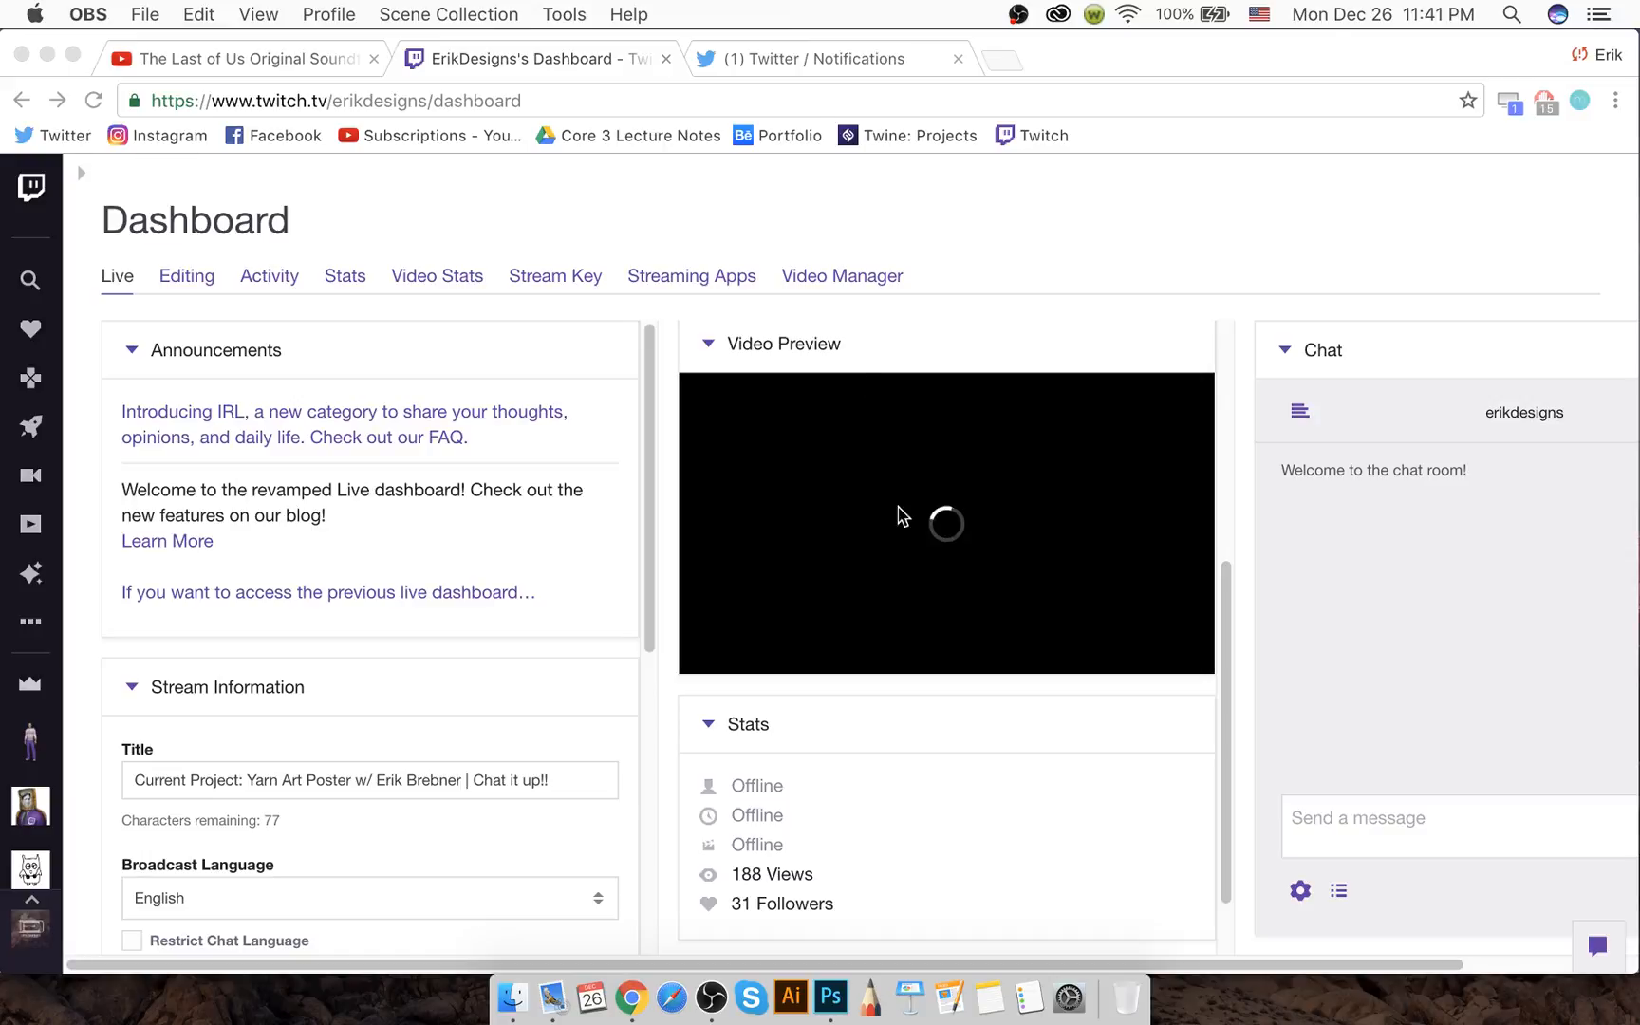
Check the Twitter notifications and return to the Twitch dashboard
left_click(826, 55)
left_click(673, 329)
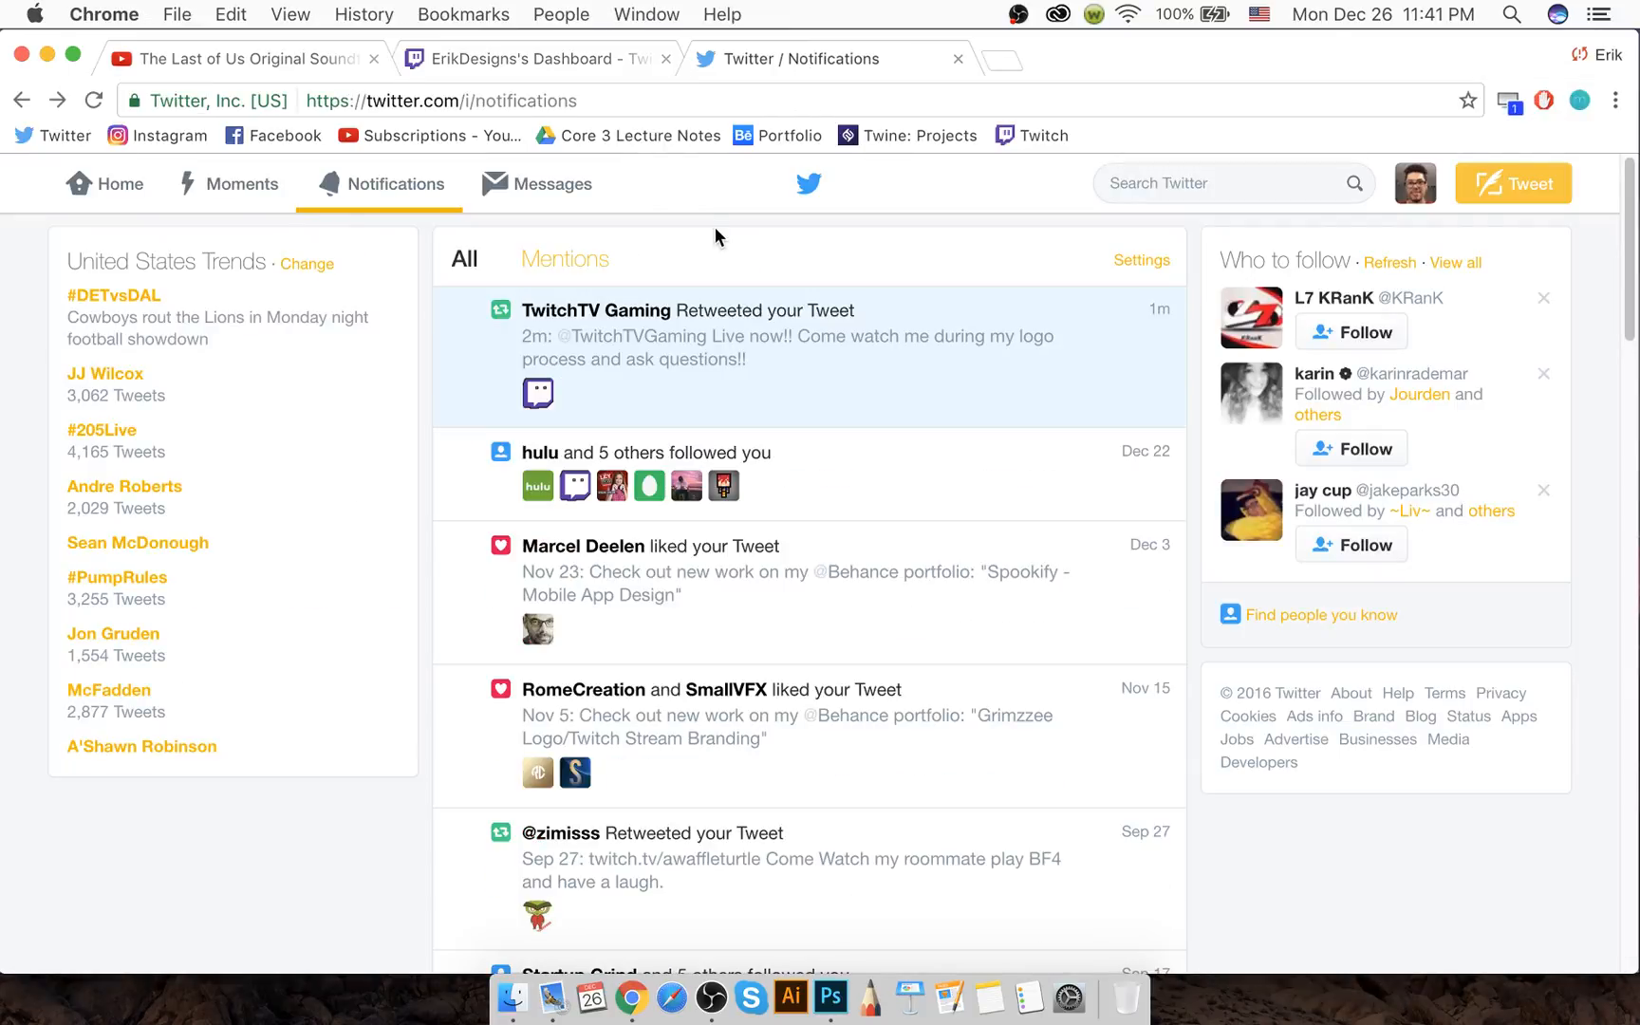
left_click(569, 58)
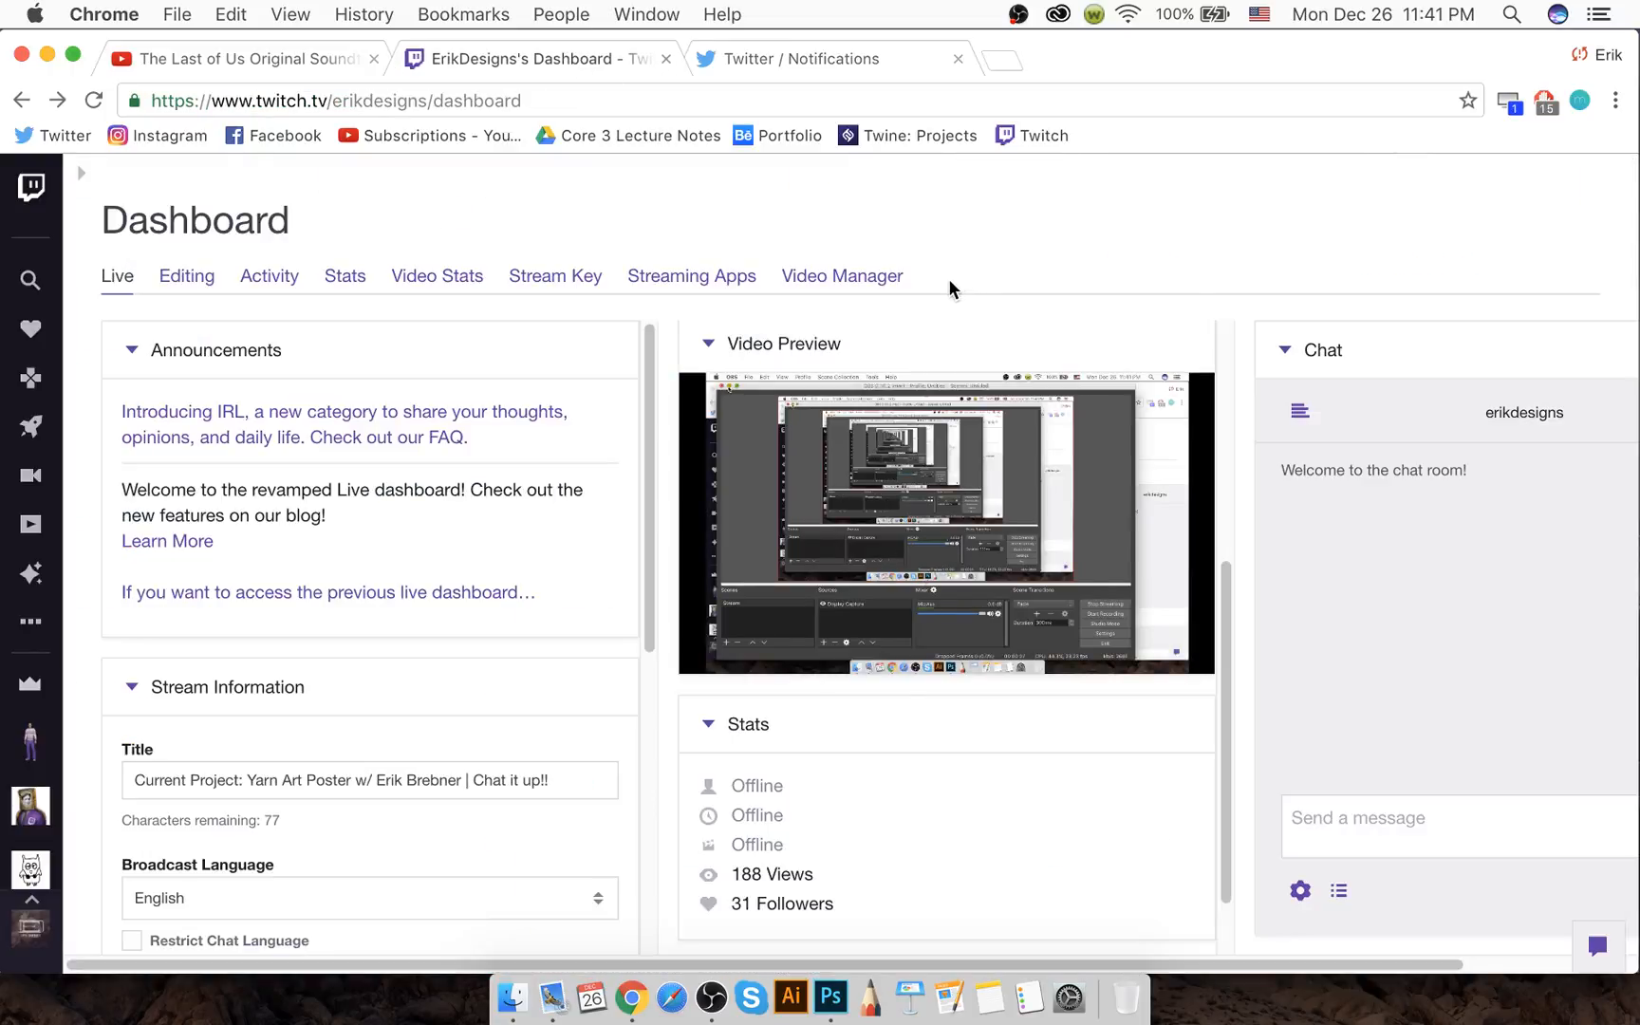
Examine the live stats below the video preview, toggling the viewer count's visibility and collapsing and reopening the Stats section
left_click(748, 784)
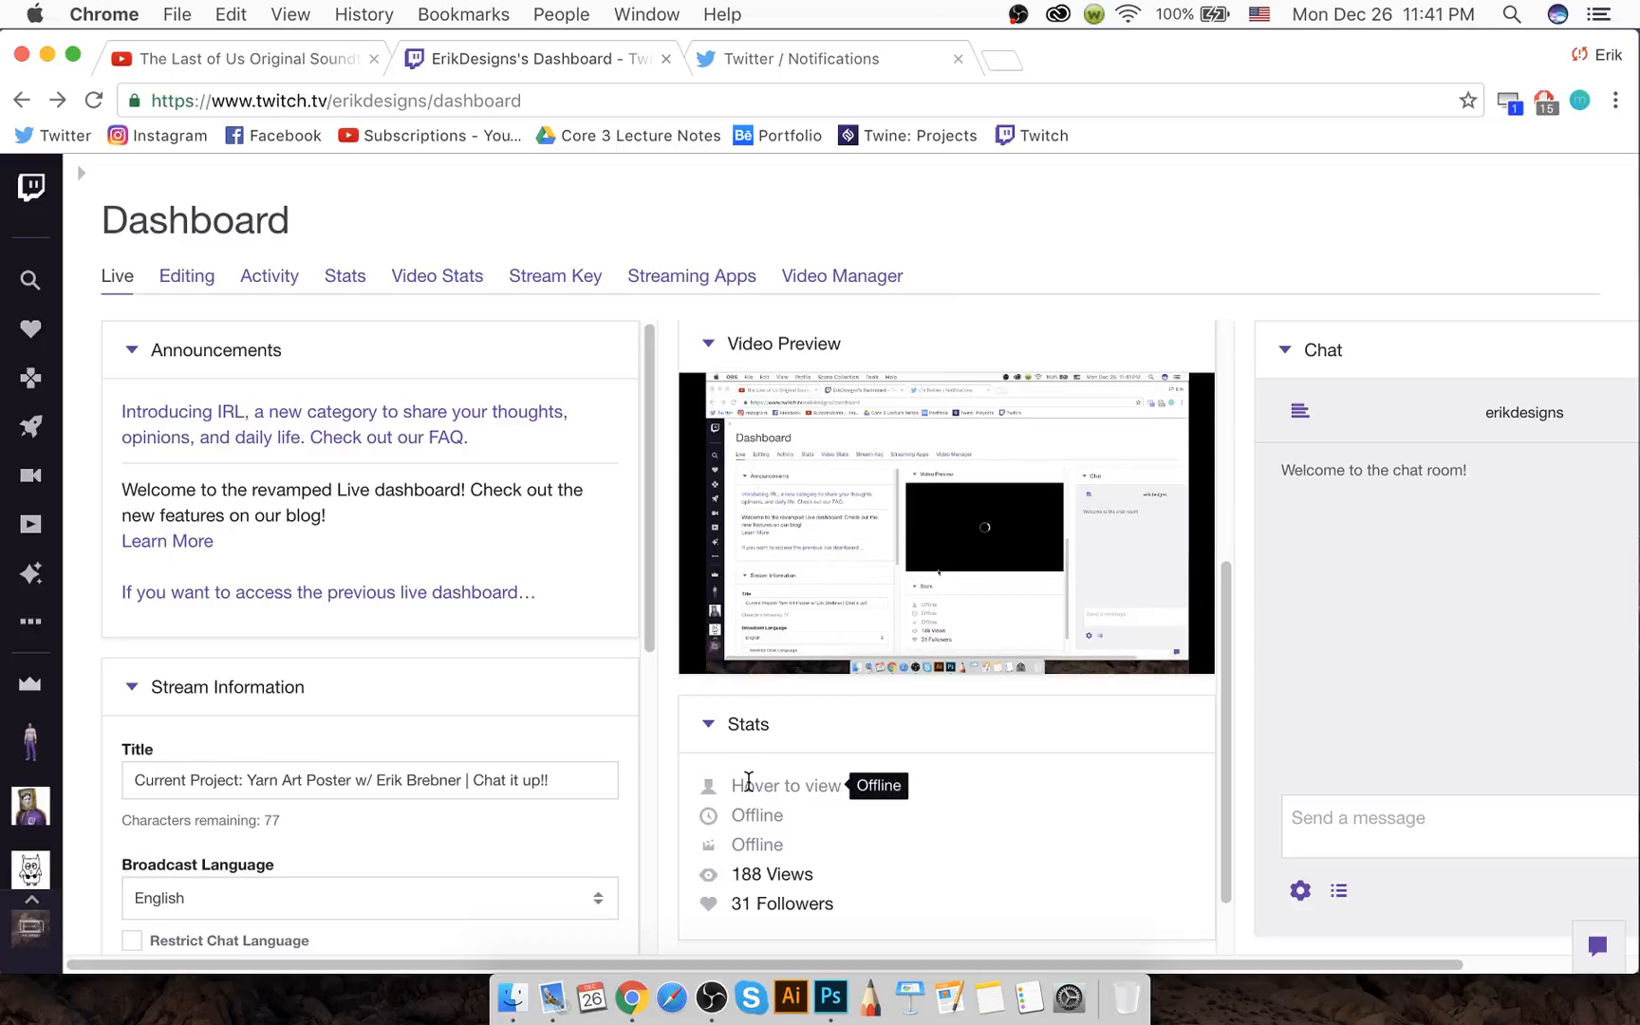
left_click(749, 784)
mouse_move(910, 491)
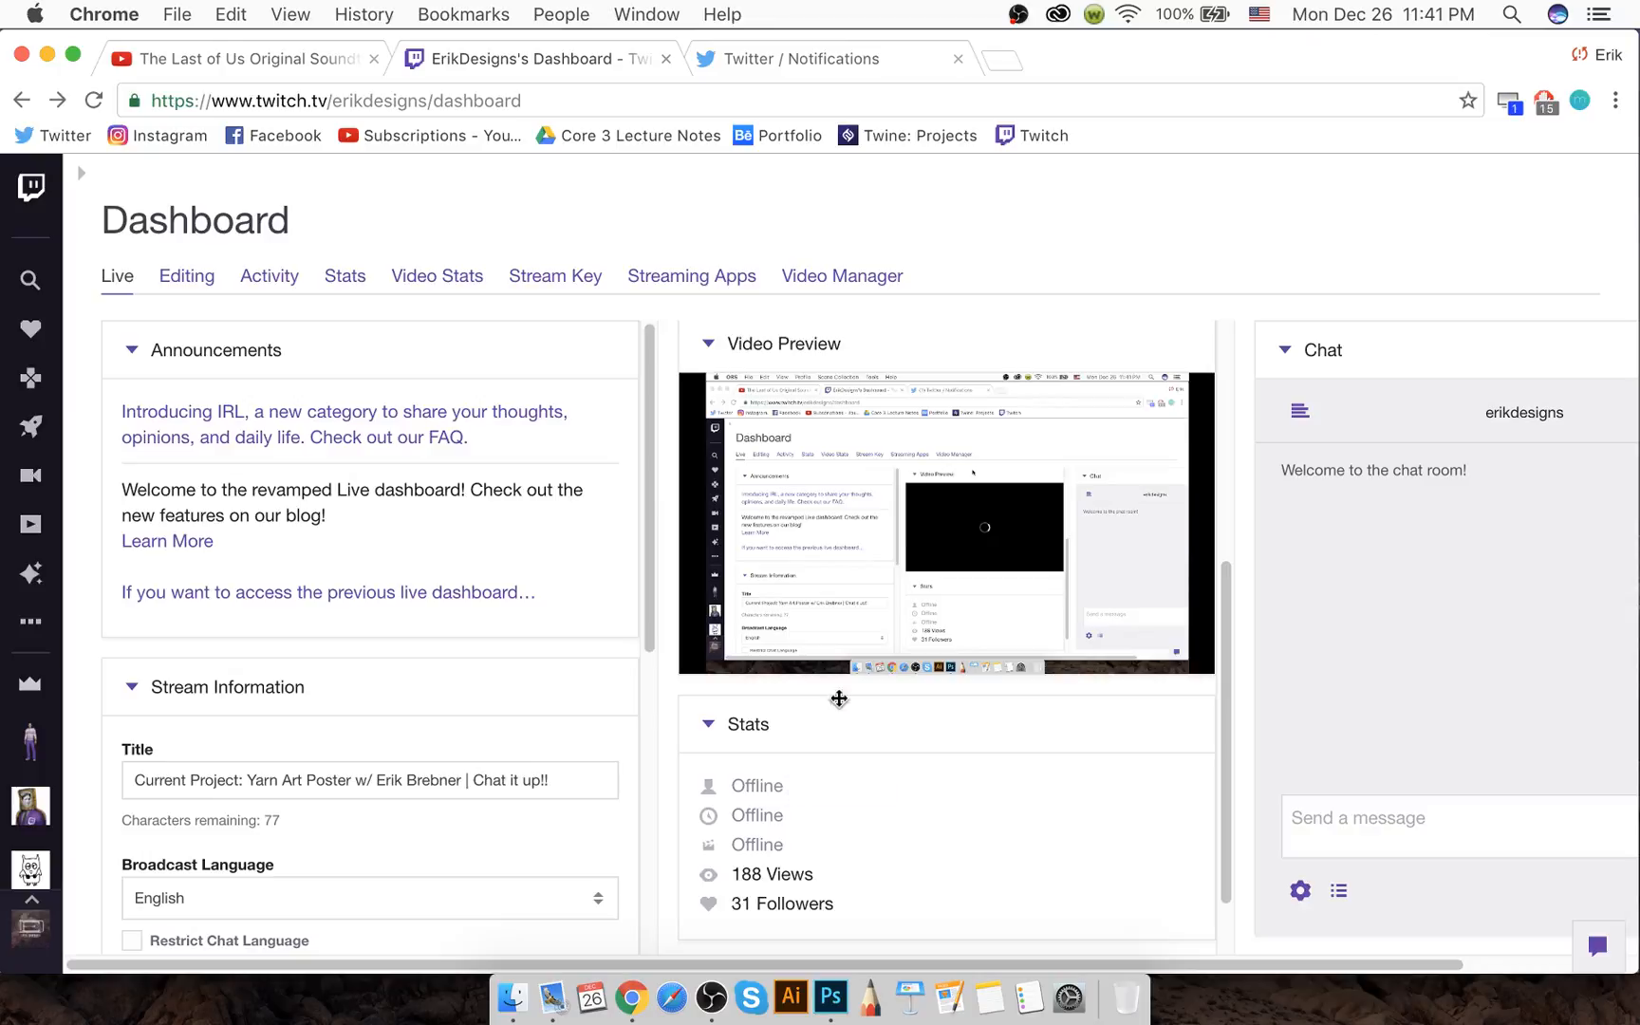
left_click(710, 726)
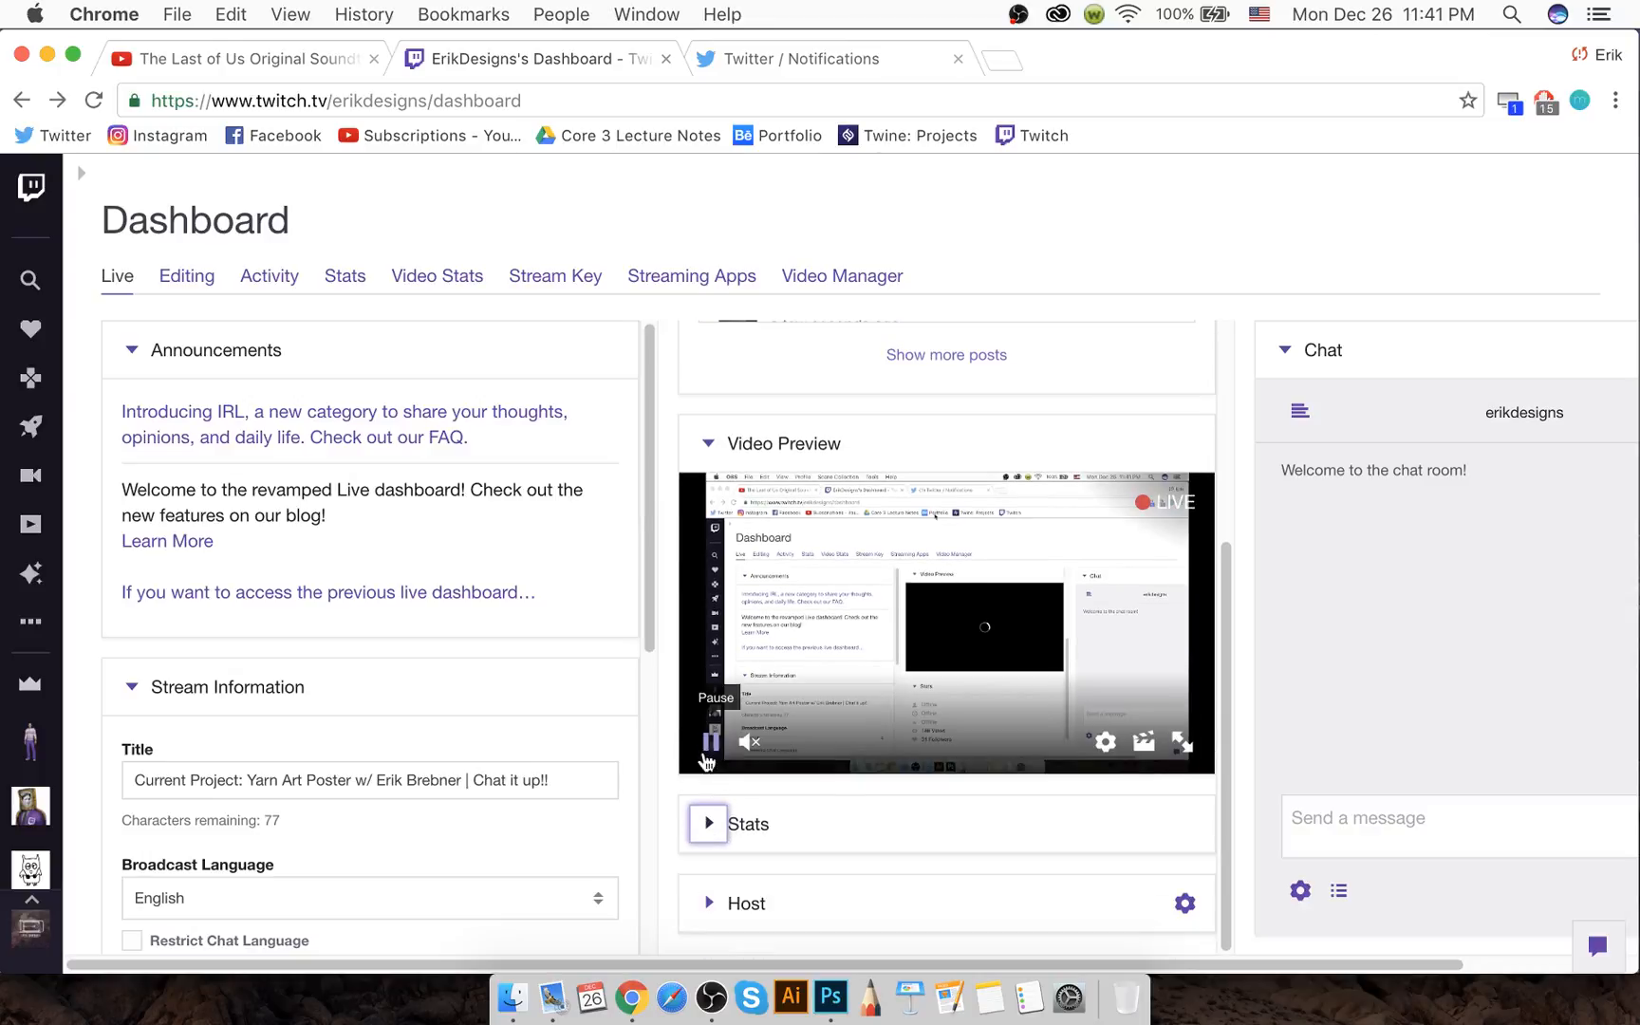
left_click(719, 828)
scroll(863, 791, "down", 3)
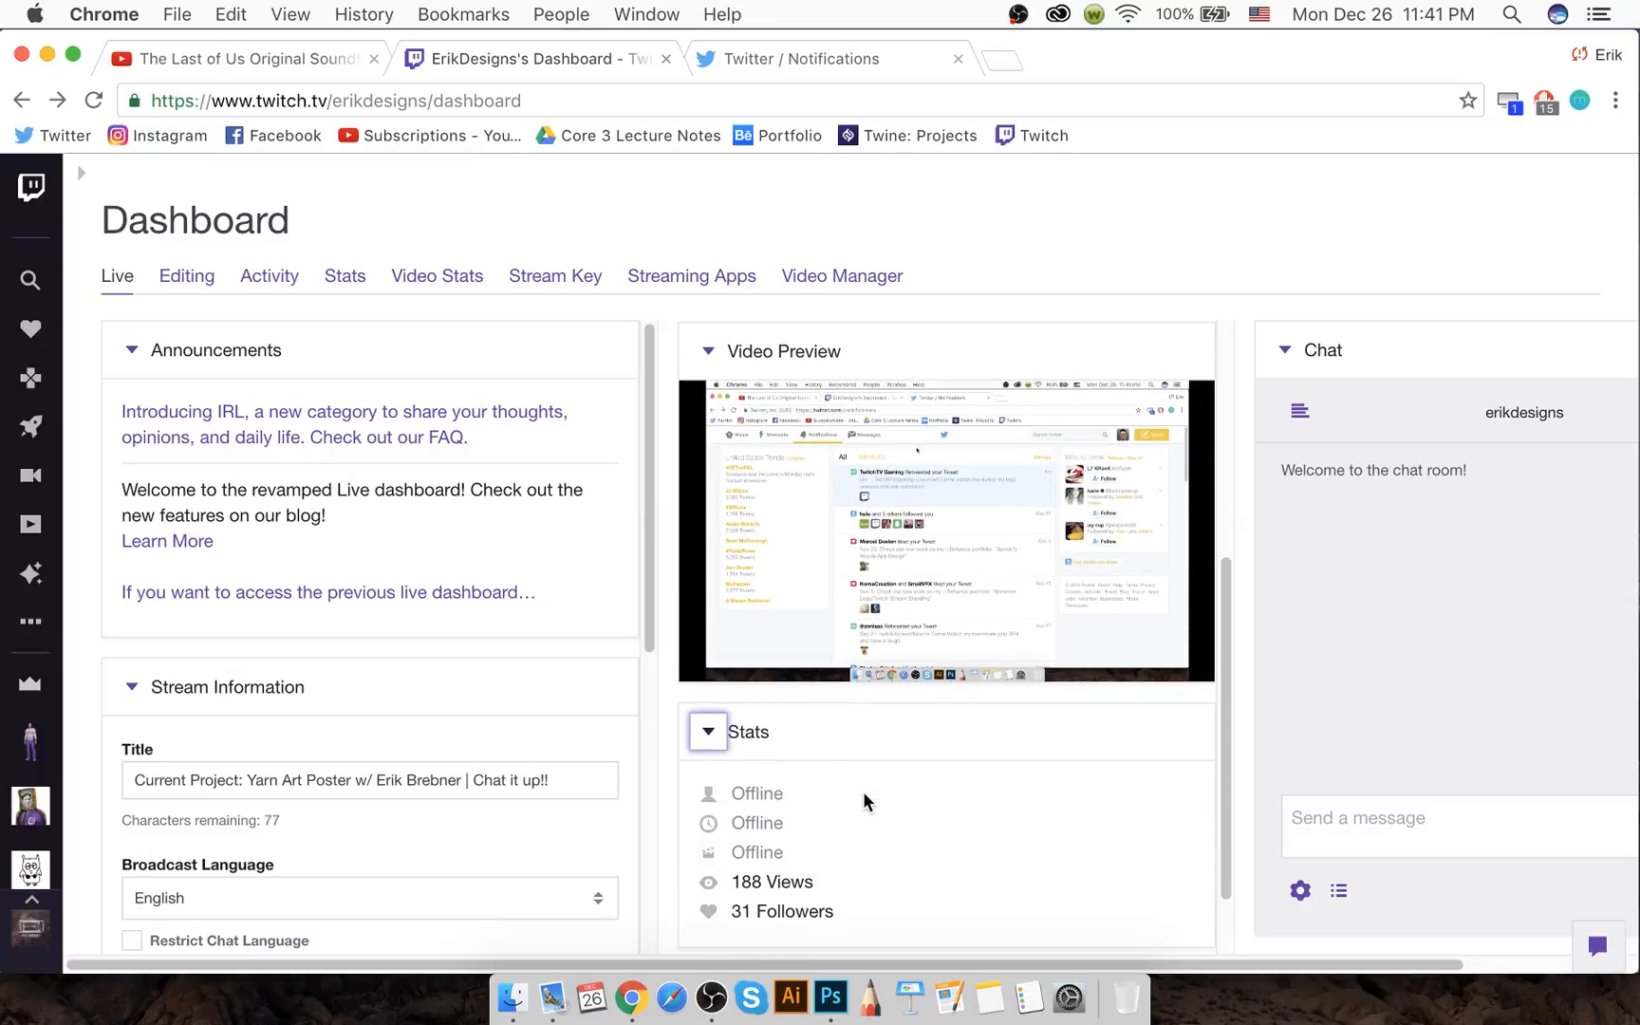
scroll(863, 790, "up", 2)
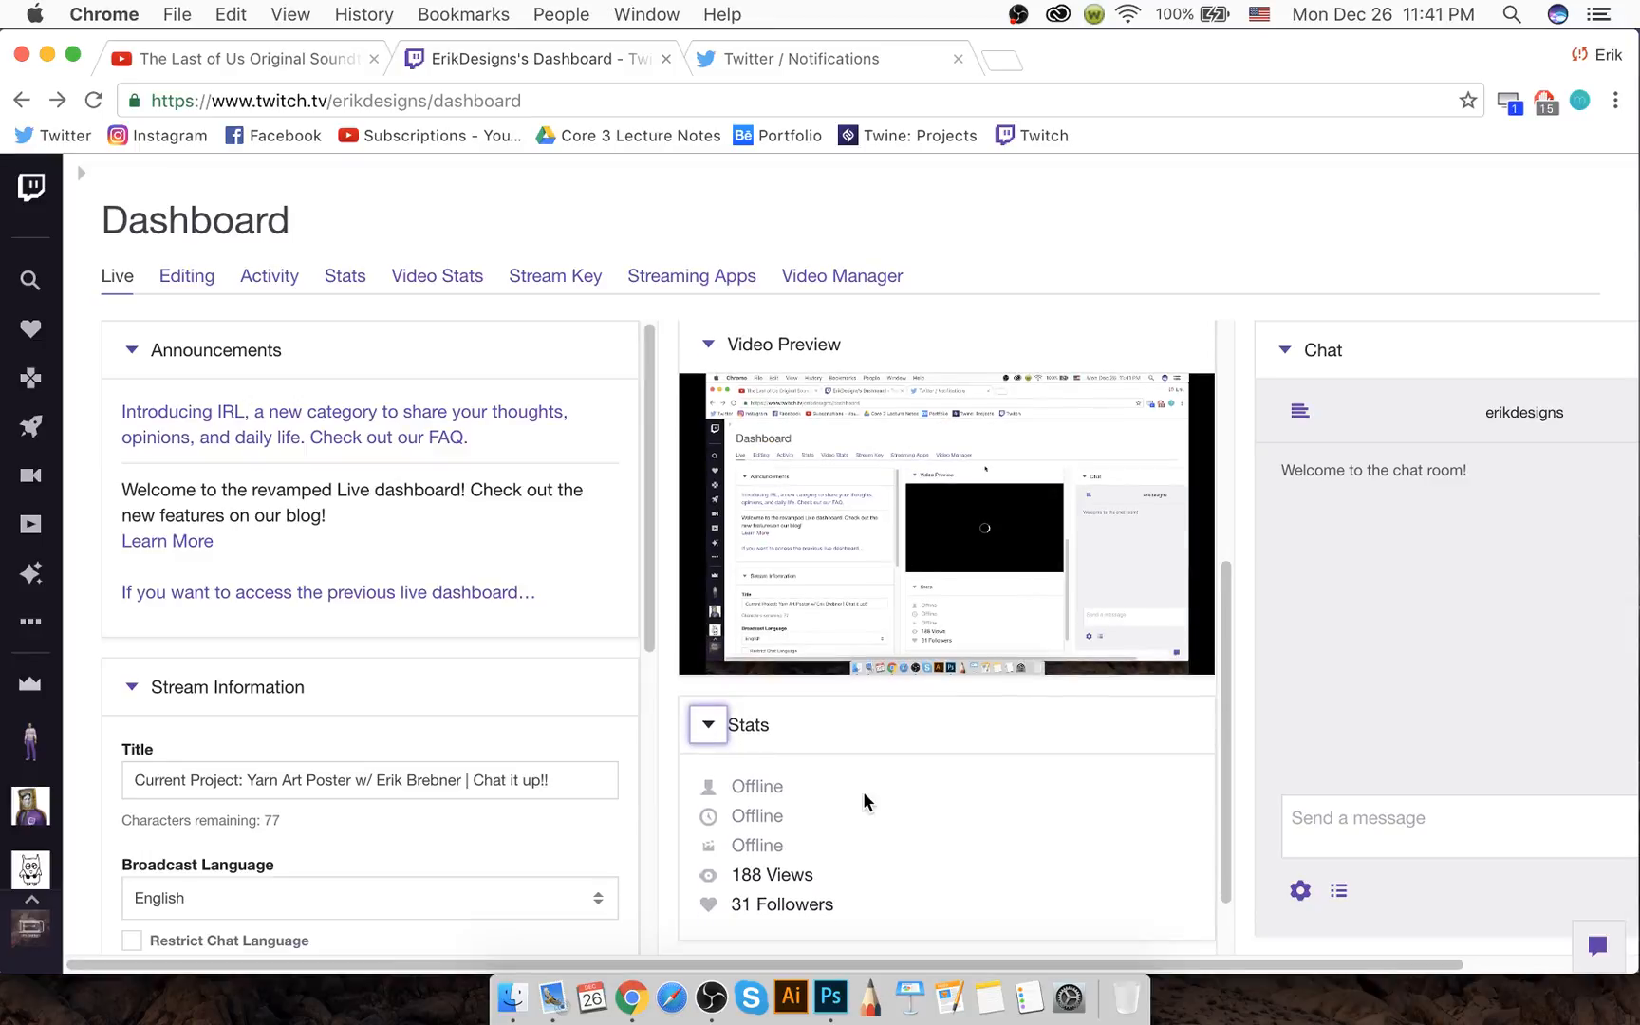
scroll(863, 793, "down", 1)
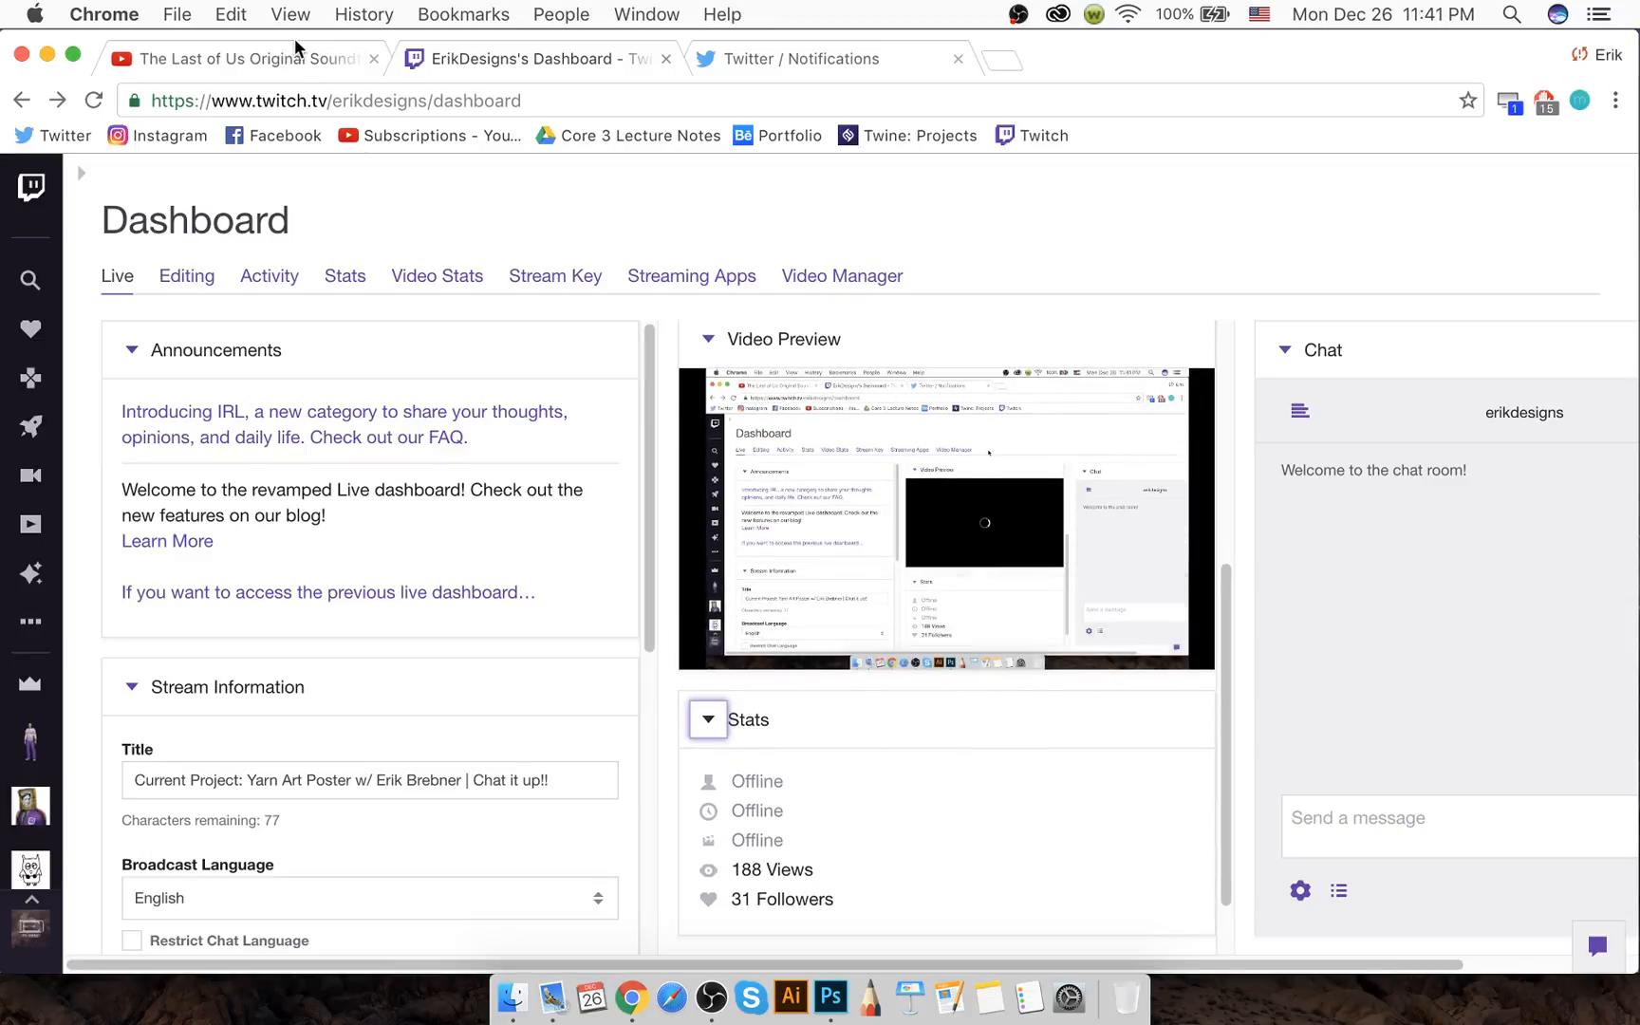
Test the video preview's sound, switch to OBS to lower the Mic/Aux level to -12.0 dB, and minimize the OBS window
left_click(749, 637)
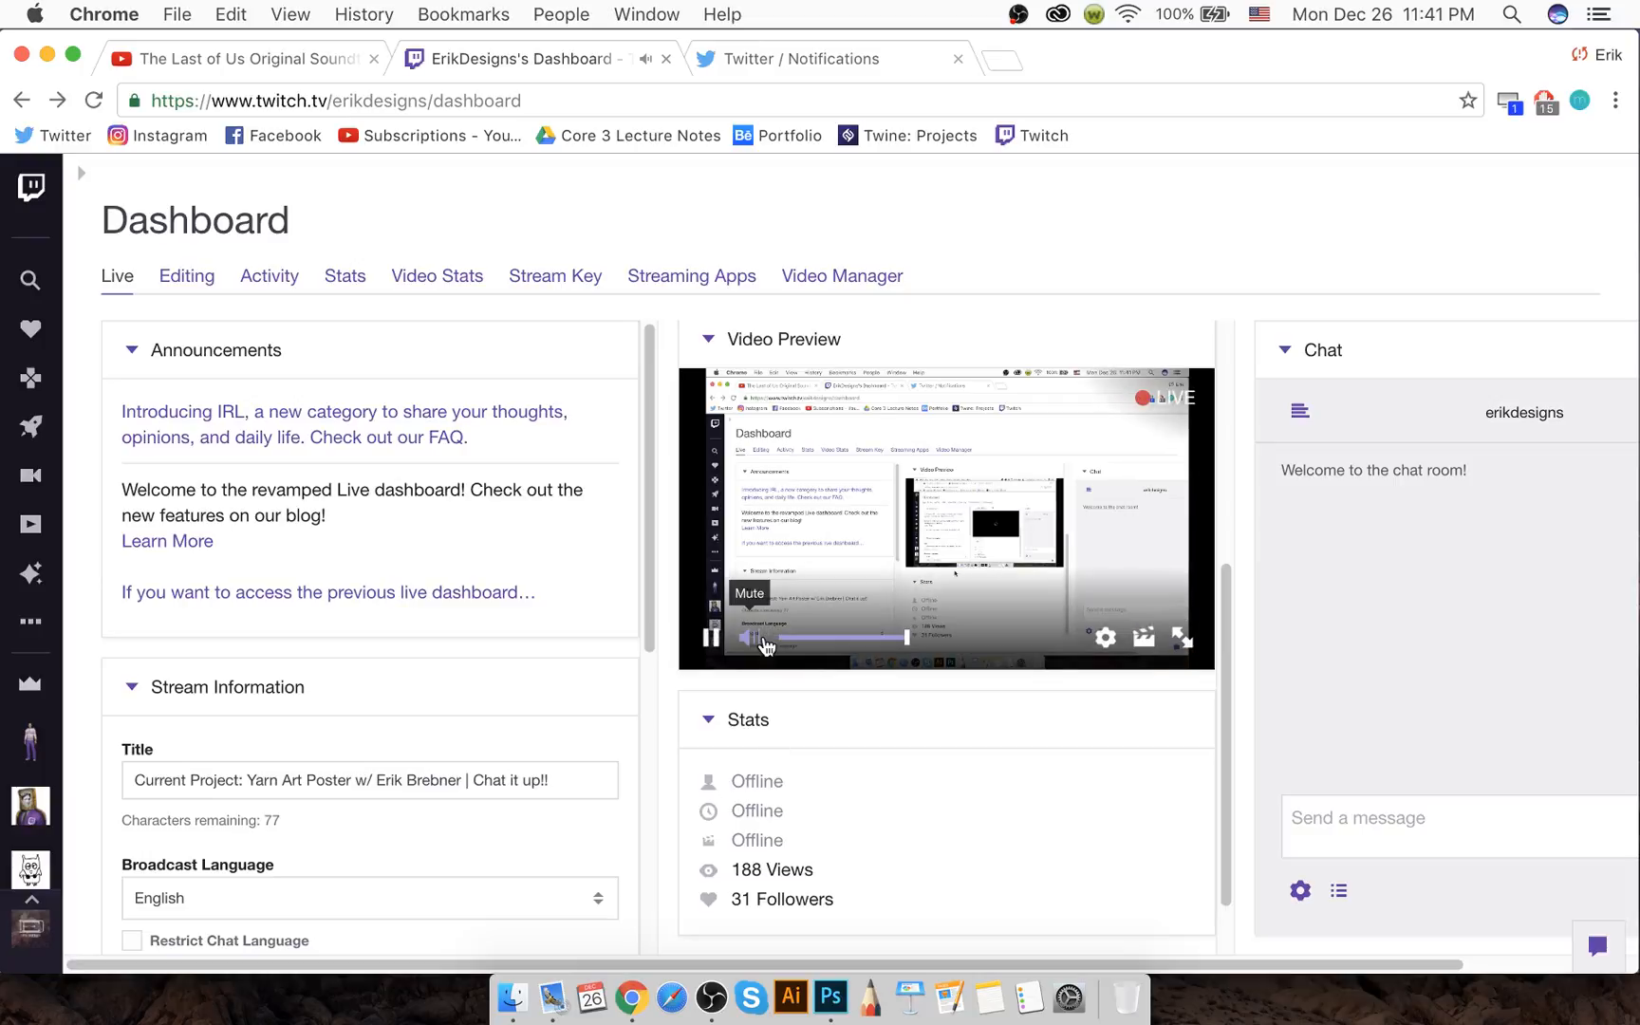
left_click(828, 1011)
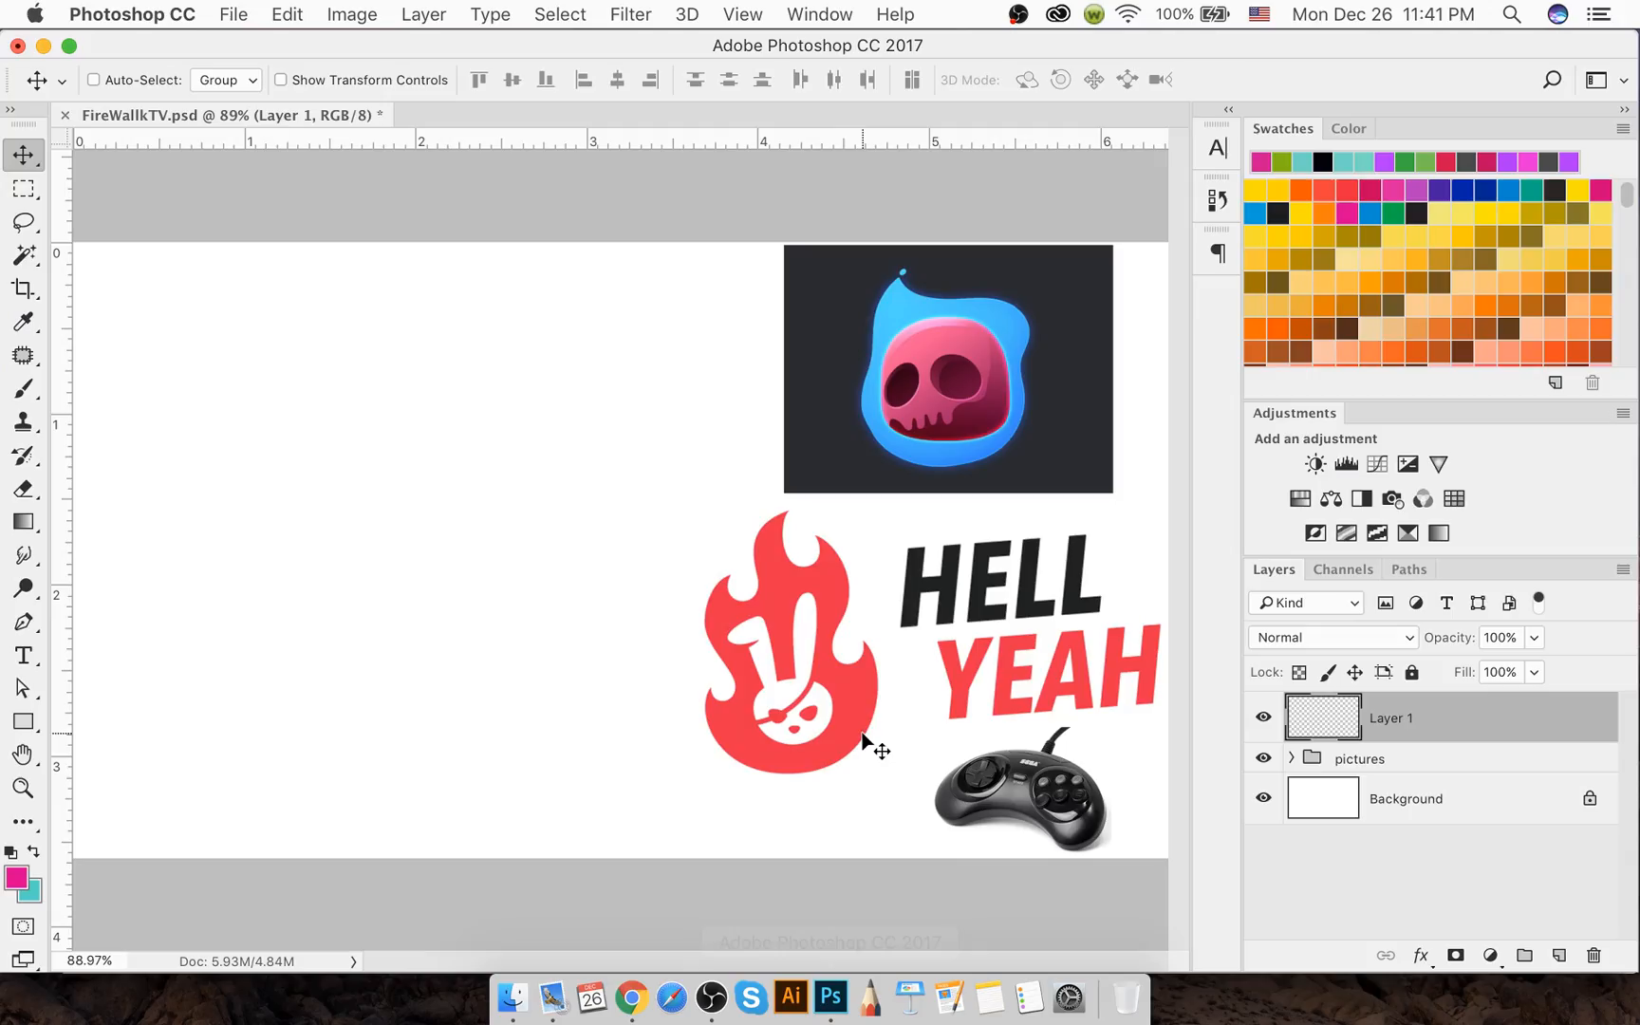
left_click(615, 992)
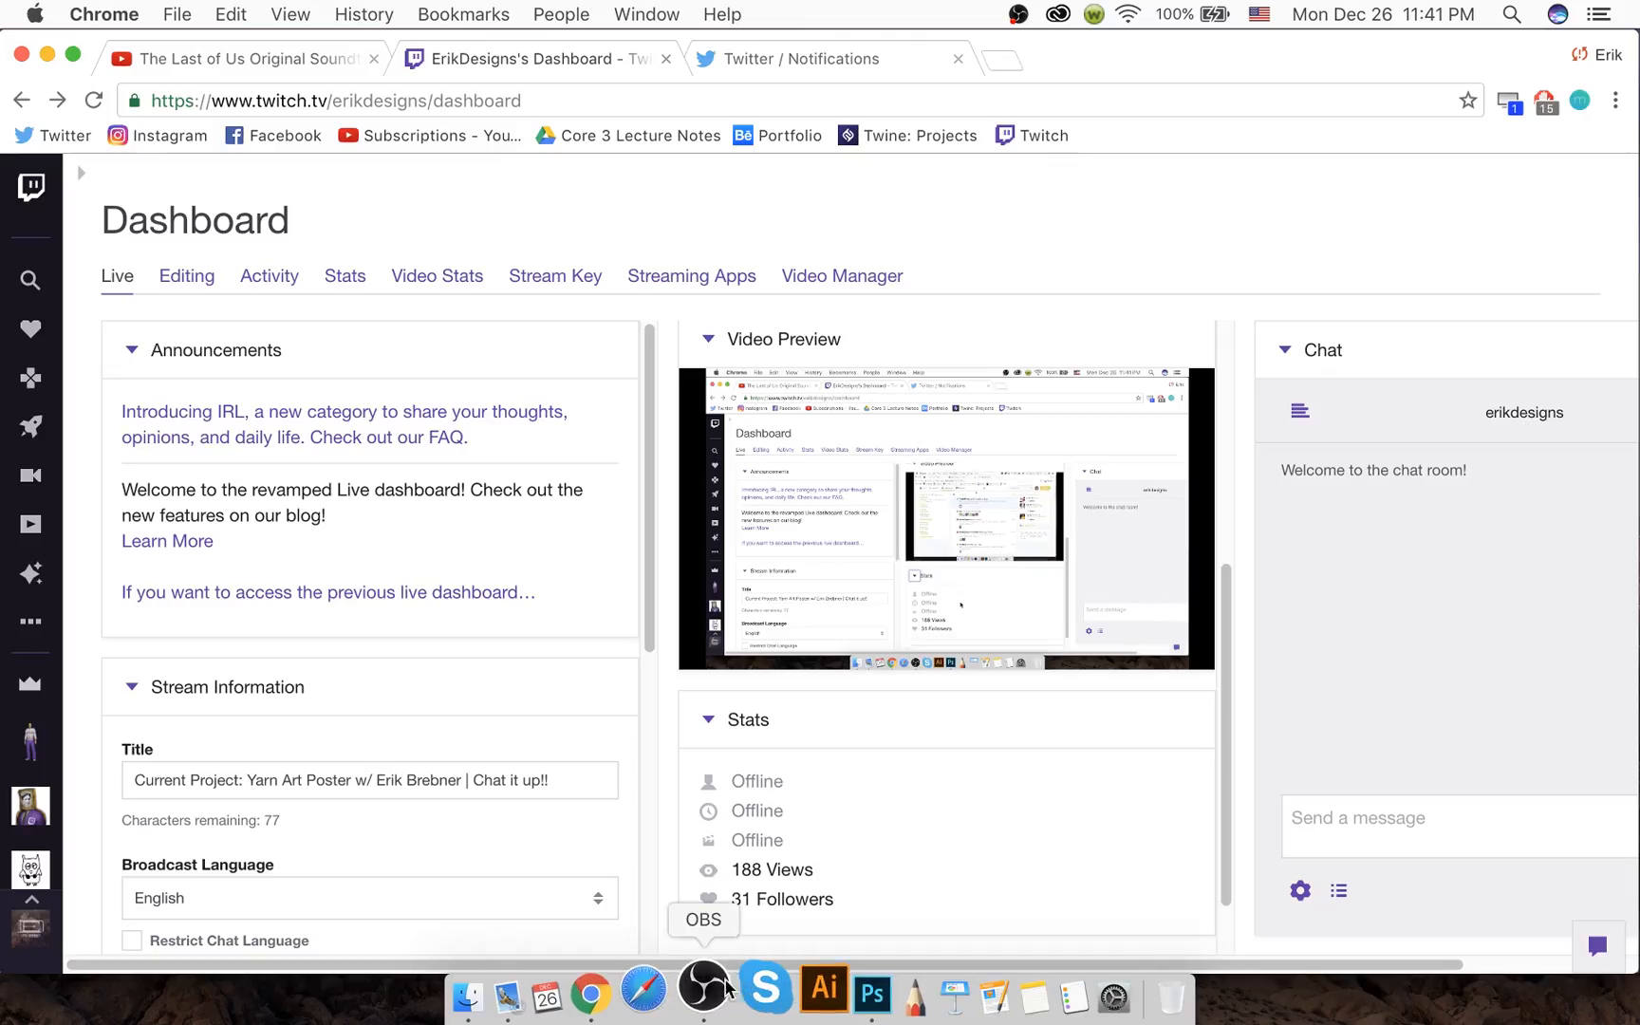
left_click(709, 992)
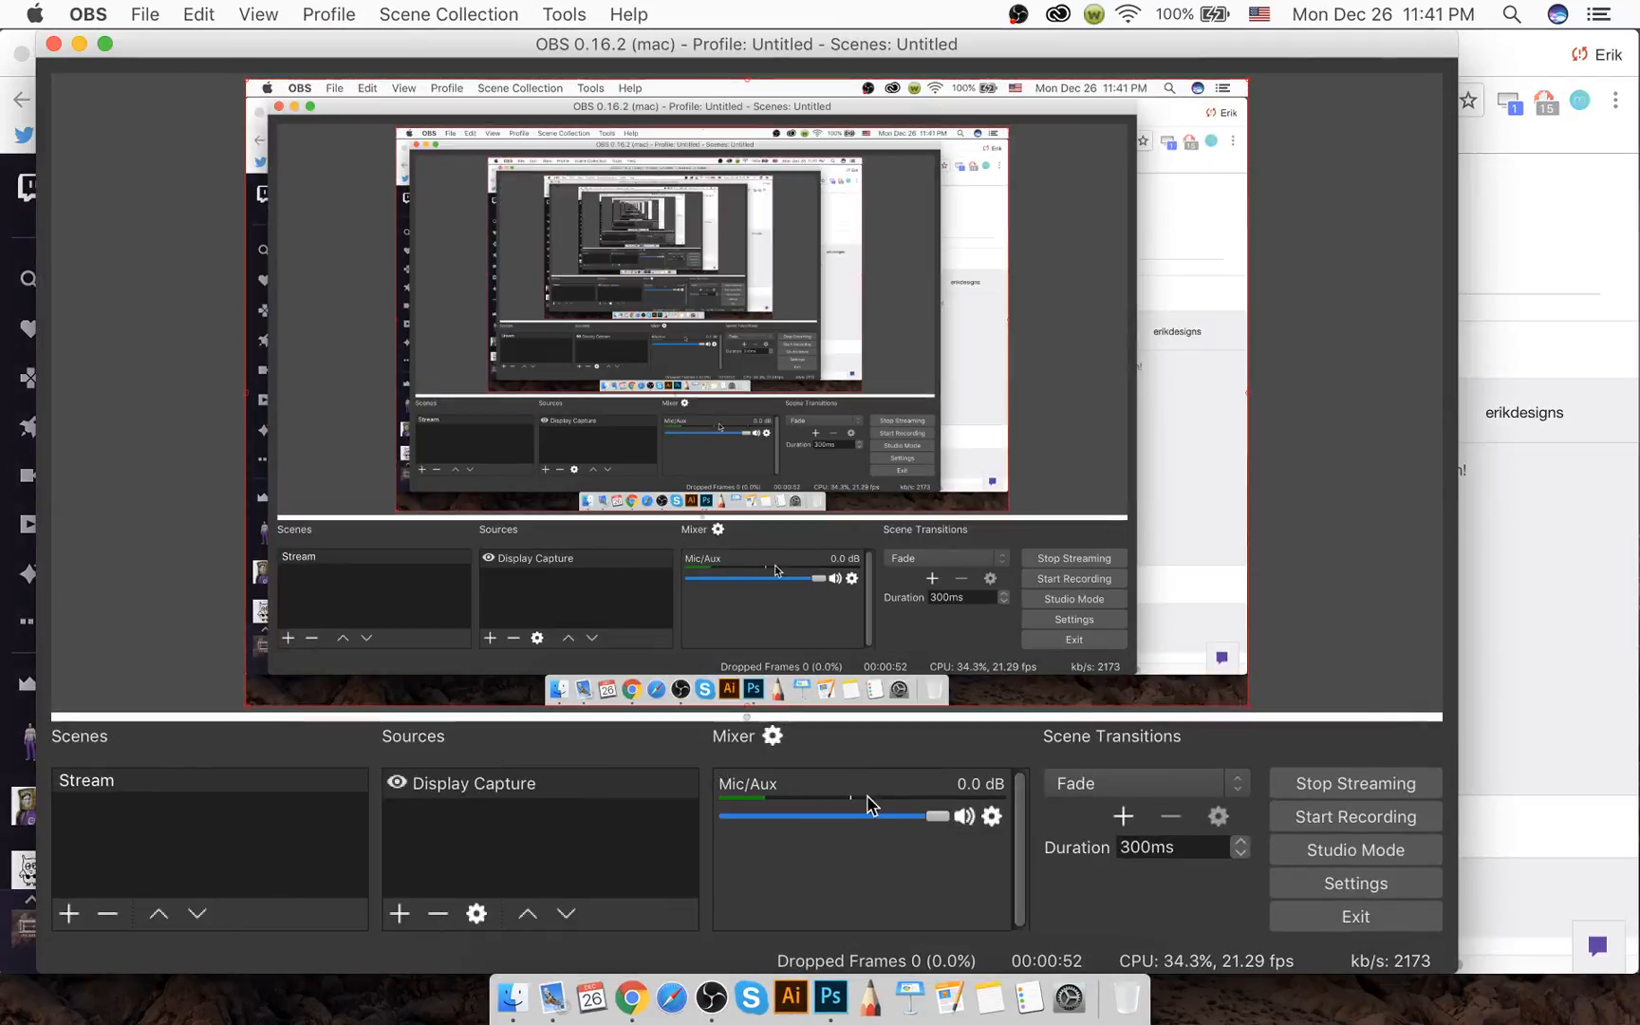
left_click_drag(935, 816, 859, 823)
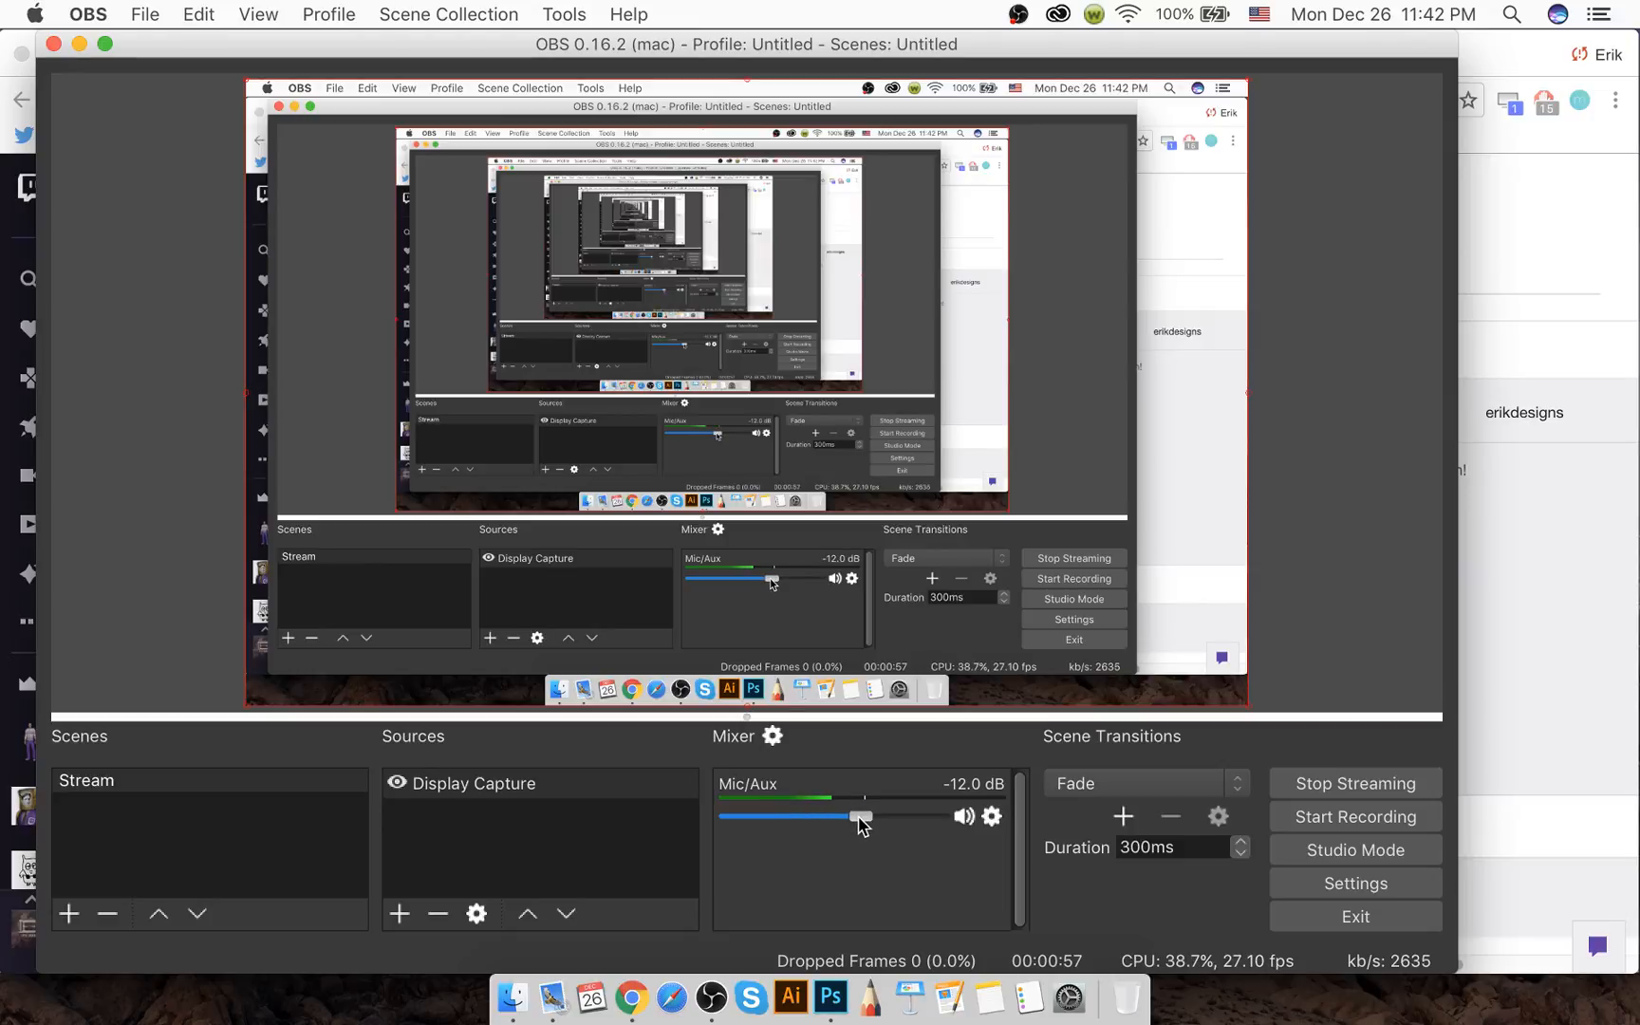
left_click(78, 43)
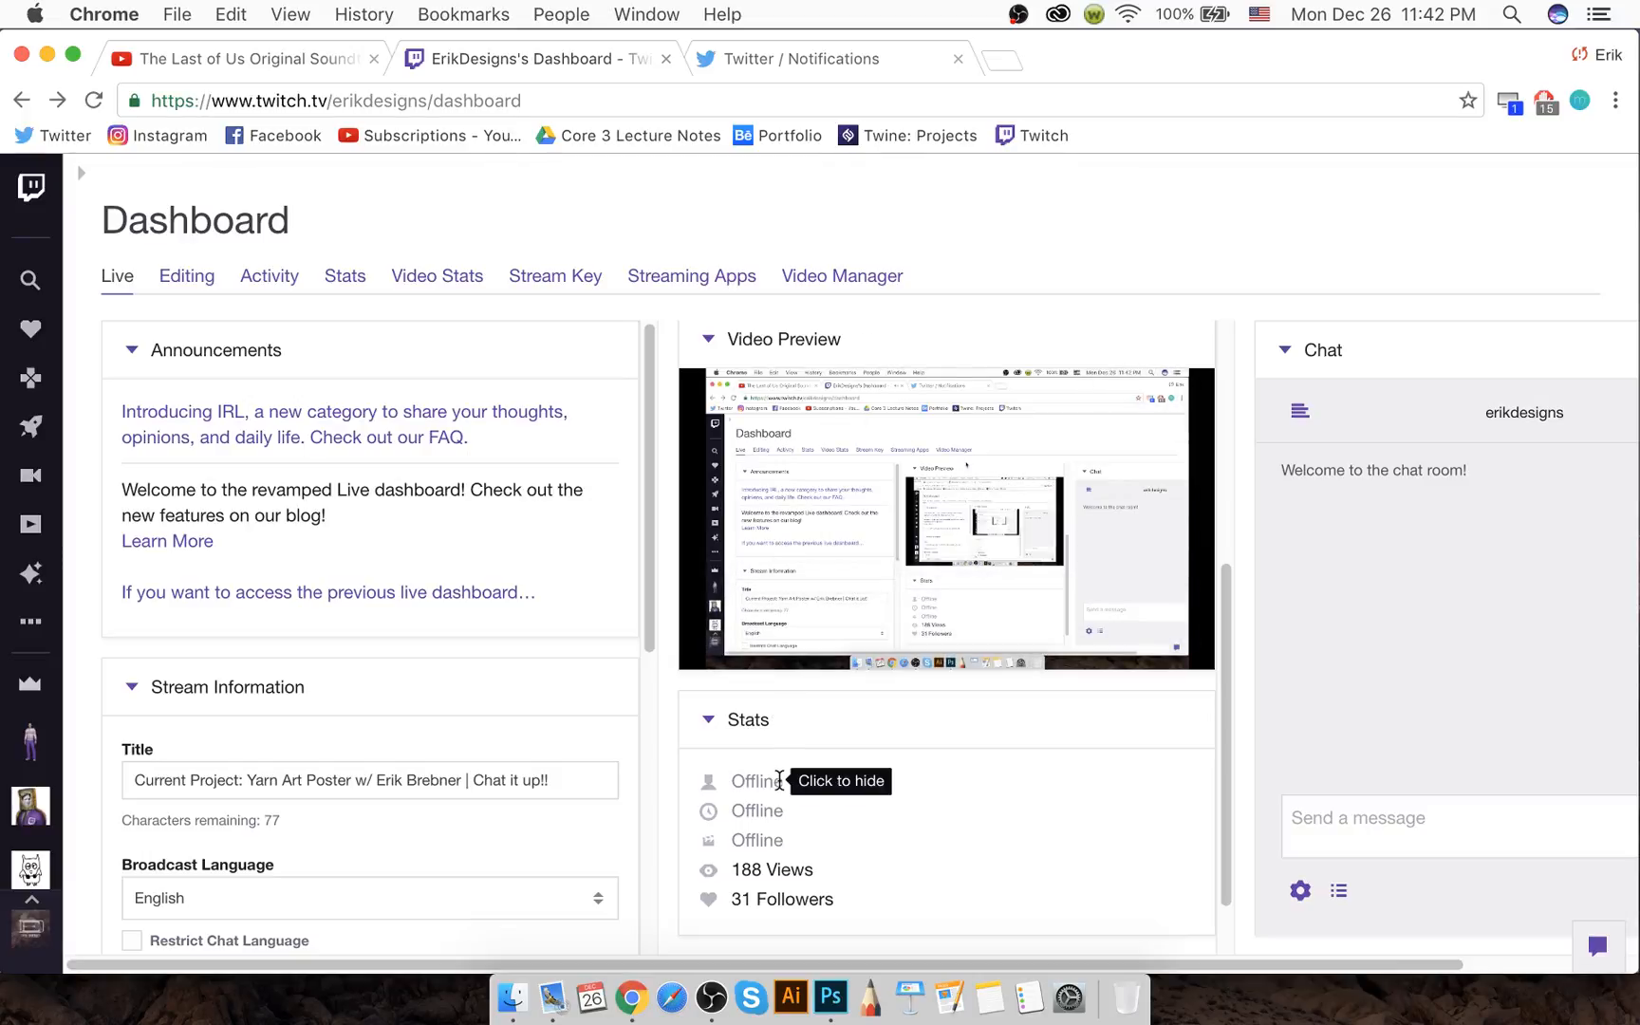
Collapse the dashboard's Video Preview section and keep the Stats section expanded
mouse_move(707, 780)
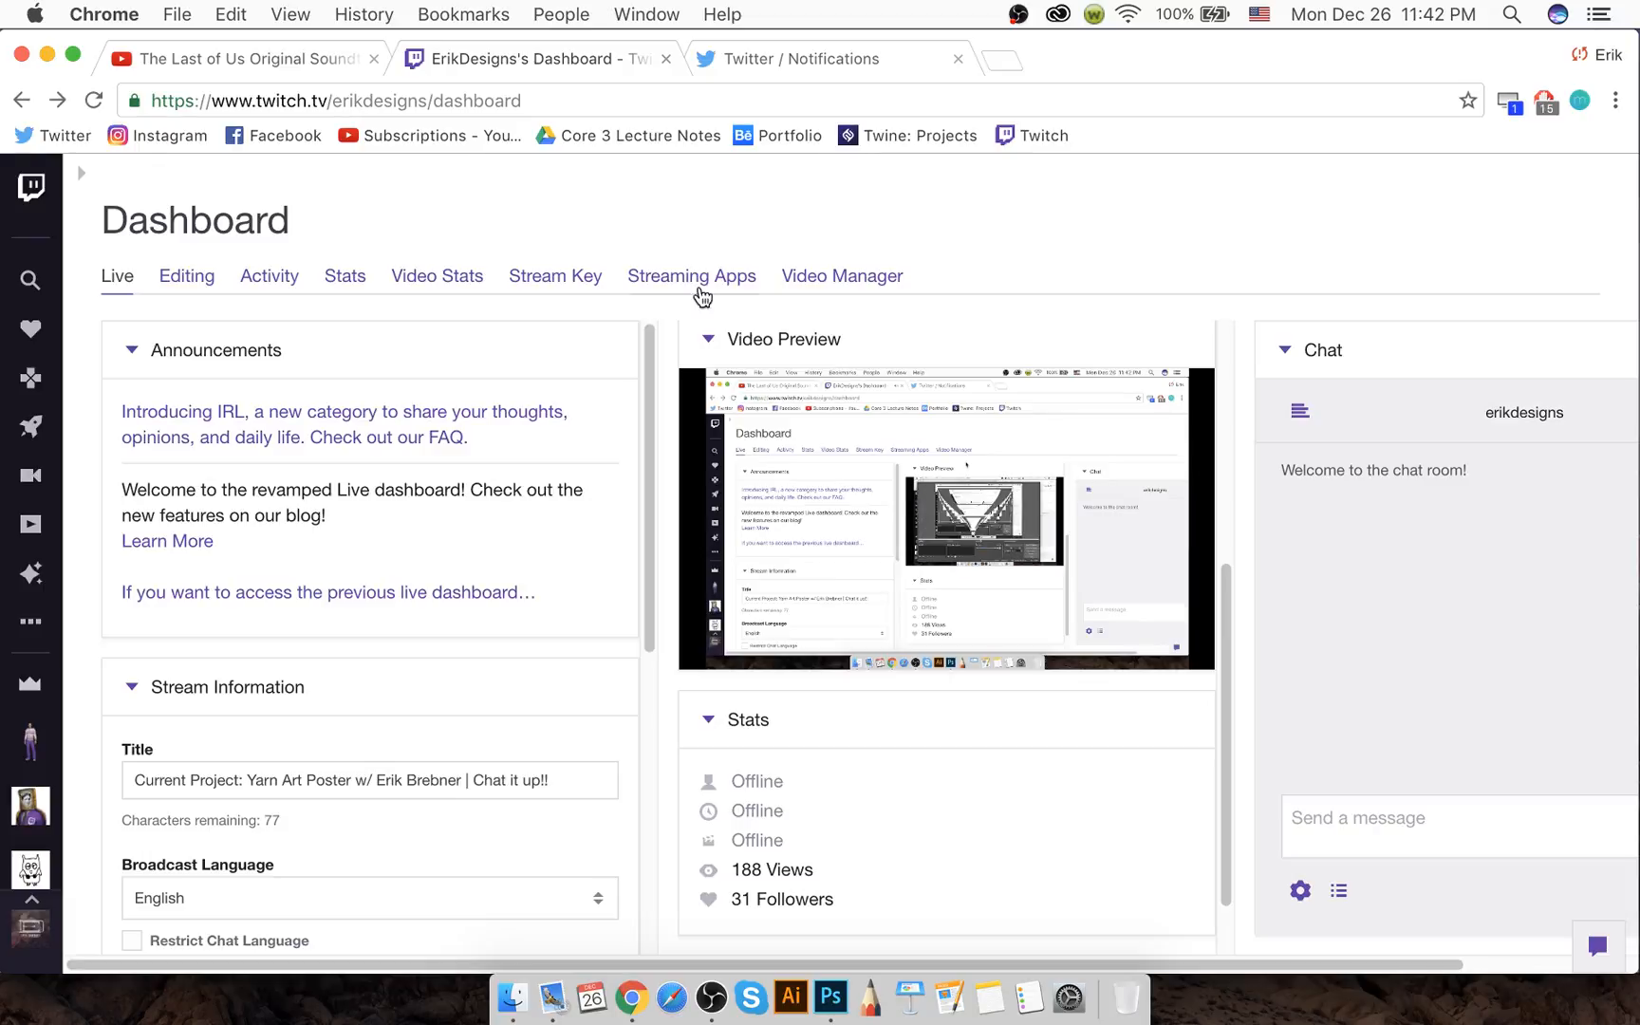
left_click(707, 336)
left_click(714, 560)
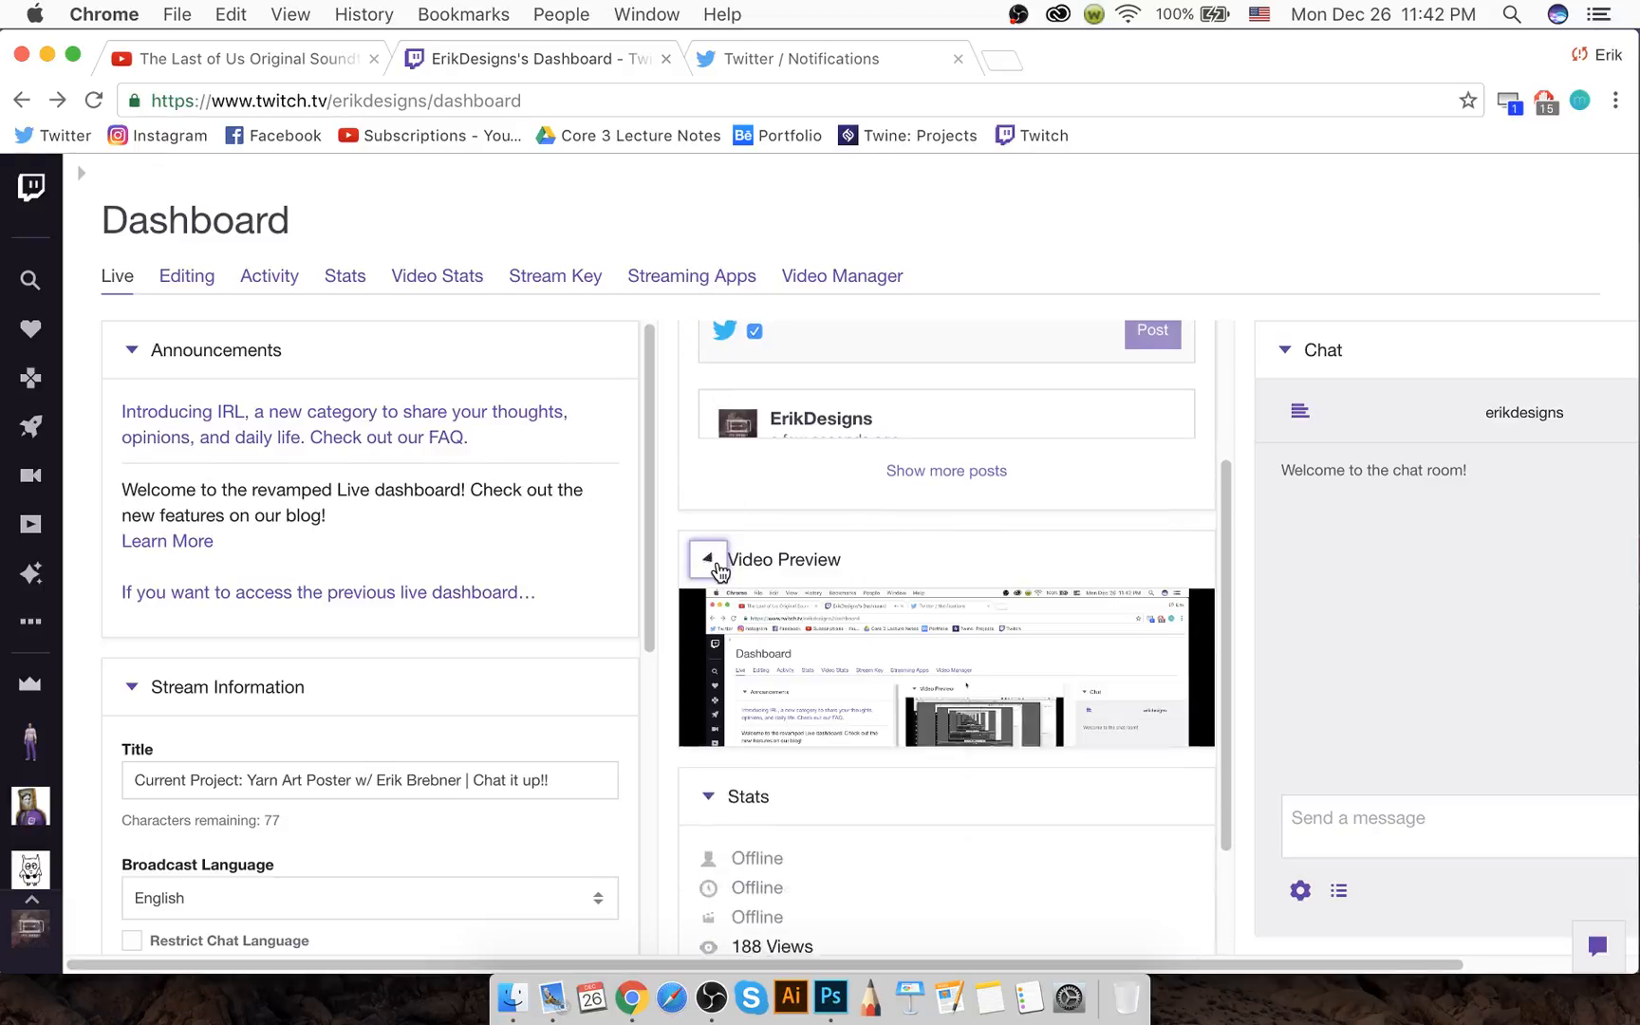
left_click(713, 562)
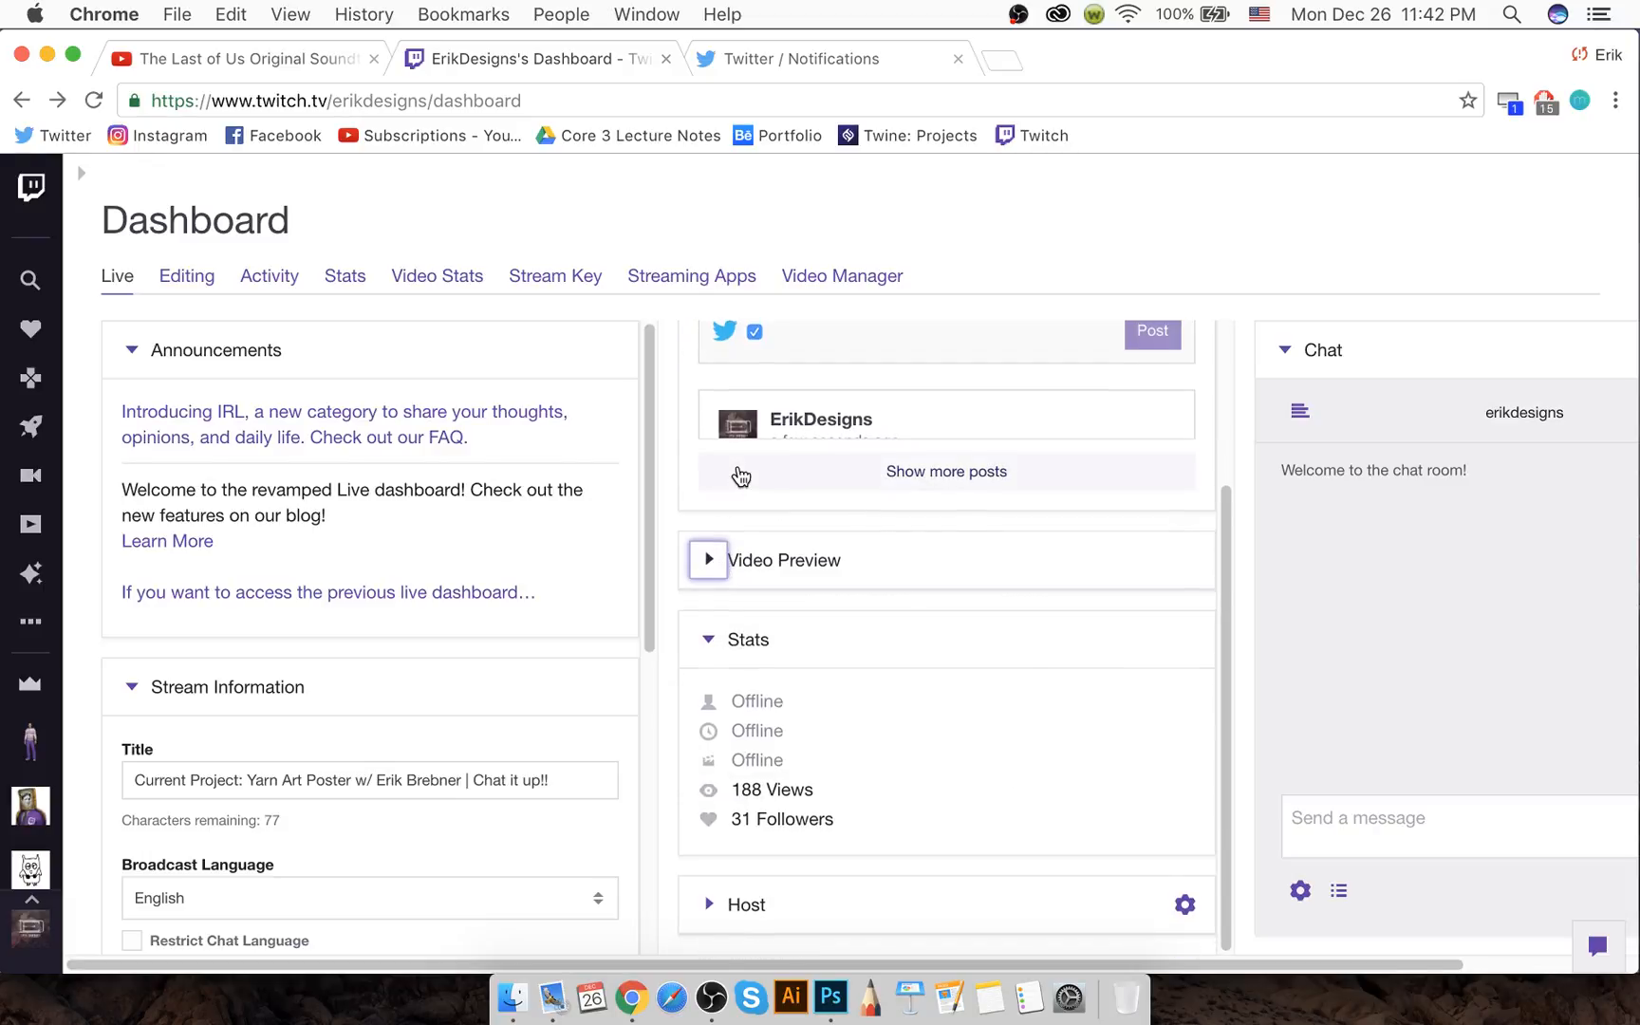
double_click(720, 636)
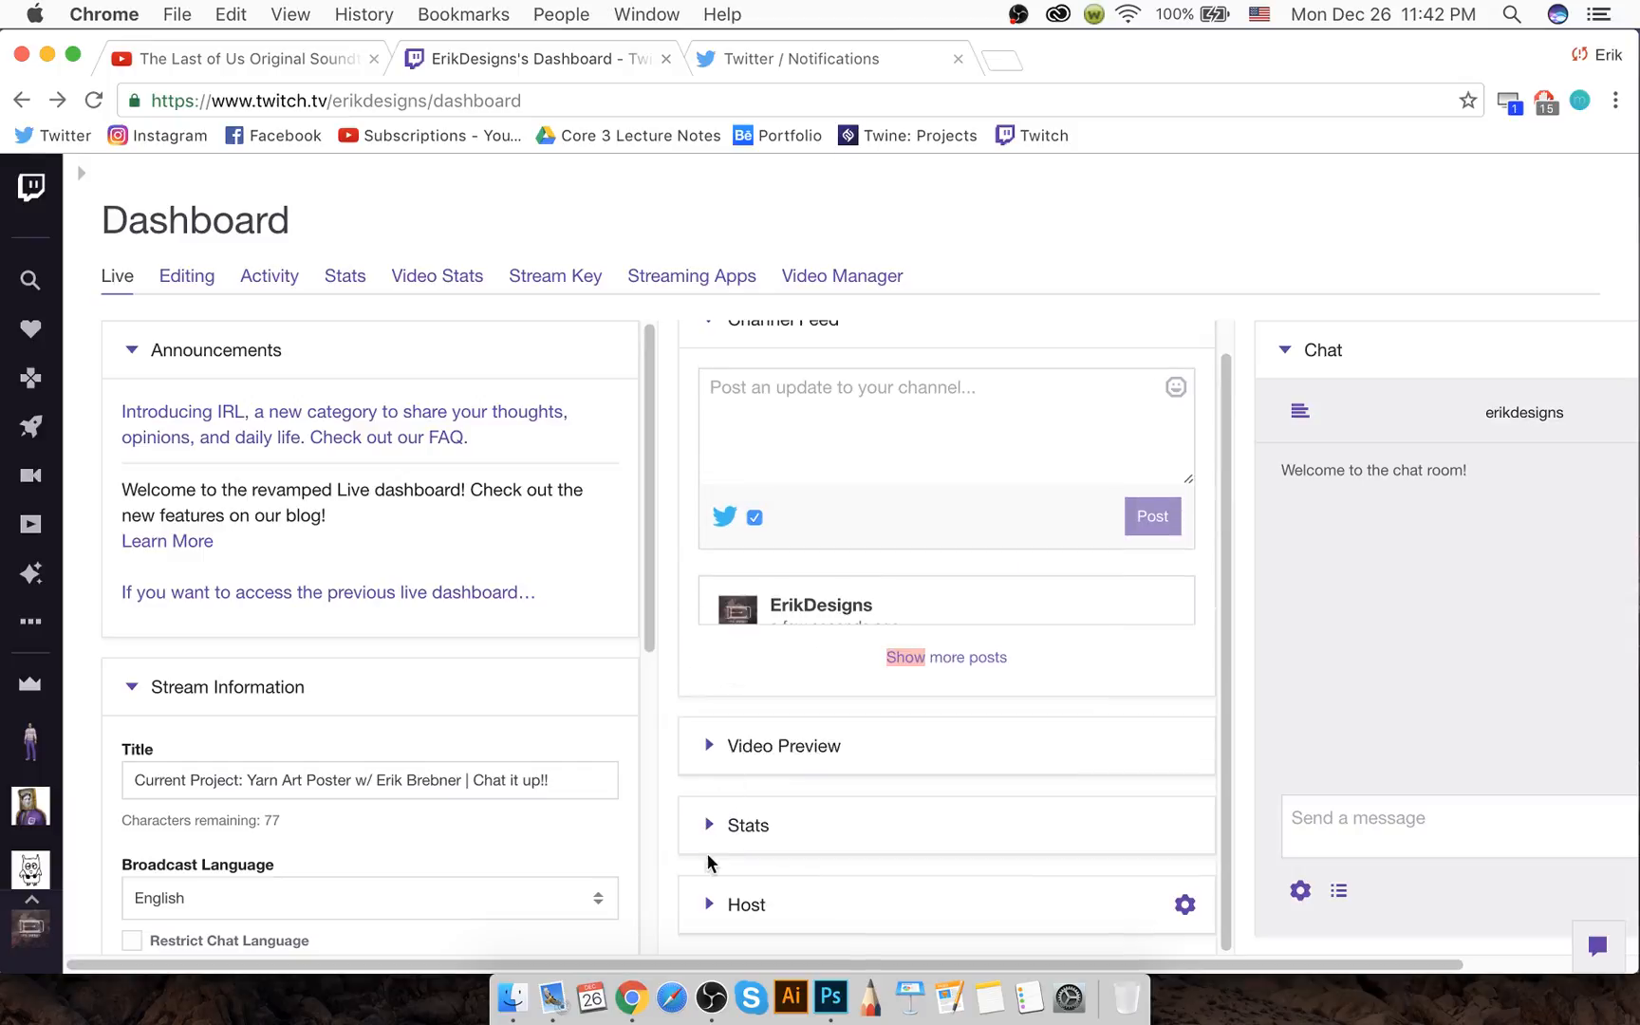
left_click(709, 825)
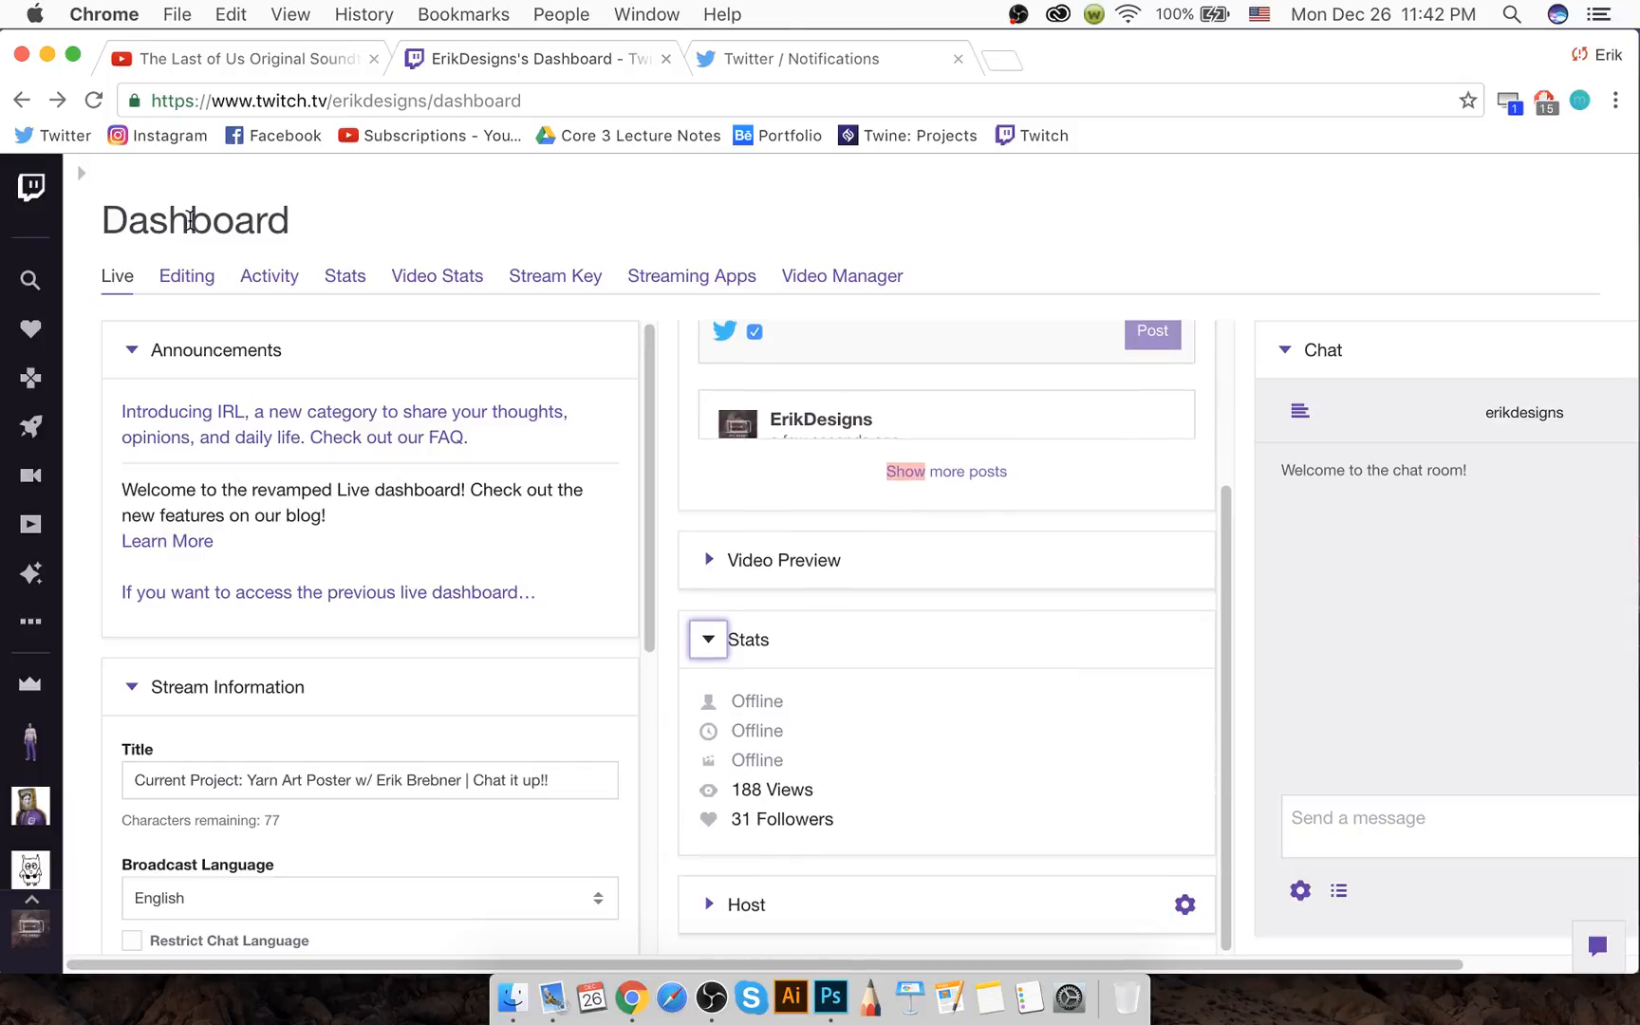
Reload the Twitch dashboard, glance at the Twitter notifications meanwhile, and bring the refreshed Stats section into view
left_click(93, 99)
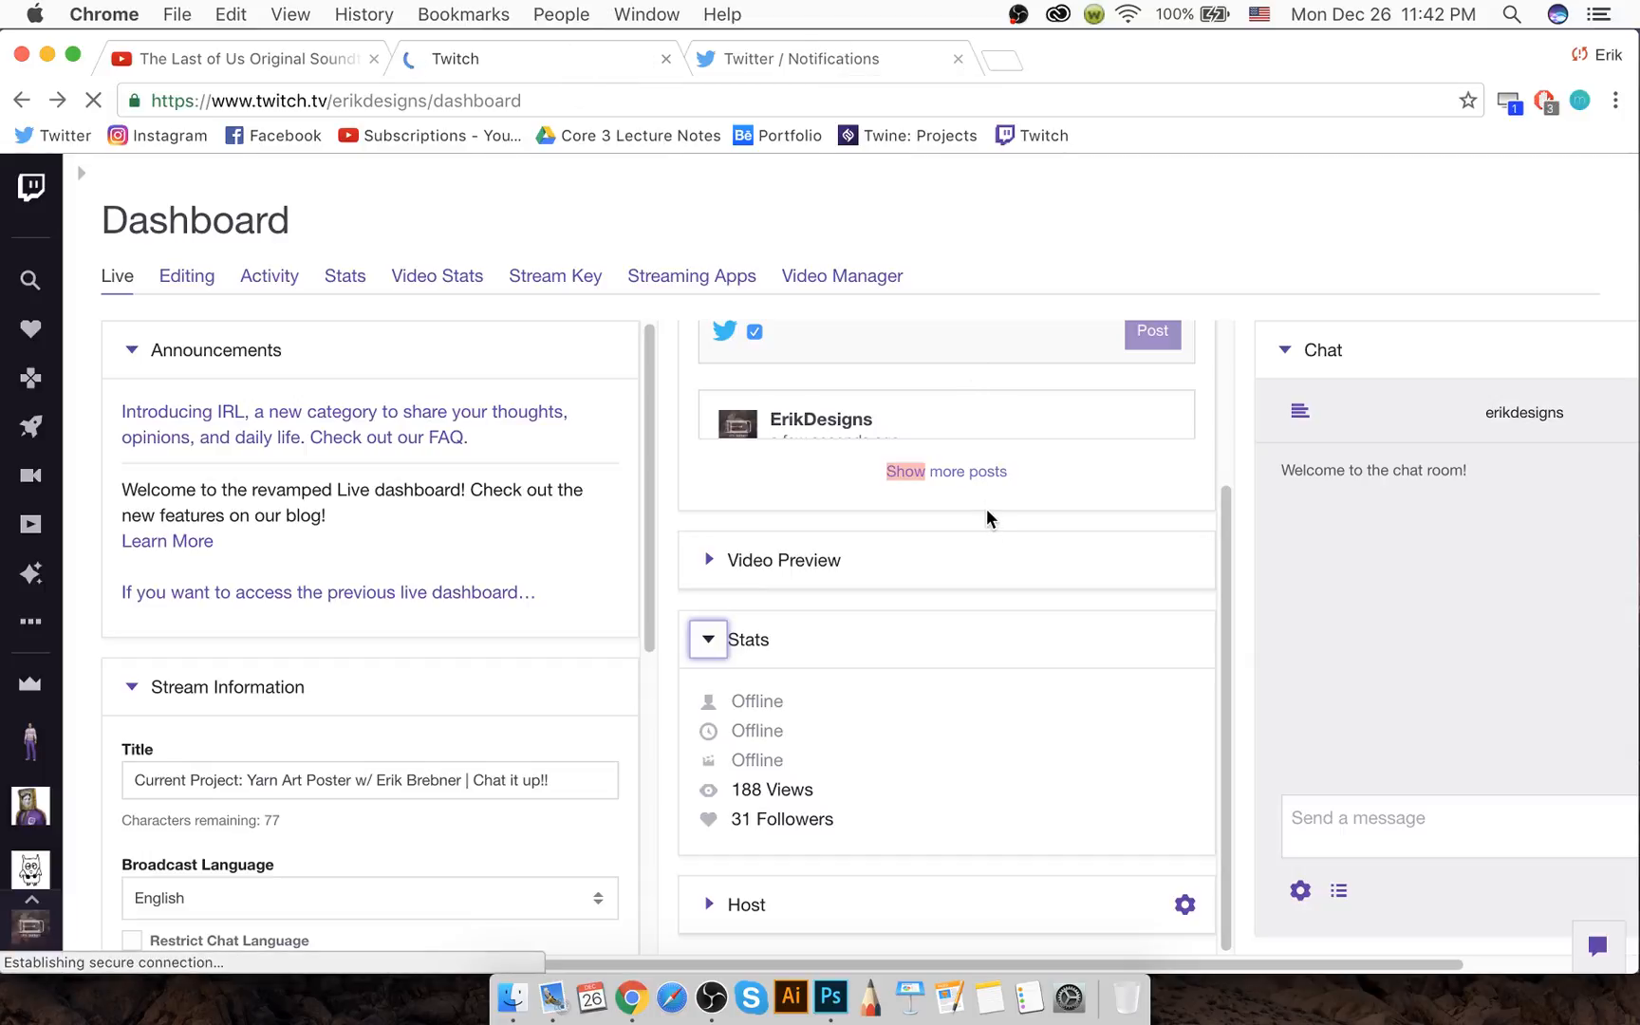
left_click(819, 60)
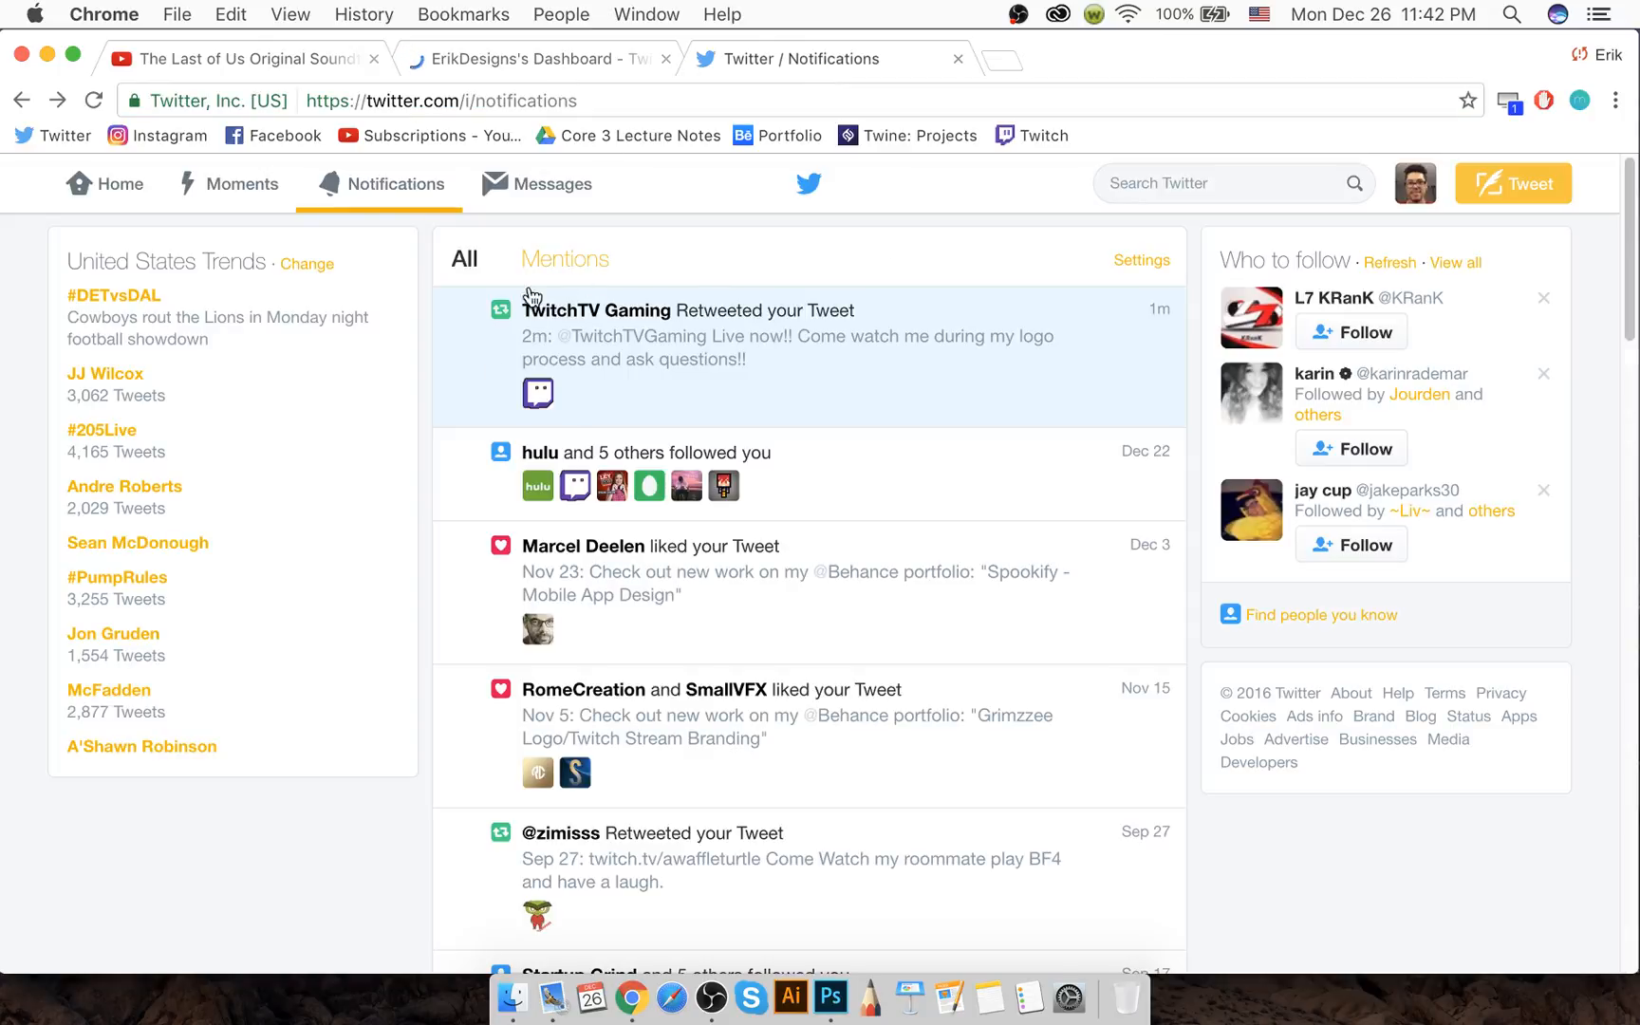
left_click(496, 43)
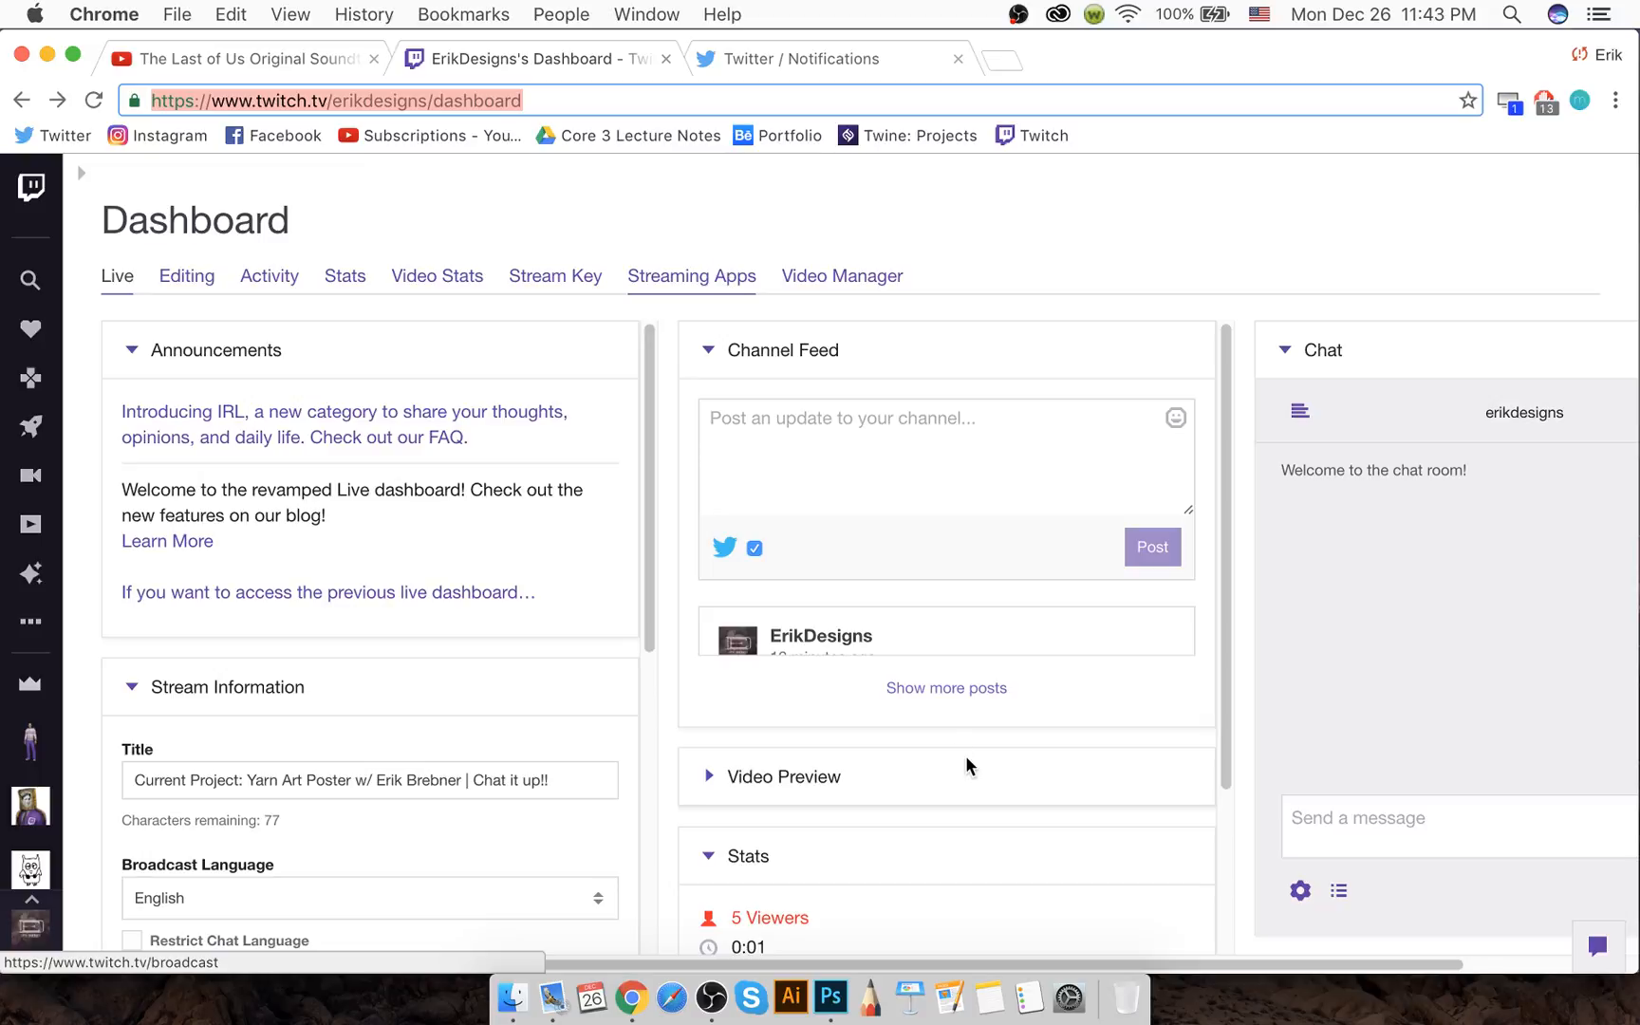
scroll(812, 765, "down", 2)
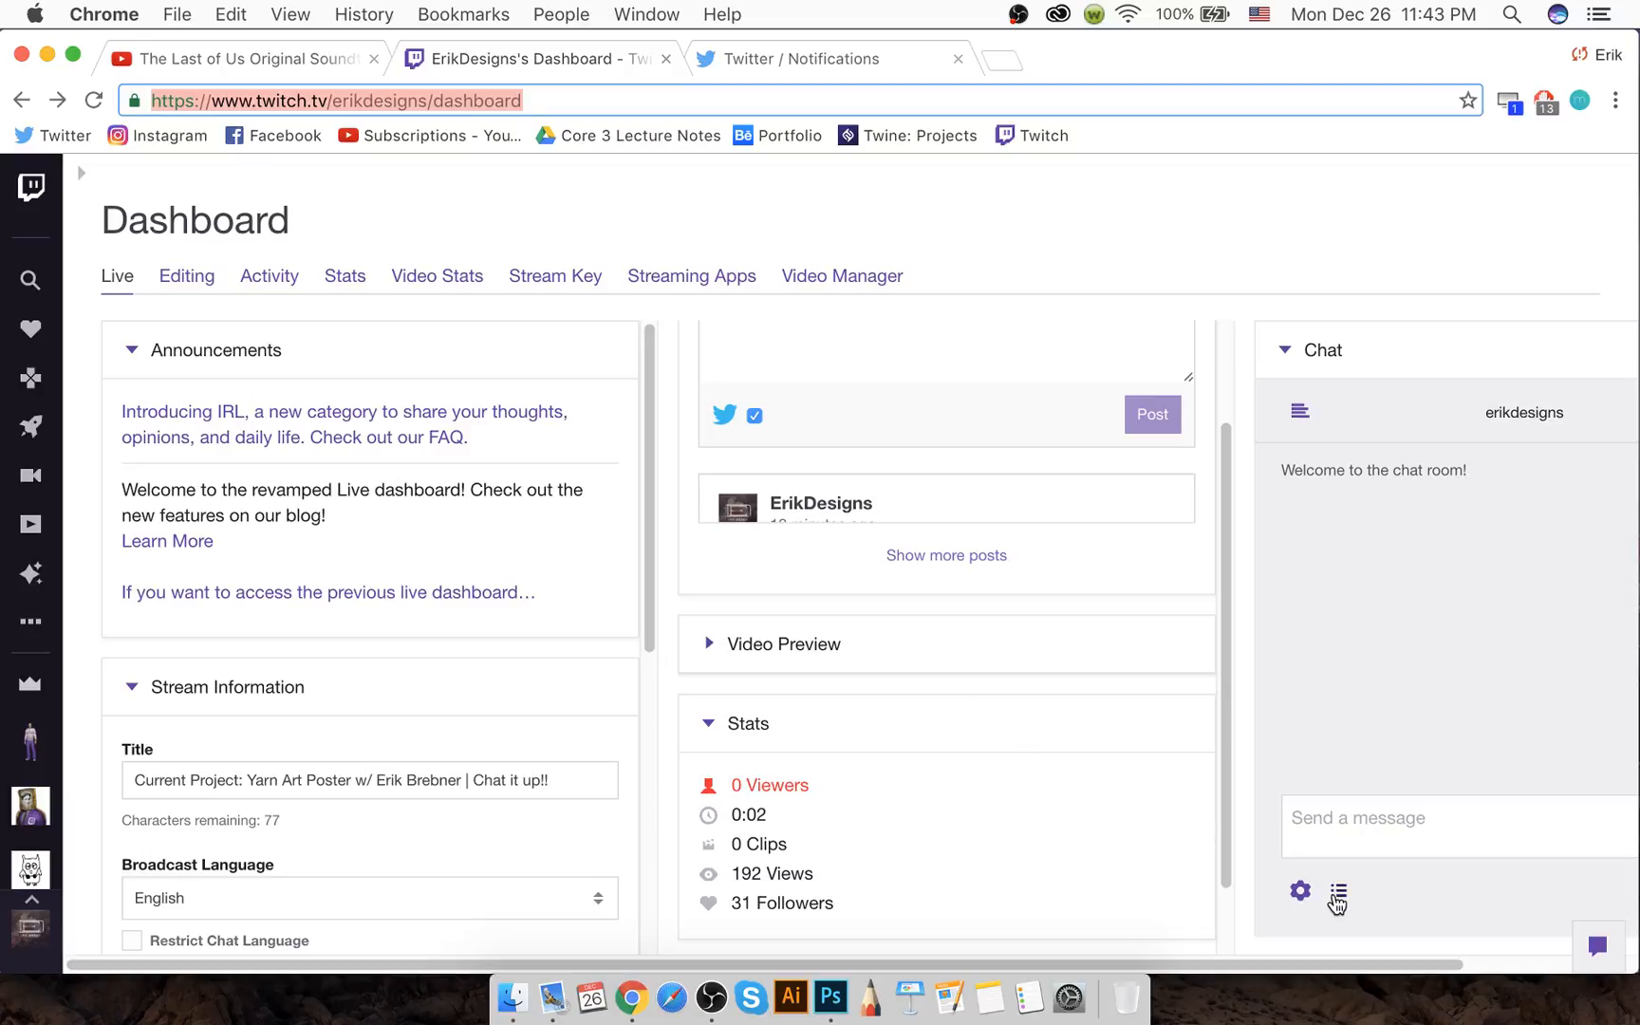
Check the chat's viewer list, close it, and review the stream stats
left_click(1337, 890)
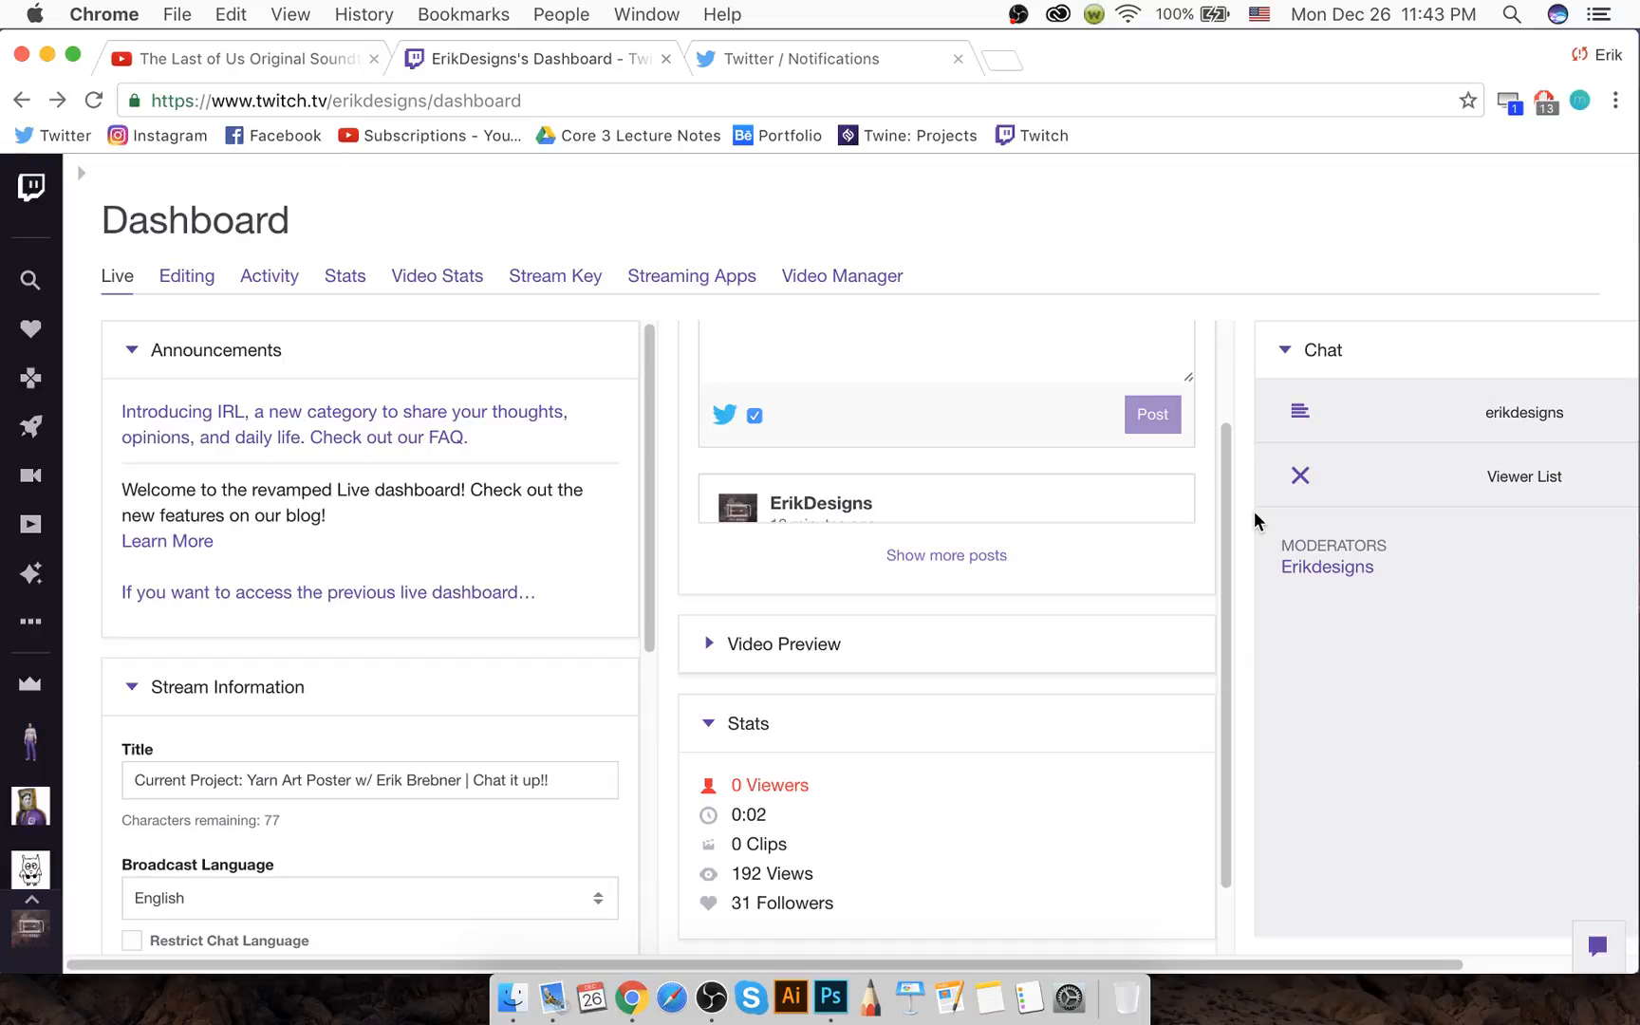
left_click(1300, 476)
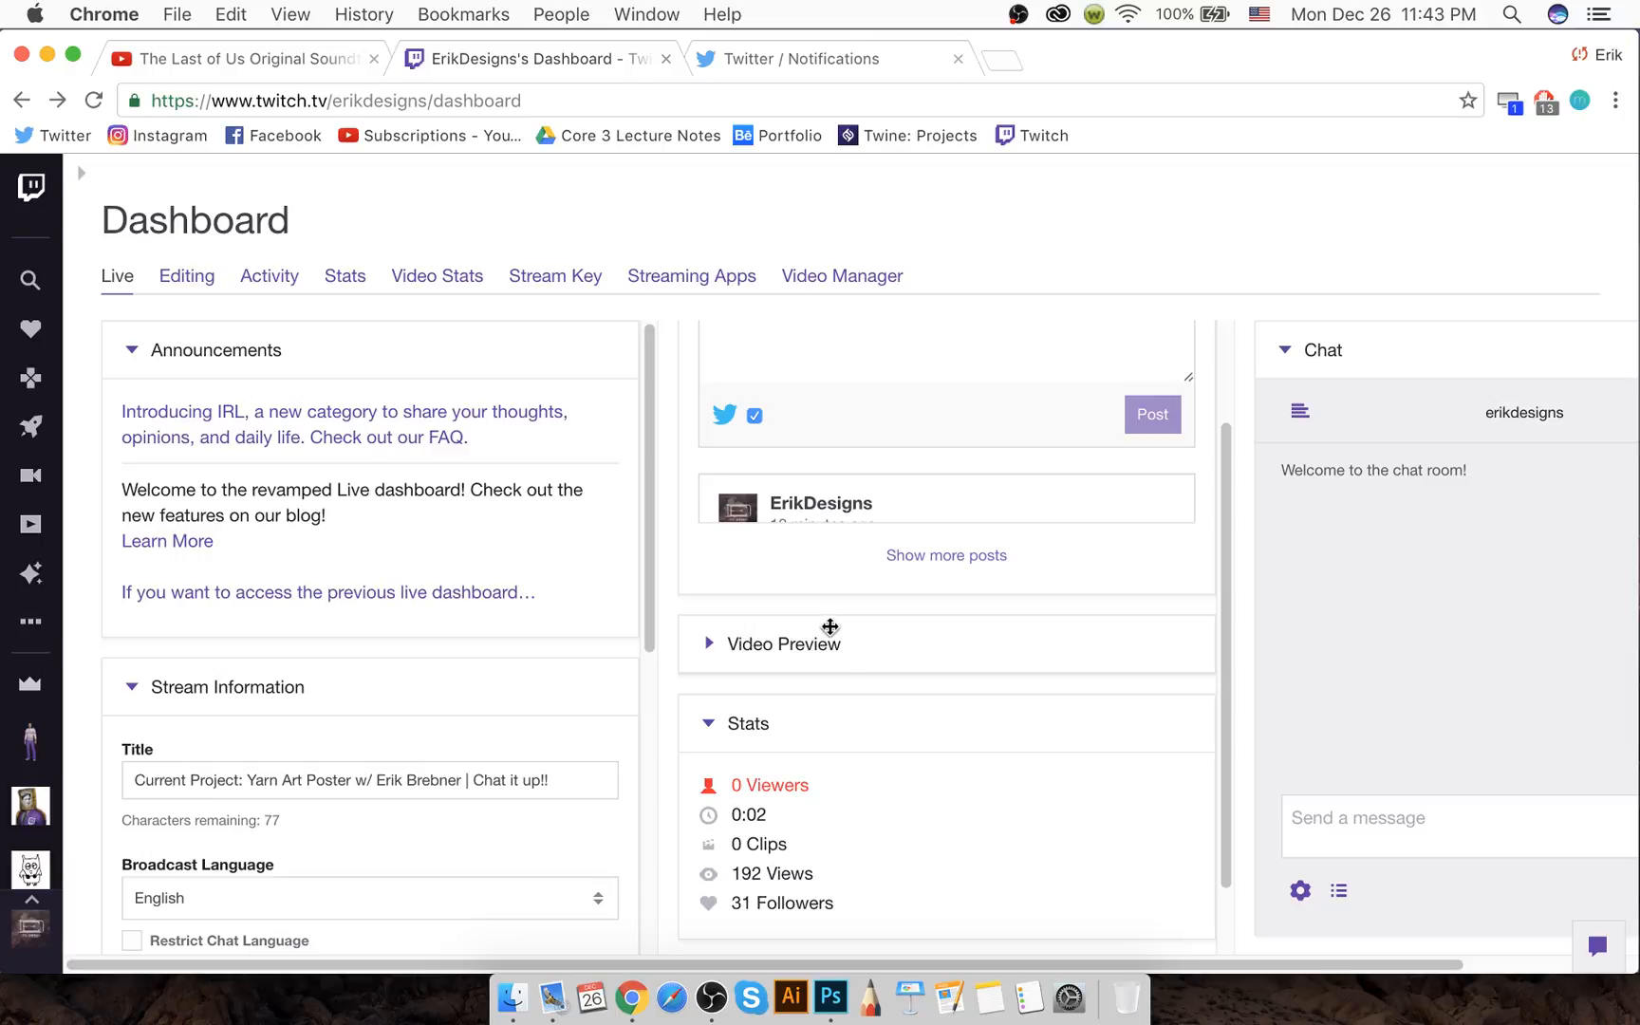
scroll(829, 627, "down", 2)
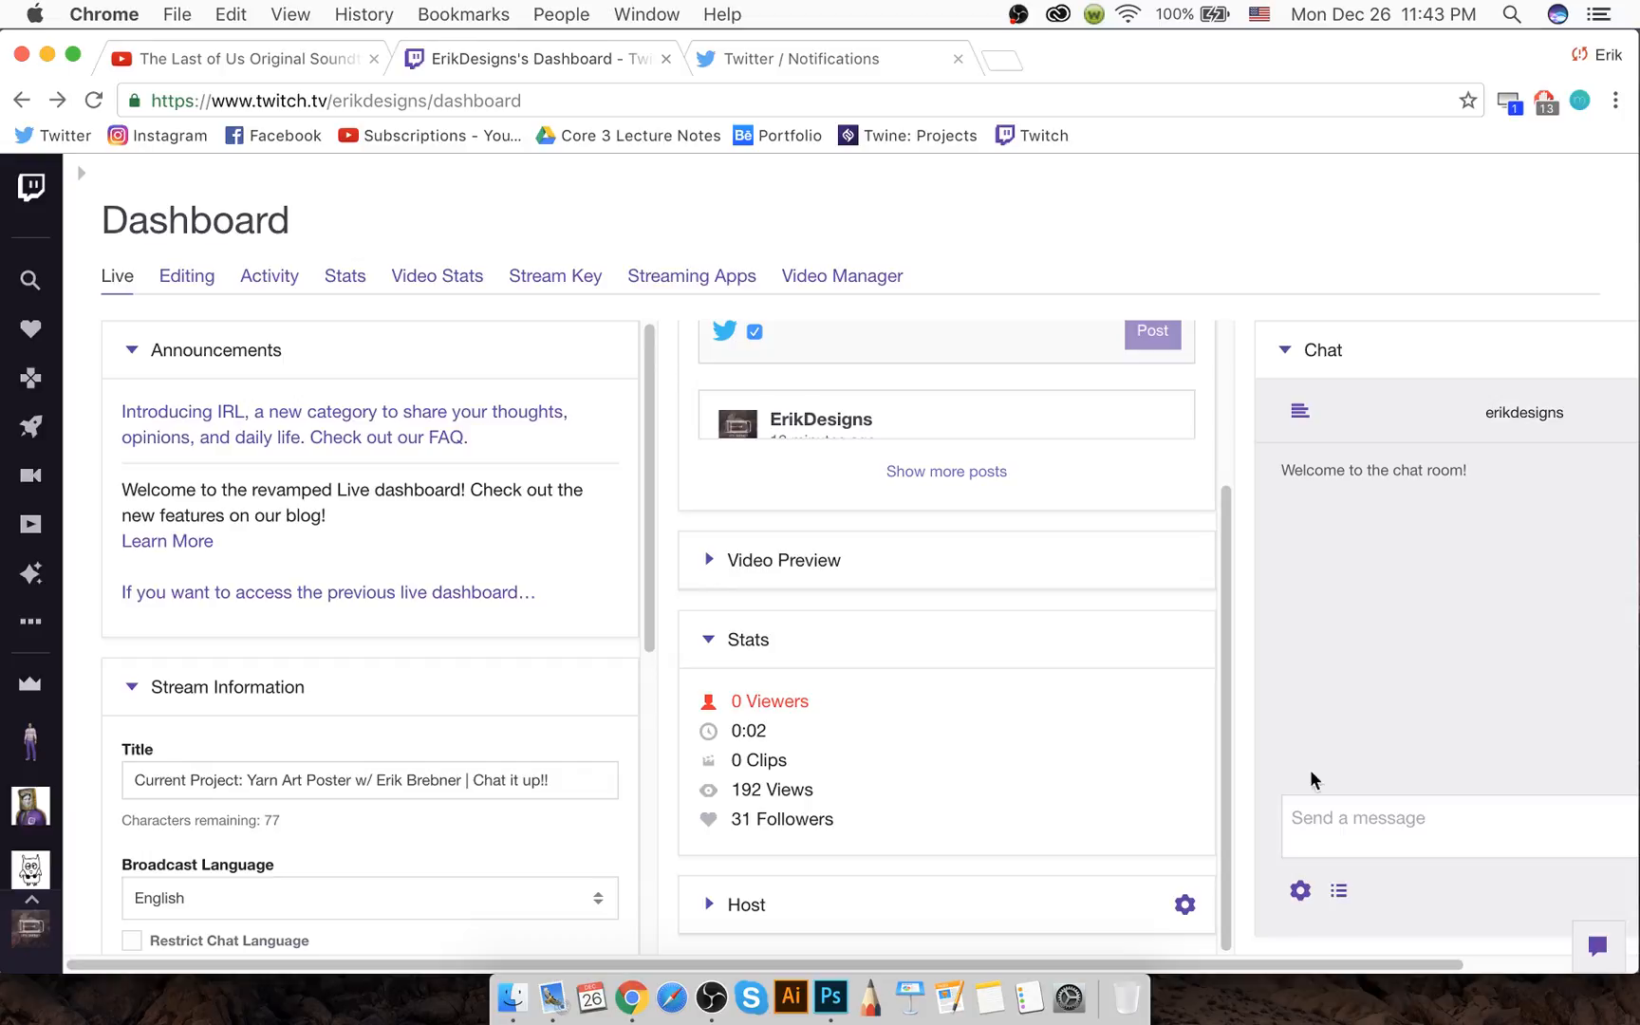
Pop the stream chat out into its own window from the chat settings
right_click(1336, 887)
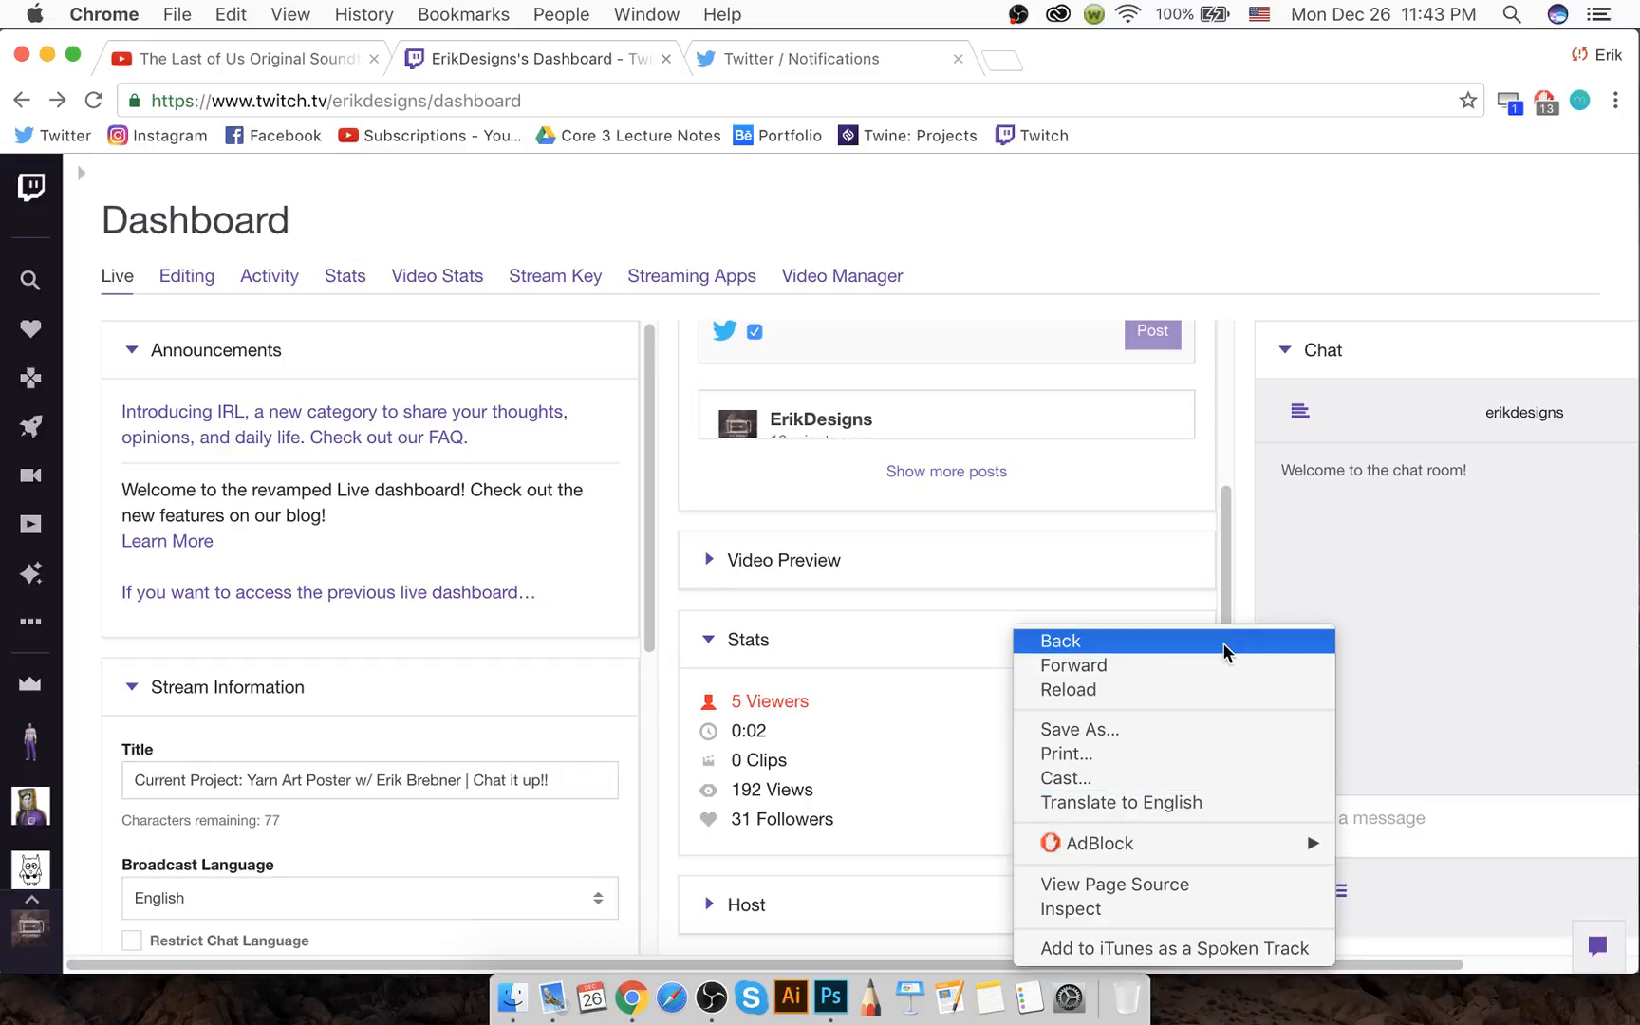
left_click(1317, 579)
left_click(1300, 890)
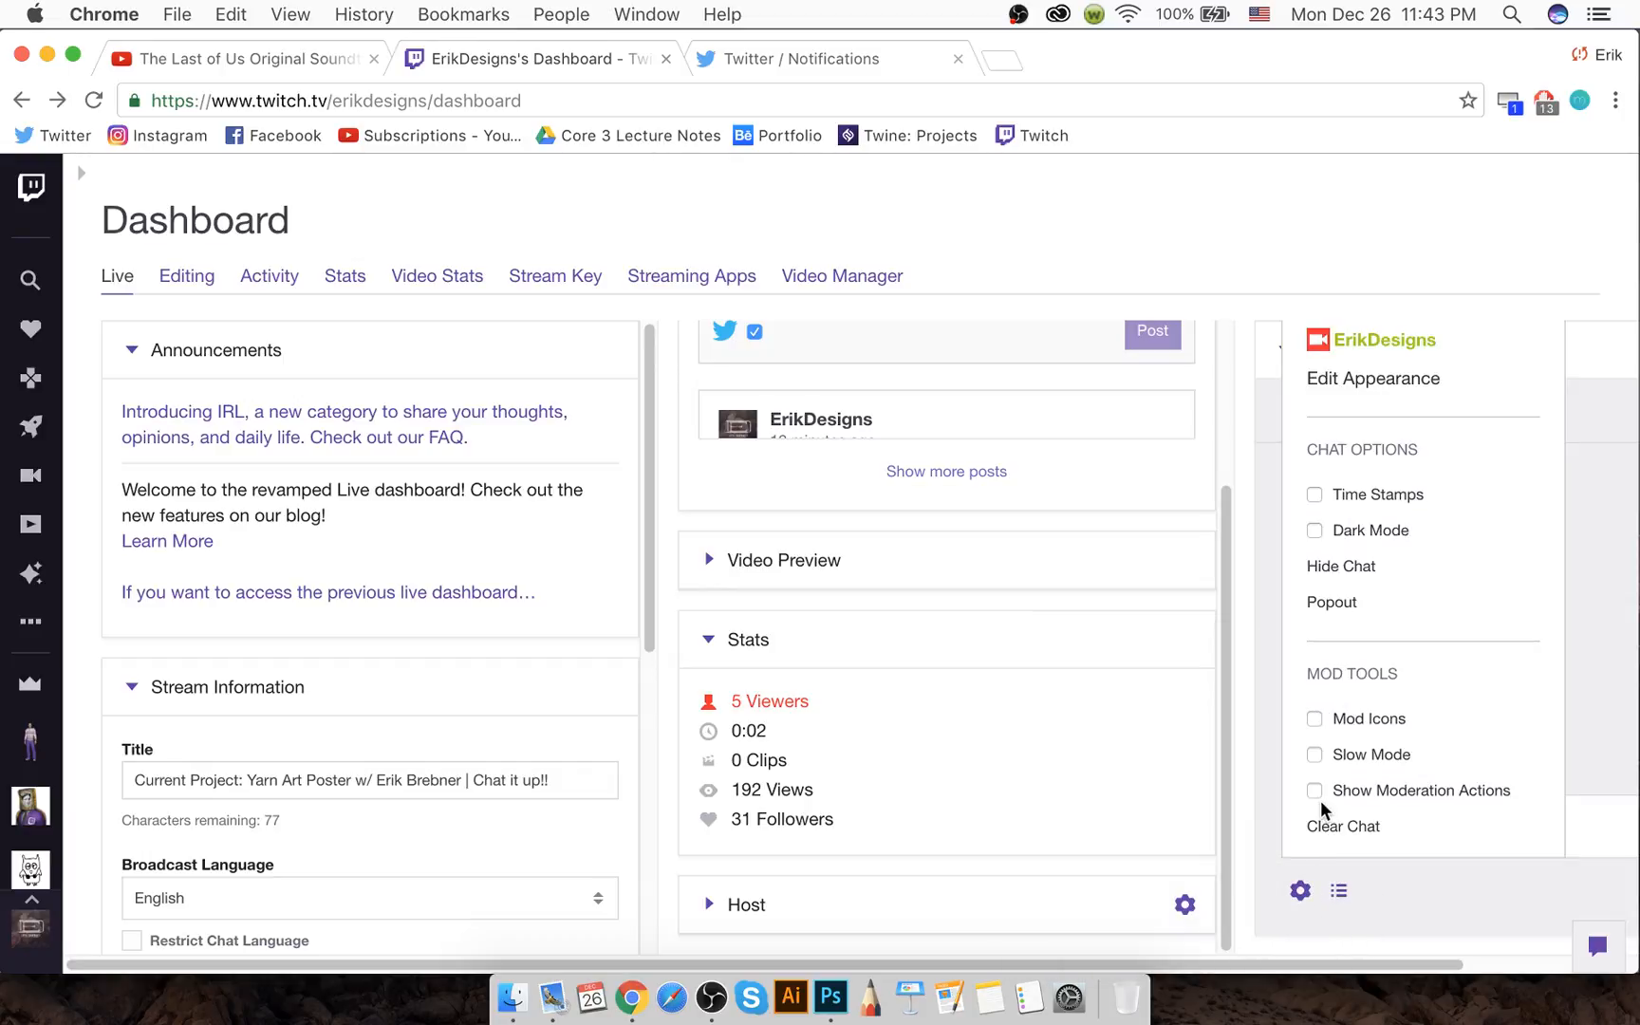
left_click(1314, 604)
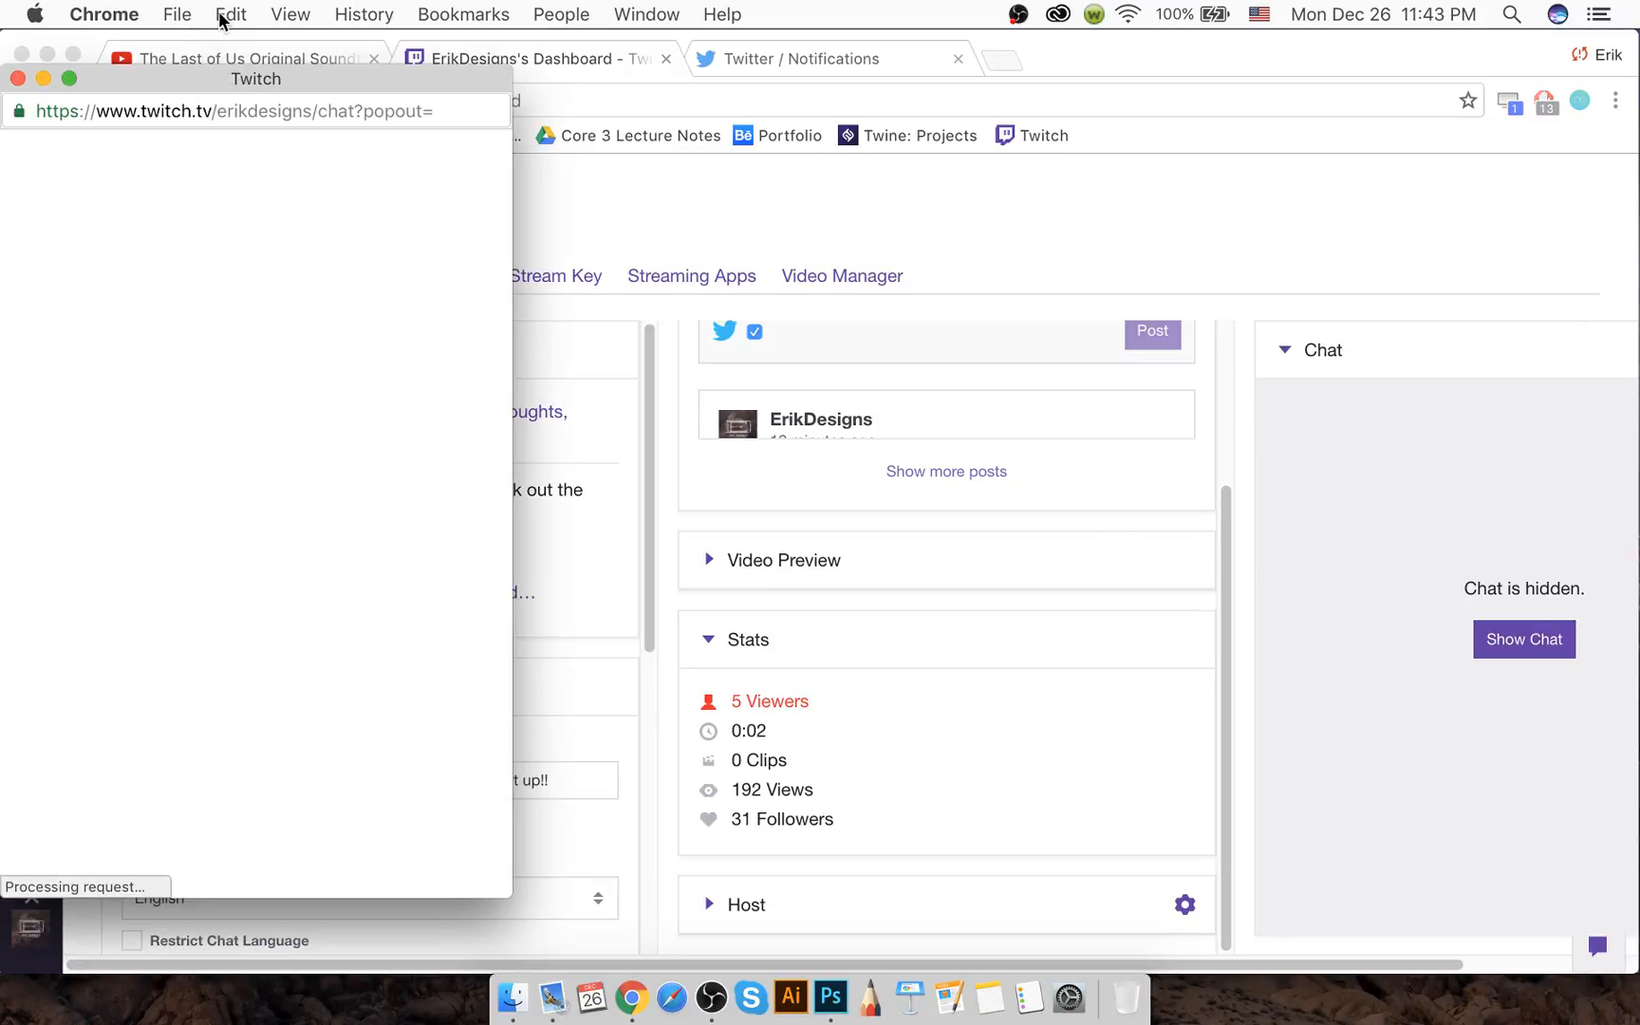
Move the popped-out chat window to the right edge of the desktop, narrow it, and extend it down to the Dock
left_click_drag(209, 80, 1326, 57)
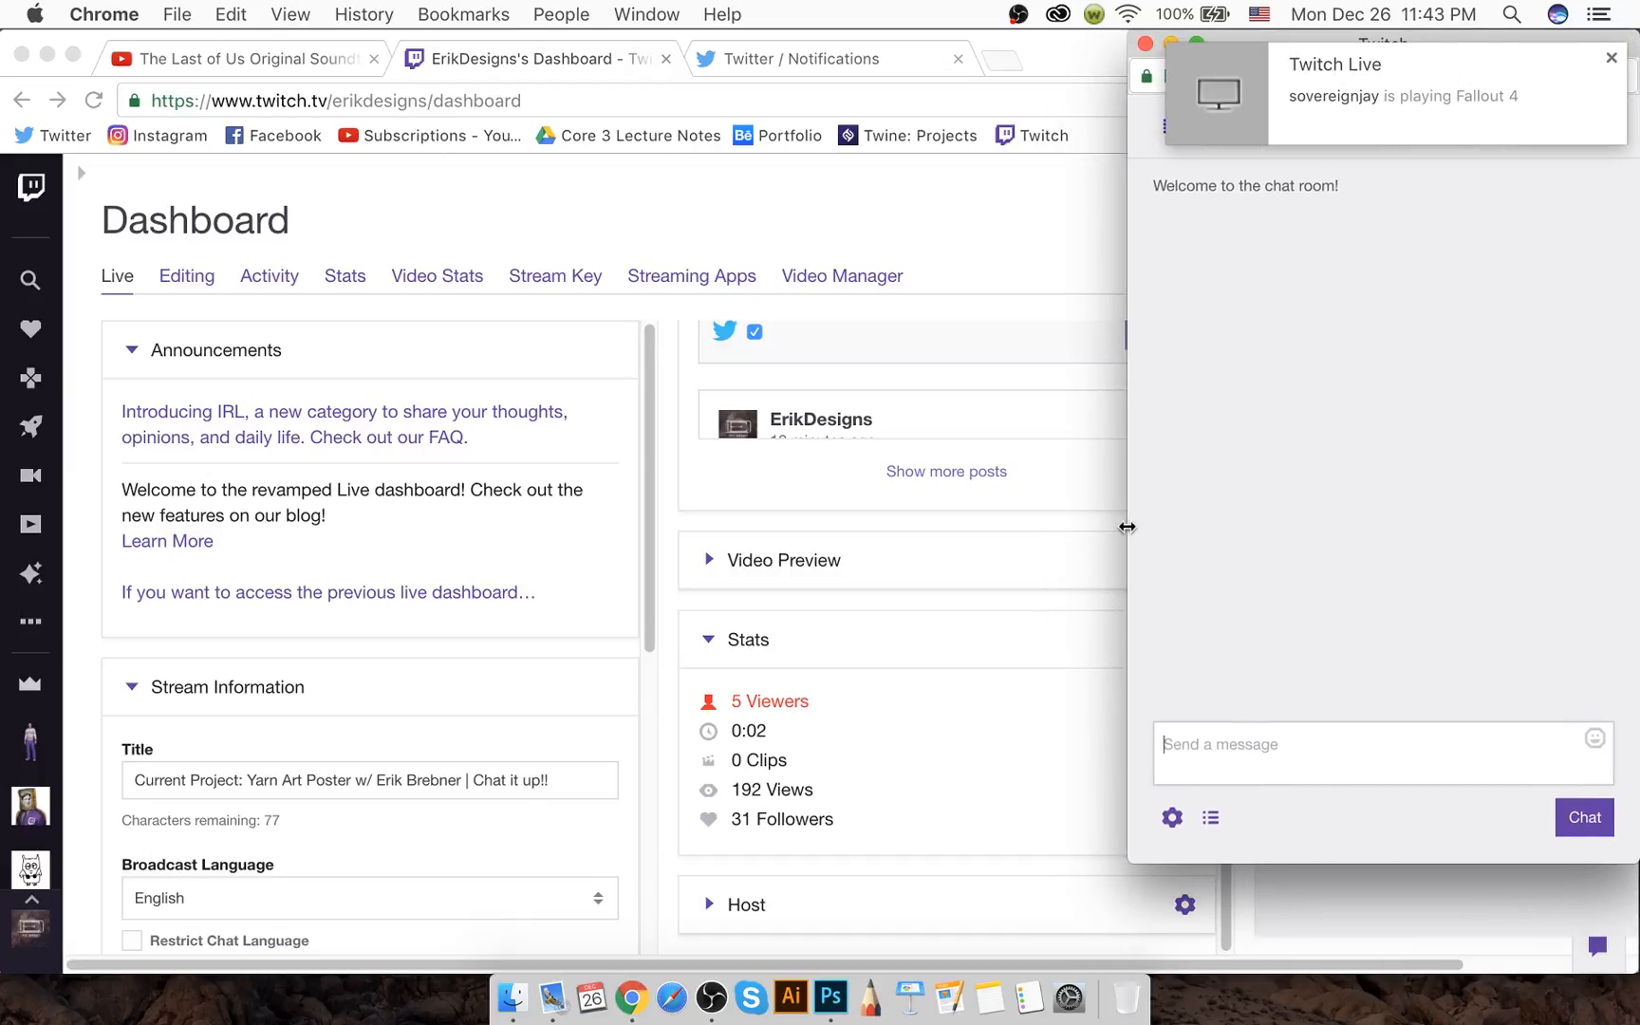
left_click_drag(1126, 527, 1619, 504)
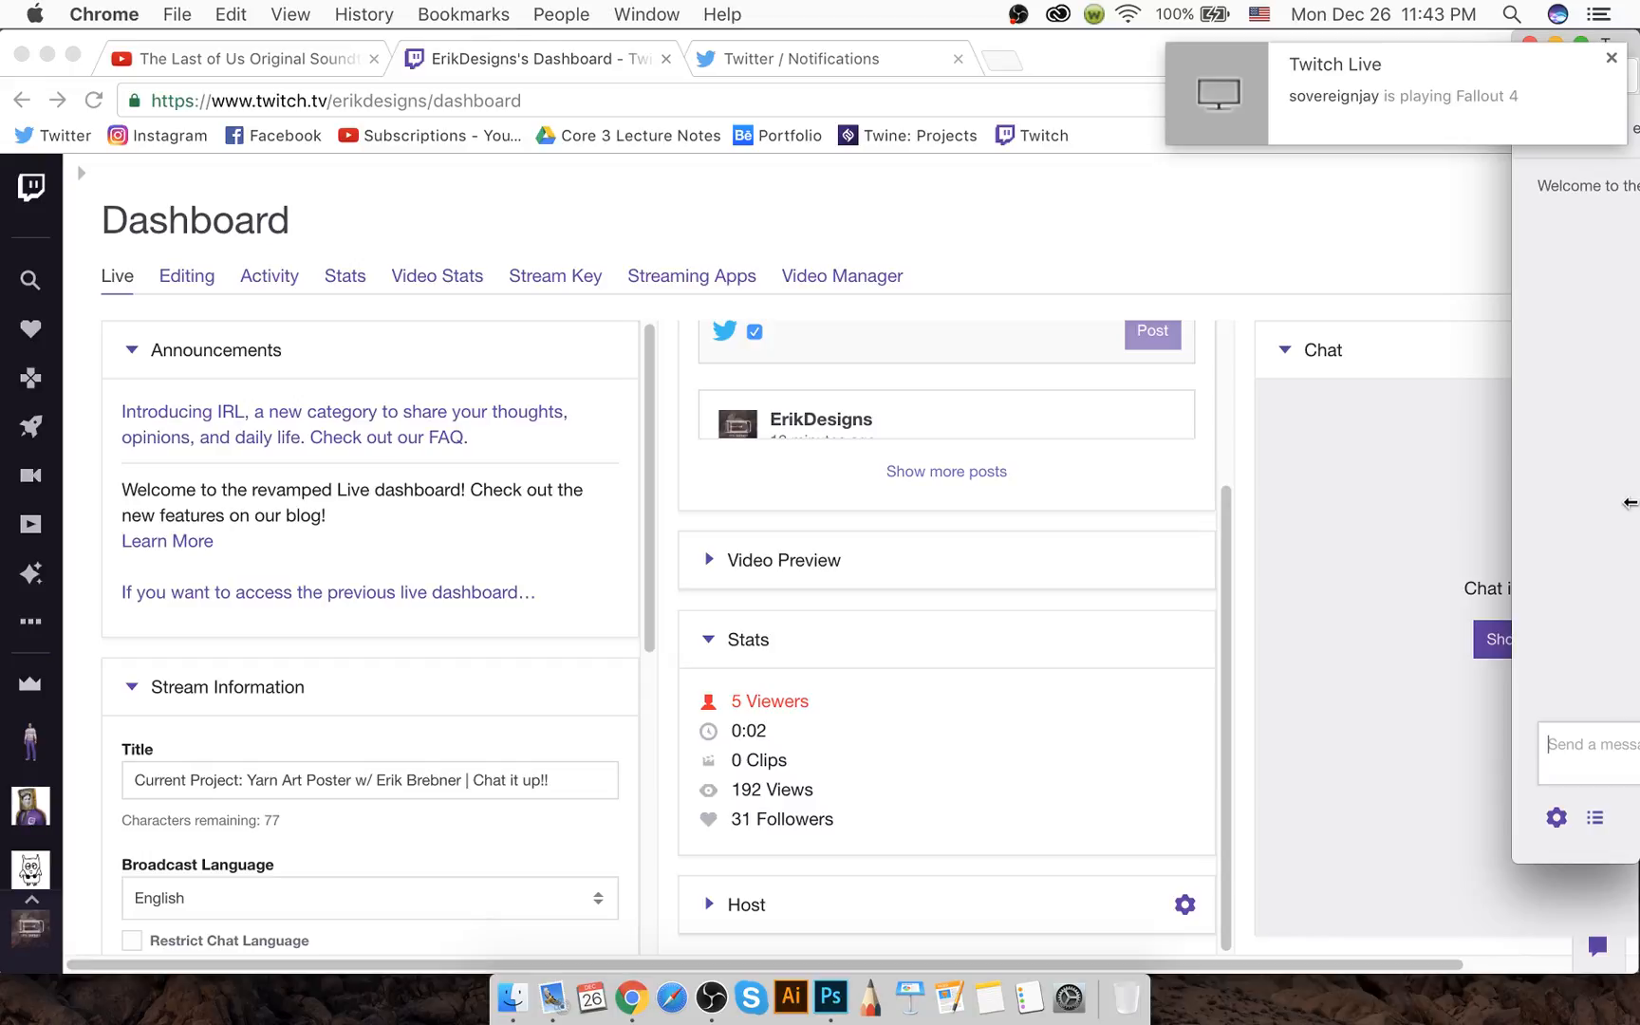
left_click_drag(1512, 537, 1339, 517)
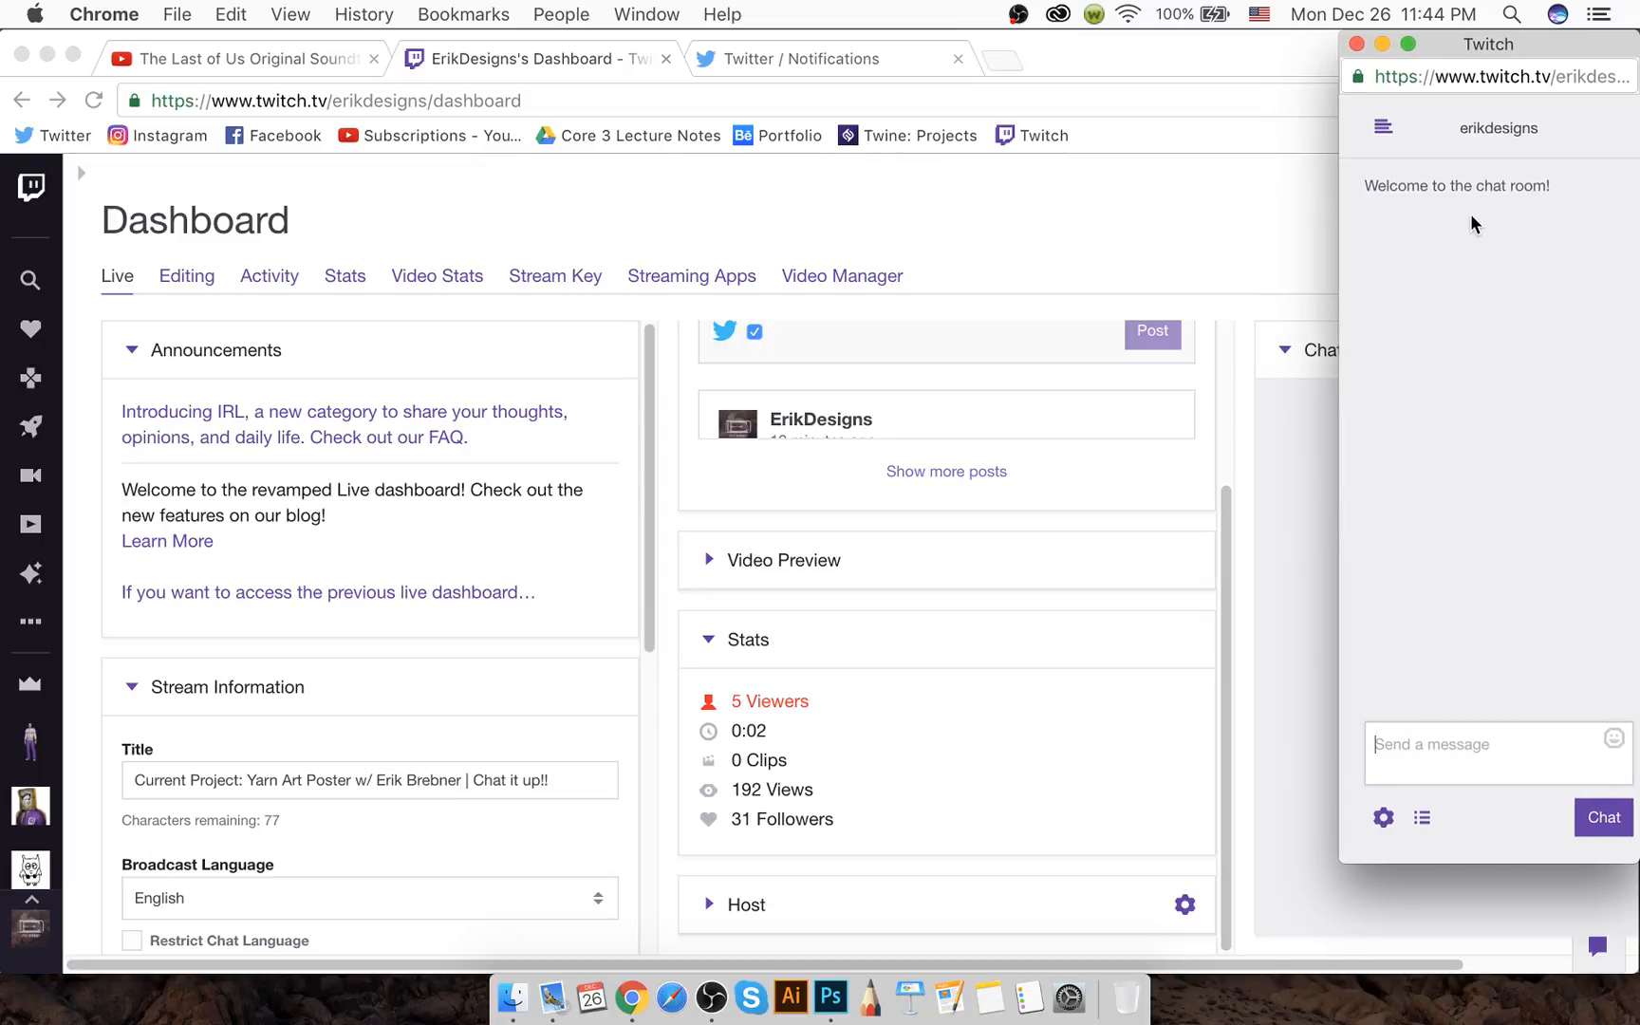
left_click_drag(1509, 44, 1507, 43)
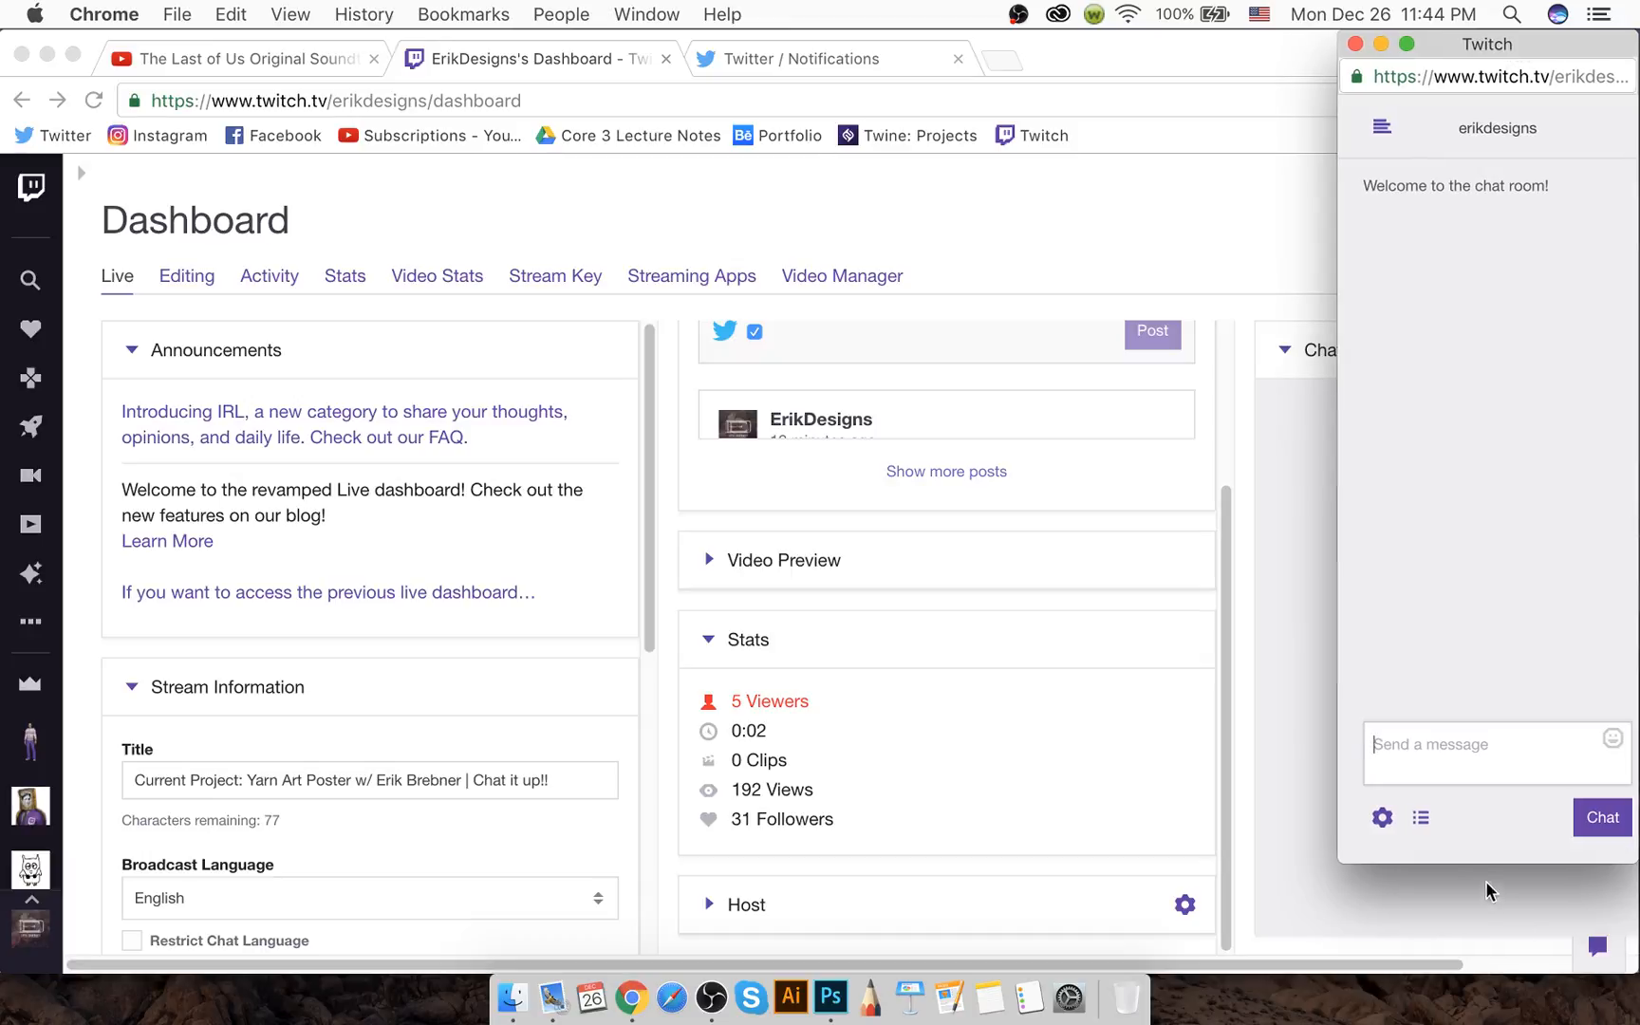
left_click_drag(1478, 862, 1483, 1020)
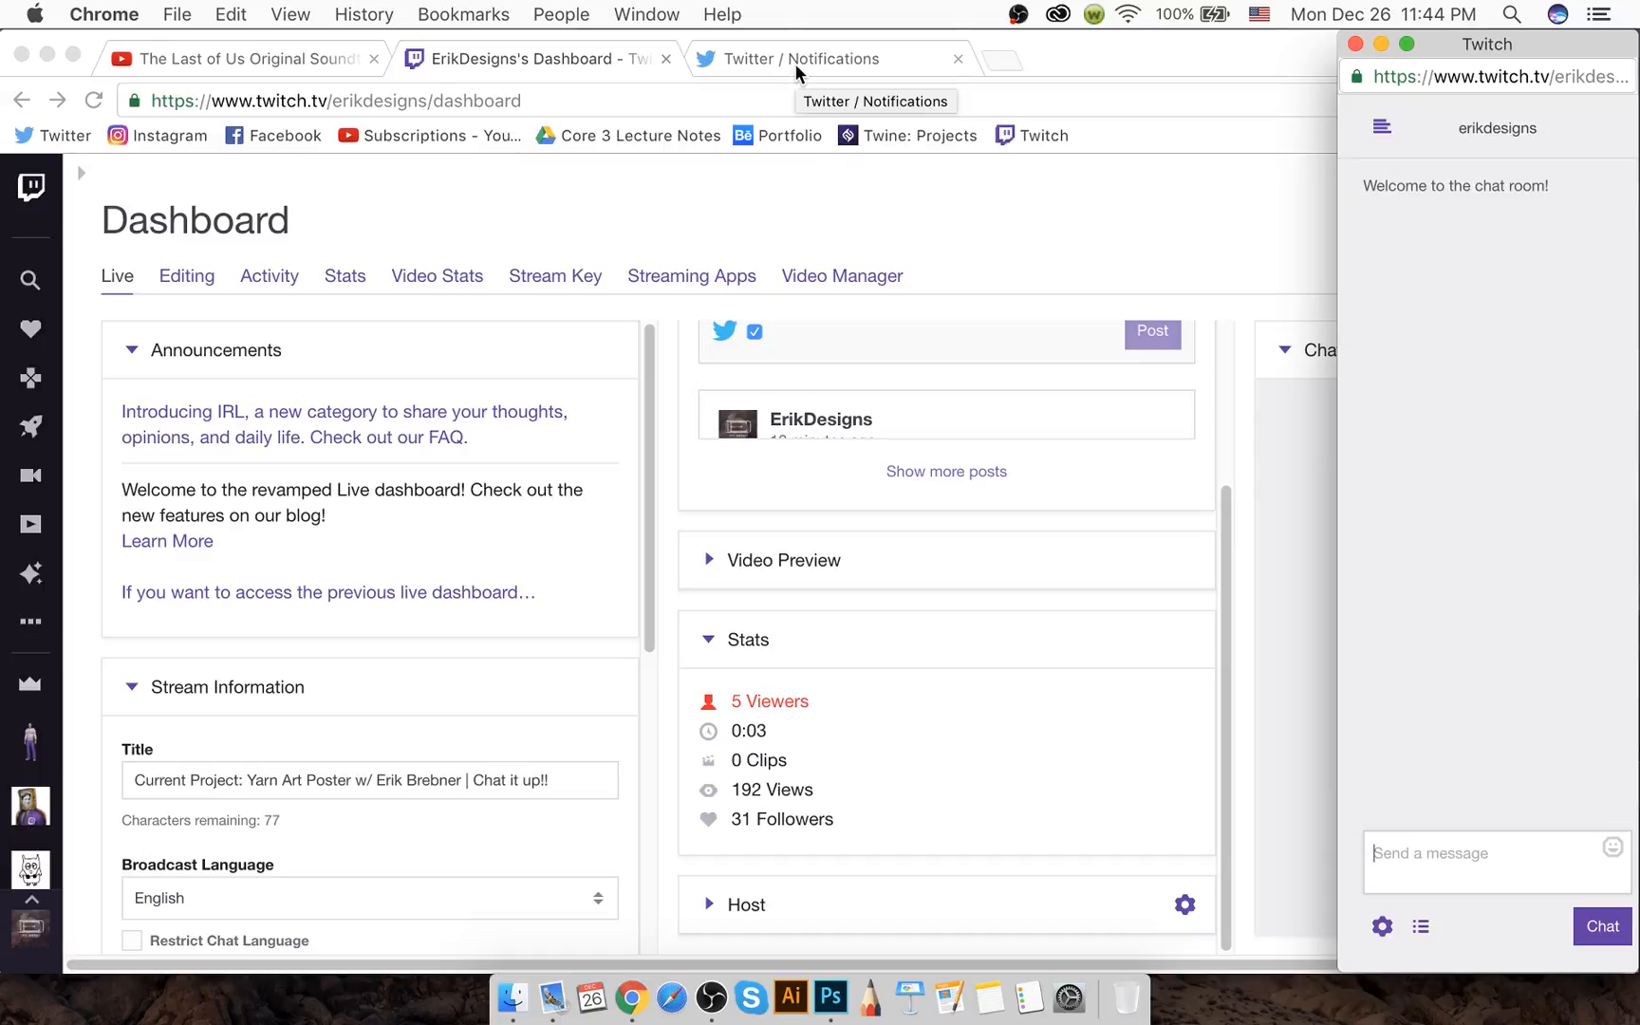
Check the viewer list in the popped-out chat window twice, closing it each time
left_click(1420, 925)
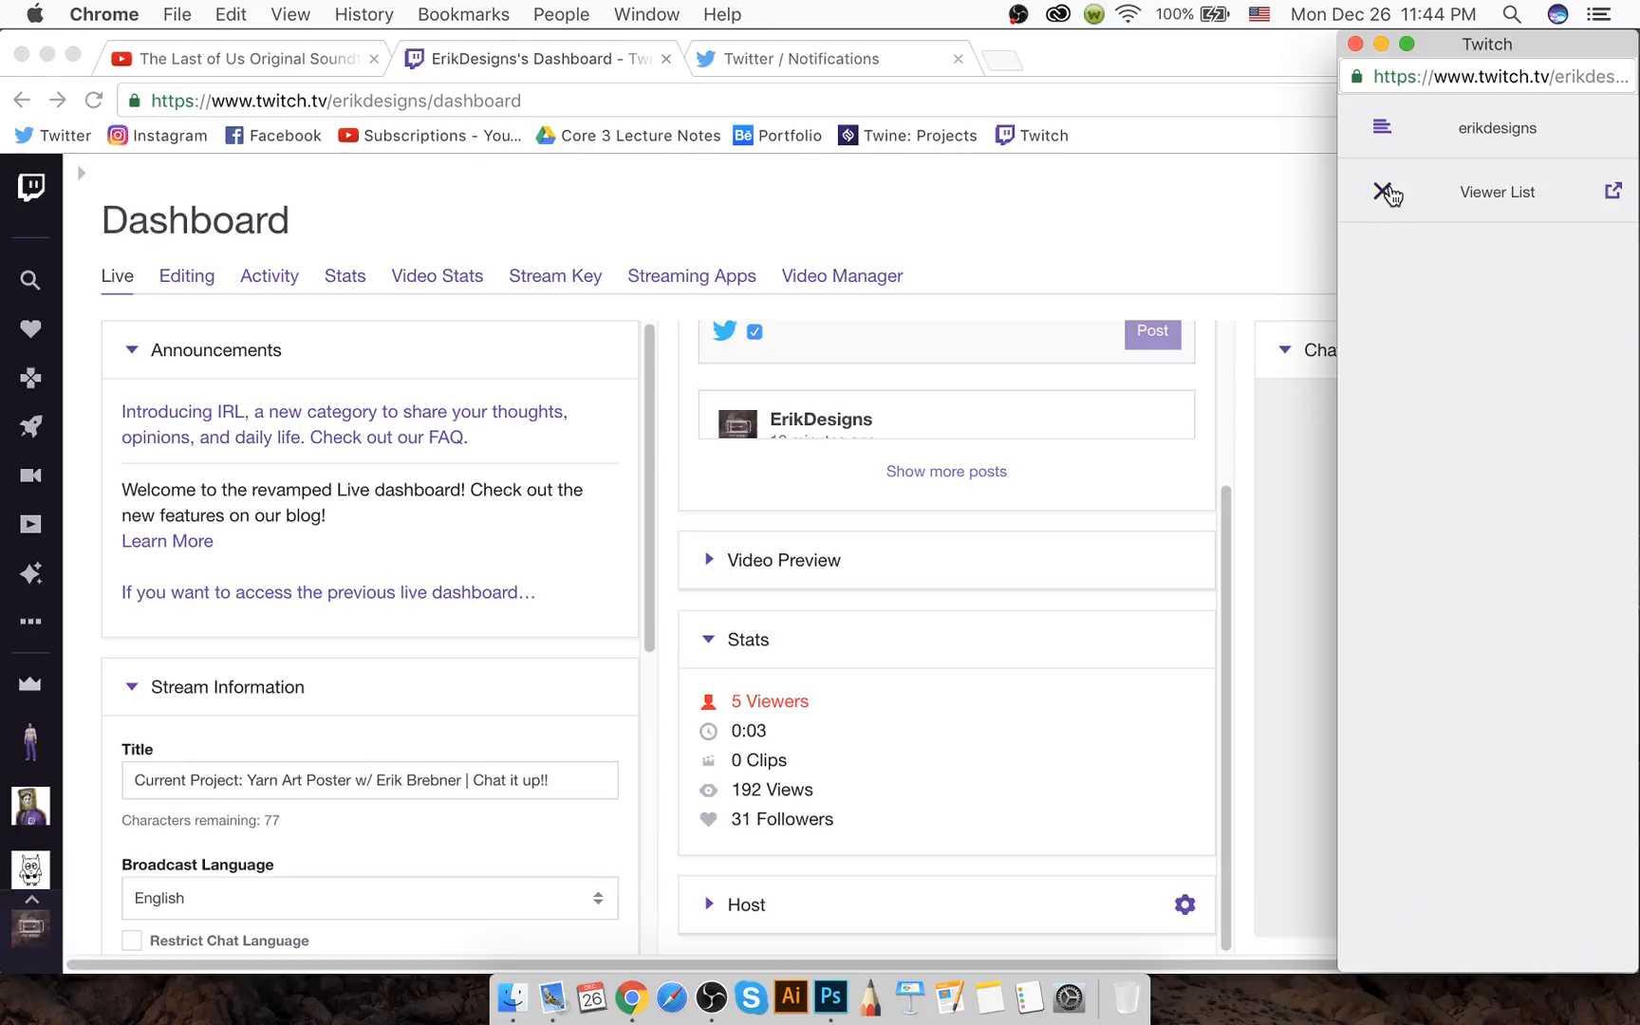
left_click(1382, 191)
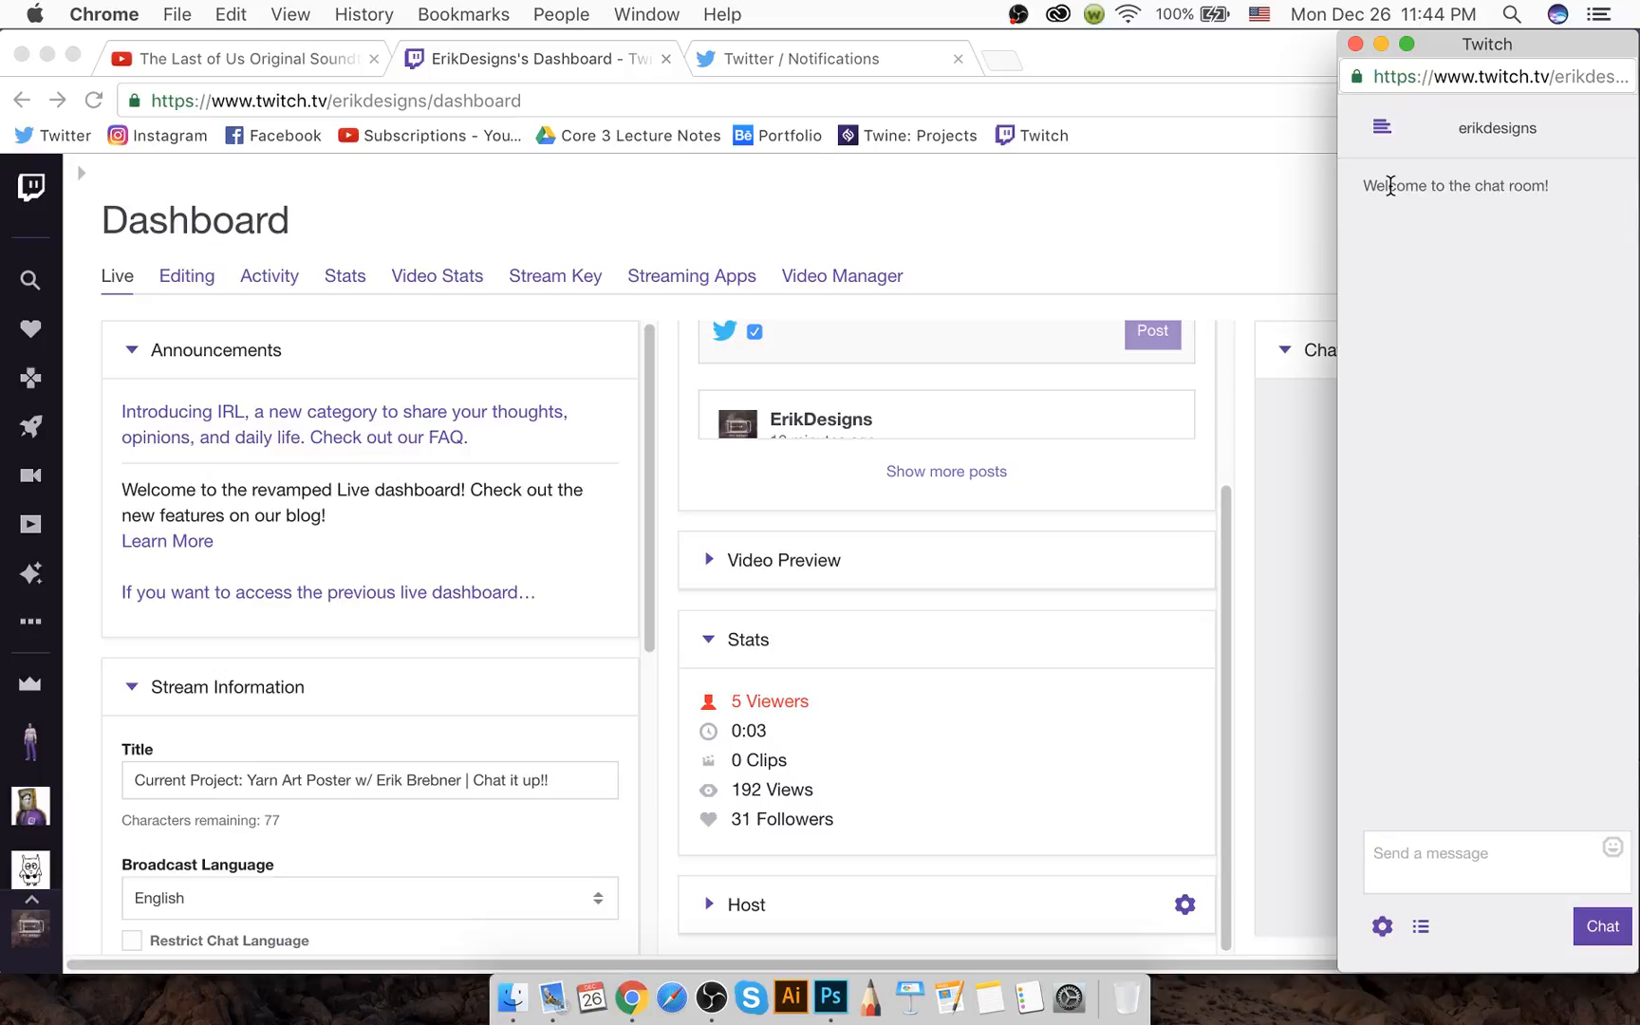
left_click(1420, 925)
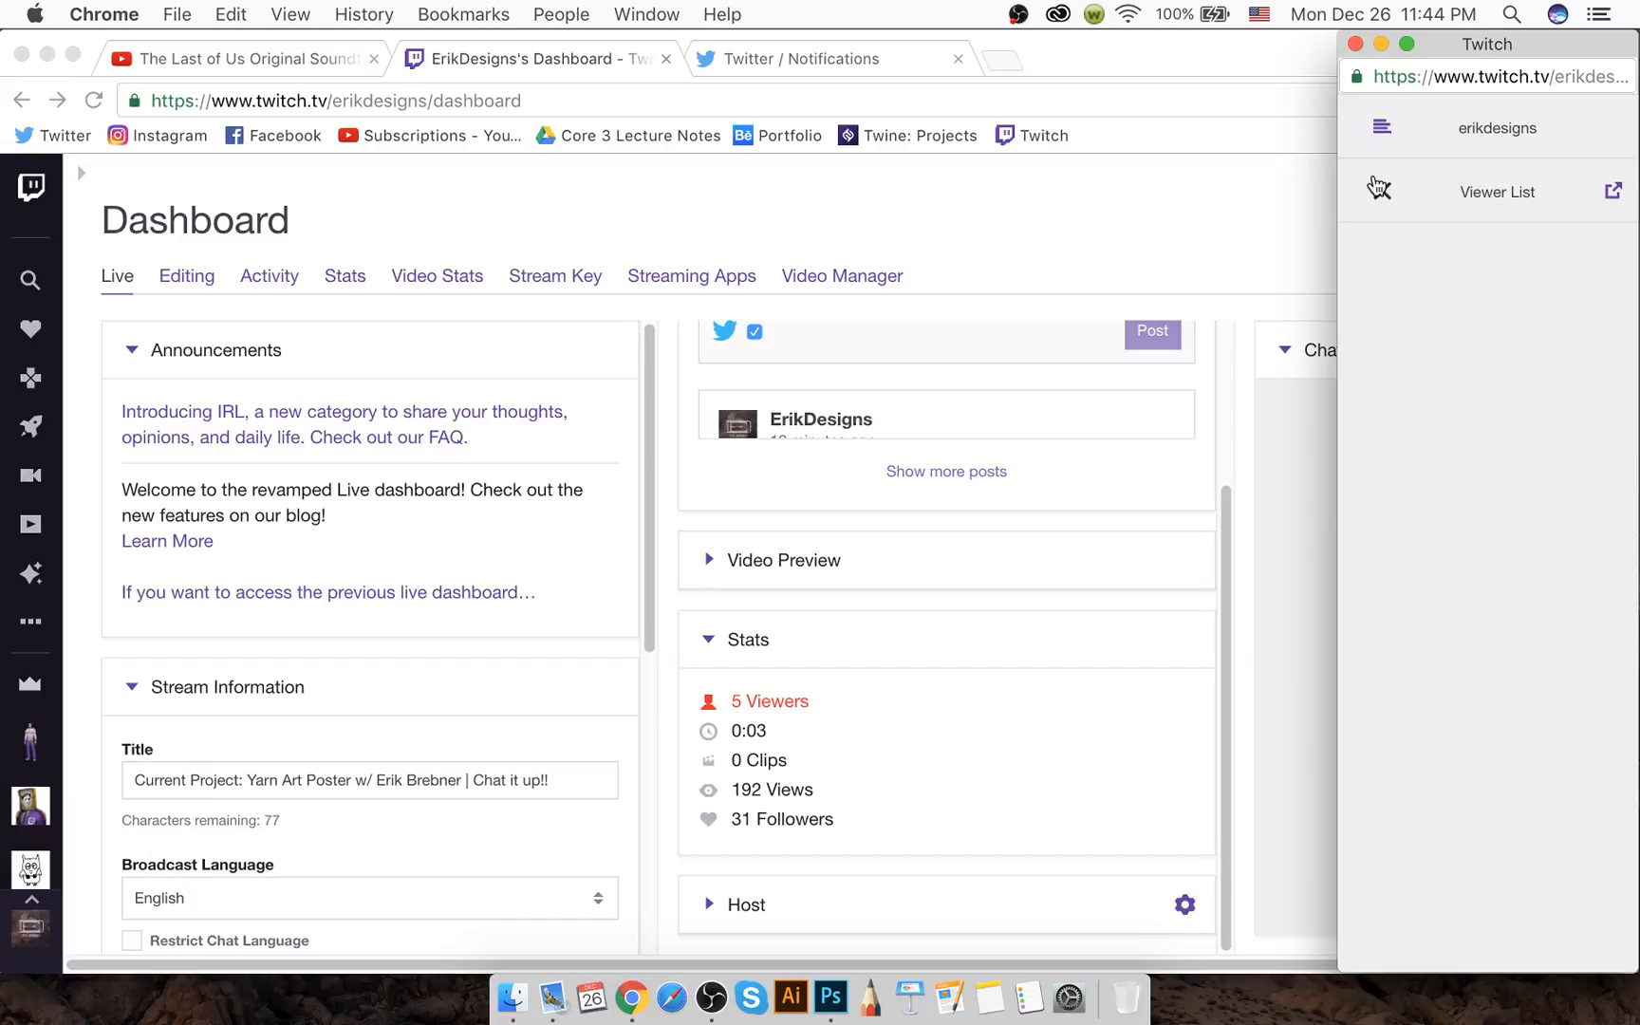
left_click(1379, 188)
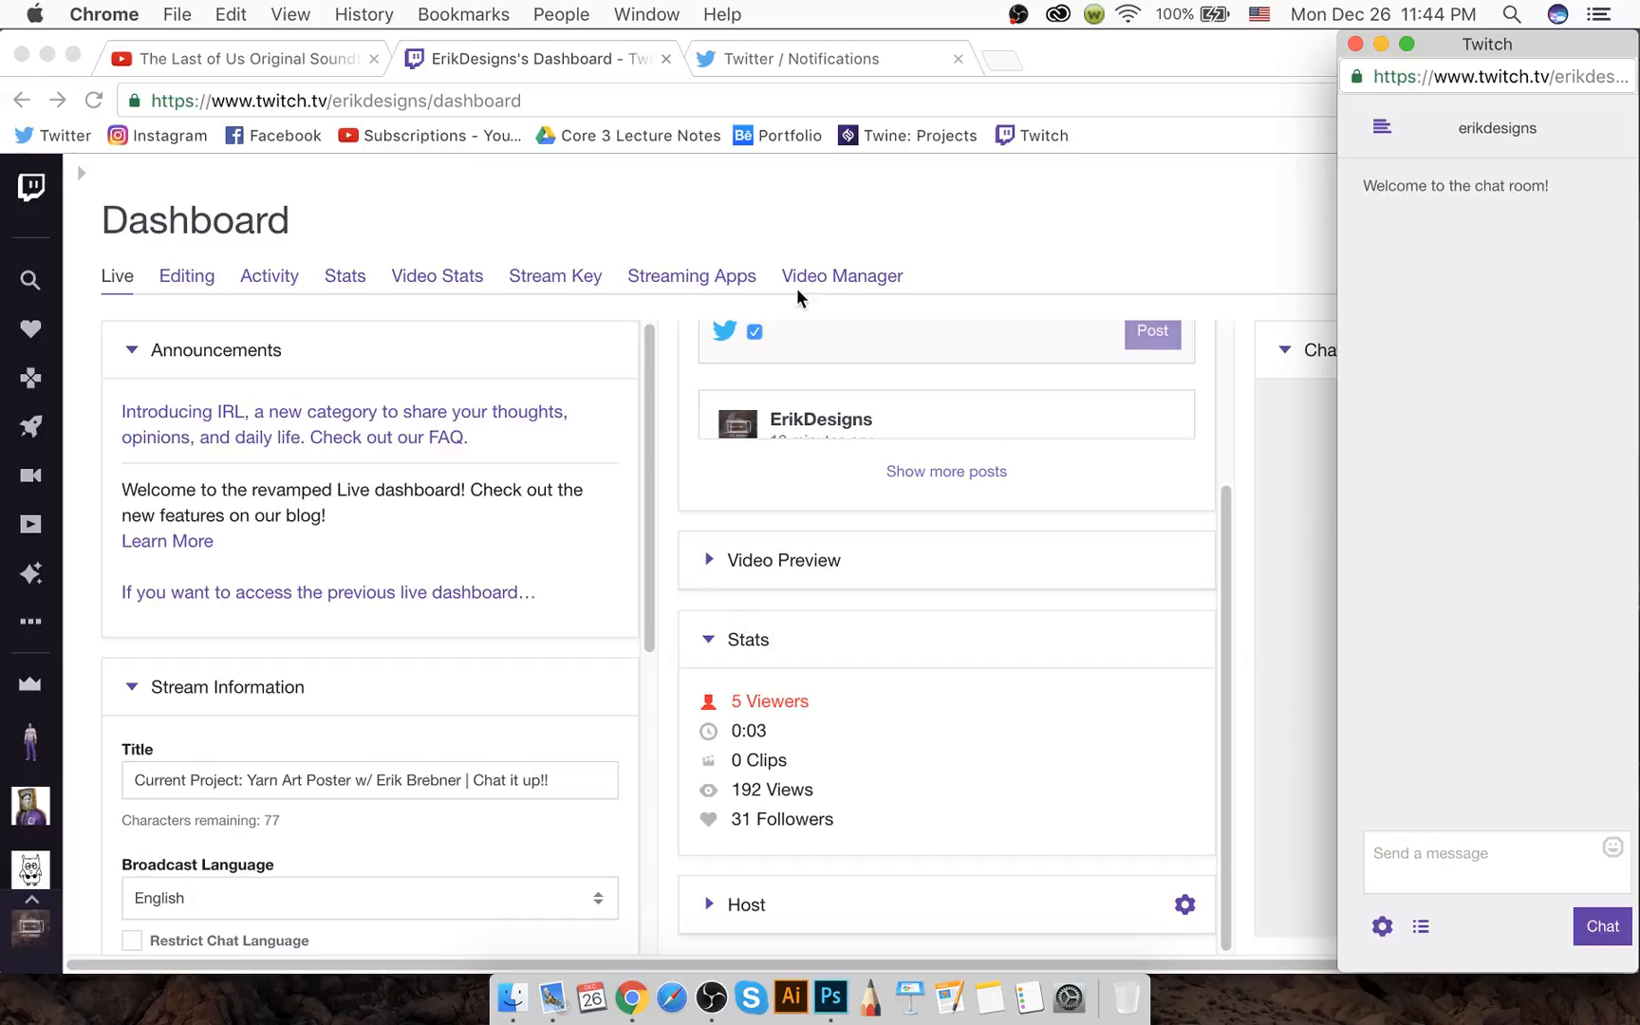
Bring the dashboard's browser window forward and narrow it so it ends at the edge of the chat window
left_click(759, 335)
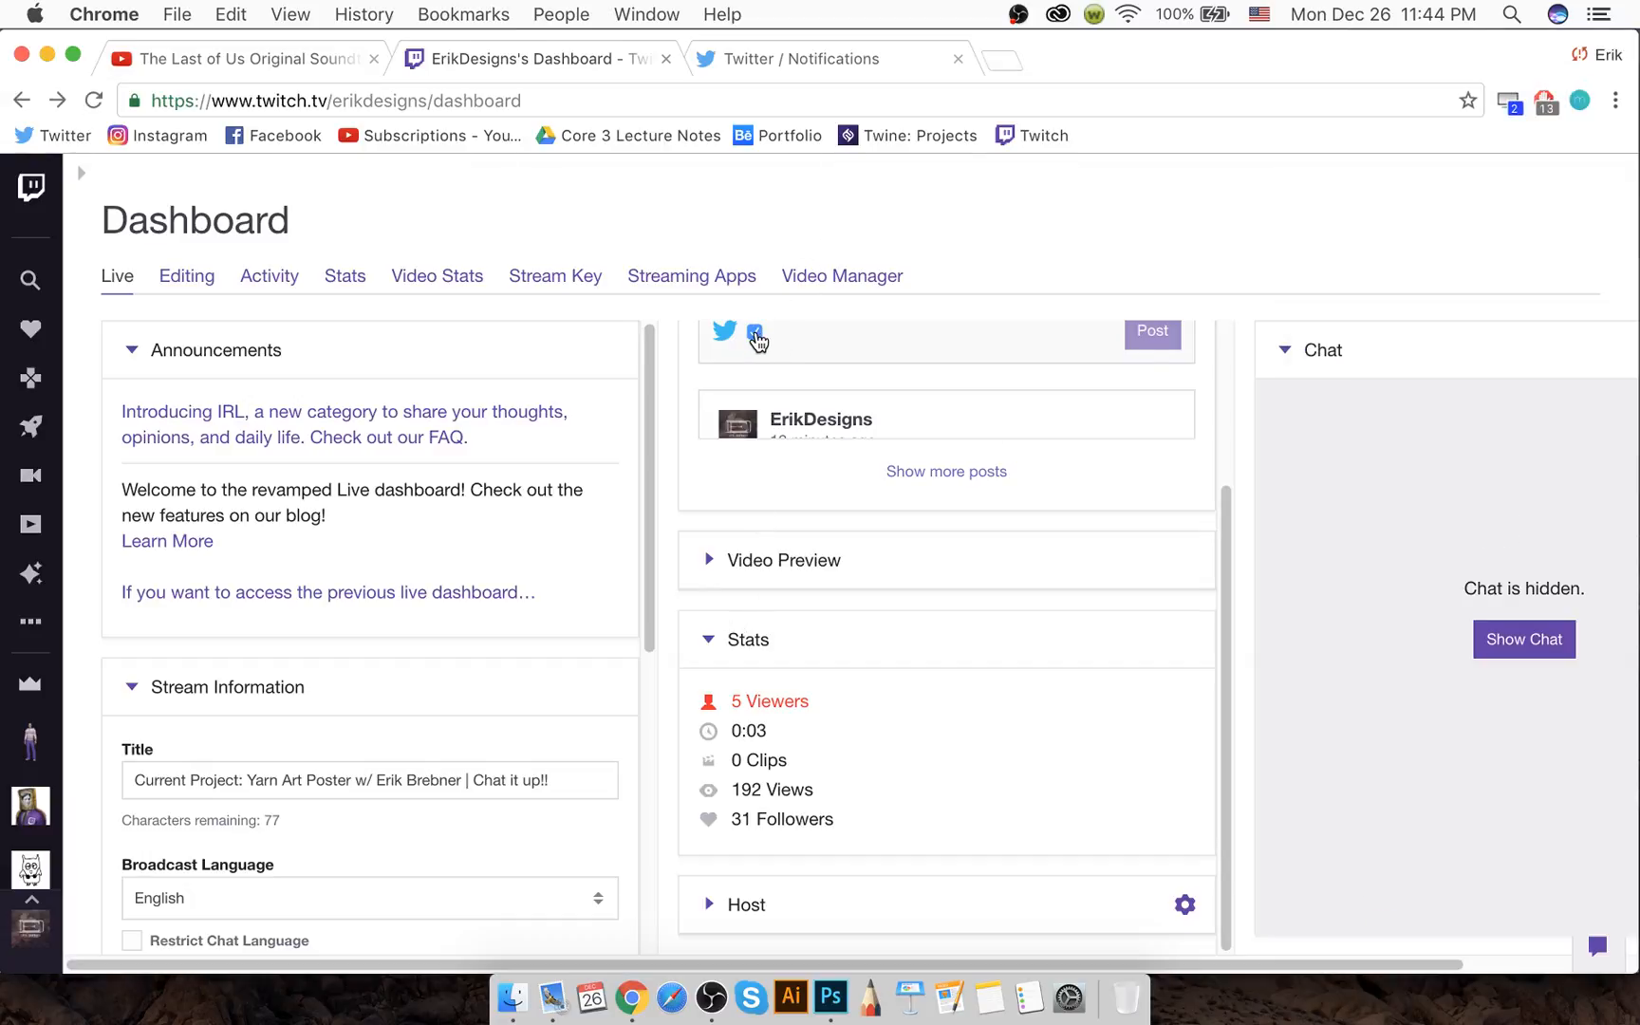
left_click_drag(1634, 292, 1296, 275)
left_click_drag(1318, 276, 1338, 279)
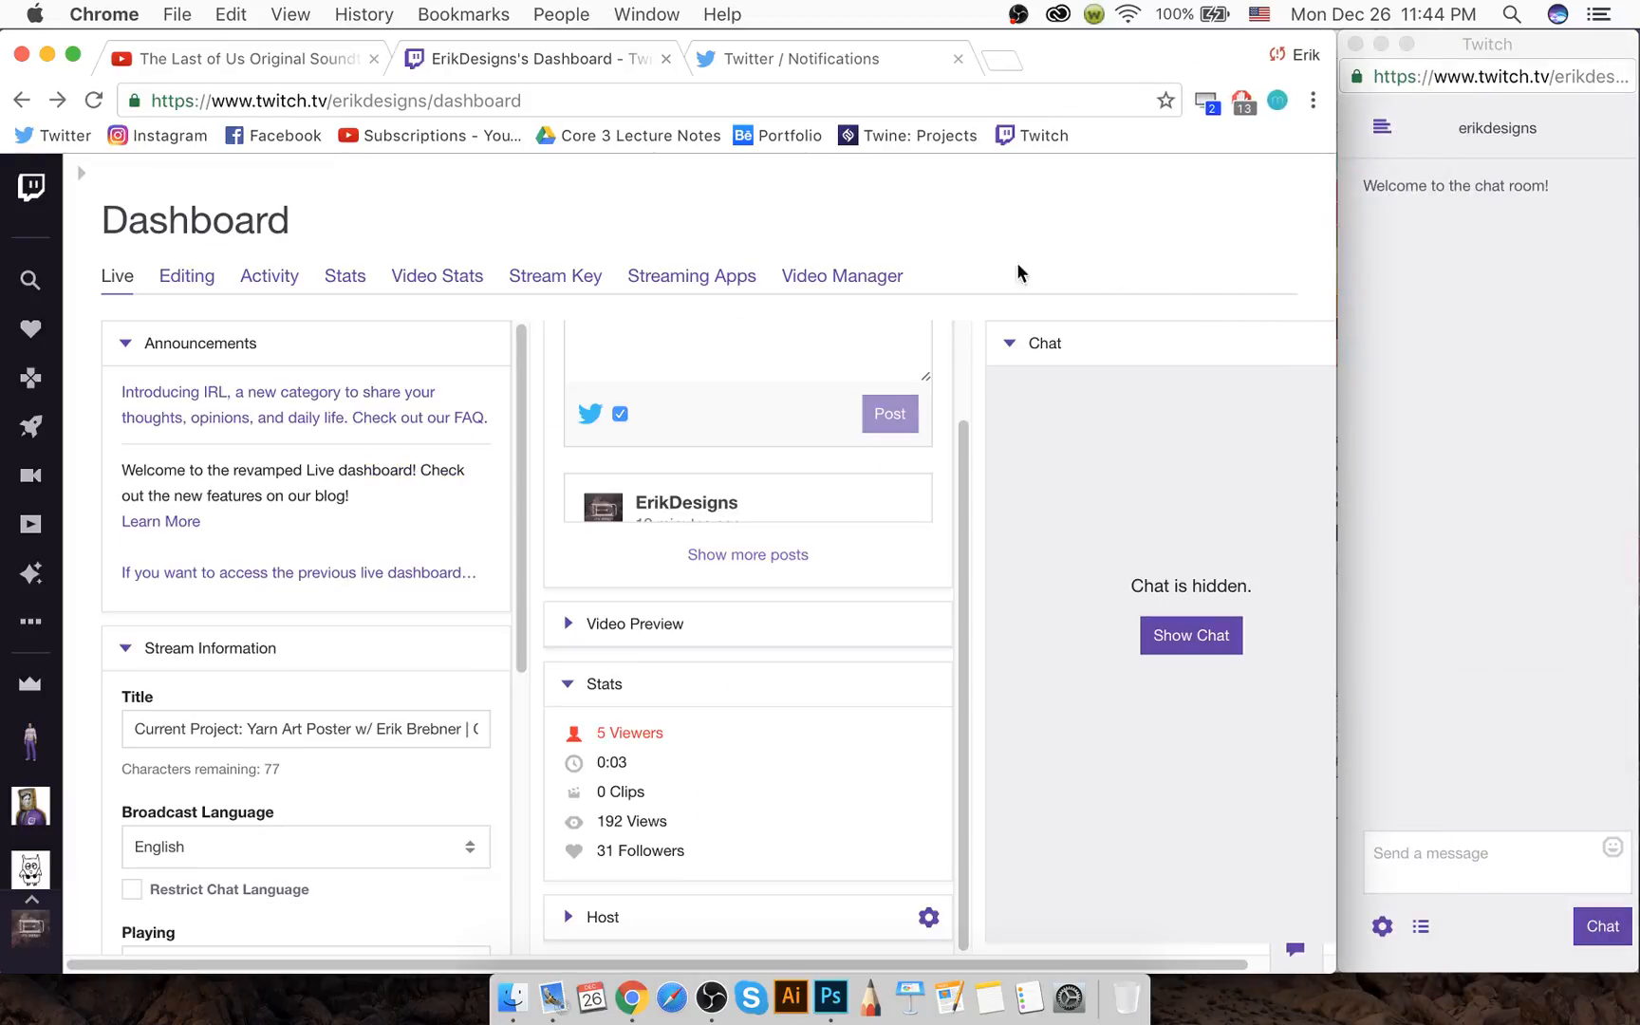
Collapse the dashboard's Chat section and check the viewer count in Stats, leaving the count shown
left_click(1007, 344)
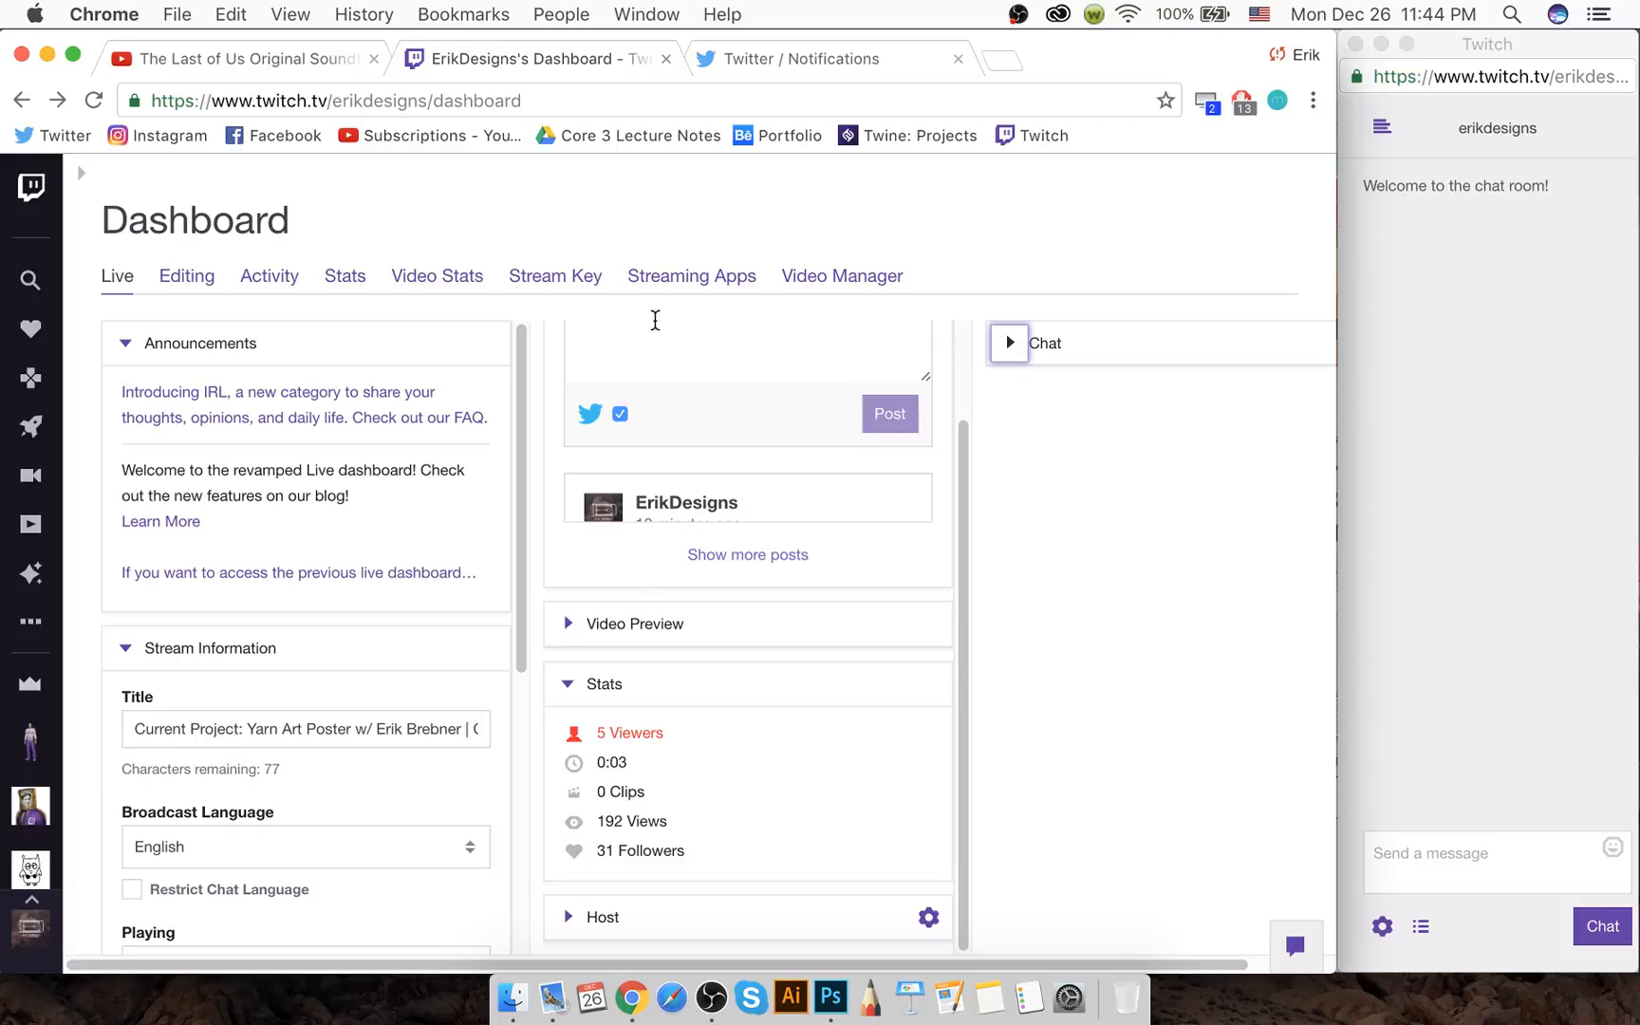
left_click(1040, 306)
left_click(621, 731)
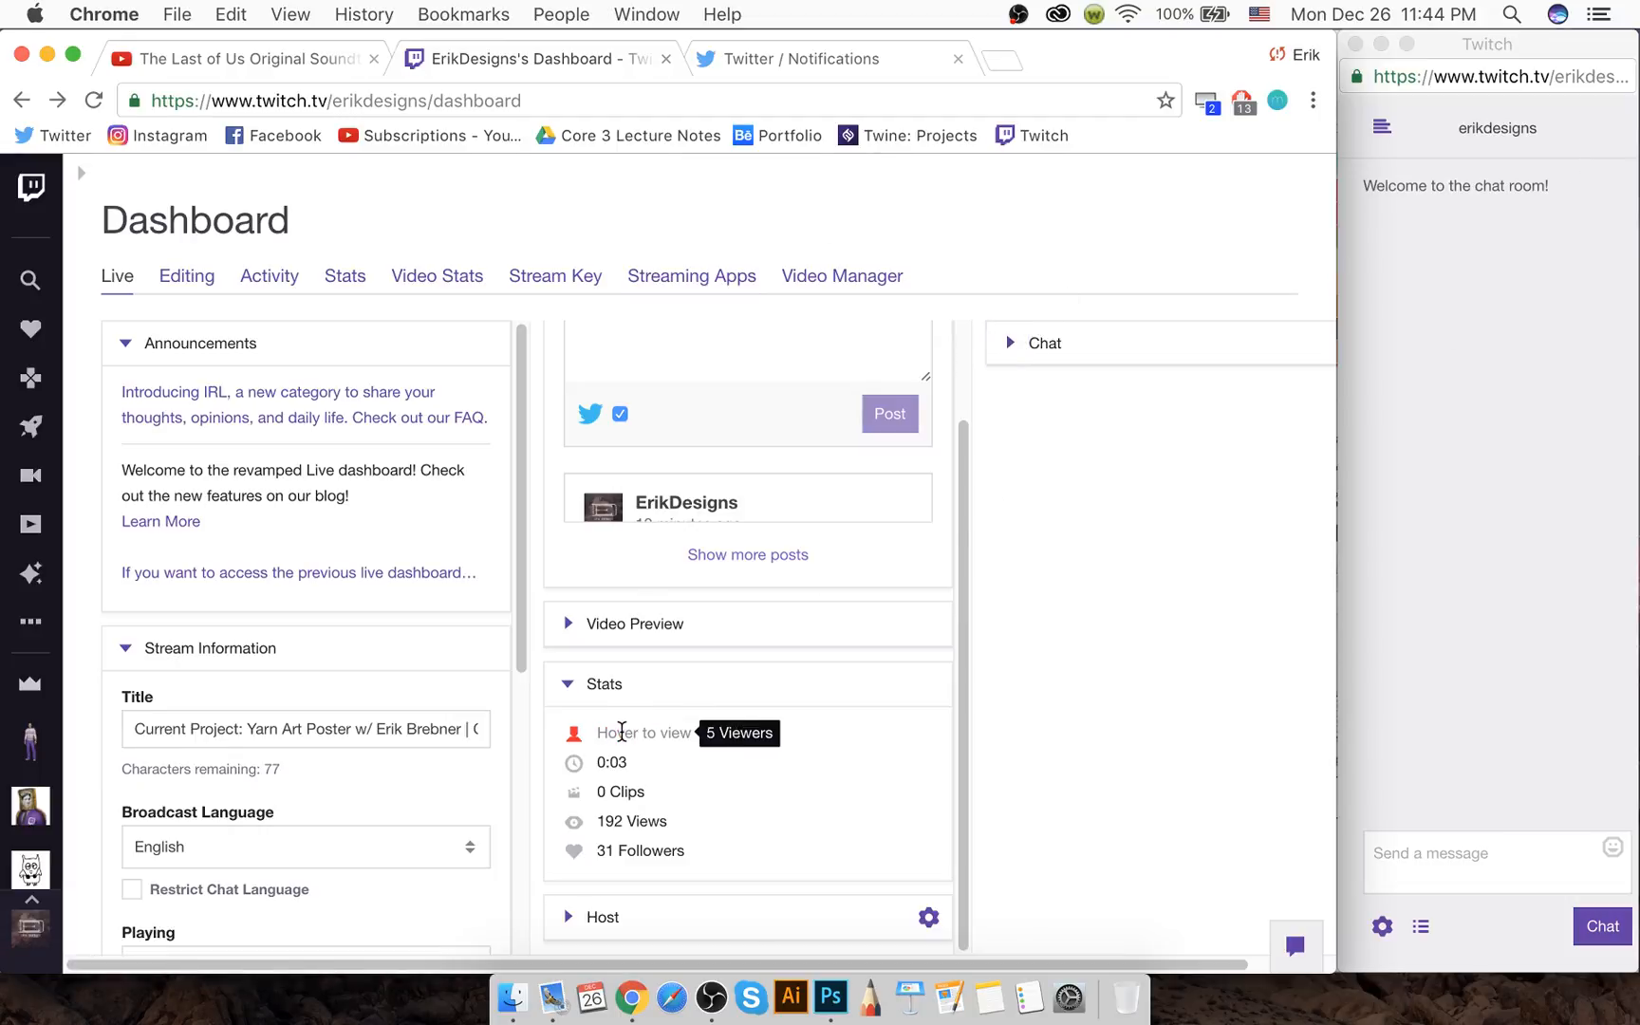
left_click(572, 738)
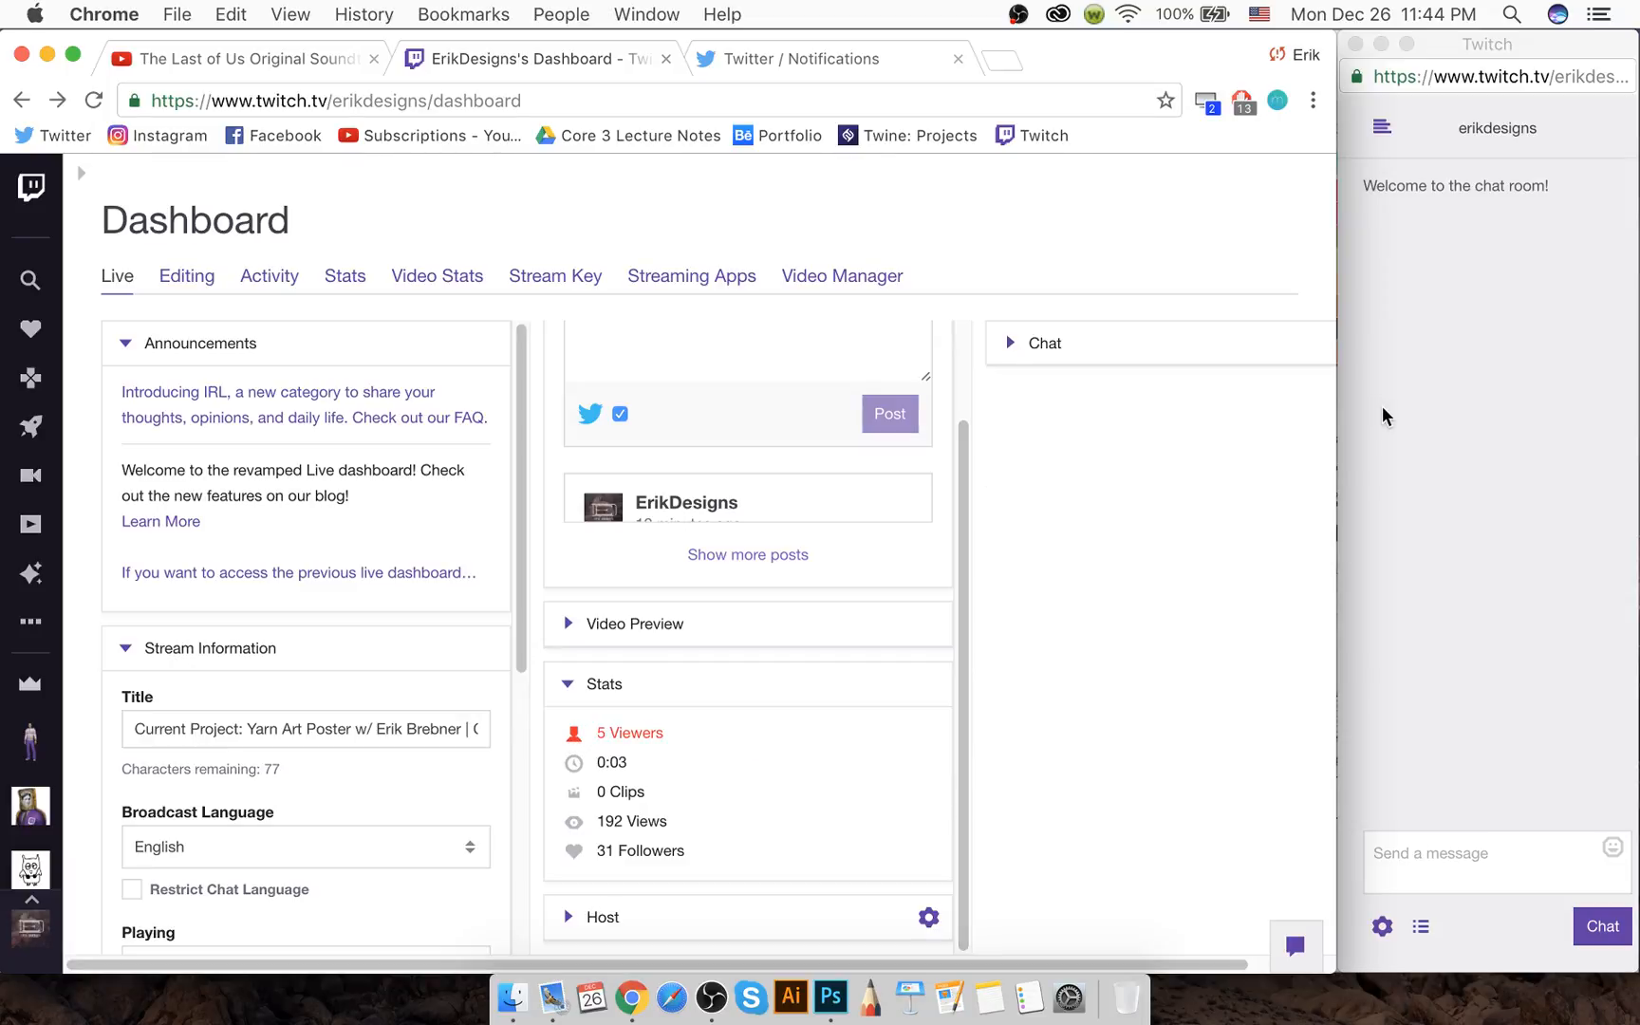
Move the Stats section into the third dashboard column, directly beneath the Chat section
scroll(725, 805, "up", 1)
scroll(724, 802, "down", 1)
left_click_drag(744, 669, 1534, 371)
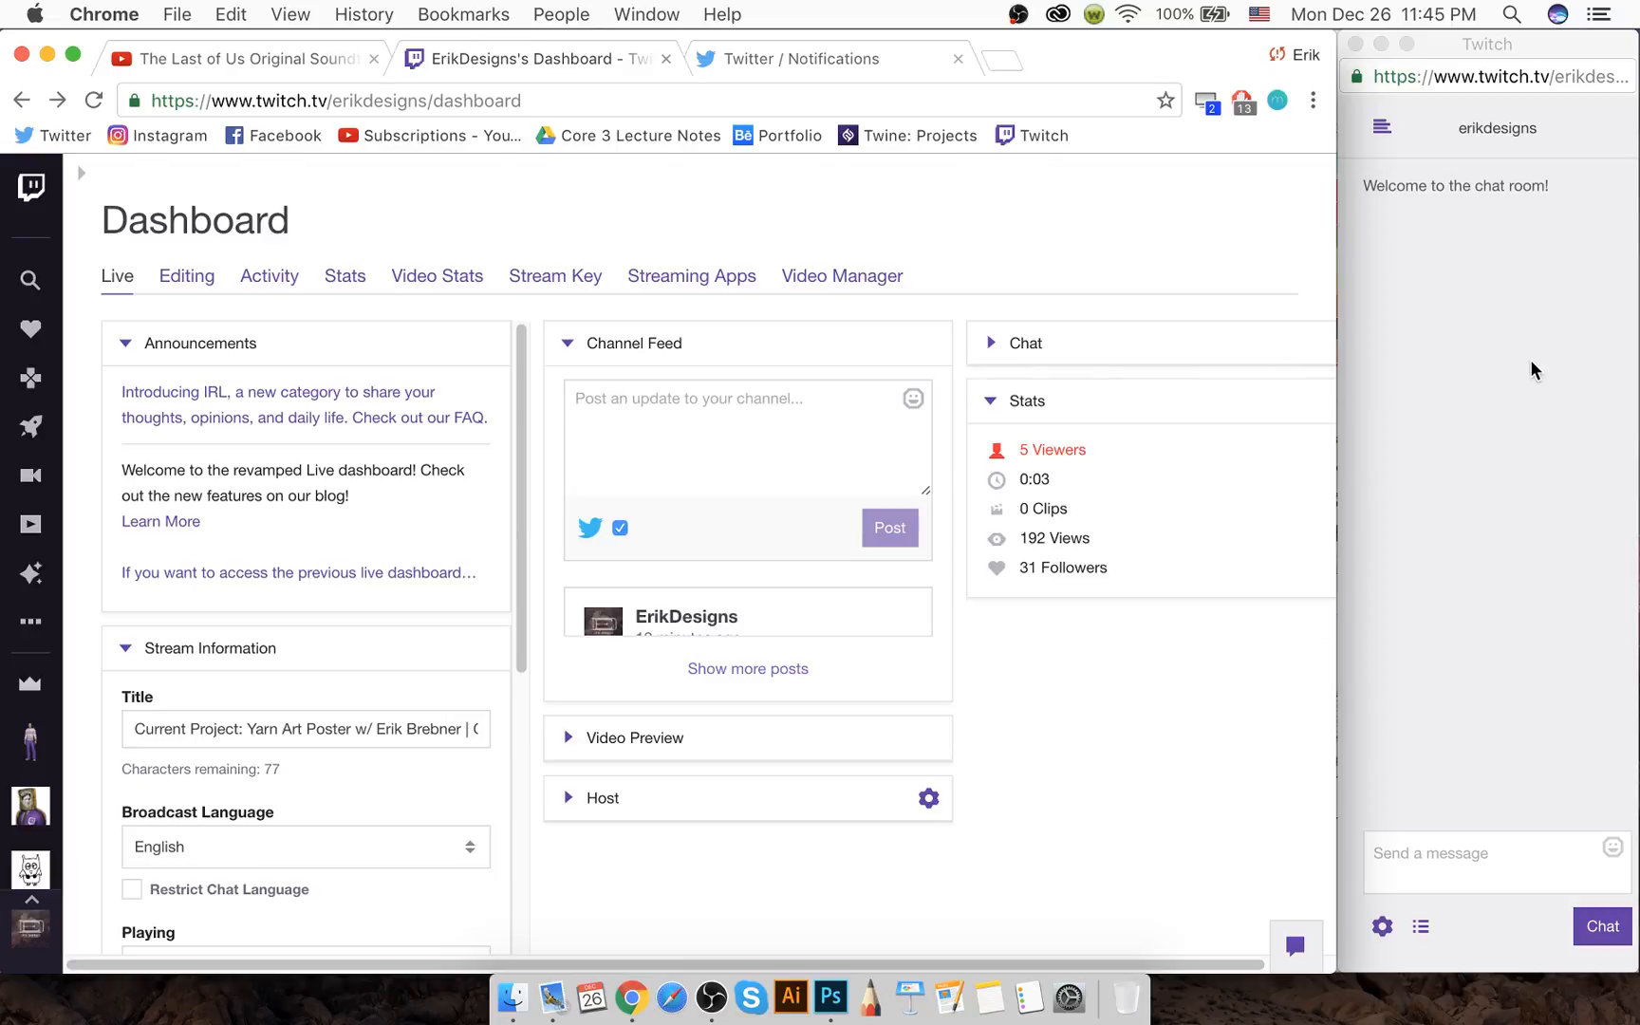
right_click(1136, 420)
left_click(1076, 409)
left_click_drag(1021, 408, 975, 461)
Collapse the Channel Feed, Announcements and Stream Information sections, keeping Stream Health expanded
left_click(568, 344)
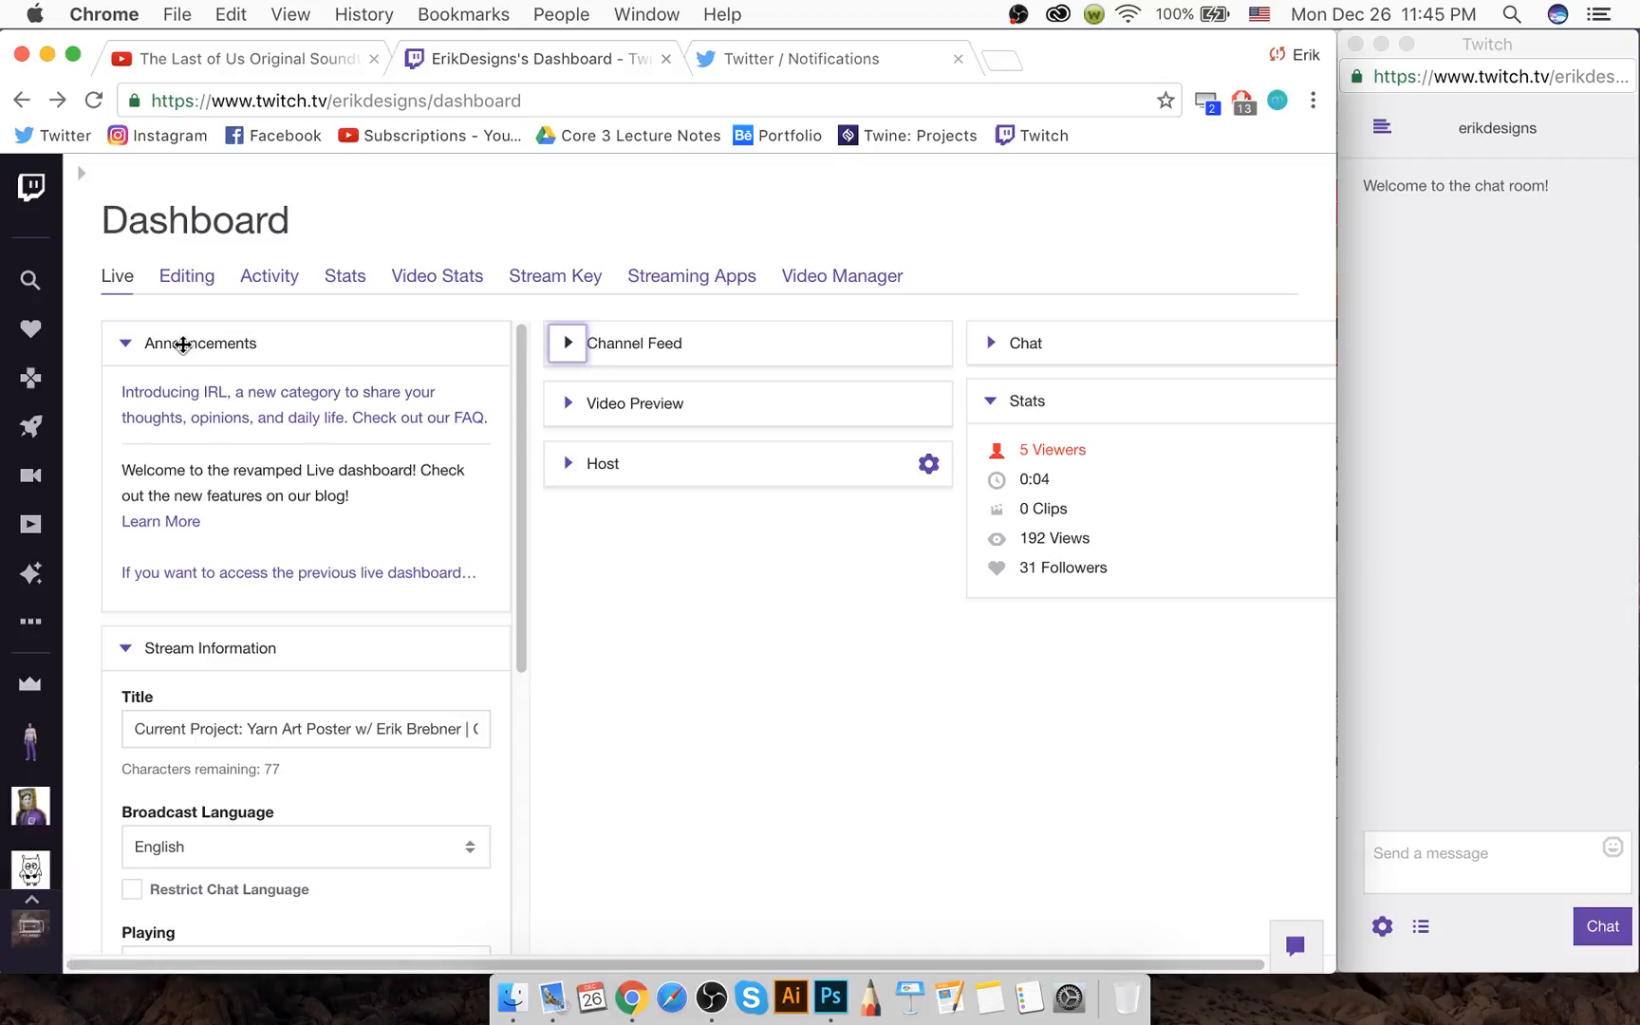
left_click(137, 345)
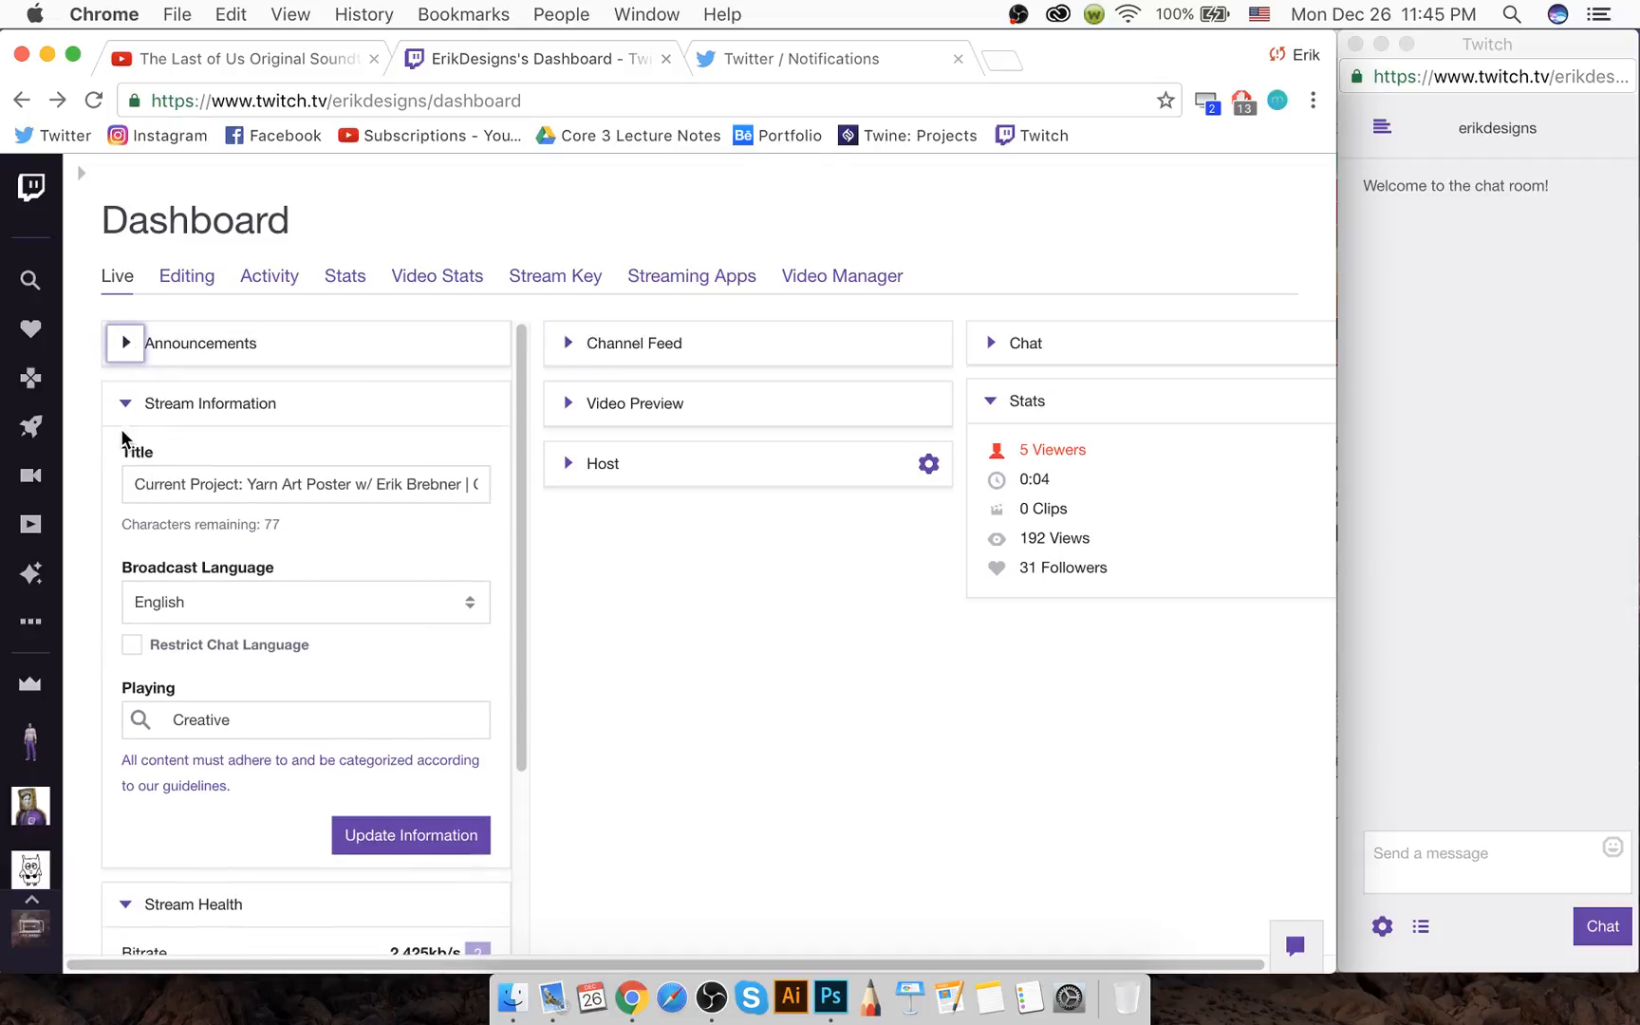
left_click(127, 403)
left_click(133, 469)
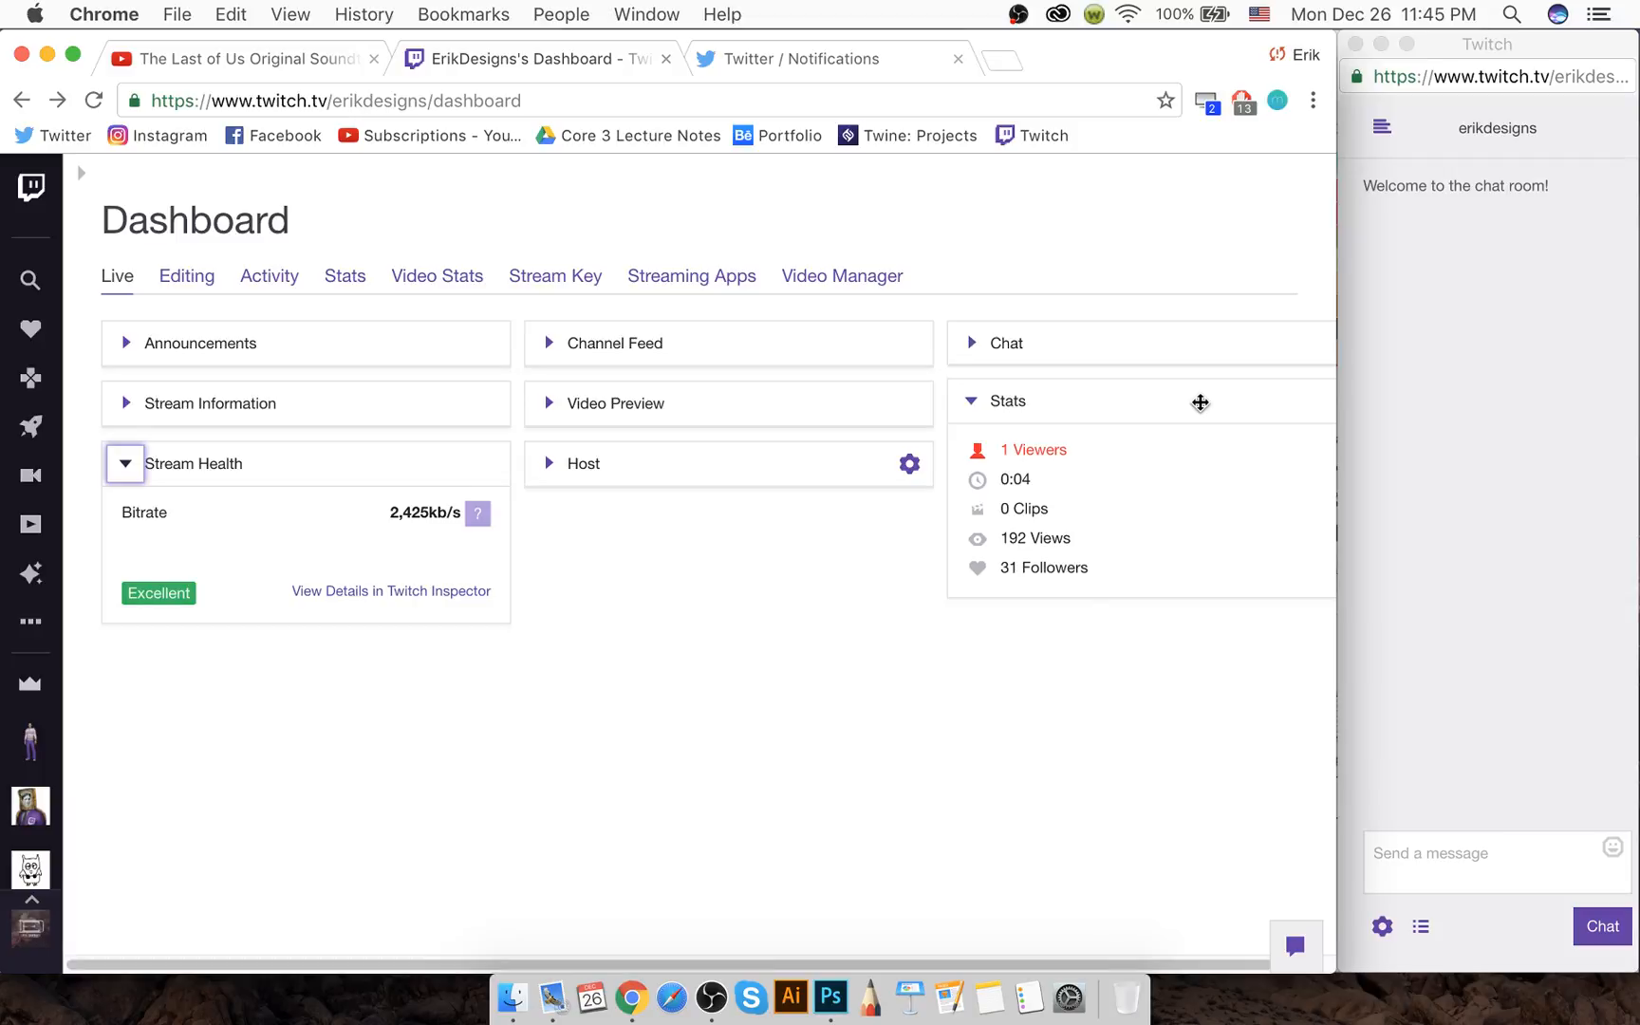
Look at the chat window's viewer list once more and return to the chat room
right_click(1420, 927)
left_click(1493, 895)
left_click(1421, 927)
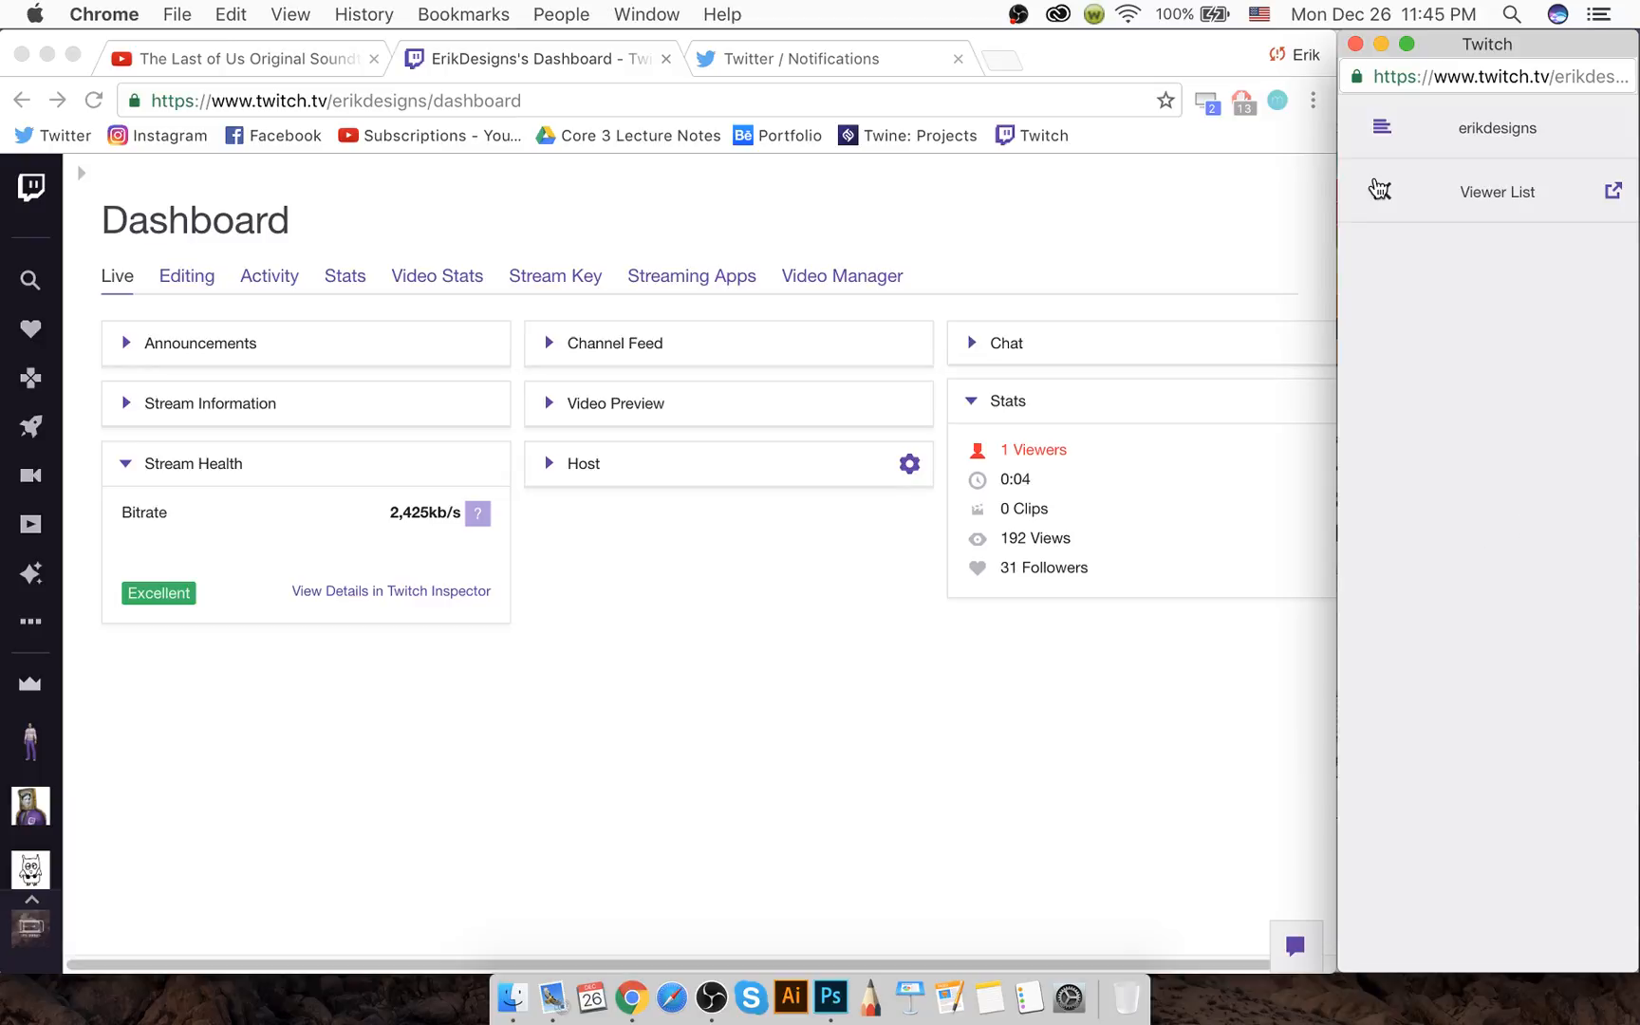
left_click(1379, 189)
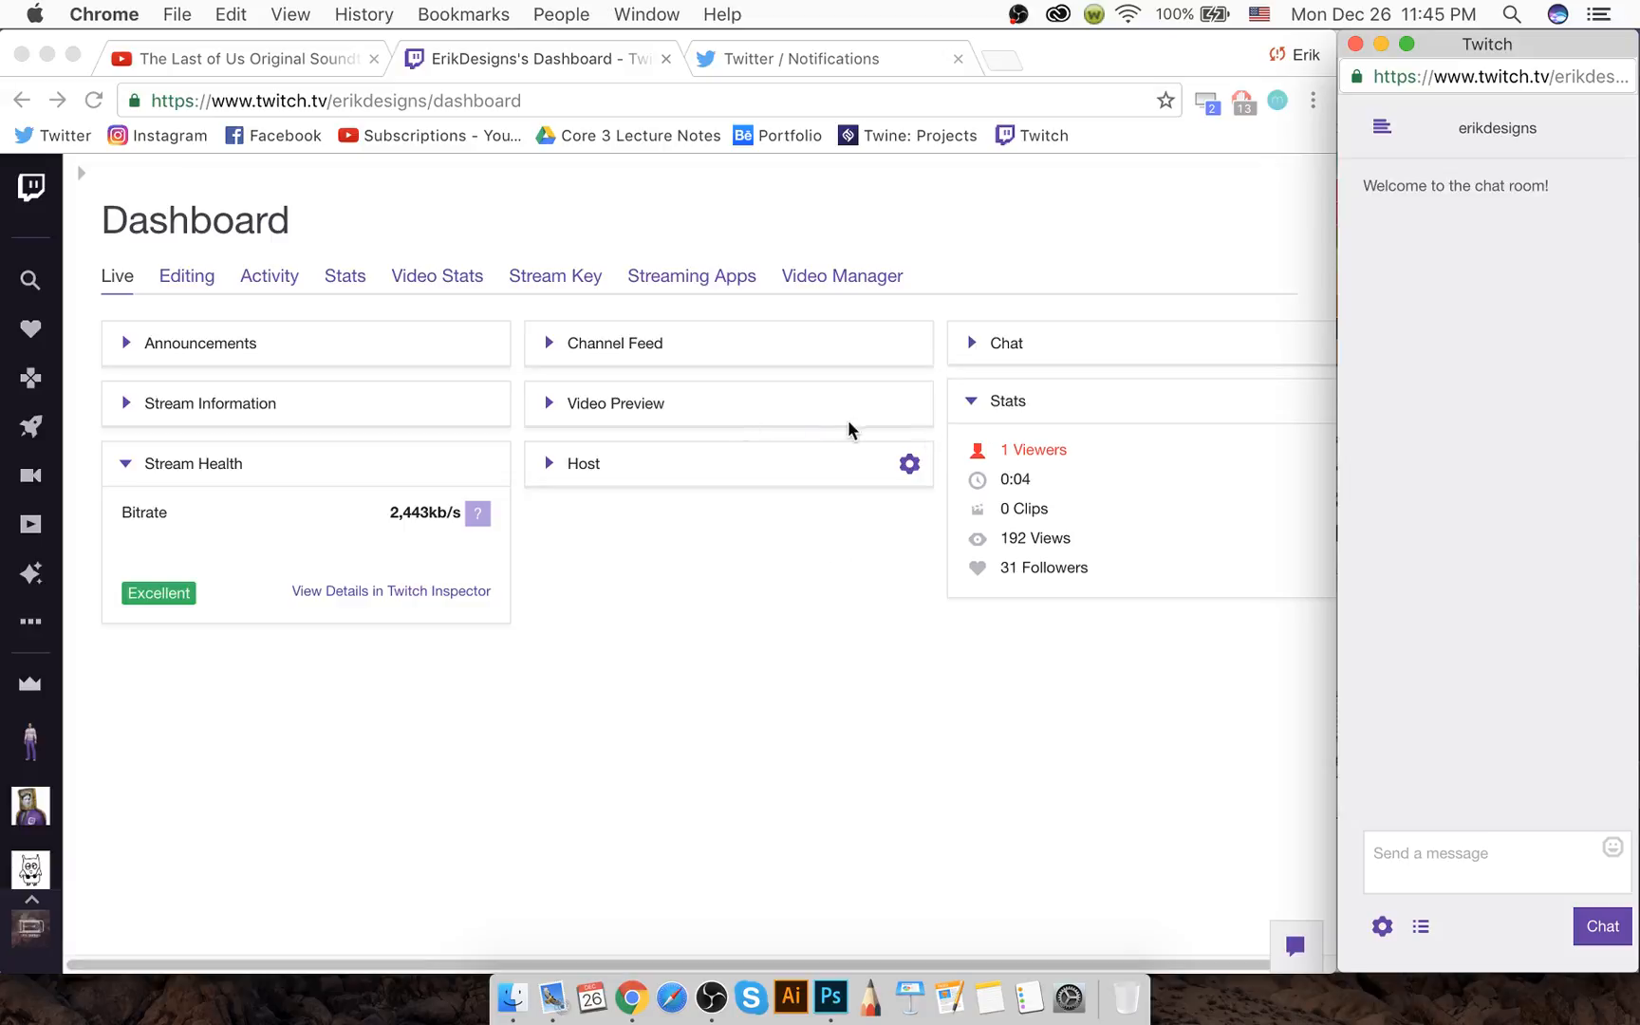
Expand the dashboard's Video Preview section
left_click(563, 402)
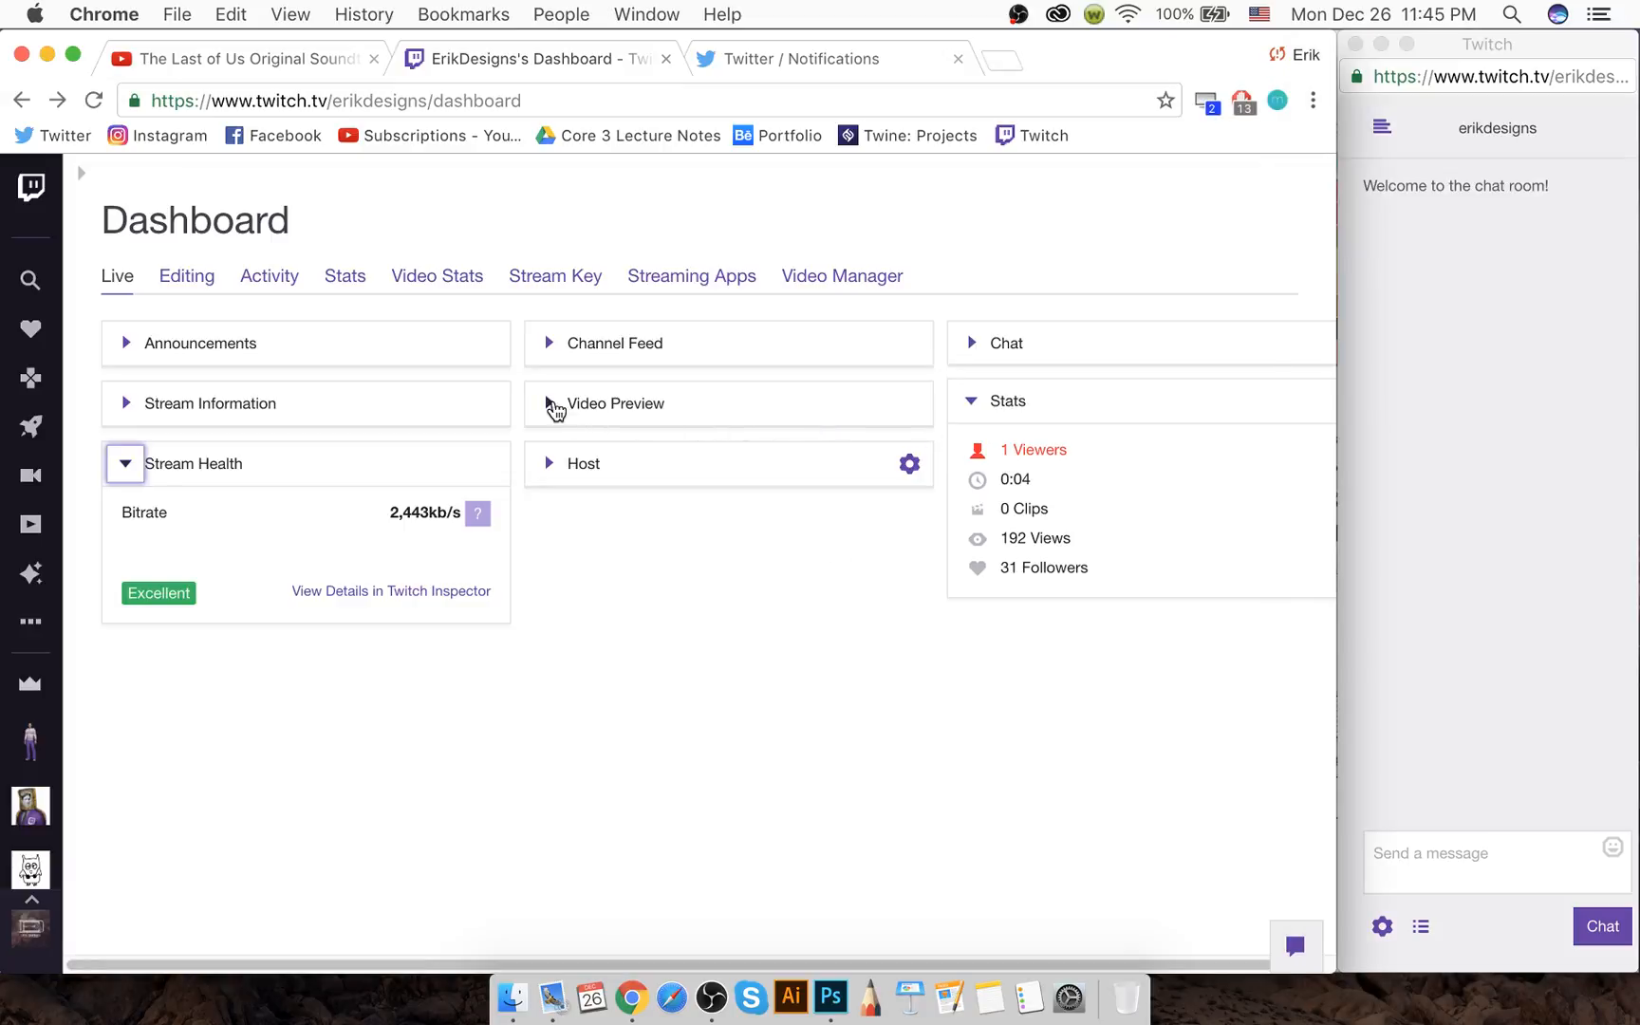
left_click(548, 403)
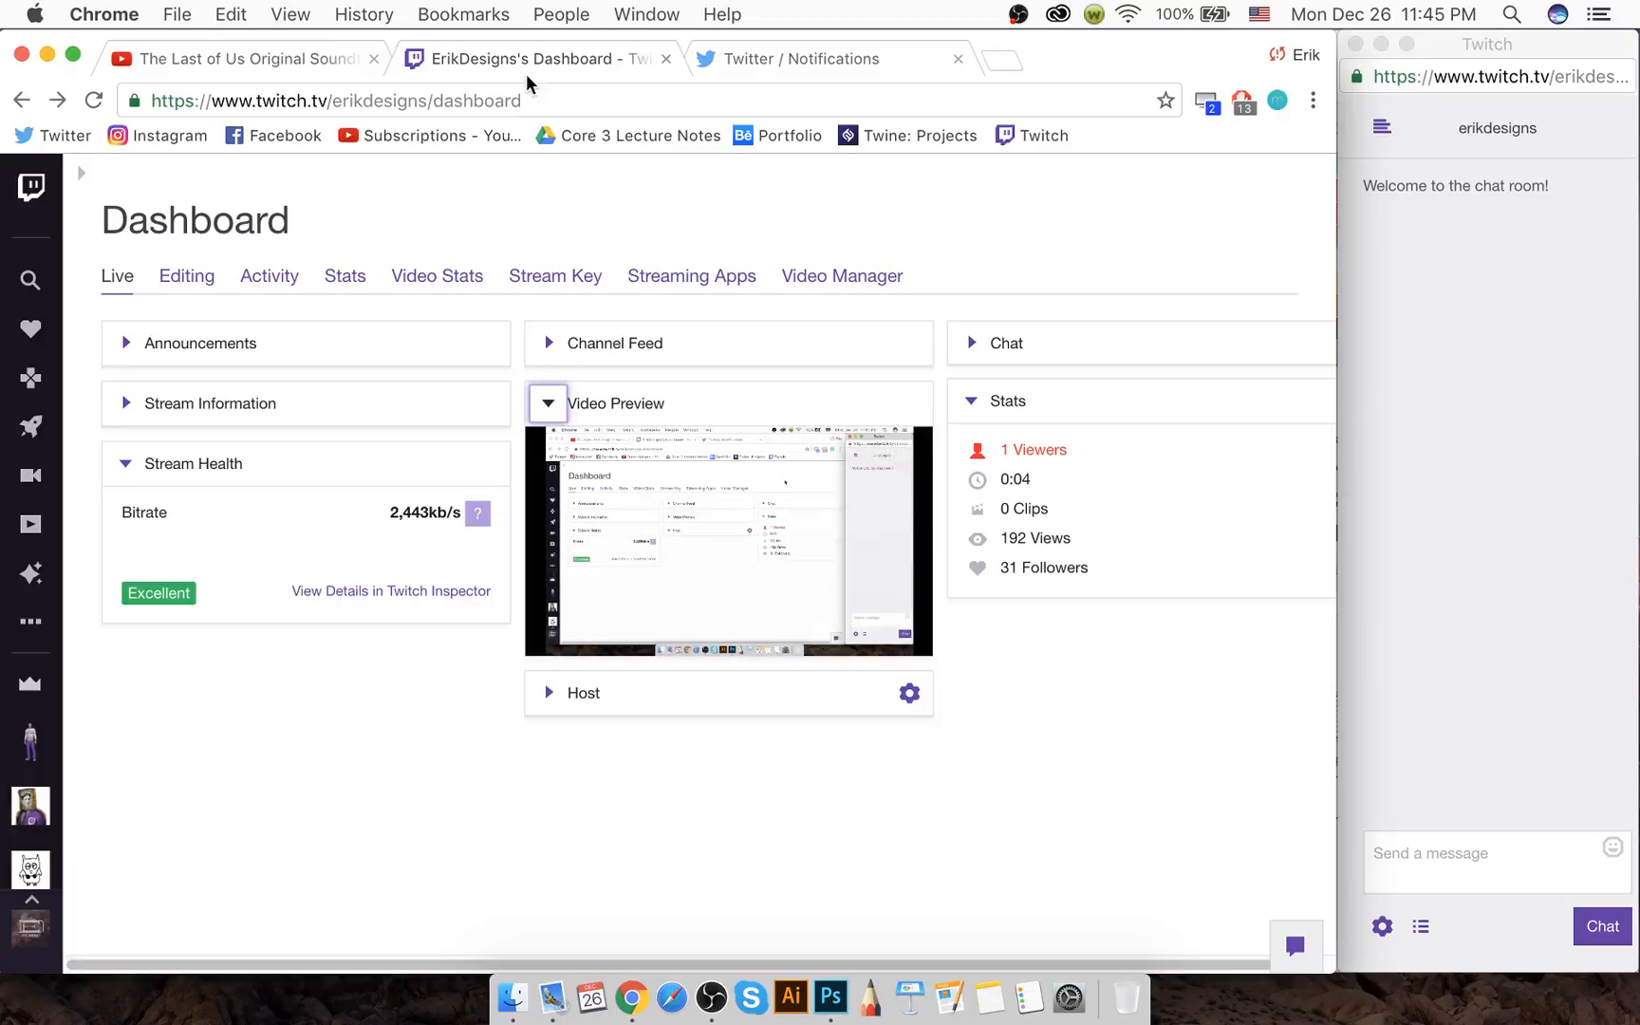
Switch to the YouTube soundtrack page, check the Mic/Aux level in OBS, and minimise OBS again
left_click(271, 61)
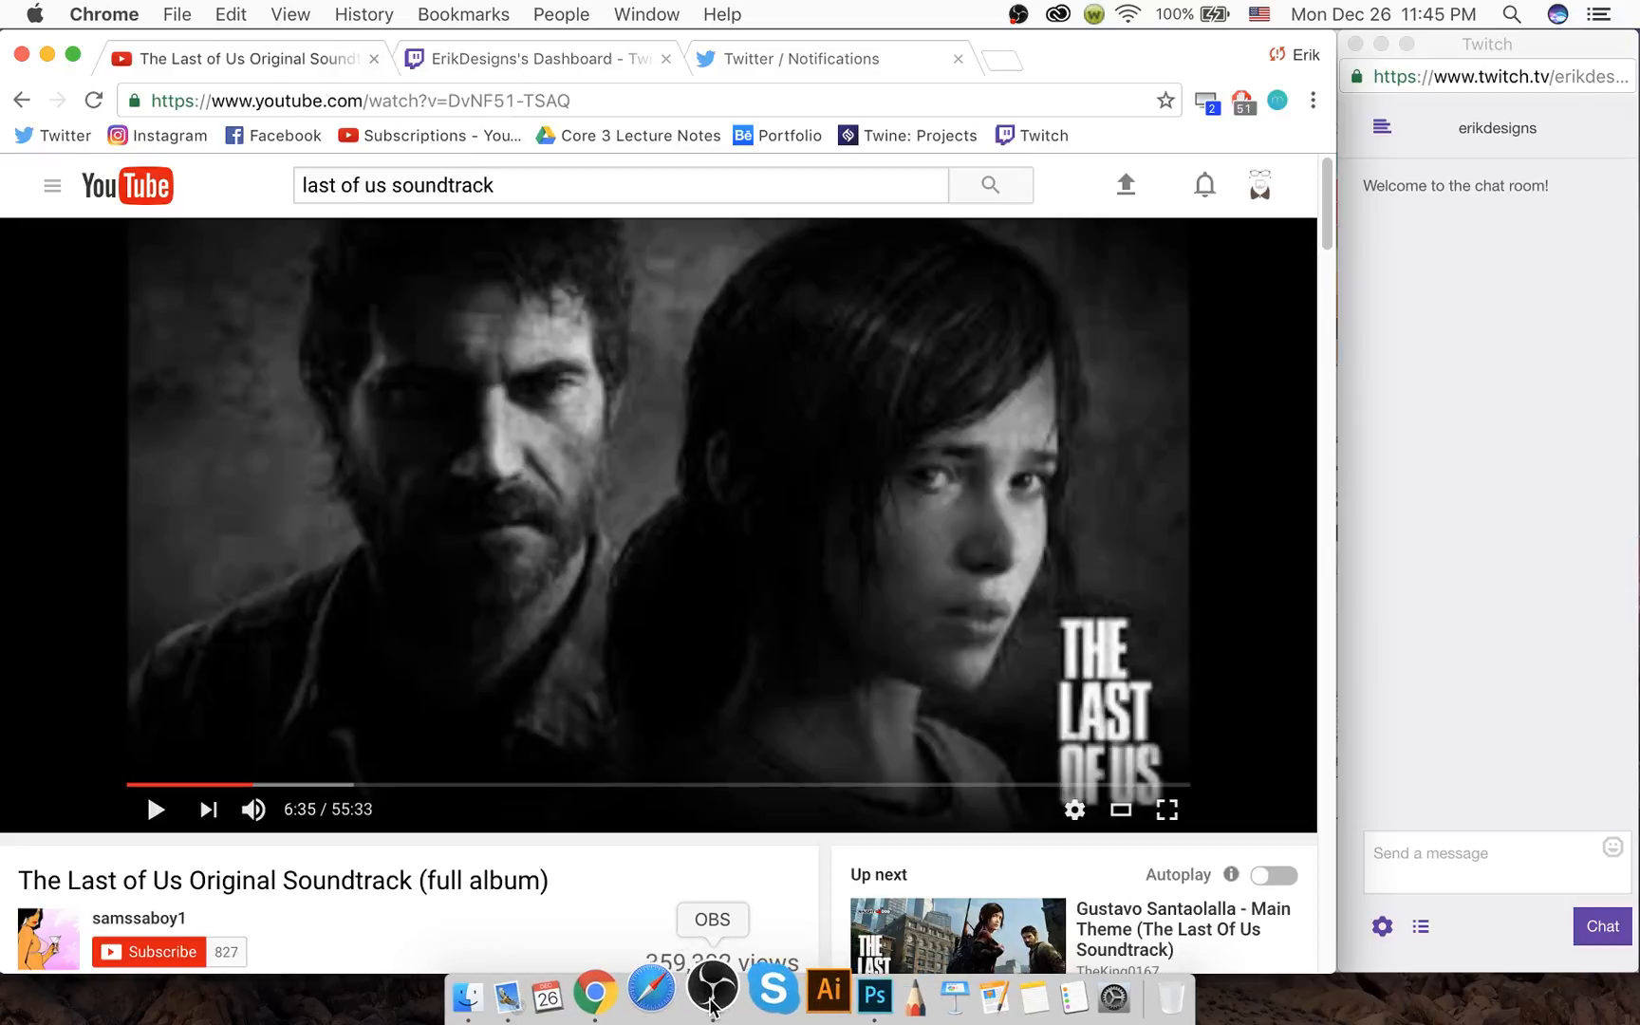
left_click(711, 1002)
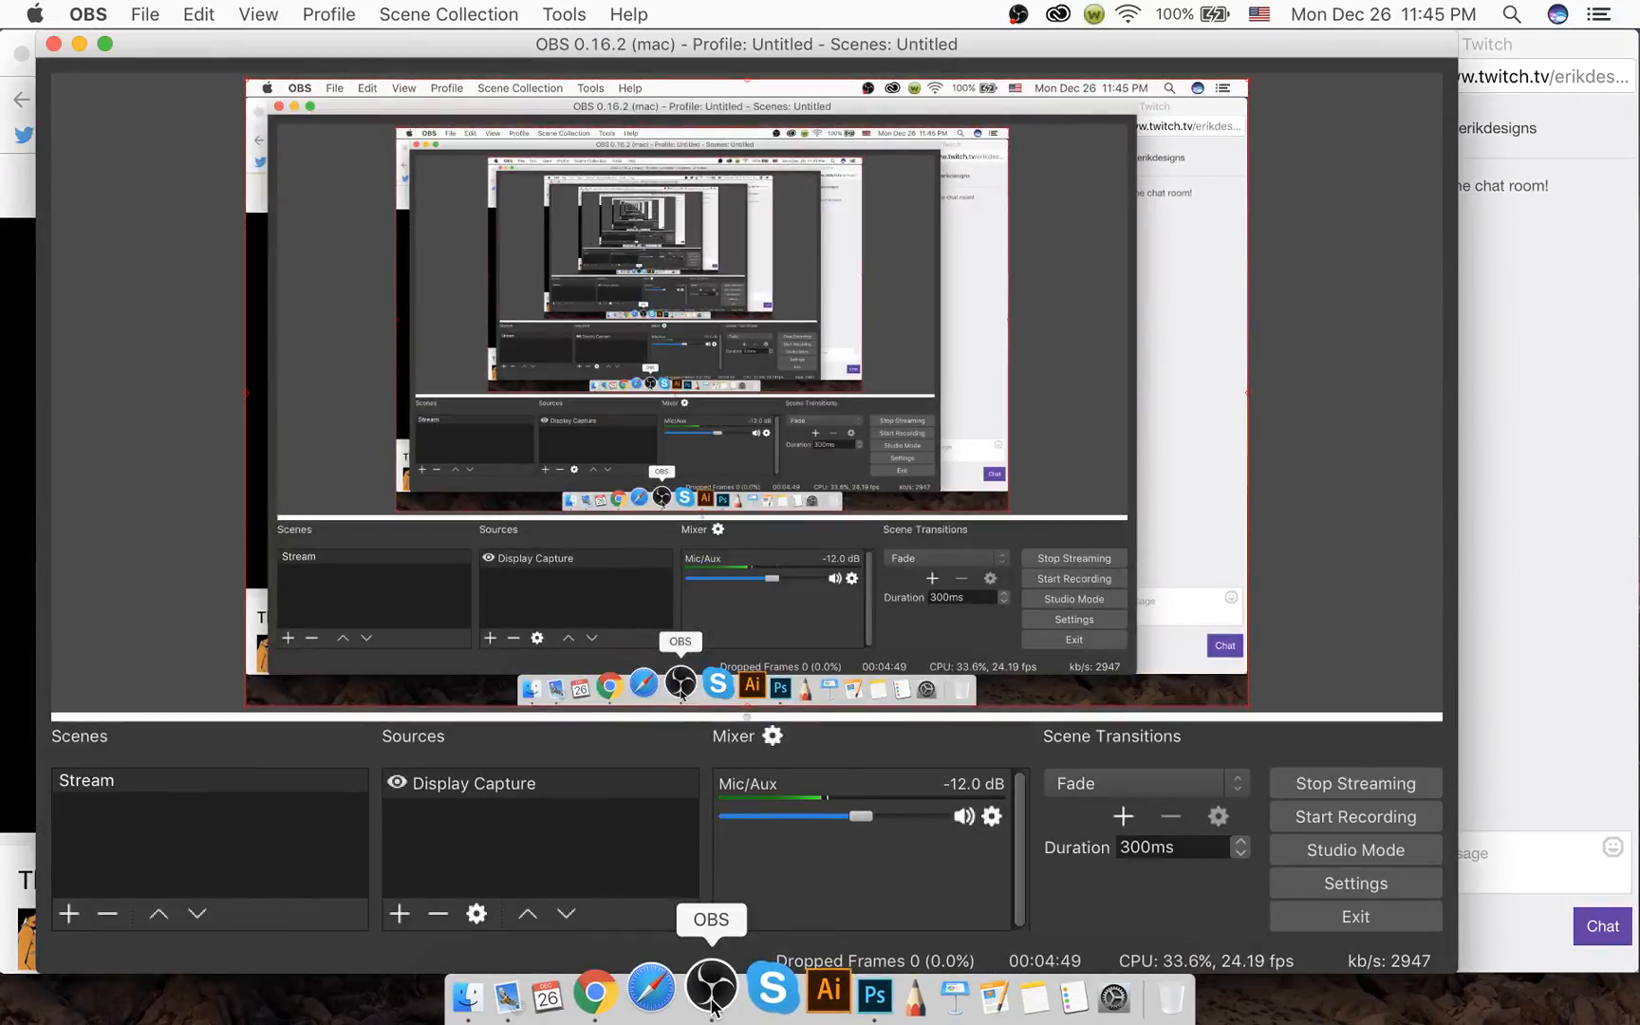
left_click(79, 43)
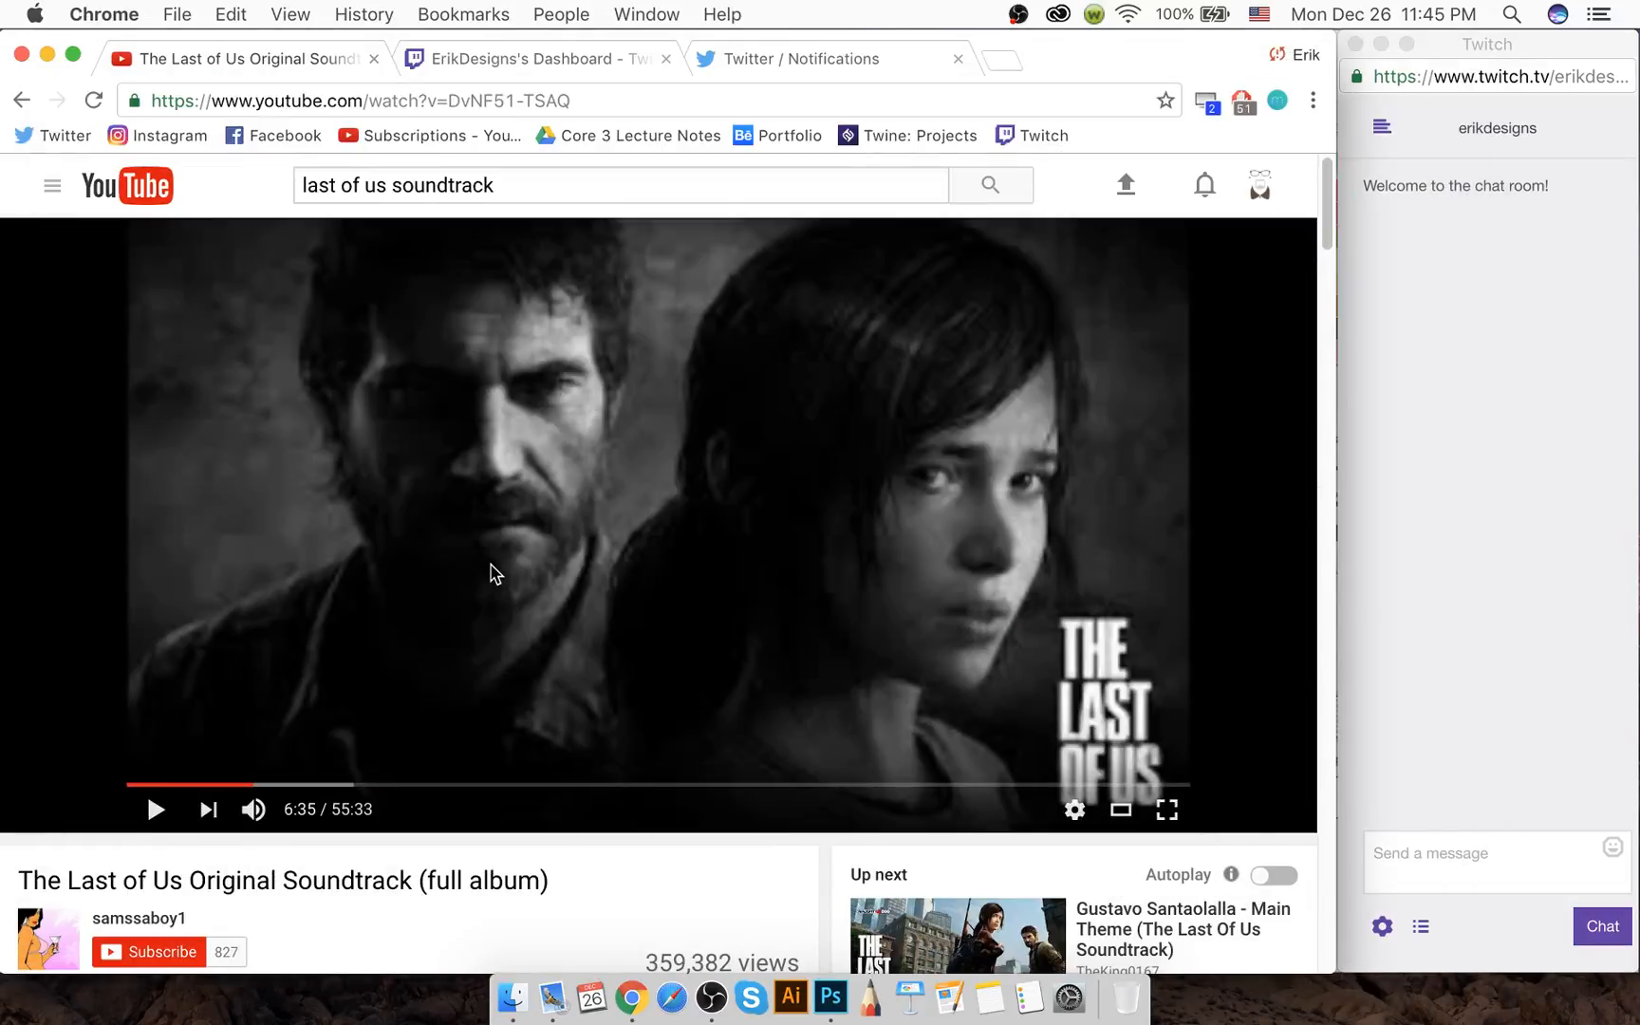
Play The Last of Us soundtrack on YouTube and lower the system volume
left_click(155, 811)
key("XF86AudioLowerVolume")
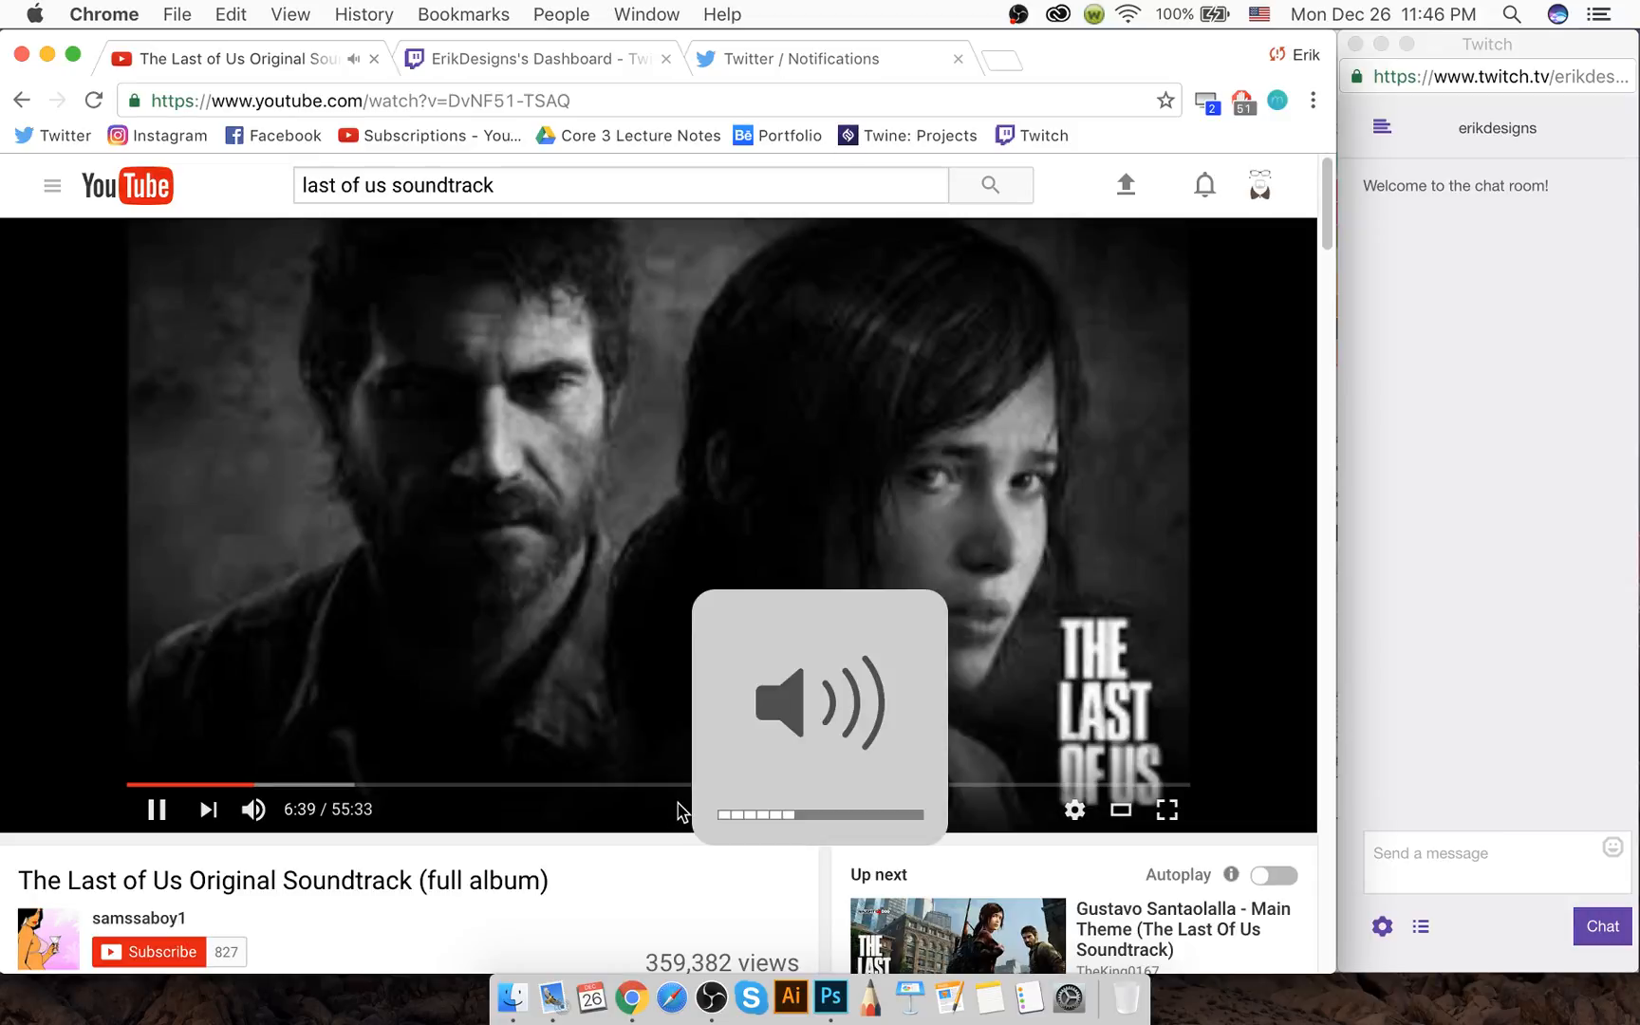
key("XF86AudioLowerVolume")
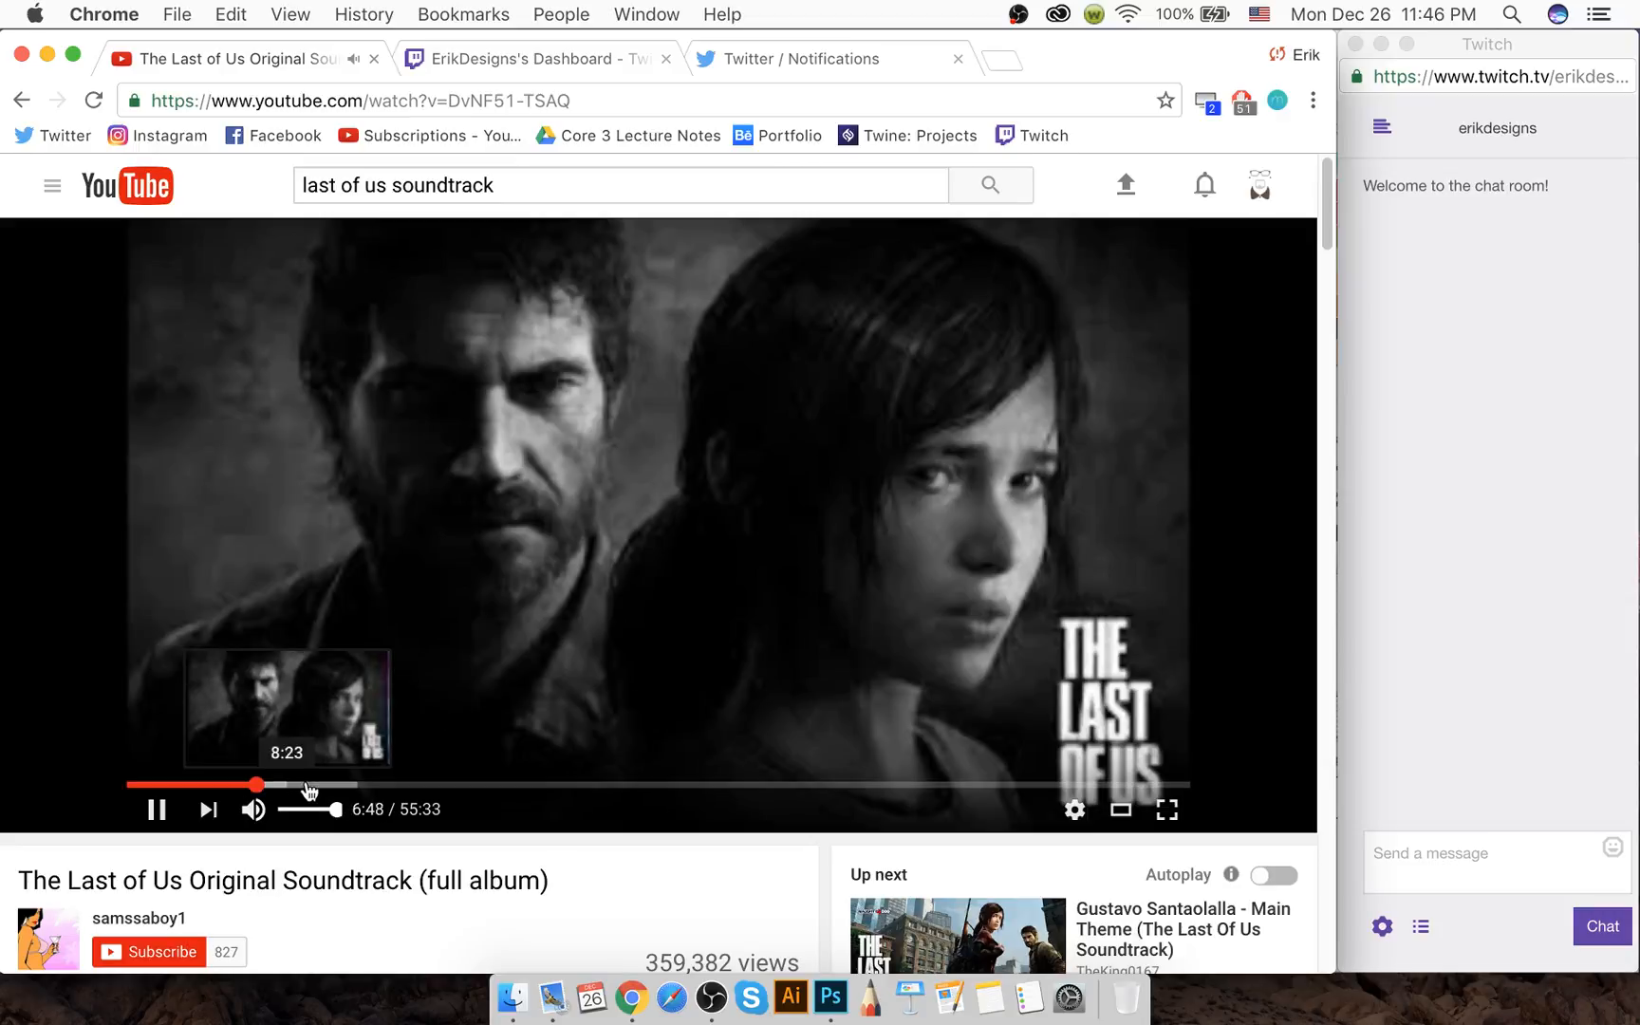
Skip the soundtrack ahead in stages to 18:50 and pause it
left_click(309, 784)
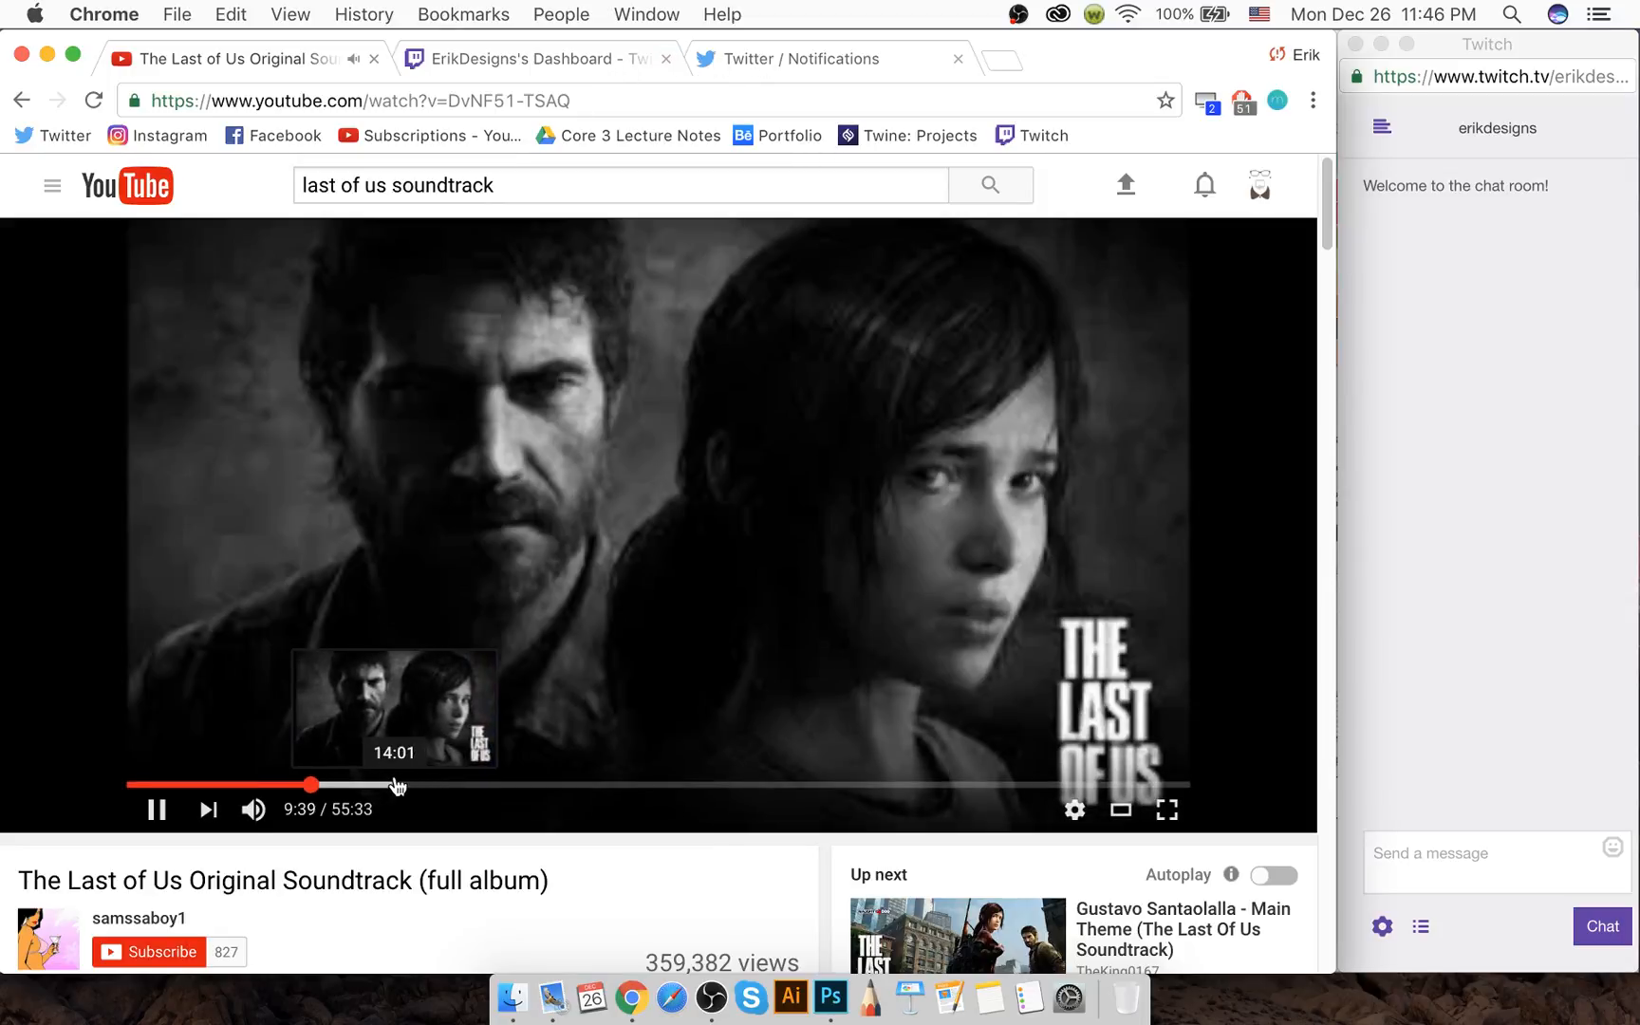
left_click(396, 784)
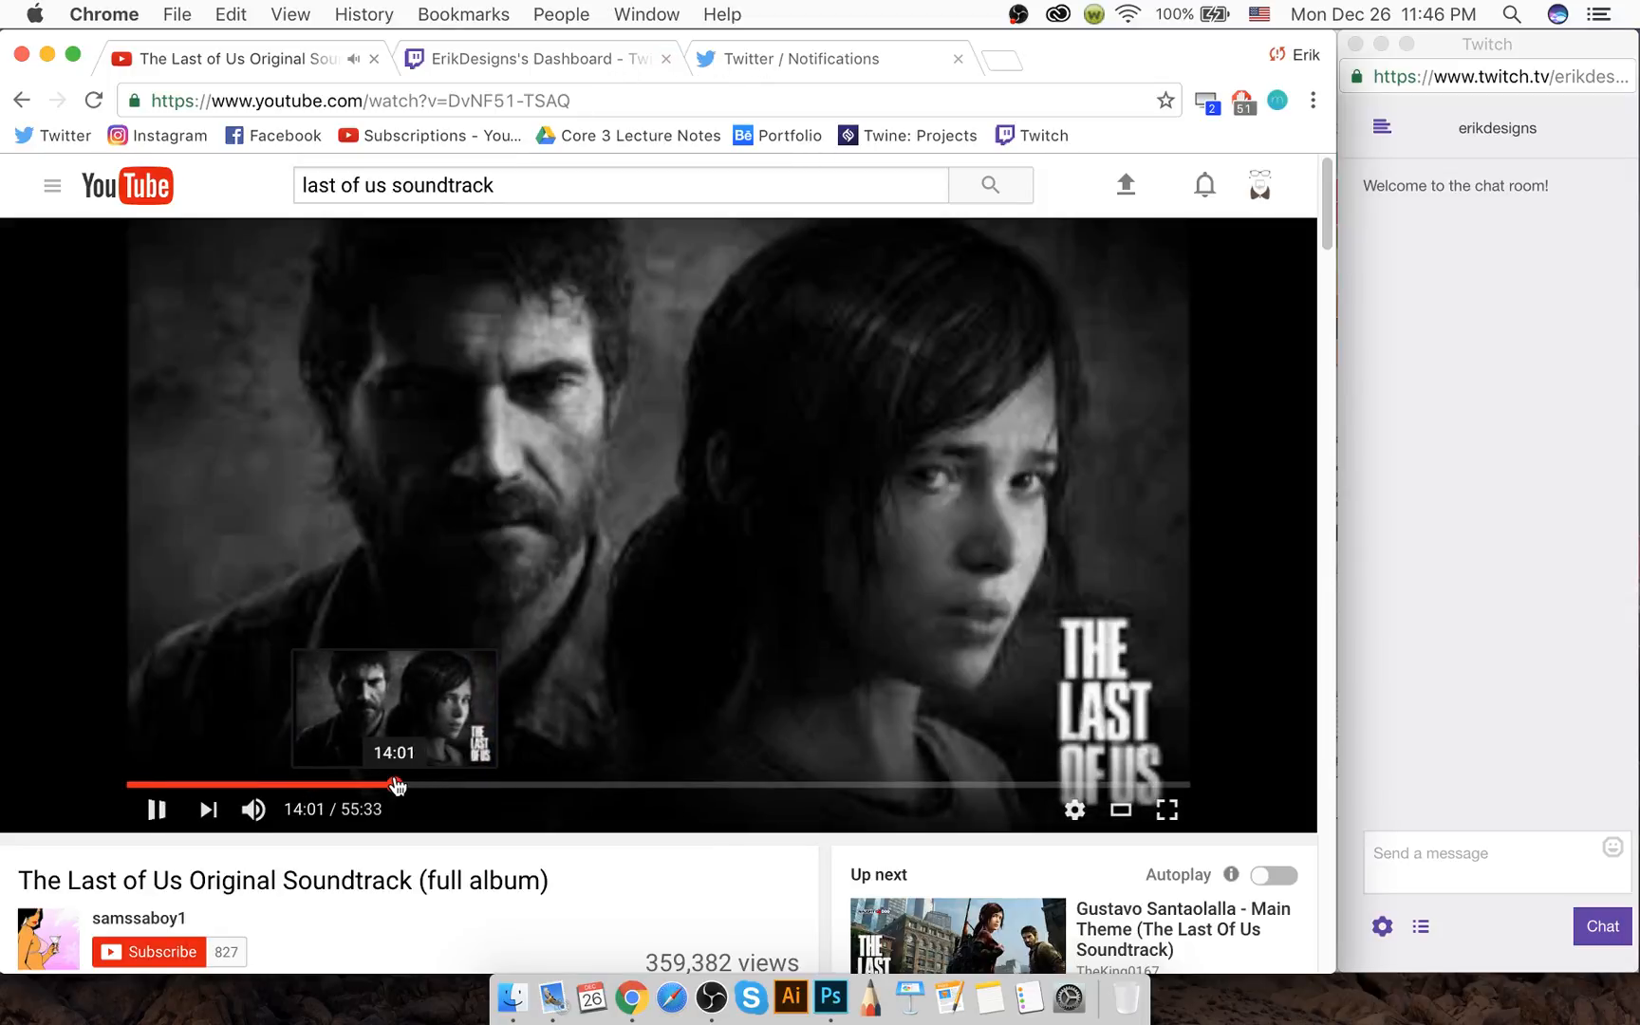
left_click(463, 784)
left_click(488, 783)
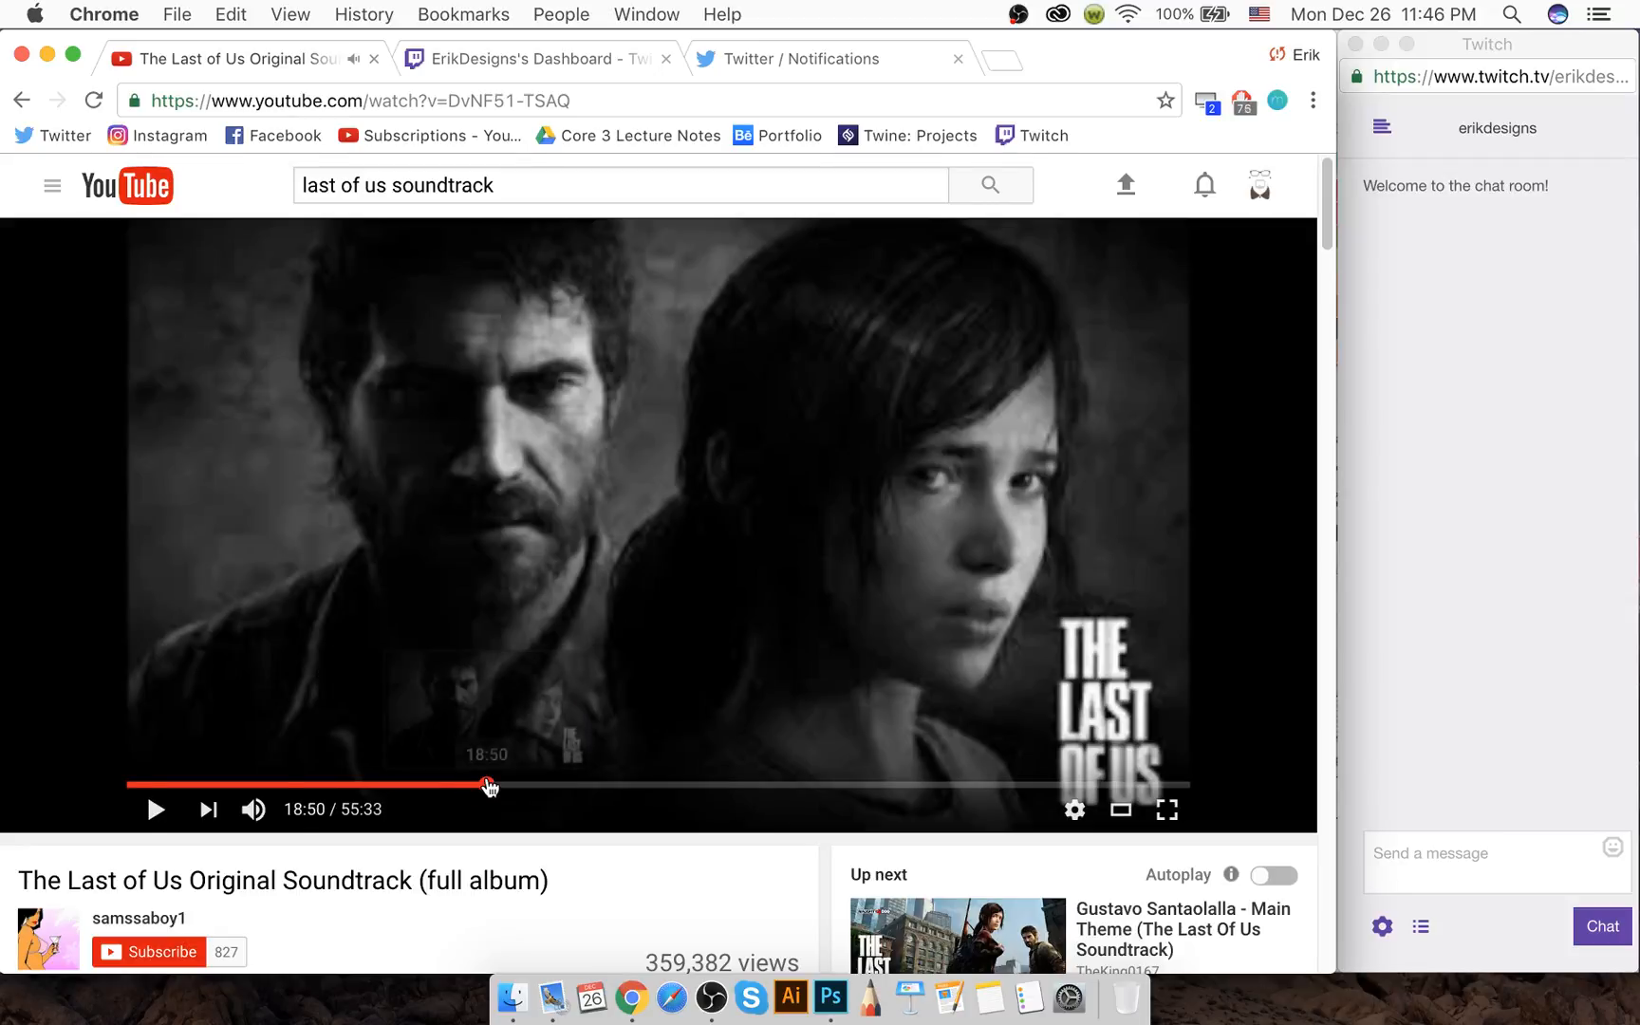
key("space")
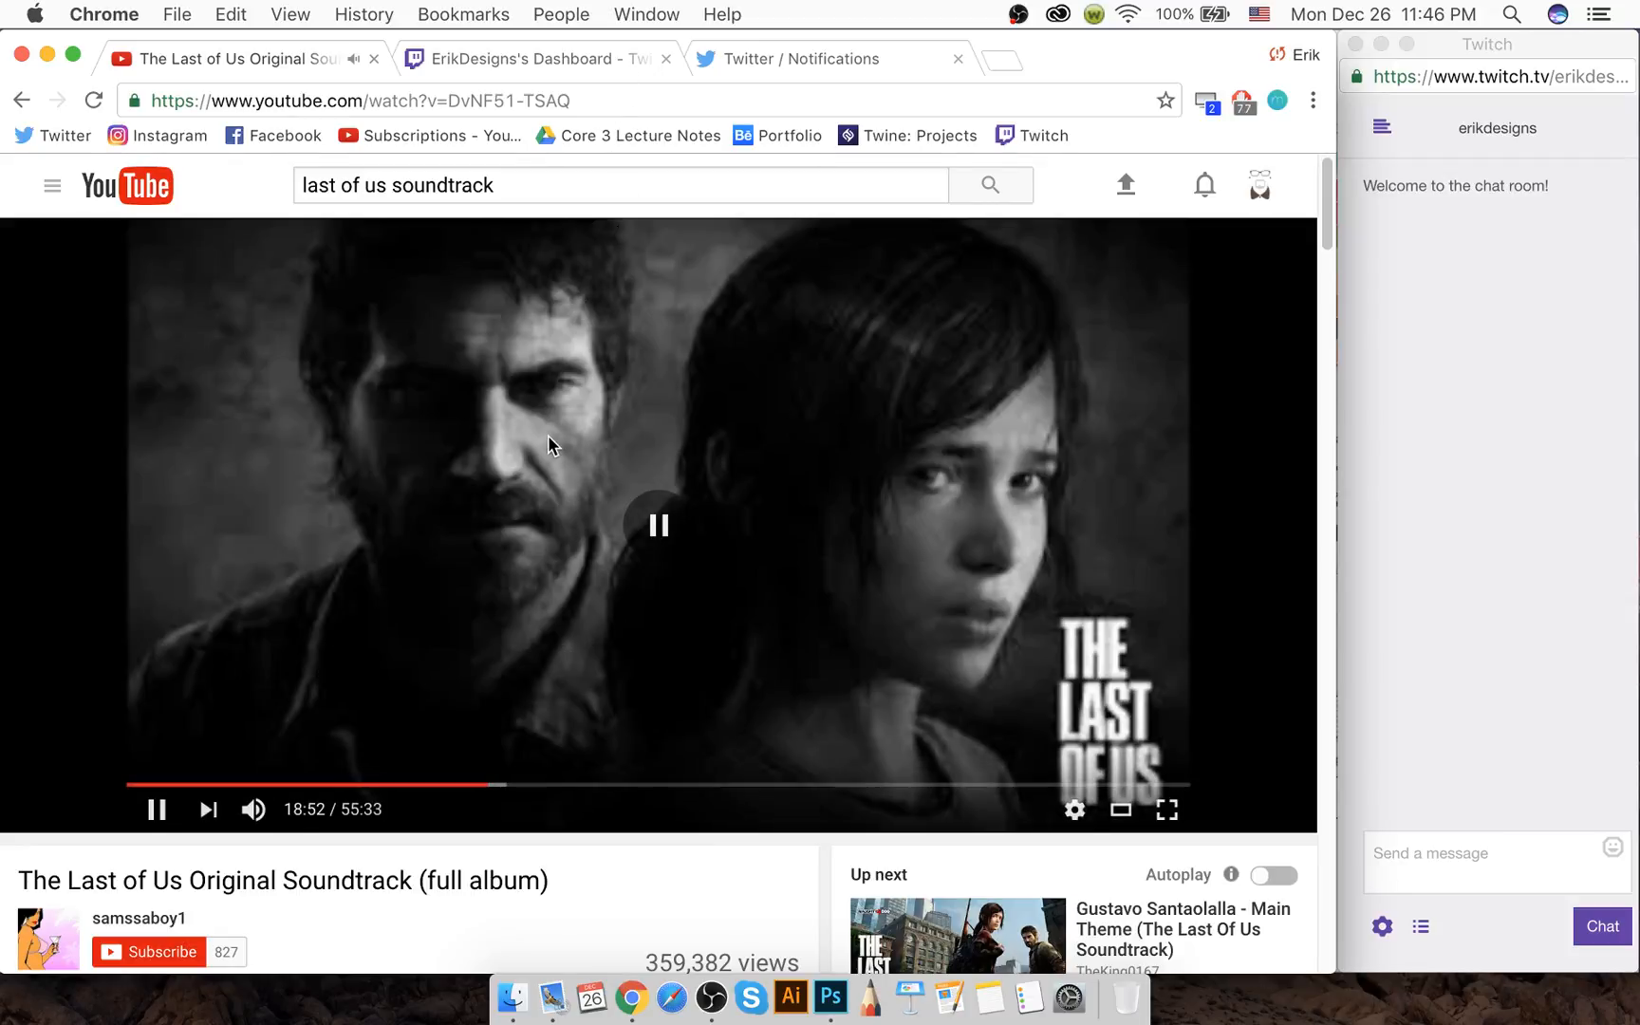
Play "E" Shirohae Naruto Shippuuden from the Soleful music playlist and lower the system volume
left_click(52, 185)
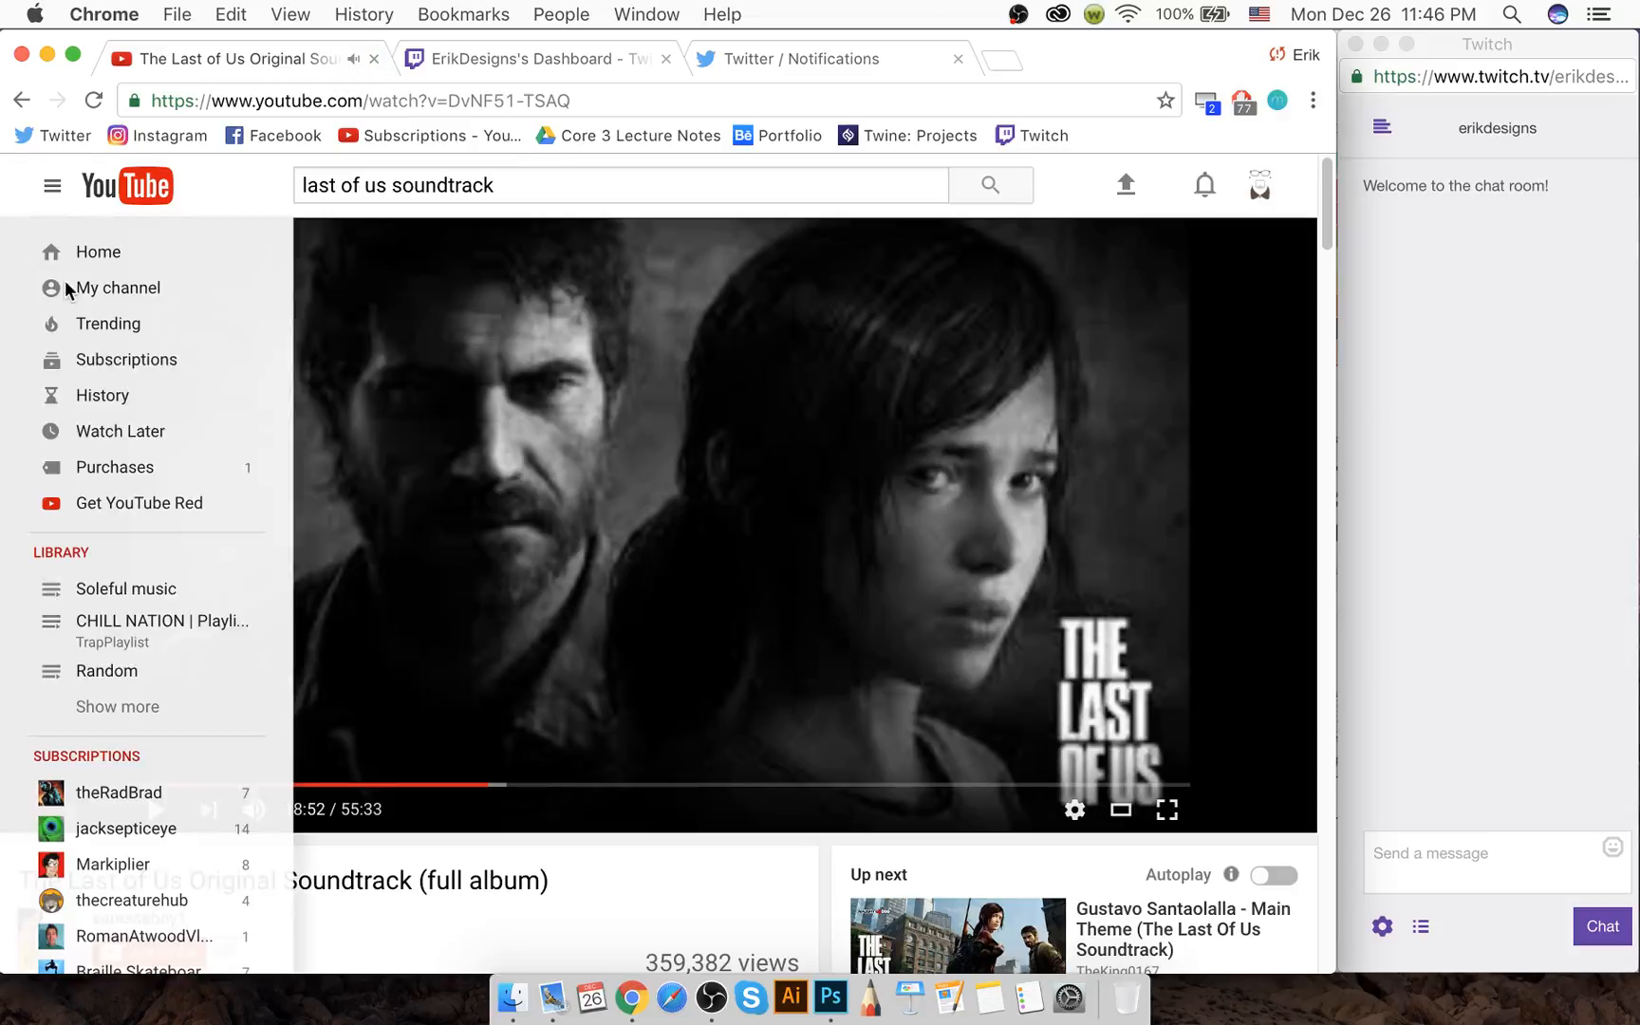
left_click(126, 590)
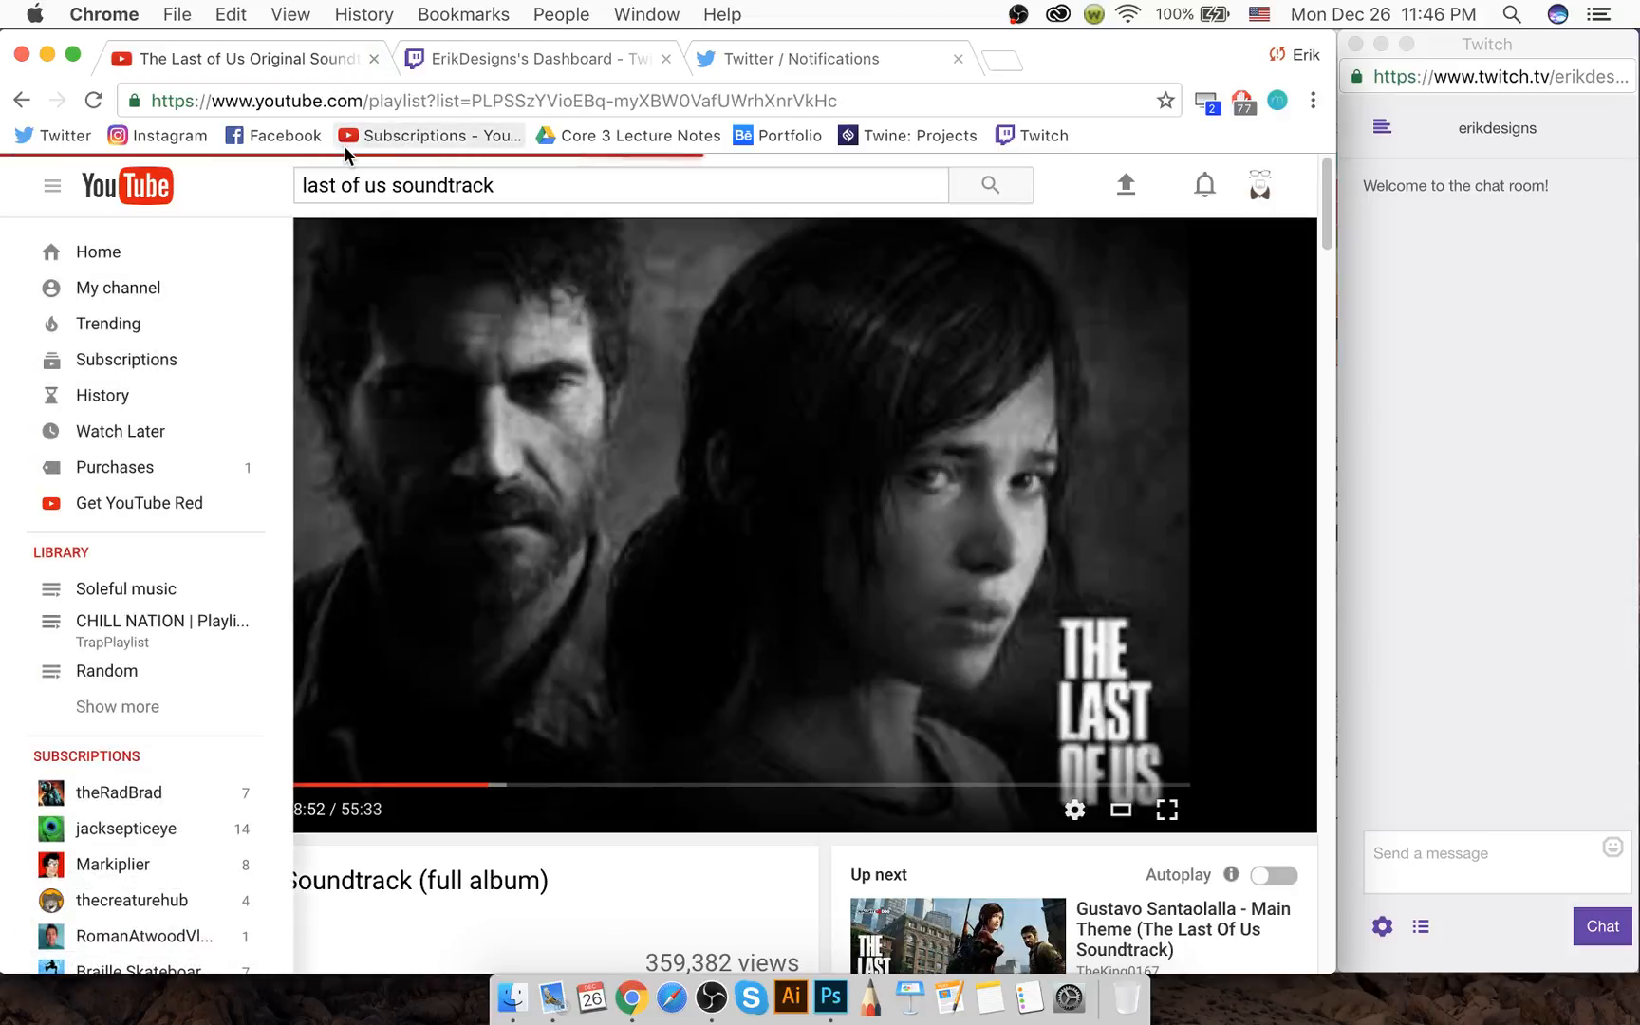
scroll(408, 361, "down", 2)
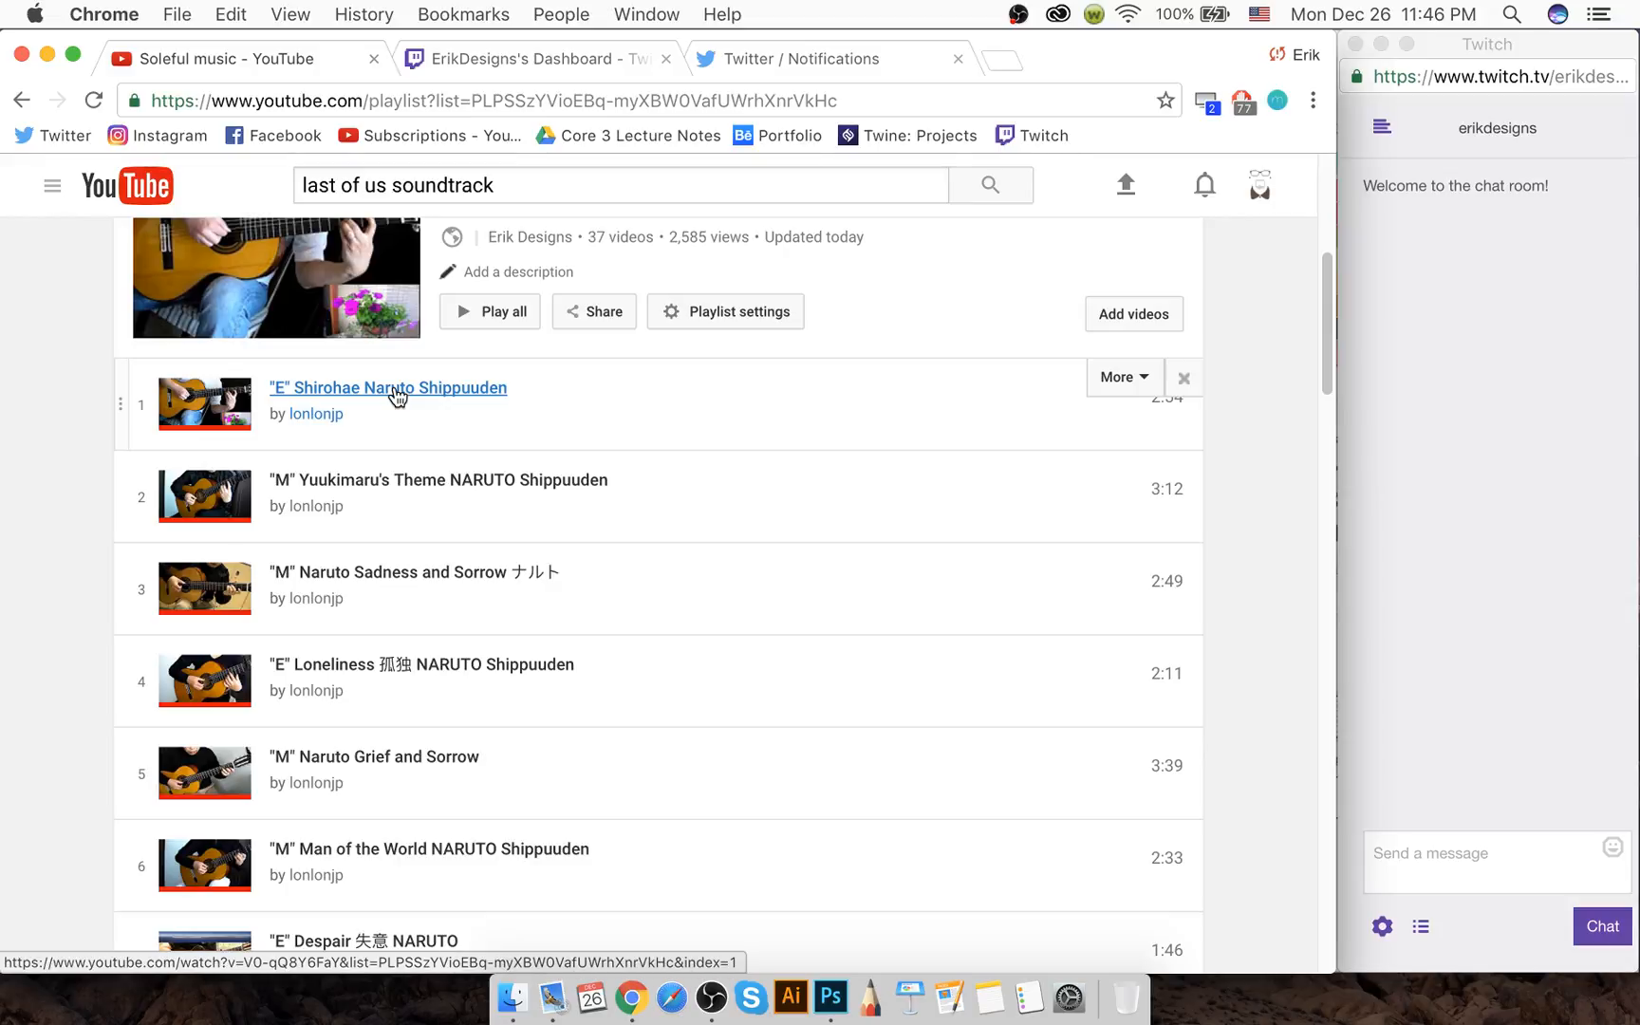
left_click(397, 391)
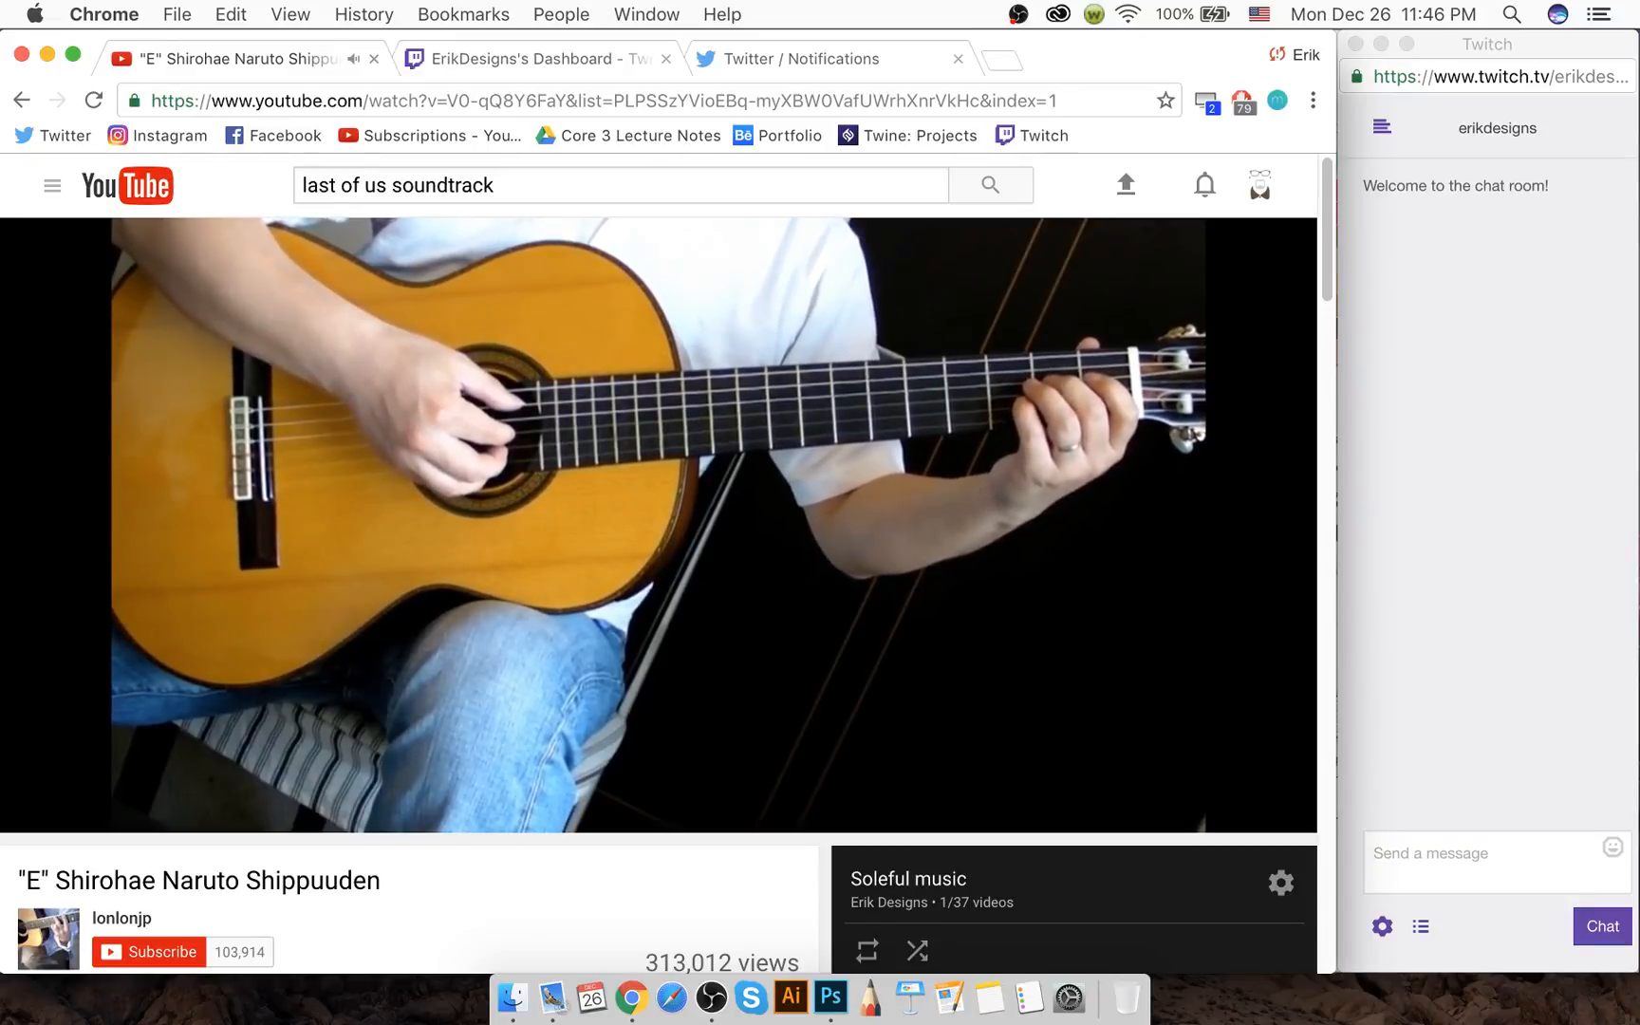
key("XF86AudioLowerVolume")
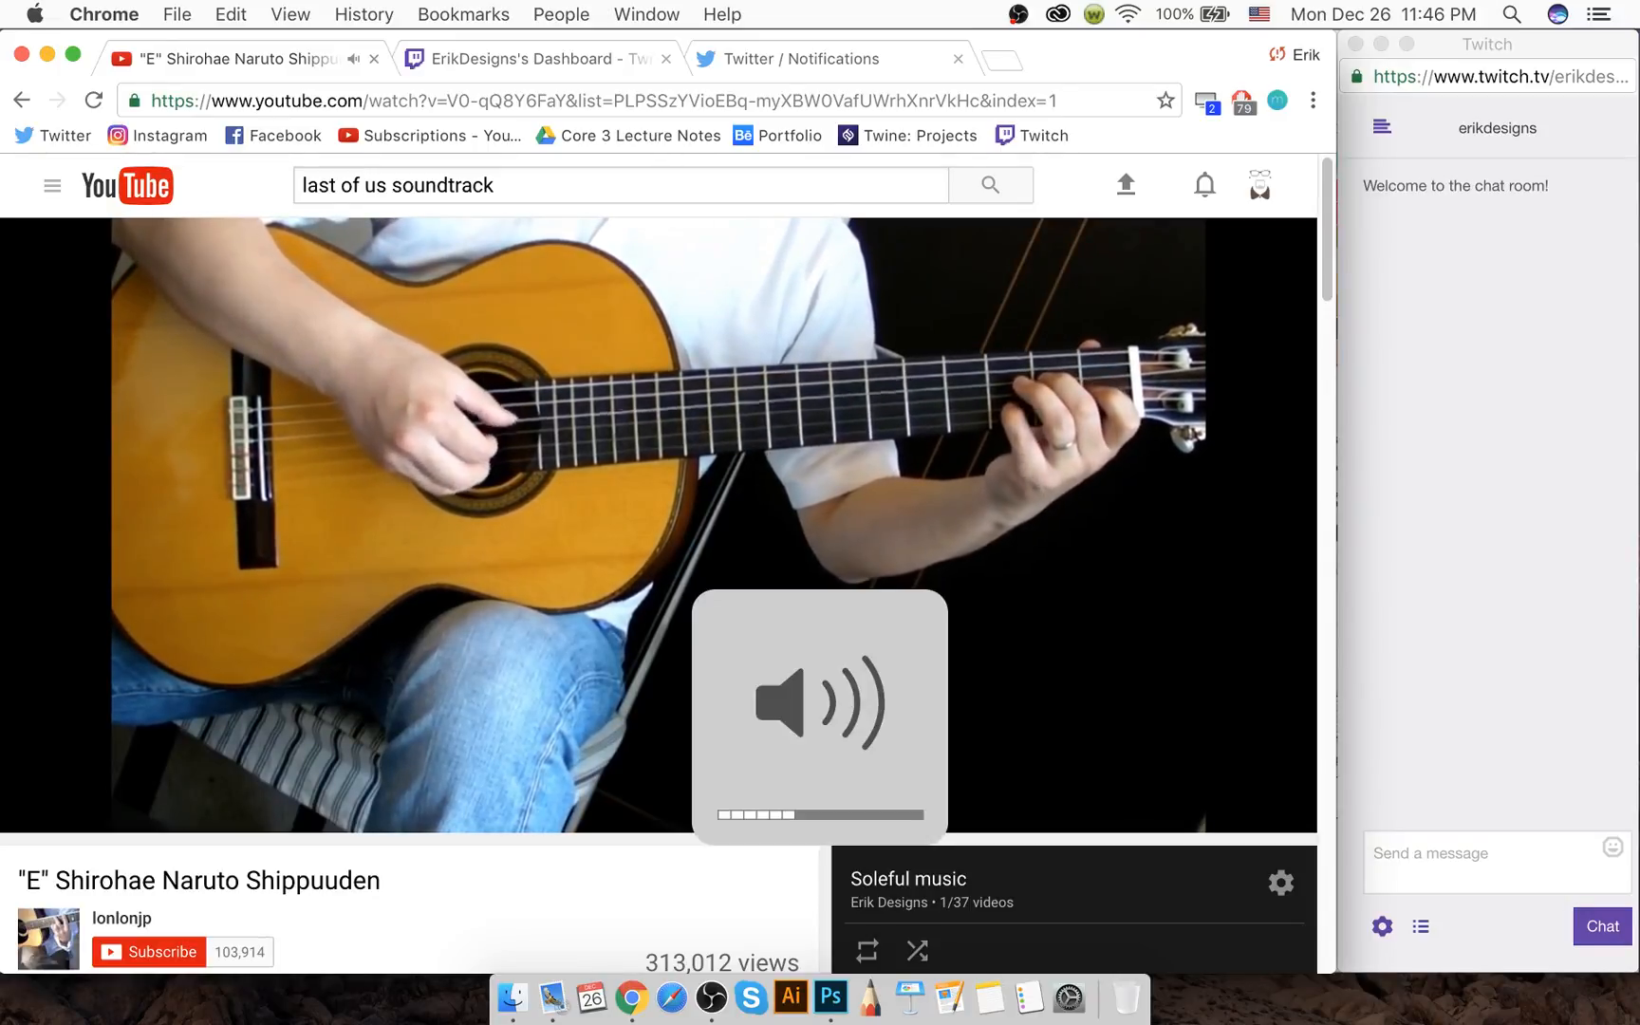
Check how the music comes through in the Twitch dashboard's Video Preview, returning once to the YouTube video in between
left_click(555, 59)
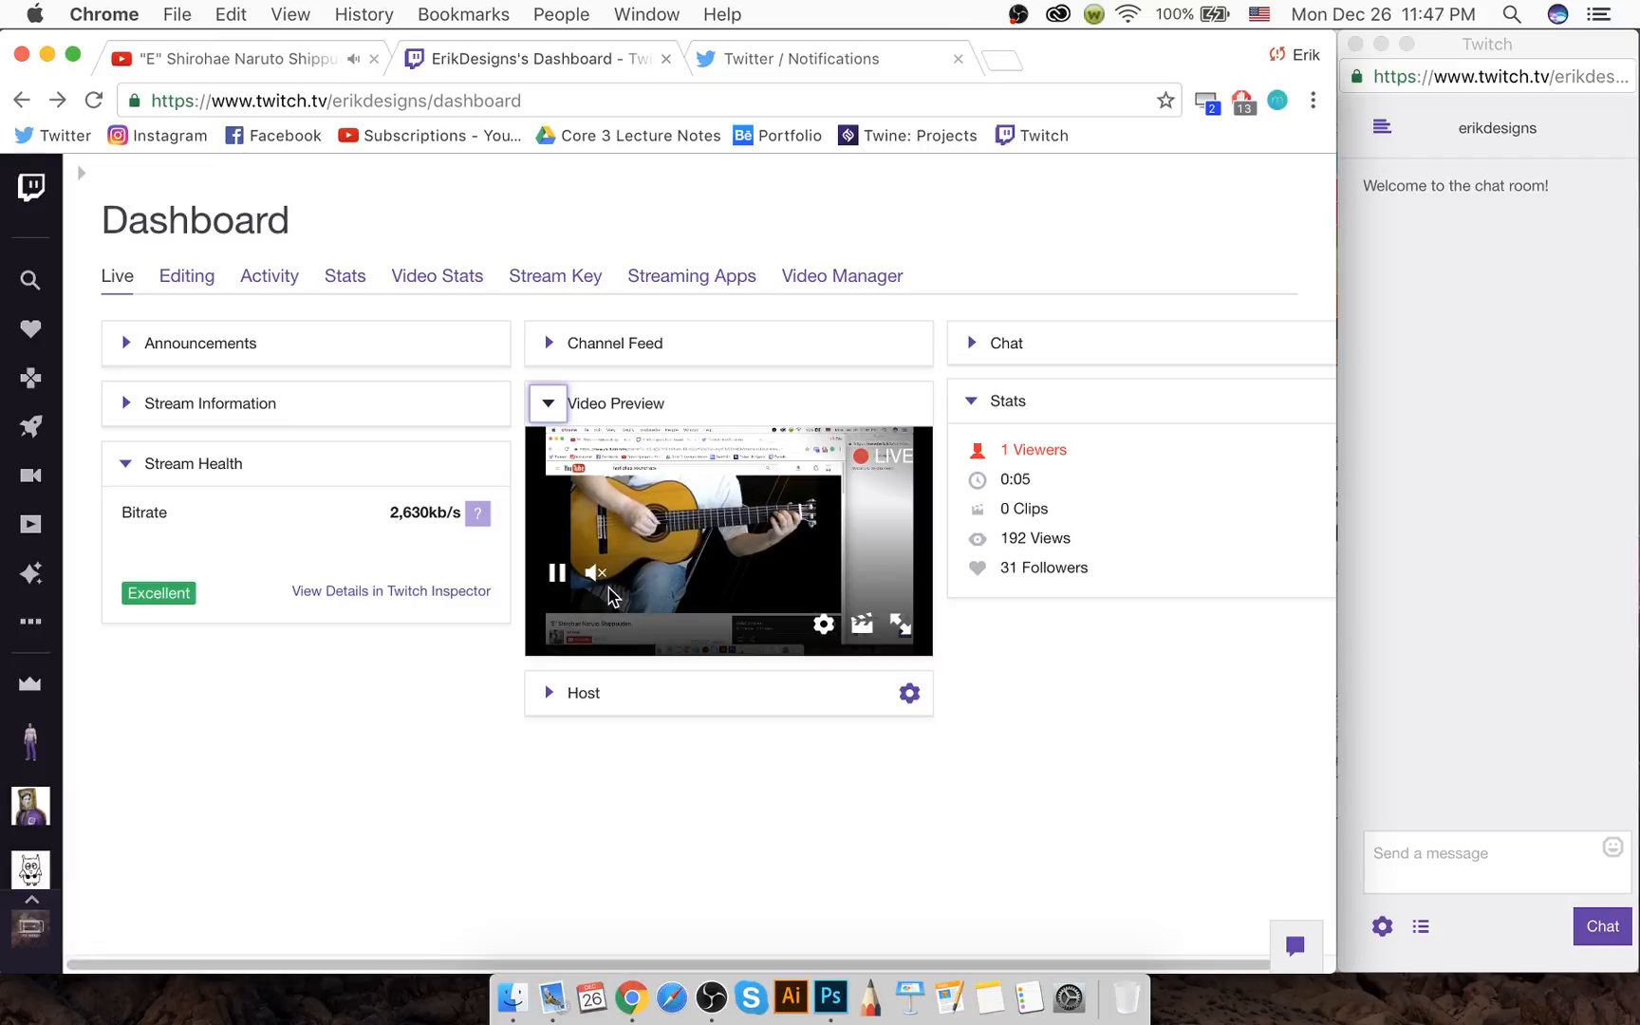
left_click(340, 63)
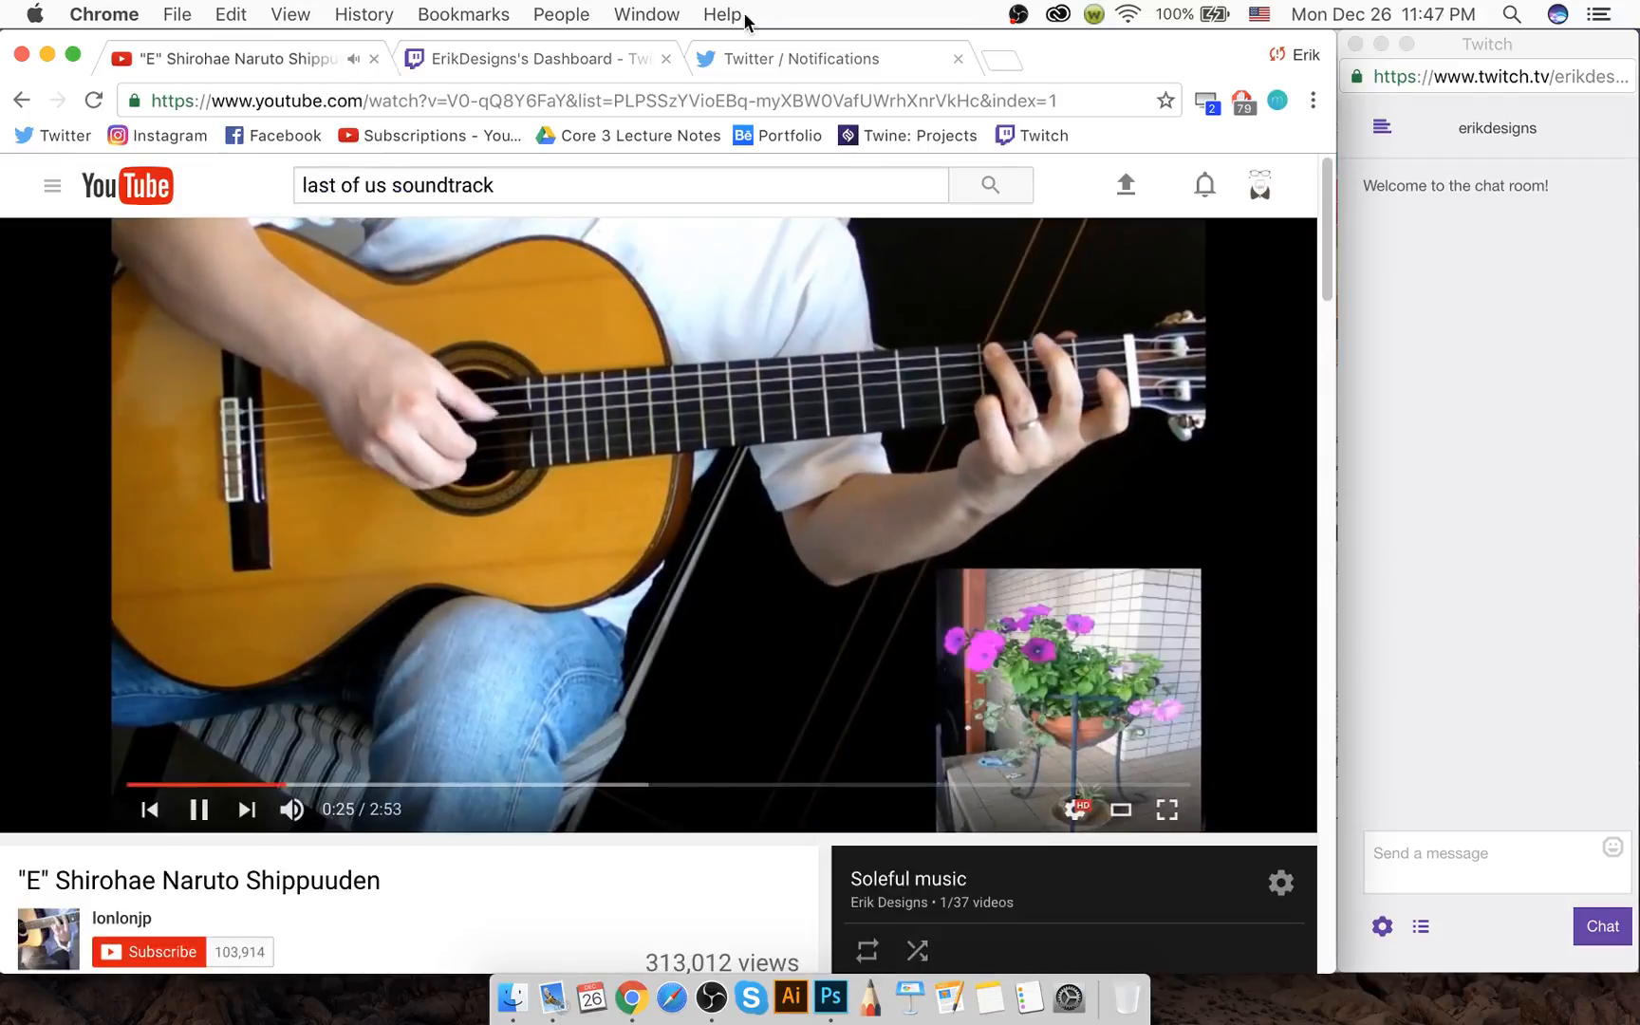
left_click(625, 57)
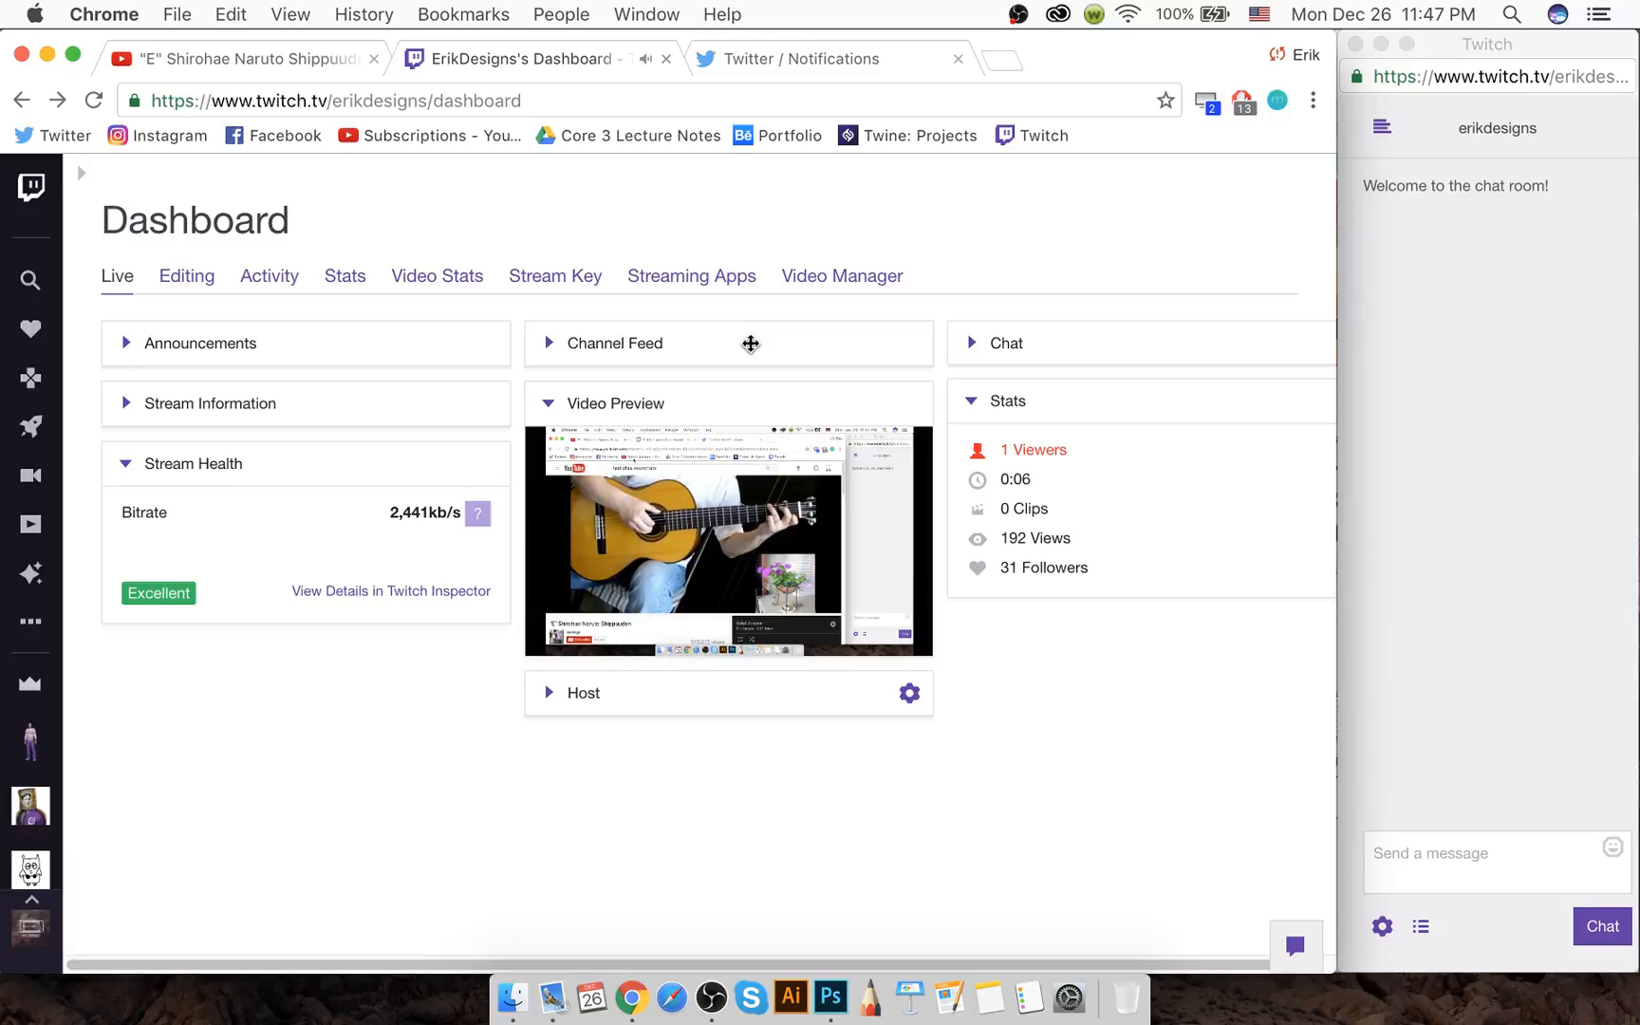
mouse_move(615, 619)
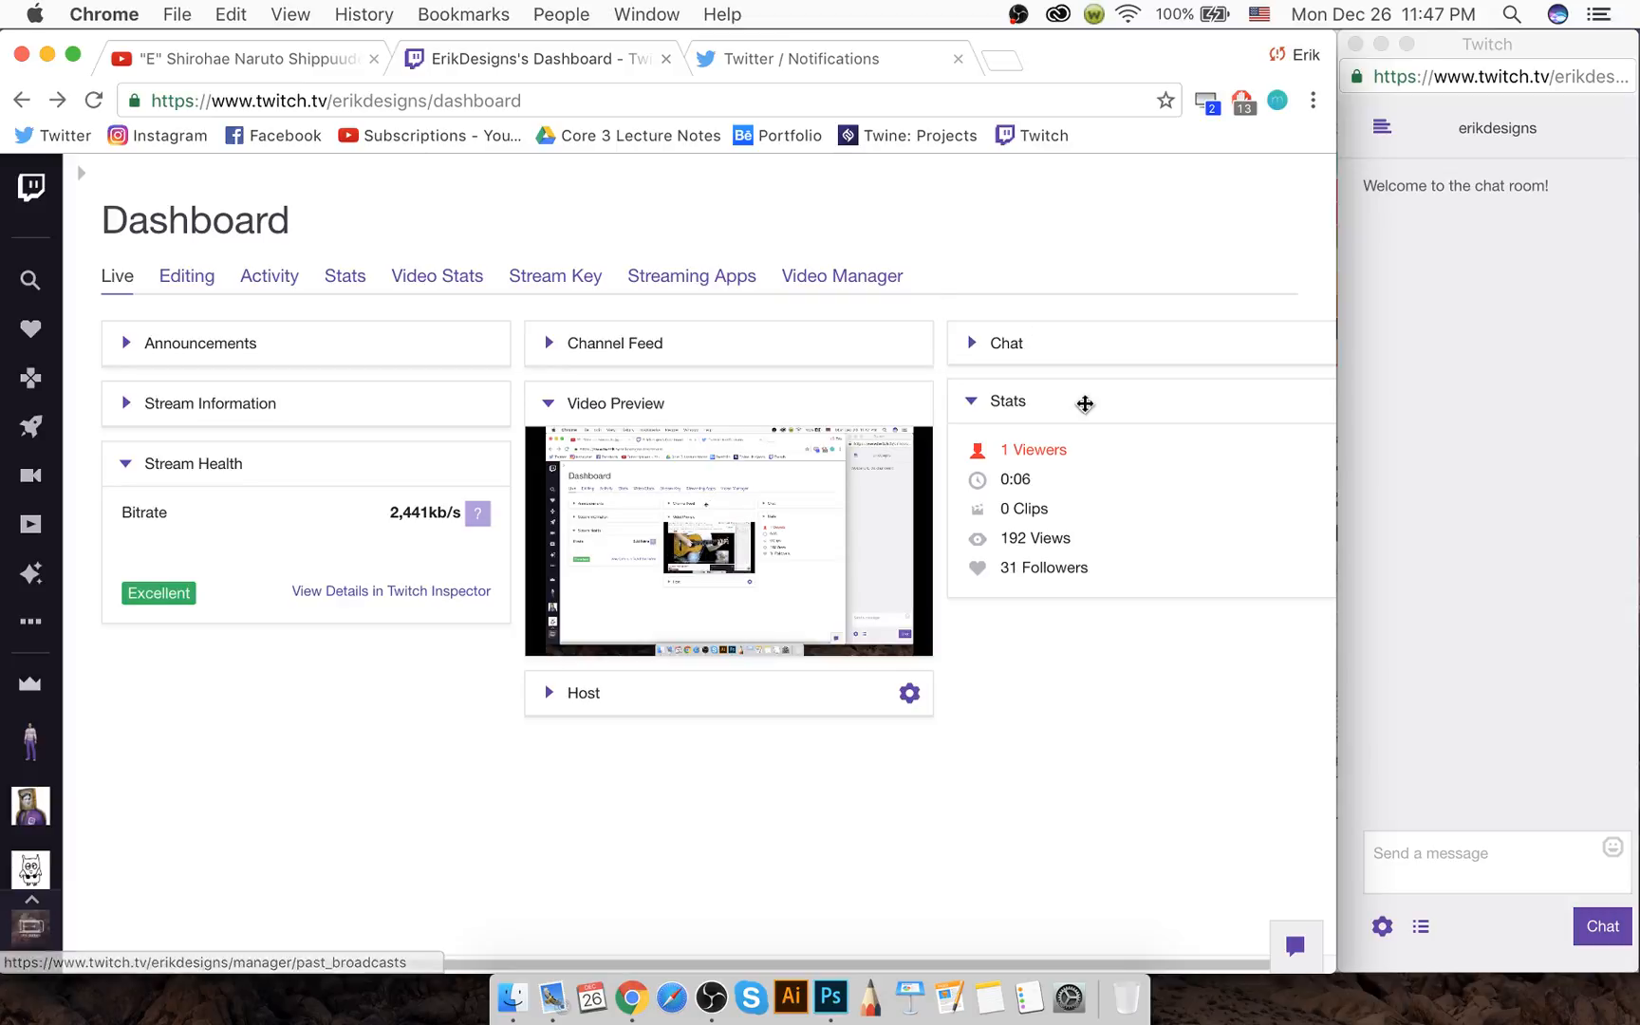
Move the Stats panel into the middle column, between Channel Feed and Video Preview
mouse_move(995, 454)
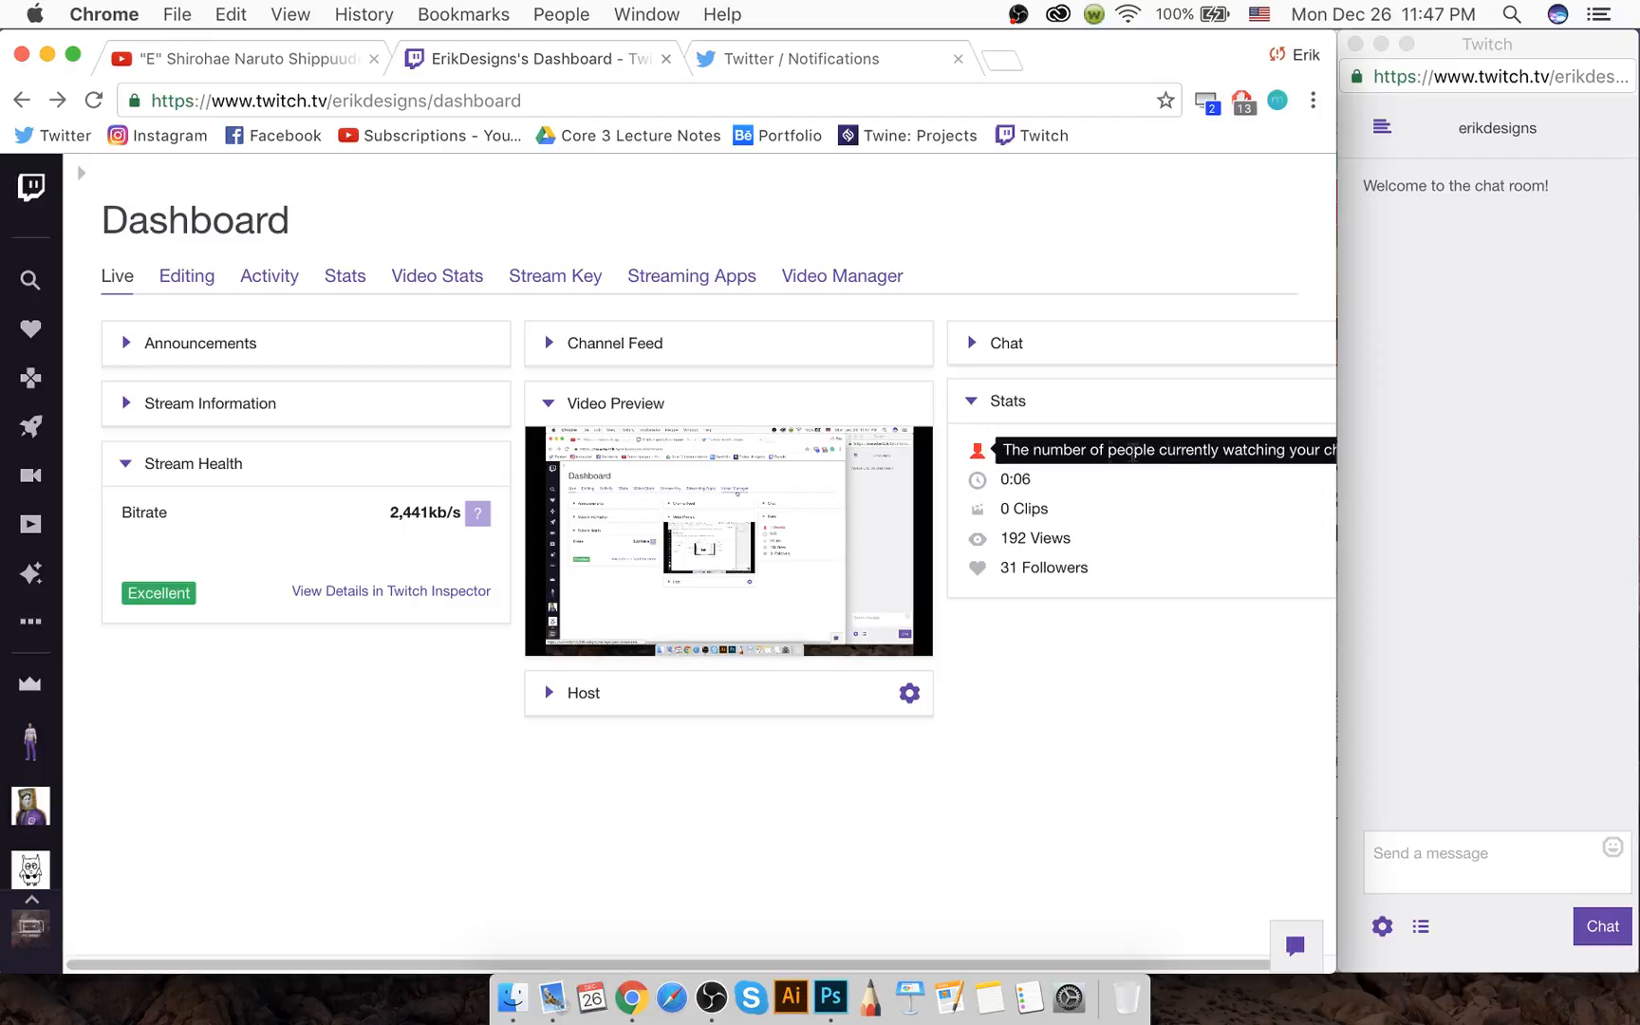
left_click_drag(1072, 396, 670, 406)
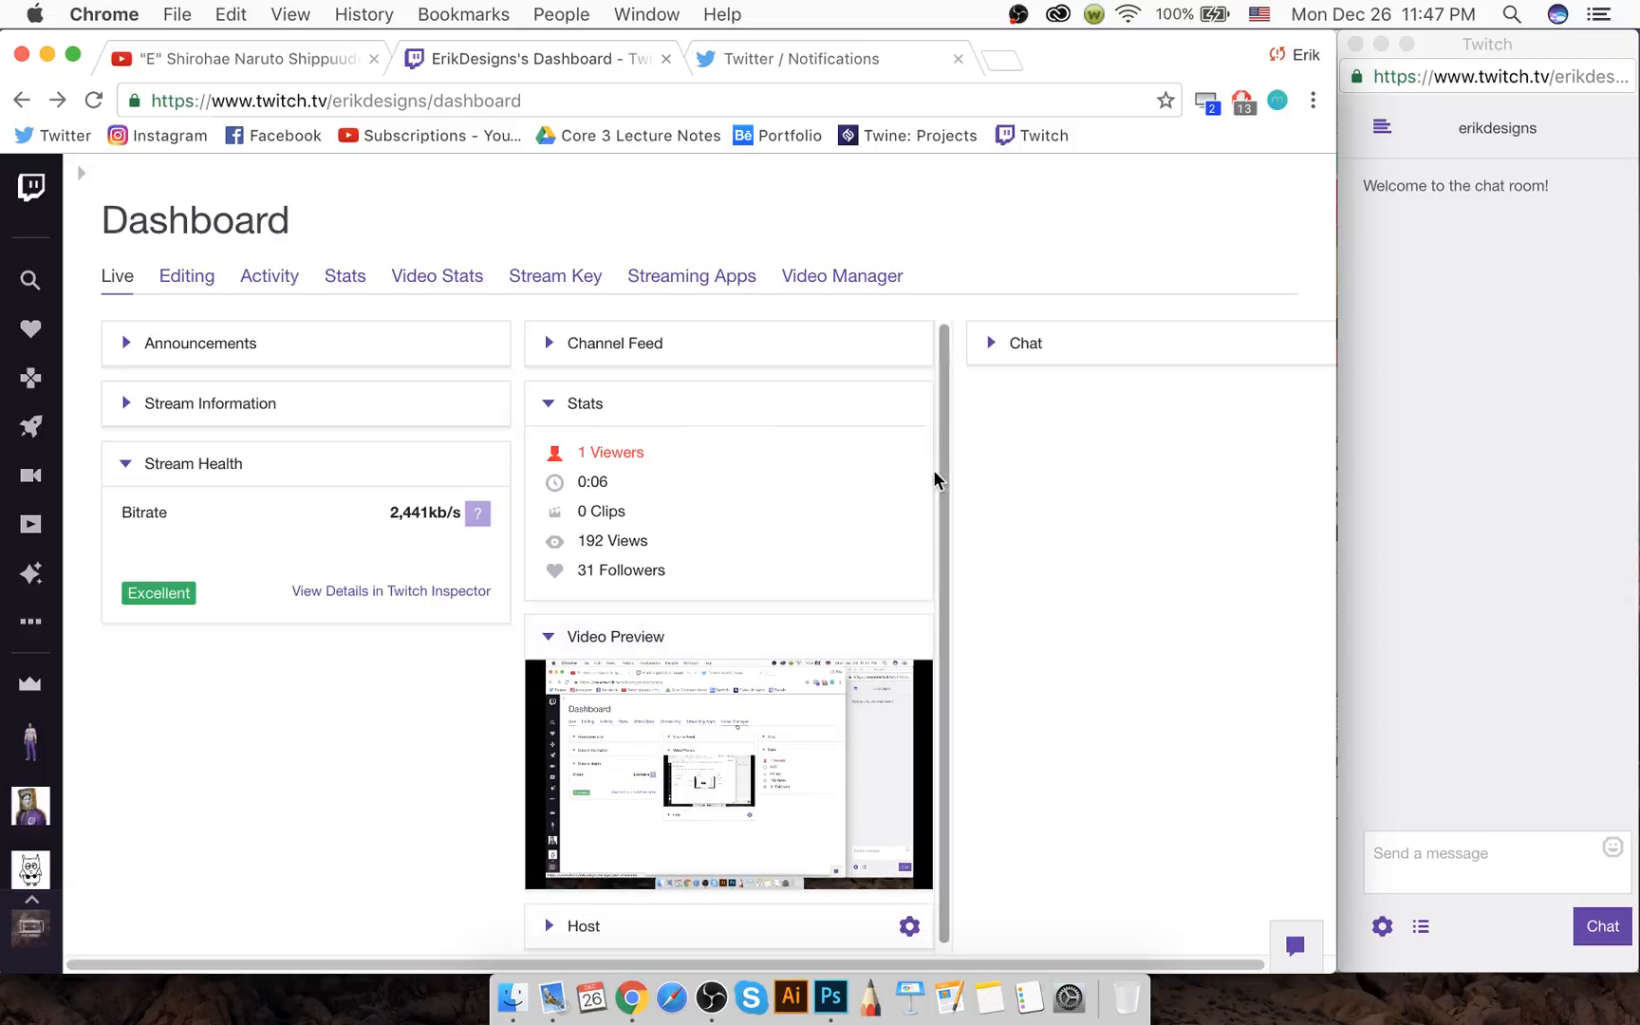
mouse_move(553, 464)
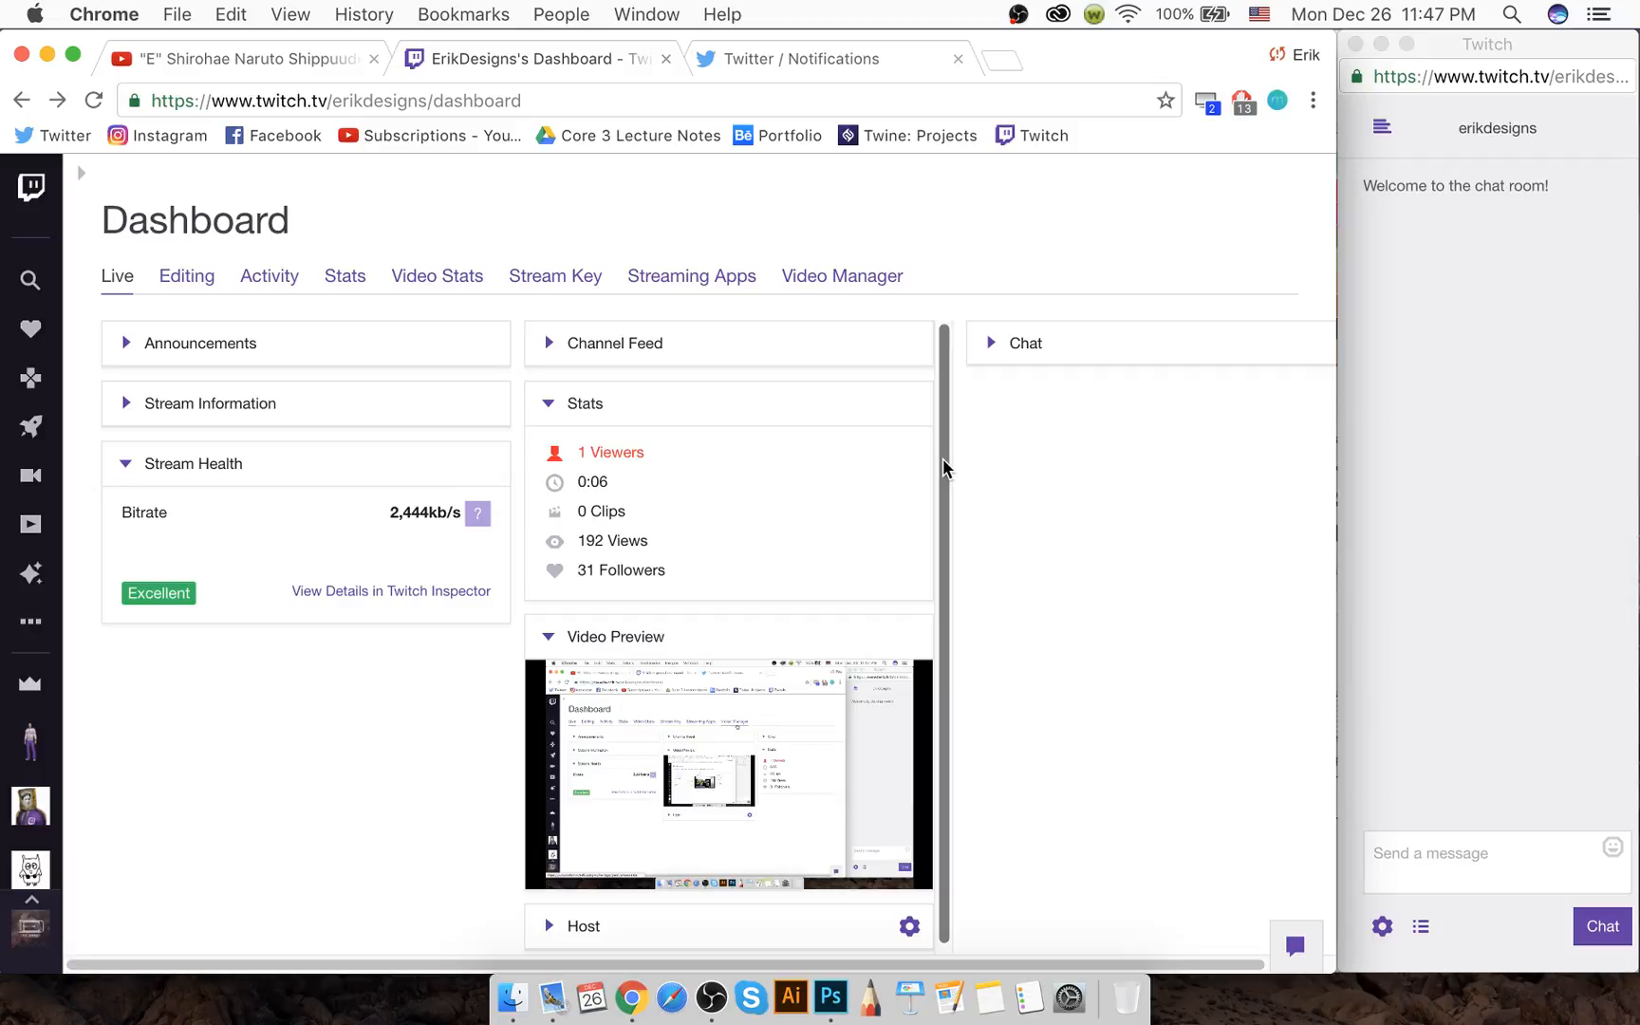
left_click(1312, 100)
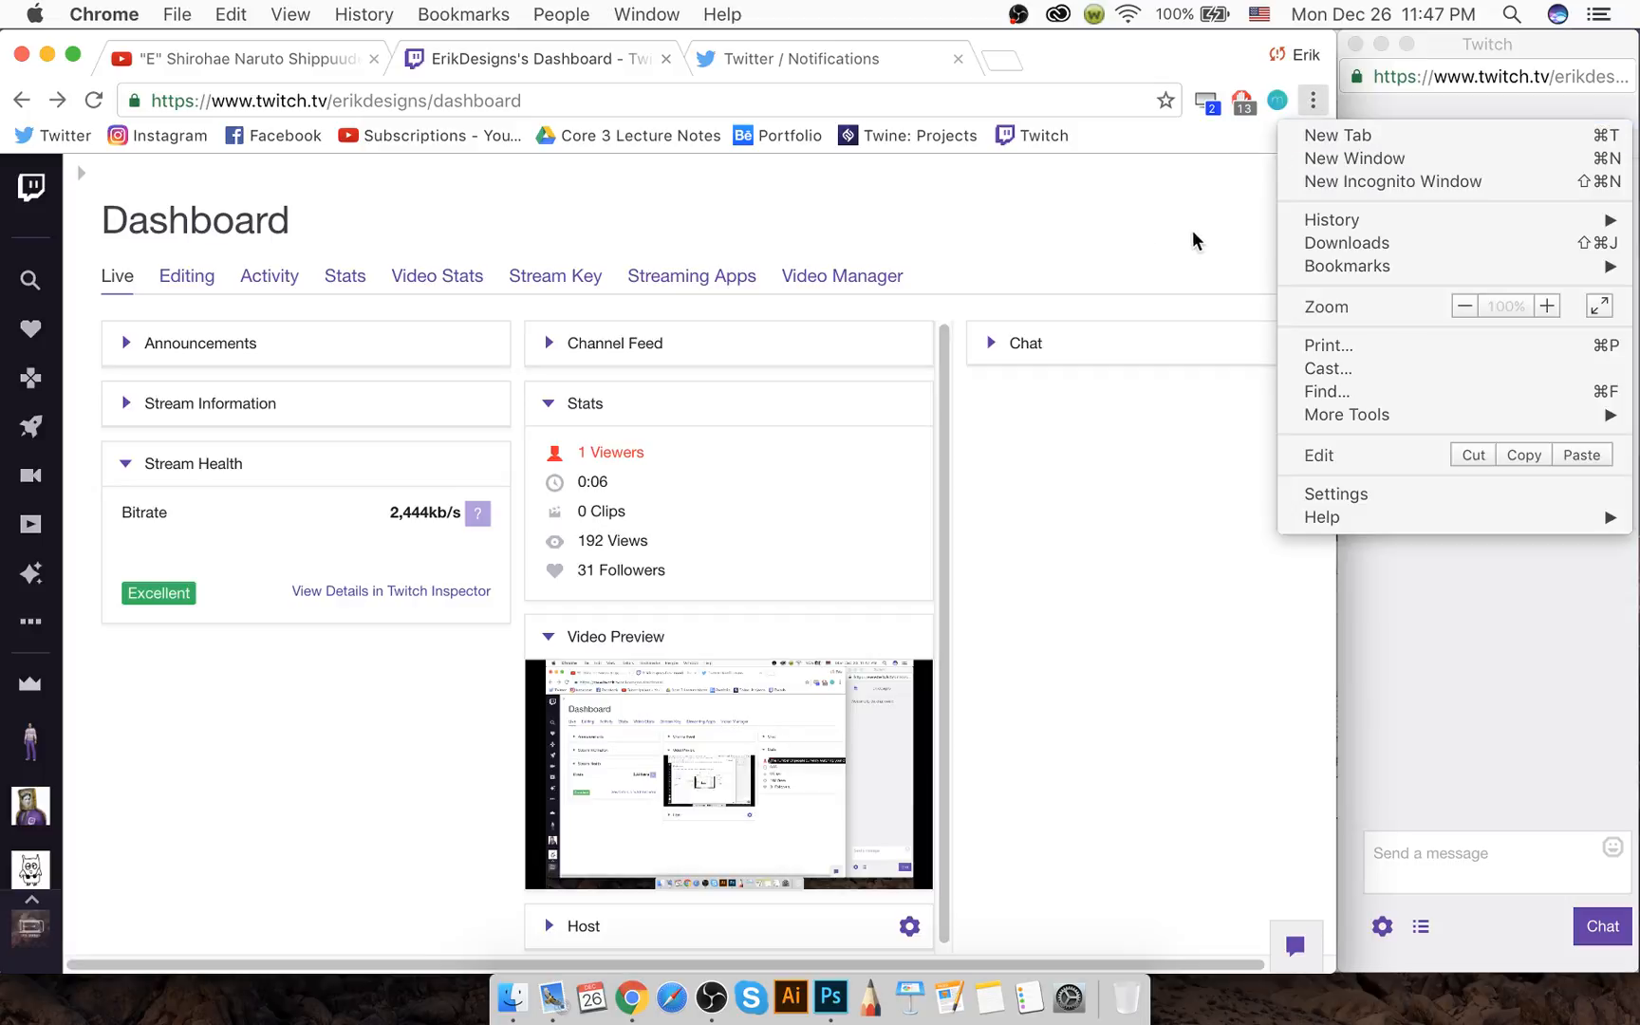
left_click(1466, 307)
left_click(1024, 222)
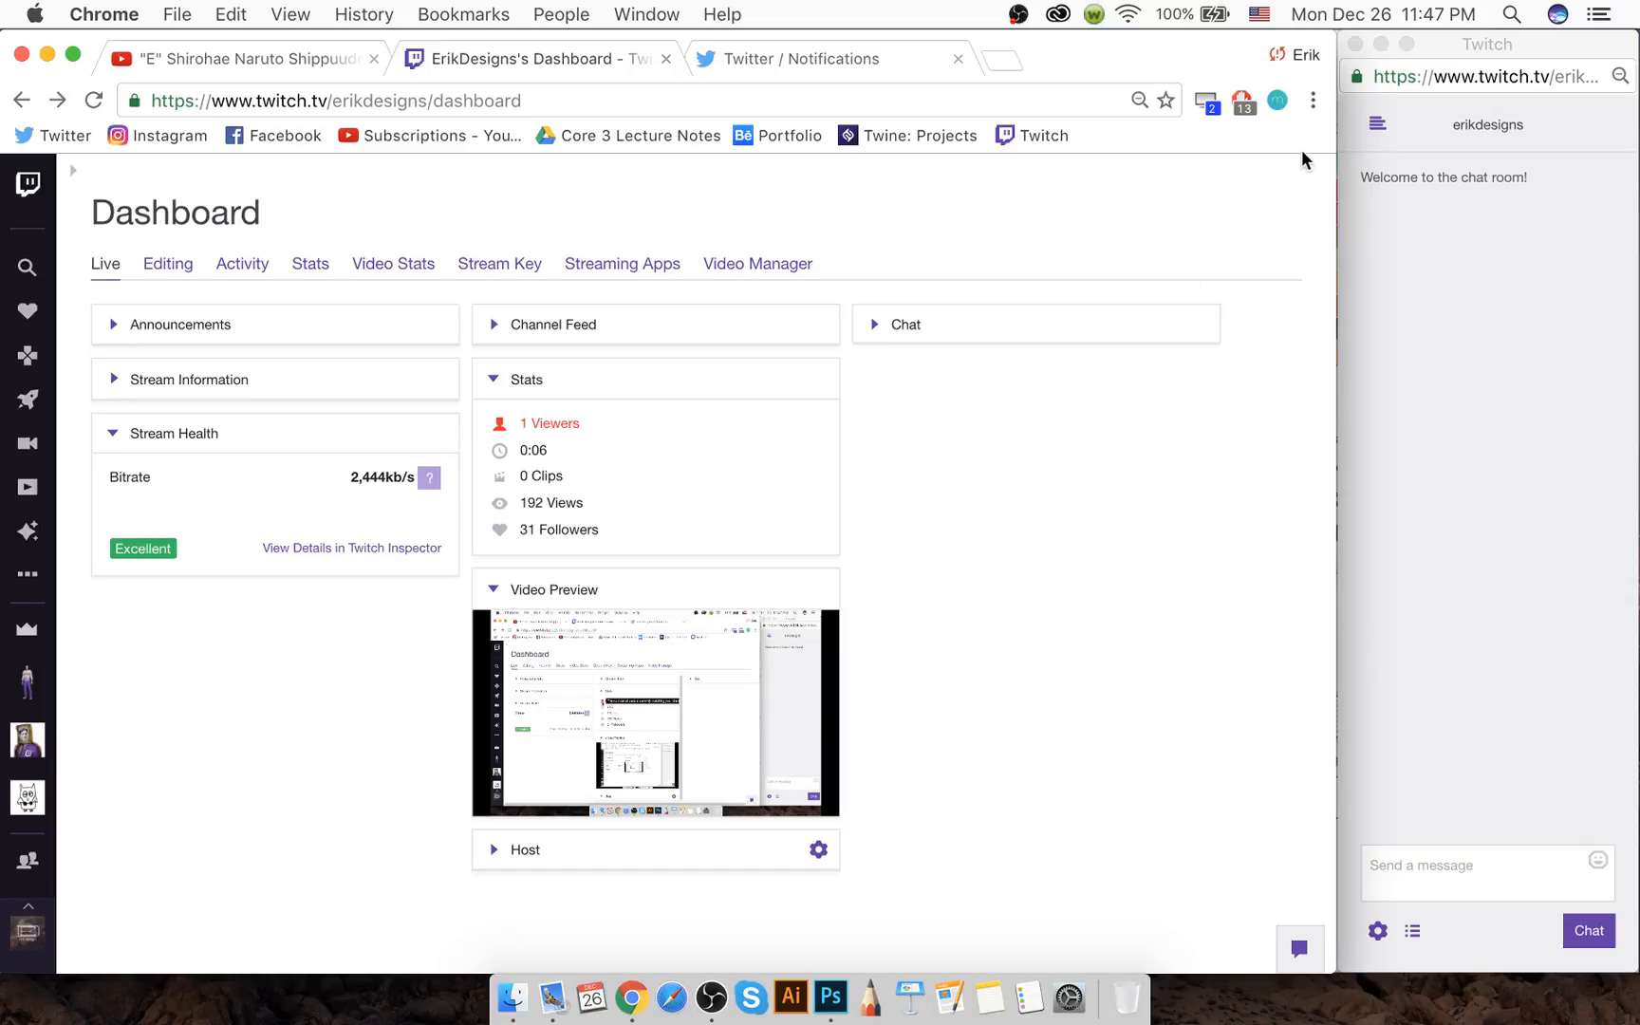
left_click(1314, 100)
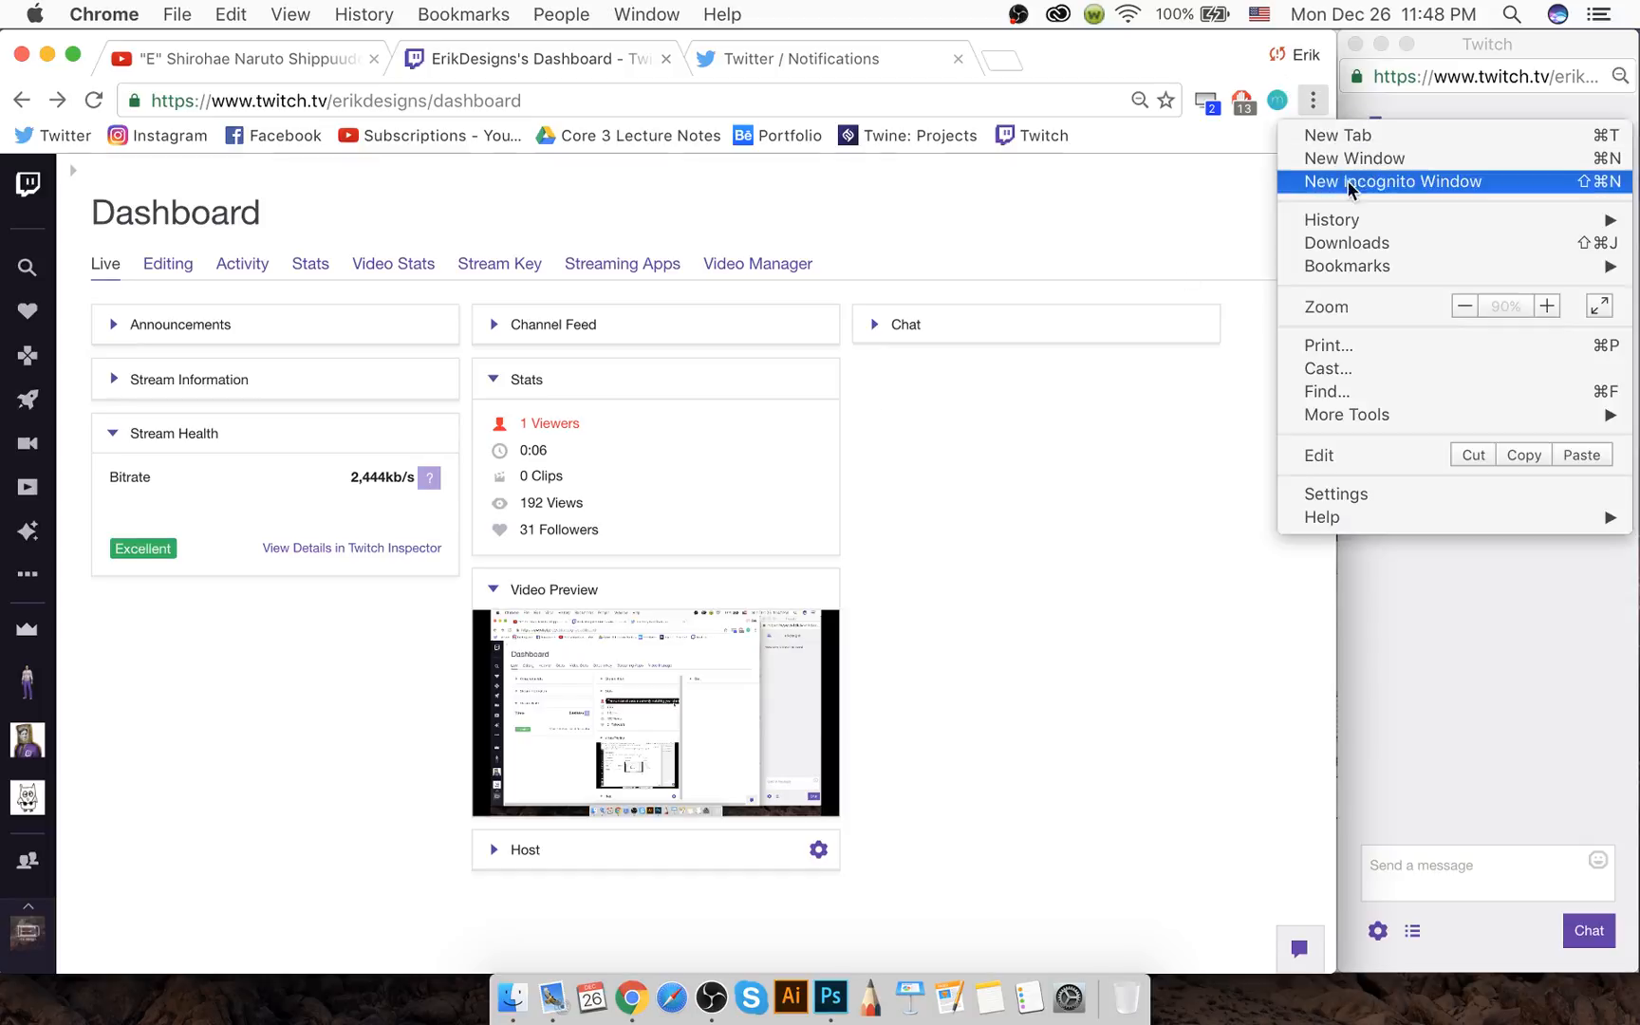
left_click(1553, 306)
left_click(1121, 297)
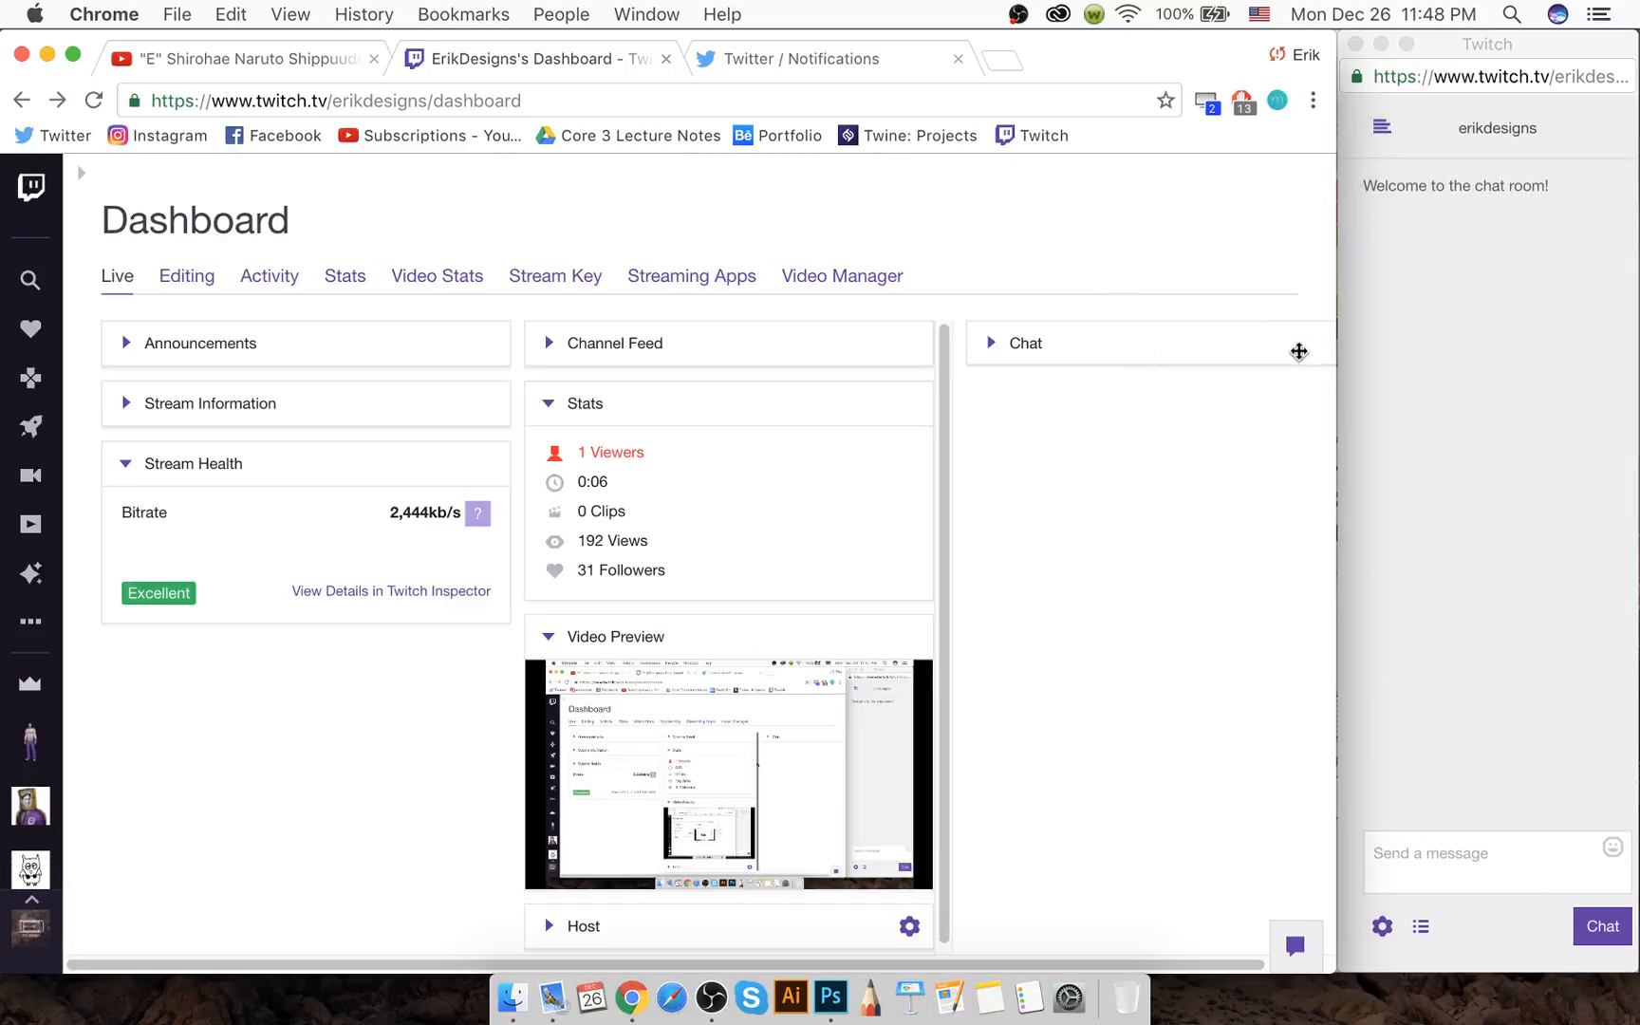
Resize the dashboard's browser window and the chat pop-out so that they sit side by side without overlapping
left_click_drag(1336, 405, 1638, 374)
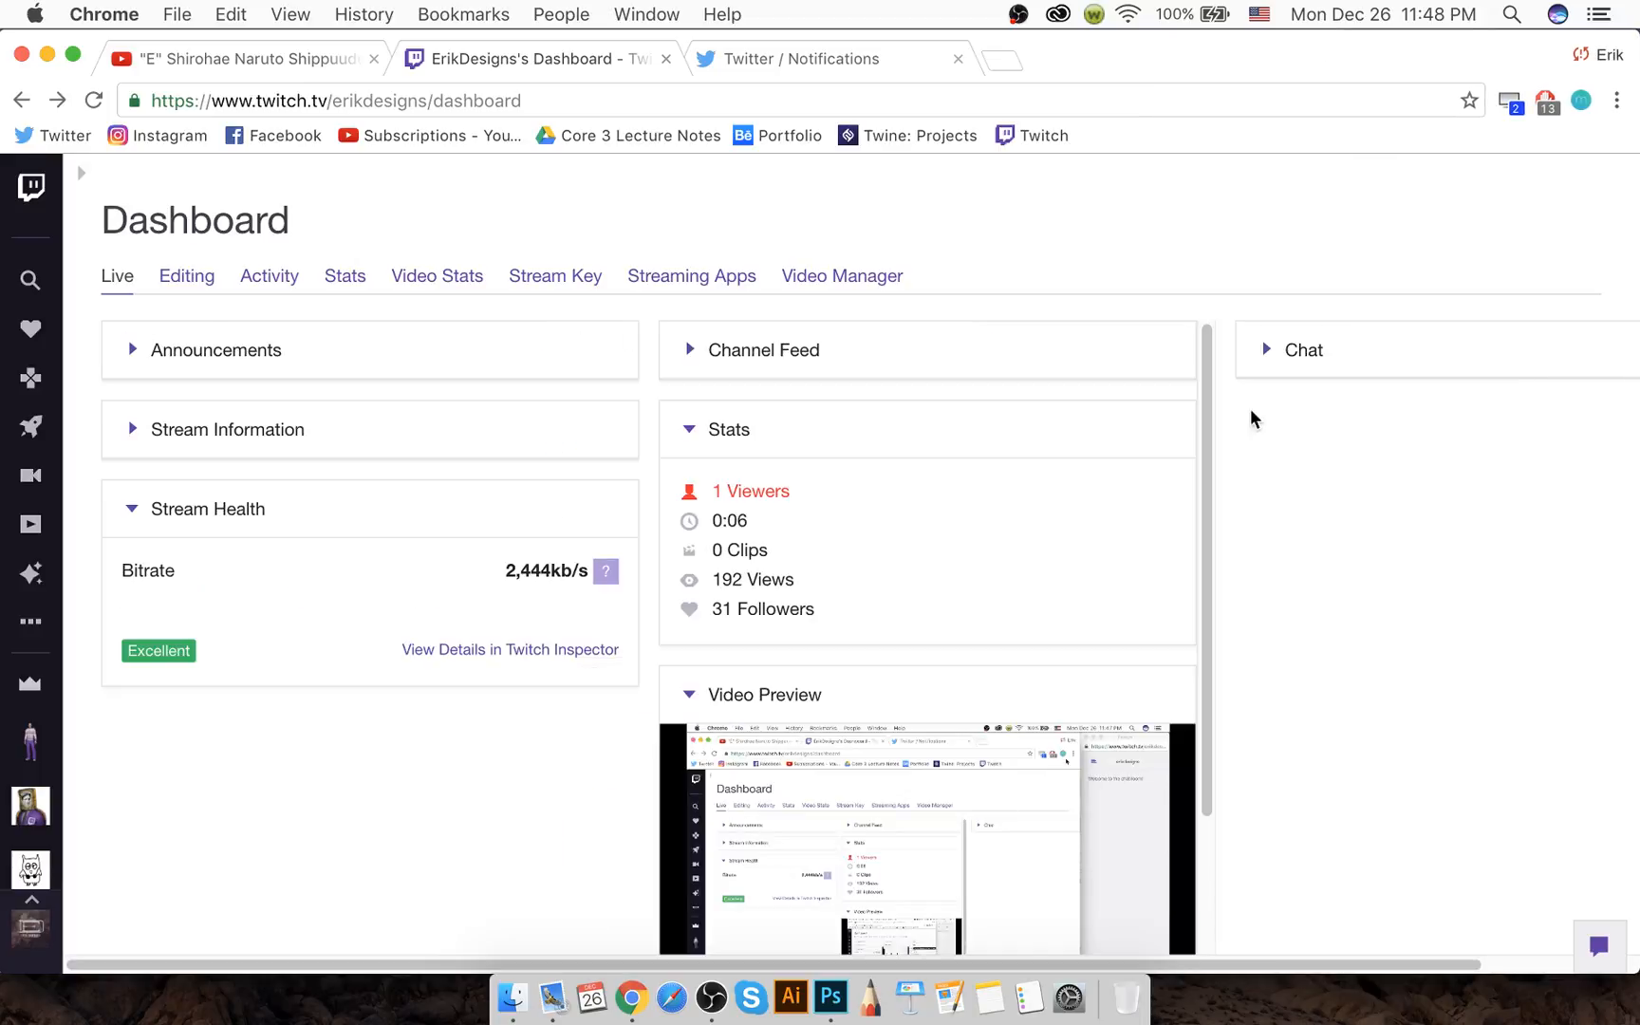
mouse_move(688, 496)
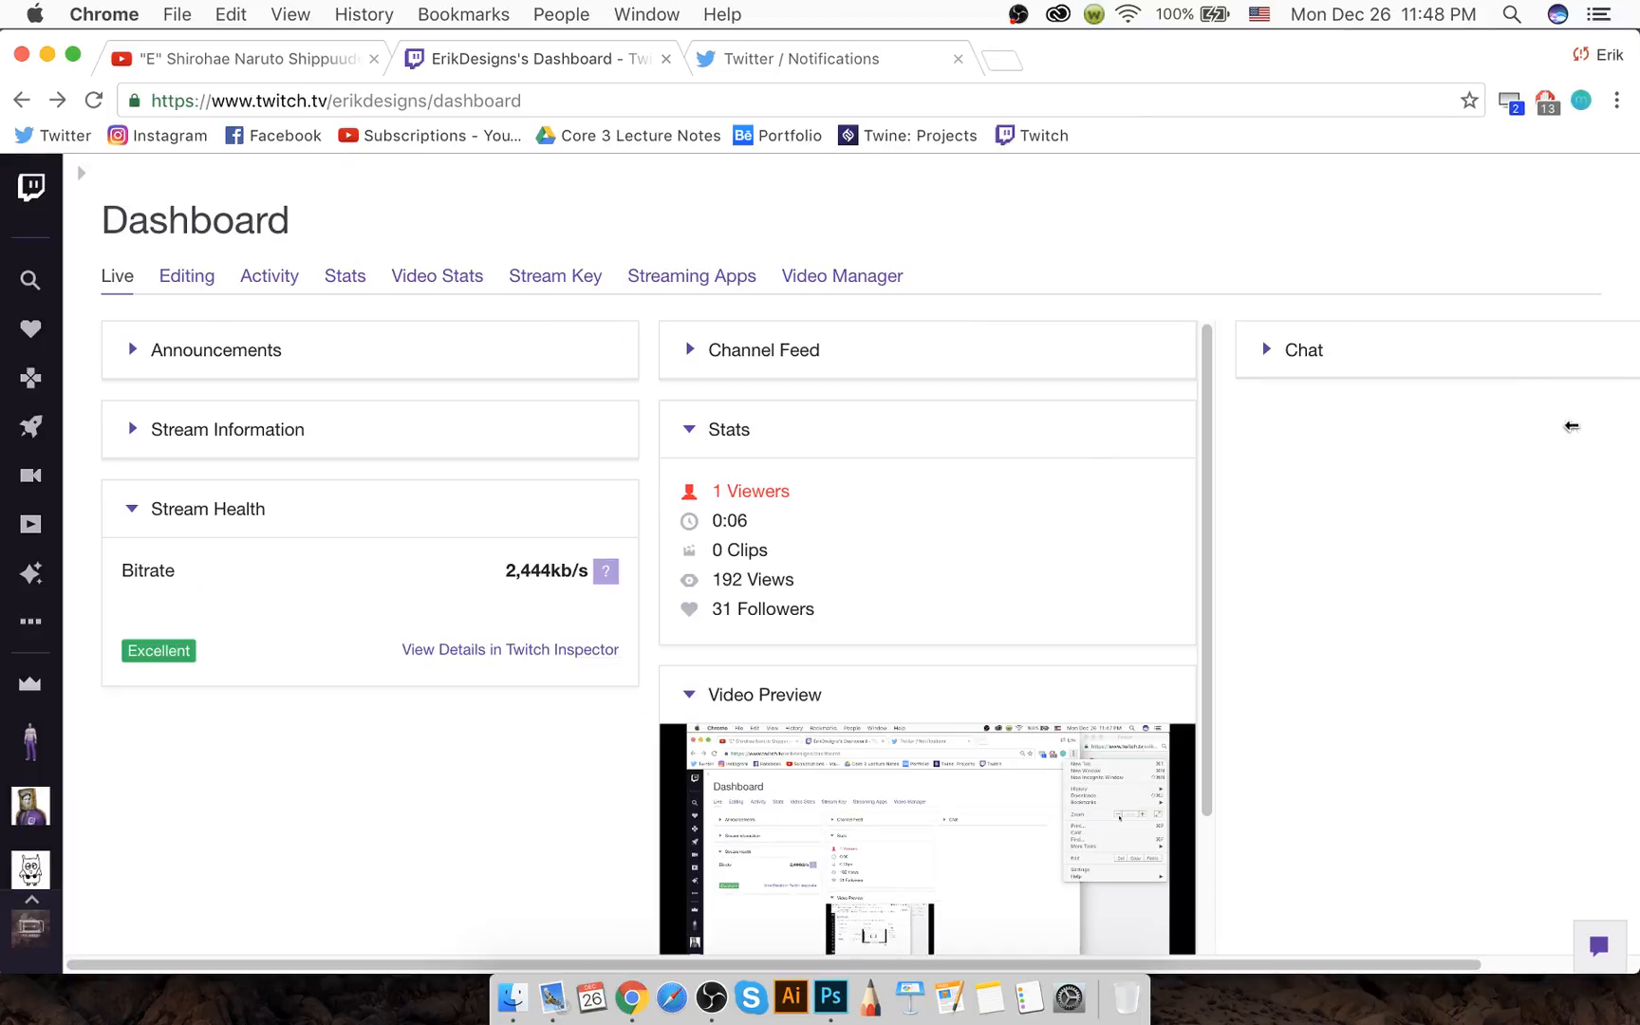
left_click_drag(1571, 426, 1422, 413)
left_click(1479, 418)
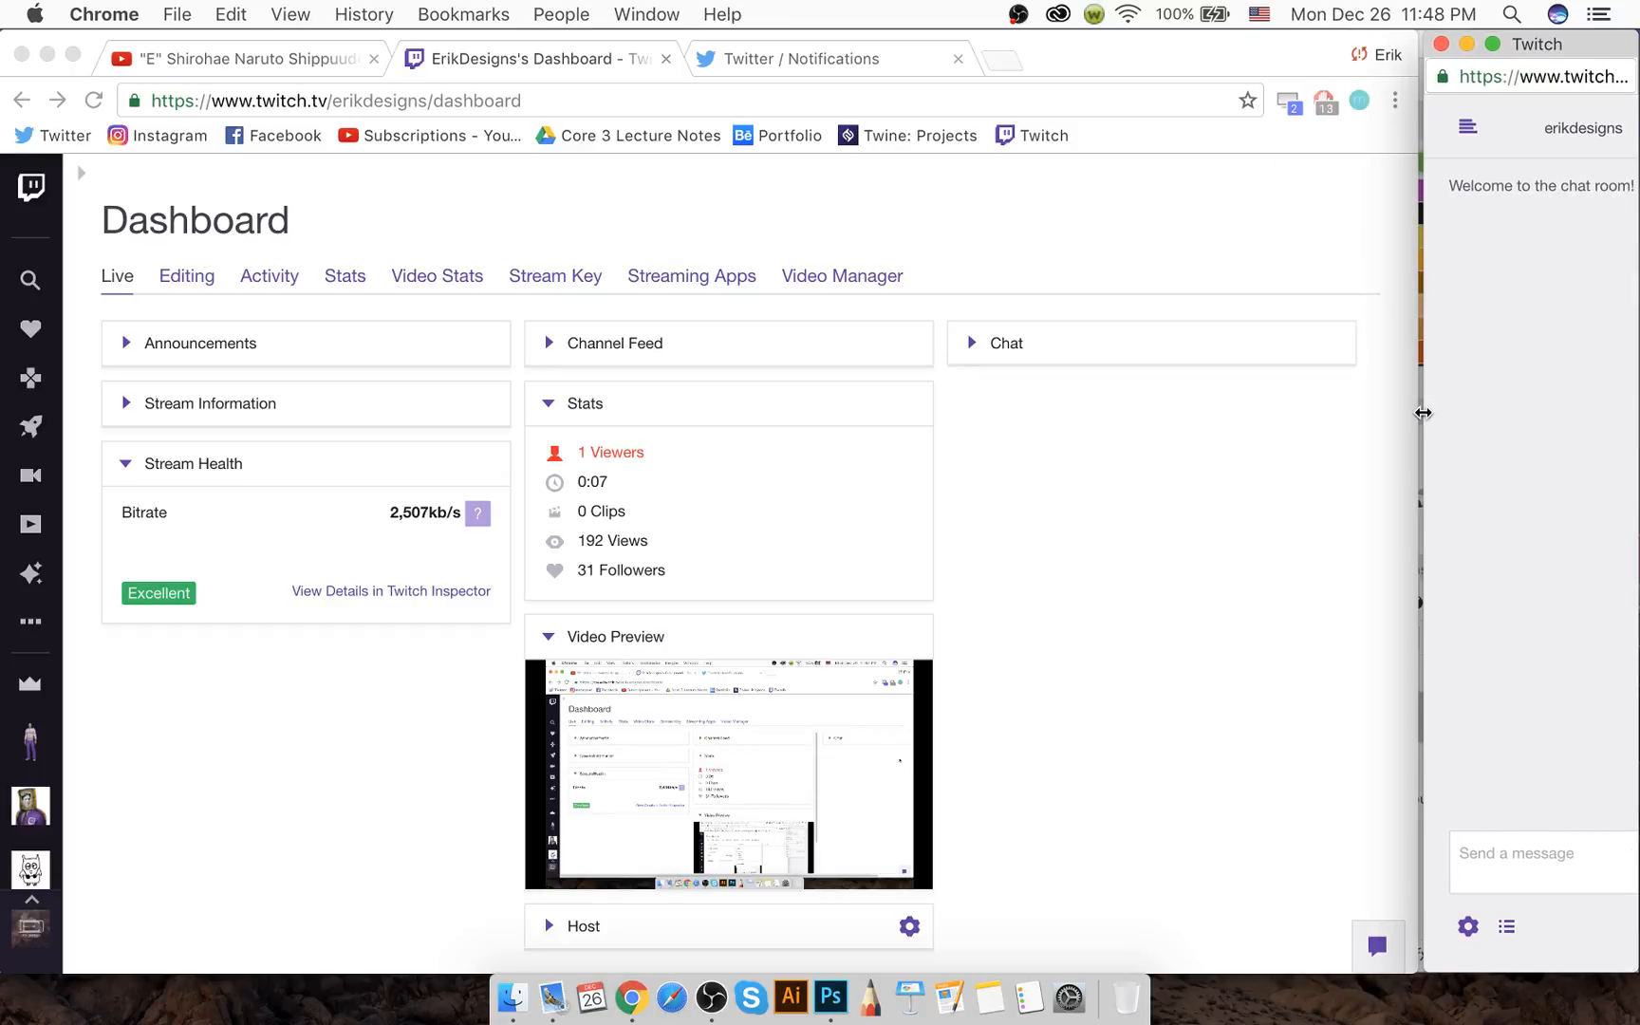
left_click_drag(1423, 413, 1334, 403)
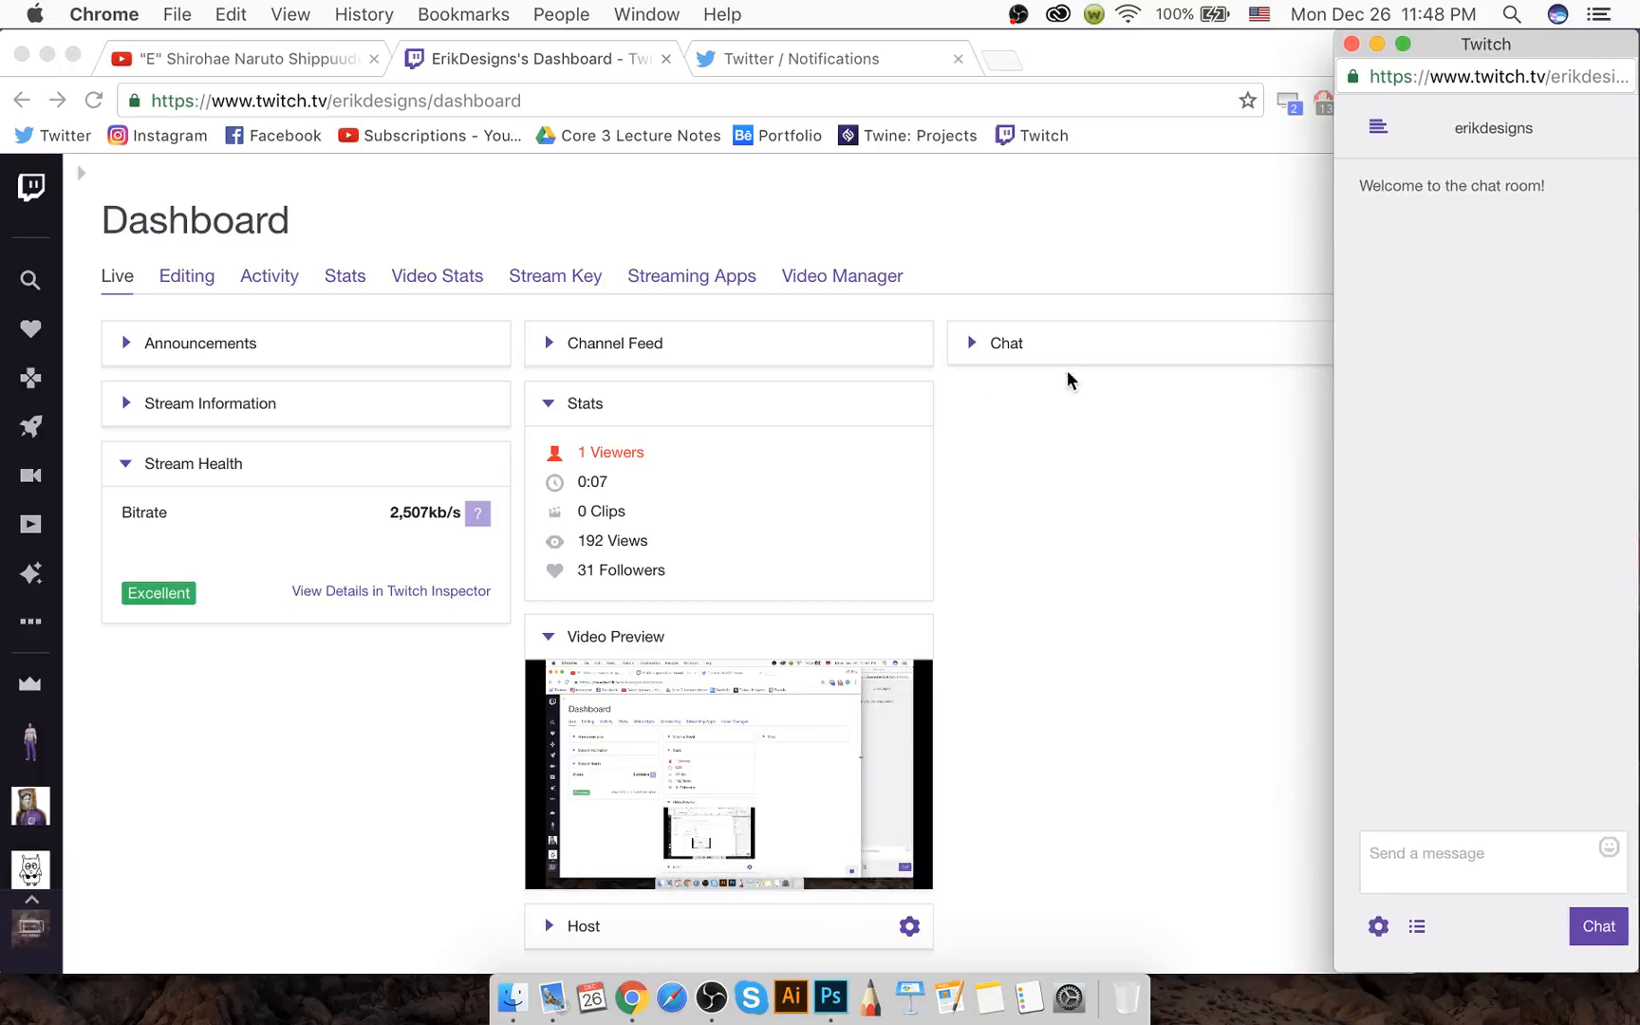
left_click(553, 459)
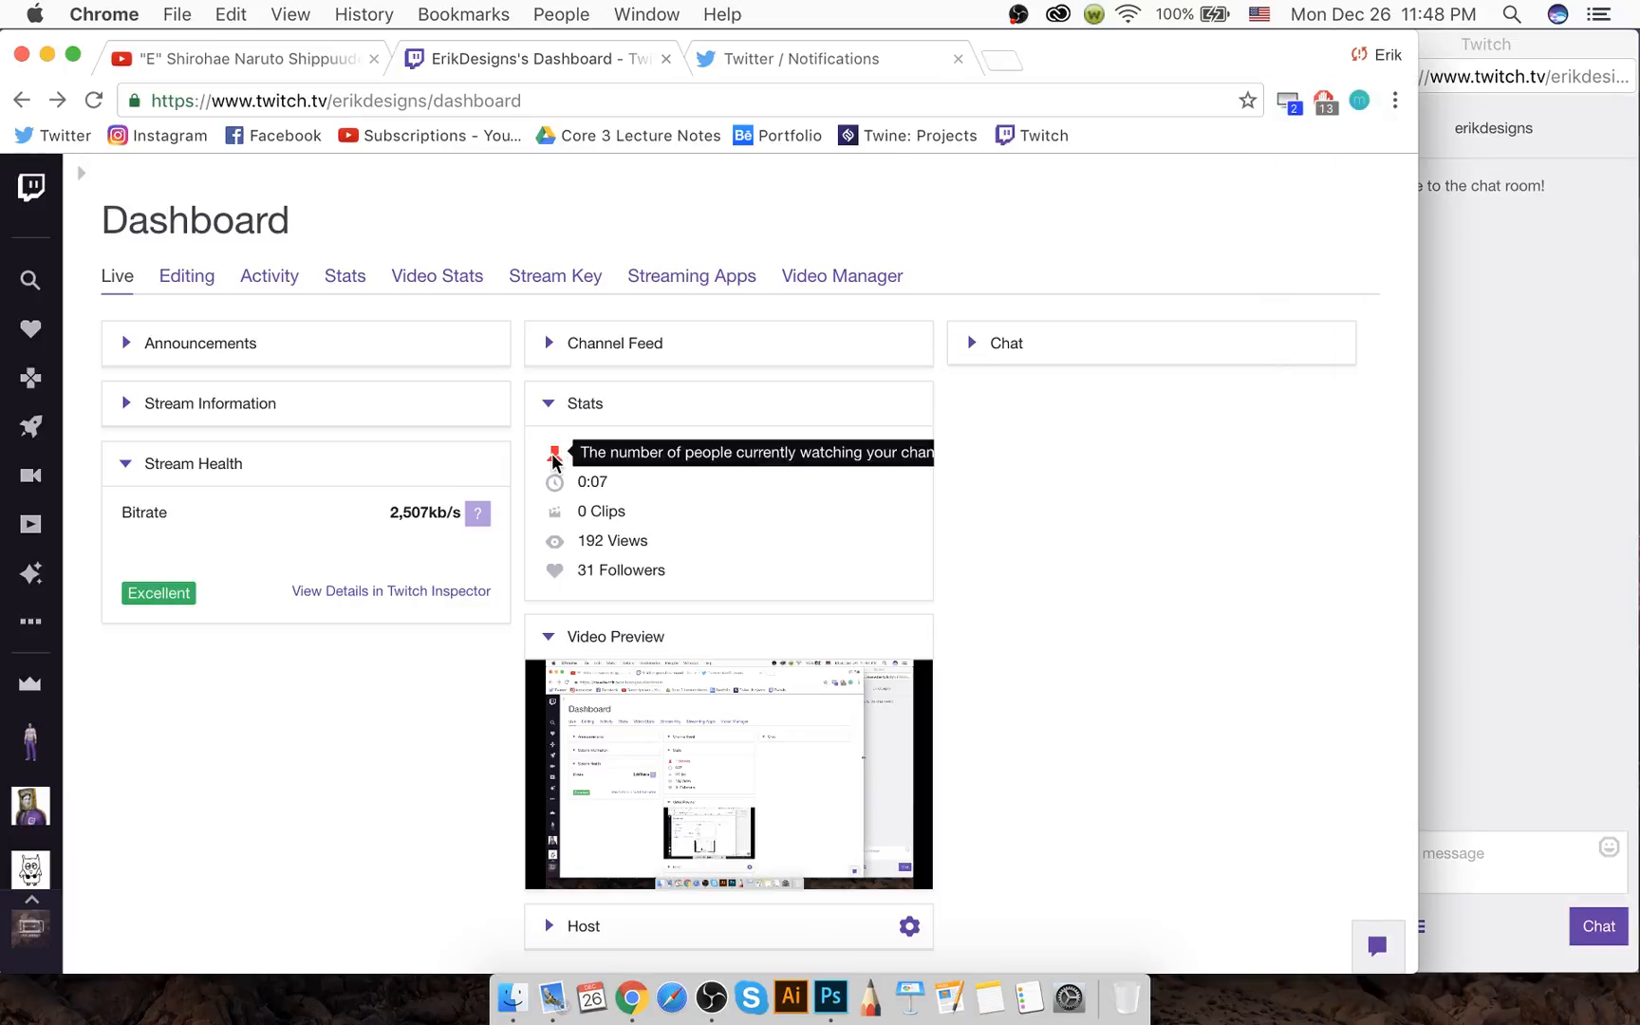
left_click(1620, 306)
left_click(1252, 366)
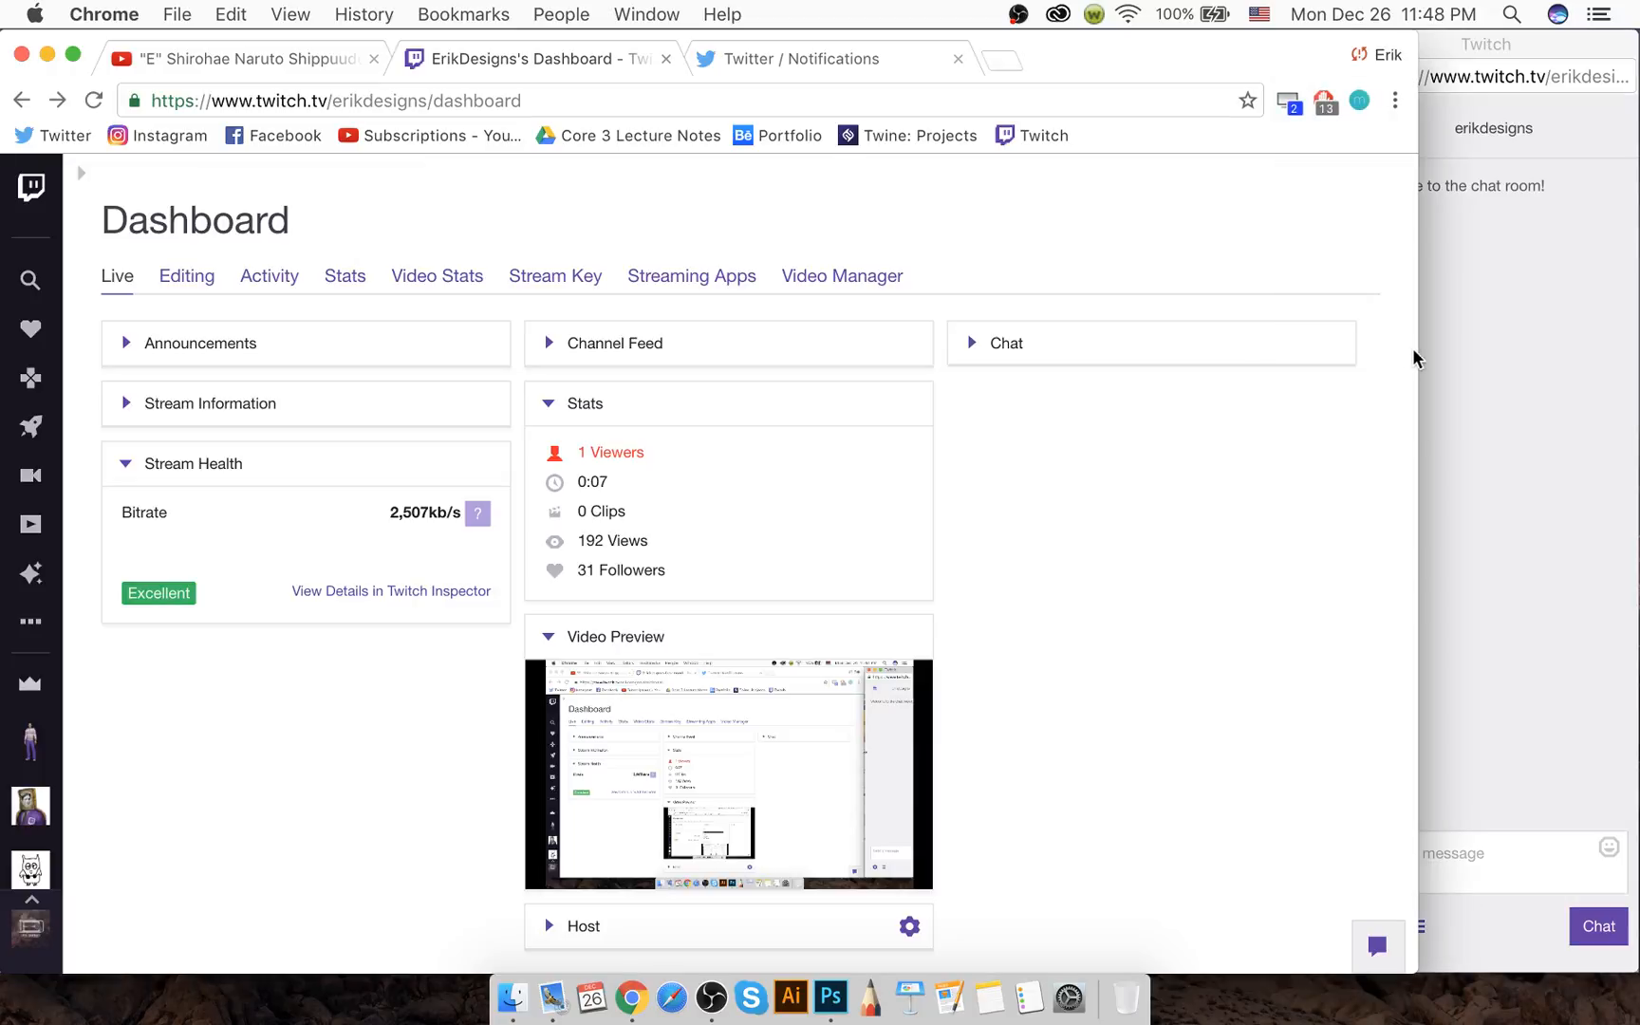
left_click_drag(1414, 358, 1331, 358)
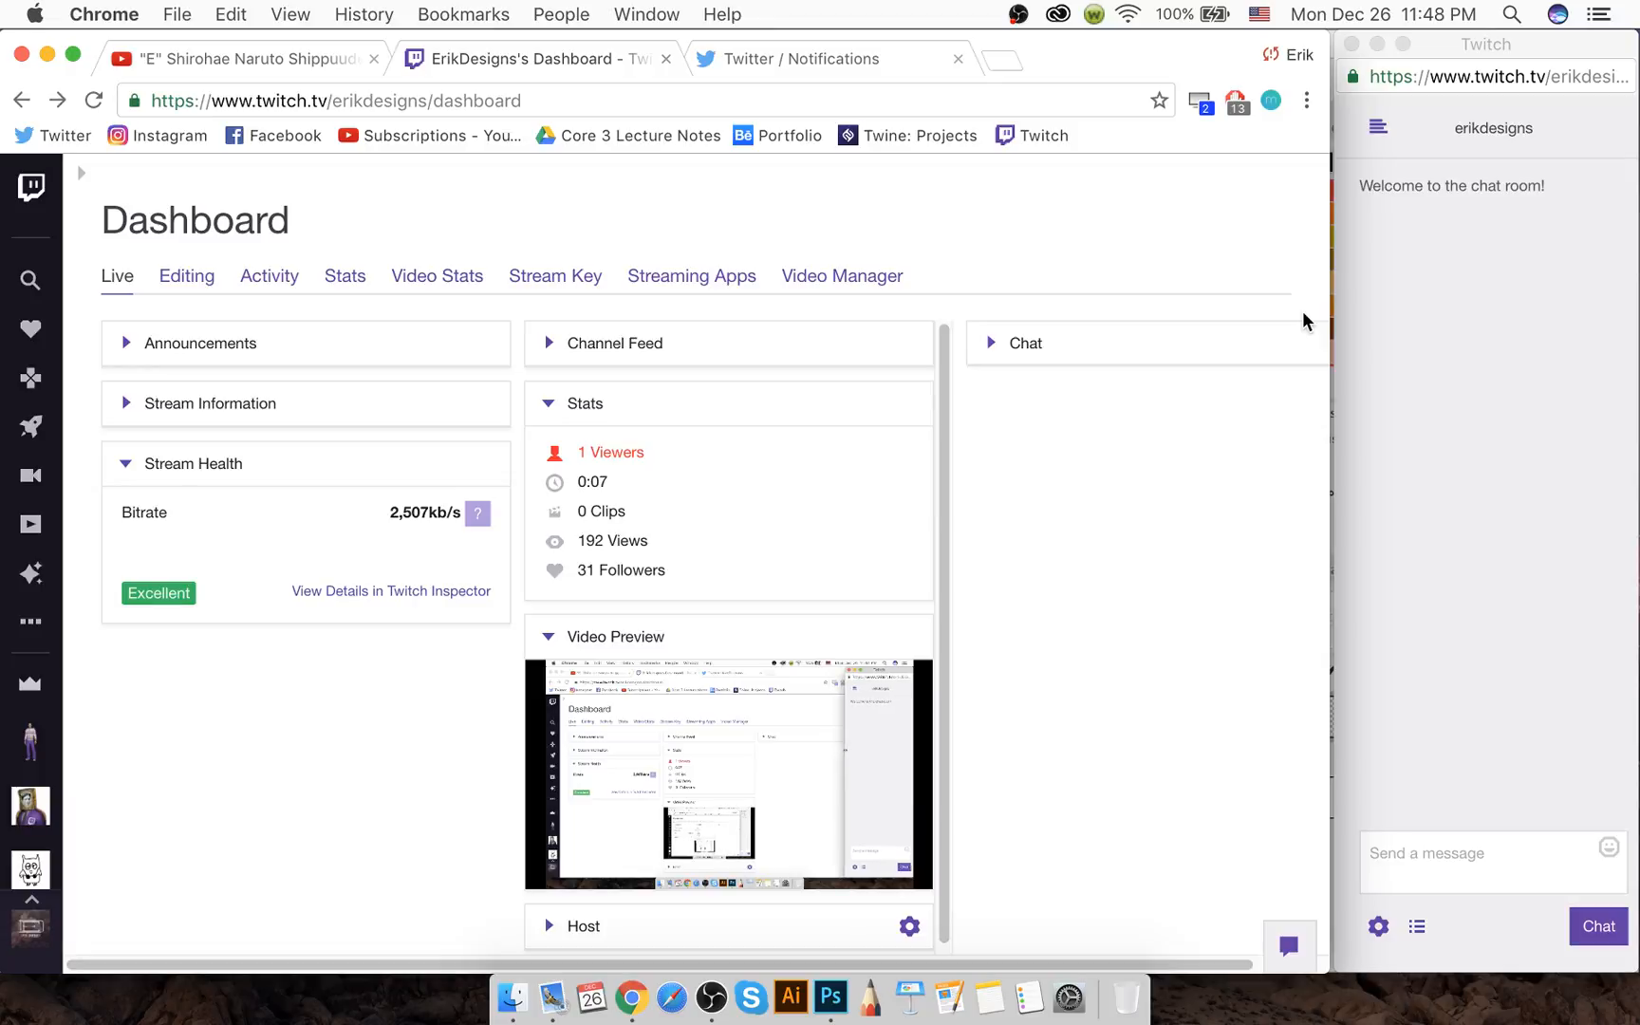
Check the Twitter notifications and close that page, returning to the Twitch dashboard
mouse_move(182, 597)
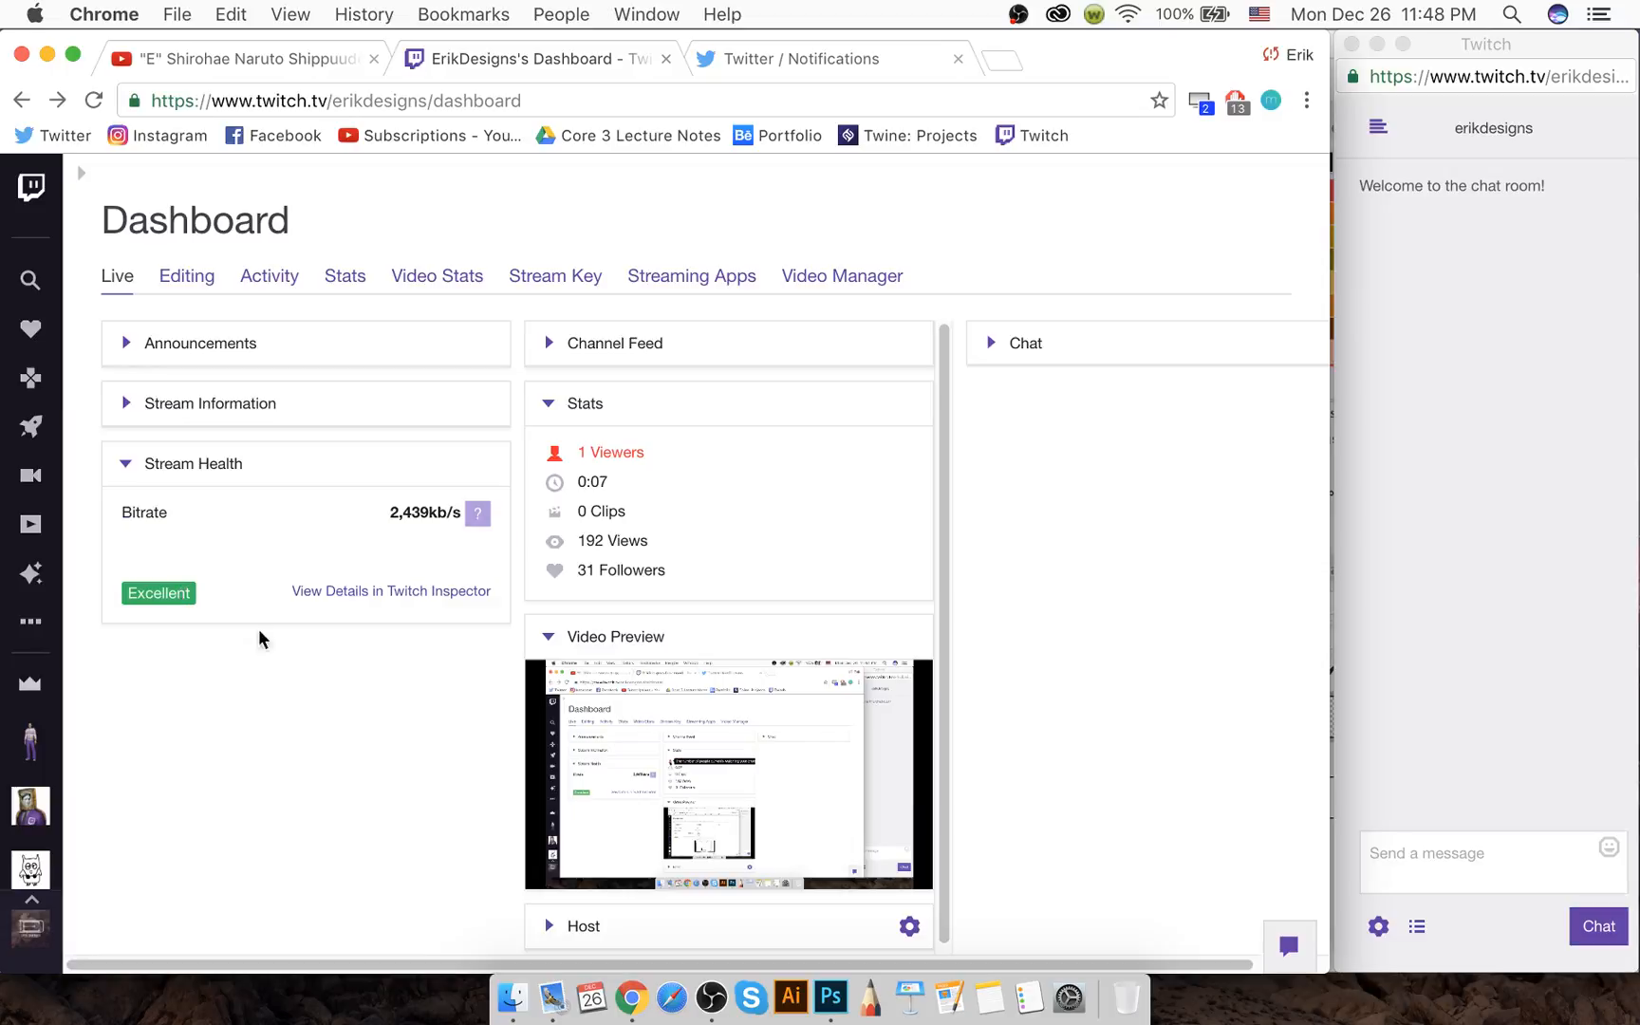
mouse_move(716, 753)
left_click(773, 59)
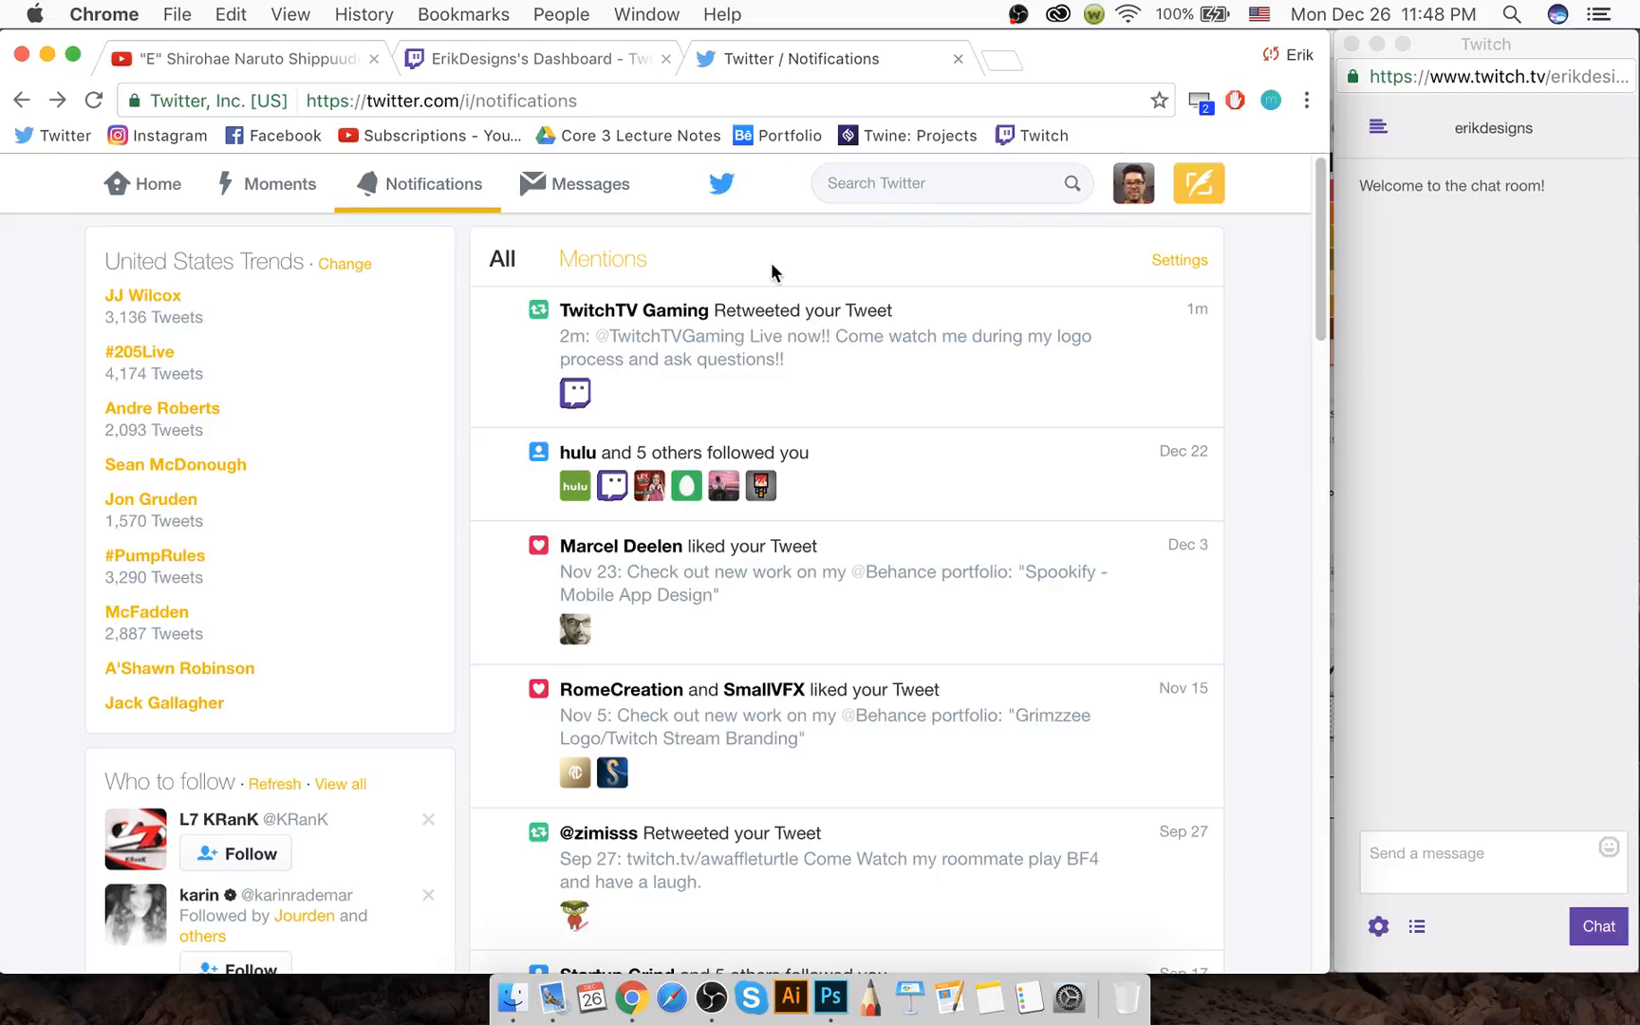
left_click(959, 59)
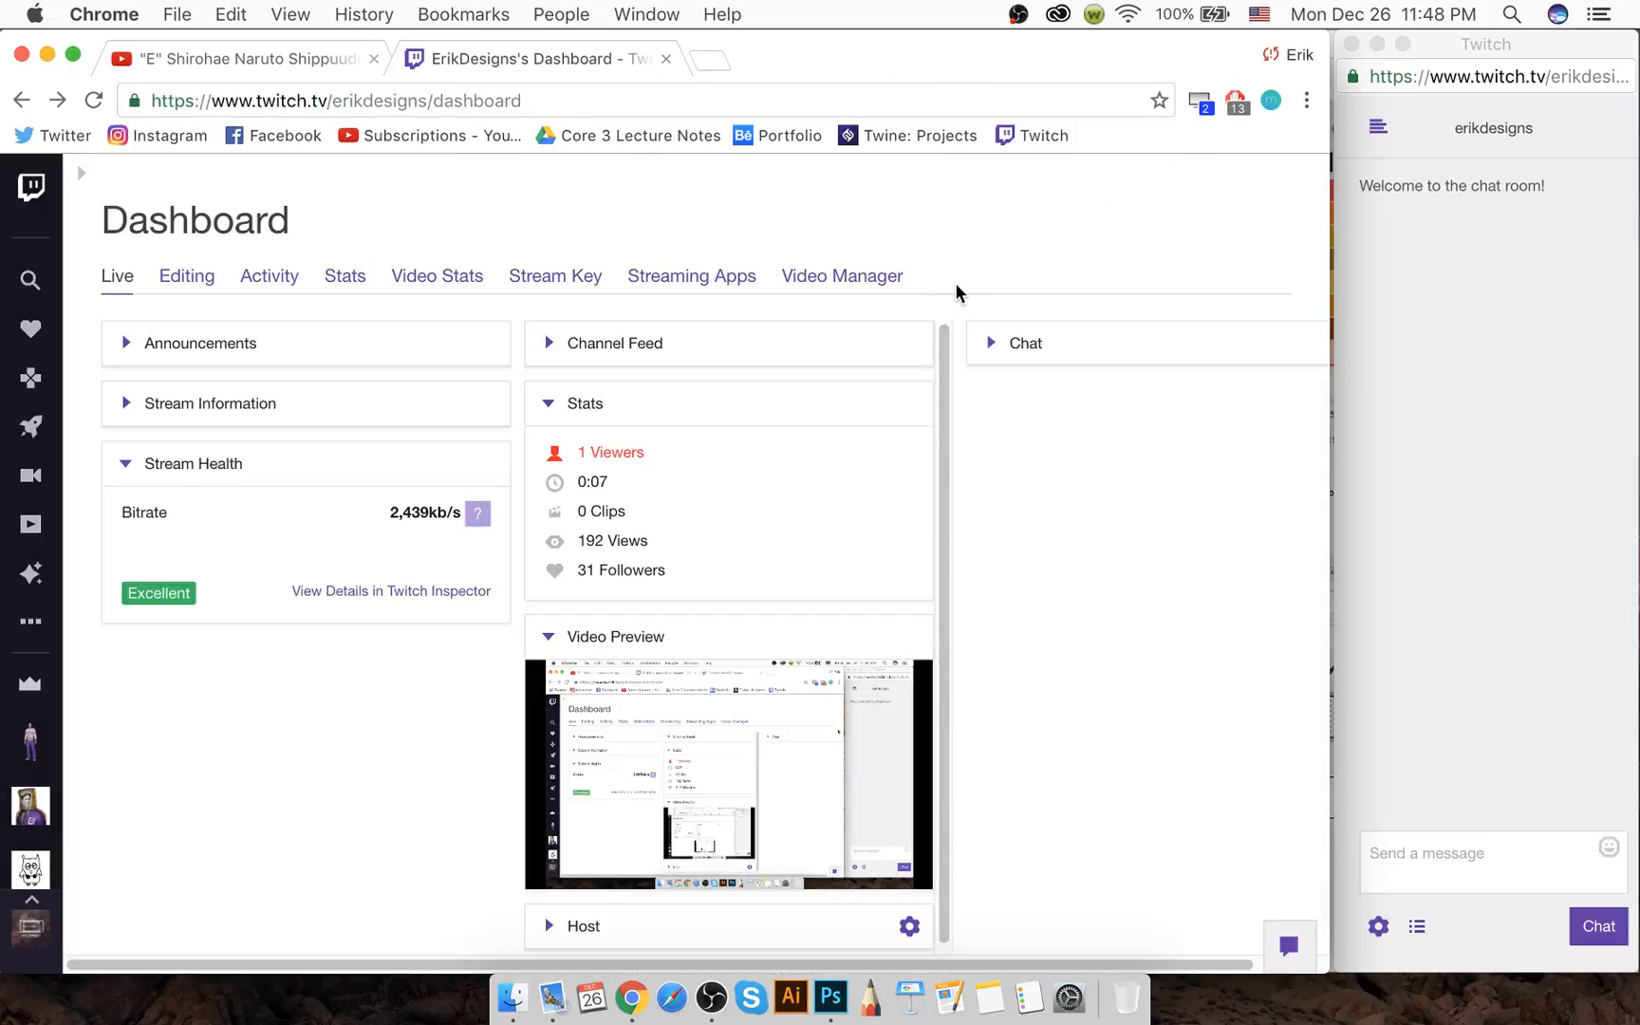
Check the viewer list in the chat pop-out, close it, and collapse the dashboard's Video Preview panel
left_click(1417, 880)
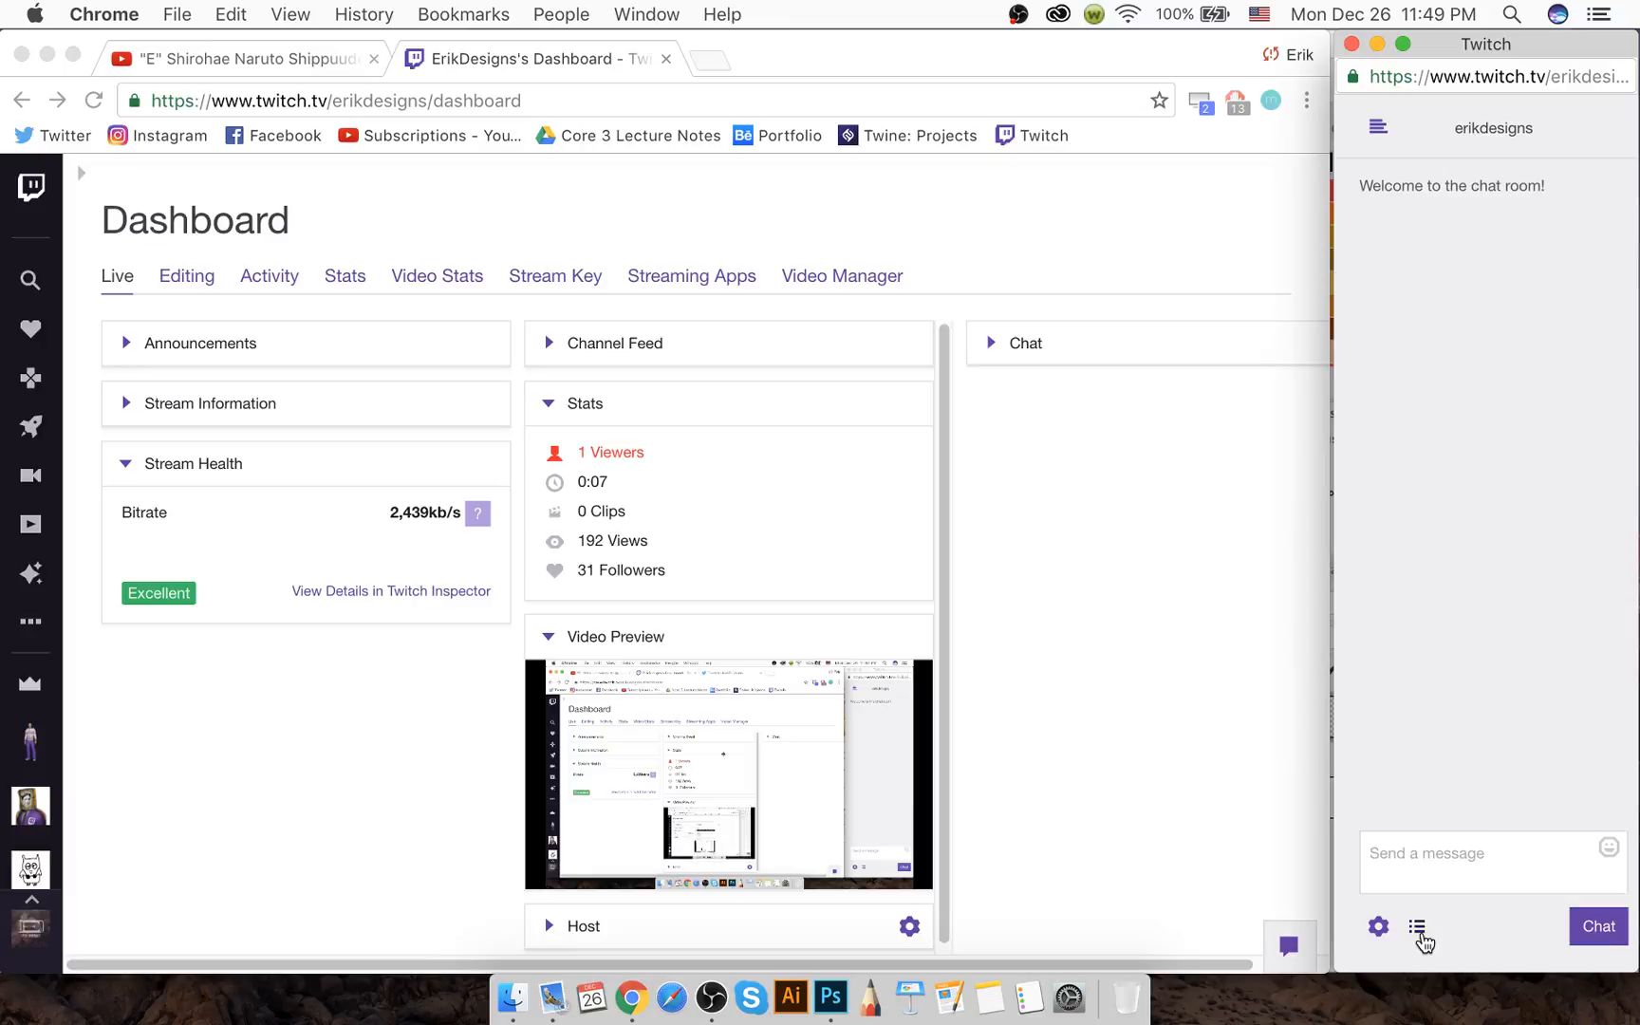
left_click(1416, 926)
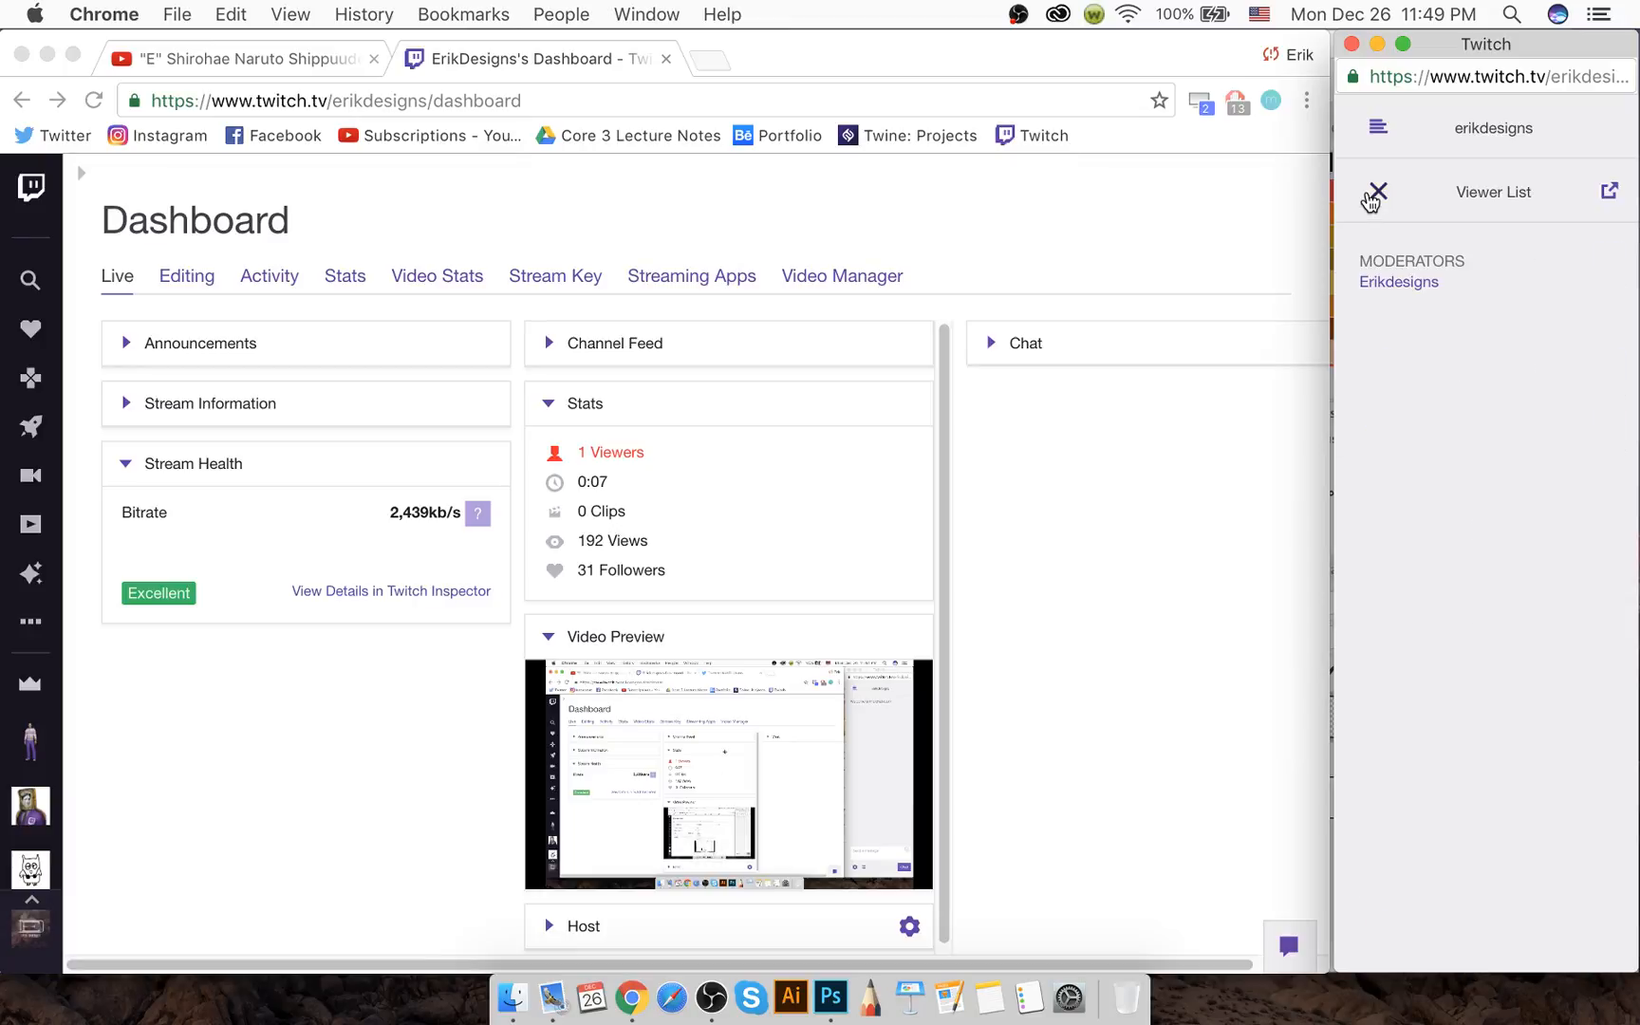
left_click(1376, 193)
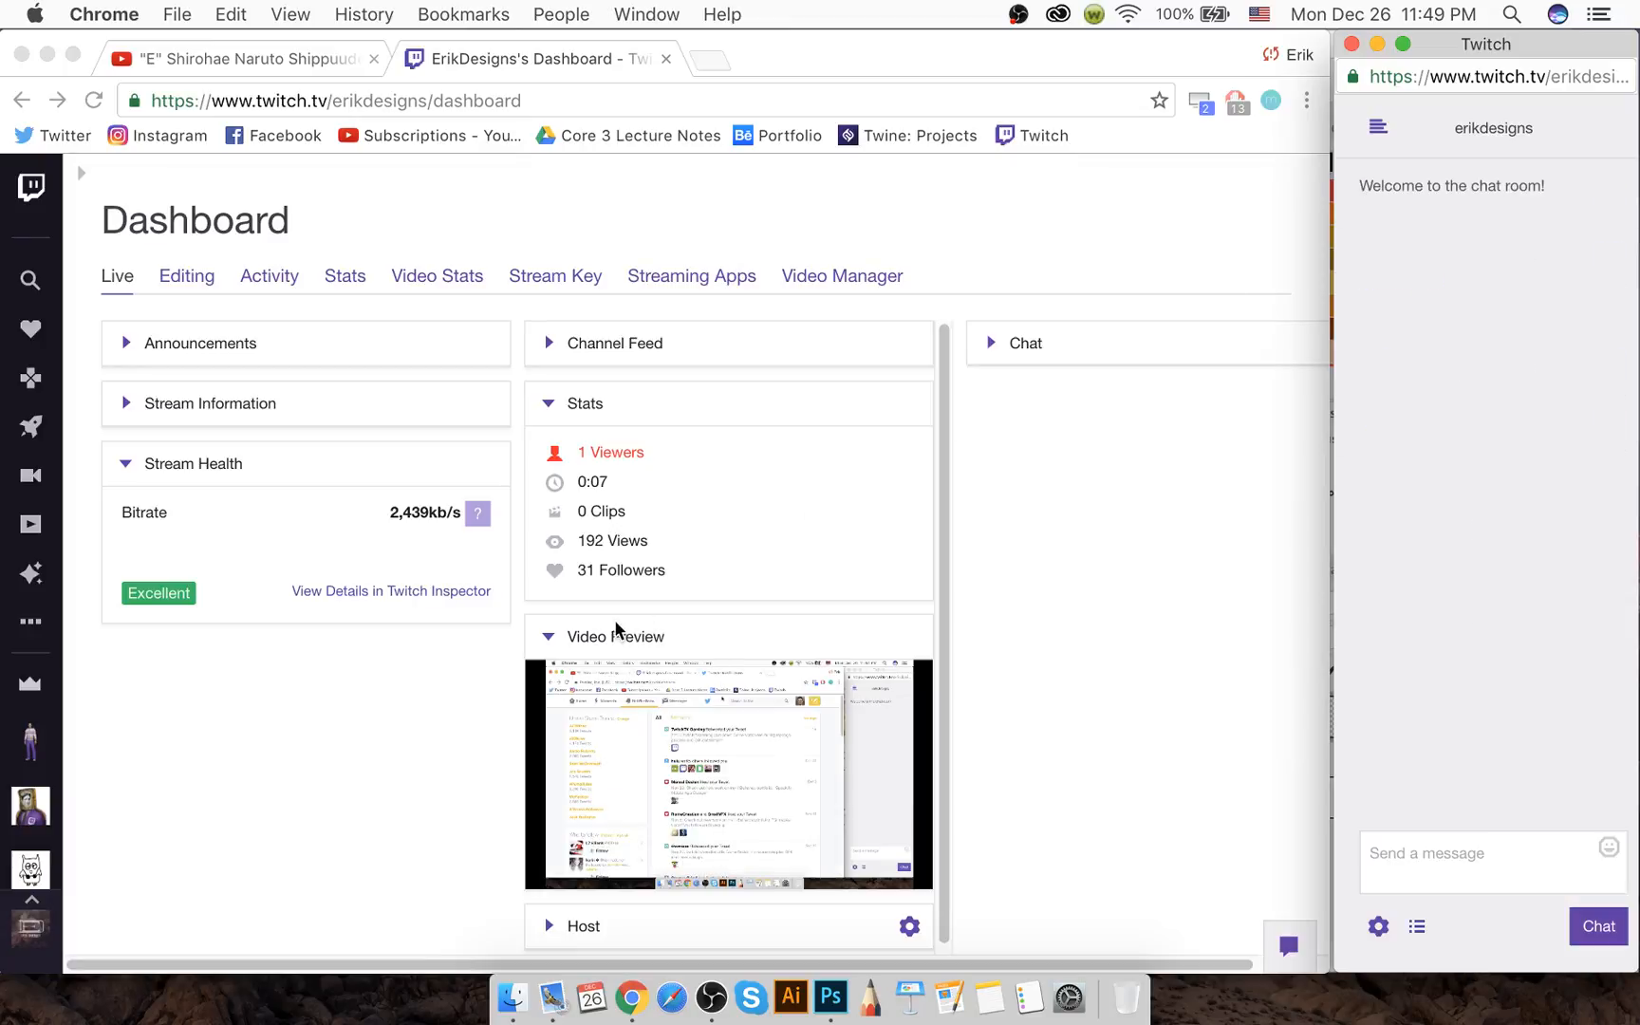
left_click(547, 637)
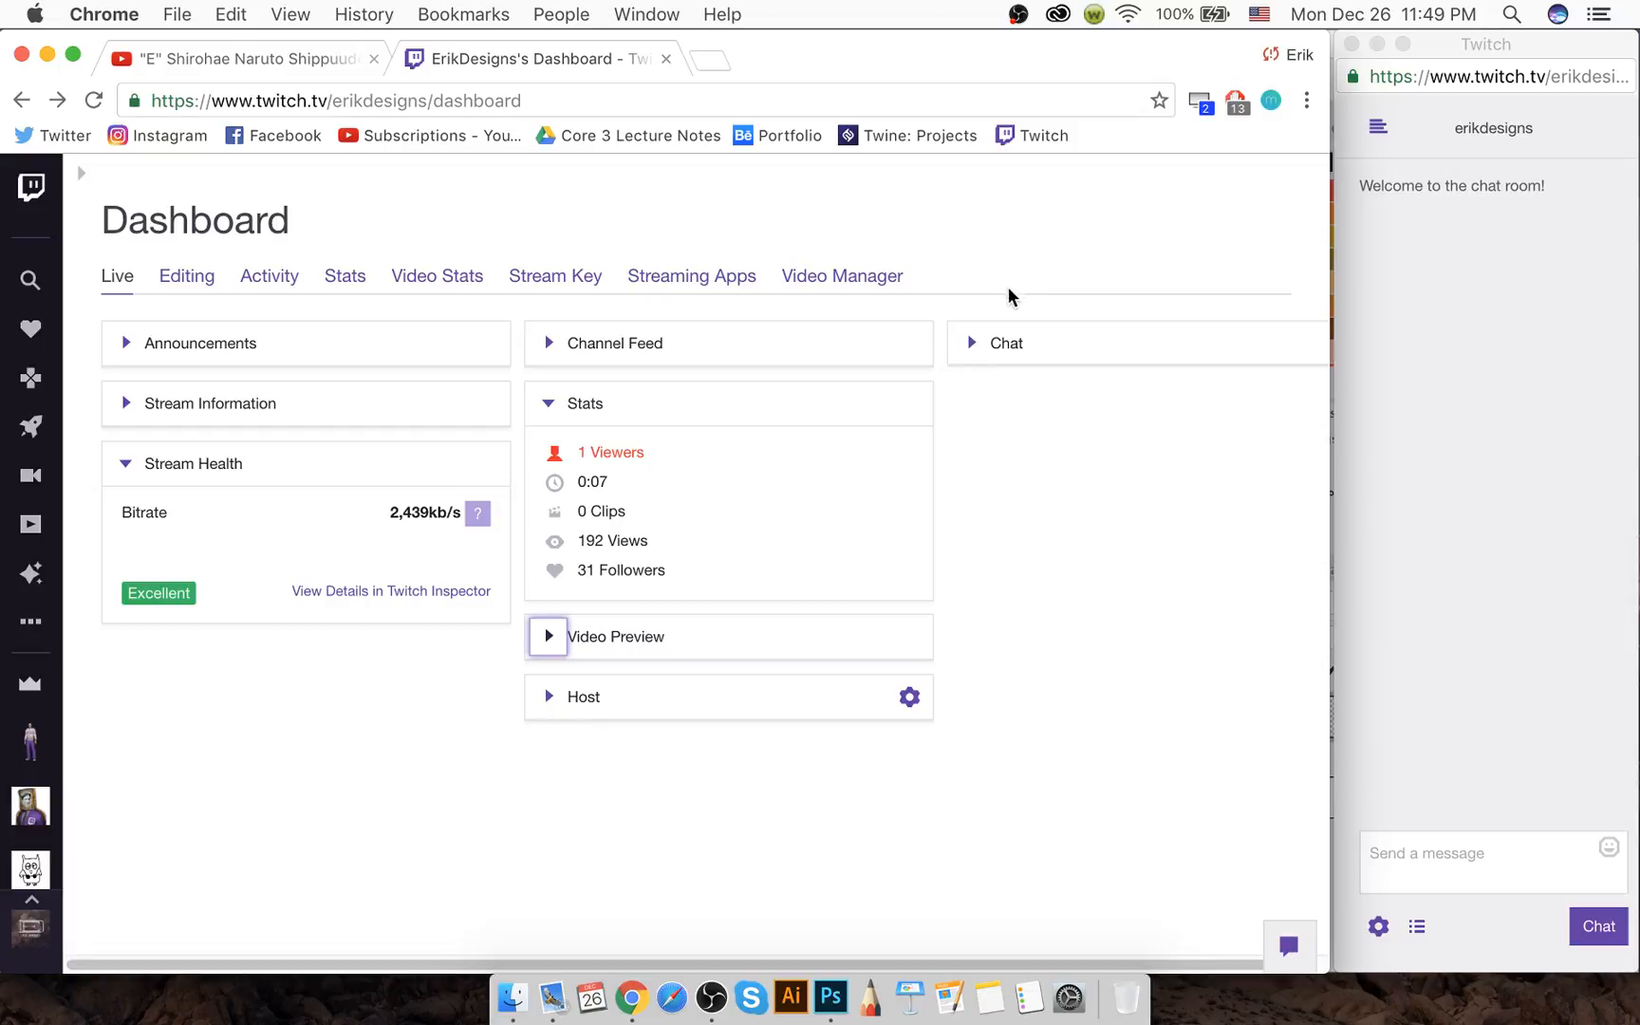
Switch to FireWallkTV.psd in Photoshop, activate the Brush tool and look through its brush presets
left_click(830, 996)
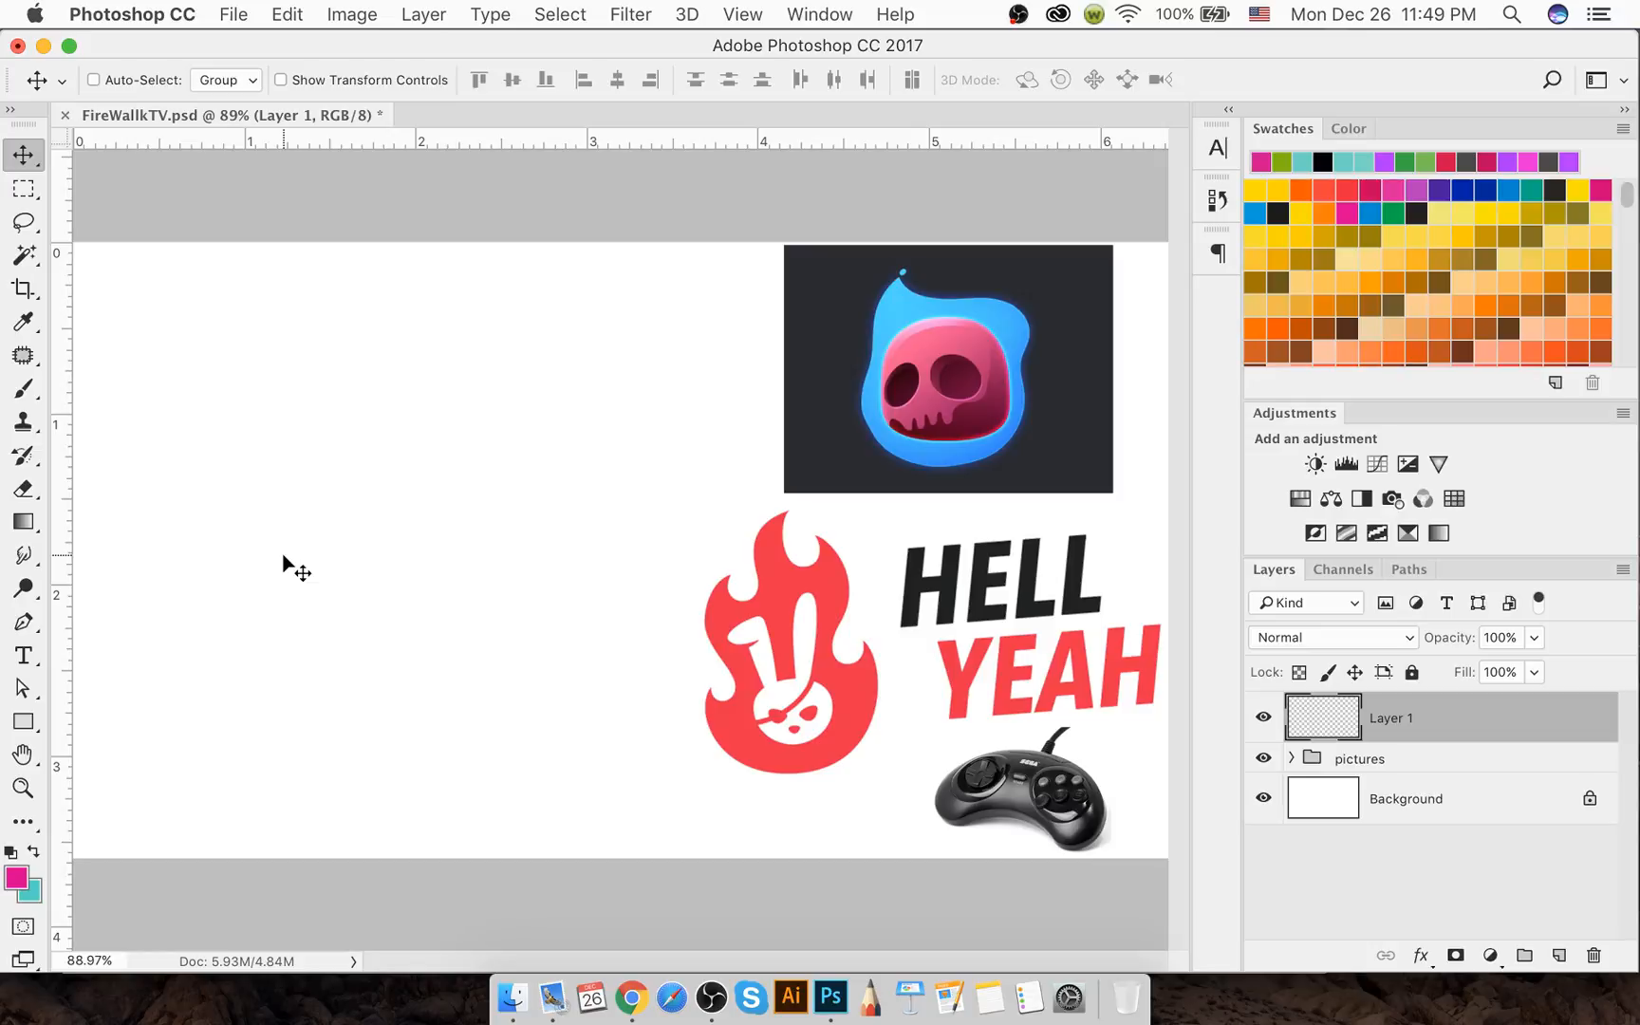
scroll(284, 559, "down", 2)
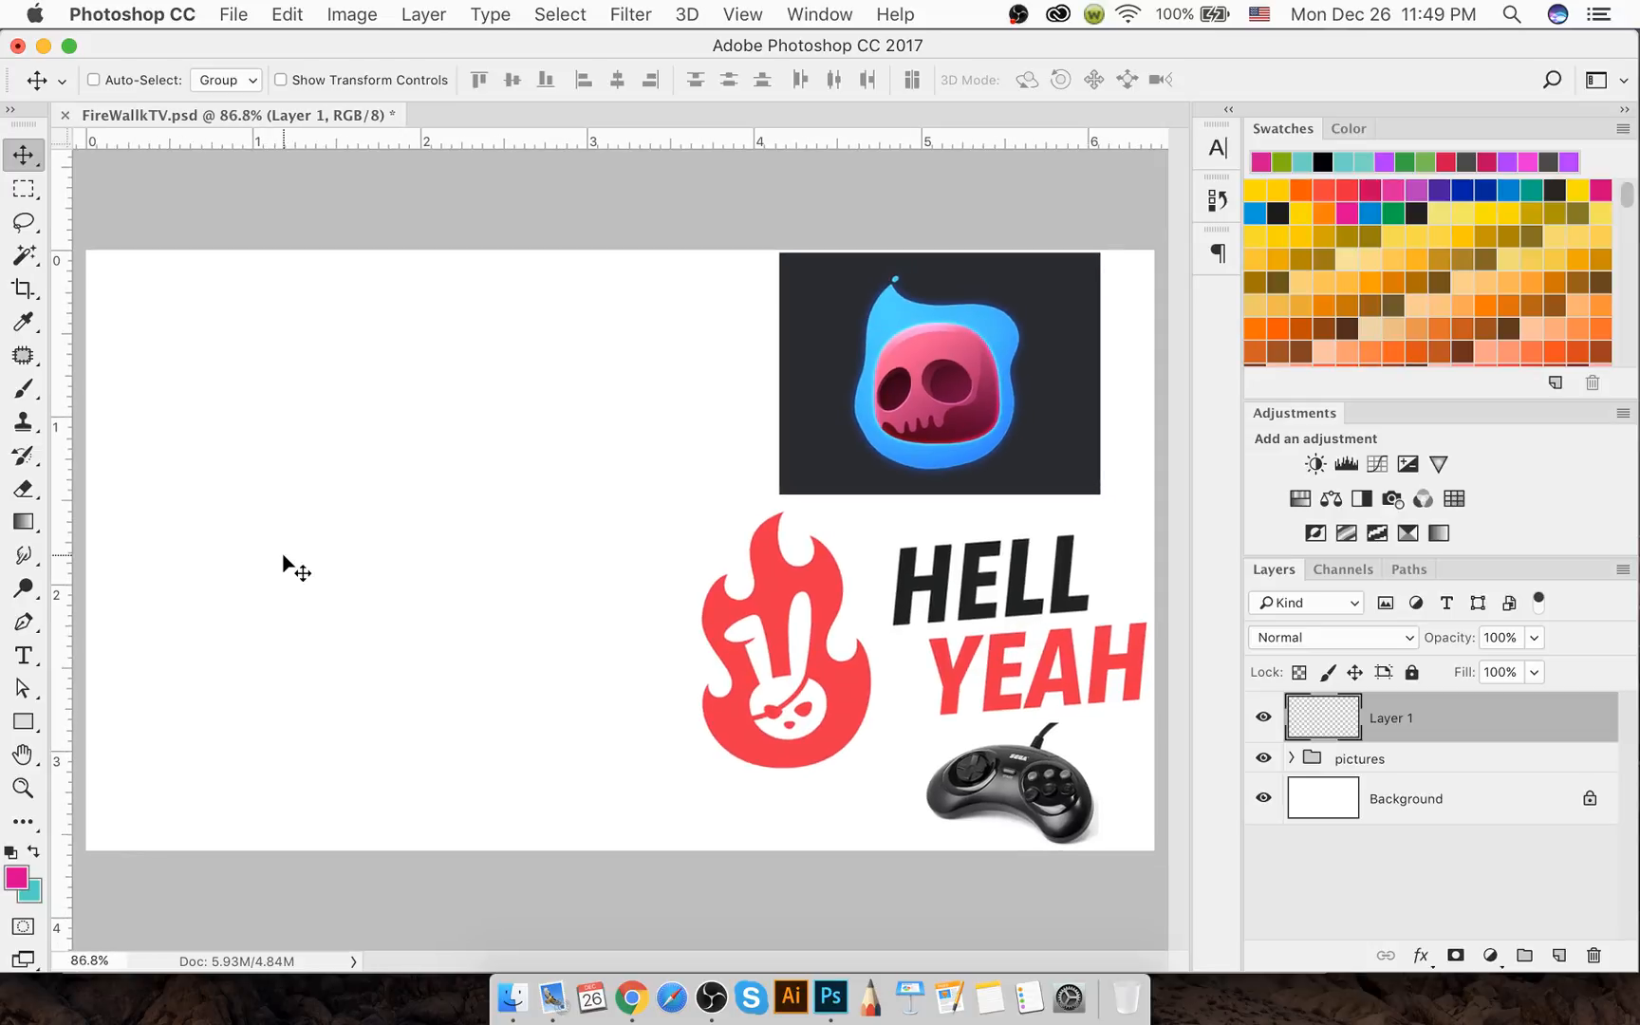
key("b")
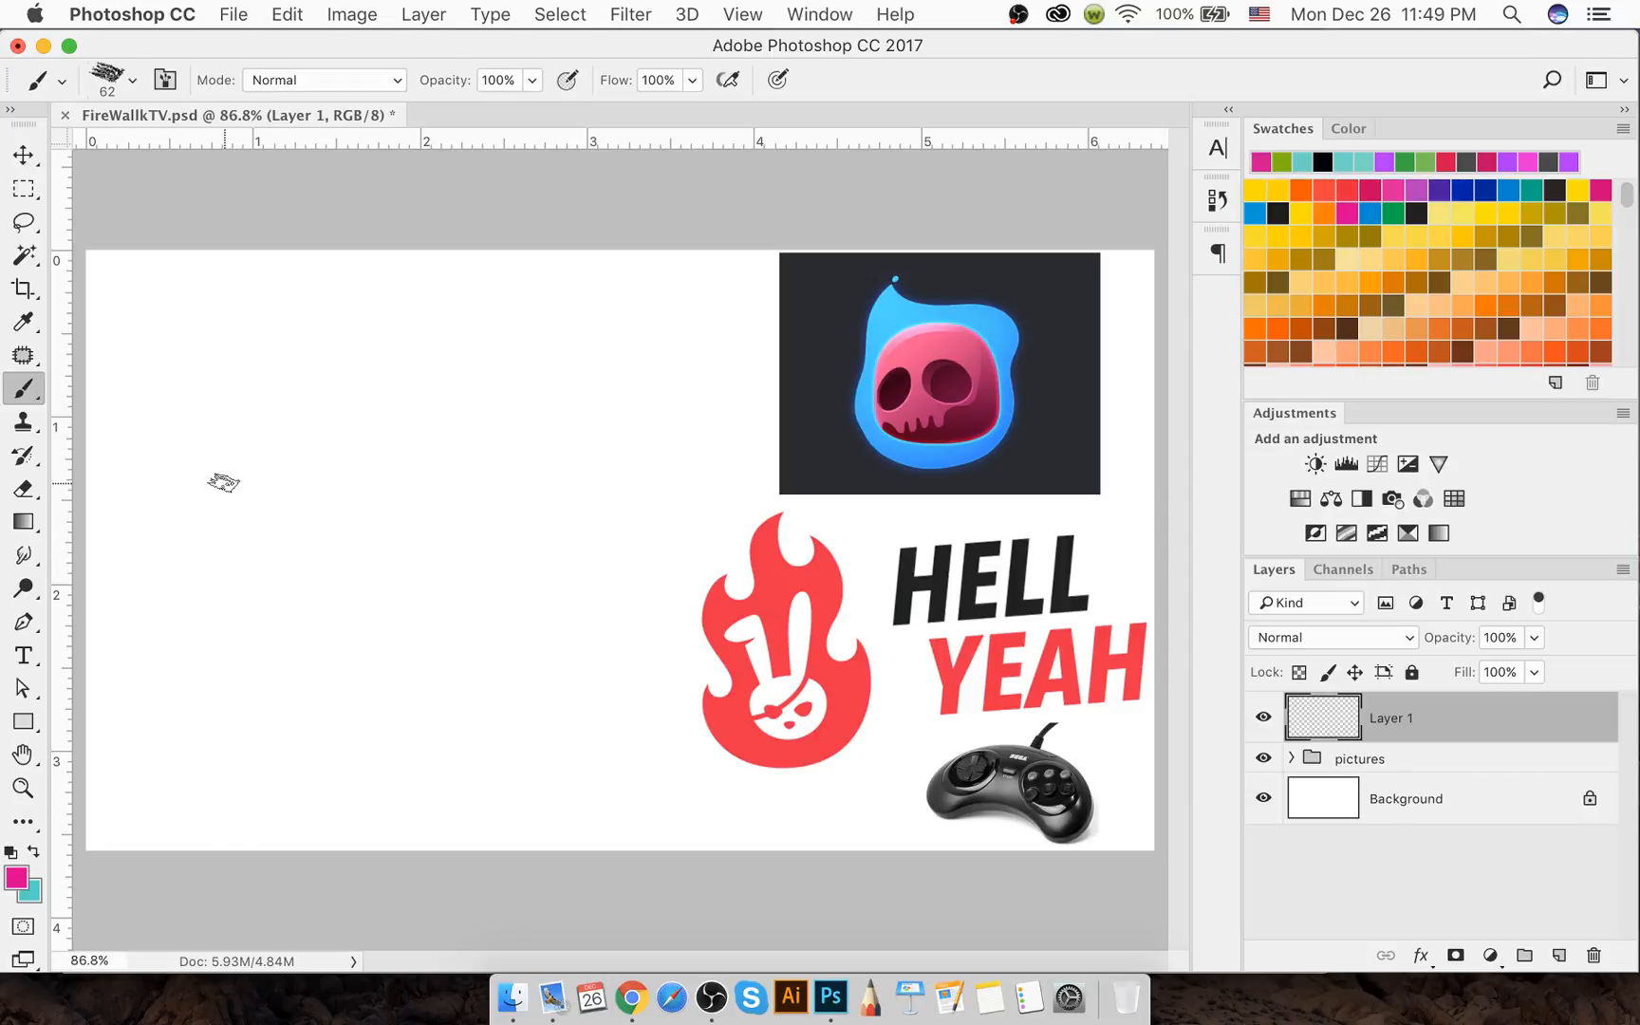
right_click(202, 476)
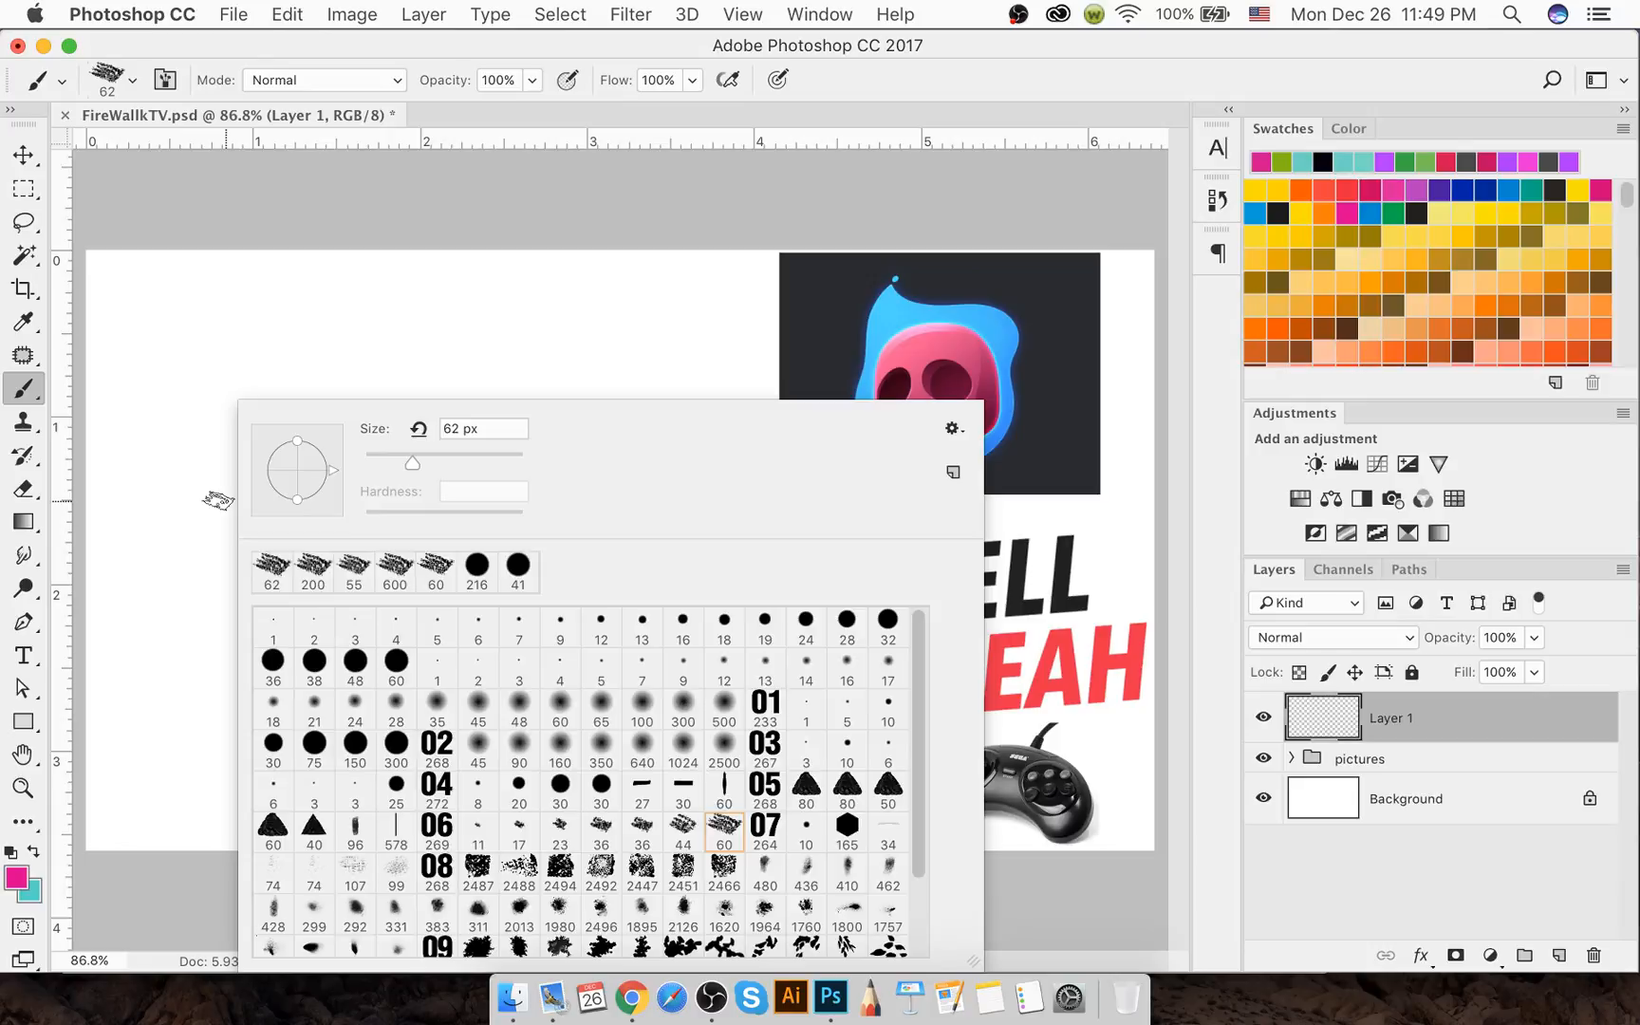
left_click(220, 501)
right_click(217, 499)
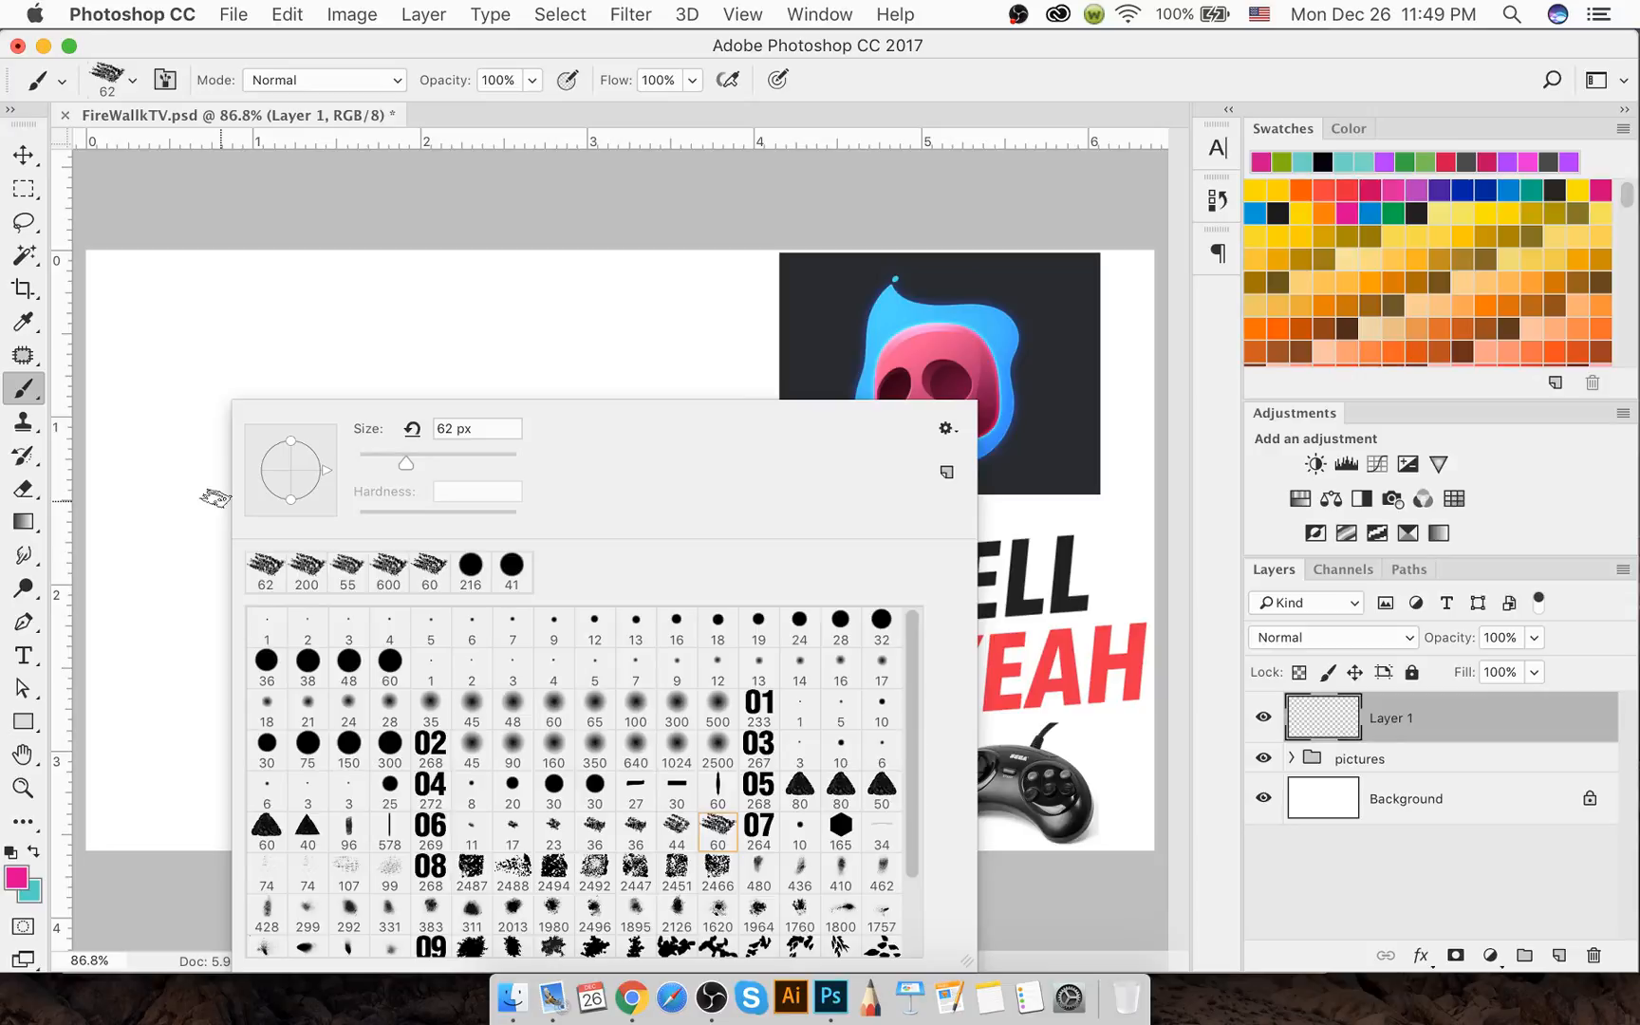
Try out the 62 px brush with pink strokes on the empty part of Layer 1 and undo them
left_click_drag(217, 486, 220, 438)
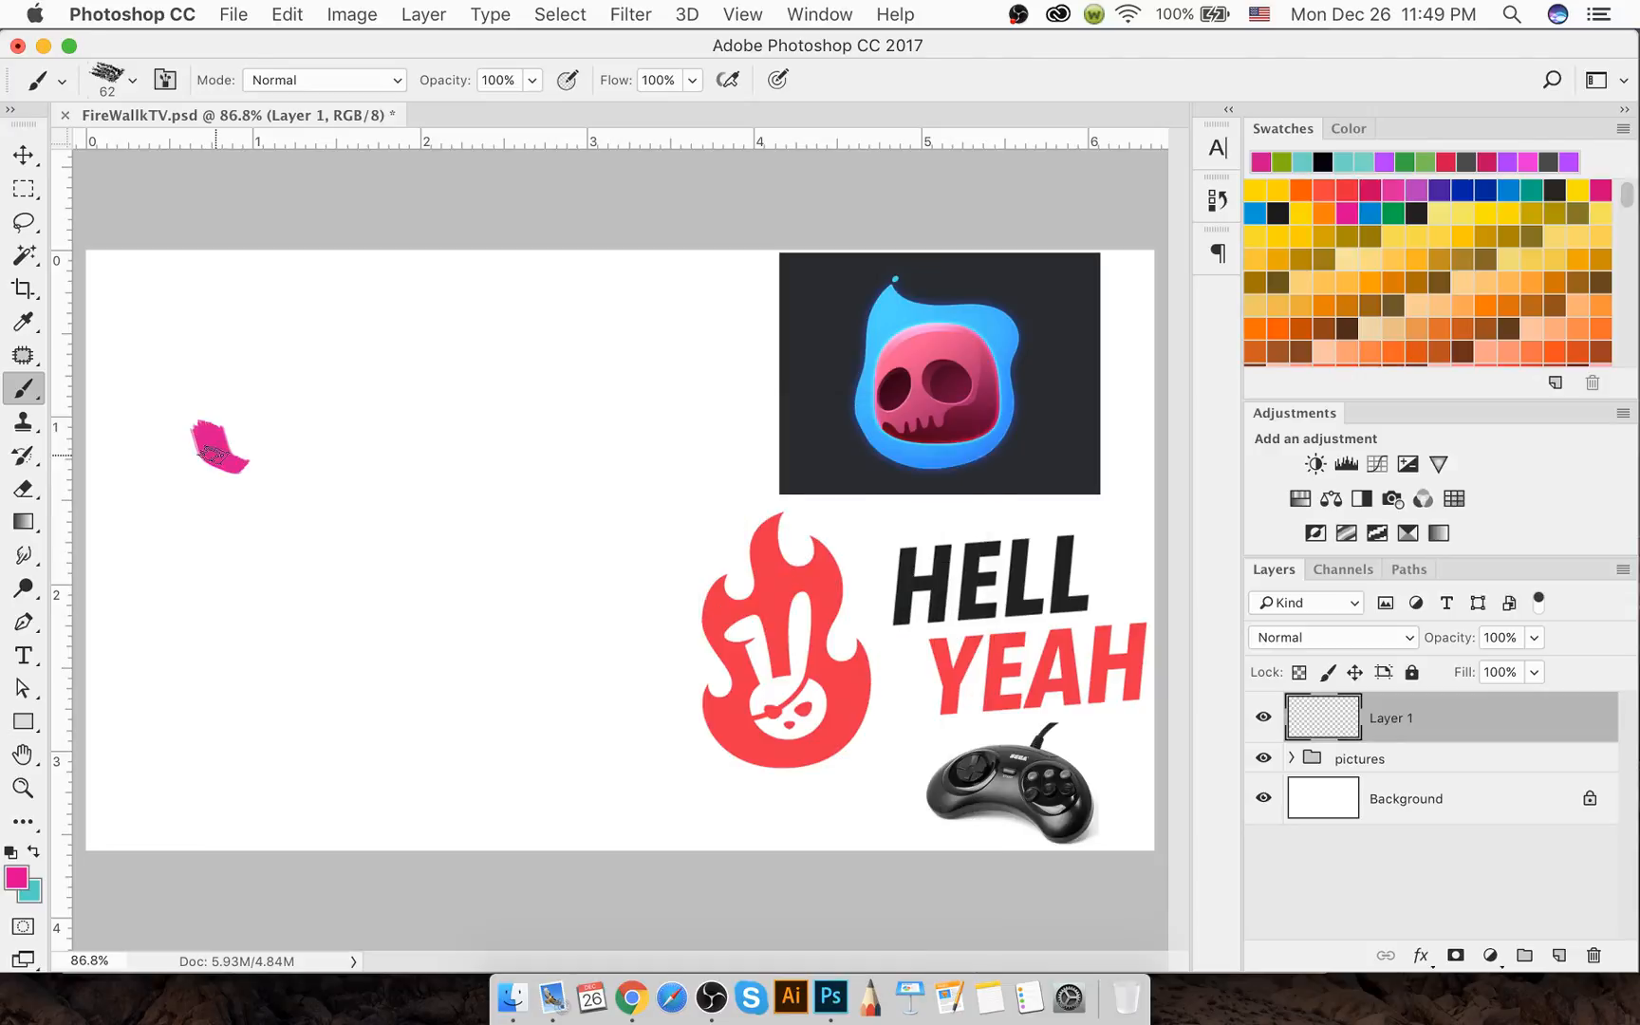
key("super+z")
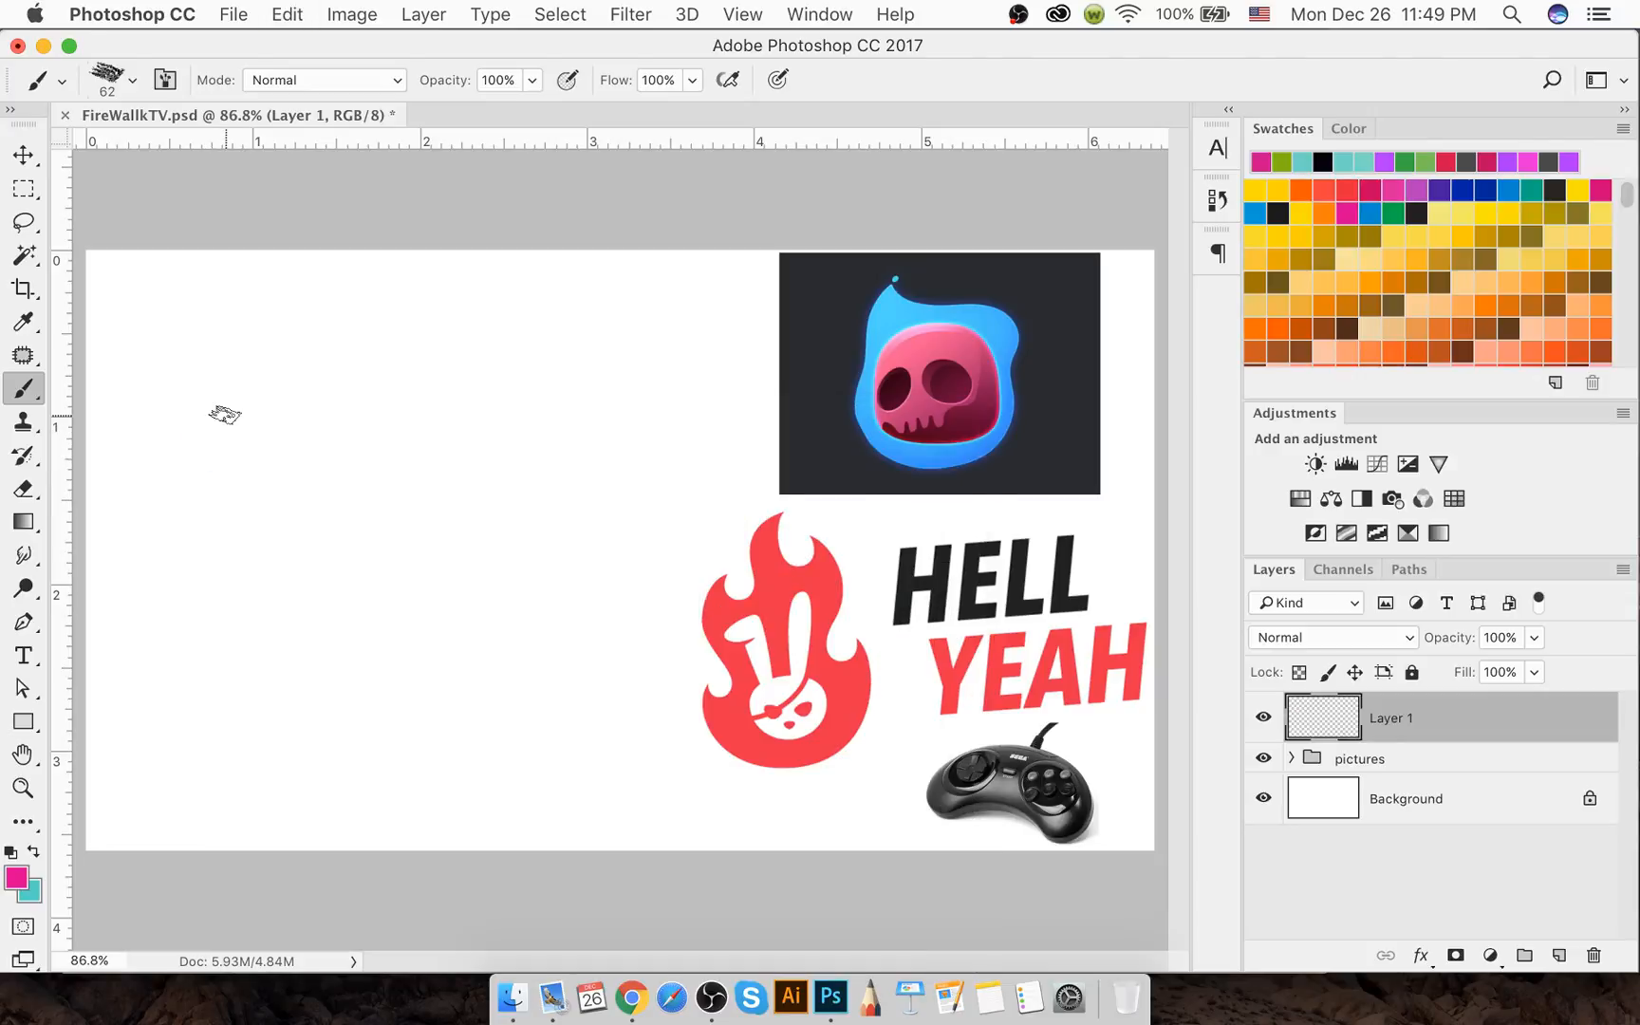
right_click(218, 417)
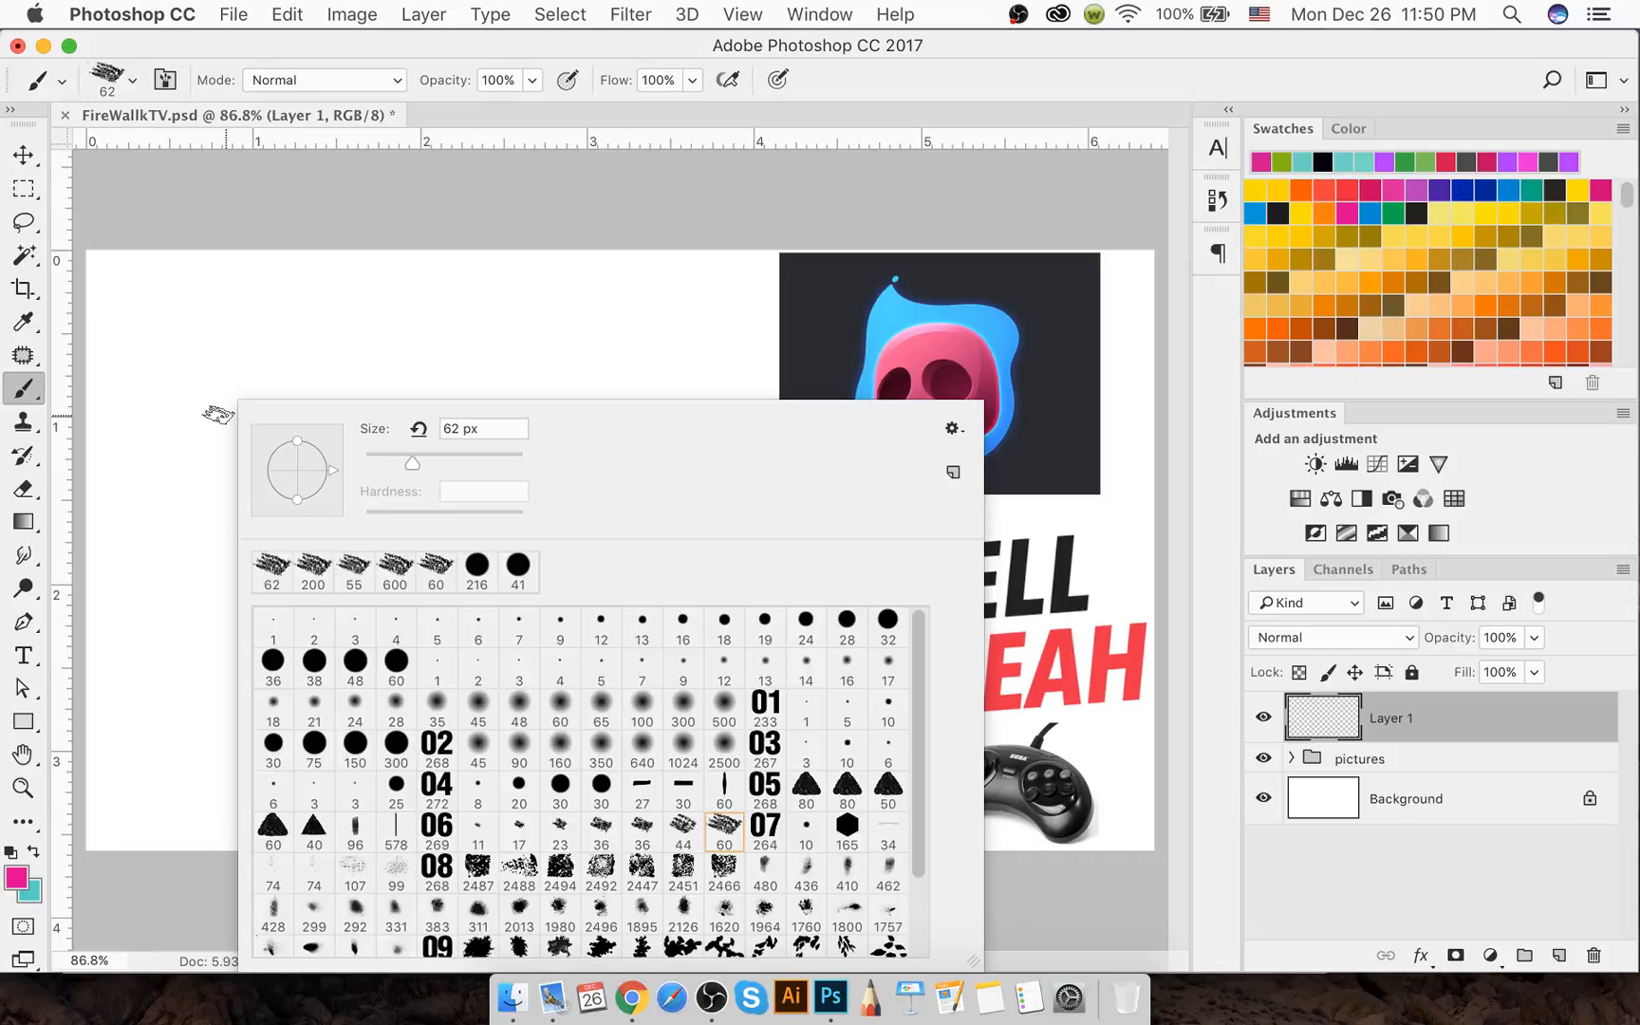
left_click(217, 414)
left_click(215, 391)
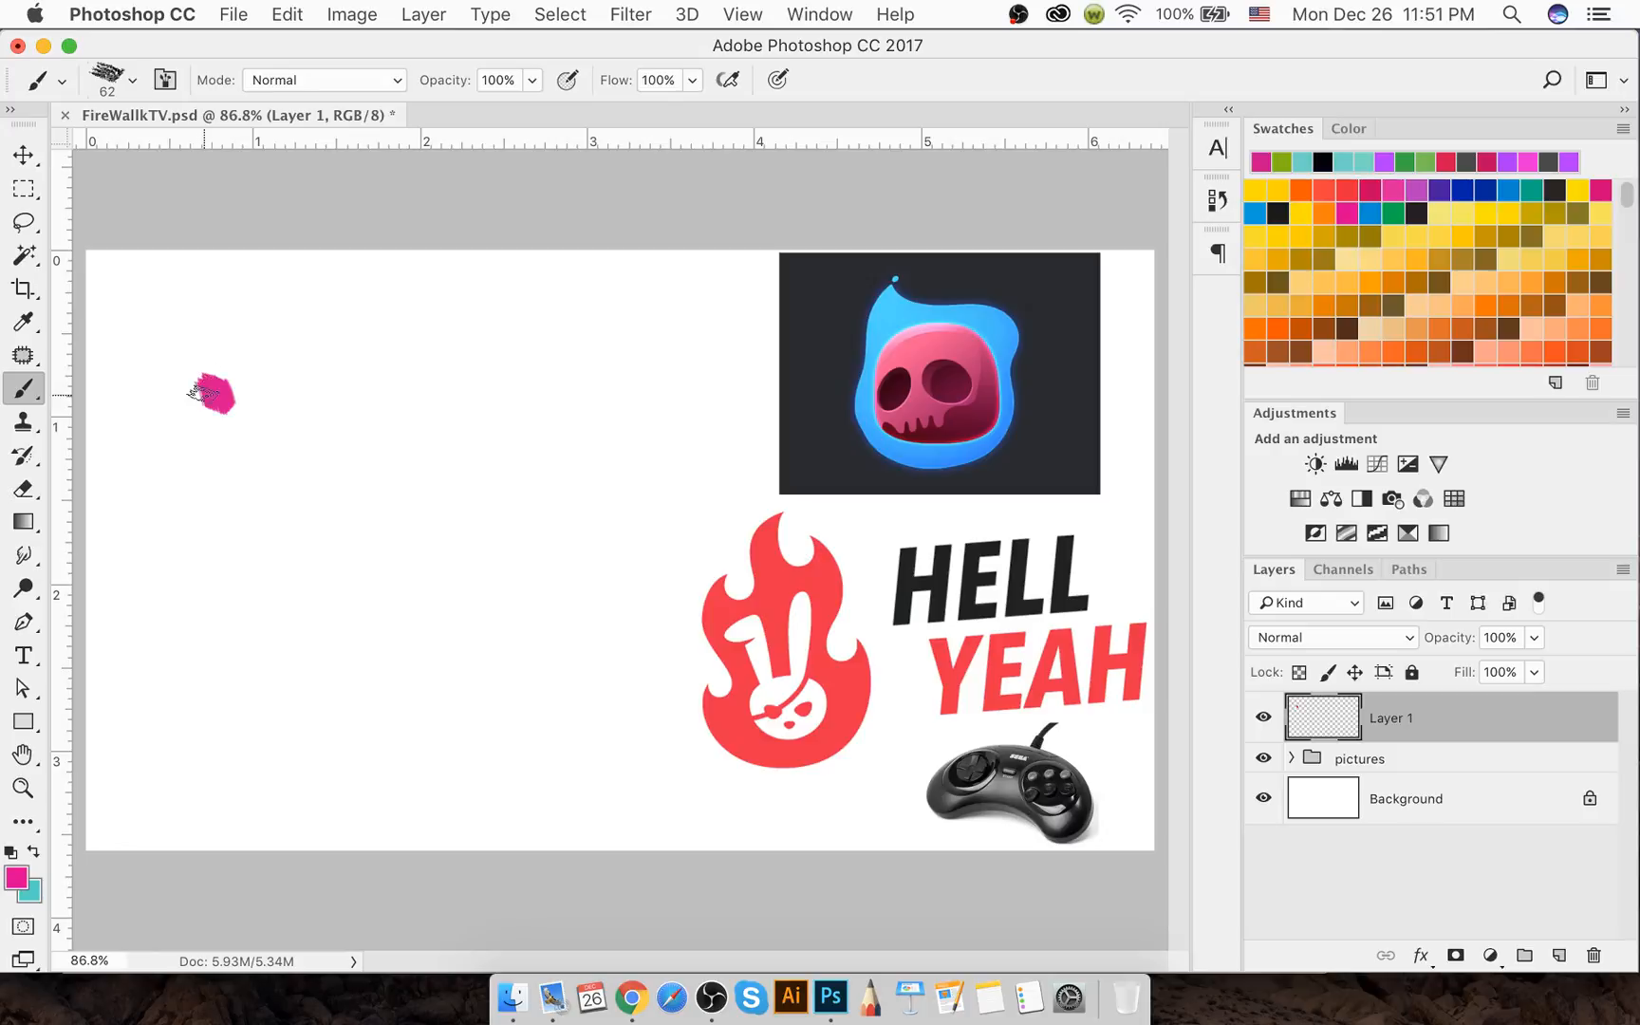
left_click_drag(205, 372, 272, 427)
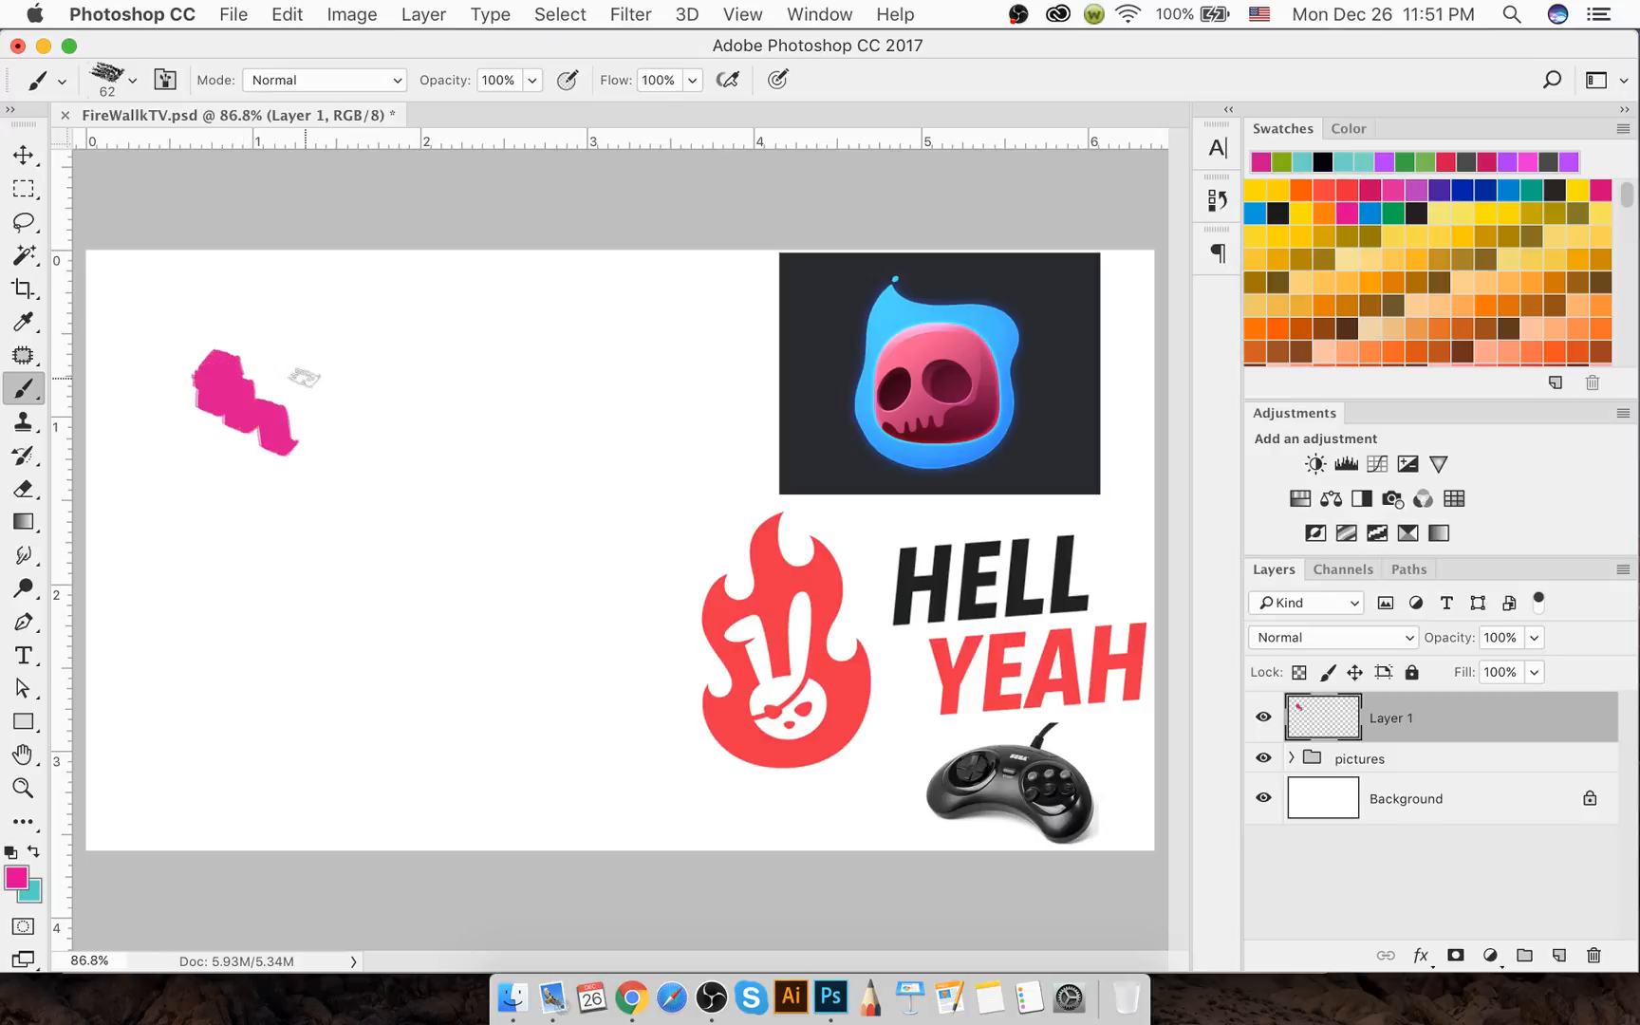
key("super+alt+z")
key("super+alt+z")
key("super+alt+z")
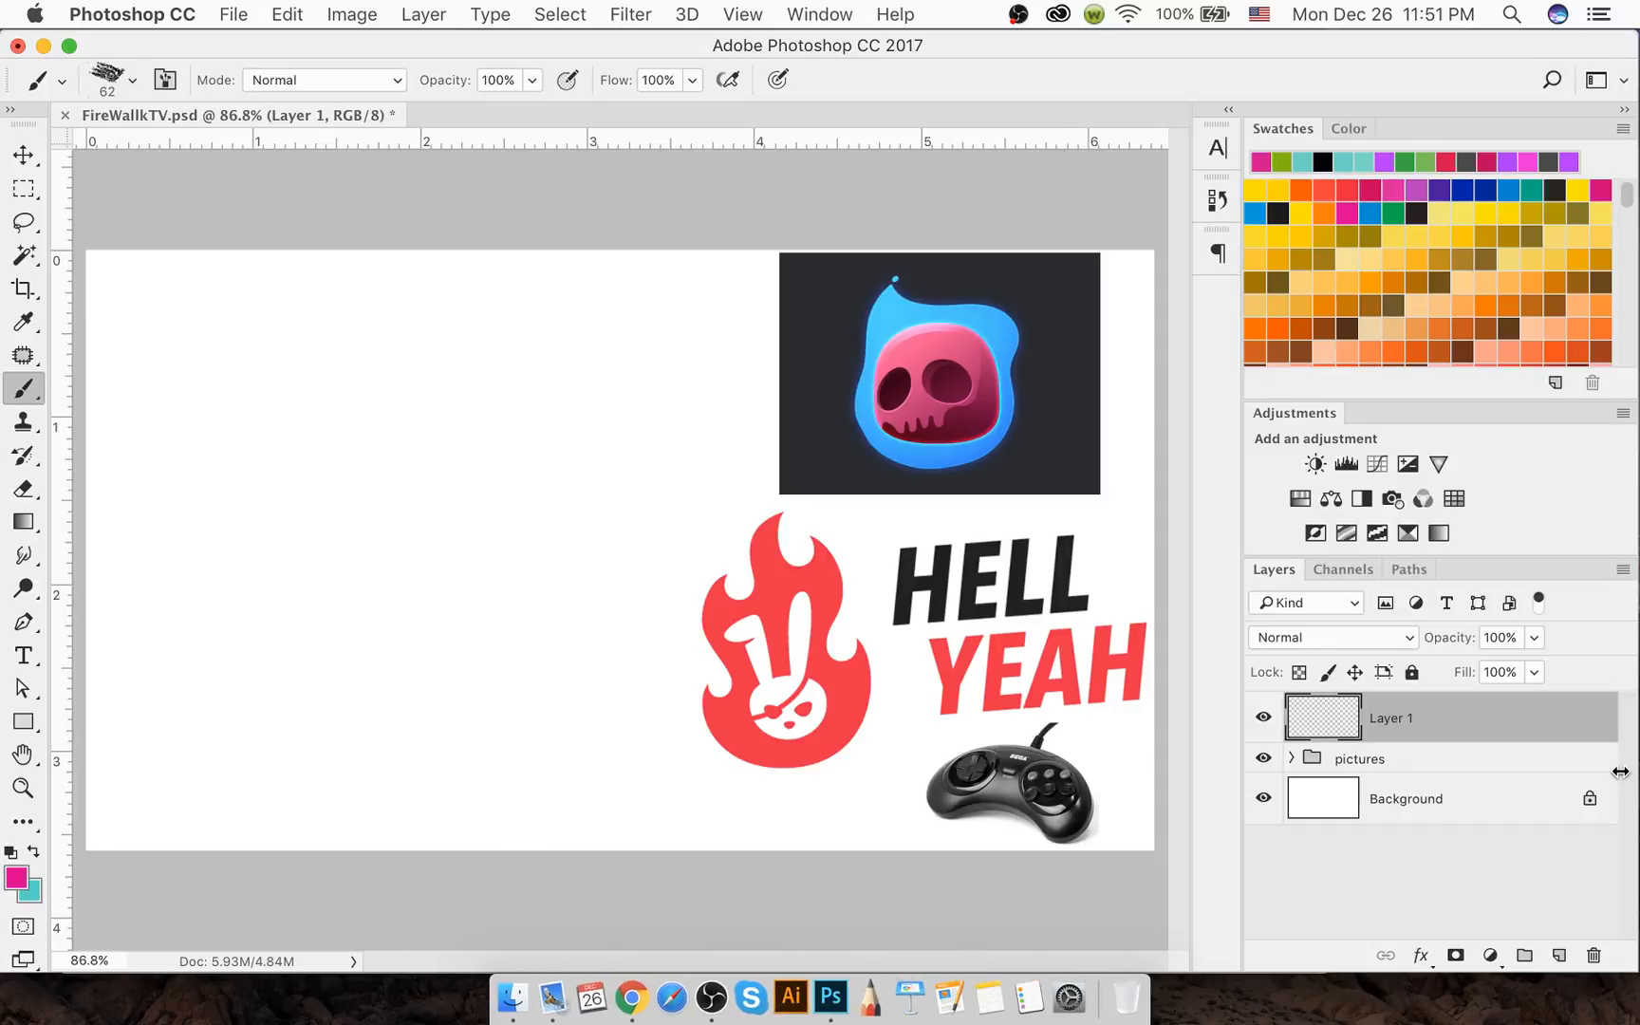
Narrow the Photoshop window to fit beside the chat pop-out and reduce the width of its Swatches and Layers column
left_click_drag(1634, 777, 1333, 724)
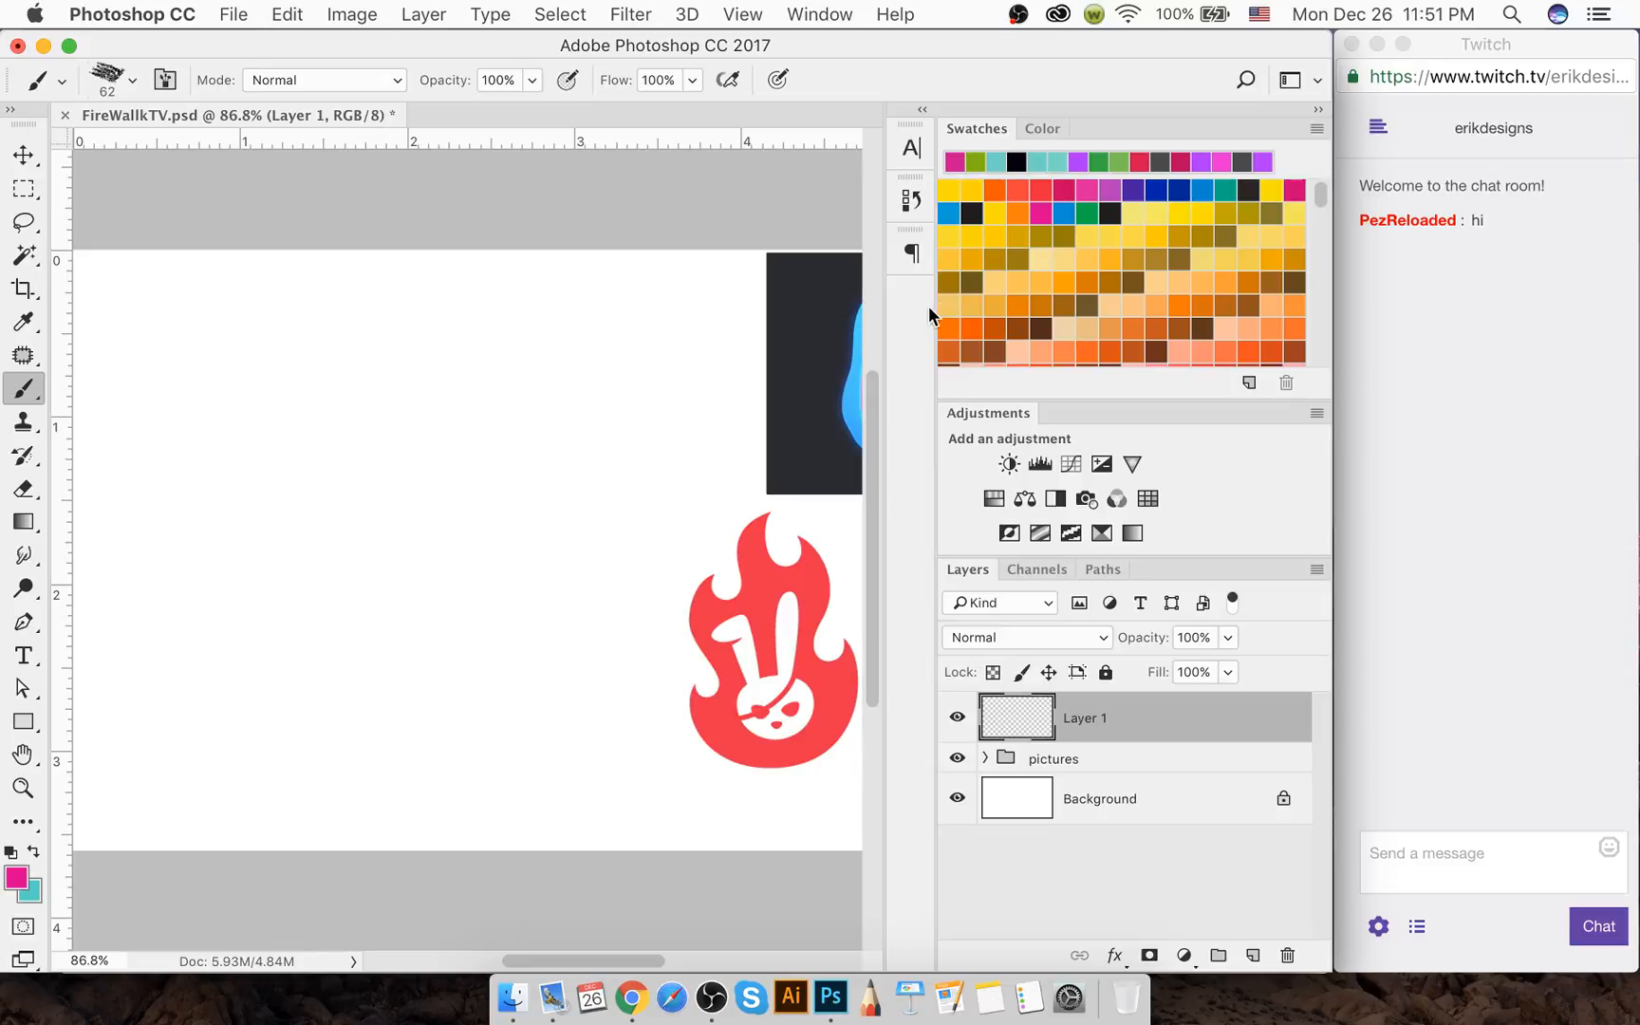
left_click_drag(930, 313, 1026, 313)
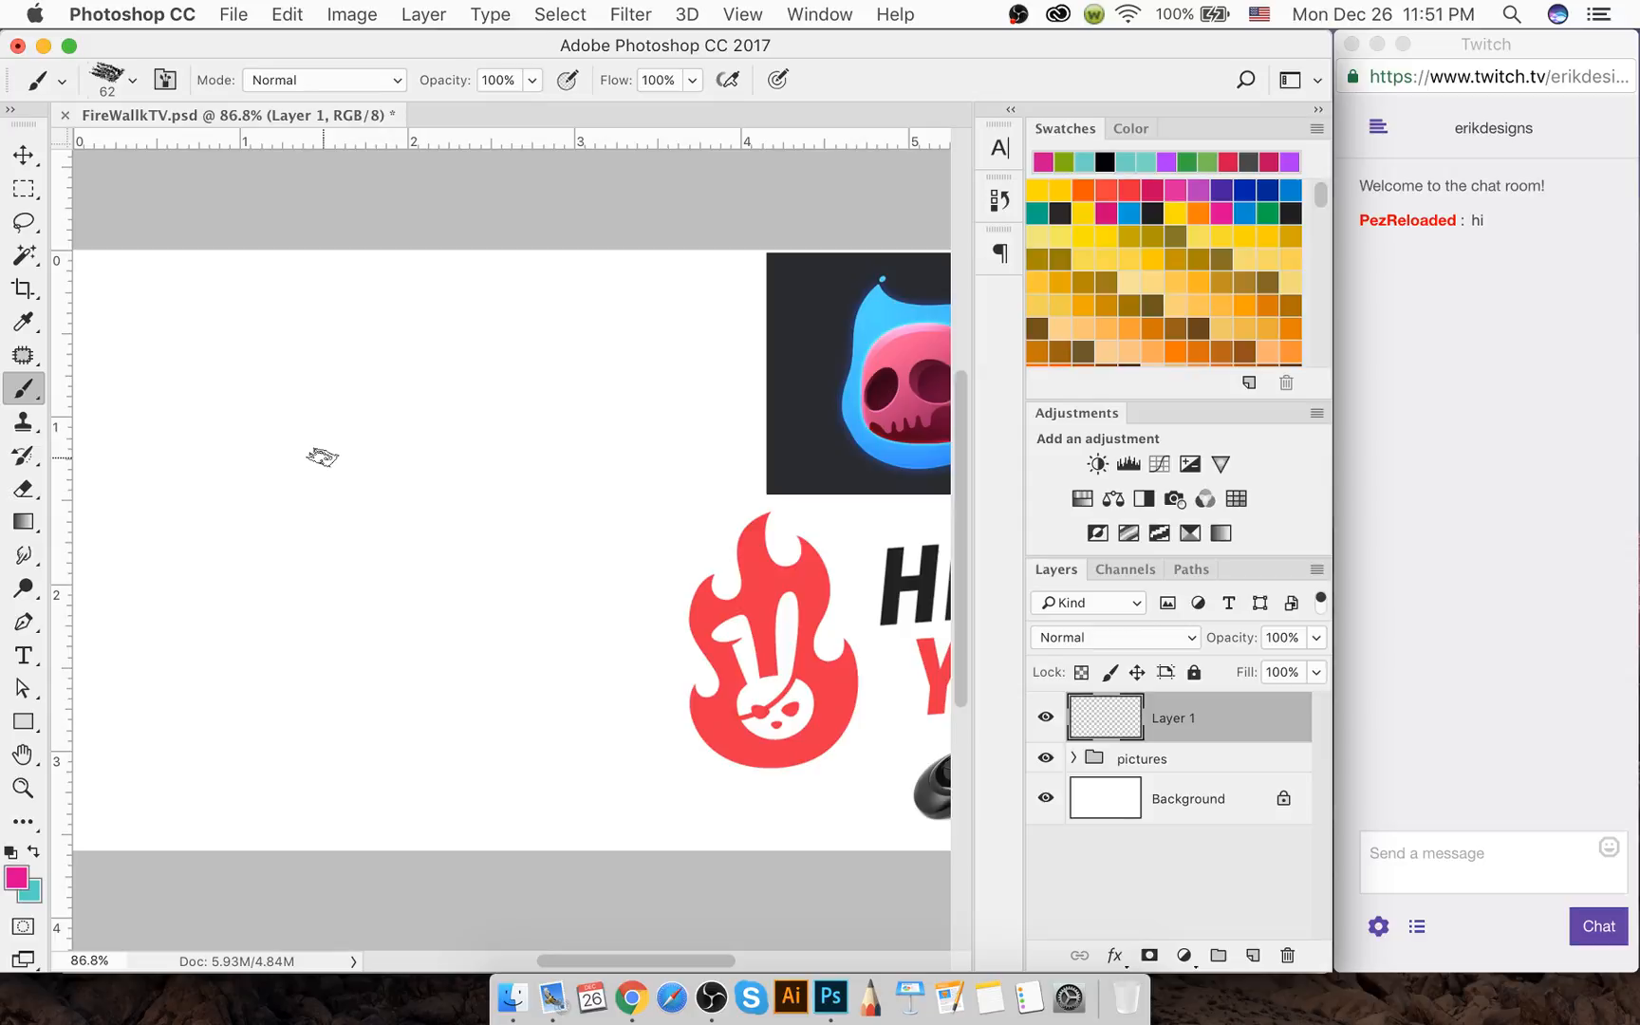
Choose a 3 px brush preset and try it with pink strokes on the empty part of Layer 1
left_click(132, 81)
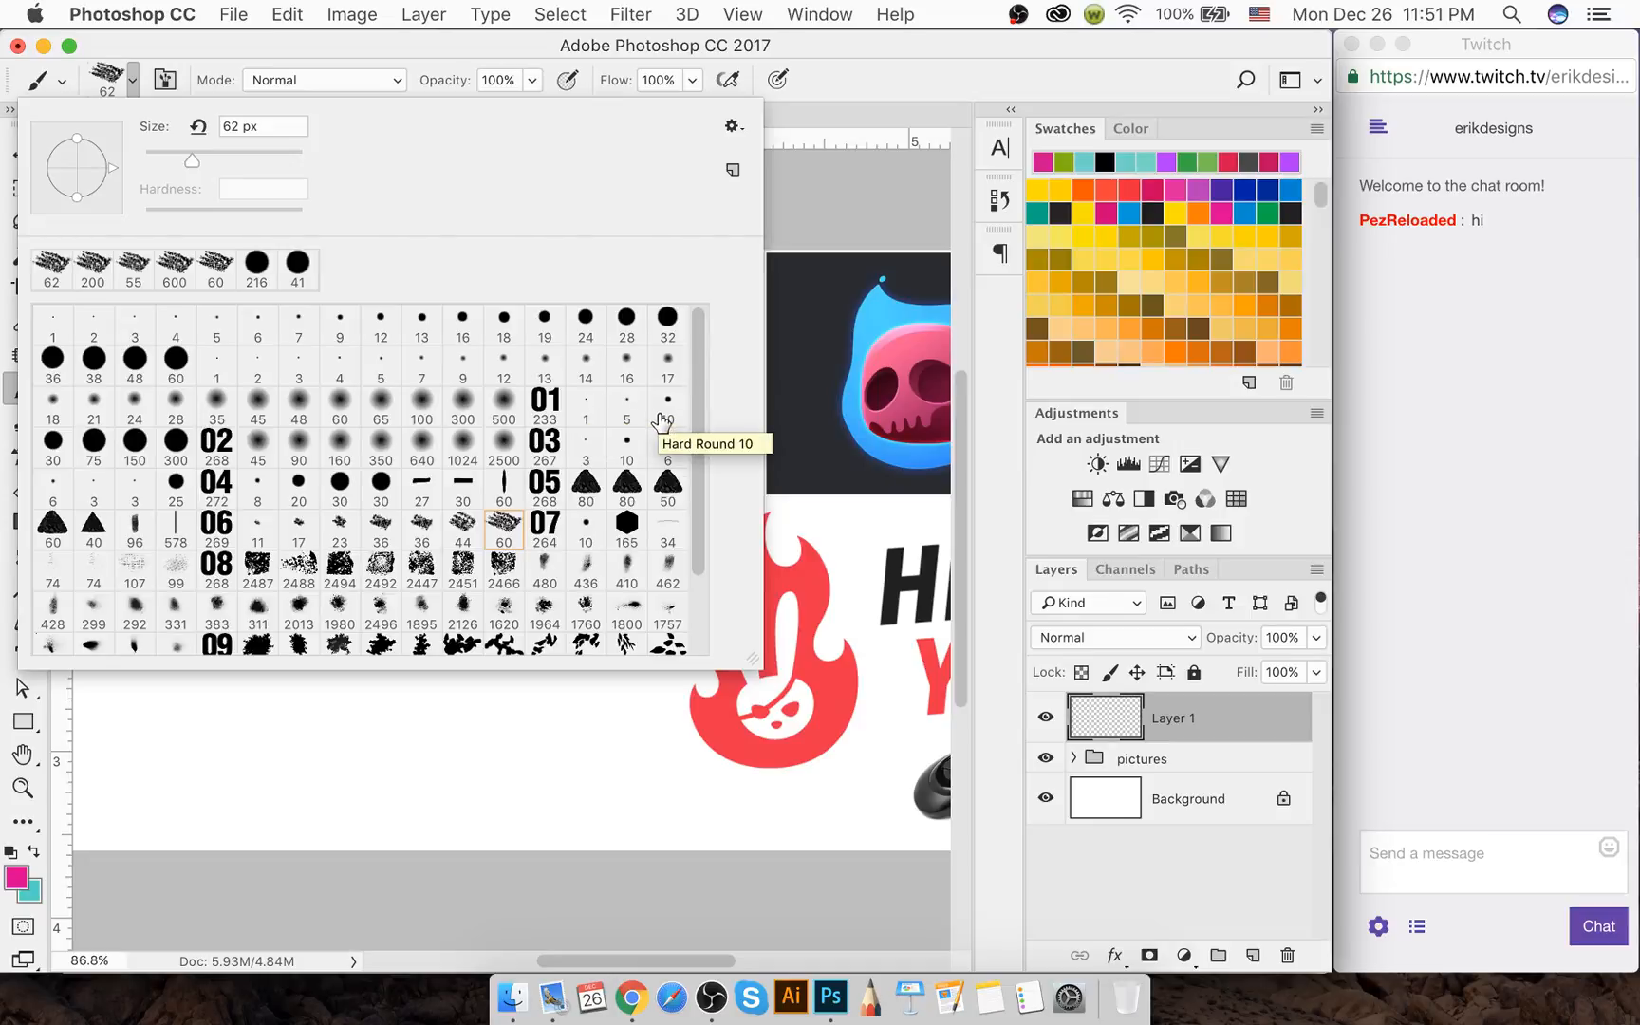
left_click(131, 493)
left_click(275, 747)
mouse_move(275, 751)
left_mouse_down()
mouse_move(413, 717)
mouse_move(381, 611)
mouse_move(434, 607)
left_mouse_up()
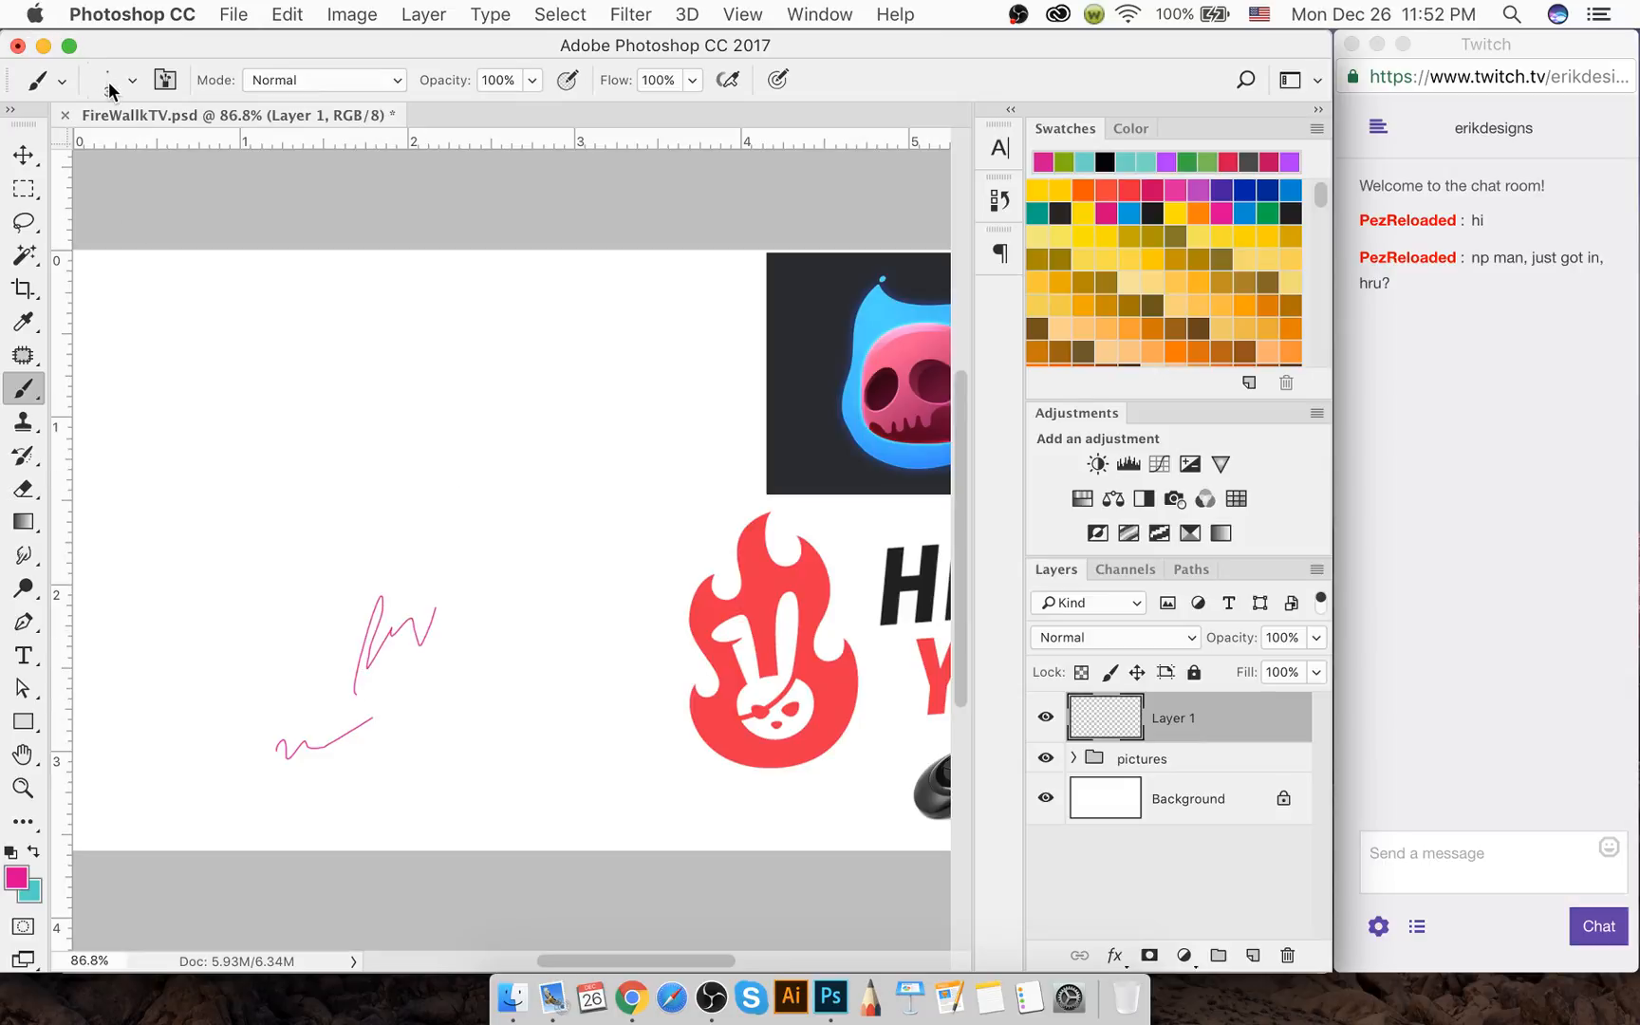
left_click(132, 79)
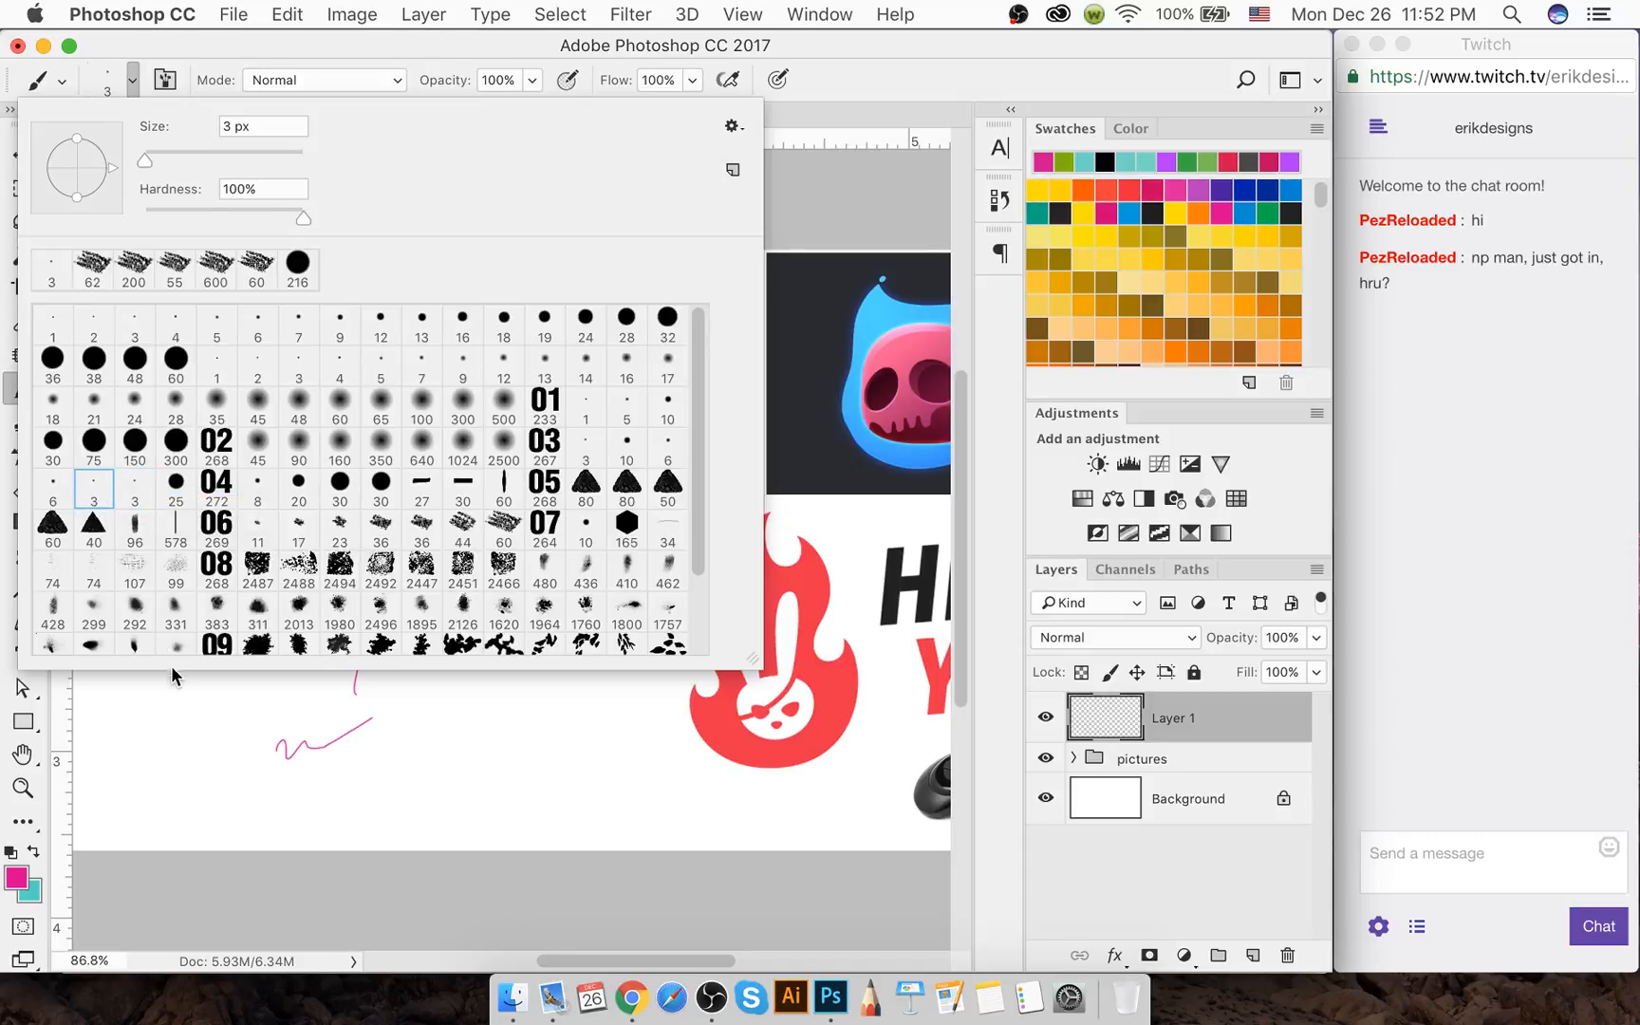
mouse_move(178, 748)
left_mouse_down()
mouse_move(230, 703)
mouse_move(231, 631)
mouse_move(275, 617)
mouse_move(360, 517)
mouse_move(385, 532)
mouse_move(397, 517)
mouse_move(389, 541)
mouse_move(400, 506)
left_mouse_up()
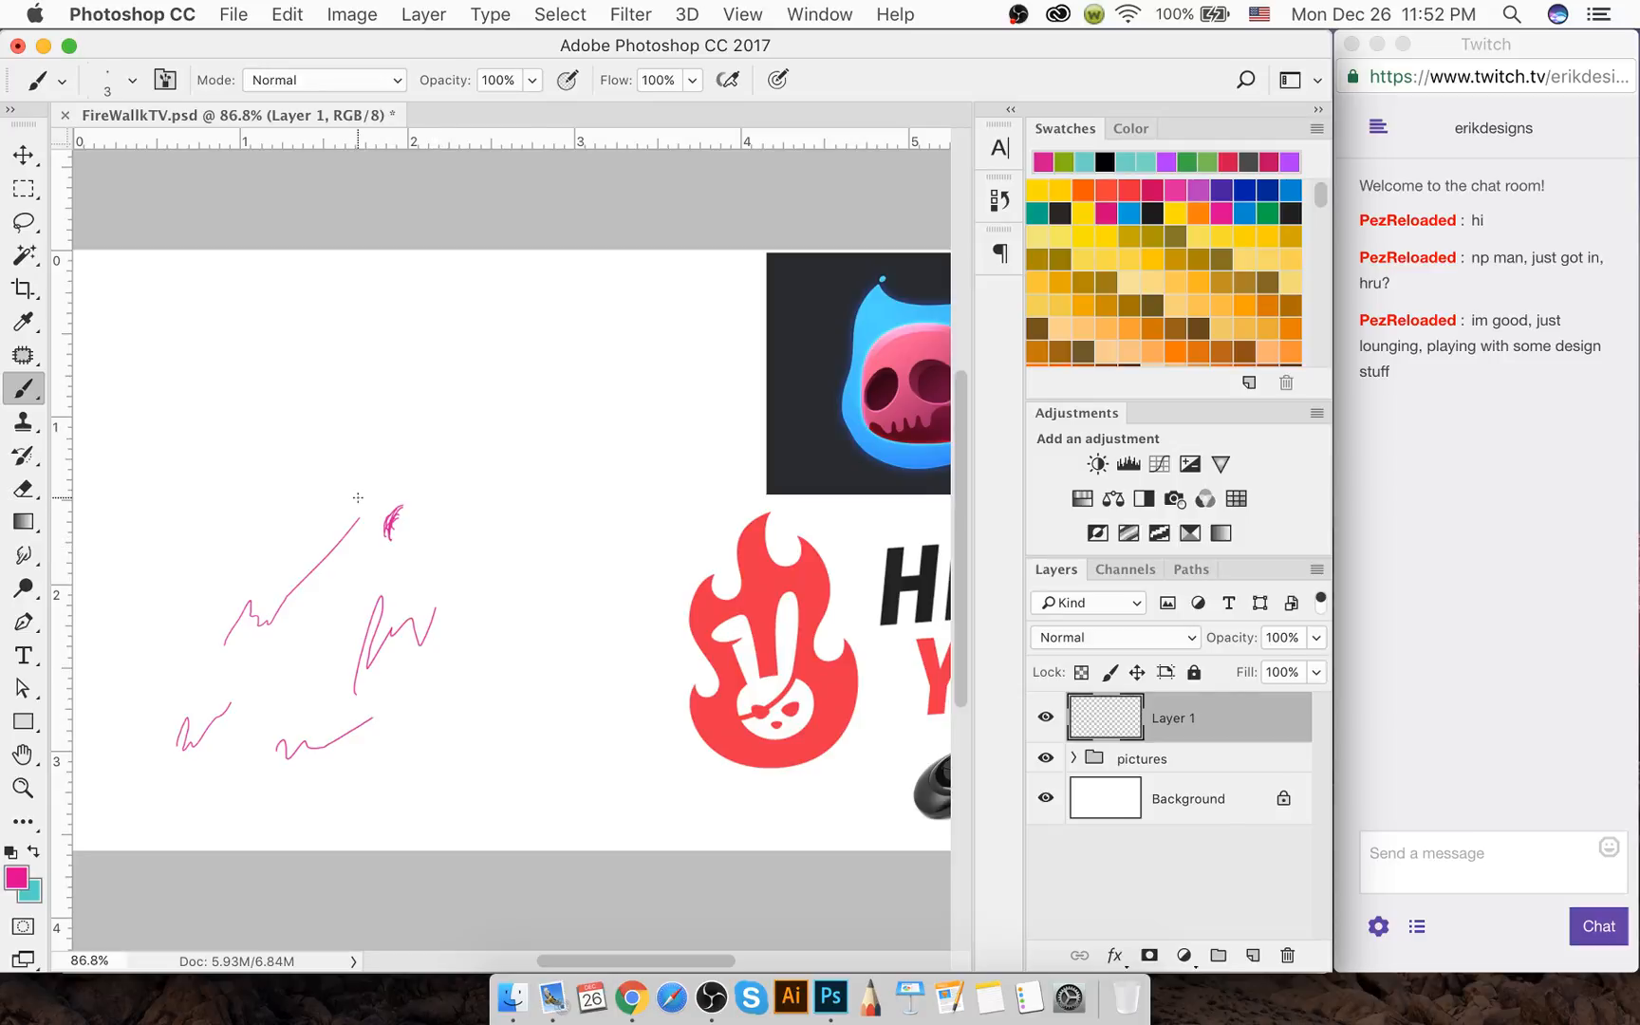
Undo all the 3 px test strokes on Layer 1
key("super+z")
key("super+z")
key("super+z")
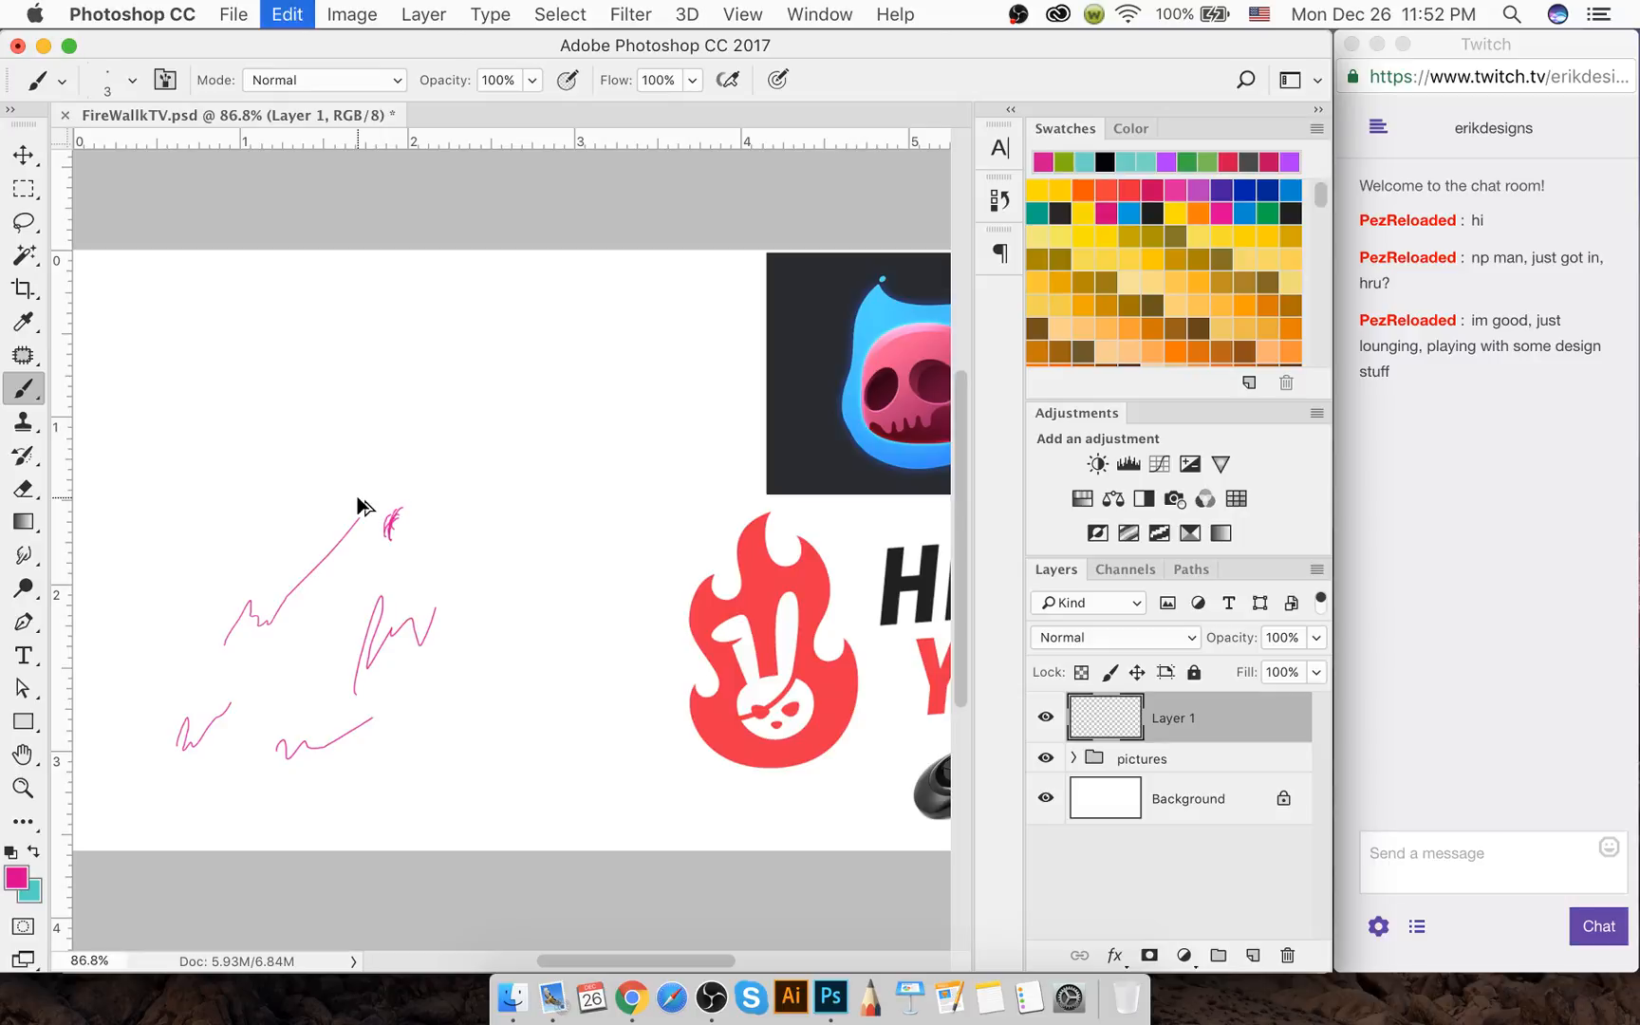
key("super+alt+z")
key("super+alt+z")
key("super+alt+z")
key("super+alt+z")
key("super+alt+z")
key("super+alt+z")
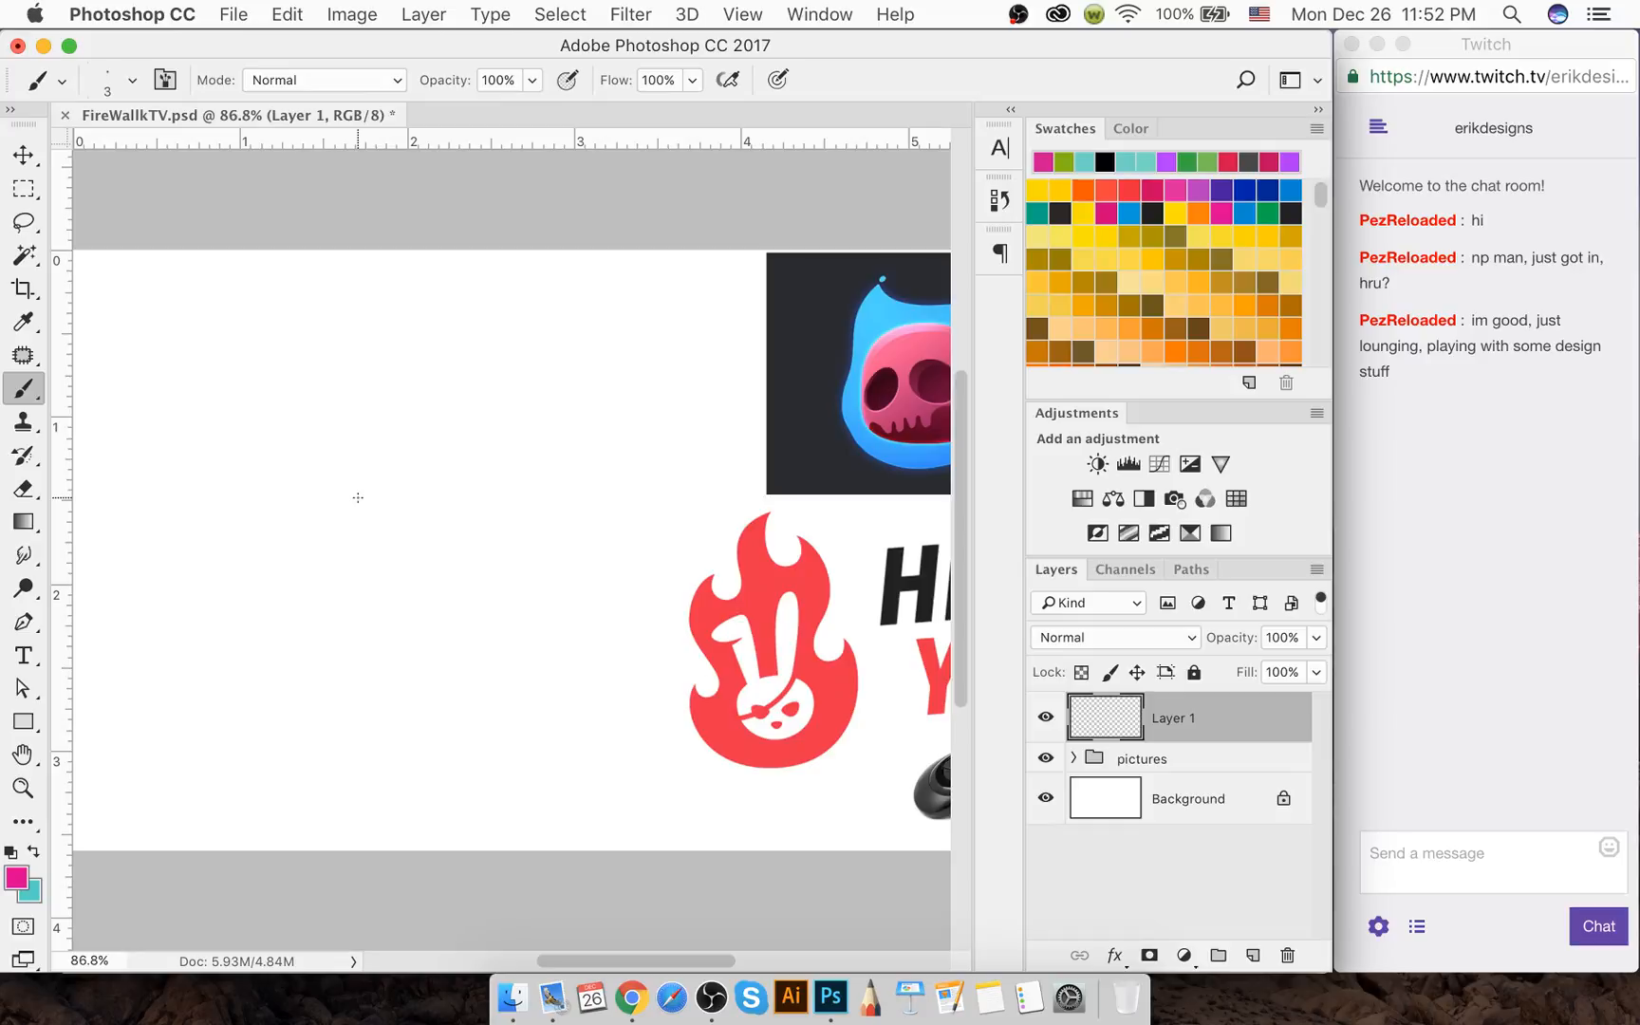
Make another short pink test stroke with the 3 px brush and undo it
left_click_drag(288, 481, 282, 547)
key("super+alt+z")
key("super+alt+z")
key("super+alt+z")
Choose the 6 px Variable Pen brush and test it with pink strokes on Layer 1, dismissing the Twitch notification
left_click(132, 80)
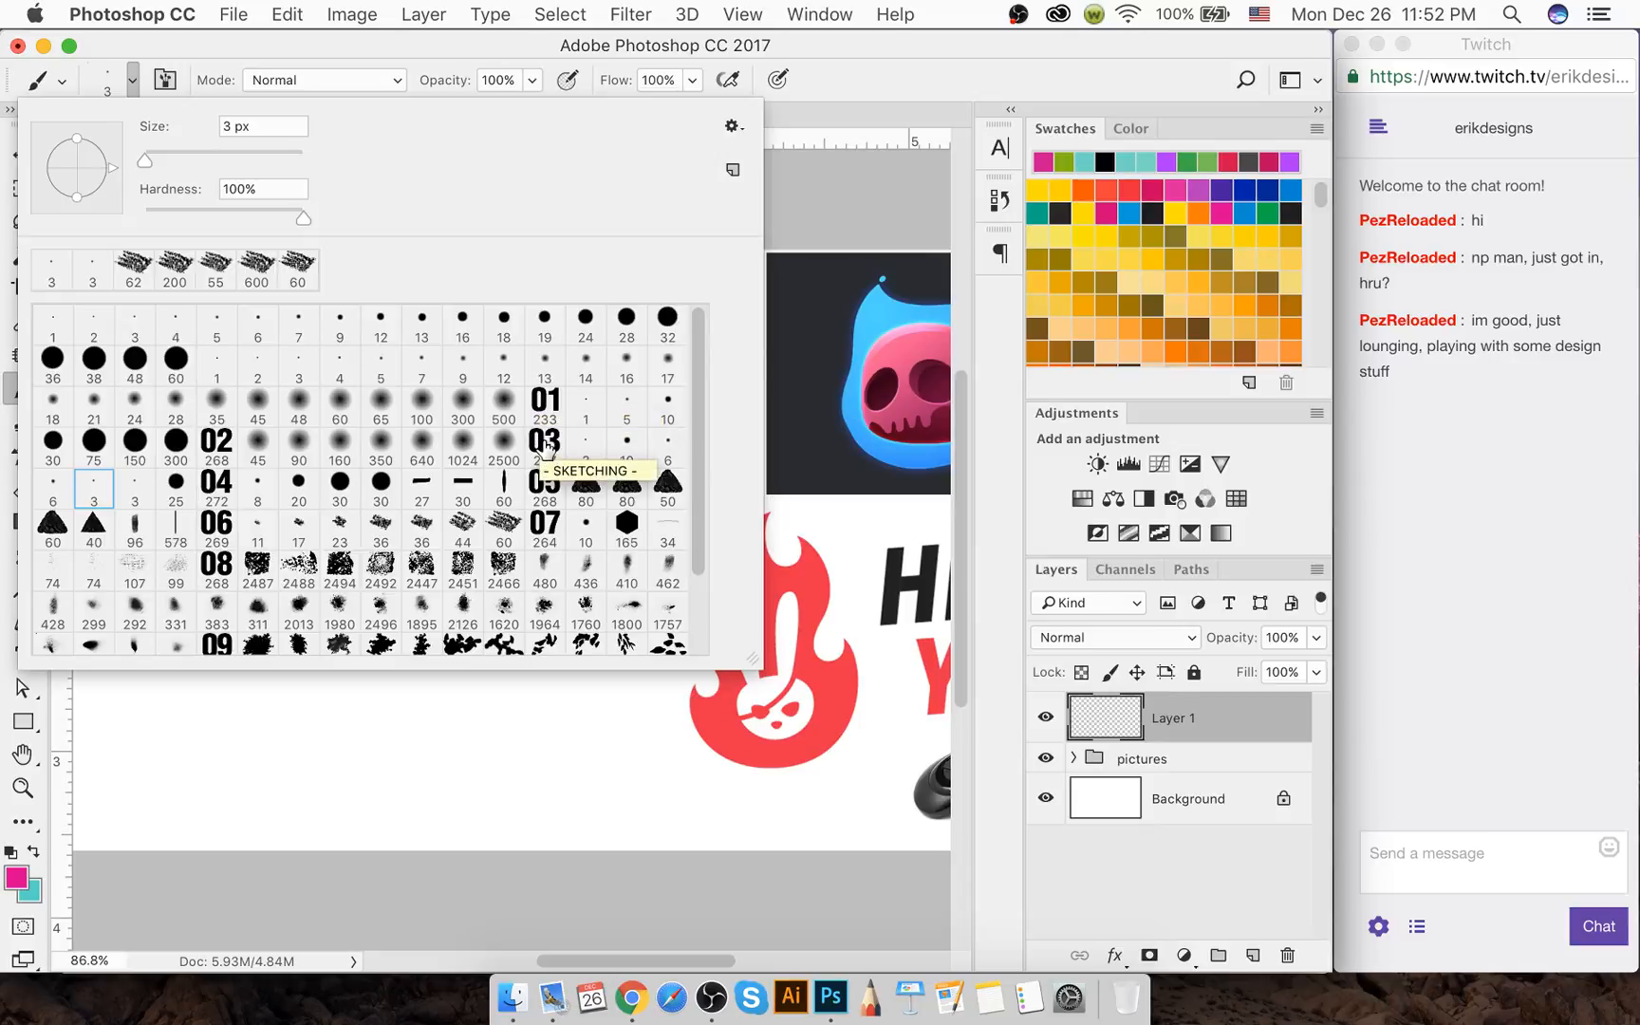
left_click(595, 452)
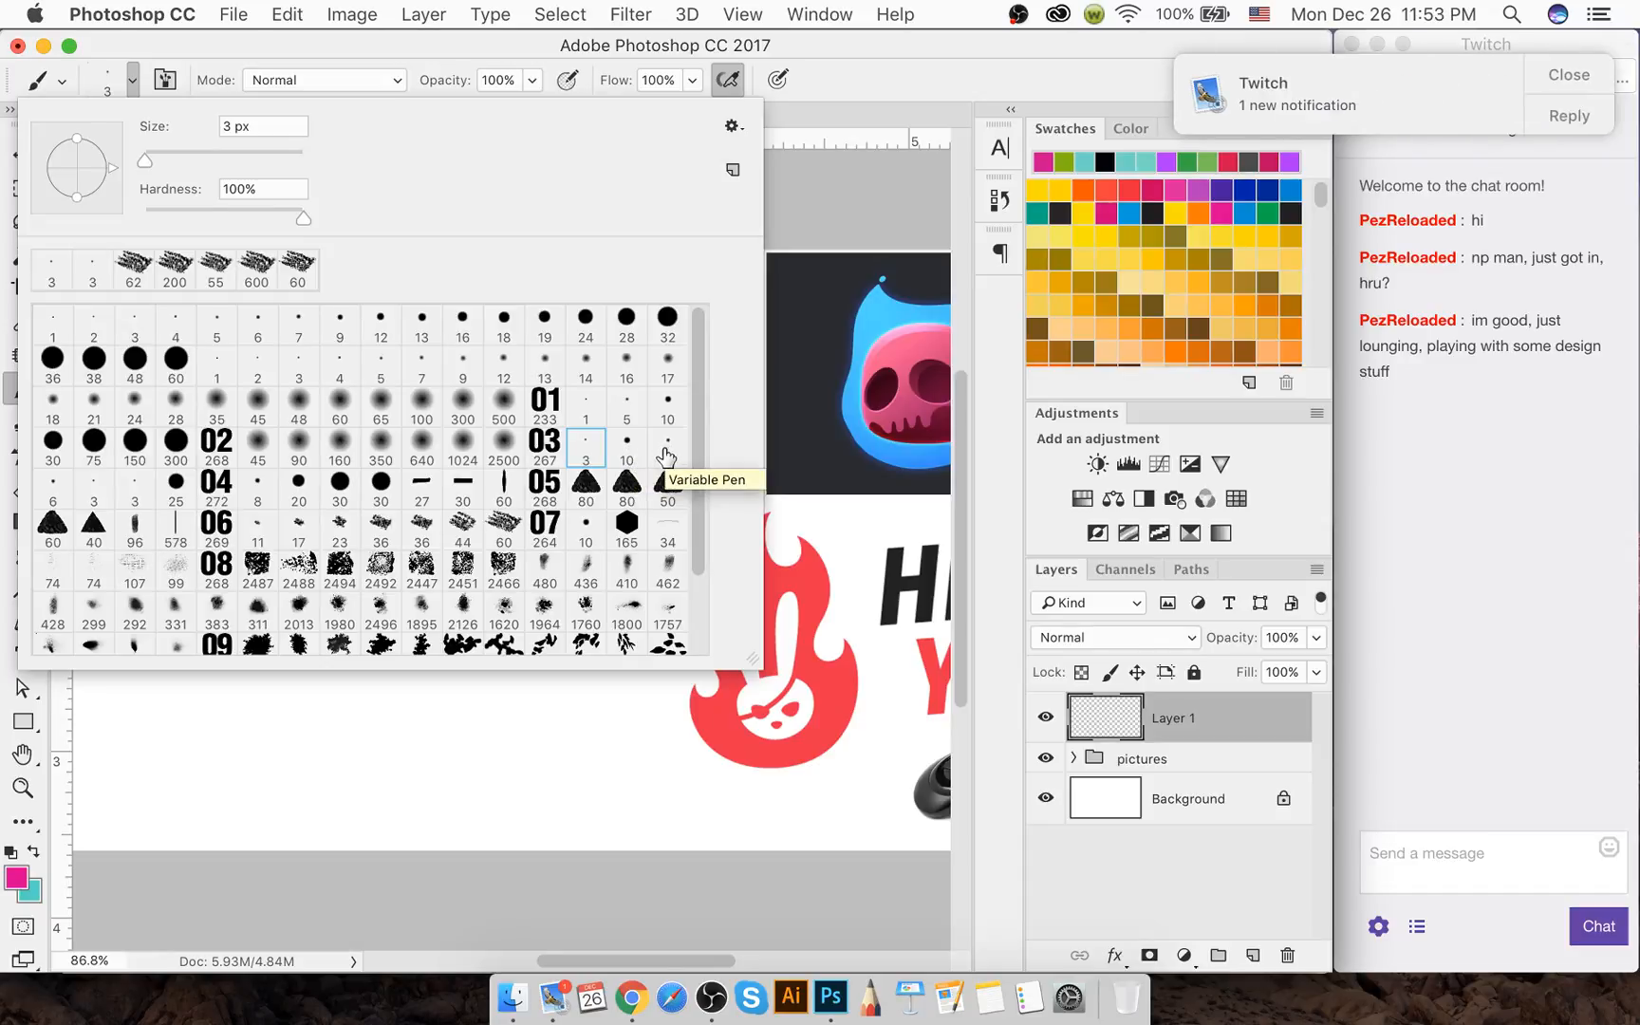
left_click(666, 455)
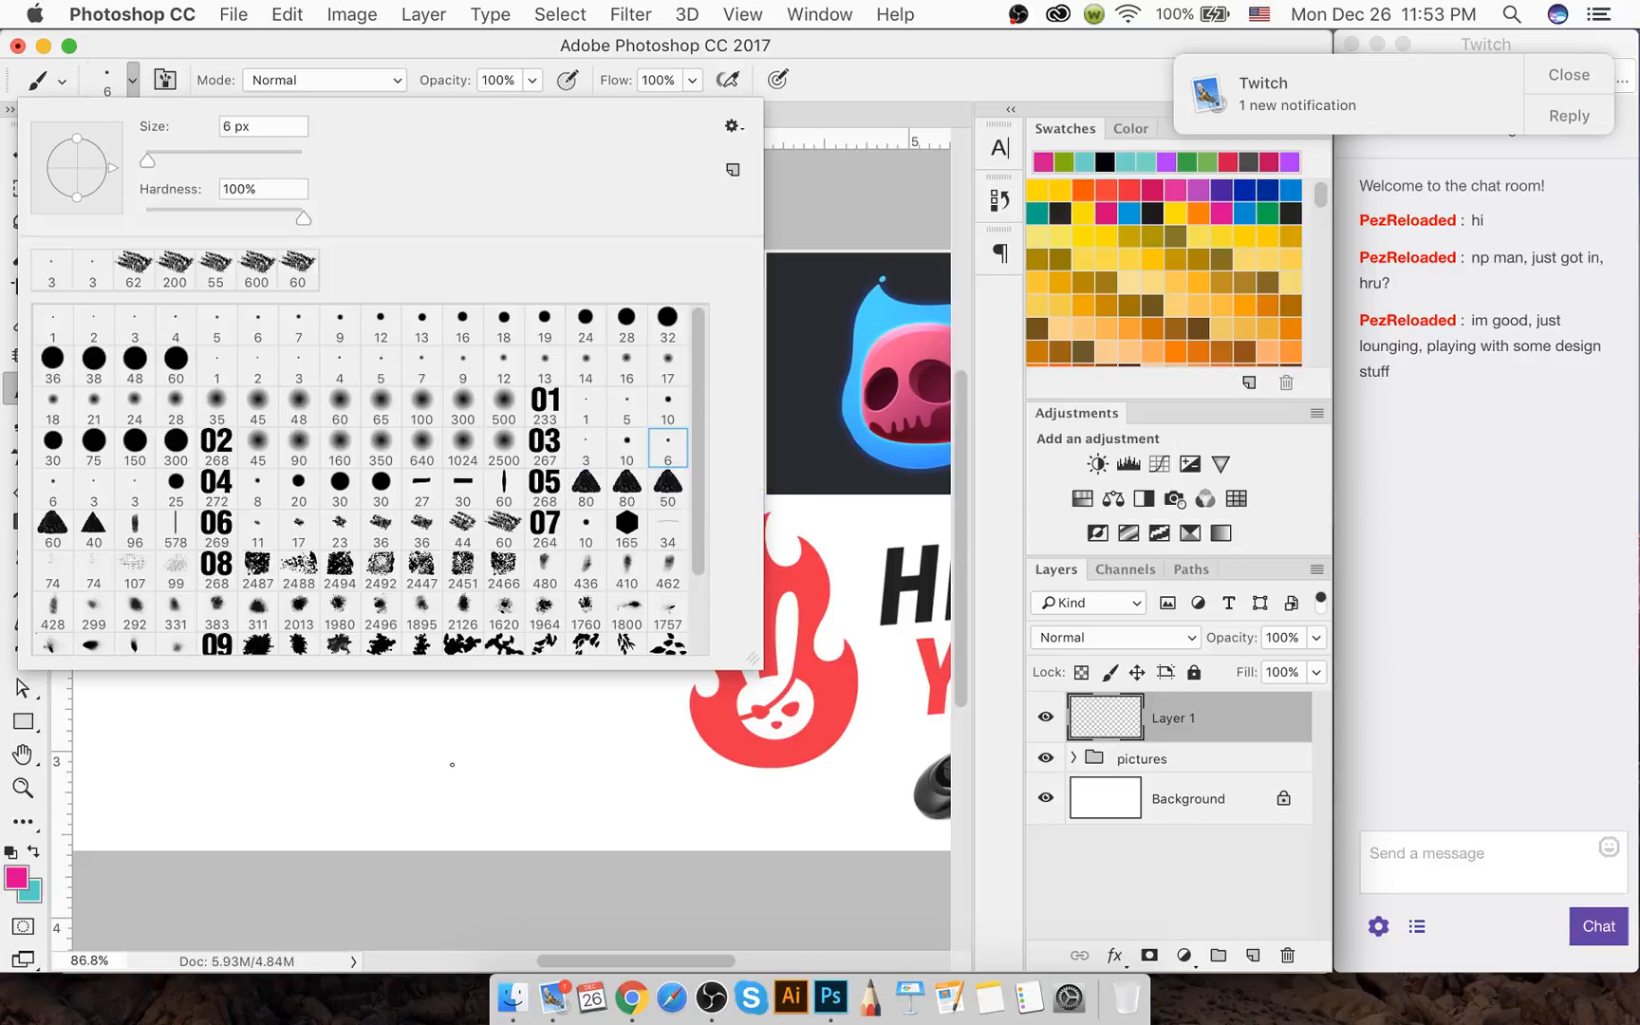
mouse_move(442, 774)
left_mouse_down()
mouse_move(502, 712)
mouse_move(469, 663)
mouse_move(505, 682)
left_mouse_up()
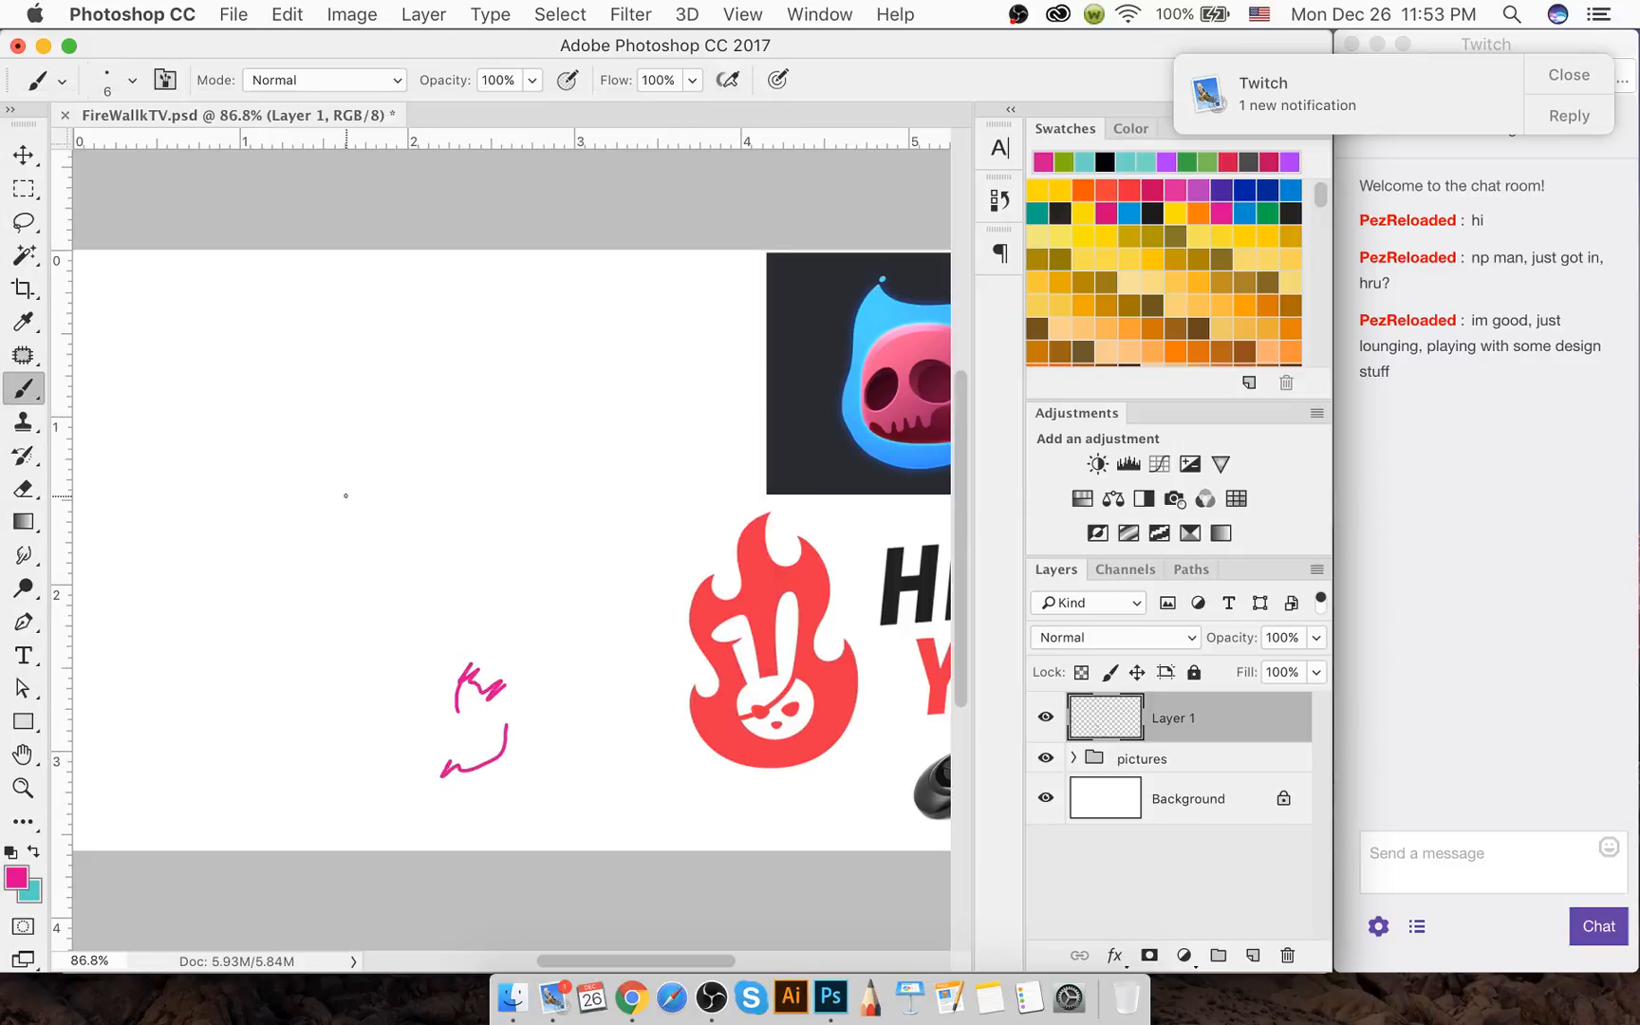
left_click_drag(327, 521, 410, 508)
left_click_drag(265, 539, 966, 205)
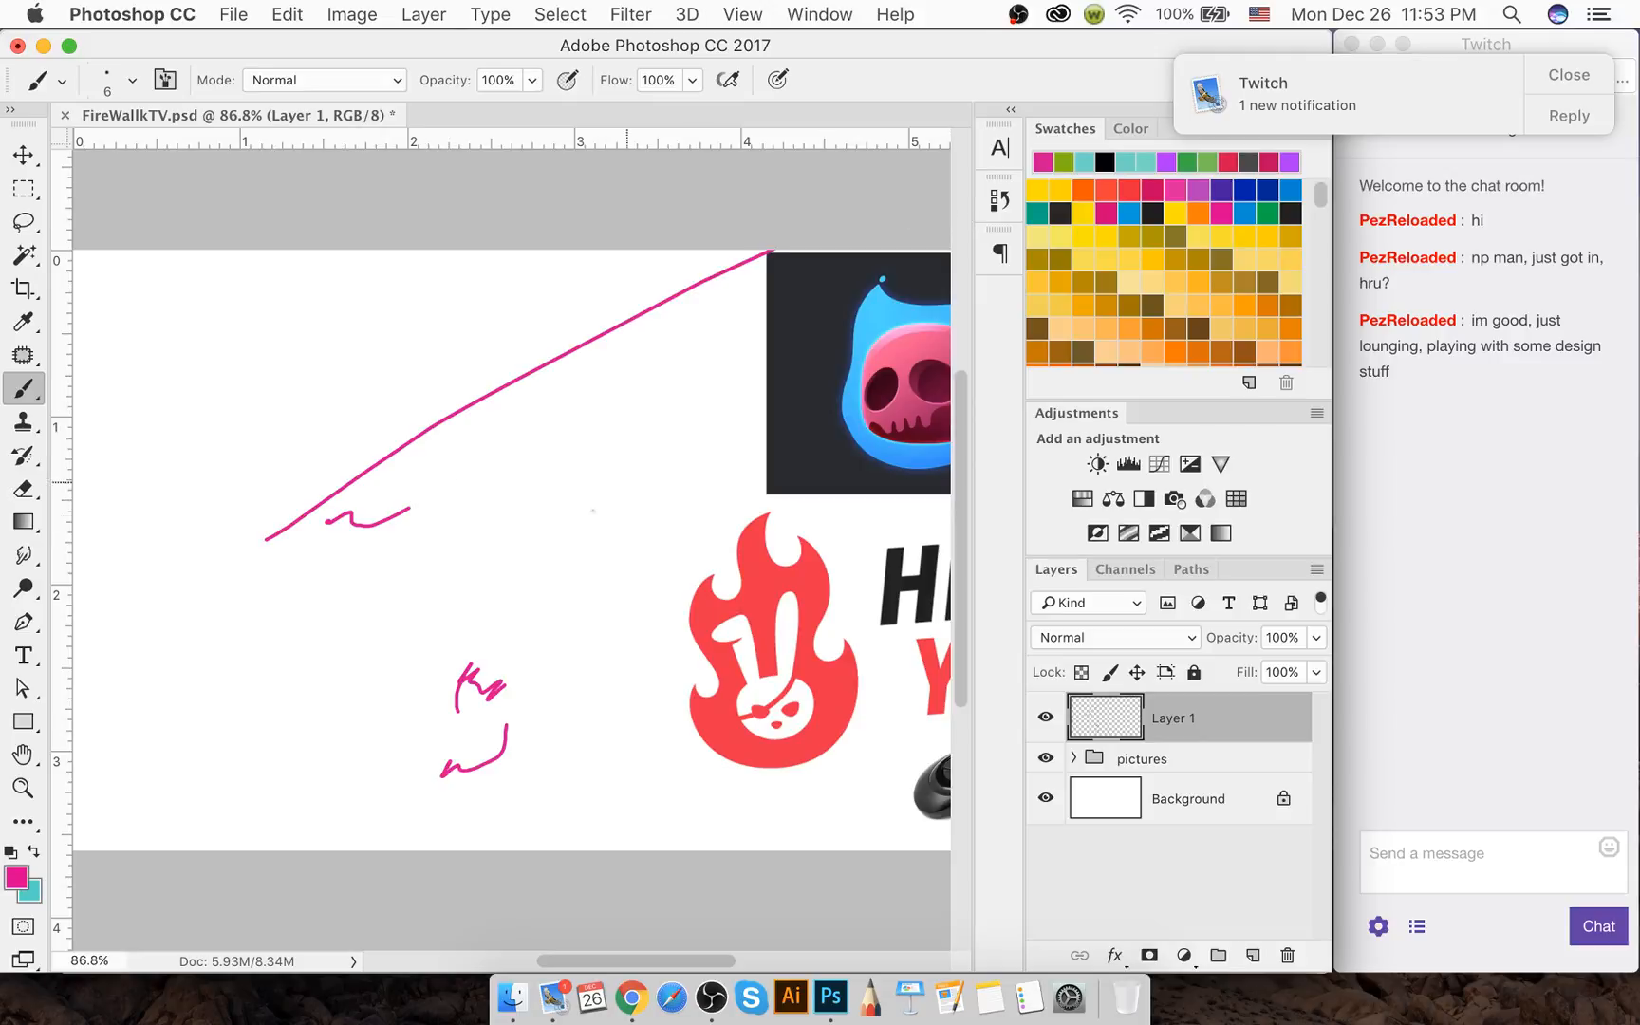
mouse_move(508, 557)
left_mouse_down()
mouse_move(440, 623)
mouse_move(629, 411)
left_mouse_up()
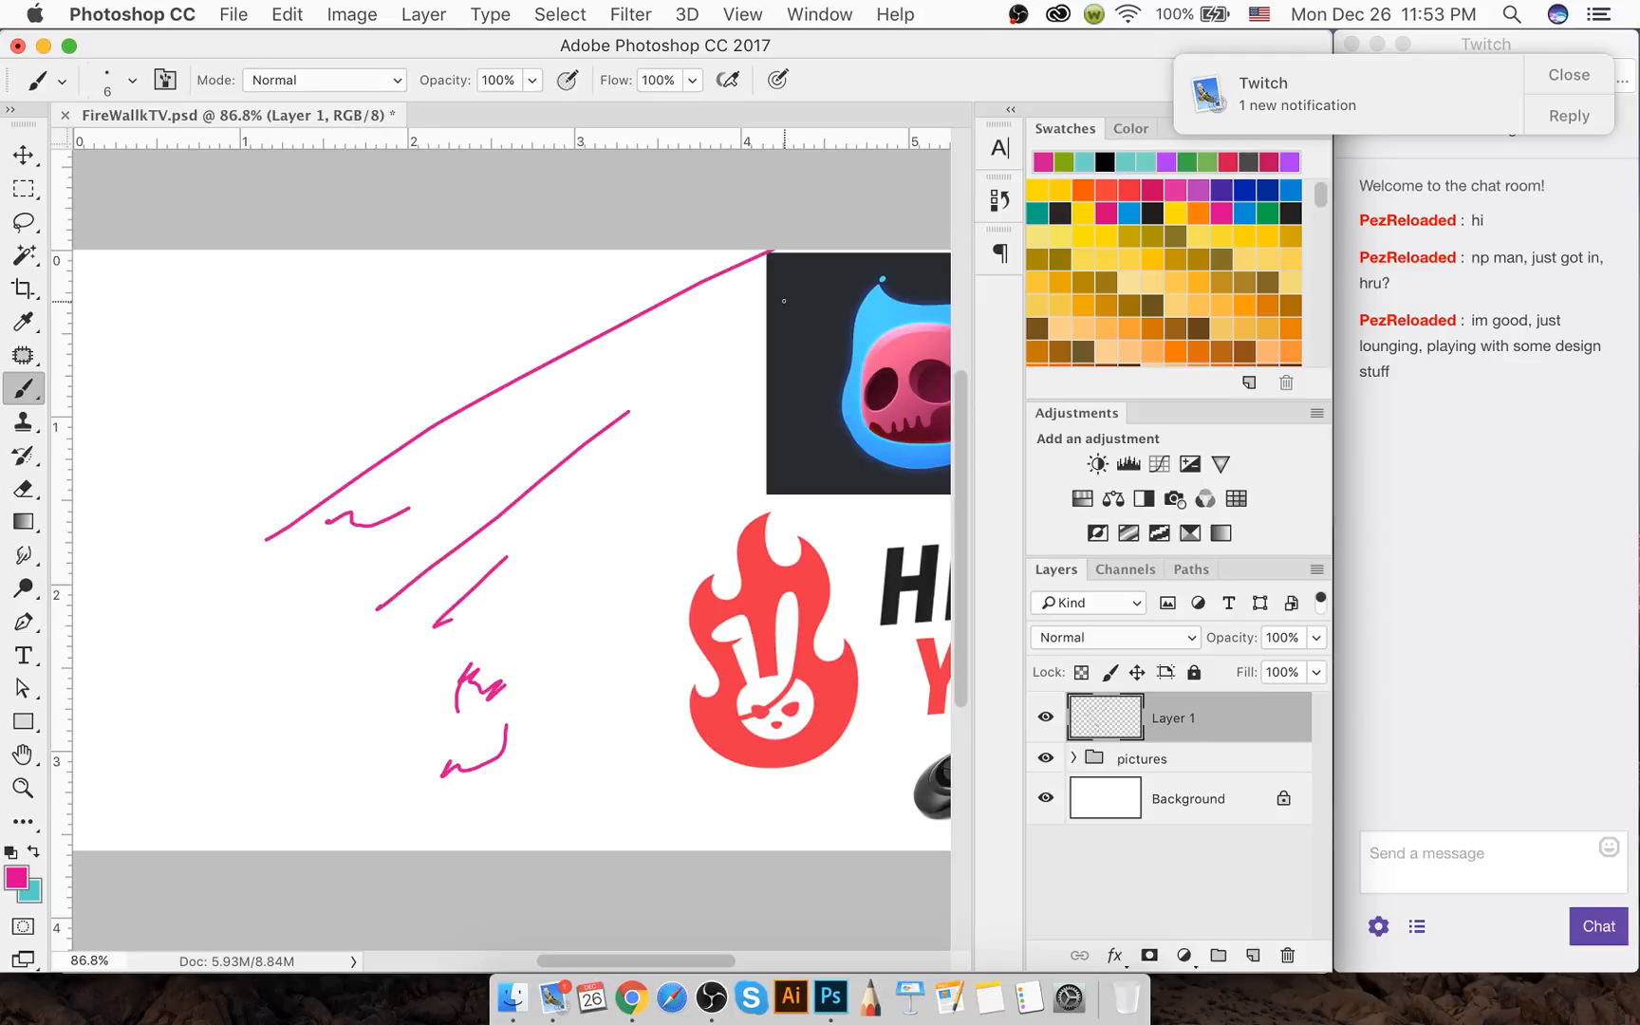
left_click_drag(301, 640, 423, 528)
left_click_drag(300, 594, 512, 443)
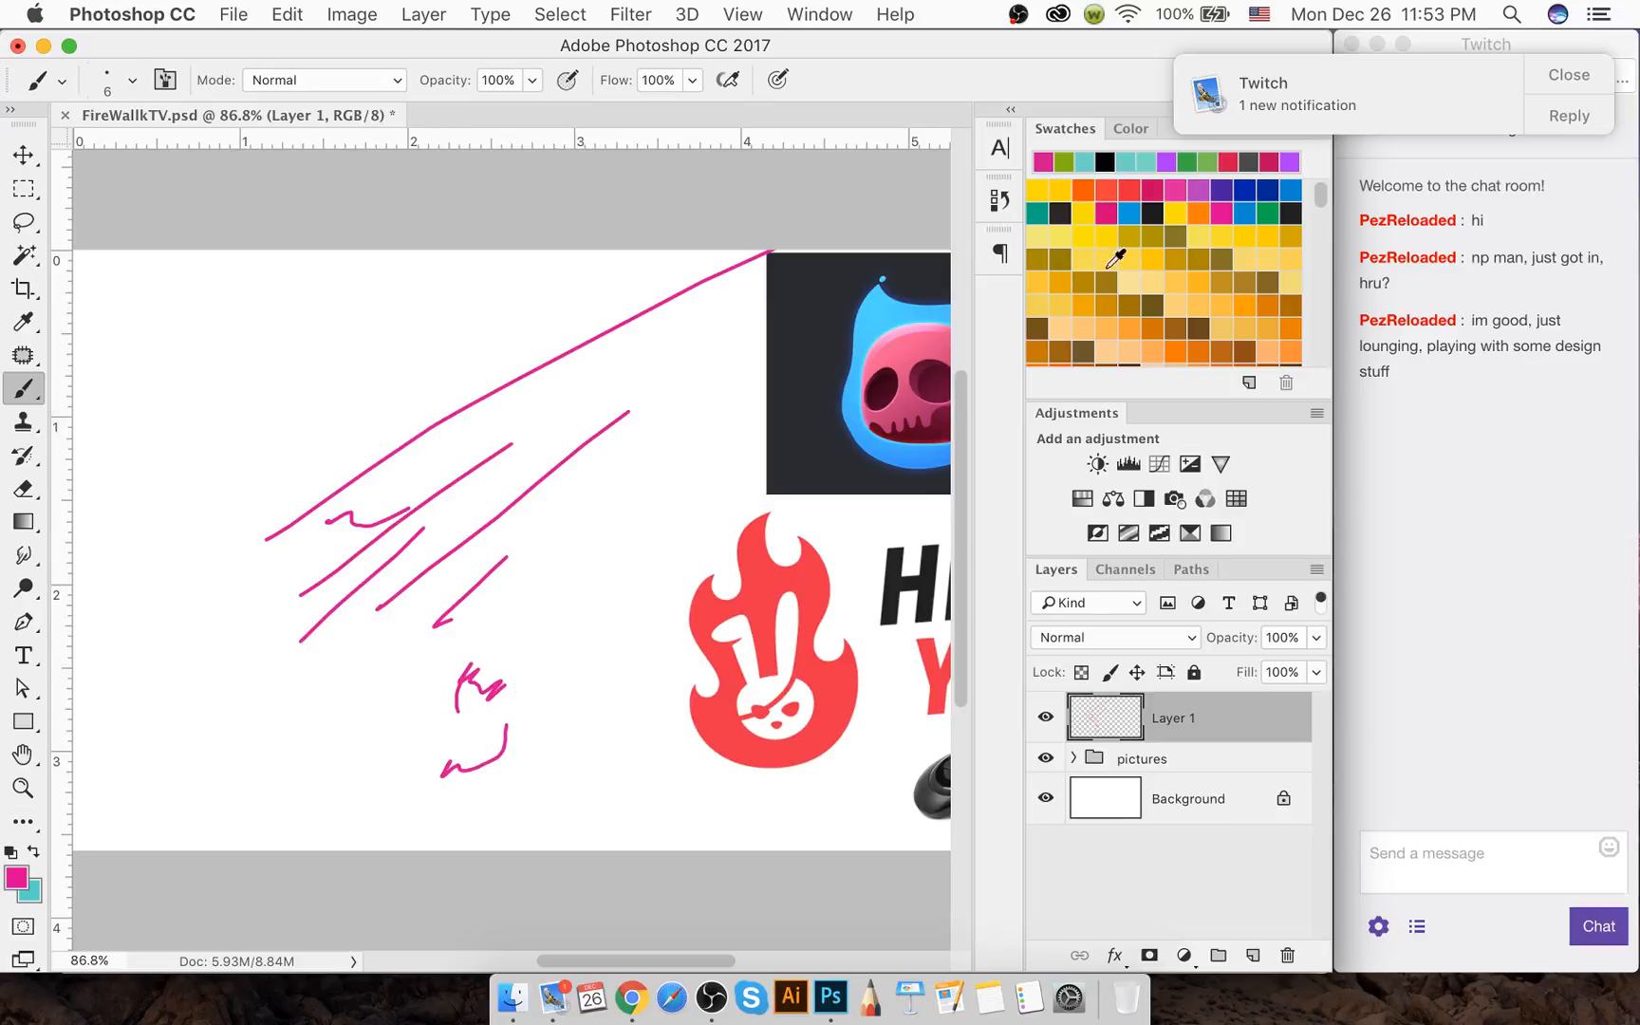
left_click(1581, 74)
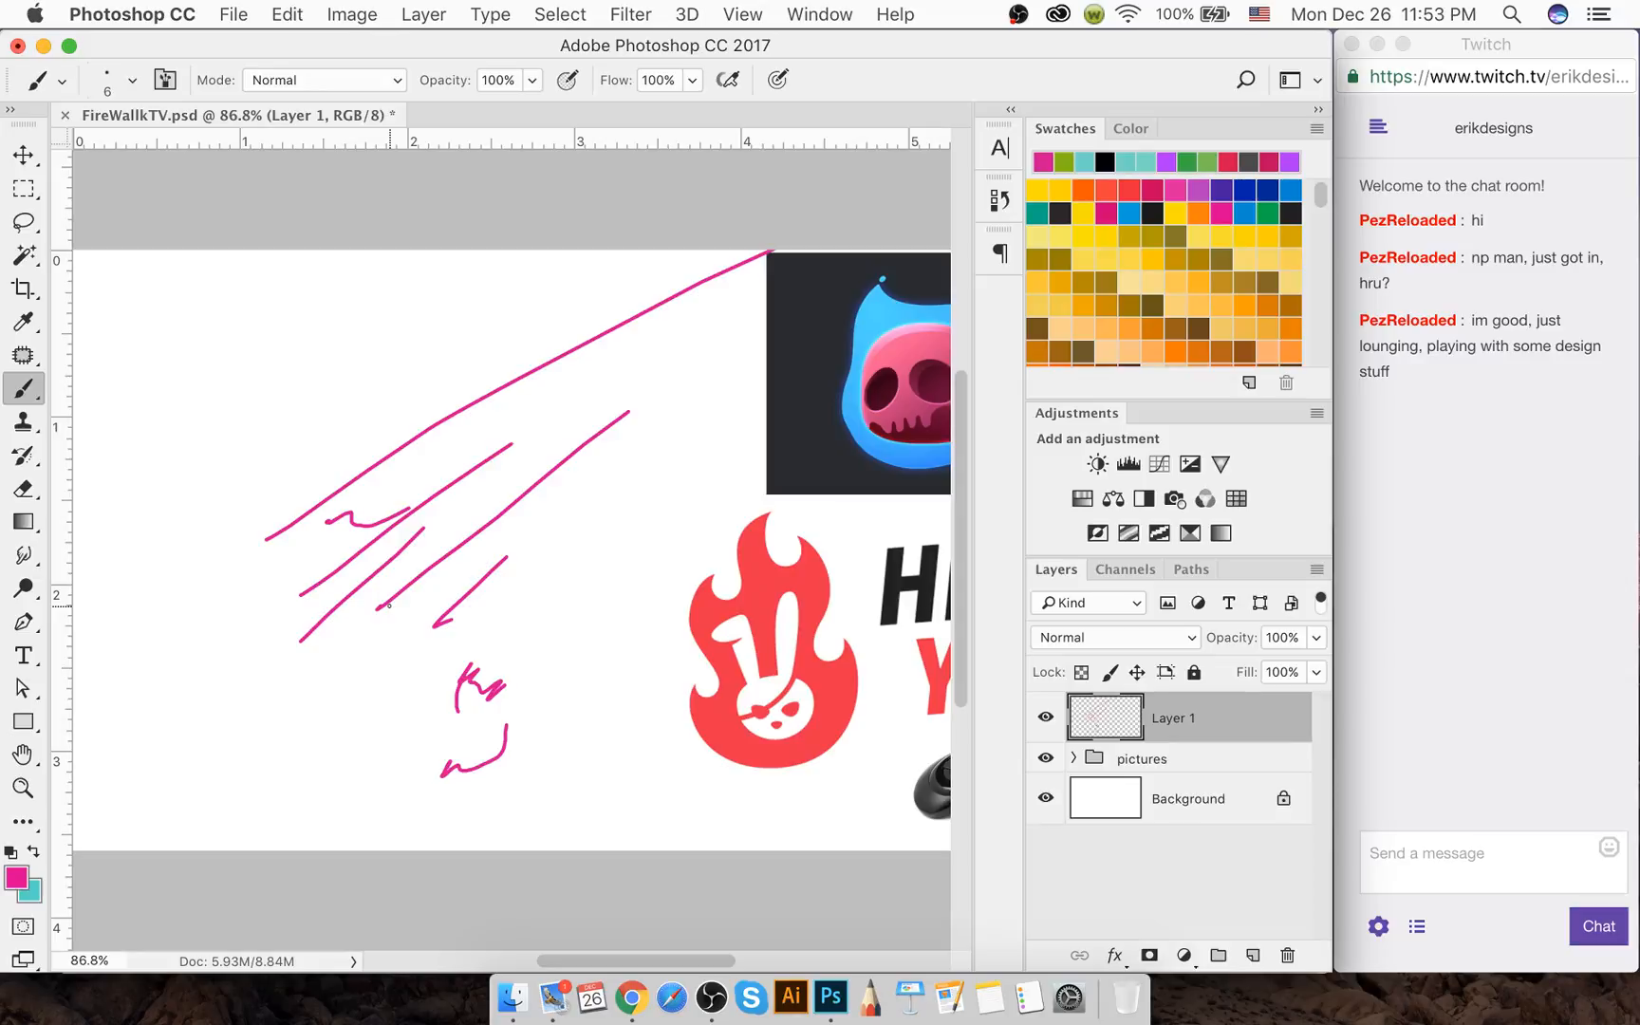
mouse_move(503, 497)
left_mouse_down()
mouse_move(526, 441)
mouse_move(437, 438)
mouse_move(679, 468)
left_mouse_up()
mouse_move(525, 553)
left_mouse_down()
mouse_move(588, 582)
mouse_move(376, 747)
mouse_move(494, 612)
mouse_move(377, 699)
mouse_move(378, 640)
mouse_move(328, 641)
mouse_move(371, 609)
mouse_move(367, 633)
mouse_move(399, 647)
left_mouse_up()
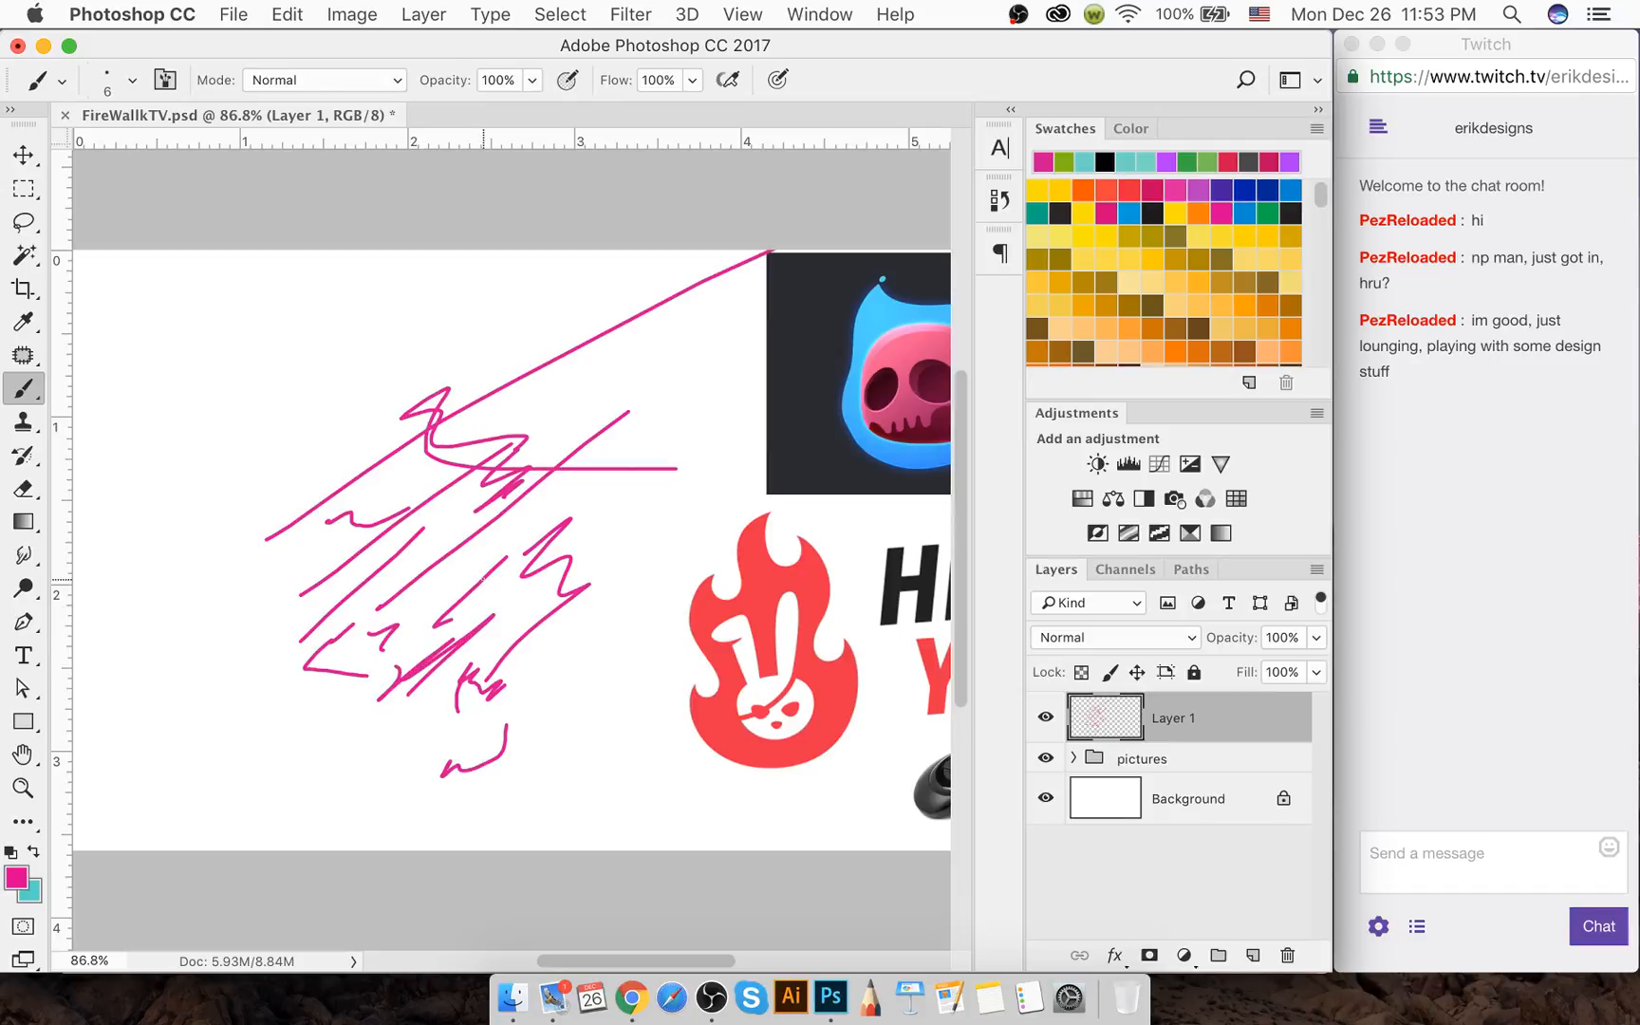
Undo all the Variable Pen test strokes until Layer 1 is empty
key("super+alt+z")
key("super+alt+z")
key("super+alt+z")
key("super+alt+z")
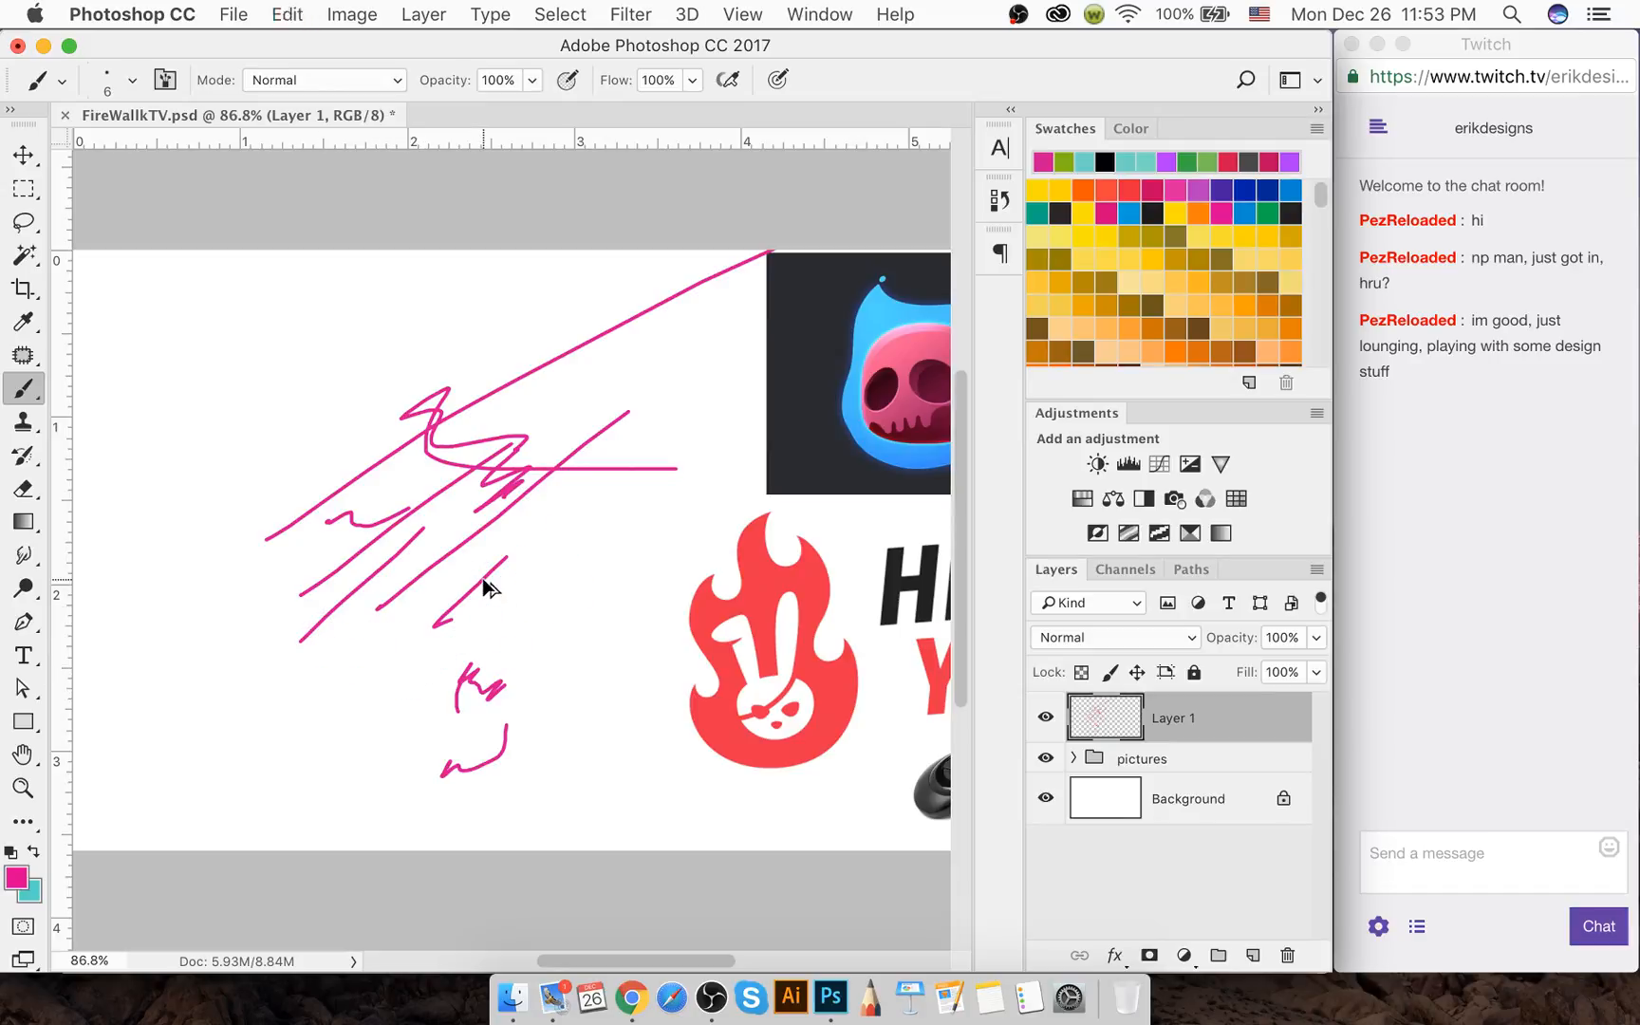
key("super+alt+z")
key("super+alt+z")
key("super+alt+z")
key("super+alt+z")
key("super+alt+z")
key("super+alt+z")
key("super+alt+z")
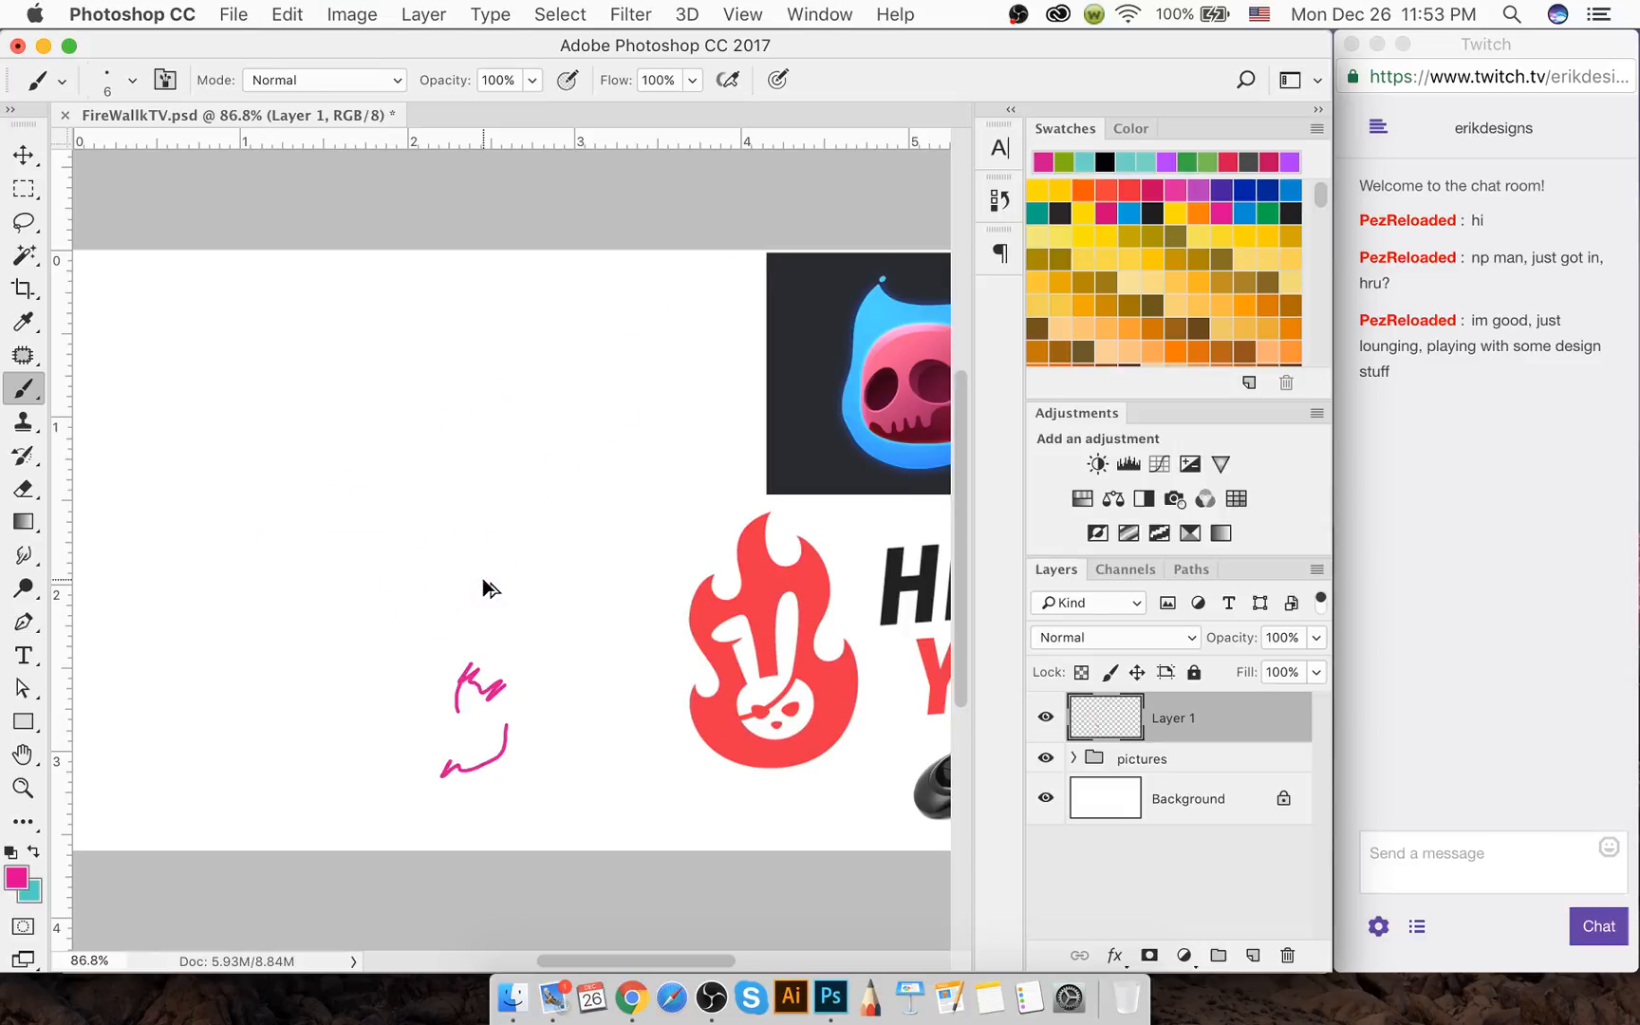
key("super+alt+z")
key("super+alt+z")
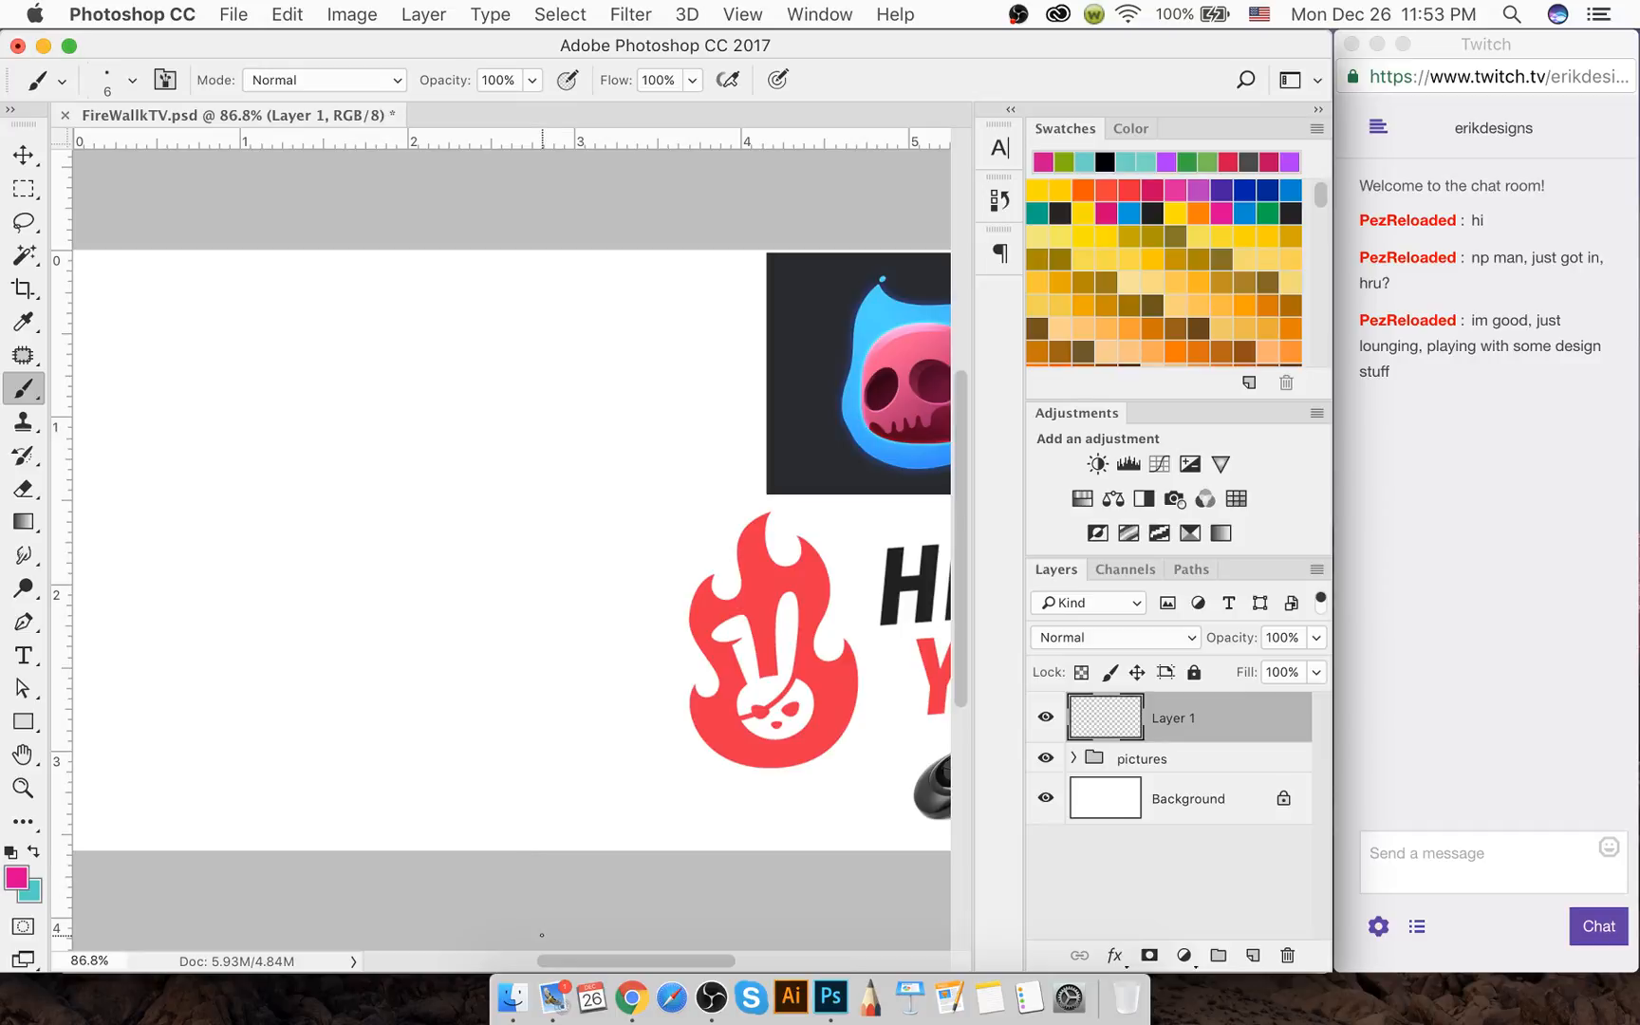
Switch to Mail, open the Twitch follower message in the Regular inbox, delete it and close the mail window
left_click(554, 992)
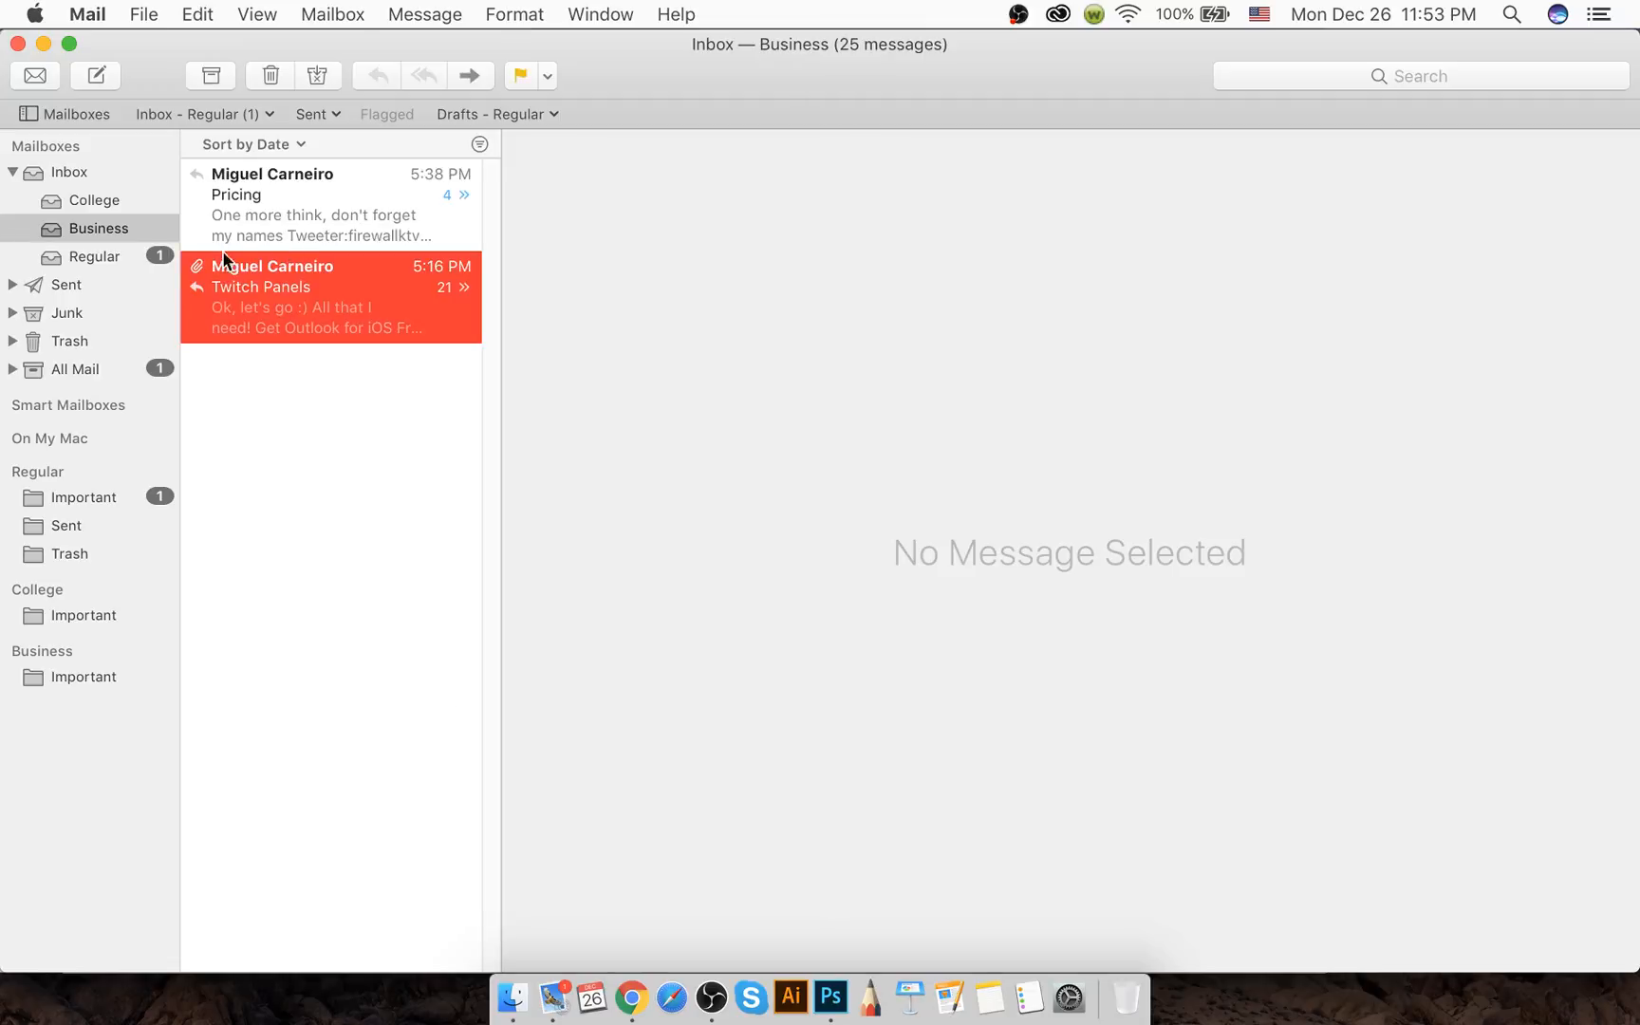
left_click(222, 254)
left_click(137, 251)
left_click(285, 223)
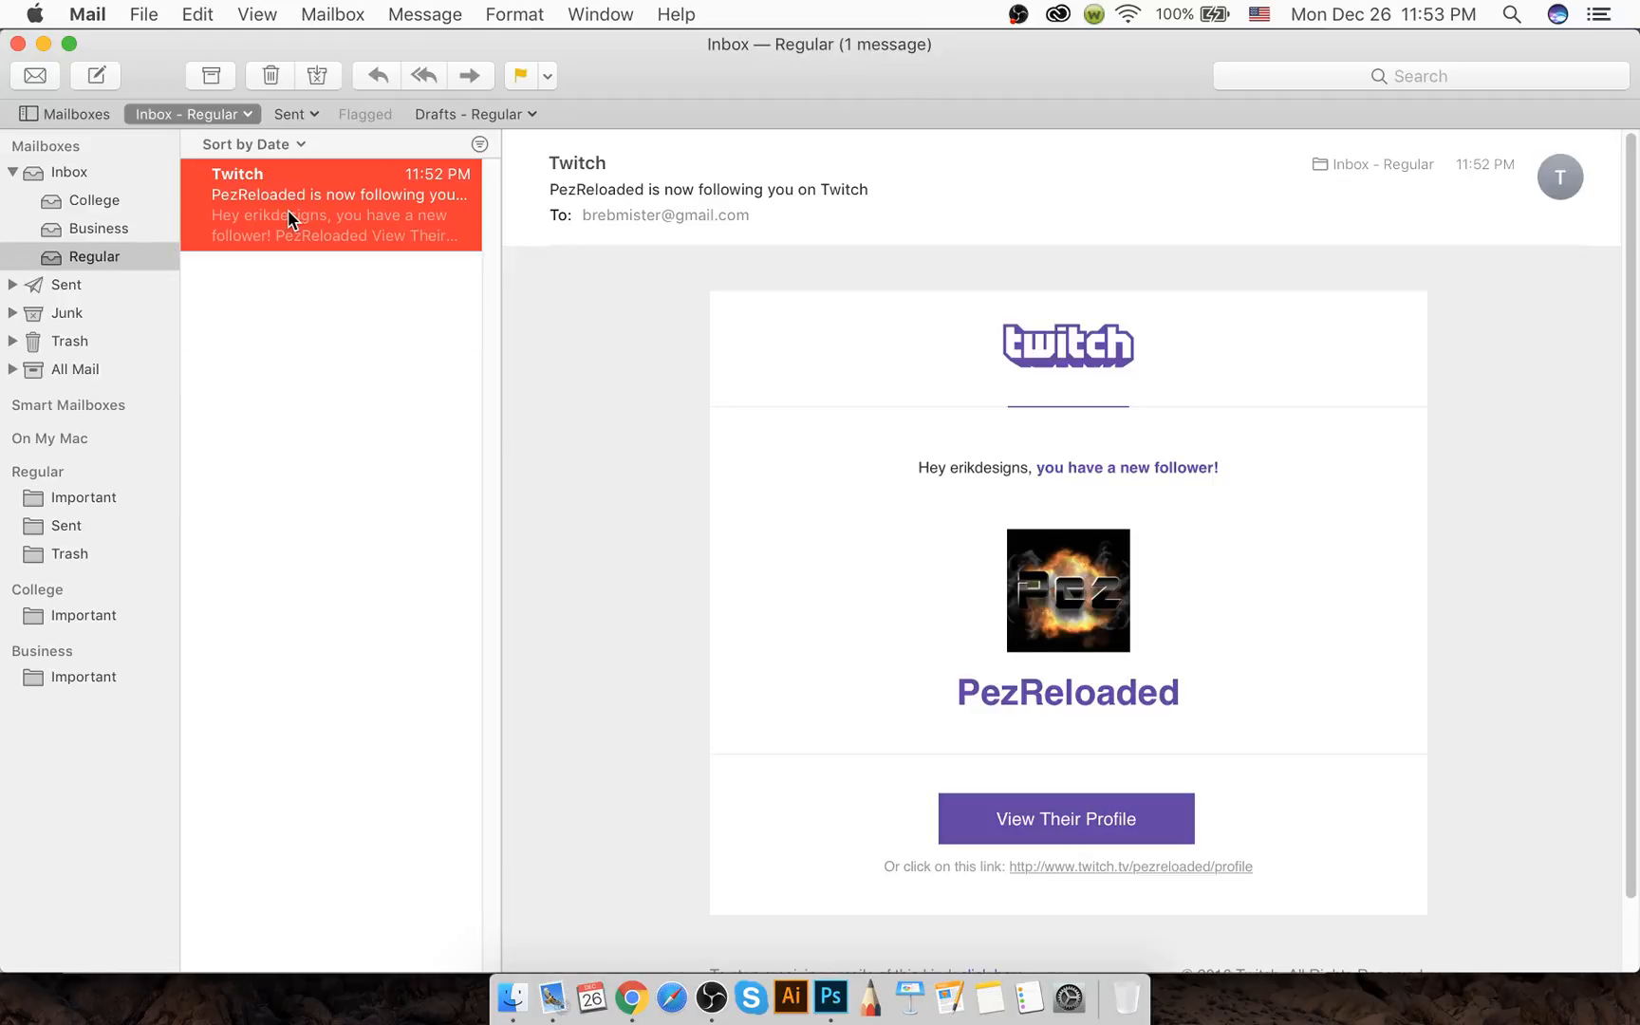
key("BackSpace")
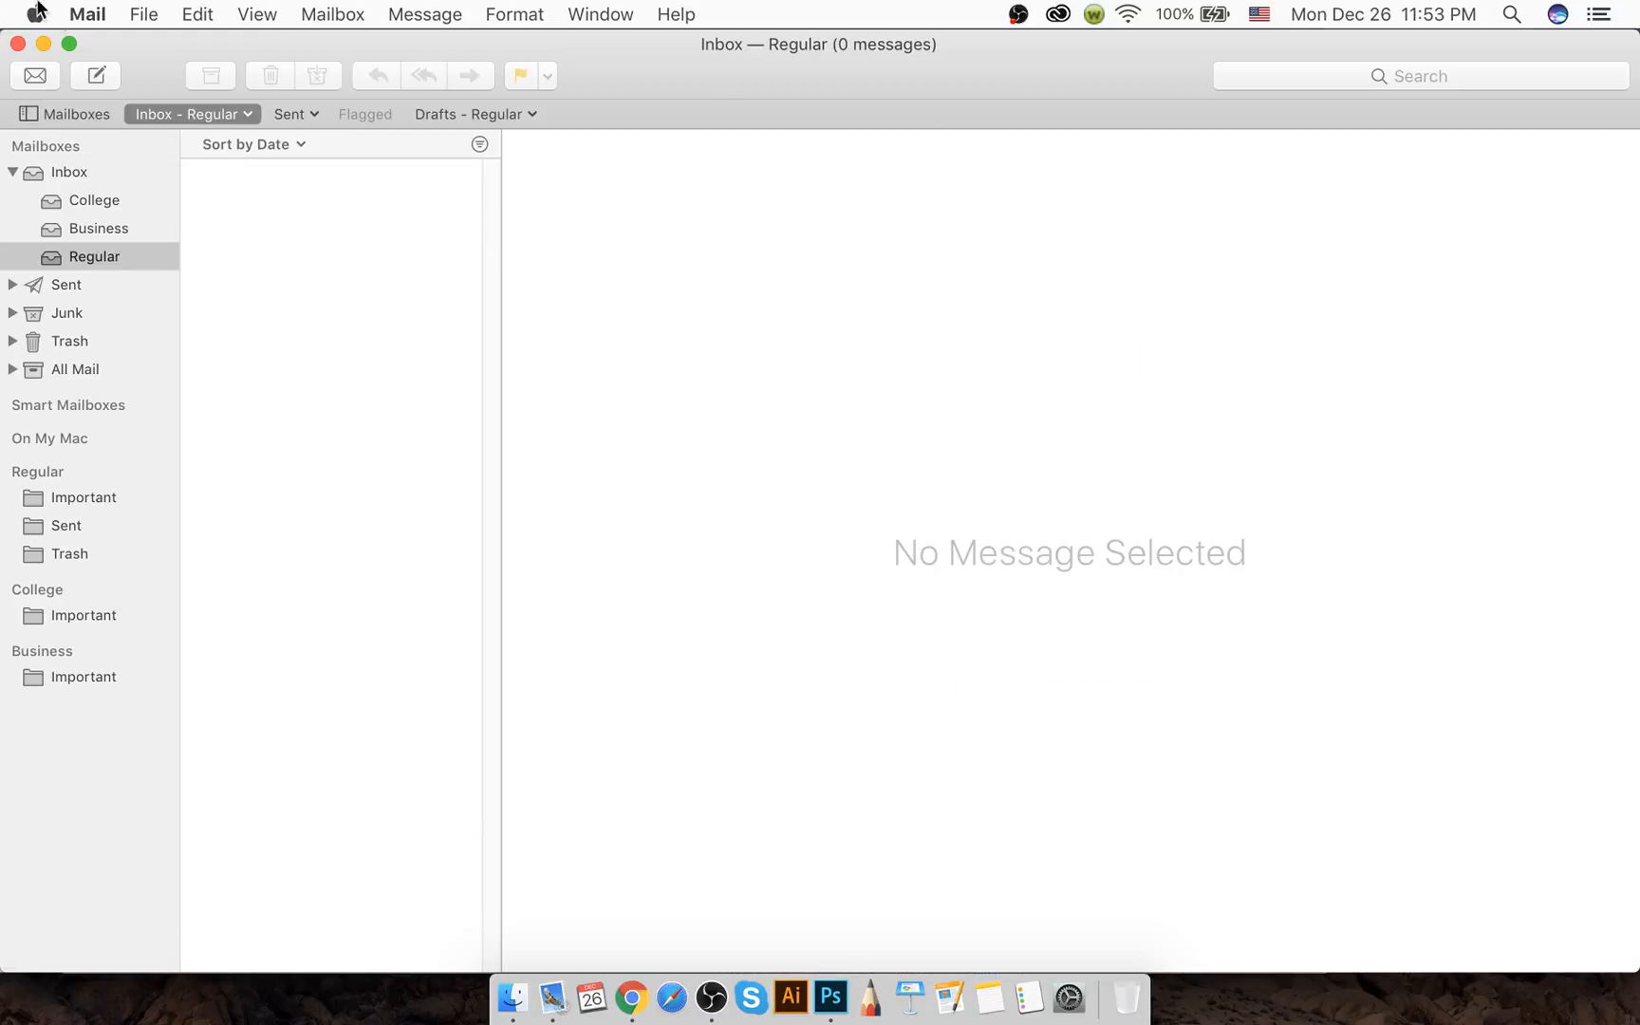
left_click(19, 45)
Test the 6 px brush in Photoshop with long diagonal pink strokes on Layer 1 and undo each one
left_click(326, 402)
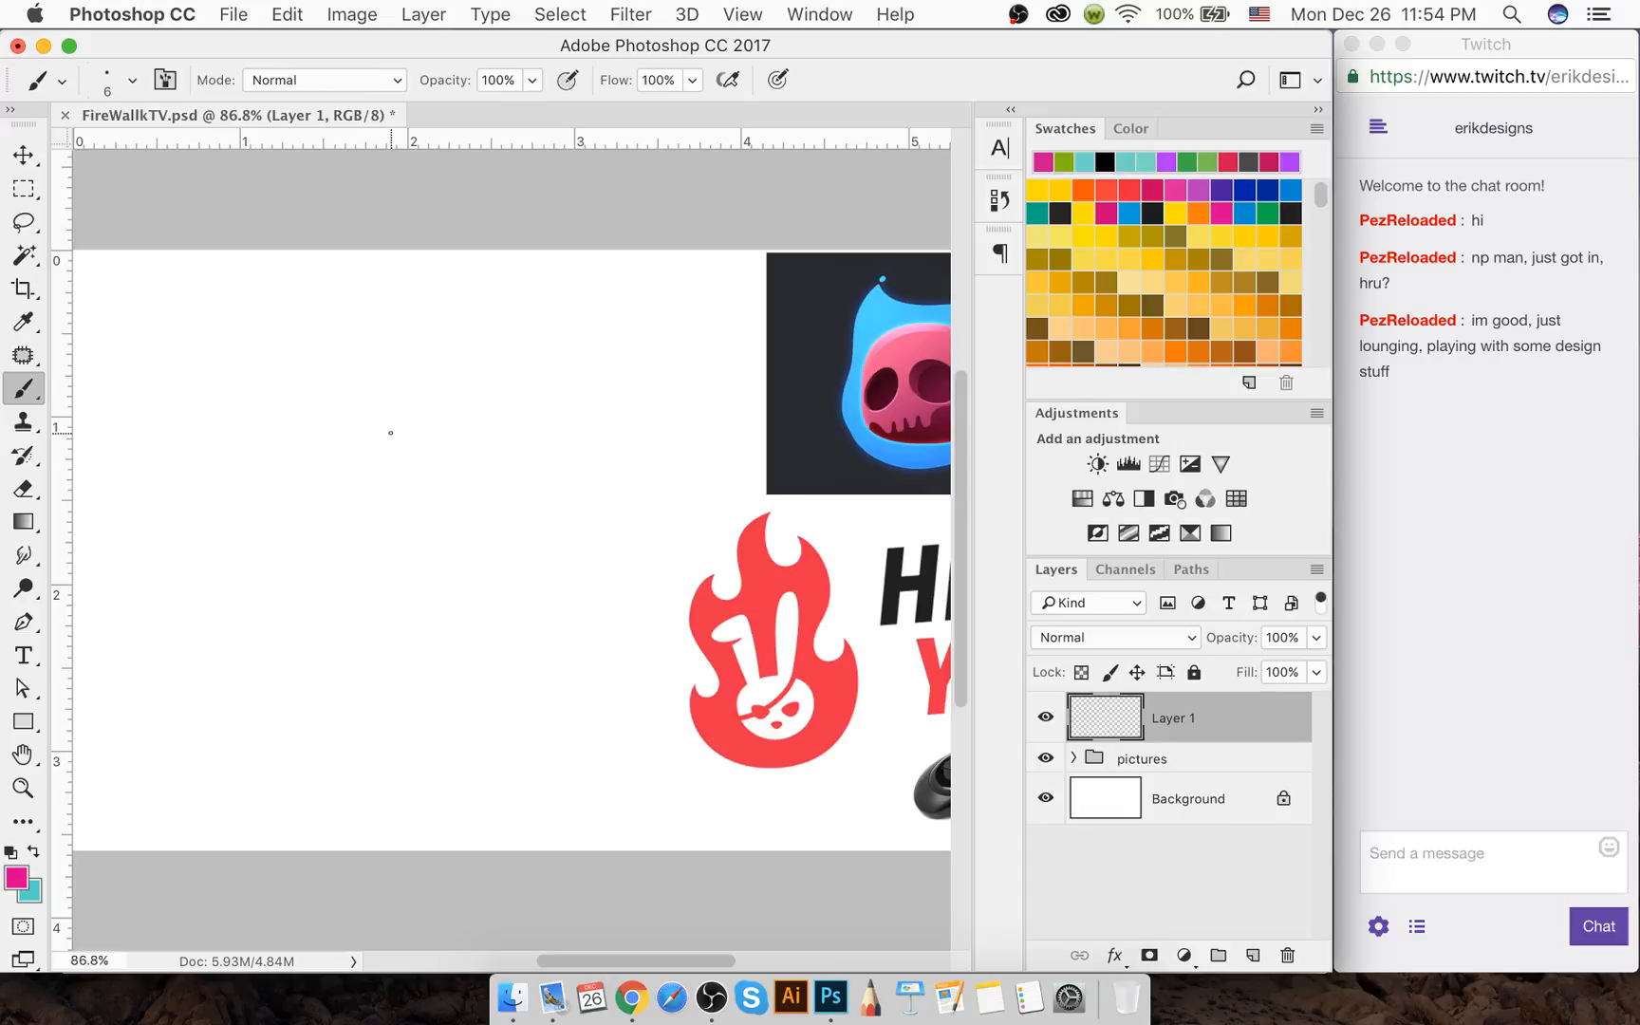
mouse_move(358, 617)
left_mouse_down()
mouse_move(389, 550)
mouse_move(736, 300)
left_mouse_up()
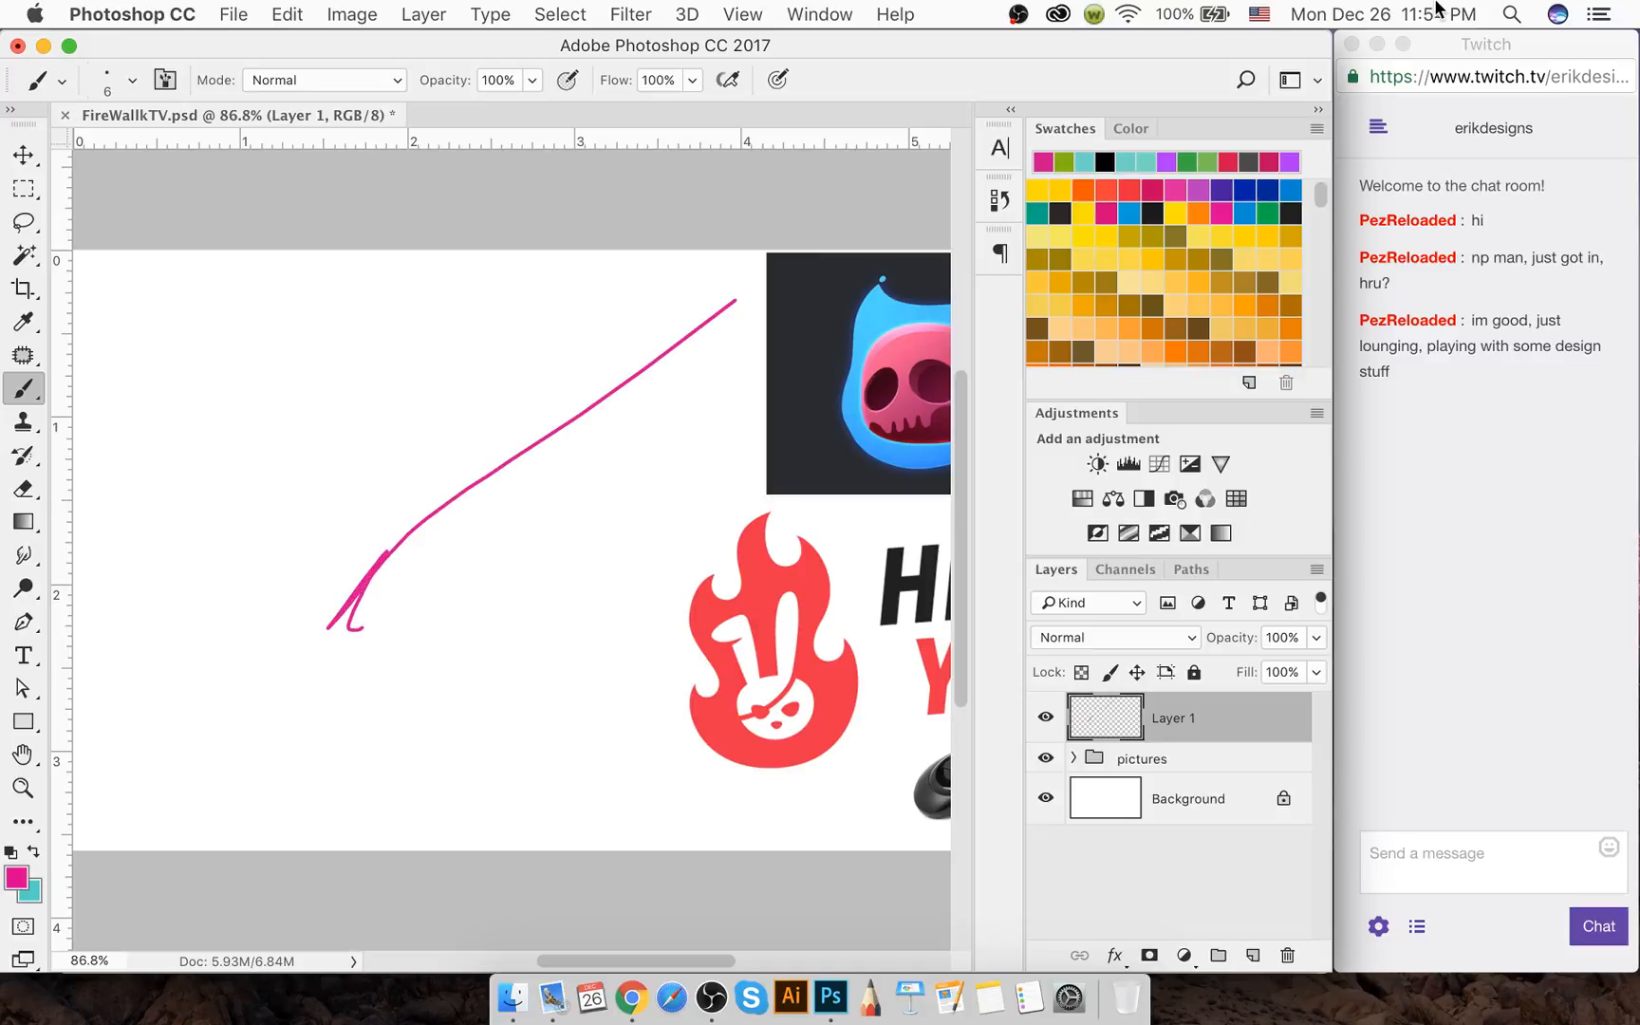
key("super+z")
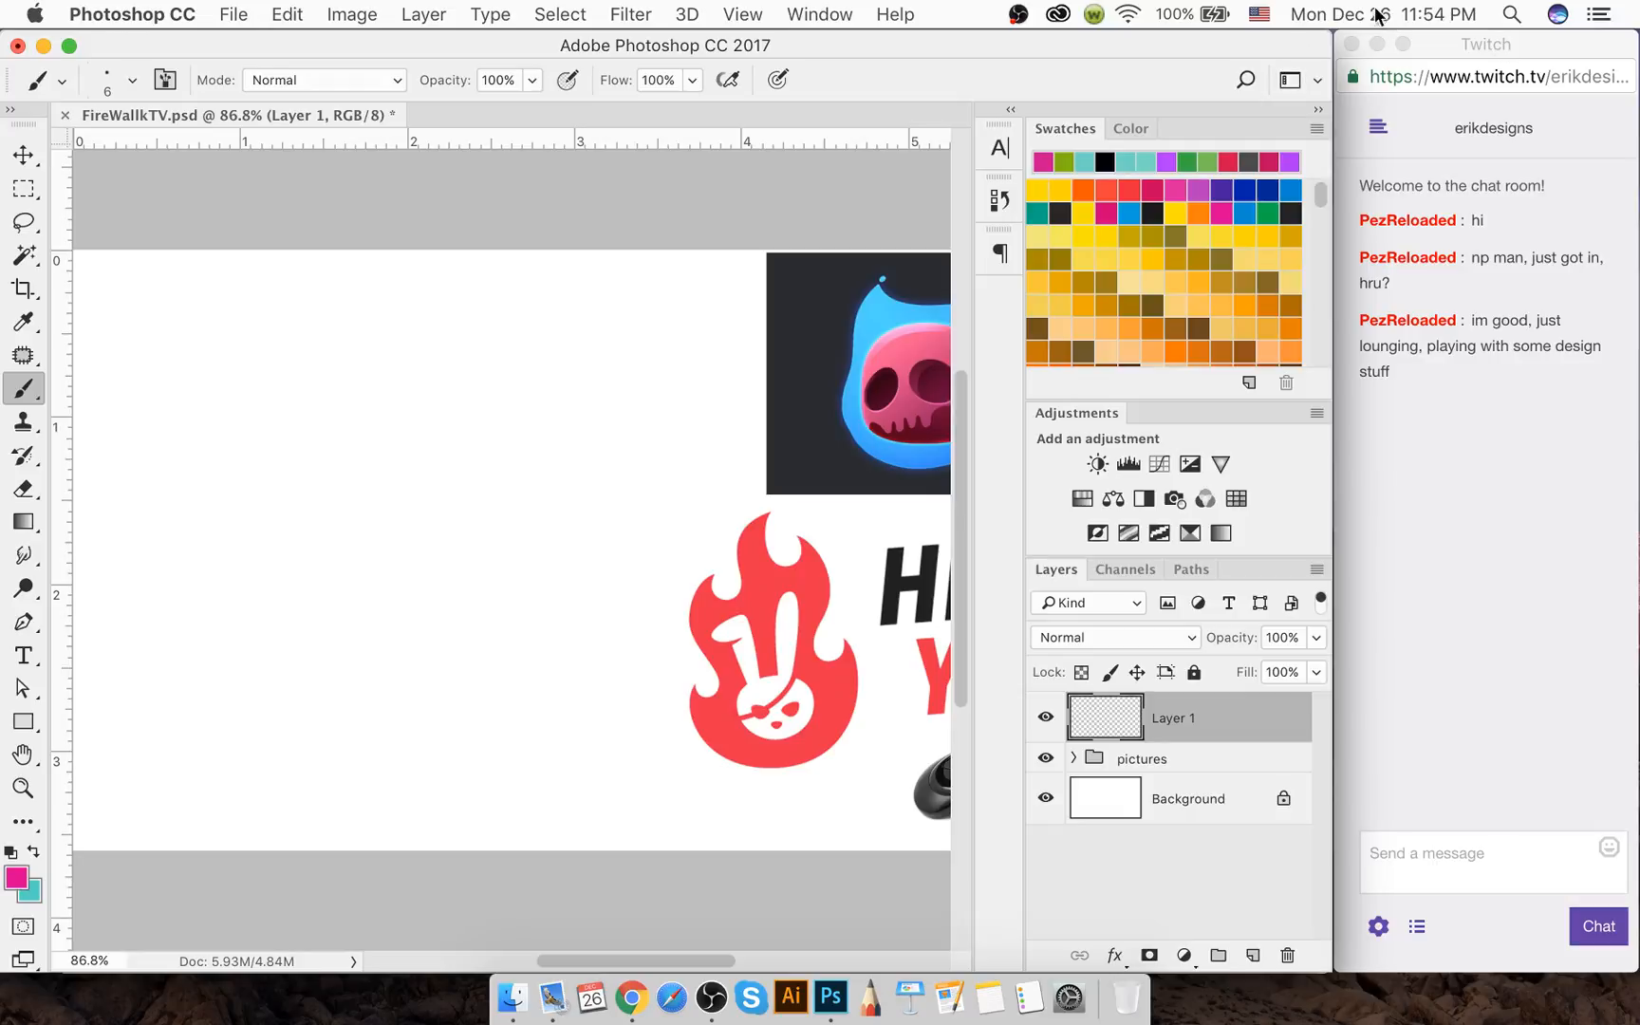
left_click_drag(151, 720, 498, 478)
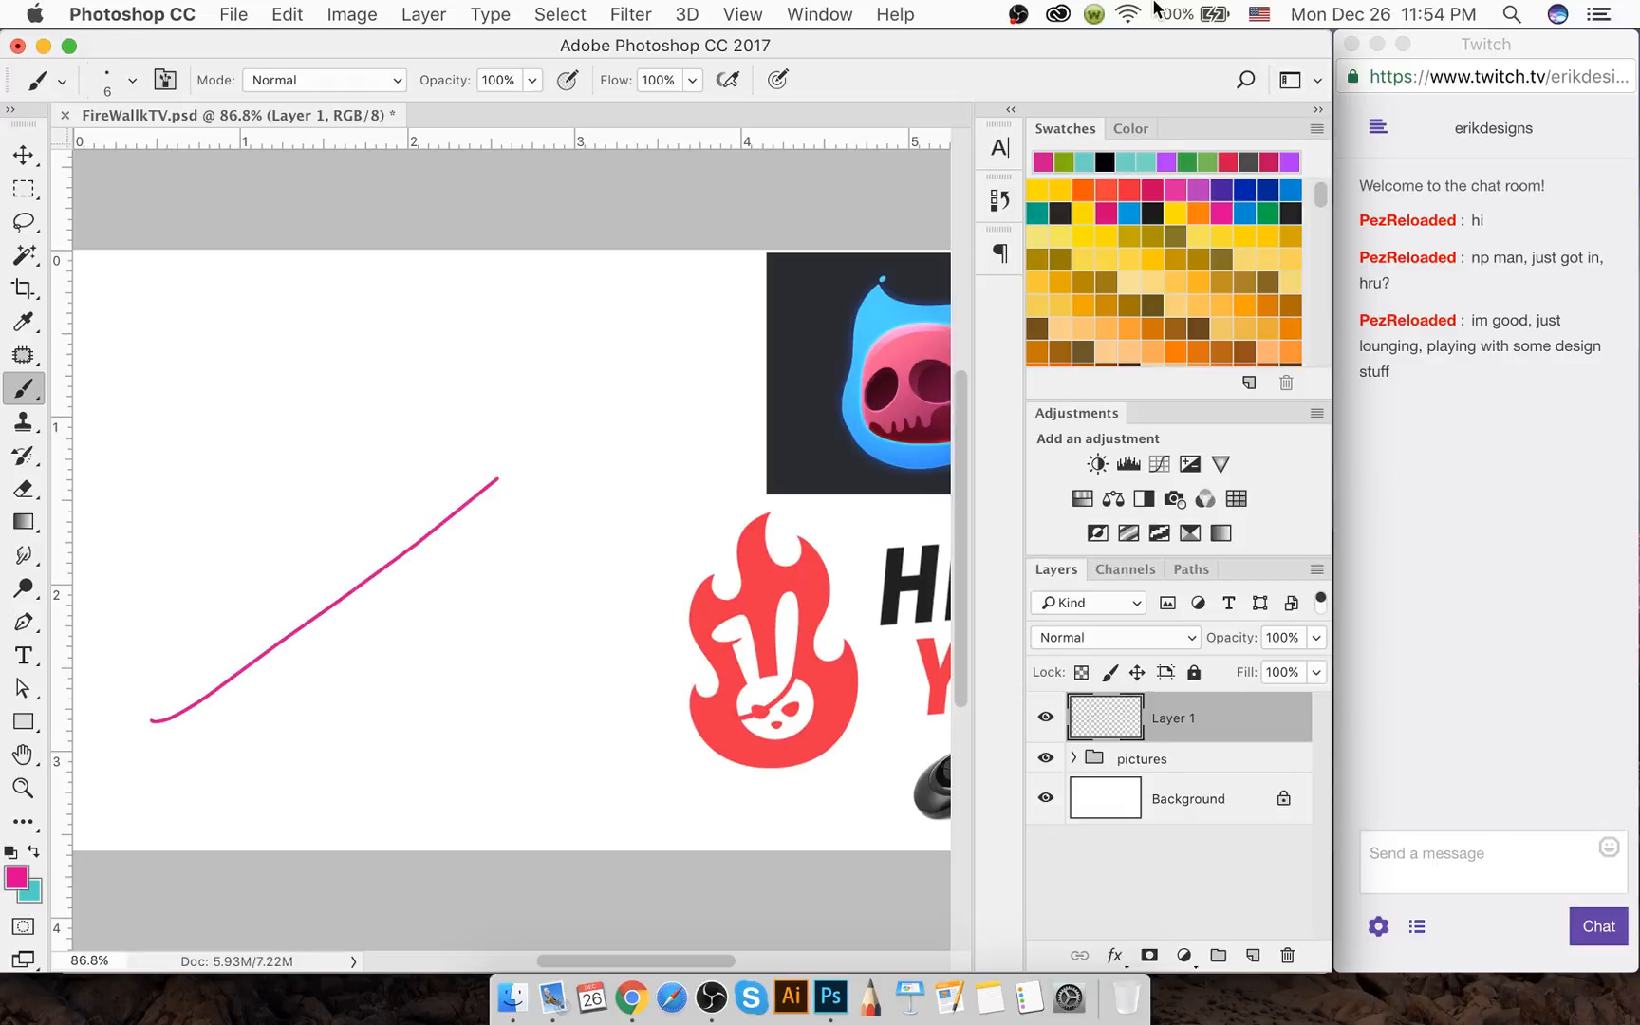
key("super+z")
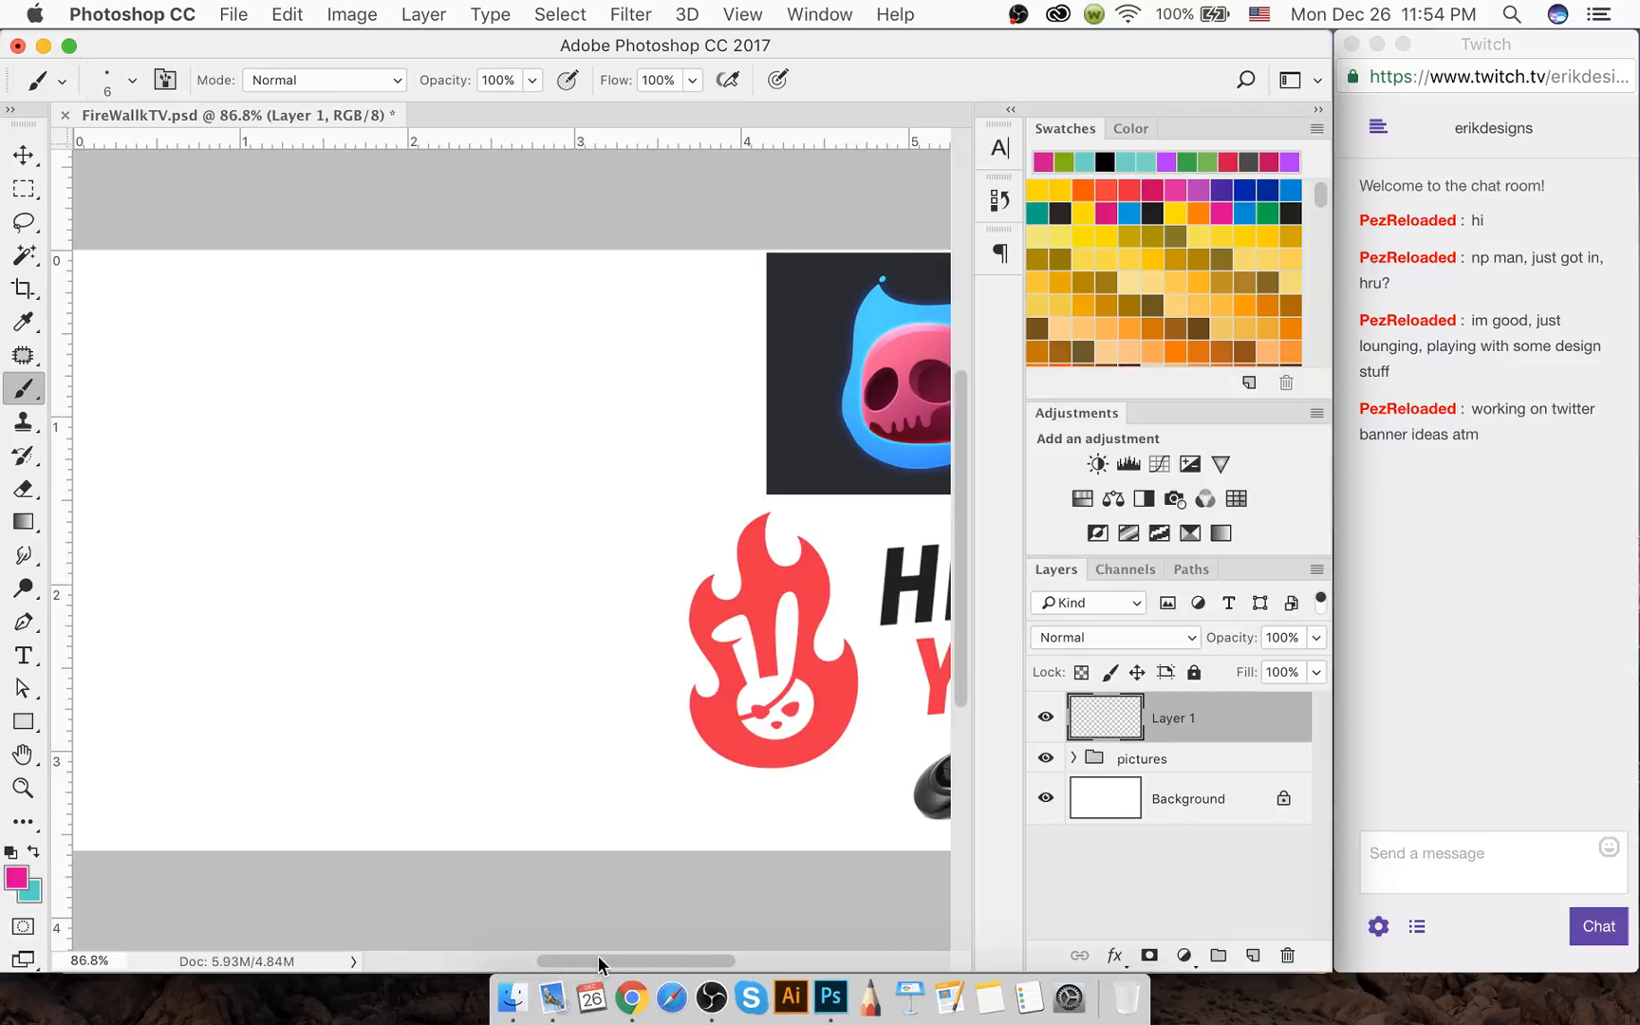
mouse_move(598, 956)
left_mouse_down()
mouse_move(655, 957)
mouse_move(580, 954)
mouse_move(646, 956)
mouse_move(598, 957)
left_mouse_up()
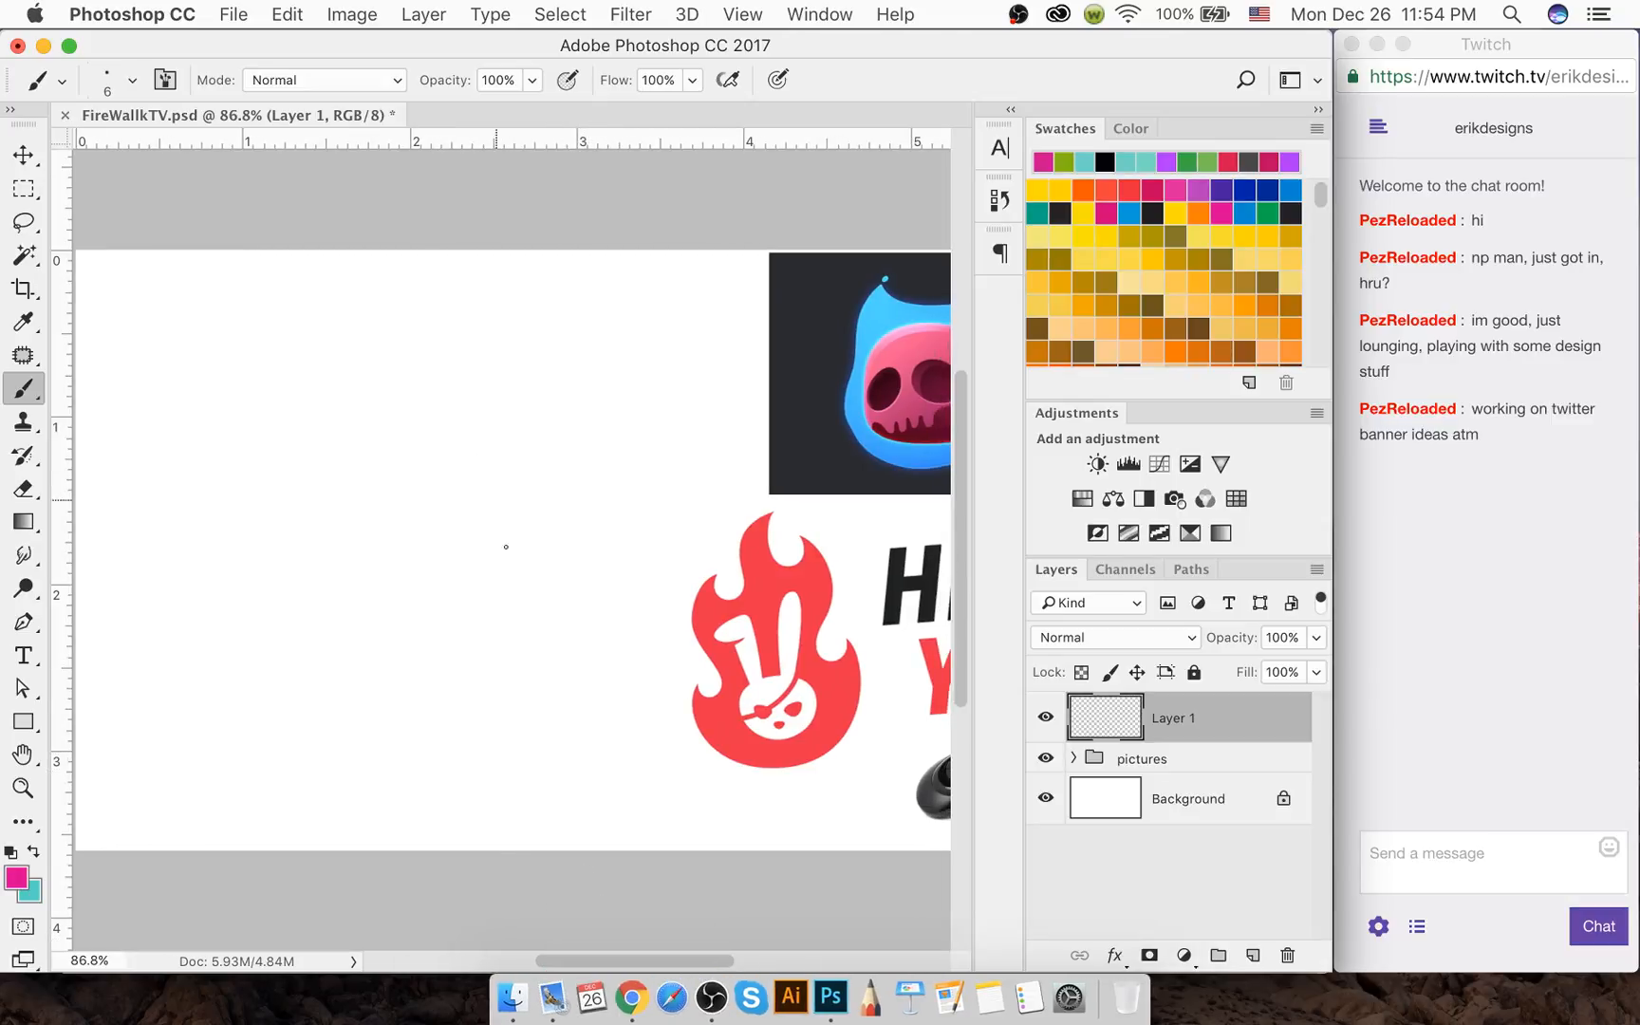
Switch to the YouTube page in Chrome, resume the "E" Shirohae Naruto Shippuuden video and raise the system volume
left_click(631, 997)
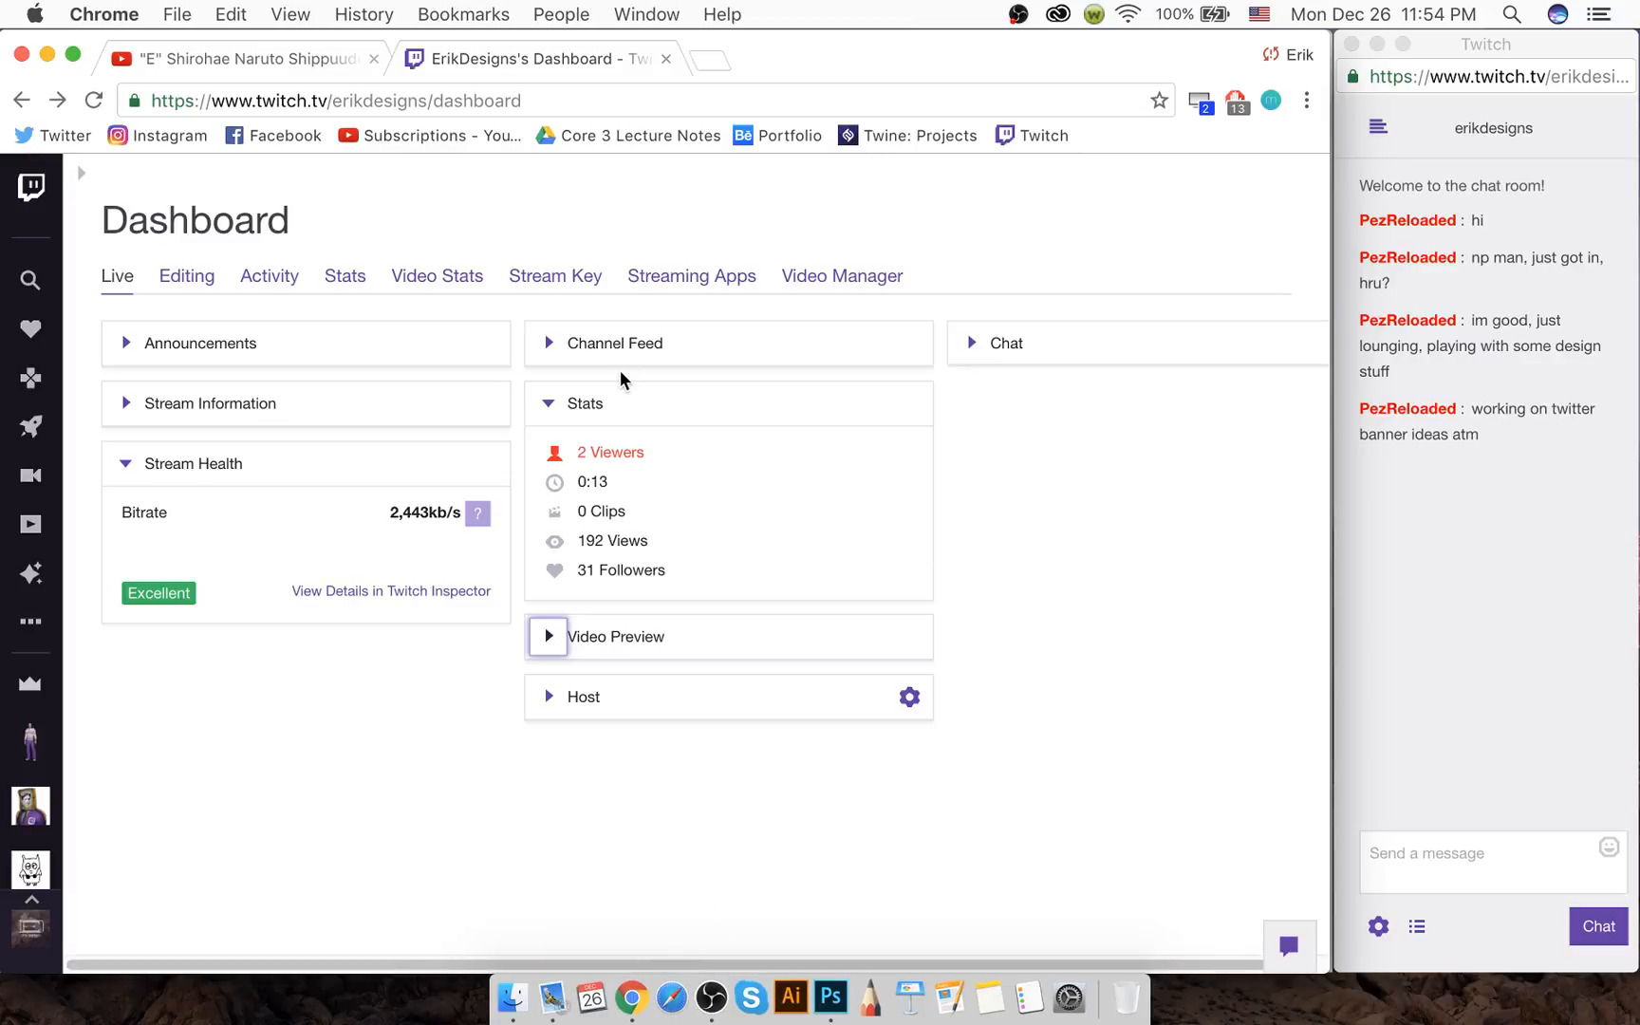
left_click(243, 63)
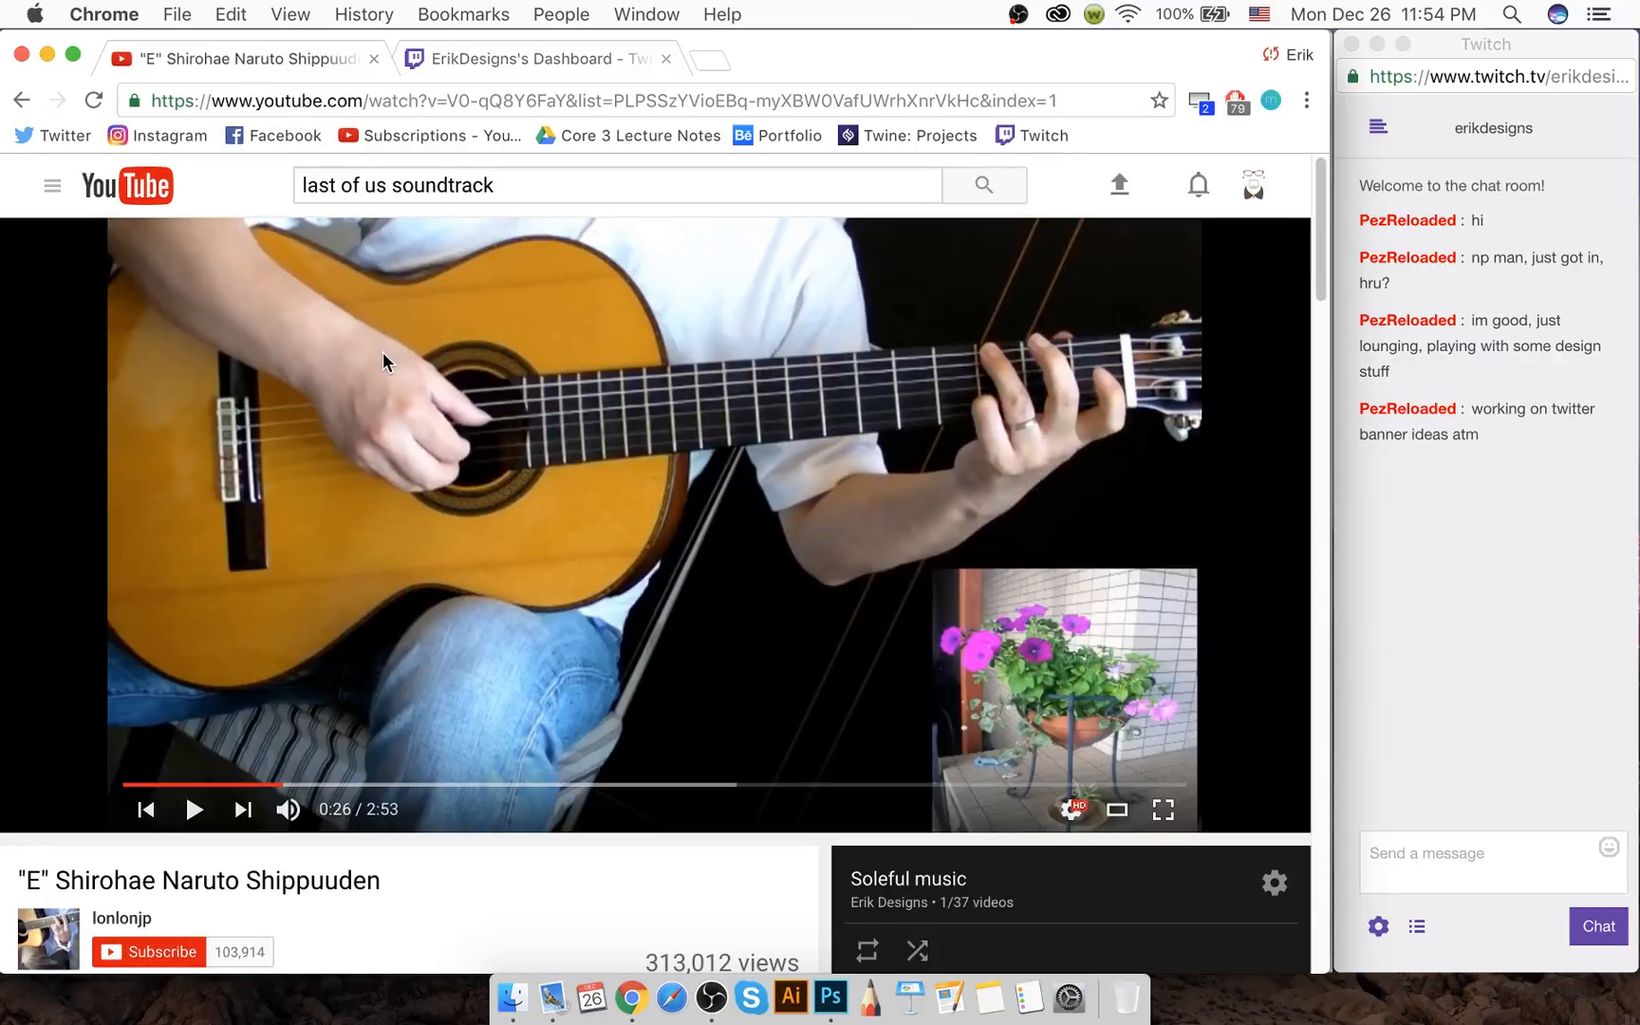
left_click(194, 812)
key("XF86AudioRaiseVolume")
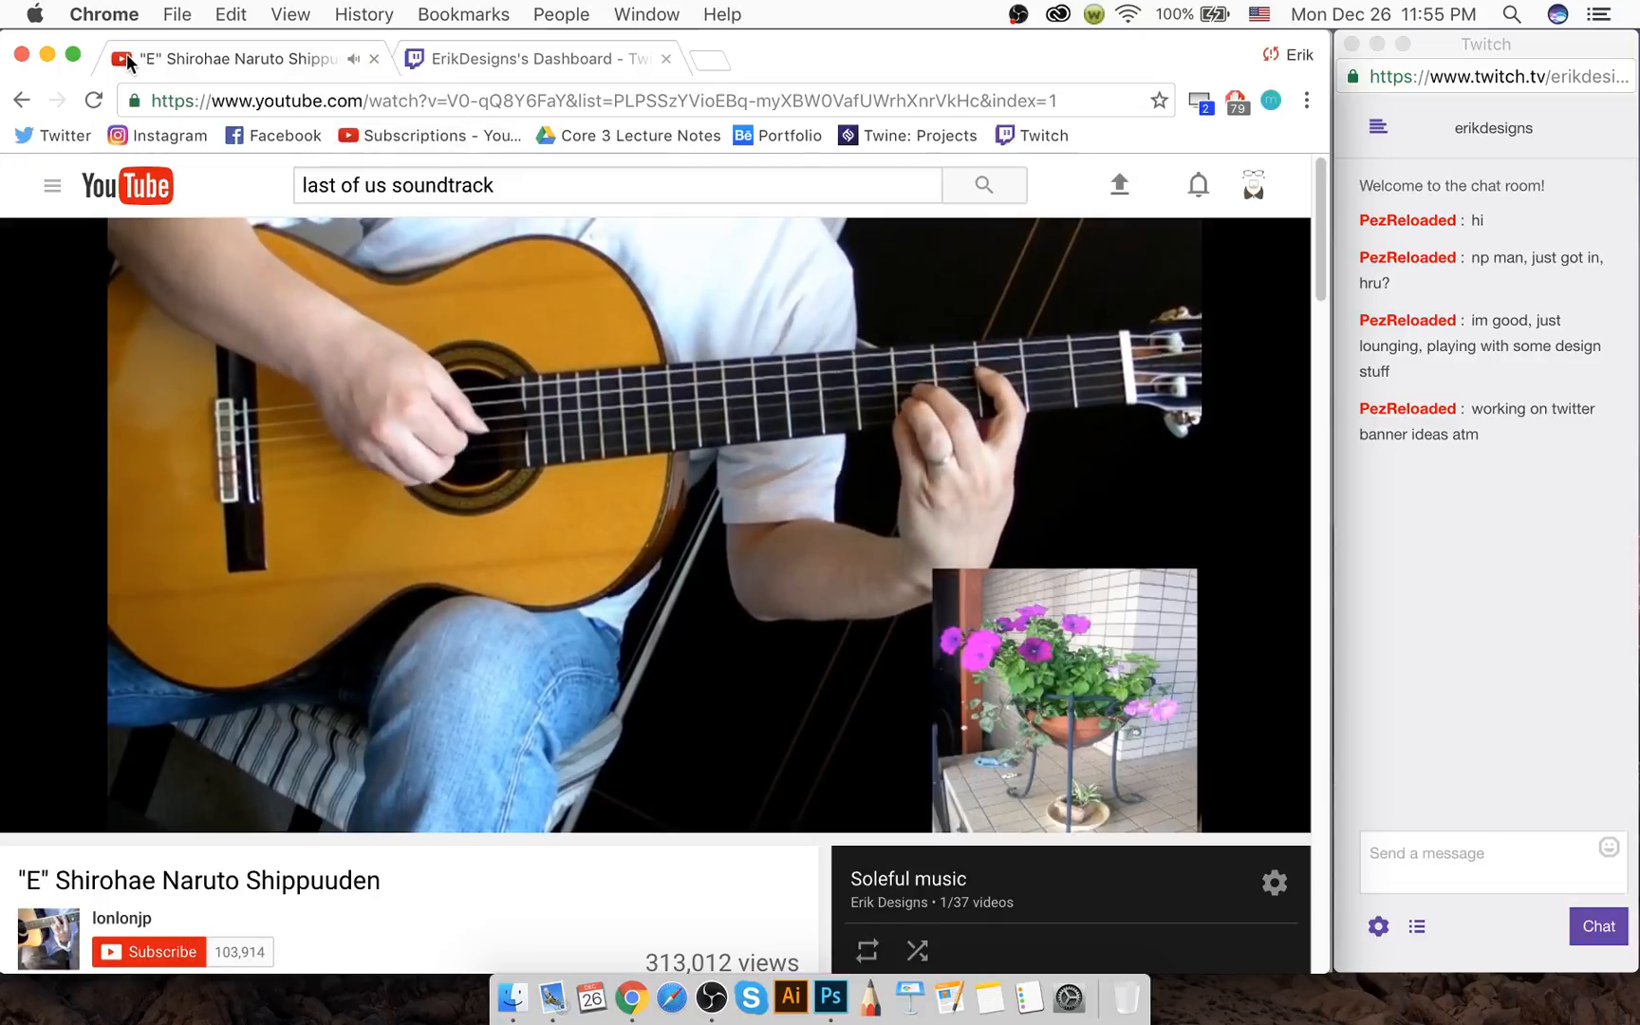
Bring the Twitch dashboard back up in Chrome, minimise that window and return to the Photoshop document
left_click(530, 56)
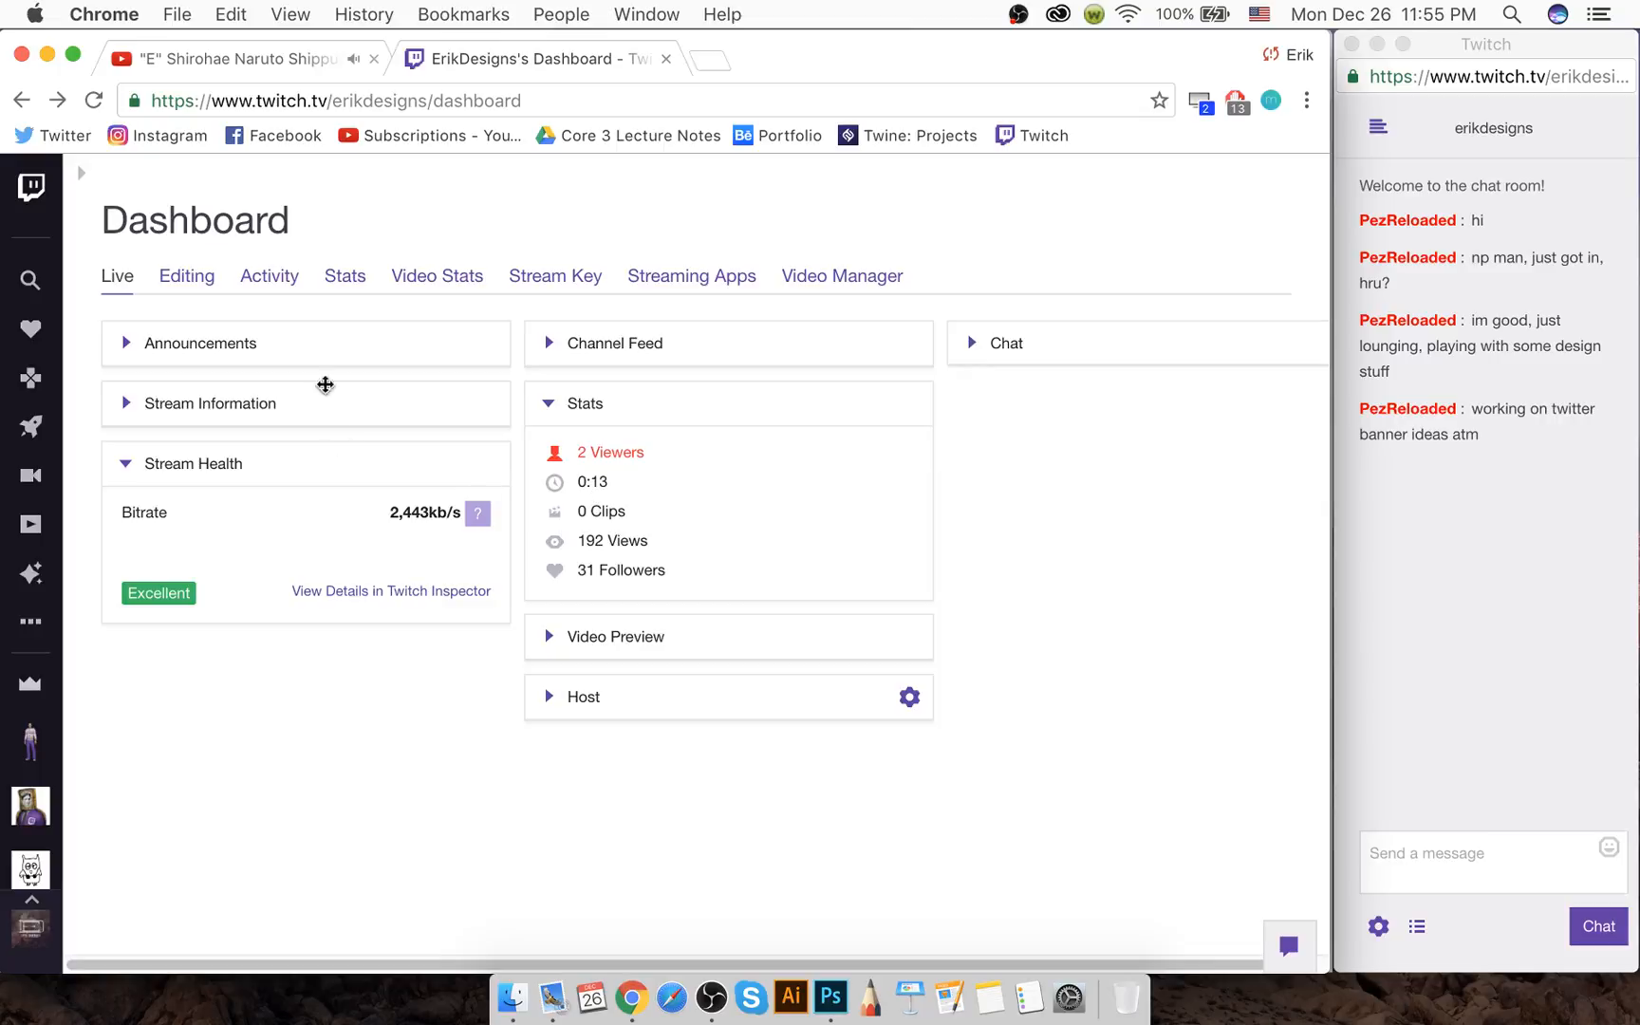
left_click(46, 54)
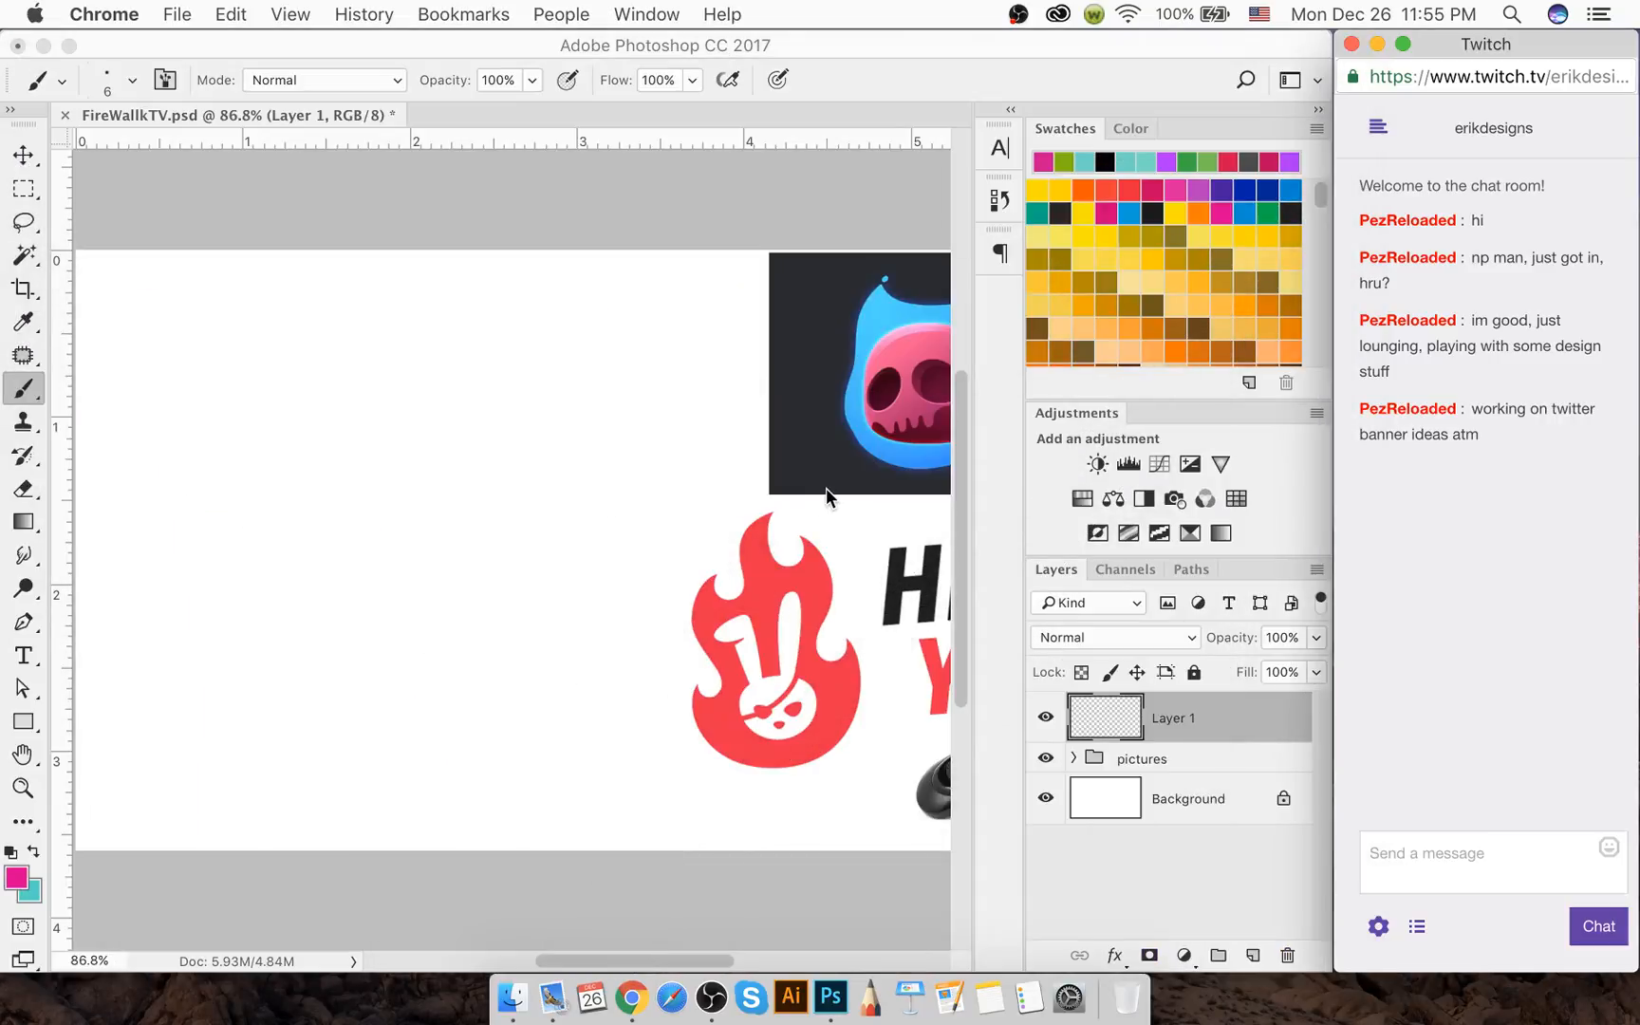
left_click(621, 608)
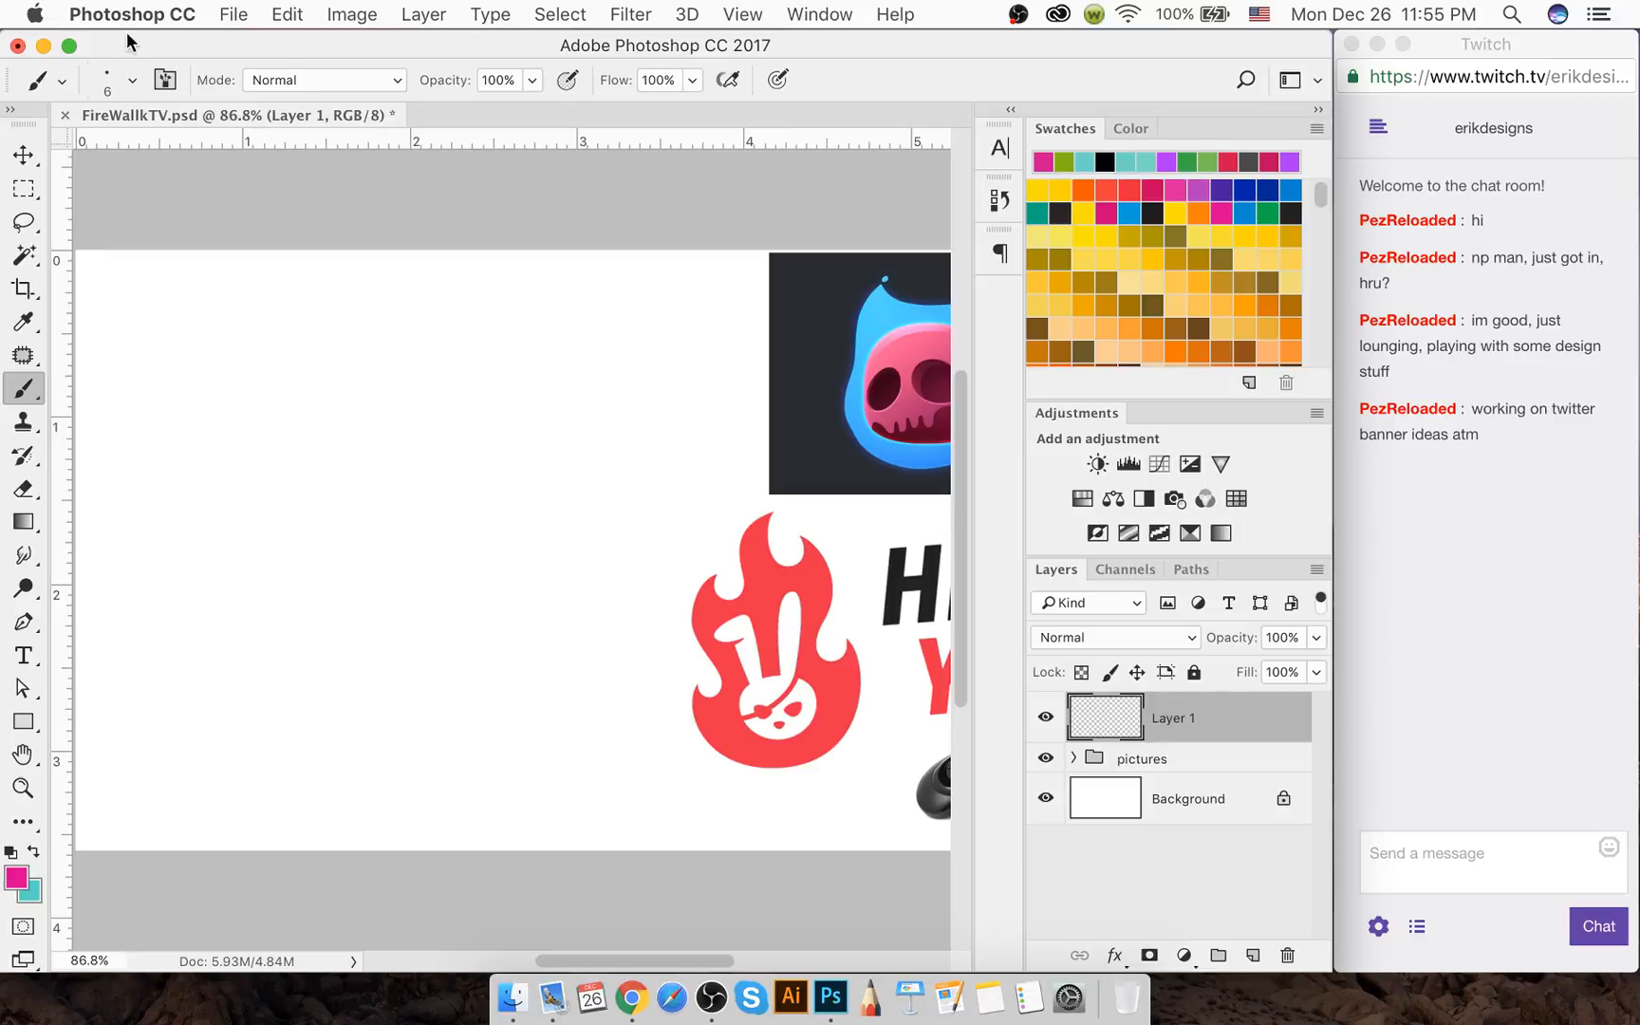
Choose the 3 px brush preset from the 03 Sketching set
left_click(132, 80)
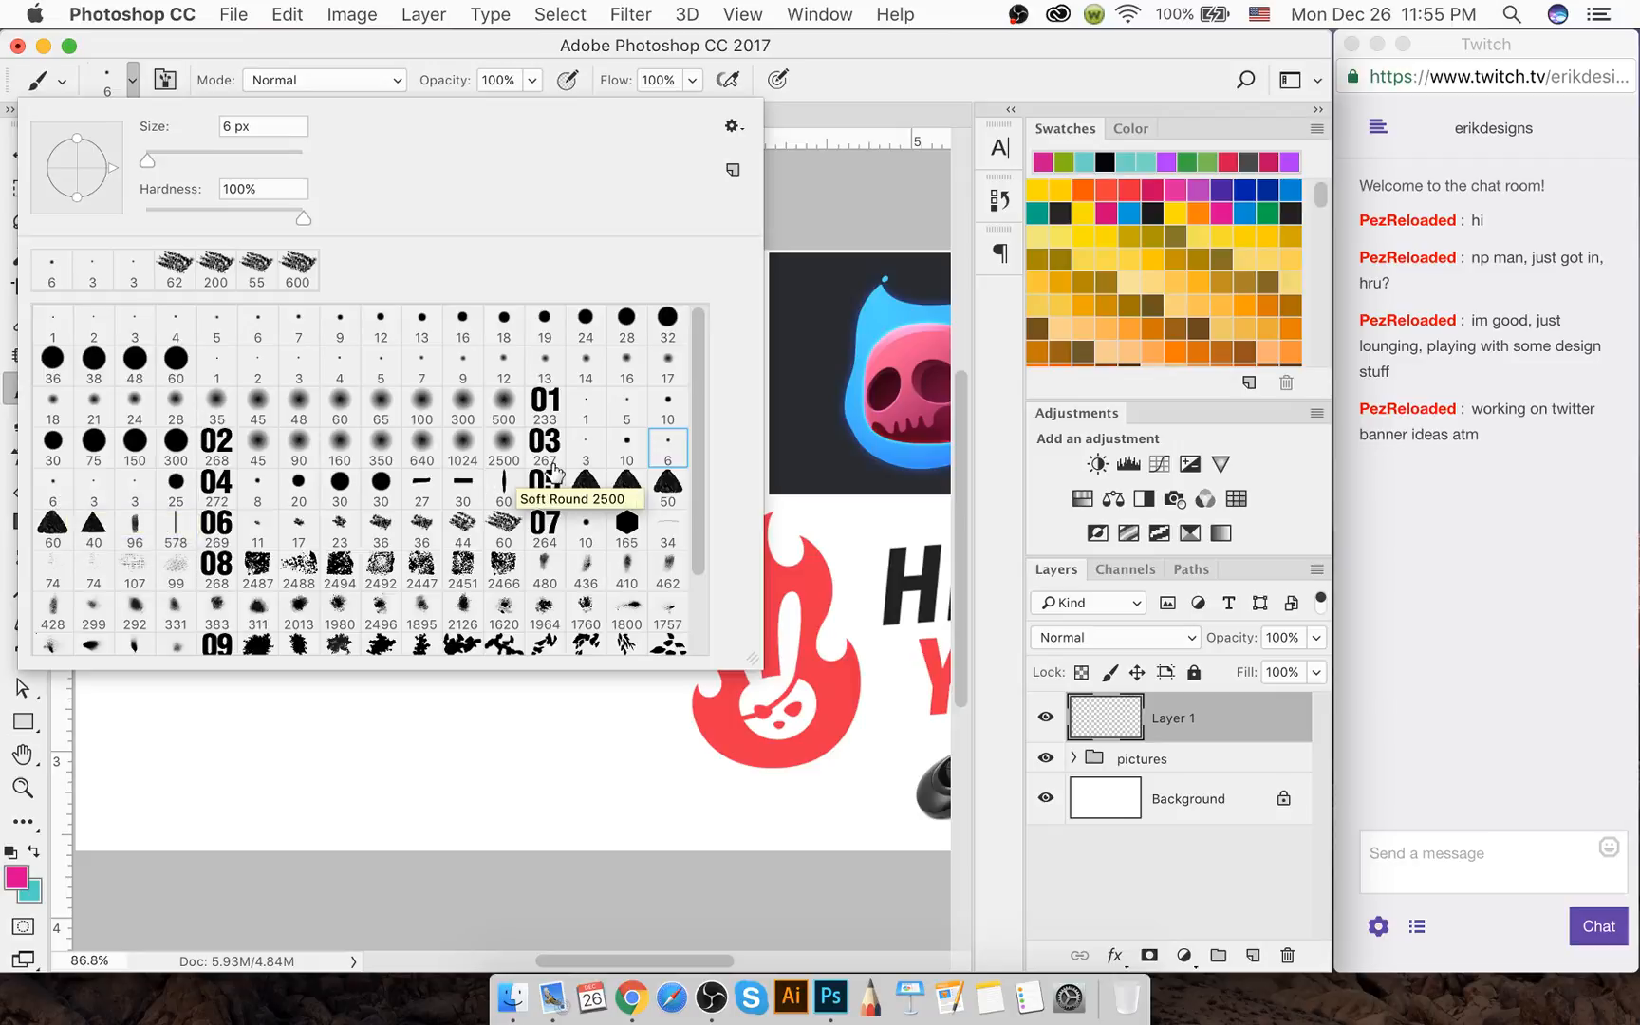
left_click(586, 446)
left_click(351, 731)
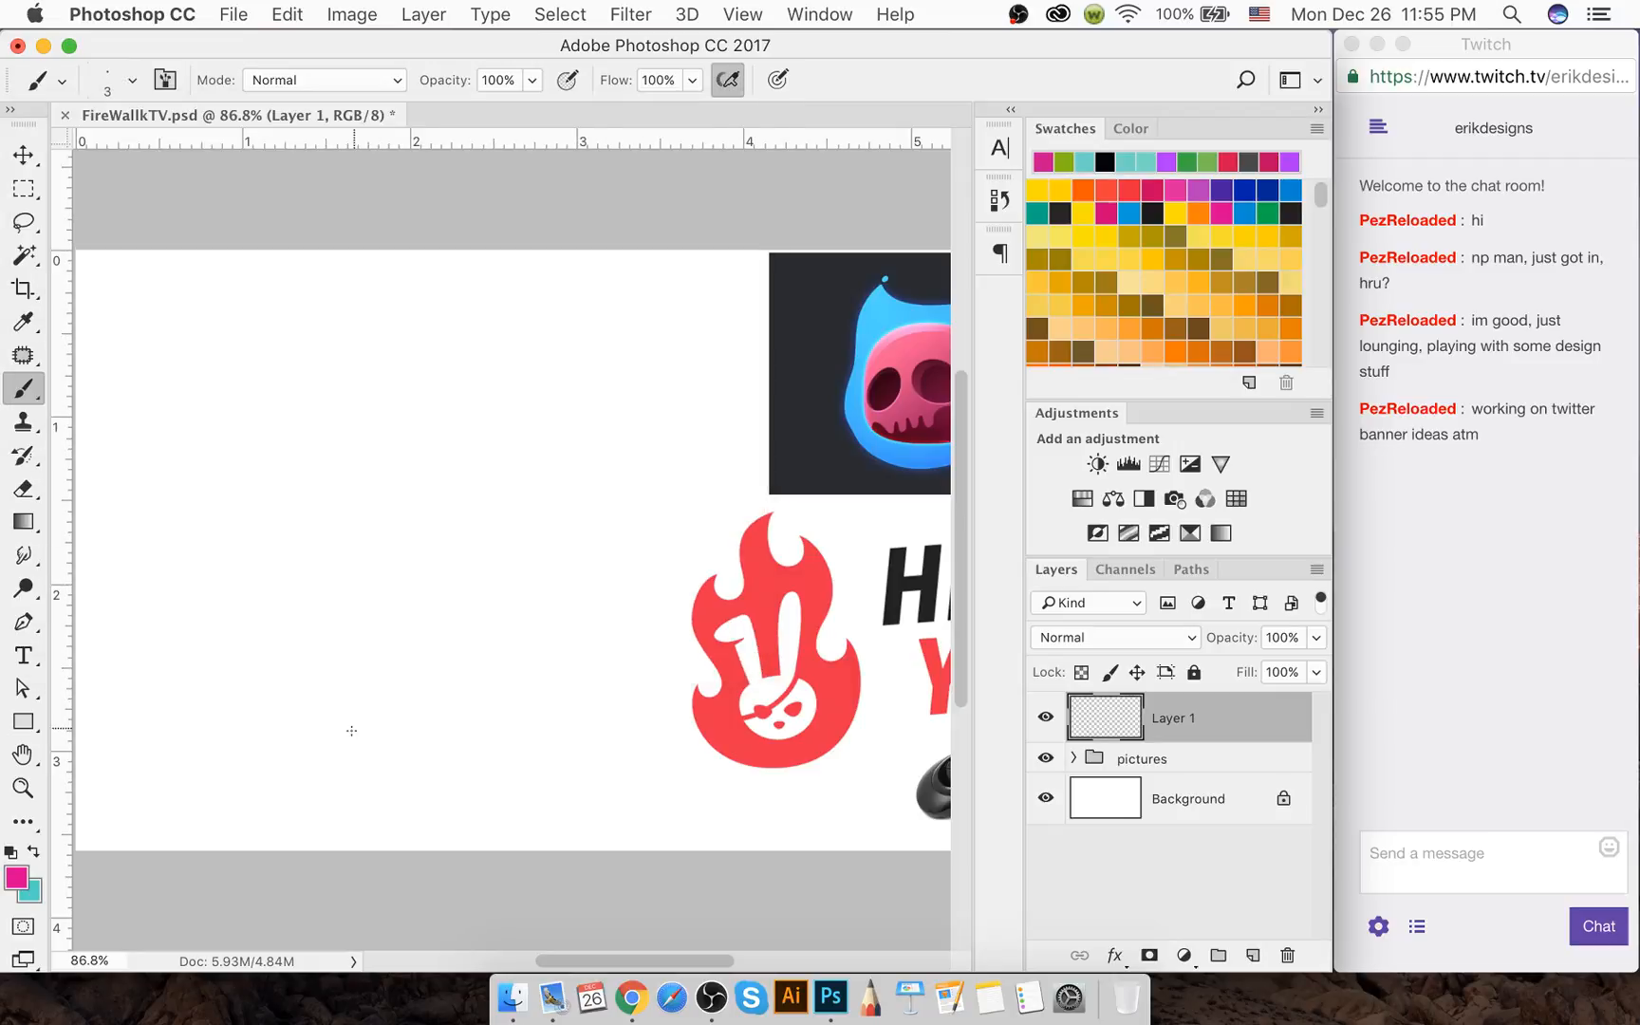
Move the gamepad picture from the pictures group into the blank area above and beside the red flame bunny logo
key("super+z")
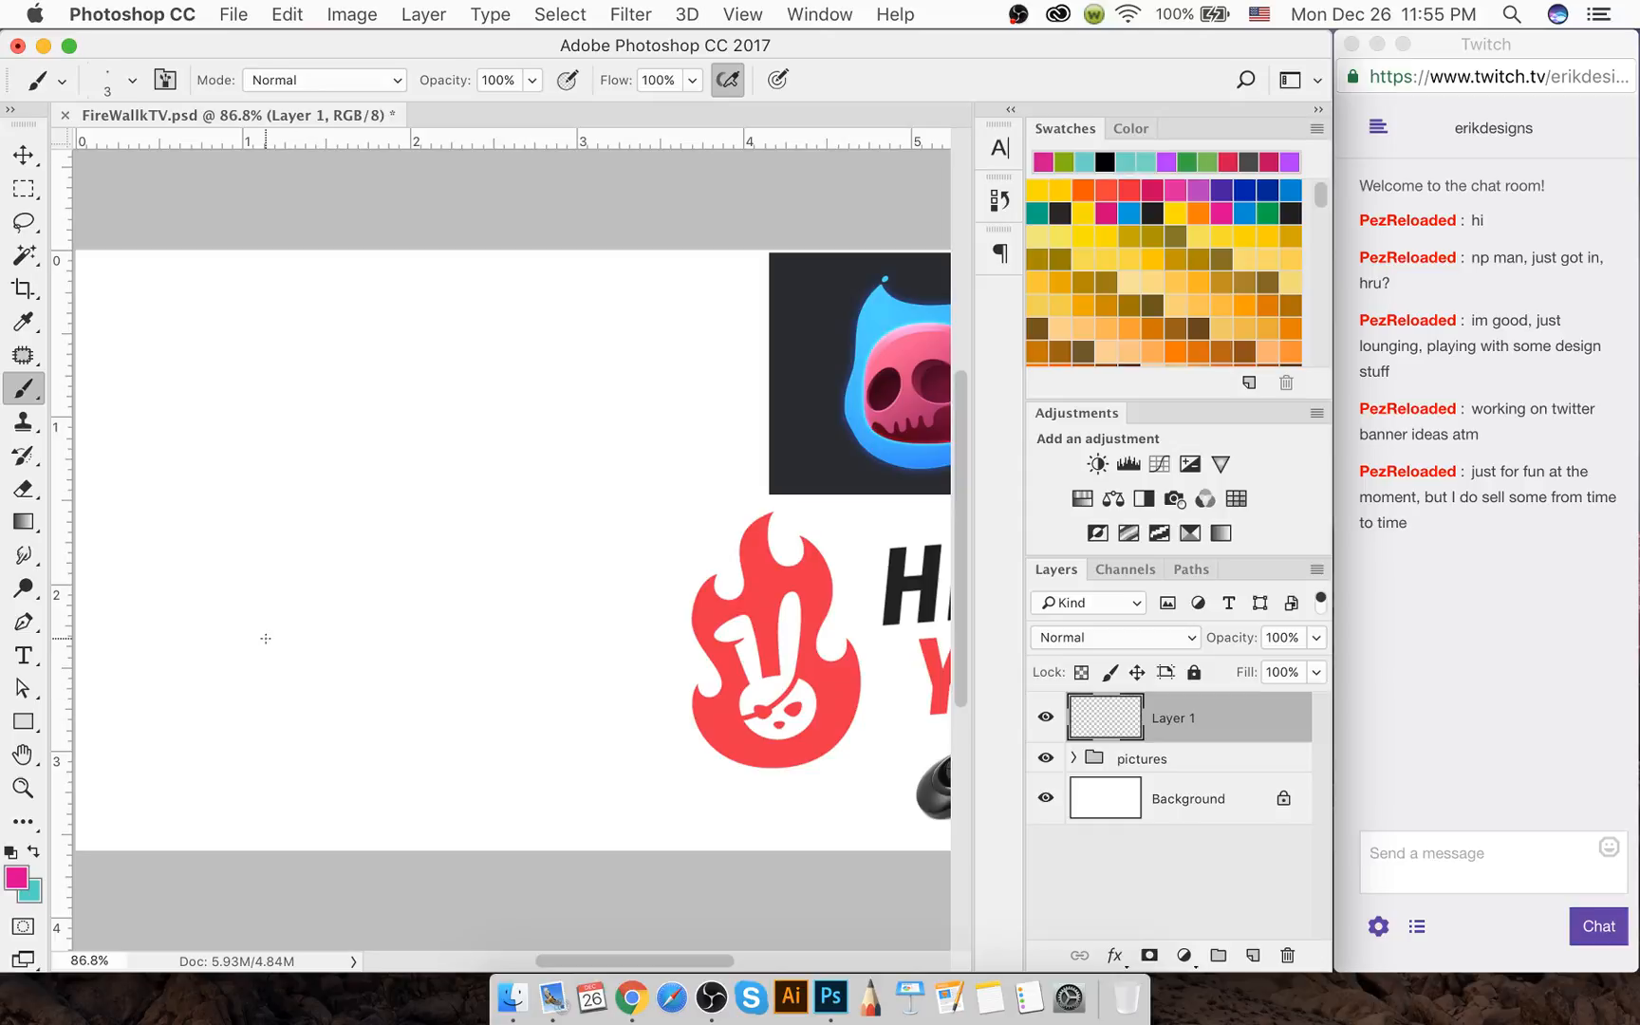
scroll(266, 639, "up", 5)
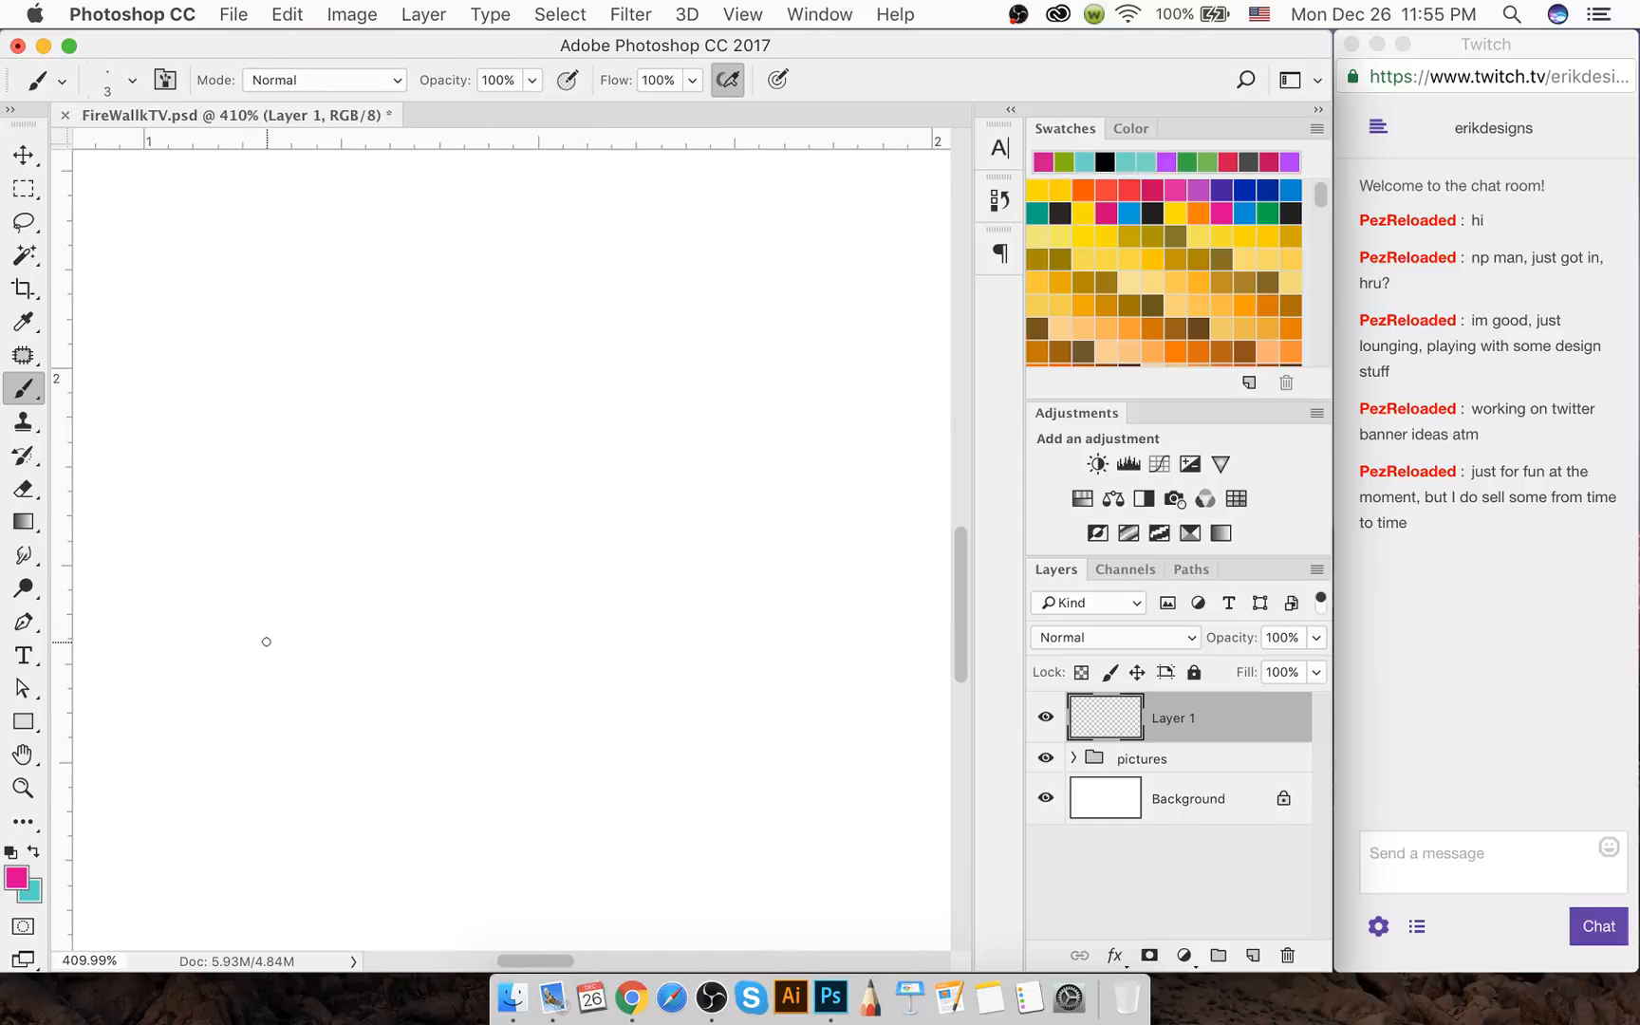
scroll(266, 642, "down", 3)
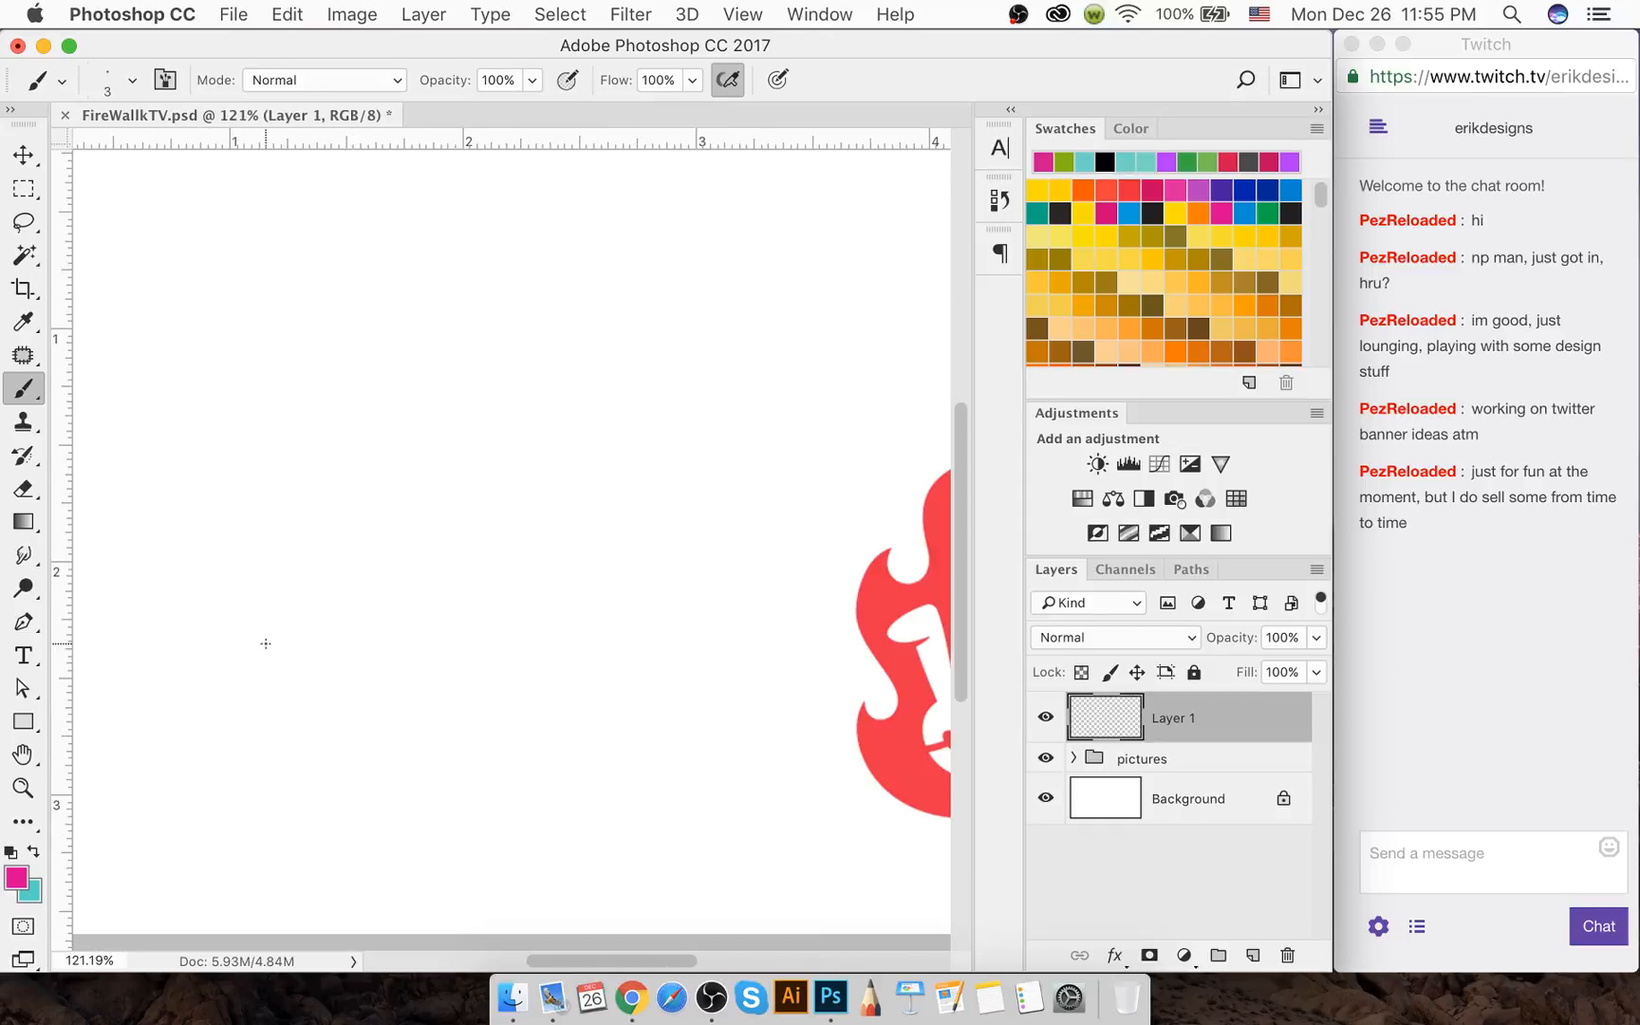
left_click(1073, 757)
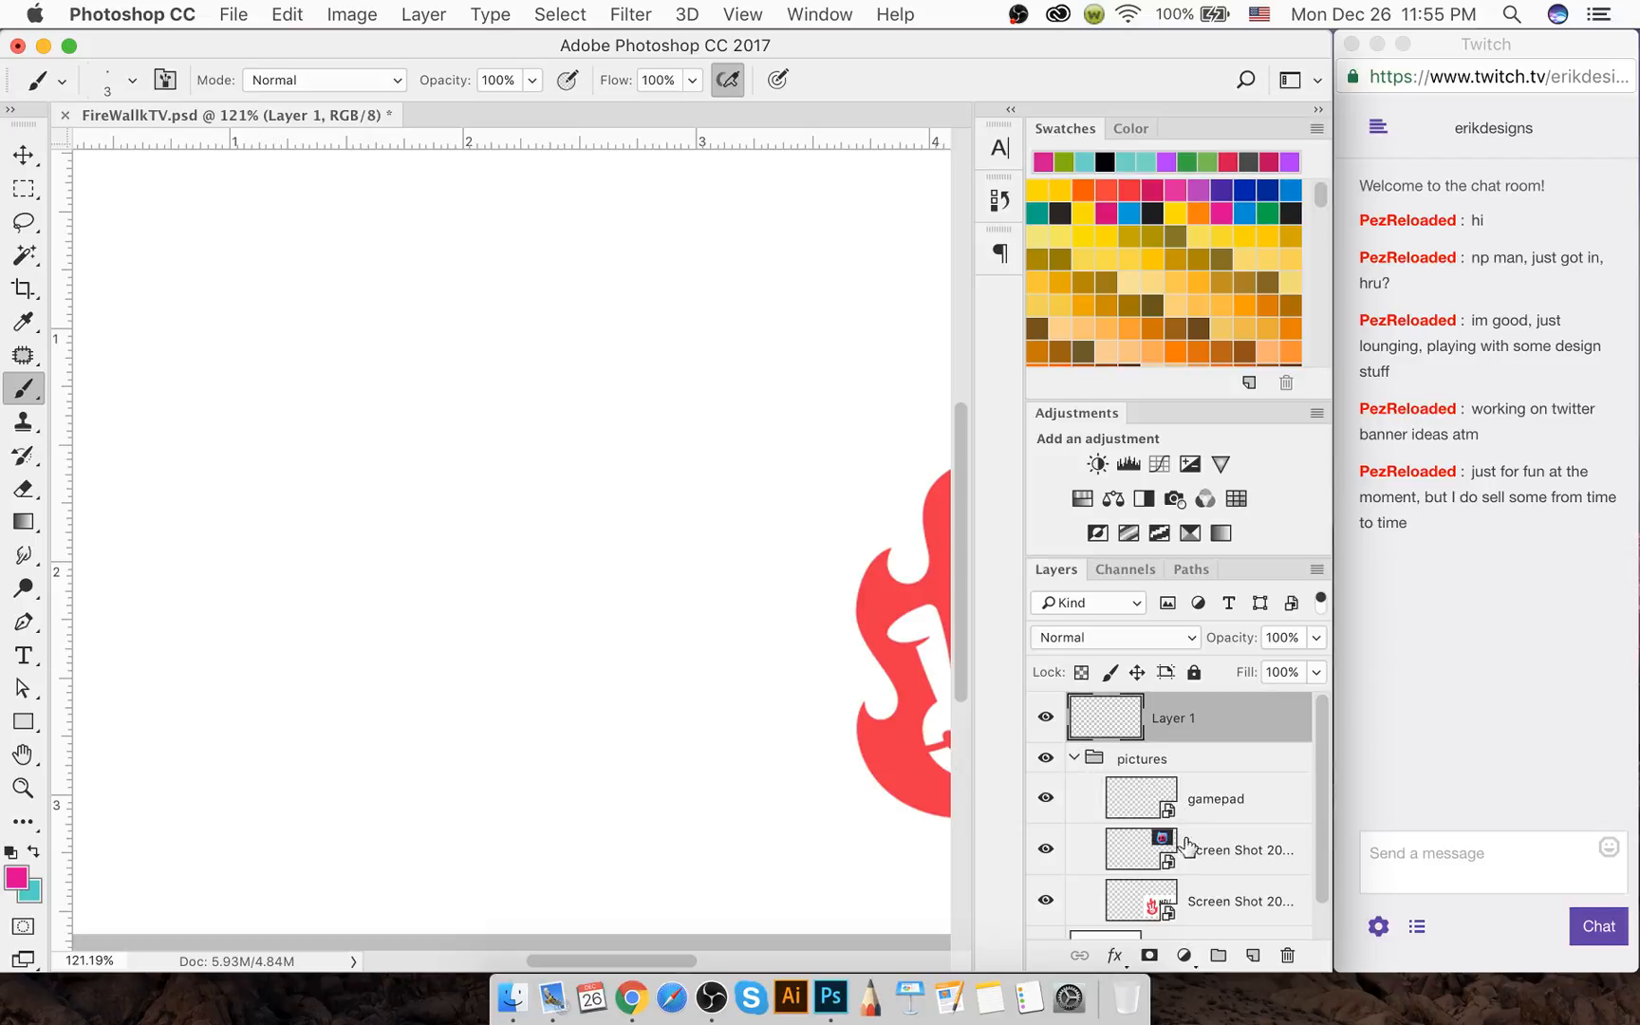
left_click(1198, 802)
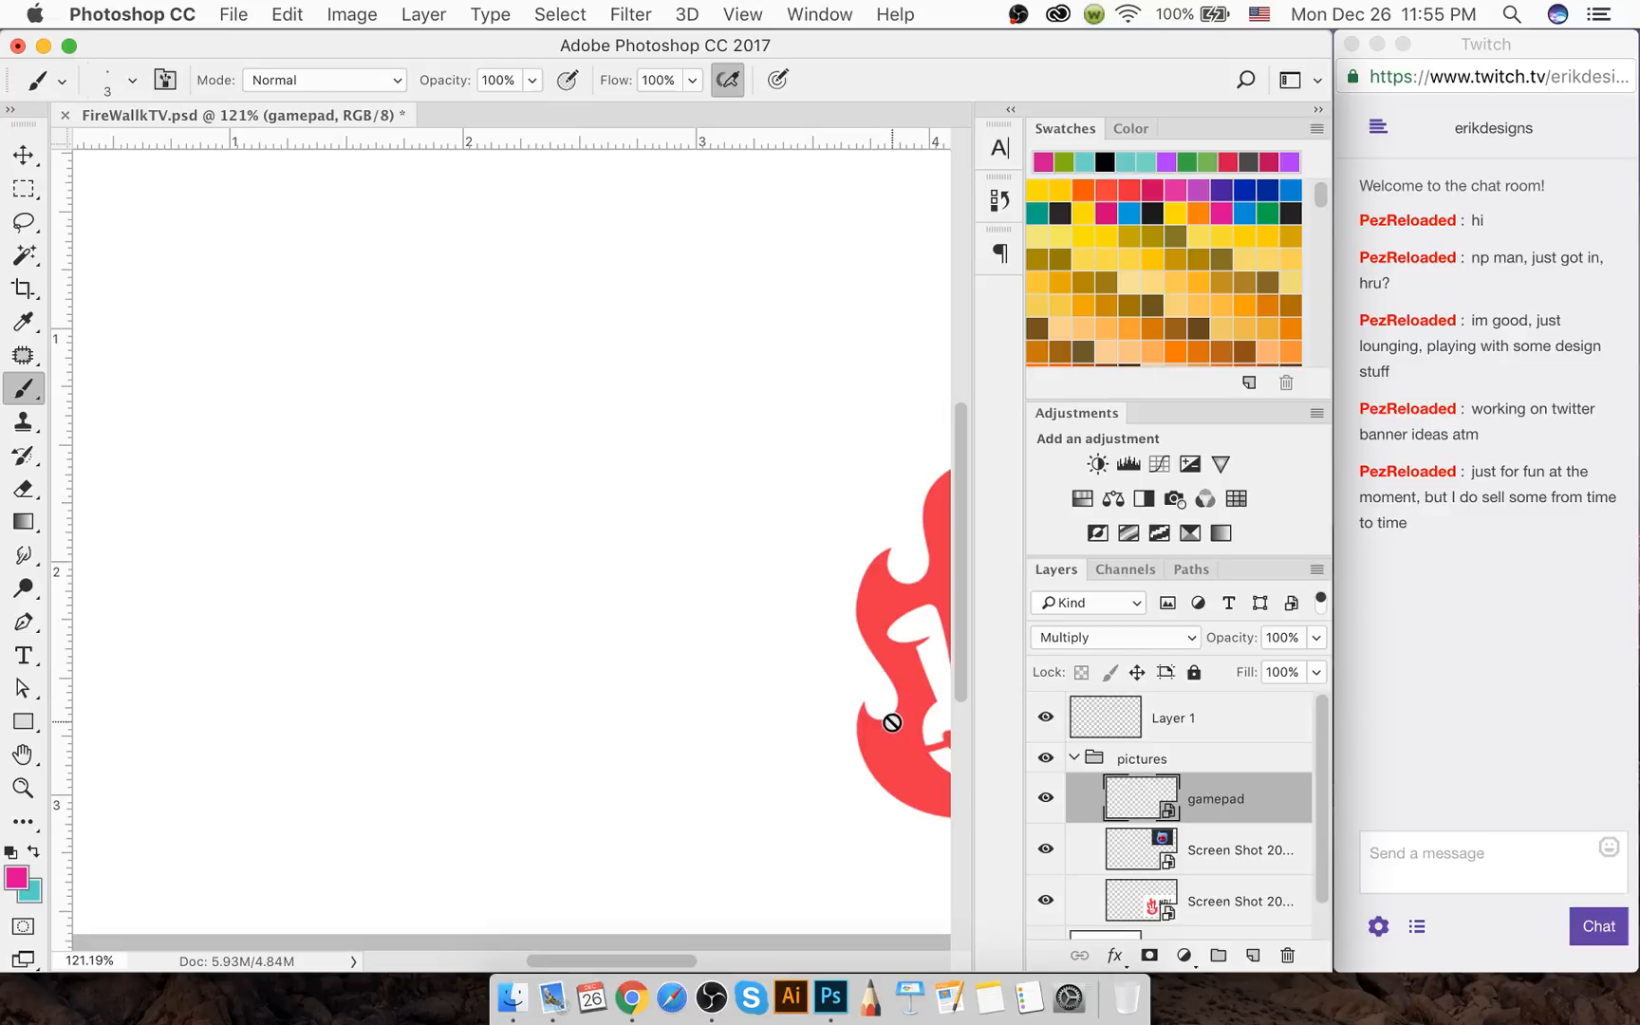
key("v")
left_click_drag(911, 749, 691, 614)
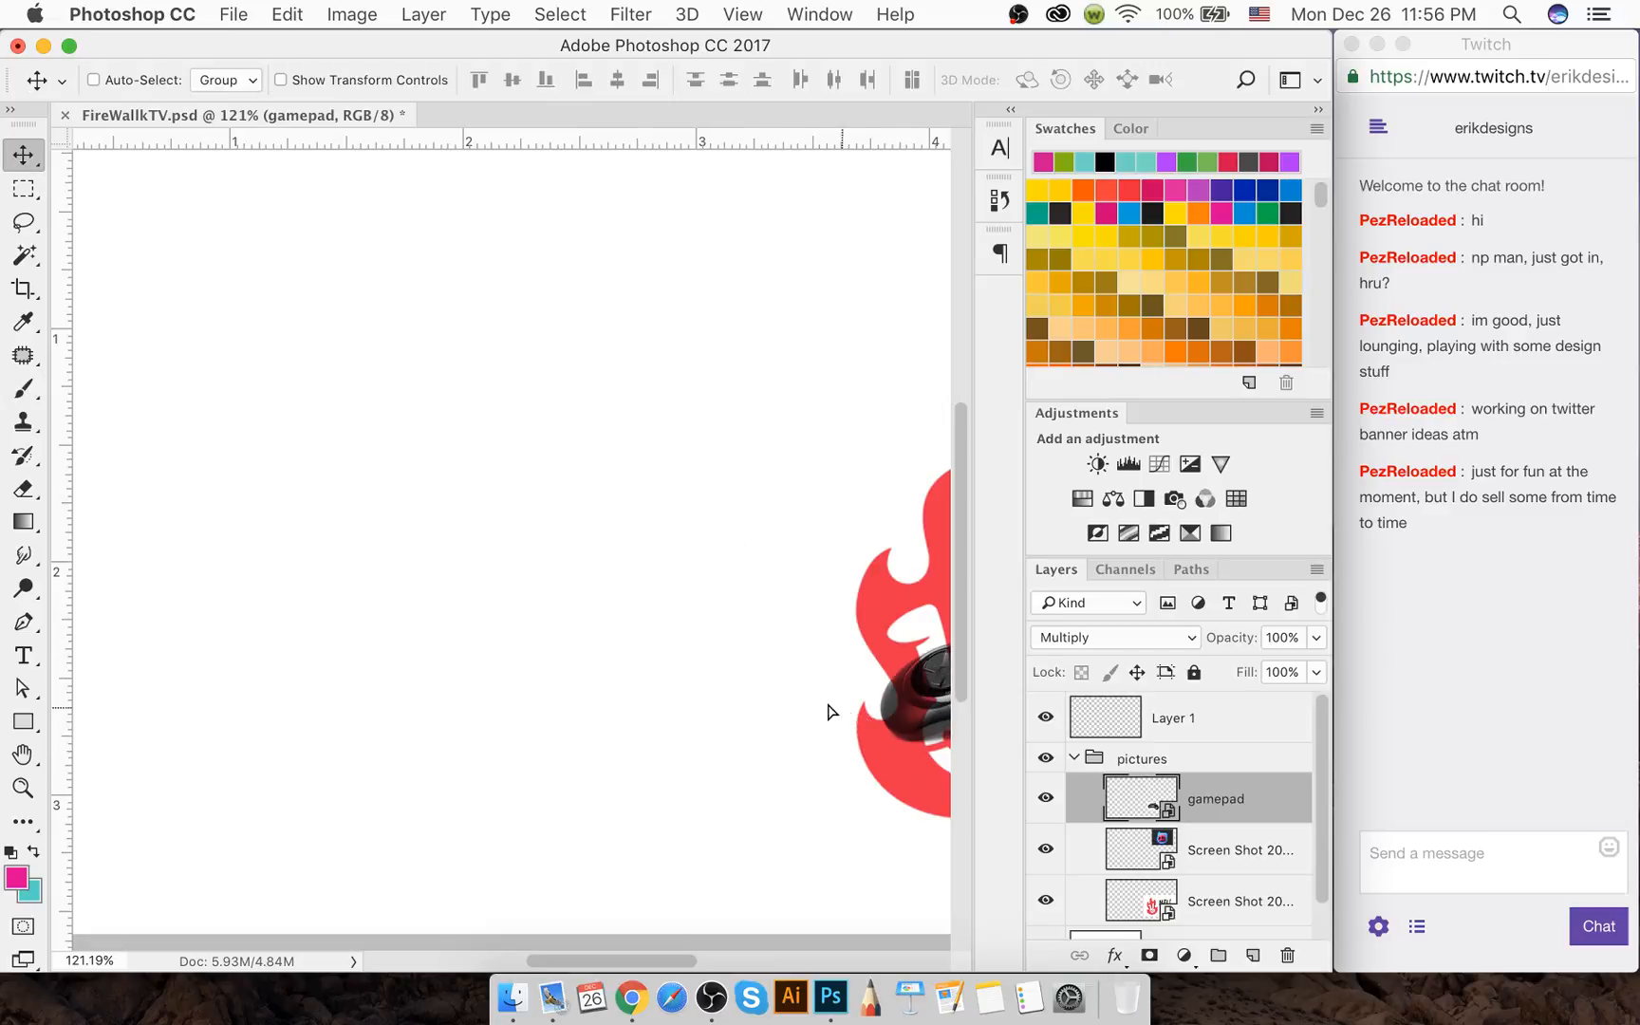
left_click_drag(835, 710, 787, 378)
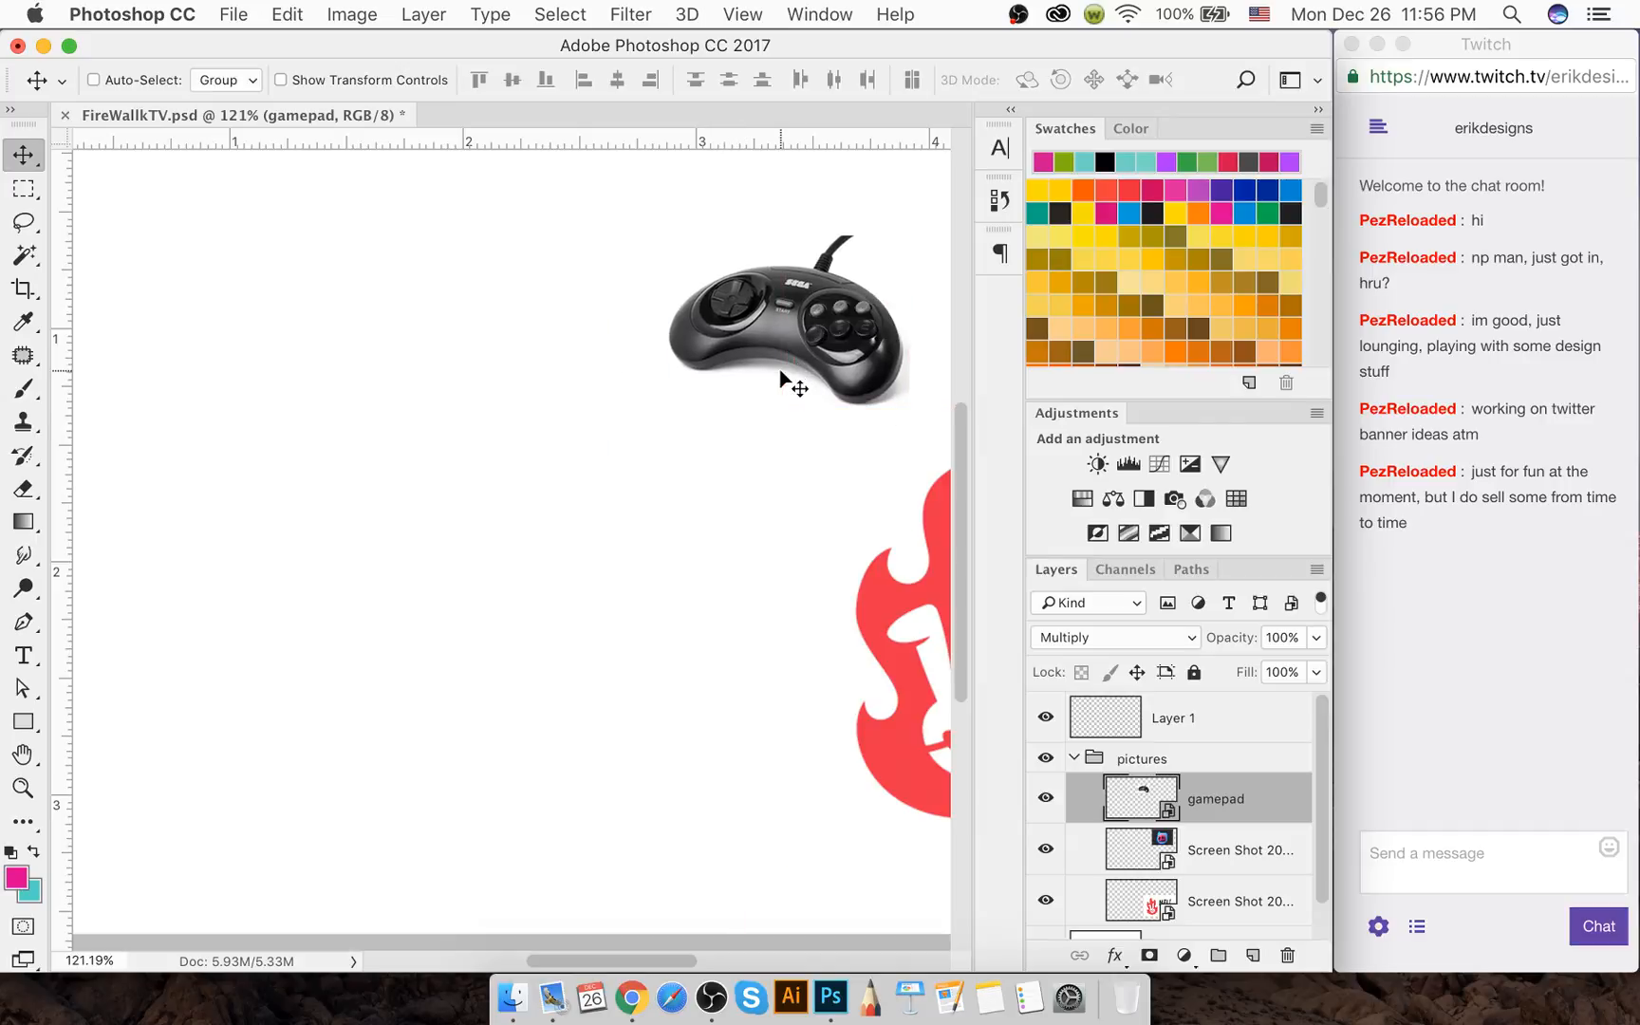
Collapse and lock the pictures group, and rename Layer 1 as "drawing layer"
left_click(1073, 760)
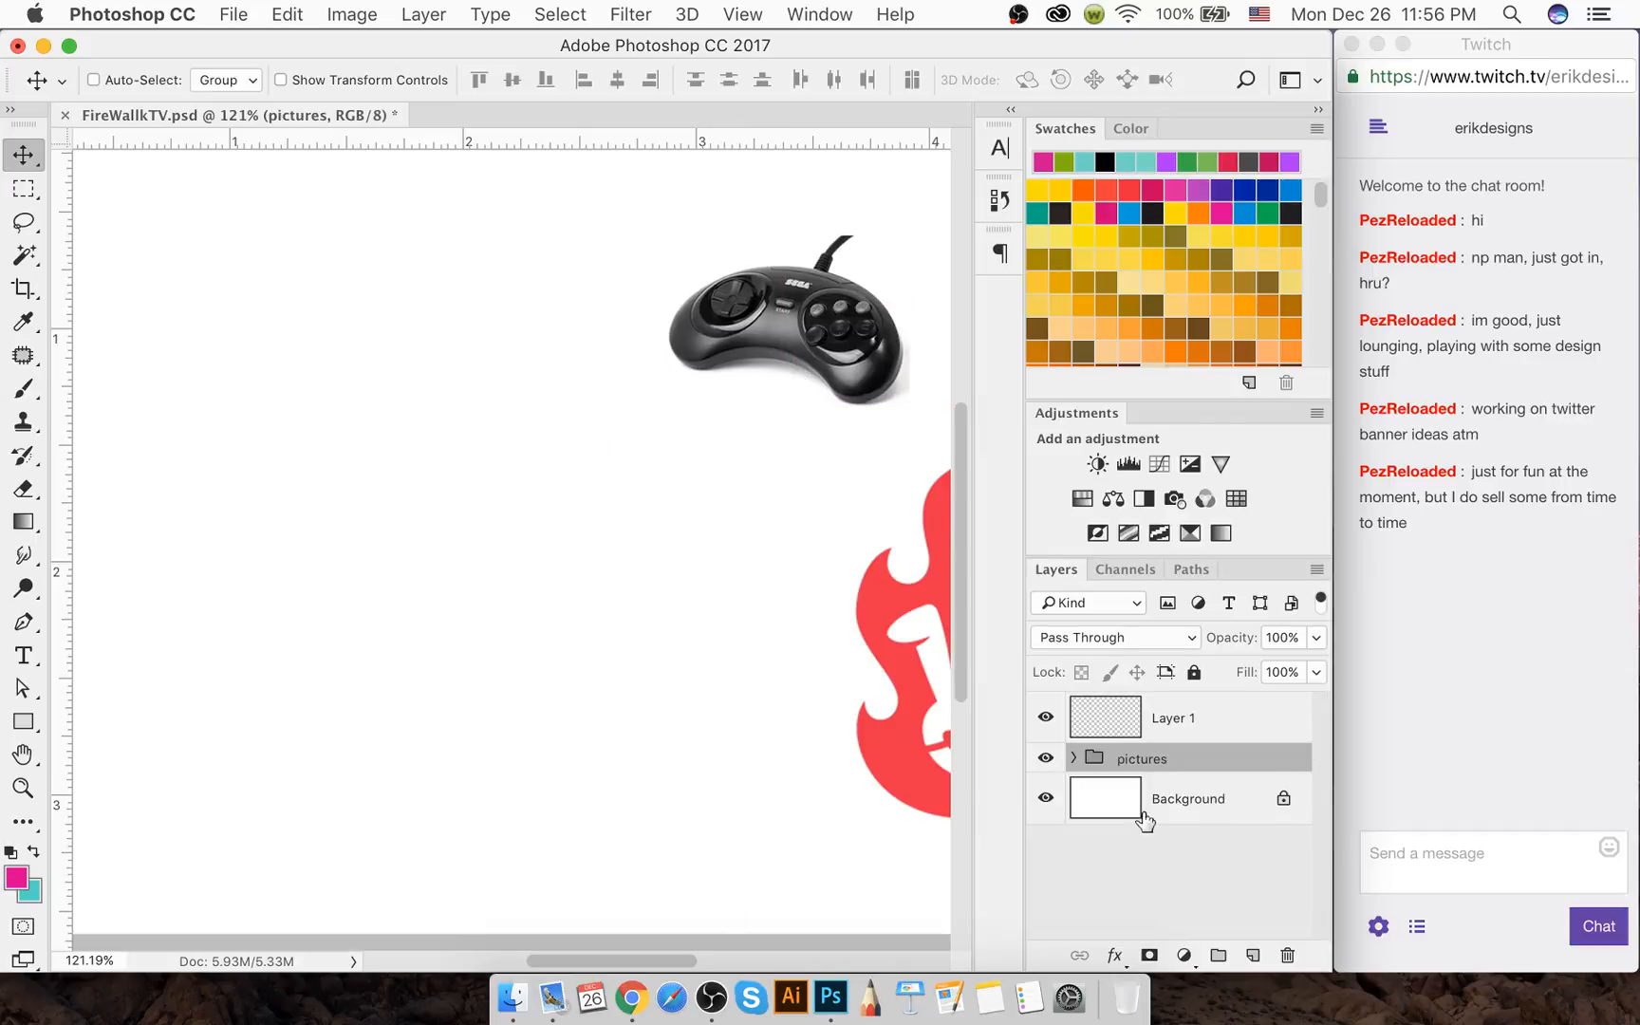
left_click(1194, 672)
left_click(1160, 733)
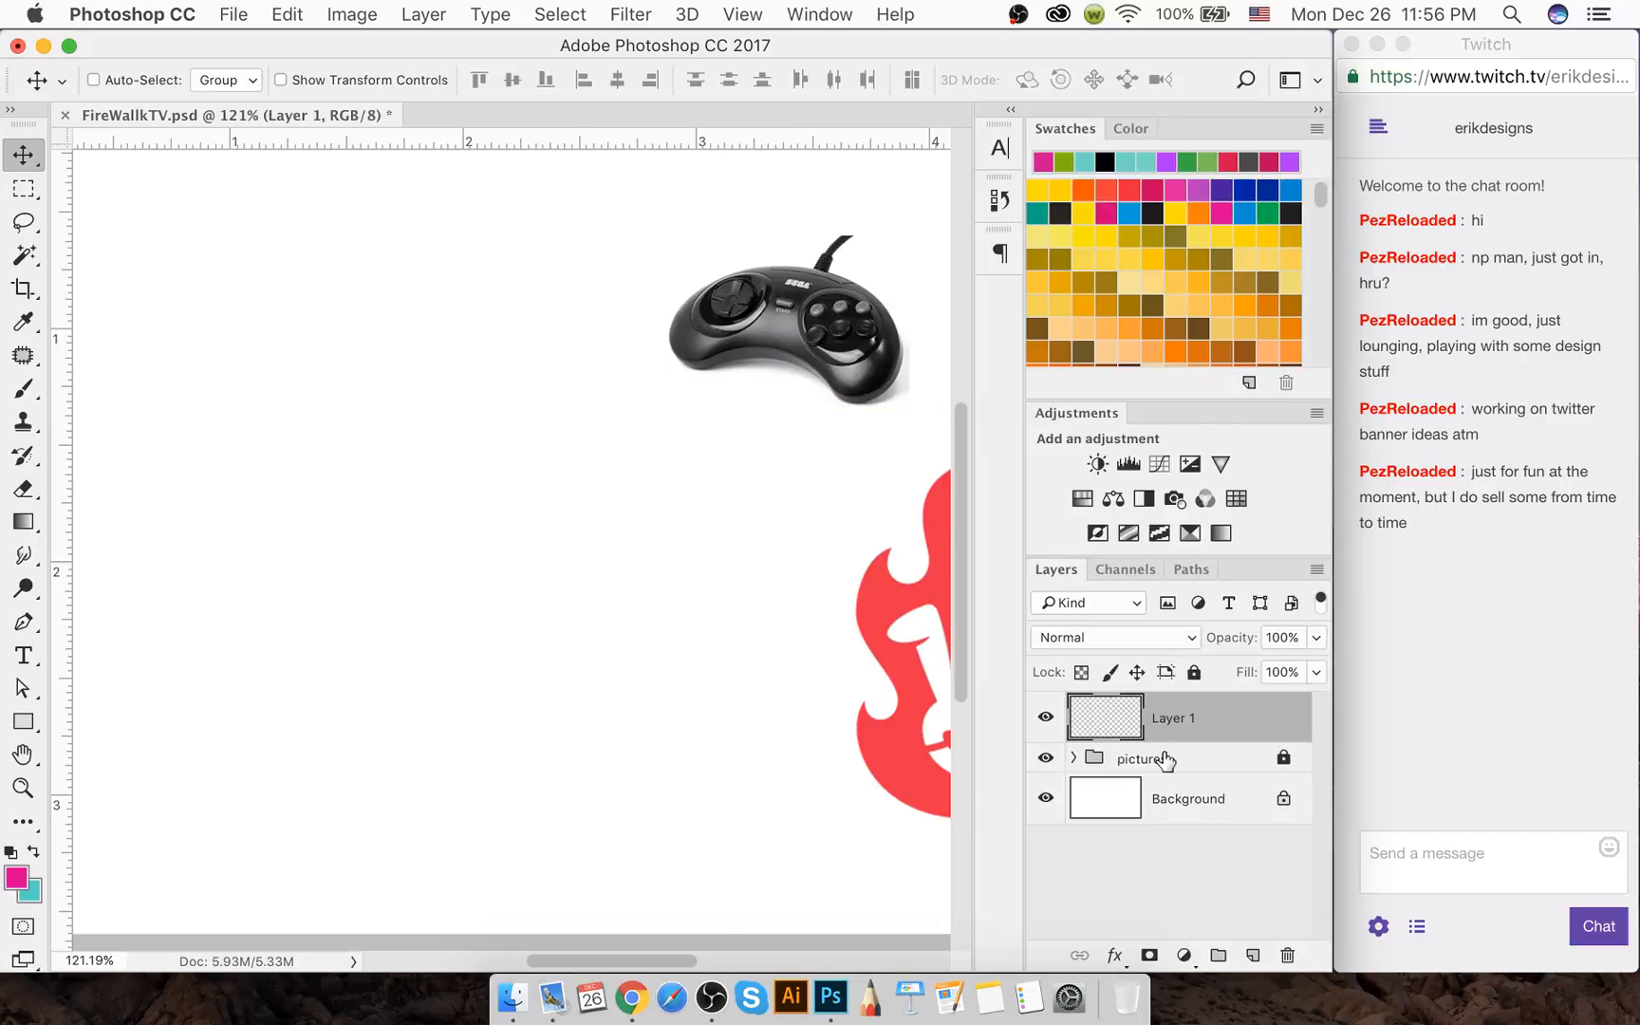
double_click(1177, 717)
type("drawing layer")
key("Return")
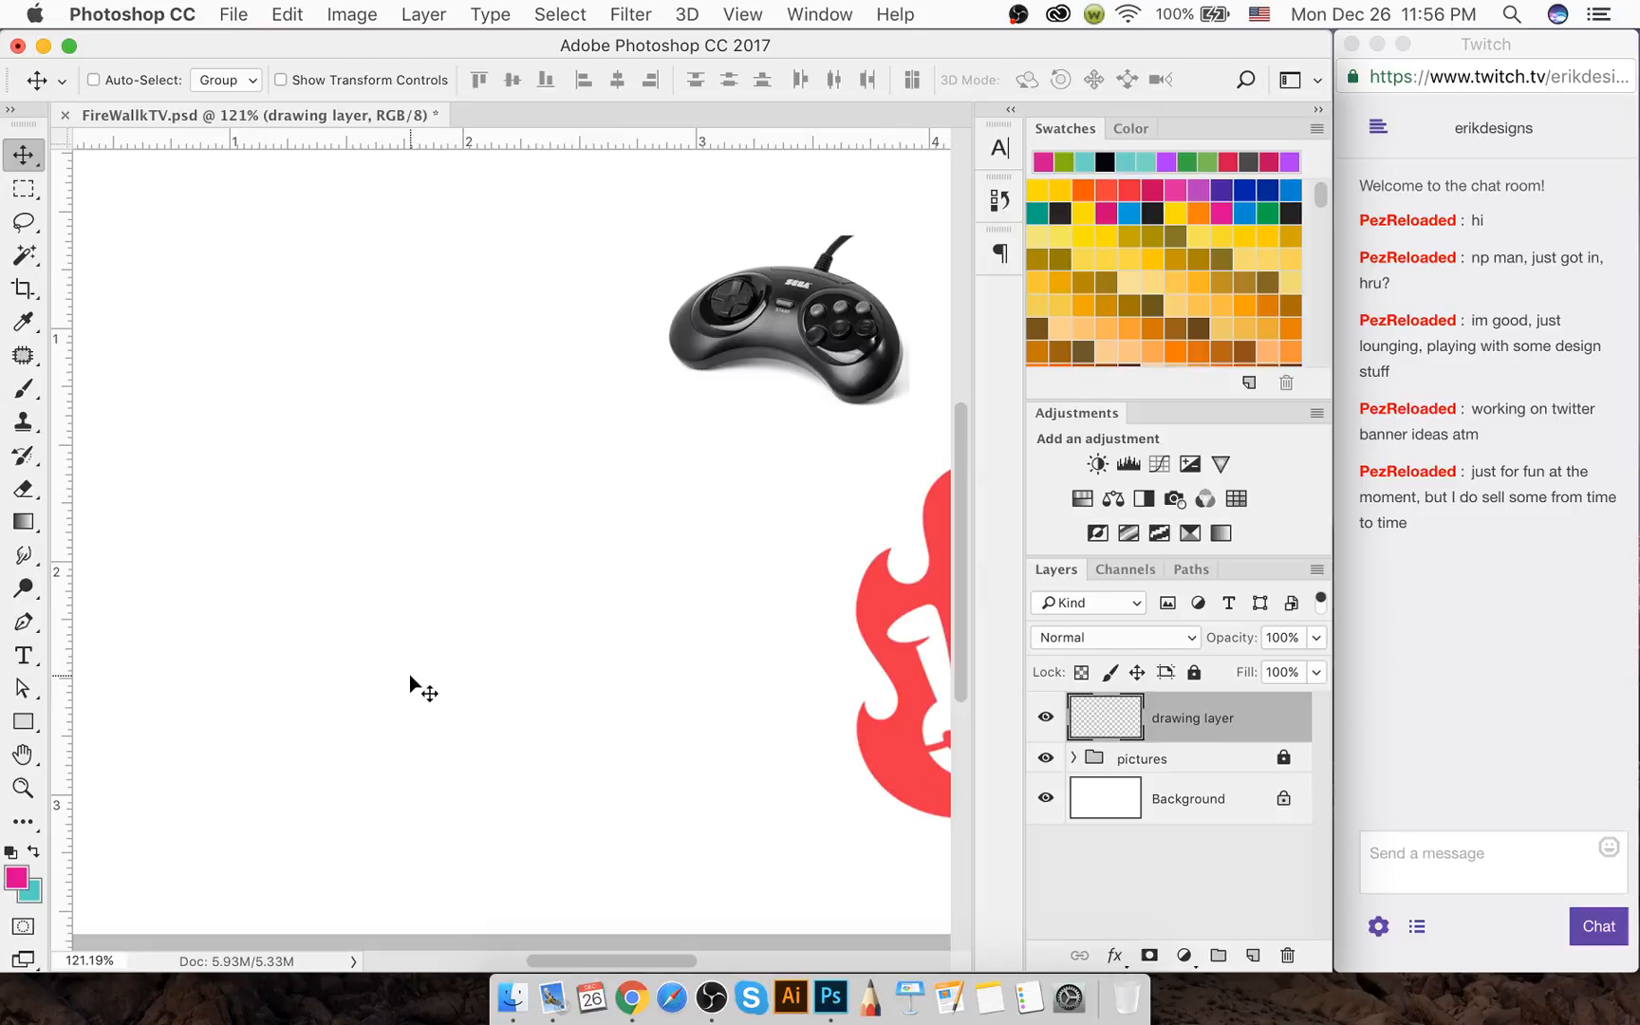
Sketch the outline of the gamepad's left grip with the pink 3 px brush on the drawing layer
key("b")
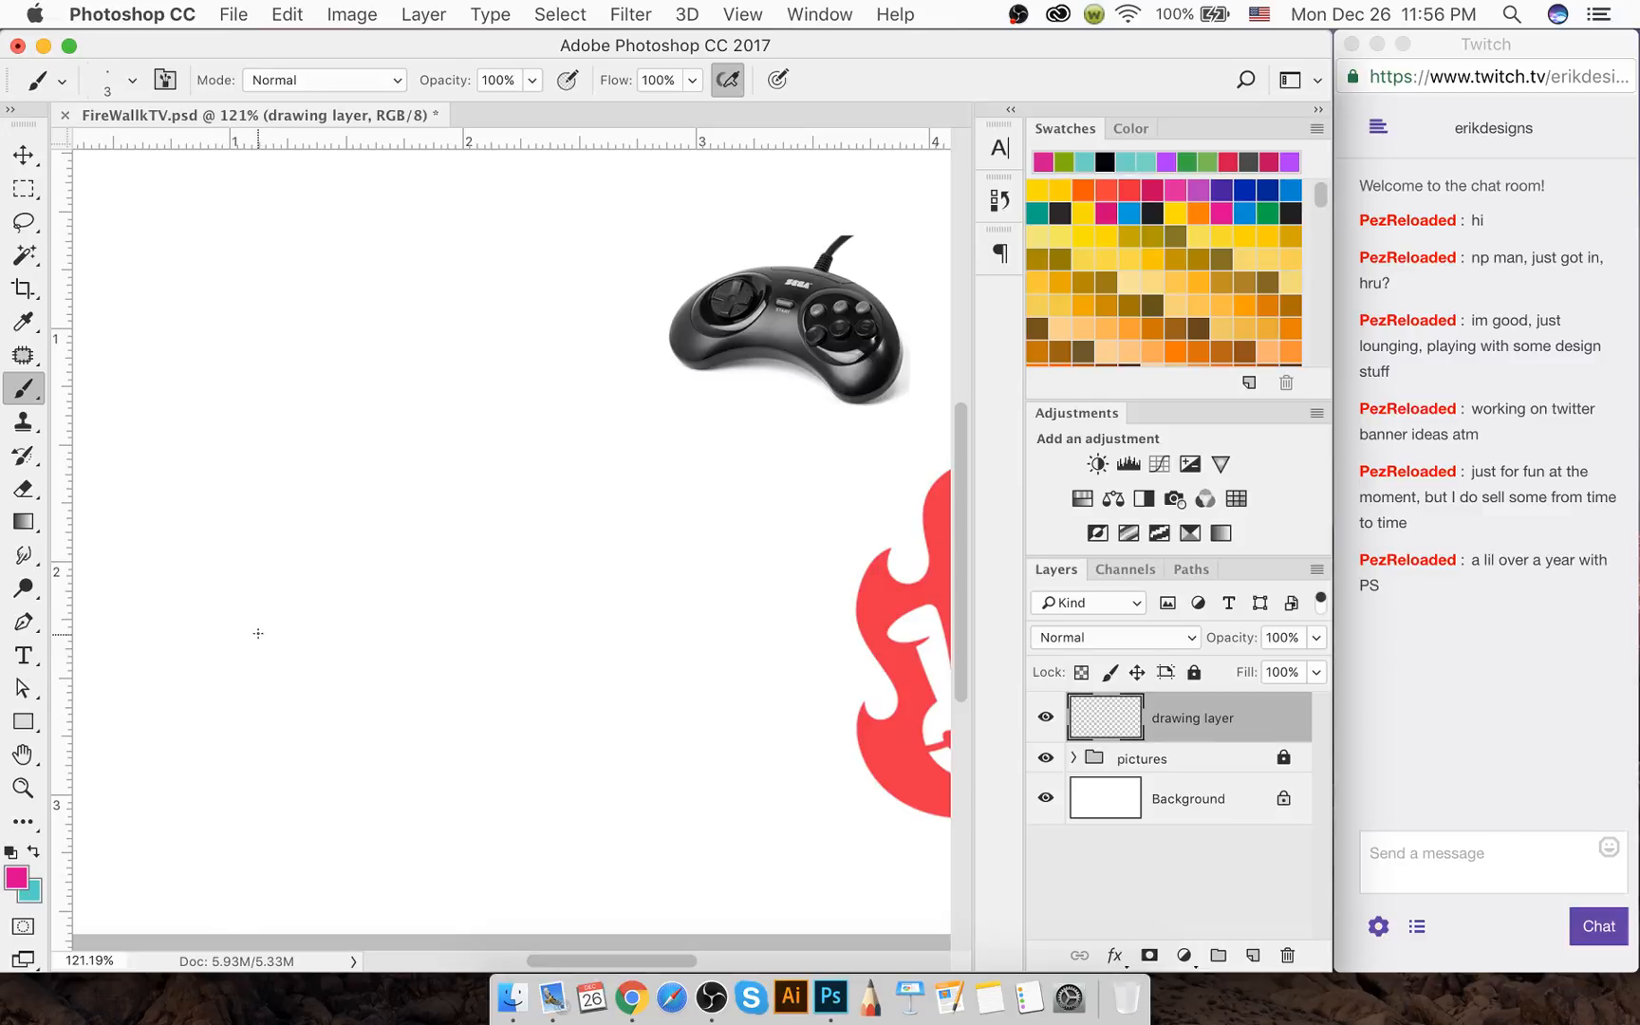
mouse_move(255, 628)
left_mouse_down()
mouse_move(282, 686)
mouse_move(249, 645)
mouse_move(246, 588)
mouse_move(248, 604)
mouse_move(371, 496)
left_mouse_up()
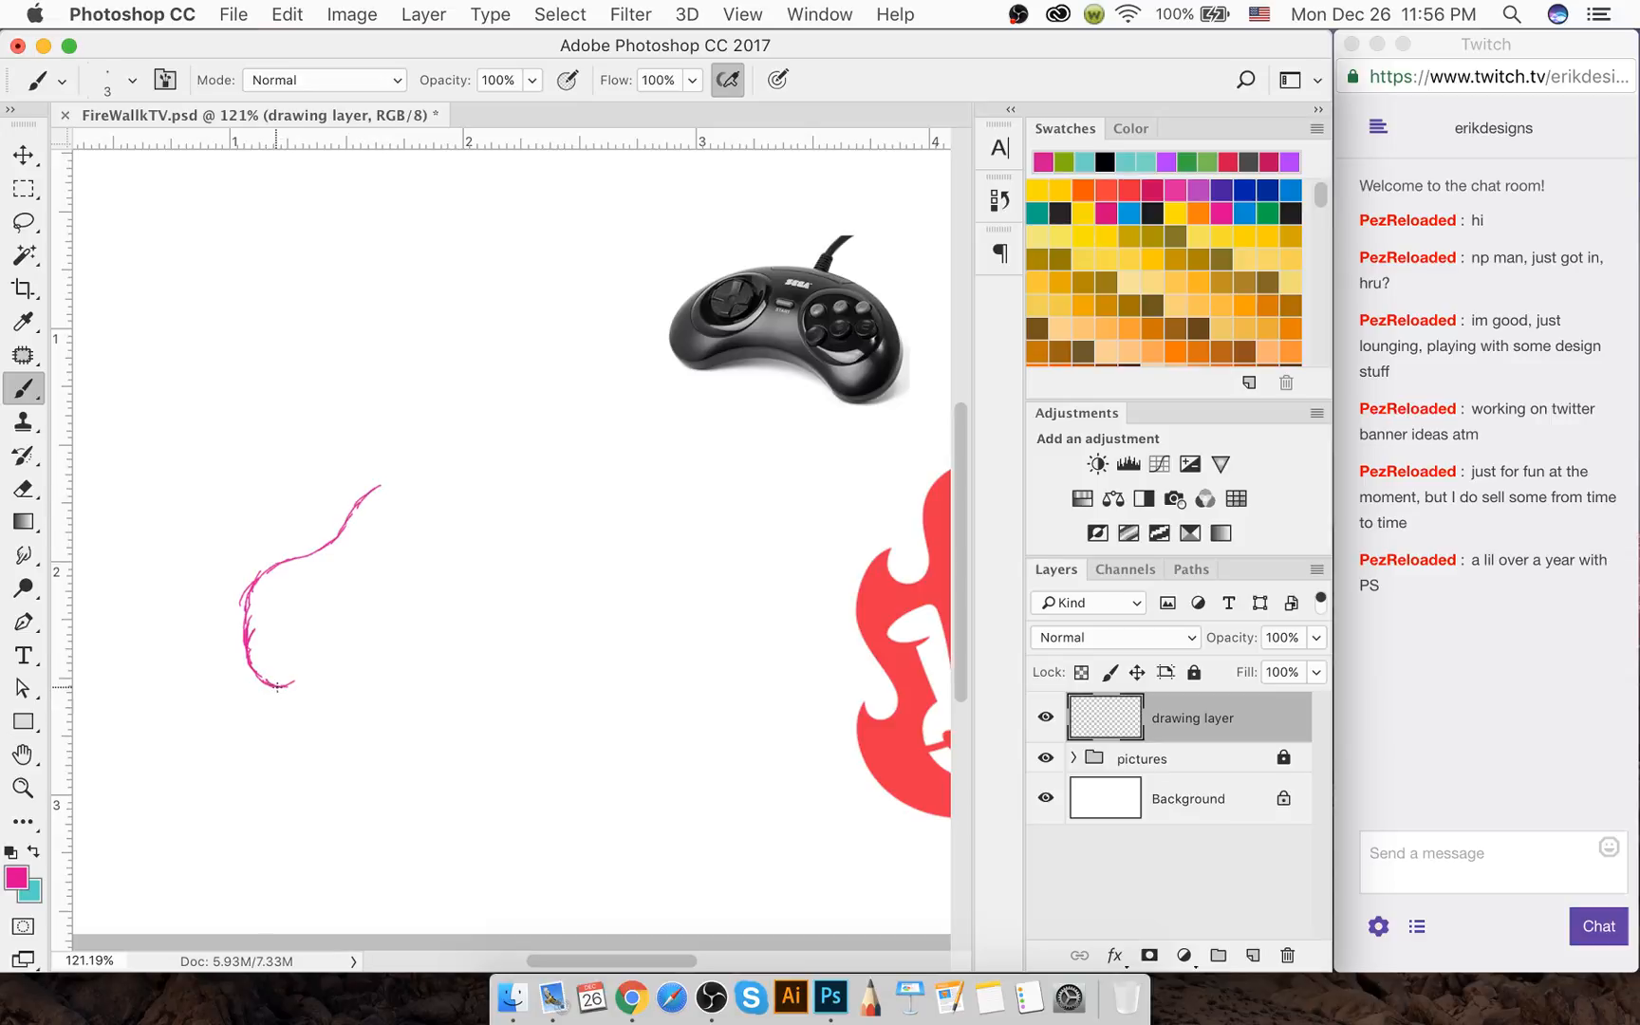
mouse_move(277, 686)
left_mouse_down()
mouse_move(304, 673)
mouse_move(313, 614)
mouse_move(310, 657)
mouse_move(312, 634)
left_mouse_up()
Switch to the Eraser and shrink its round tip to less than 40 px for cleaning up sketch lines
key("e")
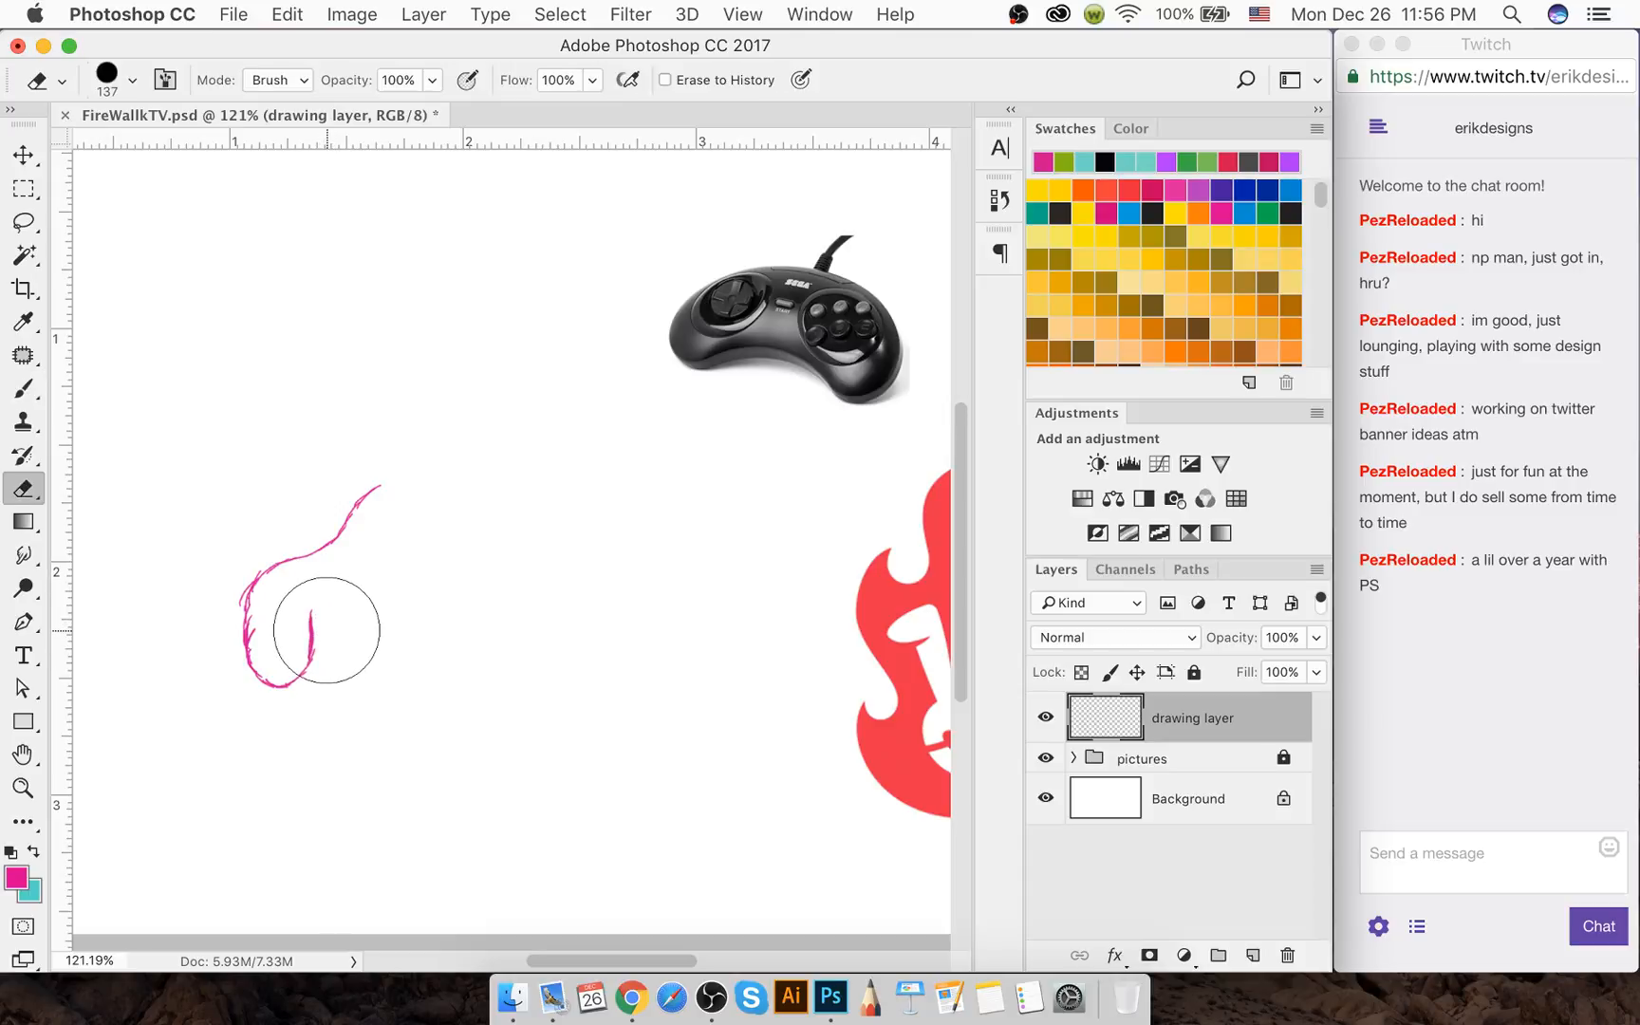
key("bracketleft")
key("bracketleft")
key("bracketleft")
key("bracketleft")
key("bracketleft")
key("bracketleft")
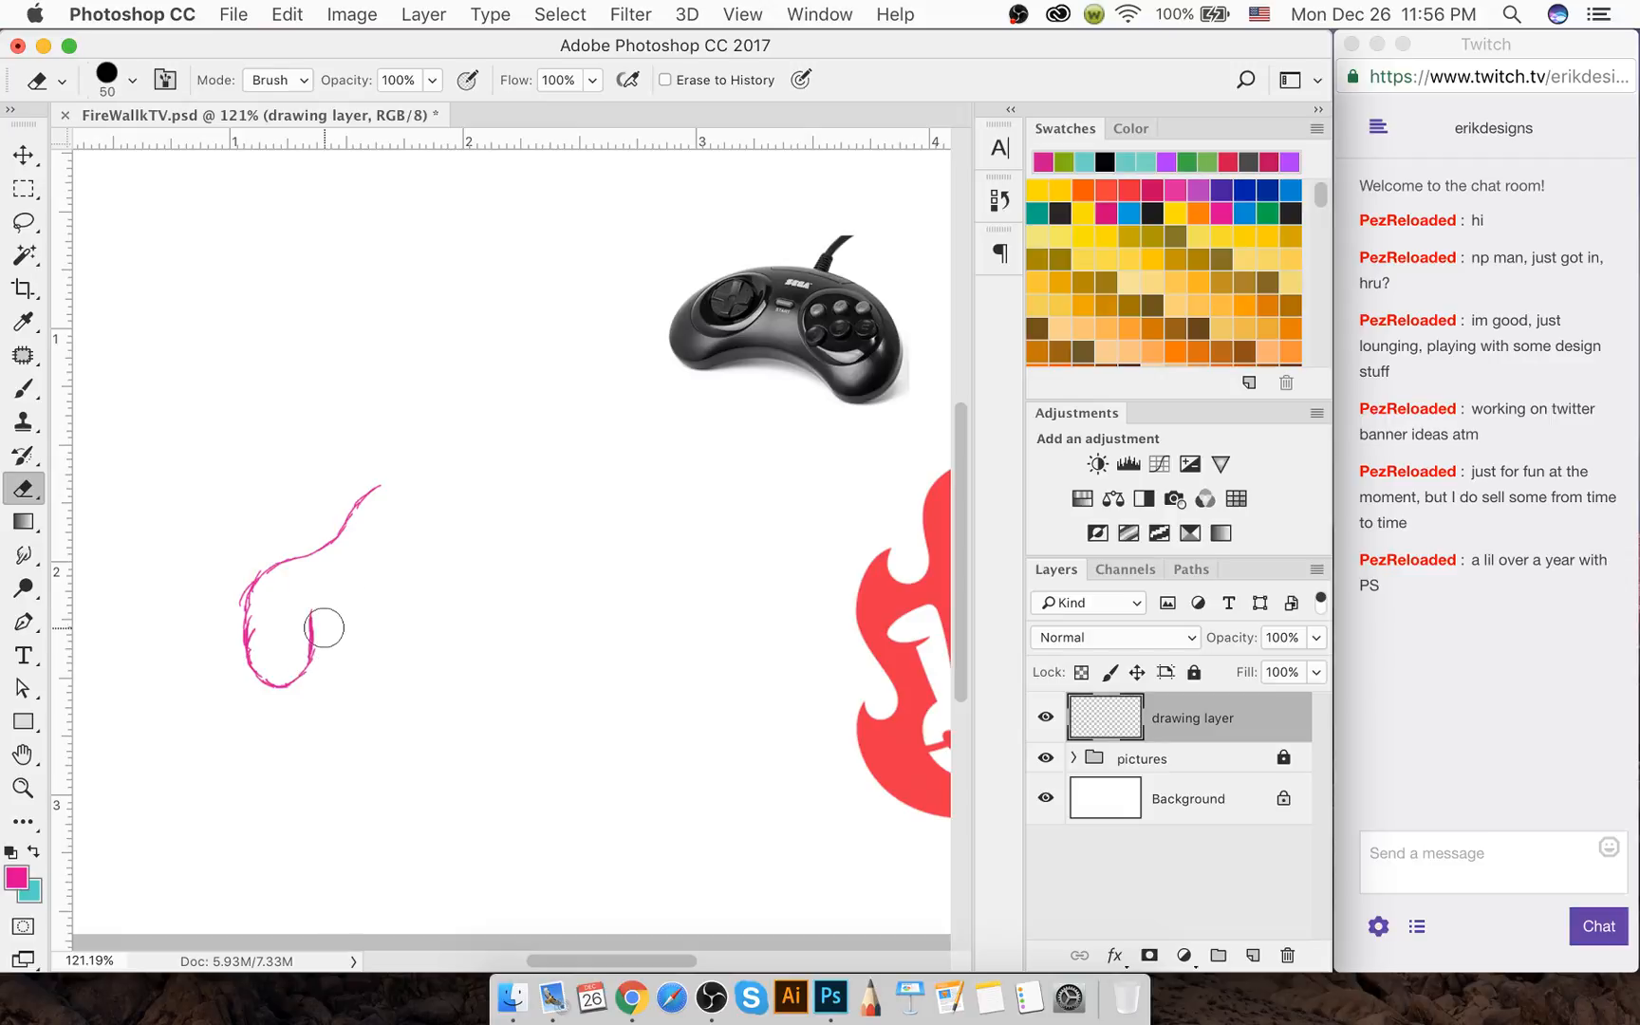
left_click(113, 82)
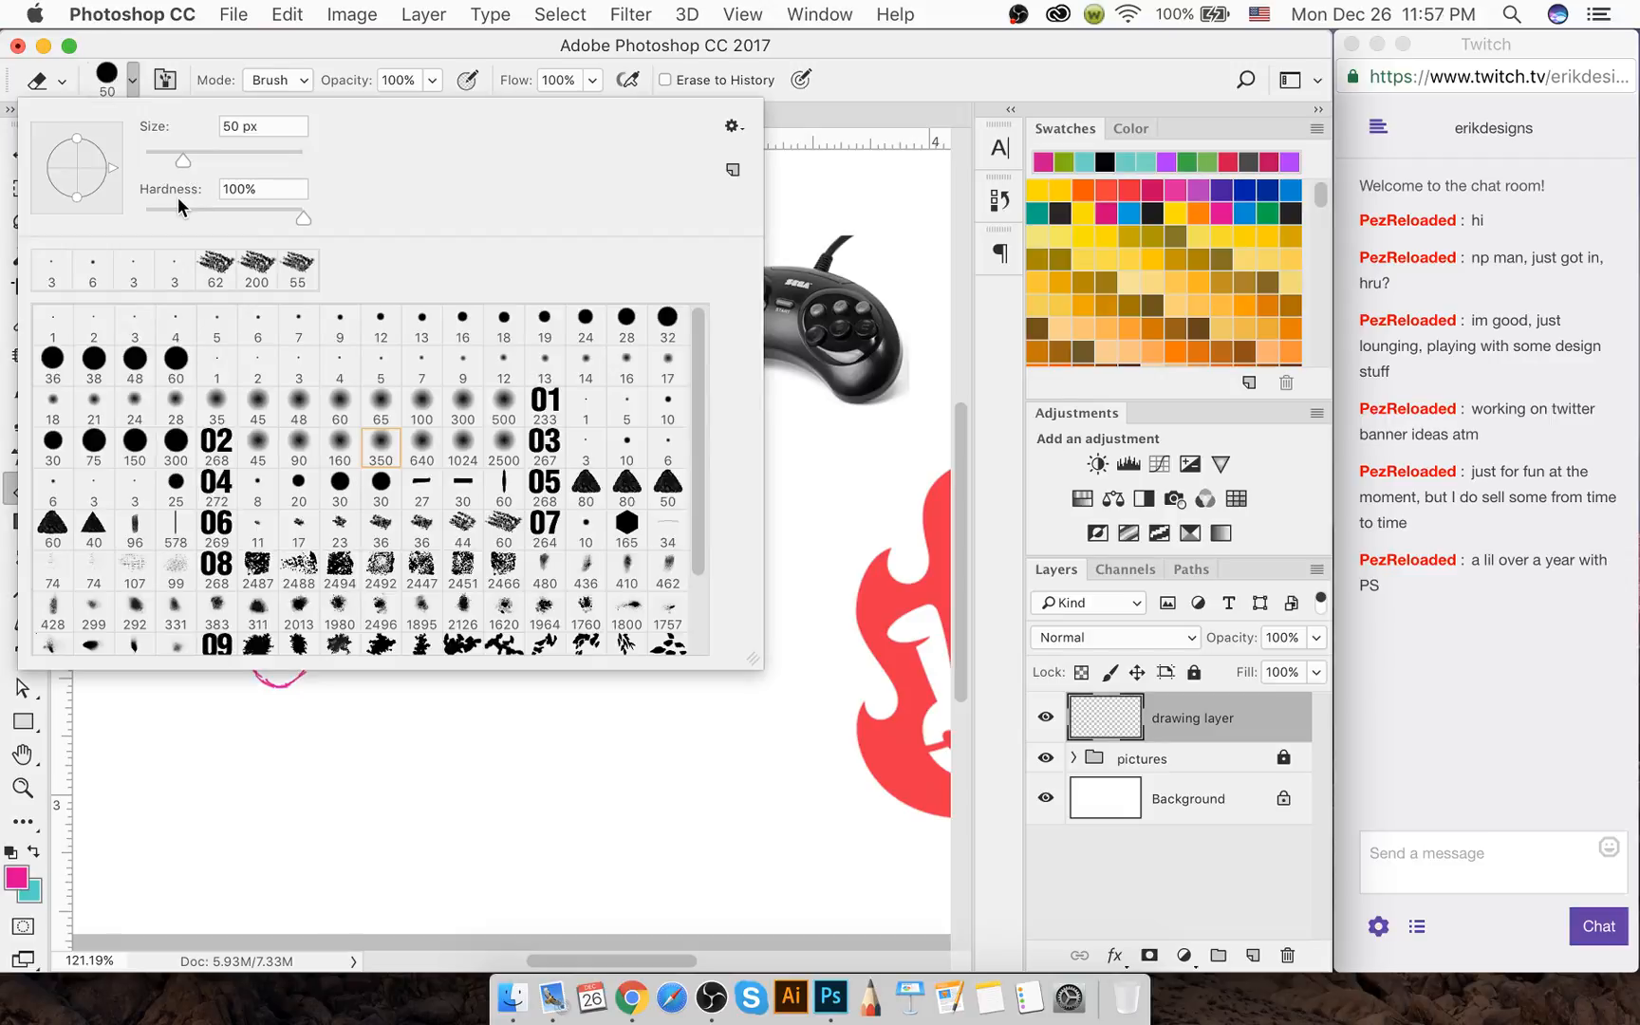
left_click(300, 215)
left_click(465, 720)
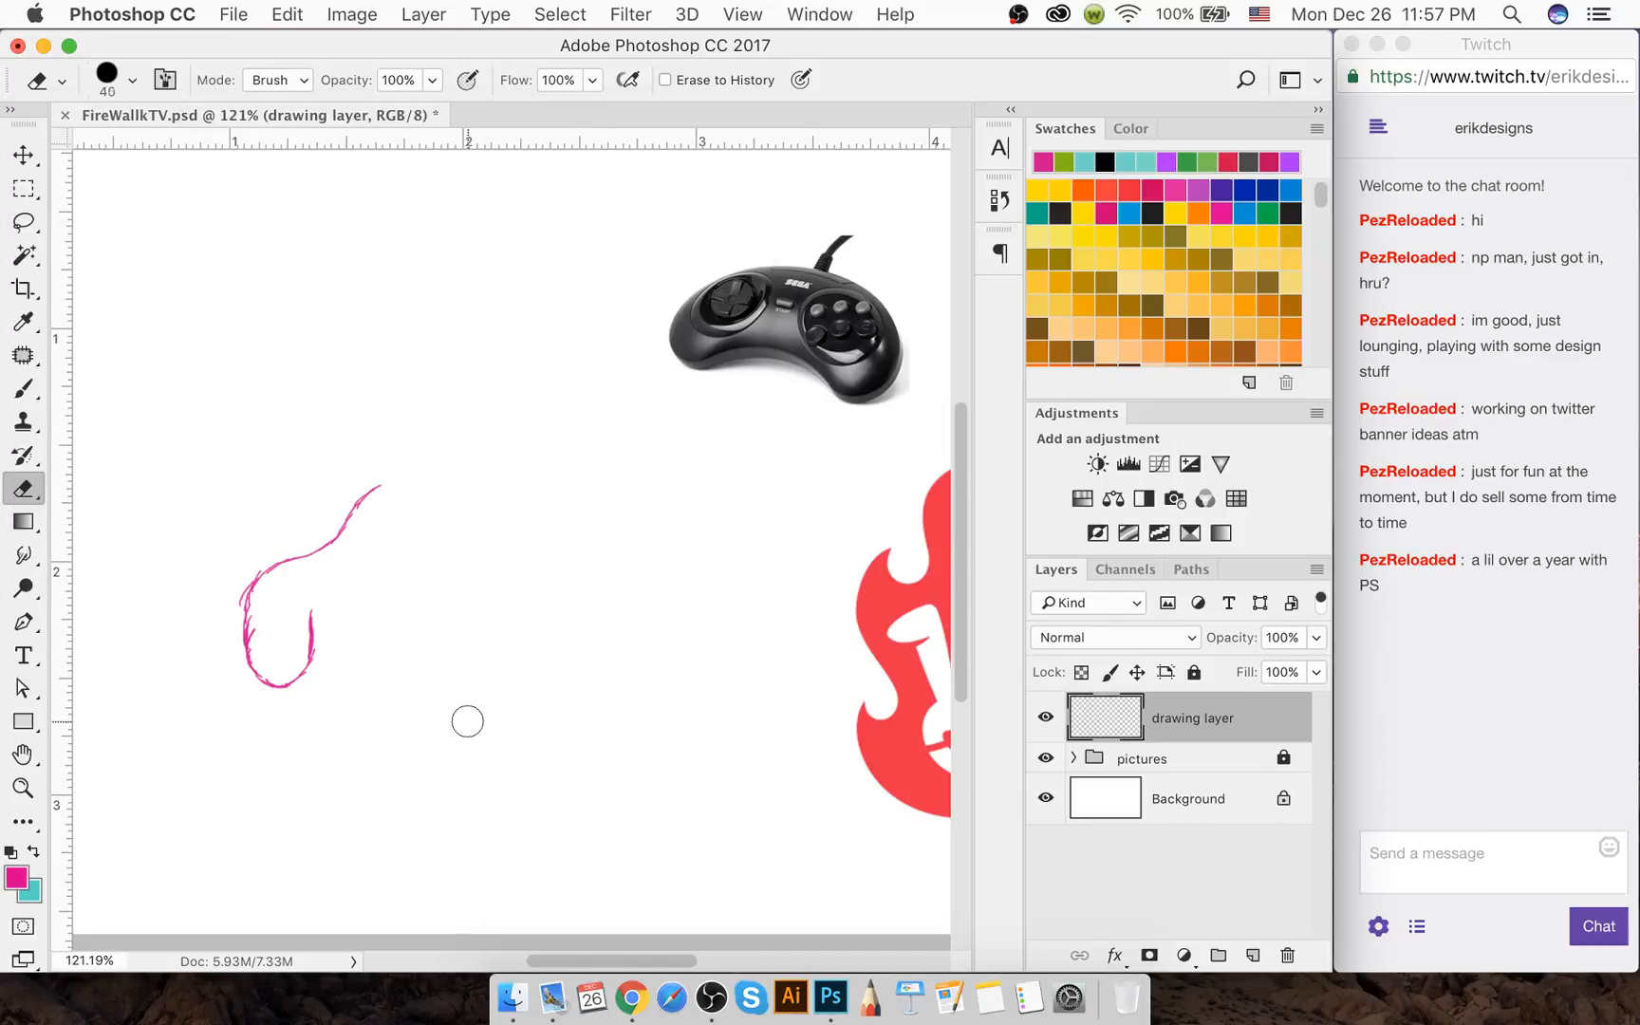
key("bracketleft")
key("bracketleft")
key("bracketleft")
Extend the grip outline with its lower edge, and erase the whole sketch with the Eraser at 35 px
mouse_move(314, 608)
left_mouse_down()
mouse_move(294, 641)
mouse_move(318, 649)
mouse_move(327, 615)
mouse_move(418, 574)
left_mouse_up()
key("b")
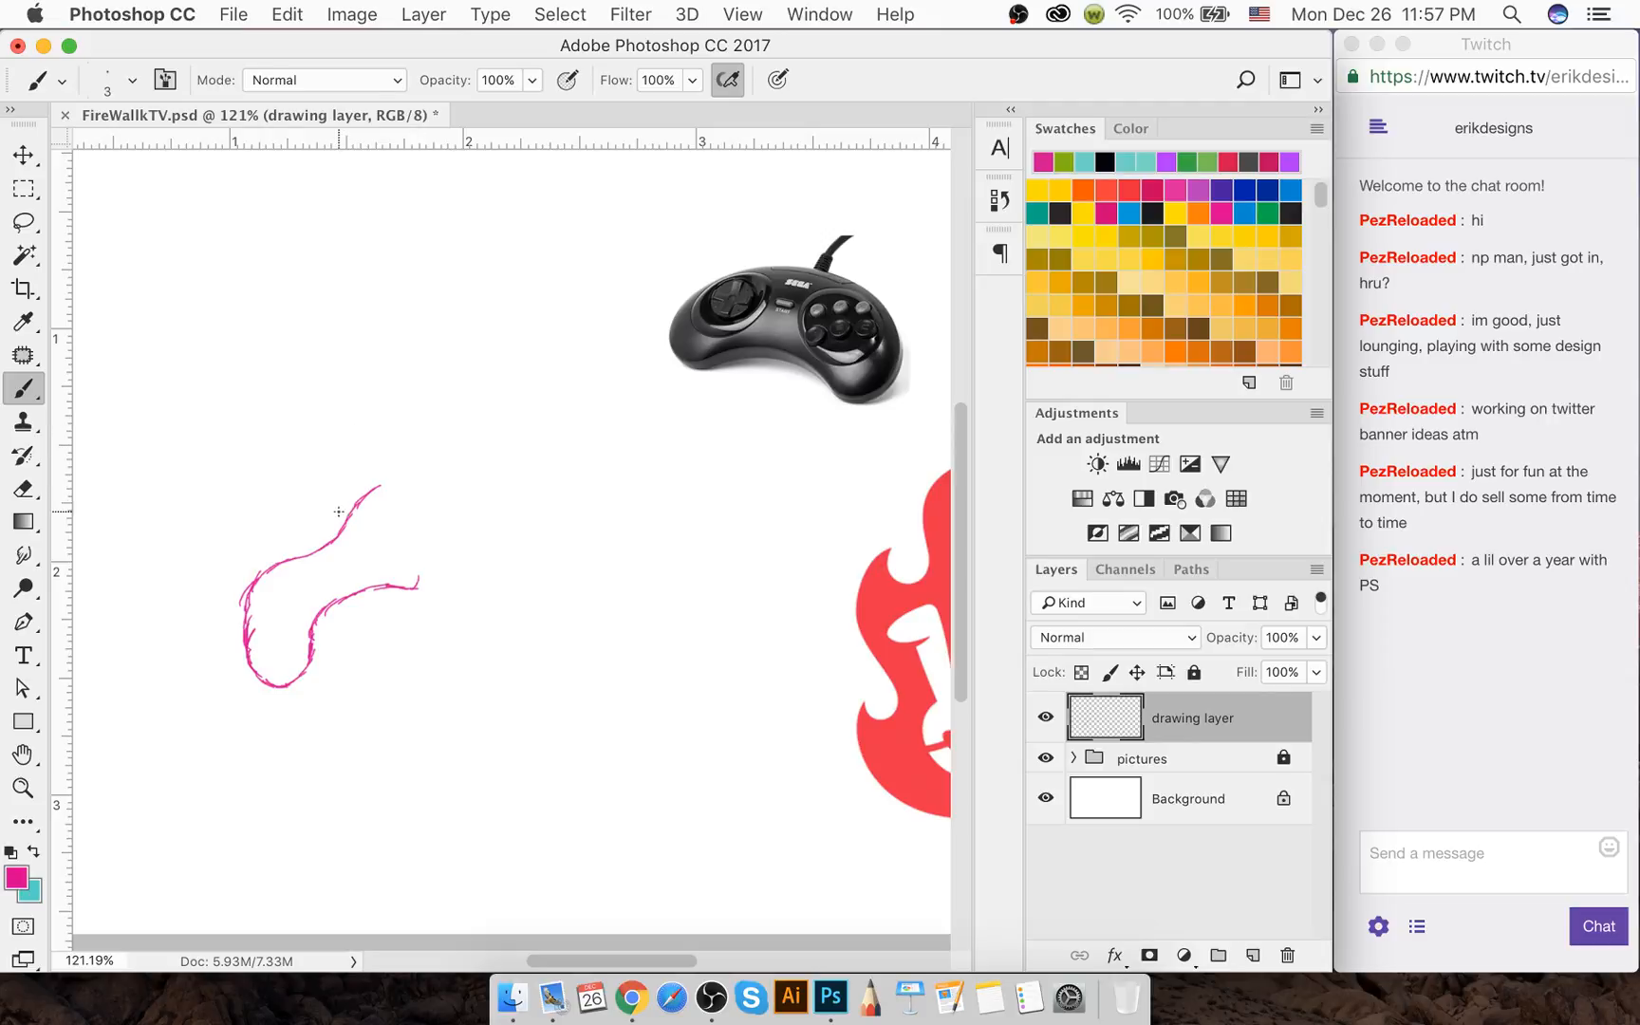
key("e")
key("bracketright")
left_click_drag(289, 555, 258, 576)
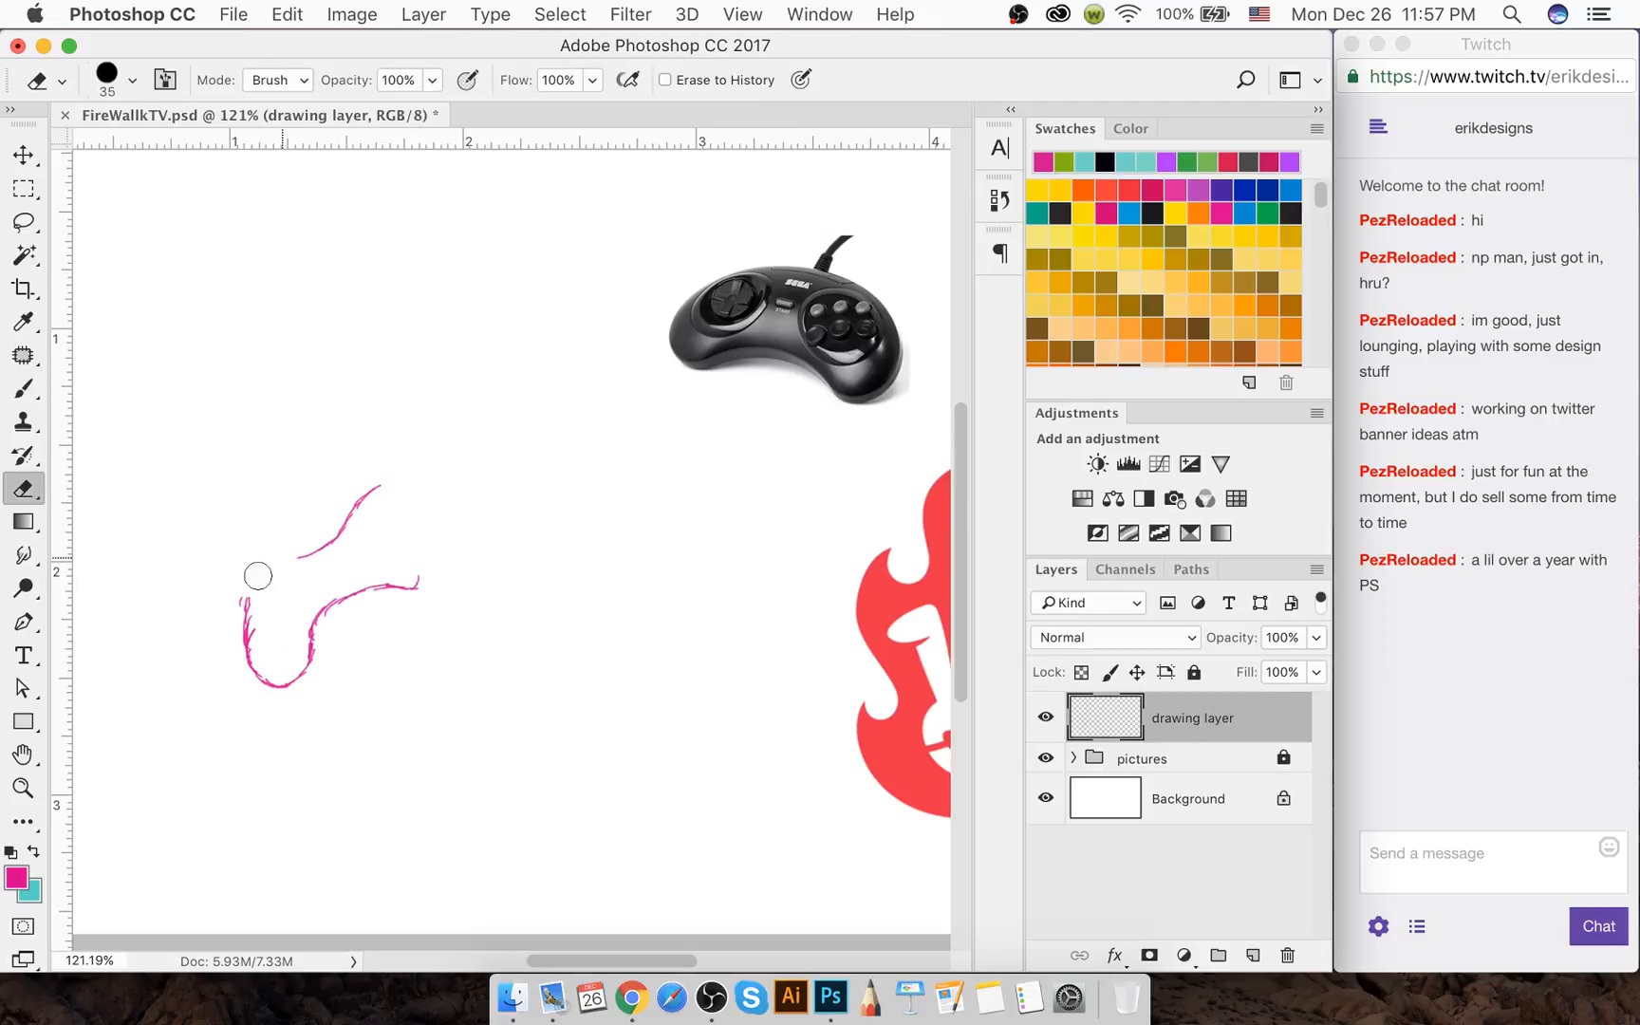
mouse_move(373, 473)
left_mouse_down()
mouse_move(329, 542)
mouse_move(252, 597)
mouse_move(263, 665)
mouse_move(300, 658)
mouse_move(348, 596)
mouse_move(435, 568)
left_mouse_up()
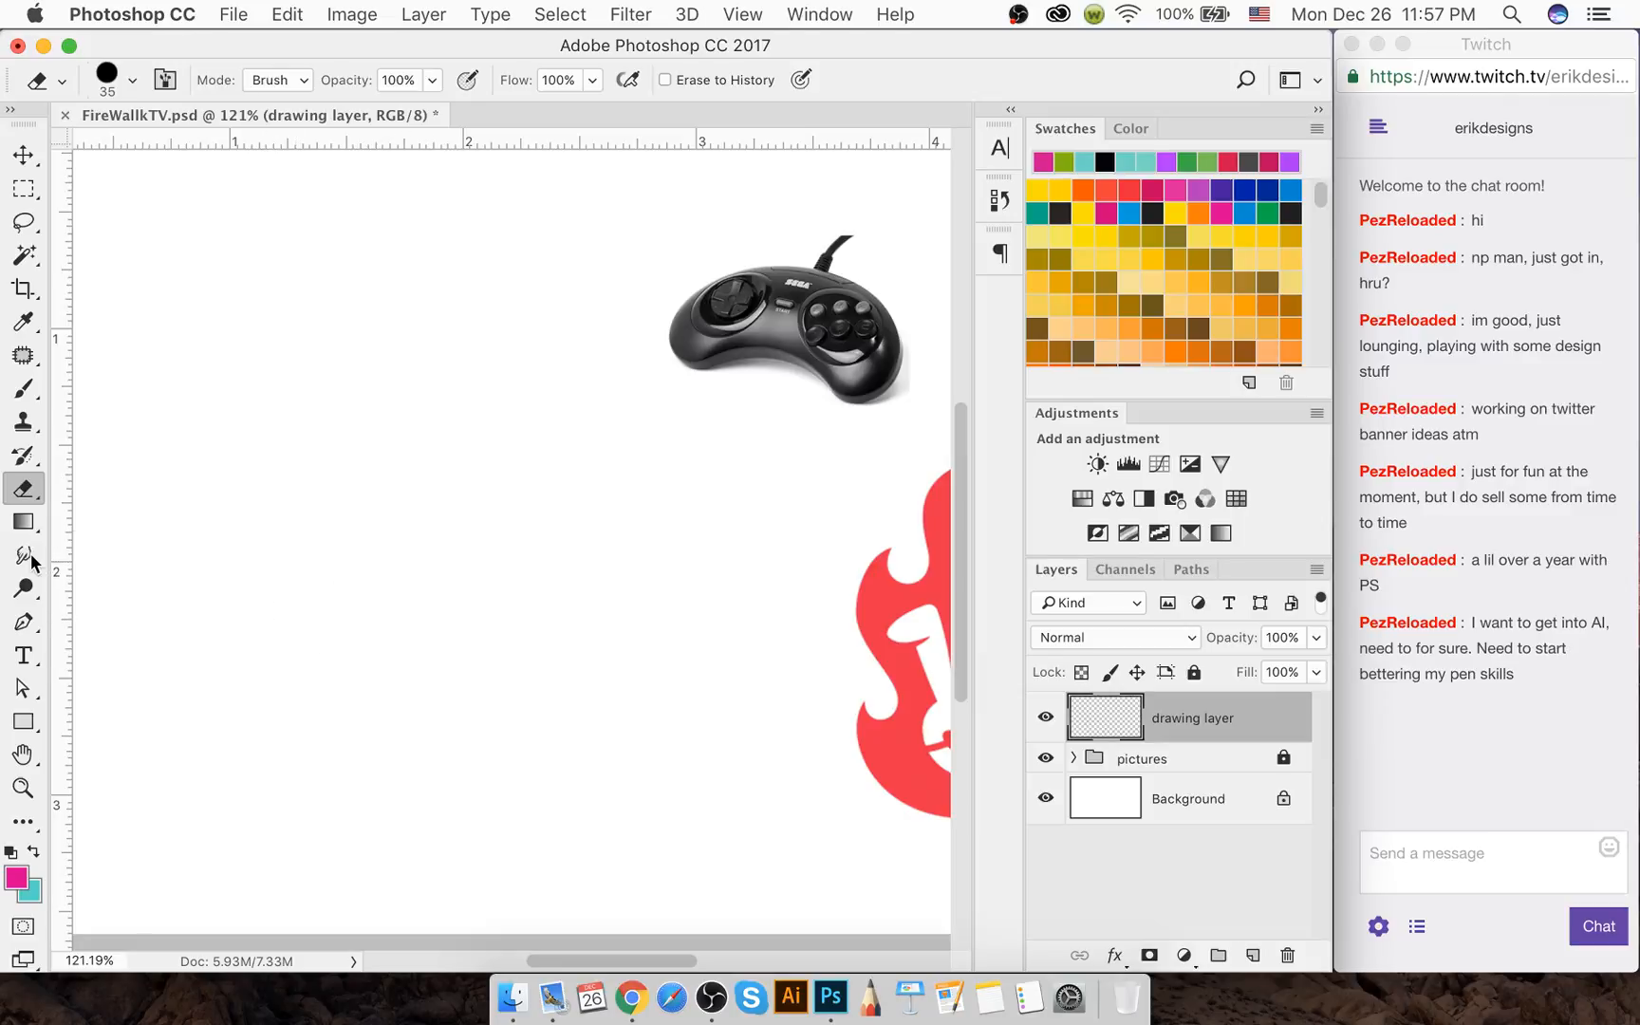
Place a vertical guide just past the 2-inch mark of the horizontal ruler and return to the Brush tool
mouse_move(55, 556)
left_mouse_down()
mouse_move(260, 508)
mouse_move(561, 502)
mouse_move(477, 513)
left_mouse_up()
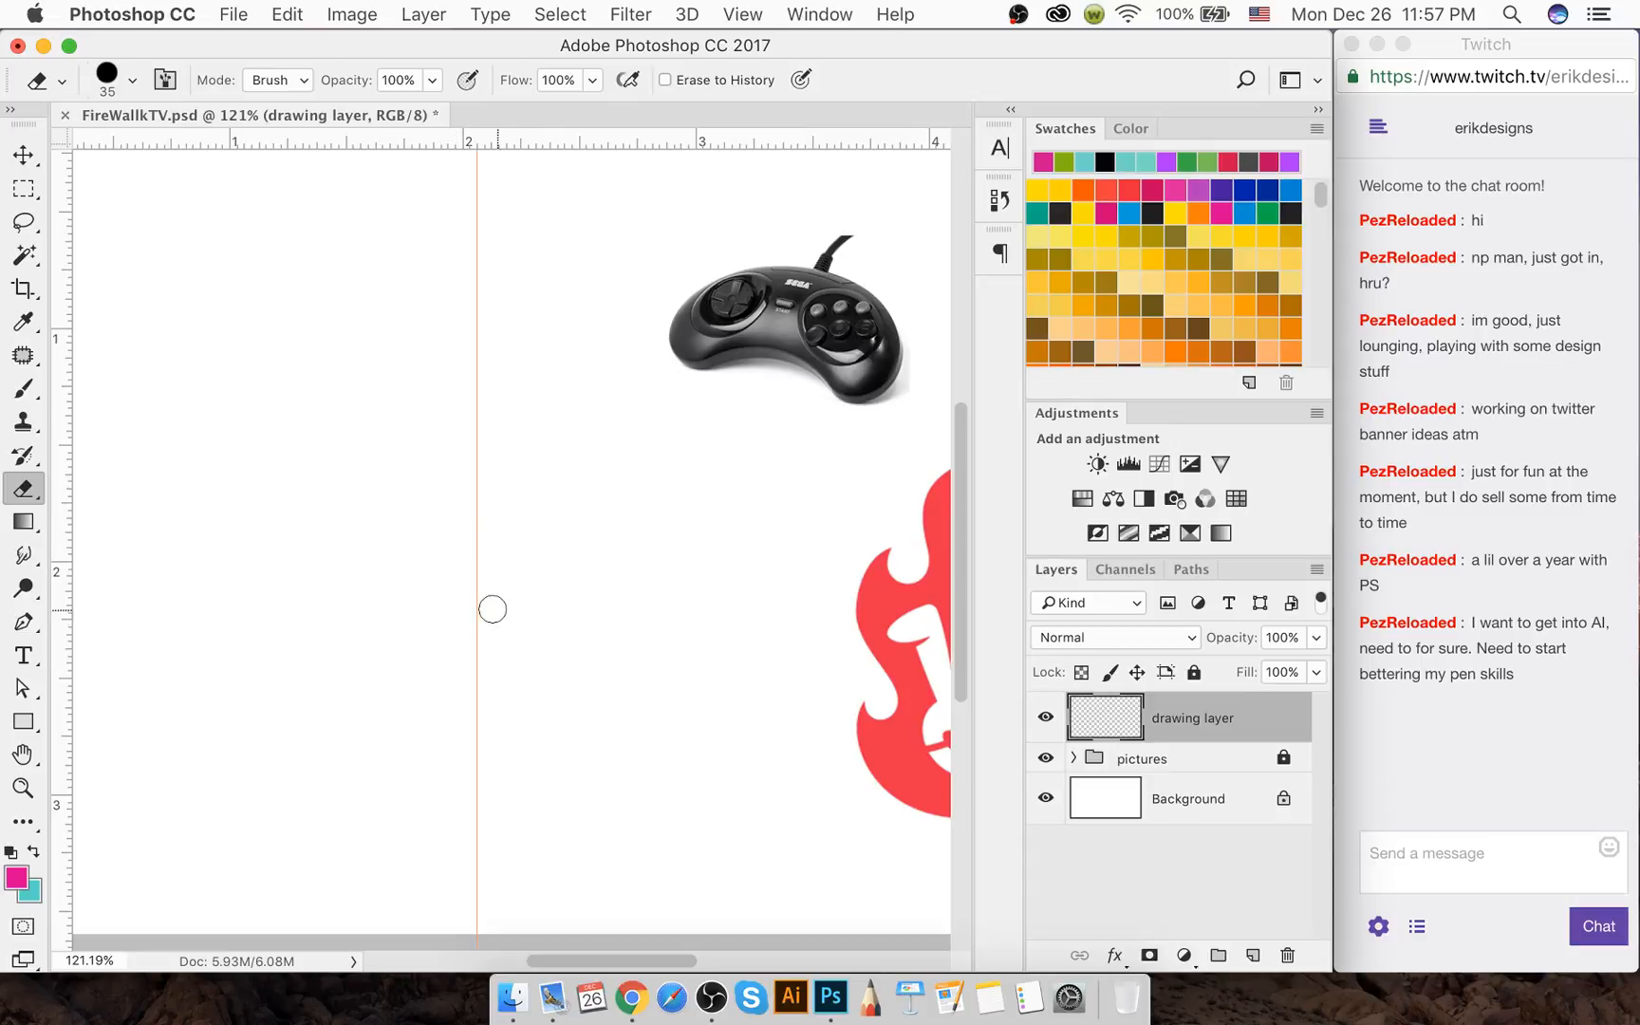
key("p")
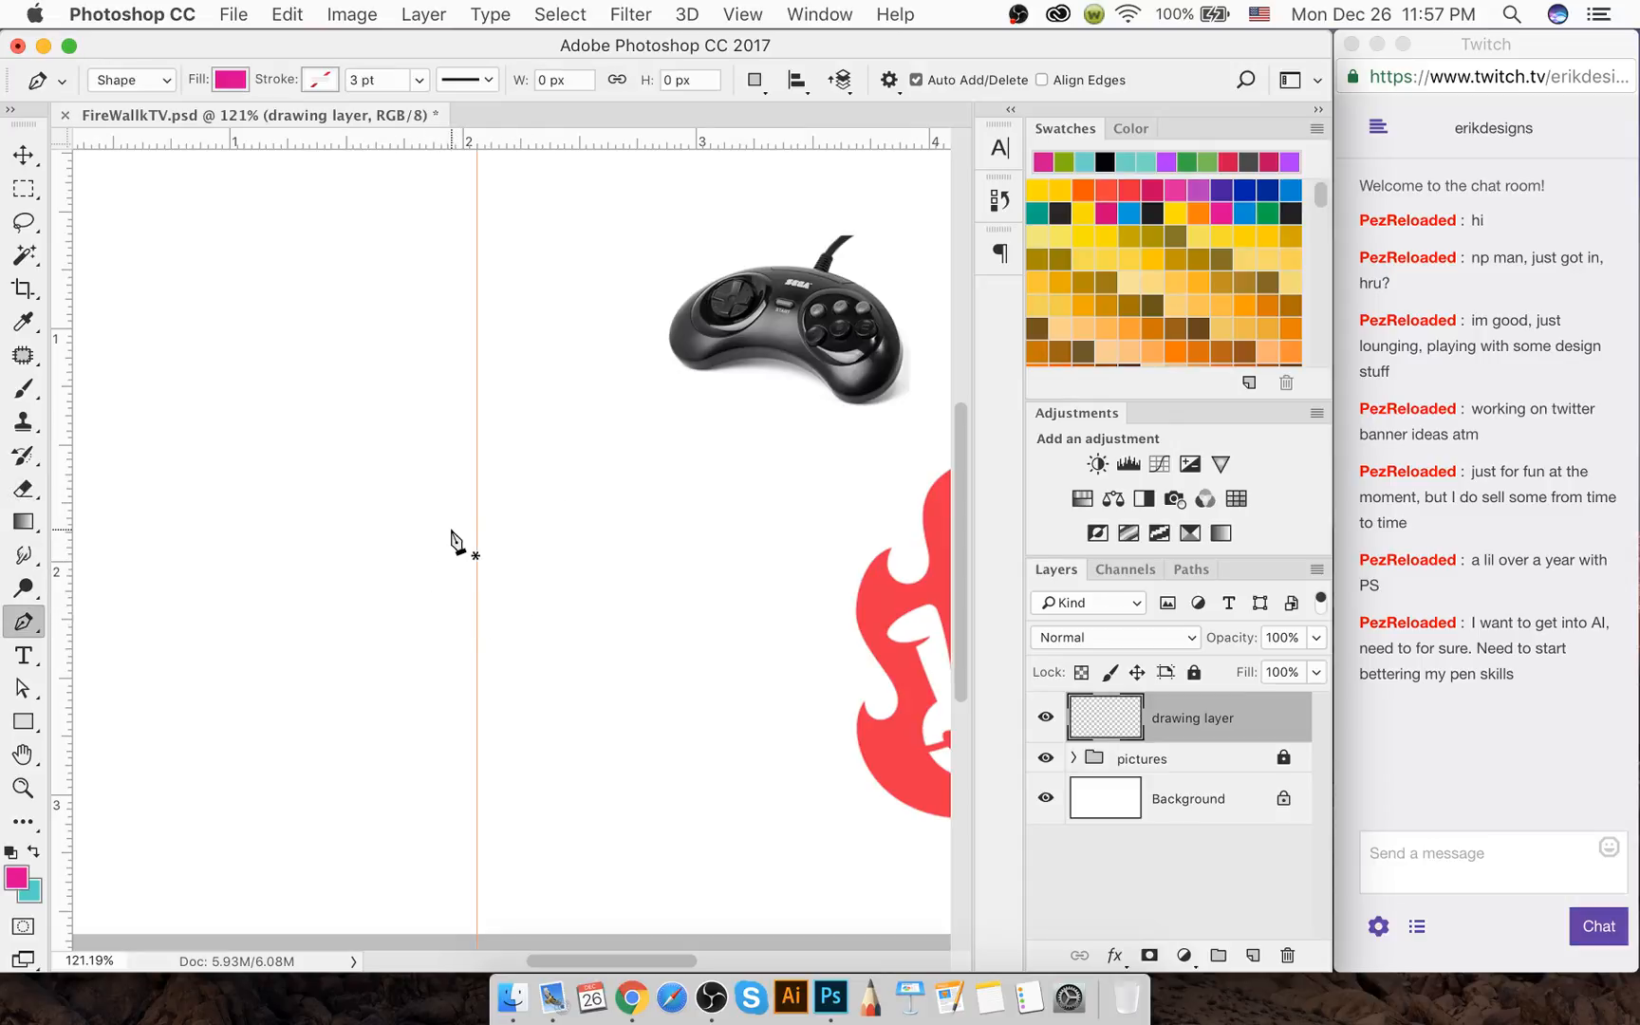
key("b")
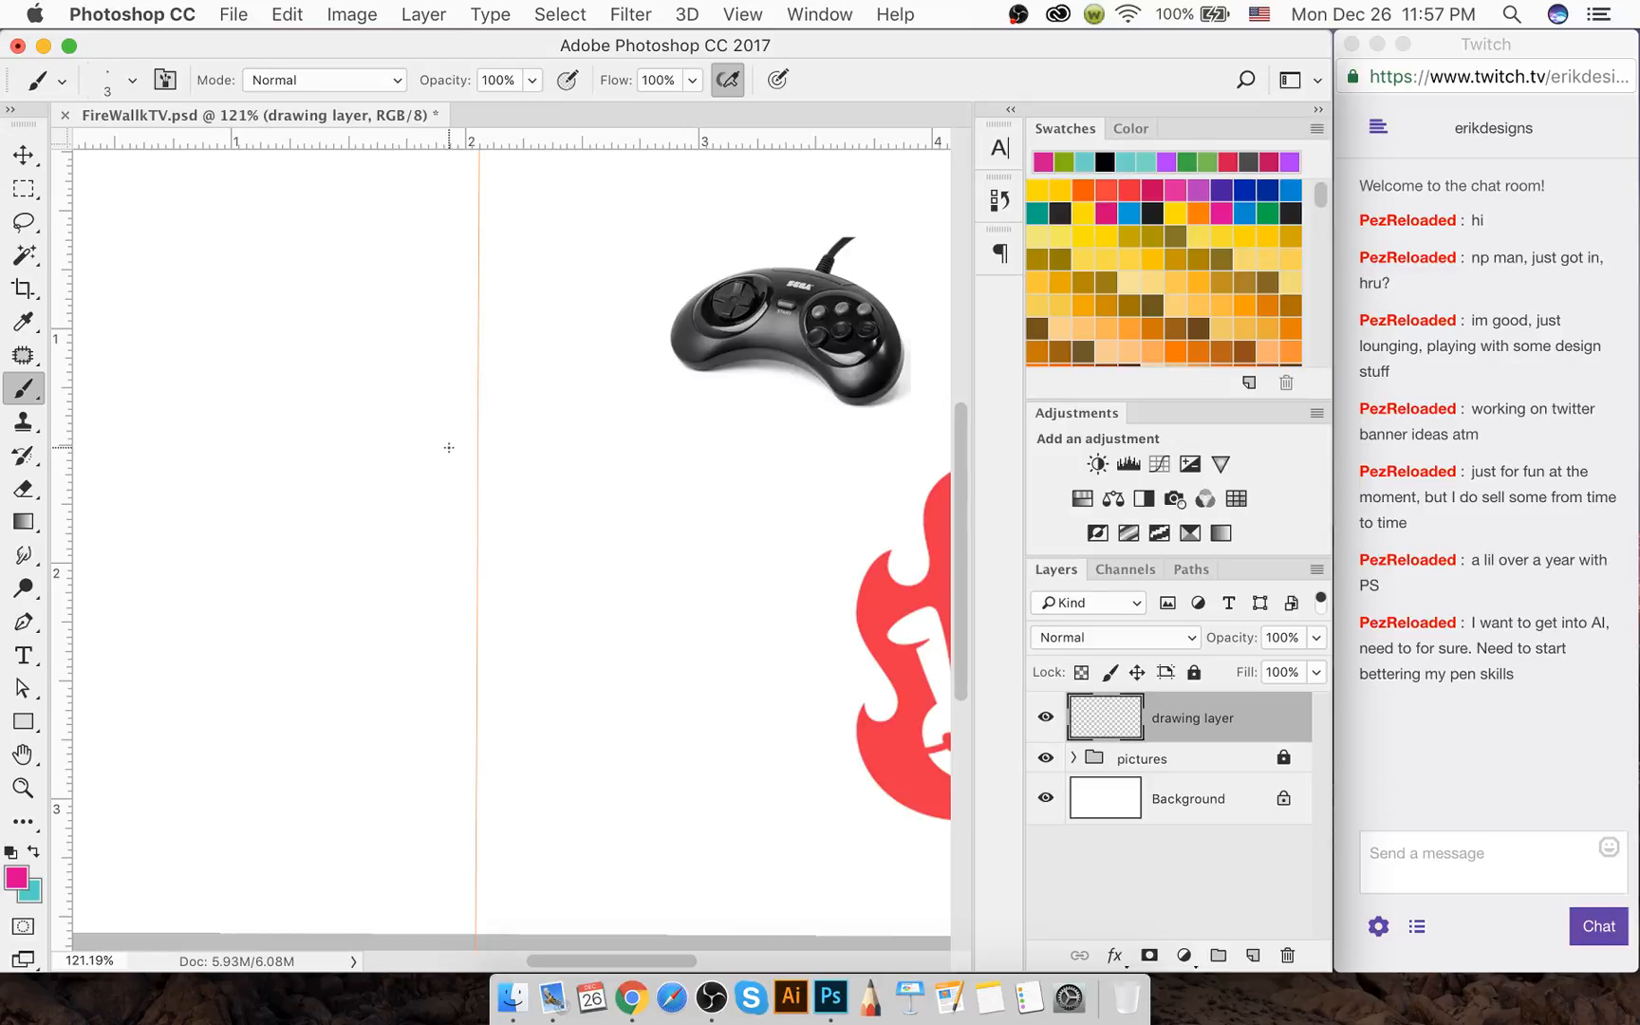
Rotate the canvas view, sketch the gamepad's left grip in pink across the guide, and shift the sketch slightly to the right
scroll(448, 447, "down", 5)
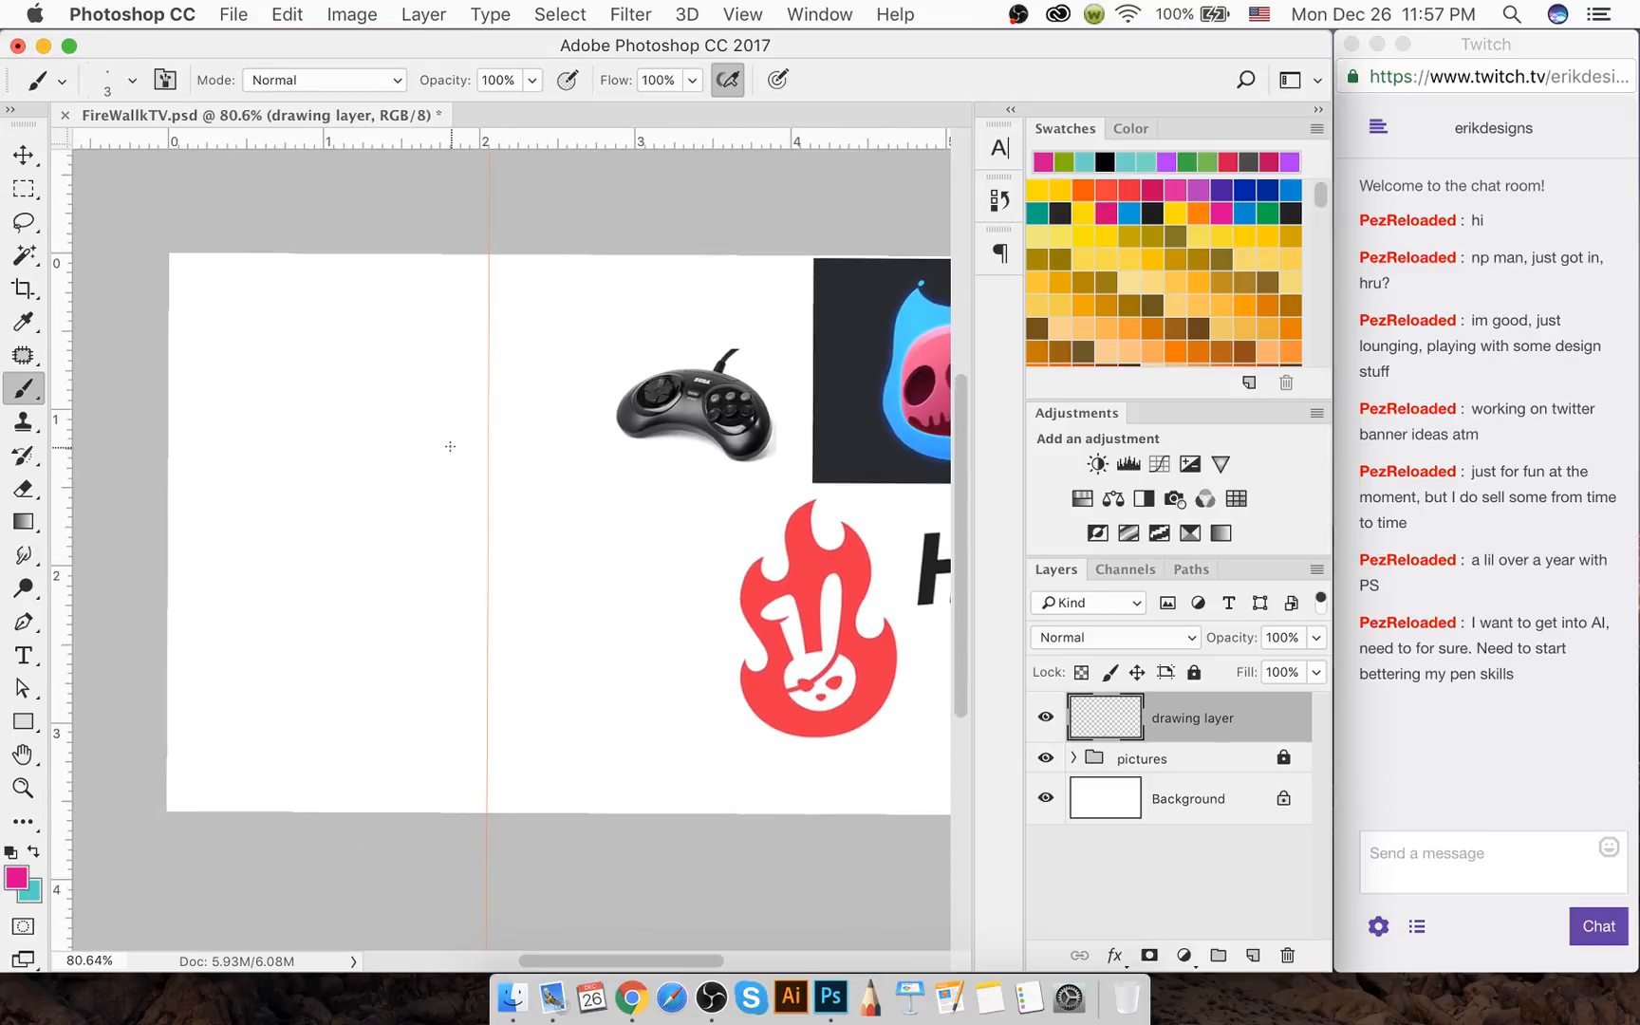
scroll(449, 446, "up", 4)
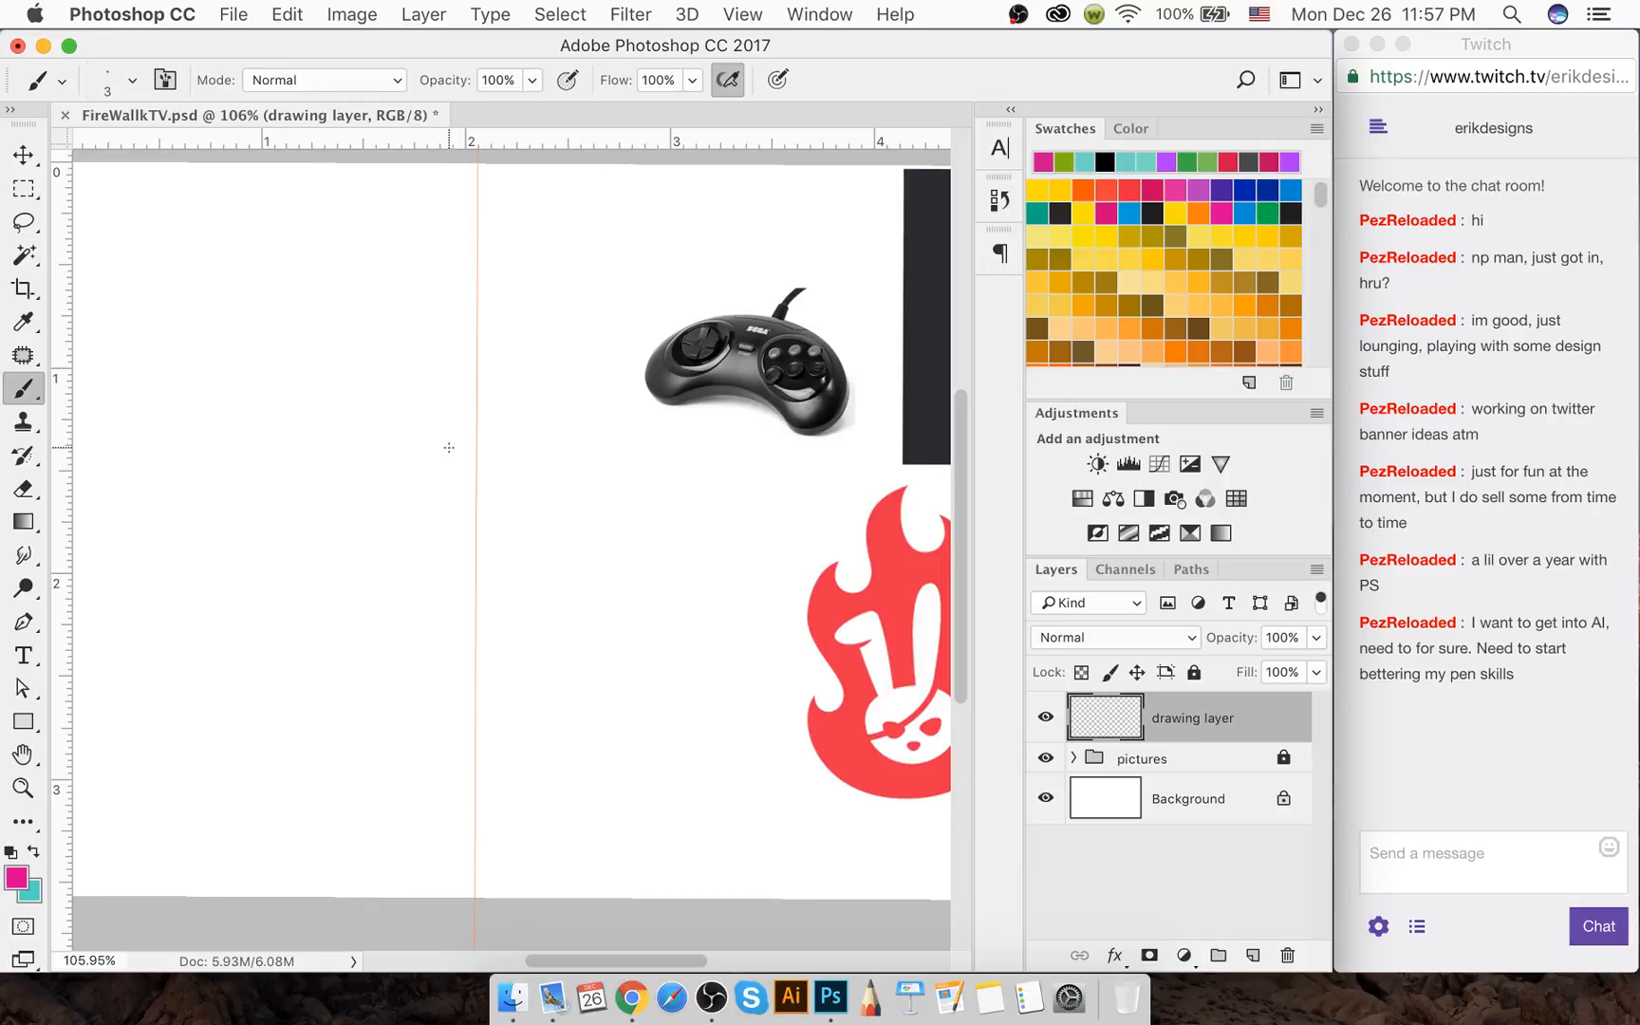
scroll(449, 447, "up", 1)
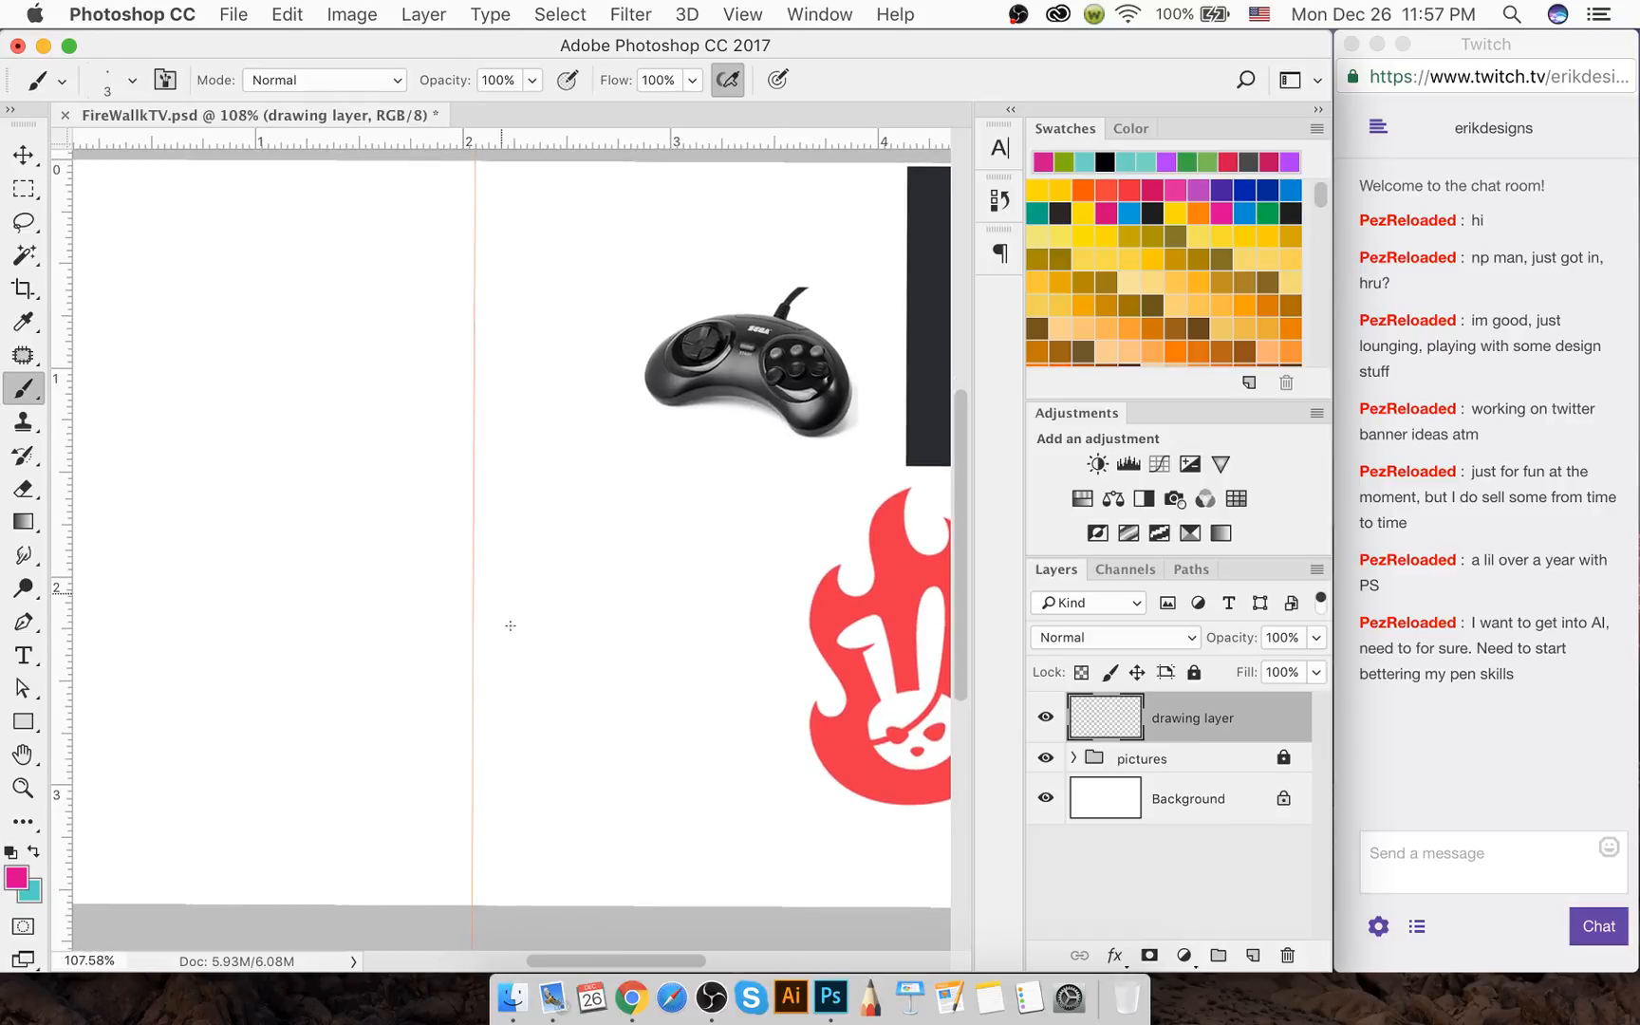
scroll(491, 685, "up", 3)
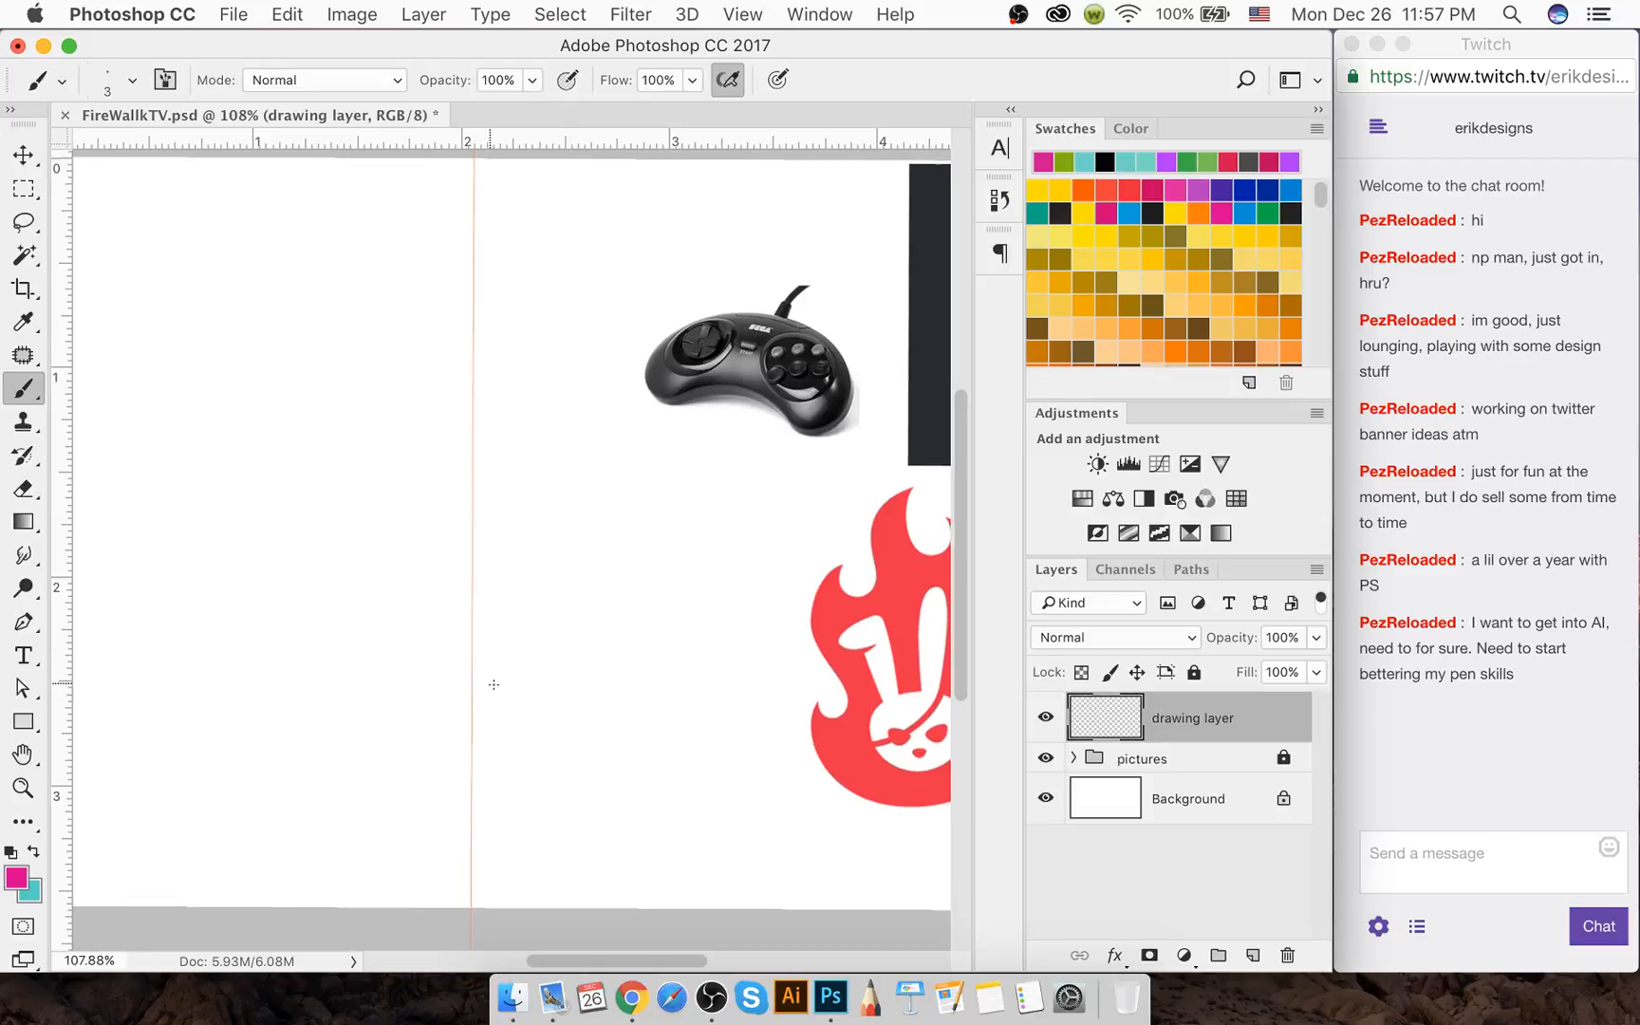
scroll(493, 684, "up", 3)
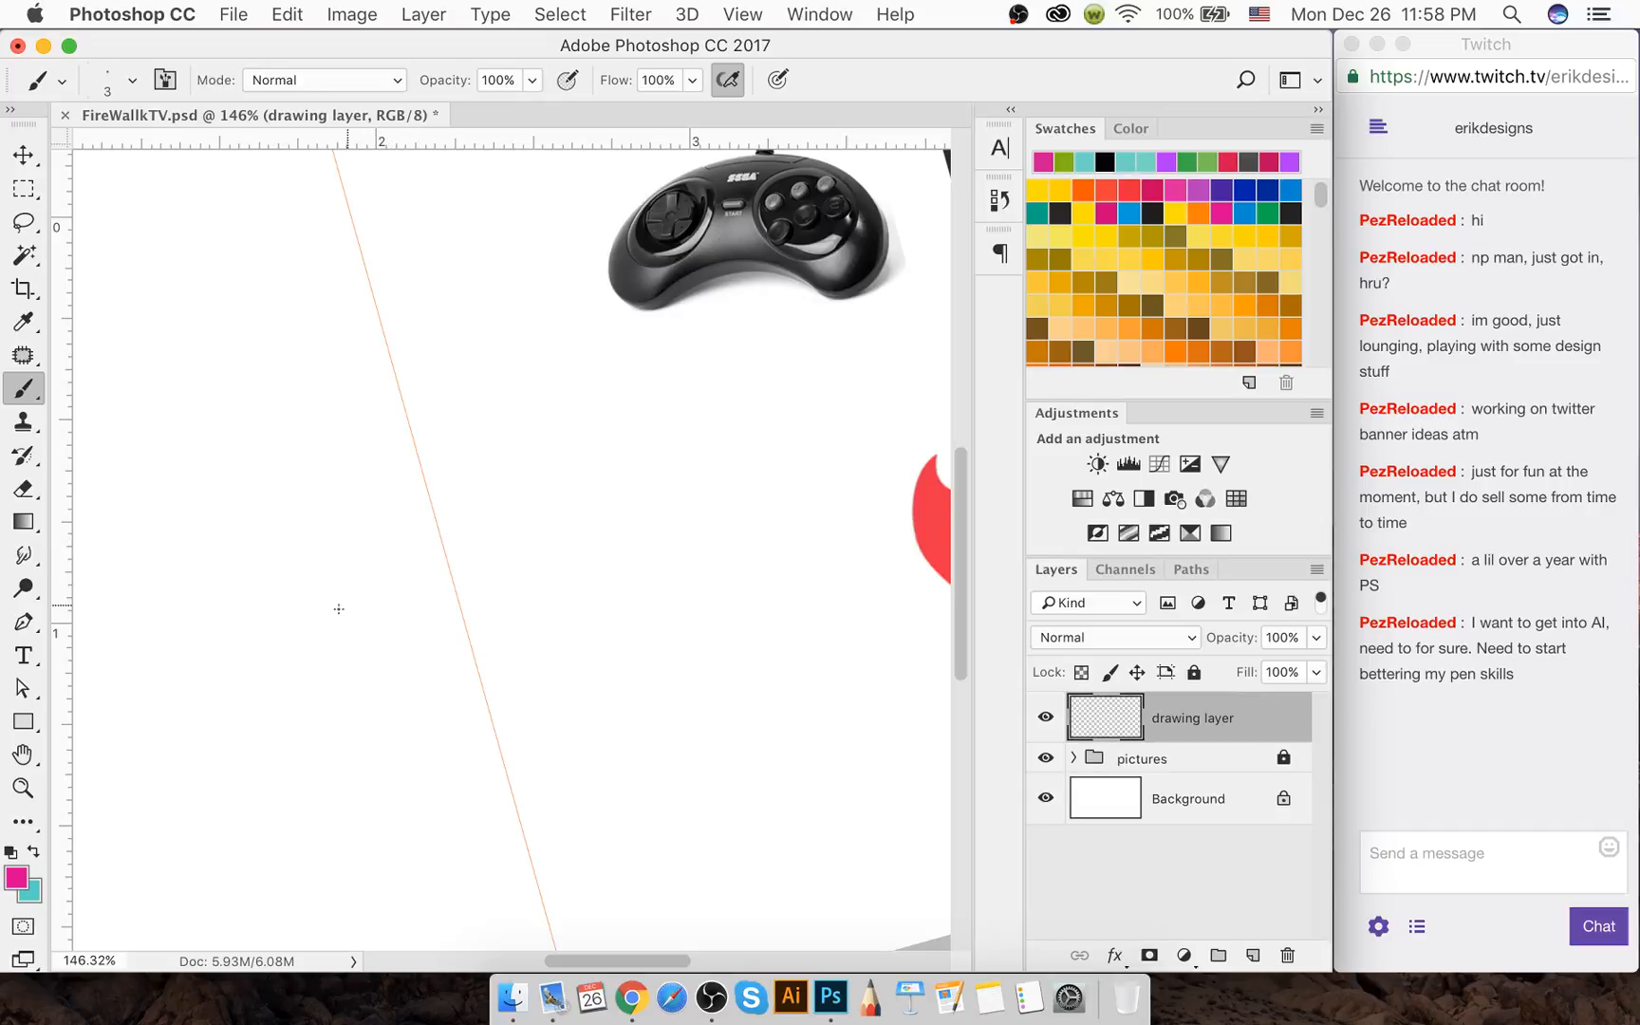
mouse_move(340, 662)
left_mouse_down()
mouse_move(338, 698)
mouse_move(379, 701)
mouse_move(335, 655)
mouse_move(334, 603)
mouse_move(466, 575)
left_mouse_up()
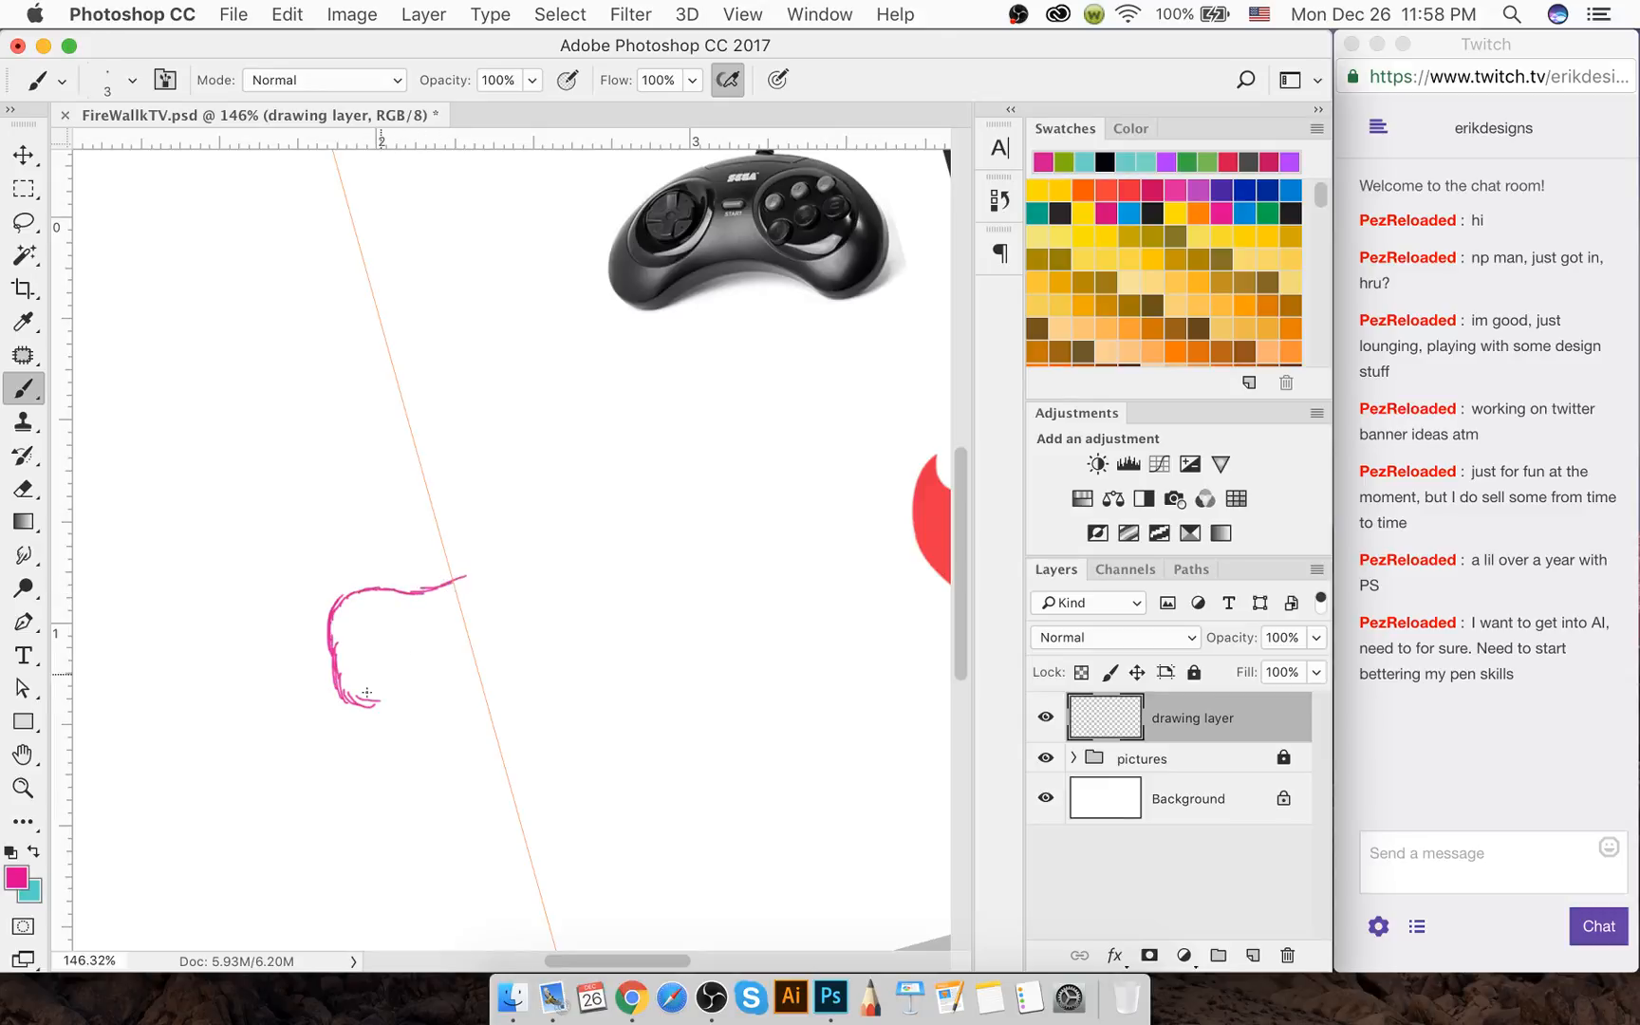
mouse_move(339, 694)
left_mouse_down()
mouse_move(379, 699)
mouse_move(405, 645)
mouse_move(479, 621)
left_mouse_up()
key("v")
left_click_drag(413, 650, 438, 644)
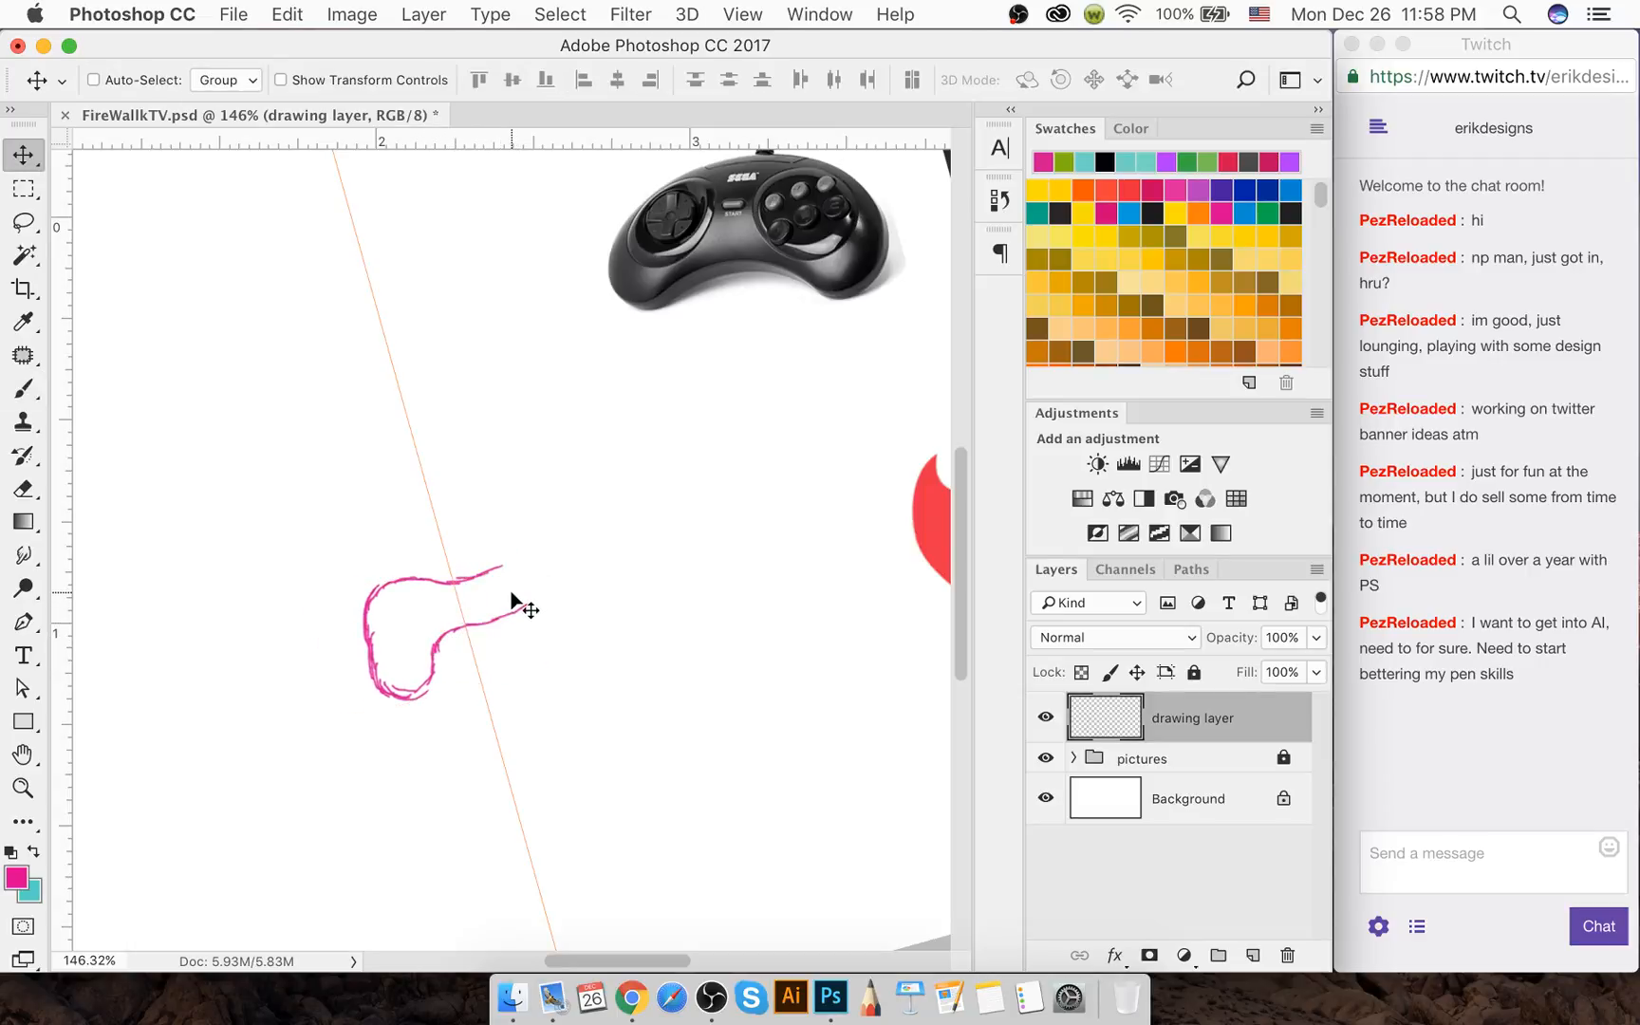
Erase the open ends of the grip's upper and lower edges and redraw them slightly past the guide
key("b")
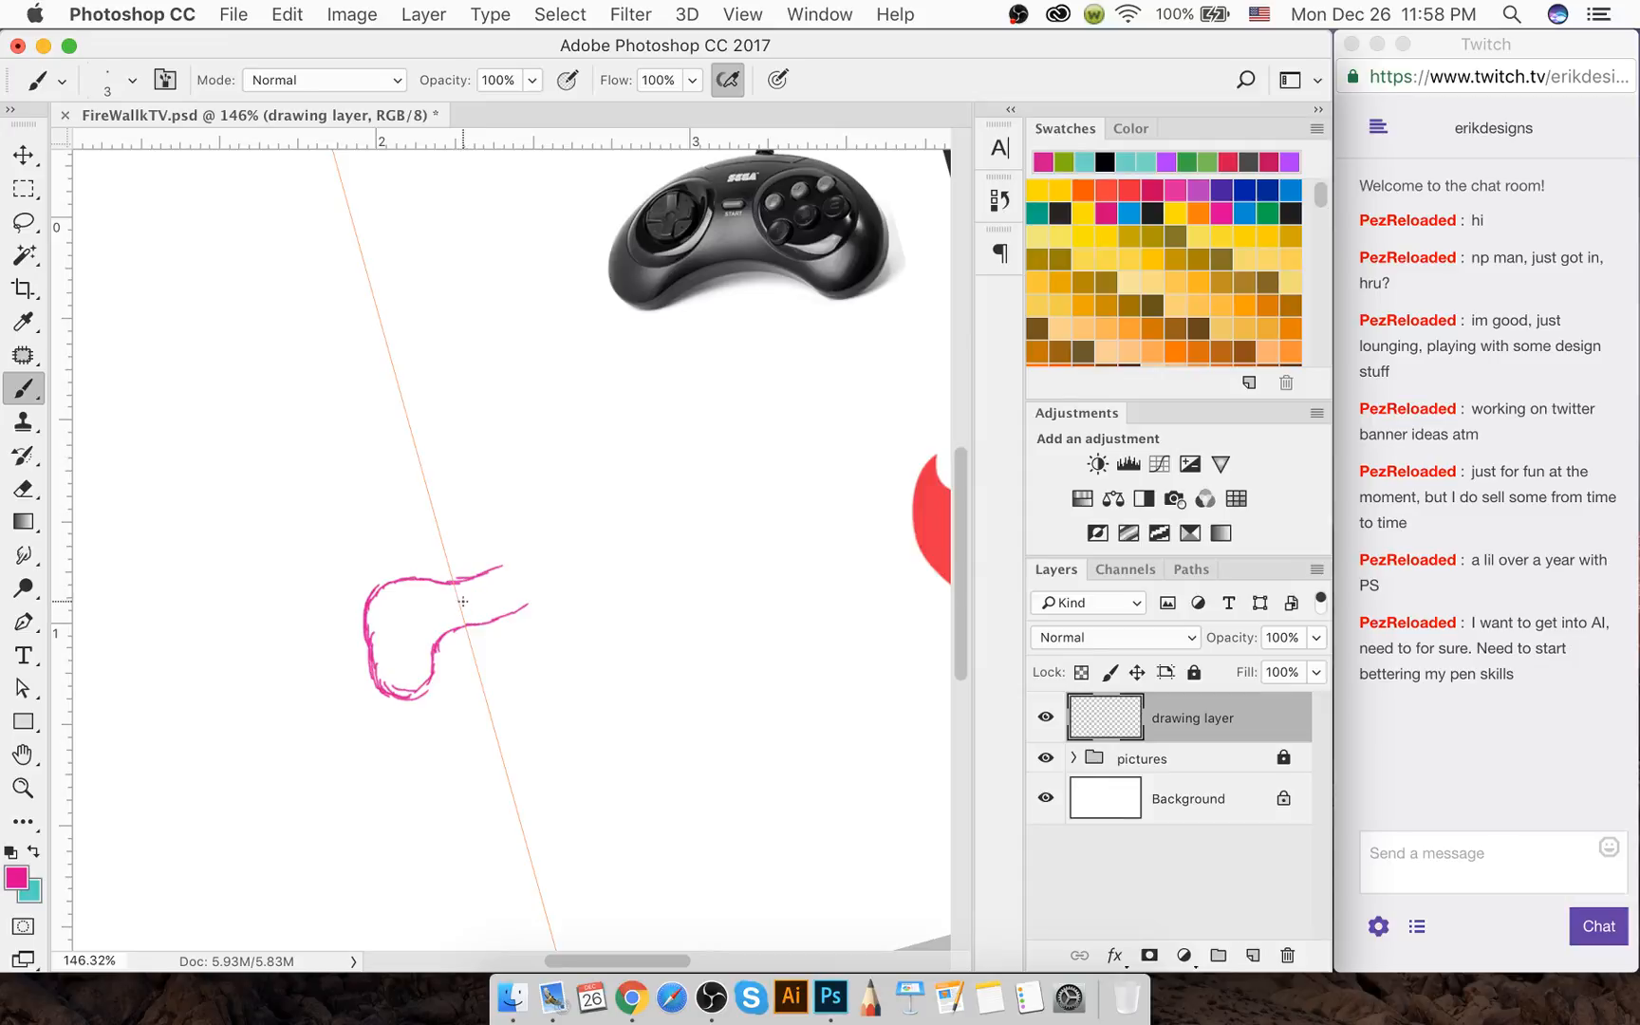
key("e")
mouse_move(462, 584)
left_mouse_down()
mouse_move(491, 572)
mouse_move(475, 596)
mouse_move(538, 604)
mouse_move(453, 578)
left_mouse_up()
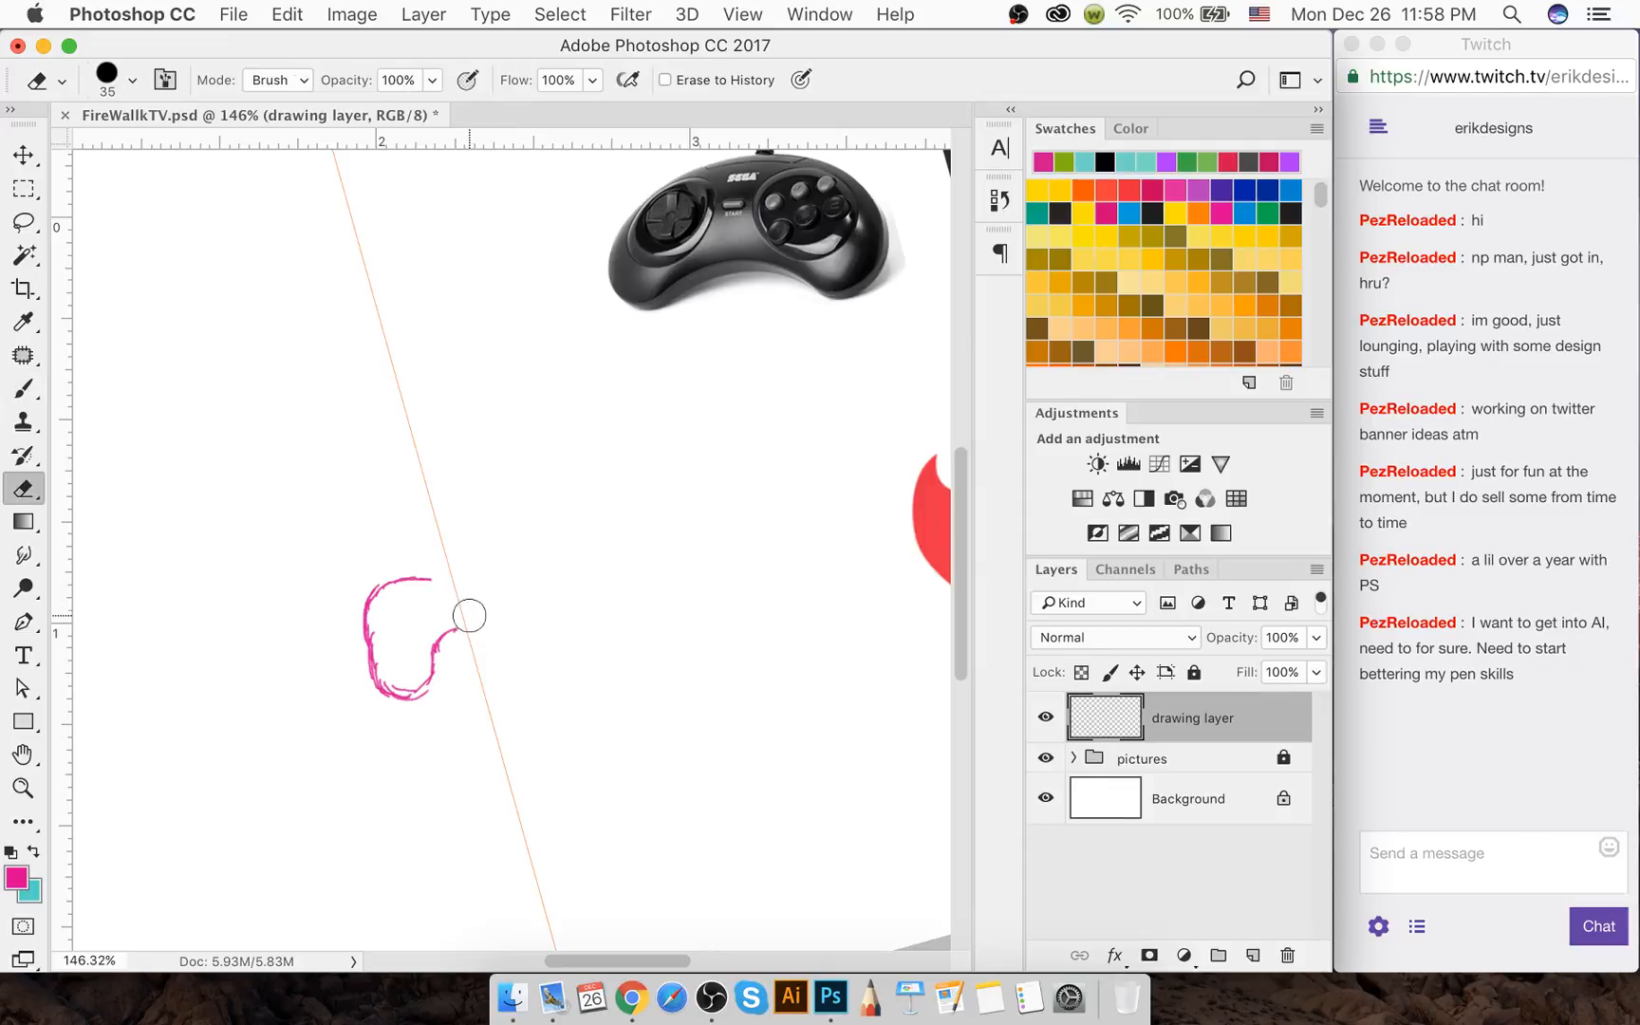
key("b")
left_click_drag(438, 576, 467, 568)
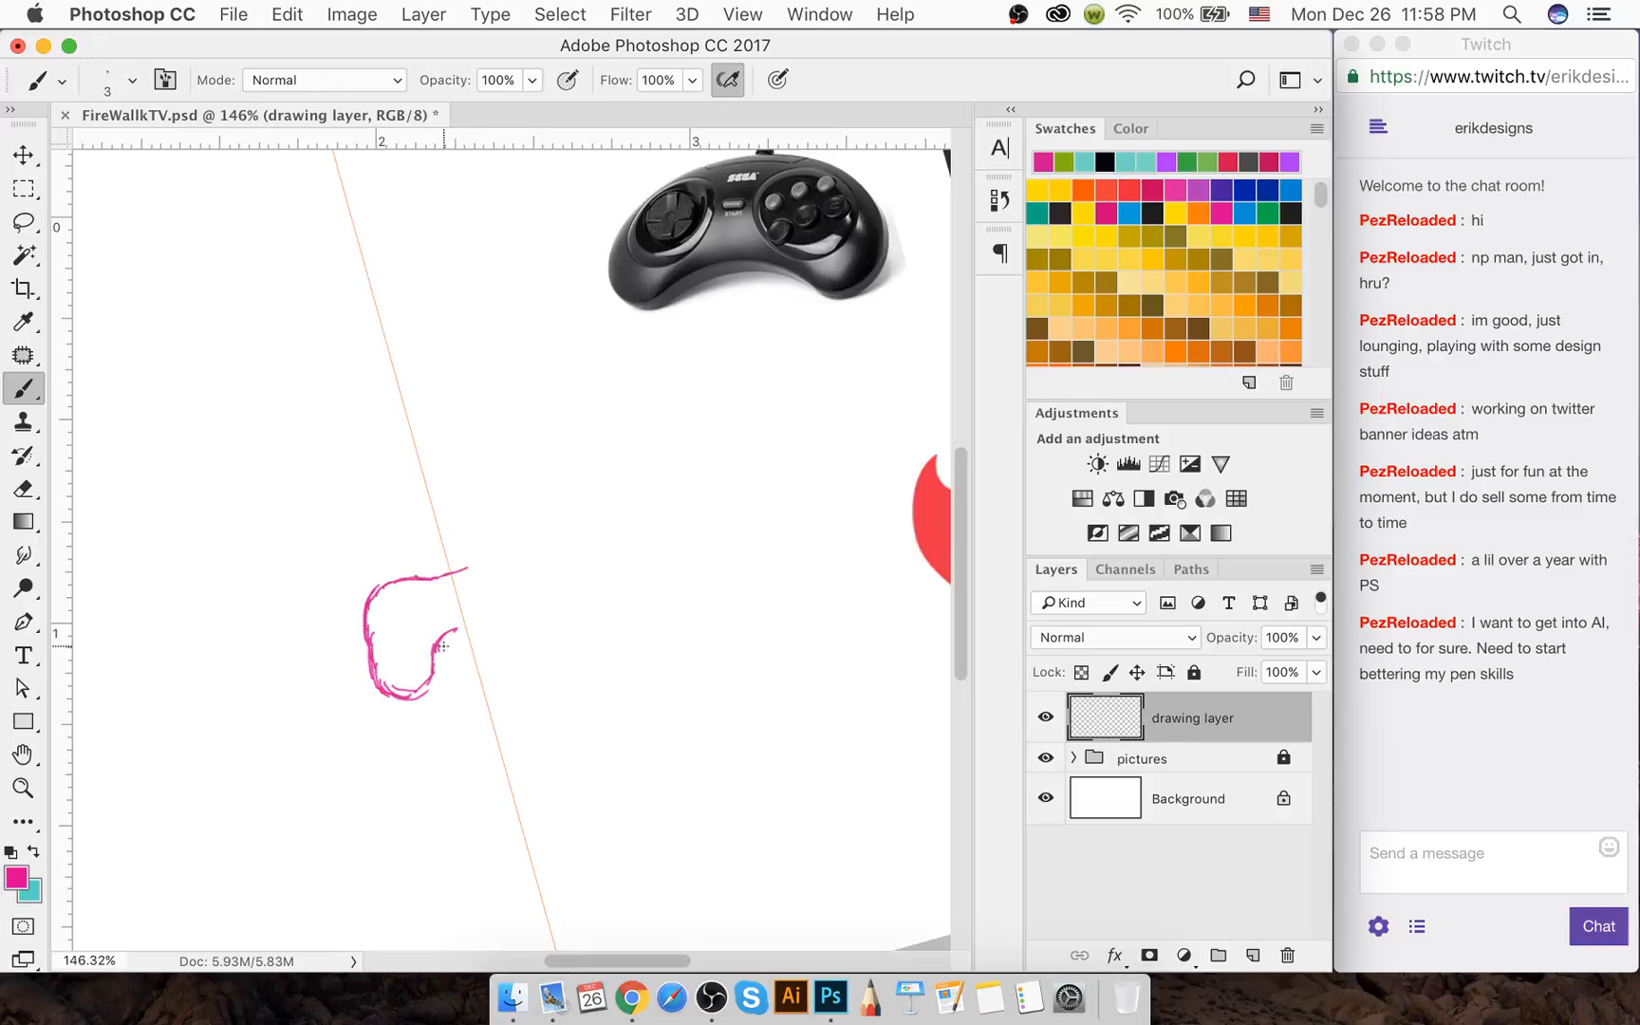
left_click_drag(436, 648, 486, 619)
Circle the D-pad and the action buttons on the gamepad reference picture, and undo both marks
left_click_drag(662, 202, 668, 187)
left_click_drag(832, 183, 864, 175)
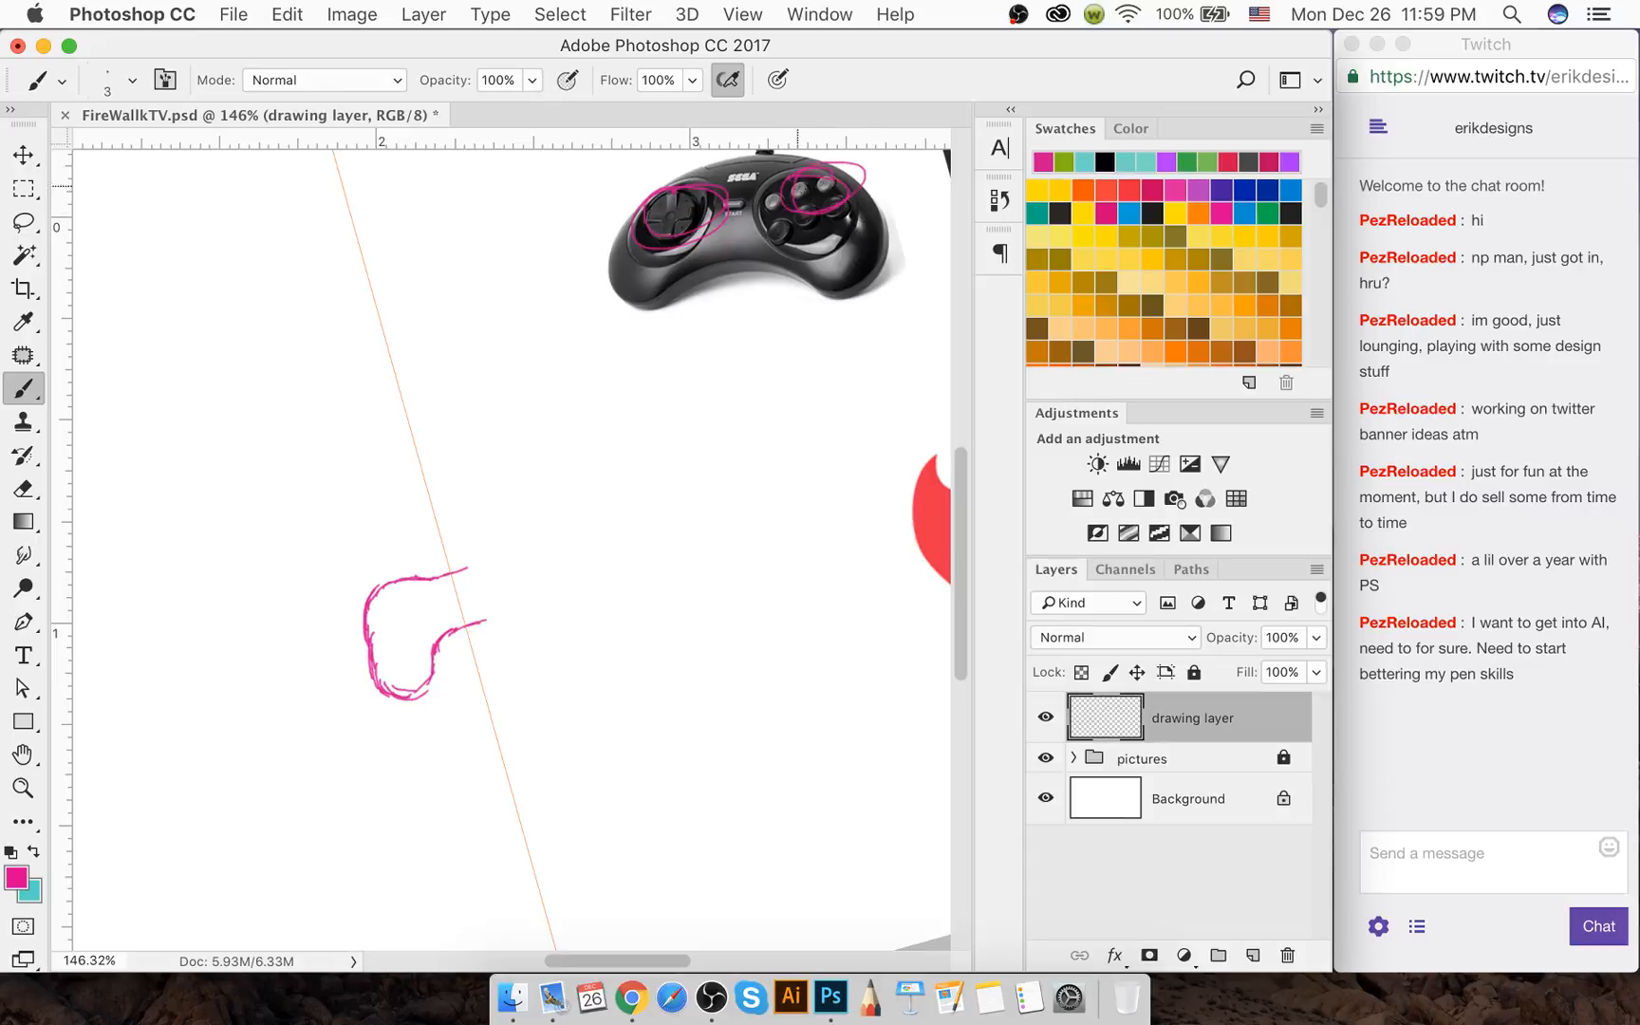
key("super+alt+z")
key("super+alt+z")
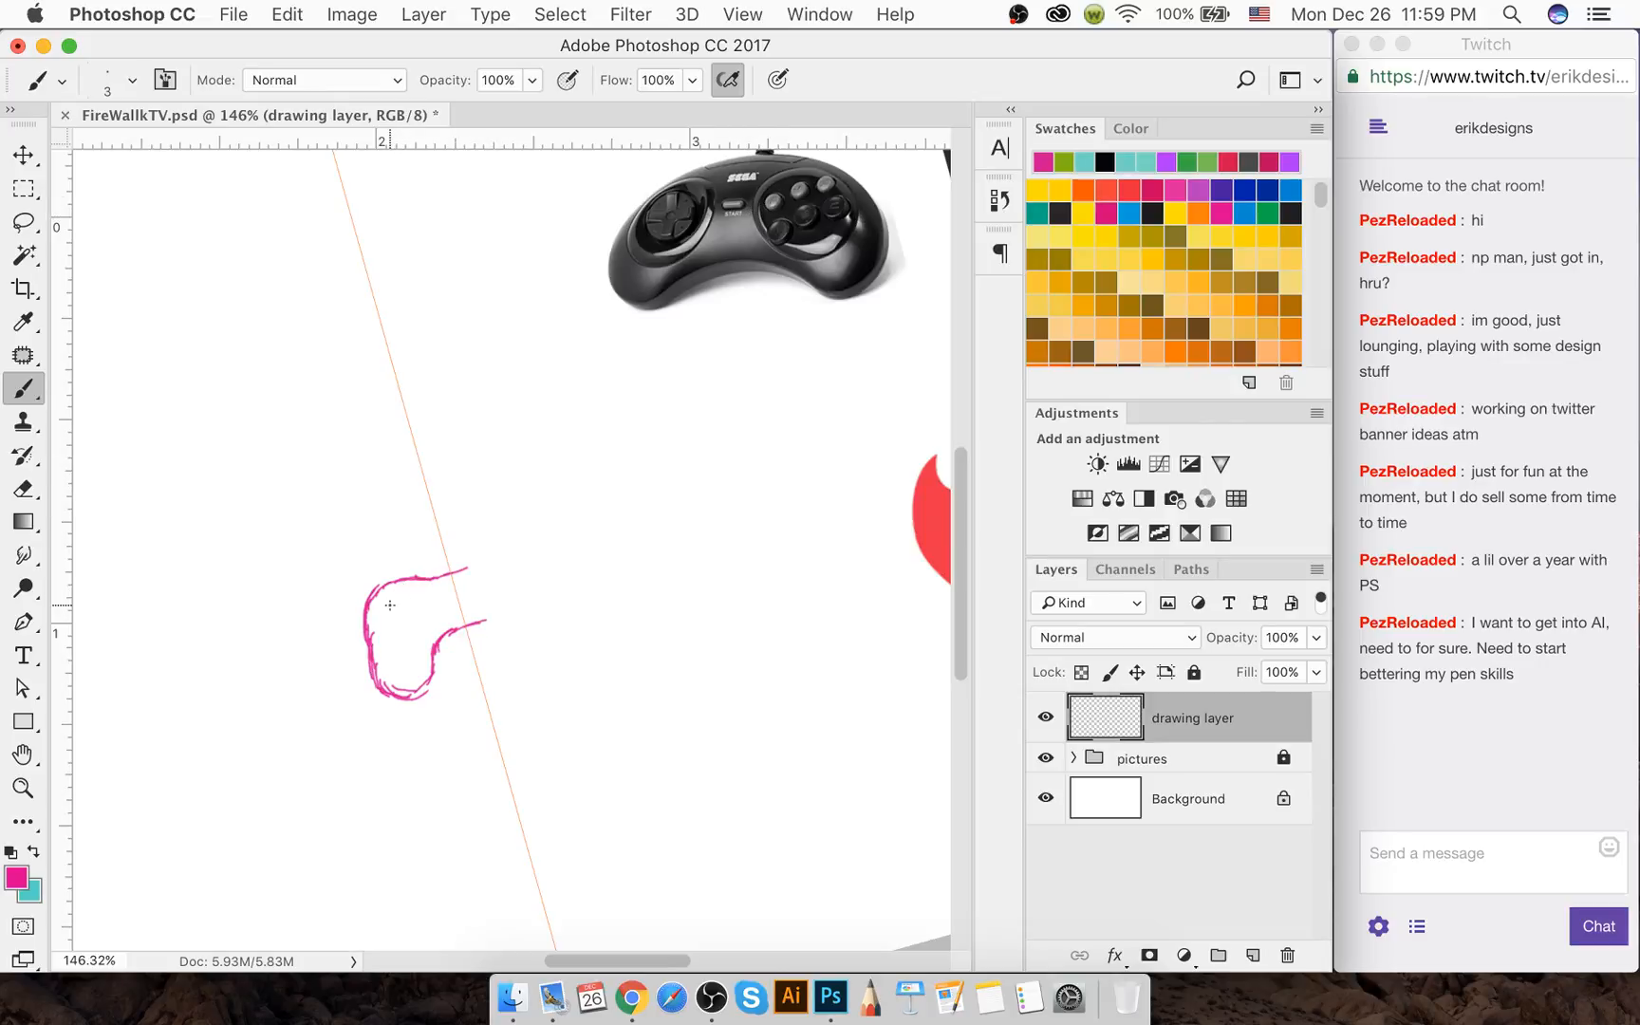
Sketch a small square for the D-pad inside the upper part of the left grip
mouse_move(392, 603)
left_mouse_down()
mouse_move(403, 597)
mouse_move(390, 609)
left_mouse_up()
key("super+z")
scroll(397, 621, "up", 5)
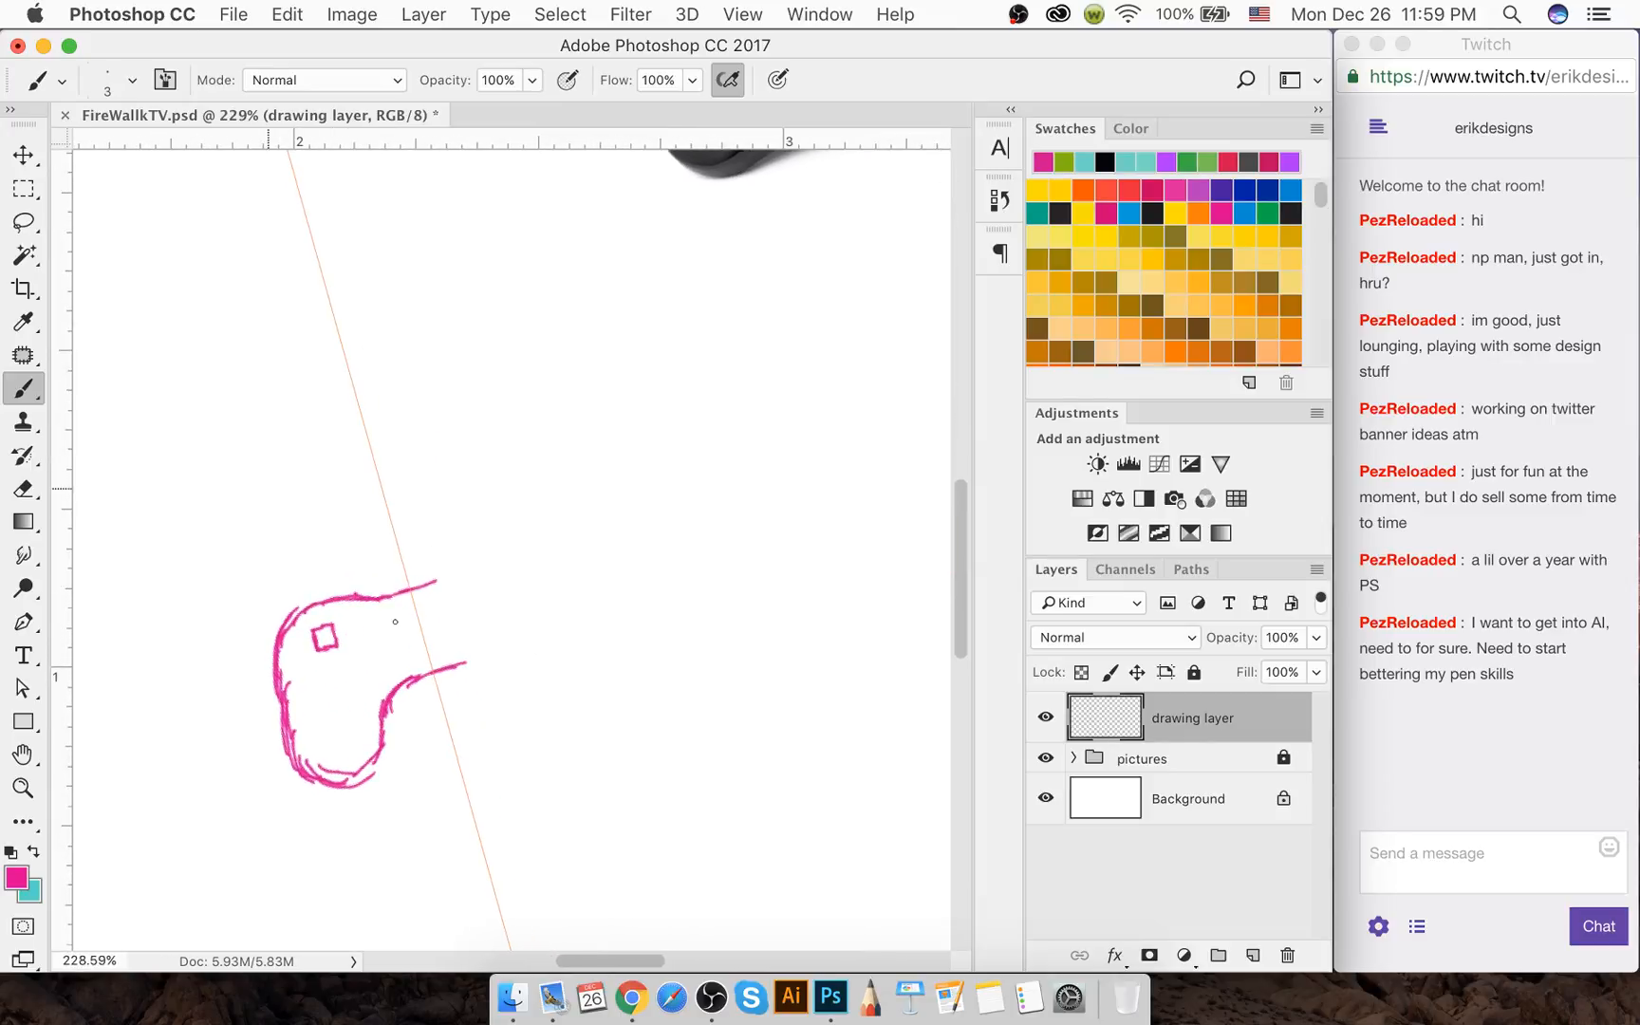
Try to sketch a second small square below the first D-pad square, and undo its strokes
scroll(395, 622, "up", 3)
key("space")
left_click_drag(394, 615, 503, 490)
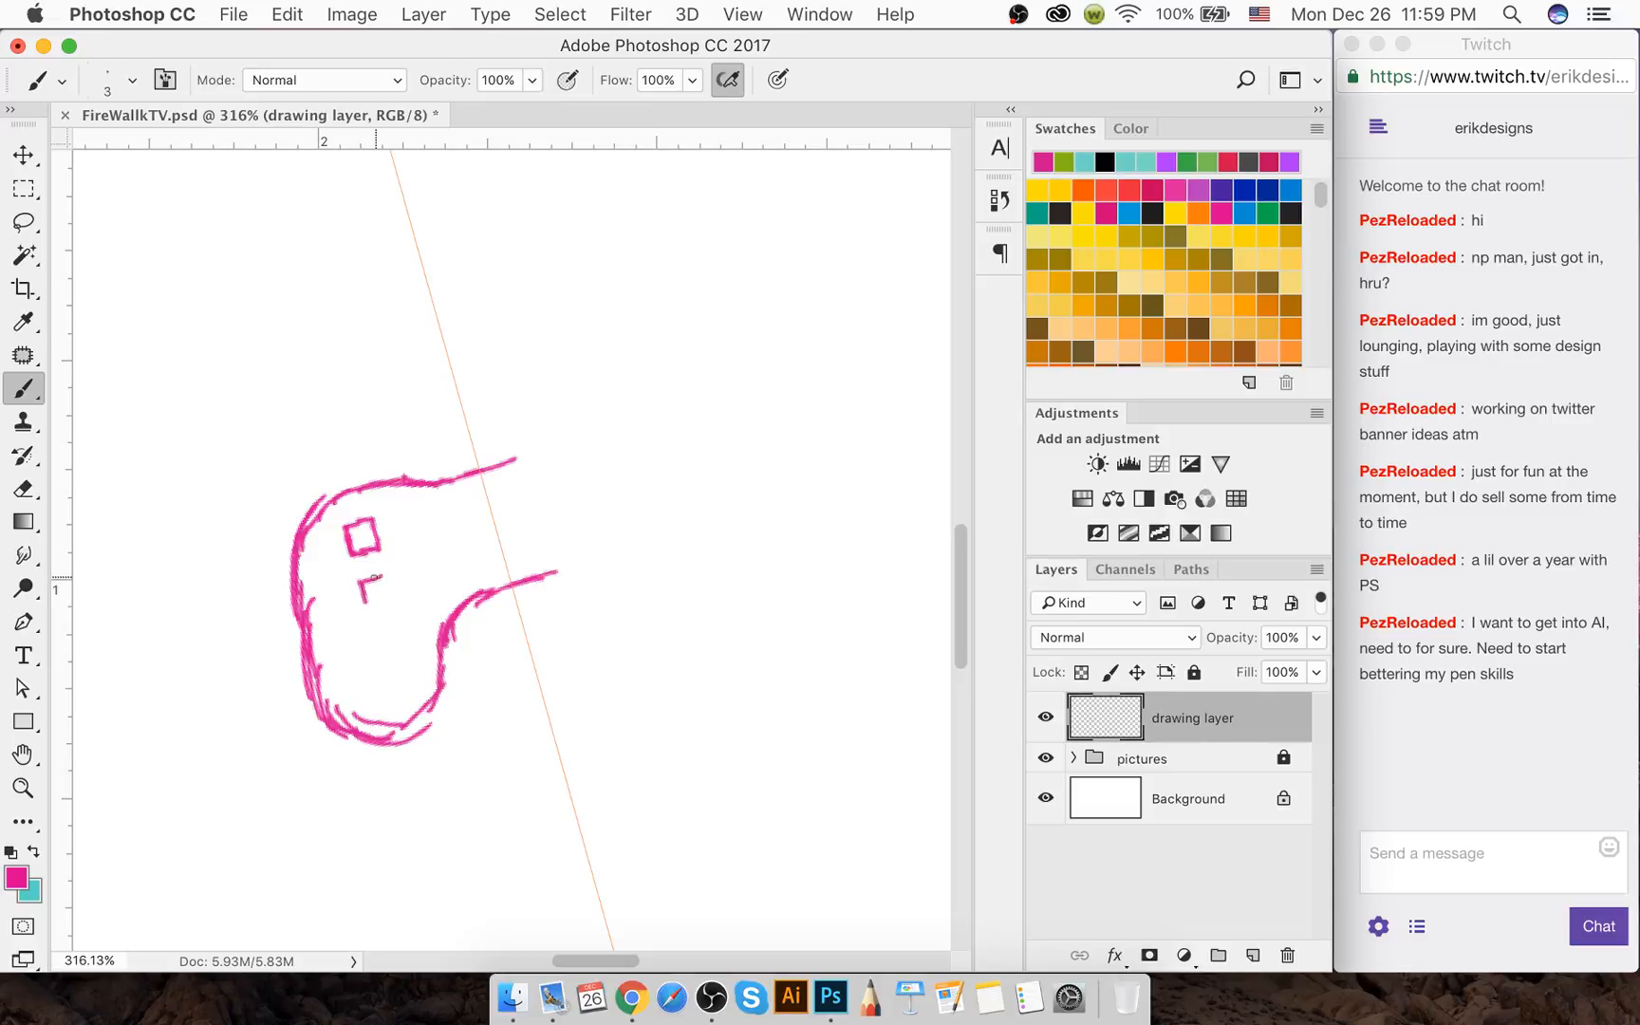
left_click_drag(383, 577, 389, 598)
key("super+z")
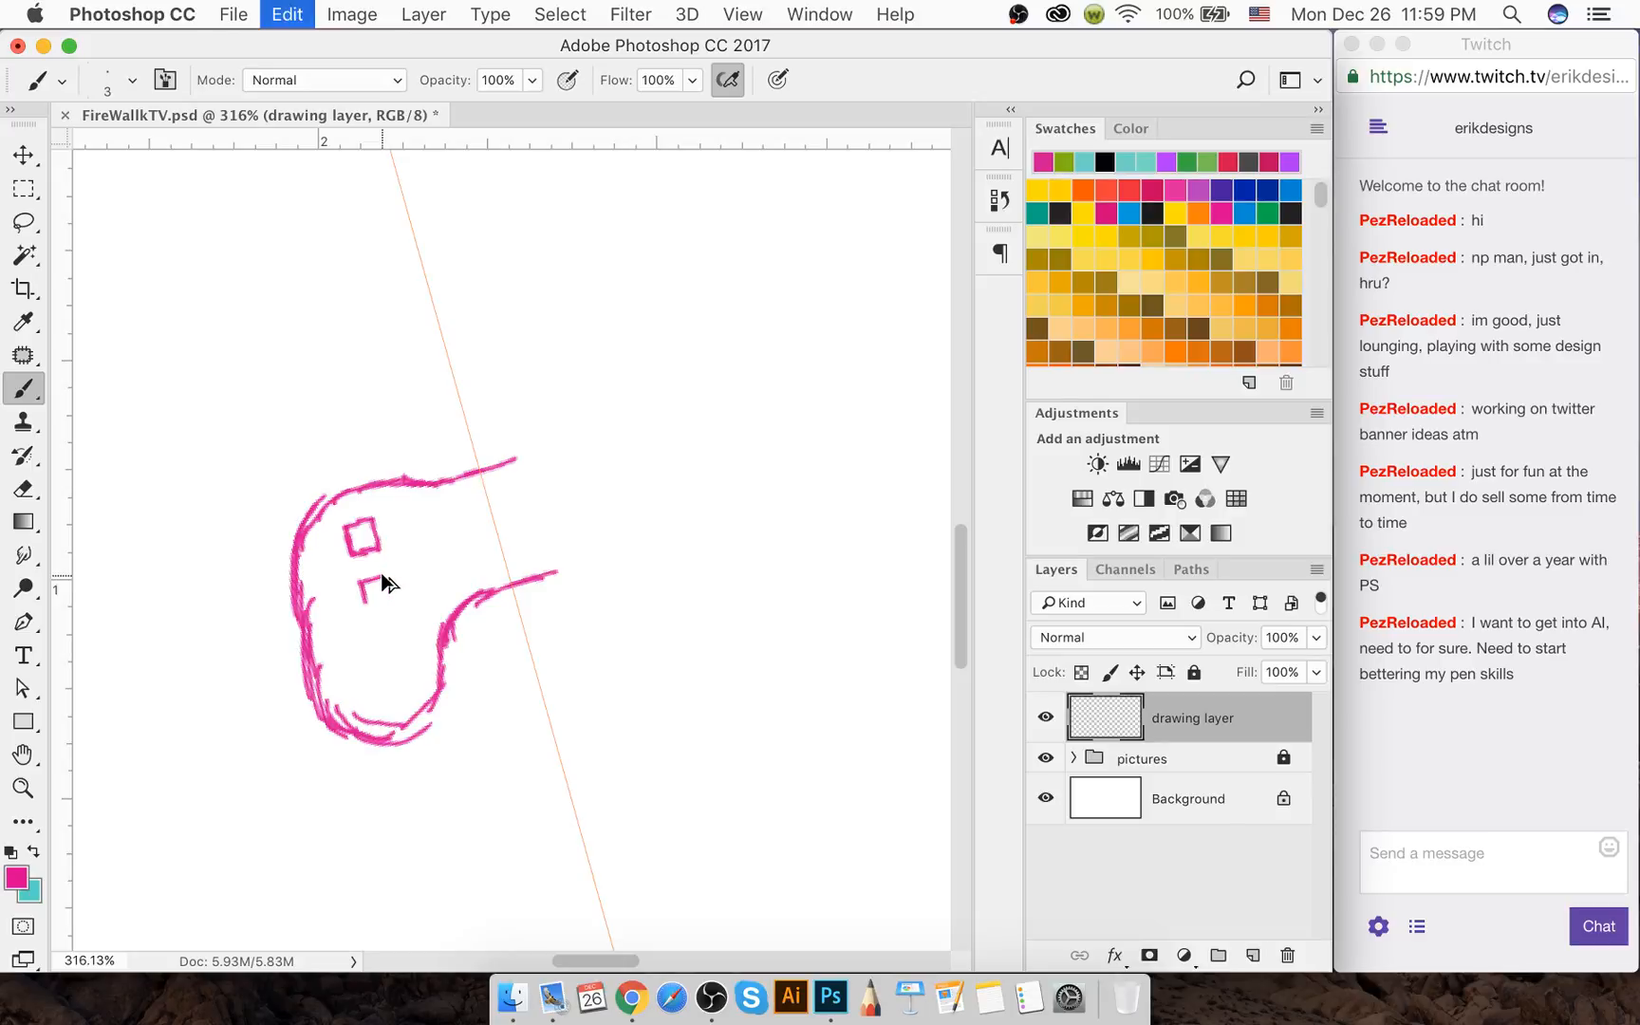
key("super+z")
key("super+z")
key("super+z")
Select the D-pad square with the Lasso and paste a copy of it on a new layer
key("l")
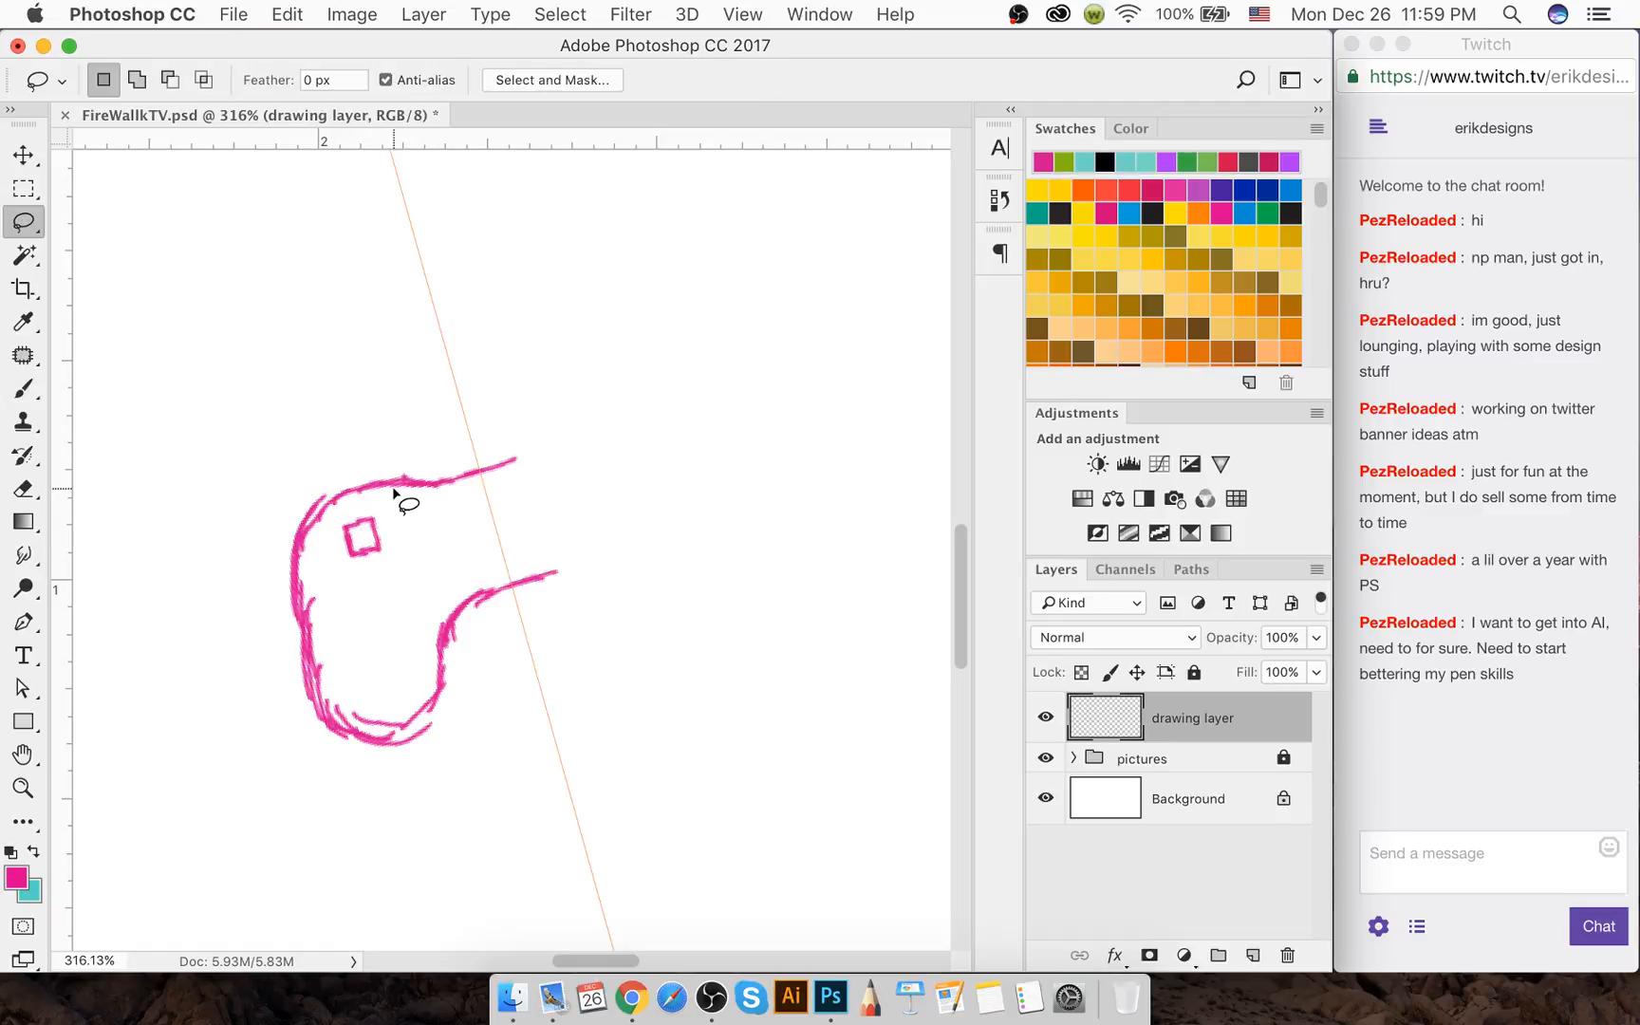
mouse_move(376, 512)
left_mouse_down()
mouse_move(316, 536)
mouse_move(373, 614)
mouse_move(406, 600)
mouse_move(397, 522)
mouse_move(366, 510)
left_mouse_up()
key("super+c")
key("super+v")
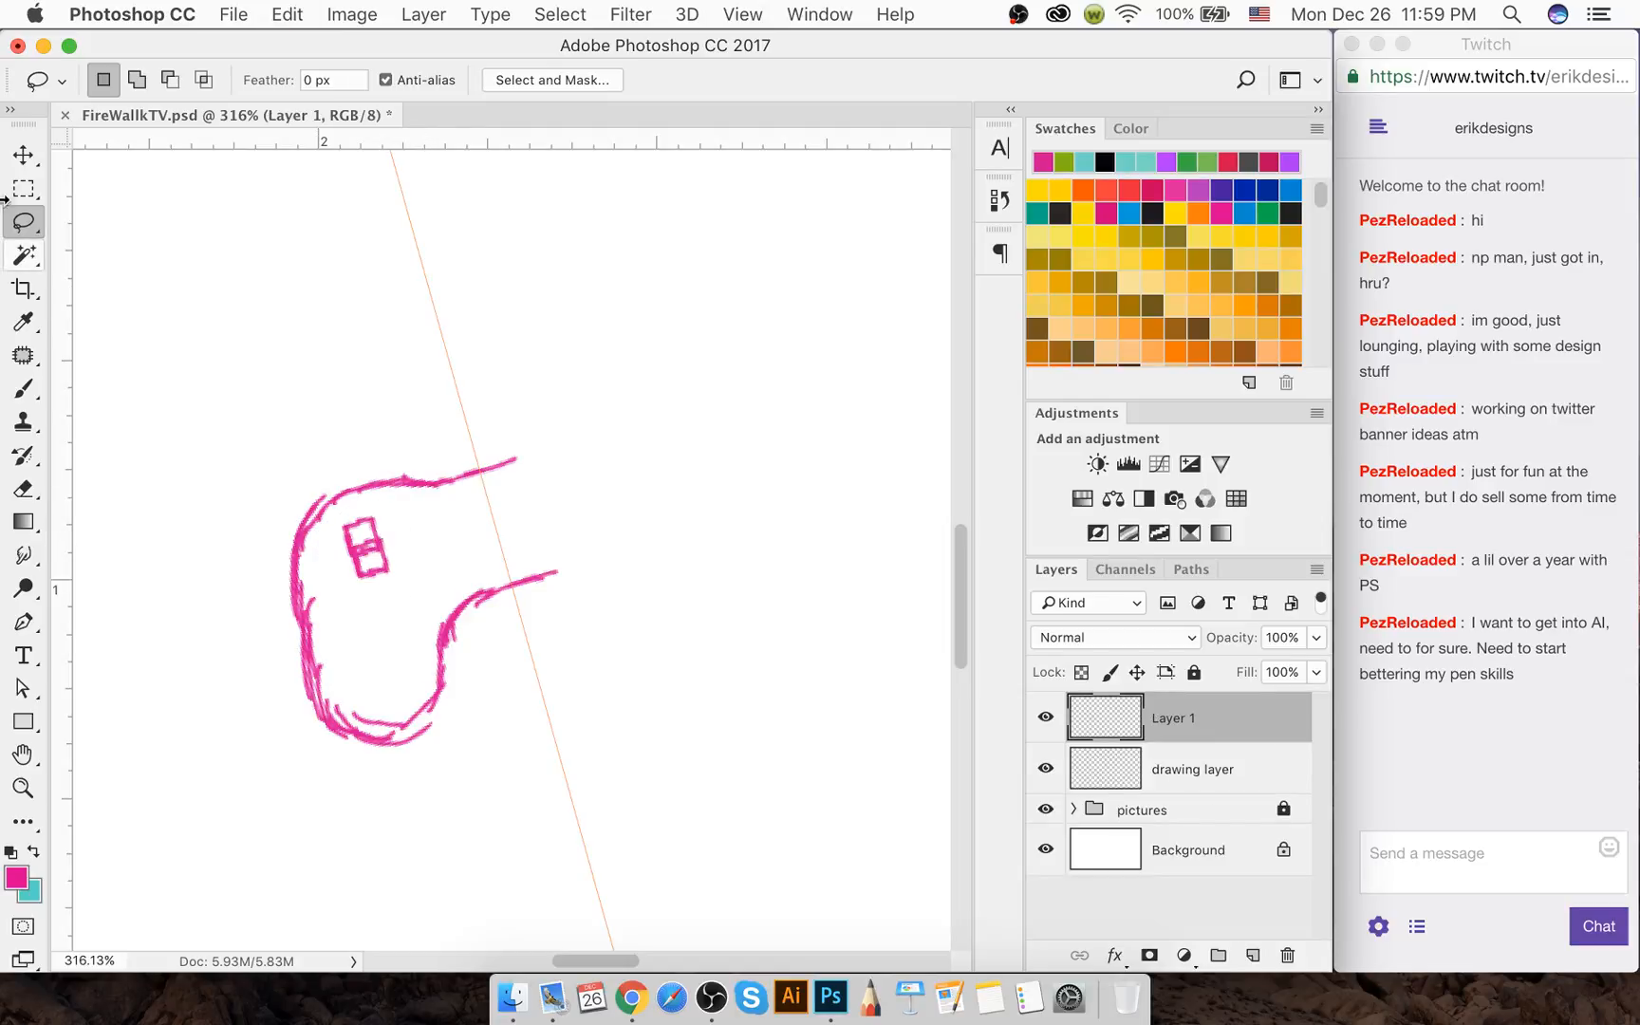
Move the pasted square directly below the original, leaving a gap for the centre of the D-pad cross
left_click(23, 154)
left_click_drag(387, 590, 386, 605)
key("Down")
key("Down")
key("Down")
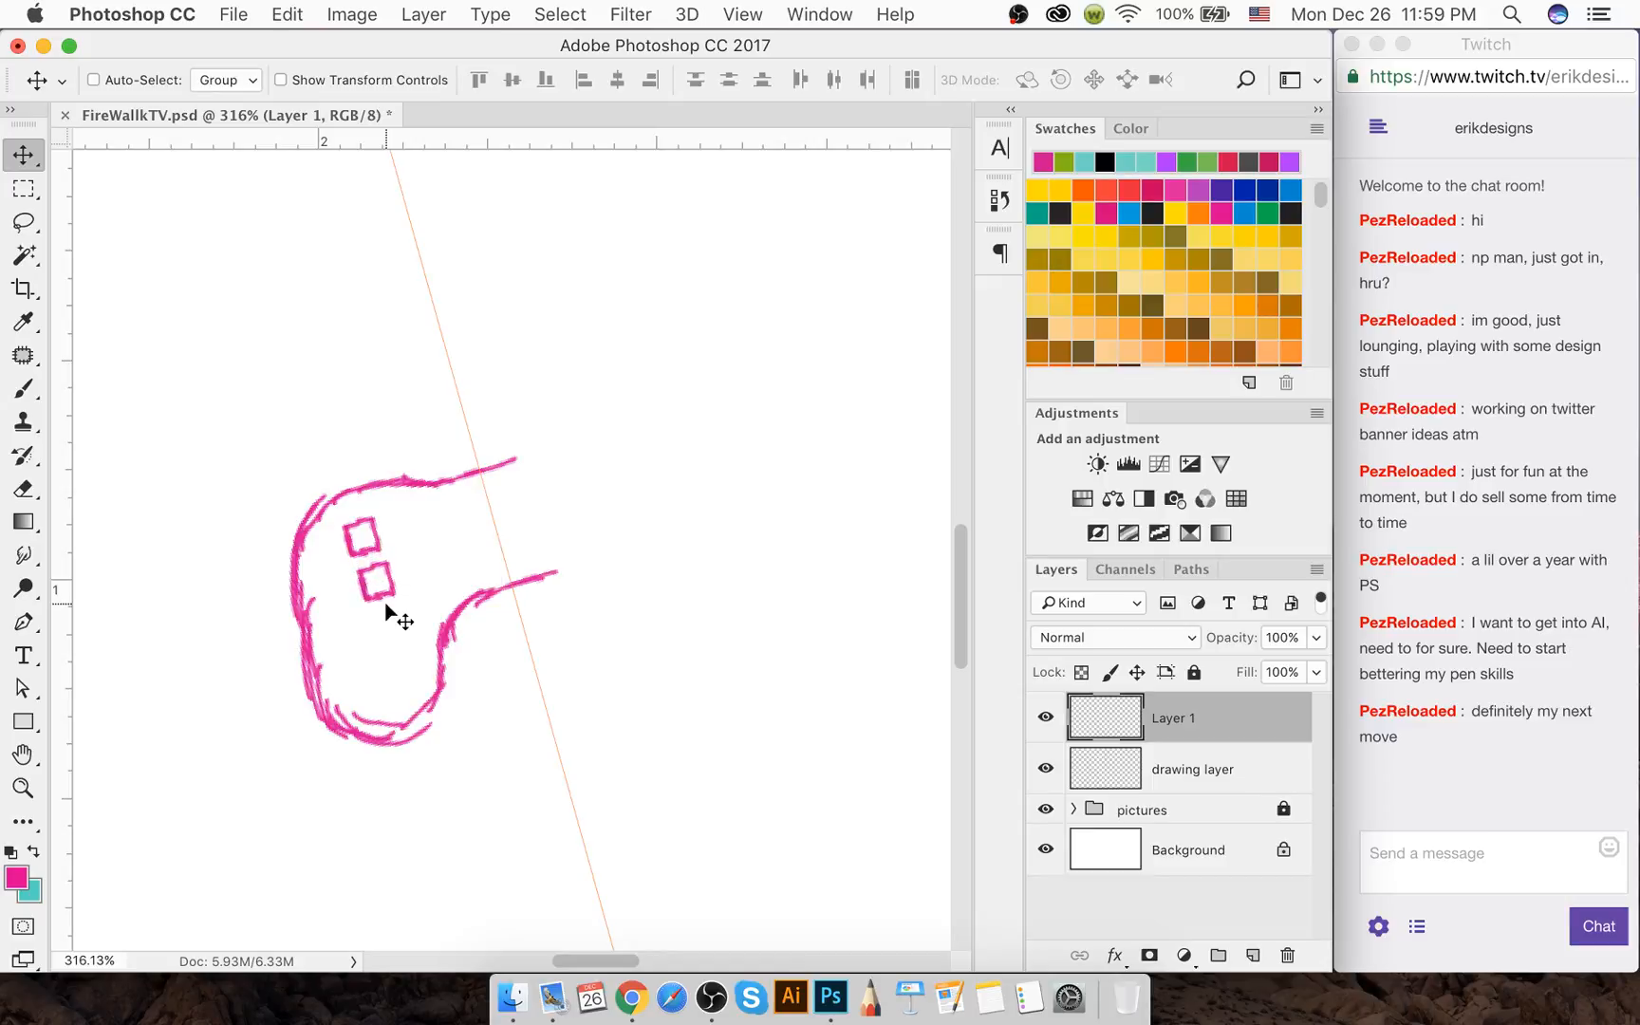
key("Left")
key("Down")
key("Down")
key("Up")
key("Up")
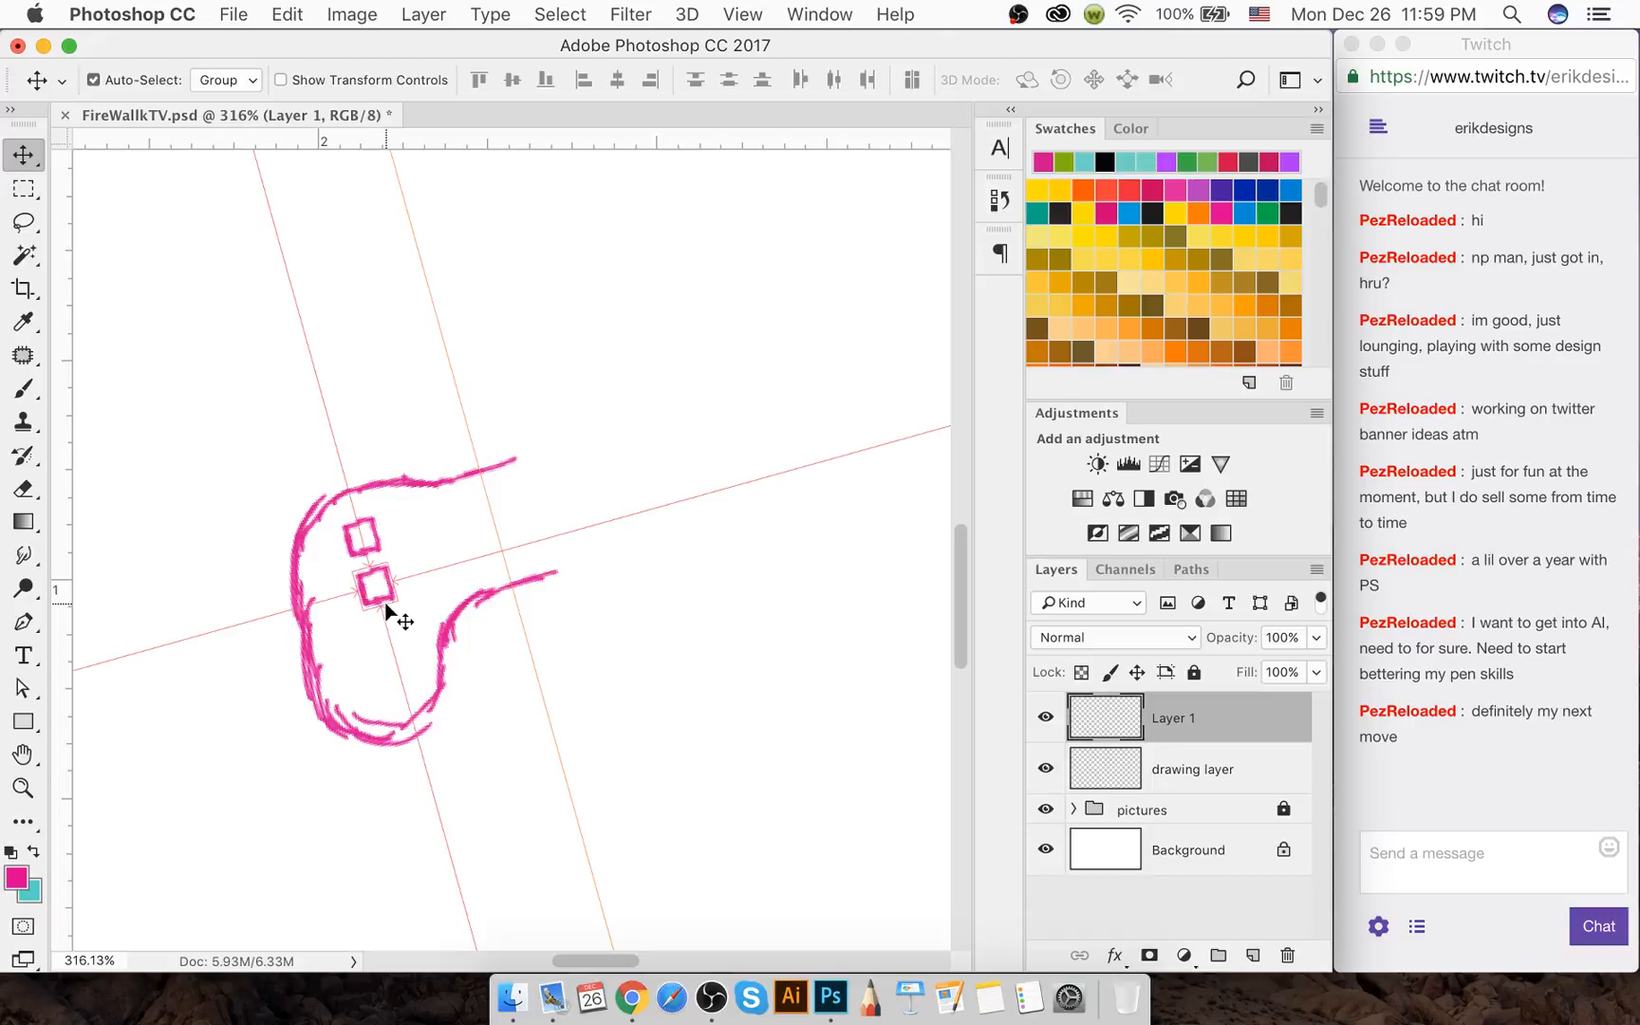
Duplicate the lower square's layer and place the copy to the right, between the upper and lower squares
key("super+j")
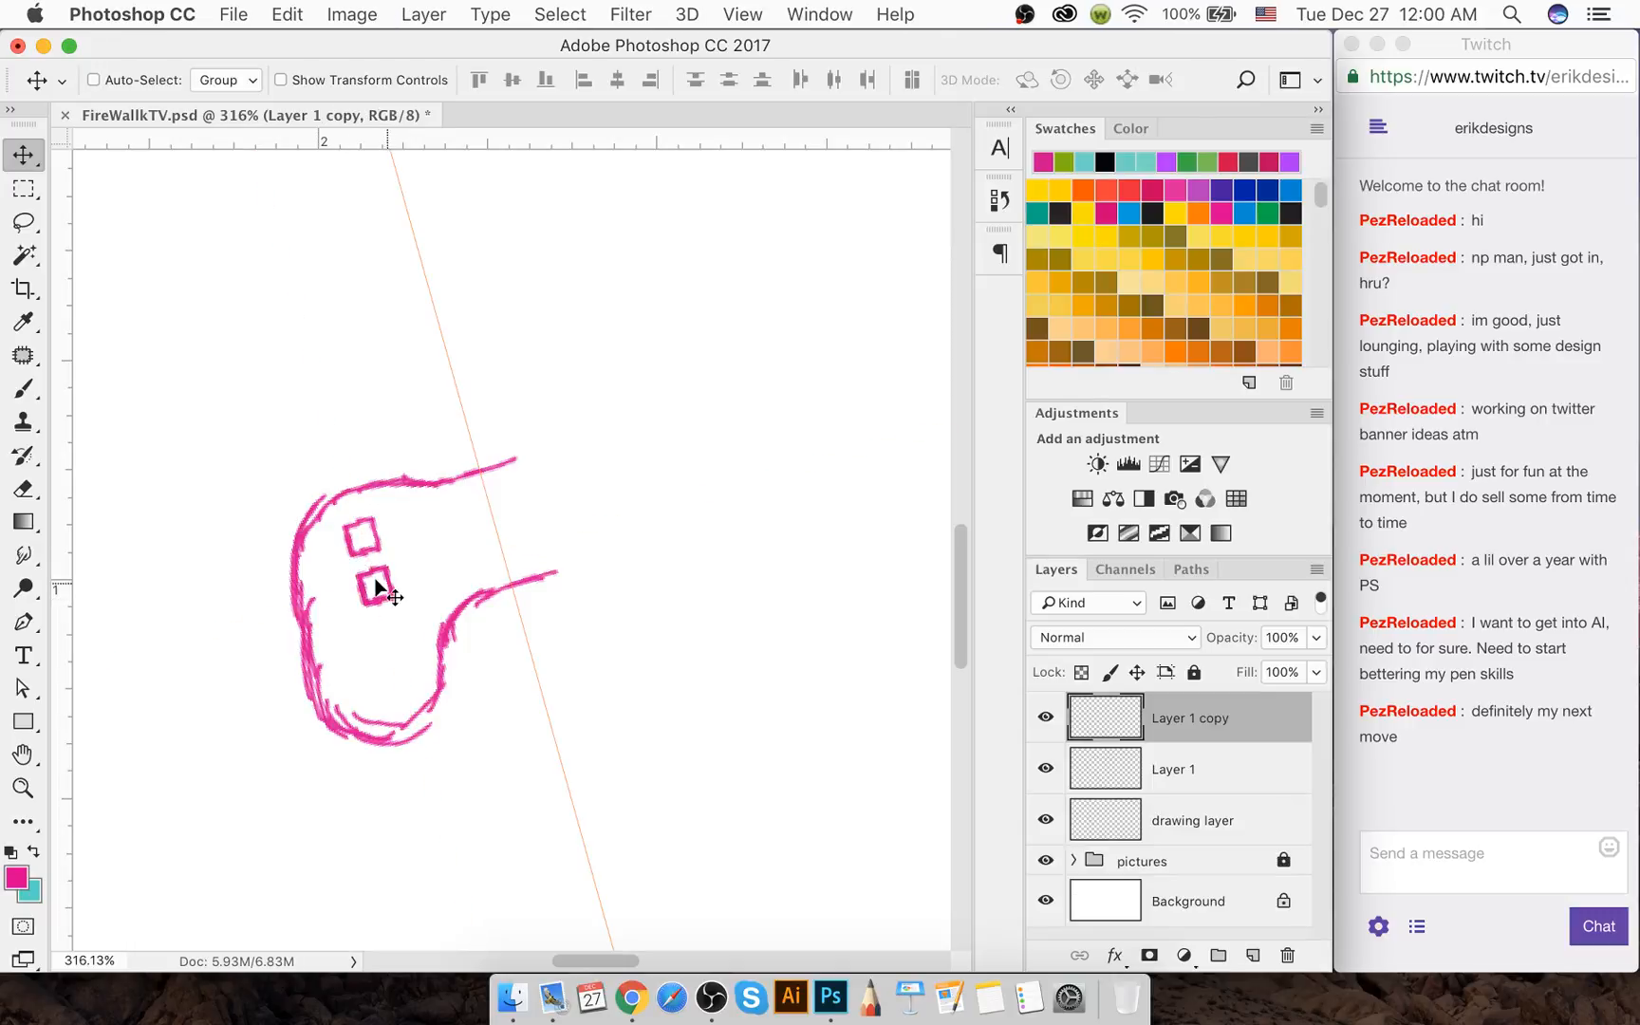
left_click_drag(377, 583, 415, 551)
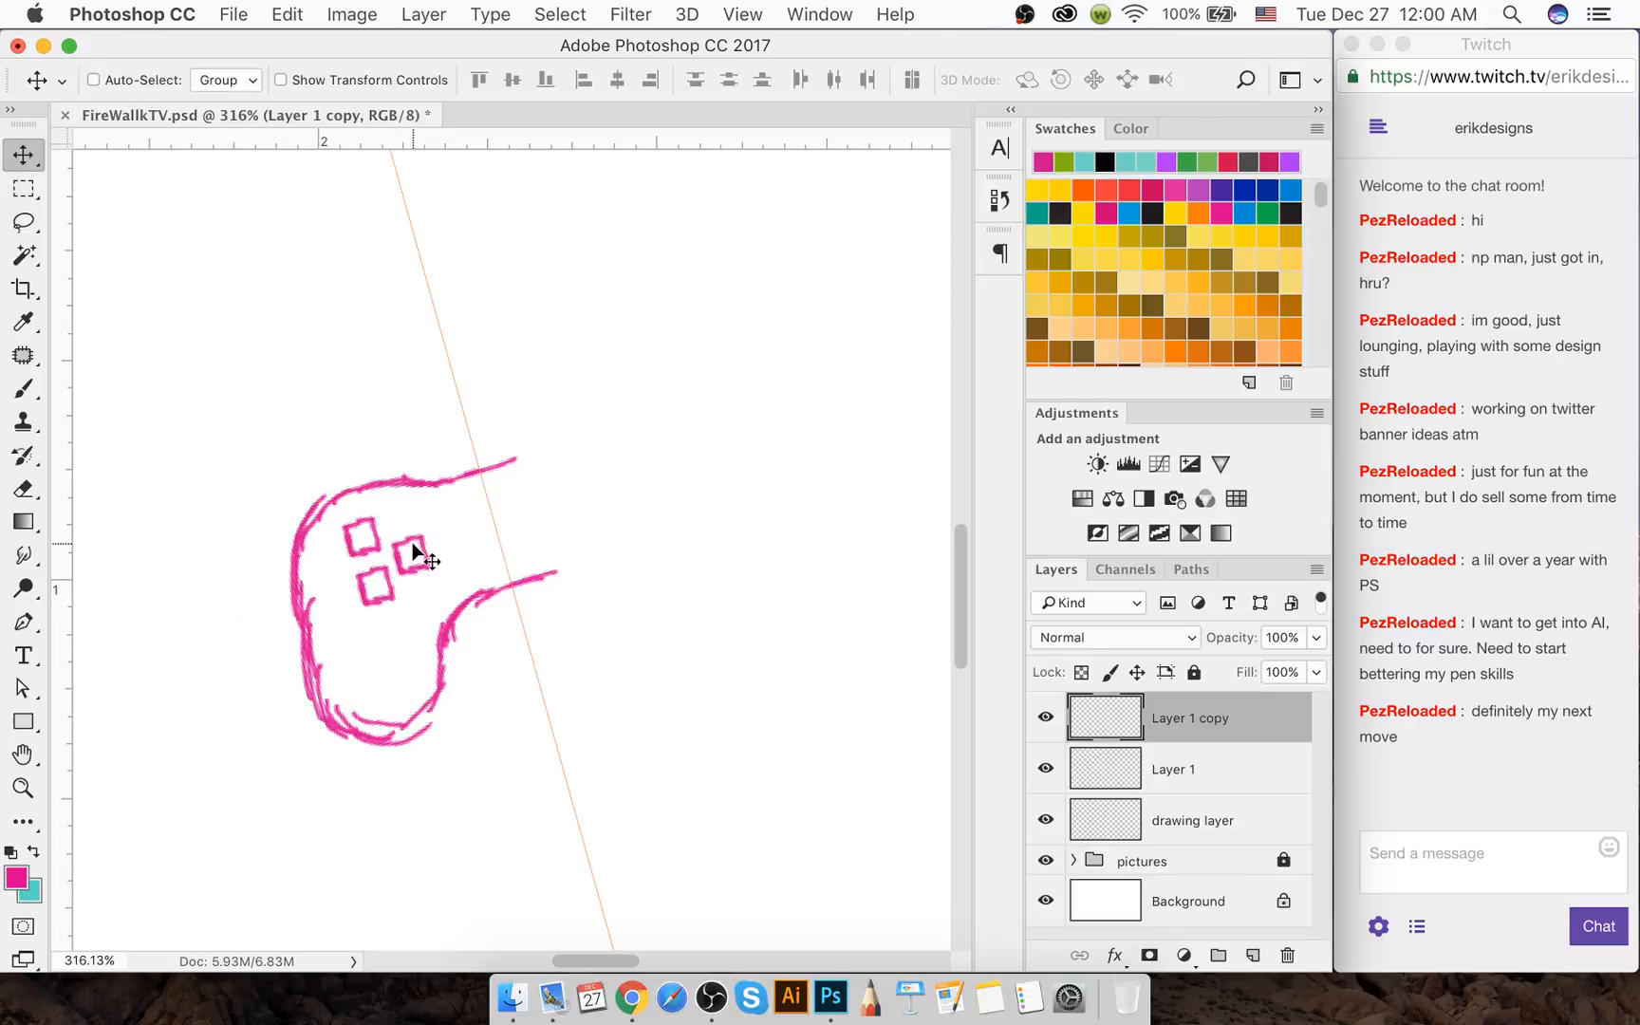
key("Left")
key("Left")
key("Up")
key("Up")
key("Up")
key("Up")
Rotate the right-hand square by -90° and nudge it left against the D-pad's centre
key("super+t")
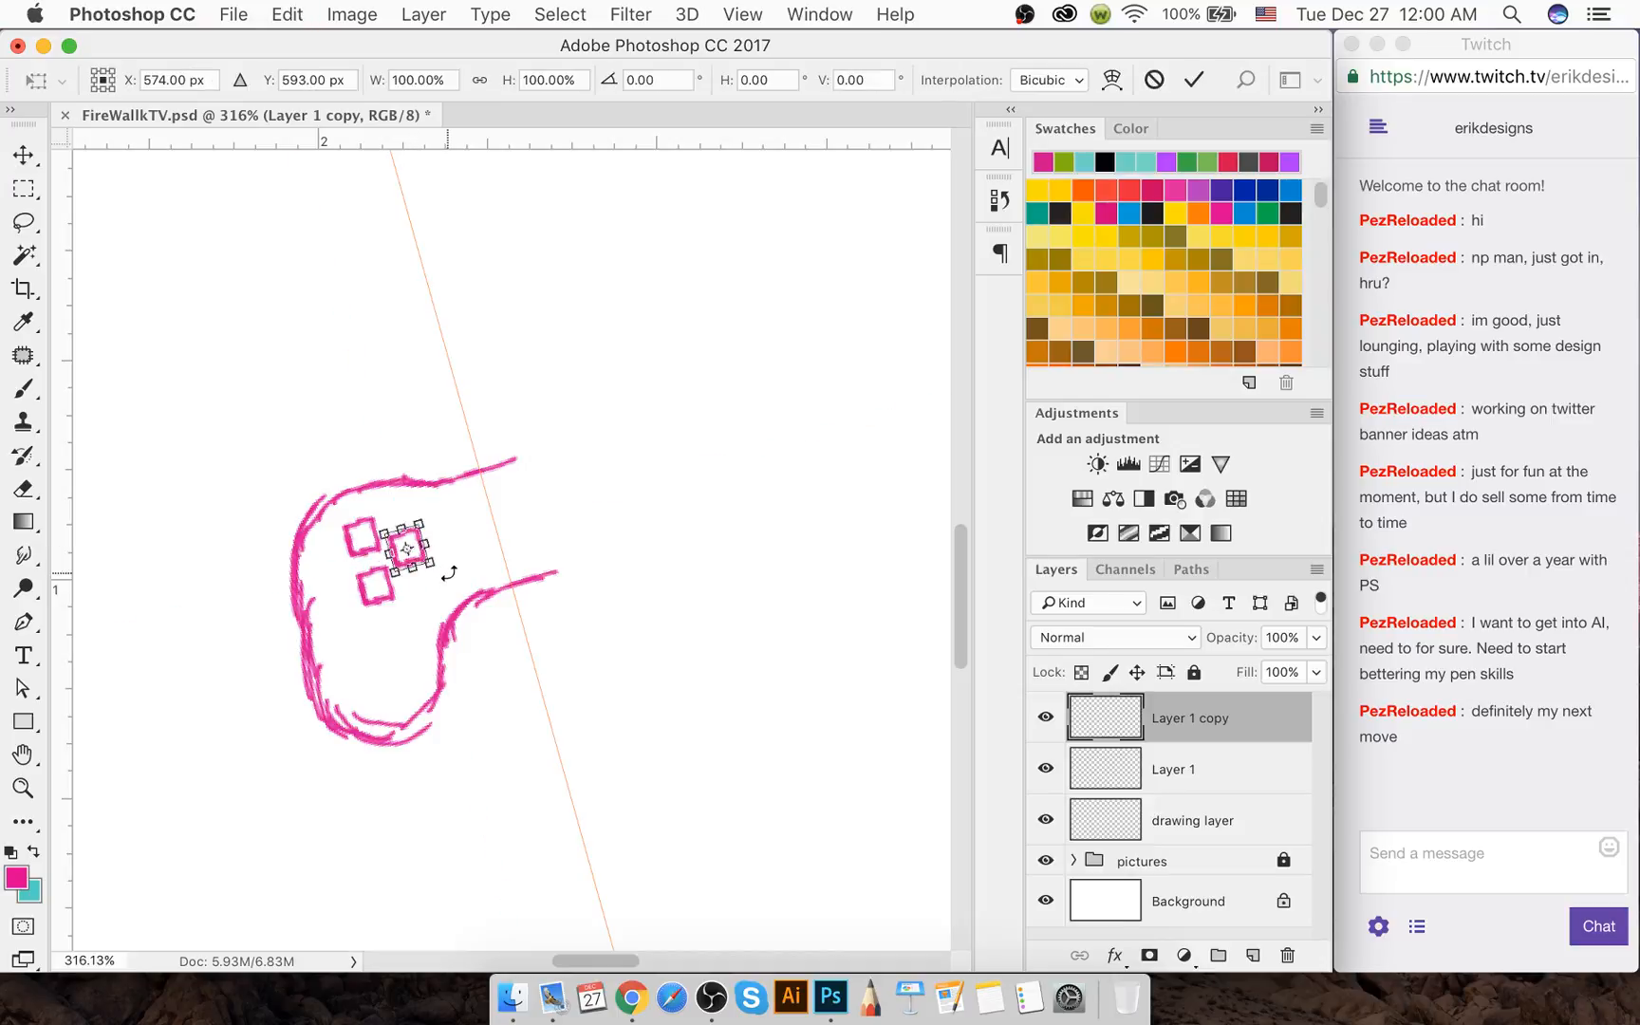
left_click_drag(453, 574, 434, 486)
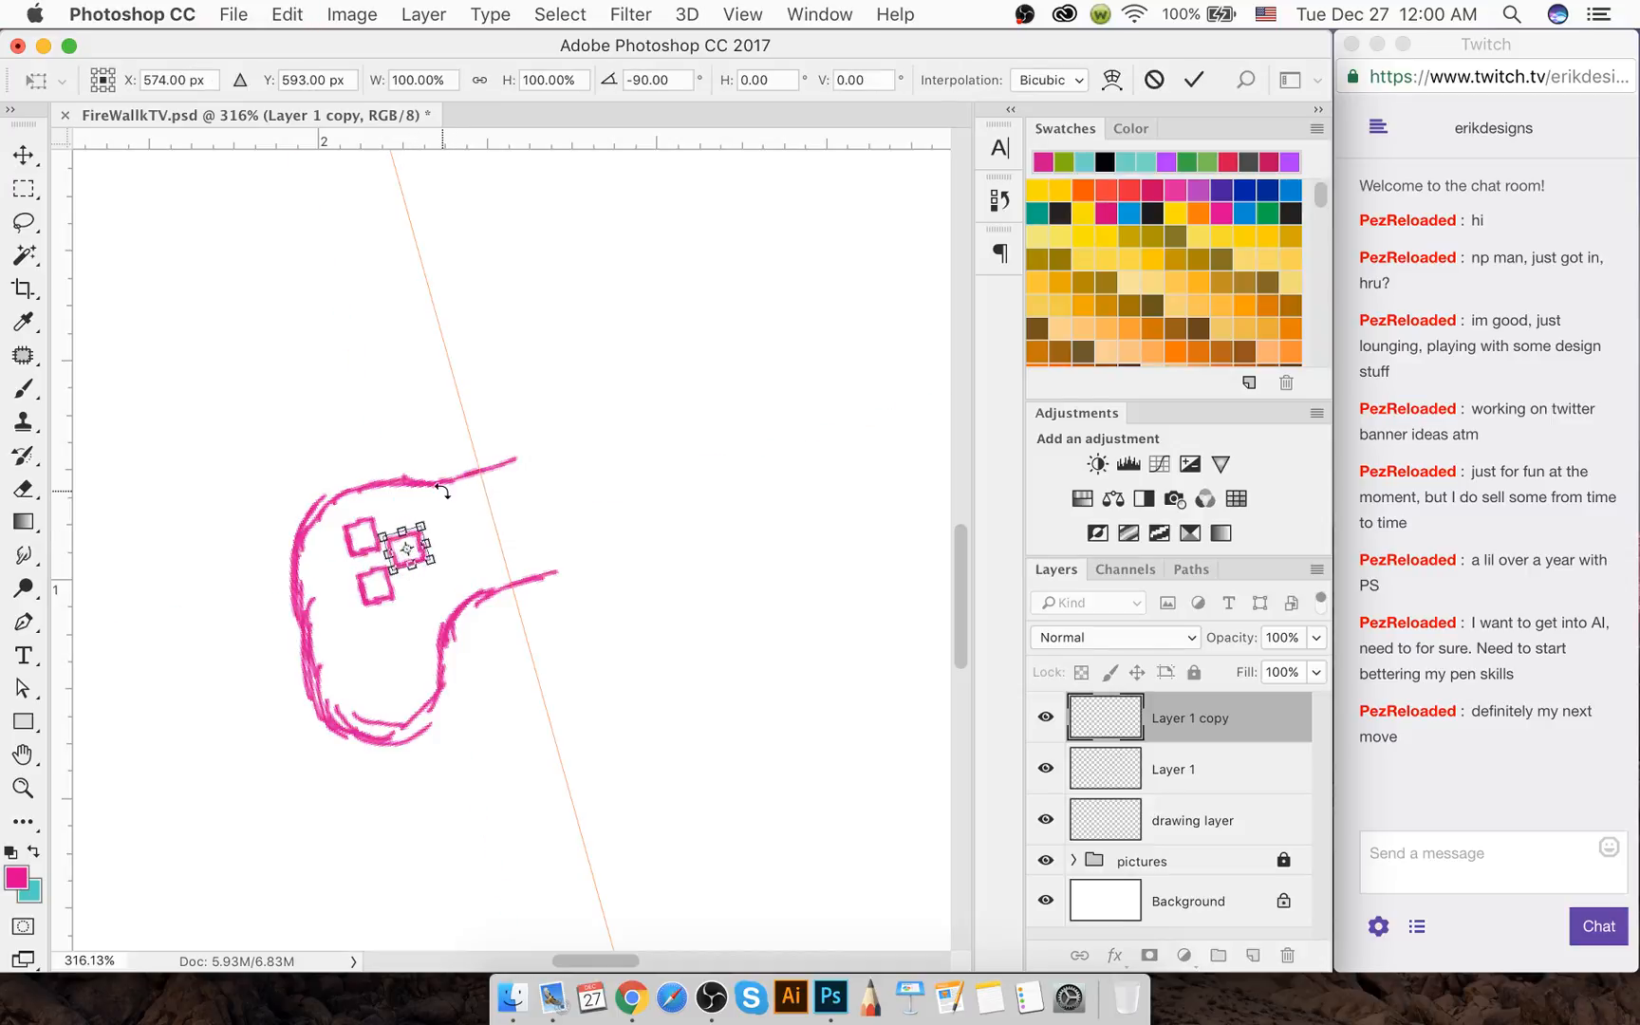
key("Return")
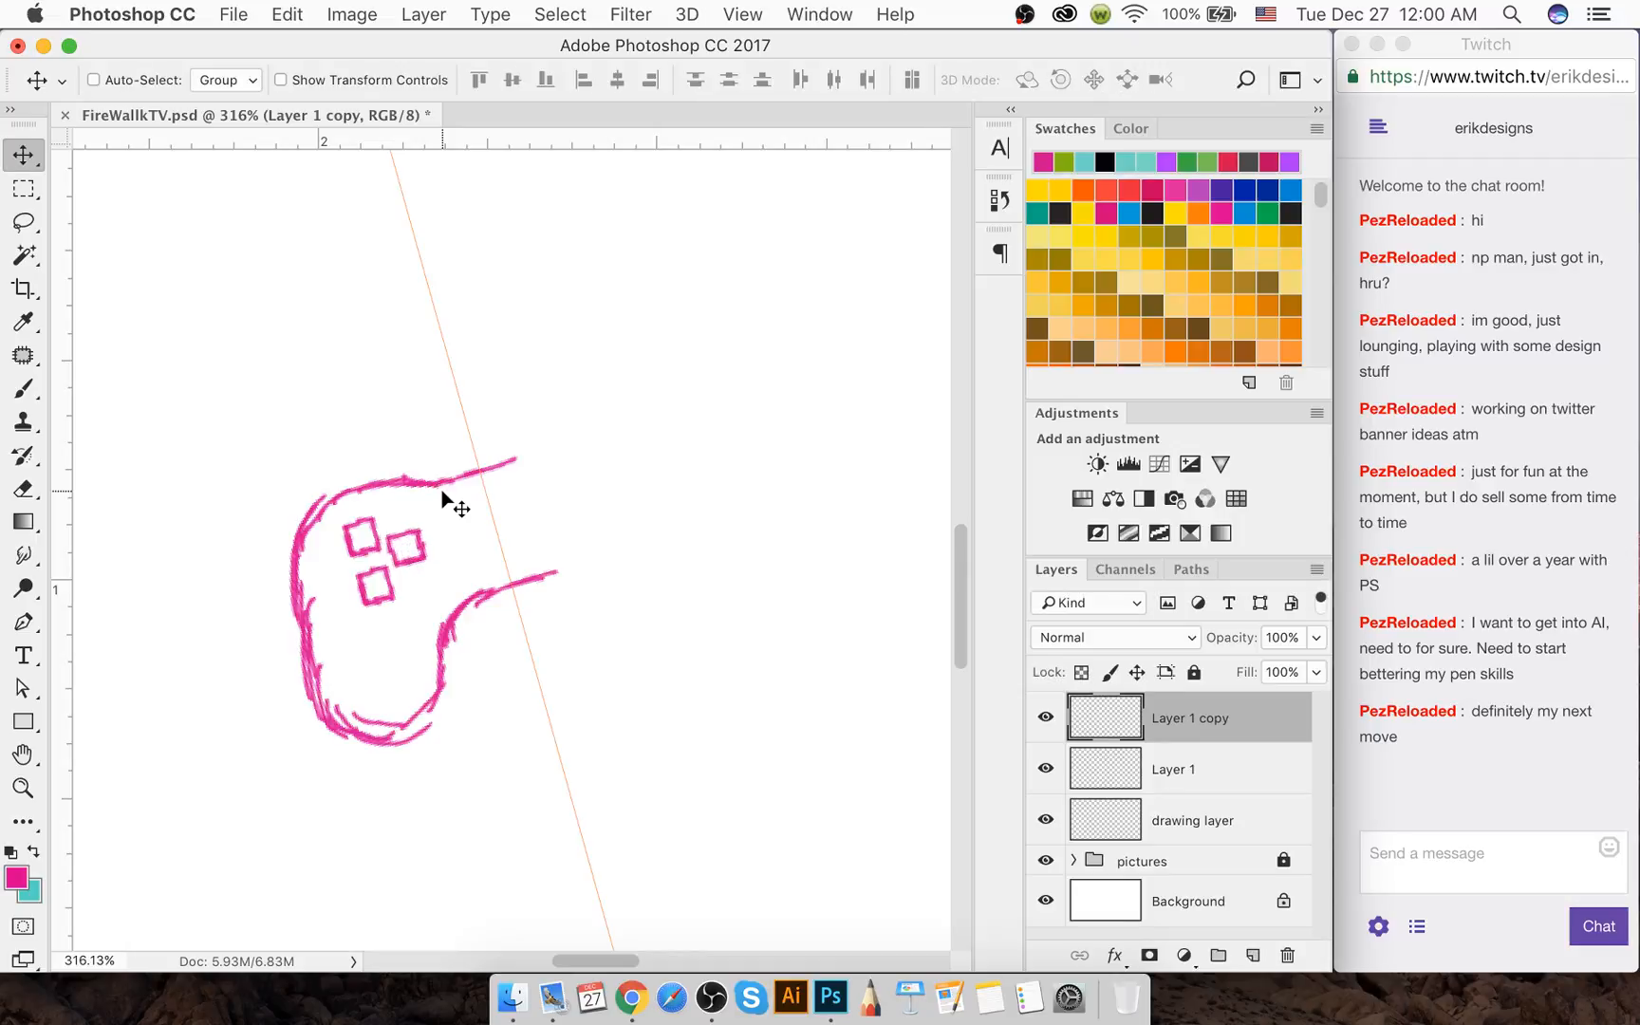
key("Left")
key("Left")
key("Left")
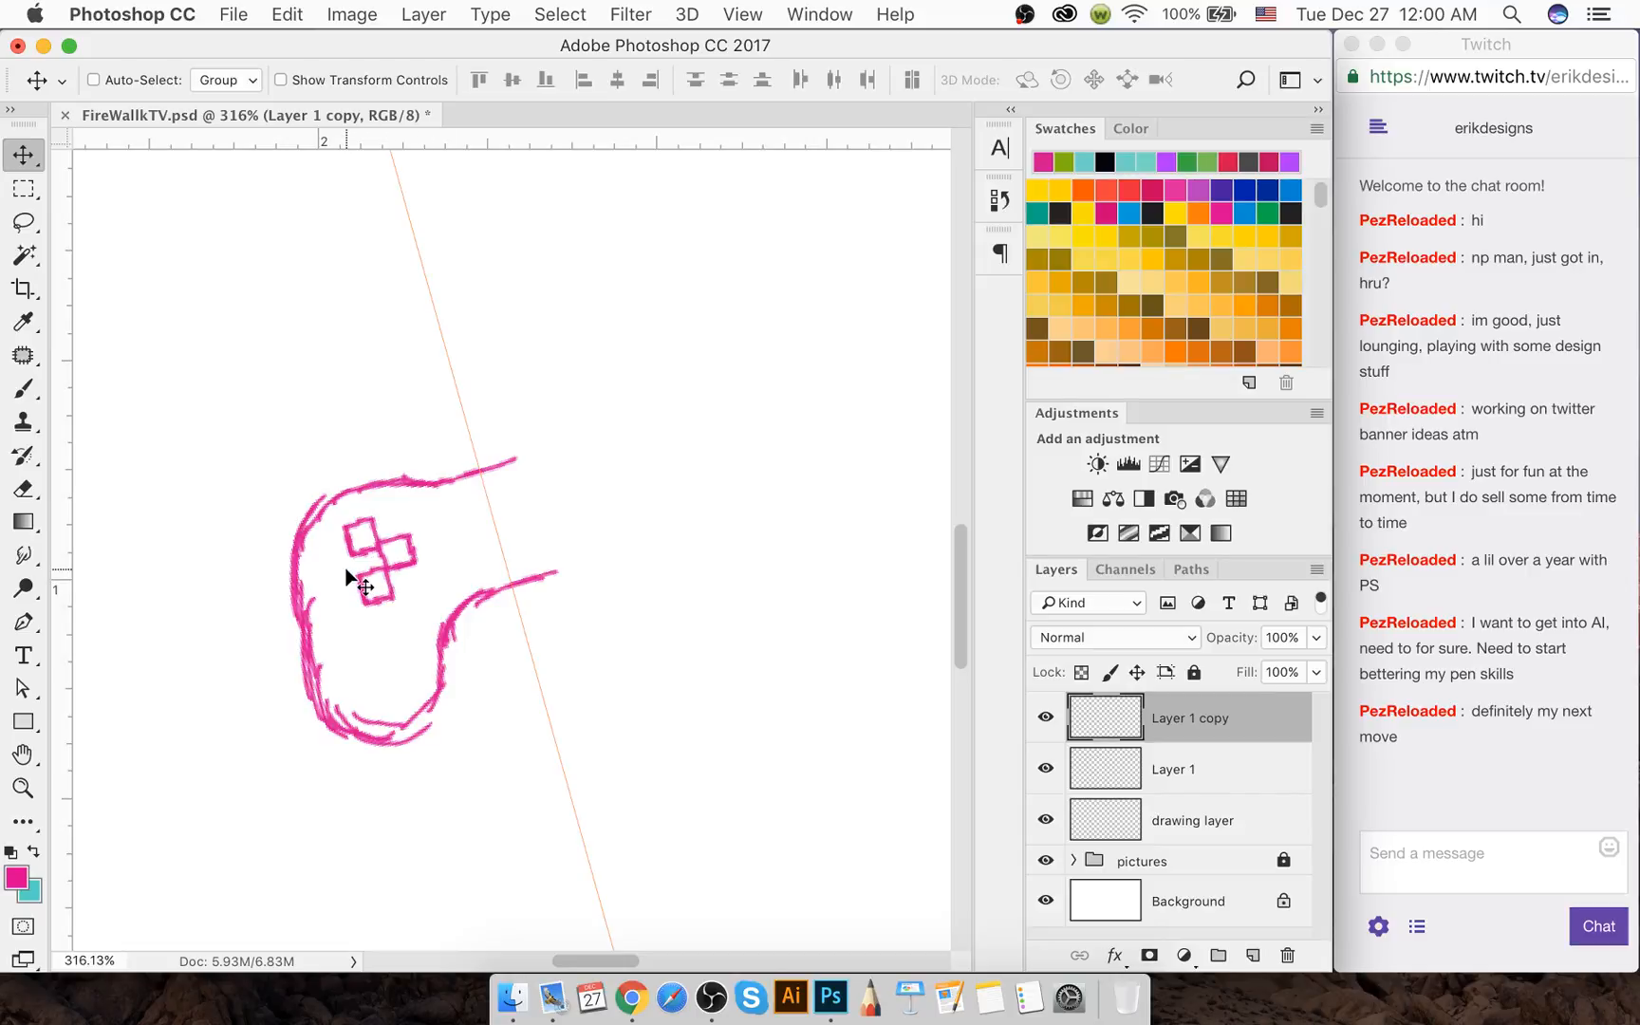
Duplicate the right-hand square to the opposite side of the D-pad and align it as the cross's left arm
left_click_drag(410, 560, 351, 569)
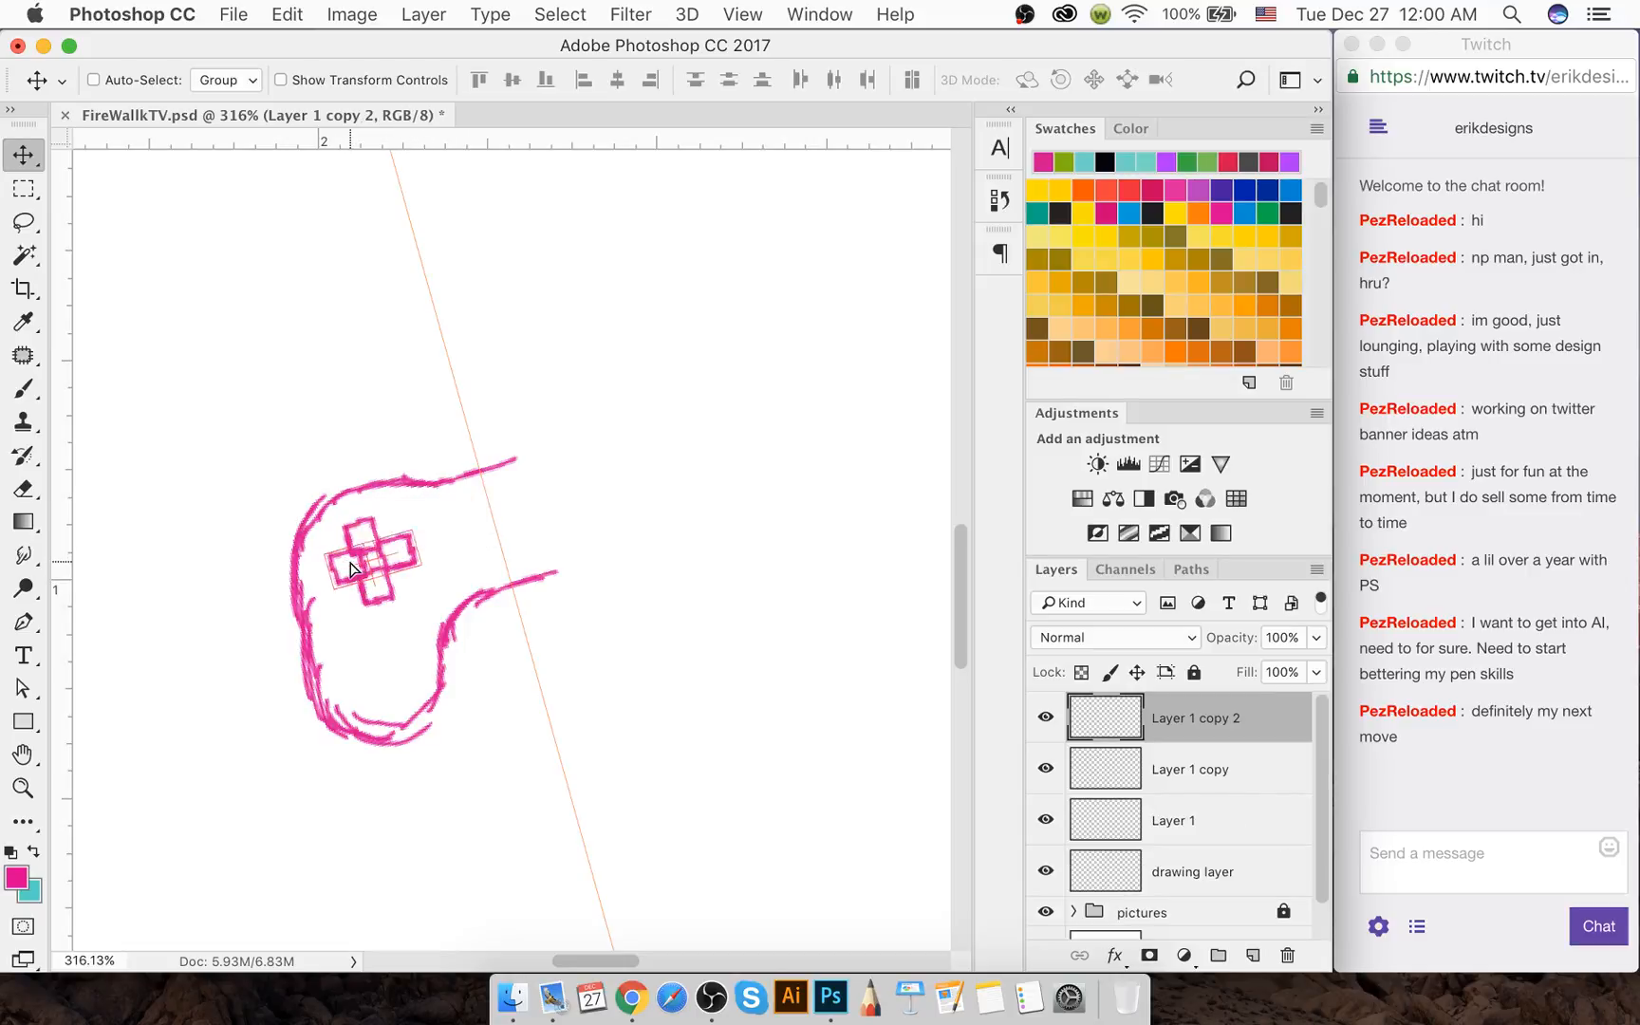
key("Left")
key("Down")
key("Up")
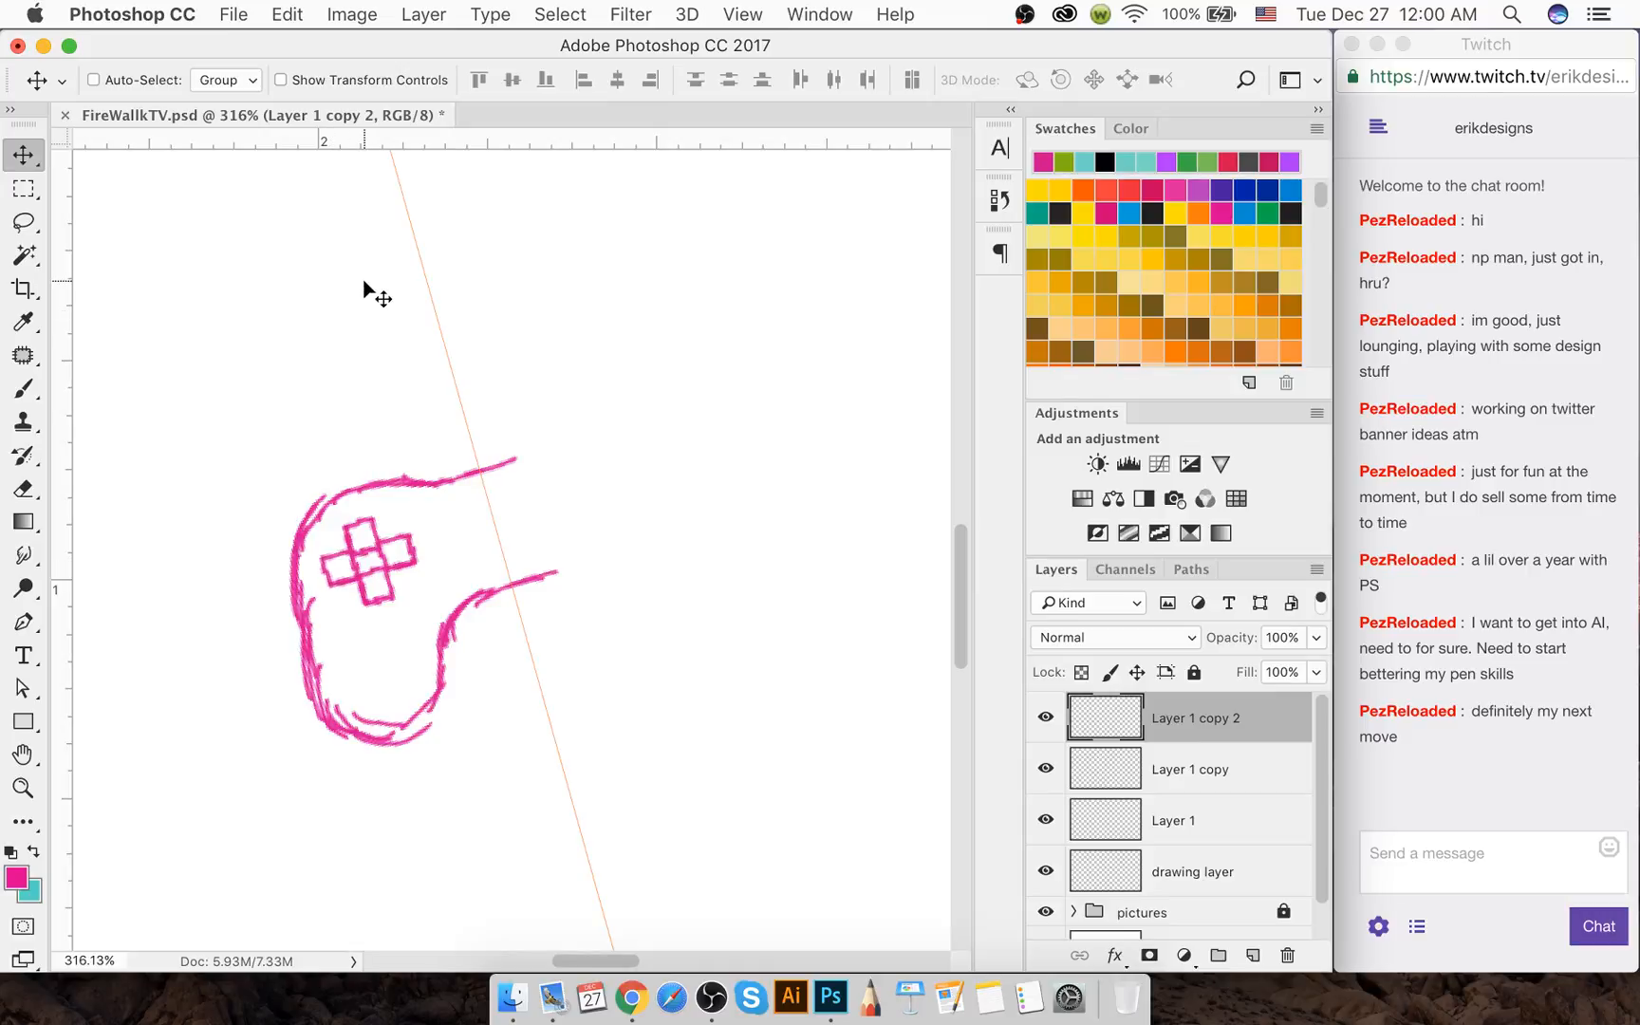
key("Down")
Merge the D-pad square layers with the drawing layer
key("e")
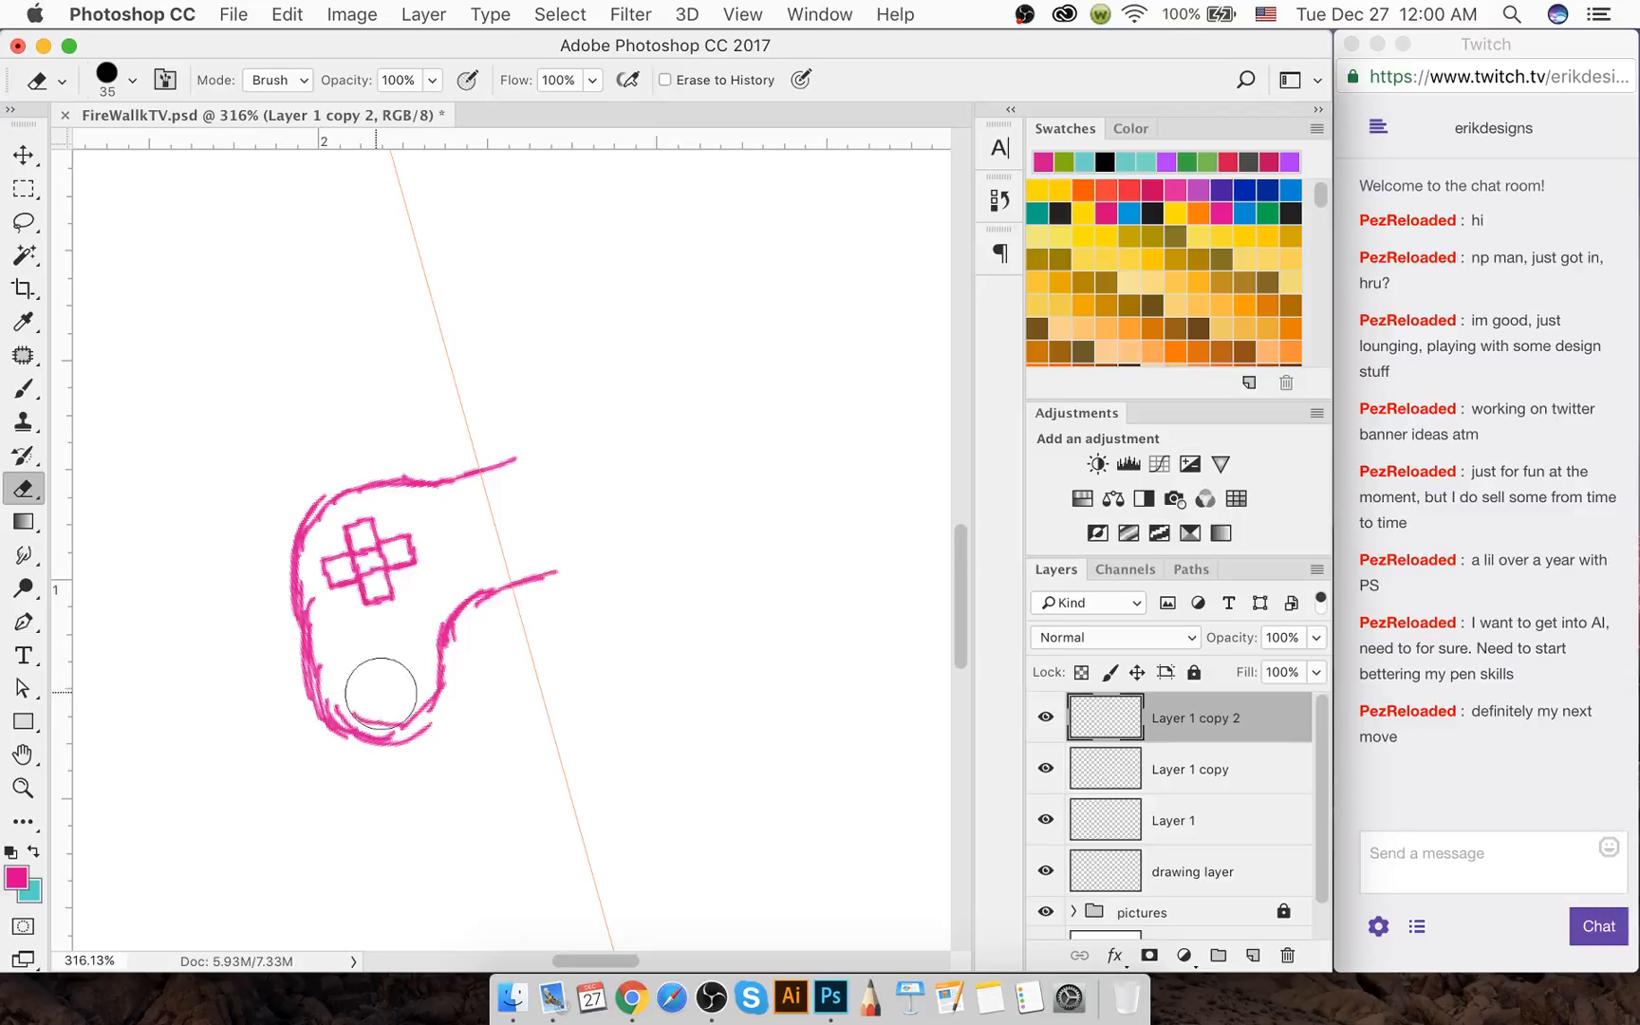
left_click(1184, 868, "shift")
key("super+e")
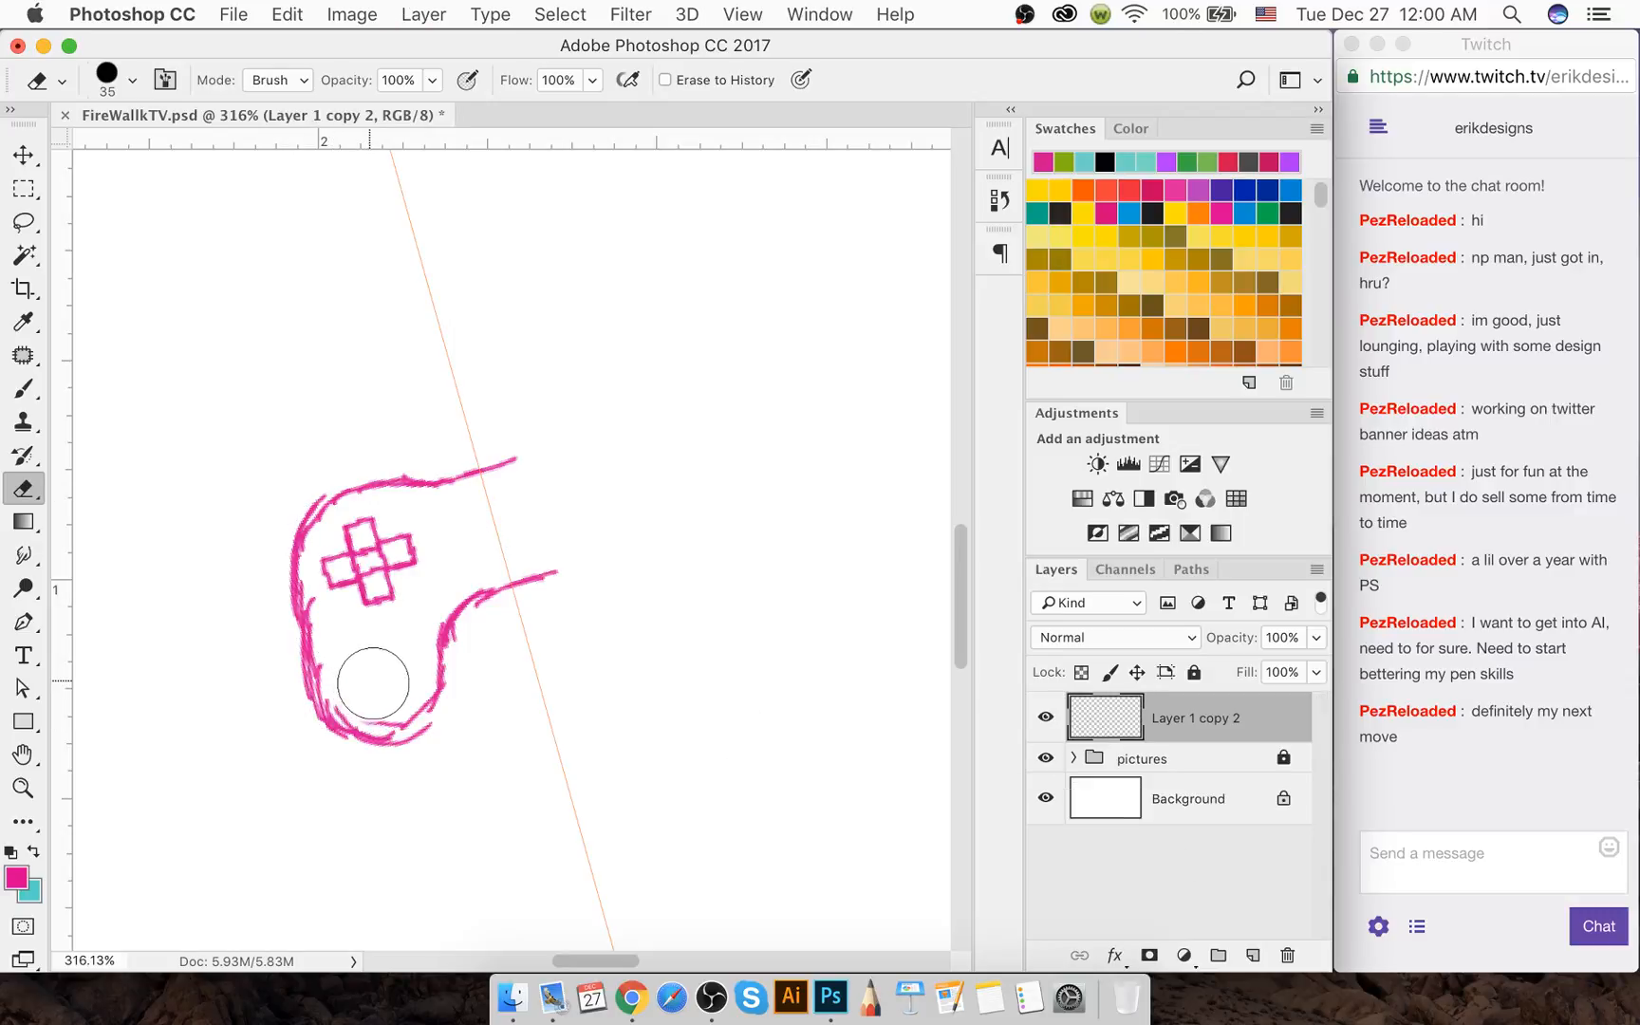
Erase the doubled strokes around the grip with a smaller eraser and clean its outline into a single continuous line
mouse_move(365, 689)
left_mouse_down()
mouse_move(399, 691)
mouse_move(362, 695)
mouse_move(341, 670)
left_mouse_up()
key("bracketleft")
key("bracketleft")
key("bracketleft")
key("bracketleft")
key("bracketleft")
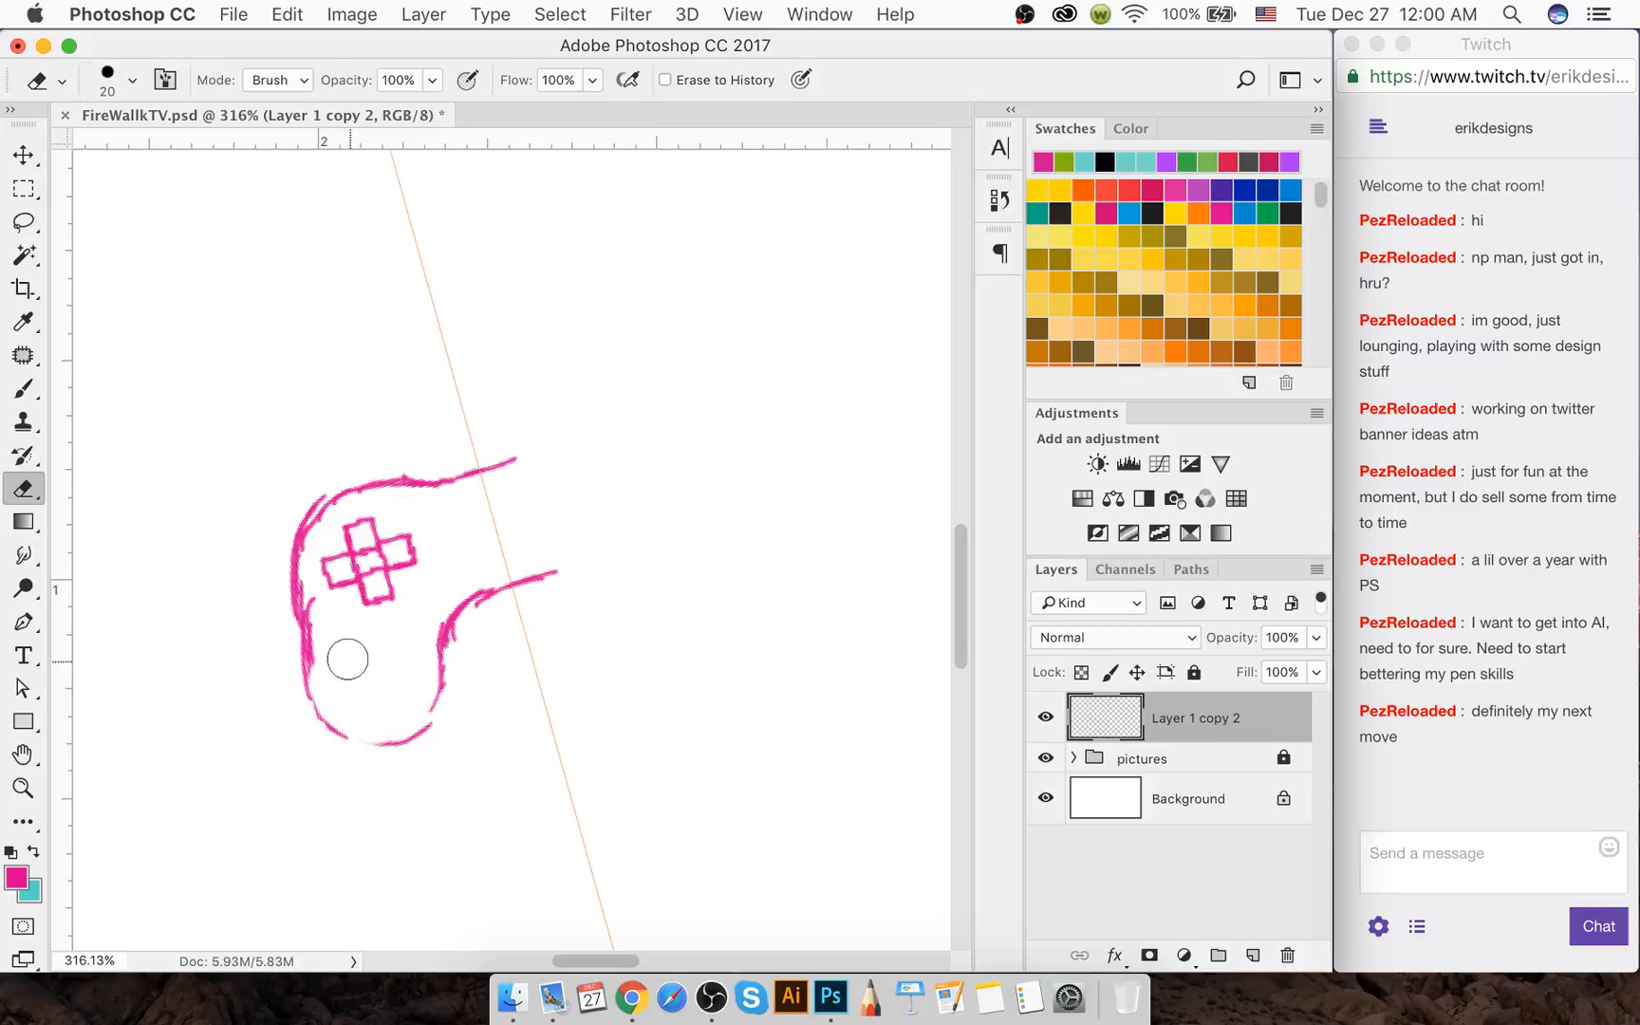
mouse_move(312, 598)
left_mouse_down()
mouse_move(320, 657)
mouse_move(313, 634)
mouse_move(371, 699)
mouse_move(304, 669)
mouse_move(348, 738)
mouse_move(385, 746)
mouse_move(418, 724)
mouse_move(438, 665)
left_mouse_up()
key("b")
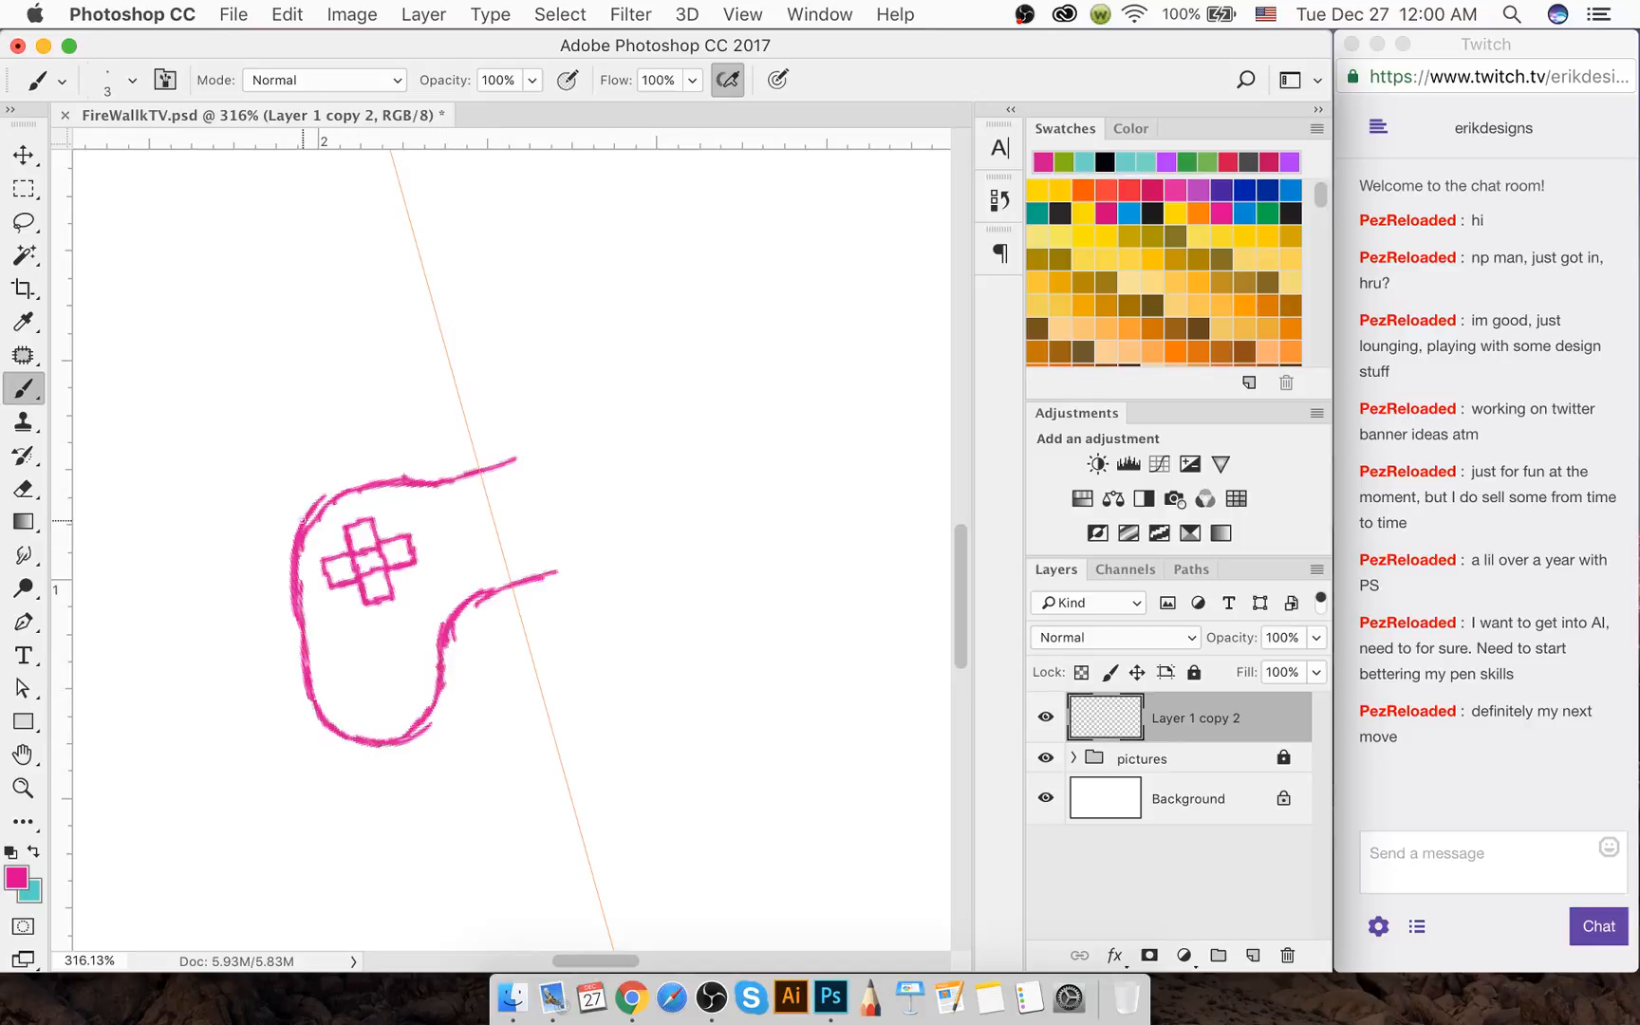
key("e")
mouse_move(306, 543)
left_mouse_down()
mouse_move(345, 490)
mouse_move(366, 491)
mouse_move(332, 494)
mouse_move(367, 482)
left_mouse_up()
Sketch a small rectangular shoulder button on the grip's upper edge, and erase it
key("b")
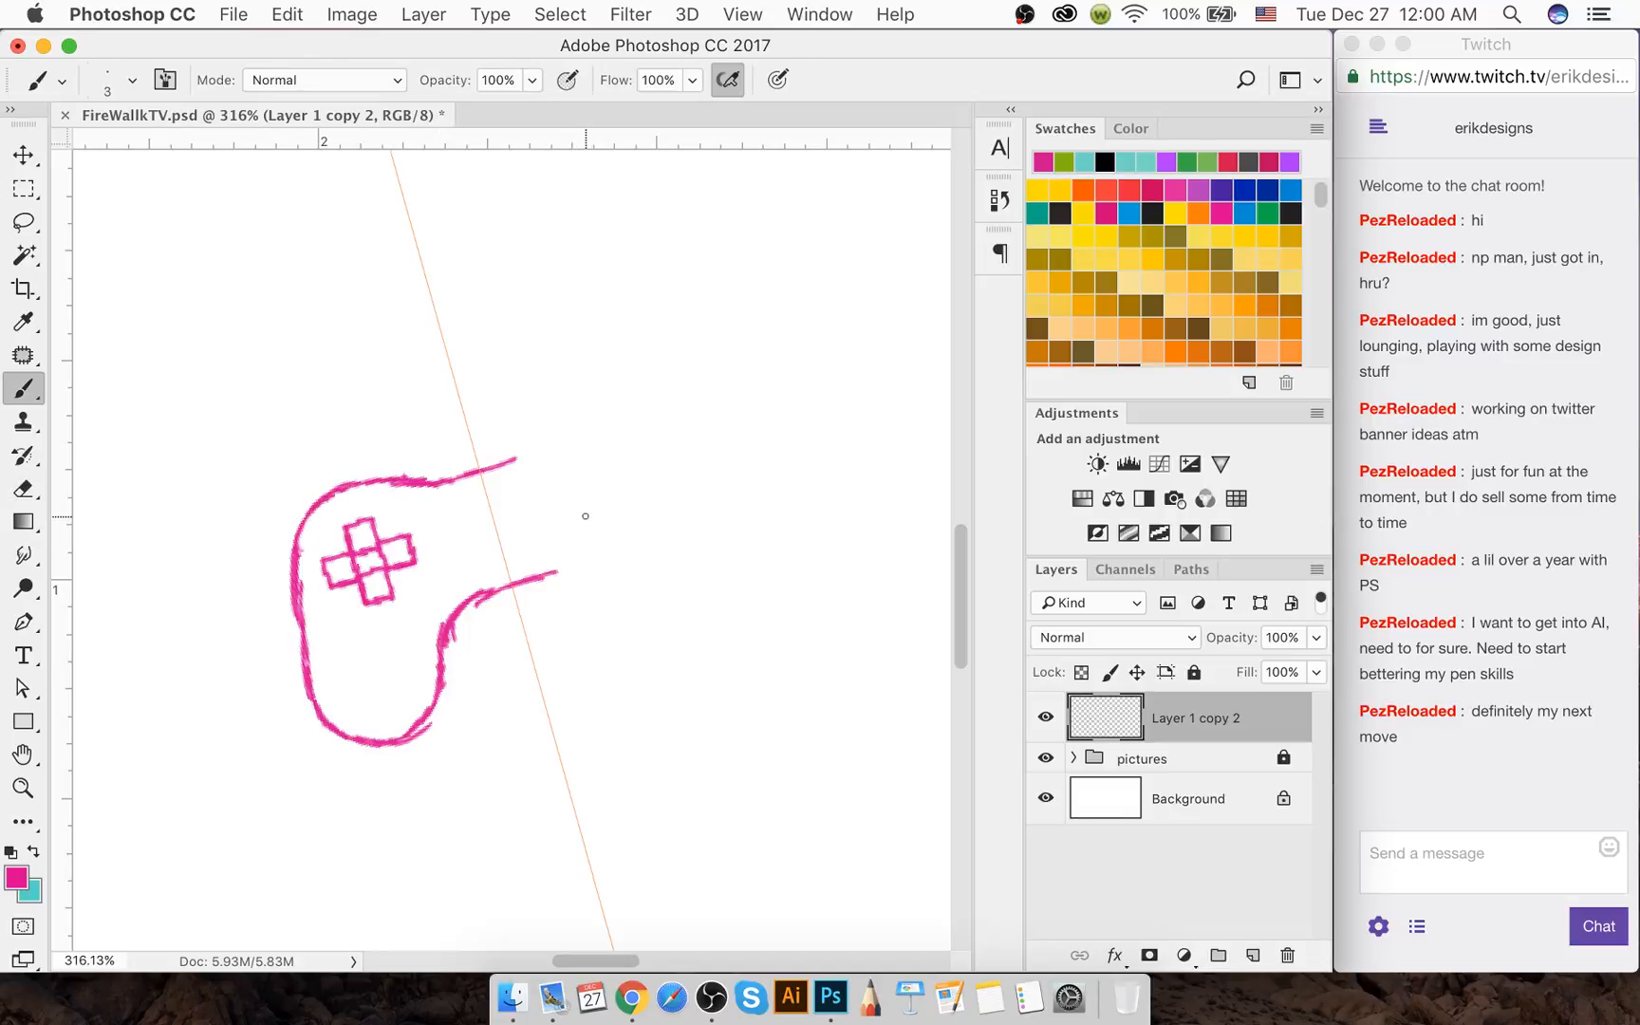
mouse_move(331, 479)
left_mouse_down()
mouse_move(330, 465)
mouse_move(401, 469)
left_mouse_up()
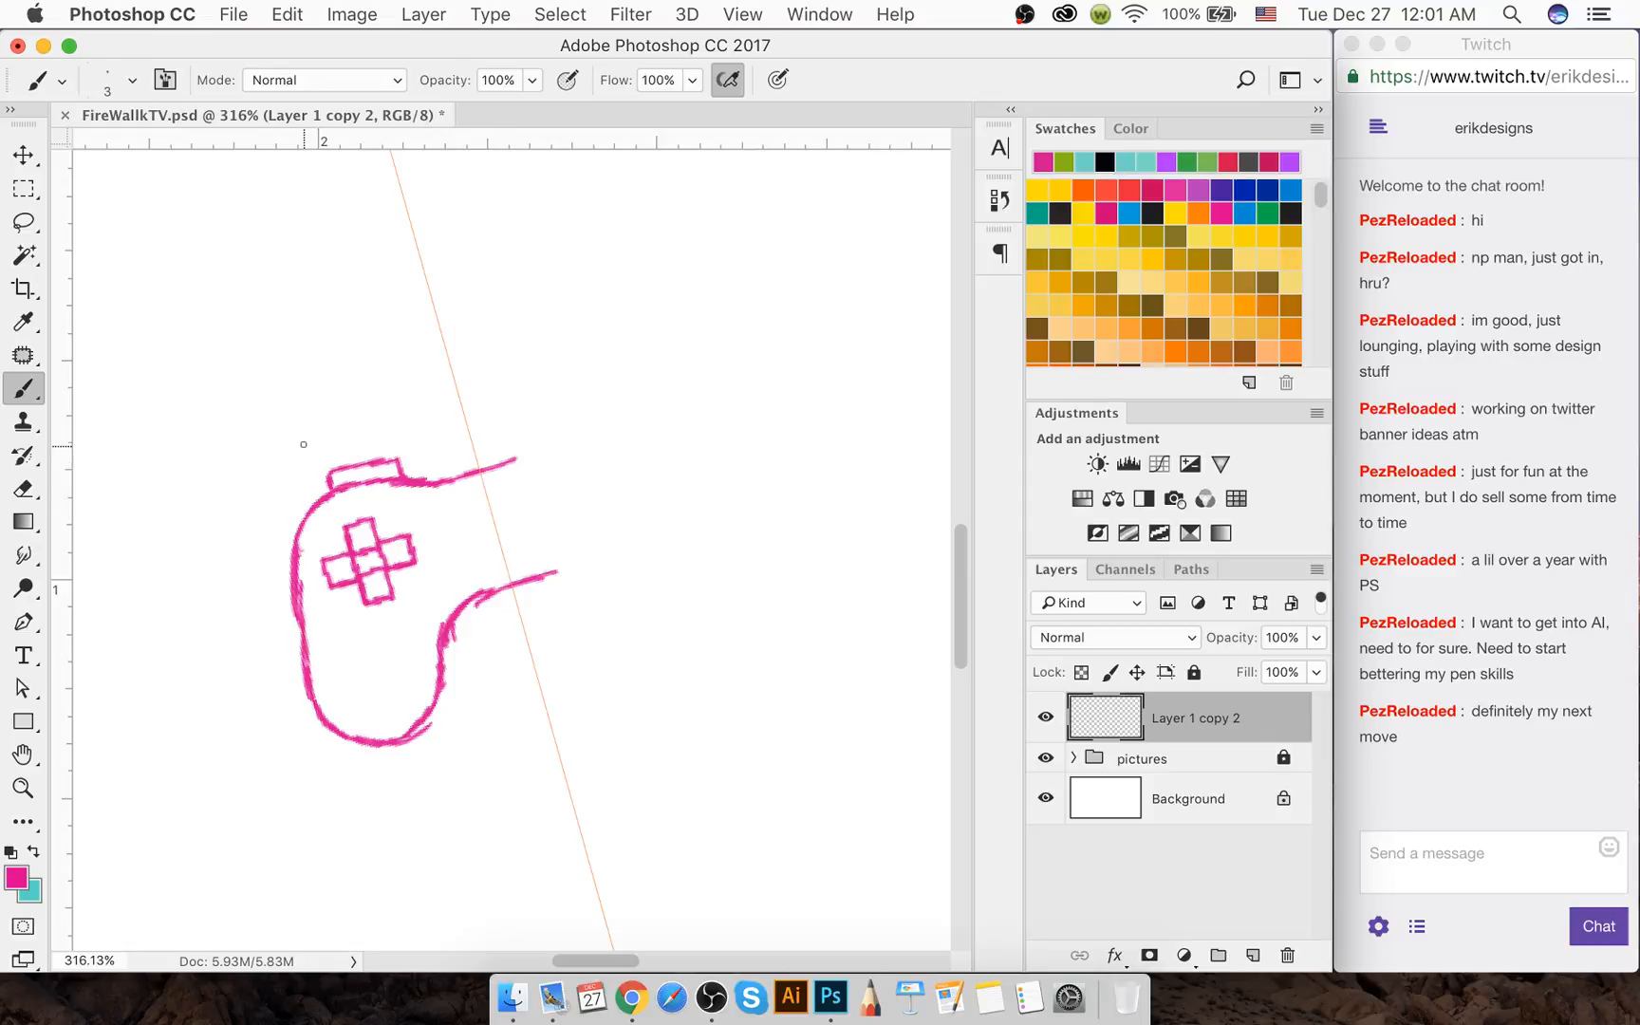
key("e")
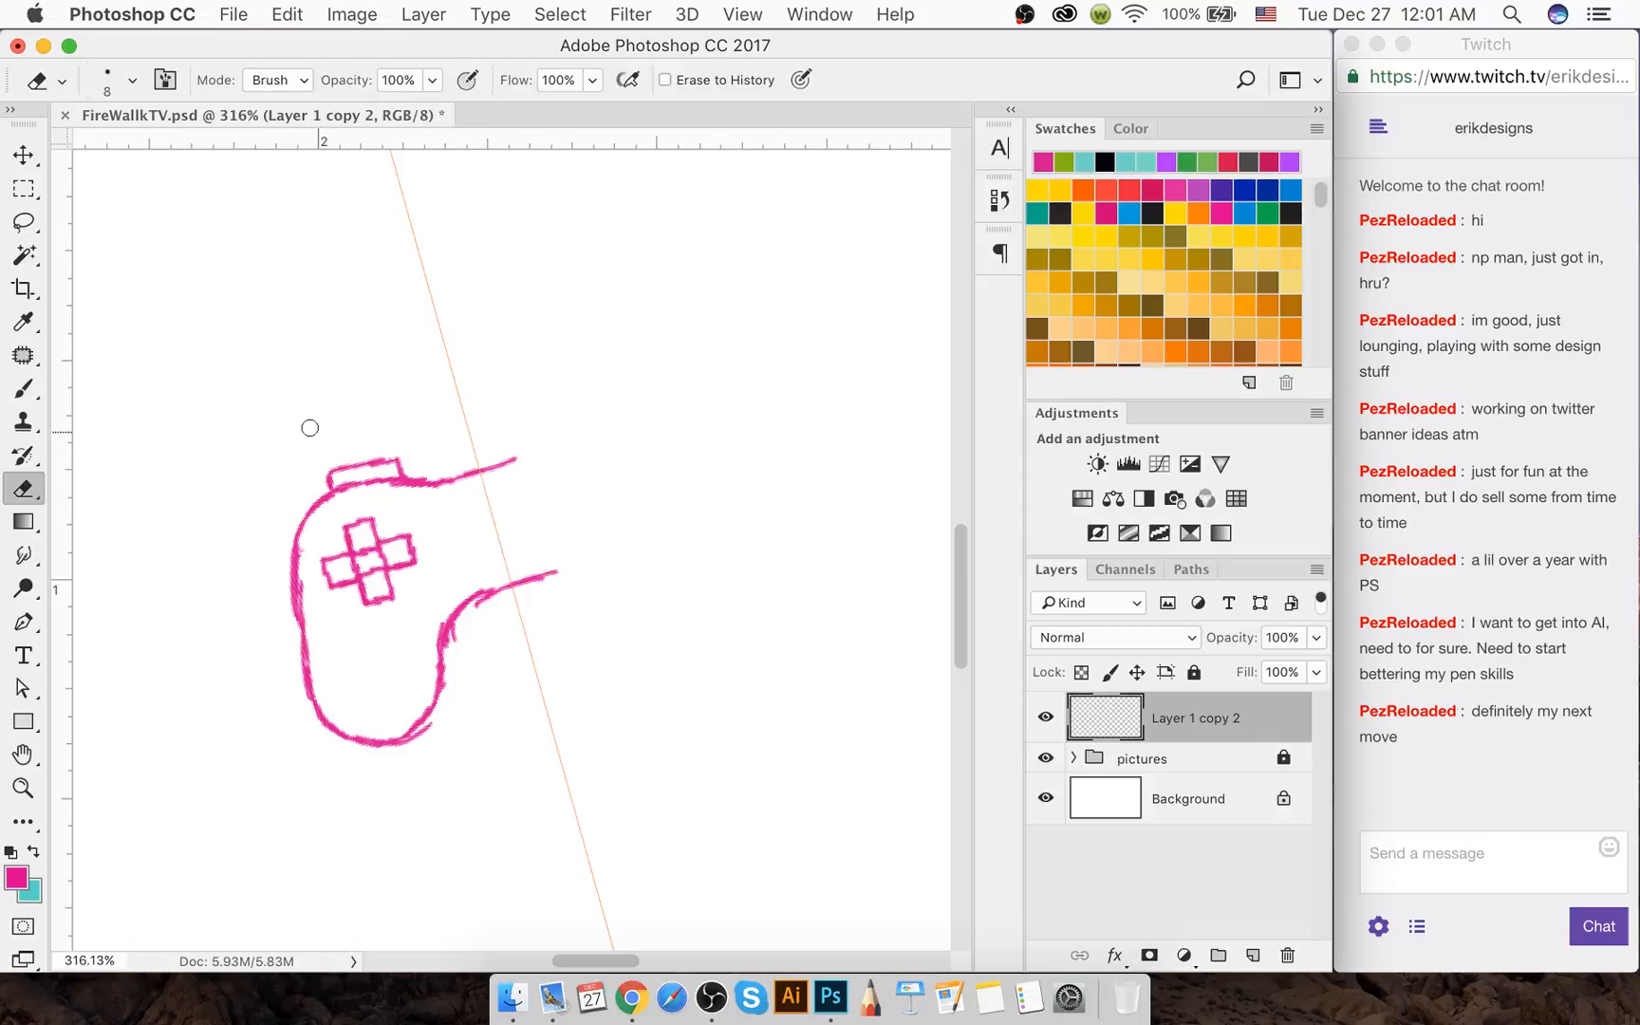
mouse_move(339, 455)
left_mouse_down()
mouse_move(325, 484)
mouse_move(384, 461)
mouse_move(435, 487)
left_mouse_up()
Sketch a shoulder button that curves up from the grip's upper-left edge, and redraw its right end as a short, steep edge
key("b")
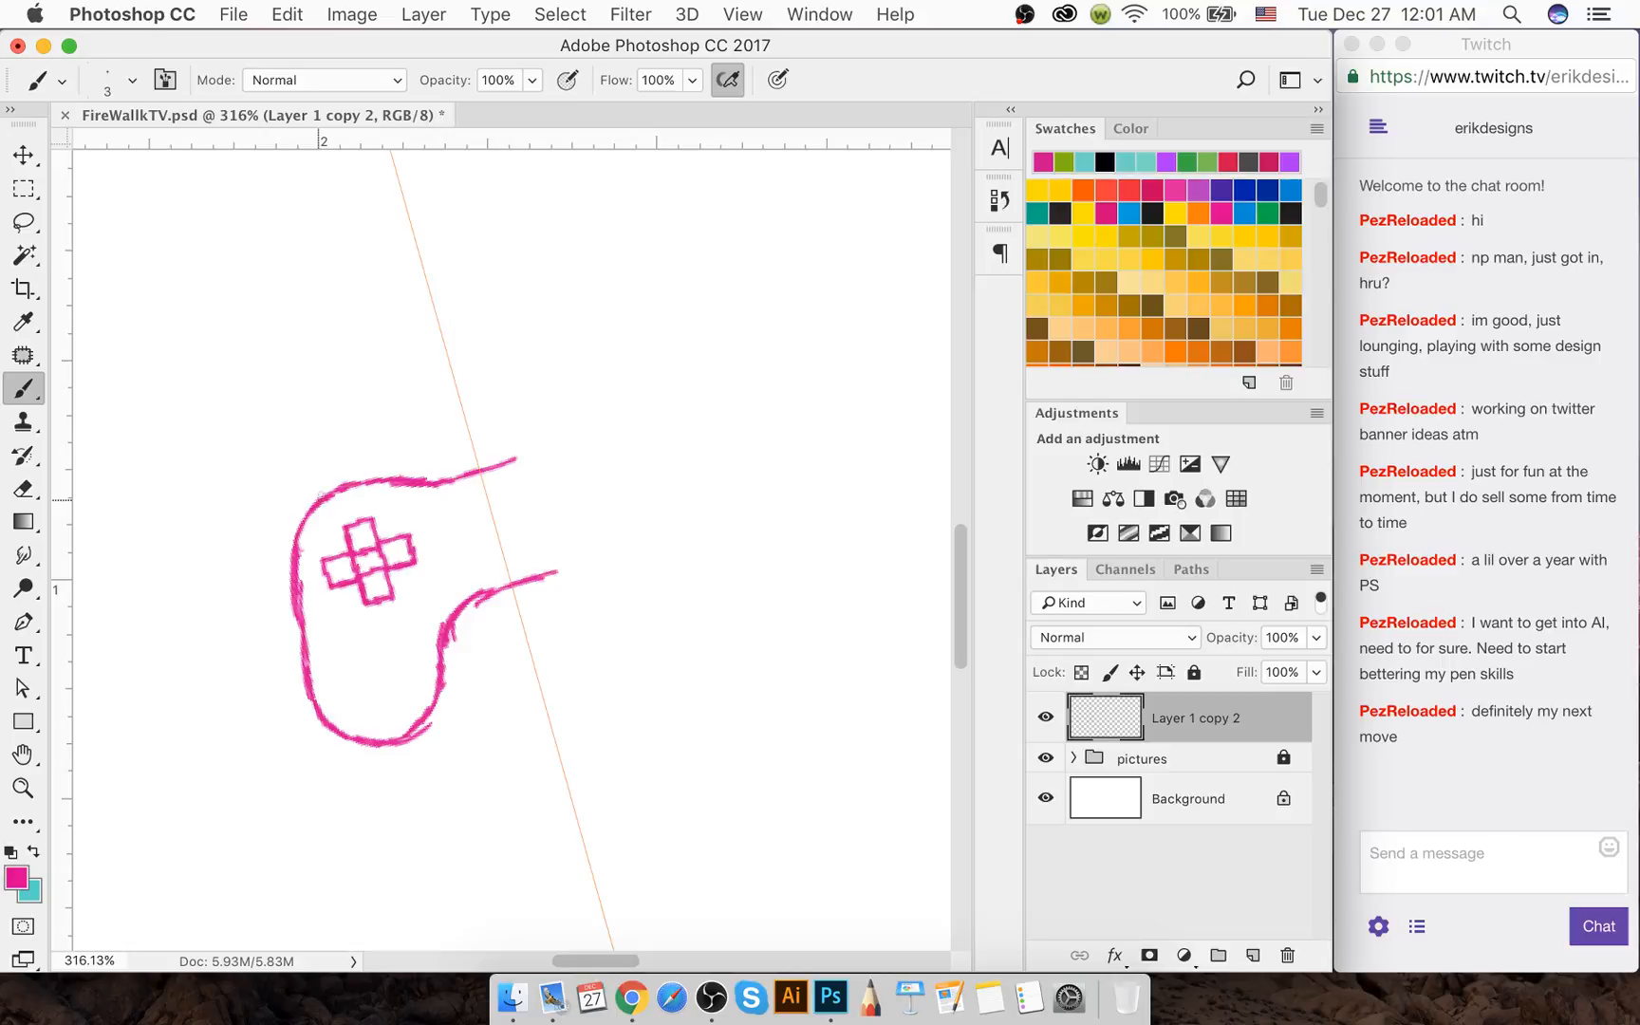
left_click_drag(335, 474, 379, 458)
key("e")
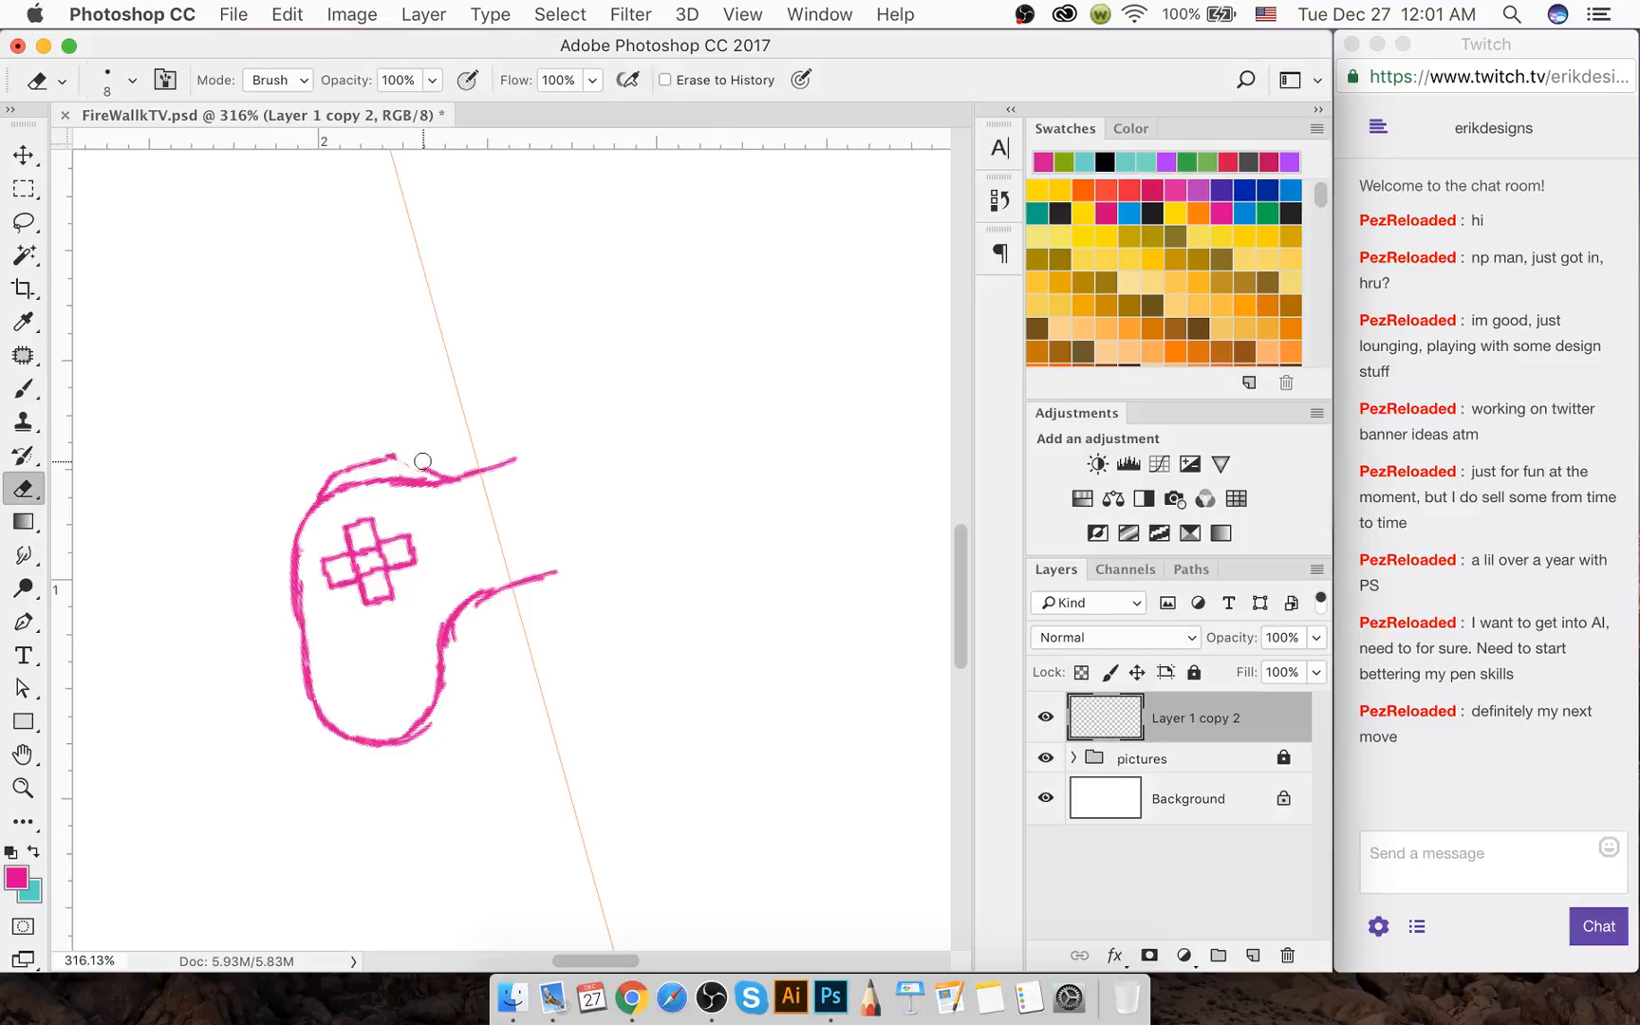
left_click_drag(424, 461, 434, 468)
key("b")
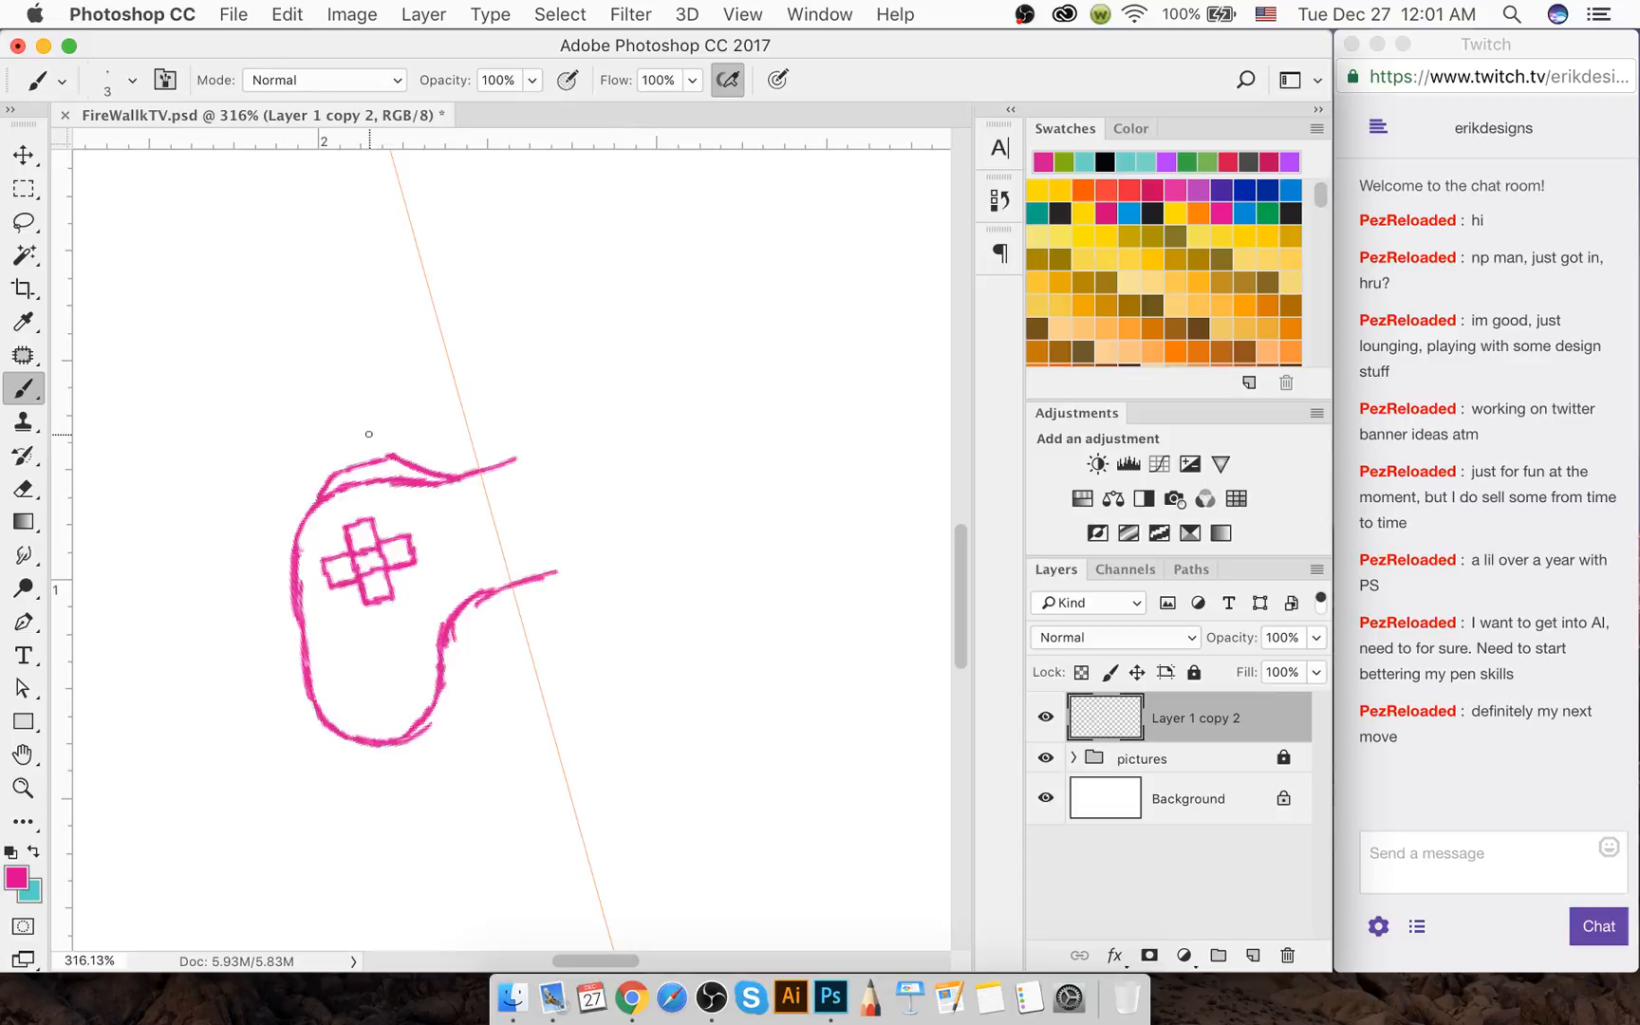
key("e")
left_click_drag(407, 451, 429, 467)
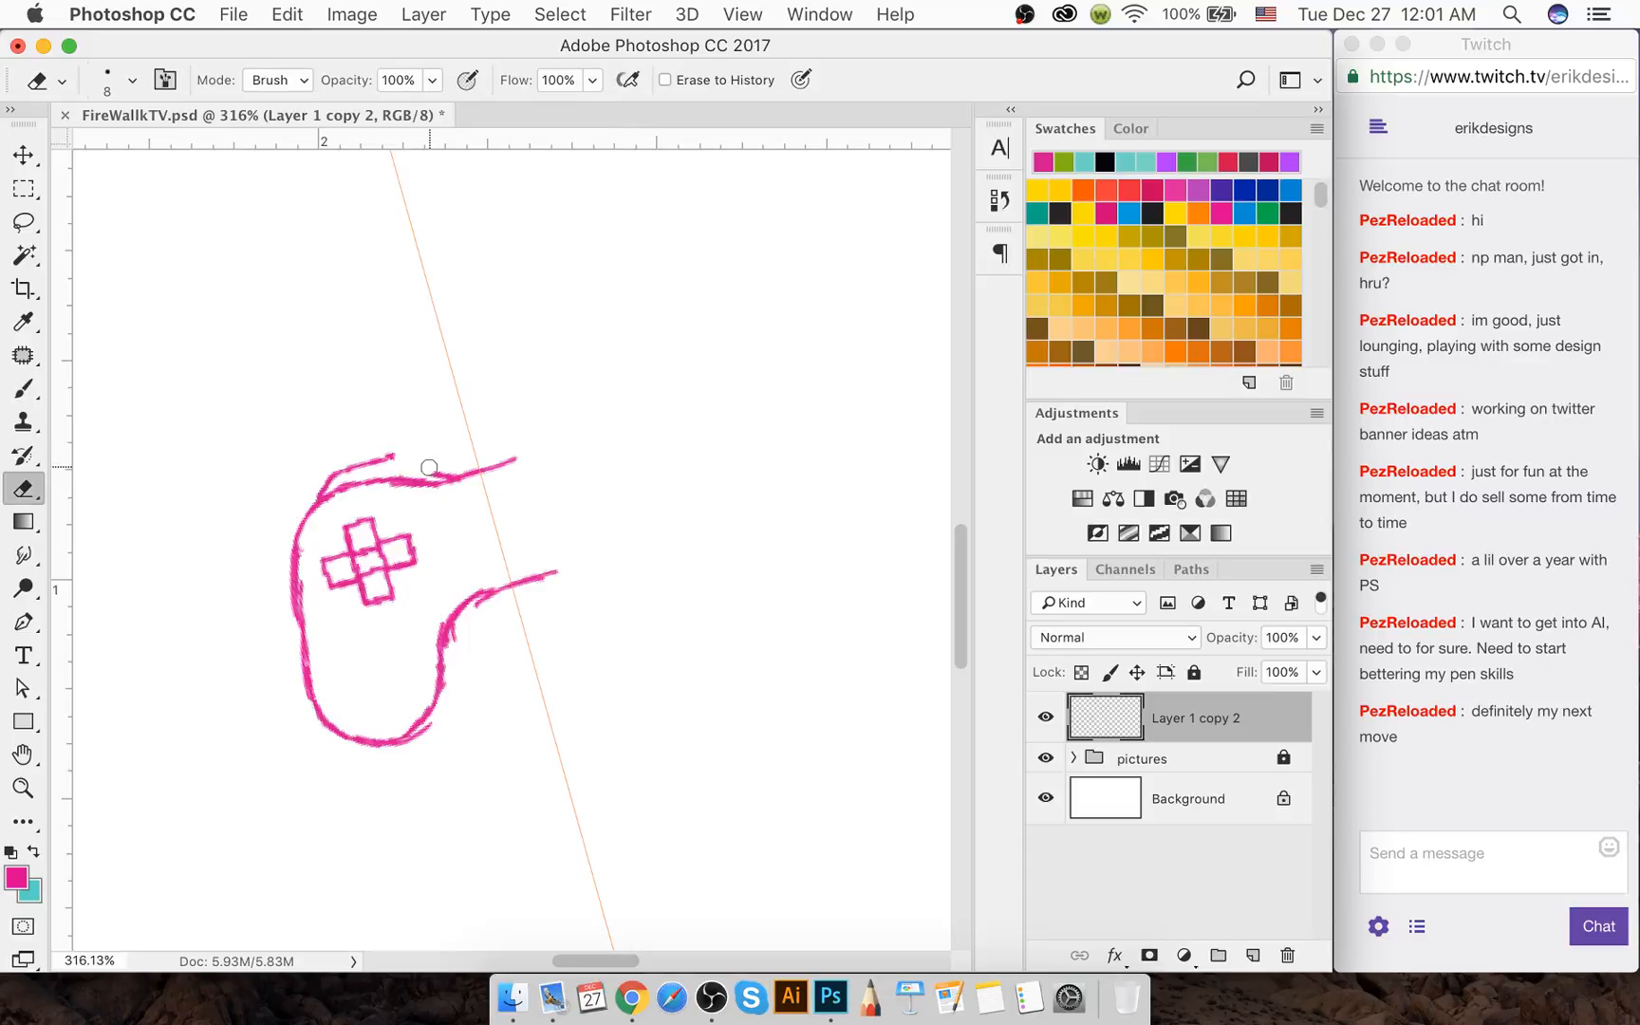
key("b")
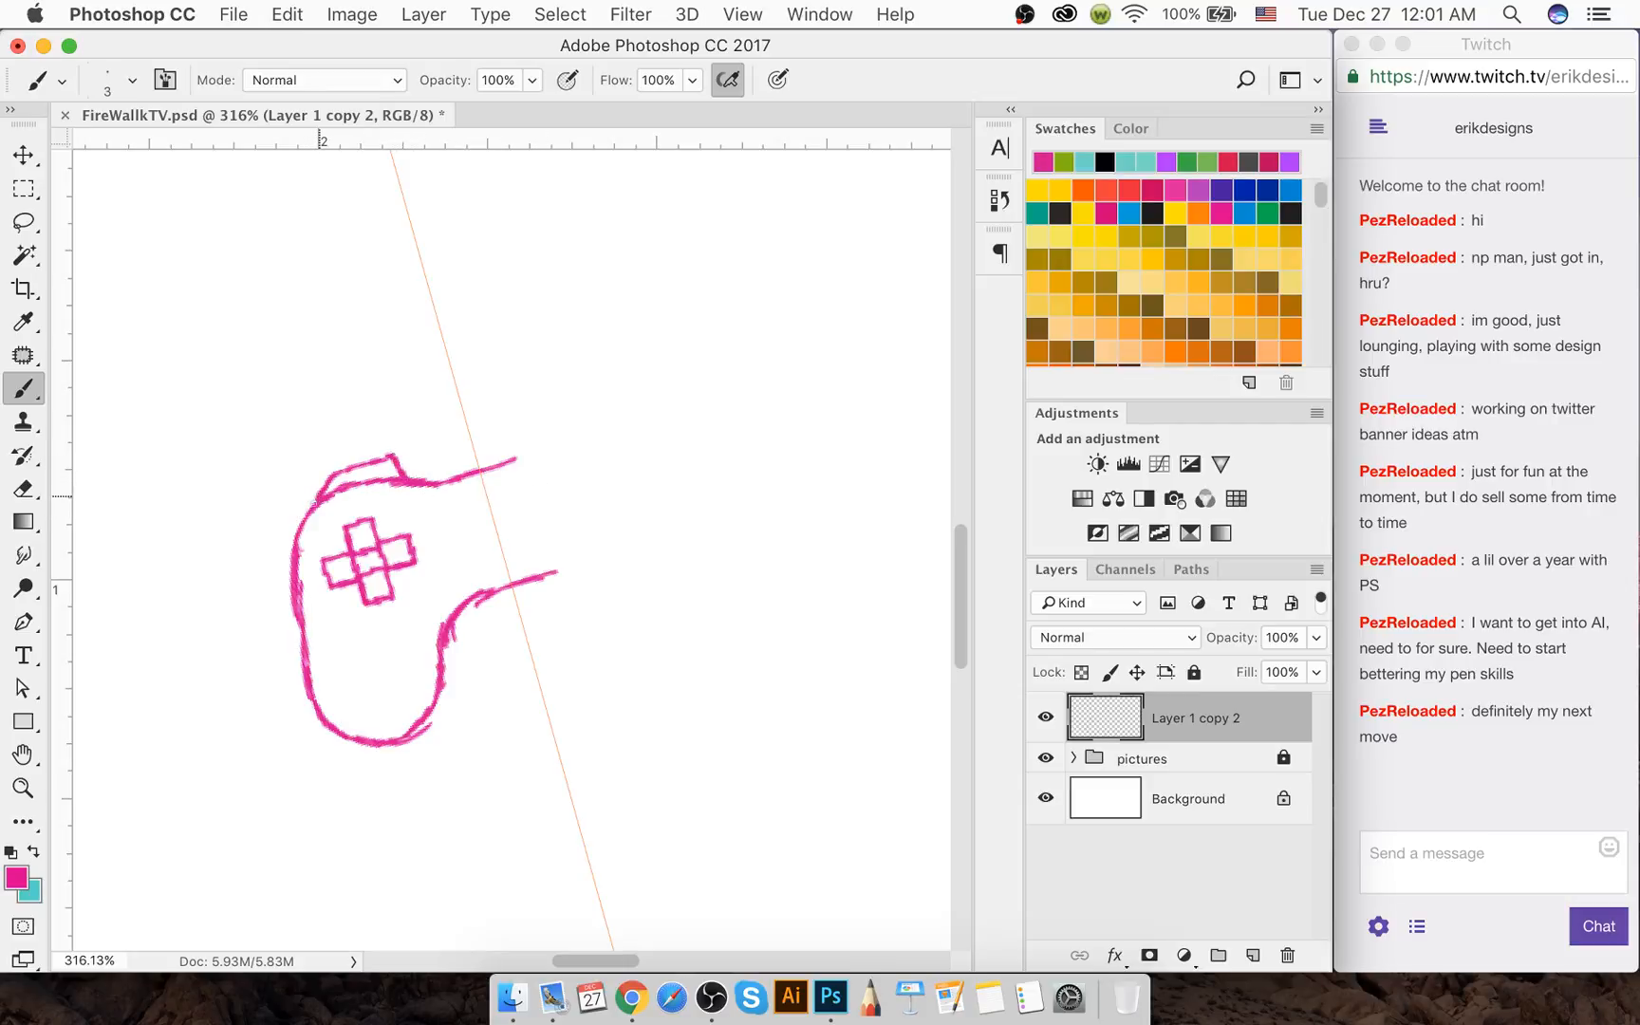
Undo the trial stroke on the grip, and erase the rough line ends along its right edge and lower-right corner
mouse_move(320, 517)
left_mouse_down()
mouse_move(392, 595)
mouse_move(482, 583)
left_mouse_up()
key("super+z")
key("e")
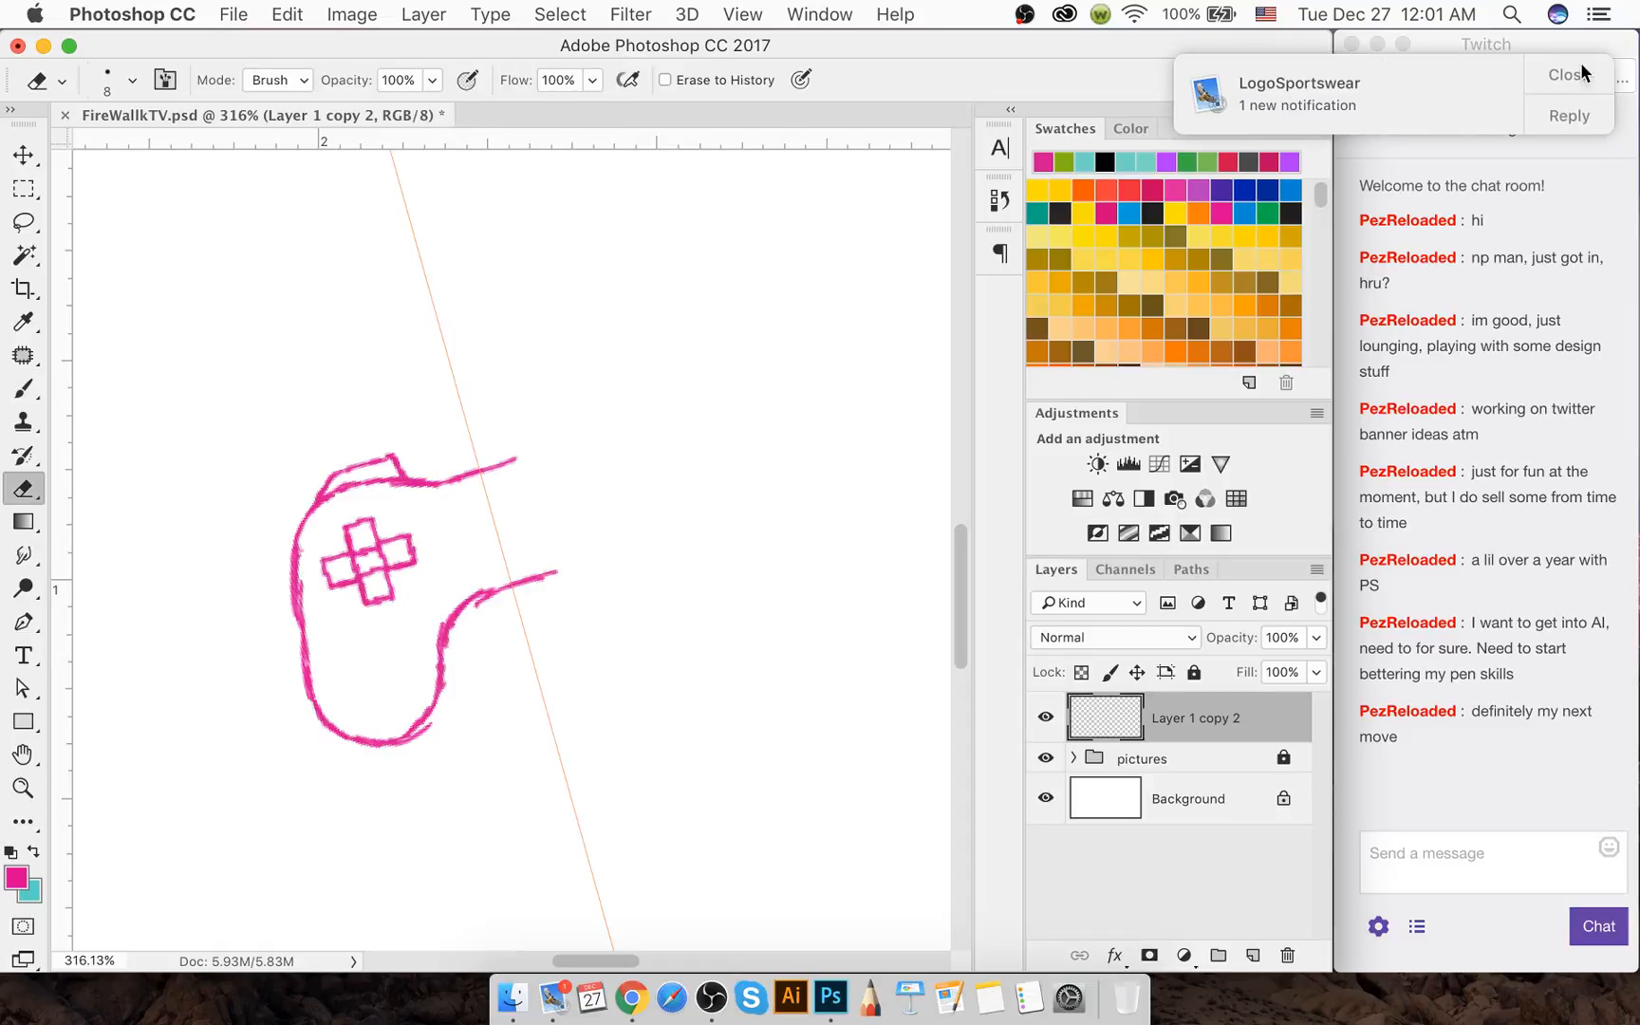
left_click(1581, 66)
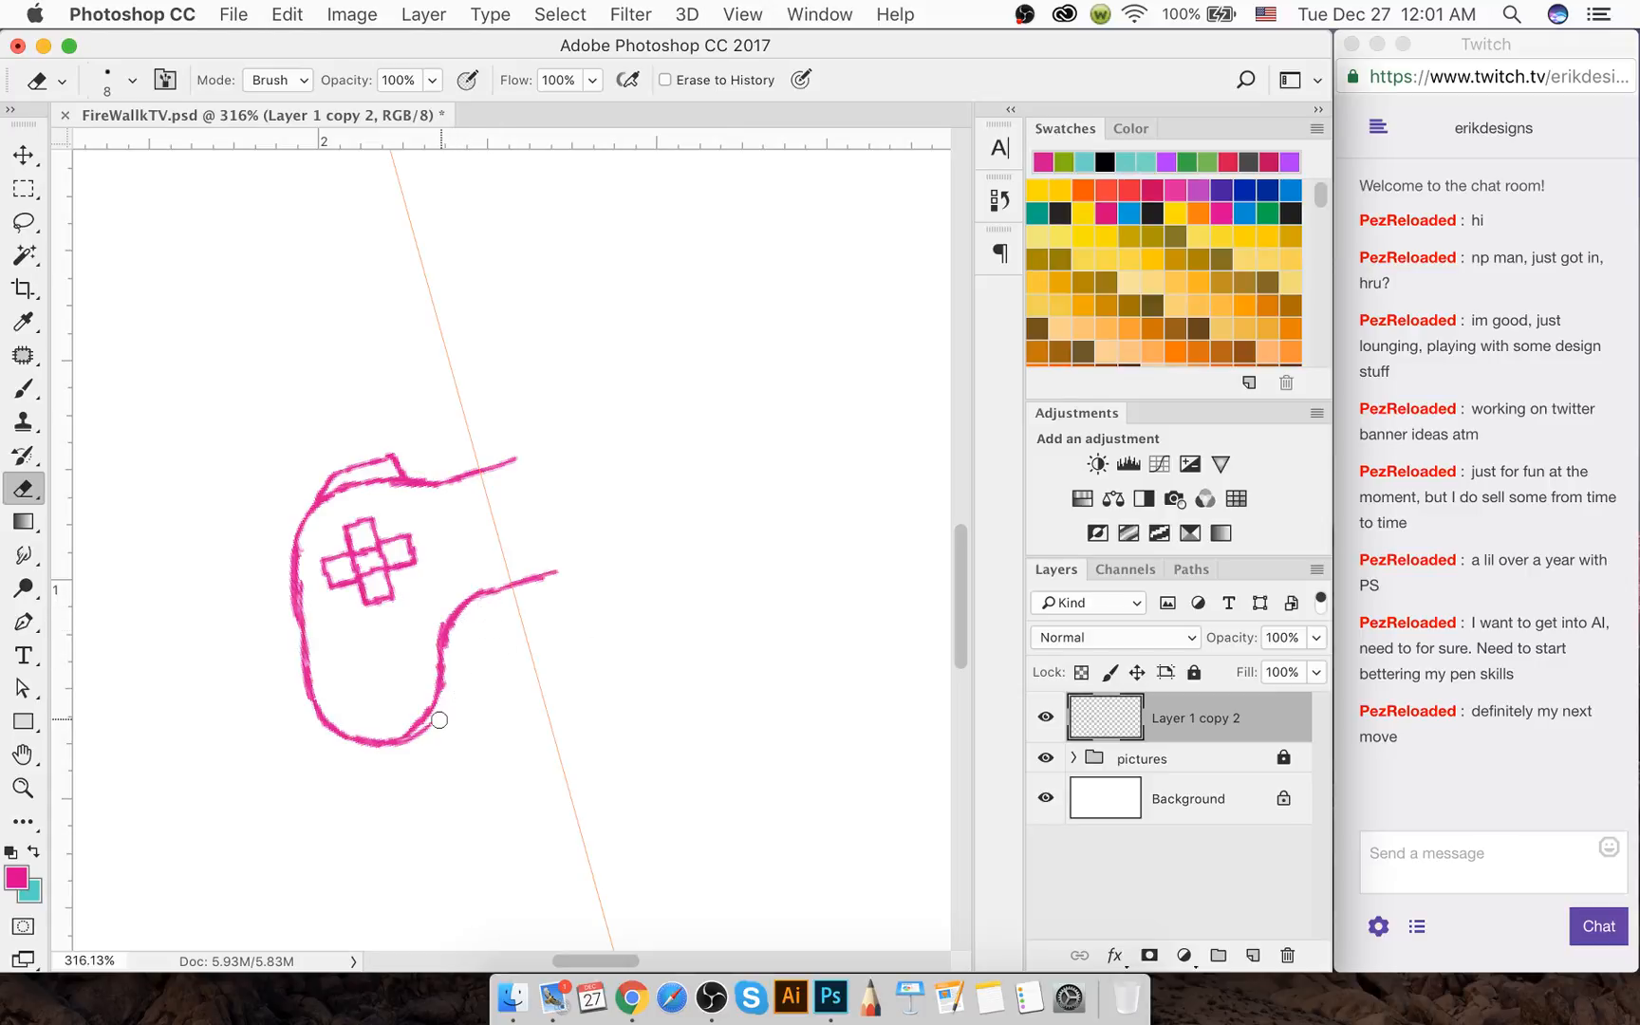
left_click_drag(437, 731, 410, 747)
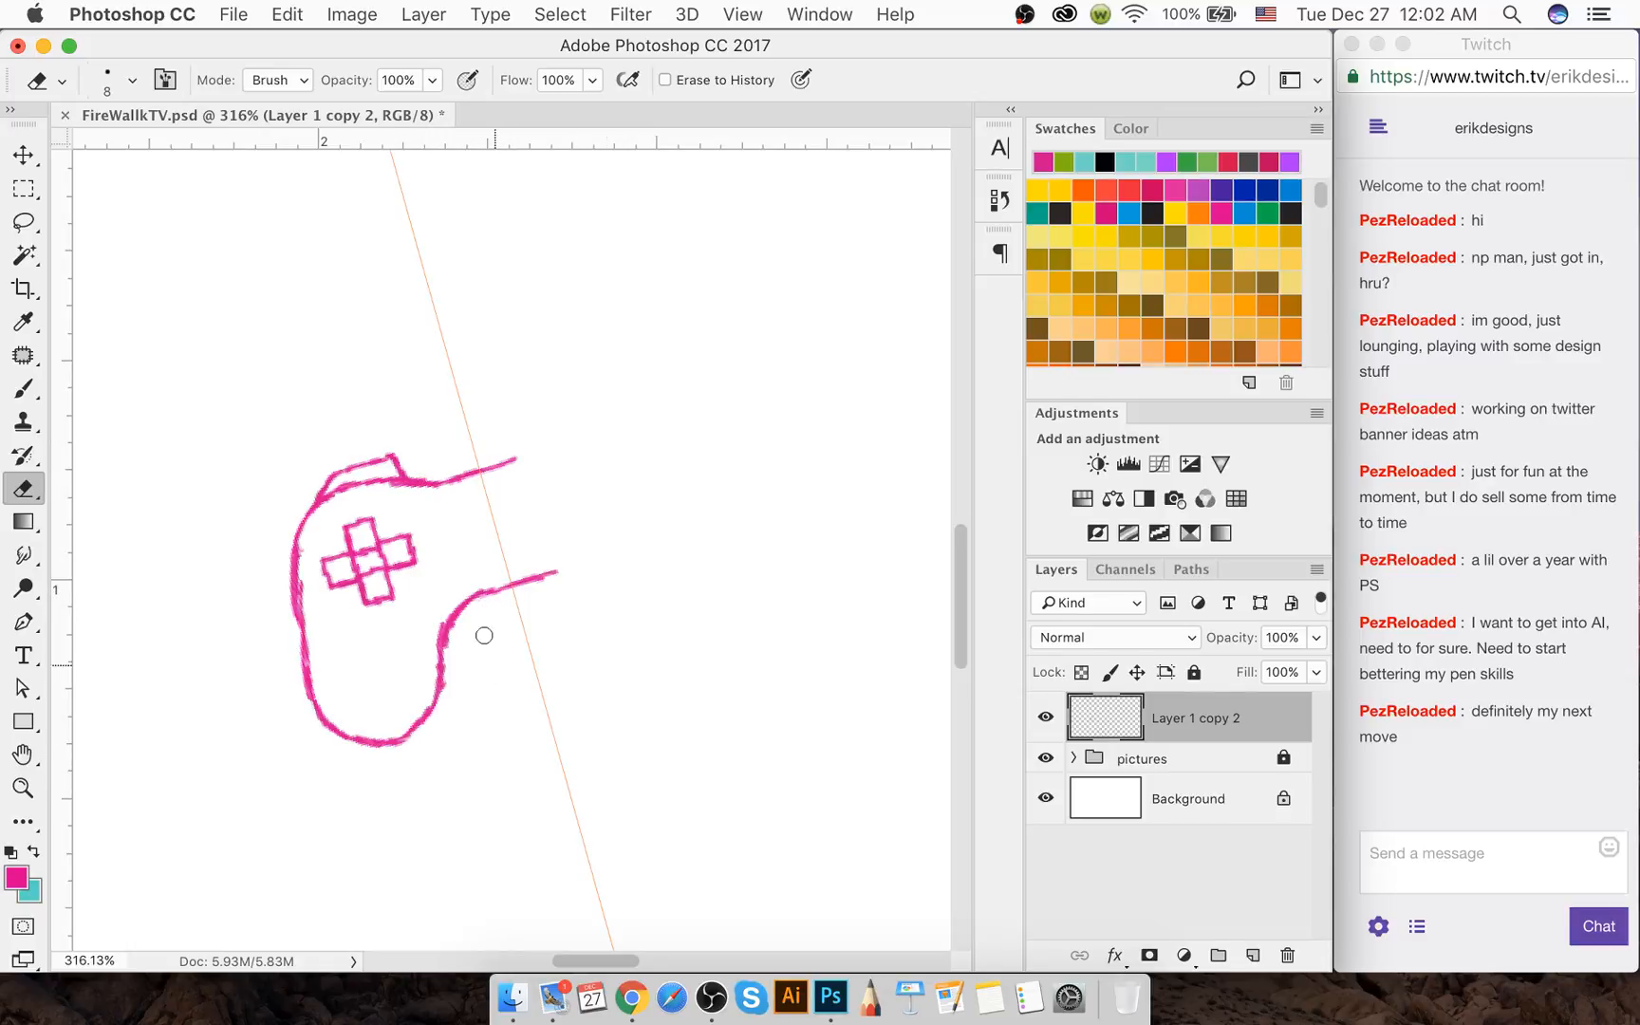
key("b")
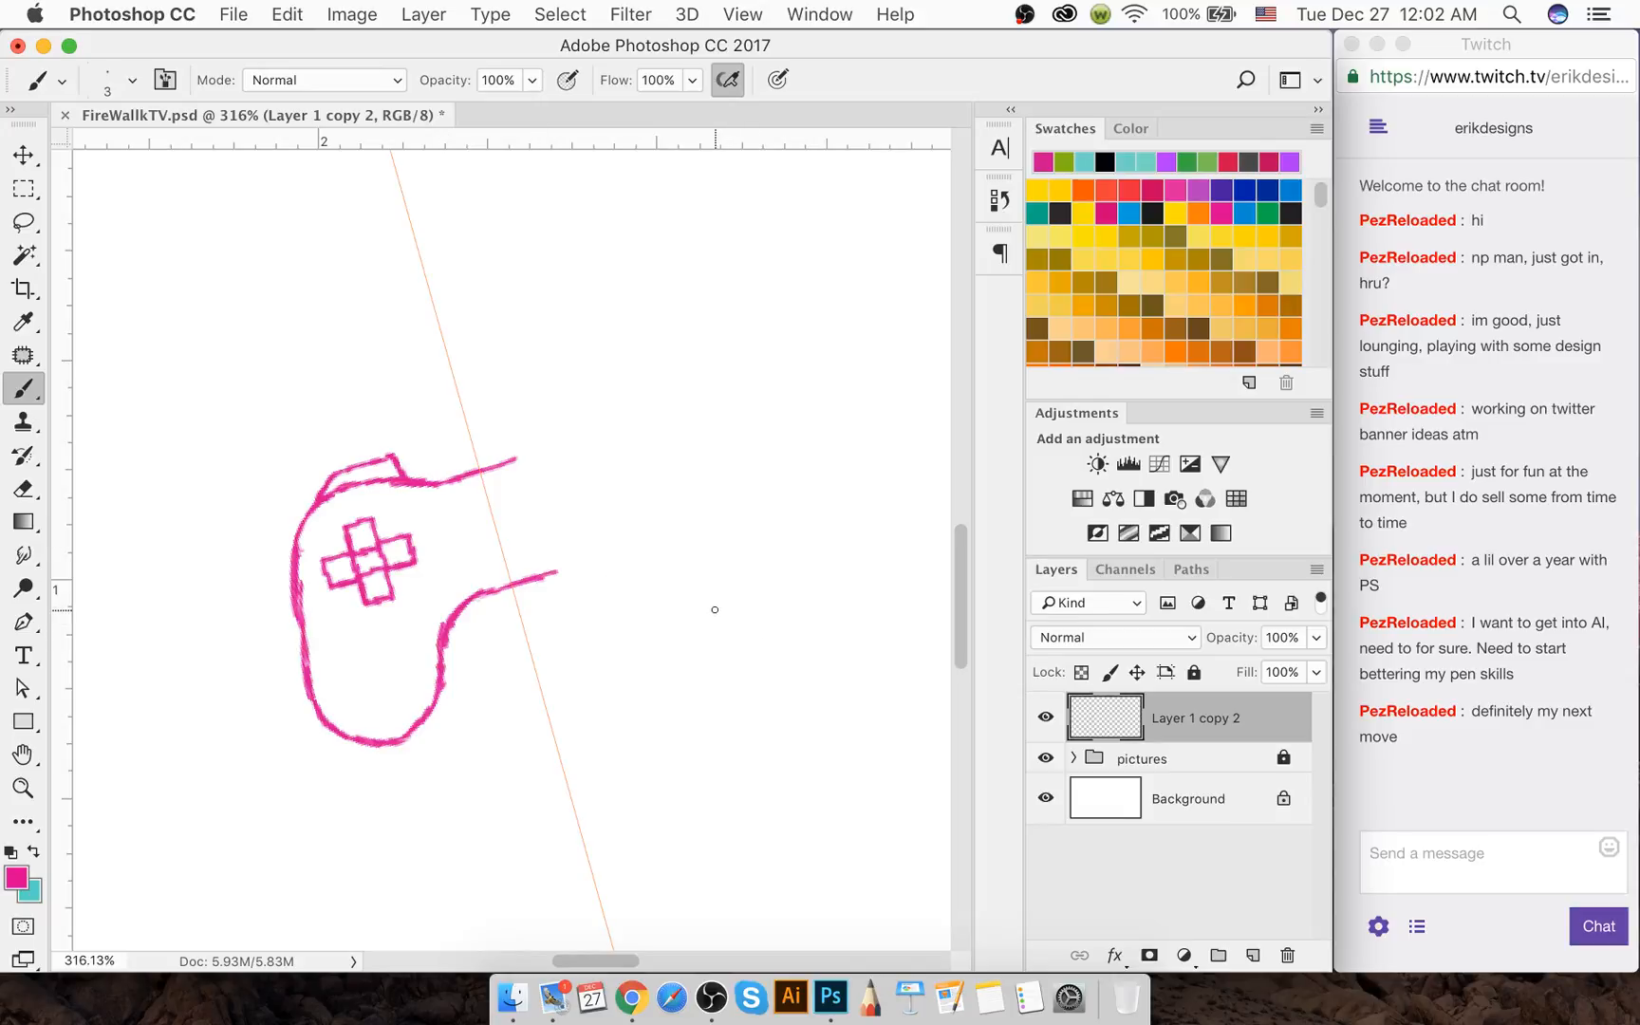
scroll(713, 612, "down", 3)
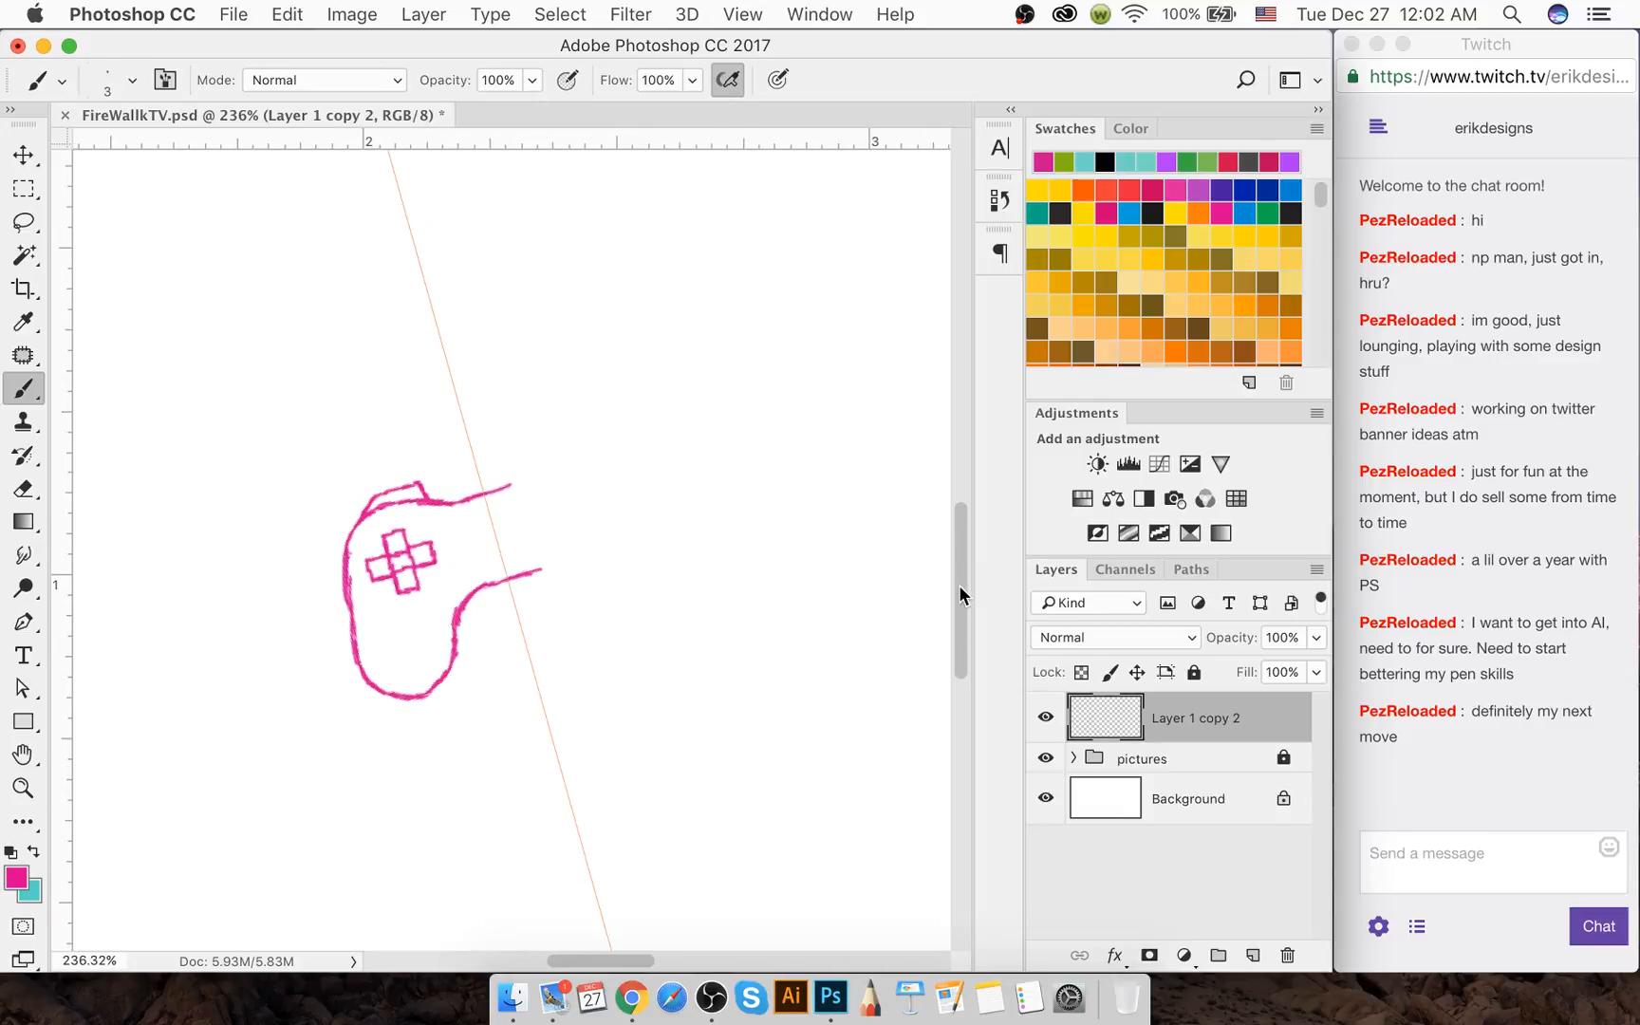
left_click_drag(959, 586, 962, 514)
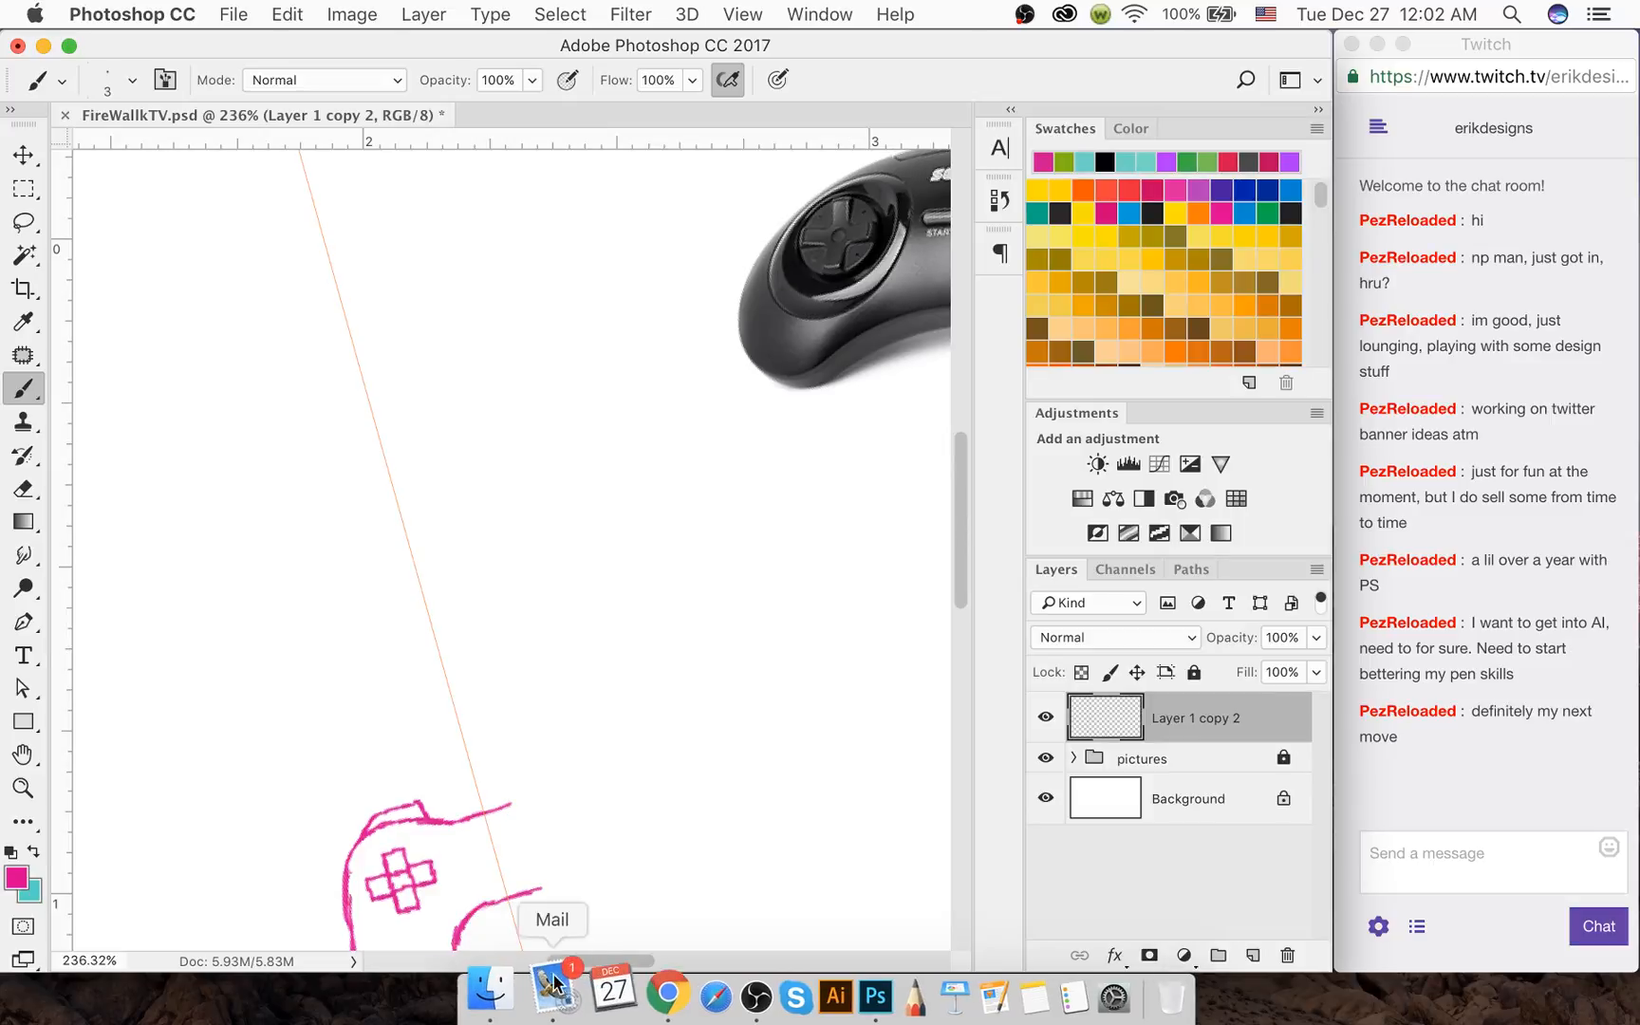
mouse_move(598, 964)
left_mouse_down()
mouse_move(624, 964)
mouse_move(610, 962)
left_mouse_up()
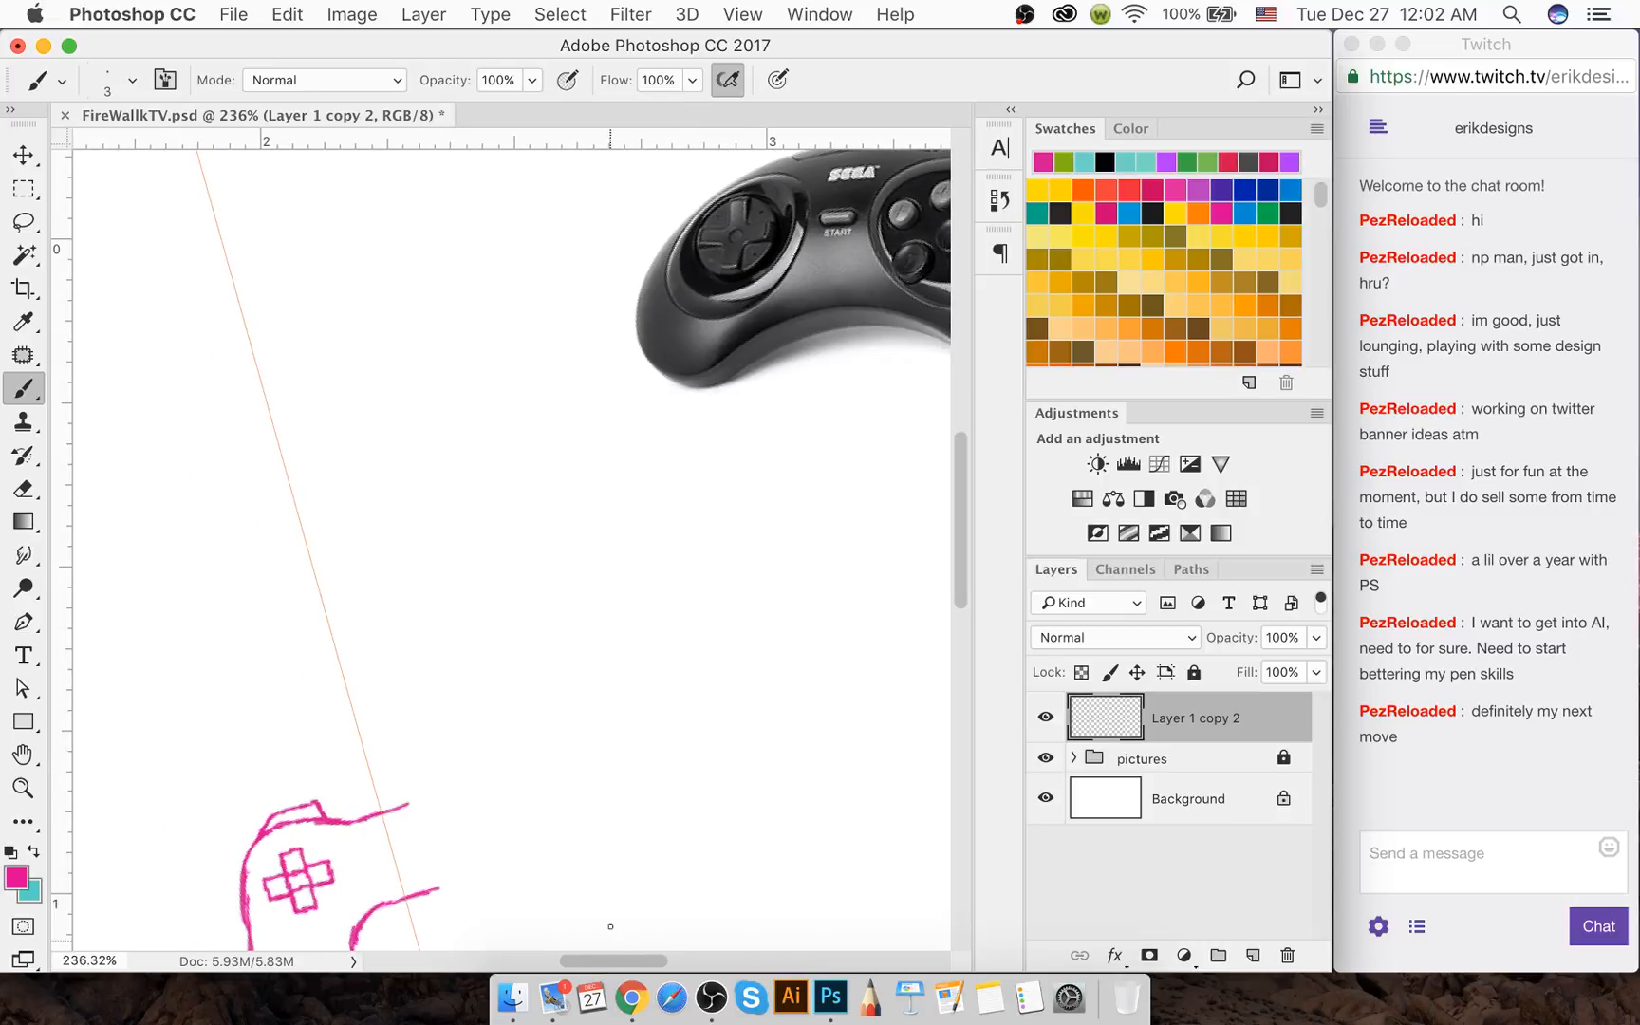
left_click_drag(961, 456, 956, 513)
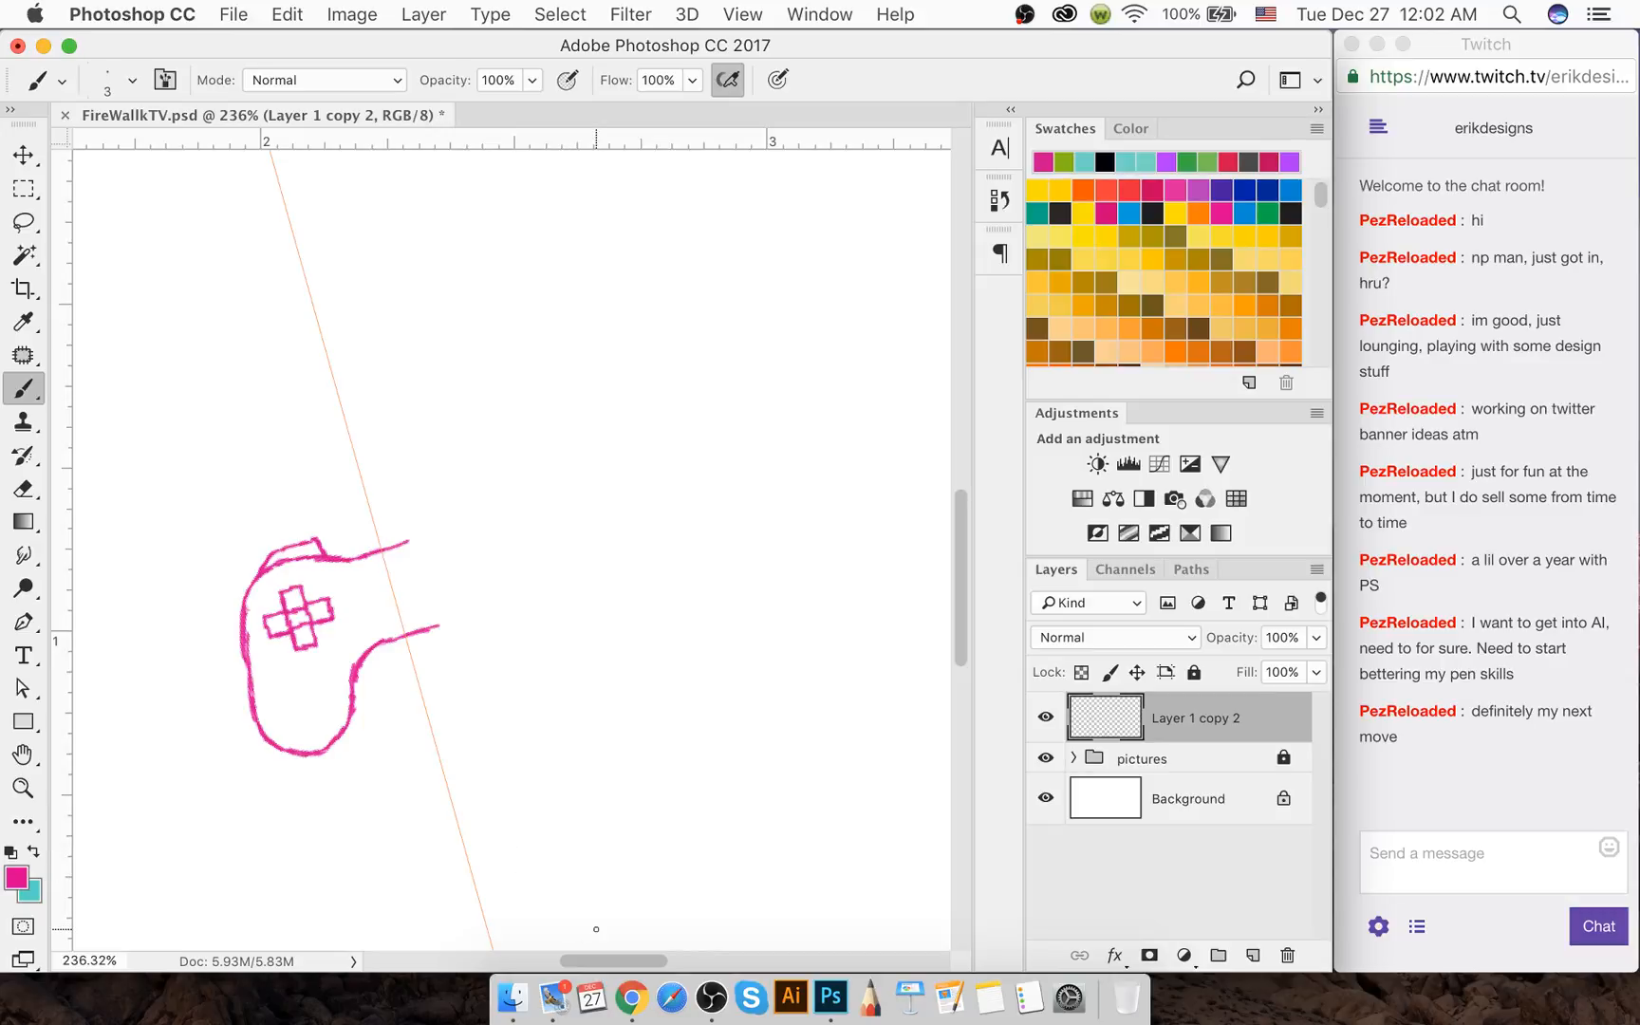
left_click_drag(614, 960, 596, 962)
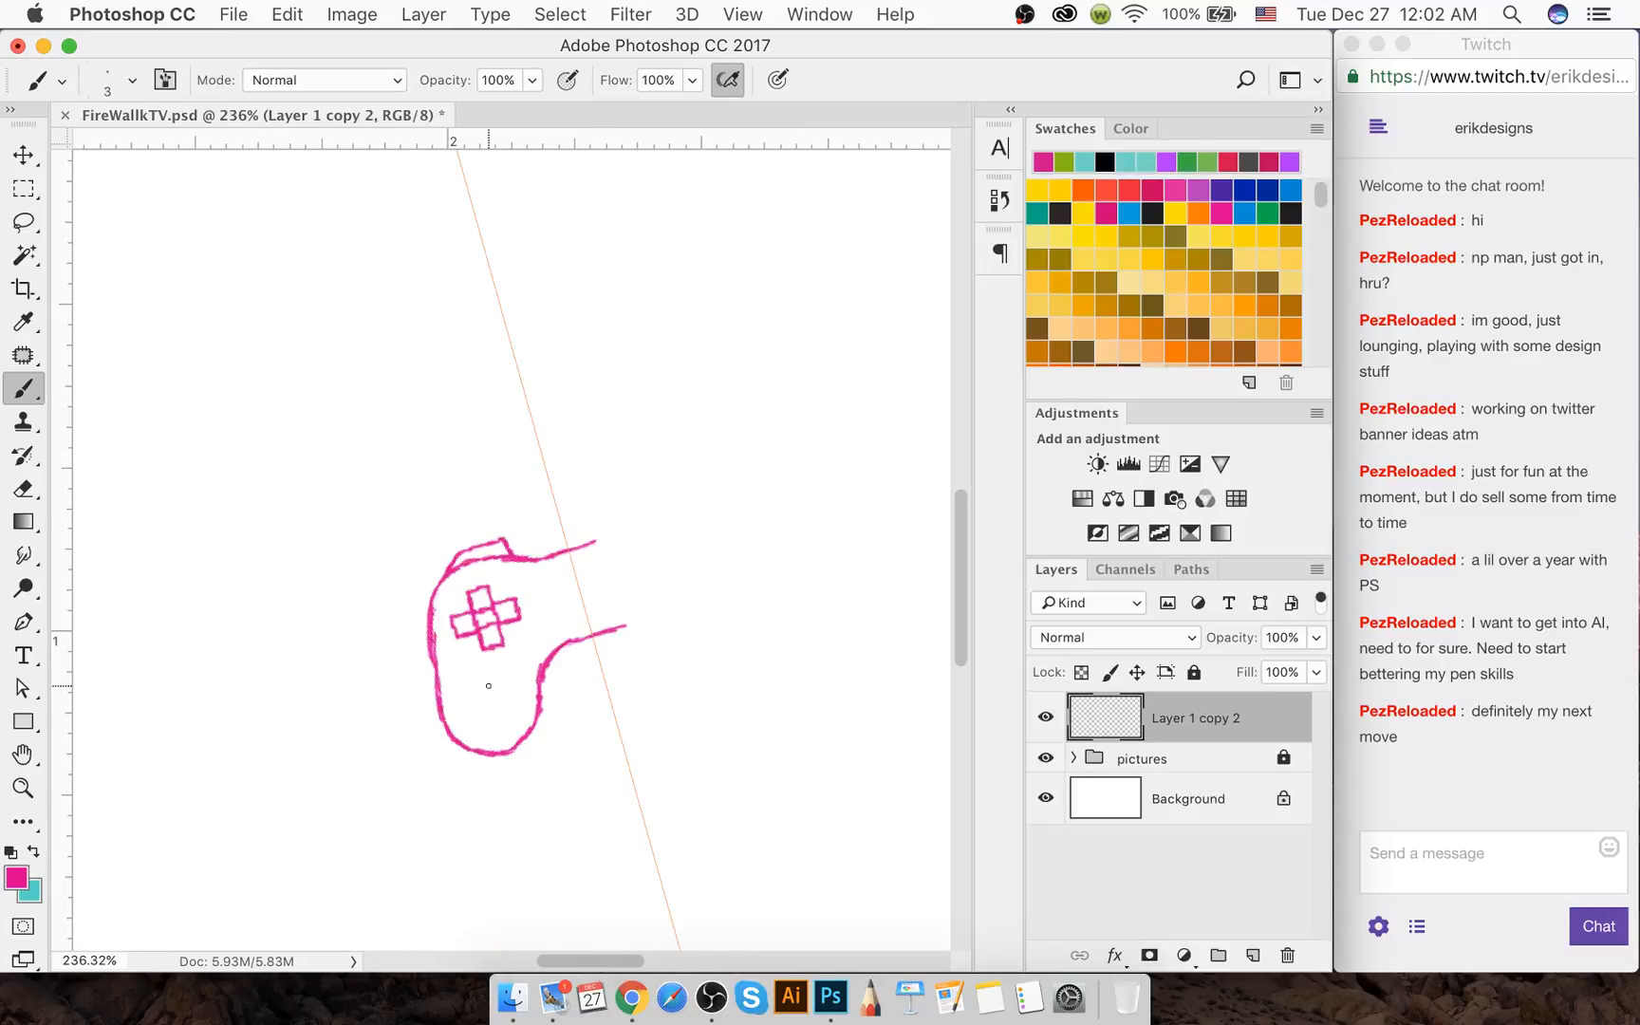
Sketch a slanted, elongated button between the D-pad and the diagonal guide line
scroll(563, 585, "up", 5)
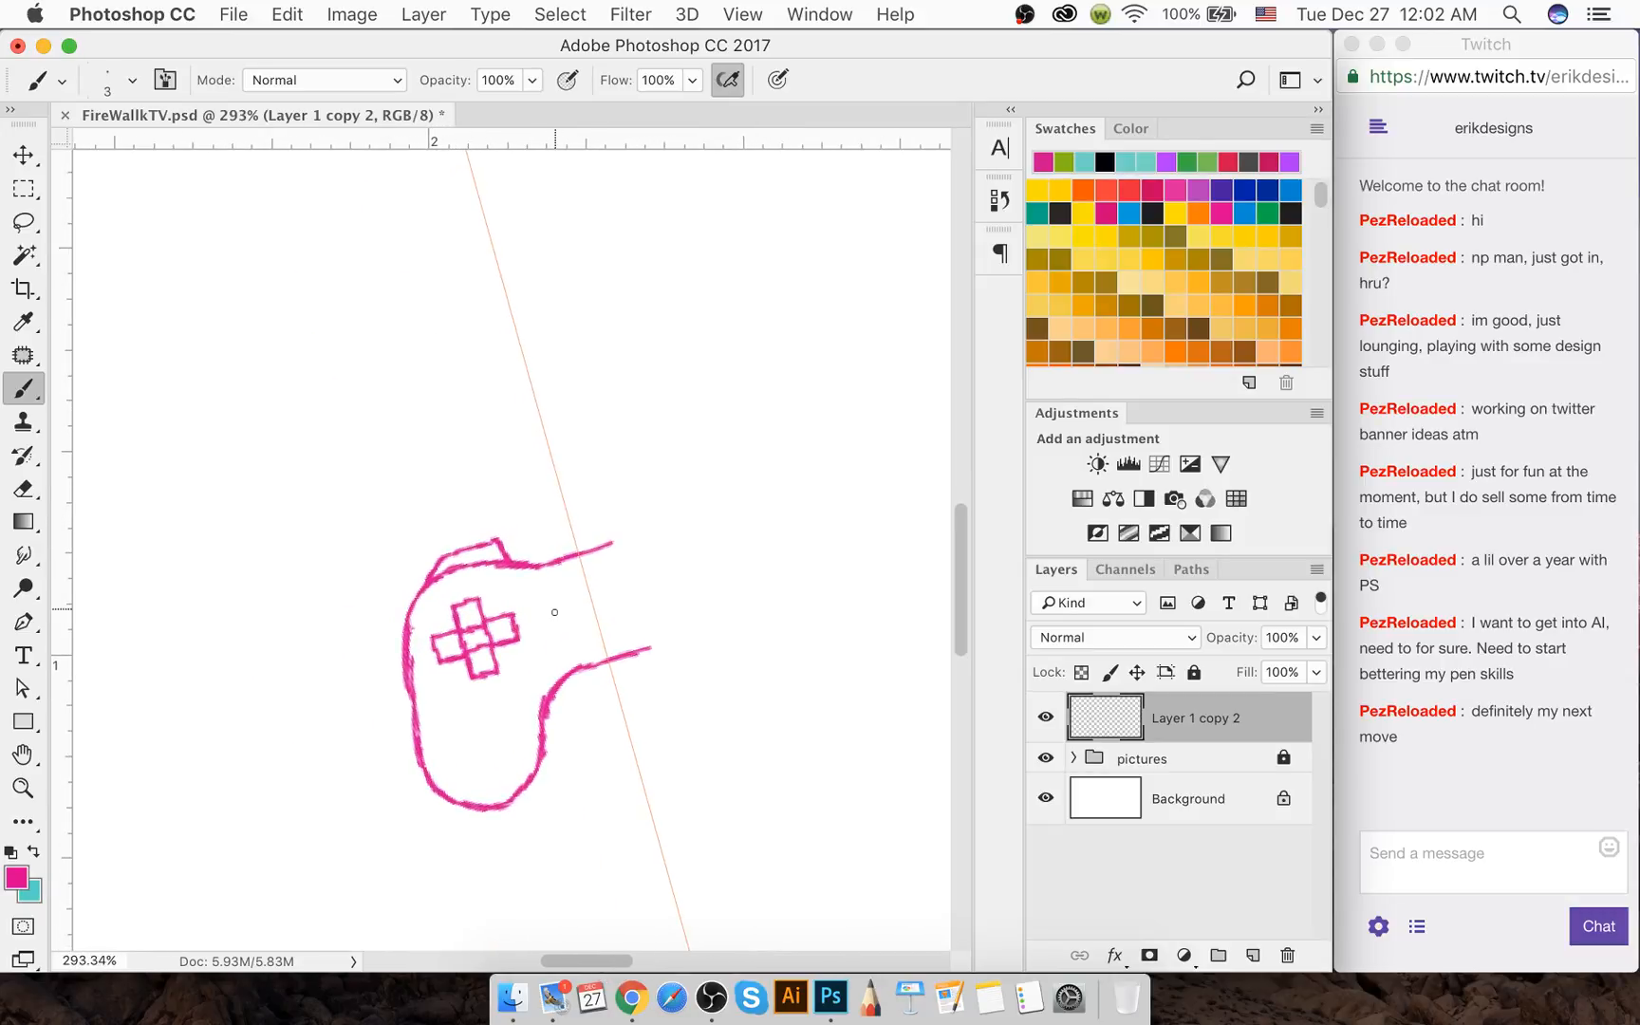
scroll(569, 630, "up", 1)
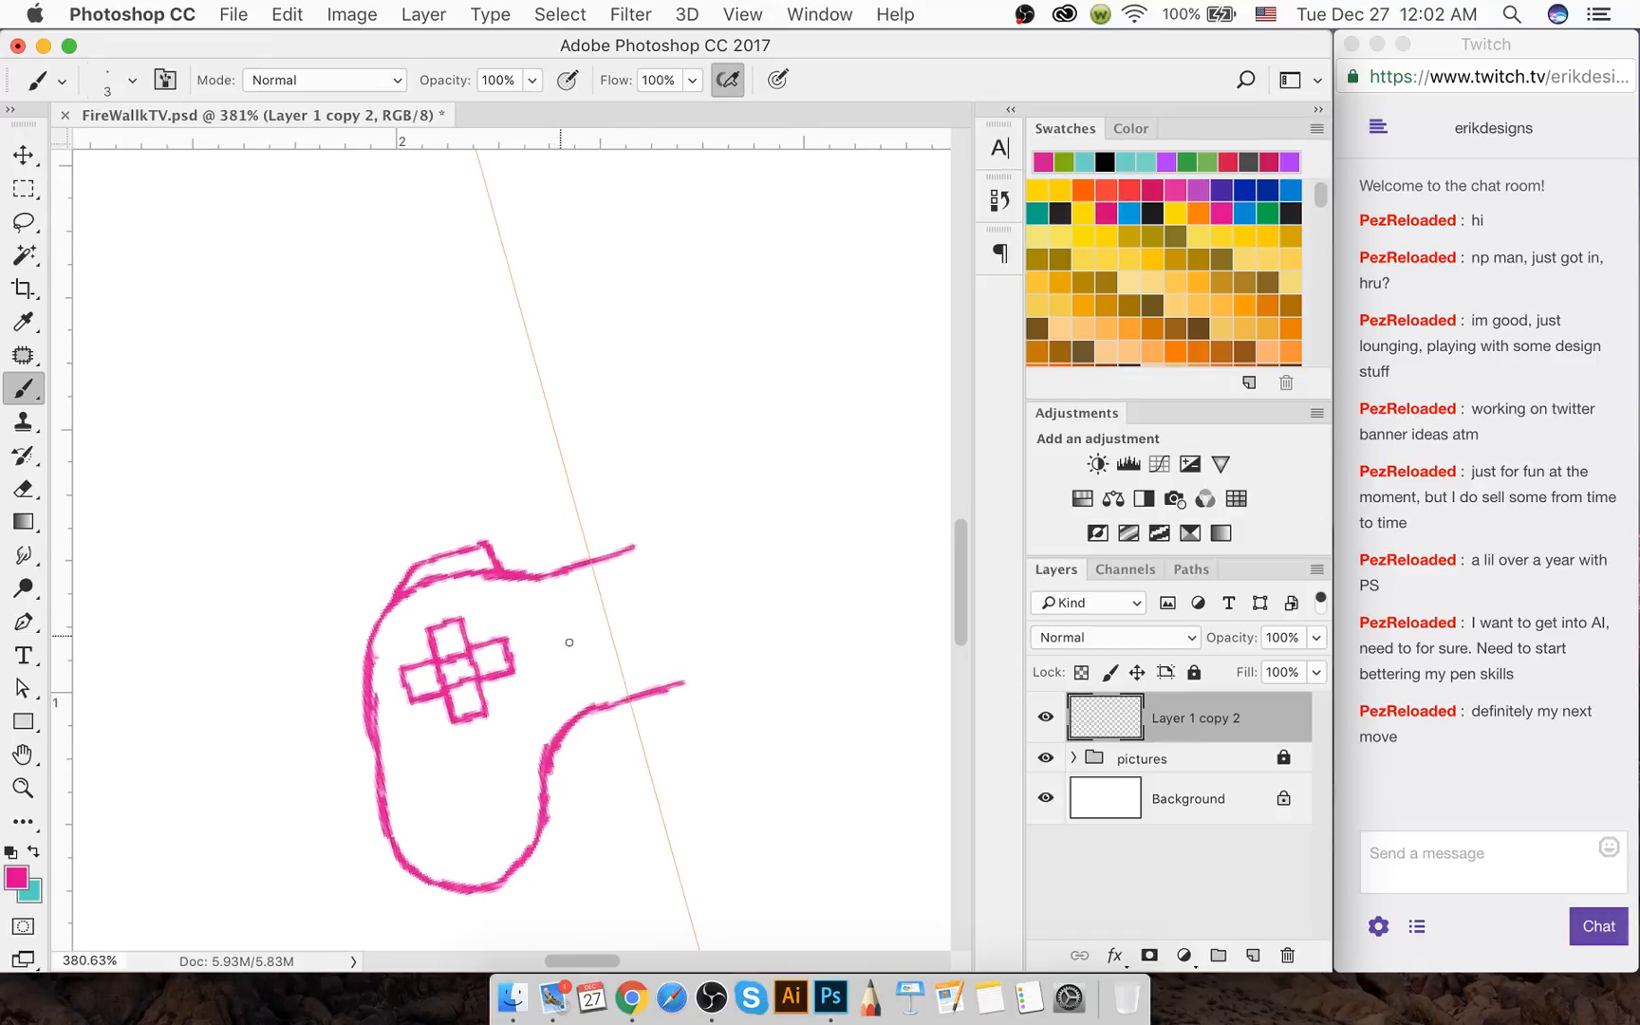
scroll(581, 655, "up", 2)
scroll(579, 657, "up", 2)
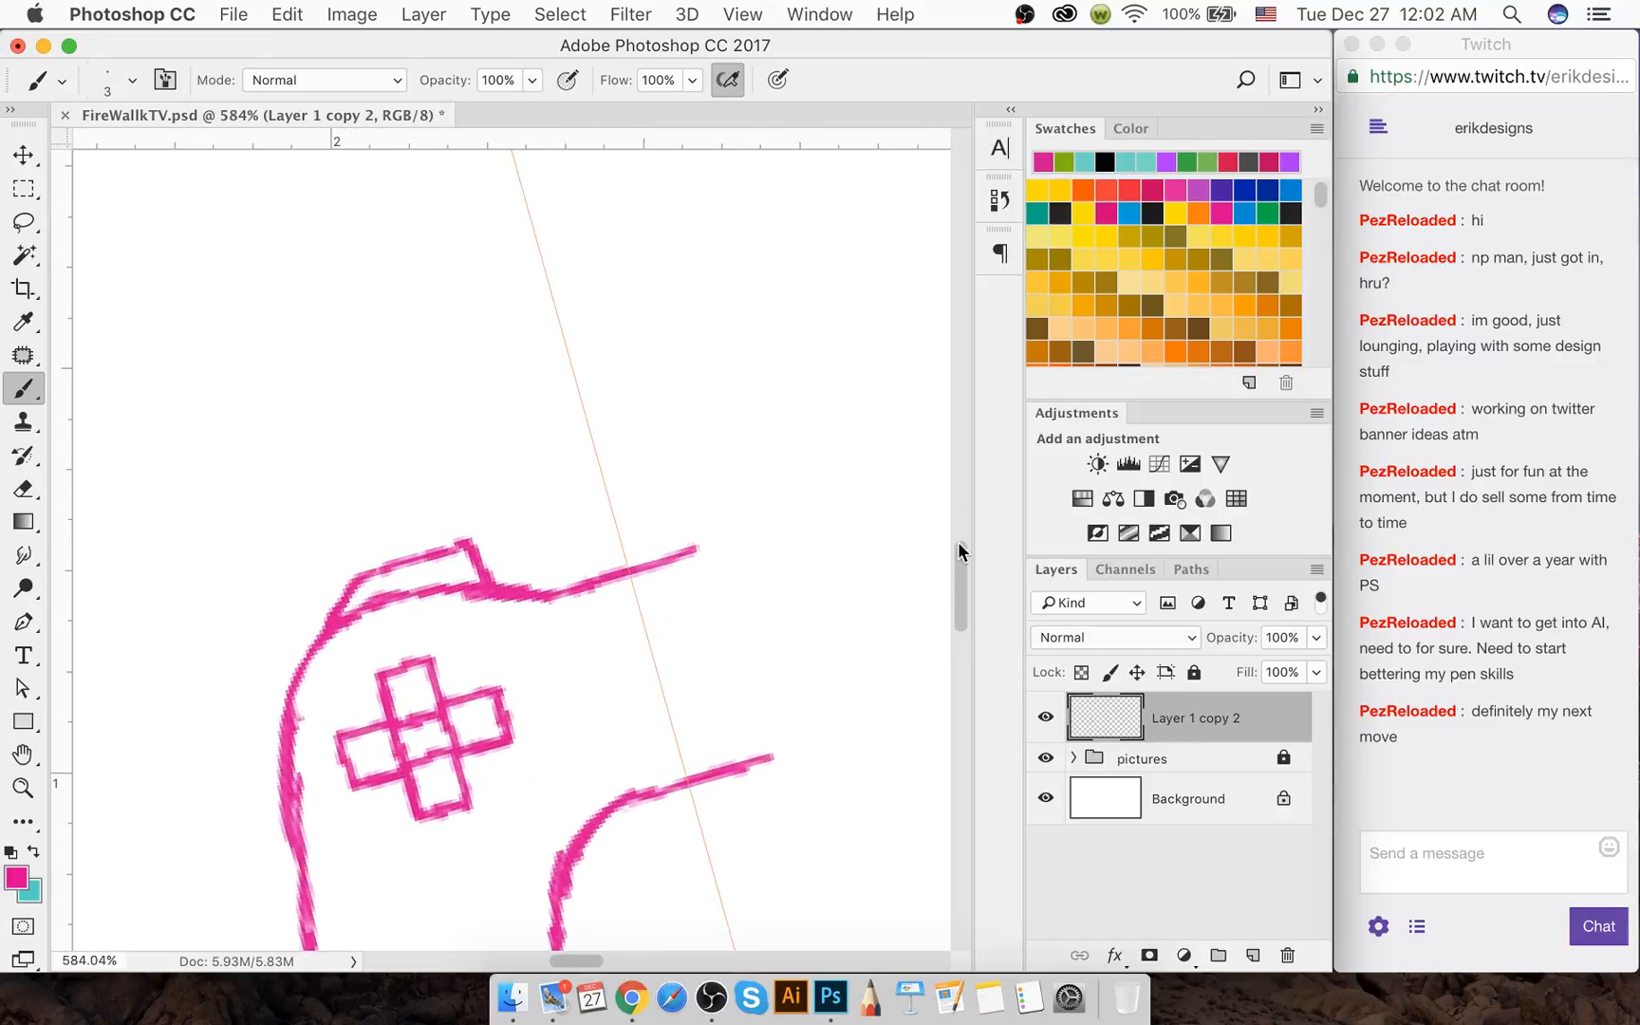
left_click_drag(956, 559, 959, 584)
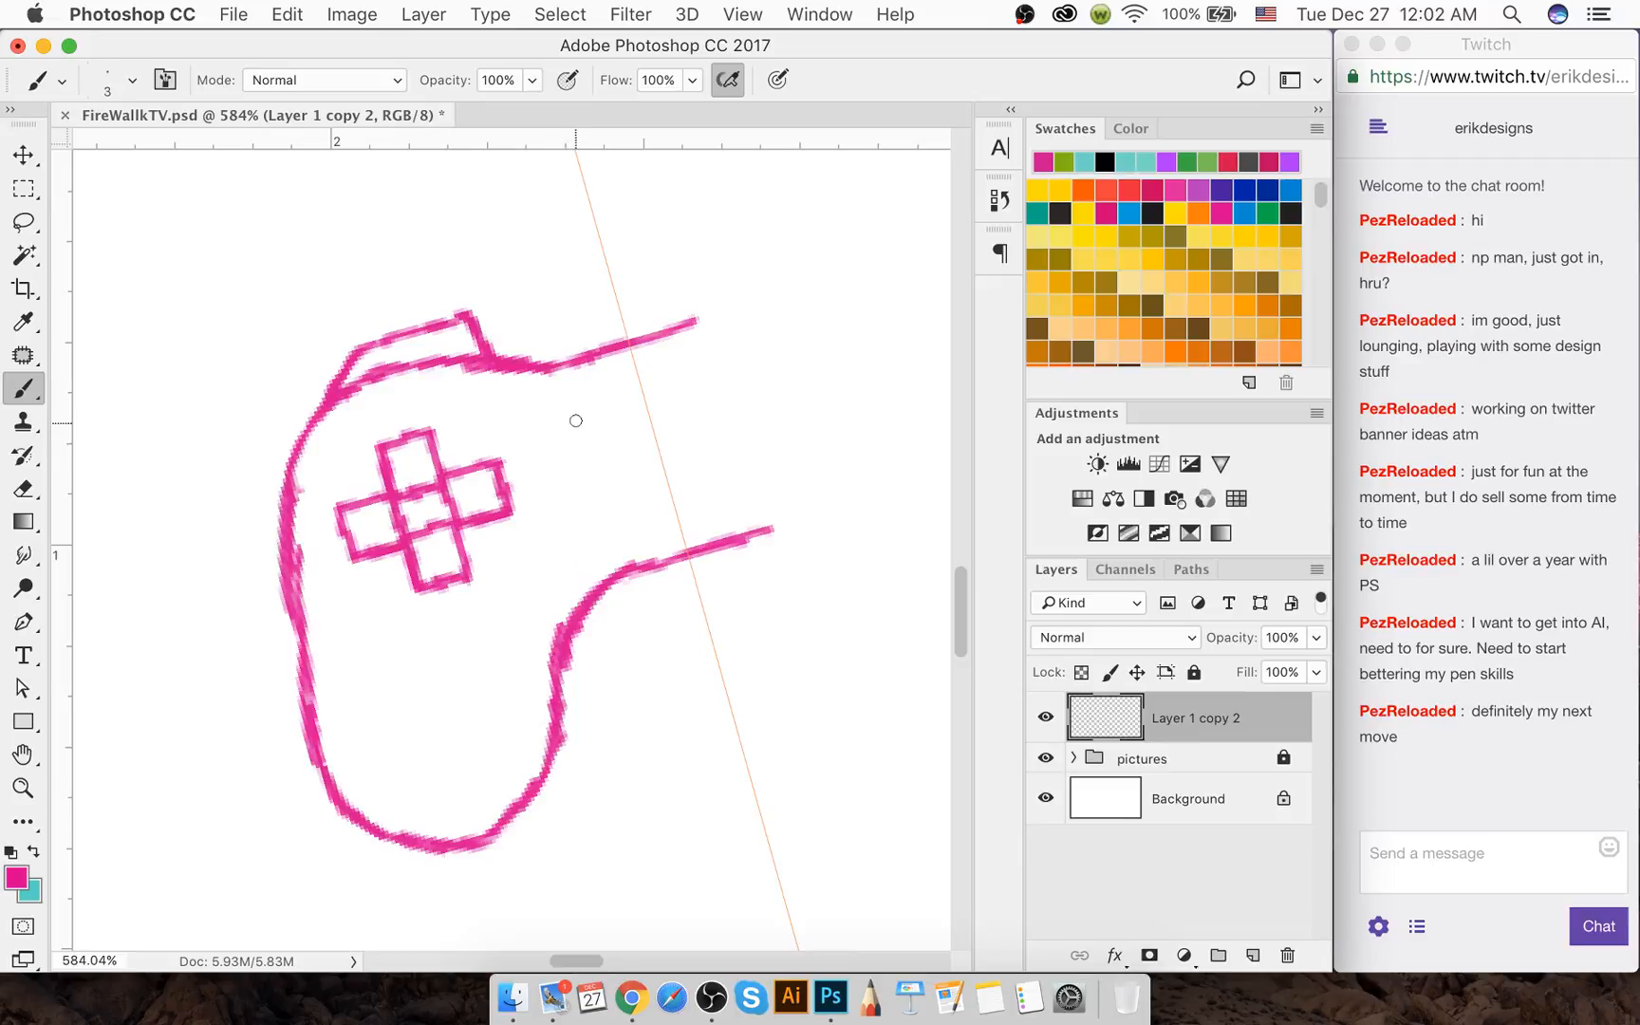
mouse_move(606, 421)
left_mouse_down()
mouse_move(567, 482)
mouse_move(580, 492)
mouse_move(622, 440)
left_mouse_up()
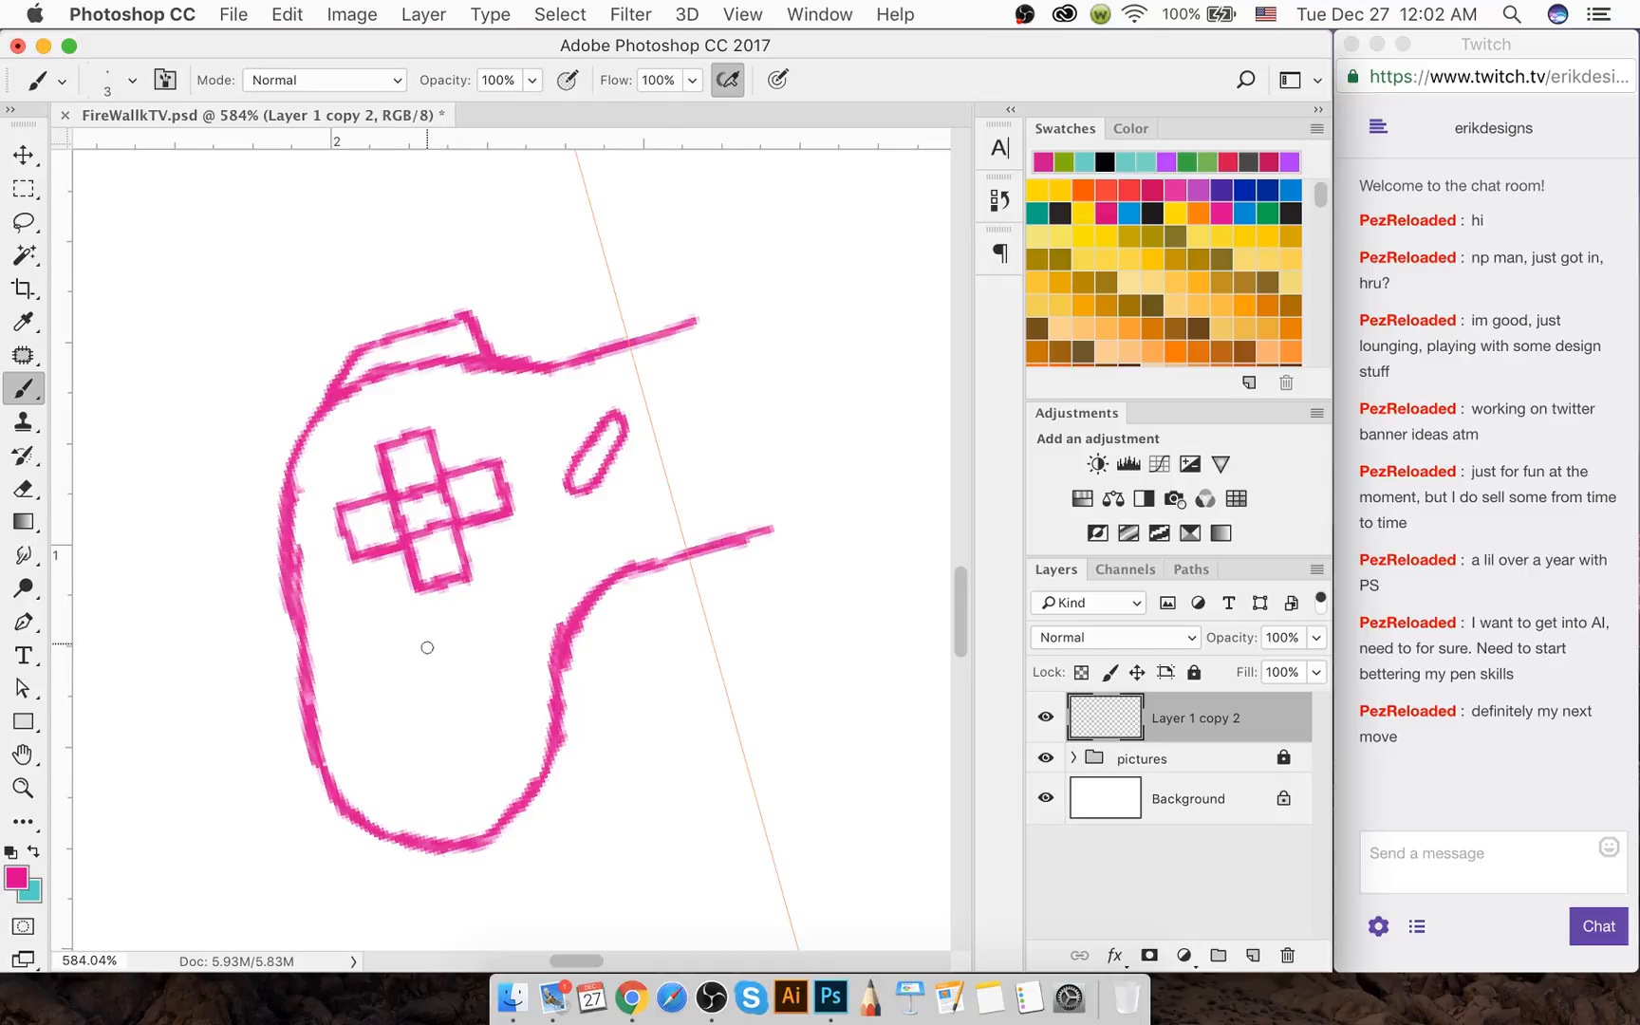
Sketch a small circular button in the lower part of the grip, and erase it
mouse_move(428, 675)
left_mouse_down()
mouse_move(423, 722)
mouse_move(450, 732)
mouse_move(432, 668)
mouse_move(462, 687)
mouse_move(454, 731)
left_mouse_up()
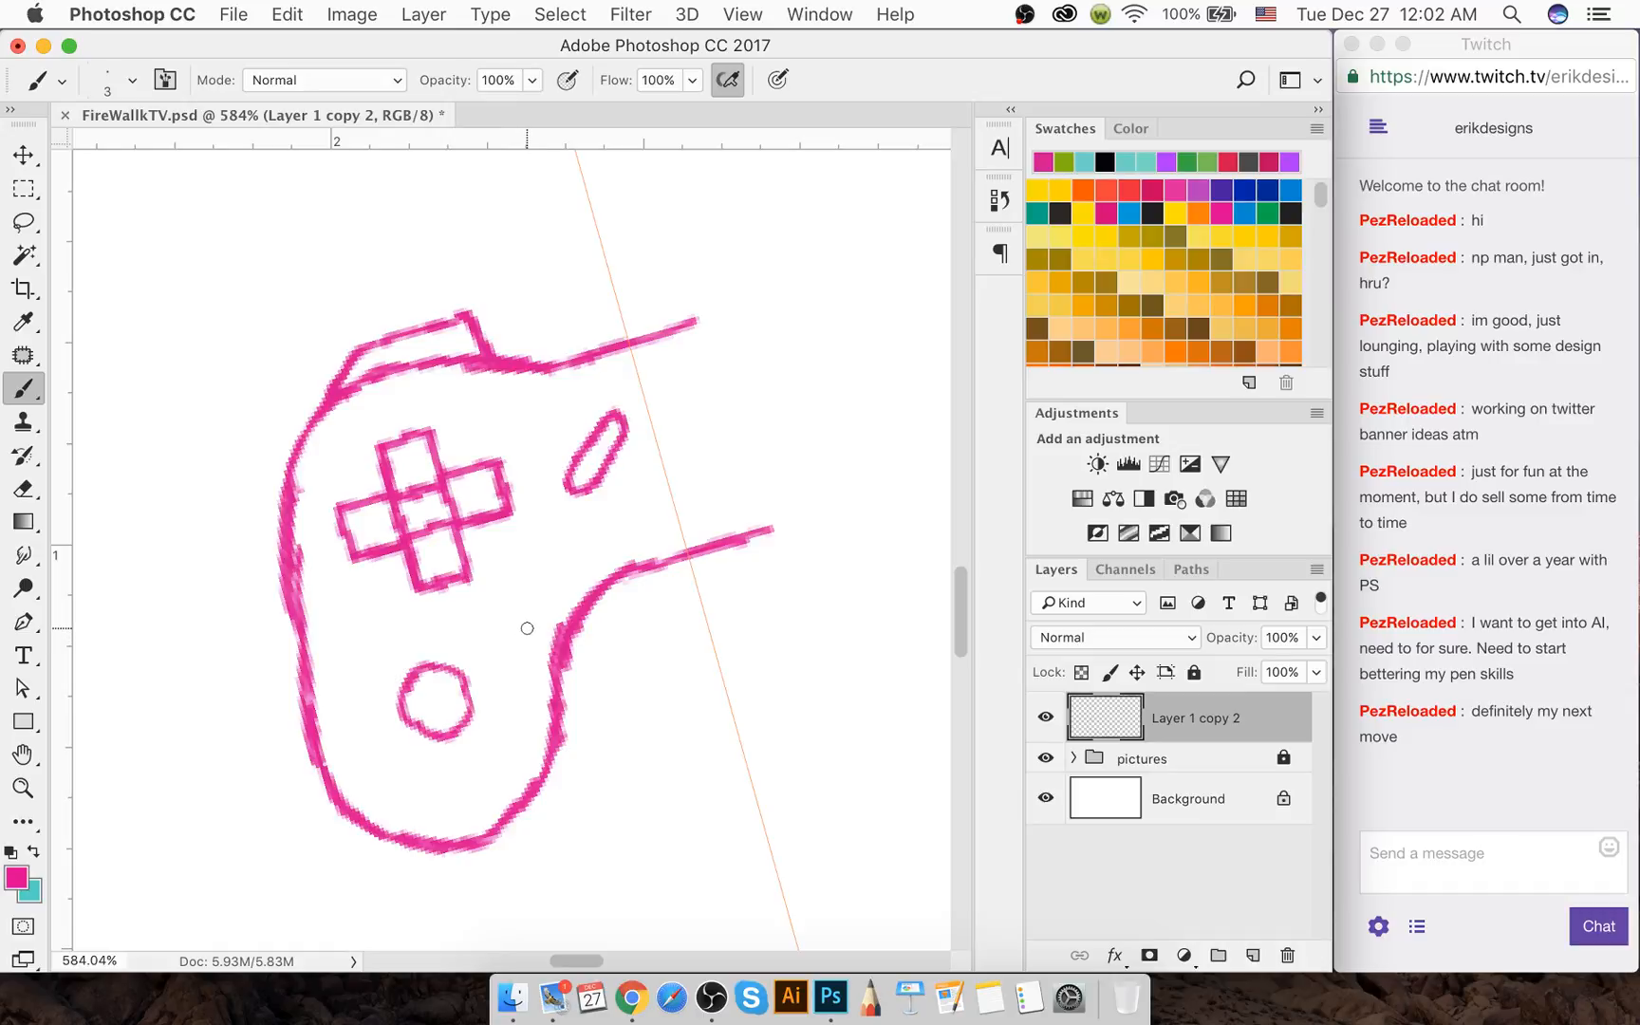
scroll(525, 641, "down", 3)
scroll(516, 634, "up", 4)
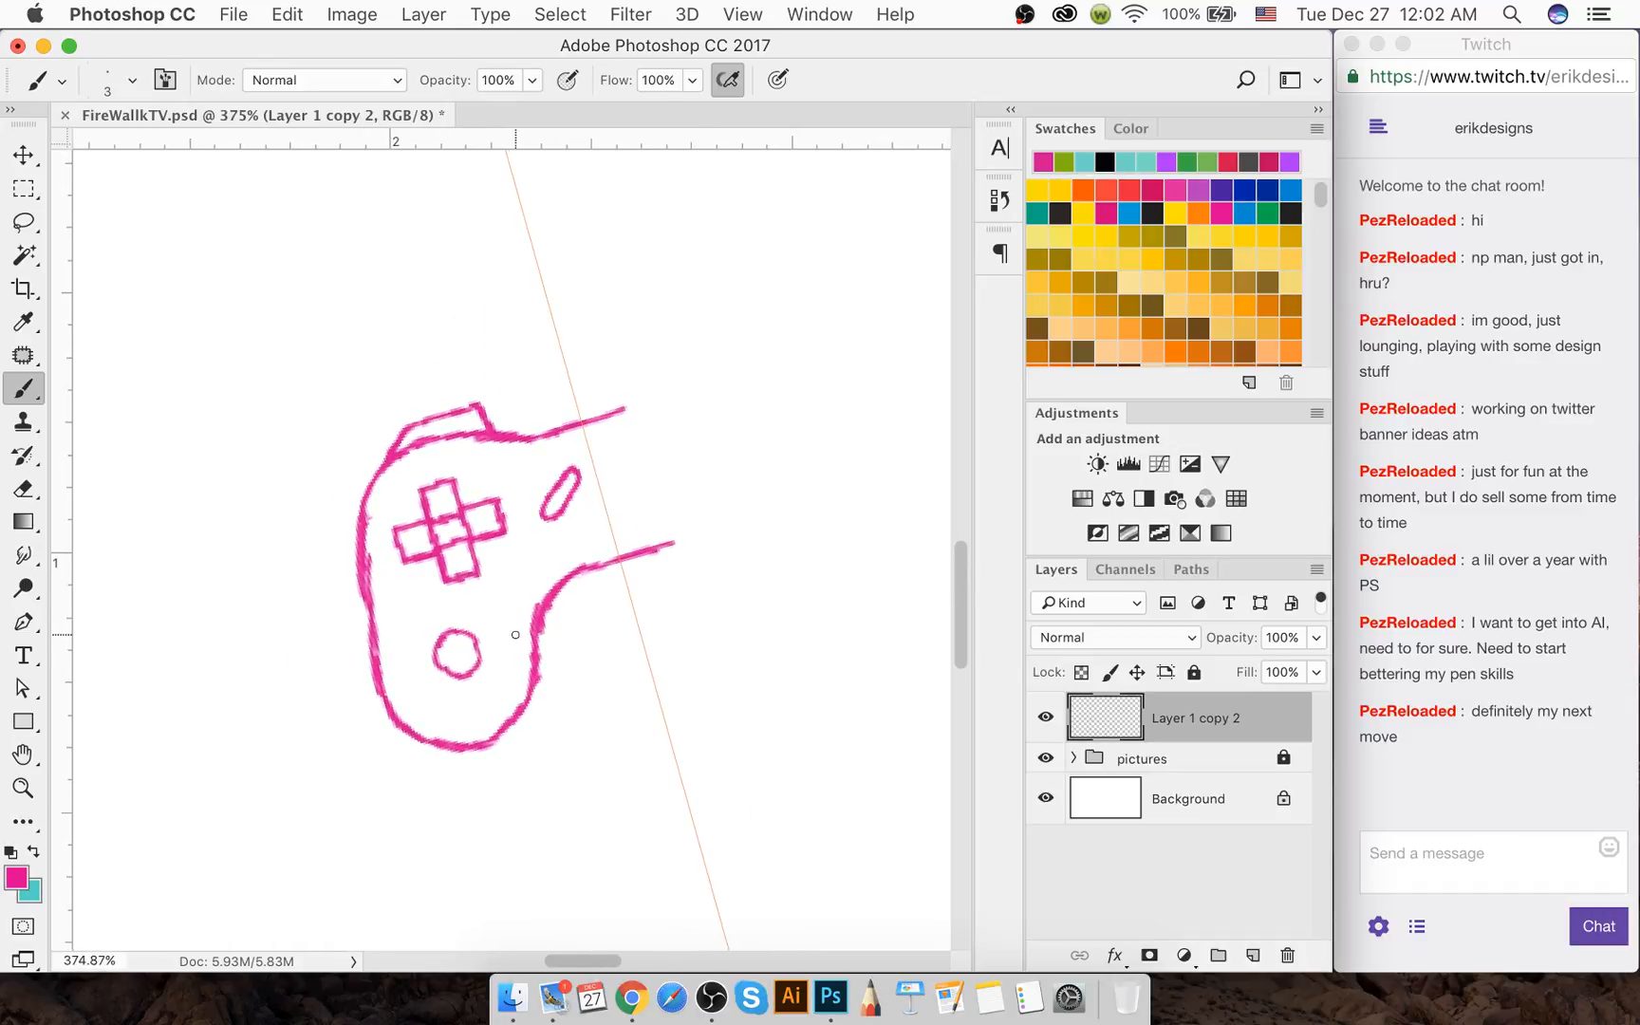
scroll(514, 638, "up", 1)
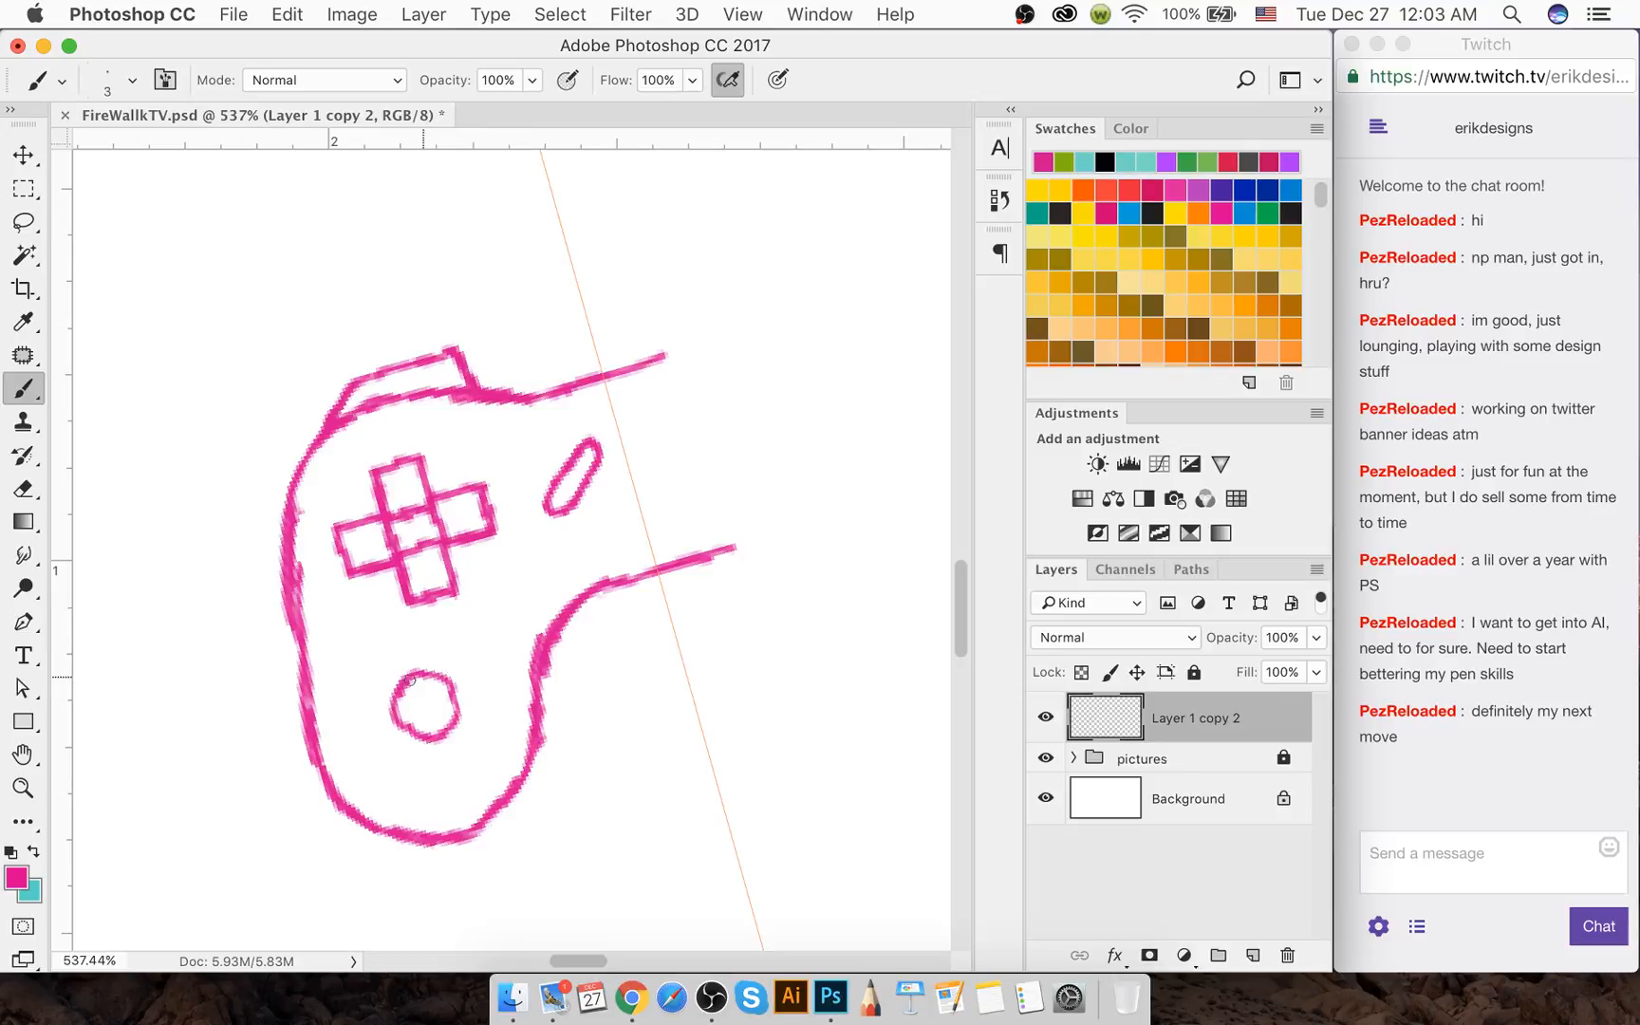
key("e")
mouse_move(427, 668)
left_mouse_down()
mouse_move(394, 730)
mouse_move(431, 739)
mouse_move(449, 716)
mouse_move(428, 683)
left_mouse_up()
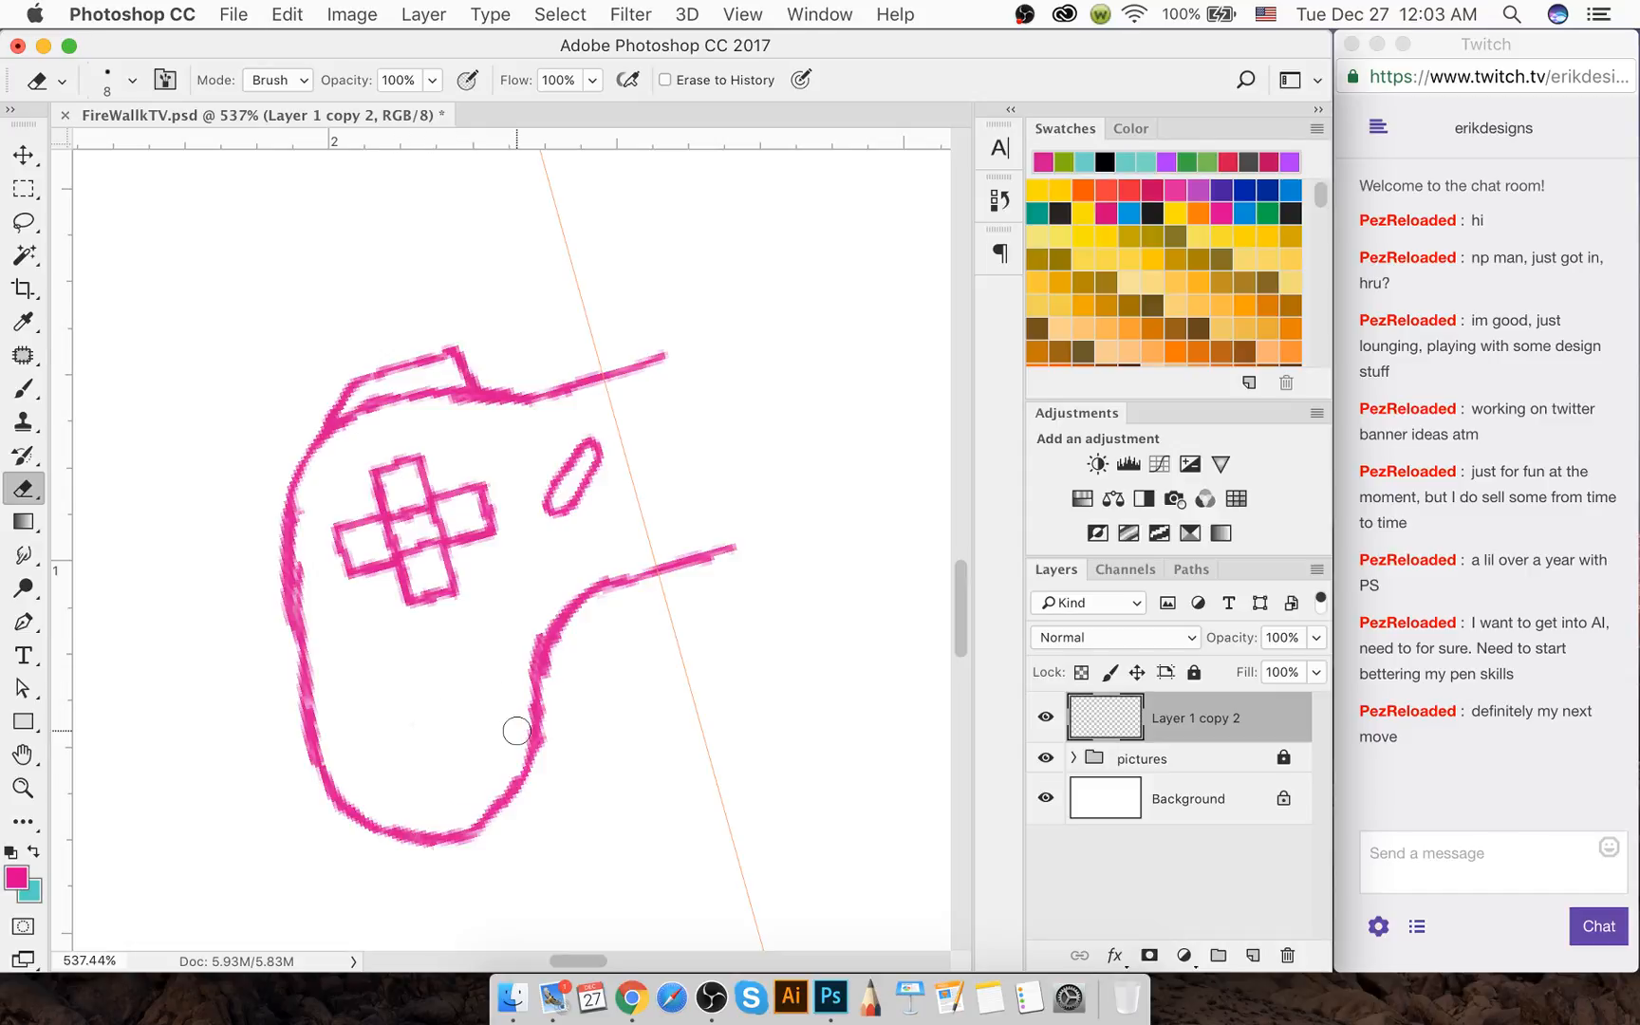
Erase the grip's lower-left edge and redraw it as one smooth curve, and clean up the rough inner curve on its right side
key("b")
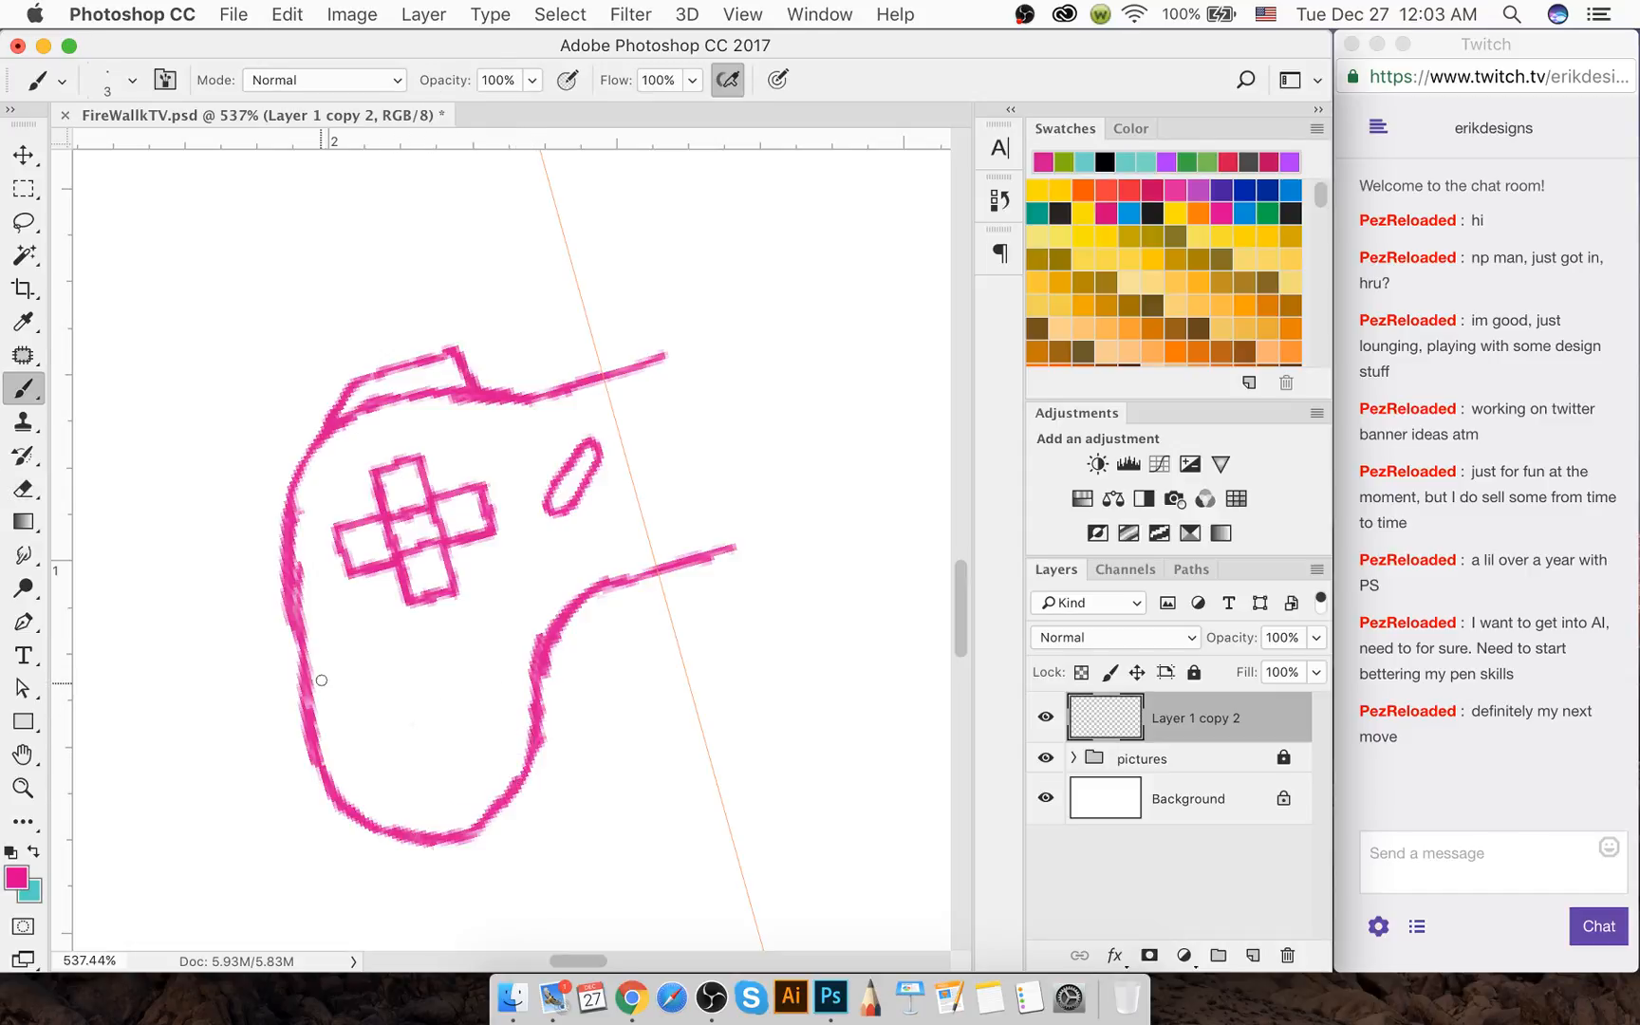
key("e")
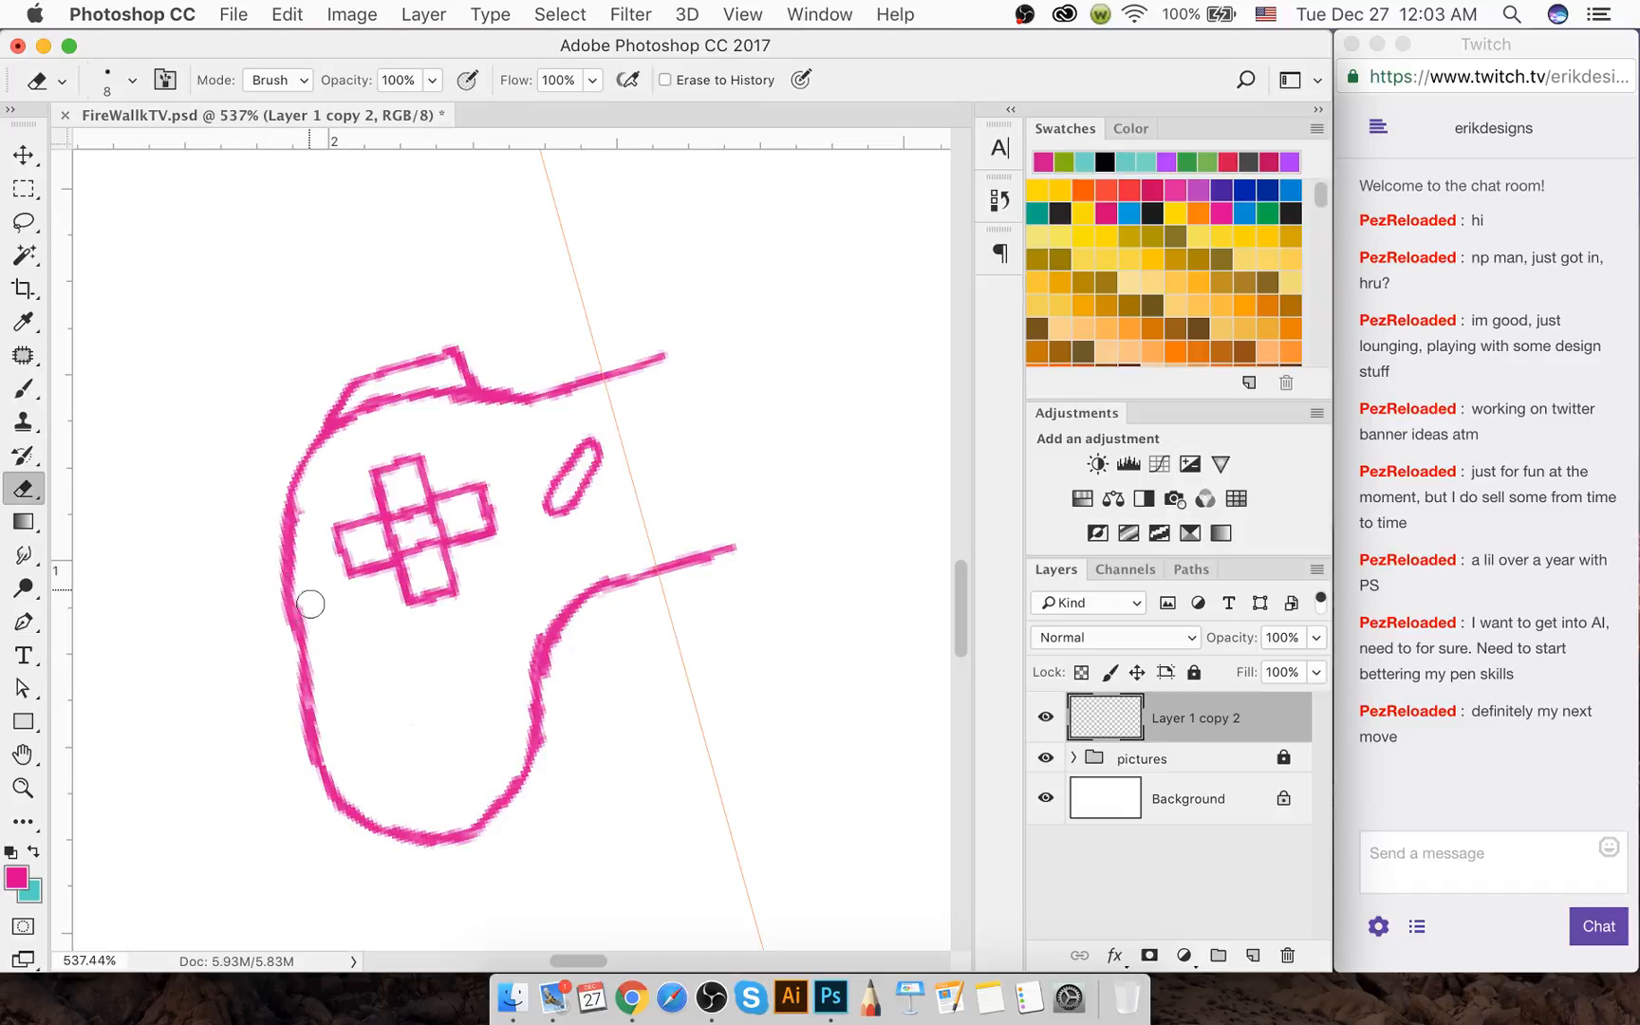
left_click_drag(309, 640, 303, 750)
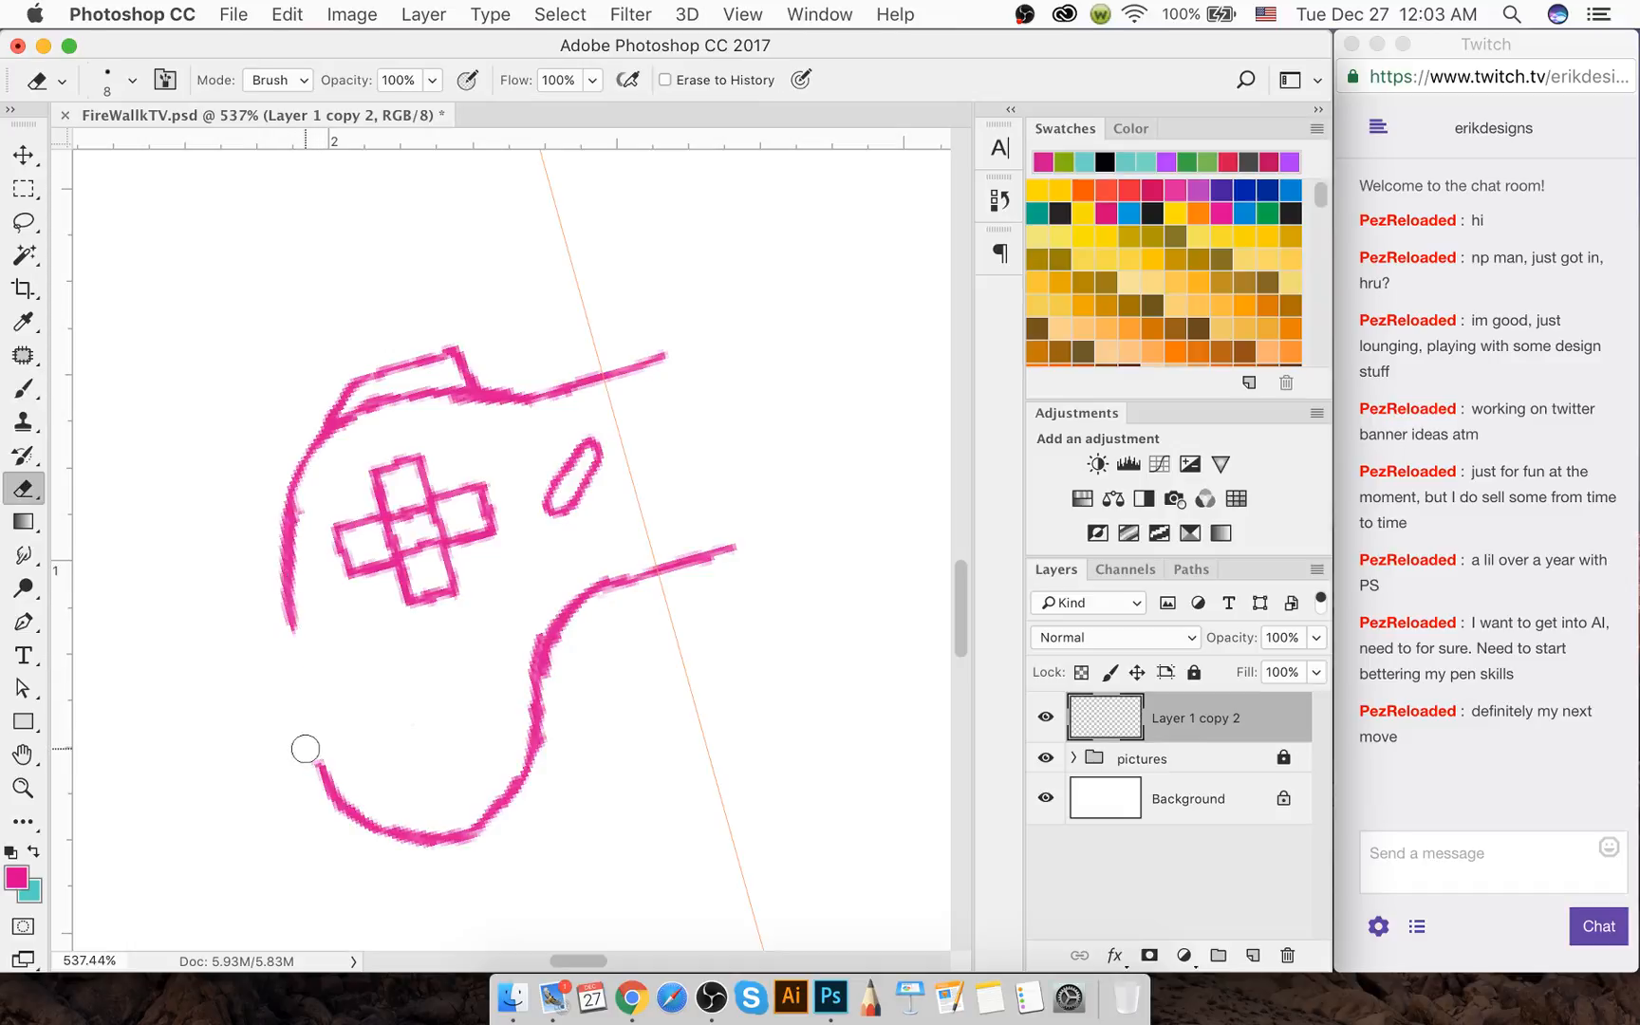
key("b")
mouse_move(296, 584)
left_mouse_down()
mouse_move(302, 707)
mouse_move(298, 690)
mouse_move(334, 778)
left_mouse_up()
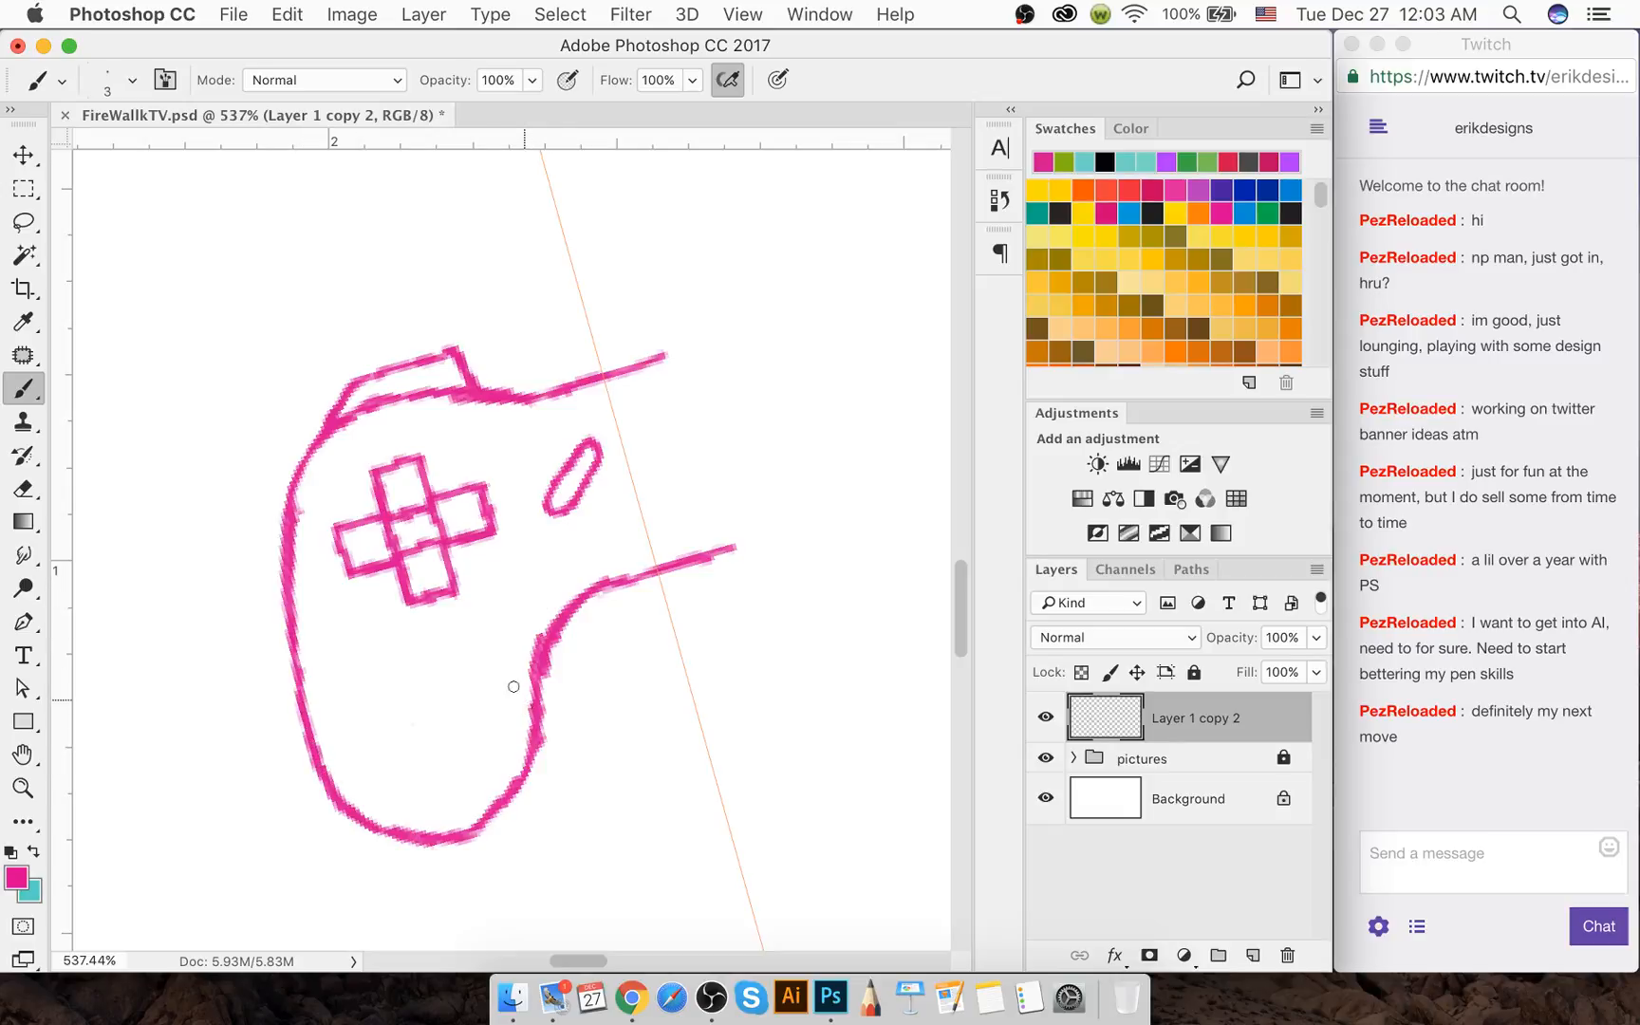
key("e")
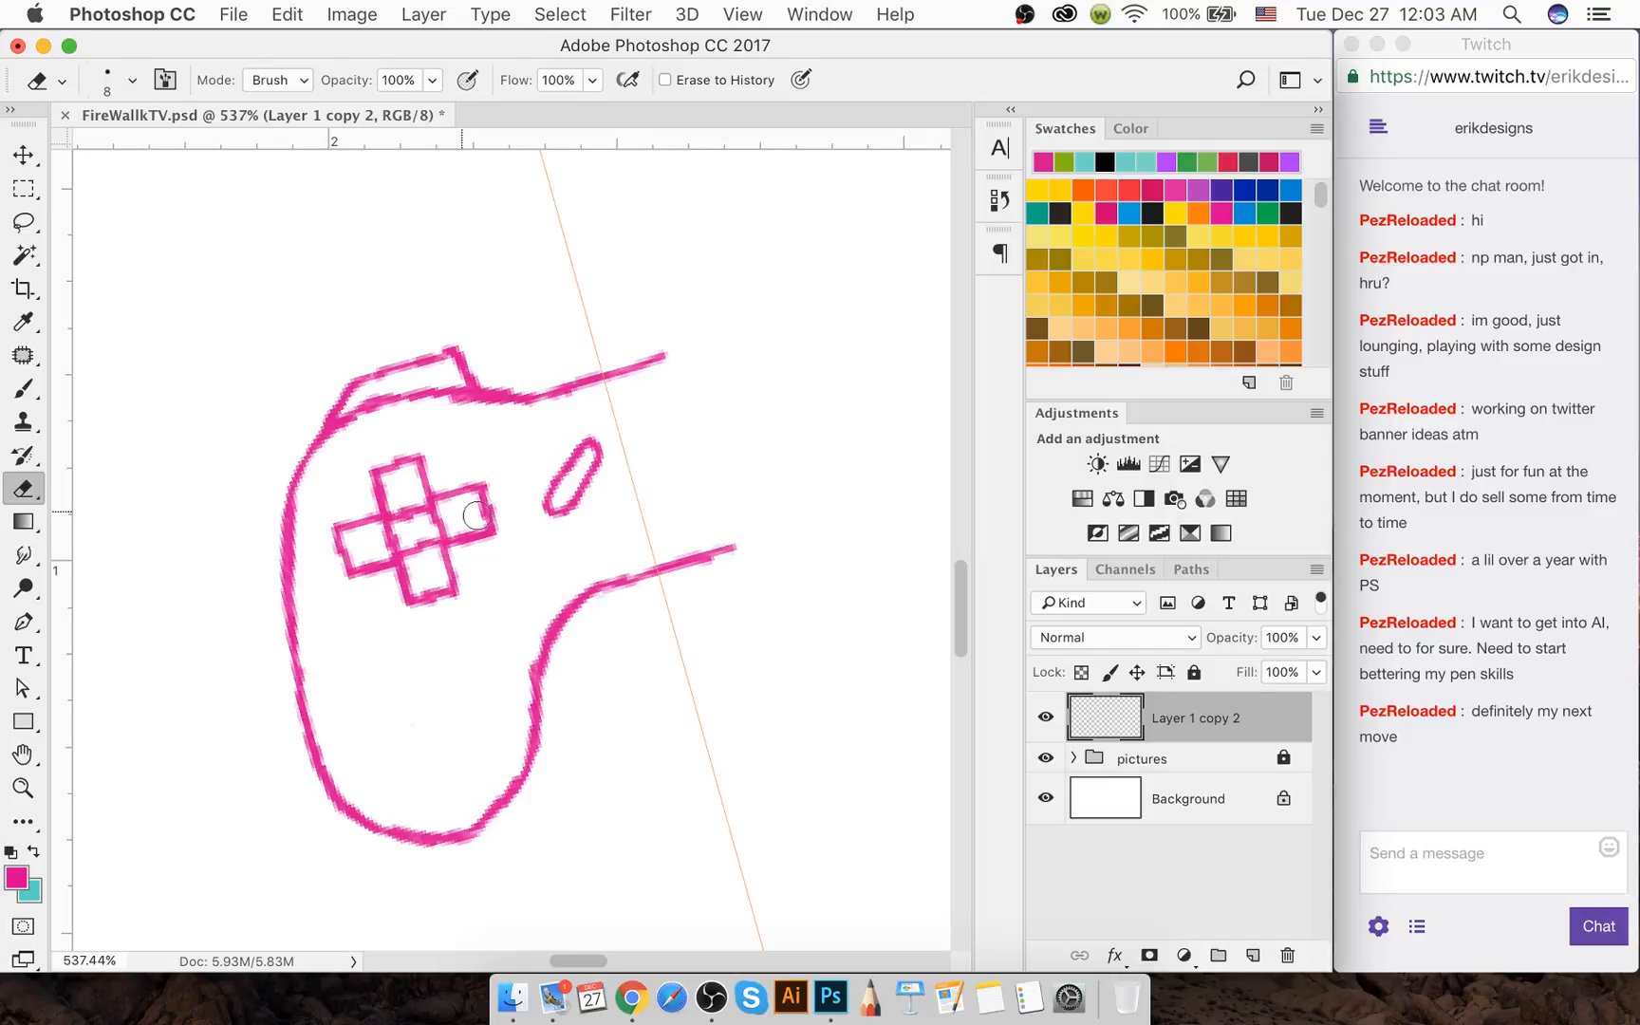
Try erasing the inner lines of the D-pad to leave only the cross outline, and undo the erasing
mouse_move(406, 503)
left_mouse_down()
mouse_move(424, 547)
mouse_move(386, 532)
mouse_move(434, 519)
left_mouse_up()
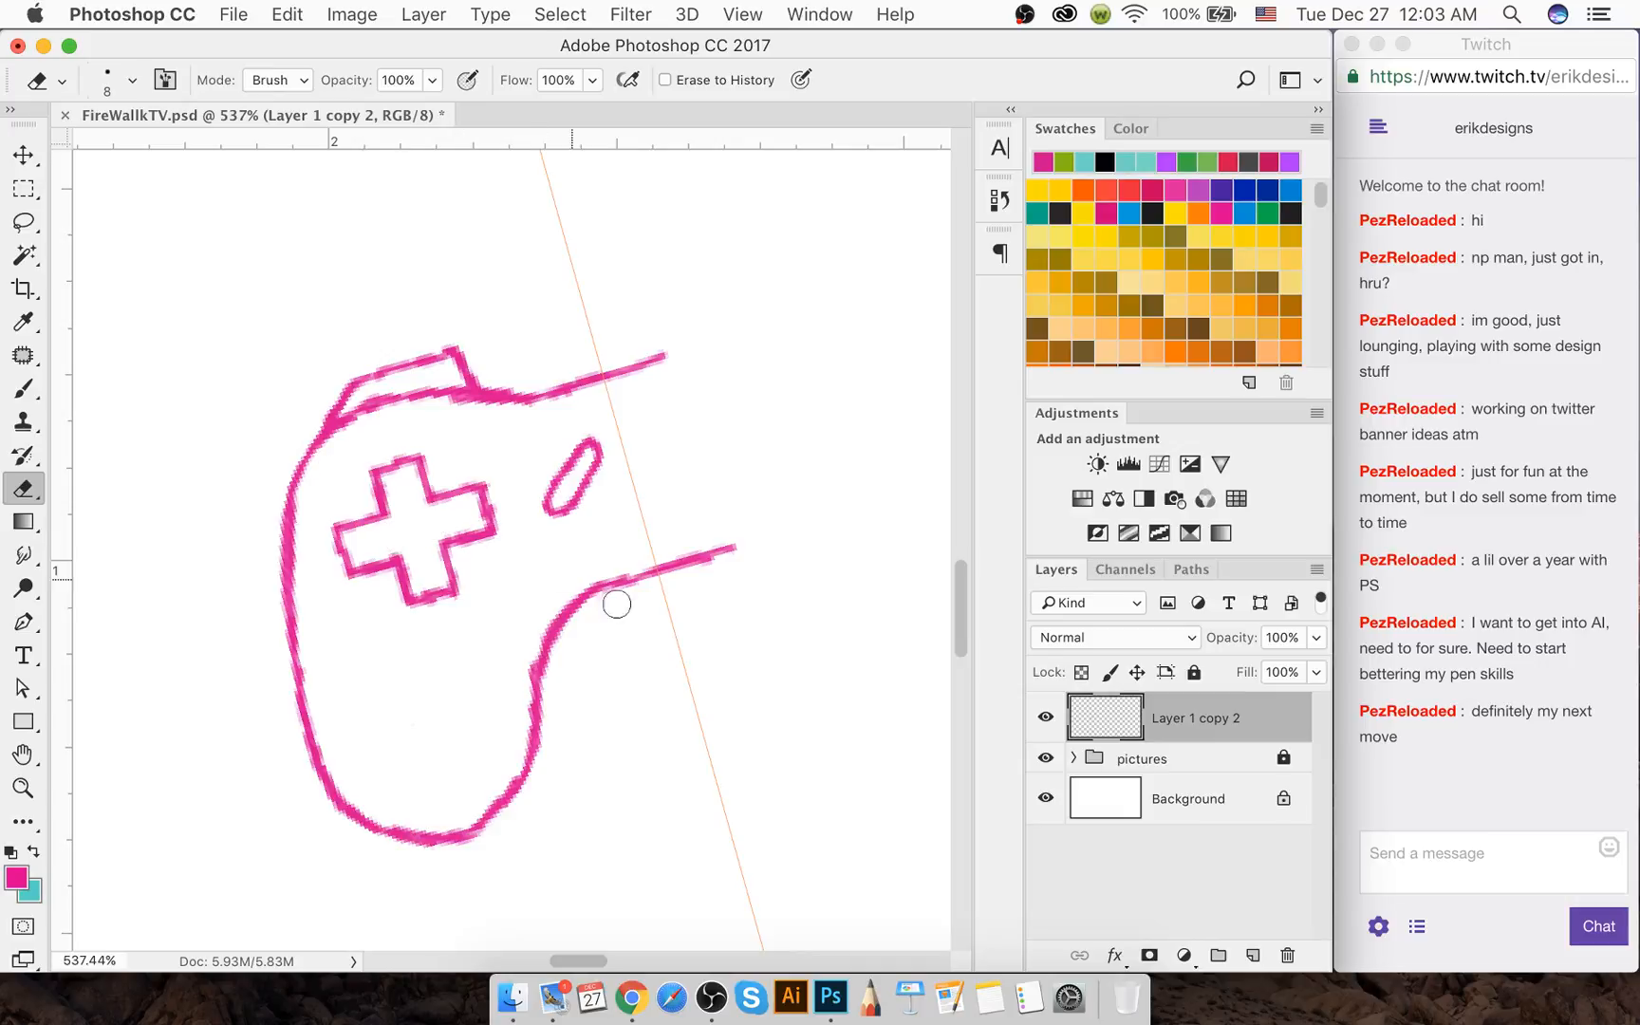
key("super+z")
key("super+z")
key("alt+super+z")
key("alt+super+z")
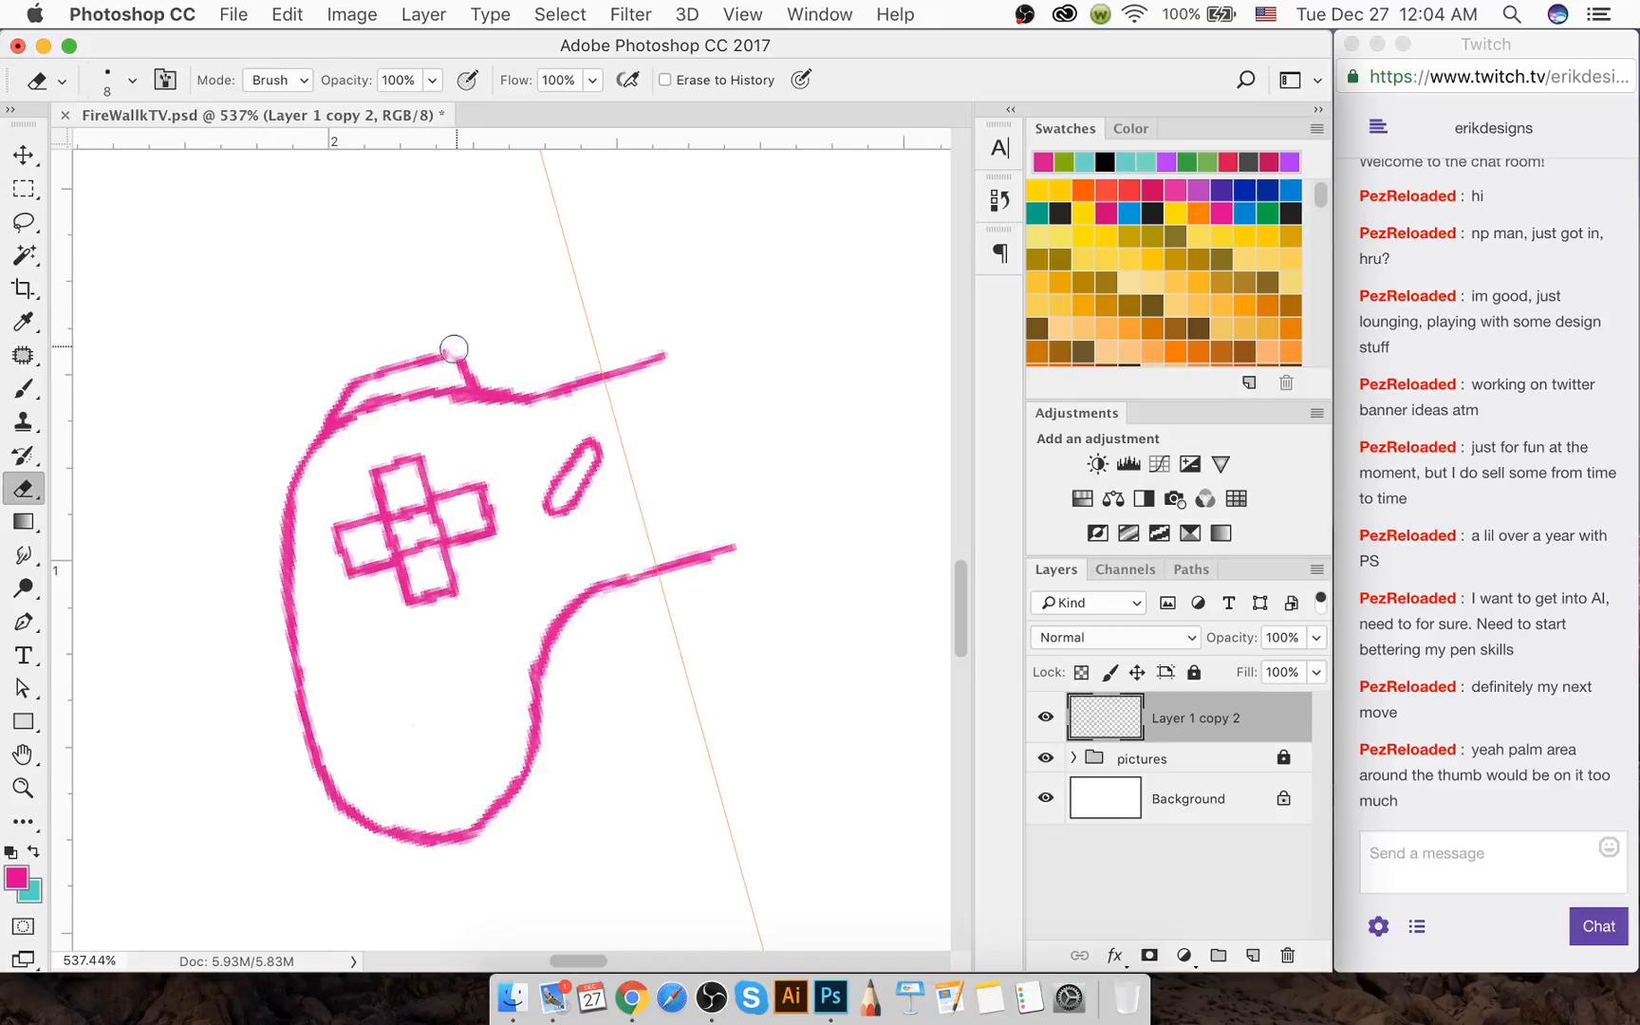
Erase the pointed right corner of the shoulder button and redraw it rounded
mouse_move(454, 349)
left_mouse_down()
mouse_move(439, 355)
mouse_move(467, 379)
left_mouse_up()
key("b")
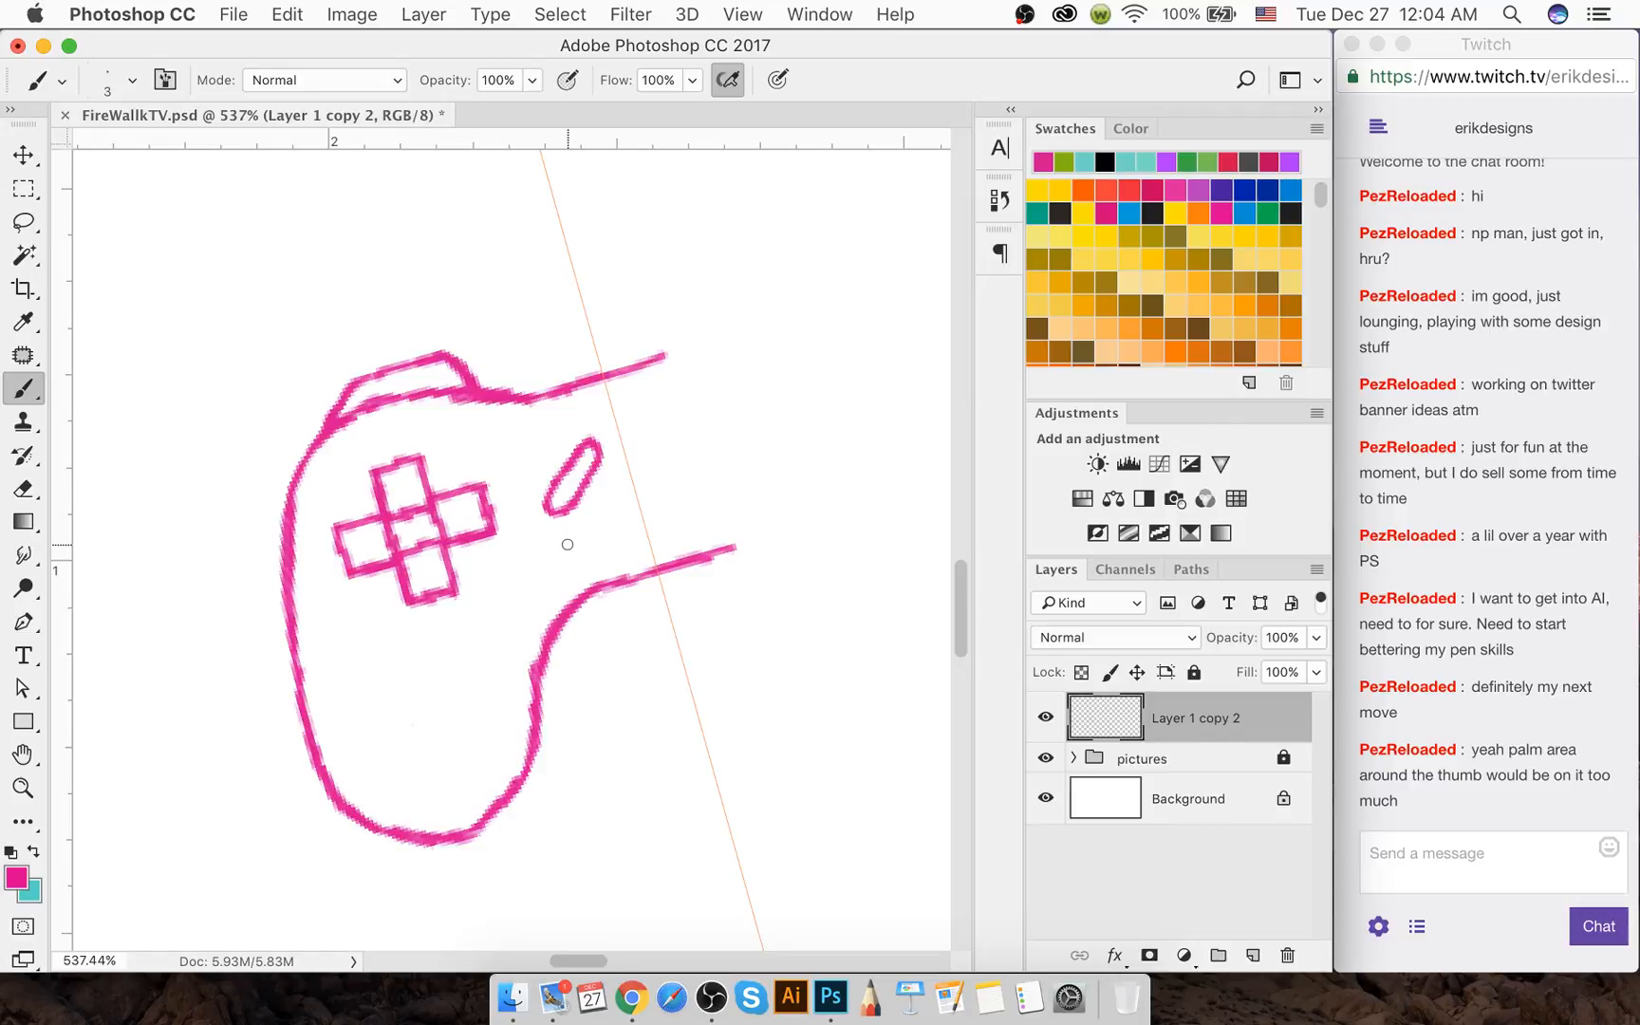
Erase the gamepad's lower connecting edge and redraw it lower, with a shallow dip running across the diagonal guide line
key("e")
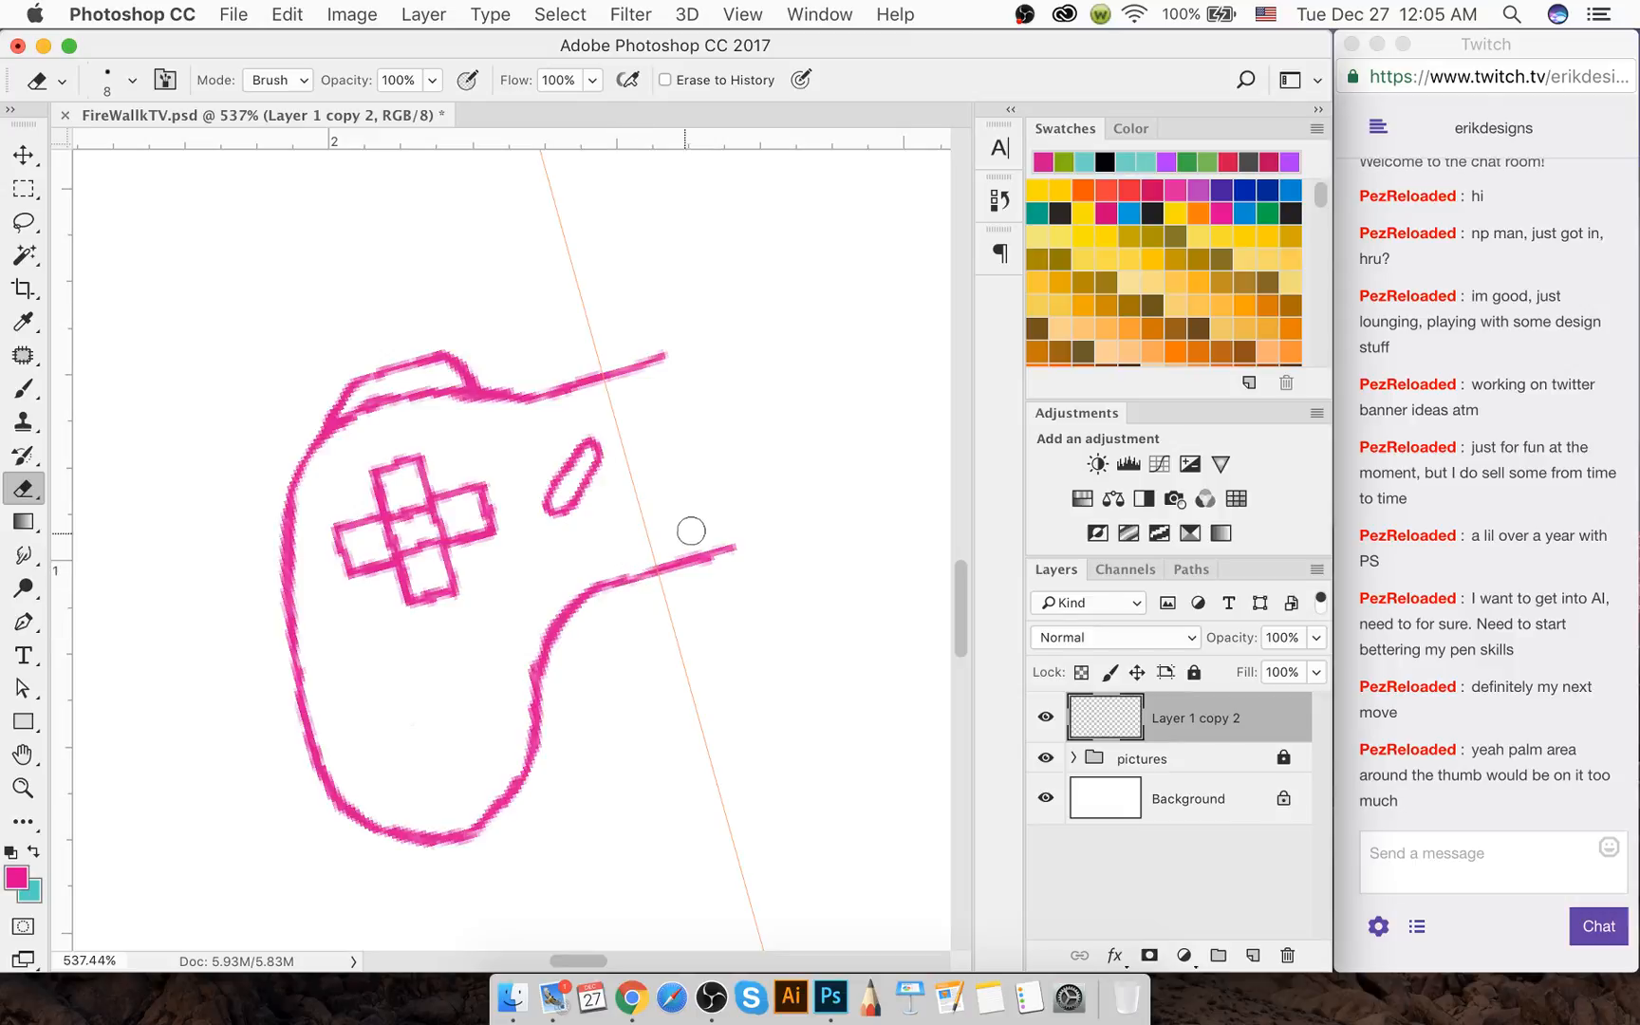
key("b")
key("e")
mouse_move(715, 553)
left_mouse_down()
mouse_move(752, 540)
mouse_move(630, 572)
mouse_move(554, 629)
mouse_move(652, 633)
mouse_move(756, 599)
left_mouse_up()
key("b")
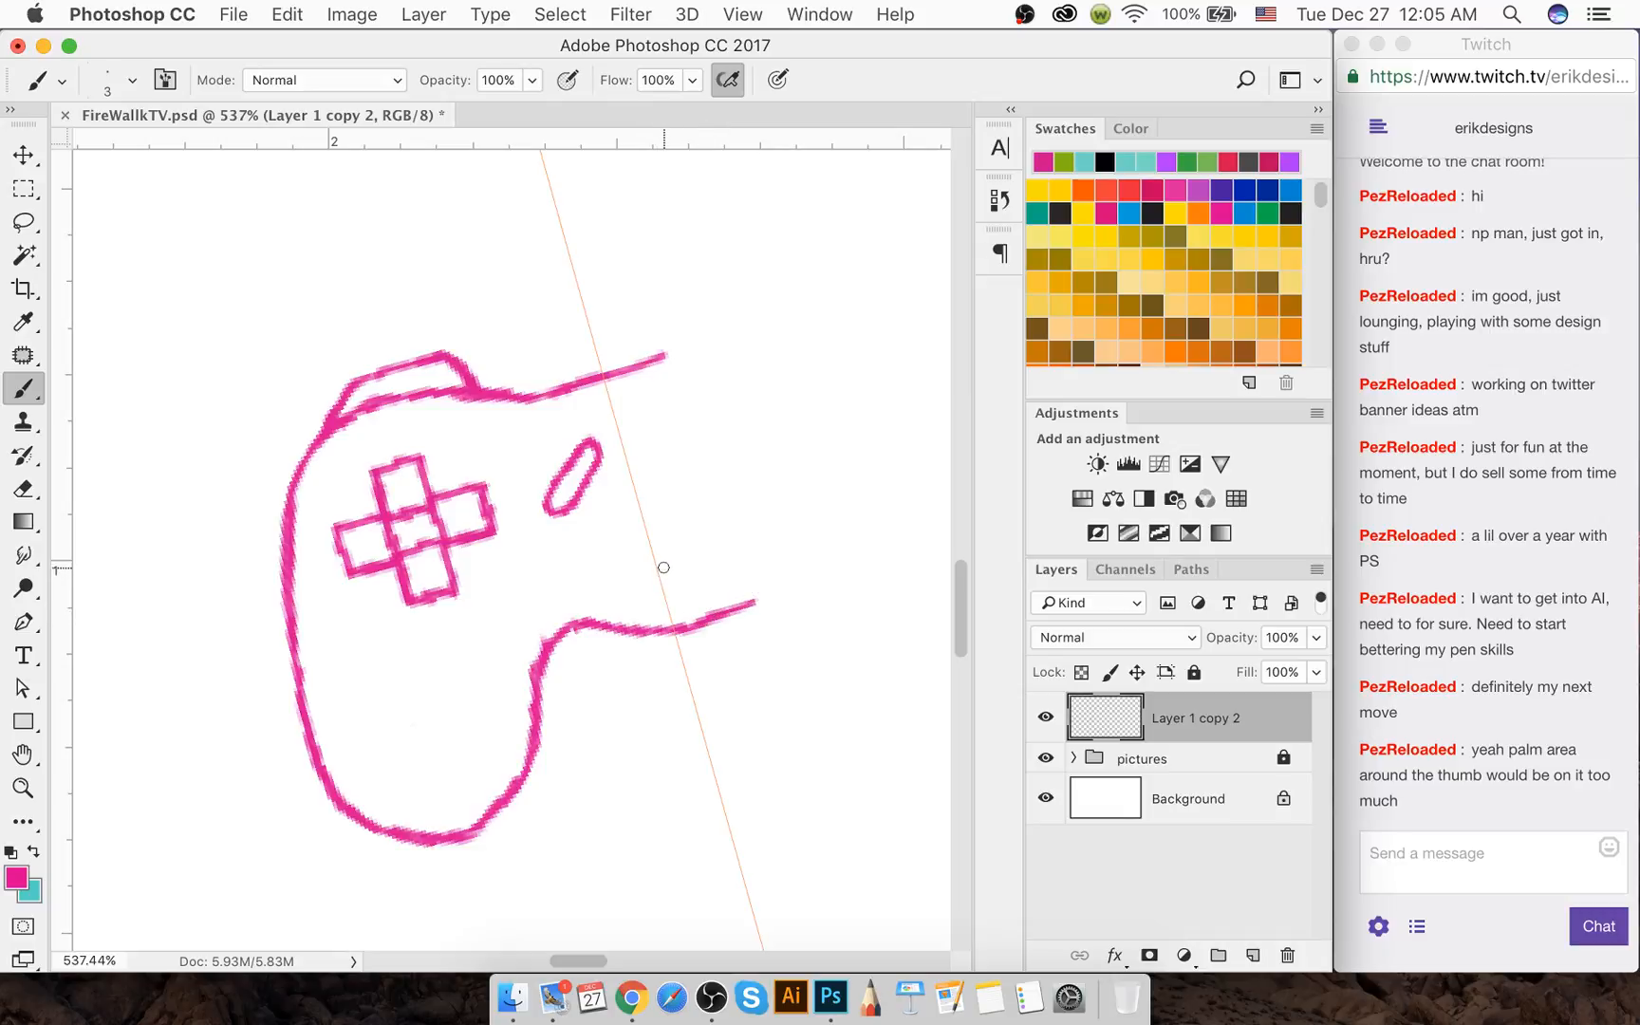
Sketch a small circle on the guide line above the lower edge, and erase the circle and edge parts beyond the guide
mouse_move(663, 567)
left_mouse_down()
mouse_move(643, 588)
mouse_move(657, 603)
mouse_move(680, 598)
mouse_move(682, 570)
mouse_move(668, 602)
mouse_move(679, 575)
left_mouse_up()
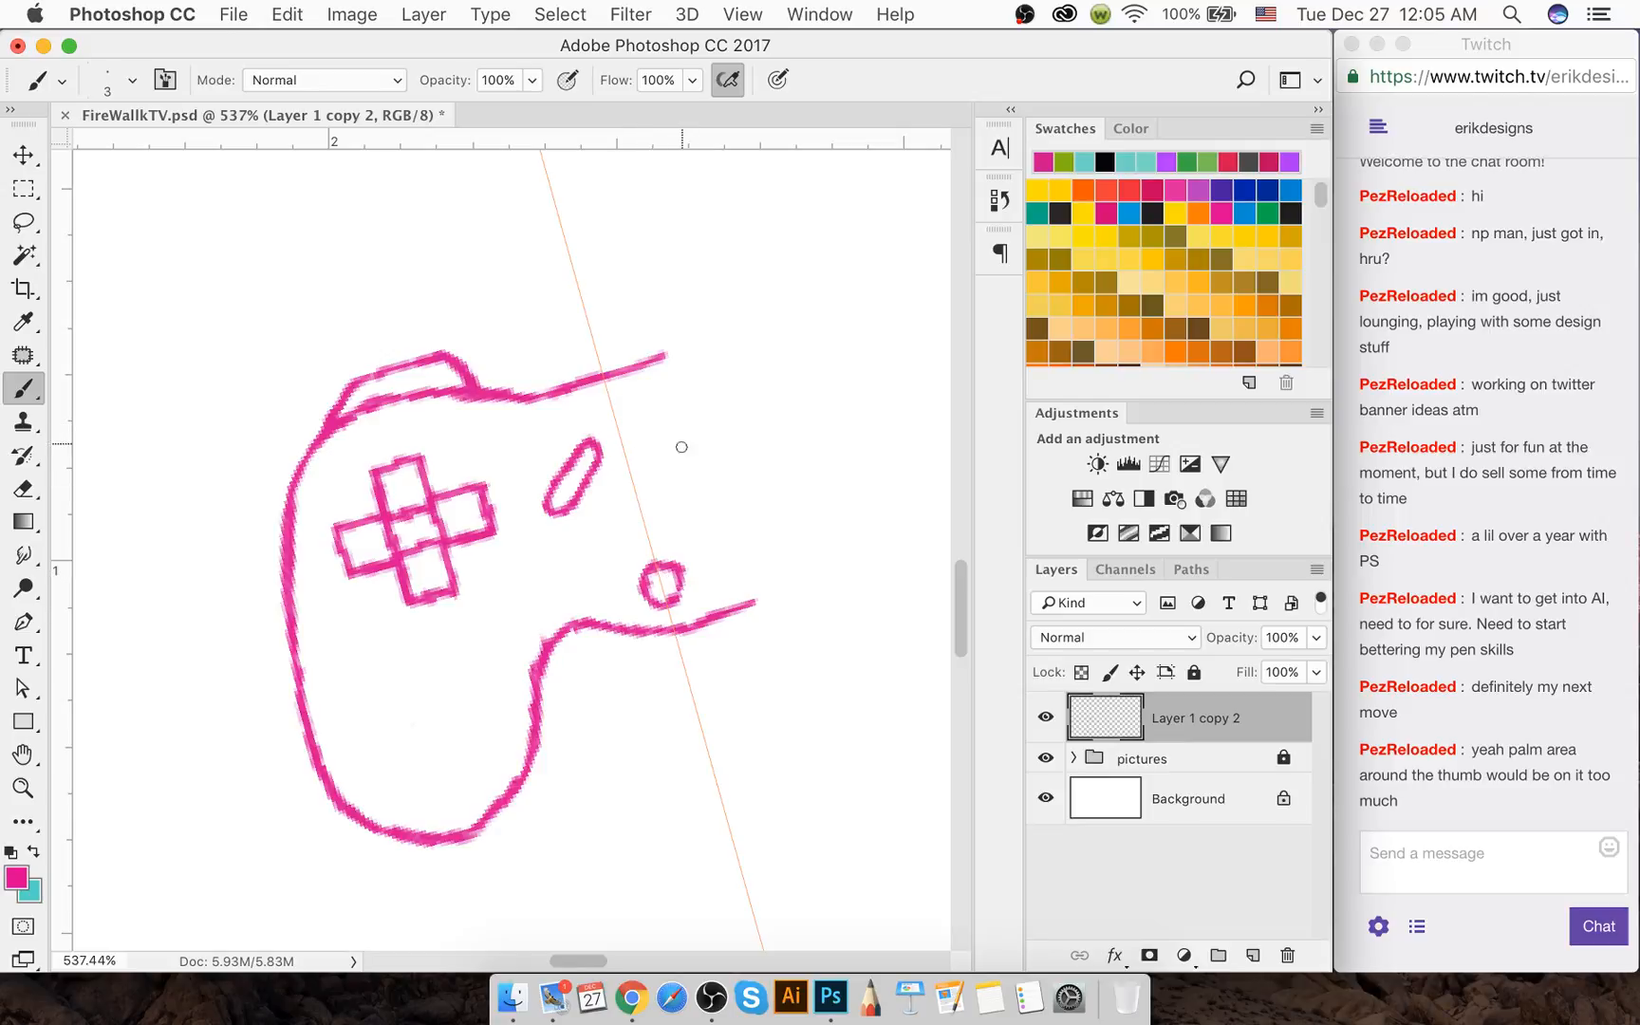
key("e")
mouse_move(673, 574)
left_mouse_down()
mouse_move(674, 560)
mouse_move(663, 574)
mouse_move(695, 626)
mouse_move(767, 596)
left_mouse_up()
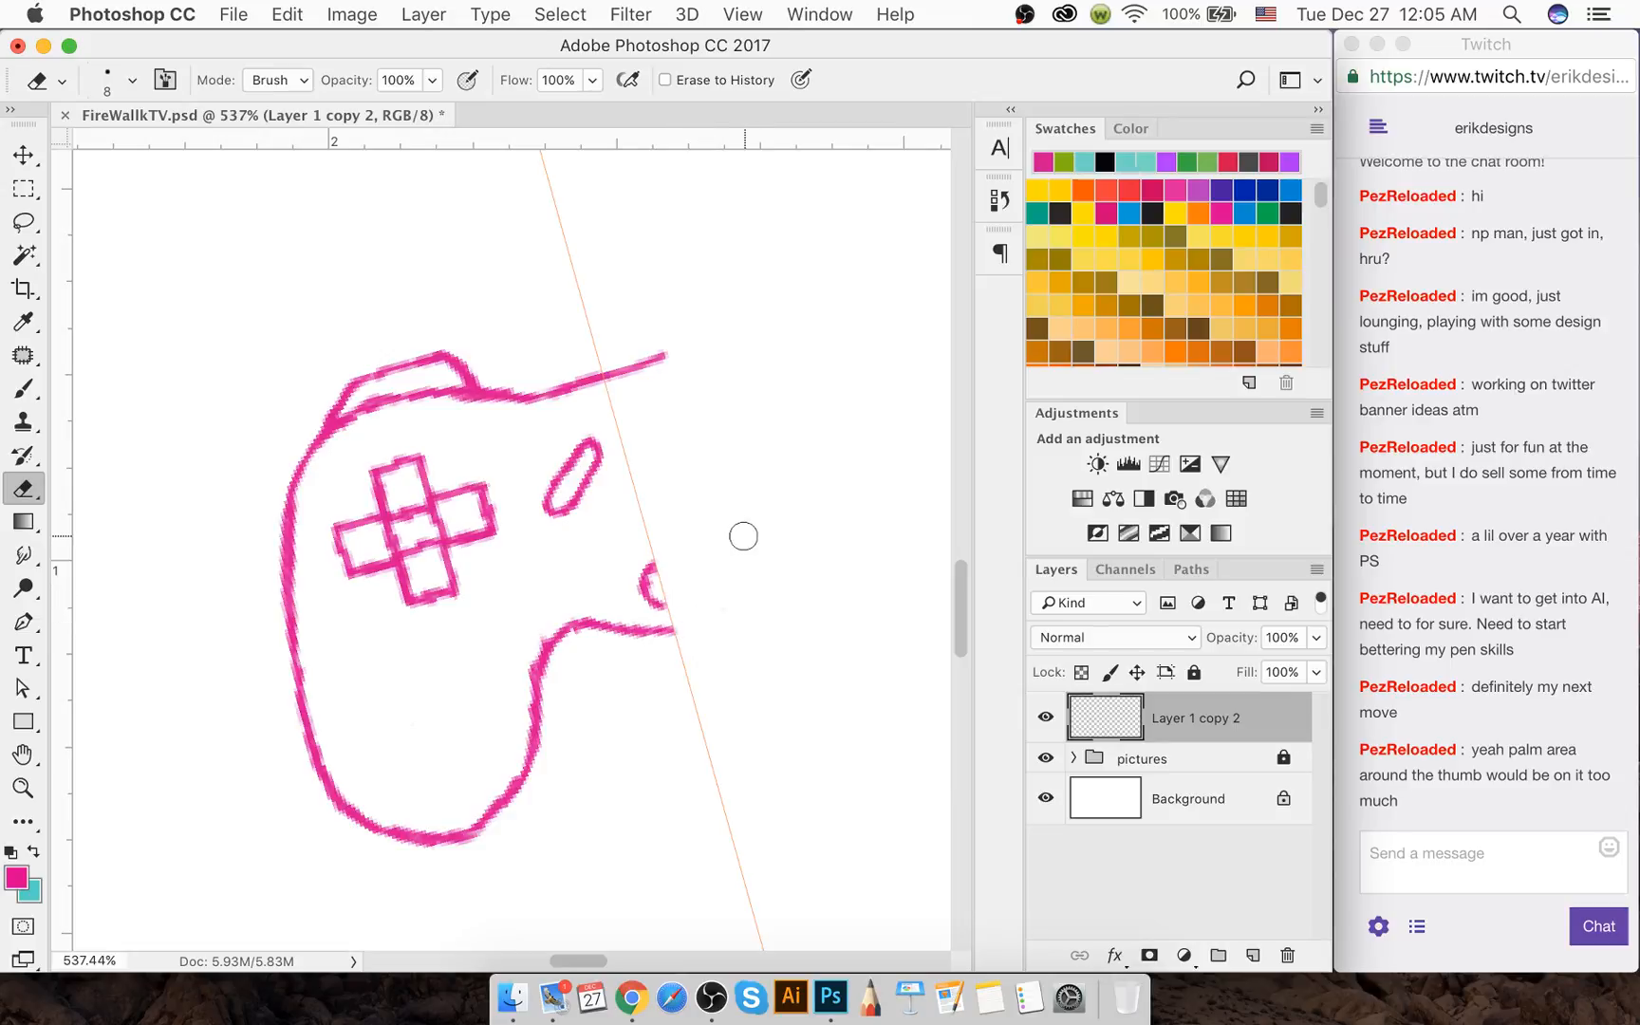
Redraw the end of the lower edge to meet the guide line, and erase the remaining half circle above it
key("b")
key("e")
mouse_move(662, 635)
left_mouse_down()
mouse_move(636, 632)
mouse_move(682, 625)
left_mouse_up()
key("b")
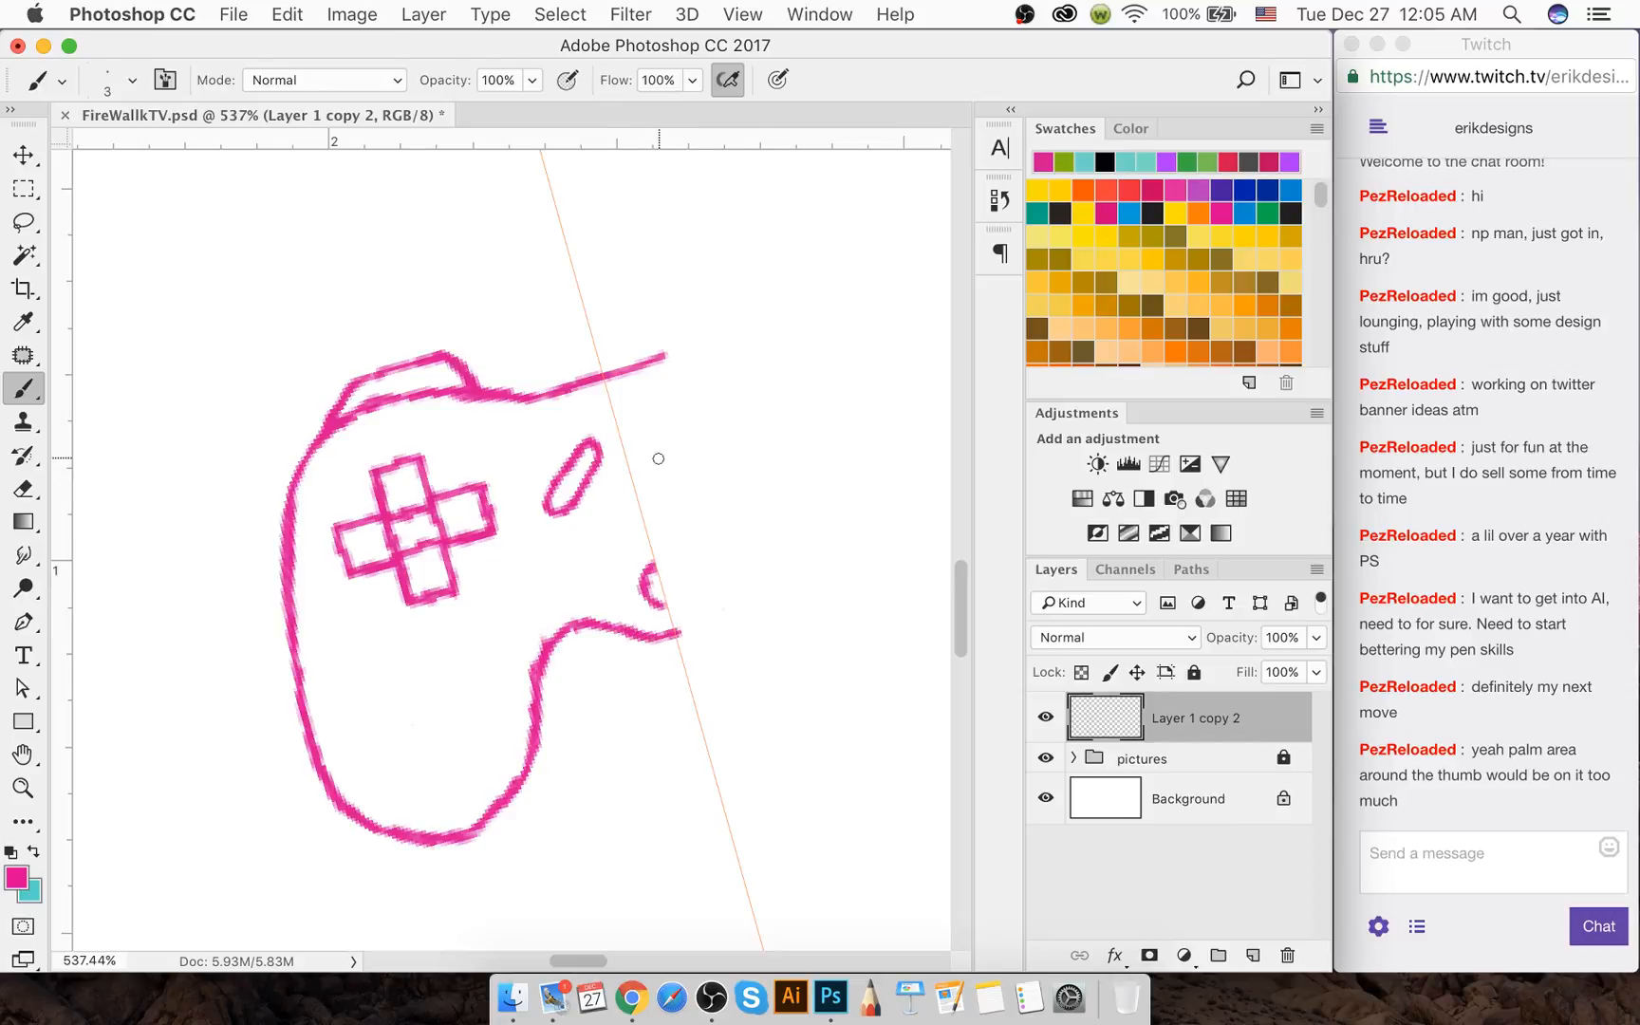
key("e")
mouse_move(654, 593)
left_mouse_down()
mouse_move(651, 577)
mouse_move(664, 602)
left_mouse_up()
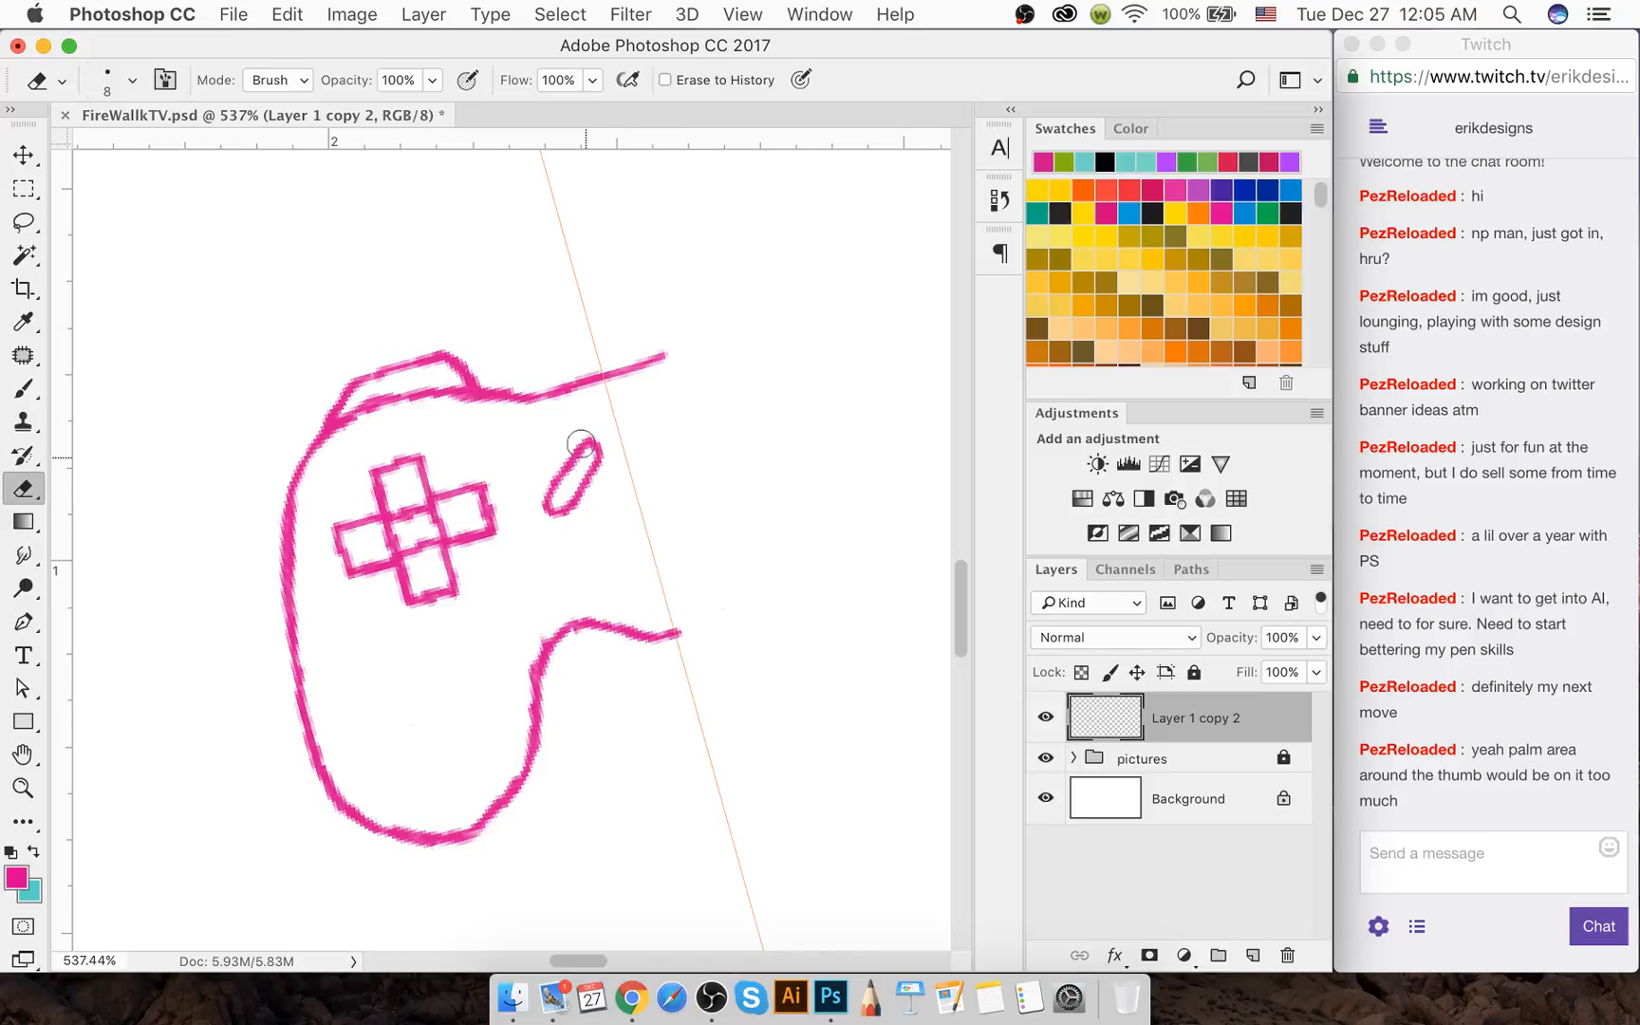
Erase the slanted button beside the D-pad and redraw it as a narrow, steeper oval slightly lower
left_click_drag(581, 444, 571, 476)
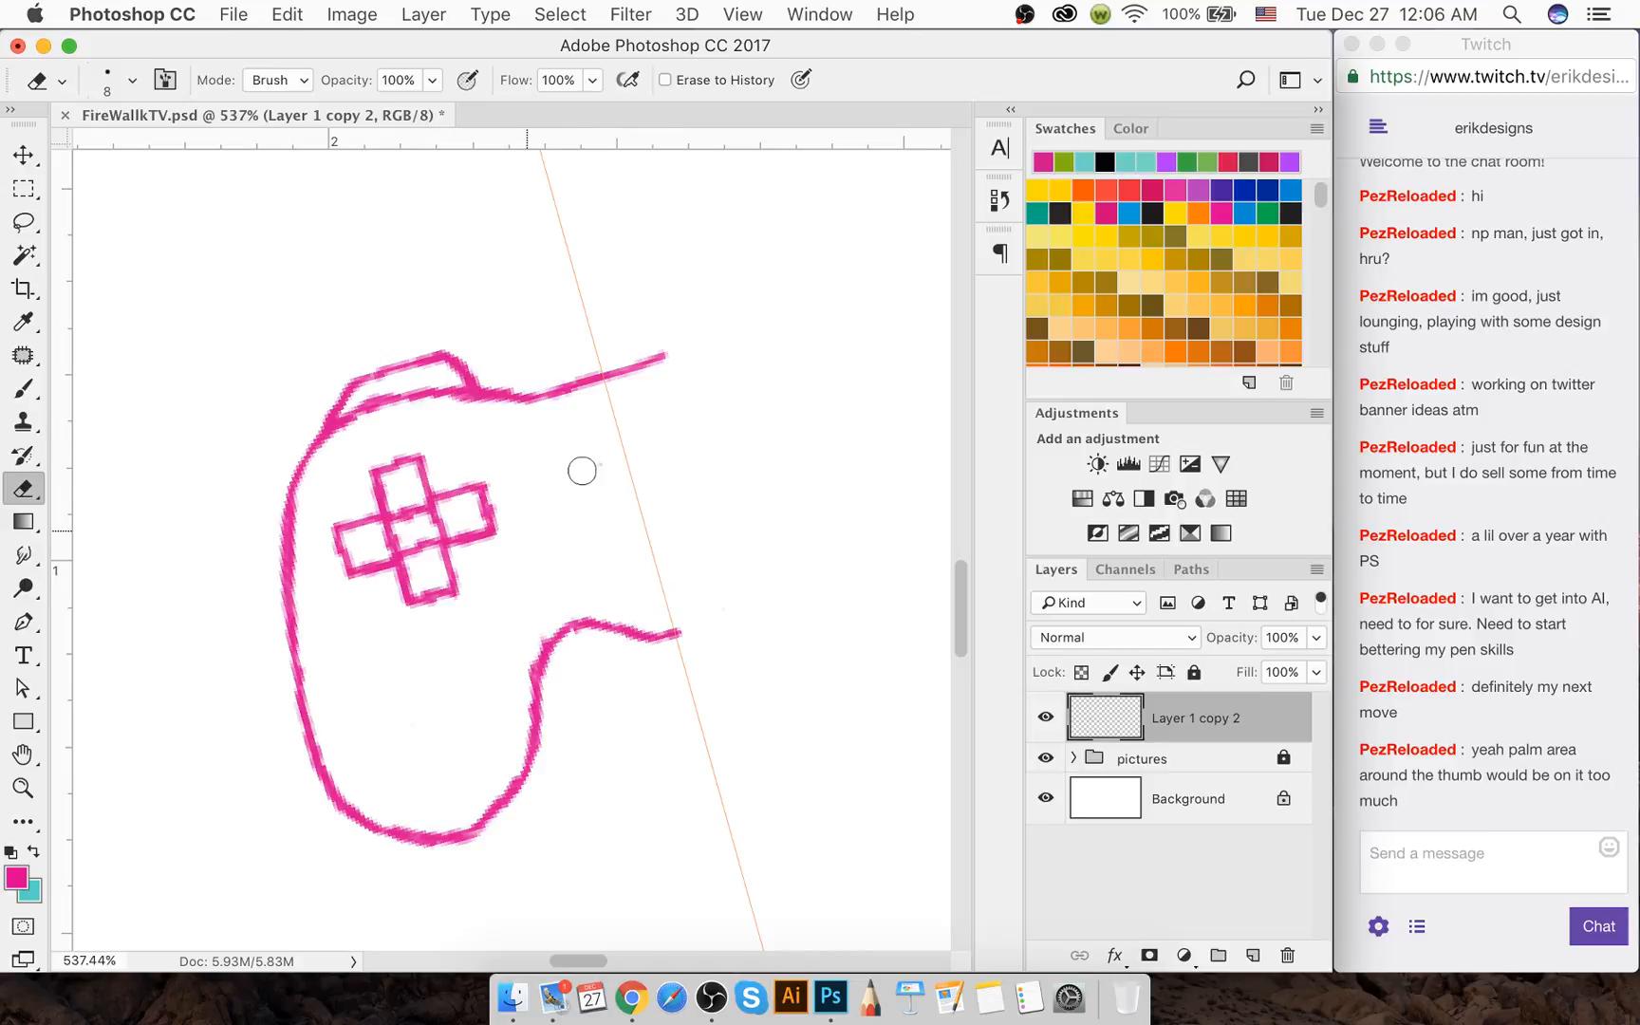
key("b")
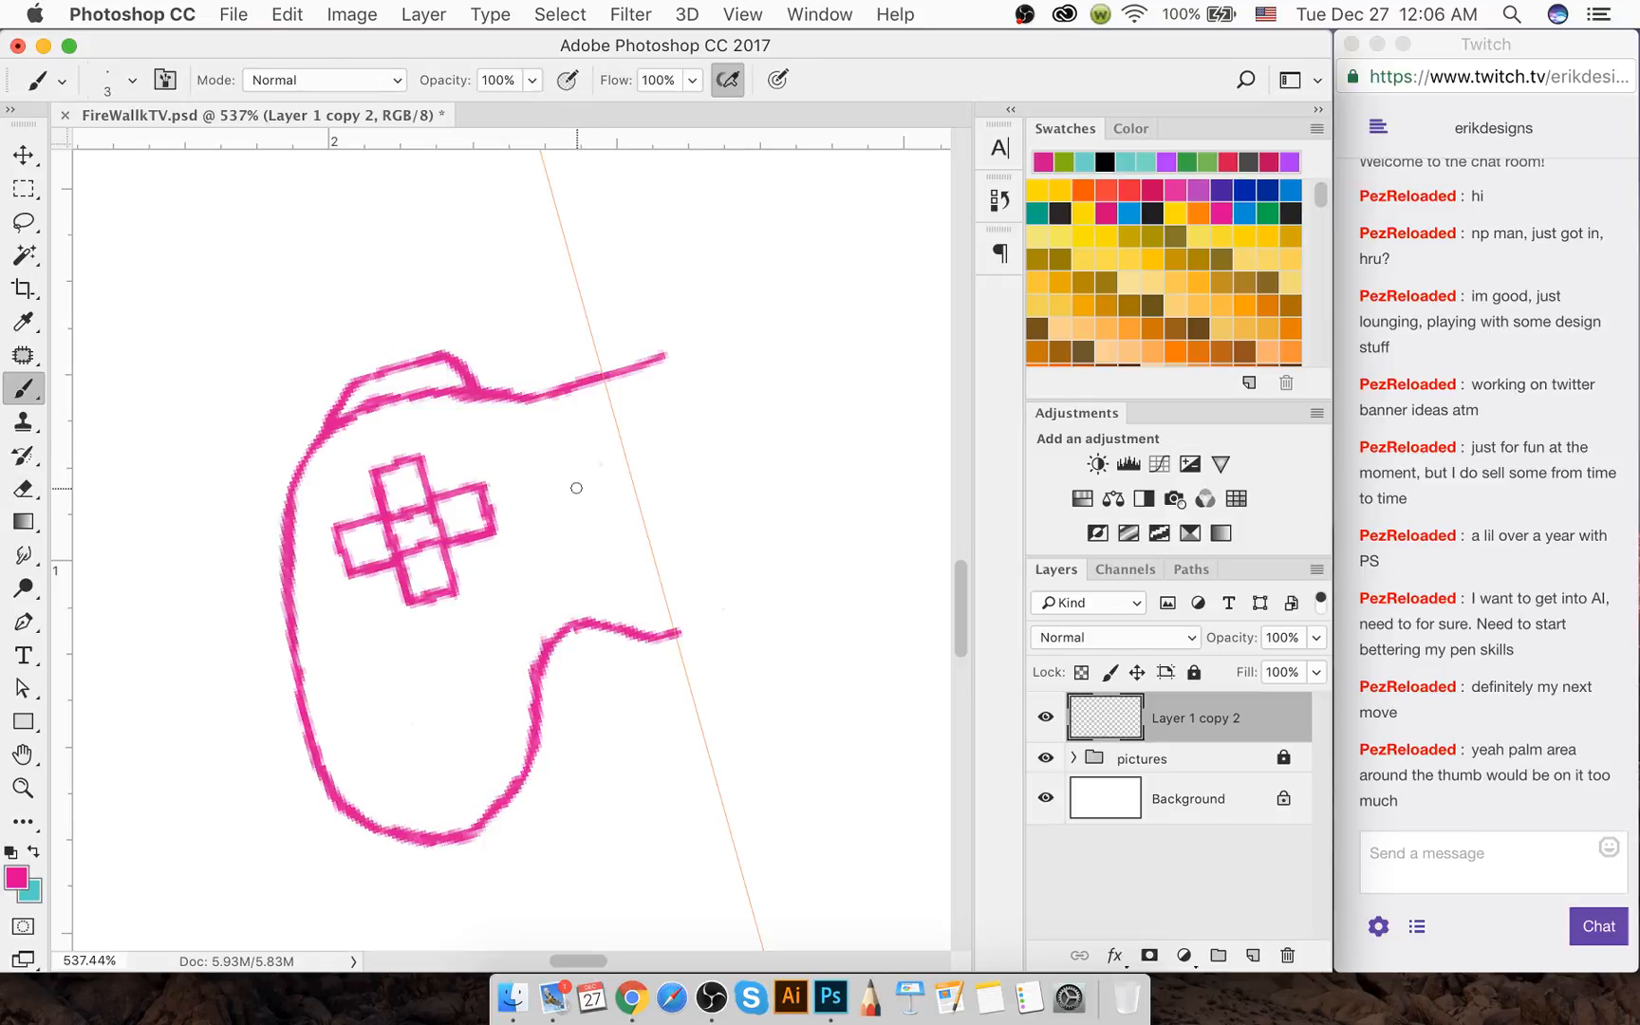
mouse_move(579, 476)
left_mouse_down()
mouse_move(569, 541)
mouse_move(604, 488)
mouse_move(601, 469)
mouse_move(583, 473)
left_mouse_up()
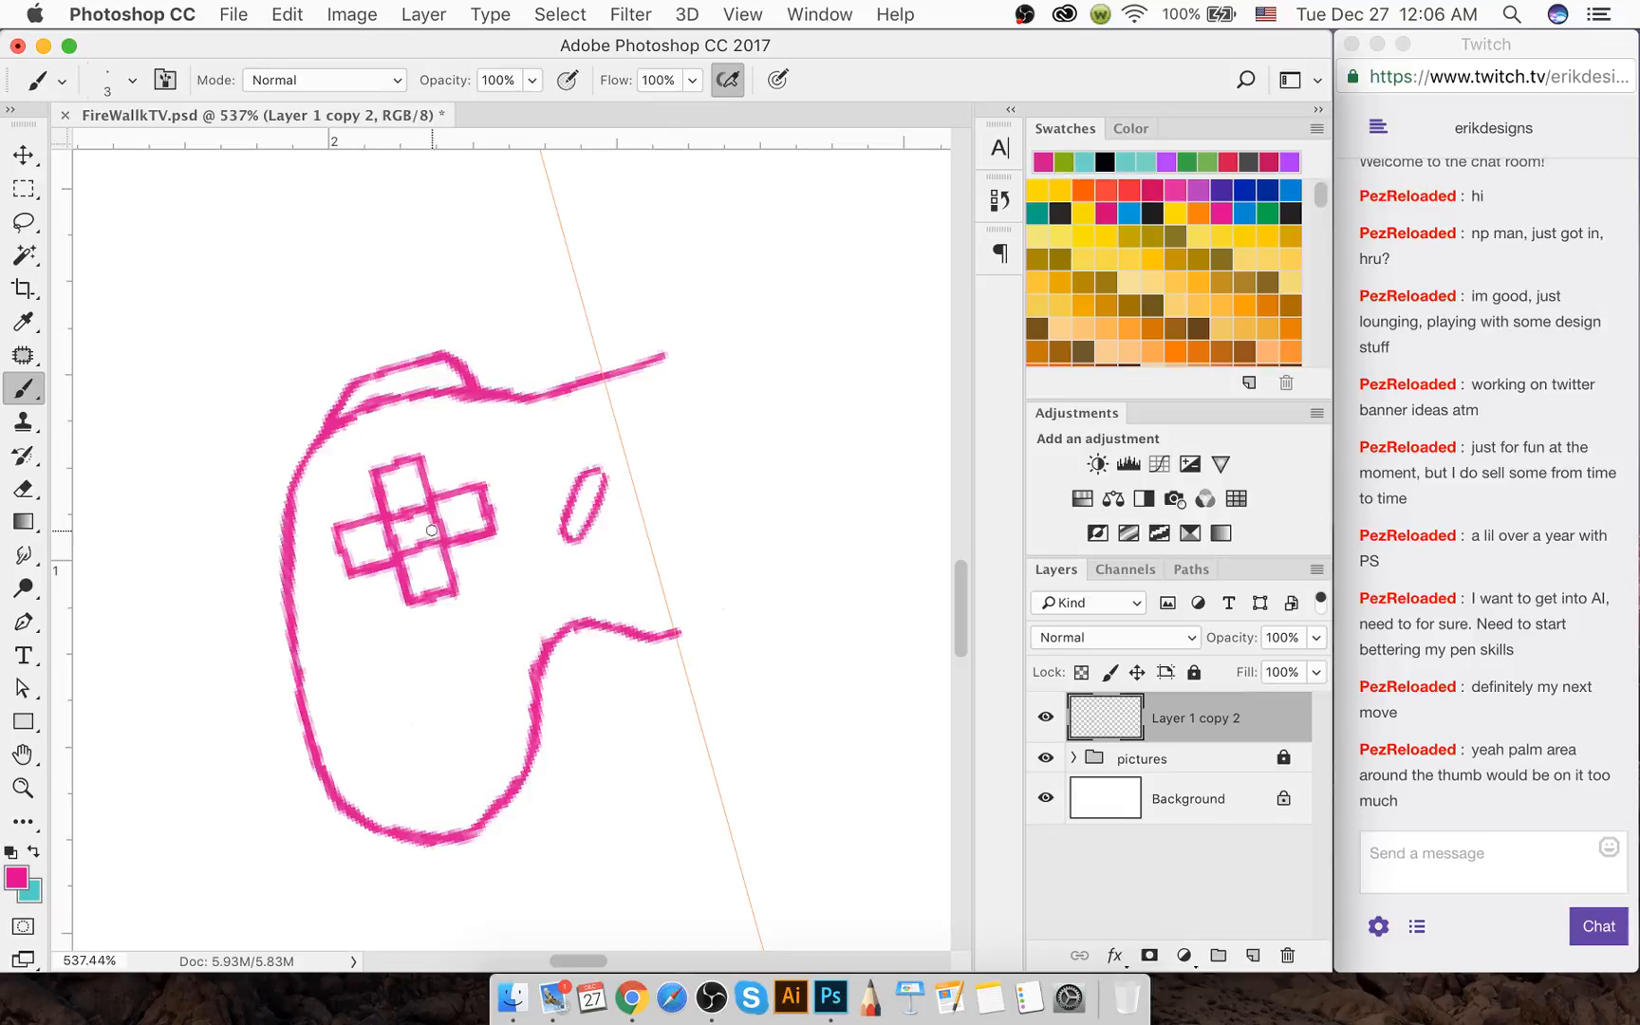
Examine the reference pictures of the flaming skull and the rabbit flame logo beside the gamepad photo
key("e")
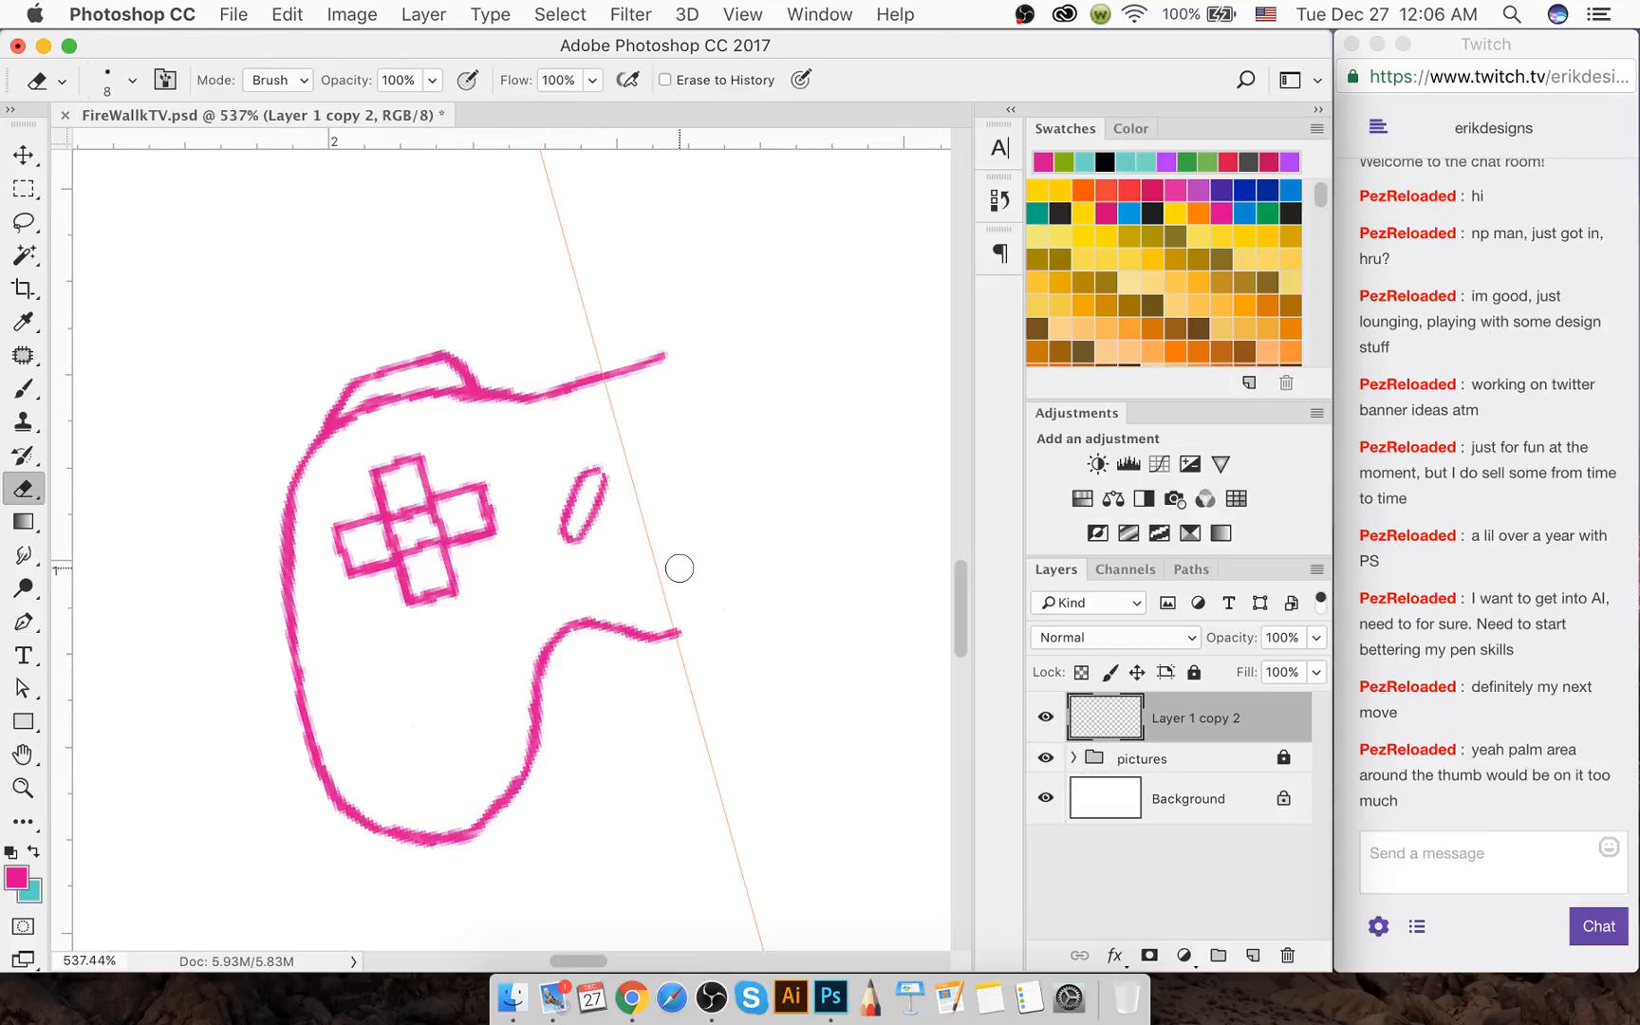
scroll(676, 561, "down", 5)
scroll(678, 567, "down", 5)
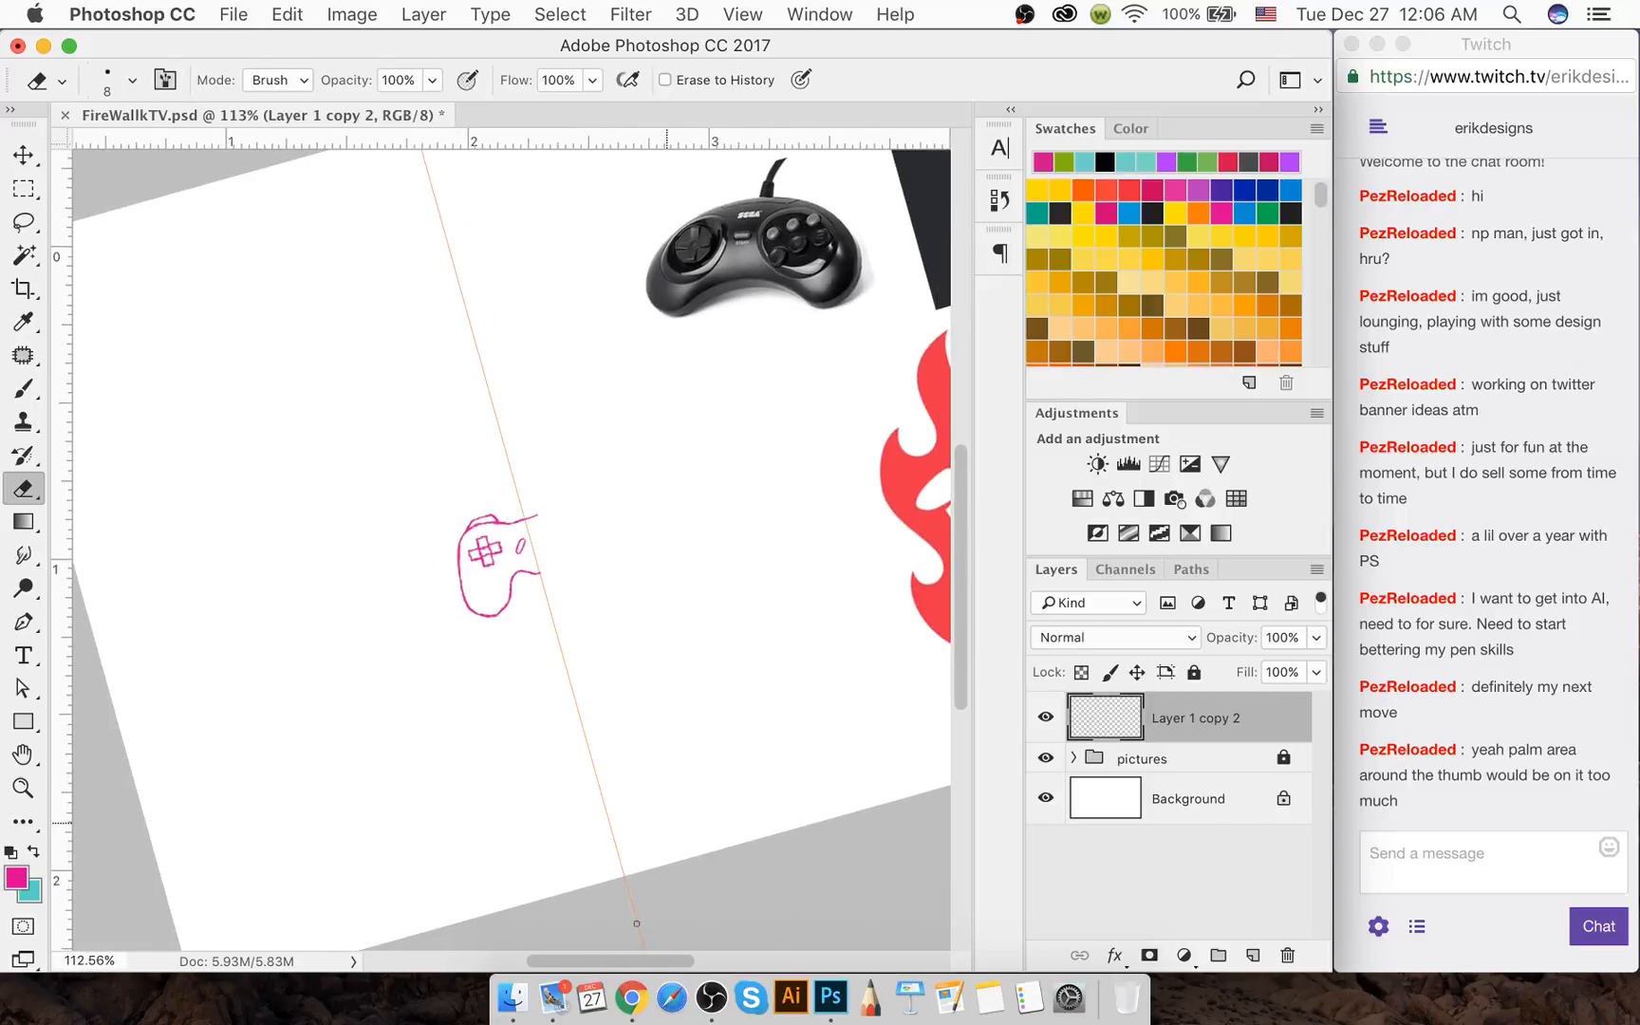
left_click_drag(622, 948, 715, 916)
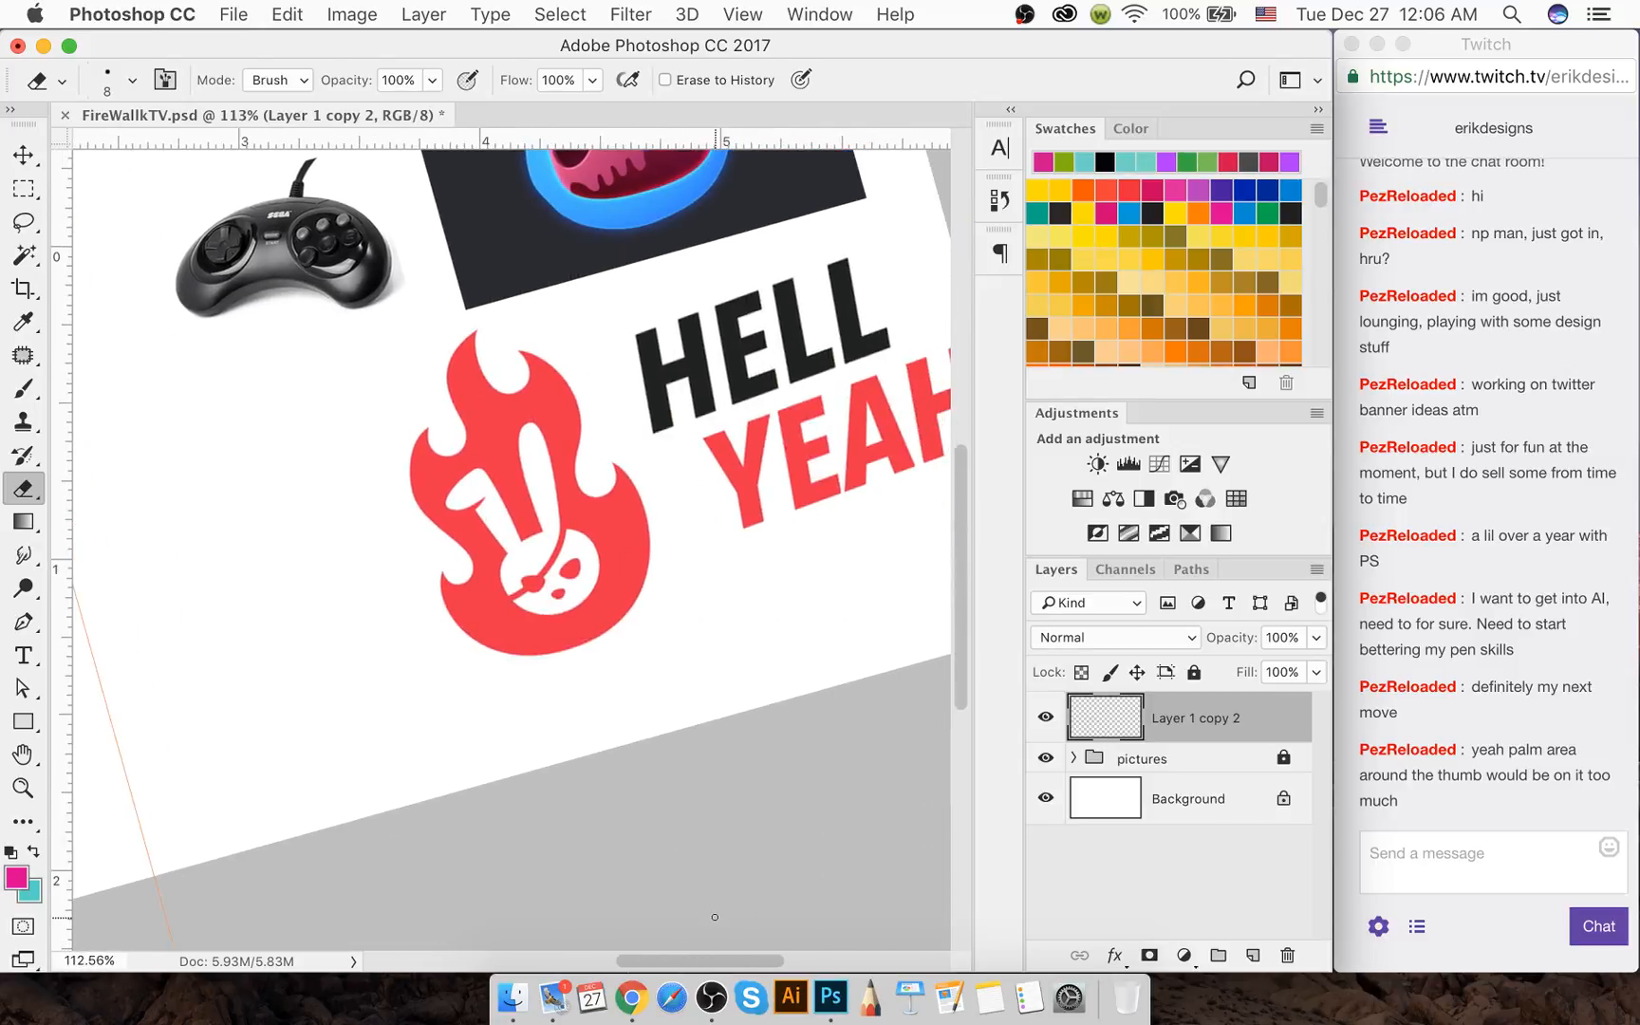
left_click_drag(958, 667, 961, 580)
left_click_drag(709, 957, 733, 952)
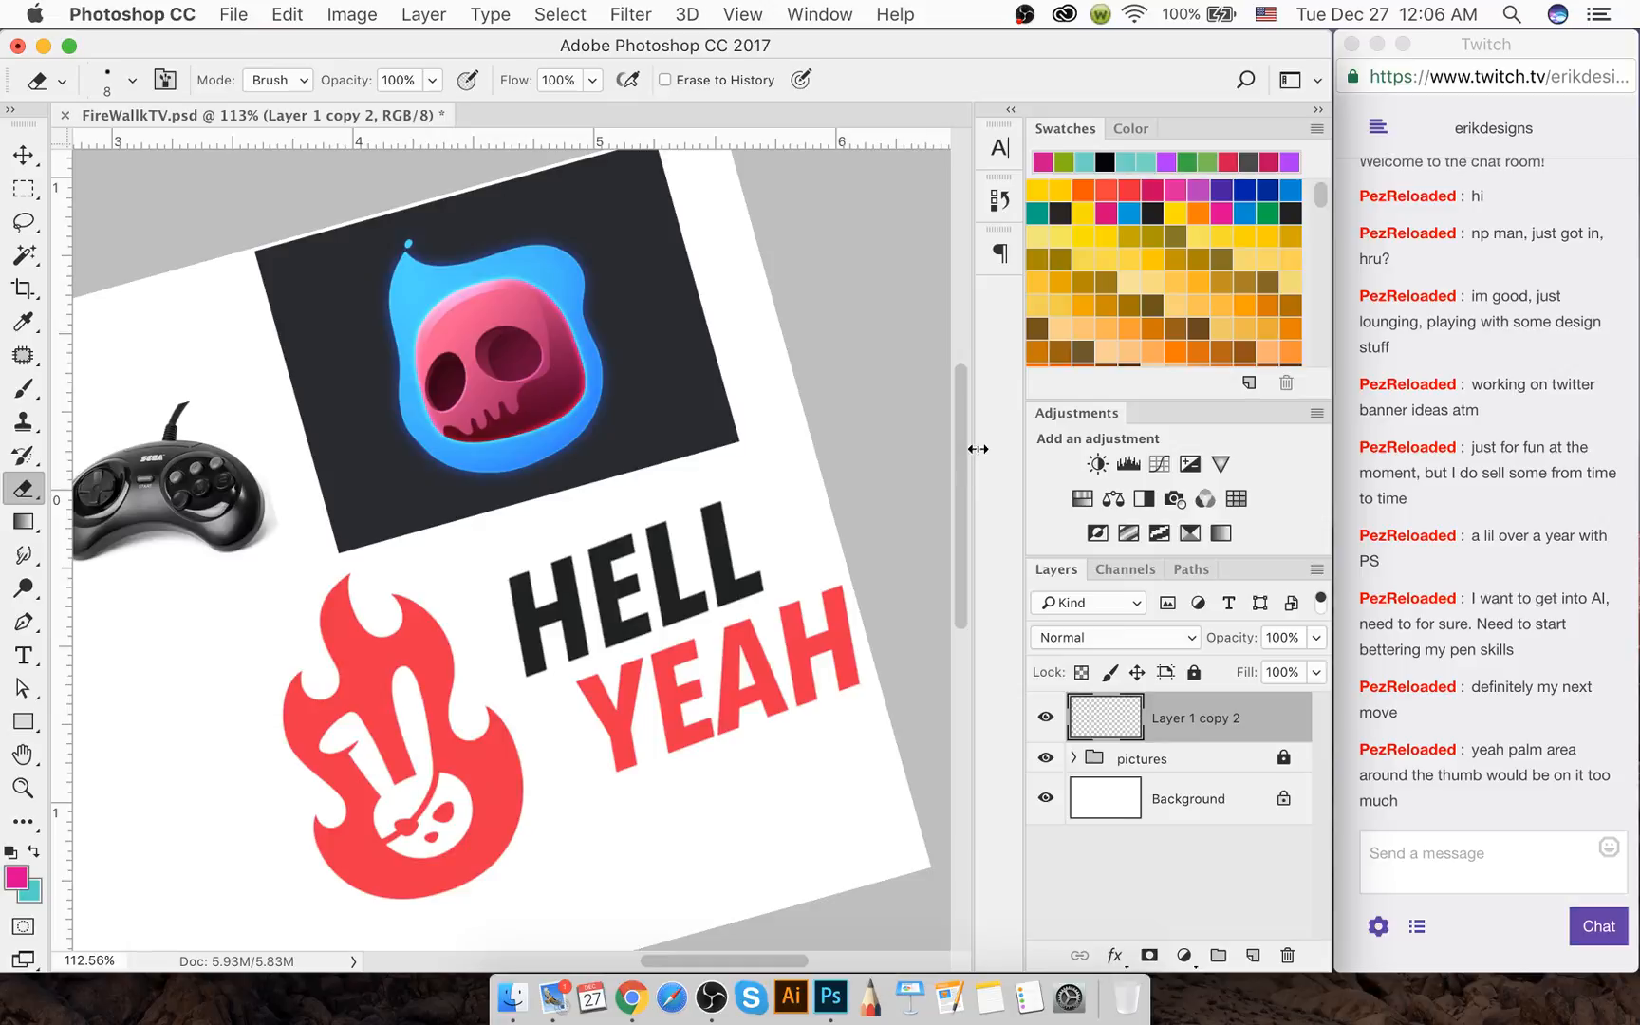
mouse_move(965, 451)
left_mouse_down()
mouse_move(961, 469)
mouse_move(964, 446)
left_mouse_up()
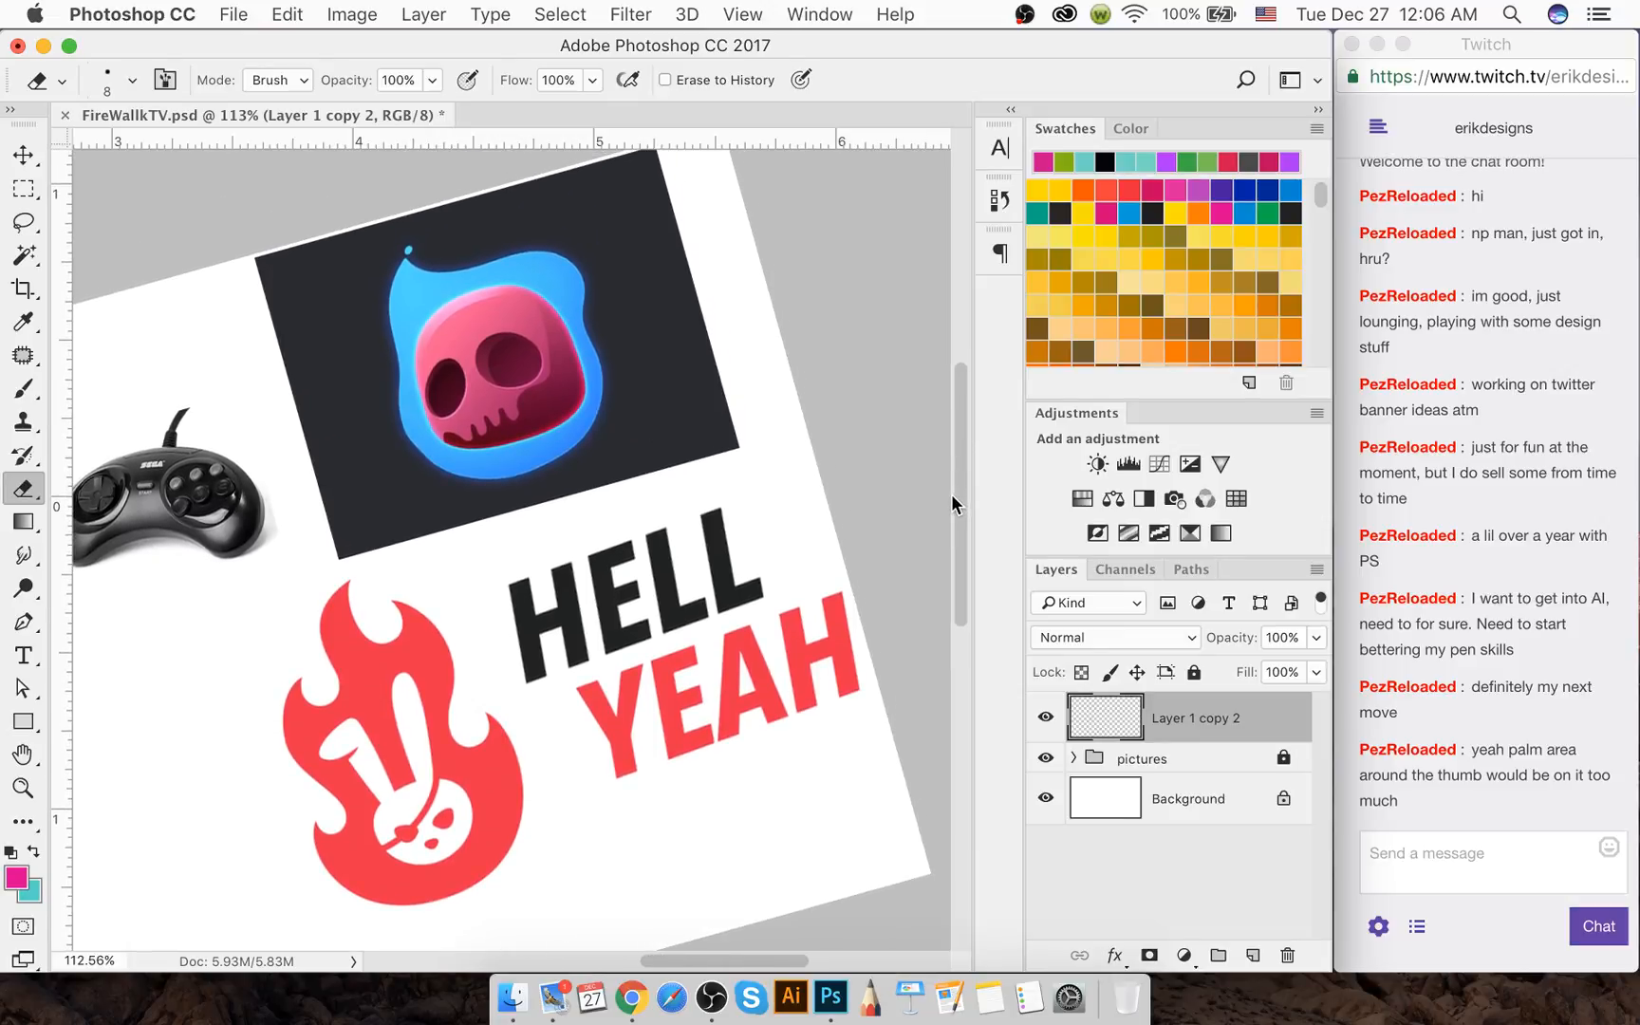
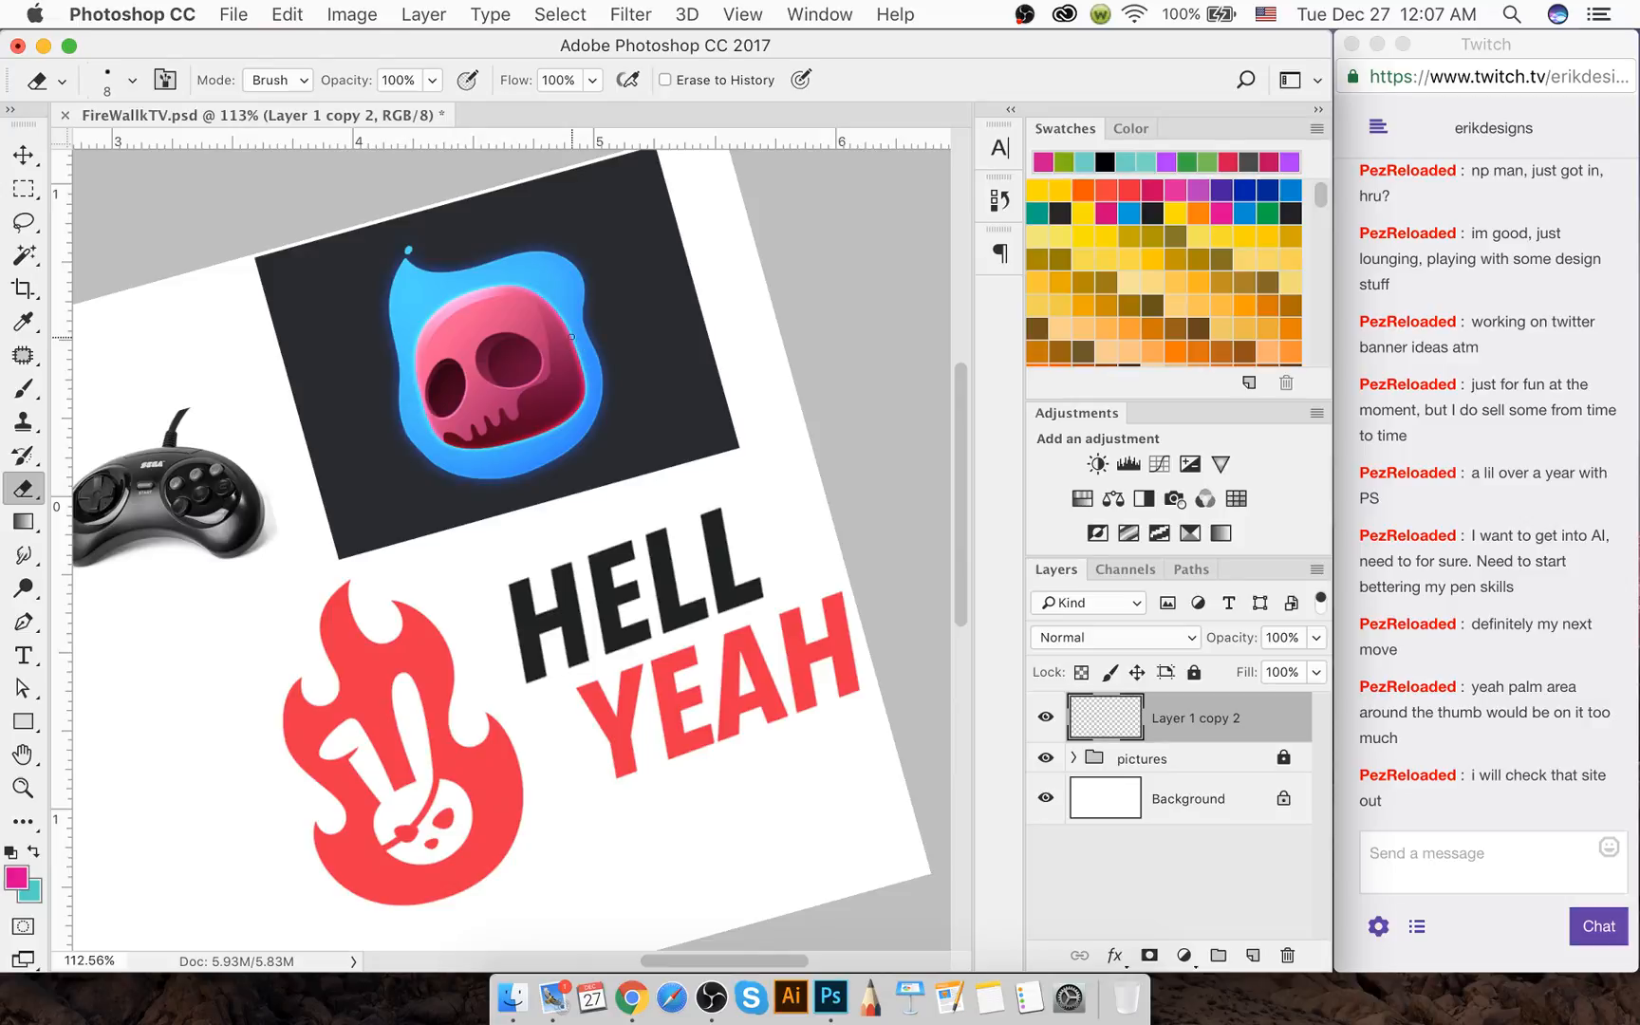
Try brush strokes over the flaming skull picture and a rough circle around the rabbit flame logo, and undo them
key("b")
mouse_move(492, 245)
left_mouse_down()
mouse_move(697, 262)
mouse_move(509, 274)
left_mouse_up()
key("super+z")
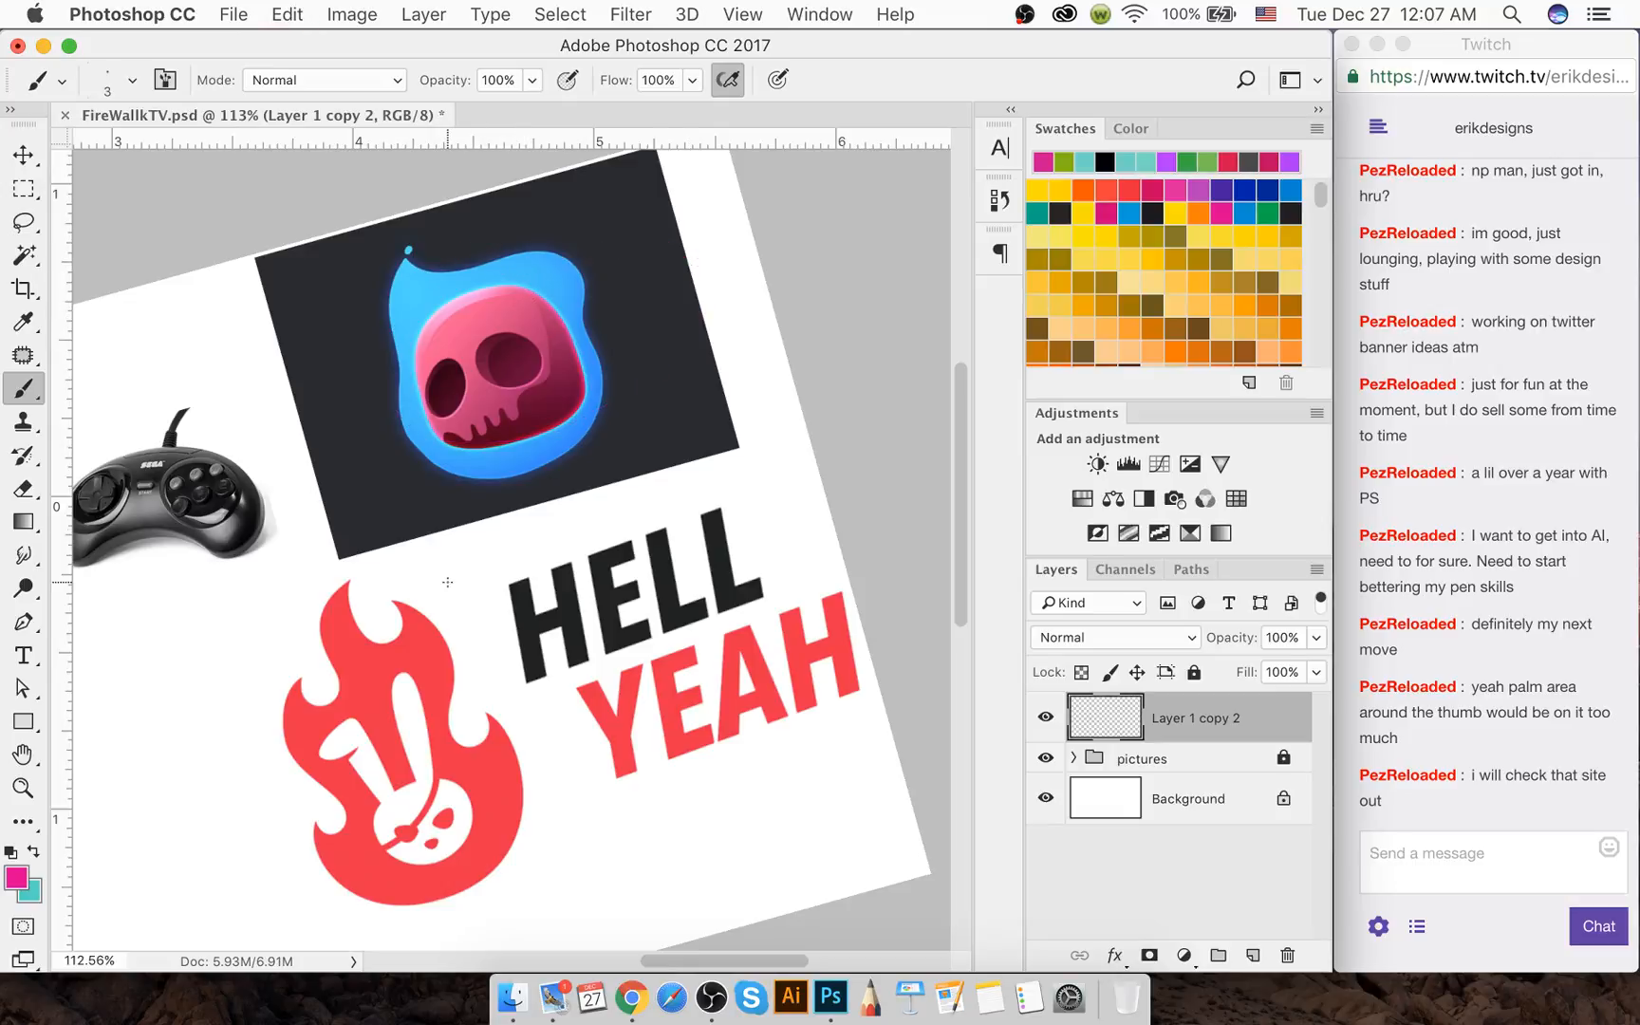
left_click_drag(339, 665, 404, 653)
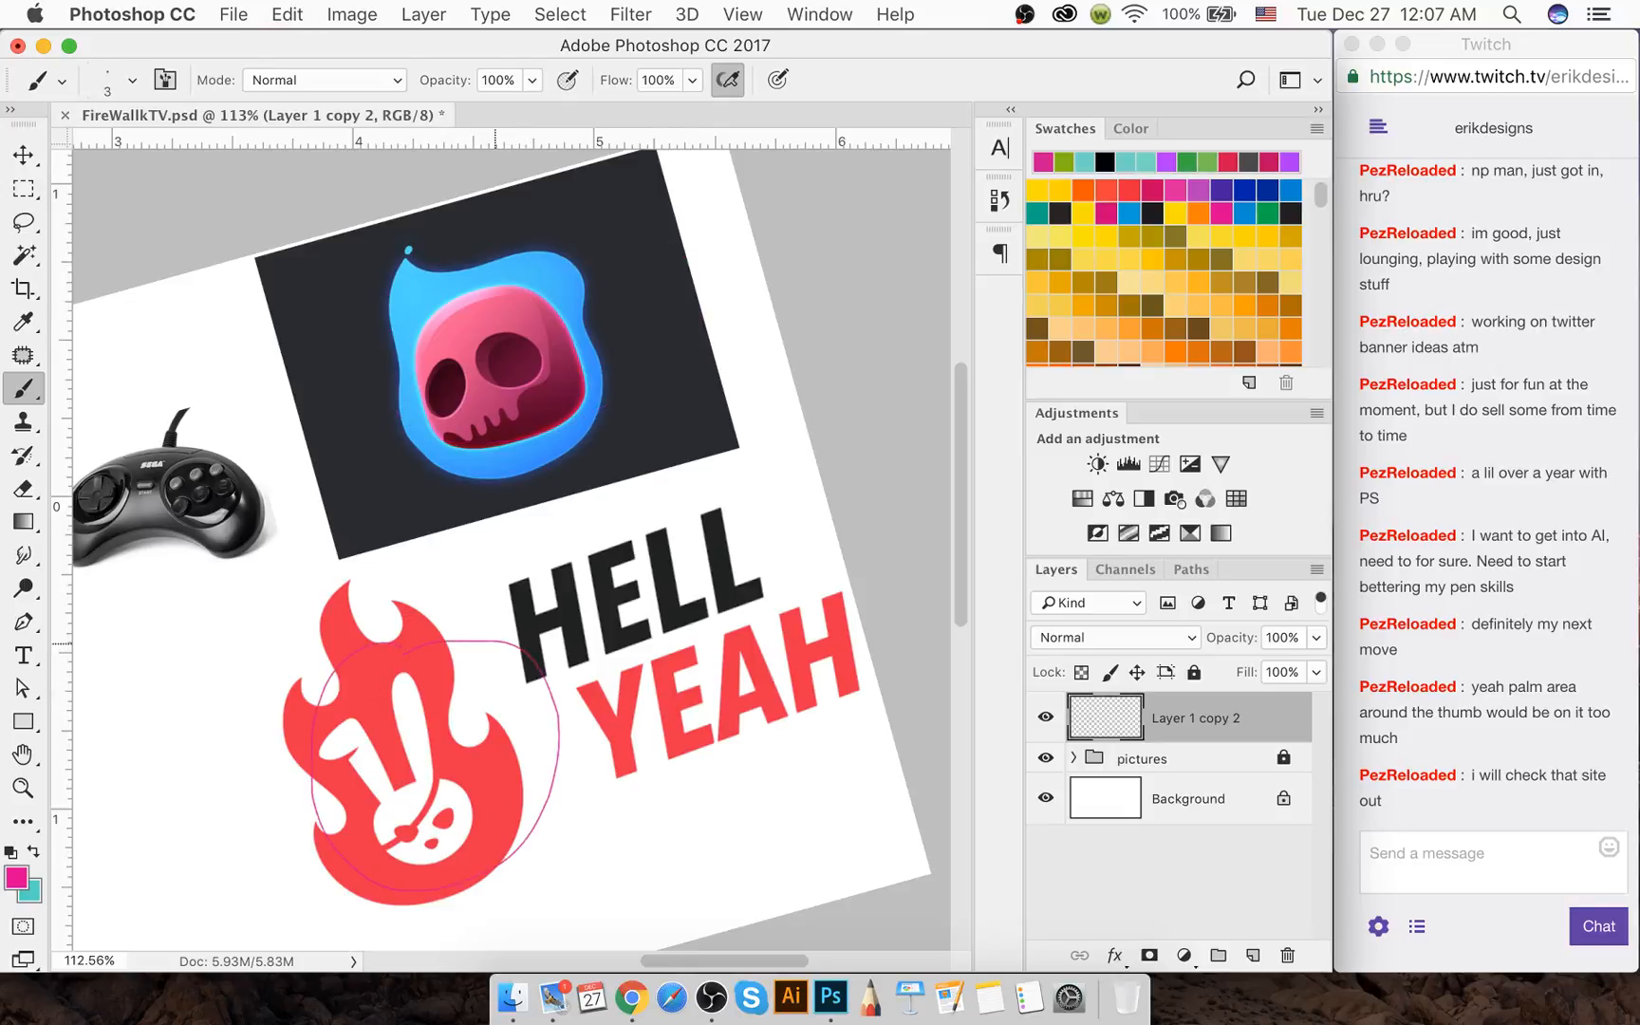
key("super+z")
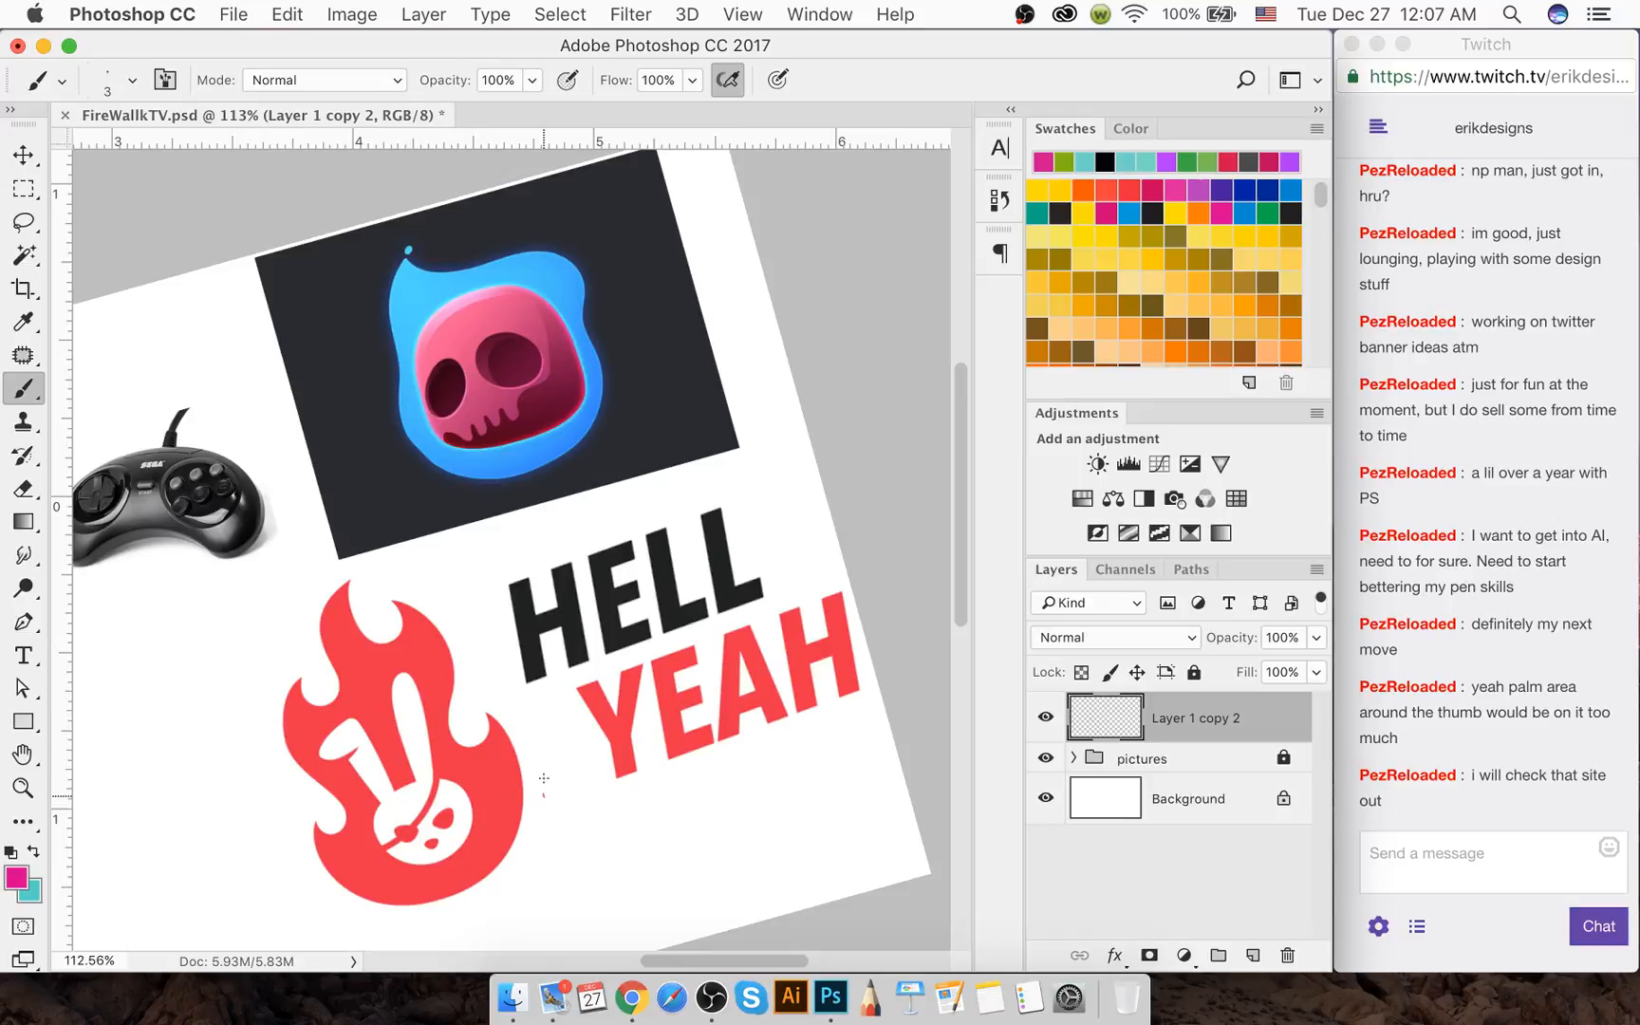
Try loose brush strokes beside the rabbit flame logo, around the HELL YEAH lettering and over the skull, and undo them
left_click_drag(544, 778, 410, 585)
key("super+z")
mouse_move(558, 548)
left_mouse_down()
mouse_move(524, 647)
mouse_move(538, 707)
mouse_move(600, 749)
mouse_move(697, 750)
mouse_move(725, 718)
left_mouse_up()
key("super+z")
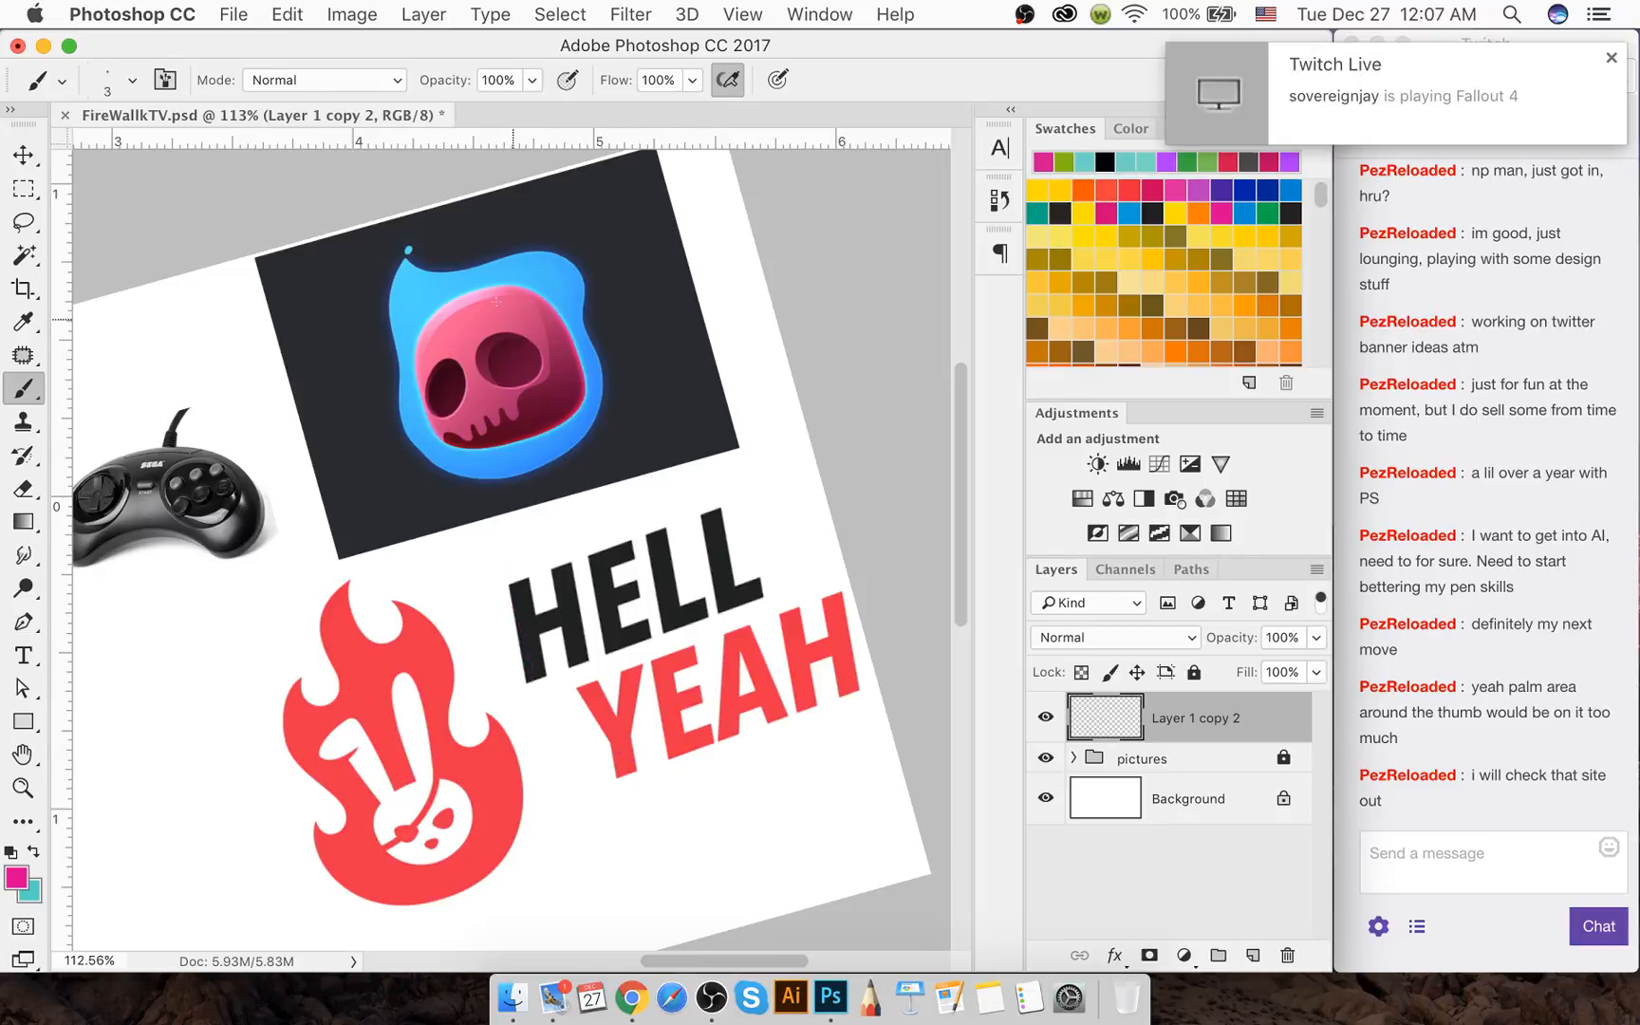
mouse_move(446, 284)
left_mouse_down()
mouse_move(466, 347)
mouse_move(621, 434)
left_mouse_up()
key("super+z")
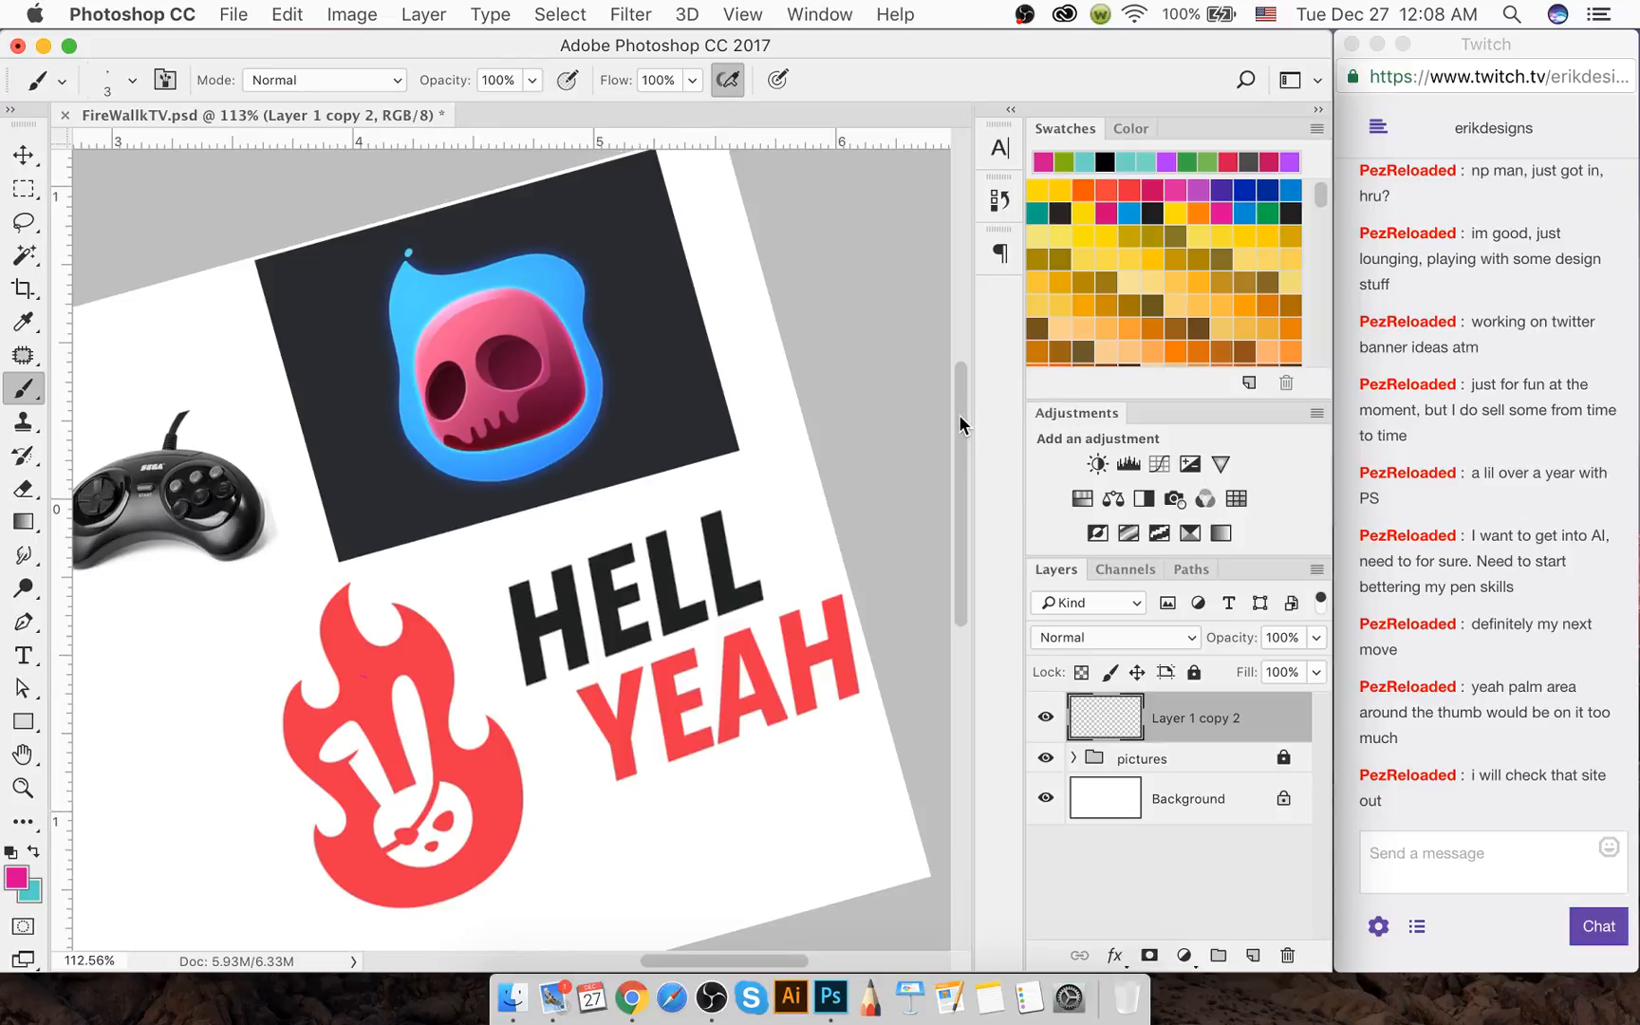
Try brush strokes along the side of the red flame and over the rabbit figure, and undo them
left_click_drag(958, 414, 959, 477)
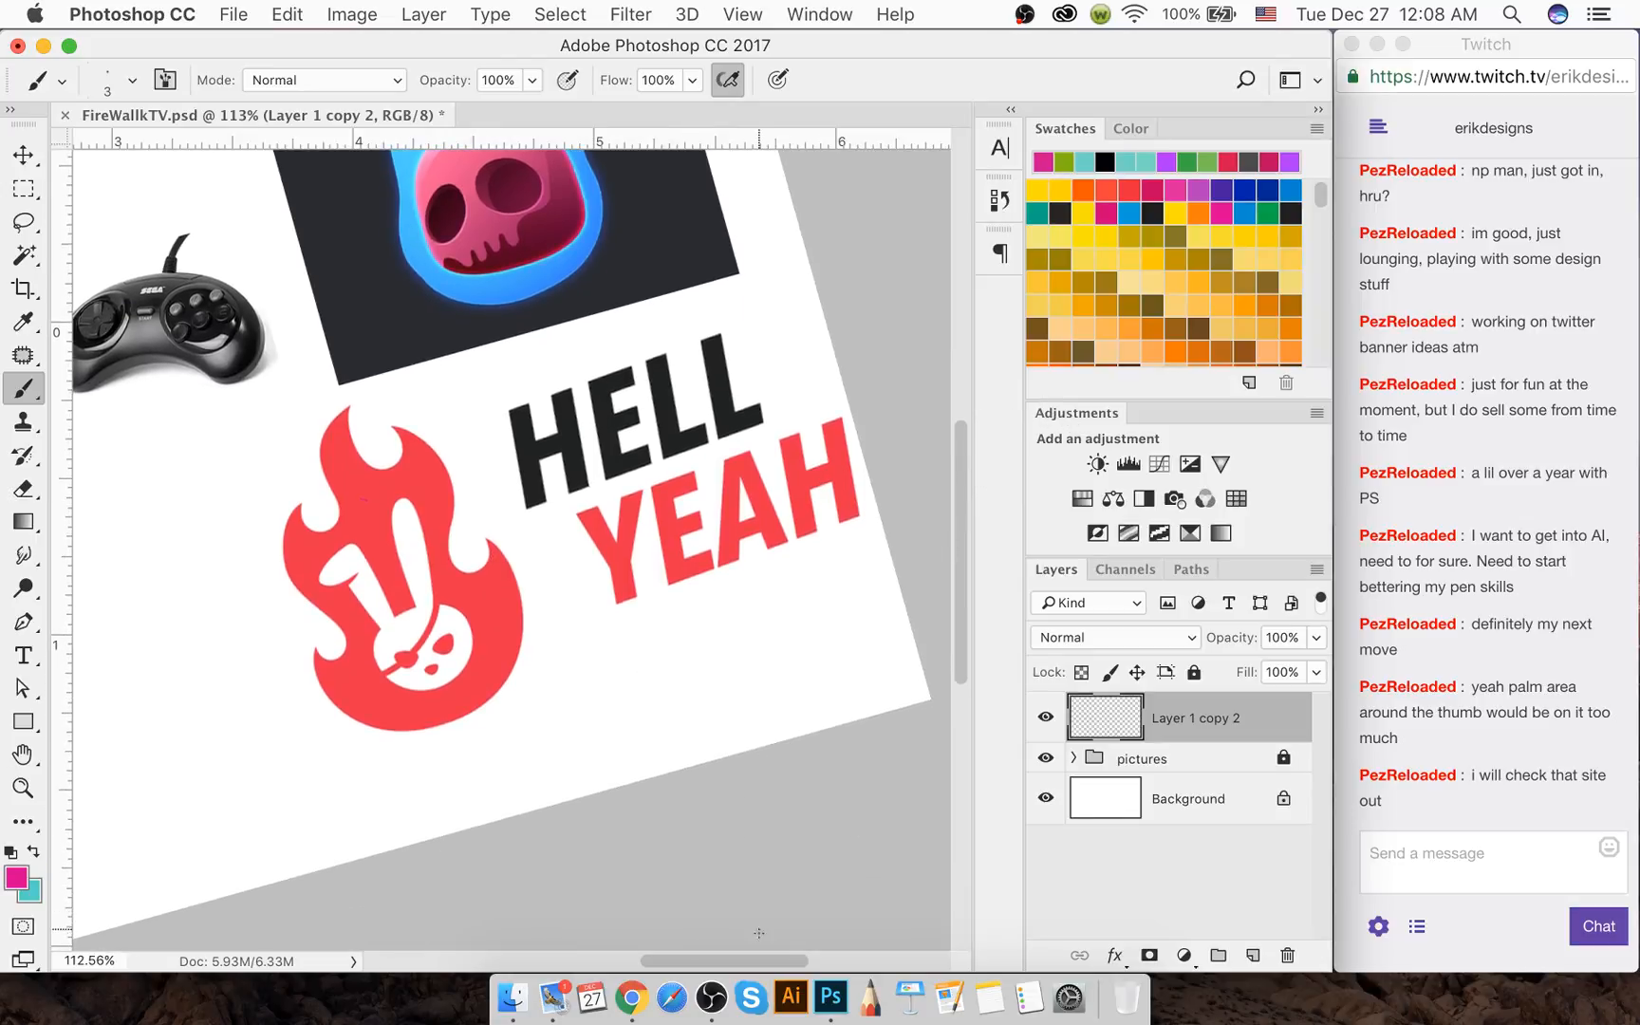
left_click_drag(769, 959, 717, 957)
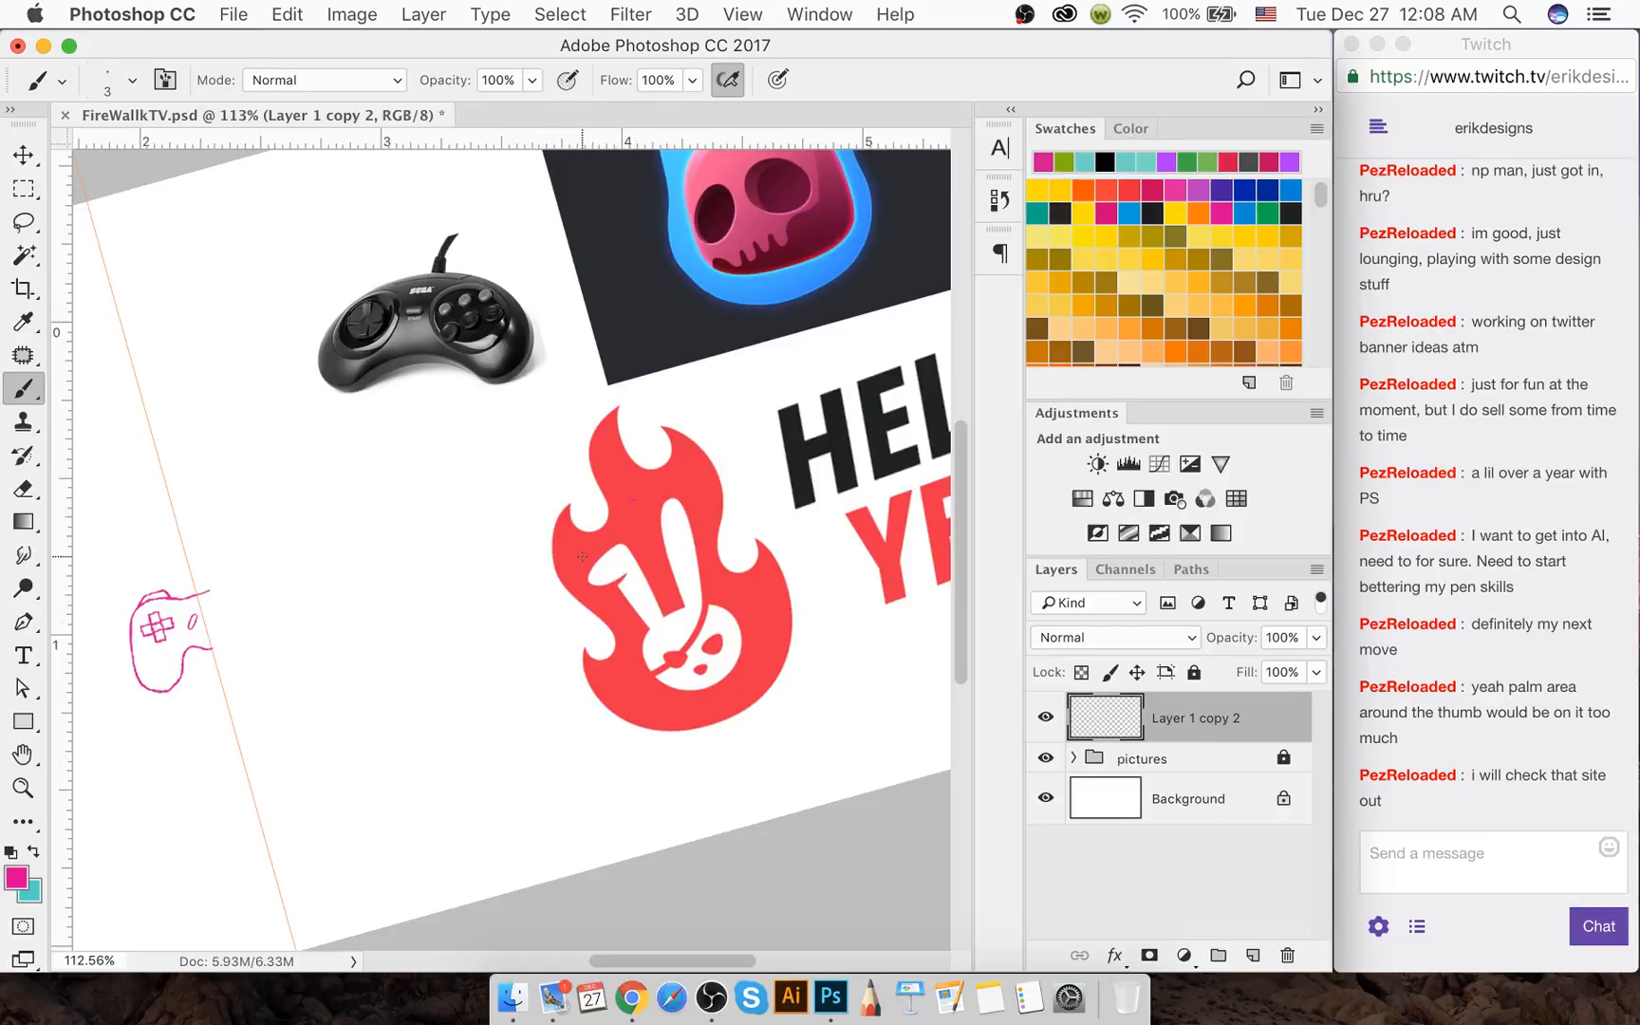
mouse_move(603, 697)
left_mouse_down()
mouse_move(575, 661)
mouse_move(605, 657)
mouse_move(548, 619)
mouse_move(542, 532)
mouse_move(567, 503)
left_mouse_up()
key("z")
key("x")
key("super+z")
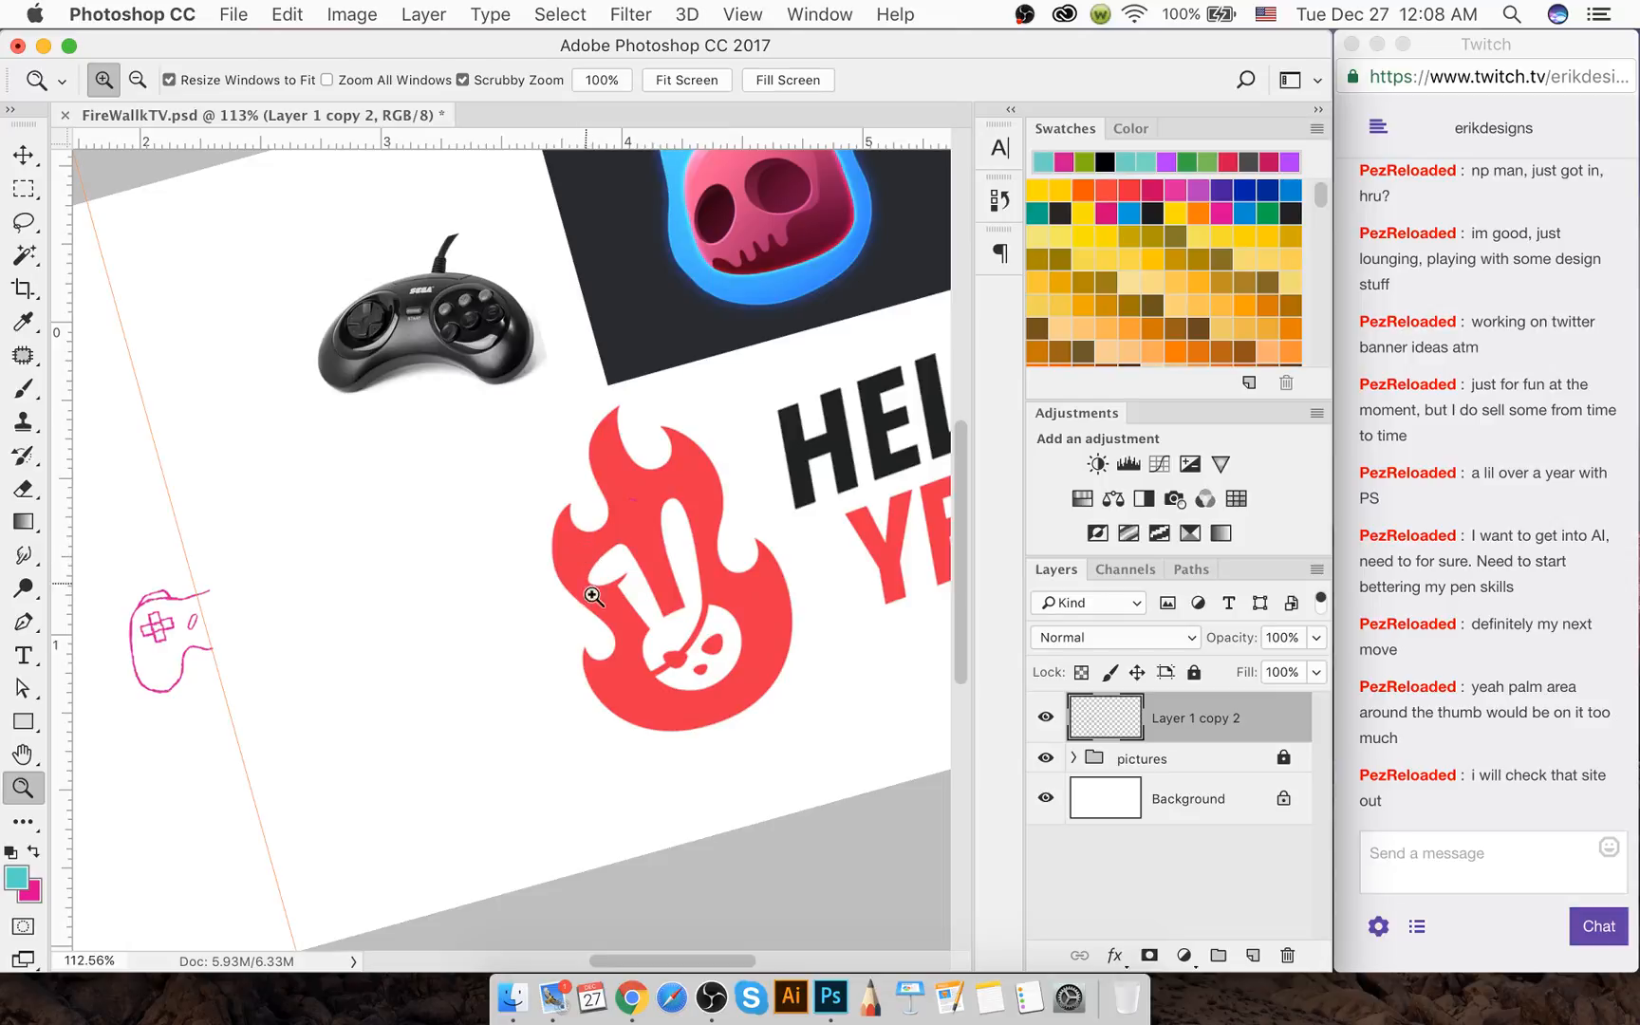
key("b")
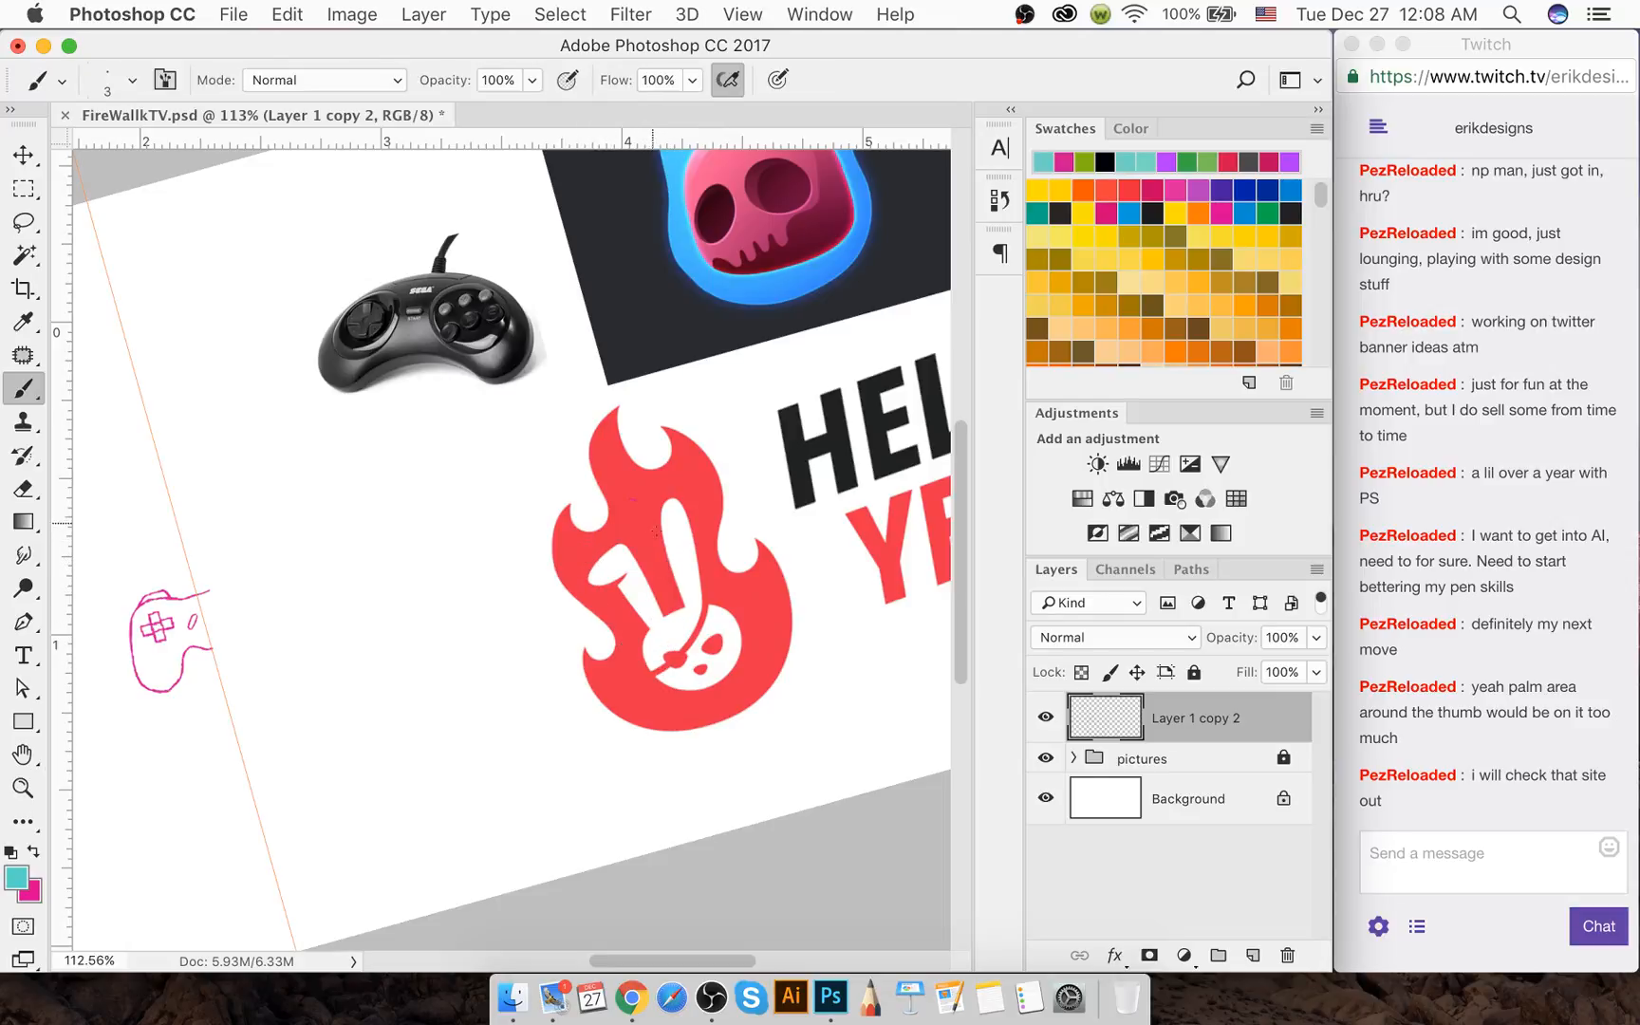
mouse_move(645, 600)
left_mouse_down()
mouse_move(668, 639)
mouse_move(672, 562)
mouse_move(702, 636)
left_mouse_up()
key("x")
key("super+z")
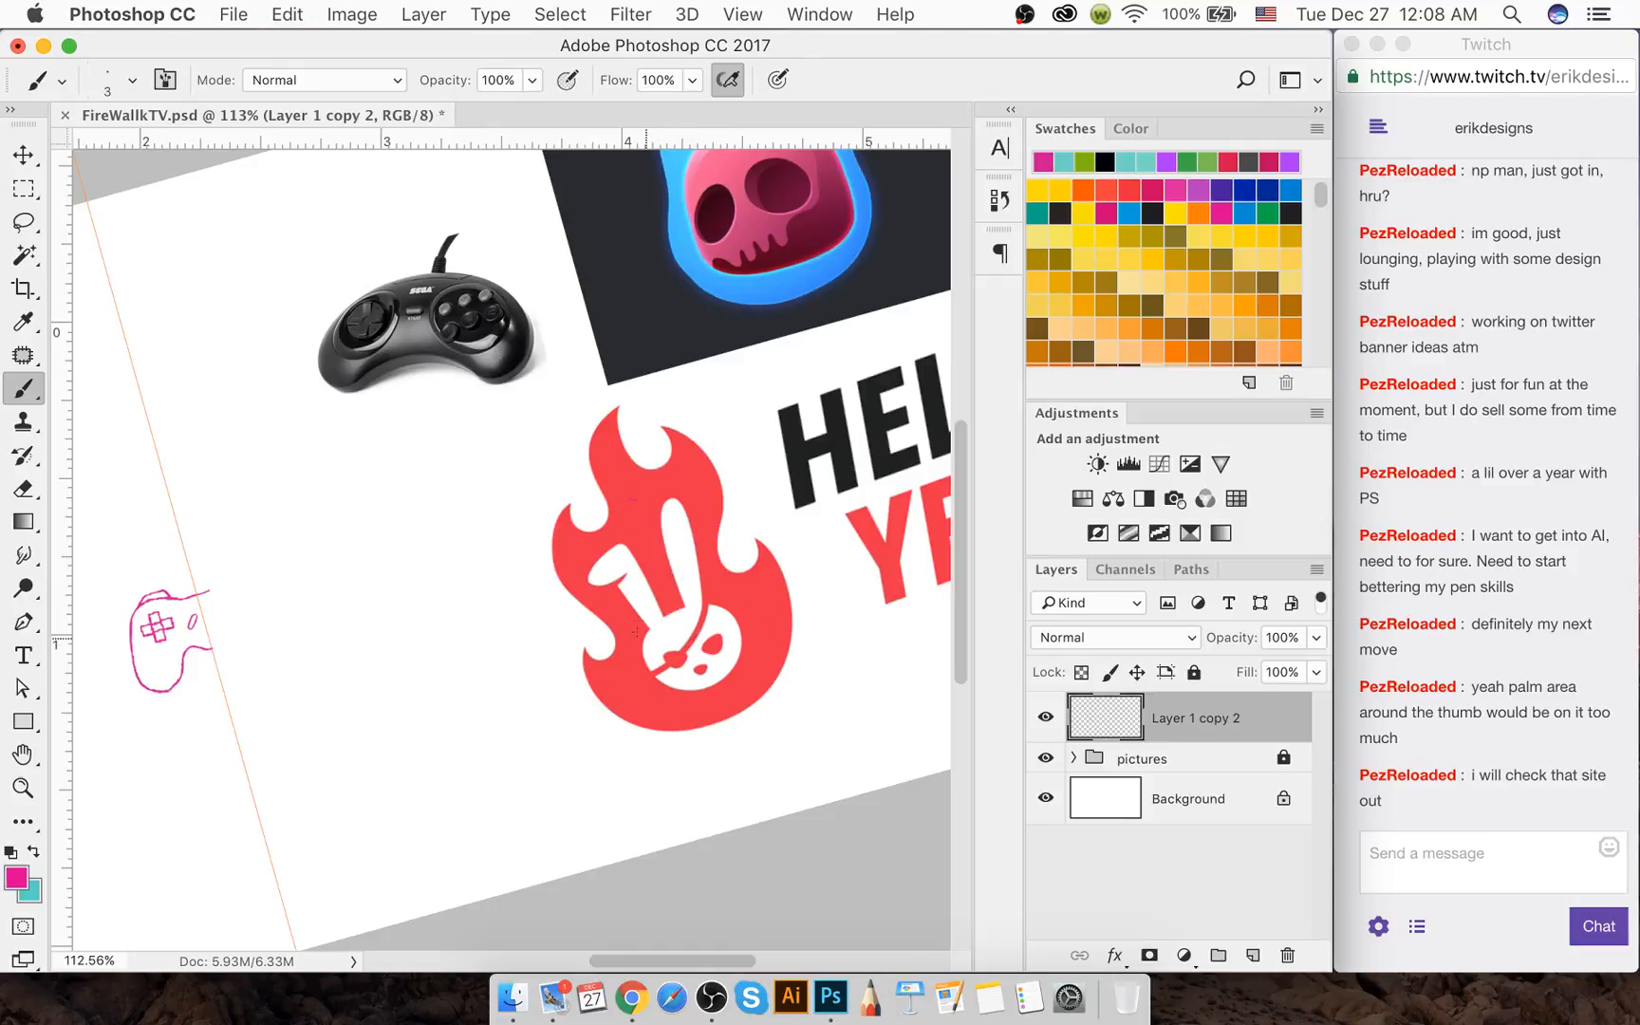
mouse_move(638, 593)
left_mouse_down()
mouse_move(666, 642)
mouse_move(691, 624)
mouse_move(680, 554)
left_mouse_up()
key("super+z")
Extend the gamepad sketch's lower edge past the guide line, erasing its rough end and redrawing it as a smooth rising line
left_click_drag(210, 646, 222, 641)
scroll(194, 661, "up", 9)
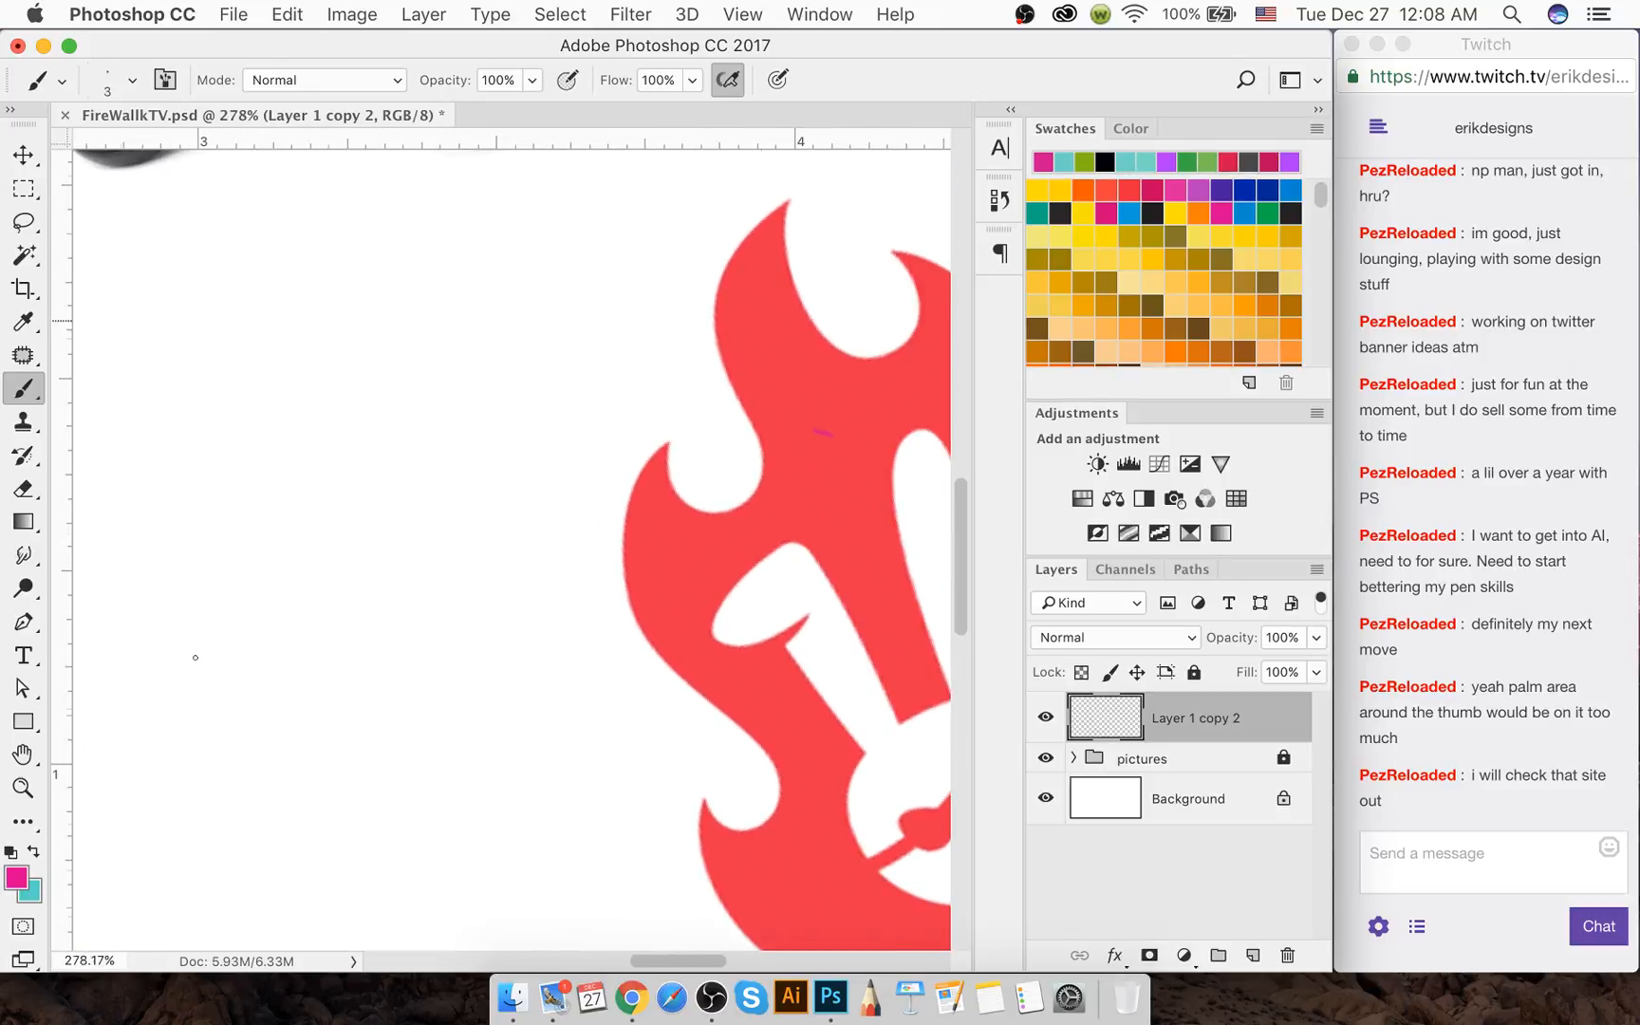
key("space")
left_click_drag(213, 658, 406, 598)
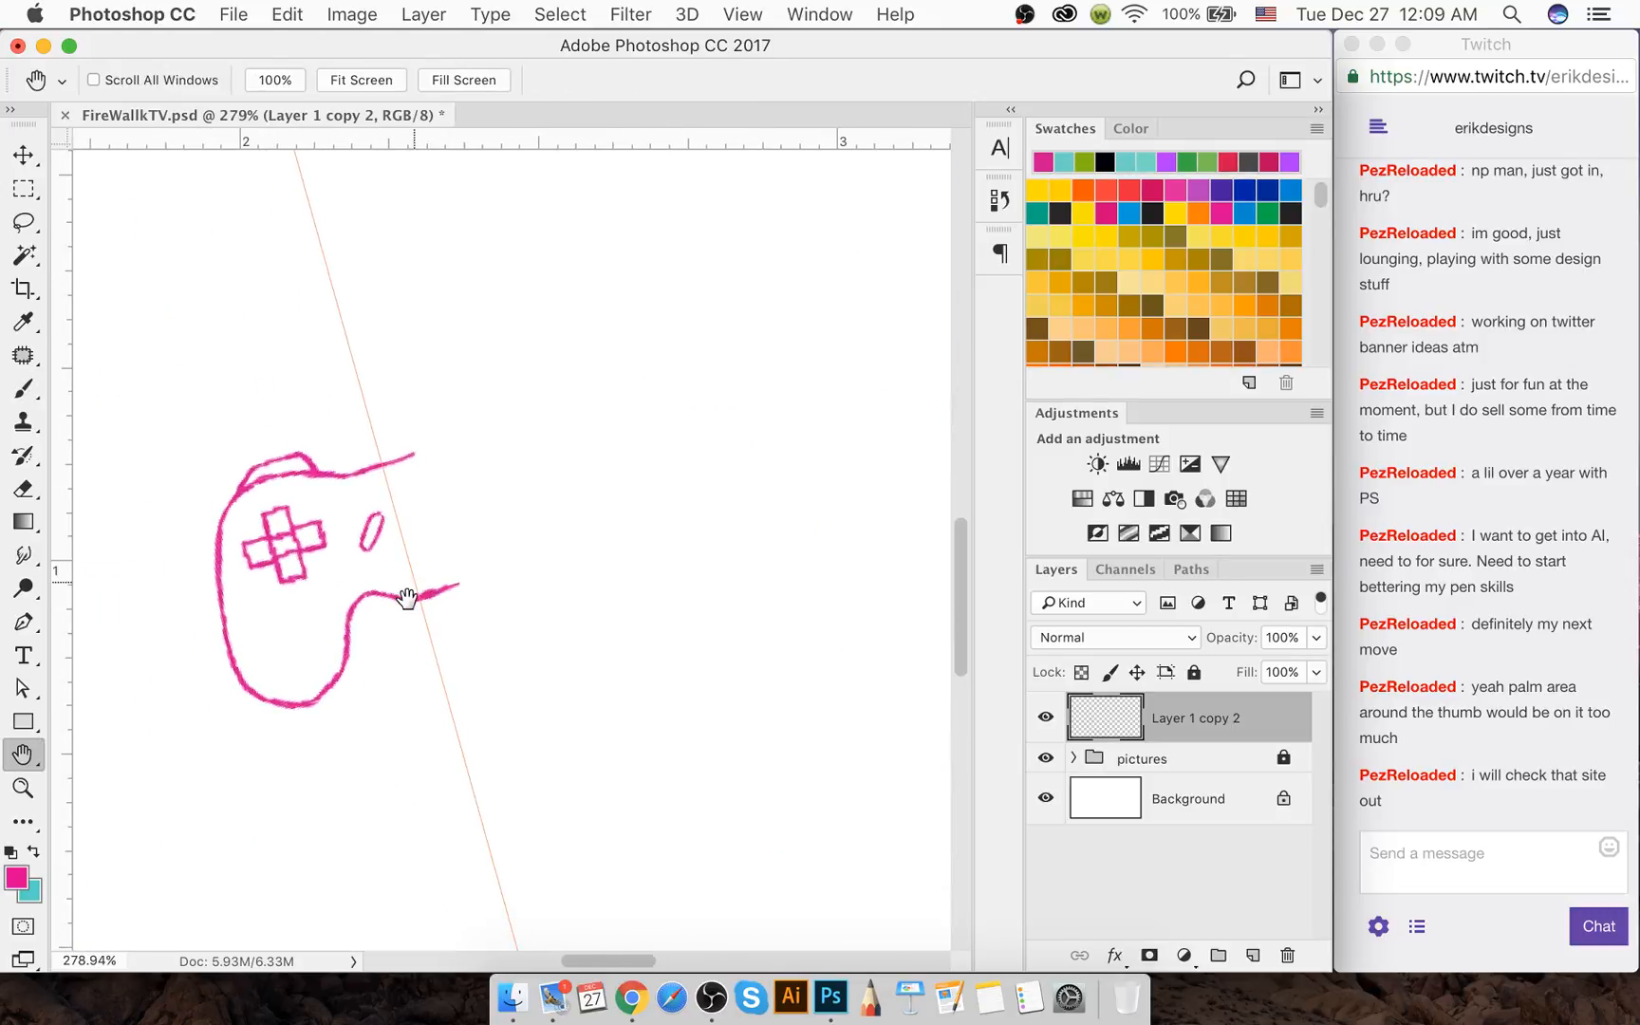
key("e")
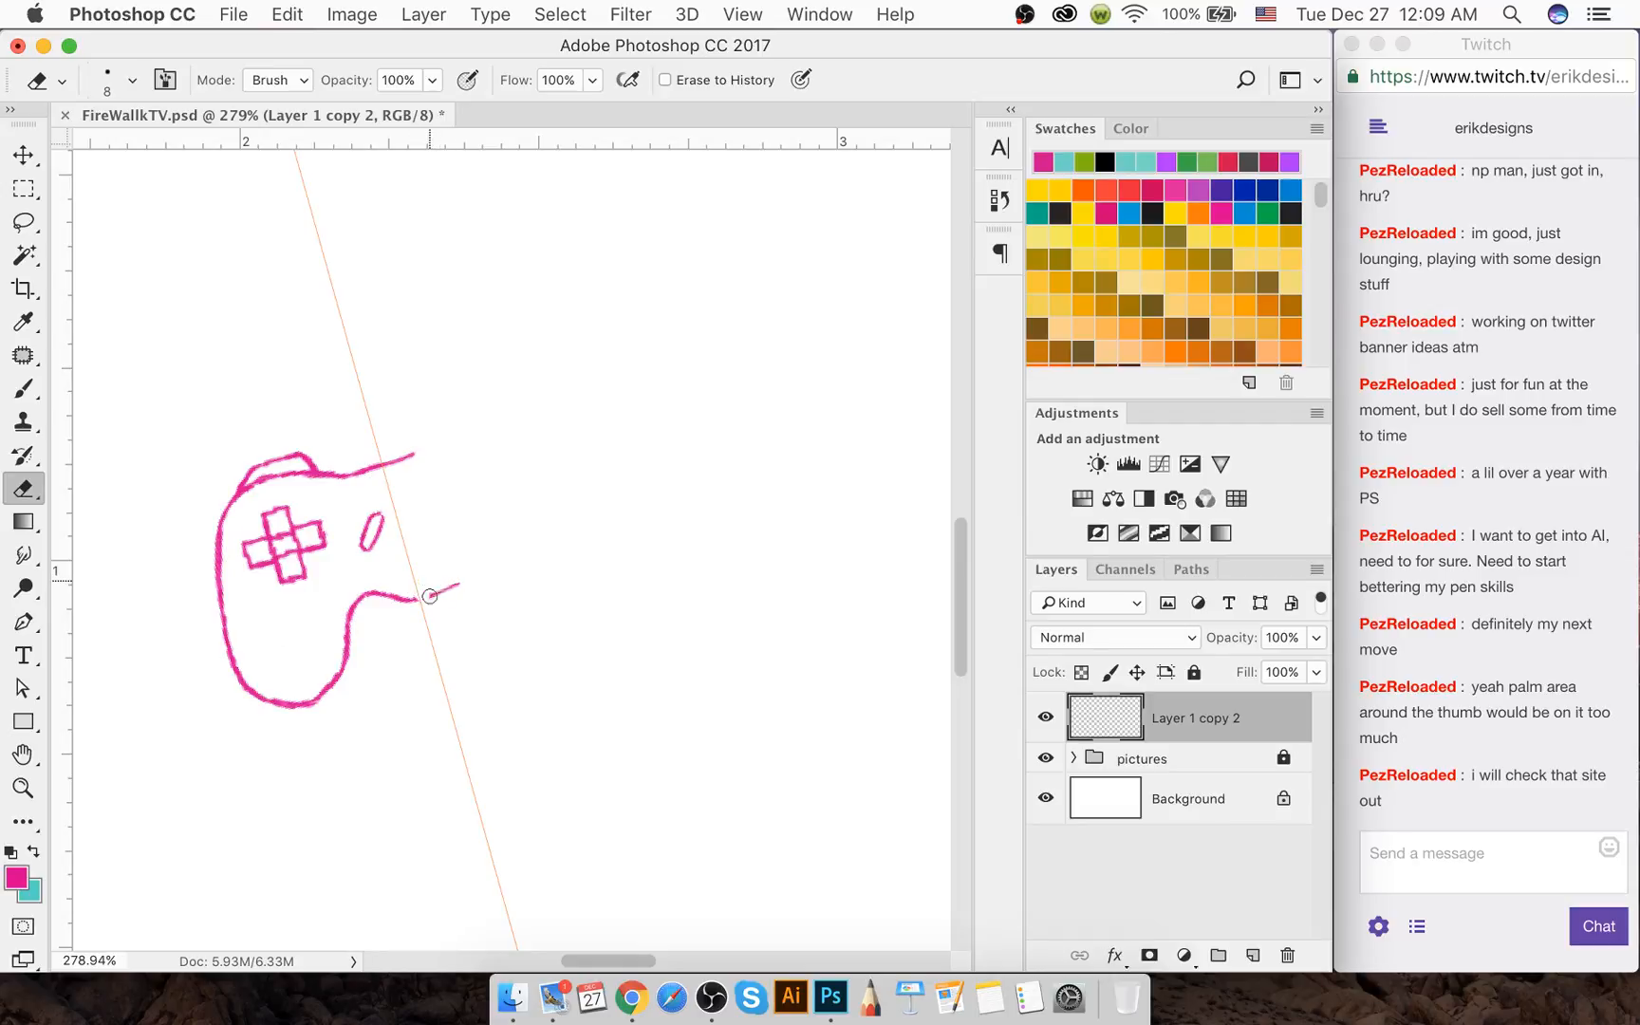
key("b")
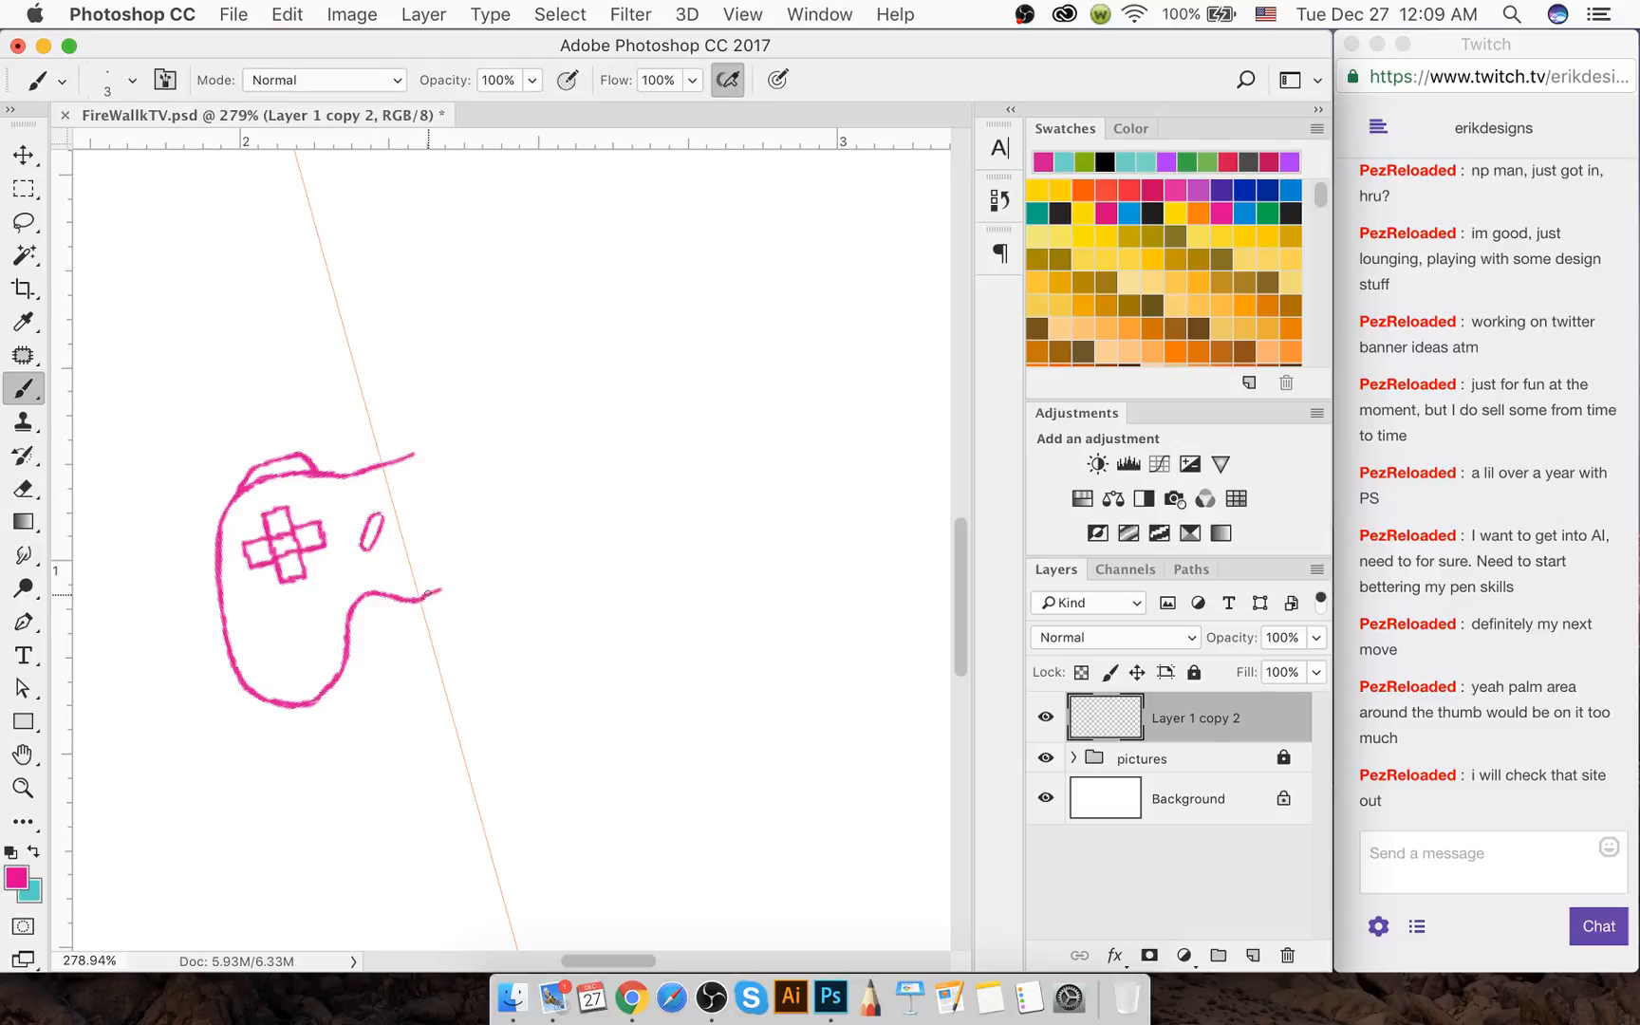
left_click_drag(473, 576, 470, 563)
key("e")
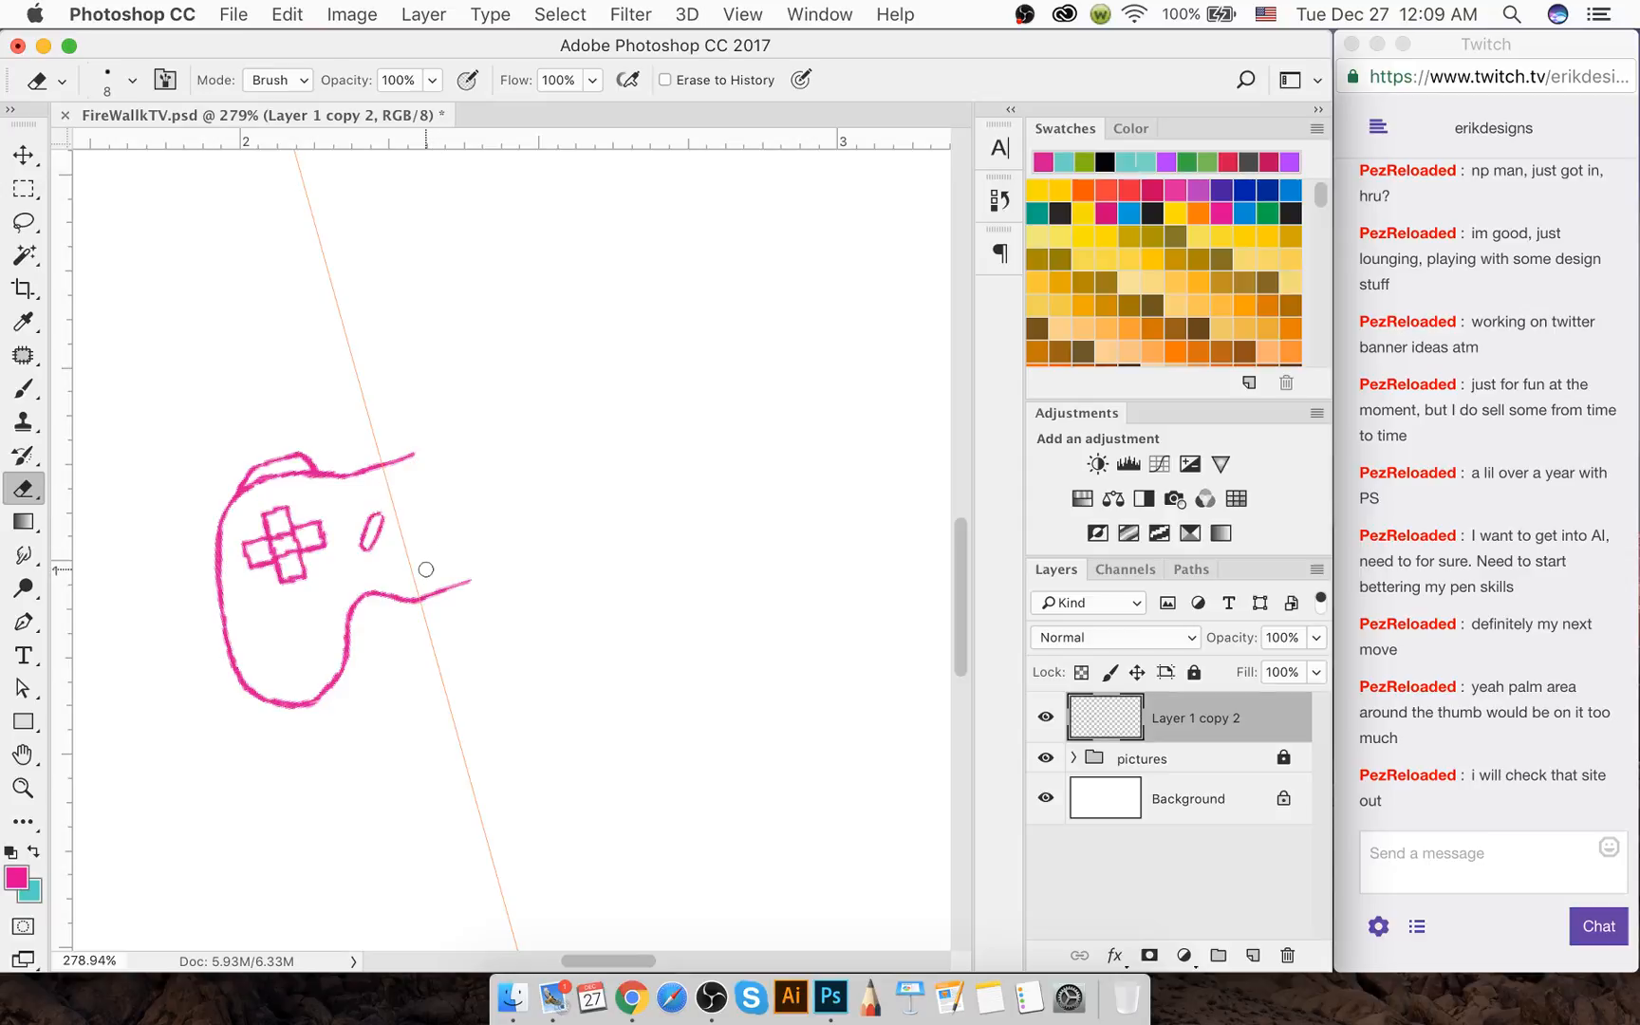
Try small brush marks on the dark background beside the flaming skull, and undo them
scroll(425, 569, "down", 10)
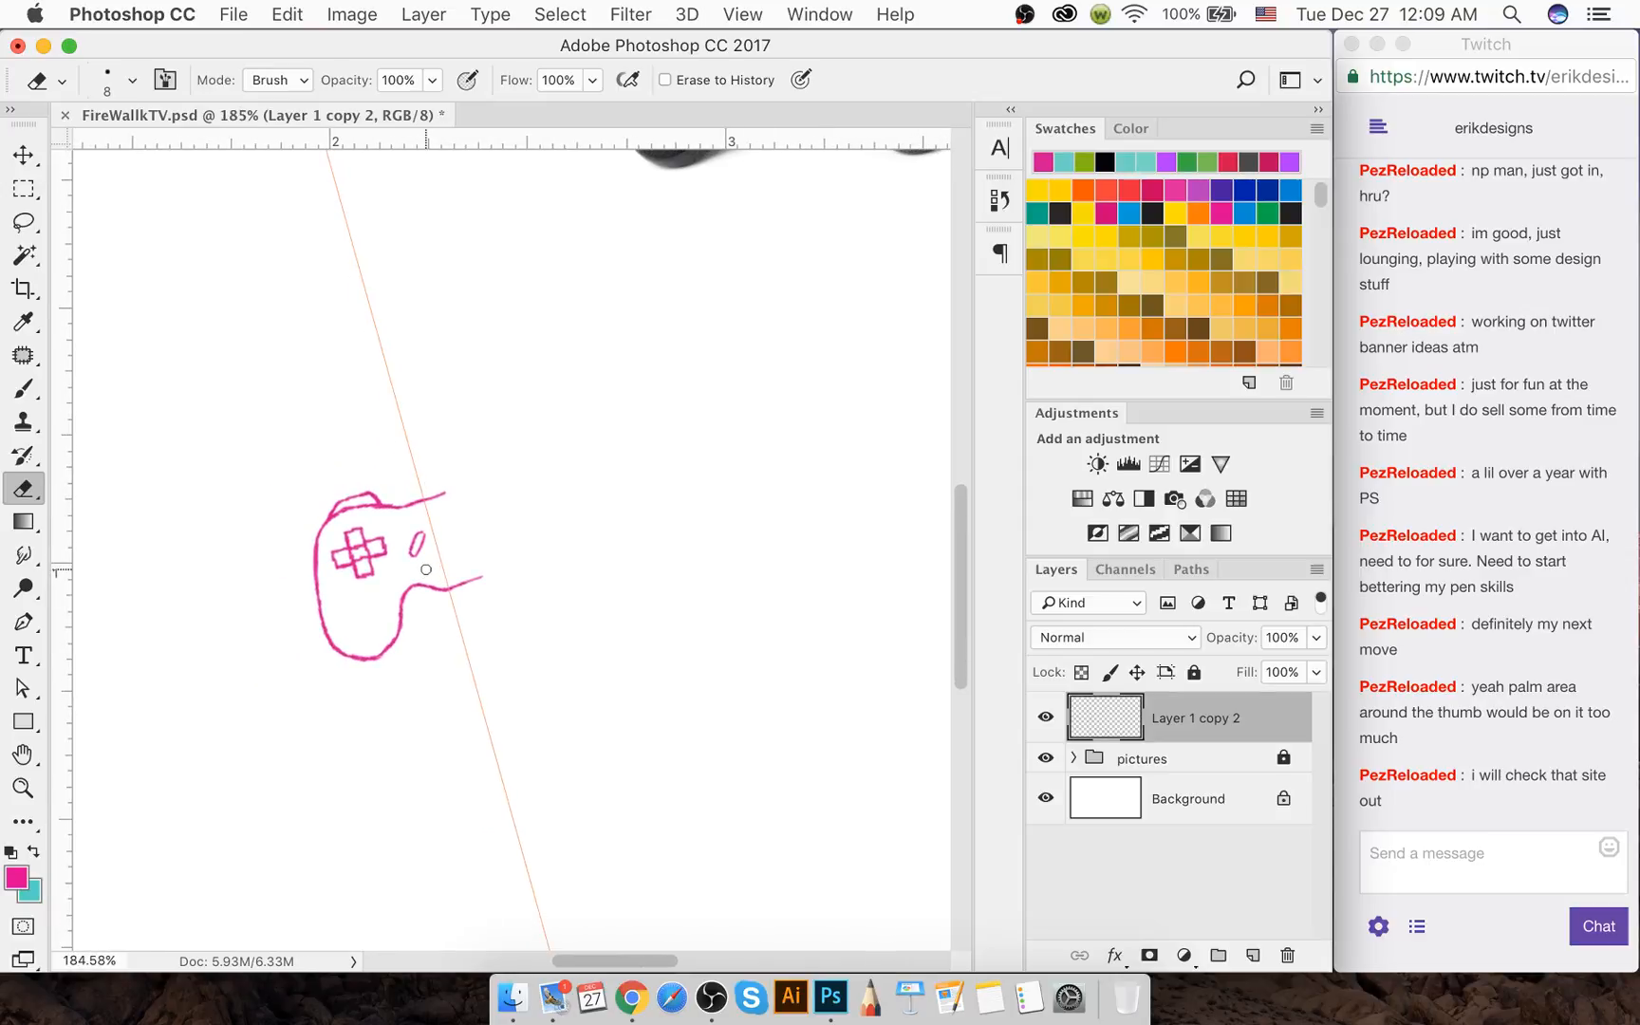
scroll(425, 569, "down", 2)
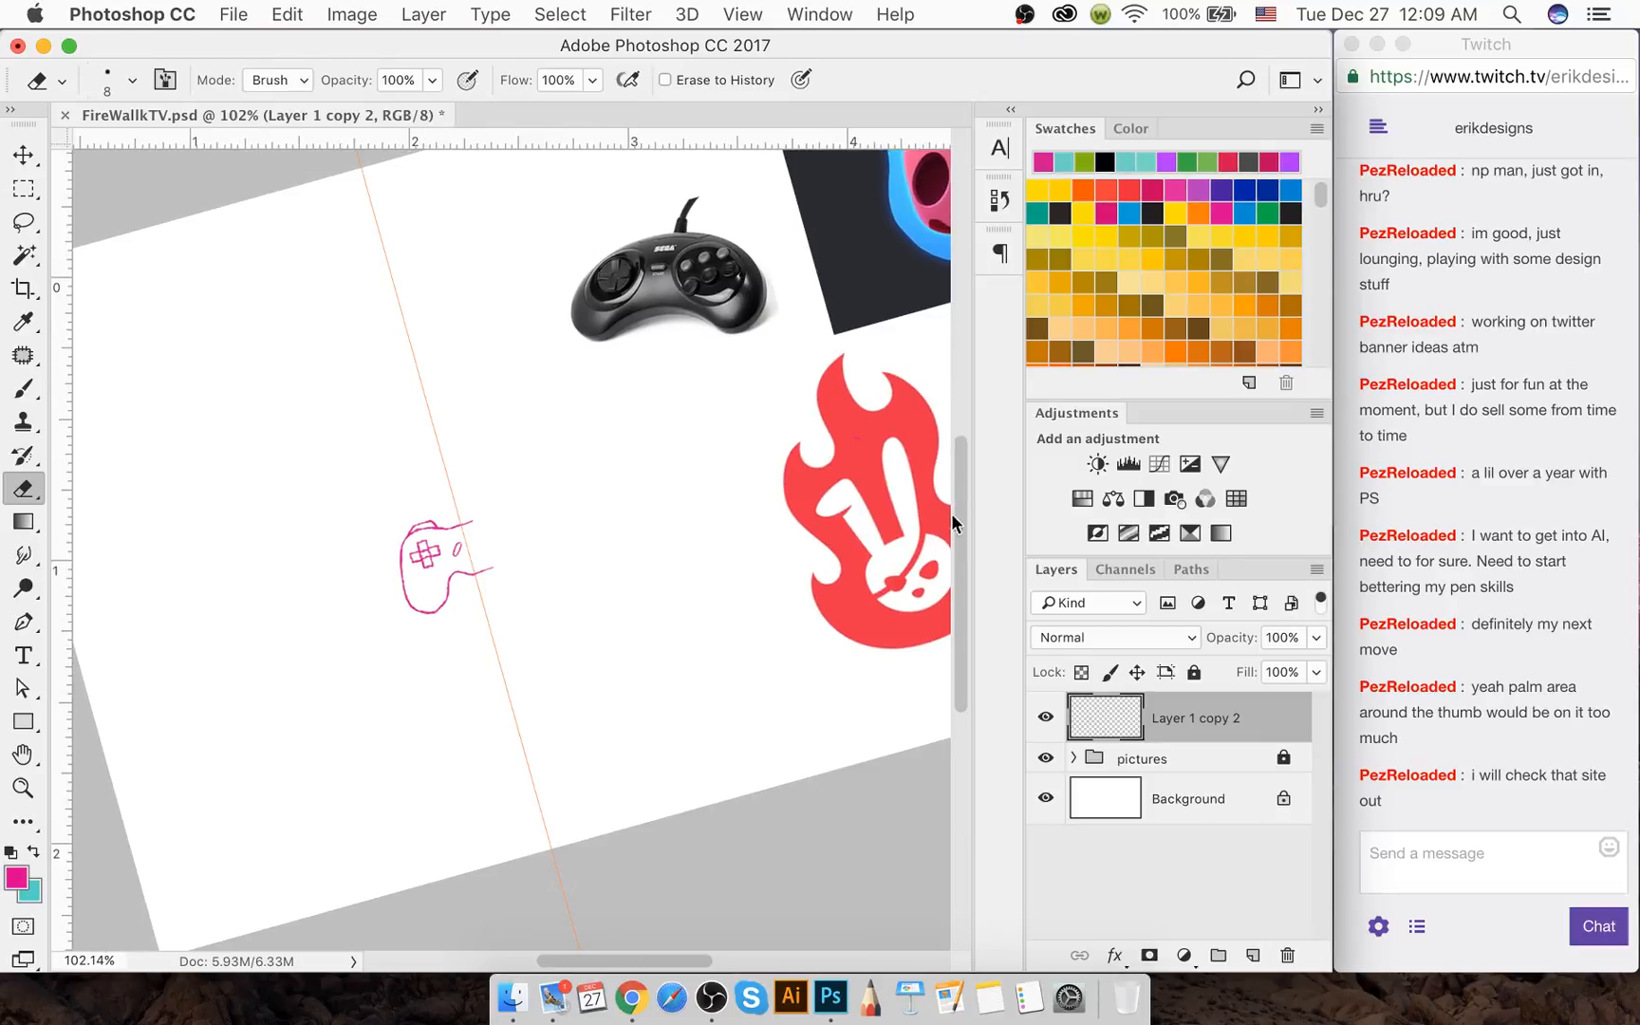
scroll(962, 527, "up", 5)
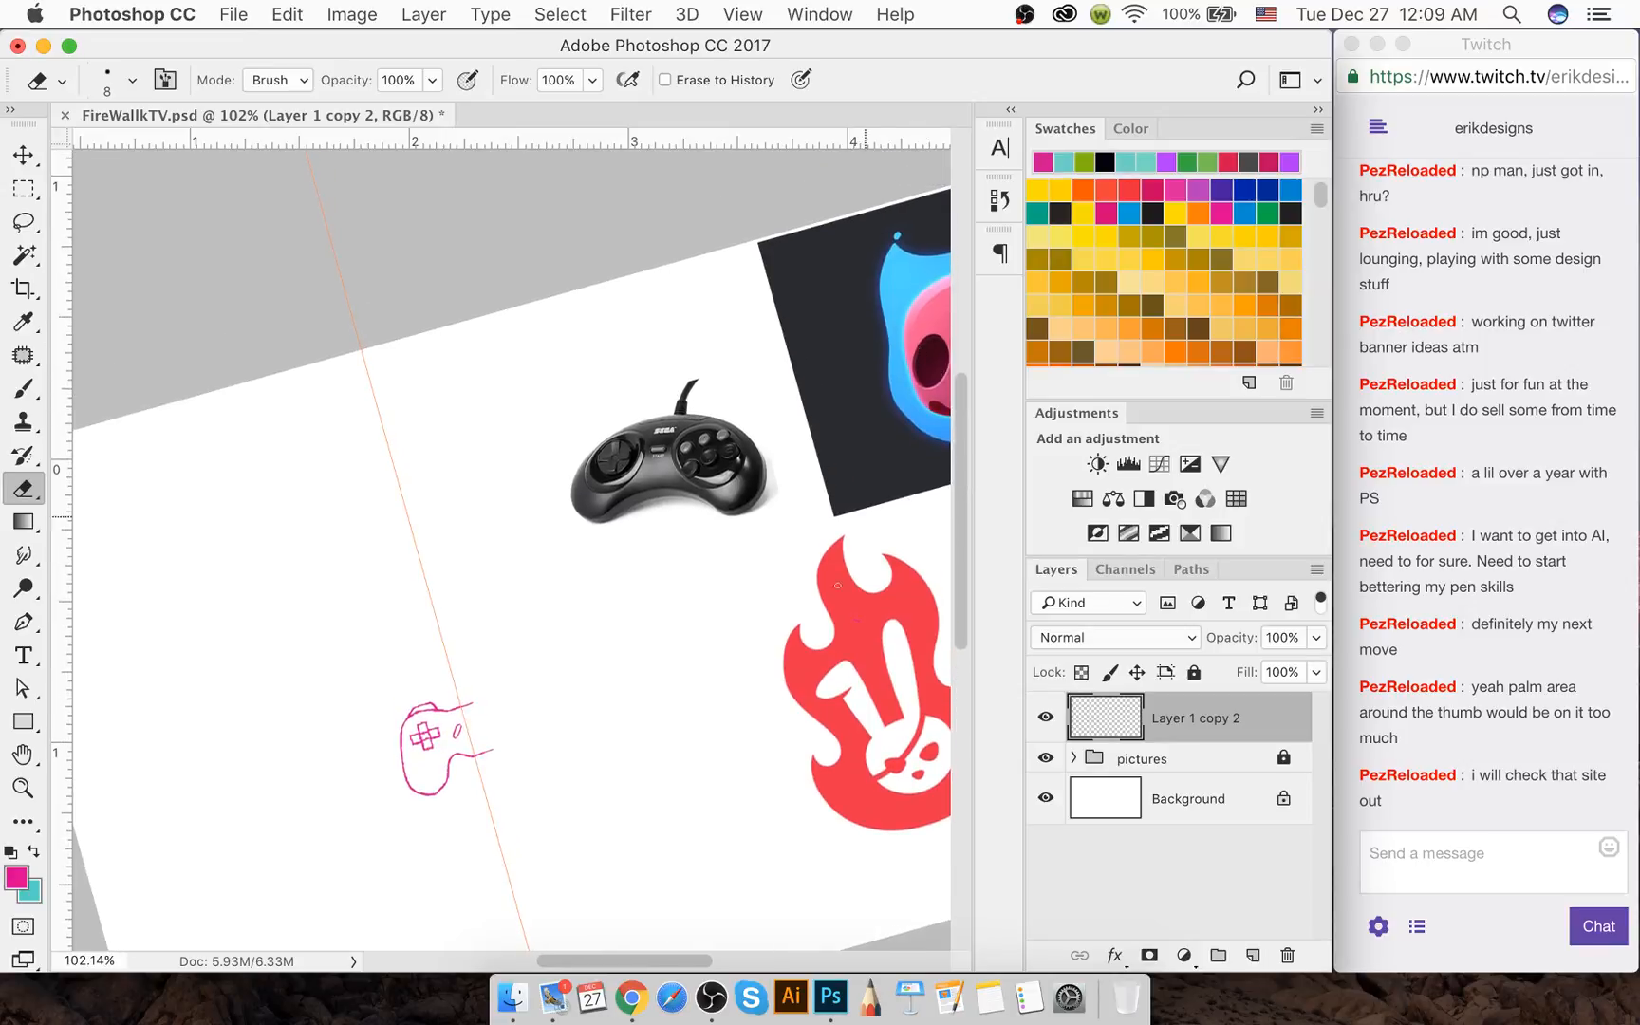
left_click_drag(637, 962, 713, 962)
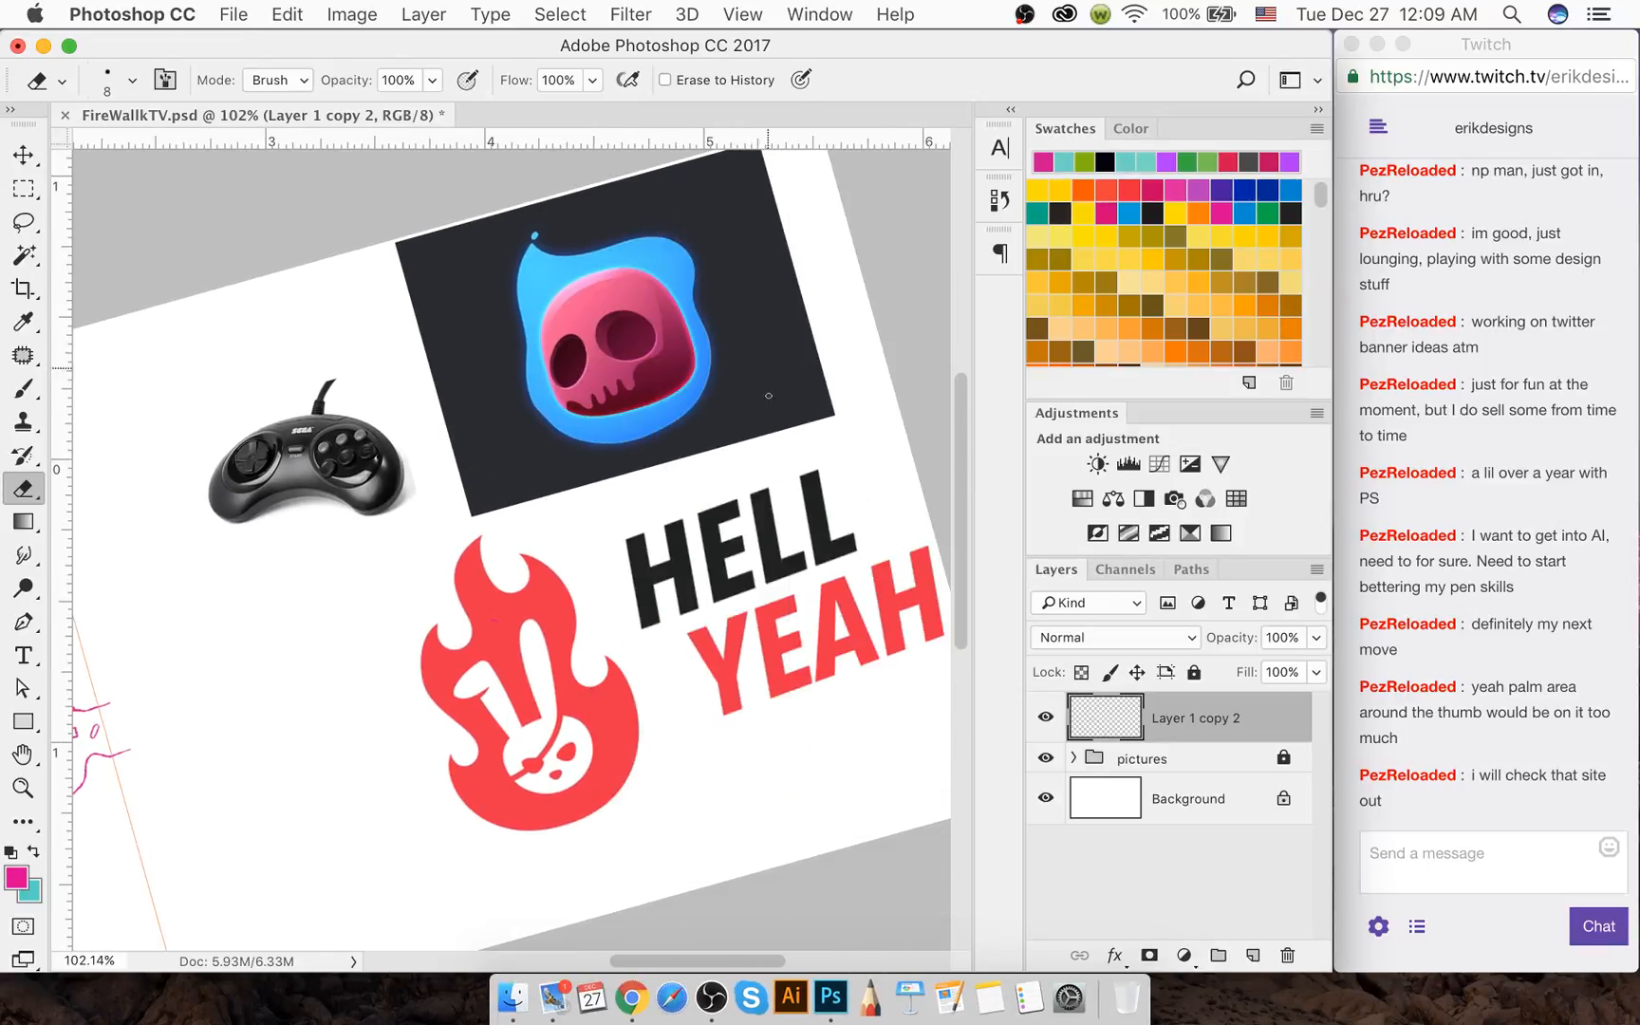
key("b")
left_click_drag(786, 293, 718, 300)
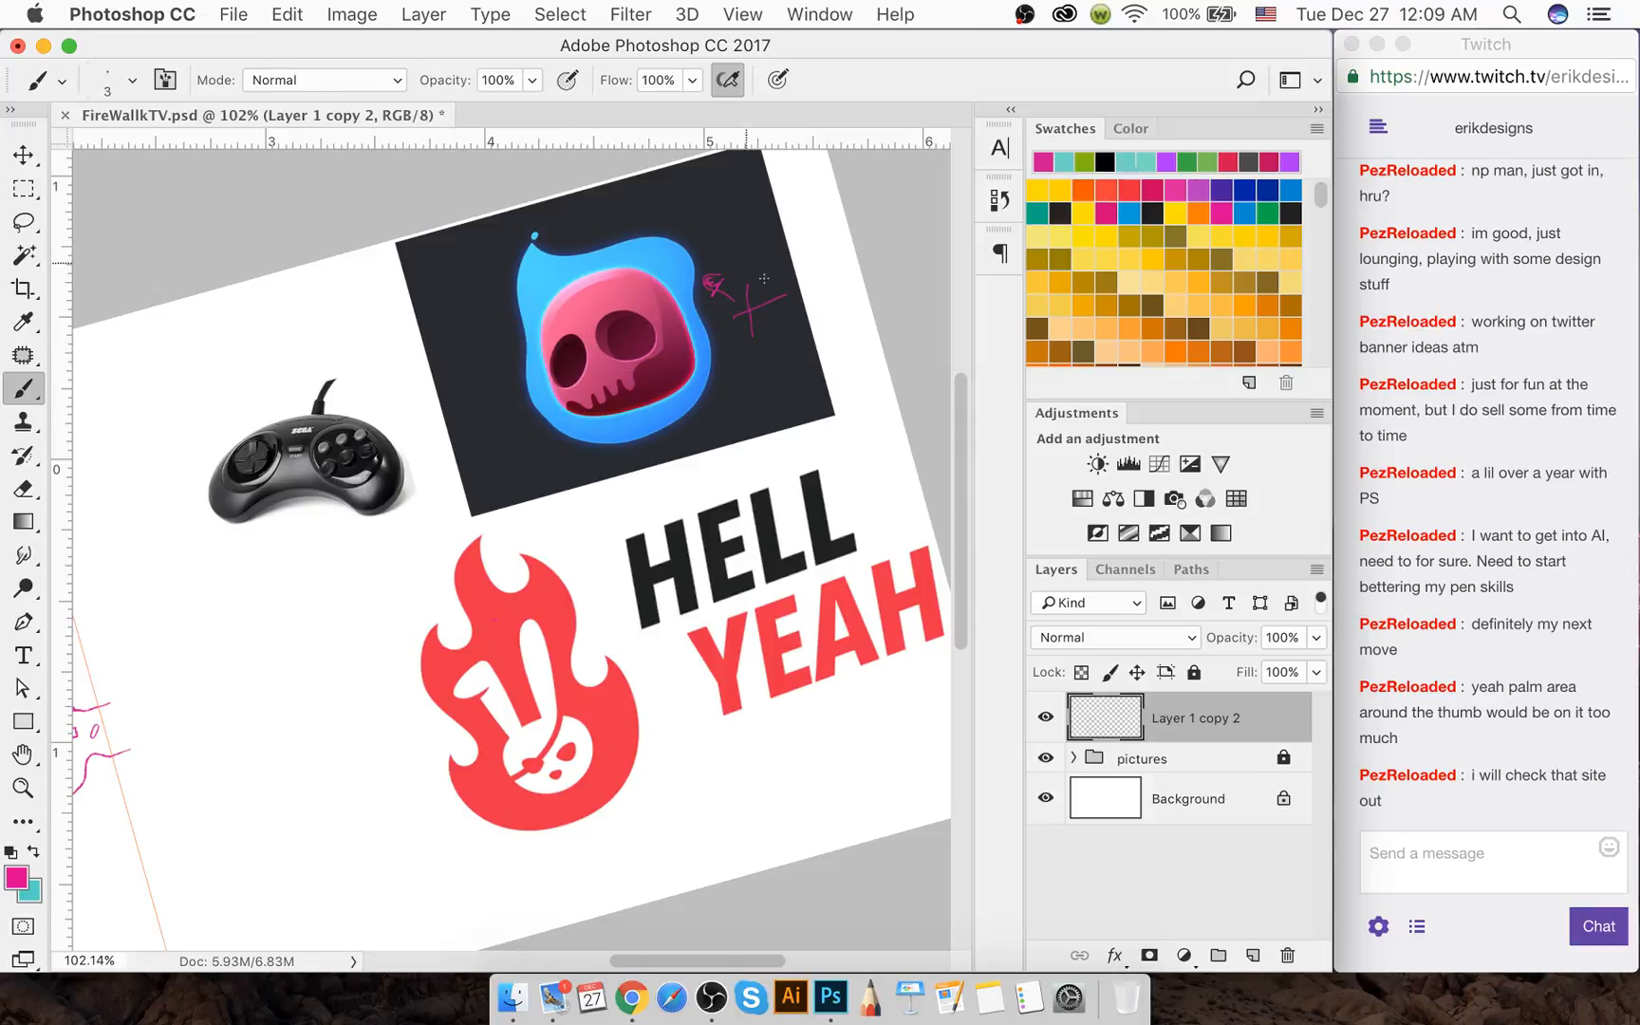
key("super+z")
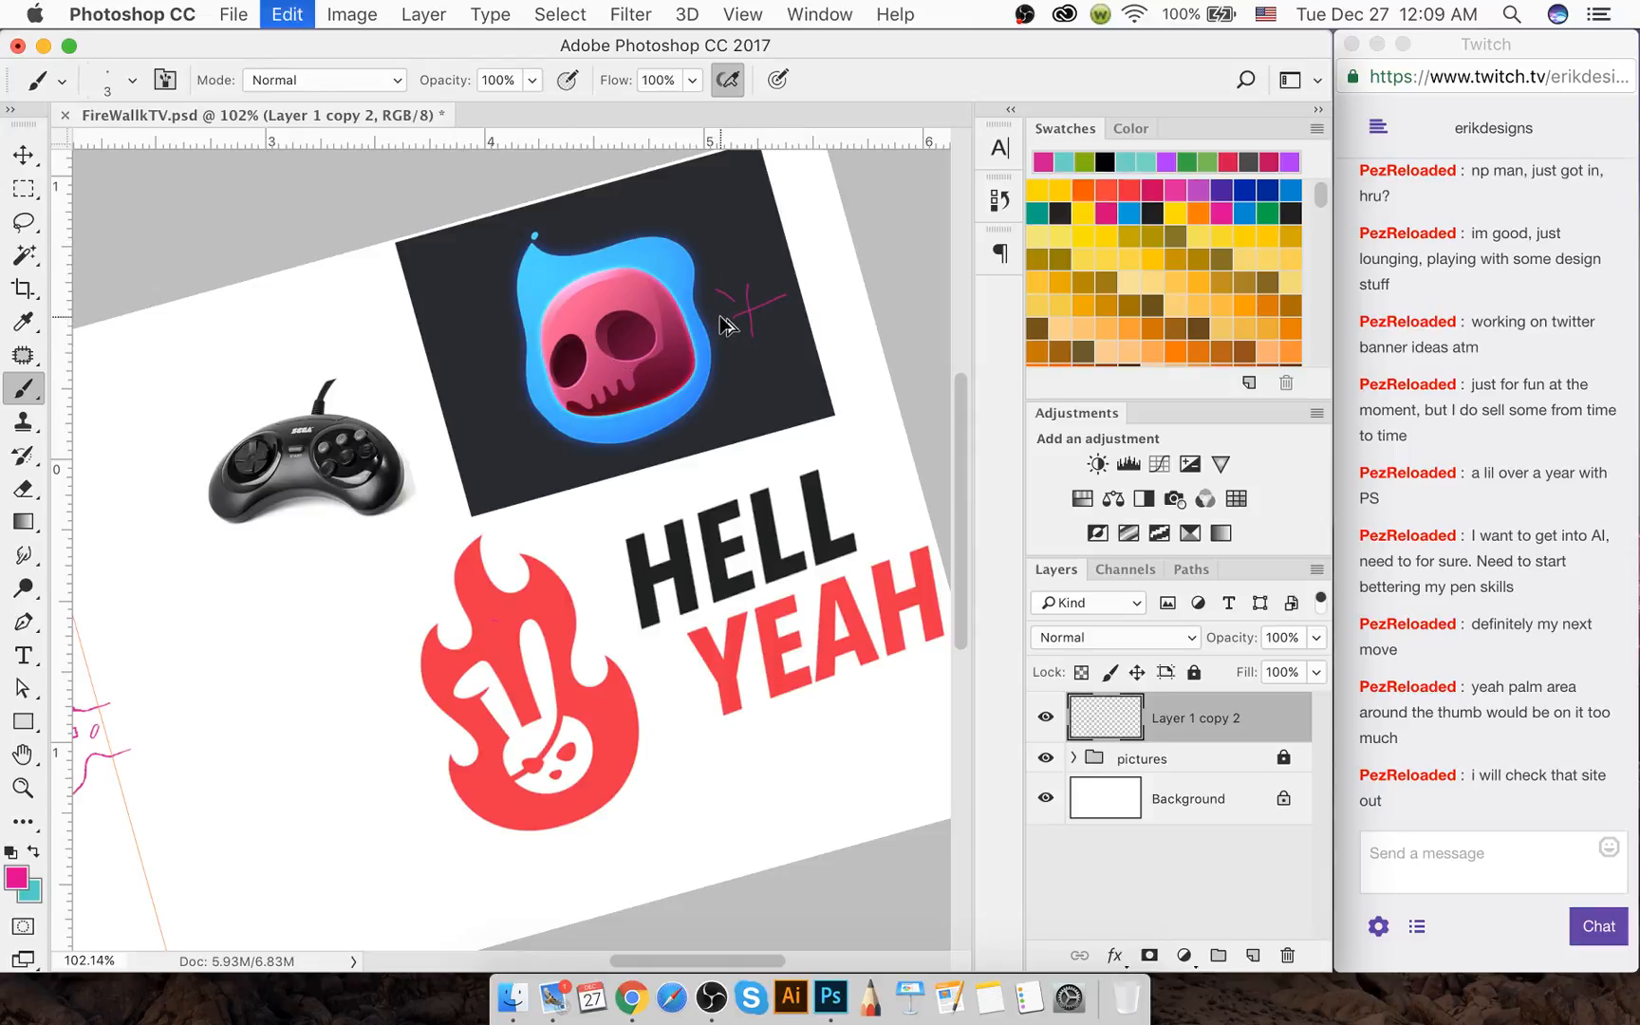
key("super+z")
key("super+z")
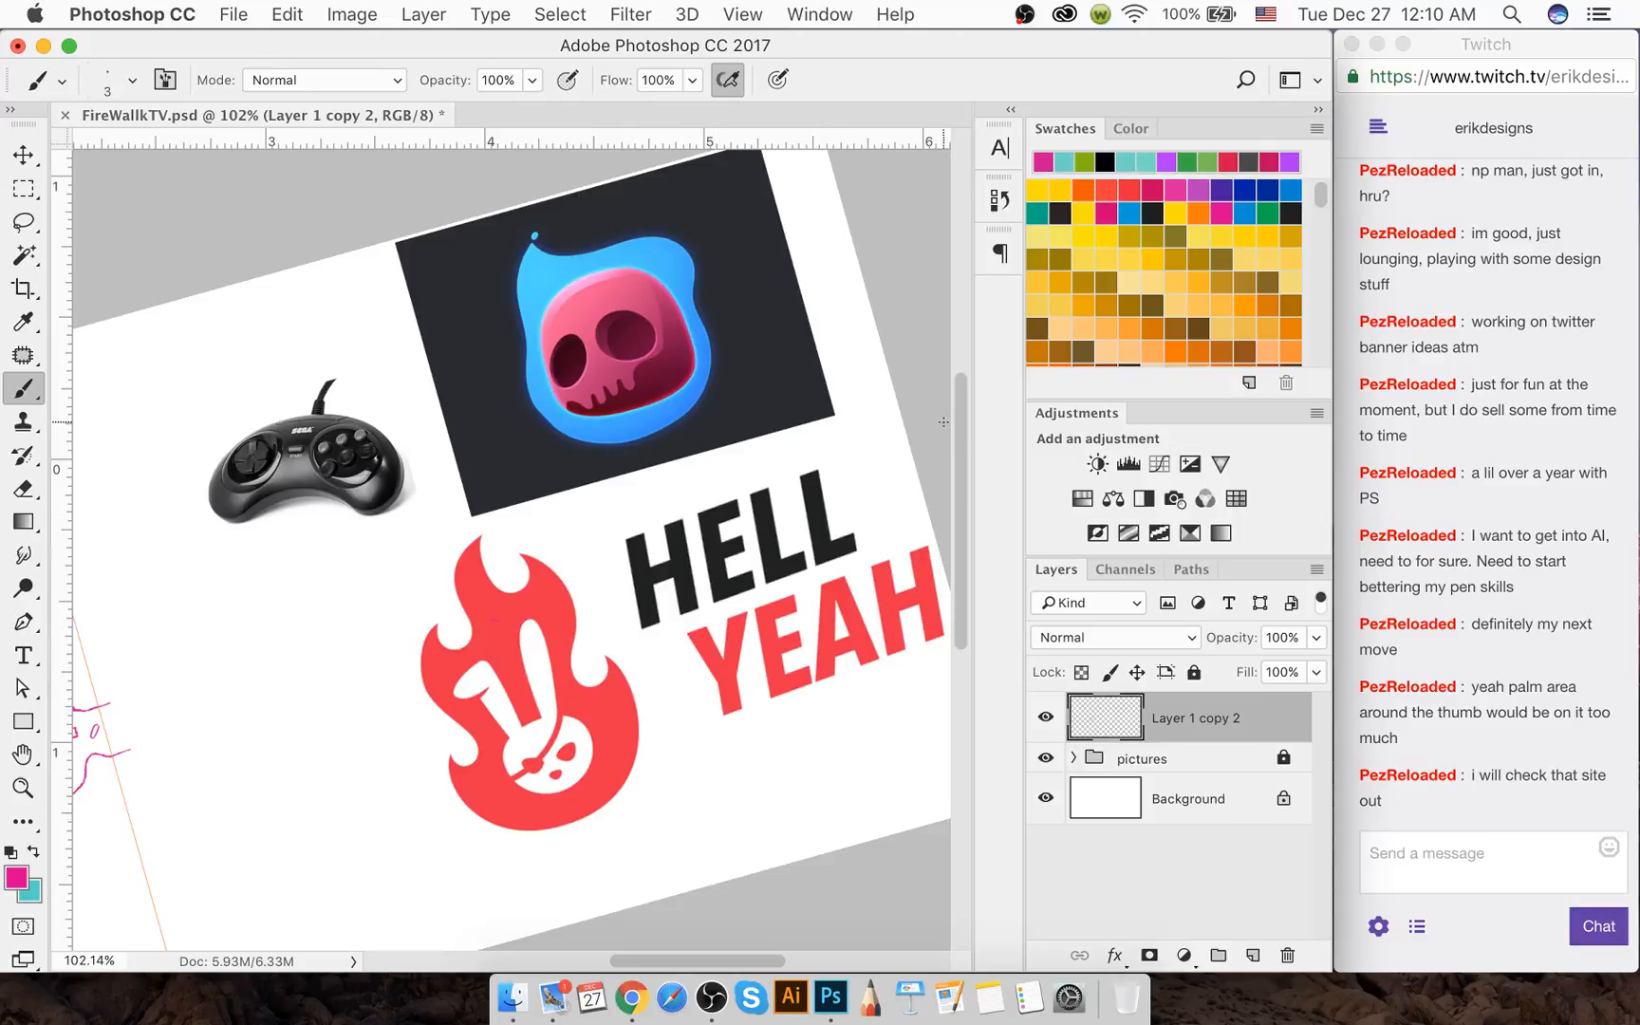
Try a large tilted oval around the gamepad sketch with short flame strokes above it, and undo them
scroll(959, 446, "down", 3)
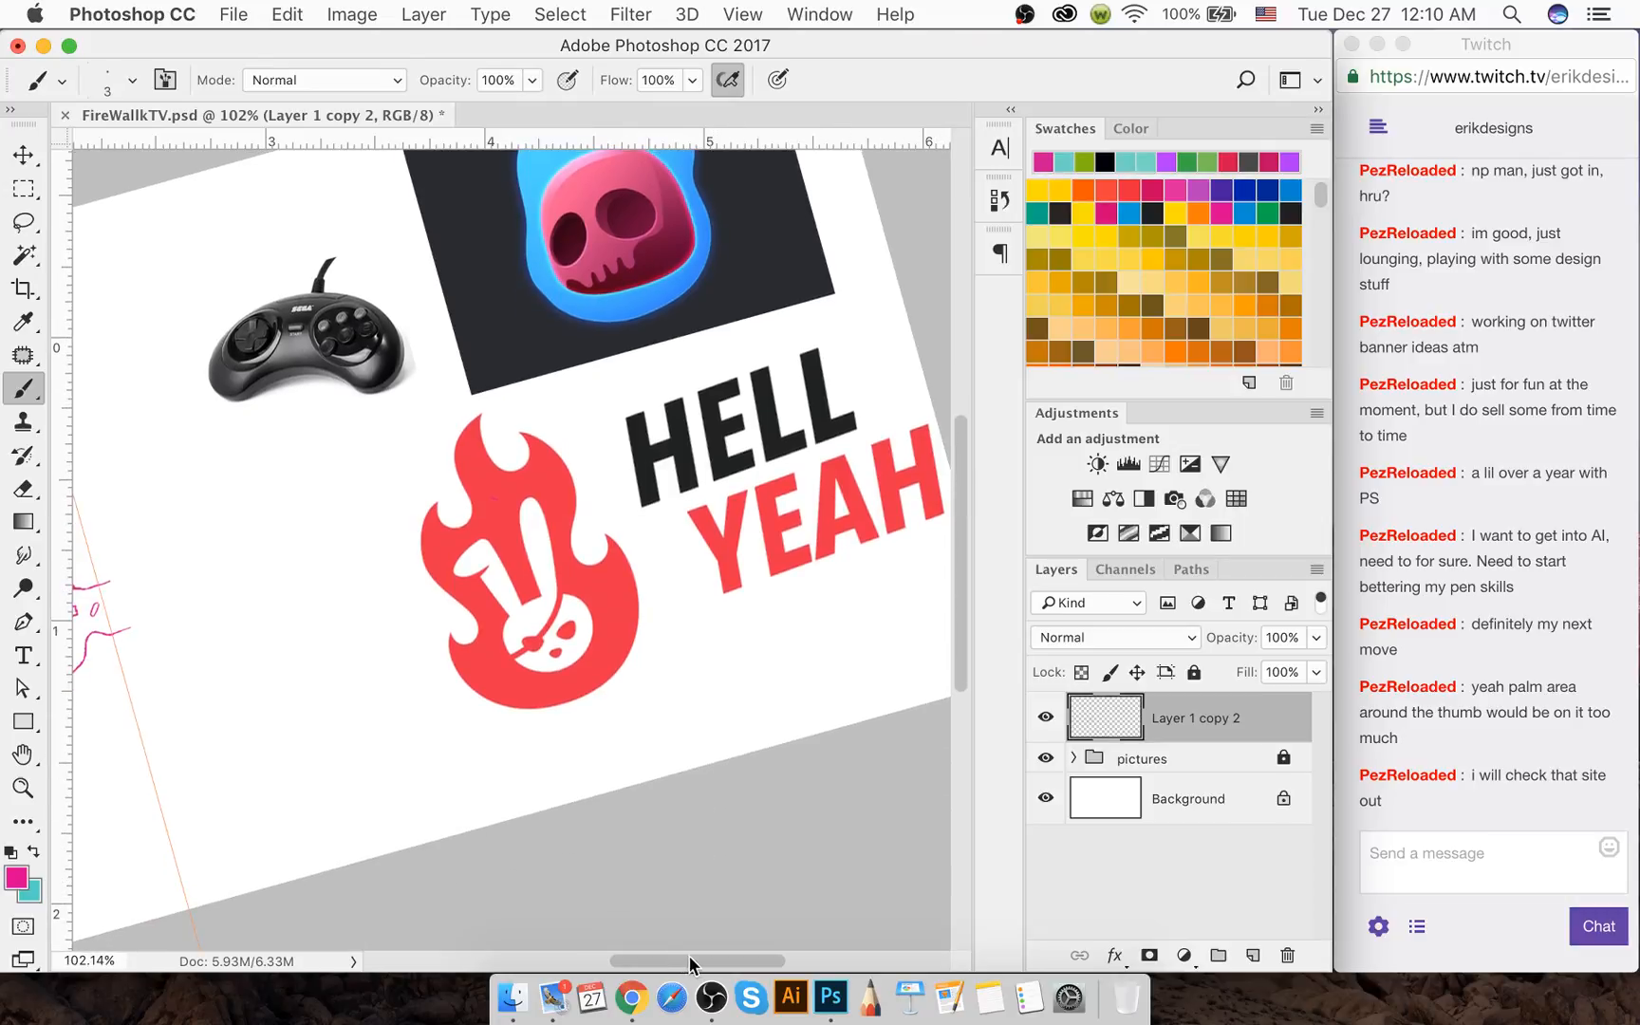
left_click_drag(686, 961, 604, 960)
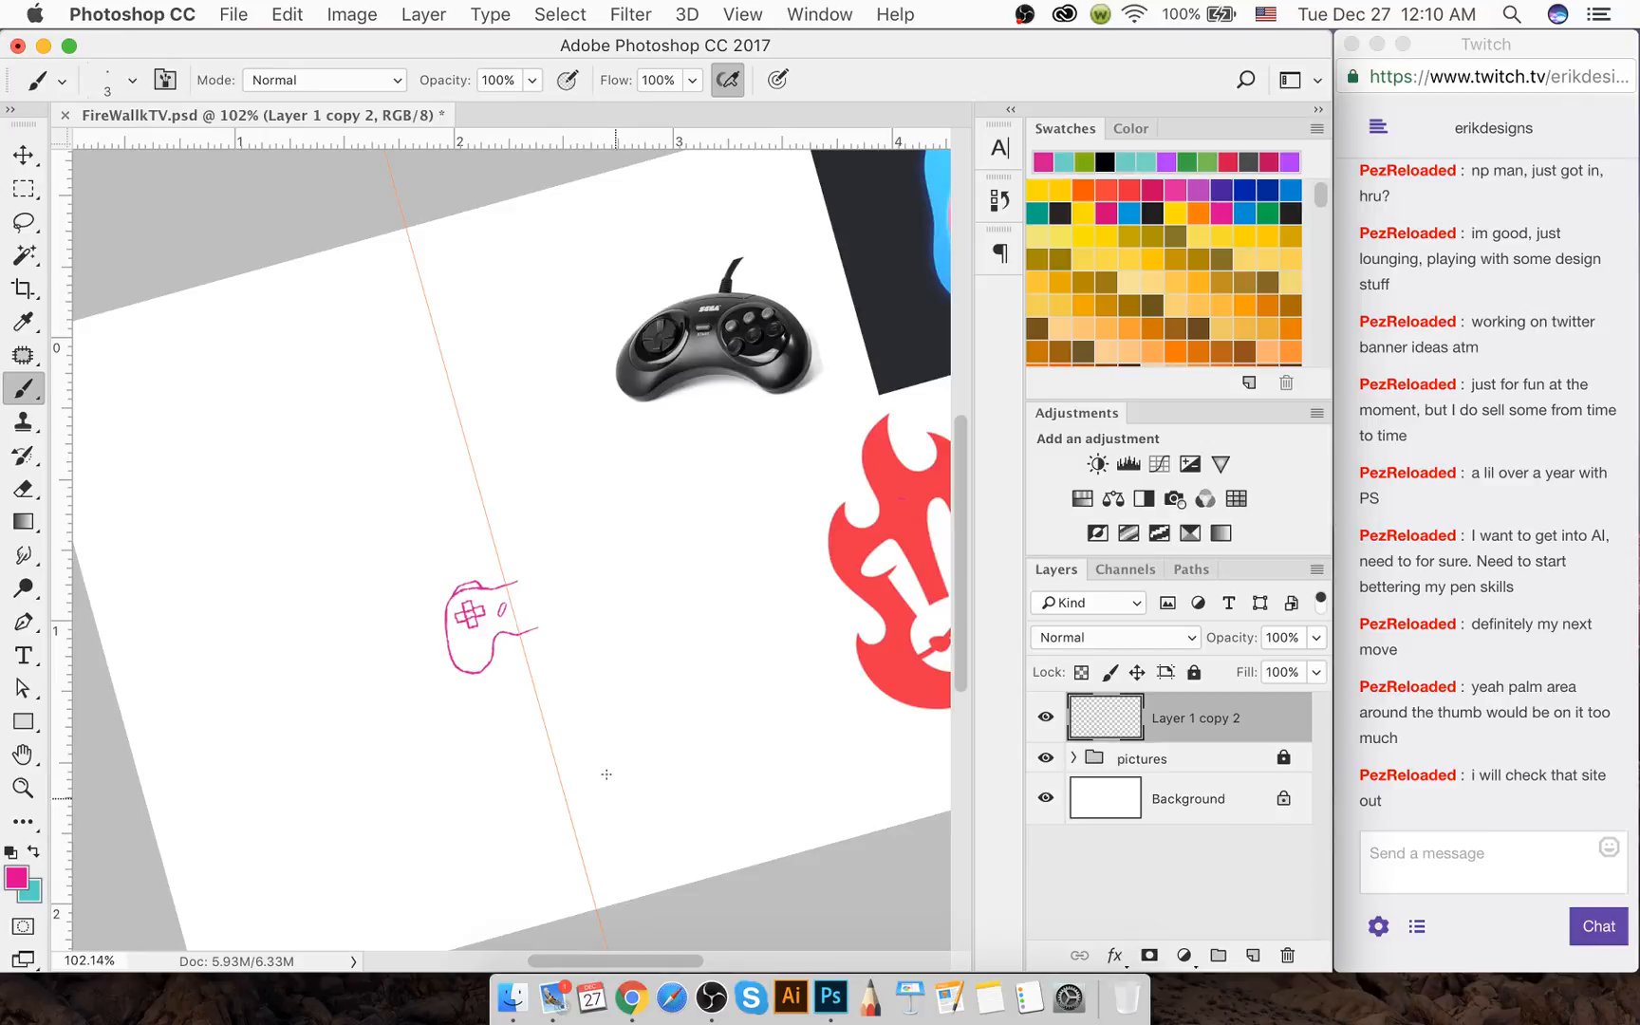
scroll(494, 626, "up", 3)
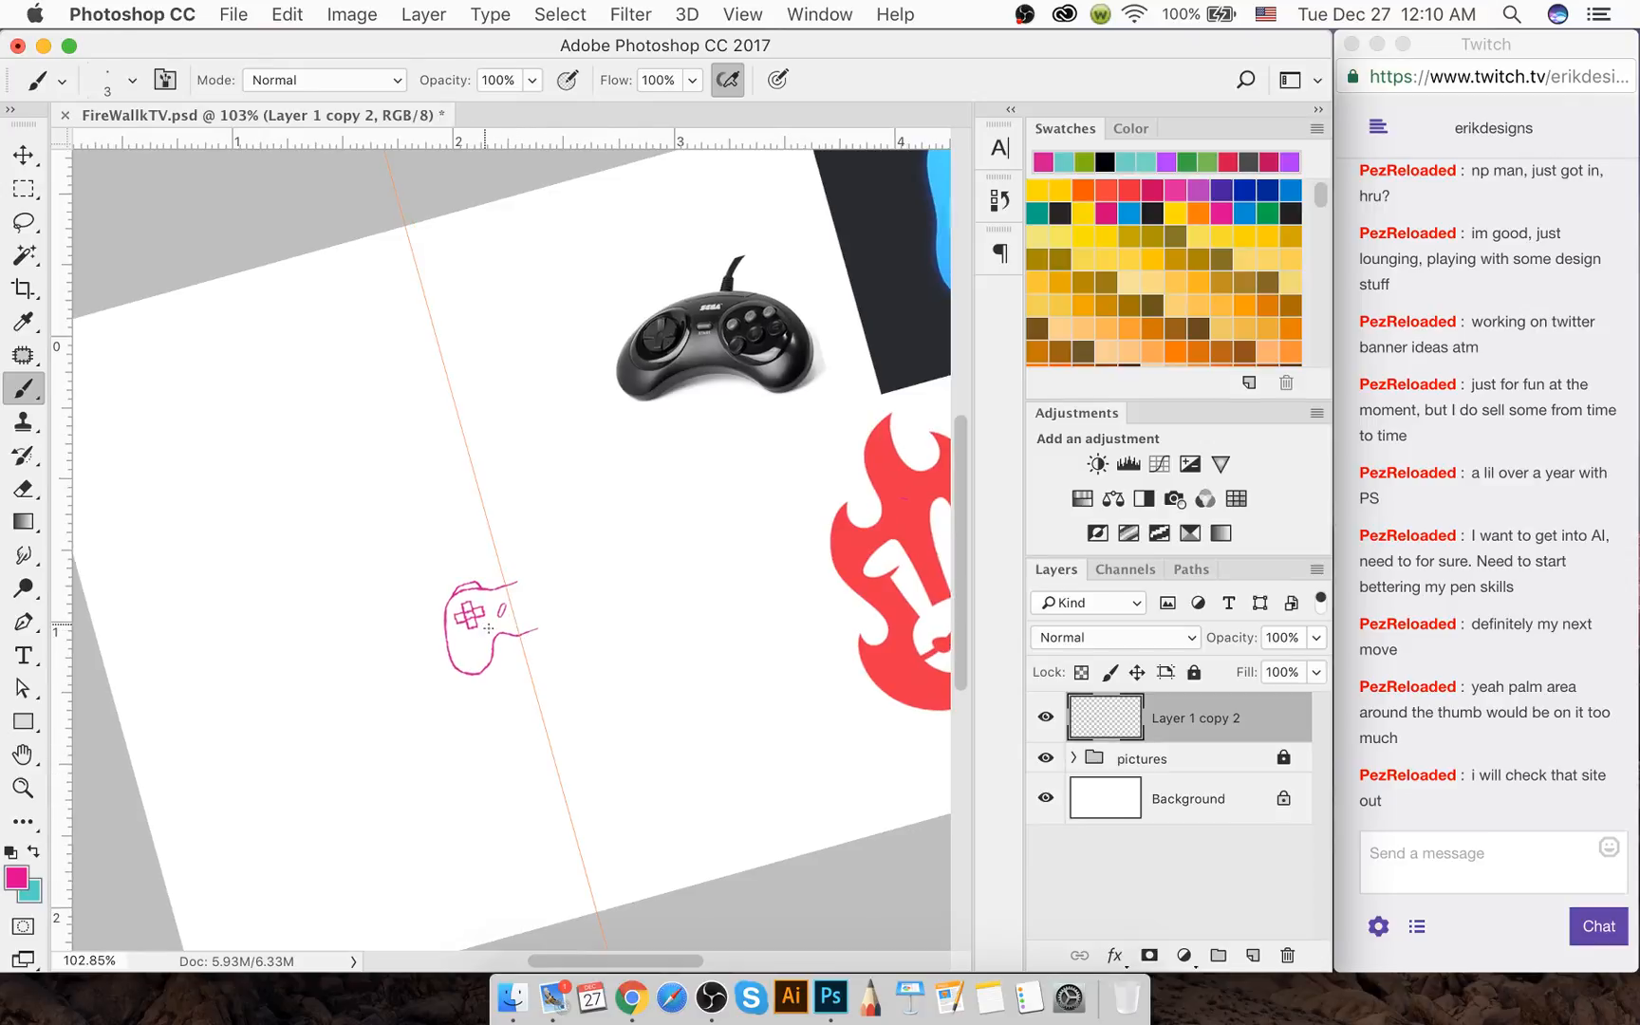
scroll(490, 626, "up", 2)
scroll(490, 664, "up", 3)
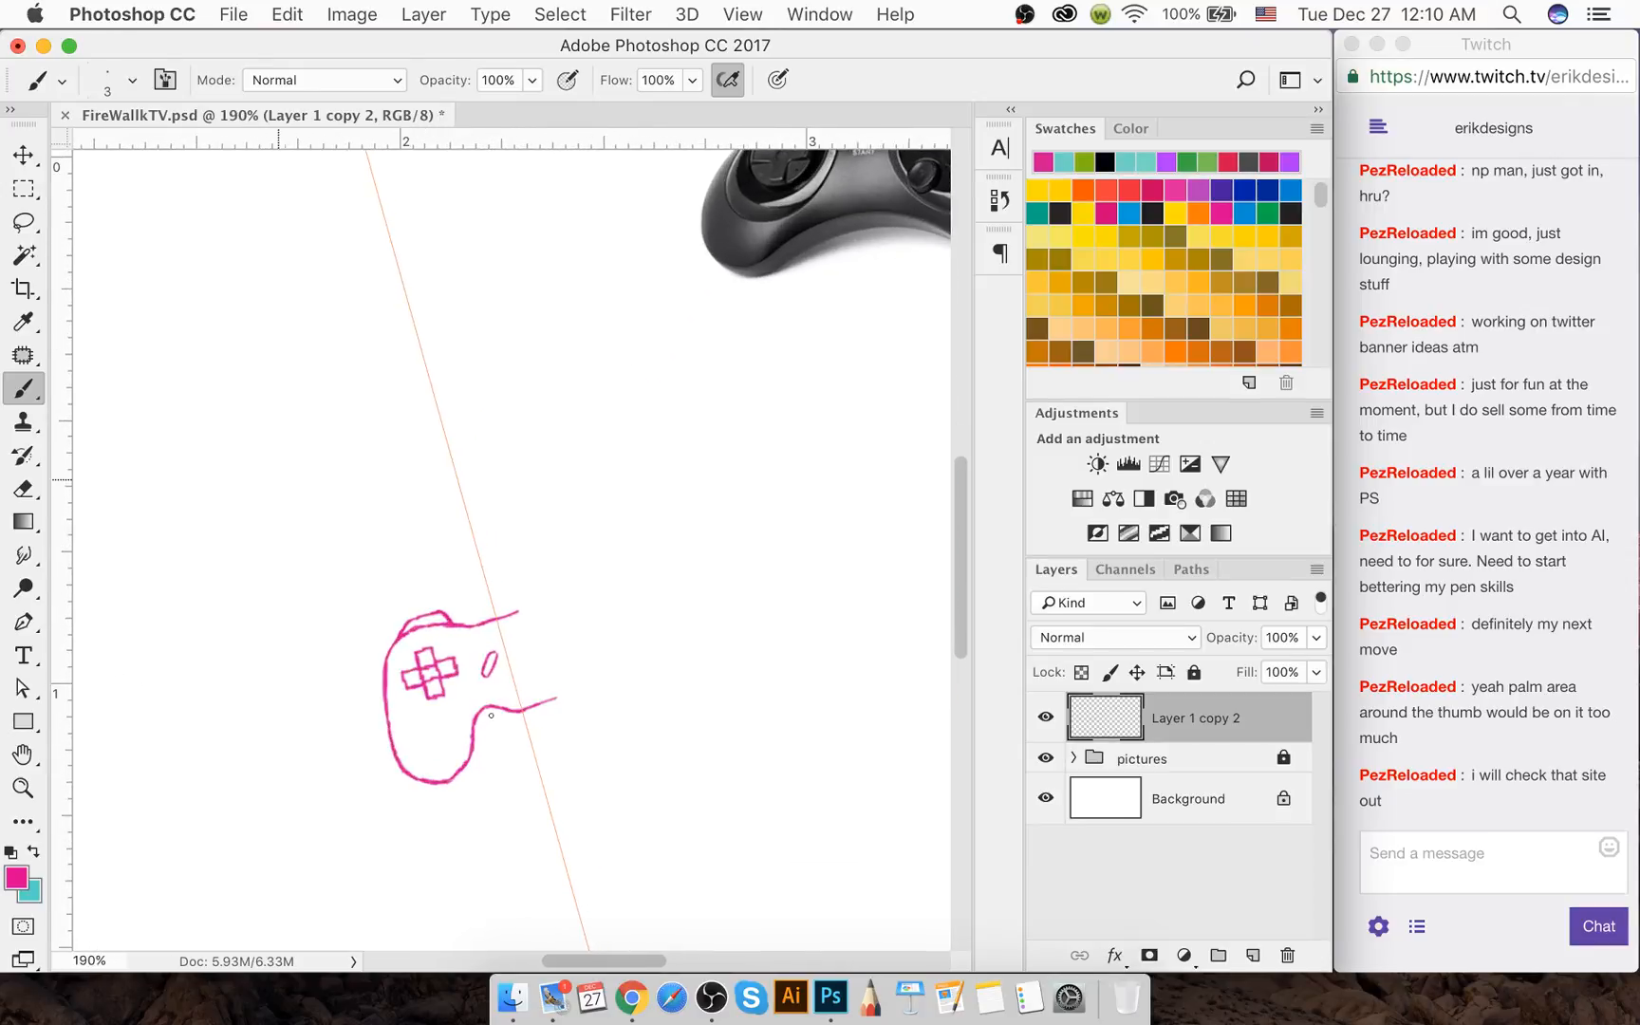
scroll(490, 715, "up", 1)
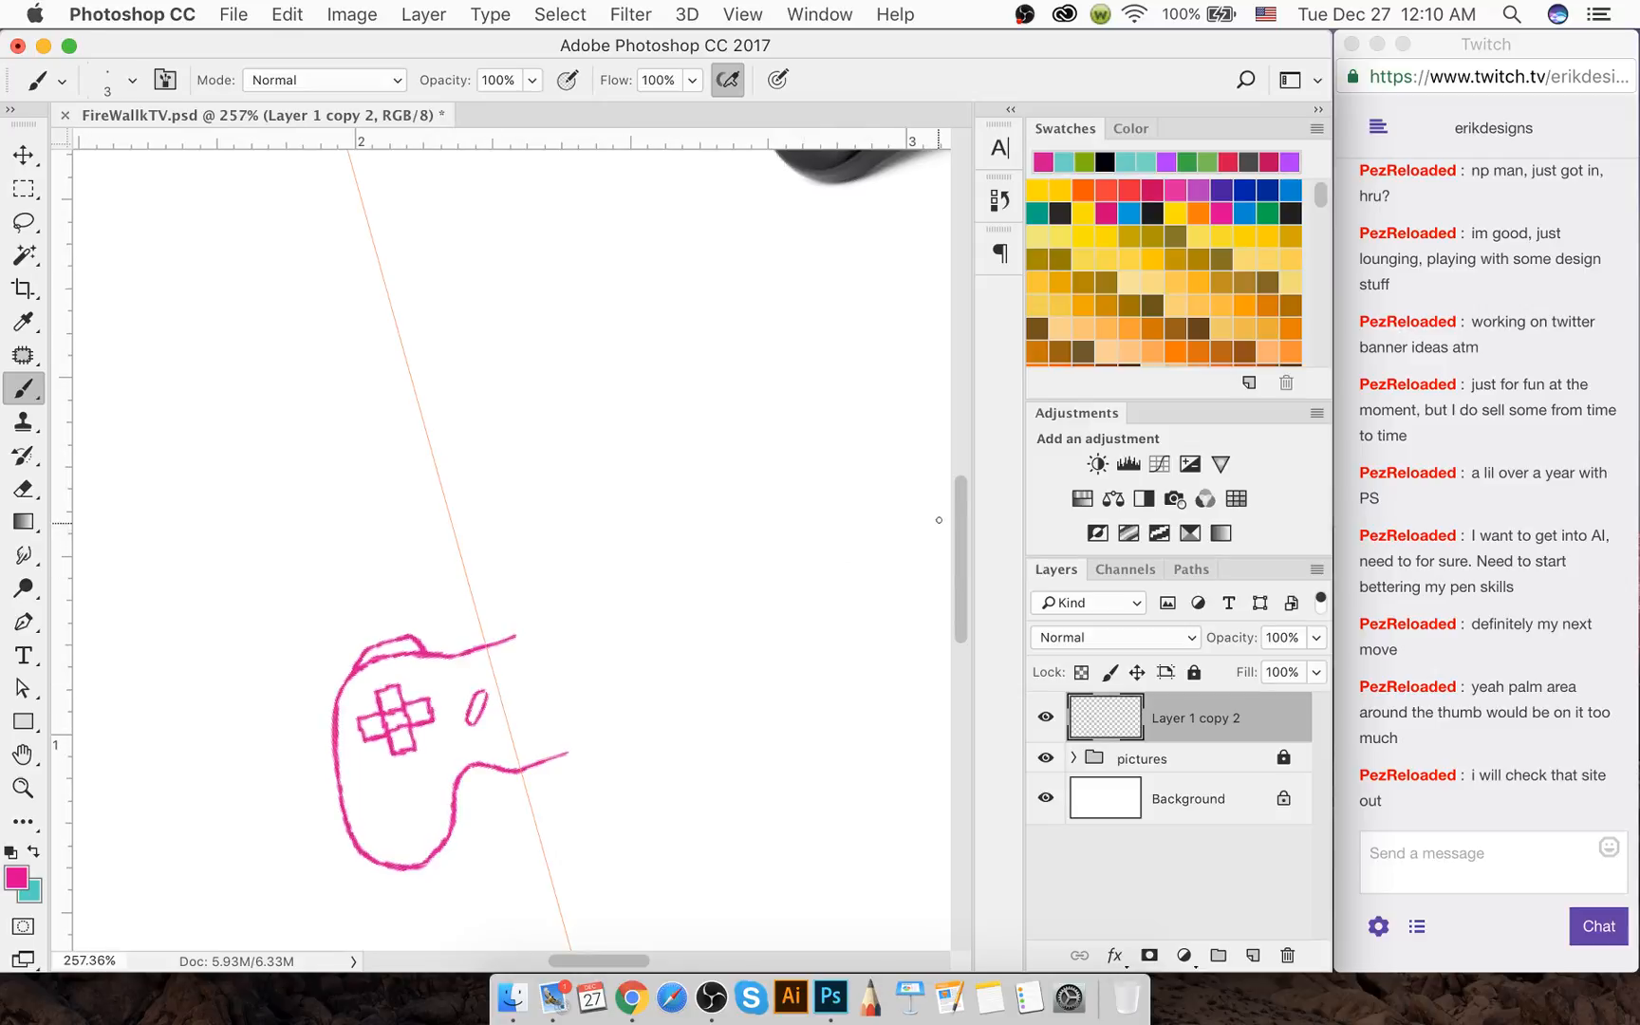
left_click_drag(958, 508, 954, 546)
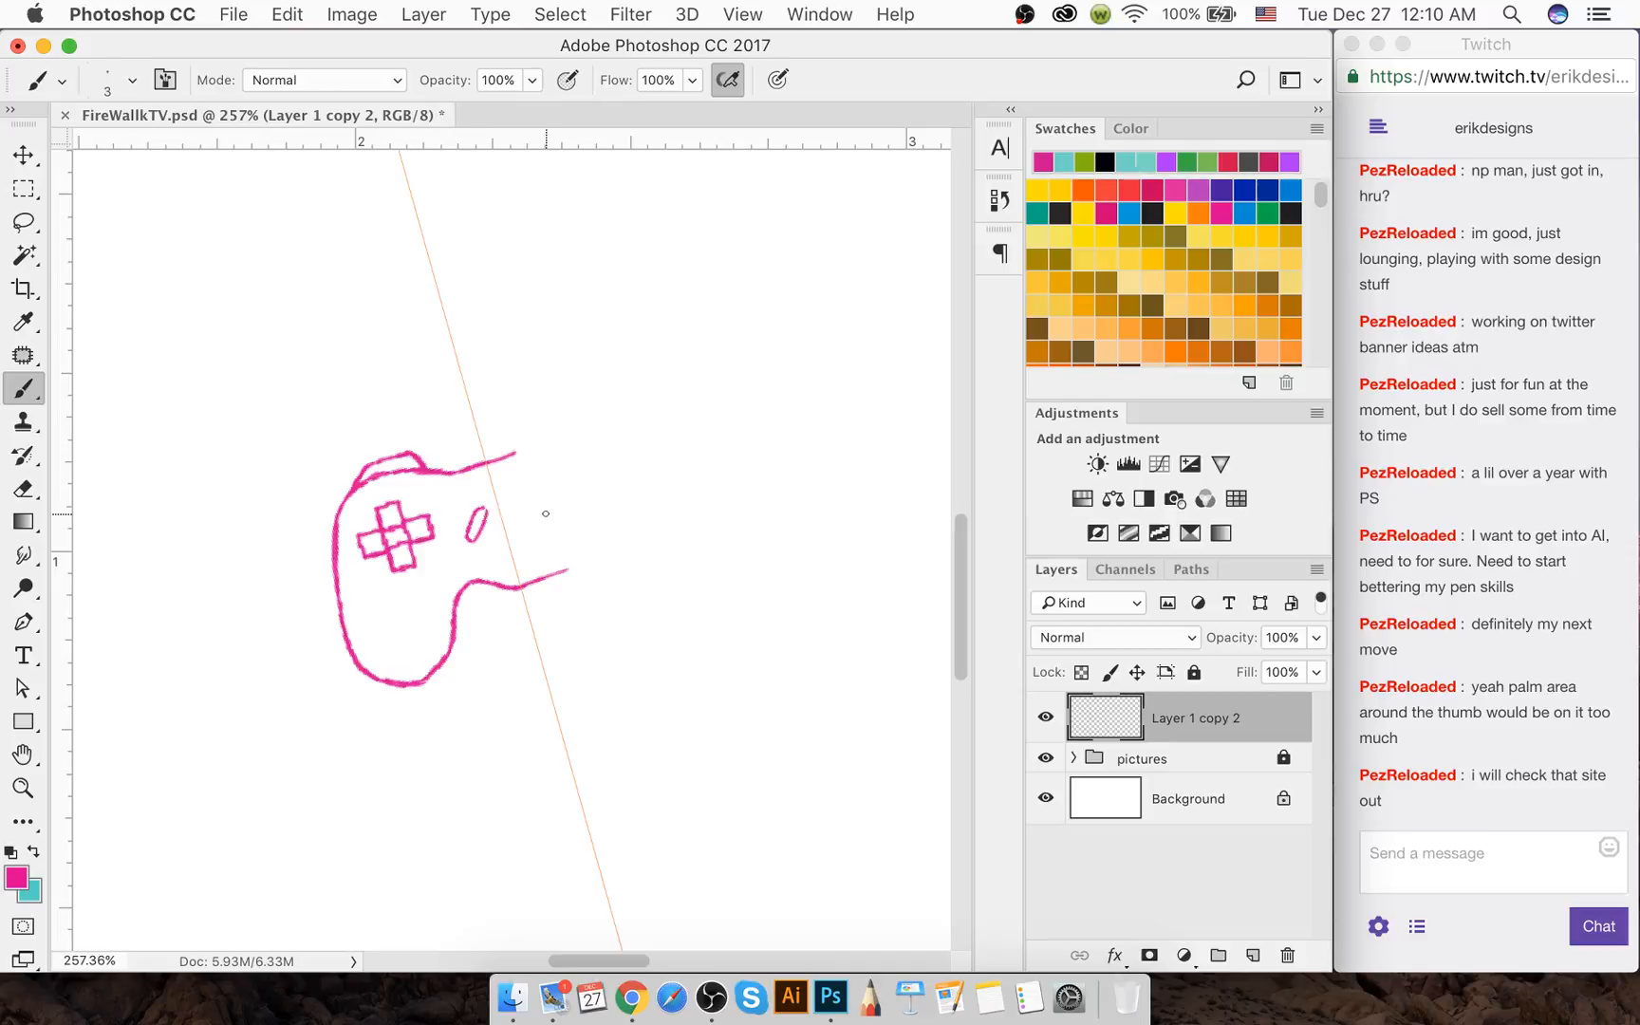
mouse_move(505, 407)
left_mouse_down()
mouse_move(264, 560)
mouse_move(576, 433)
mouse_move(641, 346)
left_mouse_up()
key("super+z")
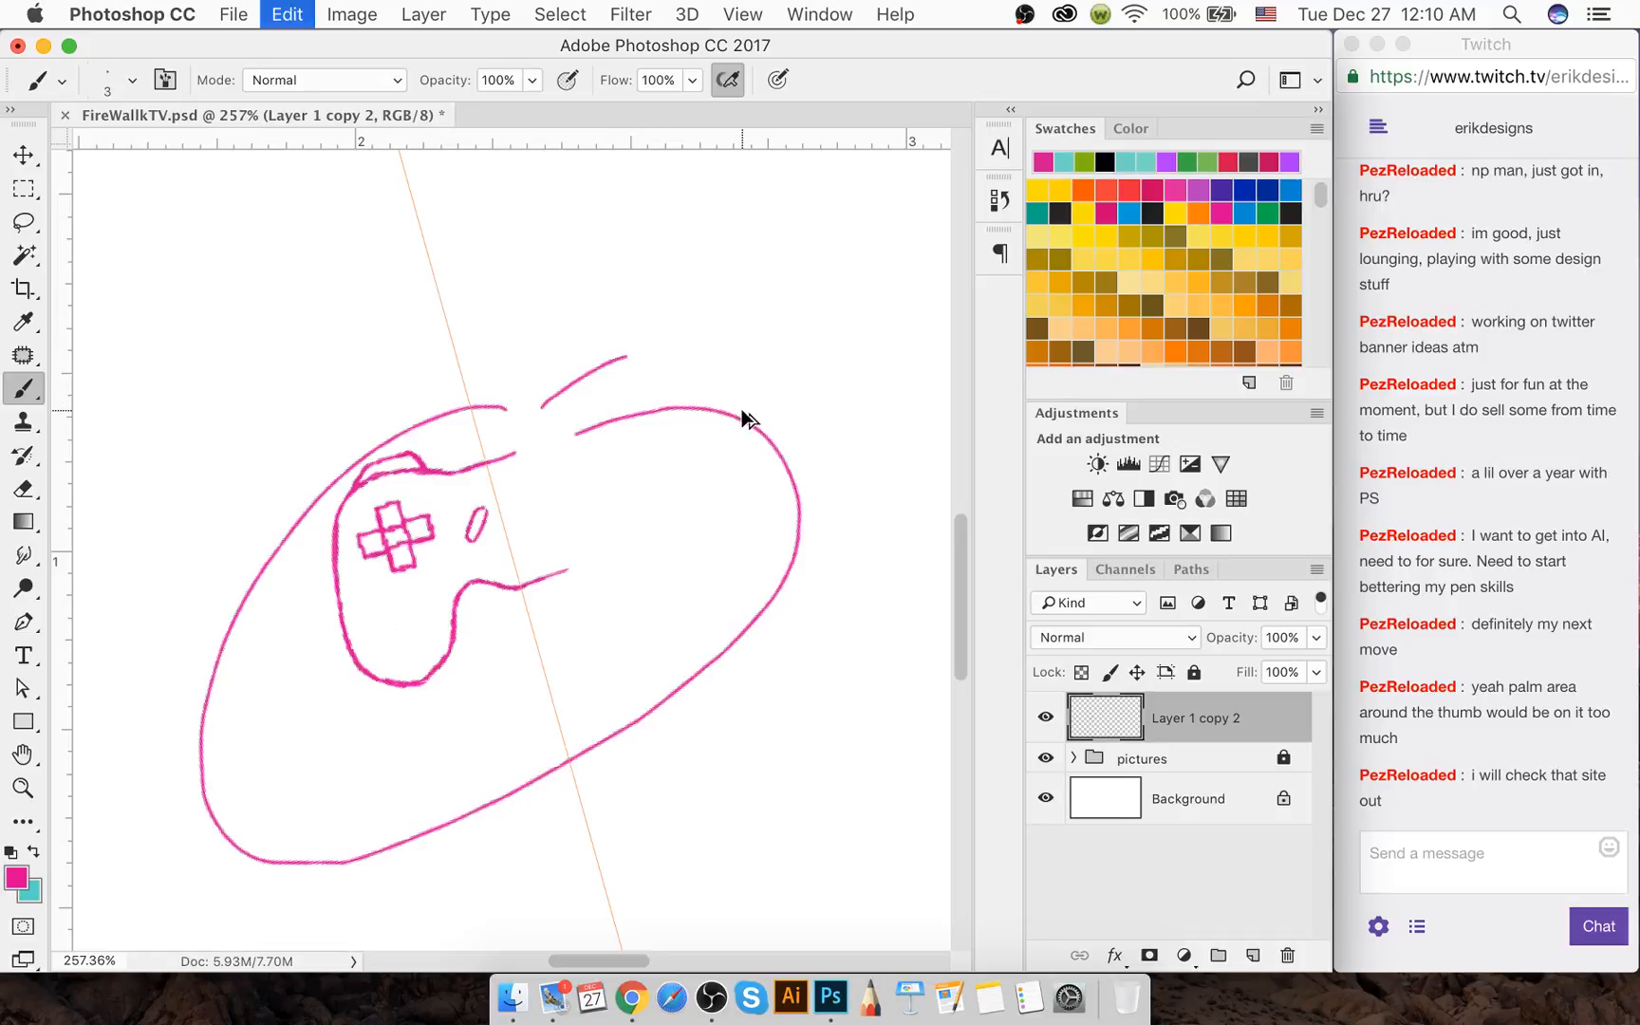
key("alt+super+z")
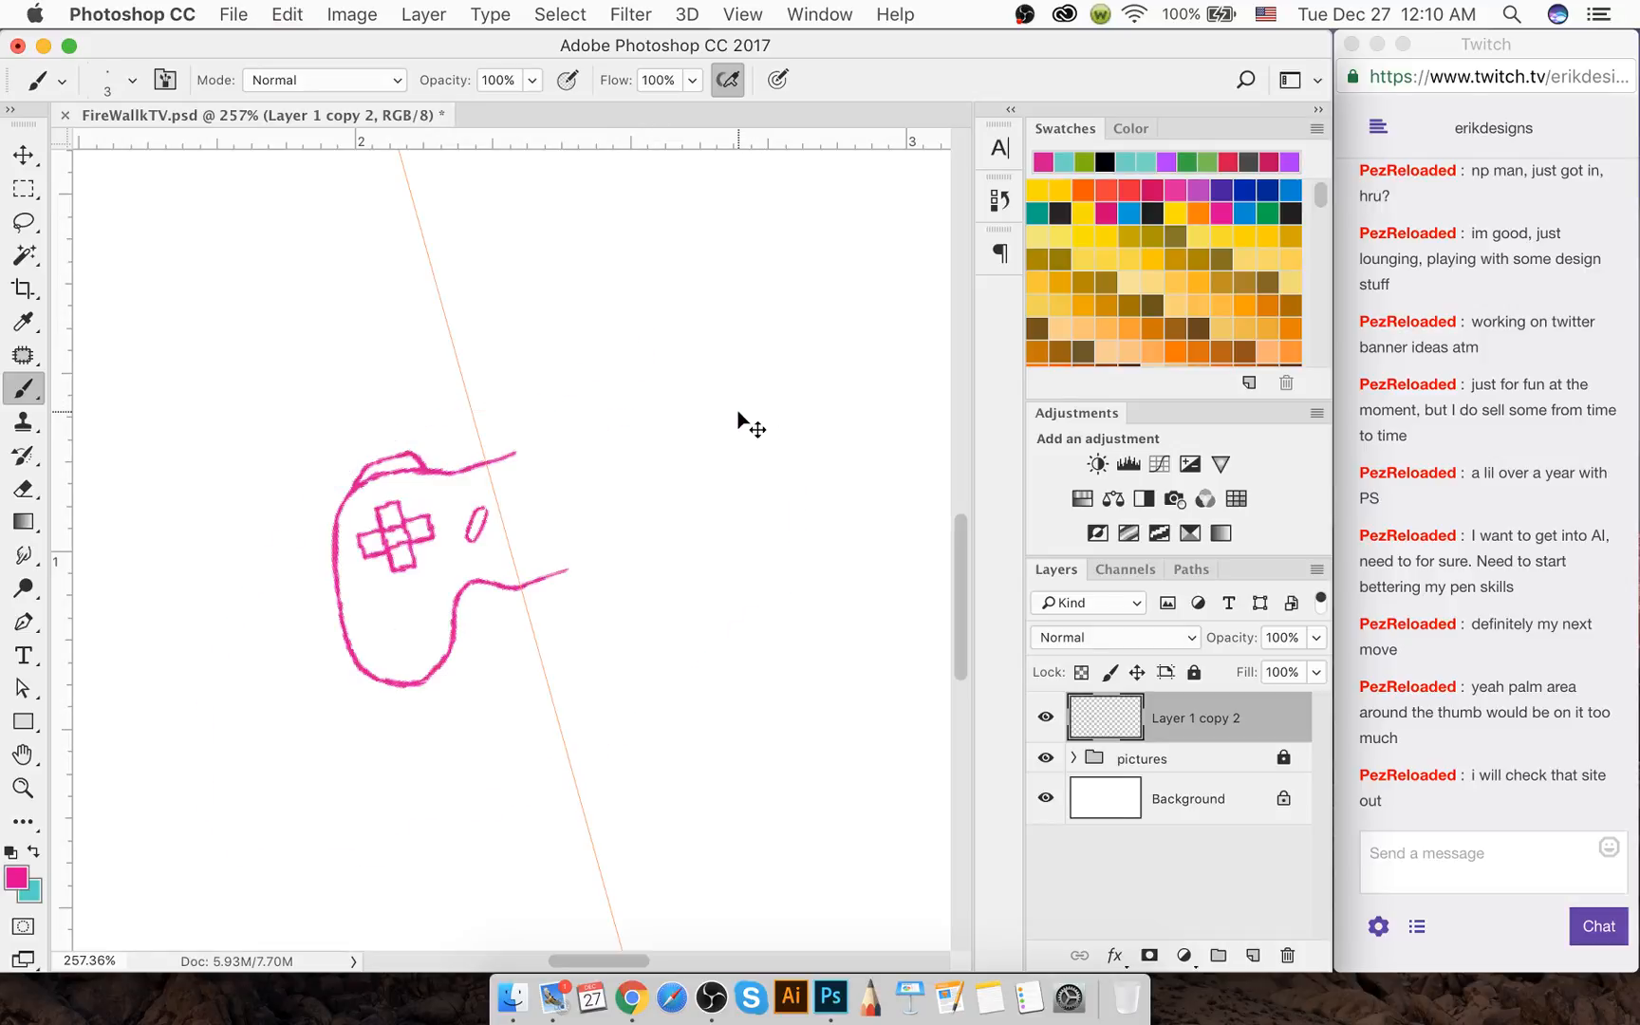
key("alt+super+z")
Select the area beyond the guide line with a rectangular marquee and delete the gamepad line ends that cross it
key("m")
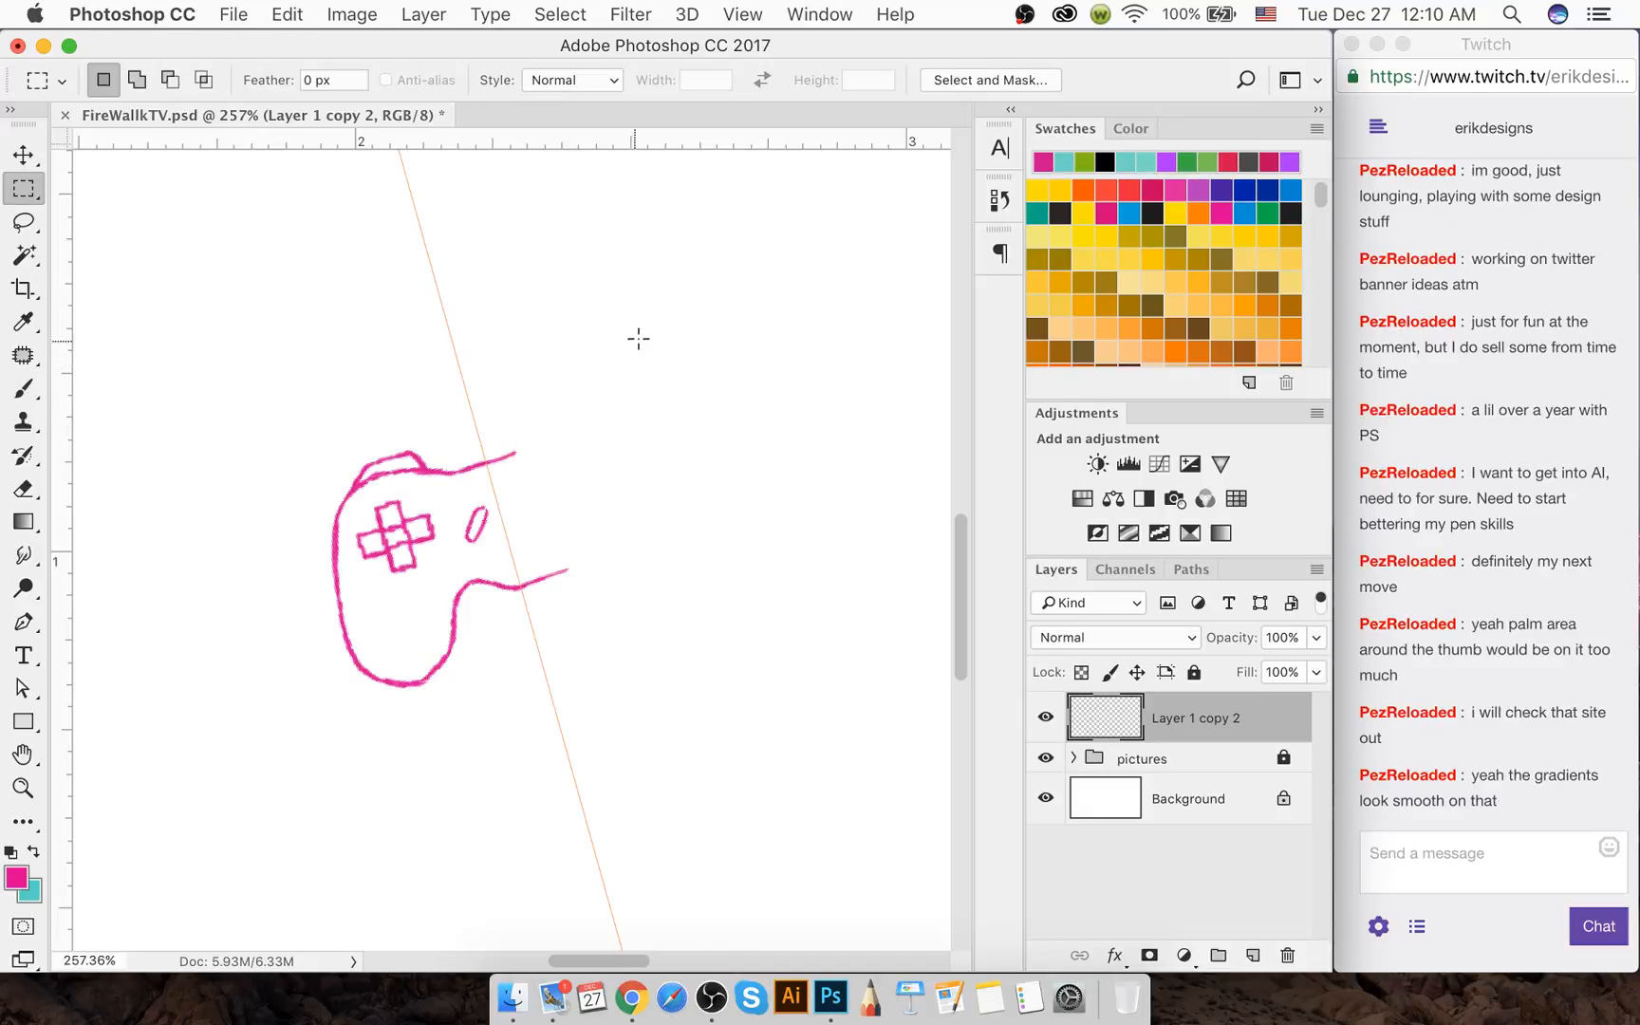
mouse_move(641, 337)
left_mouse_down()
mouse_move(616, 588)
mouse_move(567, 718)
left_mouse_up()
left_click(742, 14)
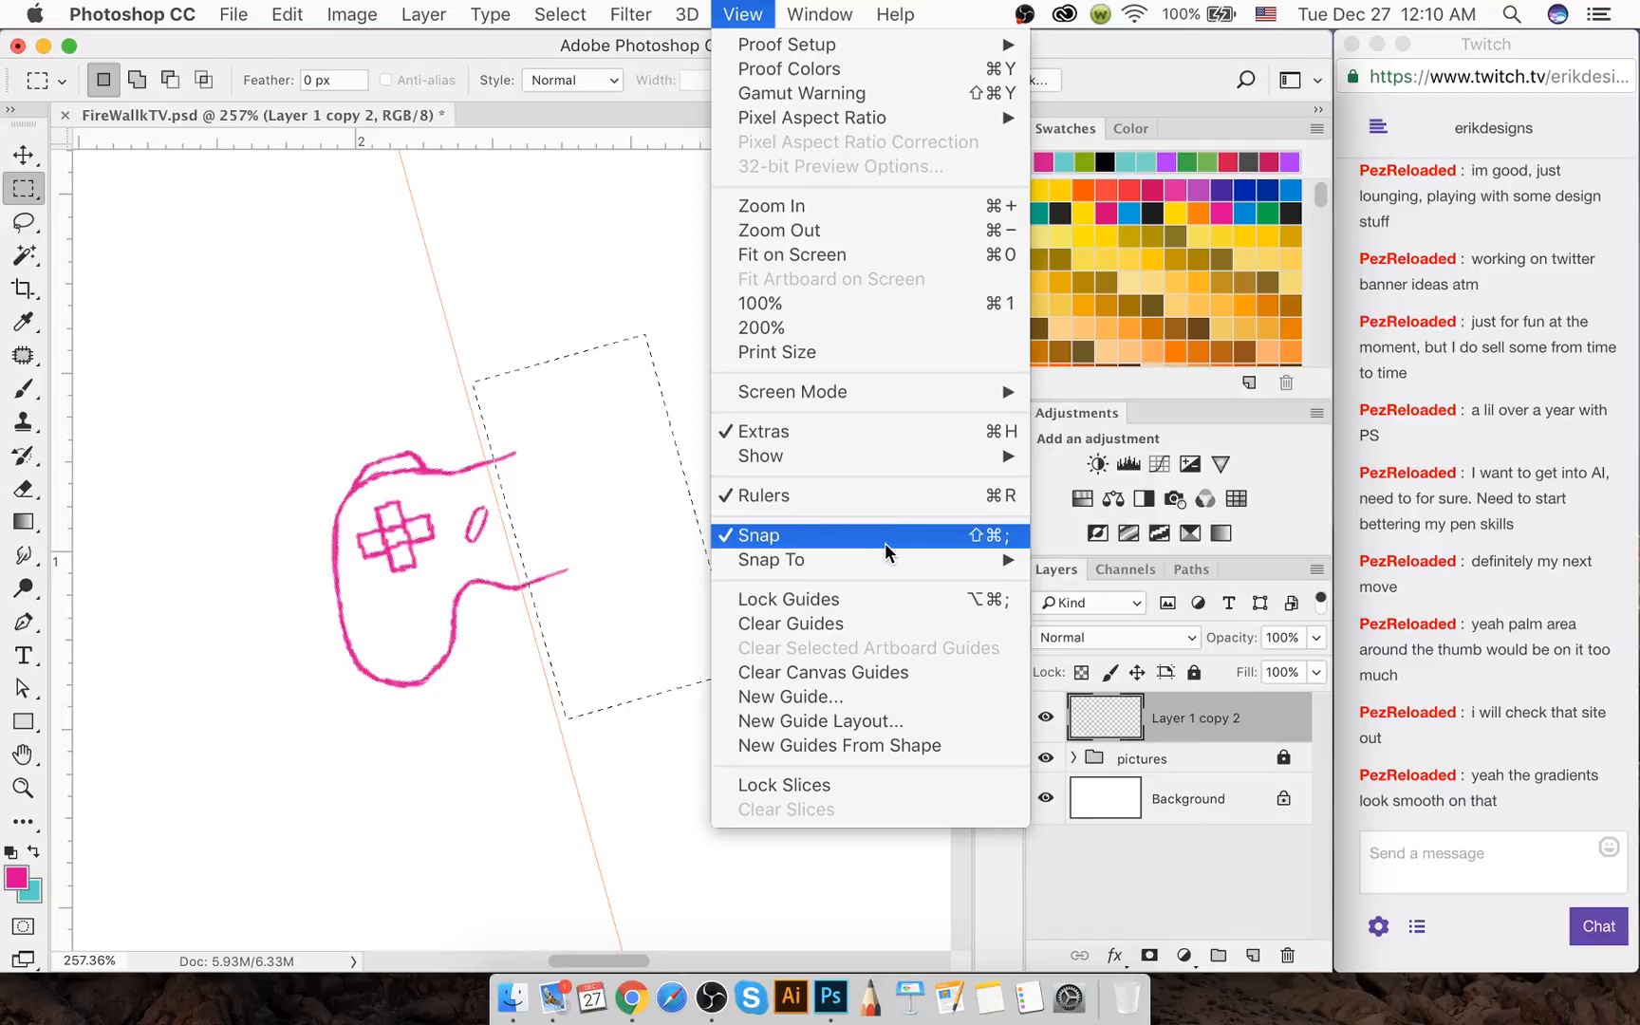
mouse_move(884, 561)
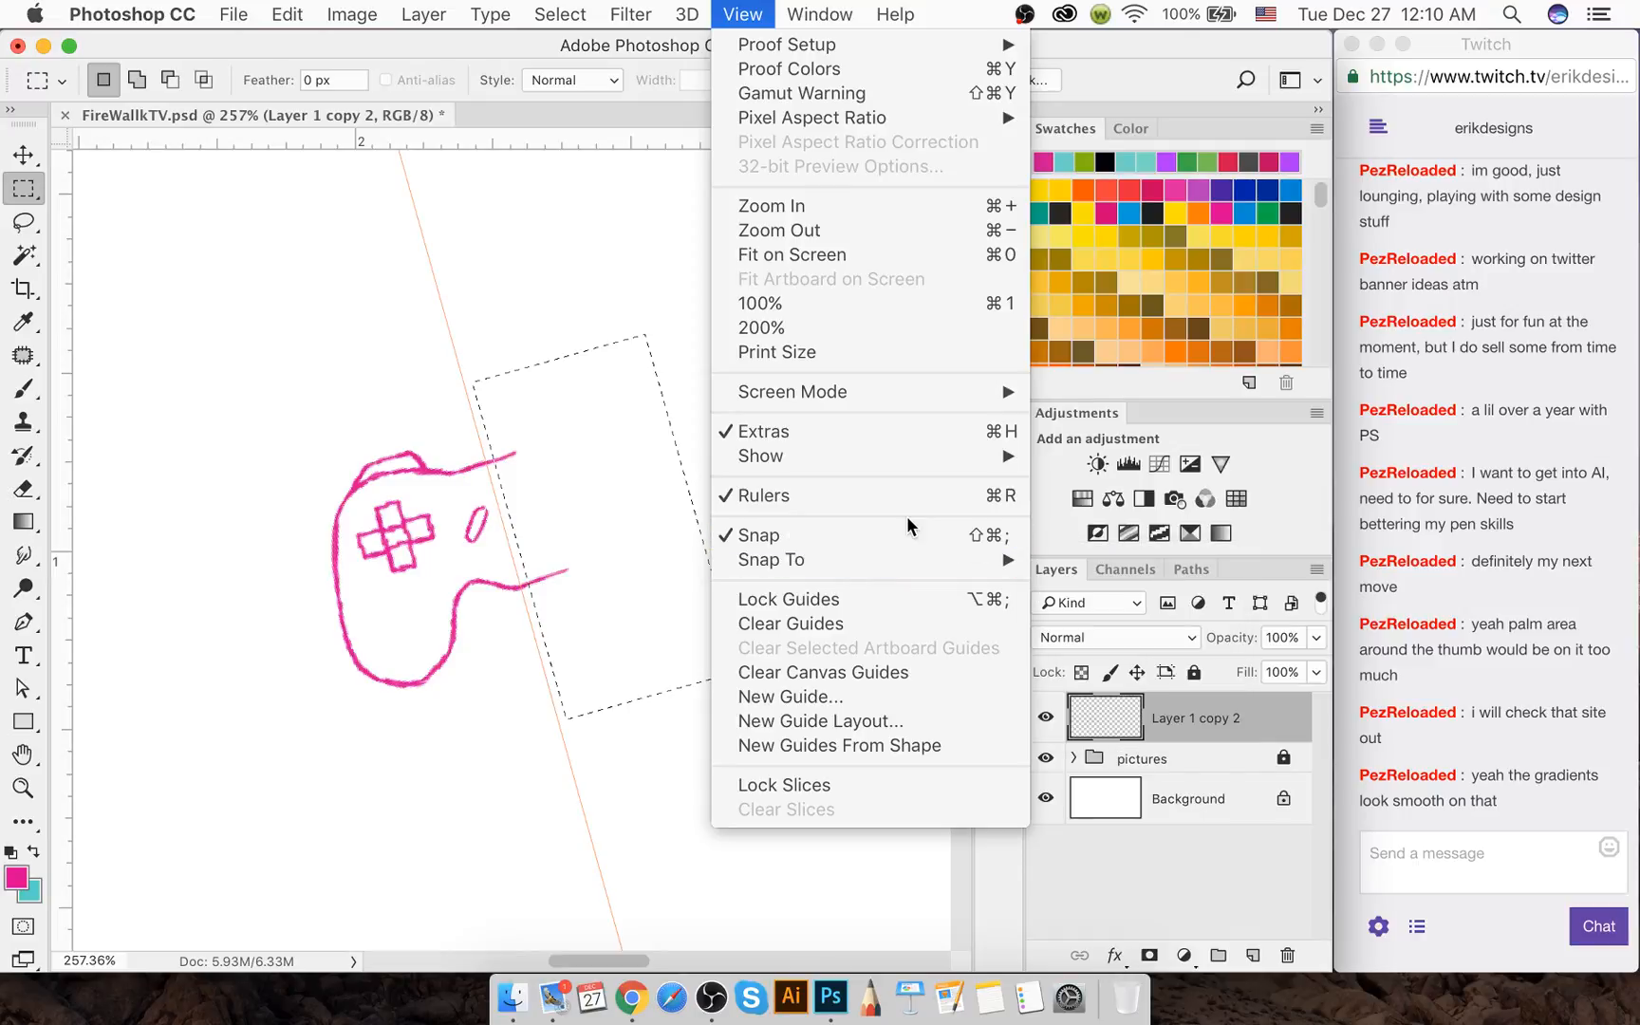
left_click(595, 654)
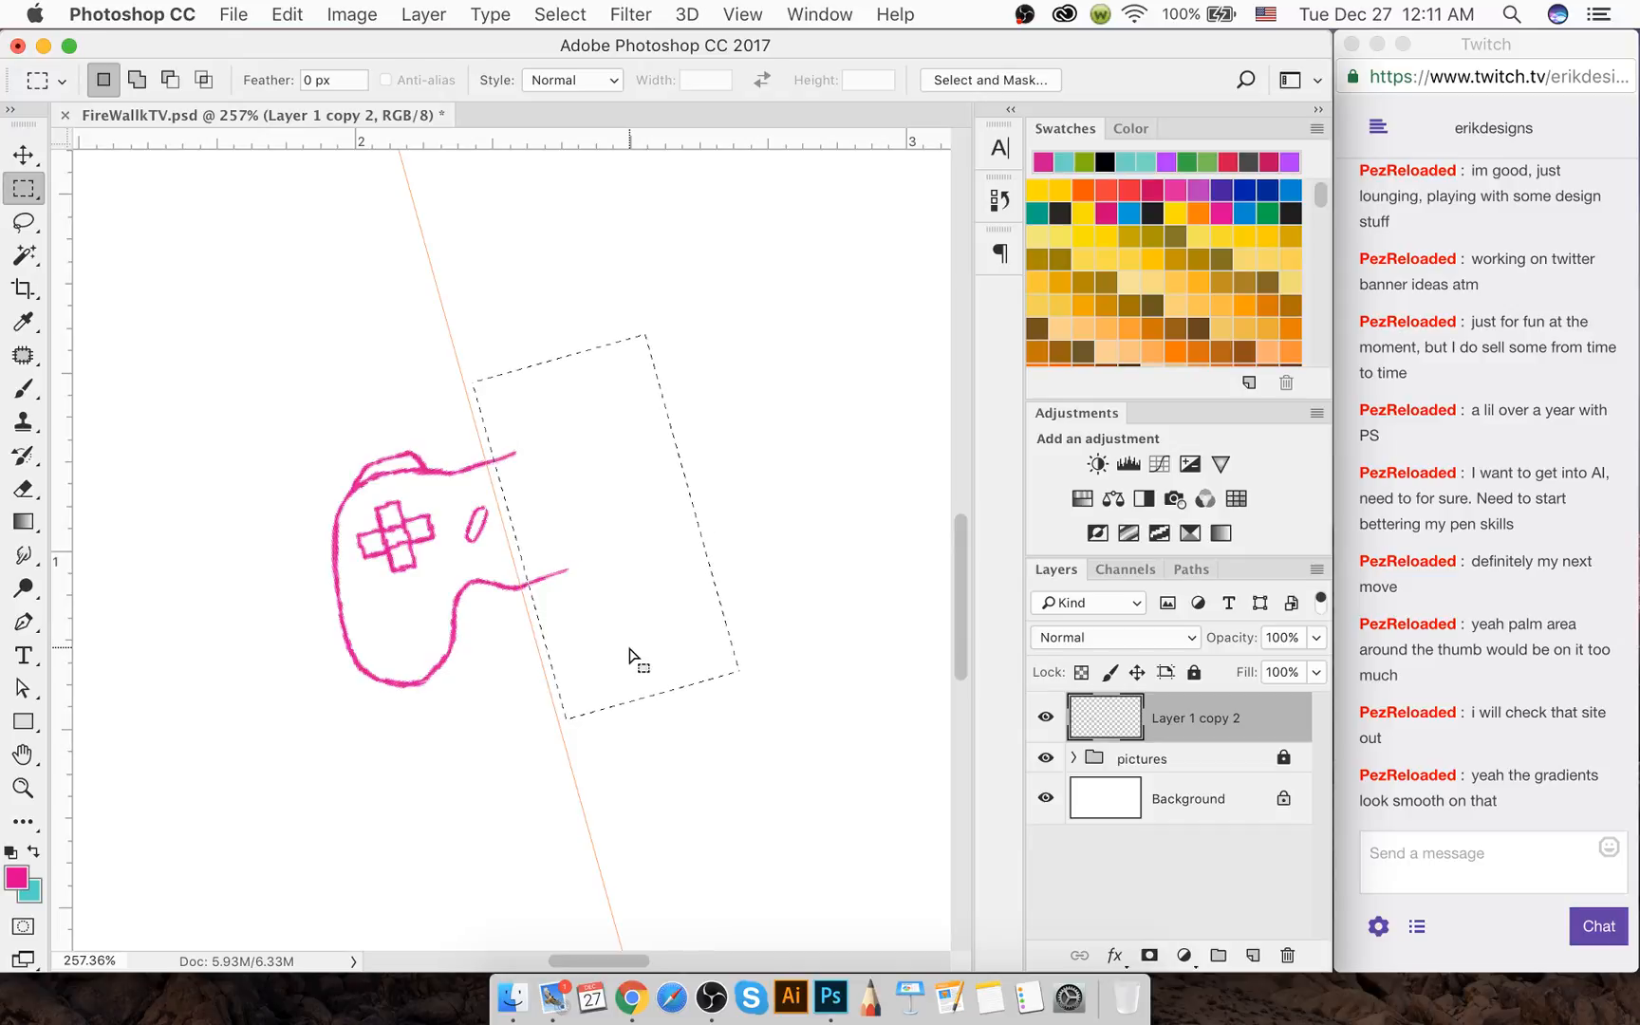
key("v")
left_click_drag(630, 658, 666, 662)
key("BackSpace")
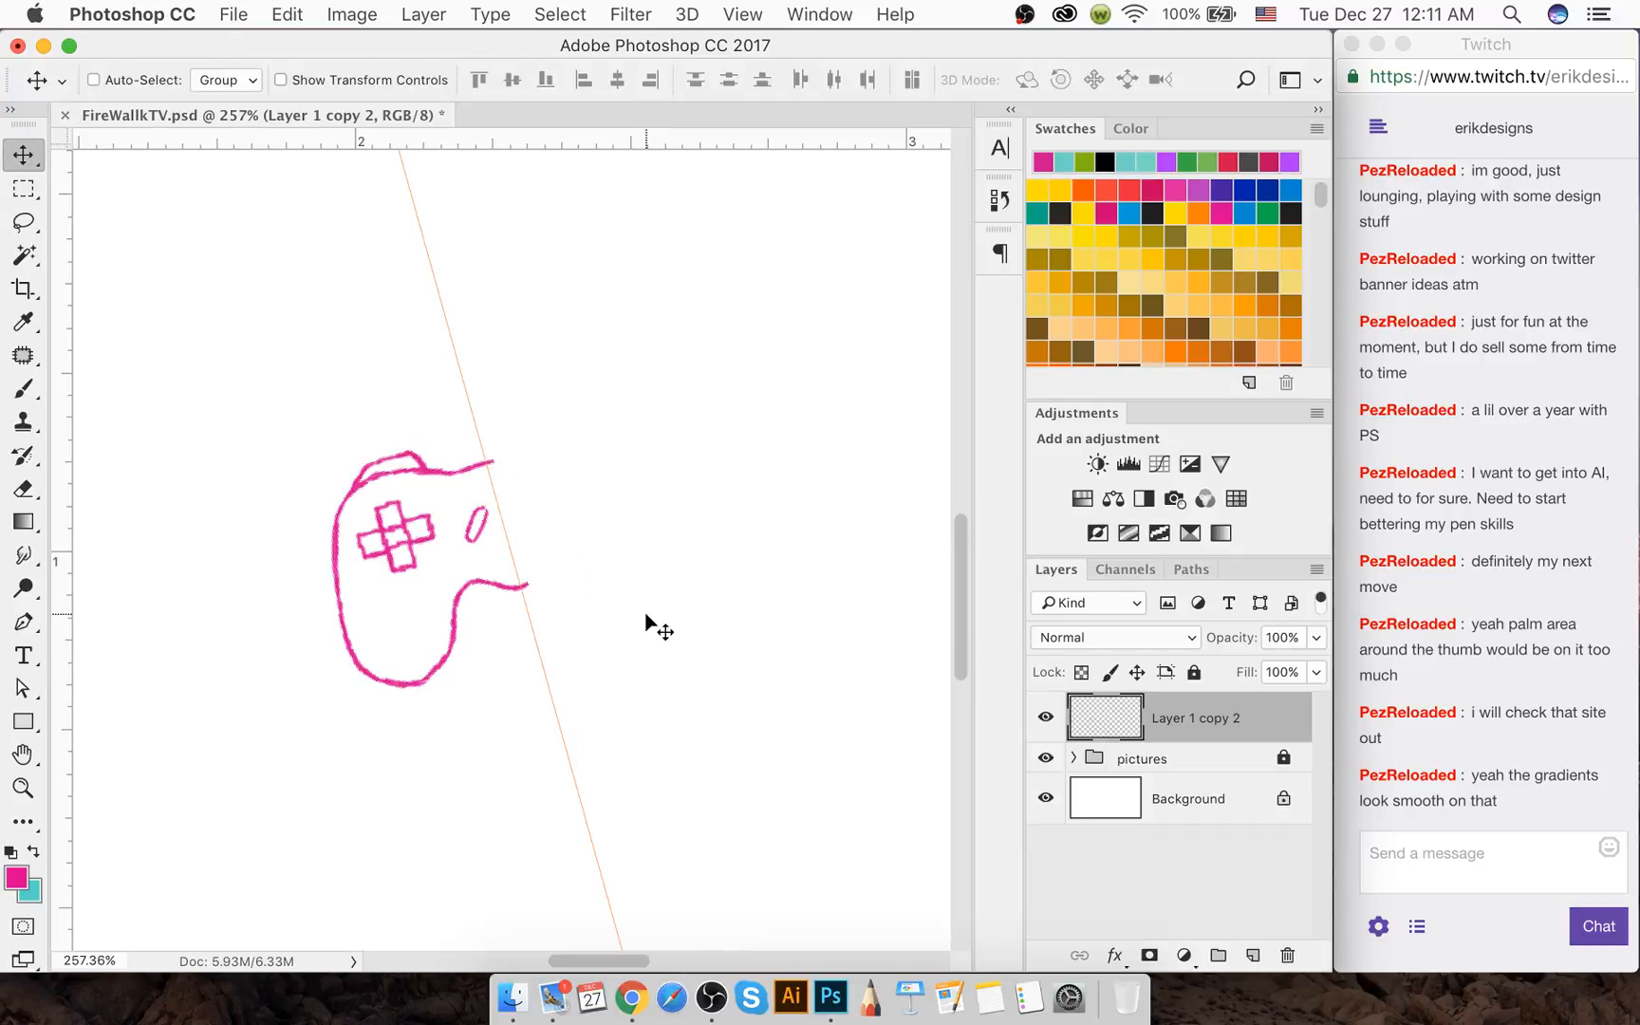
Marquee the area beyond the guide line, nudge its edge onto the guide, delete the protruding gamepad line ends, and deselect
key("m")
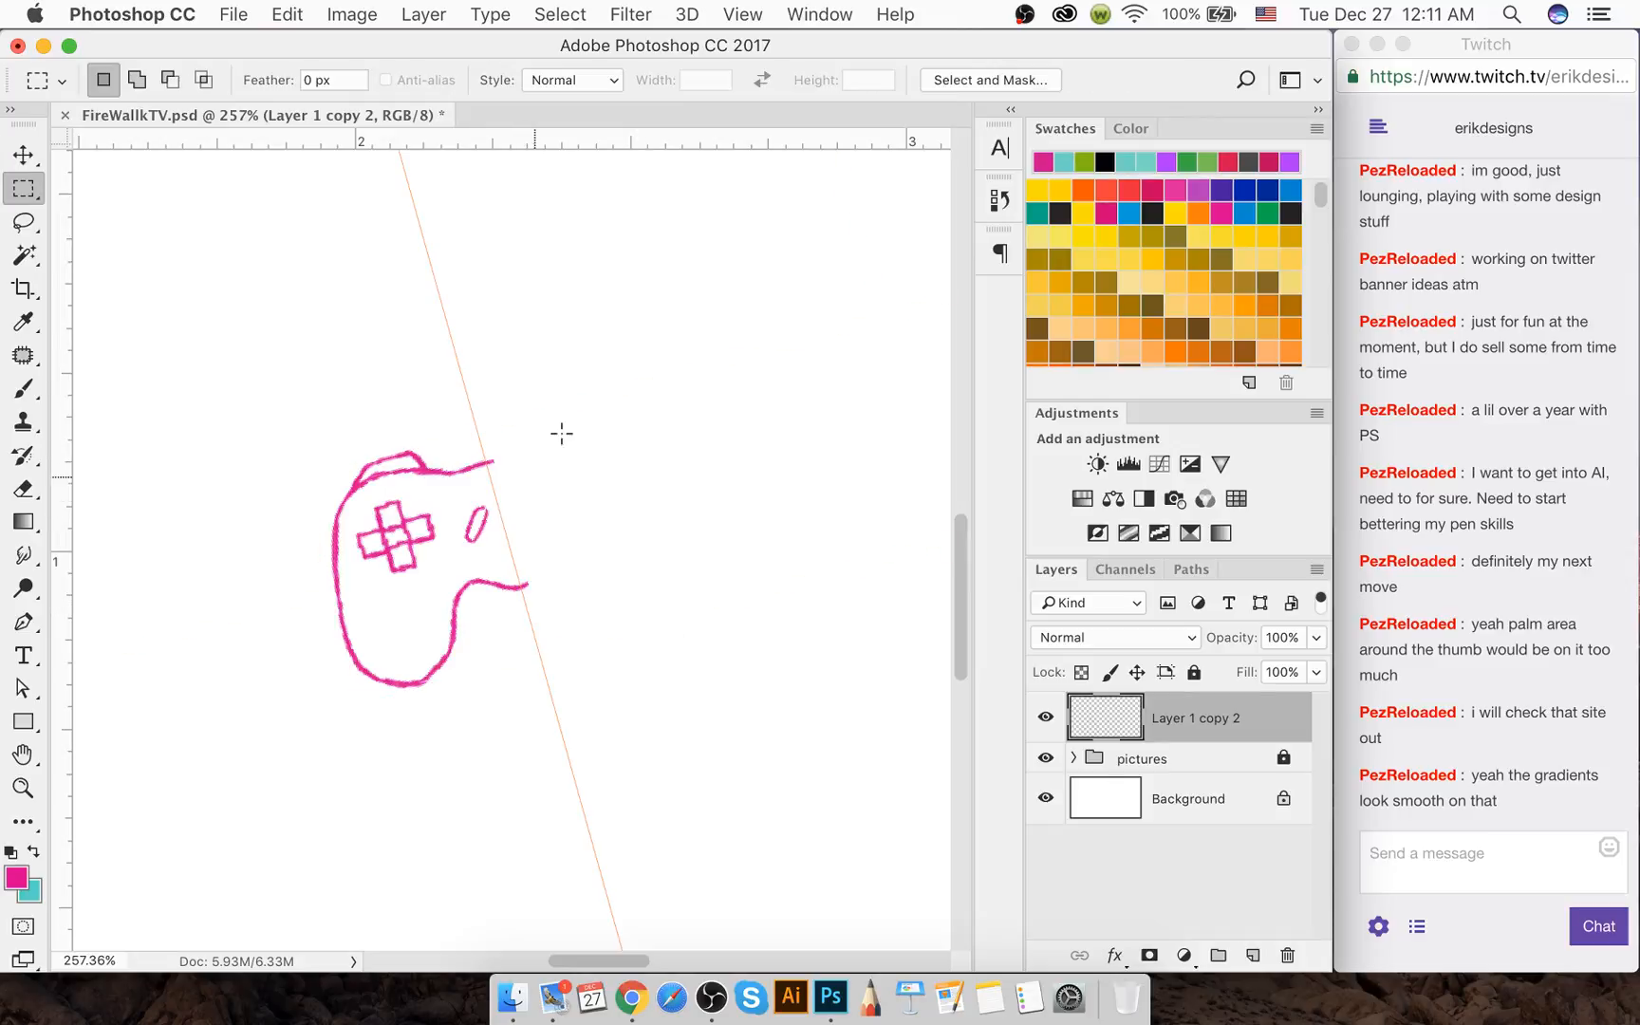
left_click_drag(674, 315, 593, 810)
scroll(548, 736, "up", 3)
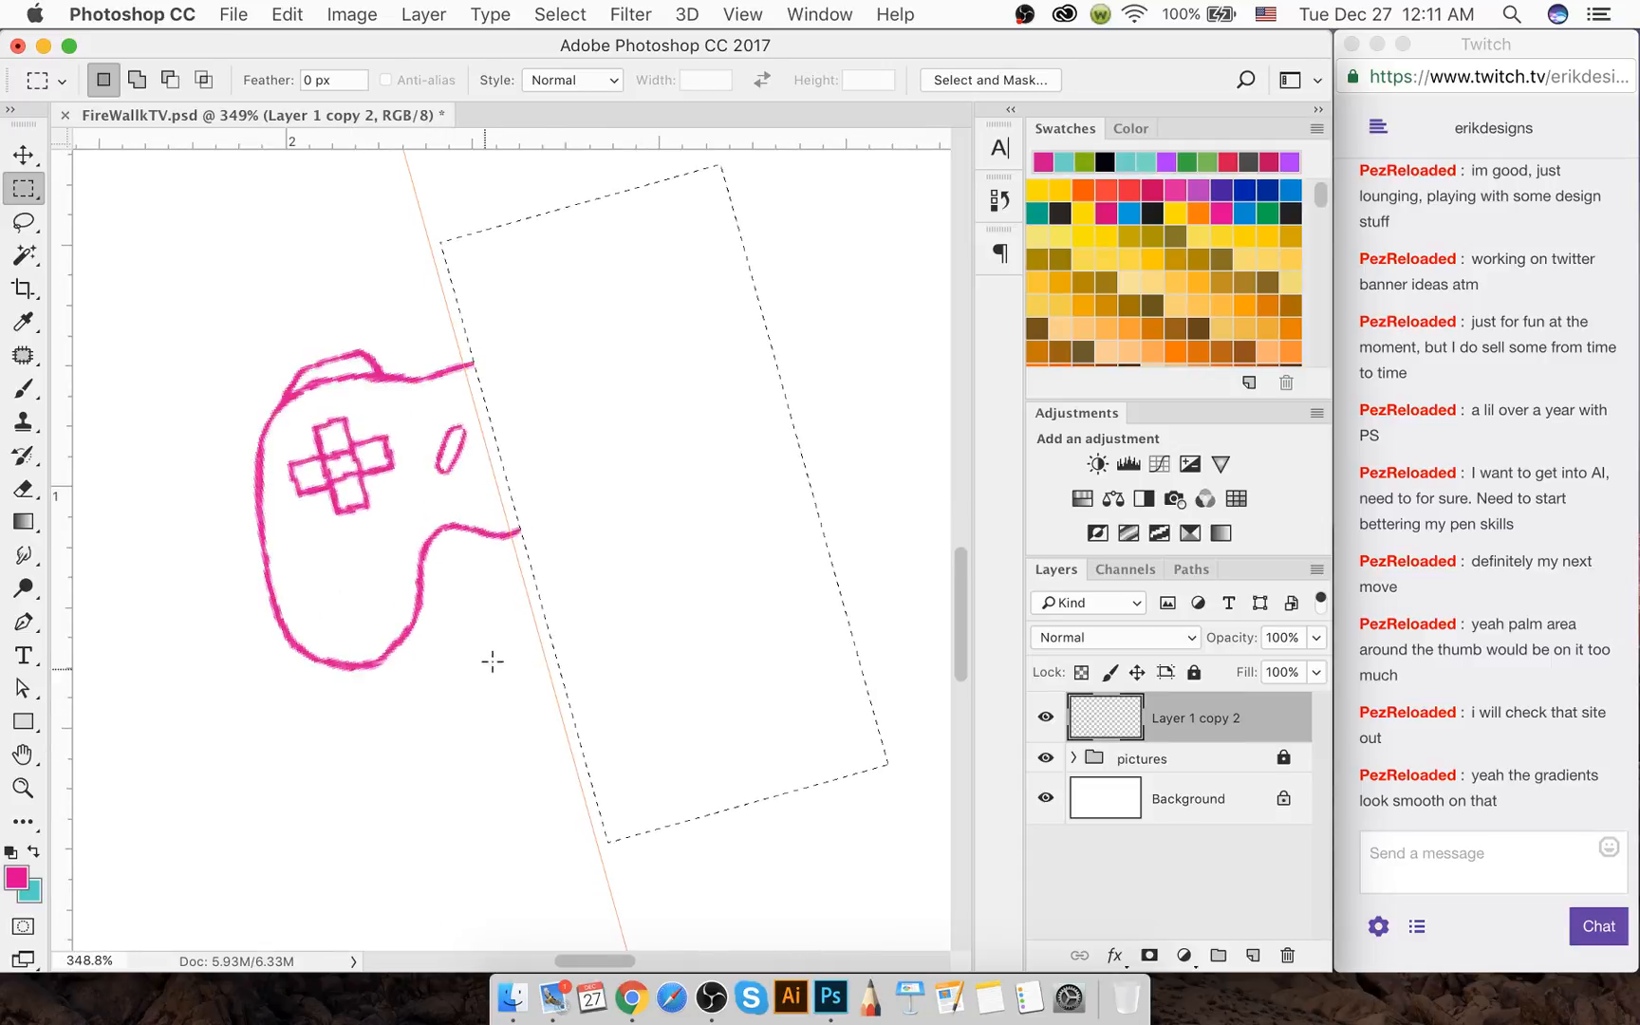
scroll(538, 629, "up", 10)
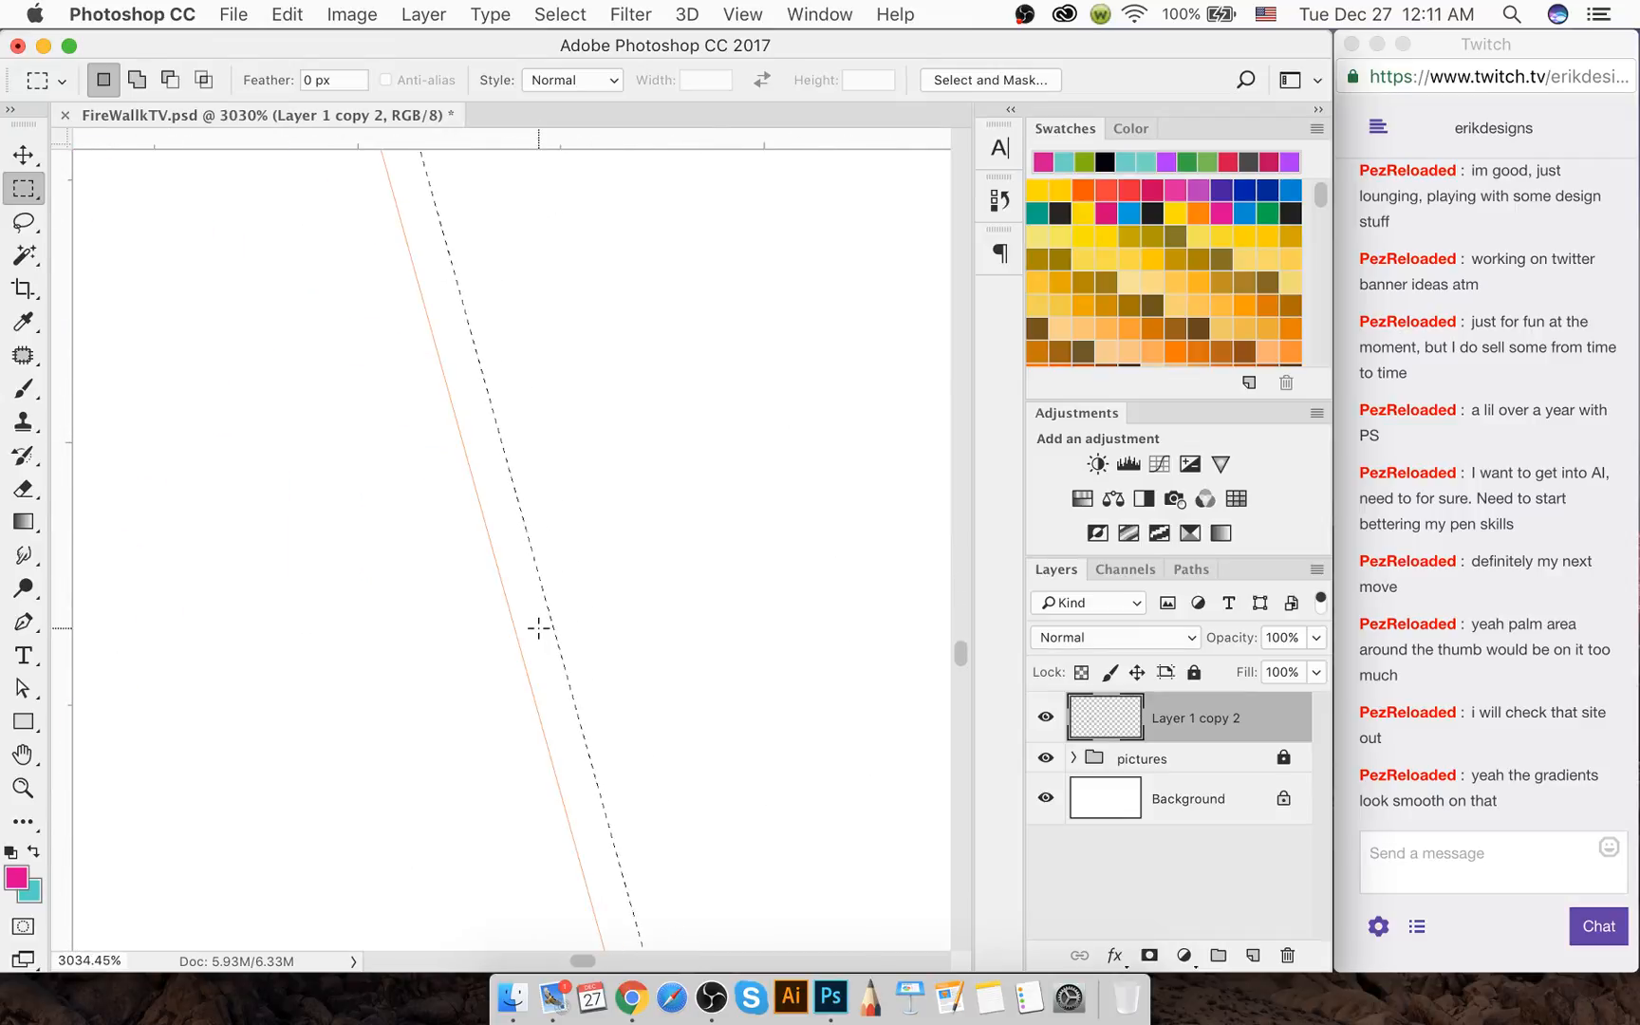
key("Left")
scroll(517, 605, "up", 1)
scroll(515, 626, "down", 10)
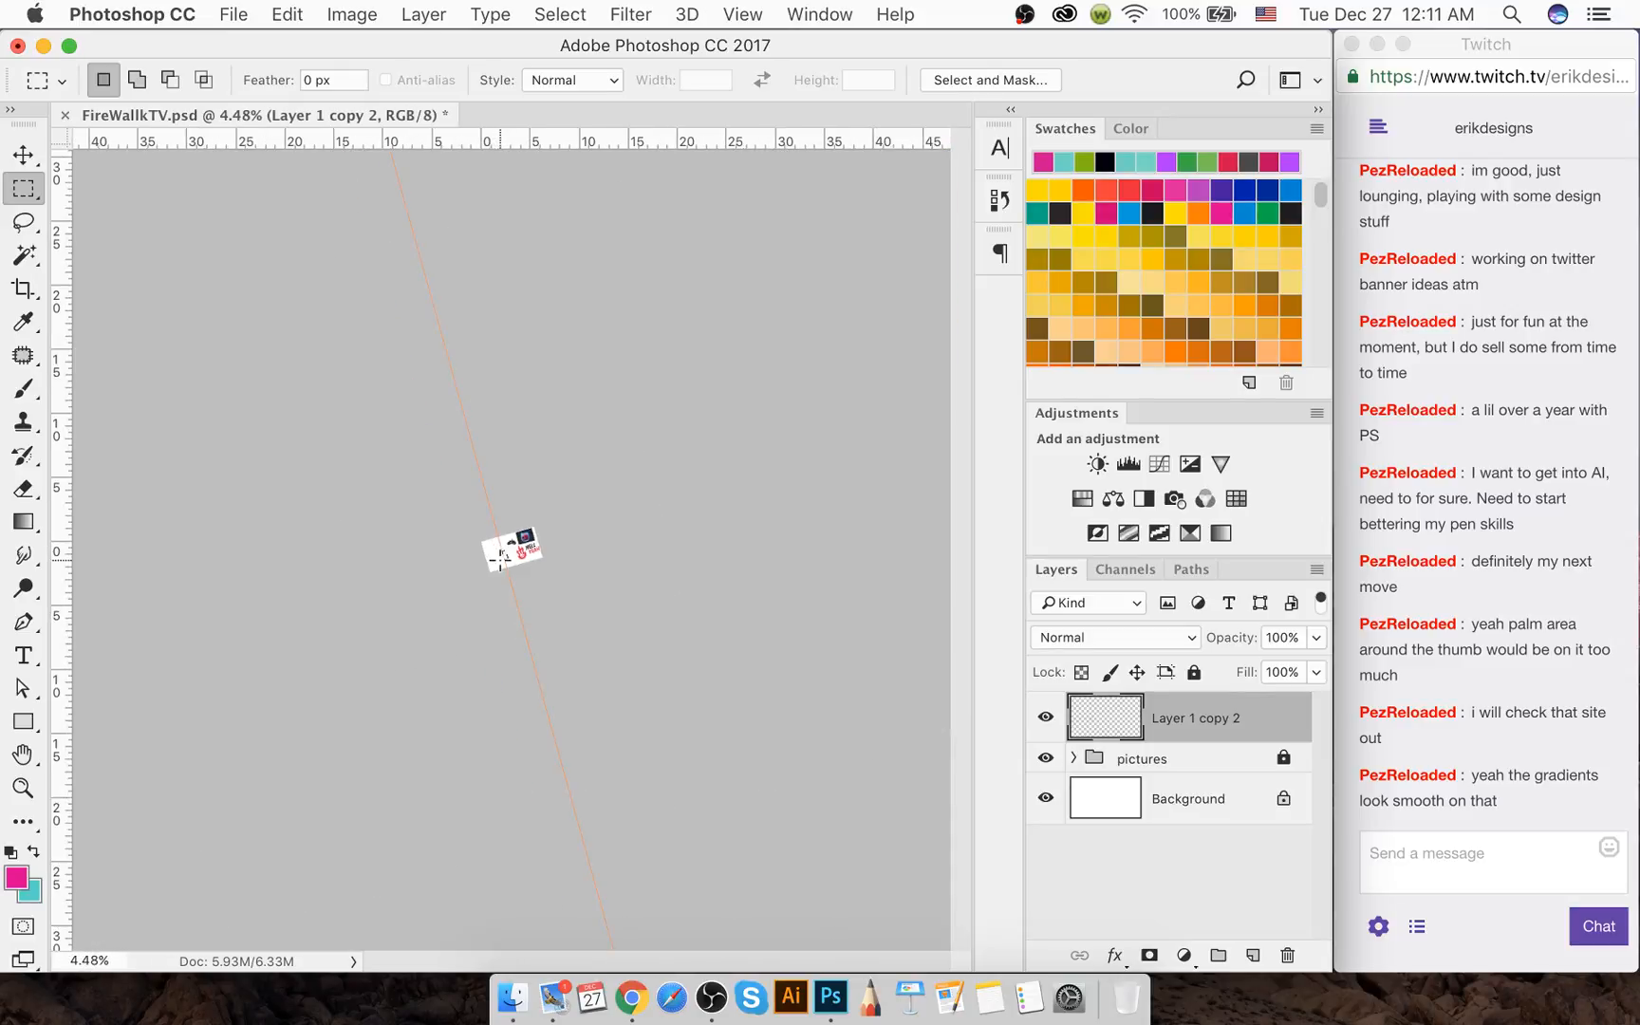
scroll(500, 560, "up", 10)
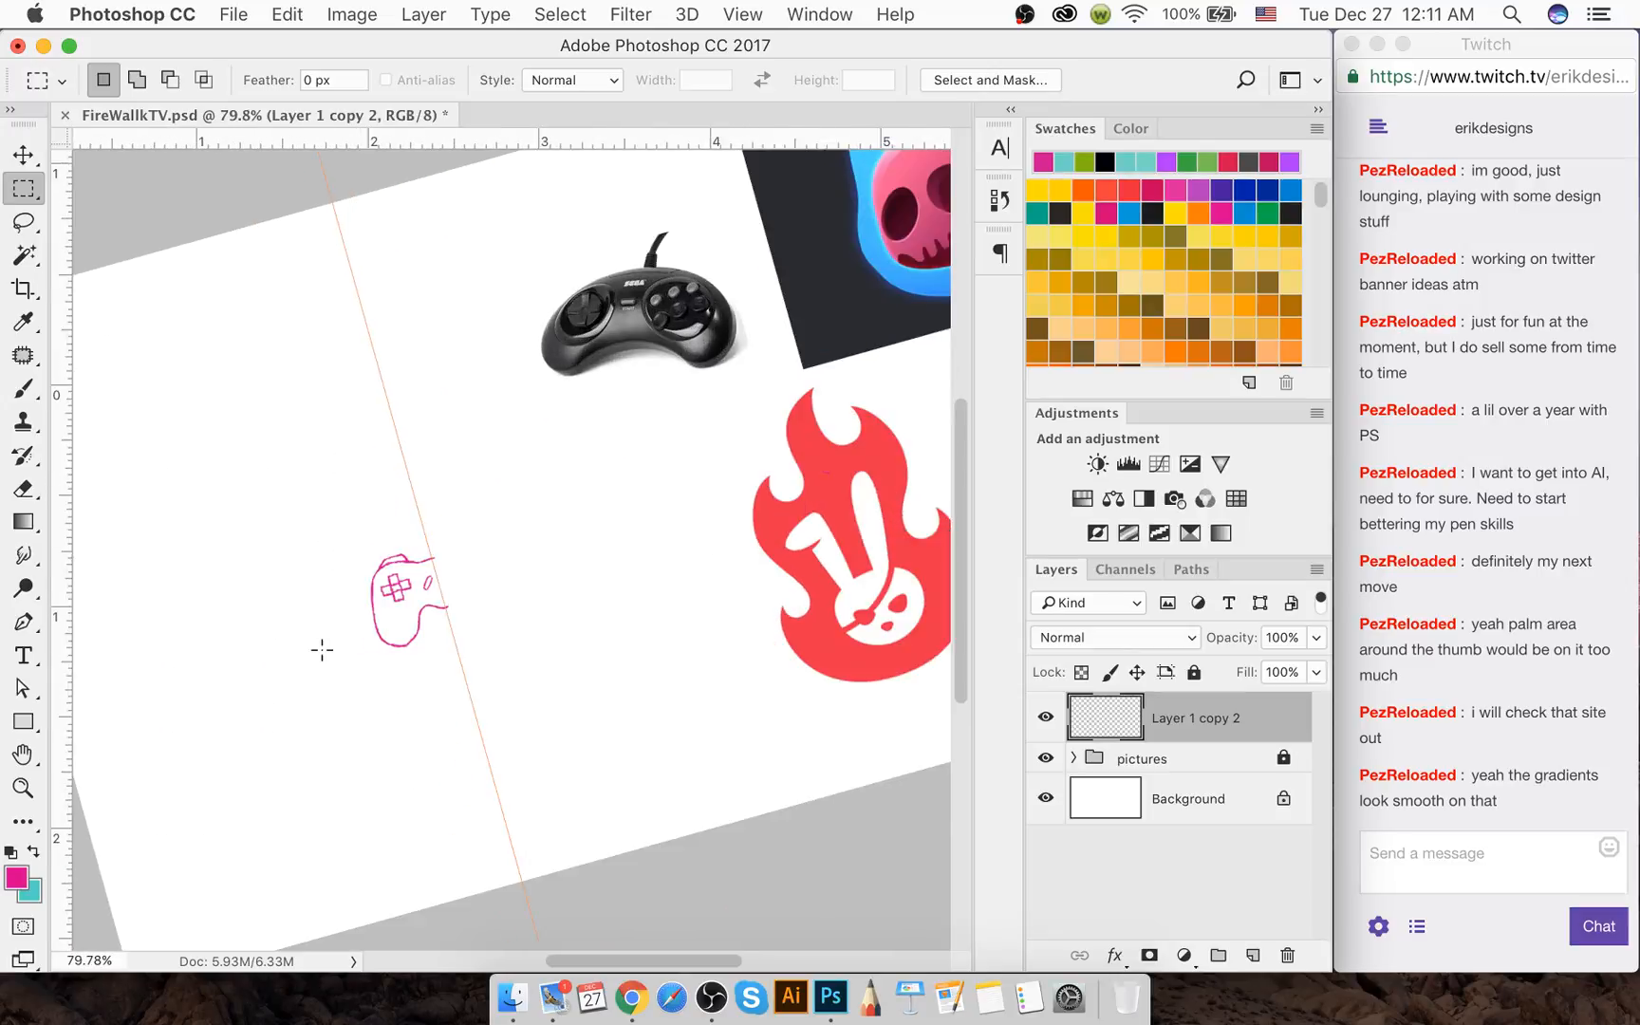
scroll(327, 640, "up", 5)
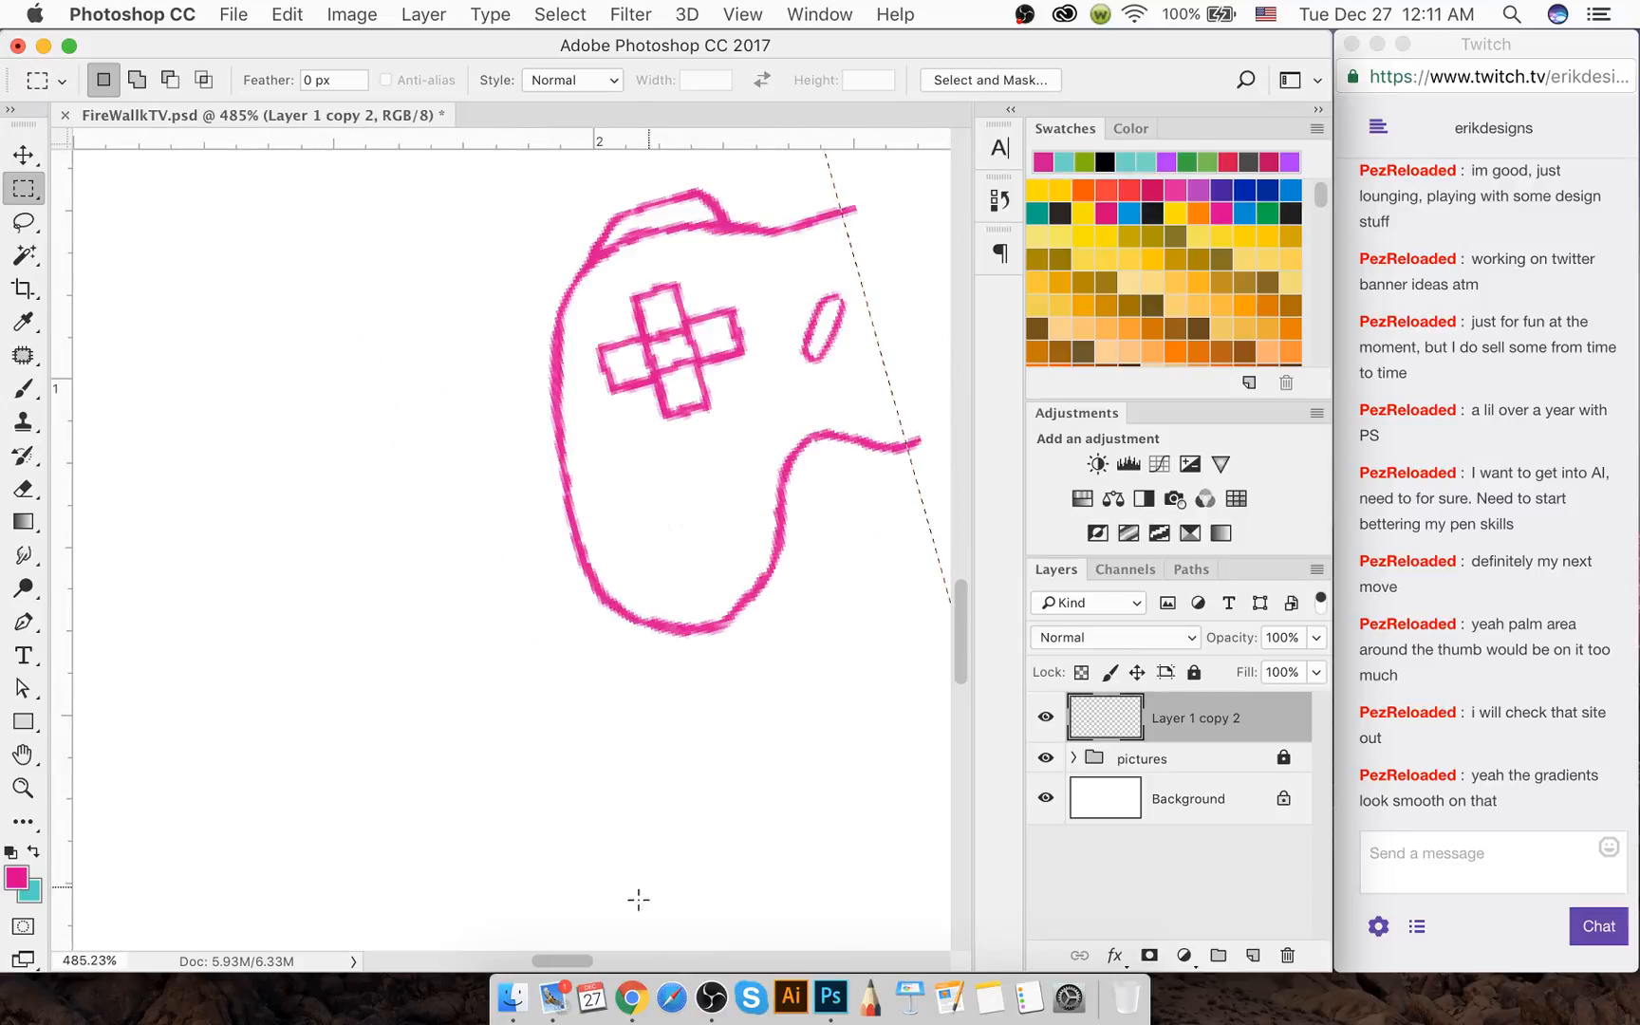
mouse_move(572, 961)
left_mouse_down()
mouse_move(614, 951)
mouse_move(594, 950)
left_mouse_up()
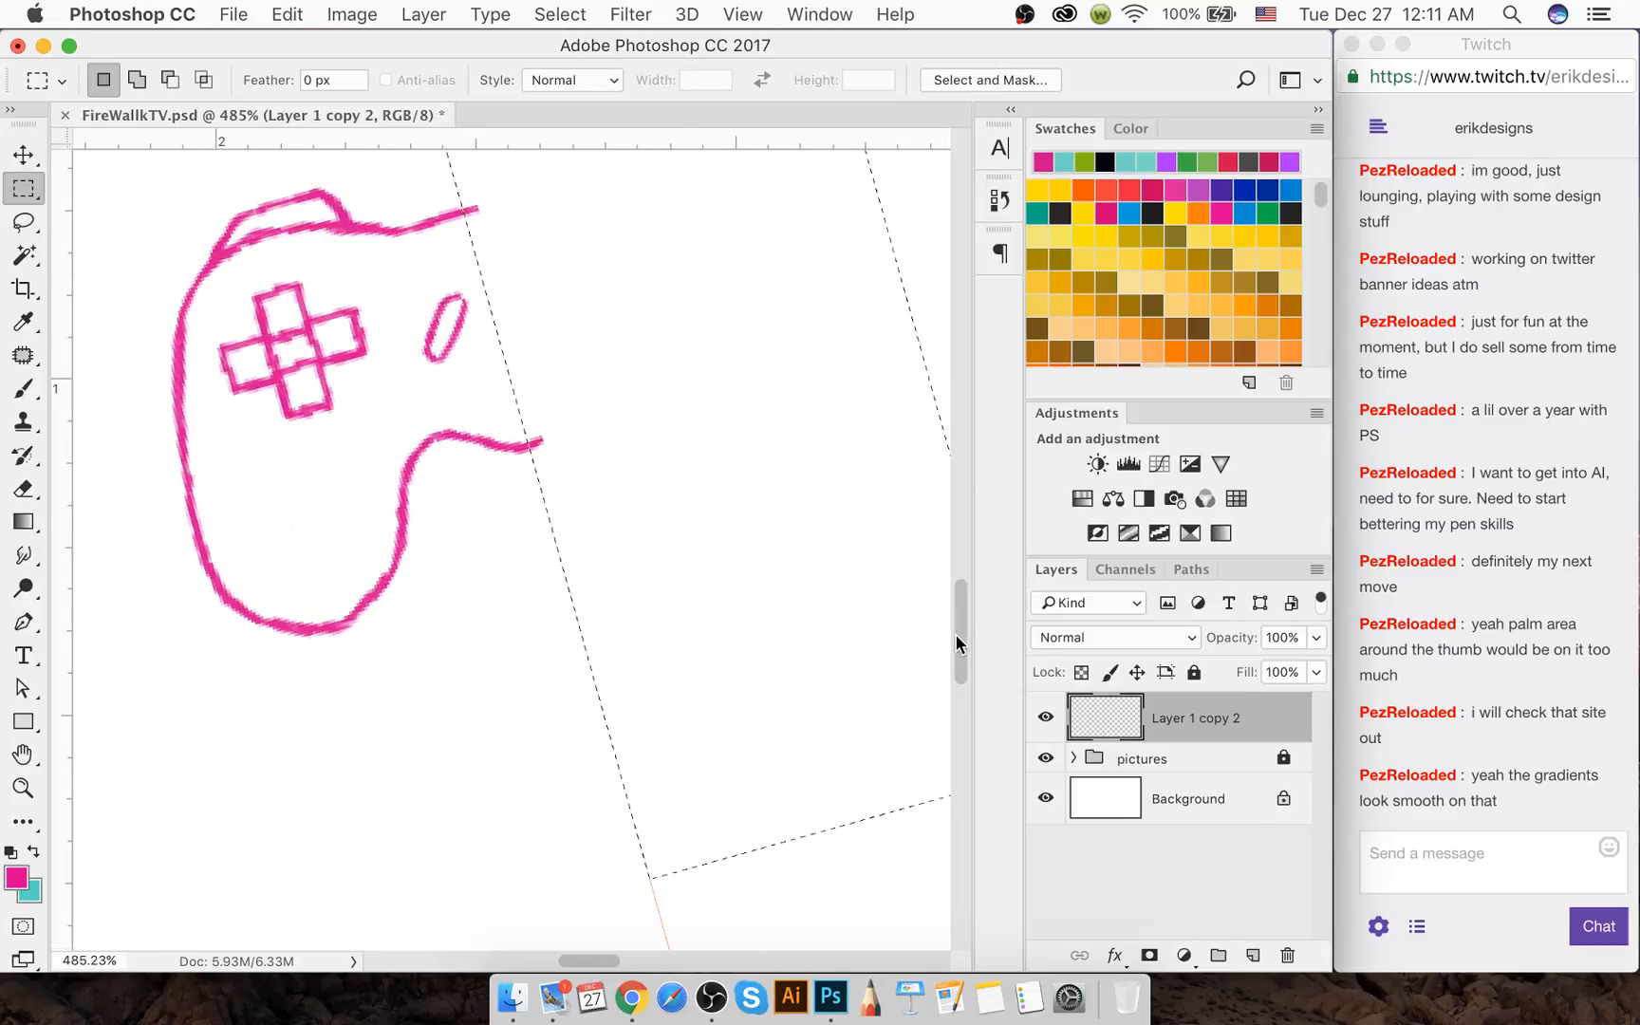
left_click_drag(955, 633, 962, 620)
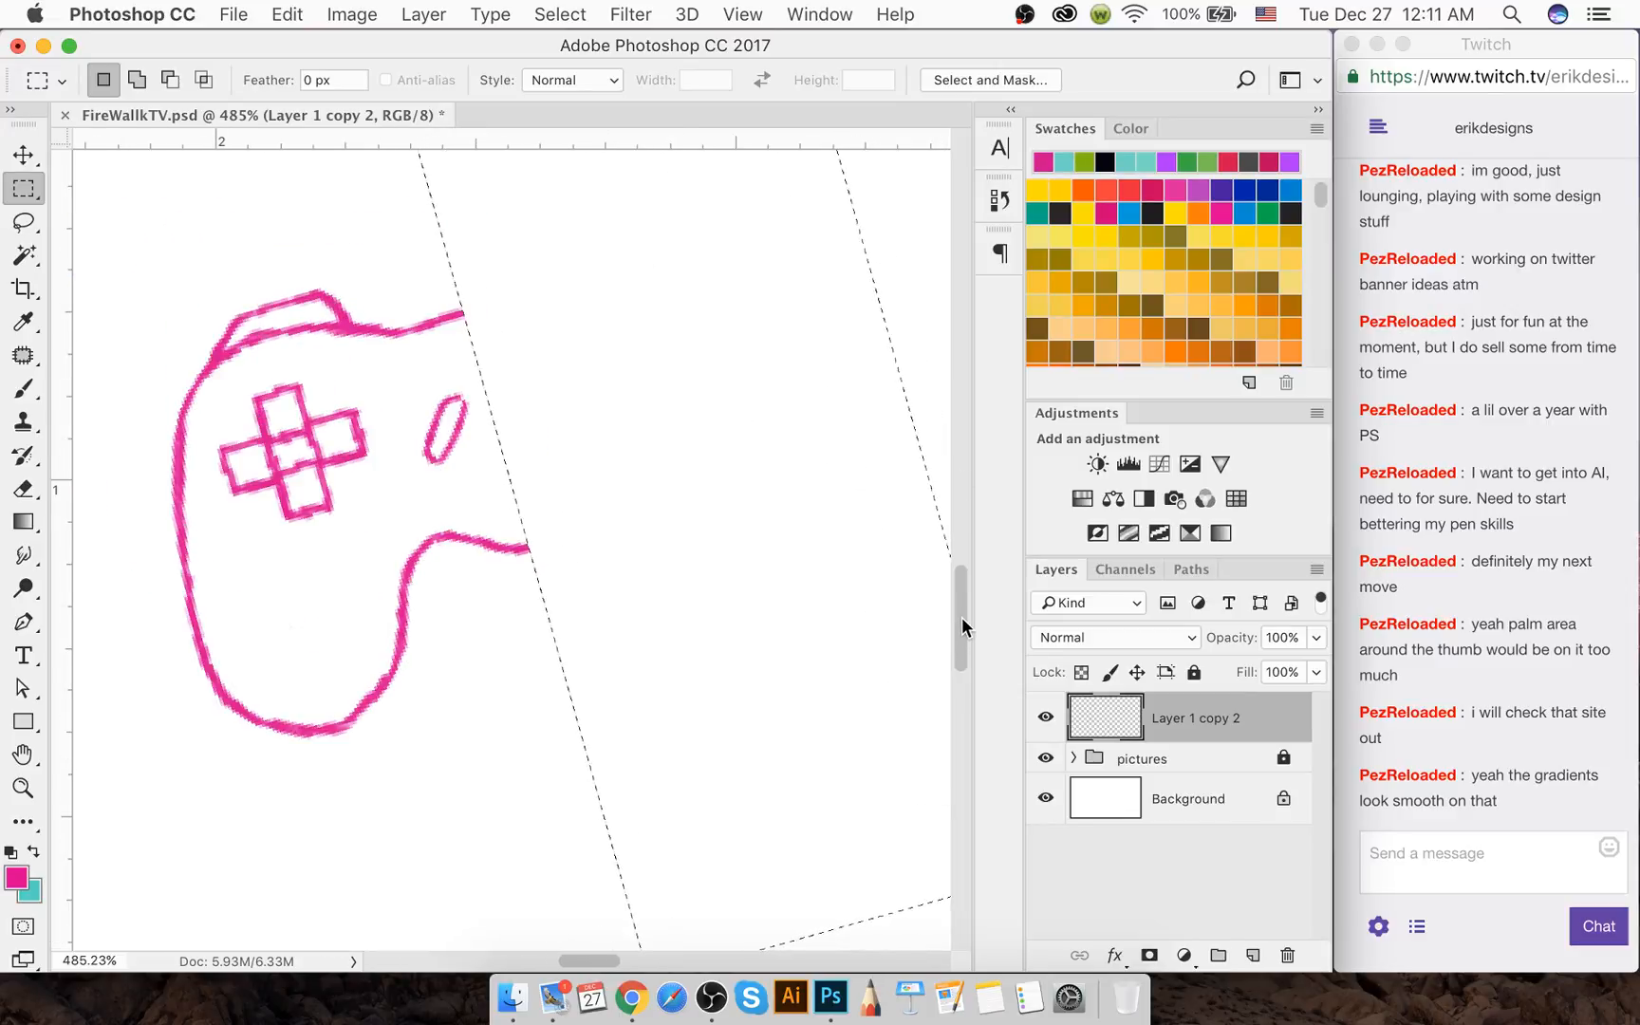
key("ctrl+d")
left_click(24, 155)
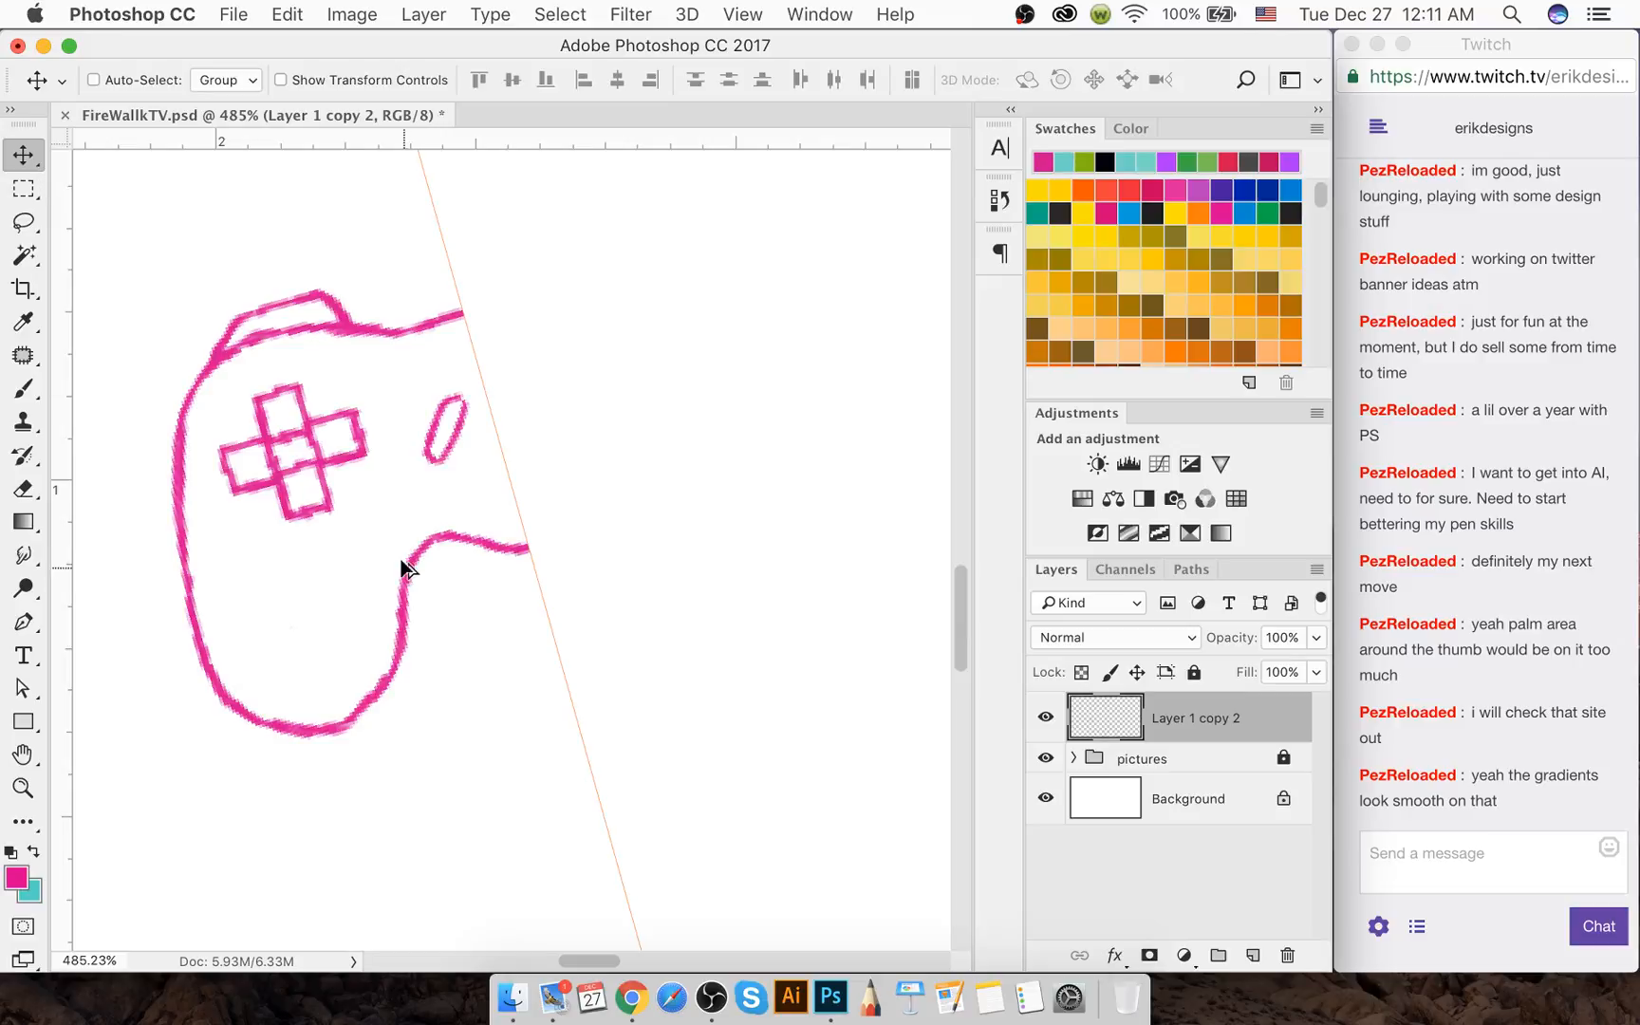
left_click_drag(402, 564, 751, 379)
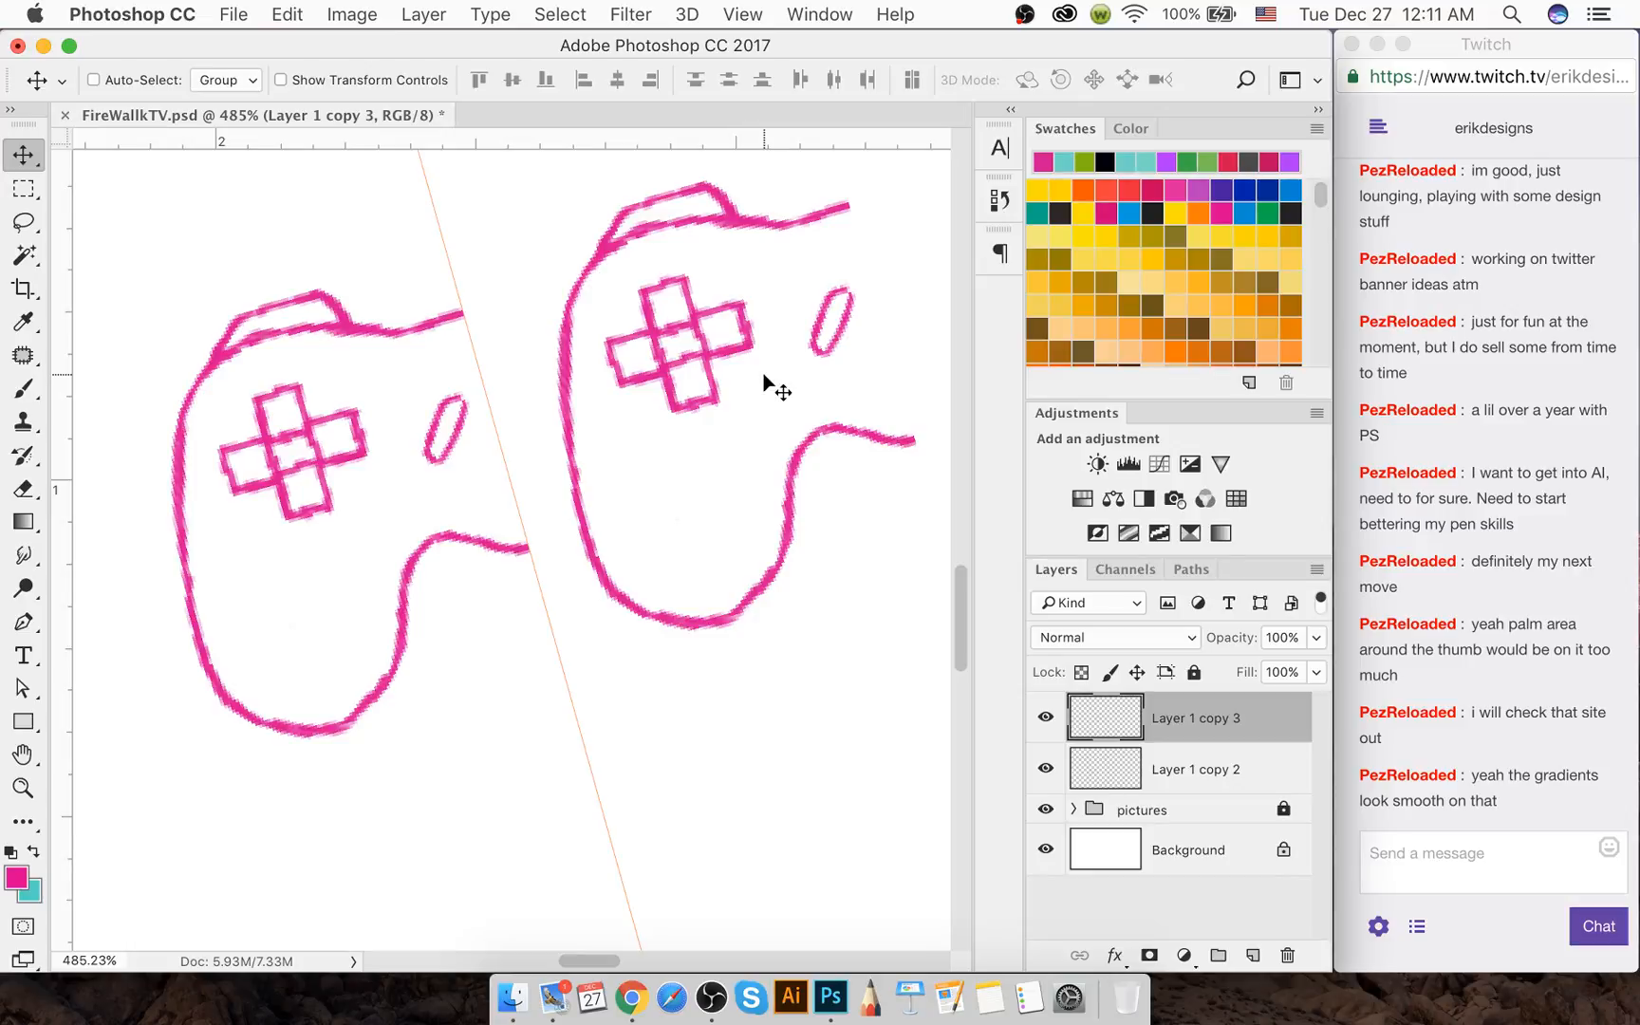
left_click_drag(741, 381, 592, 391)
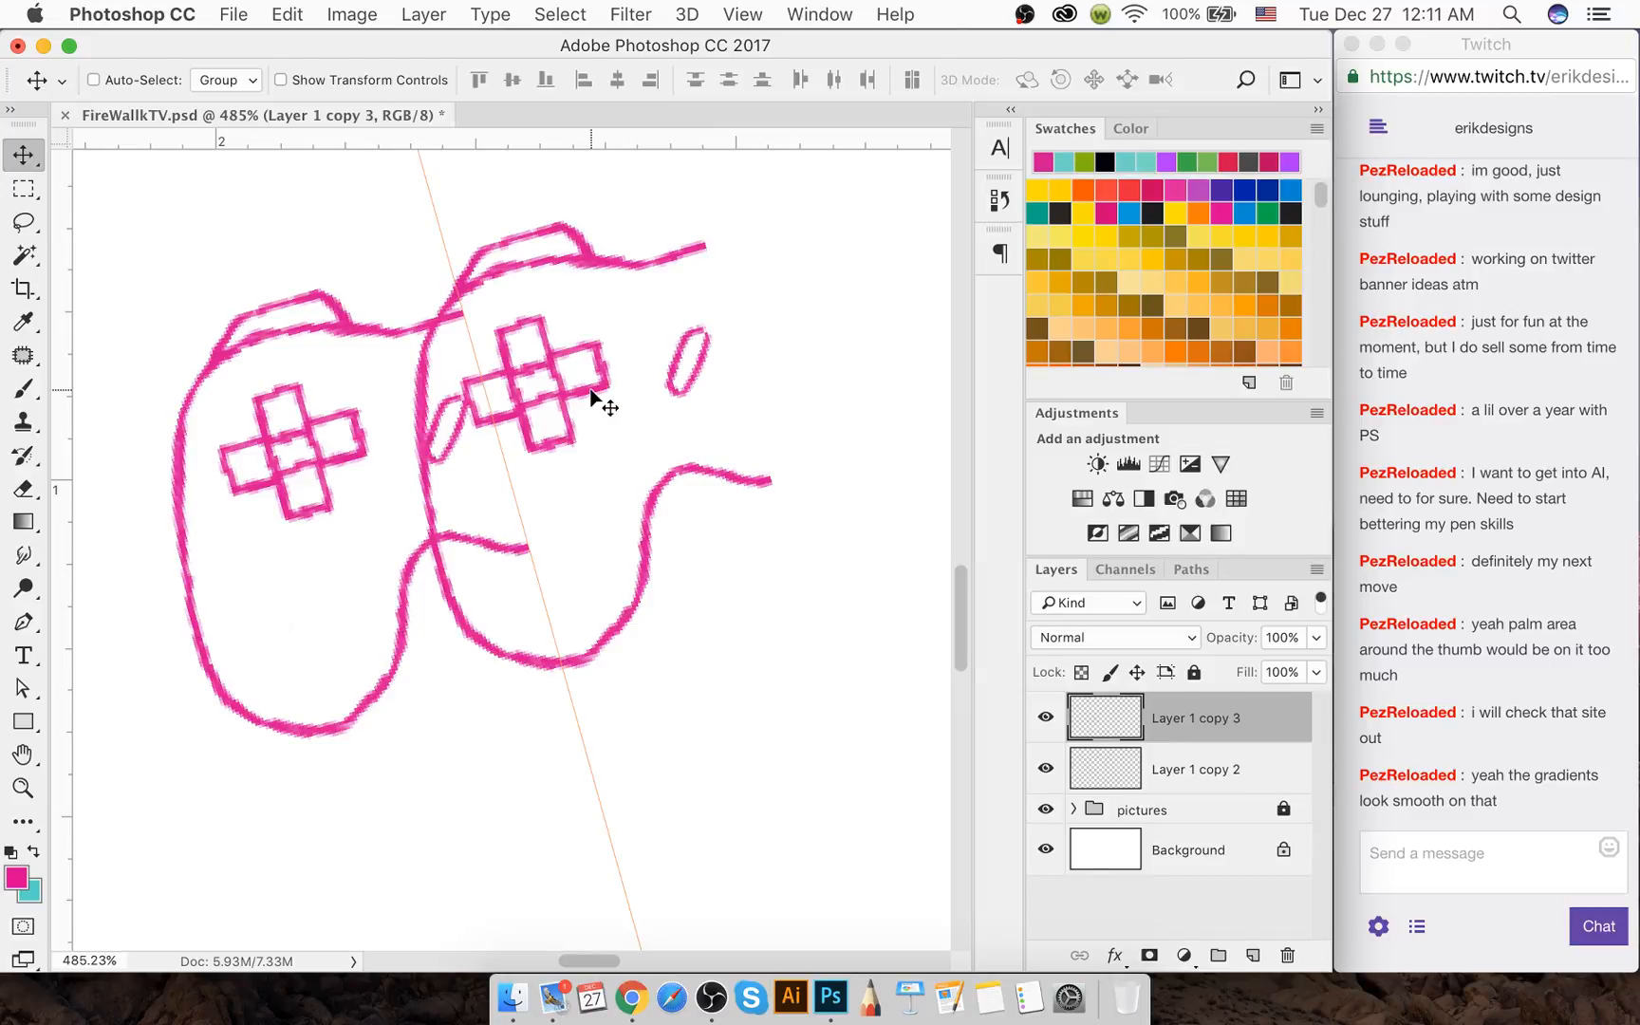
left_click_drag(591, 390, 676, 391)
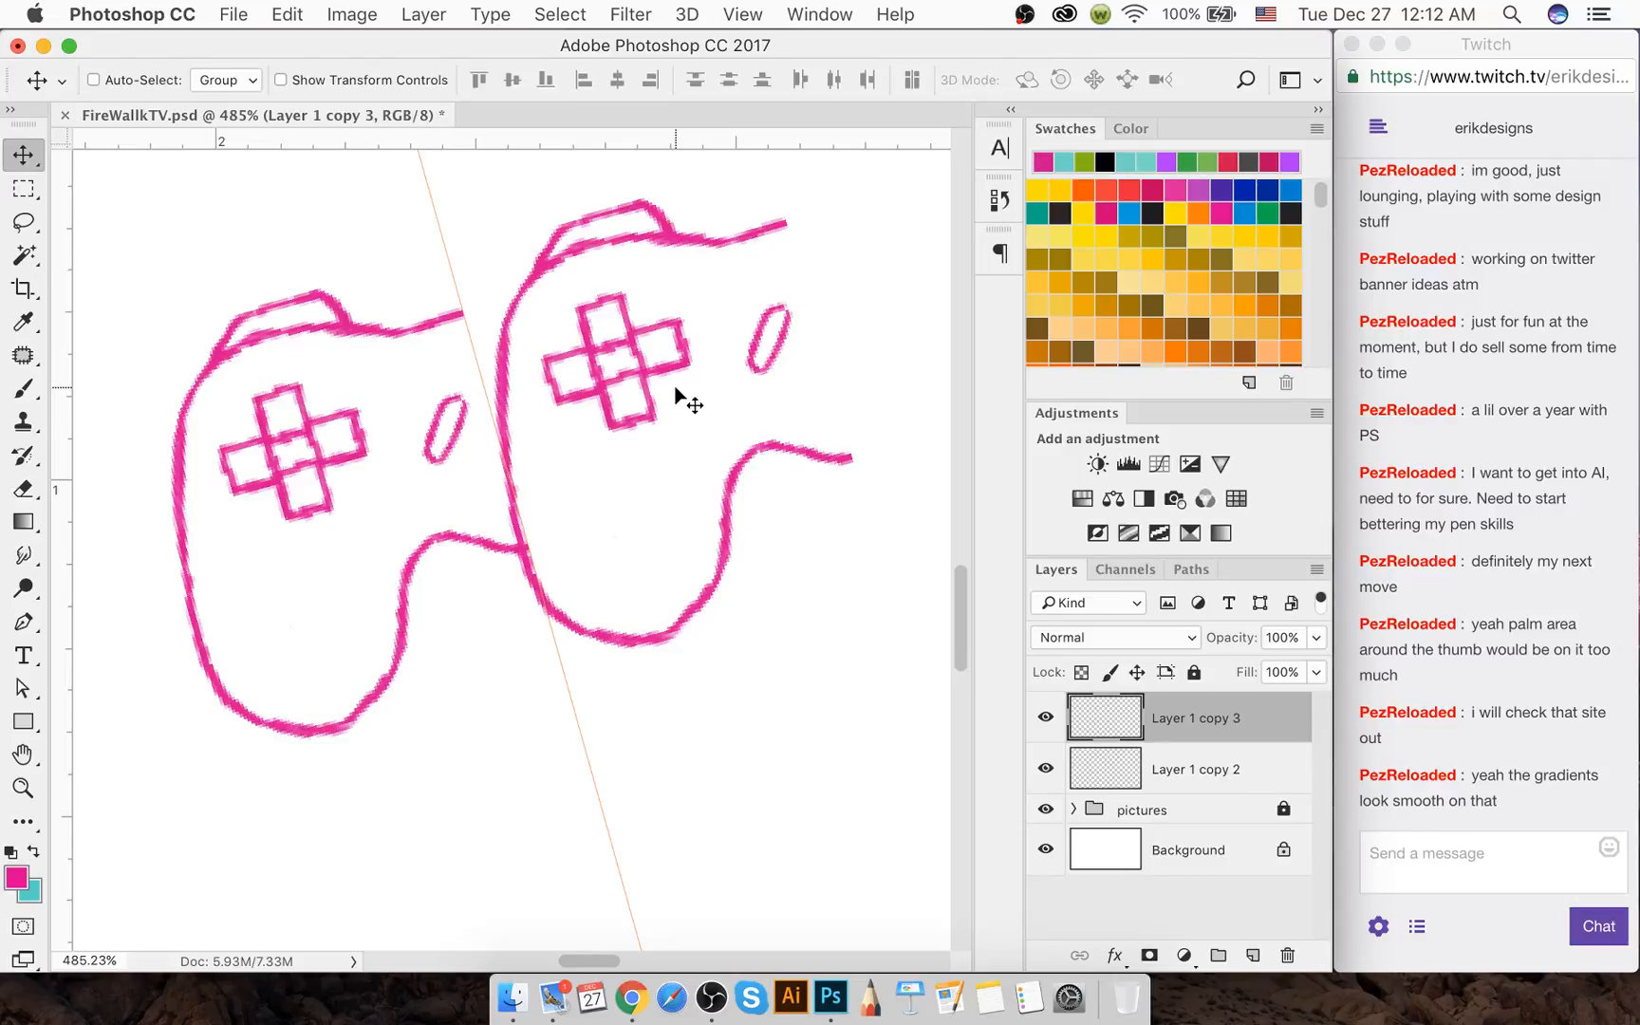
key("ctrl+t")
right_click(674, 389)
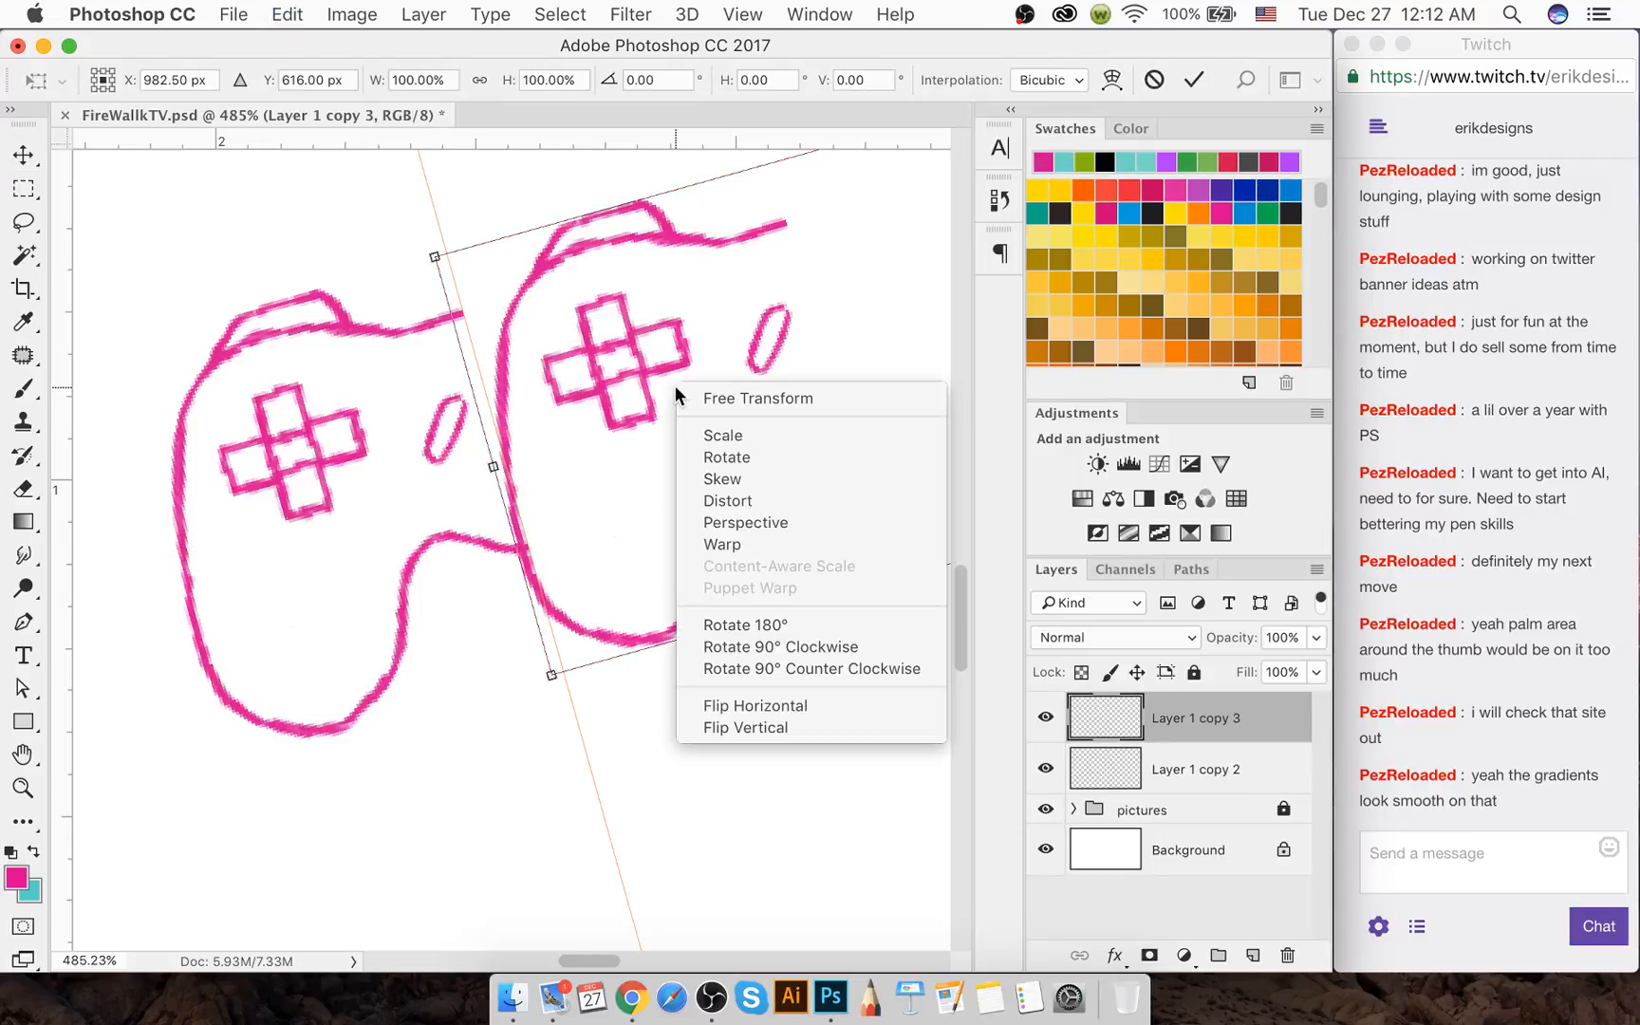
left_click(669, 302)
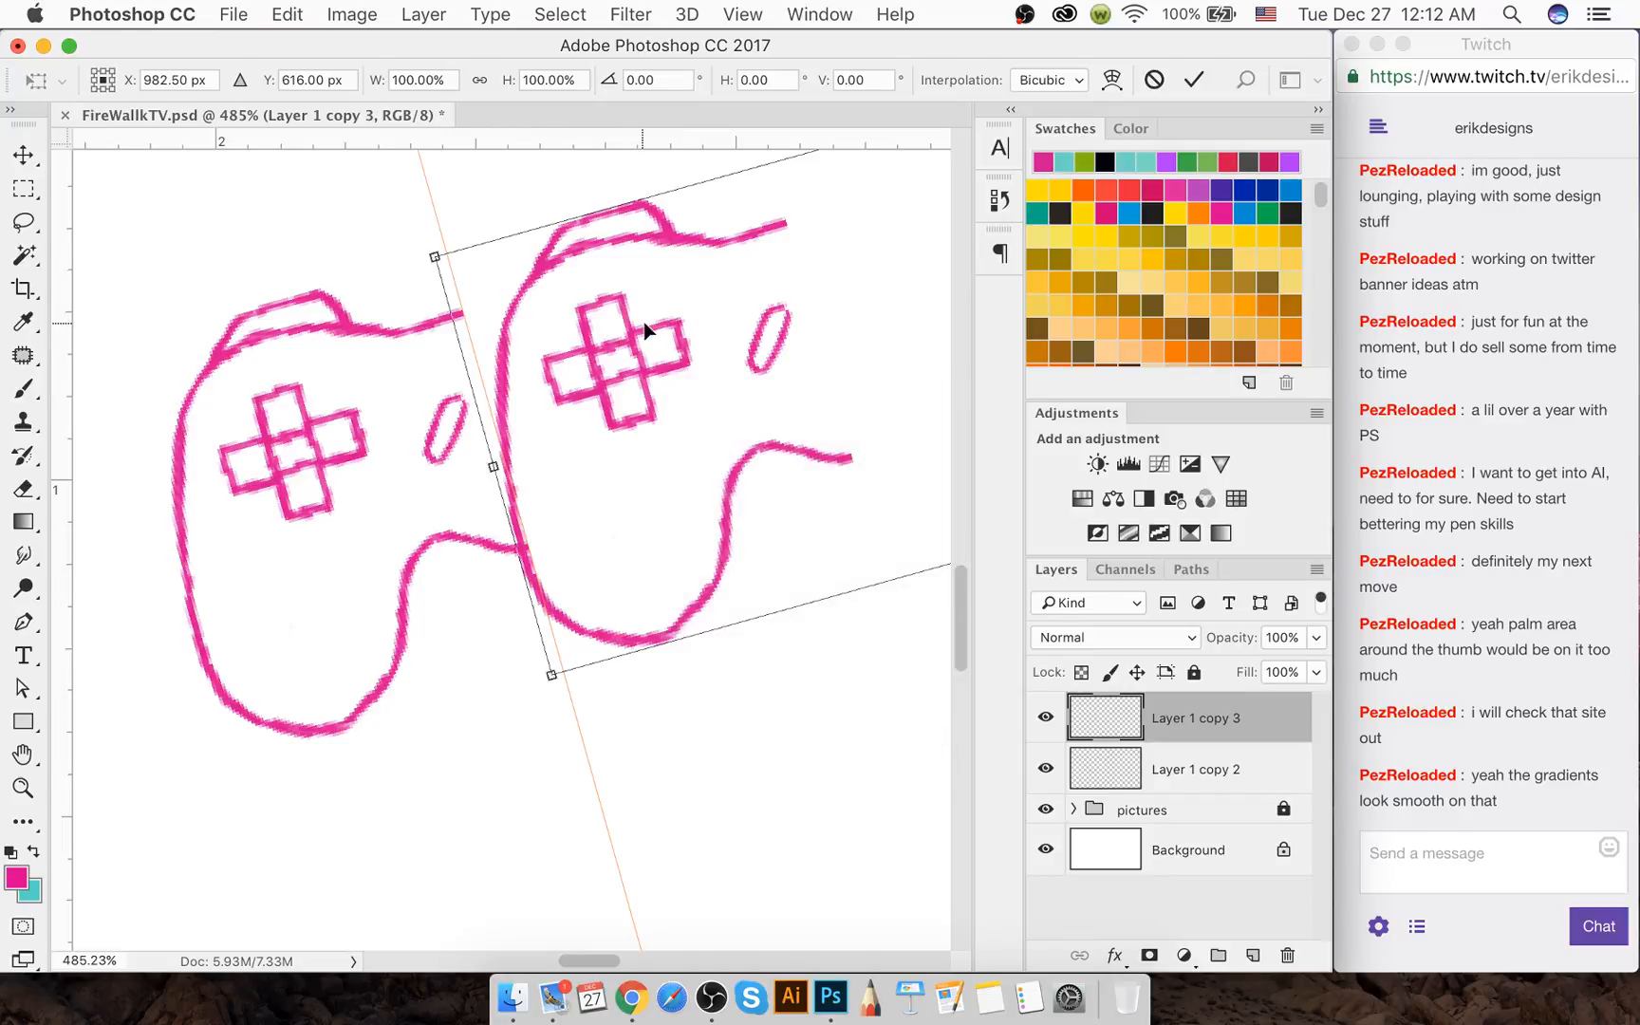
left_click_drag(644, 329, 248, 422)
scroll(765, 505, "down", 5)
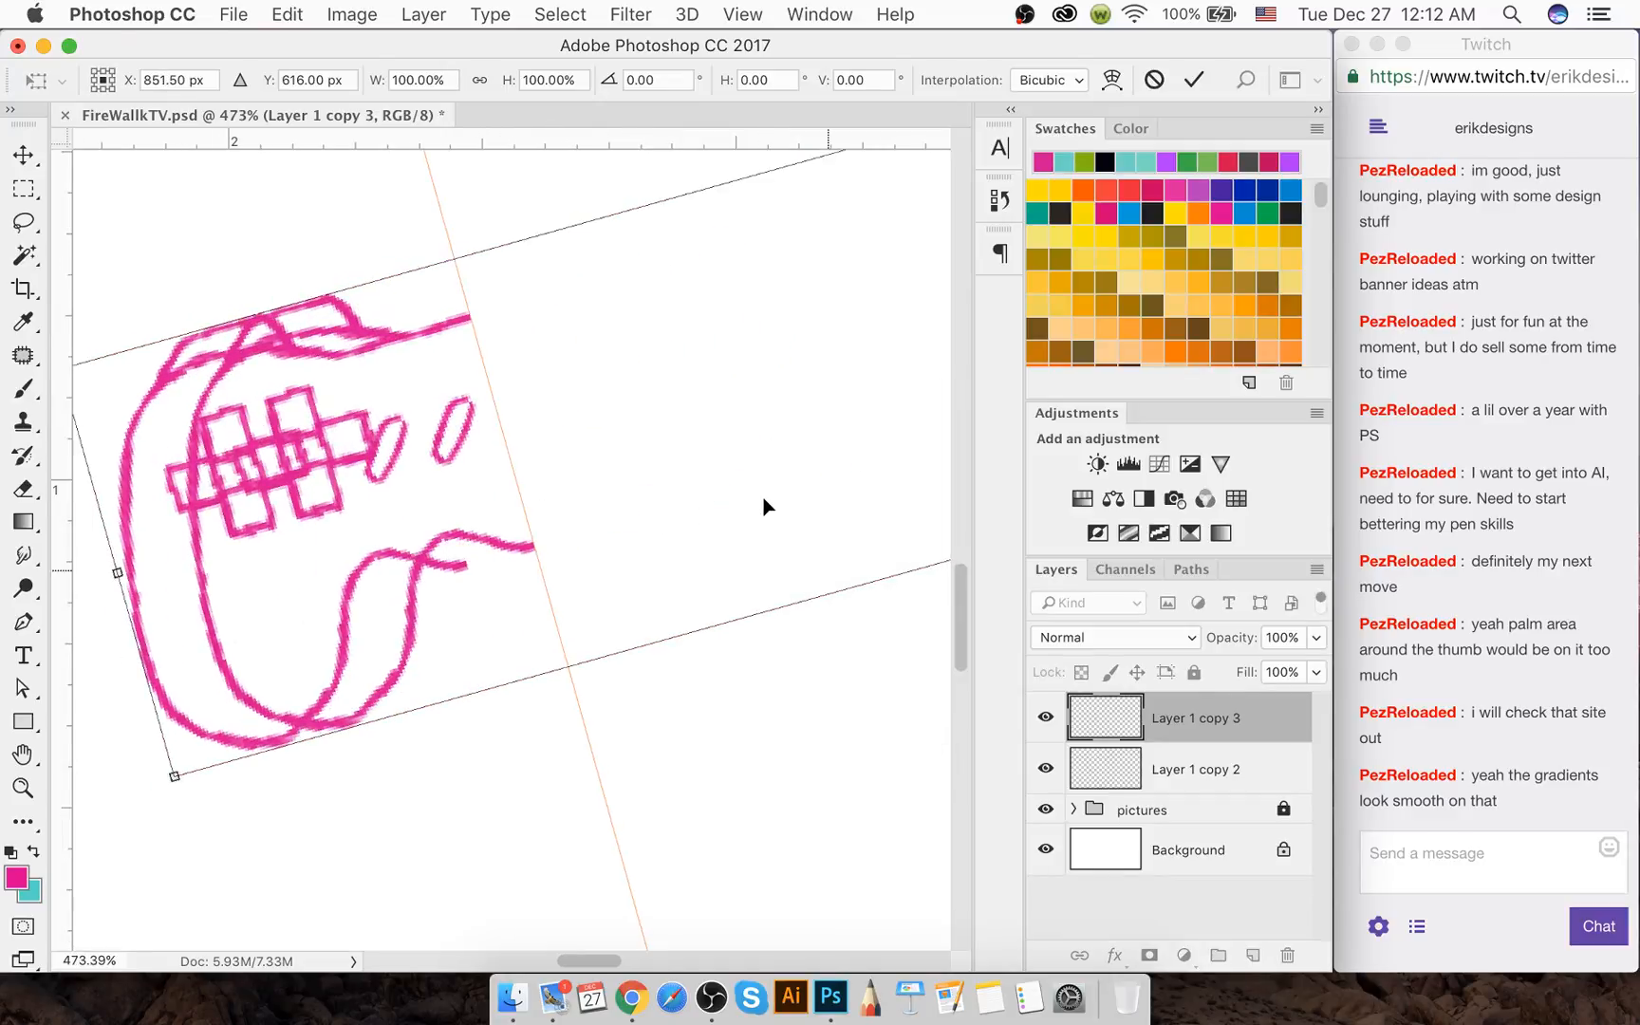
left_click_drag(642, 963, 703, 956)
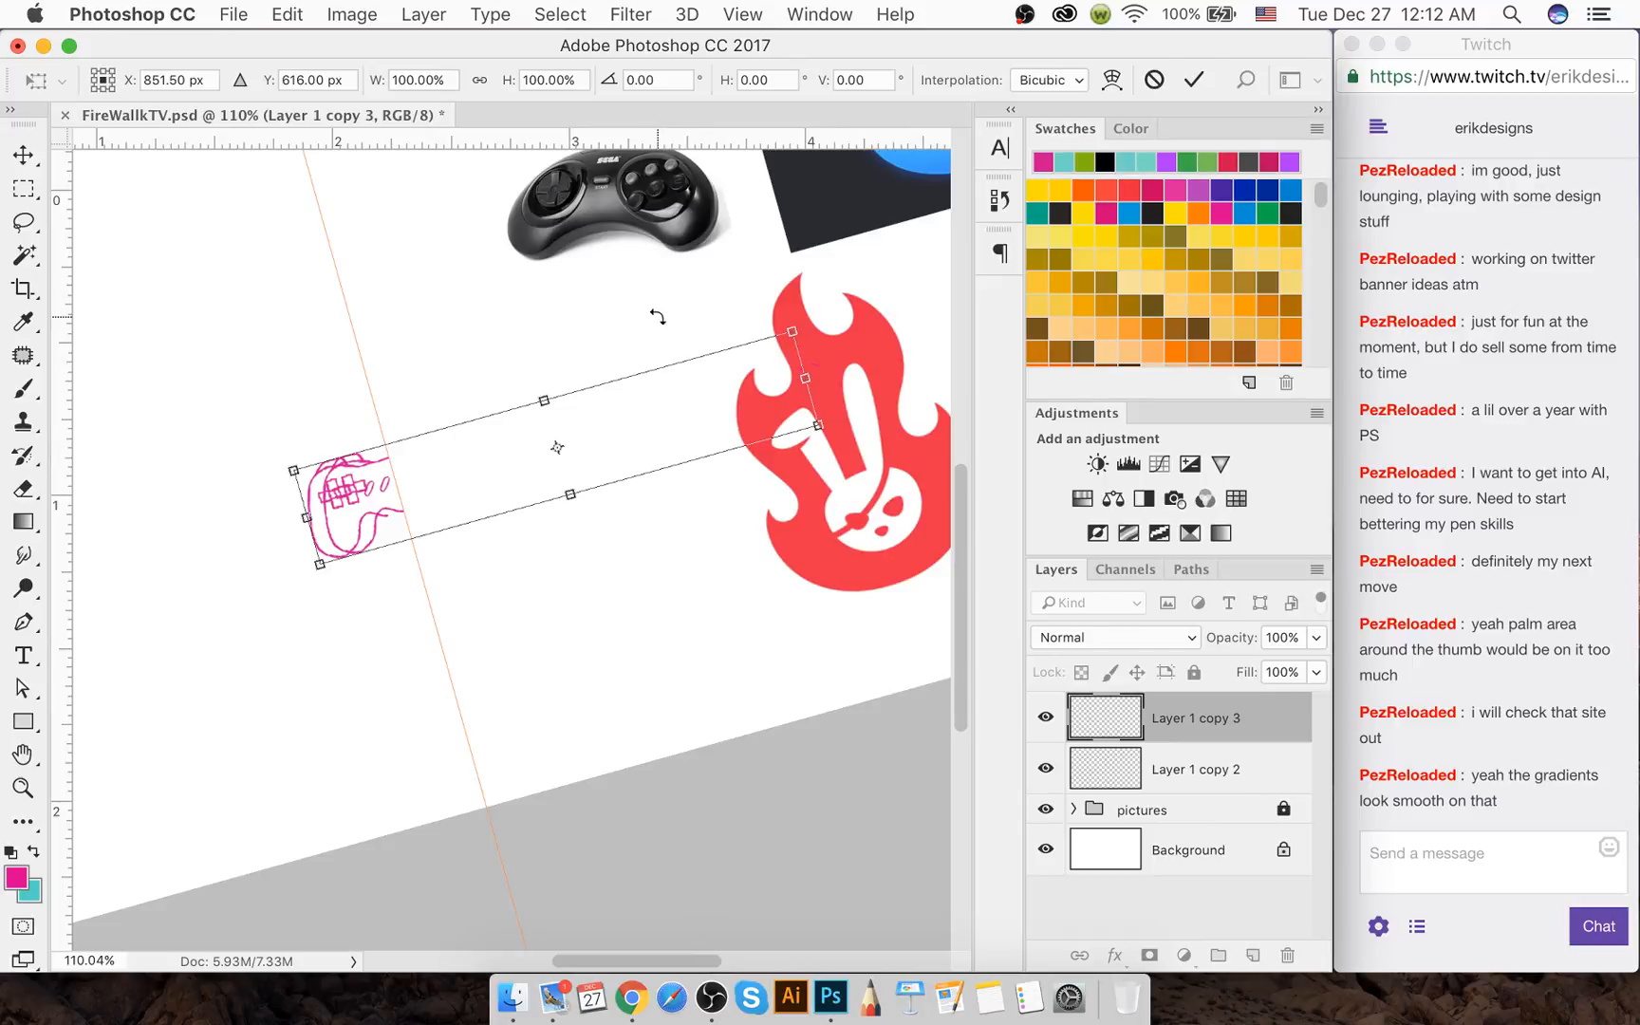
key("Escape")
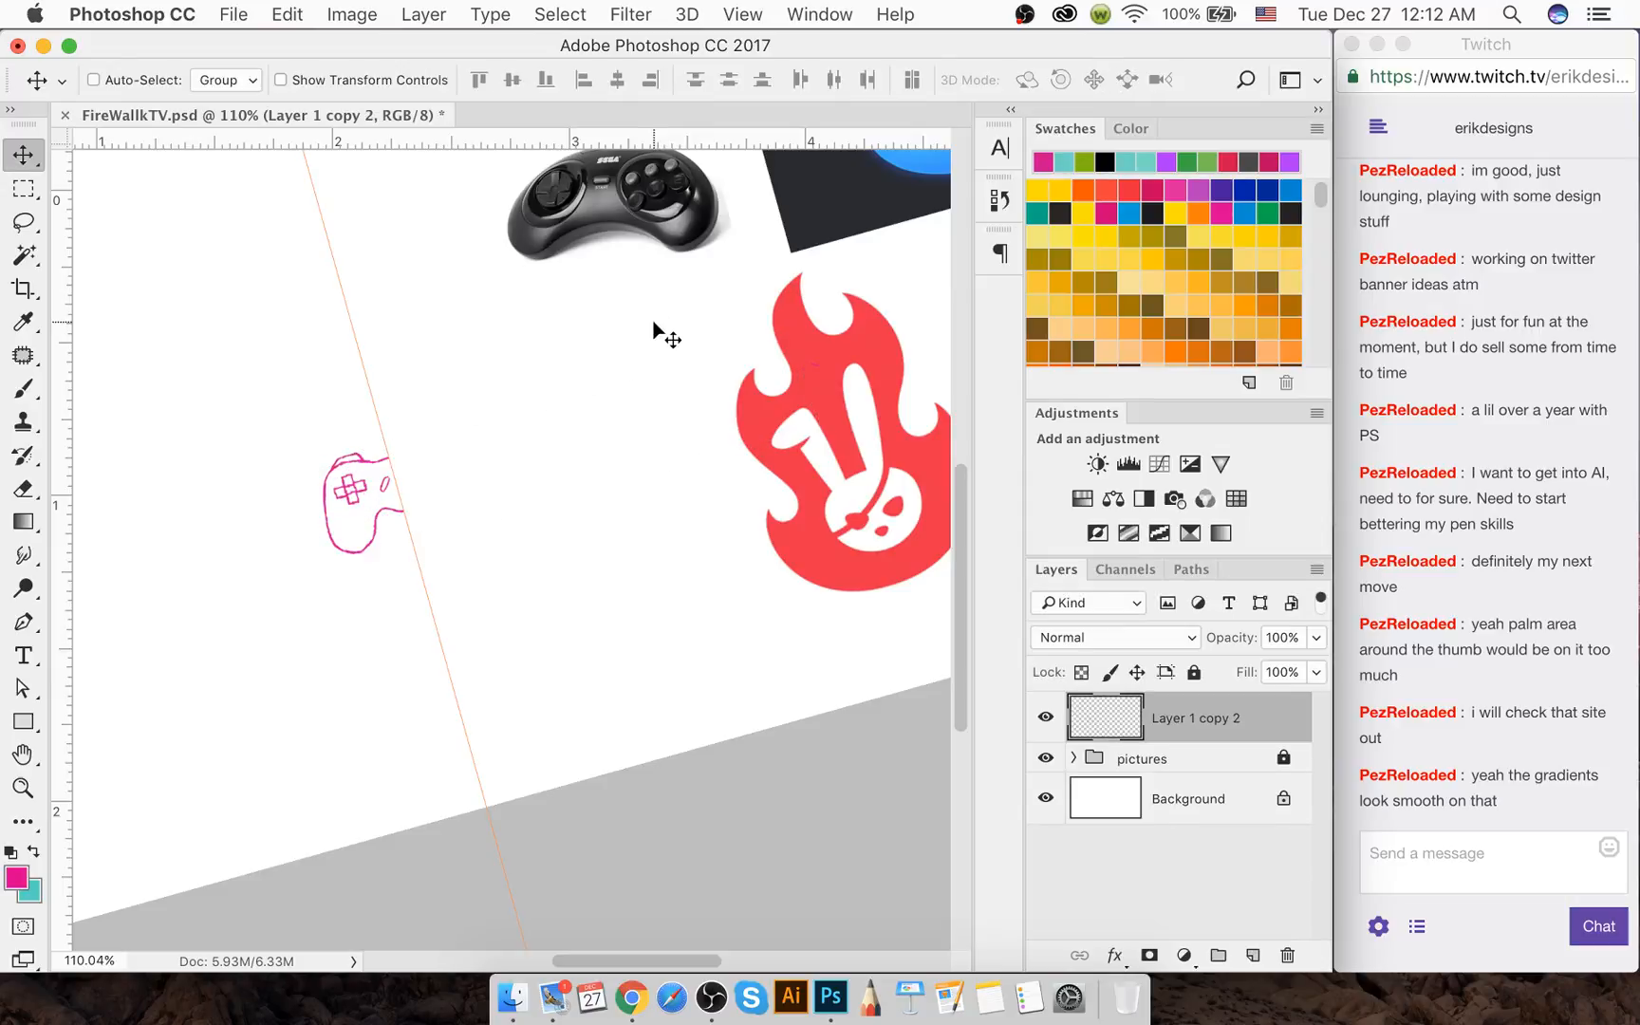
Clear the stray pixels from the empty area beyond the guide line with a rectangular marquee, and deselect
key("e")
key("bracketright")
key("bracketright")
key("bracketright")
key("bracketright")
key("bracketright")
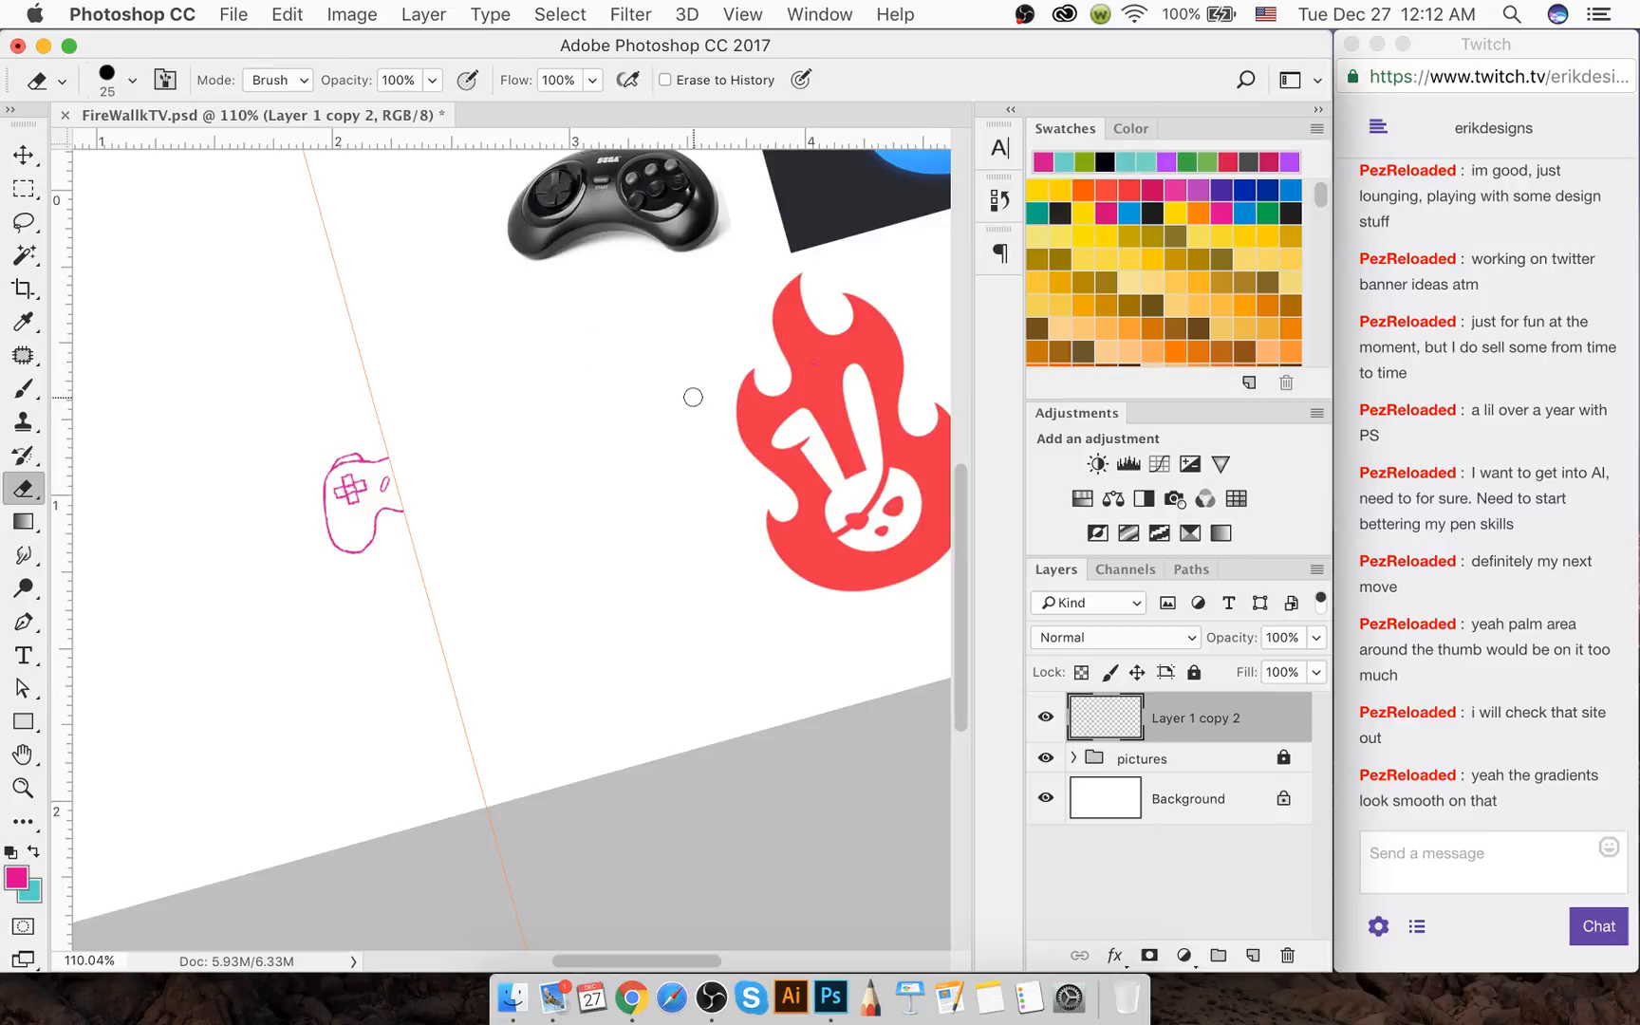
key("m")
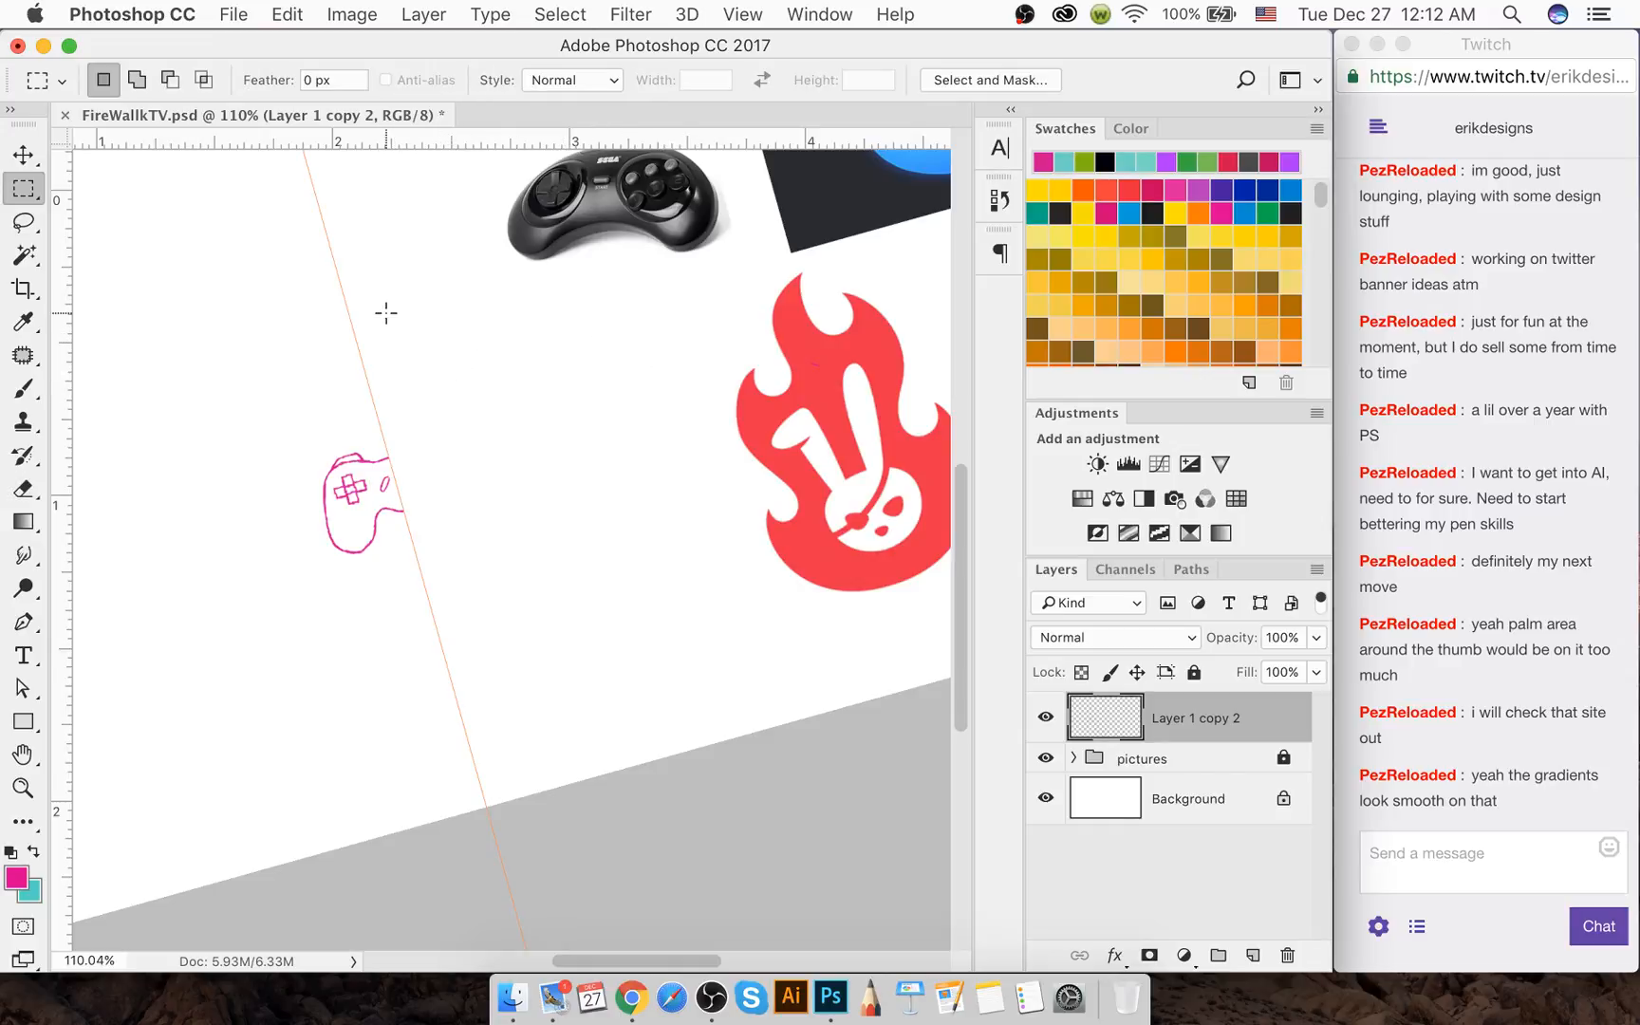
mouse_move(384, 313)
left_mouse_down()
mouse_move(793, 547)
mouse_move(897, 576)
left_mouse_up()
key("super+d")
Duplicate the gamepad half onto the other side of the guide line and flip the copy horizontally
left_click(22, 154)
scroll(375, 480, "up", 3)
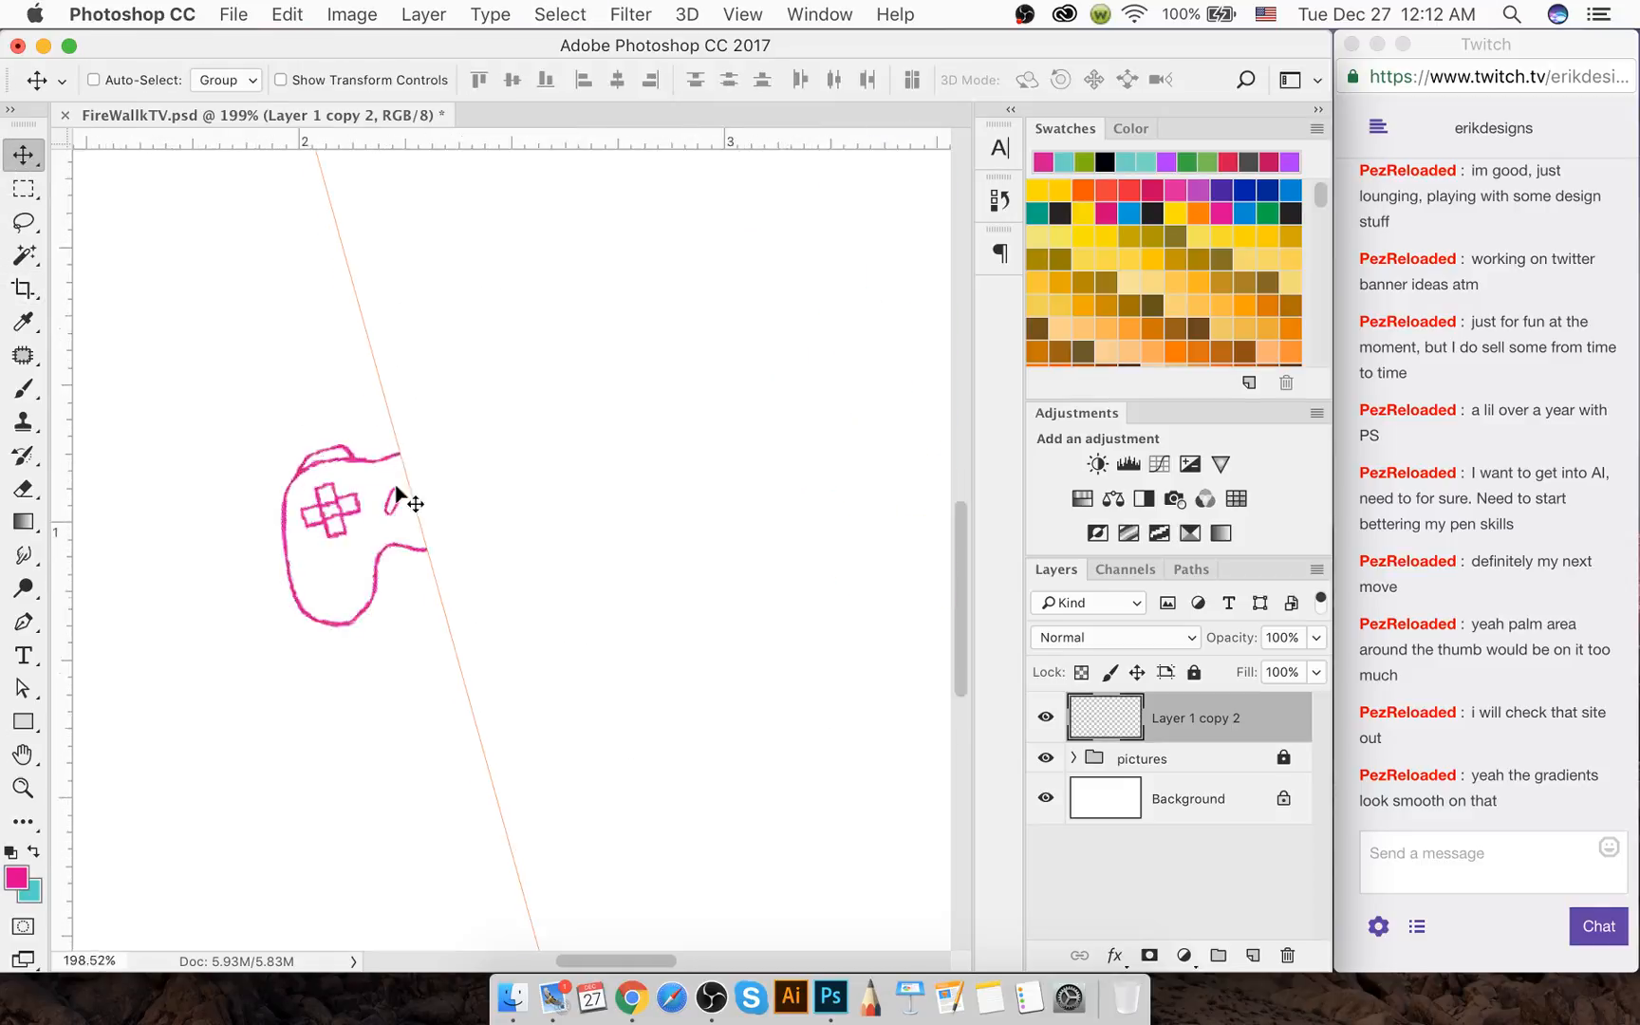
mouse_move(408, 534)
left_mouse_down()
mouse_move(517, 464)
mouse_move(597, 460)
left_mouse_up()
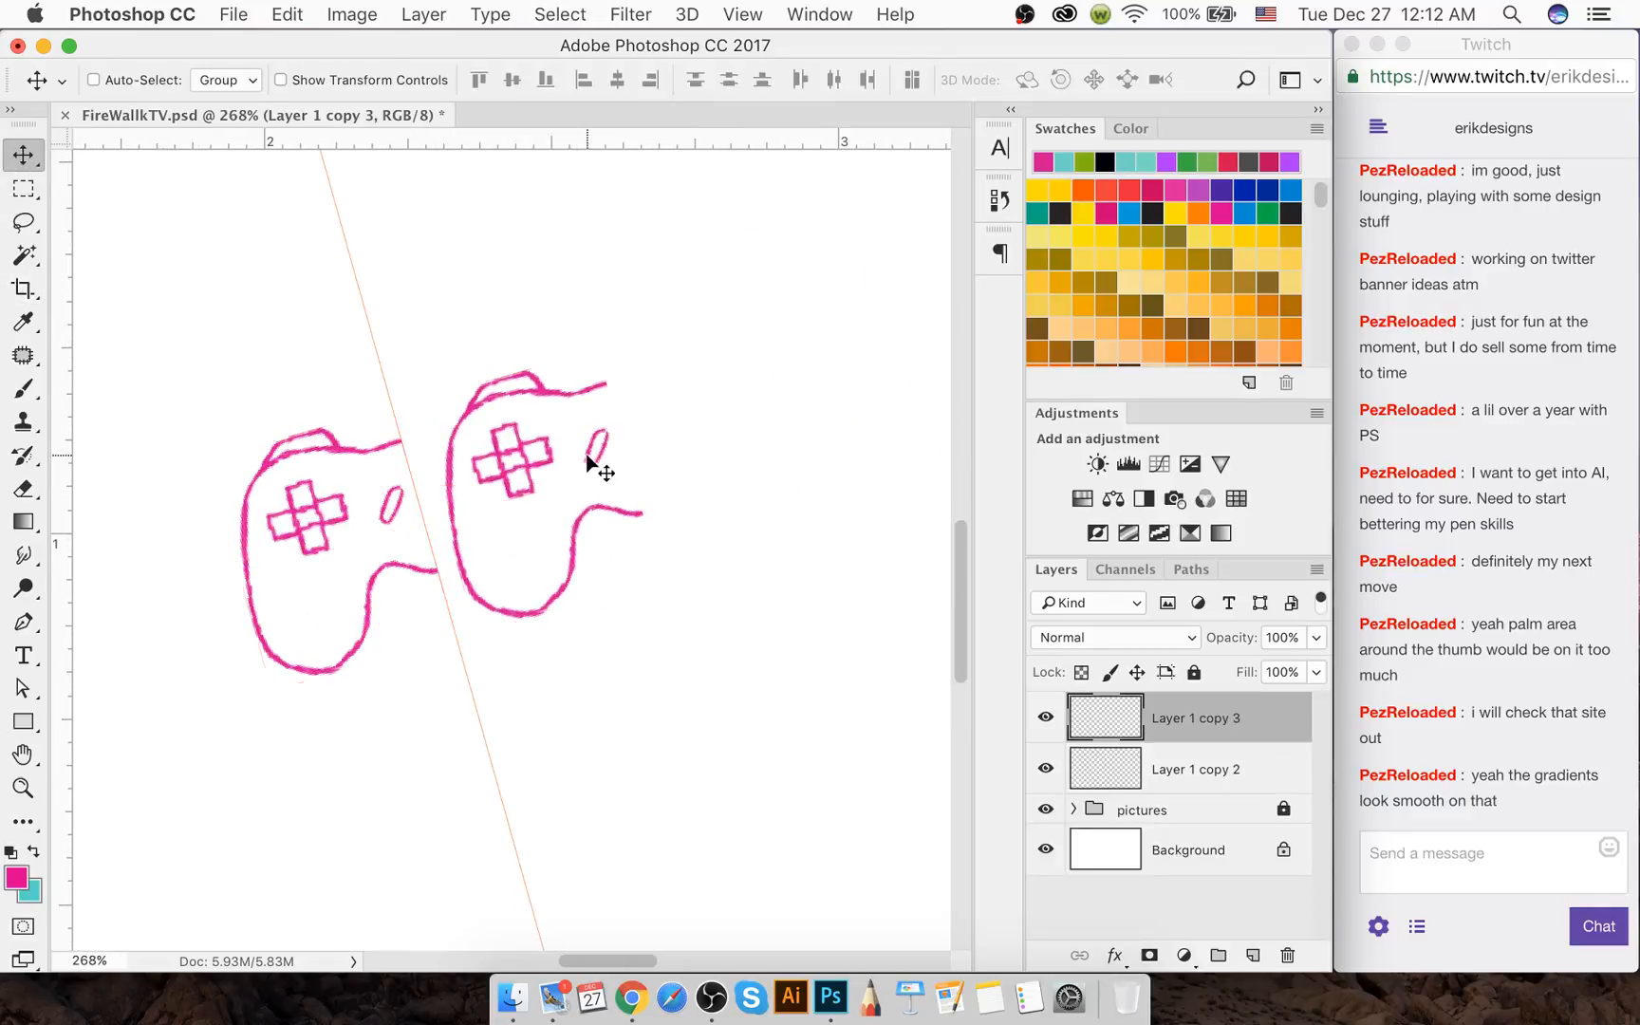
key("super+t")
right_click(588, 456)
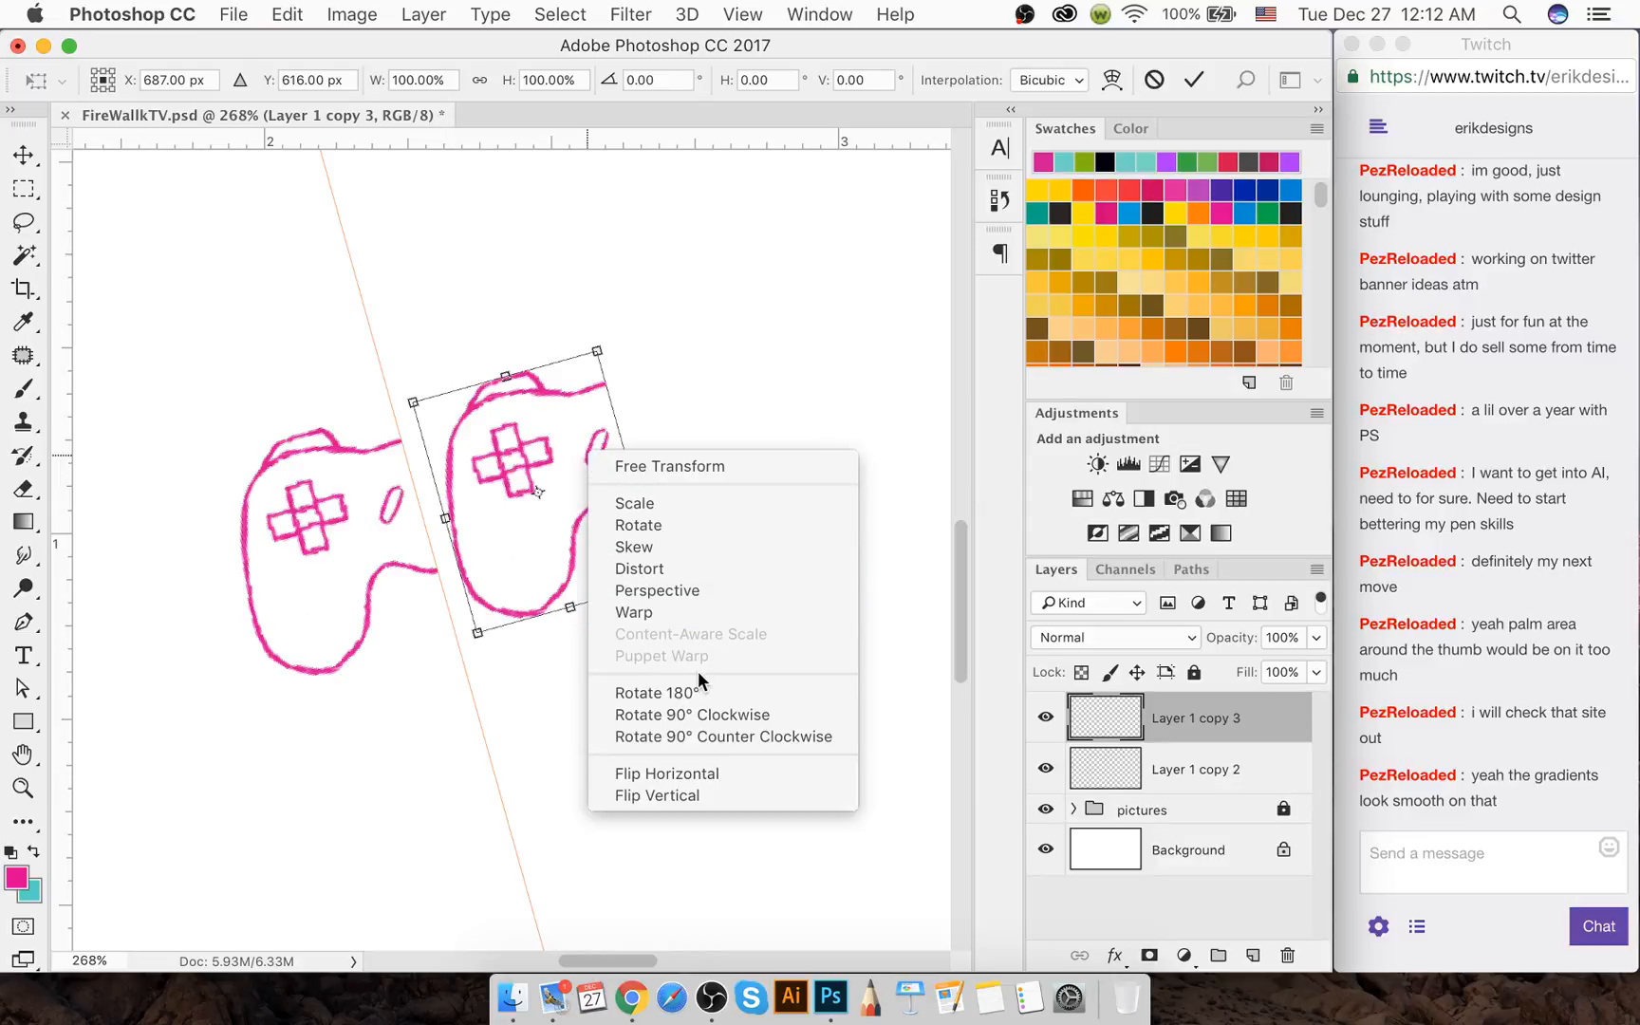
left_click(707, 774)
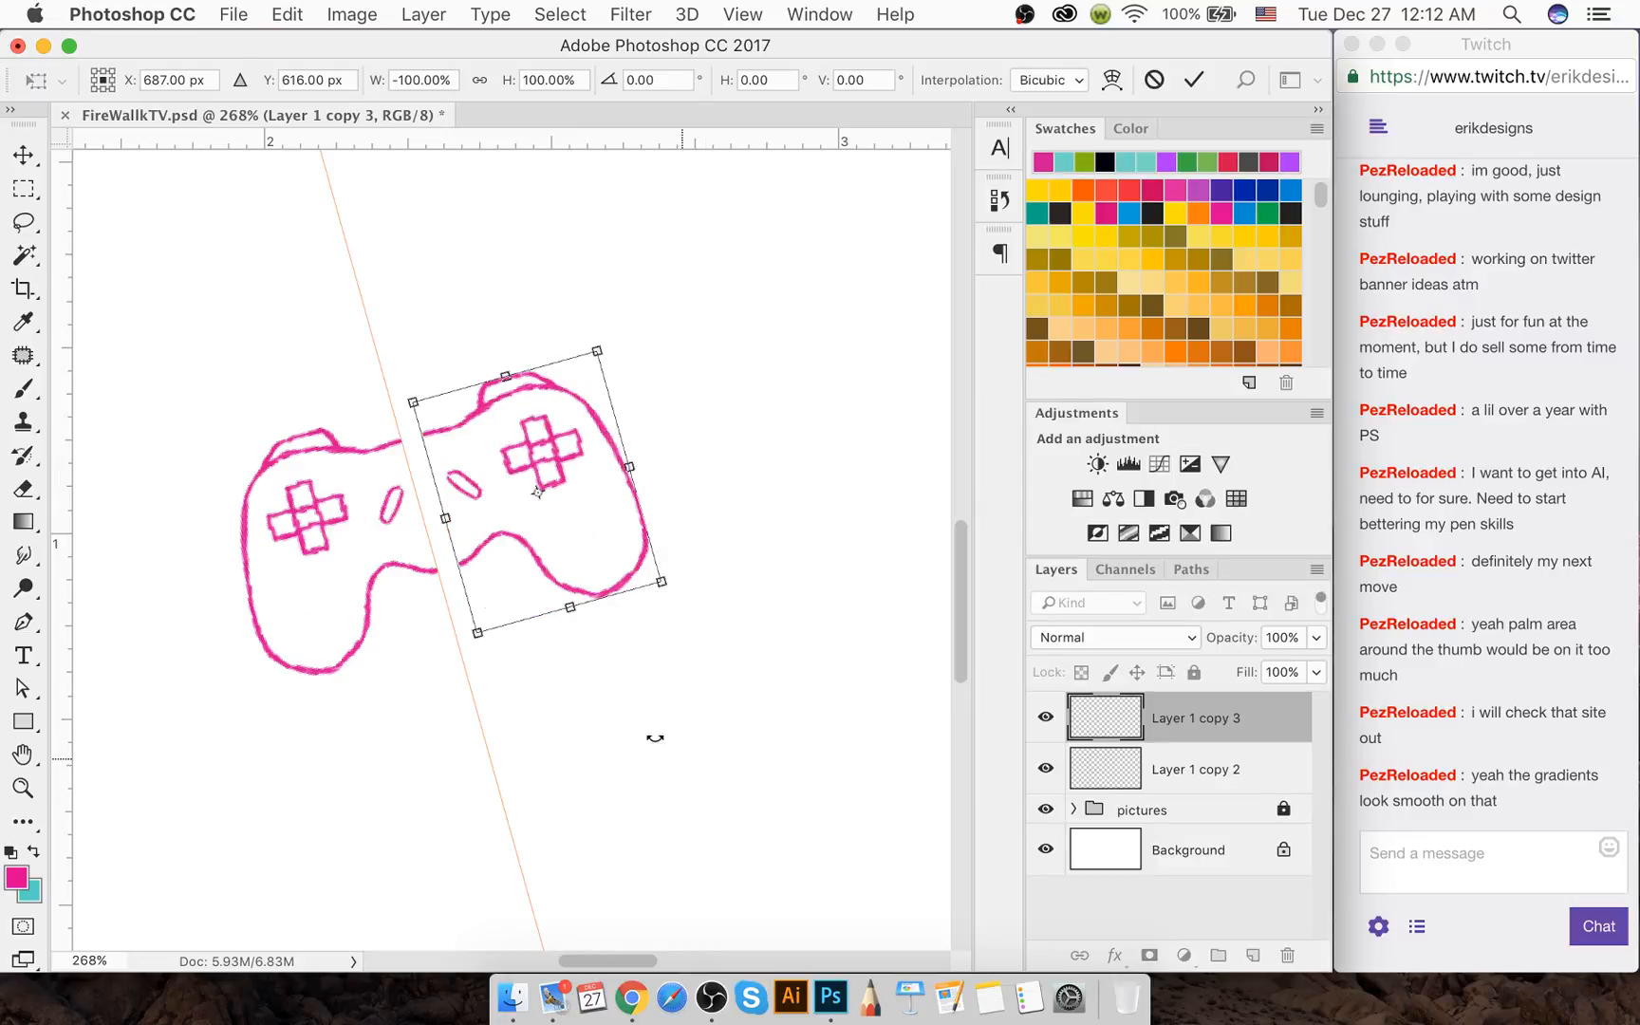
Move the flipped half against the guide line so both outlines join, apply the transform, and fine-tune its sideways position
scroll(447, 512, "up", 5)
left_click_drag(539, 469, 506, 481)
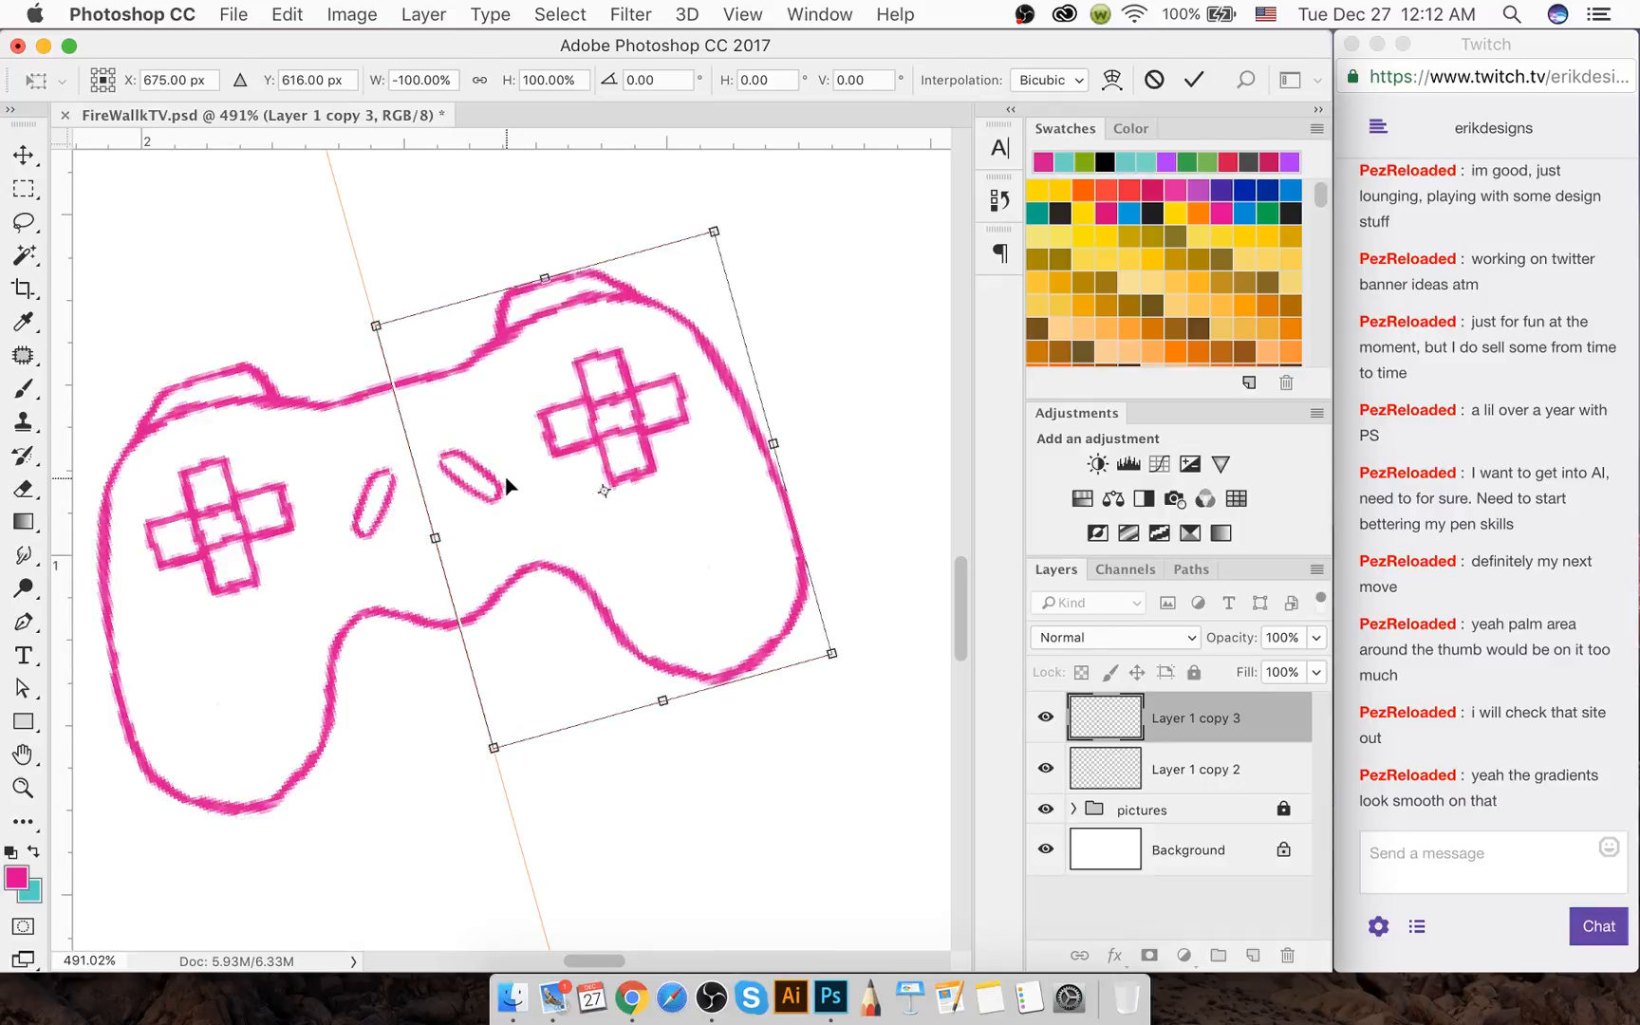
key("Left")
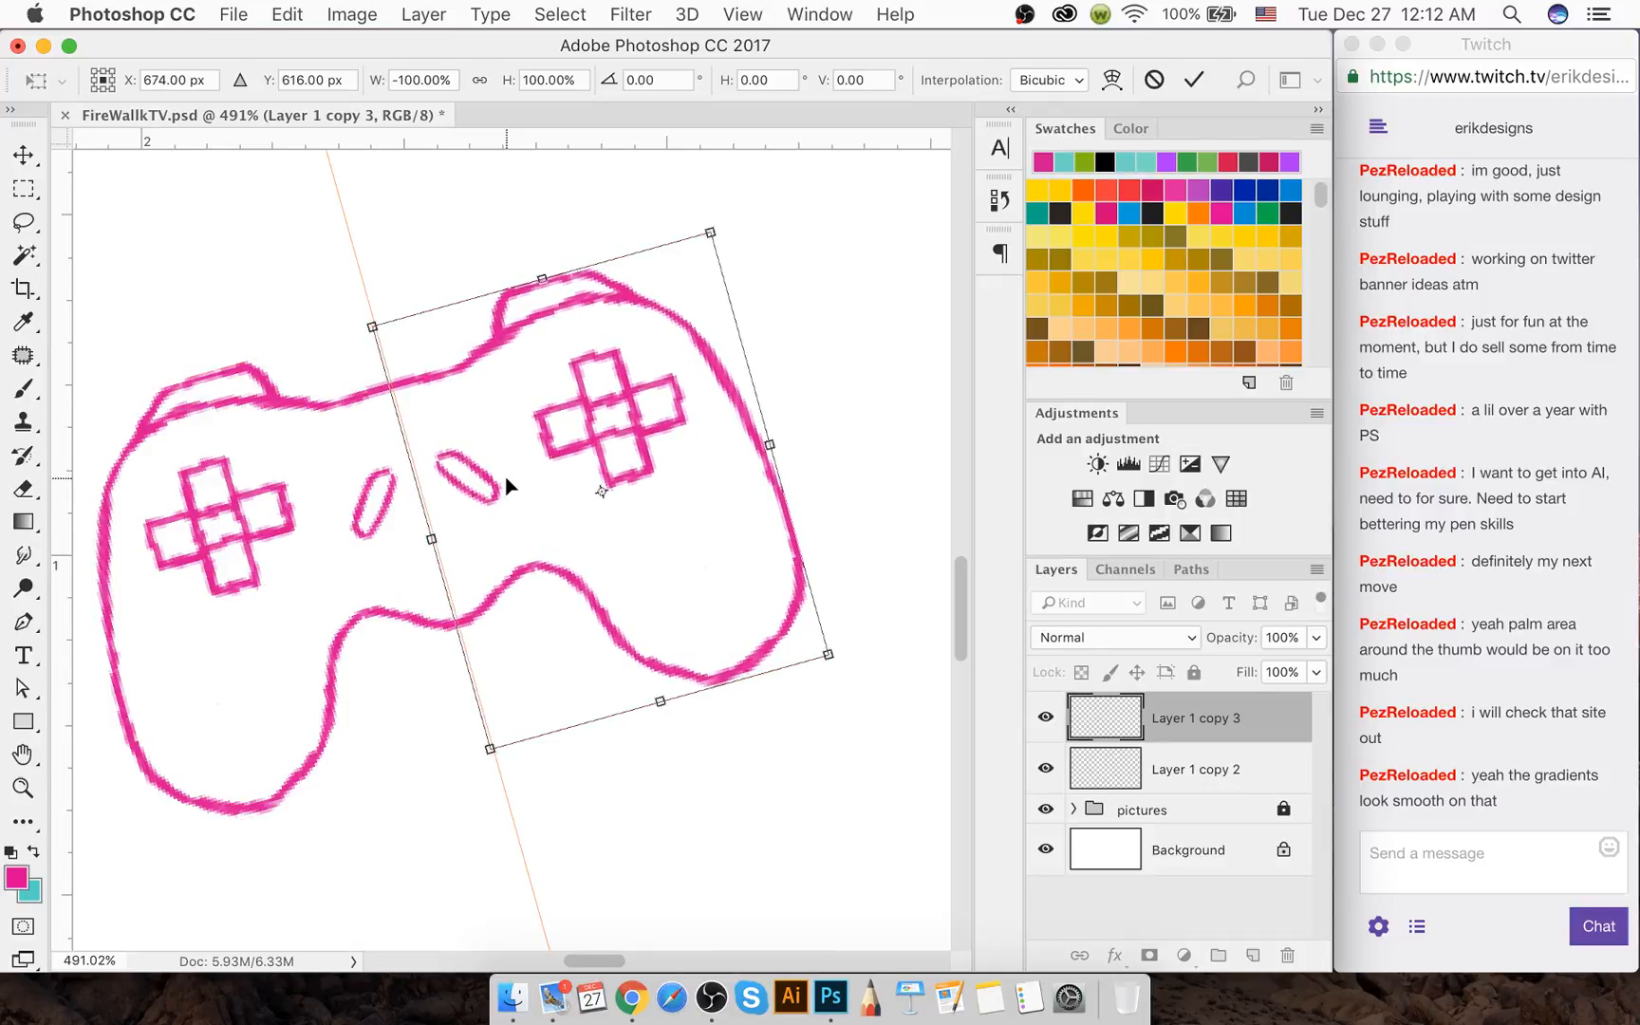
key("Return")
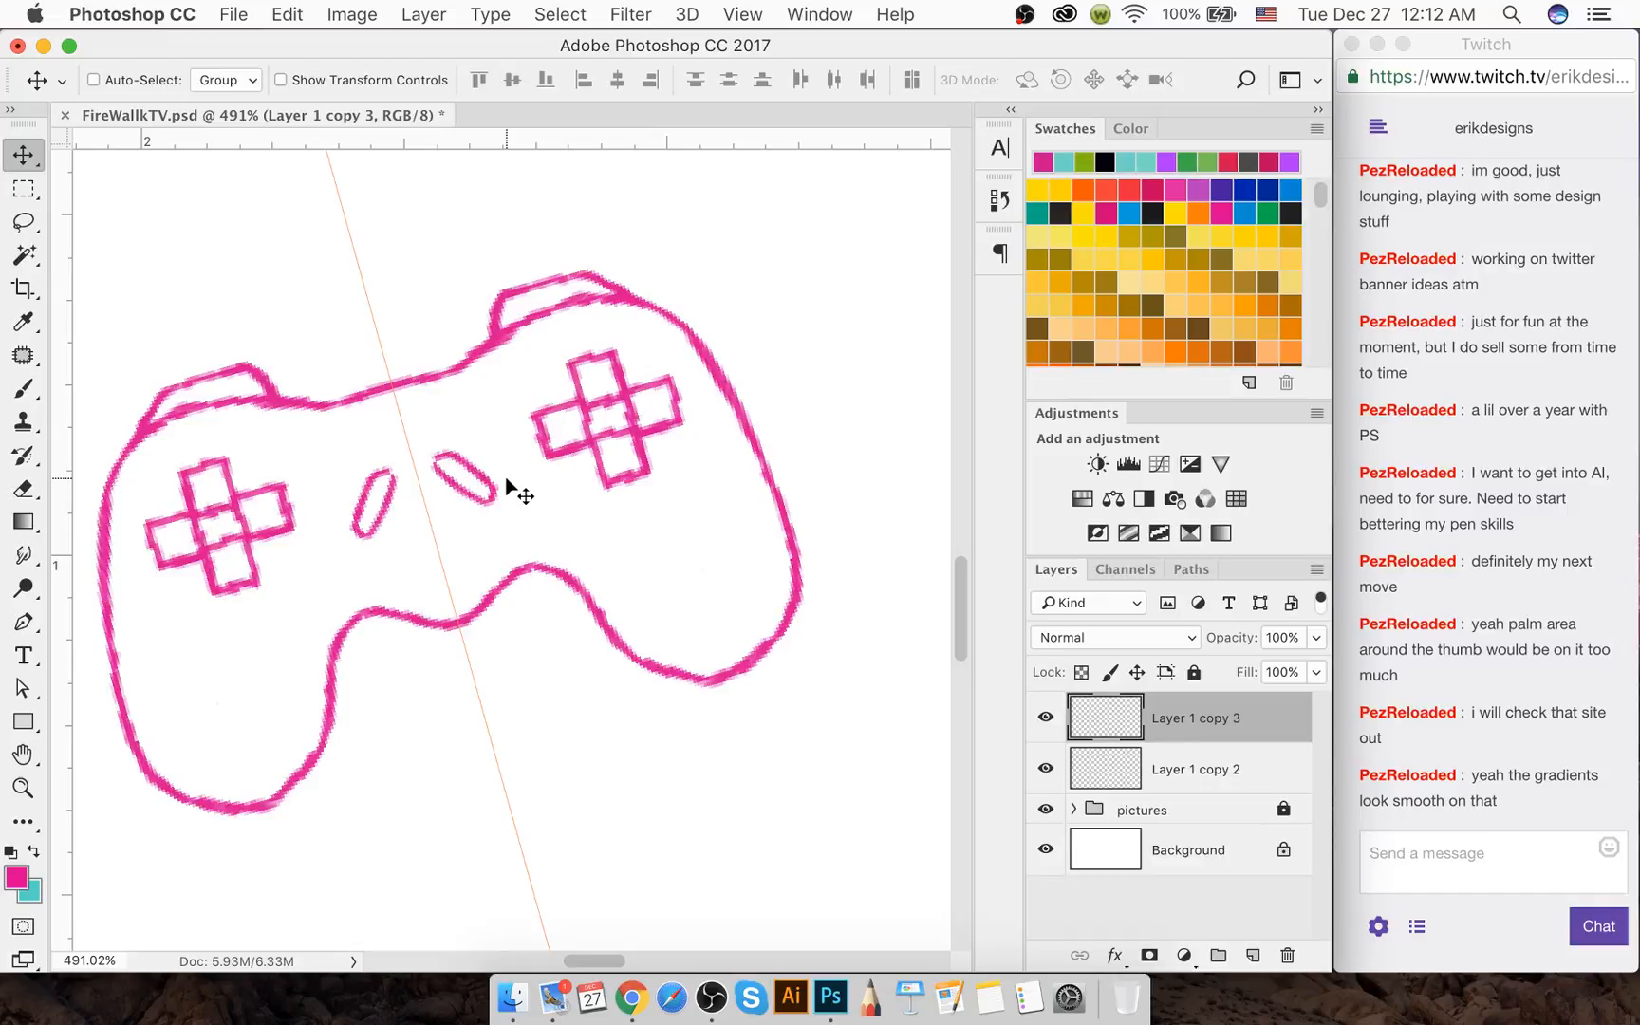
key("Right")
key("Right")
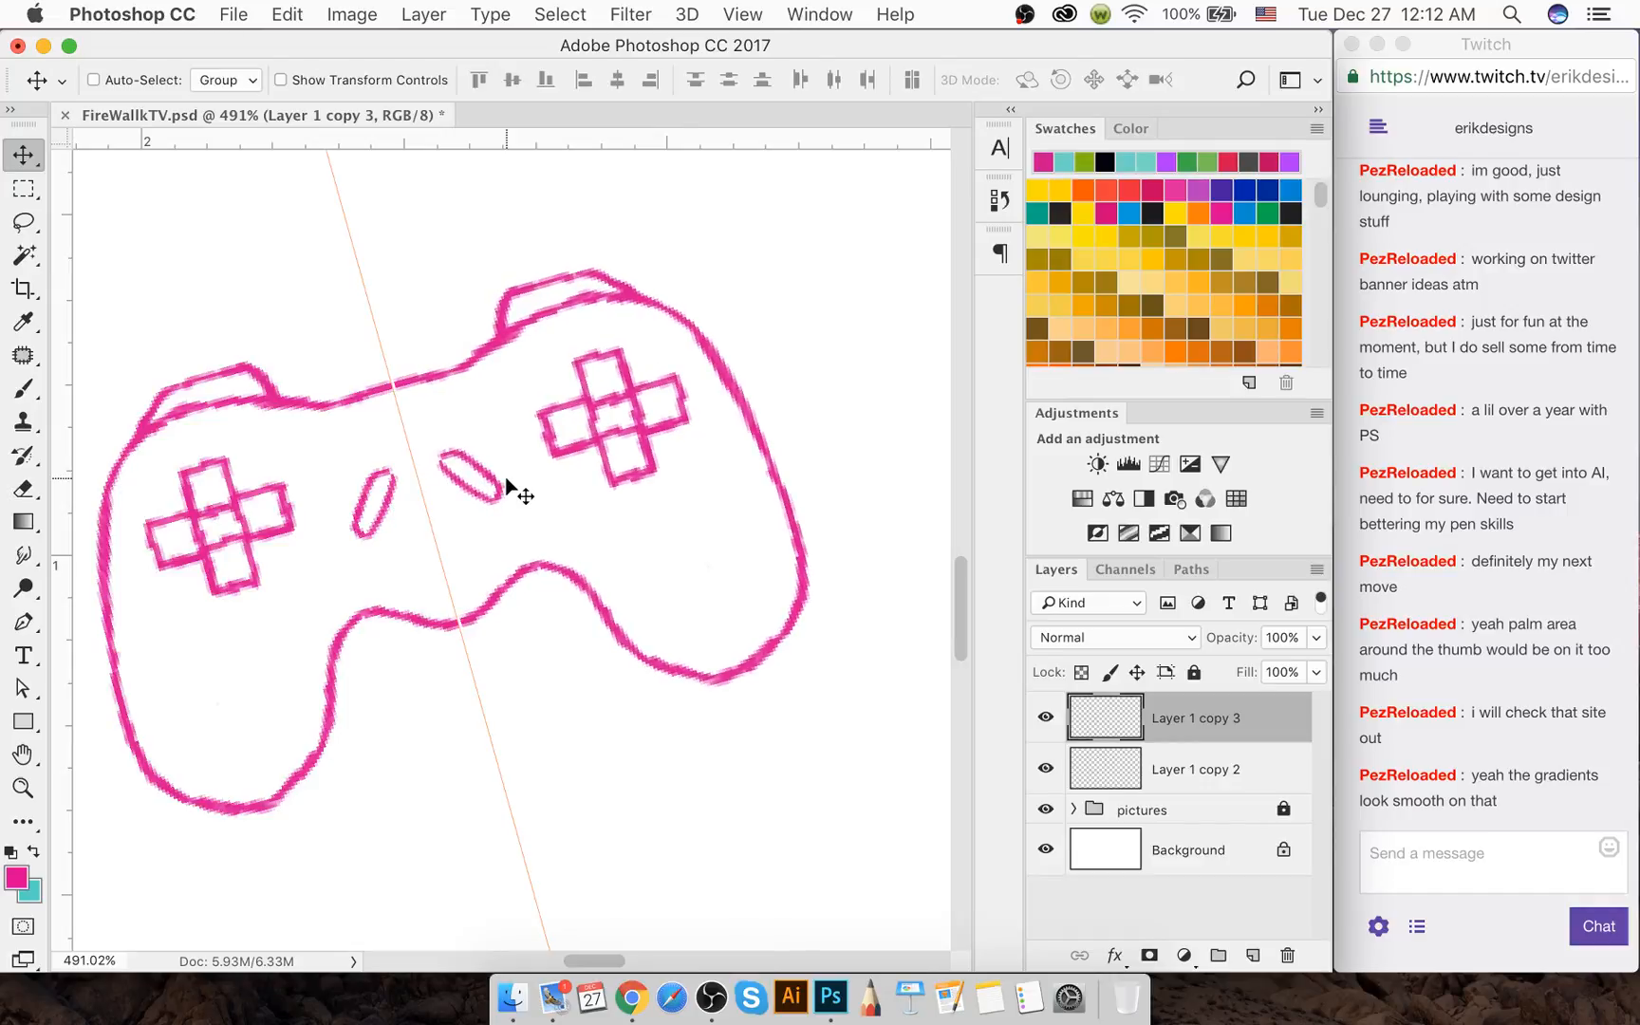
key("Left")
Add a new layer and draw a small round button on the guide line below the two slanted slots
scroll(509, 478, "down", 1)
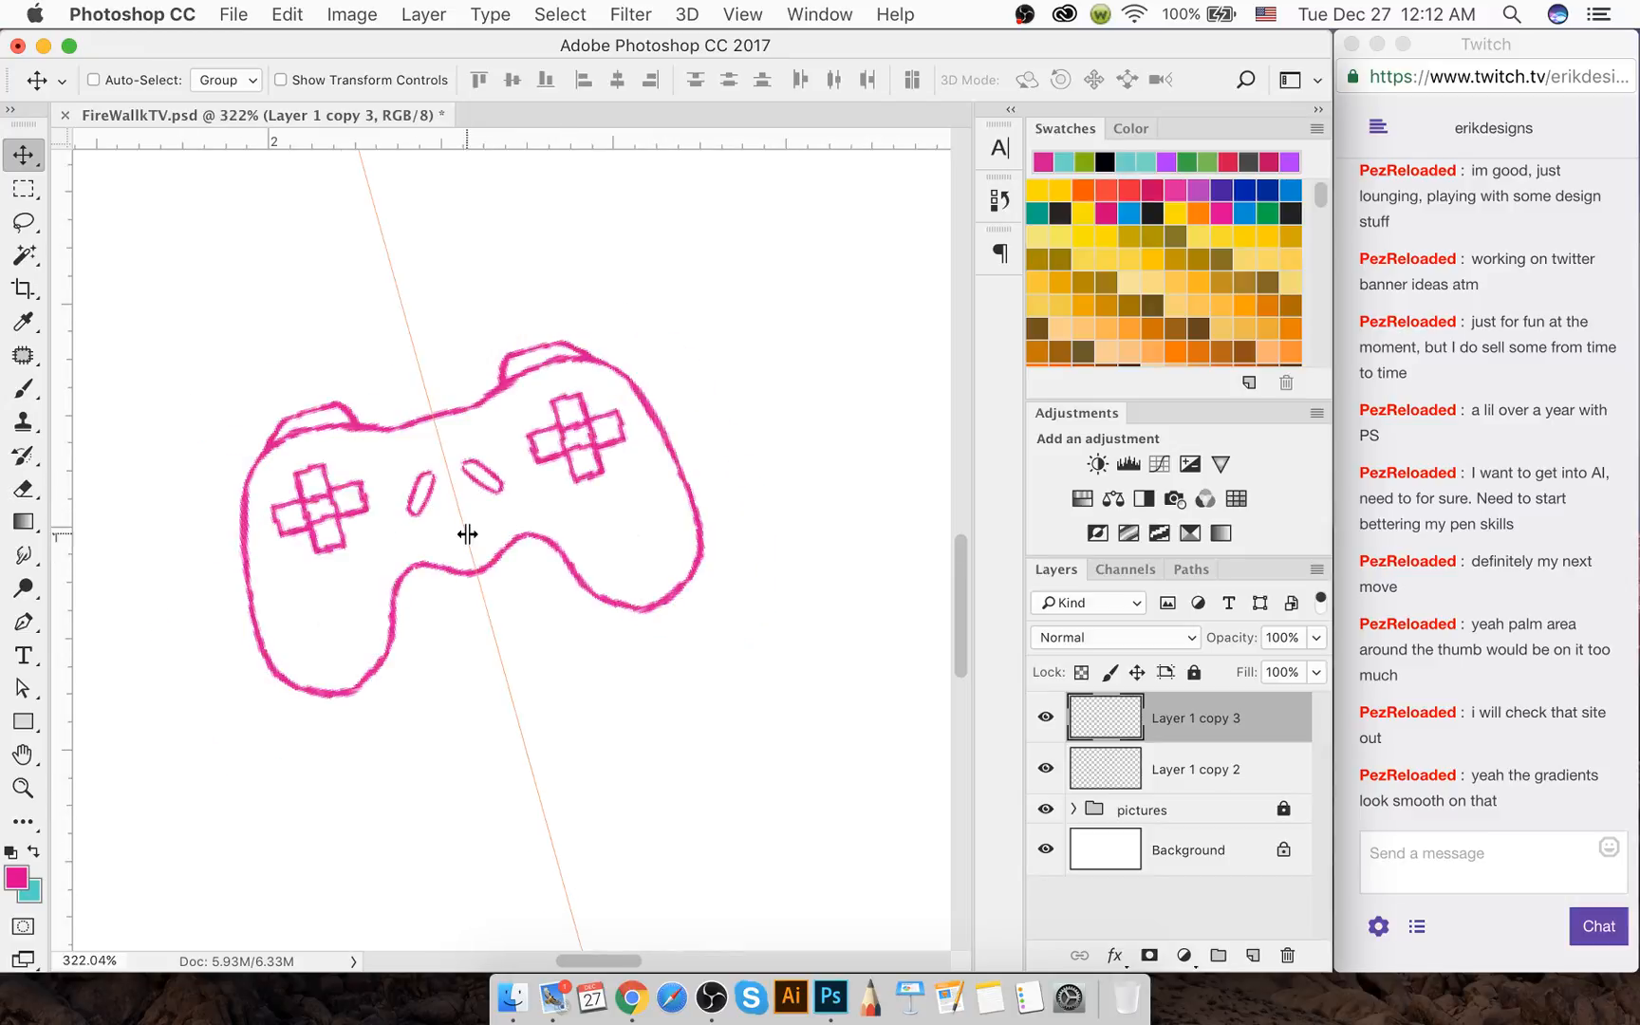
scroll(467, 533, "down", 1)
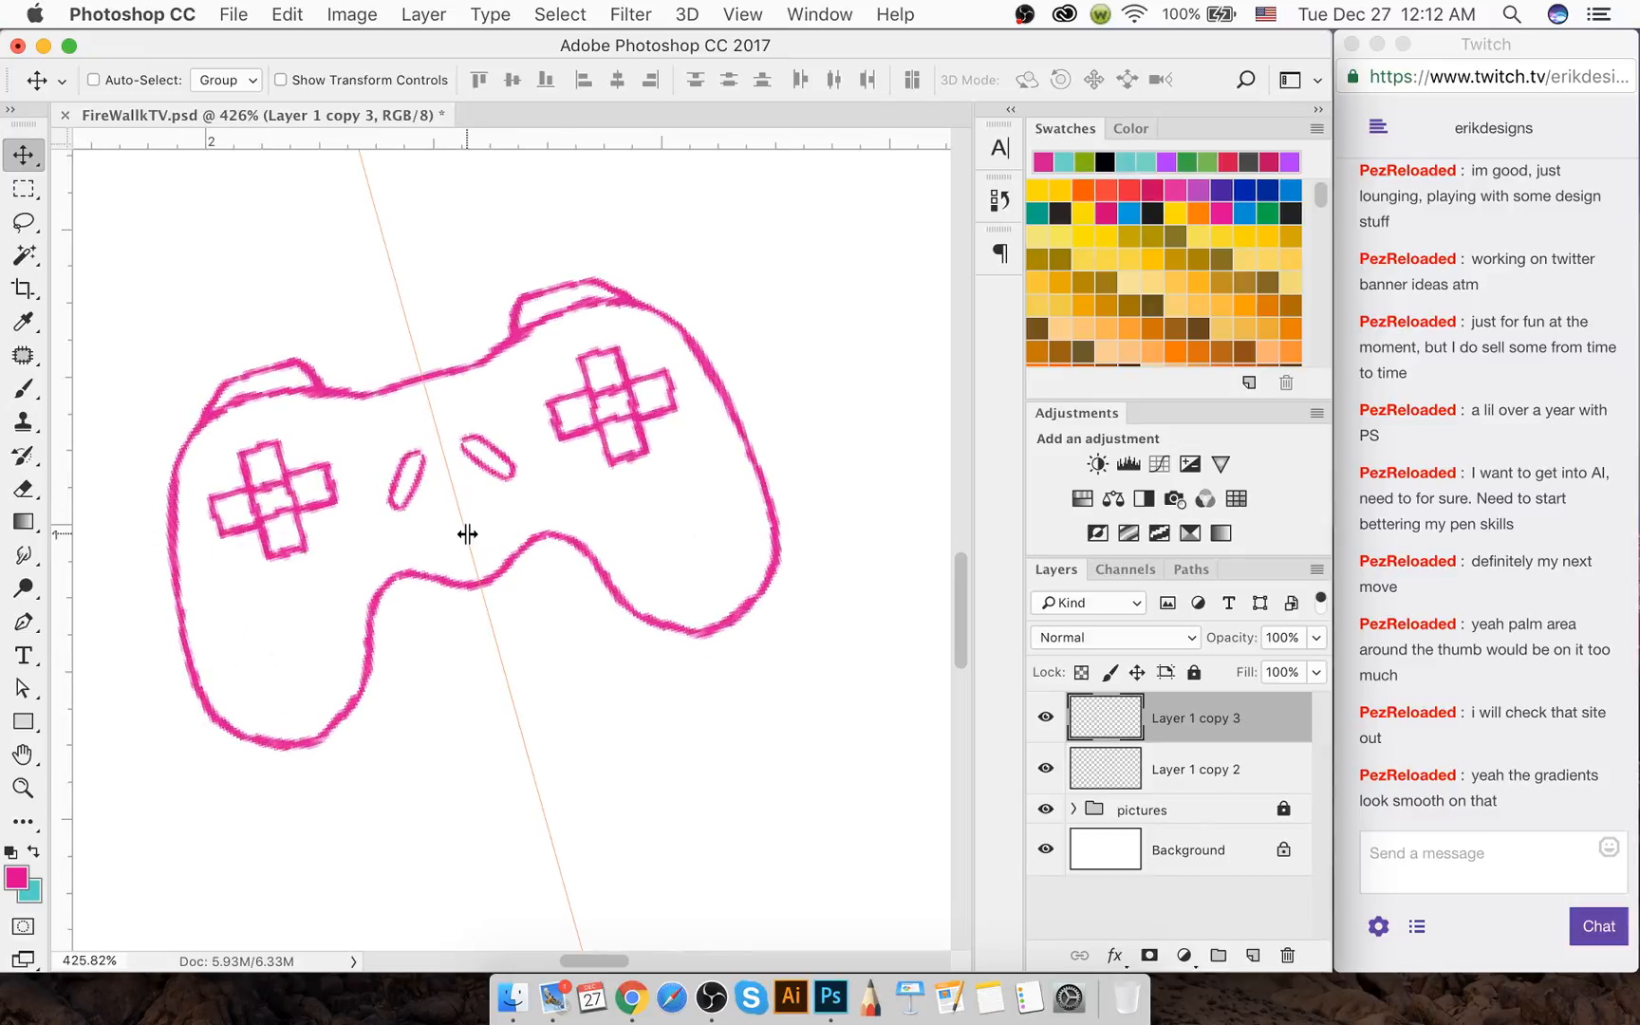
key("b")
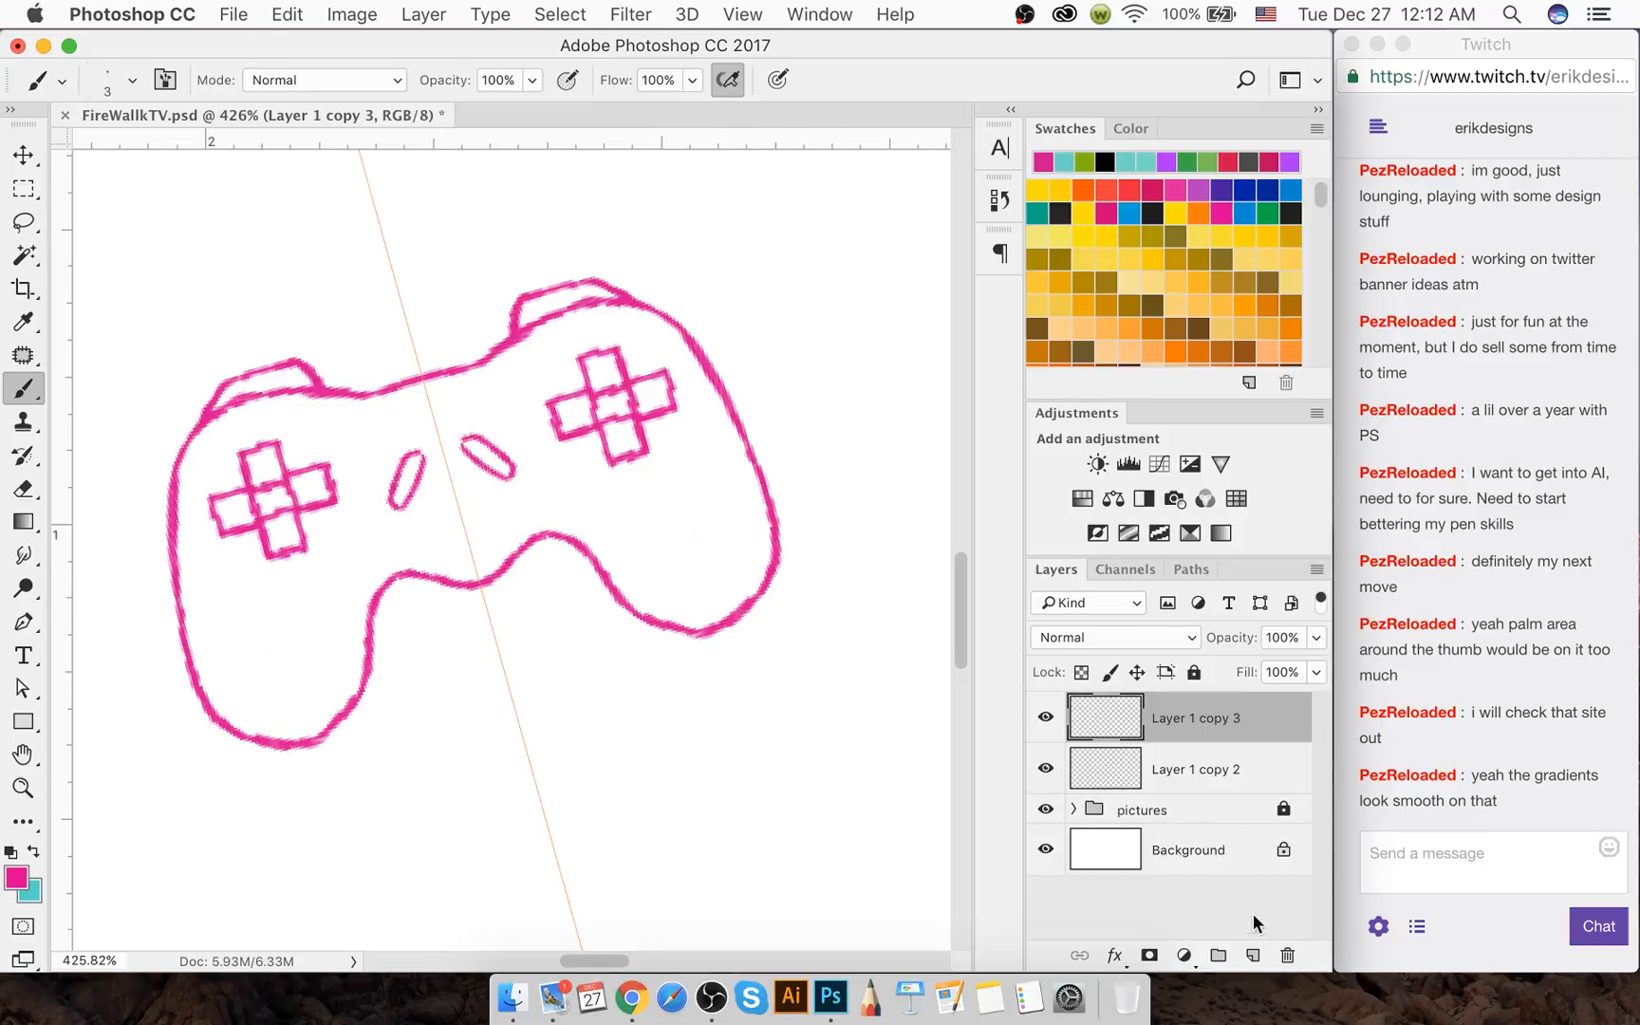
left_click(1252, 955)
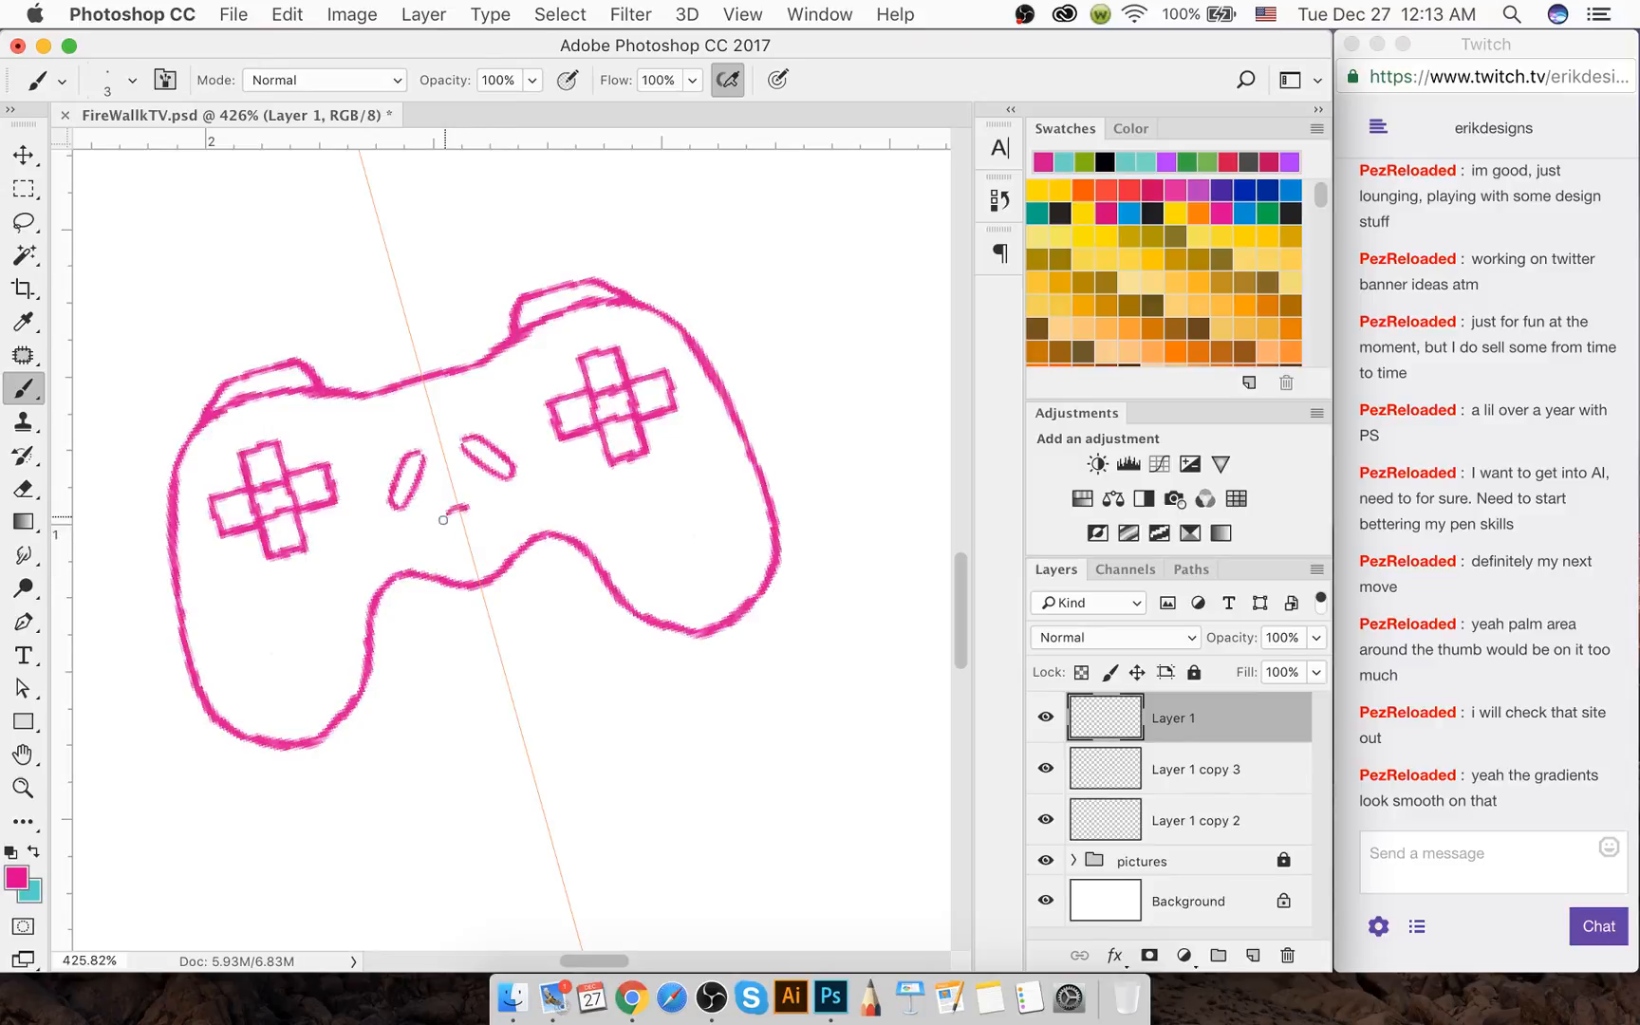
mouse_move(443, 520)
left_mouse_down()
mouse_move(456, 551)
mouse_move(475, 506)
mouse_move(485, 540)
left_mouse_up()
key("e")
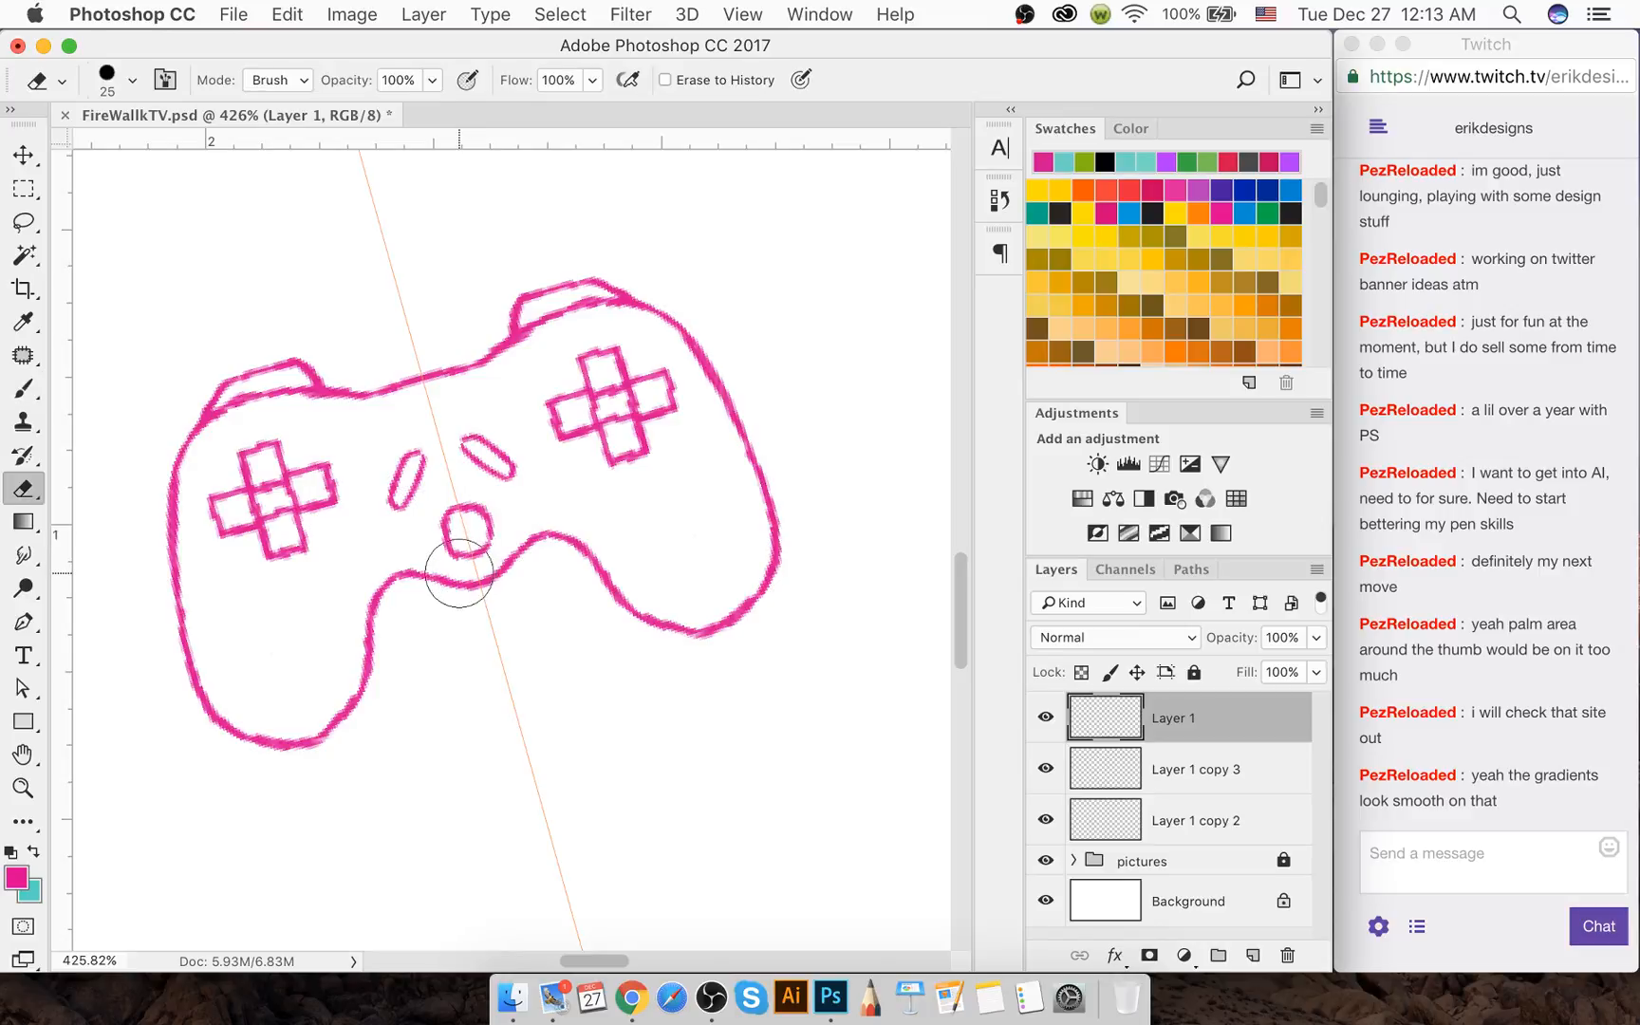
Try a rounded bulge hanging below the middle of the gamepad's lower edge, and undo it
key("b")
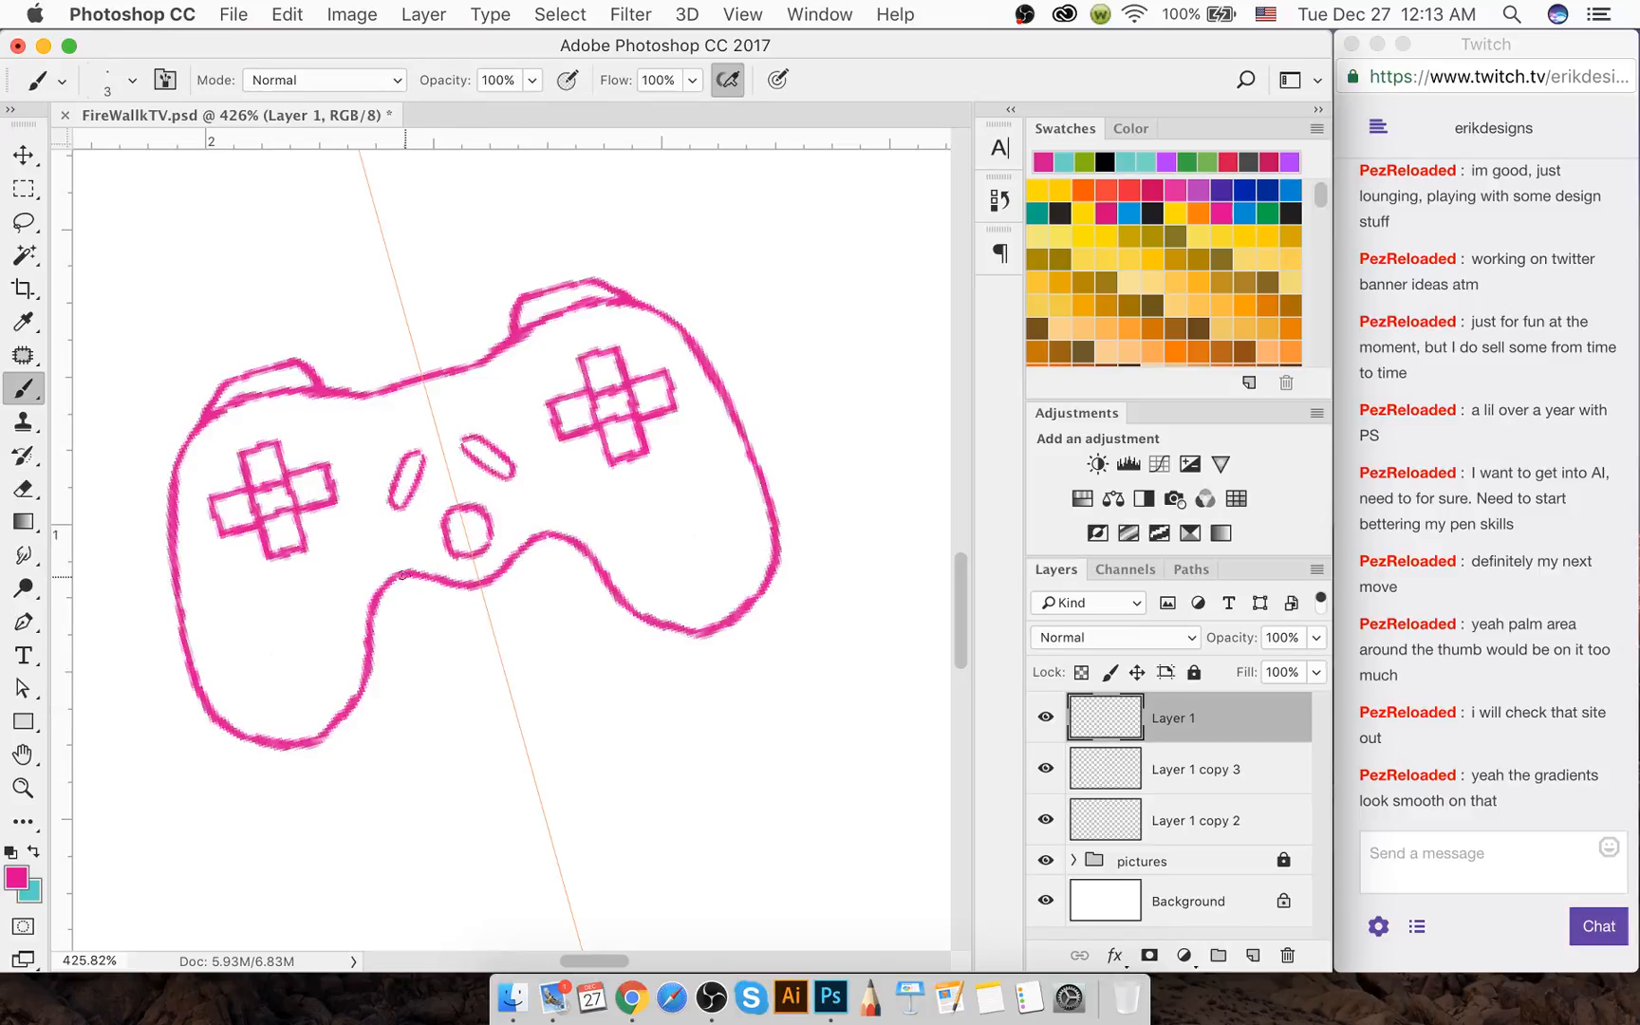
mouse_move(406, 581)
left_mouse_down()
mouse_move(477, 638)
mouse_move(516, 616)
mouse_move(524, 552)
left_mouse_up()
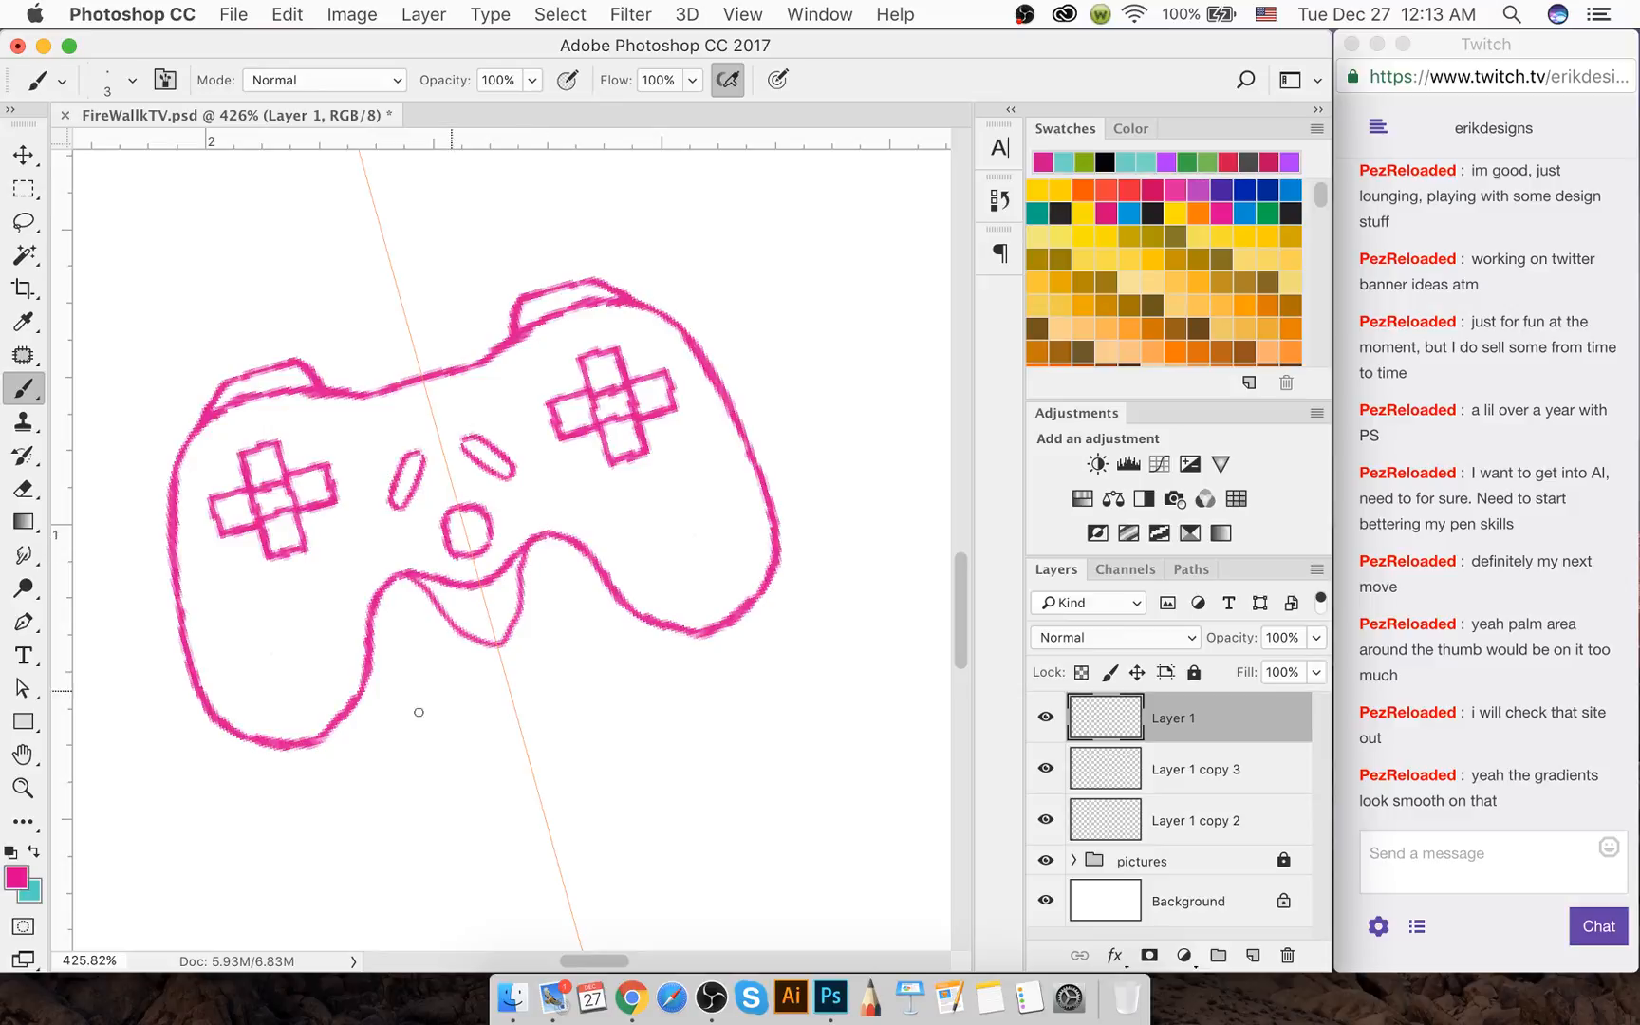
key("super+z")
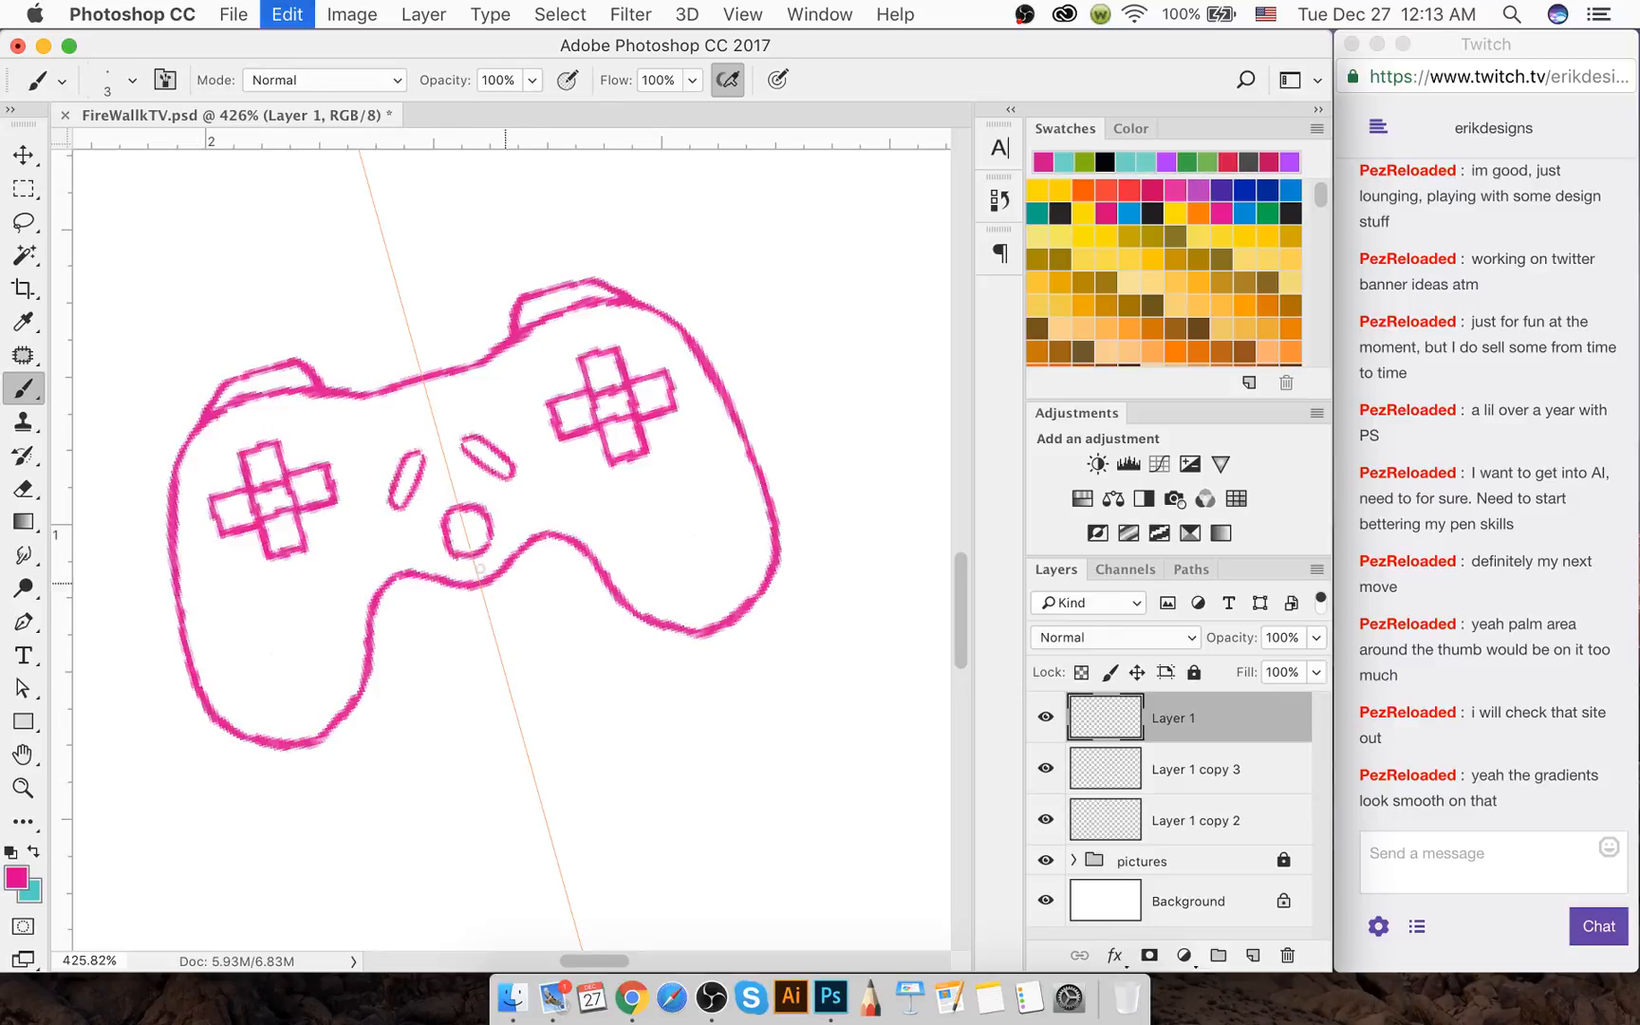
key("e")
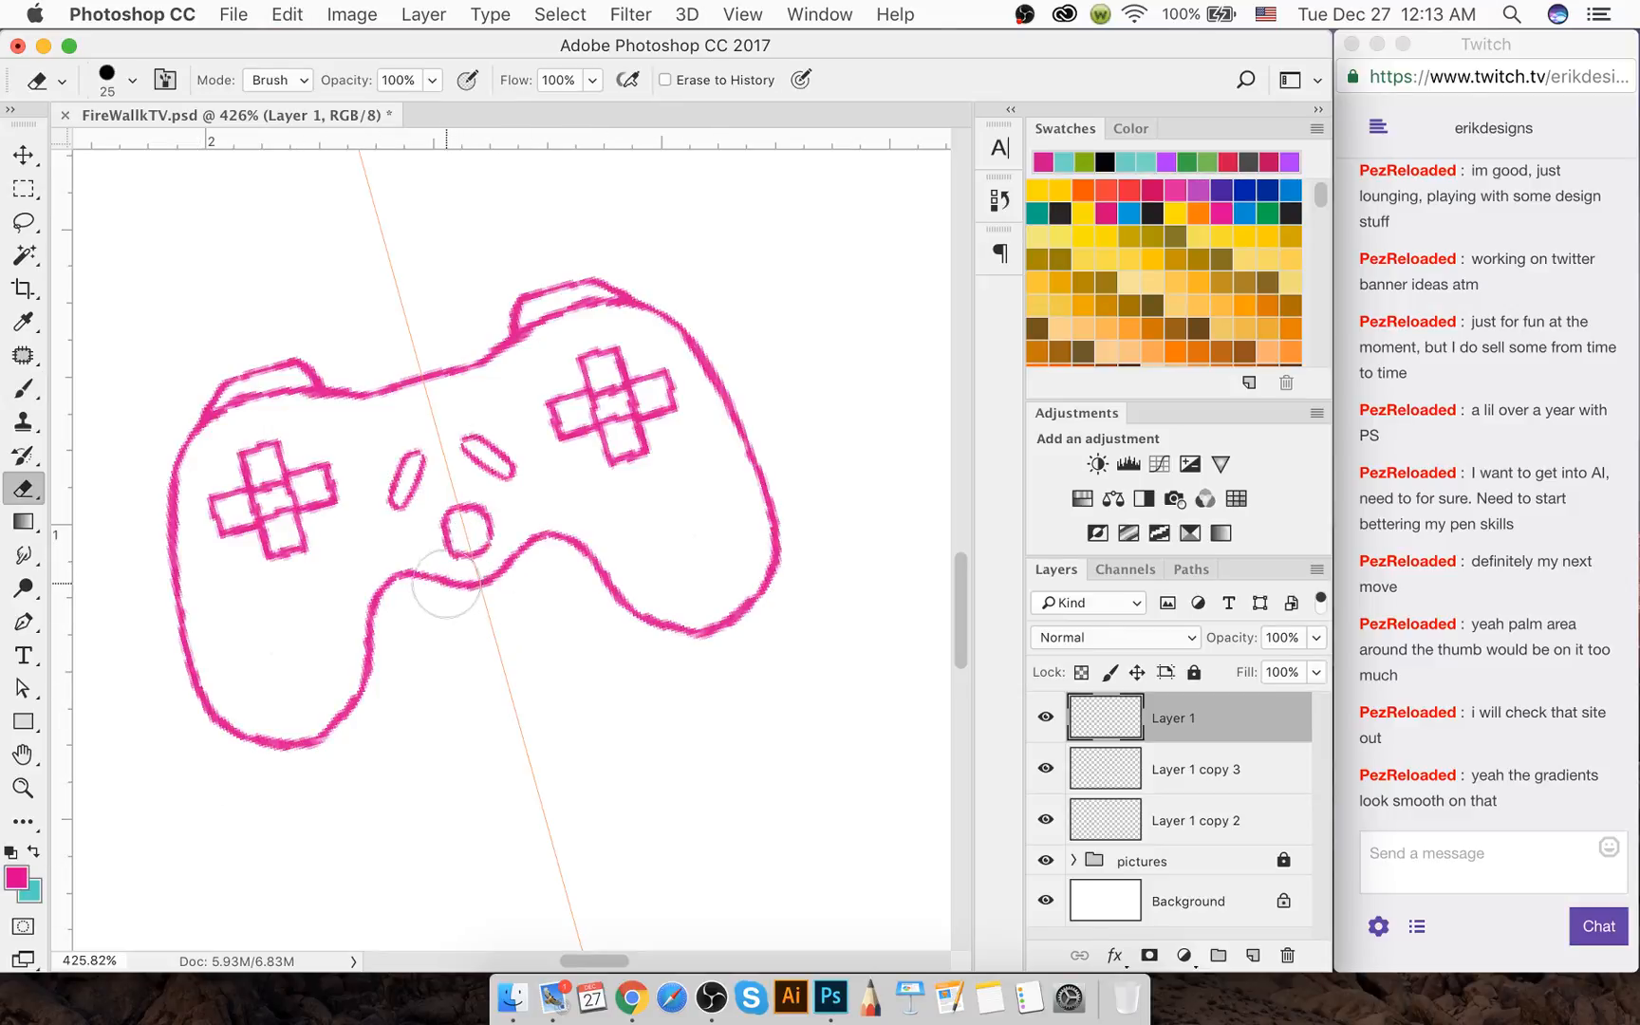
key("bracketleft")
key("bracketleft")
key("bracketleft")
key("bracketleft")
key("bracketleft")
key("b")
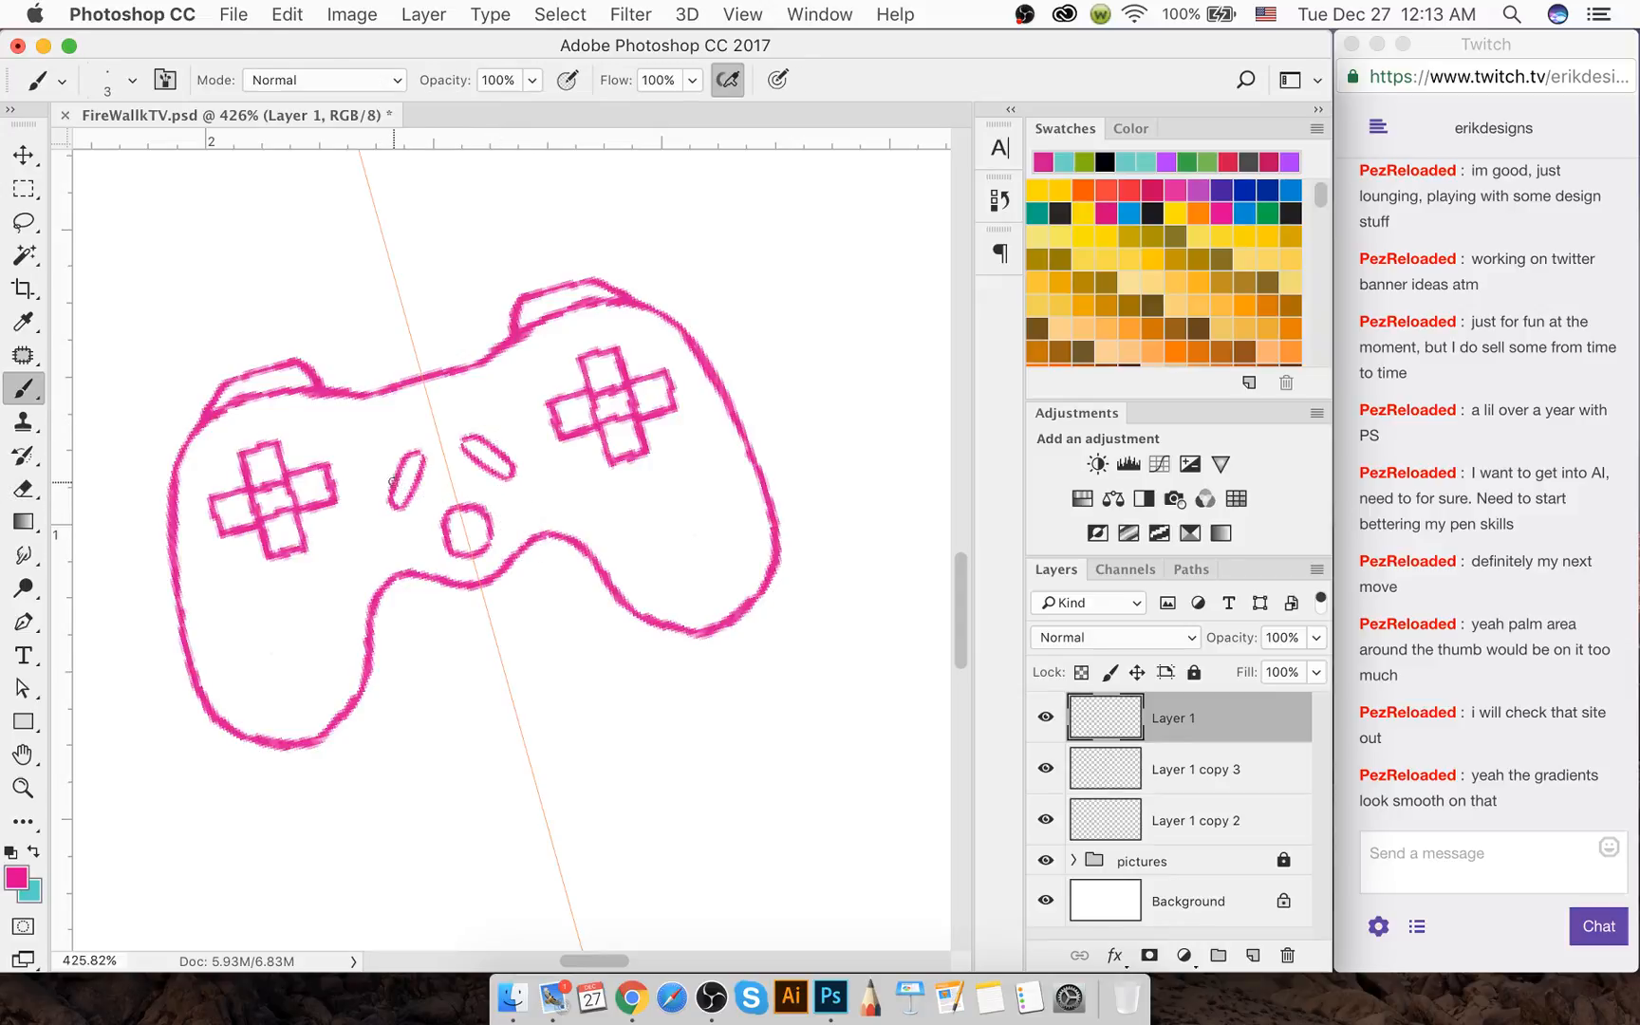
Try small brush marks beside the slanted slots and a stroke near the right D-pad, and undo them
left_click_drag(385, 459, 385, 477)
left_click_drag(493, 438, 502, 432)
key("super+z")
left_click_drag(508, 411, 501, 423)
left_click_drag(439, 459, 423, 502)
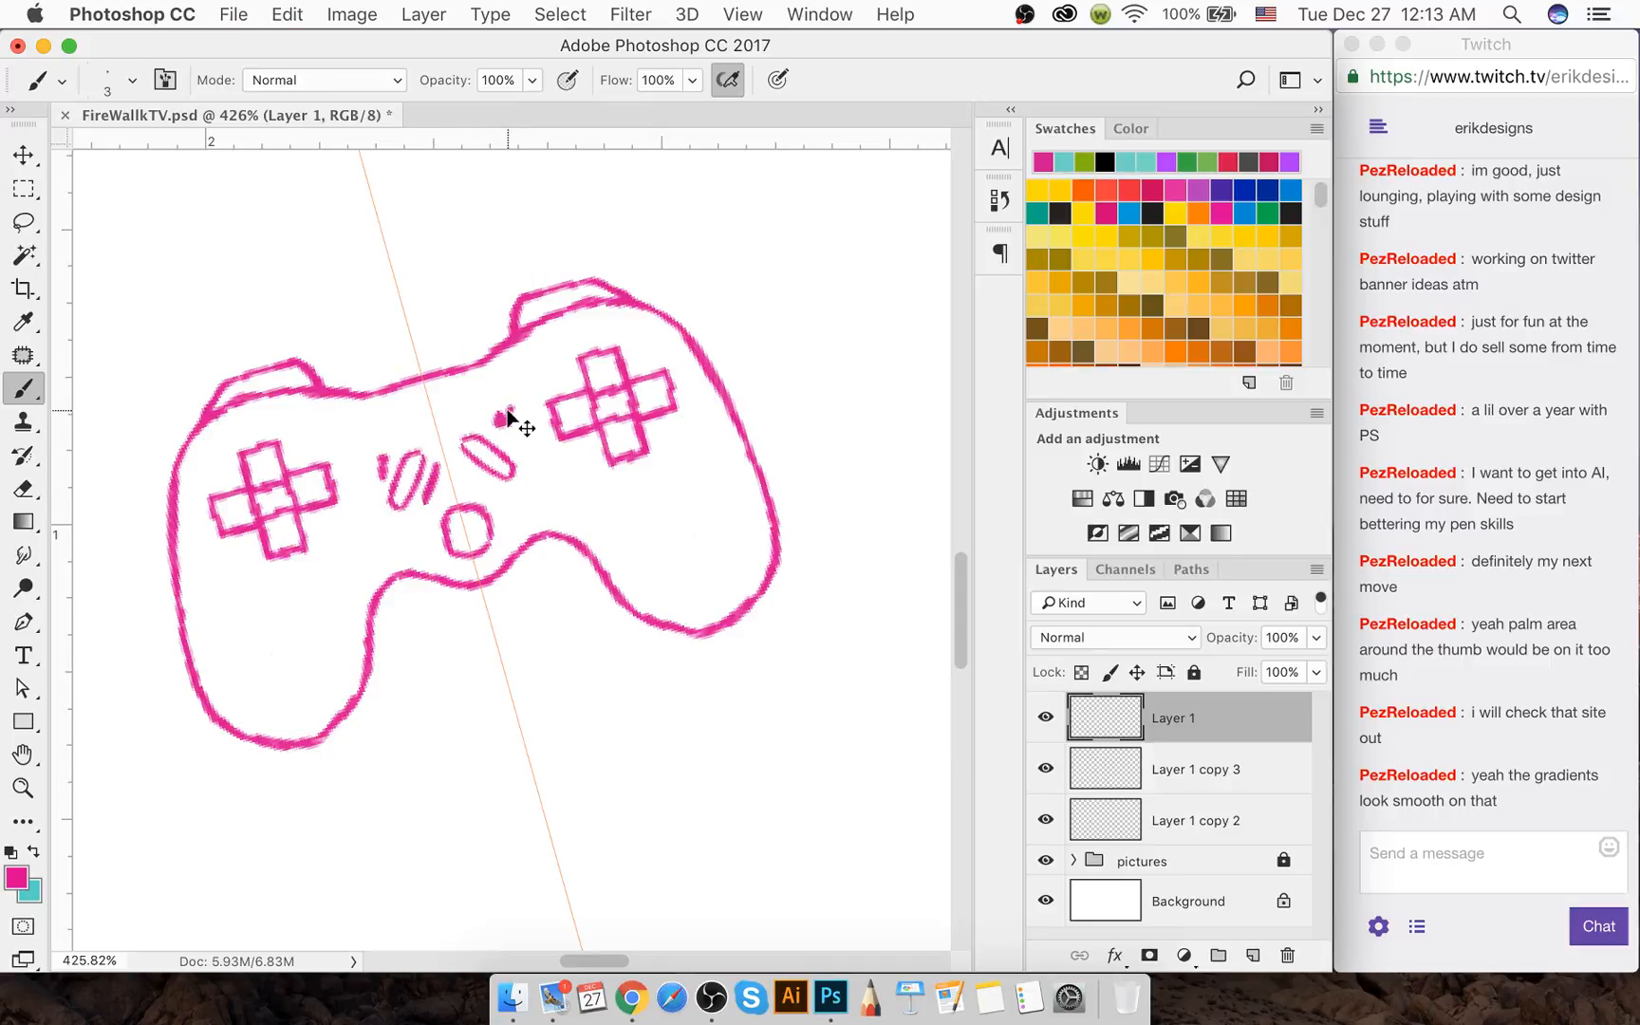
key("super+alt+z")
key("super+alt+z")
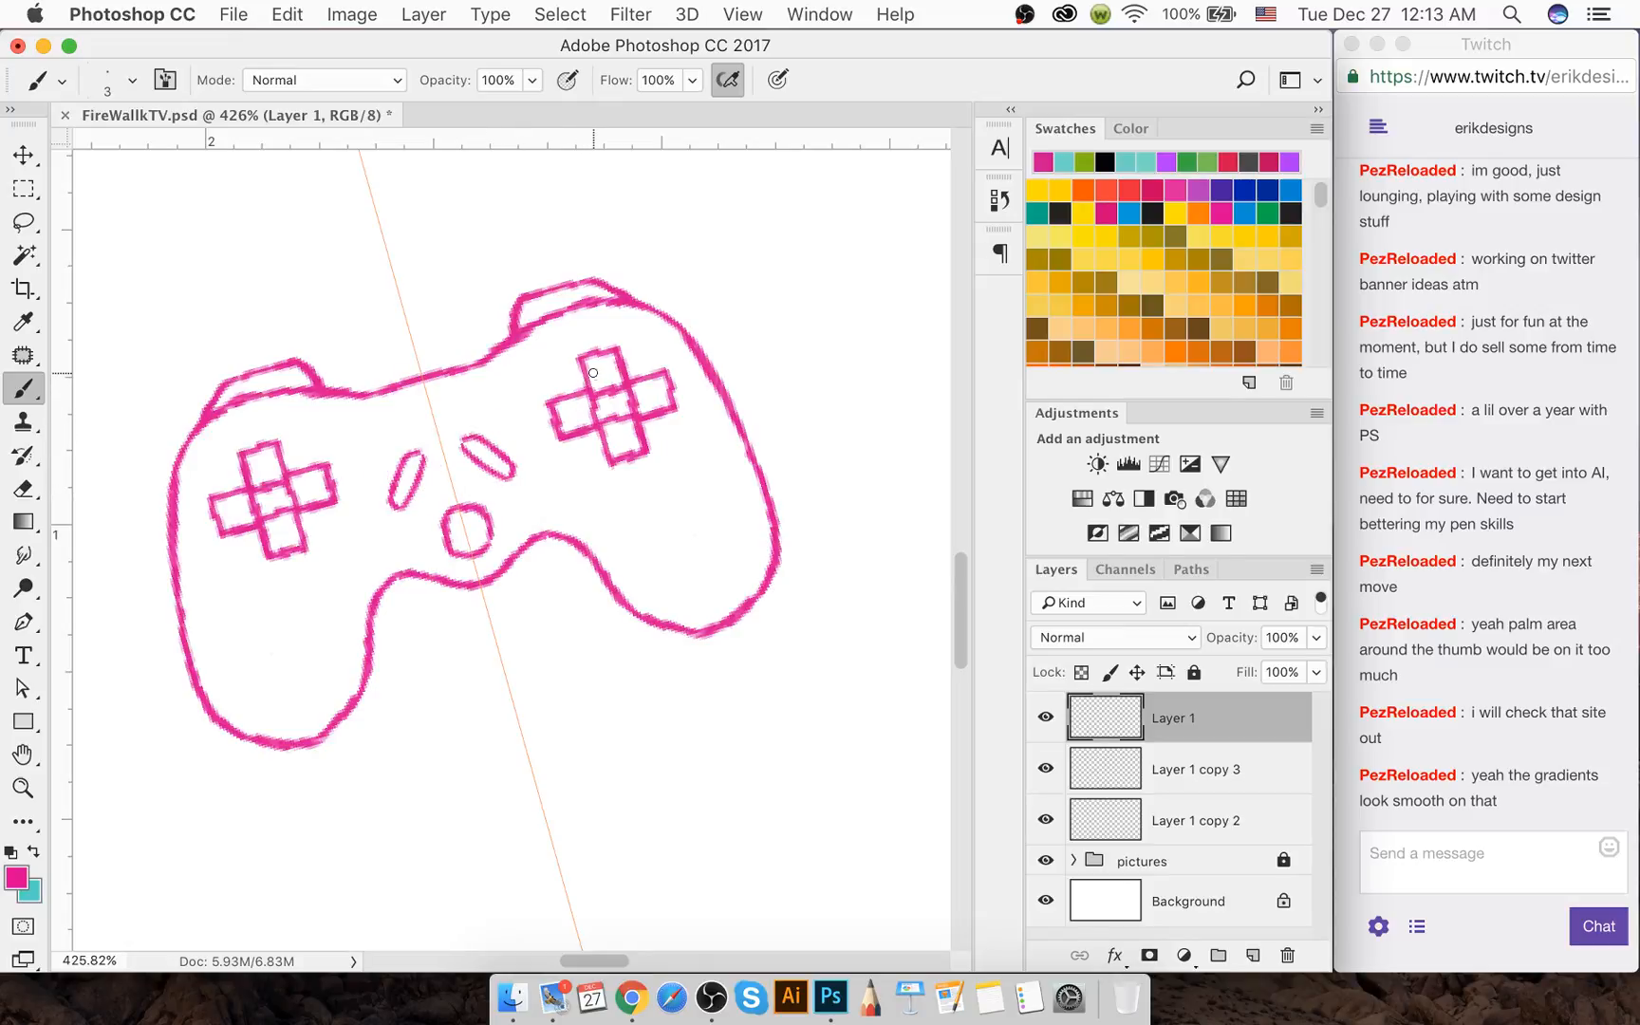
mouse_move(633, 316)
left_mouse_down()
mouse_move(554, 360)
mouse_move(621, 367)
left_mouse_up()
key("super+alt+z")
Lower the opacity of the mirrored gamepad half, Layer 1 copy 3, to 40% and make Layer 1 active again
scroll(634, 357, "up", 5)
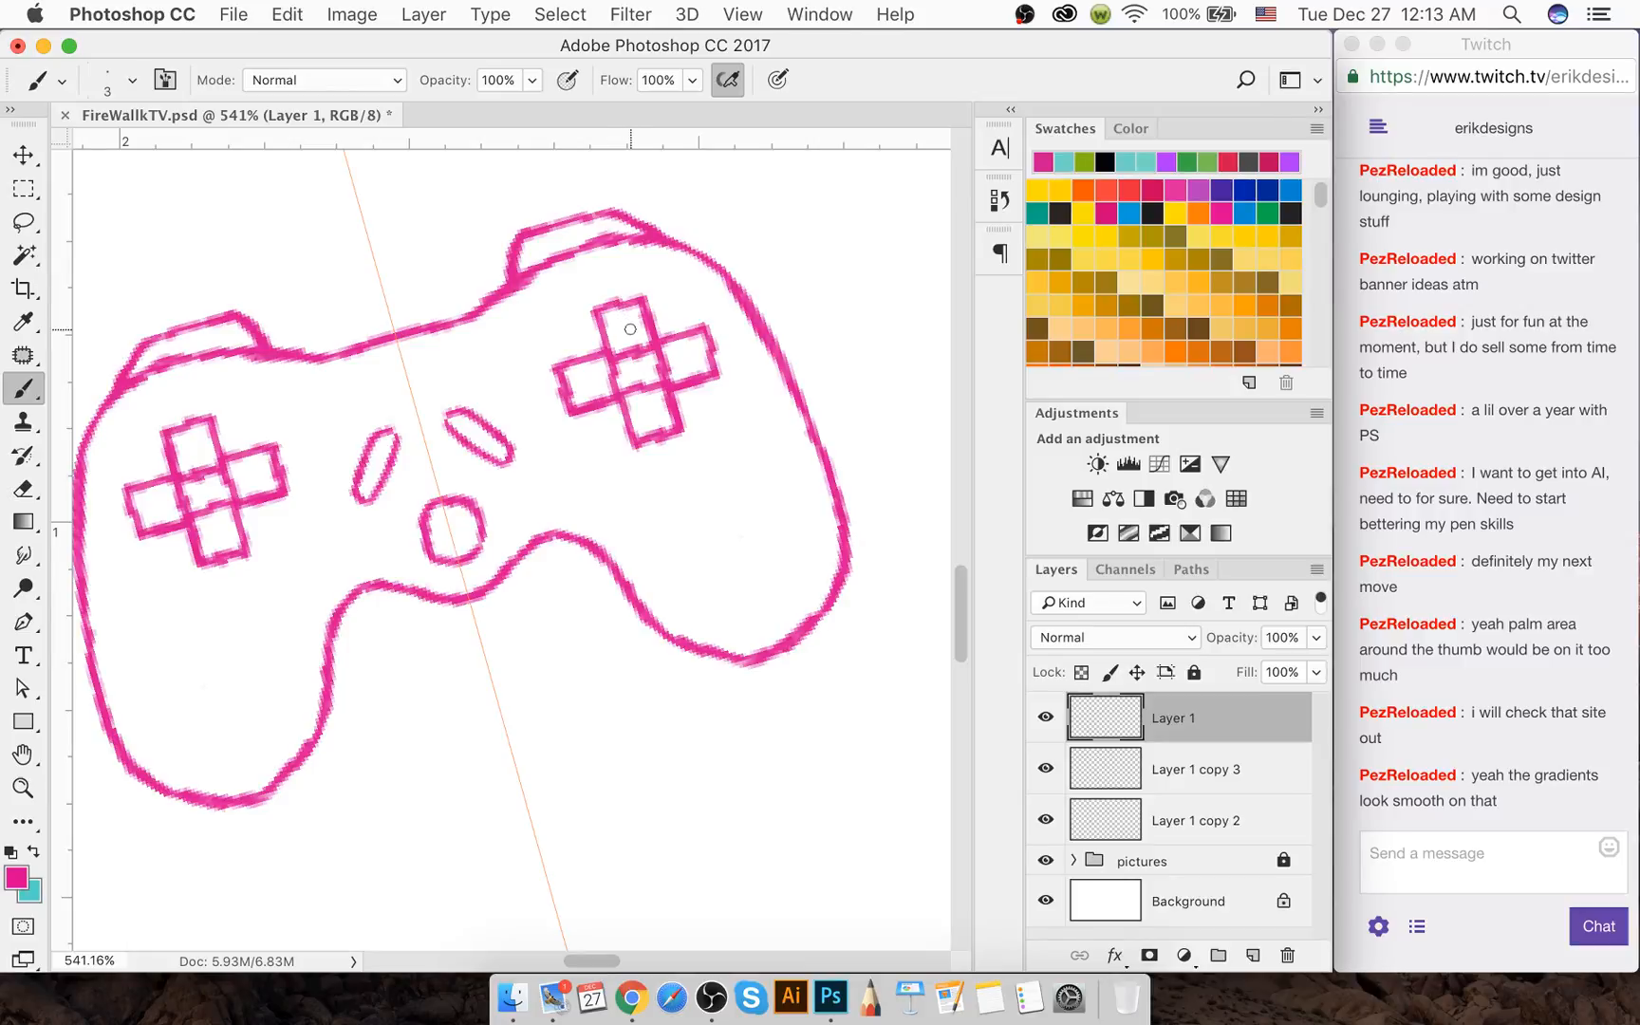
key("e")
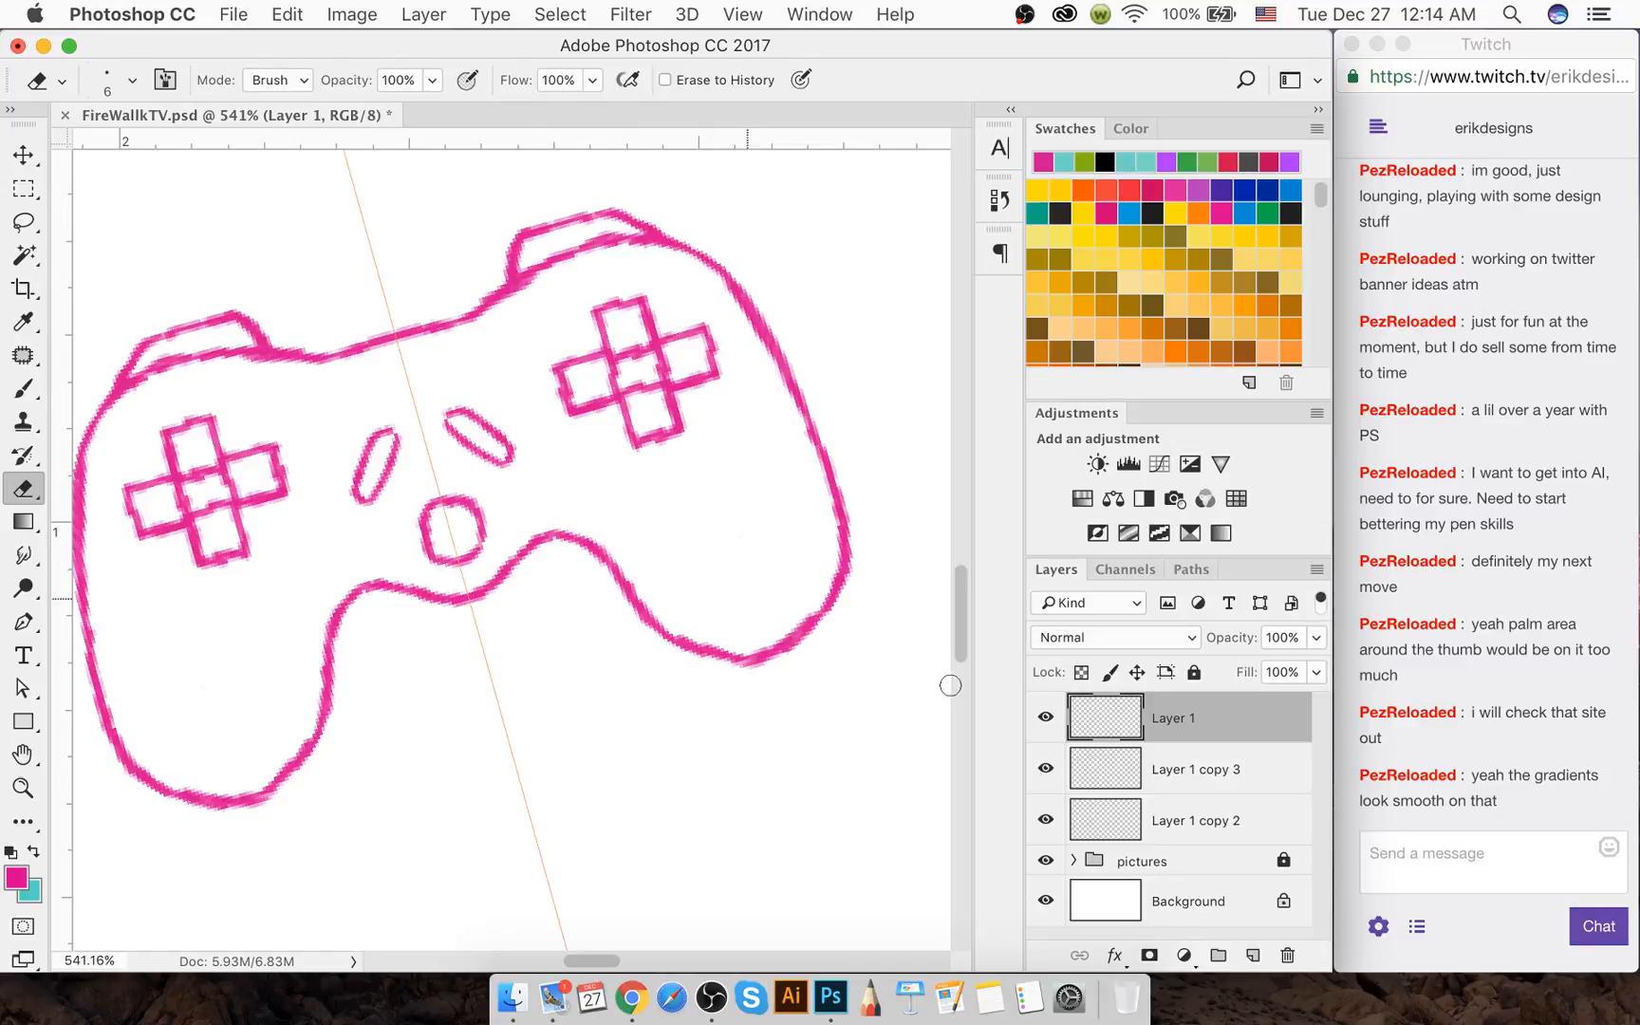
left_click(1173, 769)
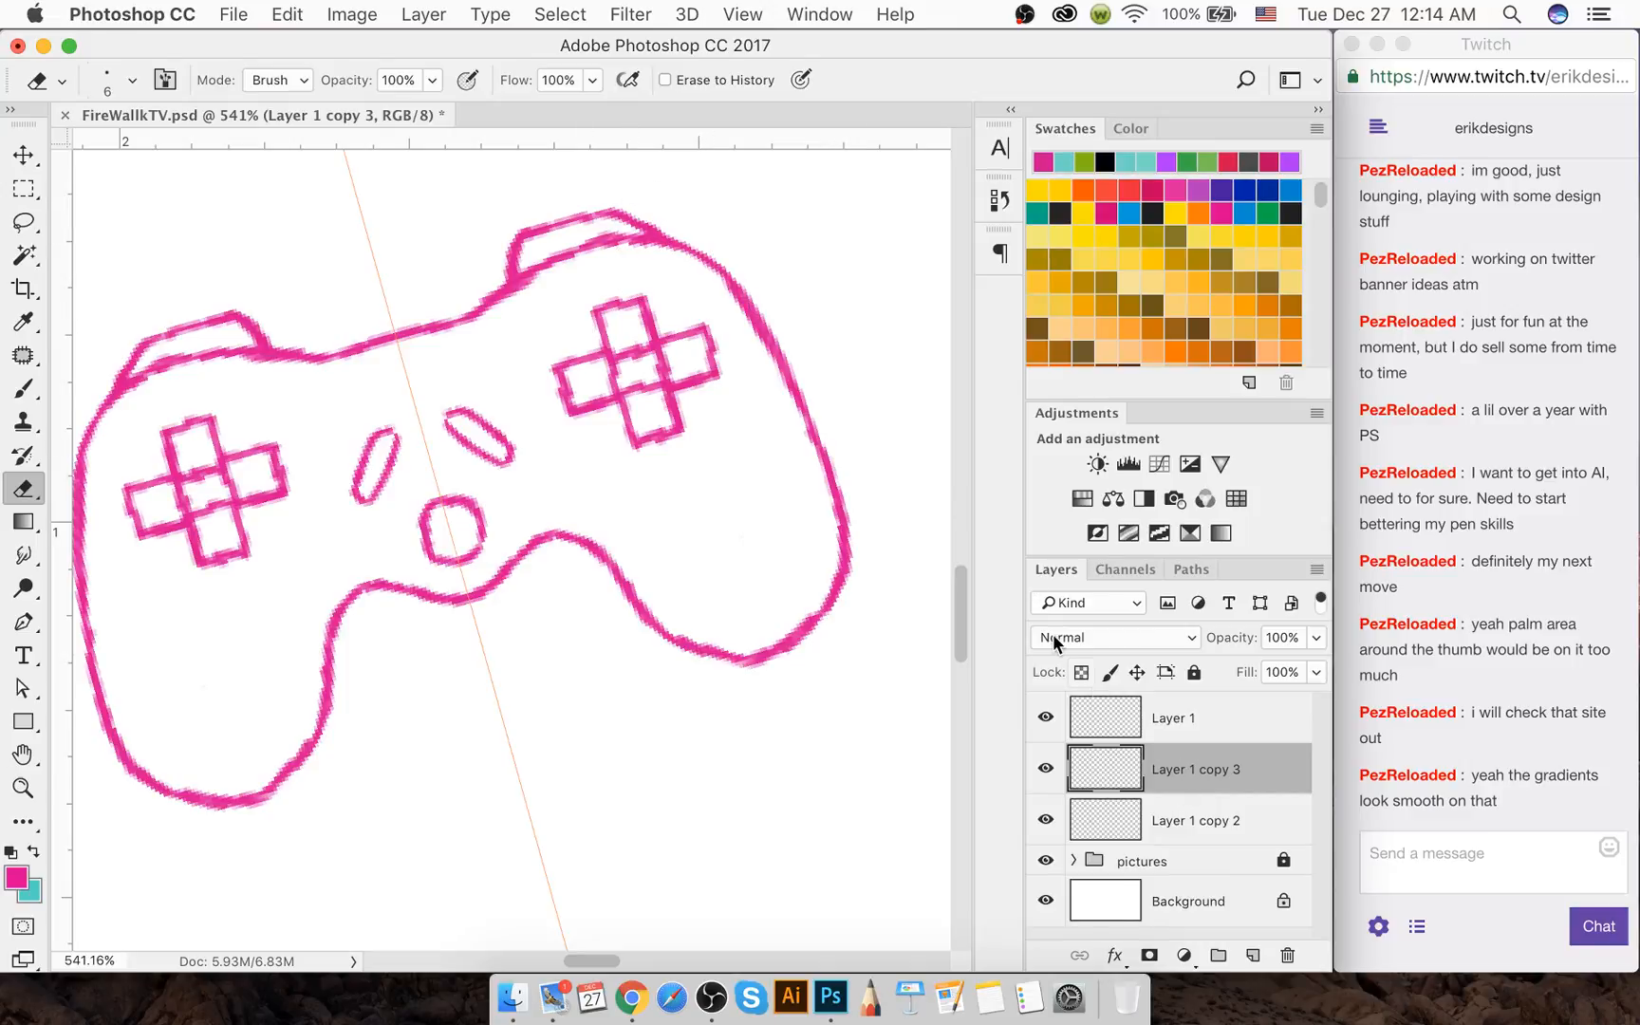
left_click(1182, 719)
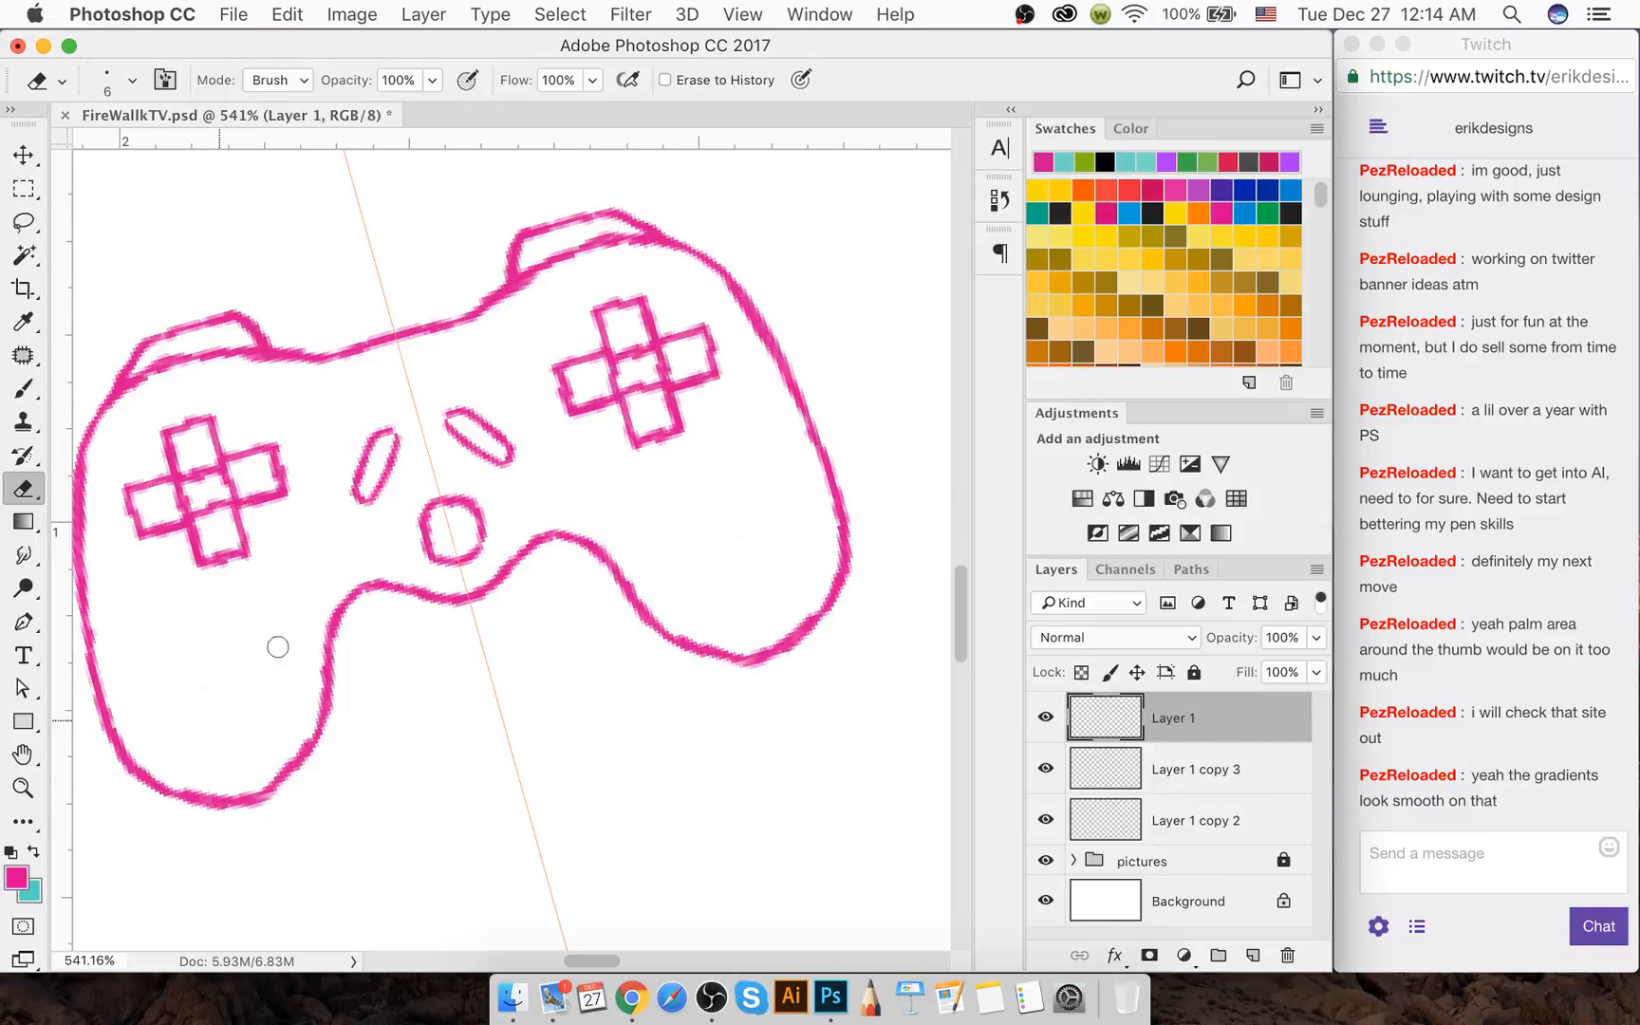
left_click(1177, 764)
left_click_drag(1242, 638, 1167, 626)
left_click(1181, 733)
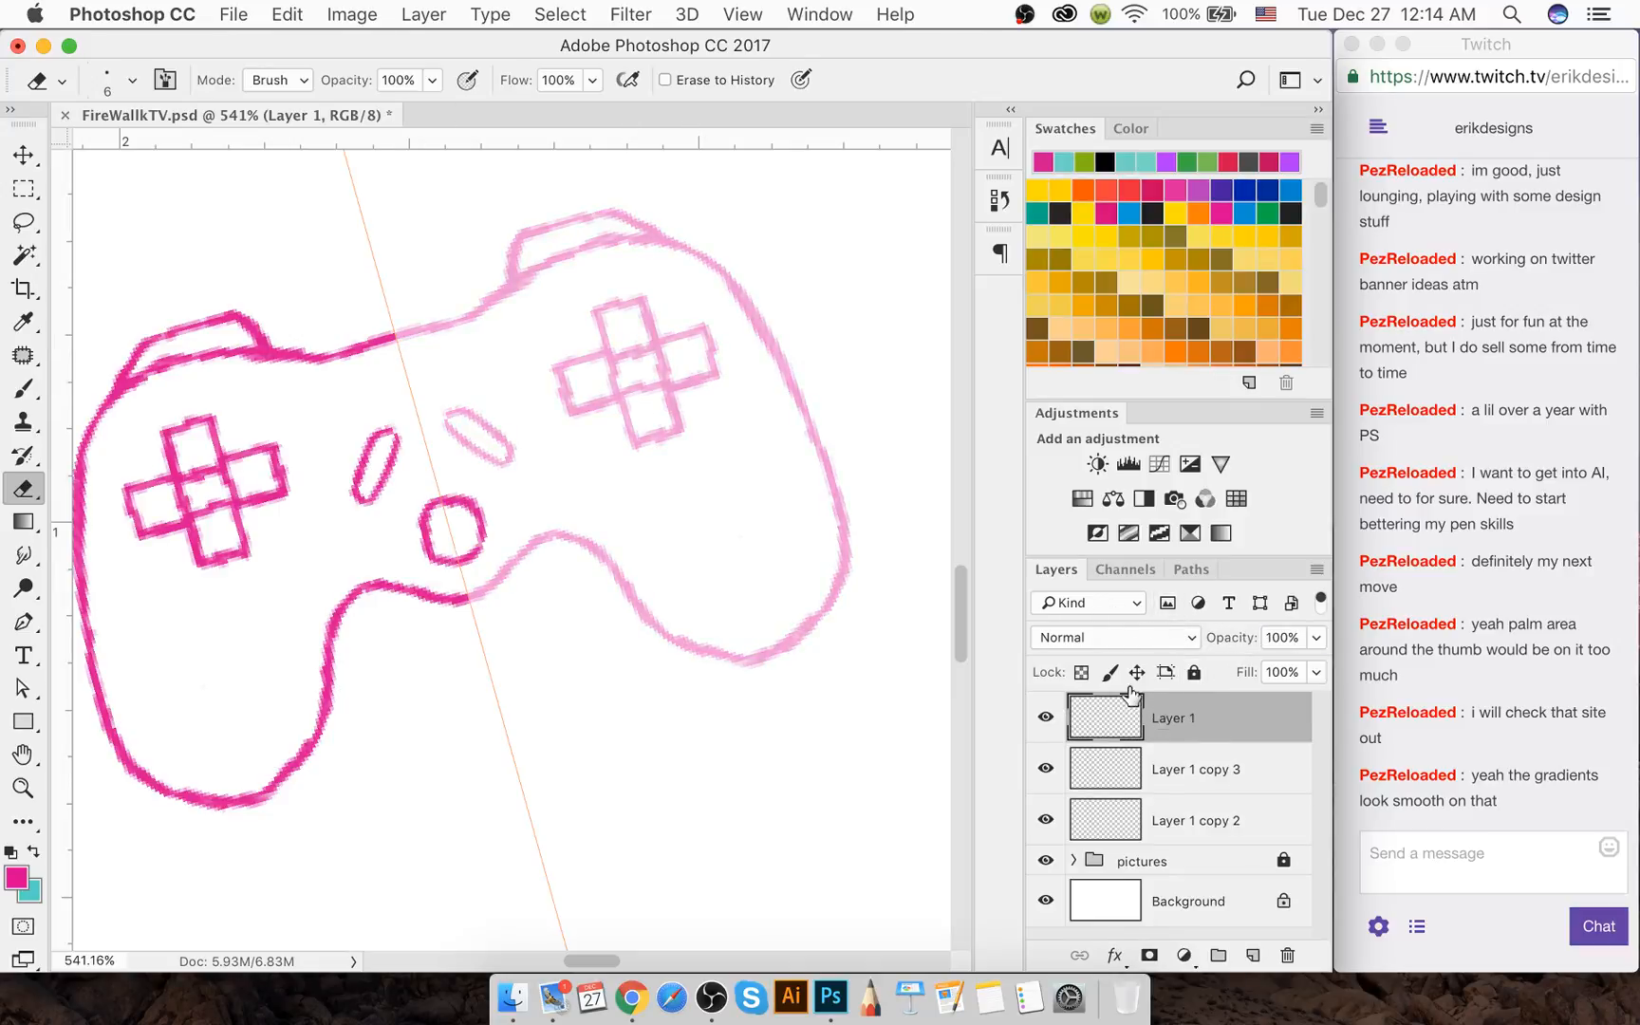
Draw a small round button with the Brush over the upper arm of the faded D-pad
key("b")
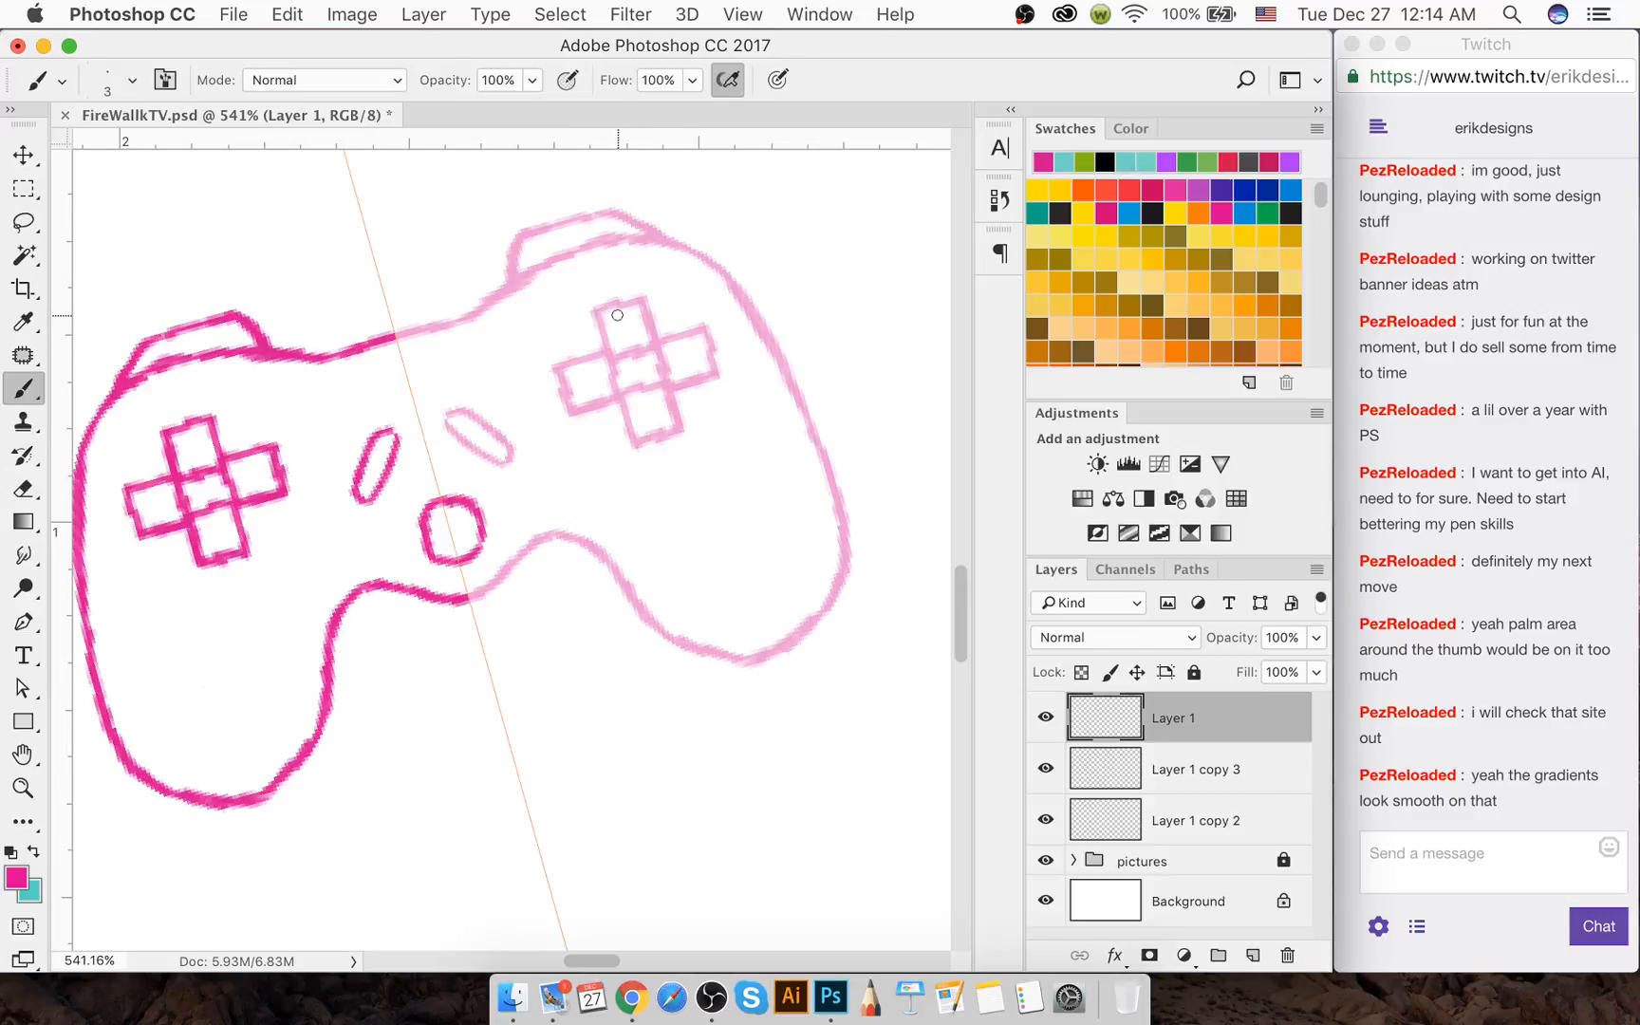
mouse_move(610, 307)
left_mouse_down()
mouse_move(600, 338)
mouse_move(615, 349)
mouse_move(638, 333)
left_mouse_up()
left_click_drag(618, 305, 647, 339)
Duplicate the round button layer onto the other three D-pad arms and nudge the right copy inward
left_click(23, 154)
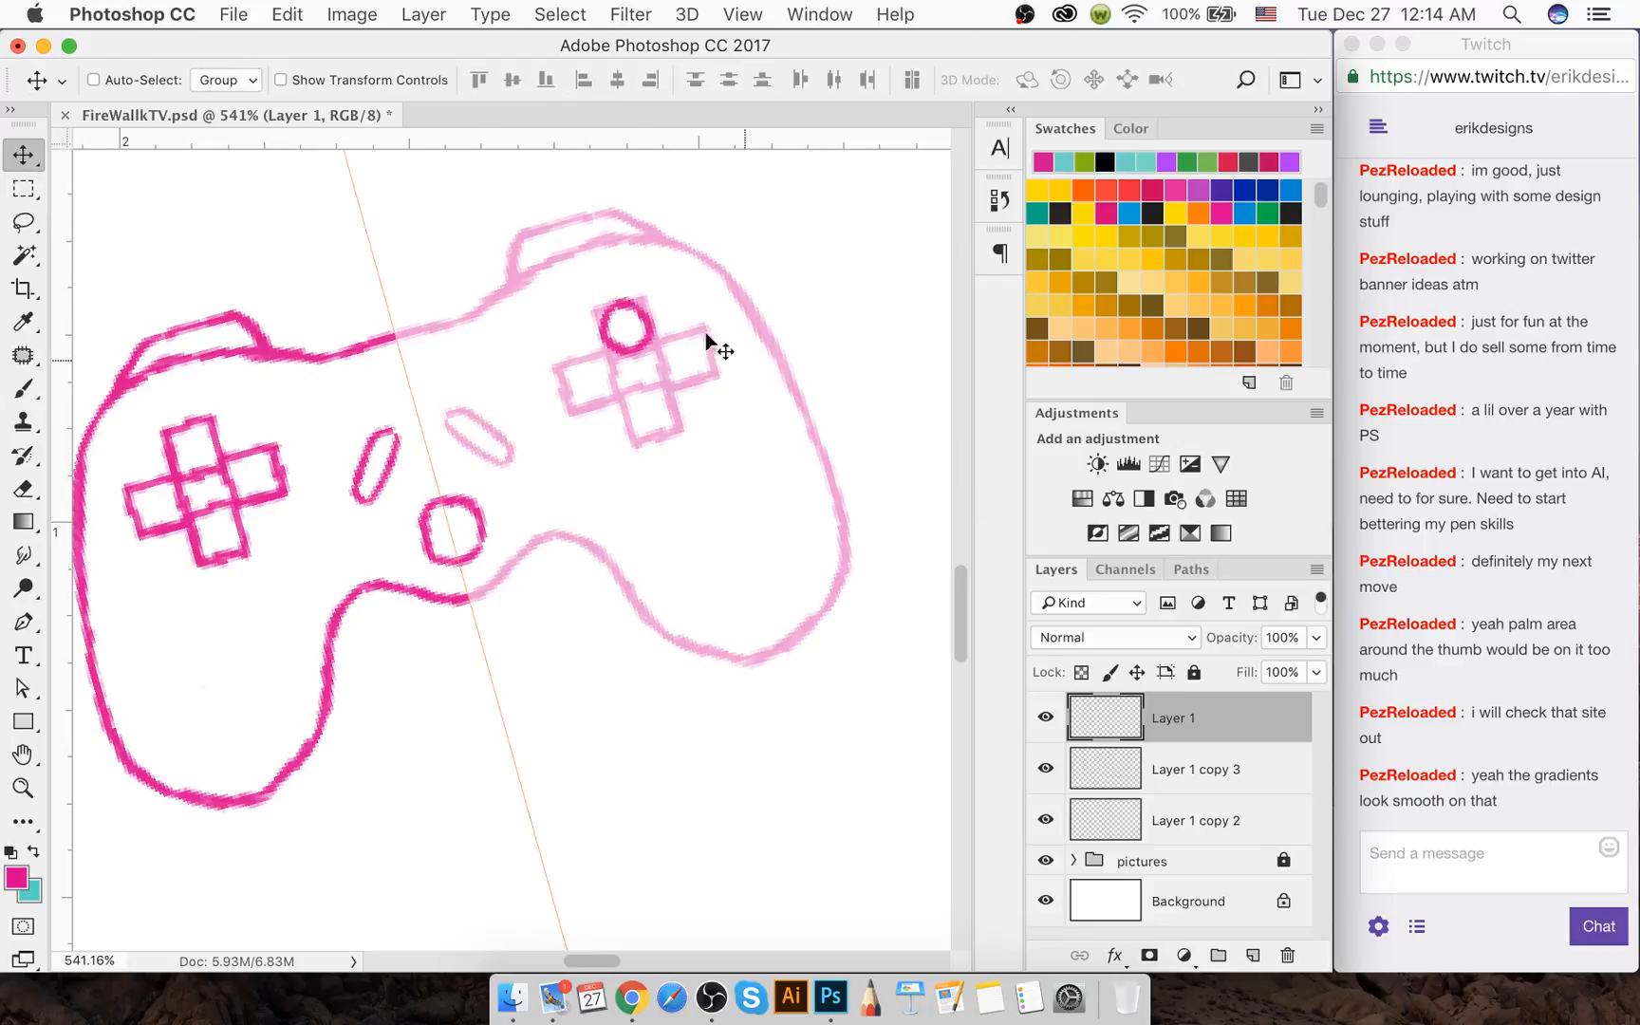
left_click_drag(626, 336, 700, 364)
left_click_drag(698, 358, 697, 357)
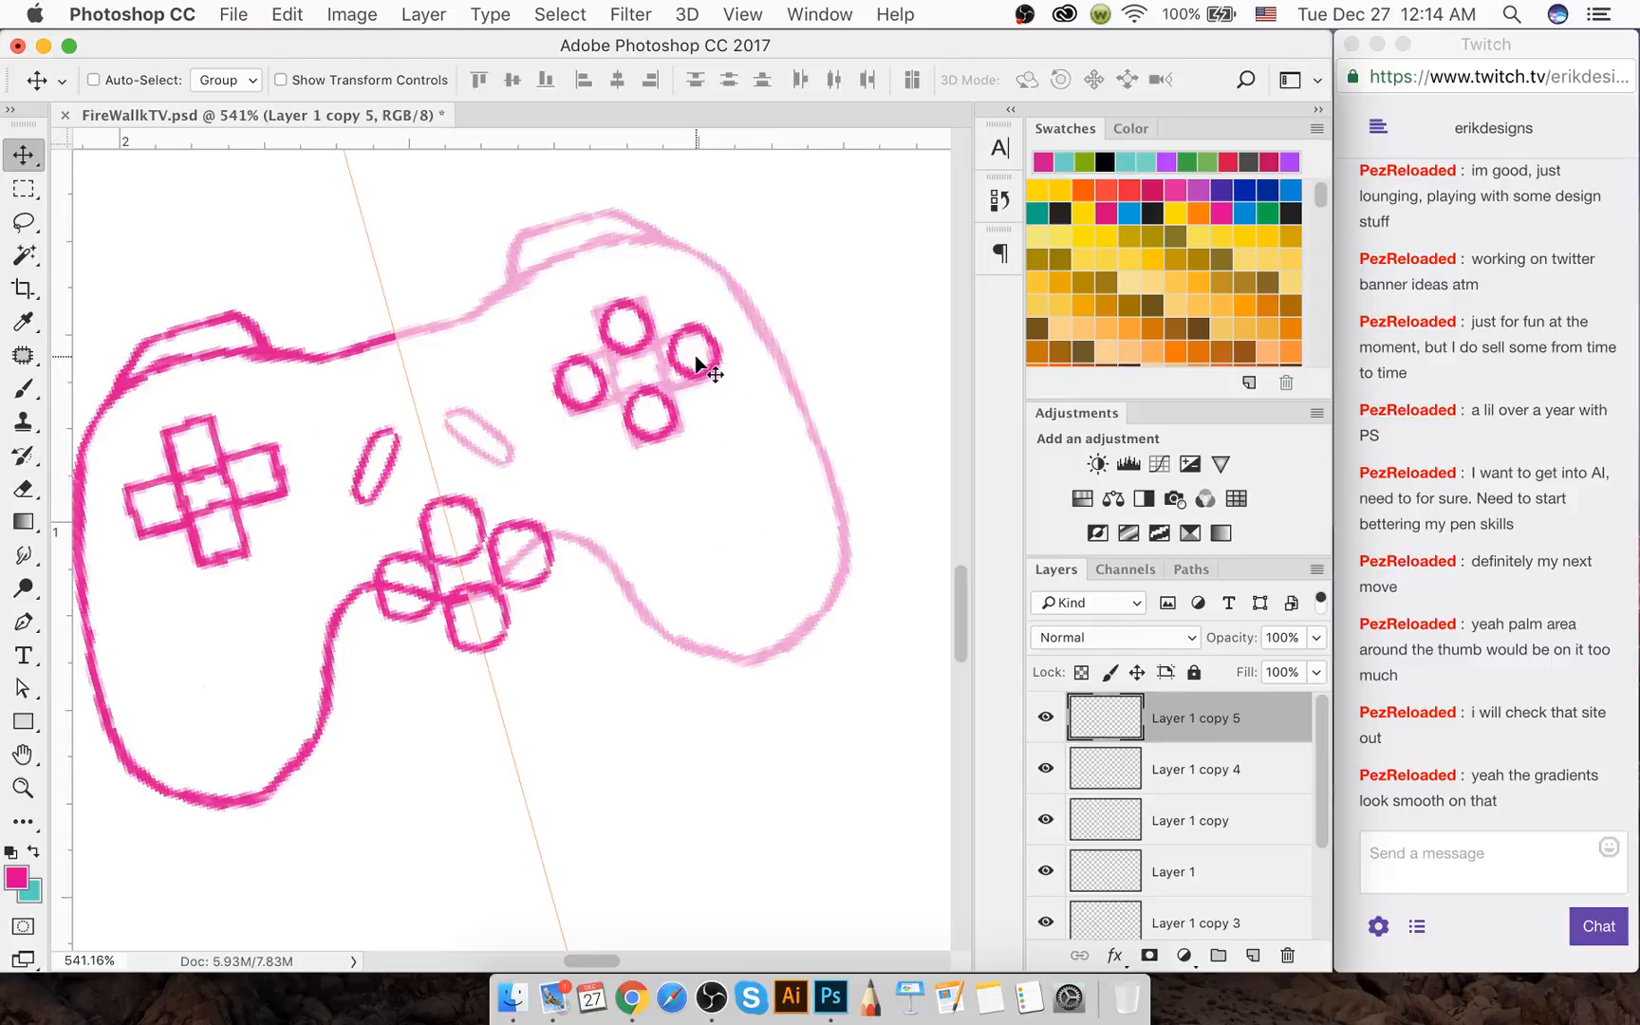
key("Left")
key("Left")
key("Left")
key("Down")
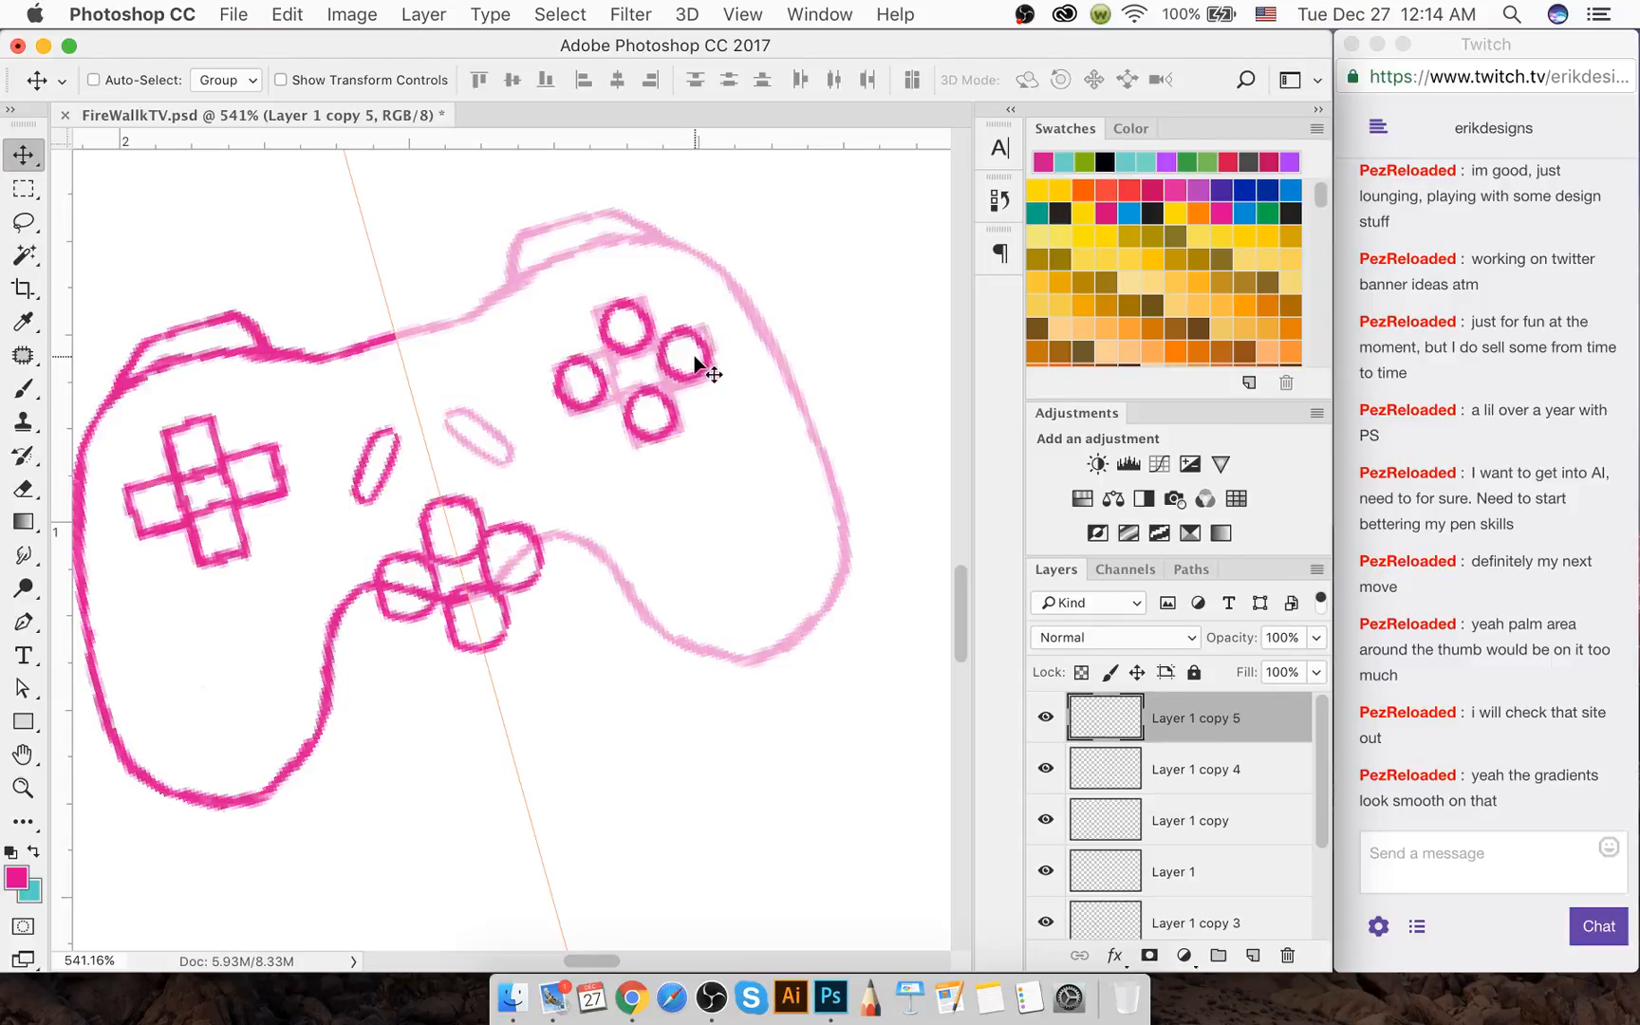
Nudge the left round button copy inward on its layer and make Layer 1 copy 5 active
left_click(1239, 773)
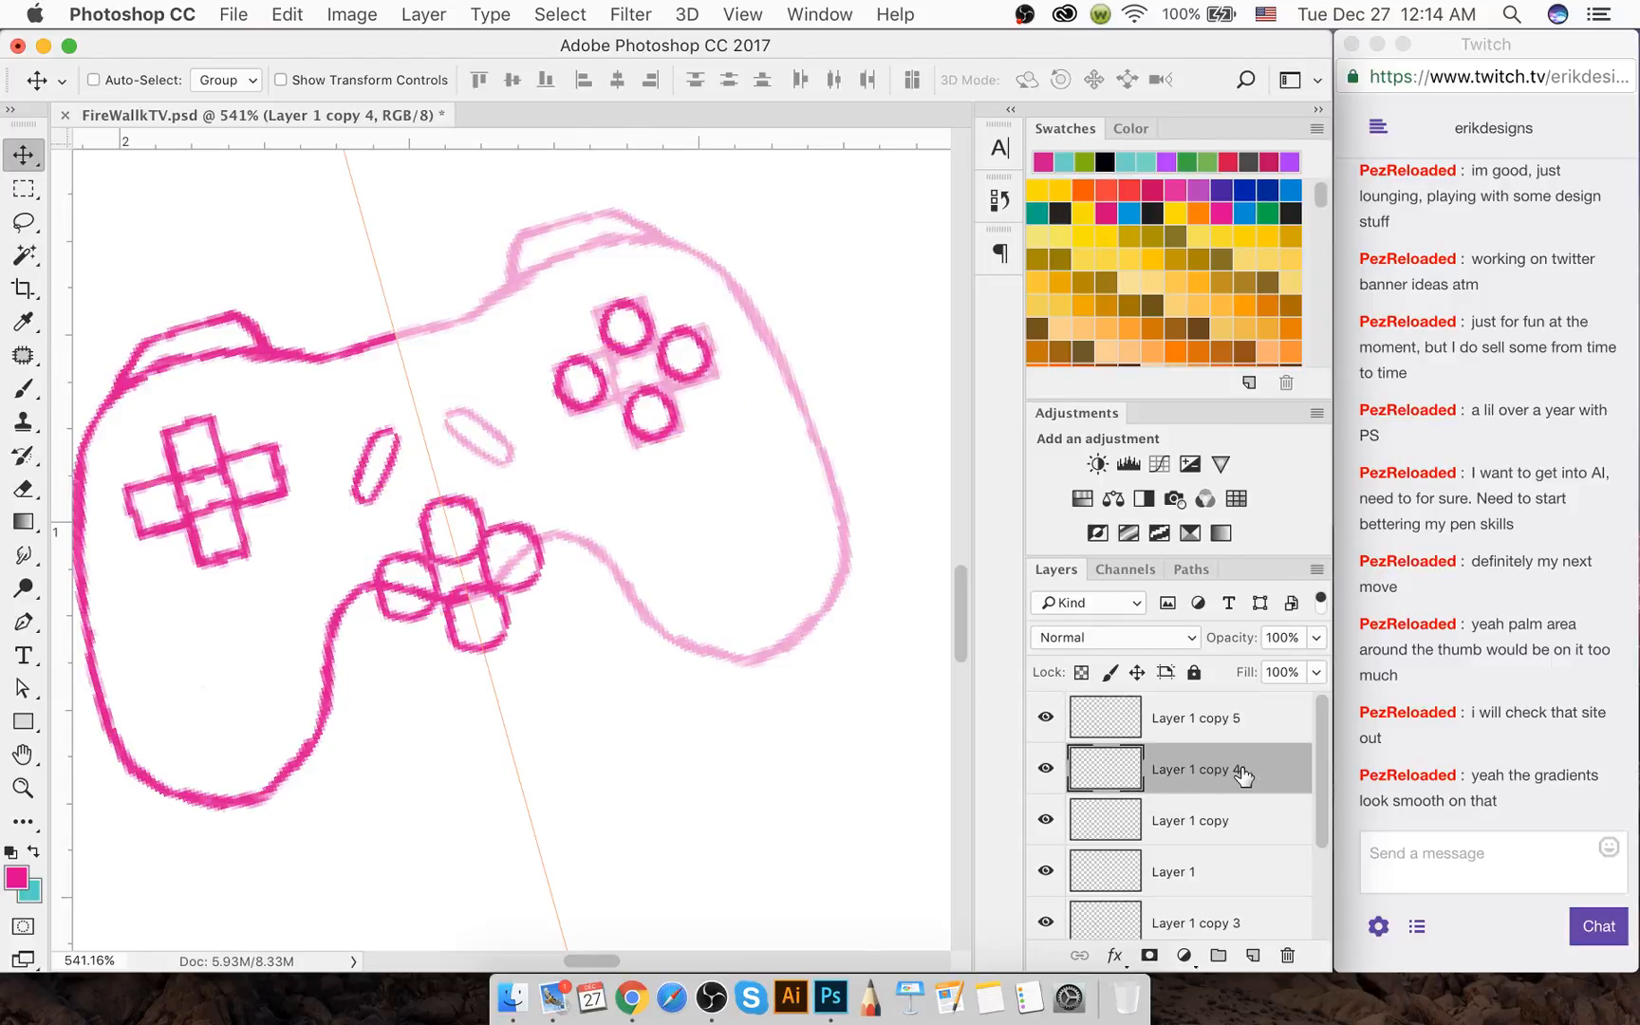
key("Right")
key("Right")
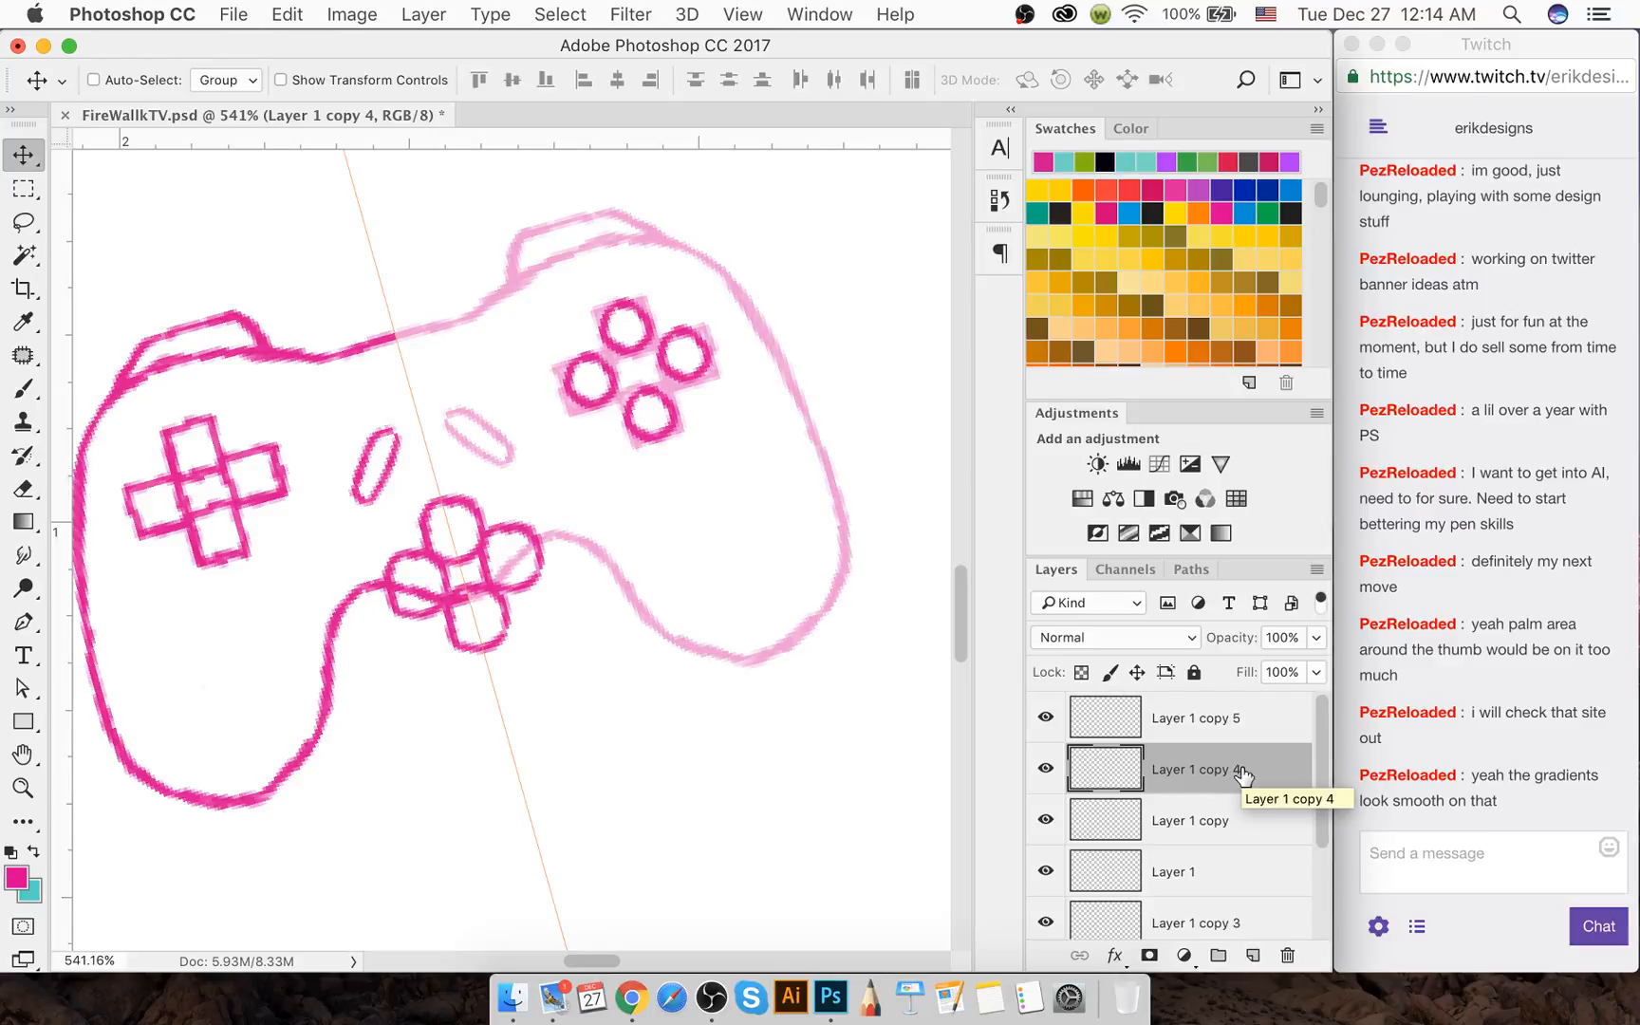
key("Right")
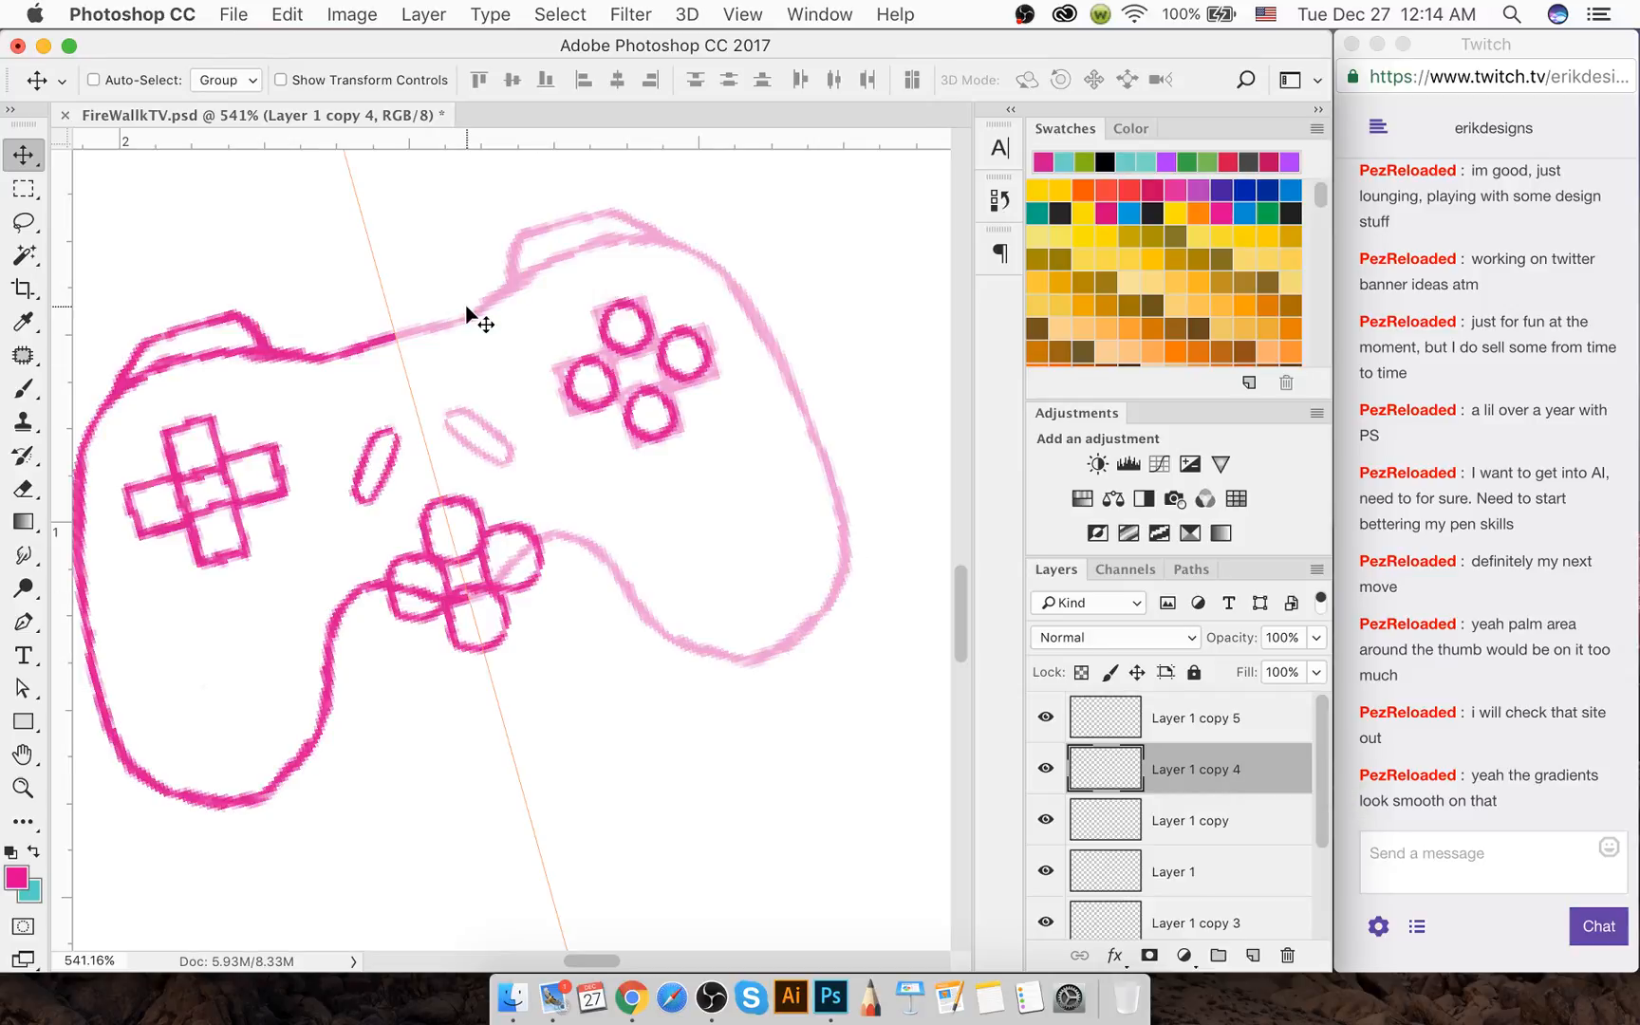
left_click(1169, 727)
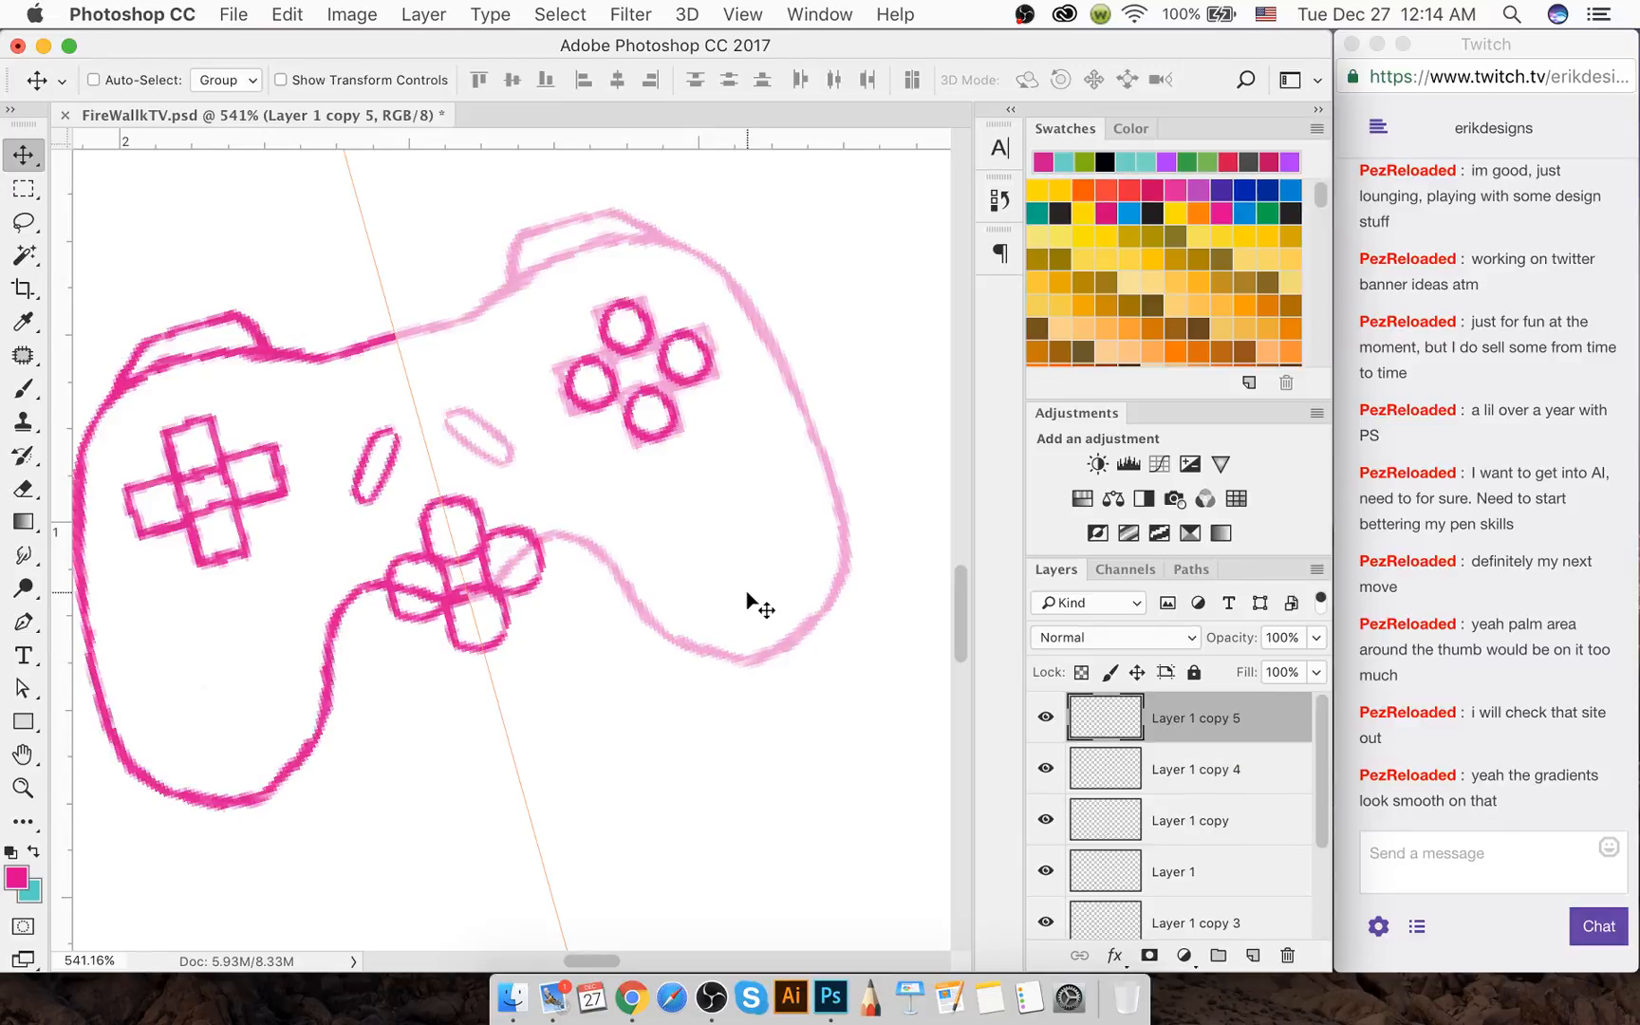
Erase the extra copies of the centre button from the three duplicated layers with a size 20 eraser
key("e")
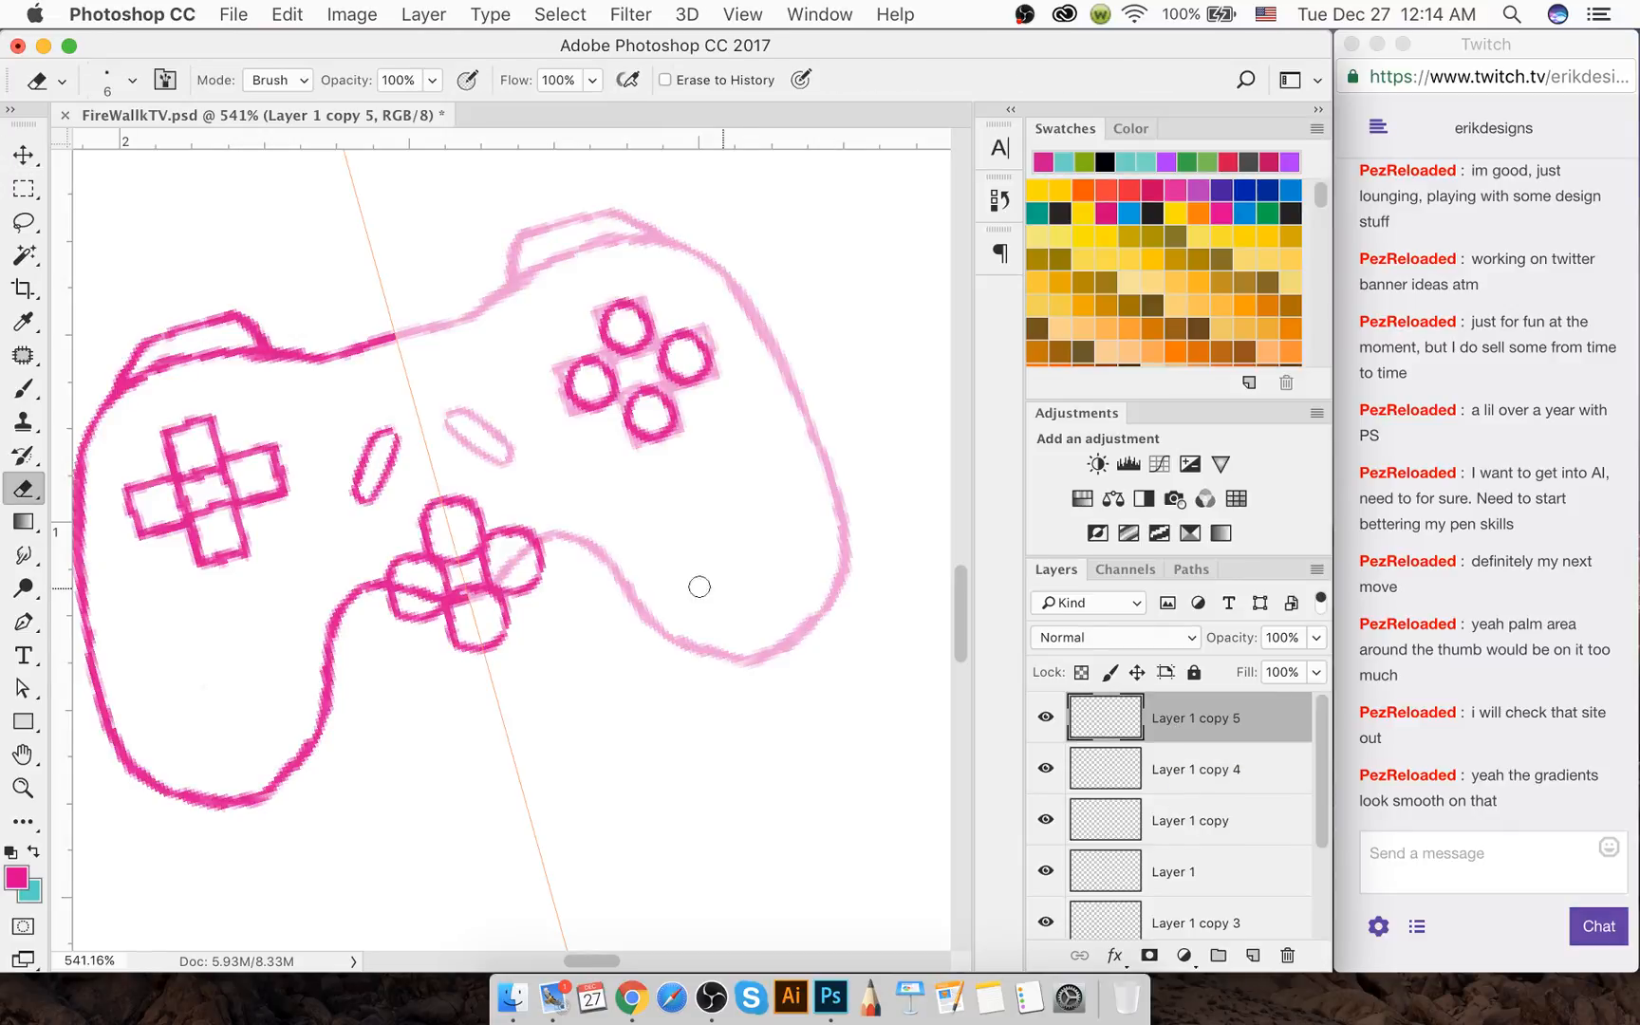
key("bracketright")
key("bracketright")
key("bracketright")
key("bracketright")
key("bracketright")
key("bracketright")
mouse_move(503, 545)
left_mouse_down()
mouse_move(512, 533)
mouse_move(531, 569)
left_mouse_up()
left_click(1181, 770)
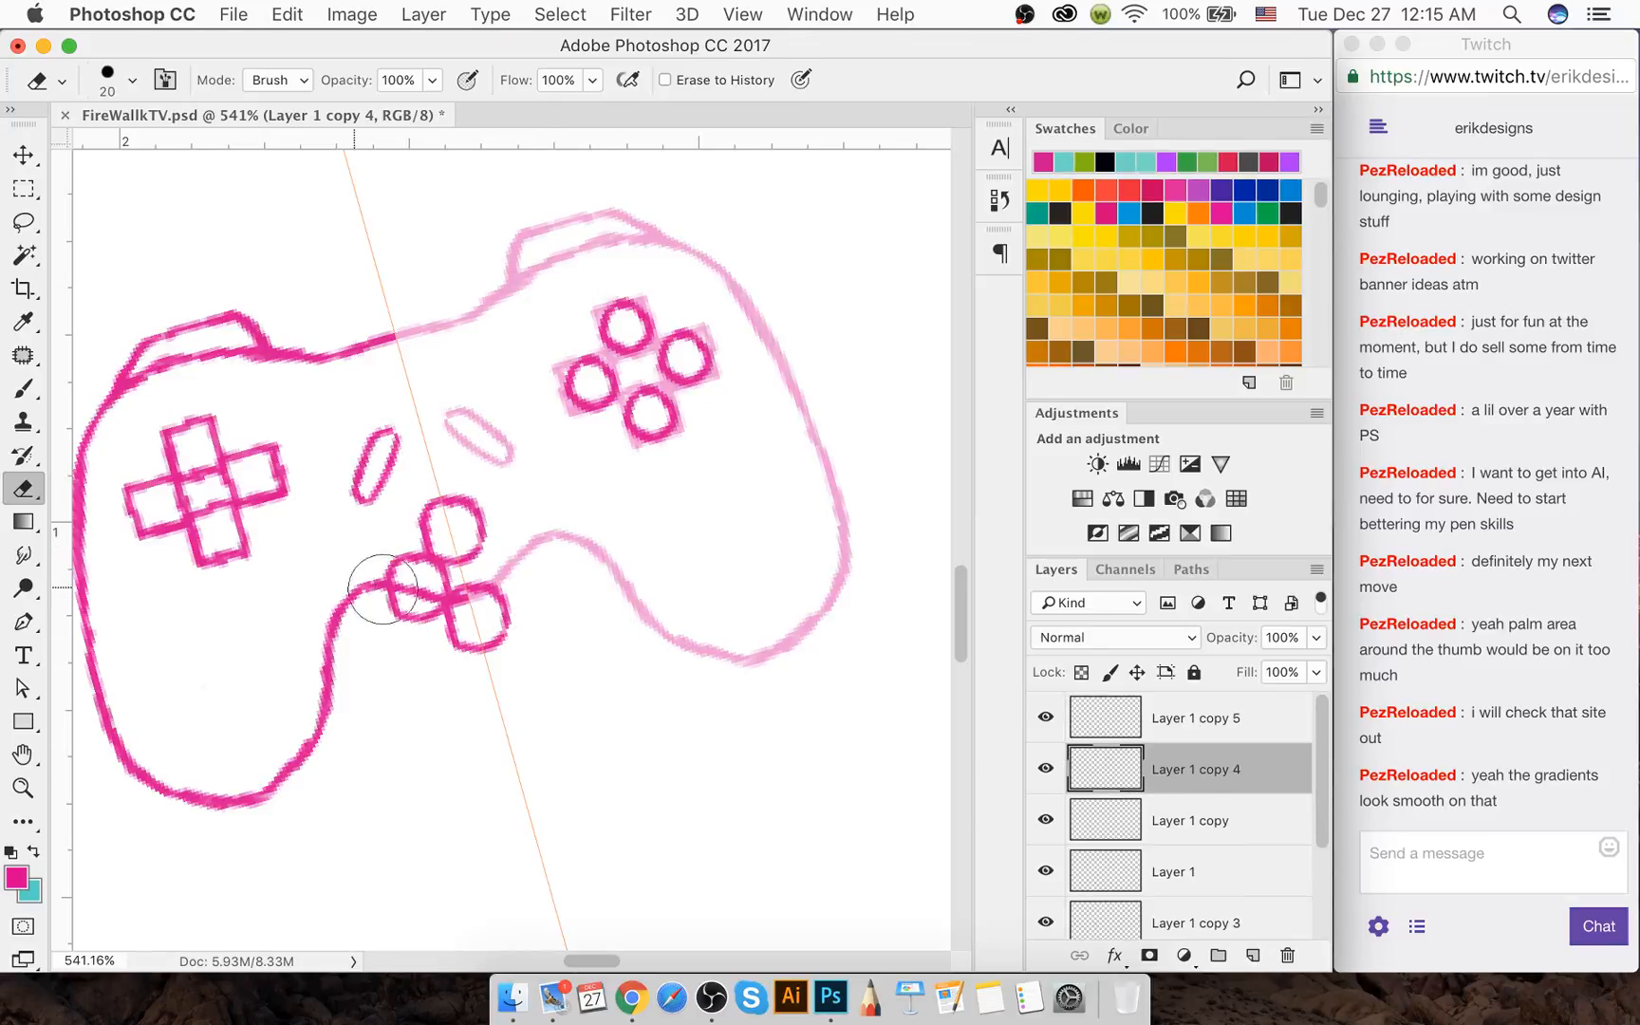
left_click_drag(384, 568, 385, 563)
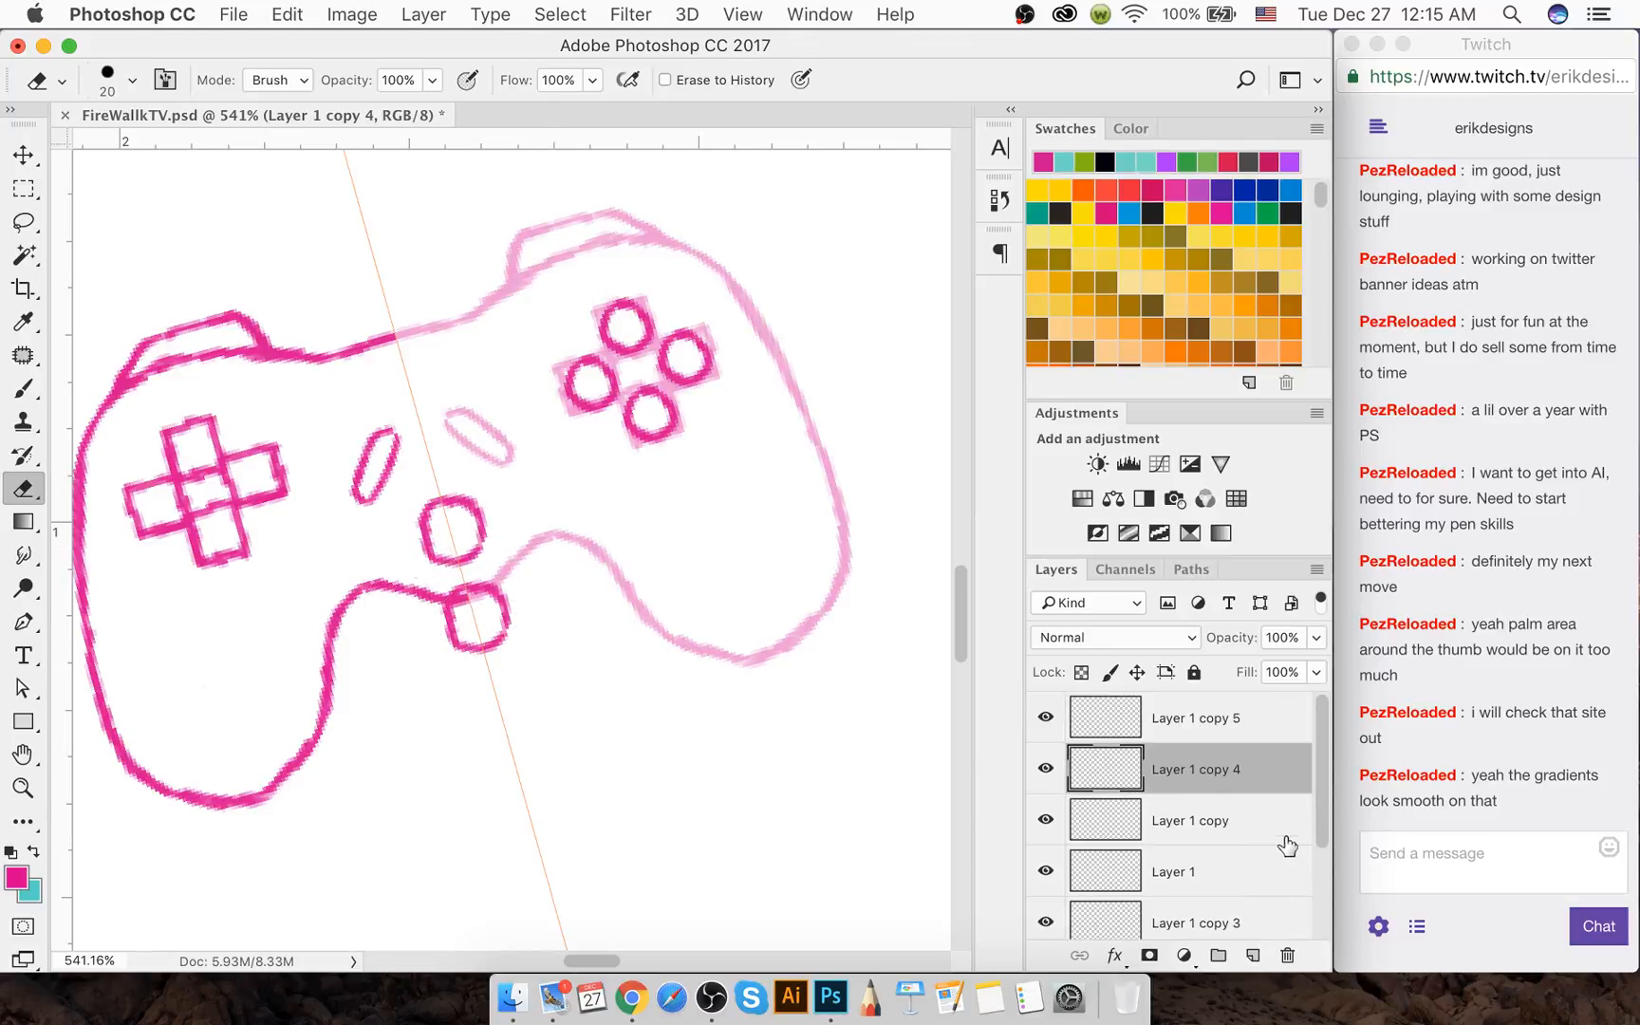
left_click(1249, 824)
mouse_move(427, 612)
left_mouse_down()
mouse_move(506, 585)
mouse_move(538, 652)
left_mouse_up()
Identify Layer 1's contents by toggling its visibility, and erase its round button over the upper D-pad arm
left_click(1194, 866)
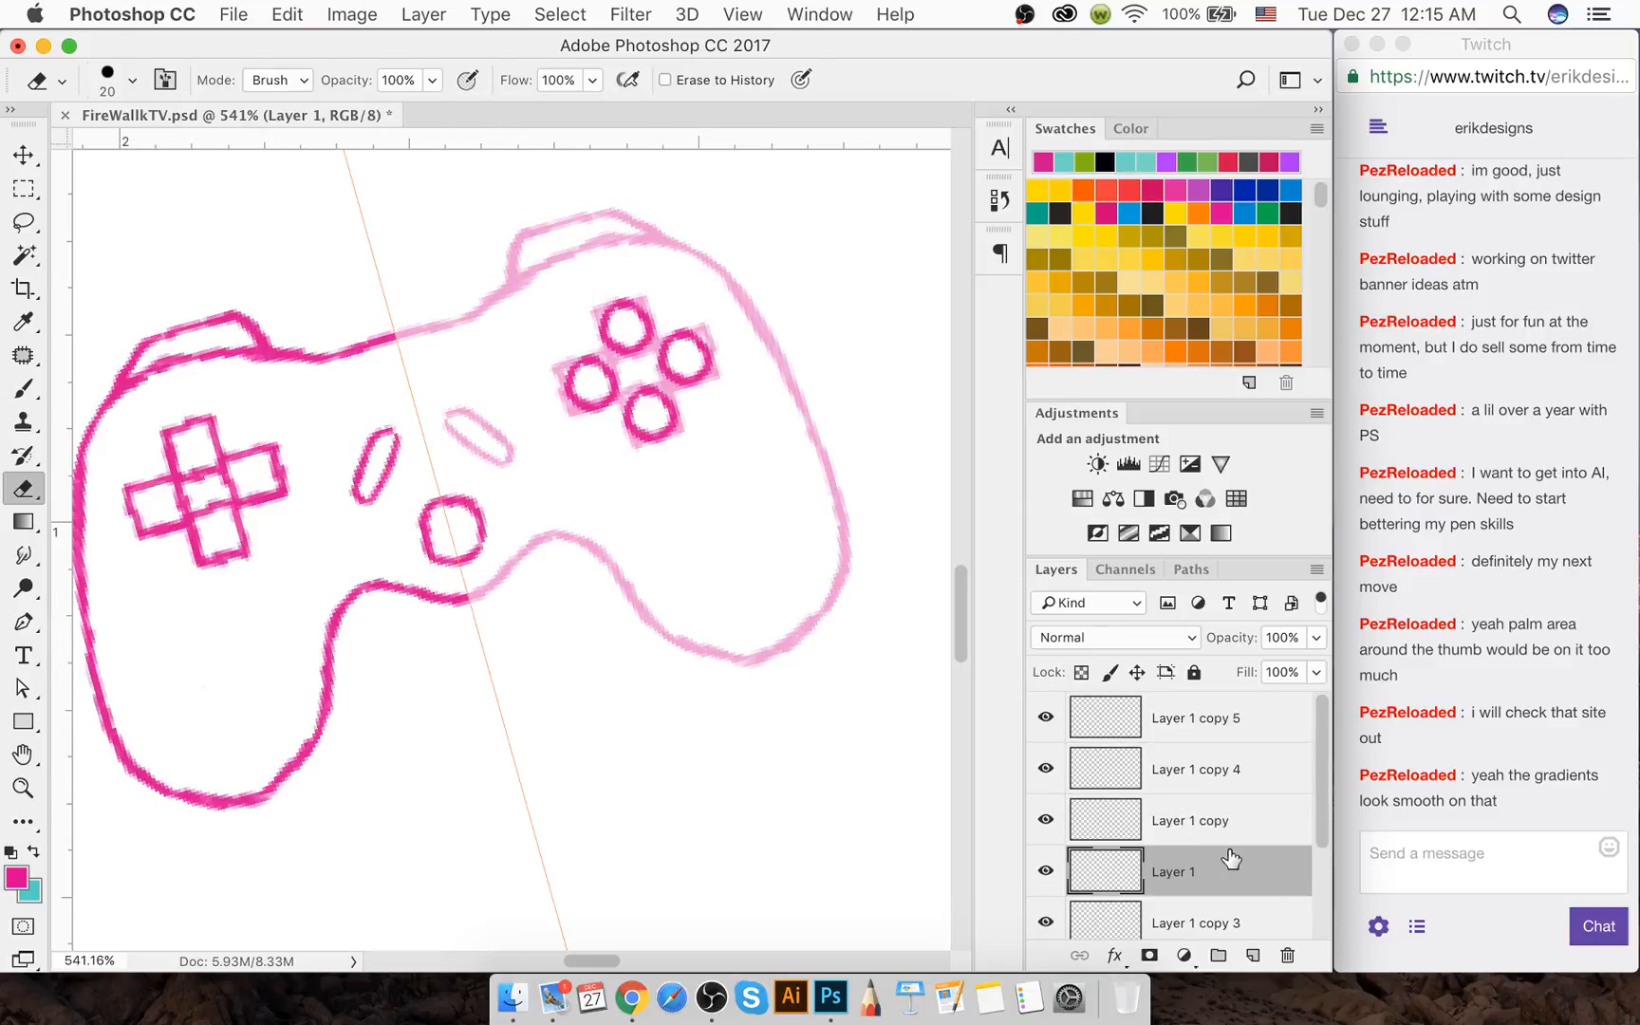
left_click(1046, 870)
left_click(1046, 870)
left_click_drag(595, 333, 623, 323)
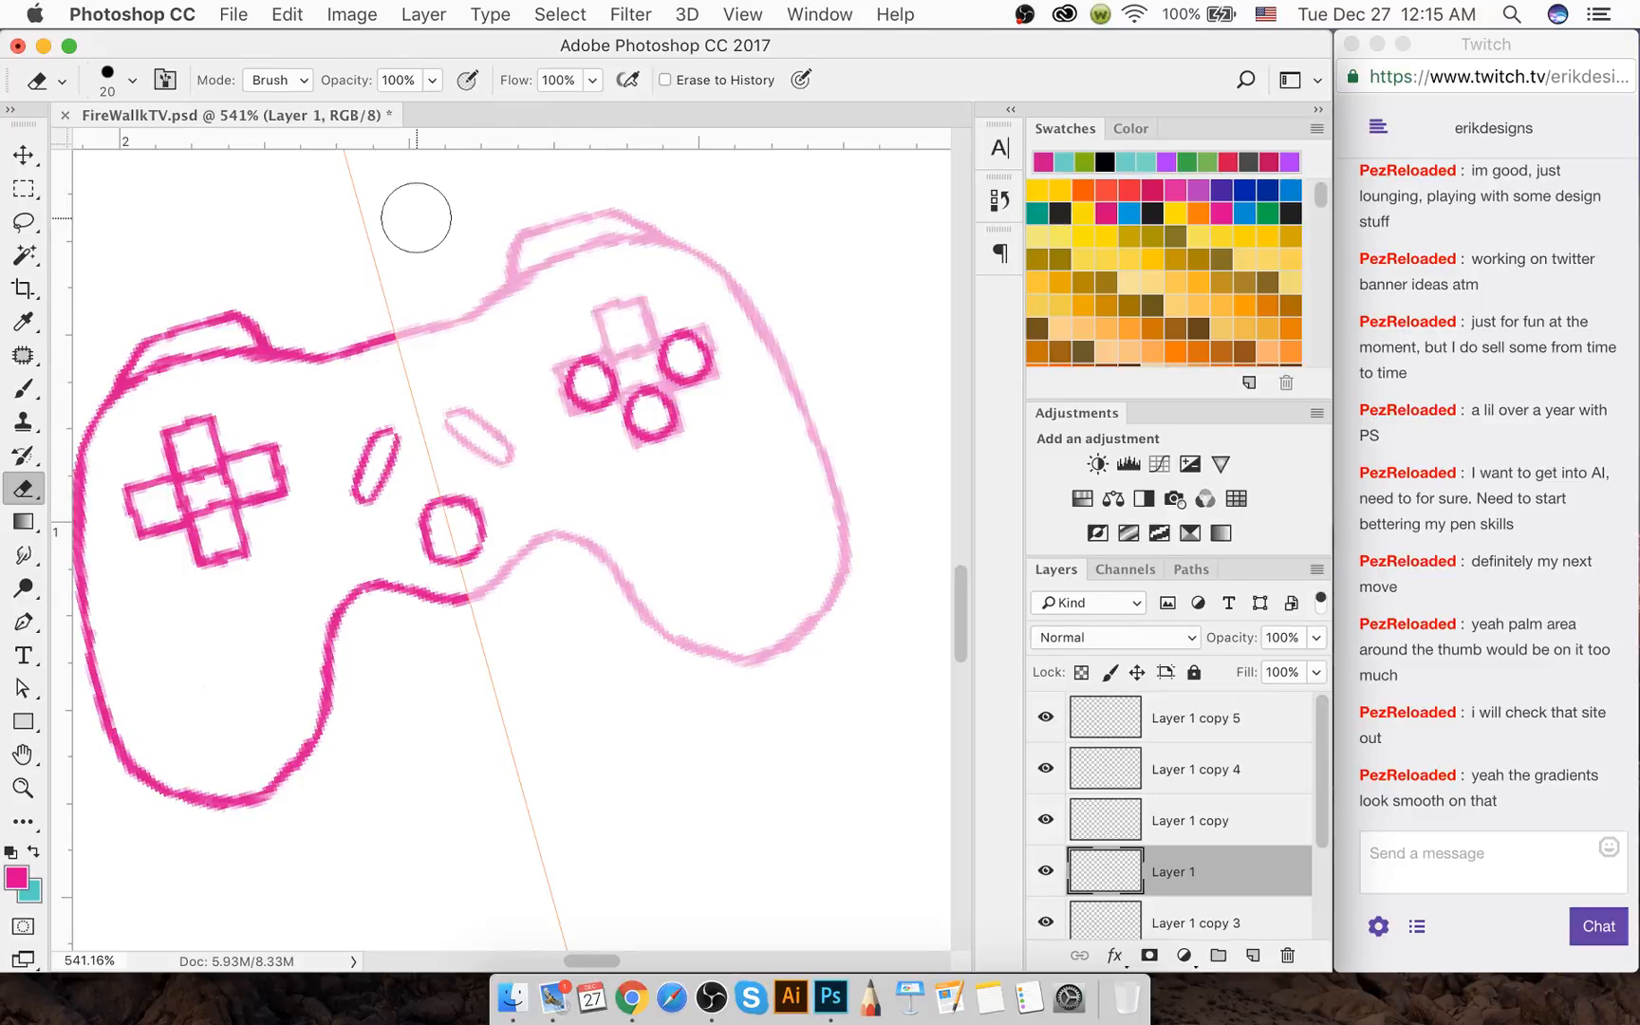
Duplicate the lower round button from Layer 1 copy onto the upper D-pad arm and nudge it into line
left_click(23, 155)
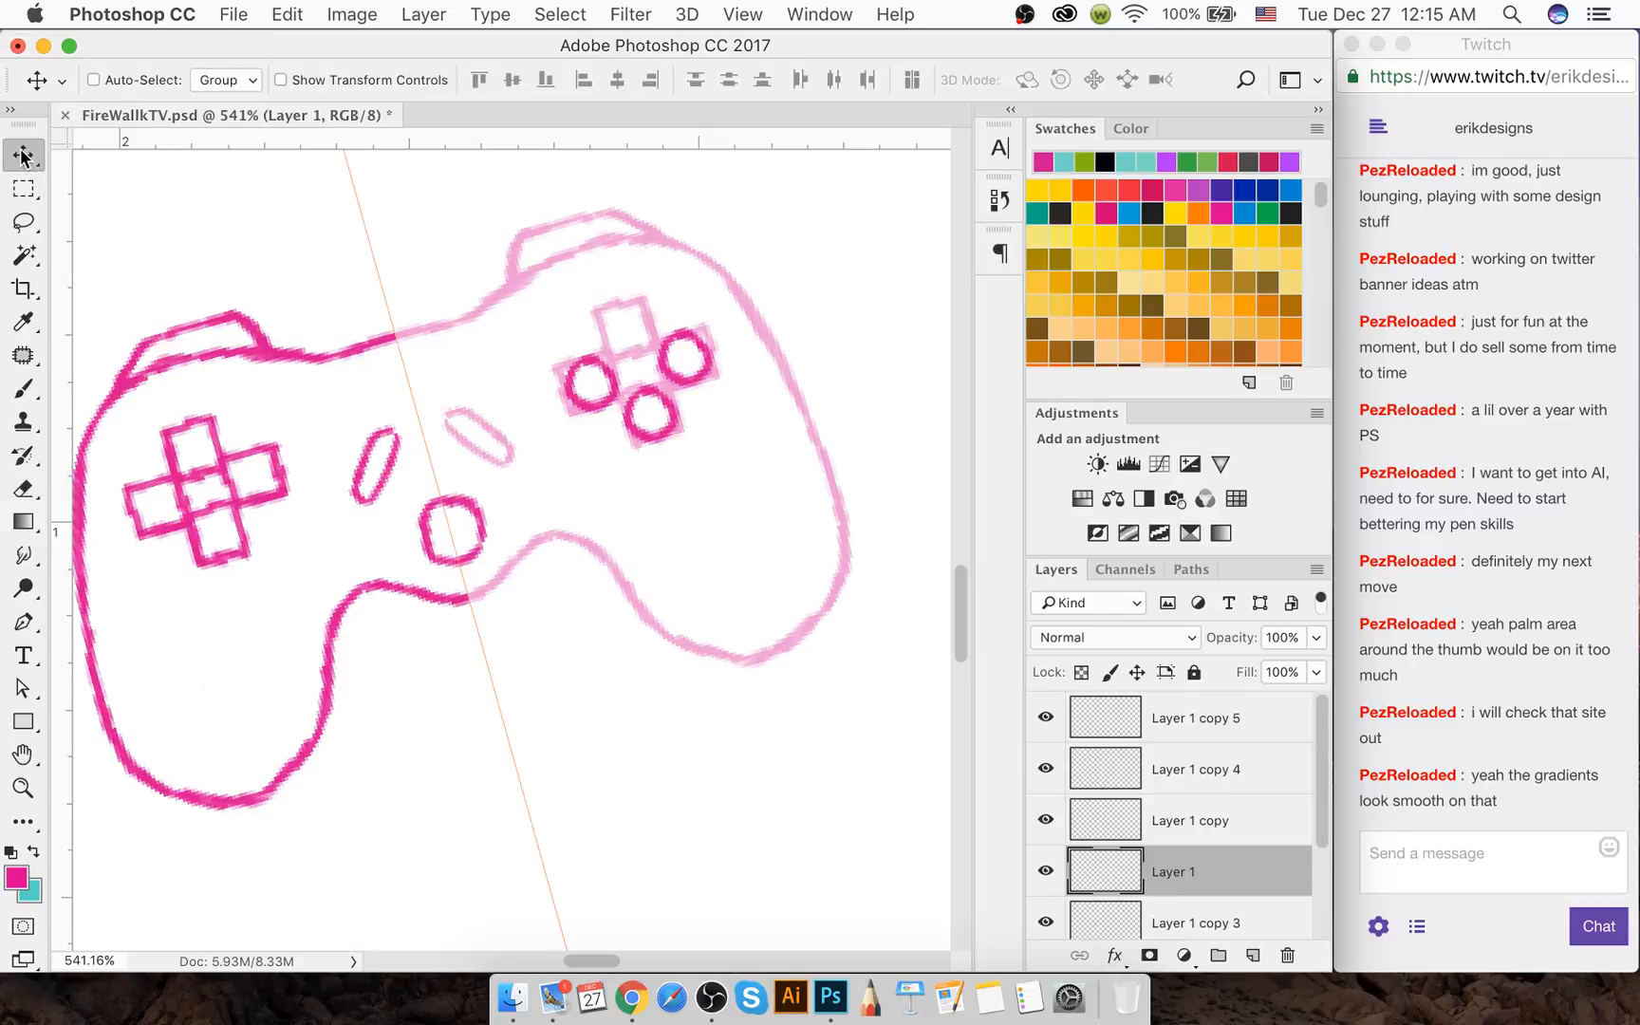
left_click(1185, 816)
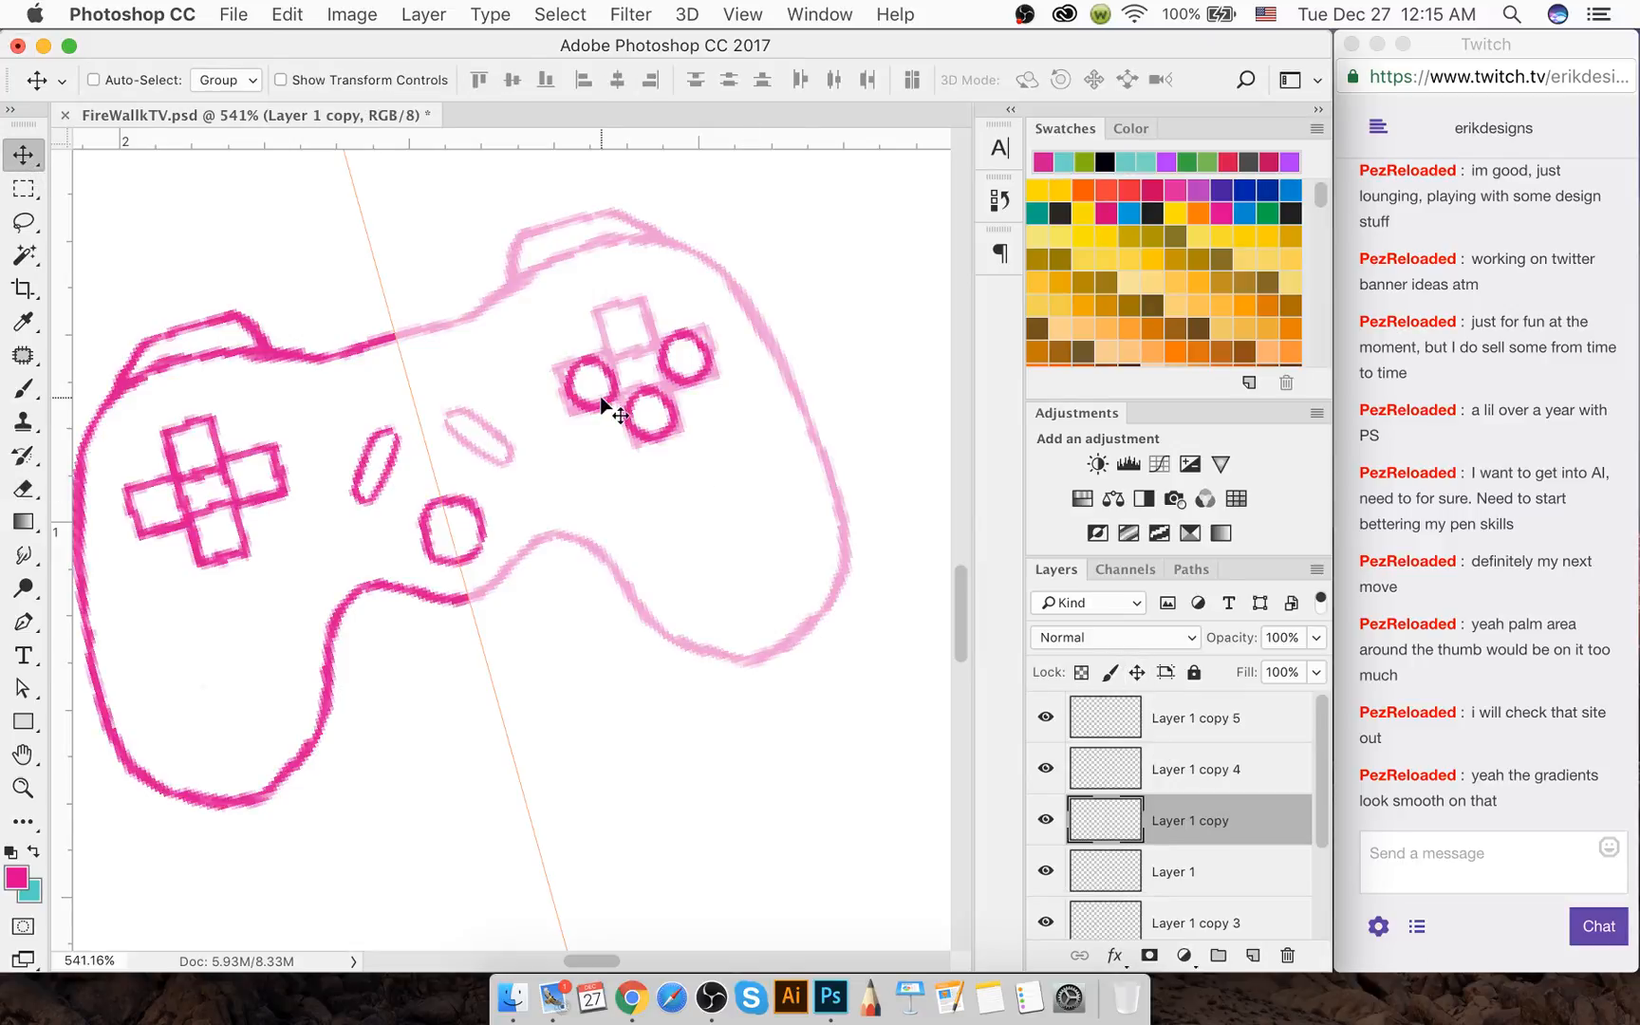
mouse_move(635, 429)
left_mouse_down()
mouse_move(628, 344)
mouse_move(607, 328)
left_mouse_up()
key("Left")
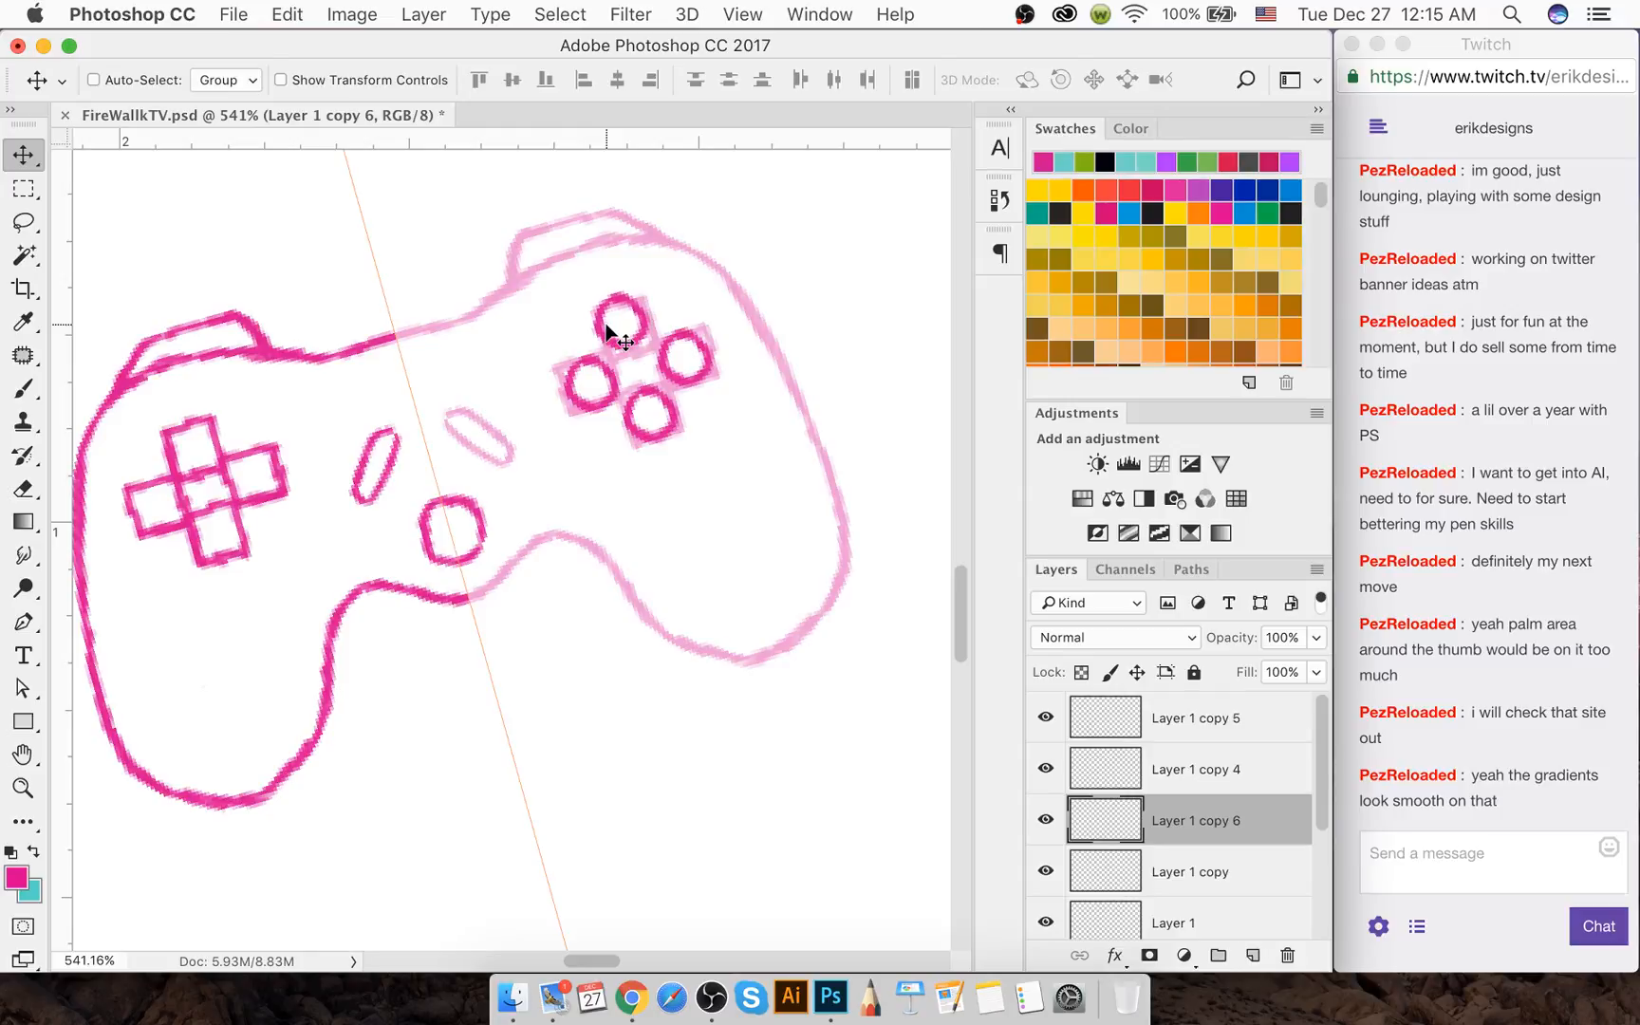
key("Right")
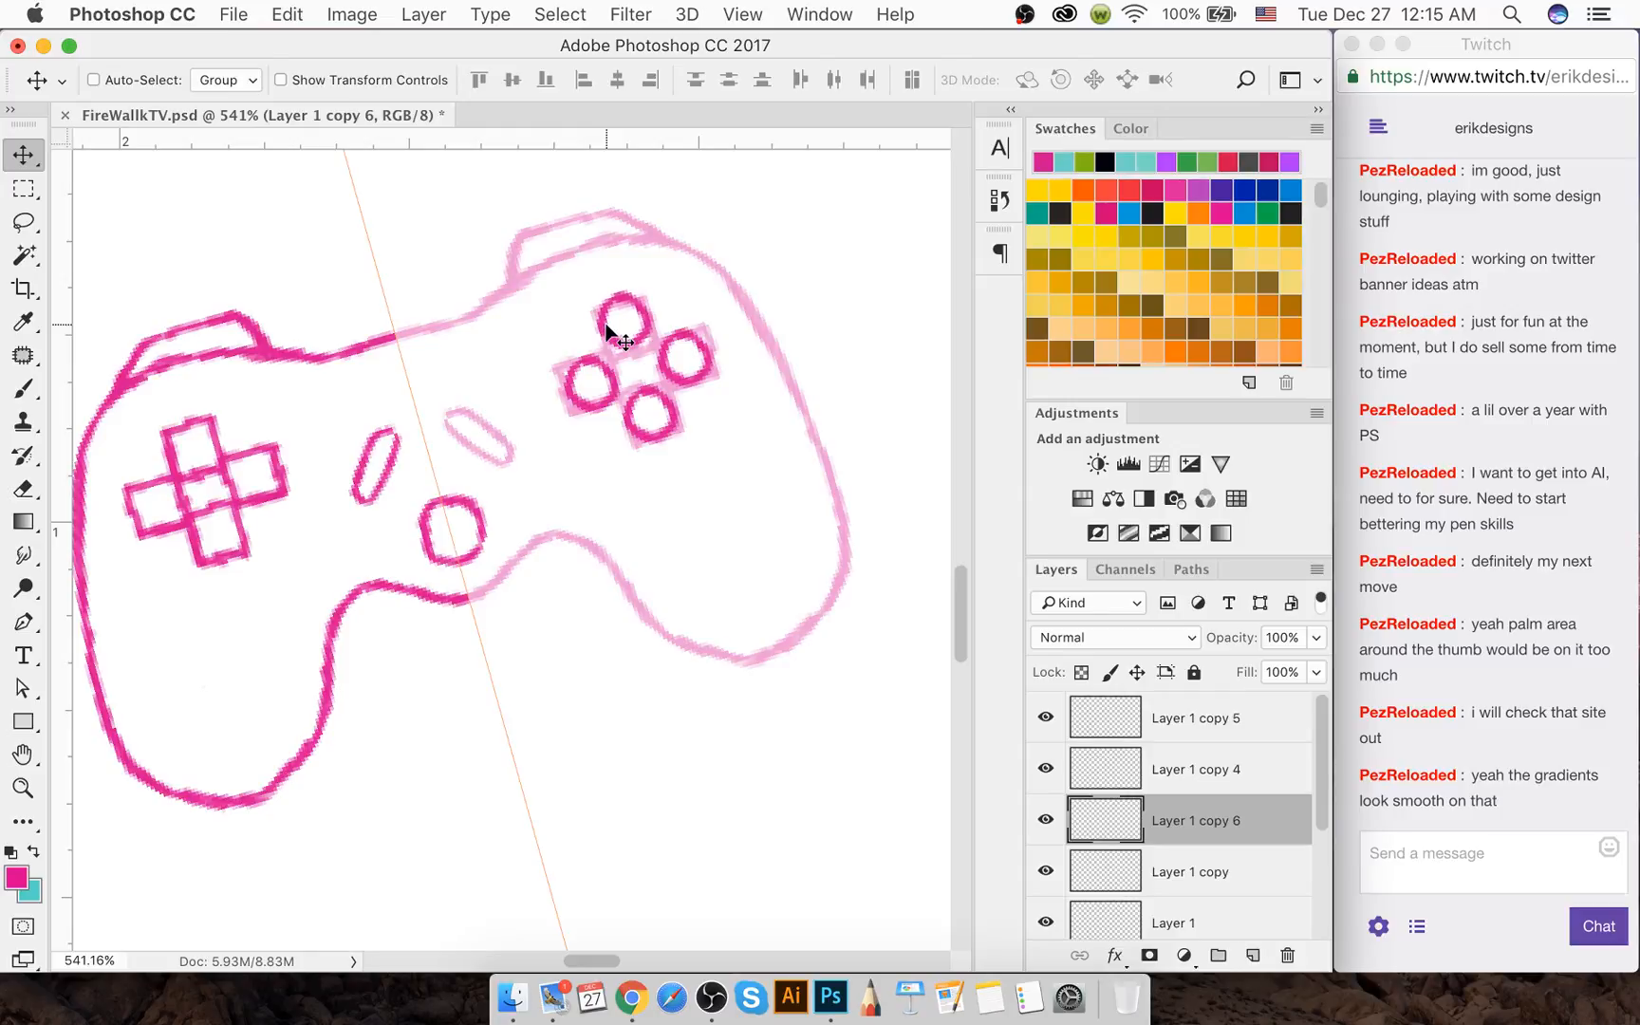
key("Down")
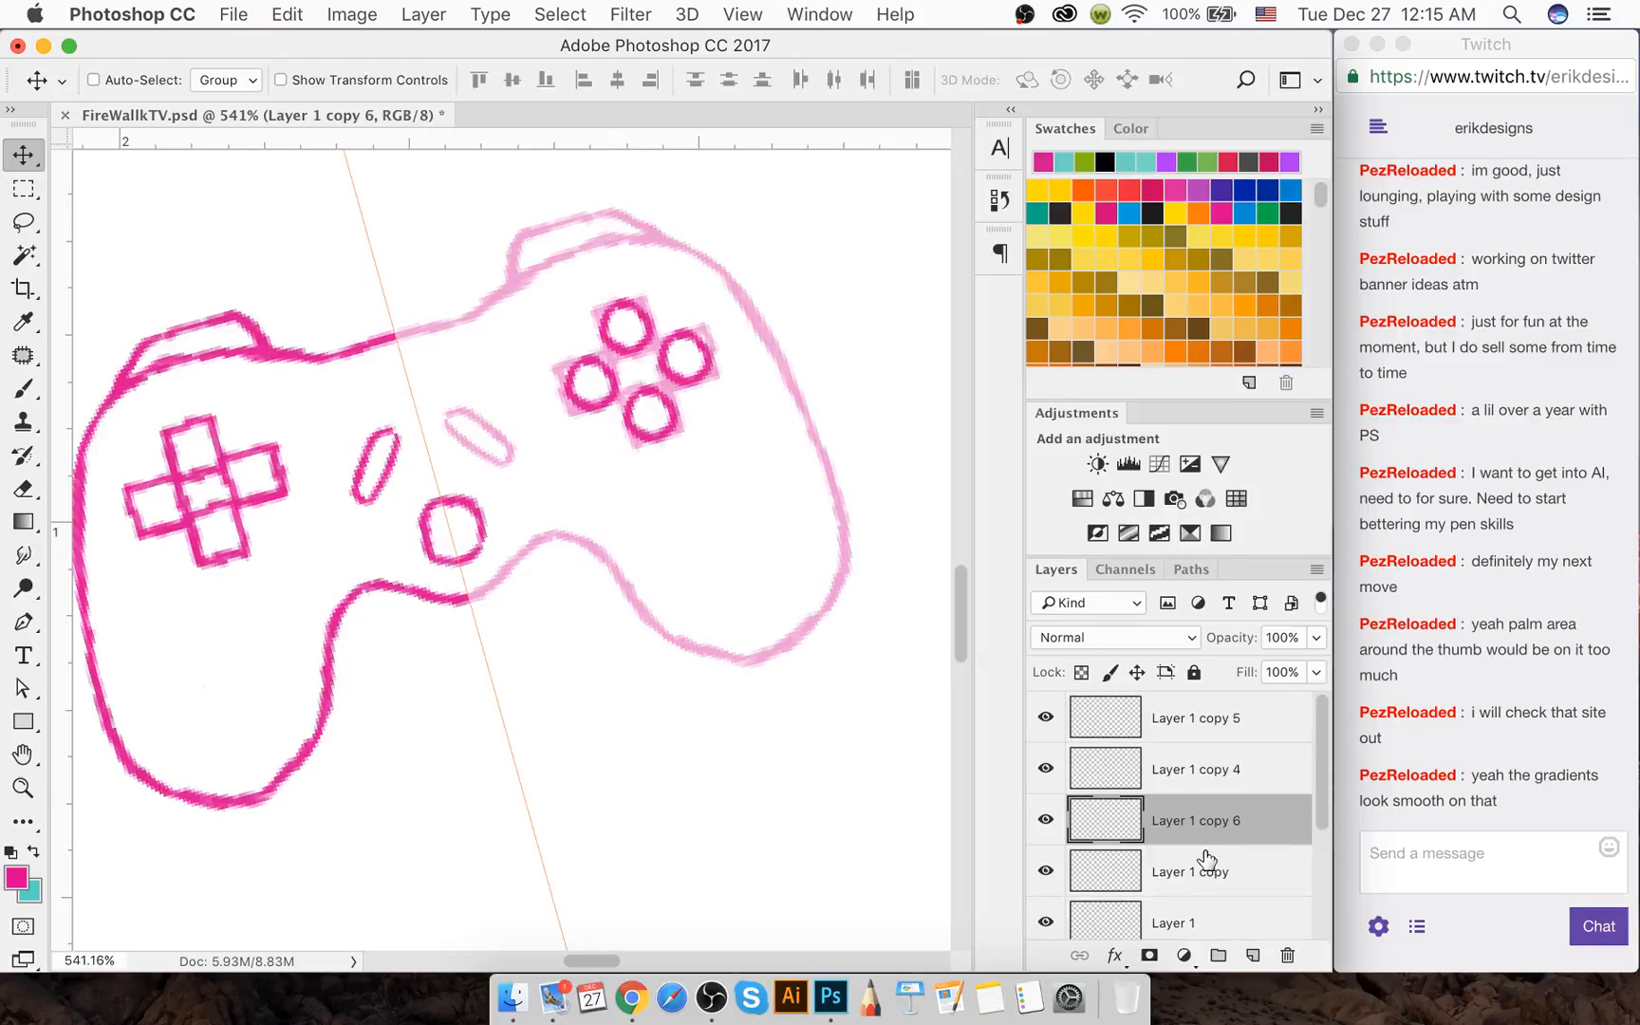
Erase the faded D-pad beneath the four round buttons on Layer 1 copy 3
left_click(1169, 859)
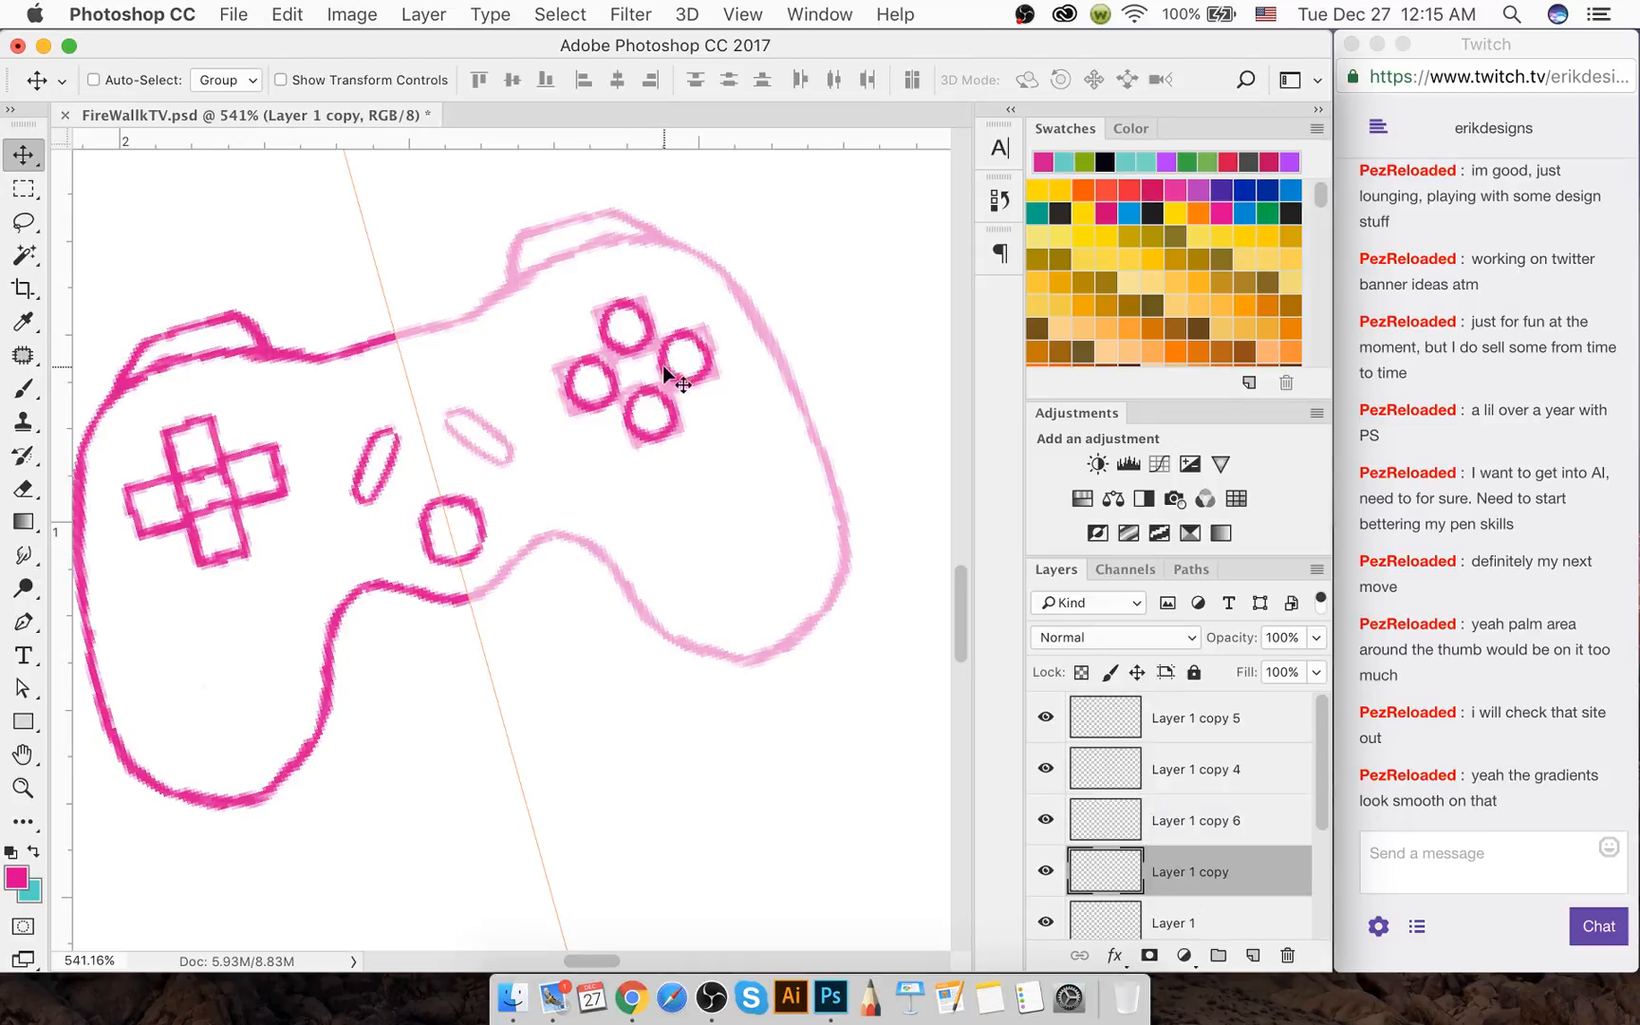
key("e")
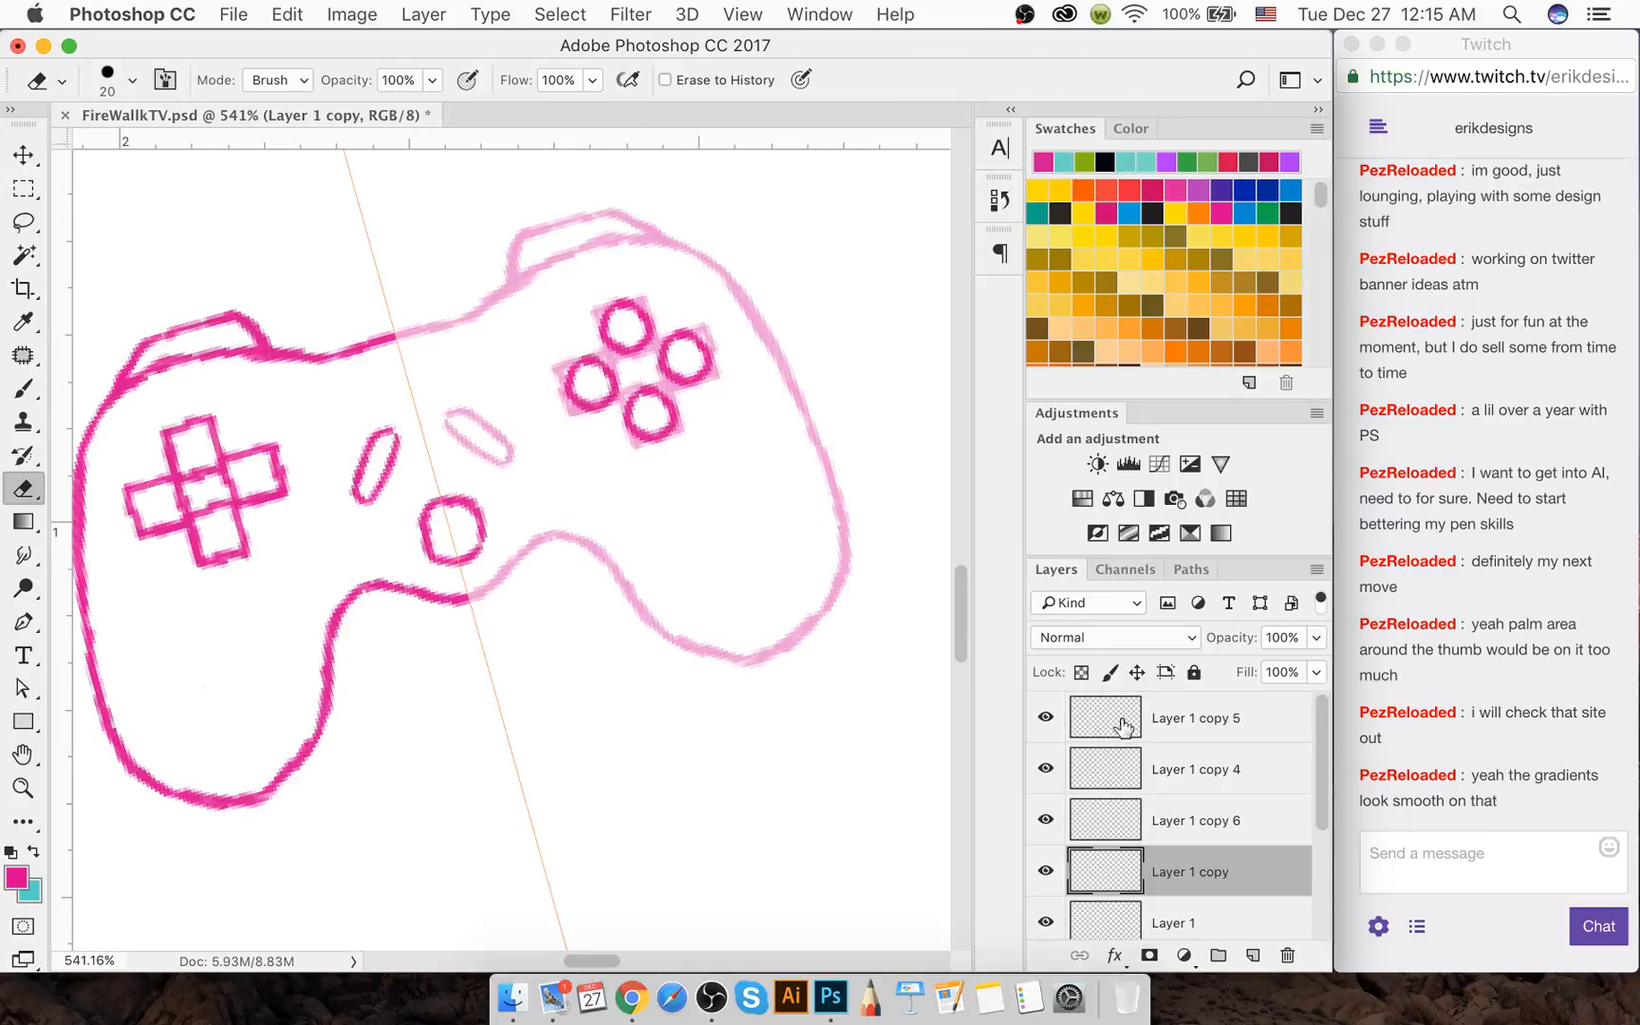
left_click(1183, 917)
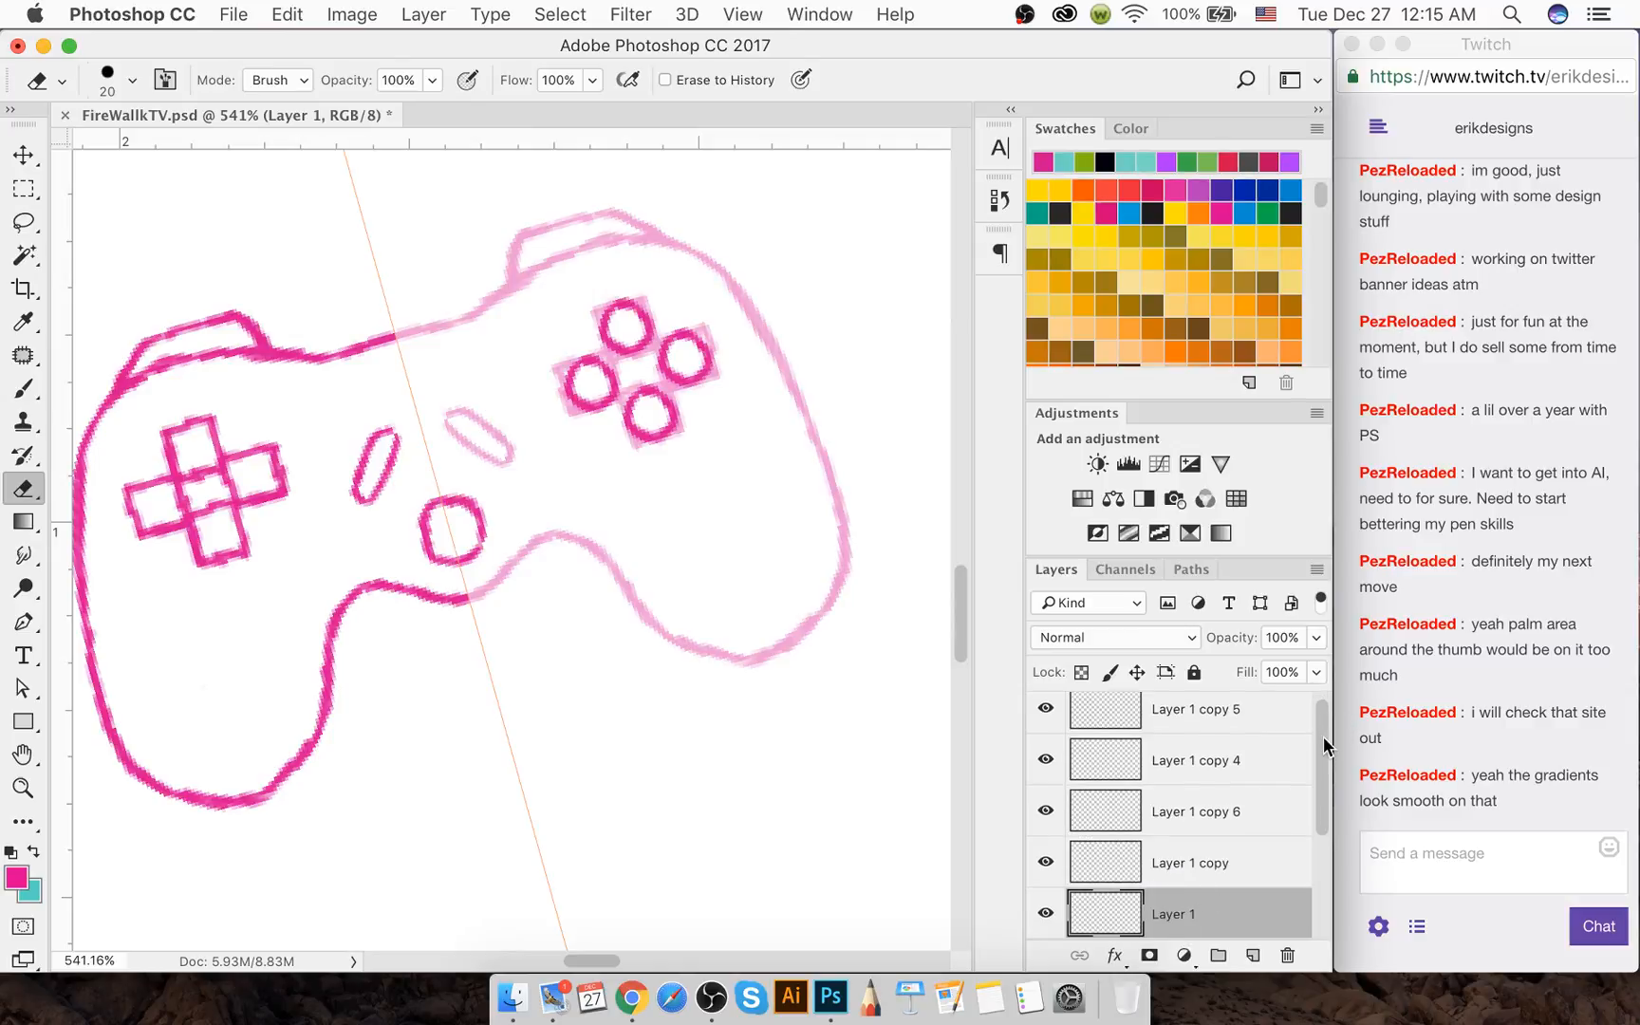
scroll(1324, 736, "down", 2)
left_click(1226, 871)
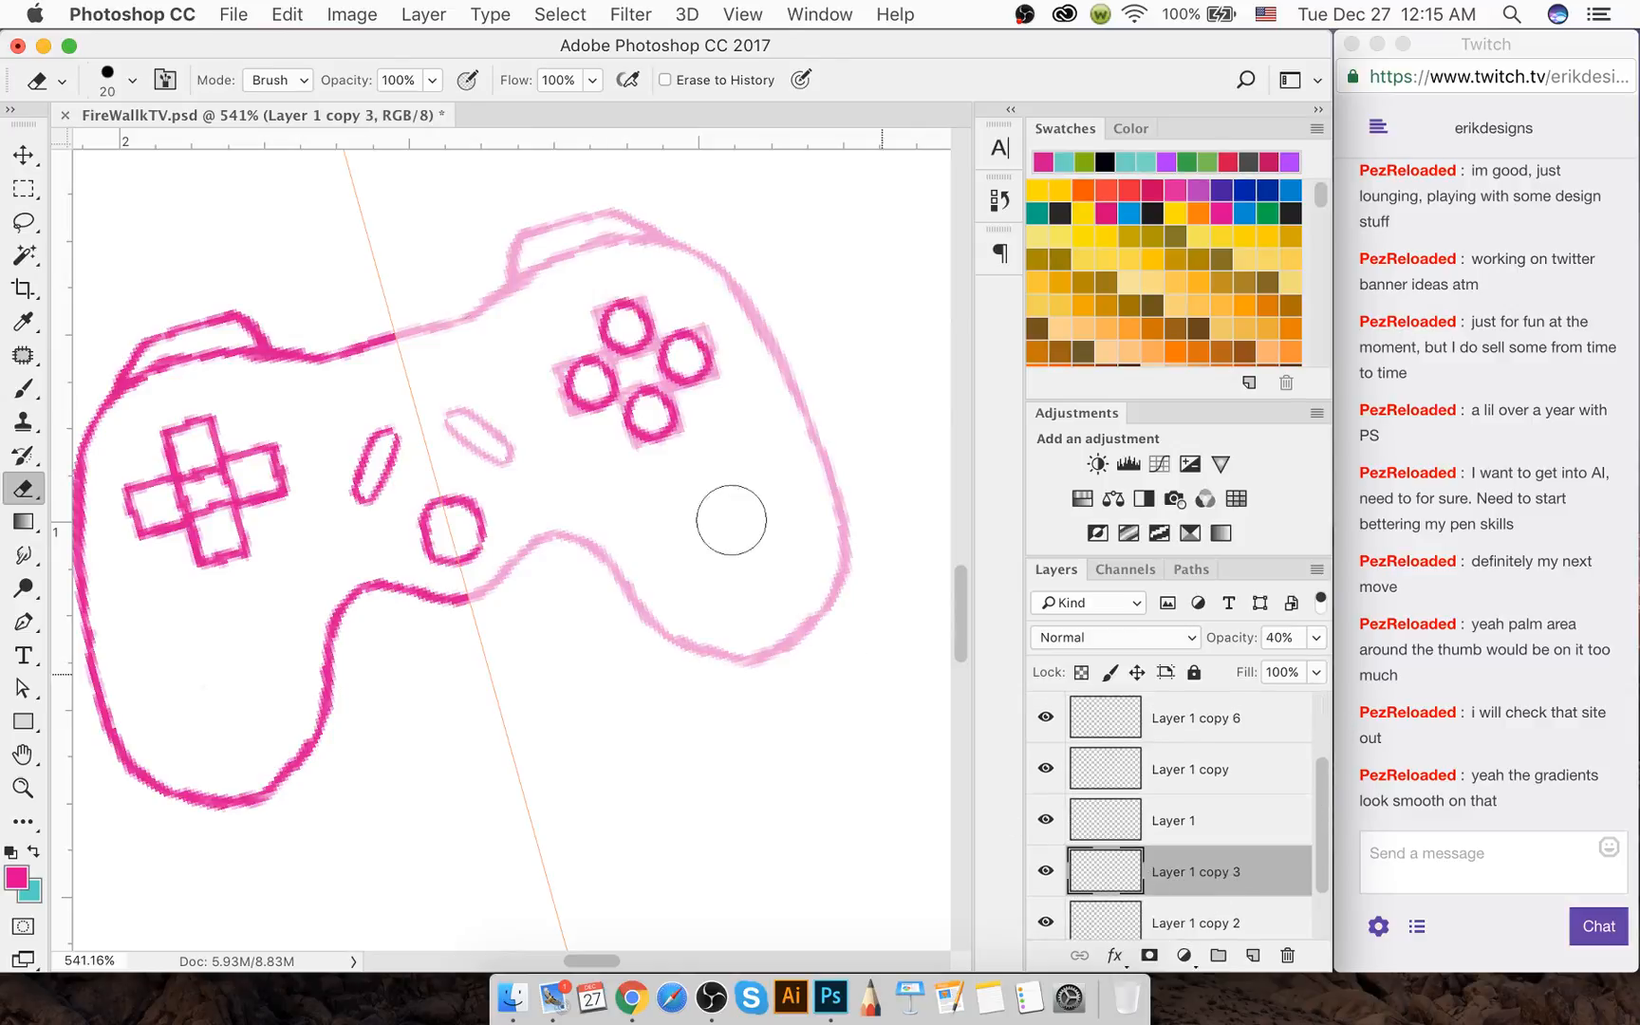
mouse_move(577, 367)
left_mouse_down()
mouse_move(589, 330)
mouse_move(633, 321)
mouse_move(615, 306)
mouse_move(700, 351)
mouse_move(651, 413)
mouse_move(665, 438)
left_mouse_up()
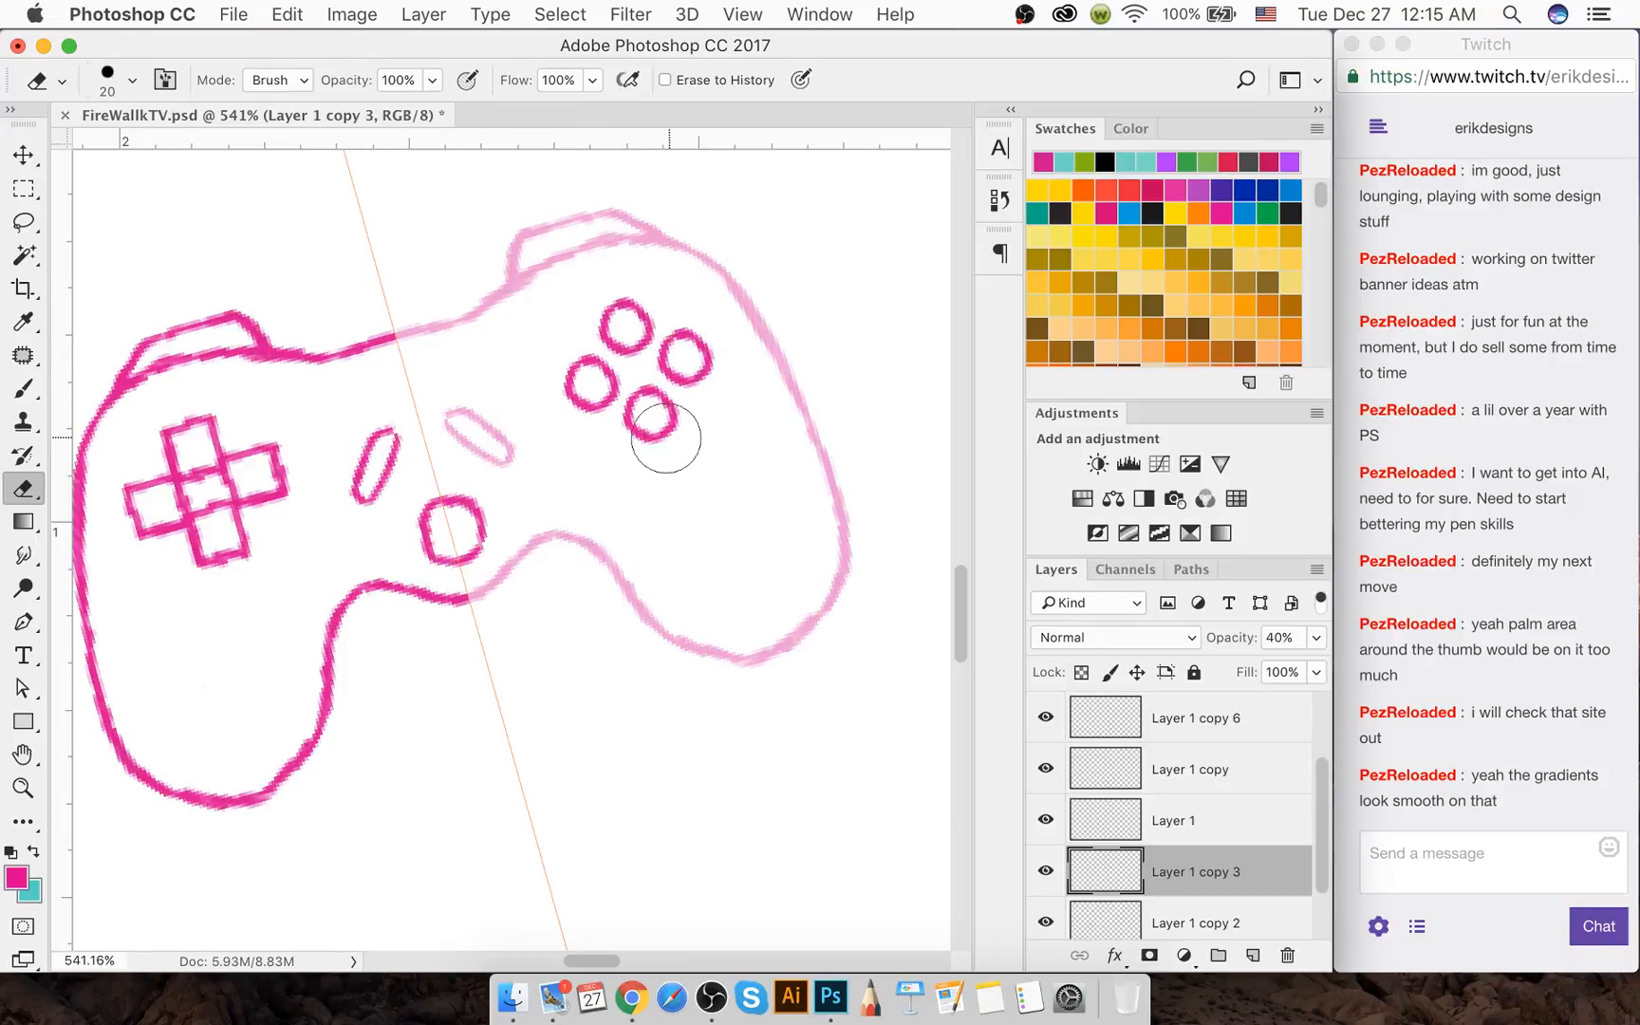
Shrink the eraser to size 7, restore Layer 1 copy 3 to 100% opacity, and make Layer 1 active
key("bracketleft")
key("bracketleft")
key("bracketleft")
key("bracketleft")
scroll(1327, 851, "down", 1)
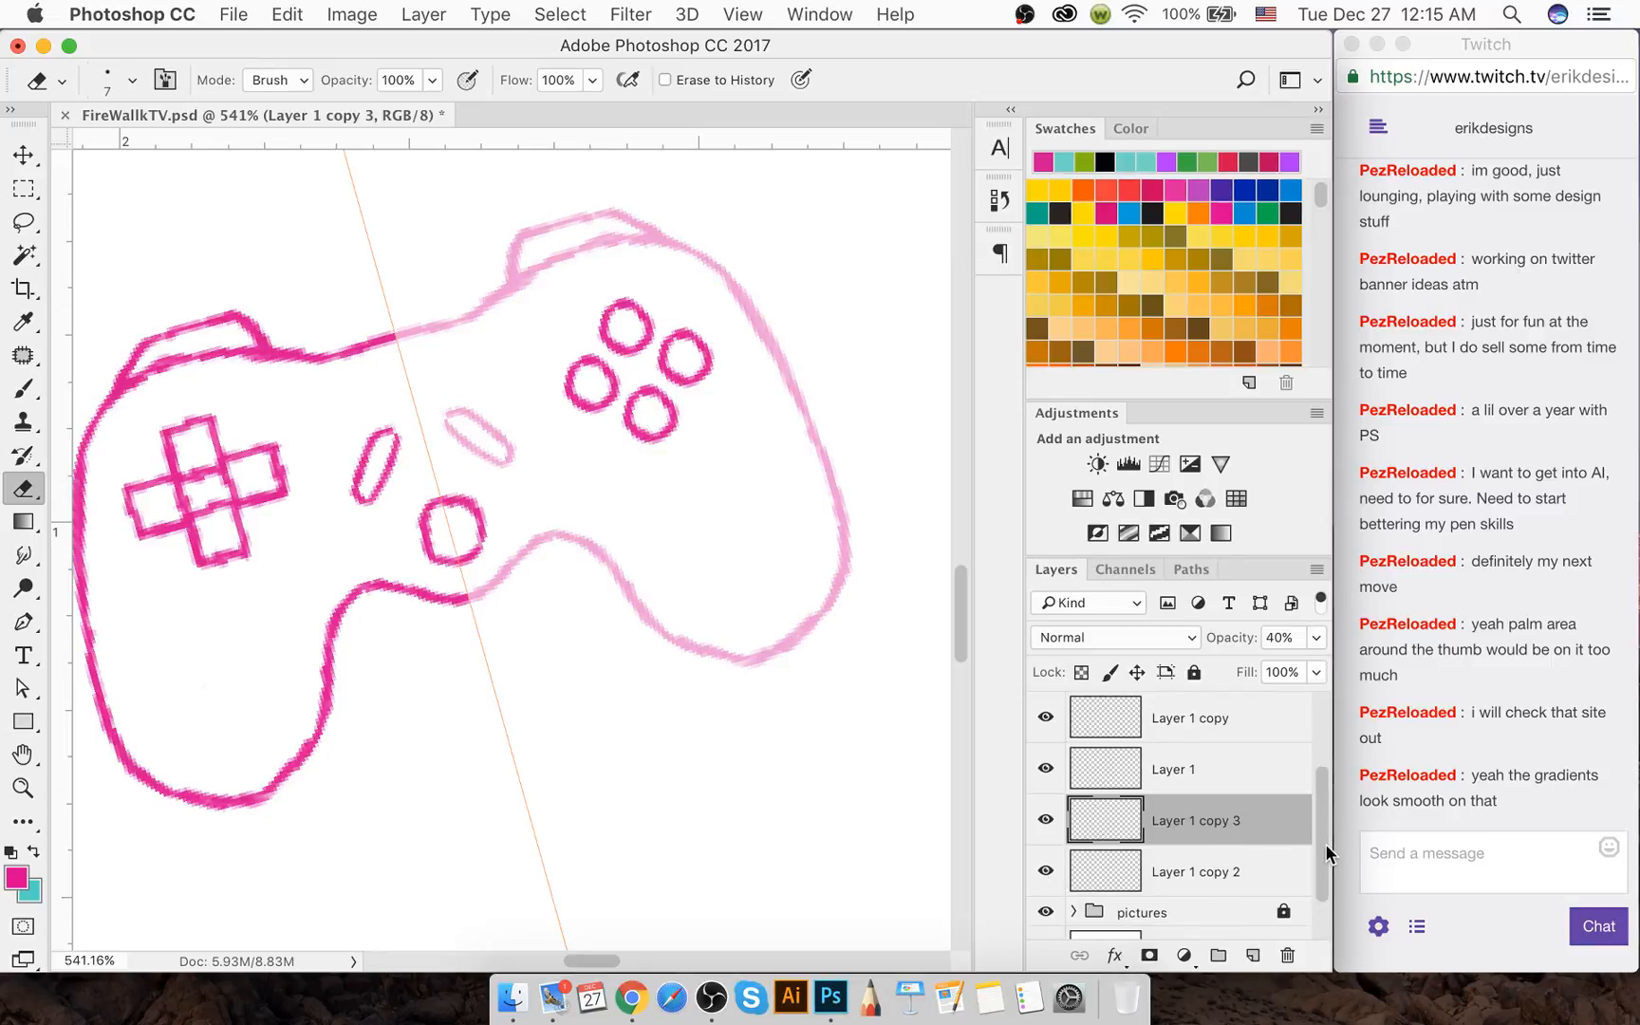
left_click_drag(1219, 639, 1402, 663)
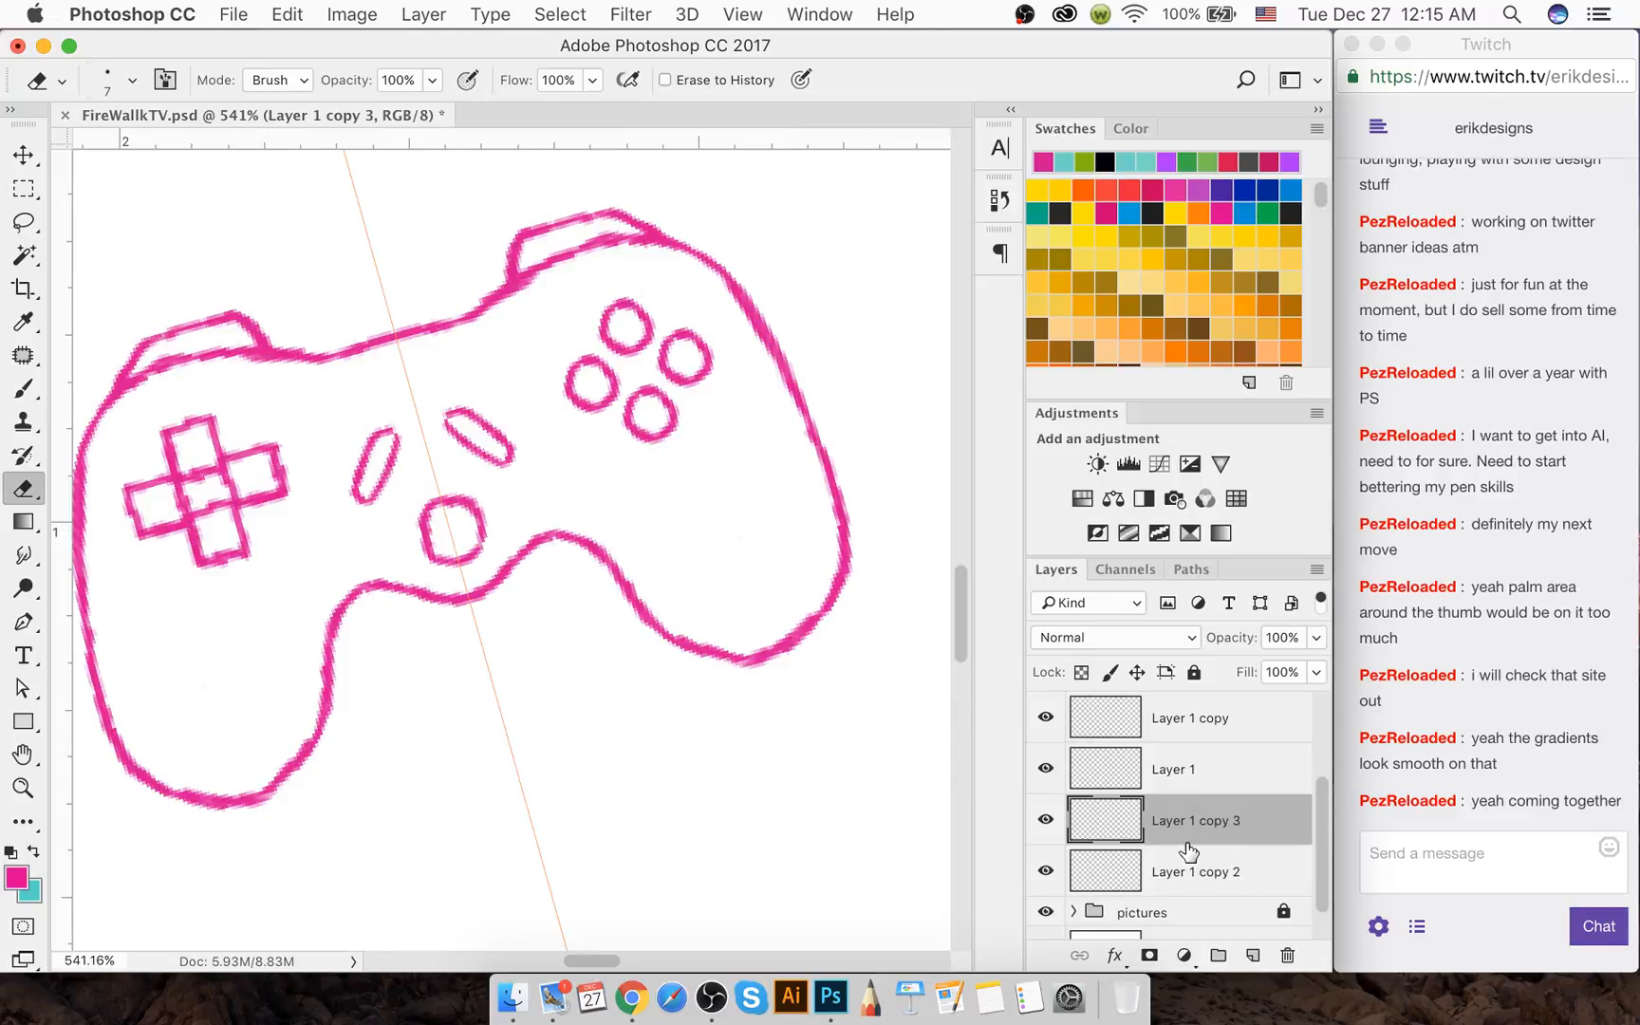
left_click(1183, 771)
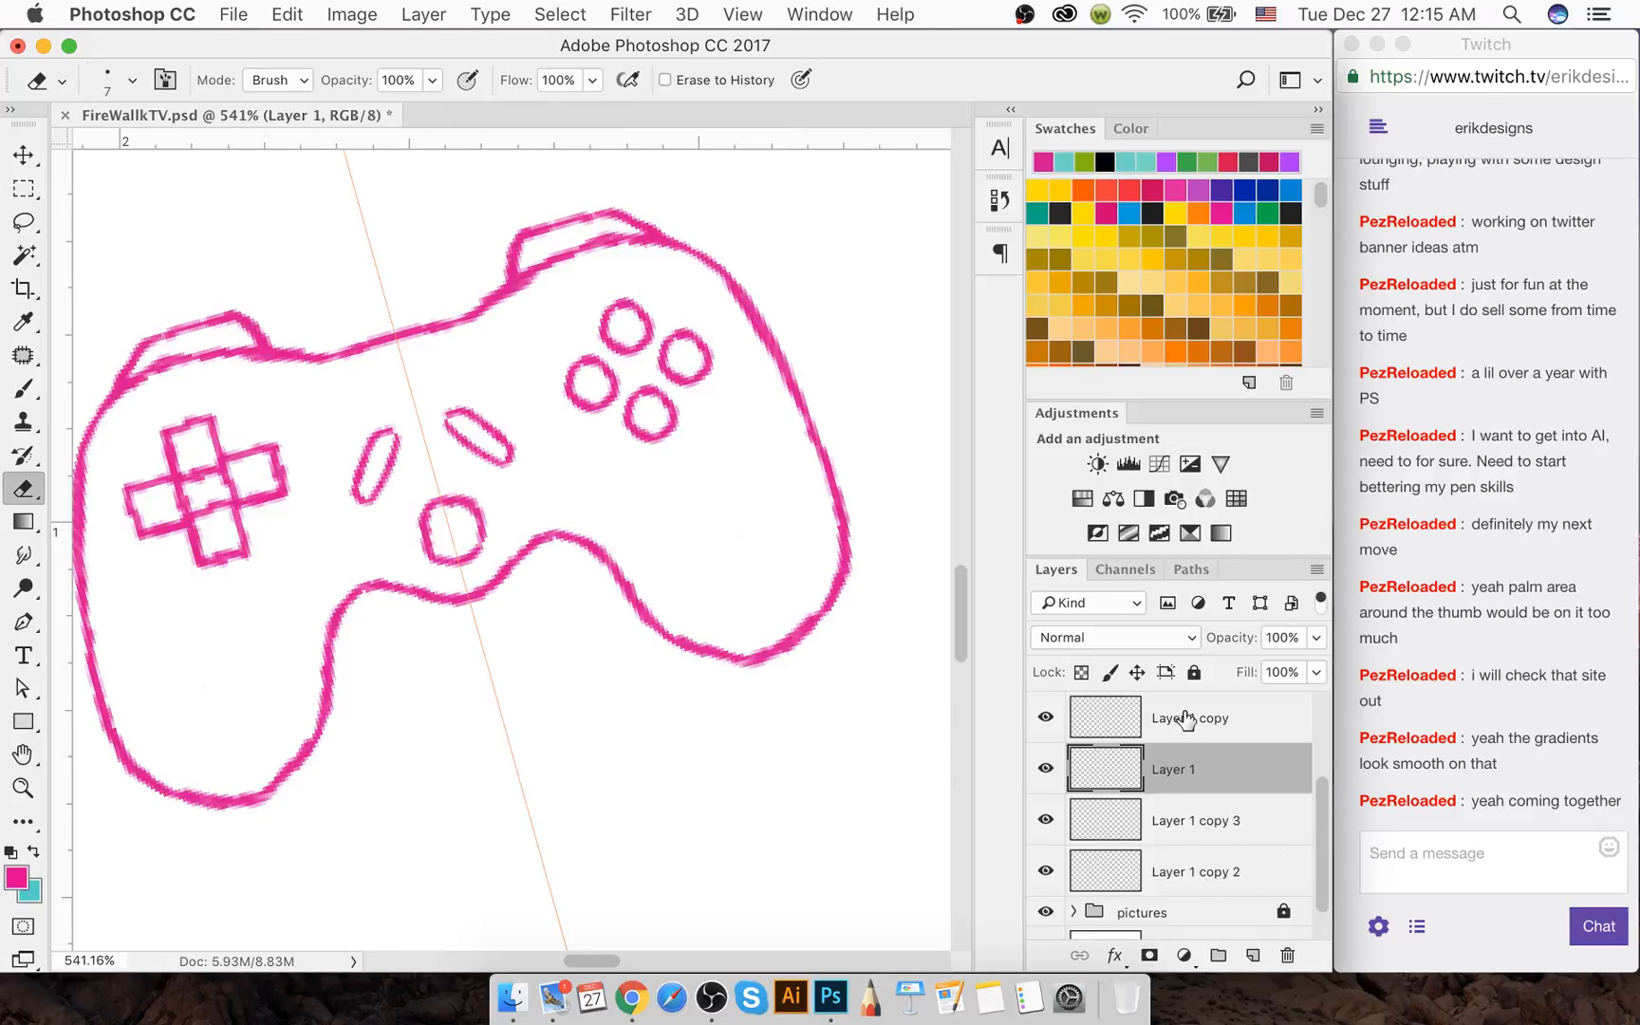
Merge Layer 1 copy 5, Layer 1 copy 4, Layer 1 copy 6 and Layer 1 copy into one layer
left_click(1186, 719)
left_click_drag(1318, 838, 1327, 742)
left_click(1233, 766)
left_click(1224, 727)
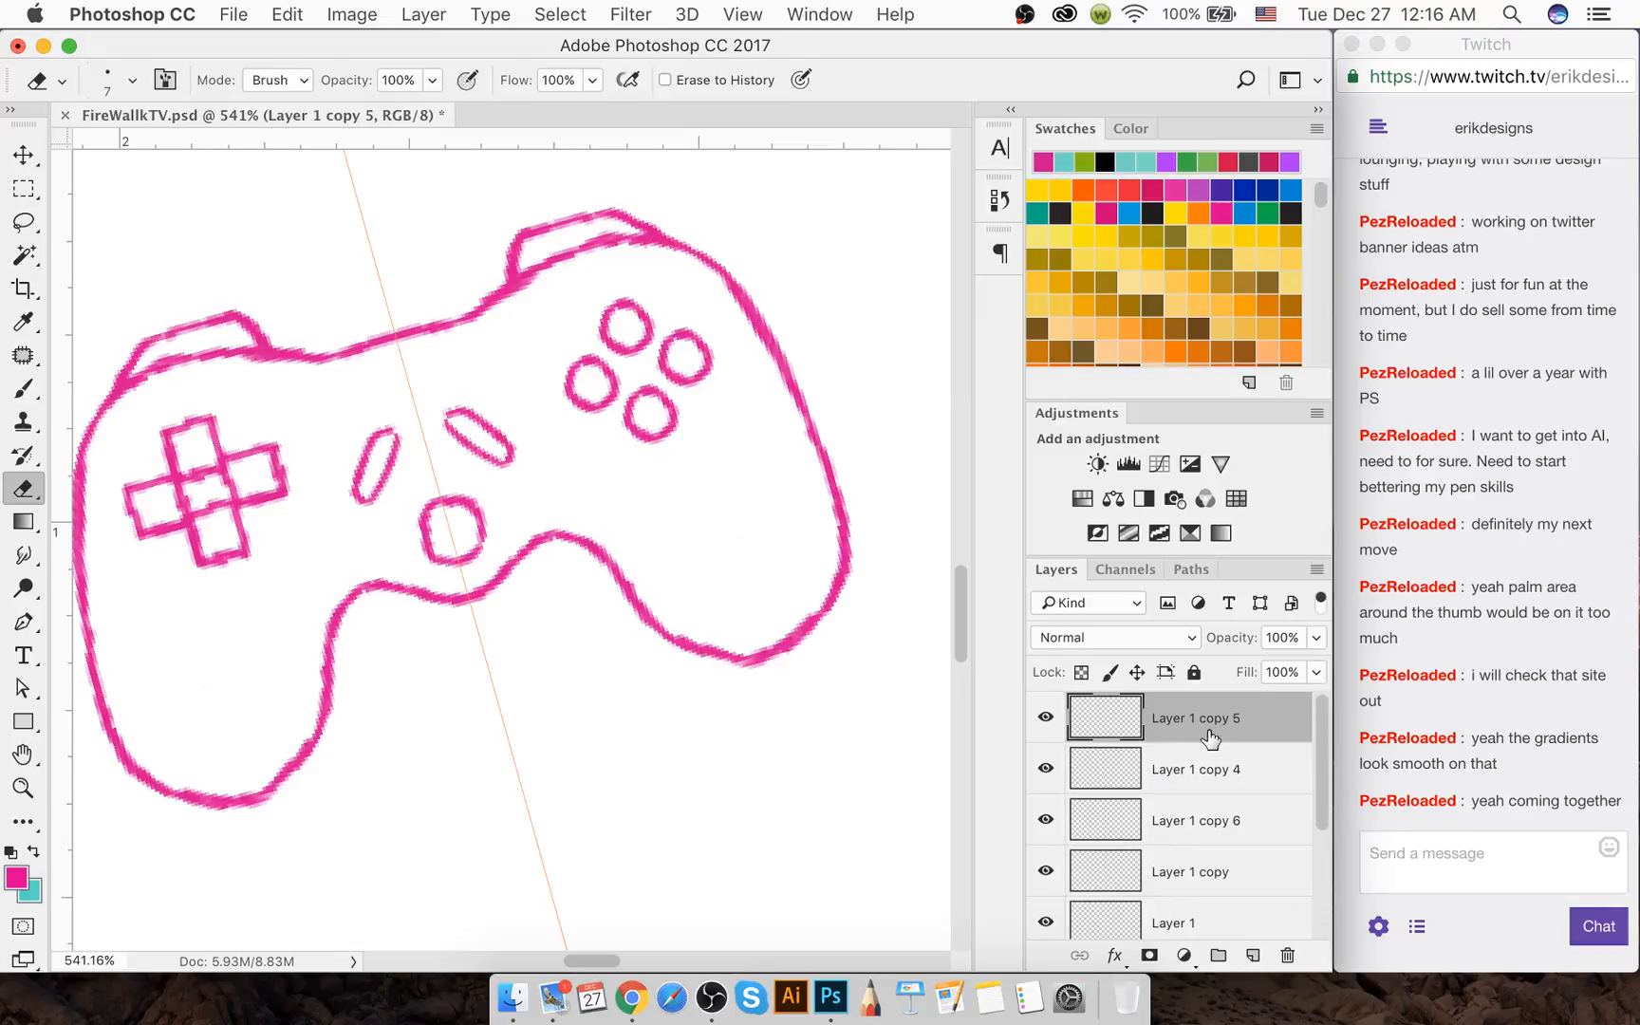
left_click(1213, 873, "shift")
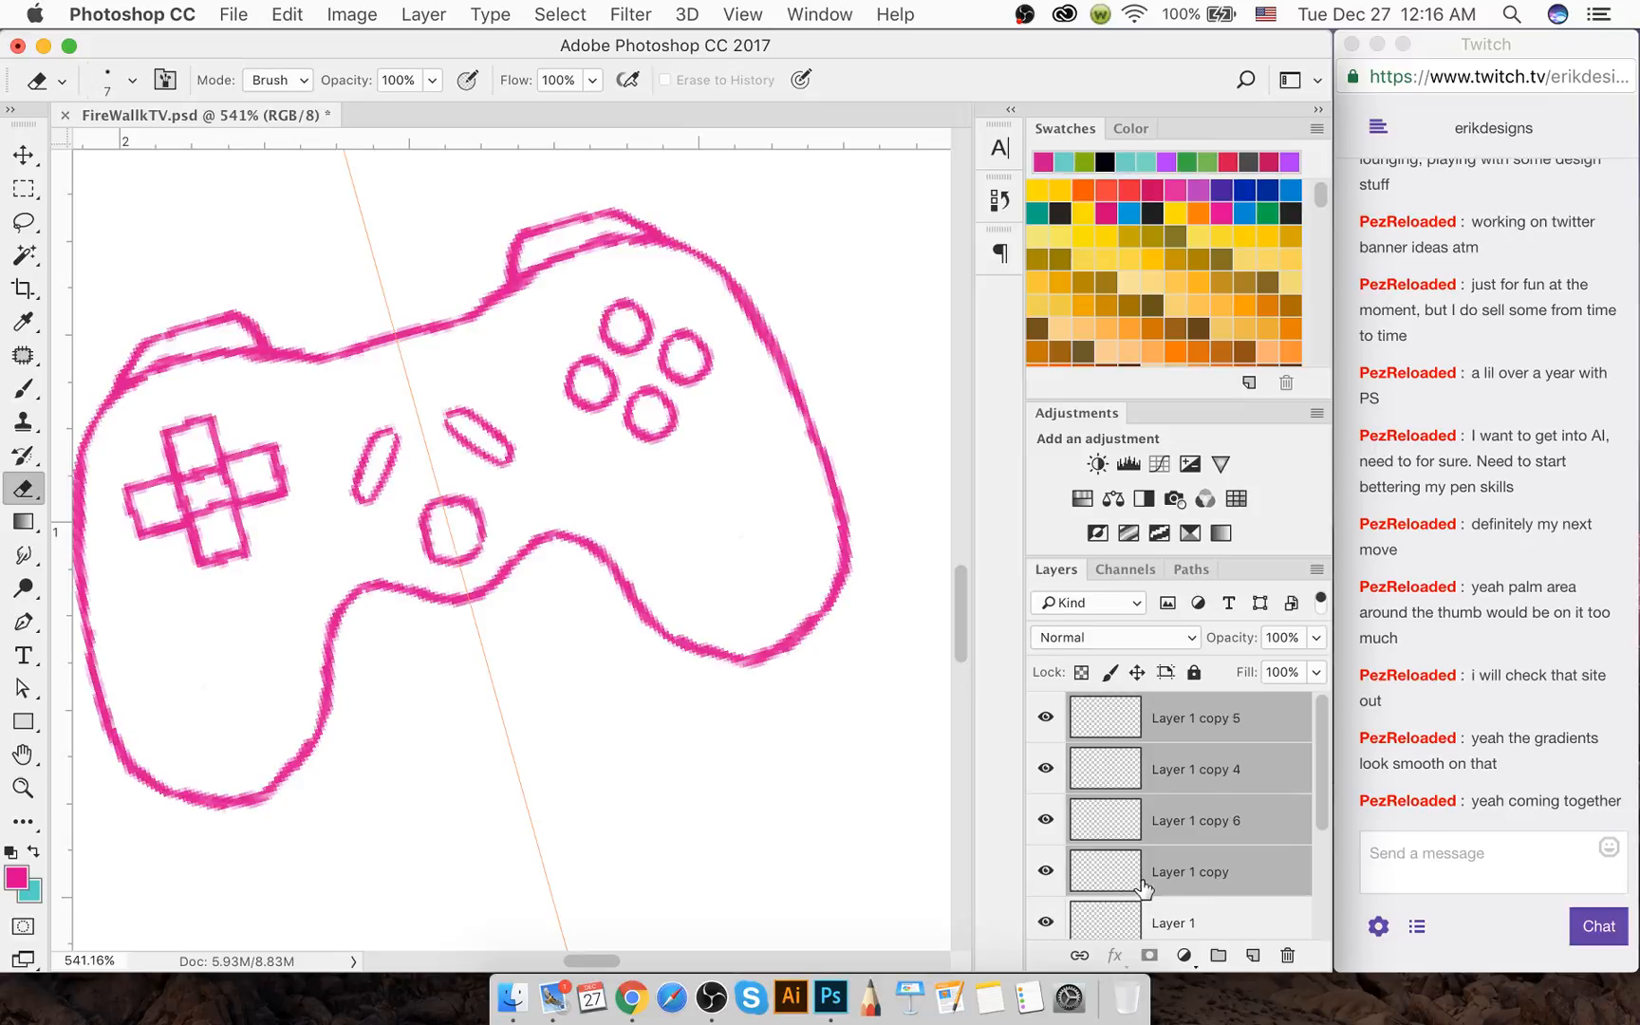
key("ctrl+e")
Rename the merged round-button layer as buttons
double_click(1181, 719)
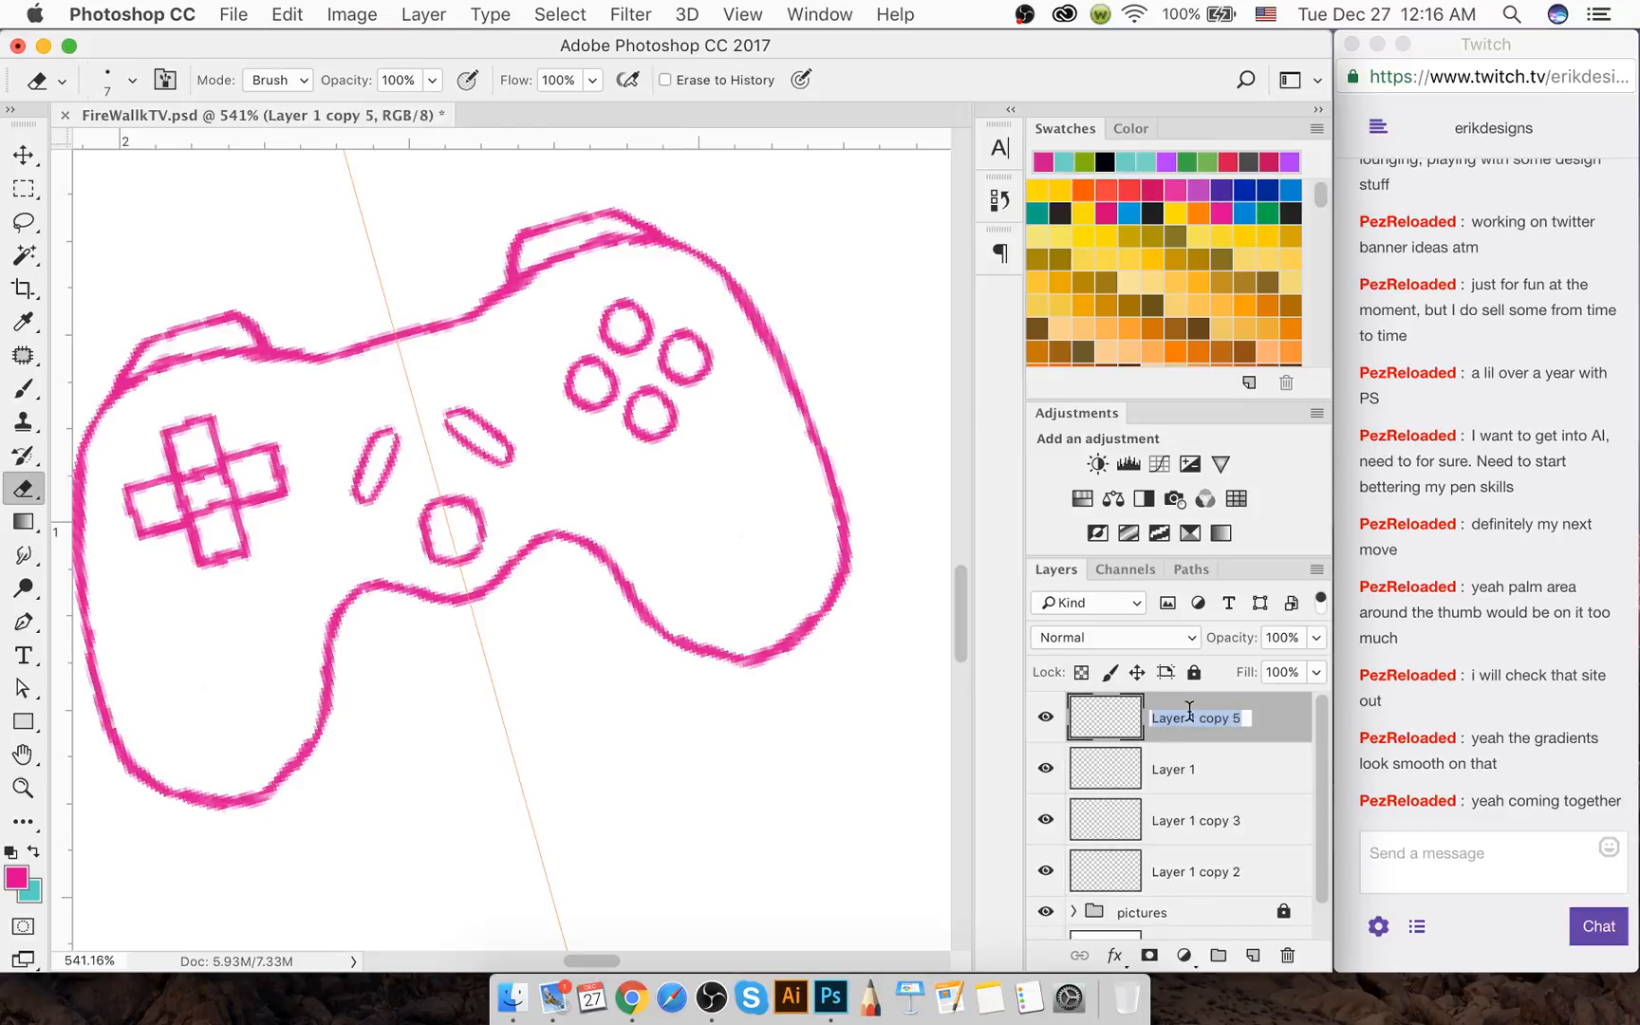
type("button")
key("Return")
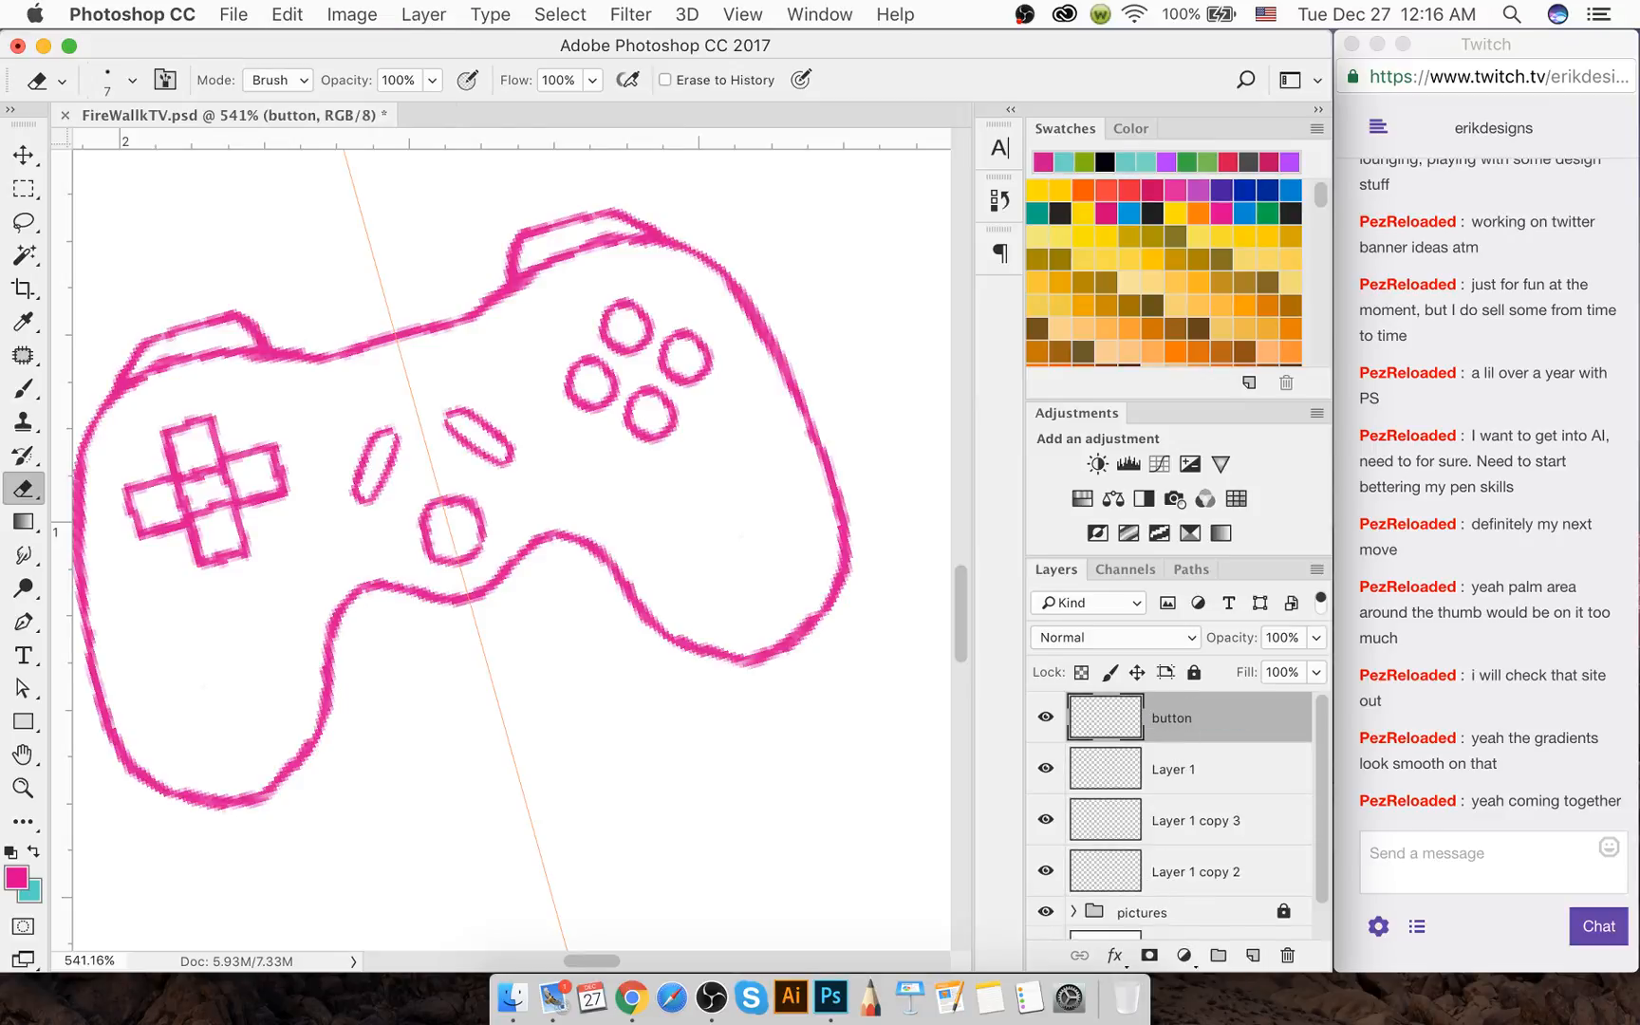
double_click(1182, 718)
left_click(1196, 717)
type("s")
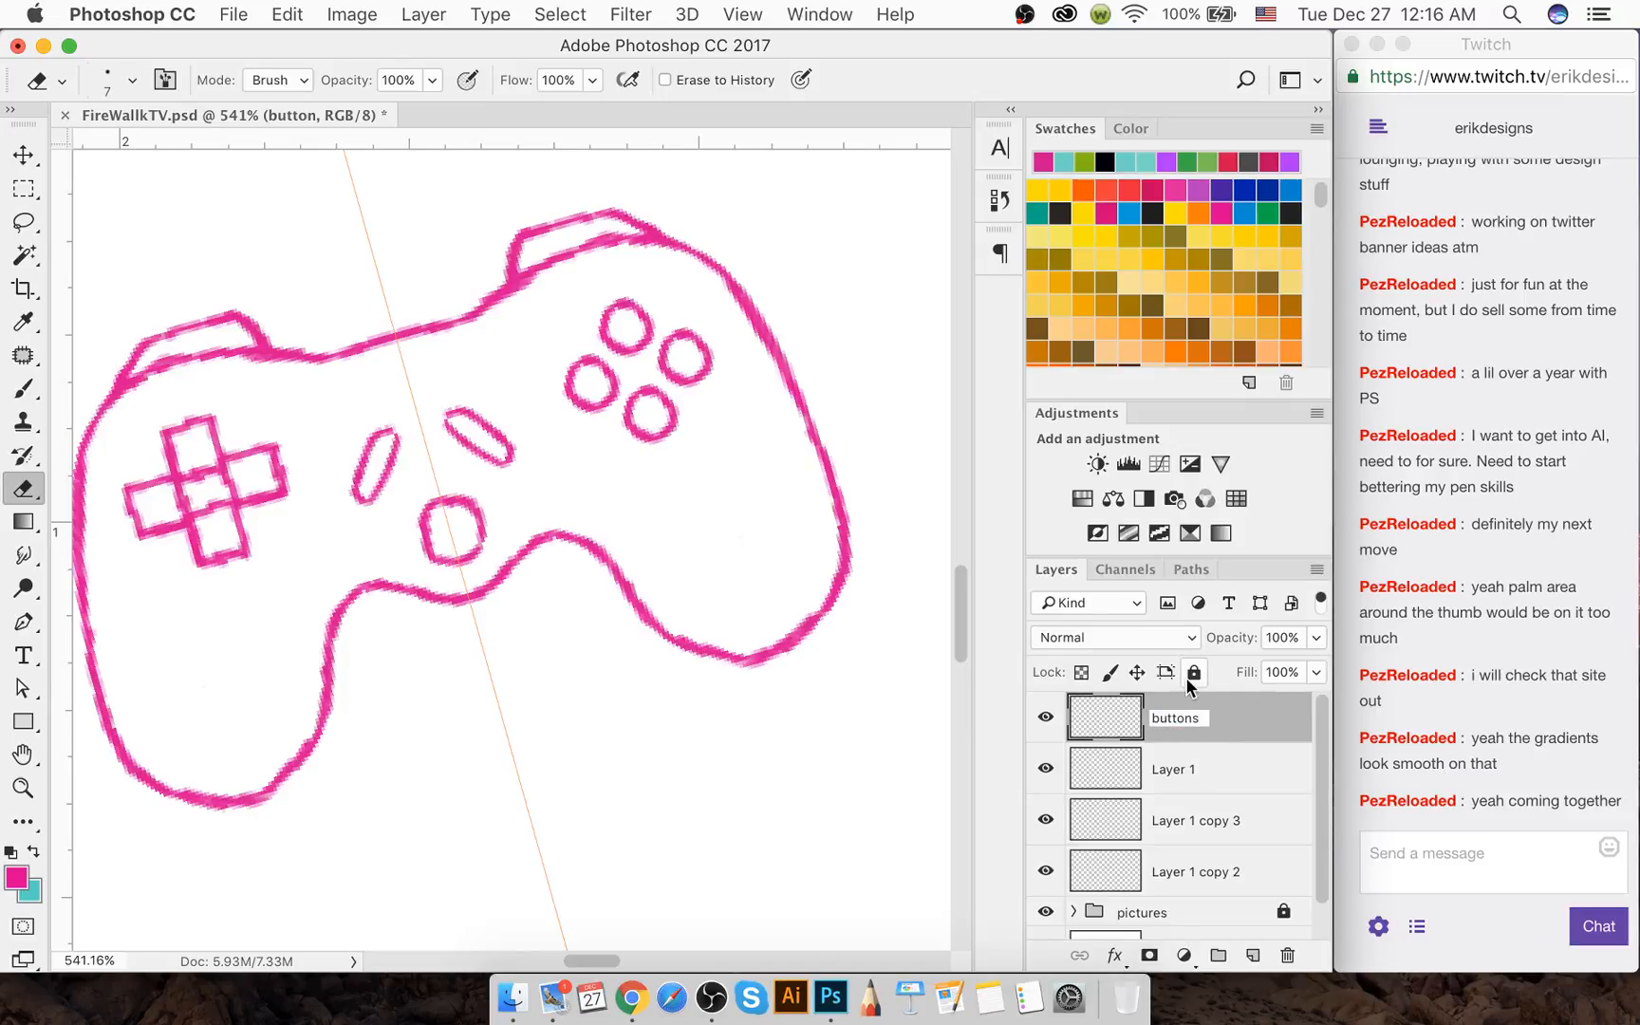
key("Return")
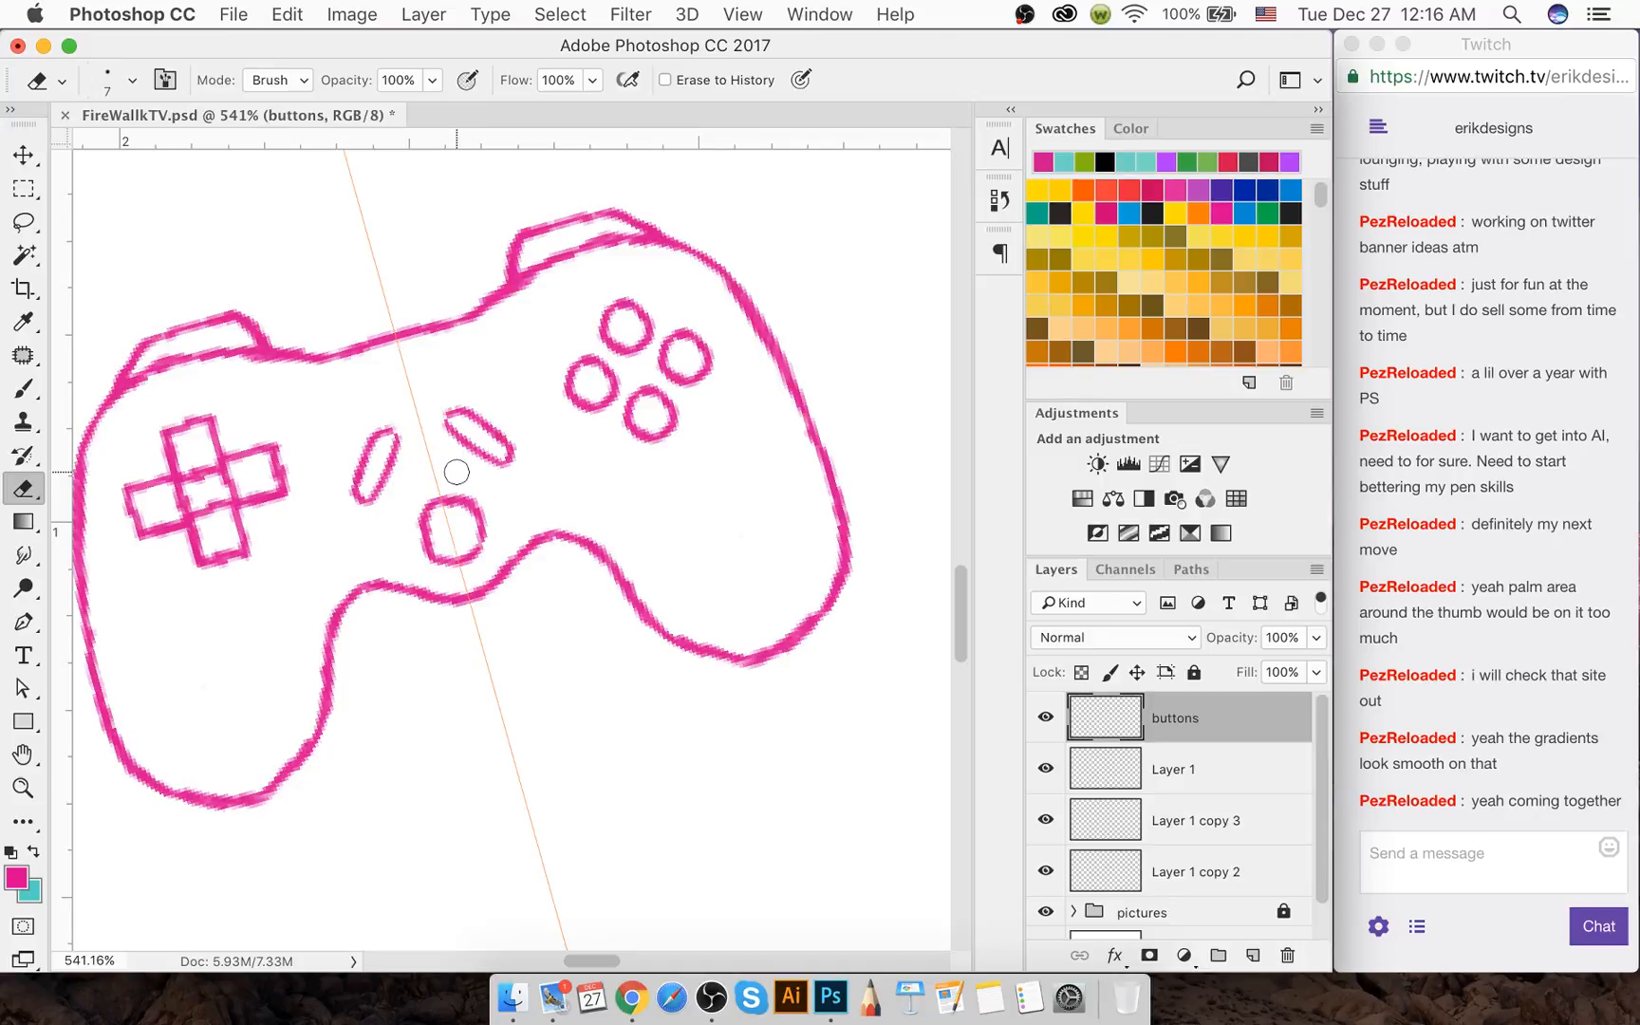
key("b")
mouse_move(417, 416)
left_mouse_down()
mouse_move(364, 463)
mouse_move(476, 466)
mouse_move(420, 425)
left_mouse_up()
key("super+z")
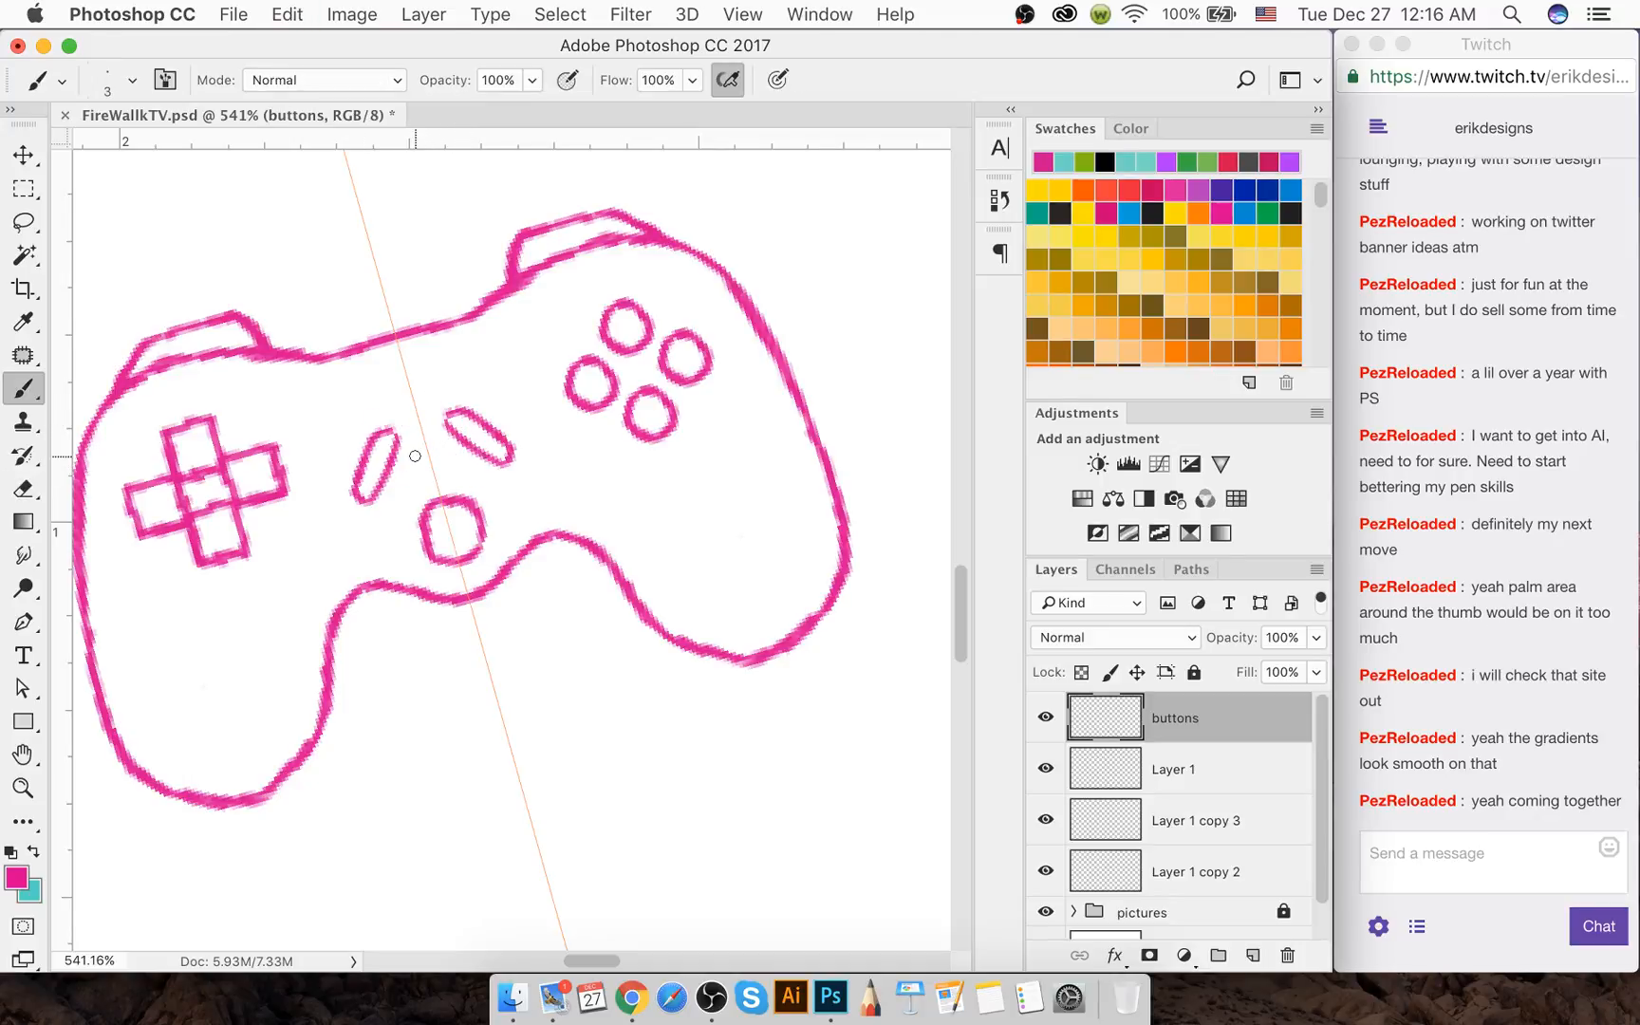
key("x")
left_click_drag(489, 371, 395, 402)
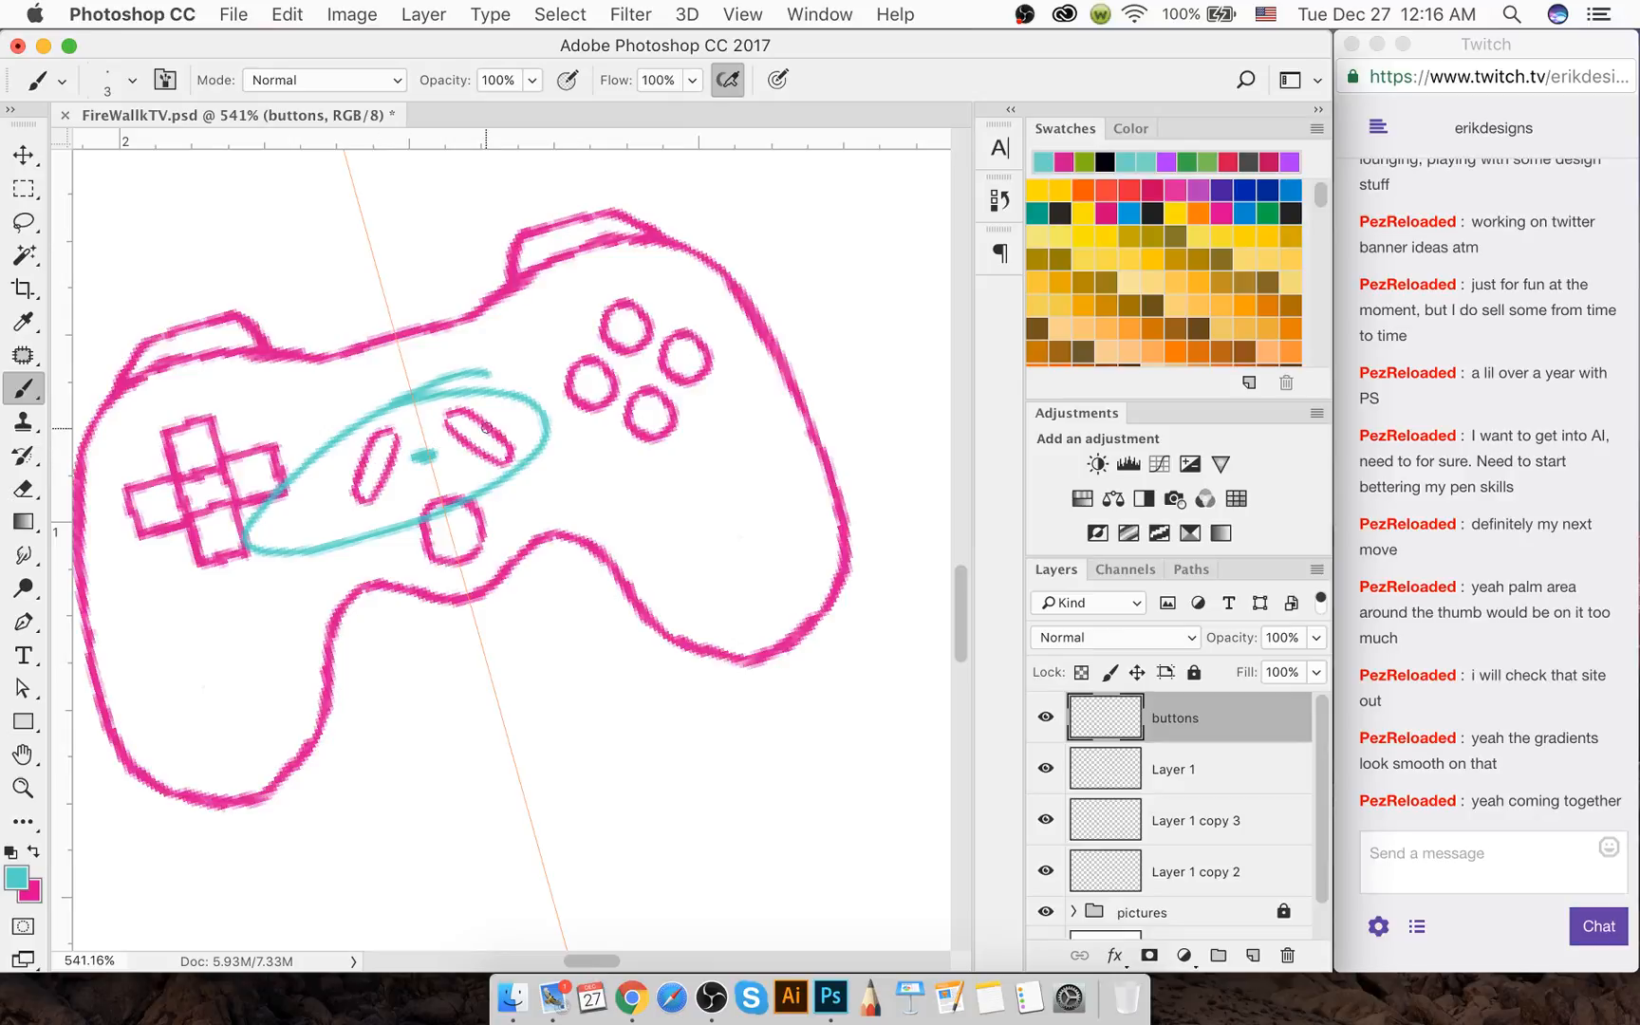
key("super+alt+z")
key("super+alt+z")
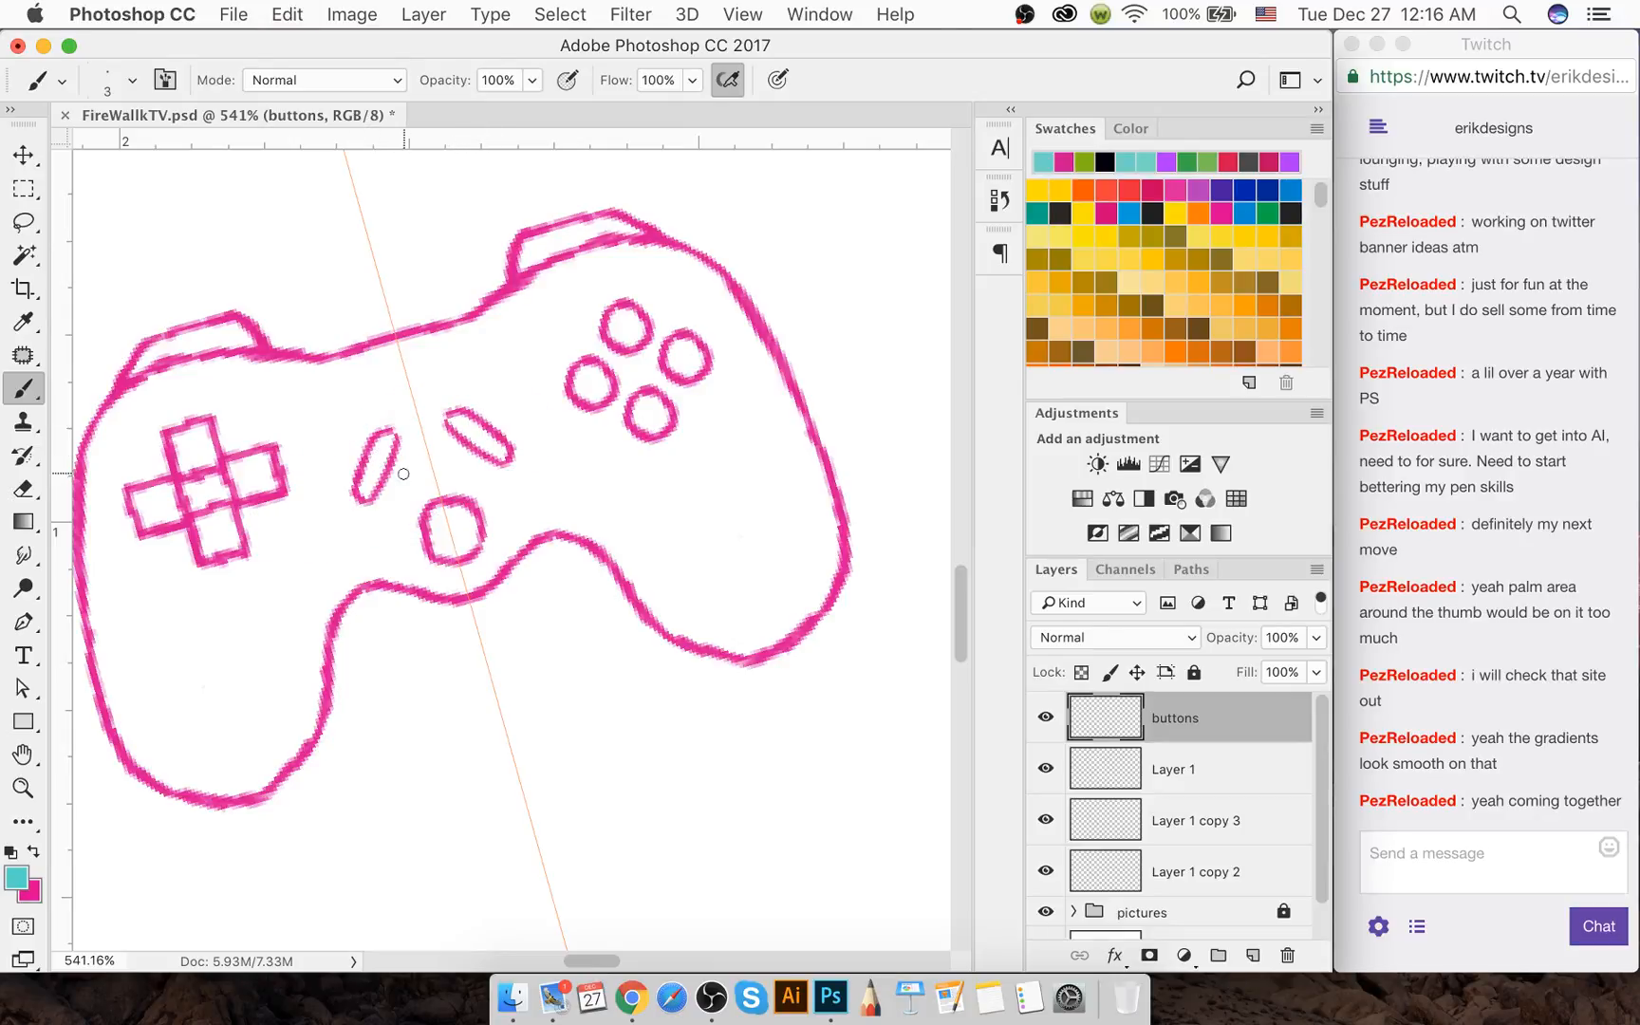
mouse_move(398, 494)
left_mouse_down()
mouse_move(418, 445)
mouse_move(495, 389)
left_mouse_up()
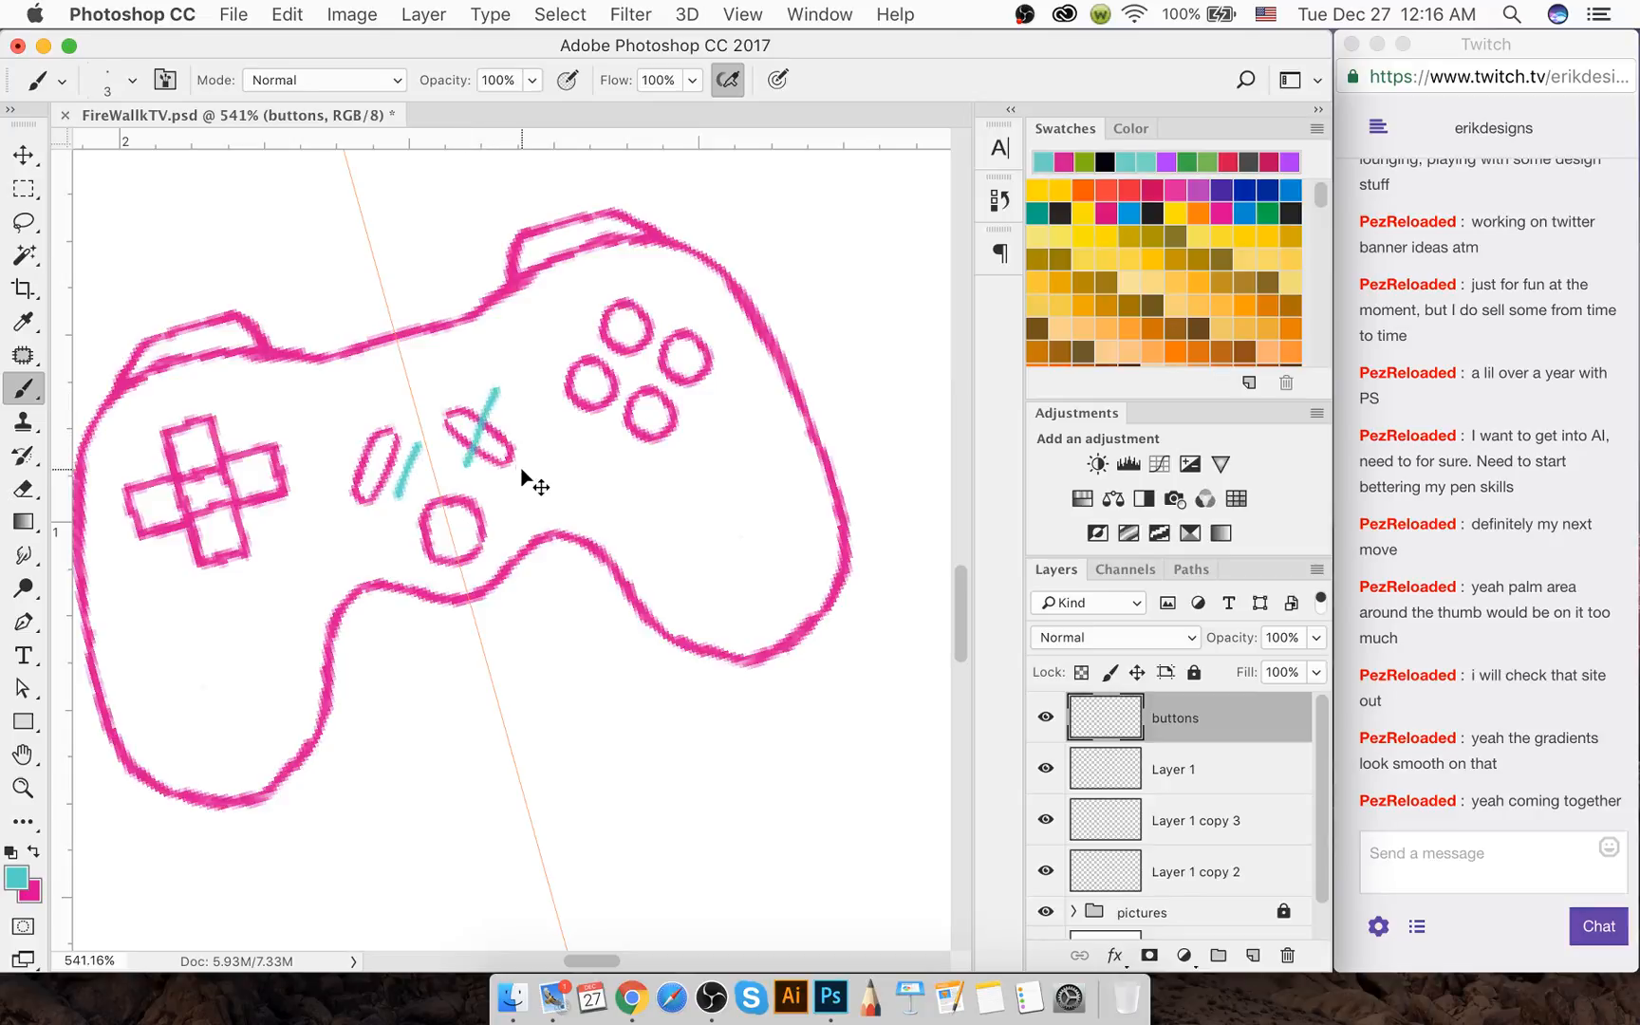
key("super+z")
key("super+z")
key("super+alt+z")
key("super+alt+z")
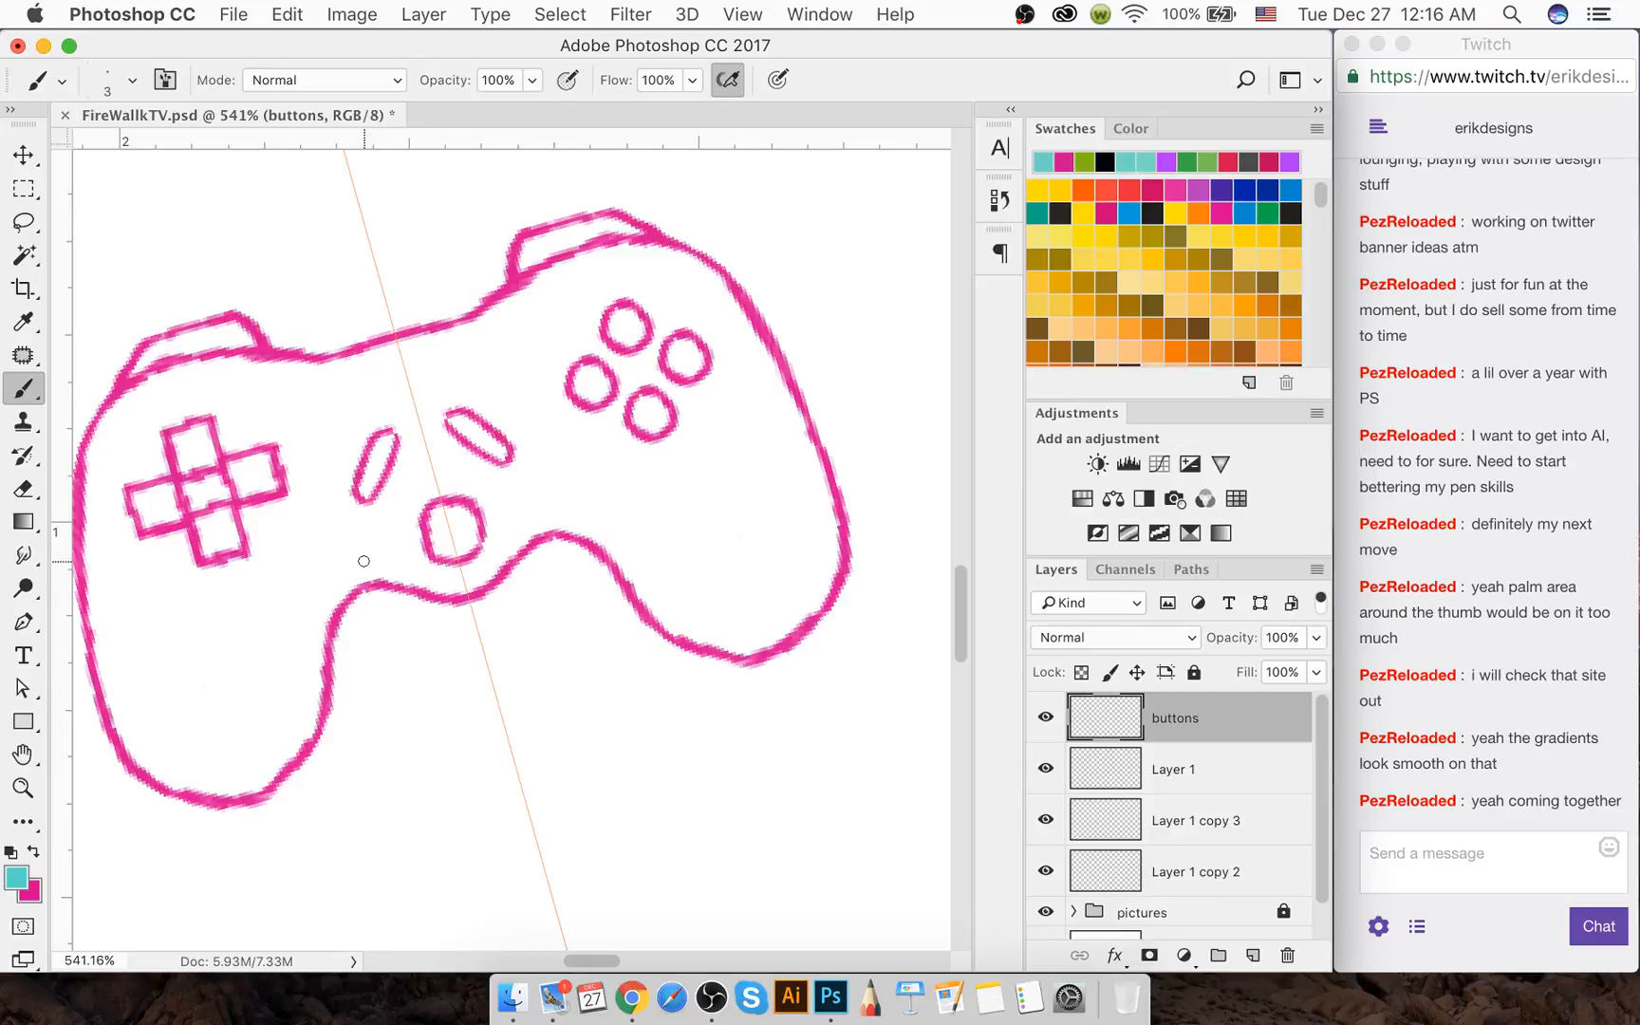
Erase the crossing inner lines at the centre of the D-pad on Layer 1 copy 2, leaving only its outline
scroll(364, 561, "down", 8)
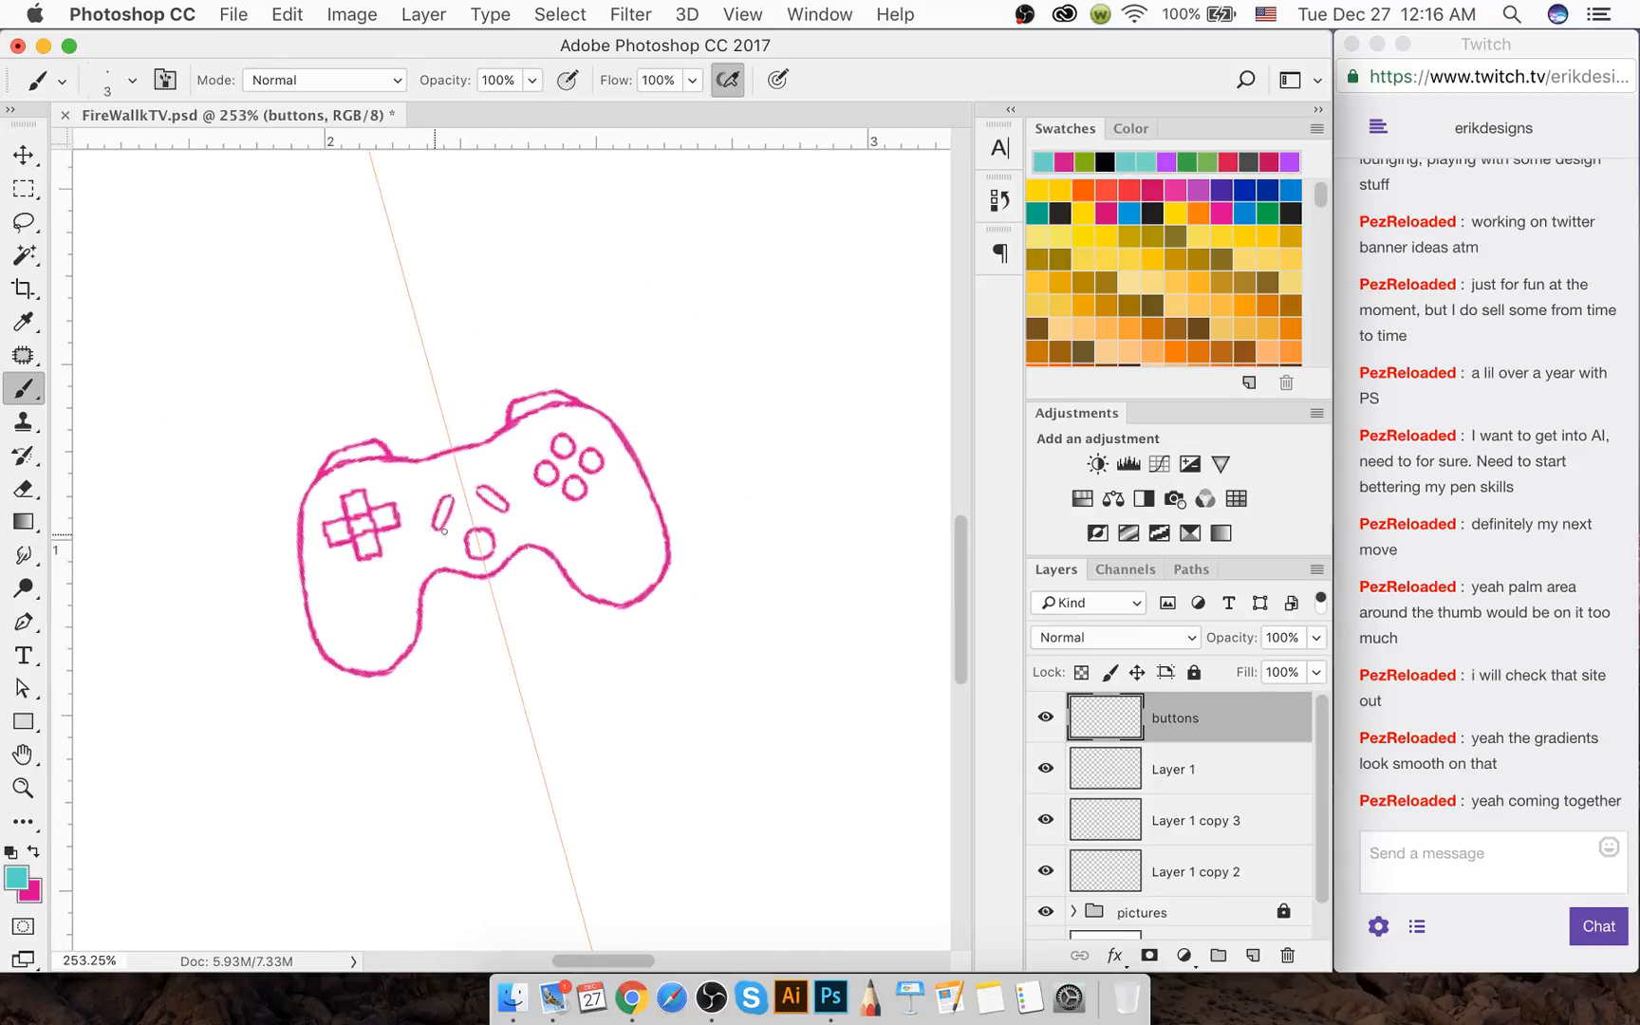
scroll(444, 530, "up", 8)
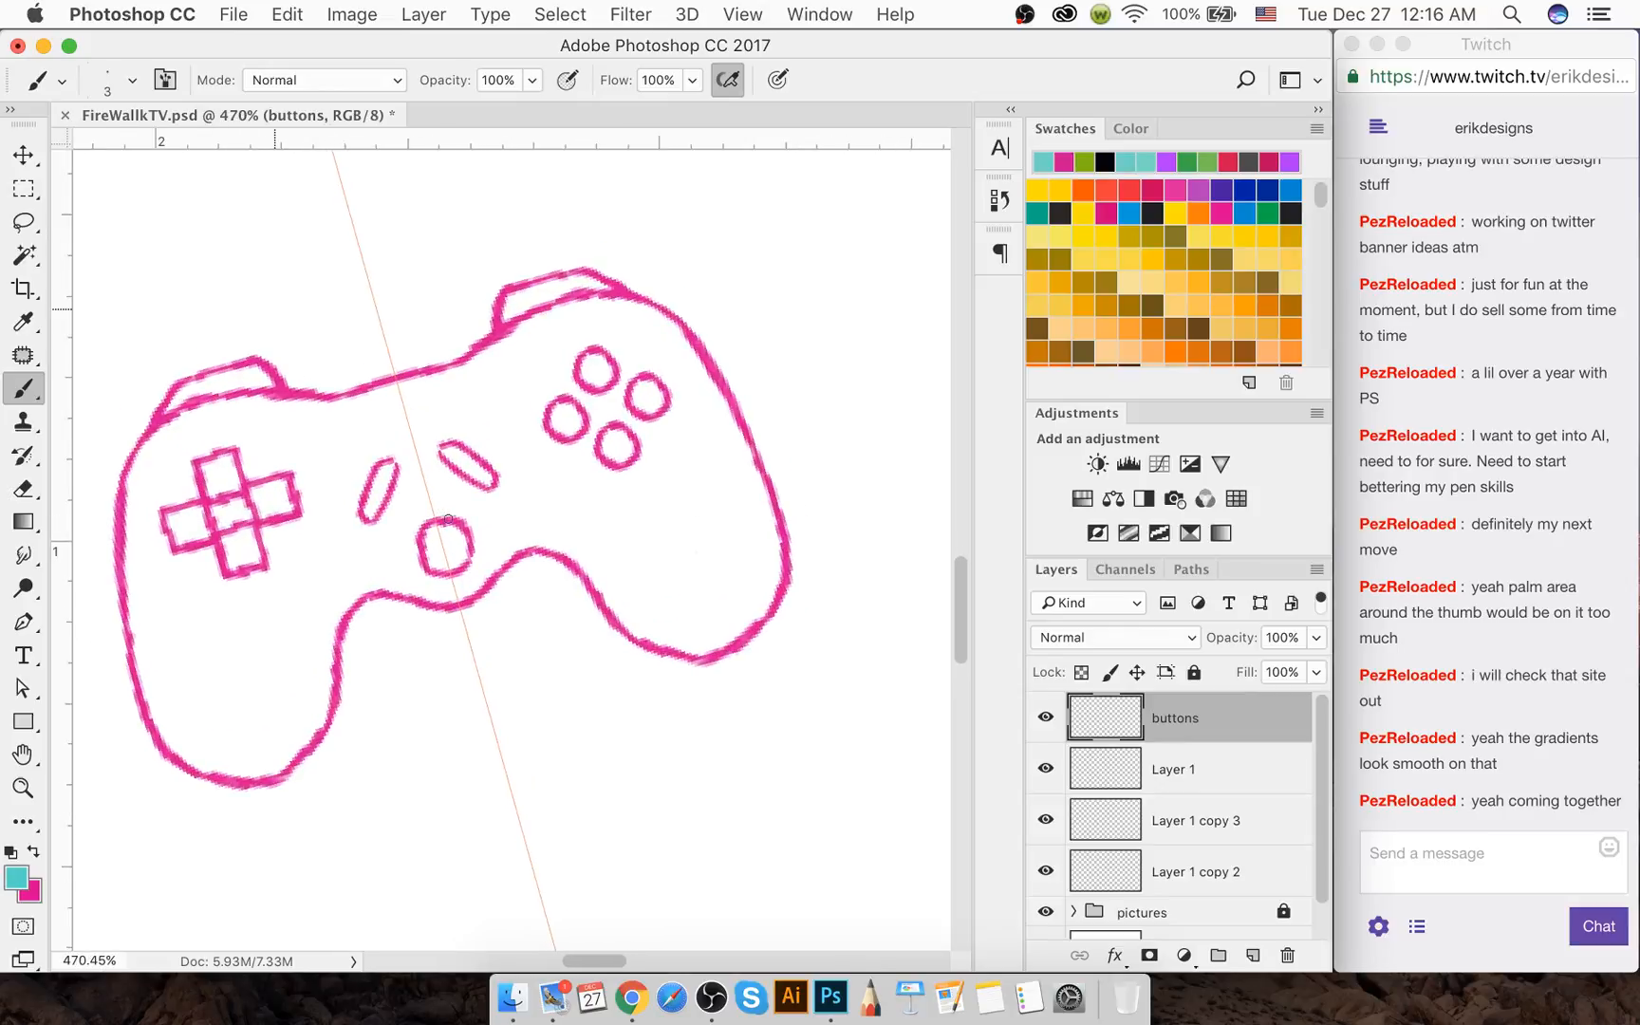
scroll(447, 520, "up", 1)
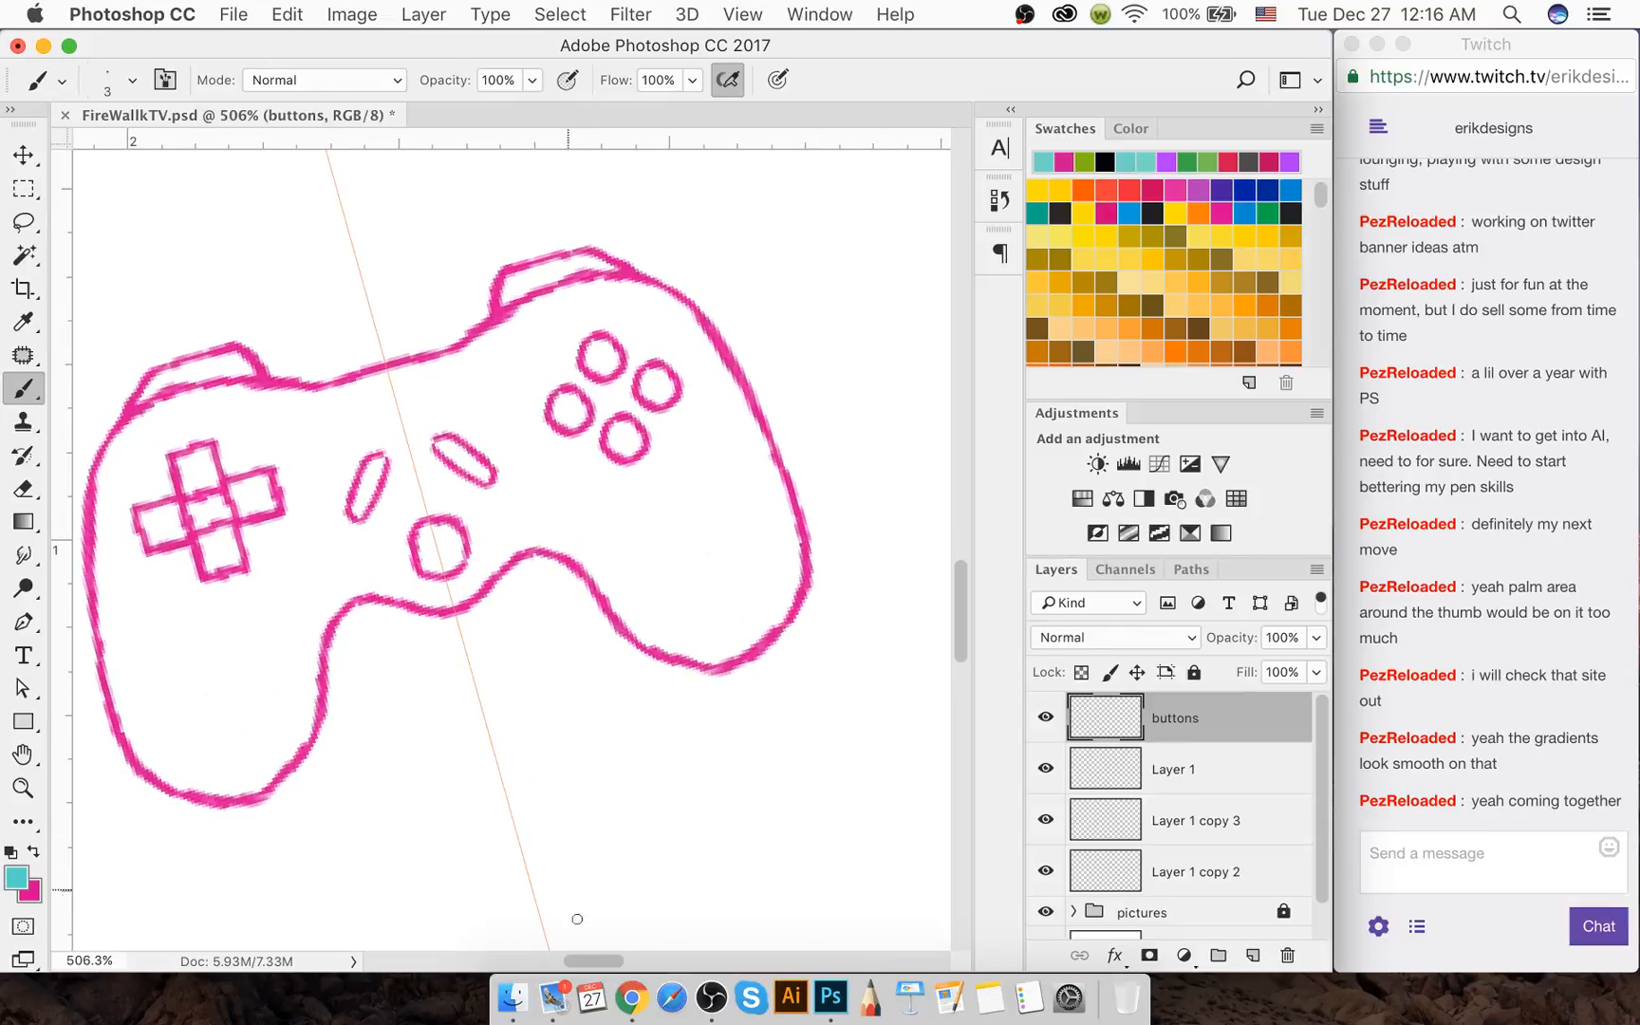
left_click_drag(597, 960, 592, 959)
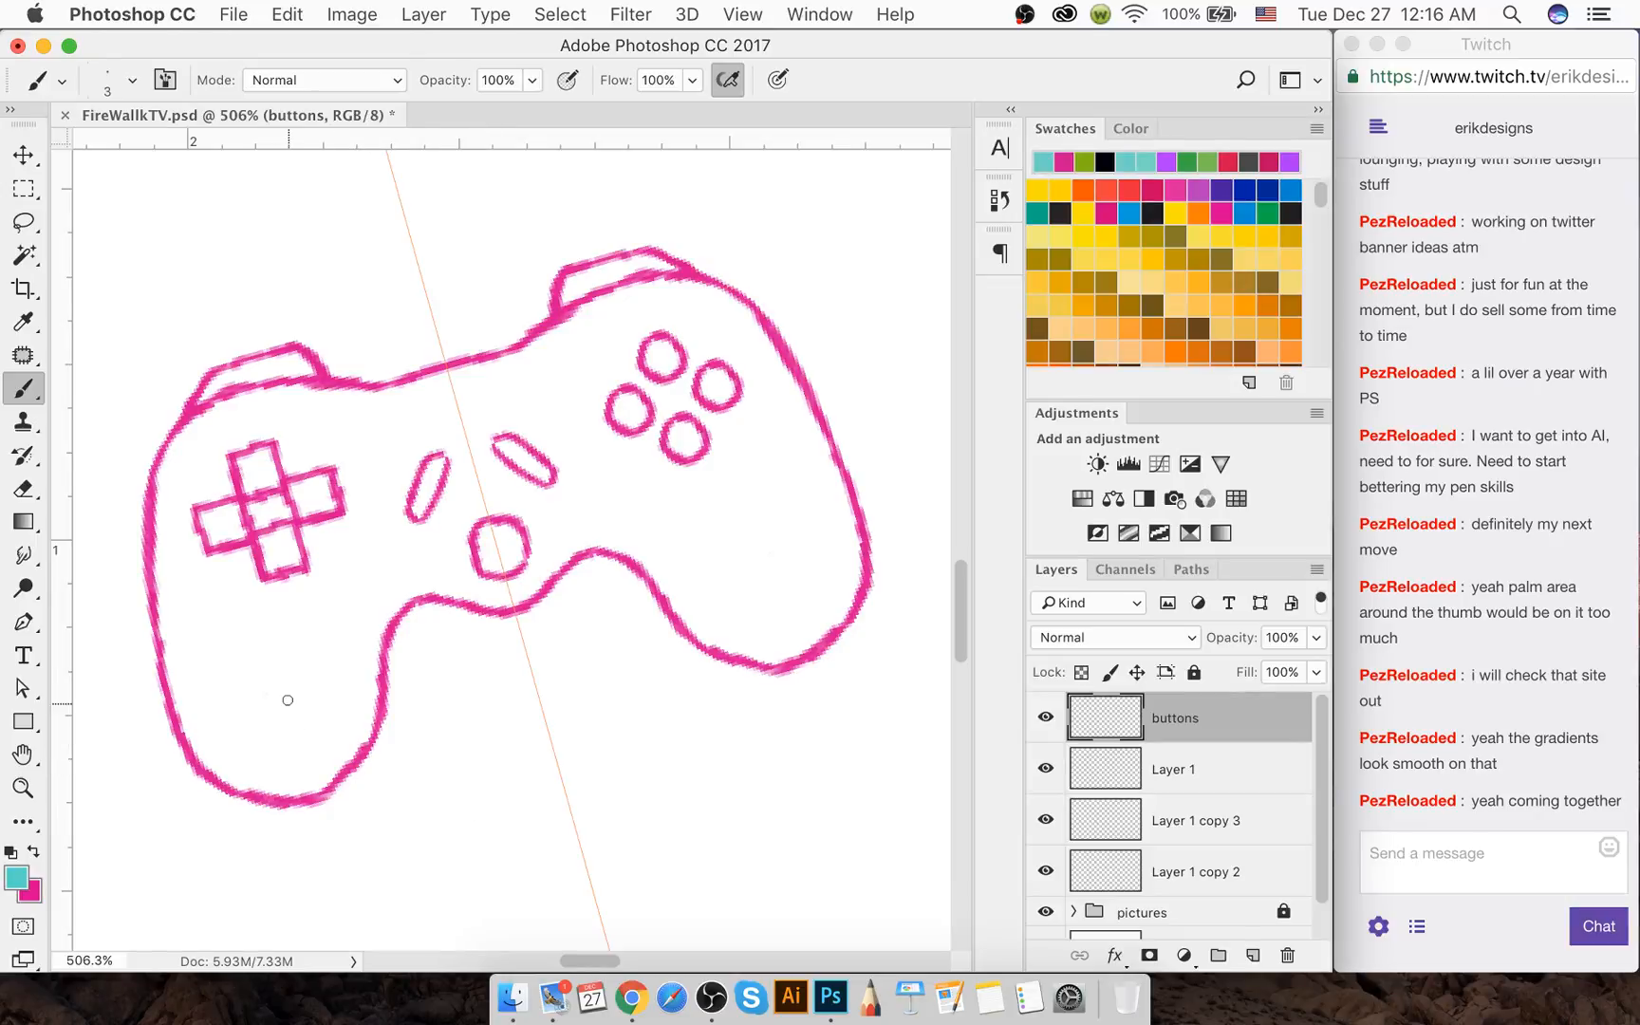
left_click(1234, 843)
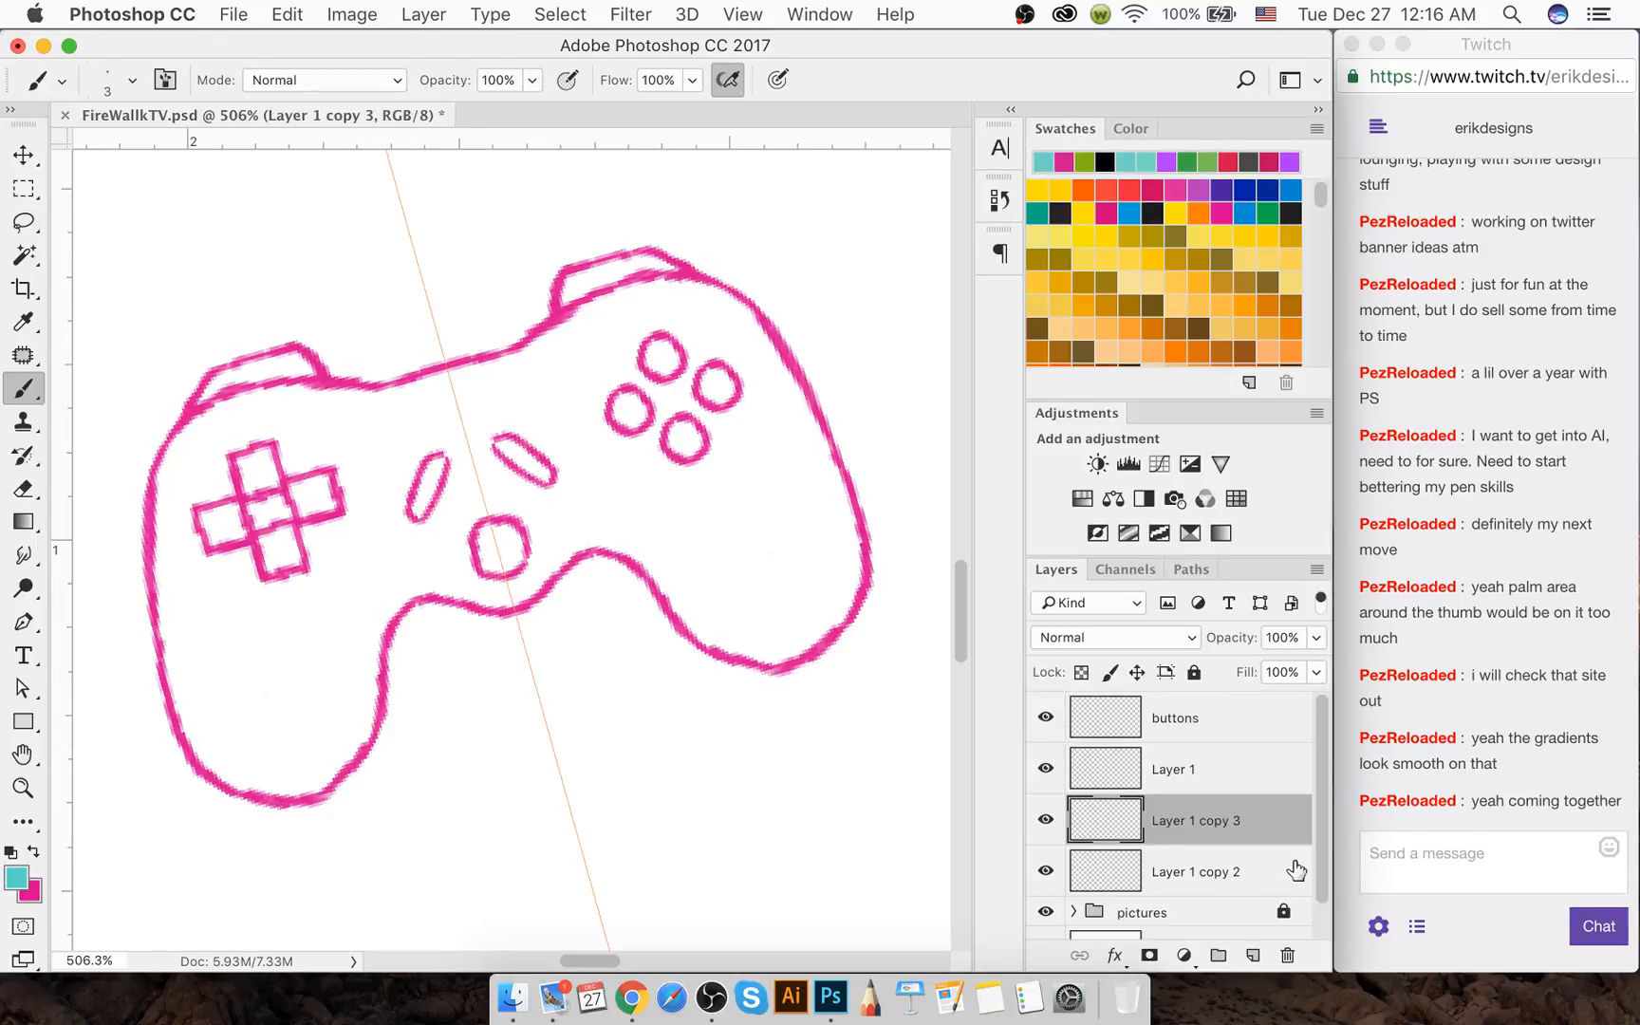
left_click(1159, 871)
key("e")
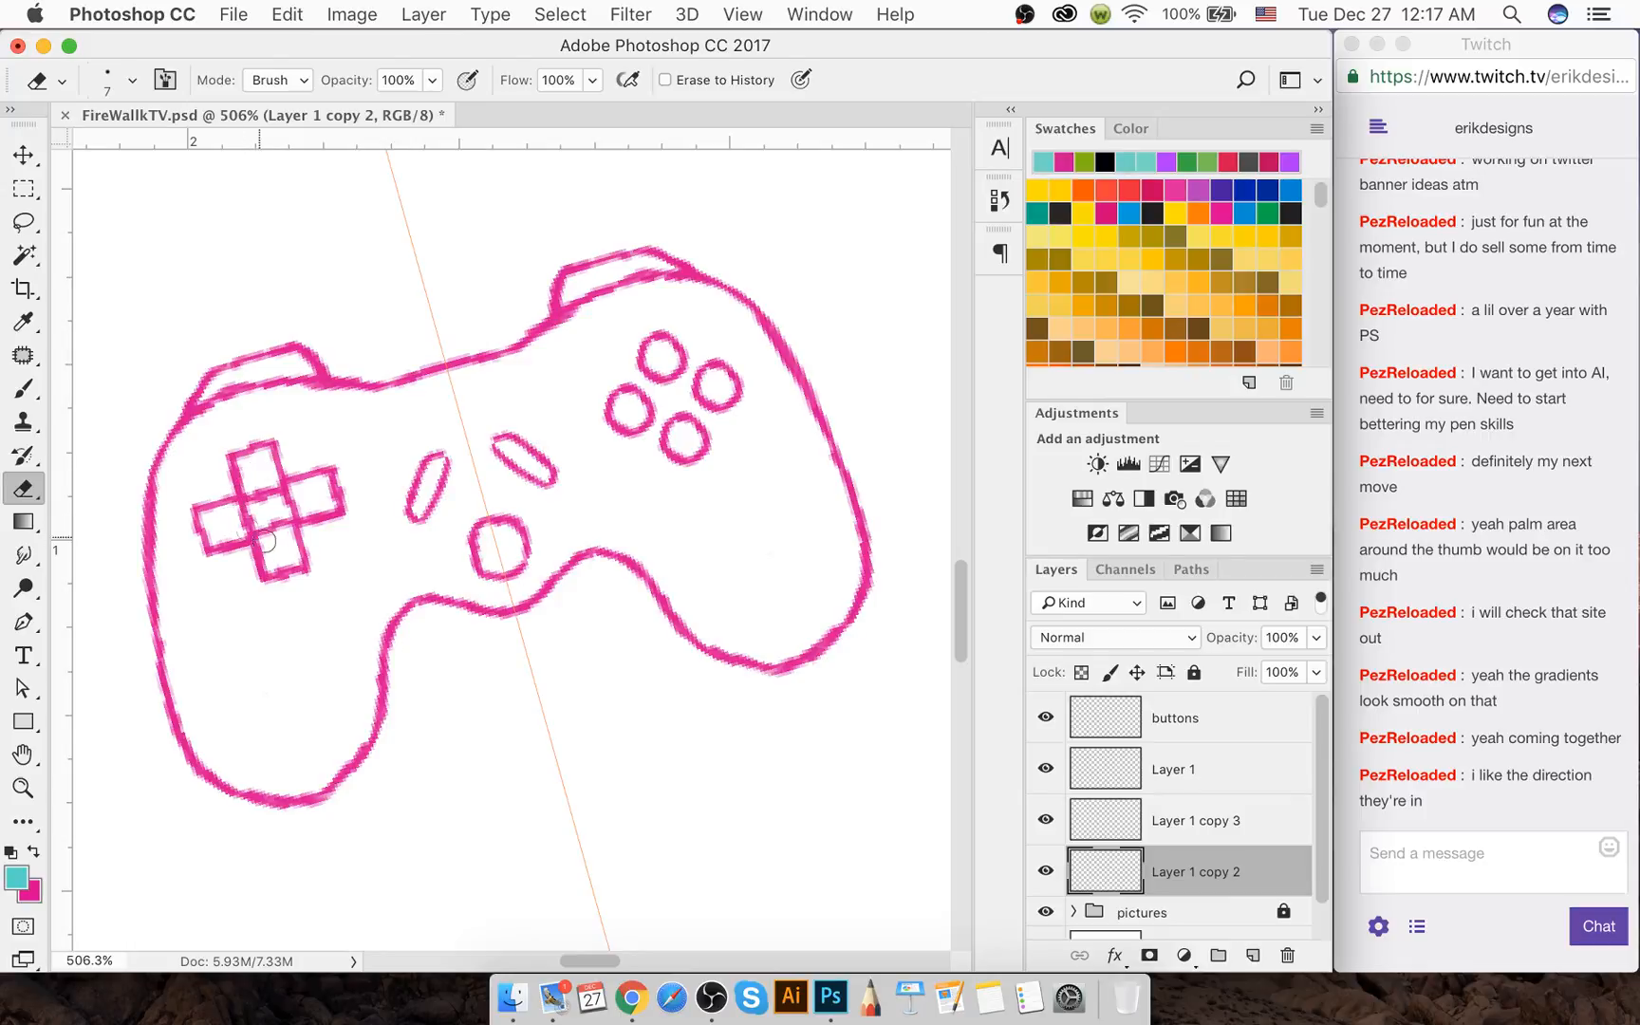
mouse_move(251, 488)
left_mouse_down()
mouse_move(265, 525)
mouse_move(265, 488)
mouse_move(278, 521)
mouse_move(295, 505)
mouse_move(273, 510)
left_mouse_up()
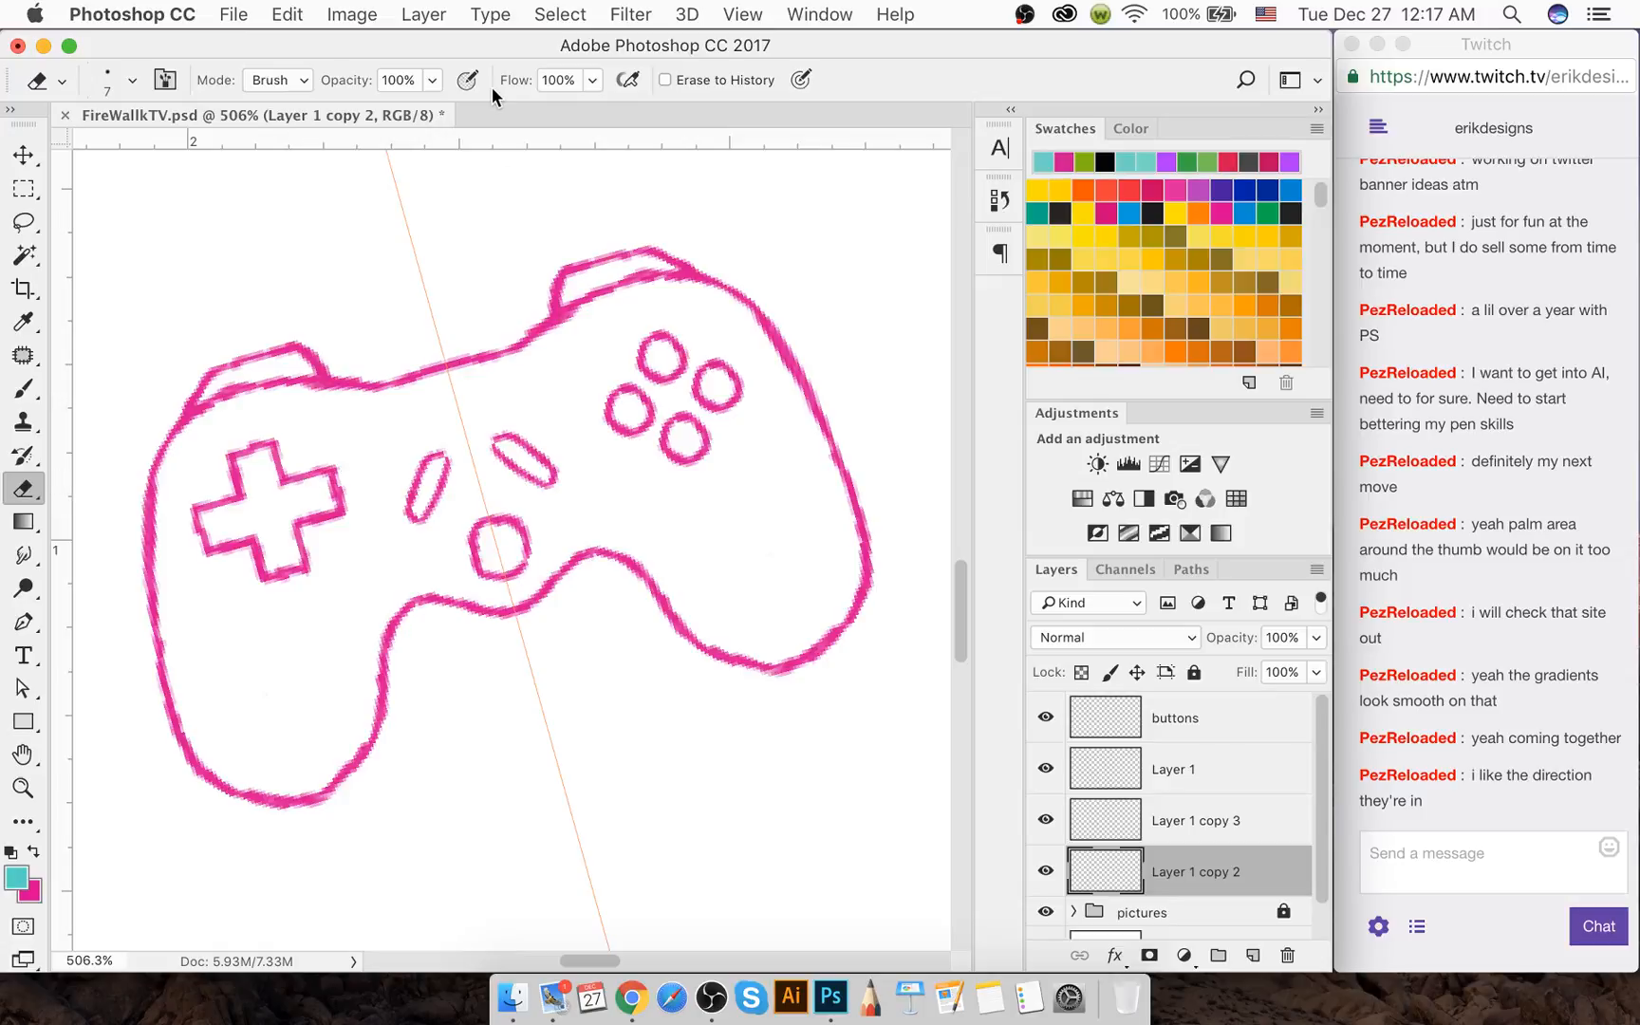
key("super+z")
key("super+z")
Try to nudge the two central slots upward together on Layer 1 copy 2
key("l")
mouse_move(460, 502)
left_mouse_down()
mouse_move(412, 538)
mouse_move(380, 506)
mouse_move(384, 468)
mouse_move(425, 433)
mouse_move(511, 420)
mouse_move(578, 454)
mouse_move(566, 497)
mouse_move(466, 506)
left_mouse_up()
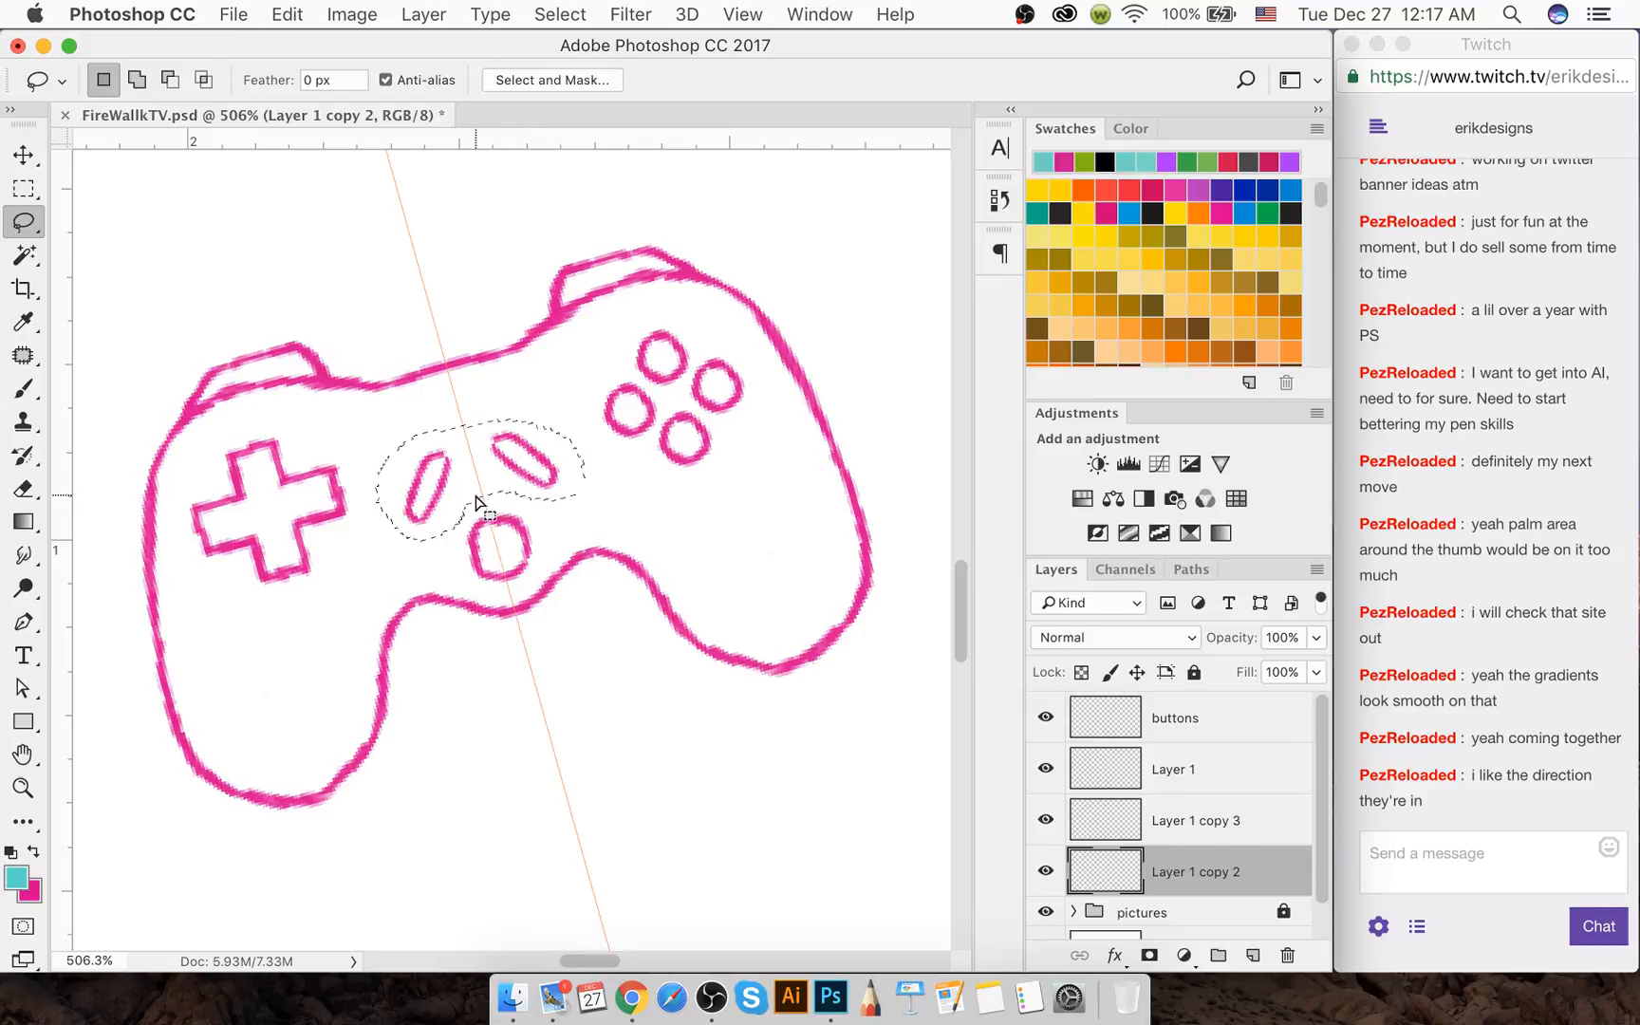
key("v")
key("Up")
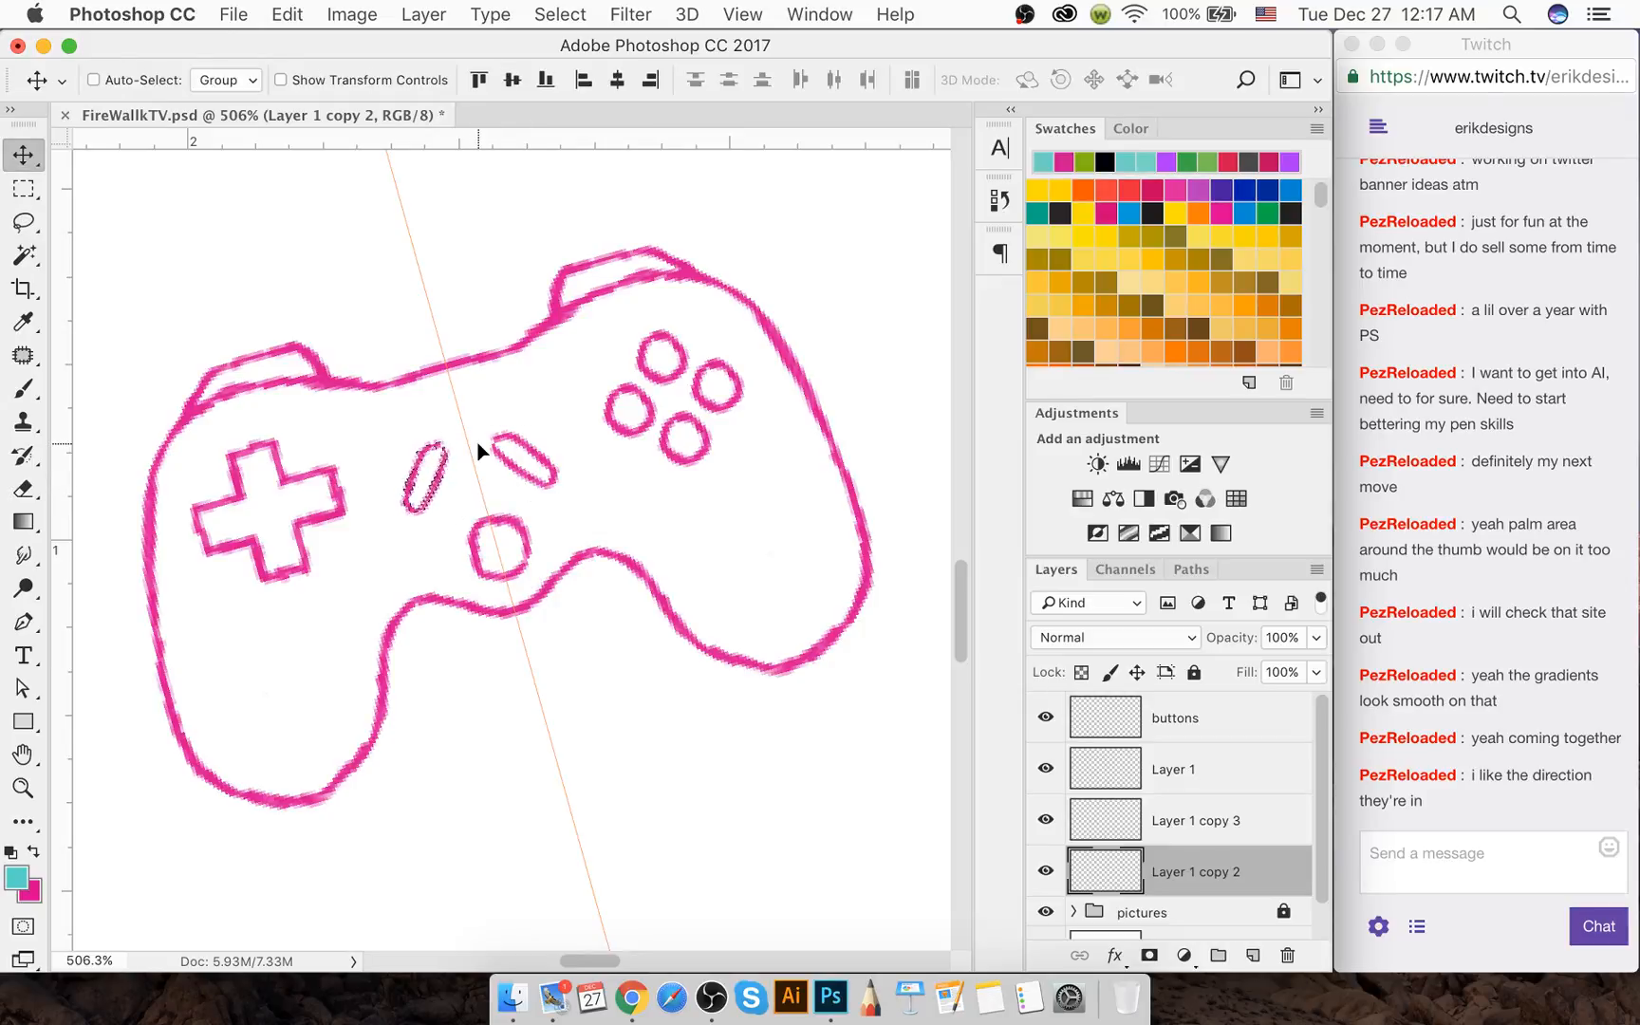
key("Down")
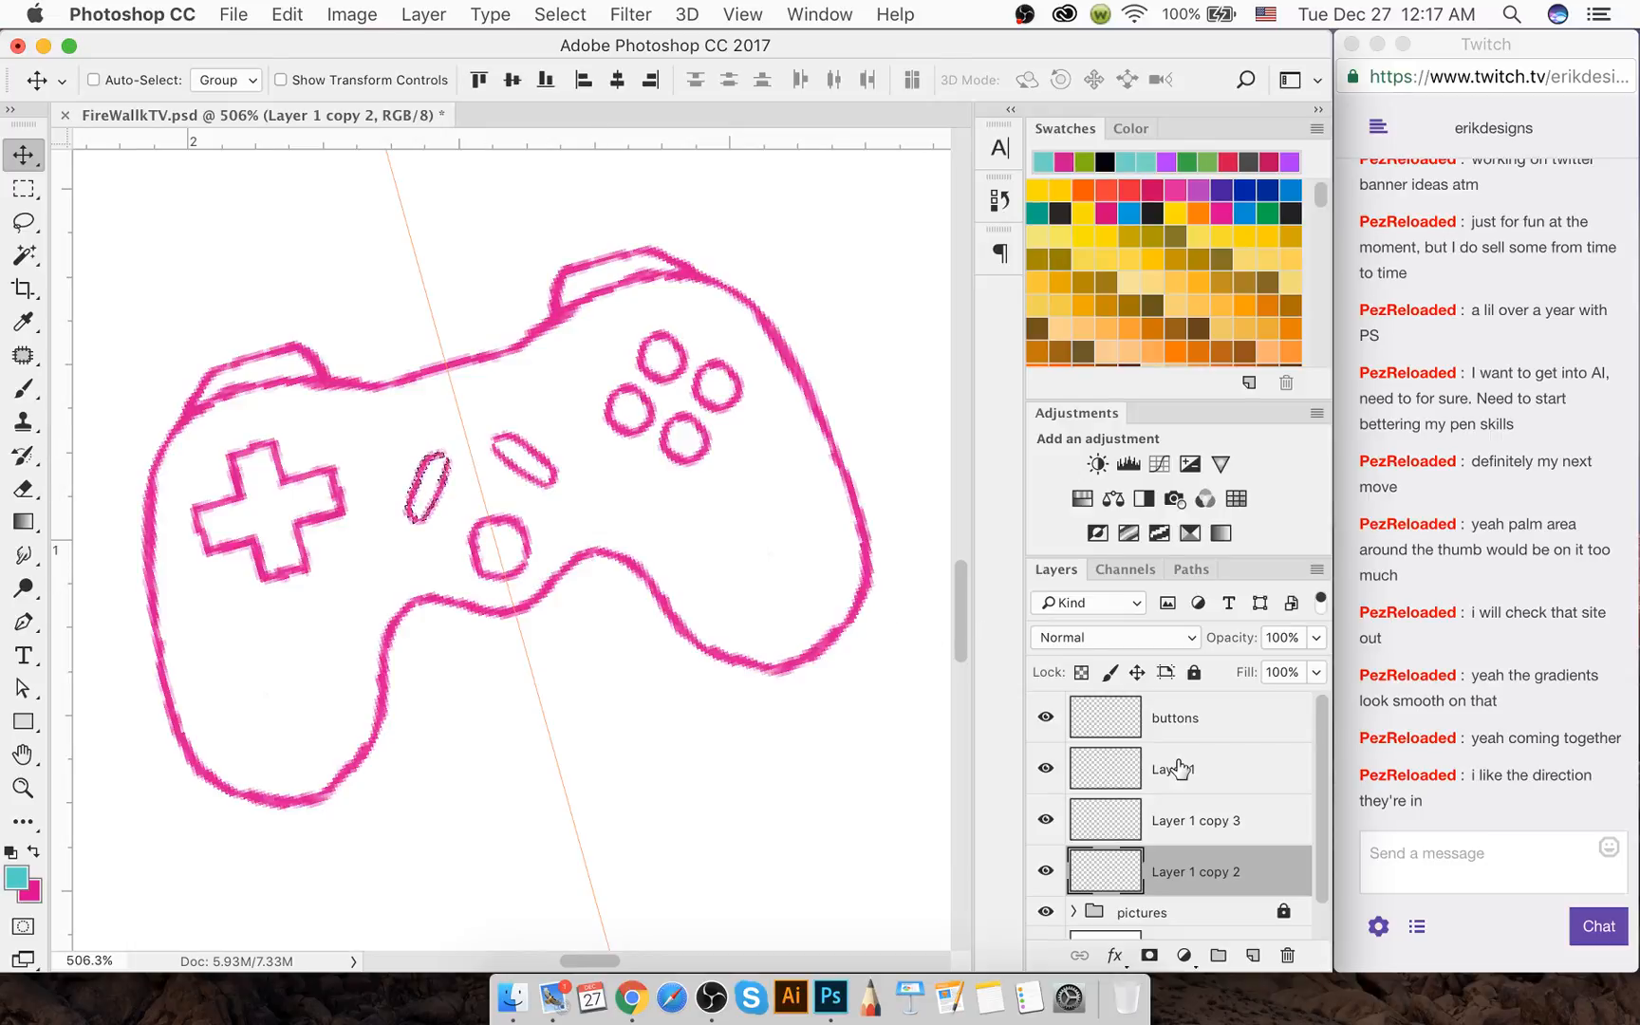
Clear the selection and merge all the controller sketch layers into the single buttons layer
left_click(1186, 824, "shift")
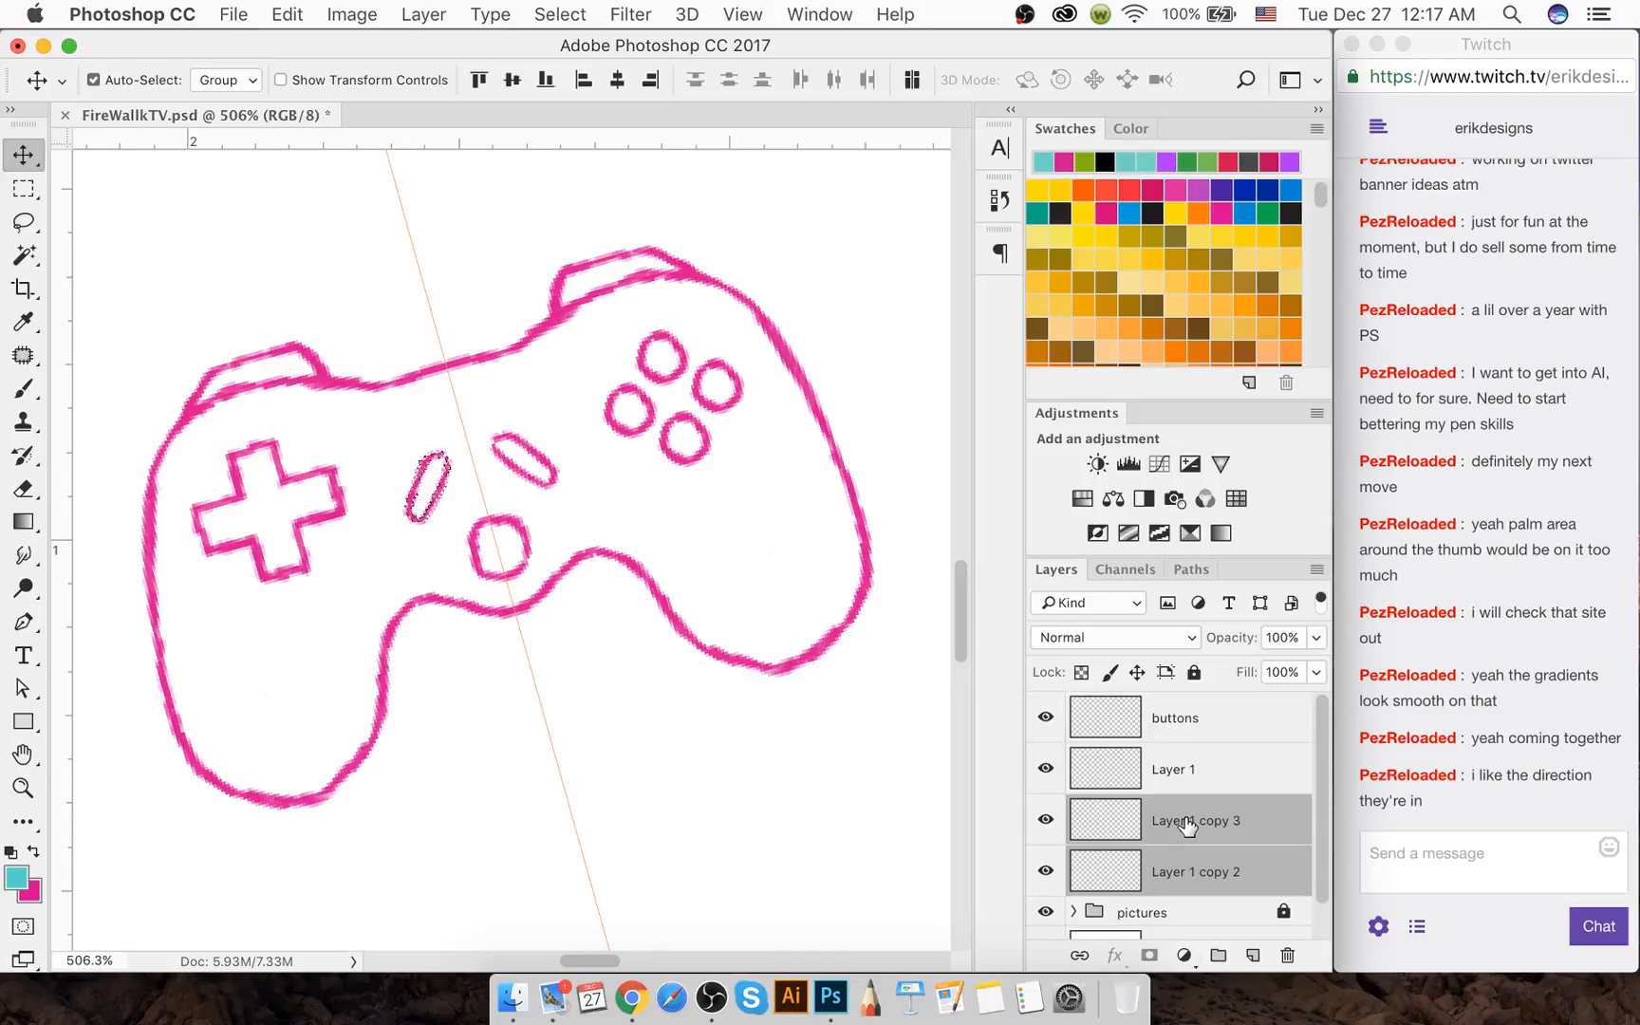
key("super+e")
key("super+d")
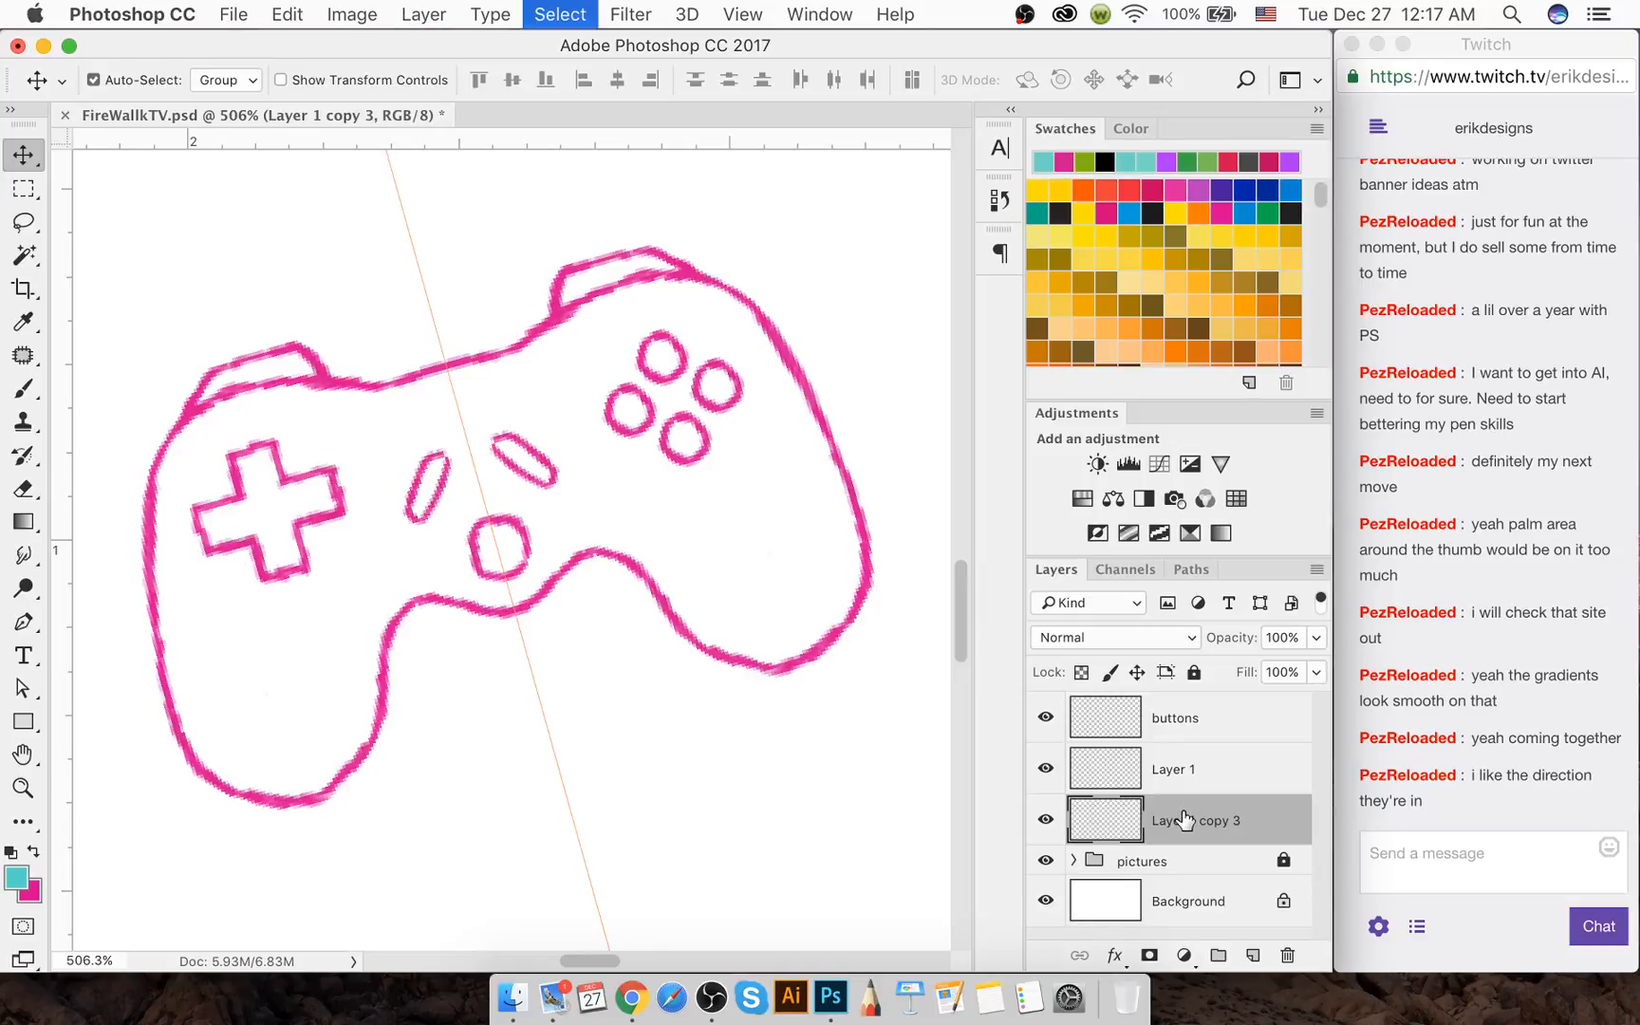
left_click(1047, 819)
left_click(1050, 819)
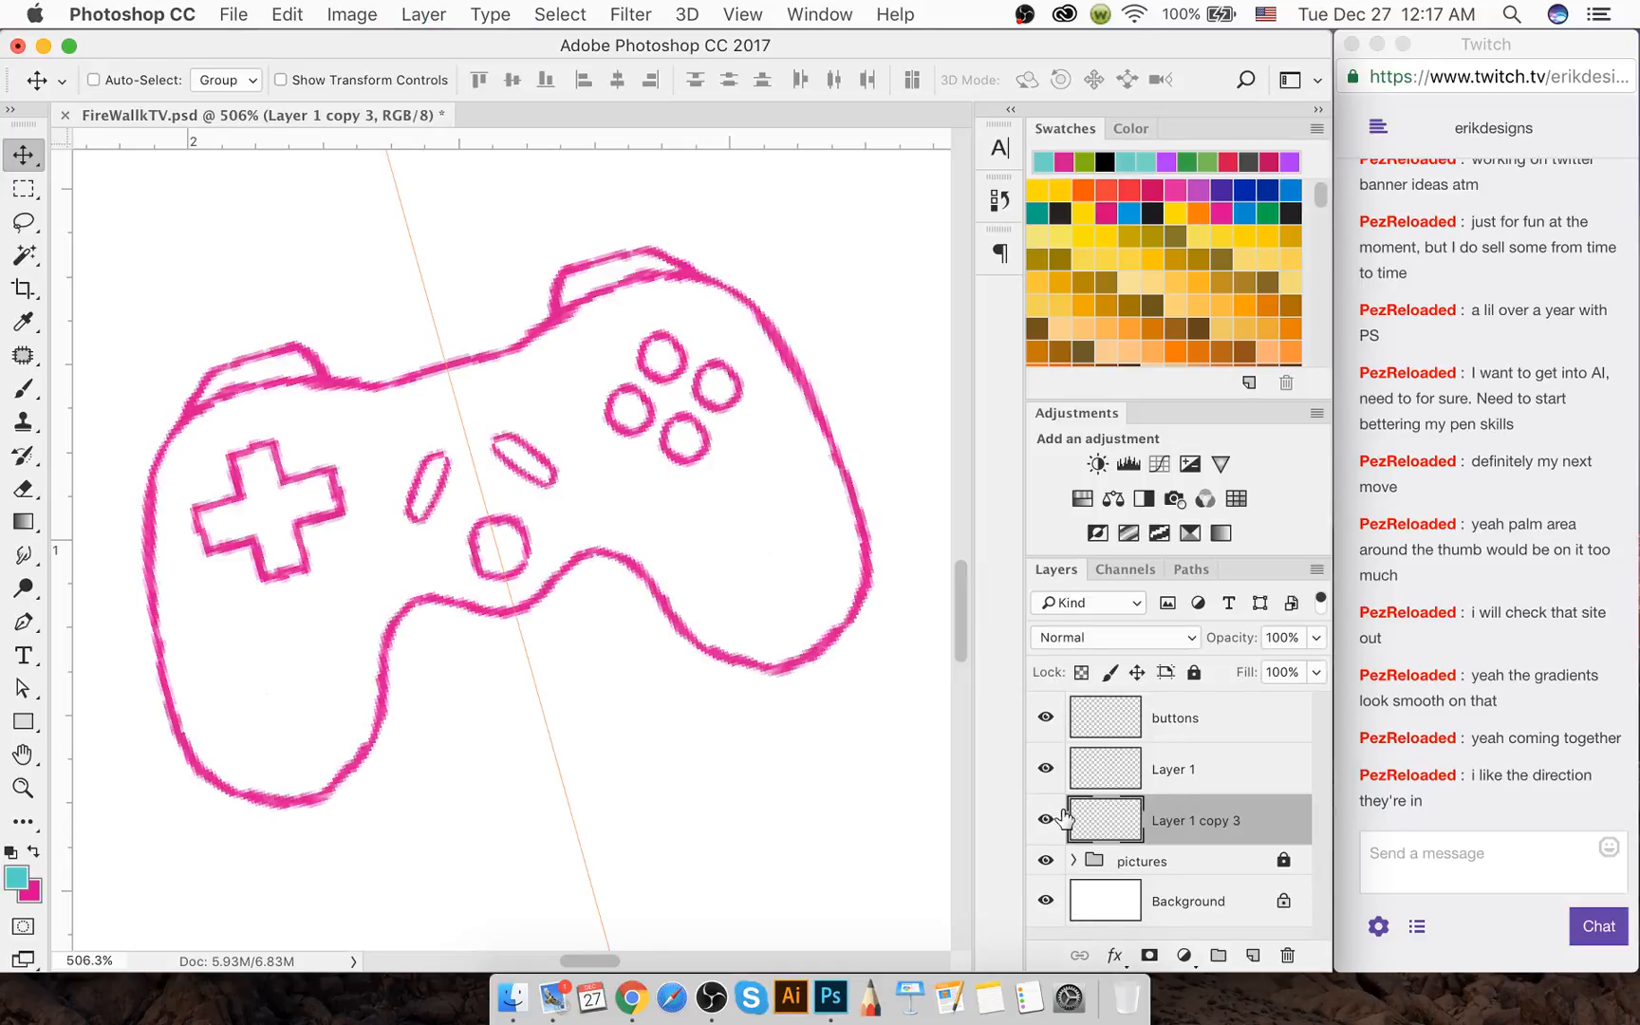
left_click(1175, 730, "shift")
key("super+e")
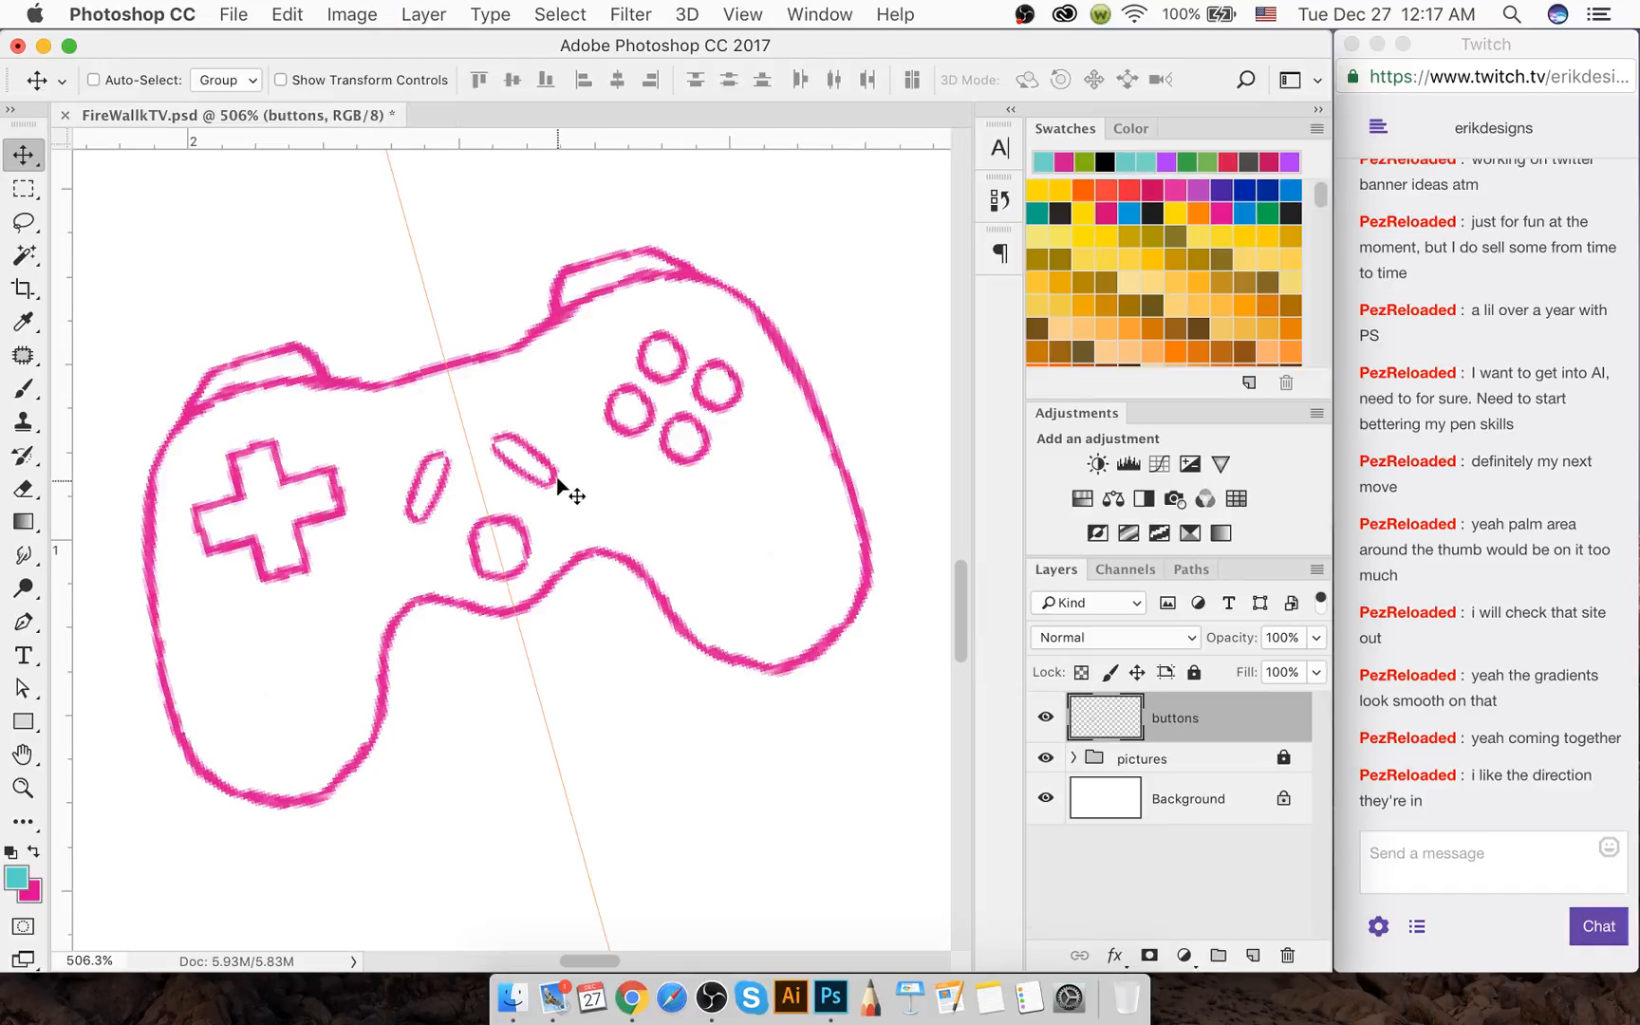
Select both central slots with the Lasso, nudge them slightly upward, and deselect them
key("l")
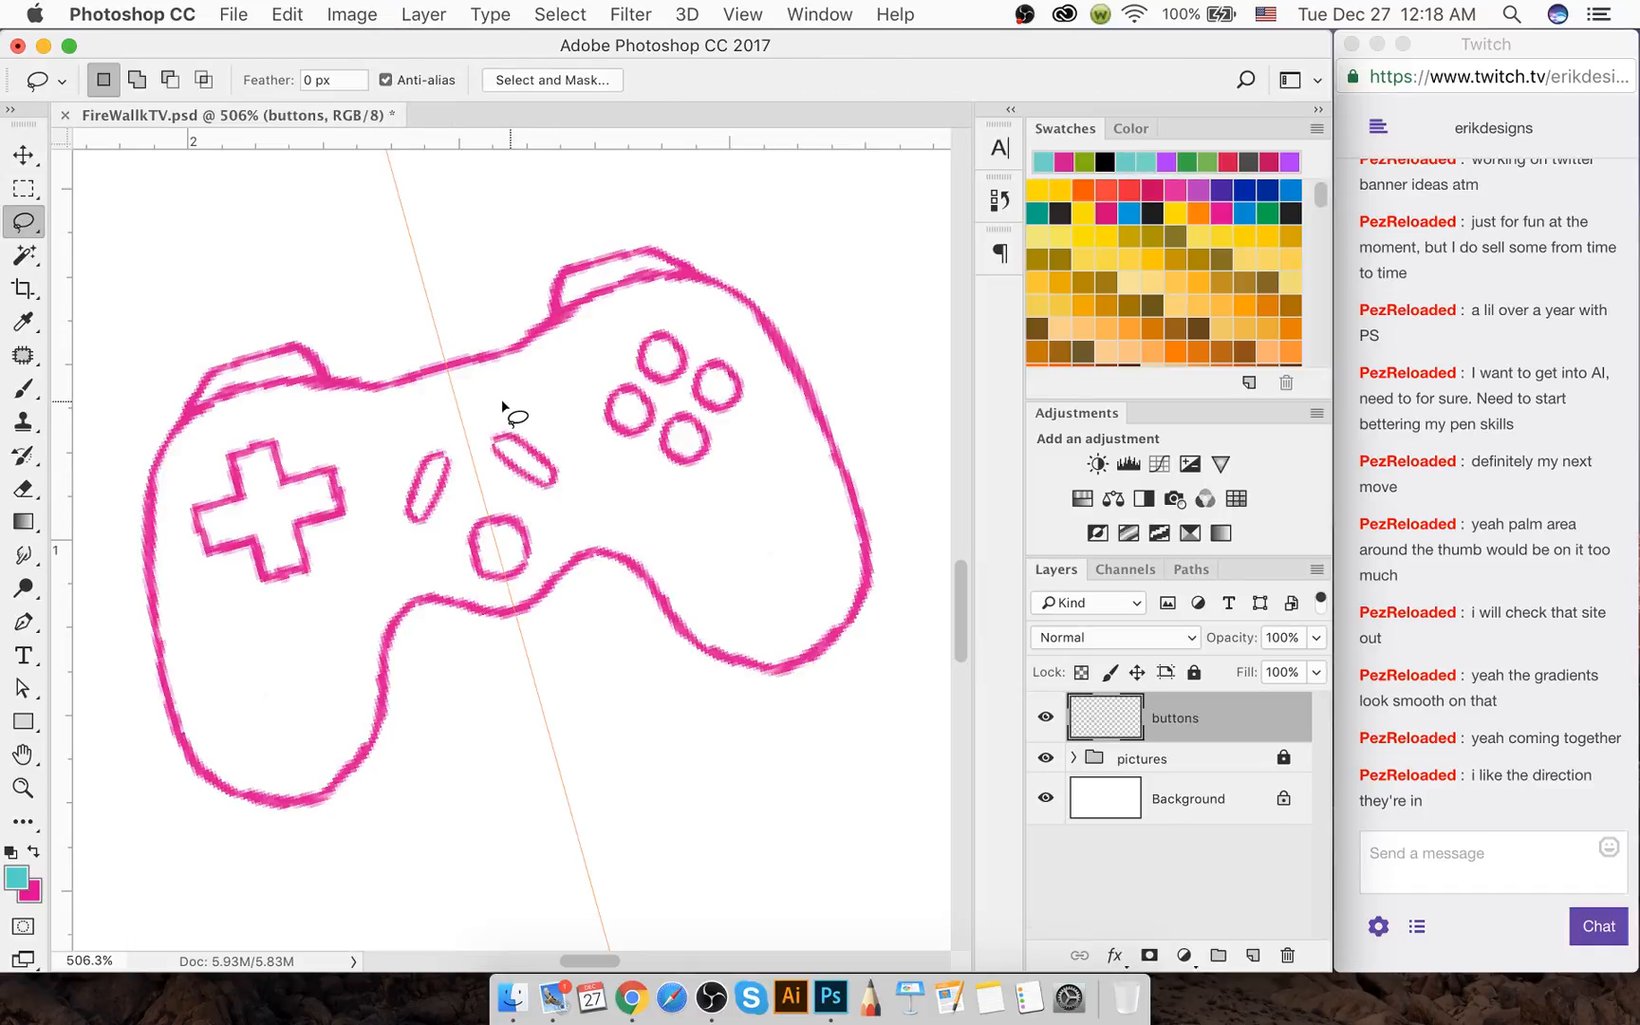
mouse_move(508, 416)
left_mouse_down()
mouse_move(399, 475)
mouse_move(385, 522)
mouse_move(407, 542)
mouse_move(496, 499)
mouse_move(586, 494)
mouse_move(580, 457)
mouse_move(513, 403)
left_mouse_up()
key("Up")
key("Up")
key("v")
key("Up")
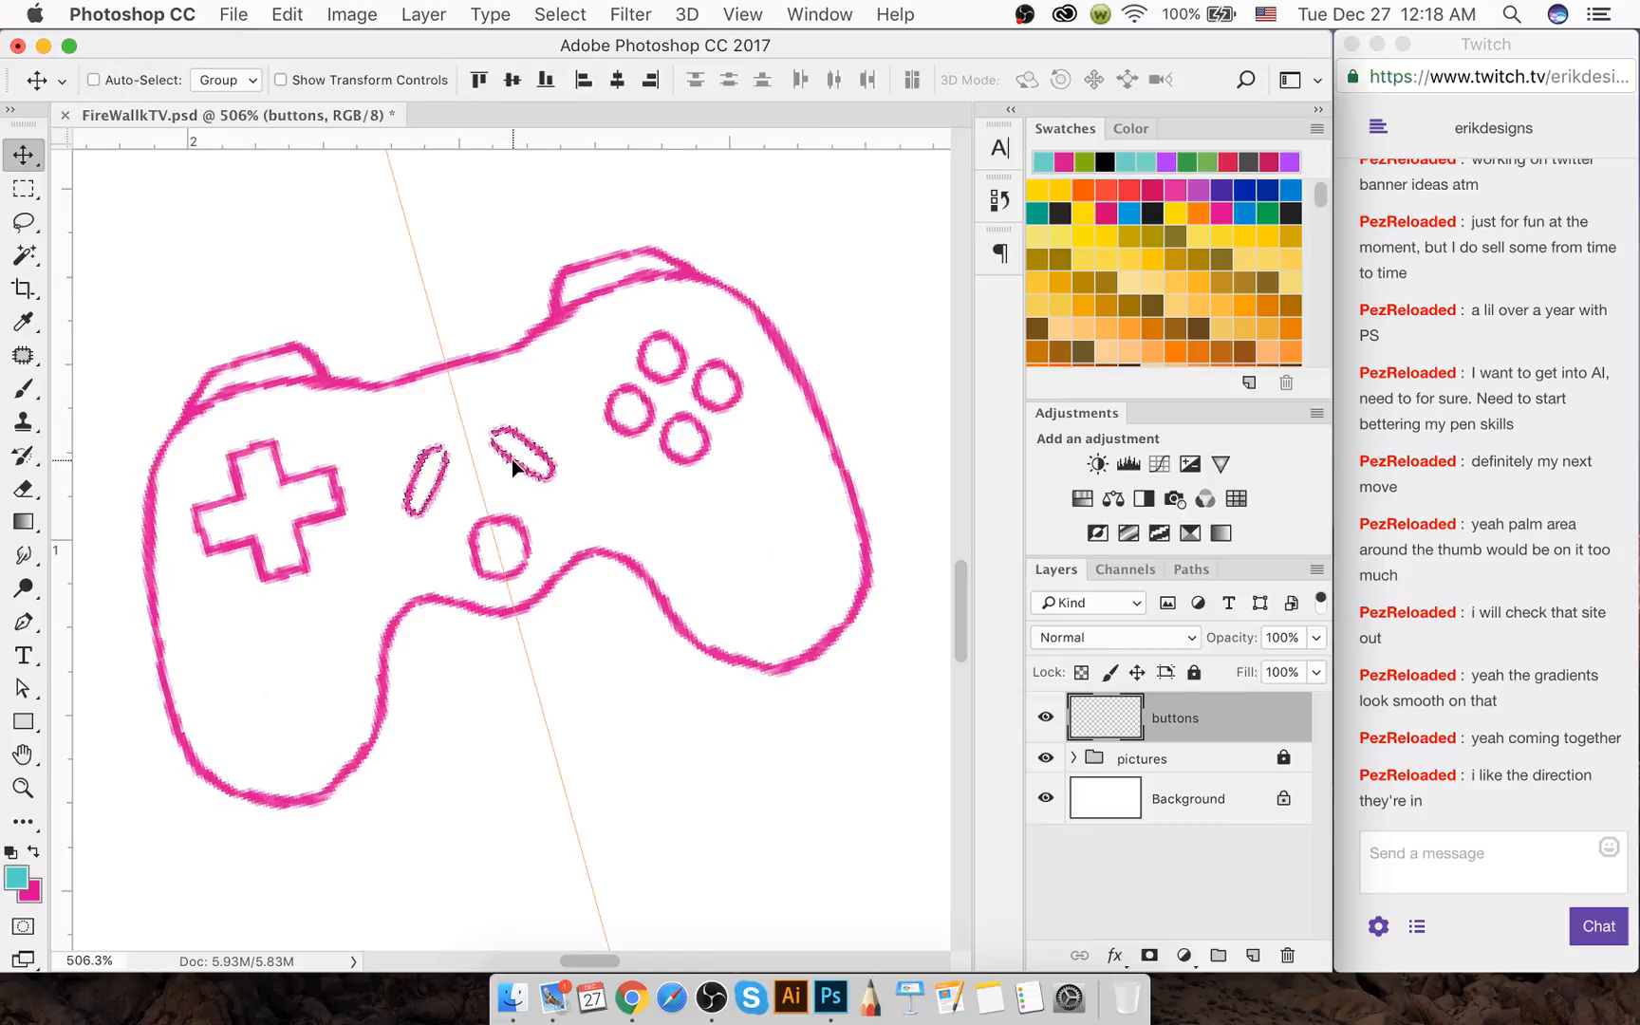
key("Up")
key("Up")
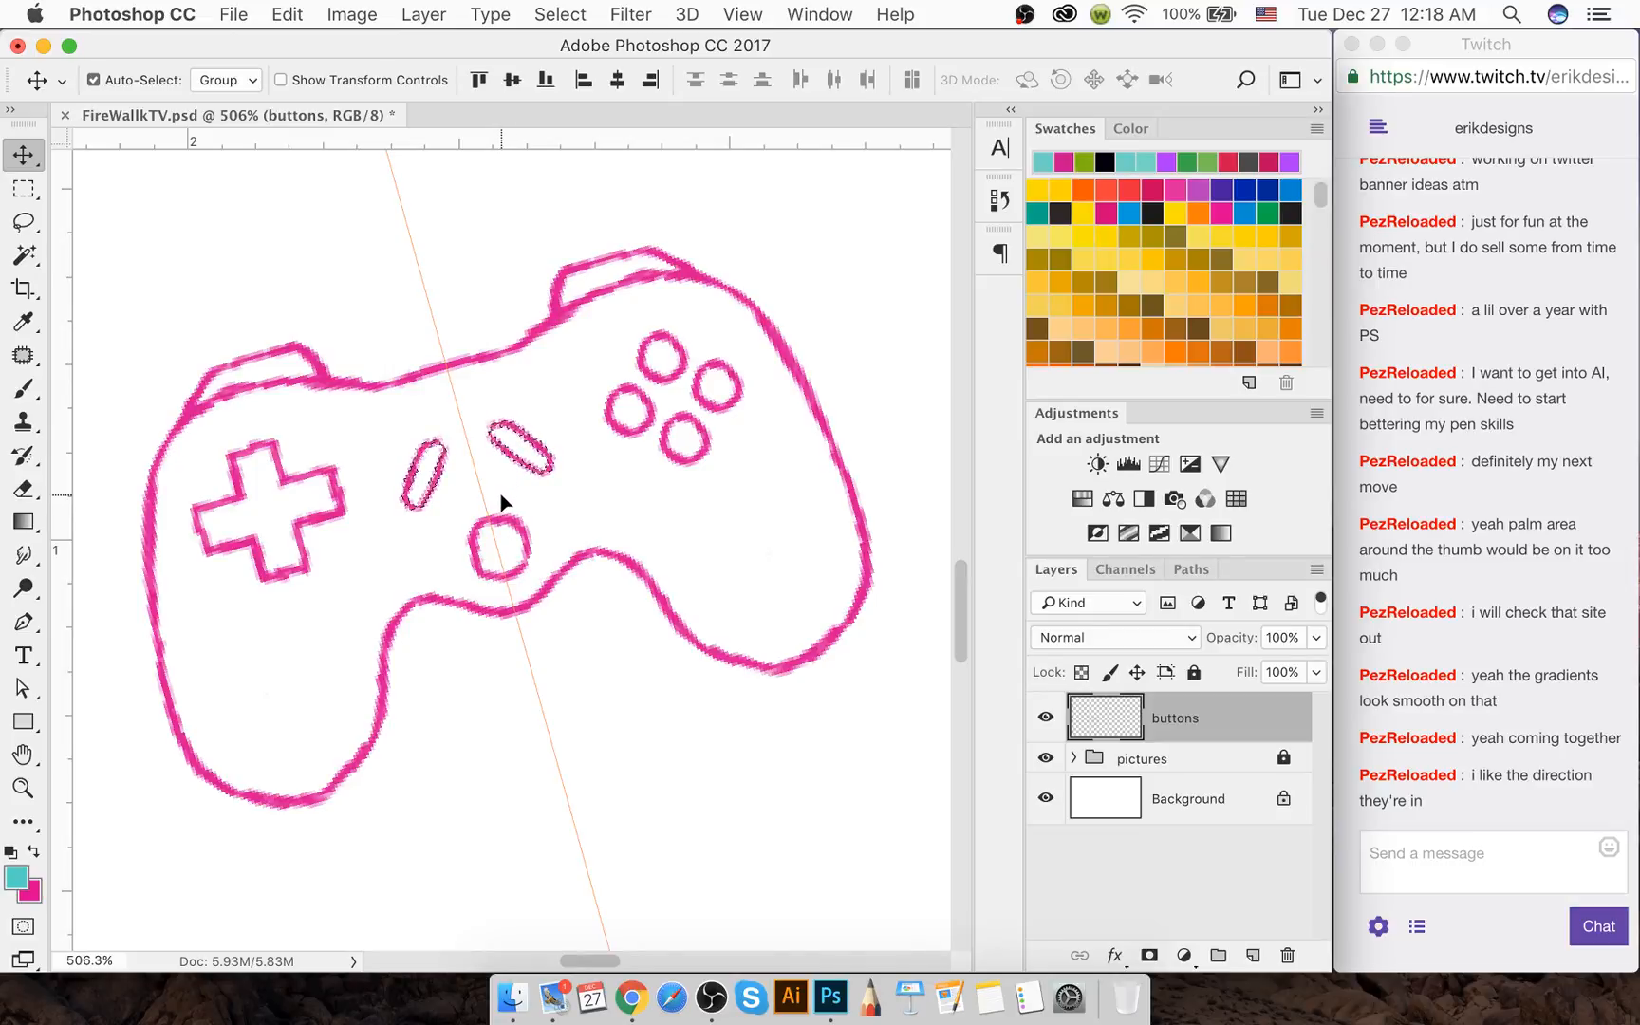
key("ctrl+d")
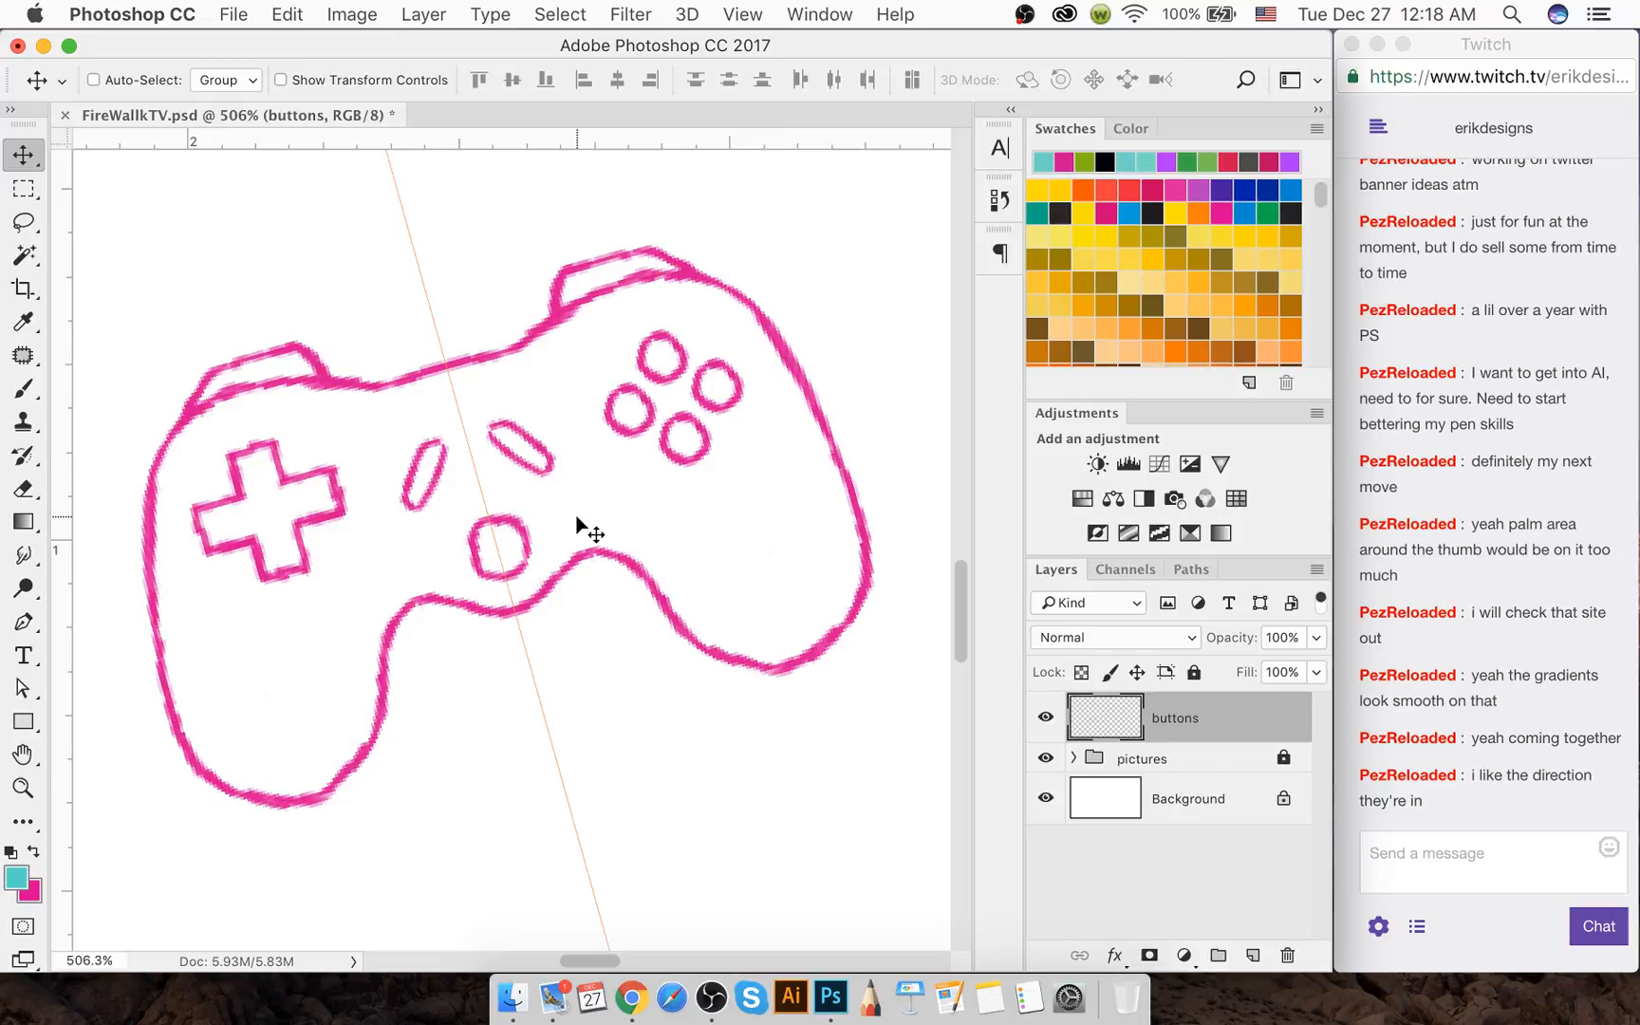
Erase the round centre button below the slots and redraw it in pink as a wider oval
key("e")
mouse_move(513, 529)
left_mouse_down()
mouse_move(493, 520)
mouse_move(476, 542)
mouse_move(491, 567)
mouse_move(513, 568)
mouse_move(516, 520)
mouse_move(527, 542)
mouse_move(474, 519)
left_mouse_up()
key("b")
key("super+z")
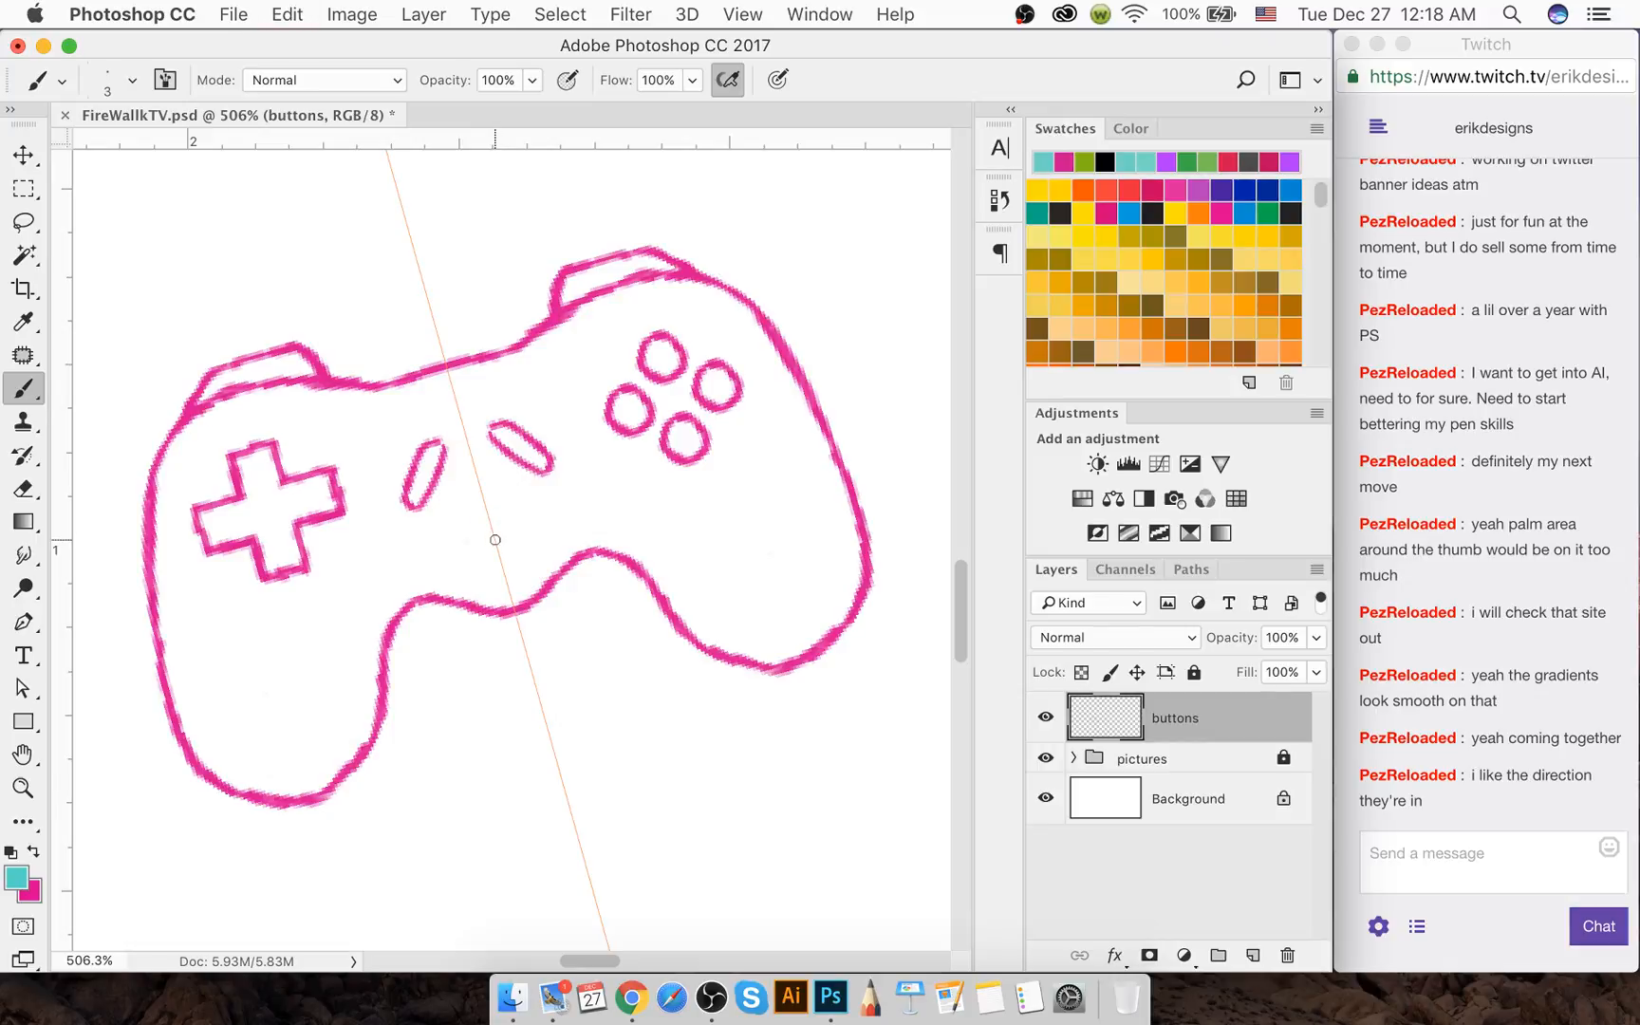
key("x")
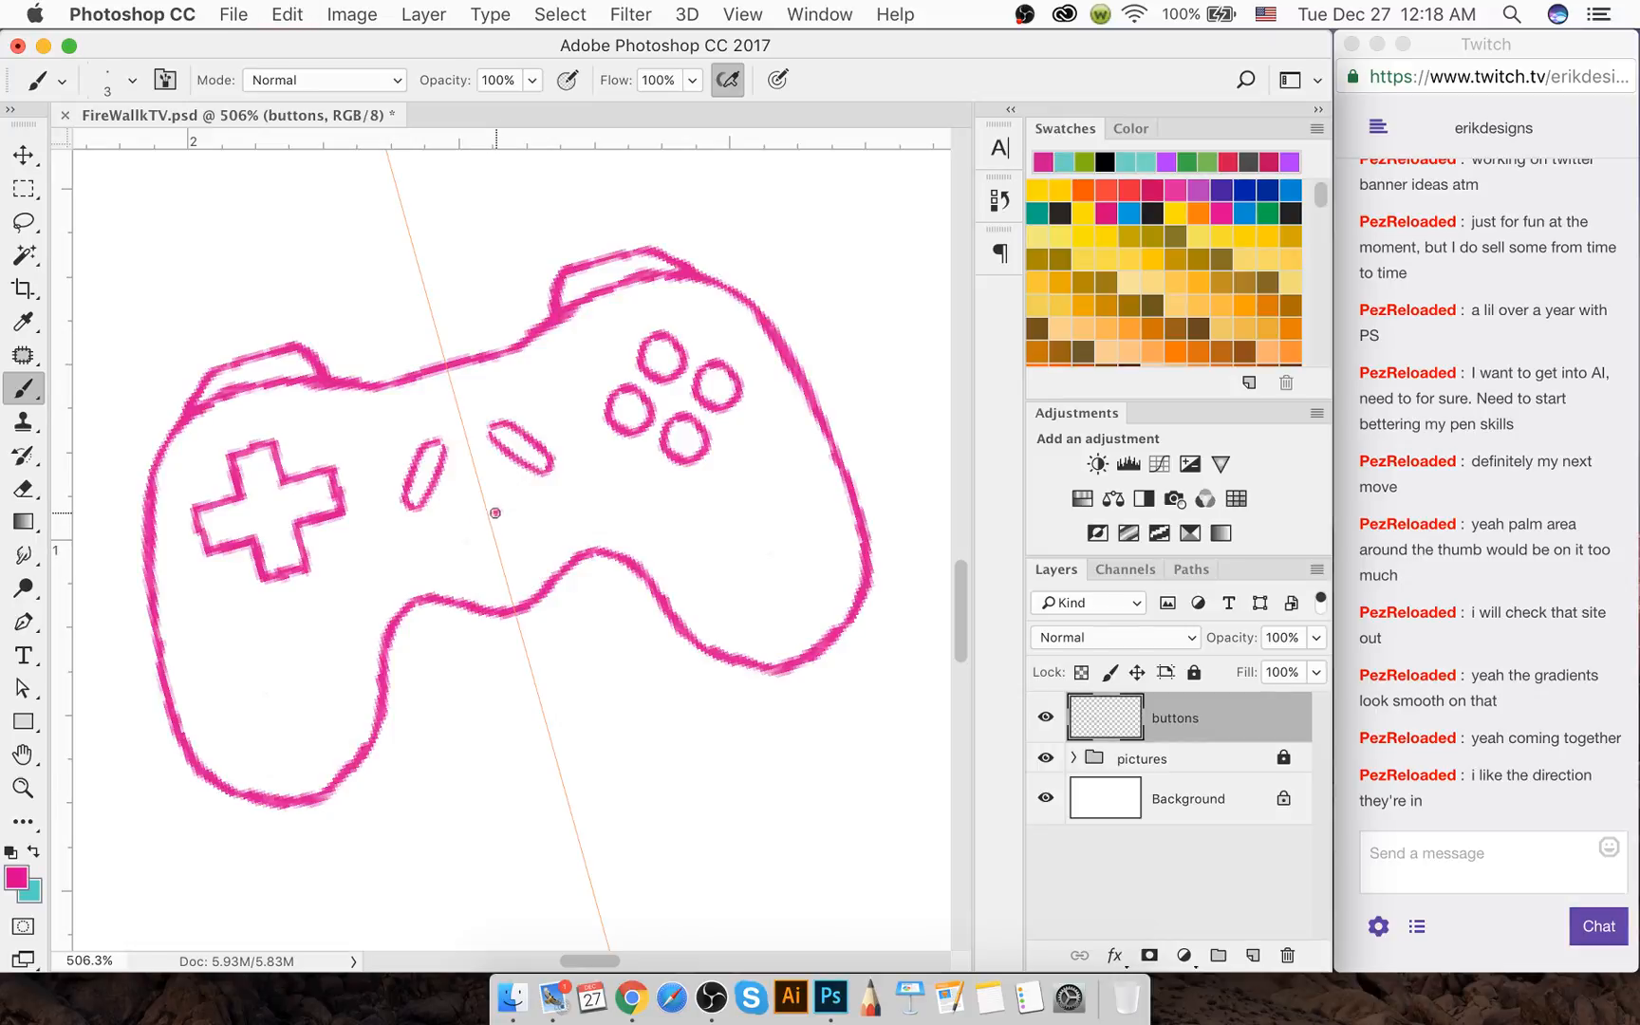
mouse_move(494, 512)
left_mouse_down()
mouse_move(456, 532)
mouse_move(475, 573)
mouse_move(527, 565)
mouse_move(531, 542)
mouse_move(499, 509)
mouse_move(537, 534)
left_mouse_up()
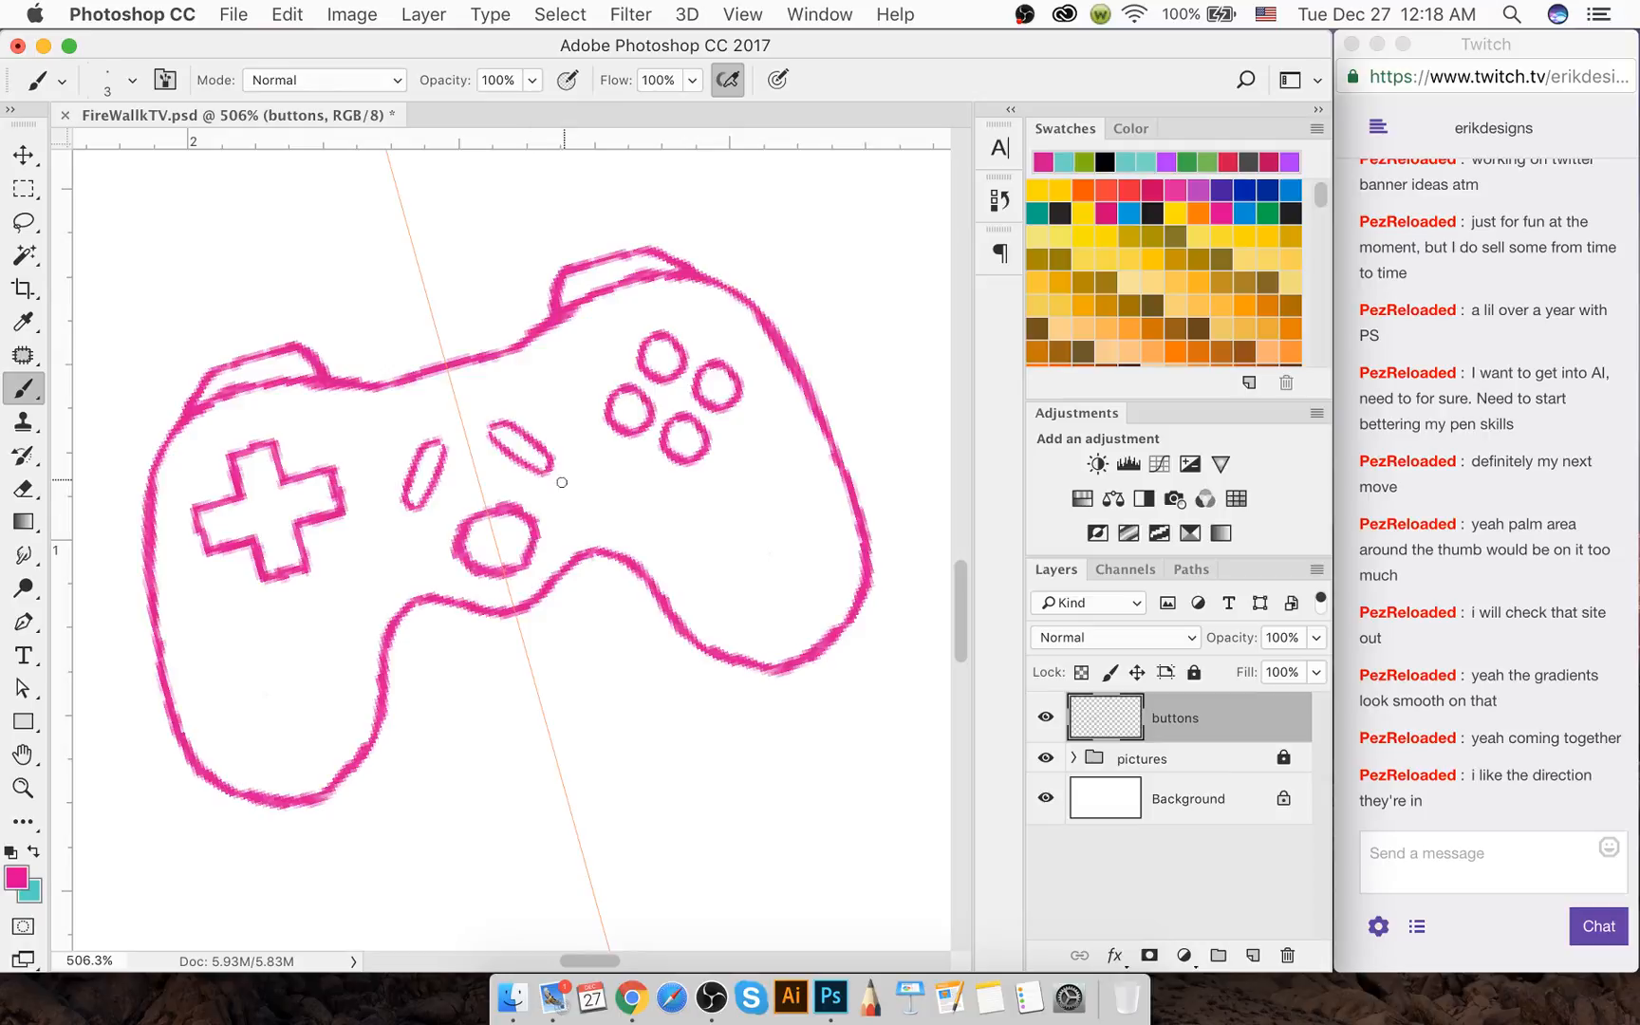
Clean up the outer left edge of the new centre button with the Eraser and return to the Brush
key("e")
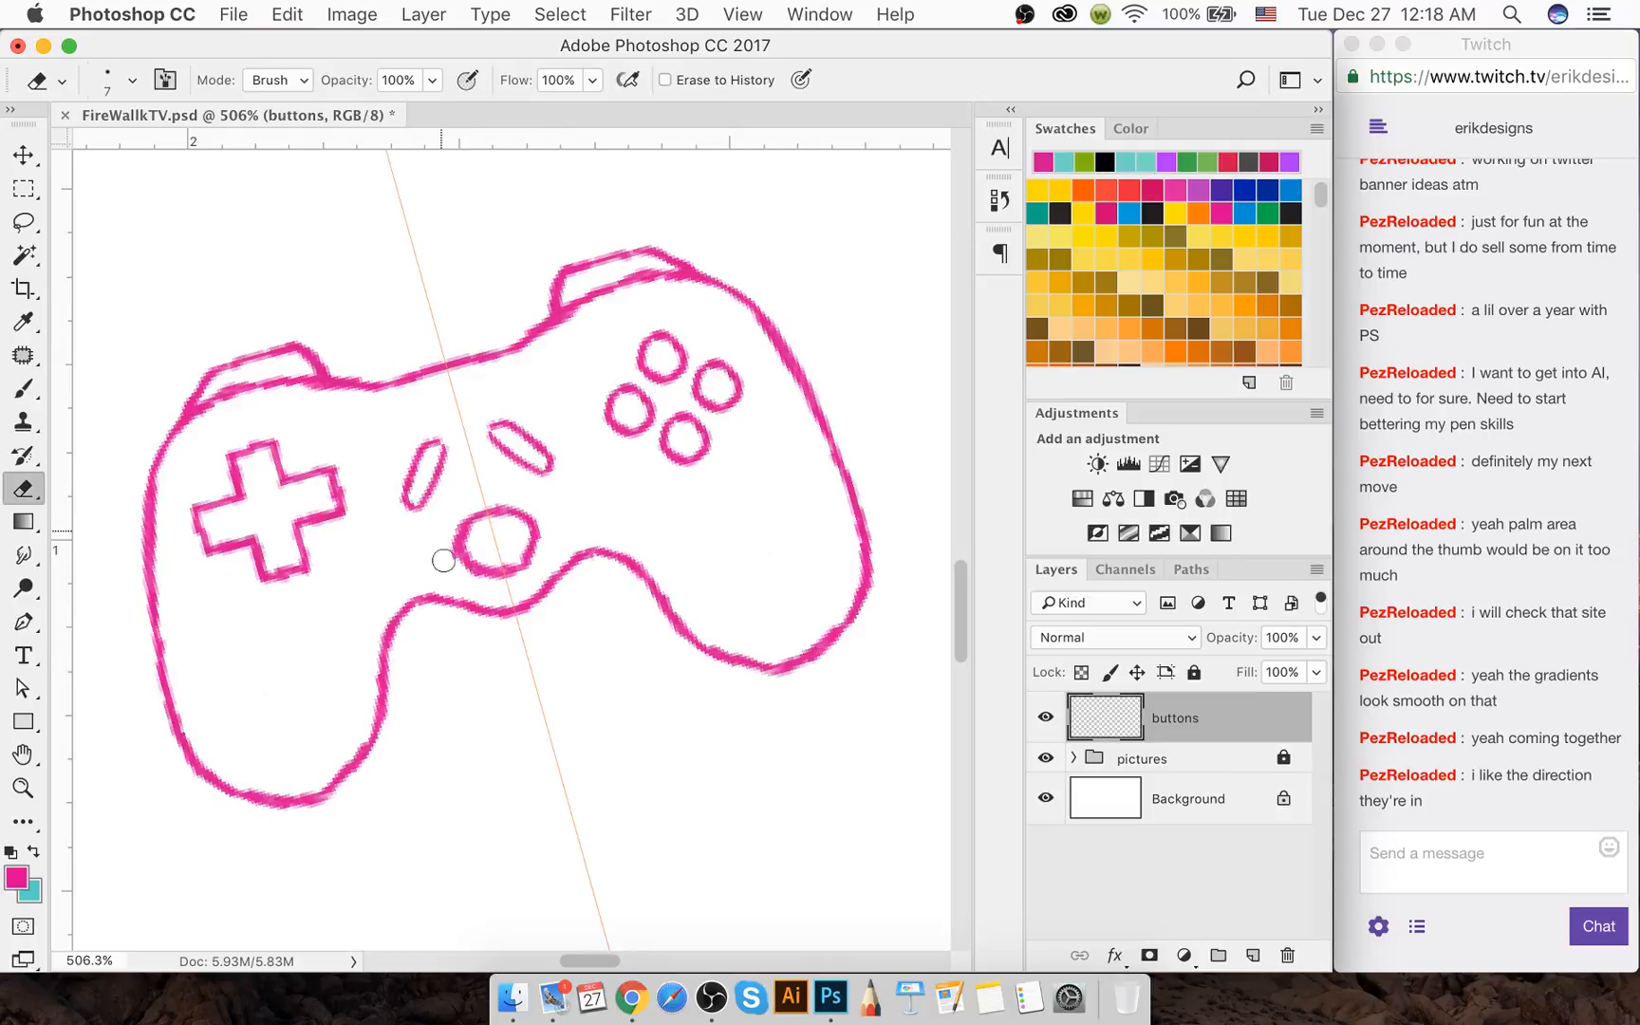
mouse_move(449, 529)
left_mouse_down()
mouse_move(463, 576)
mouse_move(444, 553)
mouse_move(494, 493)
mouse_move(498, 525)
mouse_move(482, 512)
mouse_move(482, 568)
left_mouse_up()
key("b")
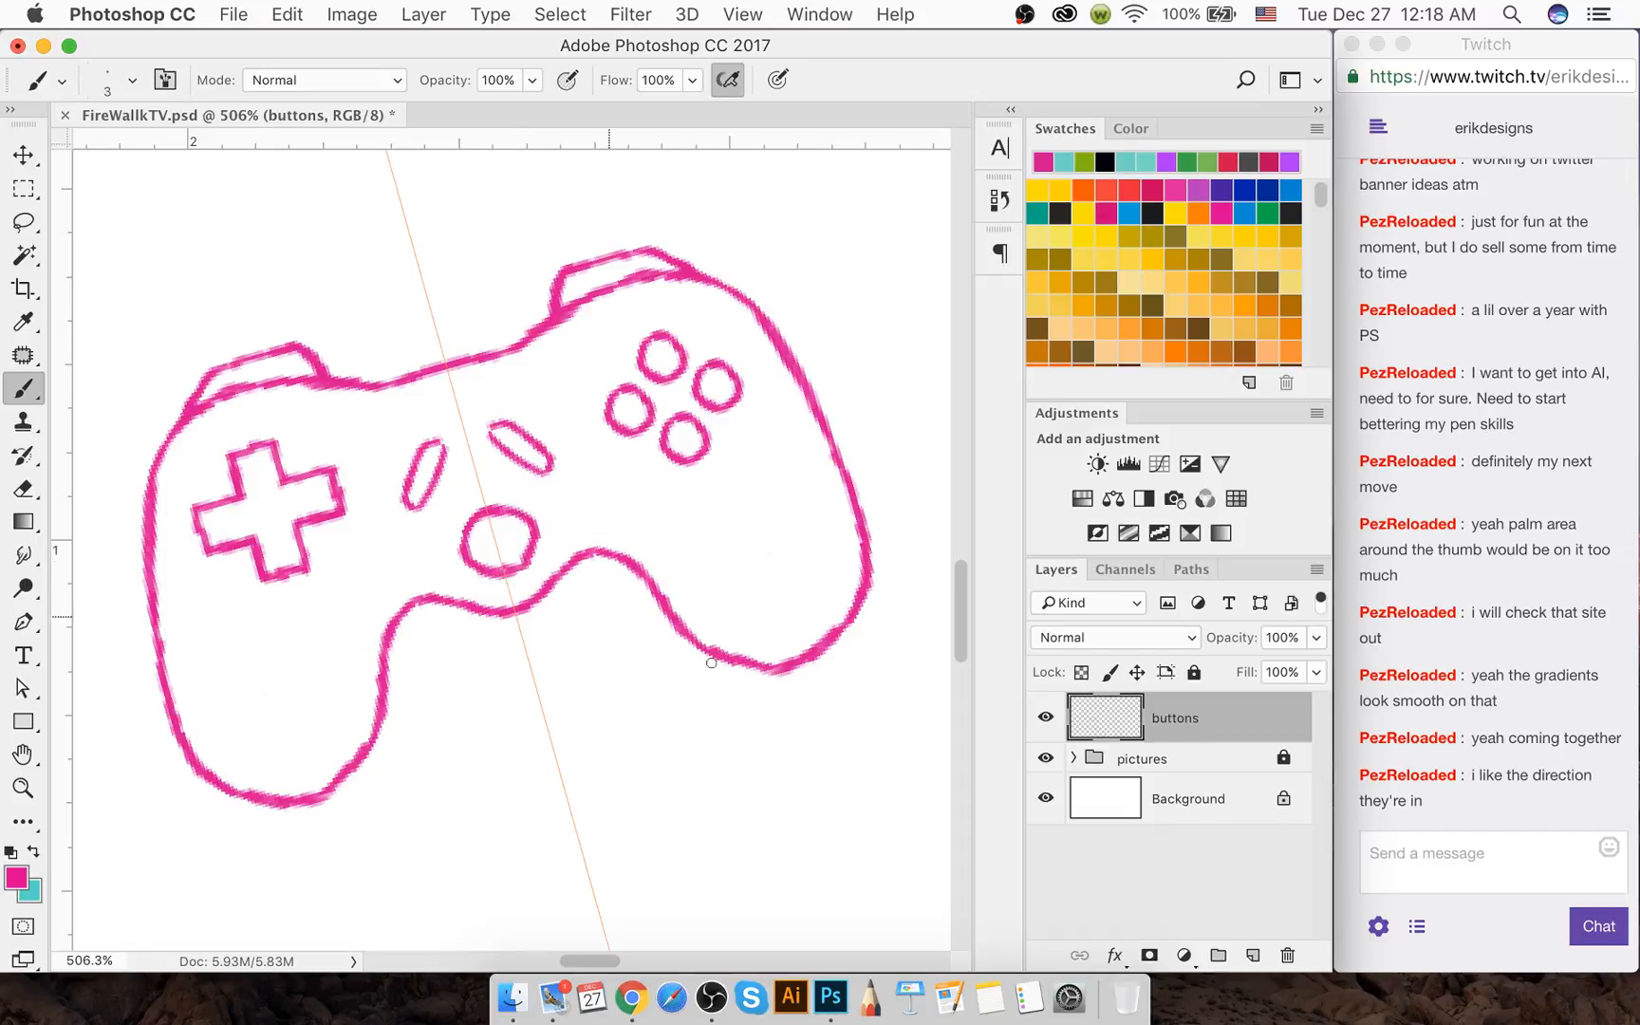
Switch to OBS to check the running stream
left_click(706, 995)
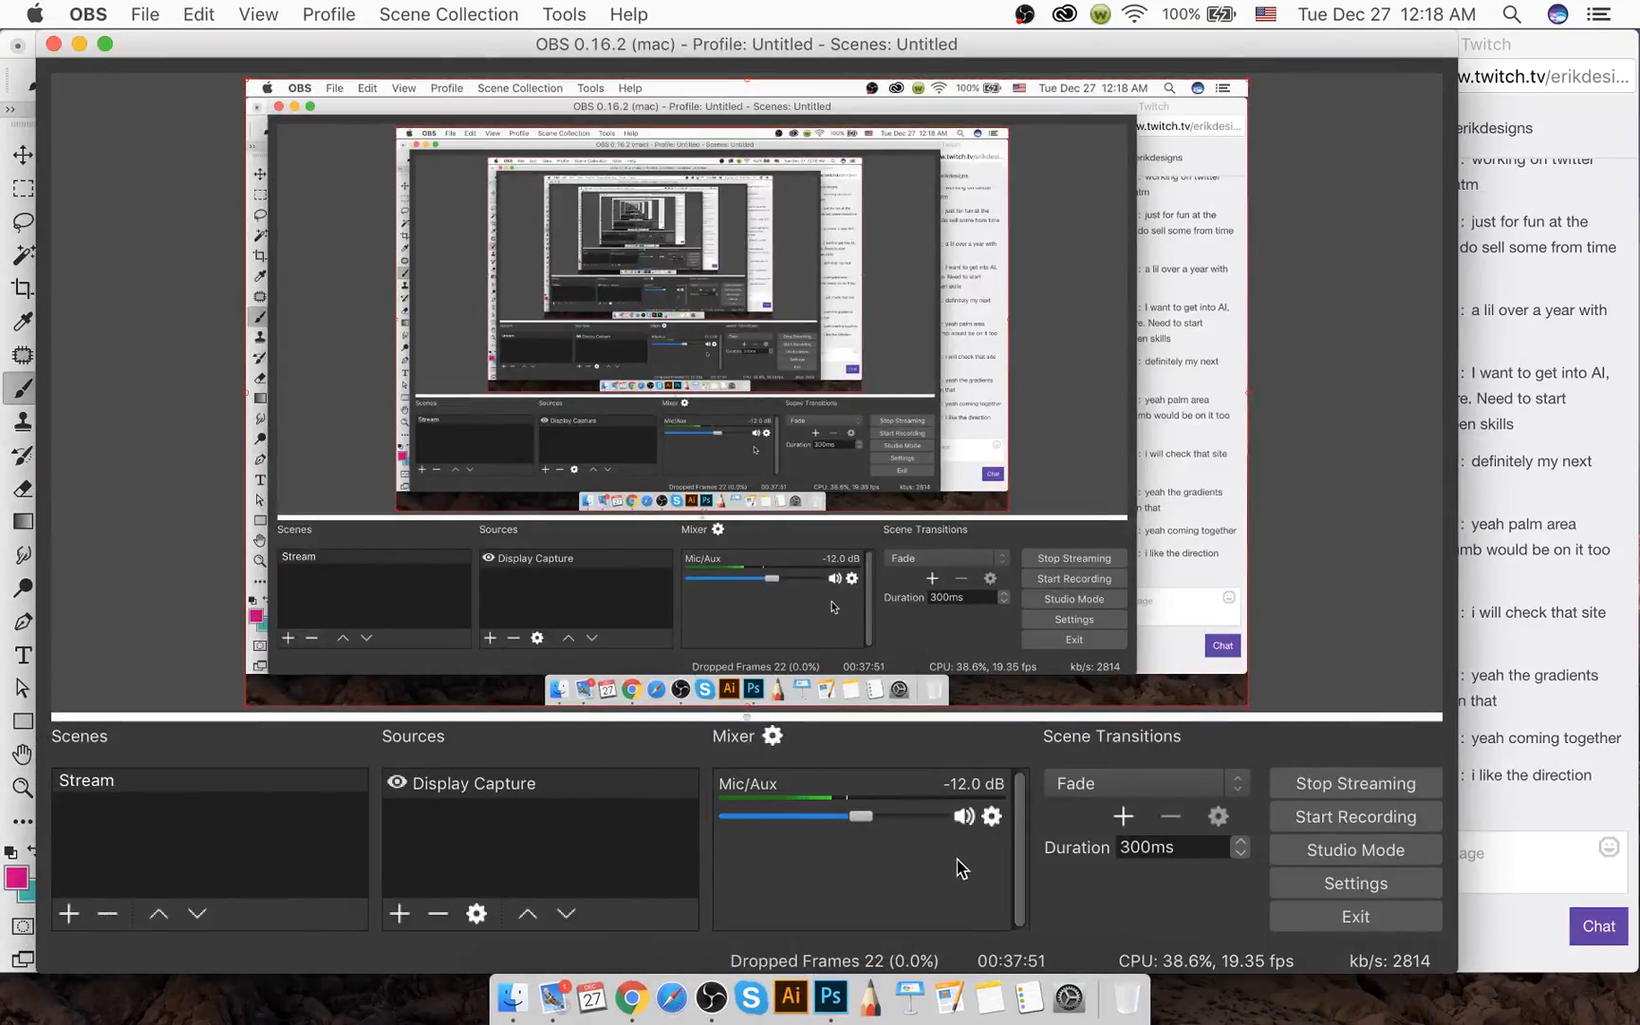
Minimize OBS and return to the FireWallkTV.psd gamepad sketch in Photoshop
left_click(80, 45)
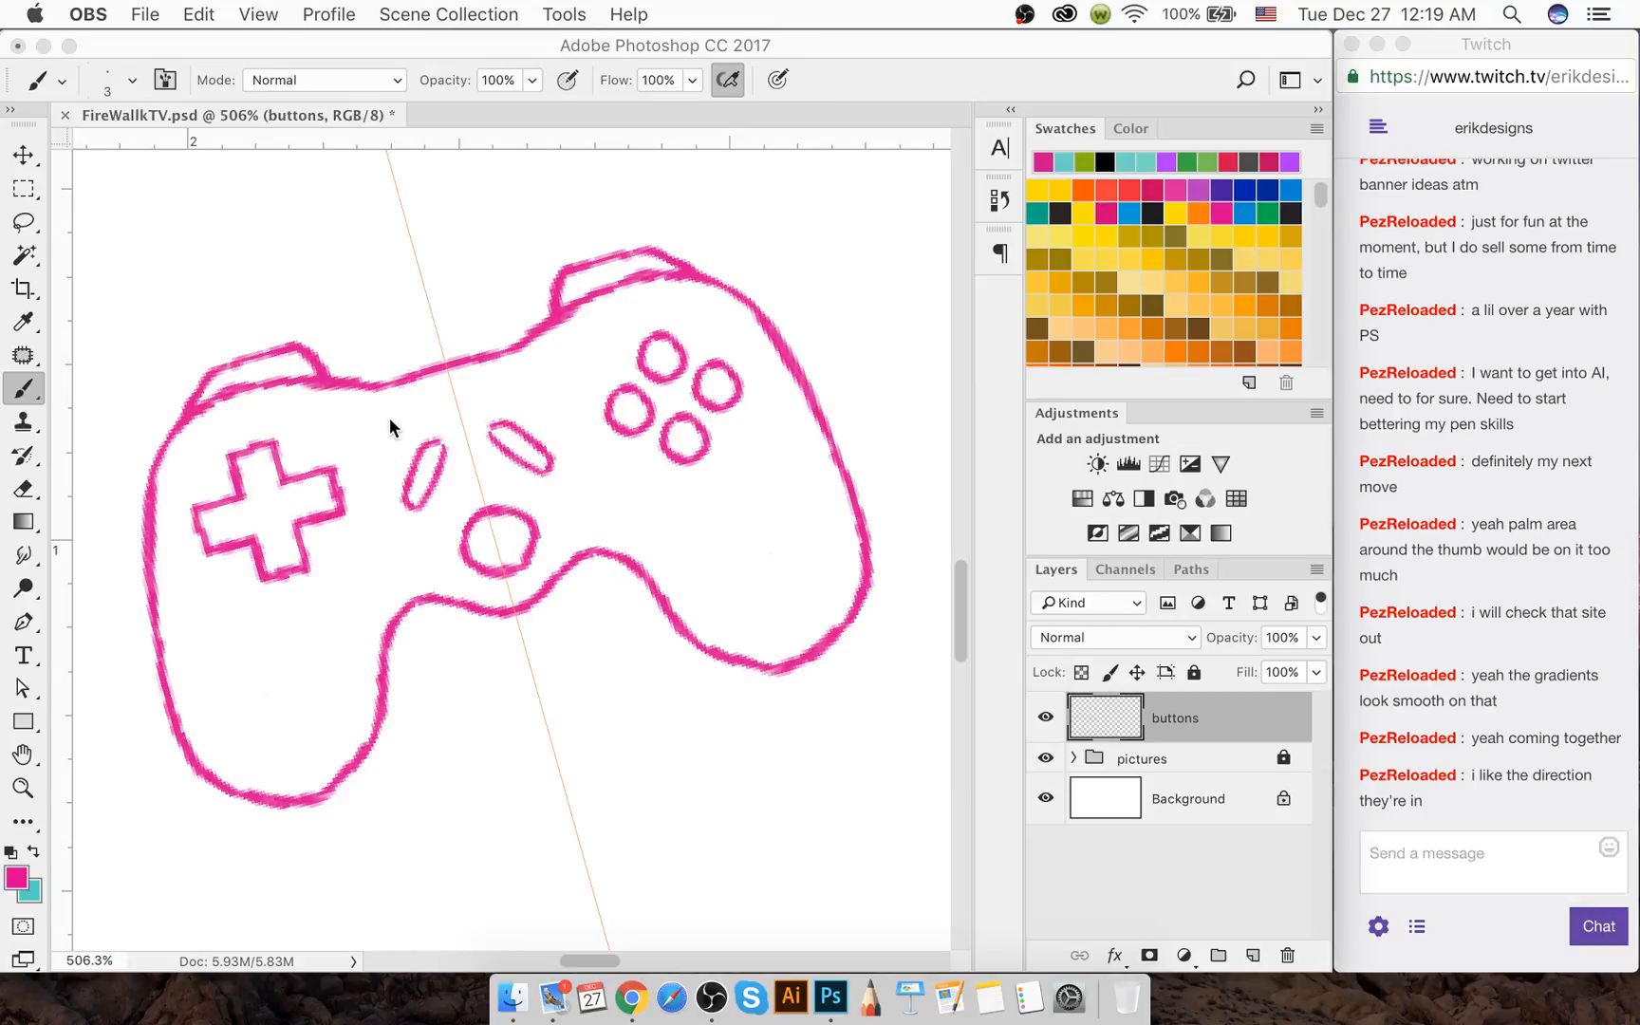
left_click(245, 504)
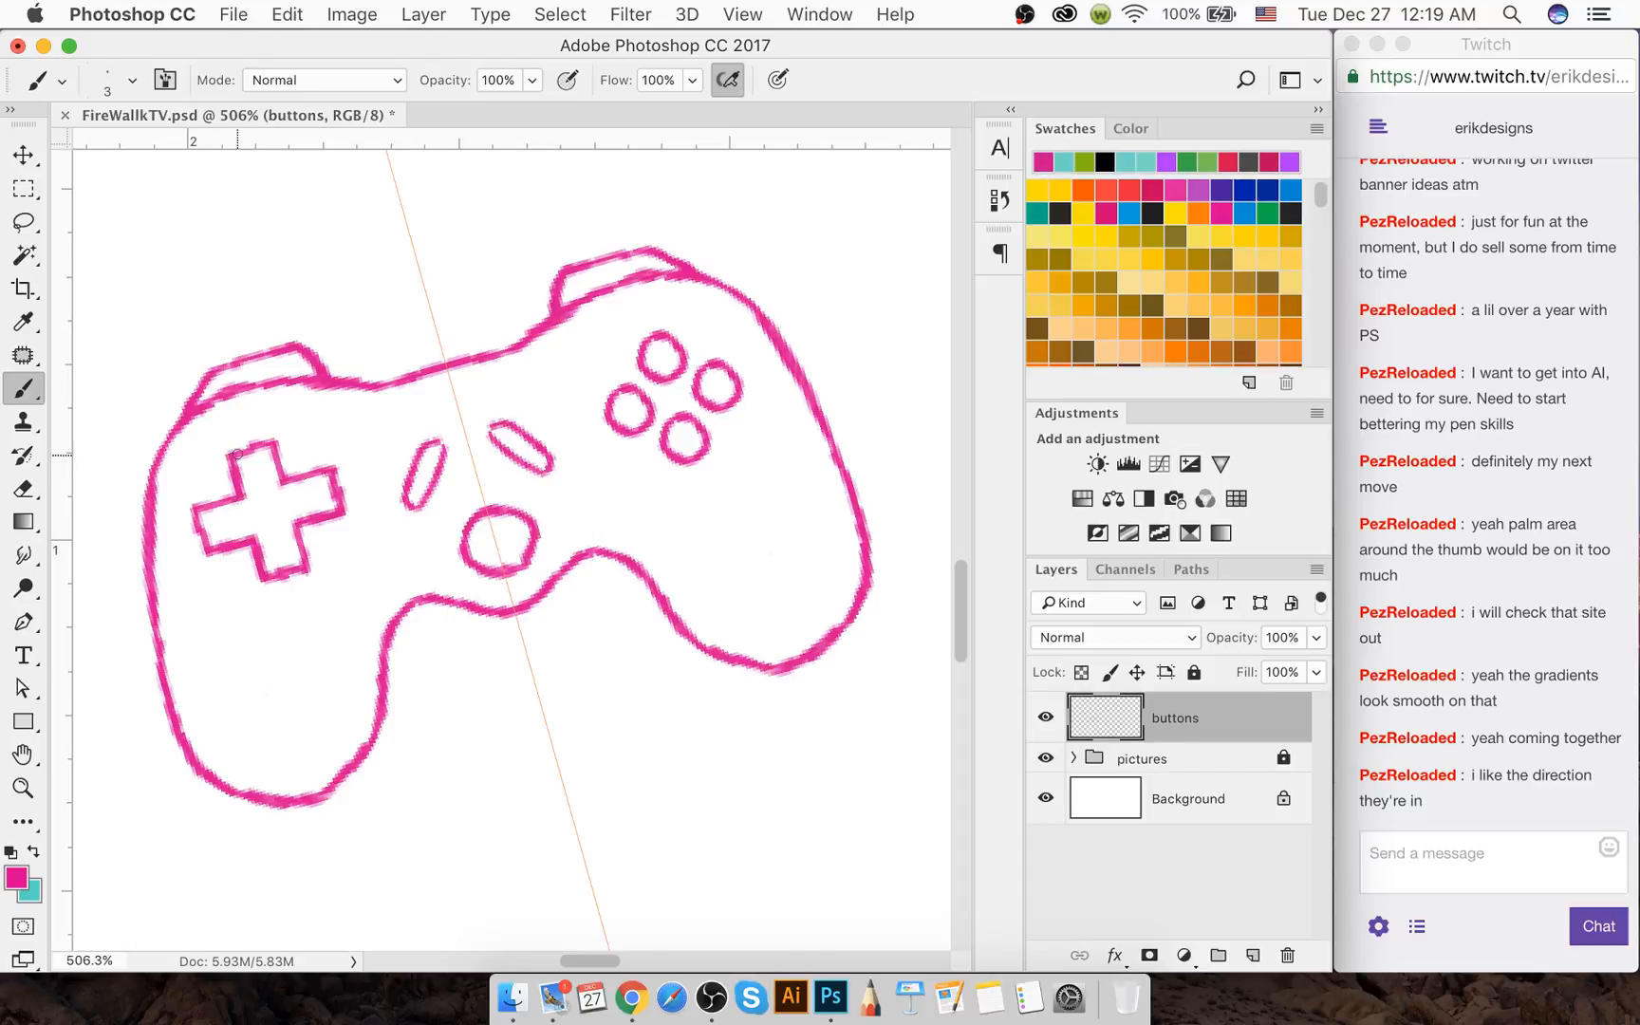
key("x")
mouse_move(273, 440)
left_mouse_down()
mouse_move(328, 437)
mouse_move(270, 427)
left_mouse_up()
key("super+z")
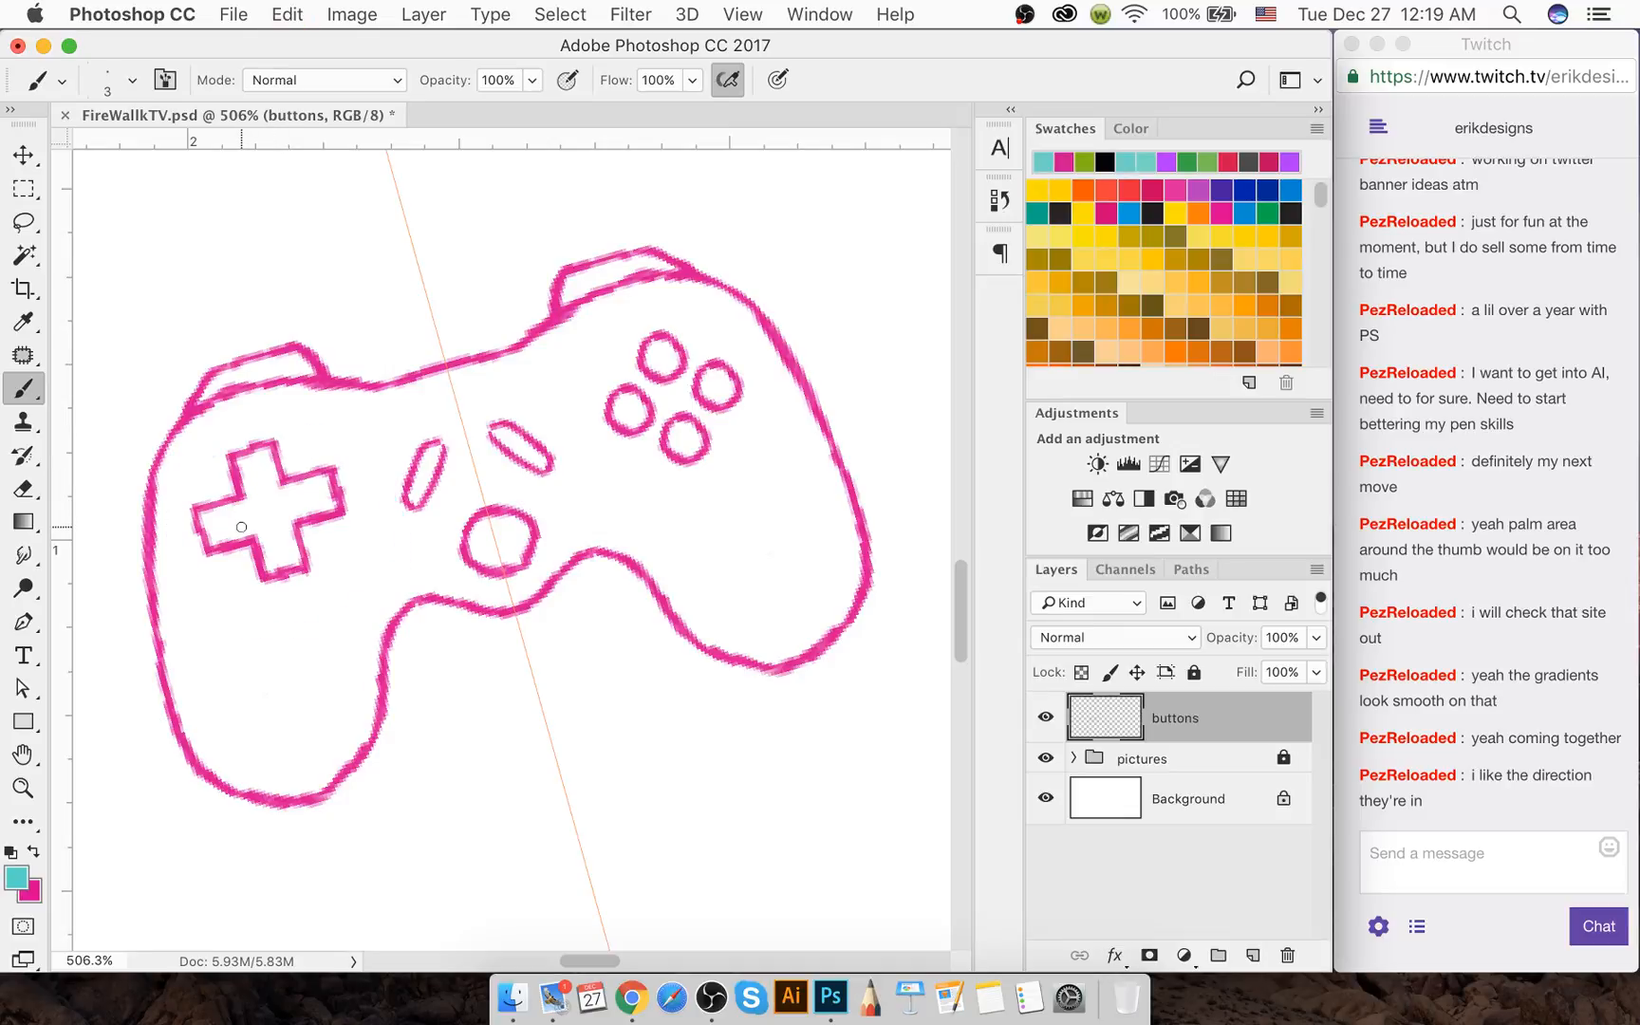
Draw pink lines across the middle of the D-pad to outline a centre square between its four arms
key("x")
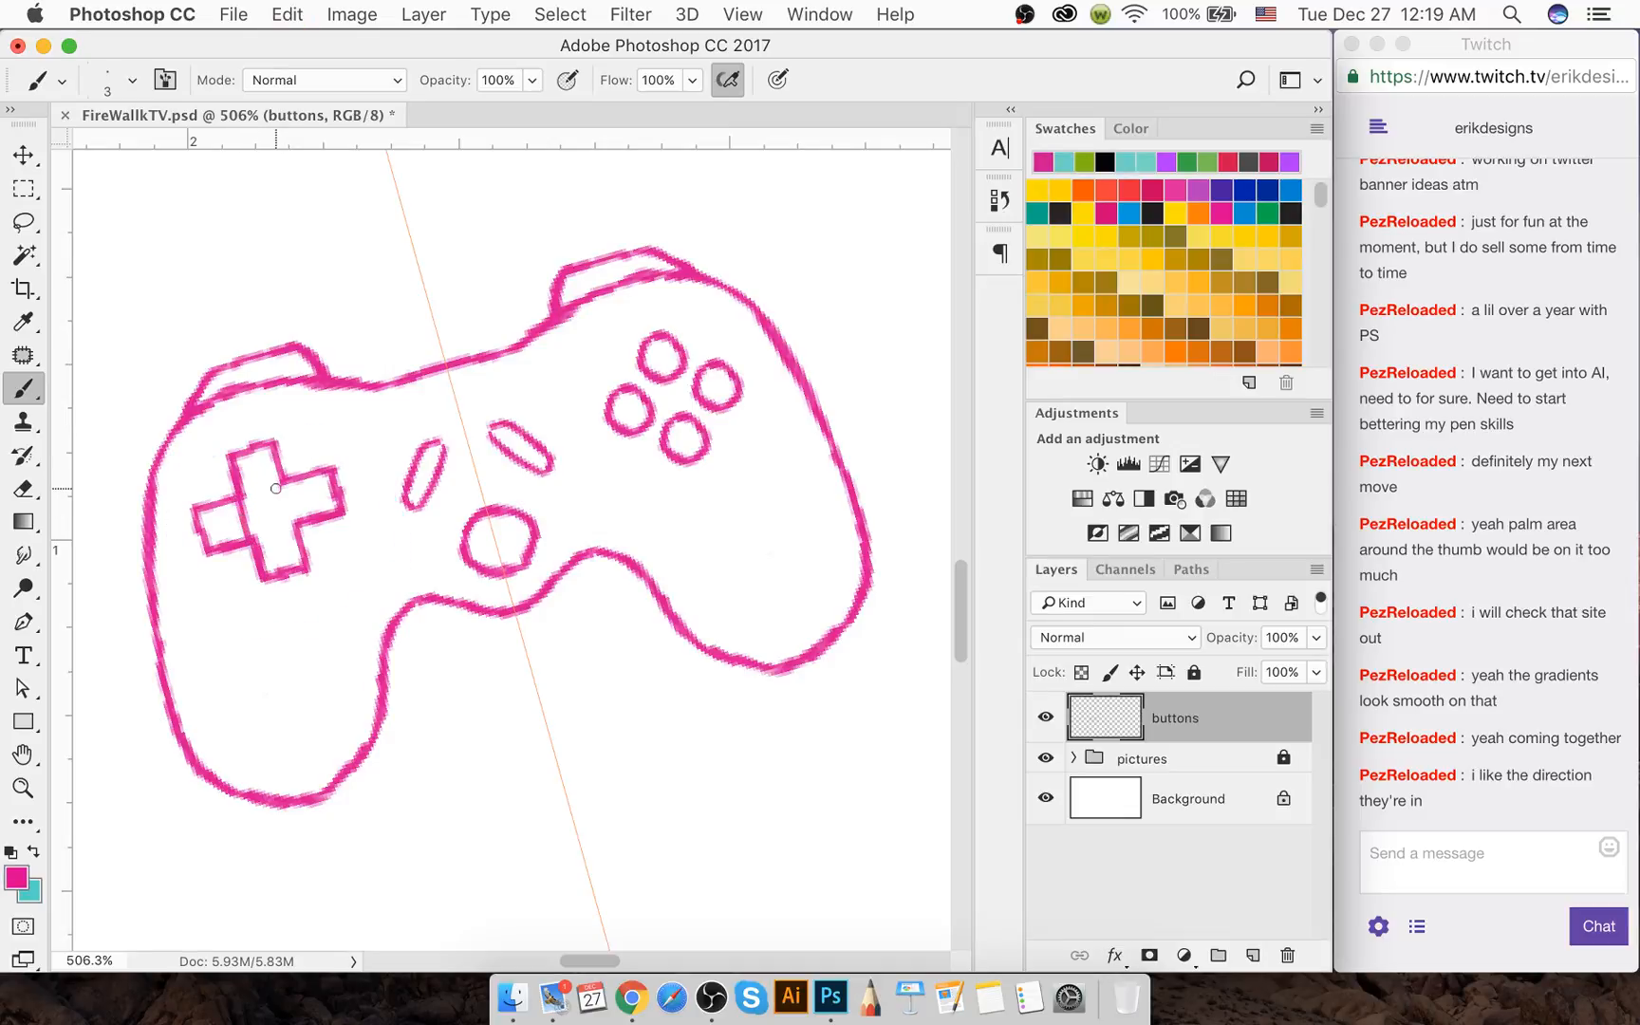
key("super+z")
mouse_move(242, 497)
left_mouse_down()
mouse_move(287, 502)
mouse_move(295, 526)
mouse_move(250, 538)
mouse_move(294, 521)
mouse_move(243, 493)
mouse_move(270, 470)
left_mouse_up()
Try marking the four D-pad arms with pink dots and the centre square with a teal dot
left_click(256, 466)
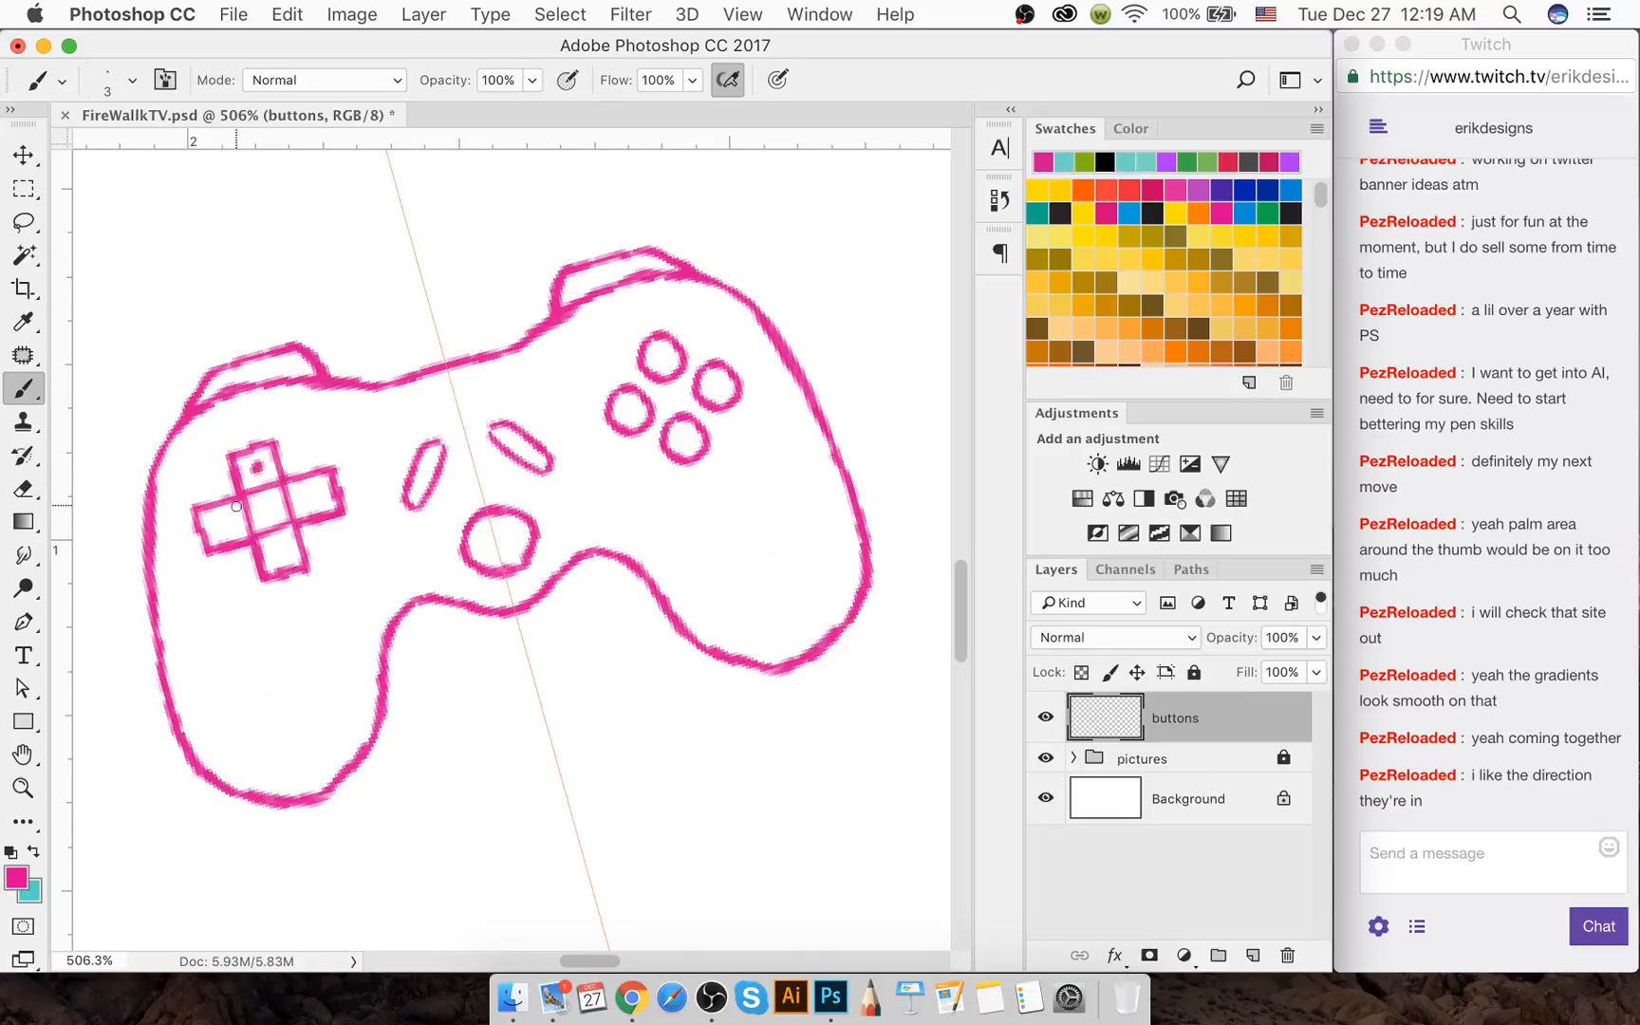
left_click(227, 519)
left_click(280, 547)
left_click(313, 496)
key("x")
left_click(266, 510)
left_click(313, 454)
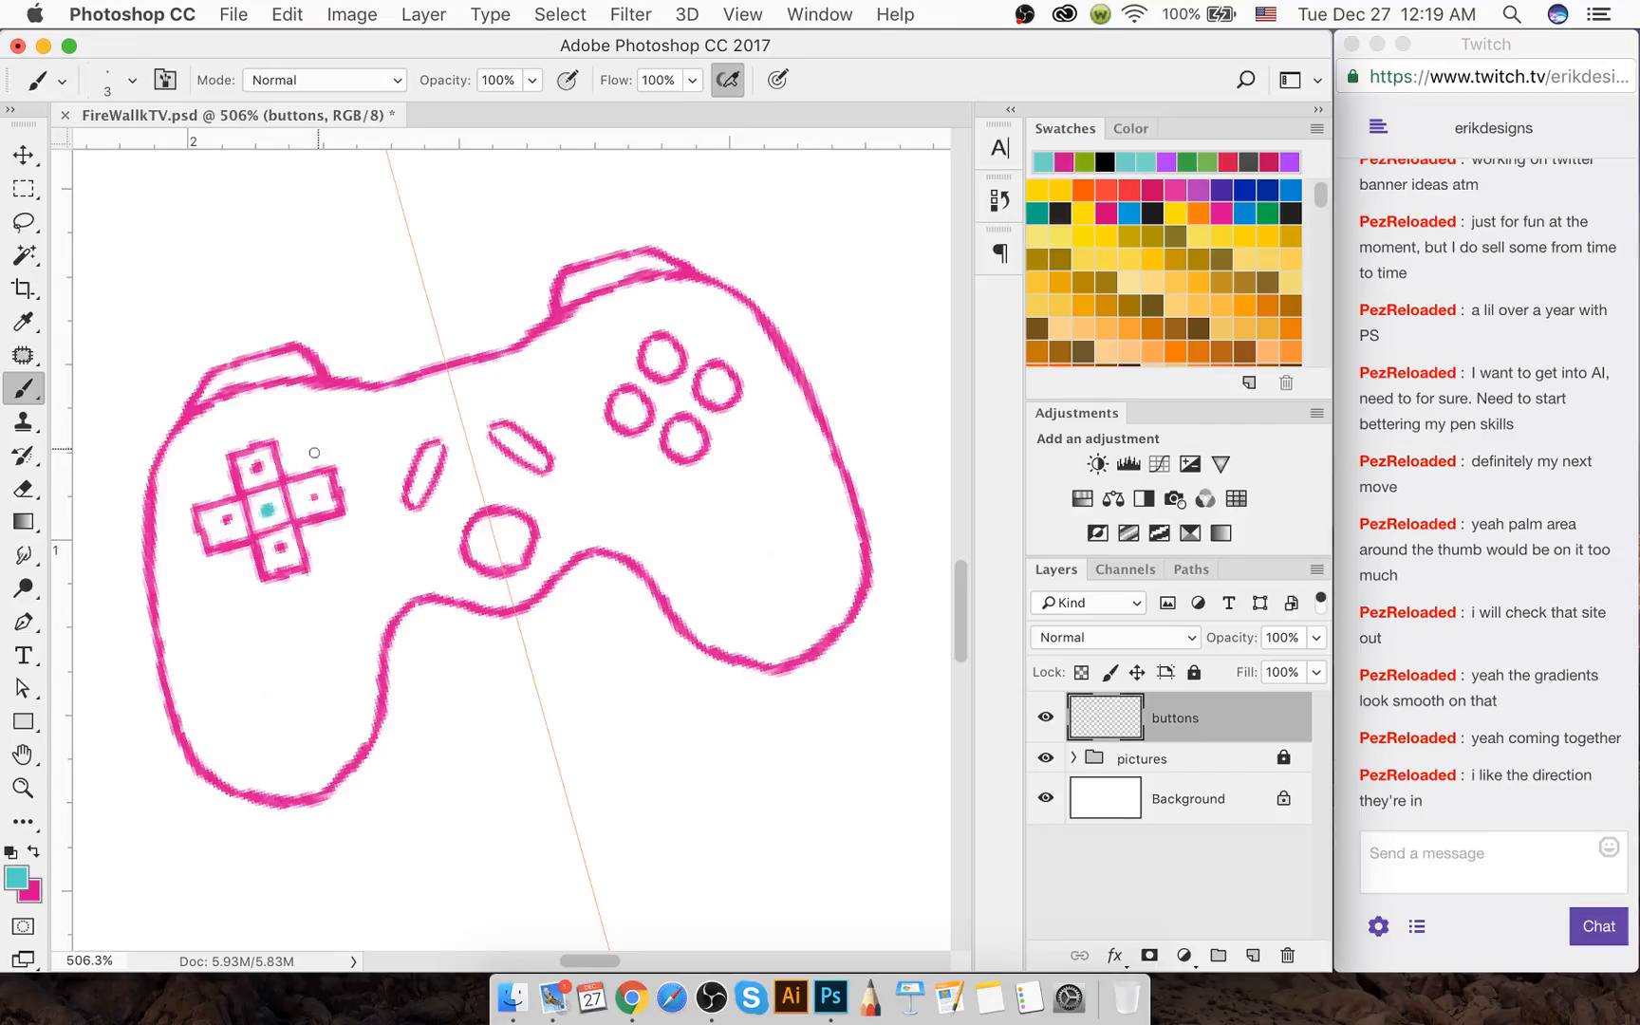
key("x")
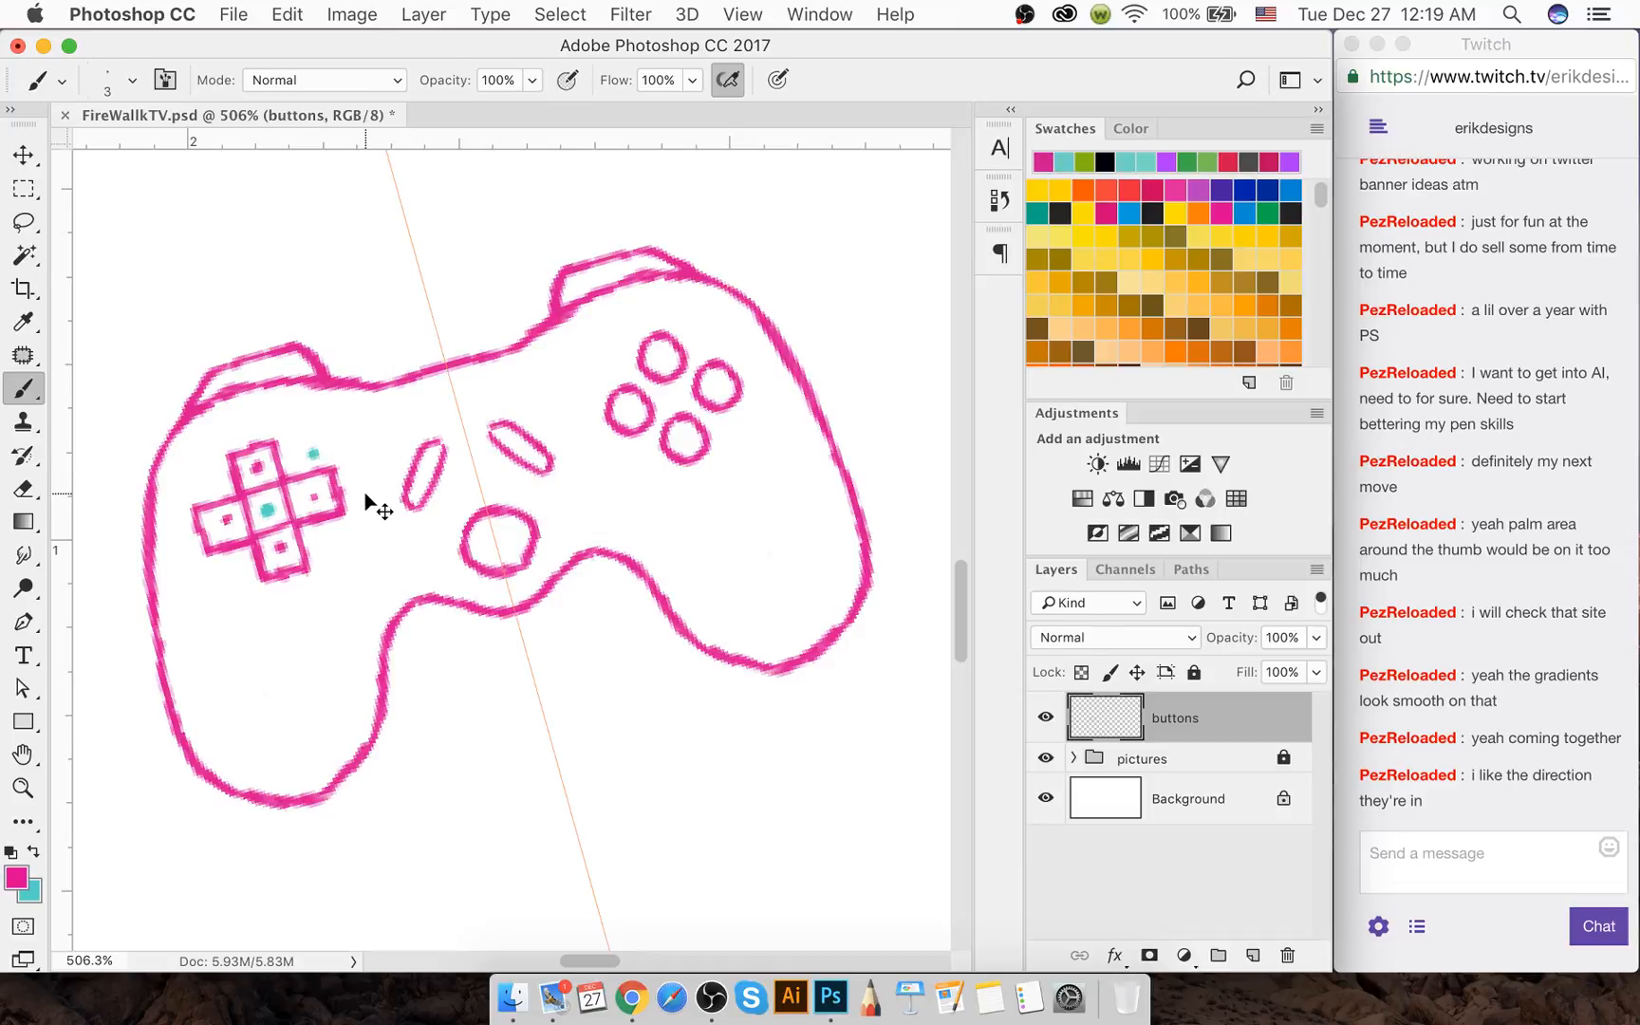
Undo the pink and teal test dots around the D-pad while keeping the centre square lines
key("super+z")
key("super+z")
key("super+alt+z")
key("super+alt+z")
key("super+alt+z")
key("super+alt+z")
key("super+alt+z")
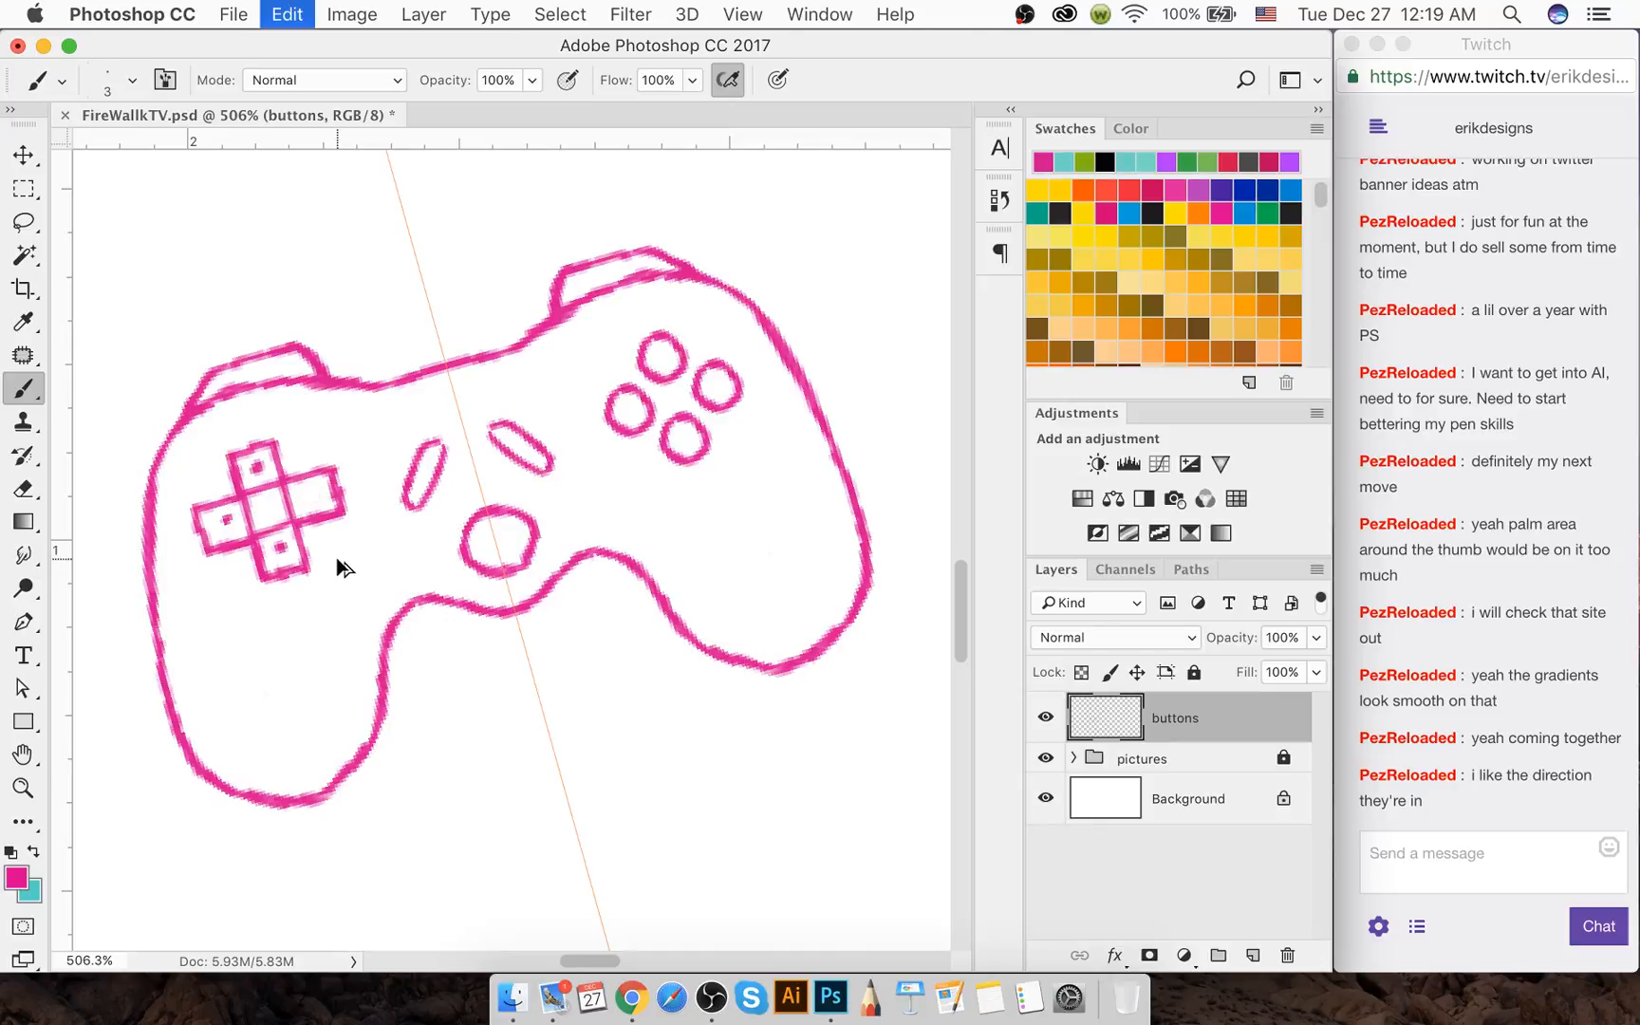
key("super+alt+z")
key("super+alt+z")
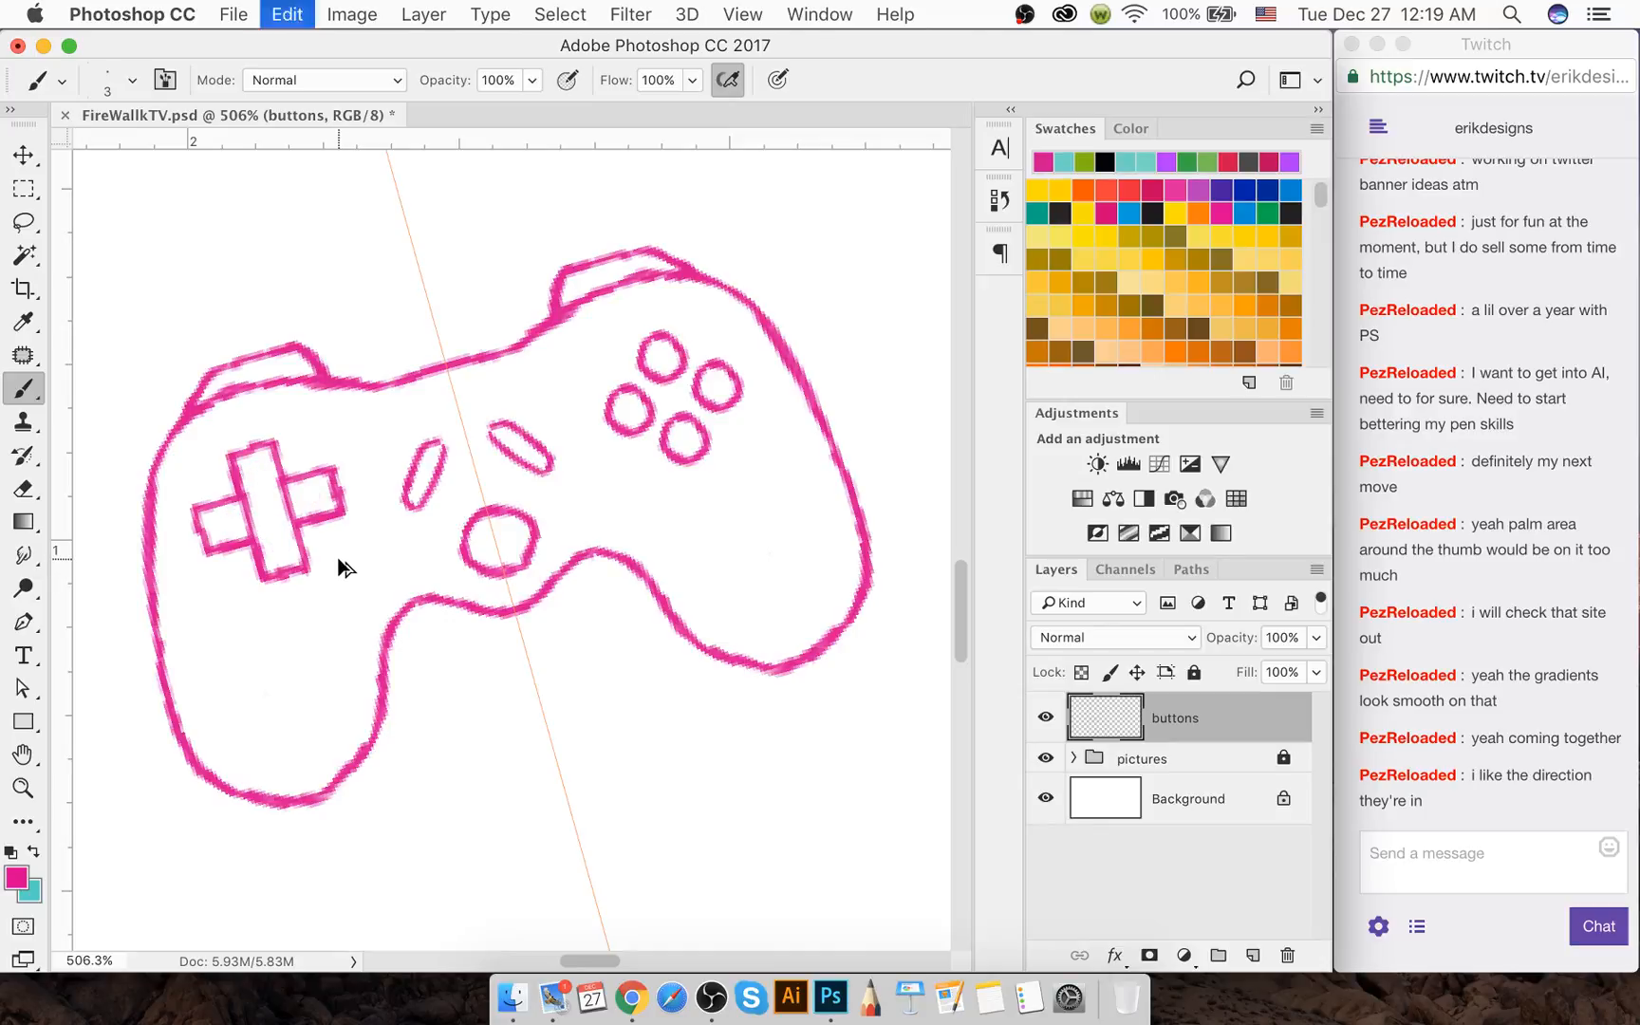
key("super+z")
key("super+shift+z")
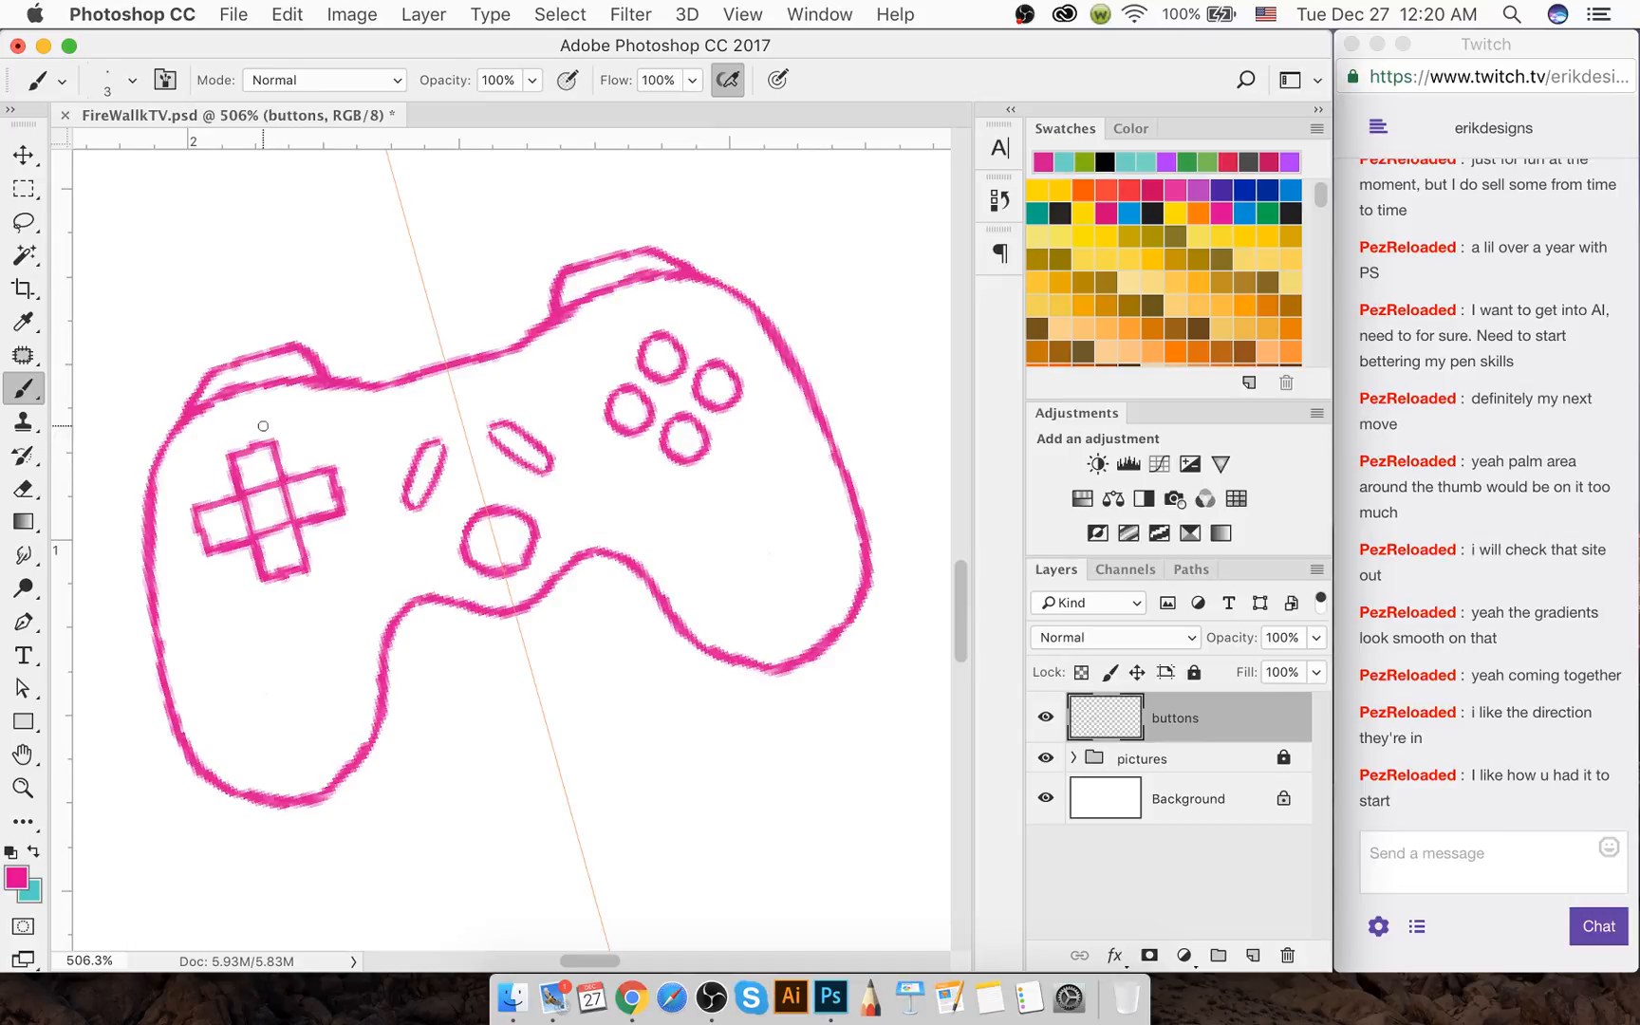
Draw a teal circle around the whole D-pad with the Brush
key("x")
left_click_drag(279, 432, 217, 592)
left_click_drag(314, 574, 228, 422)
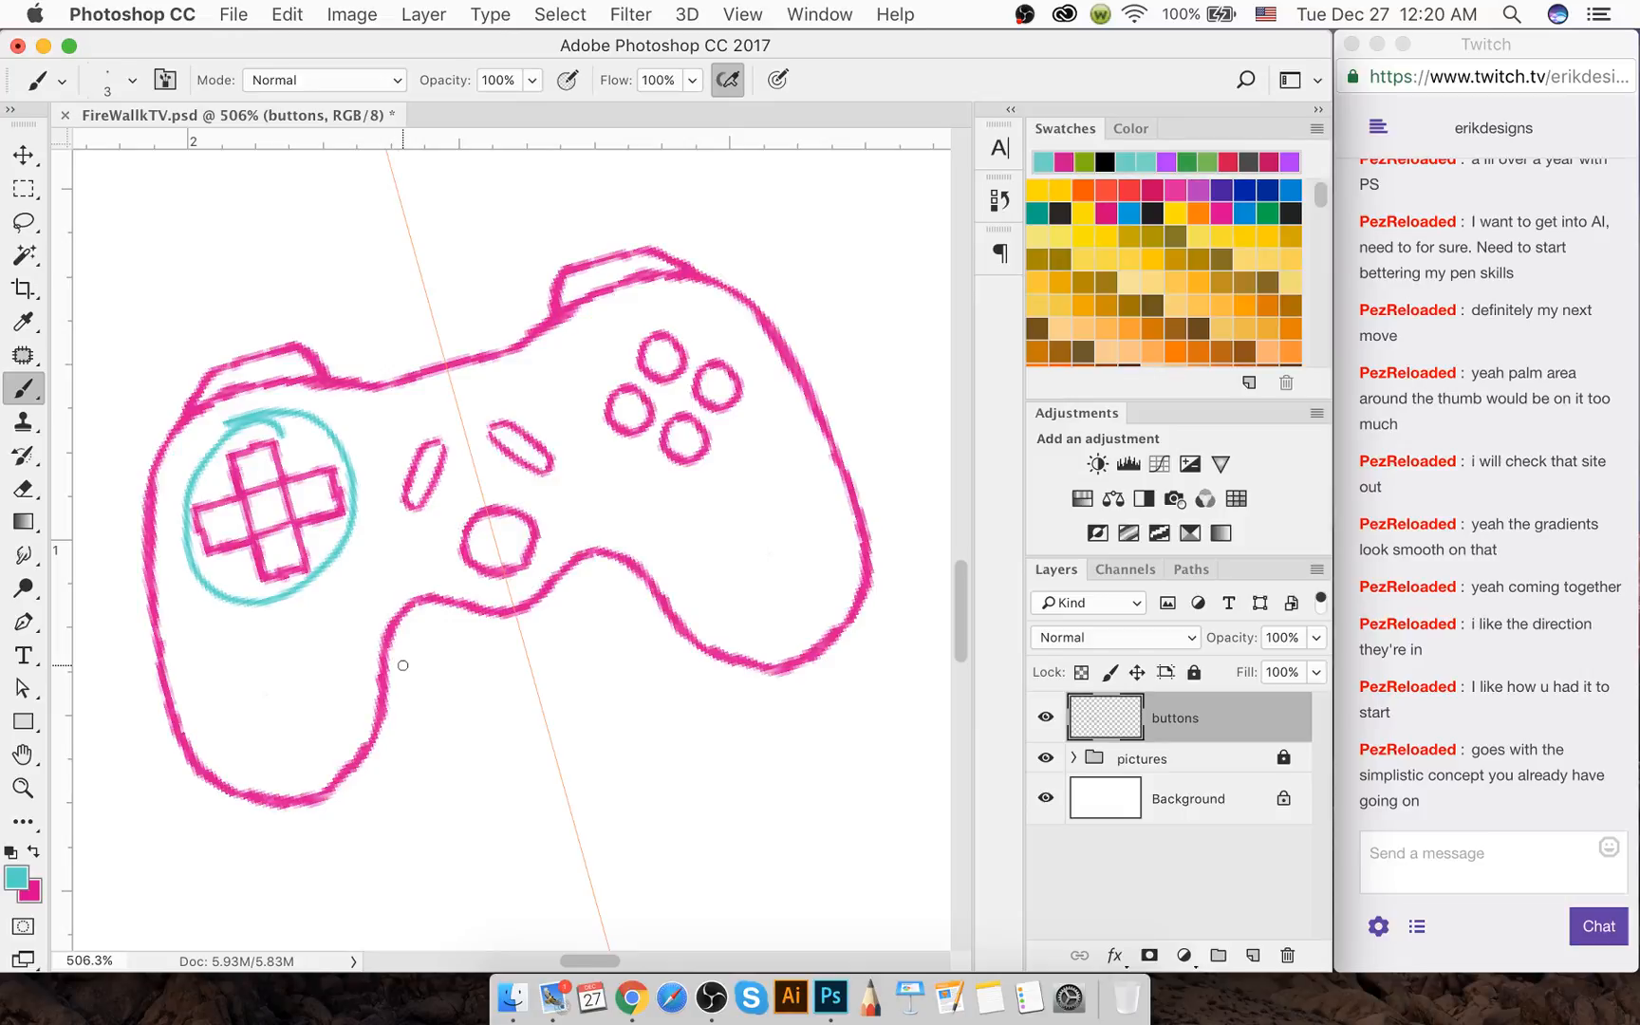
Check the viewer list of the Twitch chat and return to the chat messages
left_click(1417, 928)
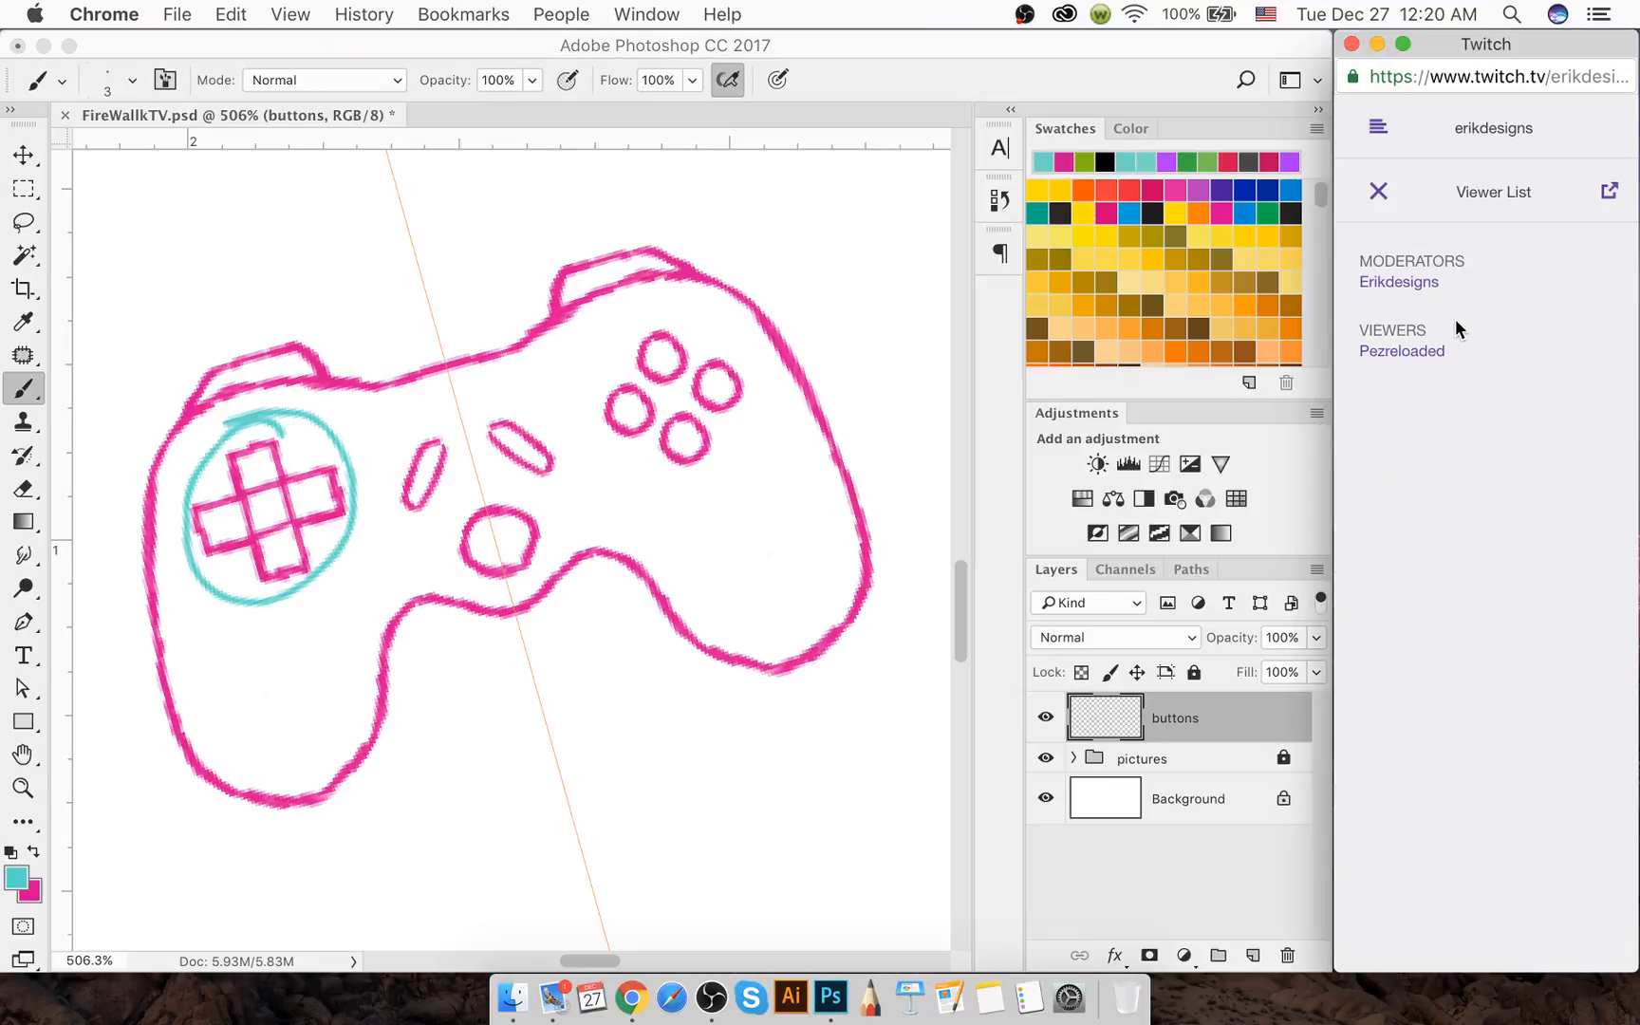
left_click(1379, 202)
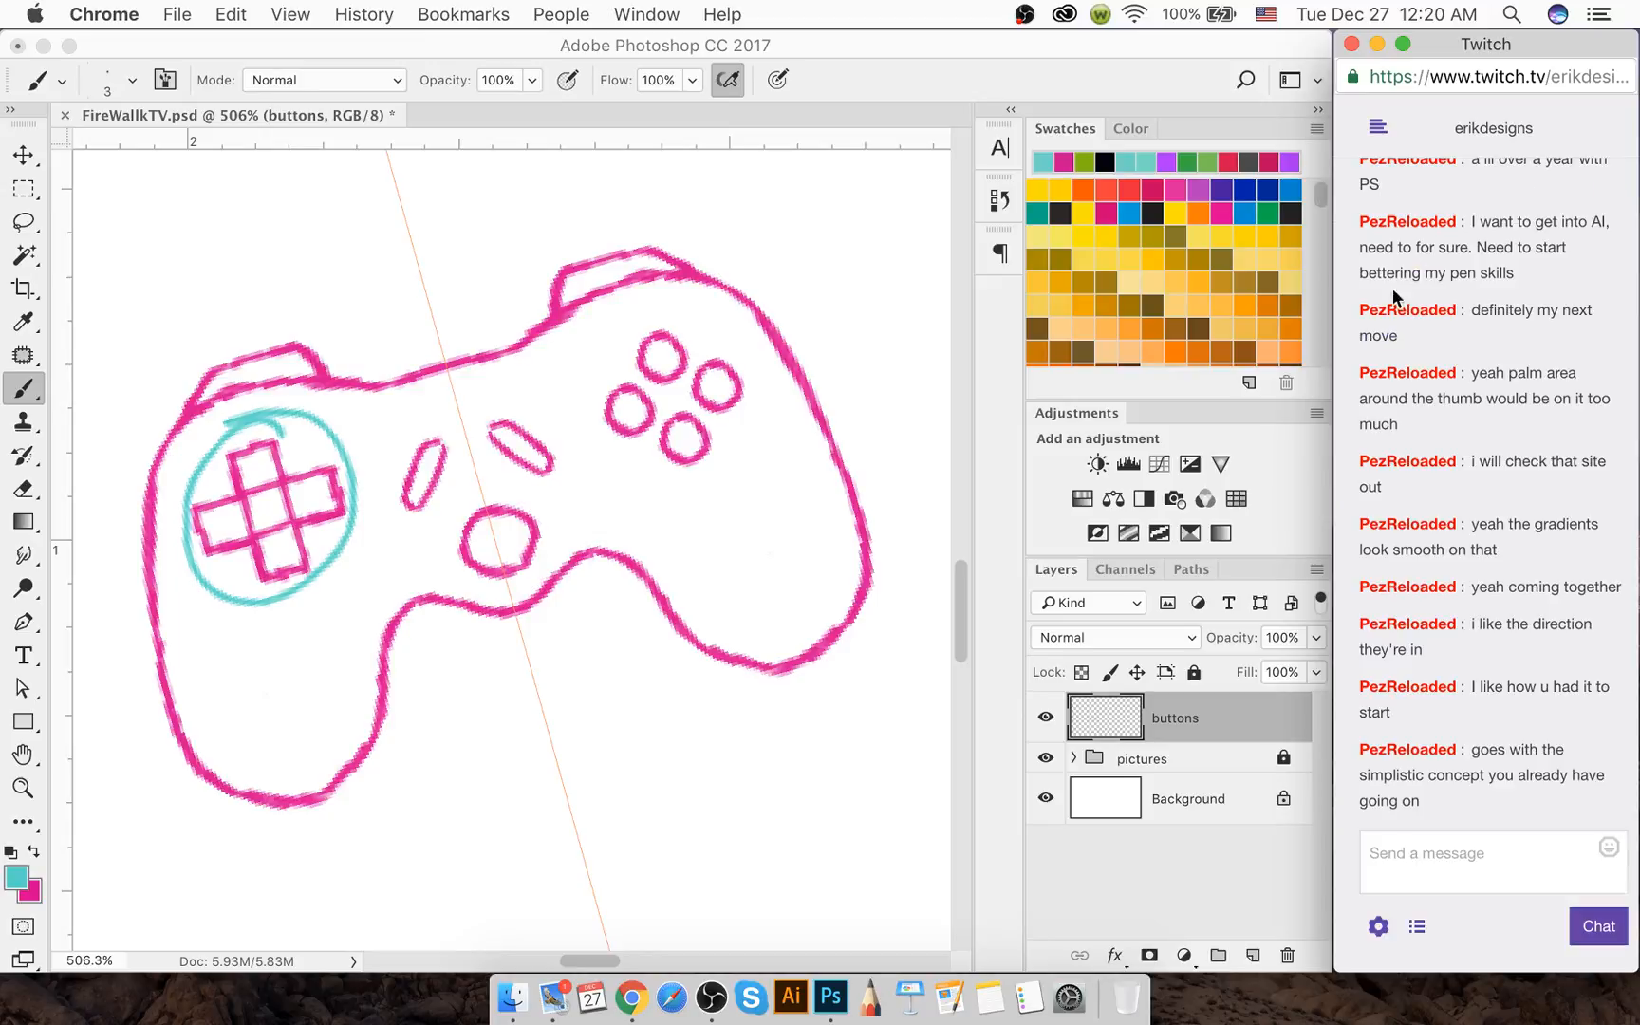
Bring Chrome's Twitch window to the front and bring up the list of open Chrome windows again
right_click(621, 992)
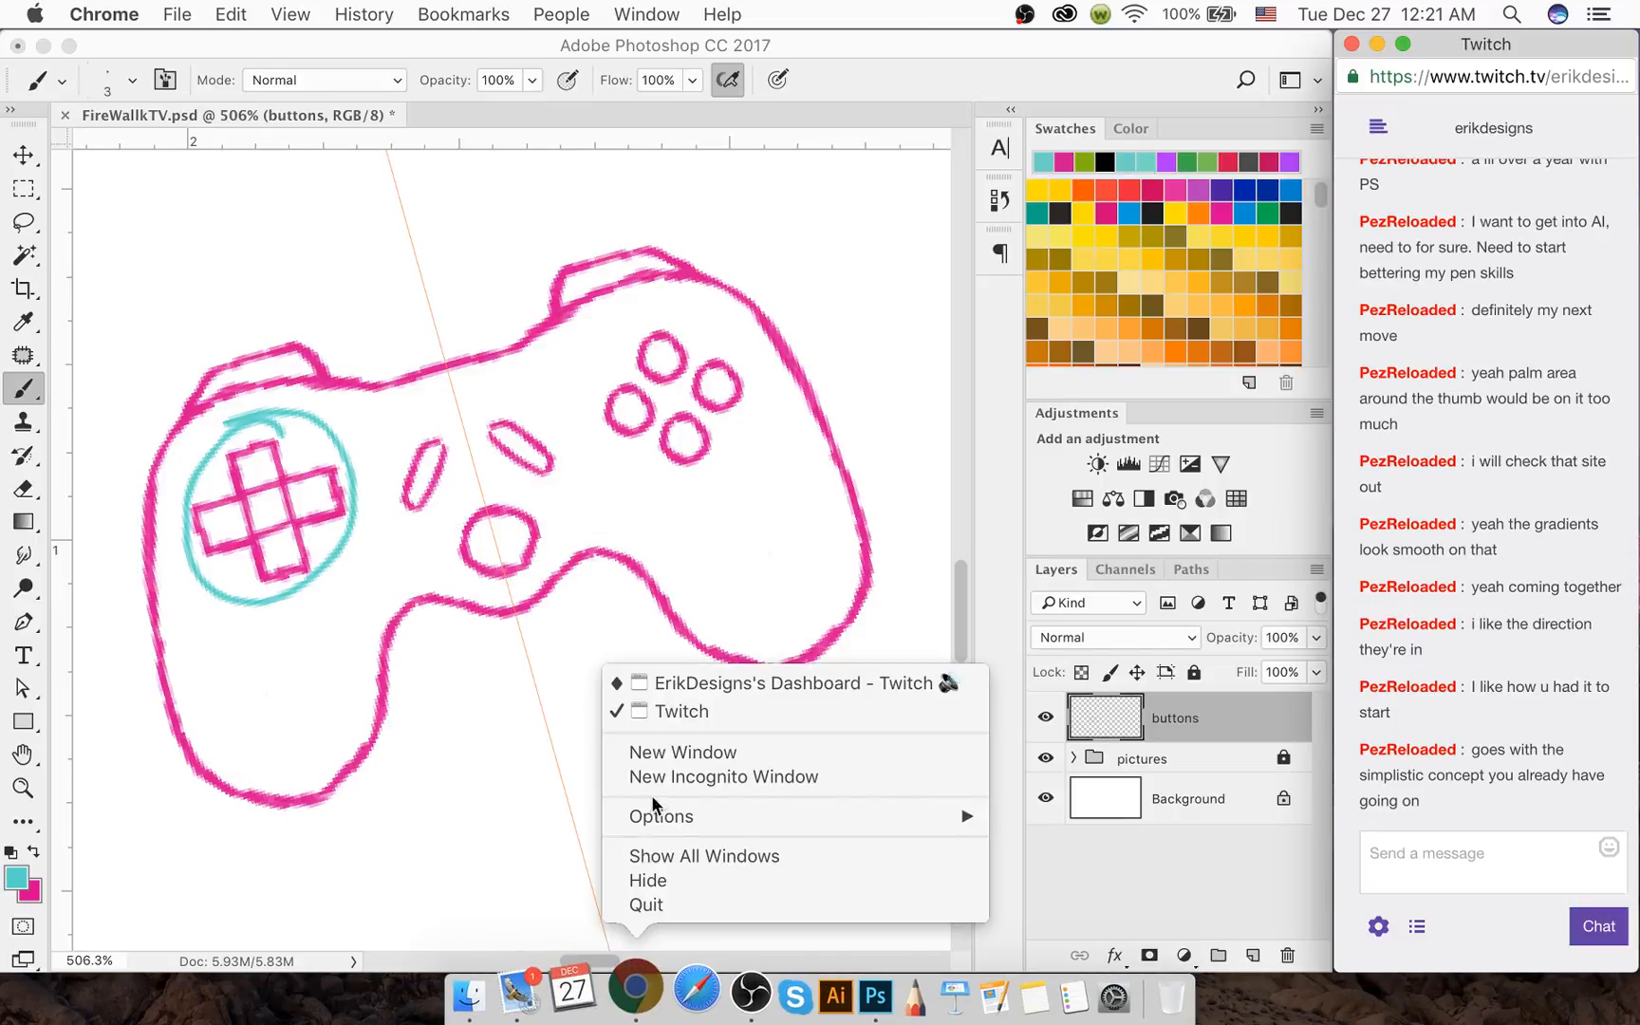
left_click(692, 716)
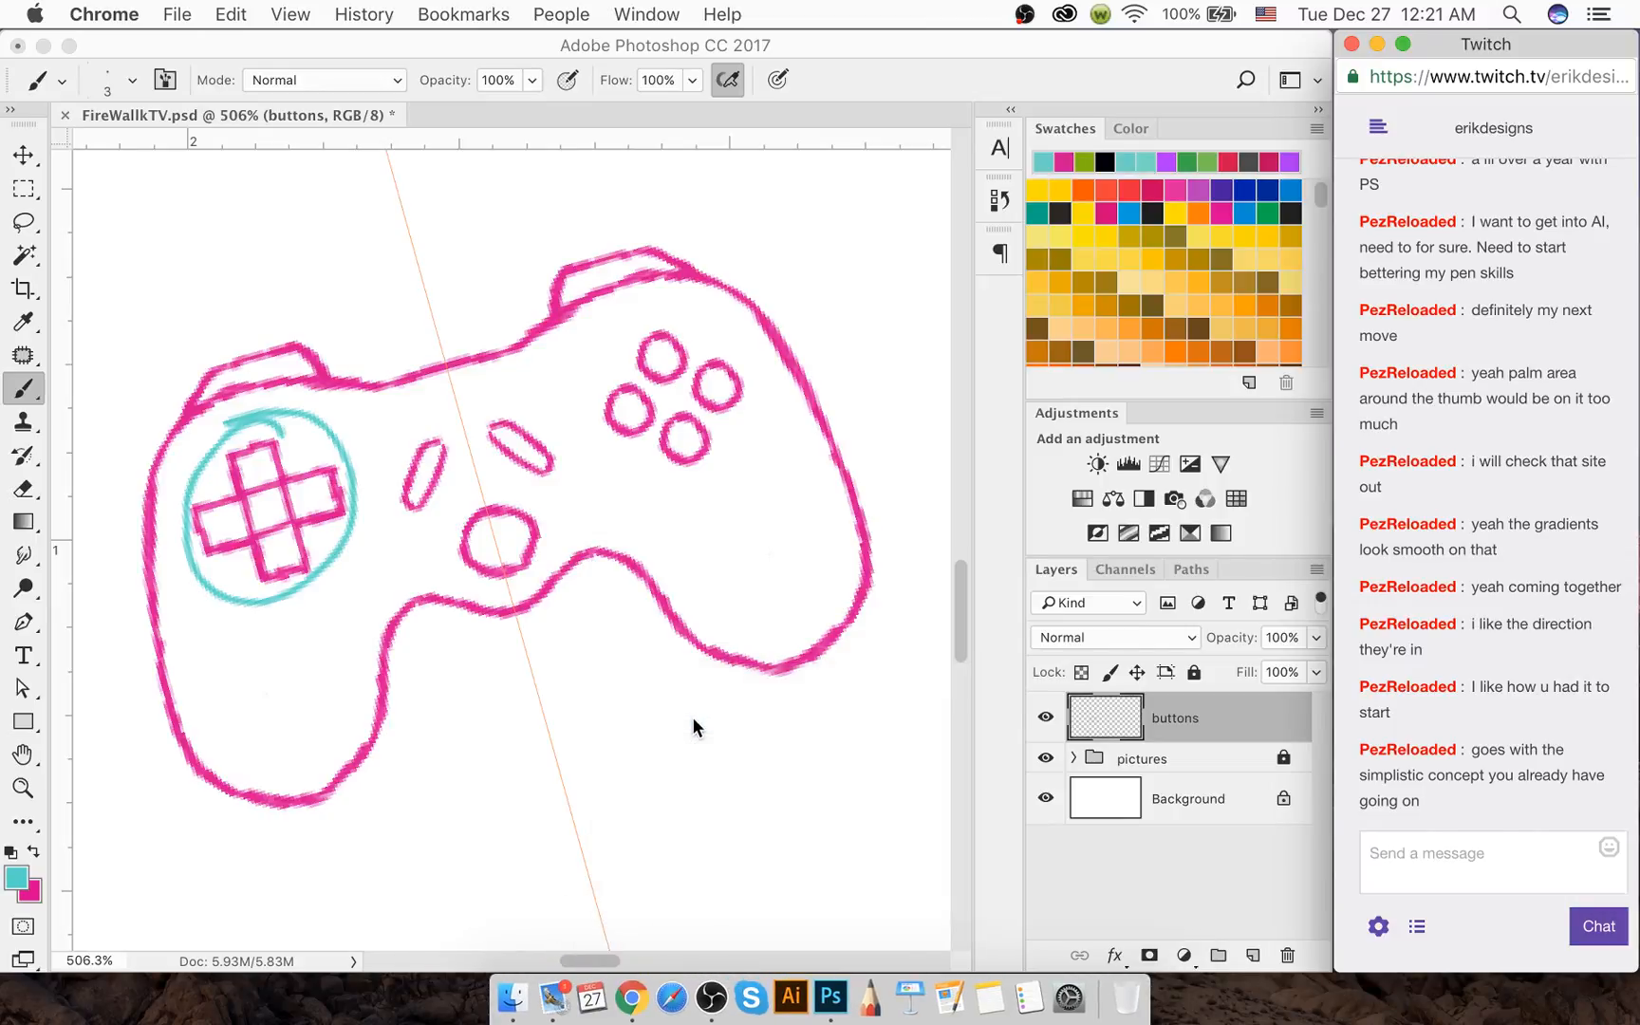
right_click(631, 996)
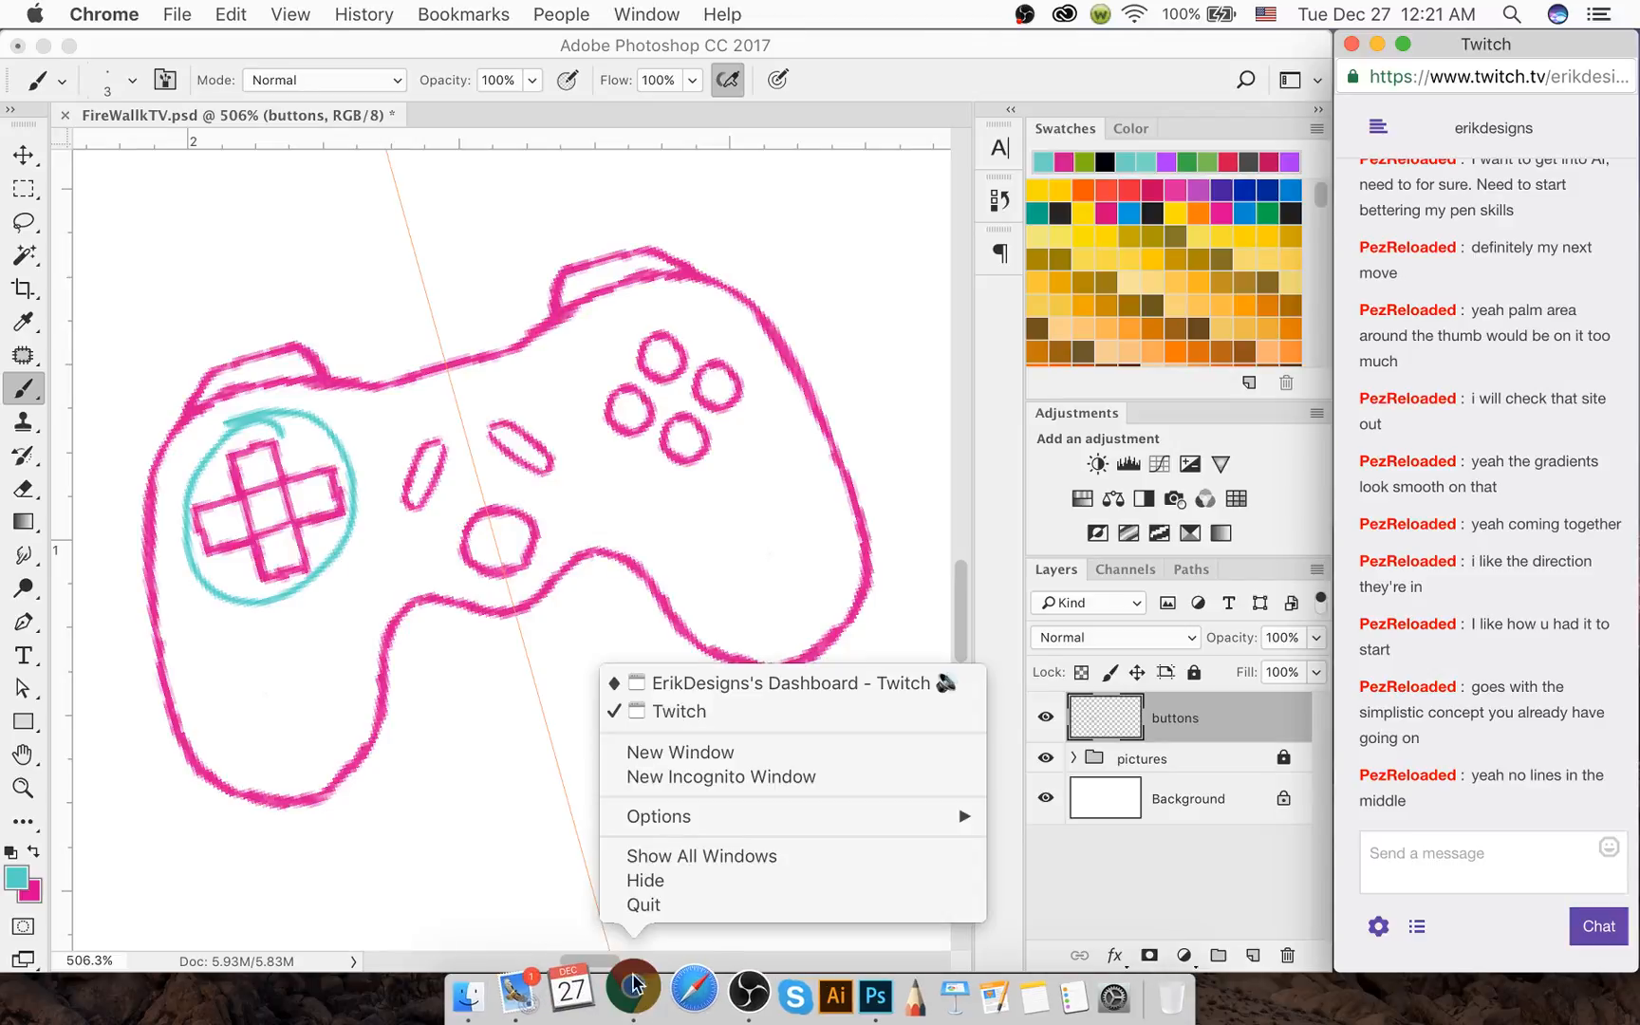
Undo the teal circle around the D-pad in the controller sketch and erase the lines crossing inside the D-pad
left_click(728, 685)
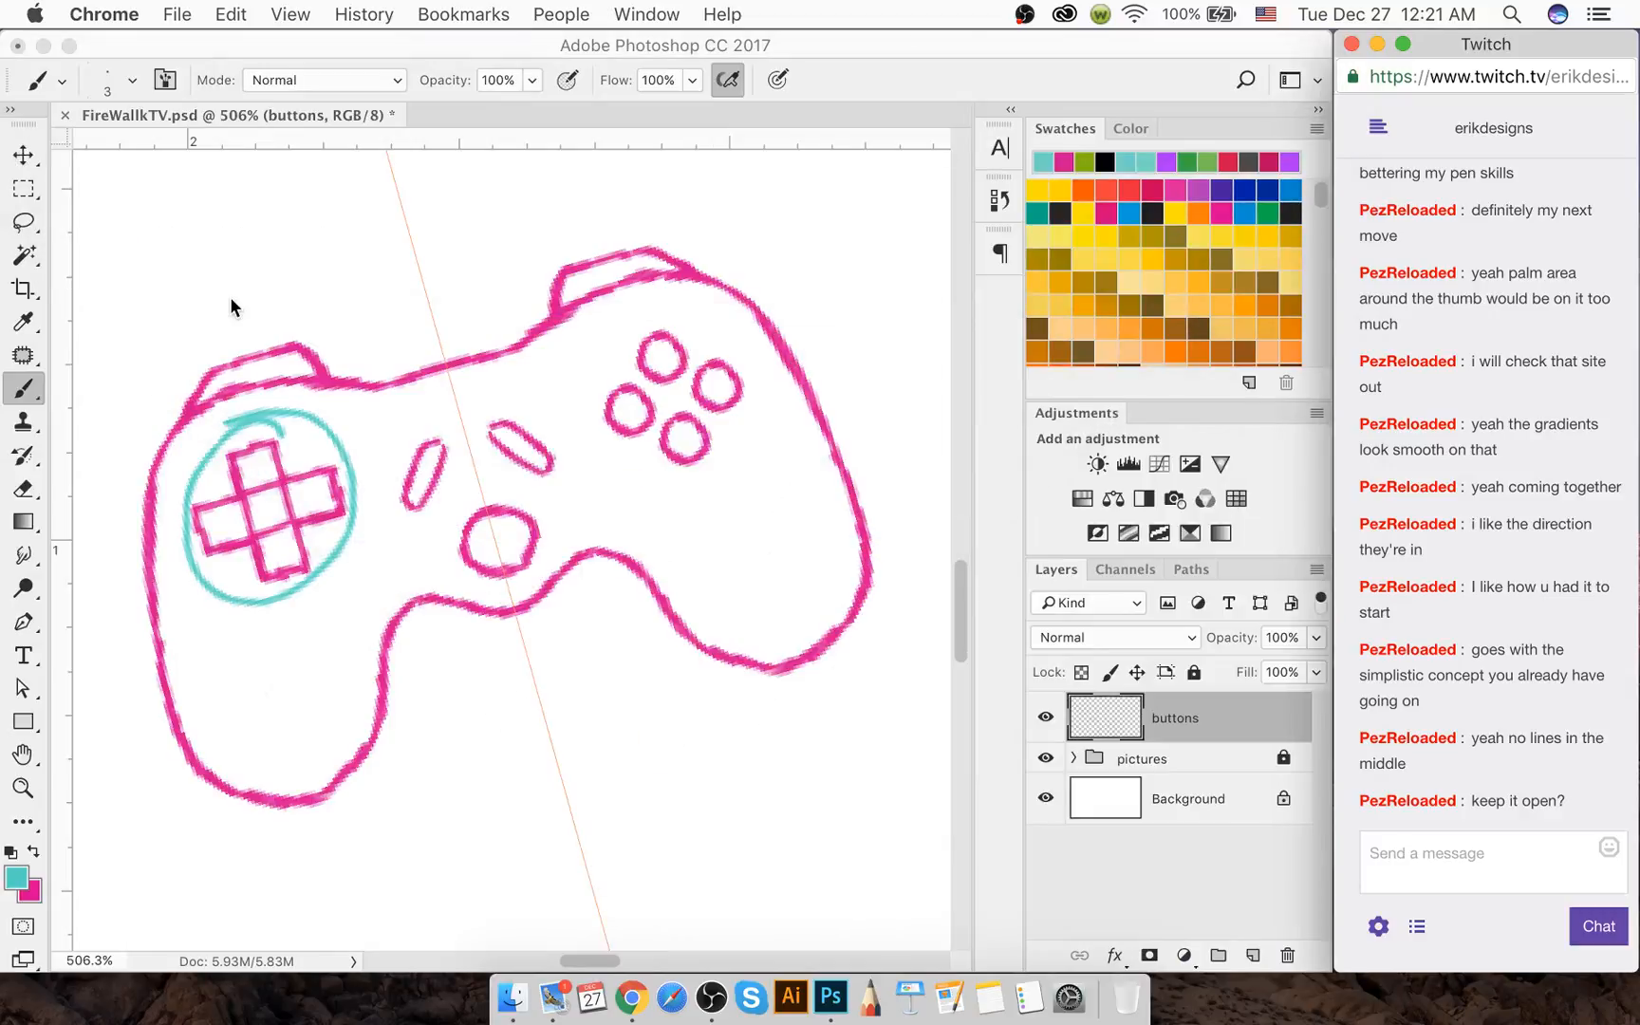
left_click(359, 602)
key("super+z")
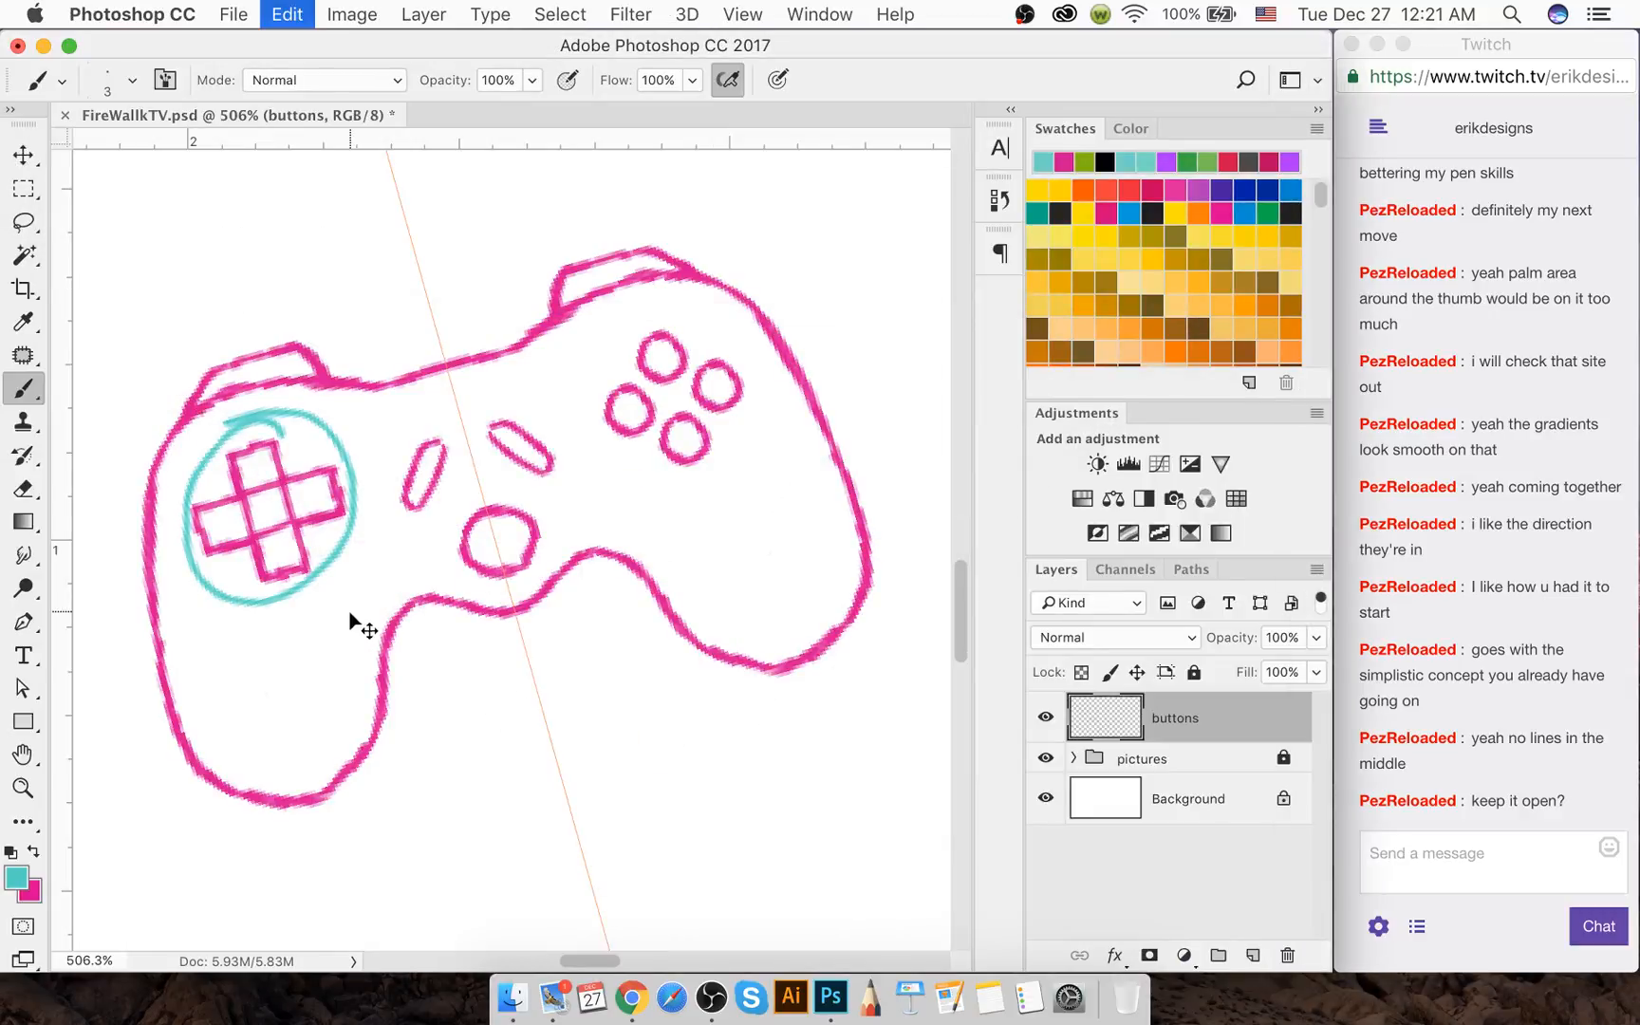
key("e")
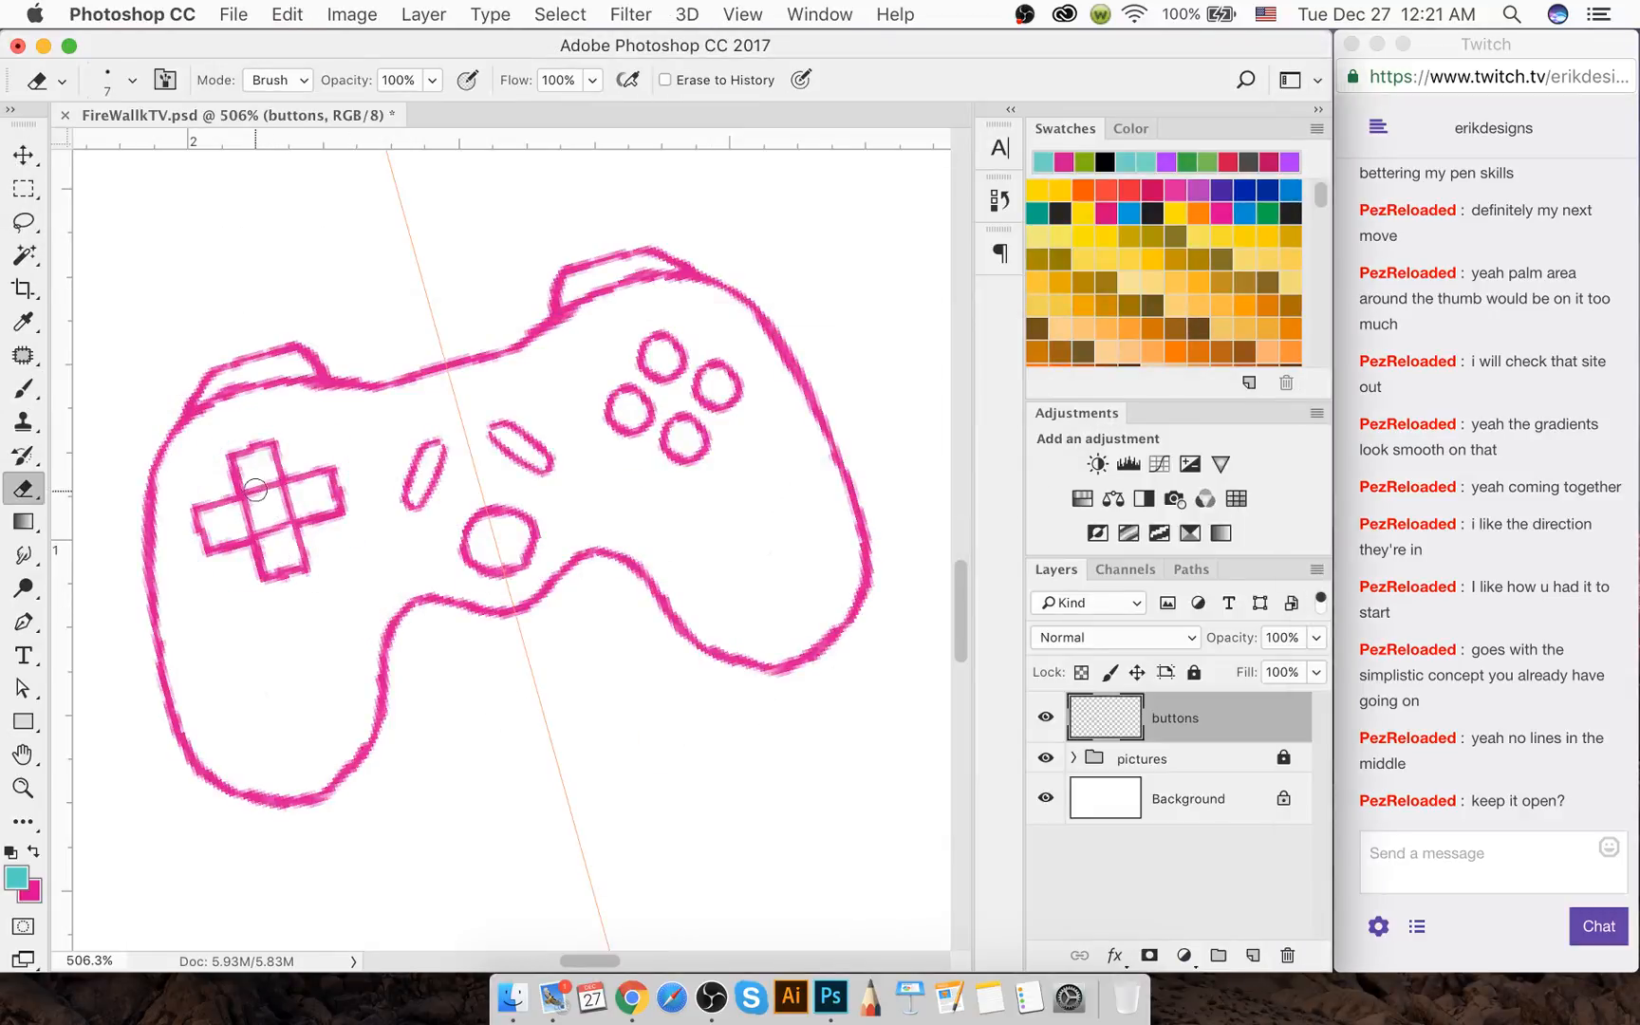
mouse_move(267, 487)
left_mouse_down()
mouse_move(248, 514)
mouse_move(288, 503)
mouse_move(244, 522)
mouse_move(274, 526)
left_mouse_up()
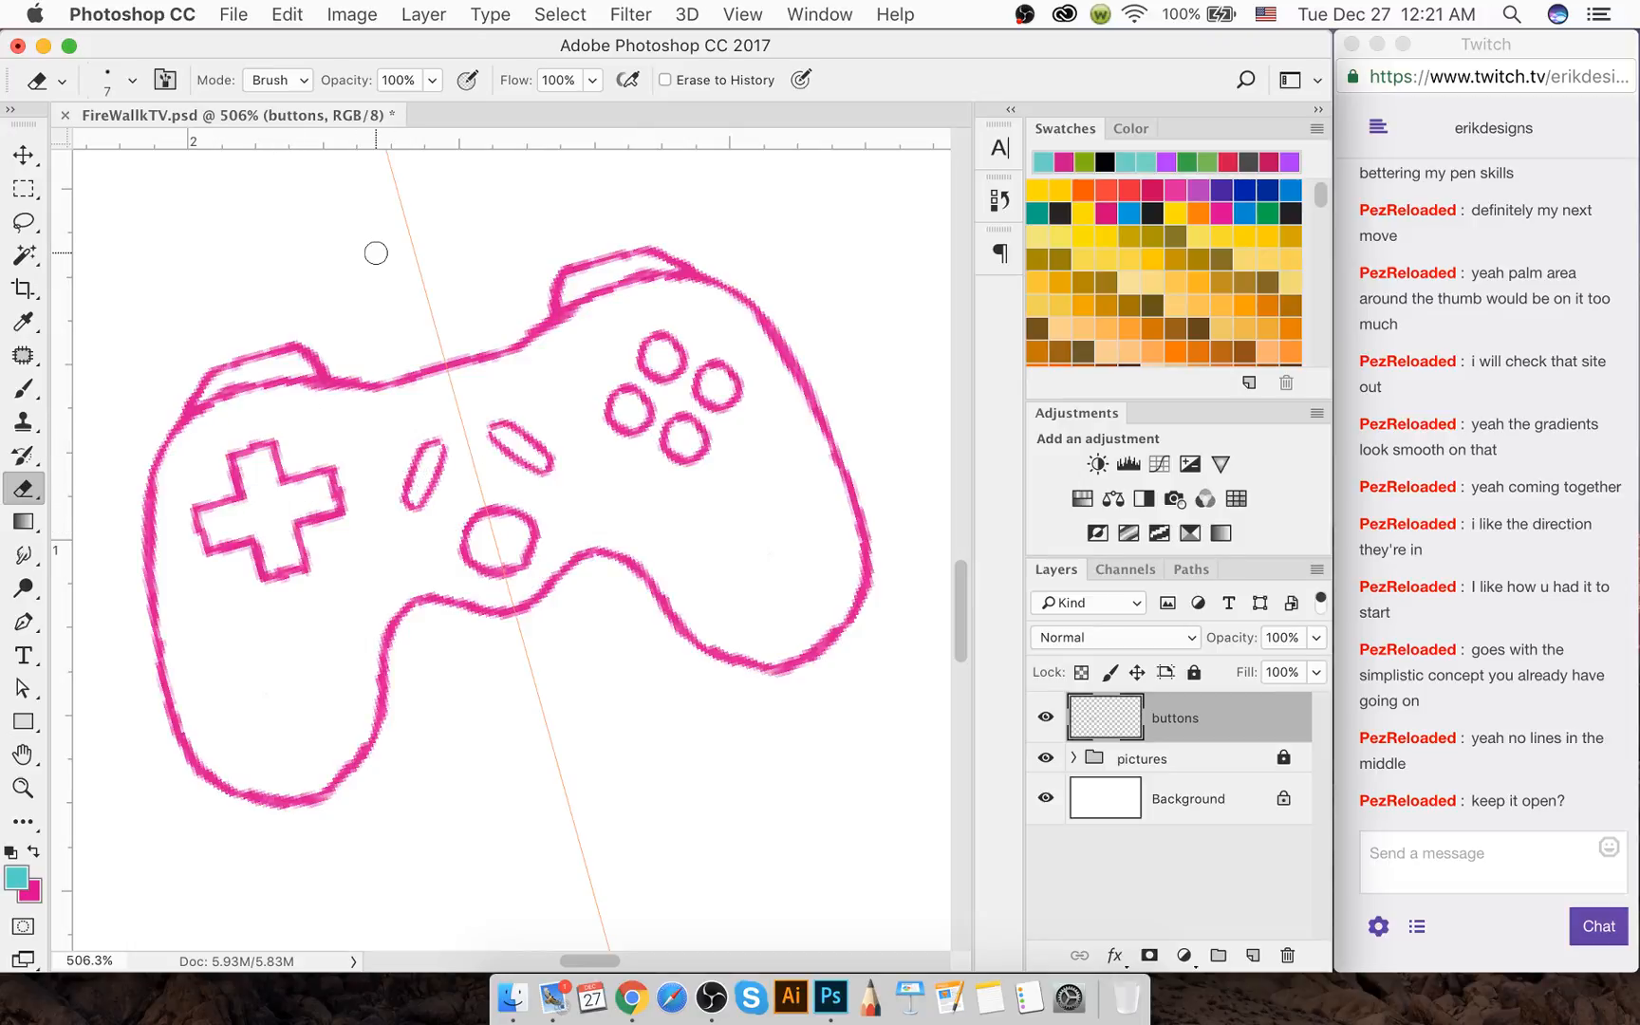
Try teal brush strokes over the red flame logo with the rabbit and undo them
scroll(420, 395, "down", 5)
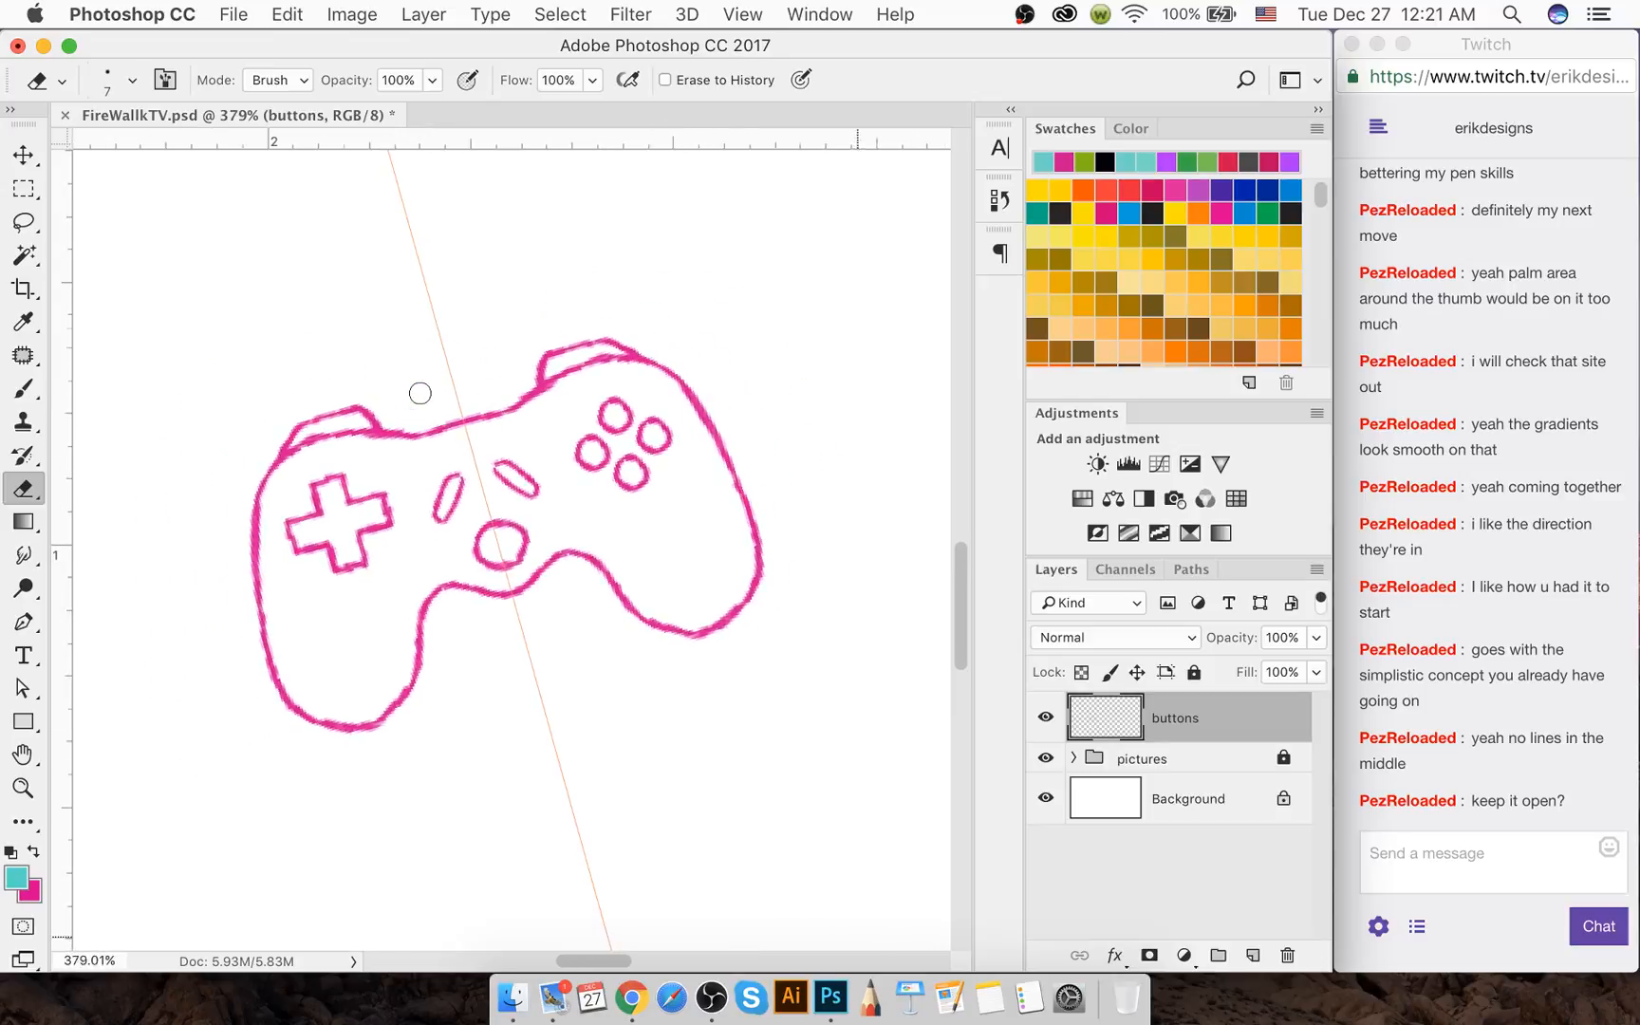
scroll(424, 512, "down", 2)
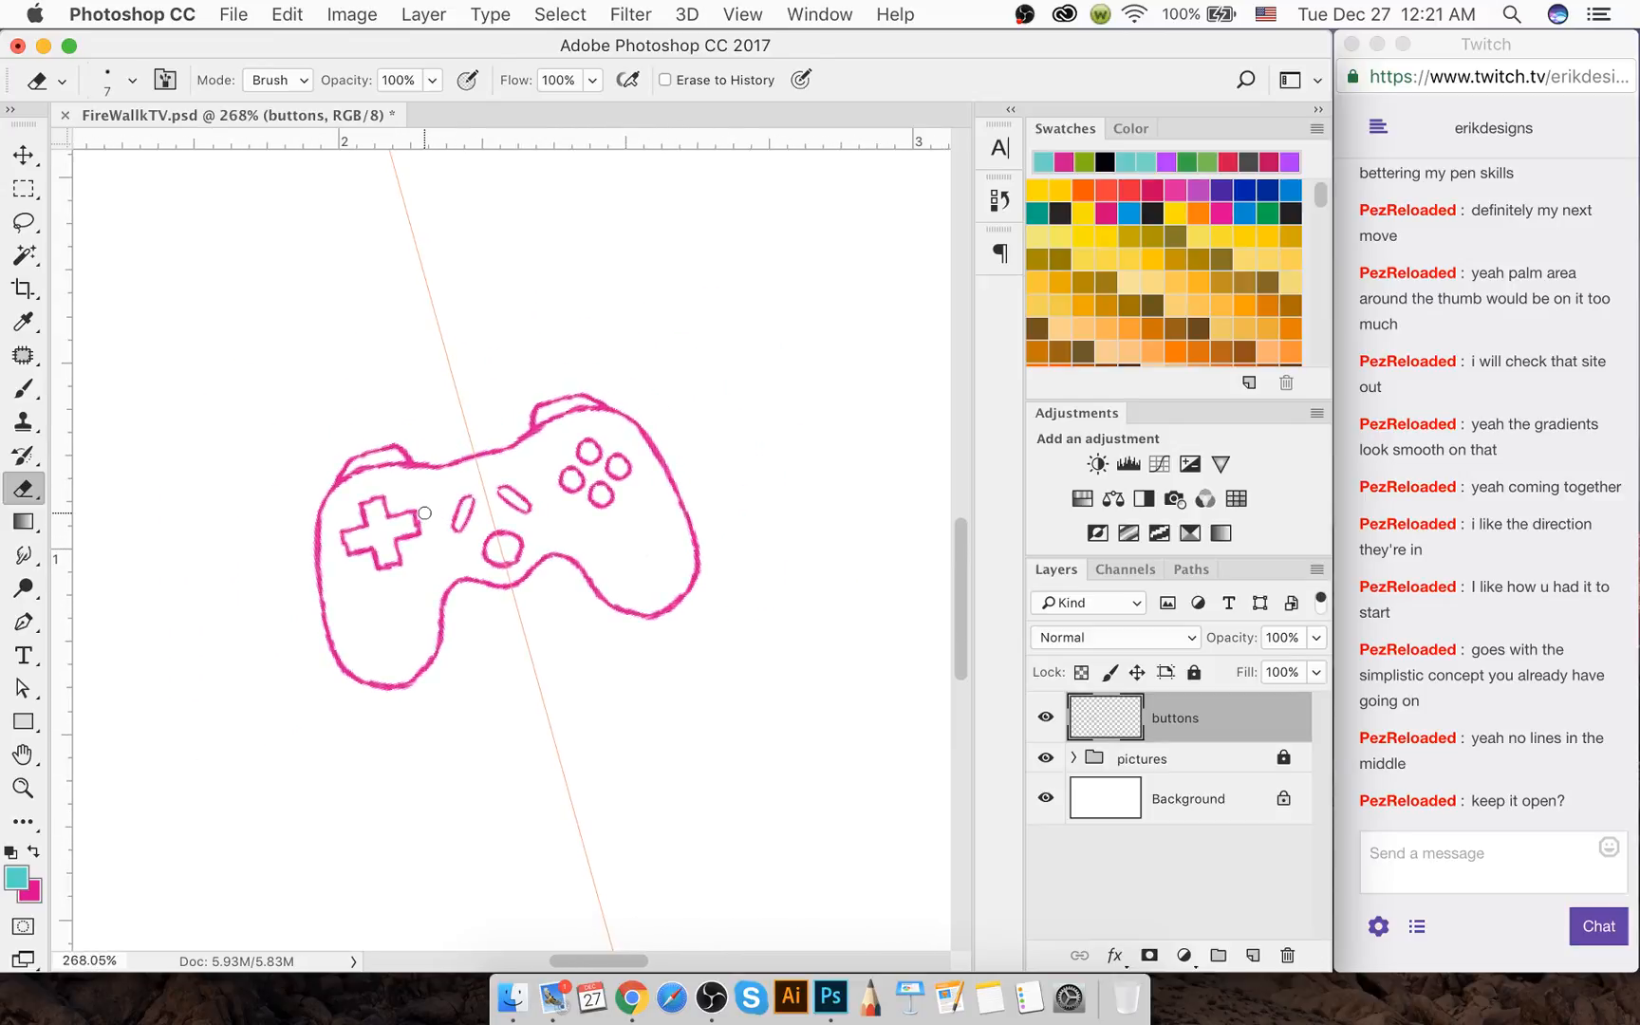
scroll(424, 513, "down", 4)
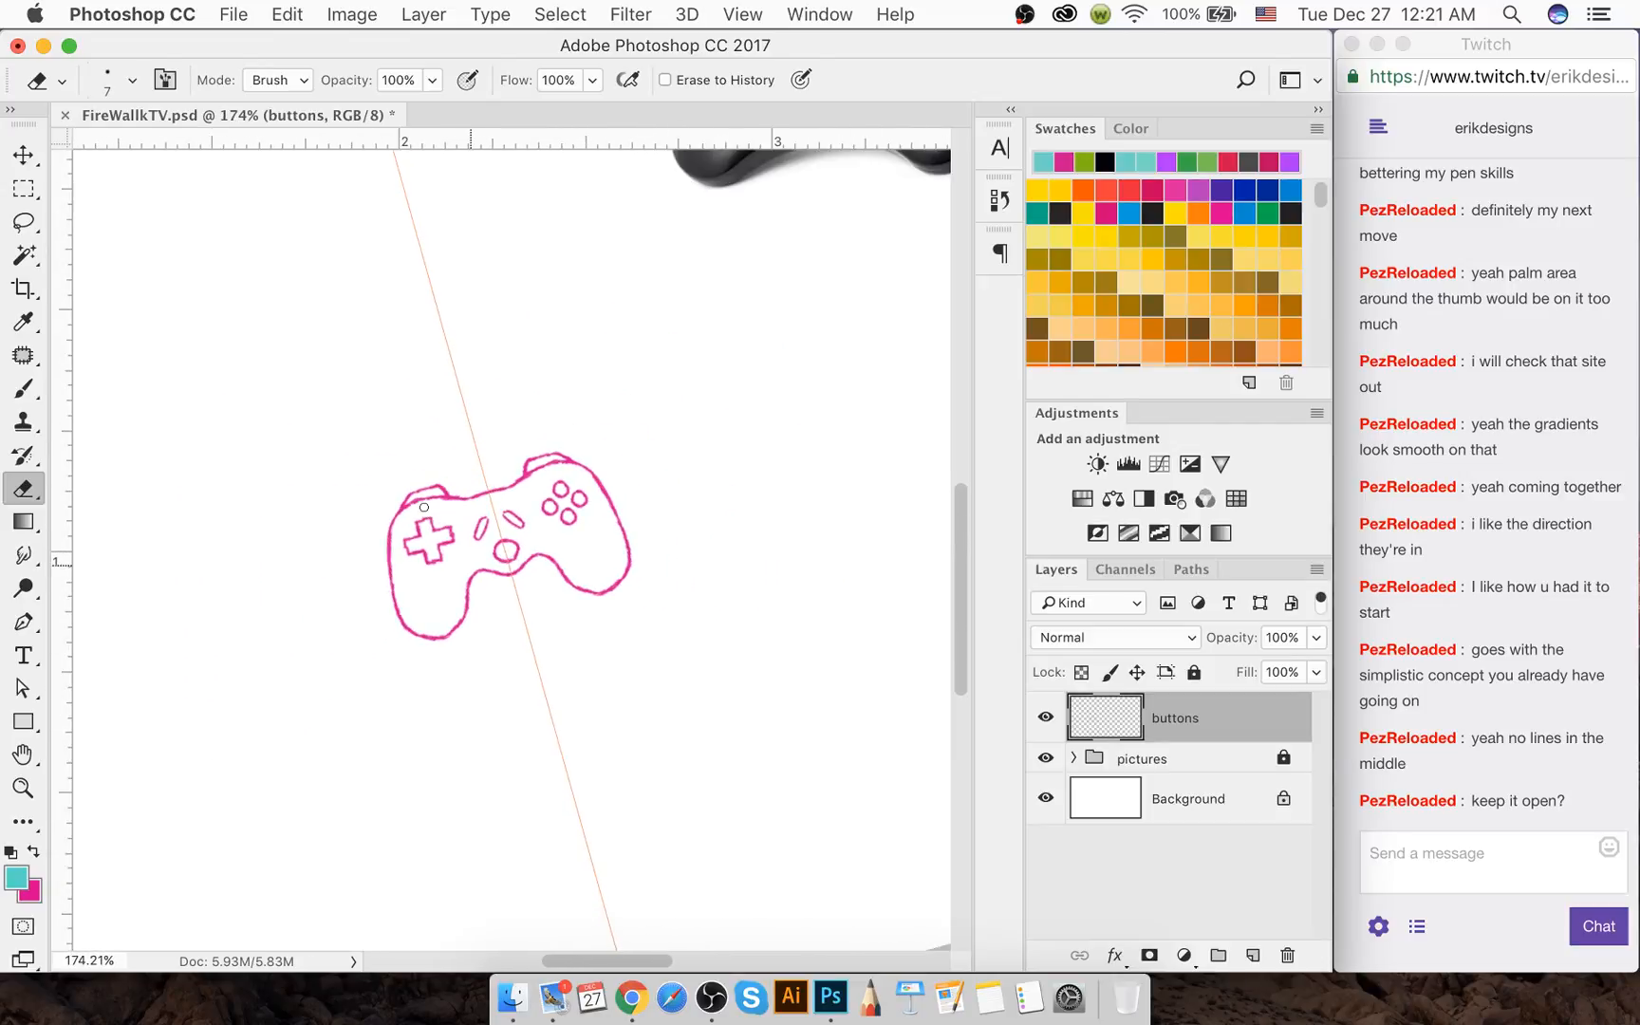
scroll(422, 507, "down", 1)
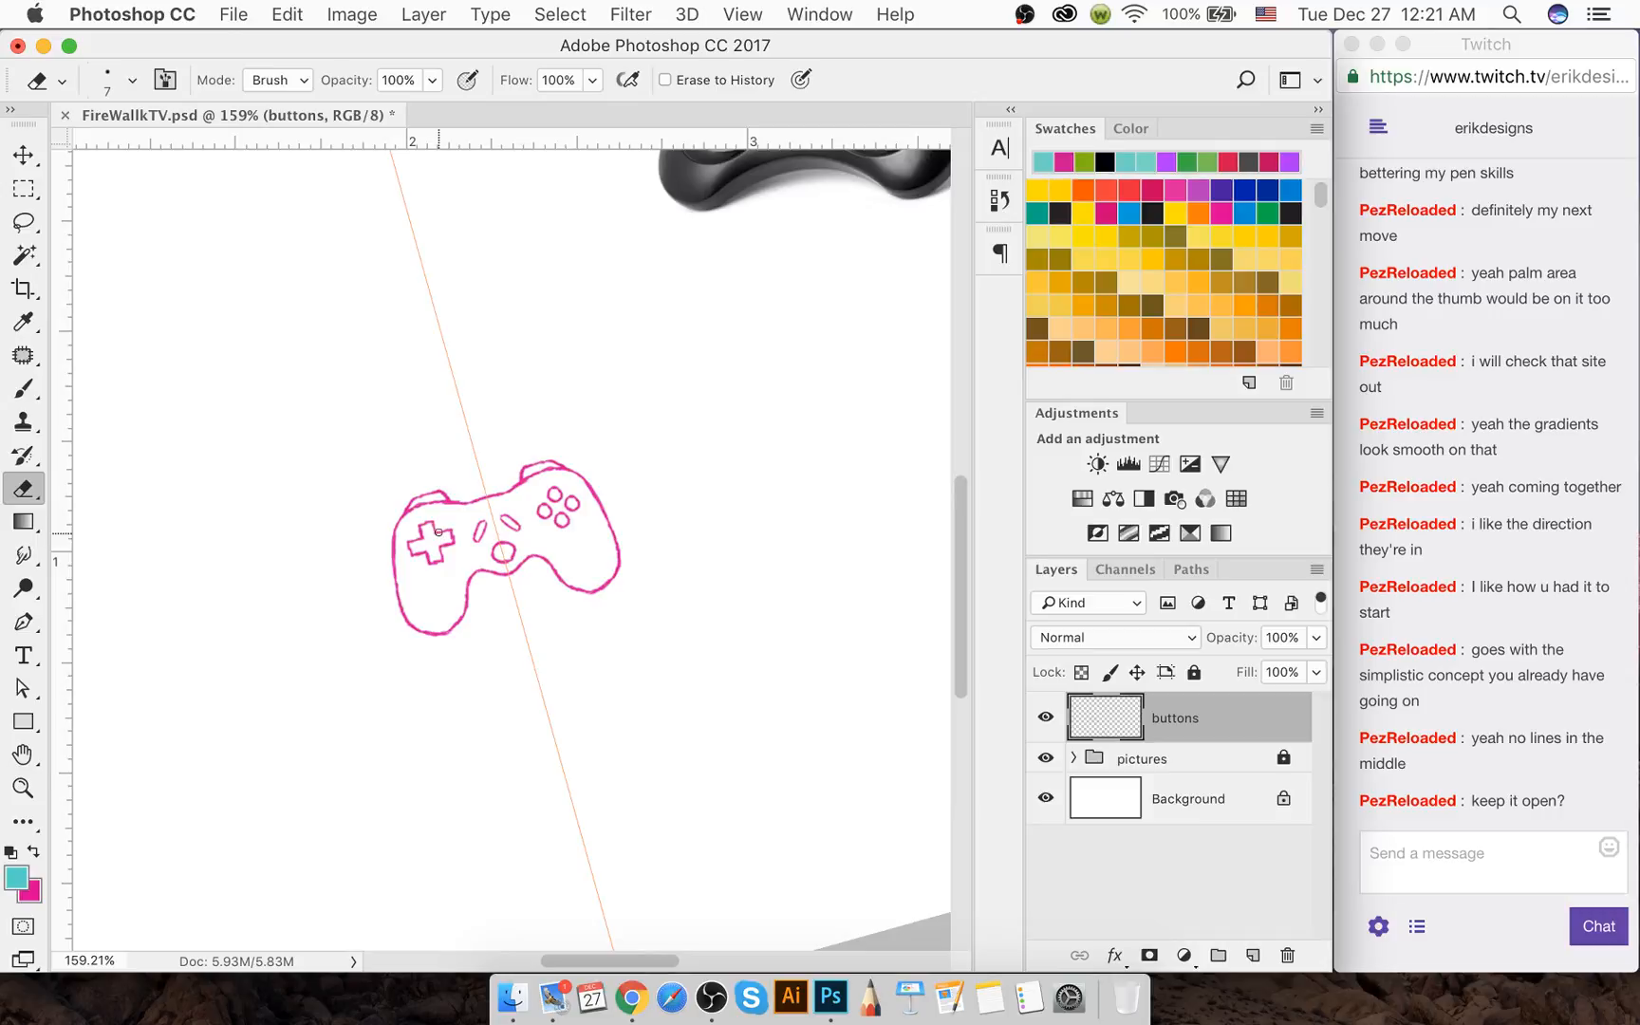
left_click_drag(610, 960, 681, 960)
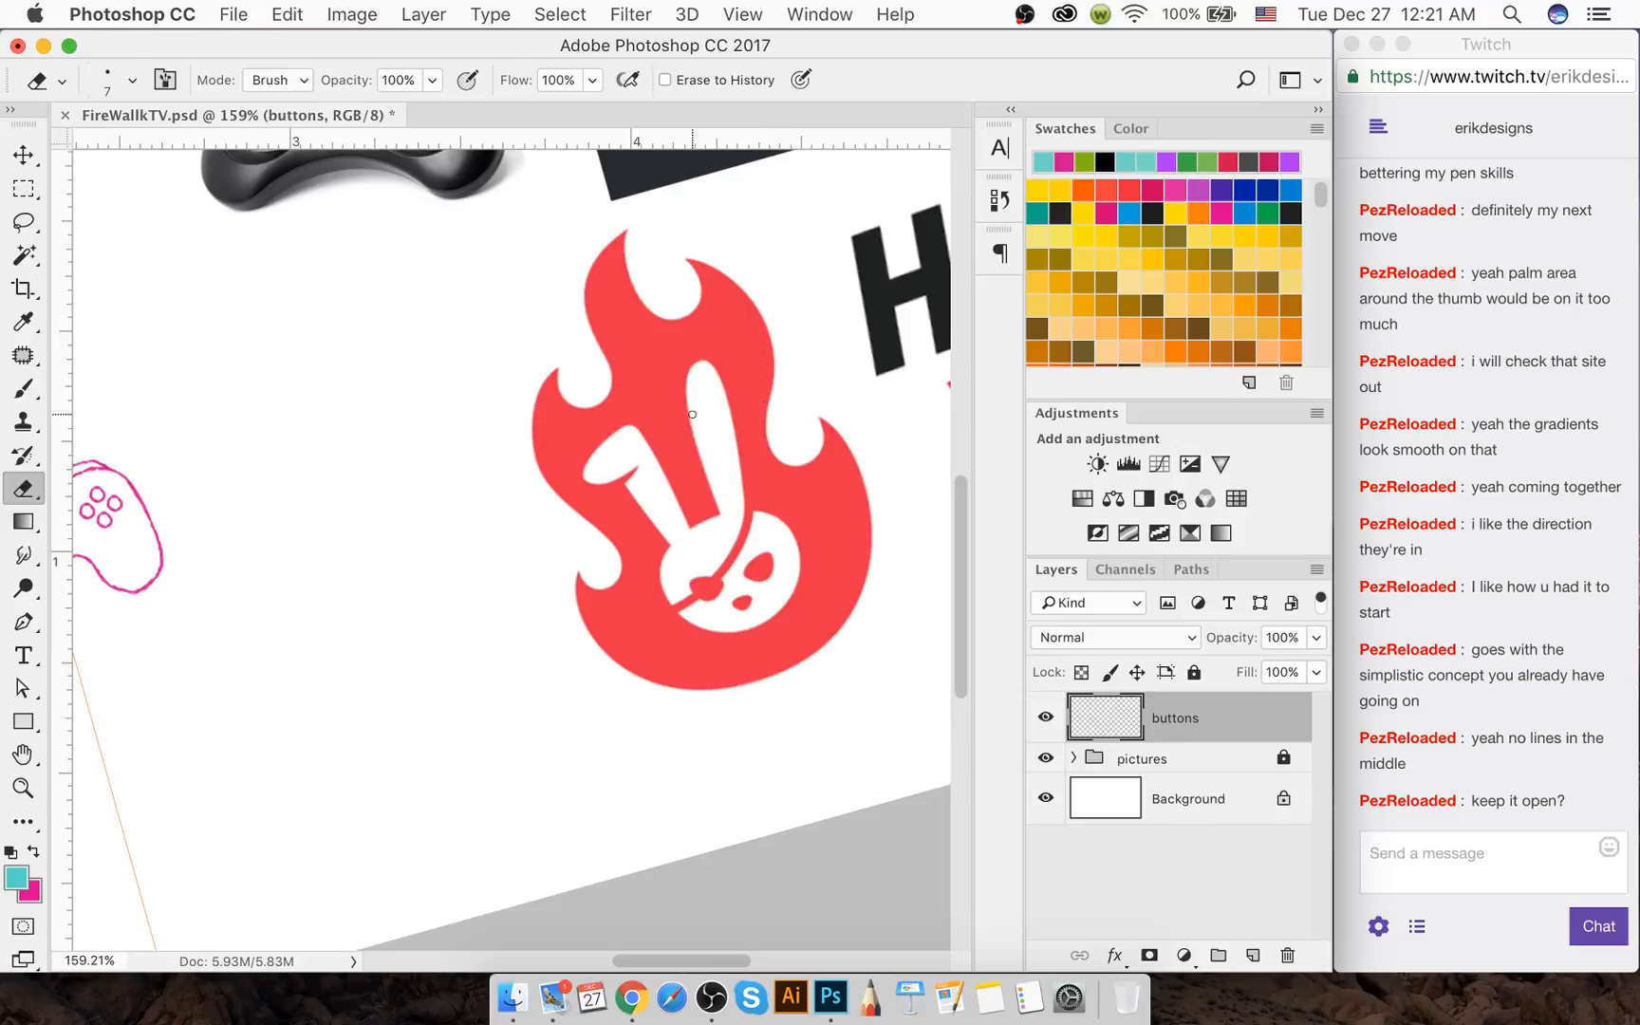
key("b")
mouse_move(738, 331)
left_mouse_down()
mouse_move(660, 326)
mouse_move(784, 669)
mouse_move(712, 389)
left_mouse_up()
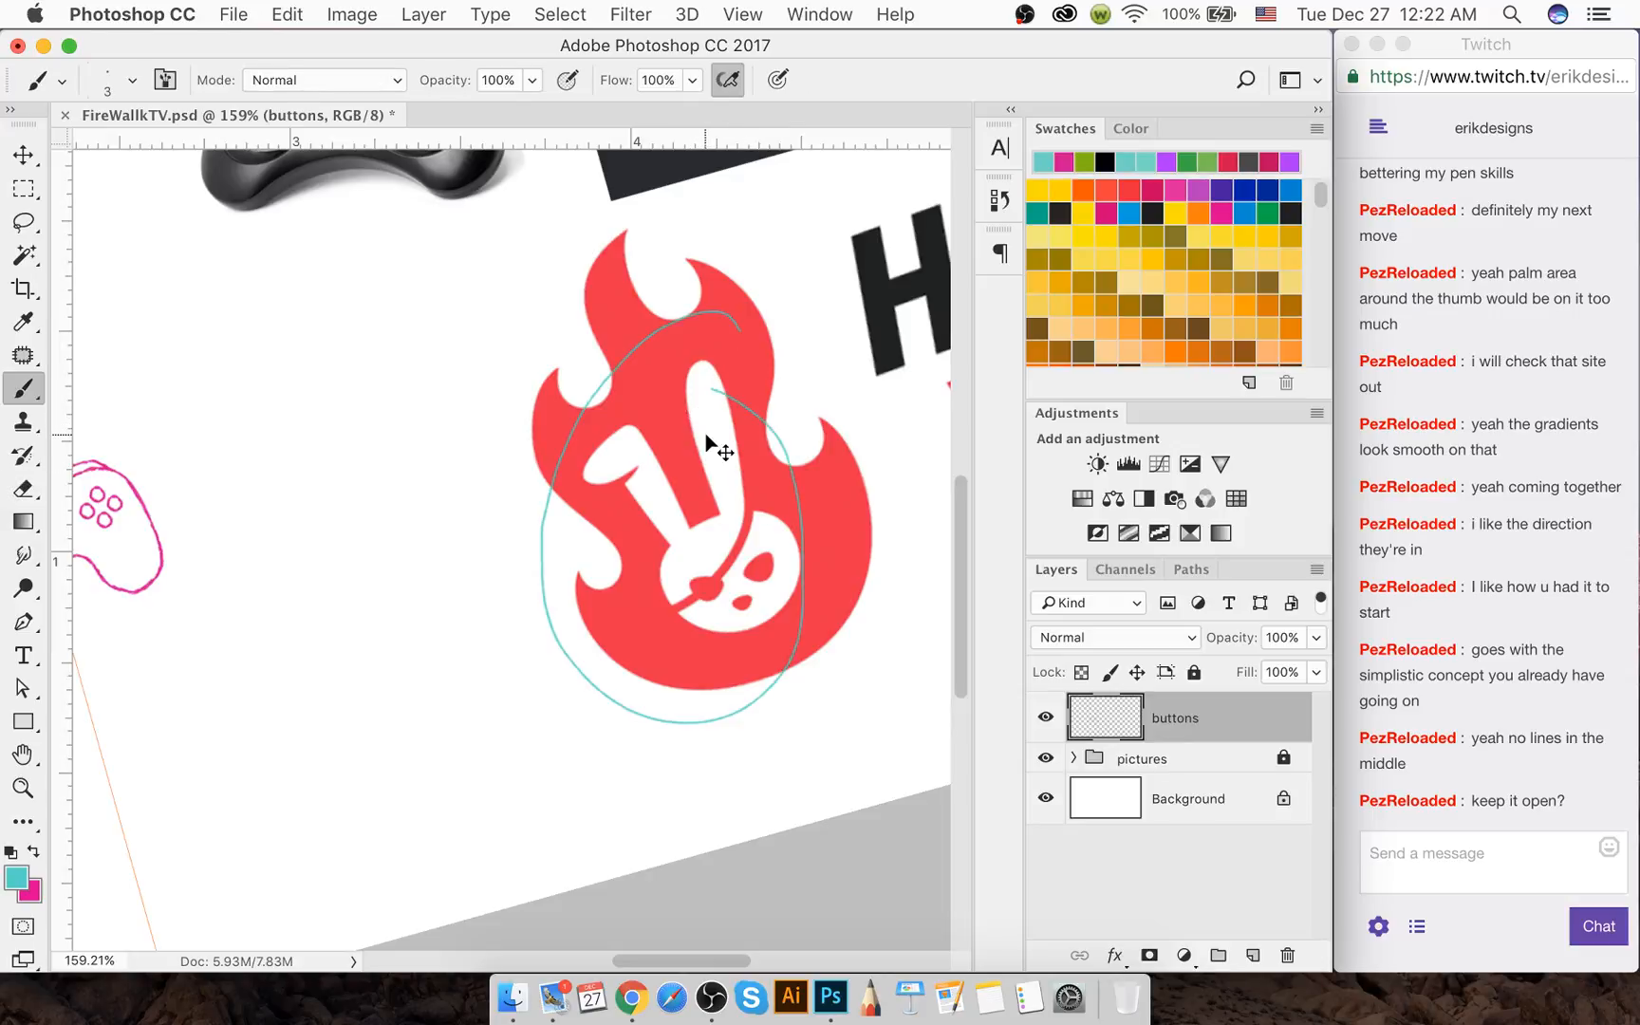
key("super+z")
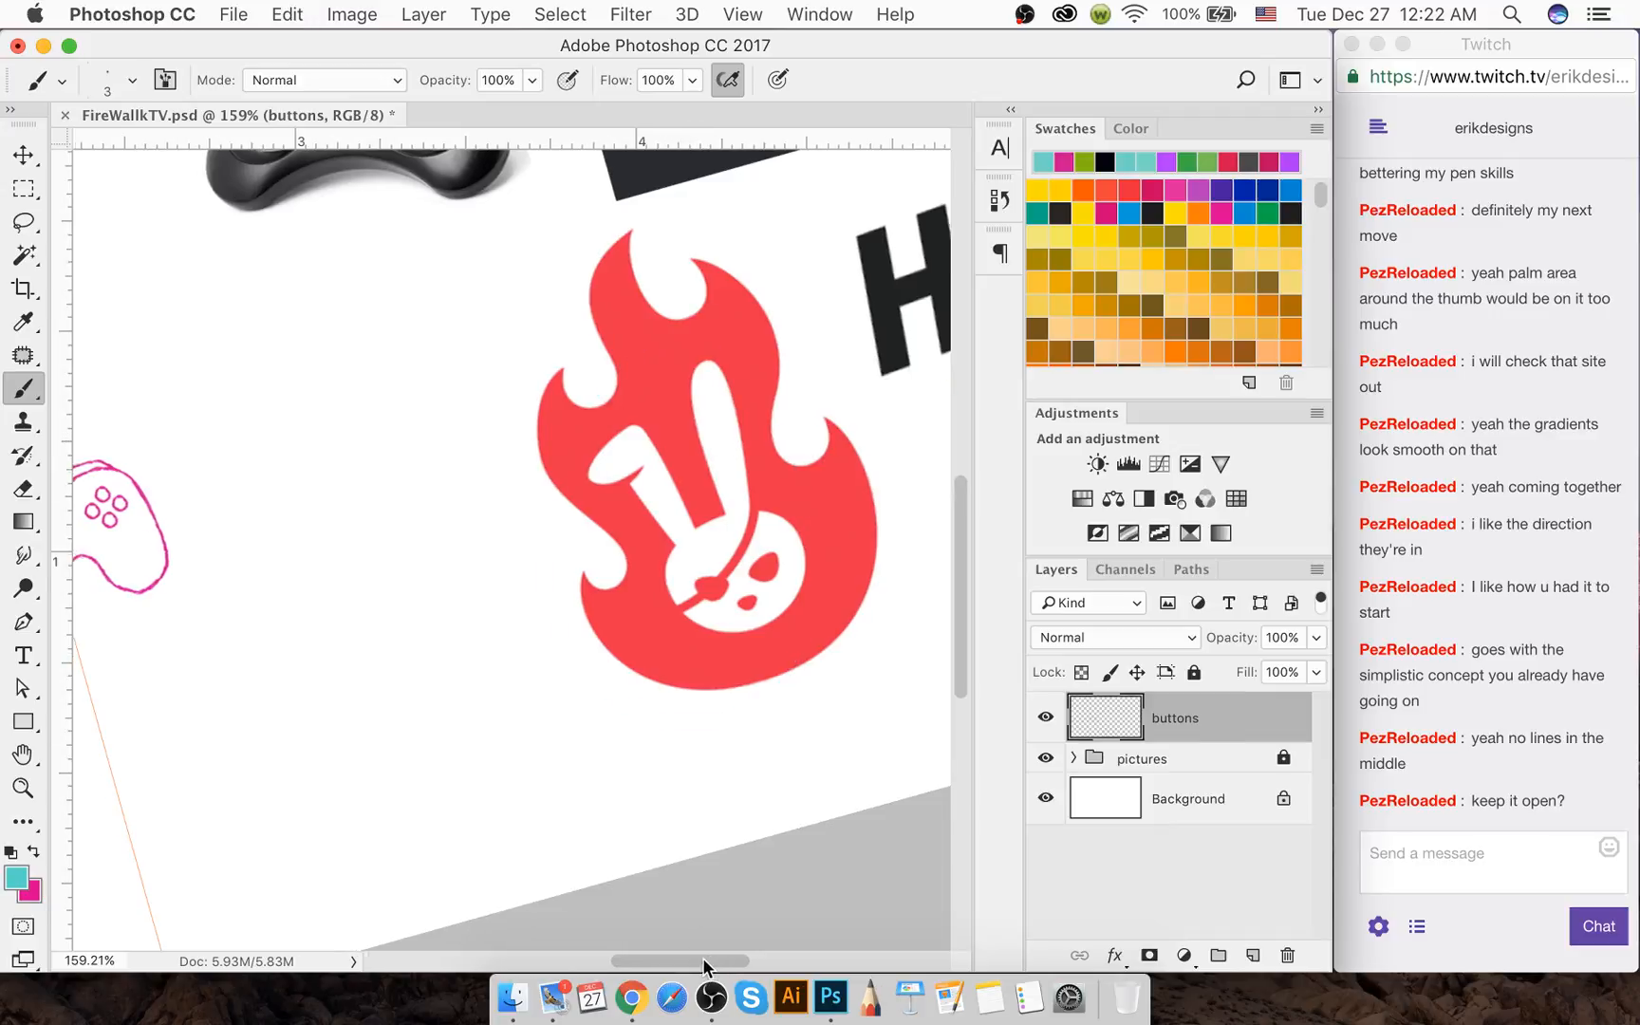
mouse_move(706, 960)
left_mouse_down()
mouse_move(660, 963)
mouse_move(713, 954)
left_mouse_up()
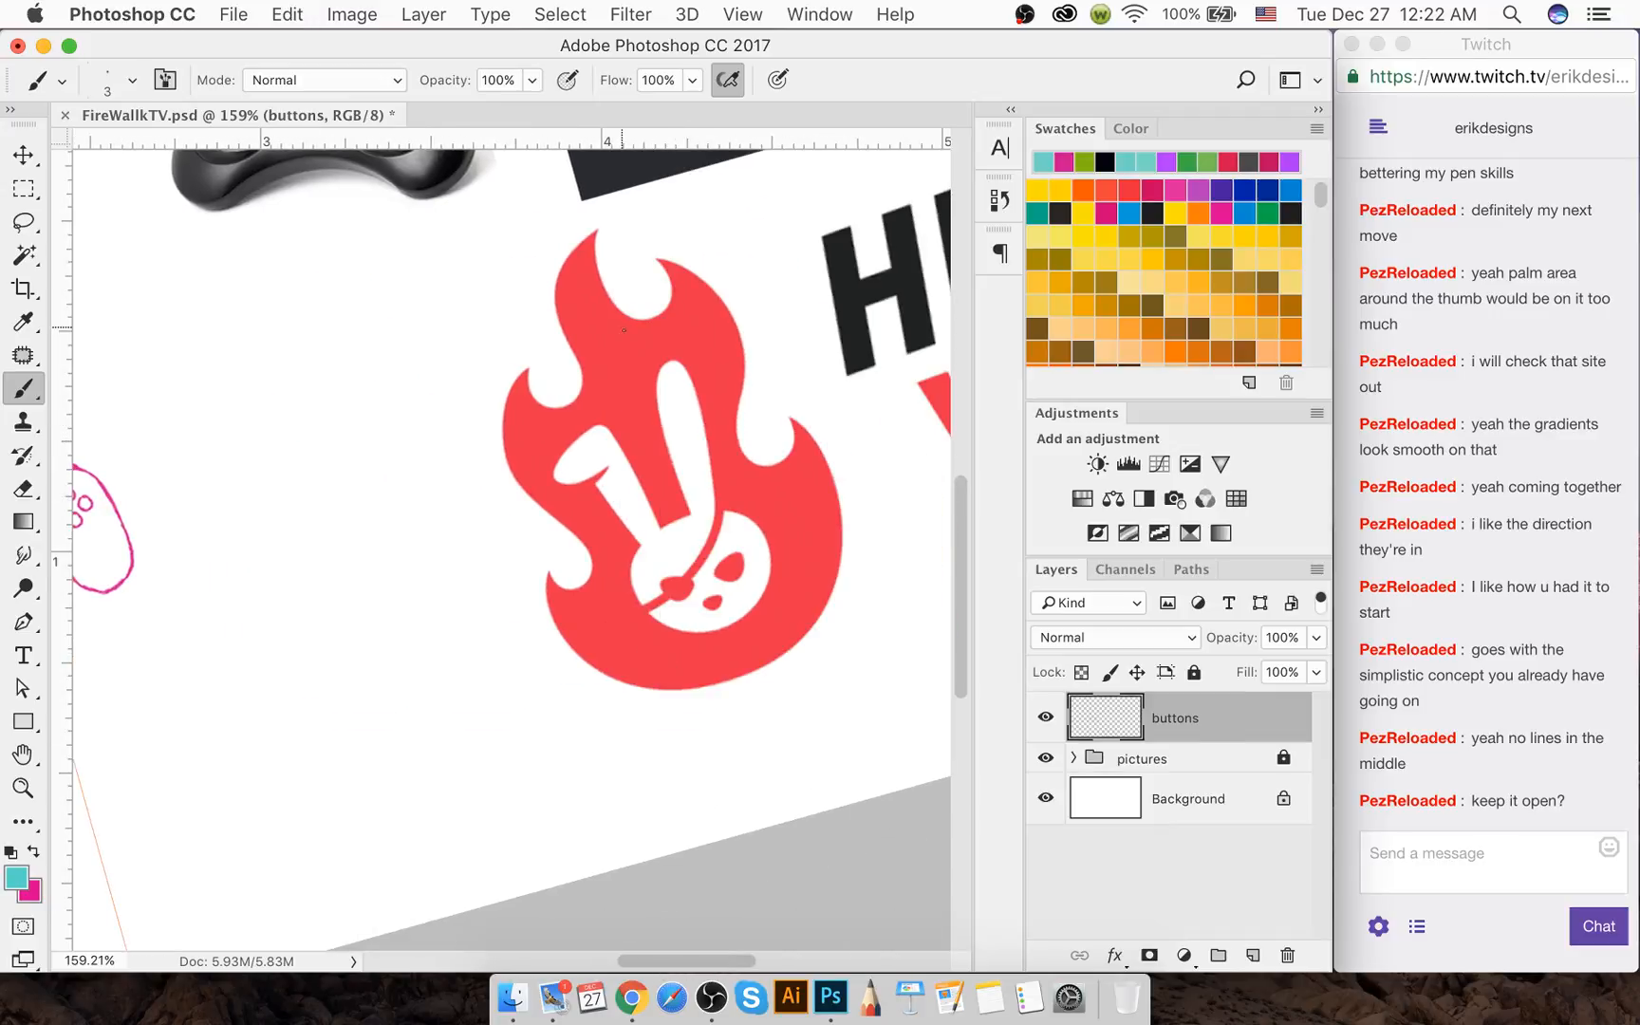
mouse_move(669, 411)
left_mouse_down()
mouse_move(630, 442)
mouse_move(726, 584)
left_mouse_up()
key("super+z")
Go back to the pink controller sketch, undo the stray brush mark above it, and save the document
left_click_drag(726, 959, 651, 958)
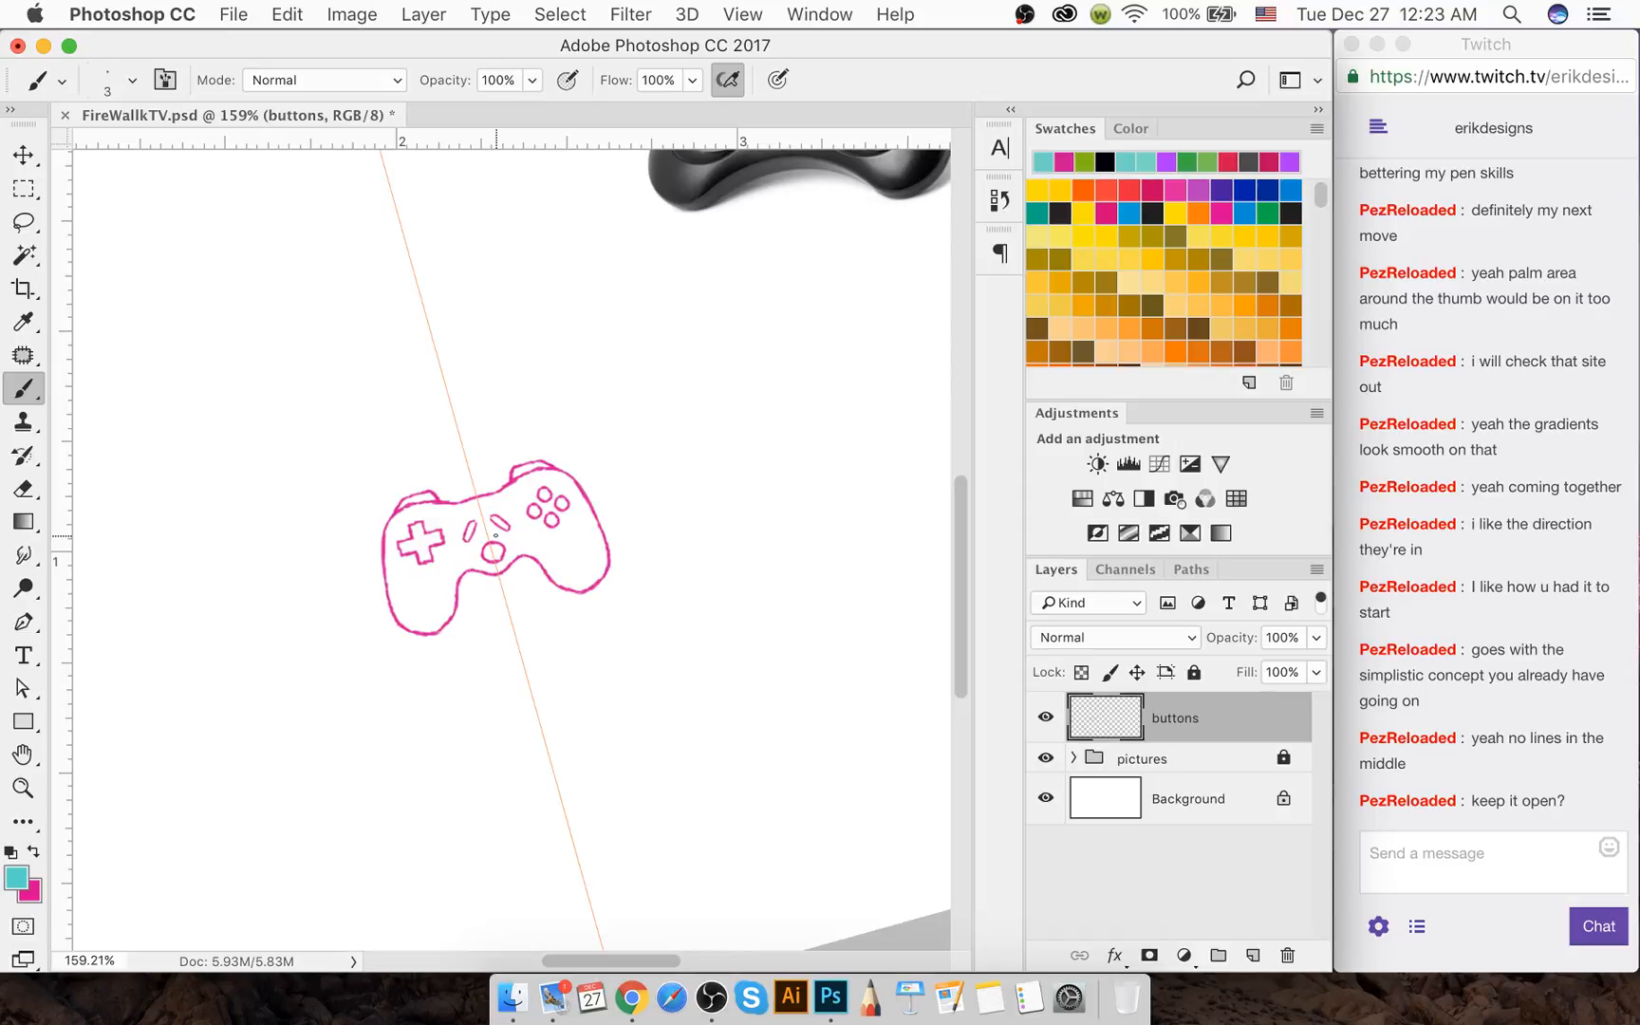
scroll(494, 537, "up", 6)
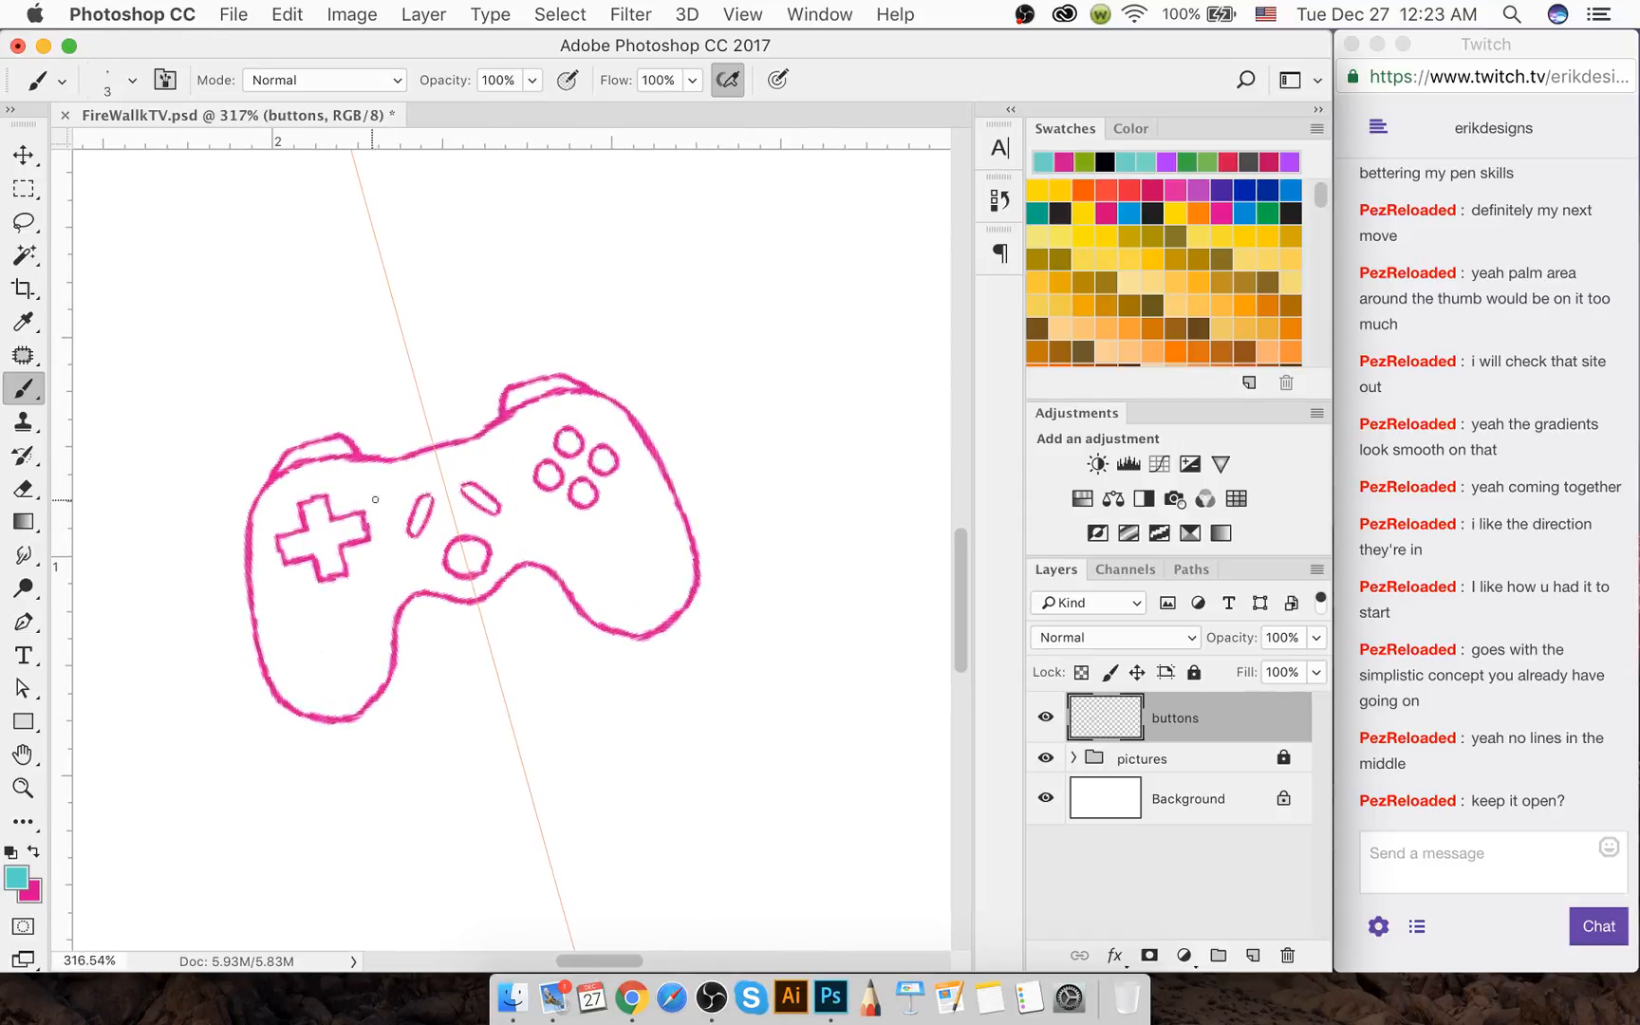
left_click_drag(964, 545, 961, 558)
left_click_drag(616, 958, 602, 961)
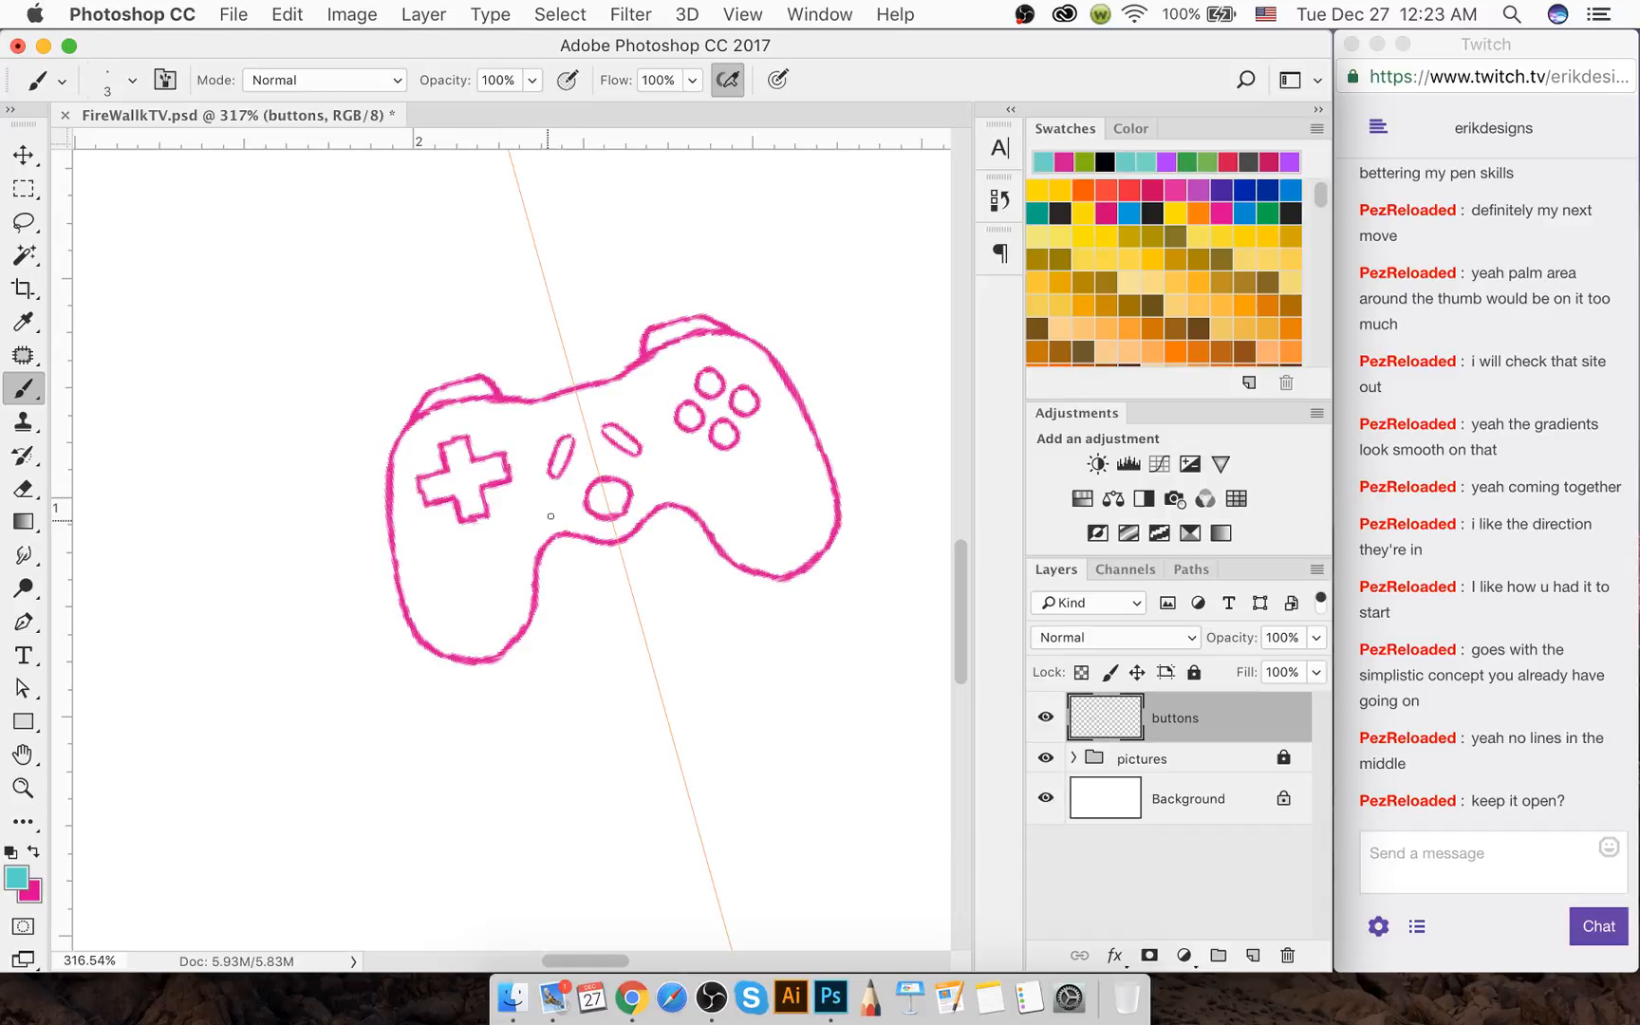
scroll(577, 518, "down", 3)
scroll(578, 517, "down", 1)
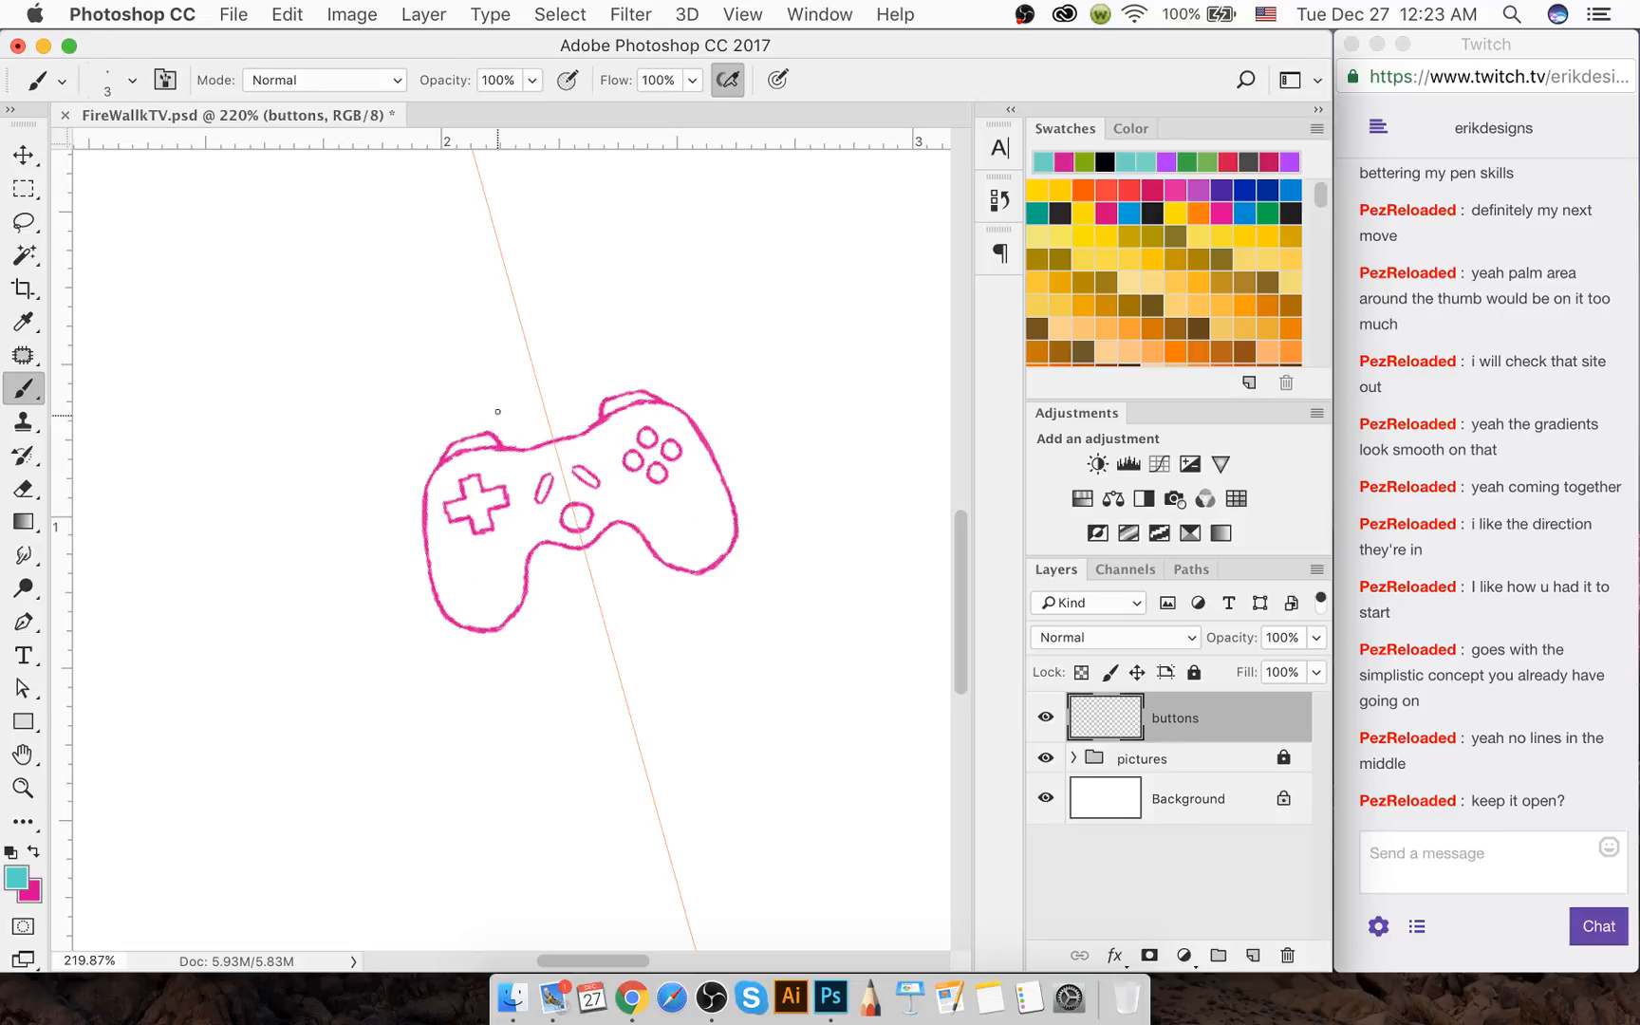
left_click(500, 356)
key("super+z")
key("super+s")
Switch to Mail, delete the LogoSportswear message from the Regular inbox, check the Business inbox, and return to Photoshop
left_click(560, 997)
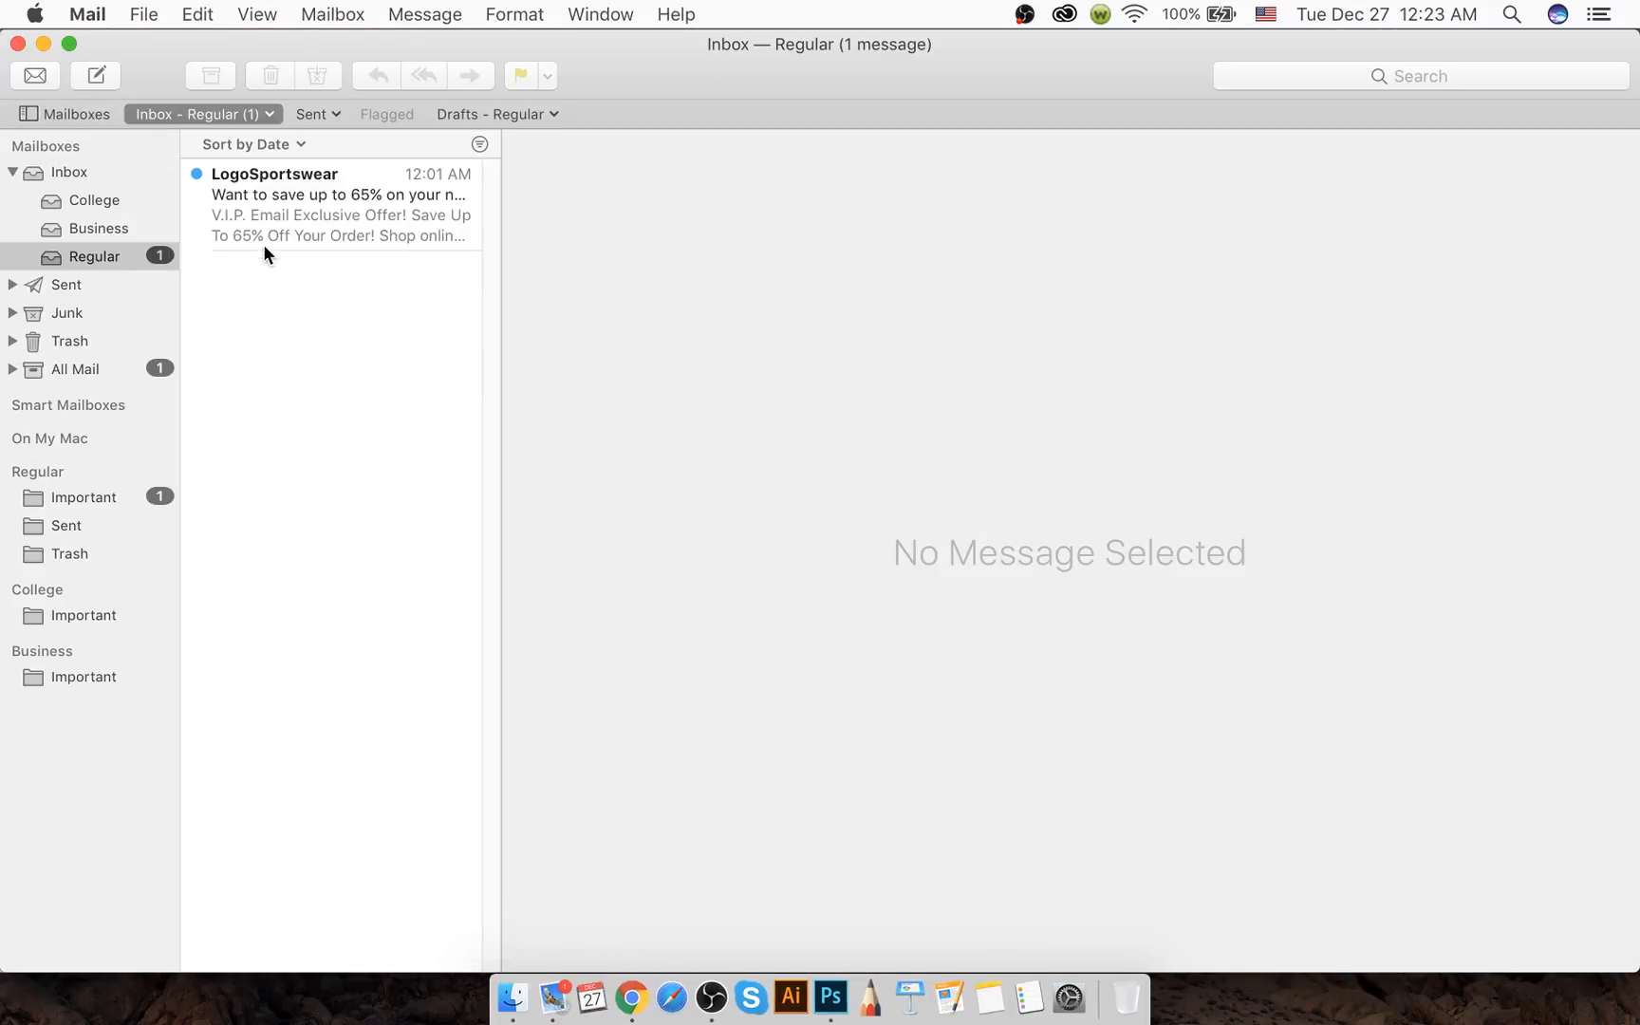
left_click(277, 232)
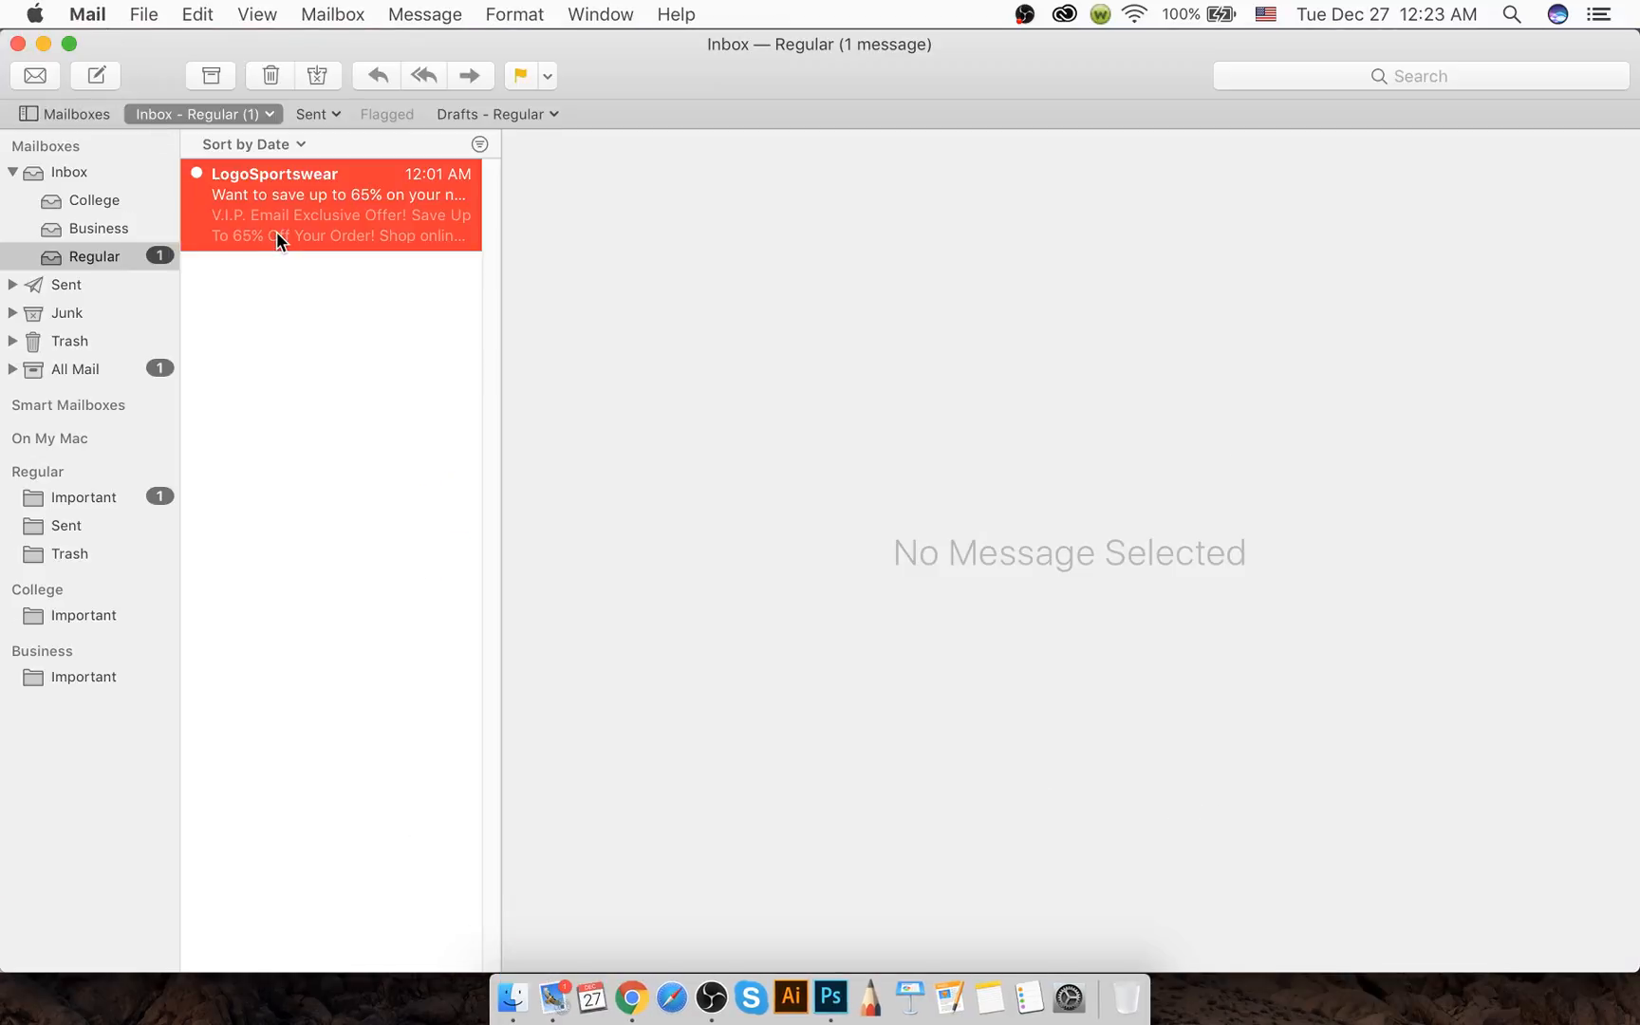
key("Delete")
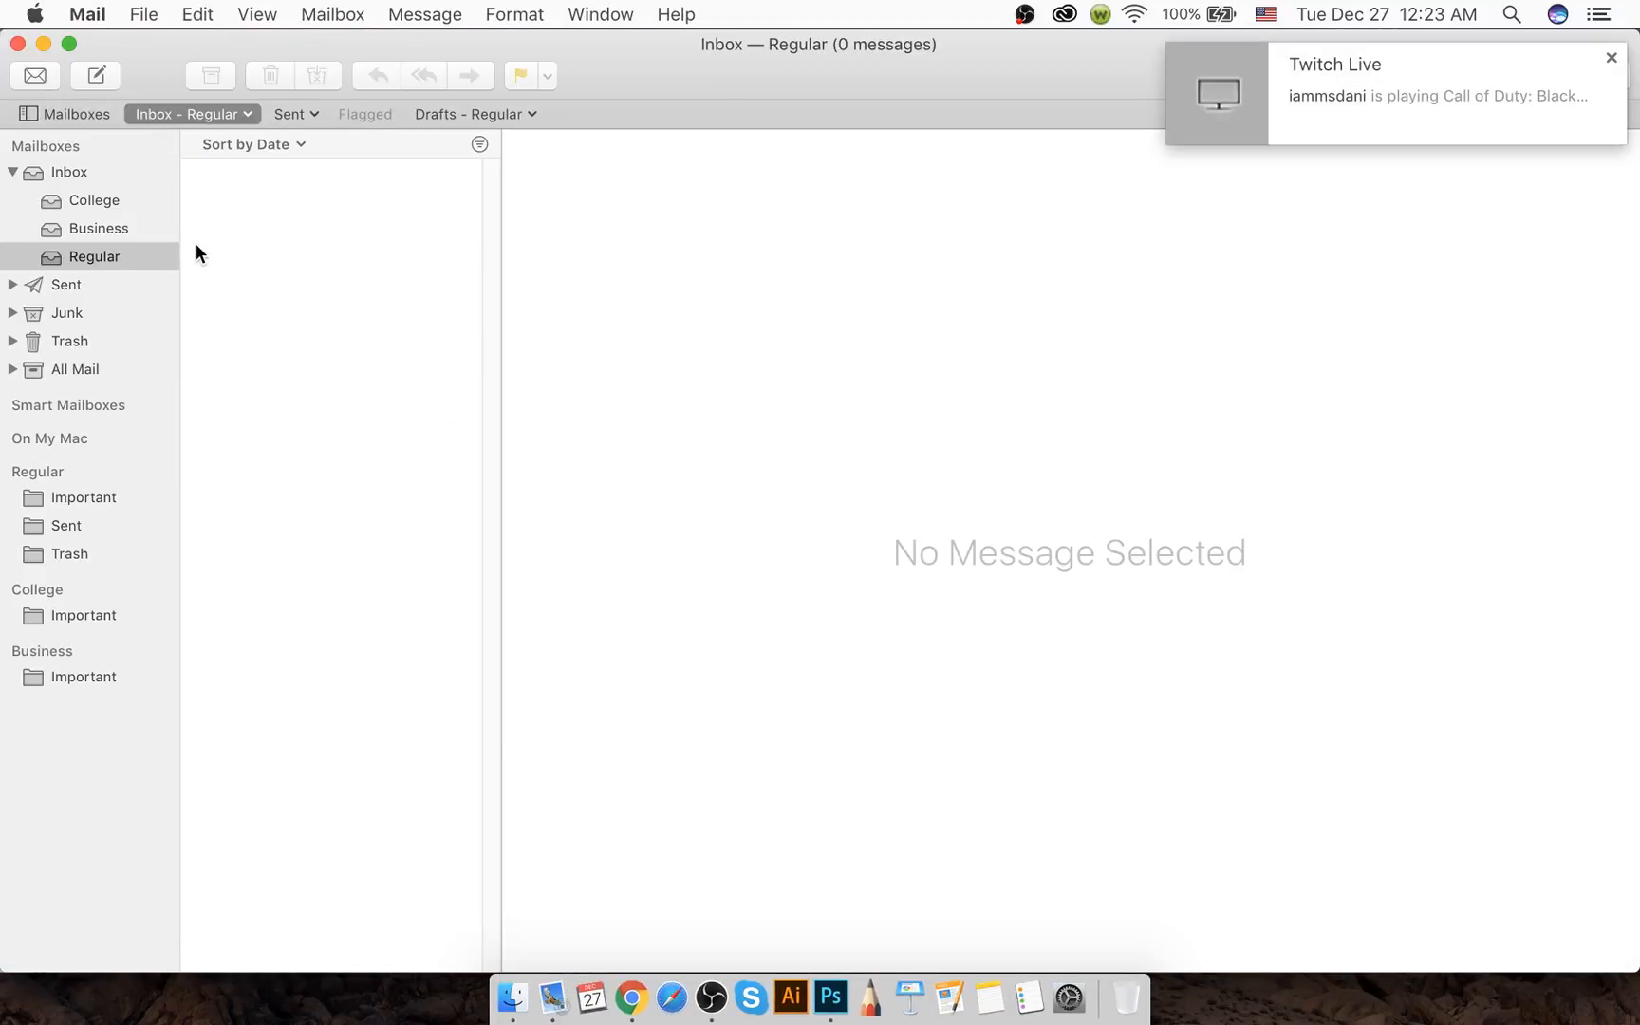
left_click(176, 231)
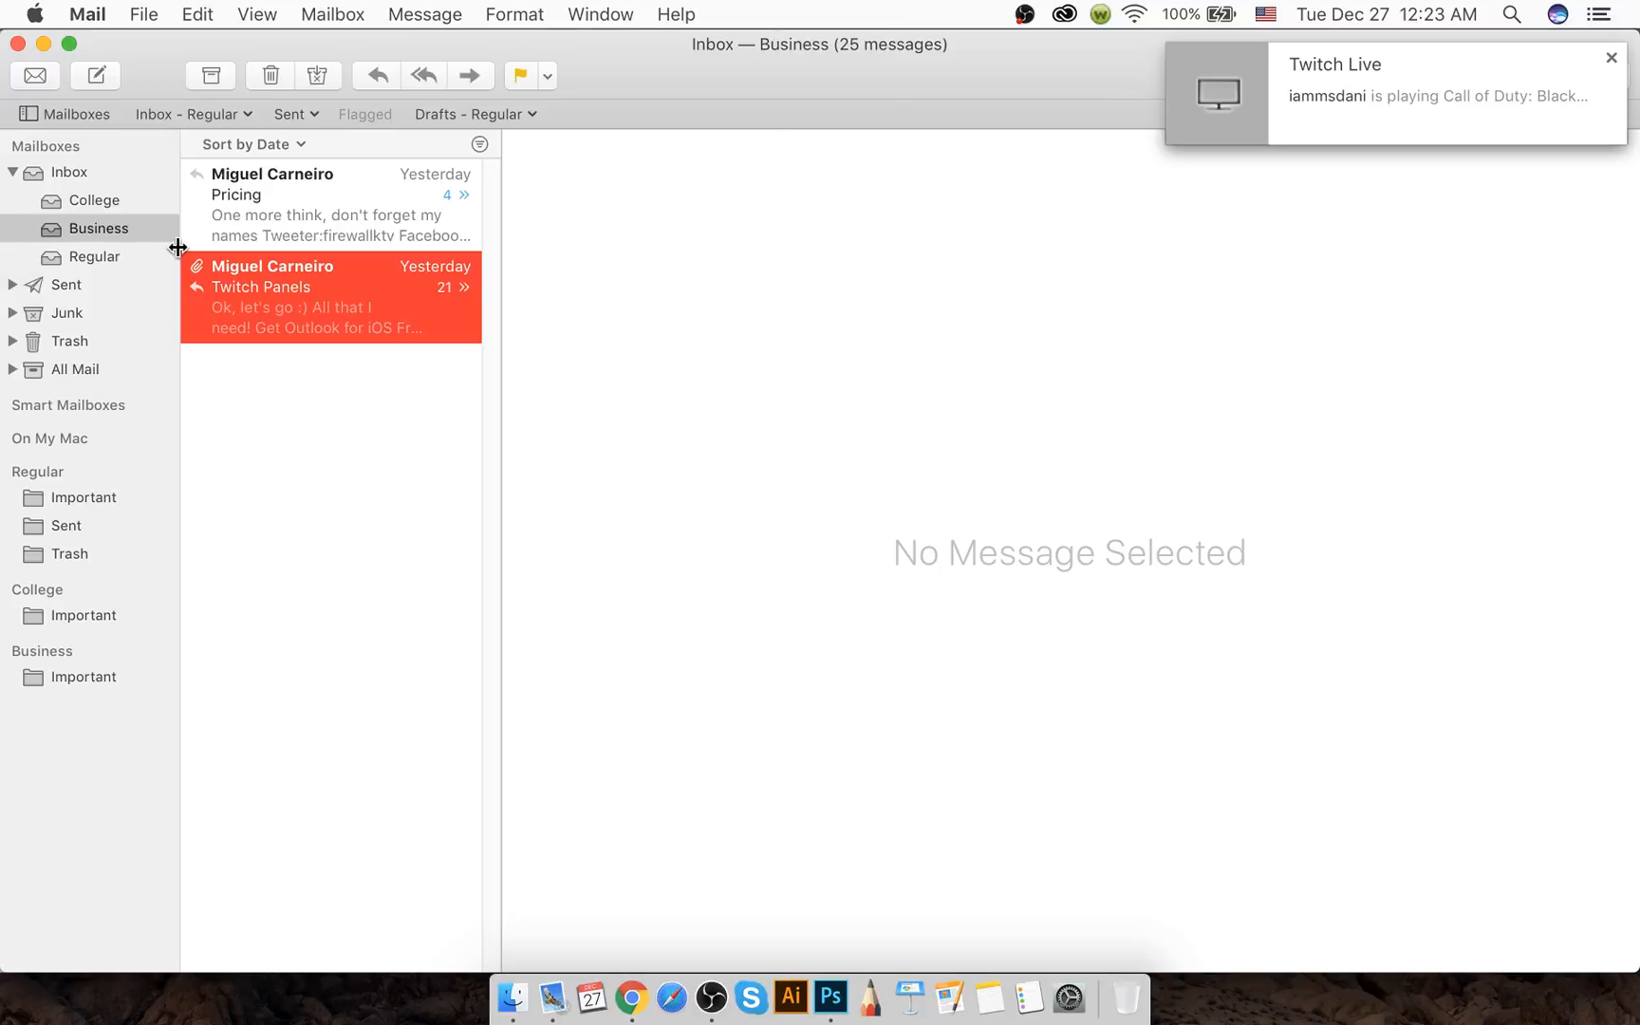
left_click(17, 43)
left_click(610, 656)
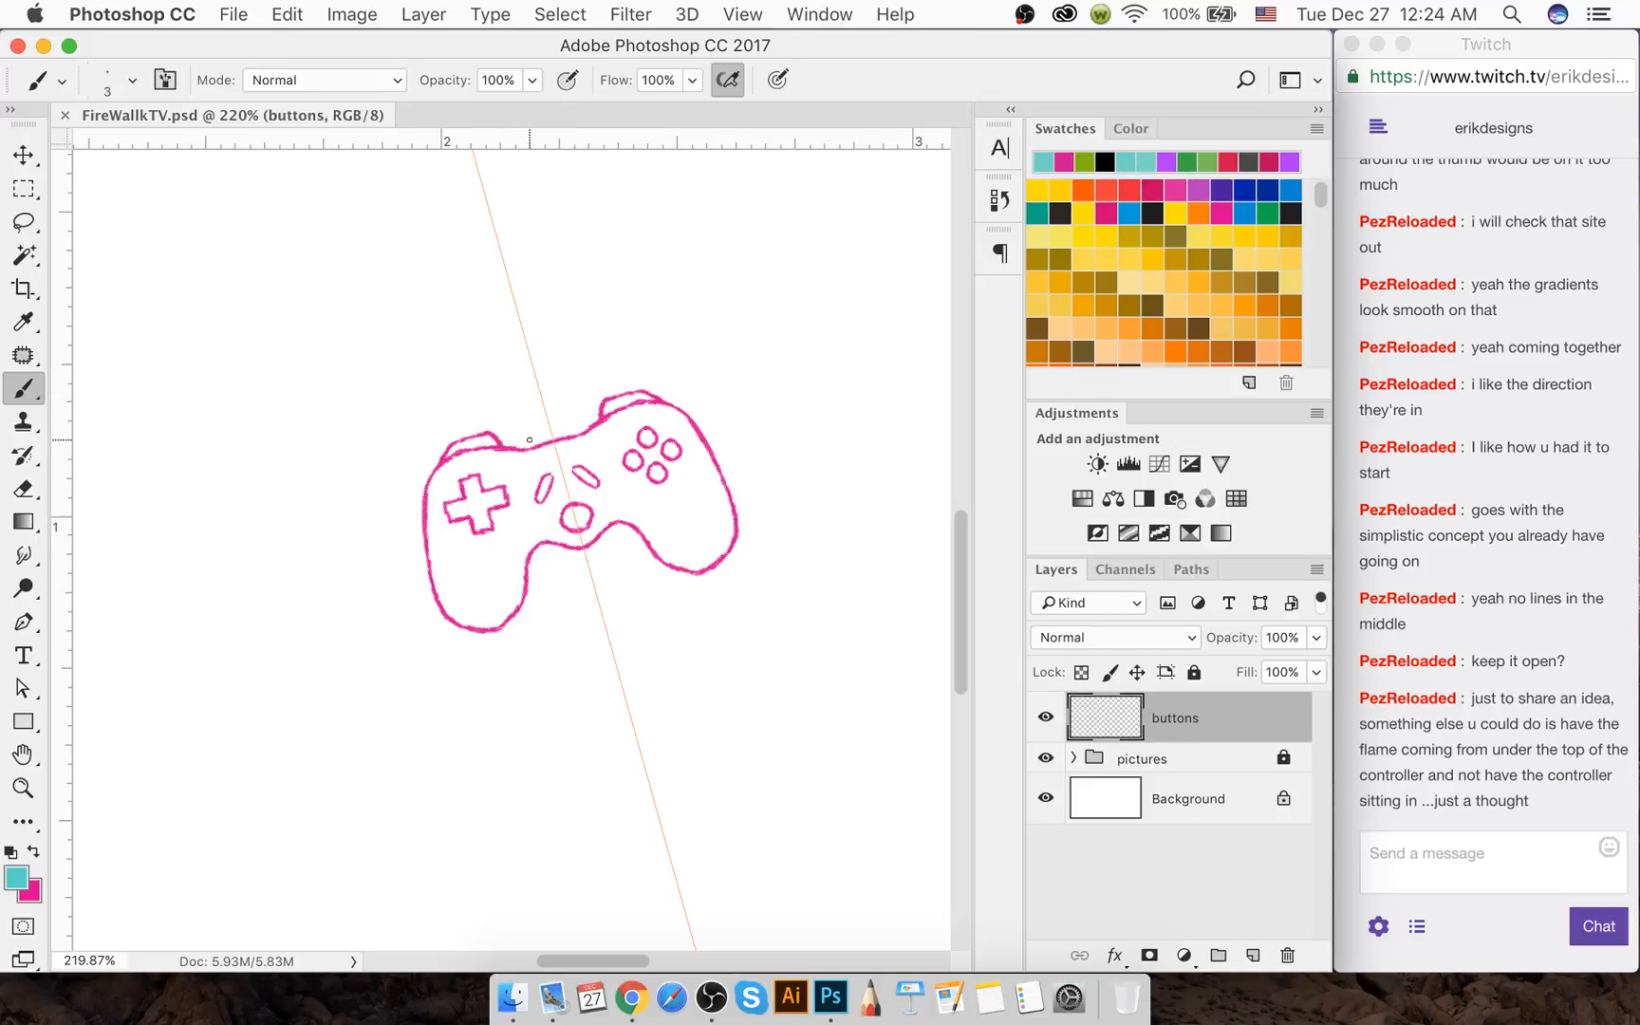
Sketch wavy teal flame strokes rising from the controller's top edge, its D-pad area and its round buttons
mouse_move(524, 445)
left_mouse_down()
mouse_move(490, 388)
mouse_move(486, 318)
left_mouse_up()
left_click_drag(589, 440, 549, 307)
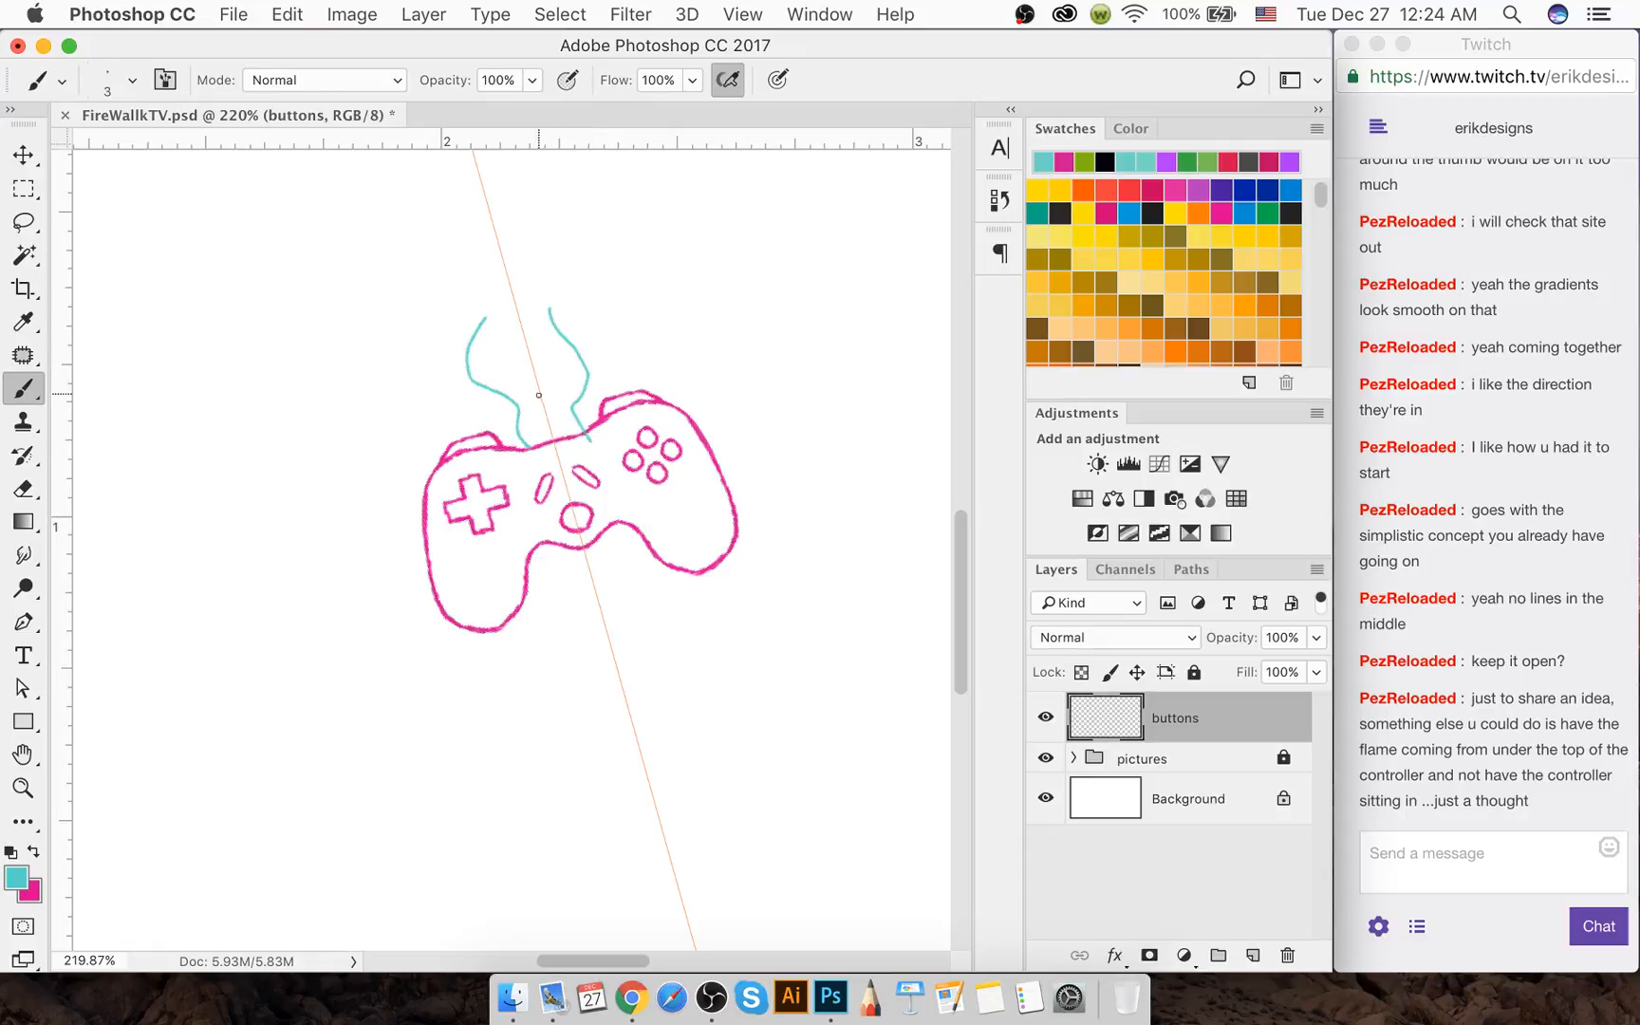
mouse_move(546, 424)
left_mouse_down()
mouse_move(553, 364)
mouse_move(515, 315)
left_mouse_up()
mouse_move(484, 557)
left_mouse_down()
mouse_move(323, 348)
mouse_move(349, 256)
left_mouse_up()
left_click_drag(462, 493, 468, 368)
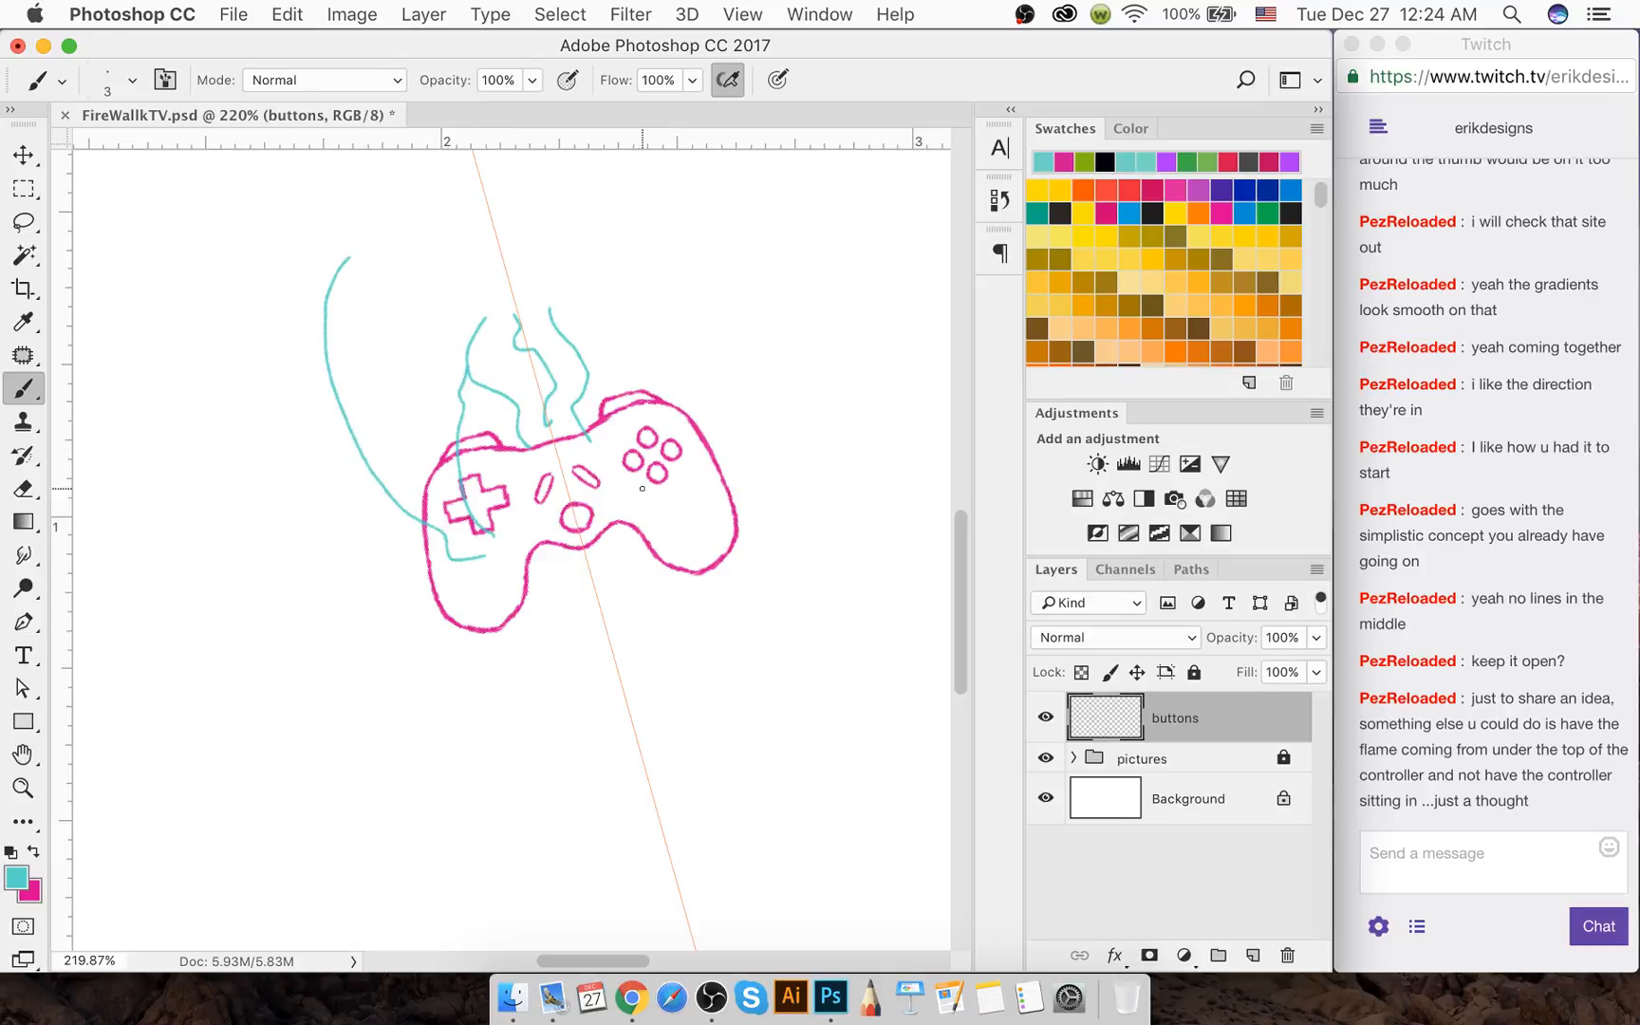
left_click_drag(695, 486, 651, 343)
mouse_move(626, 429)
left_mouse_down()
mouse_move(640, 363)
mouse_move(611, 314)
left_mouse_up()
mouse_move(674, 438)
left_mouse_down()
mouse_move(680, 387)
mouse_move(628, 277)
left_mouse_up()
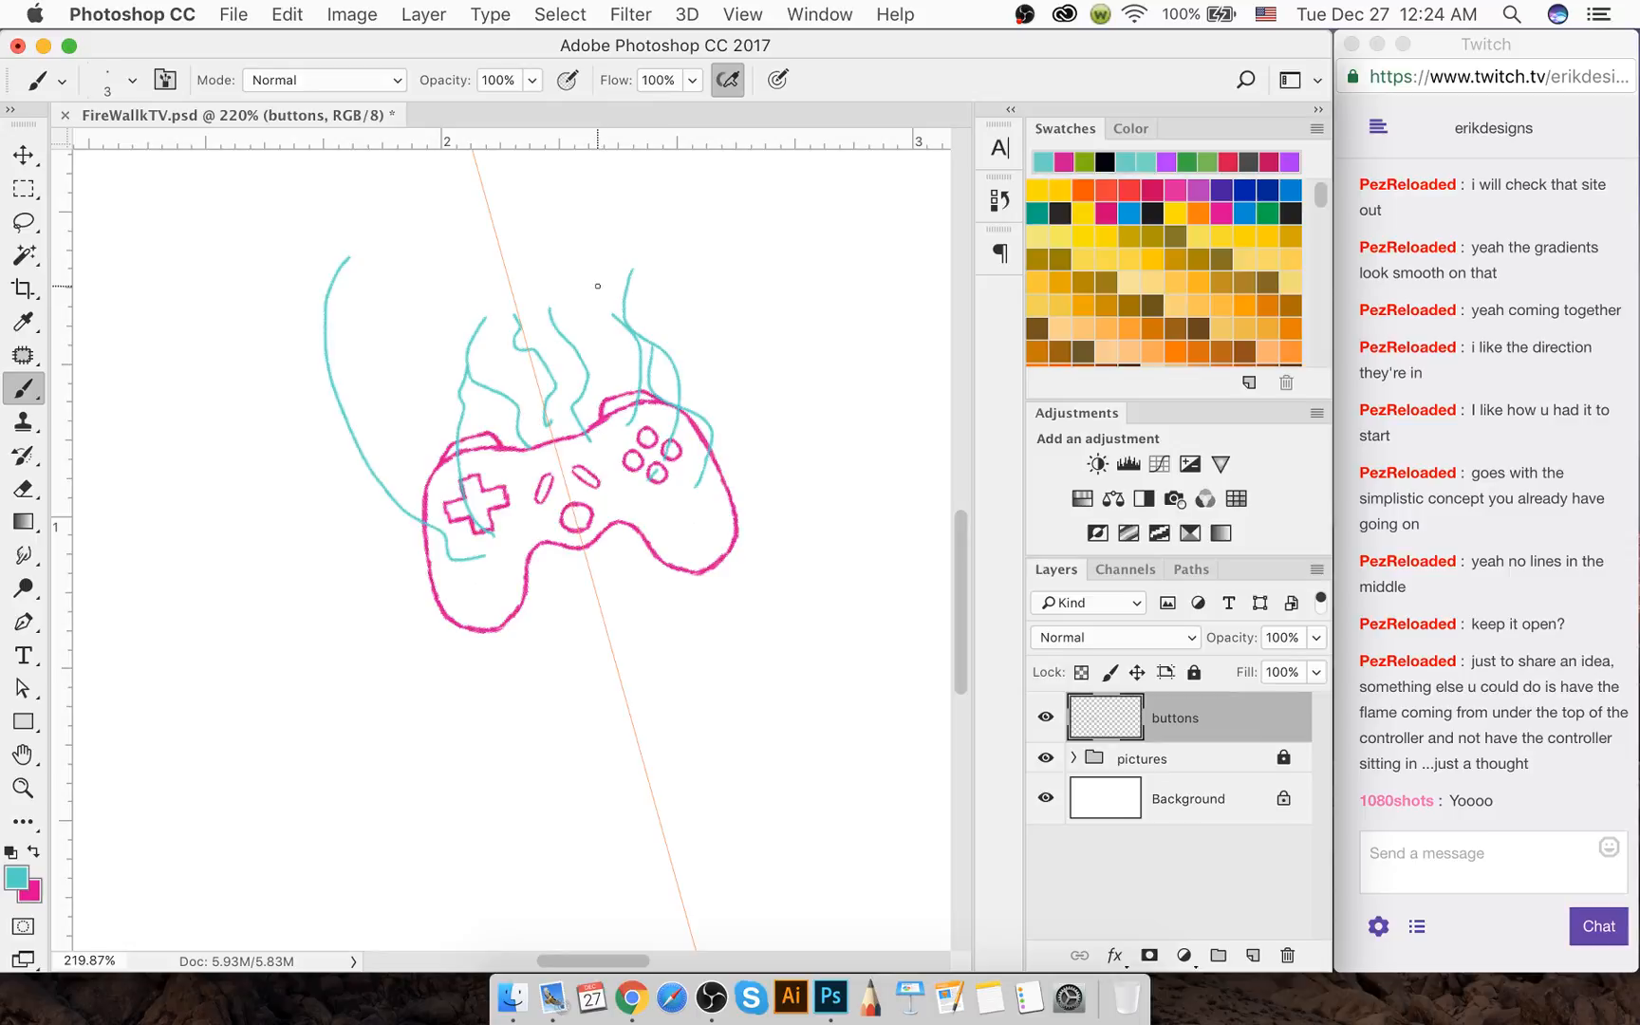
Undo all the teal flame strokes around the controller
key("super+alt+z")
key("super+alt+z")
key("super+alt+z")
key("super+alt+z")
key("super+alt+z")
key("super+alt+z")
key("super+alt+z")
key("super+alt+z")
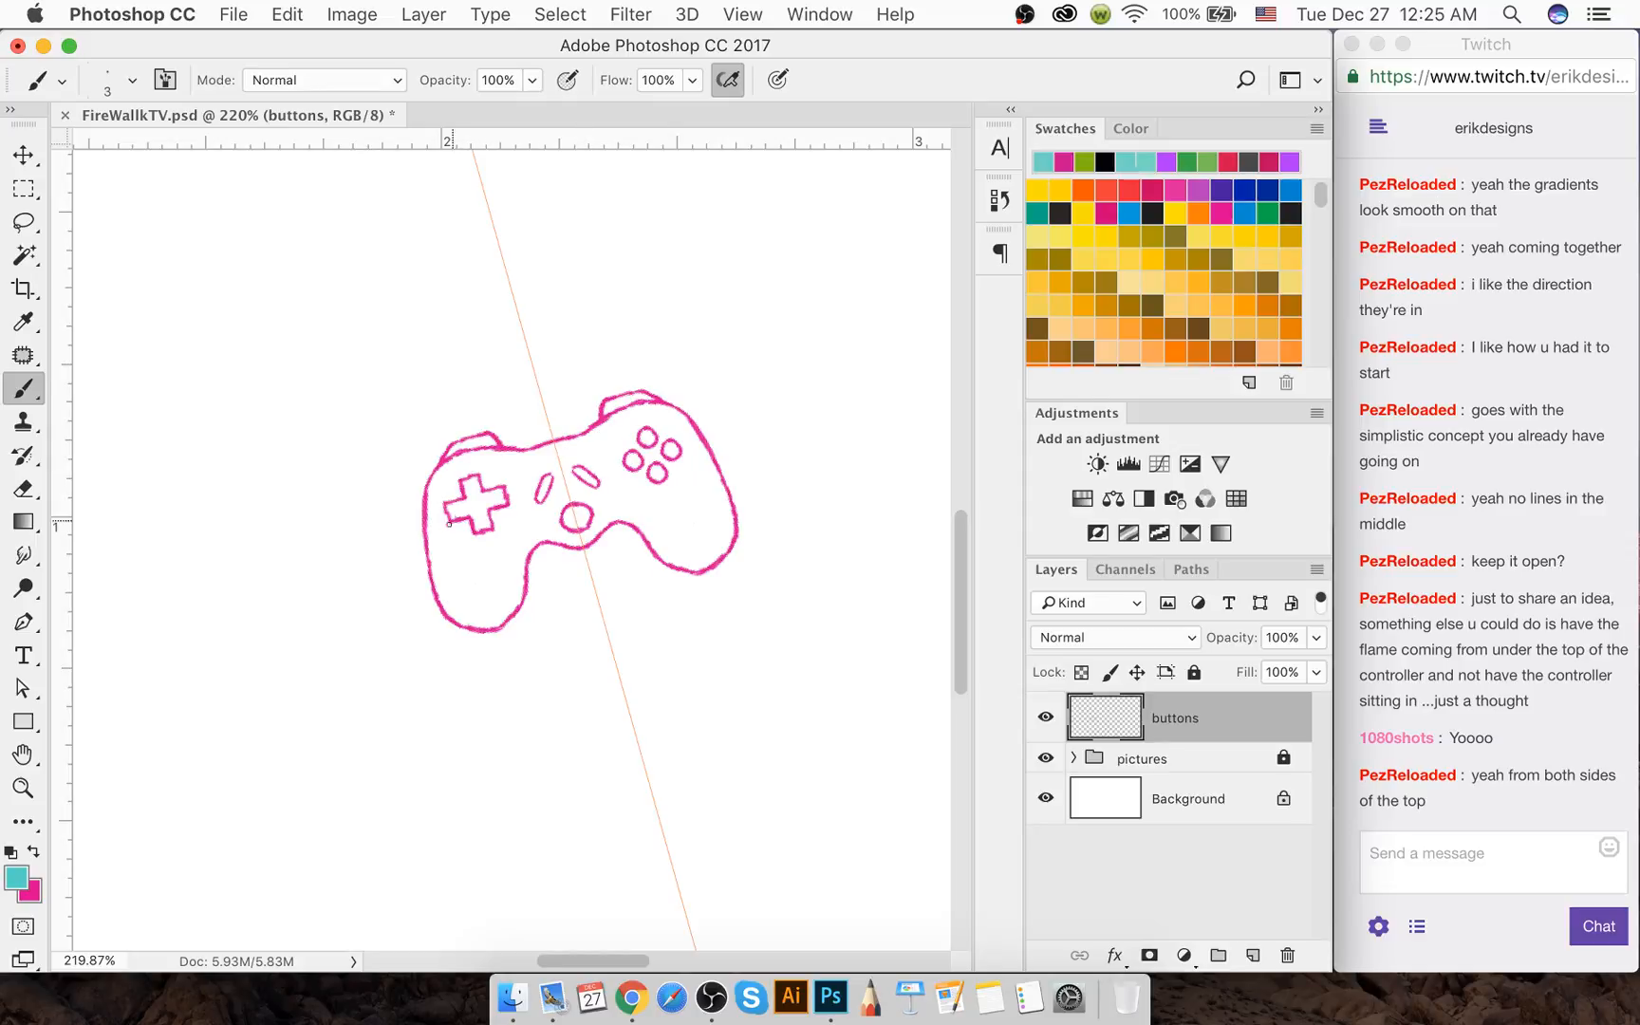
Try a straight teal line across the controller and a teal curve around its lower left side, undoing both
left_click(424, 548)
left_click(760, 417, "shift")
key("super+z")
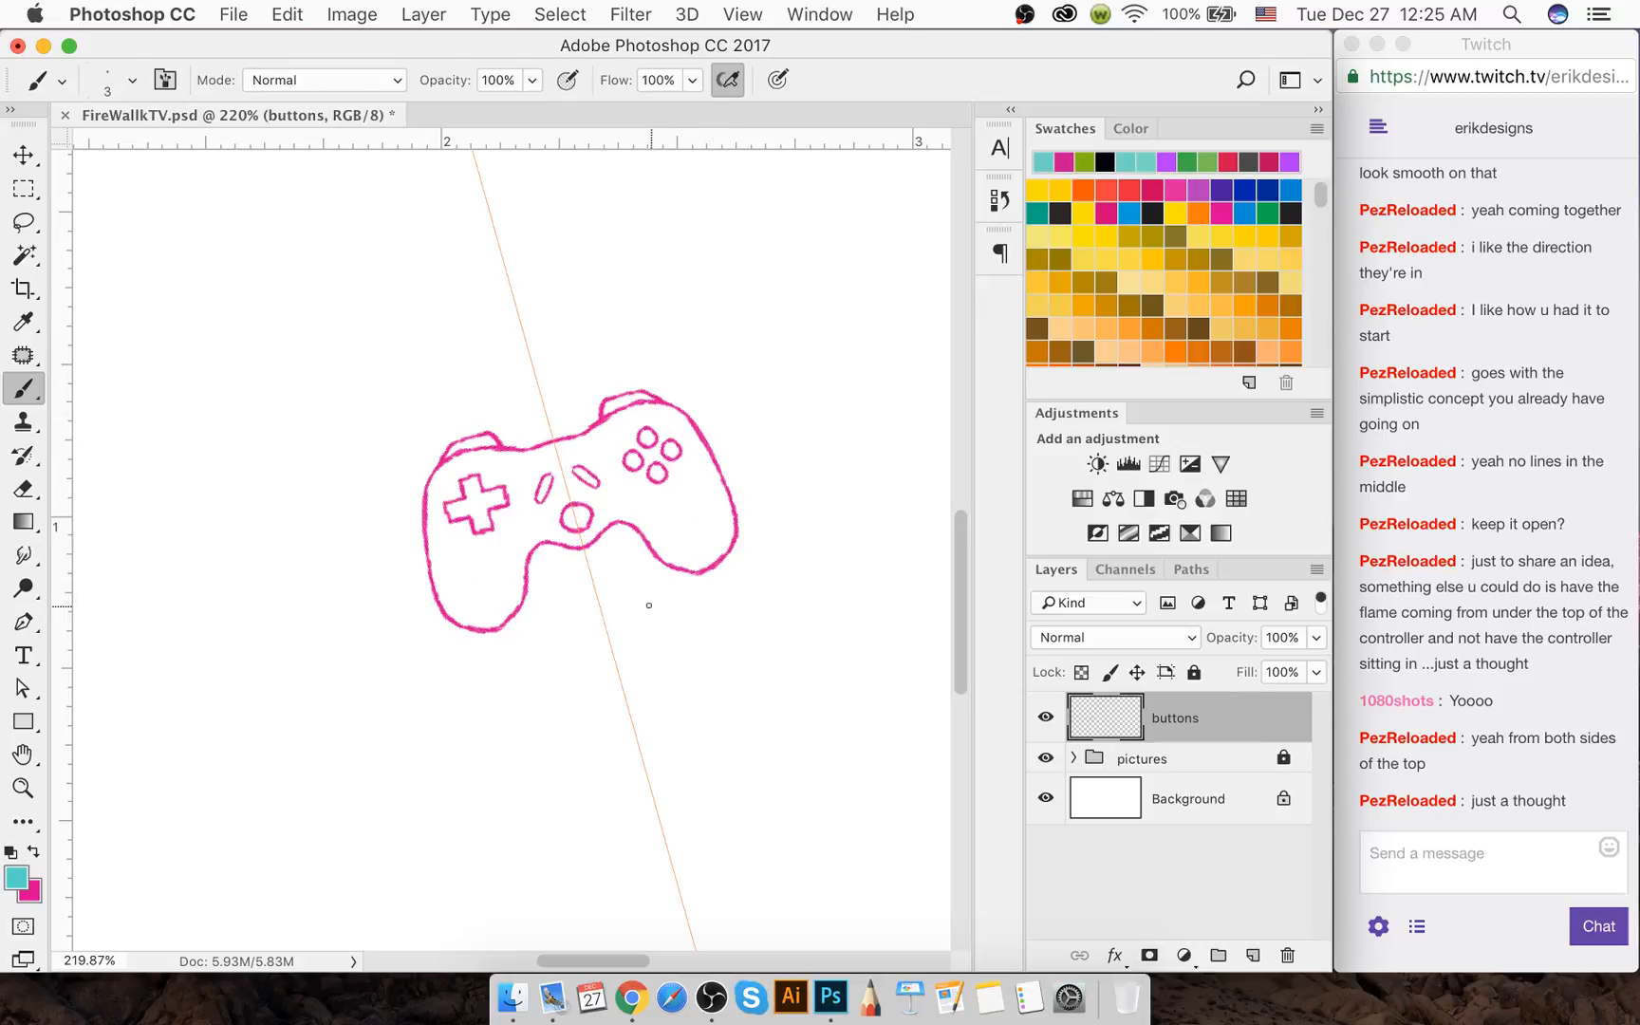
mouse_move(663, 595)
left_mouse_down()
mouse_move(462, 650)
mouse_move(384, 619)
mouse_move(377, 385)
left_mouse_up()
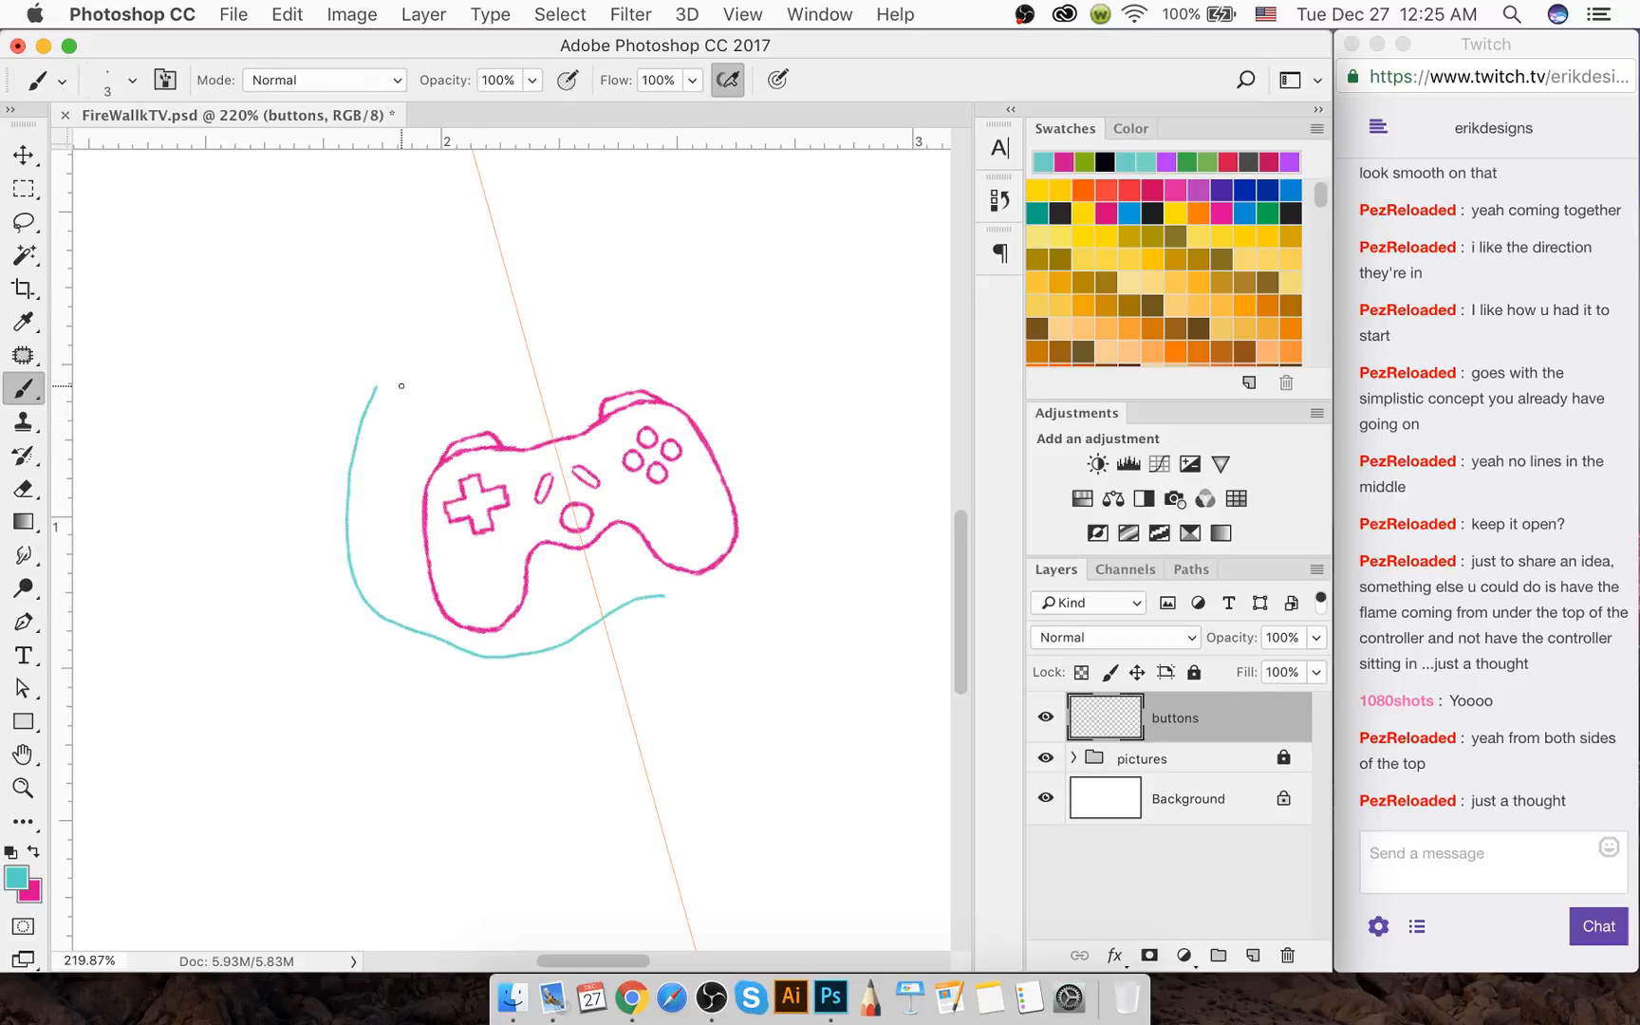
key("super+z")
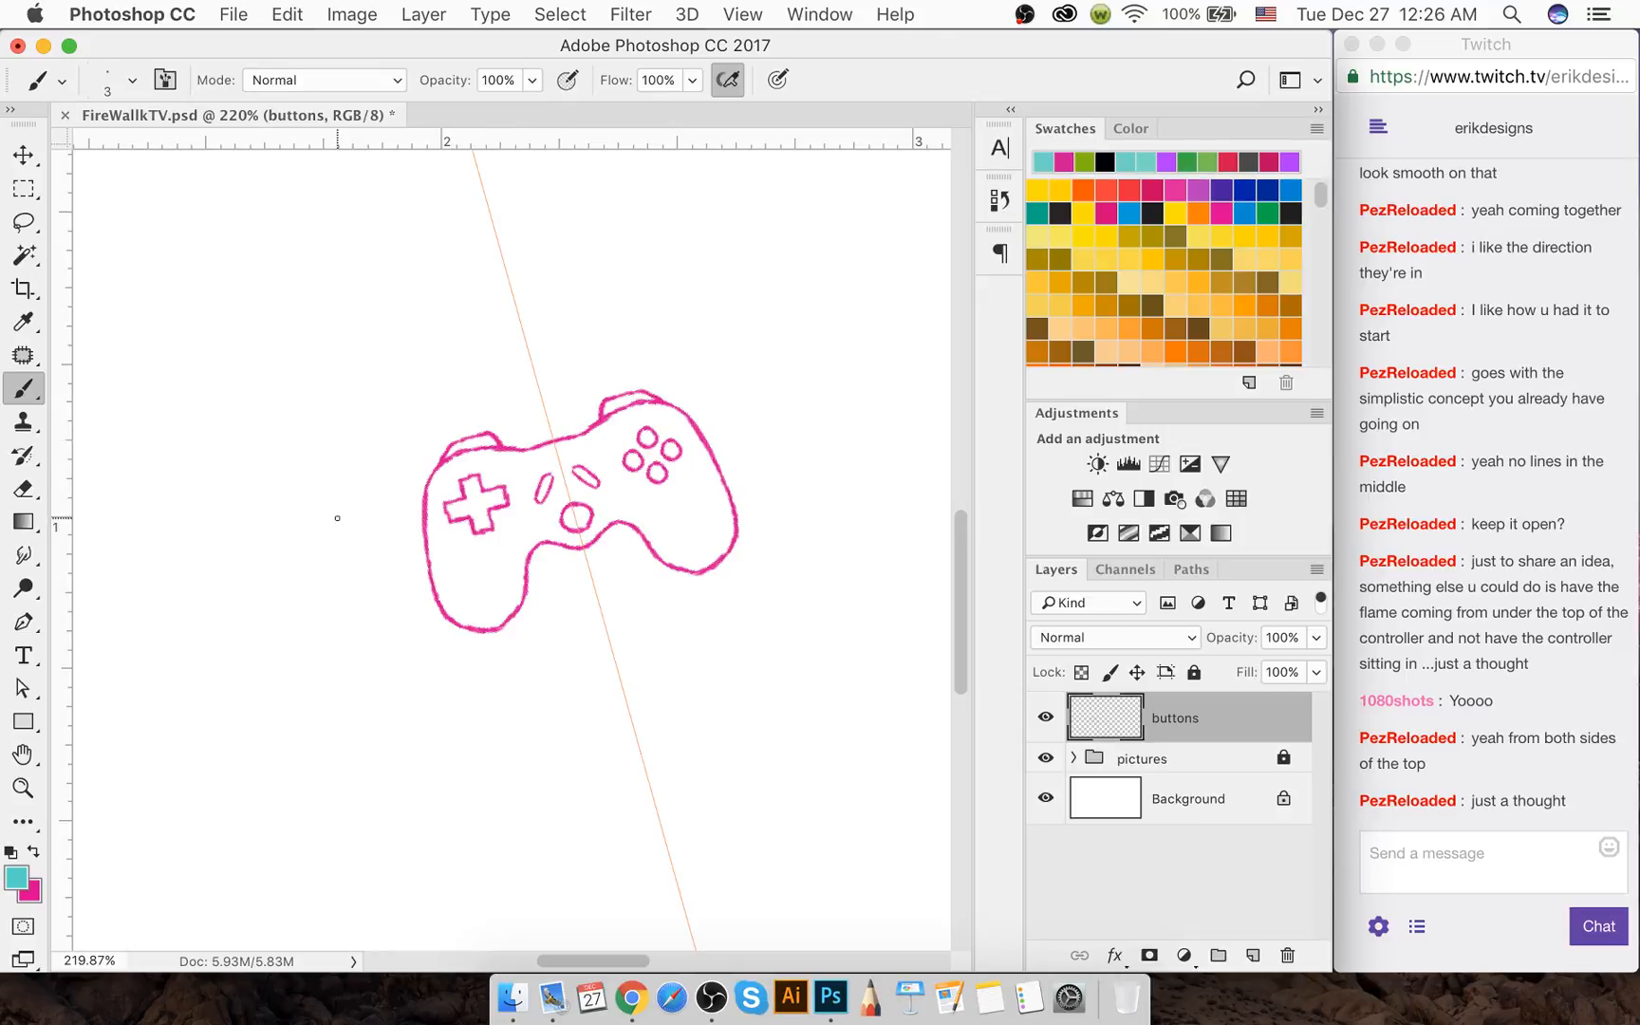
Swap the brush colour to pink, set its size to 5, and thicken the inner edge of the left grip
key("x")
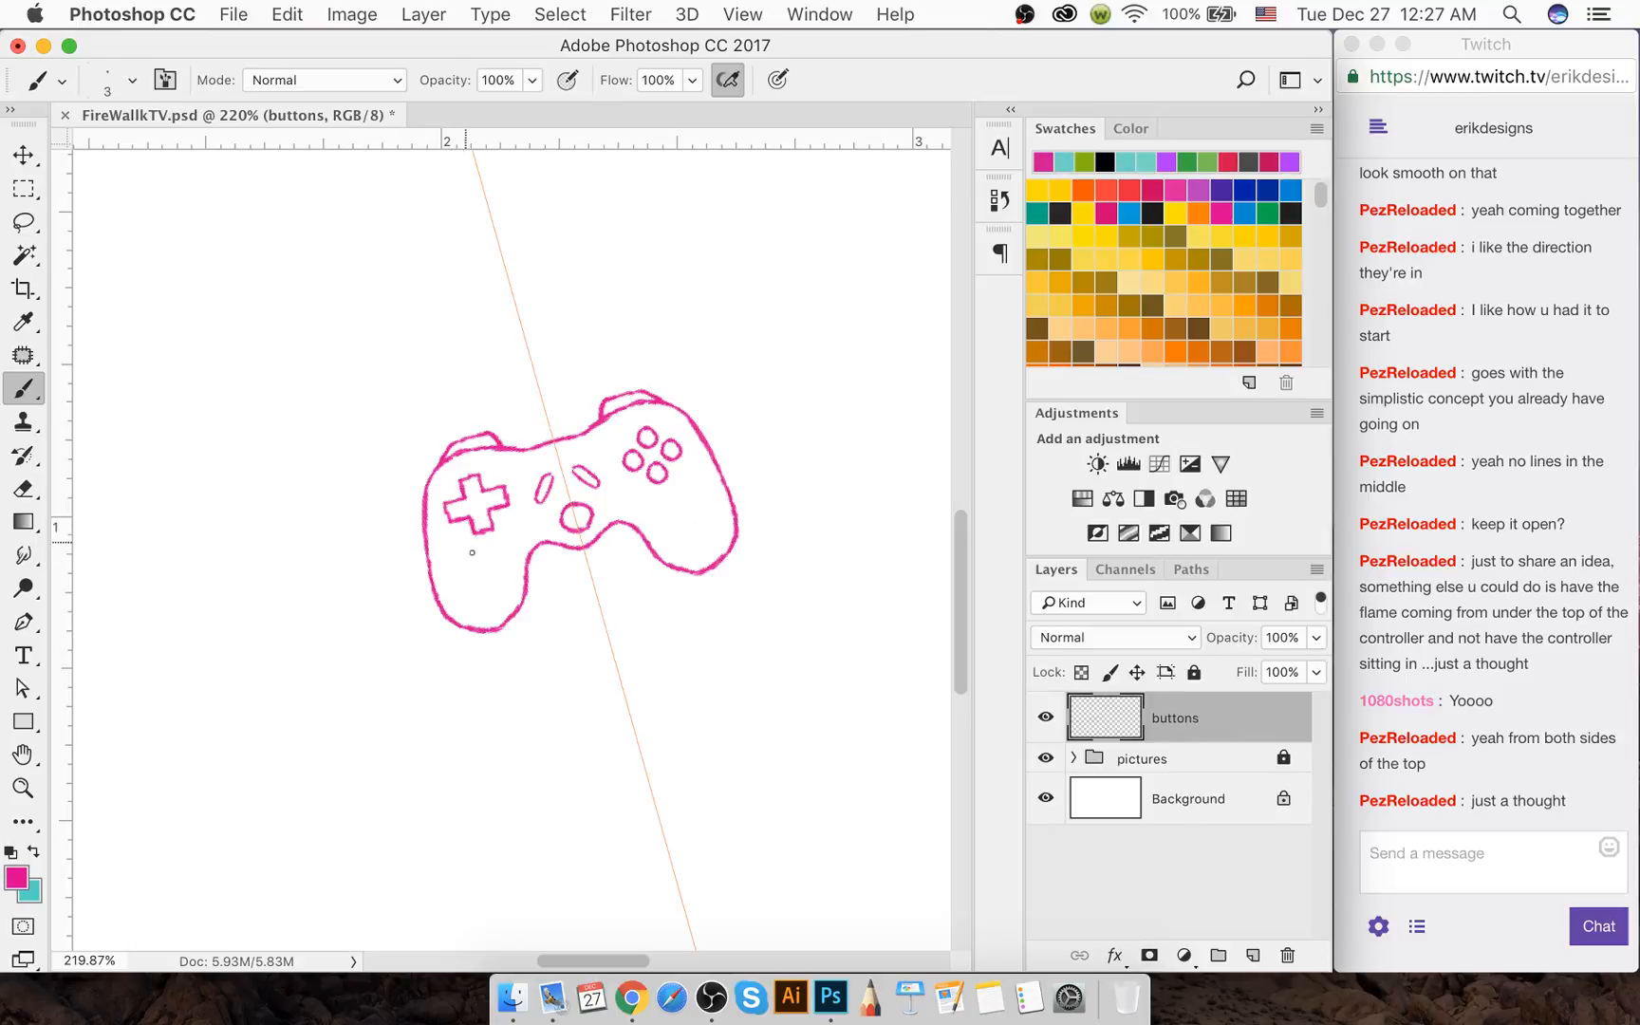
scroll(477, 524, "up", 2)
scroll(477, 524, "up", 5)
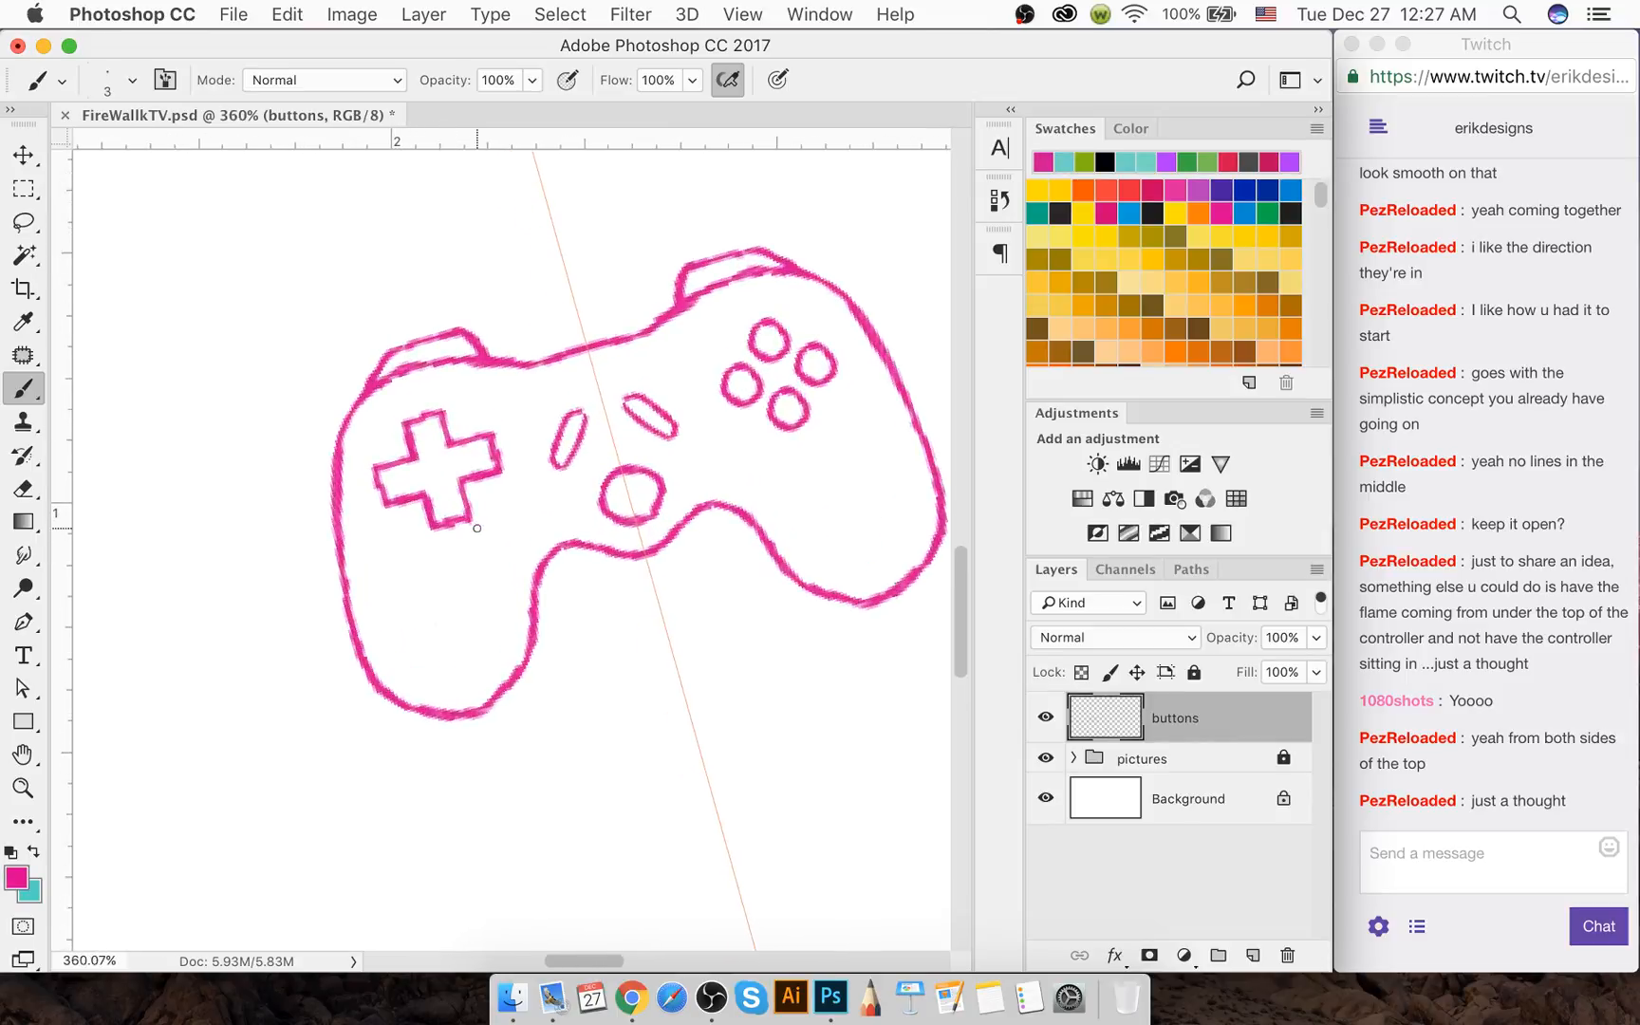
key("bracketright")
key("bracketright")
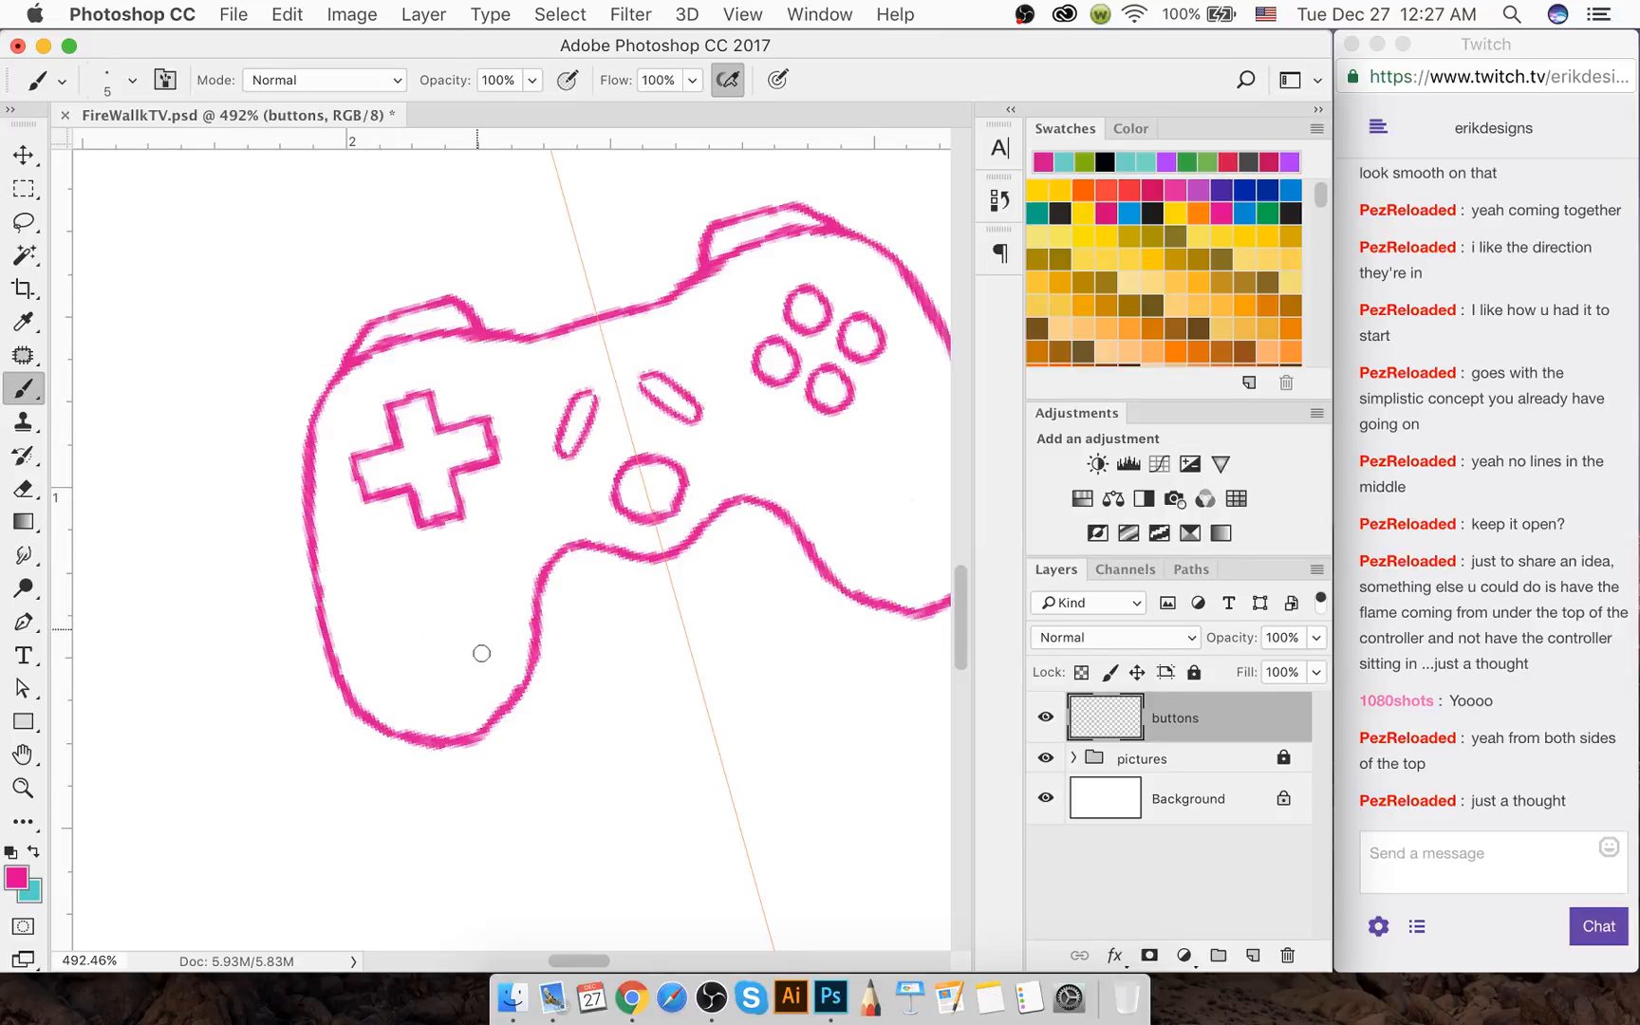
mouse_move(538, 628)
left_mouse_down()
mouse_move(541, 647)
mouse_move(569, 562)
left_mouse_up()
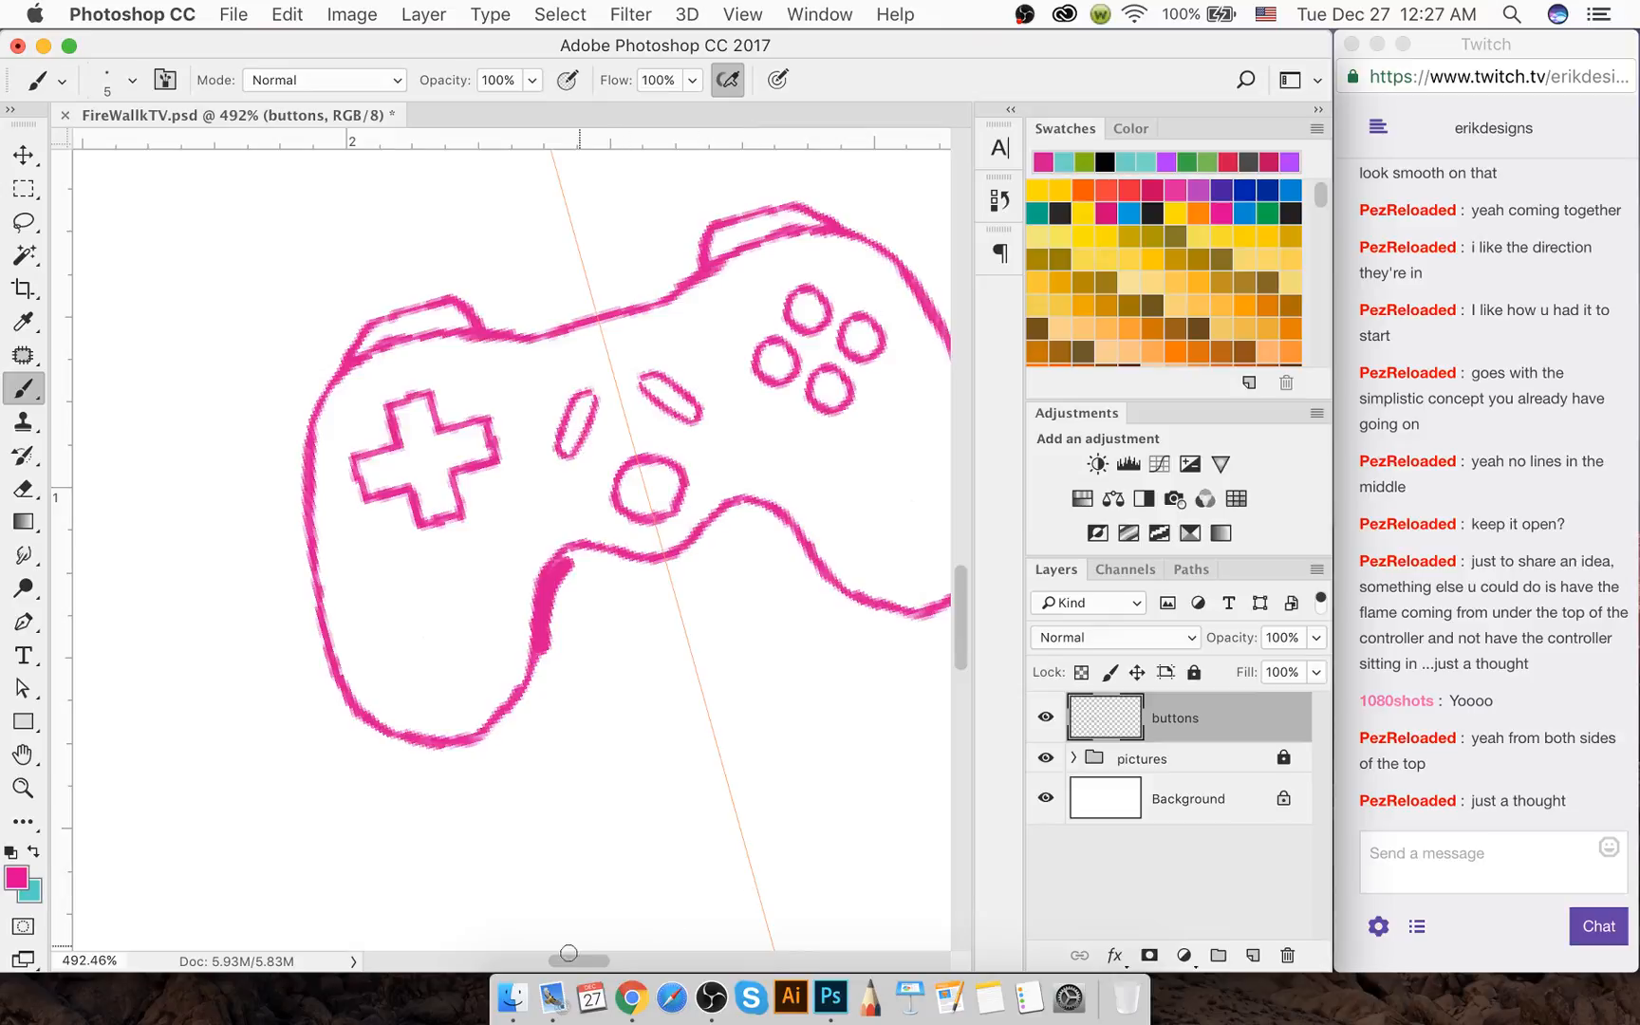
Thicken the controller's lower outline in pink from the left grip across the middle and around the right grip
left_click_drag(574, 955, 582, 955)
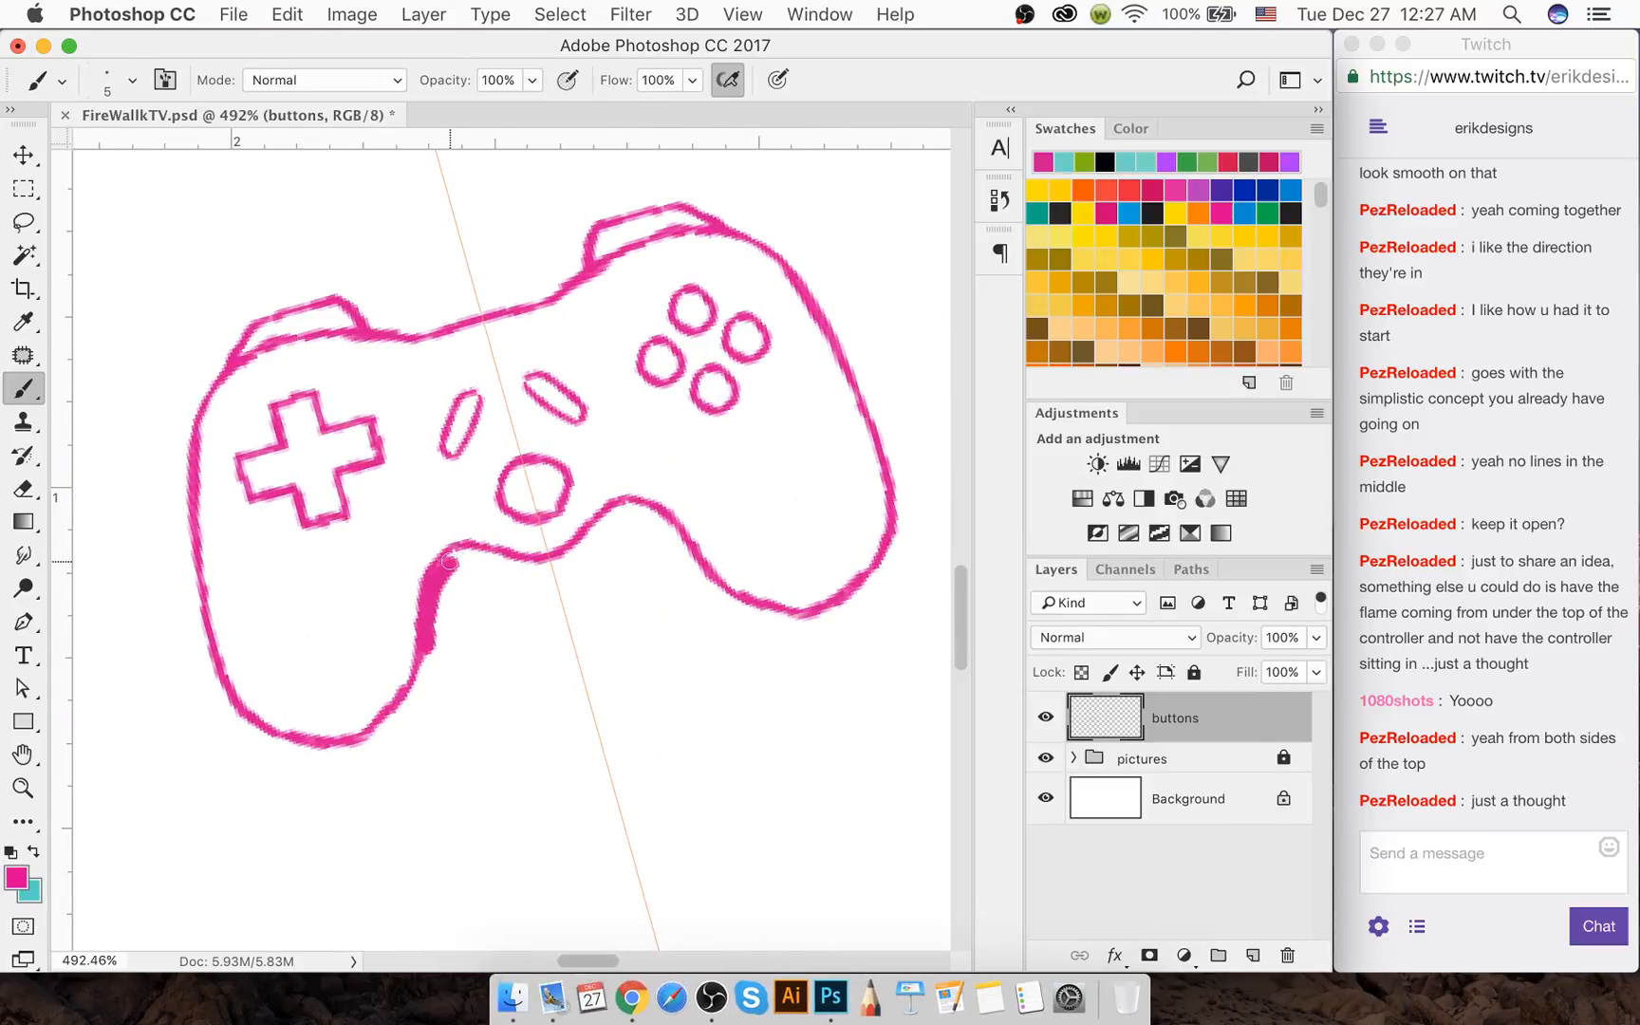
mouse_move(443, 567)
left_mouse_down()
mouse_move(559, 567)
mouse_move(527, 570)
mouse_move(608, 533)
mouse_move(588, 545)
left_mouse_up()
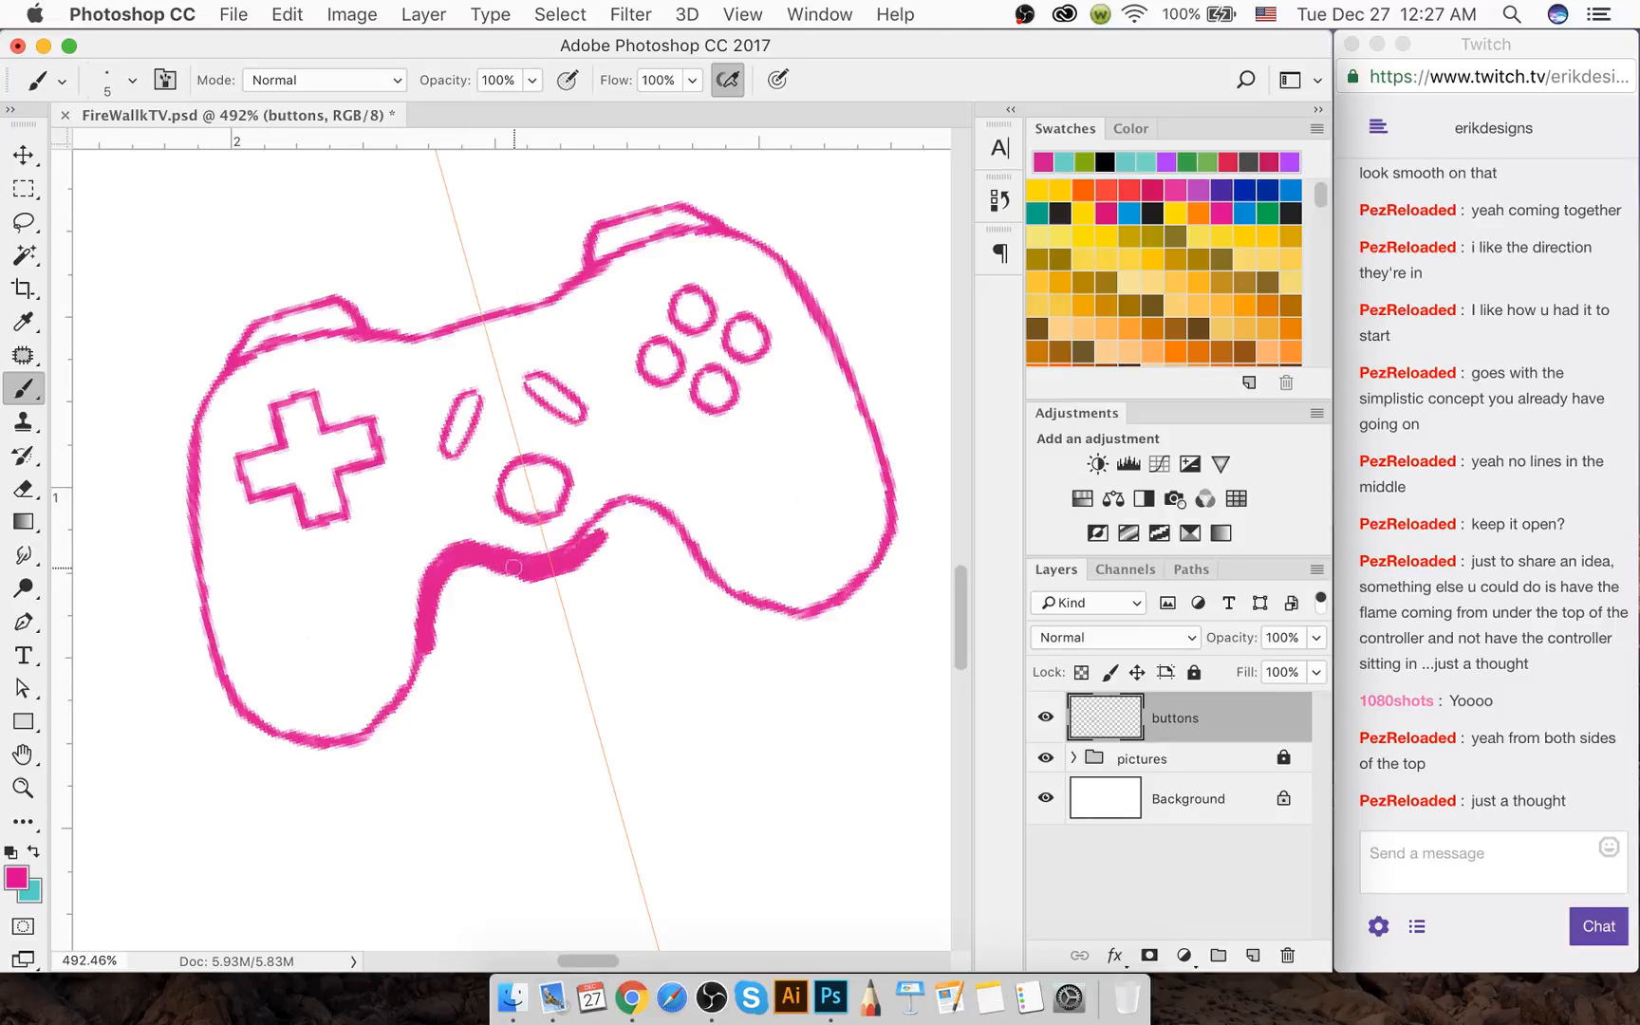
mouse_move(500, 564)
left_mouse_down()
mouse_move(438, 581)
mouse_move(431, 653)
left_mouse_up()
key("]")
mouse_move(576, 550)
left_mouse_down()
mouse_move(636, 510)
mouse_move(654, 523)
mouse_move(618, 509)
mouse_move(660, 517)
mouse_move(701, 585)
mouse_move(738, 605)
mouse_move(722, 575)
mouse_move(737, 603)
mouse_move(801, 623)
mouse_move(896, 542)
left_mouse_up()
key("[")
key("[")
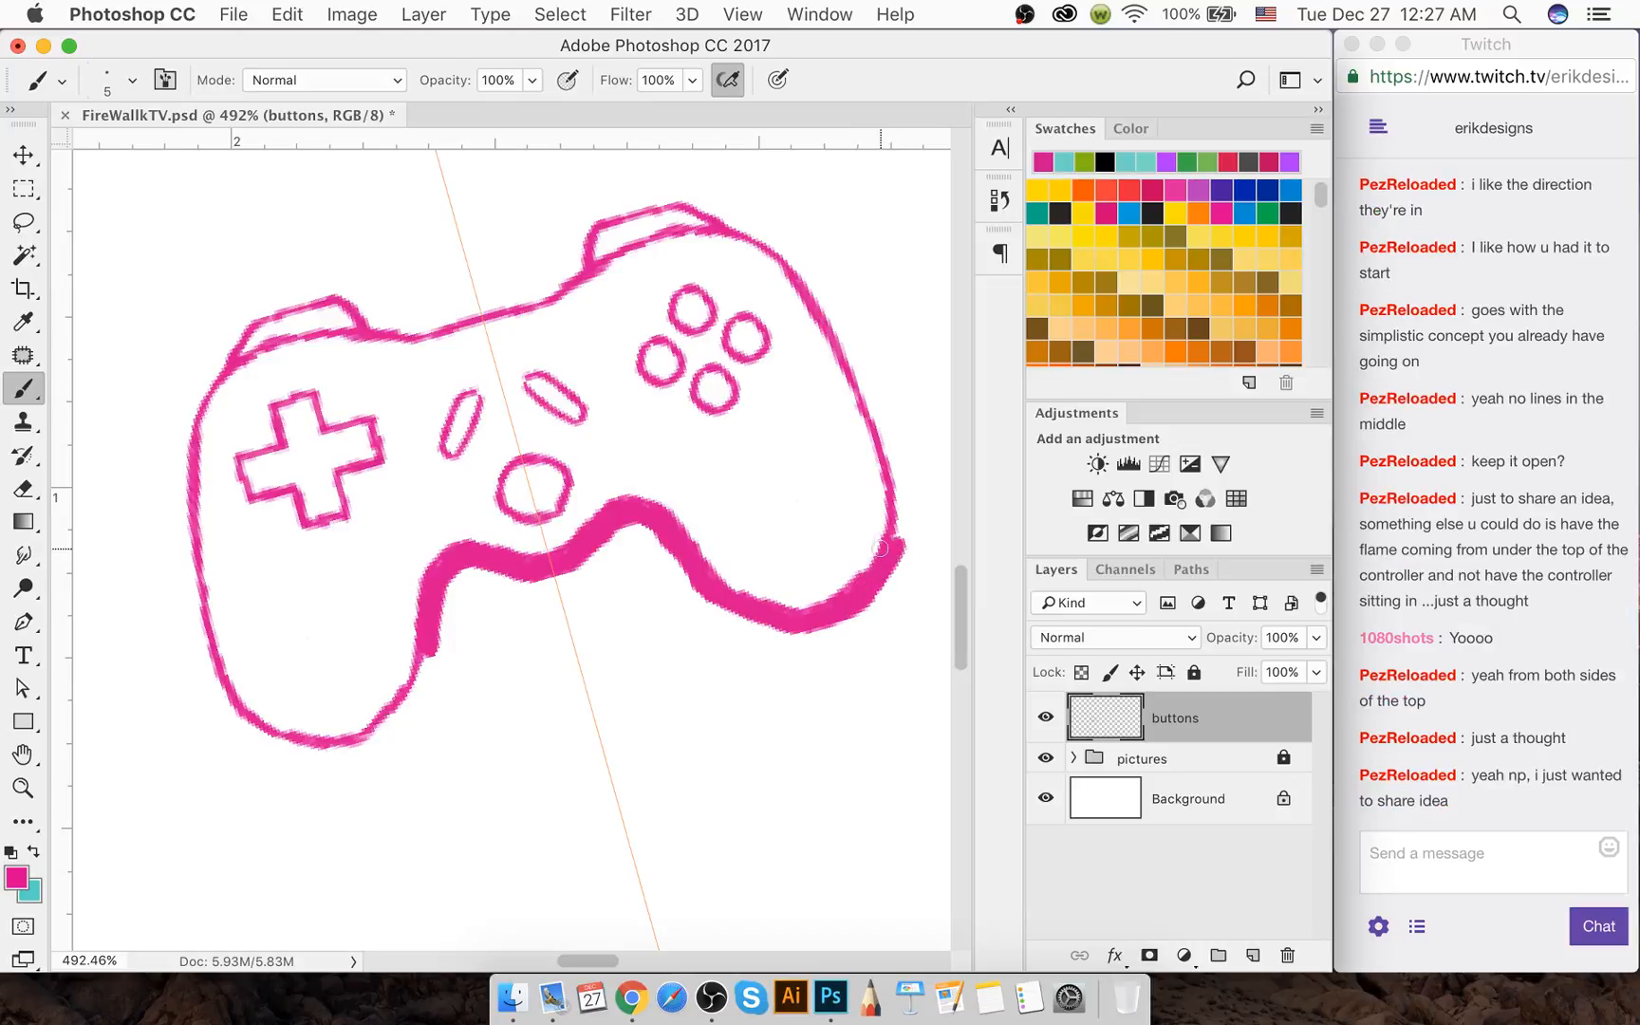
Thicken the lower outer edge of the right grip in pink, continuing up from the thick bottom outline
left_click_drag(892, 453, 901, 521)
mouse_move(899, 539)
left_mouse_down()
mouse_move(899, 486)
mouse_move(902, 525)
left_mouse_up()
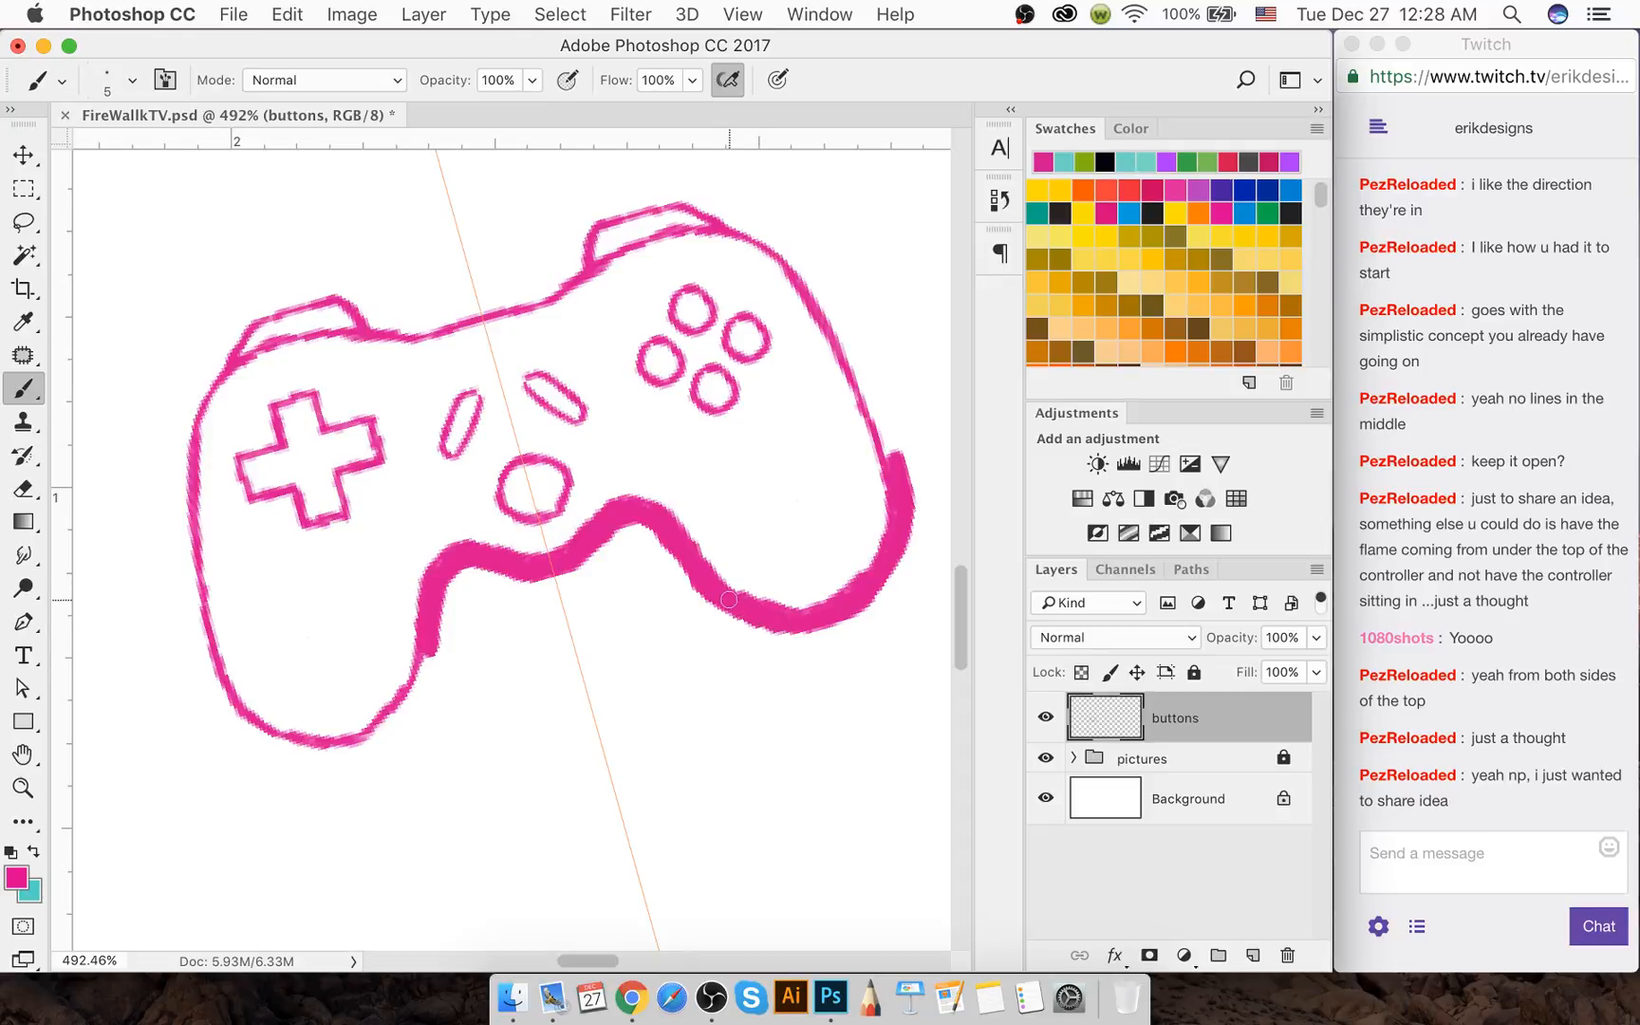
key("e")
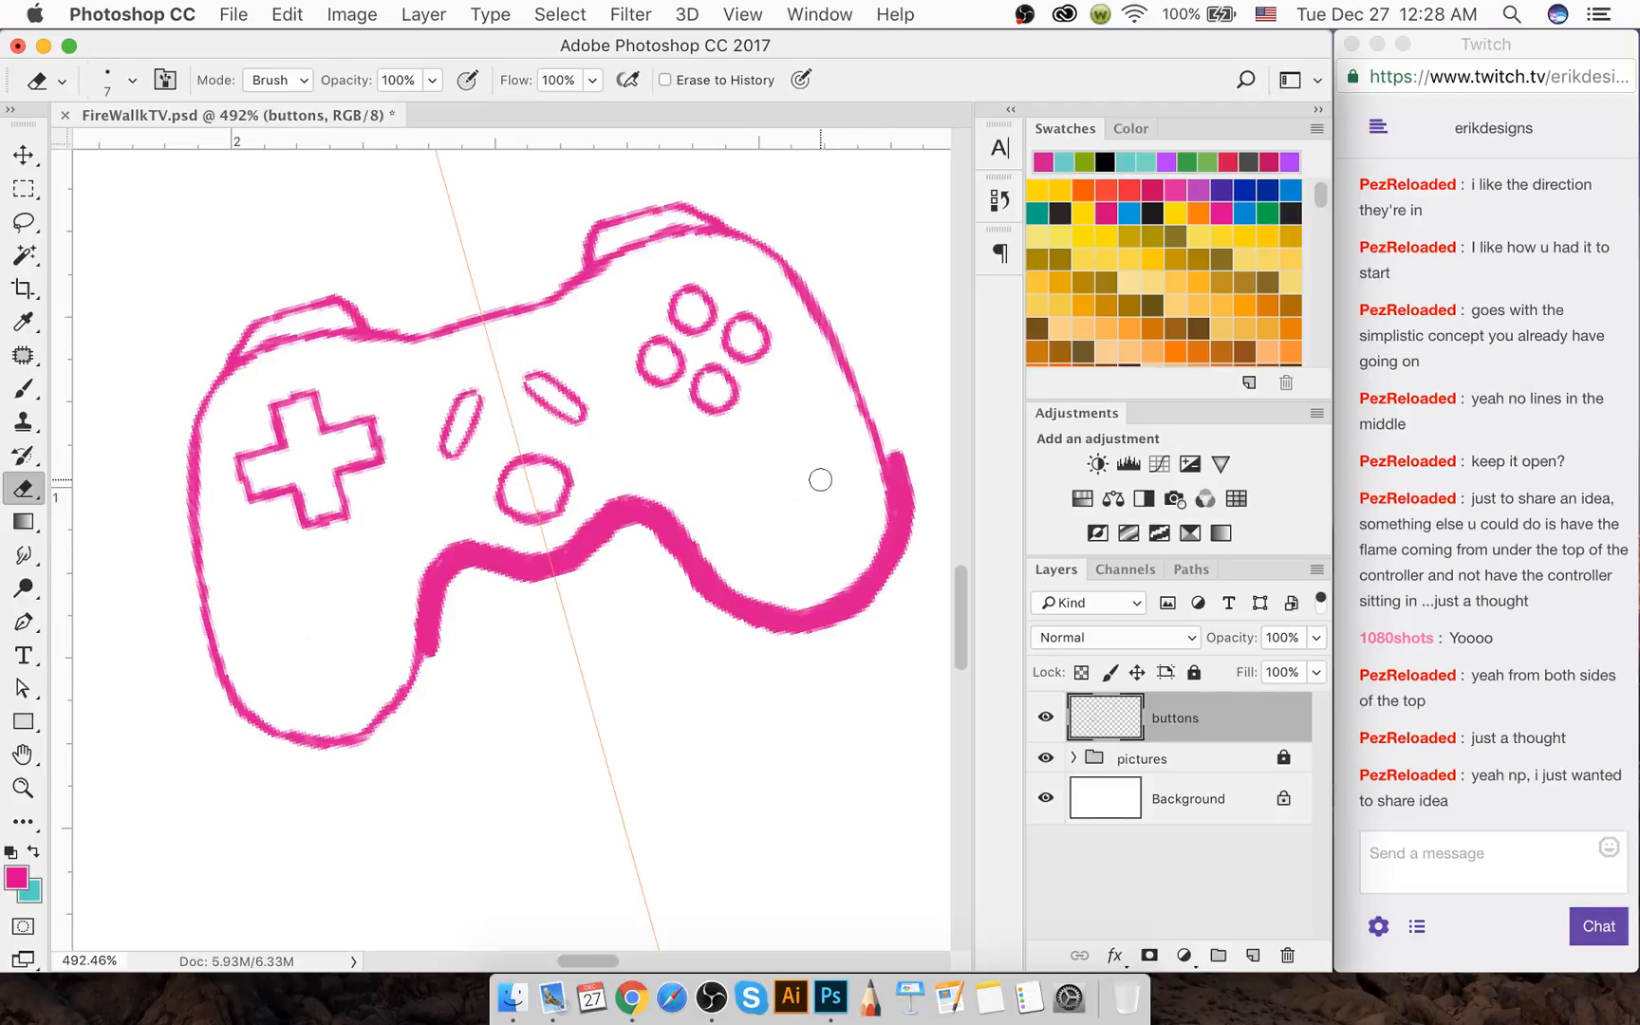
Try thickening the outside of the round centre button's outline in pink, and undo it
key("b")
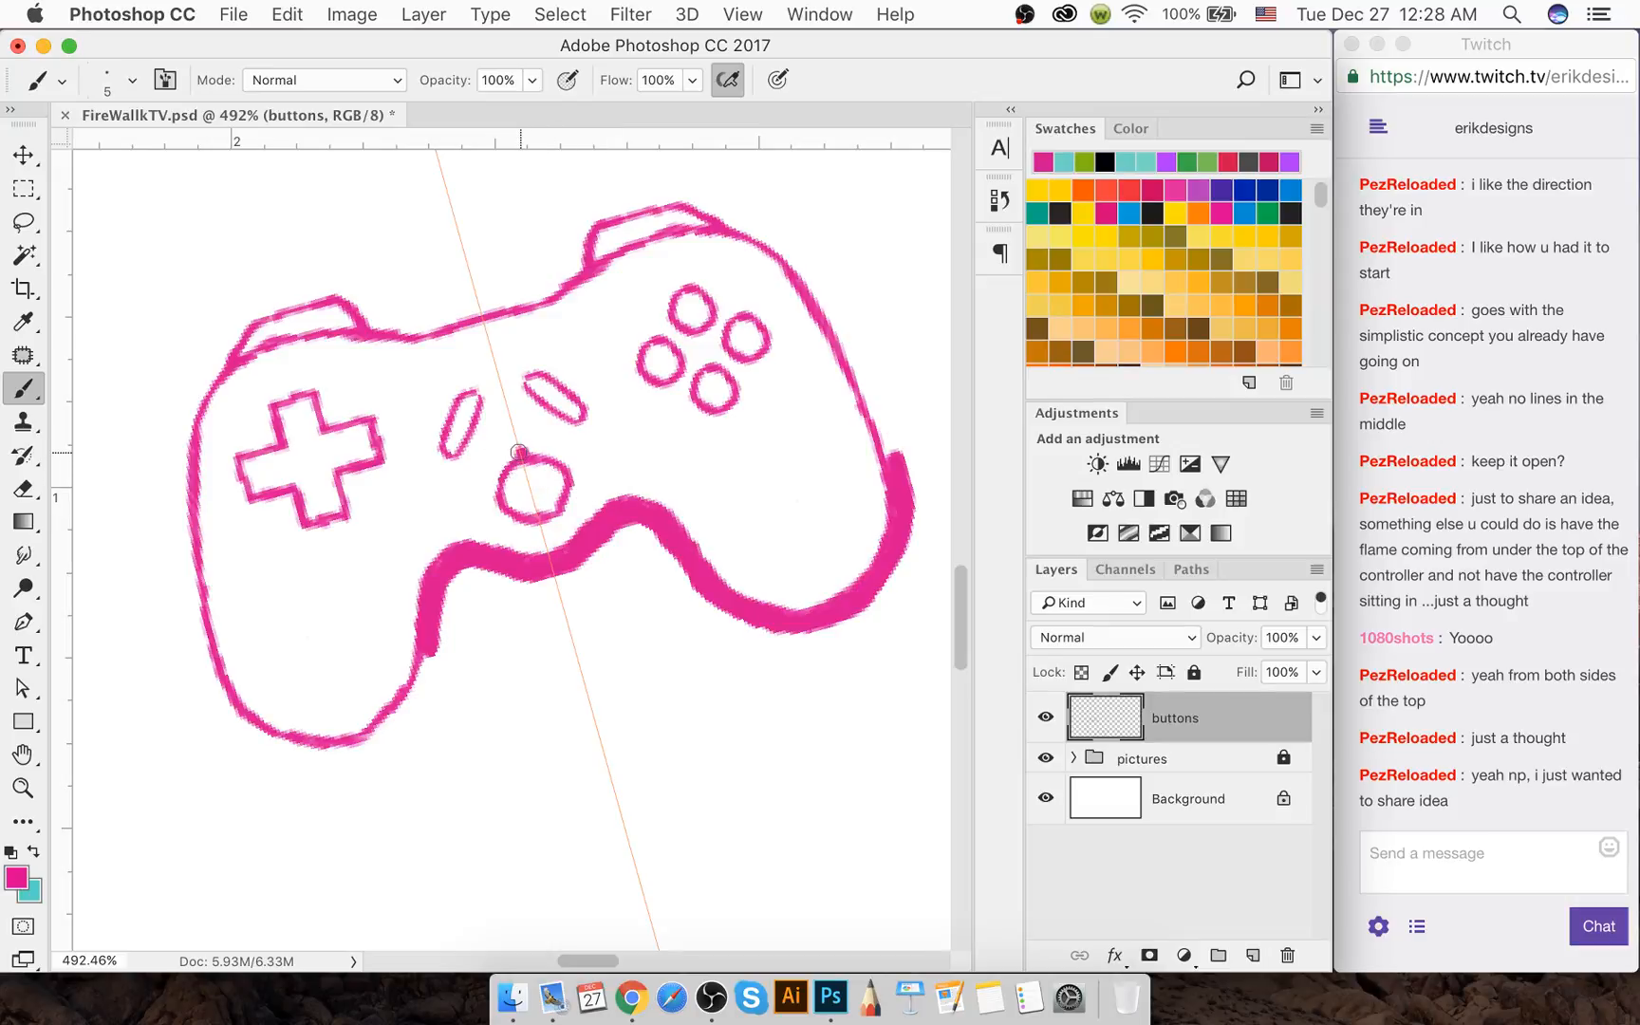
mouse_move(519, 452)
left_mouse_down()
mouse_move(488, 494)
mouse_move(518, 522)
mouse_move(563, 507)
mouse_move(568, 468)
left_mouse_up()
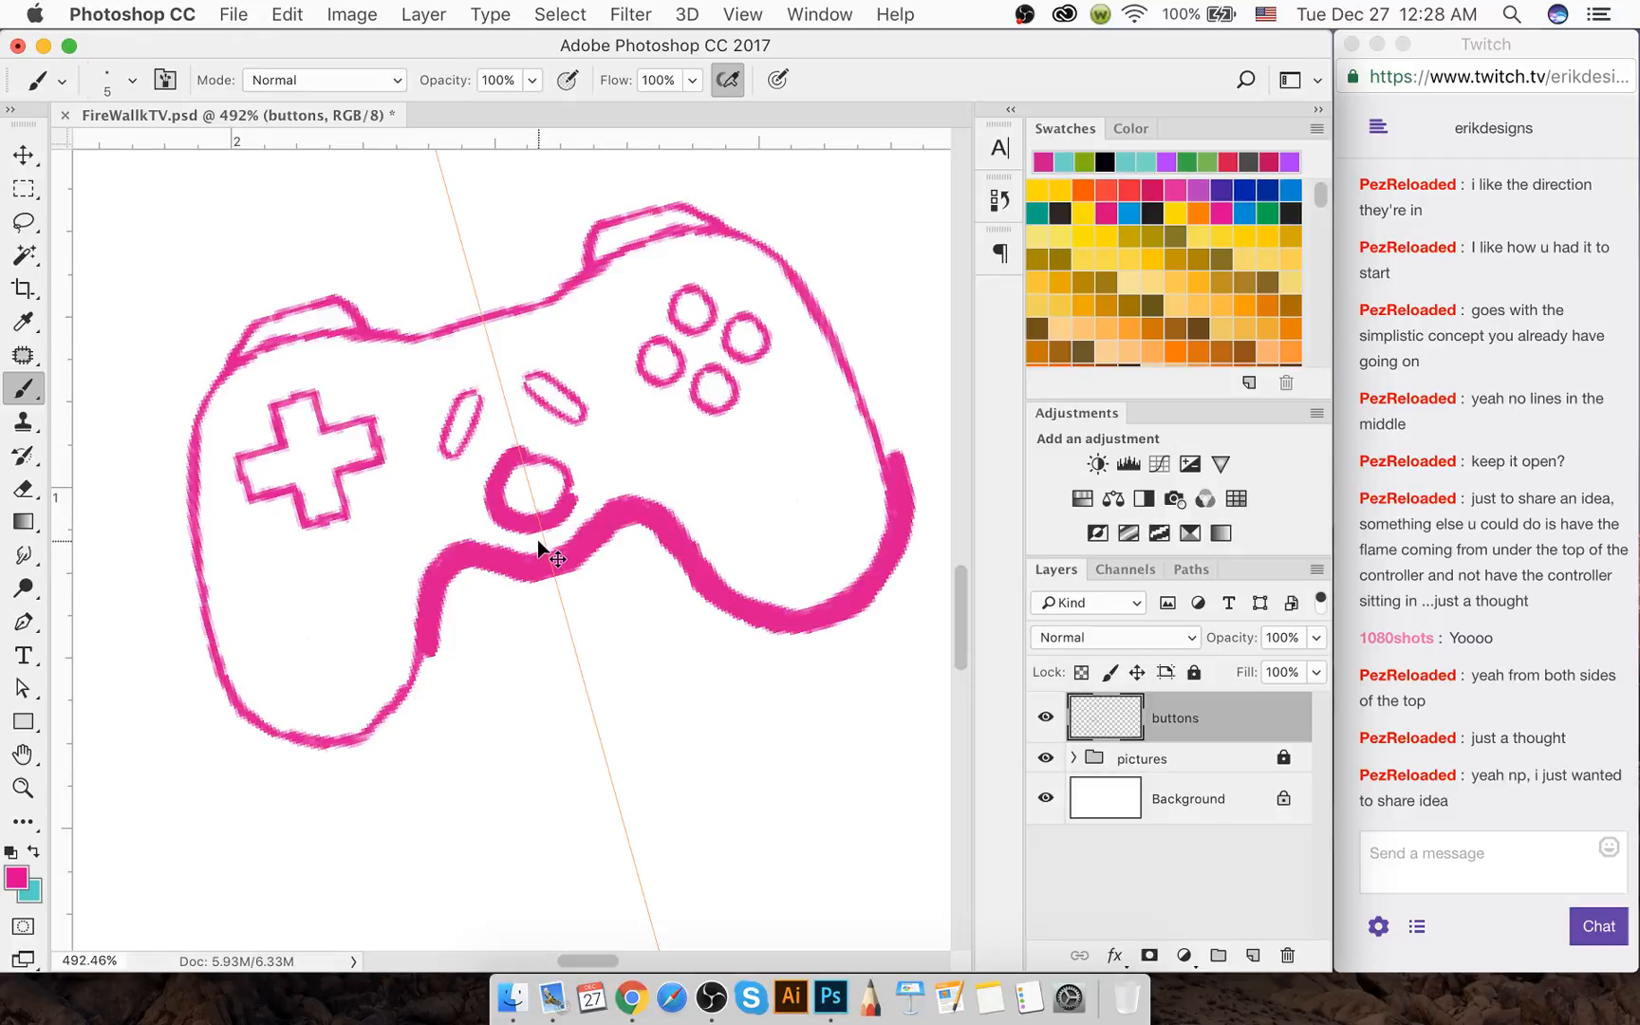
key("super+alt+z")
key("super+alt+z")
key("super+alt+z")
key("super+alt+z")
key("super+alt+z")
key("super+alt+z")
key("super+alt+z")
key("super+alt+z")
key("super+alt+z")
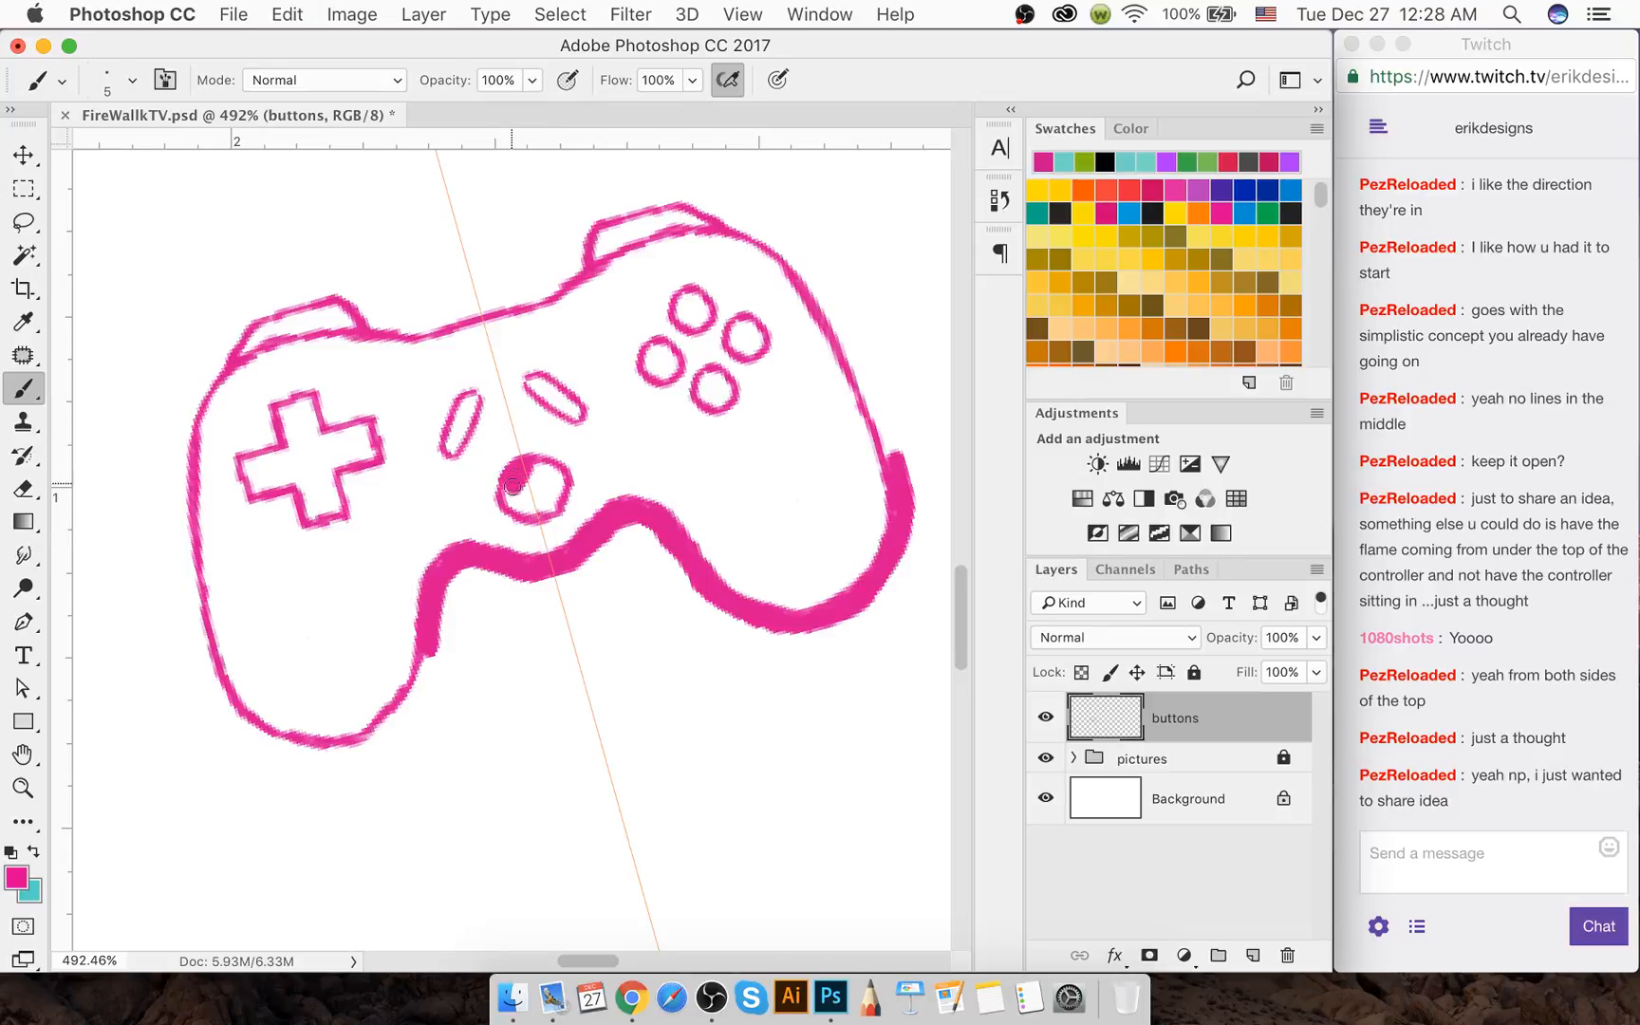
Fill the round centre button and the two slanted oval buttons above it with solid pink
left_click_drag(512, 486, 509, 489)
mouse_move(540, 512)
left_mouse_down()
mouse_move(562, 486)
mouse_move(531, 485)
mouse_move(549, 484)
left_mouse_up()
left_click(466, 403)
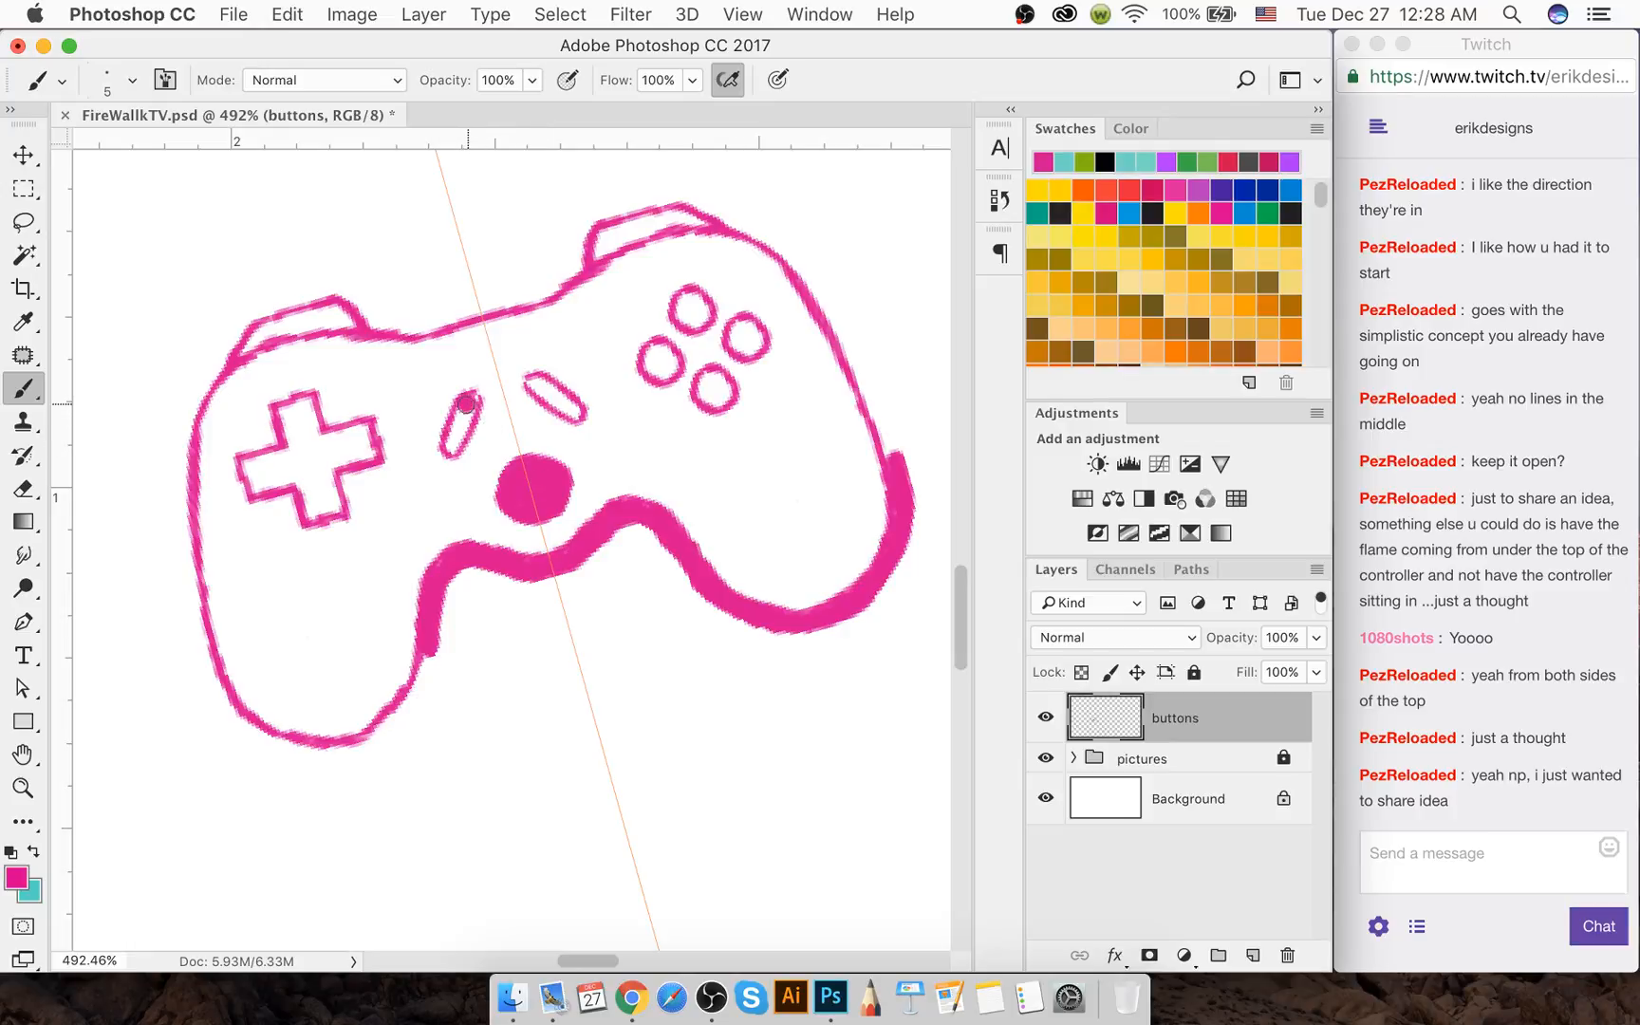
left_click_drag(456, 419, 450, 435)
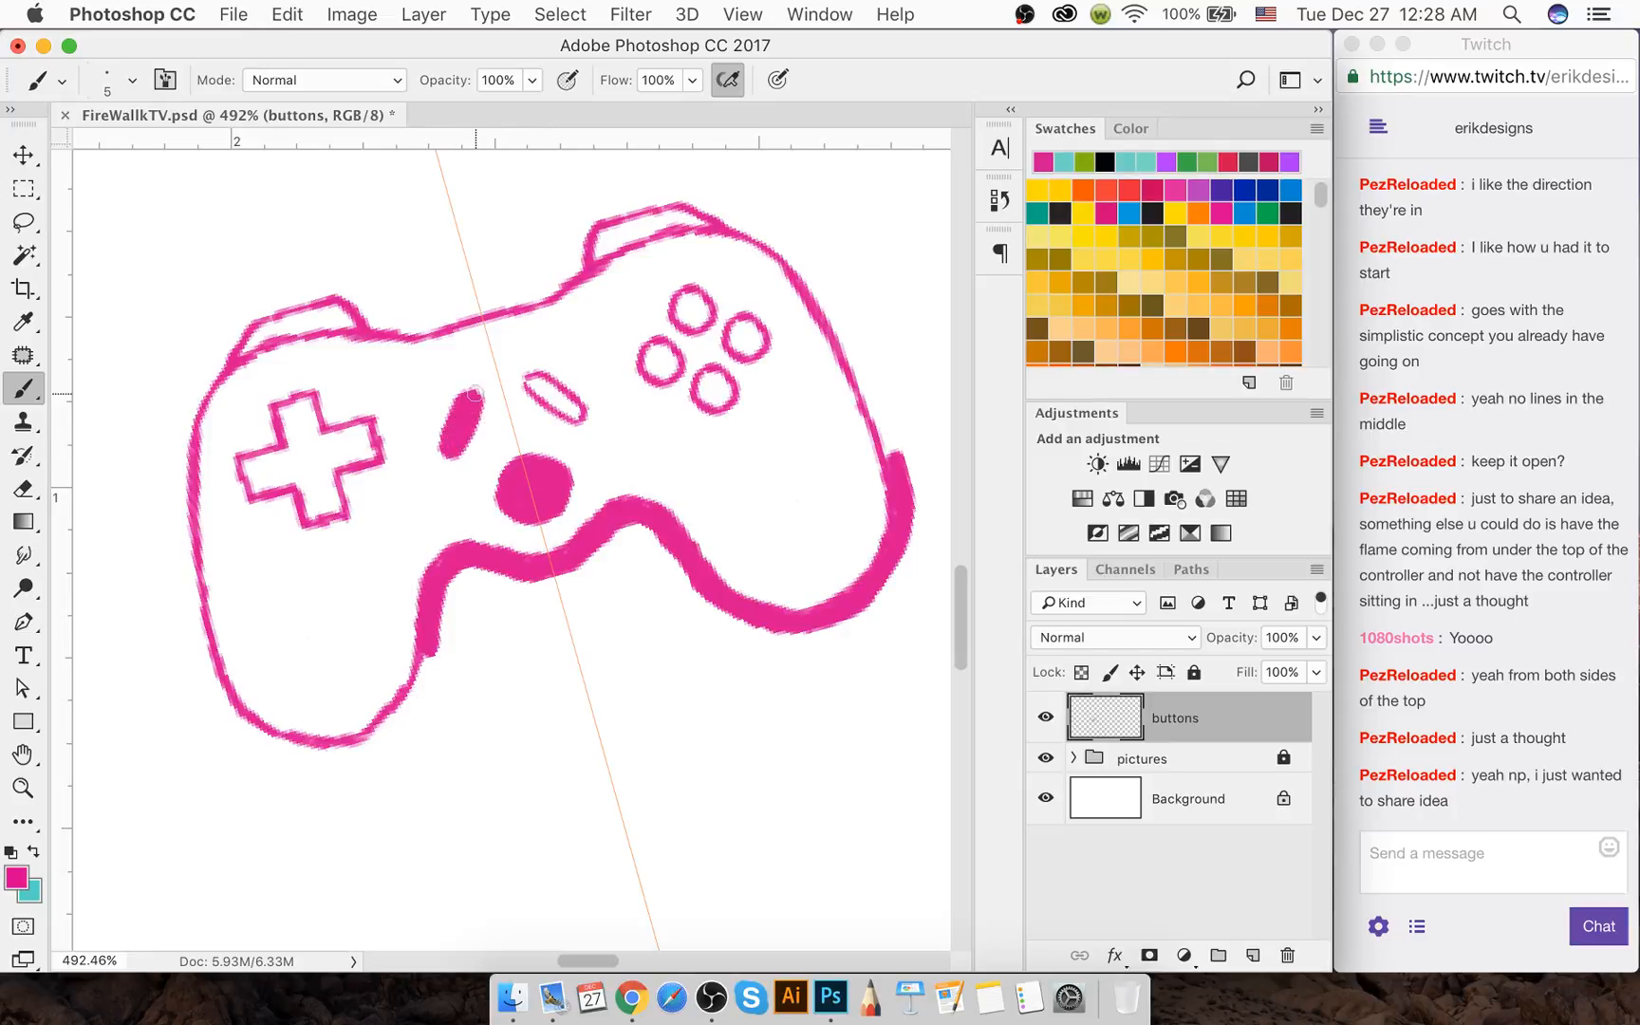
left_click_drag(528, 385, 550, 390)
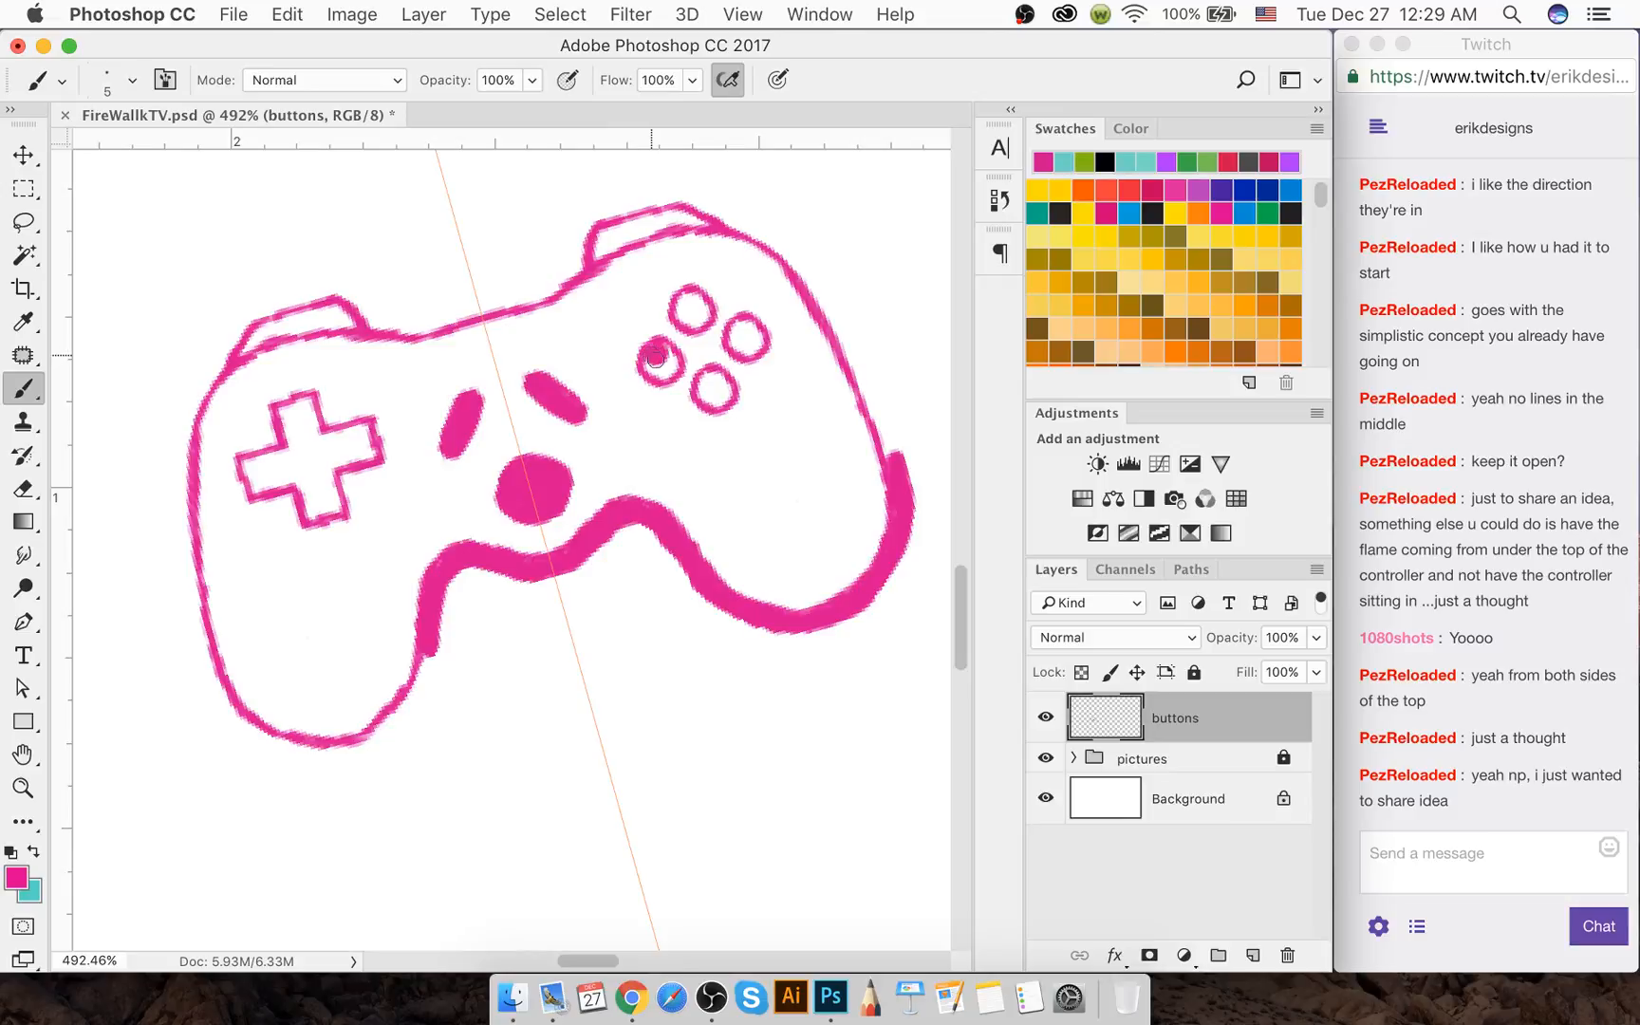
Fill the four round buttons on the controller's right half with solid pink
left_click_drag(655, 369, 666, 362)
mouse_move(692, 302)
left_mouse_down()
mouse_move(683, 315)
mouse_move(692, 301)
left_mouse_up()
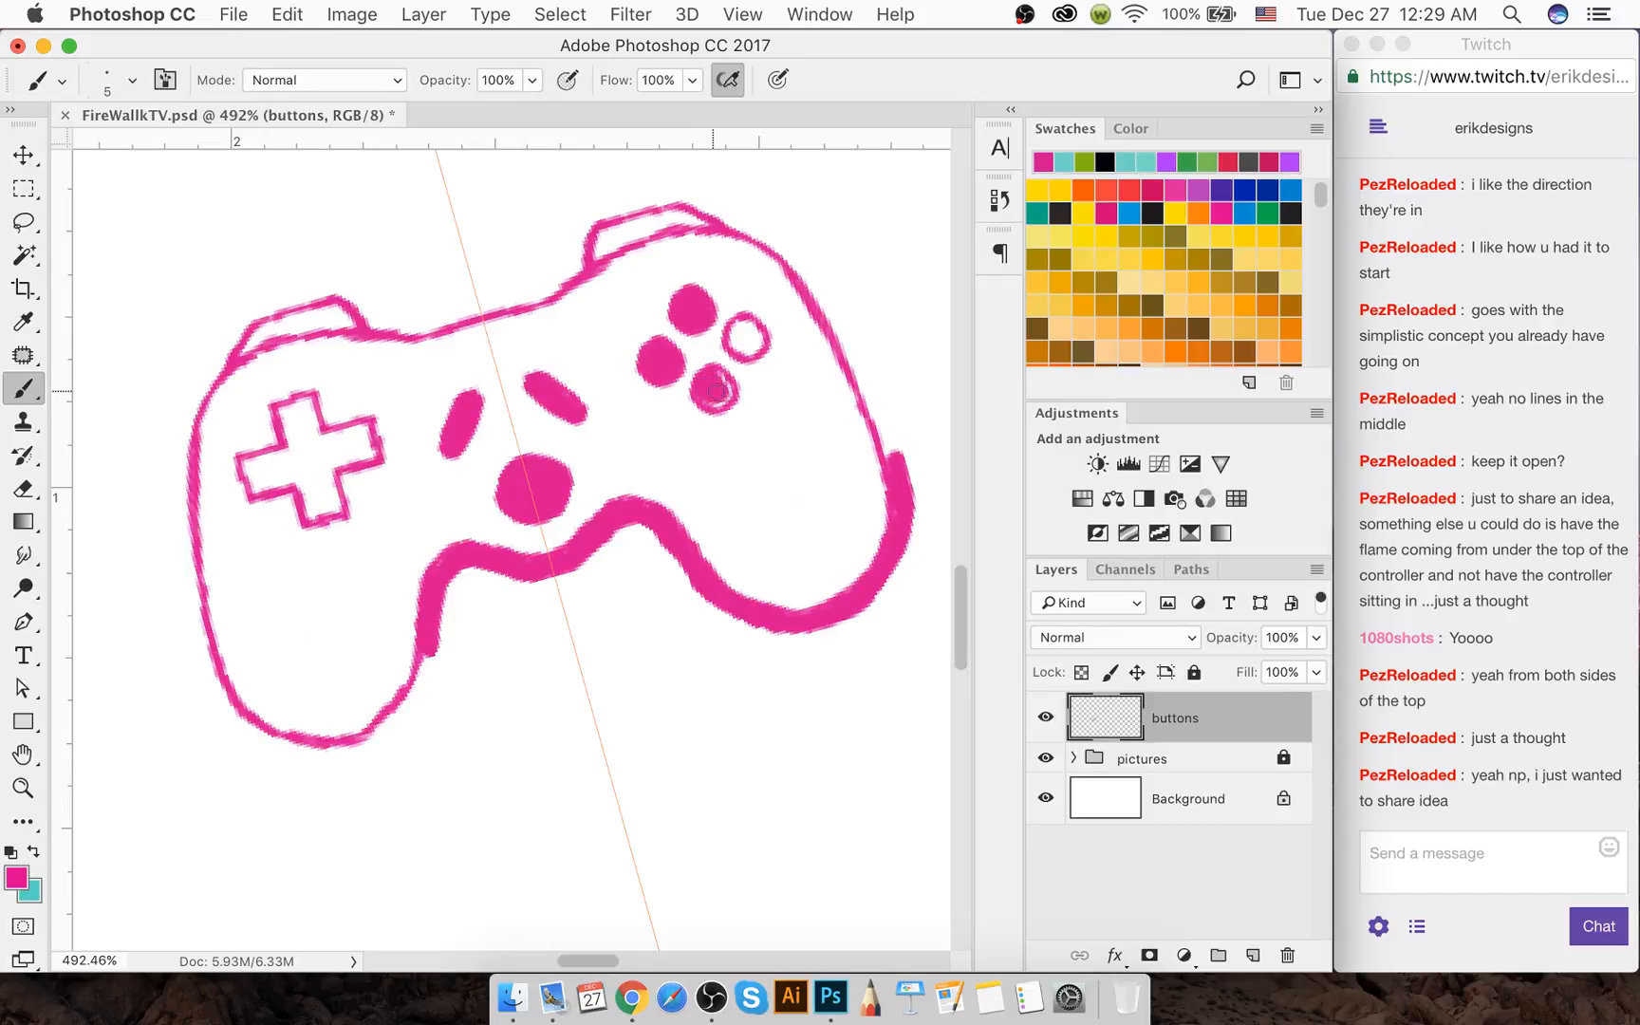
left_click_drag(725, 397, 749, 330)
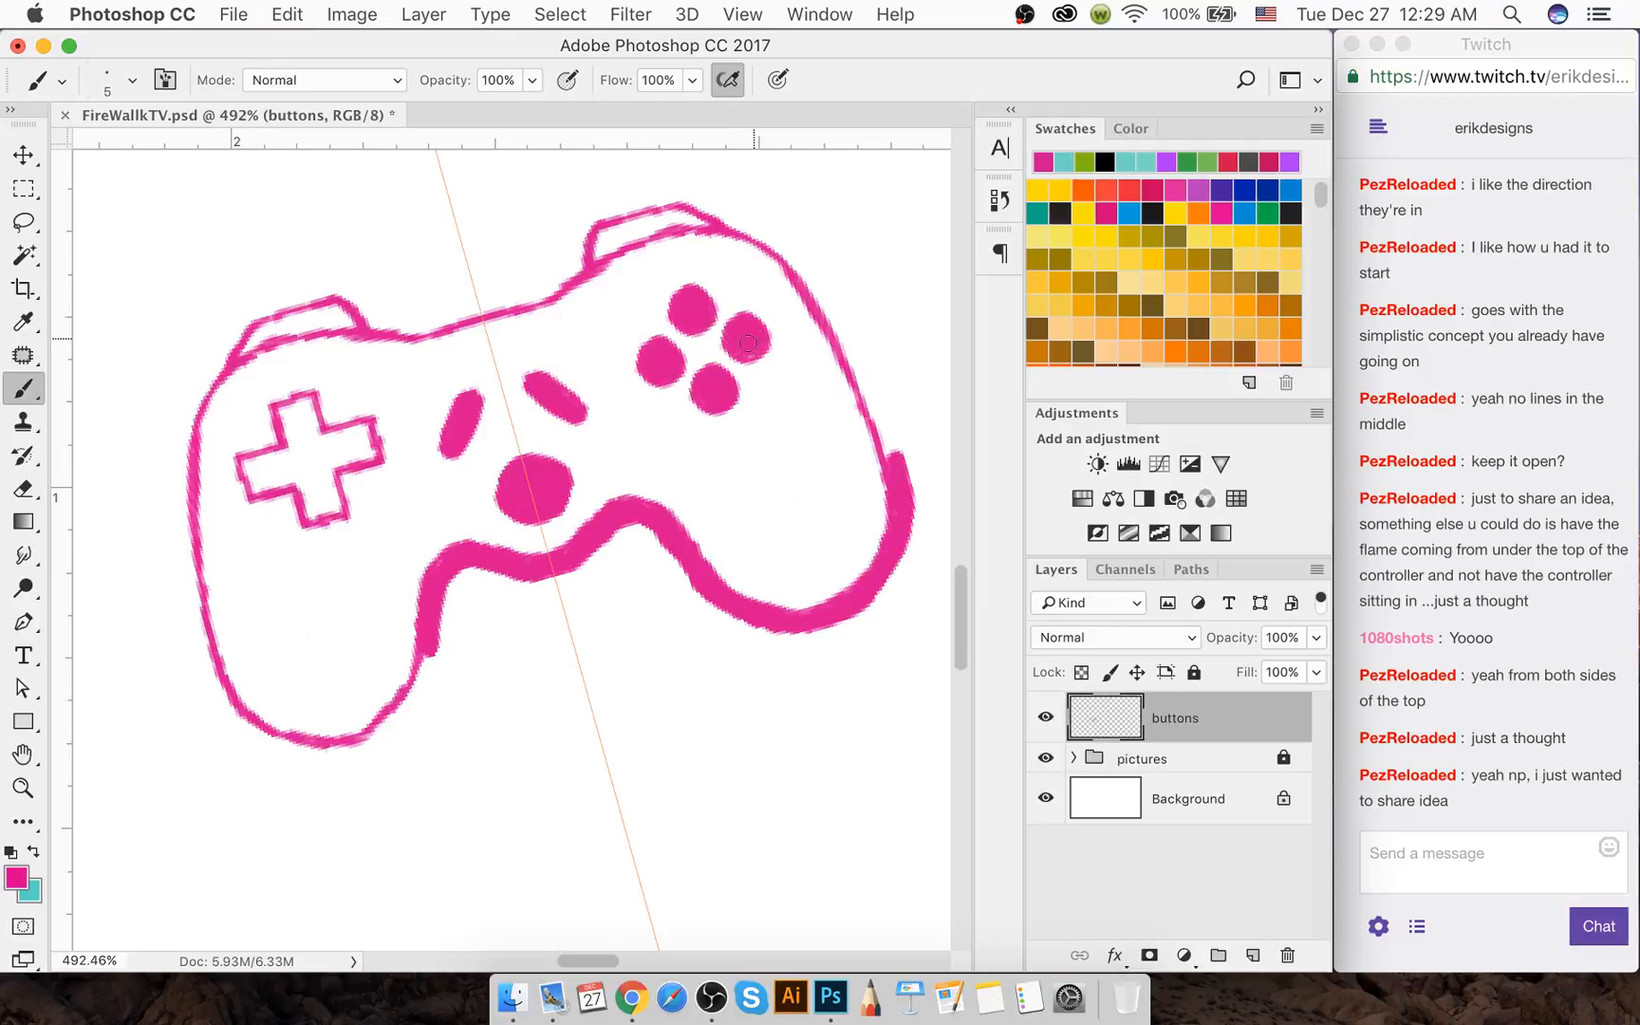
Fill the cross-shaped D-pad with solid pink, covering all of its arms
mouse_move(309, 425)
left_mouse_down()
mouse_move(270, 408)
mouse_move(308, 418)
mouse_move(311, 435)
mouse_move(292, 433)
mouse_move(302, 455)
mouse_move(364, 431)
mouse_move(353, 453)
mouse_move(250, 464)
mouse_move(250, 484)
mouse_move(271, 471)
left_mouse_up()
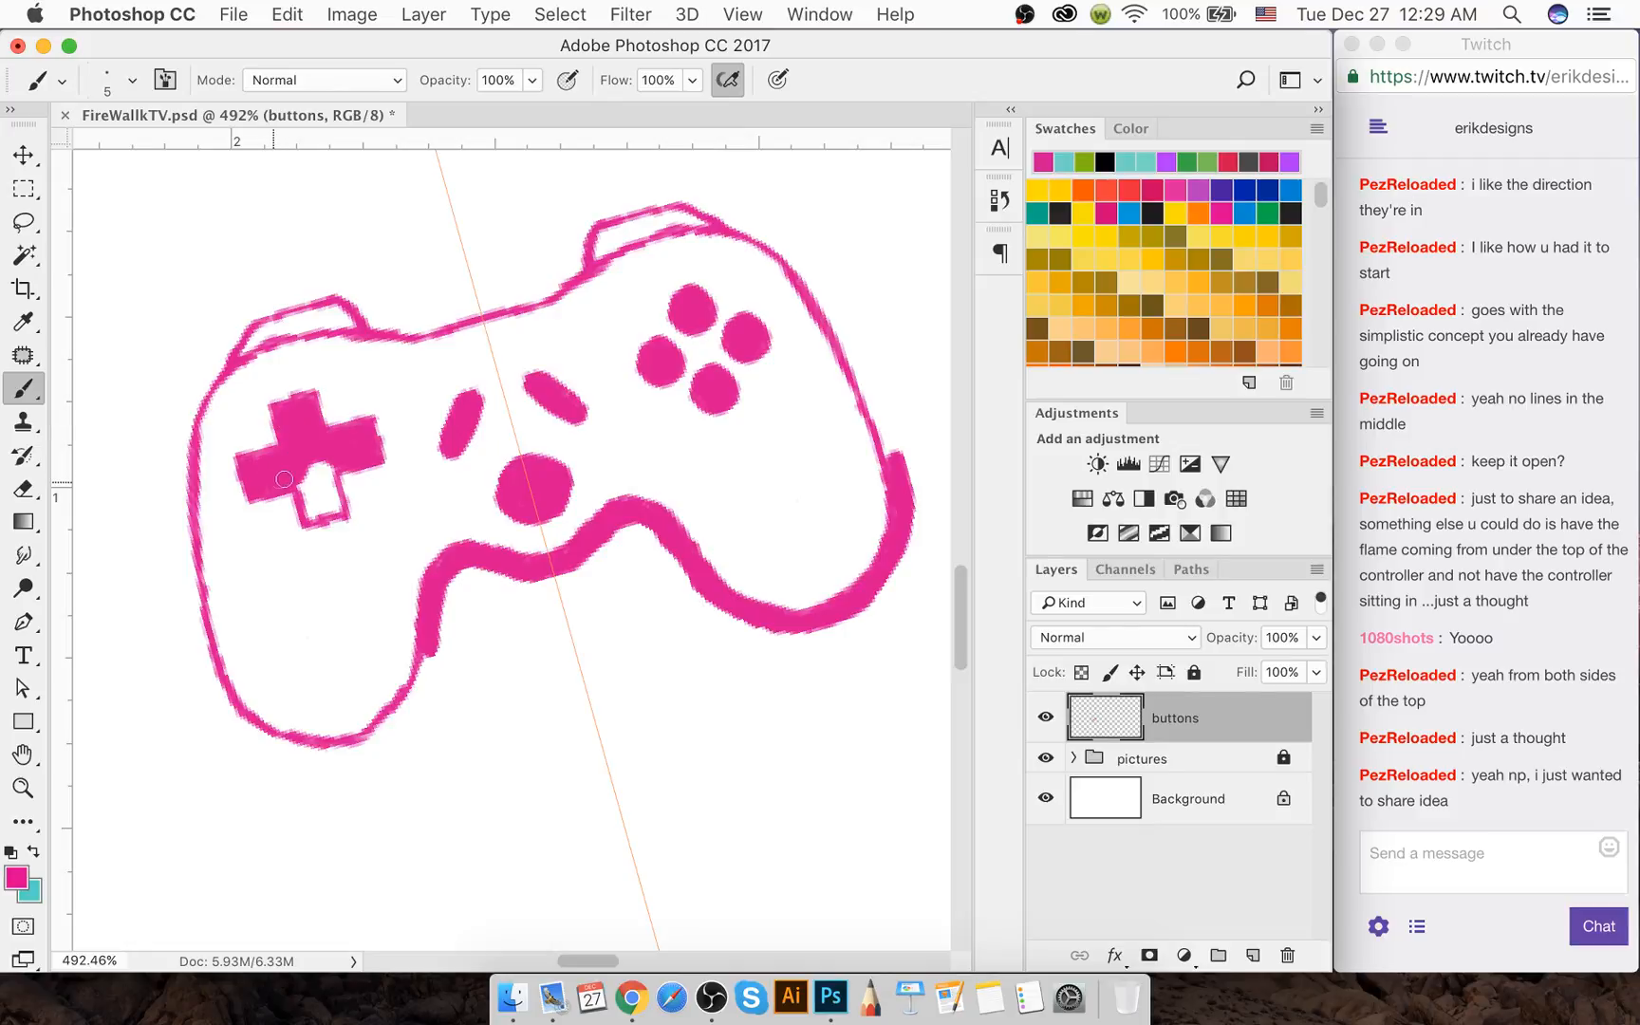
left_click_drag(284, 479, 319, 466)
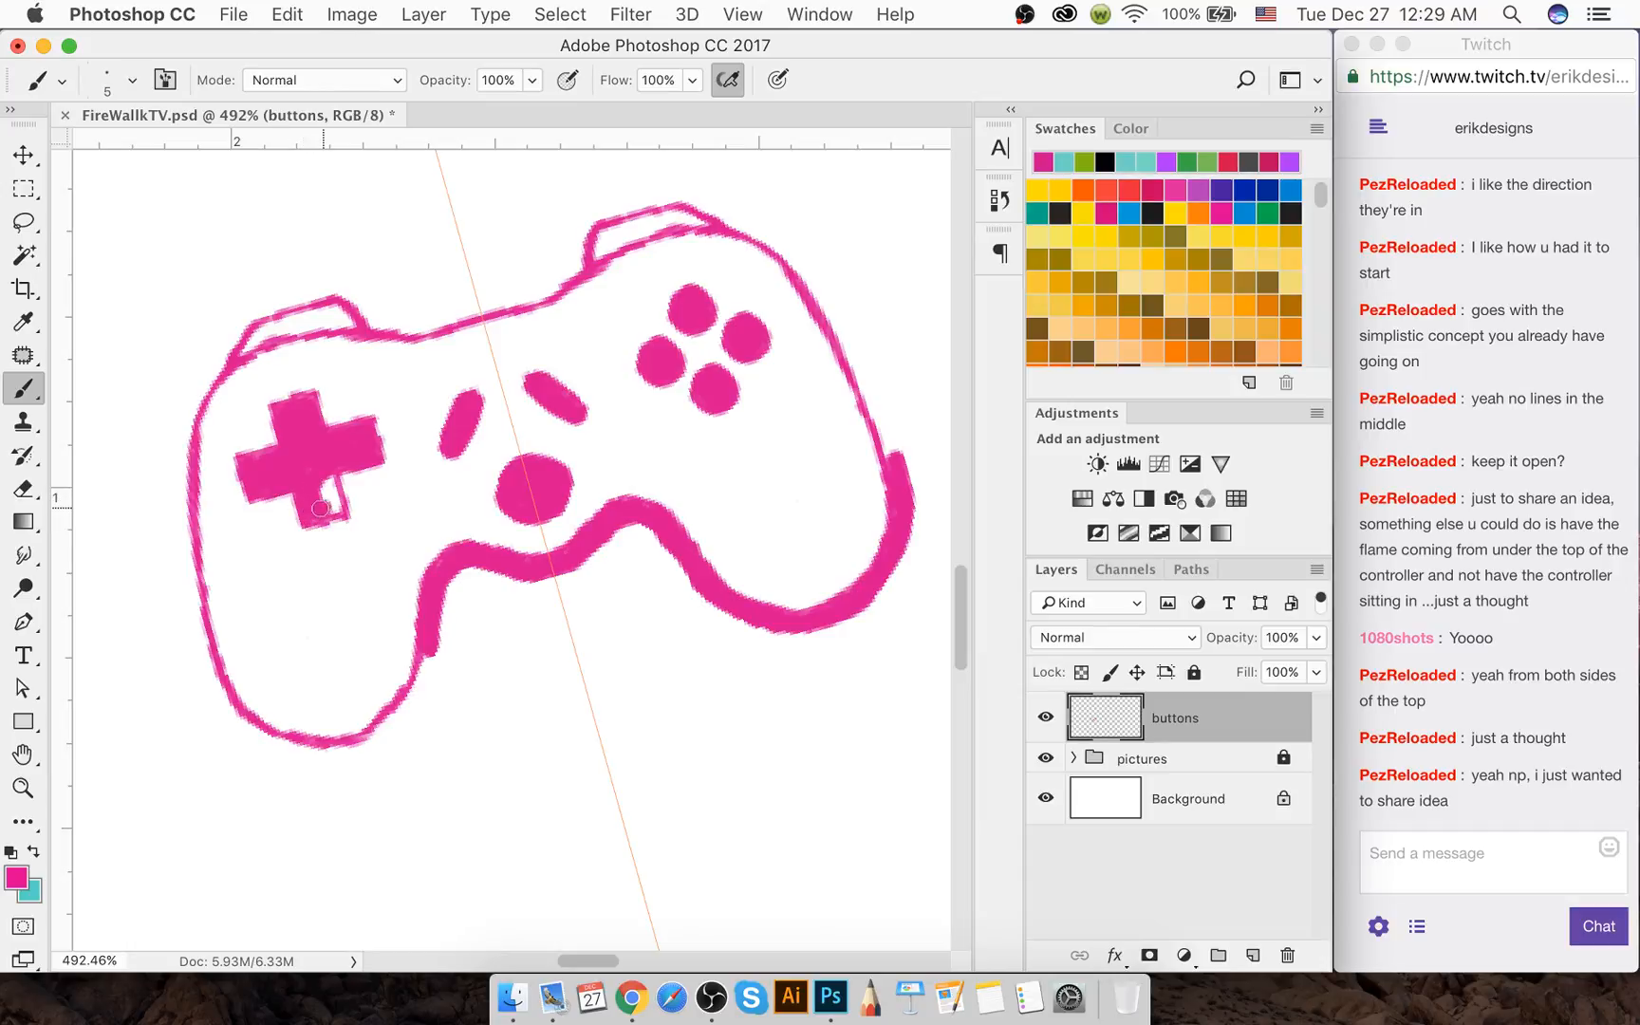
mouse_move(319, 507)
left_mouse_down()
mouse_move(325, 483)
mouse_move(331, 501)
left_mouse_up()
key("e")
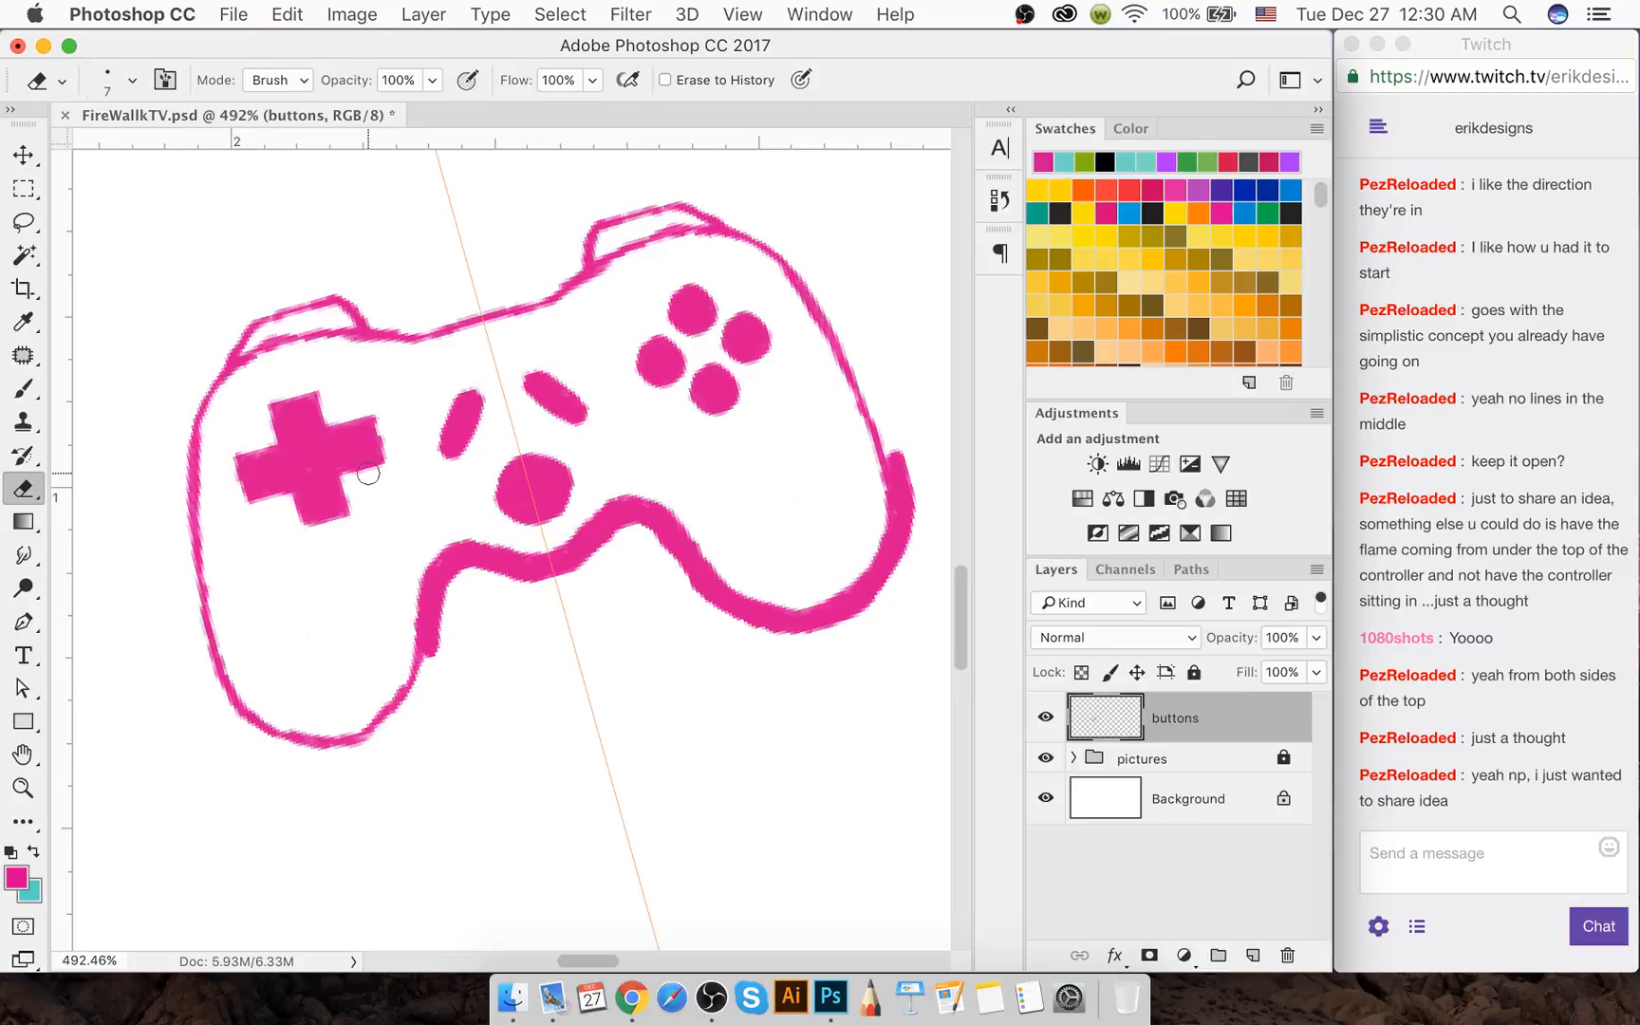
key("m")
mouse_move(408, 479)
left_mouse_down()
mouse_move(369, 509)
mouse_move(392, 475)
mouse_move(359, 524)
left_mouse_up()
key("super+z")
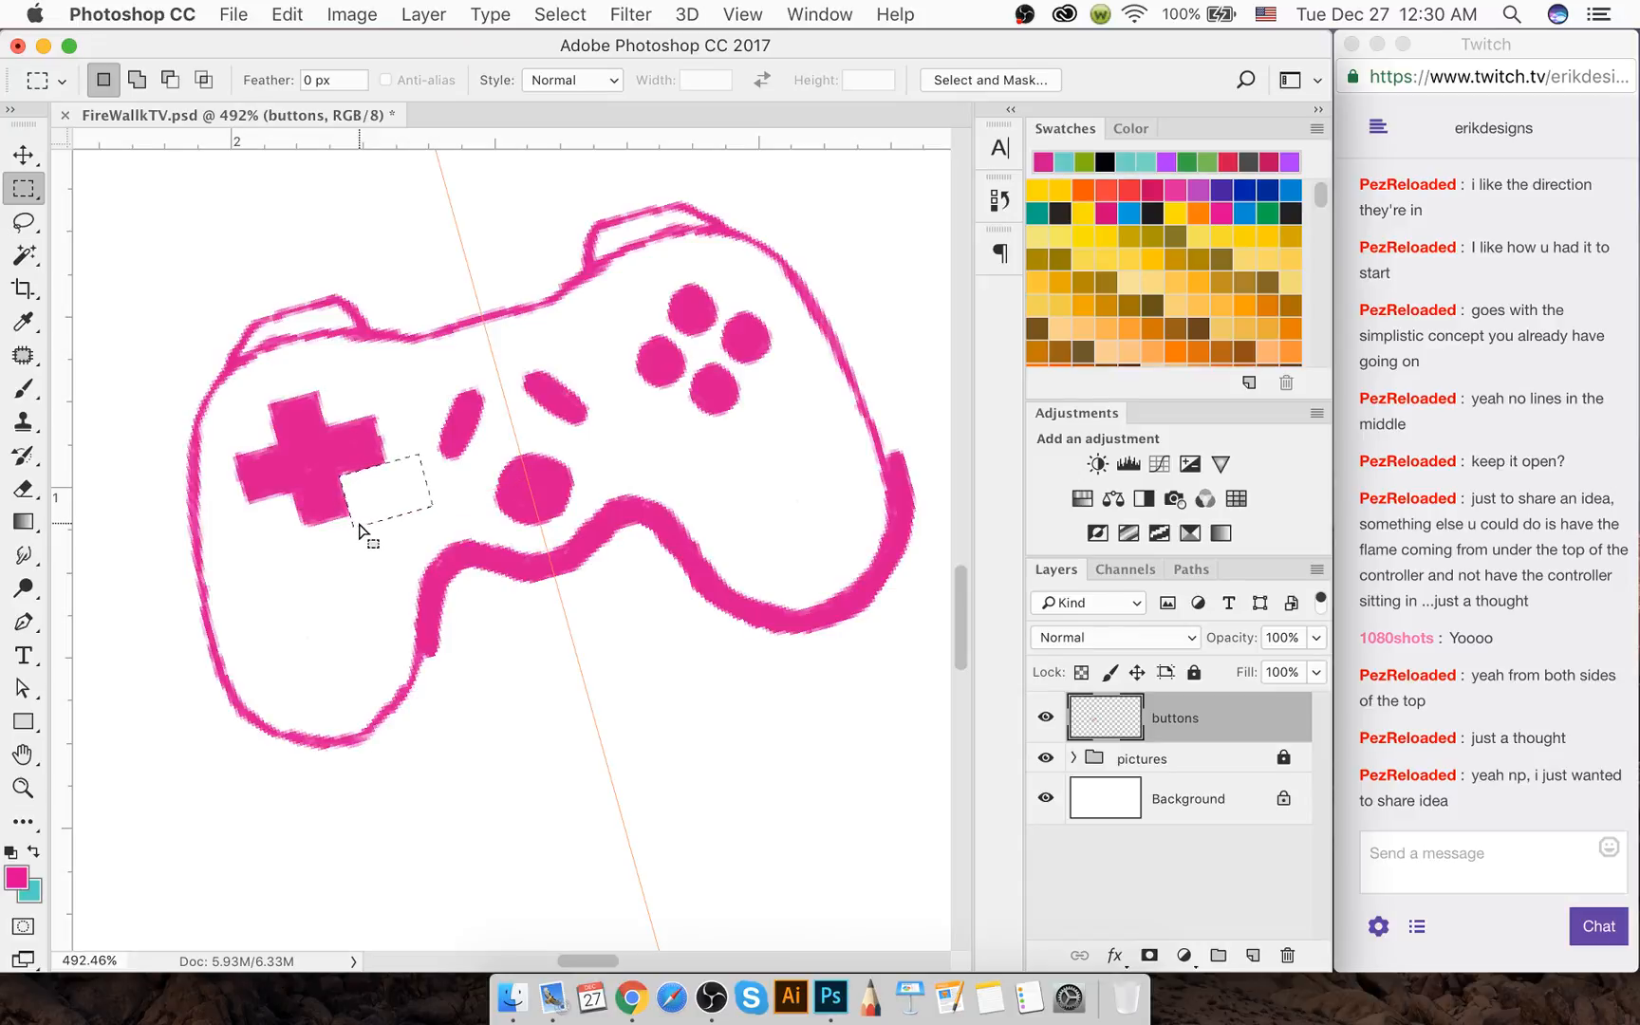
key("super+d")
key("super+z")
key("alt+super+z")
key("super+d")
Thicken the right shoulder button's outline and the controller's right side in pink down to the thick grip edge
key("b")
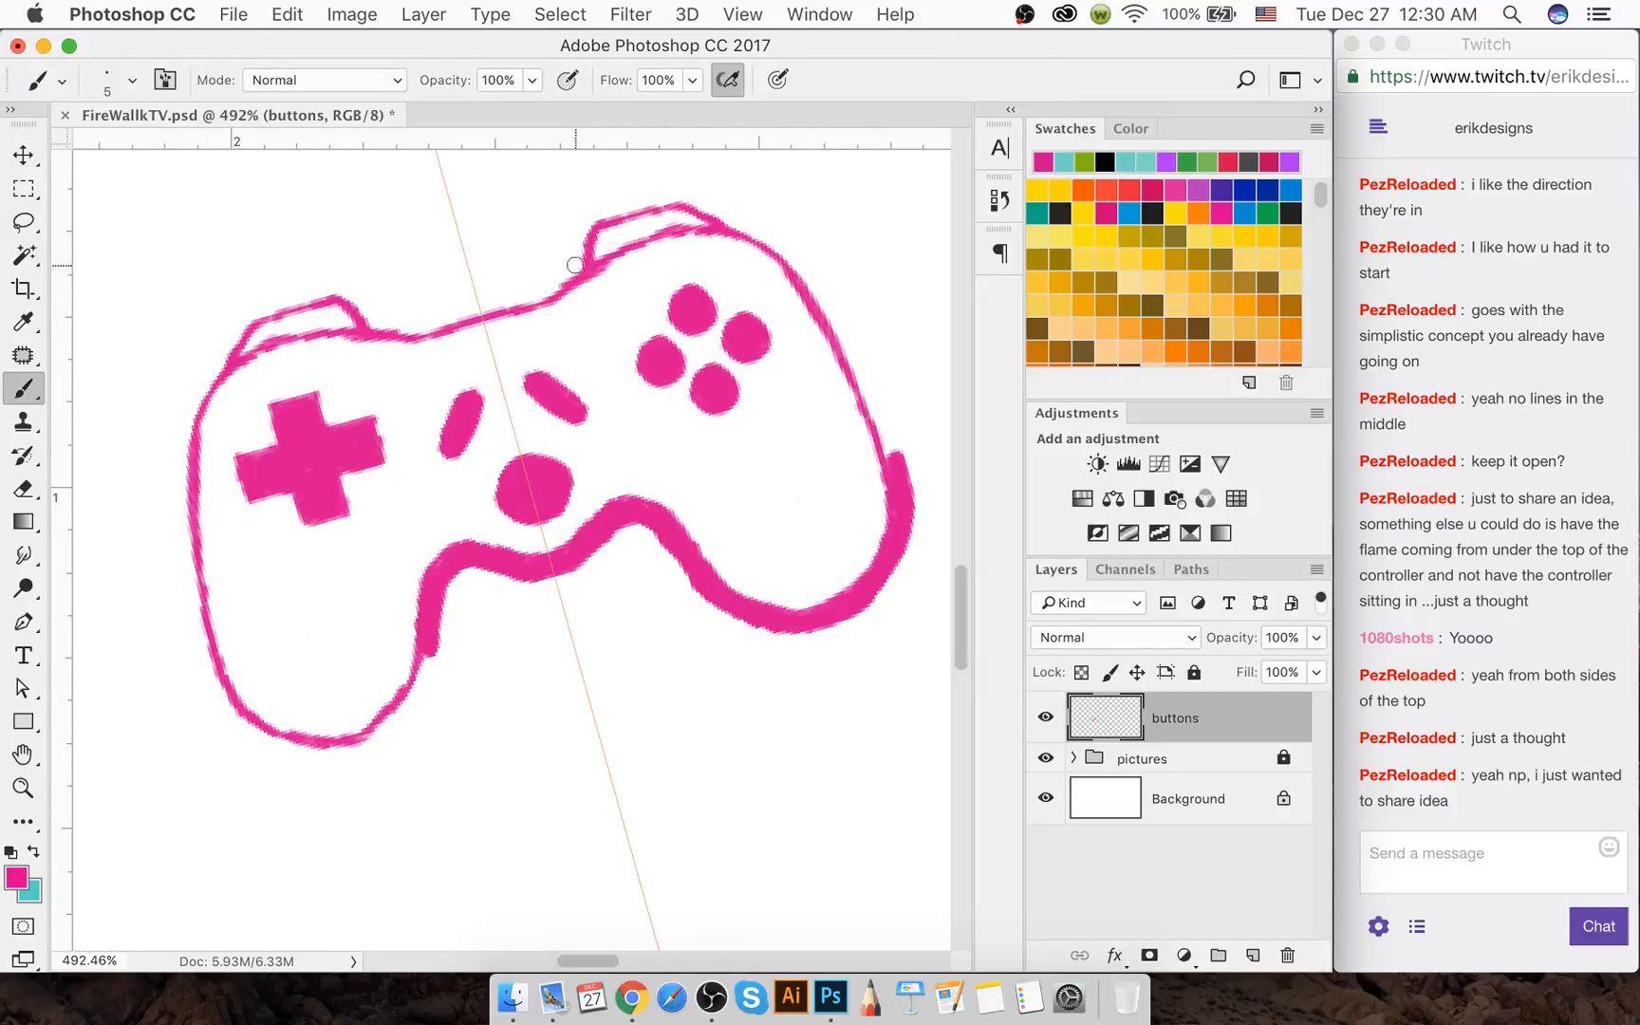
mouse_move(575, 265)
left_mouse_down()
mouse_move(585, 224)
mouse_move(634, 196)
mouse_move(685, 197)
mouse_move(752, 238)
mouse_move(726, 237)
left_mouse_up()
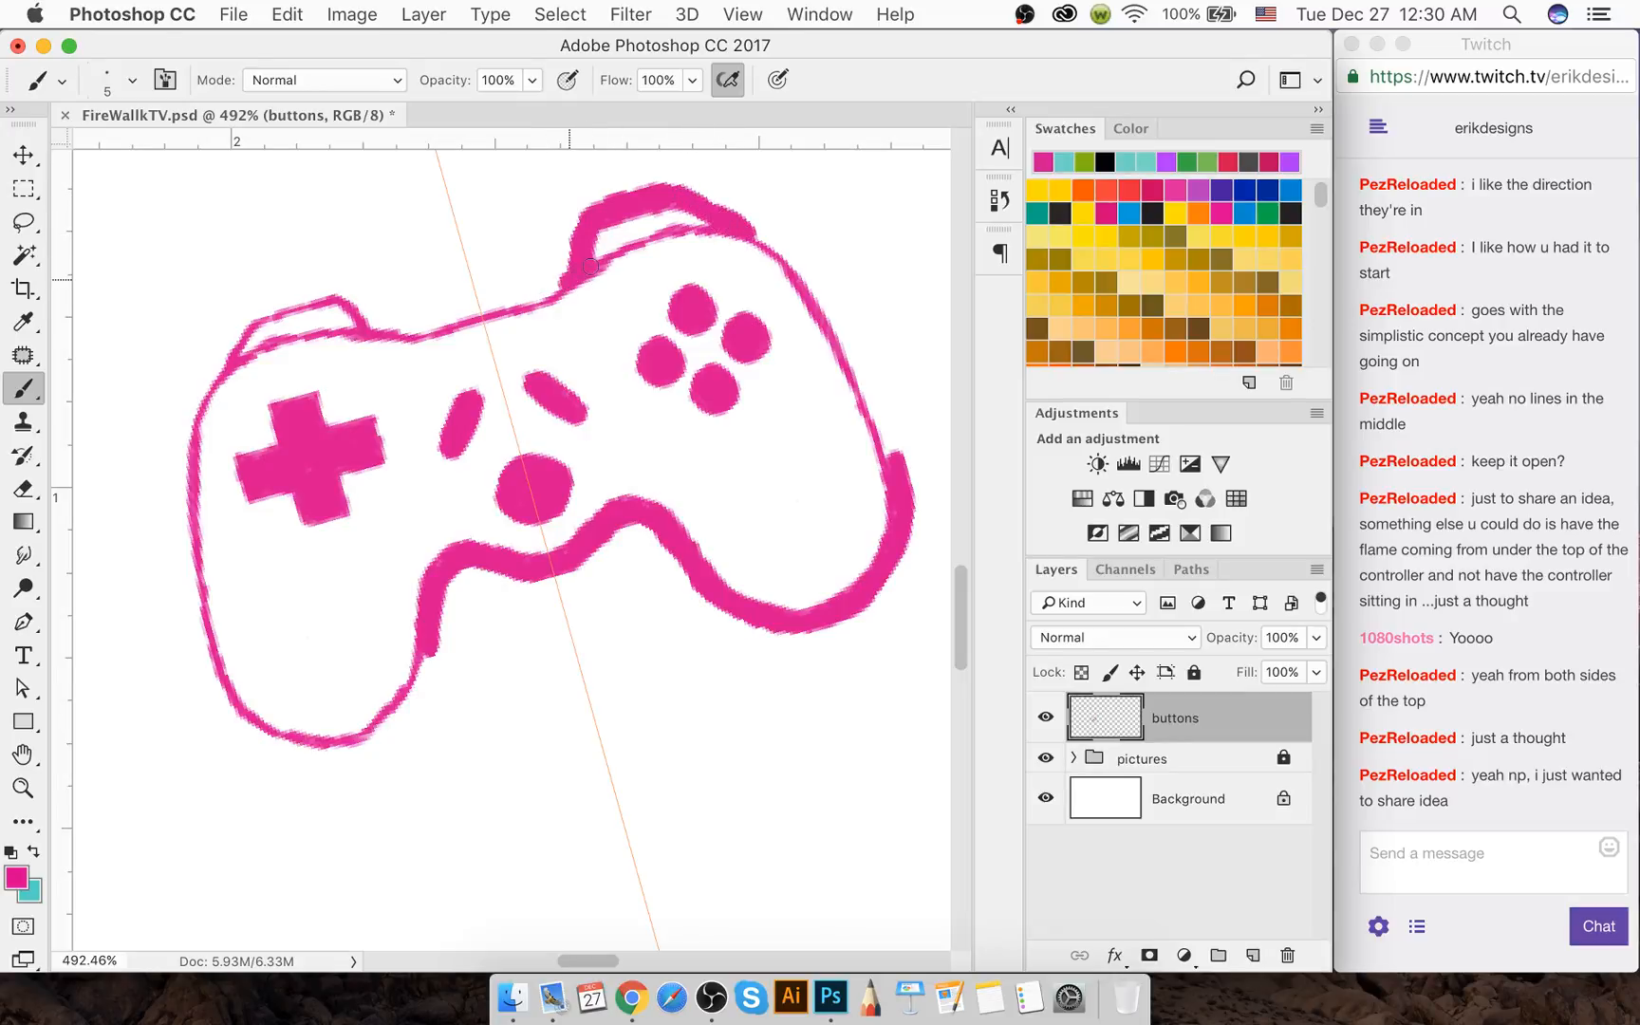
mouse_move(593, 266)
left_mouse_down()
mouse_move(745, 211)
mouse_move(764, 235)
mouse_move(710, 204)
mouse_move(783, 258)
mouse_move(835, 352)
mouse_move(842, 331)
mouse_move(828, 324)
mouse_move(892, 465)
mouse_move(855, 374)
mouse_move(865, 412)
left_mouse_up()
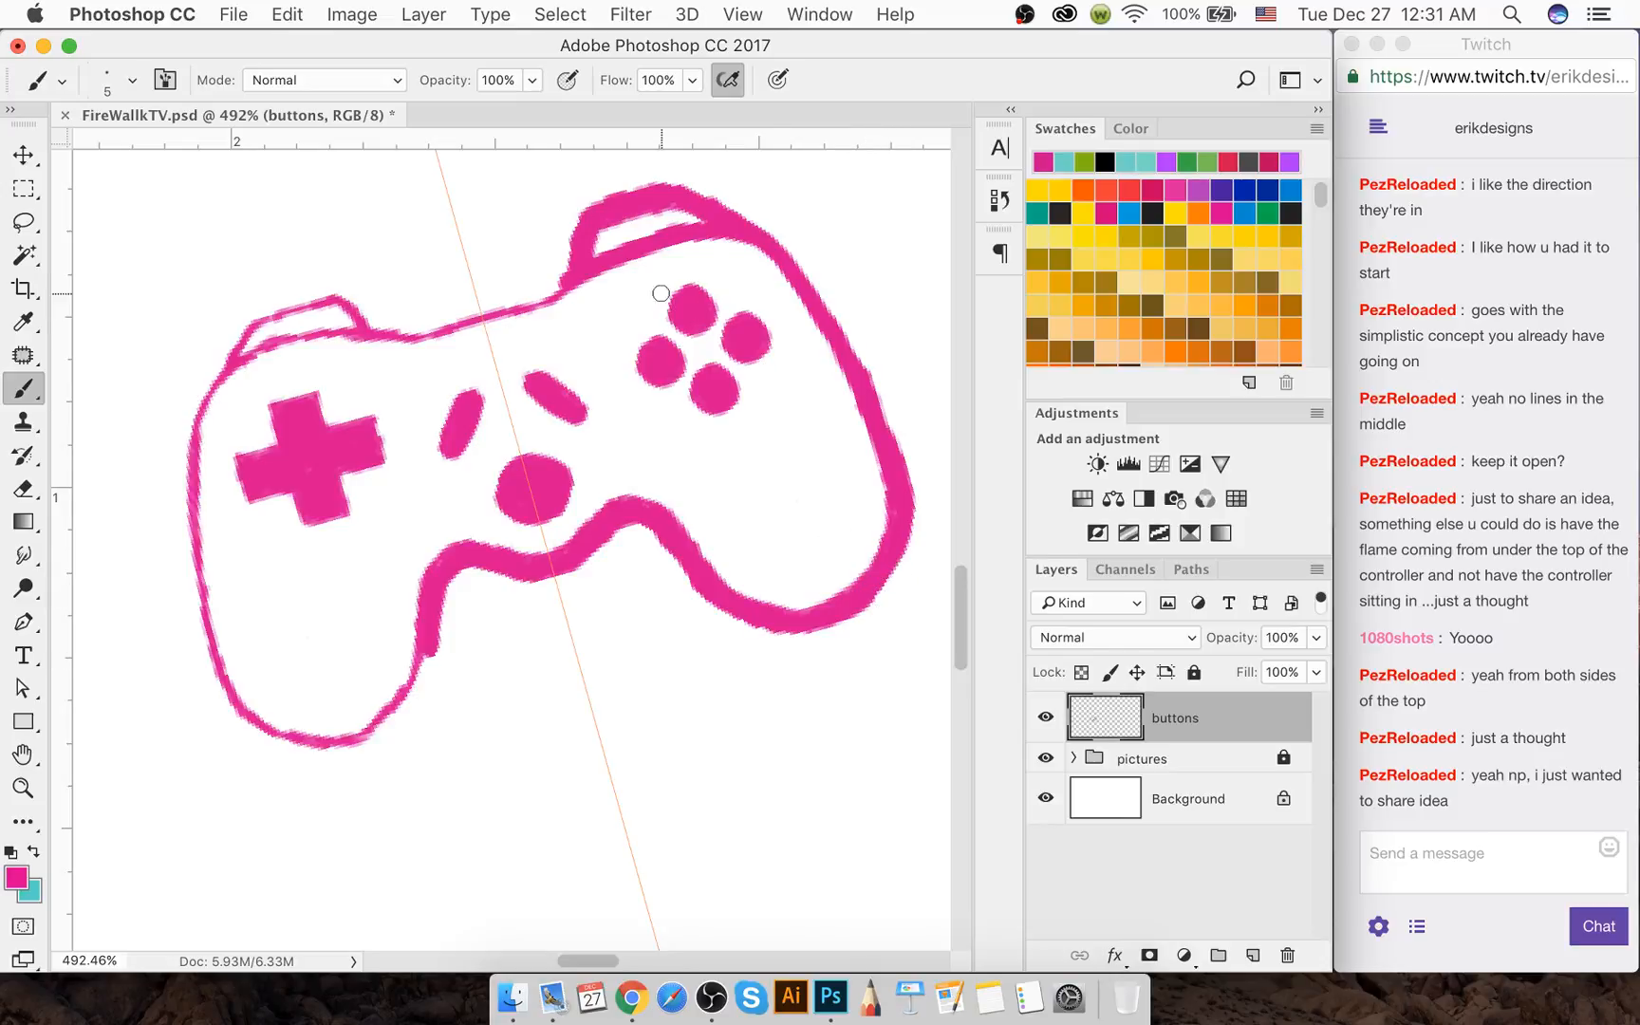
key("e")
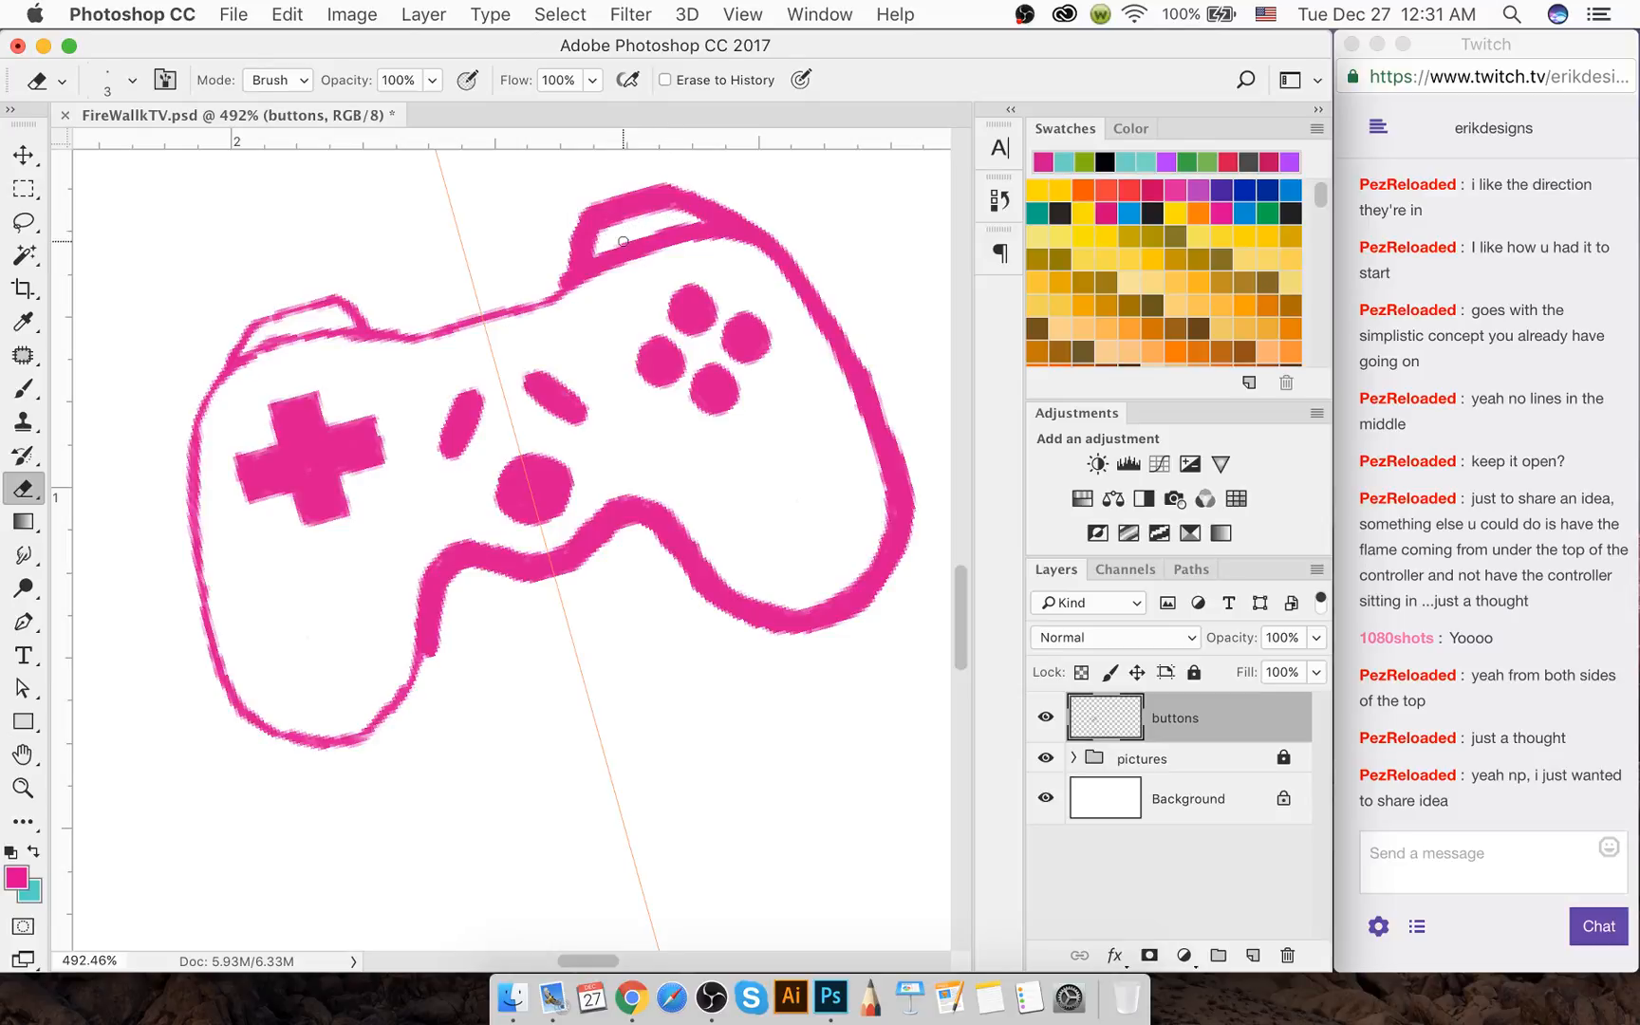
Touch up the right shoulder button's inner end and thicken the controller's top edge between both shoulder buttons in pink
key("b")
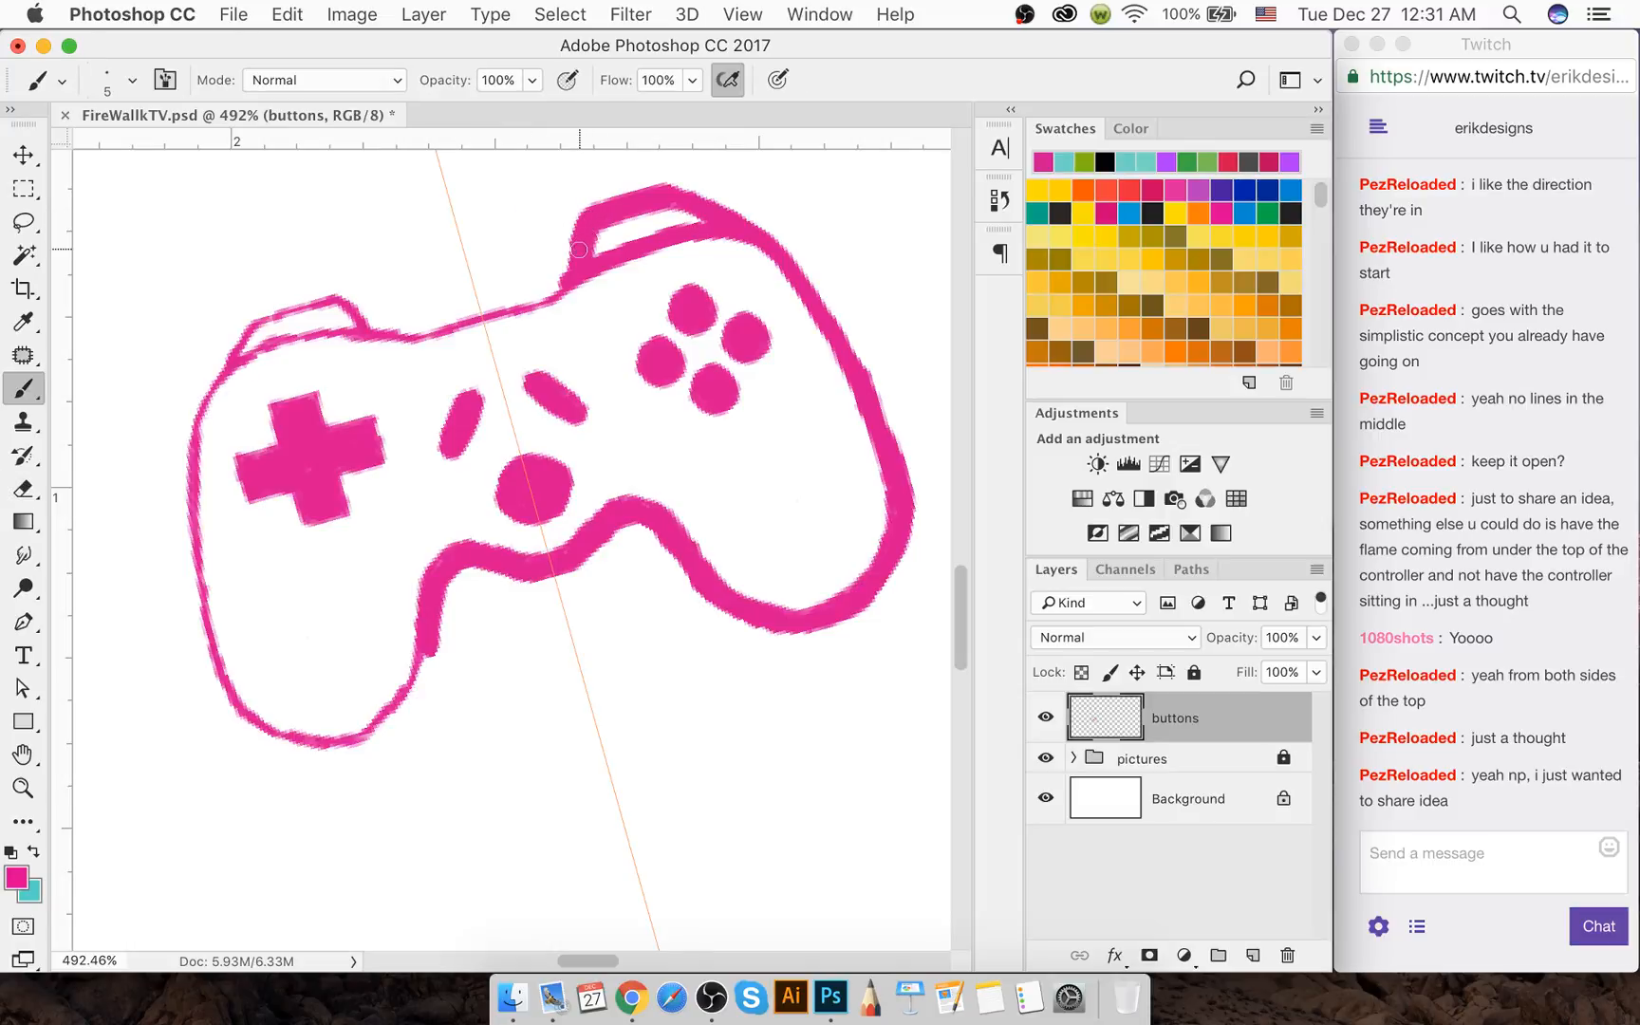
left_click_drag(579, 253, 573, 269)
mouse_move(238, 360)
left_mouse_down()
mouse_move(498, 308)
mouse_move(567, 275)
mouse_move(528, 299)
left_mouse_up()
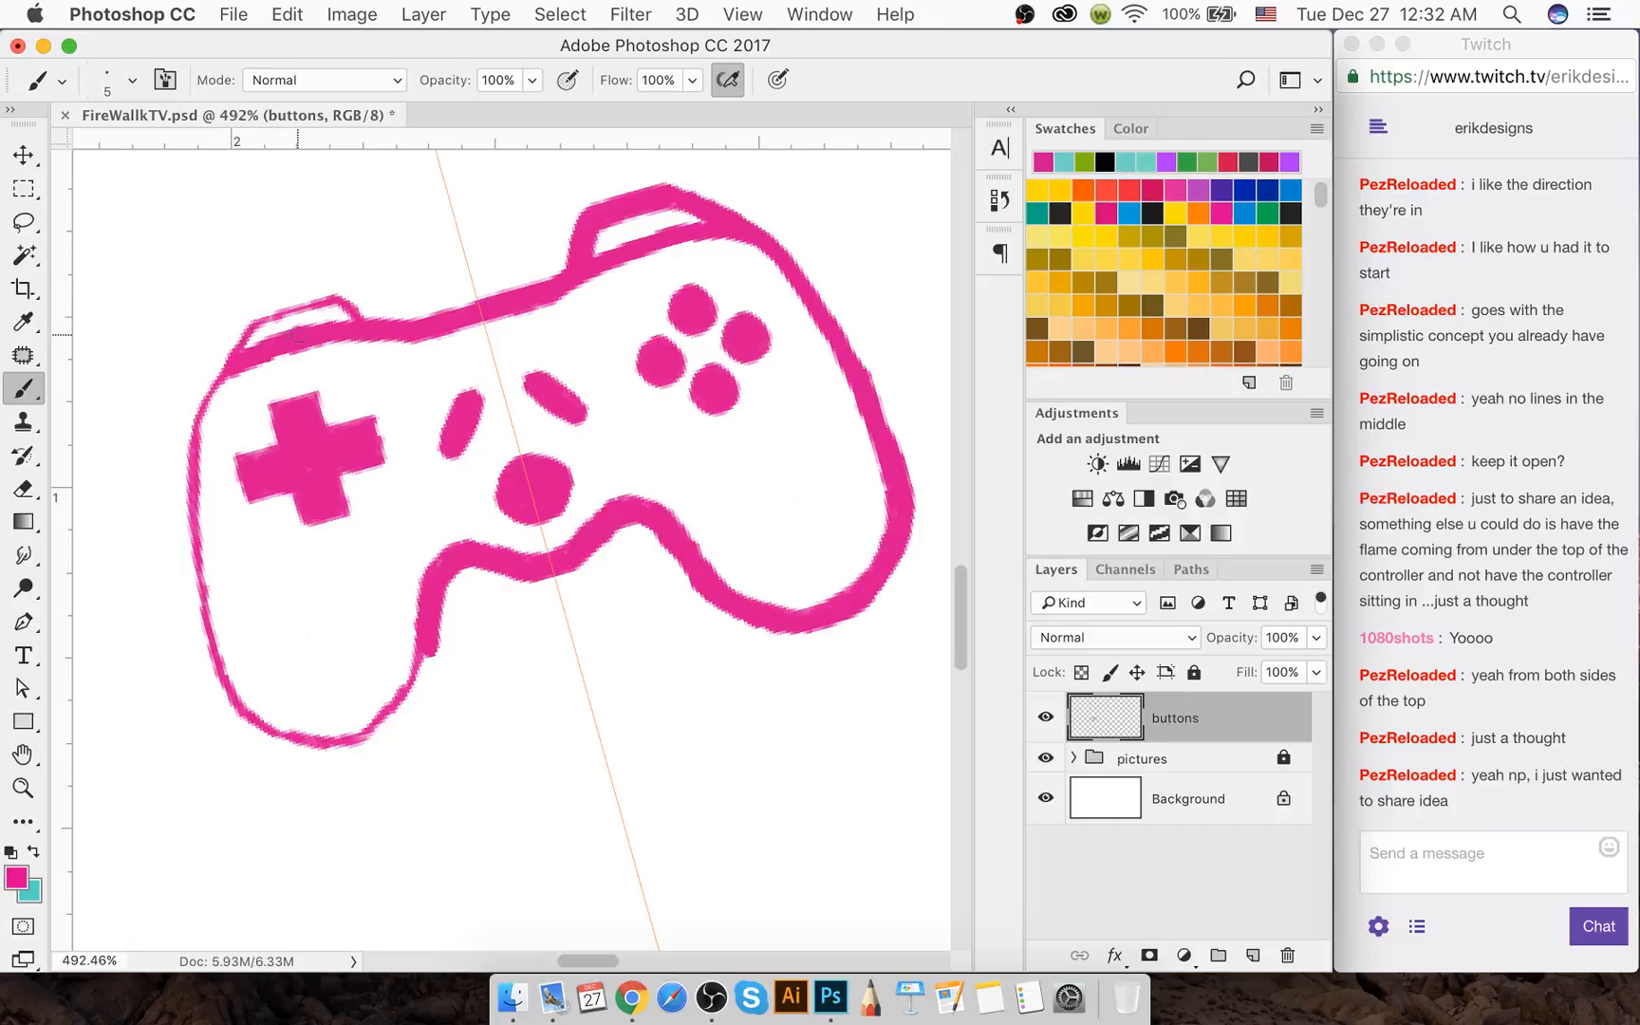
key("e")
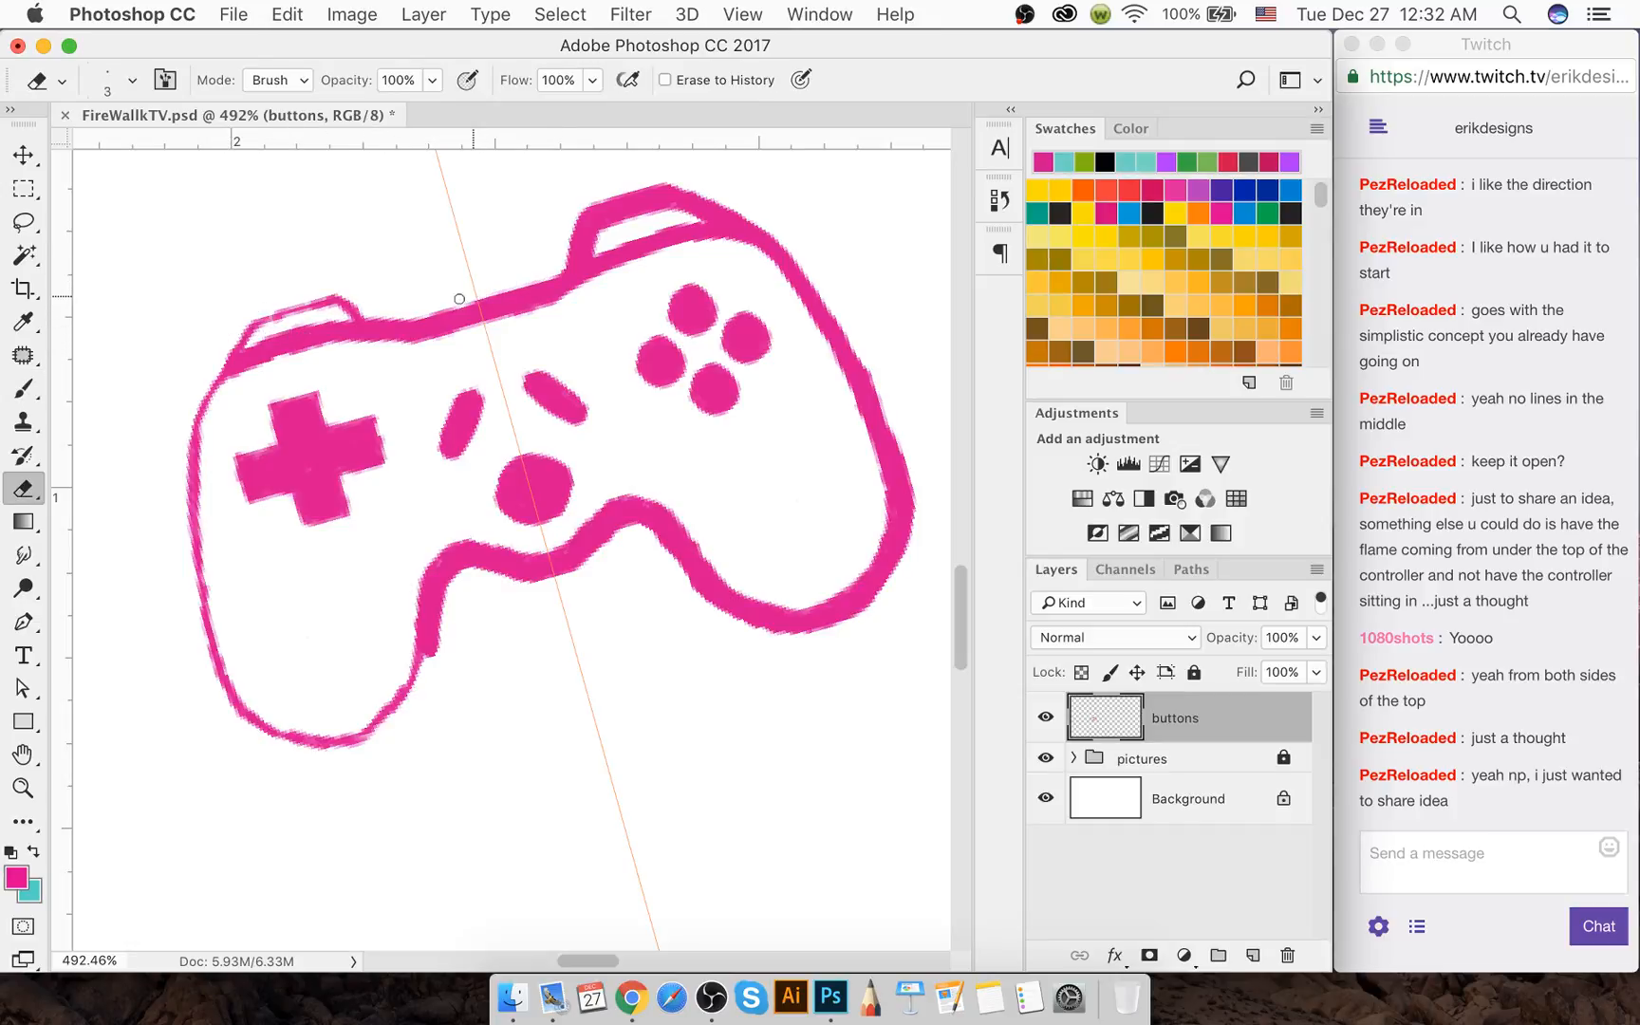
Thicken the left shoulder button's outline in pink down to the controller's left side, tidying its upper edge with the eraser
key("b")
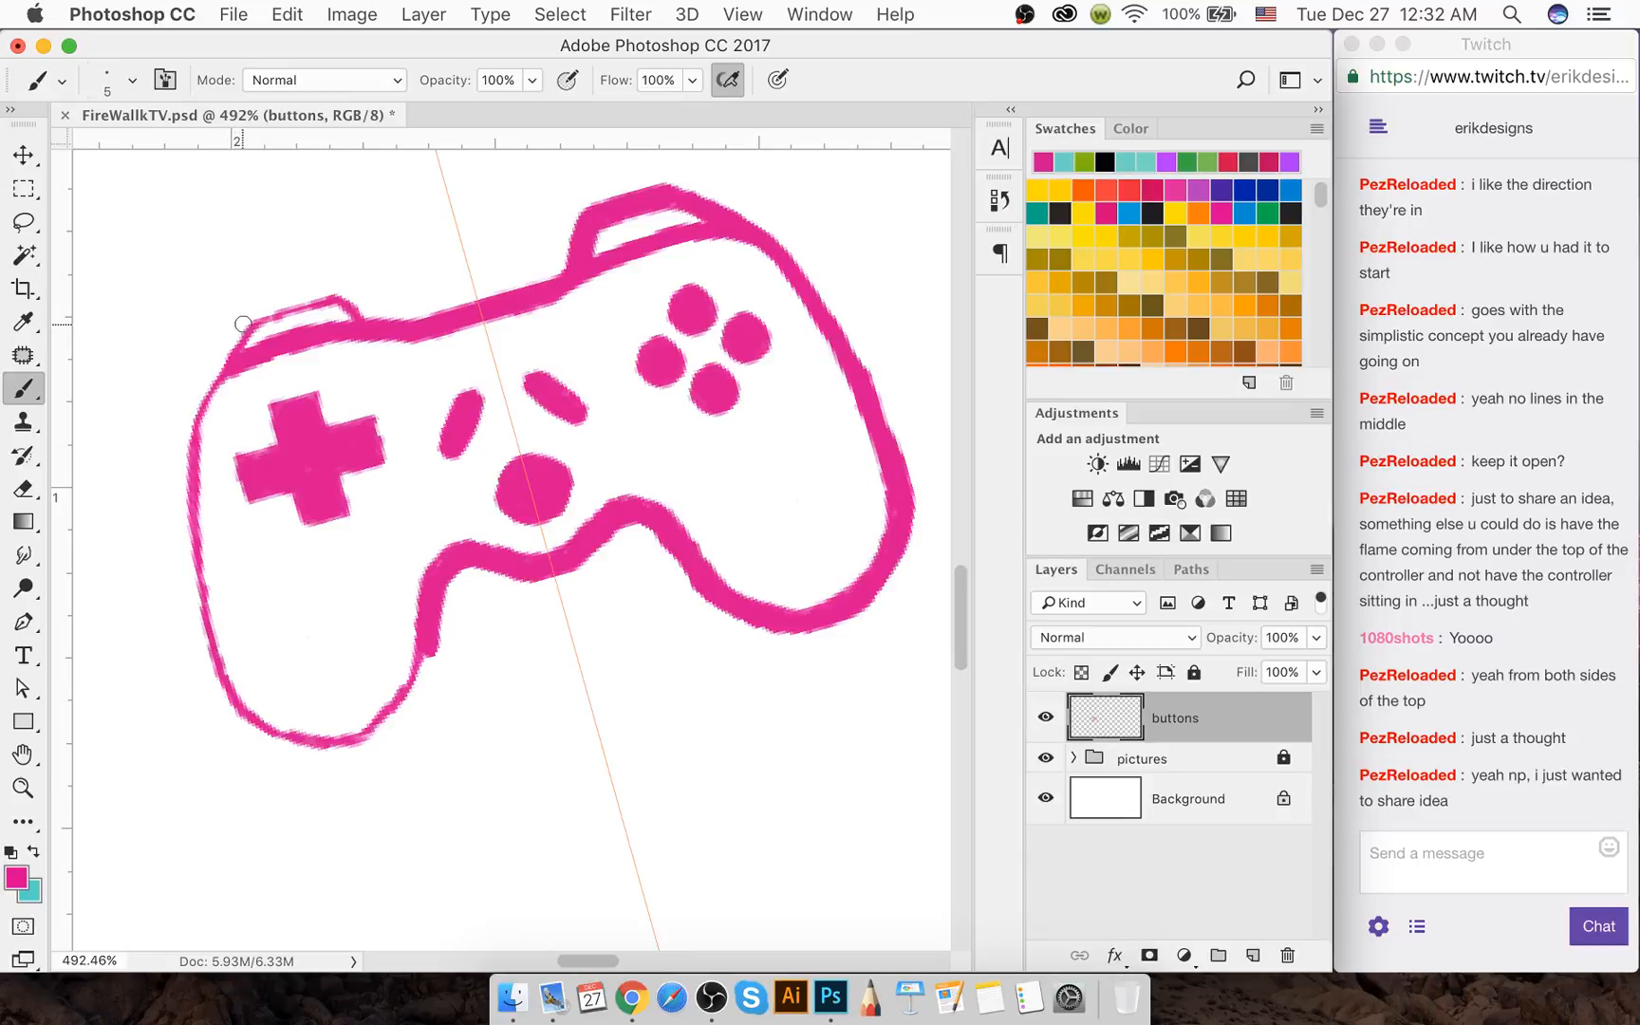
left_click_drag(254, 313, 273, 304)
key("ctrl+z")
mouse_move(251, 311)
left_mouse_down()
mouse_move(337, 284)
mouse_move(315, 281)
mouse_move(304, 291)
mouse_move(344, 288)
mouse_move(378, 322)
left_mouse_up()
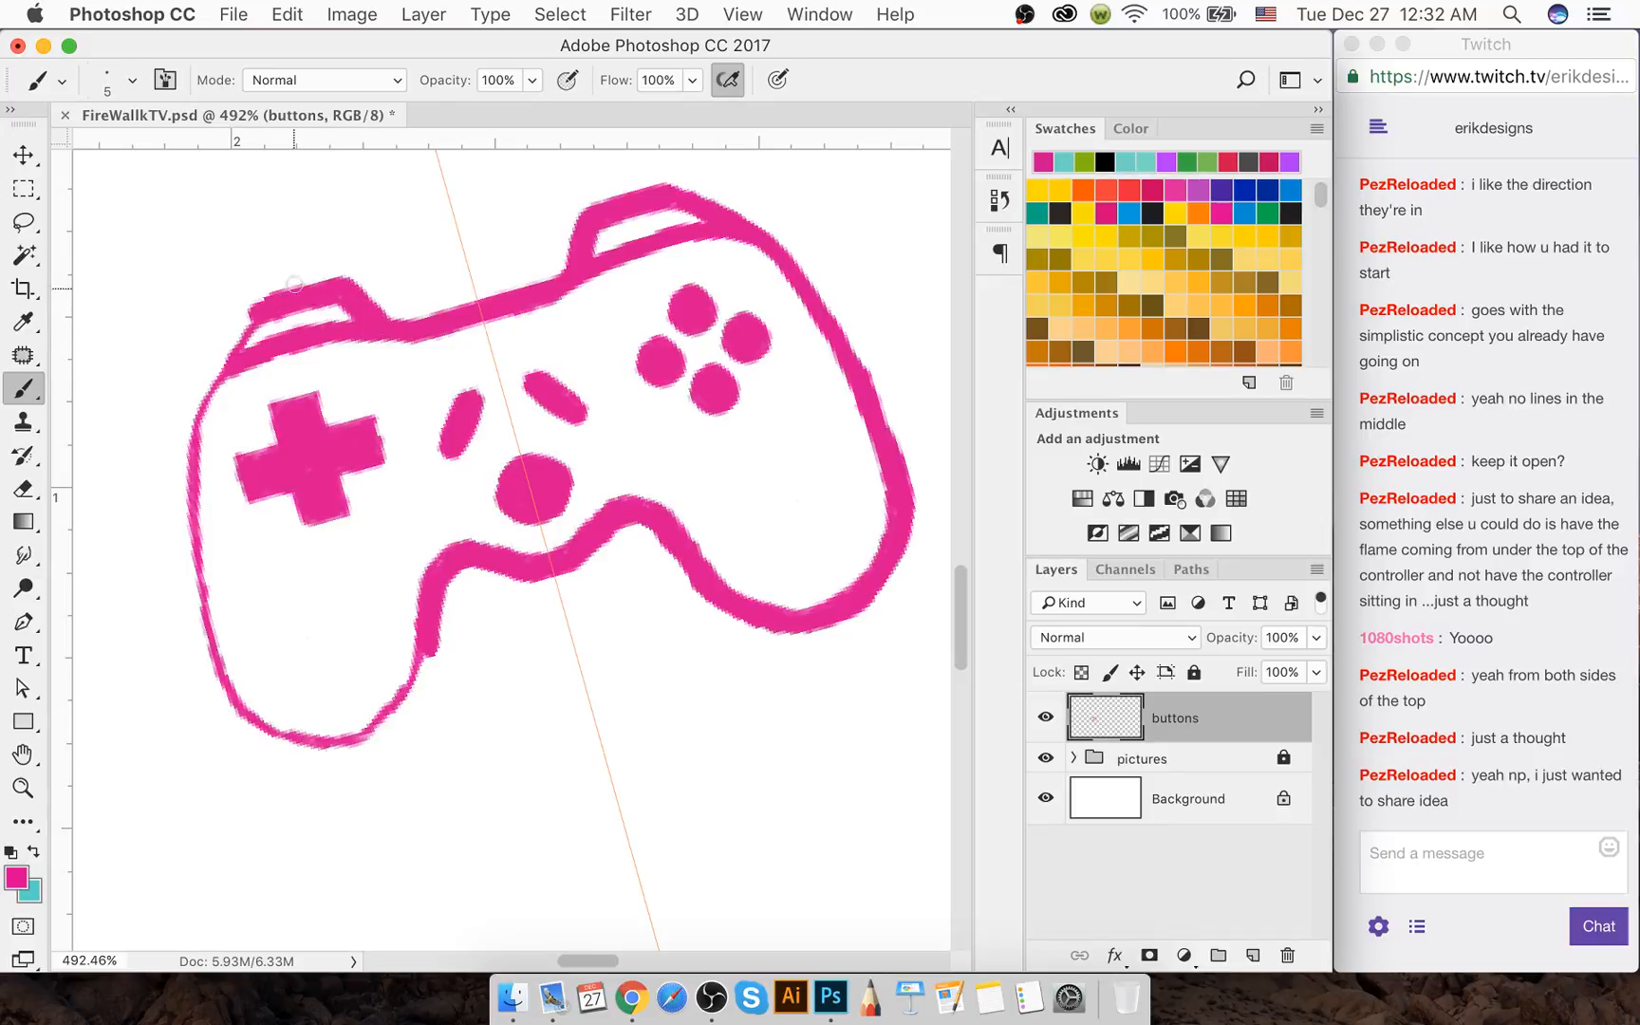
key("e")
left_click_drag(268, 289, 291, 286)
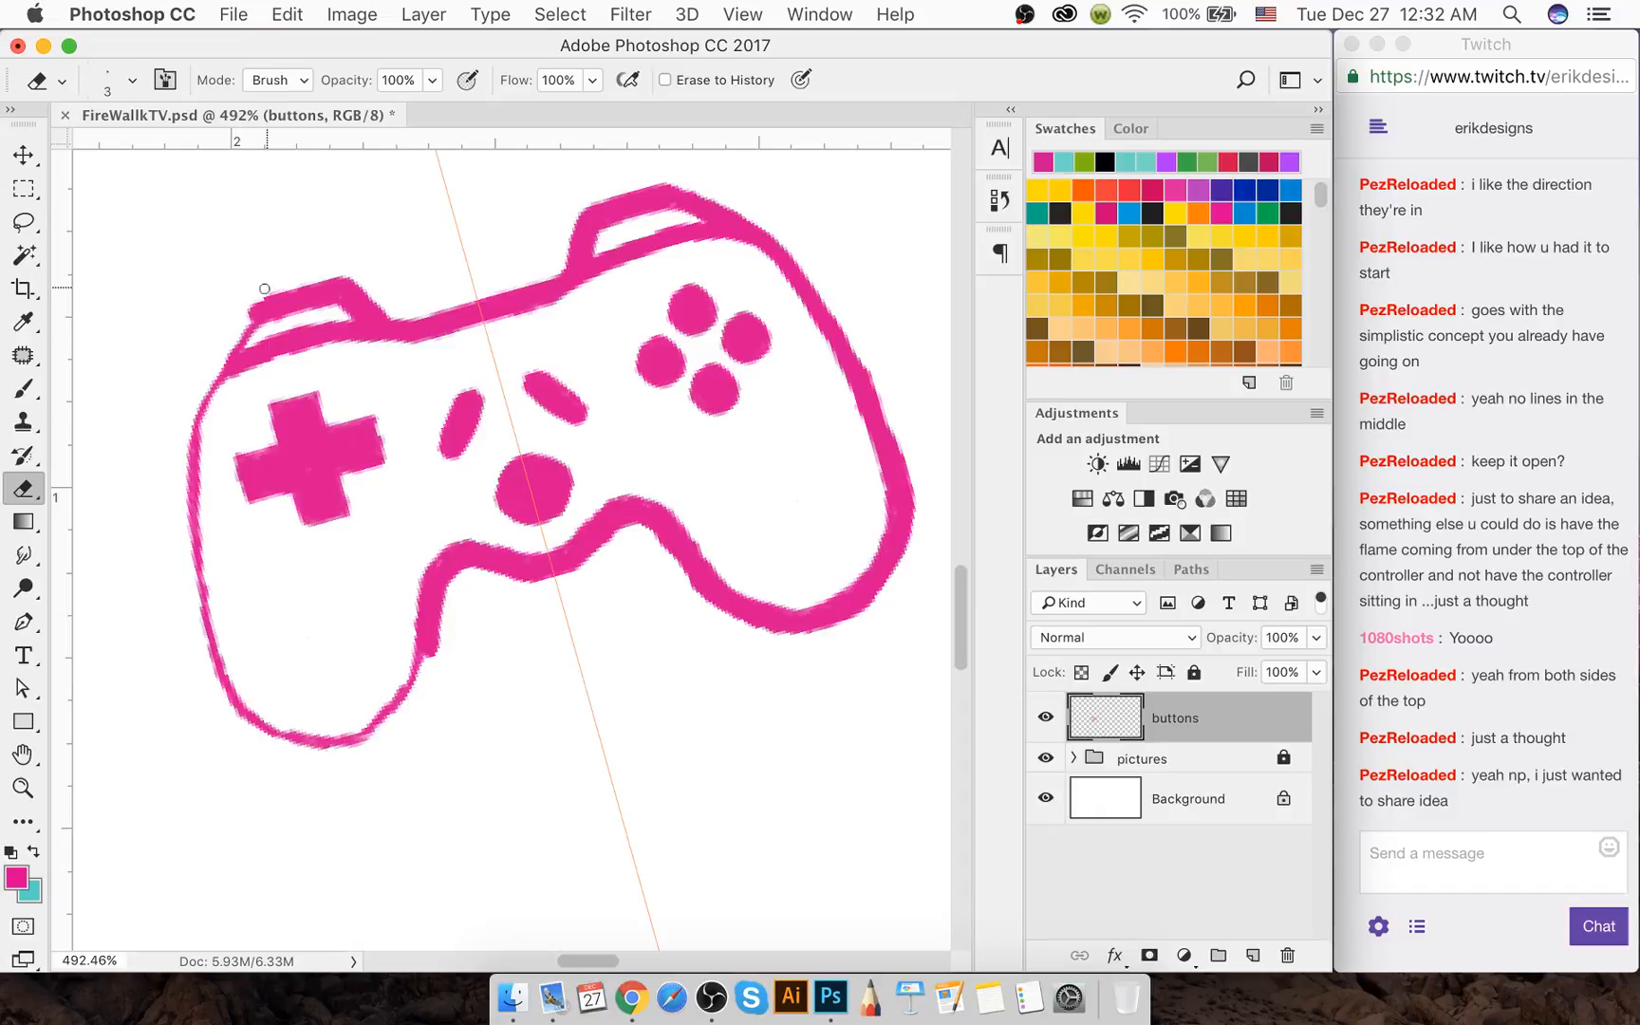
key("b")
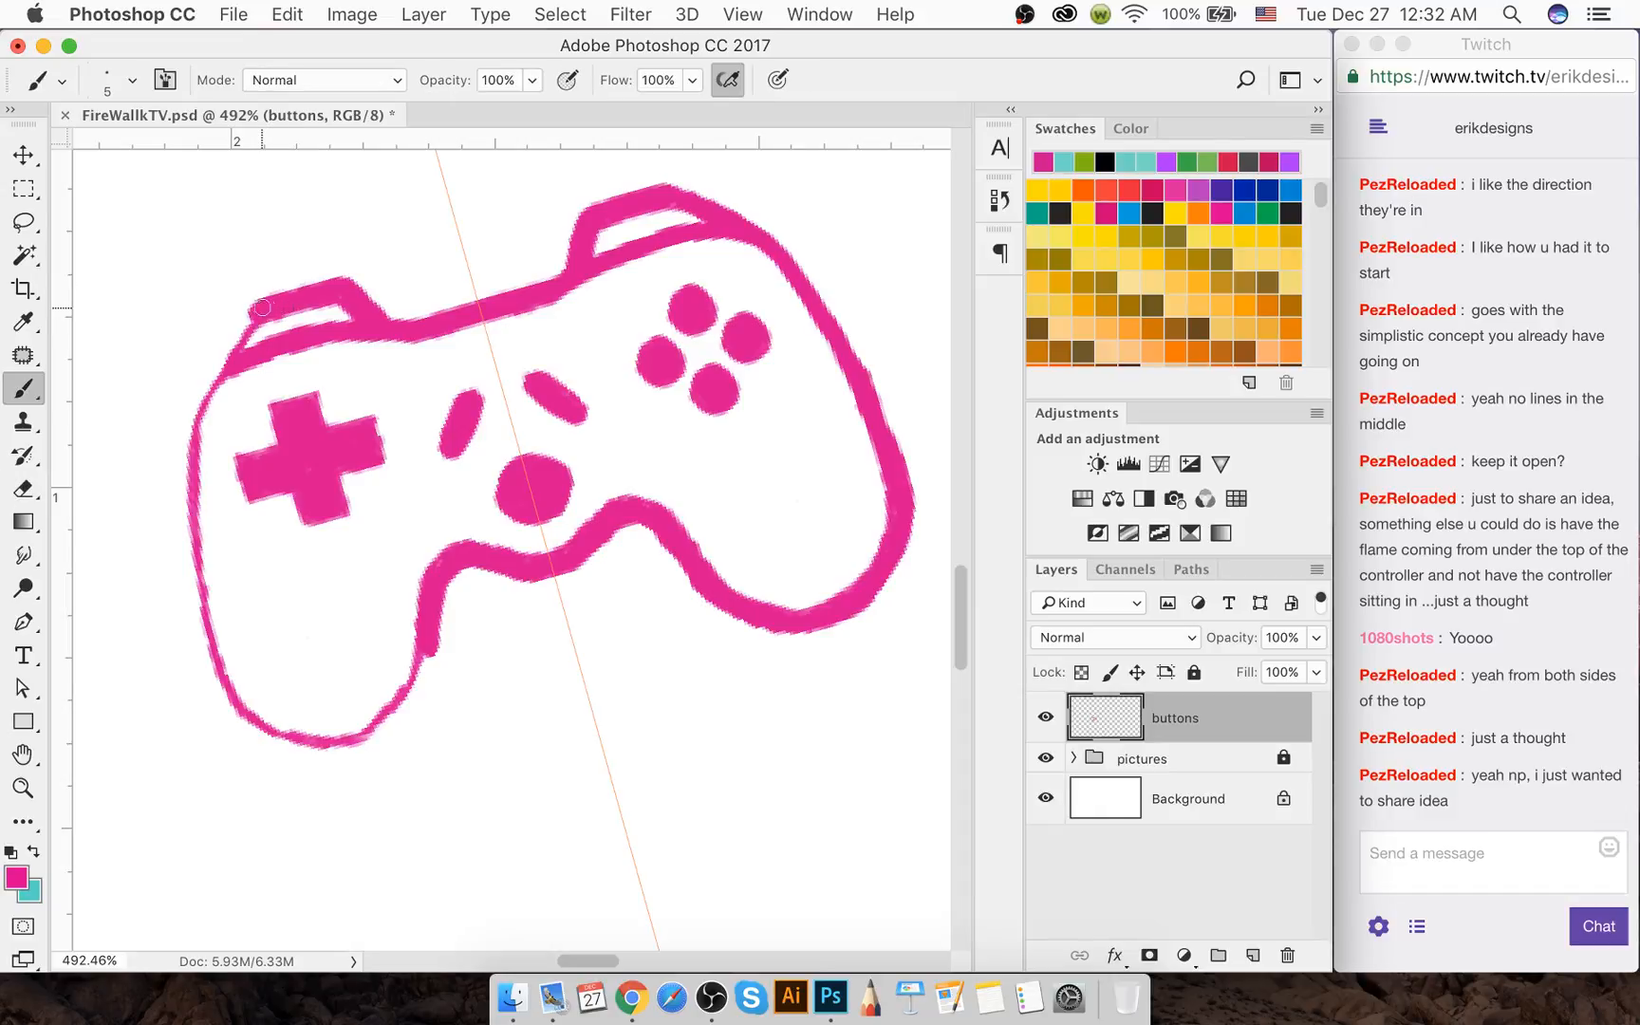
mouse_move(244, 321)
left_mouse_down()
mouse_move(255, 308)
mouse_move(191, 384)
left_mouse_up()
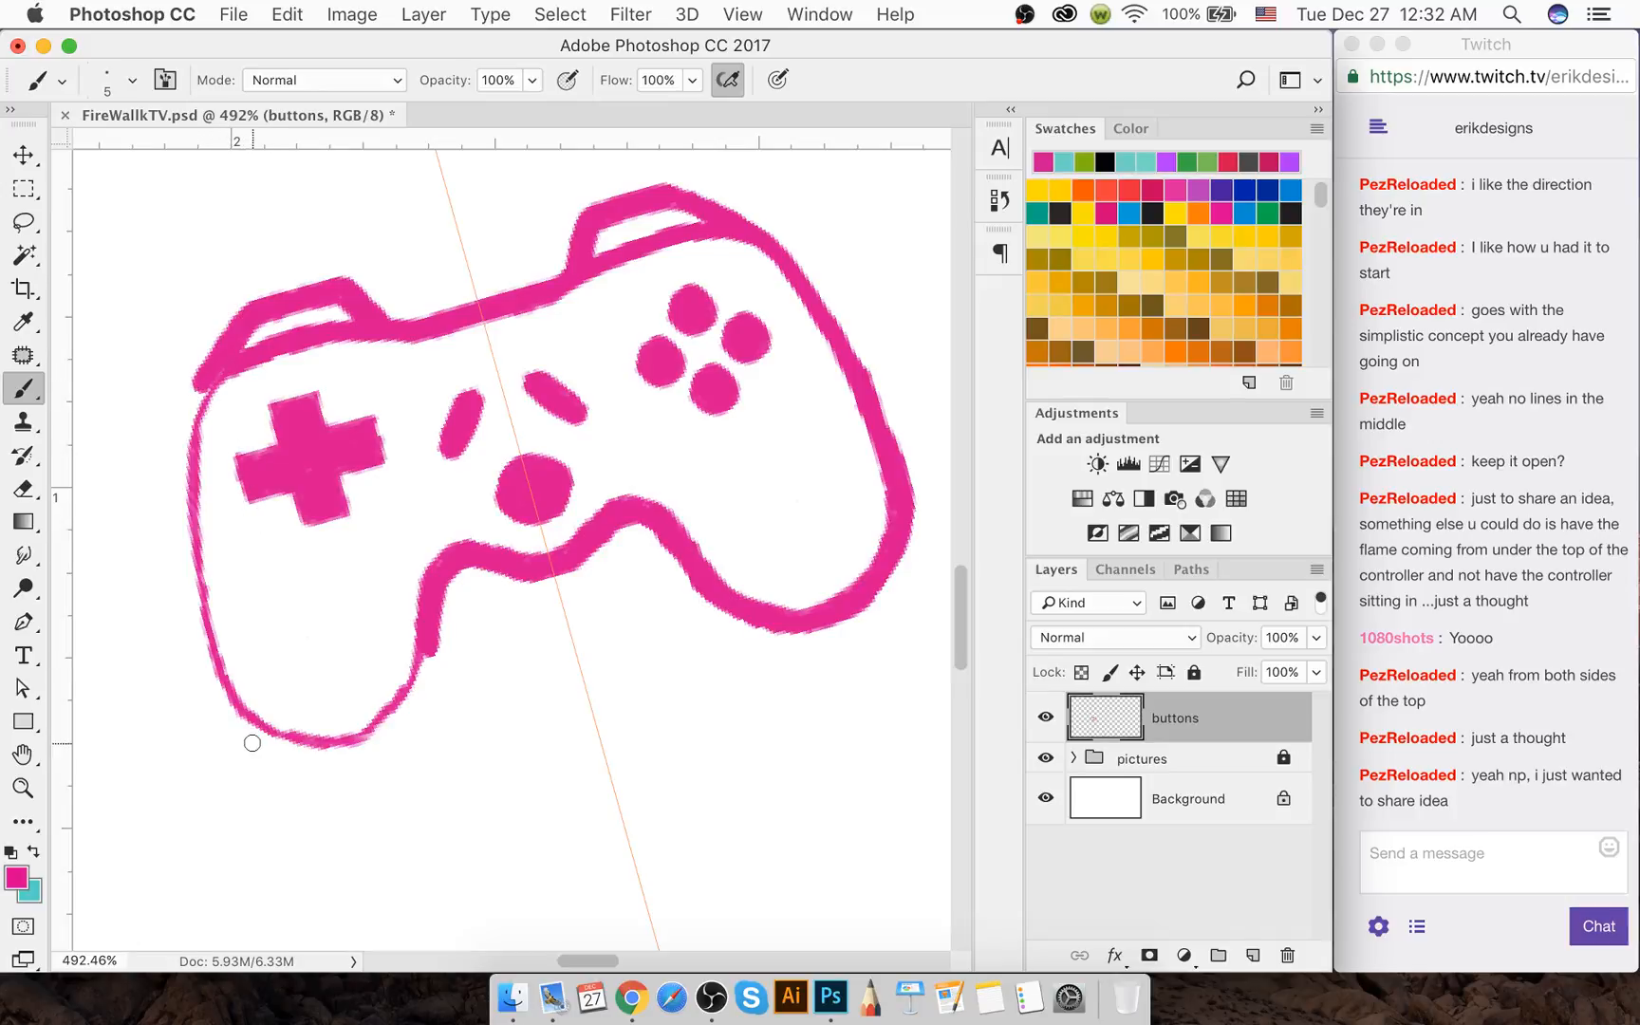
Thicken the left grip's bottom and inner edge in pink, and try erasing the bump below it
mouse_move(252, 741)
left_mouse_down()
mouse_move(365, 748)
mouse_move(406, 710)
mouse_move(425, 647)
mouse_move(404, 724)
mouse_move(364, 756)
left_mouse_up()
key("e")
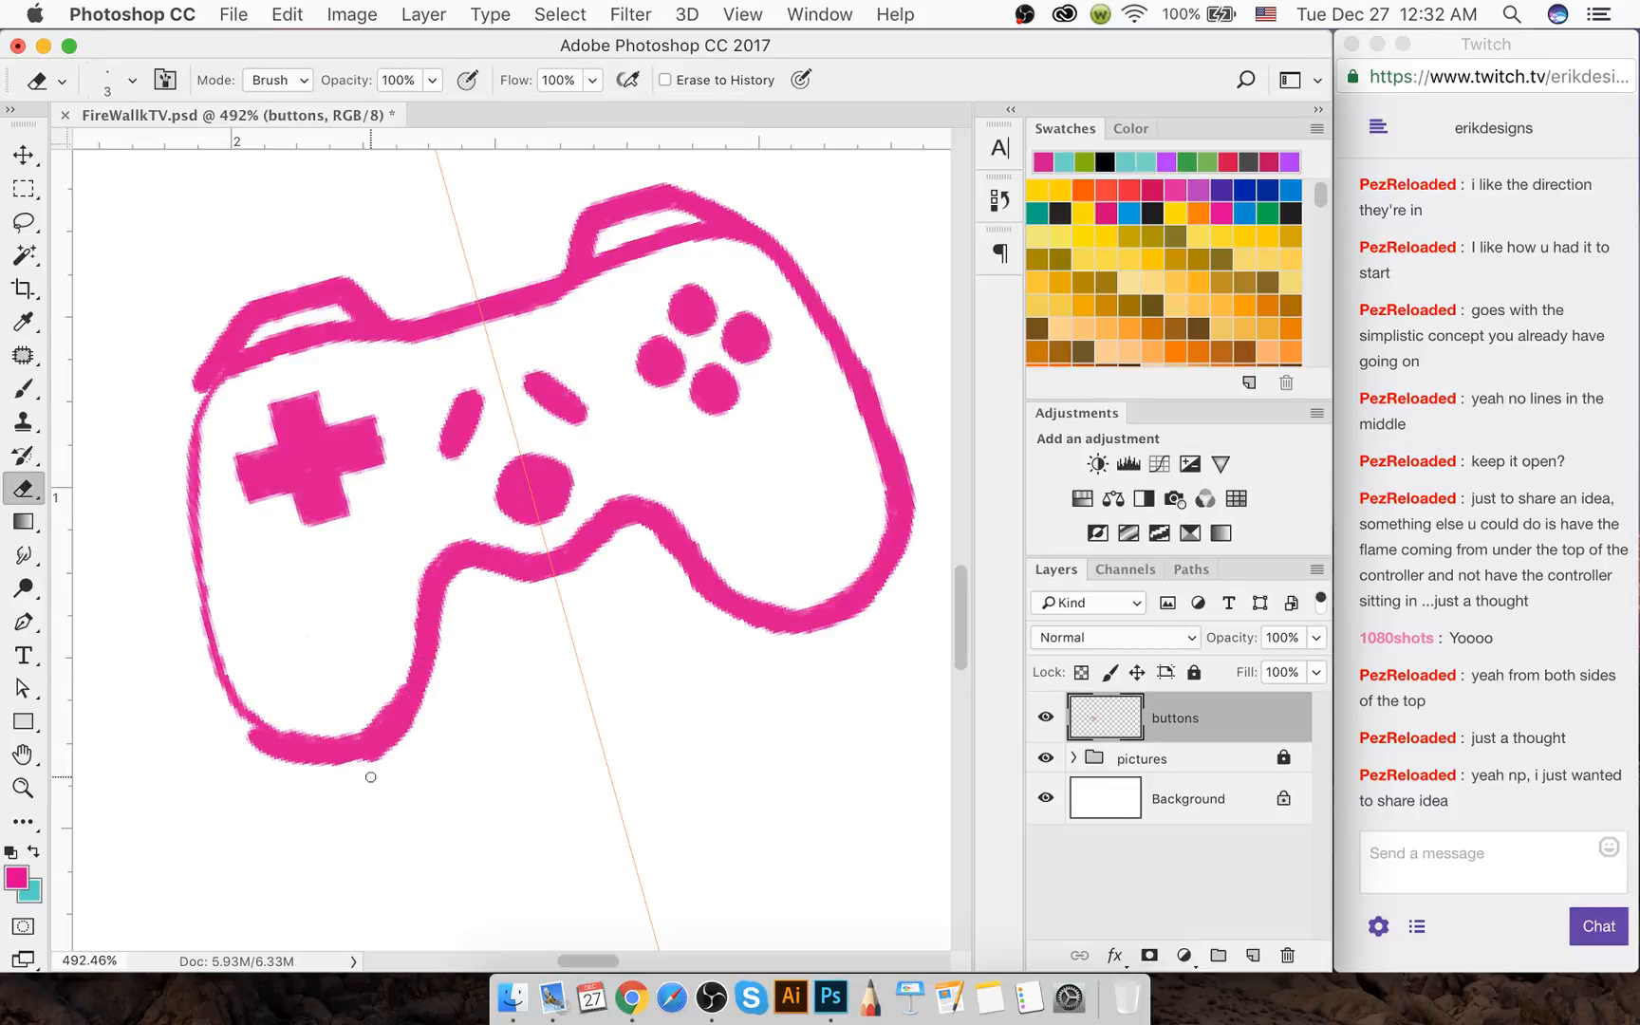
key("]")
left_click_drag(362, 769, 385, 757)
key("super+z")
key("b")
left_click_drag(327, 817, 386, 788)
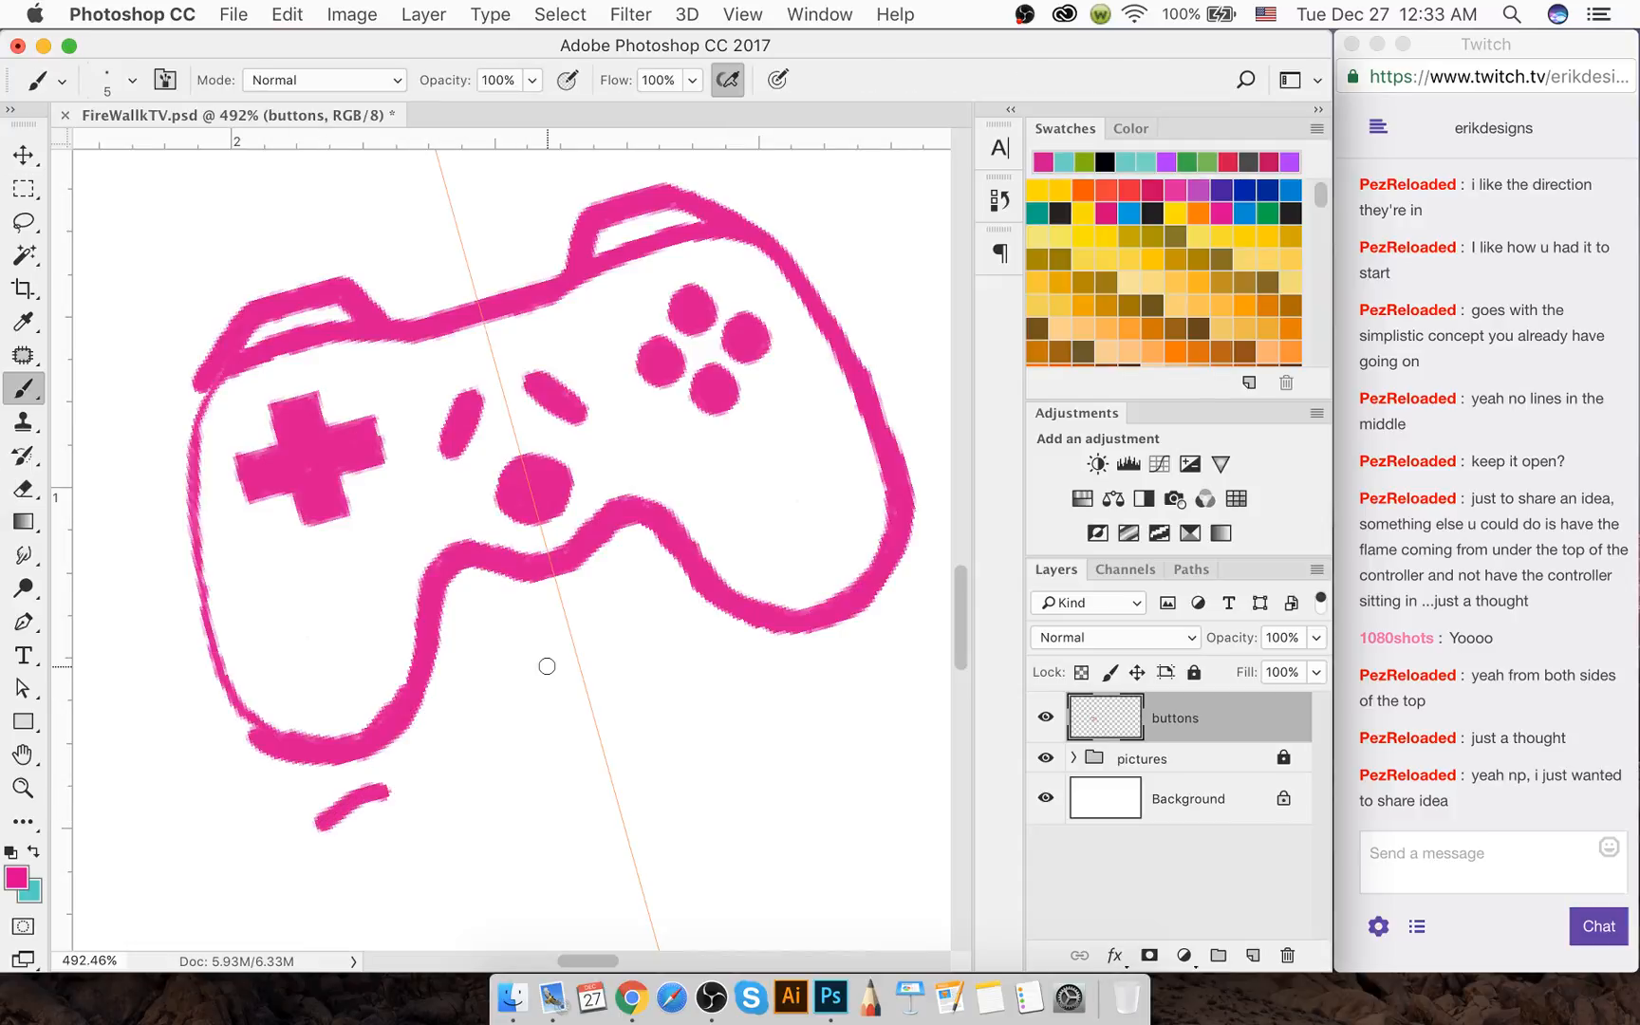
key("super+z")
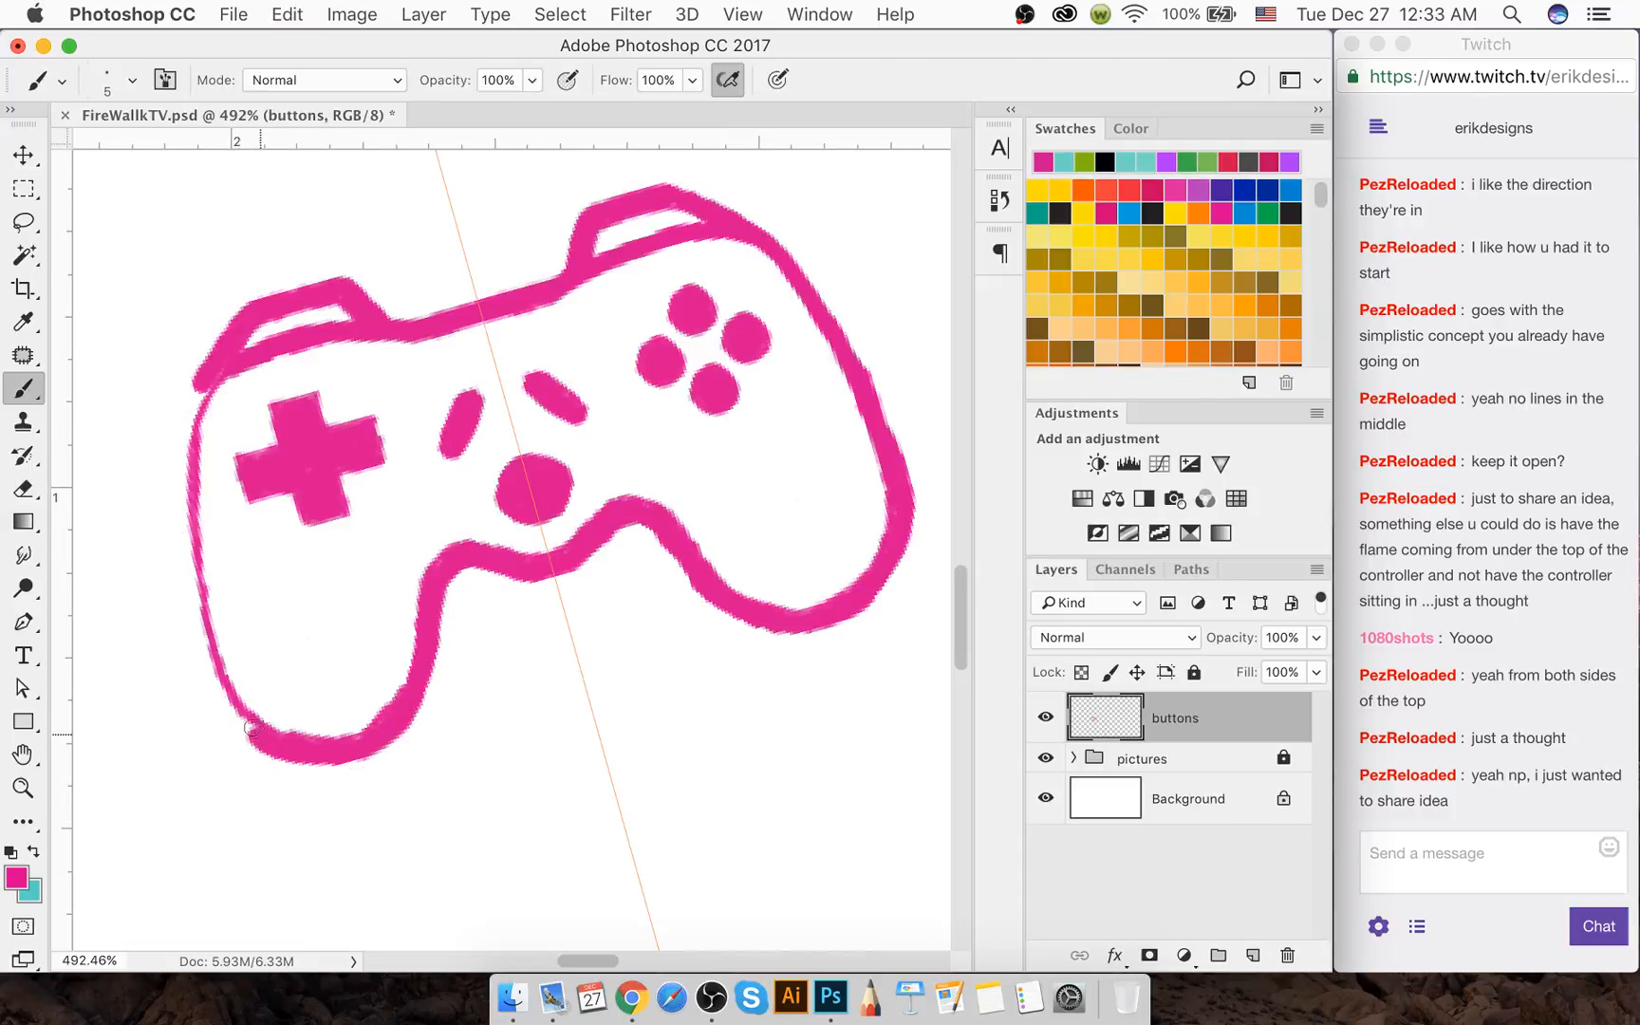
Thicken the left grip's lower outer curve in pink and smooth the grip's inside bottom edge with a size 15 eraser
mouse_move(234, 709)
left_mouse_down()
mouse_move(211, 667)
mouse_move(230, 709)
mouse_move(199, 628)
left_mouse_up()
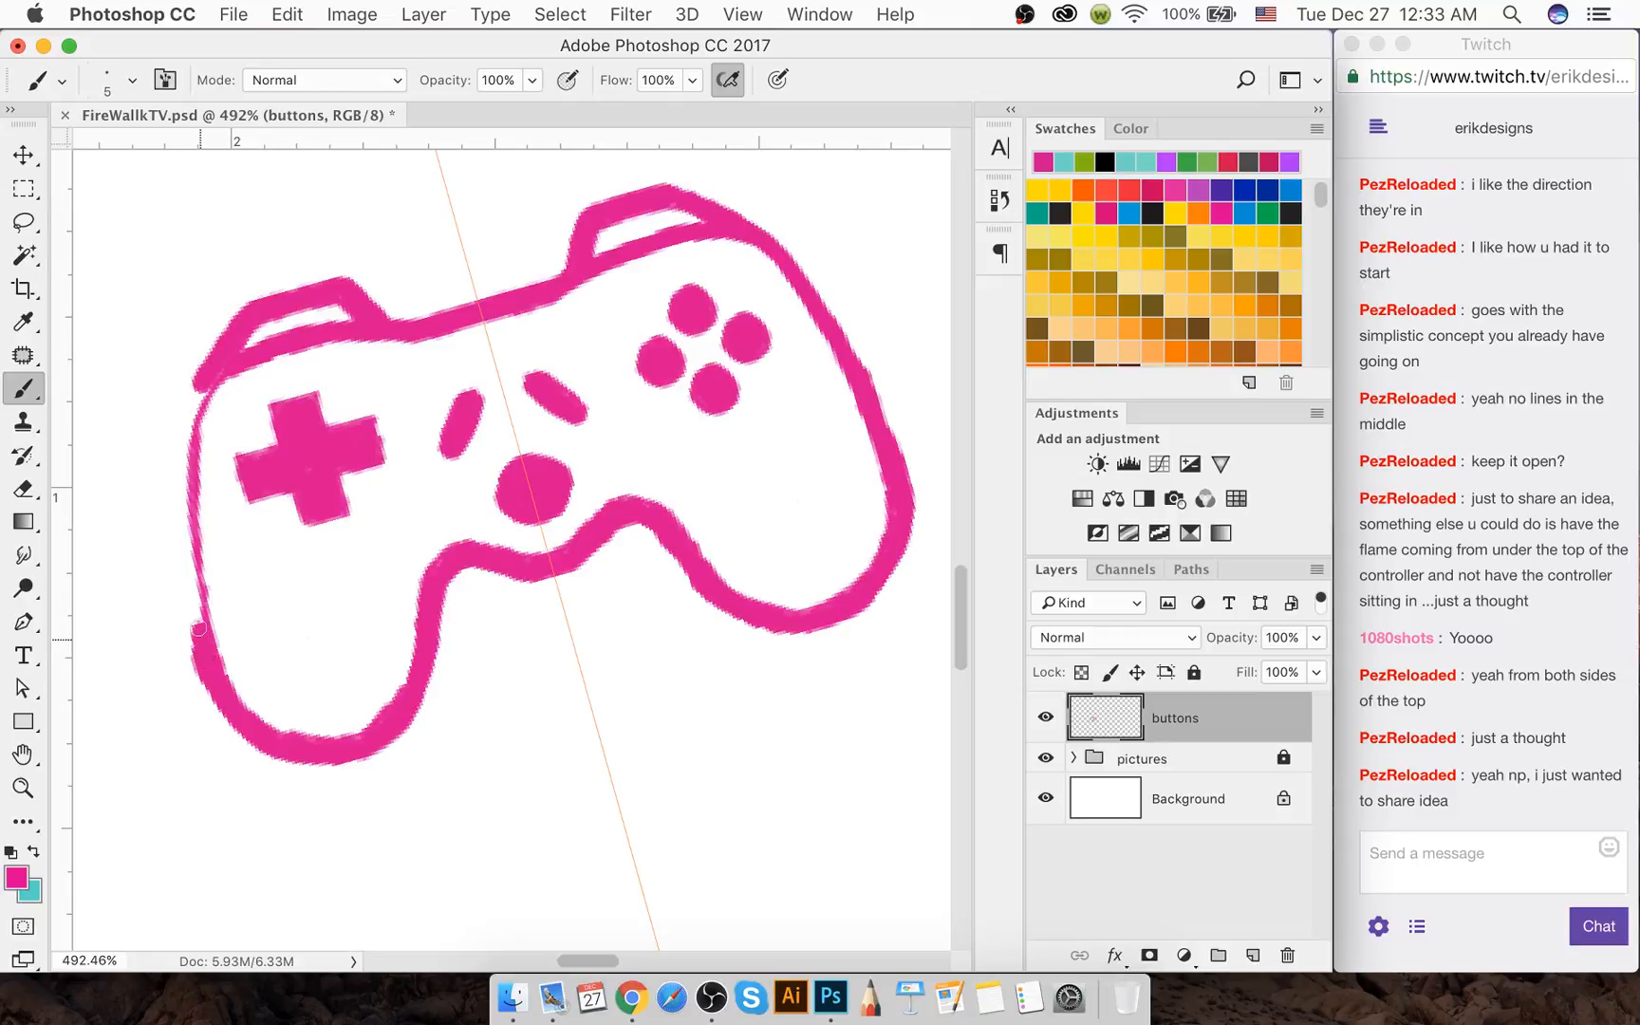
key("e")
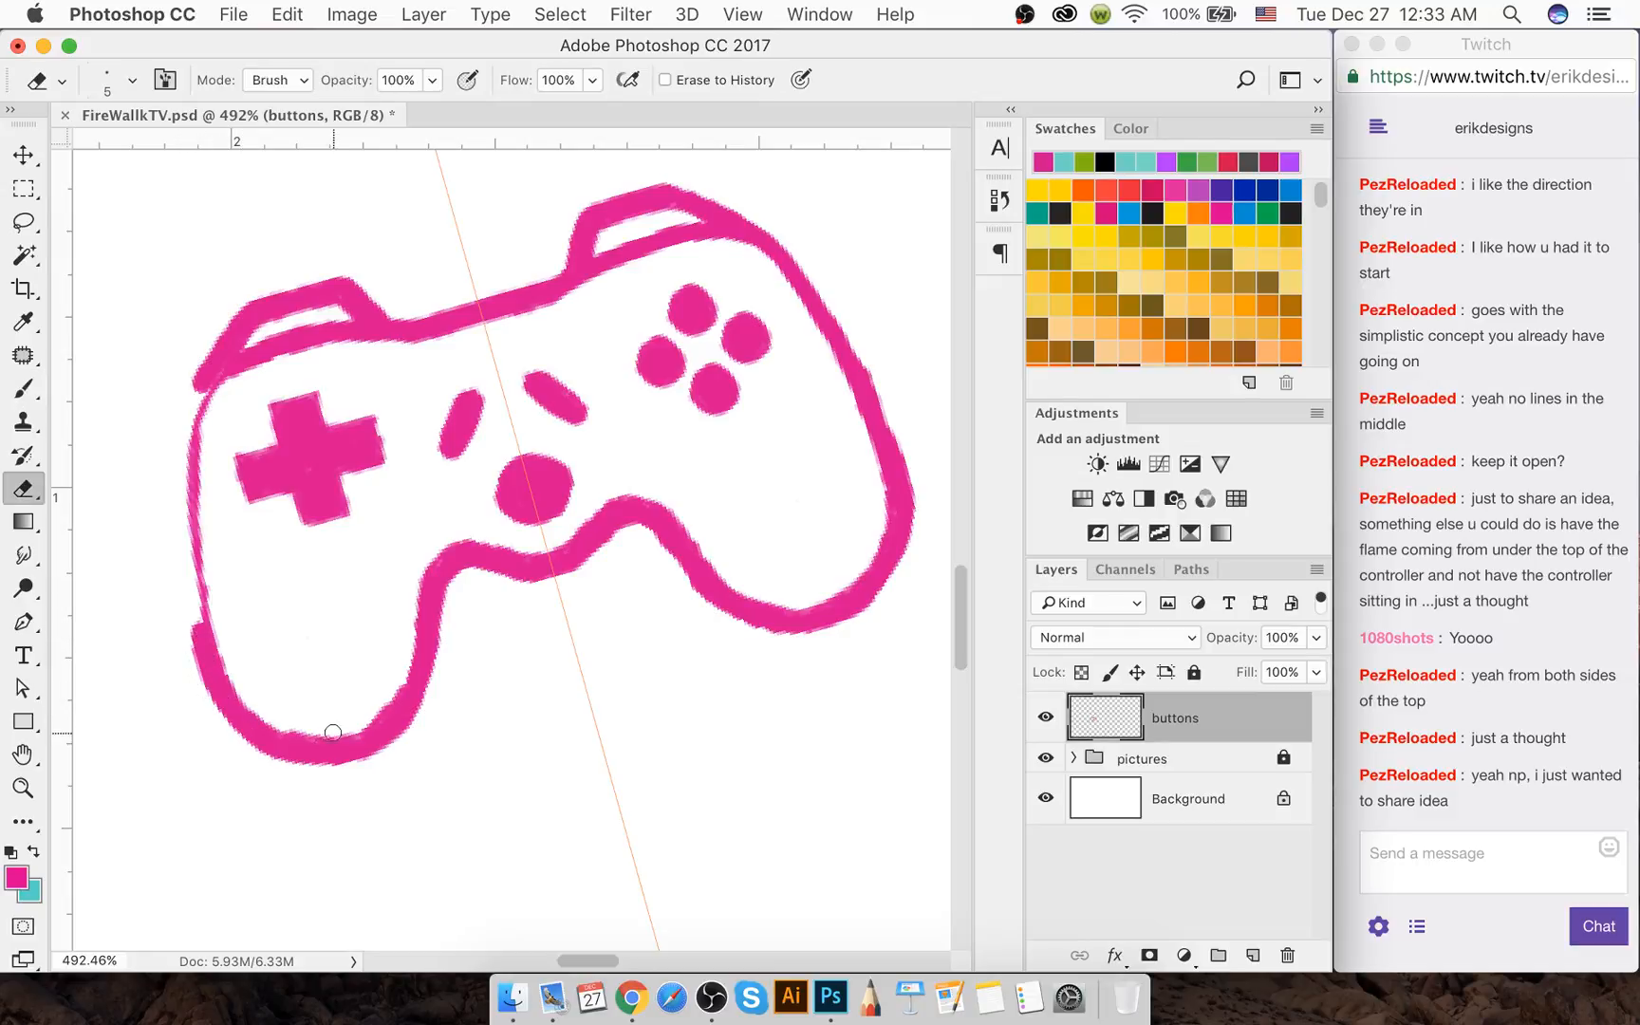
key("bracketright")
key("bracketright")
key("bracketright")
key("bracketright")
key("bracketright")
key("bracketright")
mouse_move(292, 707)
left_mouse_down()
mouse_move(346, 712)
mouse_move(379, 674)
mouse_move(337, 711)
left_mouse_up()
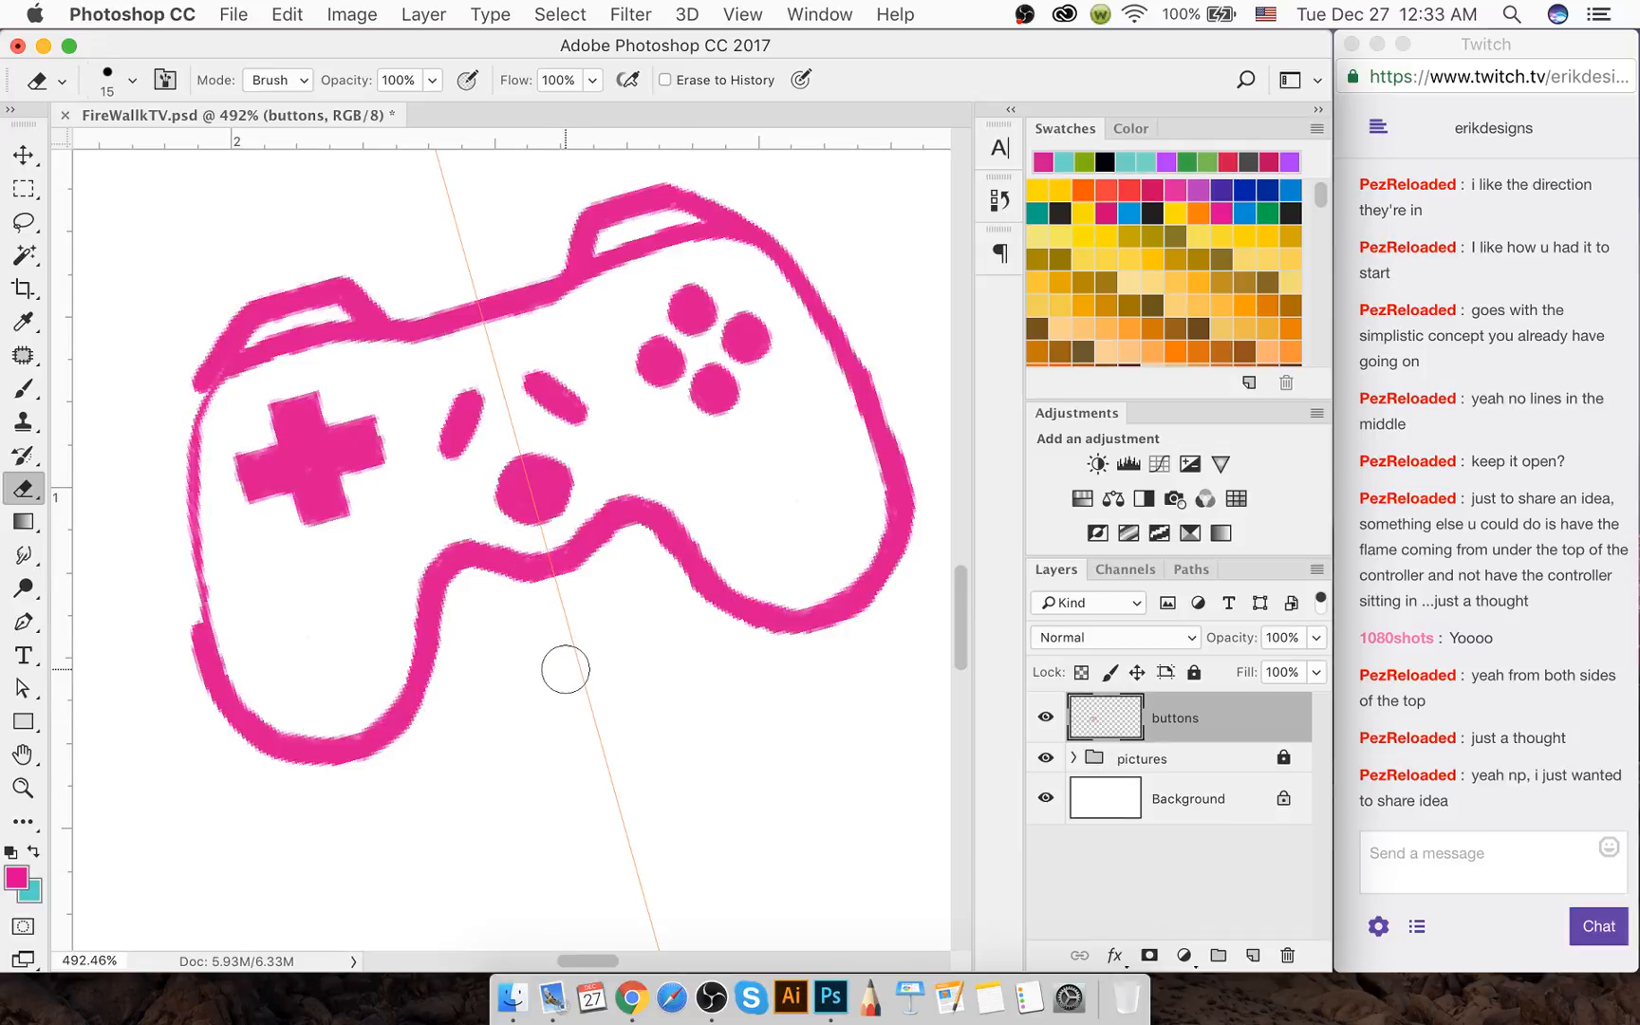
Thicken the controller's left side in pink from the grip up to the left shoulder button, closing the heavy outline
key("b")
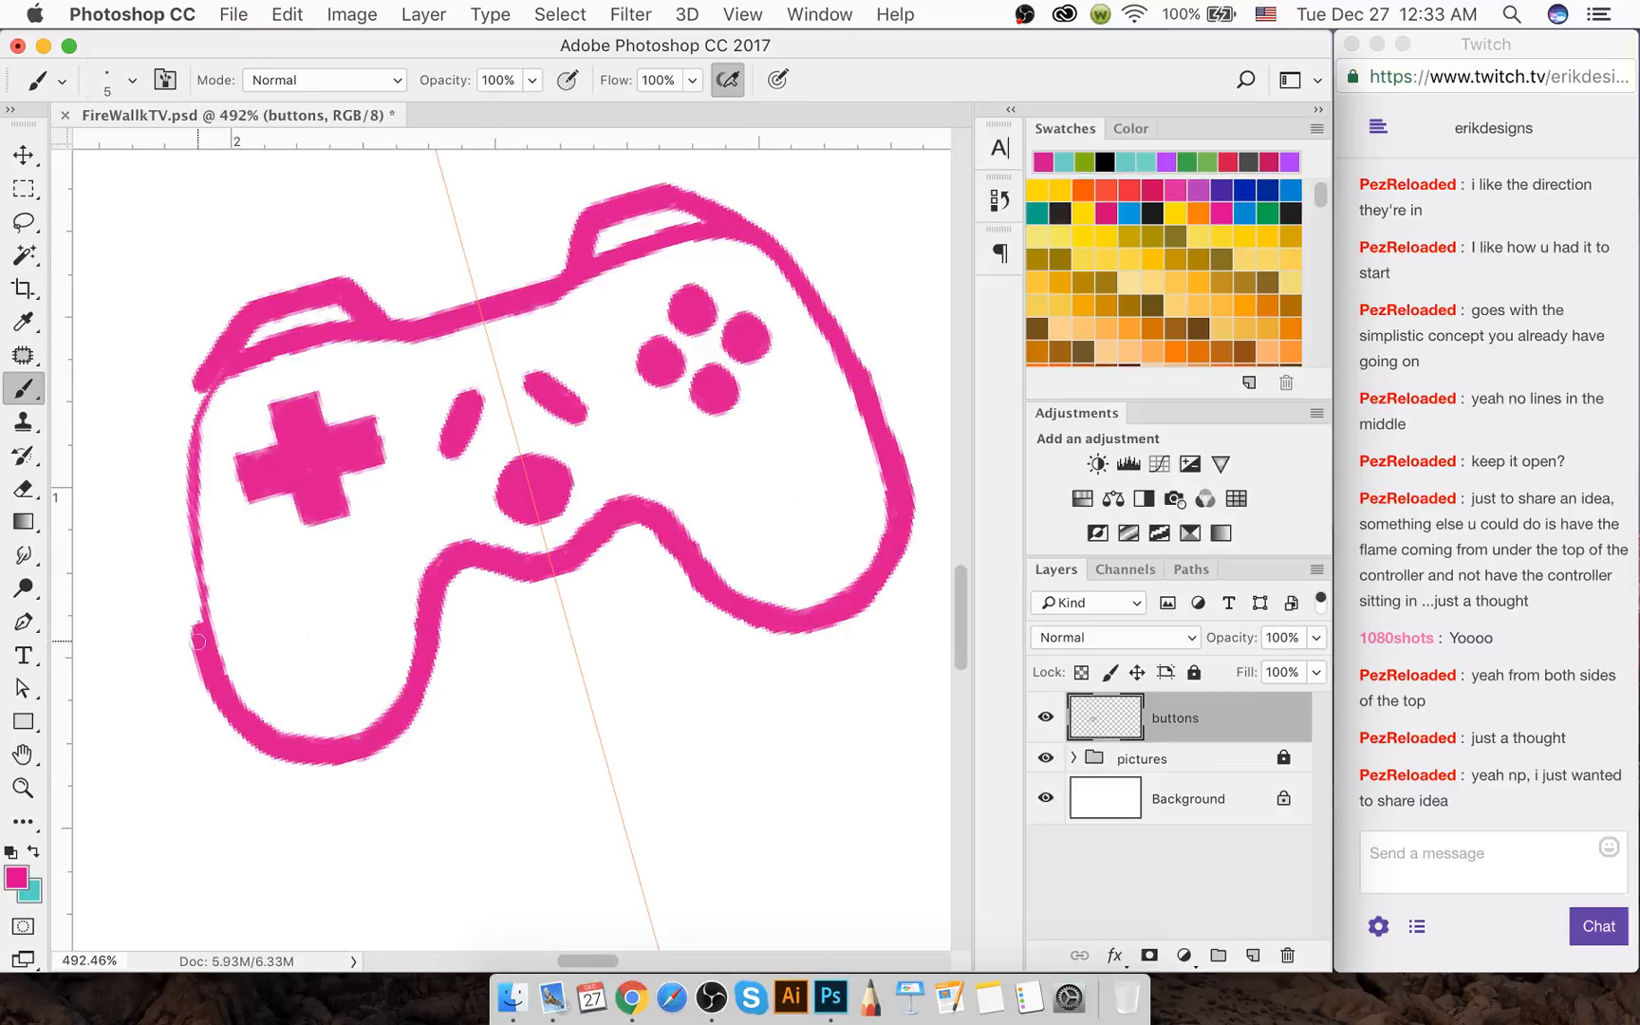
mouse_move(198, 638)
left_mouse_down()
mouse_move(181, 555)
mouse_move(188, 591)
left_mouse_up()
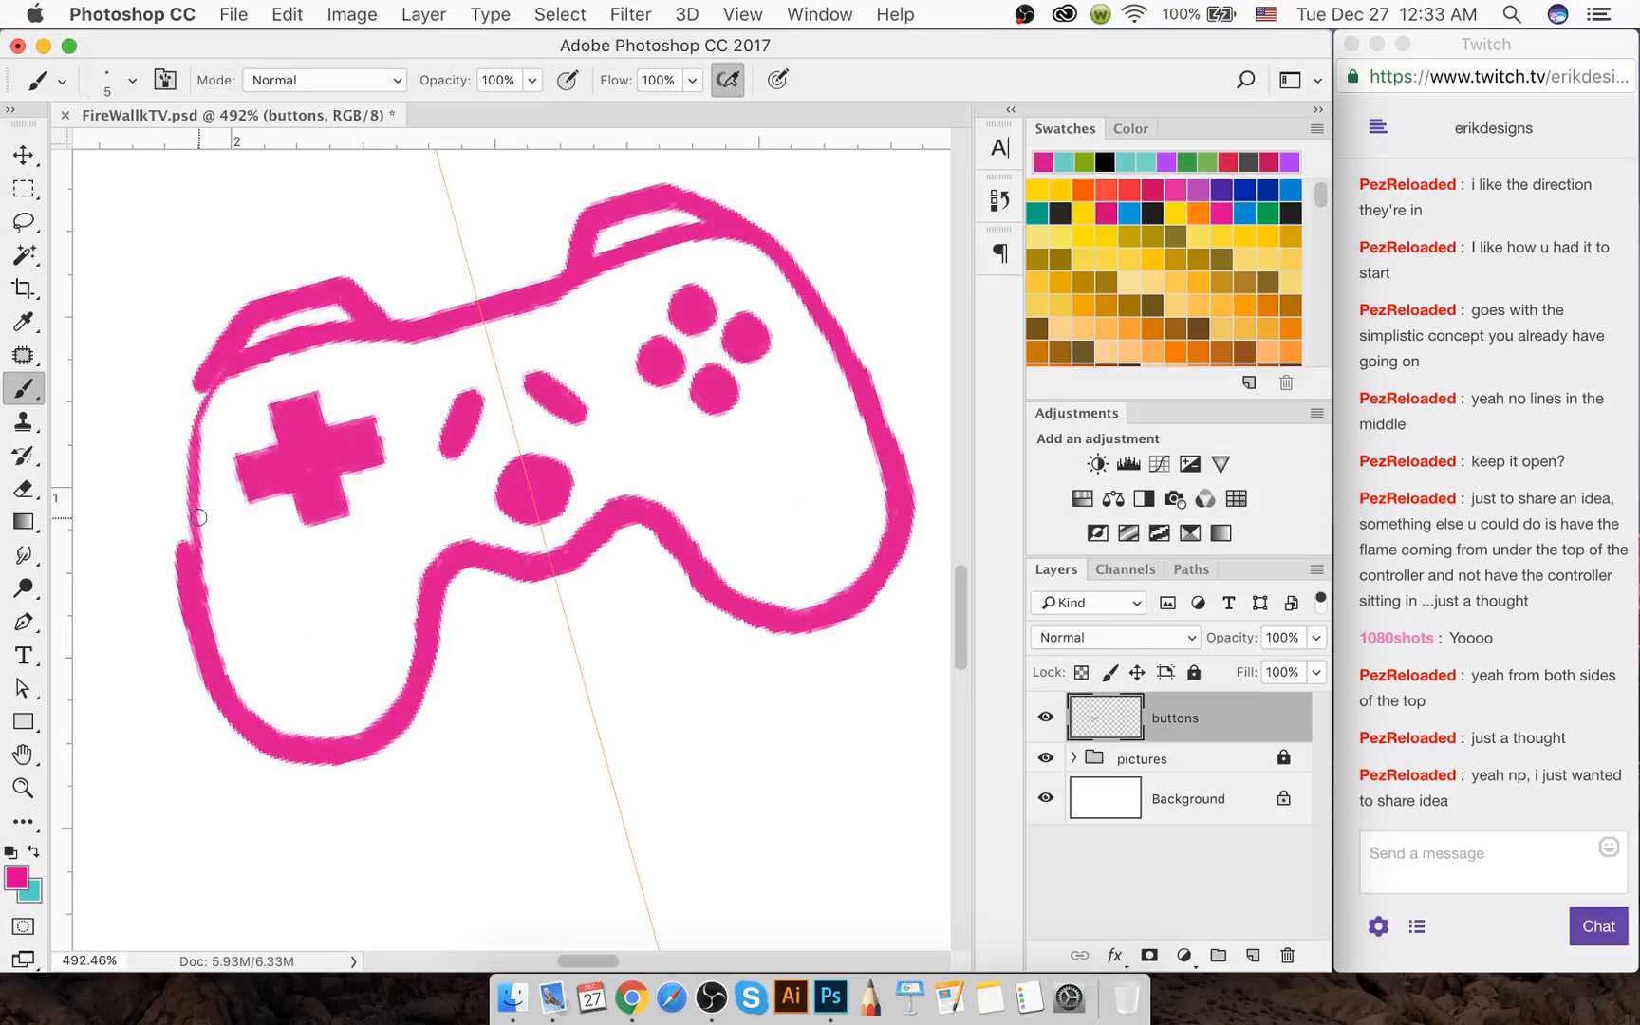
left_click_drag(169, 560, 203, 379)
key("super+z")
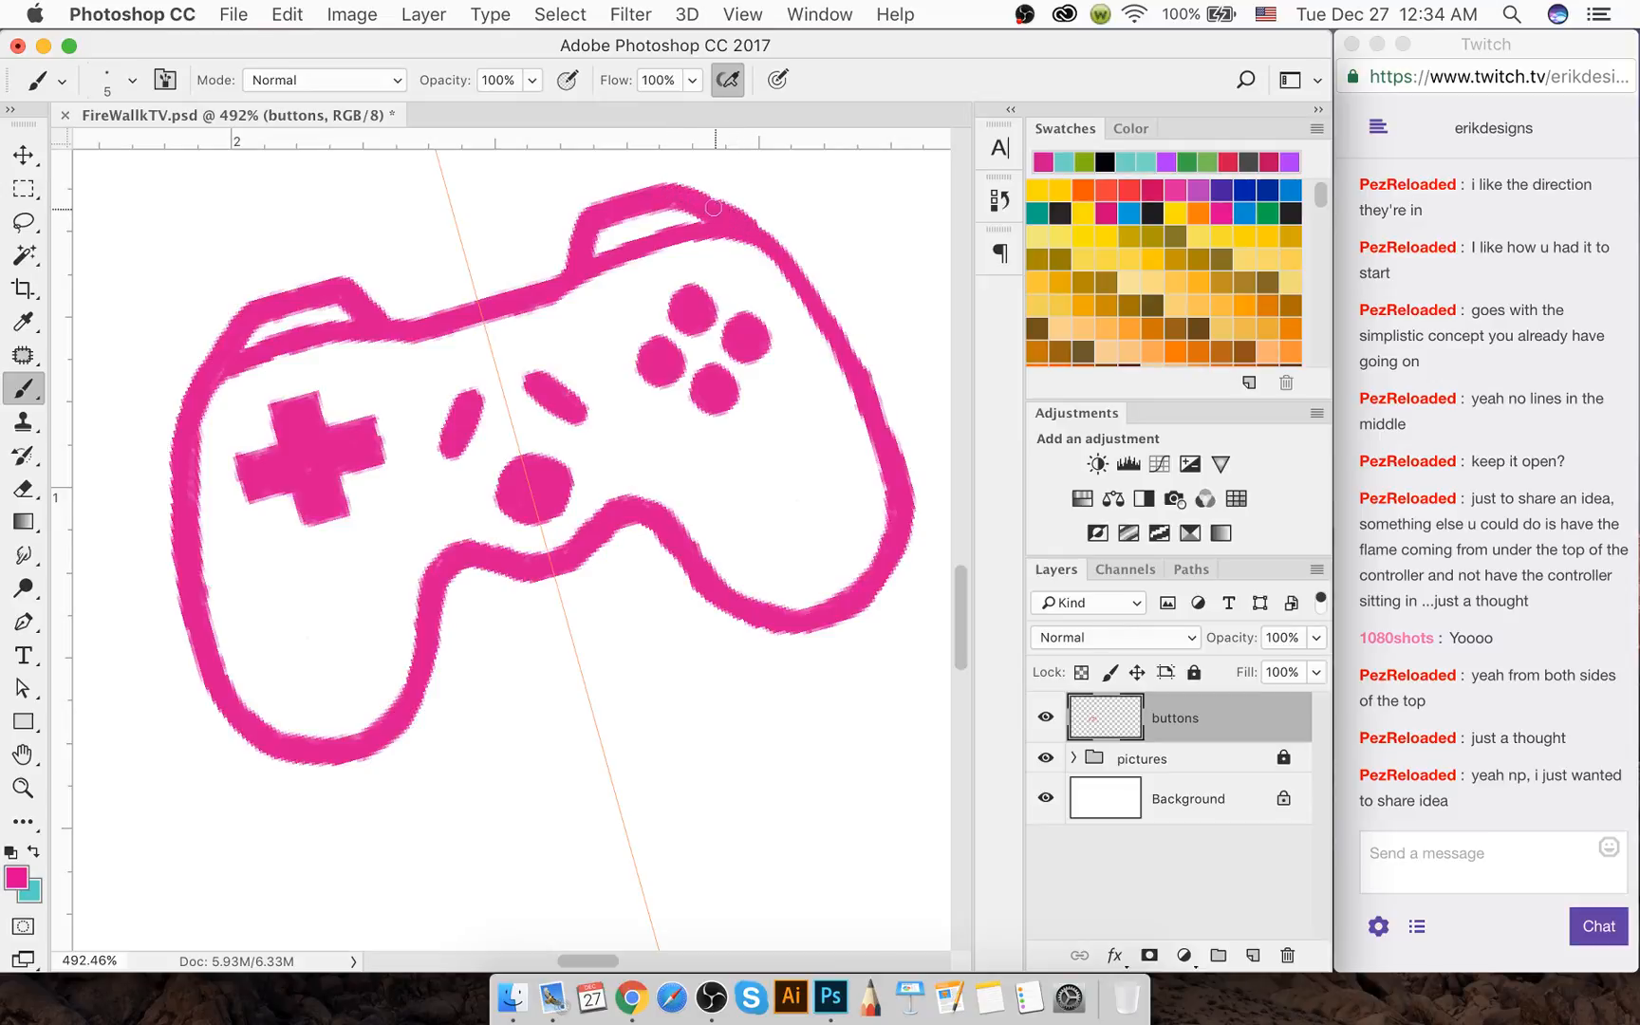
Touch up the controller's pink outline from the right shoulder button down the right side
mouse_move(713, 208)
left_mouse_down()
mouse_move(777, 236)
mouse_move(785, 255)
mouse_move(761, 235)
mouse_move(870, 392)
mouse_move(862, 372)
mouse_move(893, 475)
left_mouse_up()
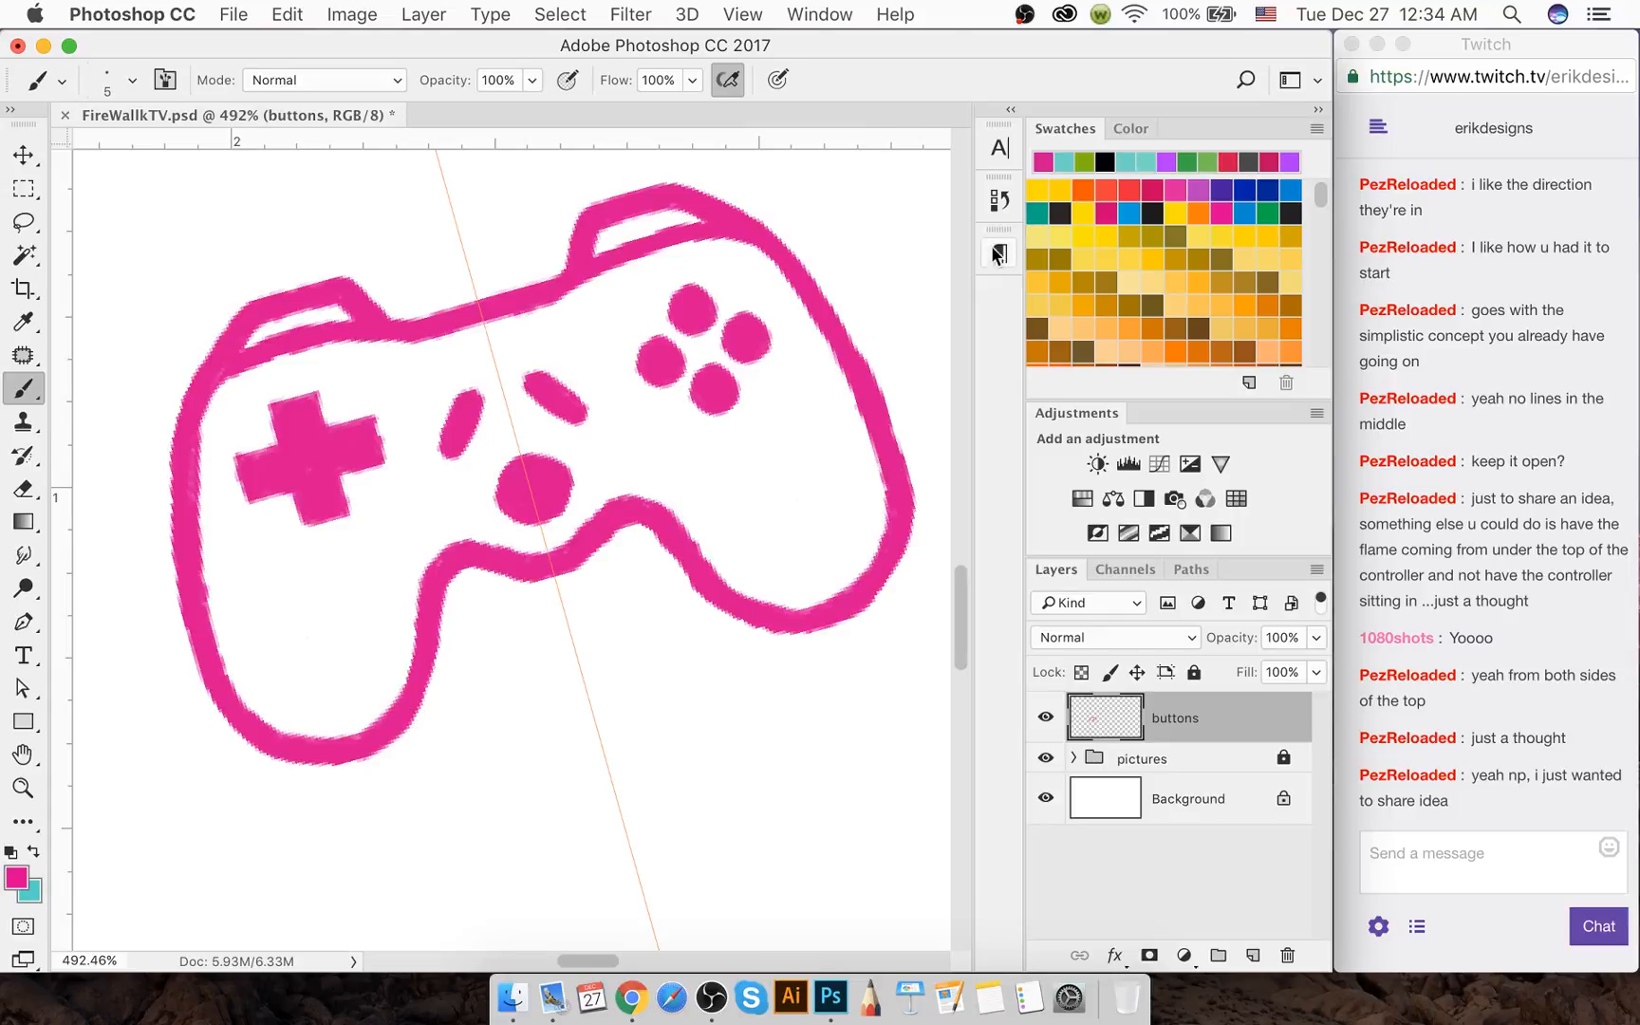
key("e")
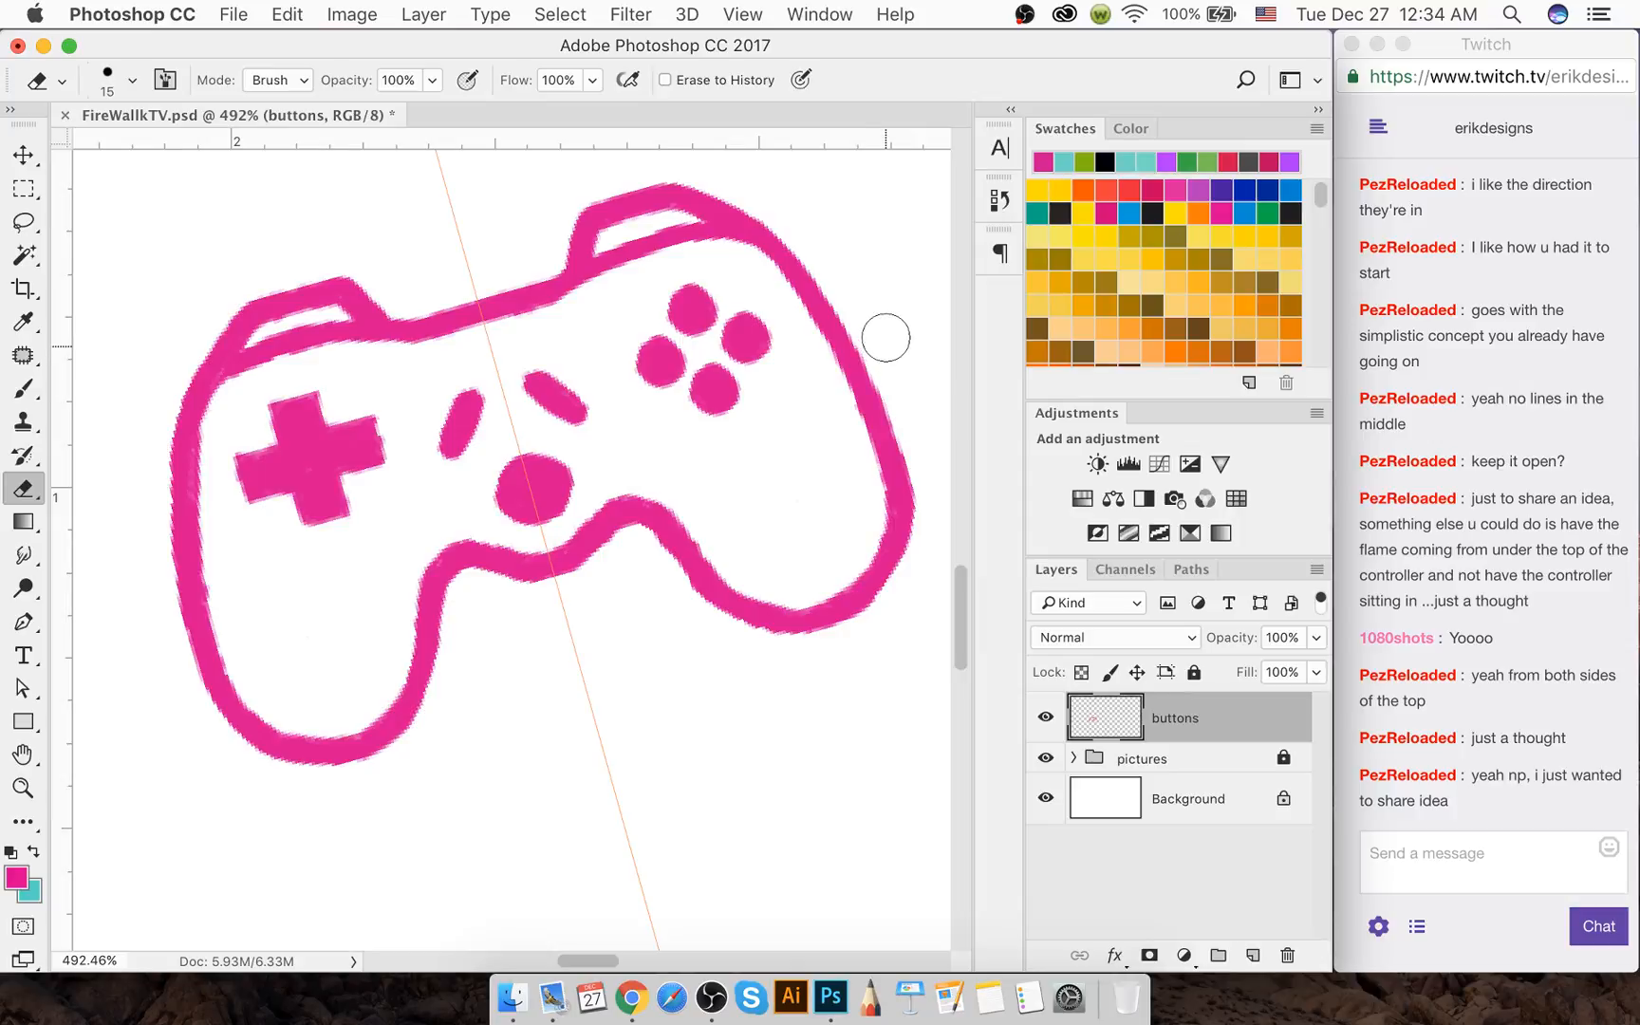
key("b")
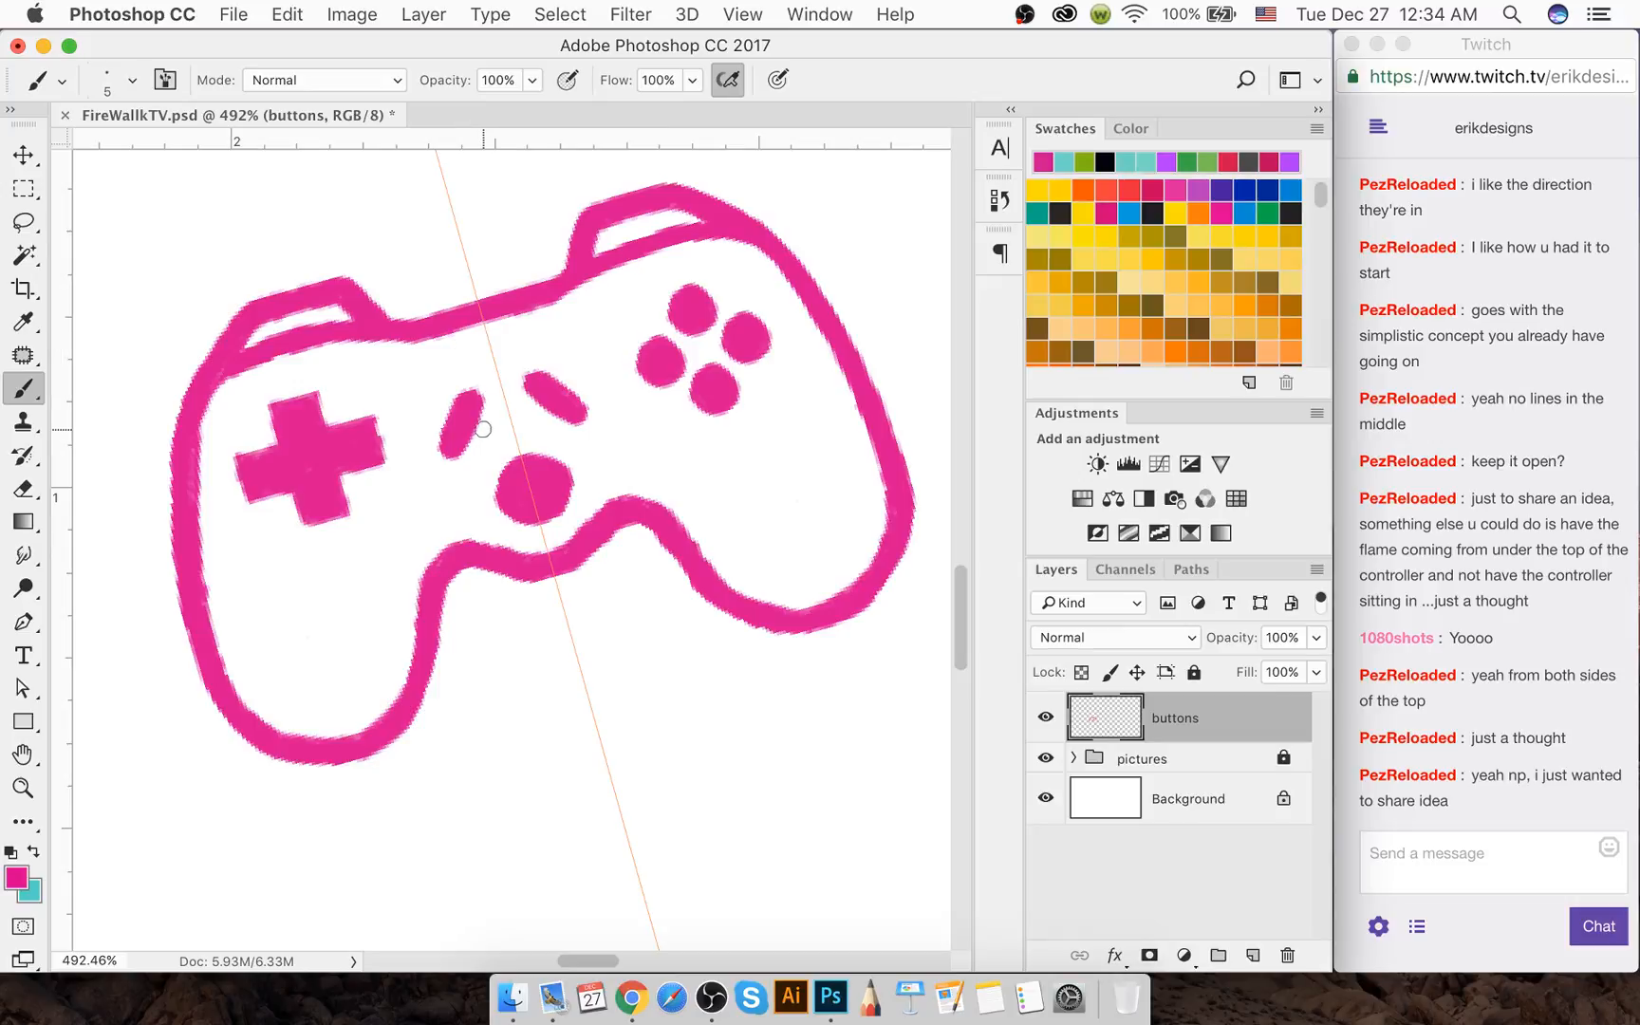
Examine the pink controller sketch at small size beside the reference pictures and close up around the buttons and outline
scroll(477, 421, "down", 5)
scroll(464, 514, "down", 6)
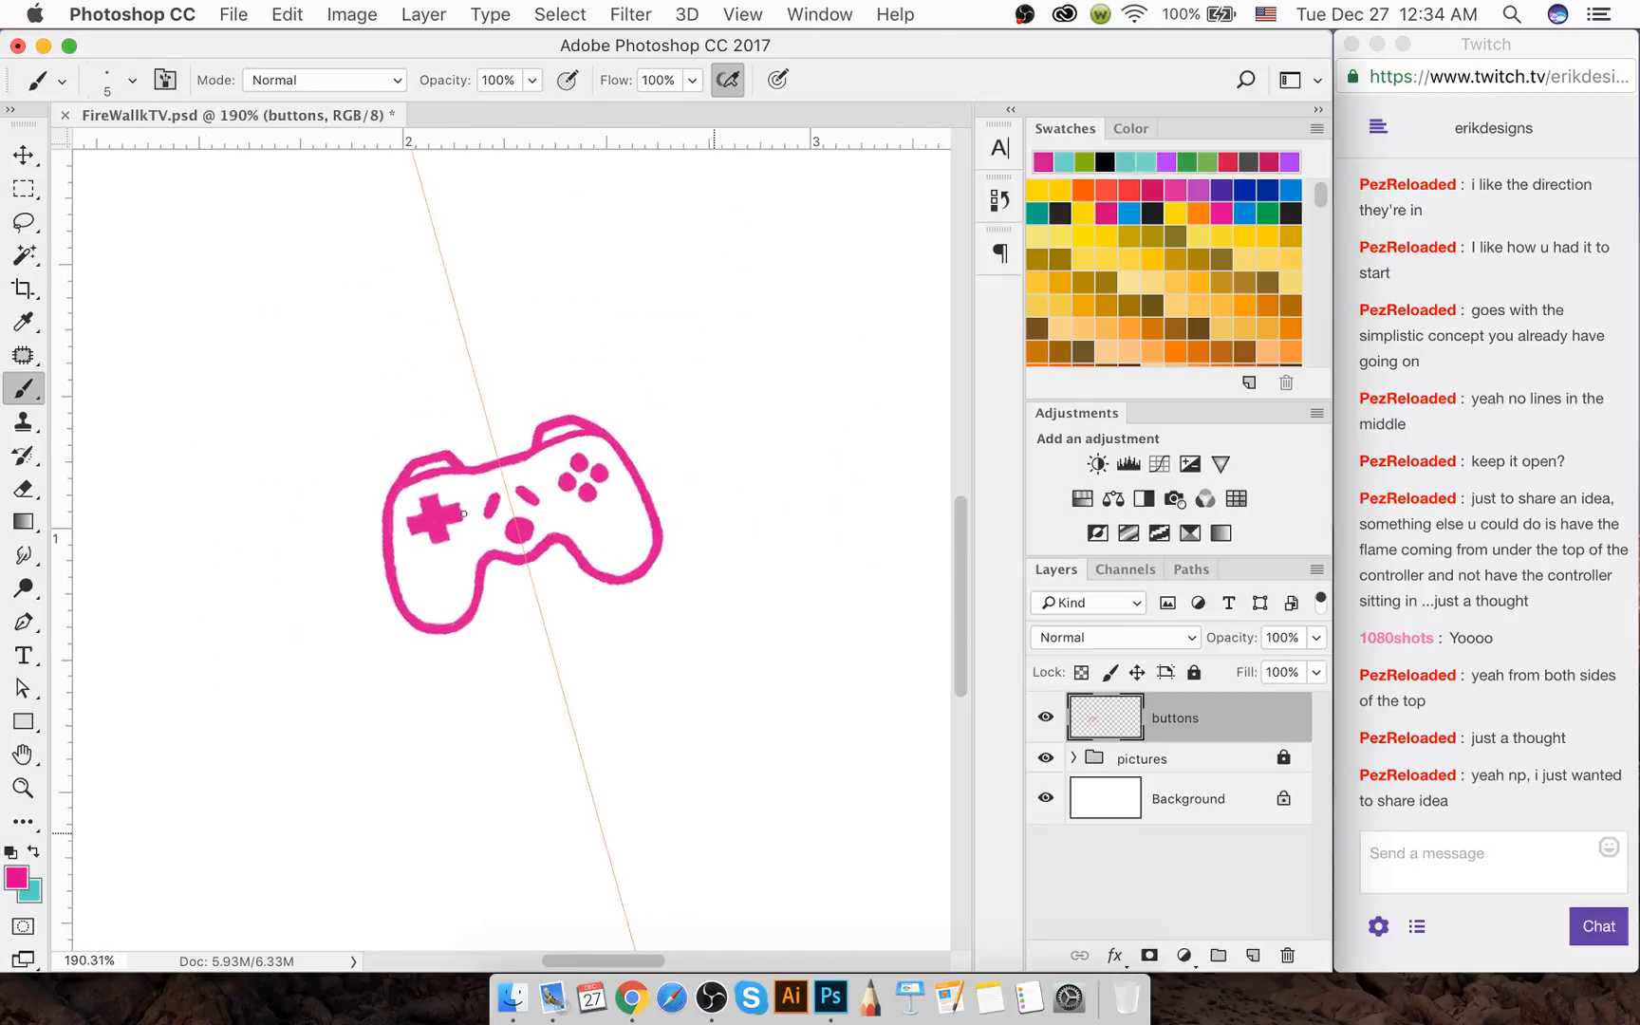
scroll(464, 509, "down", 5)
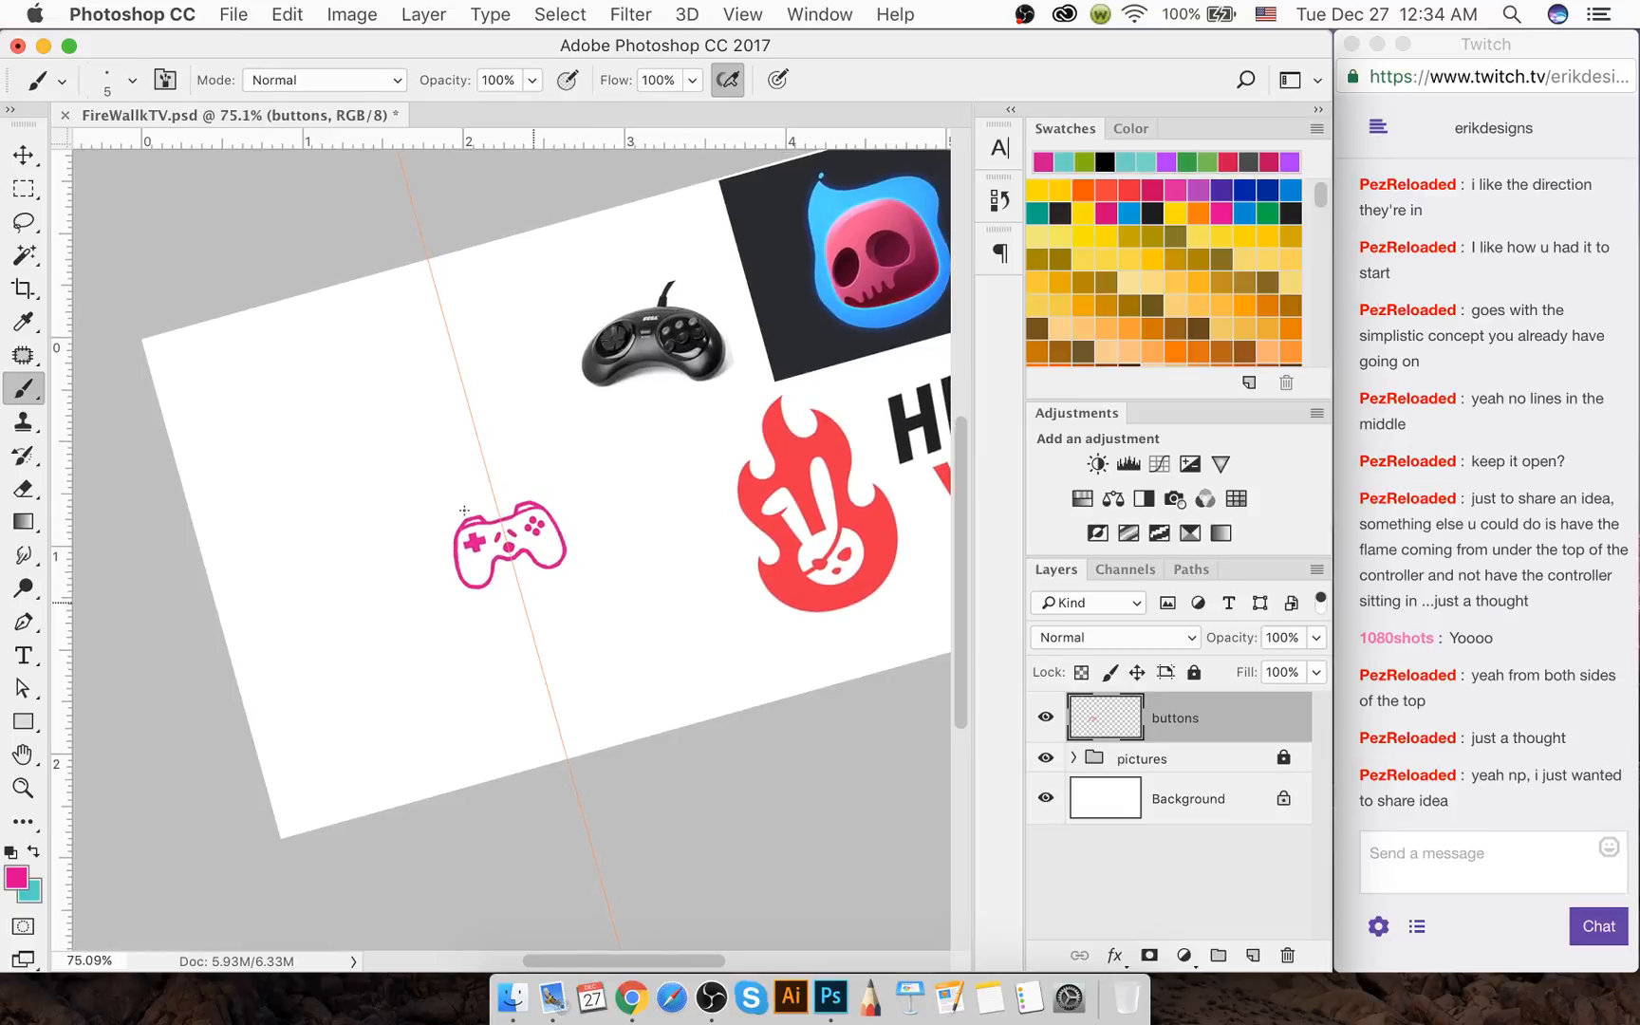
scroll(464, 507, "down", 2)
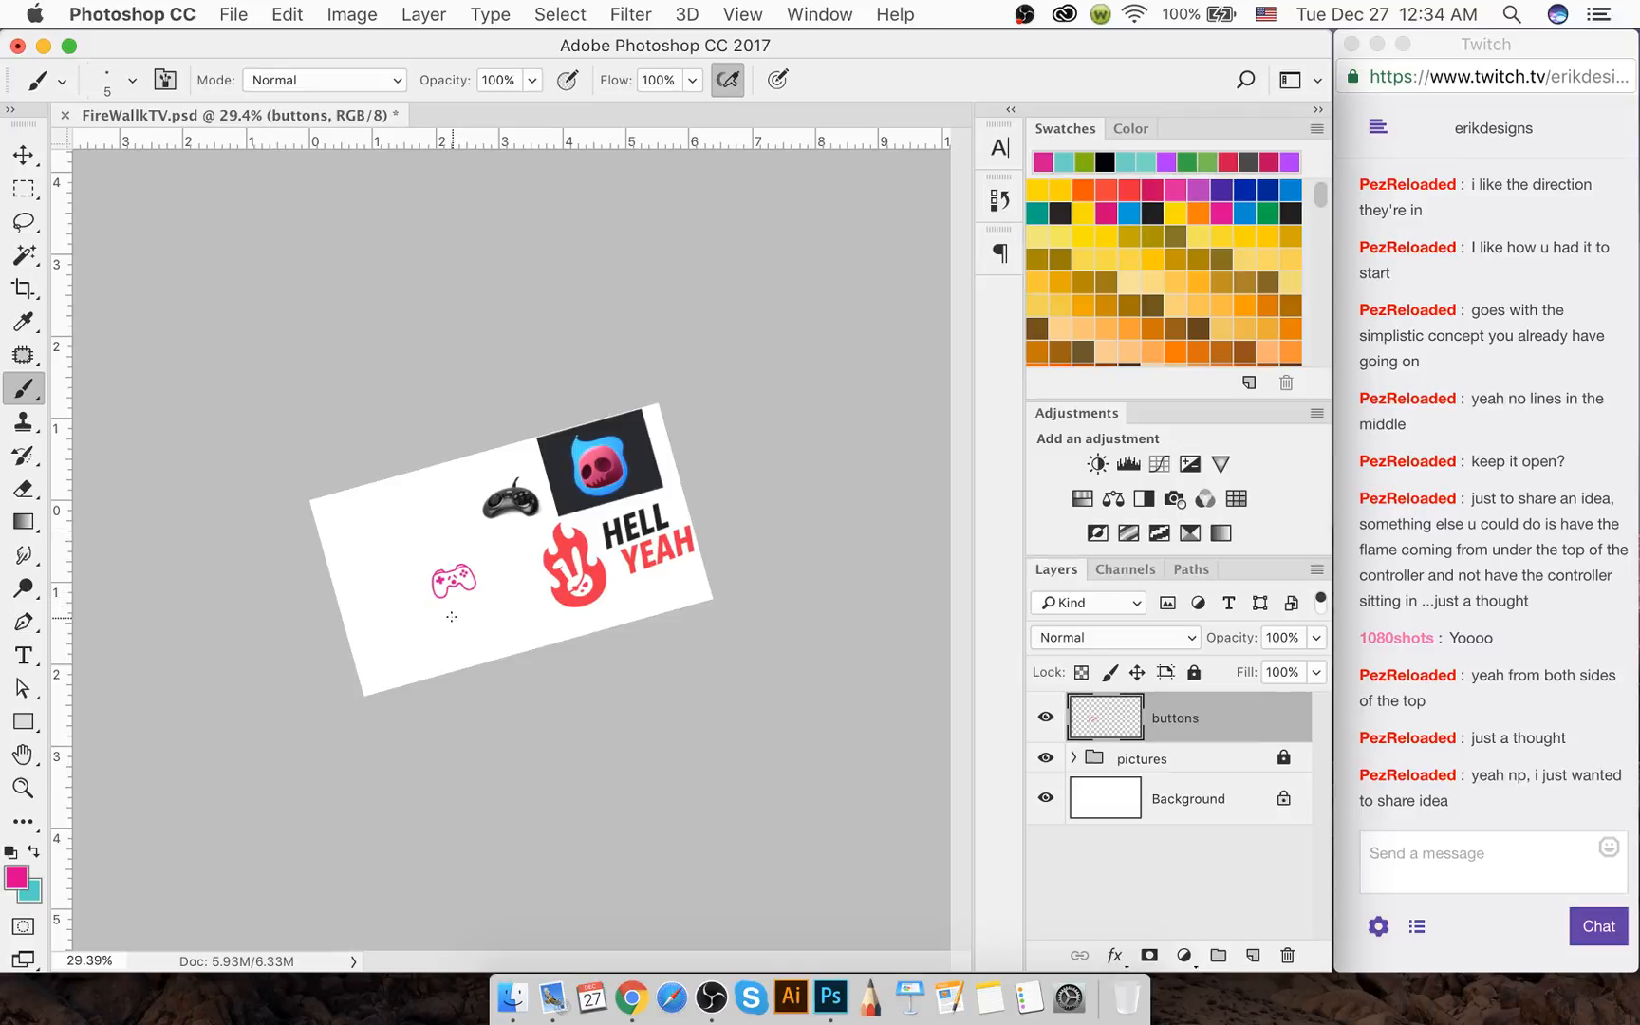
scroll(452, 617, "up", 5)
scroll(438, 617, "up", 2)
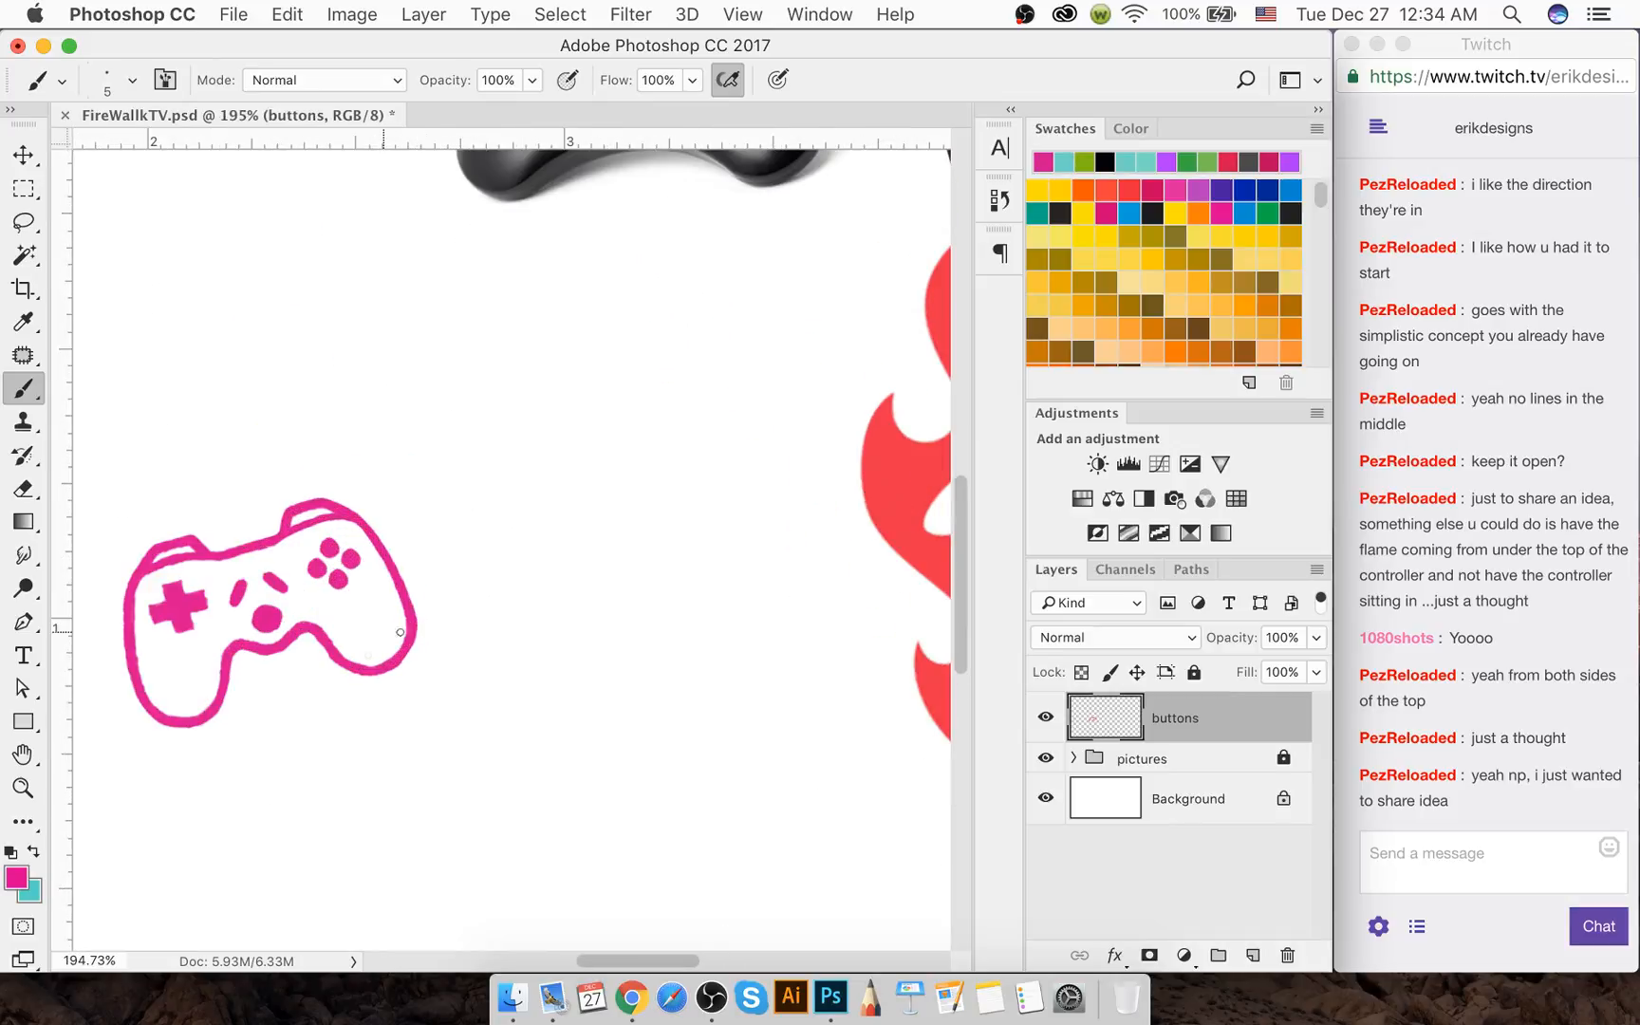
scroll(149, 629, "up", 8)
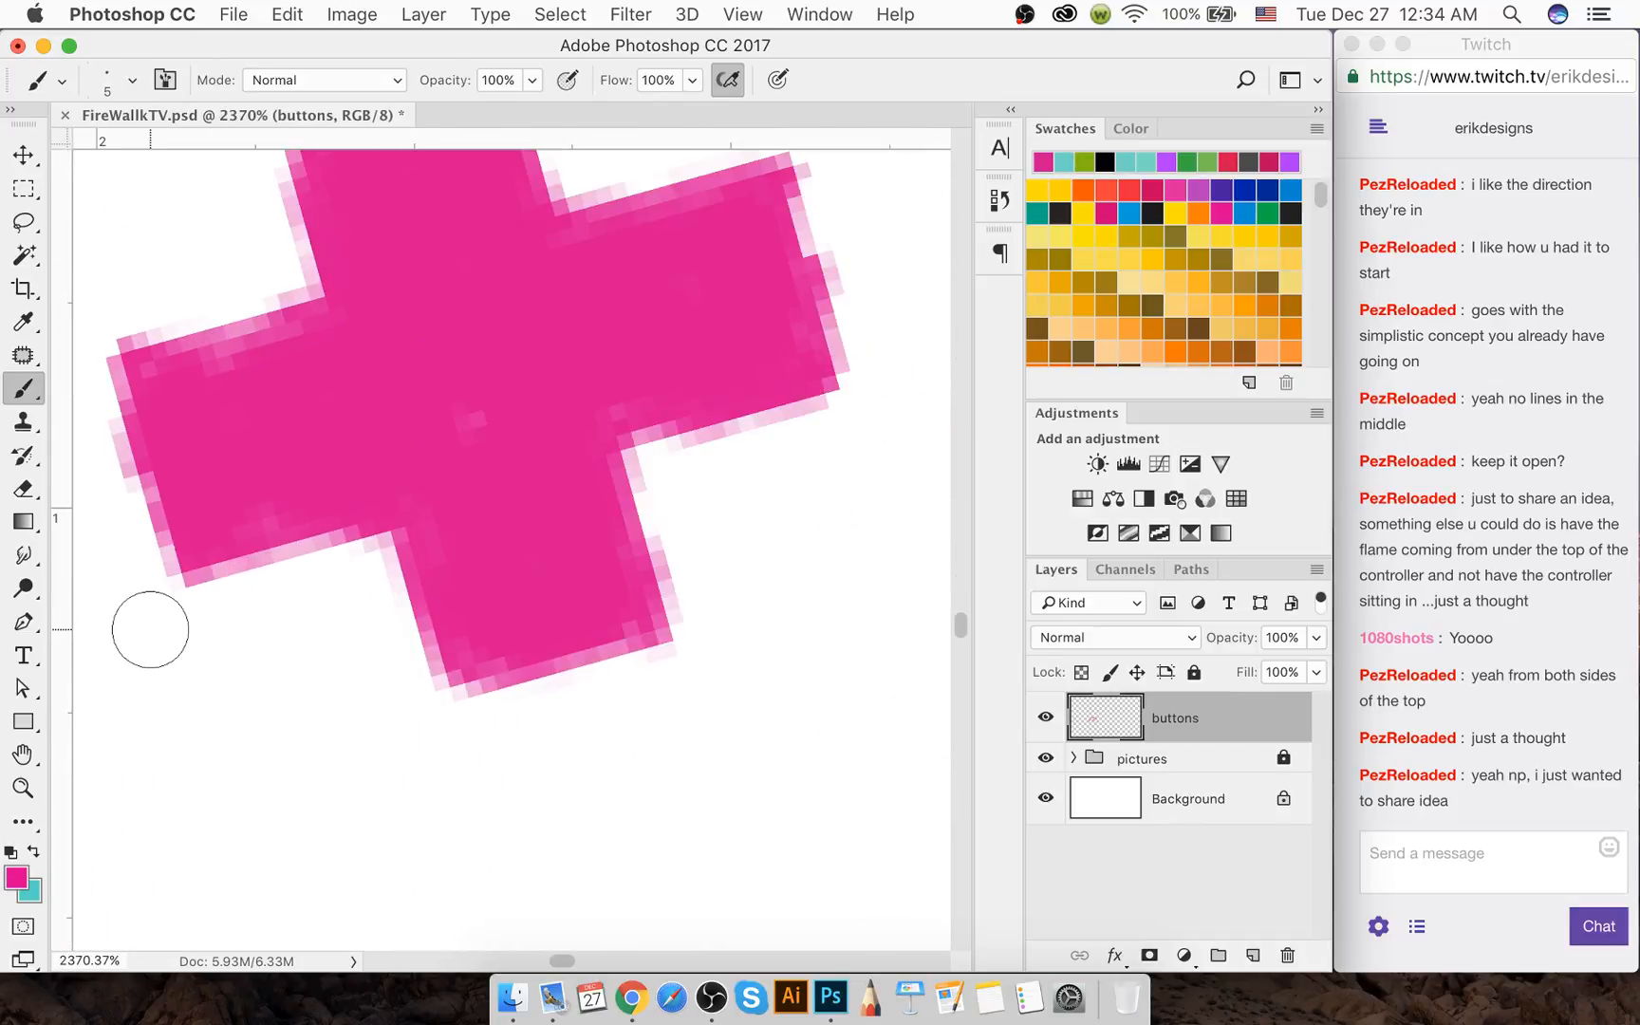
scroll(147, 629, "down", 3)
scroll(144, 630, "down", 1)
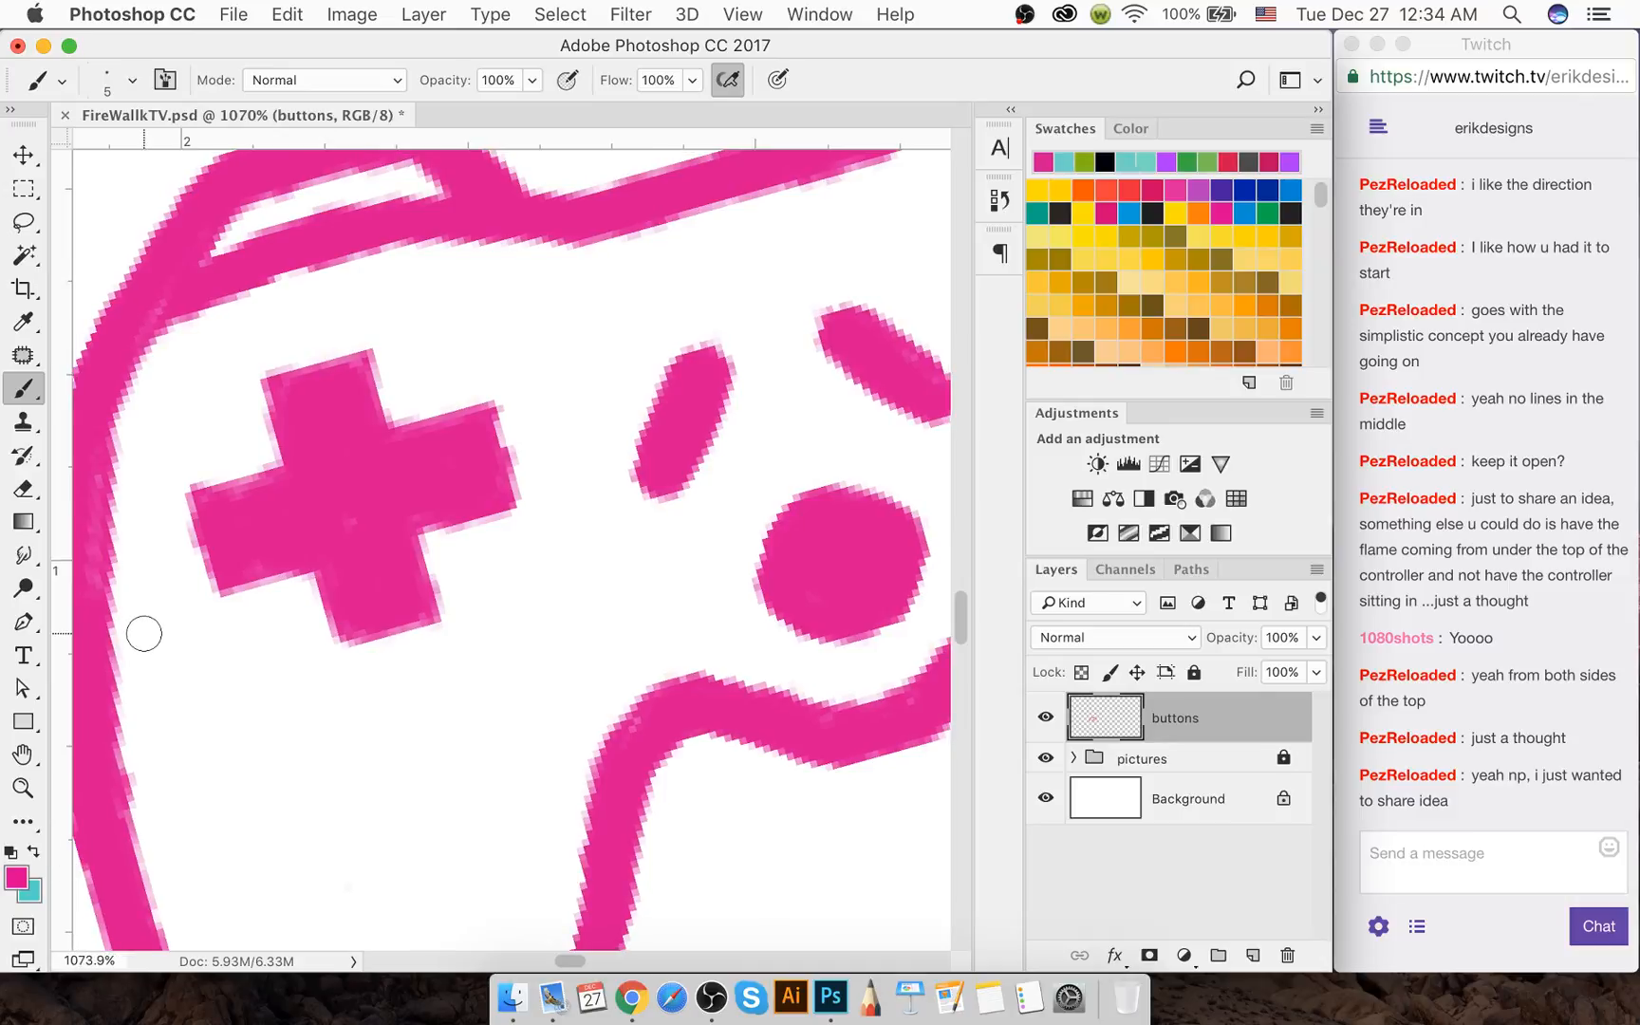
scroll(134, 734, "down", 6)
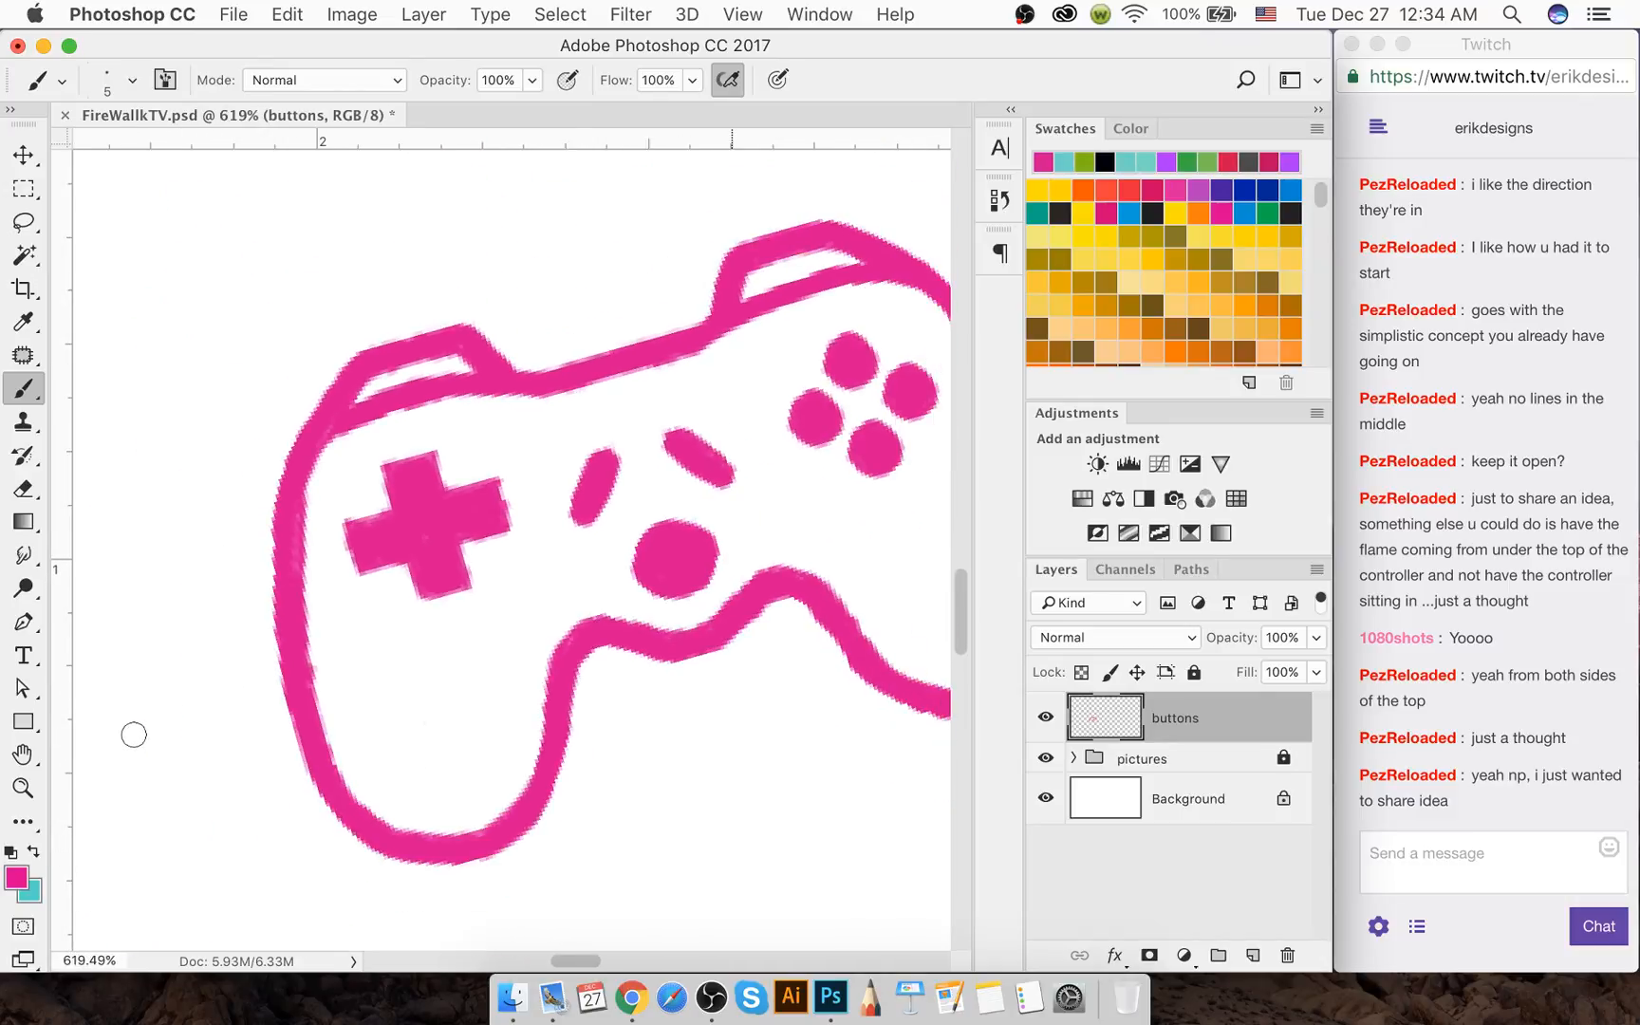
scroll(133, 743, "down", 5)
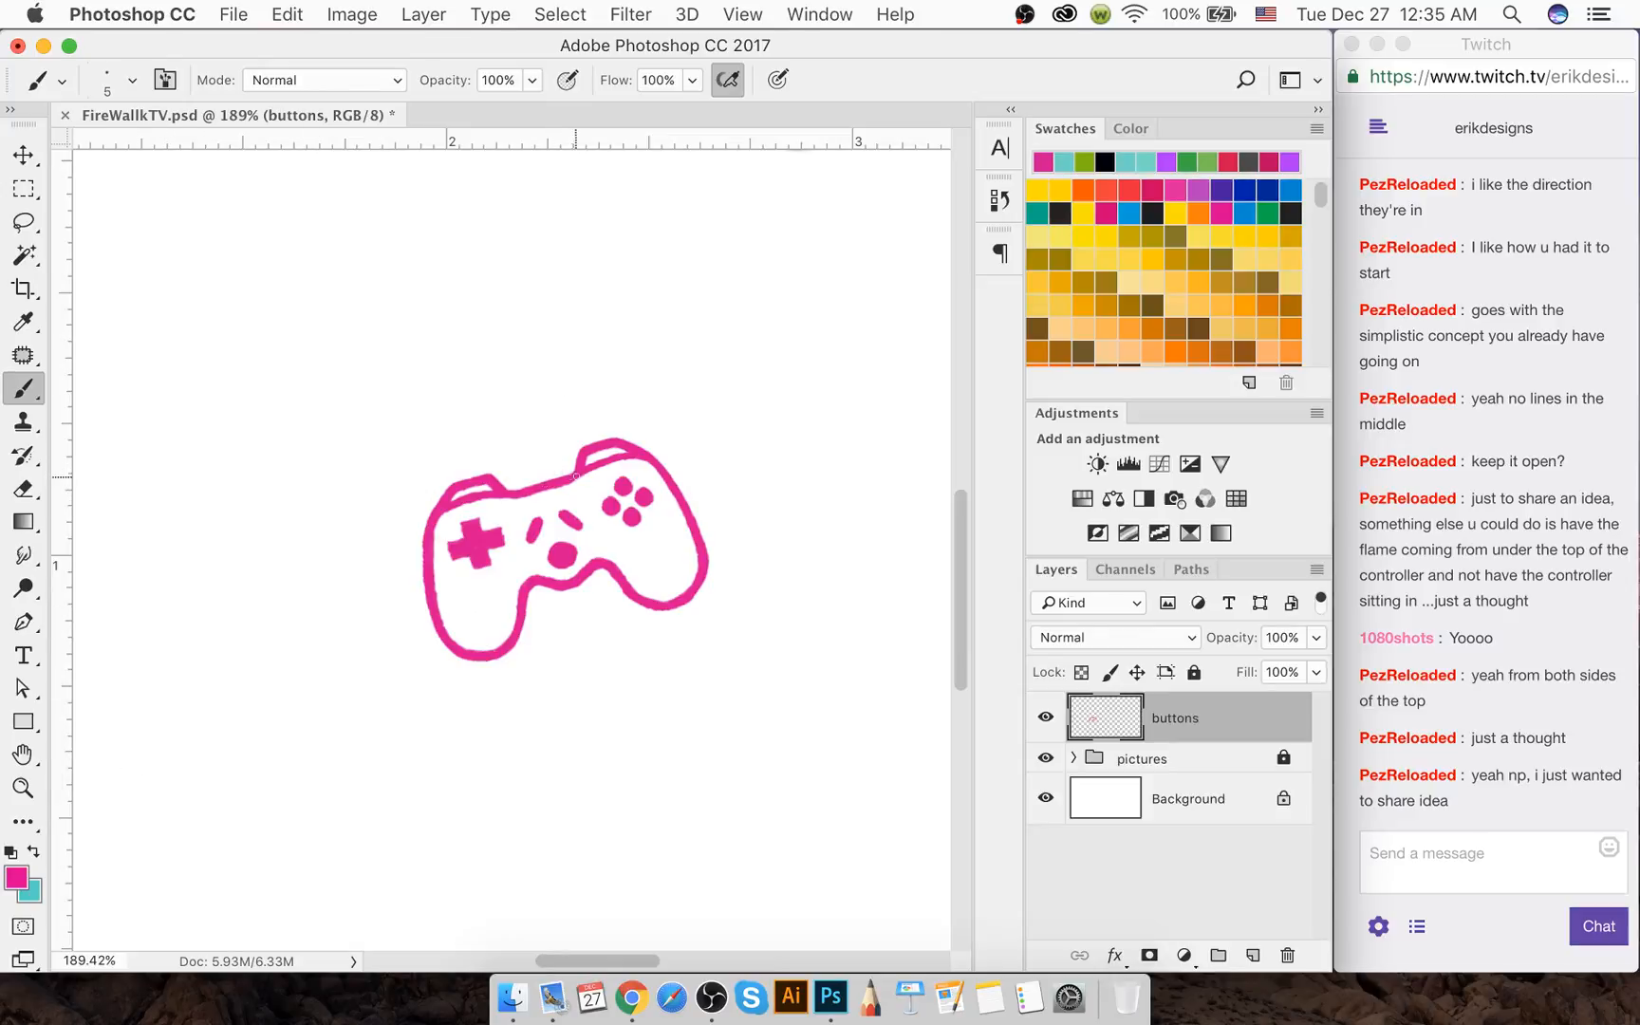
scroll(573, 469, "up", 3)
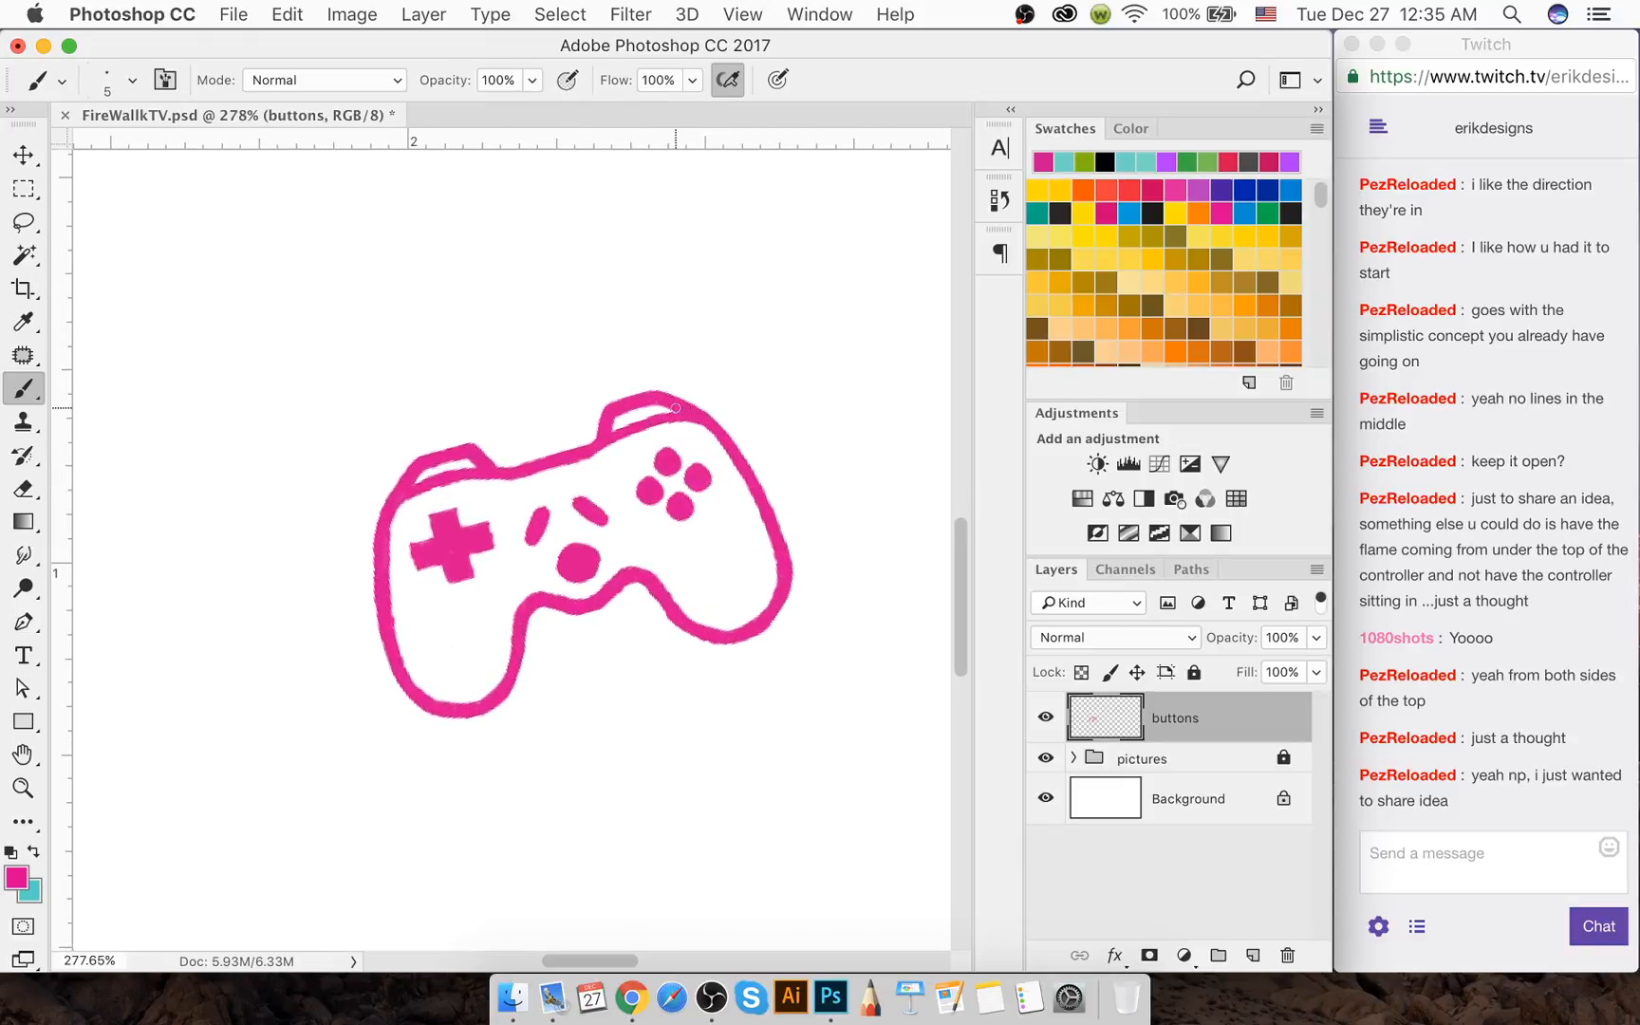
scroll(645, 418, "up", 3)
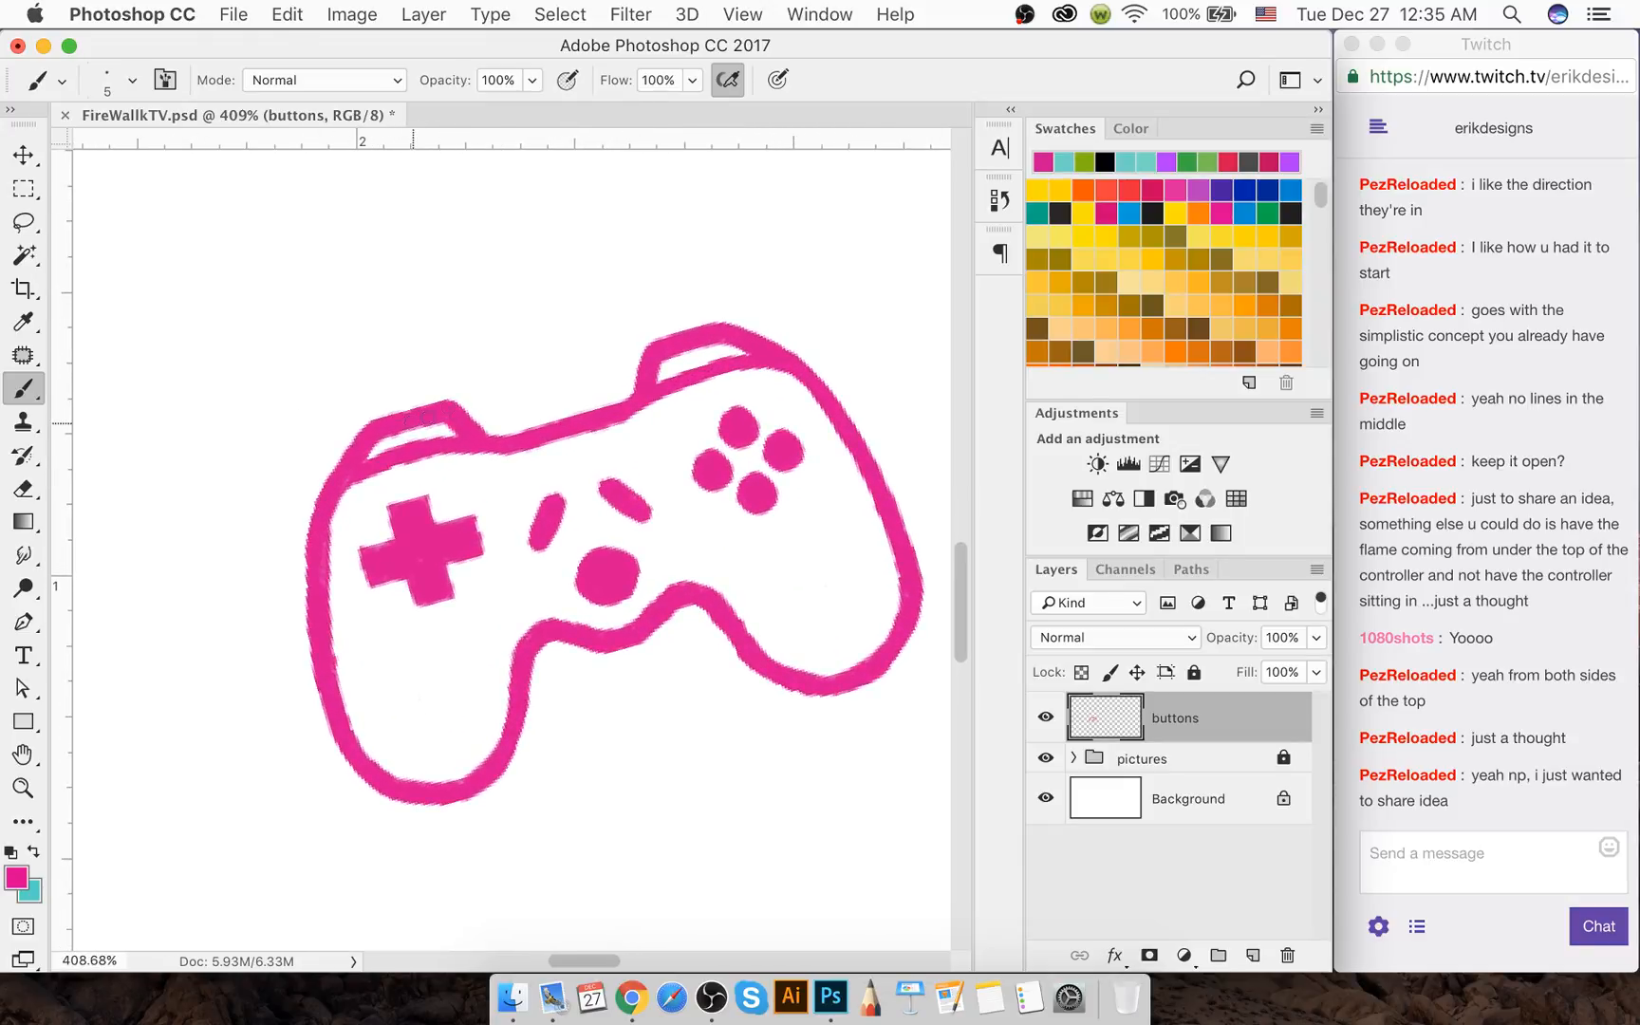
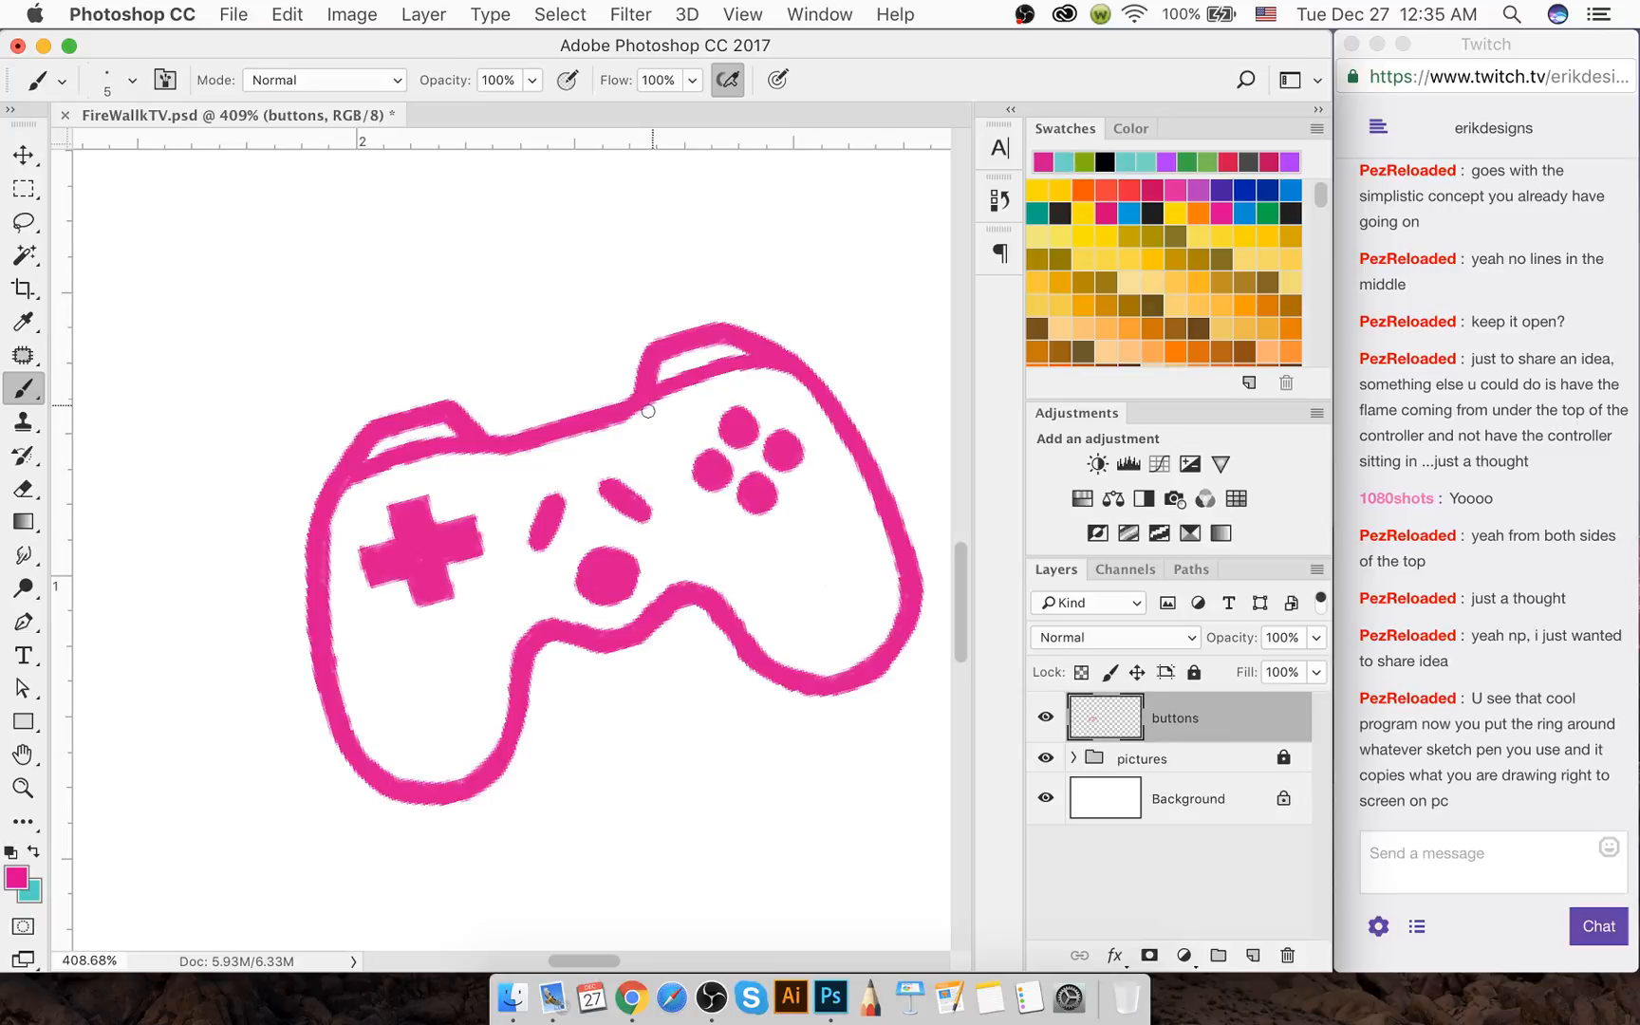
Undo the last edit and save the document with the canvas view straightened so the controller sits upright
key("super+z")
scroll(583, 524, "down", 5)
scroll(583, 524, "down", 8)
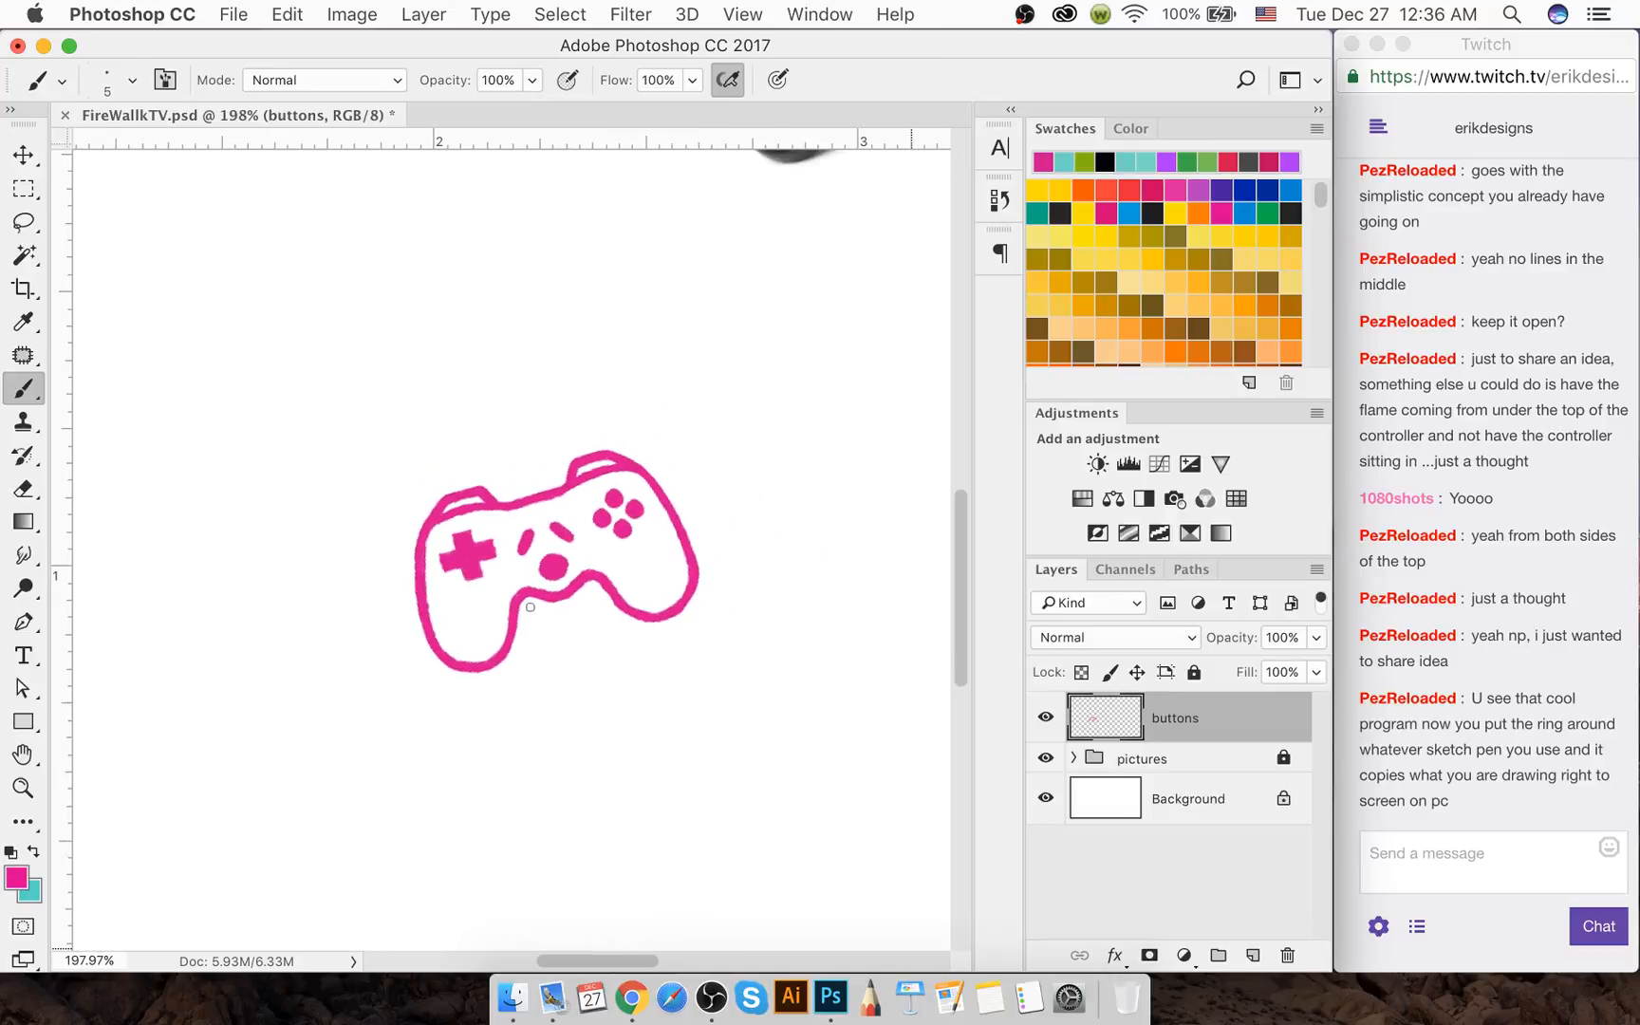
scroll(526, 609, "down", 3)
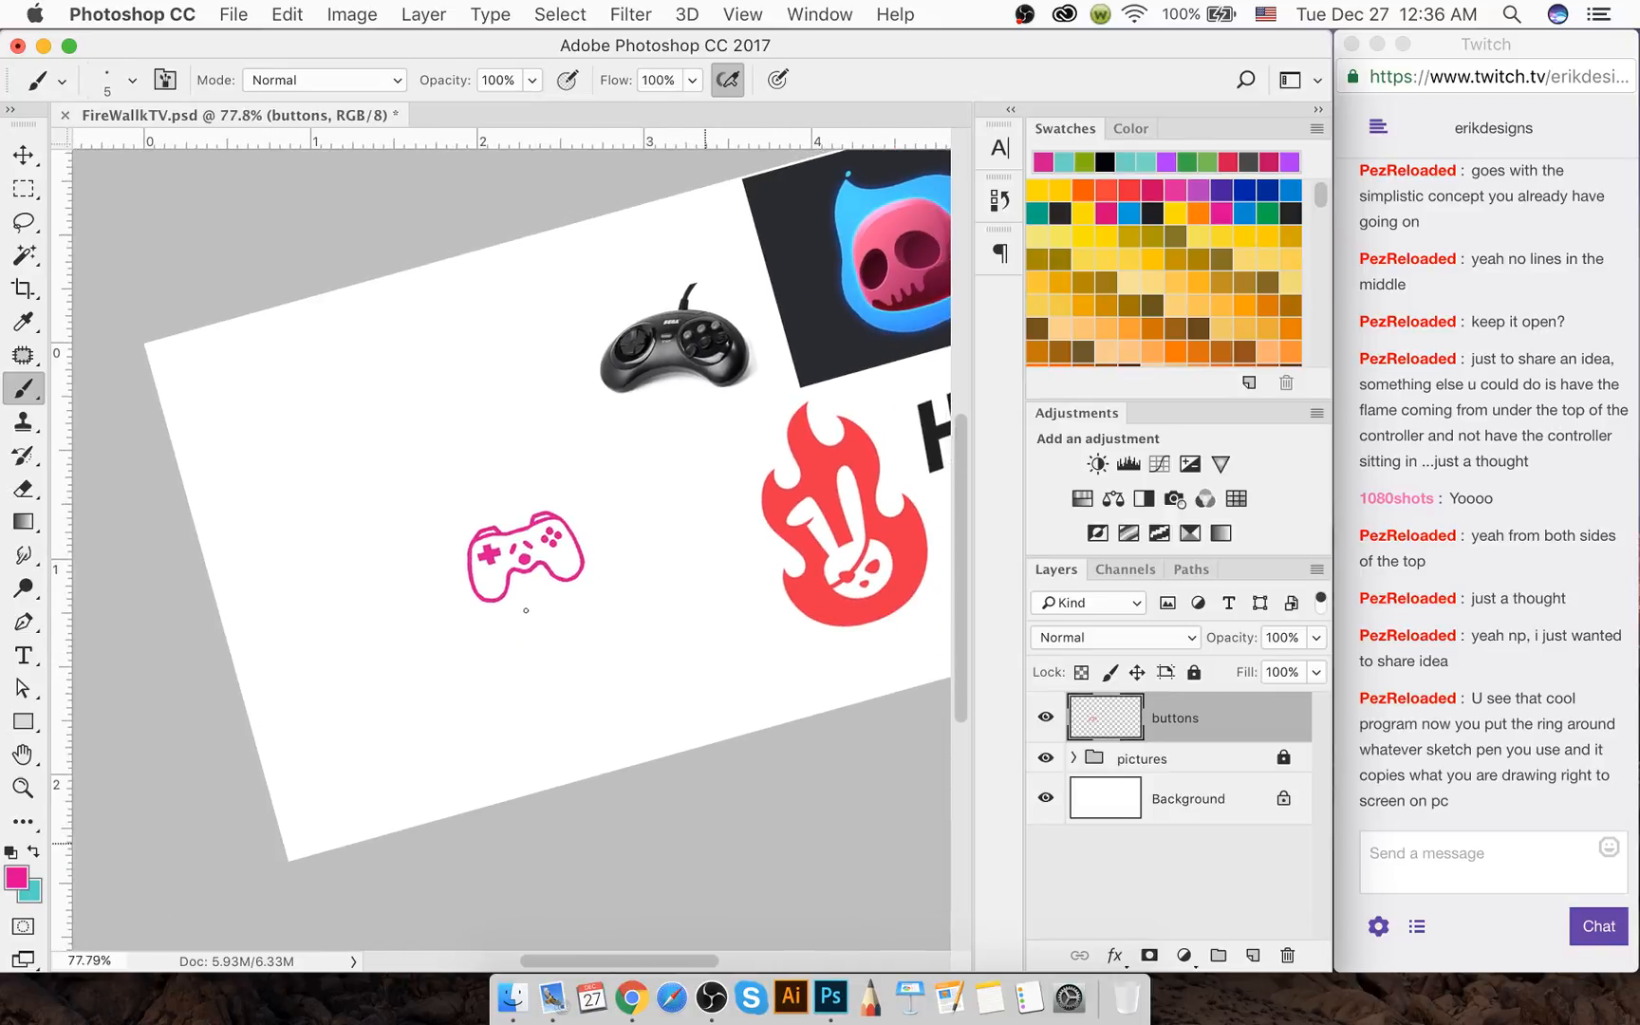
scroll(514, 564, "up", 3)
scroll(514, 564, "up", 5)
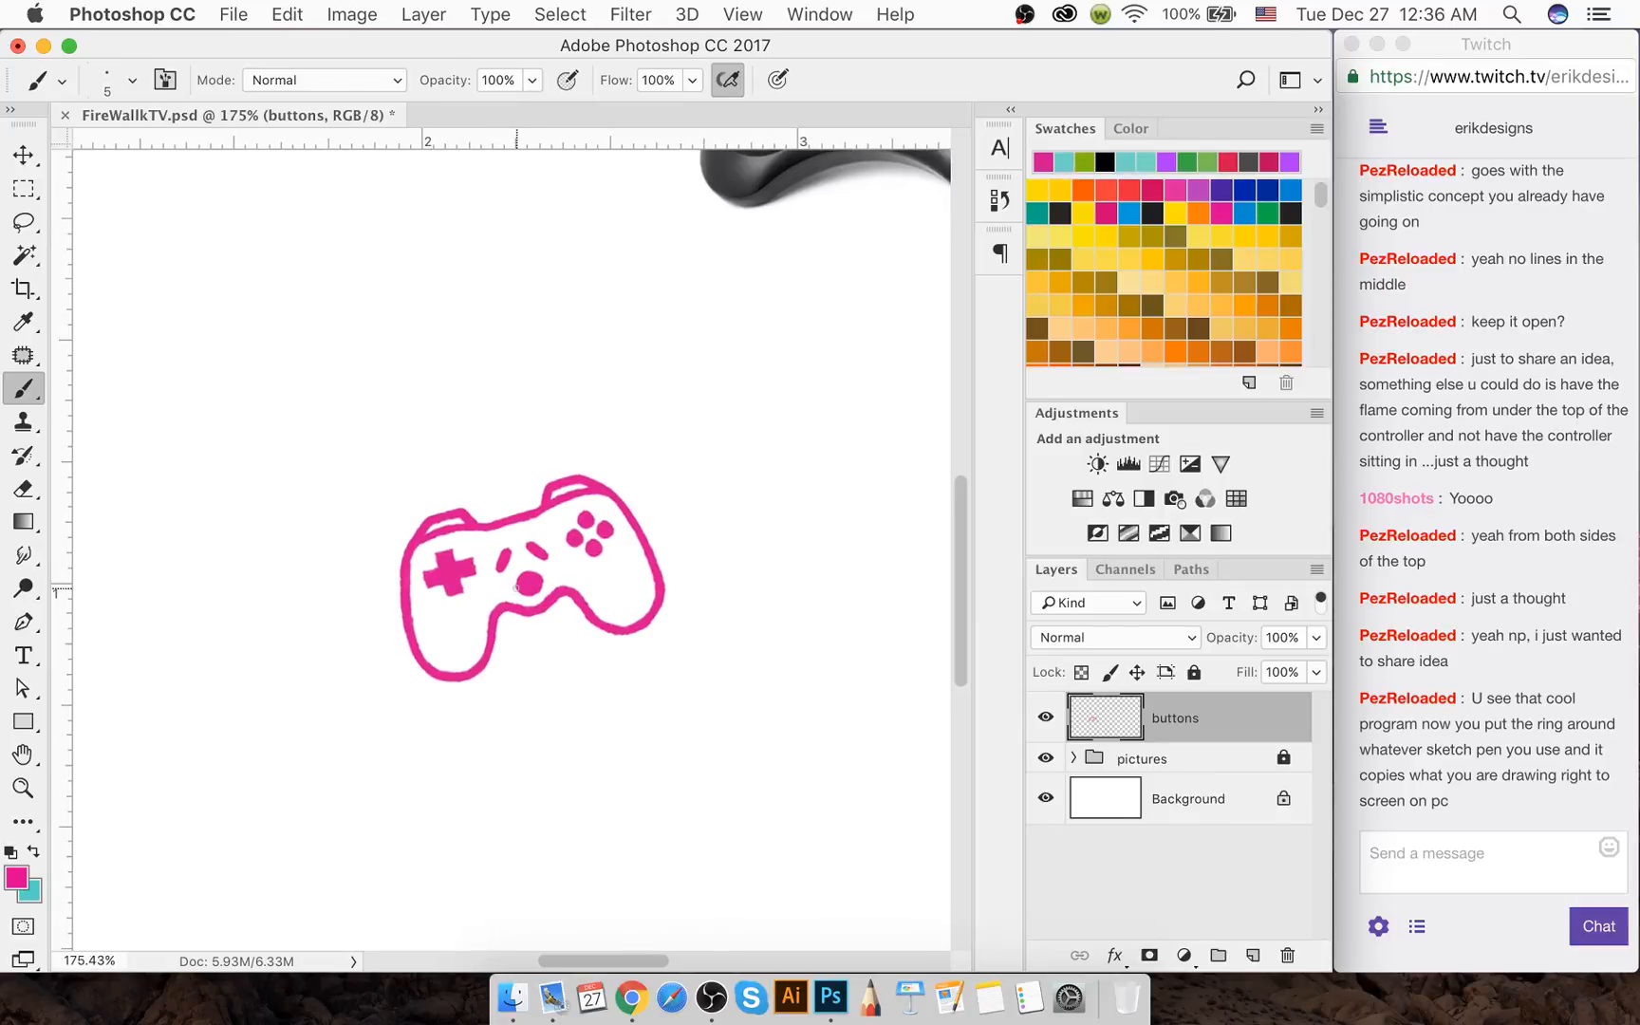
scroll(517, 588, "up", 3)
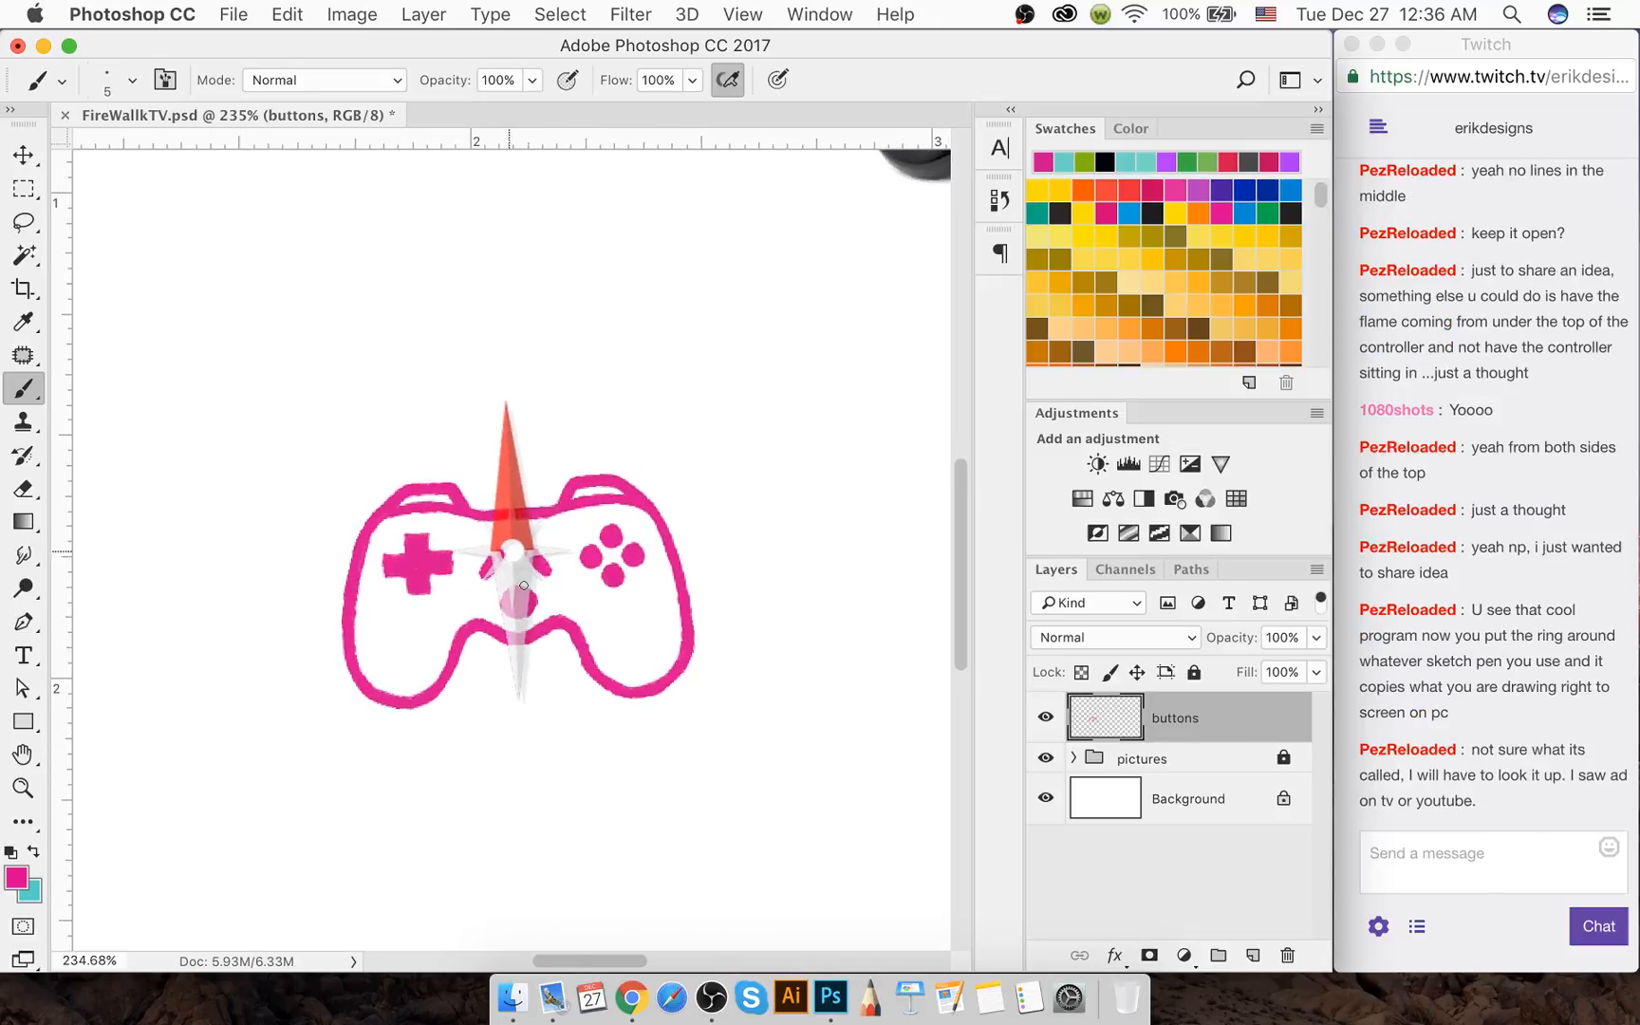
scroll(524, 586, "down", 5)
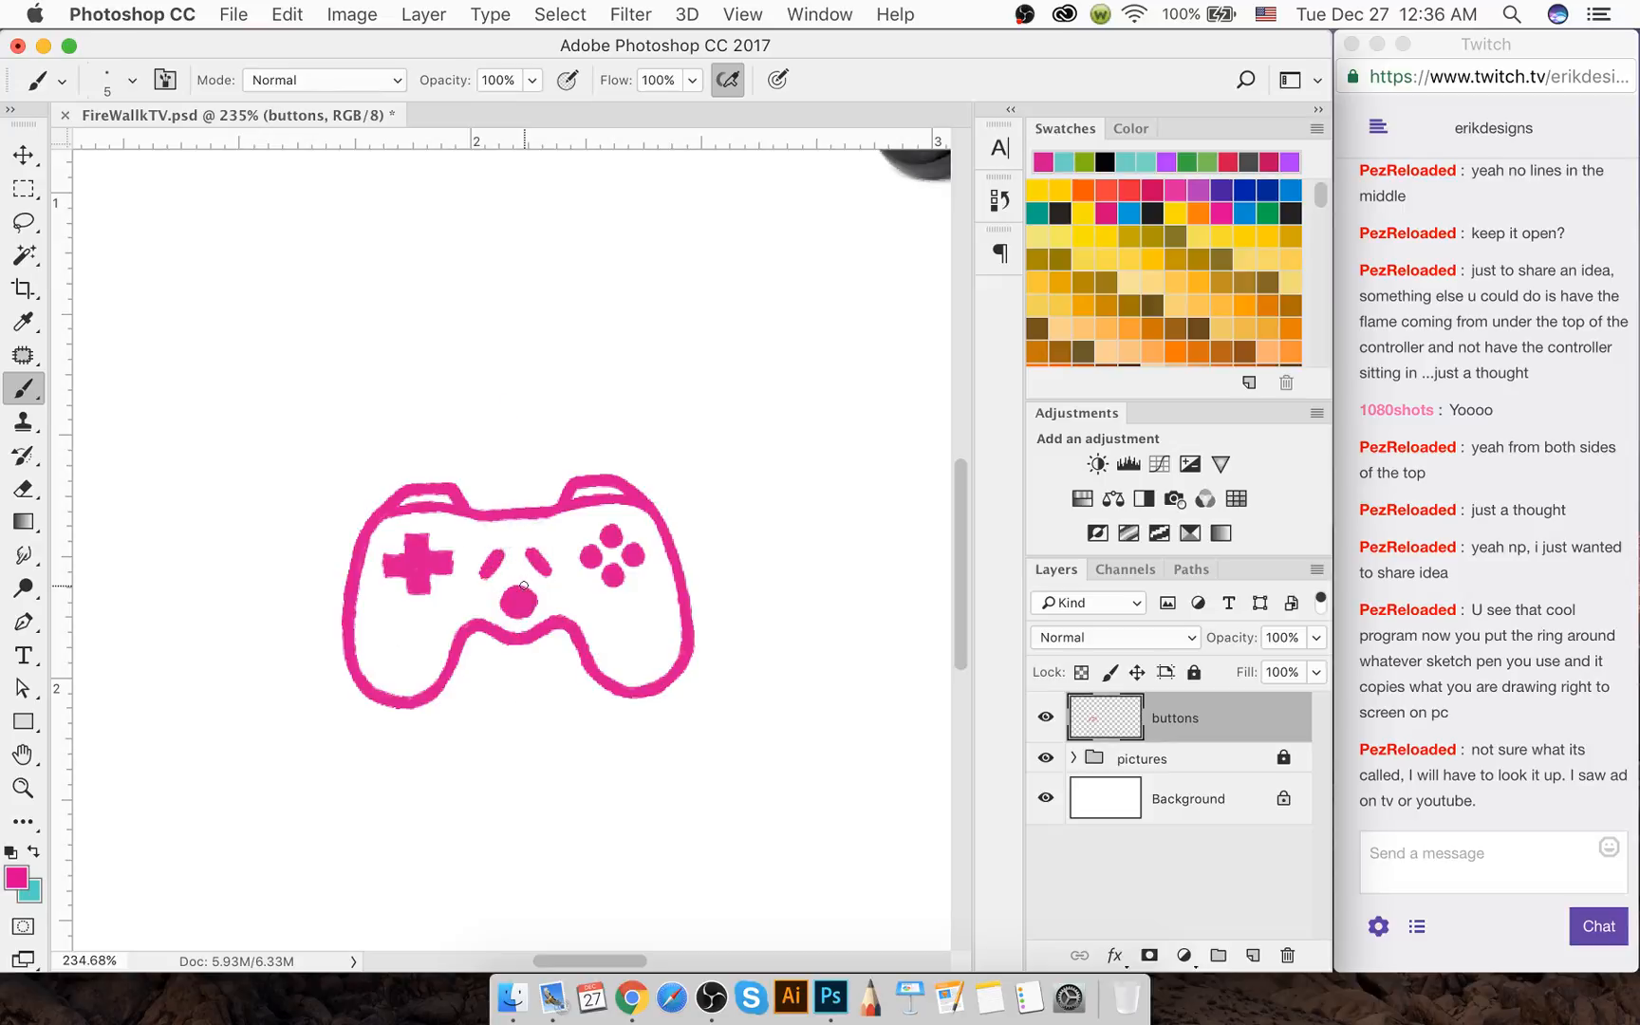
scroll(524, 585, "down", 5)
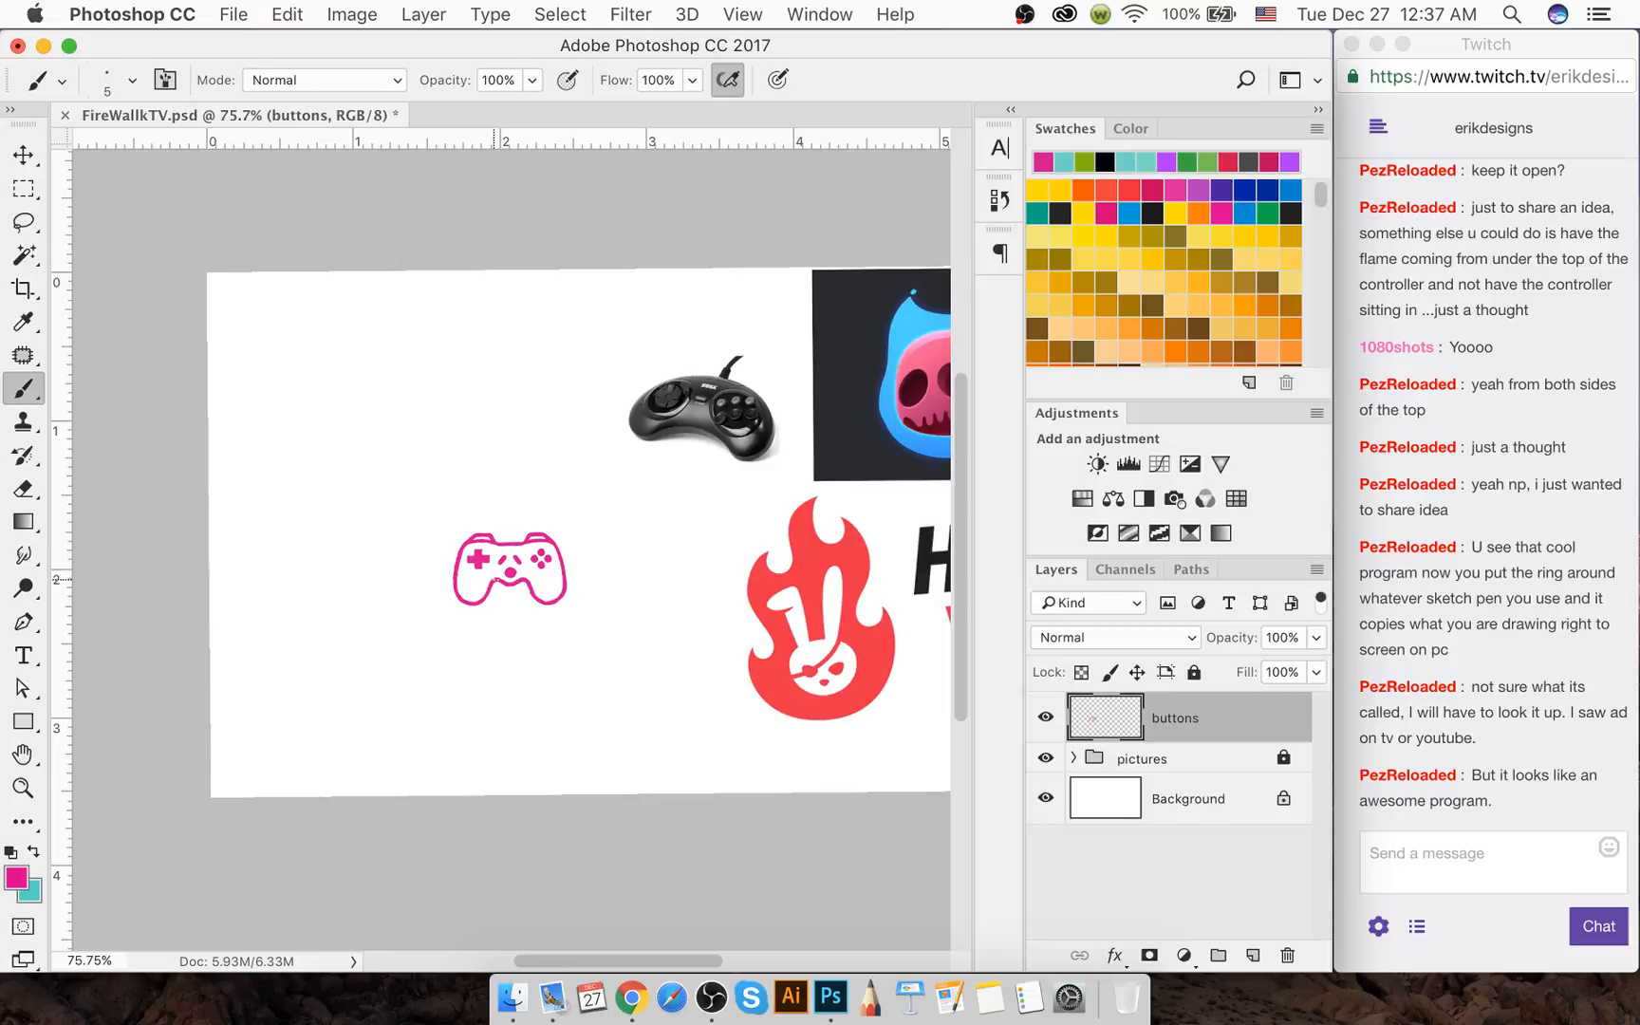
scroll(490, 582, "up", 5)
scroll(493, 651, "up", 1)
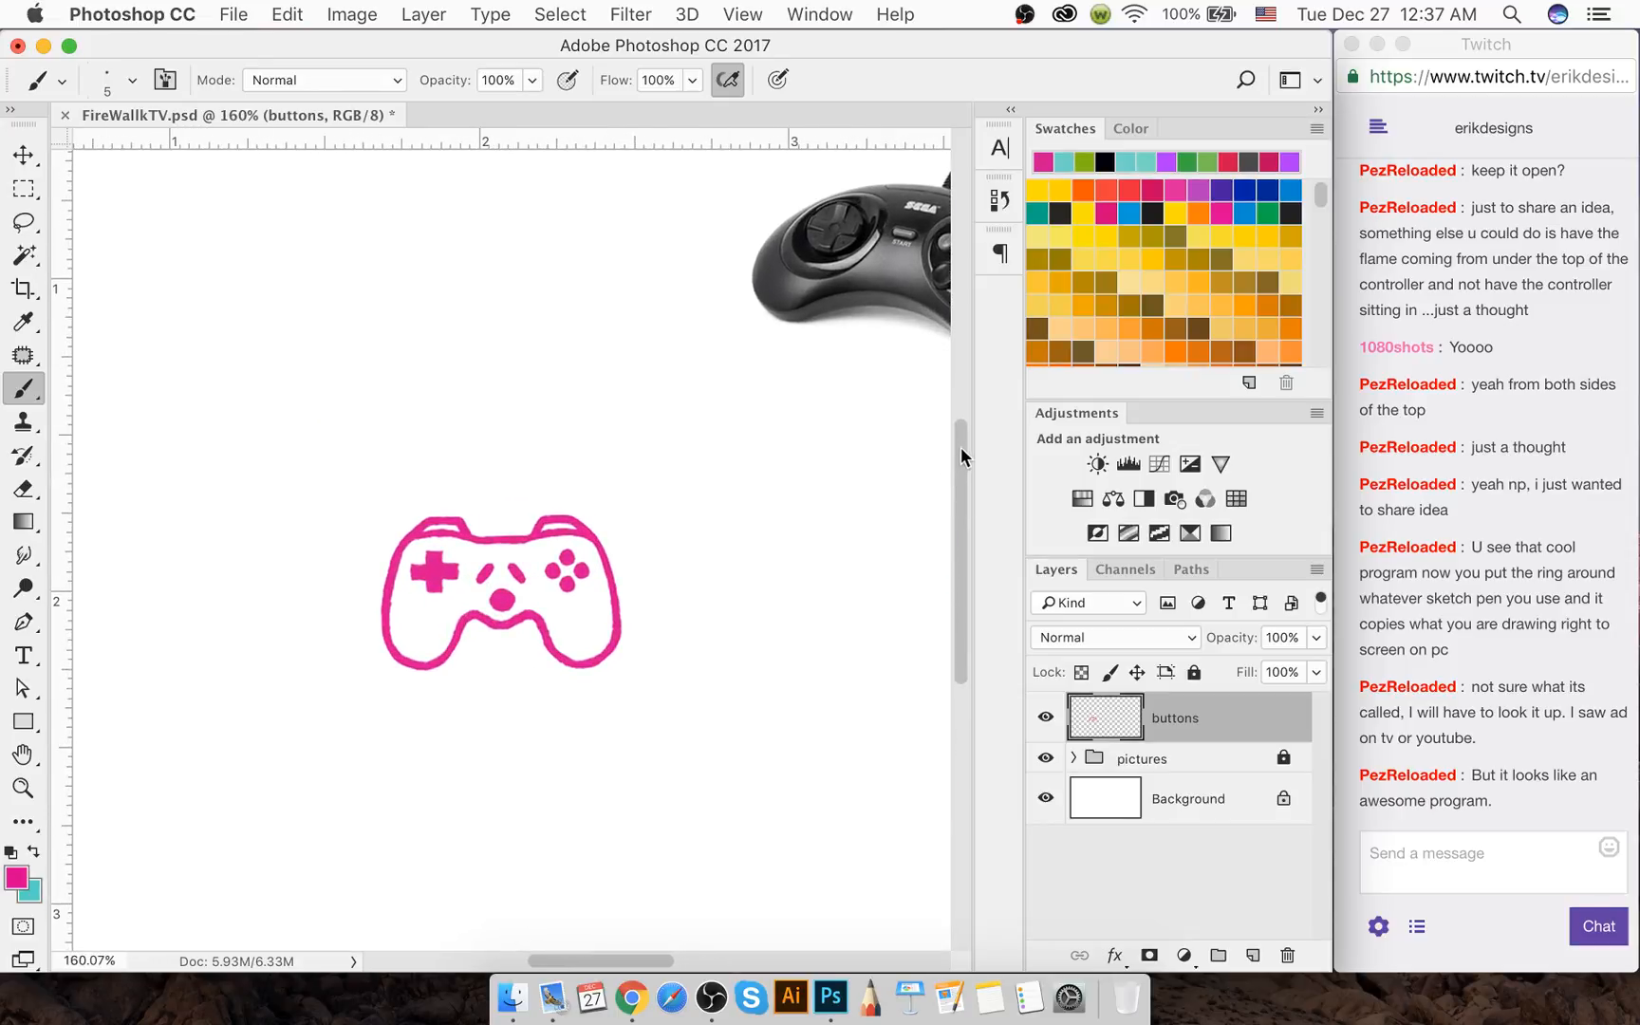
left_click_drag(961, 447, 952, 475)
key("super+s")
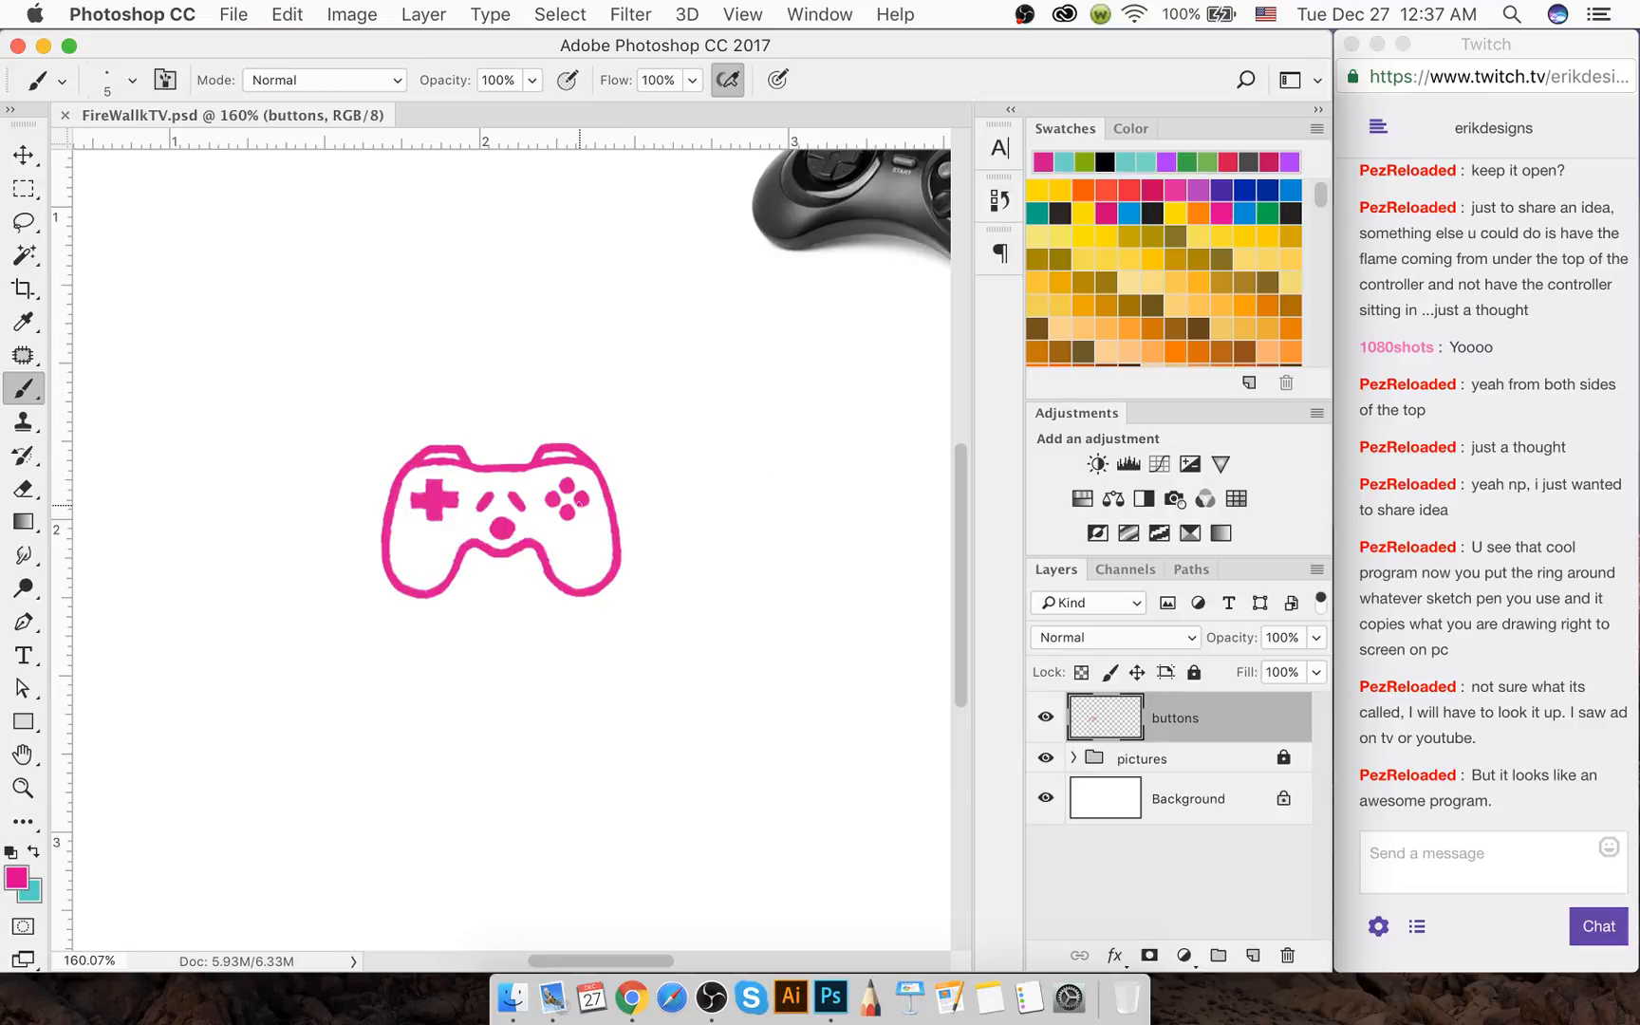
Make teal the painting colour and add two new empty layers directly beneath the buttons layer
key("x")
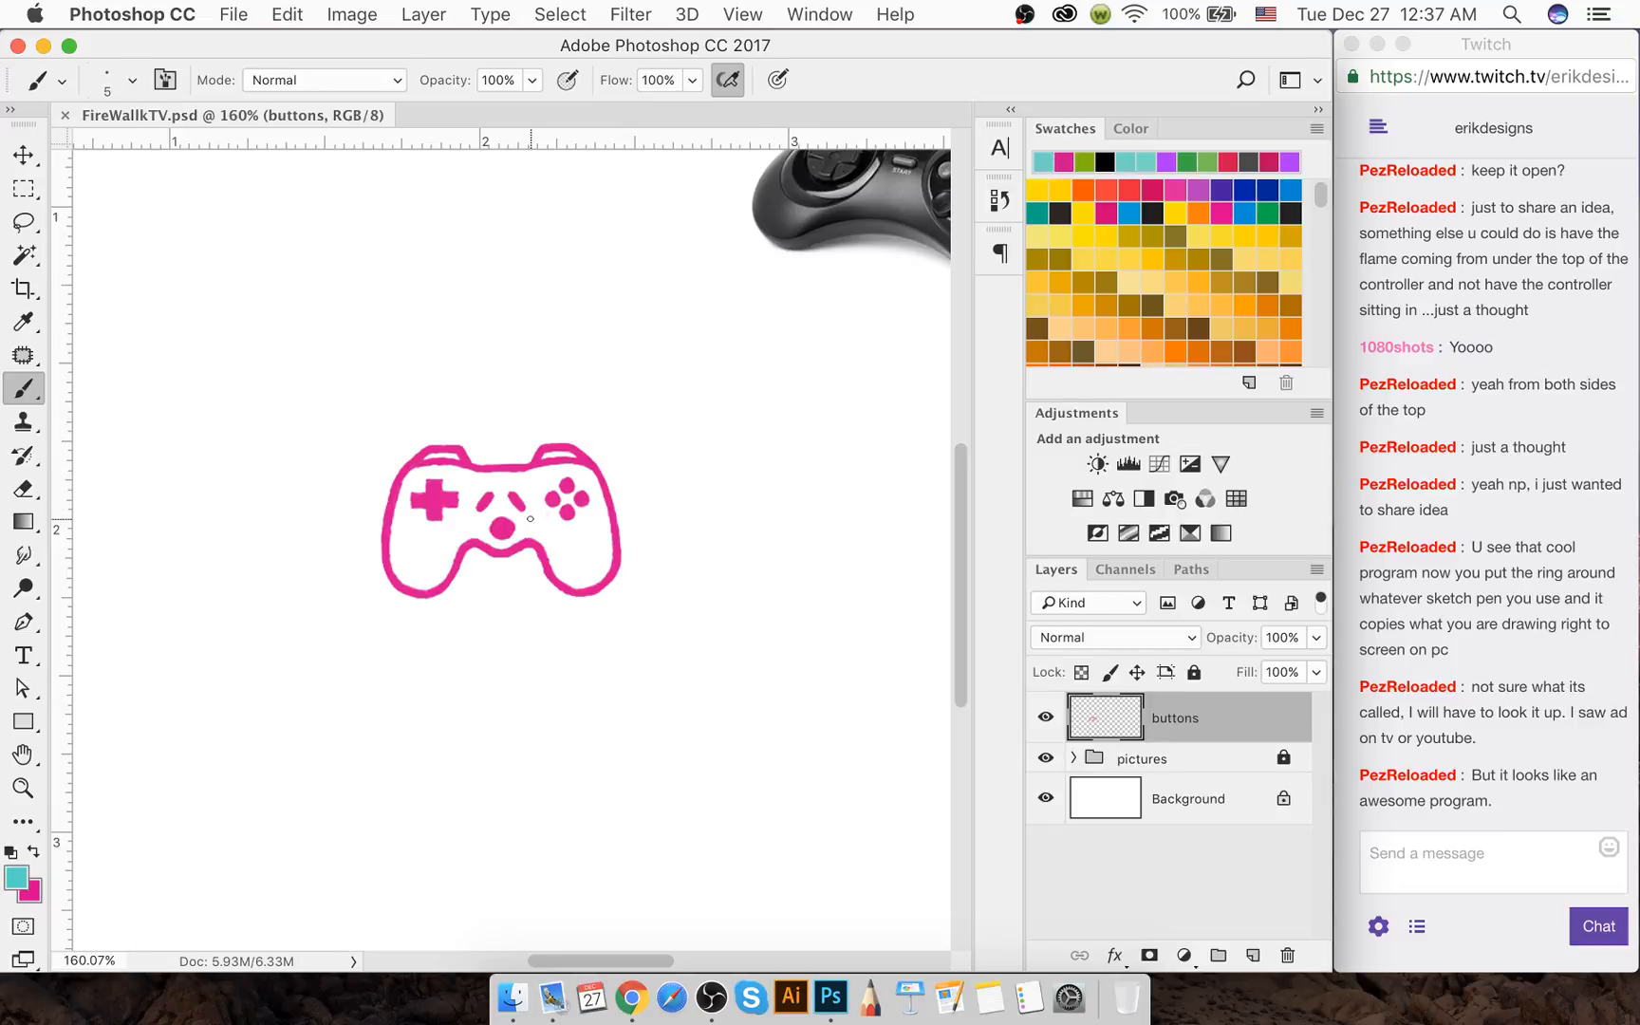
left_click(1245, 952)
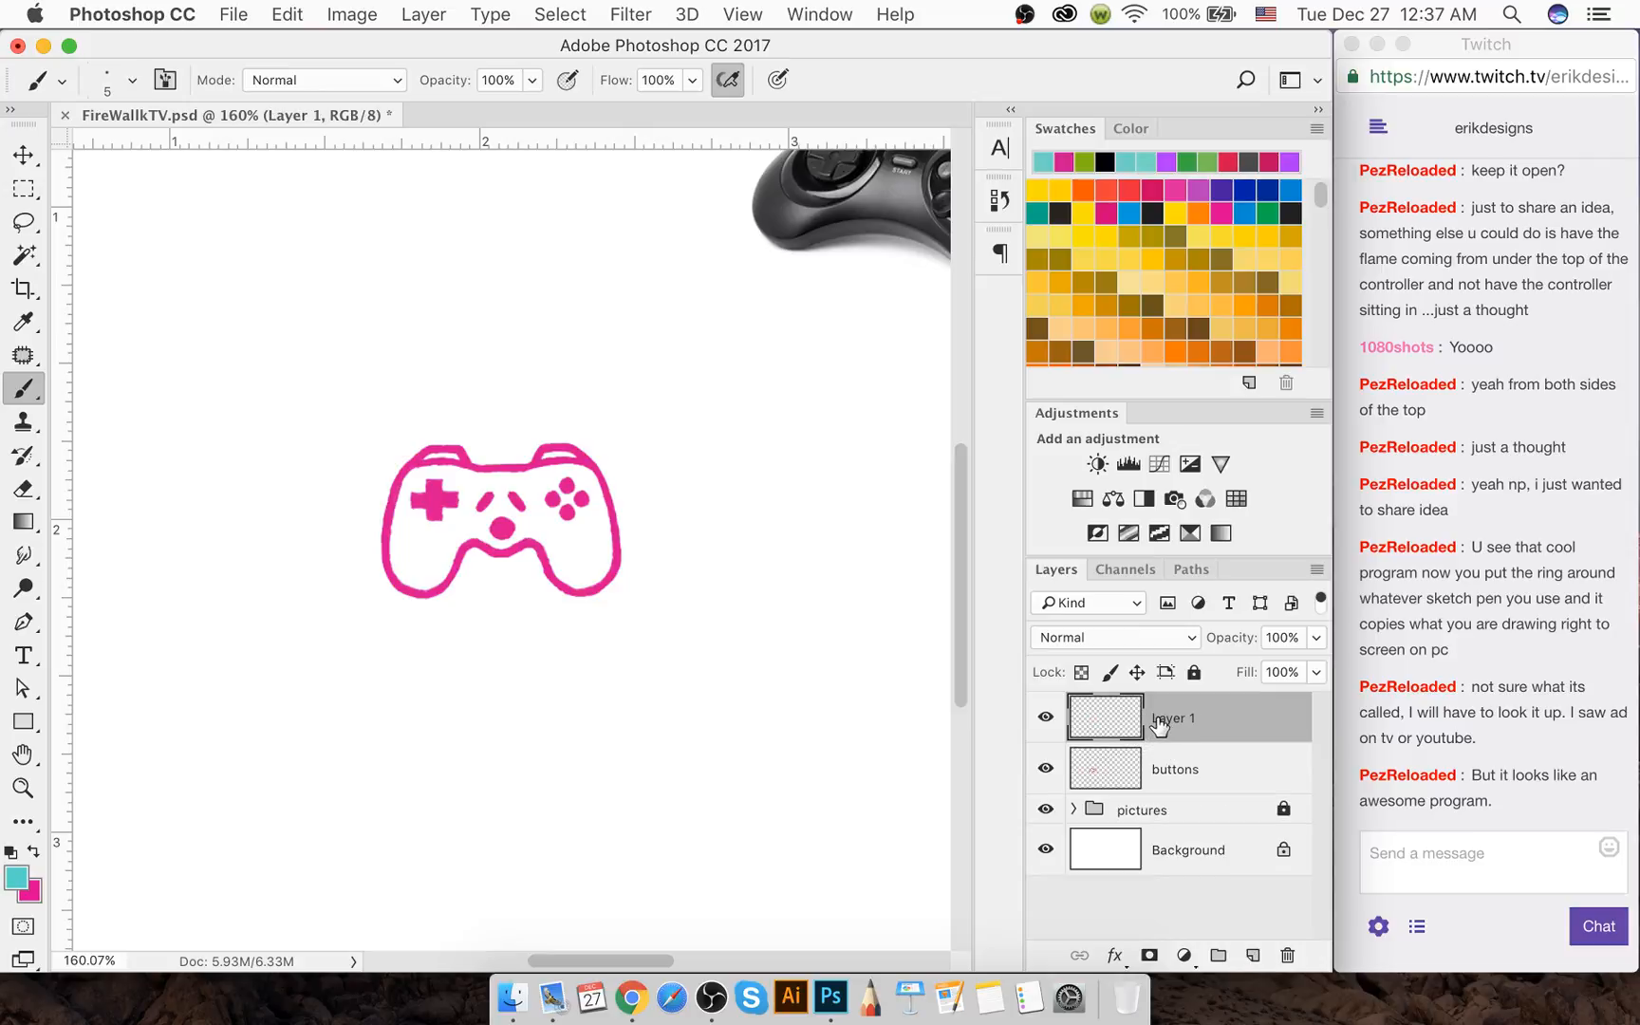
left_click_drag(1159, 725, 1163, 782)
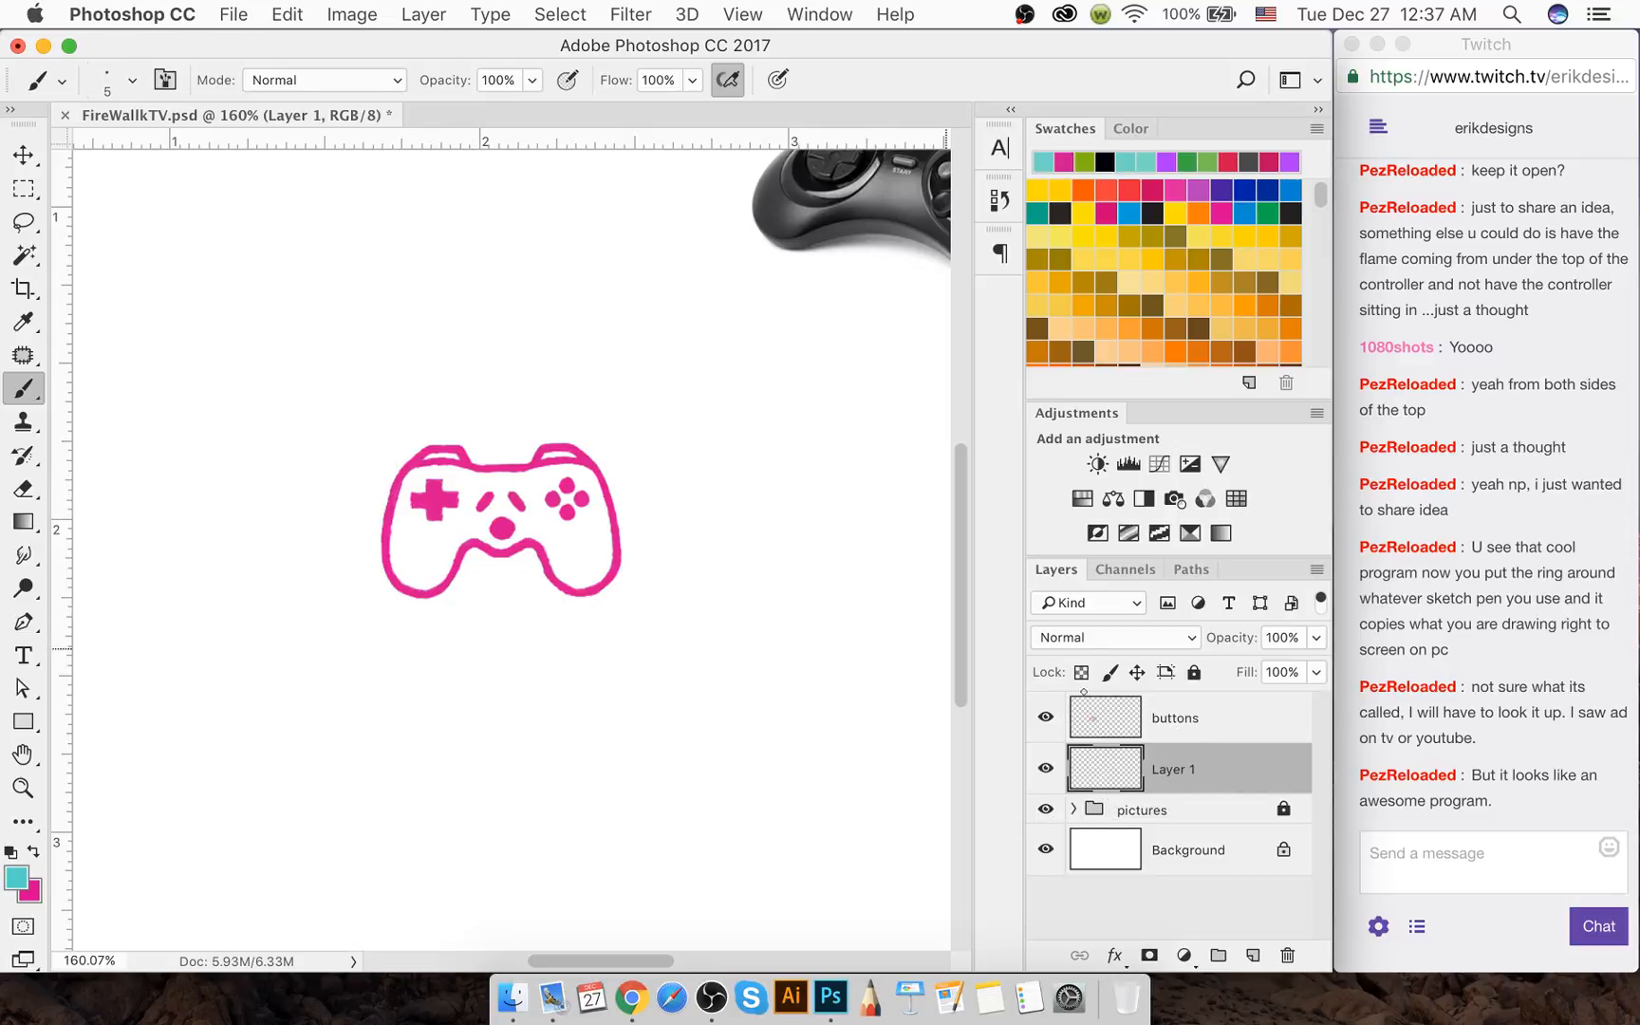
left_click(1165, 725)
left_click(1200, 772)
left_click(1252, 954)
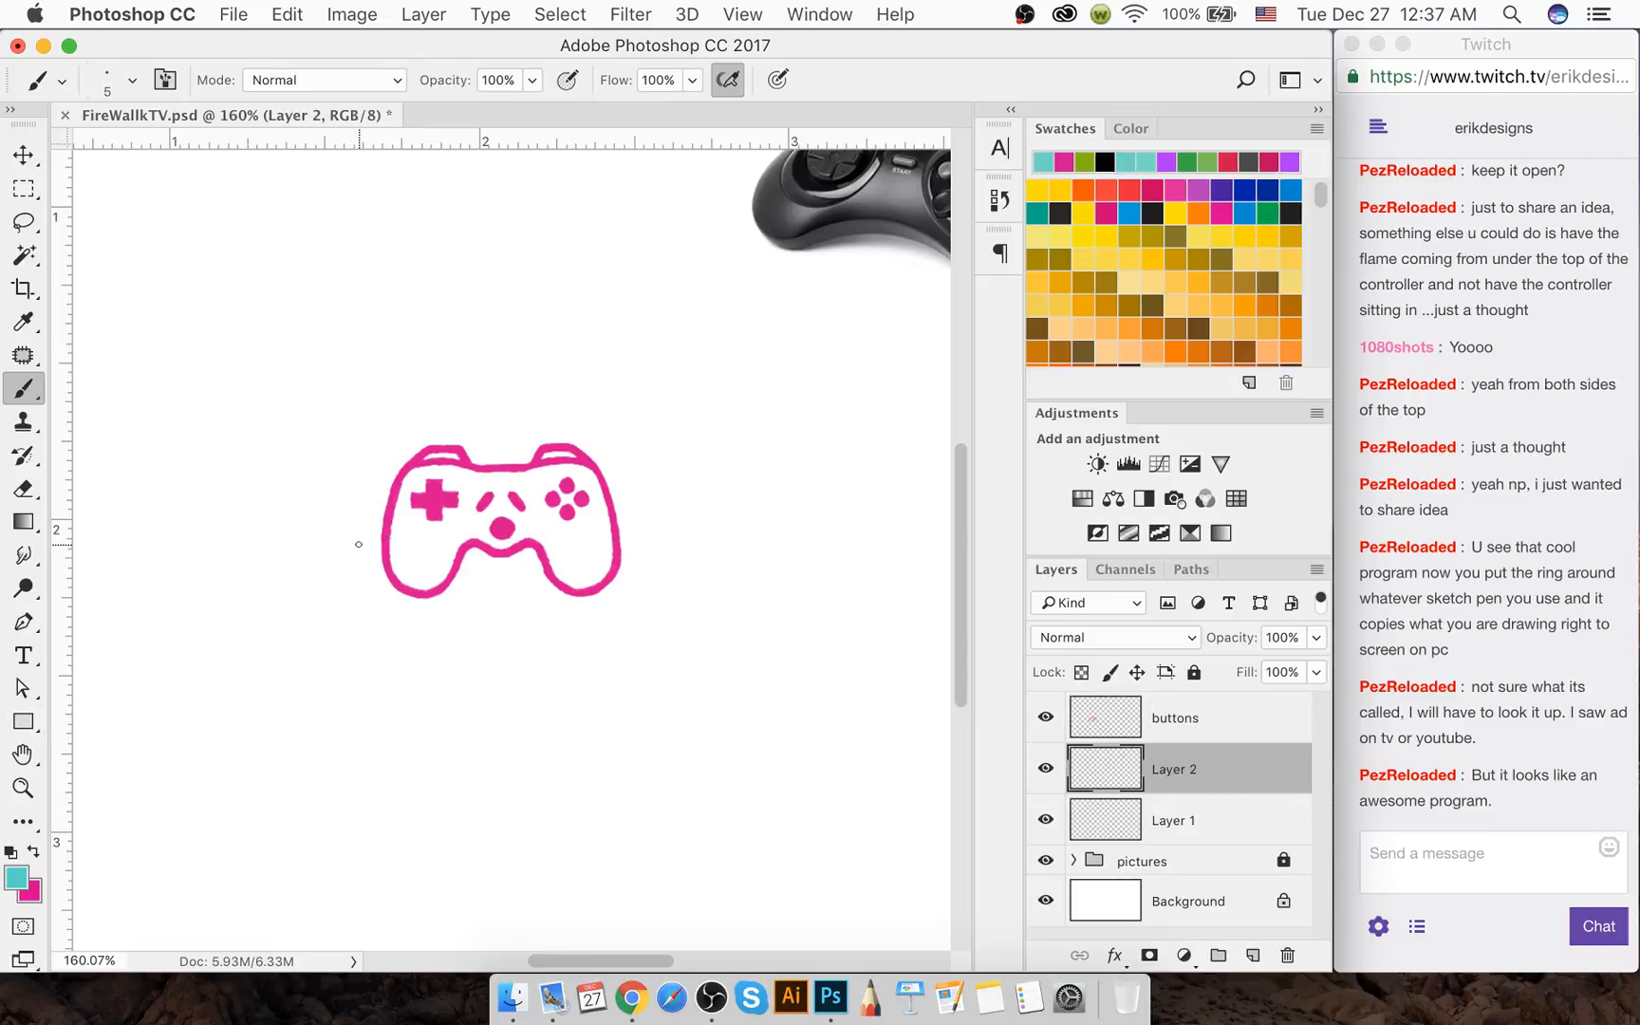
Paint the controller's left half and lower middle teal on the upper new layer with a size 25 brush
key("bracketright")
key("bracketright")
key("bracketright")
key("bracketright")
key("bracketright")
key("bracketright")
key("bracketright")
mouse_move(403, 545)
left_mouse_down()
mouse_move(413, 482)
mouse_move(446, 463)
mouse_move(455, 476)
mouse_move(415, 493)
mouse_move(437, 513)
mouse_move(433, 485)
mouse_move(434, 500)
mouse_move(382, 513)
mouse_move(427, 522)
mouse_move(402, 542)
mouse_move(425, 580)
mouse_move(453, 548)
mouse_move(433, 544)
mouse_move(481, 512)
left_mouse_up()
mouse_move(479, 517)
left_mouse_down()
mouse_move(461, 498)
mouse_move(499, 543)
mouse_move(550, 526)
mouse_move(508, 529)
left_mouse_up()
Paint the rest of the controller body teal, covering the upper middle, the right half and the right grip
key("e")
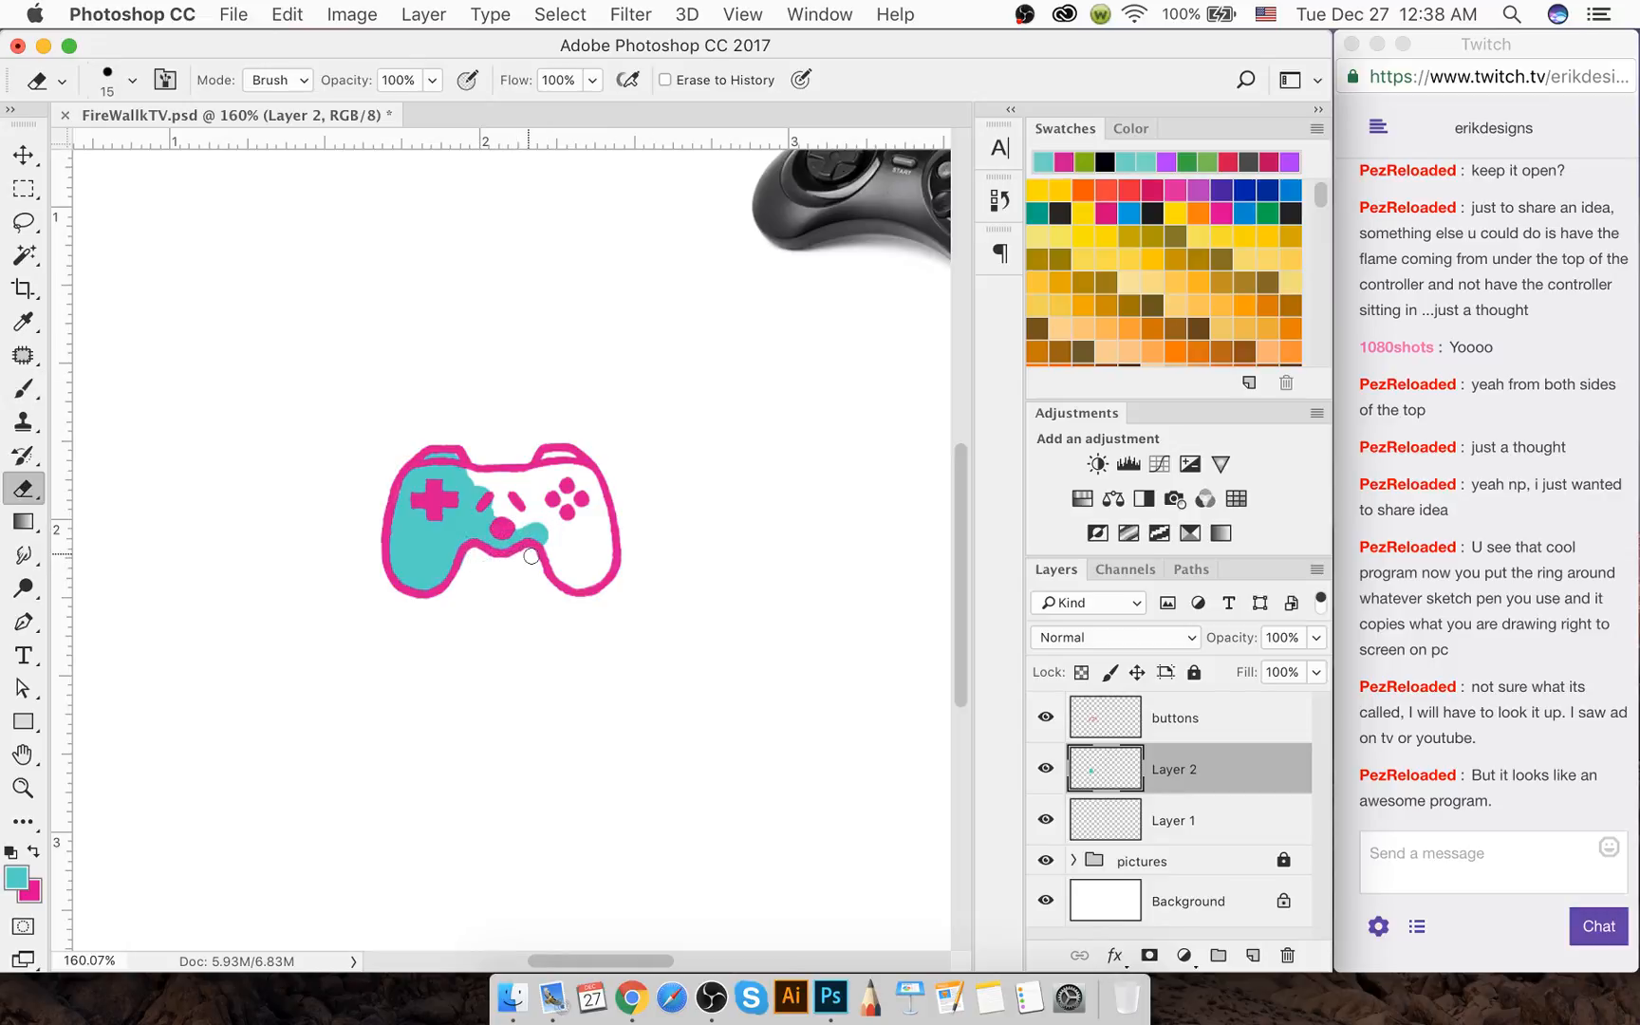
key("b")
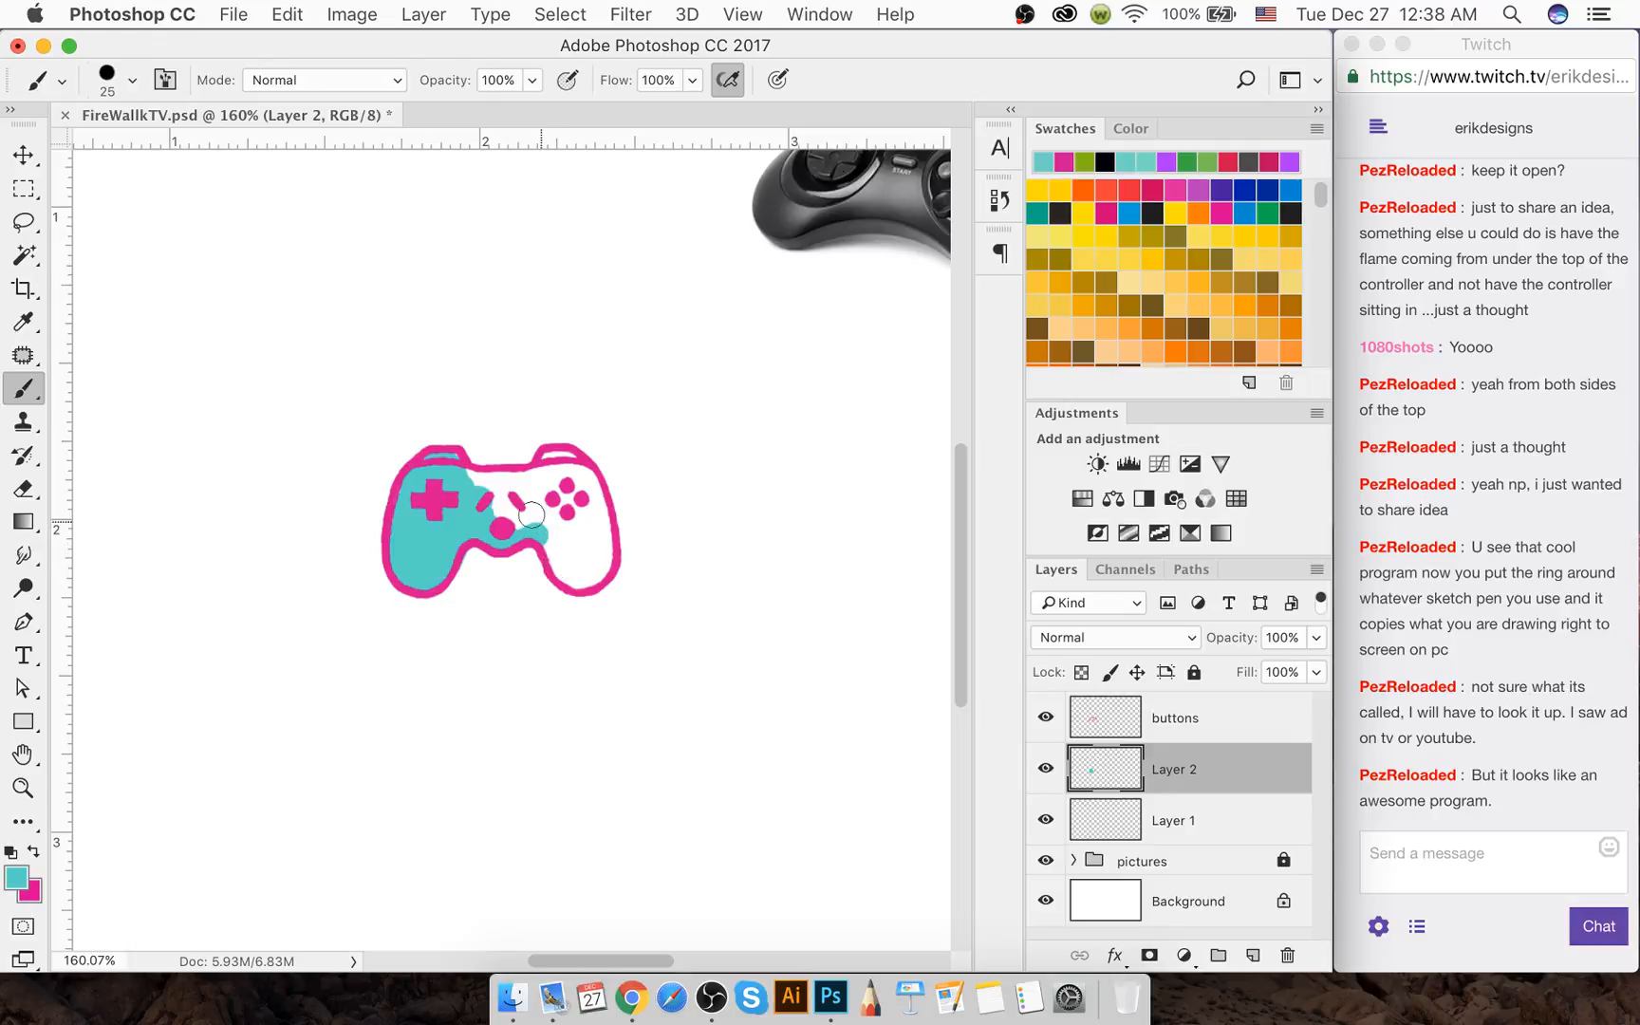
mouse_move(472, 480)
left_mouse_down()
mouse_move(549, 462)
mouse_move(581, 473)
mouse_move(572, 464)
mouse_move(483, 507)
mouse_move(530, 511)
mouse_move(528, 528)
mouse_move(546, 494)
mouse_move(592, 484)
mouse_move(604, 529)
mouse_move(572, 515)
mouse_move(568, 575)
mouse_move(581, 540)
mouse_move(596, 566)
mouse_move(612, 458)
mouse_move(622, 529)
left_mouse_up()
key("e")
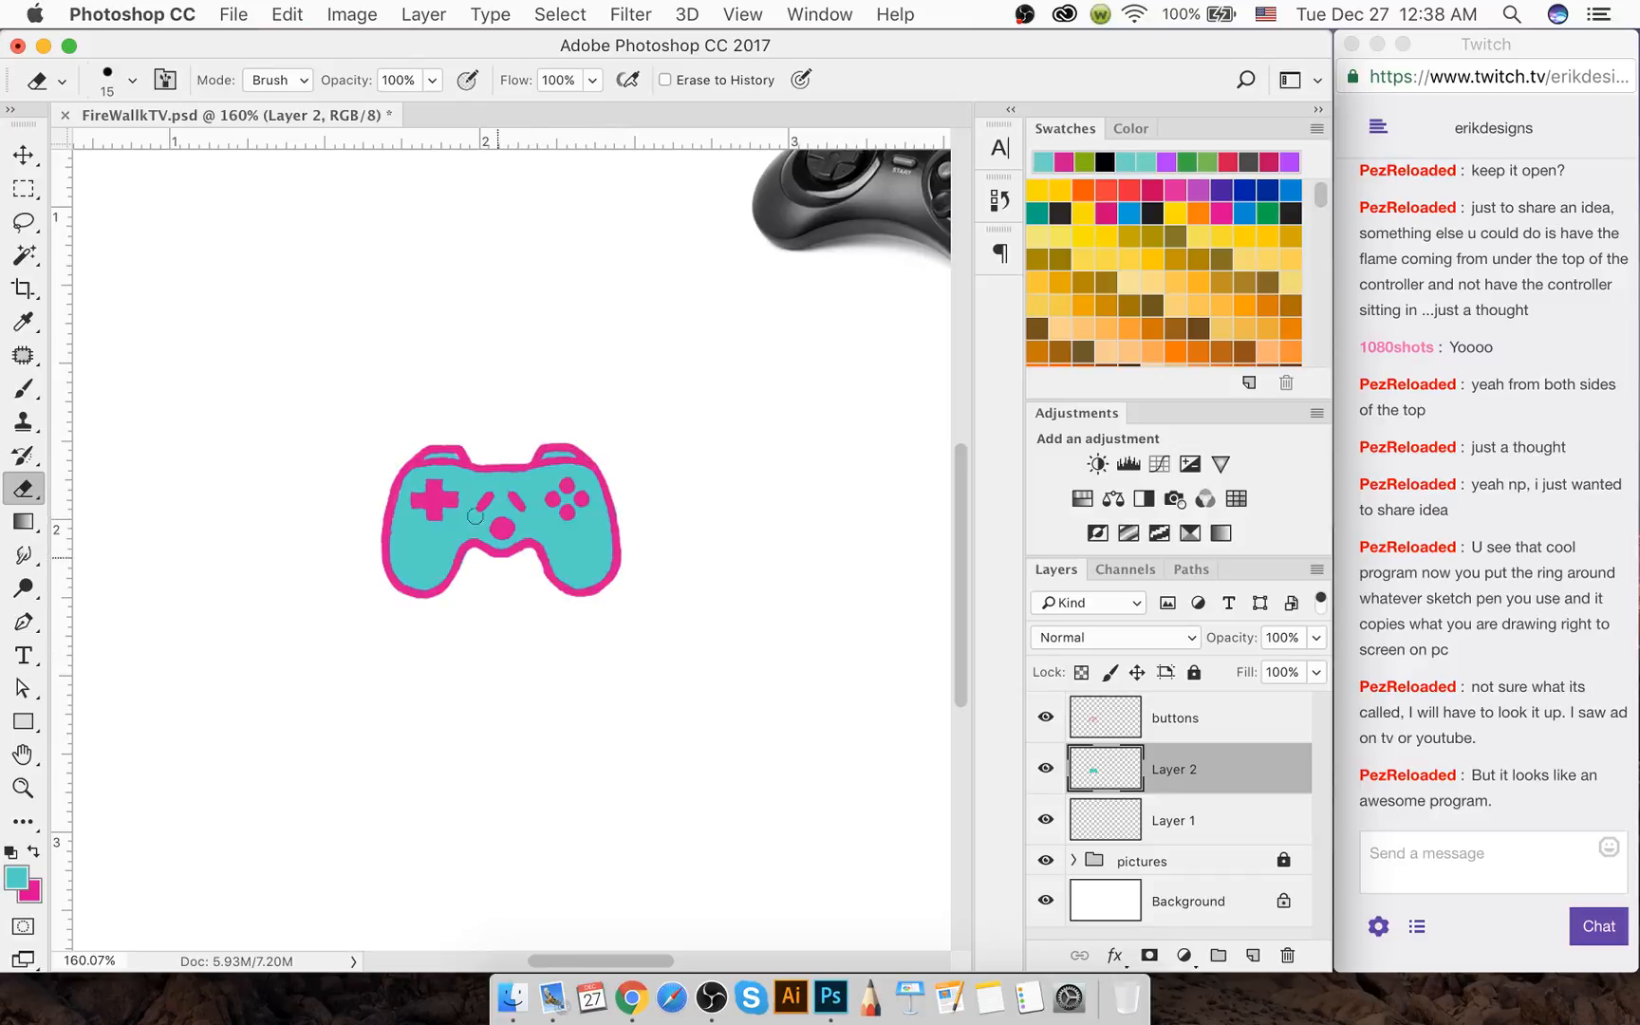
Check the teal fill along the pink outline and tidy its edges with a smaller brush and the size 15 eraser
scroll(465, 499, "up", 10)
scroll(465, 498, "down", 7)
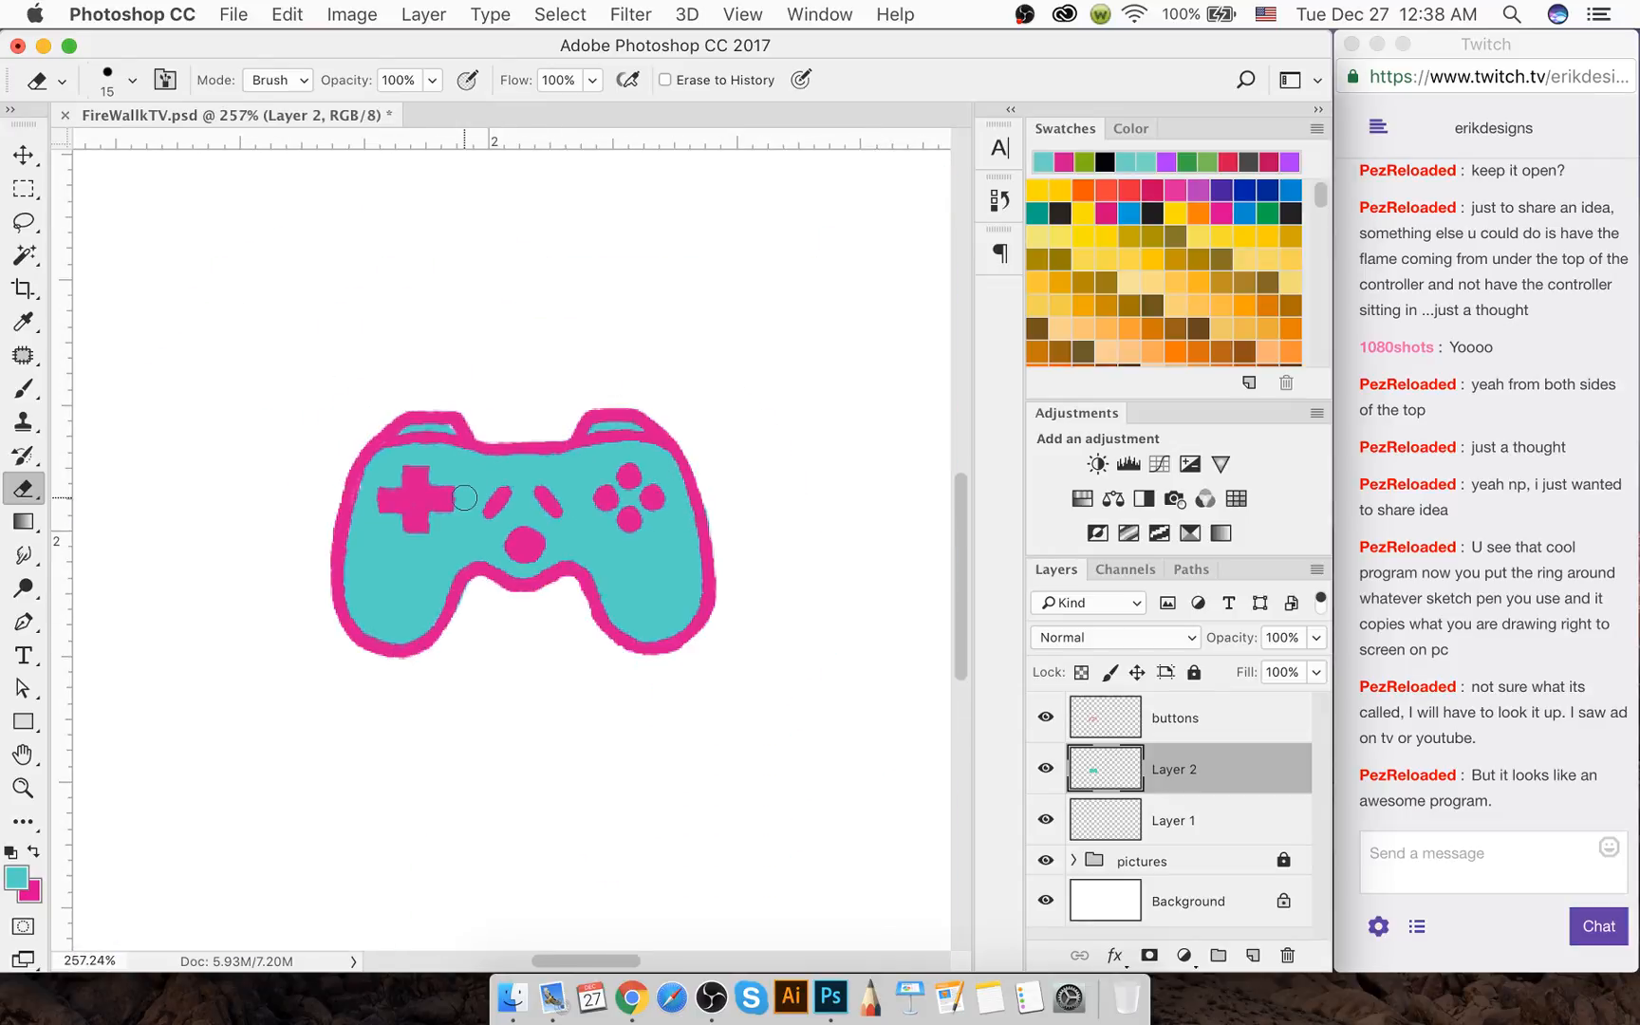
scroll(465, 498, "up", 2)
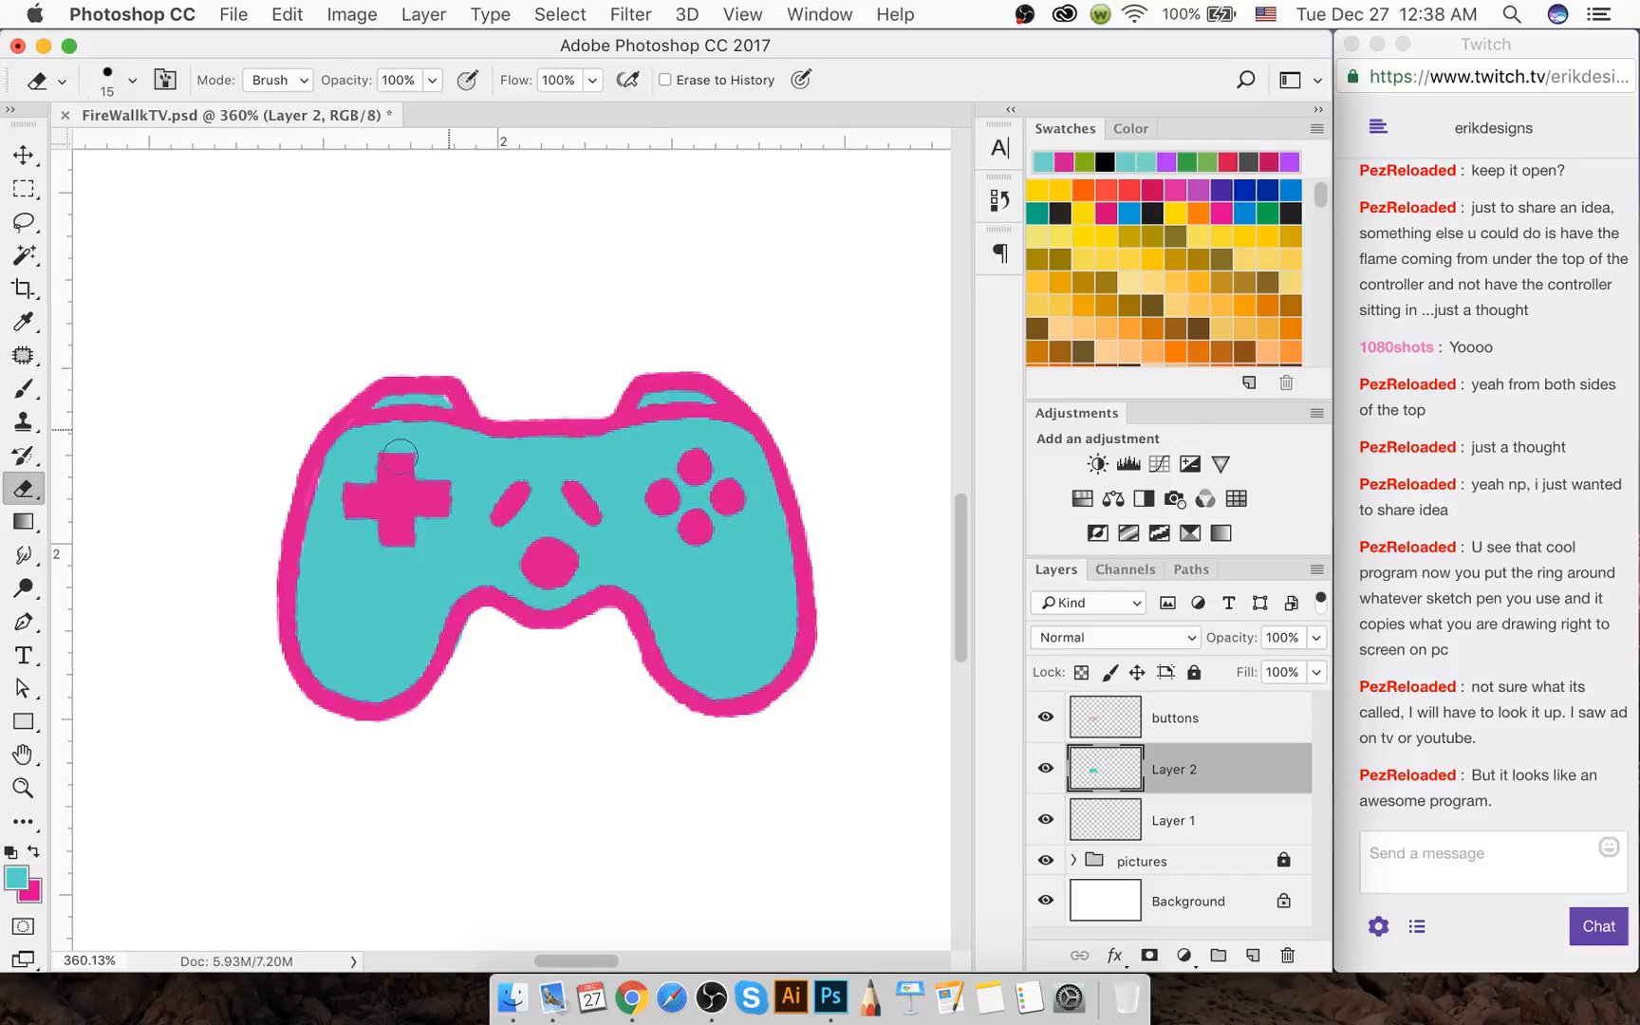
key("b")
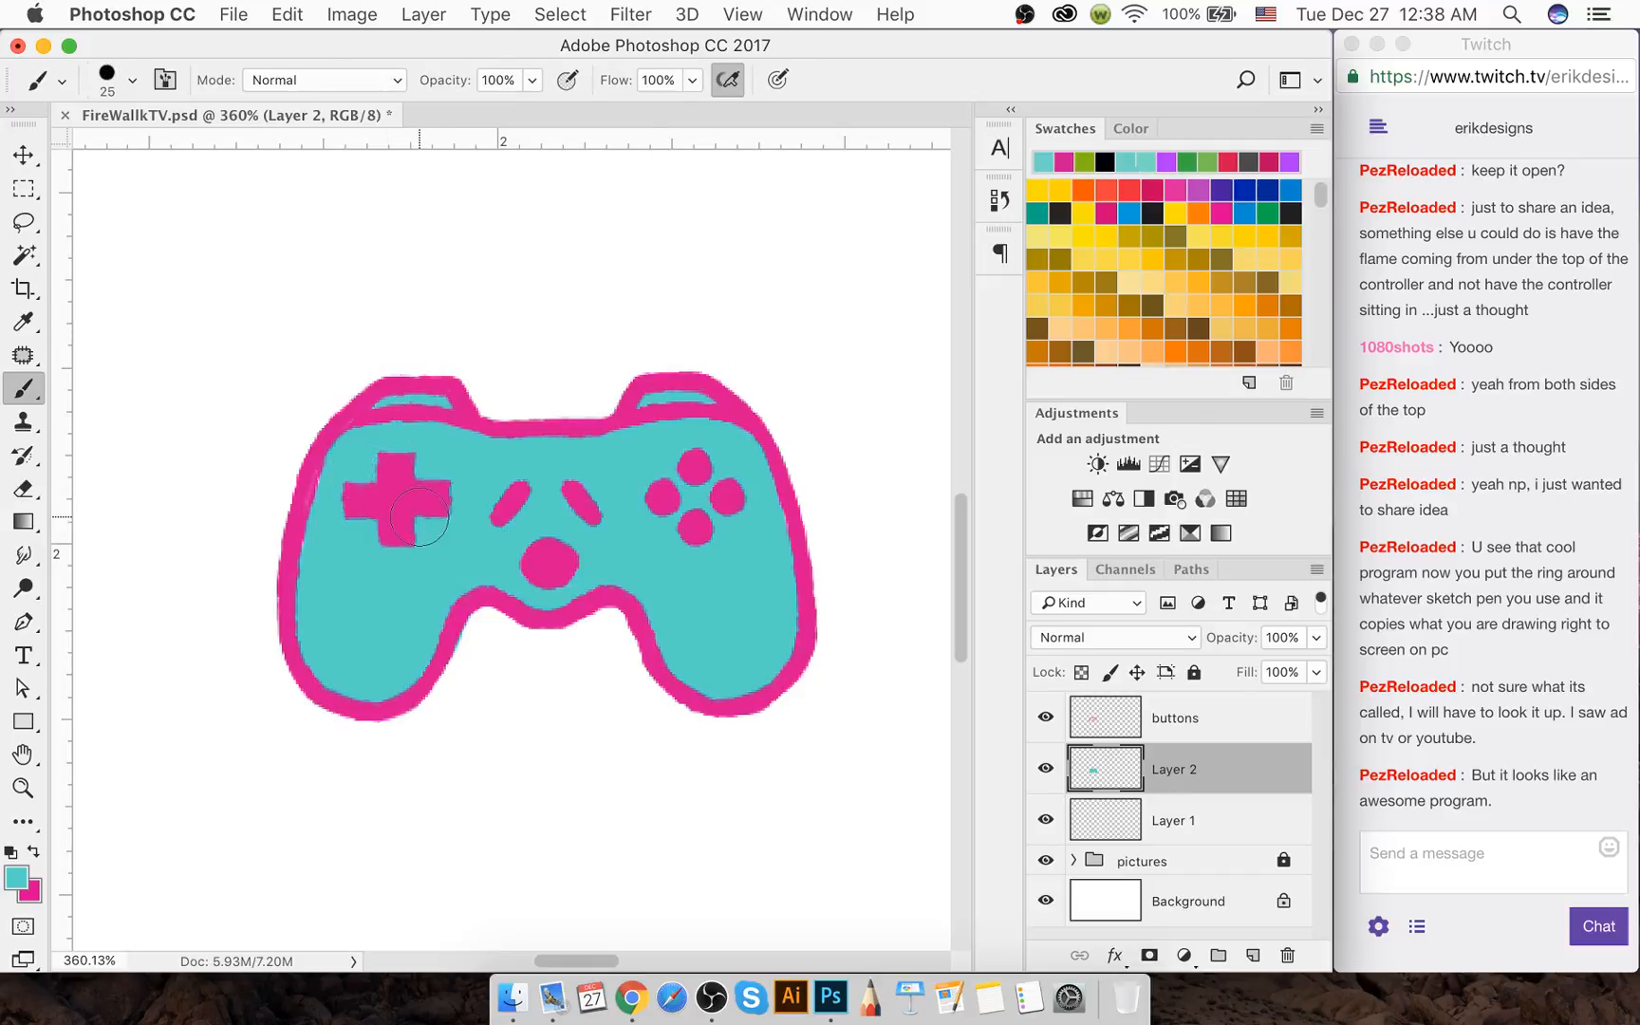
key("bracketleft")
key("bracketleft")
key("e")
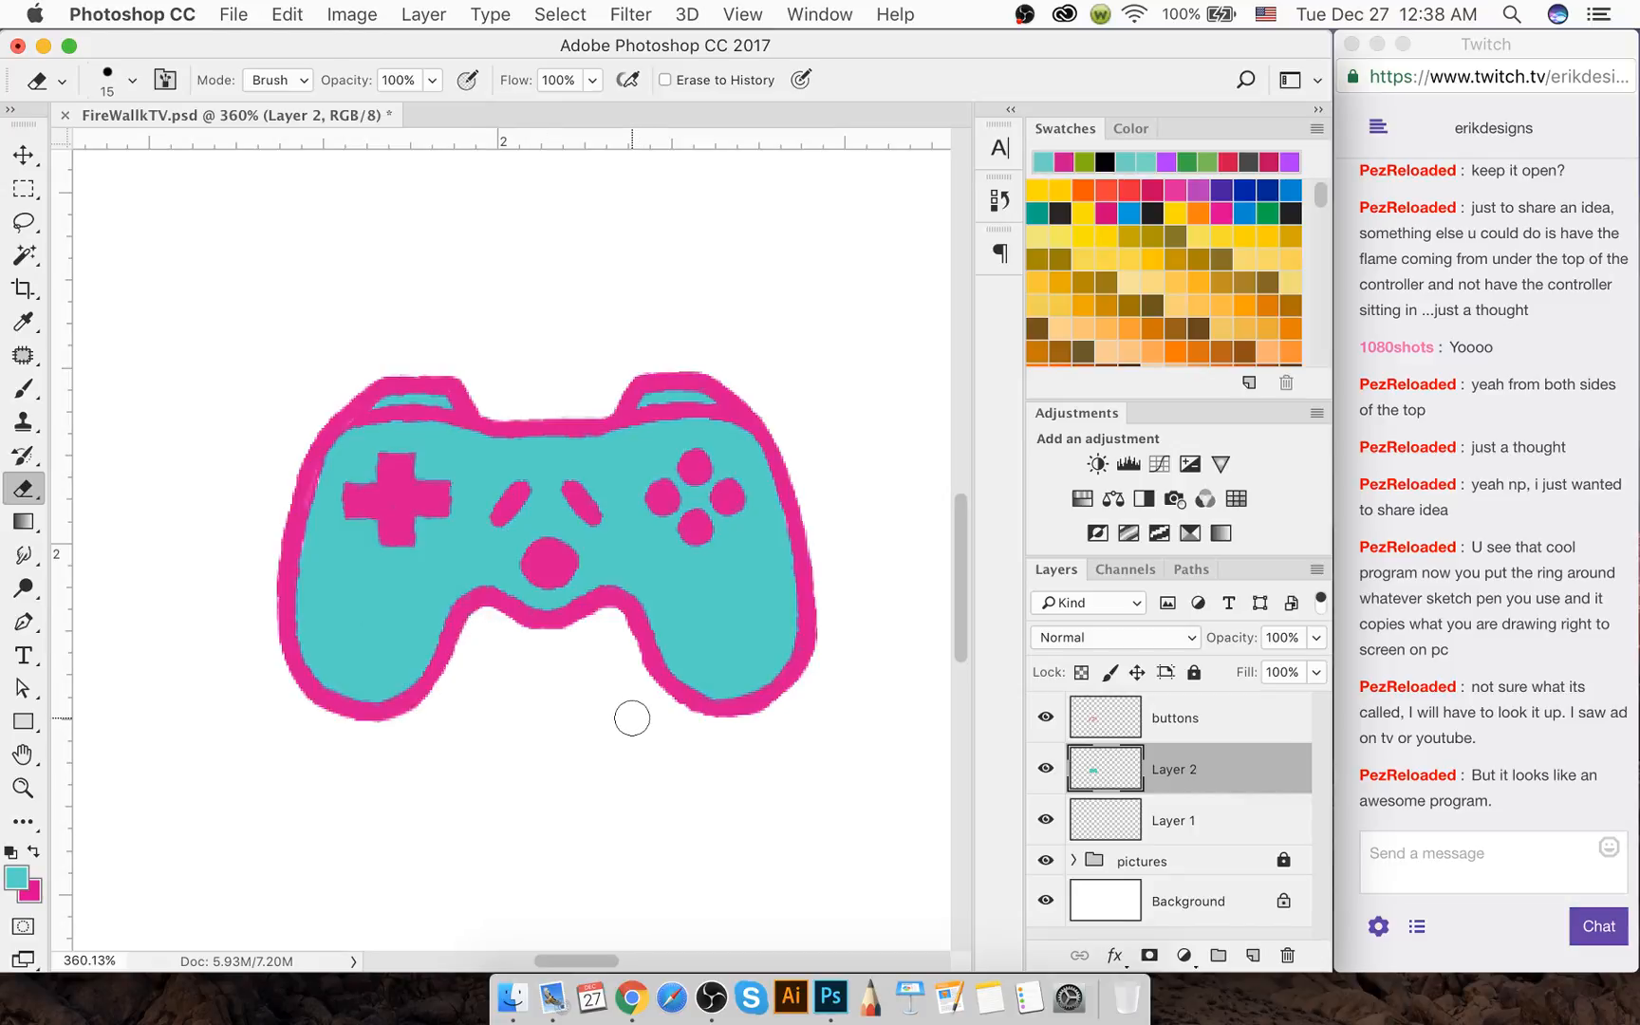
scroll(618, 661, "down", 2)
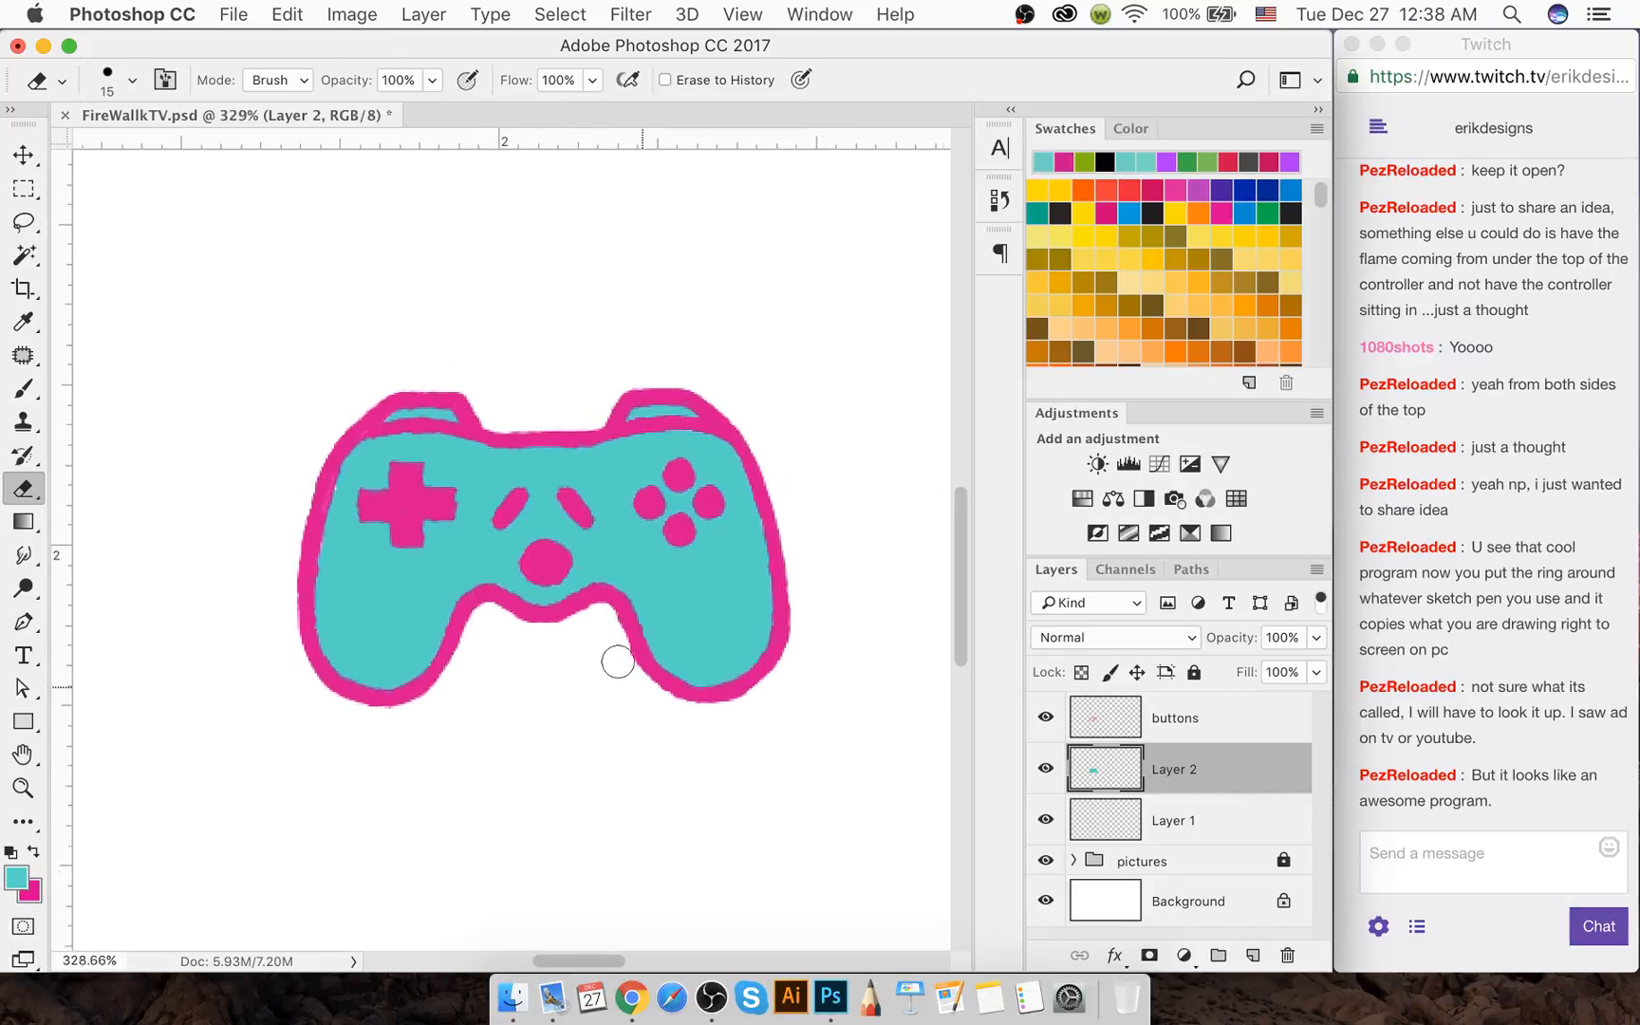
scroll(618, 661, "down", 3)
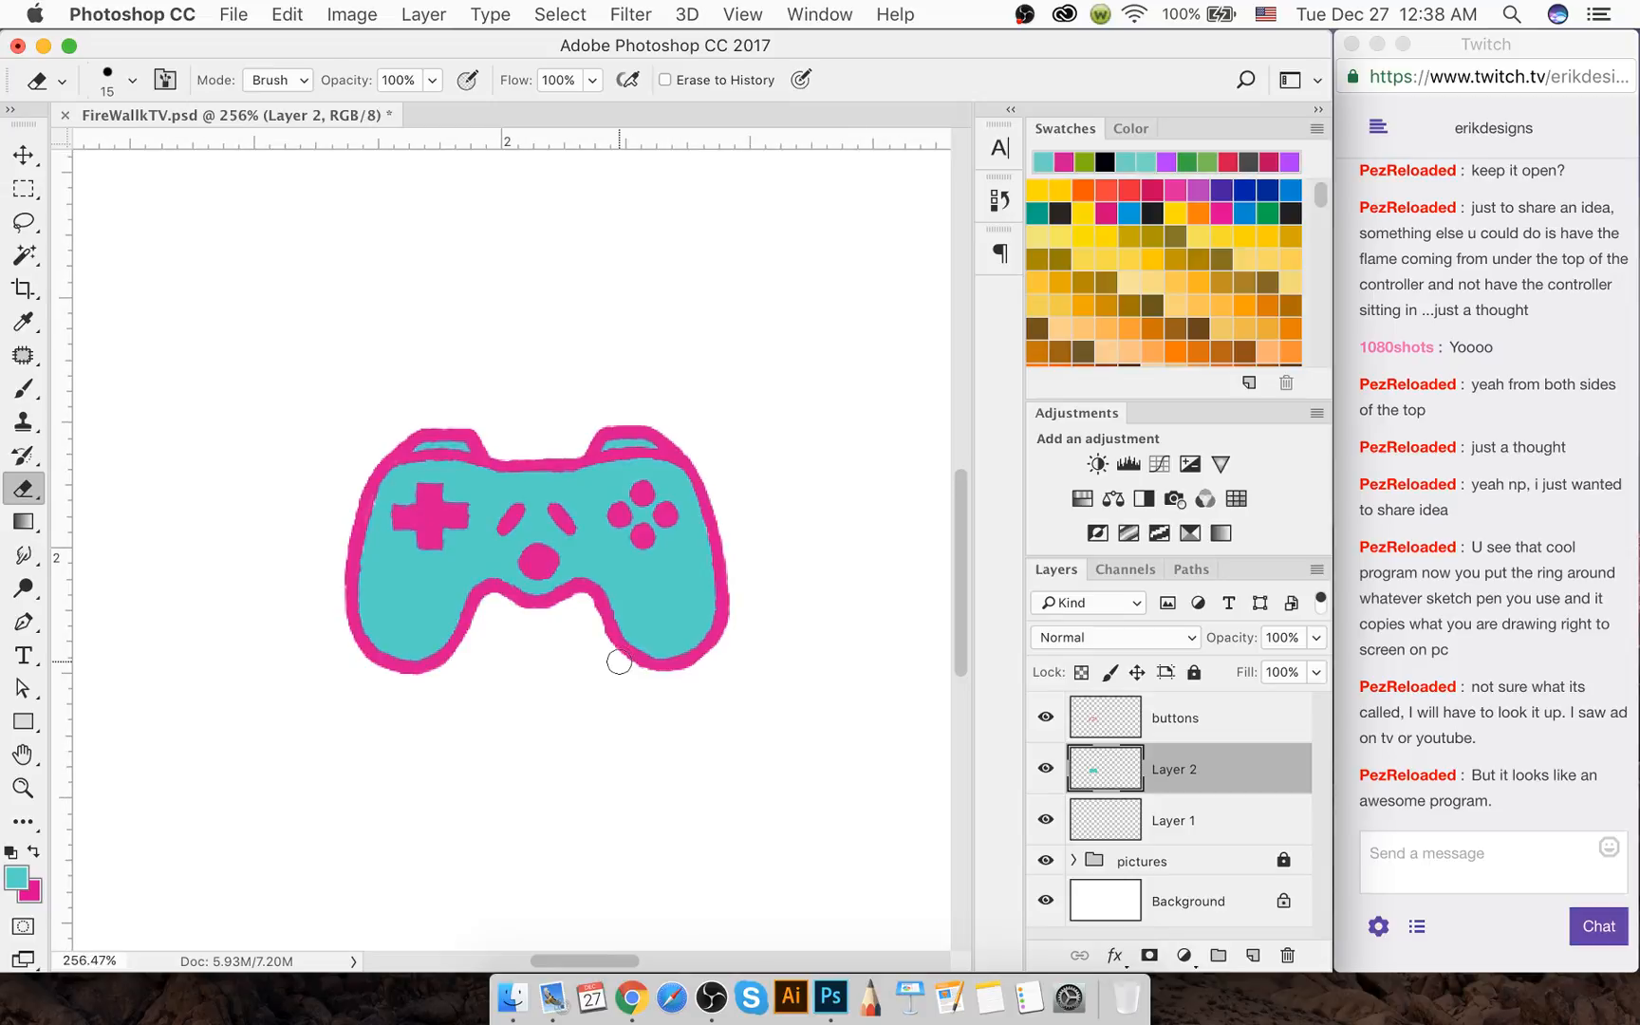
Add a white Color Overlay in Normal mode at 100% opacity to the teal body fill on Layer 2
double_click(1232, 784)
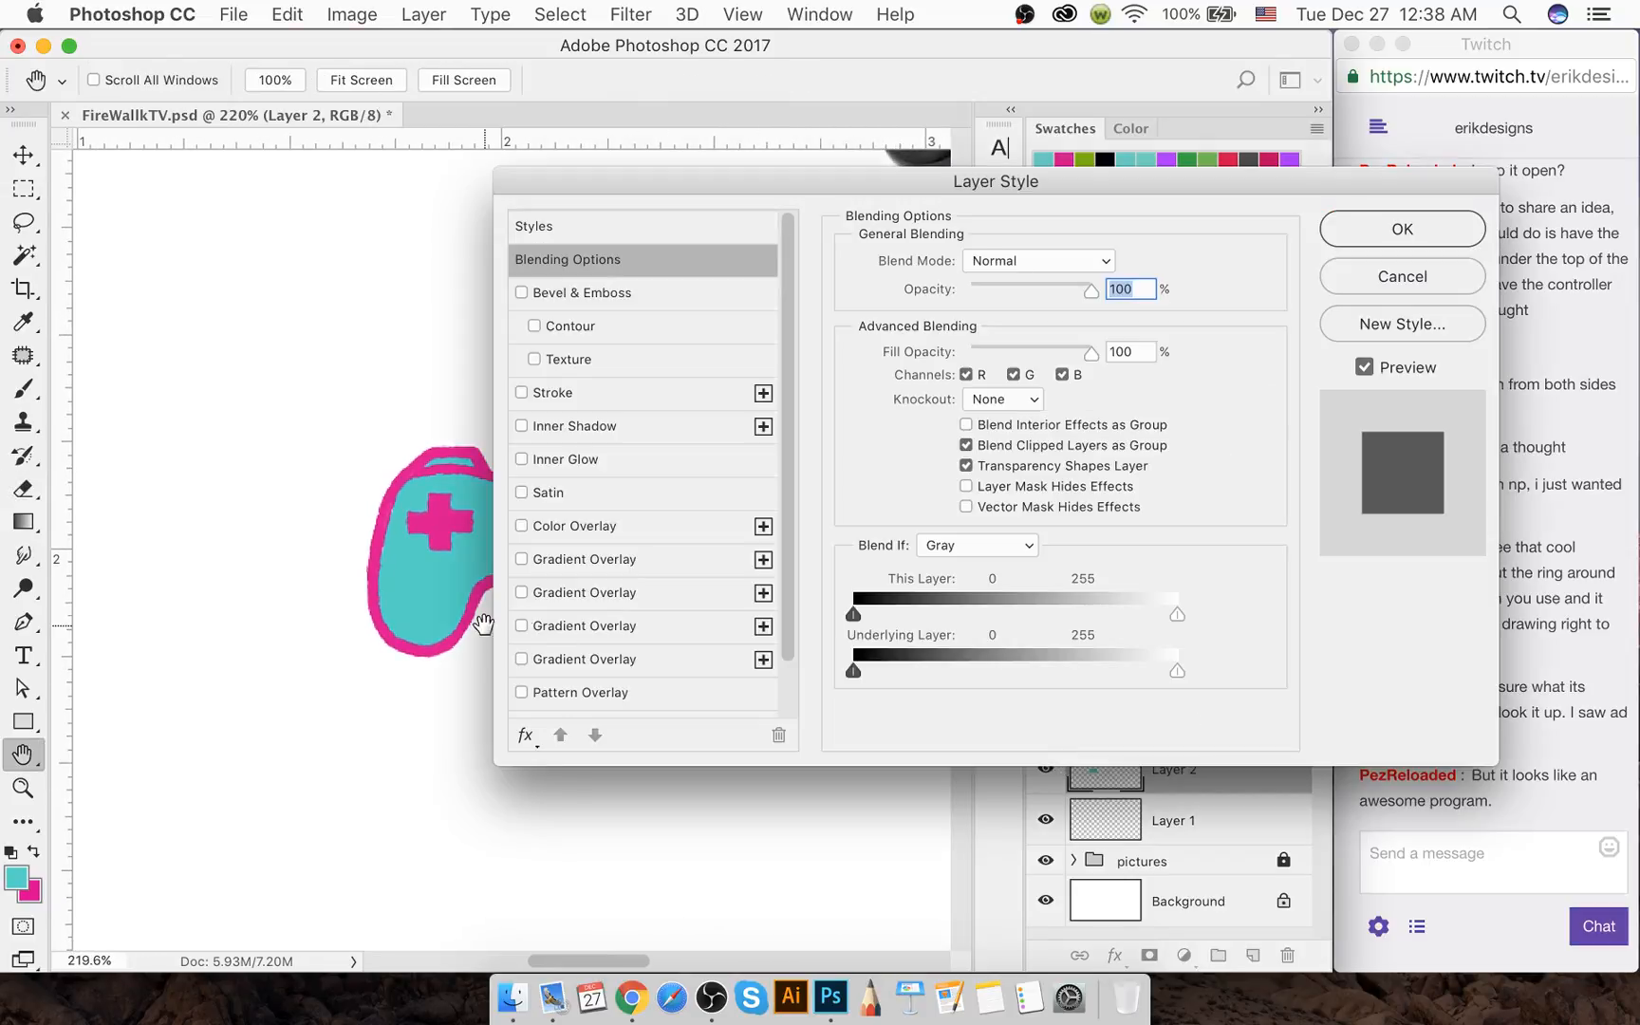
left_click(558, 529)
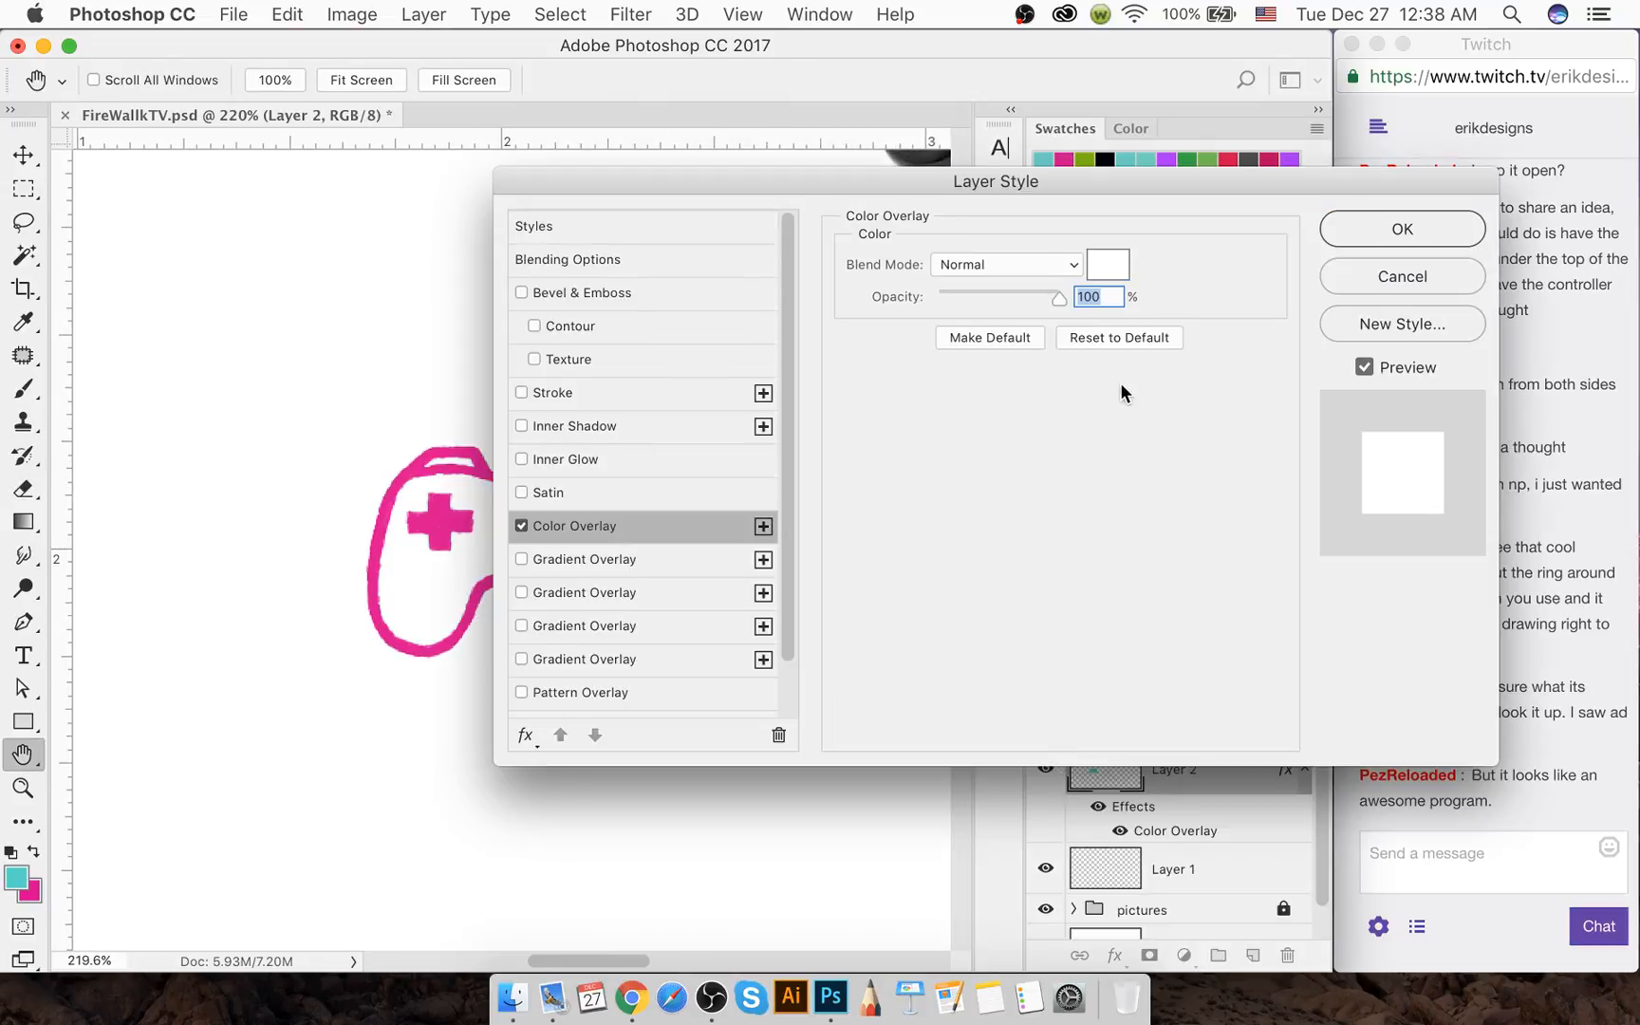
left_click(1394, 276)
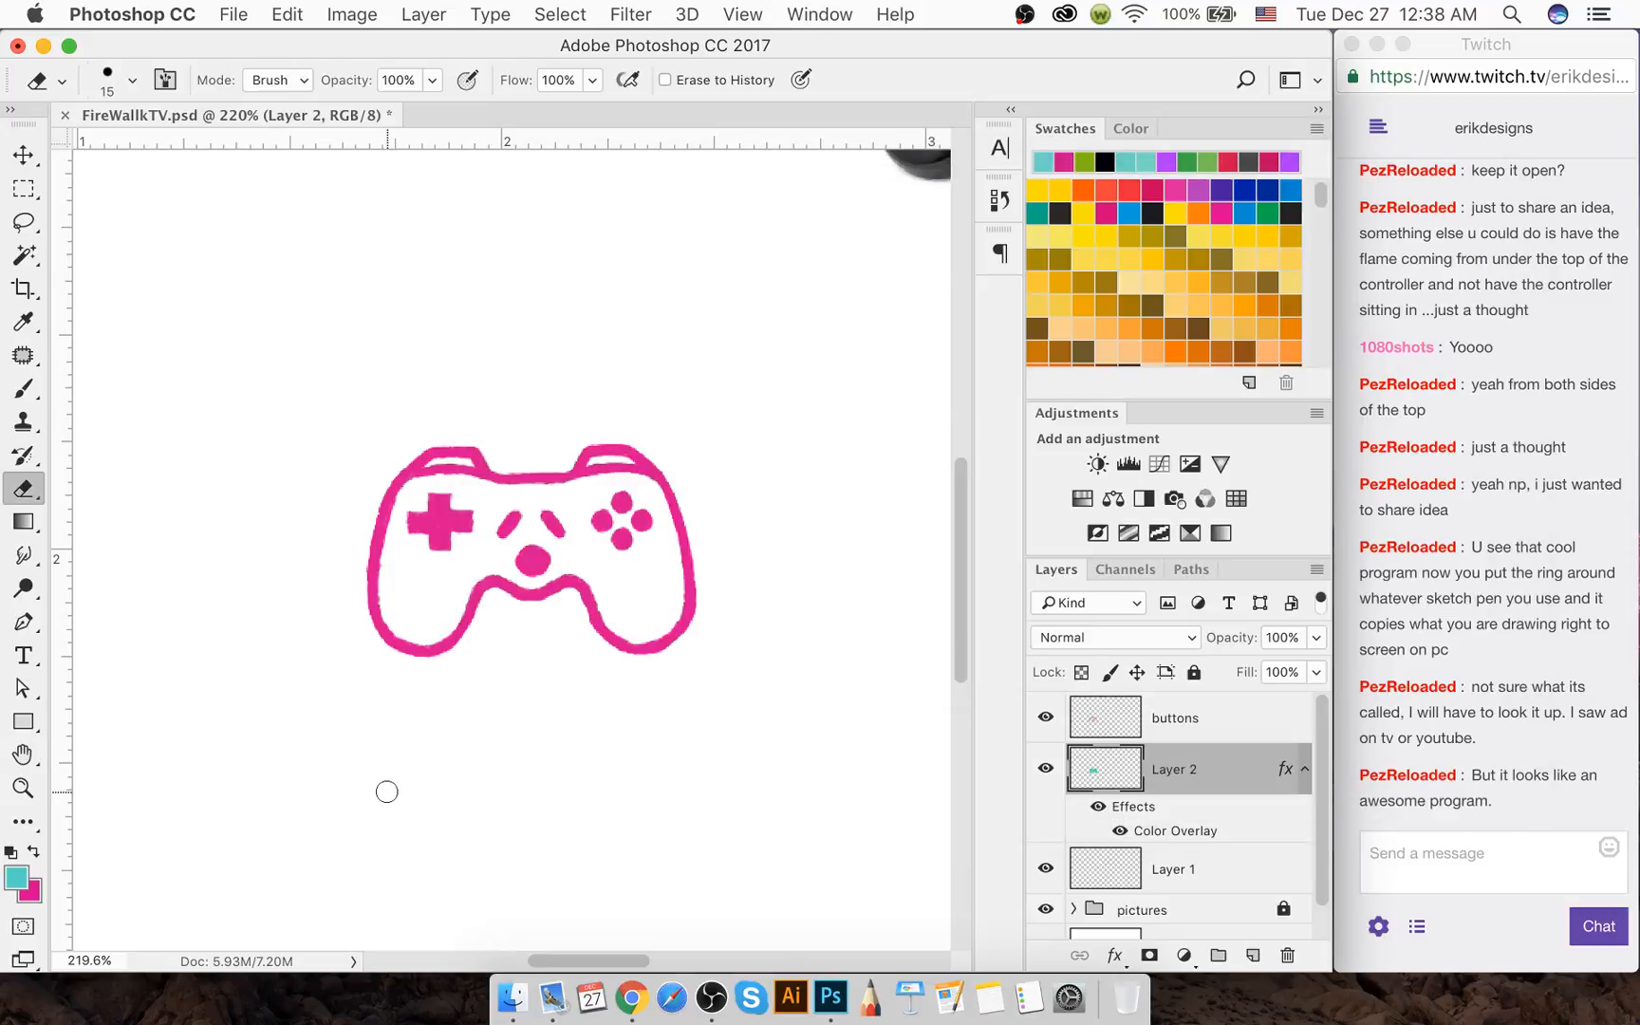
left_click(23, 155)
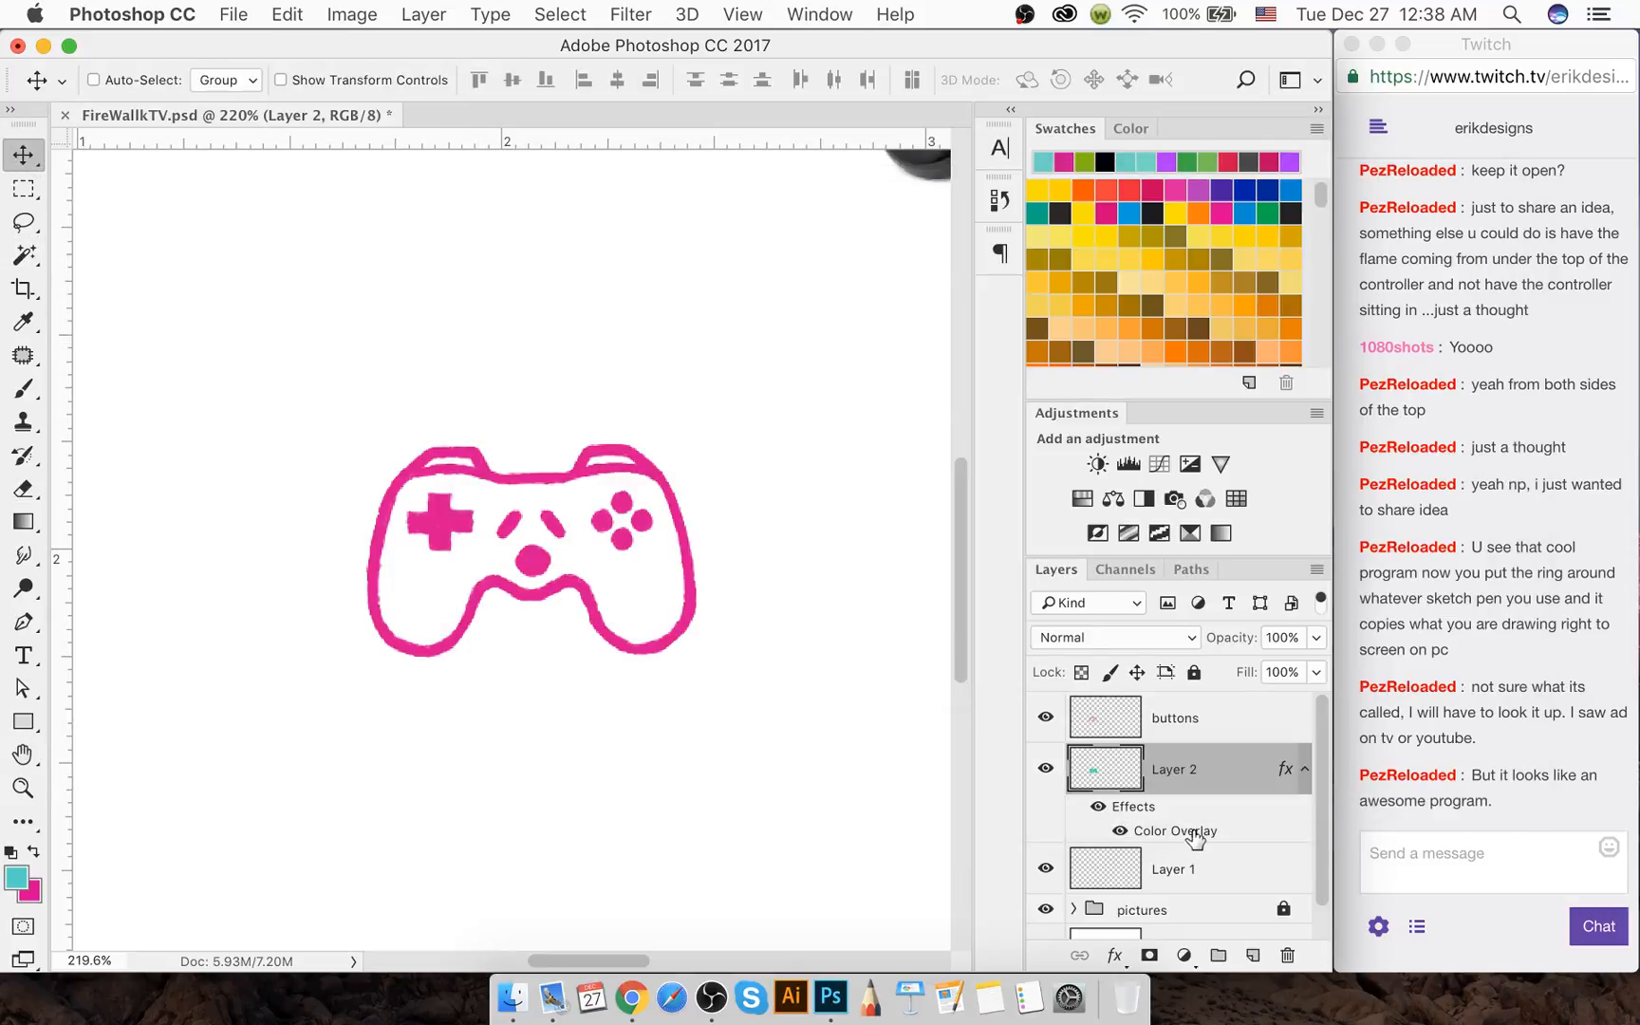
double_click(1198, 774)
left_click(1234, 780)
double_click(1233, 780)
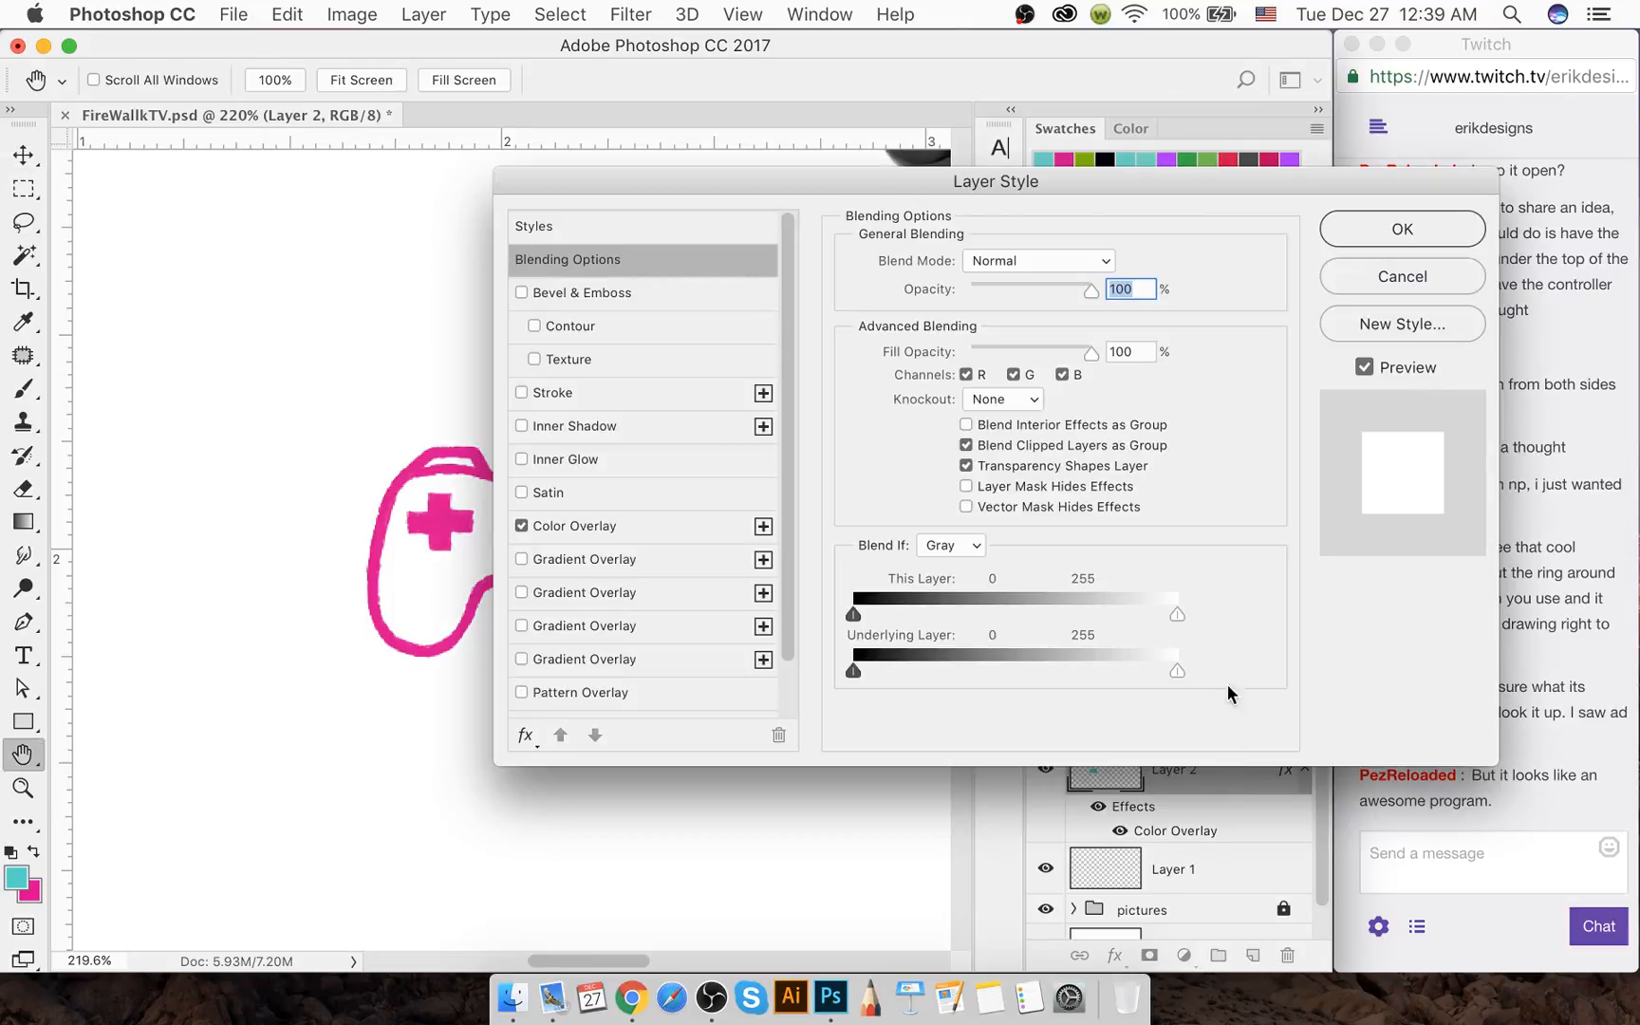
left_click(1380, 280)
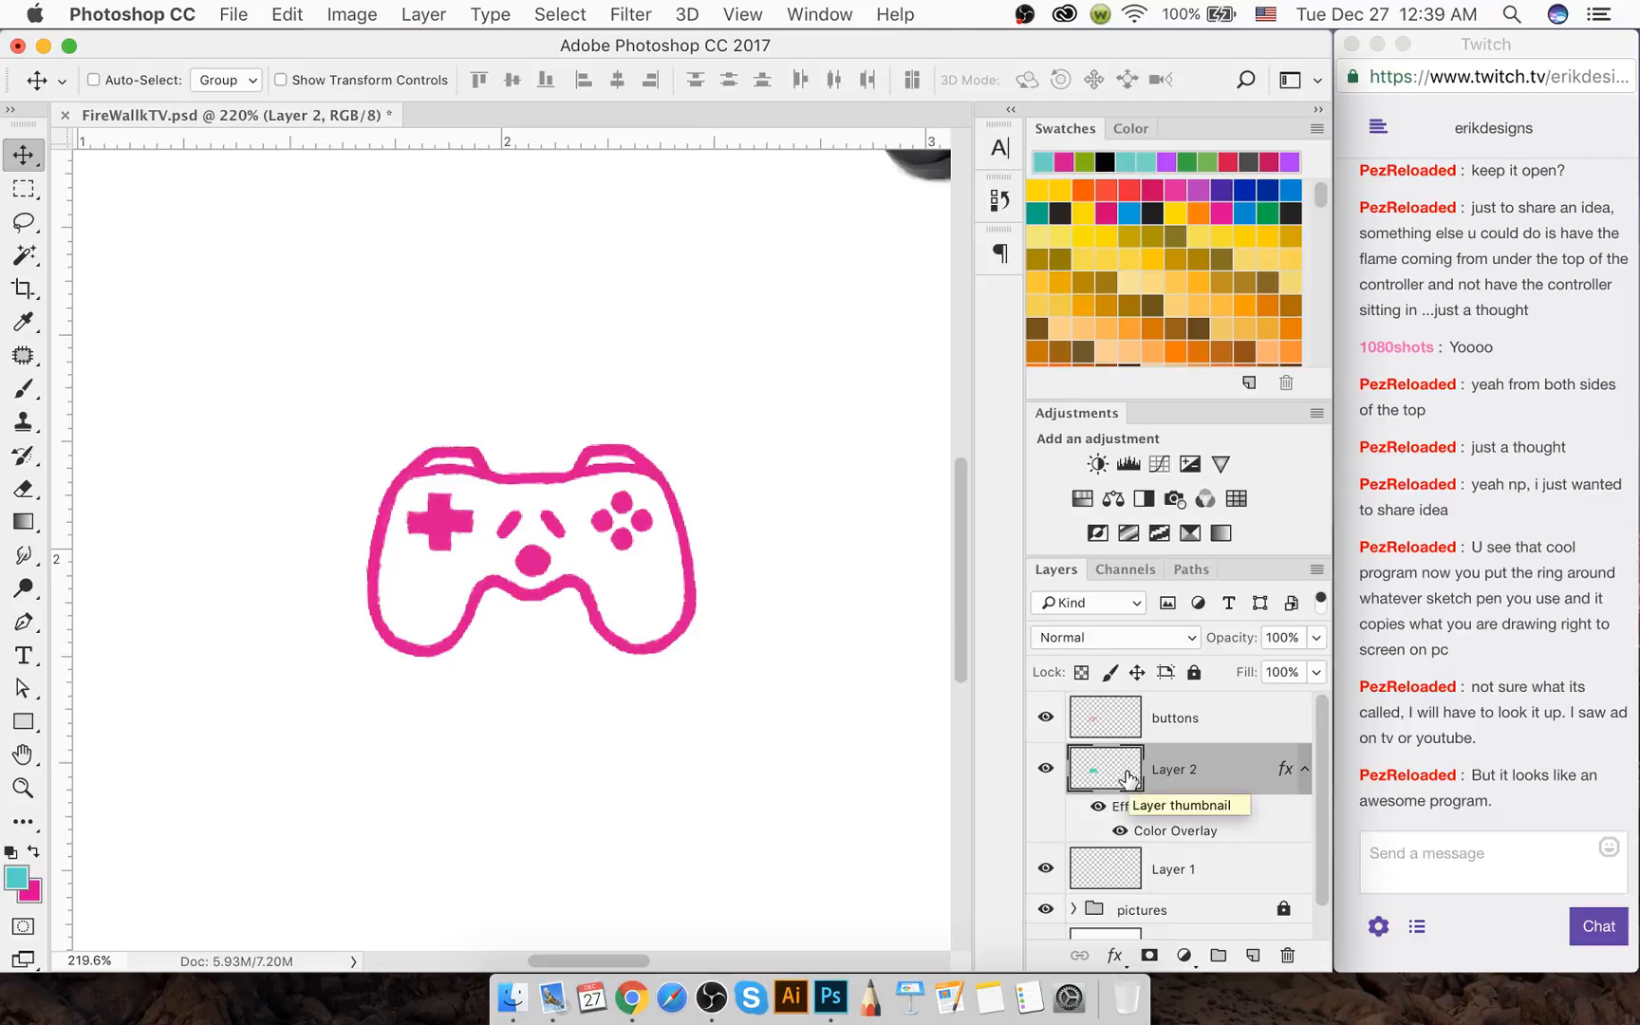
Set the layer thumbnails to be clipped to the layer bounds
right_click(1122, 802)
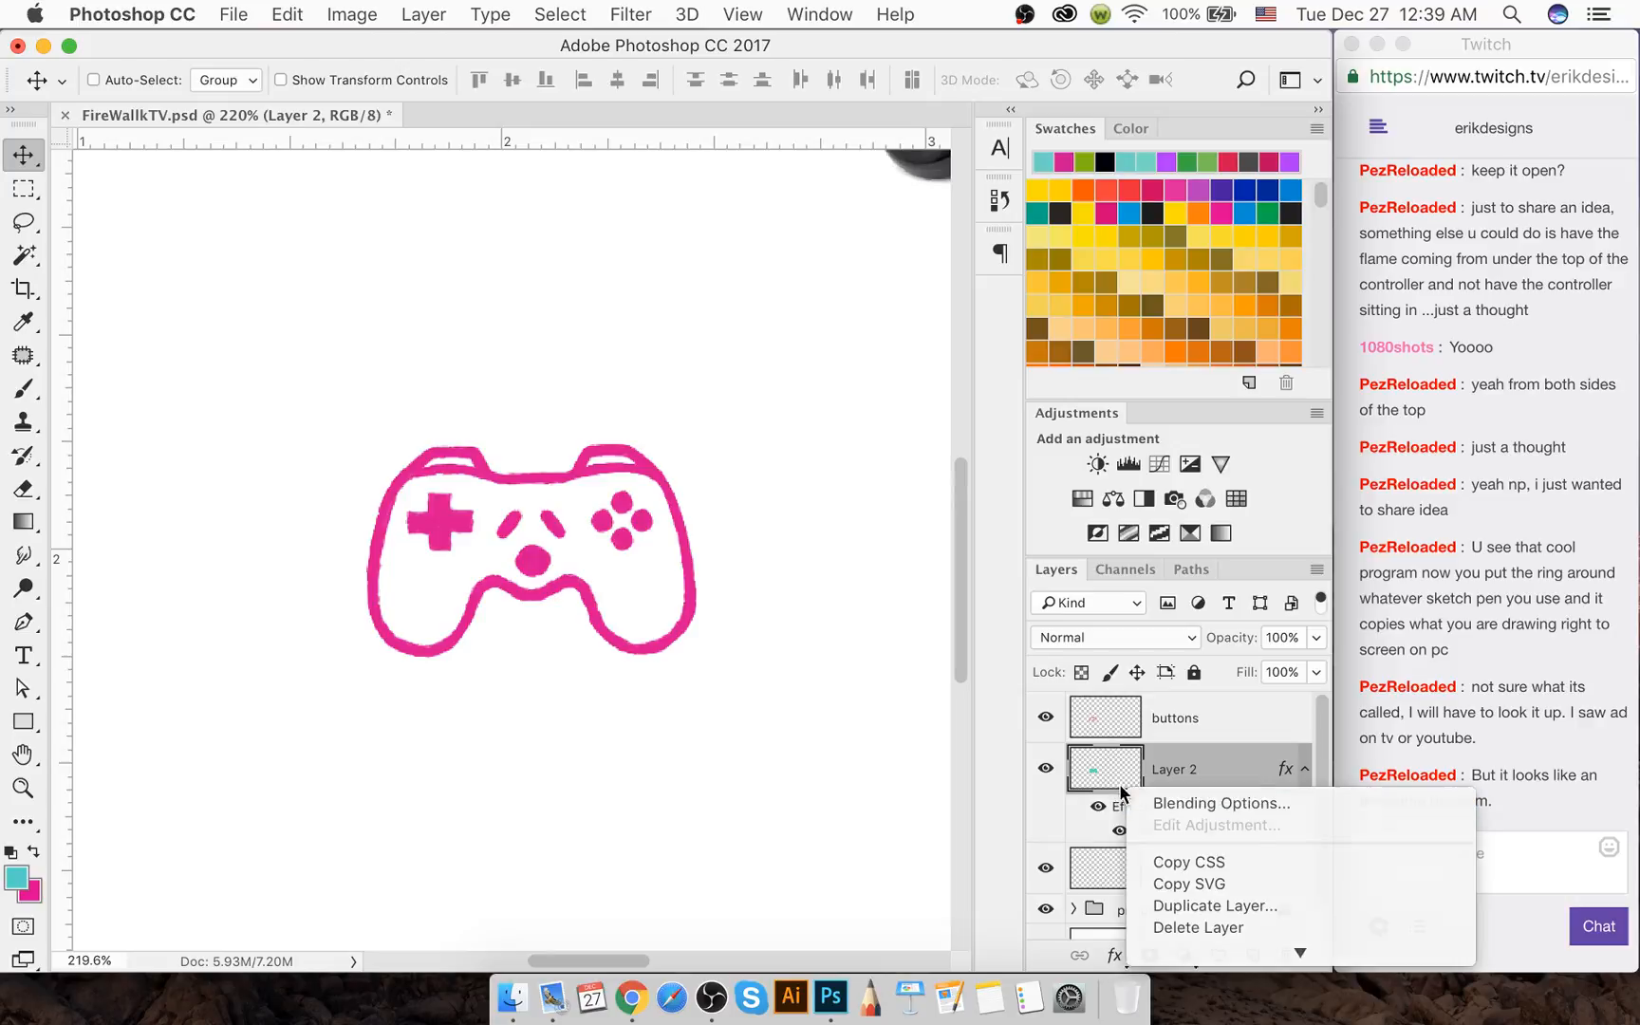
key("Escape")
right_click(1129, 765)
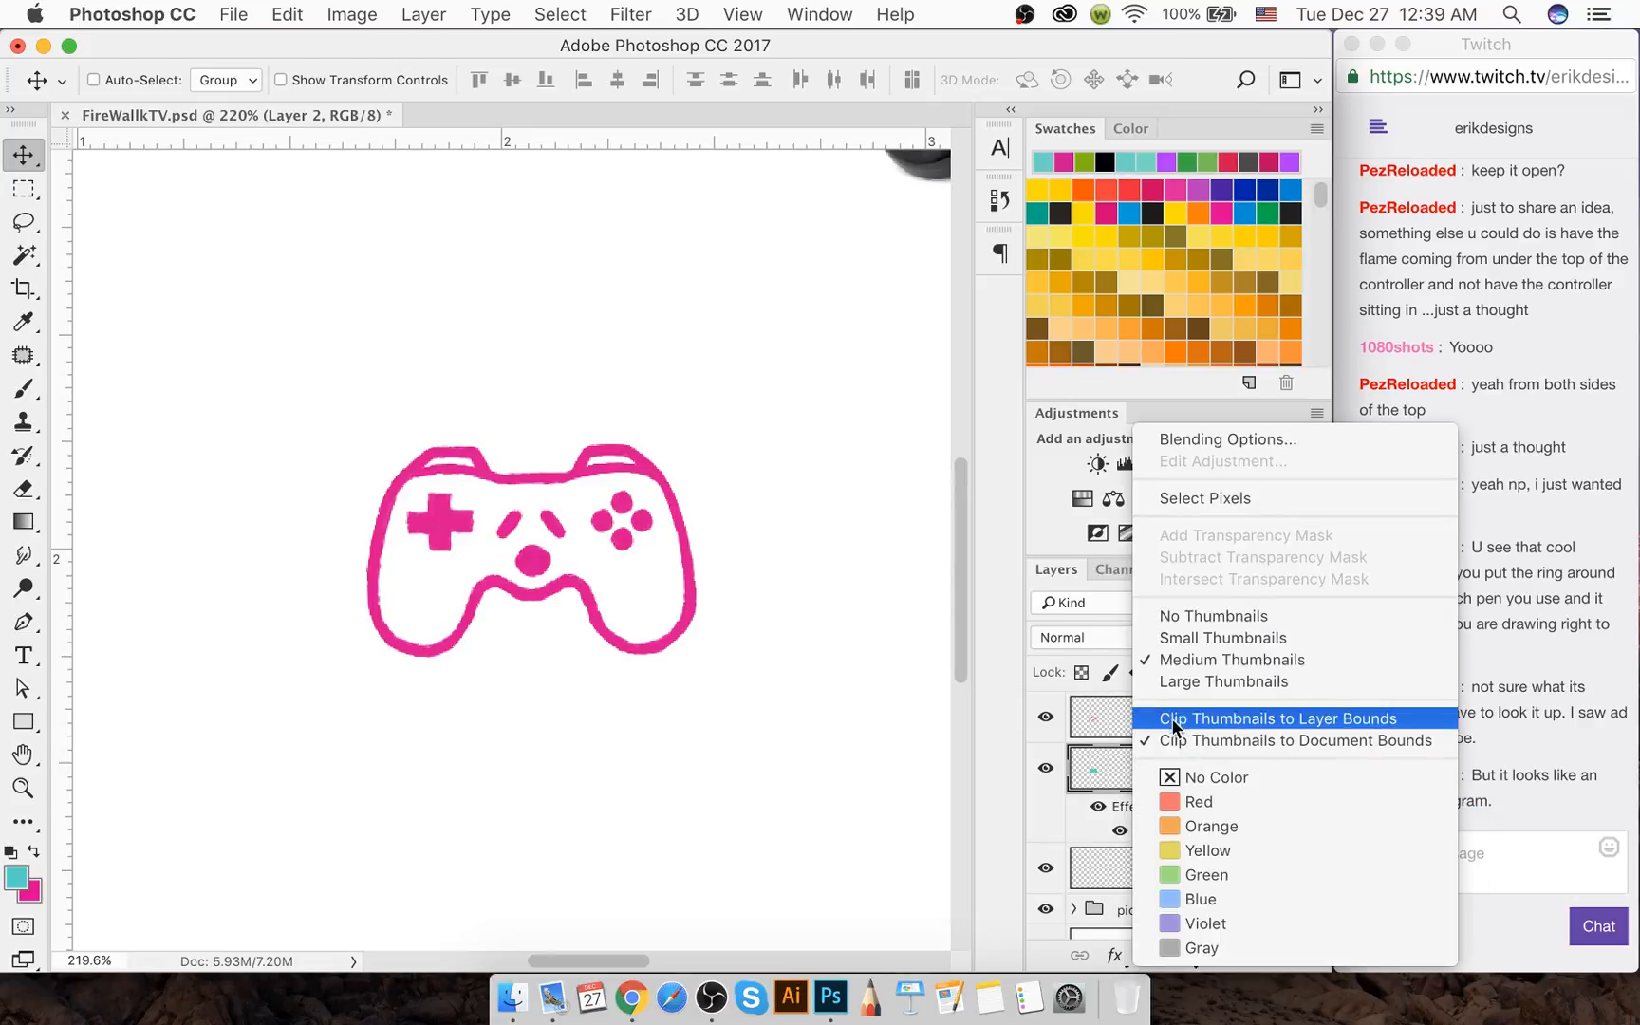
left_click(1219, 718)
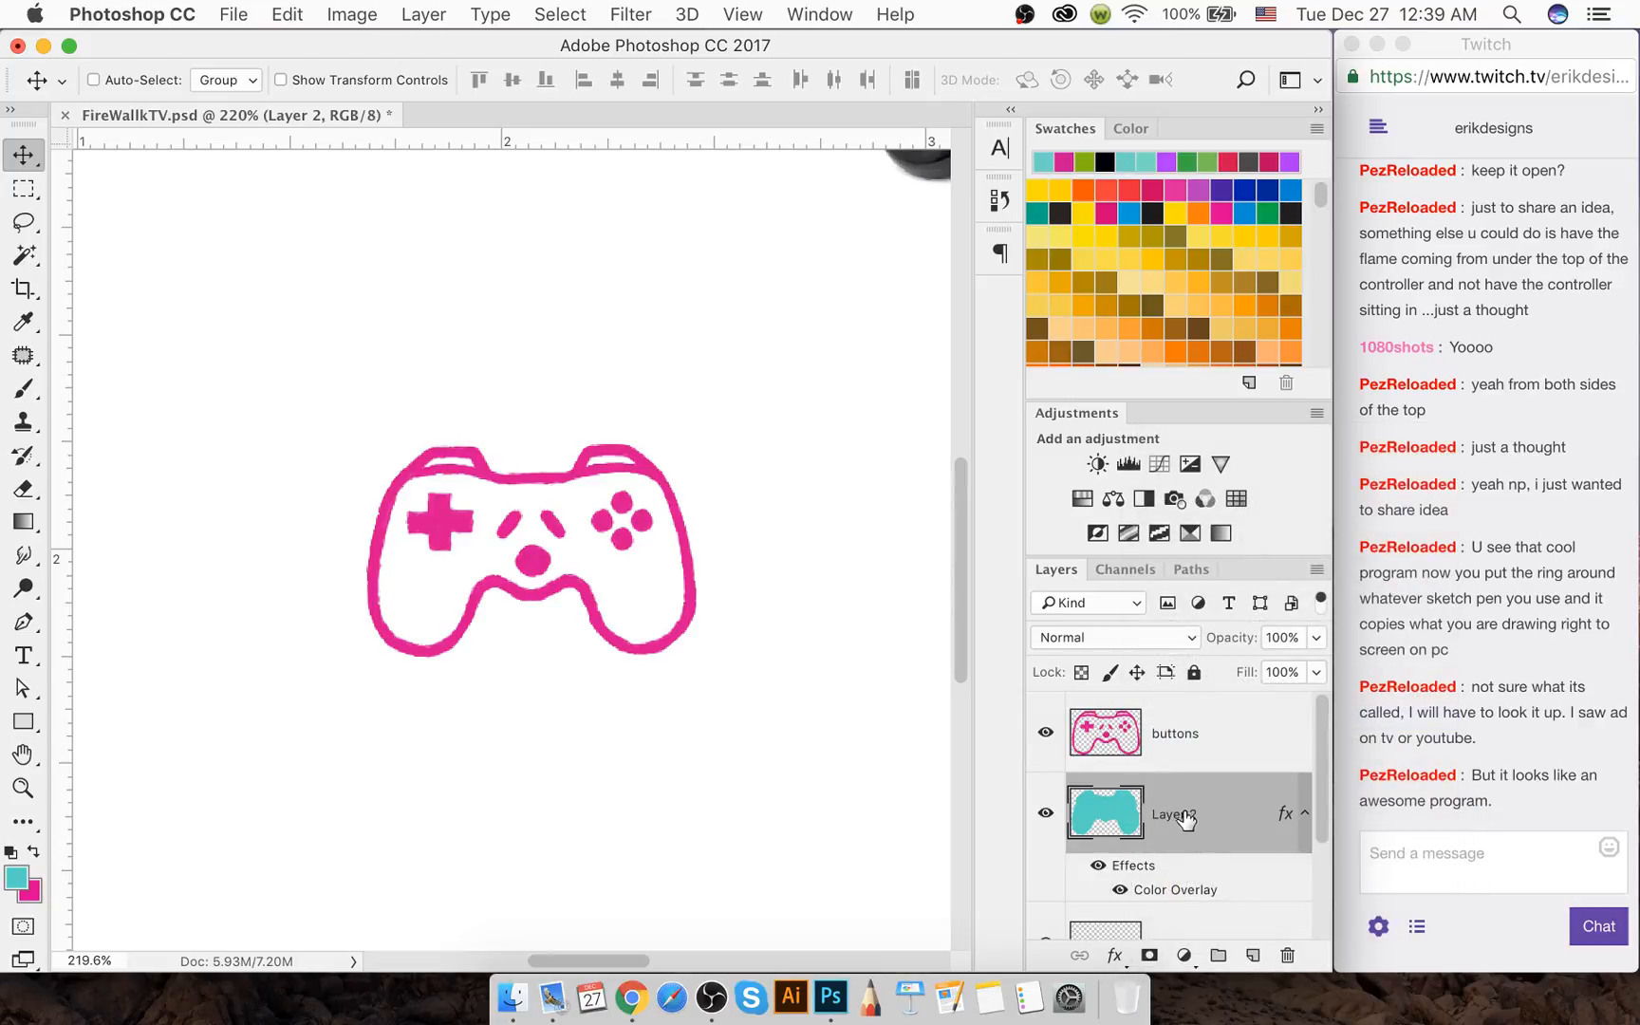
Rasterize the layer style of Layer 2 so the white overlay becomes part of its pixels
key("super+z")
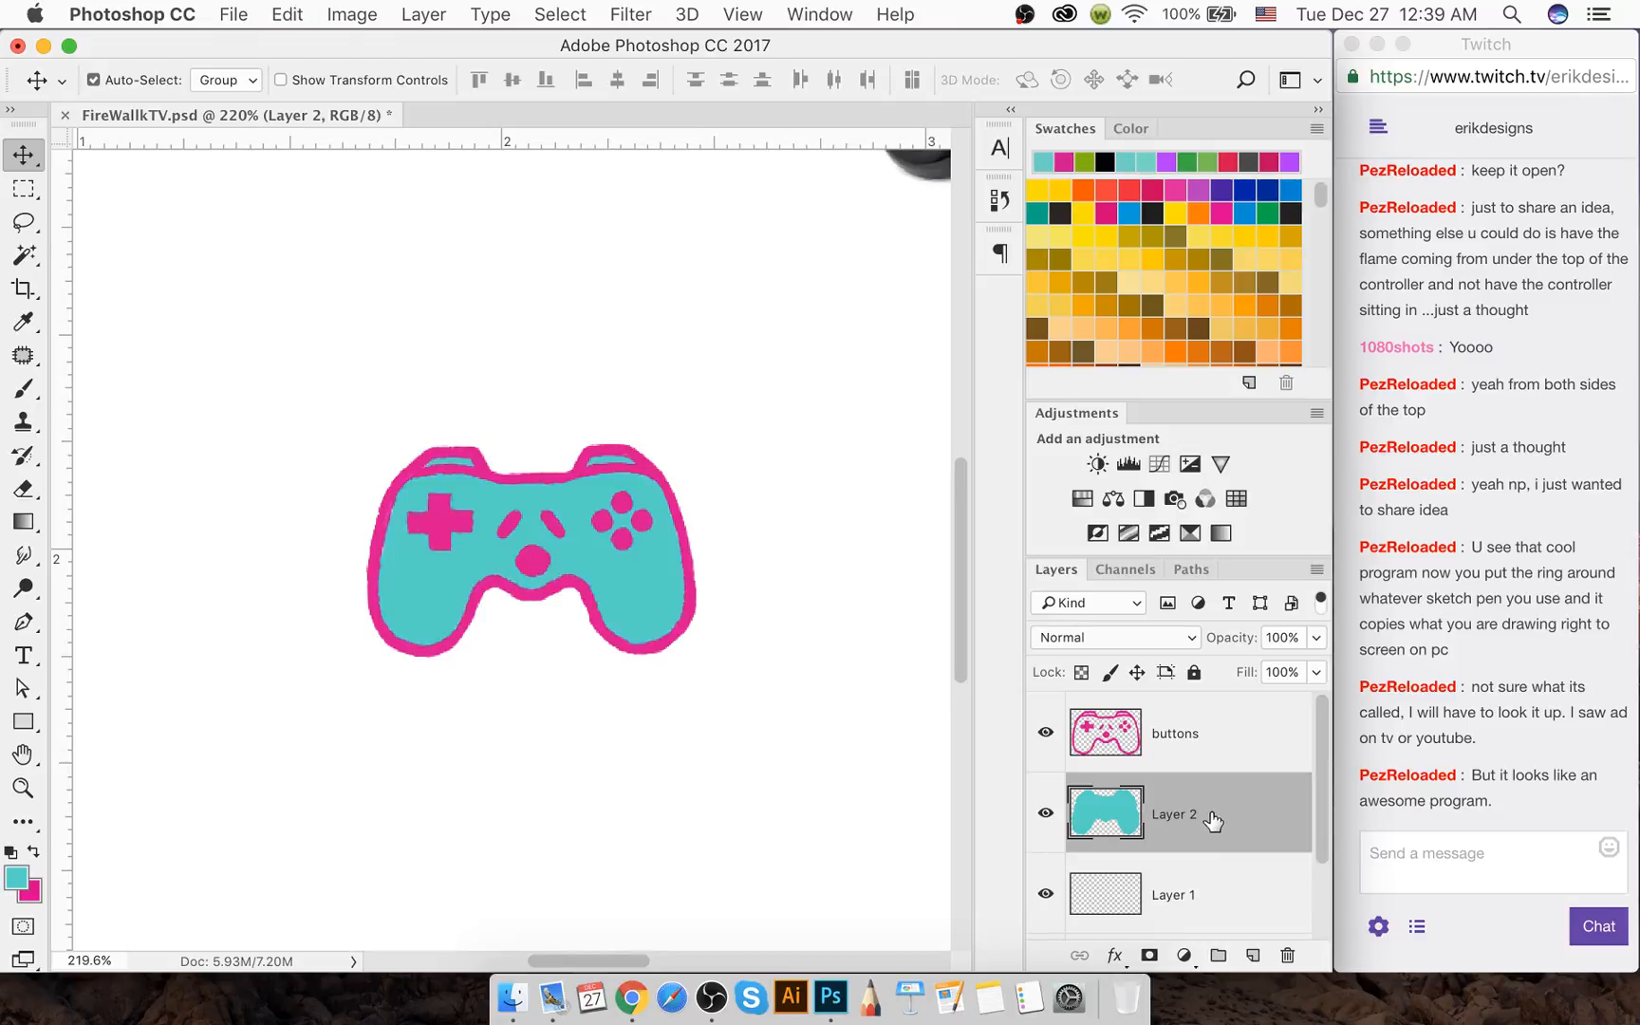
key("super+shift+z")
right_click(1202, 808)
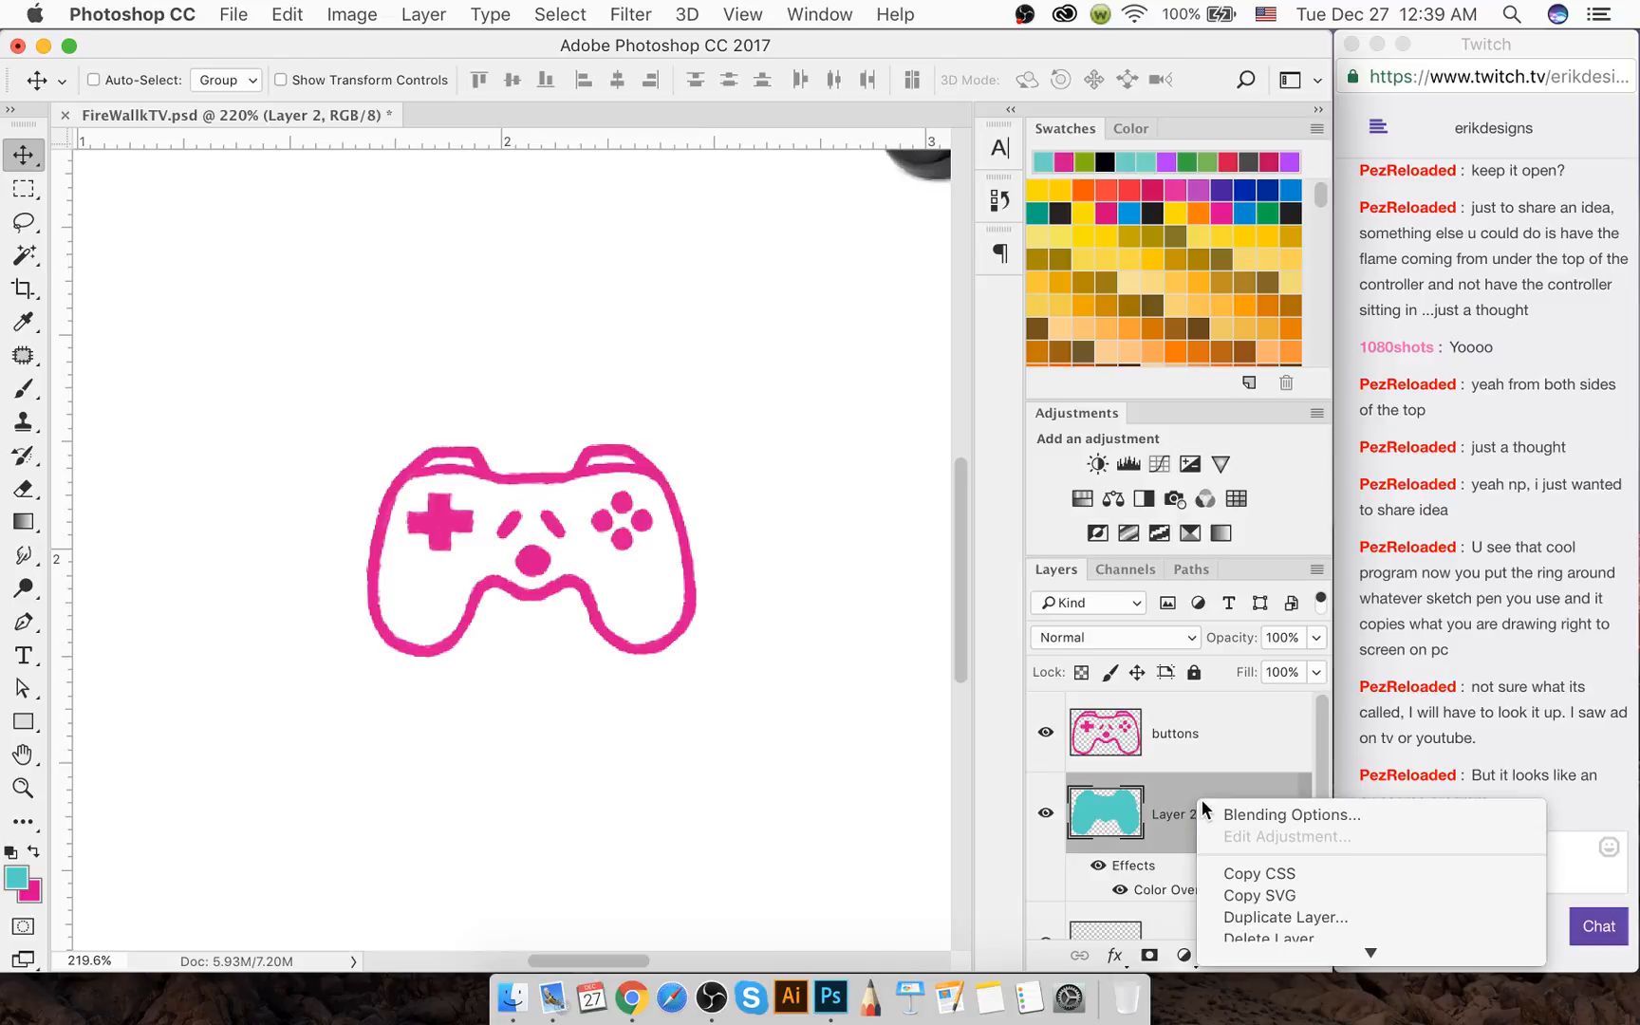
left_click(1223, 839)
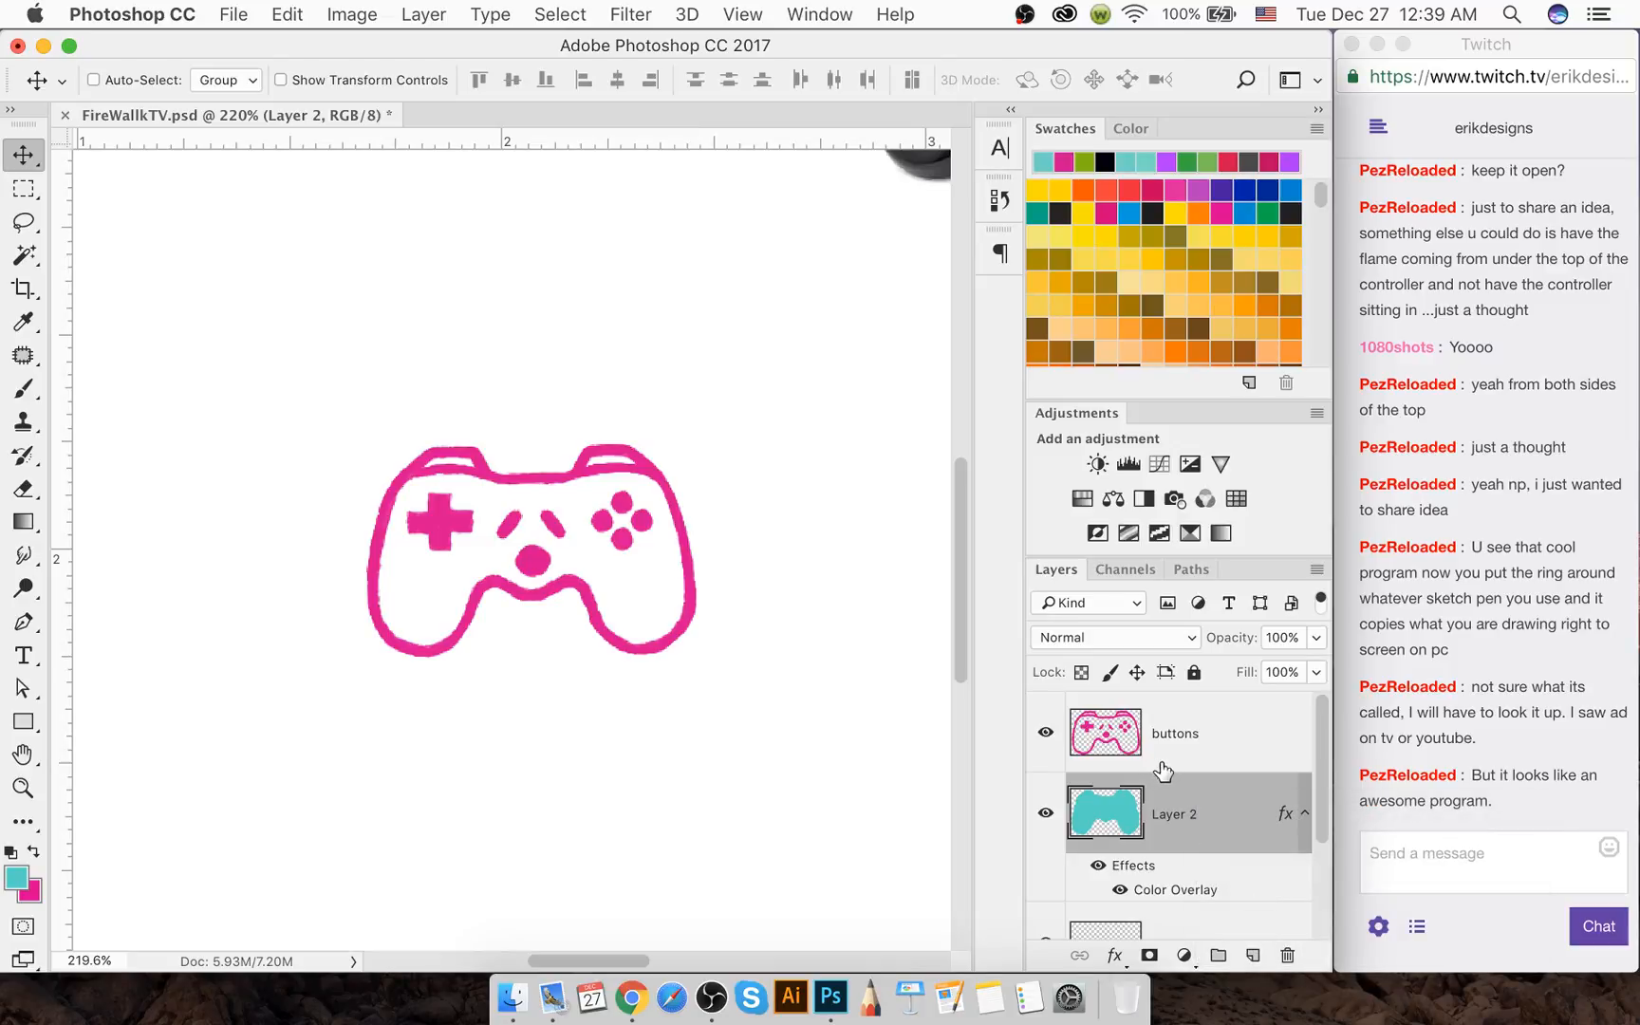
right_click(1222, 780)
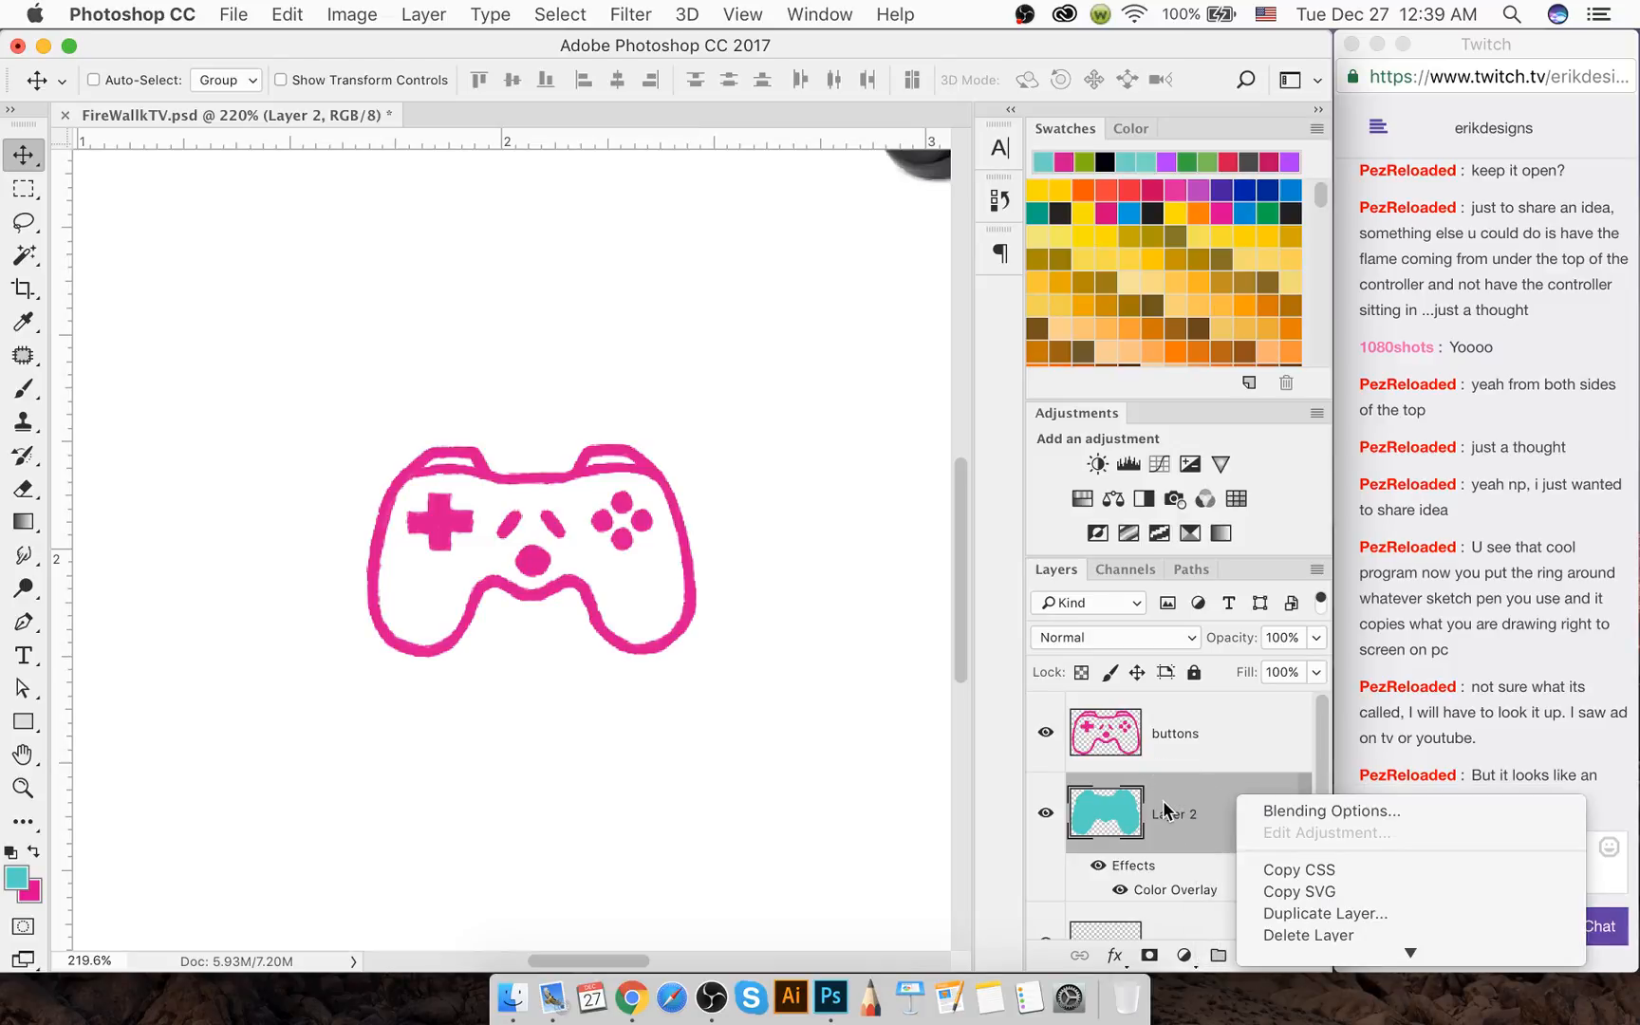
mouse_move(1363, 951)
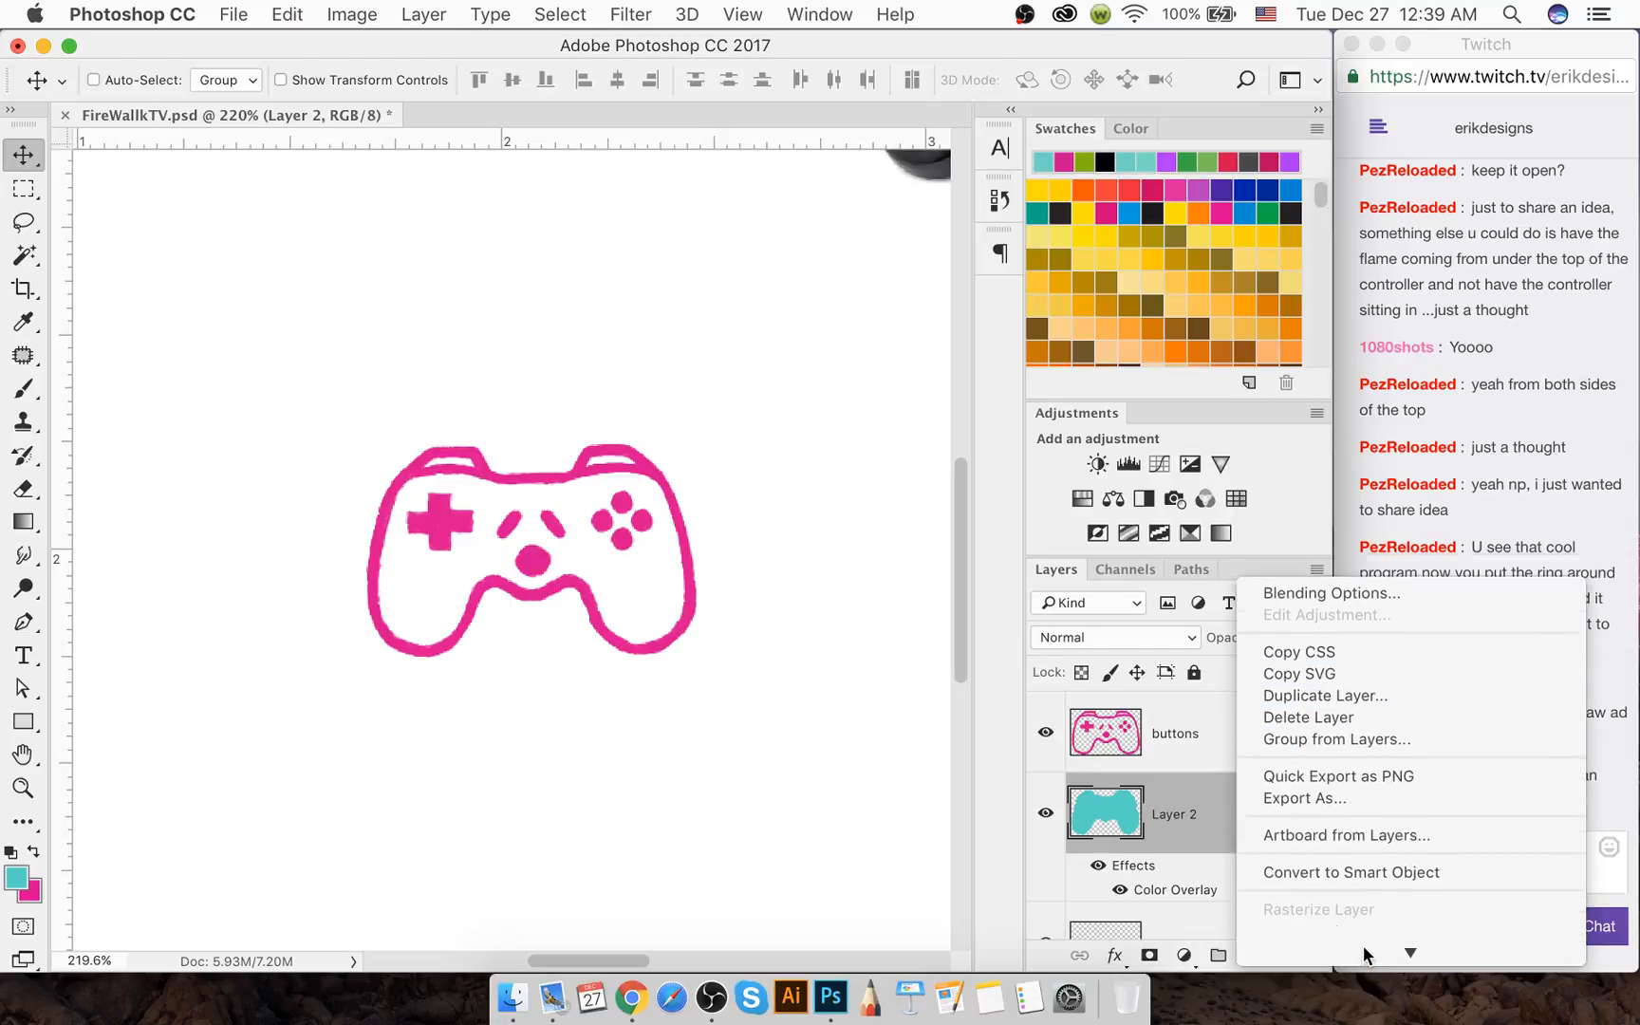
left_click(1364, 822)
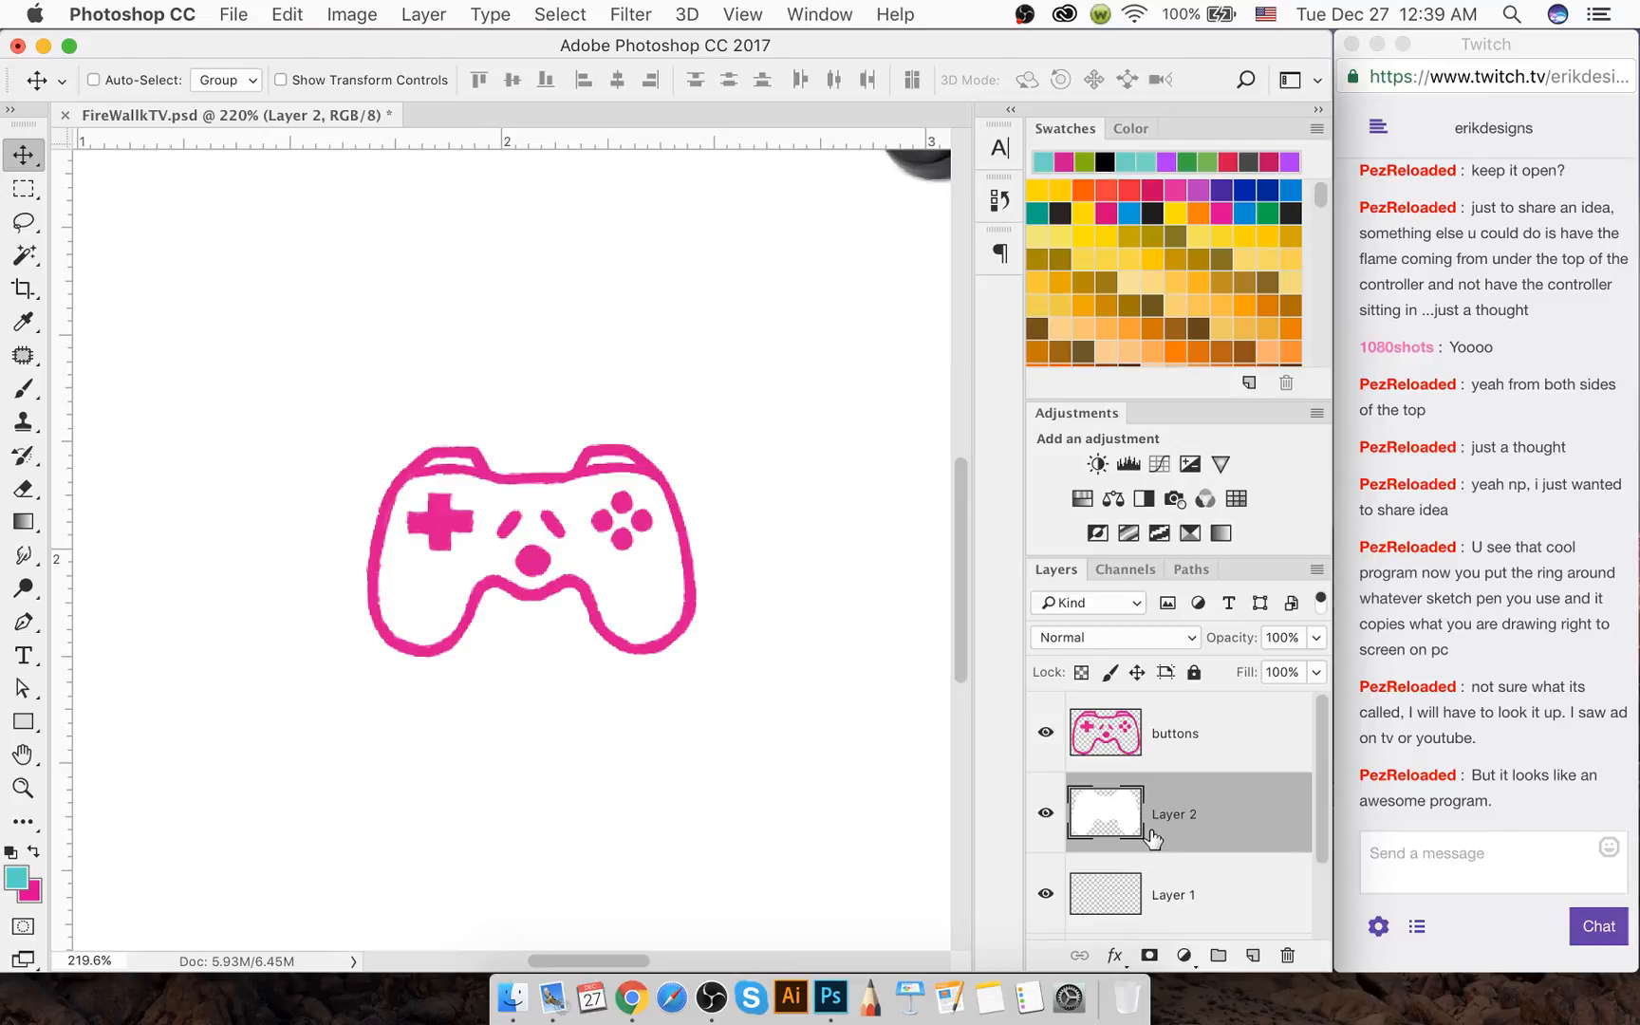
right_click(1125, 859)
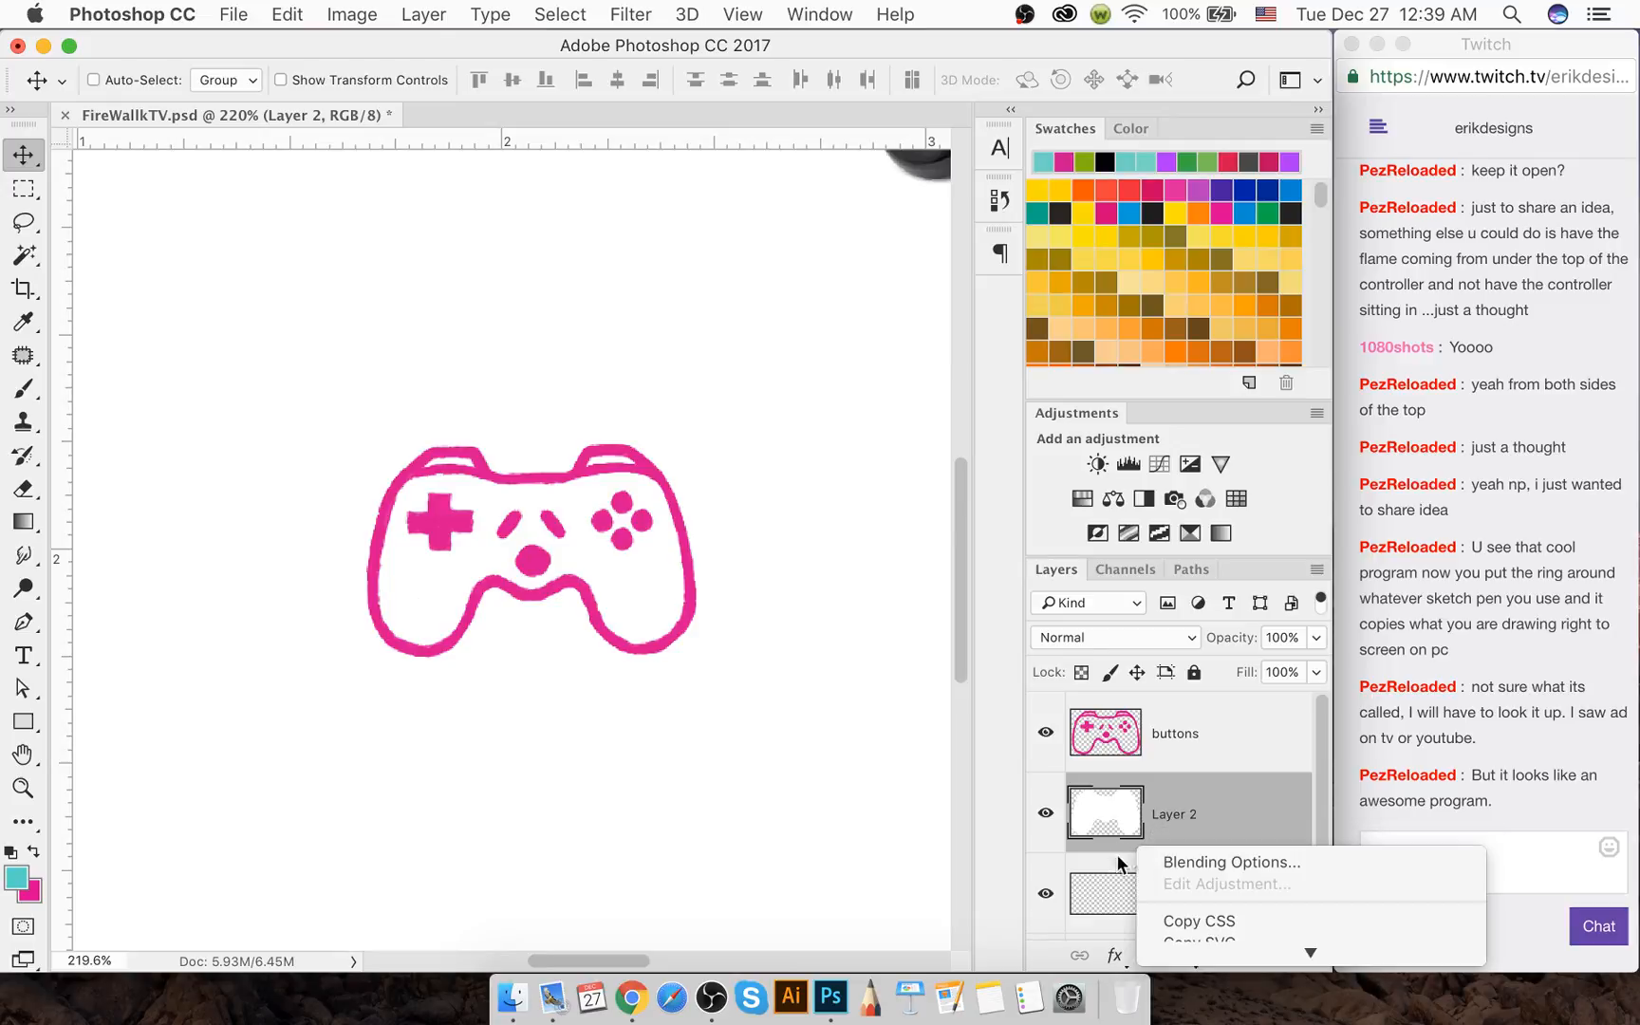
left_click(1115, 856)
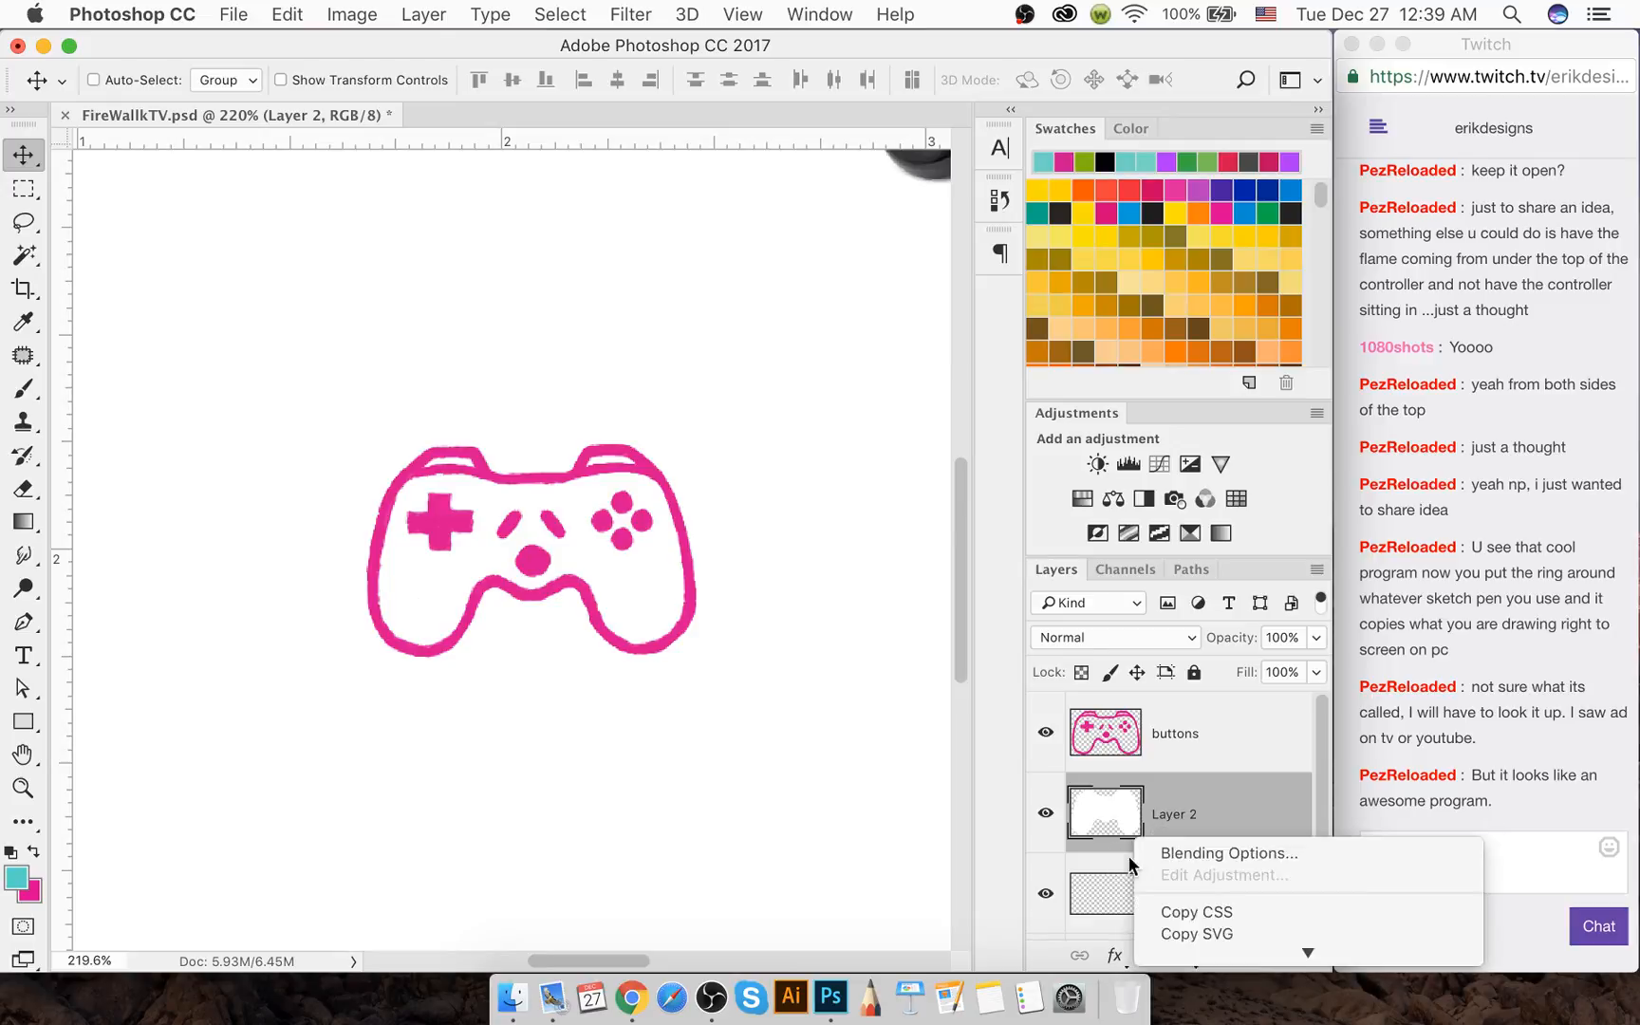
right_click(1127, 856)
left_click(1125, 860)
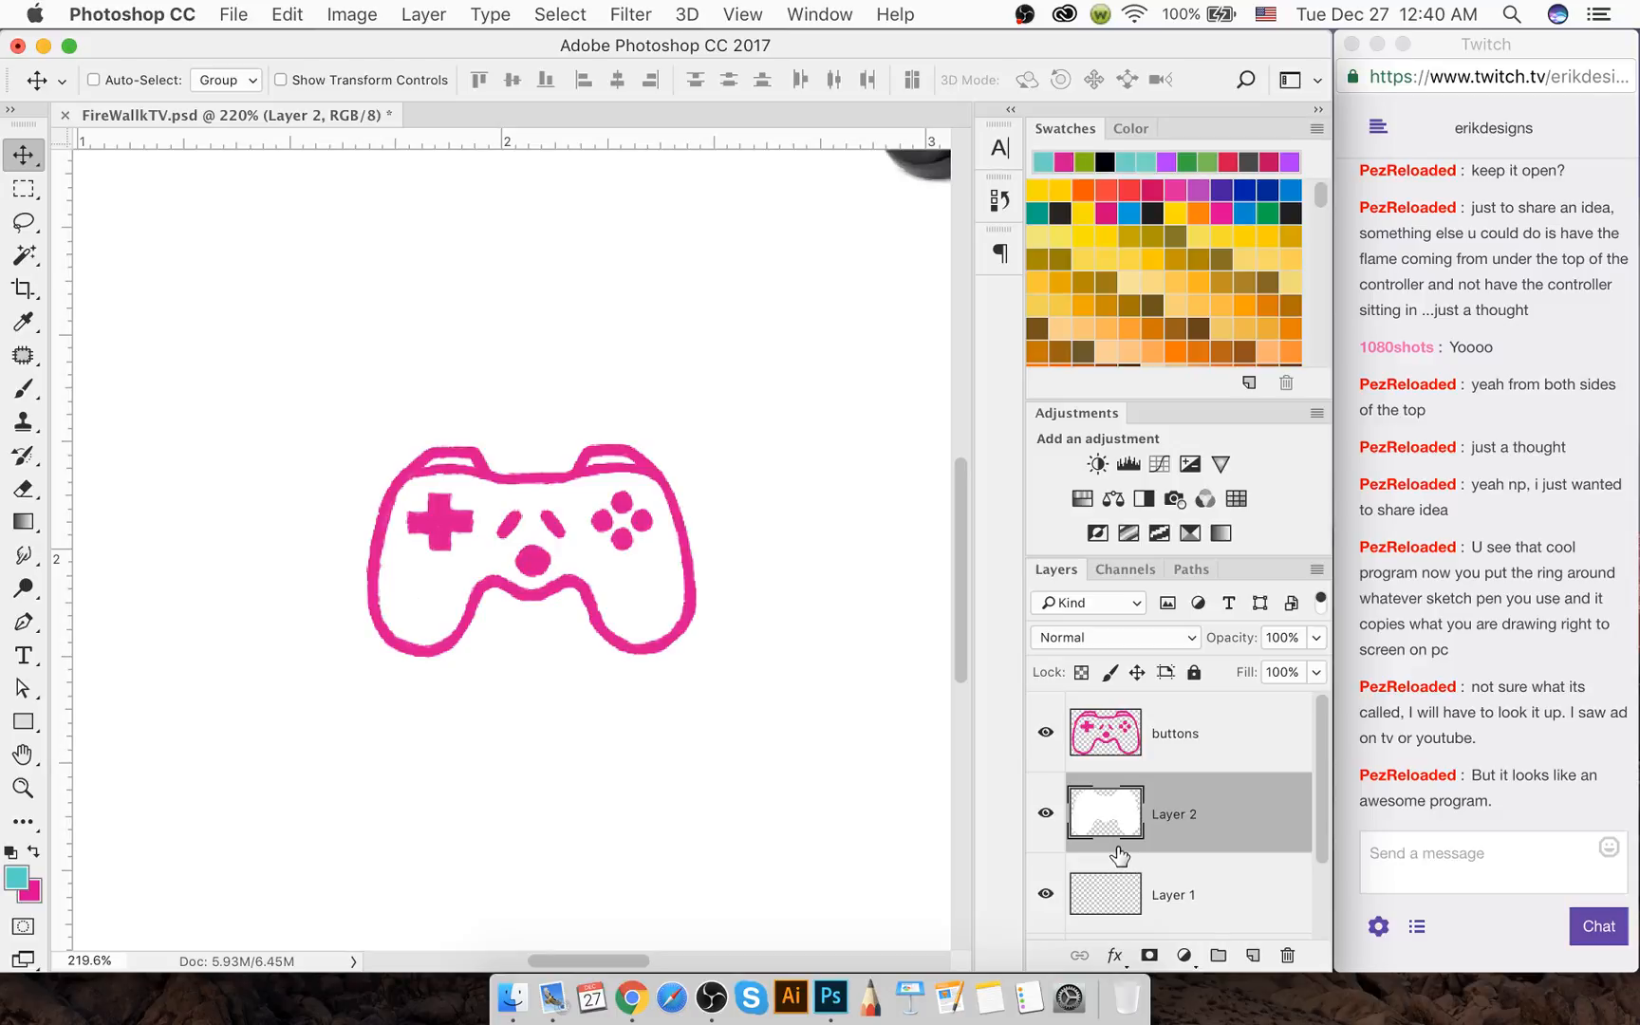
right_click(1112, 840)
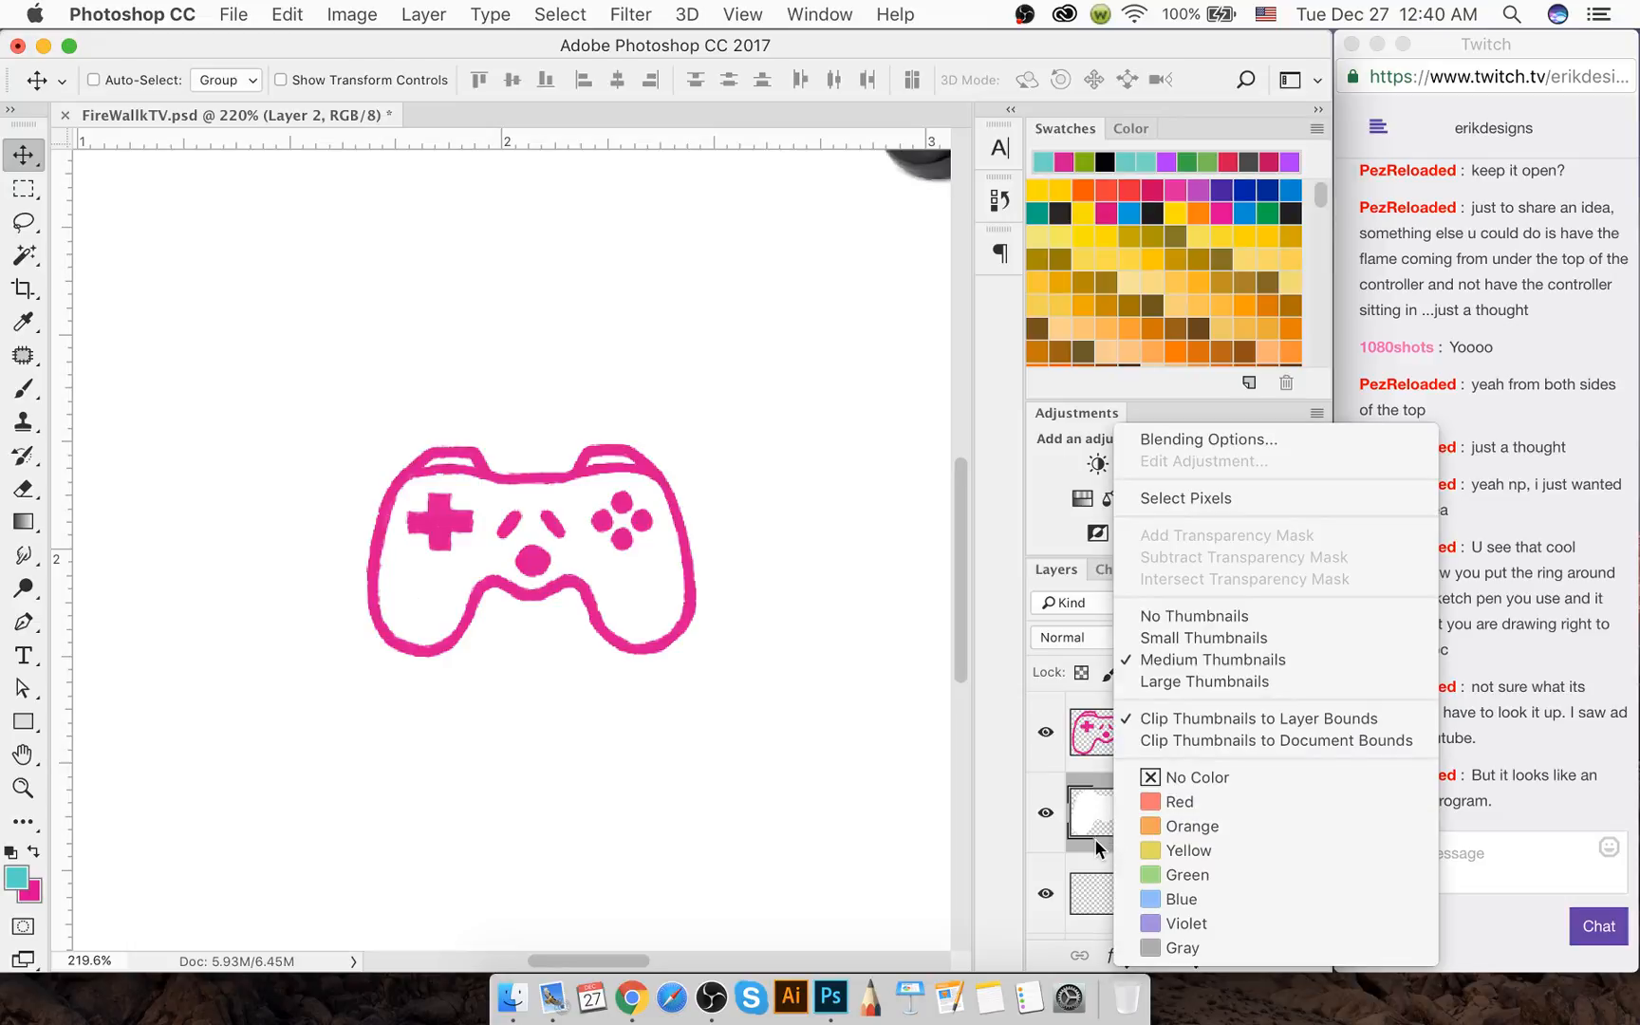
right_click(1094, 838)
right_click(1177, 803)
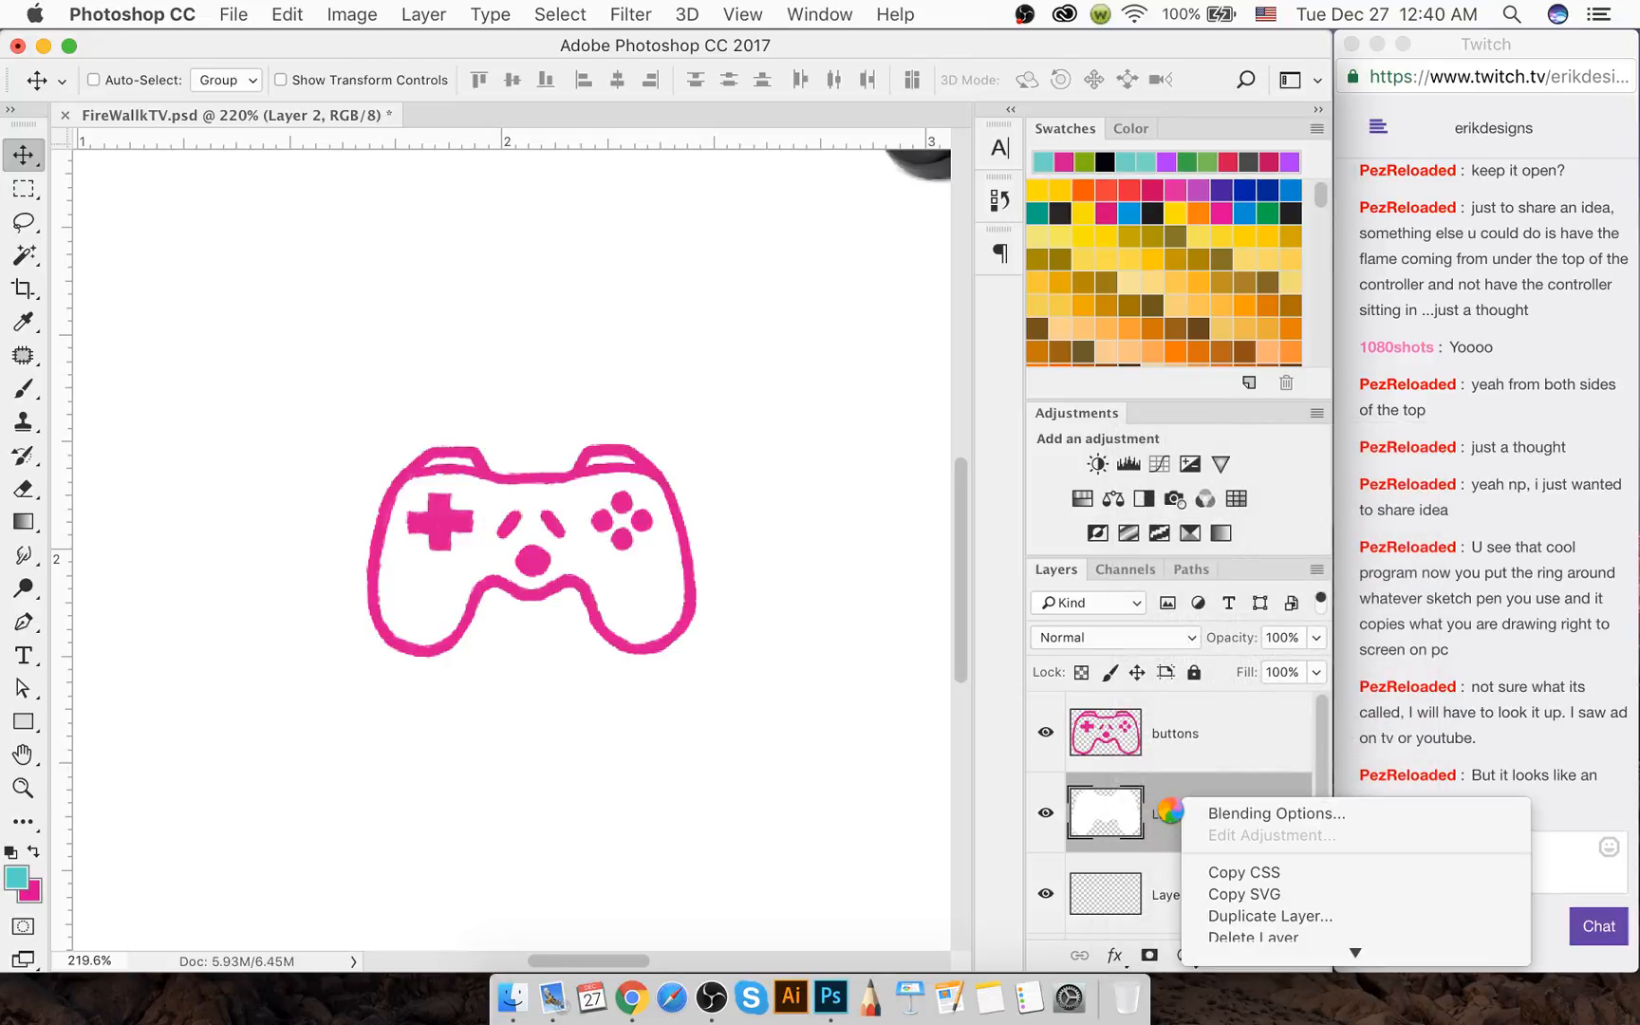
left_click(1152, 788)
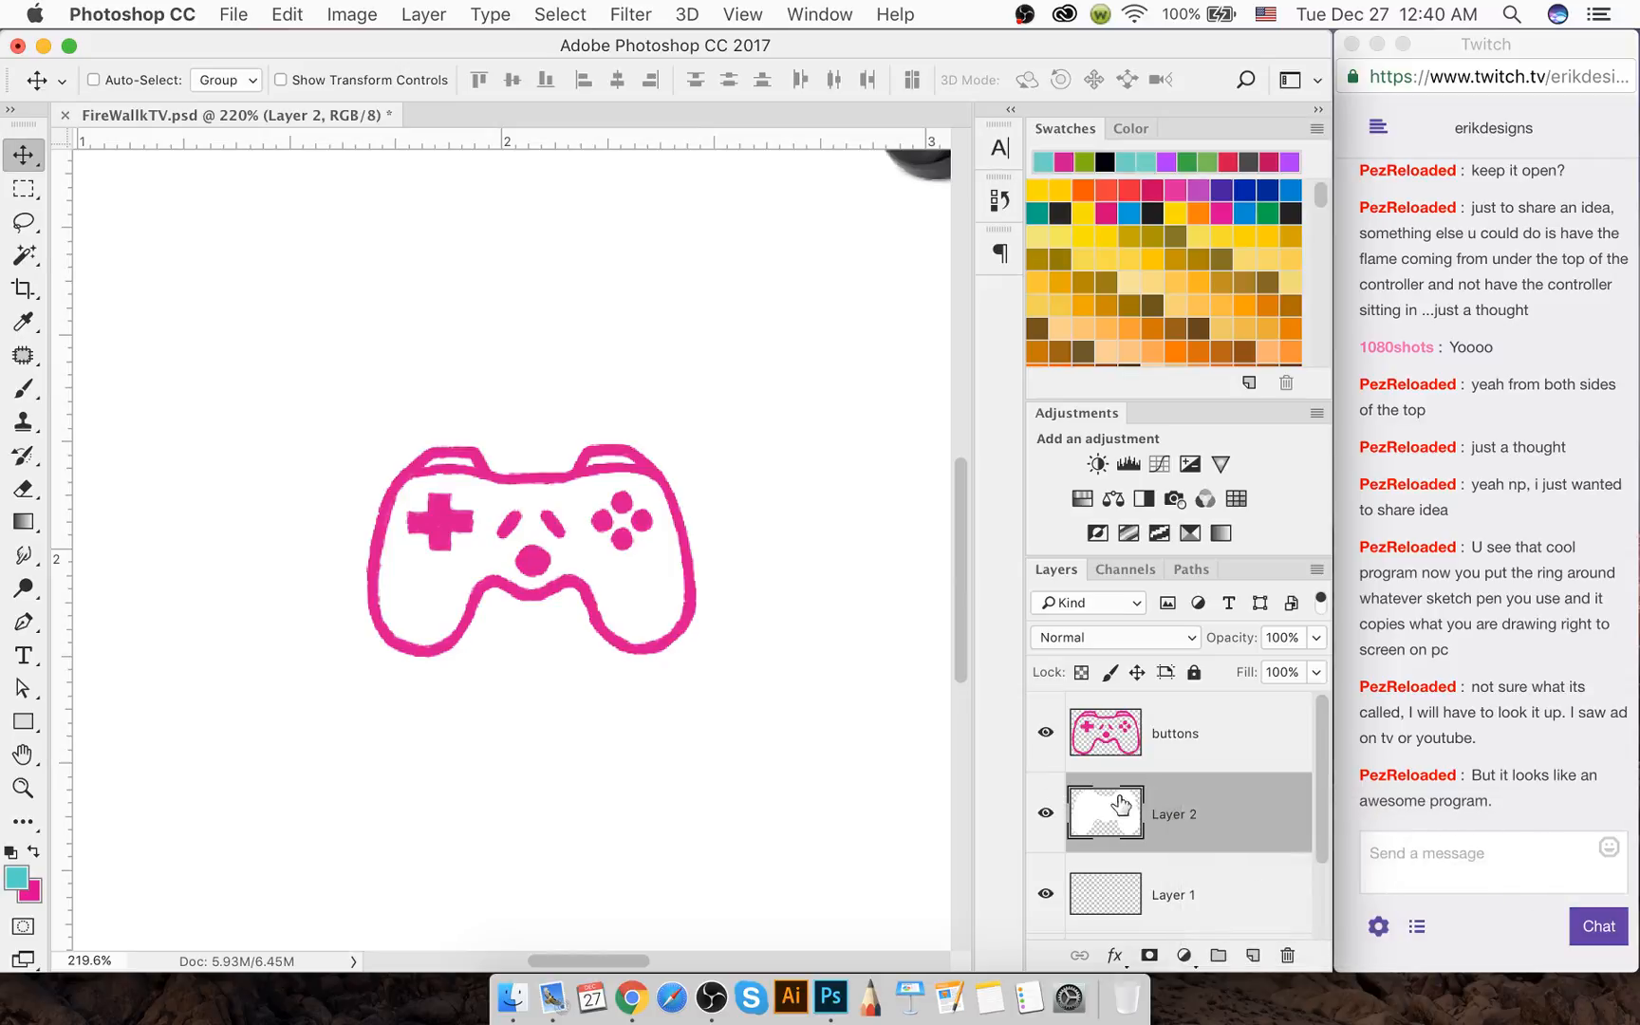
Save the document and rename the empty Layer 1 beneath the body fill as flames
key("super+s")
left_click(1204, 889)
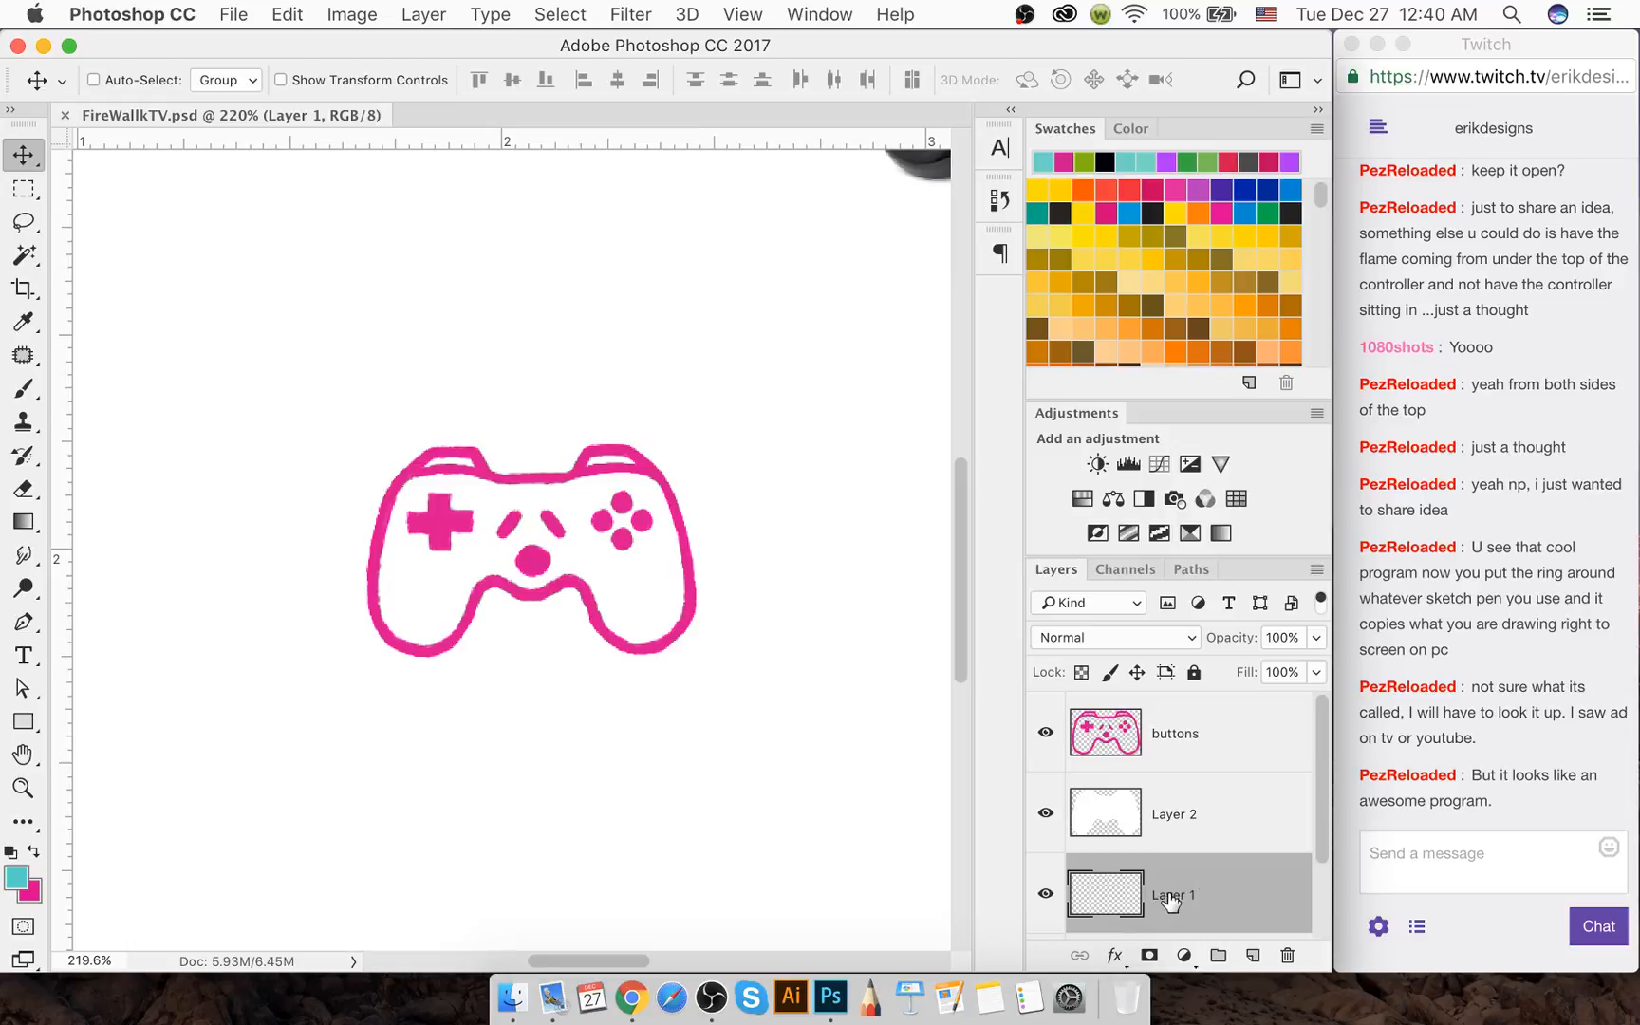
double_click(1176, 893)
type("fa")
type("ames")
key("Return")
Show the vertical centre guide and draw a wavy teal flame line beneath the controller with the size 10 brush
key("b")
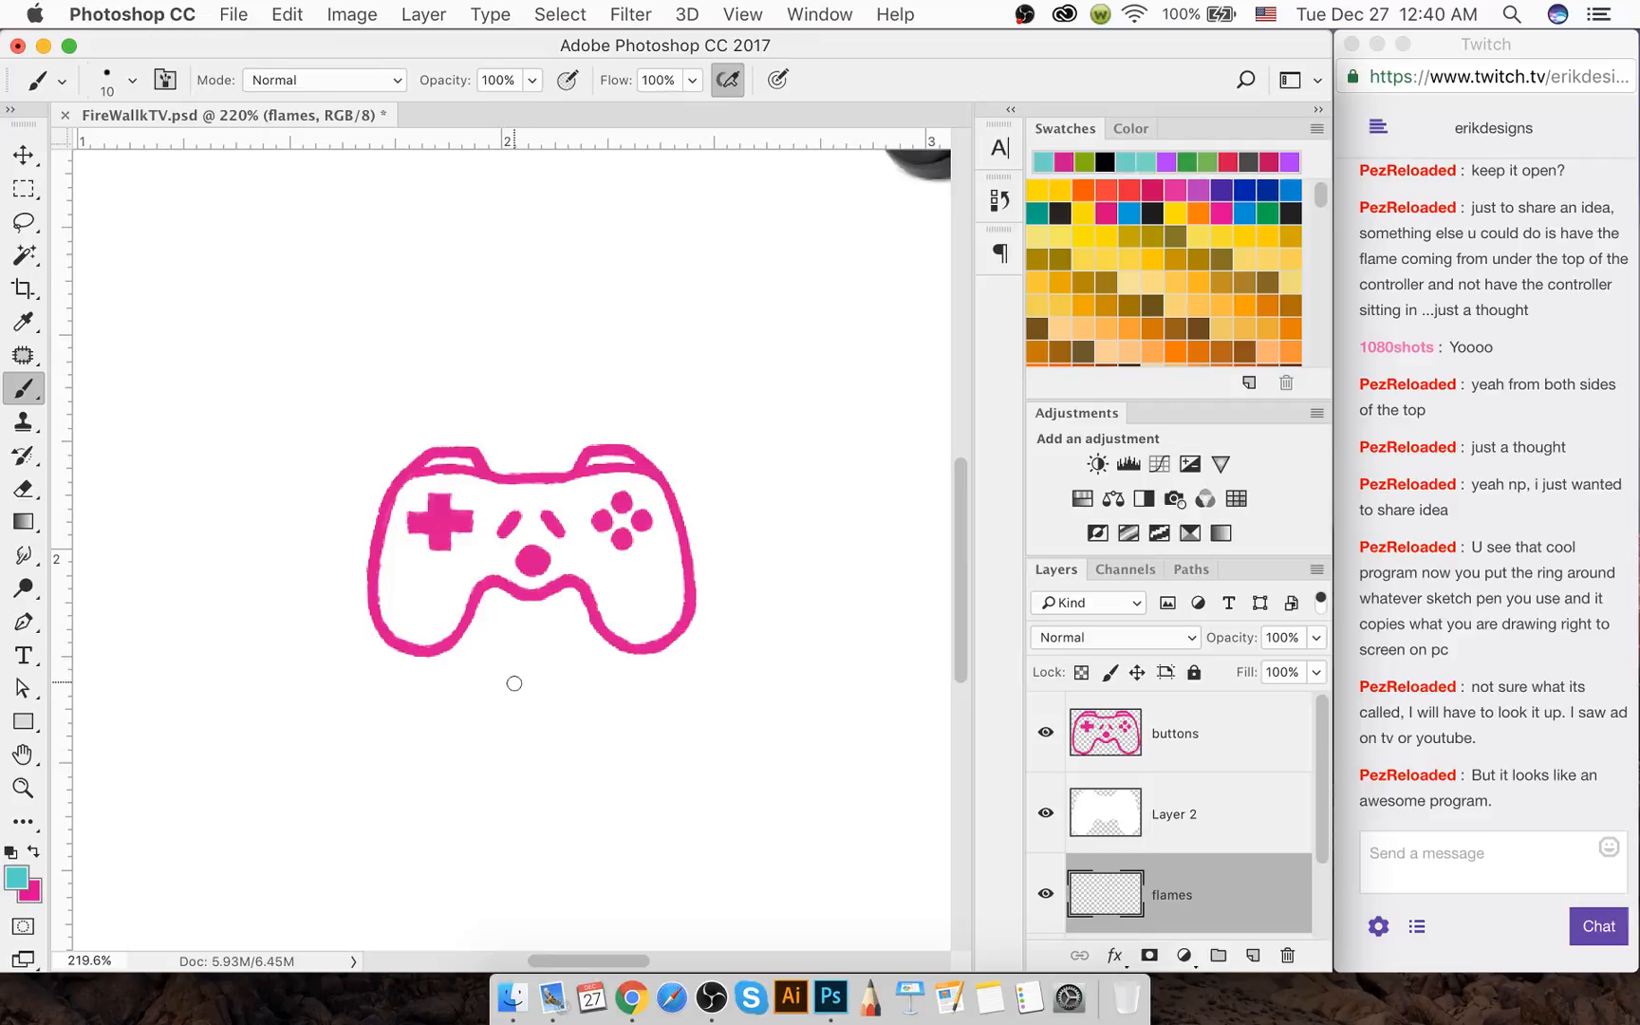
key("super+semicolon")
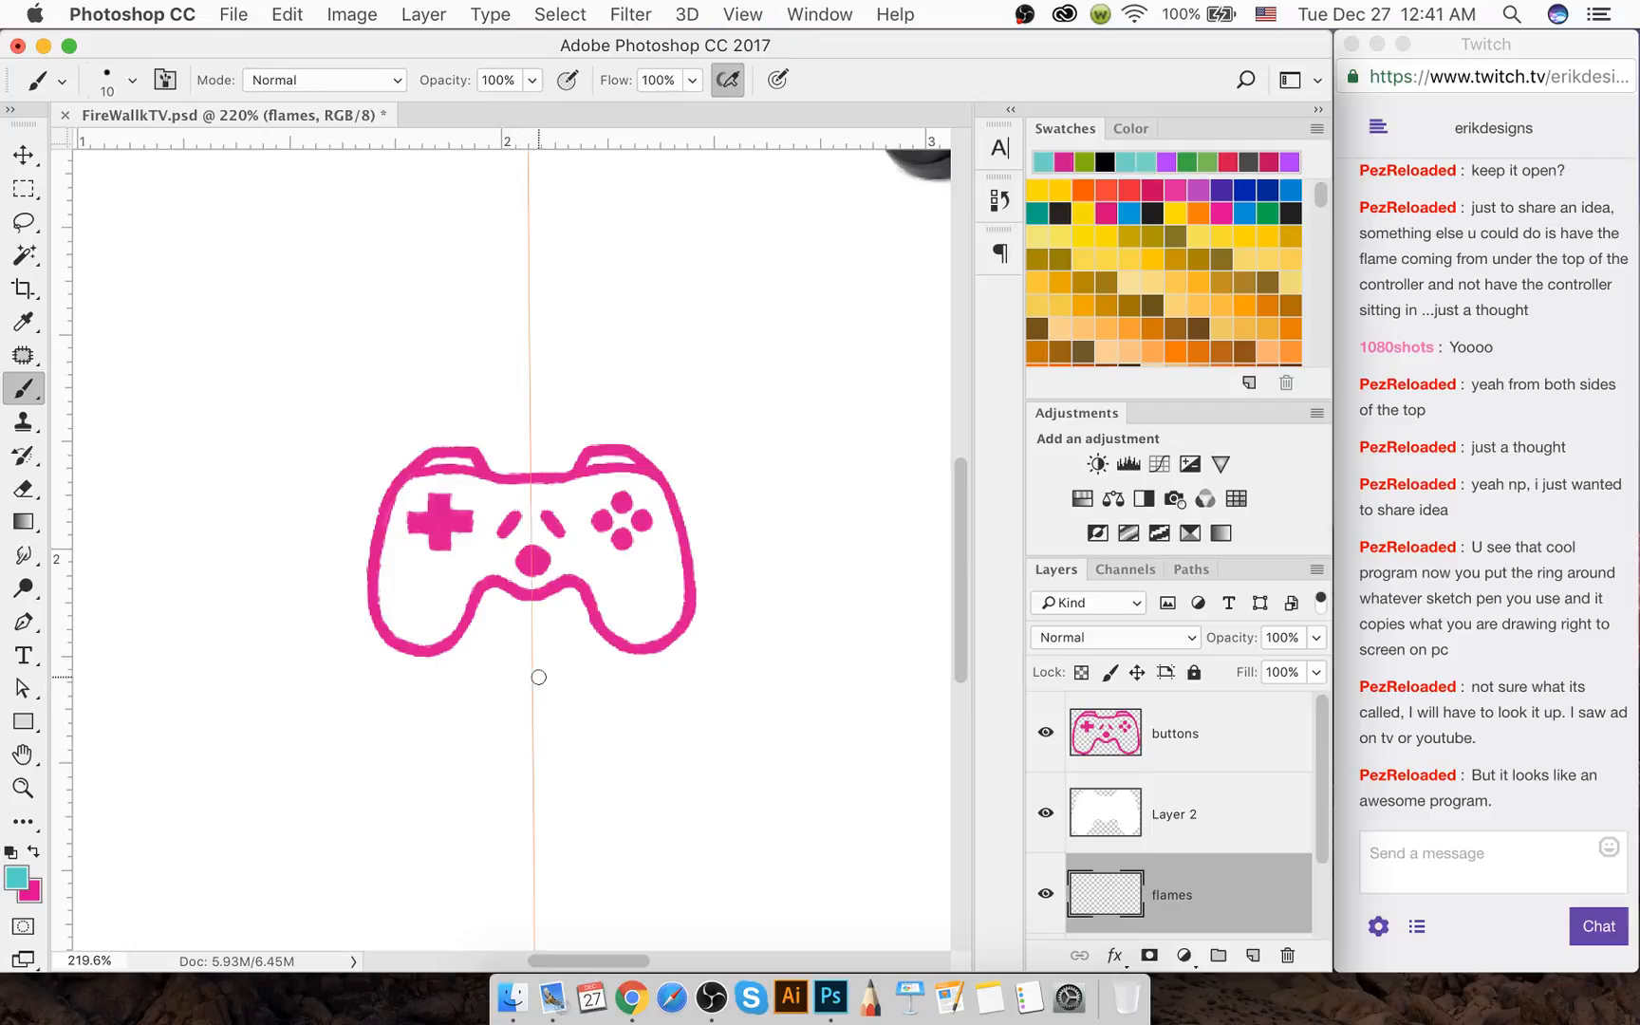
mouse_move(566, 681)
left_mouse_down()
mouse_move(516, 668)
mouse_move(426, 724)
mouse_move(369, 724)
mouse_move(328, 665)
mouse_move(321, 599)
left_mouse_up()
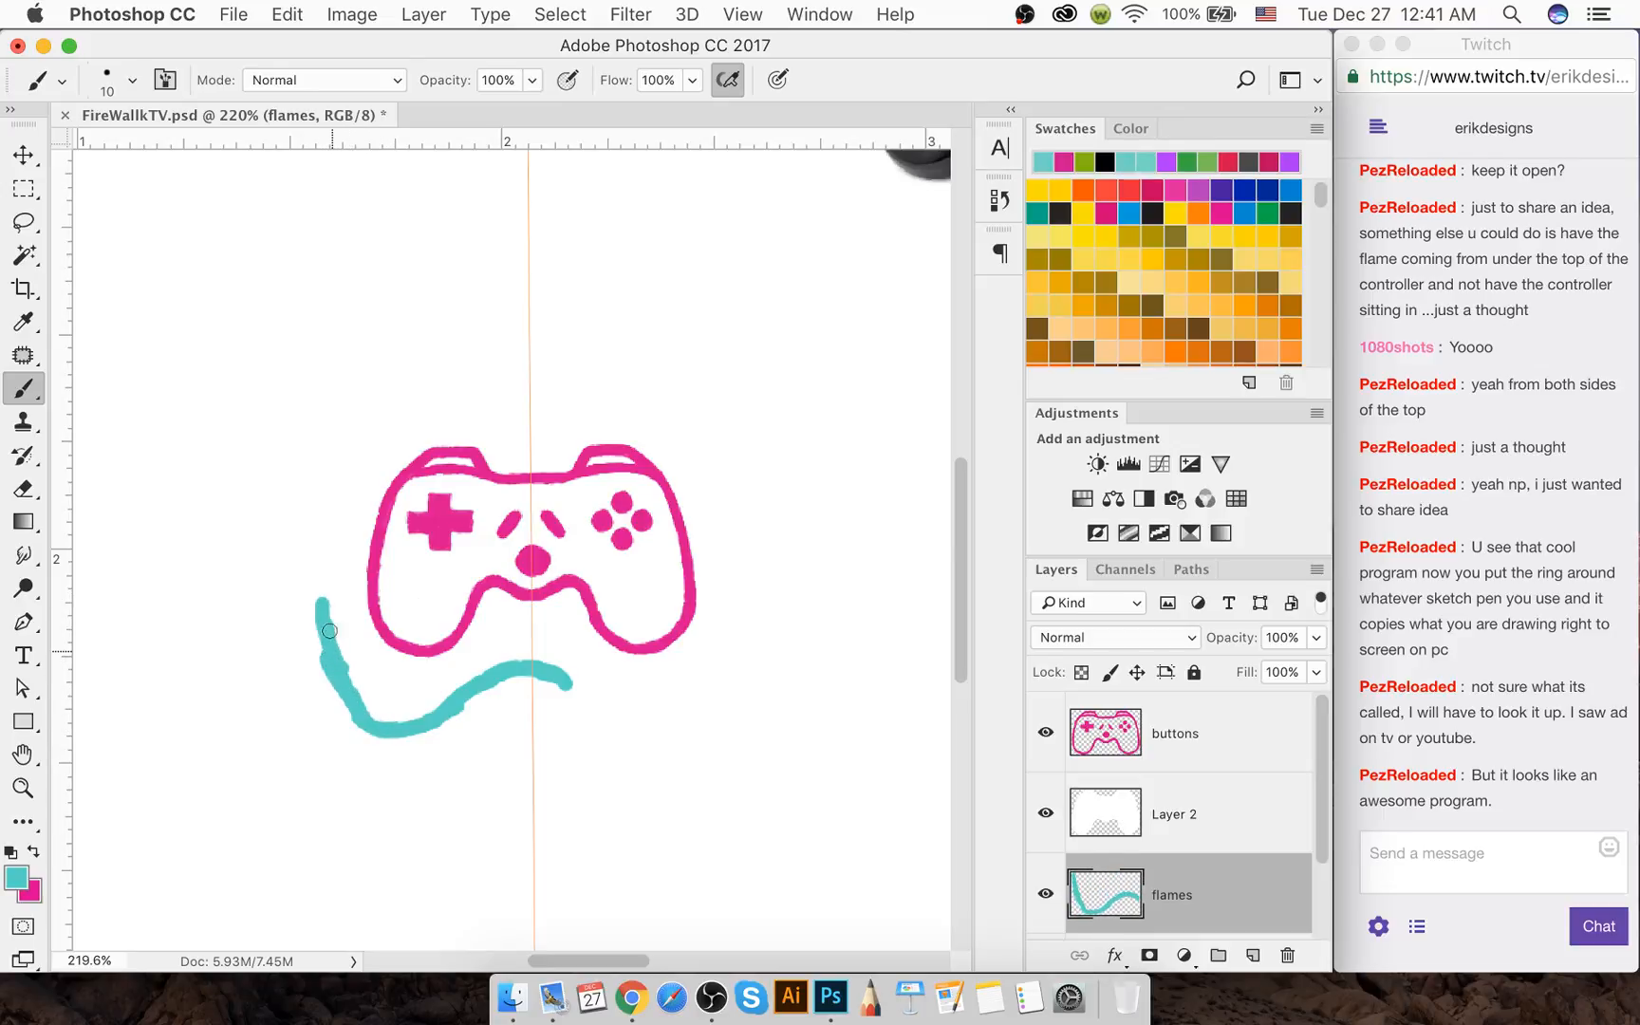
key("super+alt+z")
key("super+alt+z")
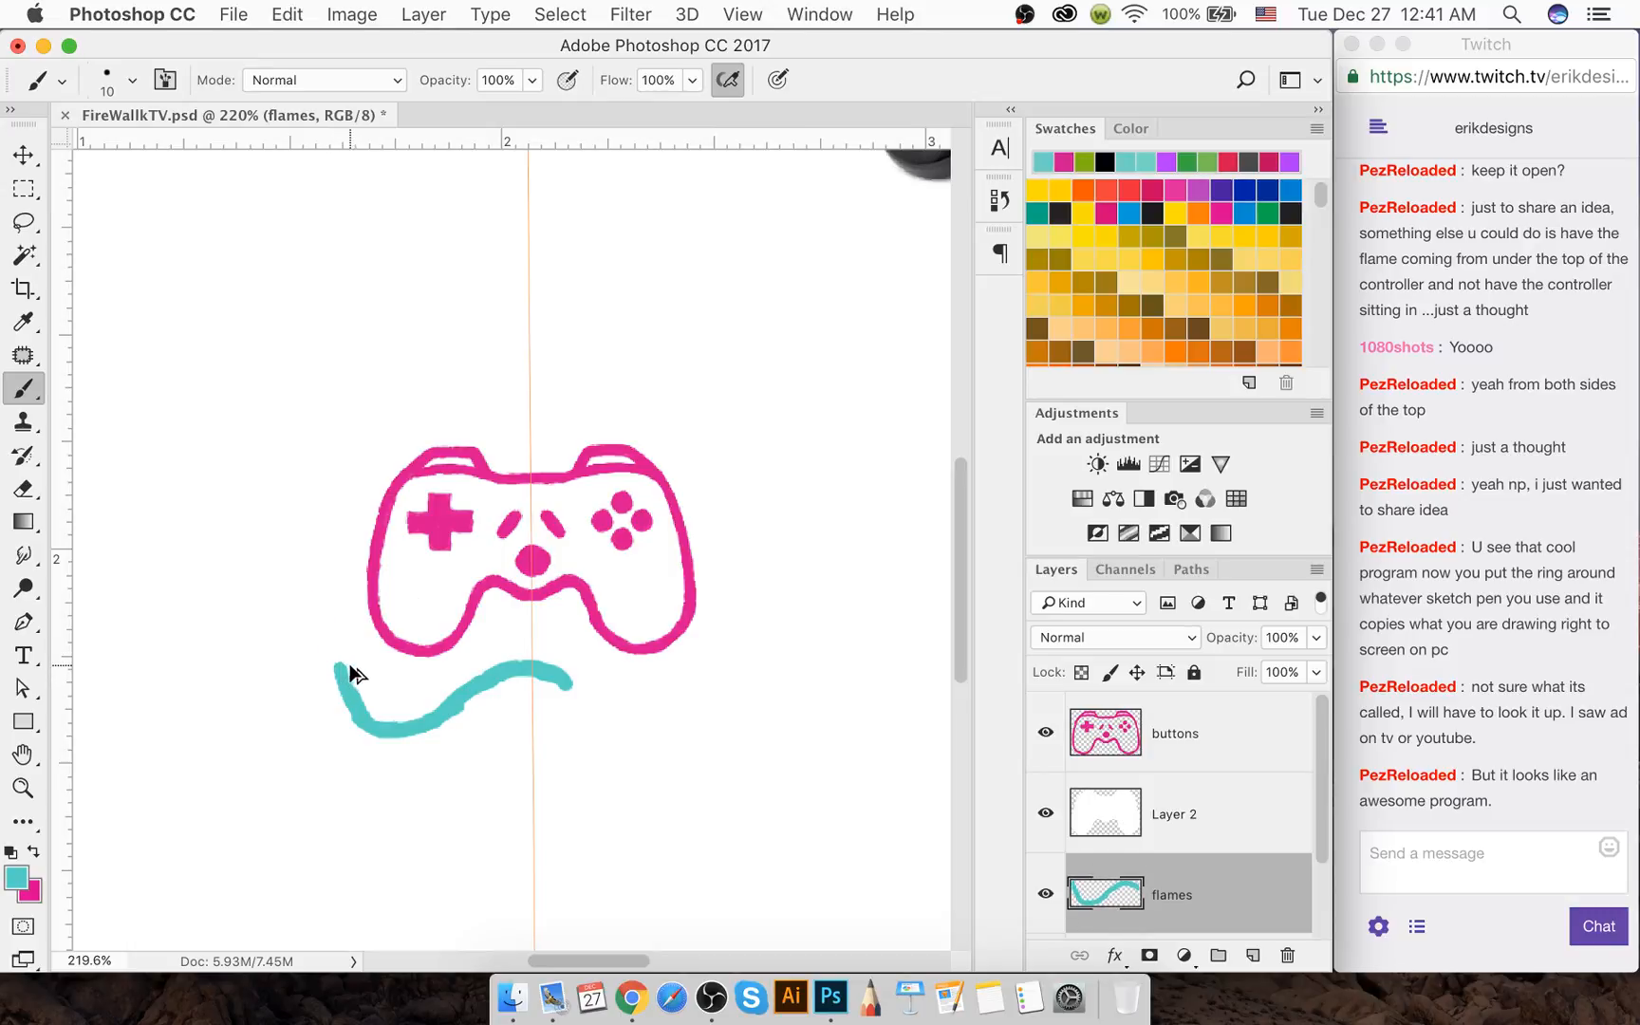
key("super+alt+z")
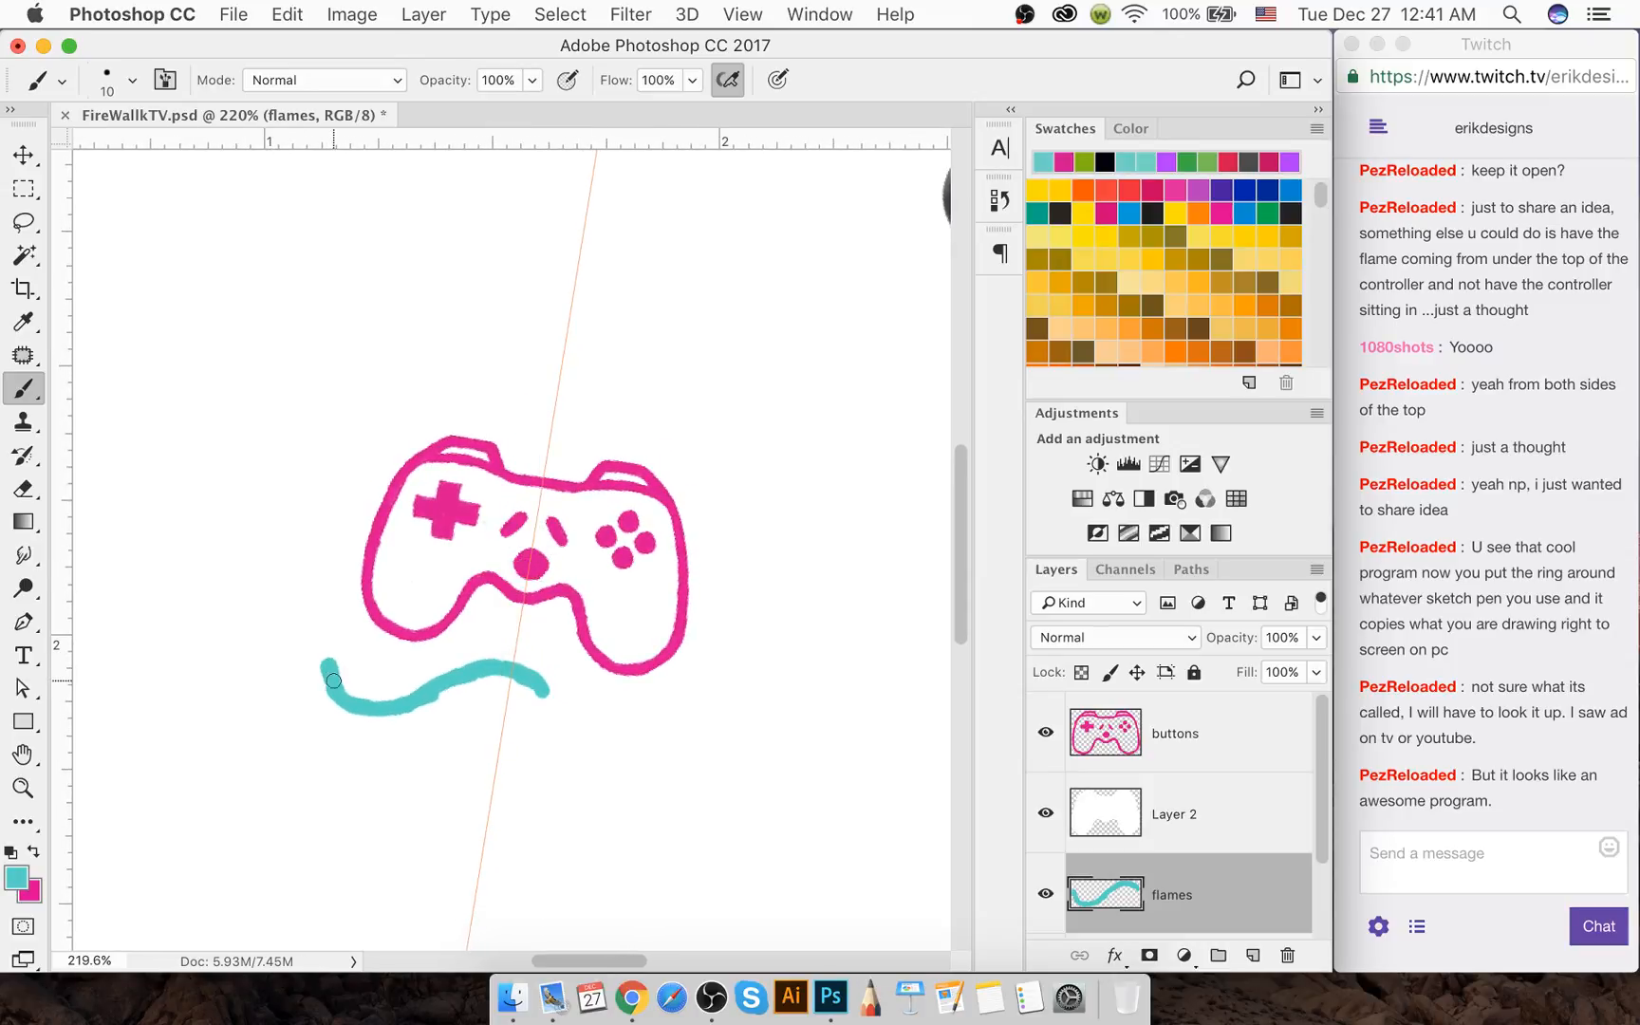
Extend the teal flame line up around the controller's left side and erase its upper end with a larger eraser
mouse_move(330, 680)
left_mouse_down()
mouse_move(298, 537)
mouse_move(310, 449)
mouse_move(306, 465)
mouse_move(392, 361)
mouse_move(351, 386)
mouse_move(478, 277)
mouse_move(471, 237)
mouse_move(481, 281)
left_mouse_up()
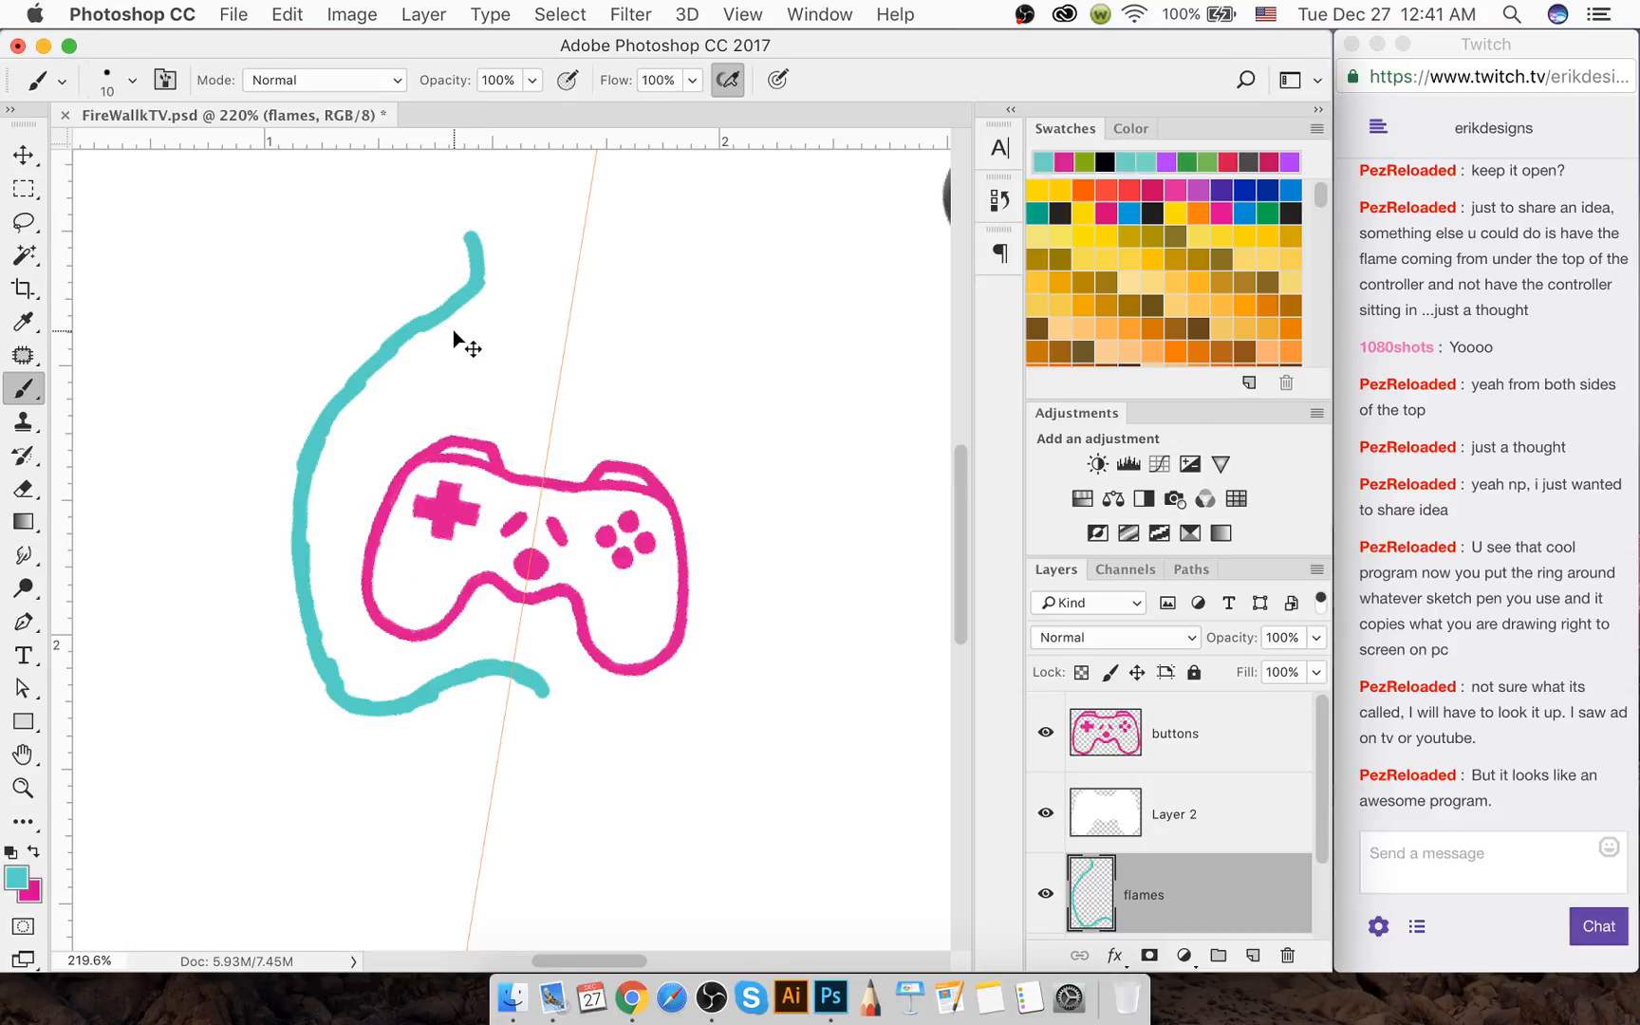
key("e")
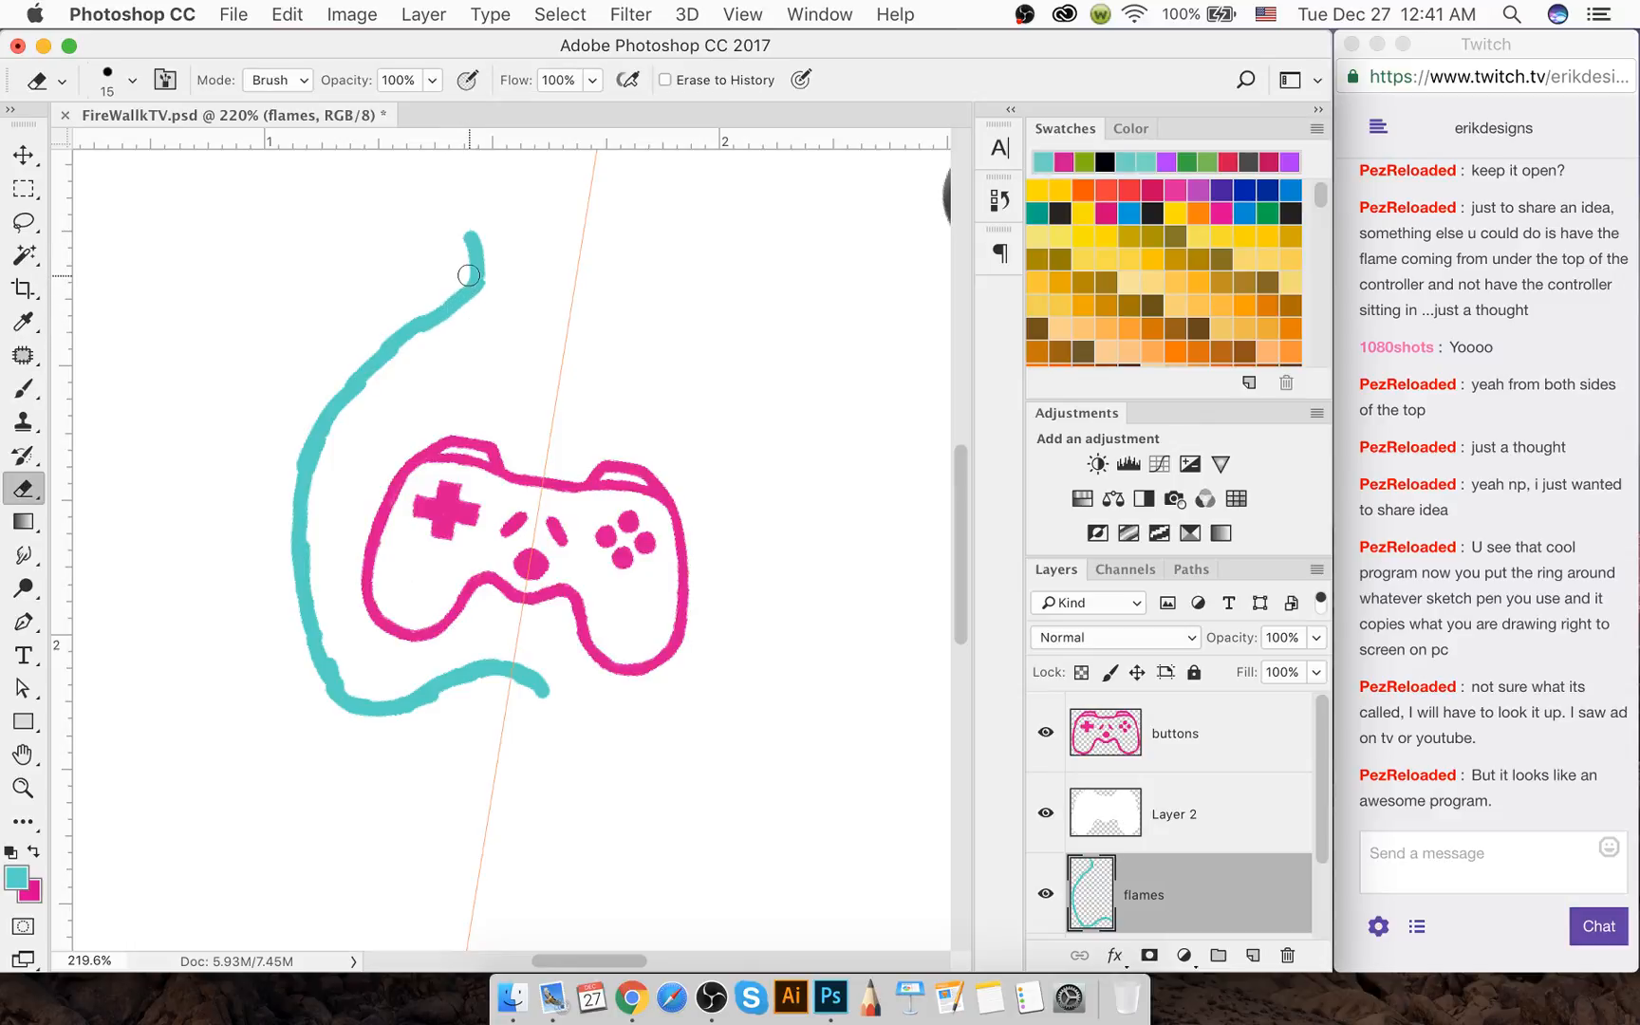
key("bracketright")
mouse_move(468, 249)
left_mouse_down()
mouse_move(472, 223)
mouse_move(450, 303)
mouse_move(368, 357)
mouse_move(334, 410)
left_mouse_up()
Reduce the brush to size 7 and extend the upper tip of the teal flame line a little
key("b")
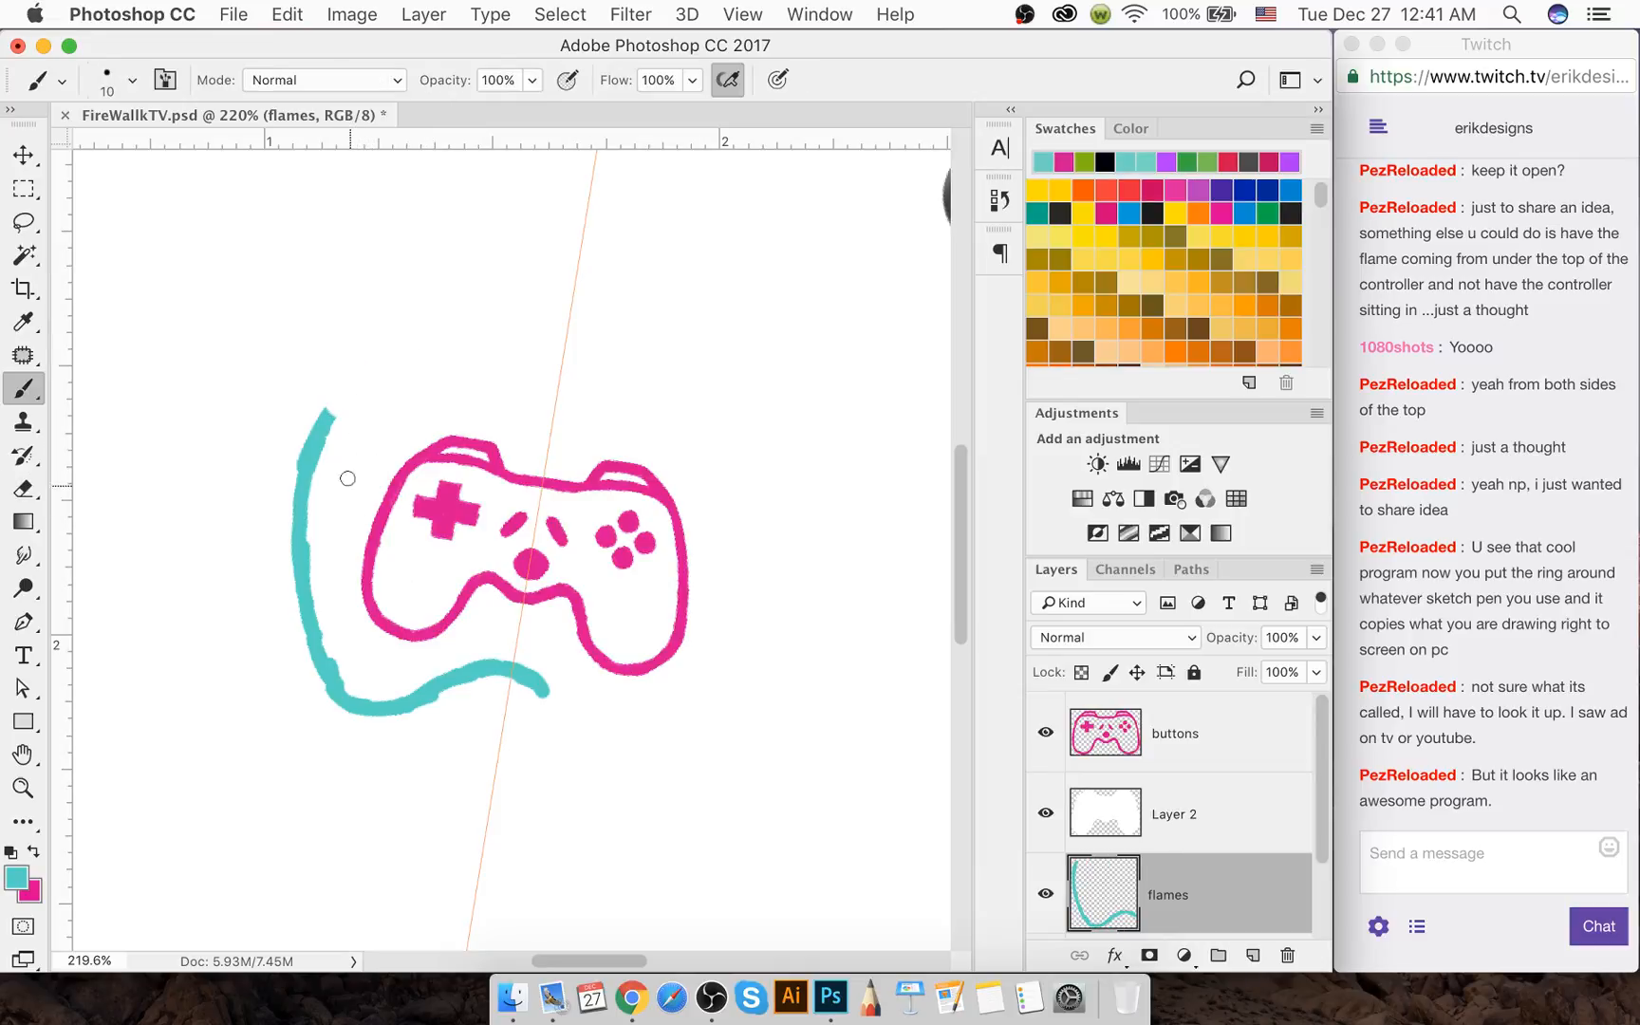
key("bracketleft")
key("bracketleft")
key("bracketleft")
left_click_drag(330, 406, 346, 387)
Step back through the history until all teal flame strokes and the renaming of the flames layer are undone
key("alt+super+z")
key("alt+super+z")
key("alt+super+z")
key("alt+super+z")
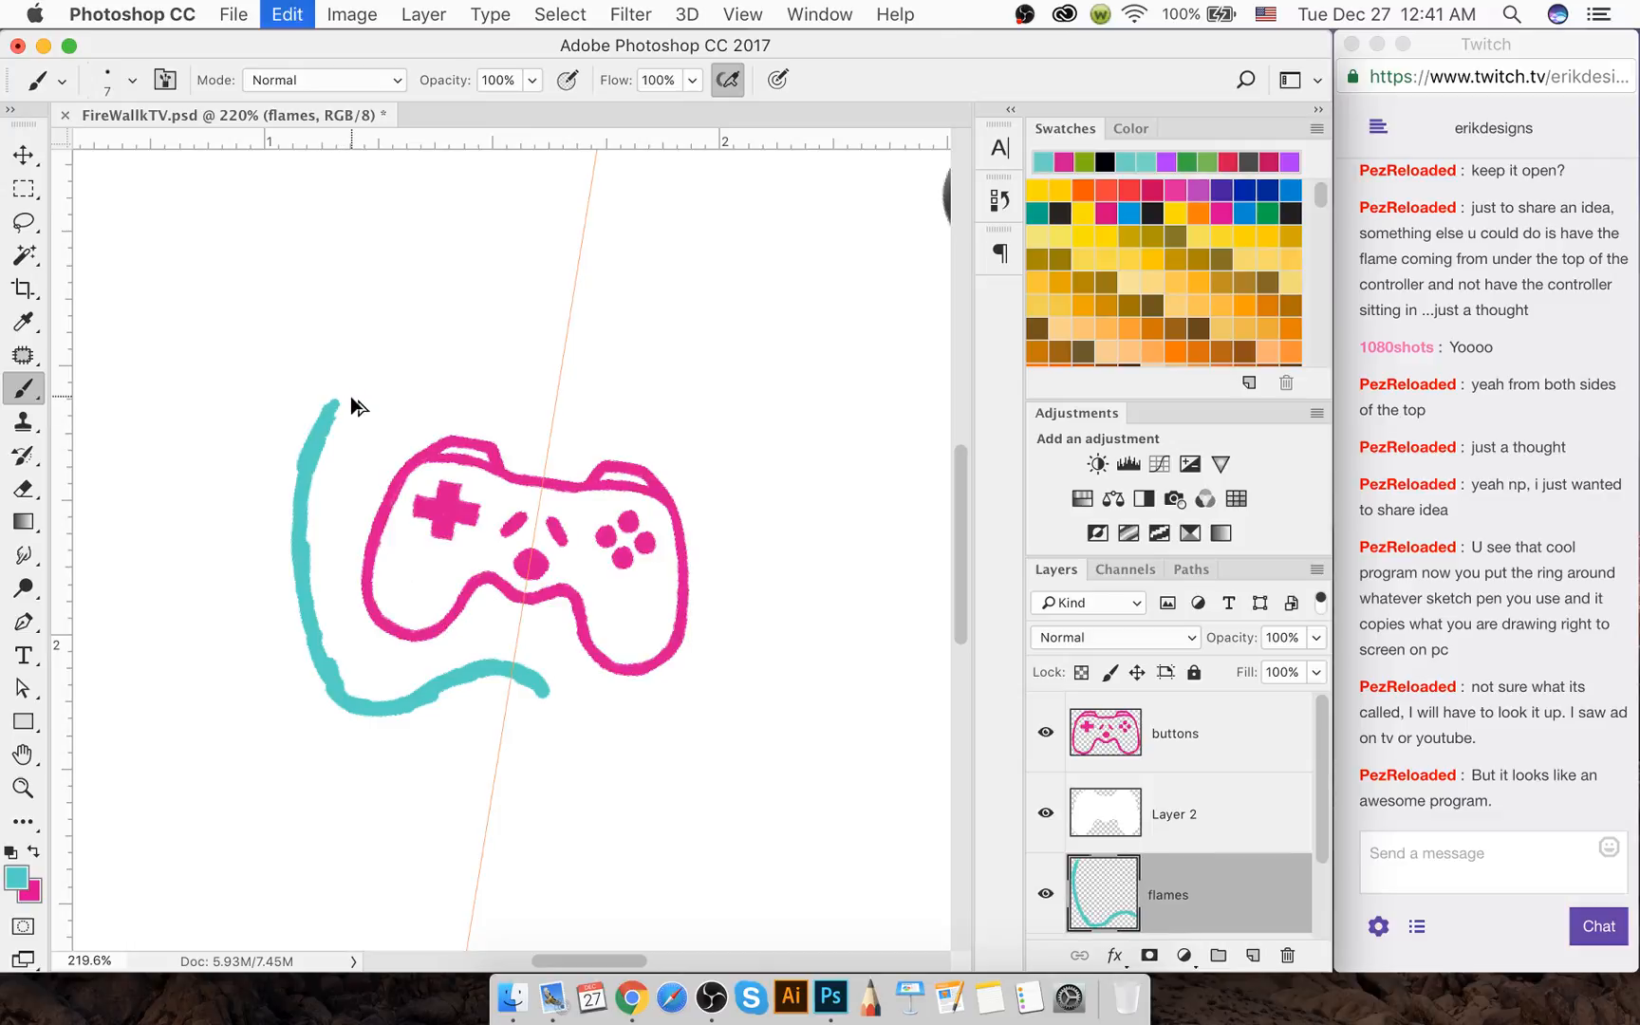
key("alt+super+z")
key("alt+super+z")
key("alt+super+z")
key("alt+super+z")
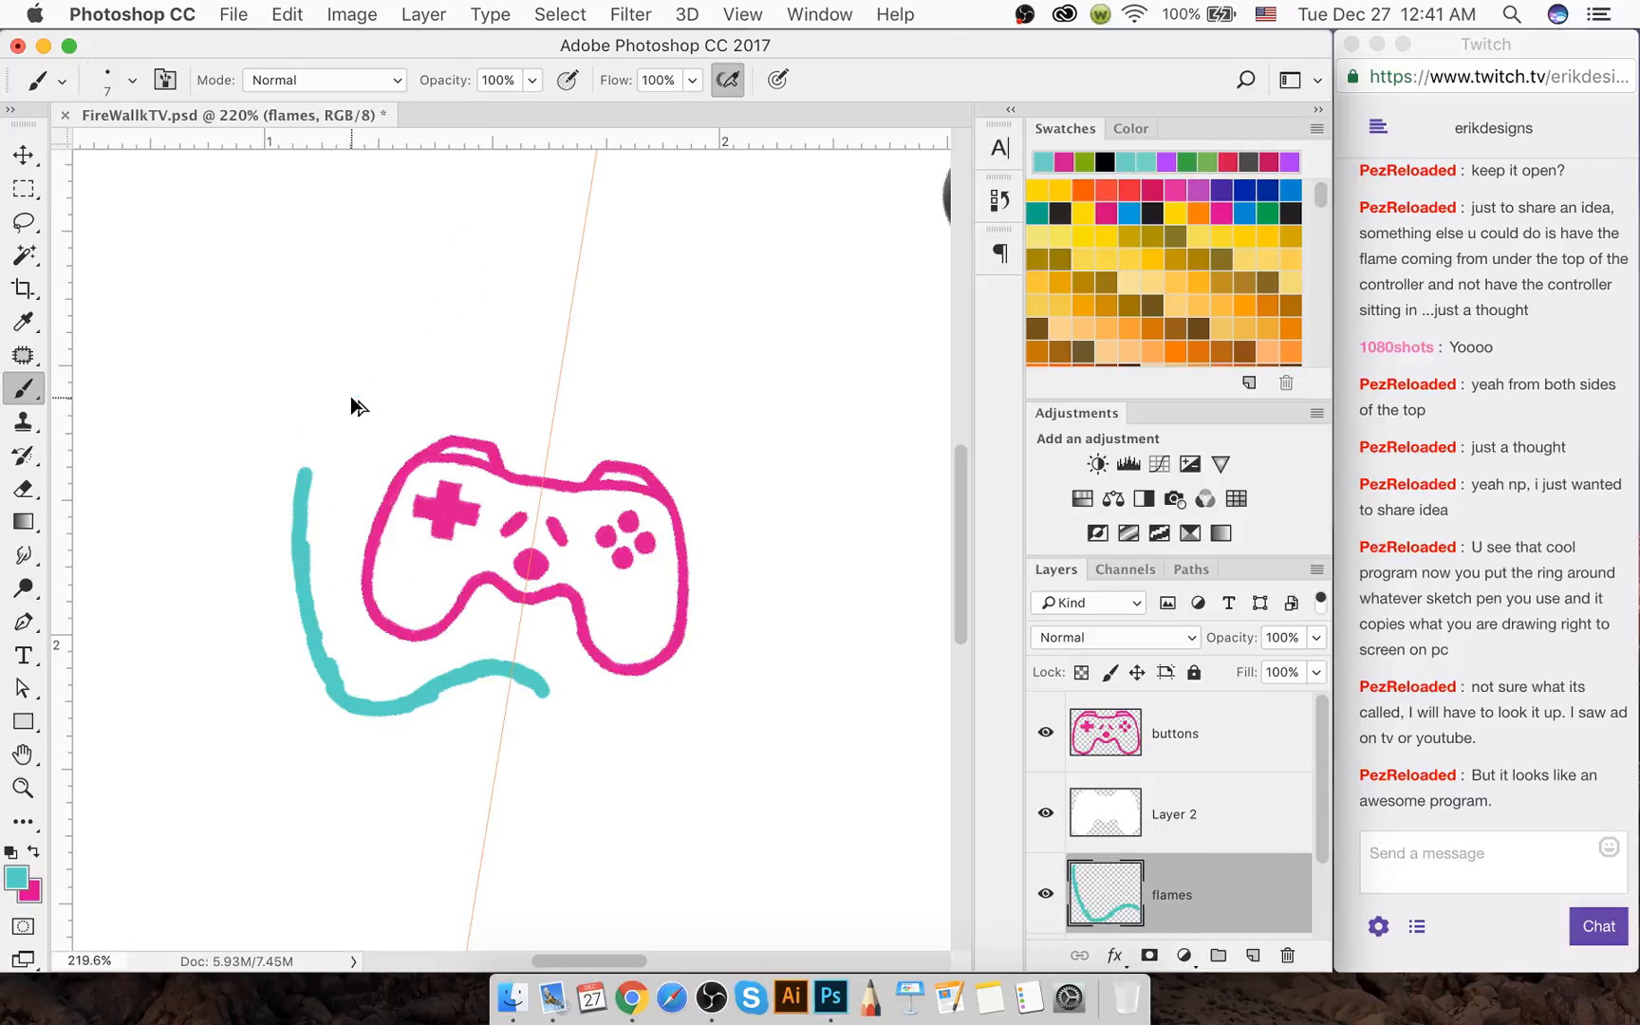
key("alt+super+z")
key("alt+super+z")
key("alt+super+z")
key("alt+super+z")
key("alt+super+z")
key("alt+super+z")
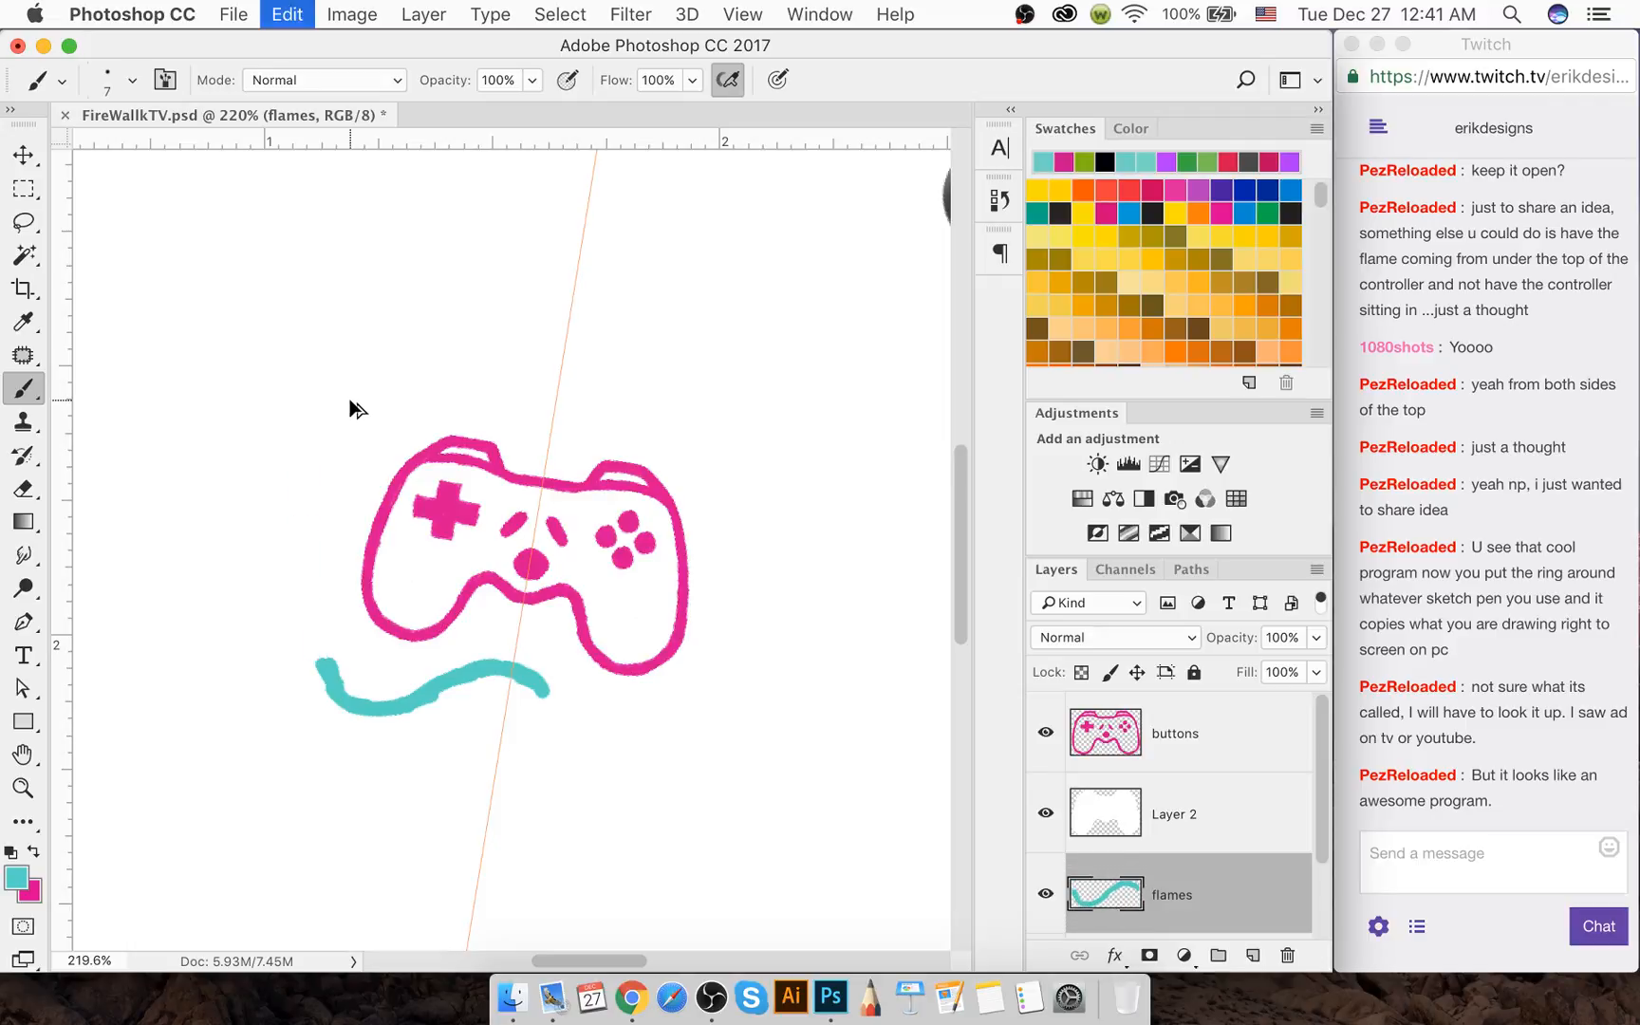
key("alt+super+z")
key("alt+super+z")
key("alt+super+z")
key("alt+super+z")
key("alt+super+z")
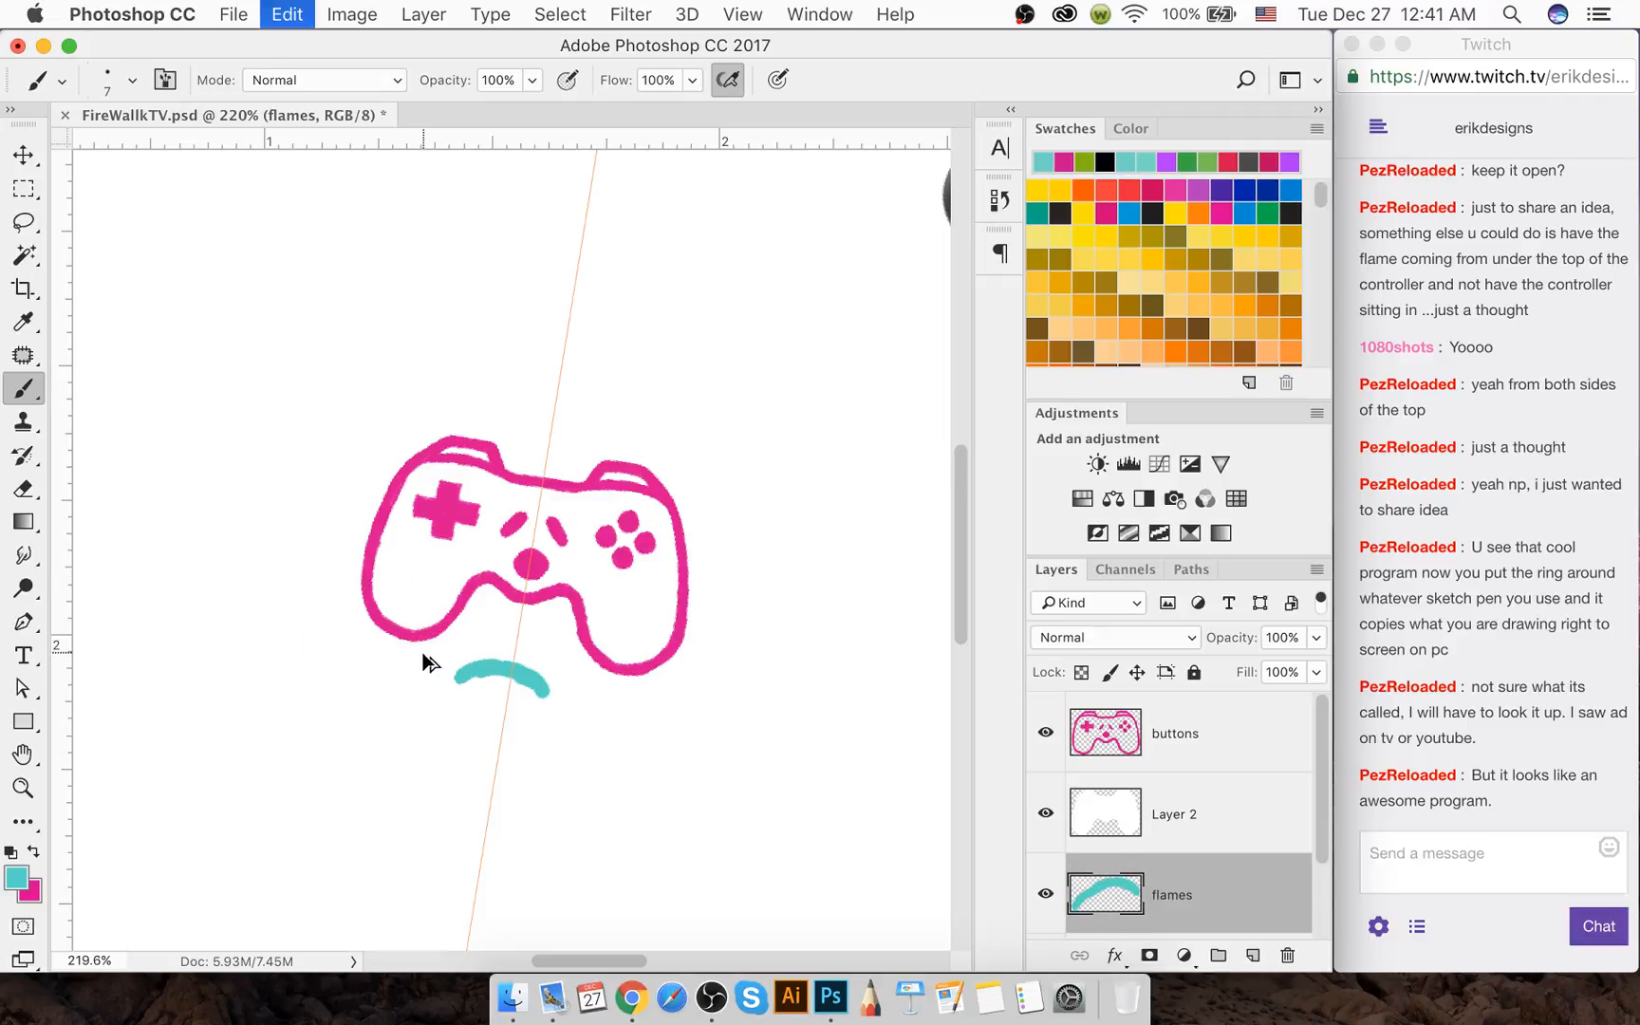
key("alt+super+z")
key("alt+super+z")
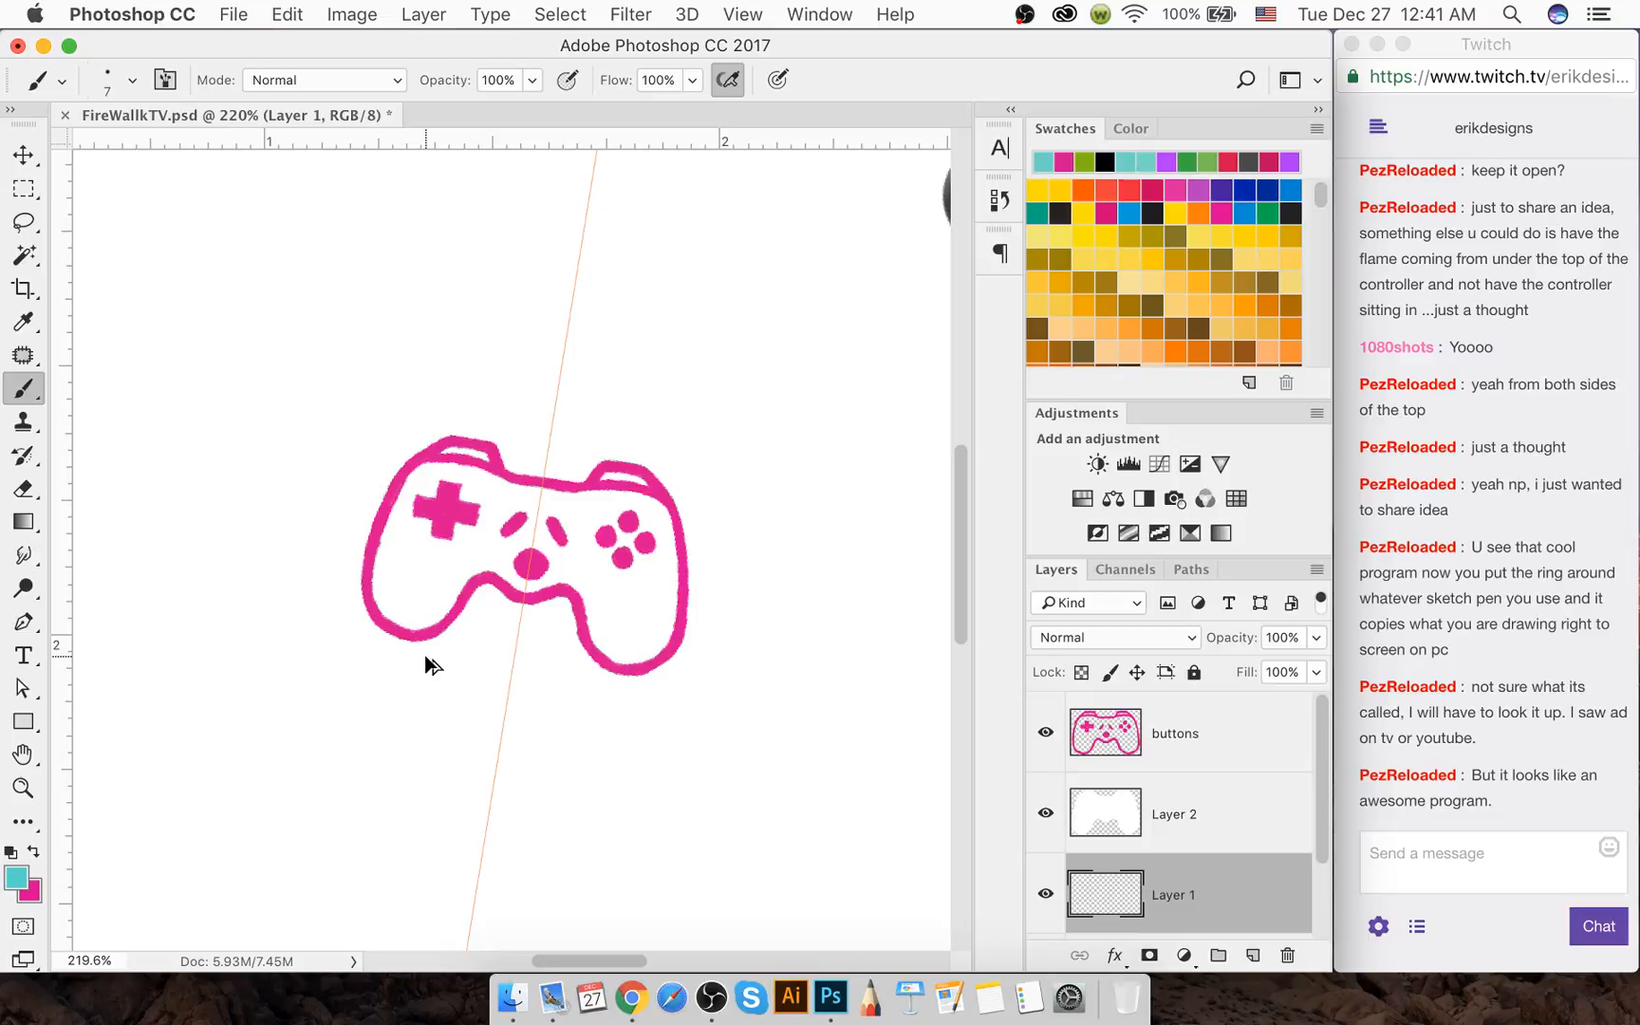
Restore the flames layer's name and draw a thin teal flame line under the controller and up its left side with the size 3 brush
key("shift+super+z")
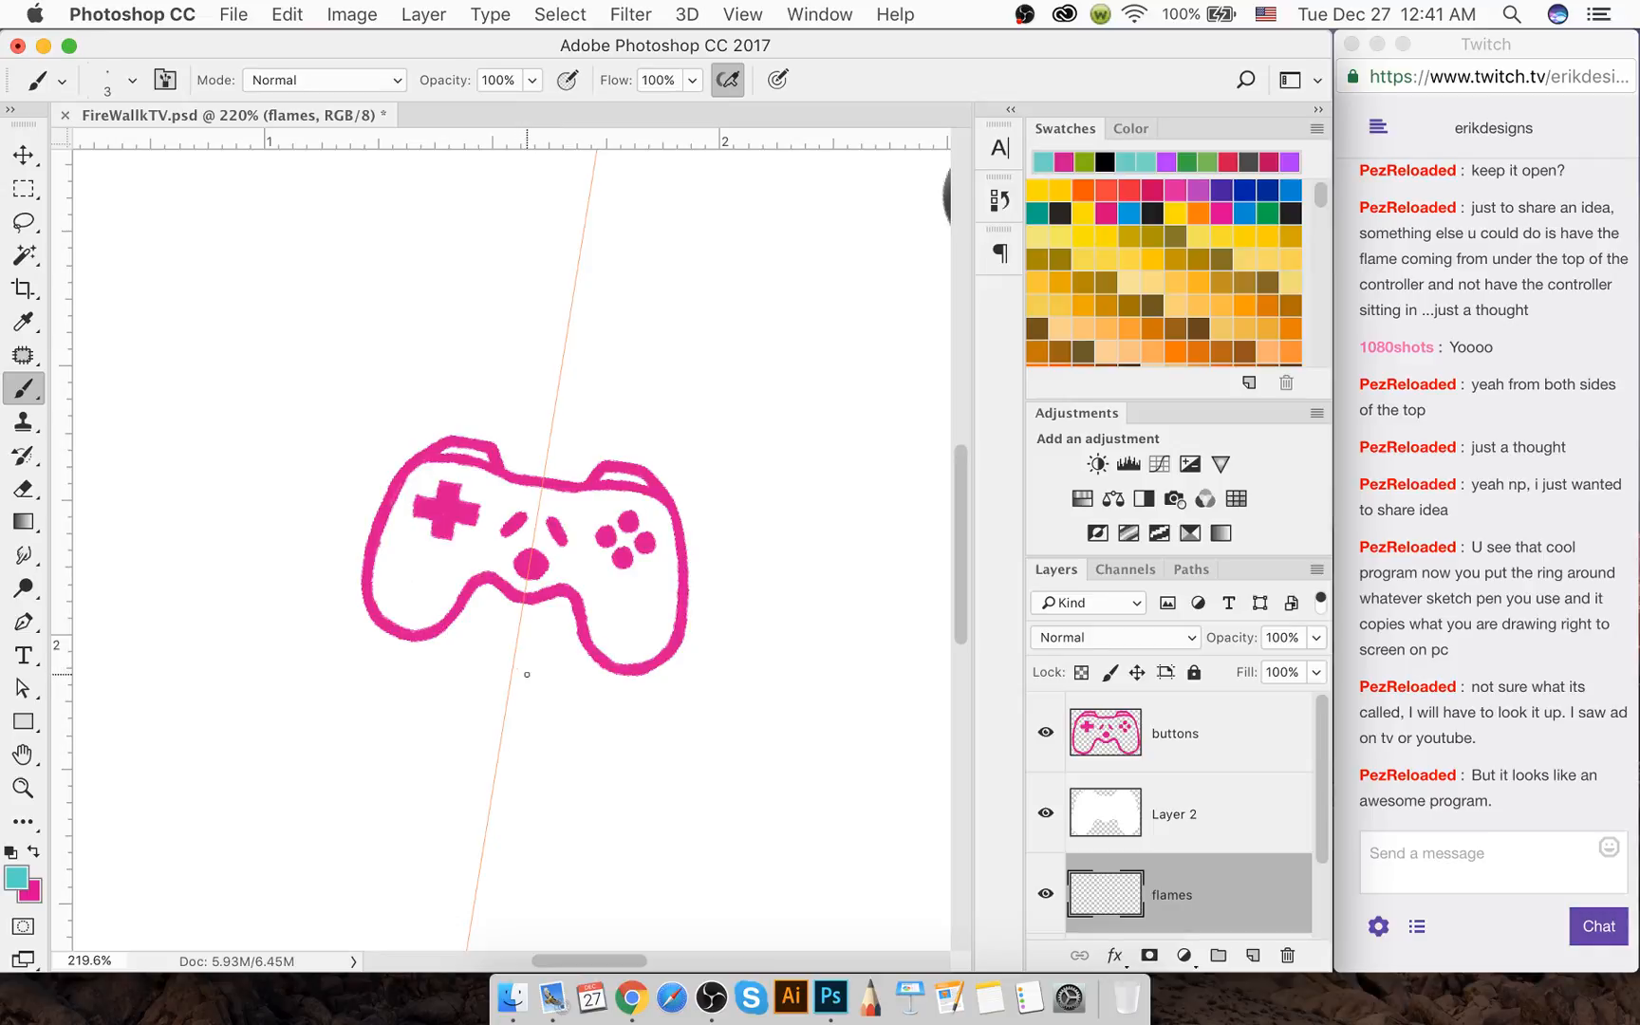
mouse_move(527, 674)
left_mouse_down()
mouse_move(394, 701)
mouse_move(350, 675)
mouse_move(397, 699)
mouse_move(368, 697)
mouse_move(314, 595)
left_mouse_up()
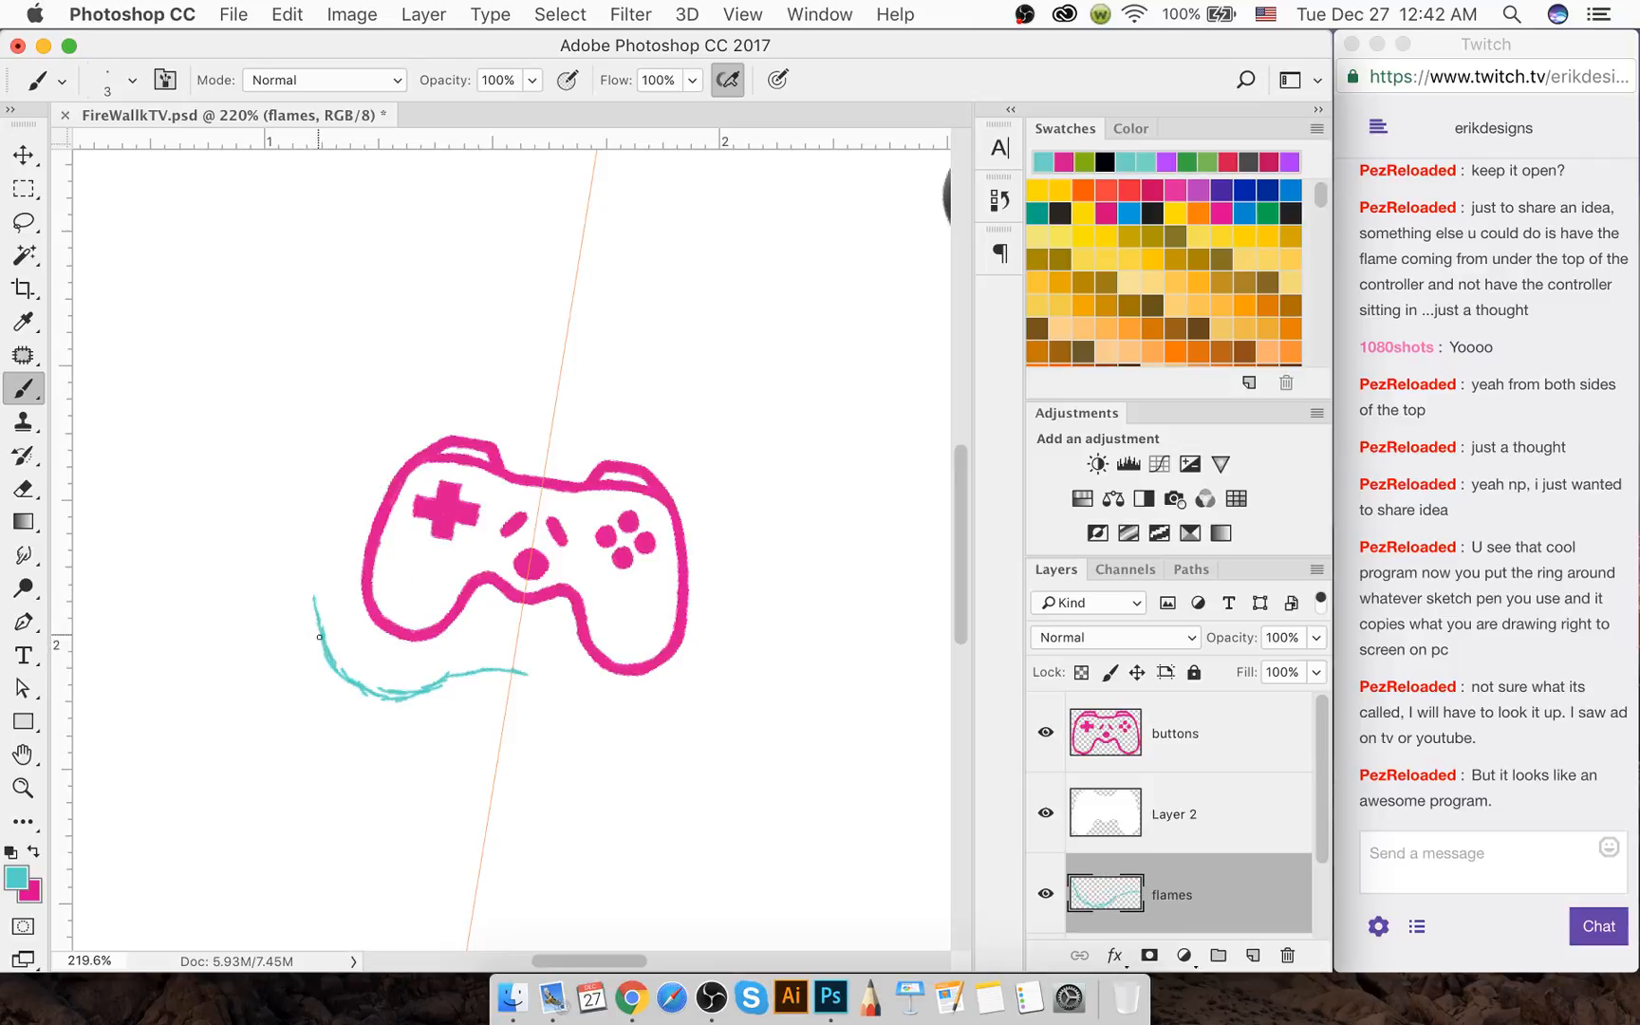
mouse_move(317, 632)
left_mouse_down()
mouse_move(320, 503)
mouse_move(379, 414)
left_mouse_up()
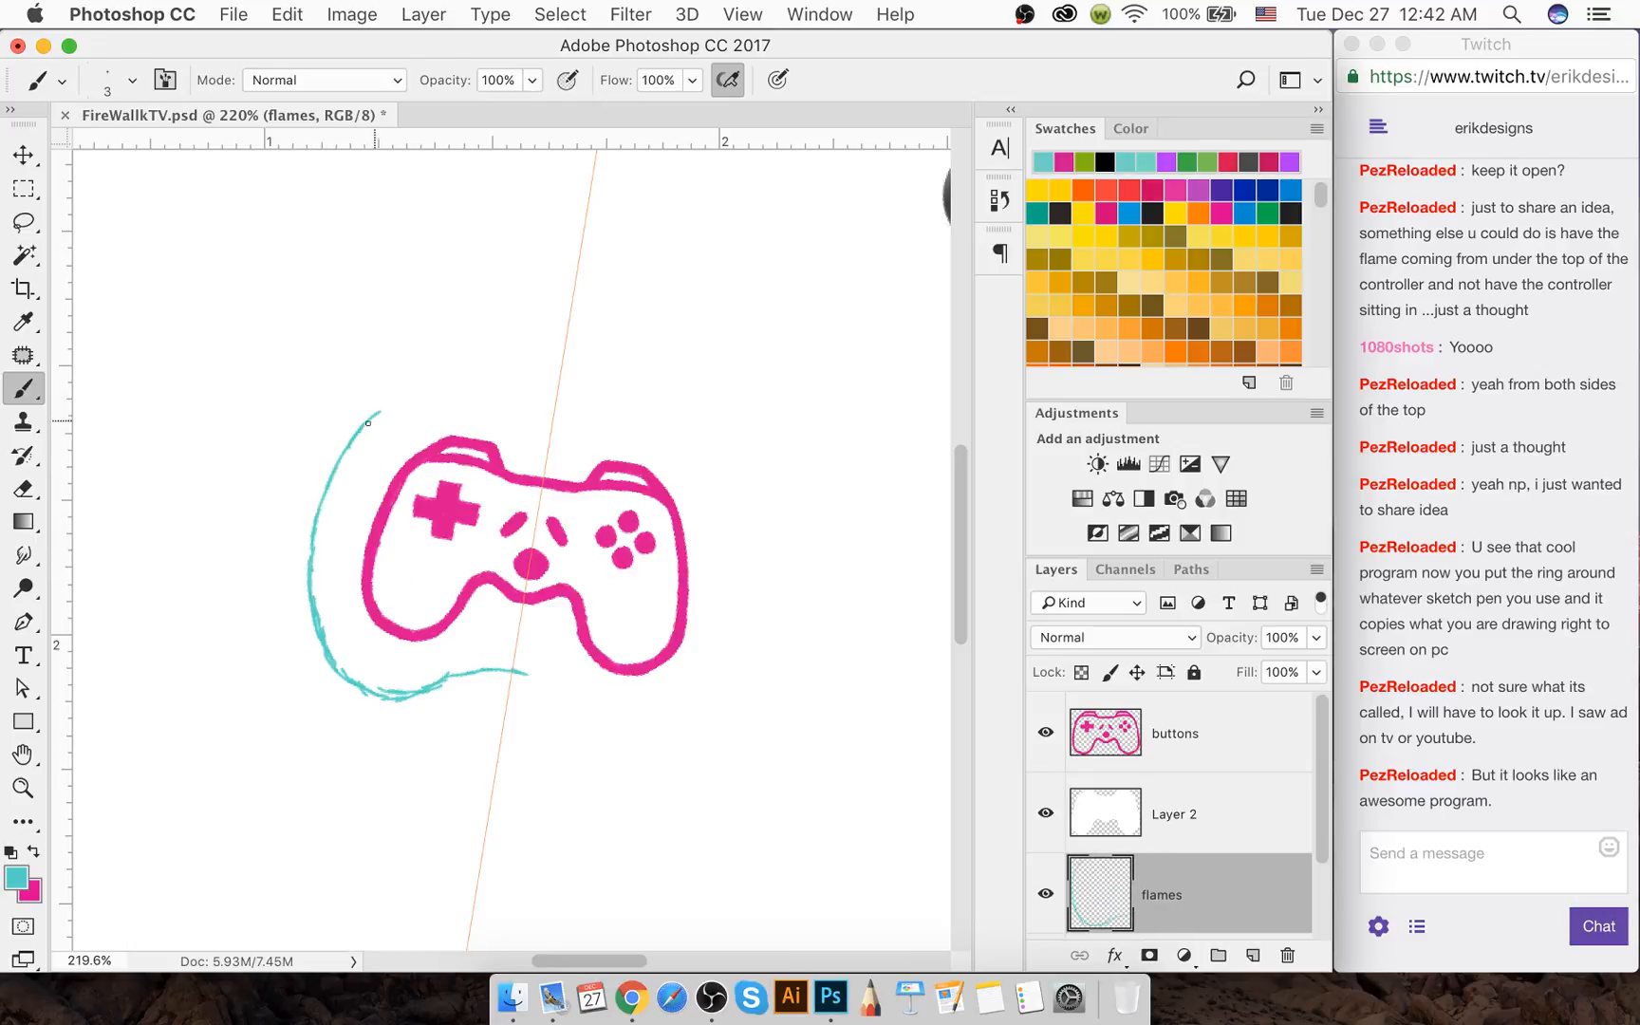
Try extending the teal flame line above the controller's left shoulder with different curves, undoing each attempt
mouse_move(363, 432)
left_mouse_down()
mouse_move(450, 380)
mouse_move(377, 402)
mouse_move(440, 376)
mouse_move(431, 402)
mouse_move(378, 411)
mouse_move(495, 355)
left_mouse_up()
key("e")
key("b")
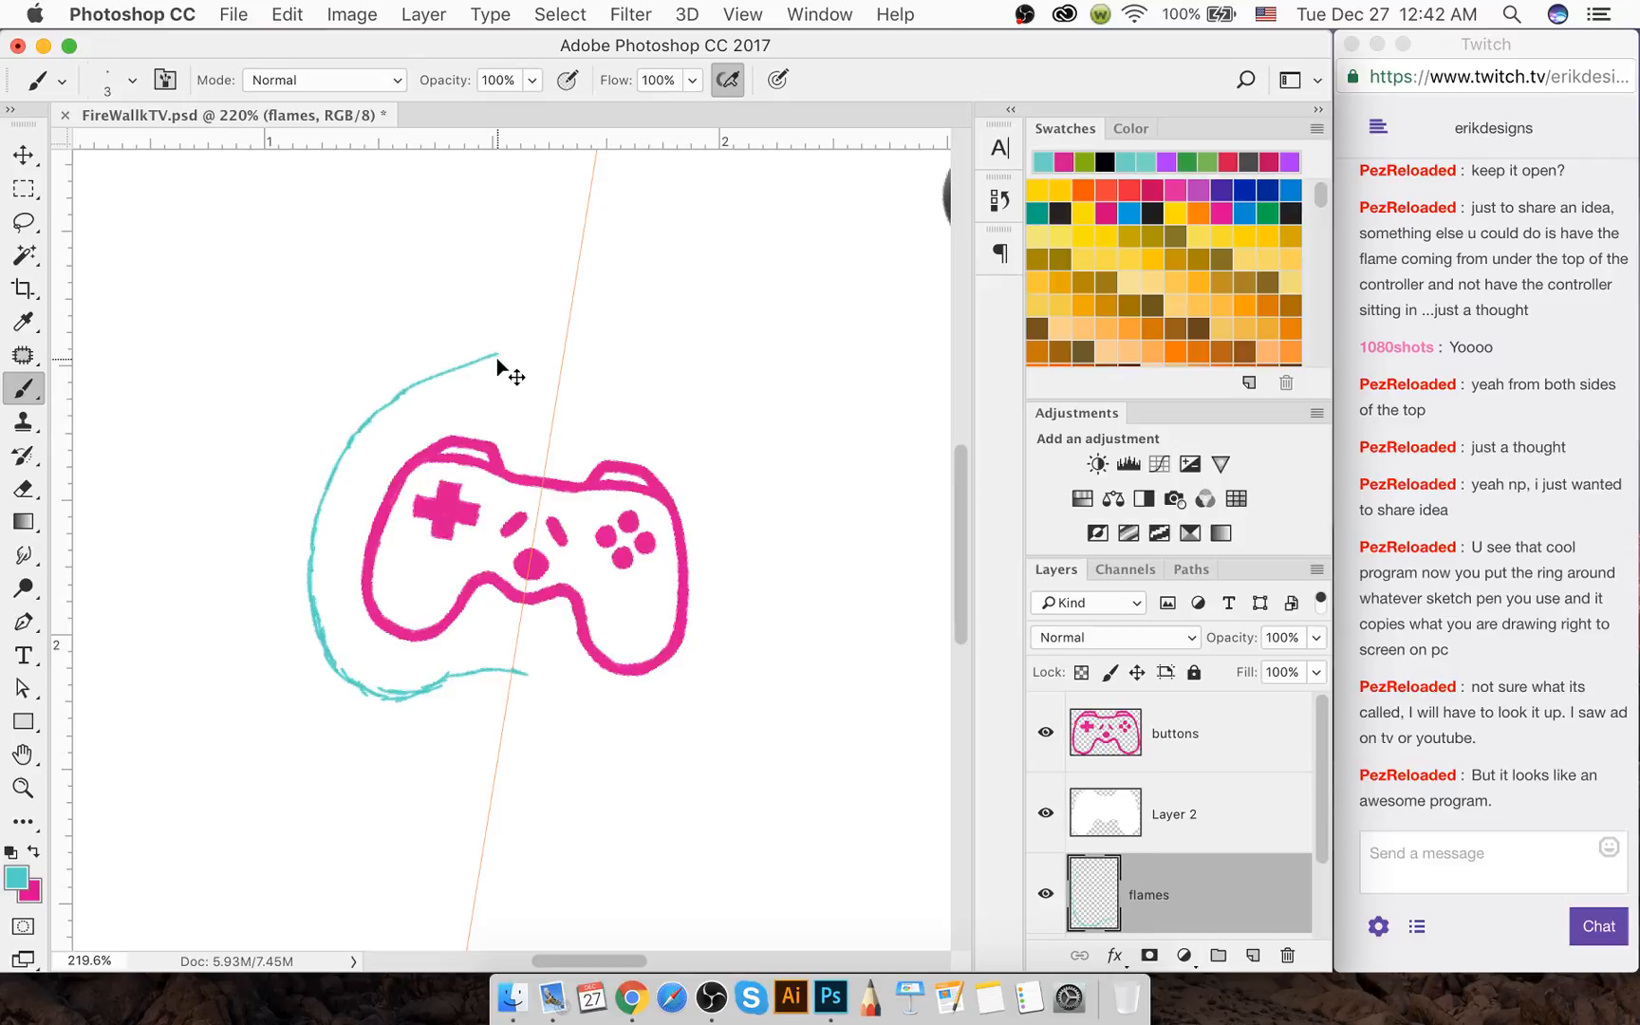
key("super+z")
left_click_drag(397, 397, 501, 373)
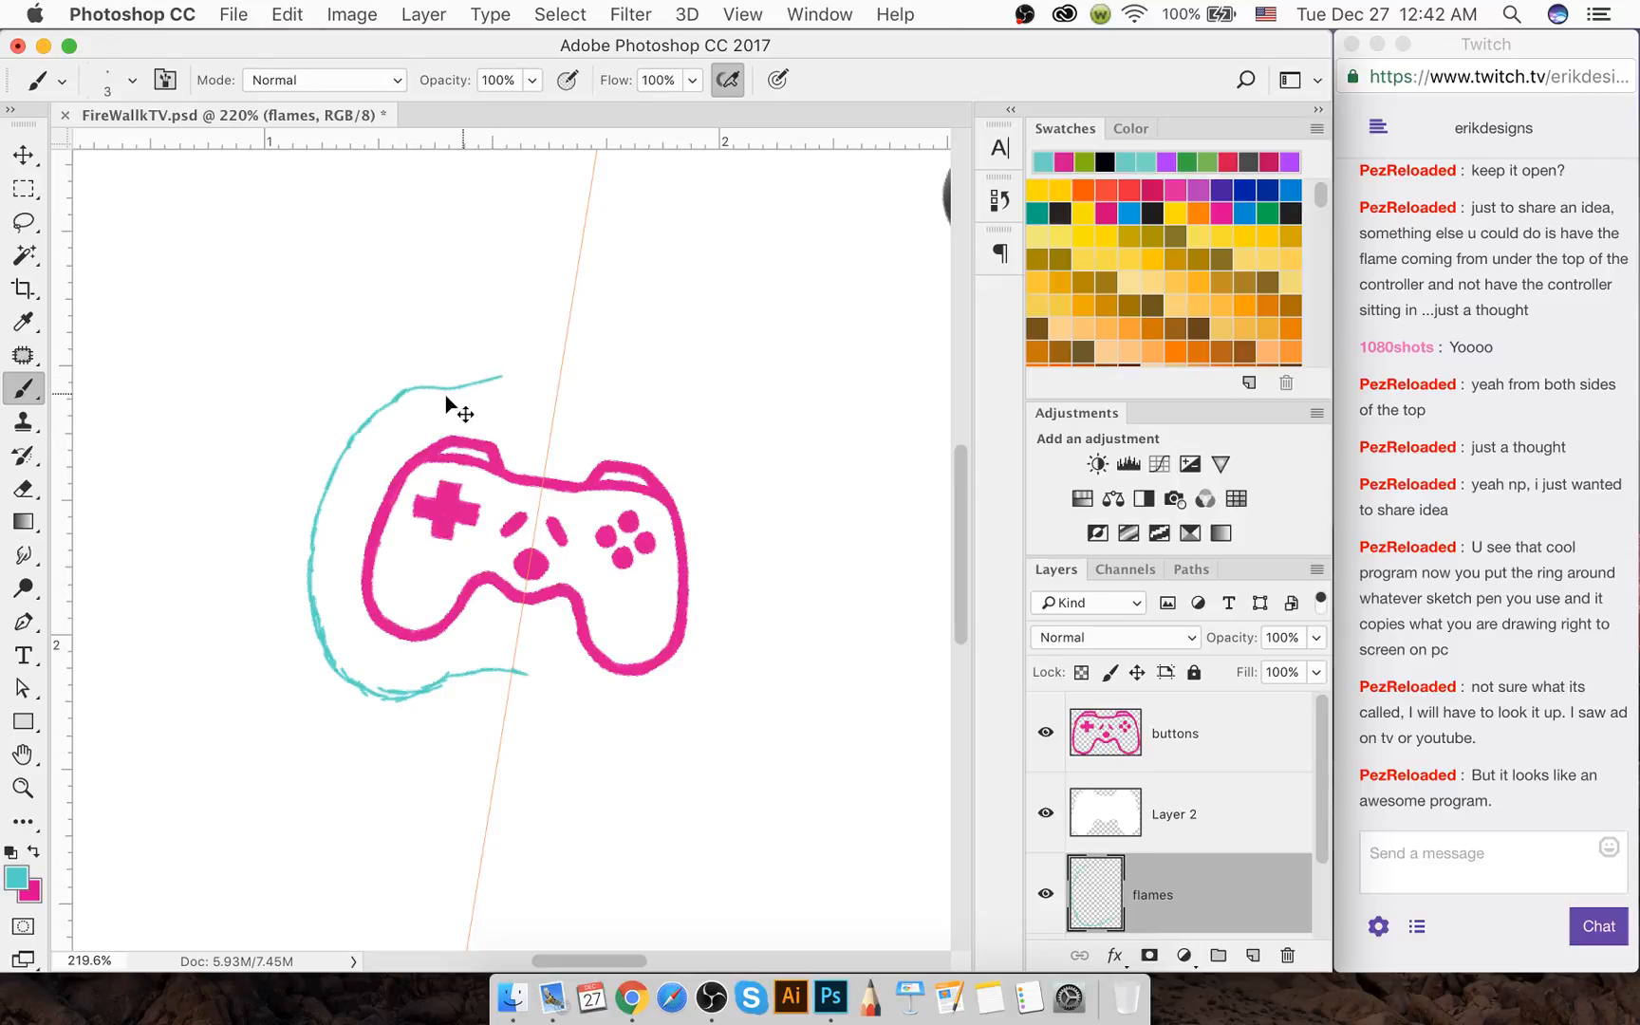
key("super+z")
key("super+z")
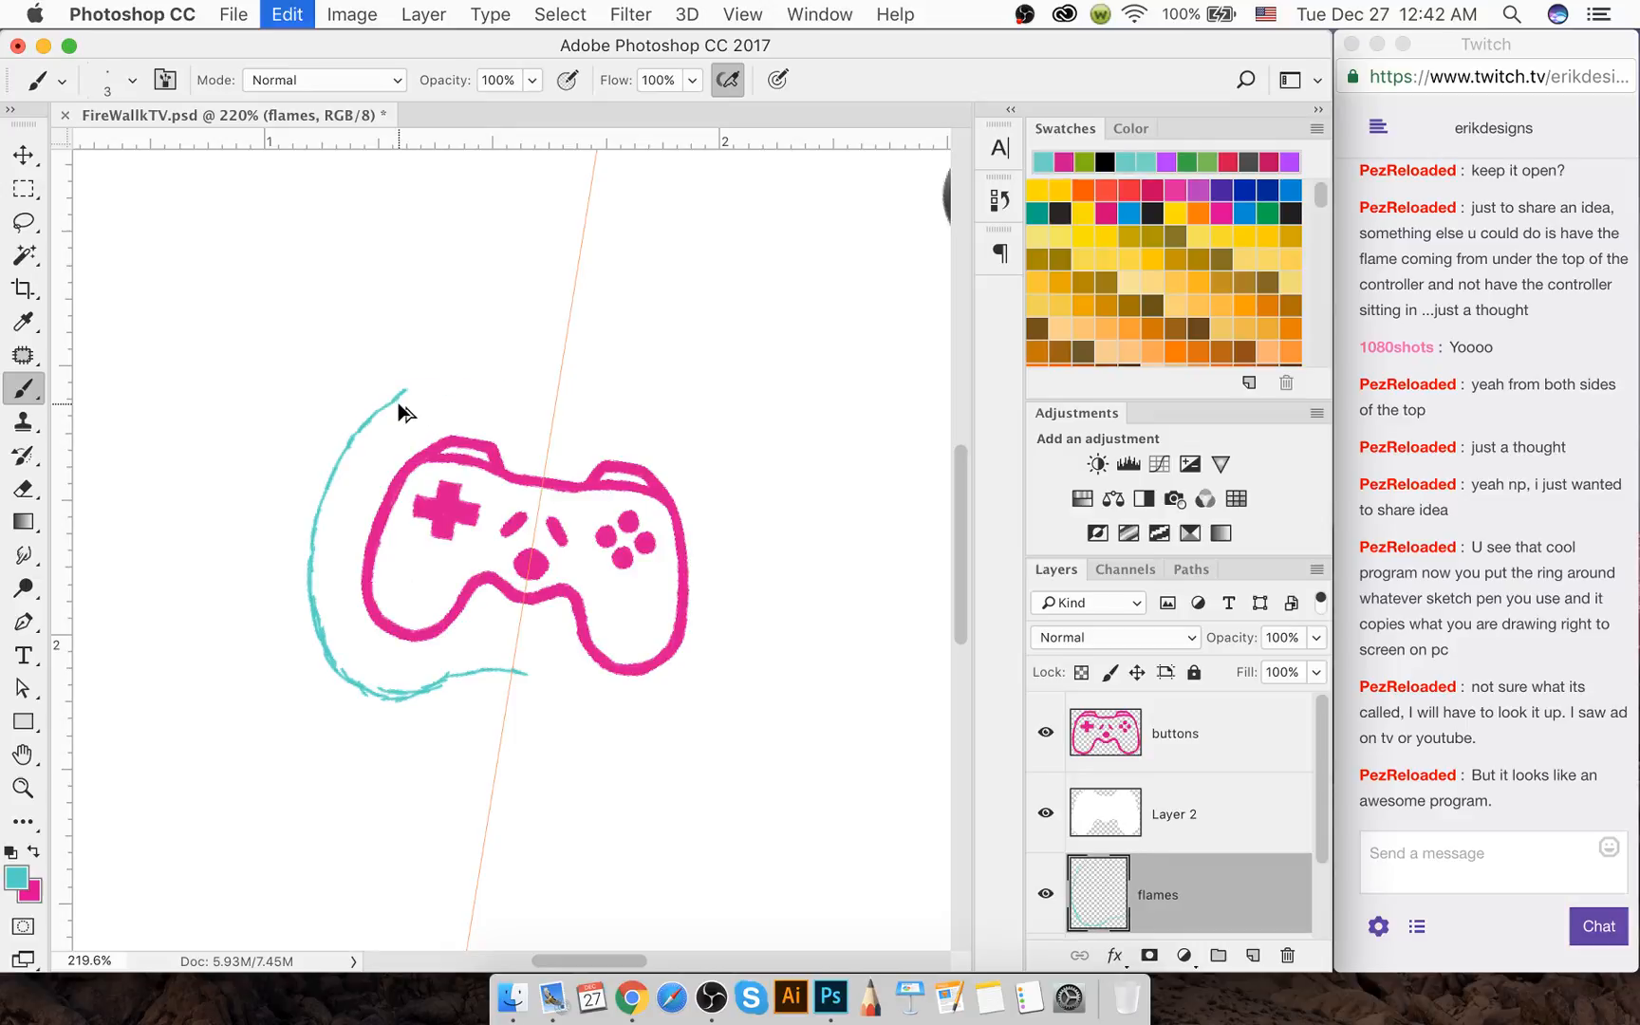
key("super+z")
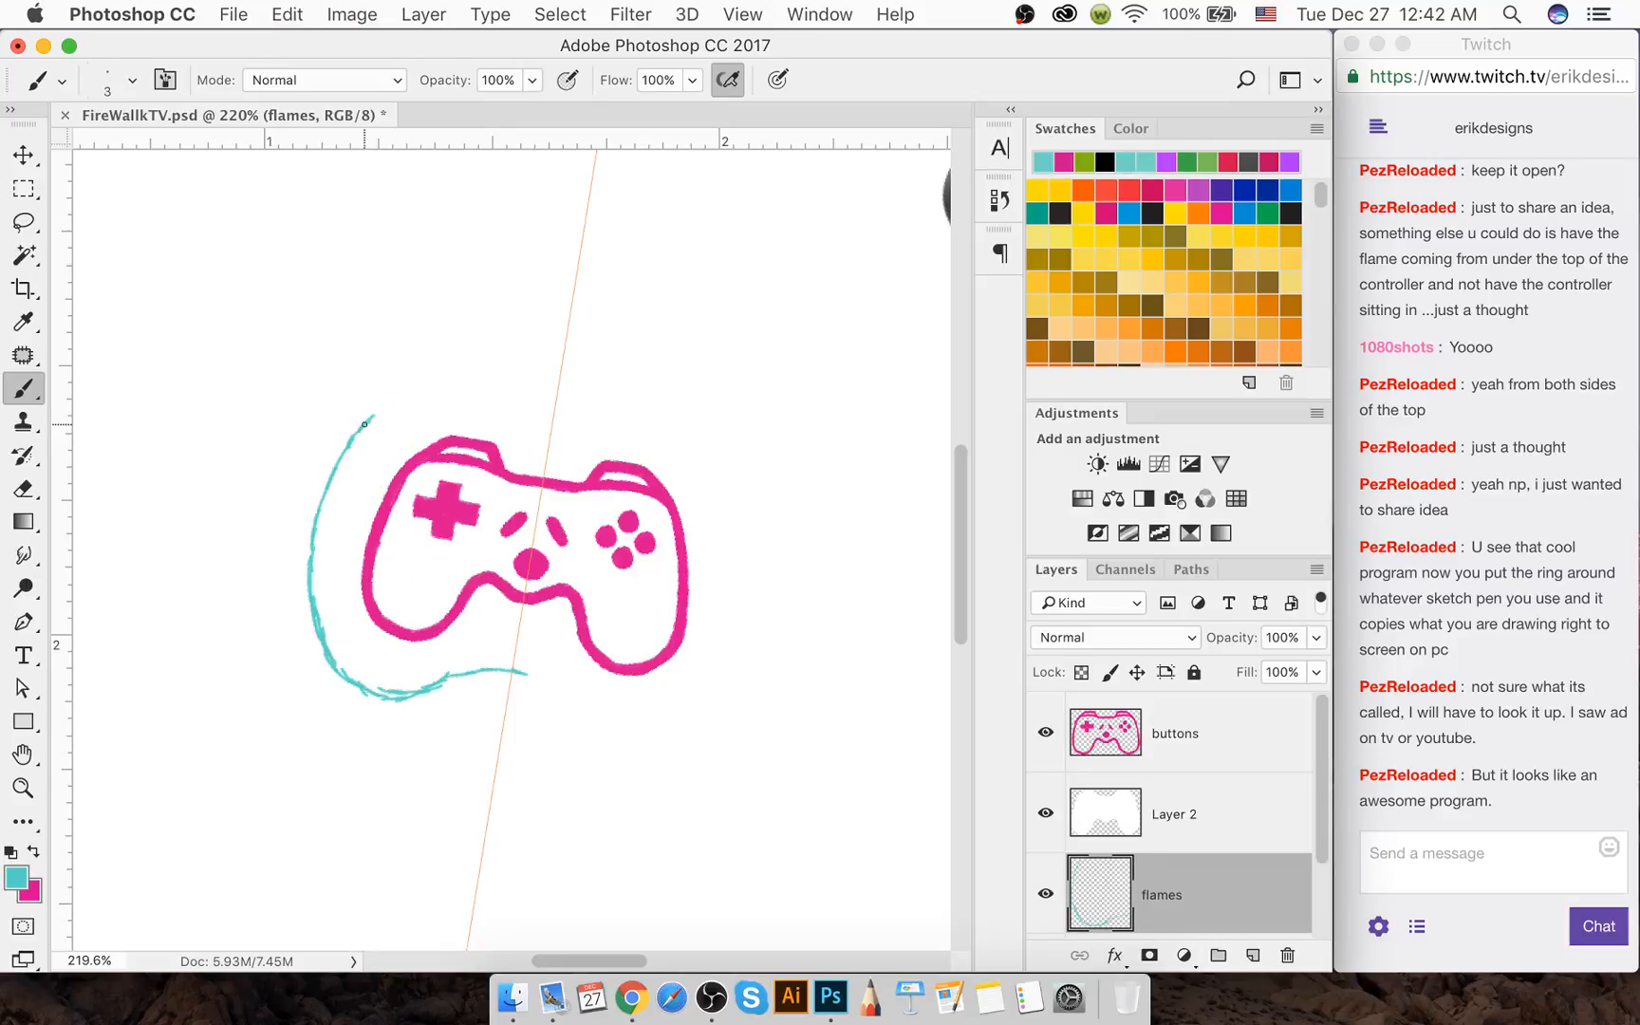
Extend the teal flame line over the left shoulder into an upward tip, redraw its bend more smoothly, and reduce the eraser to size 9
mouse_move(383, 410)
left_mouse_down()
mouse_move(459, 375)
mouse_move(473, 329)
mouse_move(460, 368)
left_mouse_up()
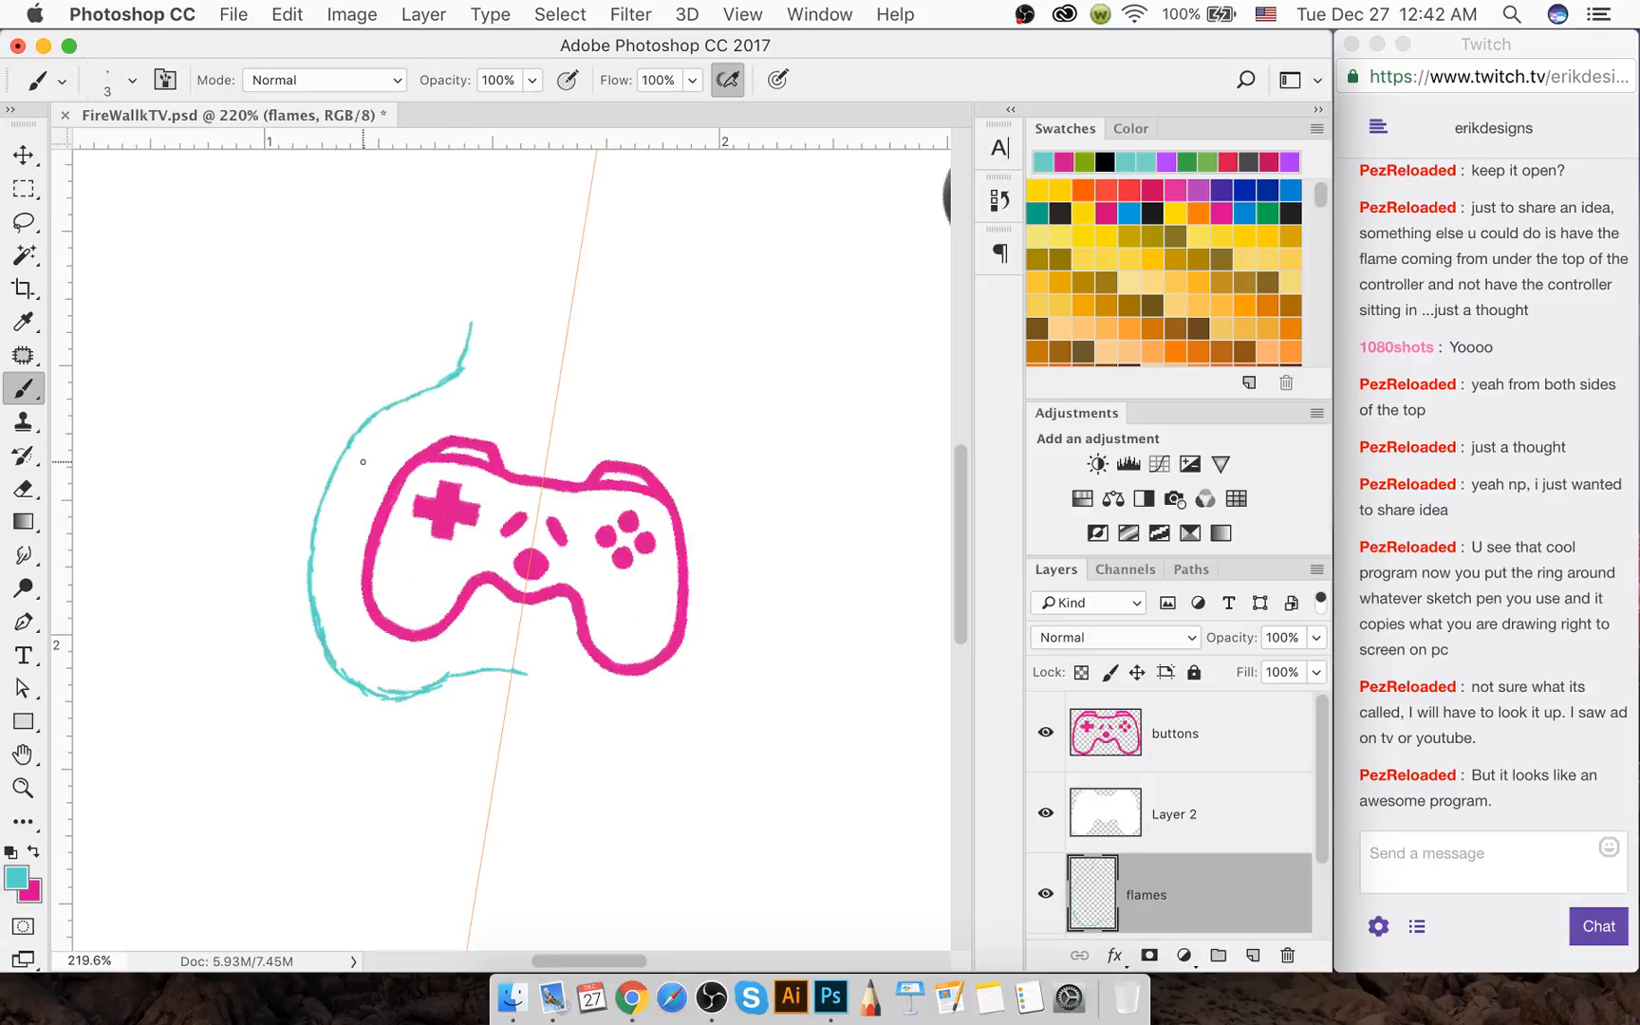
key("e")
mouse_move(362, 443)
left_mouse_down()
mouse_move(363, 421)
mouse_move(351, 450)
mouse_move(376, 405)
left_mouse_up()
key("b")
key("cmd+z")
left_click_drag(351, 438, 414, 387)
mouse_move(456, 313)
left_mouse_down()
mouse_move(452, 333)
mouse_move(483, 340)
mouse_move(414, 414)
mouse_move(427, 424)
left_mouse_up()
key("e")
key("bracketleft")
key("bracketleft")
key("bracketleft")
key("bracketleft")
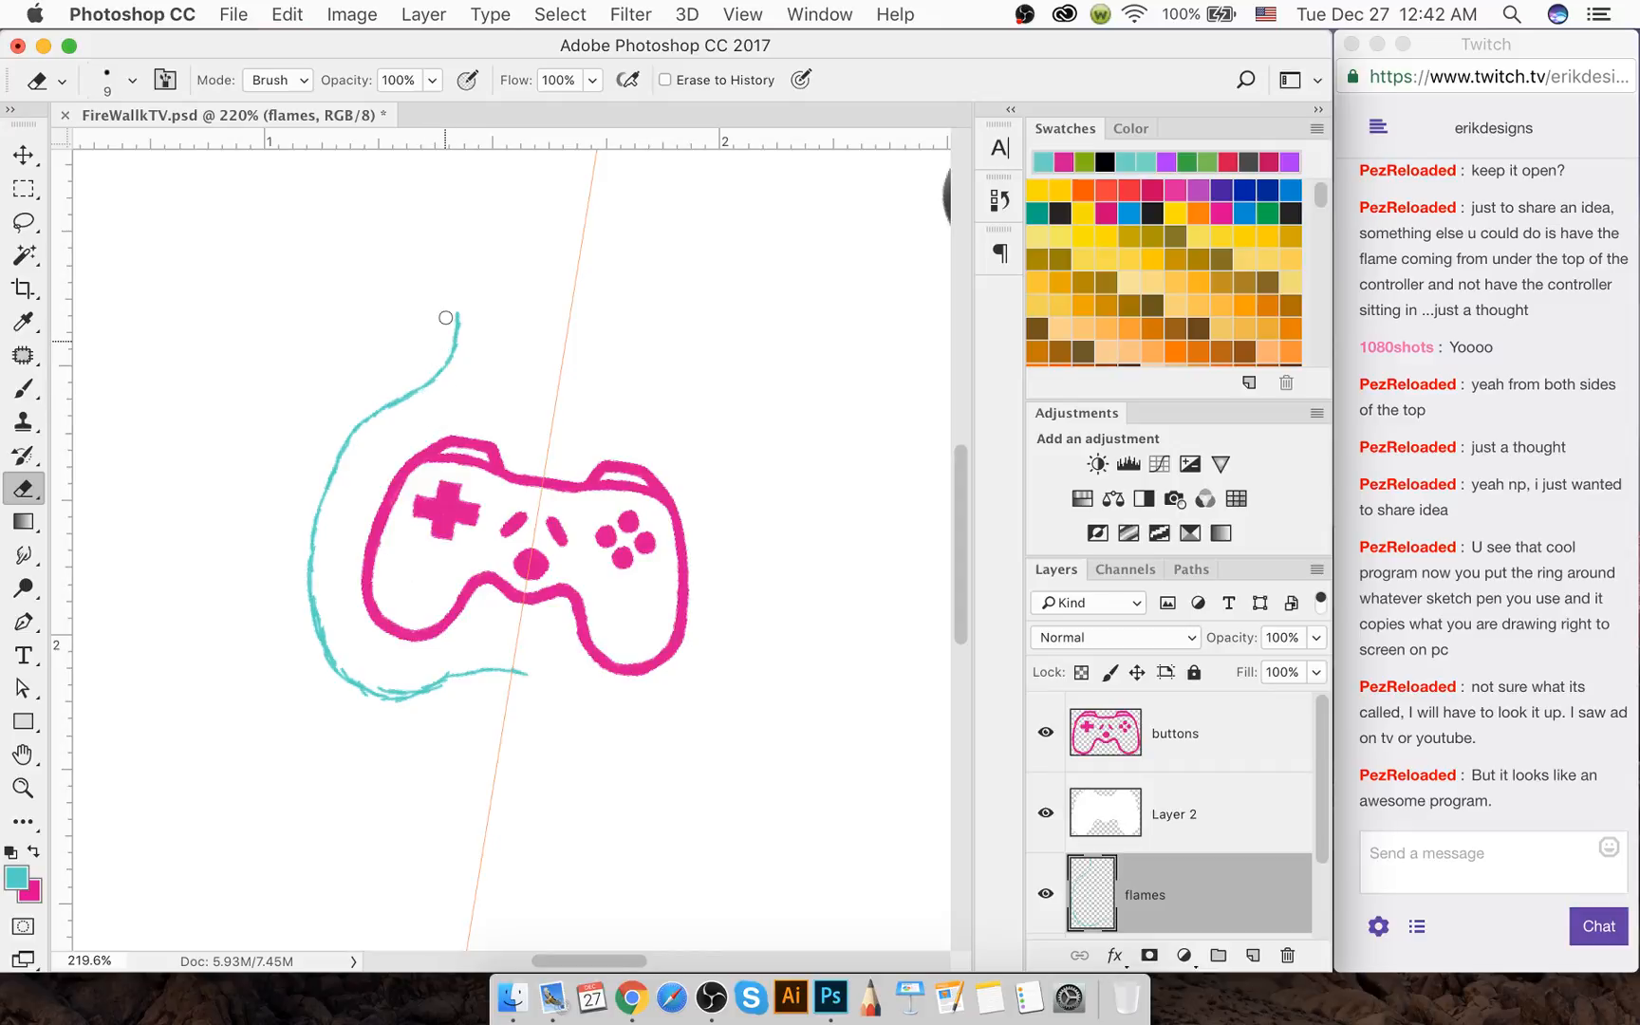
Draw the right edge of the first flame tip and redraw its left edge curving in towards the controller's left shoulder
key("b")
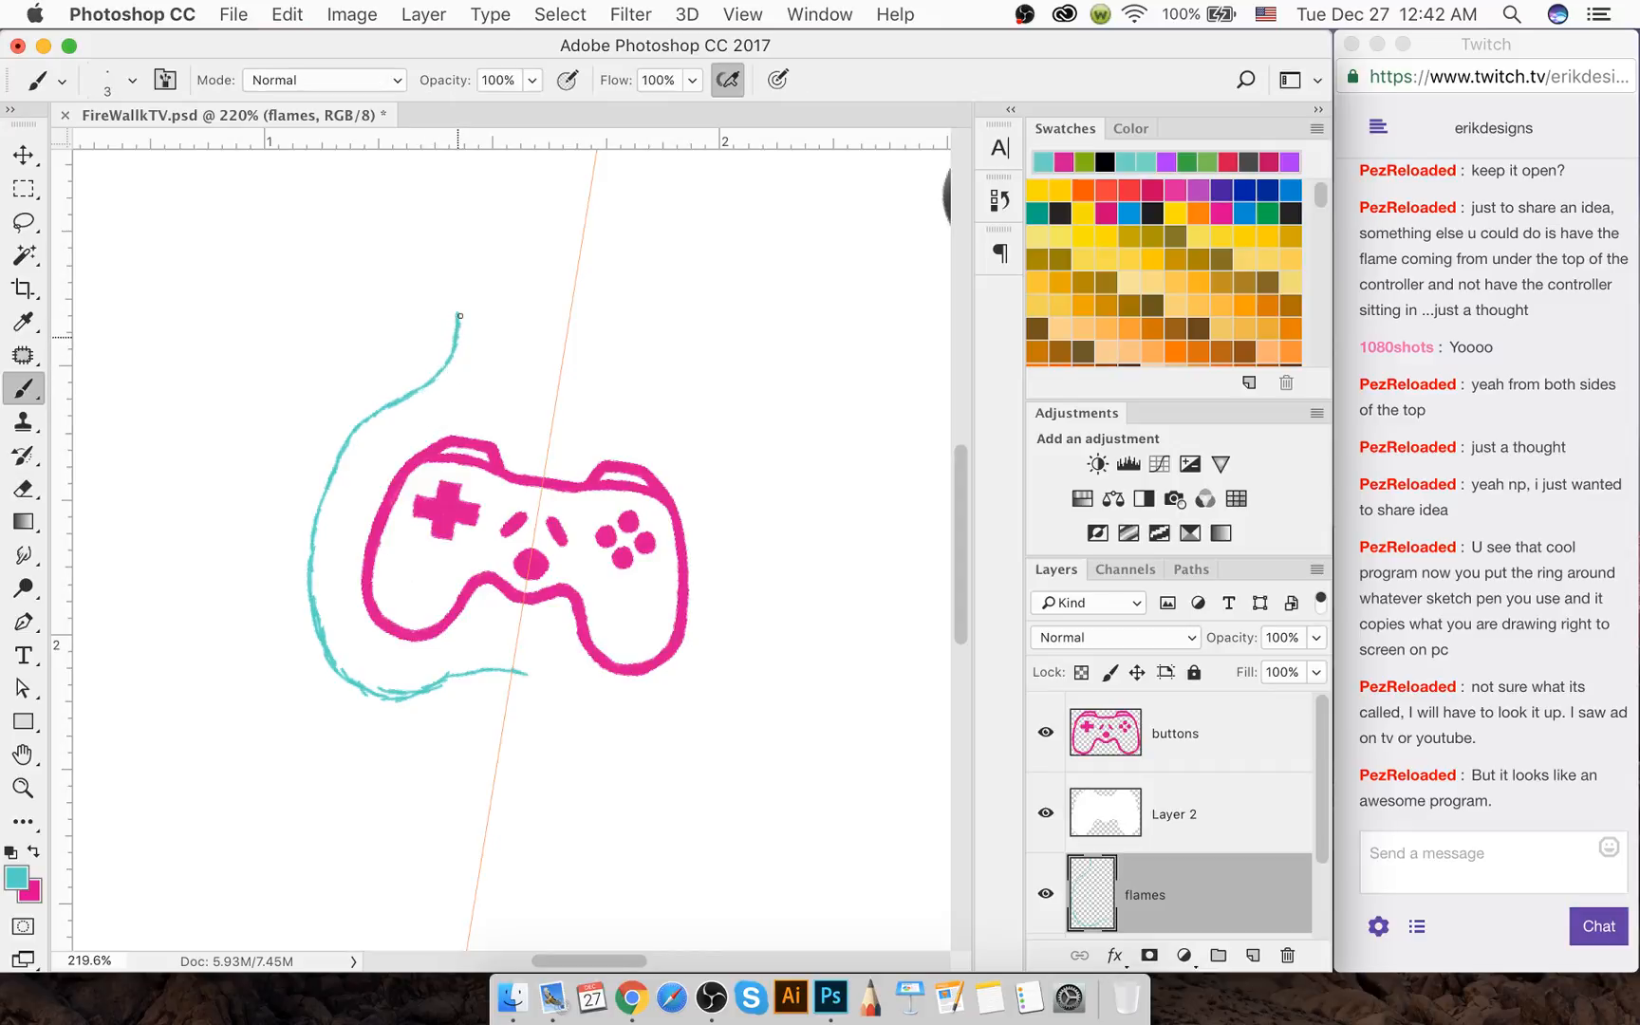
mouse_move(445, 300)
left_mouse_down()
mouse_move(480, 312)
mouse_move(478, 400)
left_mouse_up()
key("e")
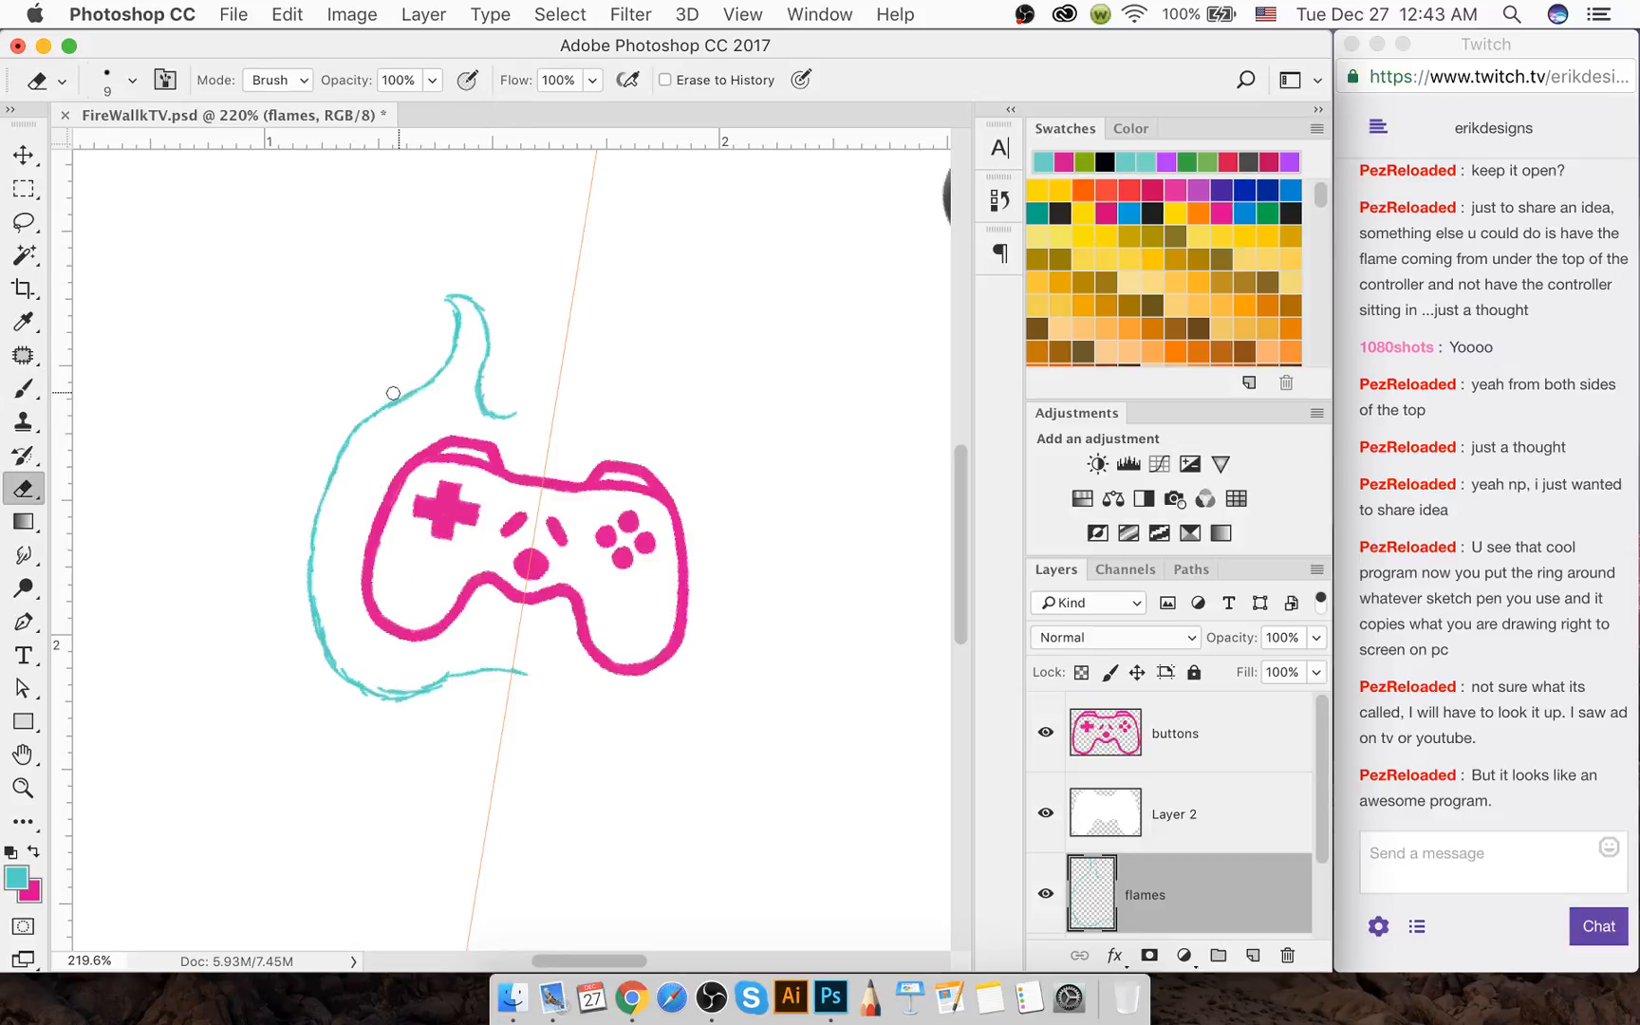
mouse_move(396, 410)
left_mouse_down()
mouse_move(338, 451)
mouse_move(310, 593)
mouse_move(326, 516)
mouse_move(321, 529)
mouse_move(397, 413)
left_mouse_up()
key("b")
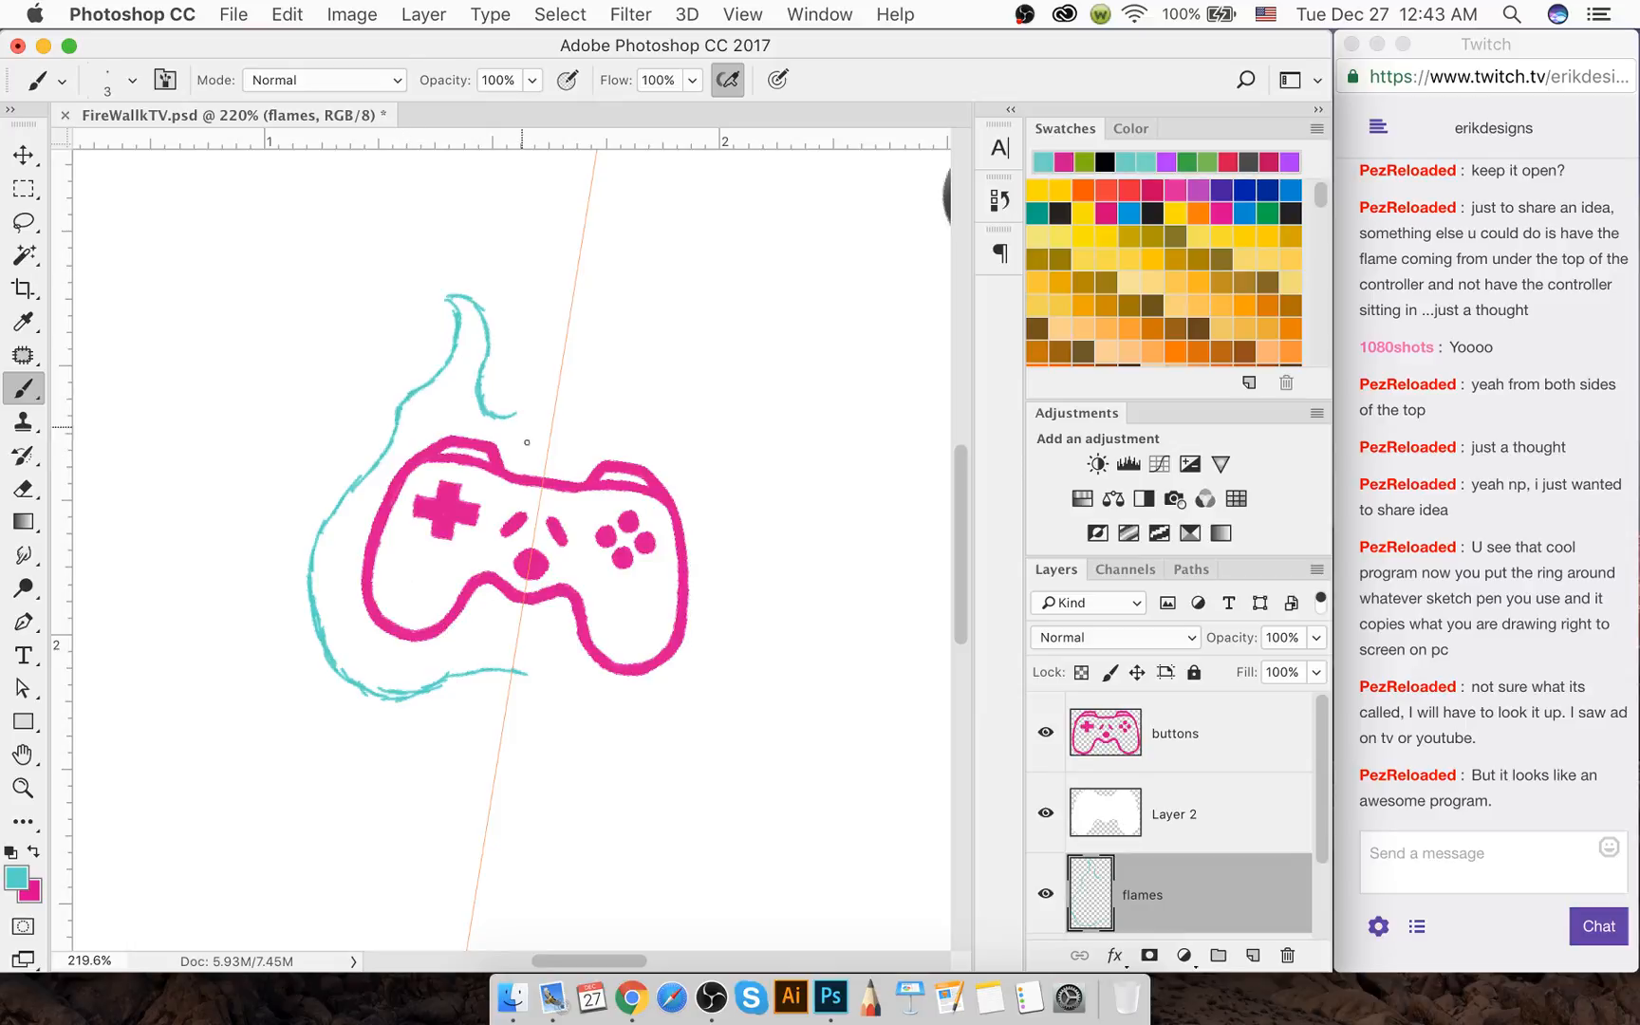
Erase the flame line around the left grip, redraw it closer to the controller, and clean up the join with a size 20 eraser
key("e")
mouse_move(296, 524)
left_mouse_down()
mouse_move(322, 641)
mouse_move(358, 689)
mouse_move(408, 699)
mouse_move(394, 700)
mouse_move(472, 646)
mouse_move(417, 699)
mouse_move(510, 678)
mouse_move(433, 669)
left_mouse_up()
key("b")
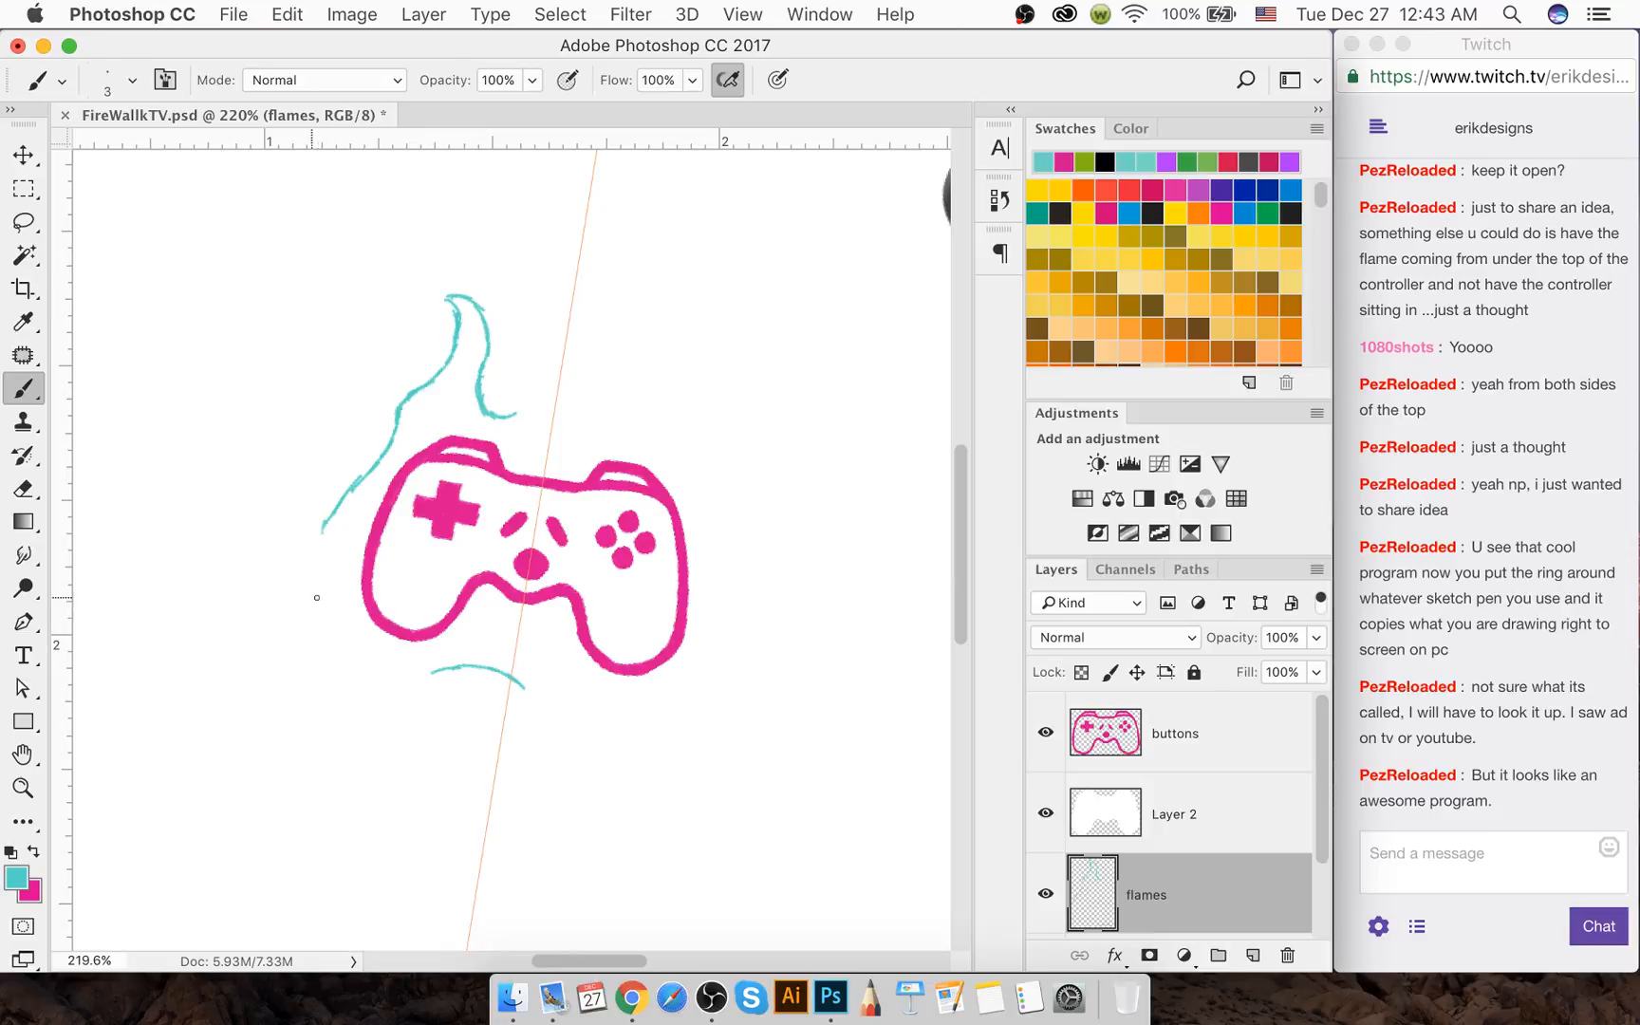
mouse_move(331, 518)
left_mouse_down()
mouse_move(321, 638)
mouse_move(350, 669)
mouse_move(433, 692)
mouse_move(347, 658)
mouse_move(372, 679)
left_mouse_up()
key("e")
key("b")
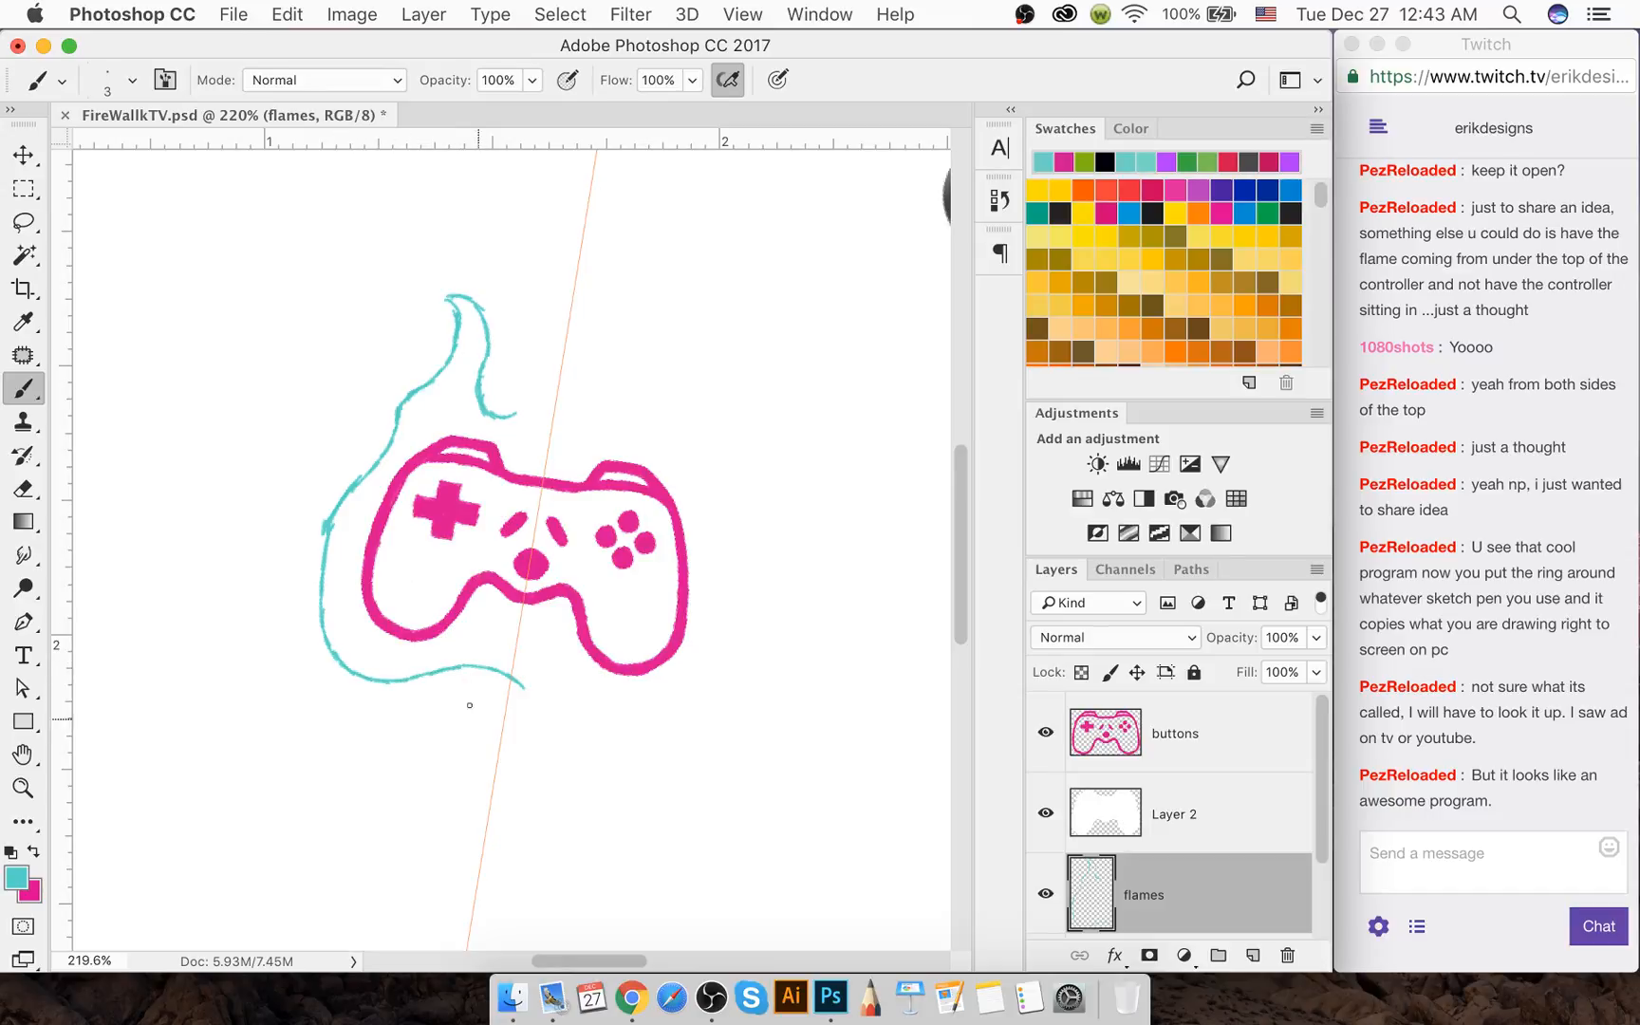
key("e")
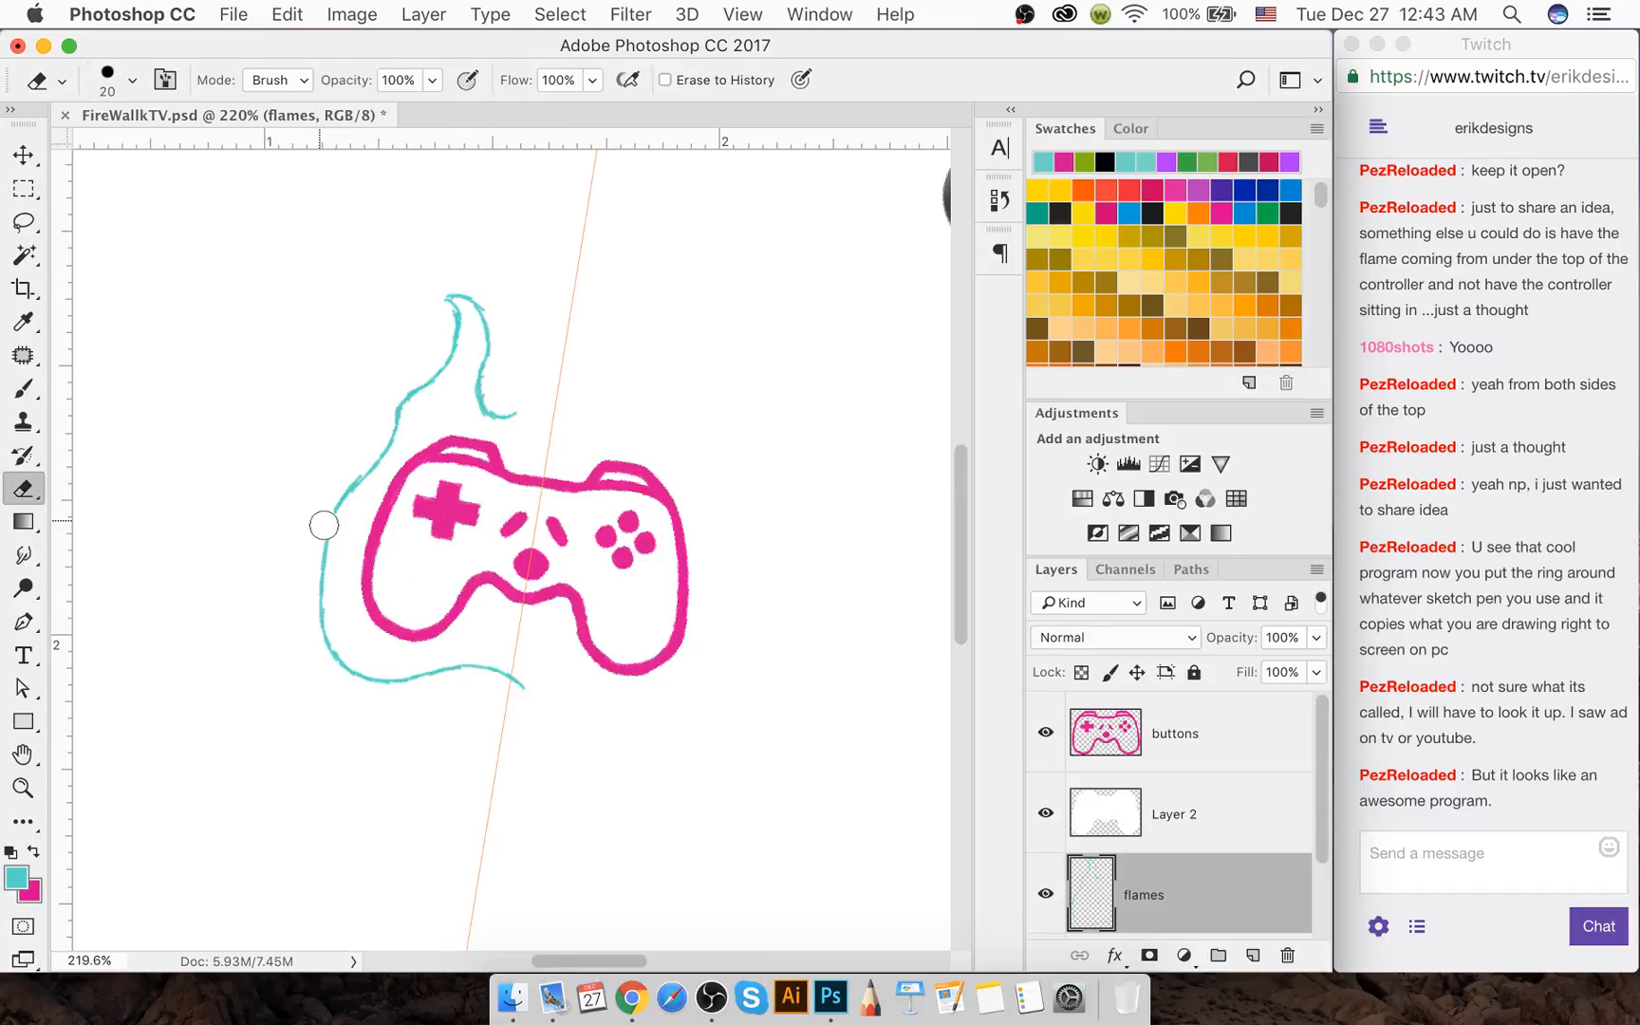
mouse_move(322, 524)
left_mouse_down()
mouse_move(323, 557)
mouse_move(329, 519)
left_mouse_up()
key("b")
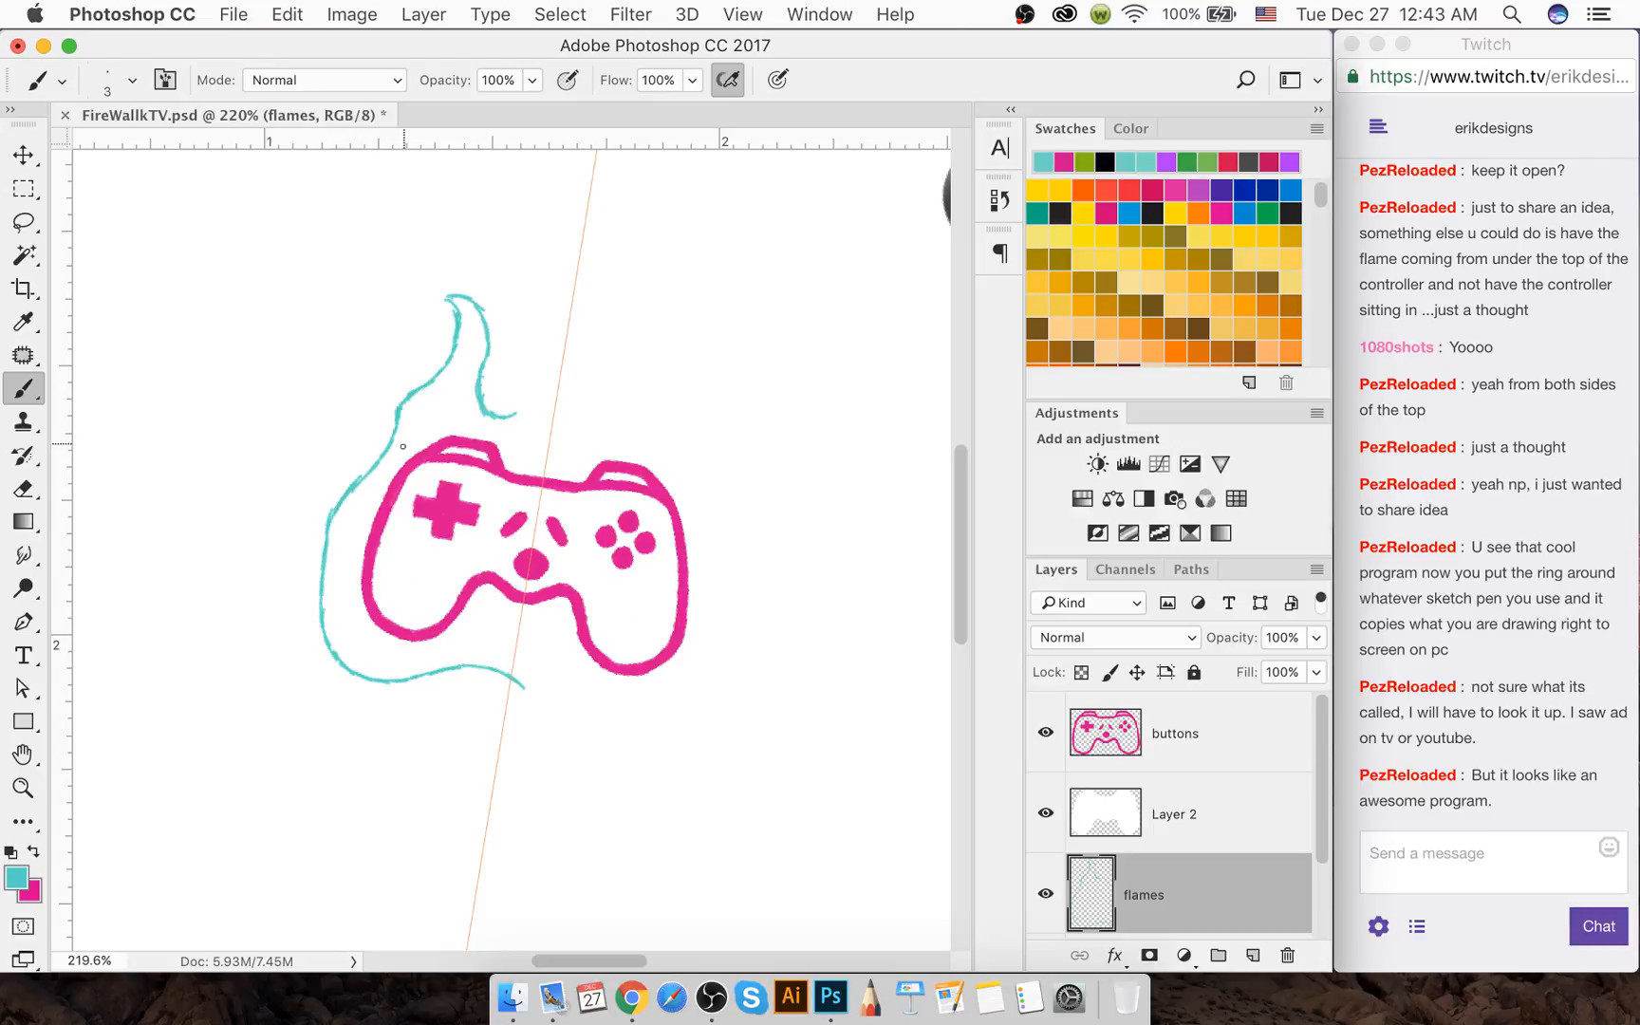
Redraw the flame line from the left shoulder down the left grip closer to the controller and erase the old outer line
key("e")
left_click_drag(329, 518, 382, 428)
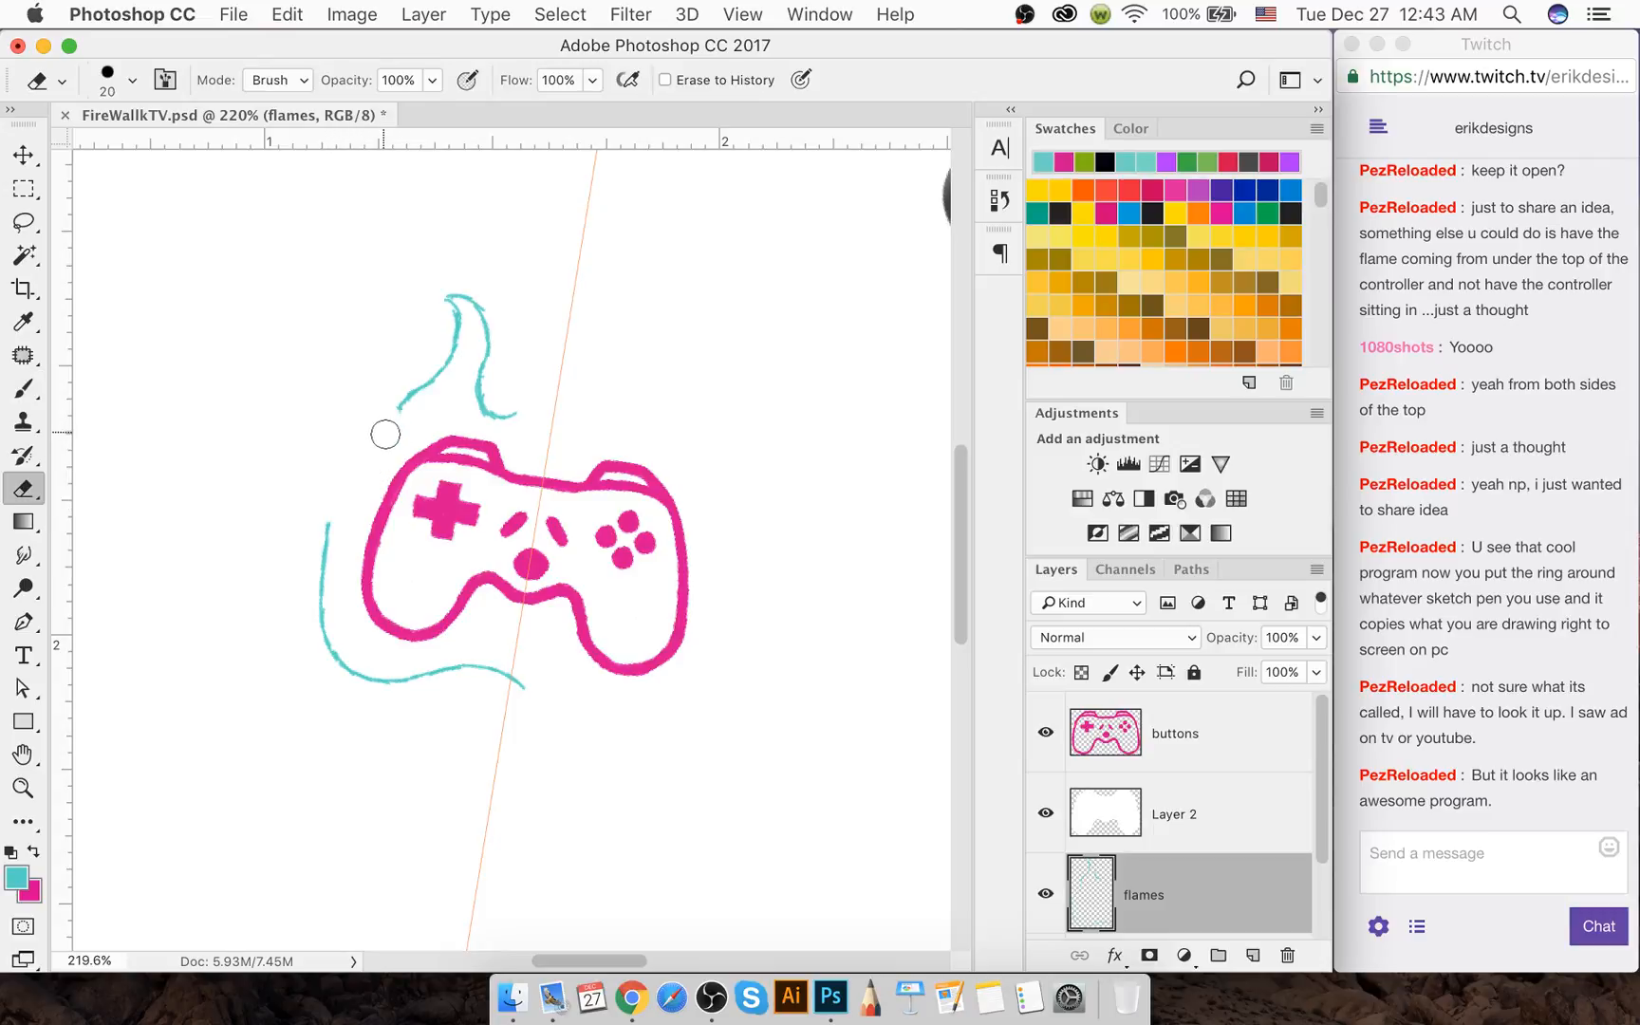
key("b")
mouse_move(331, 513)
left_mouse_down()
mouse_move(399, 413)
mouse_move(400, 454)
mouse_move(400, 411)
mouse_move(380, 446)
left_mouse_up()
key("e")
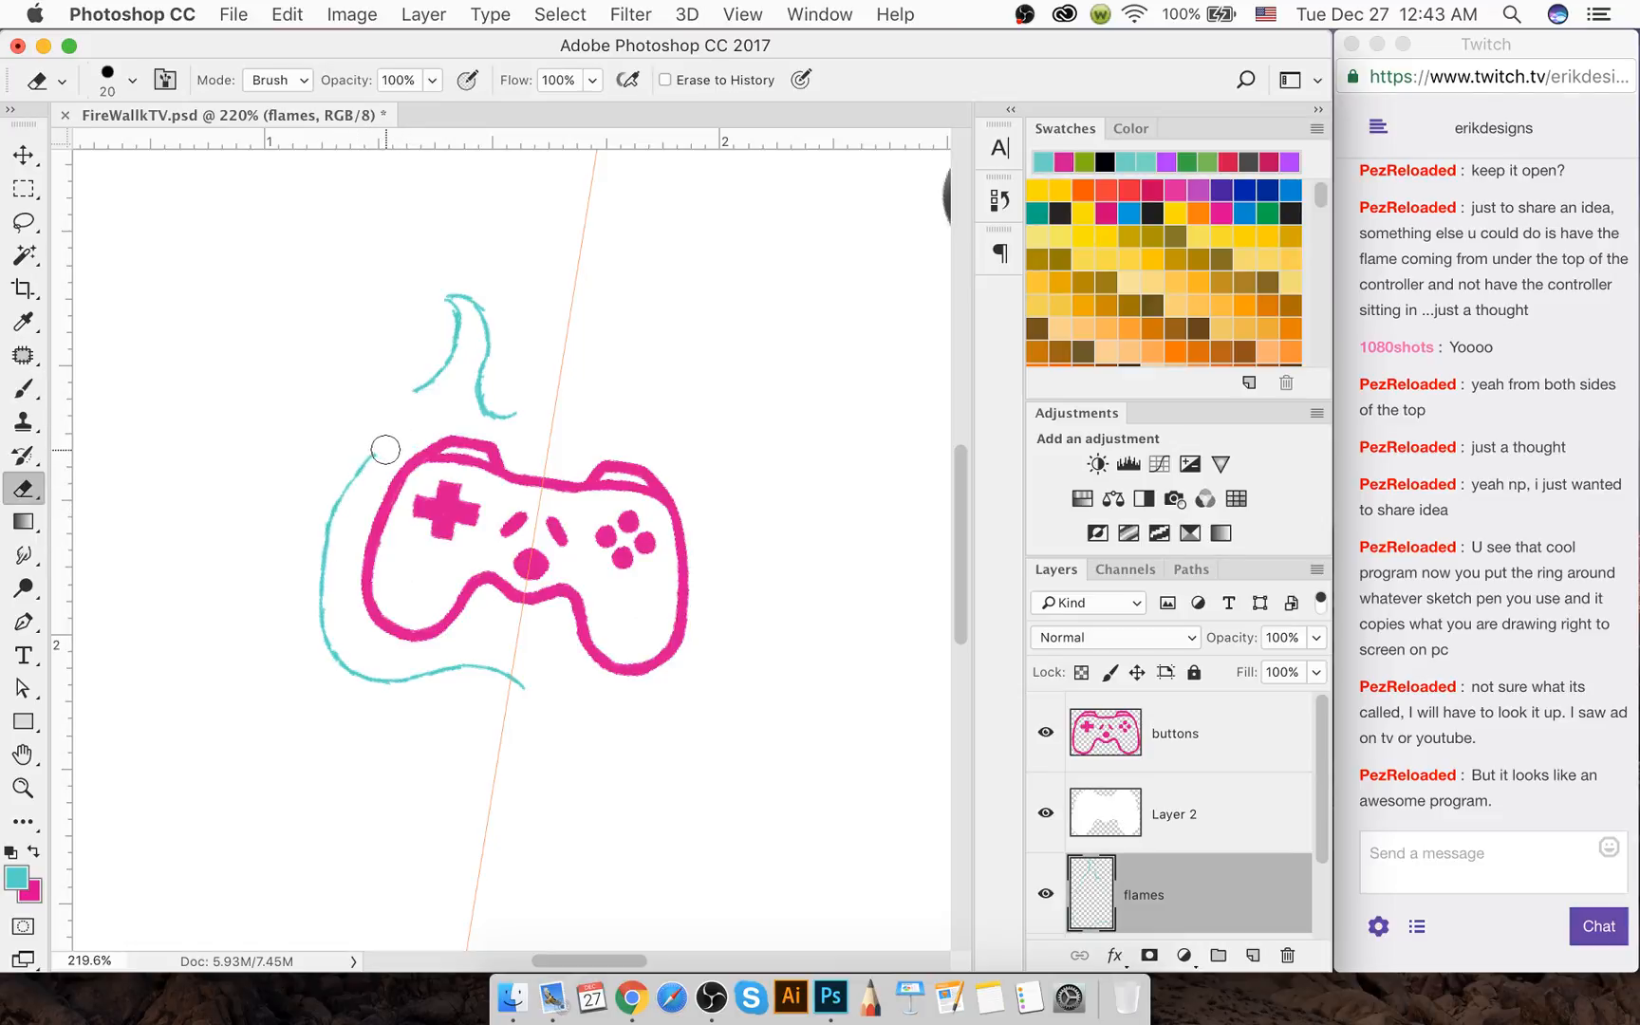
key("b")
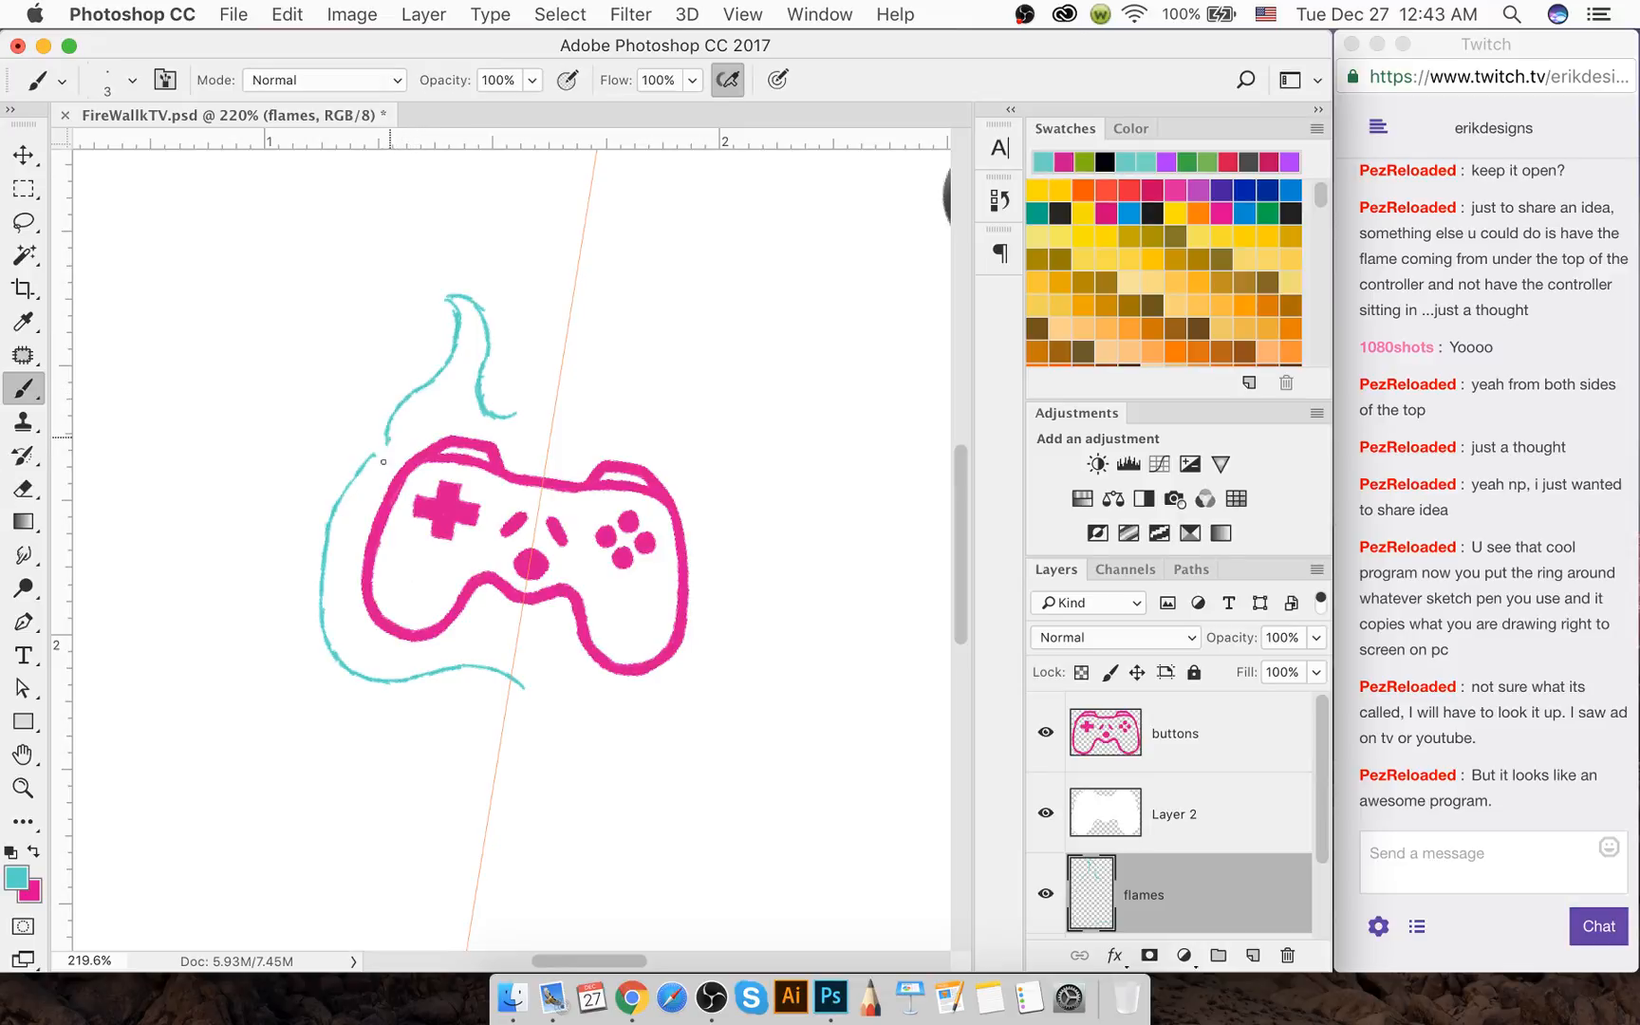
left_click_drag(388, 440, 330, 586)
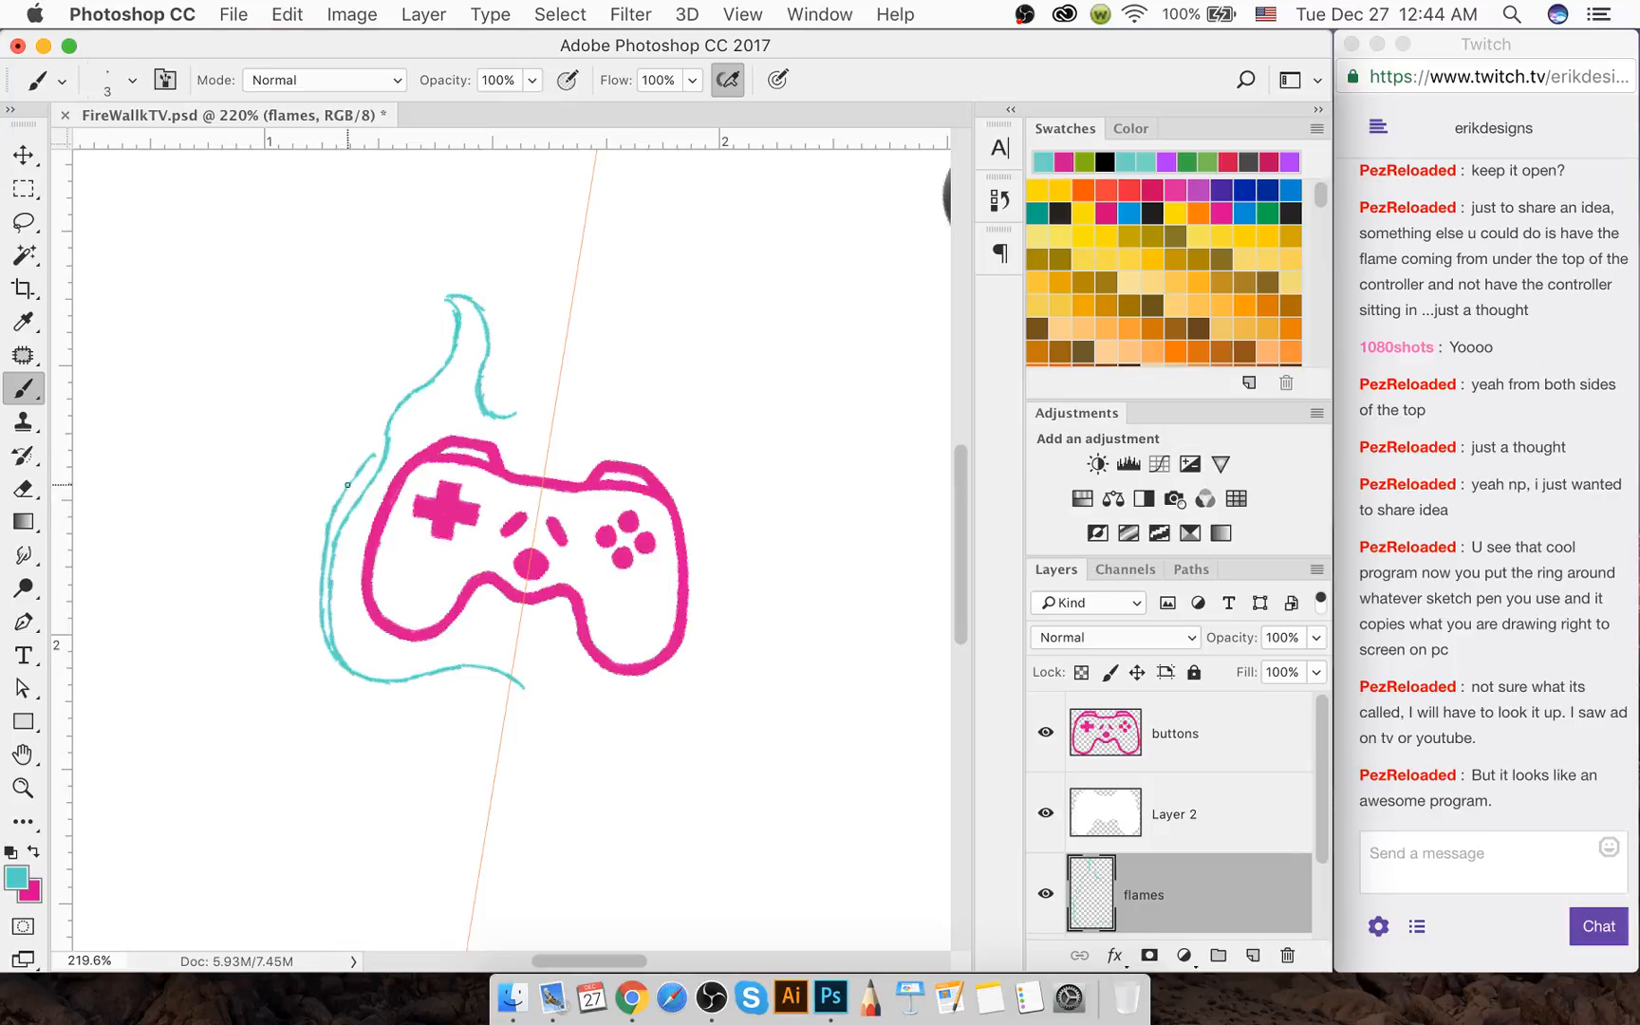
key("e")
mouse_move(338, 498)
left_mouse_down()
mouse_move(309, 596)
mouse_move(315, 566)
mouse_move(337, 680)
left_mouse_up()
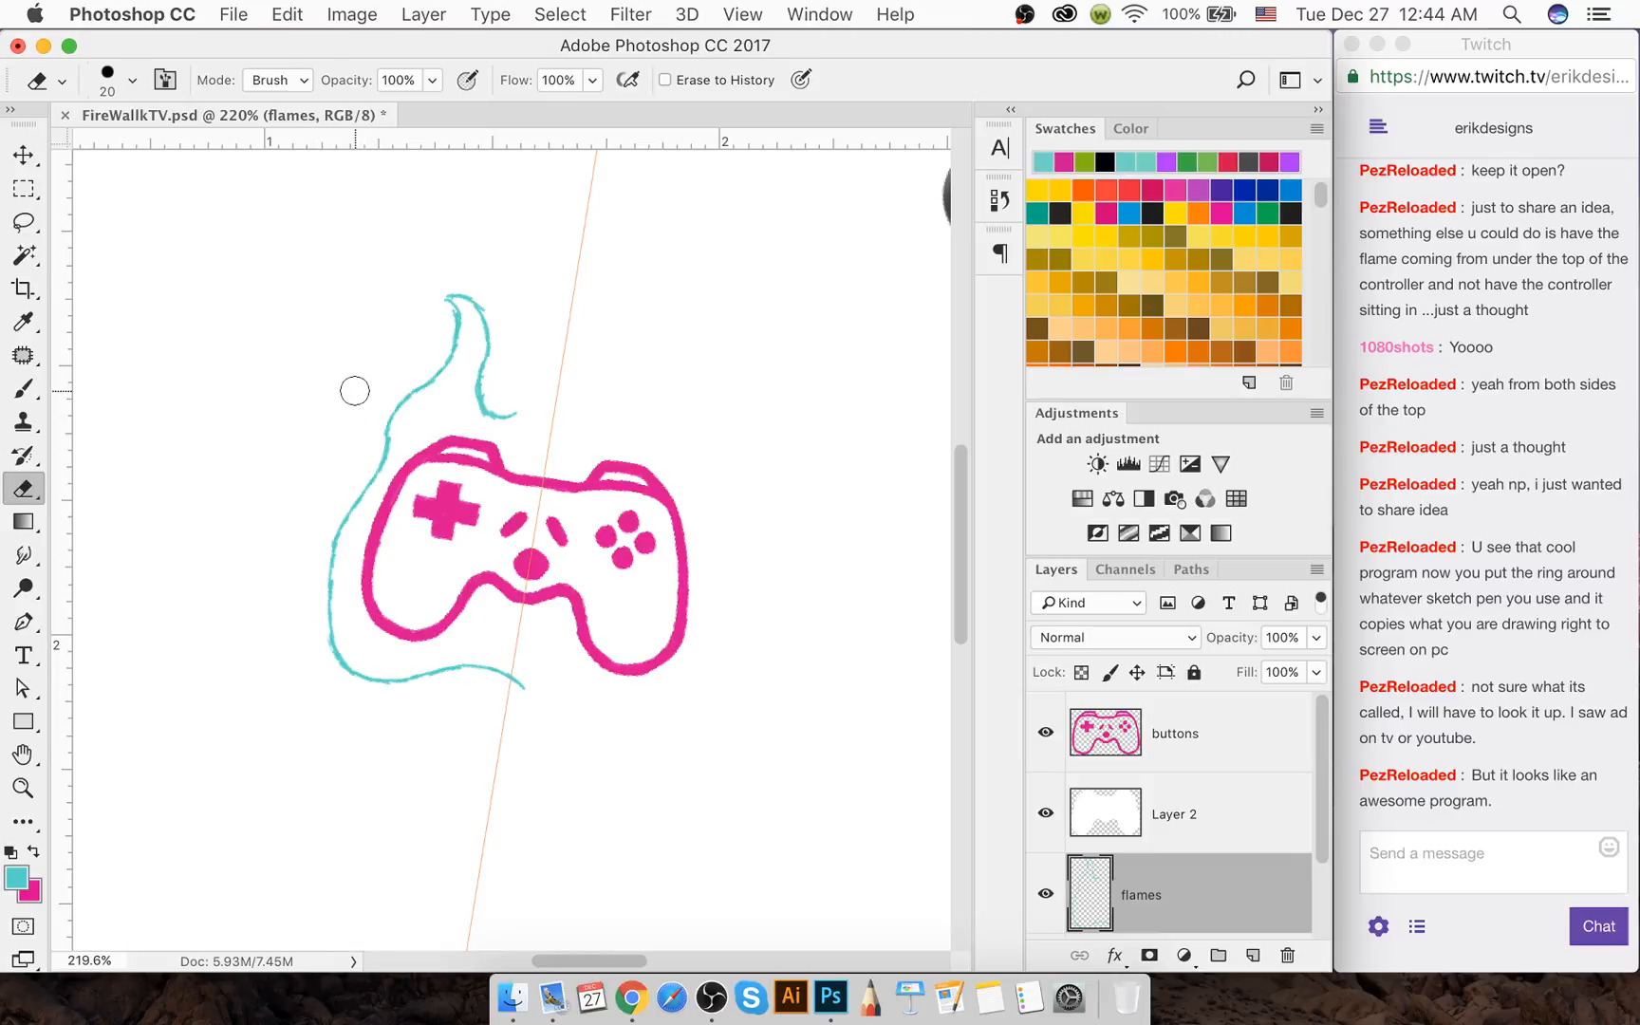
Erase the first flame above the left shoulder and redraw it with a smoother left edge and a narrower, pointed tip
mouse_move(385, 439)
left_mouse_down()
mouse_move(409, 381)
mouse_move(434, 380)
left_mouse_up()
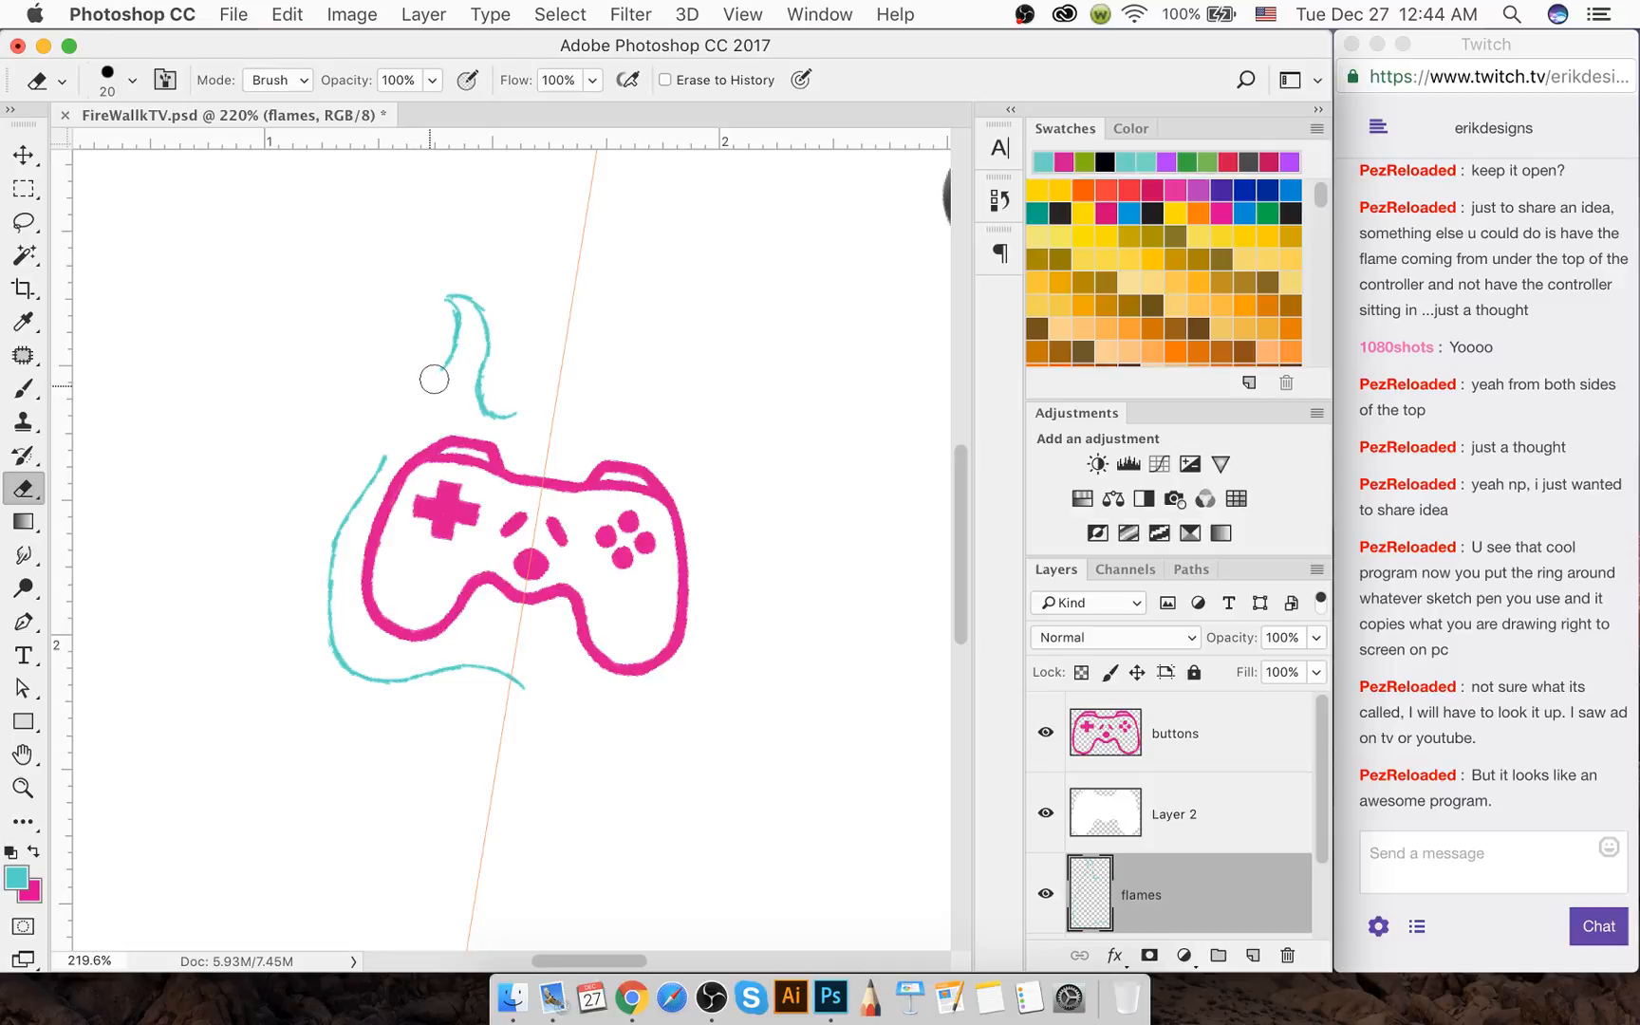
key("b")
left_click_drag(387, 452, 453, 362)
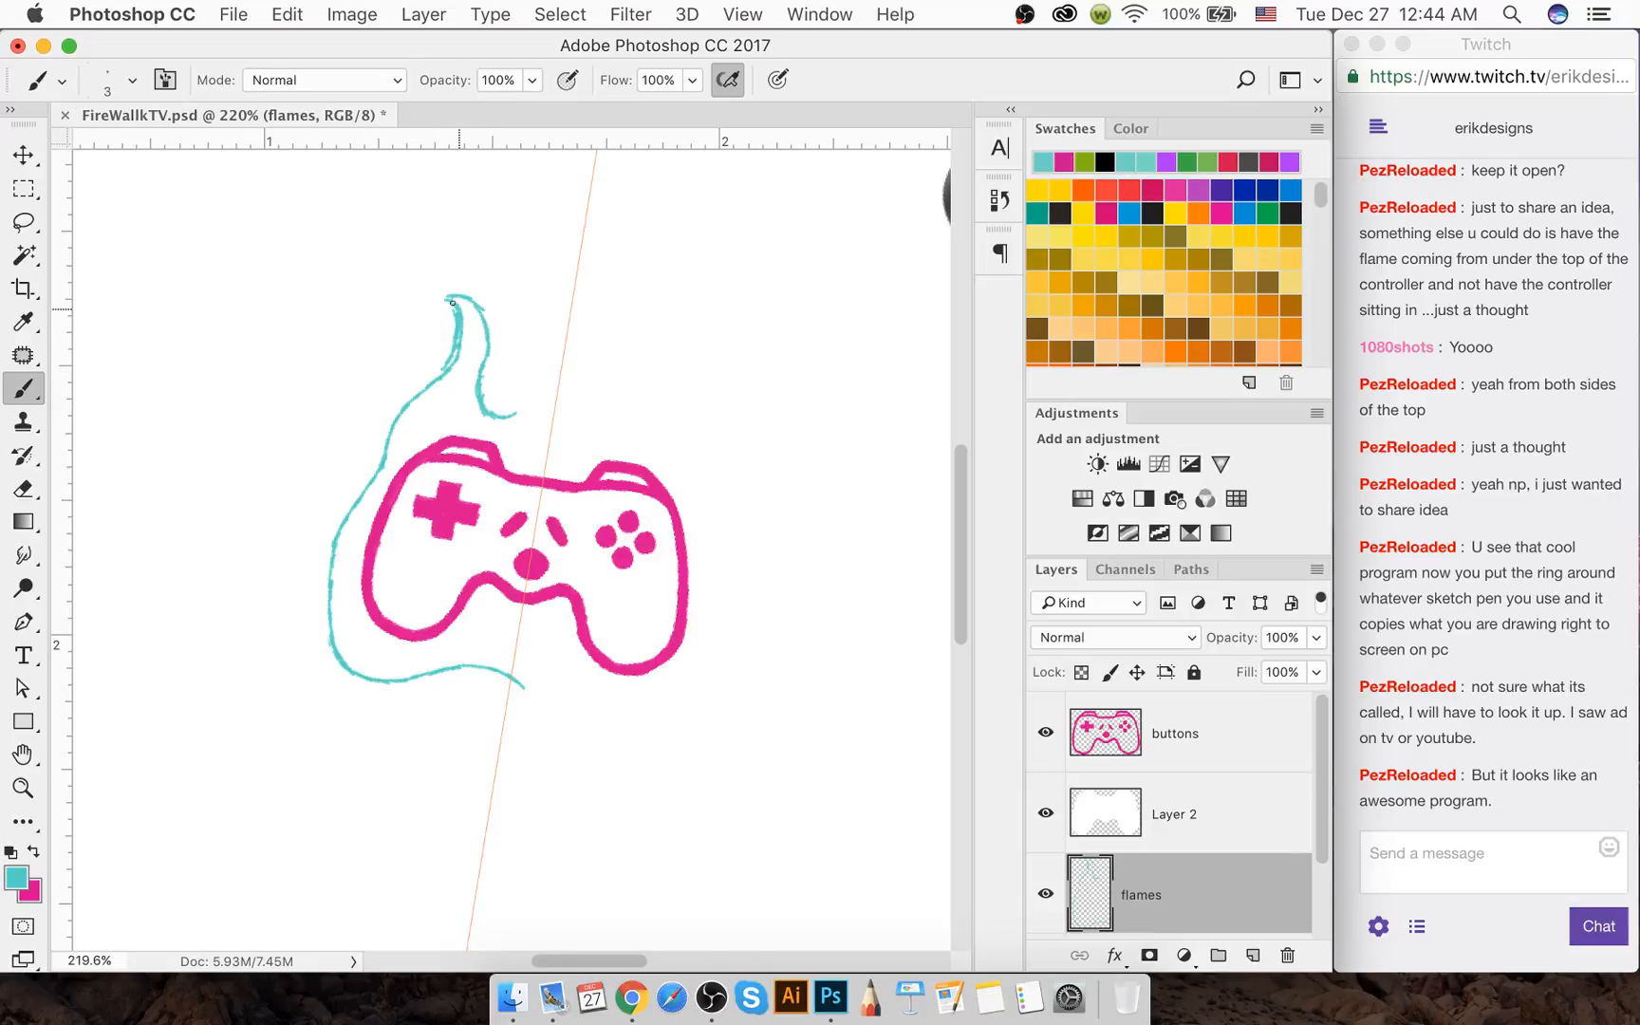
key("e")
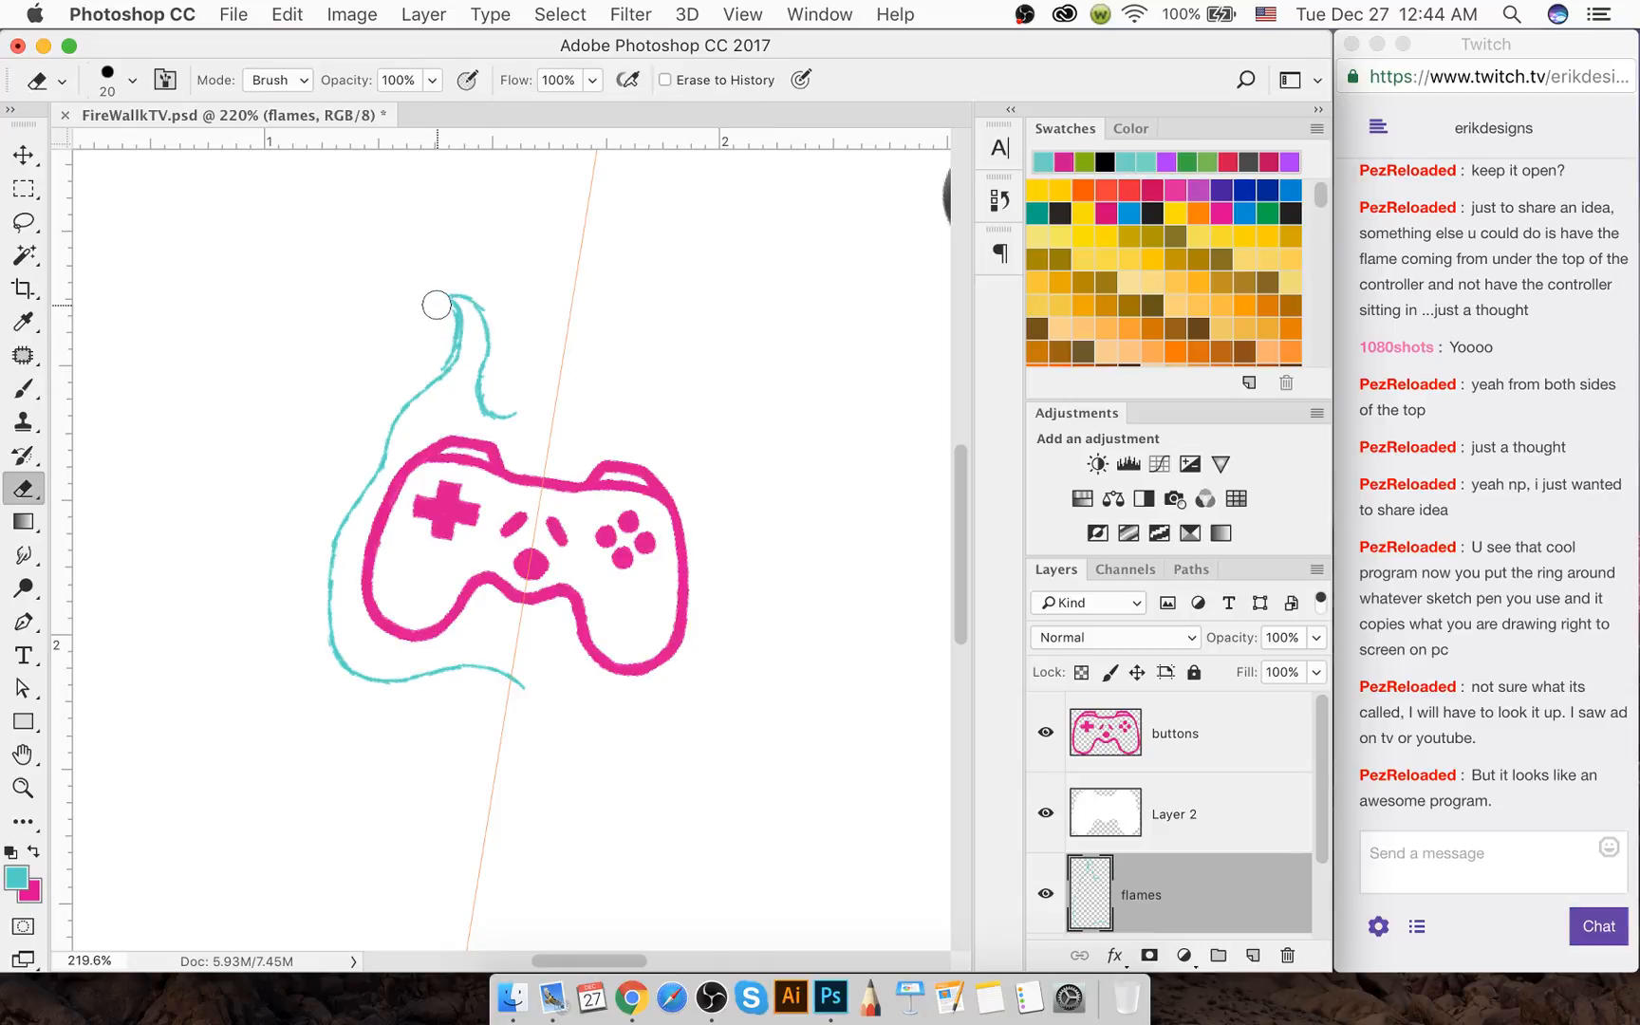
mouse_move(443, 329)
left_mouse_down()
mouse_move(437, 289)
mouse_move(471, 286)
mouse_move(499, 333)
mouse_move(495, 309)
mouse_move(477, 387)
mouse_move(517, 414)
left_mouse_up()
key("b")
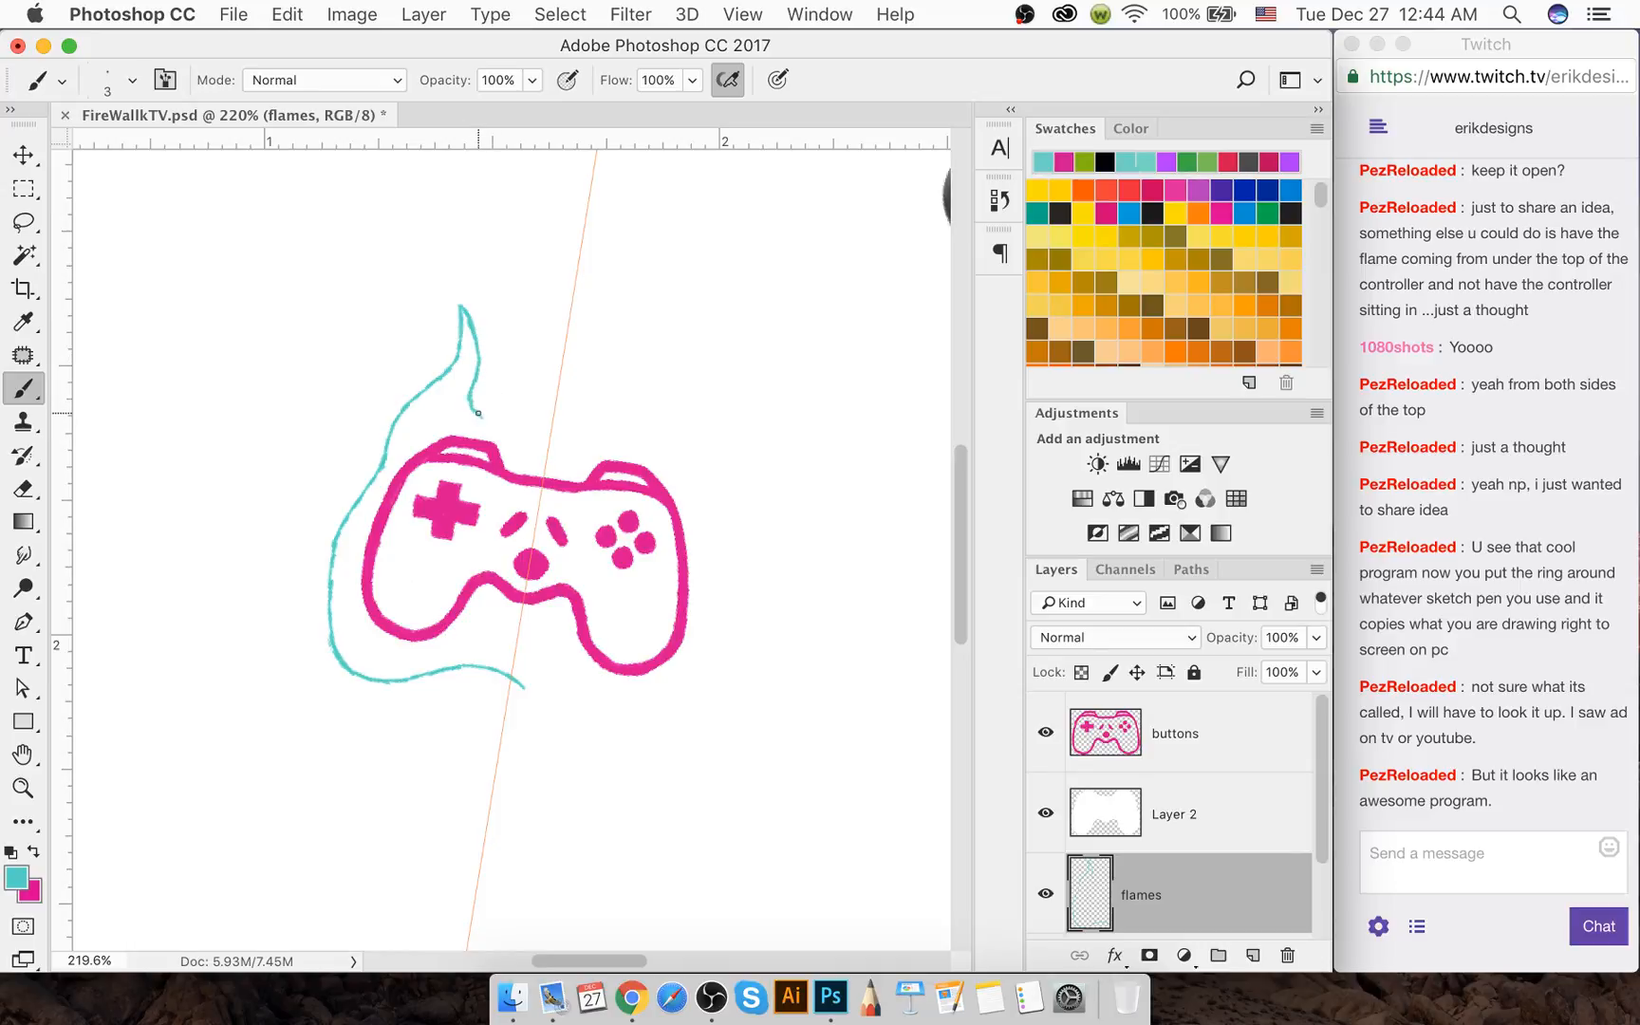
Continue the teal line above the controller's centre into a short curled flame and a taller flame beside it
mouse_move(475, 410)
left_mouse_down()
mouse_move(529, 455)
mouse_move(516, 401)
mouse_move(562, 347)
mouse_move(558, 389)
mouse_move(590, 413)
mouse_move(569, 405)
mouse_move(606, 375)
left_mouse_up()
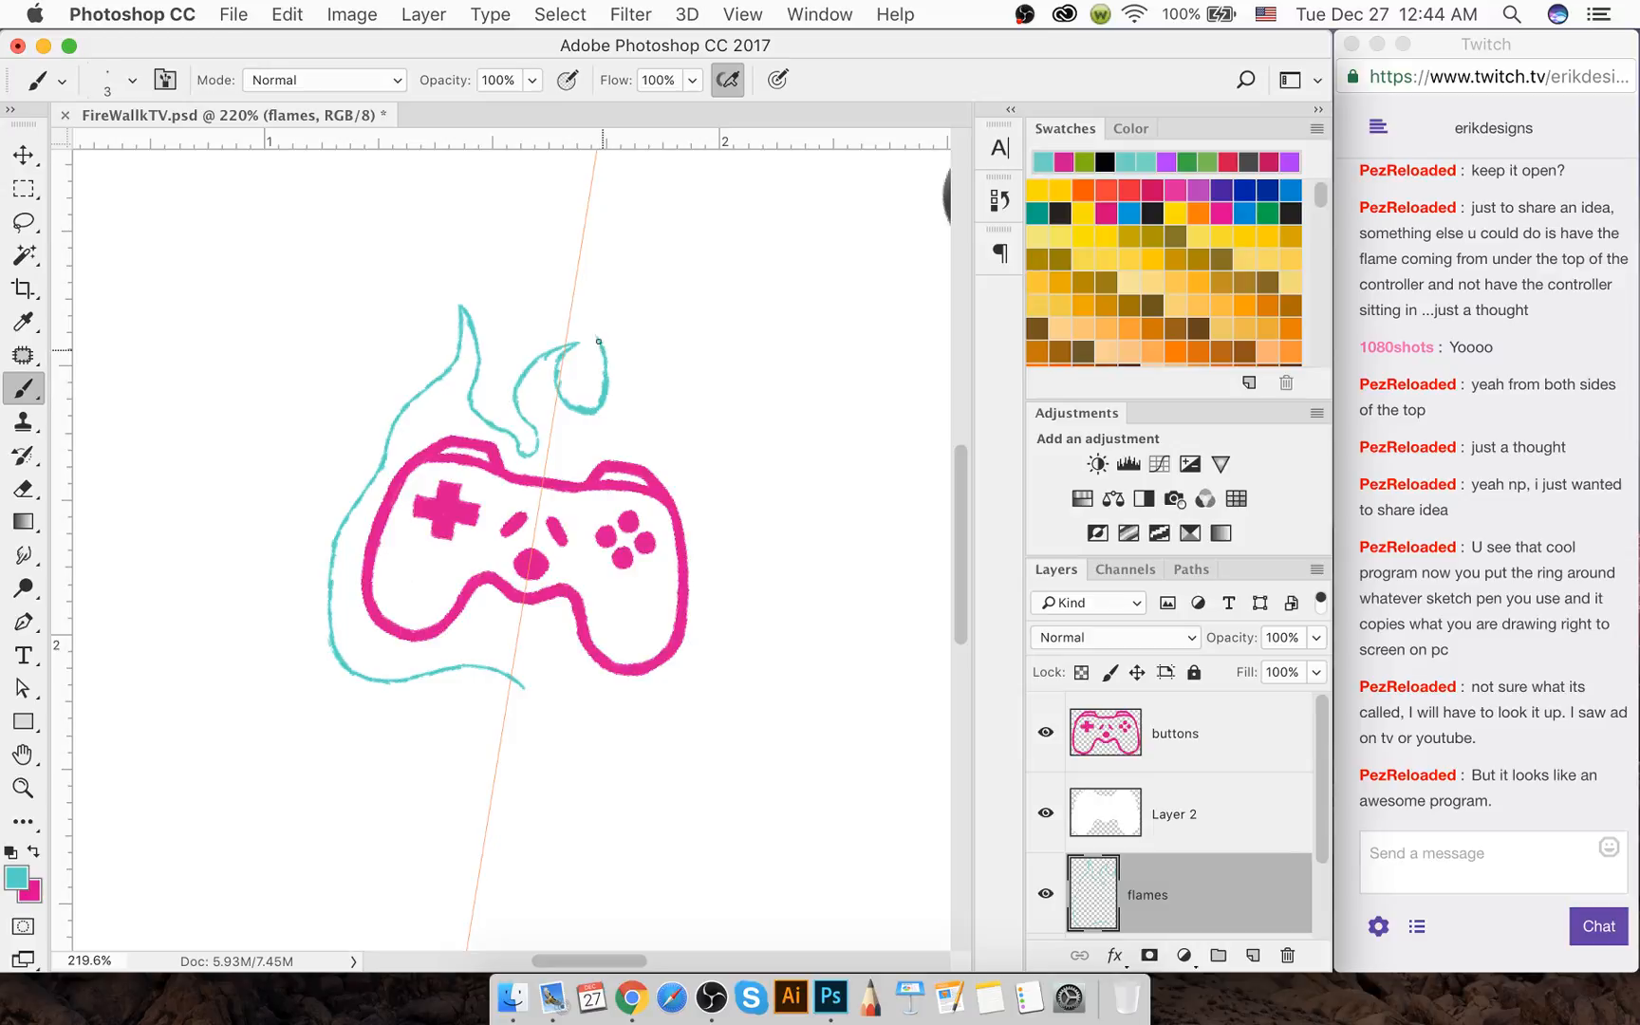
left_click_drag(589, 343, 593, 300)
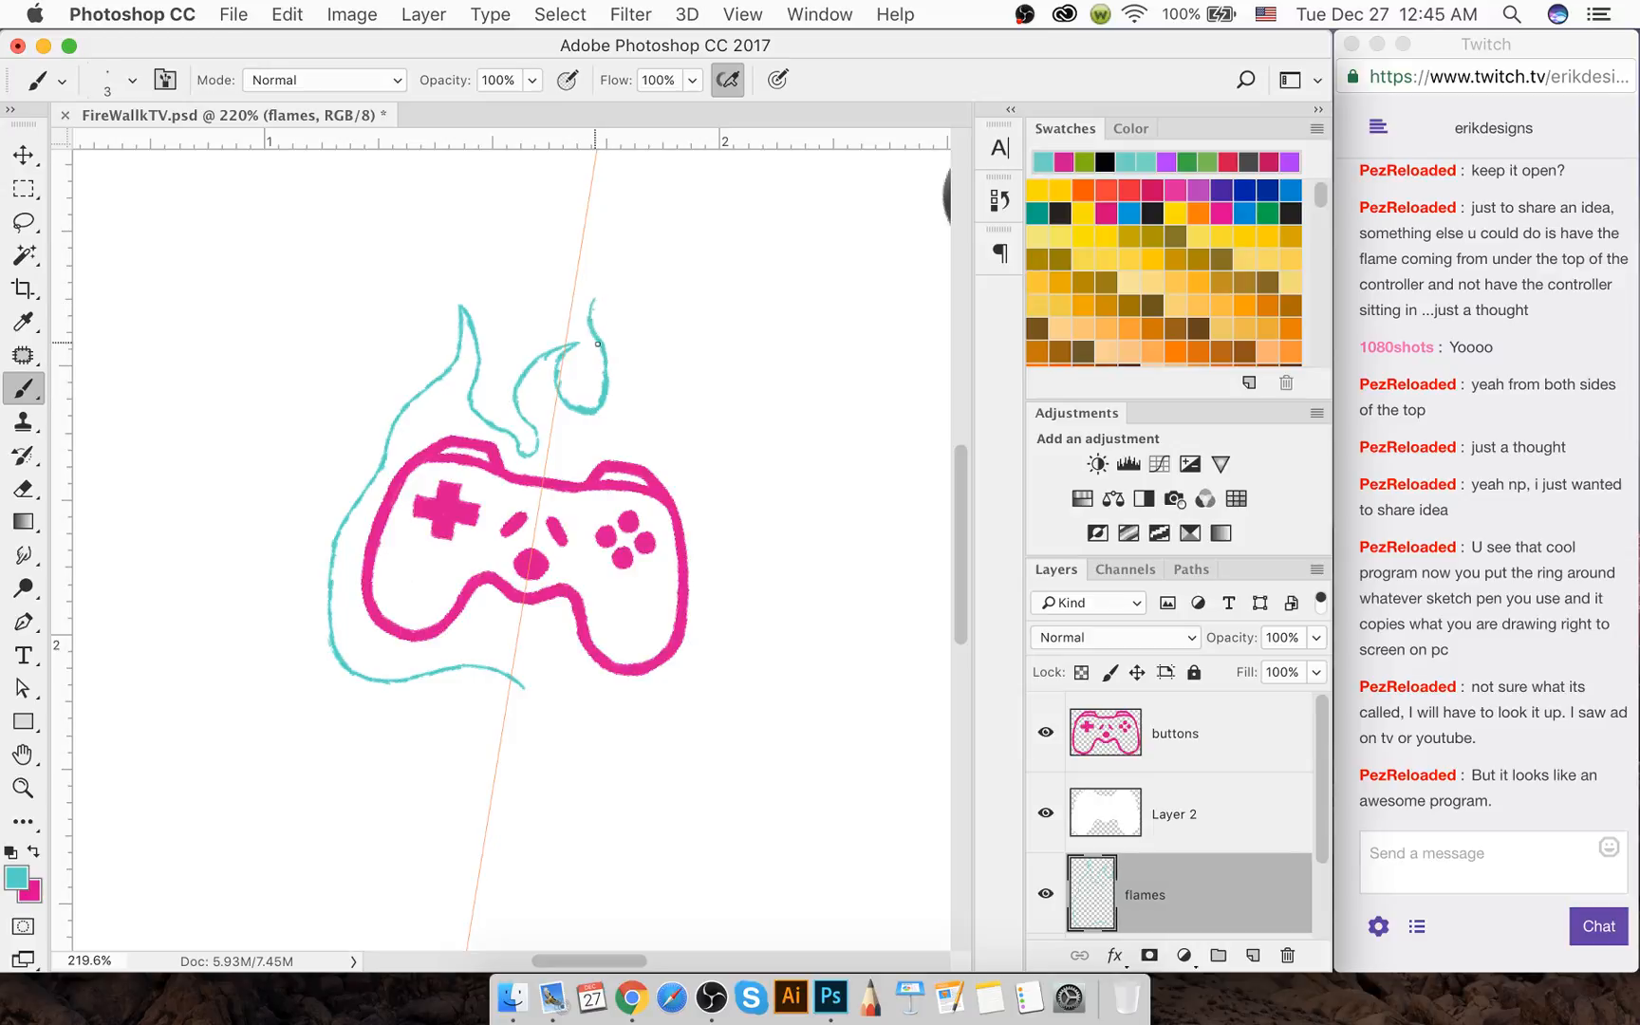
mouse_move(594, 300)
left_mouse_down()
mouse_move(639, 272)
mouse_move(606, 296)
mouse_move(641, 273)
mouse_move(623, 340)
mouse_move(636, 375)
left_mouse_up()
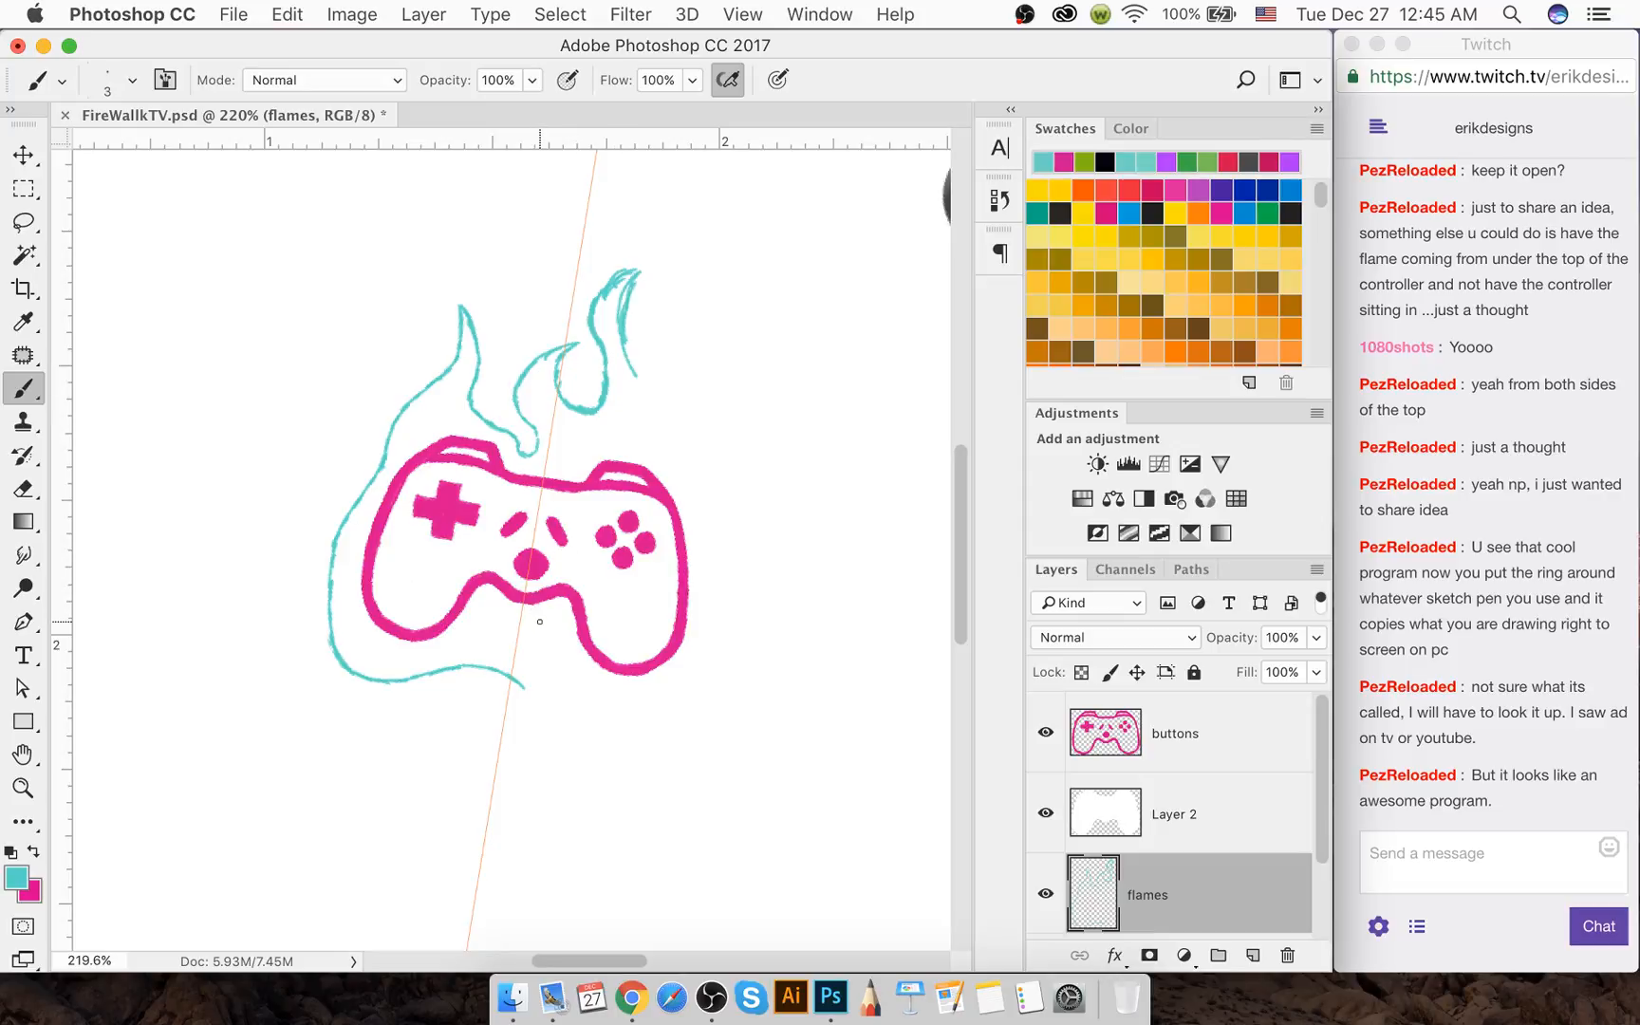
Erase and redraw the flame line along the left grip and beneath the controller so it follows the body more closely
key("w")
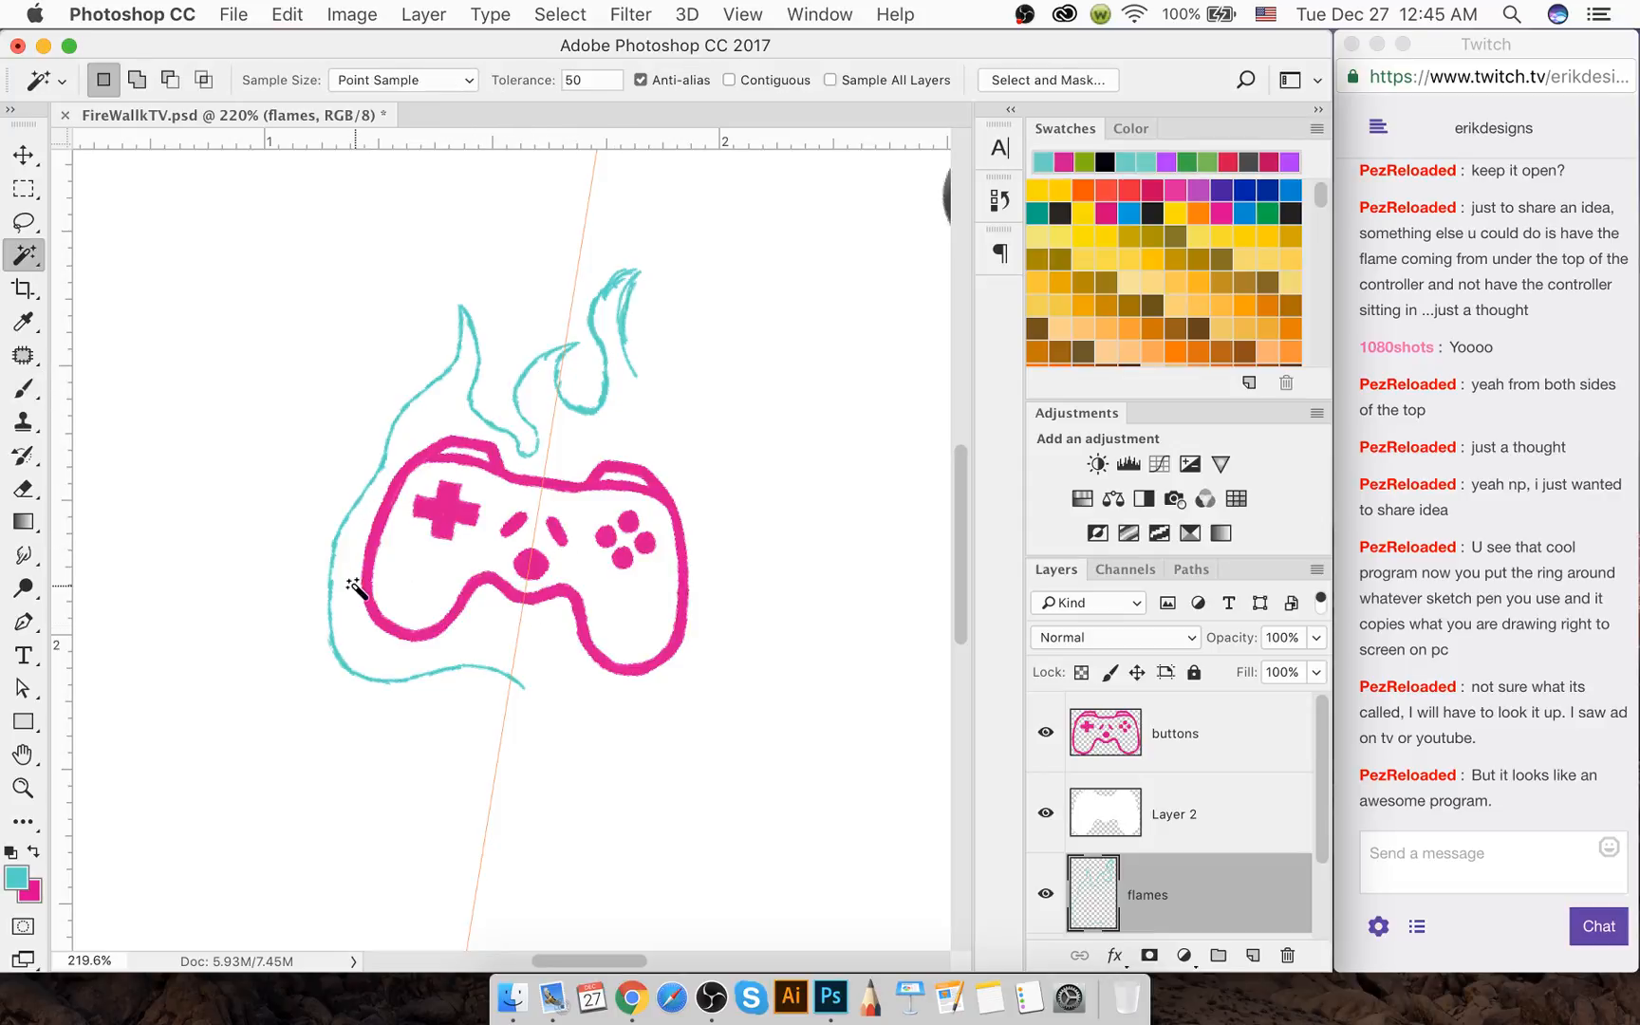
key("e")
mouse_move(346, 517)
left_mouse_down()
mouse_move(333, 629)
mouse_move(353, 668)
left_mouse_up()
key("b")
mouse_move(359, 504)
left_mouse_down()
mouse_move(347, 643)
mouse_move(392, 678)
mouse_move(374, 678)
mouse_move(429, 679)
left_mouse_up()
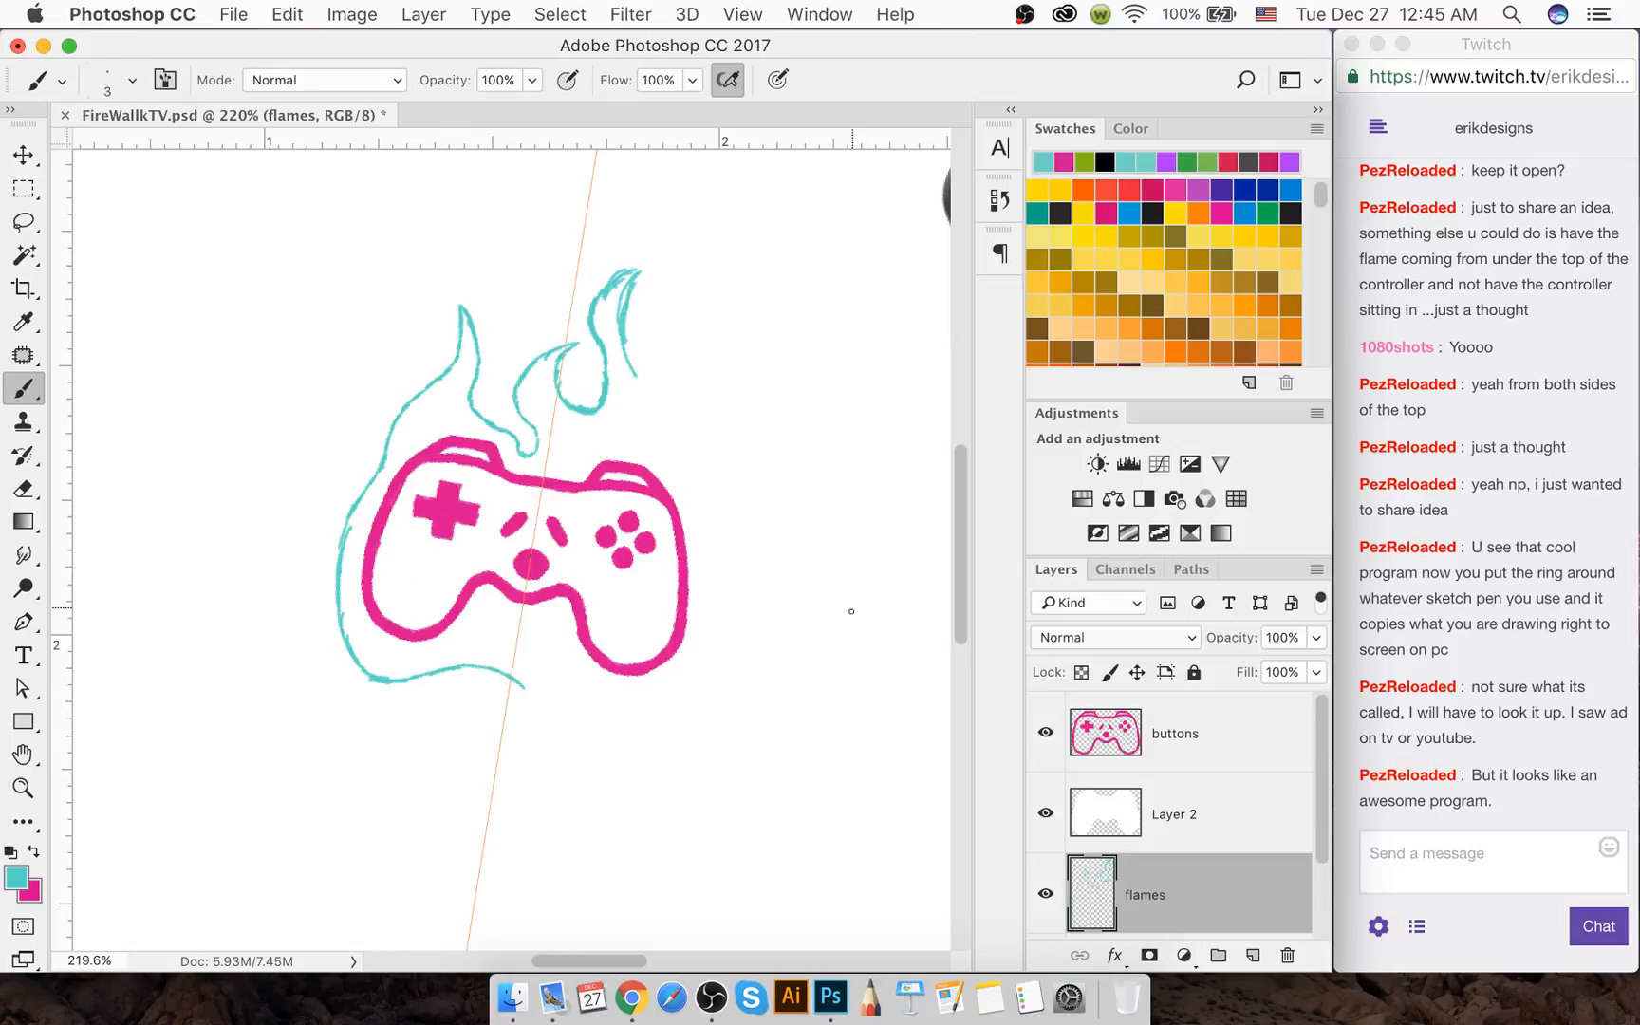
key("e")
mouse_move(542, 674)
left_mouse_down()
mouse_move(403, 684)
mouse_move(533, 643)
left_mouse_up()
key("b")
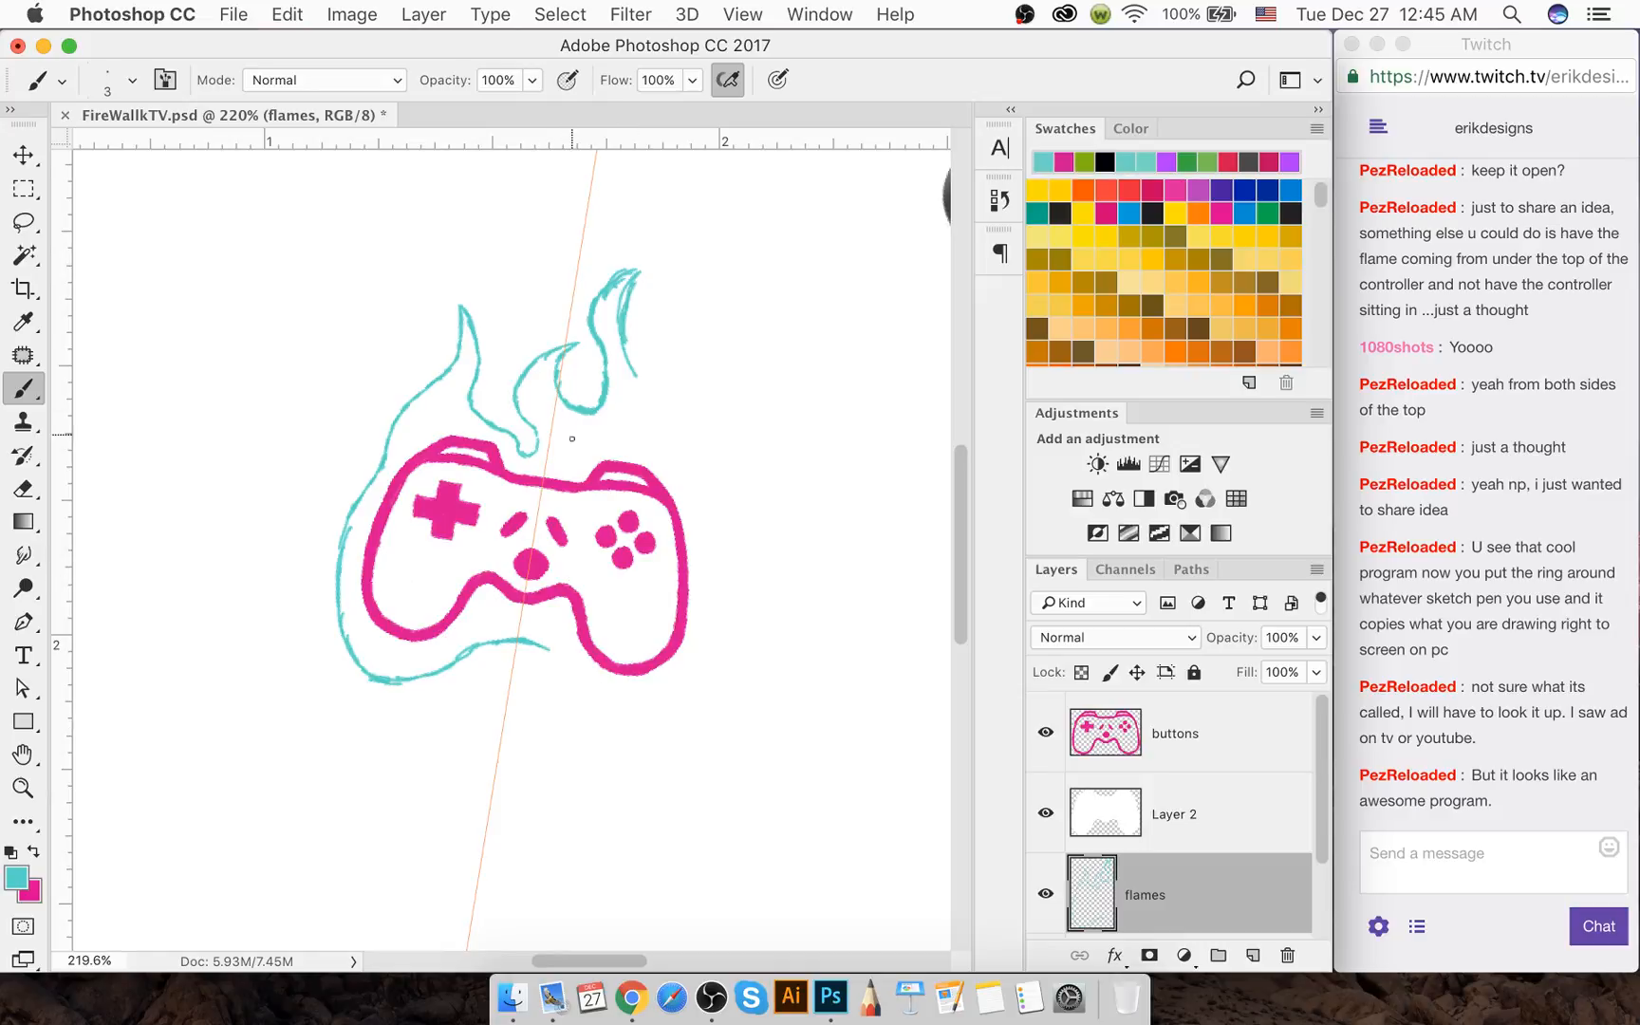
Redraw the left edge of the middle flame and refine the tip and right edge of the tallest flame
key("e")
mouse_move(507, 391)
left_mouse_down()
mouse_move(531, 366)
mouse_move(534, 428)
mouse_move(539, 362)
left_mouse_up()
key("b")
key("e")
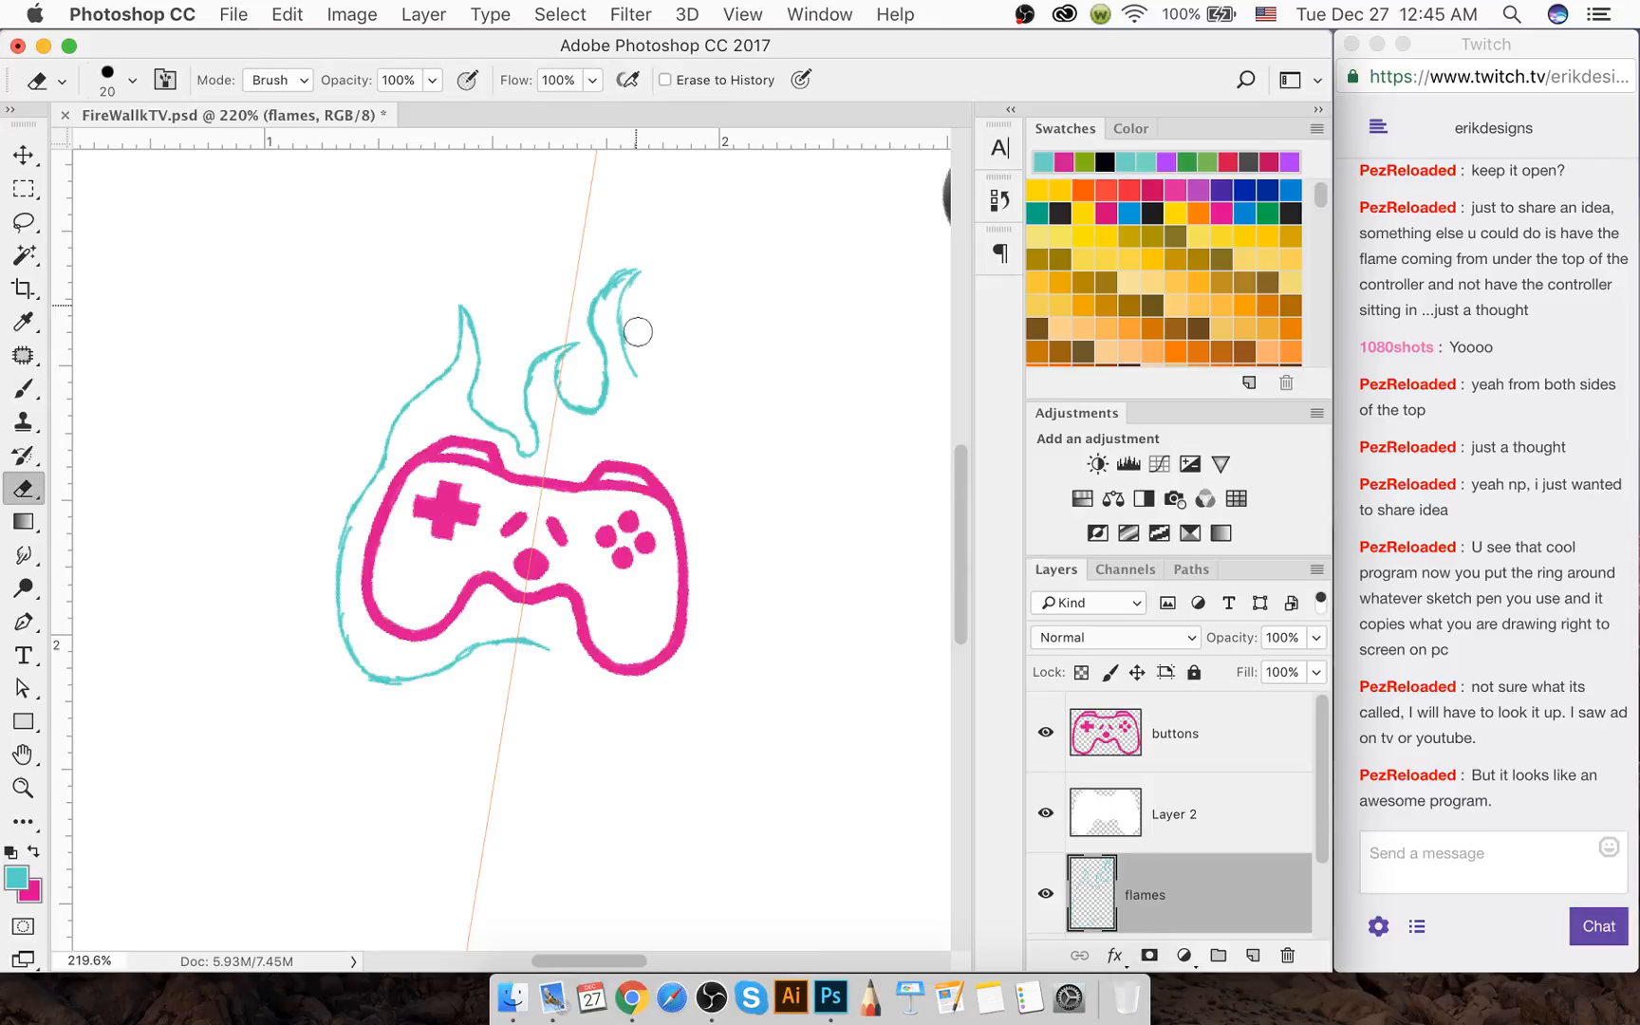
left_click_drag(633, 326, 643, 292)
key("b")
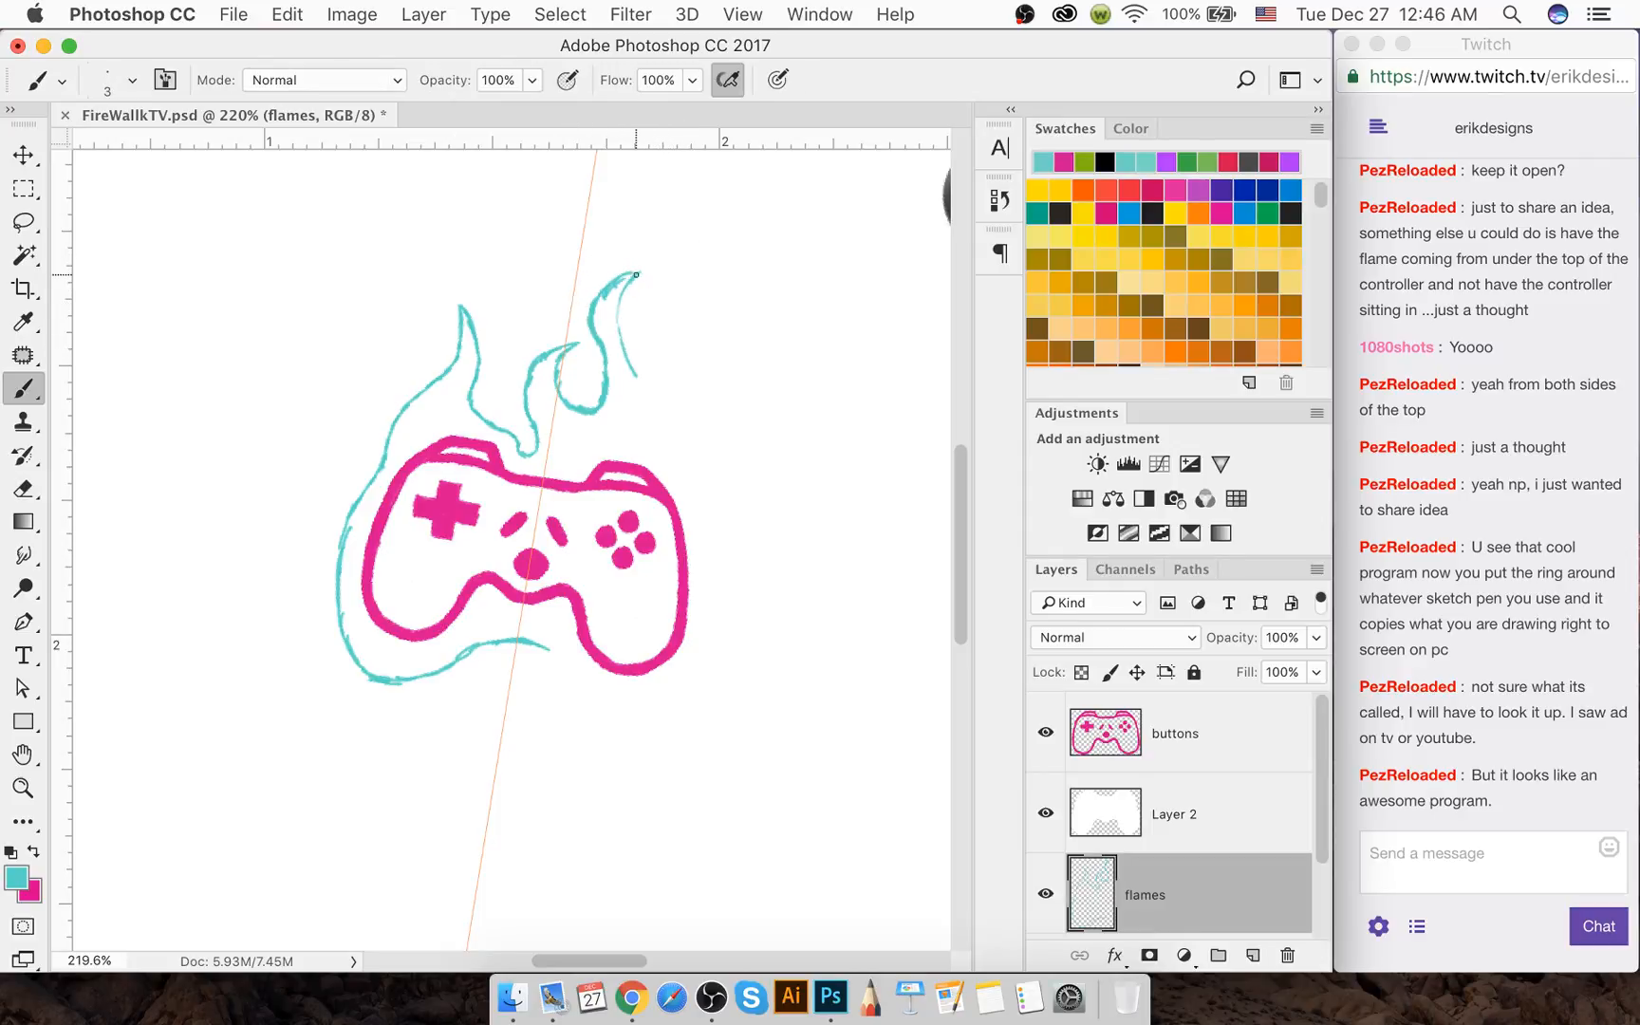
mouse_move(633, 277)
left_mouse_down()
mouse_move(618, 316)
mouse_move(634, 372)
left_mouse_up()
Continue the teal line from the tallest flame down around the right grip and join it to the line beneath the controller
key("r")
left_click_drag(552, 643, 550, 649)
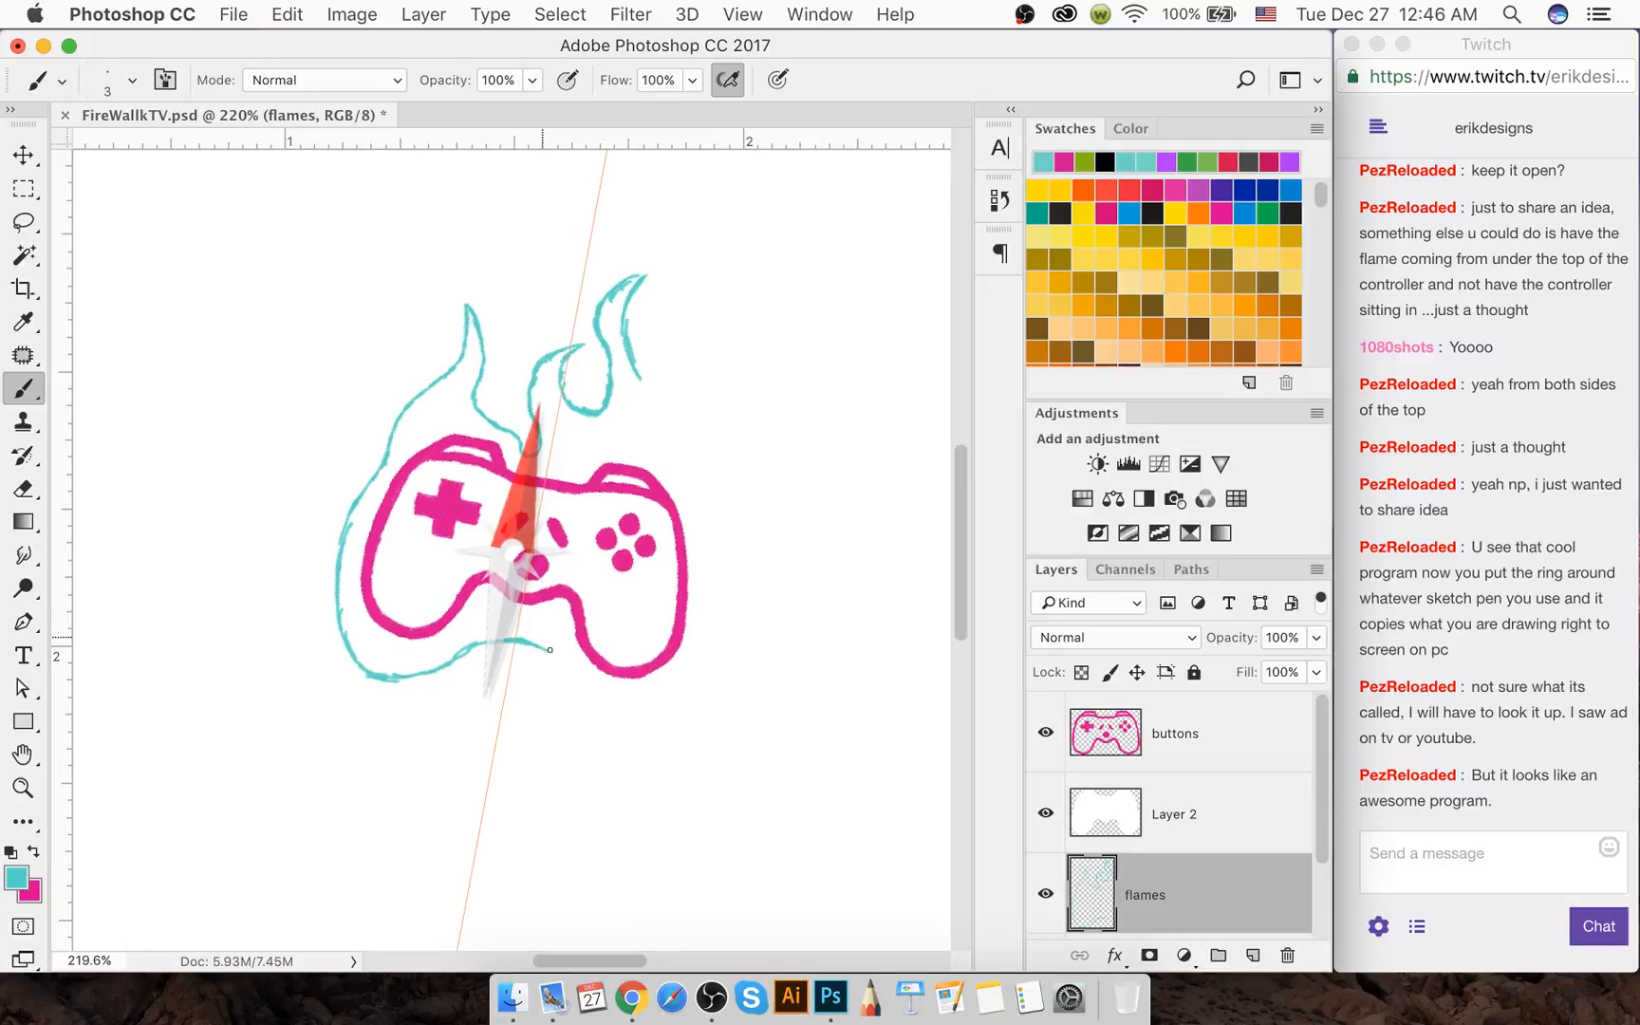
scroll(549, 650, "left", 5)
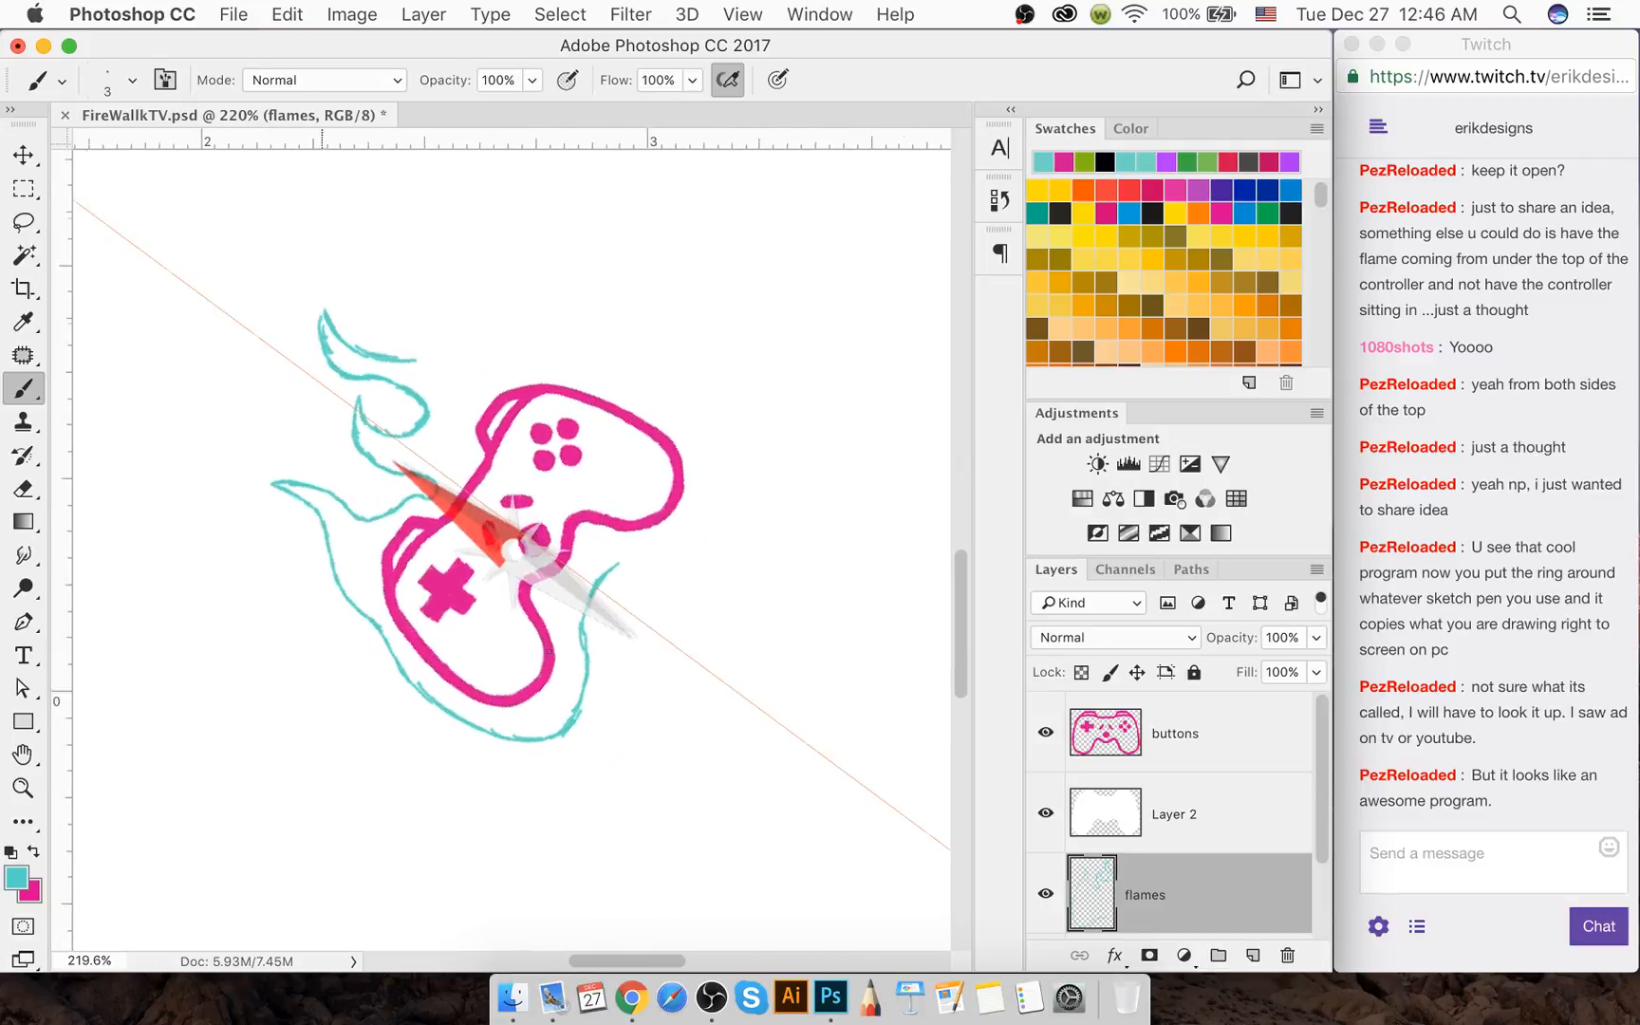
scroll(550, 650, "left", 3)
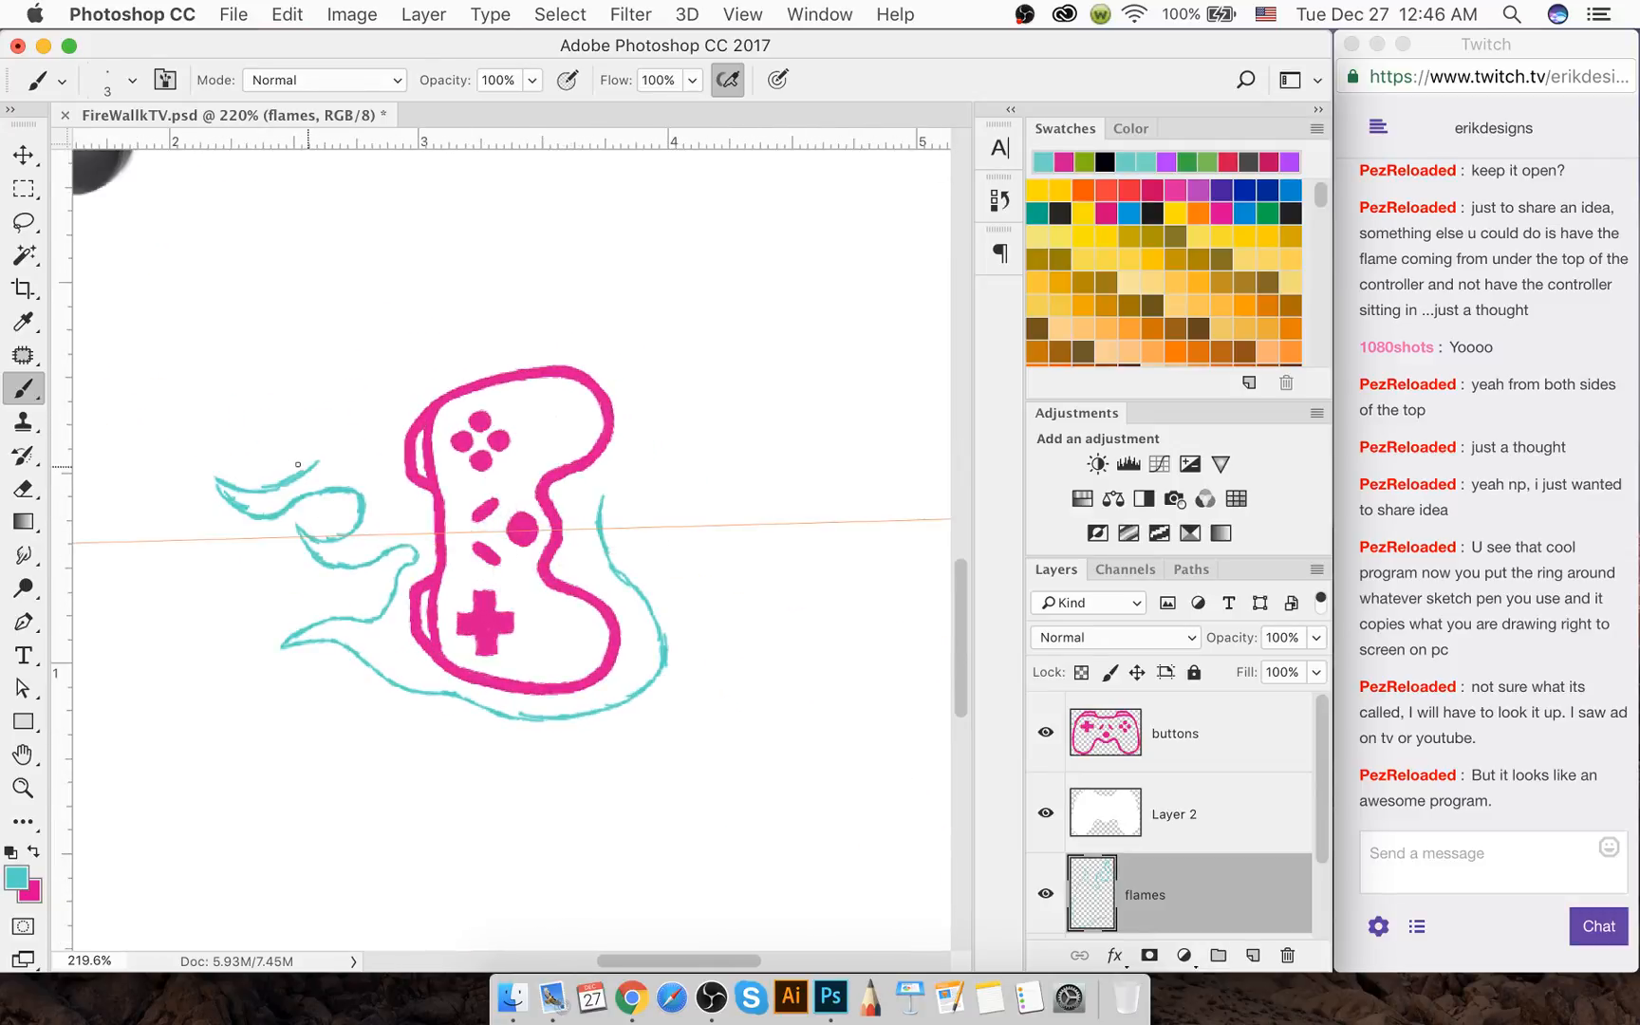
mouse_move(347, 435)
left_mouse_down()
mouse_move(362, 403)
mouse_move(450, 357)
mouse_move(437, 368)
mouse_move(556, 349)
mouse_move(533, 341)
mouse_move(608, 357)
left_mouse_up()
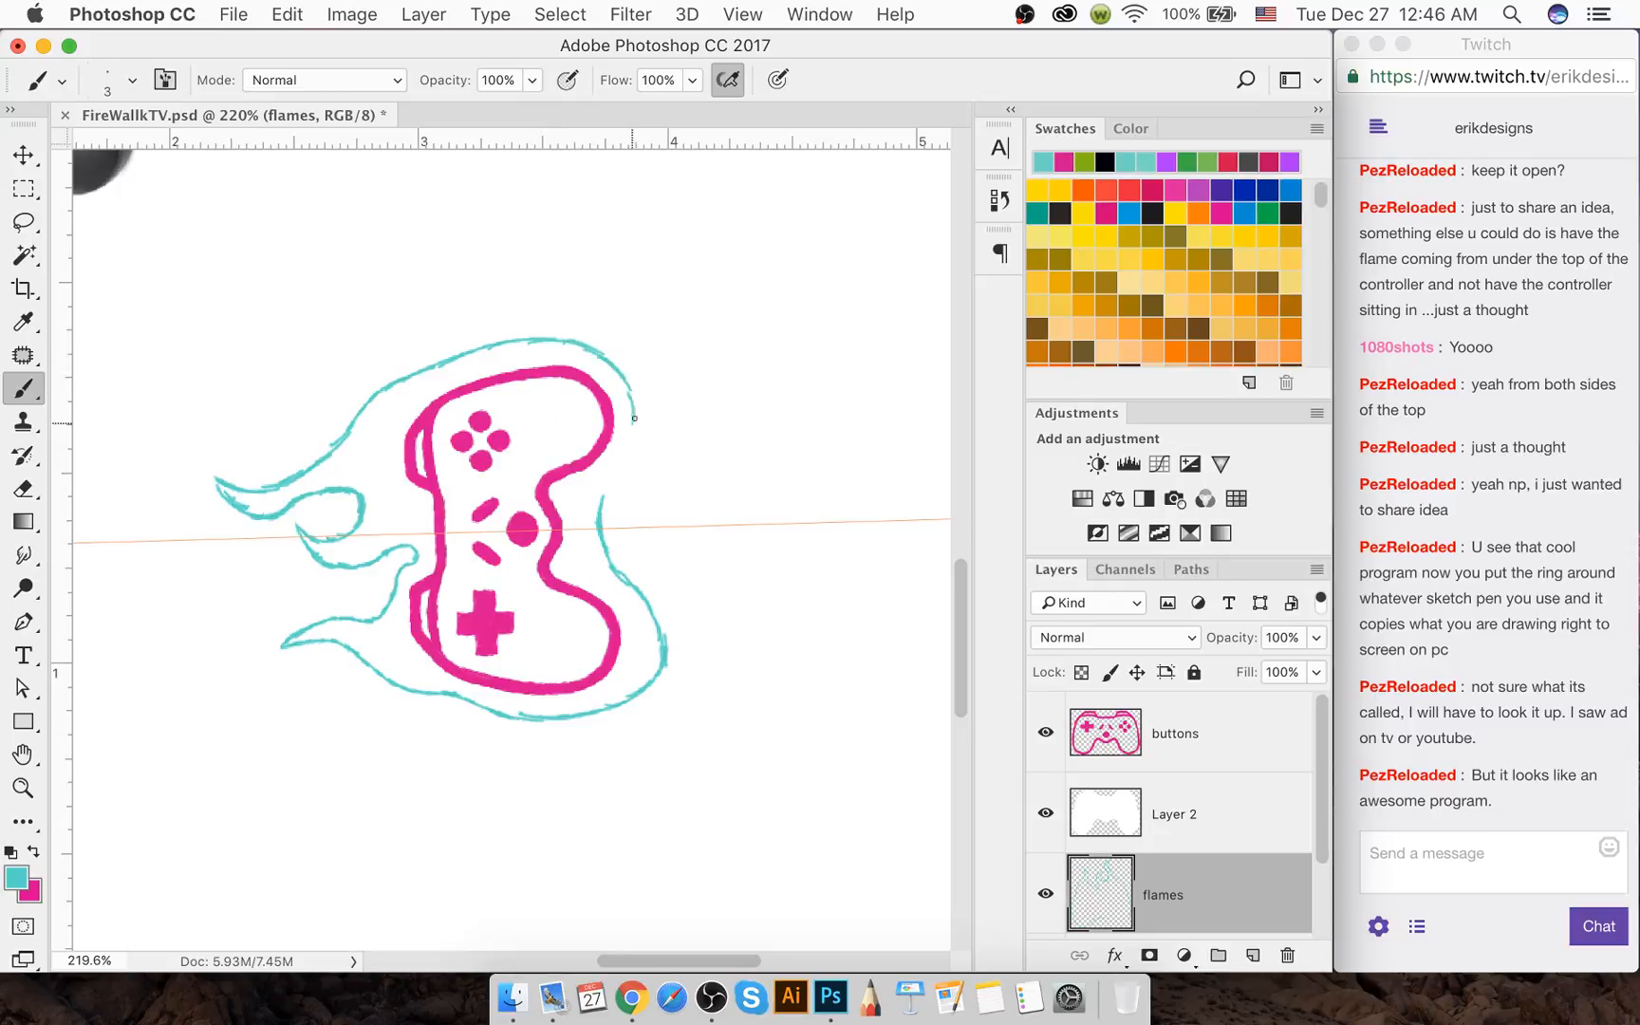
left_click_drag(605, 492, 627, 451)
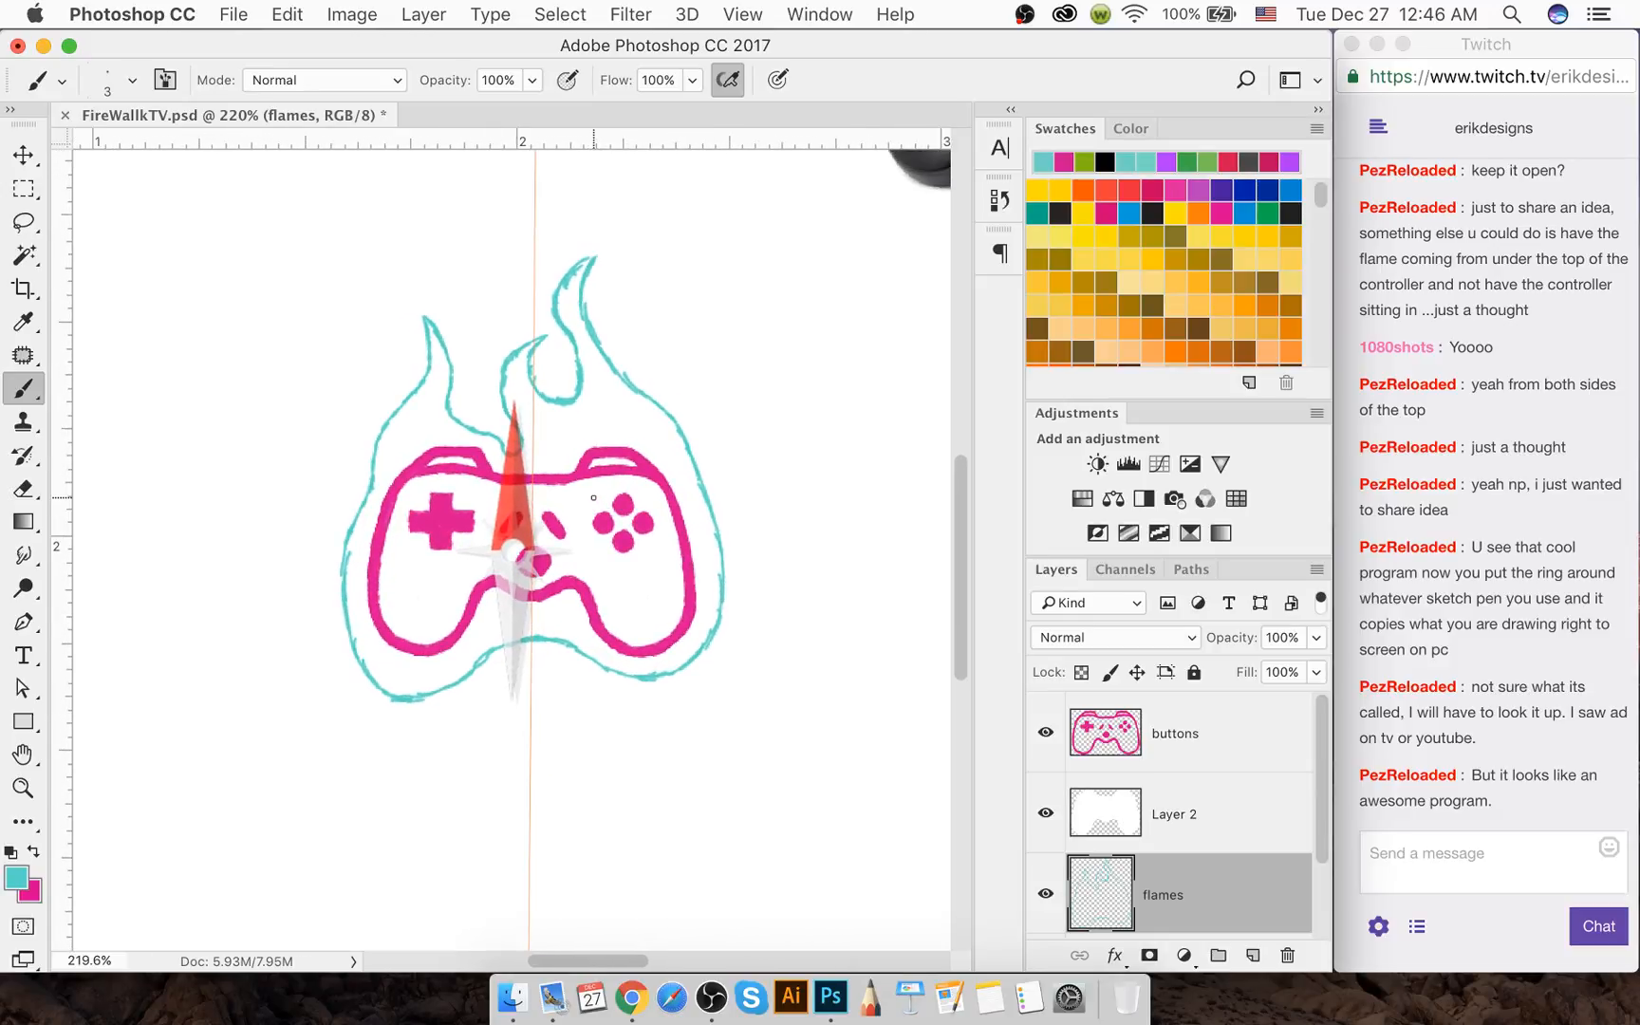
scroll(593, 497, "down", 5)
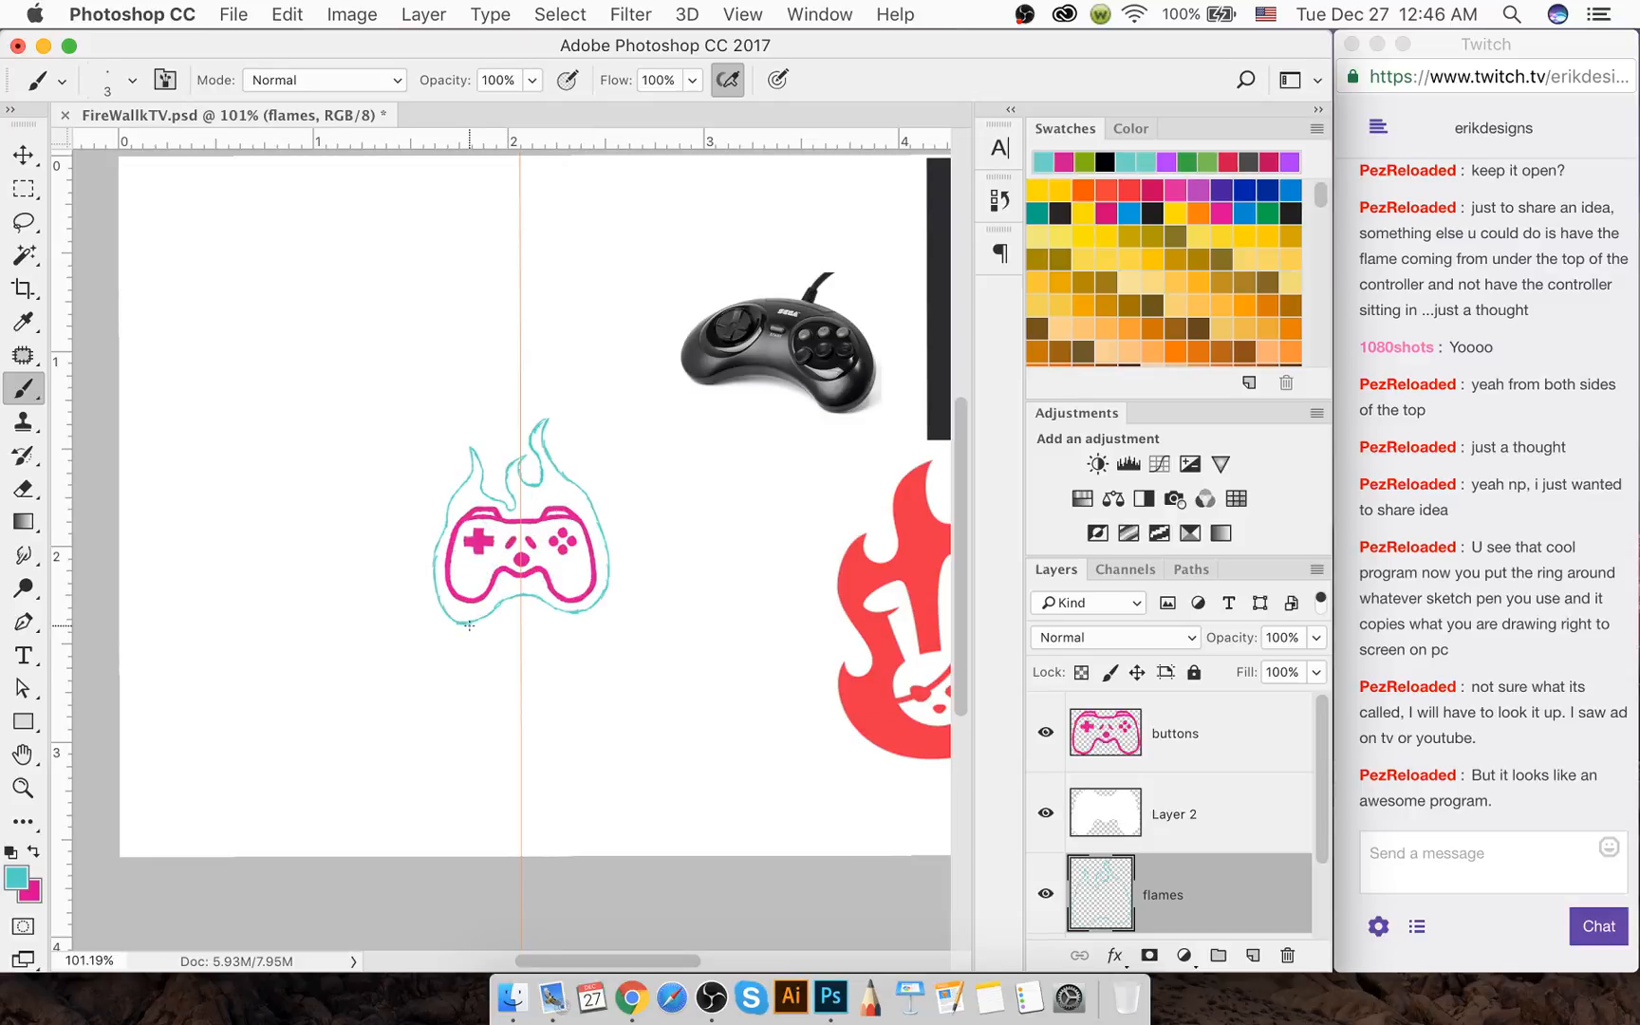
scroll(475, 591, "up", 5)
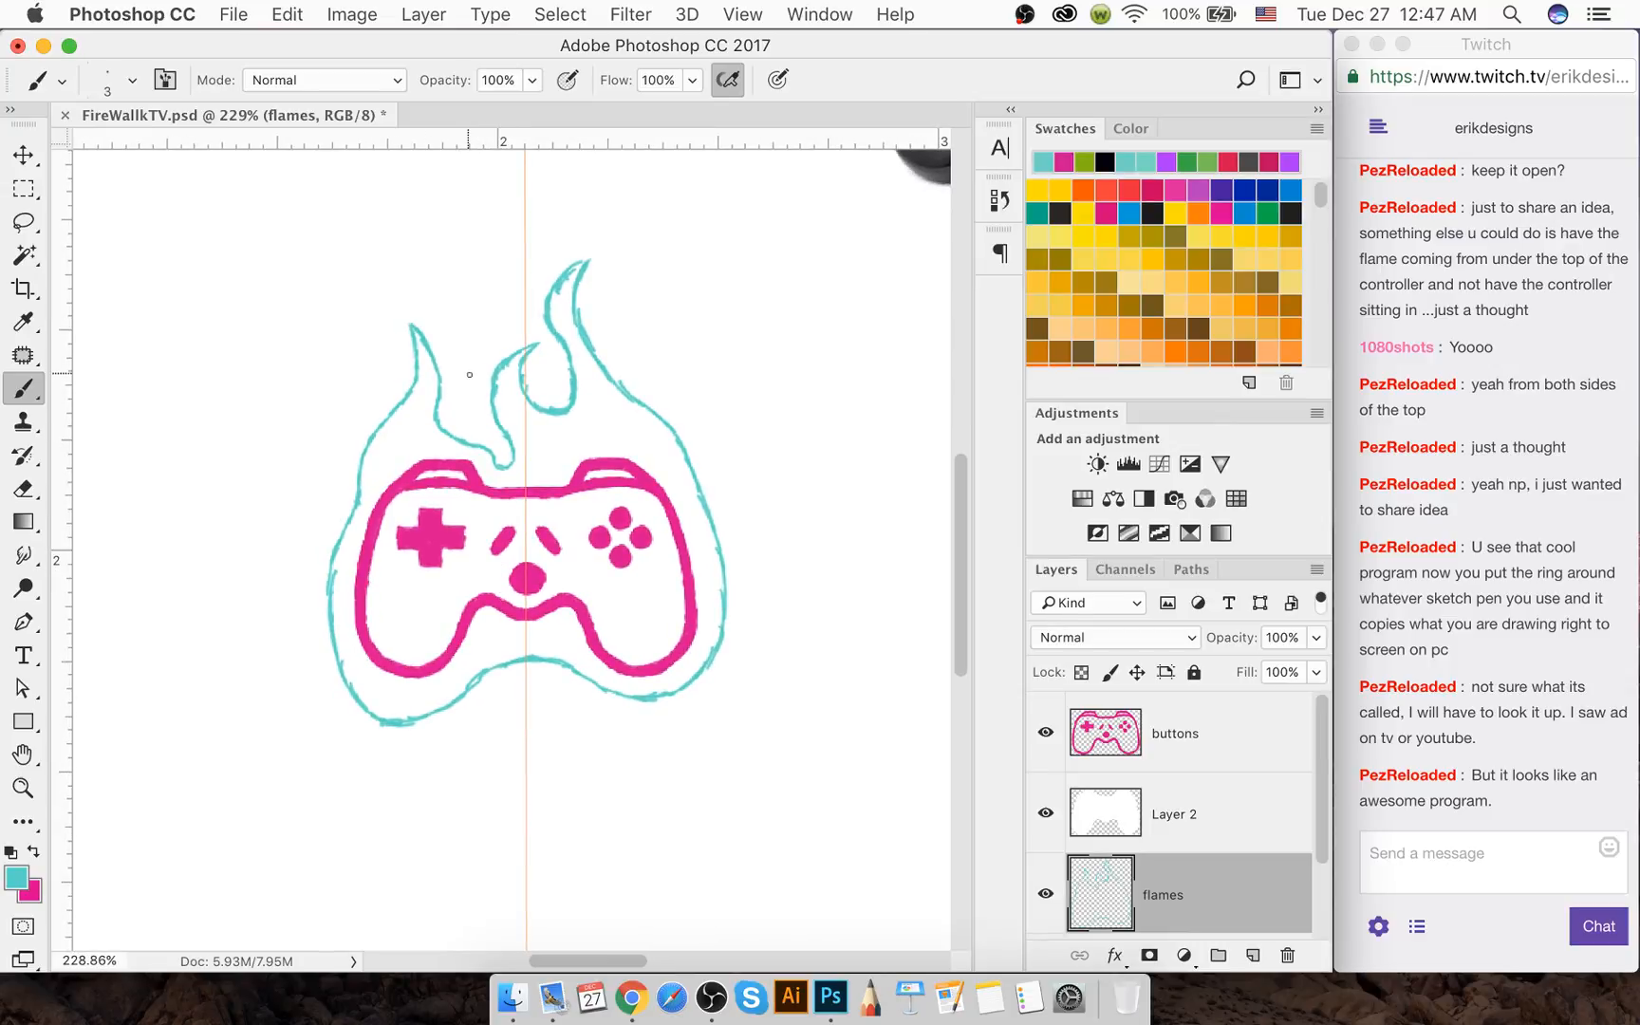
Erase and redraw the dip in the teal line between the left flame and the middle flame
key("e")
mouse_move(465, 429)
left_mouse_down()
mouse_move(443, 432)
mouse_move(484, 464)
mouse_move(449, 435)
mouse_move(493, 463)
mouse_move(515, 443)
left_mouse_up()
key("b")
Draw a small detached flame to the right of the tallest flame, with curved sides and pointed ends
left_click_drag(672, 399, 665, 364)
key("super+alt+z")
key("super+alt+z")
mouse_move(652, 372)
left_mouse_down()
mouse_move(651, 305)
mouse_move(667, 381)
left_mouse_up()
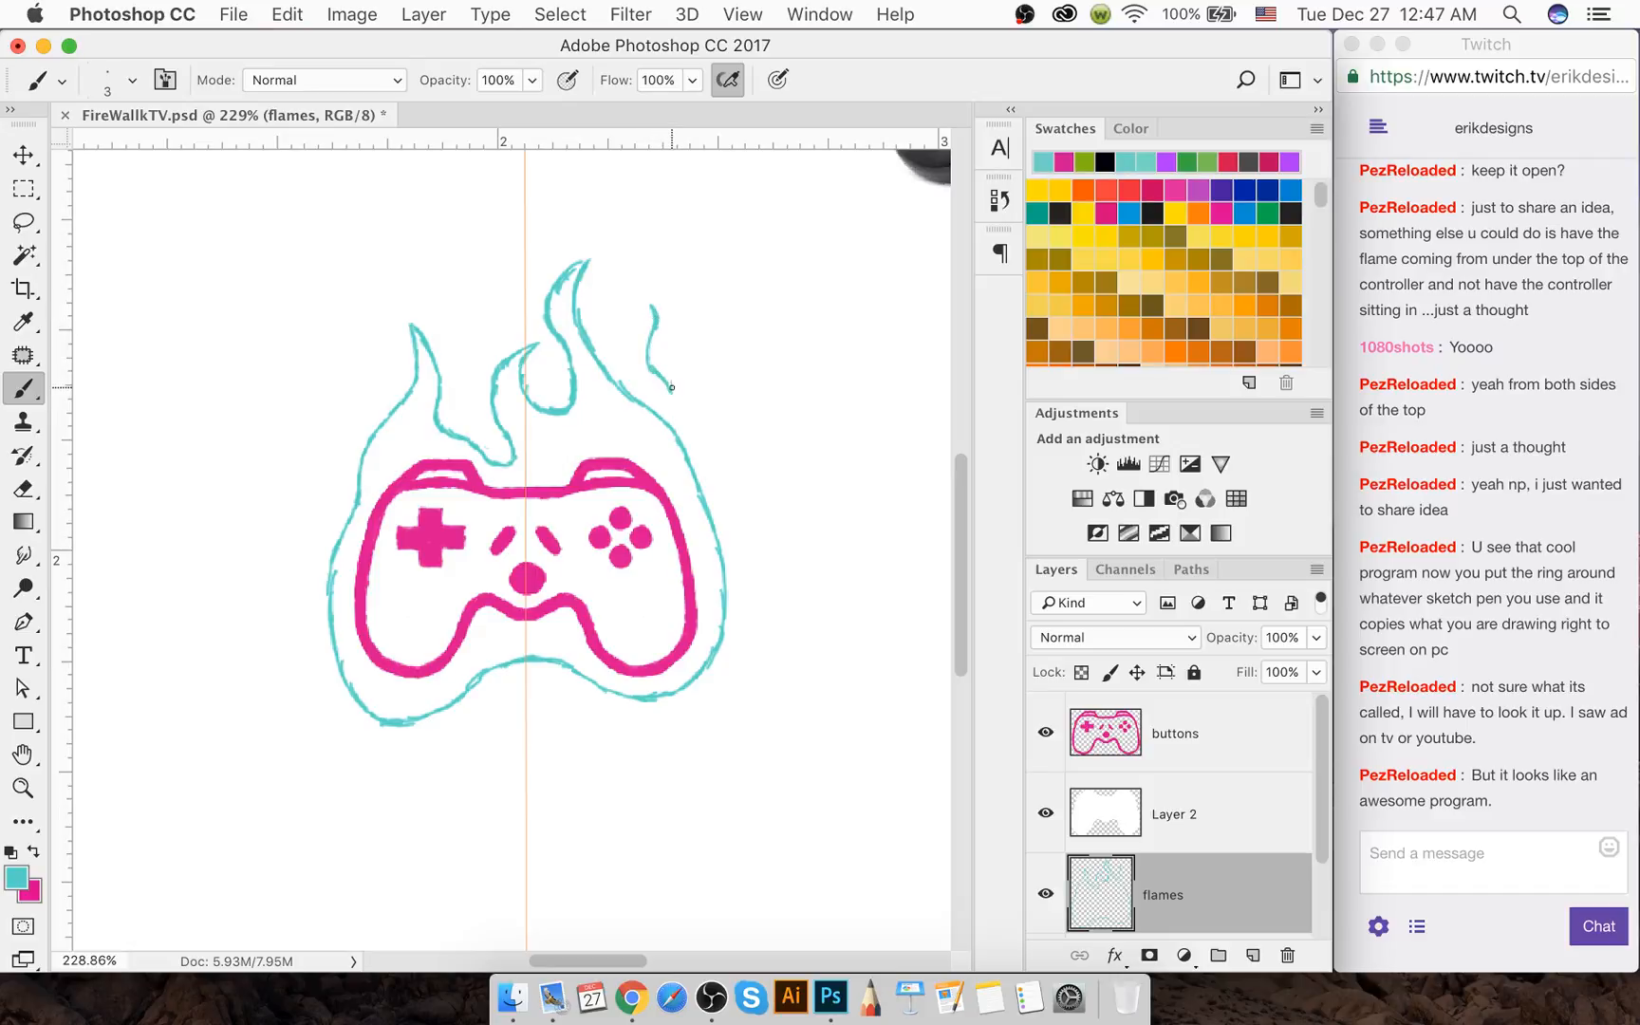
mouse_move(671, 387)
left_mouse_down()
mouse_move(654, 310)
mouse_move(672, 358)
left_mouse_up()
key("e")
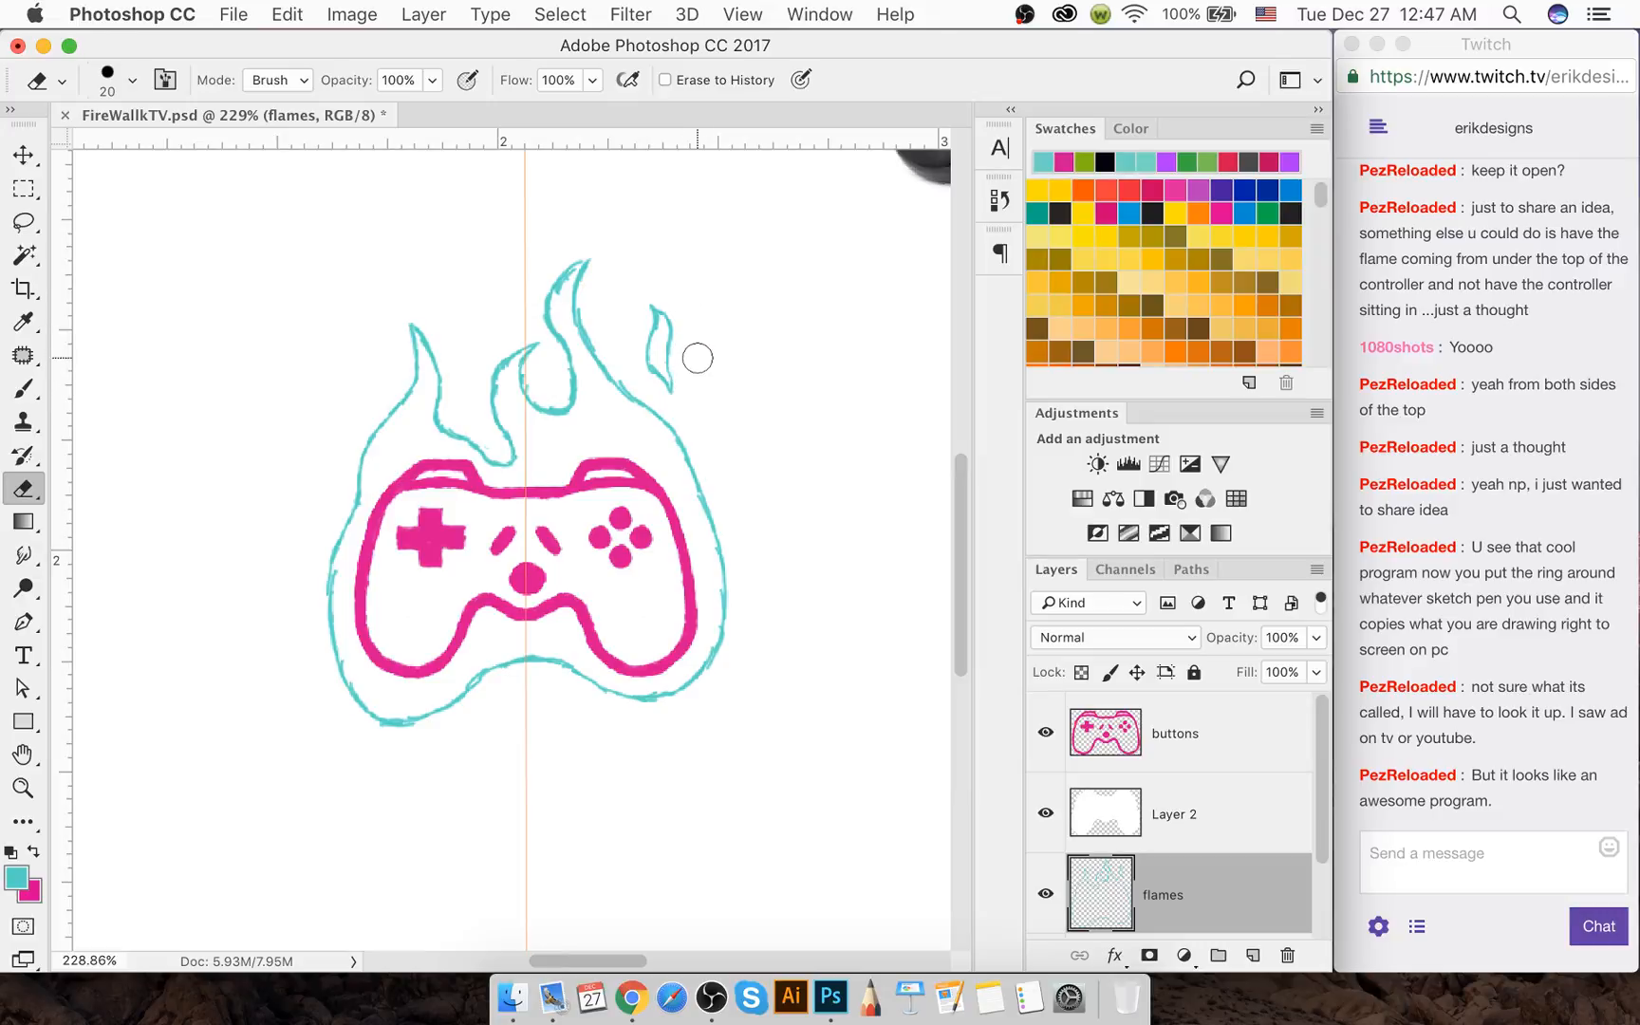
mouse_move(643, 327)
left_mouse_down()
mouse_move(668, 390)
mouse_move(655, 315)
left_mouse_up()
key("b")
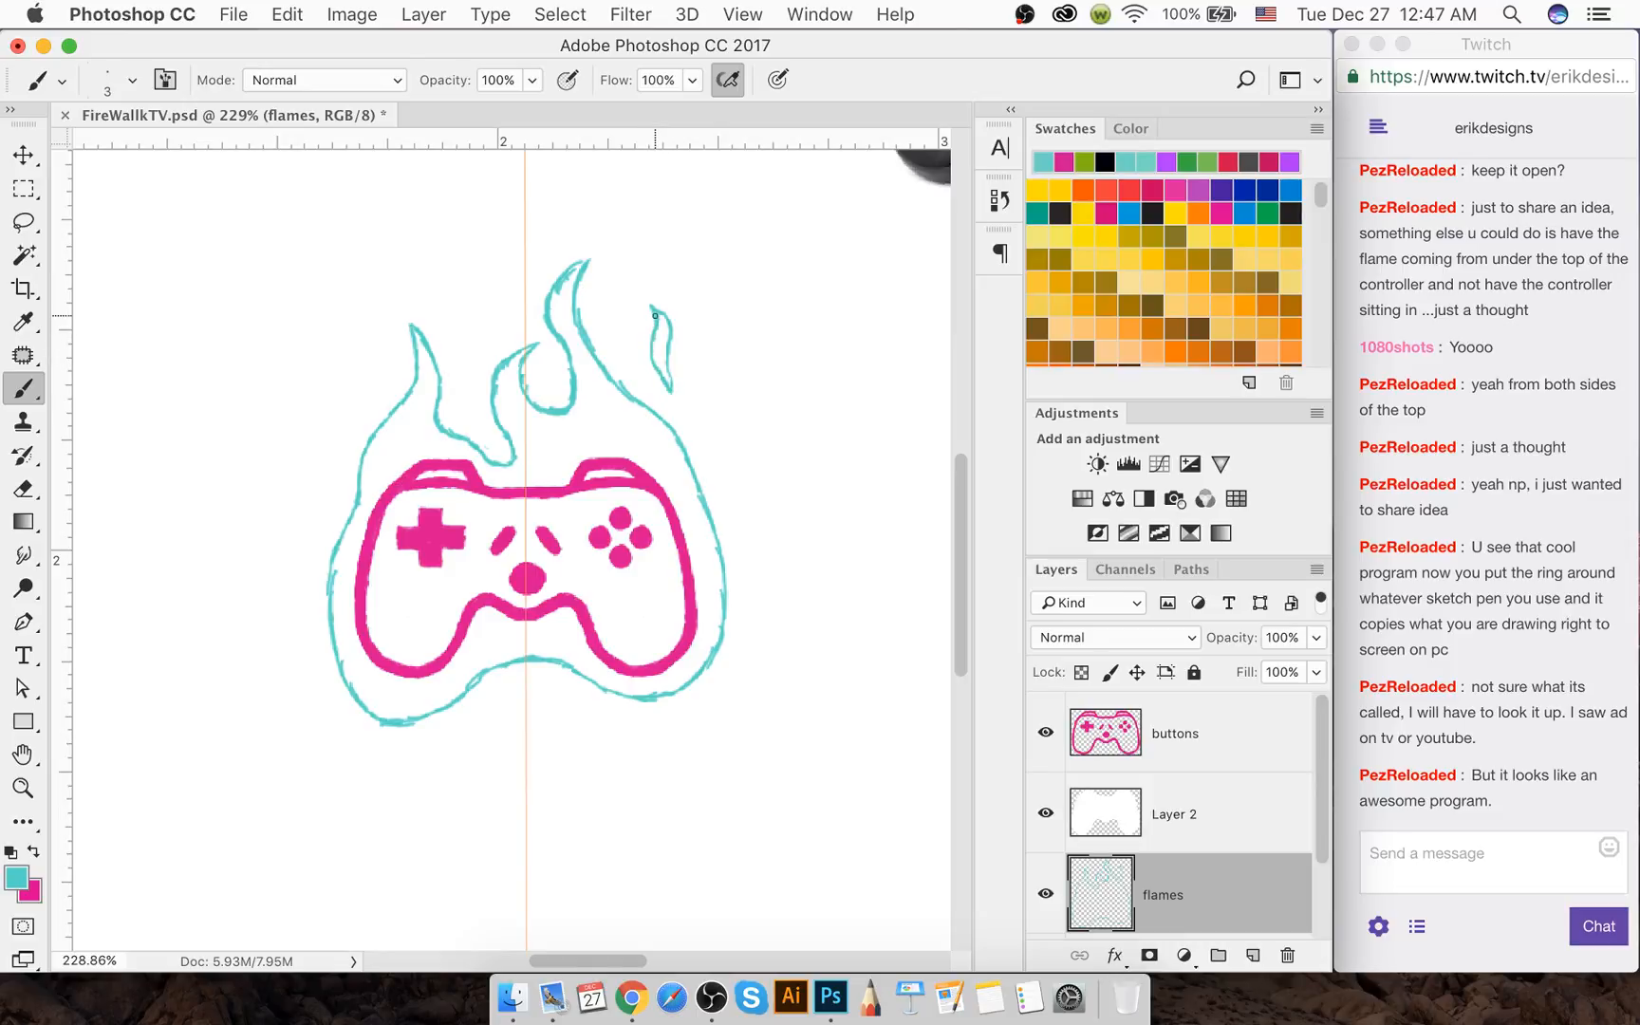
left_click_drag(670, 387, 670, 370)
Erase the tallest flame and the curved line that joins it to the middle flame
key("e")
mouse_move(546, 327)
left_mouse_down()
mouse_move(585, 255)
mouse_move(564, 304)
mouse_move(607, 388)
left_mouse_up()
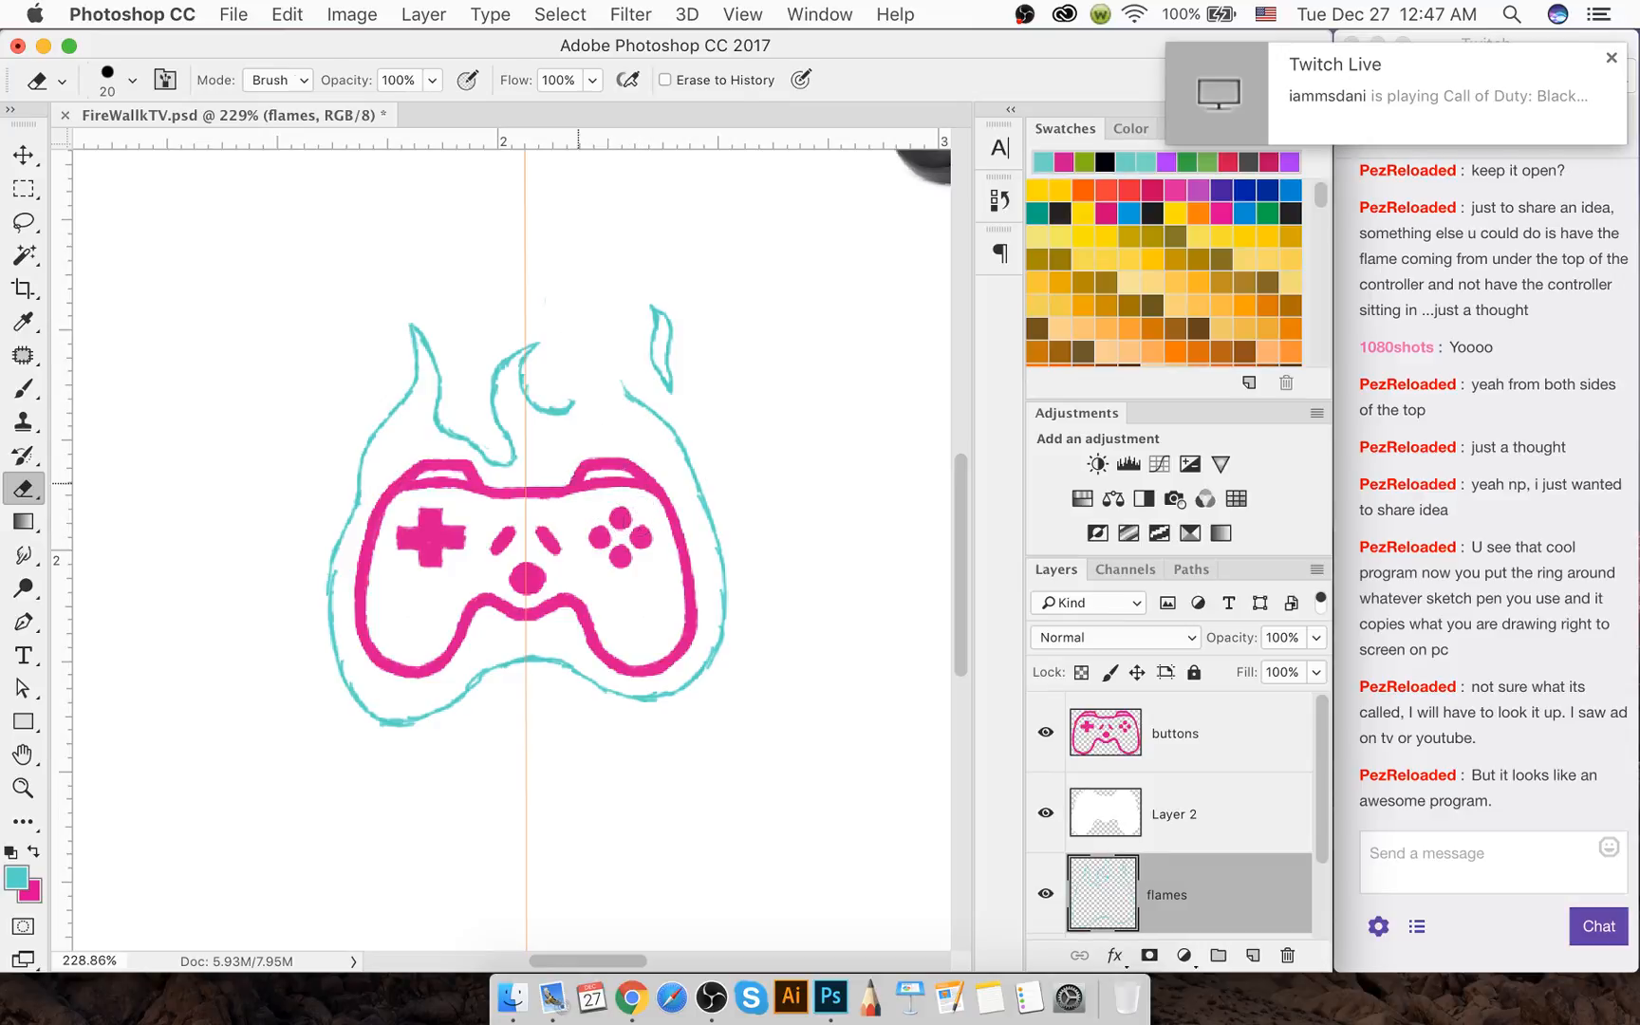
key("b")
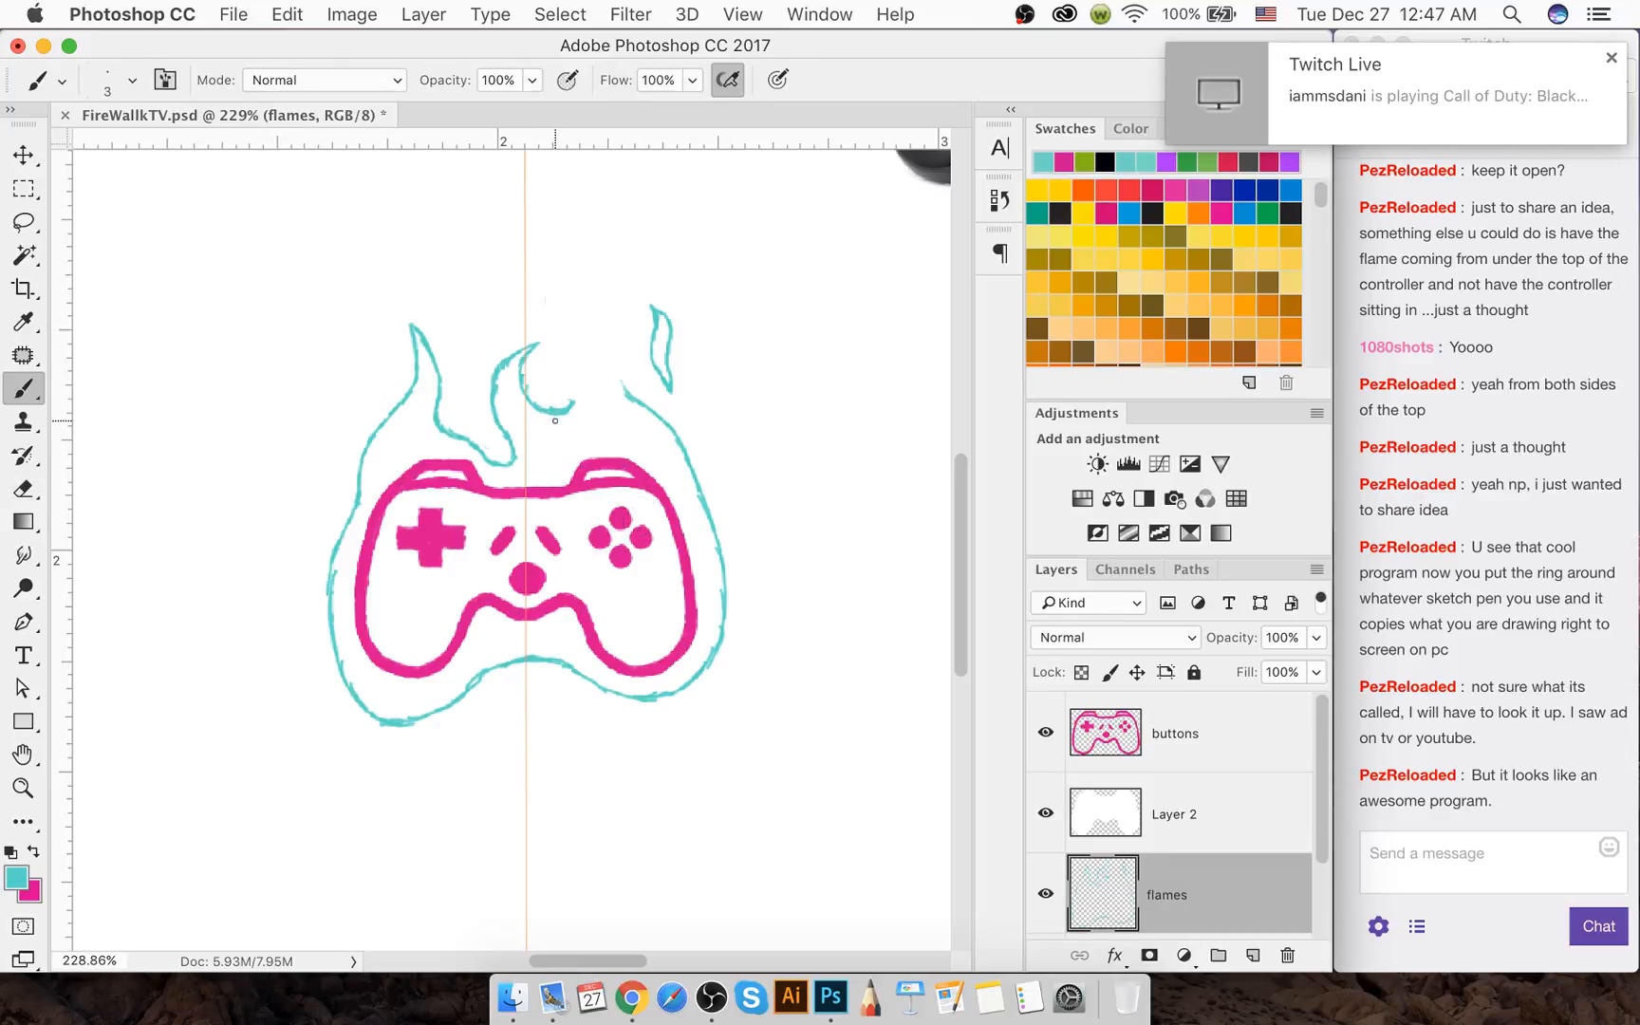
key("e")
left_click_drag(560, 382, 548, 393)
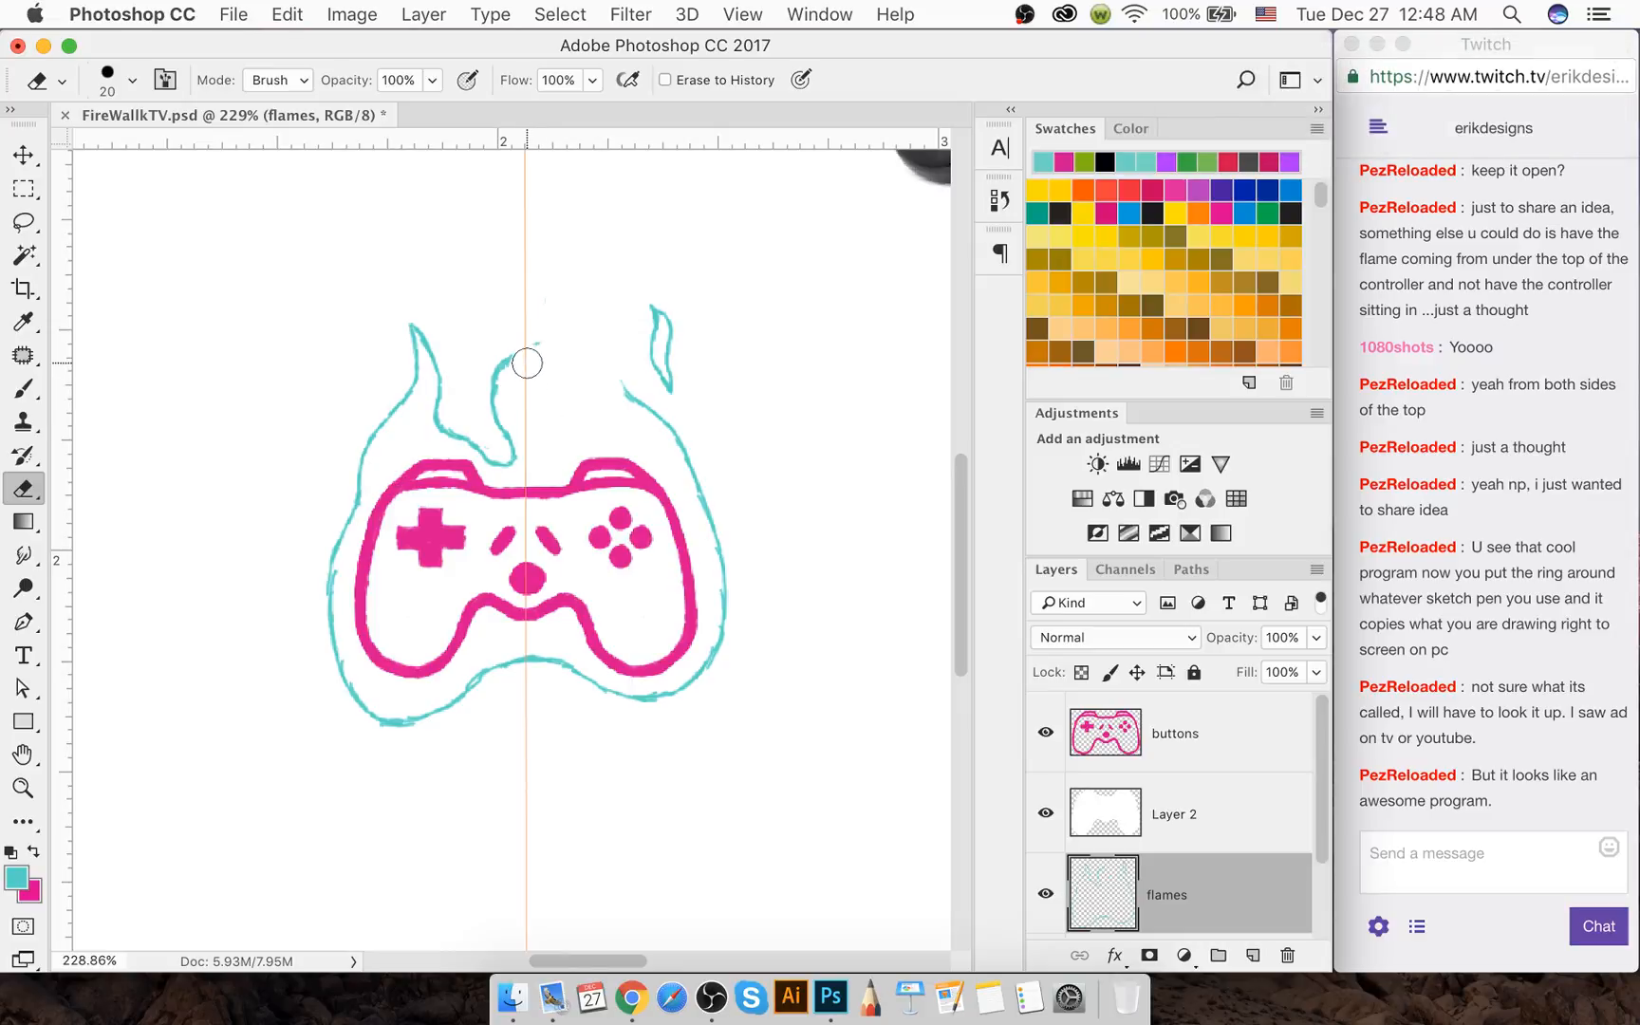
key("b")
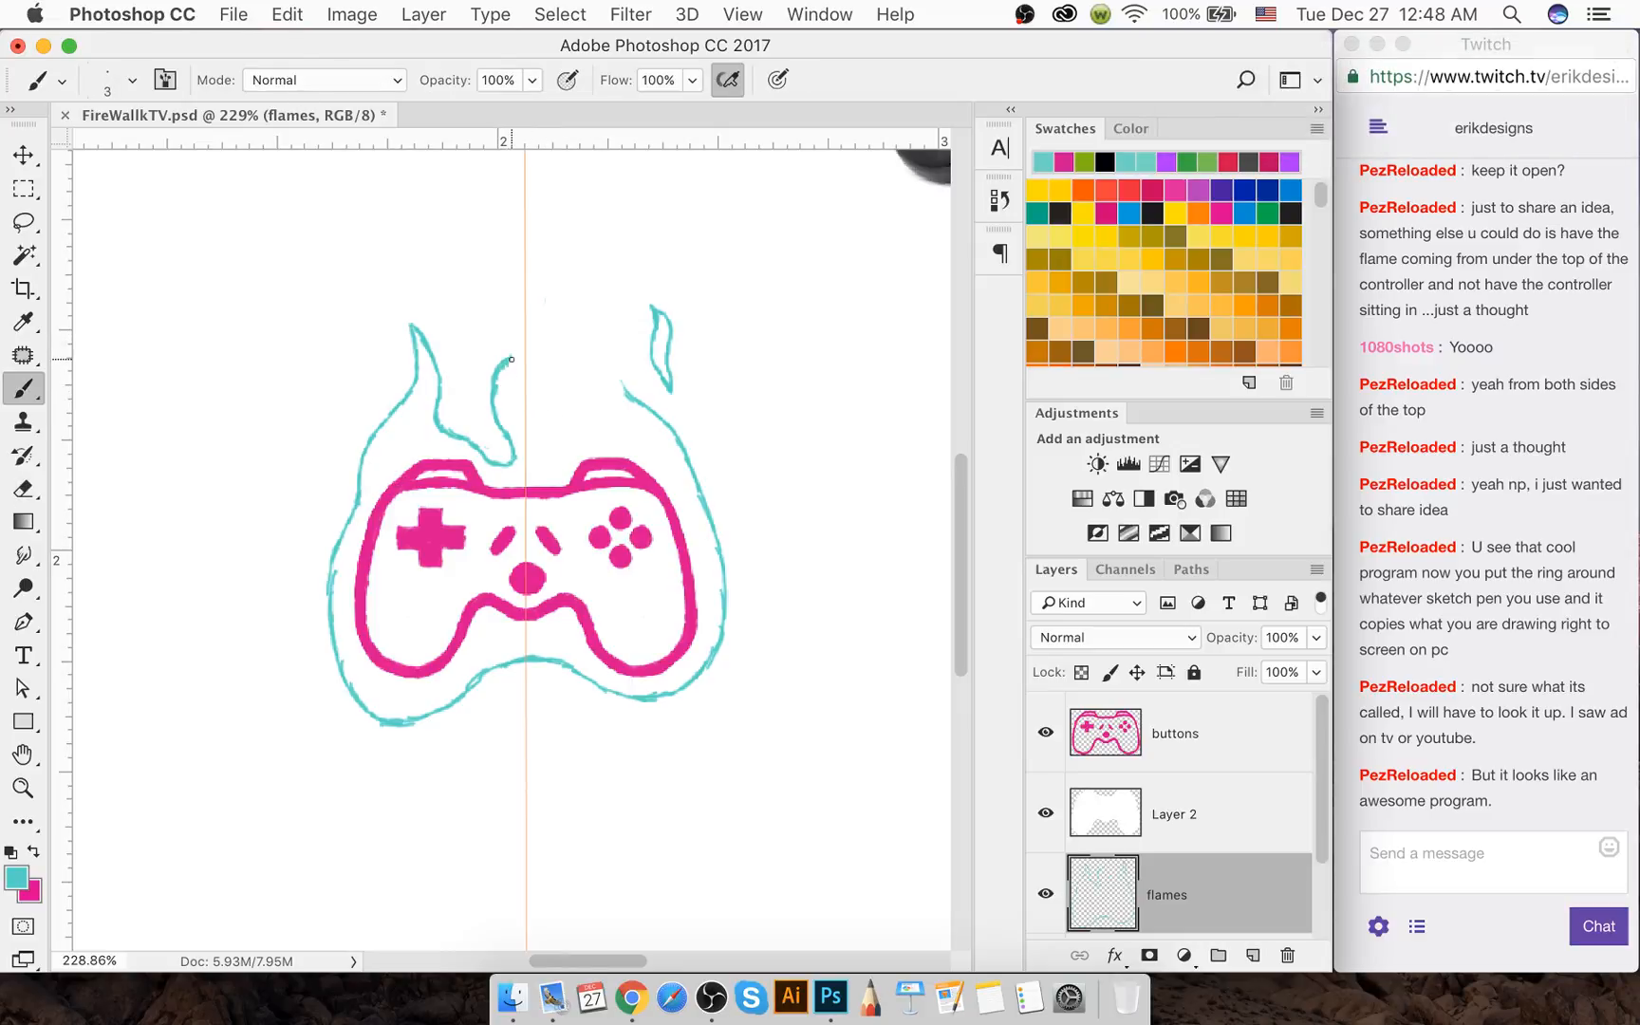
Undo the erasing of the middle flame's tip, touch up its right edge, and hide the guides
key("super+z")
key("super+z")
key("super+z")
left_click_drag(523, 367, 525, 382)
key("super+z")
key("super+z")
key("super+z")
key("super+semicolon")
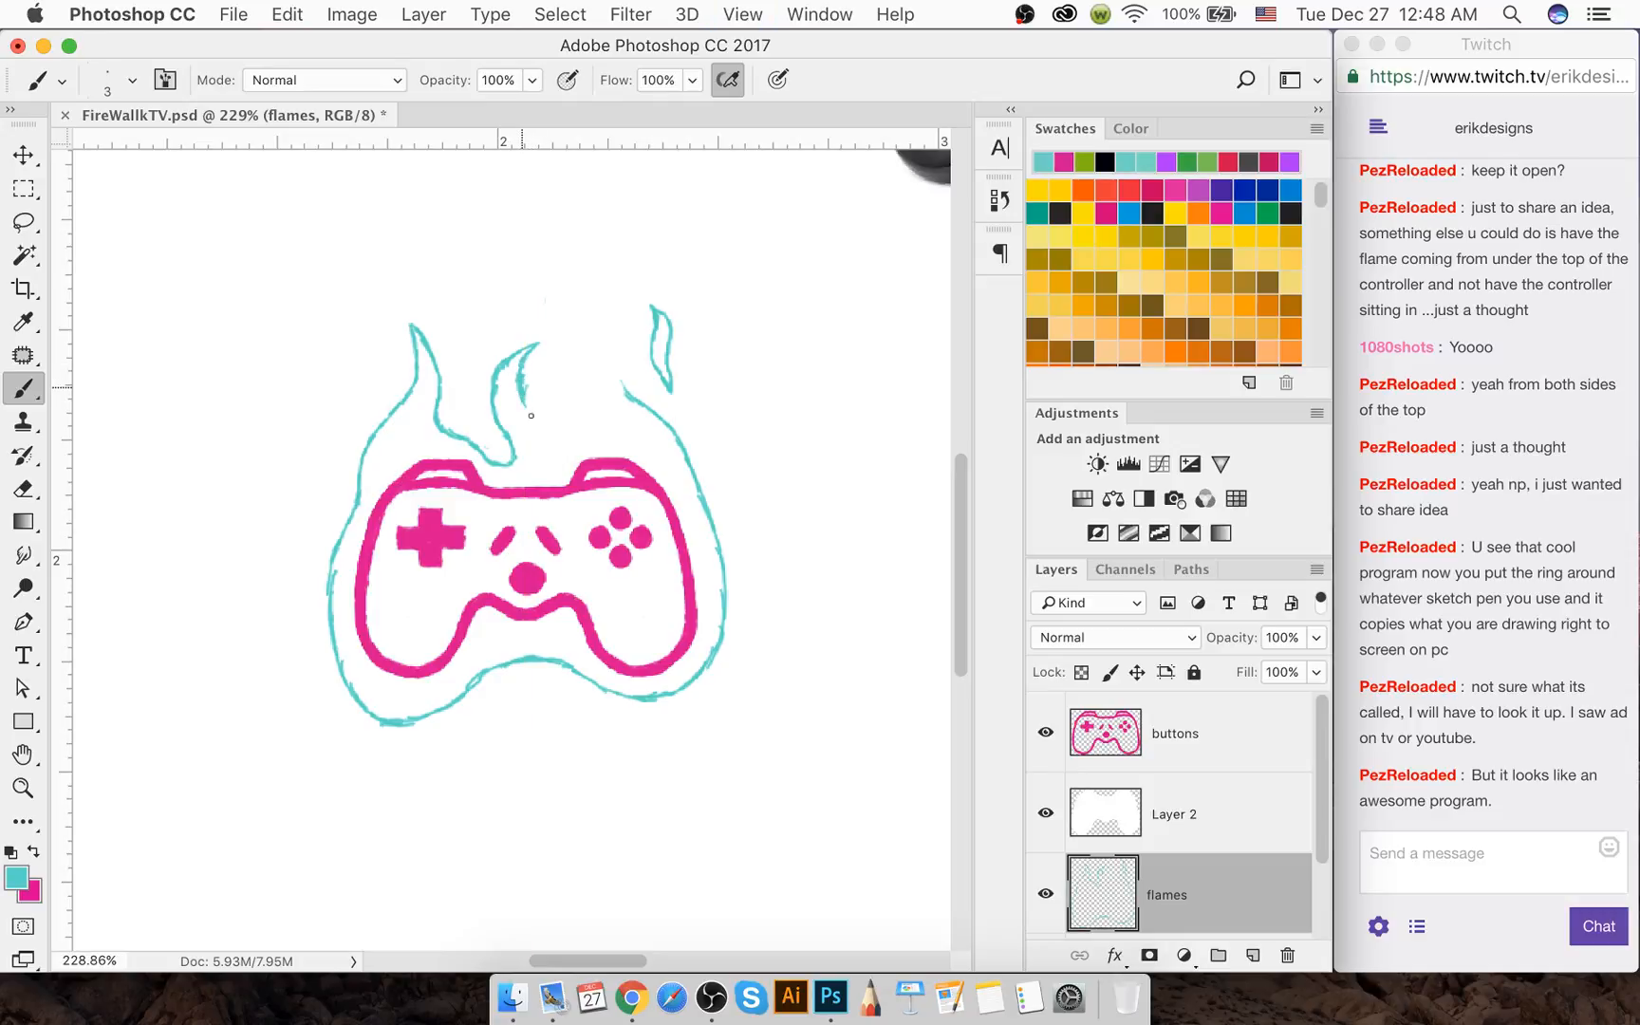
Draw a rounded dip from the middle flame into a shorter, left-leaning flame that joins the outline on the right
left_click_drag(531, 414, 559, 433)
key("super+z")
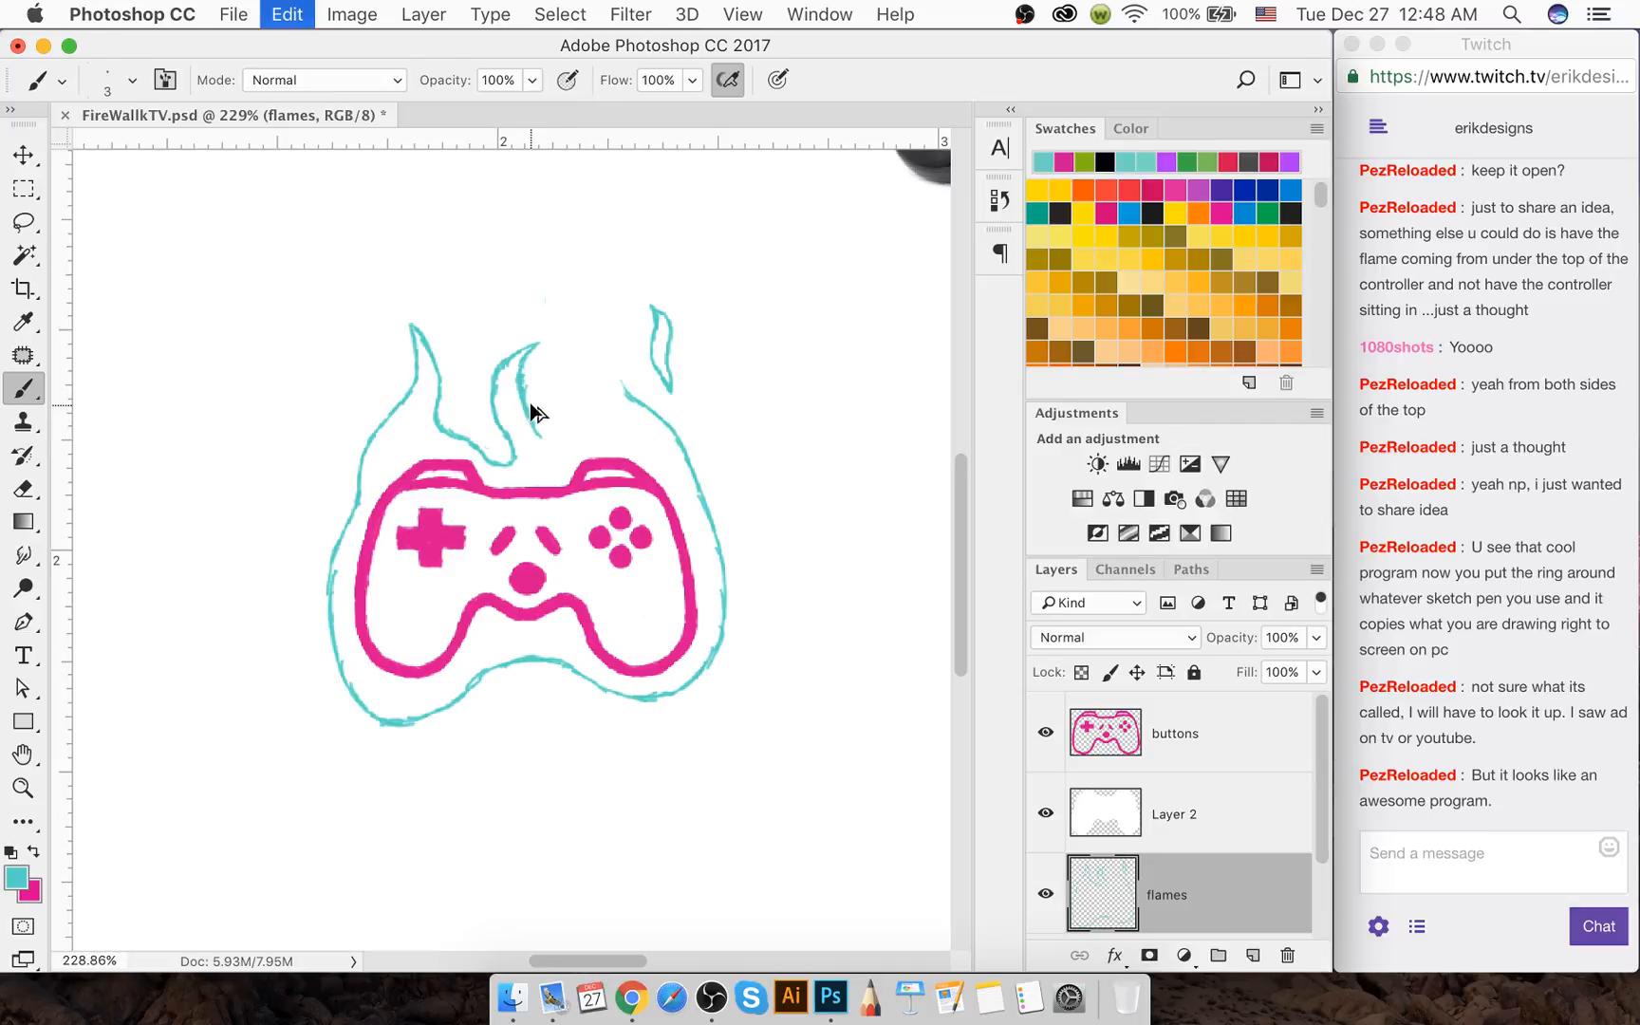
key("super+z")
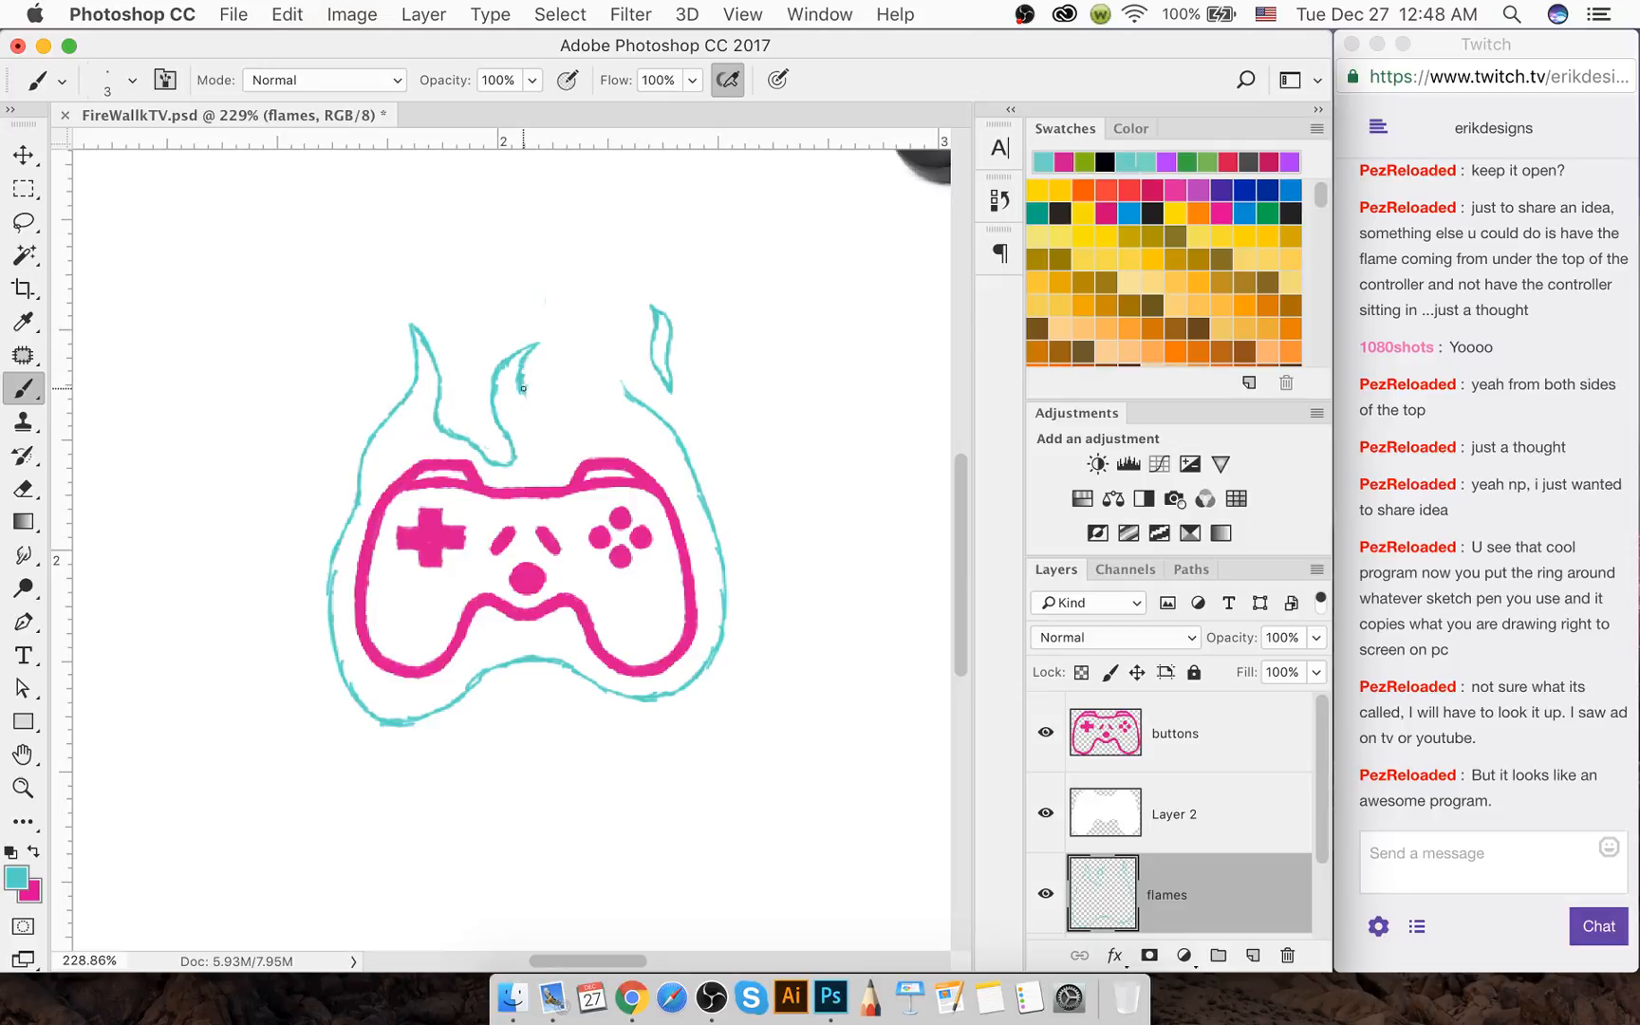
mouse_move(541, 415)
left_mouse_down()
mouse_move(590, 414)
mouse_move(587, 367)
mouse_move(595, 407)
mouse_move(596, 380)
mouse_move(563, 327)
mouse_move(649, 395)
left_mouse_up()
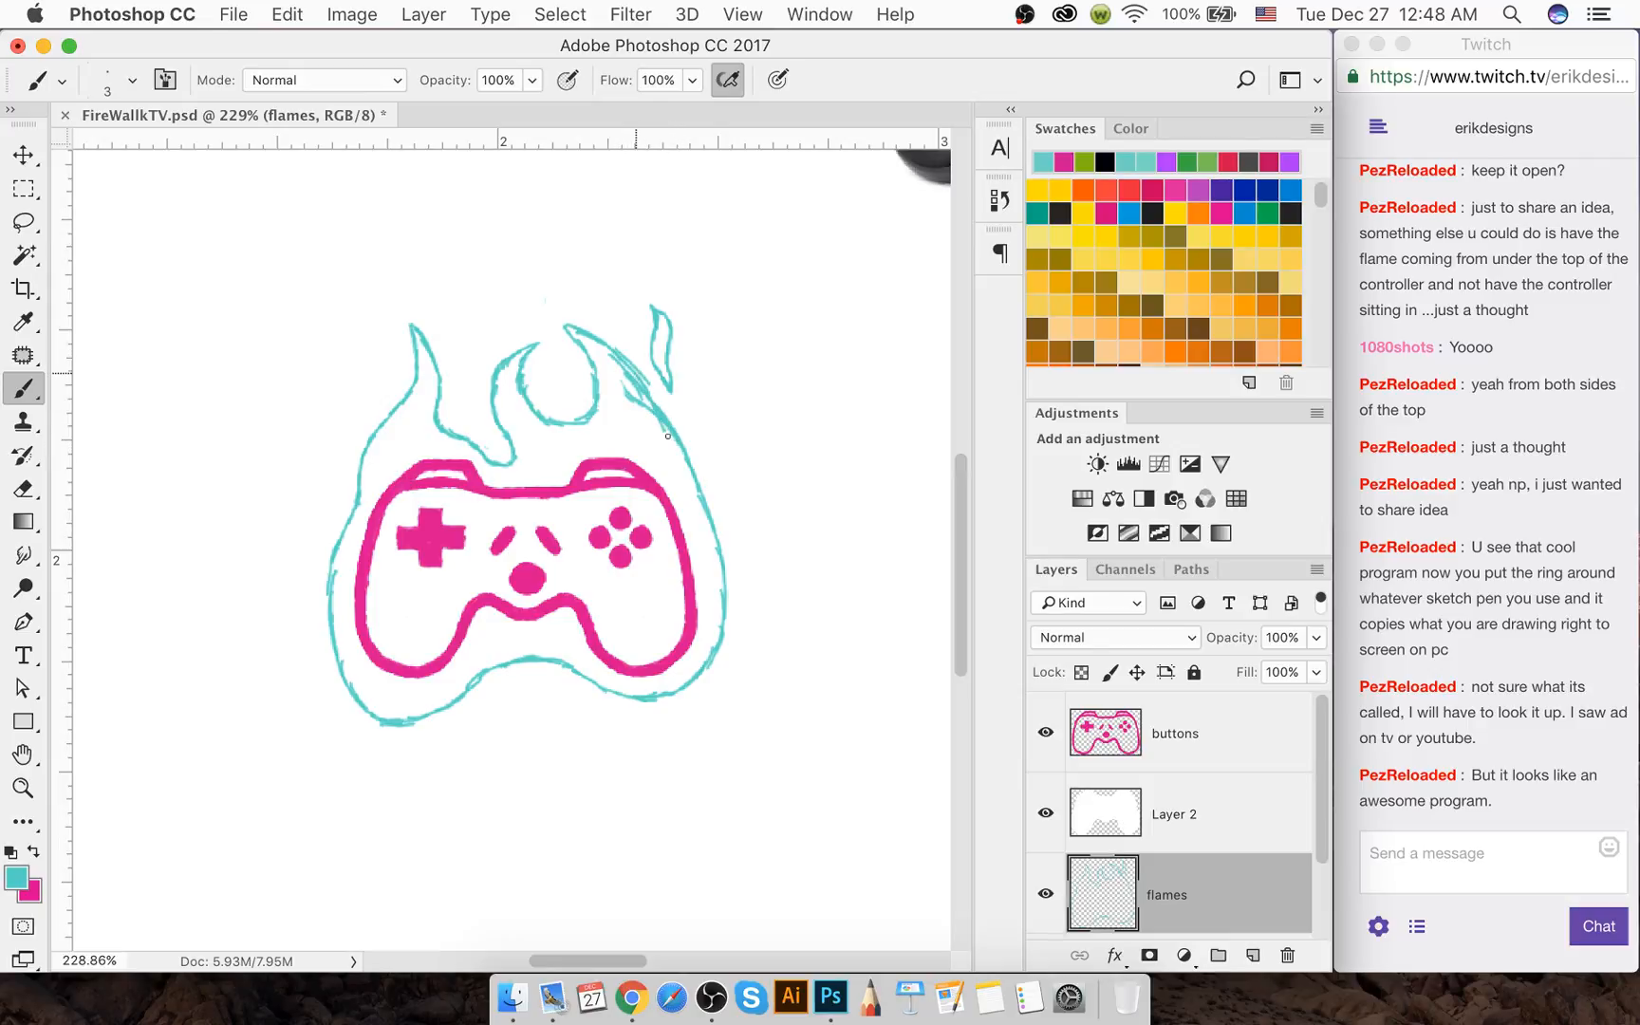
Erase the doubled strokes along the new right flame's outer edge with a size 10 eraser, leaving one clean line
key("e")
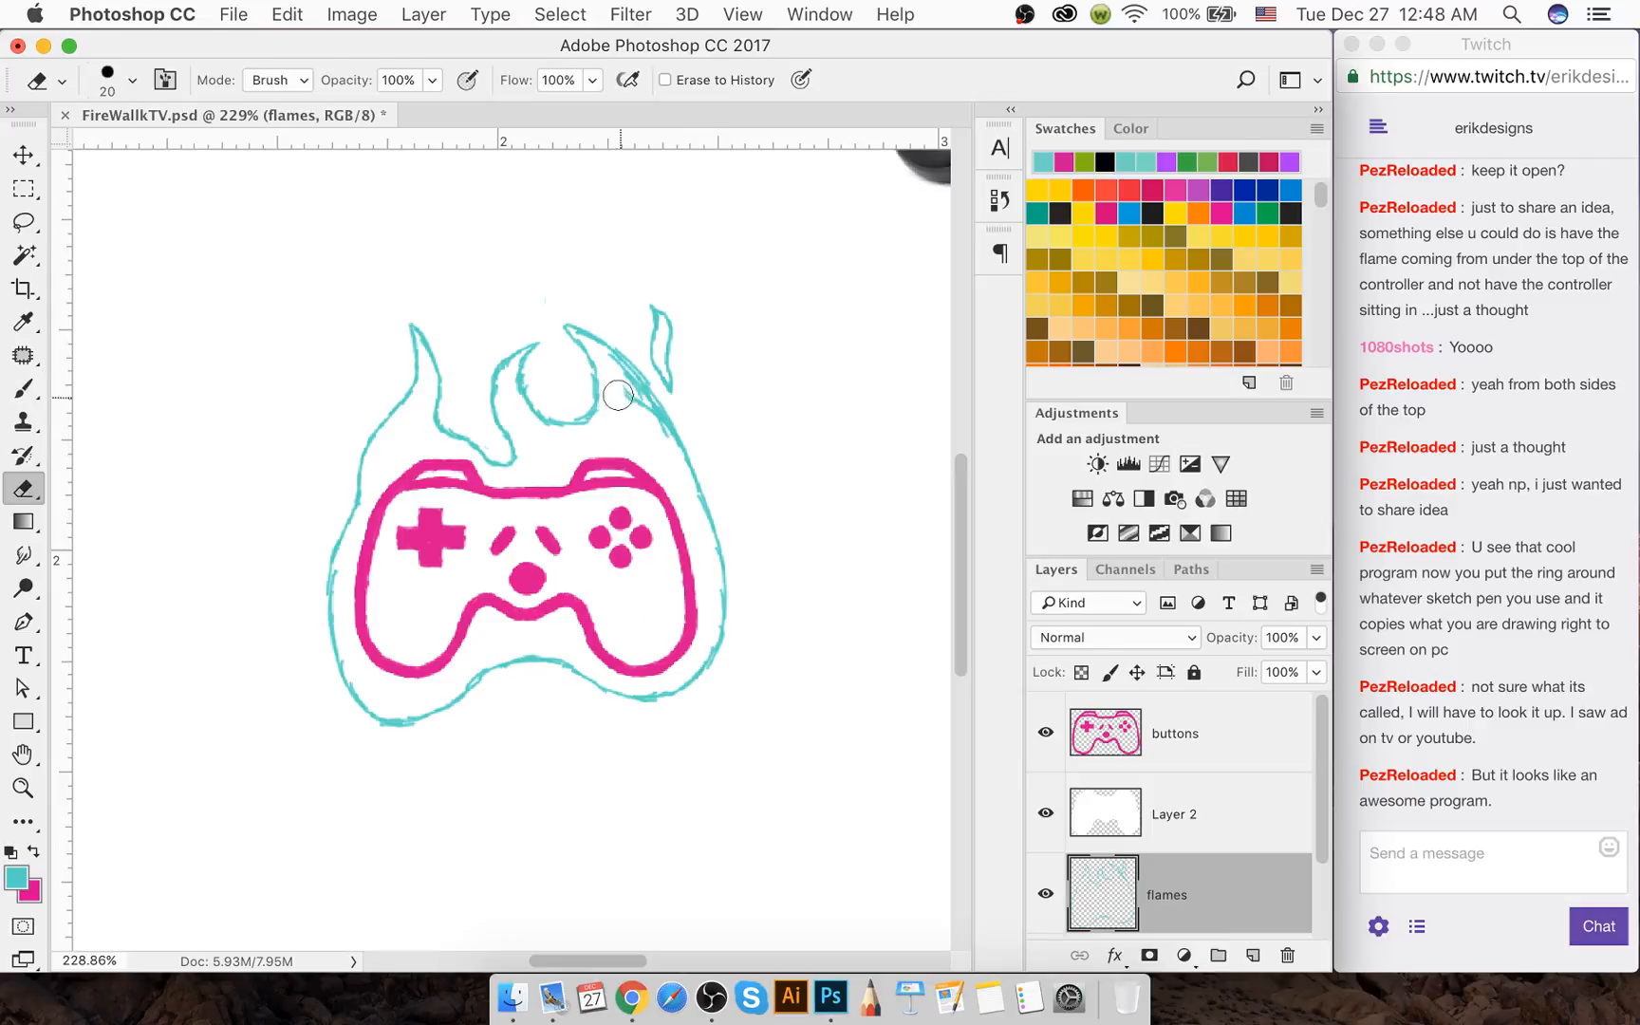
key("bracketleft")
left_click_drag(609, 361, 664, 438)
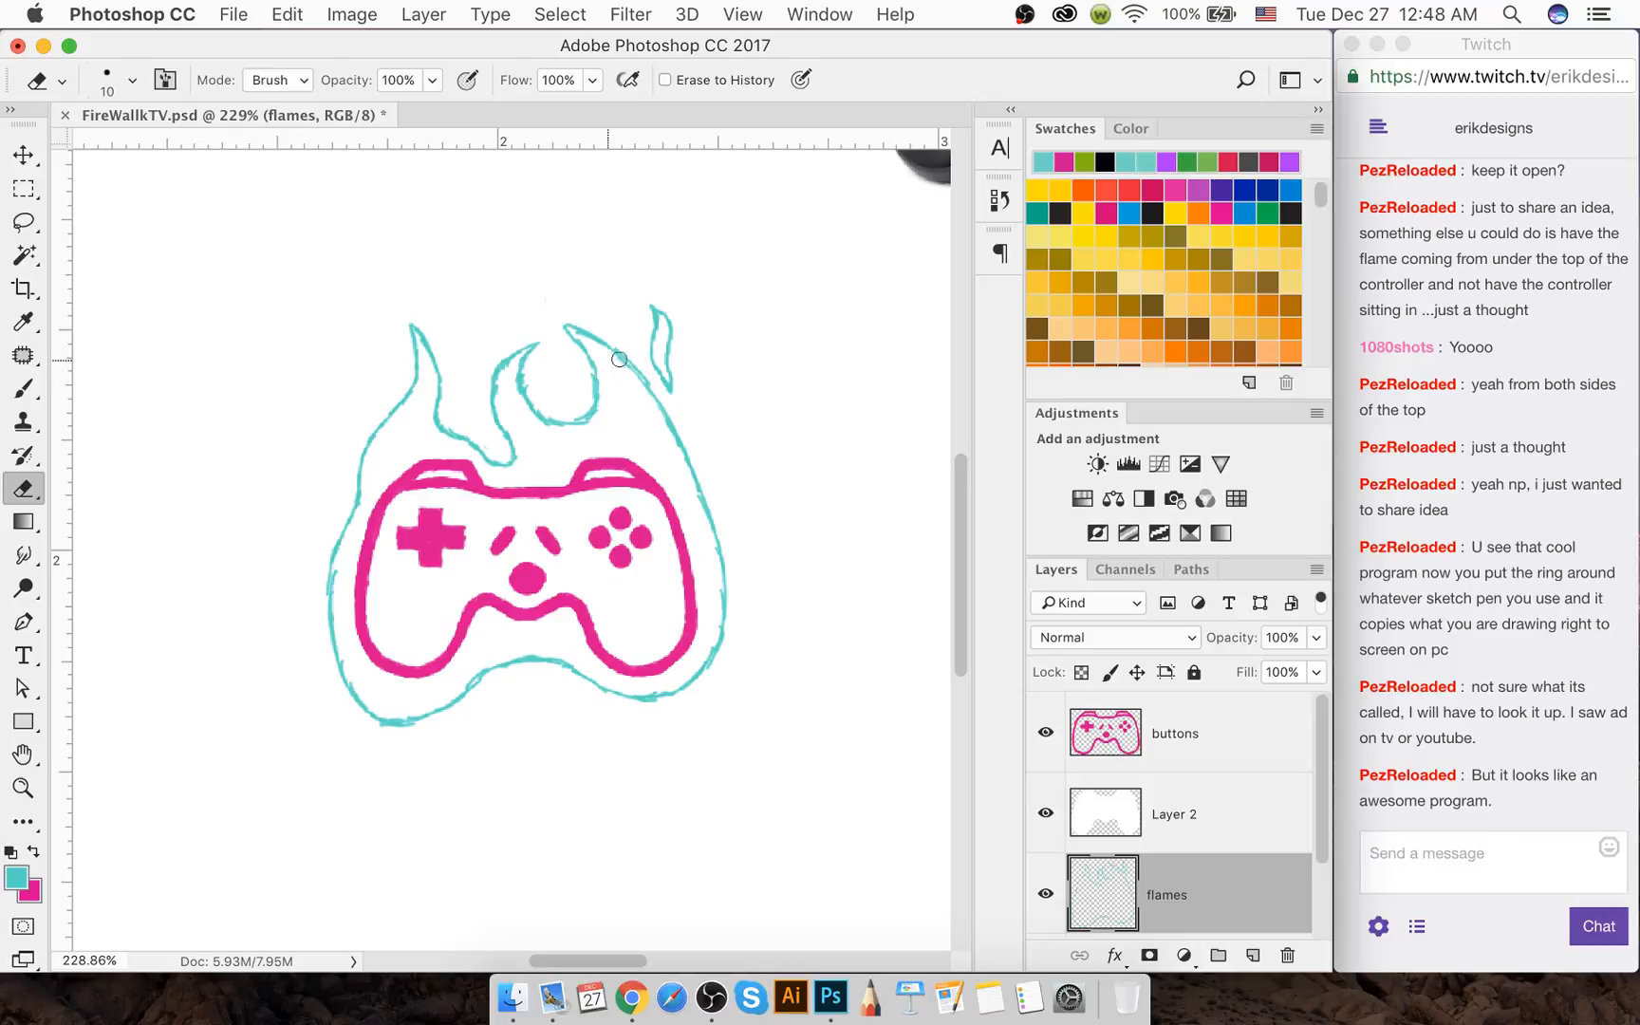
left_click_drag(624, 349, 645, 385)
key("b")
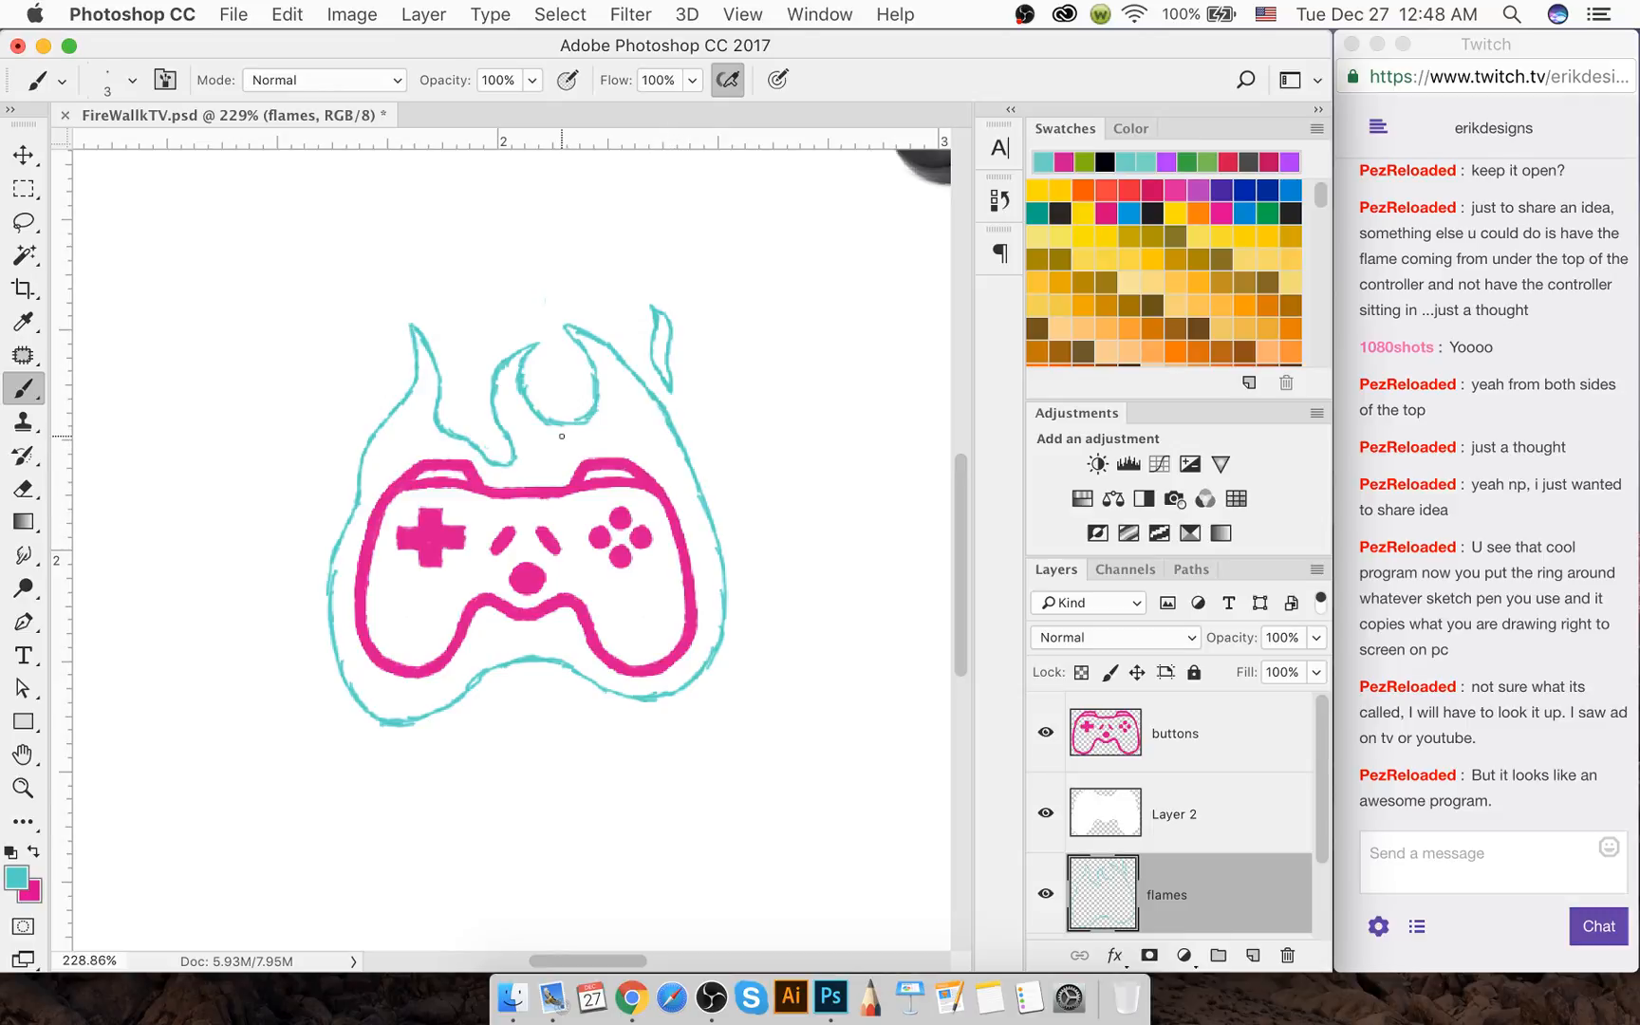
Erase and redraw the dip between the middle and right flames with a deeper, narrower bottom
key("e")
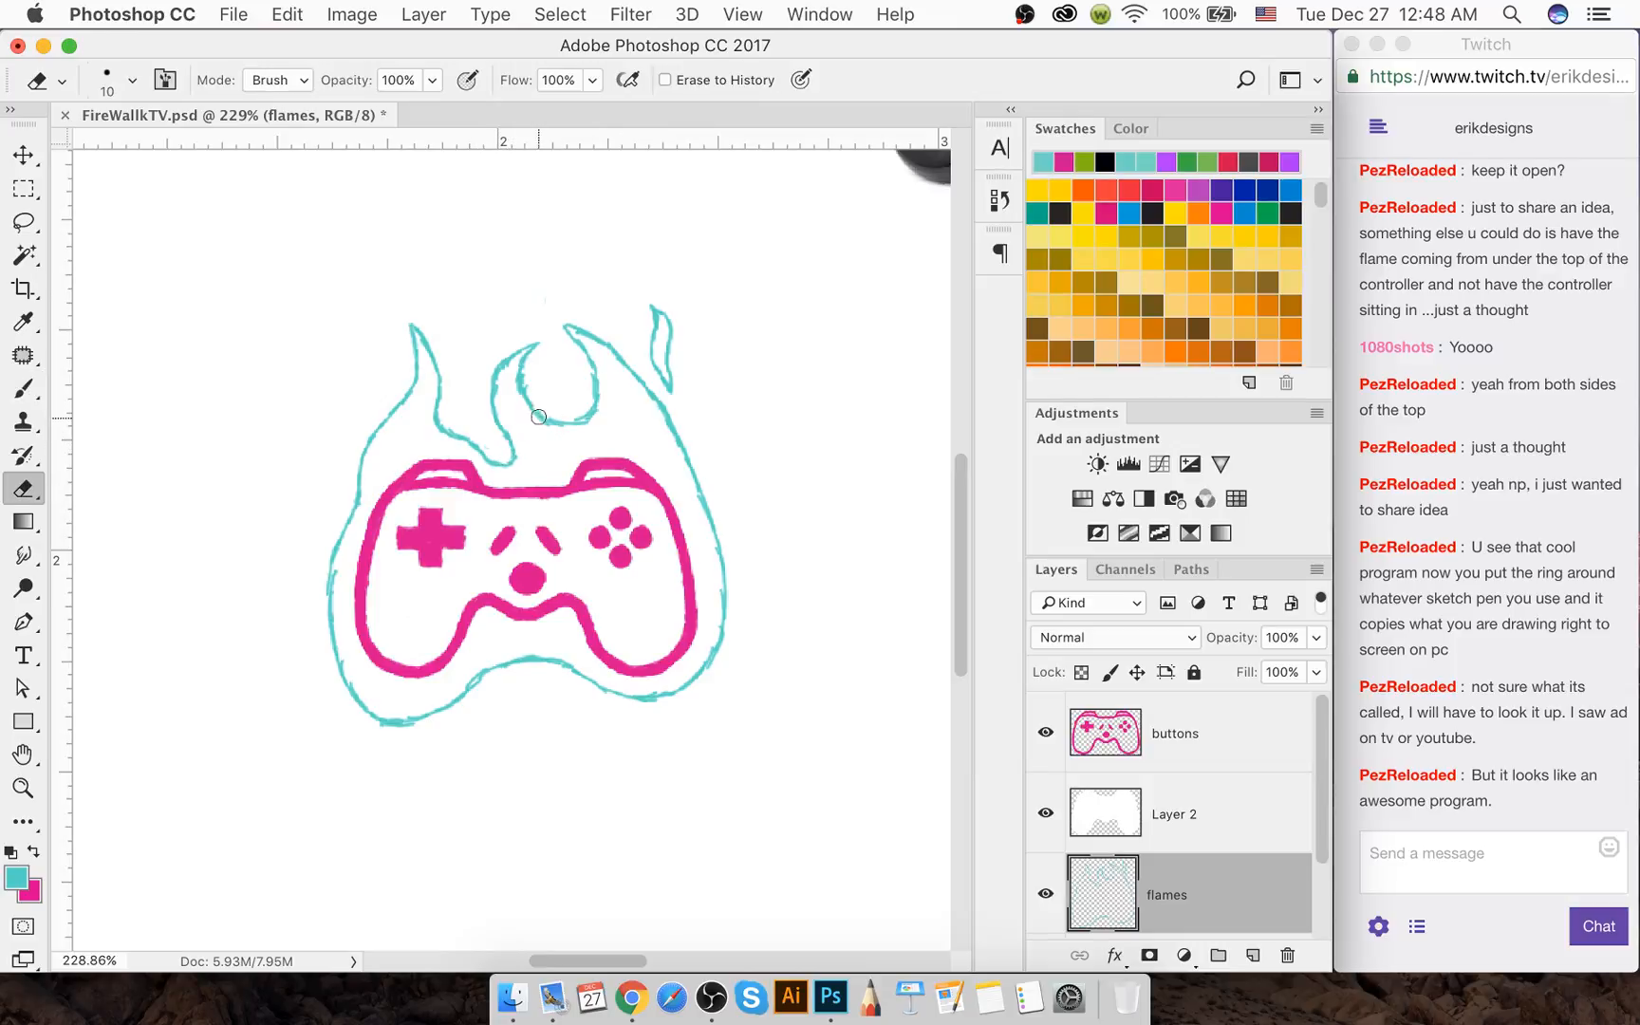
mouse_move(536, 417)
left_mouse_down()
mouse_move(576, 420)
mouse_move(599, 392)
mouse_move(593, 436)
mouse_move(522, 393)
mouse_move(555, 441)
mouse_move(595, 420)
mouse_move(597, 377)
mouse_move(598, 408)
mouse_move(560, 333)
mouse_move(589, 377)
mouse_move(575, 323)
mouse_move(596, 391)
left_mouse_up()
key("b")
key("e")
key("b")
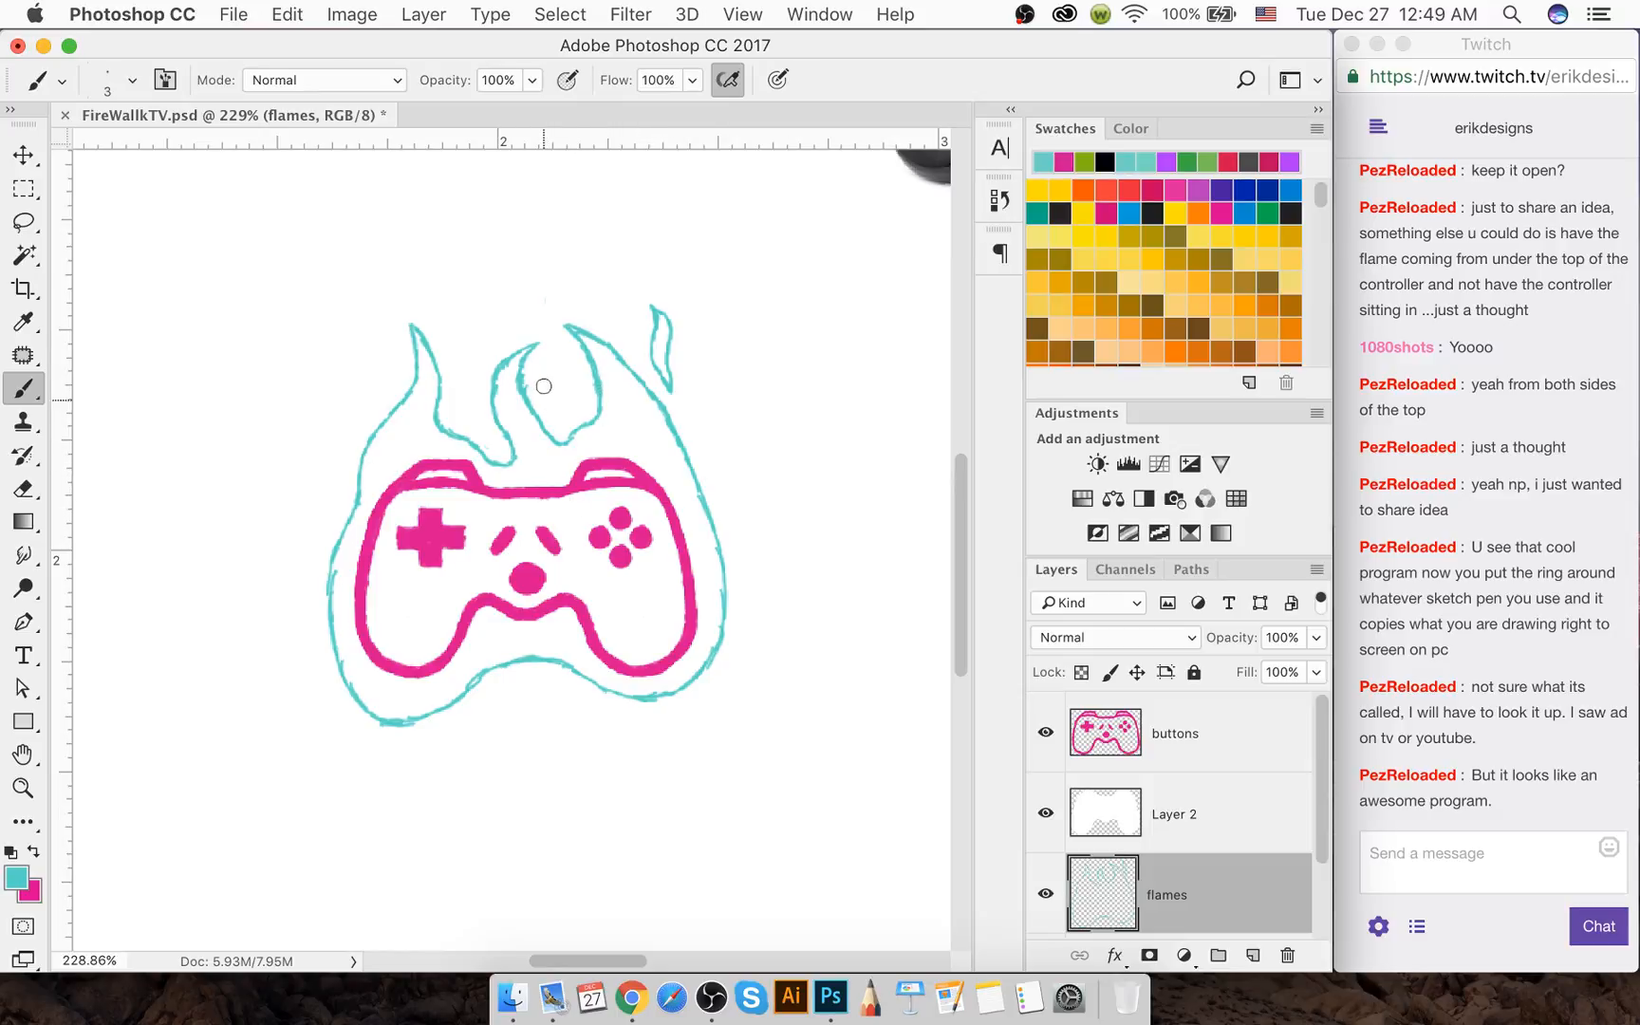
Erase the middle flame's tip and right edge and redraw them narrower and more upright, running into the dip
key("e")
mouse_move(537, 376)
left_mouse_down()
mouse_move(533, 370)
mouse_move(505, 362)
mouse_move(497, 392)
mouse_move(515, 398)
mouse_move(513, 437)
mouse_move(540, 437)
mouse_move(524, 406)
mouse_move(503, 462)
mouse_move(498, 388)
mouse_move(500, 406)
mouse_move(530, 344)
mouse_move(523, 392)
mouse_move(529, 378)
mouse_move(549, 432)
left_mouse_up()
key("bracketright")
key("b")
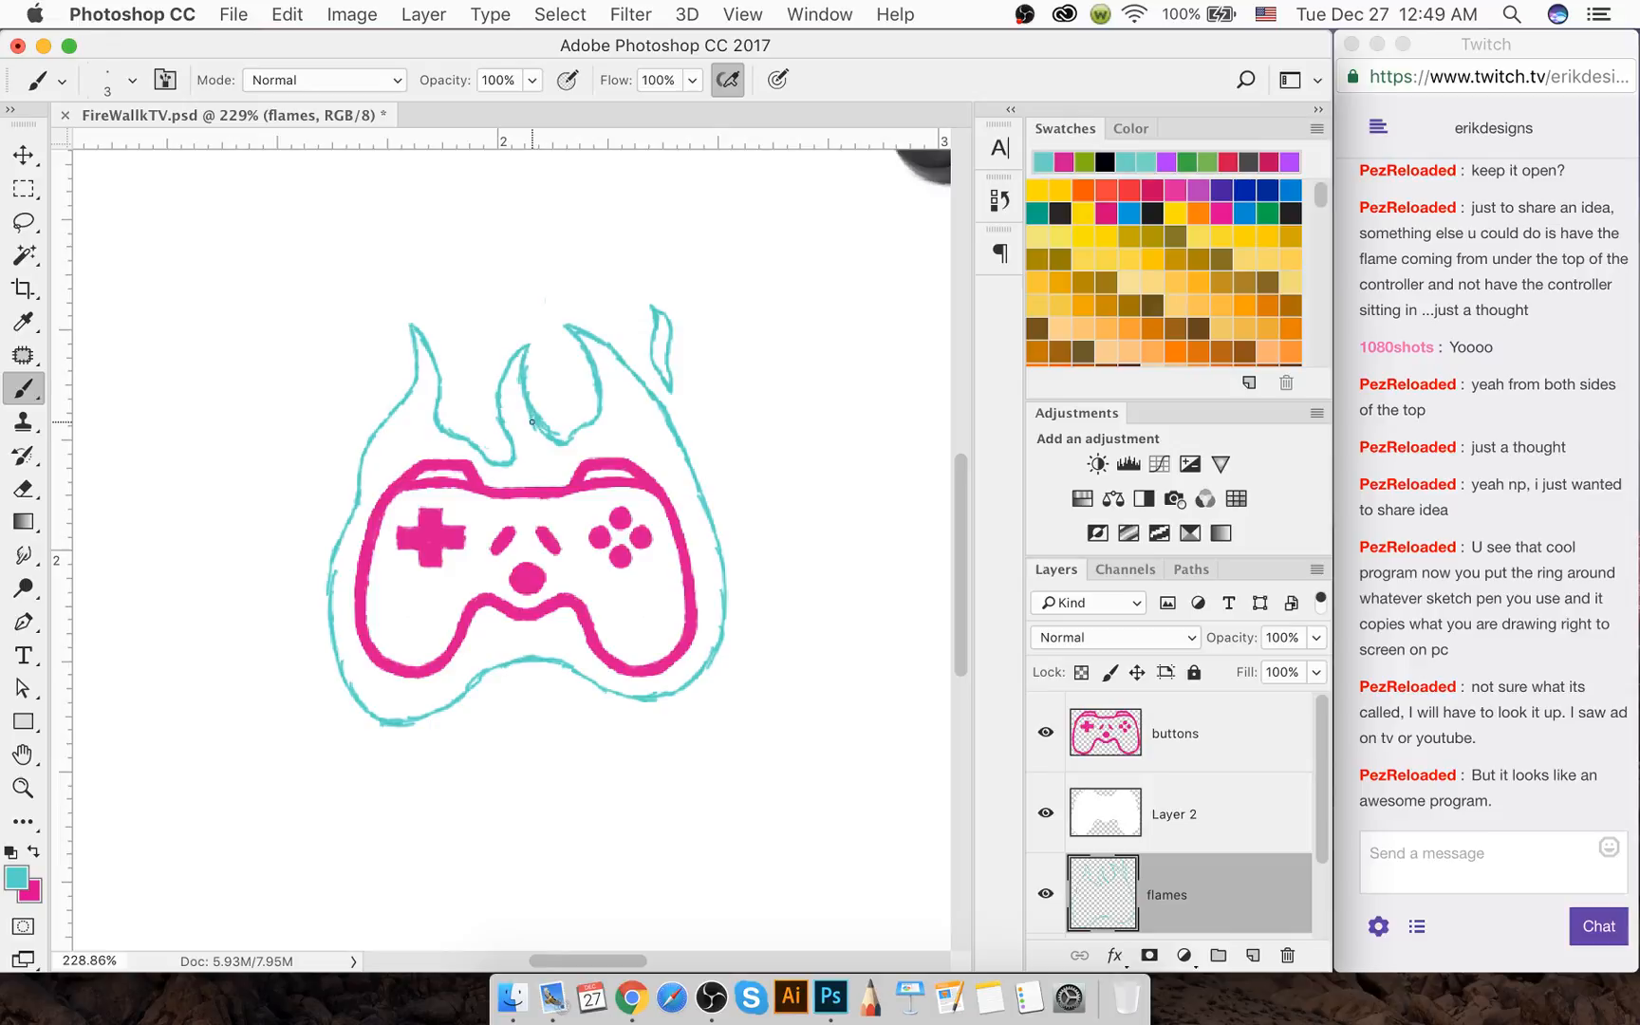
Clean up the doubled strokes at the dip and erase the small detached flame on the right with a size 10 eraser
key("e")
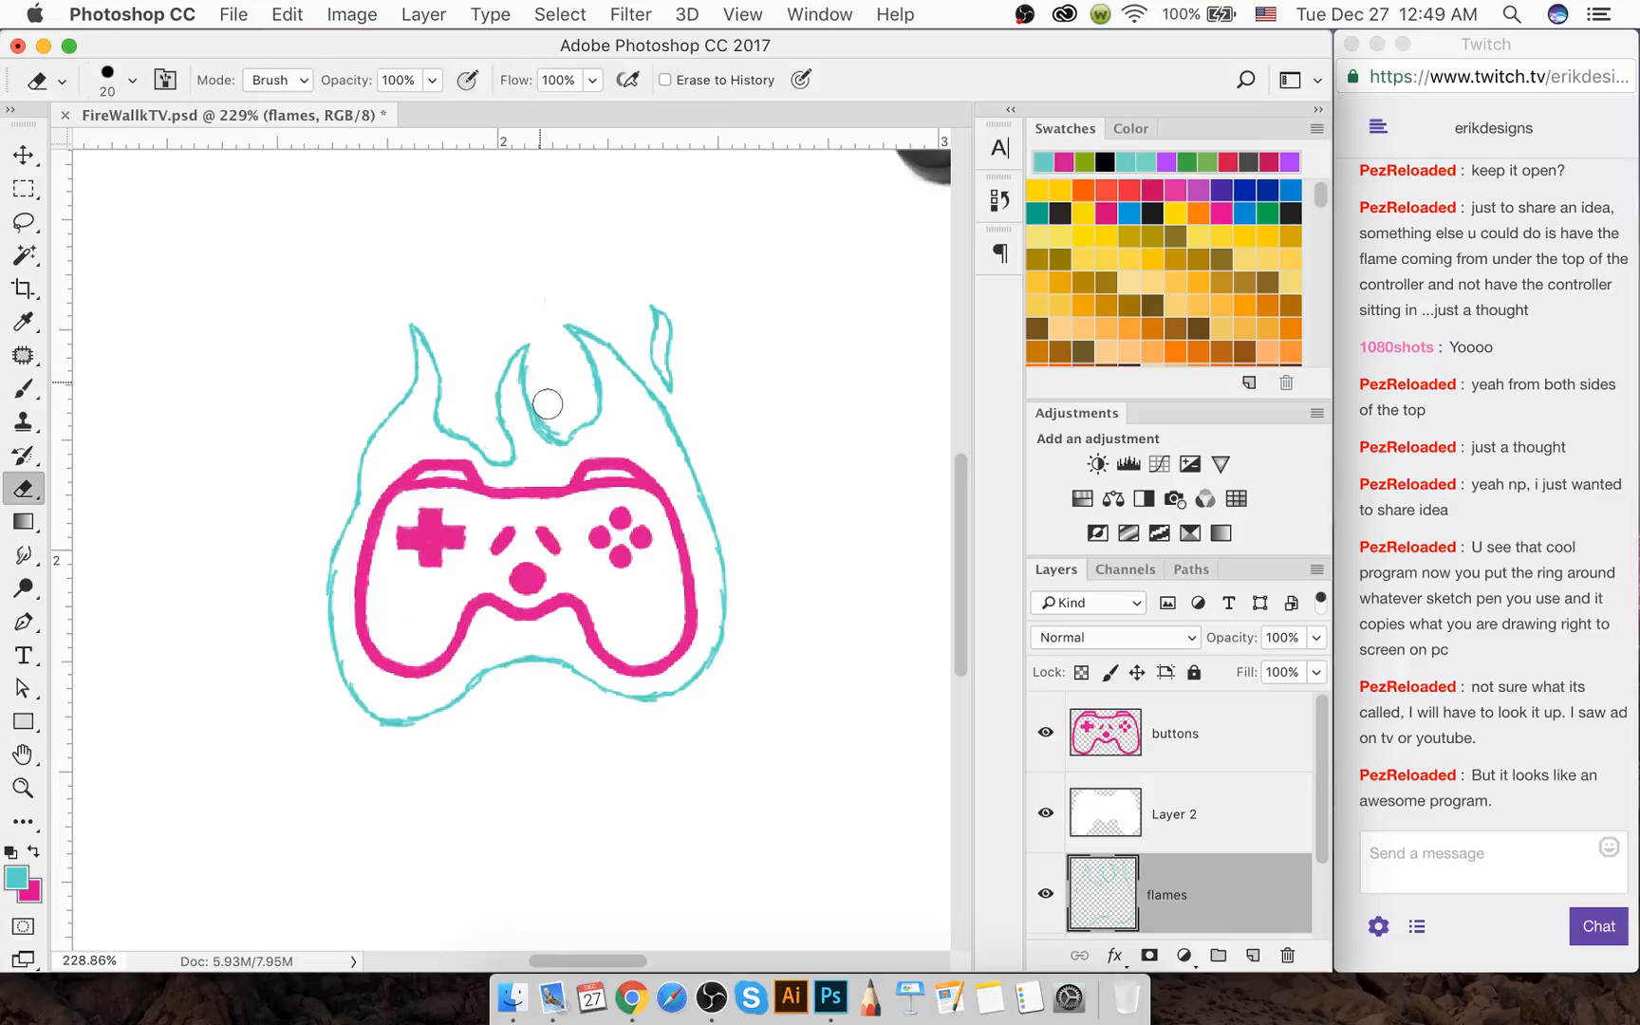
key("bracketleft")
key("bracketleft")
left_click_drag(660, 319, 680, 397)
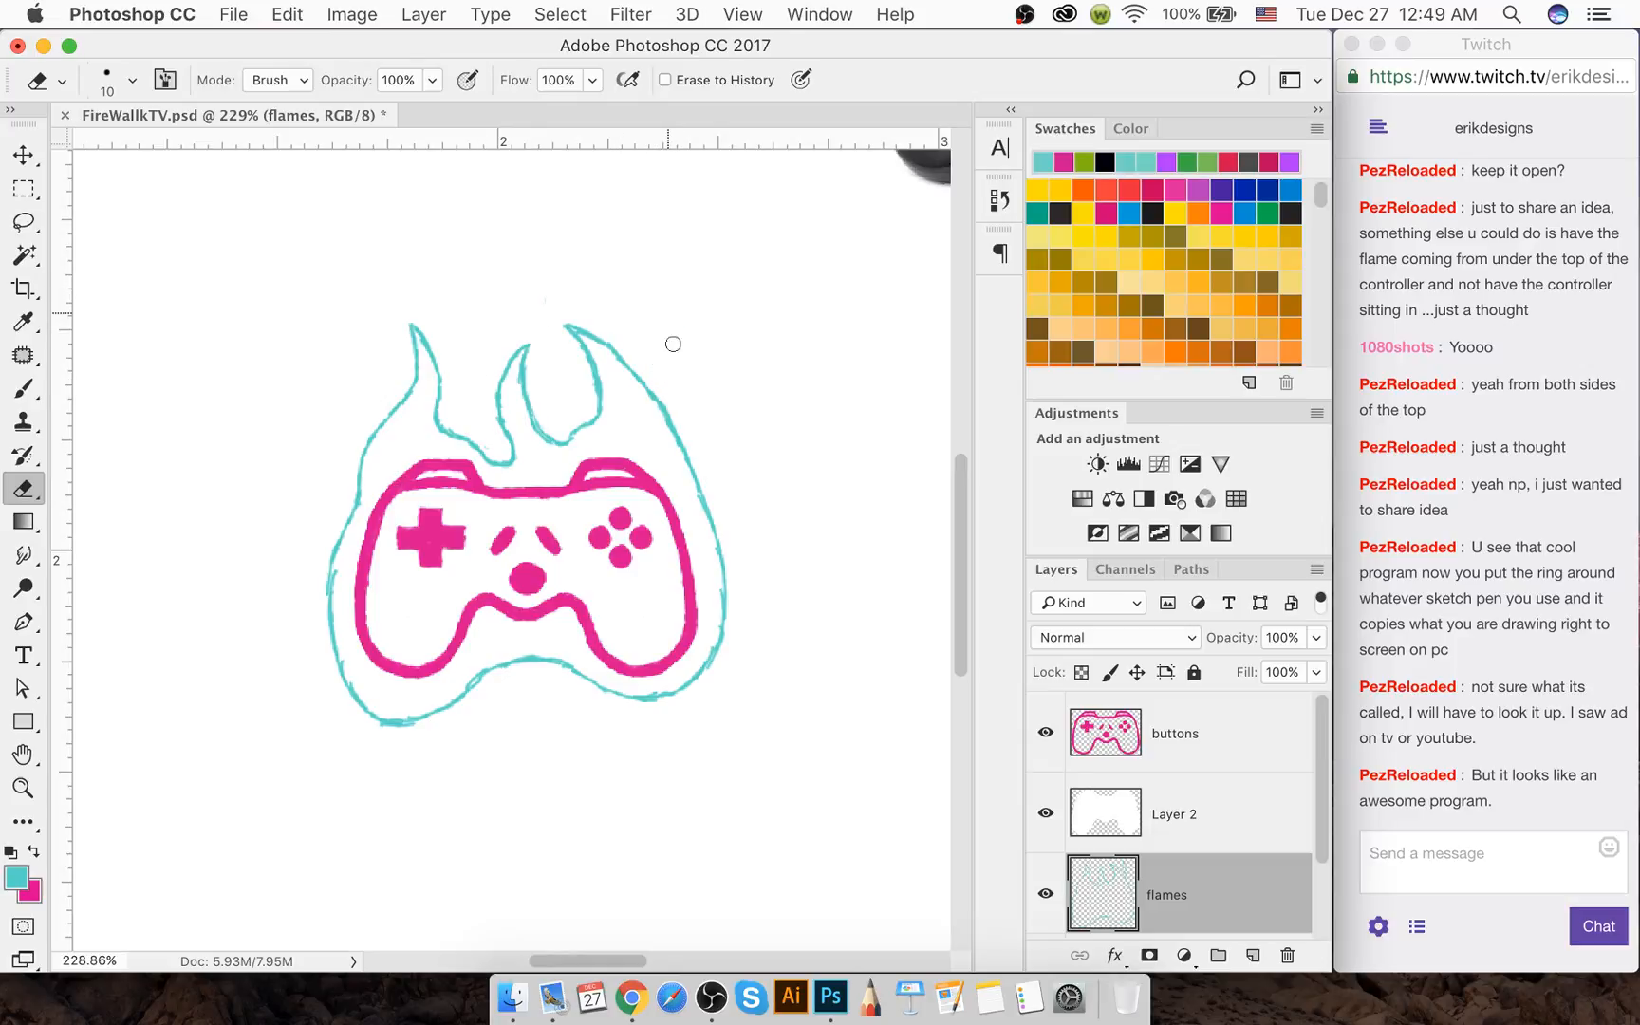
Draw a small pointed flame branching off the outline beside the right shoulder and open the old line to join it
key("b")
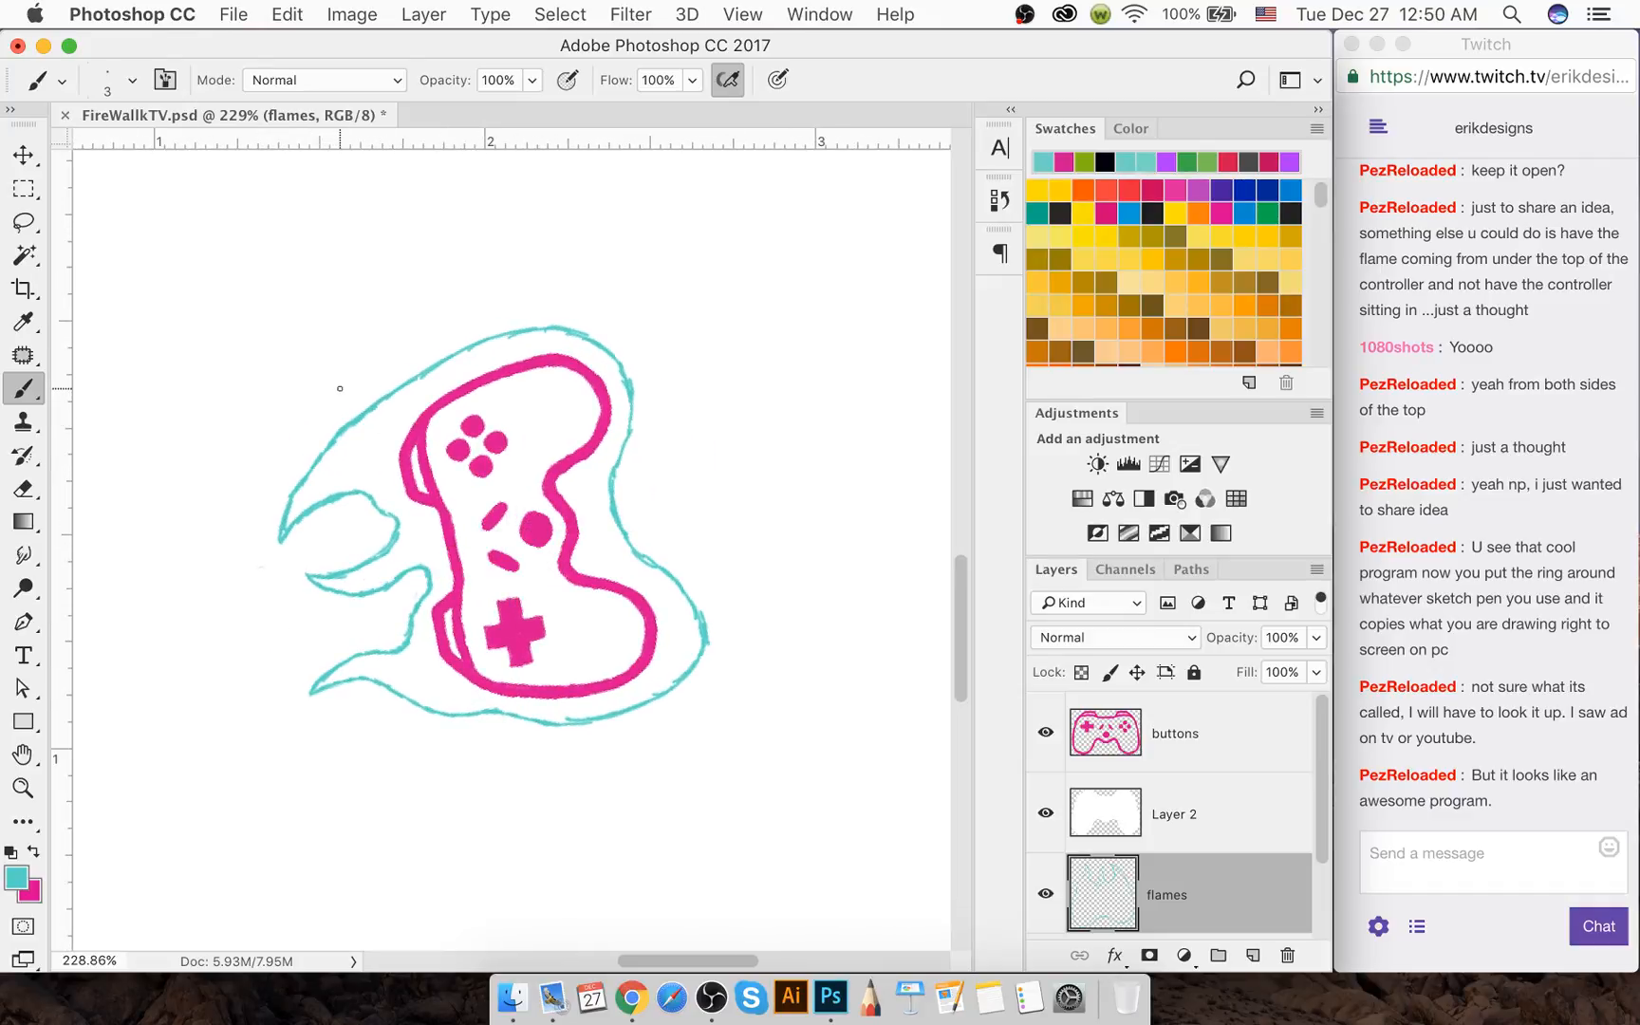
mouse_move(333, 392)
left_mouse_down()
mouse_move(529, 331)
mouse_move(427, 342)
mouse_move(330, 392)
mouse_move(511, 342)
mouse_move(342, 392)
mouse_move(393, 374)
mouse_move(378, 402)
left_mouse_up()
key("e")
key("b")
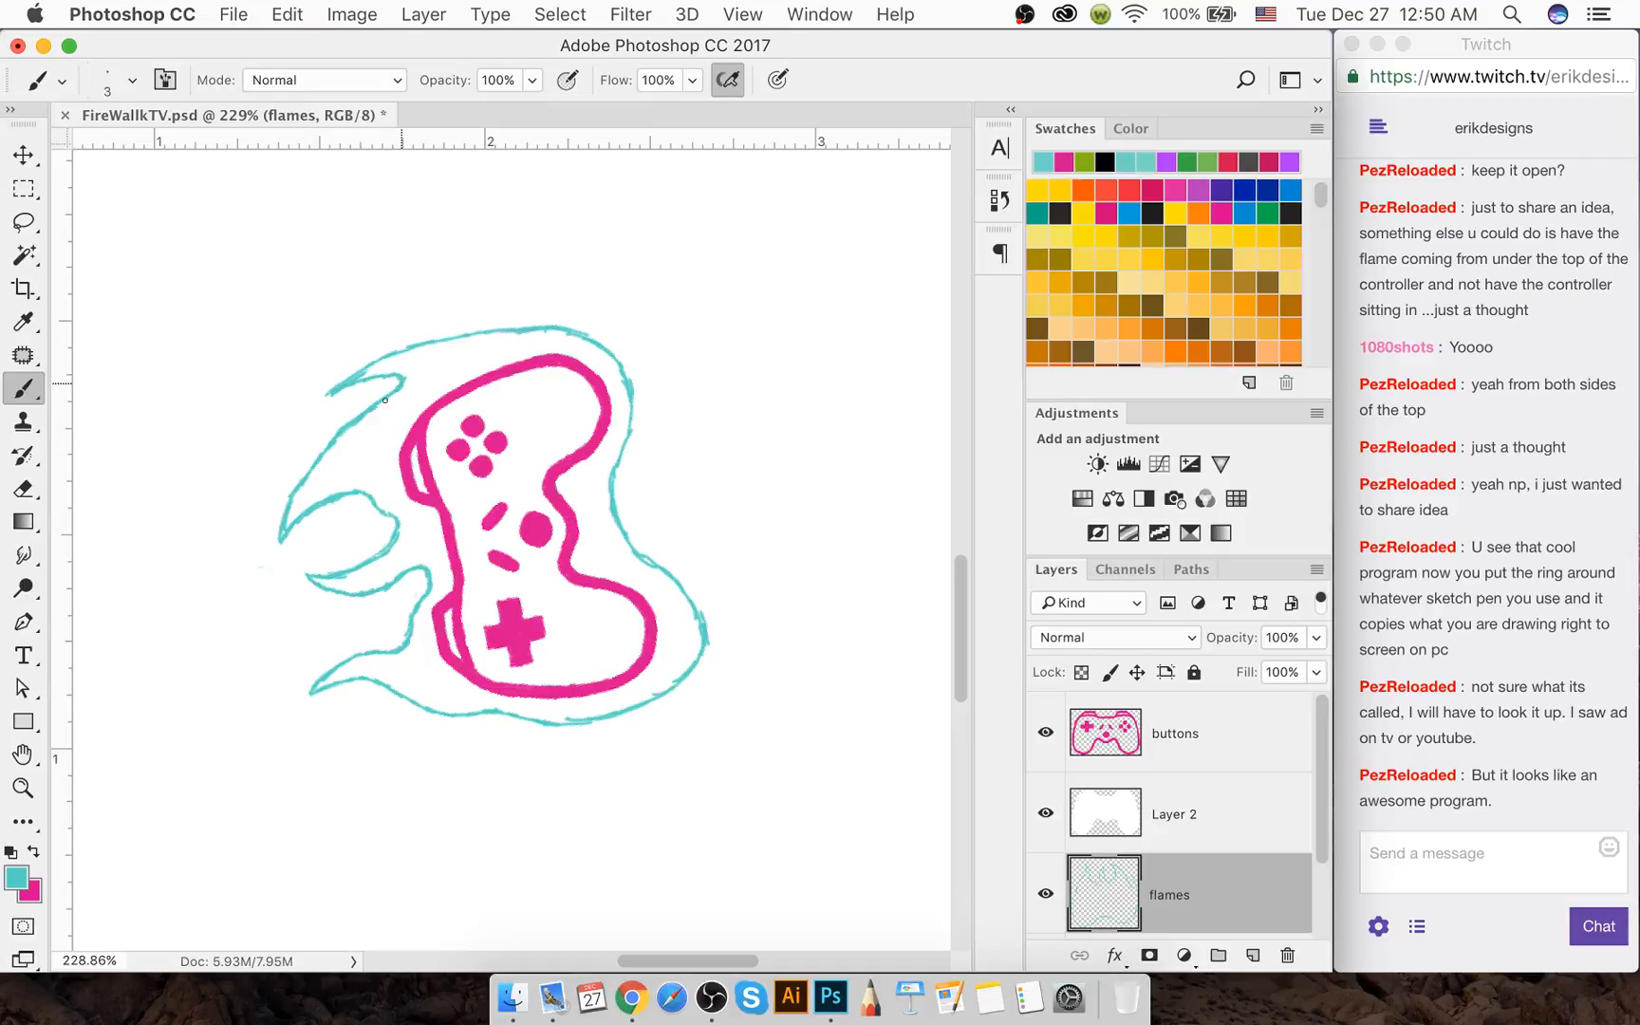
Erase rough bits of the teal outline around the controller's grips and smooth the line
key("e")
mouse_move(515, 327)
left_mouse_down()
mouse_move(562, 334)
mouse_move(511, 331)
mouse_move(601, 361)
left_mouse_up()
key("b")
key("e")
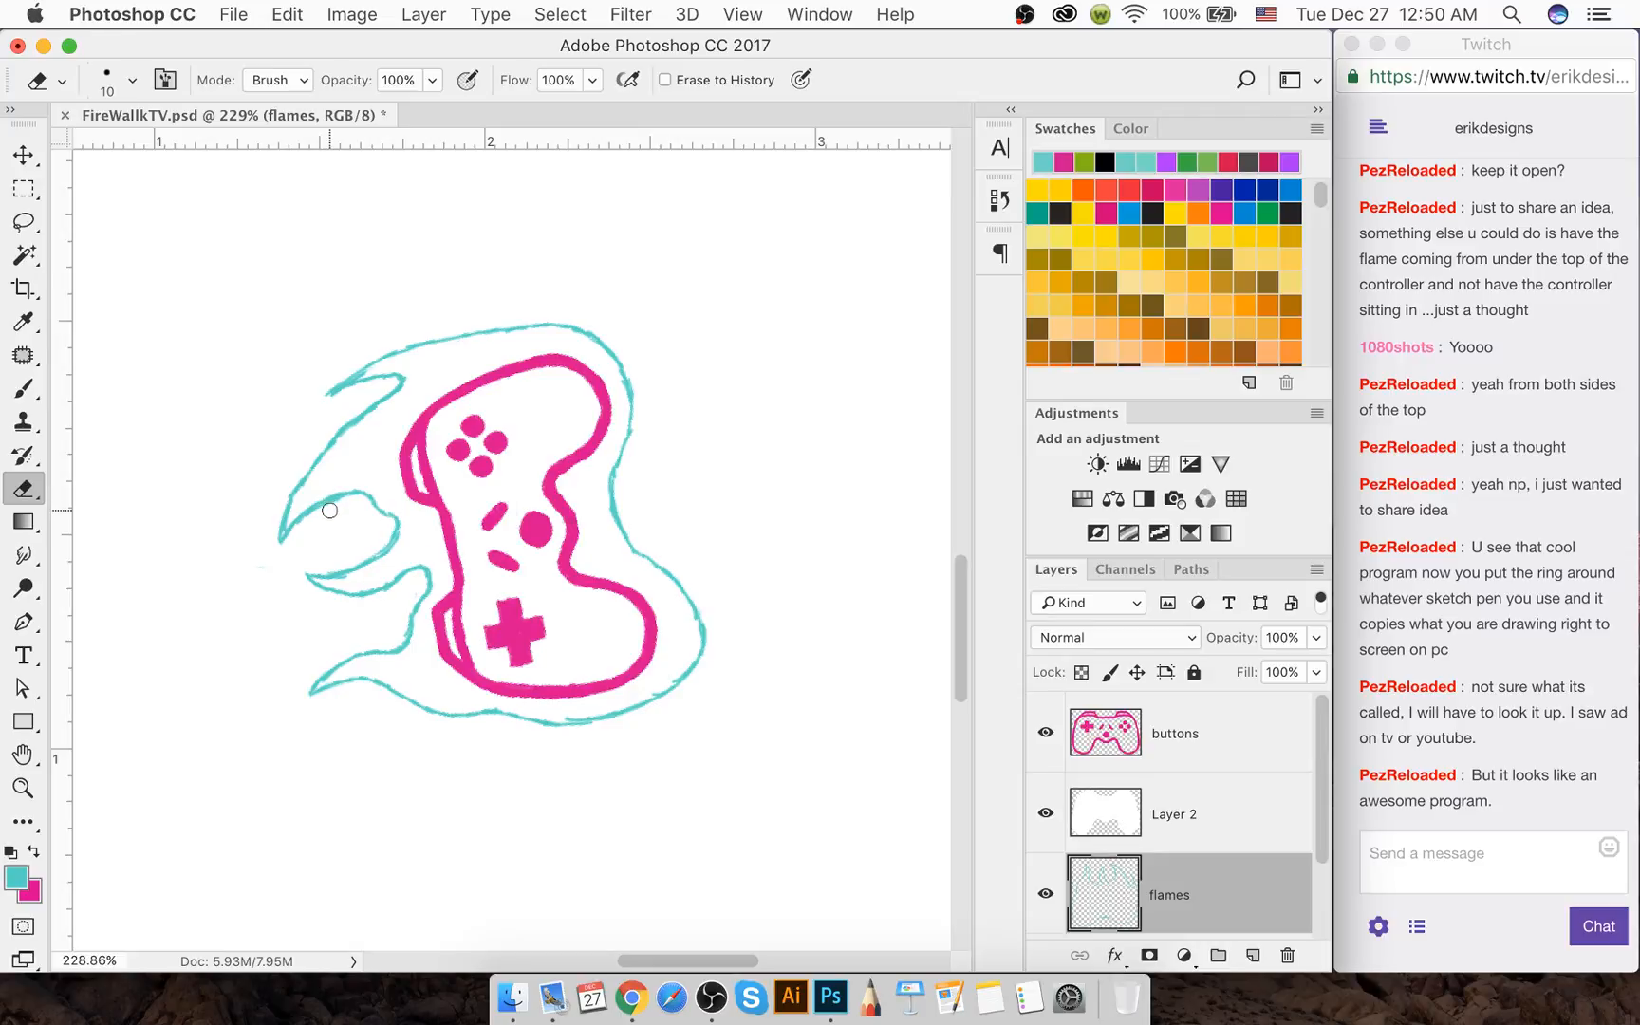
Erase the teal line beside the controller's right grip and redraw it closer in, leading up toward the small flame
scroll(329, 510, "up", 3)
scroll(329, 512, "down", 8)
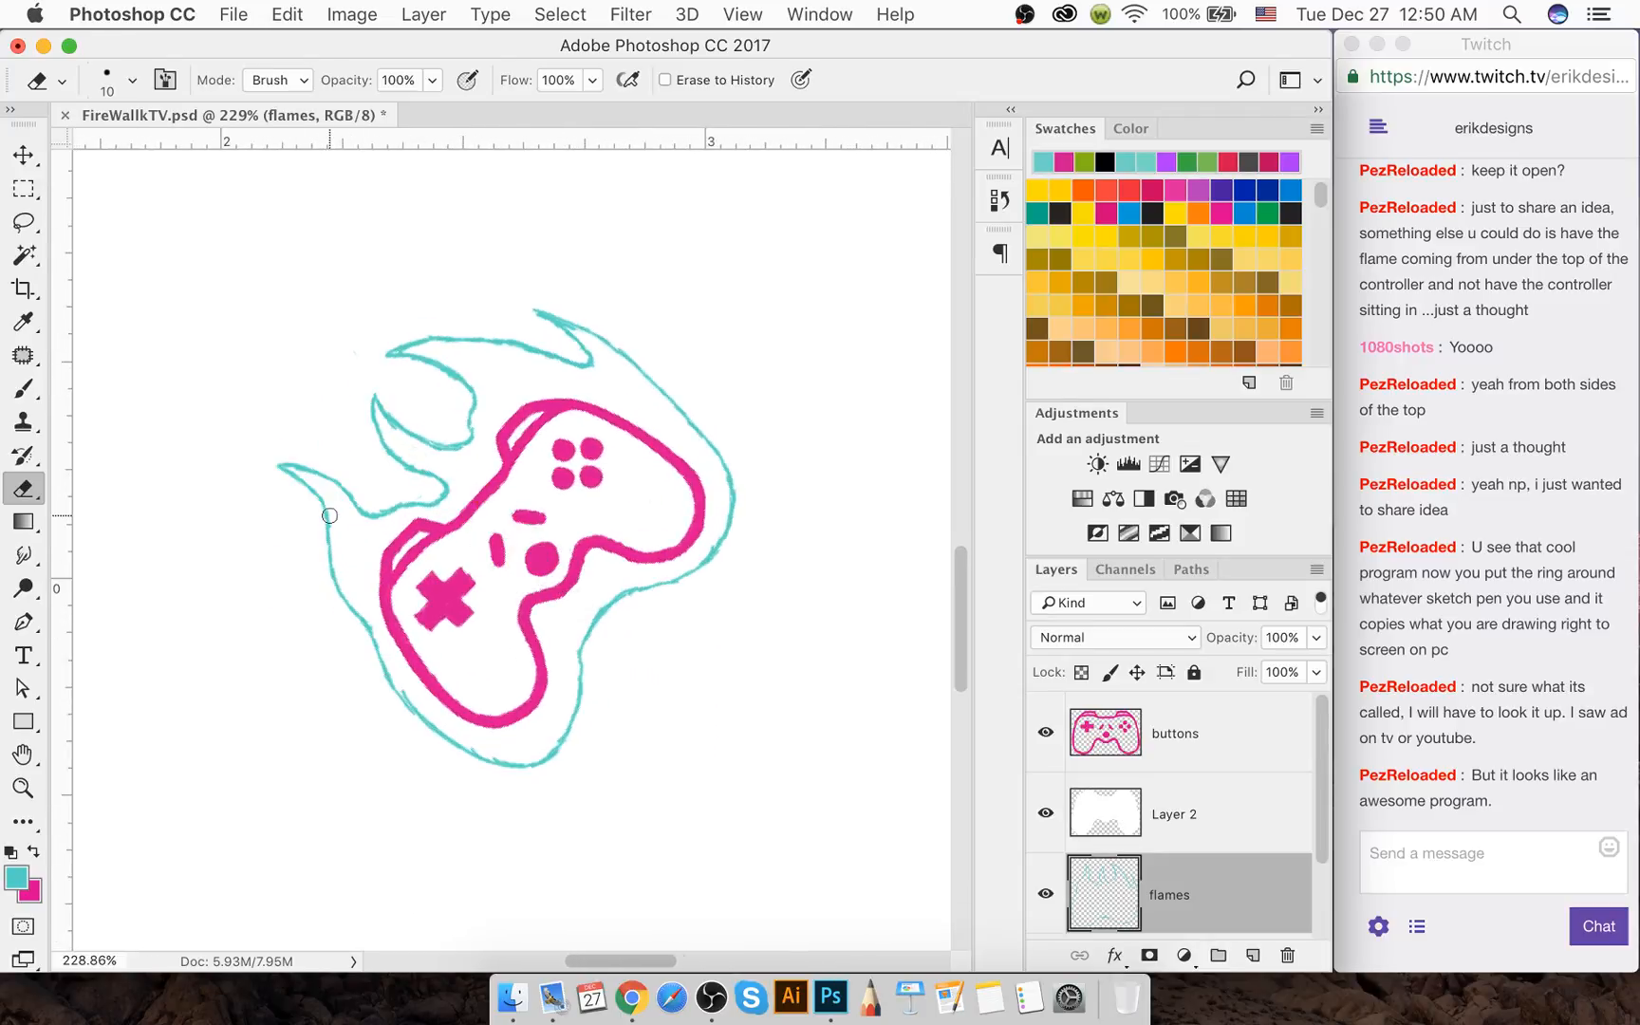
scroll(329, 515, "down", 6)
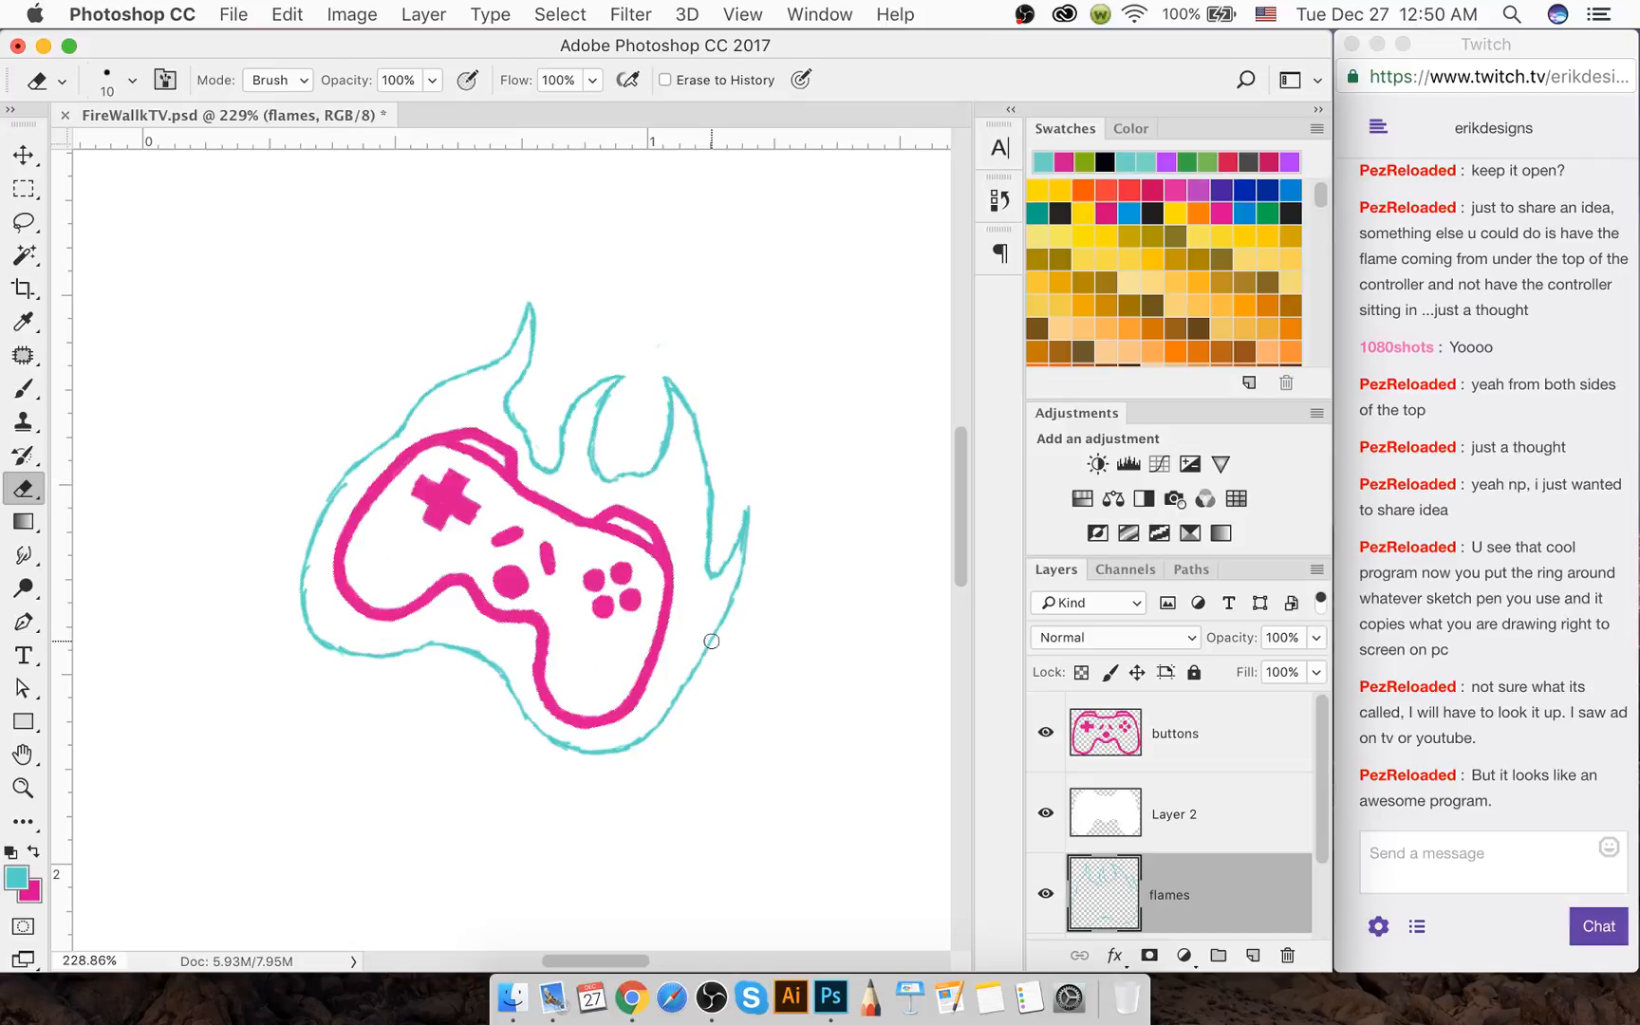
key("b")
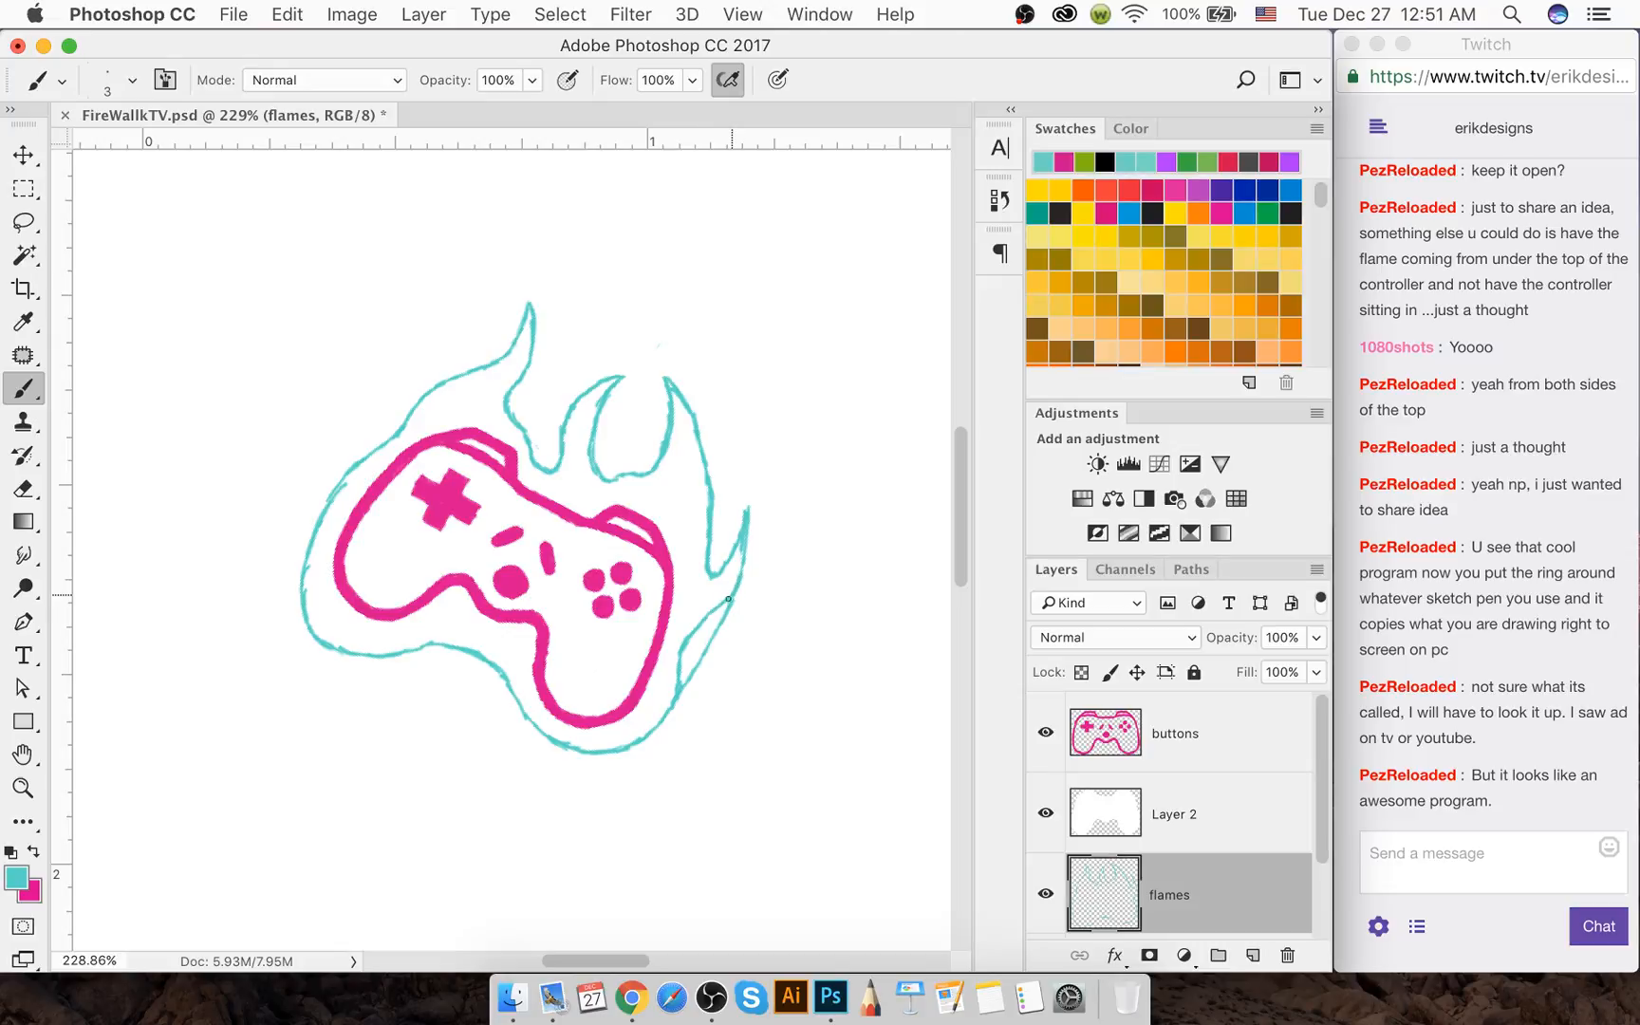
key("e")
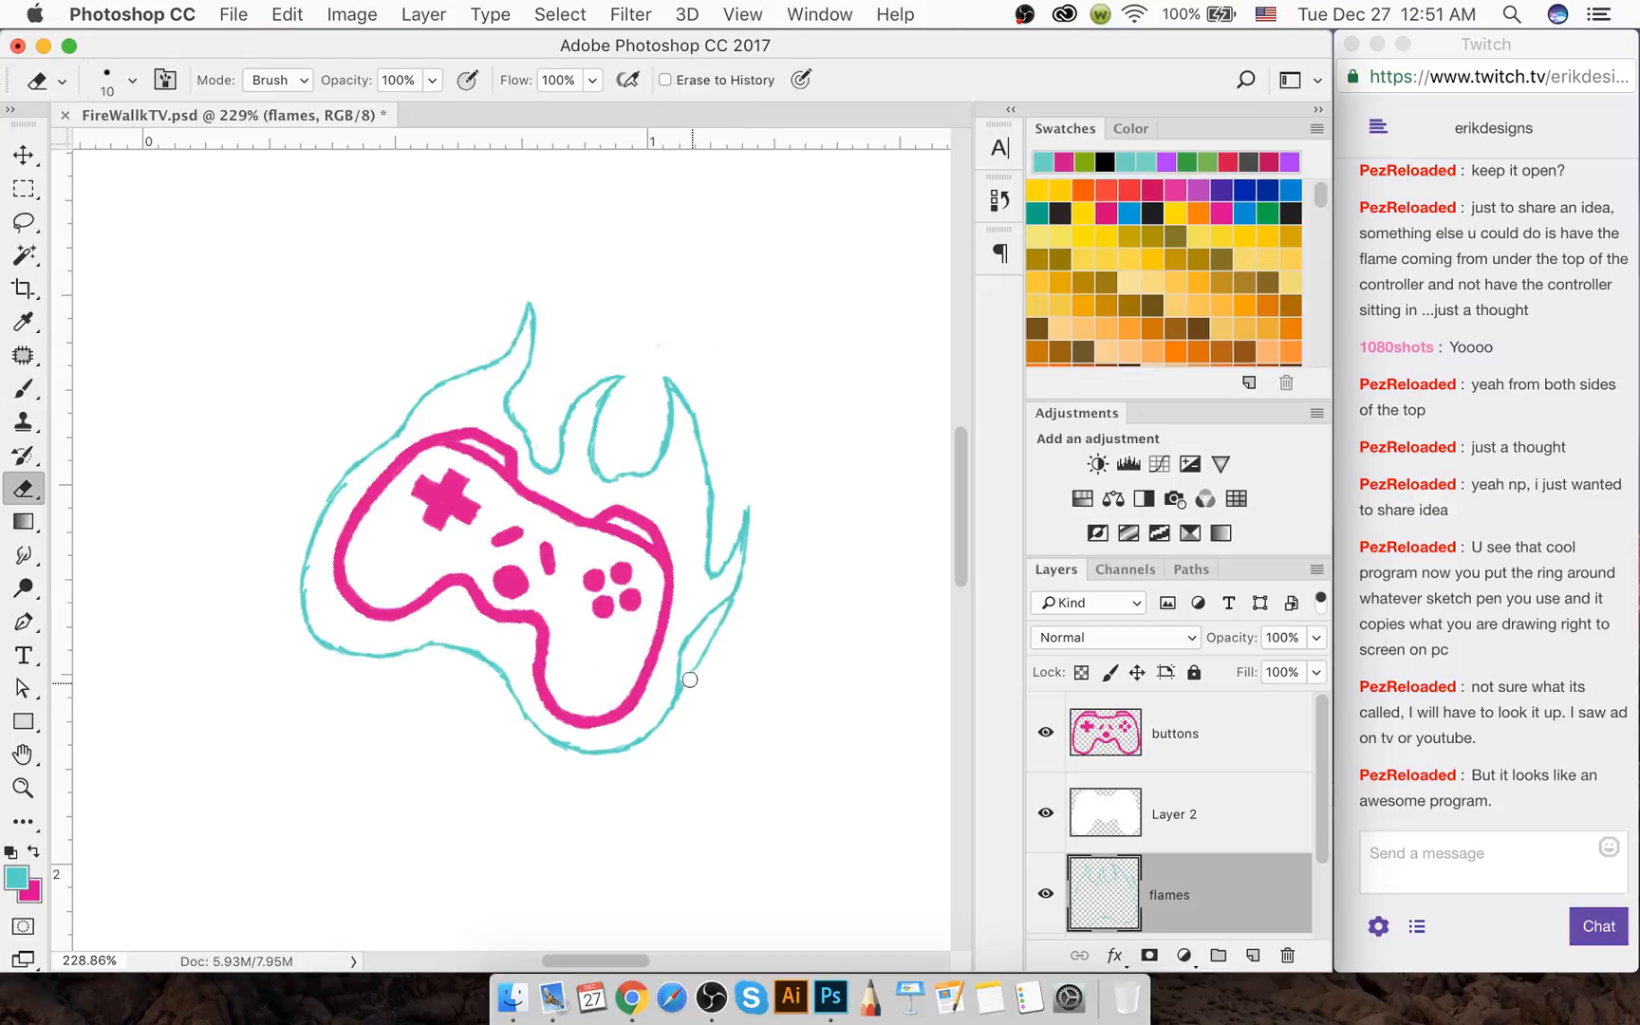
left_click_drag(698, 652, 742, 575)
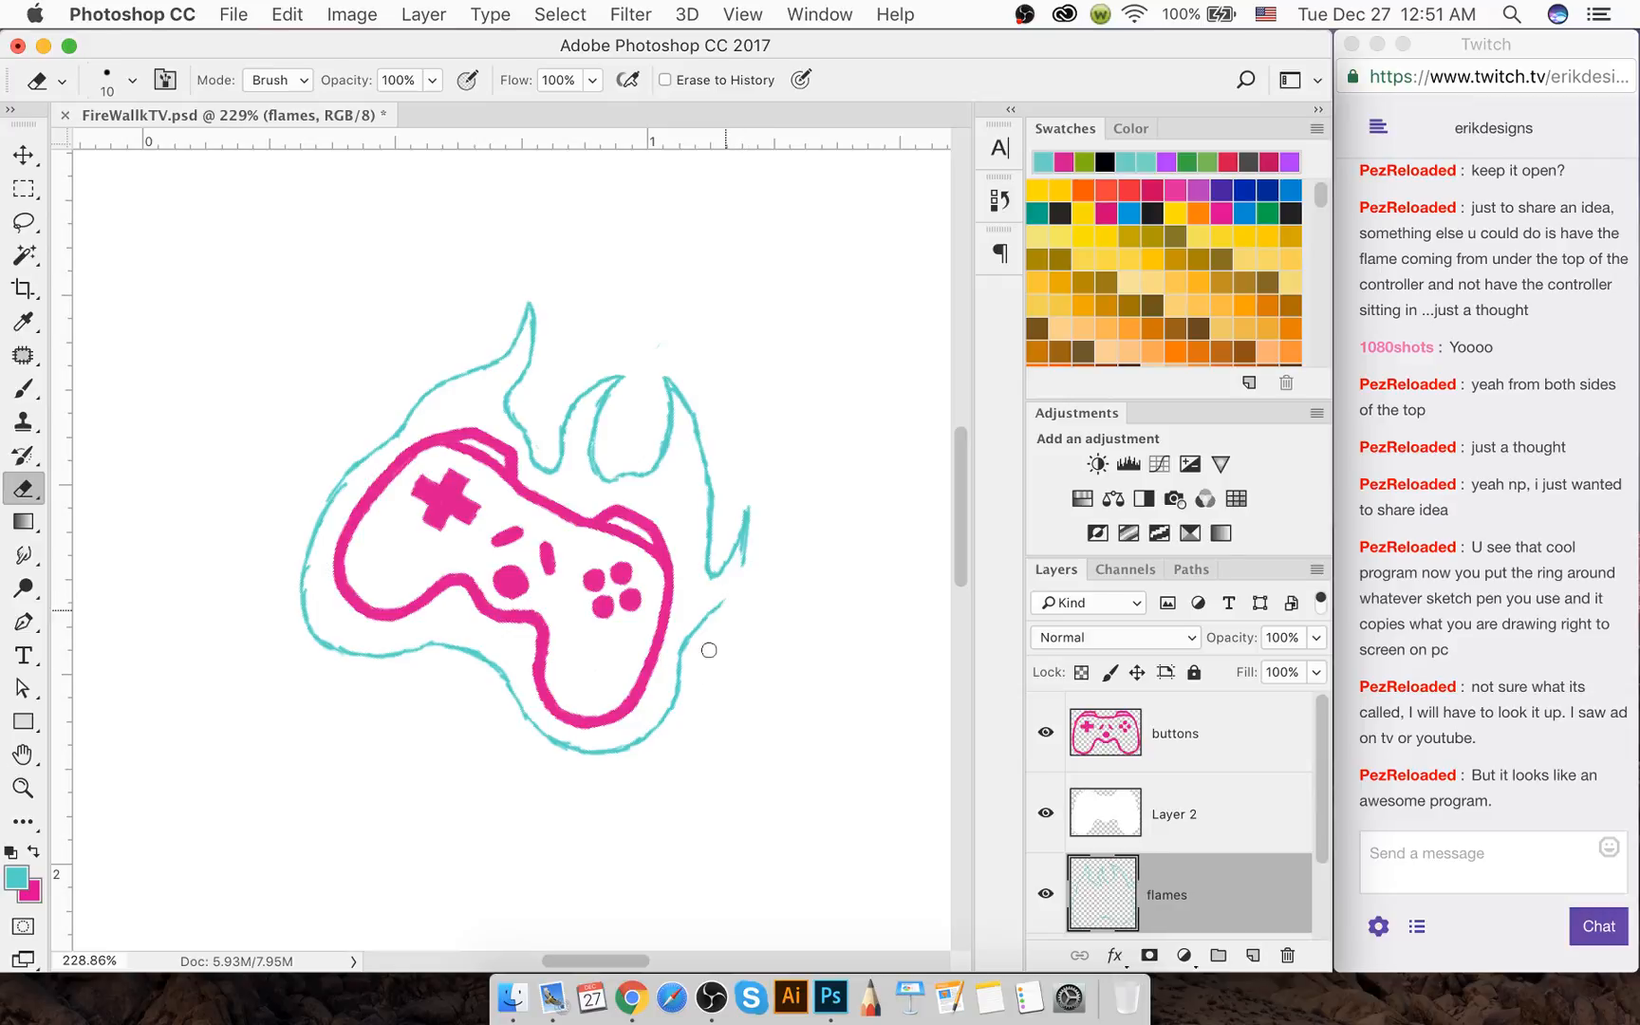
left_click_drag(680, 710, 673, 703)
key("b")
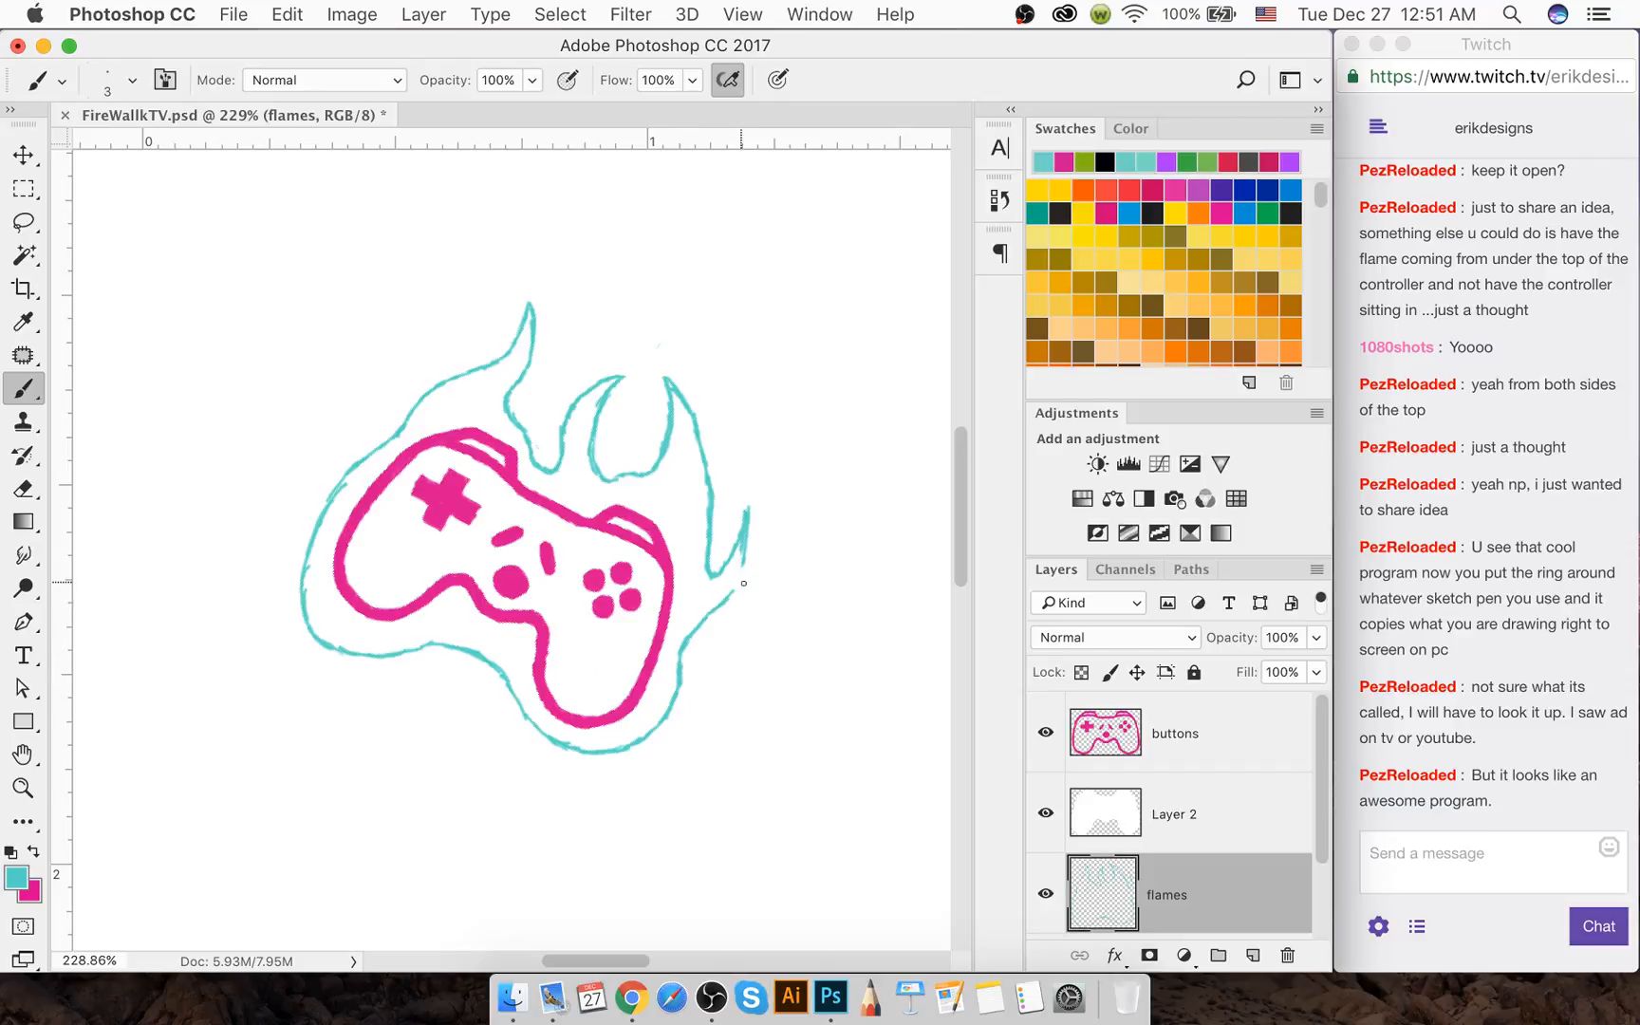
Erase the small right flame's pointed tip and inner edge and redraw it as a narrower, curved flame
key("r")
mouse_move(741, 572)
left_mouse_down()
mouse_move(728, 434)
mouse_move(646, 304)
left_mouse_up()
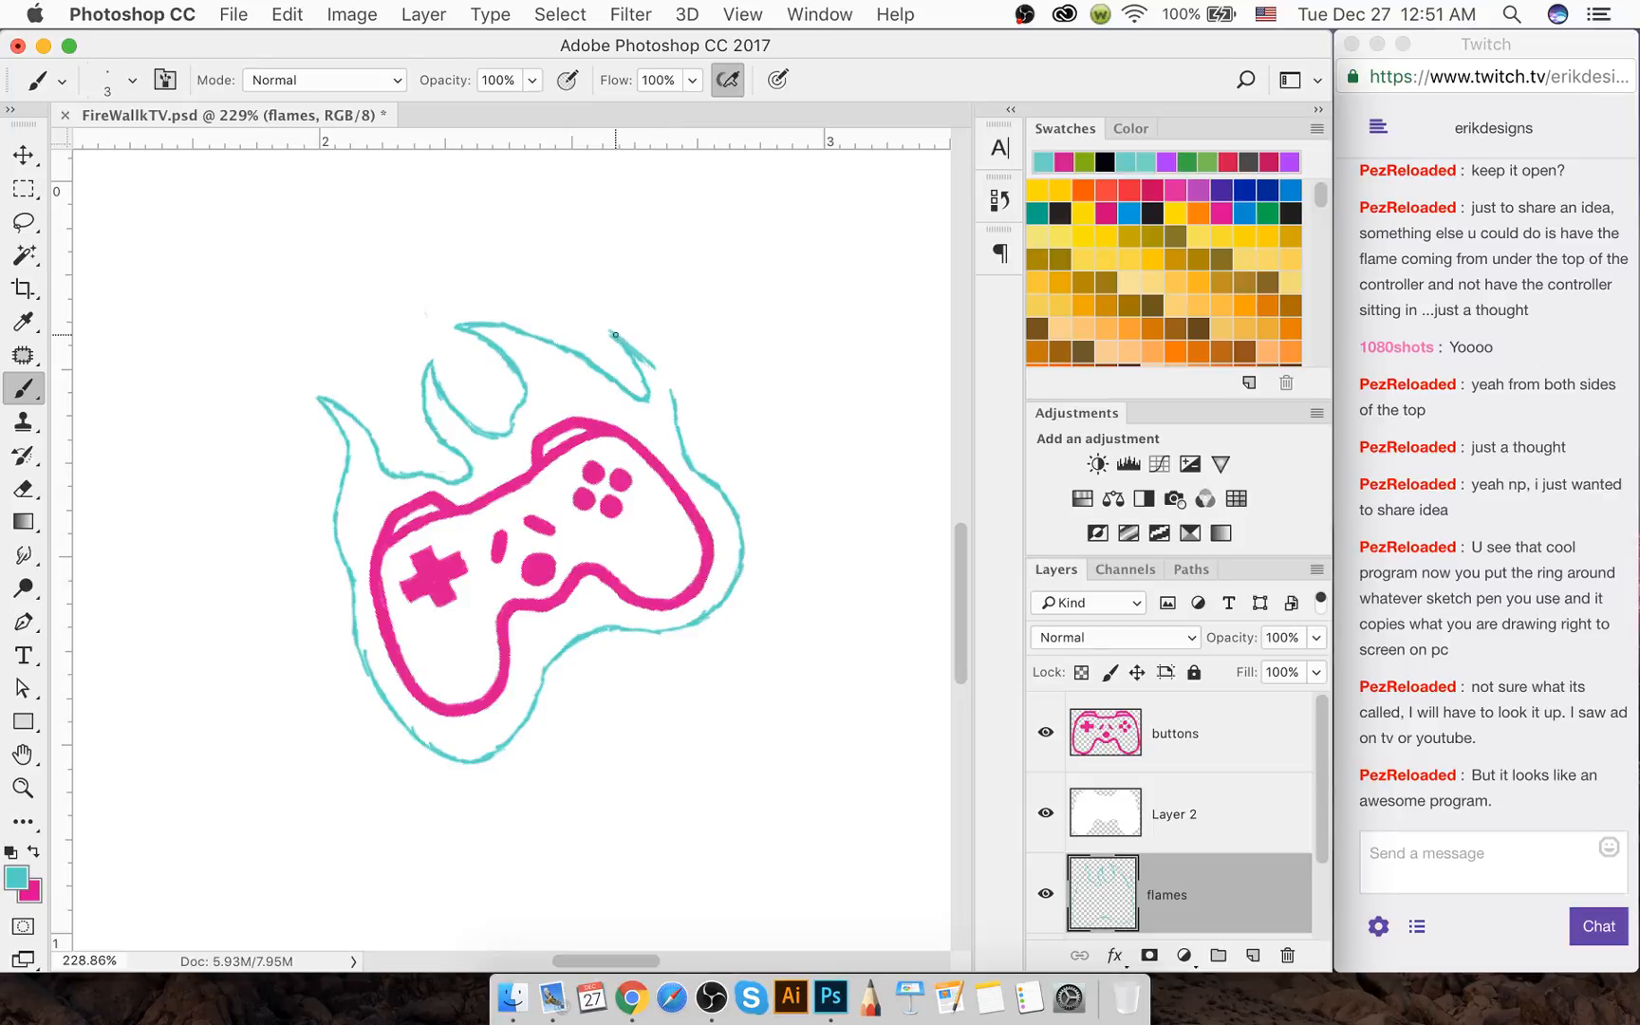
left_click_drag(638, 347, 661, 369)
key("e")
mouse_move(621, 337)
left_mouse_down()
mouse_move(614, 322)
mouse_move(625, 364)
mouse_move(657, 388)
left_mouse_up()
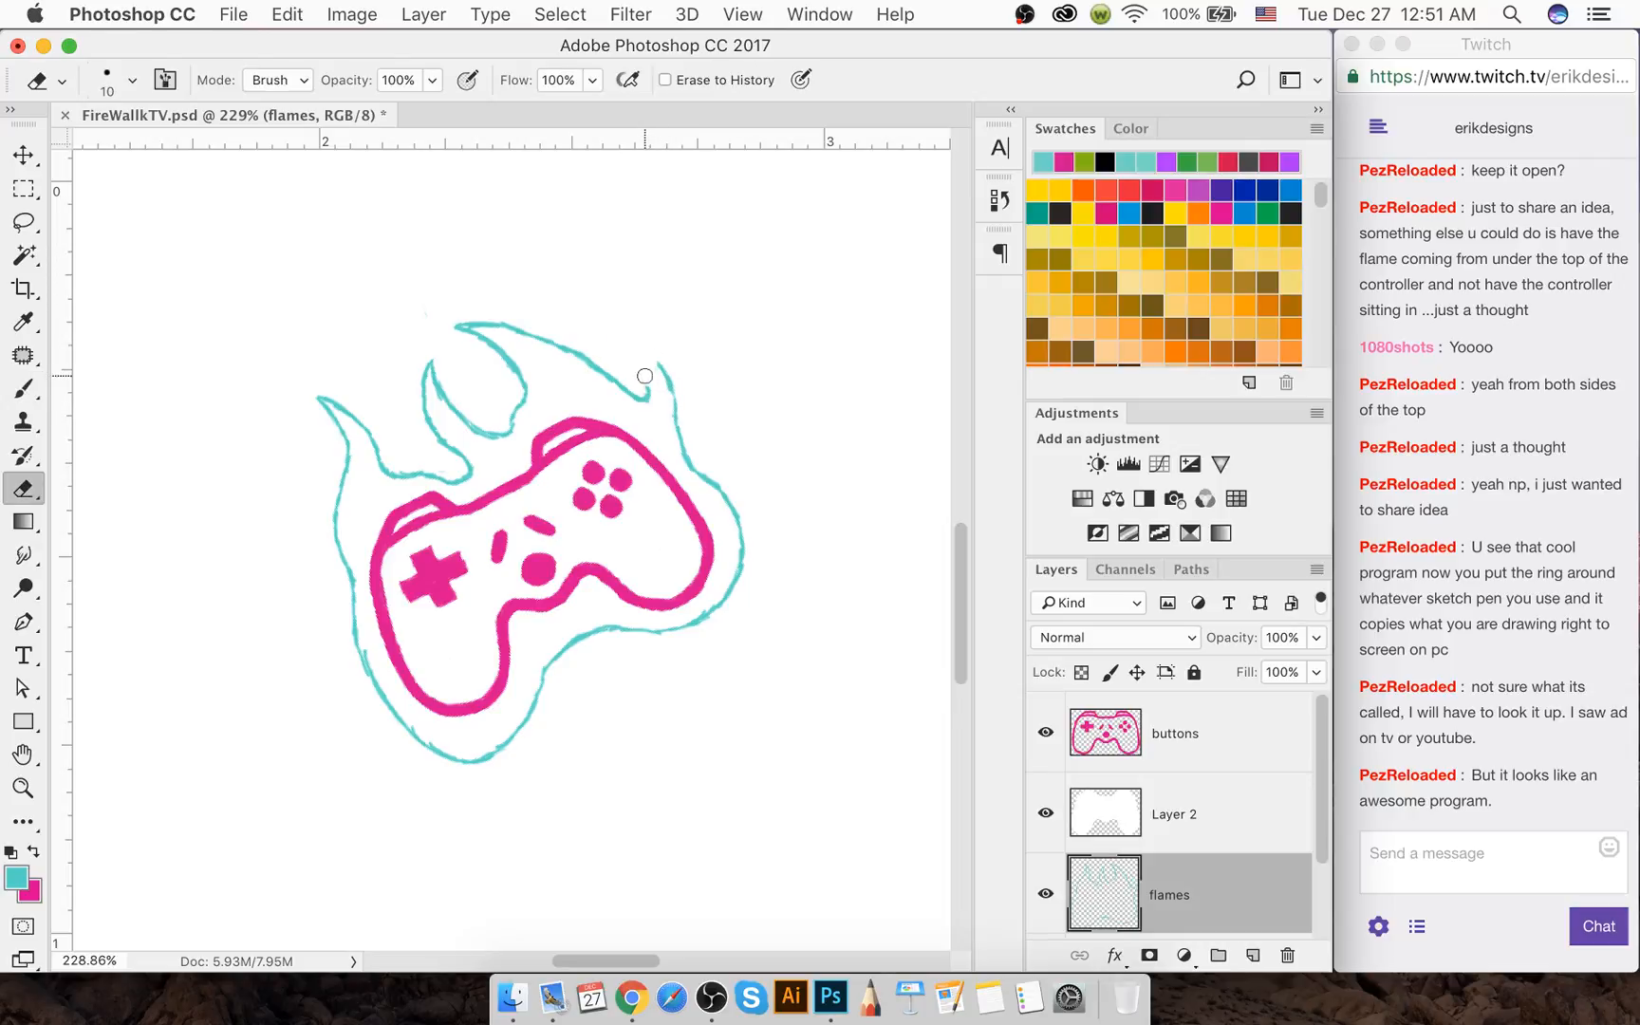
key("b")
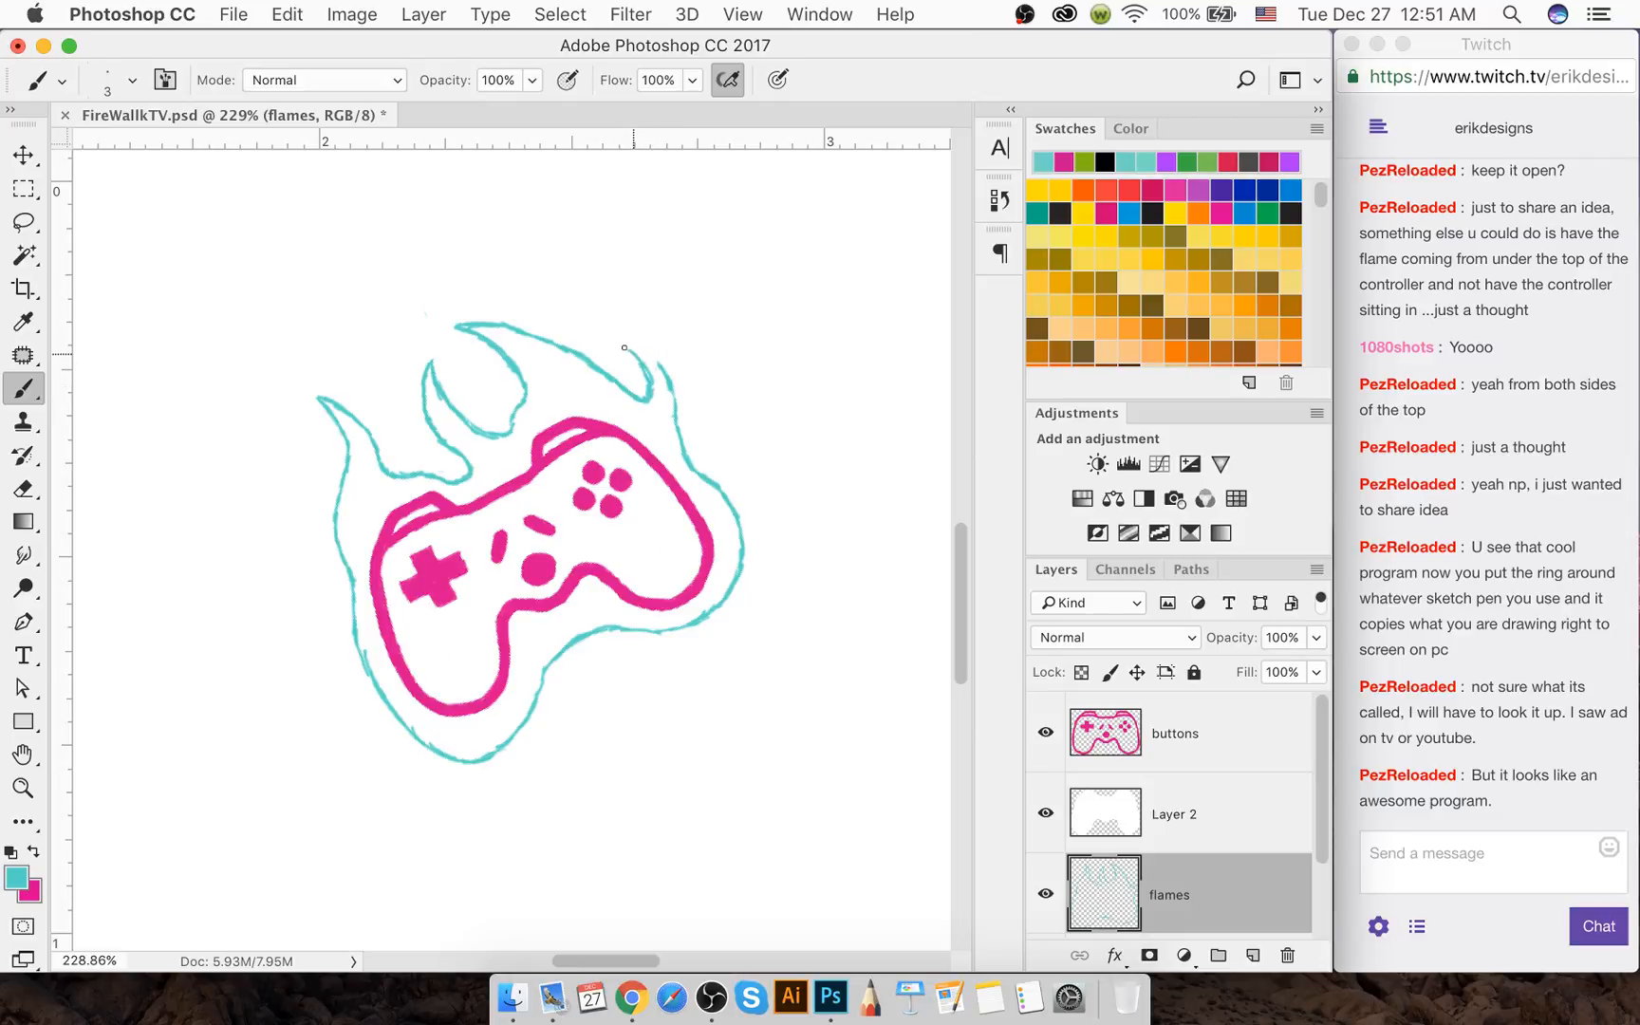
left_click_drag(624, 348, 639, 350)
Trim the small right flame's tip with a size 6 eraser and touch up its inner edge
key("e")
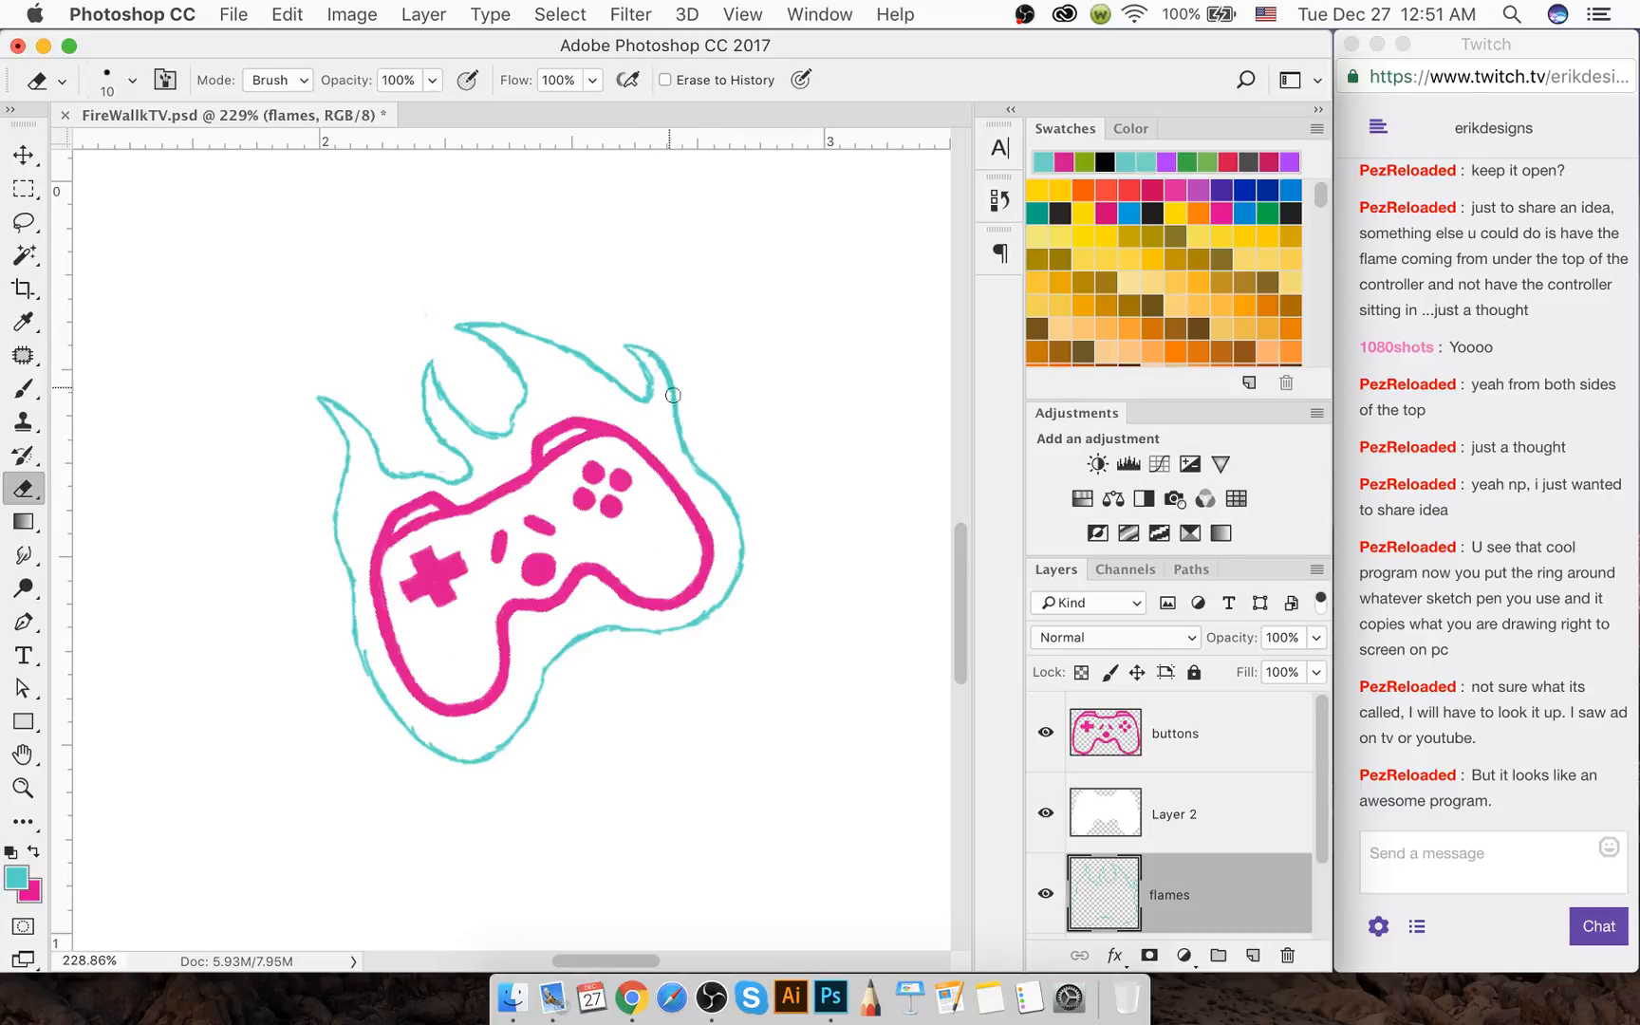
key("bracketleft")
key("bracketleft")
key("bracketleft")
key("bracketleft")
key("b")
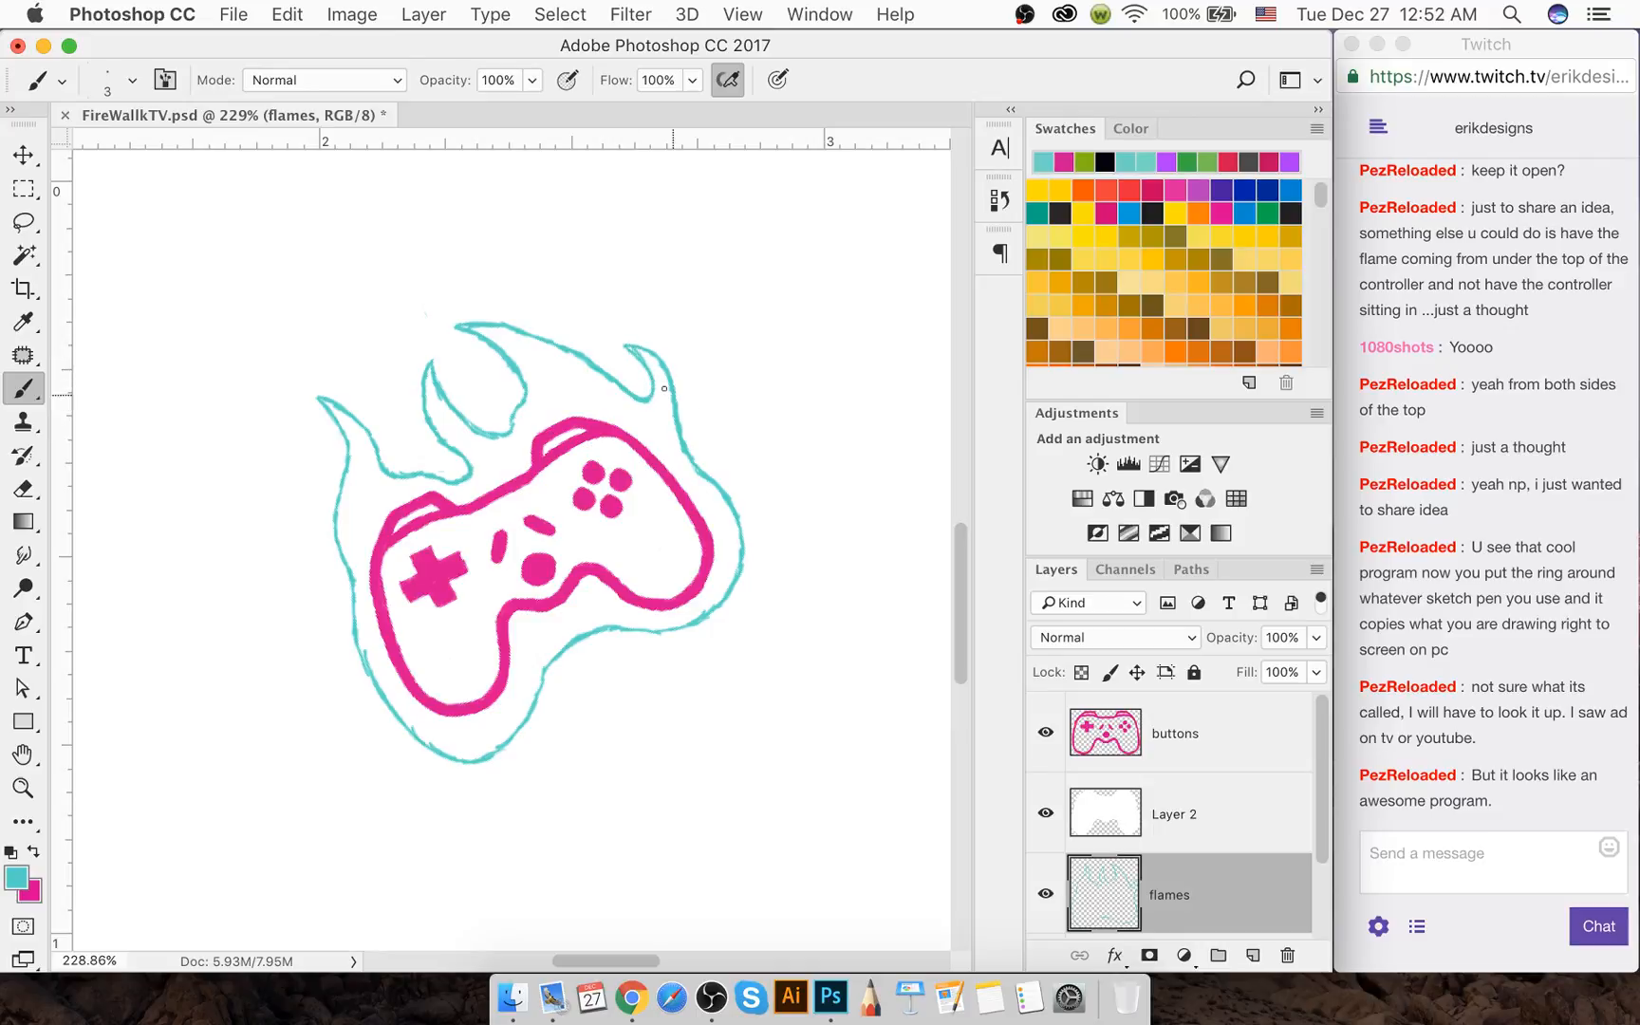
key("e")
left_click_drag(623, 343, 631, 348)
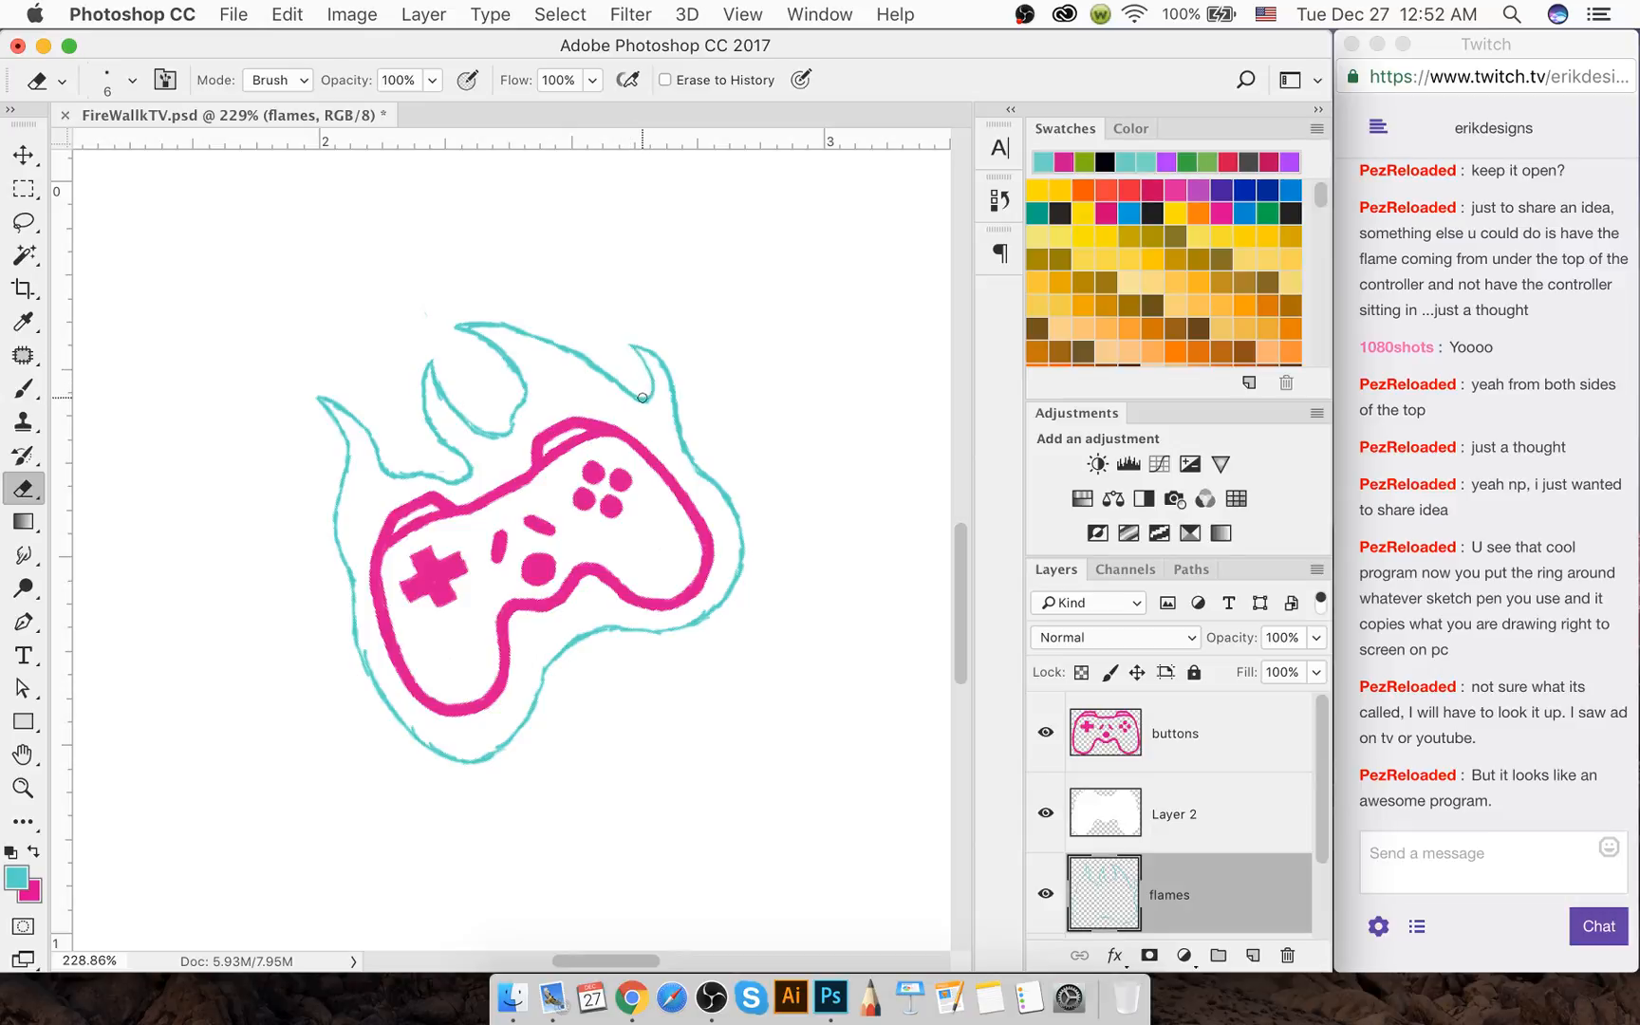
key("b")
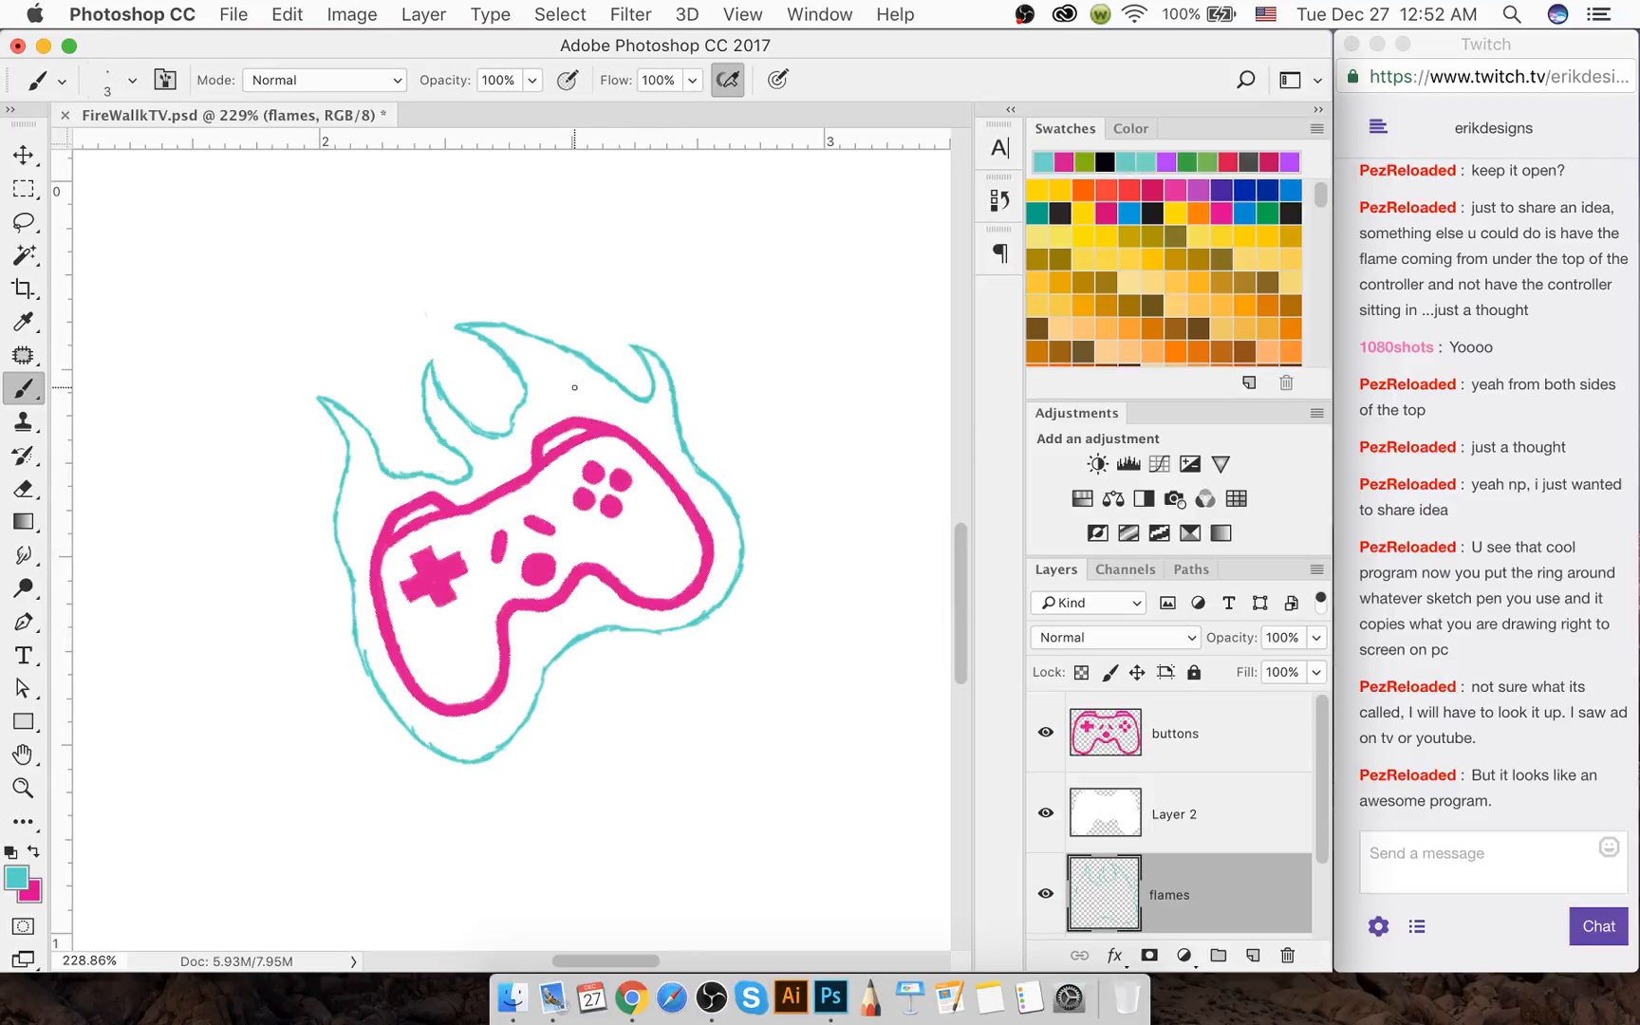
Straighten the canvas view and set the eraser size to 20
key("r")
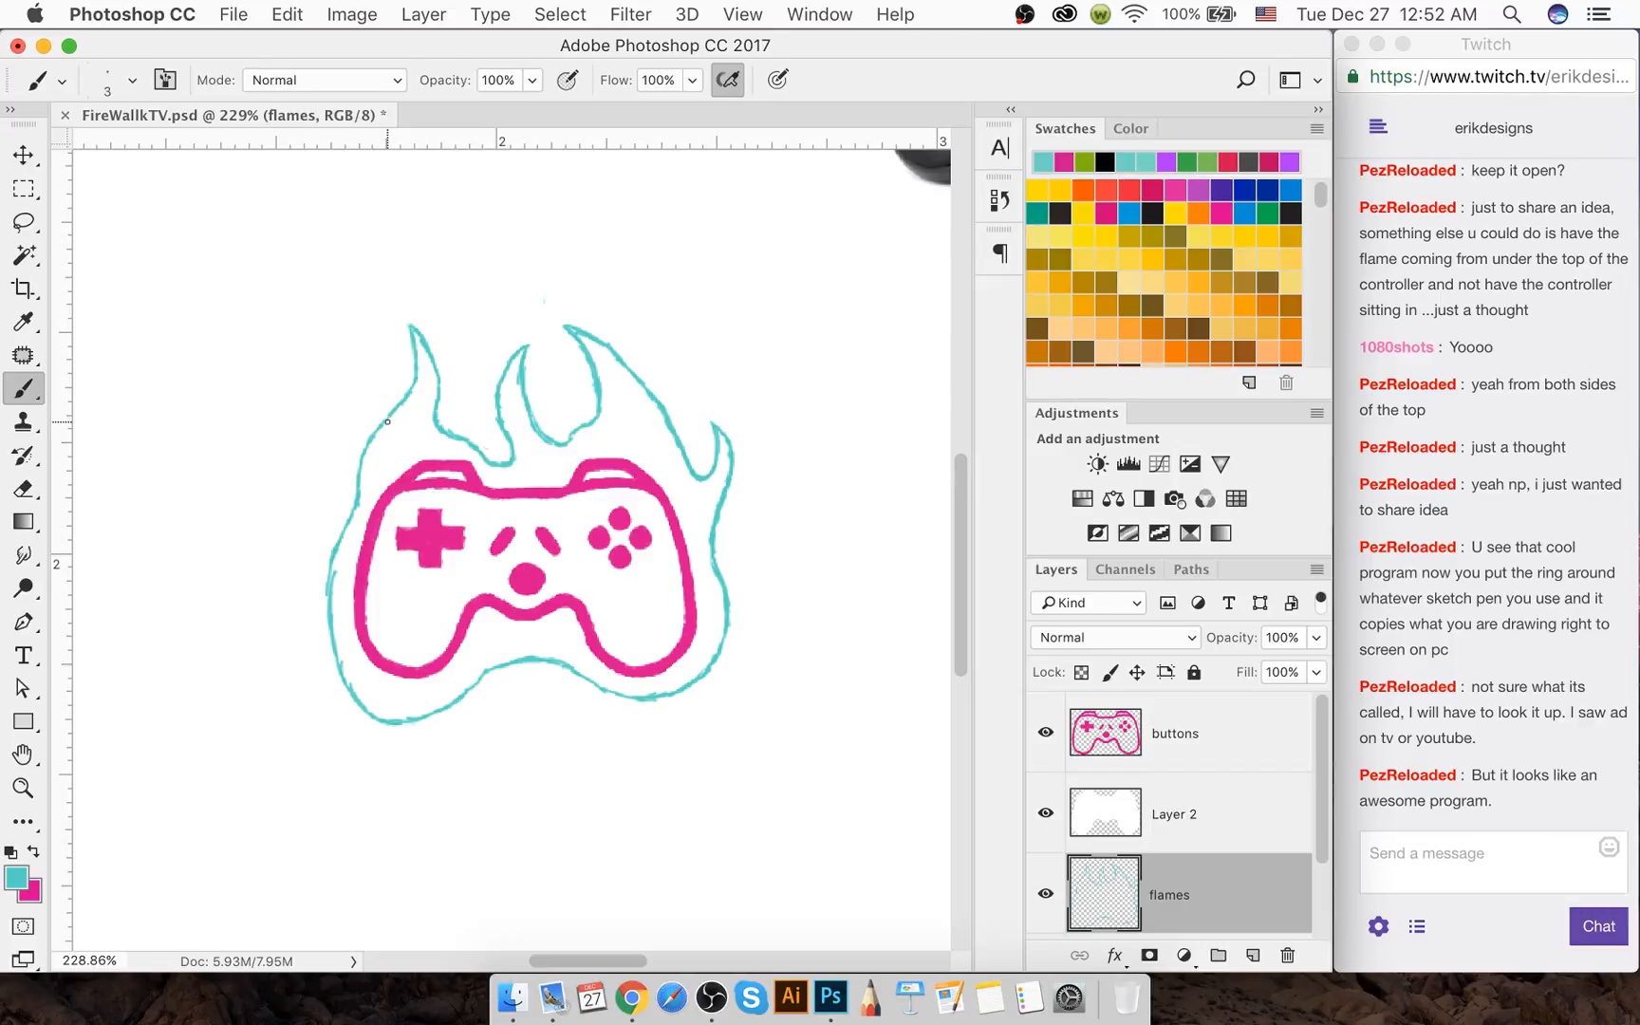
key("e")
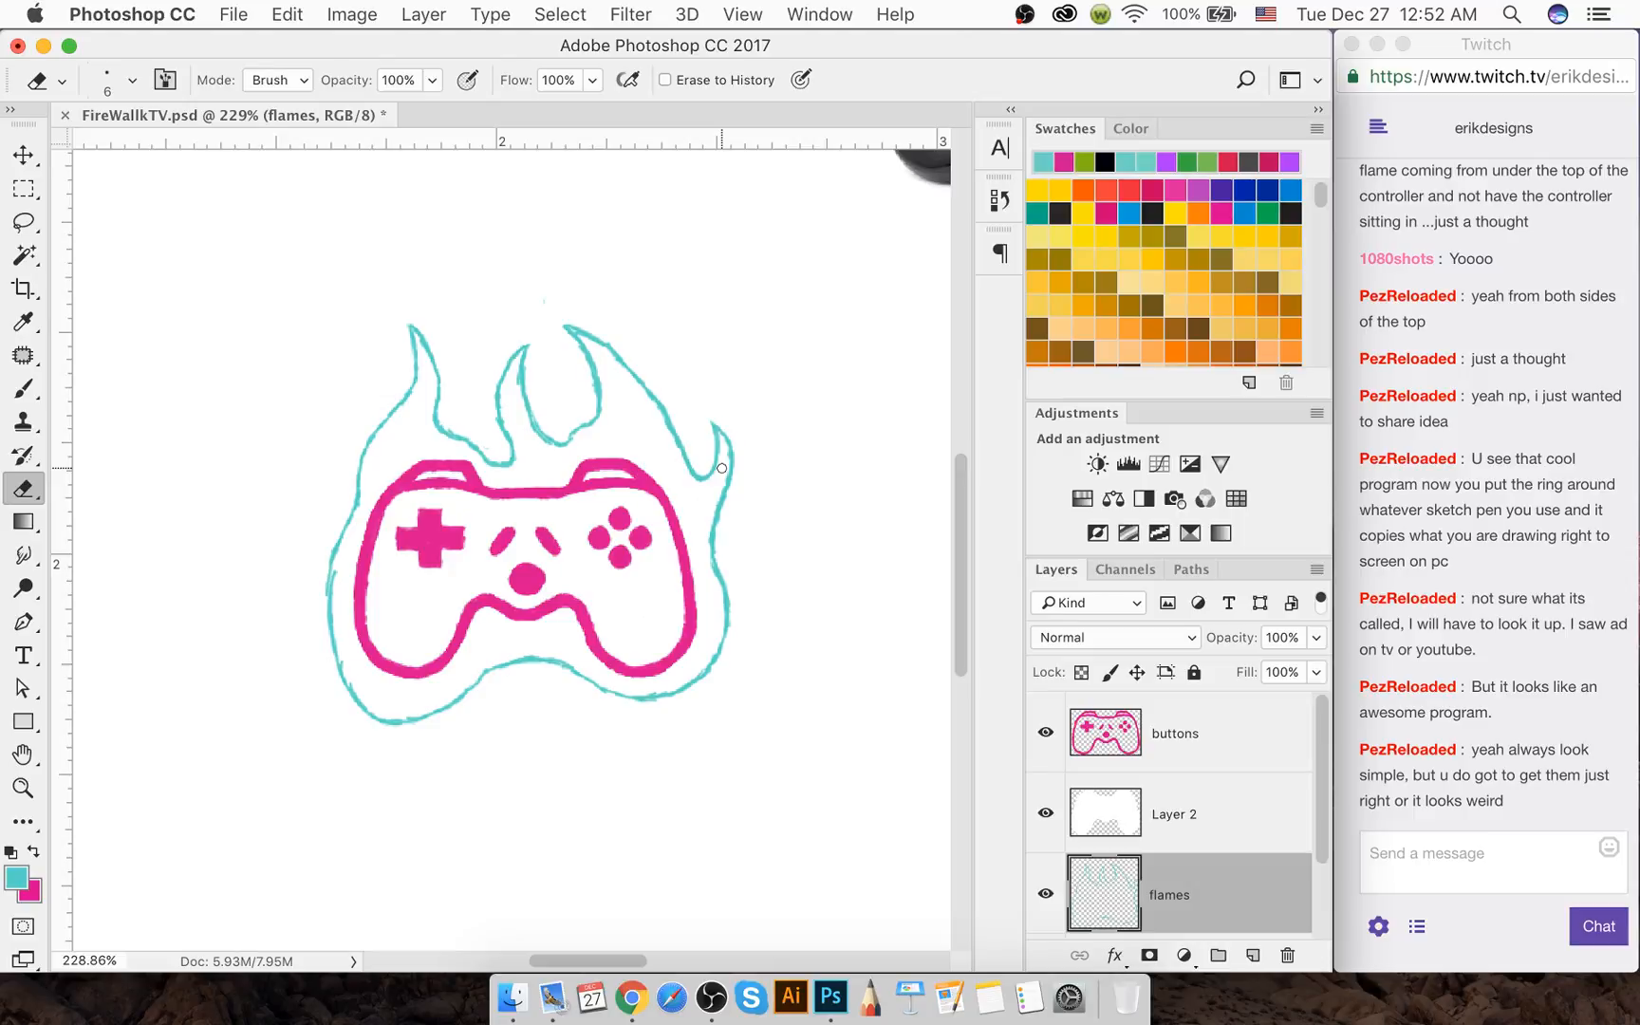
key("bracketright")
key("bracketright")
key("bracketright")
key("bracketright")
key("bracketright")
Switch to the YouTube page in Chrome, skip to the next playlist video, and return to Photoshop
left_click(631, 997)
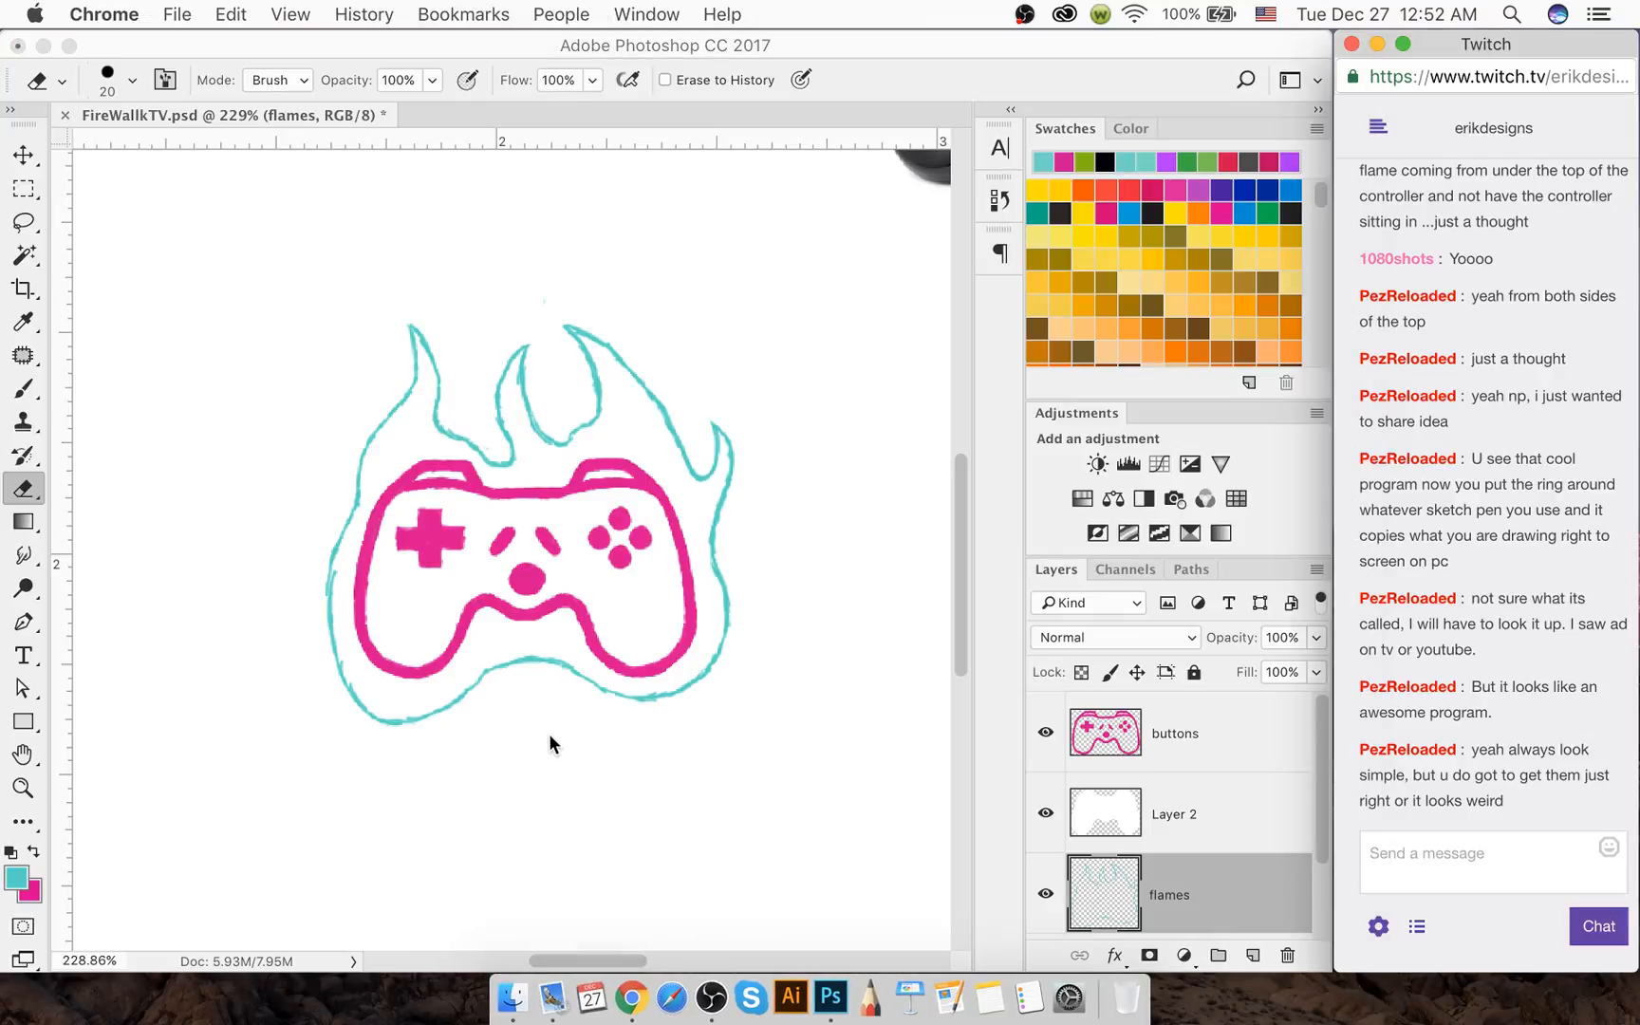
right_click(634, 985)
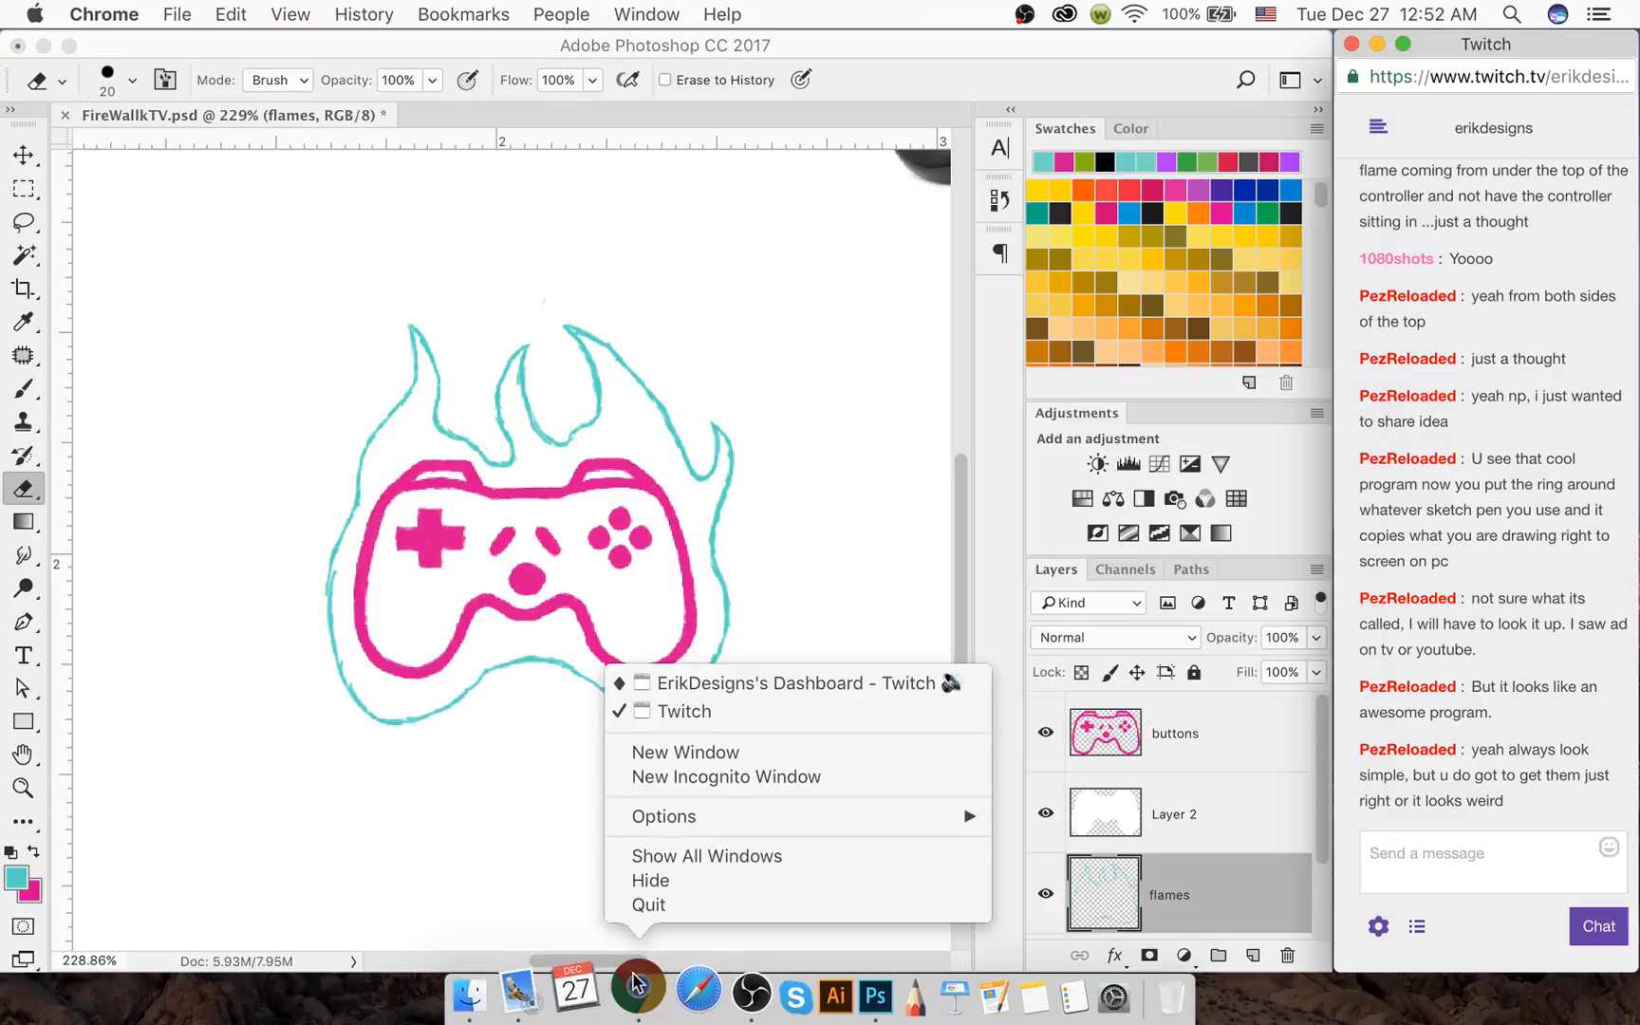
left_click(687, 683)
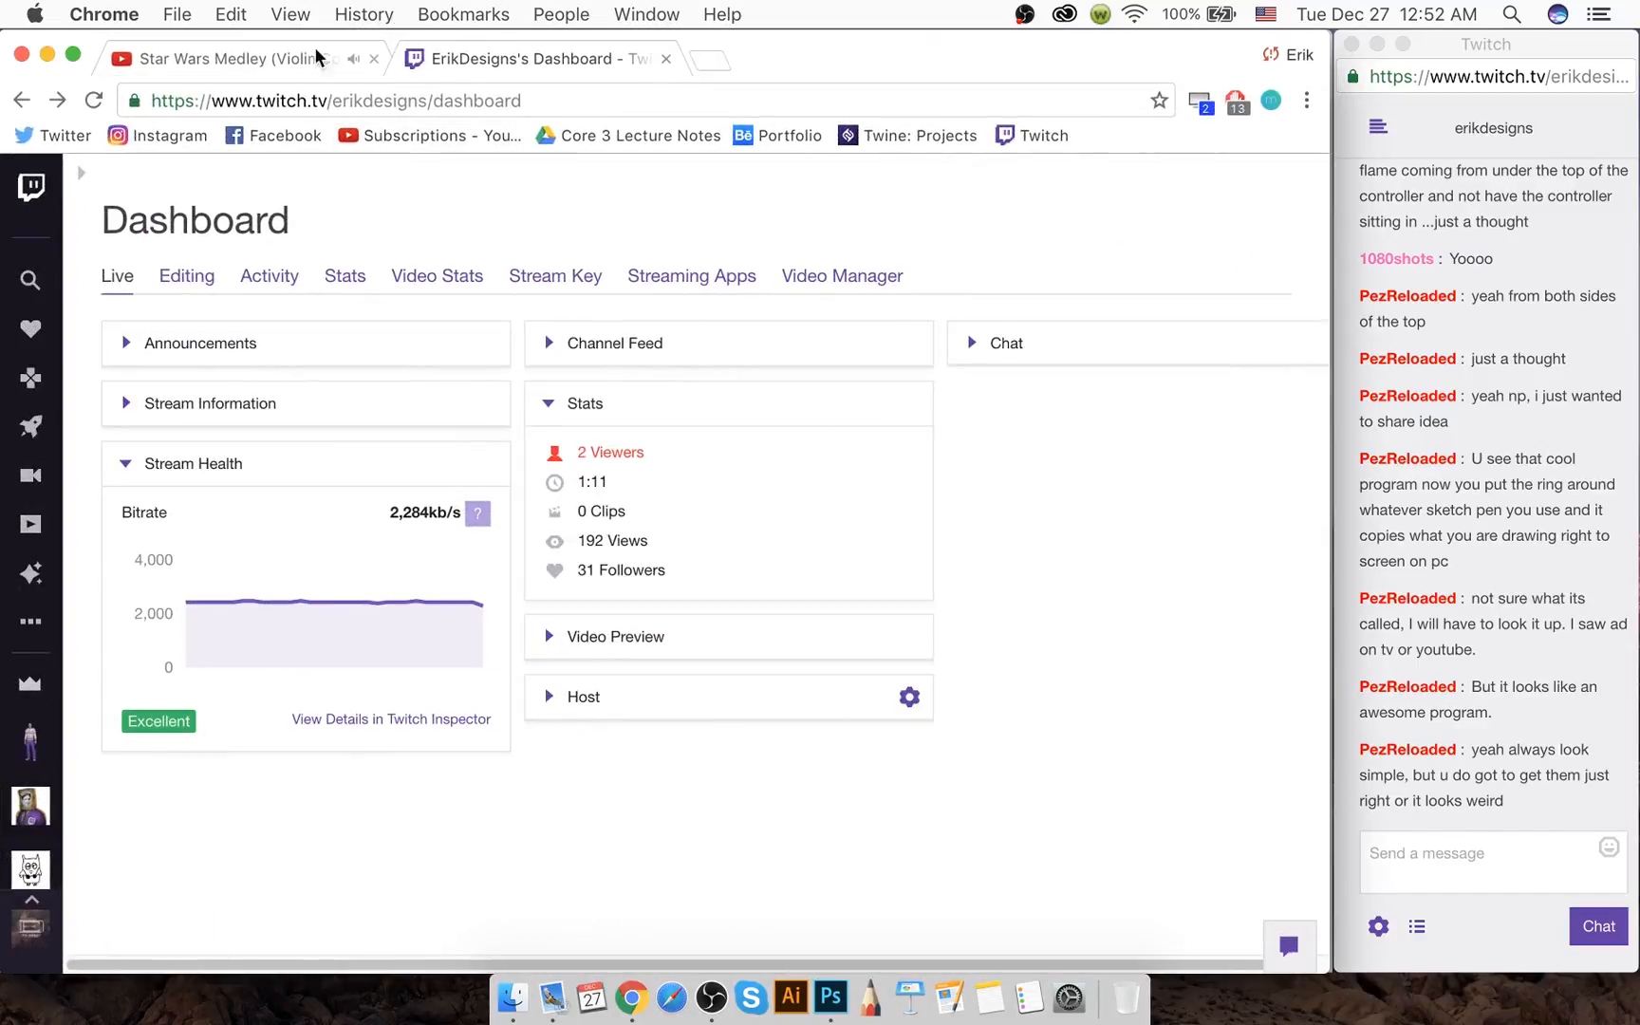
left_click(306, 55)
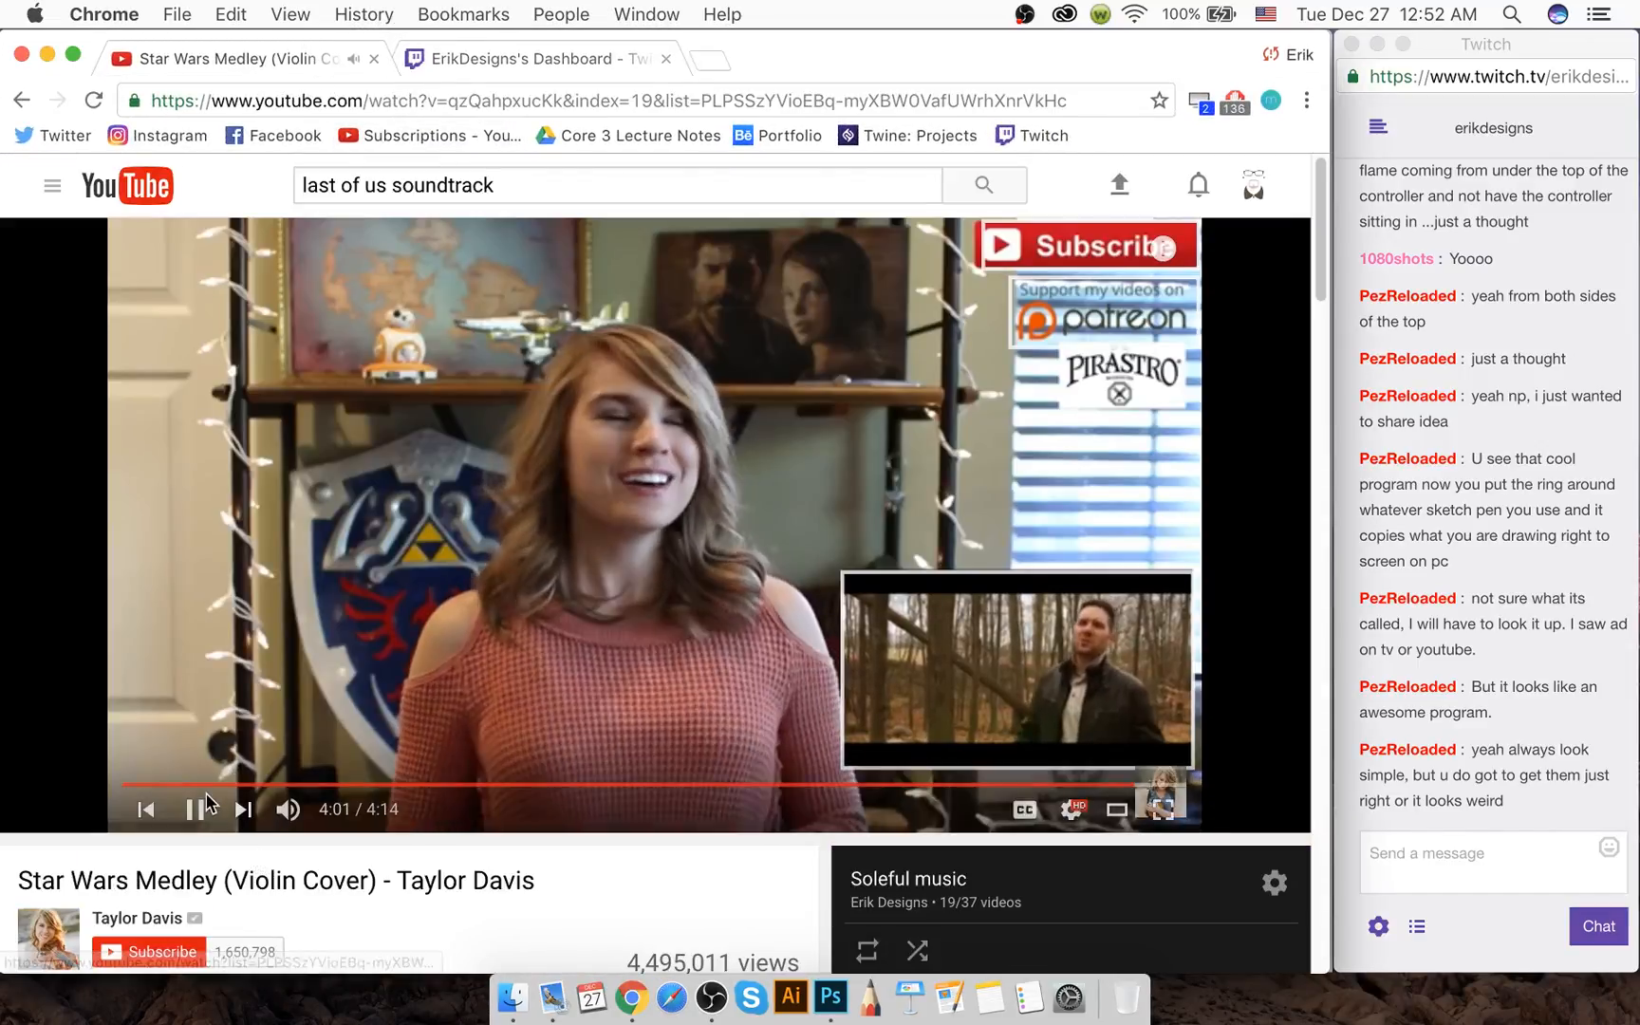
left_click(244, 811)
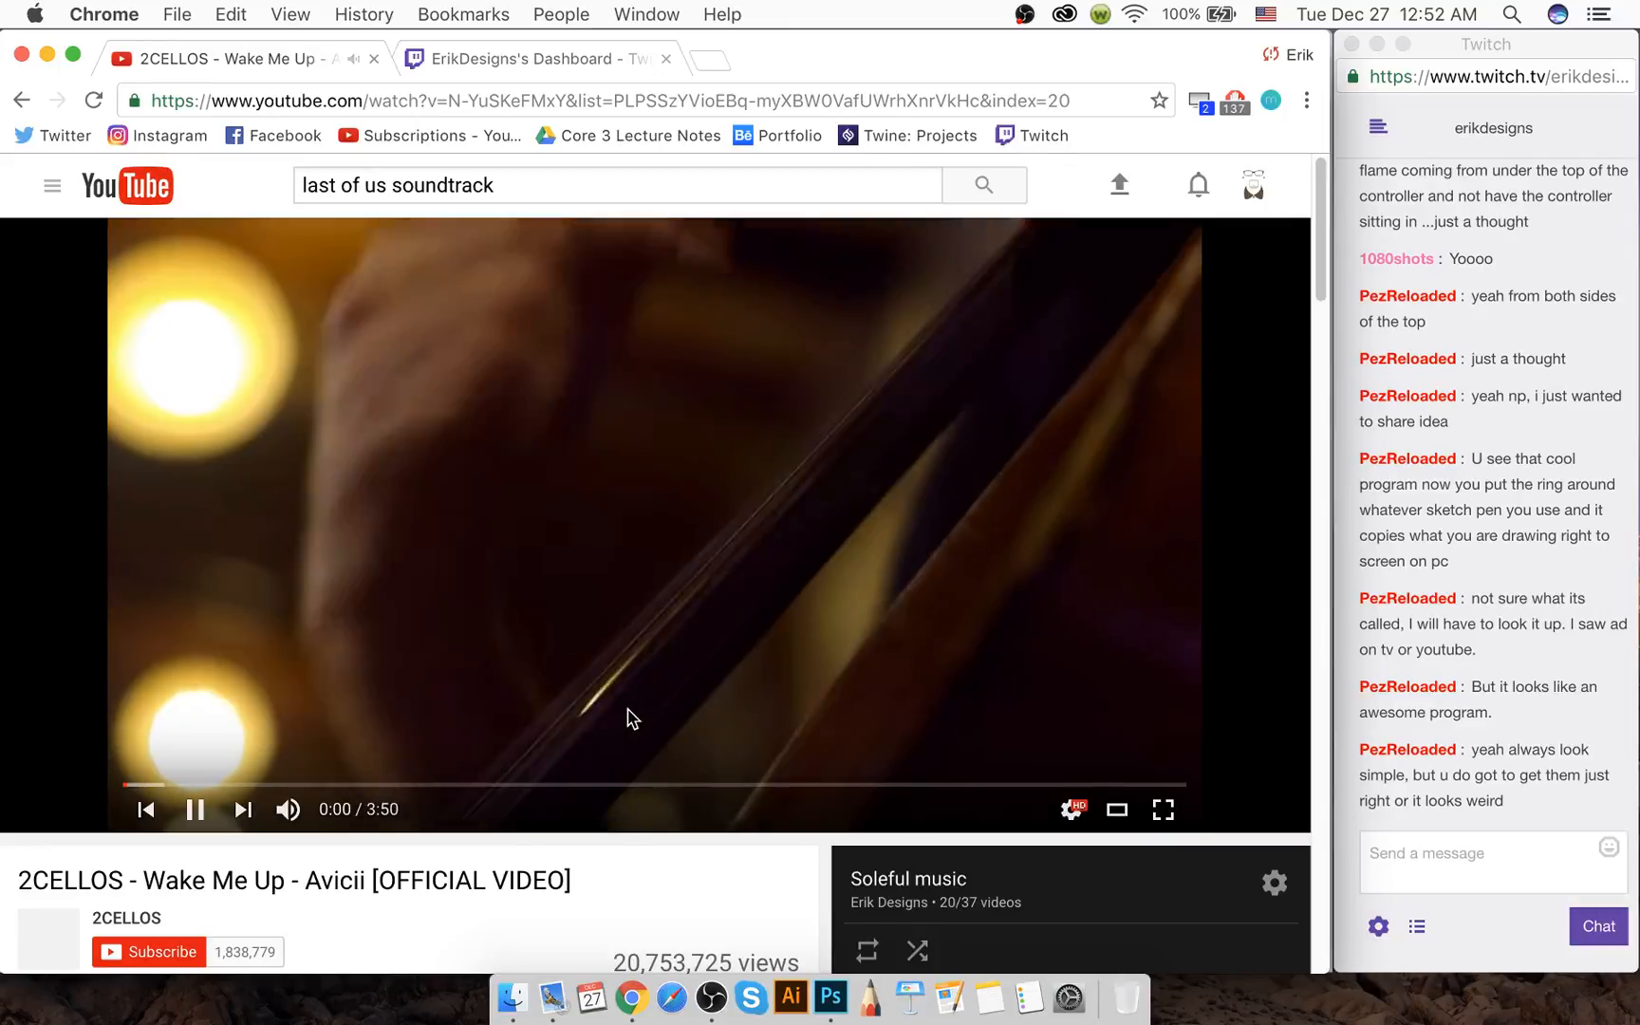
left_click(831, 996)
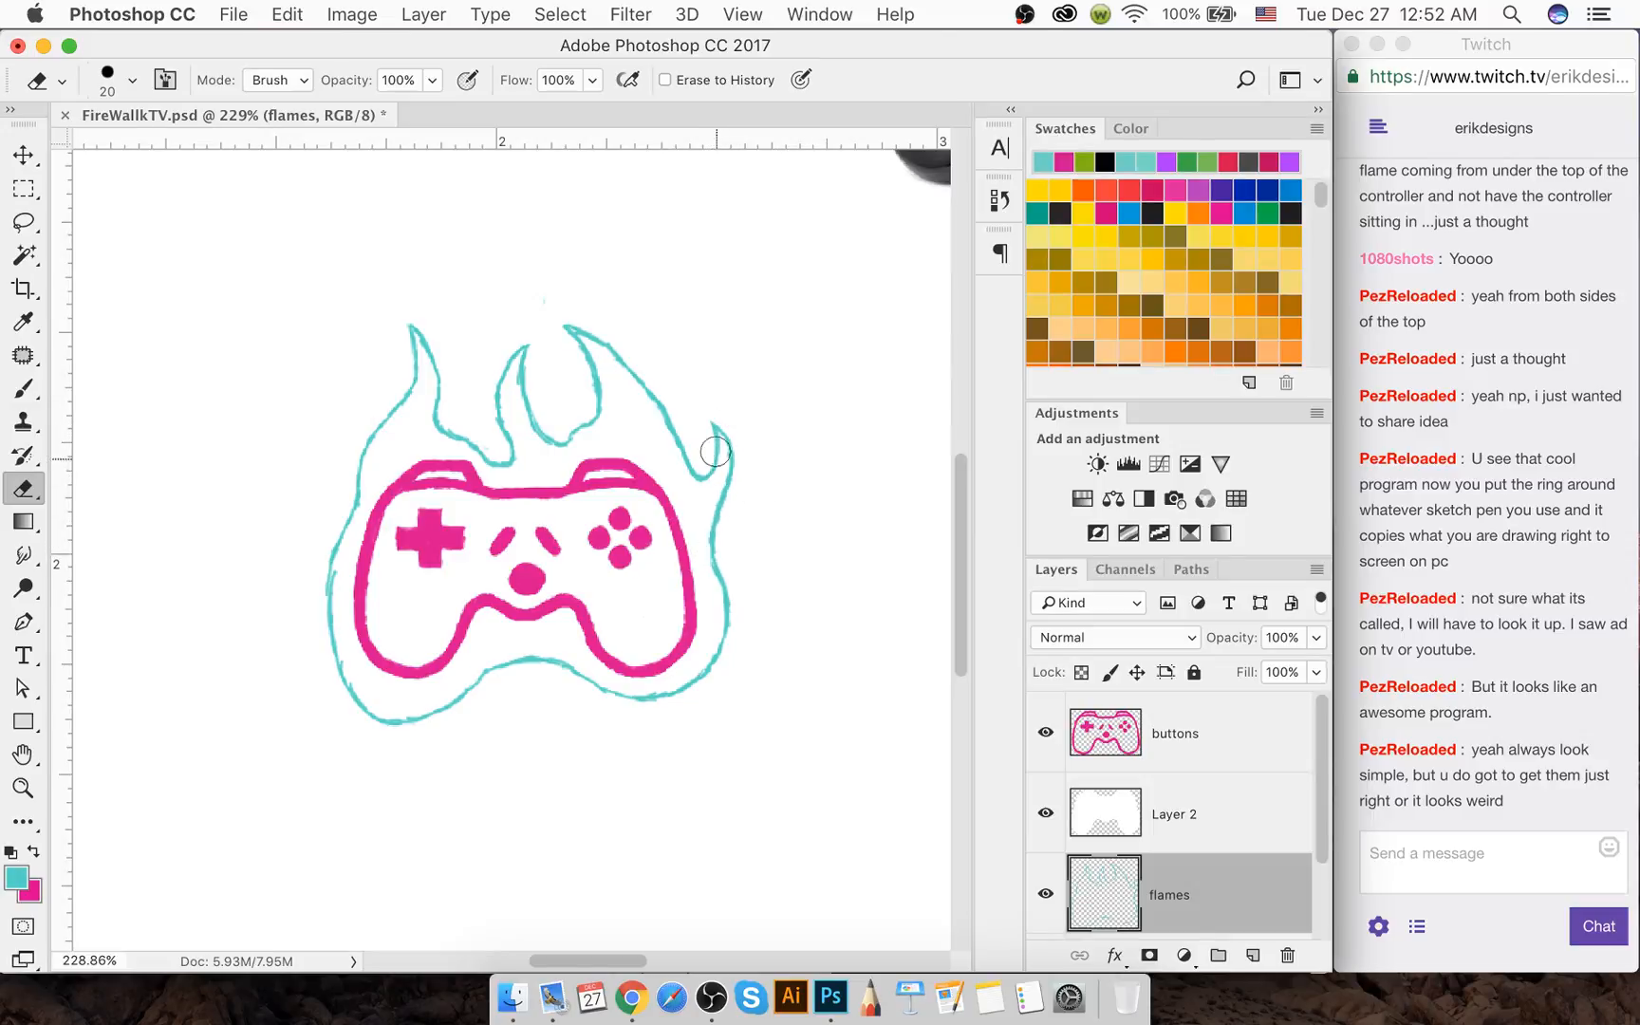
Erase the small right flame and draw one sweeping teal curve from the tall flame's tip to the right side outline
mouse_move(716, 453)
left_mouse_down()
mouse_move(724, 442)
mouse_move(721, 476)
mouse_move(685, 439)
mouse_move(719, 517)
left_mouse_up()
key("b")
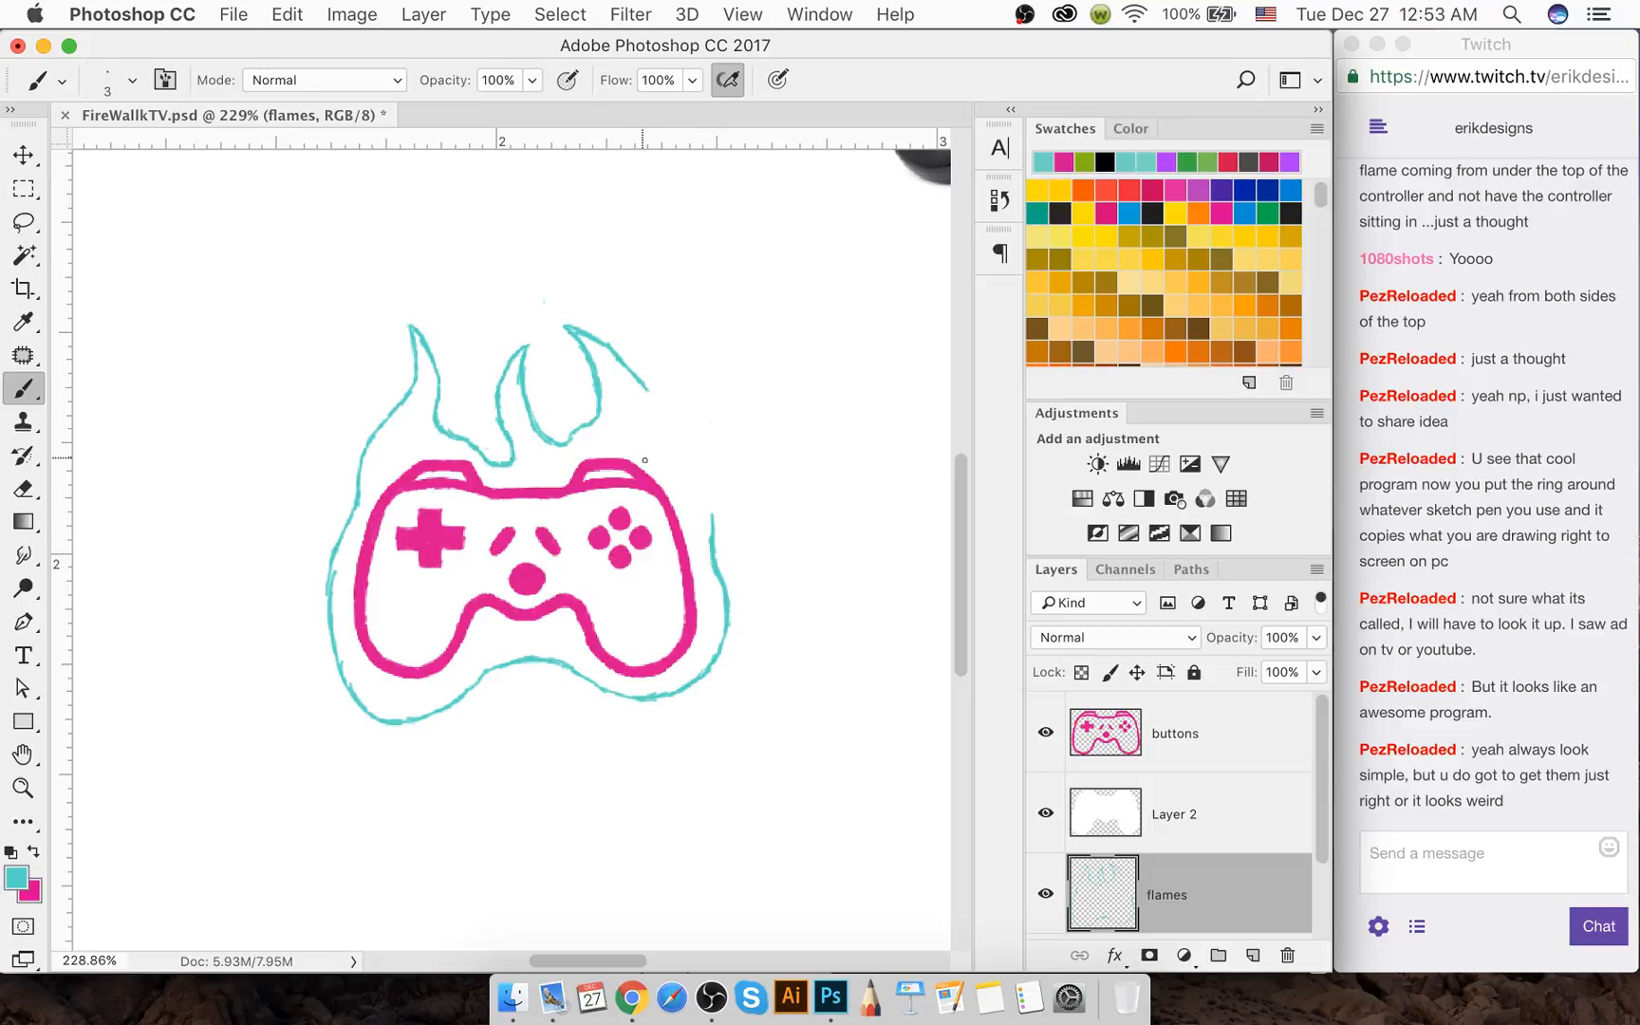
scroll(644, 461, "up", 5)
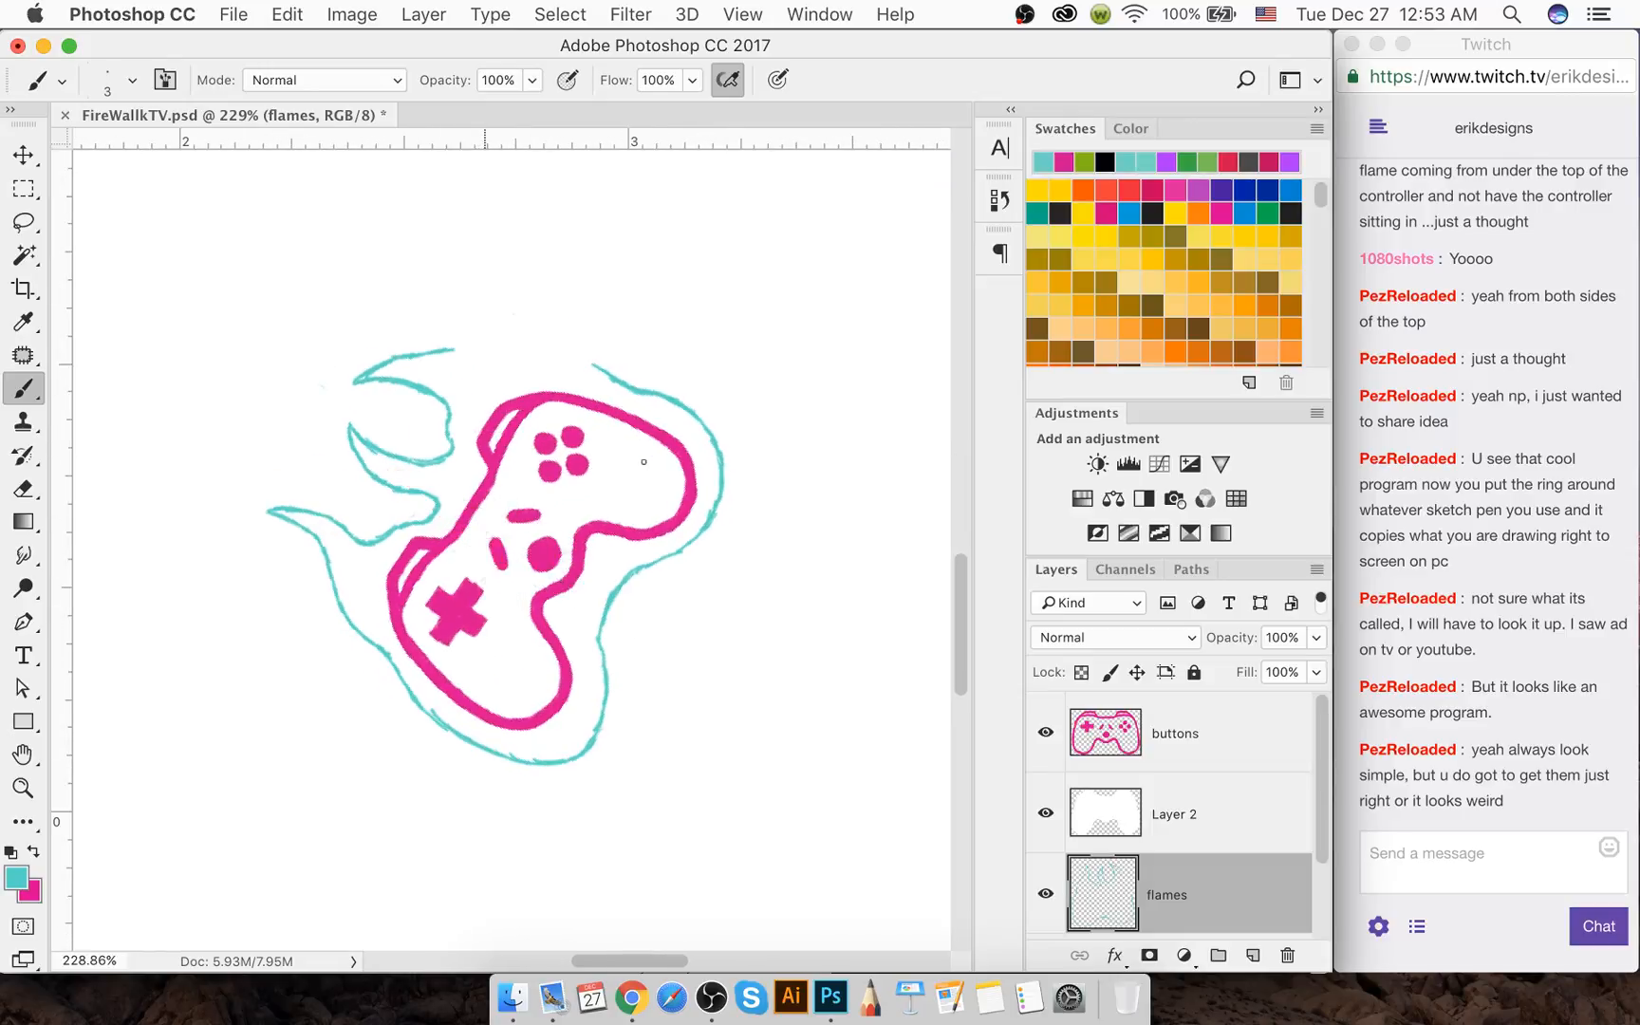
scroll(643, 461, "up", 2)
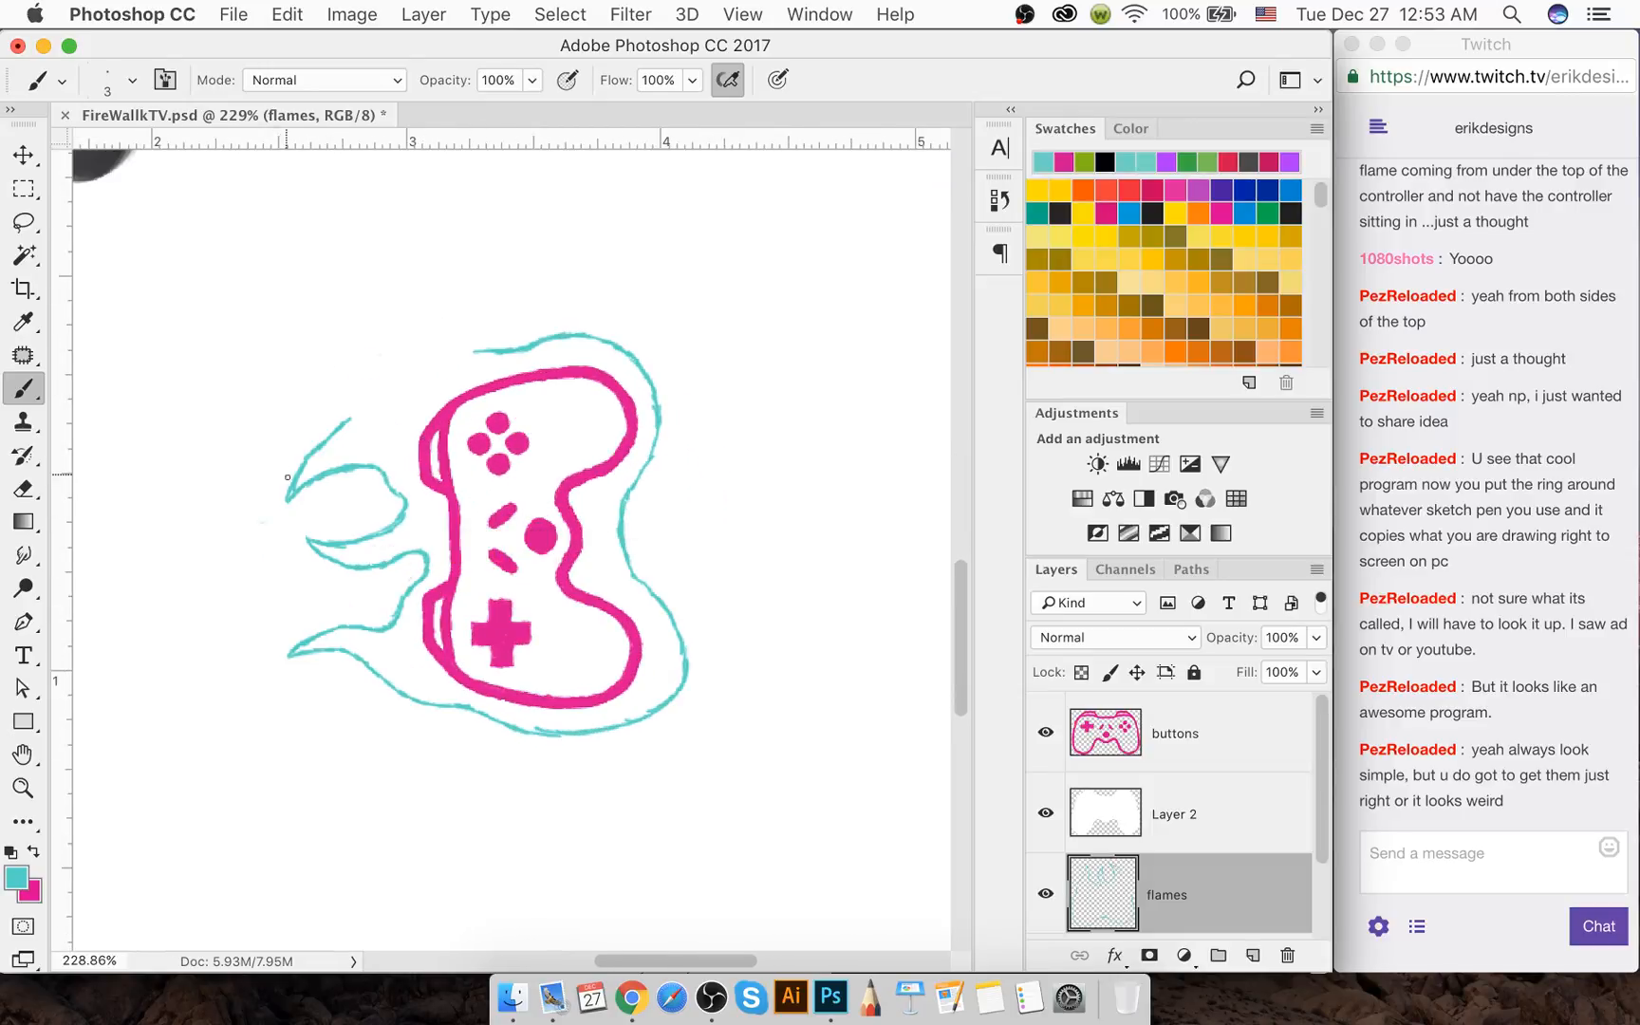
mouse_move(296, 473)
left_mouse_down()
mouse_move(376, 401)
mouse_move(335, 428)
mouse_move(361, 402)
mouse_move(497, 350)
mouse_move(296, 492)
mouse_move(380, 383)
mouse_move(367, 393)
mouse_move(529, 347)
left_mouse_up()
key("e")
key("b")
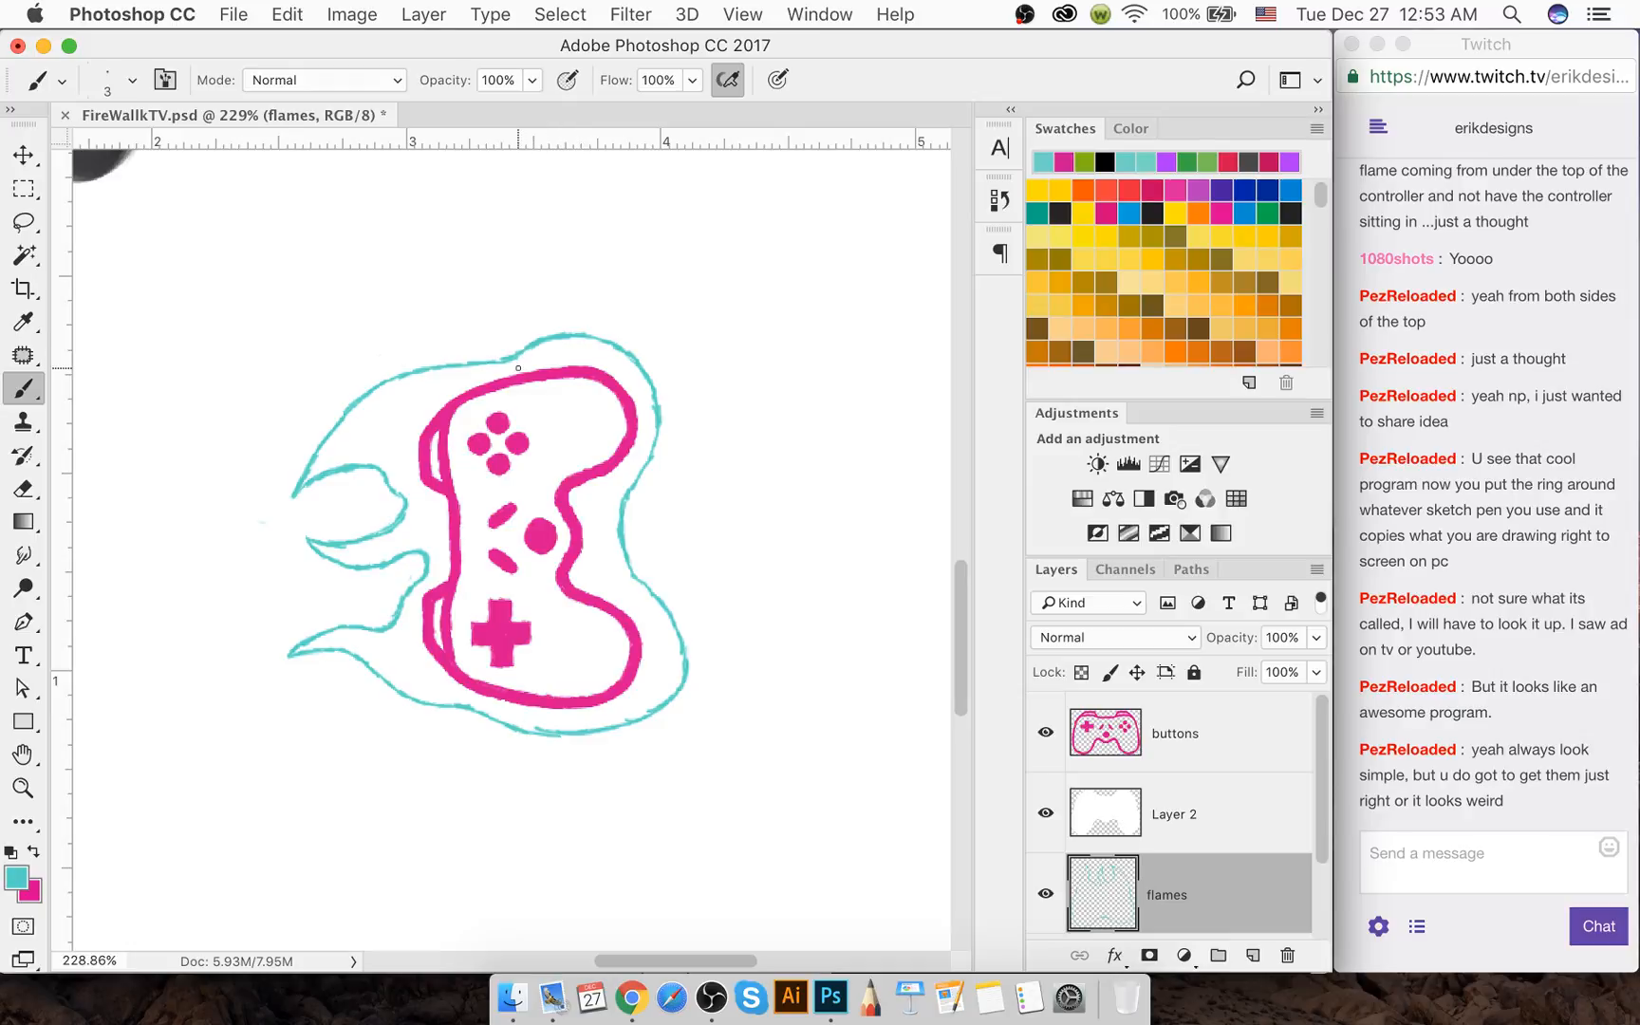
Erase the bulging outline beside the right grip and redraw it as a smooth curve continuing from the flame
key("e")
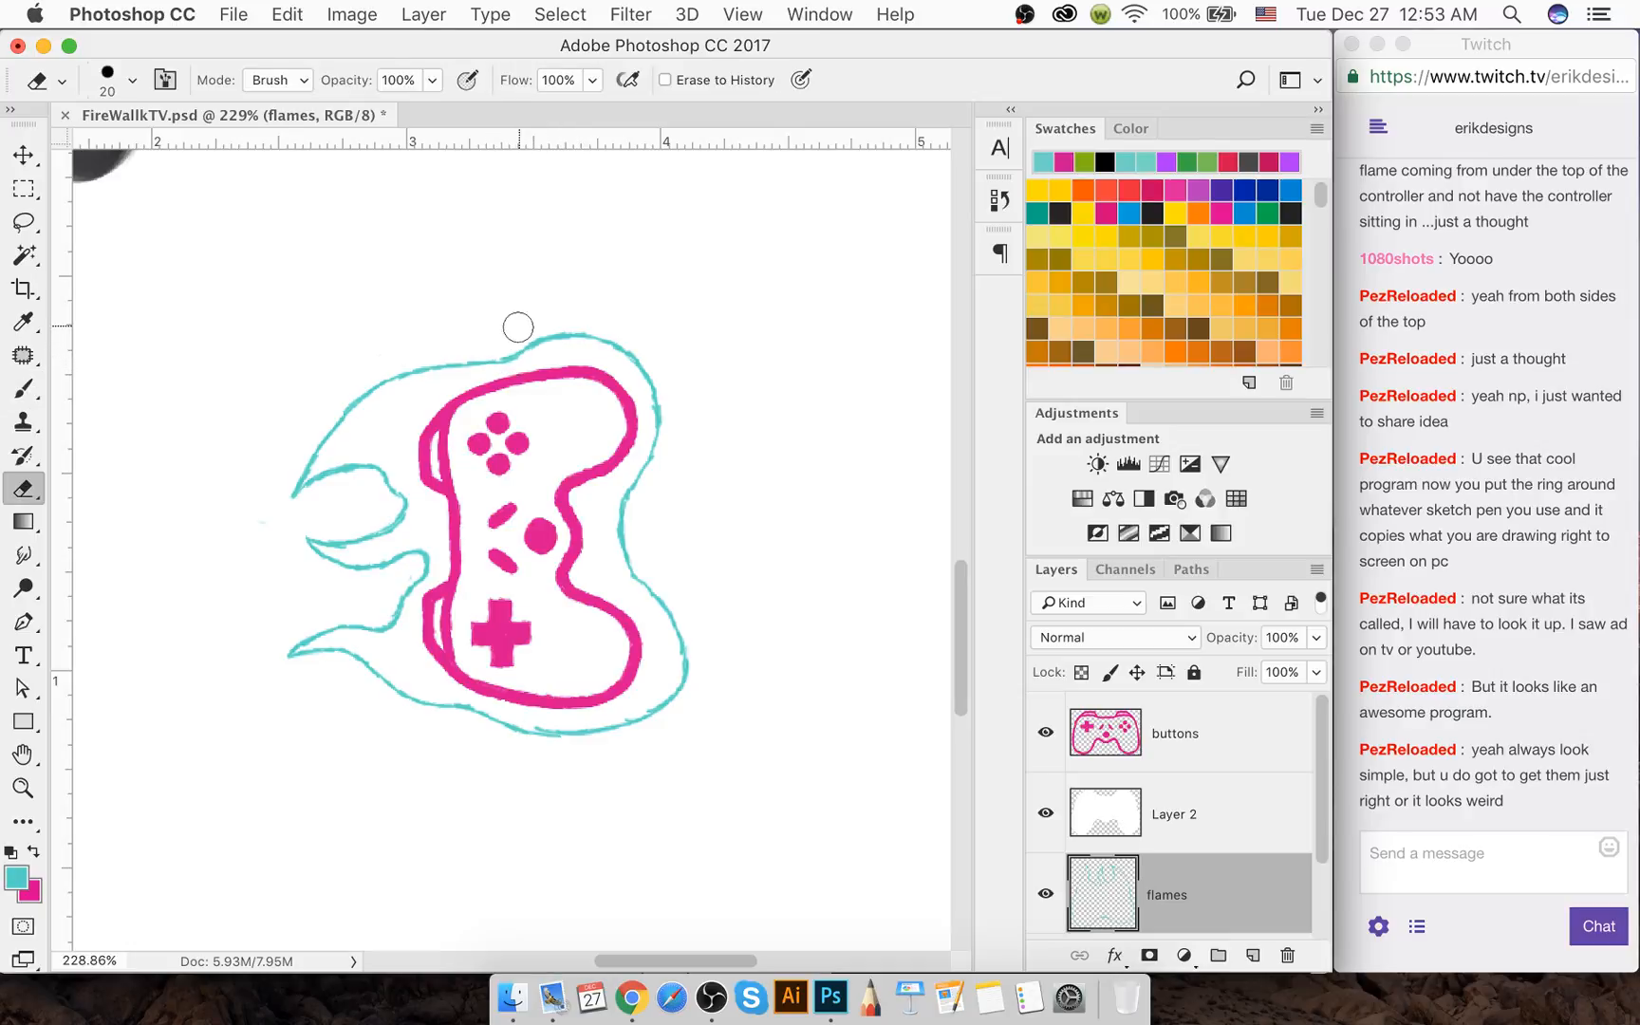
left_click_drag(505, 325, 479, 355)
key("b")
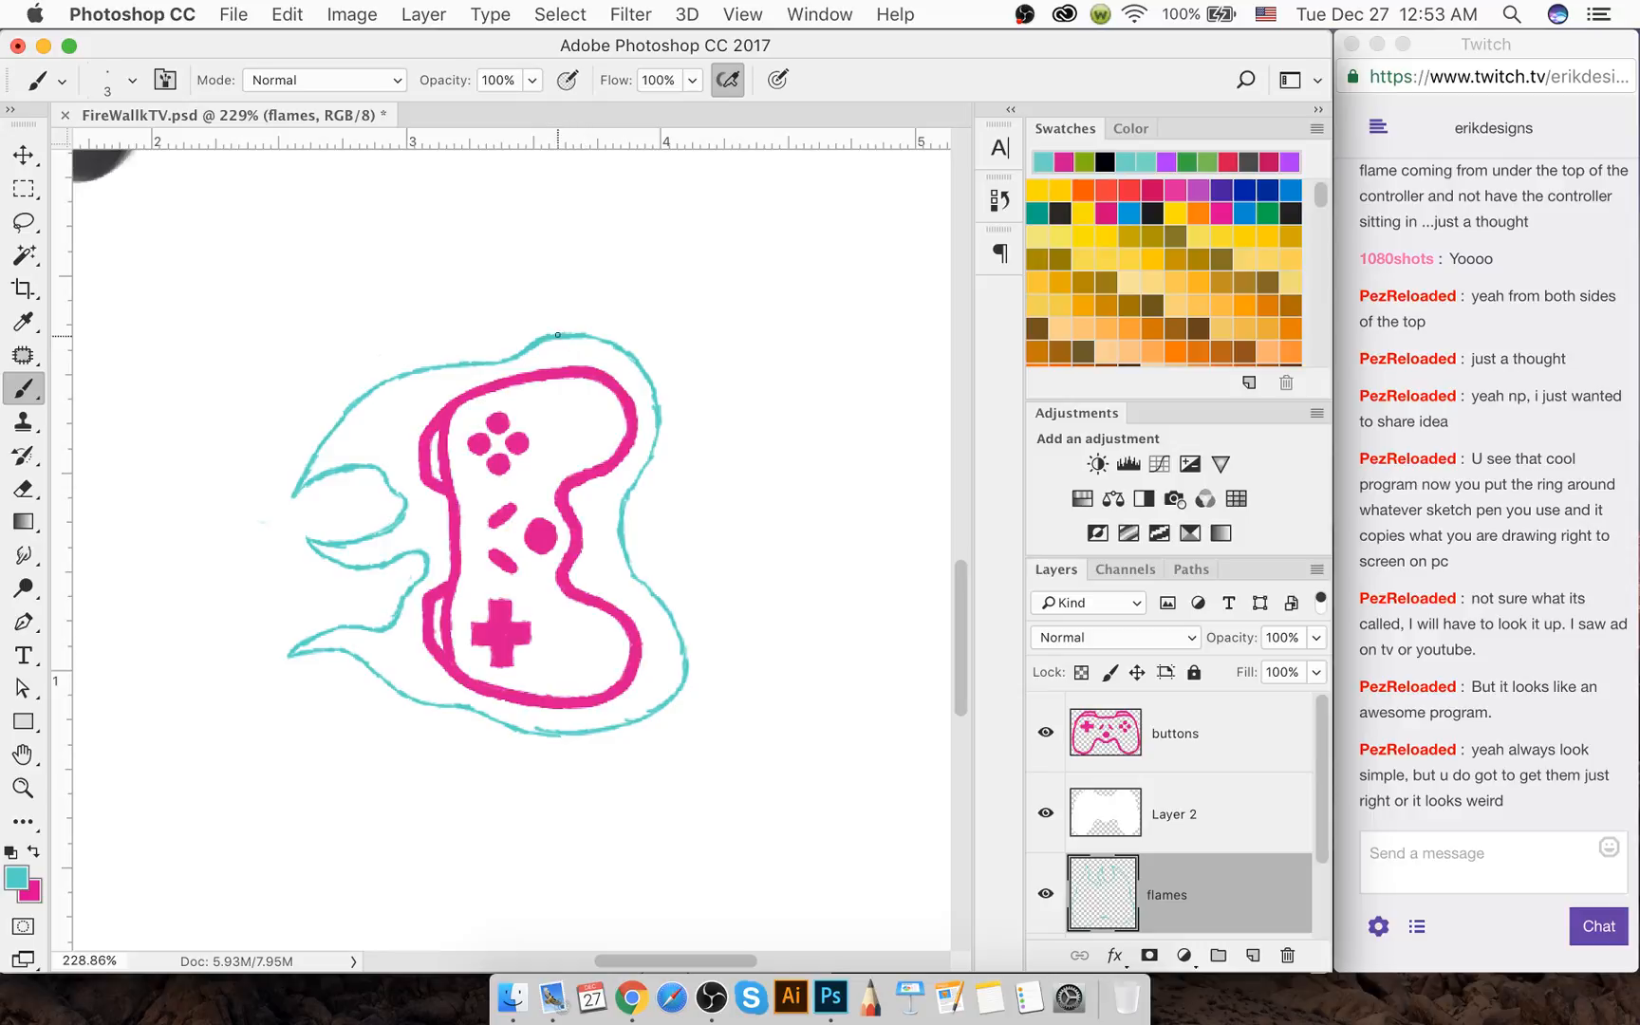
key("e")
mouse_move(557, 335)
left_mouse_down()
mouse_move(469, 356)
mouse_move(602, 343)
mouse_move(538, 343)
mouse_move(596, 334)
mouse_move(542, 343)
left_mouse_up()
key("b")
key("e")
key("b")
key("e")
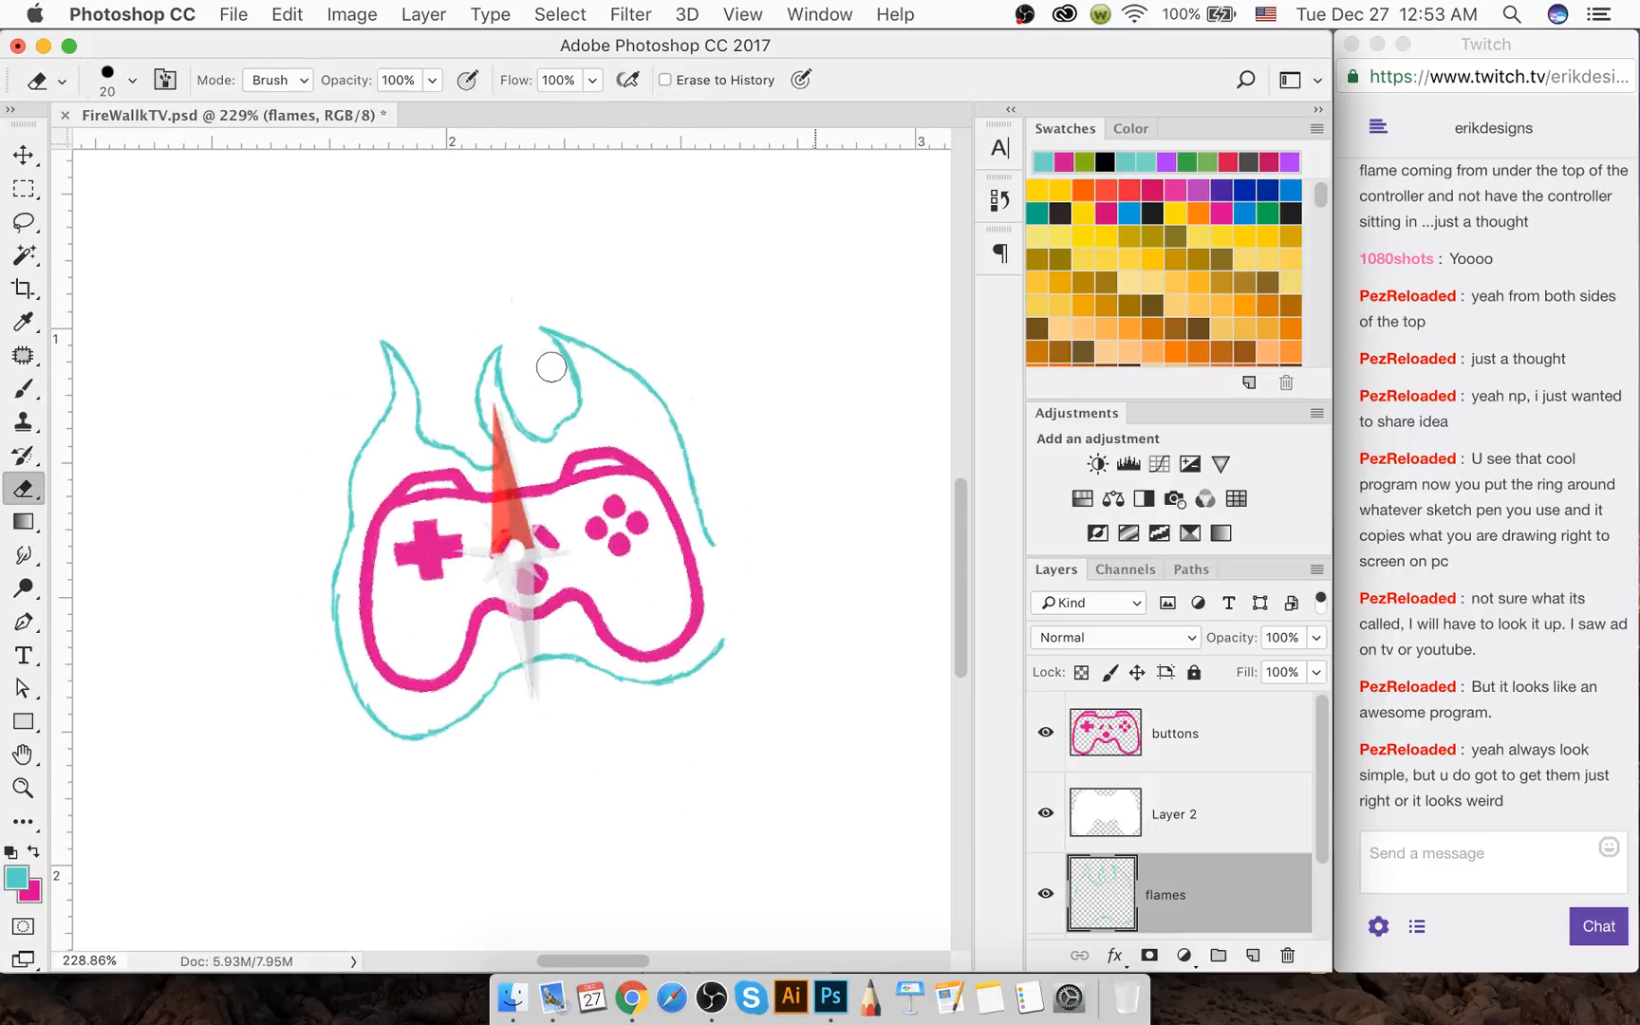
key("b")
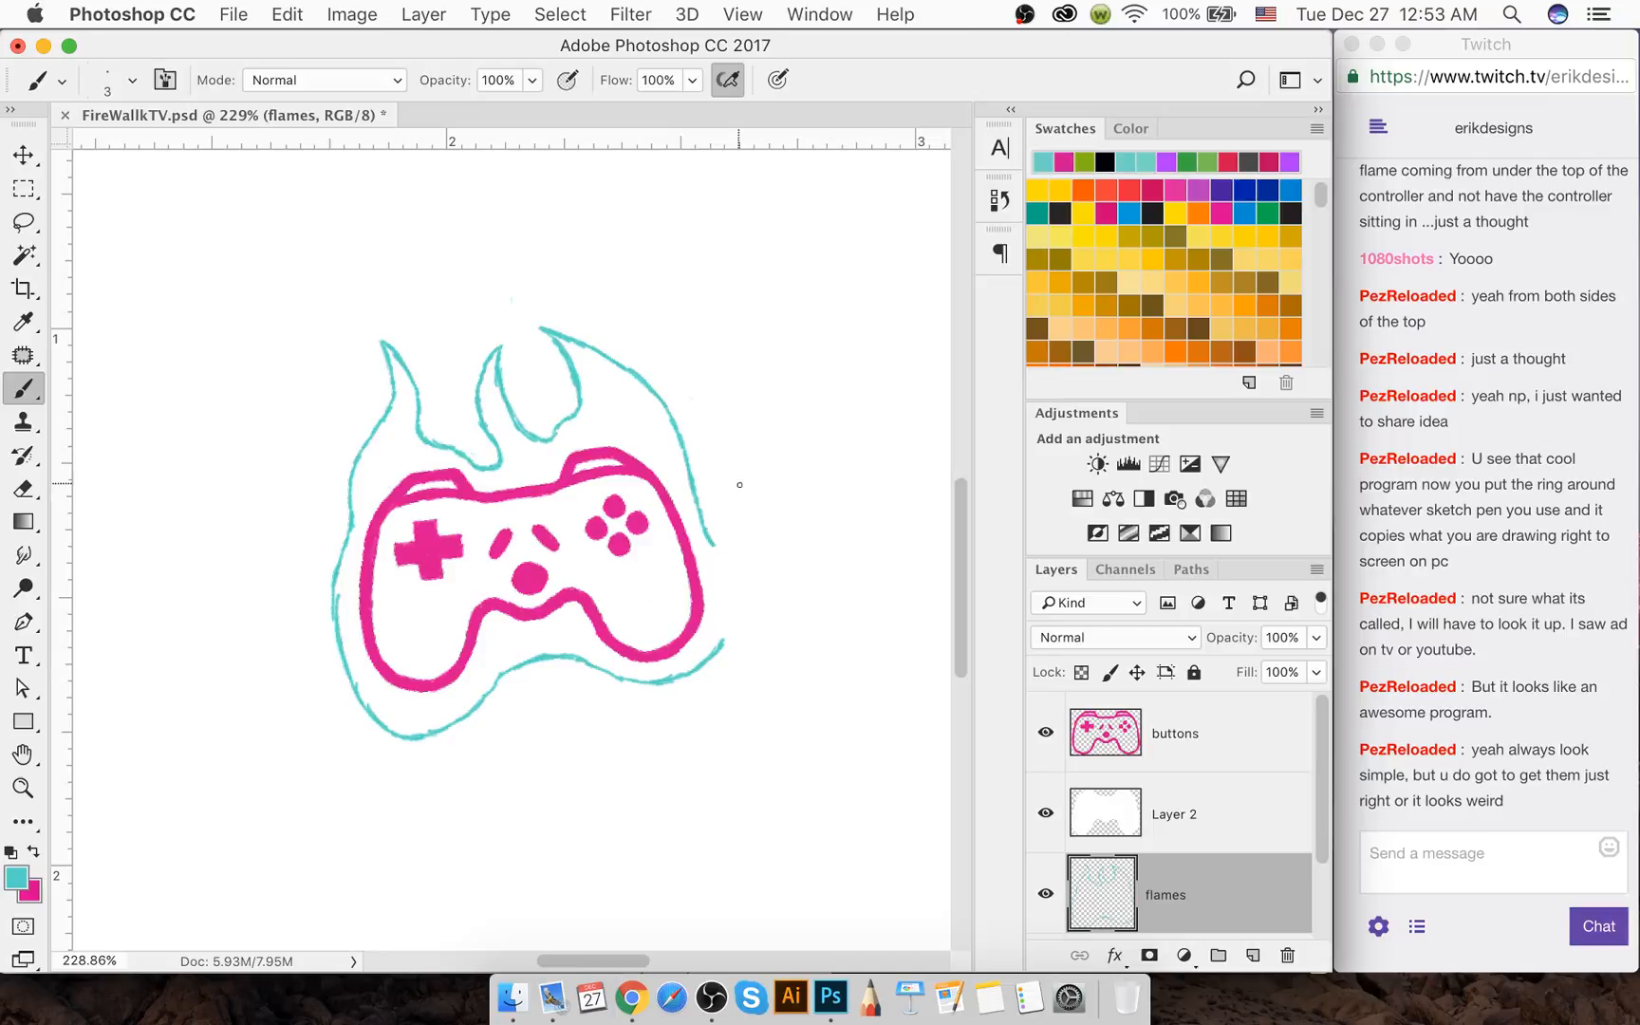
mouse_move(714, 539)
left_mouse_down()
mouse_move(736, 585)
mouse_move(724, 642)
left_mouse_up()
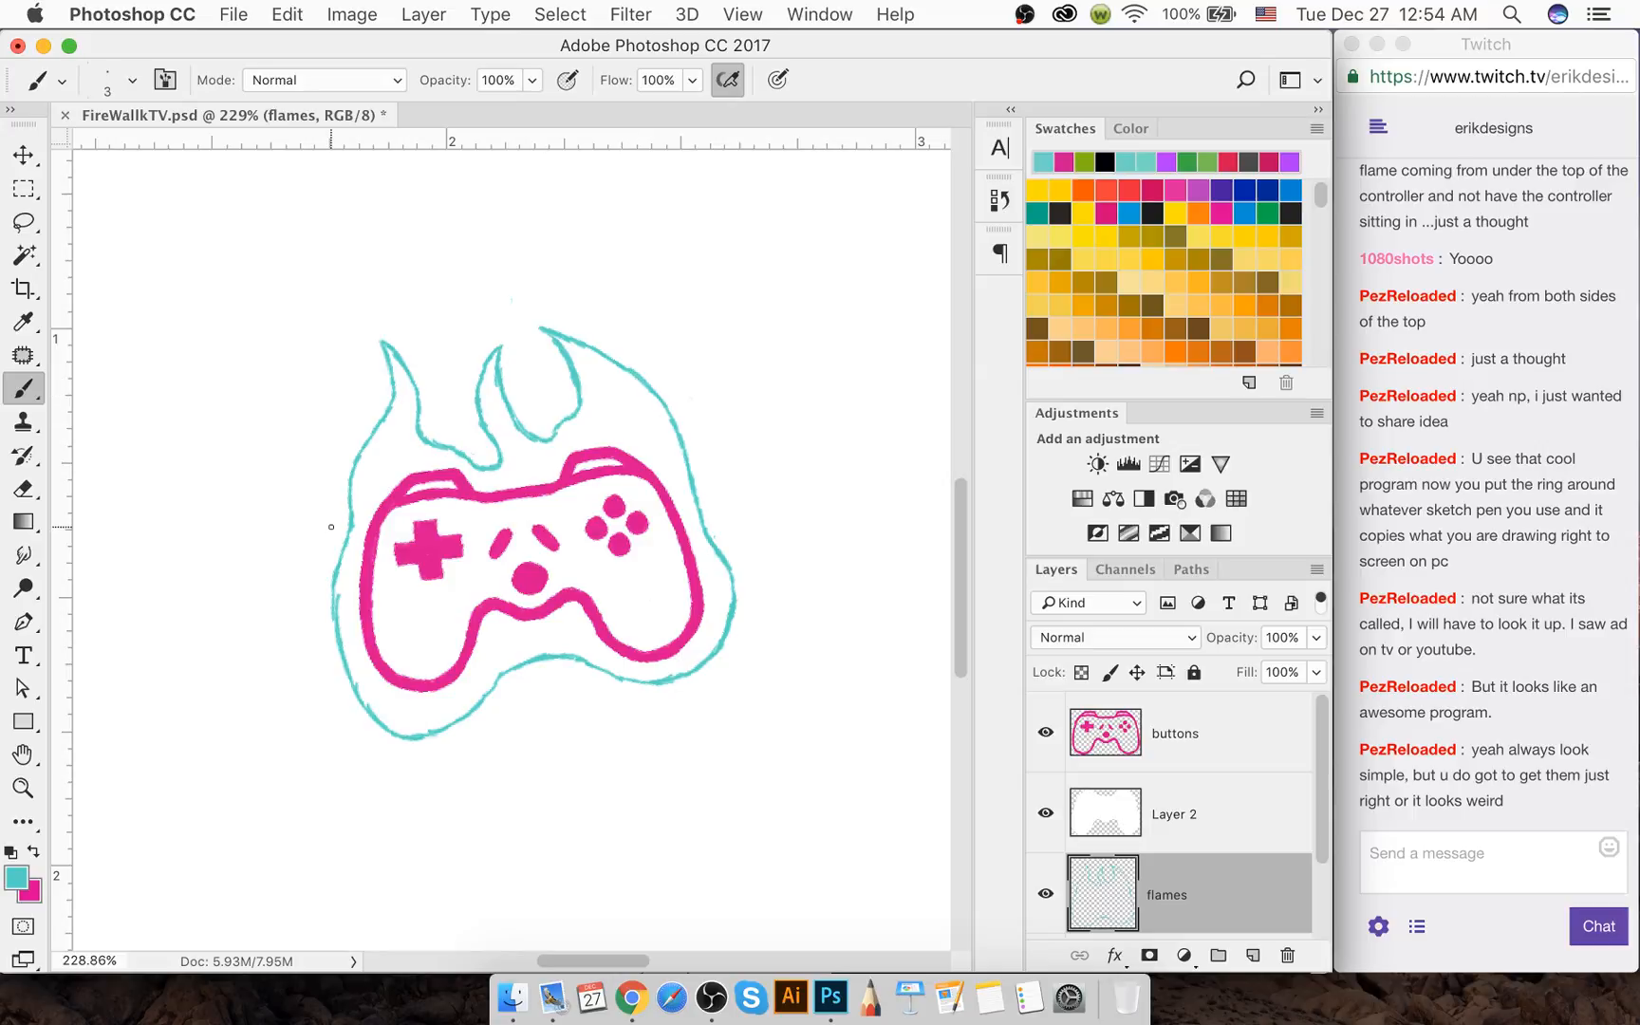
Erase the left flame's tip and inner edge and redraw it leaning outward, with its inner side curving into the dip
key("e")
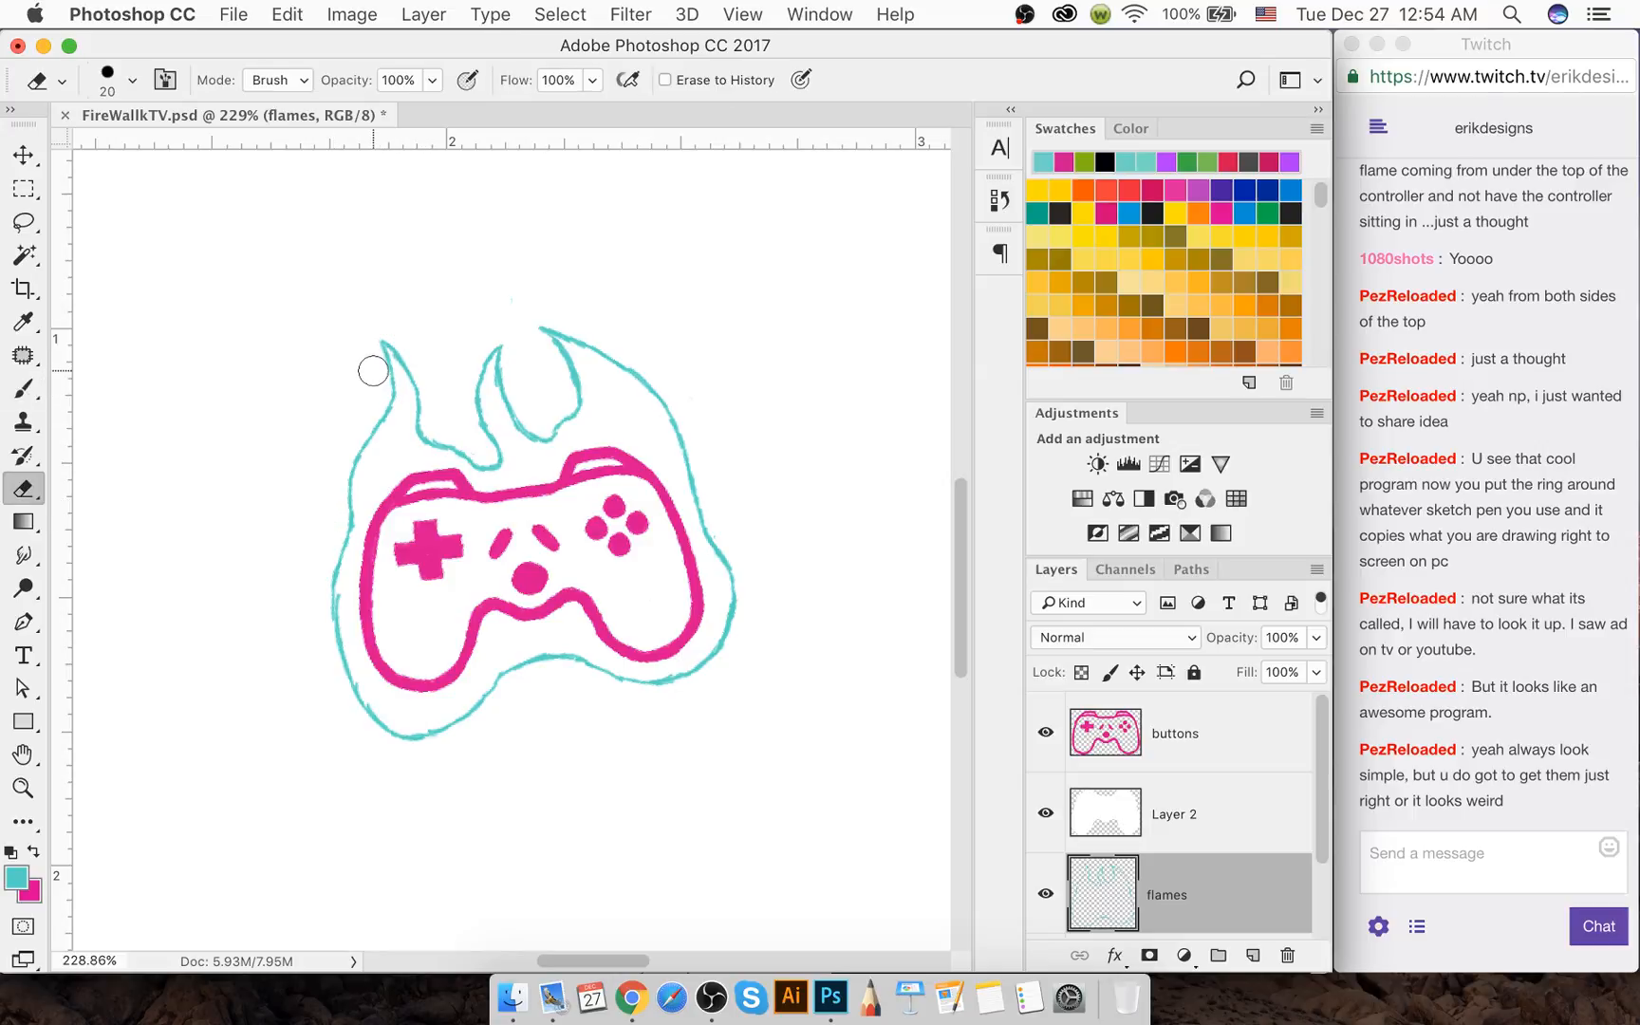
mouse_move(383, 414)
left_mouse_down()
mouse_move(365, 441)
mouse_move(368, 373)
mouse_move(373, 388)
mouse_move(347, 340)
mouse_move(411, 417)
left_mouse_up()
key("b")
key("e")
key("b")
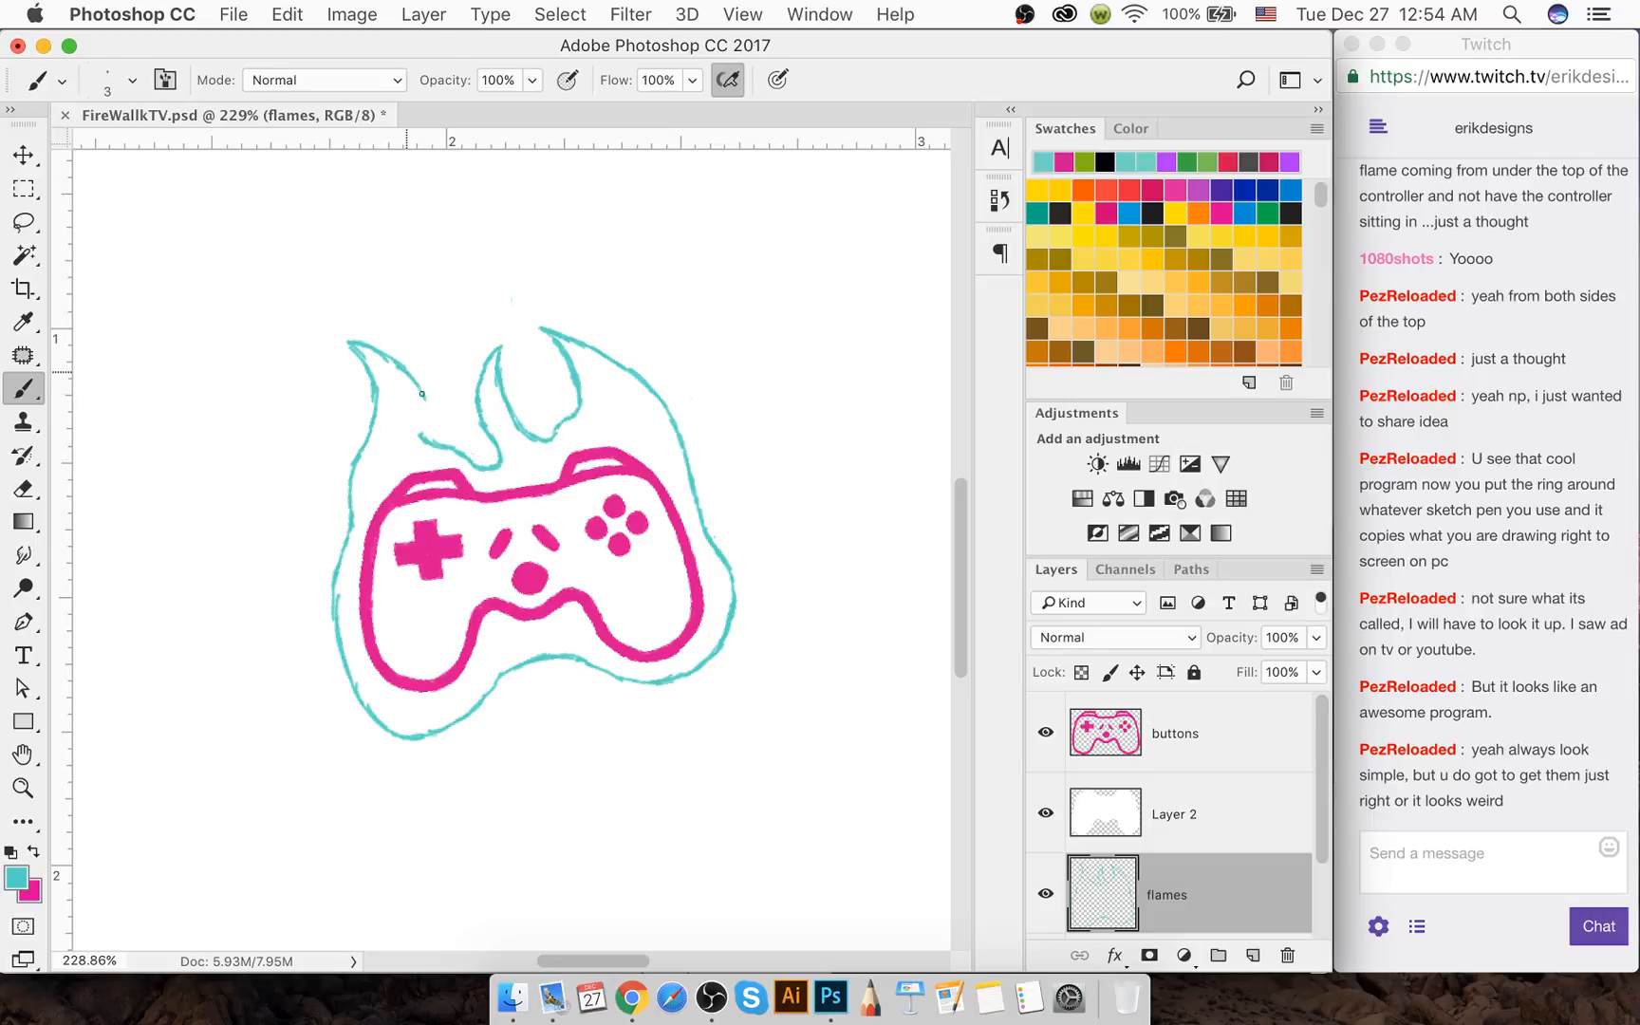
left_click_drag(422, 394, 439, 434)
key("e")
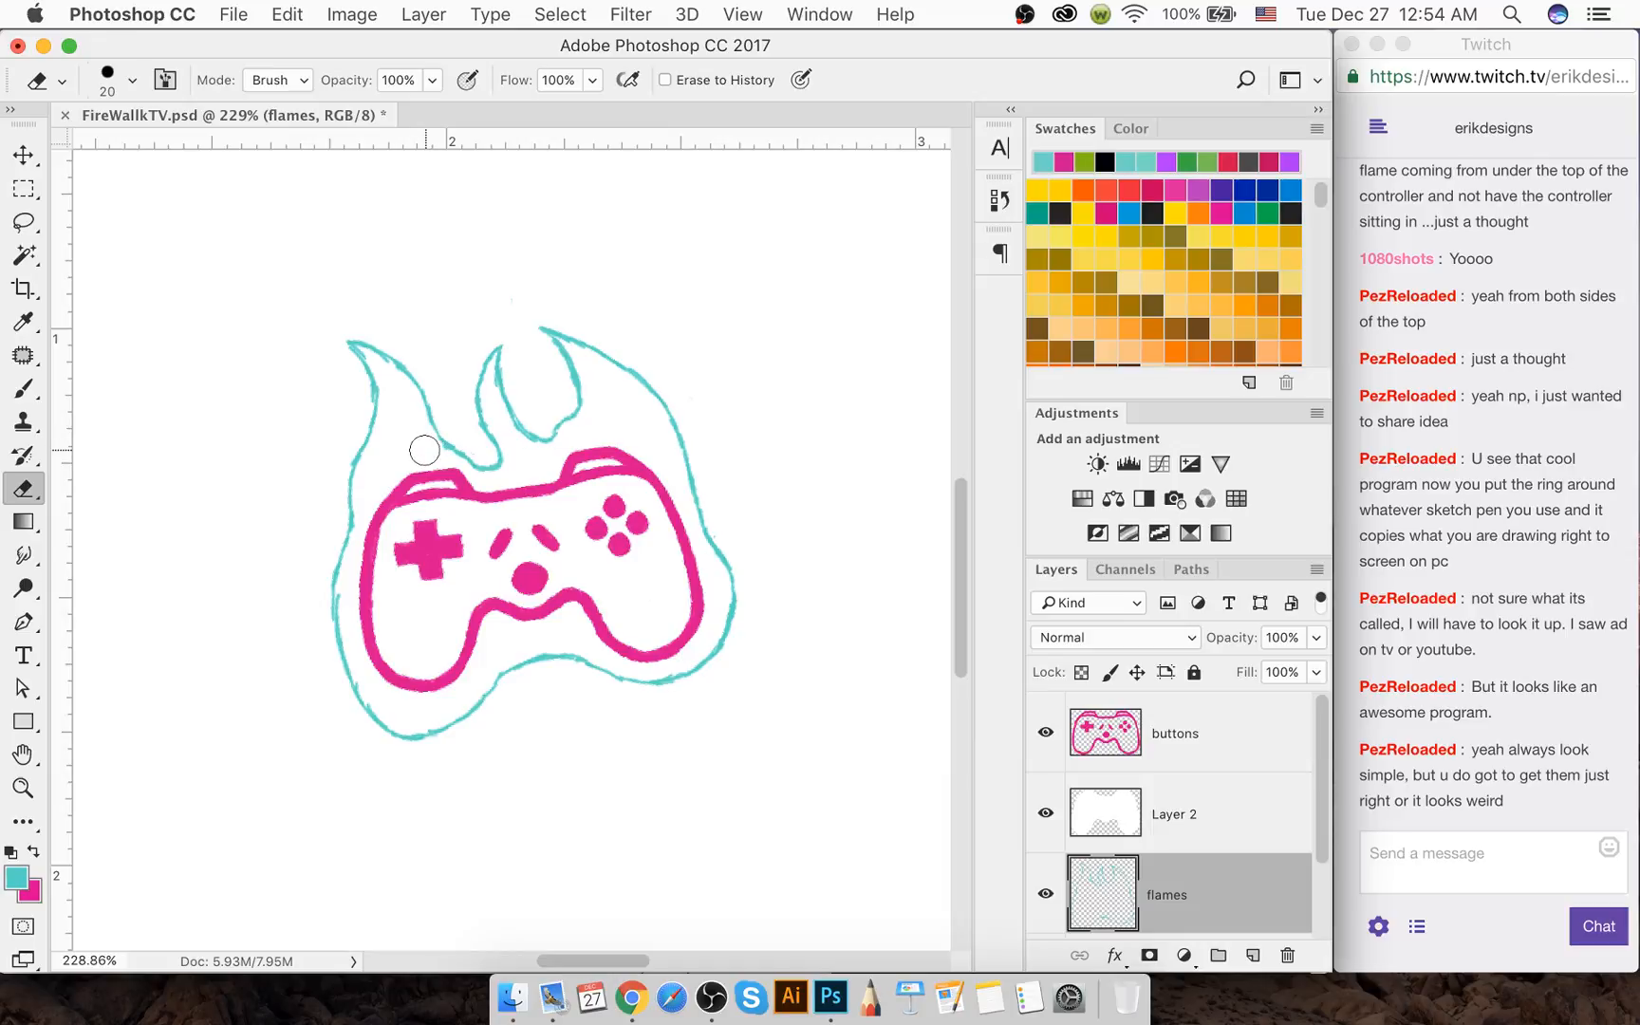
left_click_drag(434, 459, 438, 458)
Check the viewer list in the Twitch chat window and close it
left_click(1414, 928)
left_click(1416, 926)
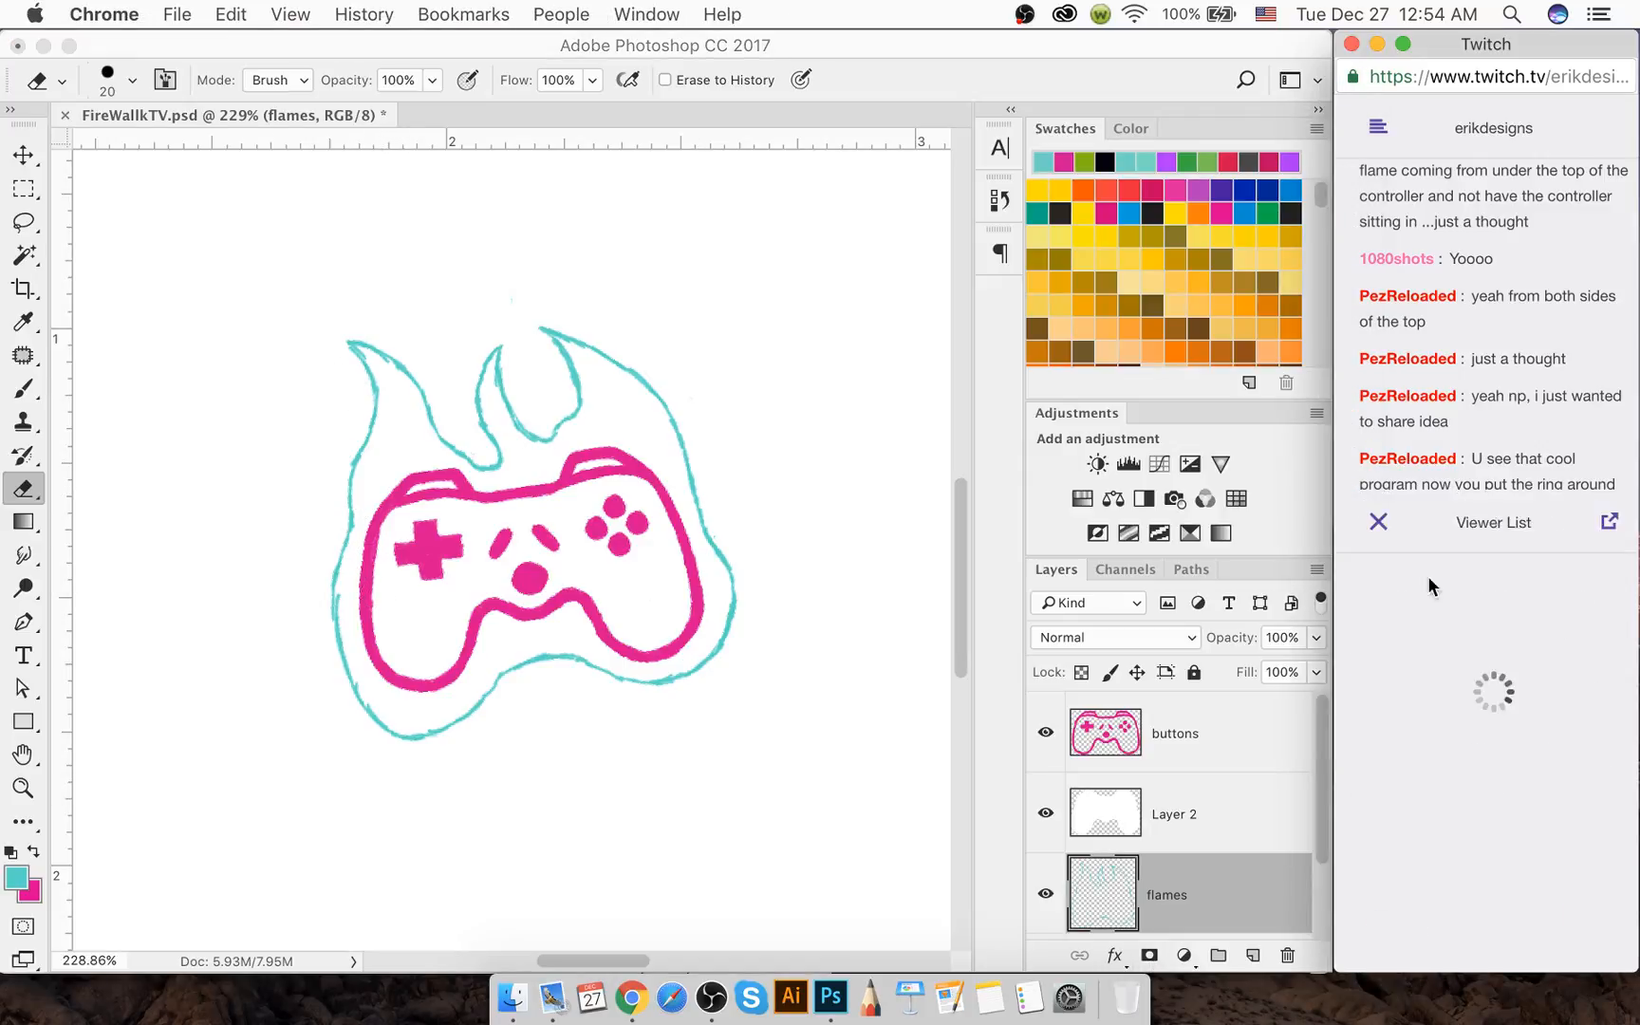
left_click(1377, 190)
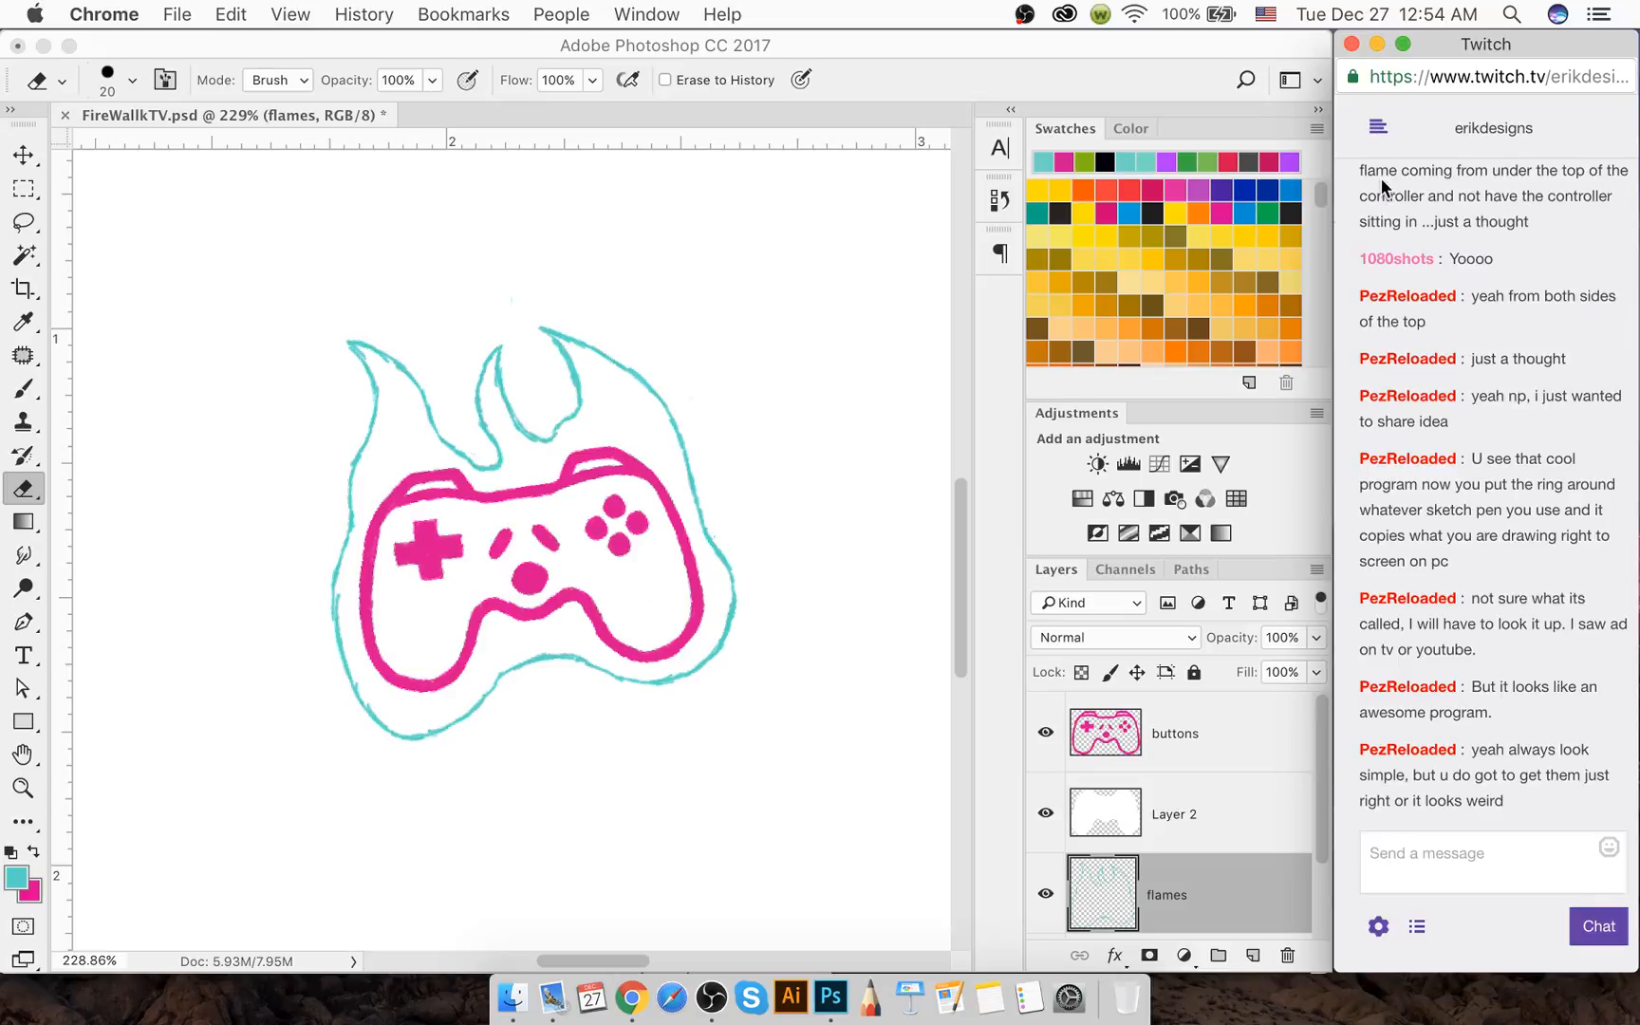
Switch back to Photoshop and touch up the teal outline beside the controller's left grip with the eraser and brush
left_click(351, 596)
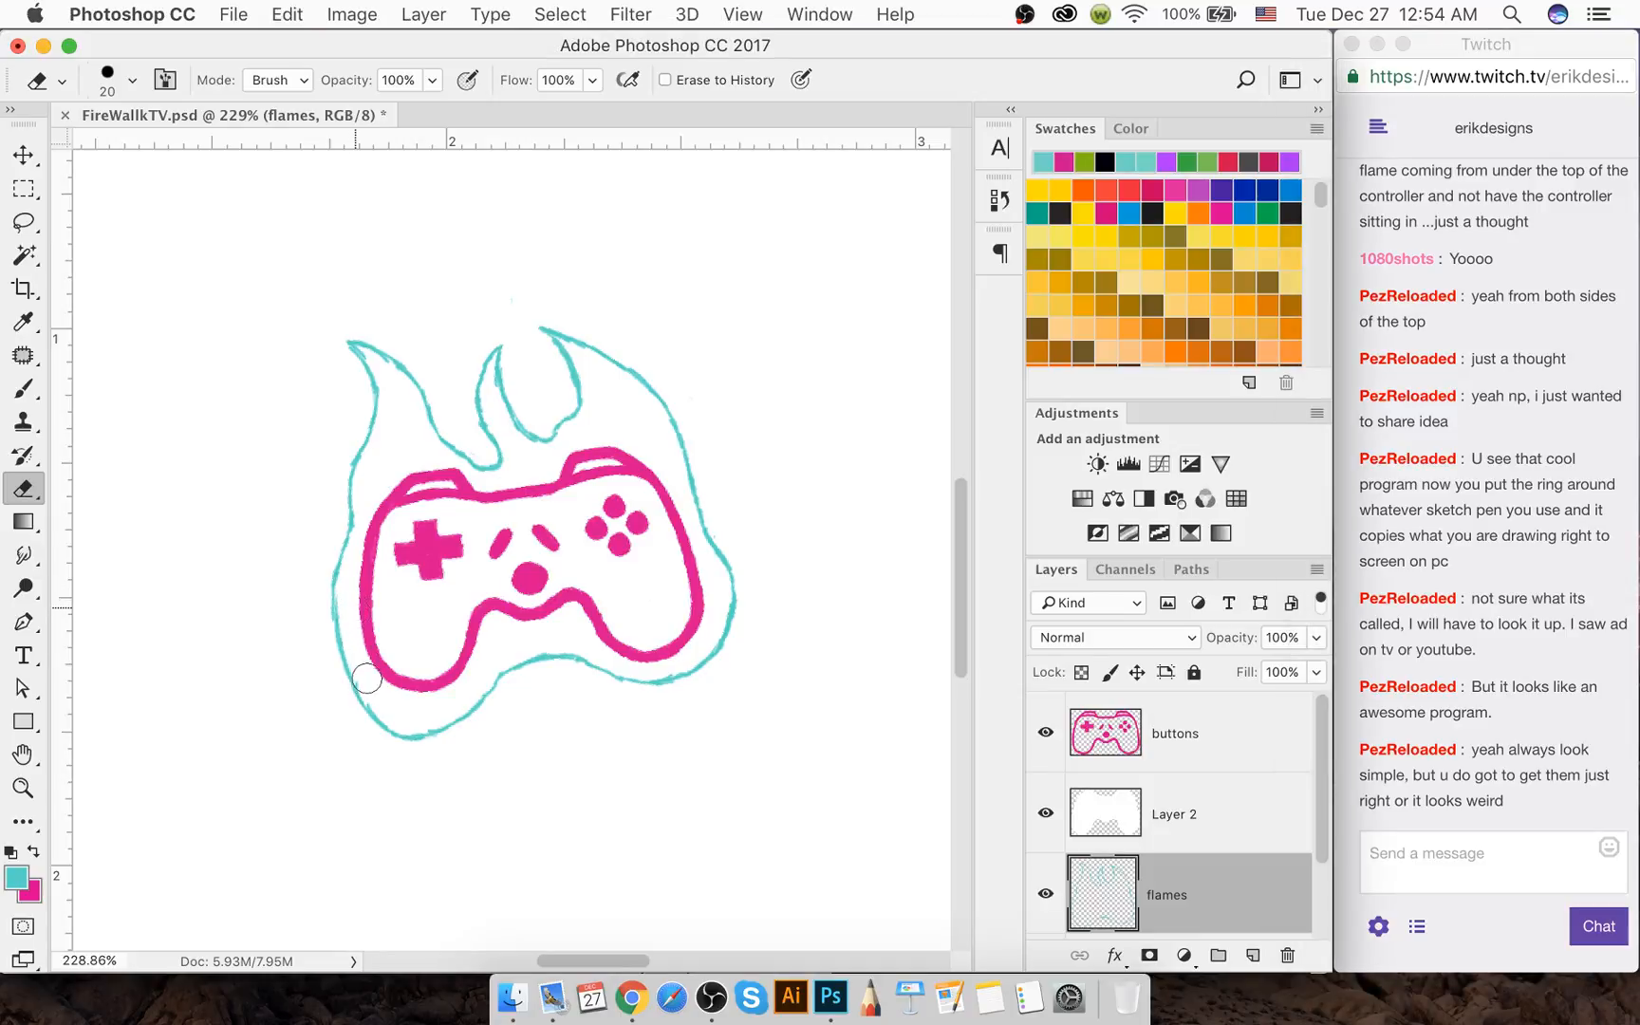
left_click_drag(340, 607, 348, 671)
key("b")
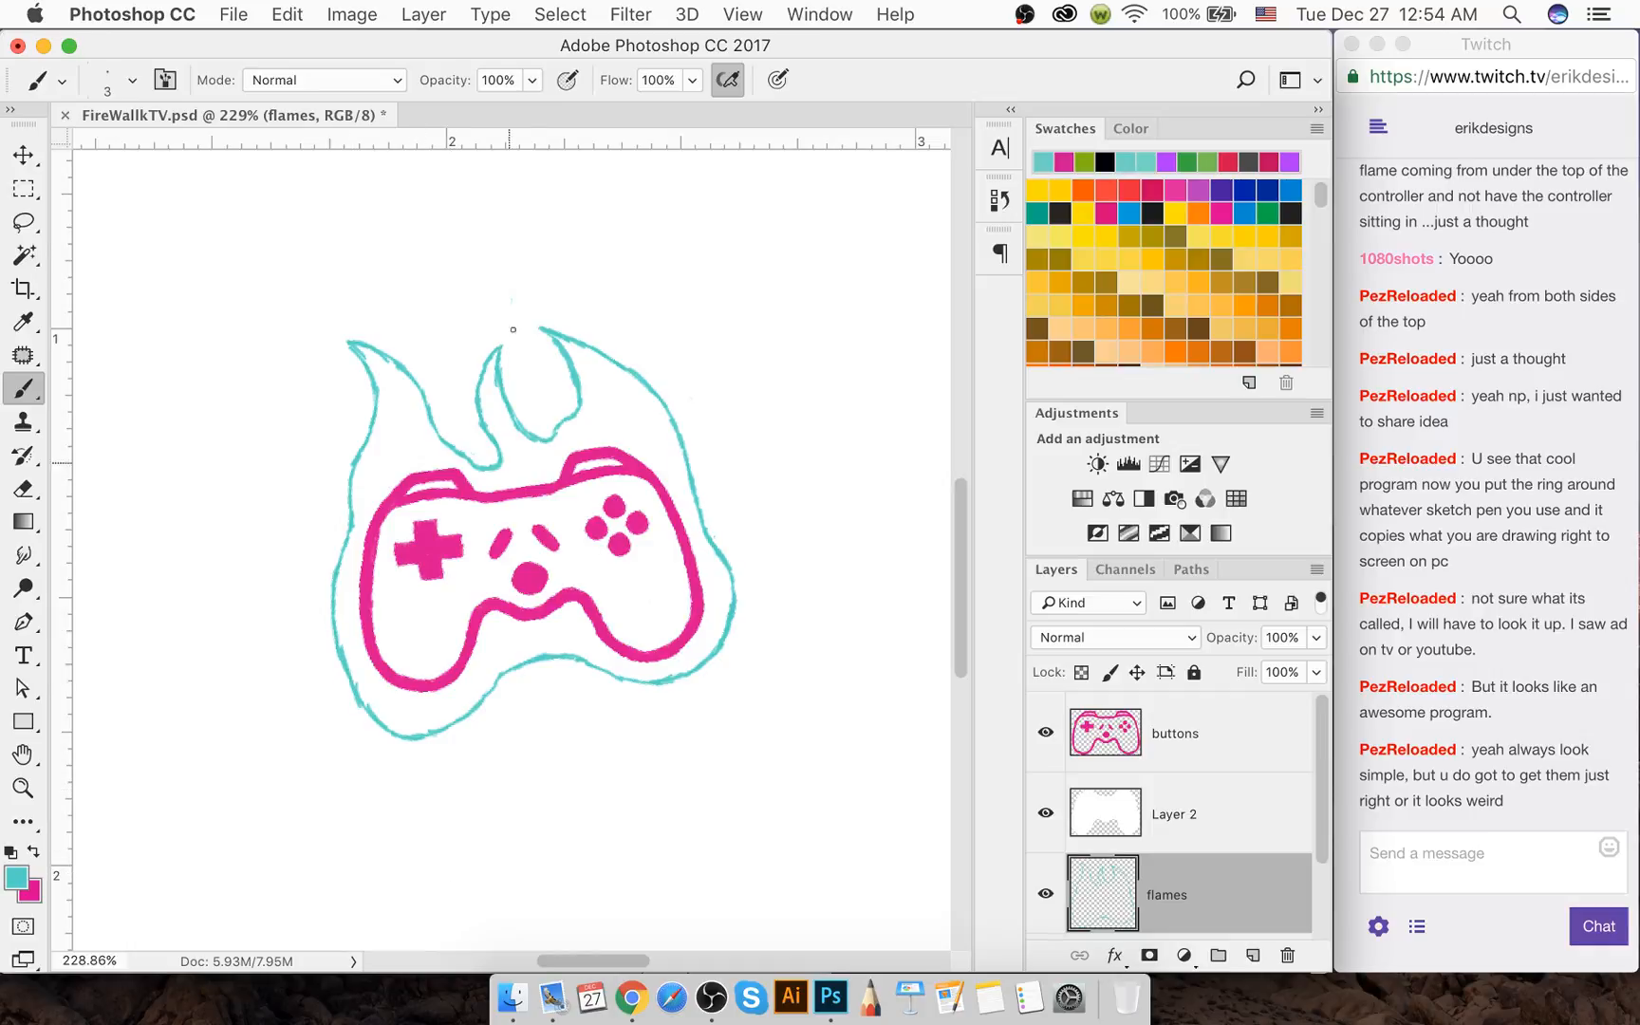
Erase the hooked bottom of the left dip, redraw it rising into the middle flame, and tidy the right dip's underside
key("e")
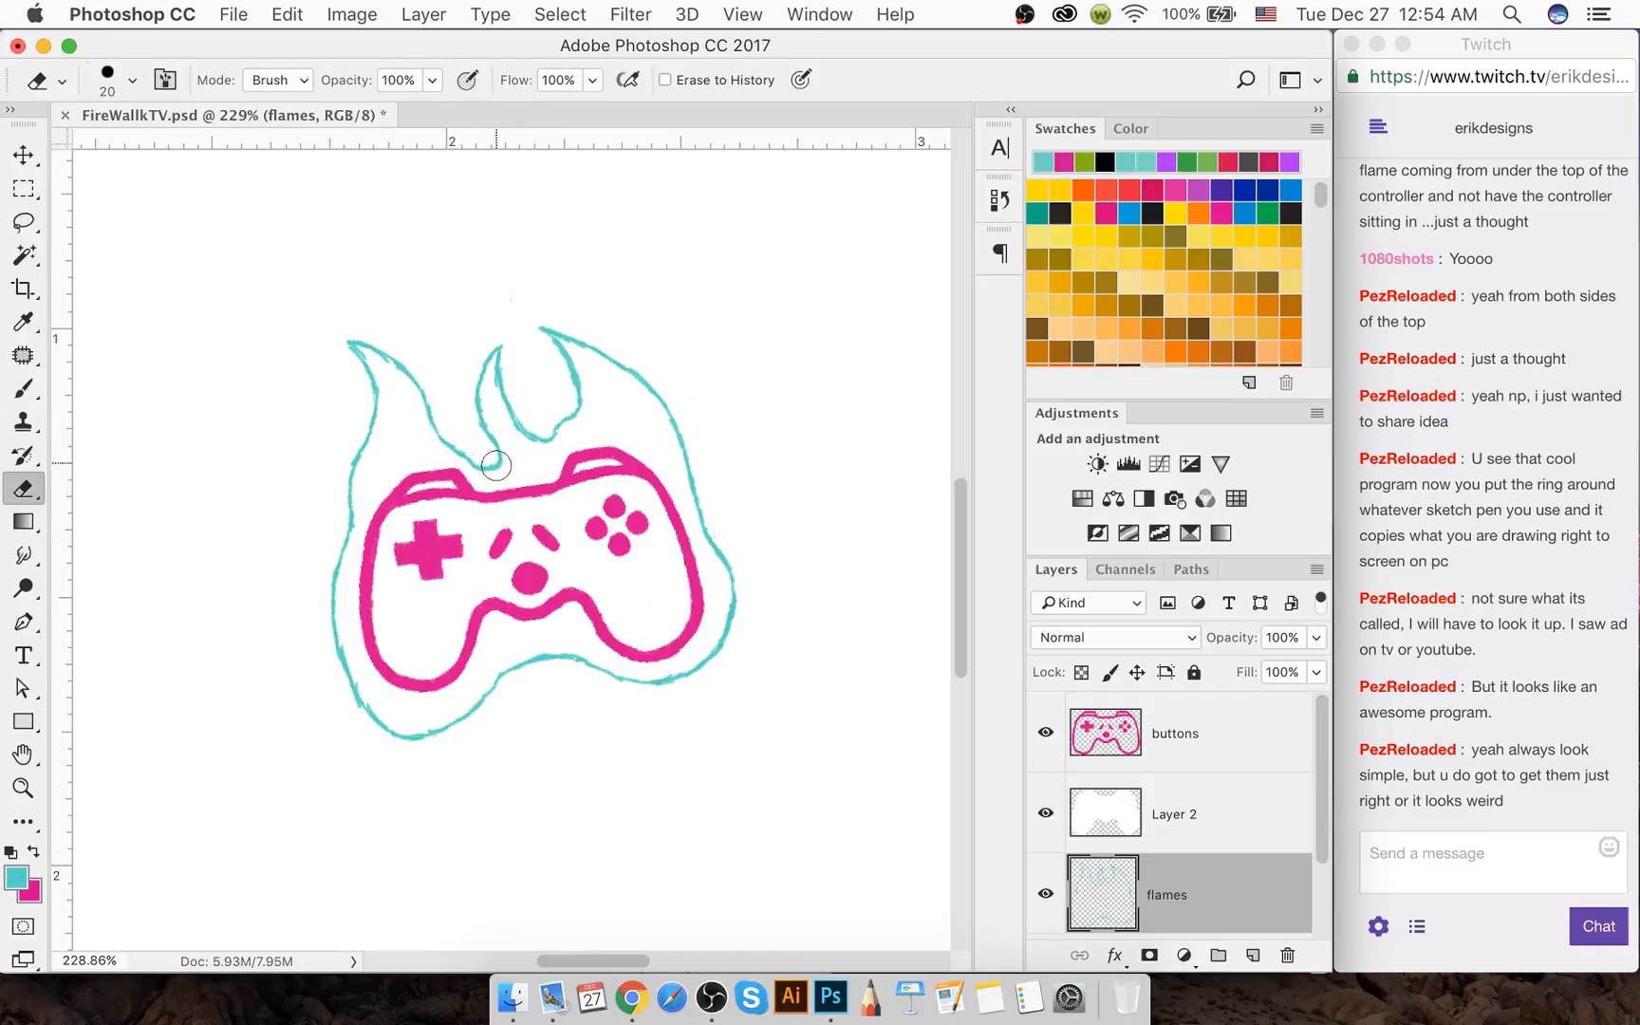
mouse_move(495, 465)
left_mouse_down()
mouse_move(475, 404)
mouse_move(447, 445)
mouse_move(468, 459)
mouse_move(478, 383)
left_mouse_up()
key("b")
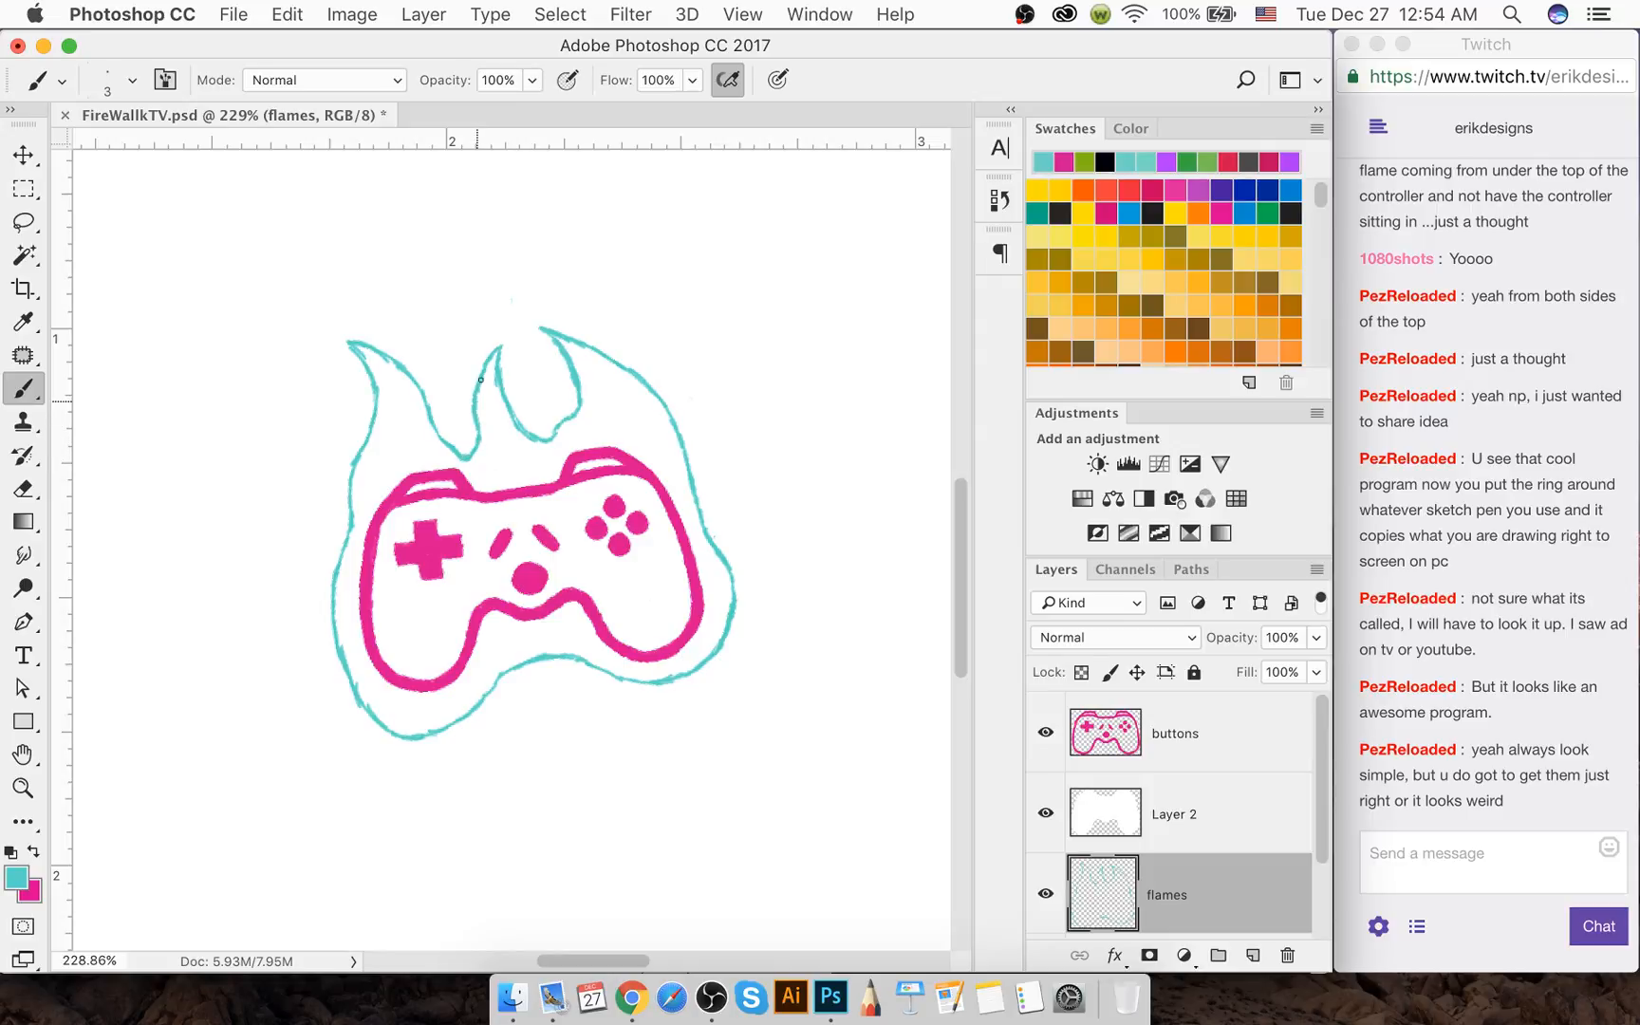
key("e")
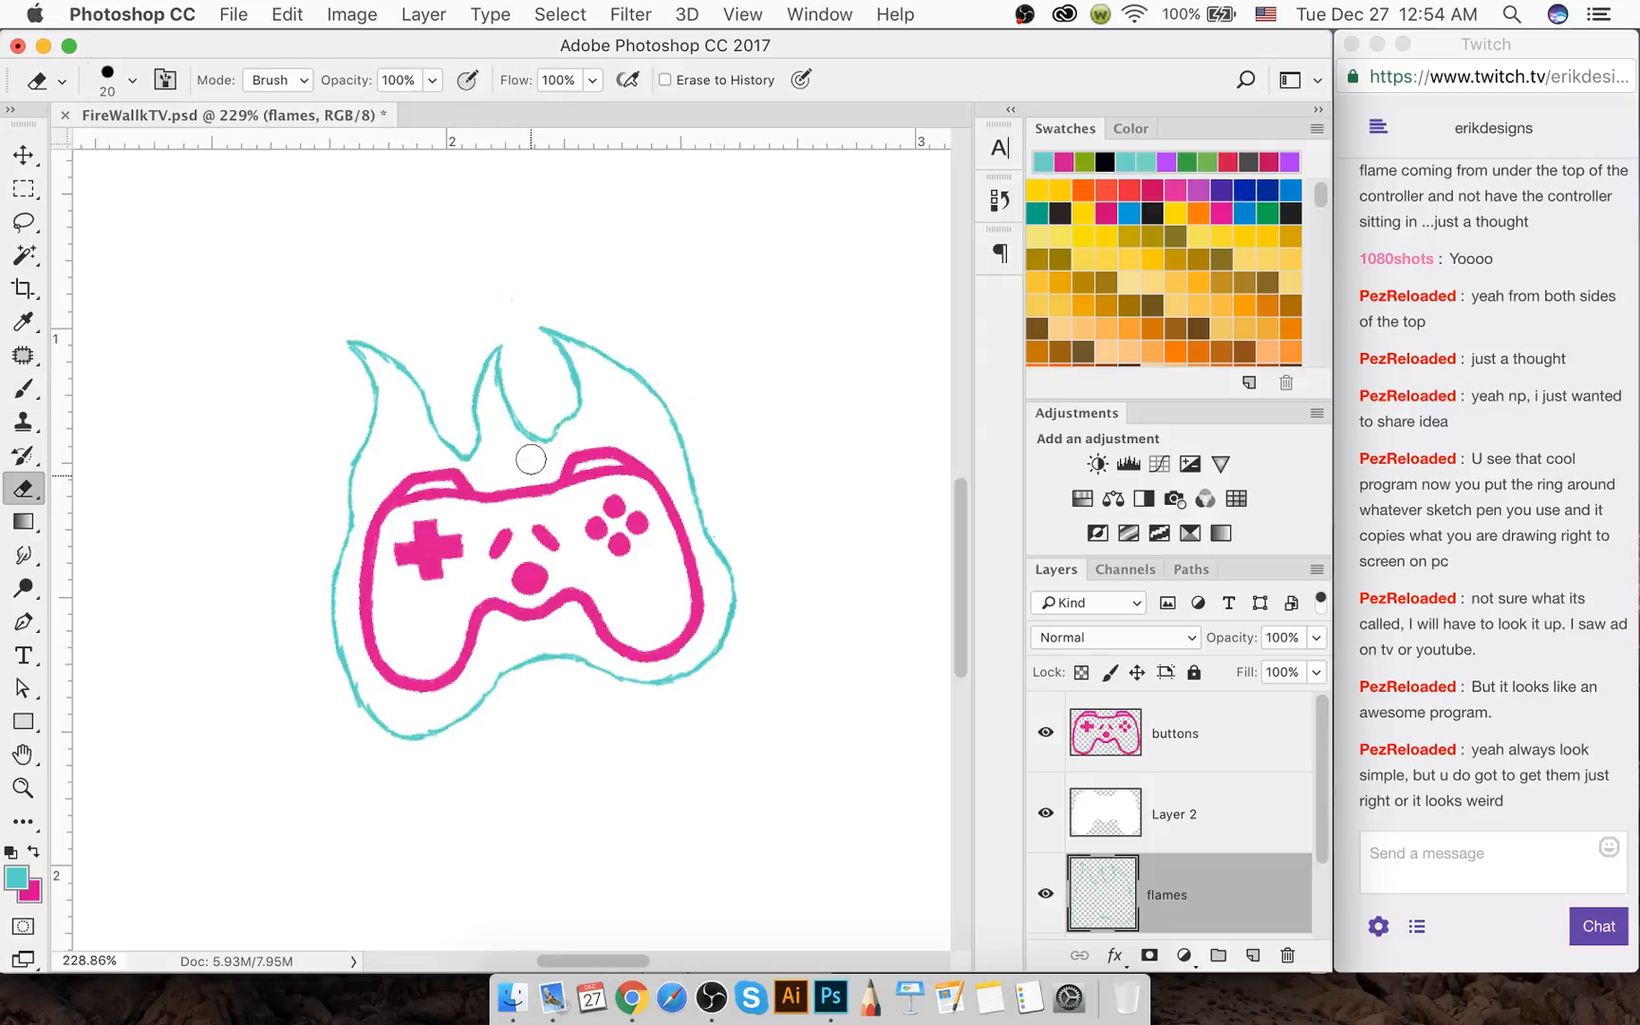
mouse_move(527, 457)
left_mouse_down()
mouse_move(542, 446)
mouse_move(513, 415)
mouse_move(536, 435)
left_mouse_up()
key("b")
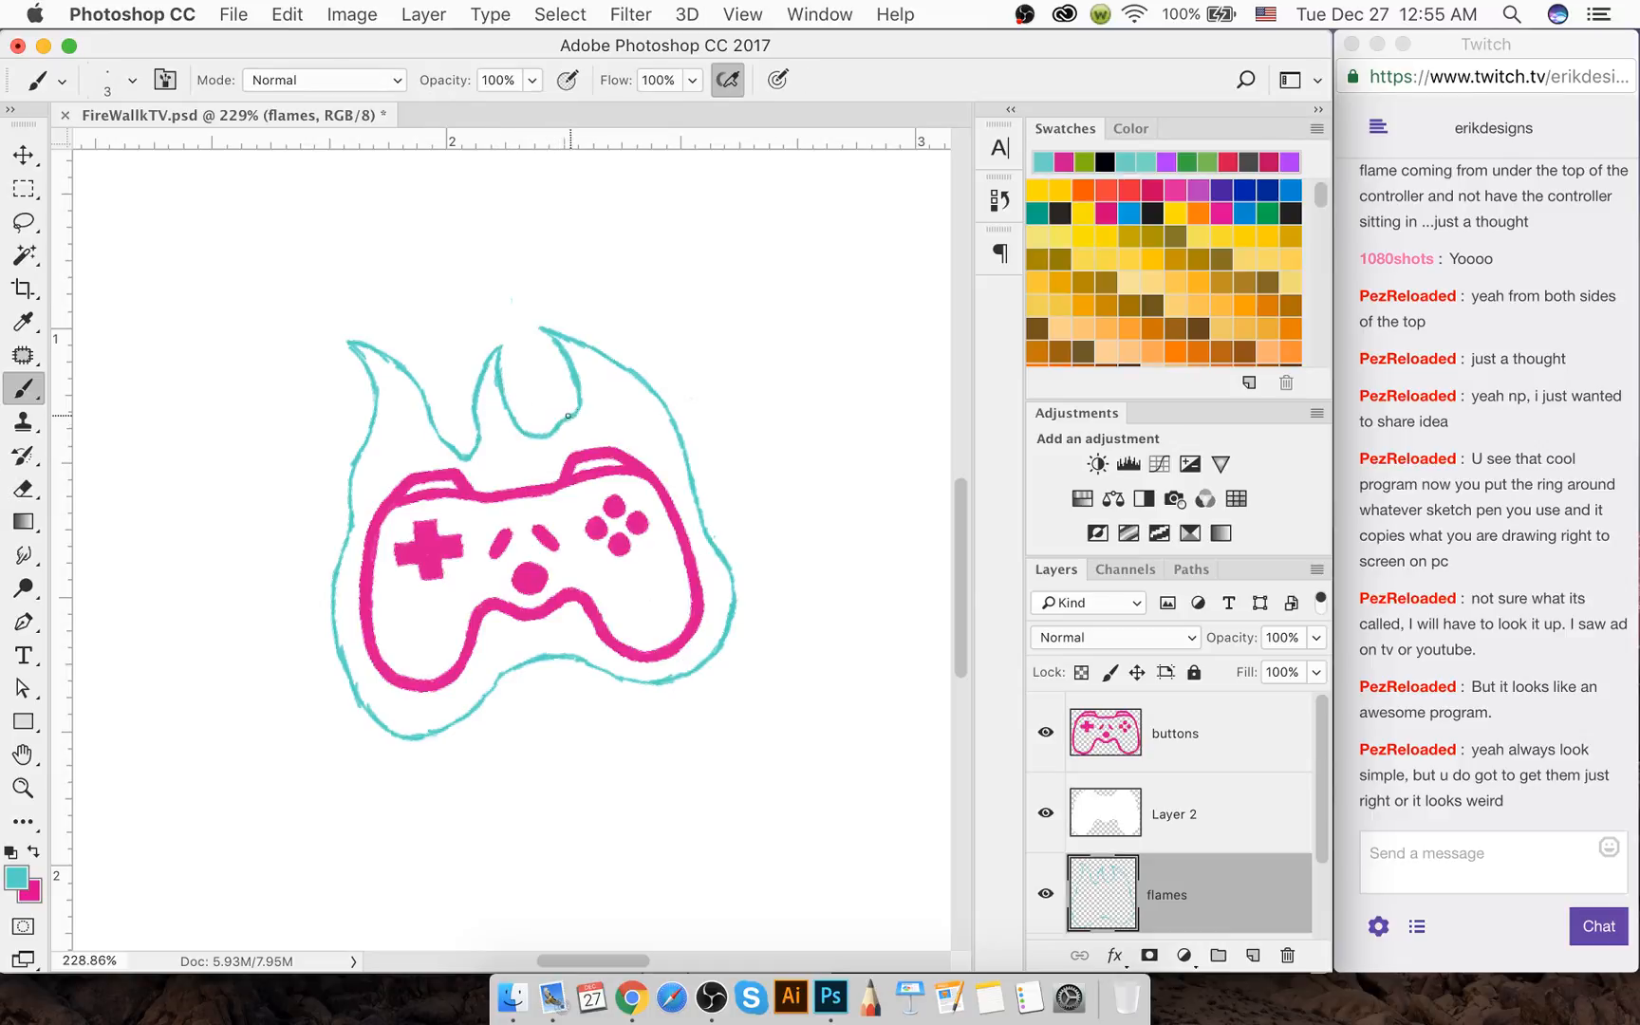
Trim the pointed bottom of the left dip and redraw it as a smooth rounded curve
key("e")
mouse_move(460, 469)
left_mouse_down()
mouse_move(433, 426)
mouse_move(475, 451)
left_mouse_up()
key("b")
key("e")
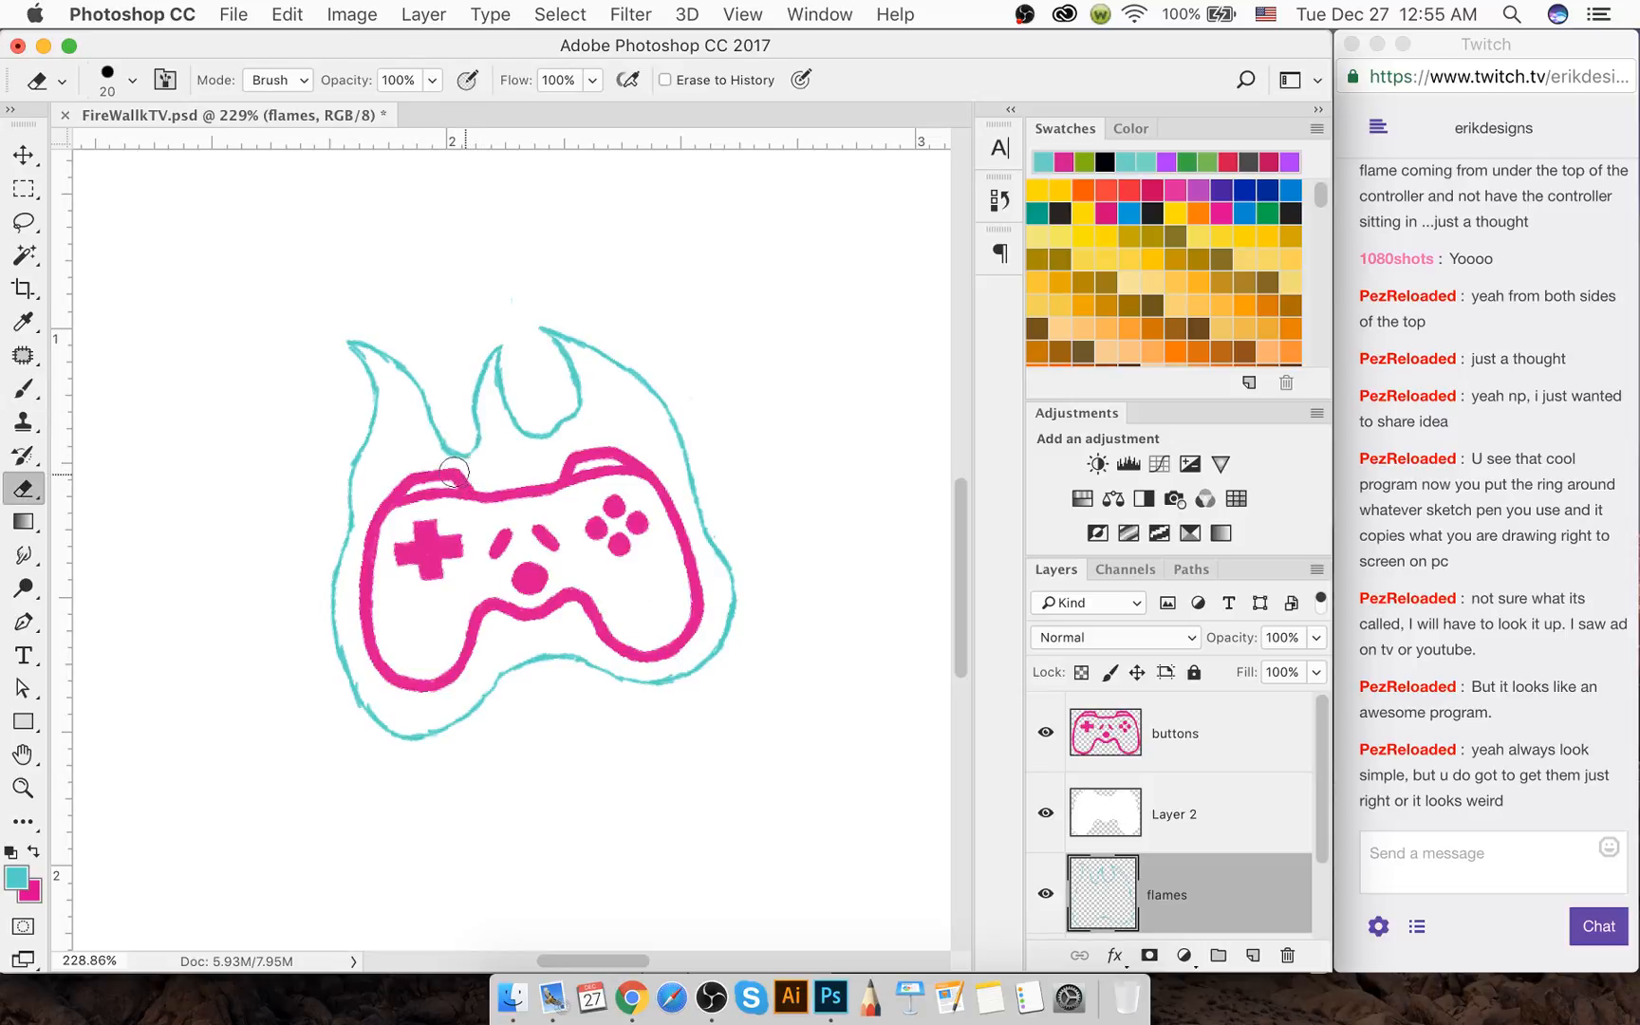
key("v")
key("b")
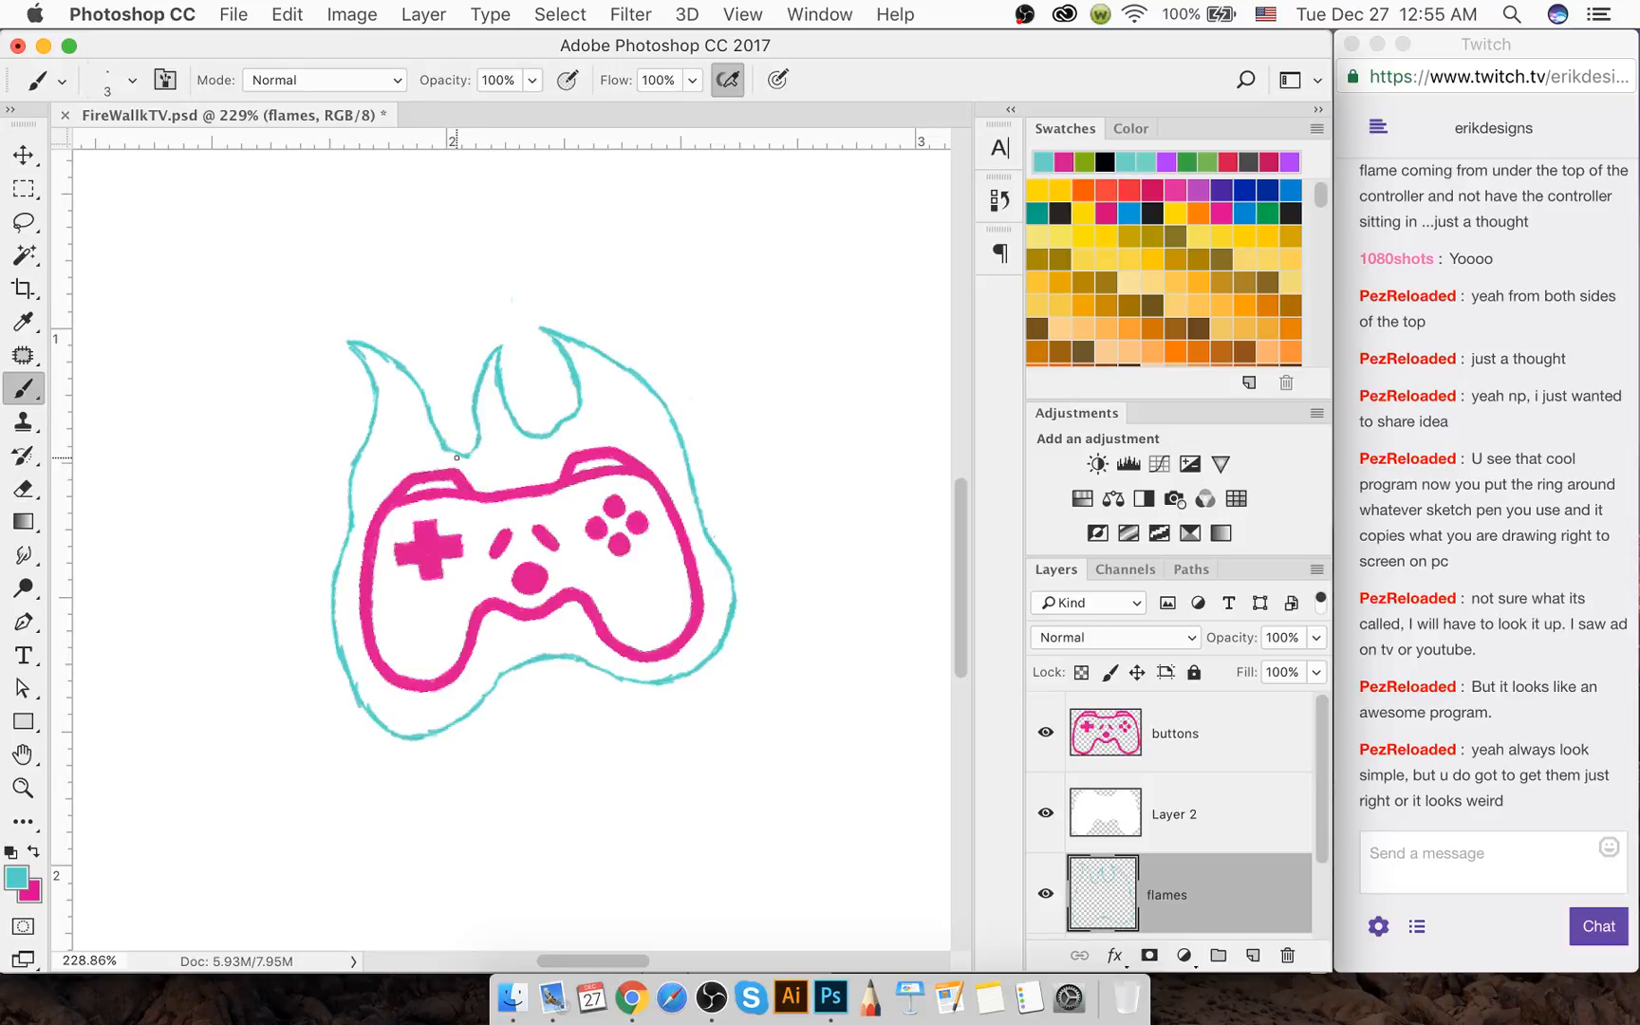
key("v")
key("b")
key("e")
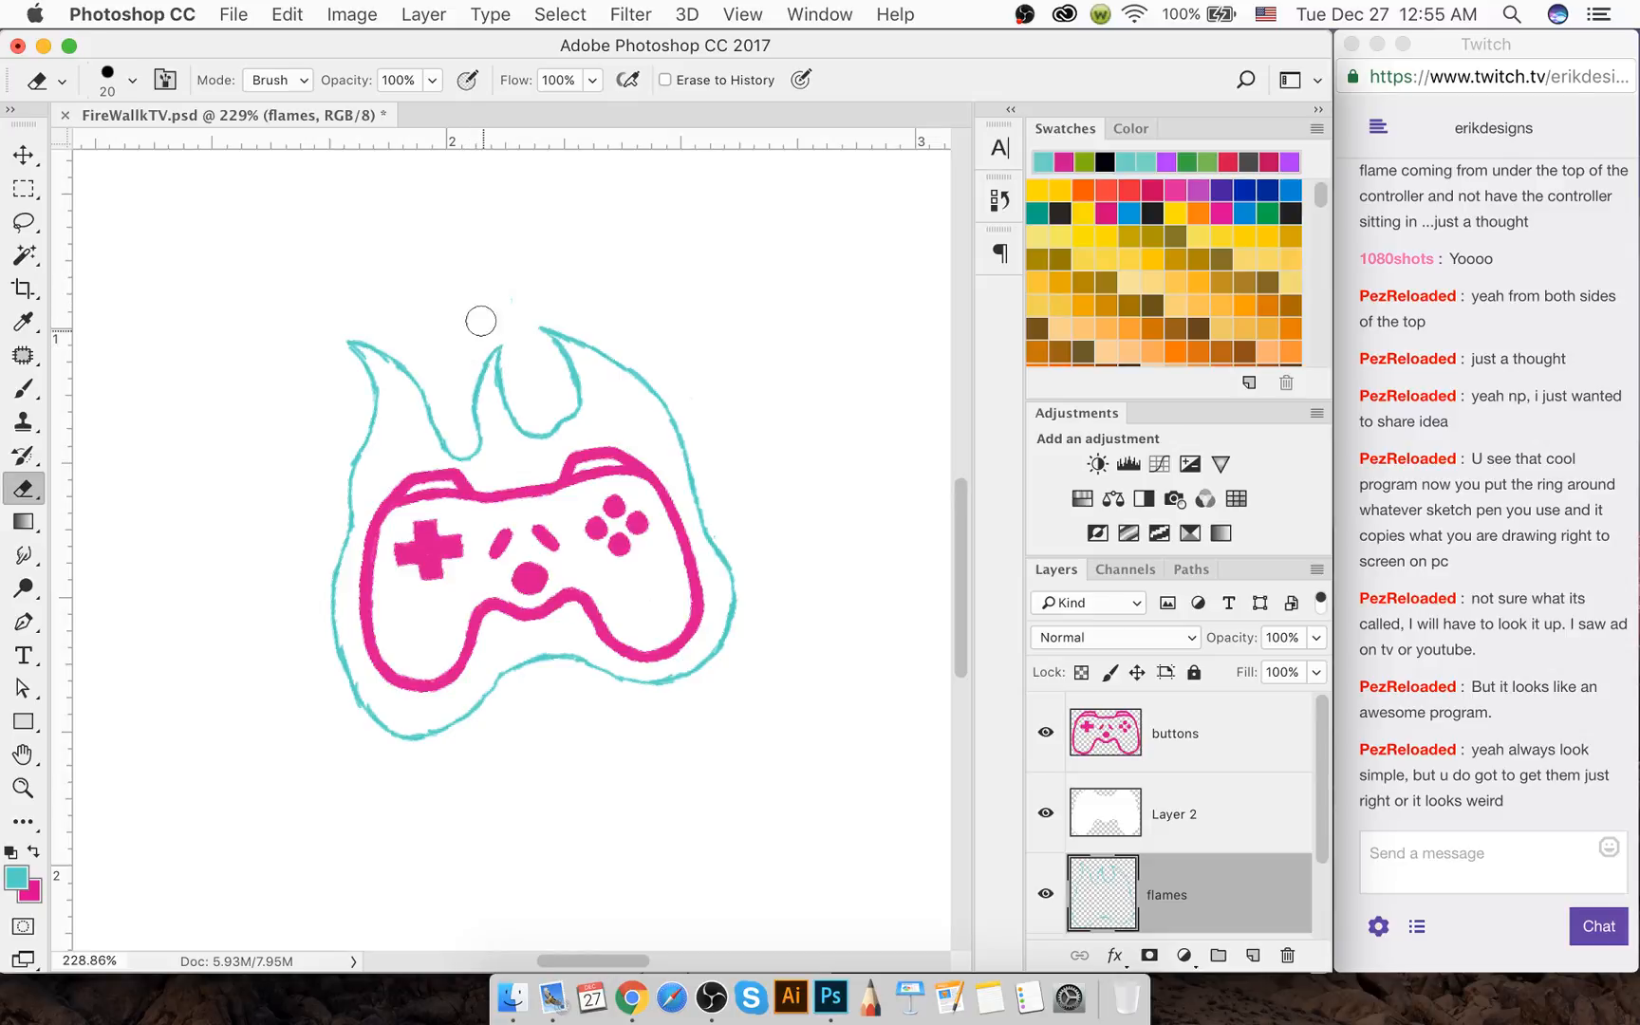
Erase the lower part of the left dip and redraw it as a shallower curve, removing the stray line end
mouse_move(452, 449)
left_mouse_down()
mouse_move(472, 444)
mouse_move(424, 391)
mouse_move(474, 423)
left_mouse_up()
key("b")
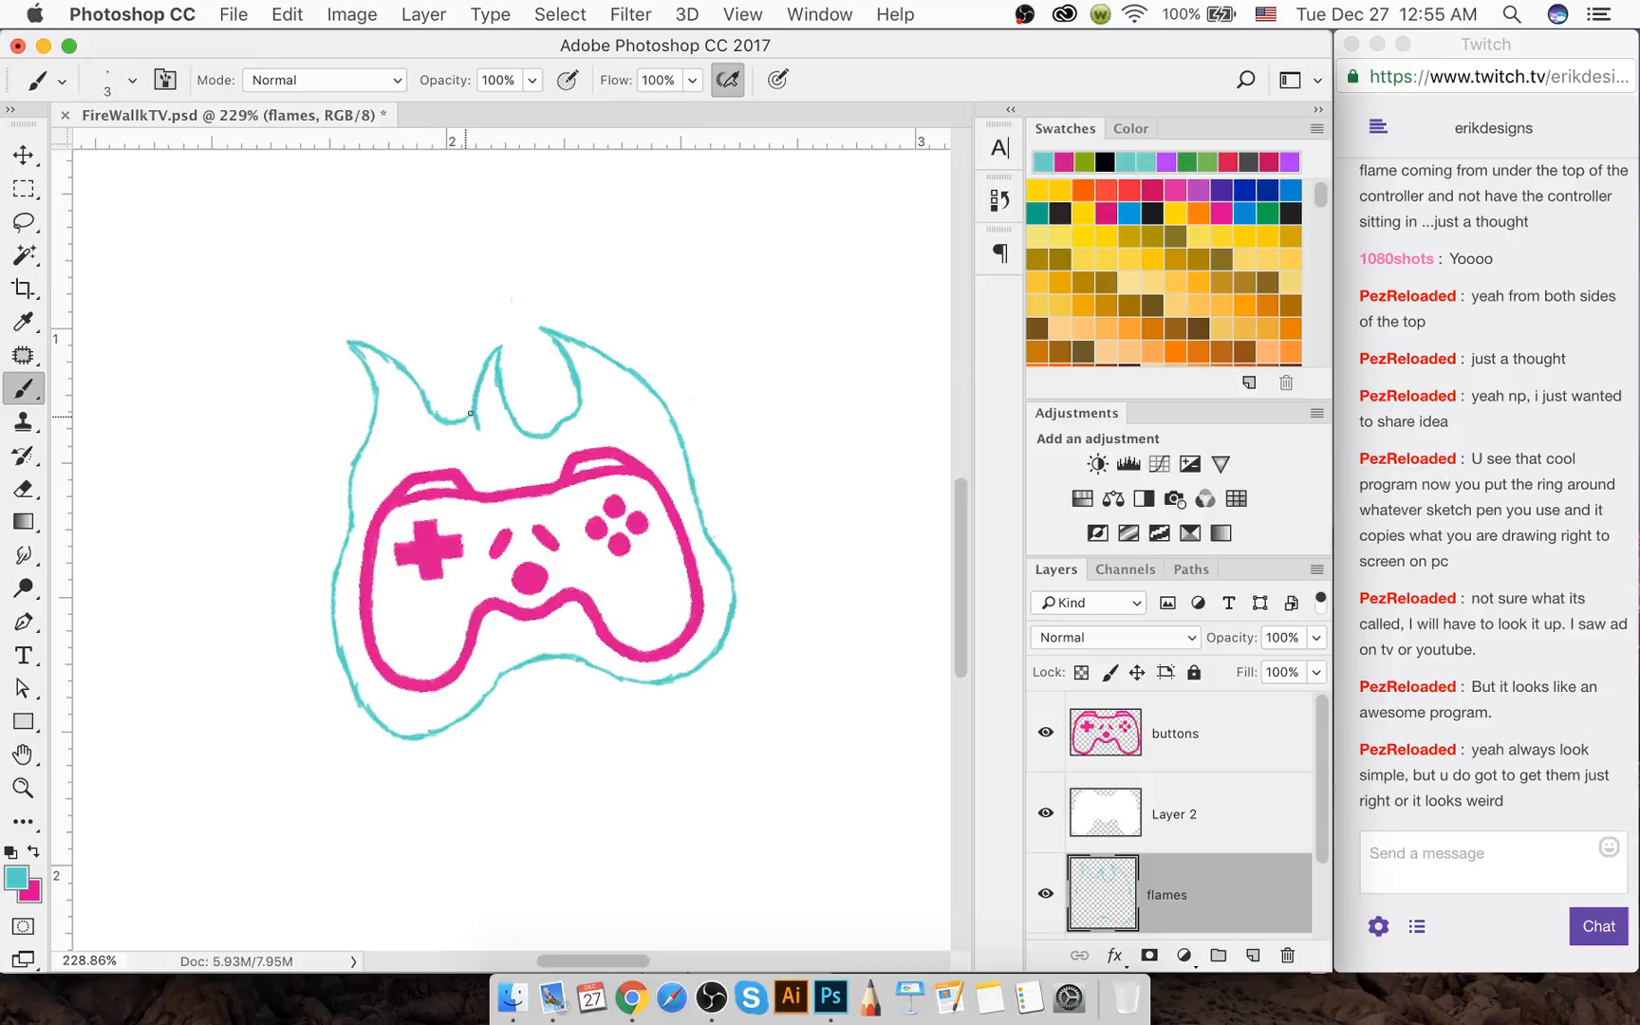
key("w")
left_click(484, 432)
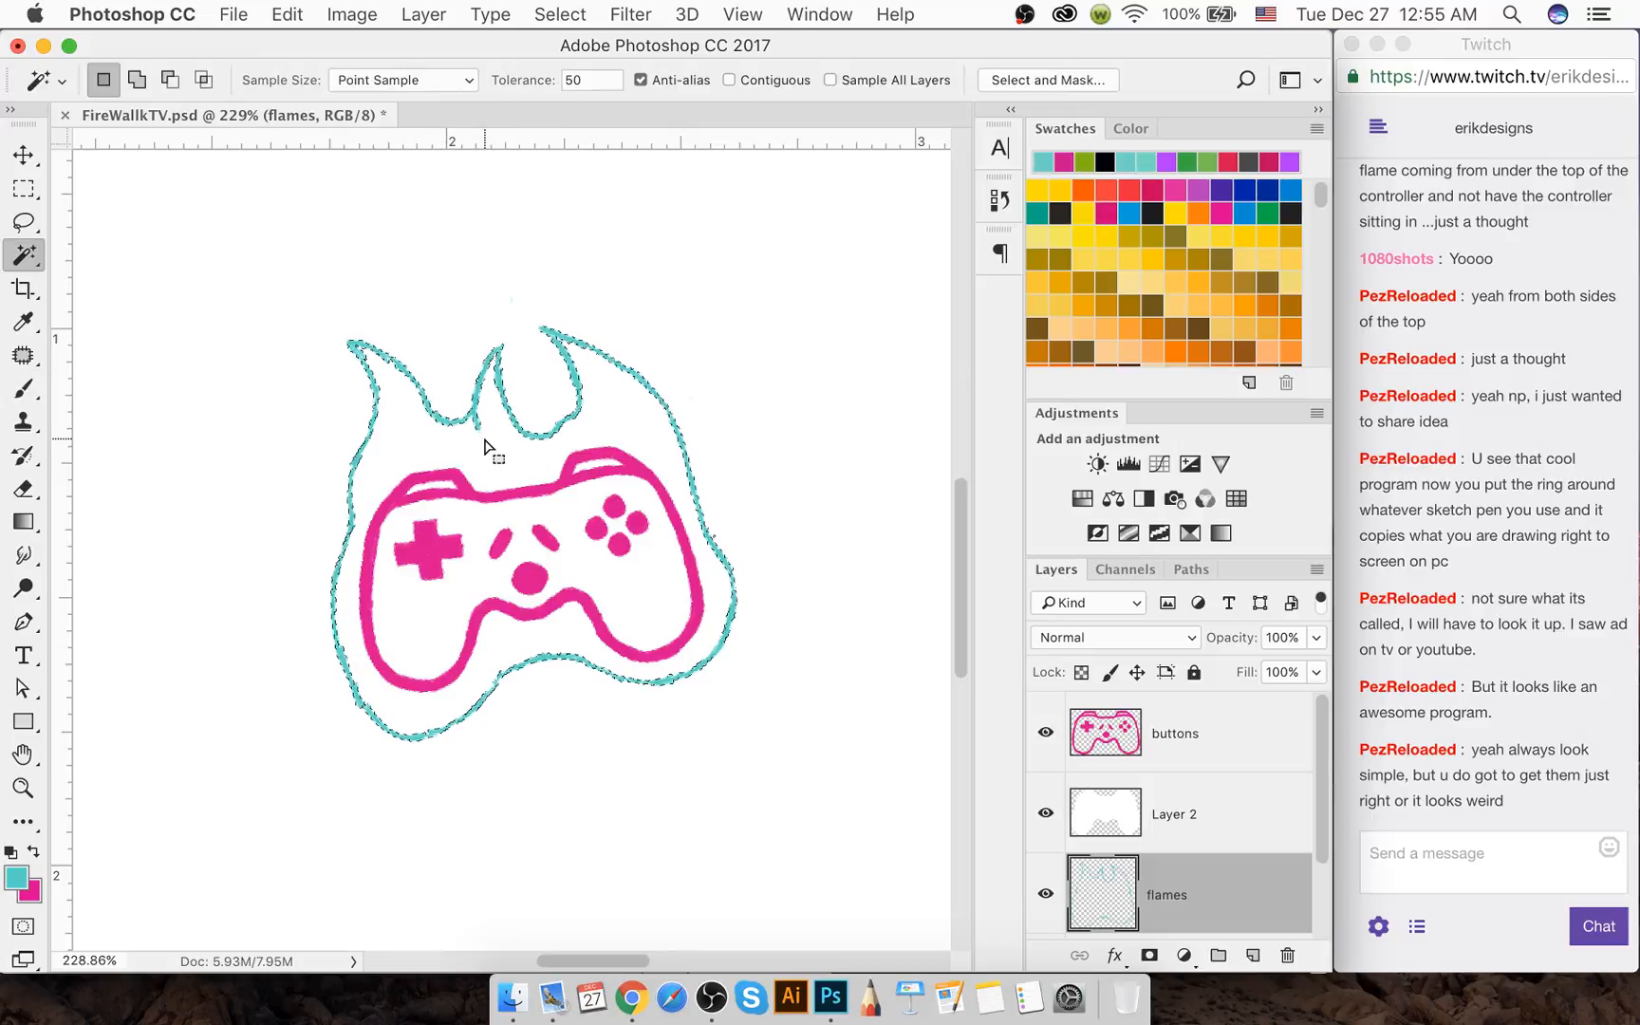
key("e")
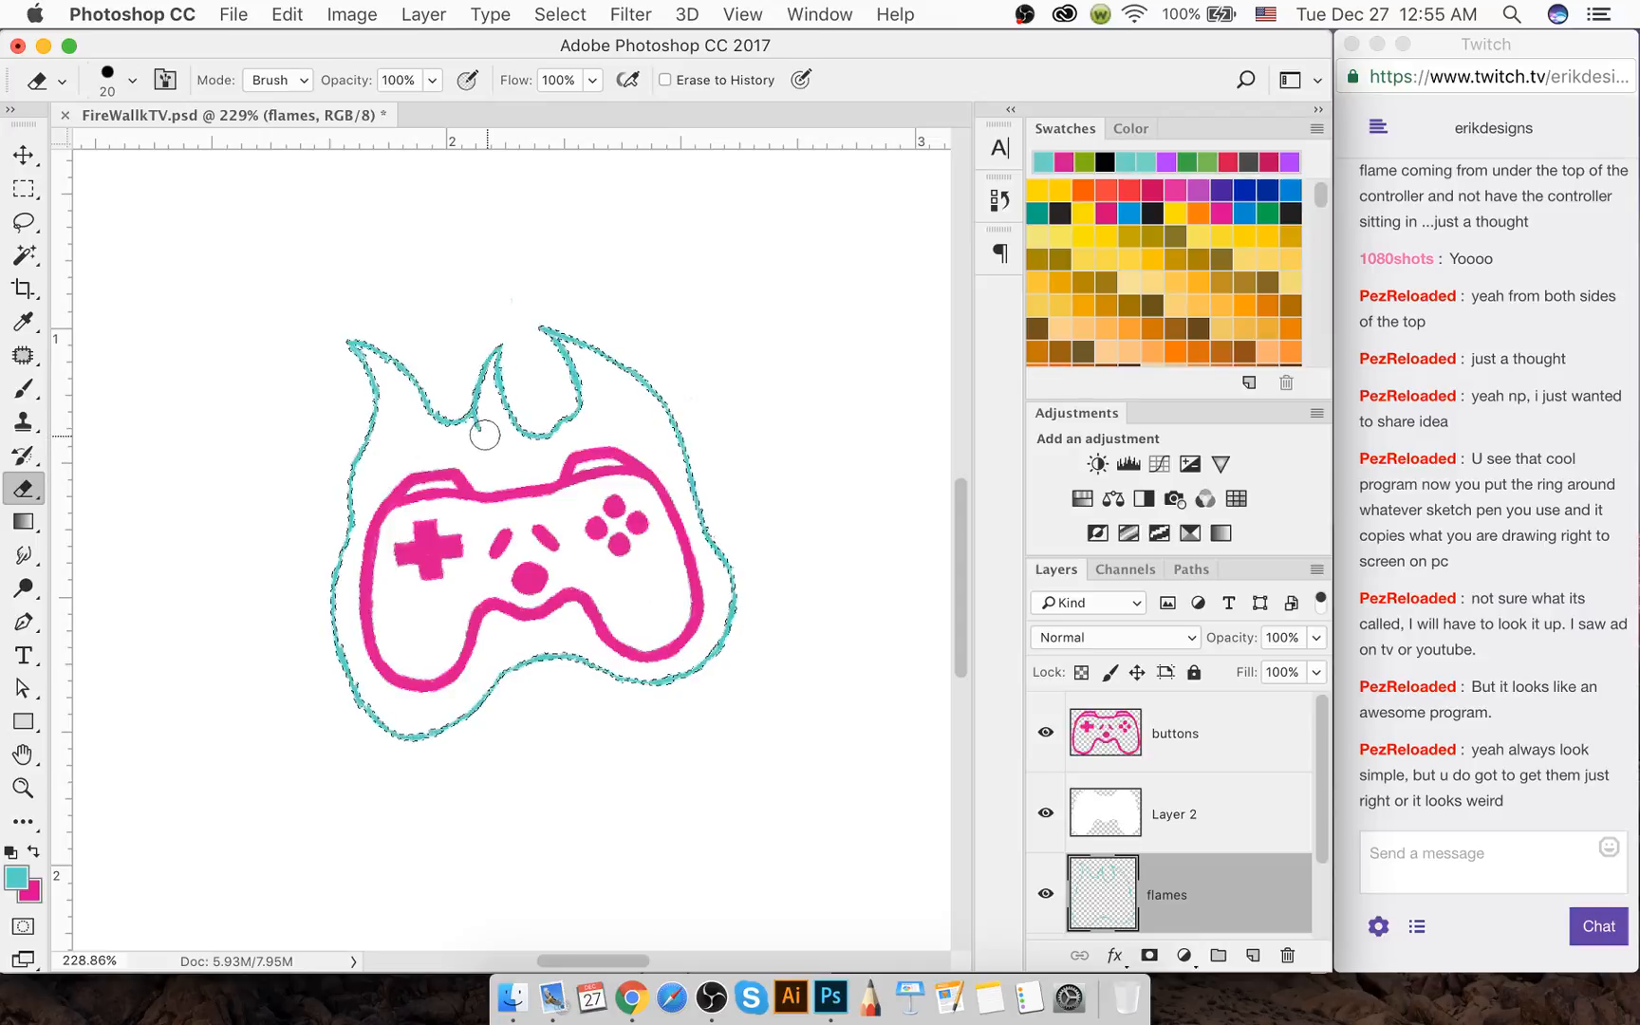
key("super+d")
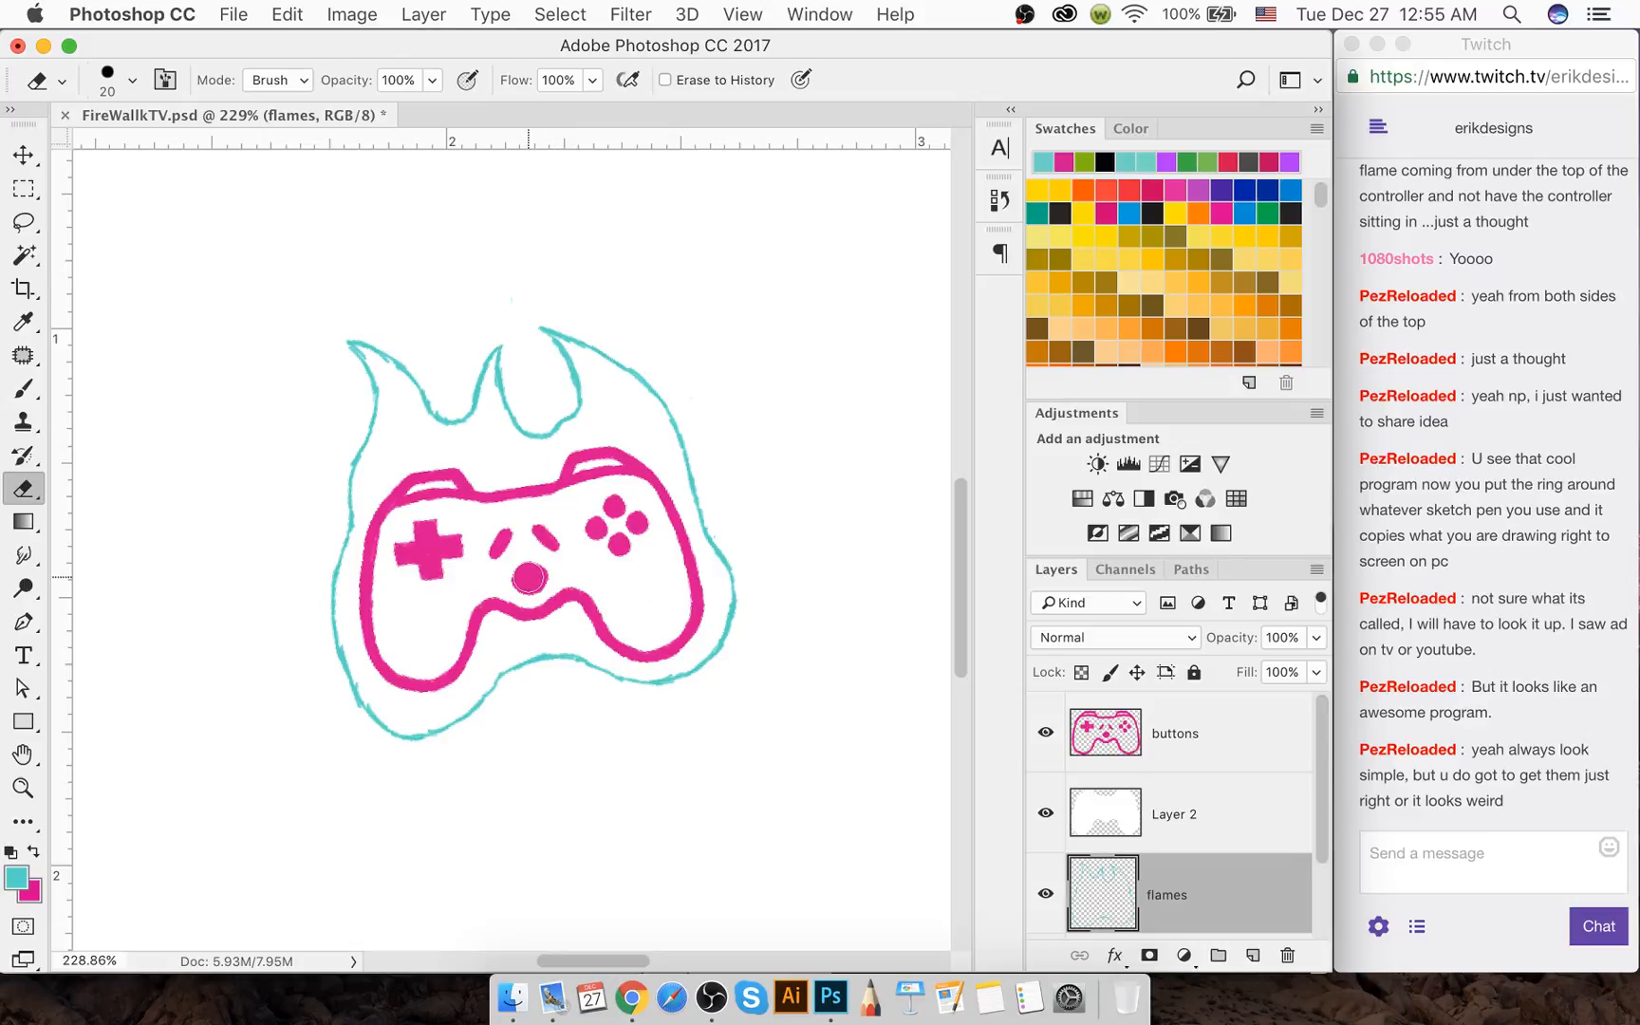
Erase the middle flame's right edge and redraw it as a smooth curve running down through the right dip
scroll(515, 460, "down", 5)
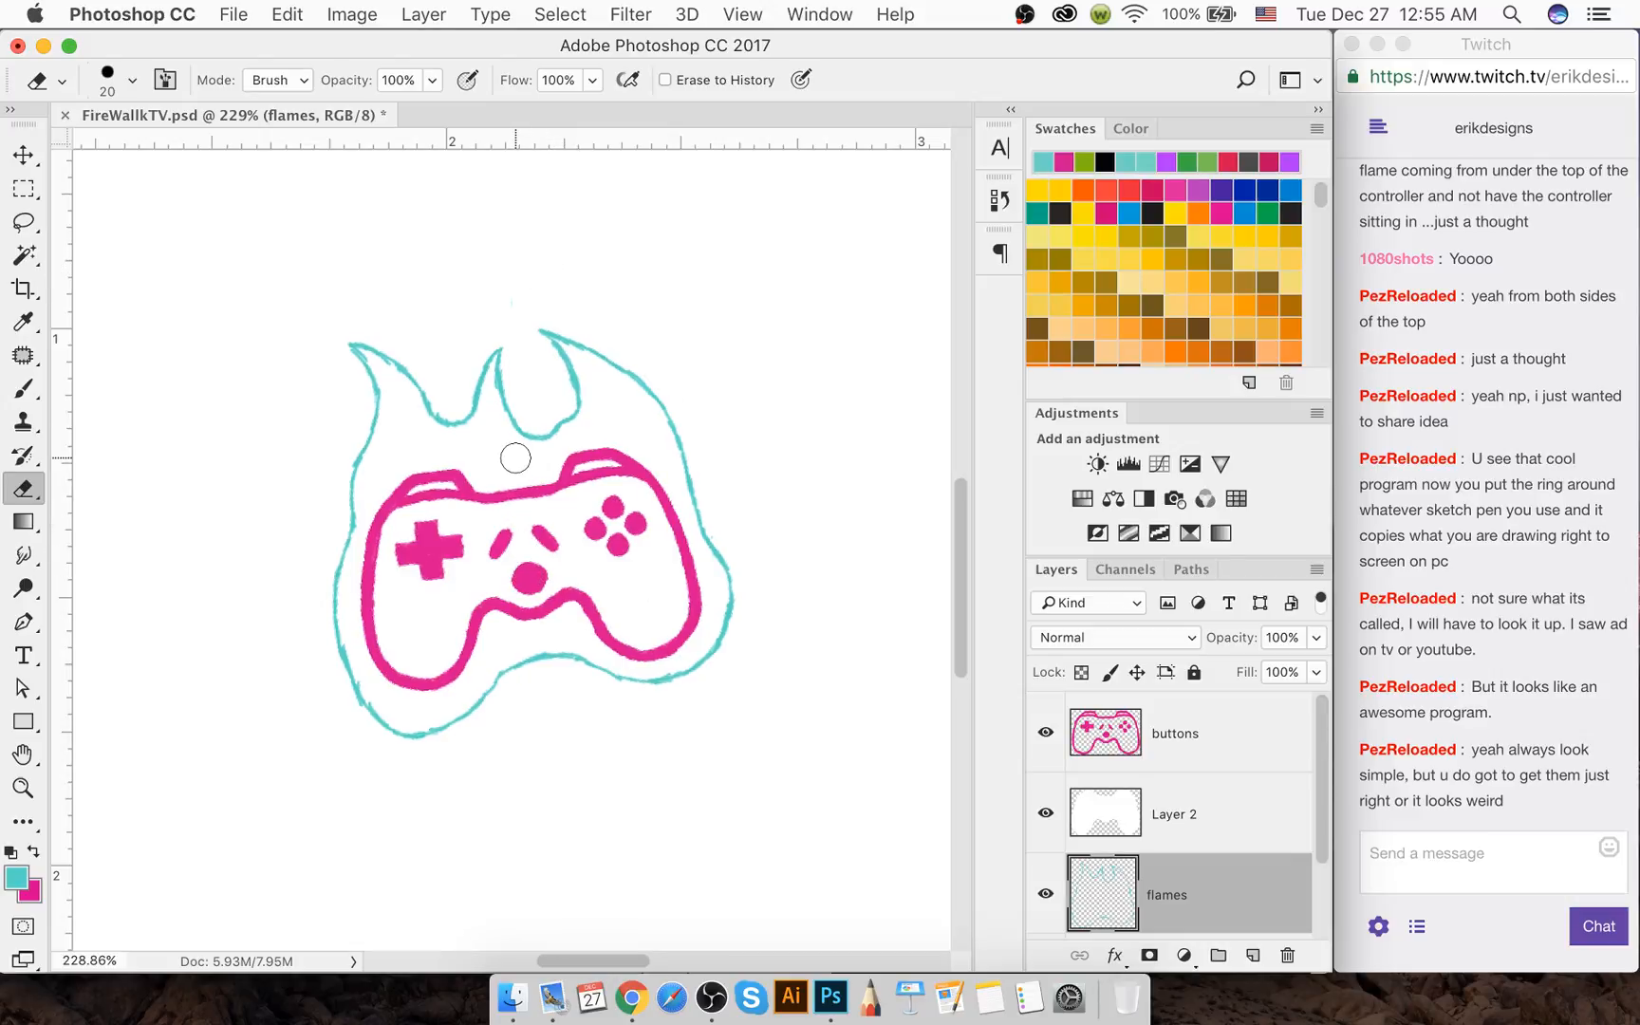
scroll(515, 459, "down", 3)
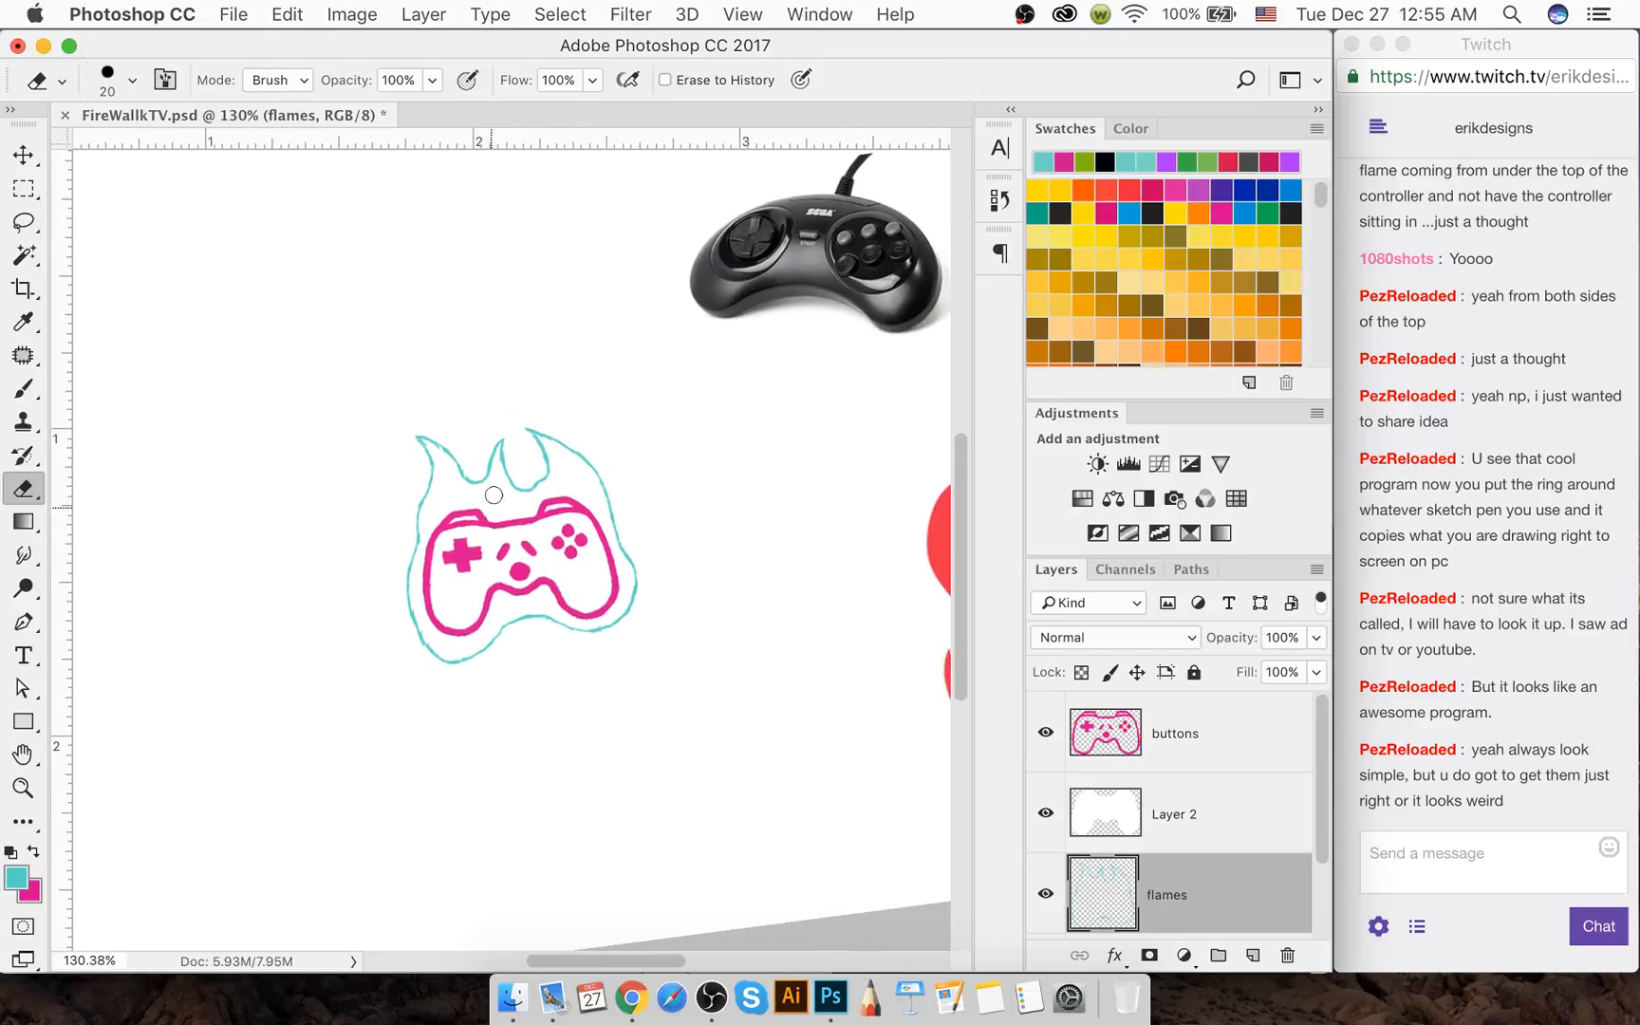
scroll(500, 489, "up", 5)
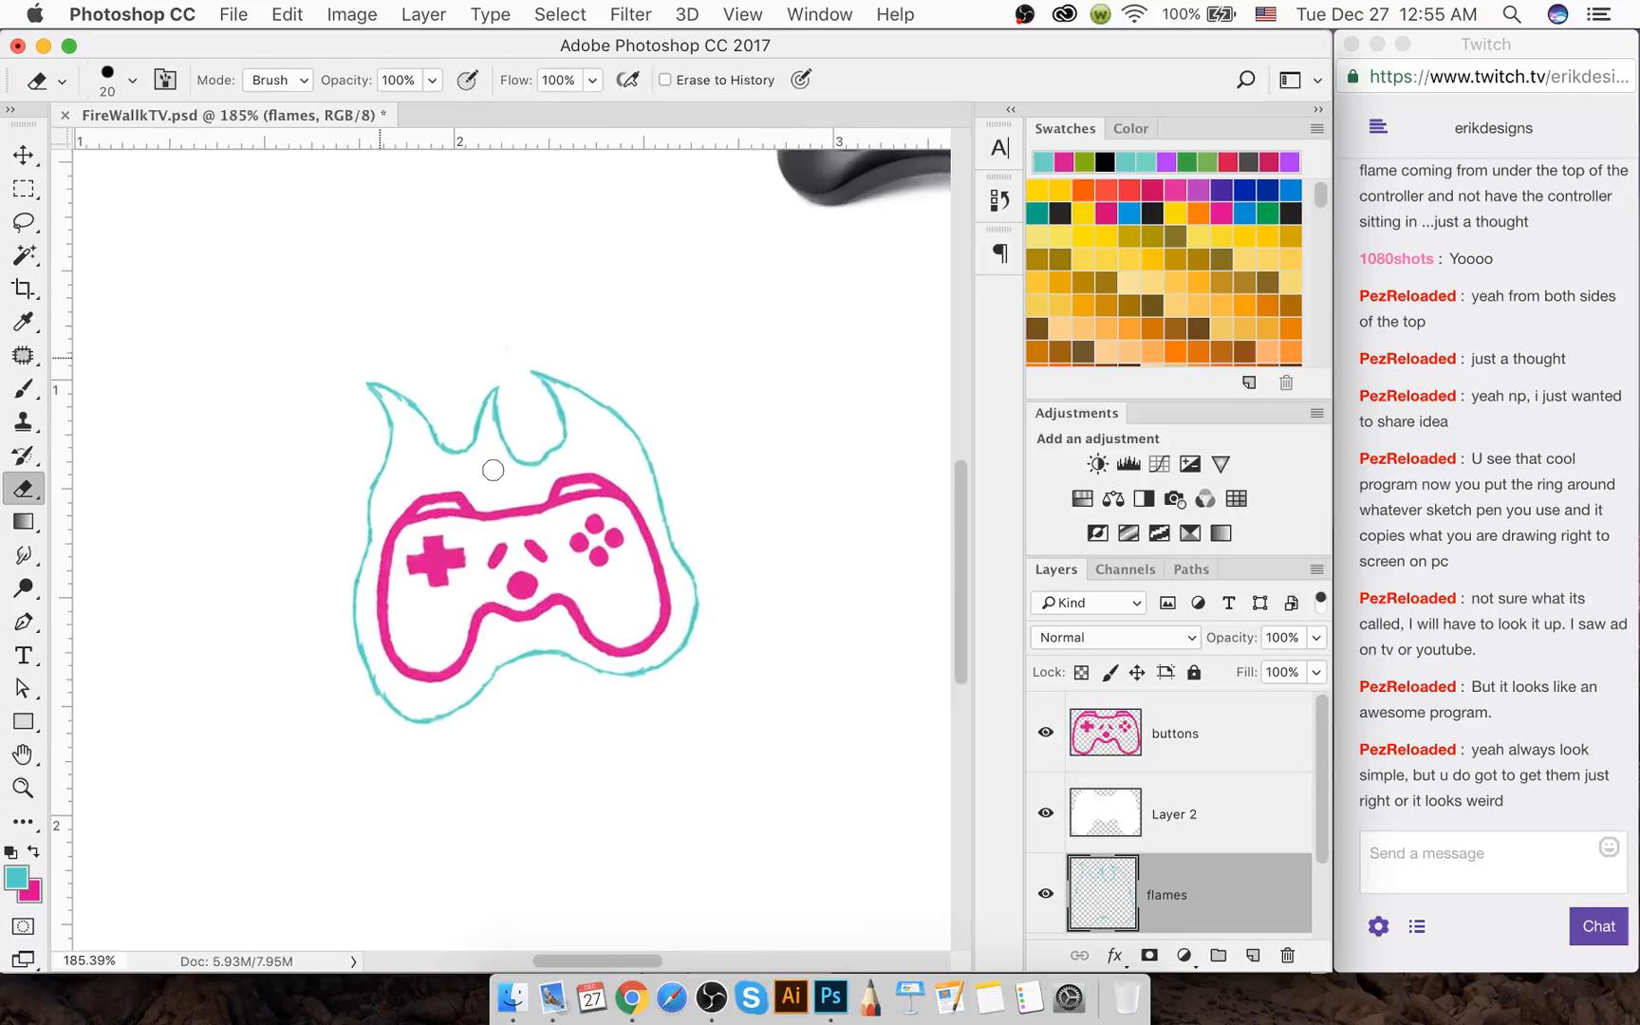
scroll(484, 450, "up", 5)
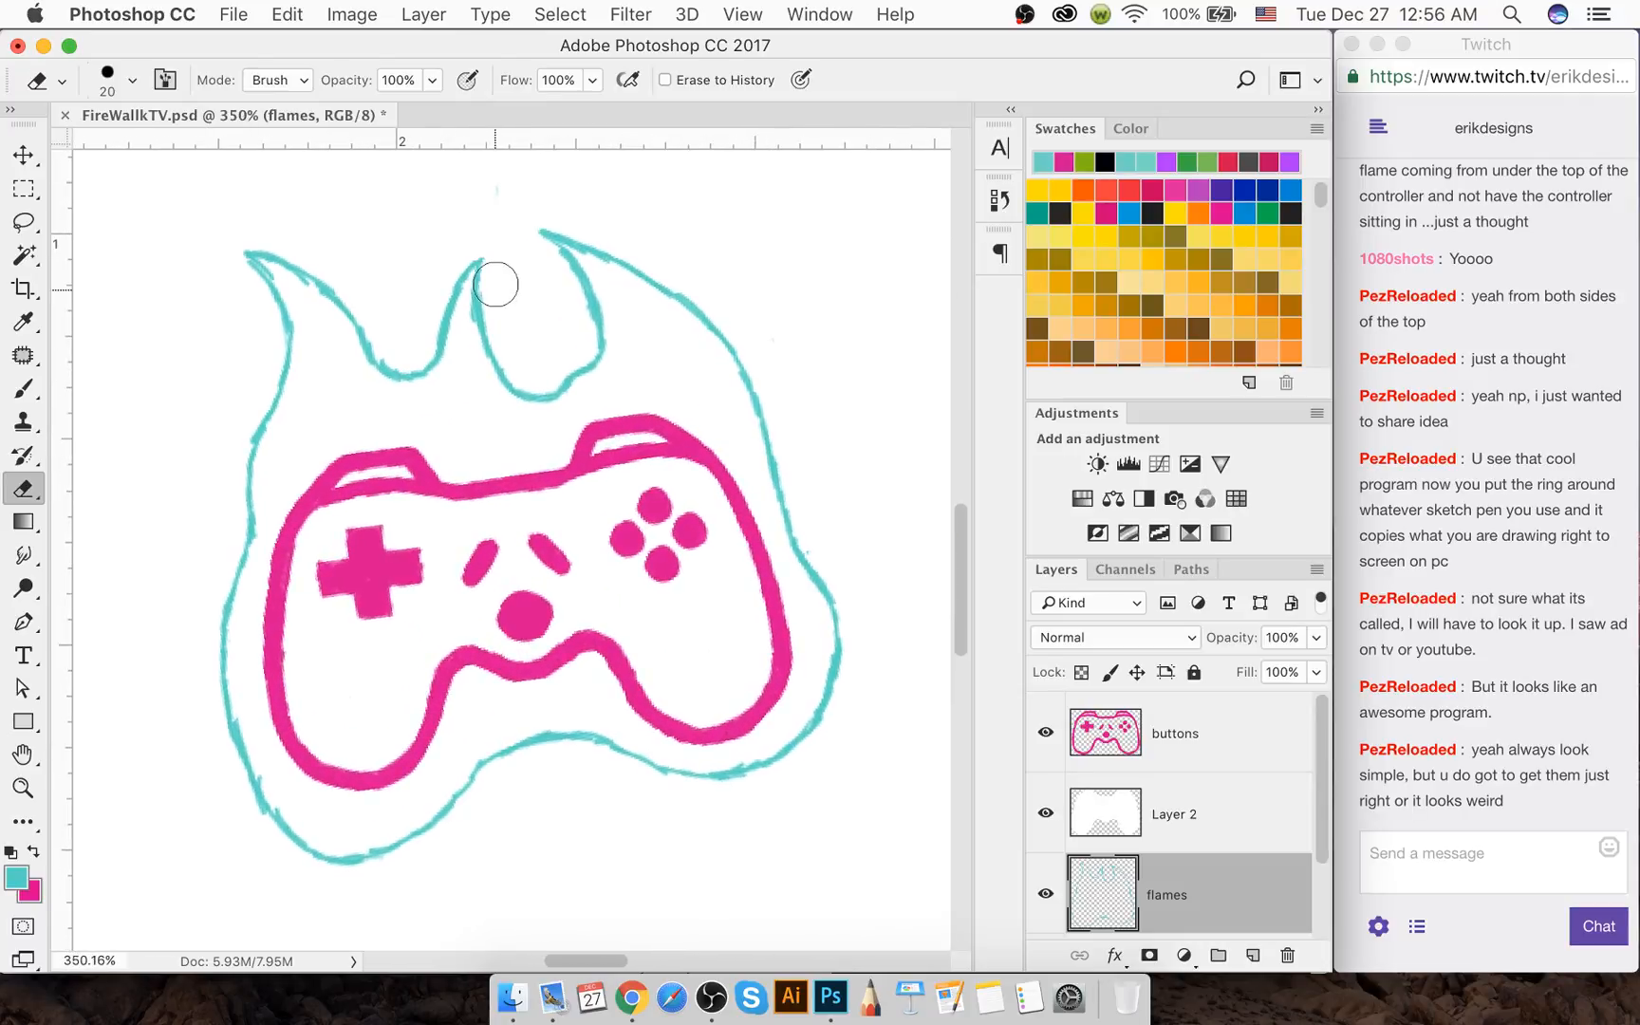
mouse_move(493, 296)
left_mouse_down()
mouse_move(498, 360)
mouse_move(533, 391)
mouse_move(518, 403)
left_mouse_up()
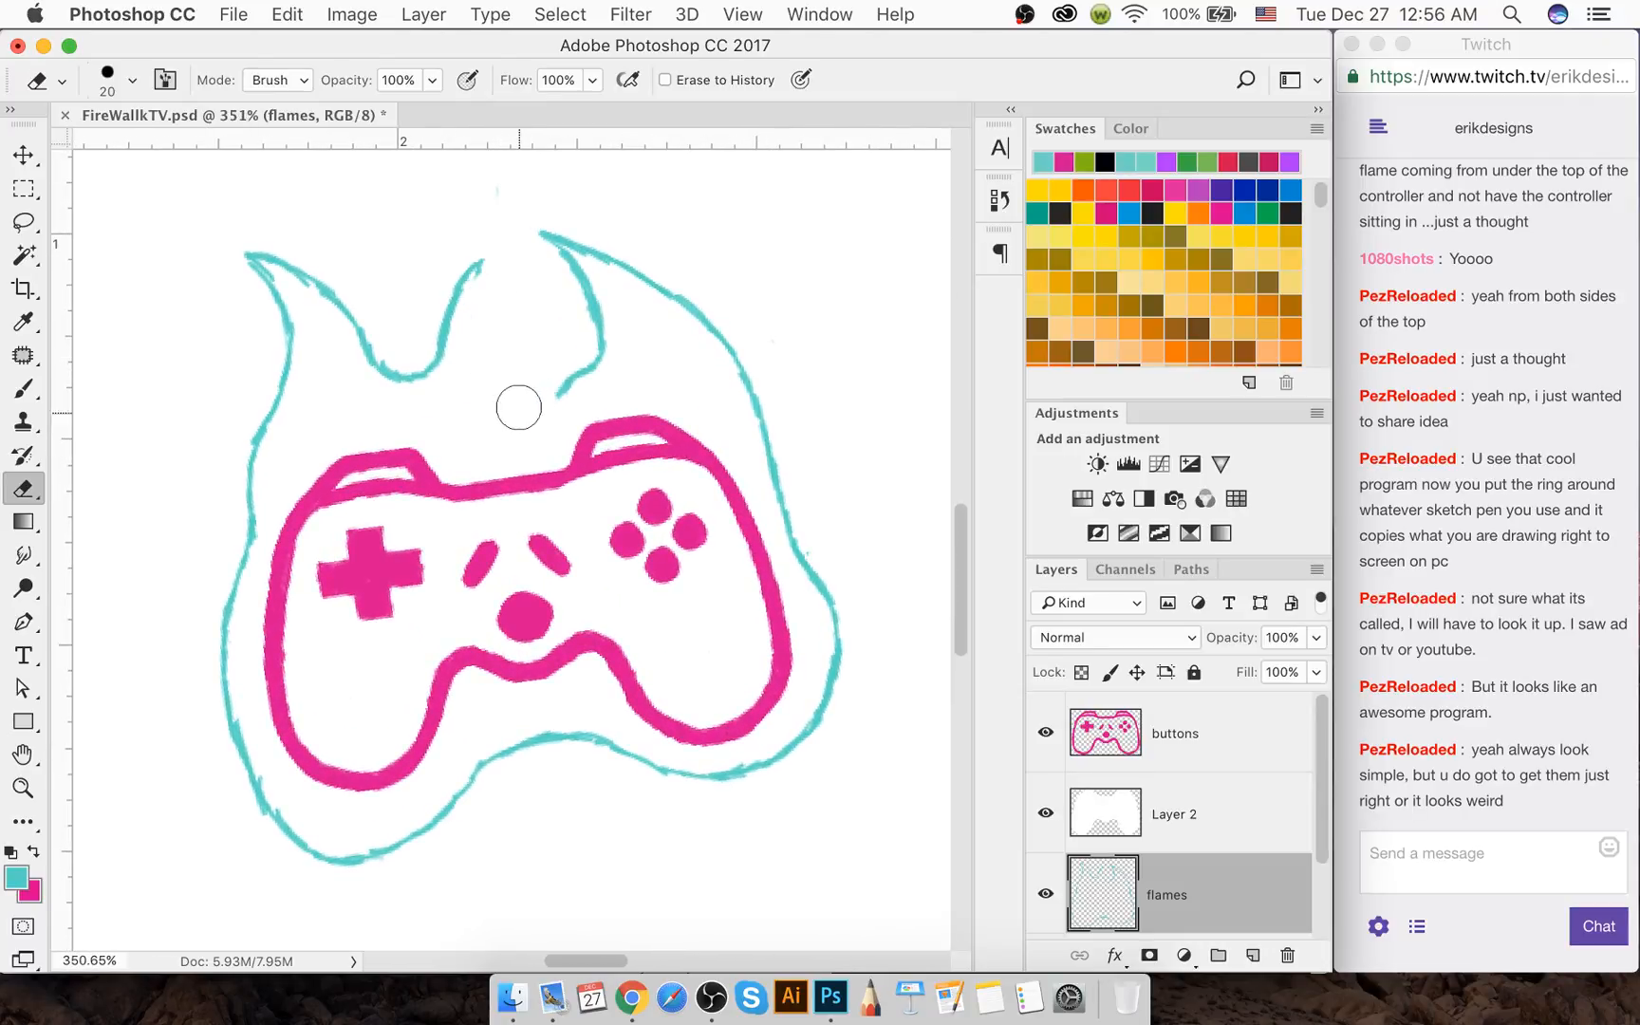
key("b")
left_click_drag(482, 264, 469, 334)
key("super+alt+z")
key("super+alt+z")
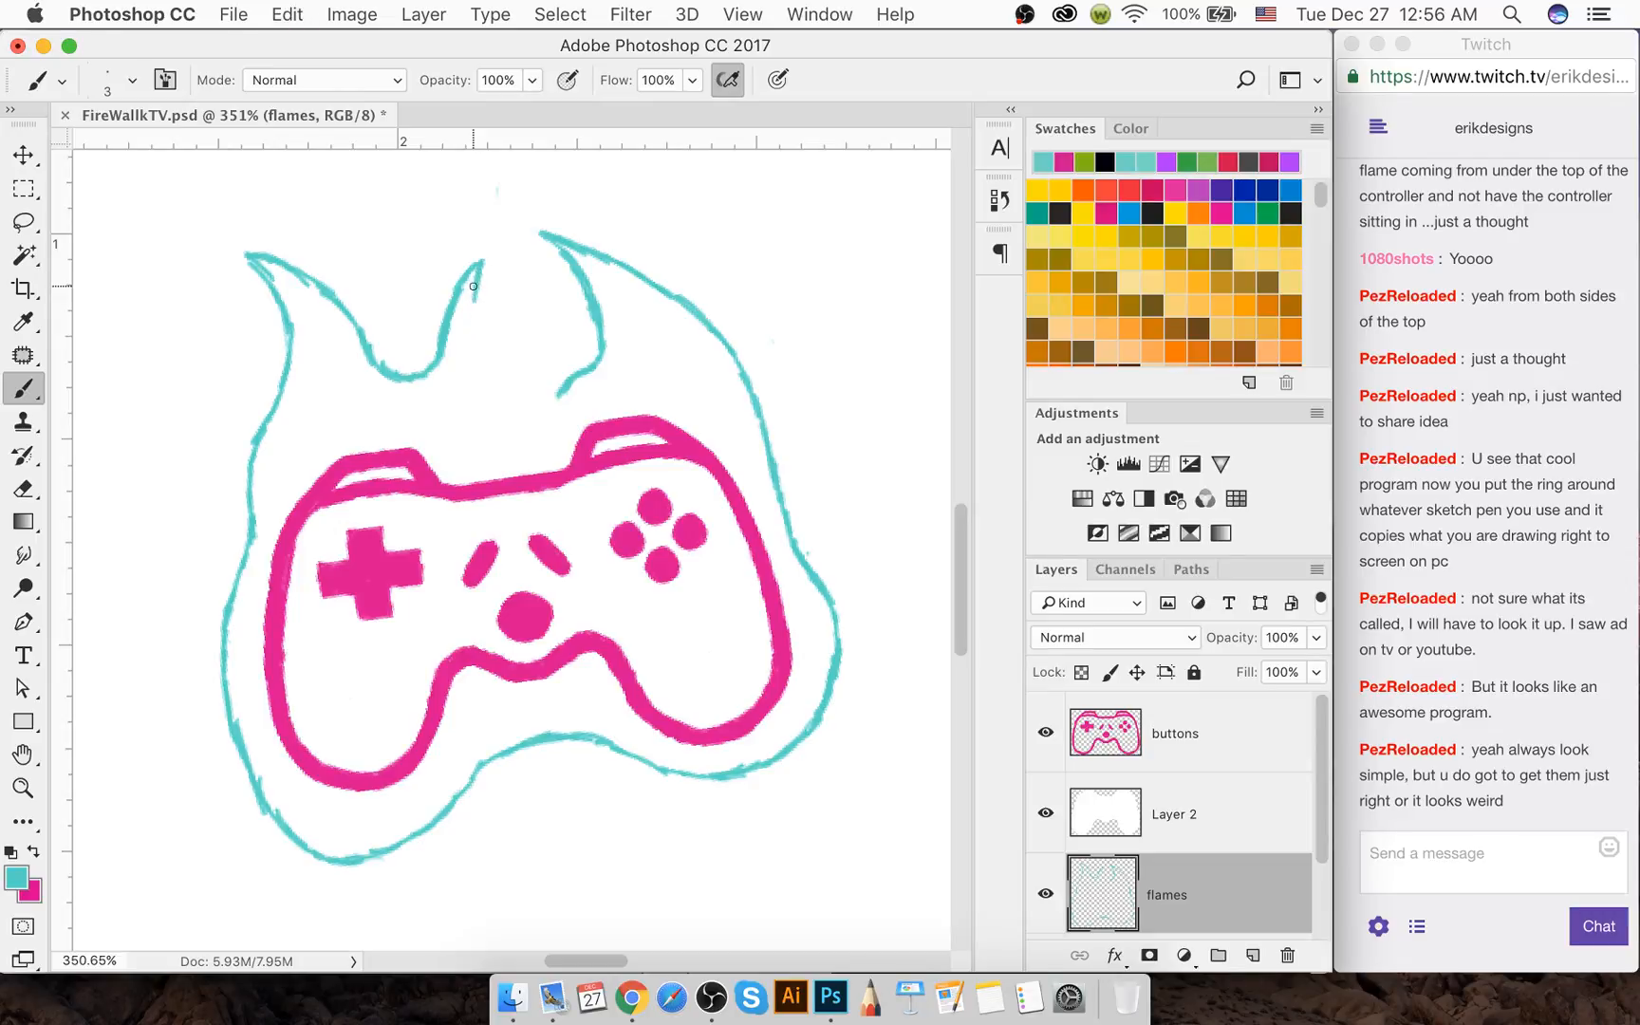
mouse_move(478, 277)
left_mouse_down()
mouse_move(478, 358)
mouse_move(478, 325)
mouse_move(504, 397)
mouse_move(492, 382)
mouse_move(567, 387)
left_mouse_up()
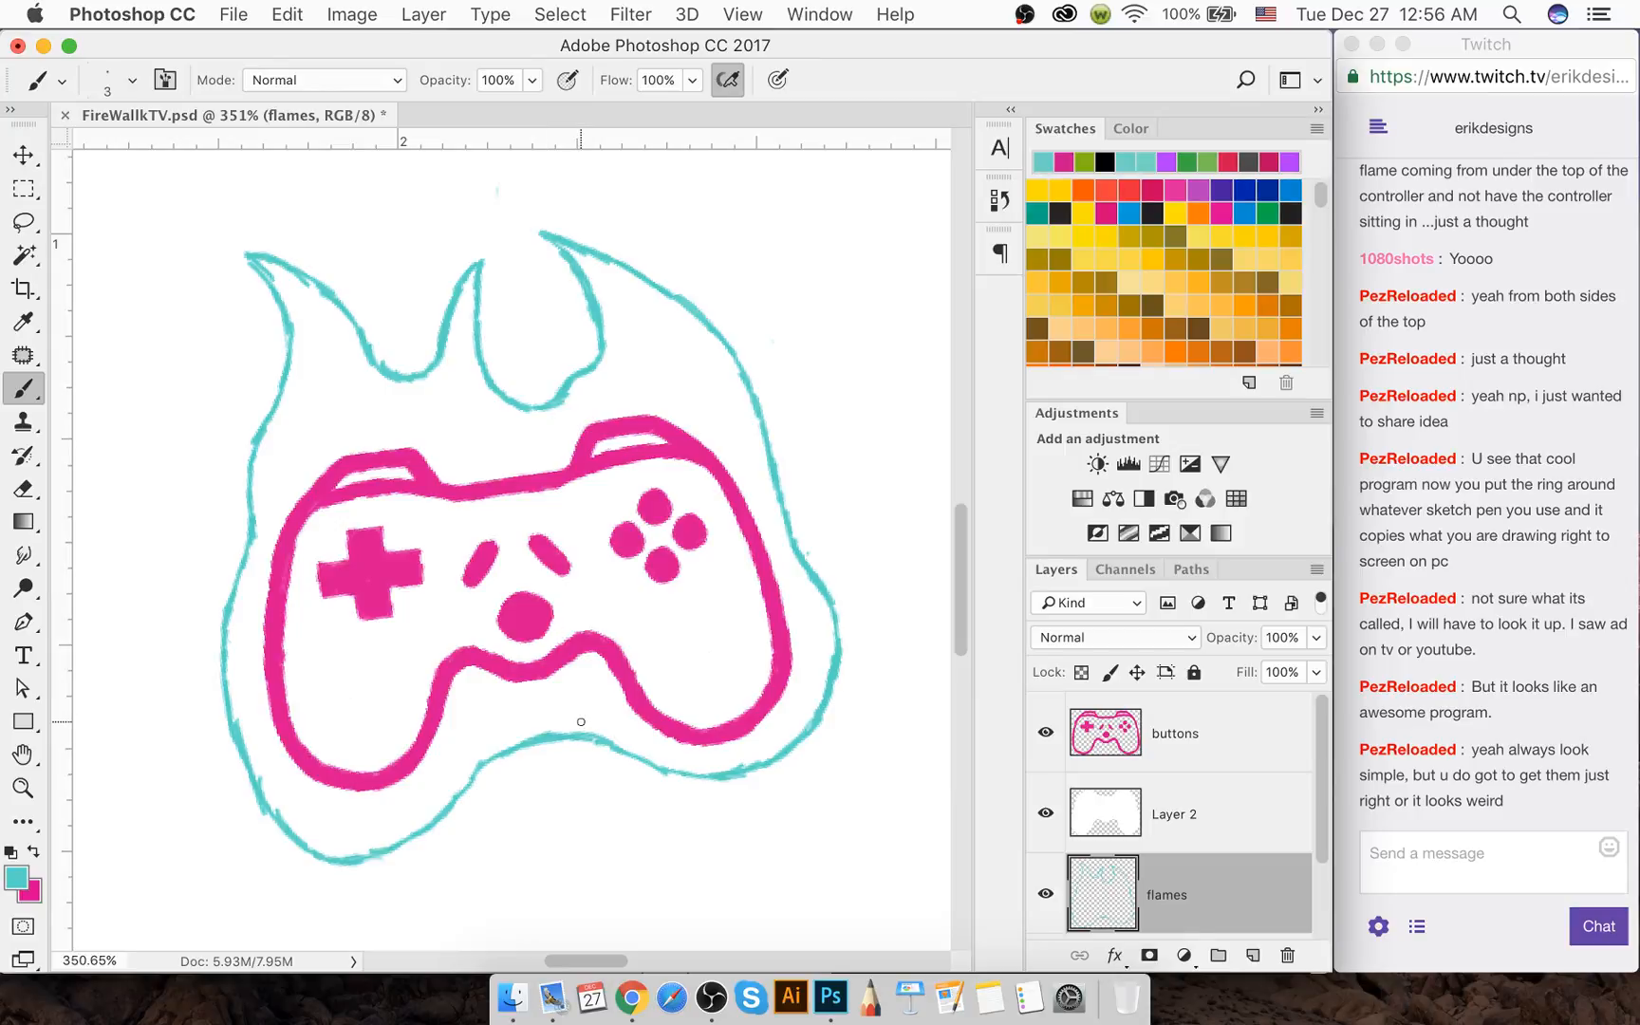
Erase the rough teal outline at the lower left of the left grip and redraw it as a smooth curve
key("w")
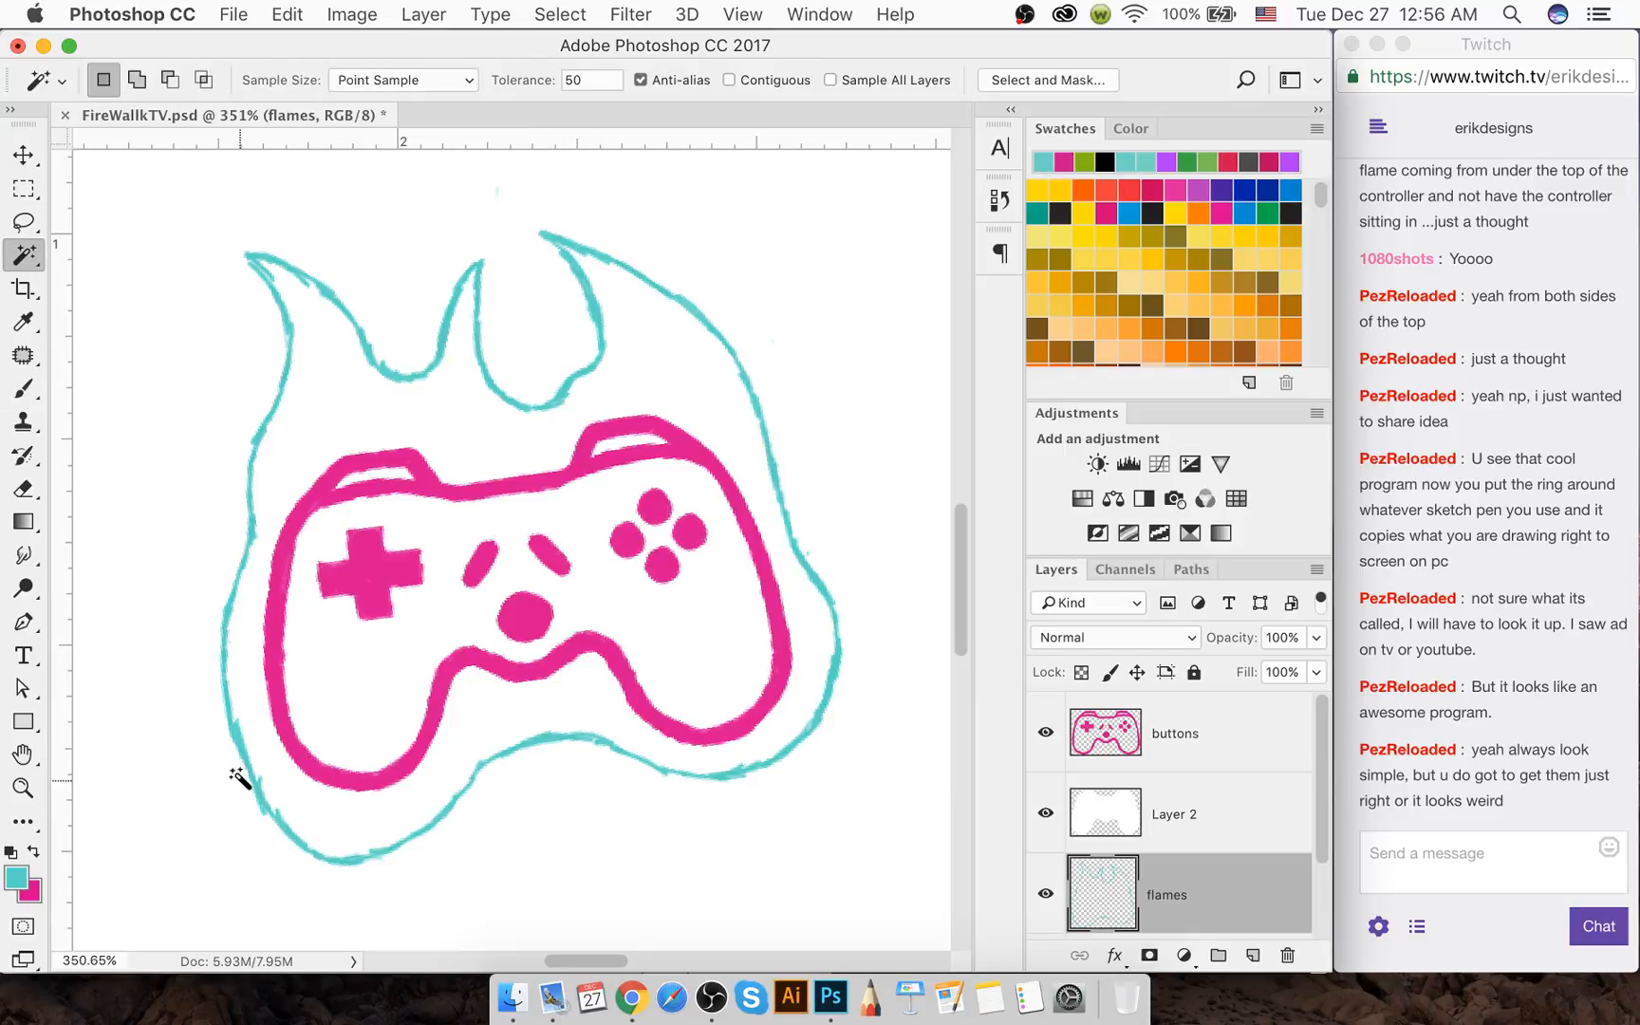
key("e")
mouse_move(243, 748)
left_mouse_down()
mouse_move(242, 772)
mouse_move(293, 832)
mouse_move(268, 816)
left_mouse_up()
key("b")
mouse_move(227, 691)
left_mouse_down()
mouse_move(248, 789)
mouse_move(313, 854)
left_mouse_up()
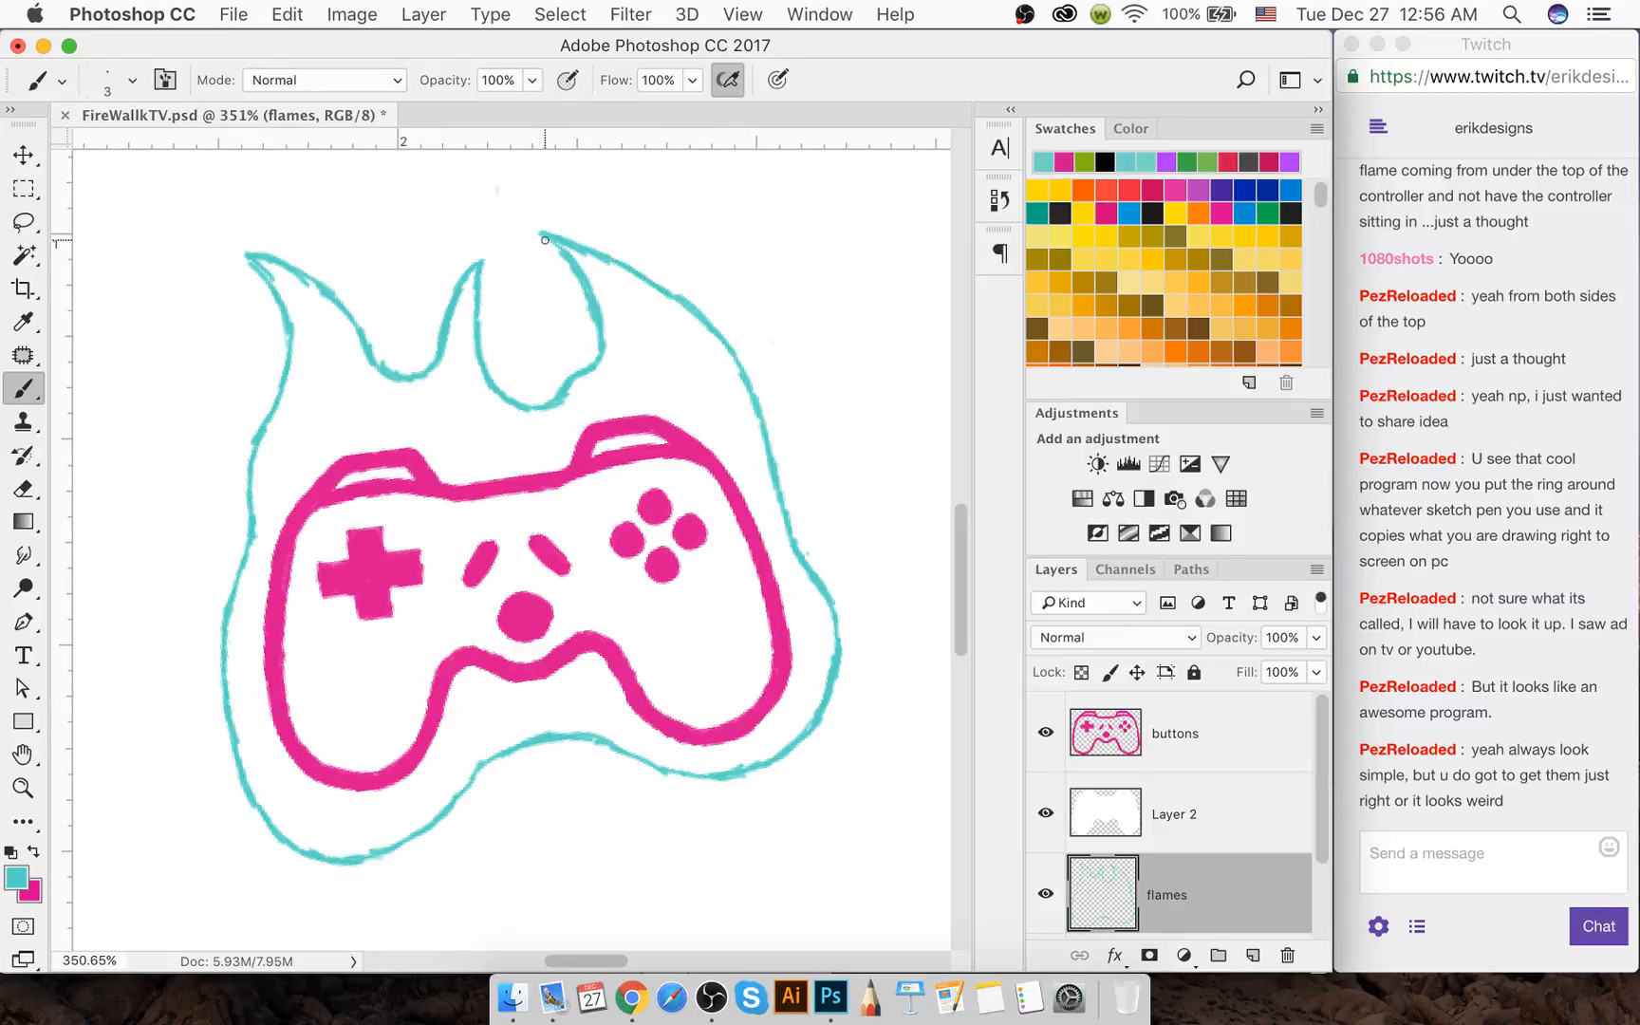
Compare the flaming controller's overall silhouette with the reference flame artwork on the canvas
scroll(425, 444, "down", 6)
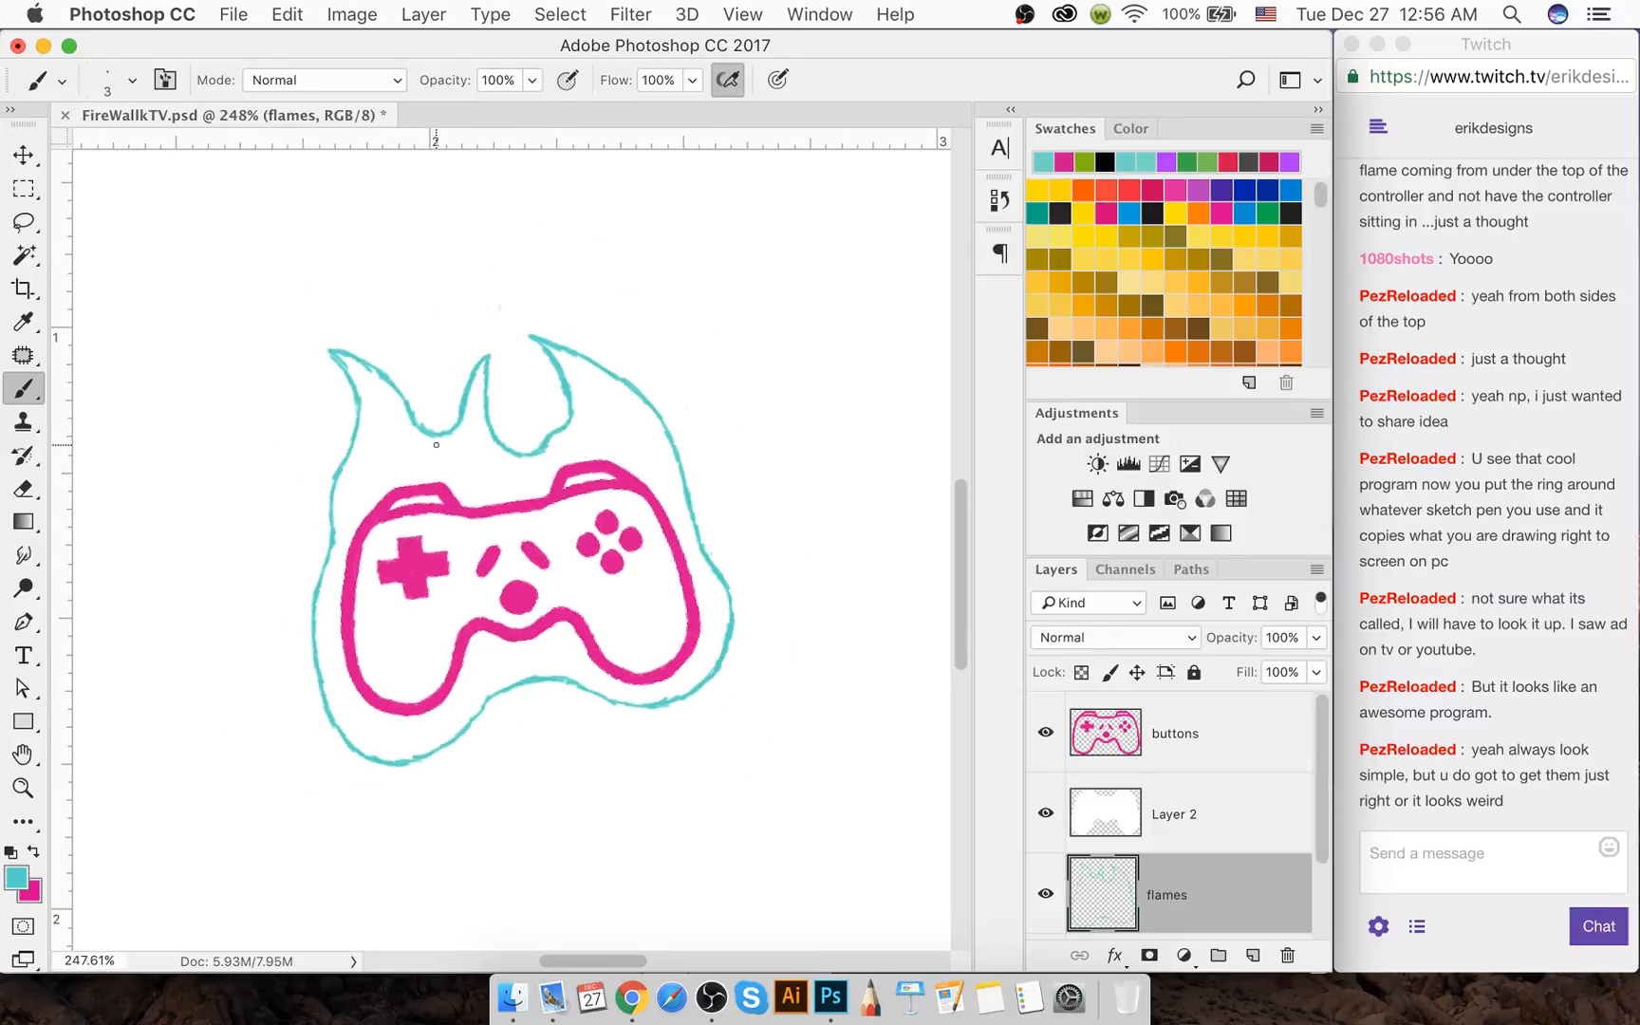
scroll(439, 444, "down", 8)
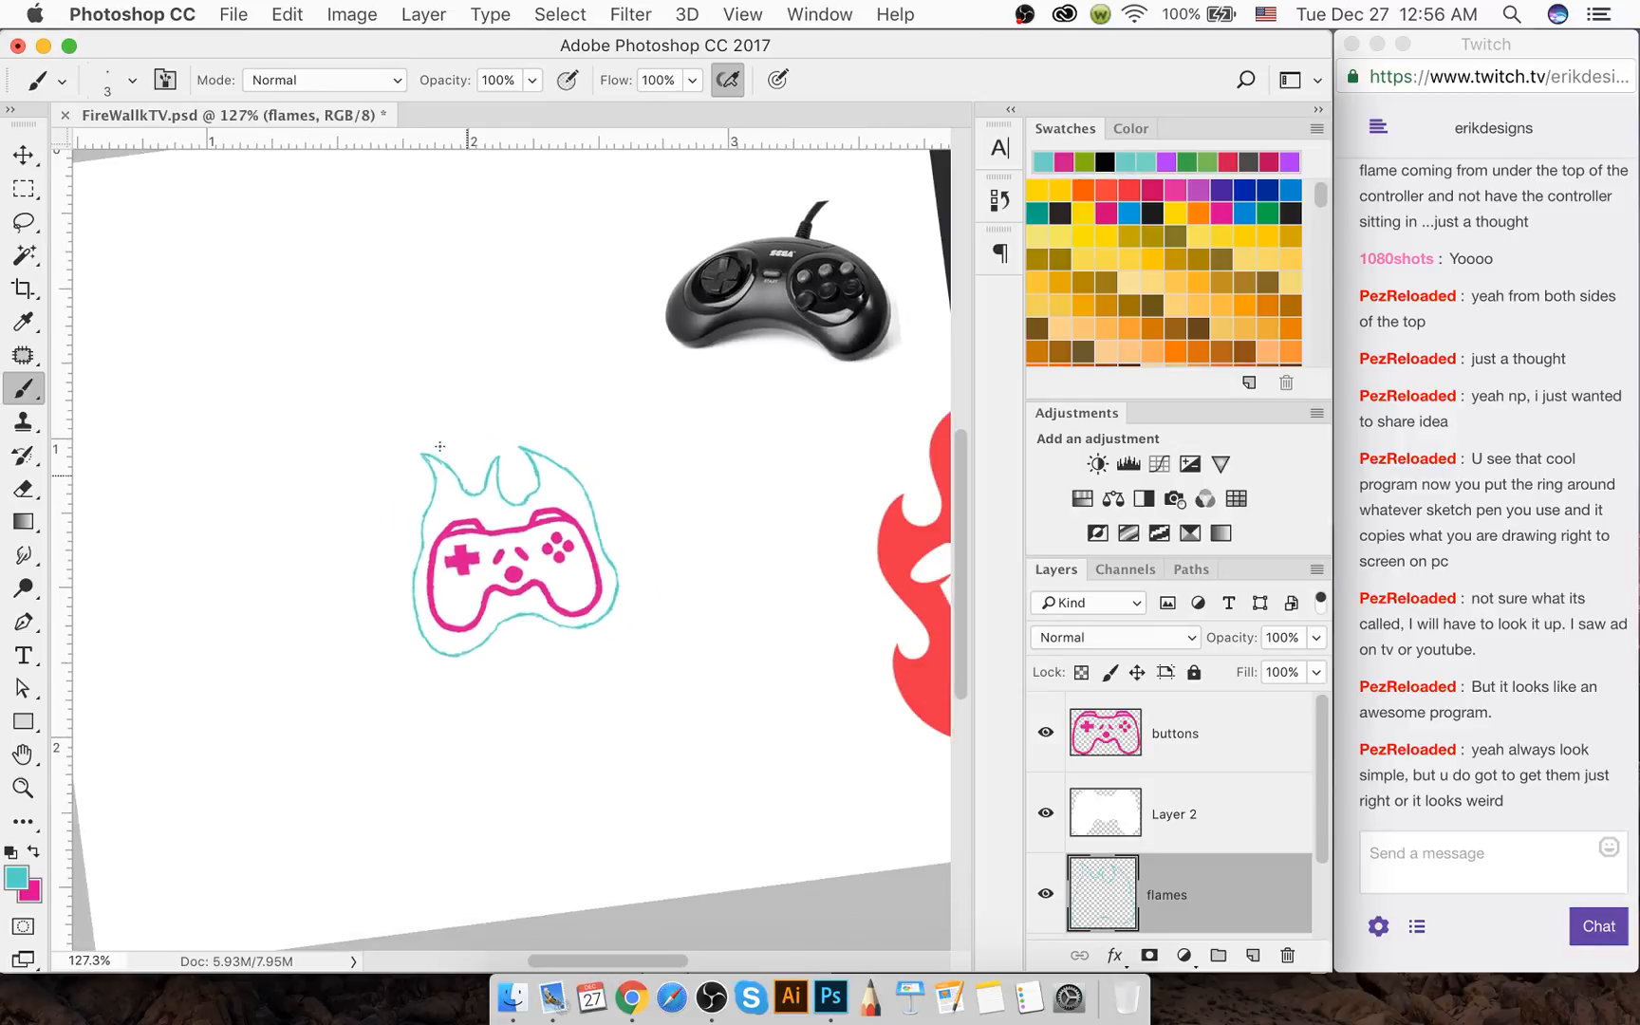
scroll(354, 595, "down", 1)
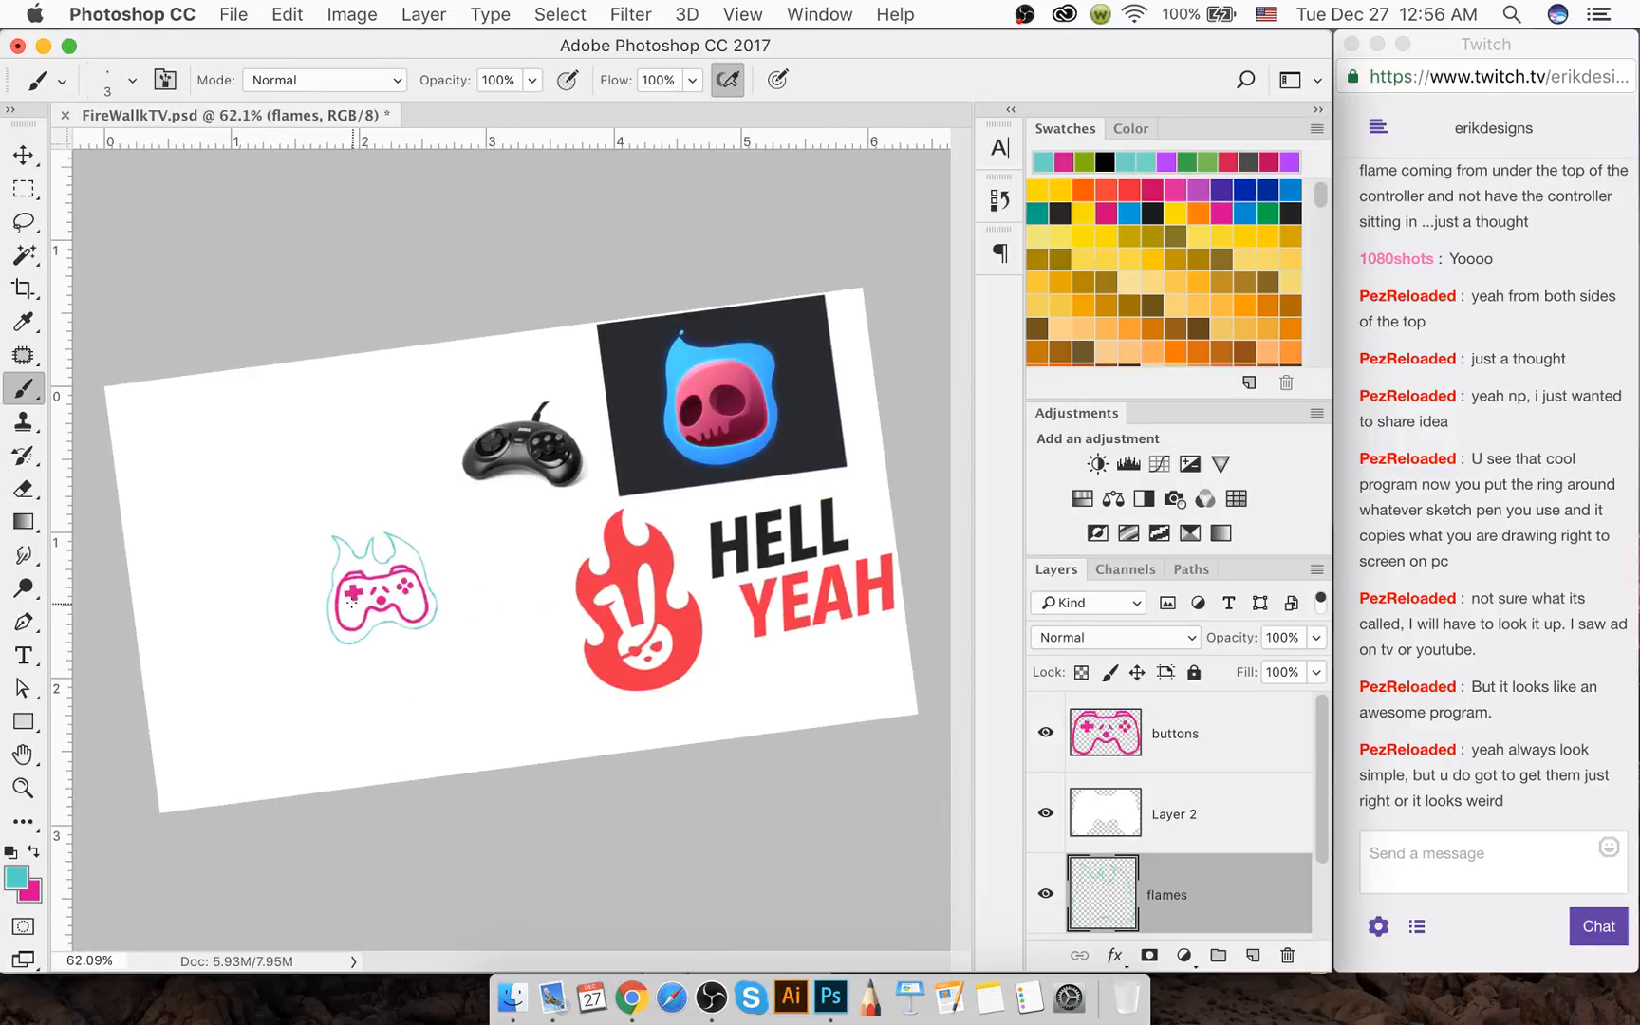
scroll(351, 598, "up", 5)
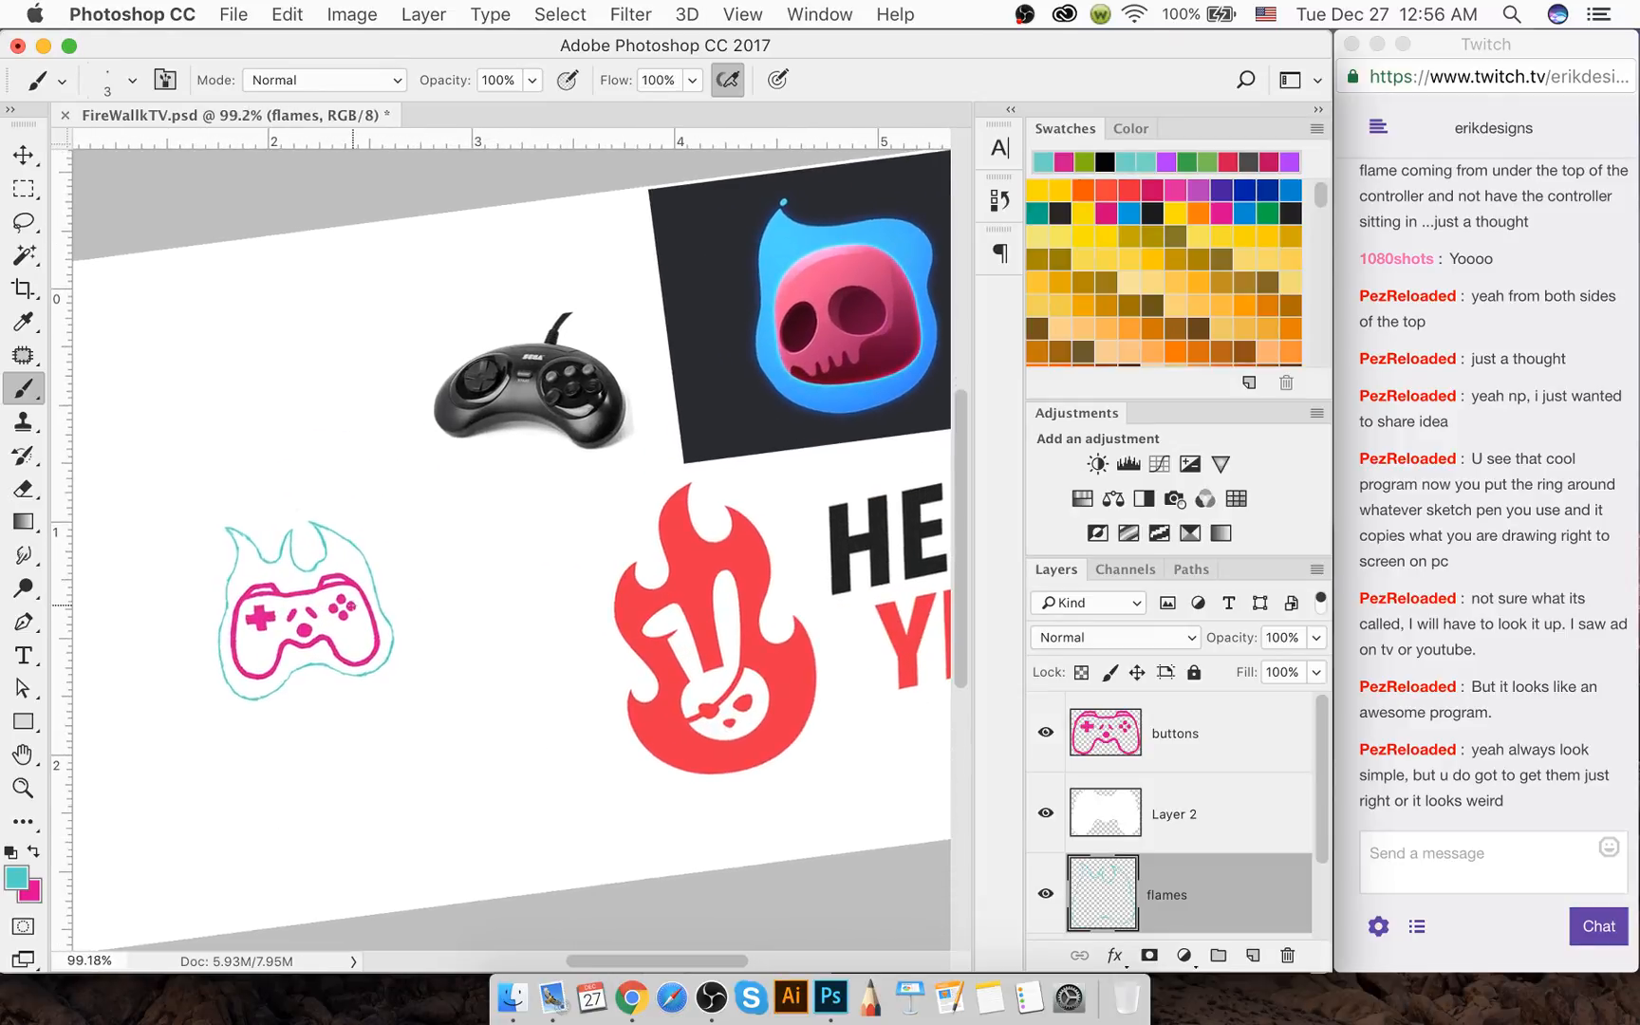
key("space")
left_click_drag(277, 445, 367, 400)
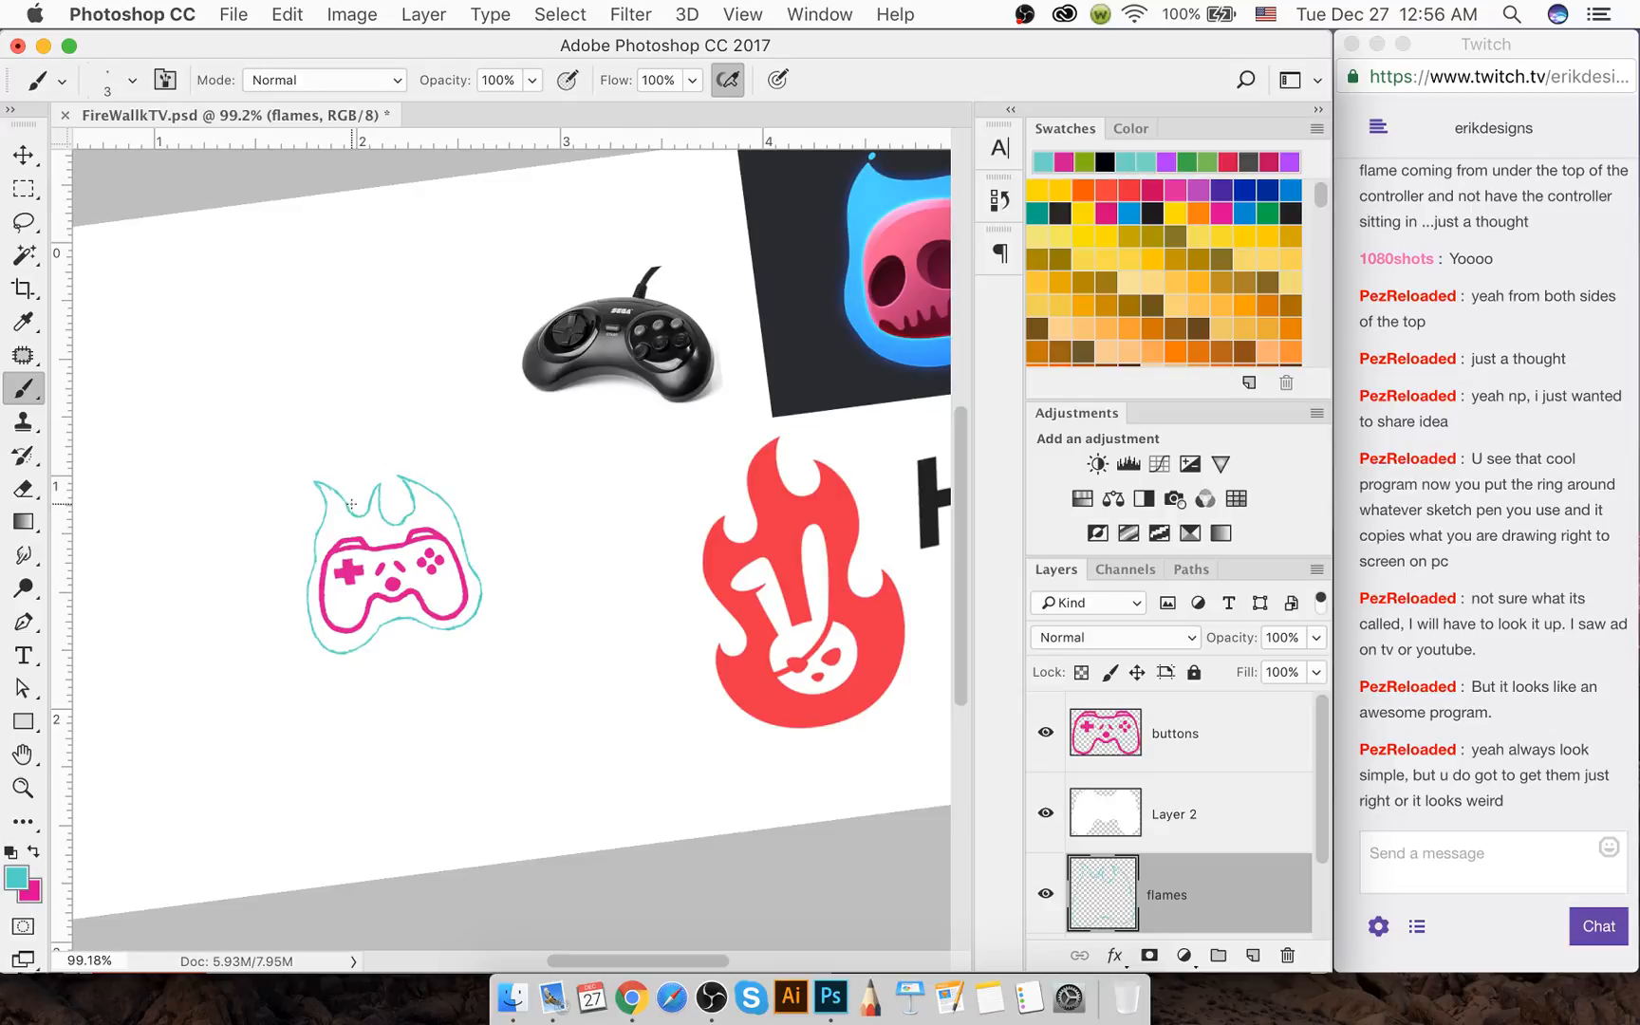
scroll(351, 505, "up", 2)
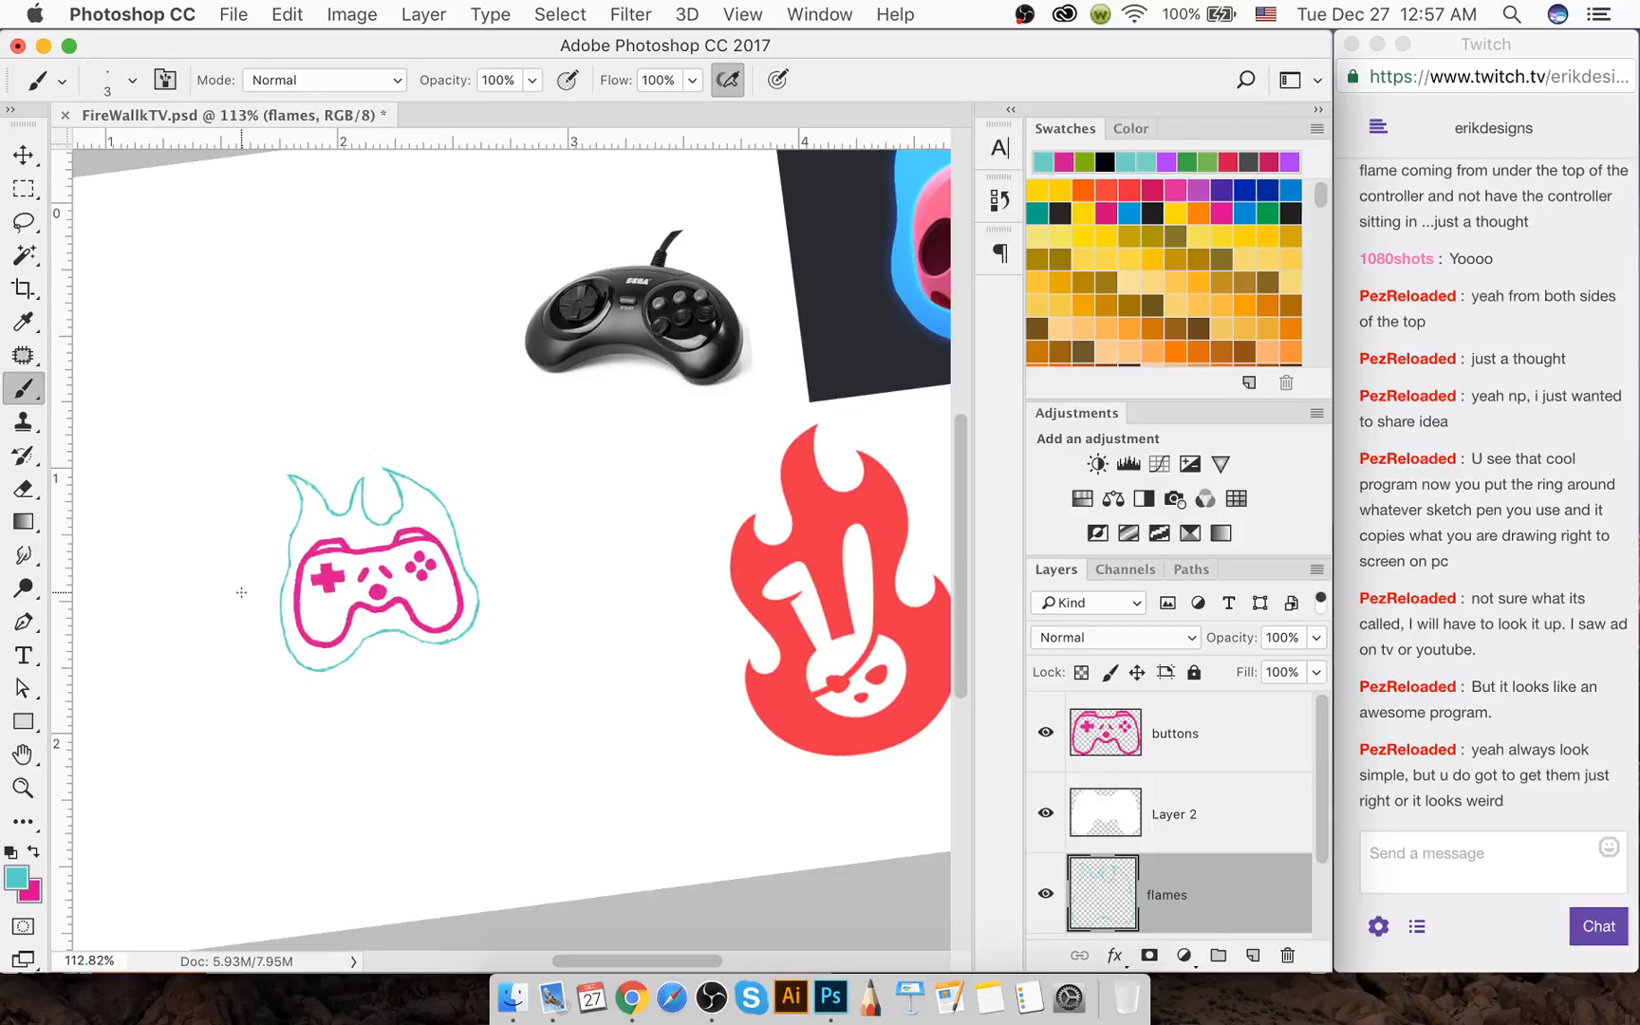
scroll(334, 497, "up", 5)
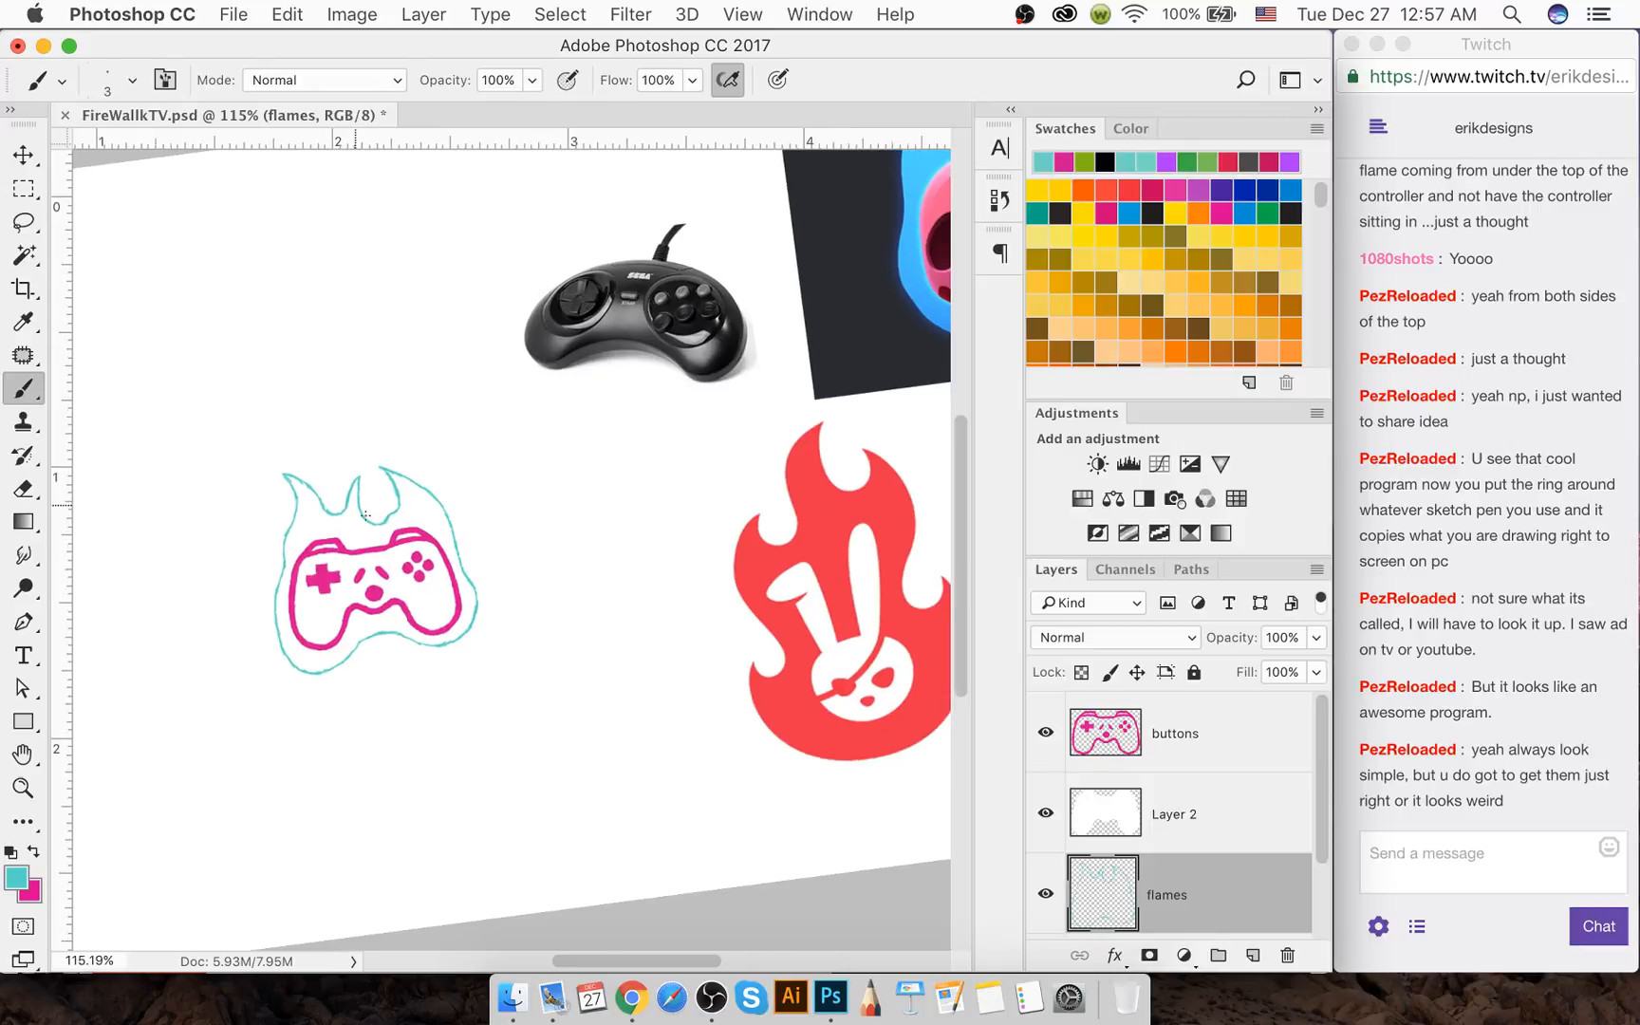
scroll(334, 497, "up", 1)
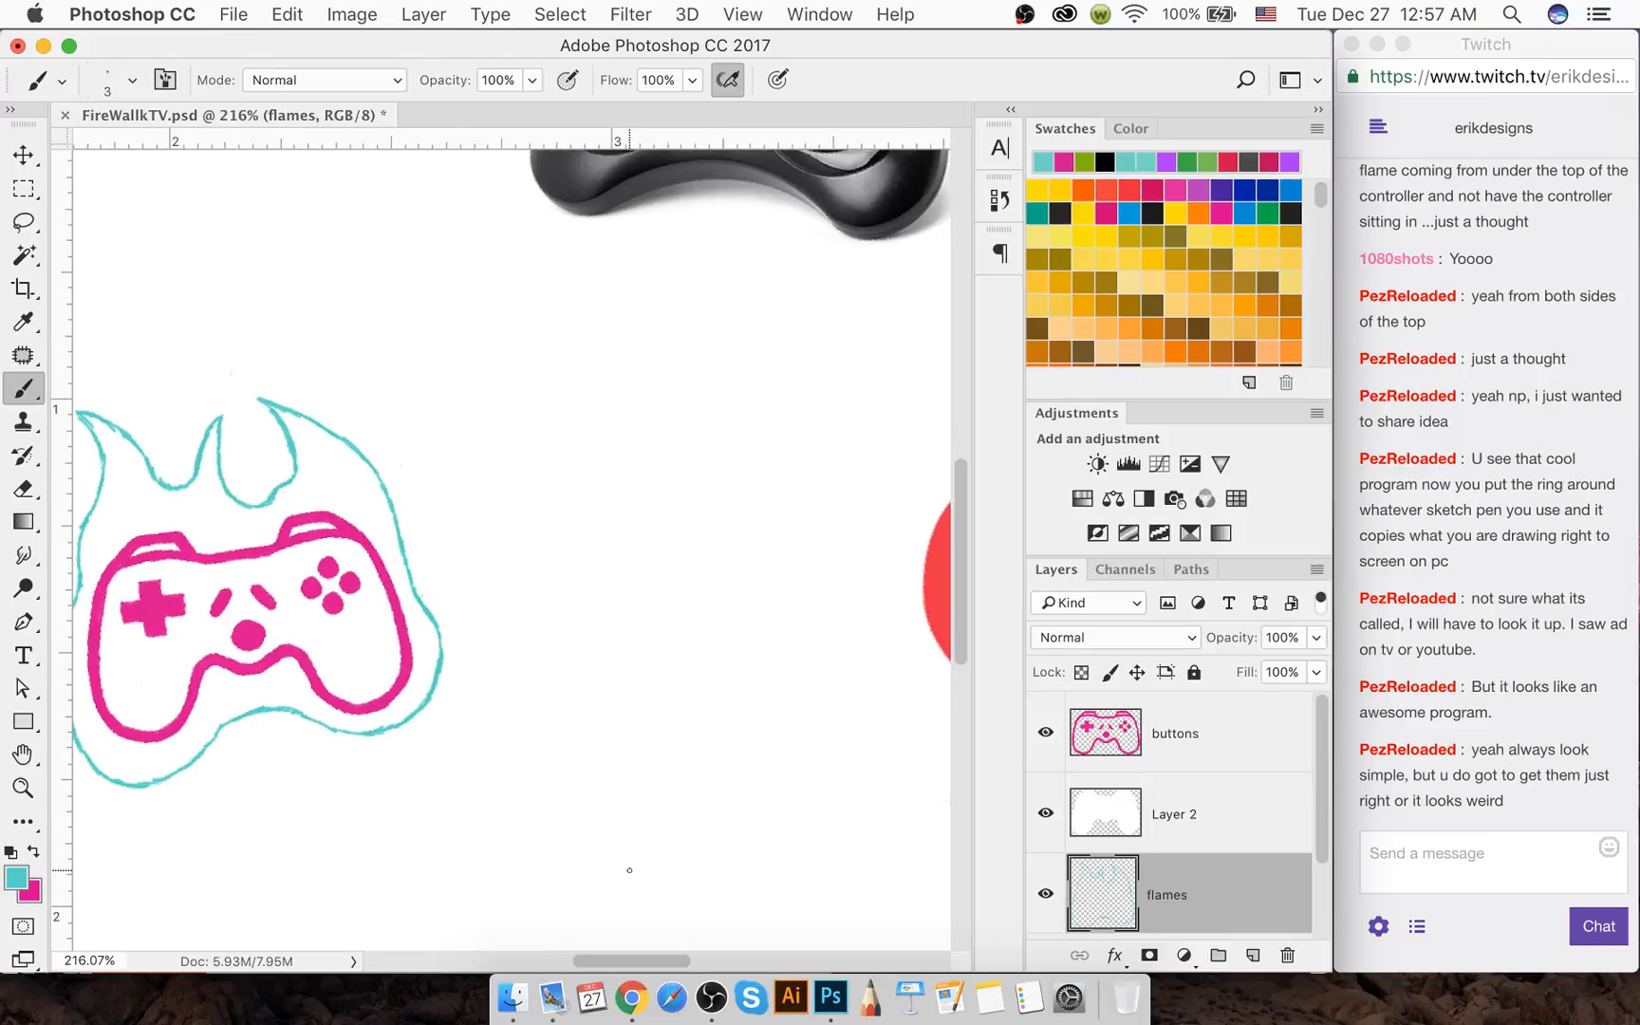
left_click_drag(655, 962, 614, 962)
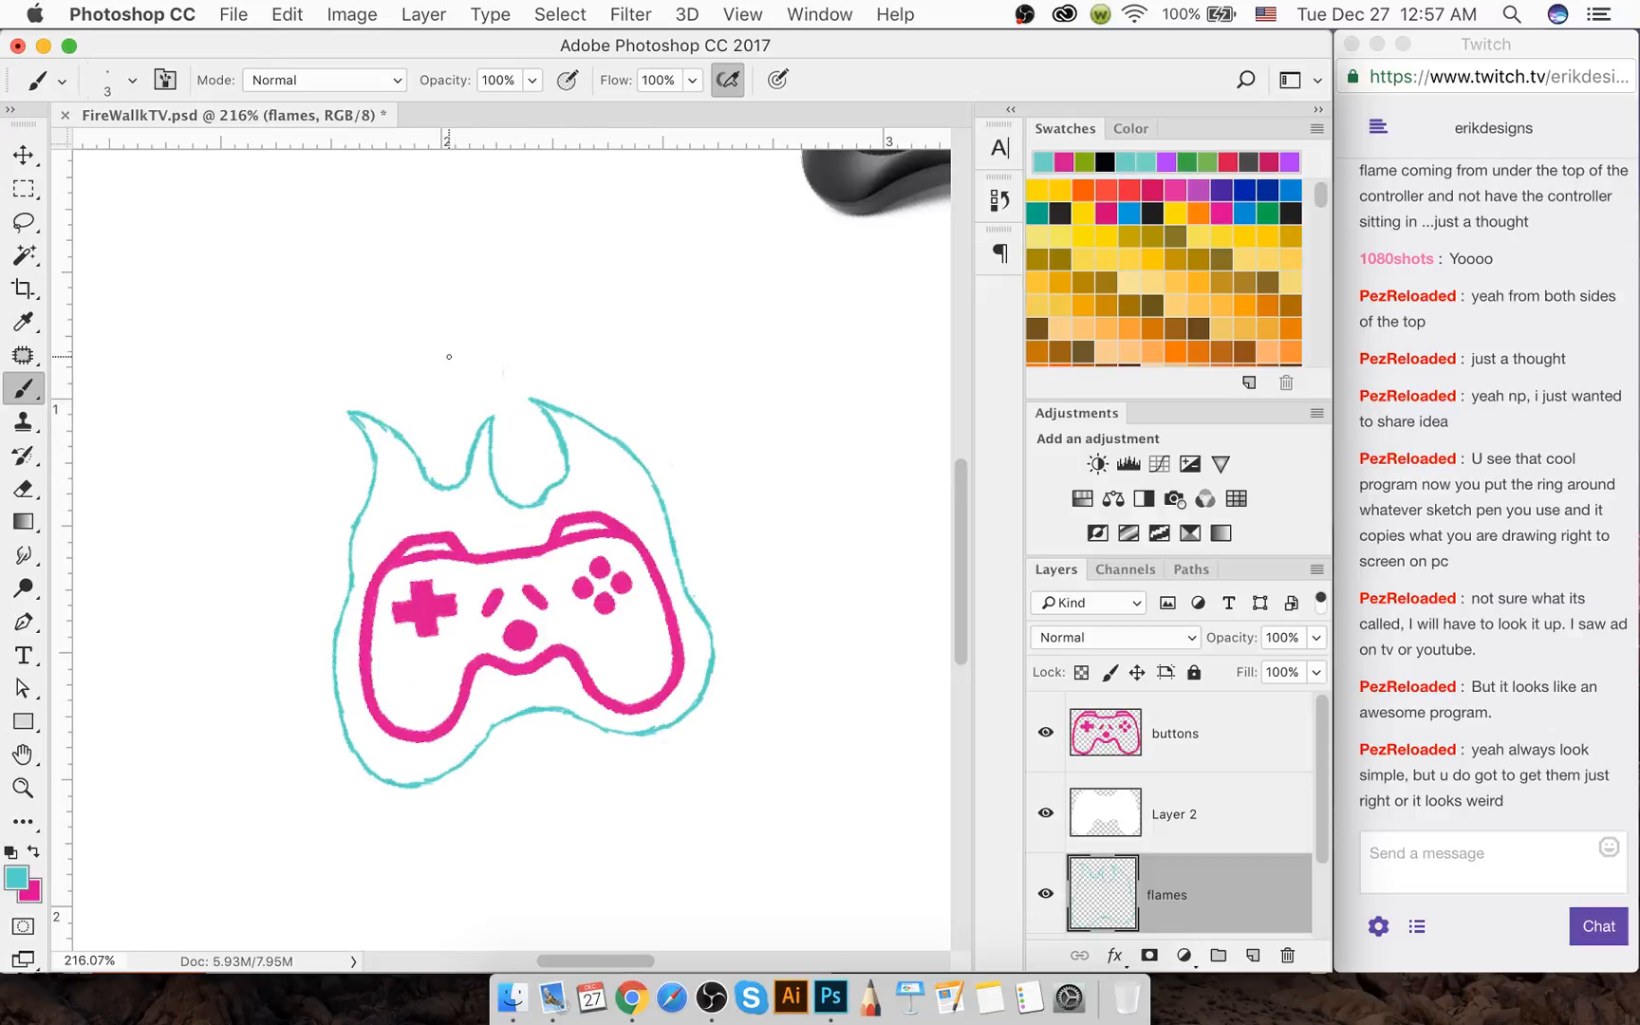
Erase the right flame's tip, inner edge and upper outer curve, keeping the bottom of the dip
key("e")
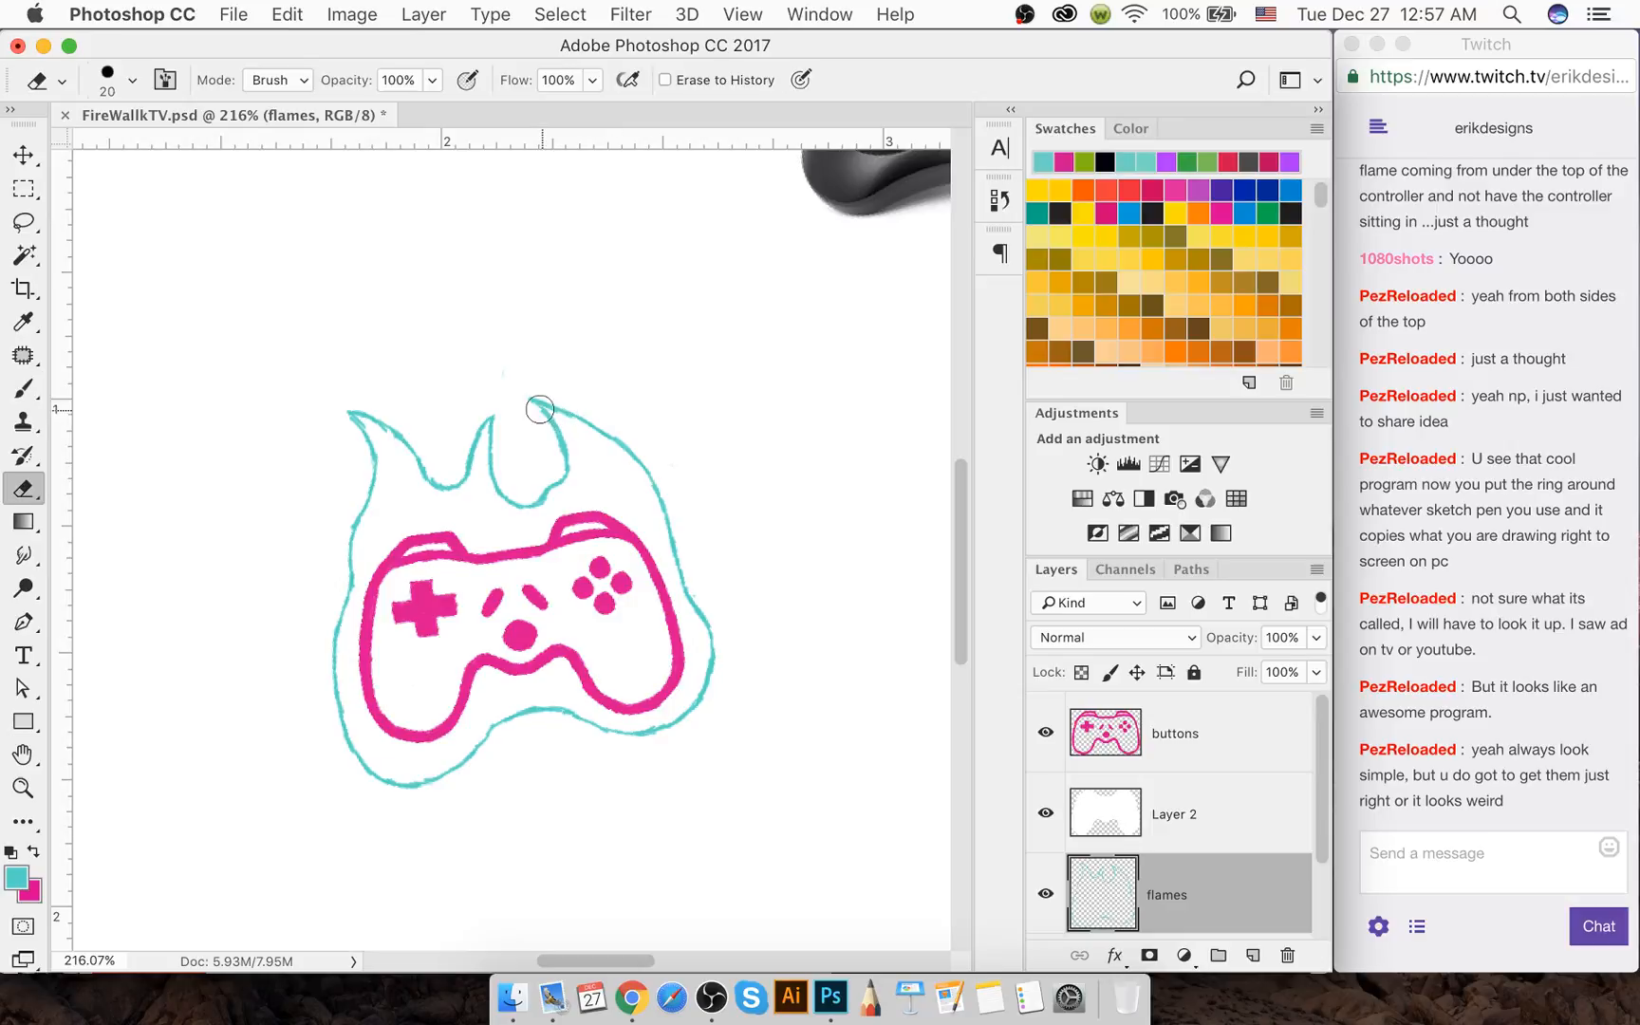
mouse_move(534, 401)
left_mouse_down()
mouse_move(583, 414)
mouse_move(648, 471)
mouse_move(564, 457)
left_mouse_up()
key("b")
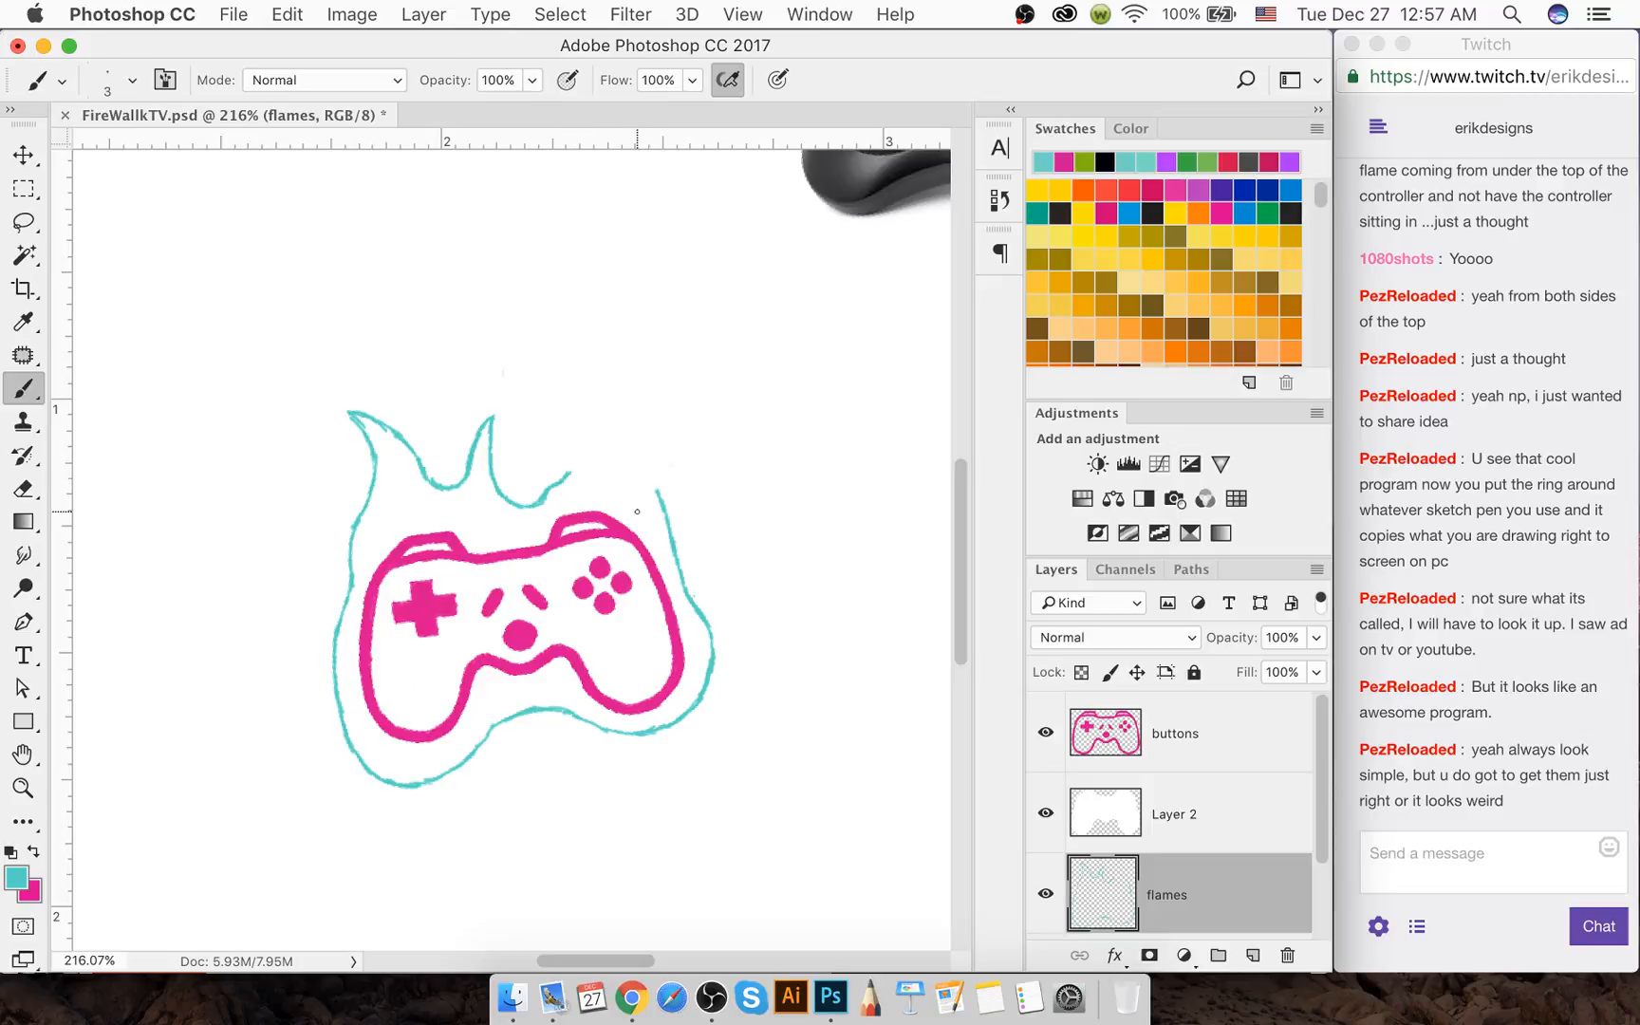
Erase the outline beside the right shoulder and redraw the right flame's outer edge rising steeply to a higher, left-curving tip
key("e")
left_click_drag(662, 479, 682, 573)
key("b")
key("e")
key("b")
mouse_move(668, 554)
left_mouse_down()
mouse_move(656, 437)
mouse_move(639, 405)
mouse_move(656, 455)
mouse_move(639, 388)
mouse_move(621, 382)
mouse_move(658, 450)
left_mouse_up()
key("e")
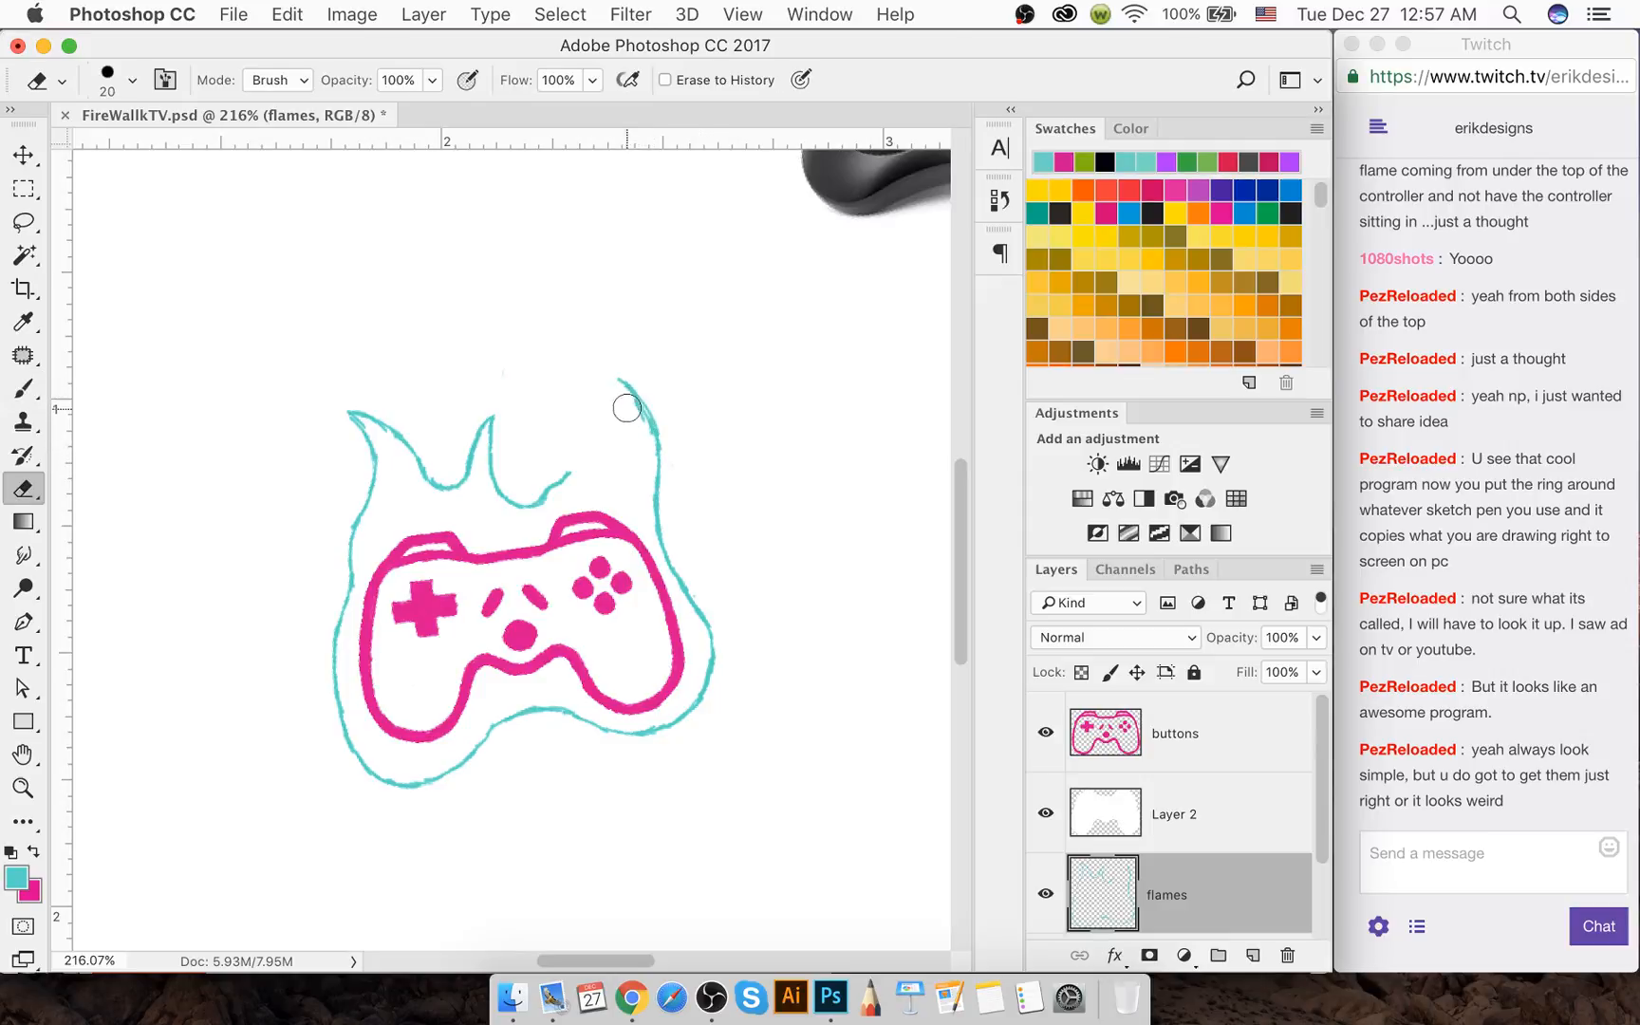
left_click_drag(638, 427, 640, 443)
key("b")
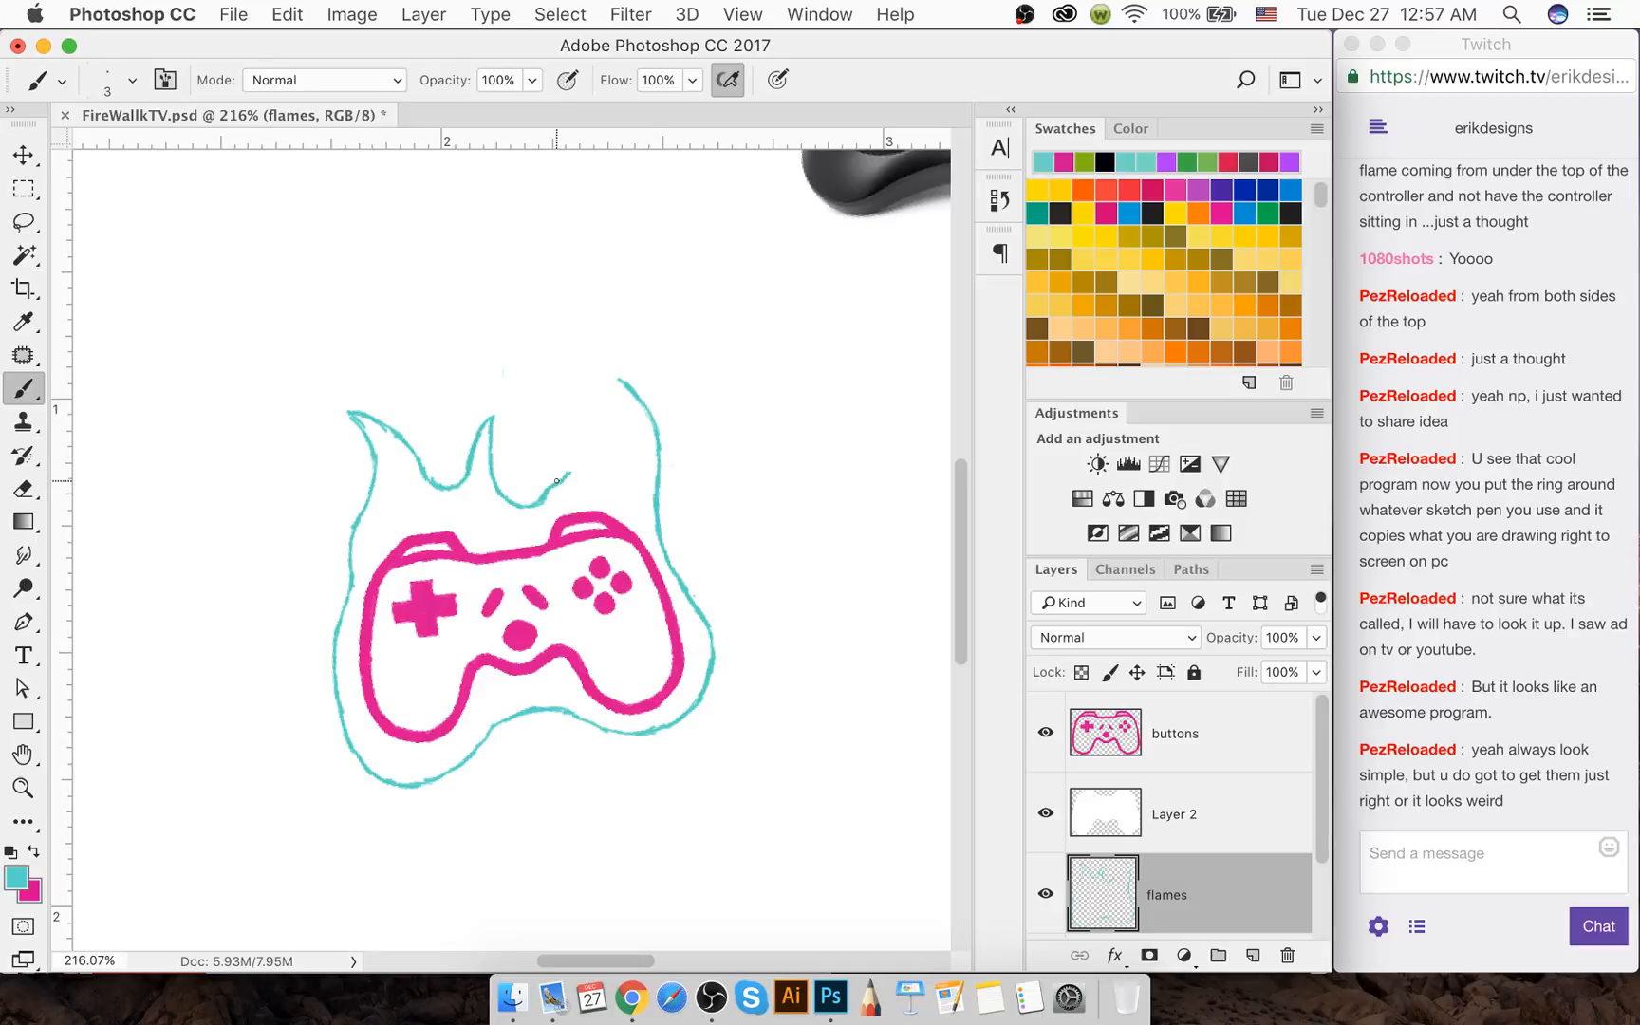
Erase the shallow dip beside the second flame and redraw it narrower and deeper, with its far side curling back up and left
key("e")
left_click_drag(567, 469, 503, 492)
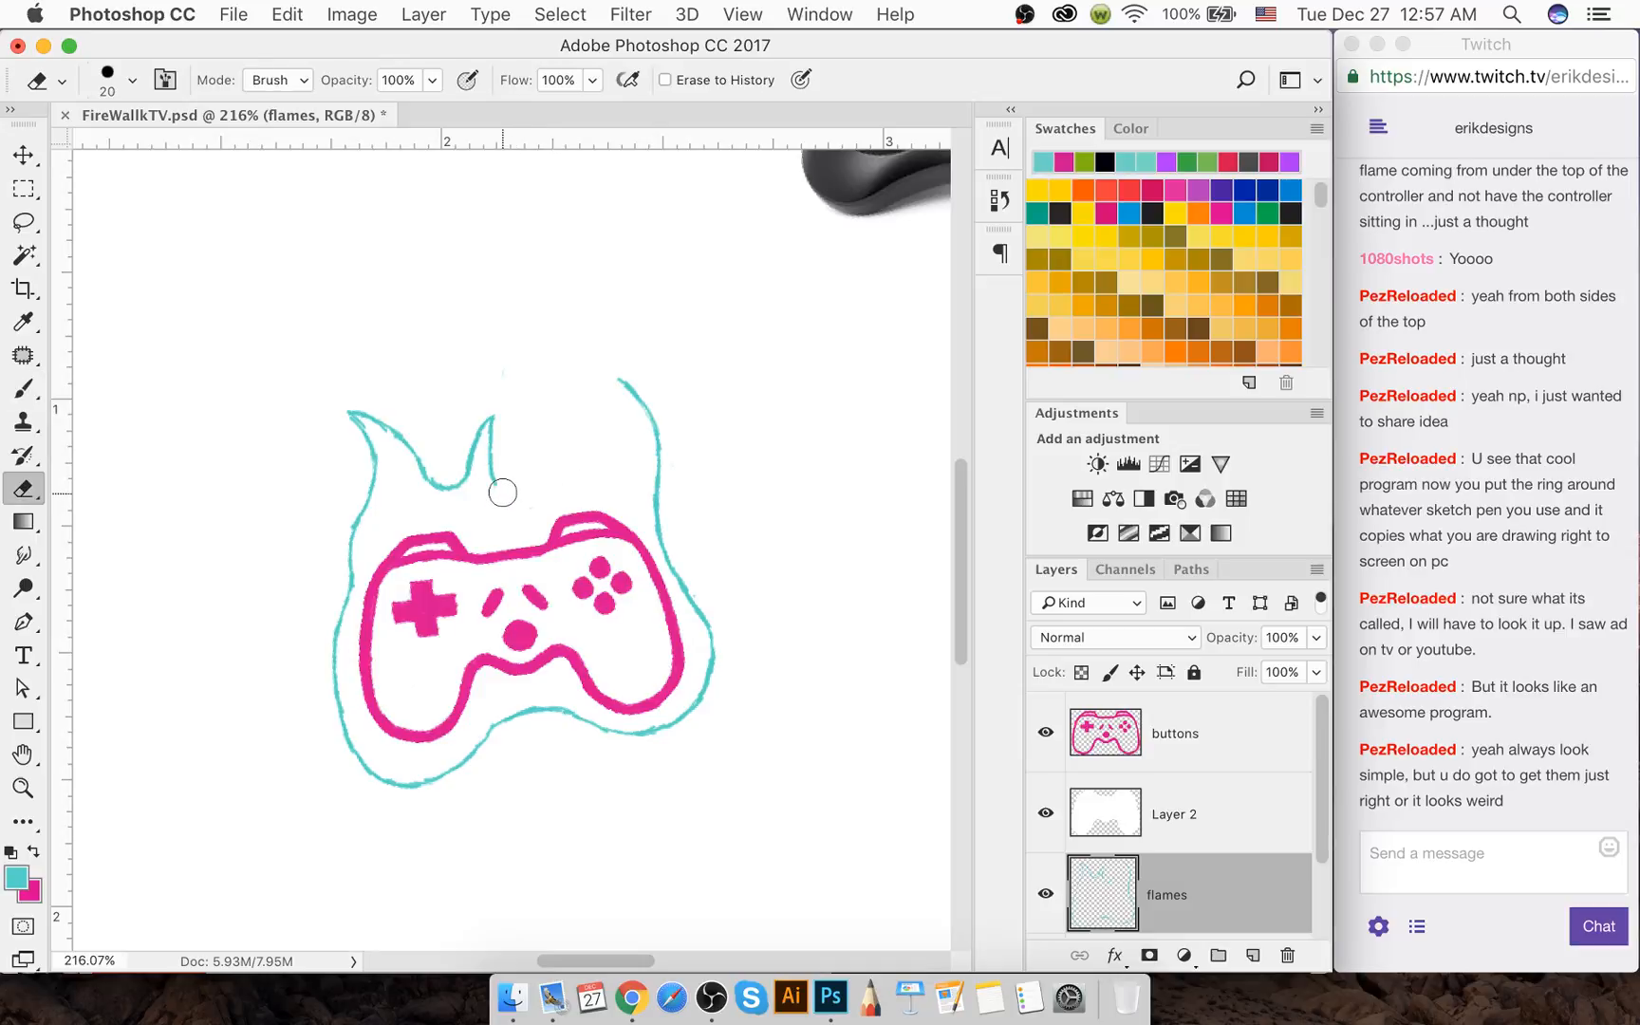
key("v")
key("b")
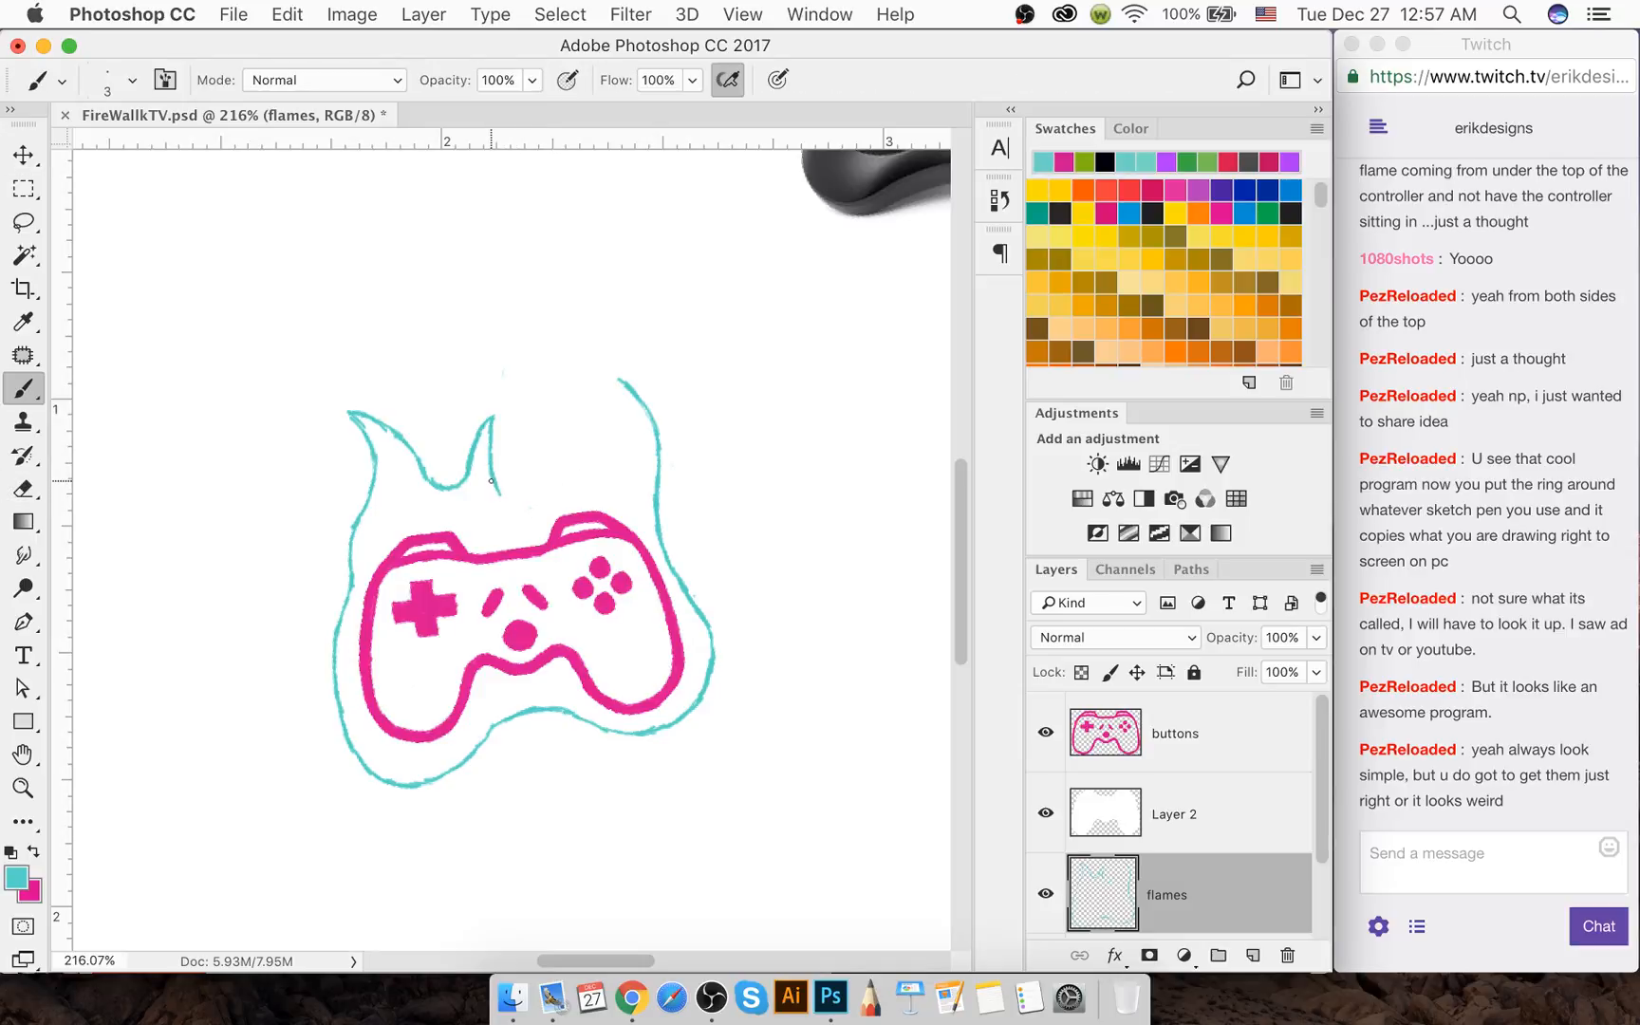
mouse_move(499, 488)
left_mouse_down()
mouse_move(513, 517)
mouse_move(536, 510)
left_mouse_up()
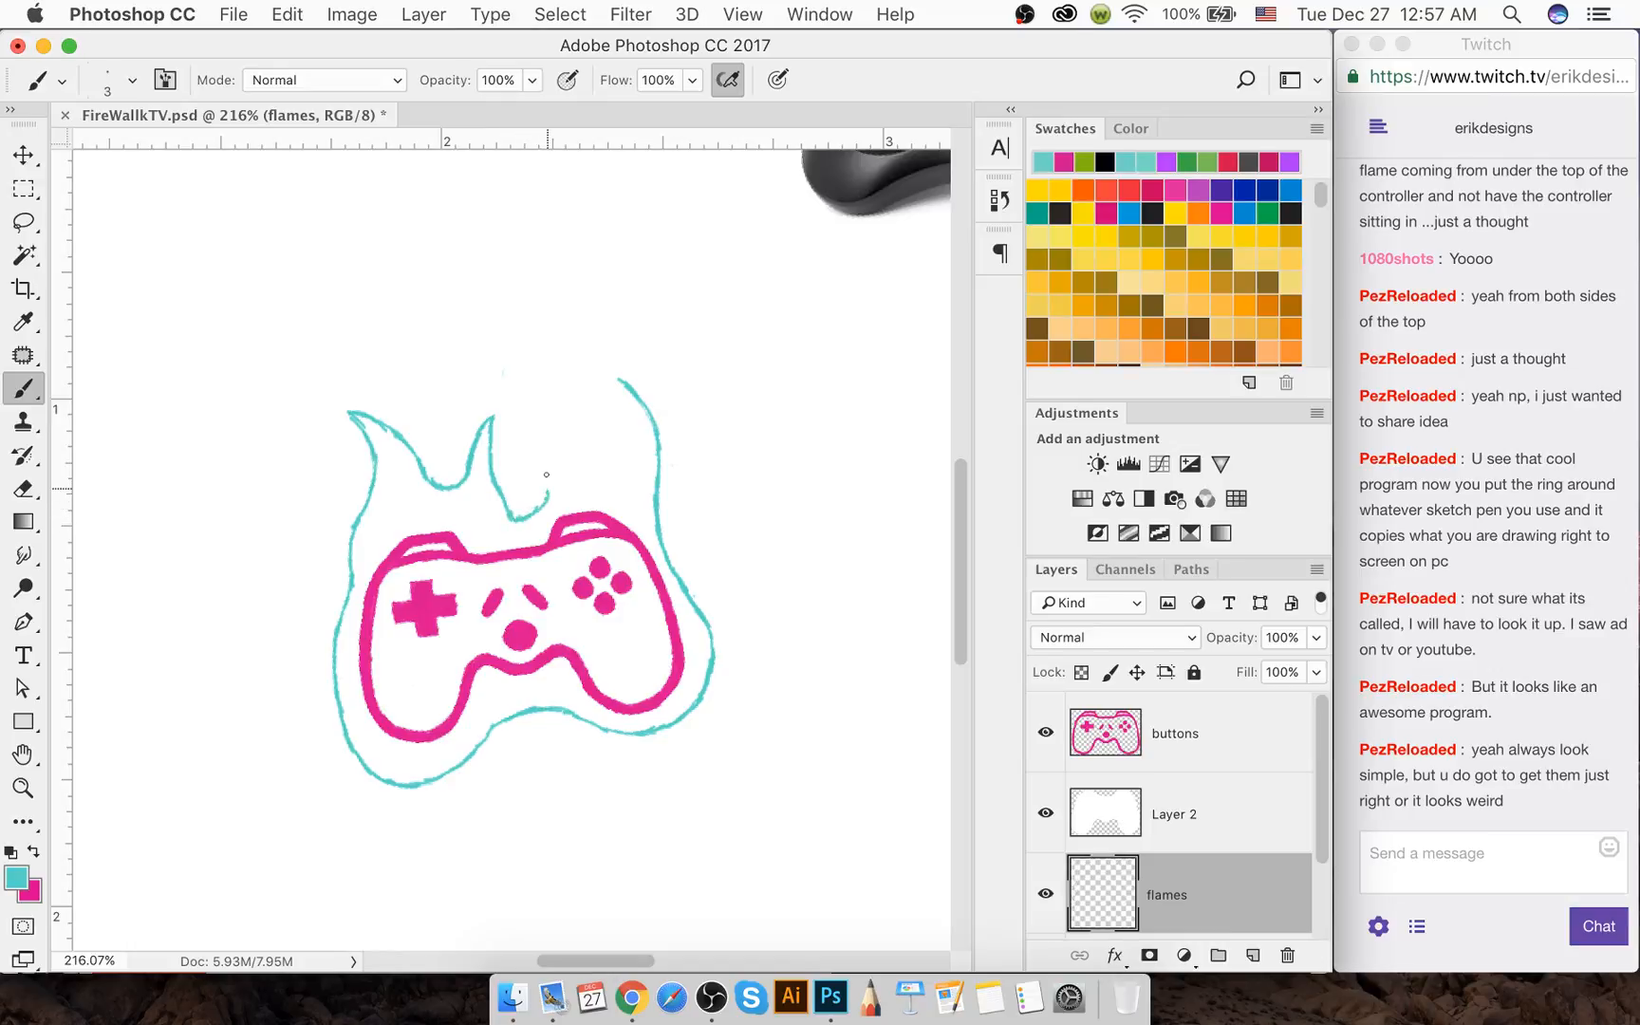
mouse_move(548, 494)
left_mouse_down()
mouse_move(530, 447)
mouse_move(544, 481)
left_mouse_up()
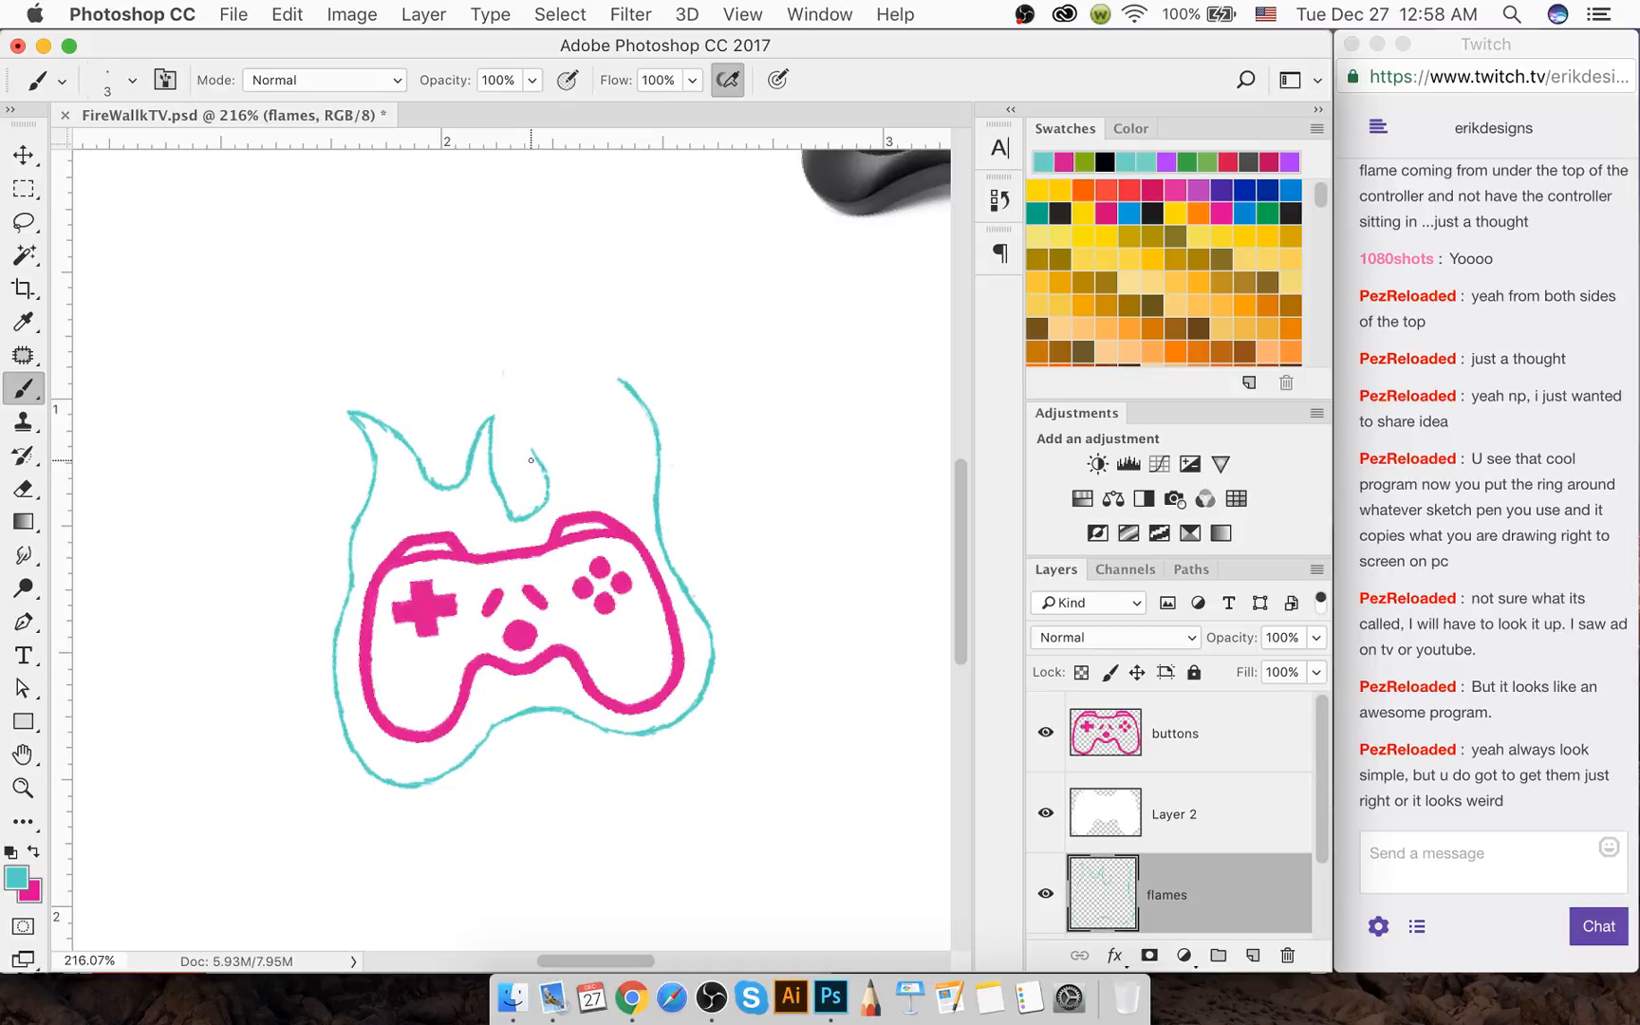
Extend the dip's far side up and left to begin a middle flame, undoing the stray last stroke, and save the file
scroll(531, 460, "up", 6)
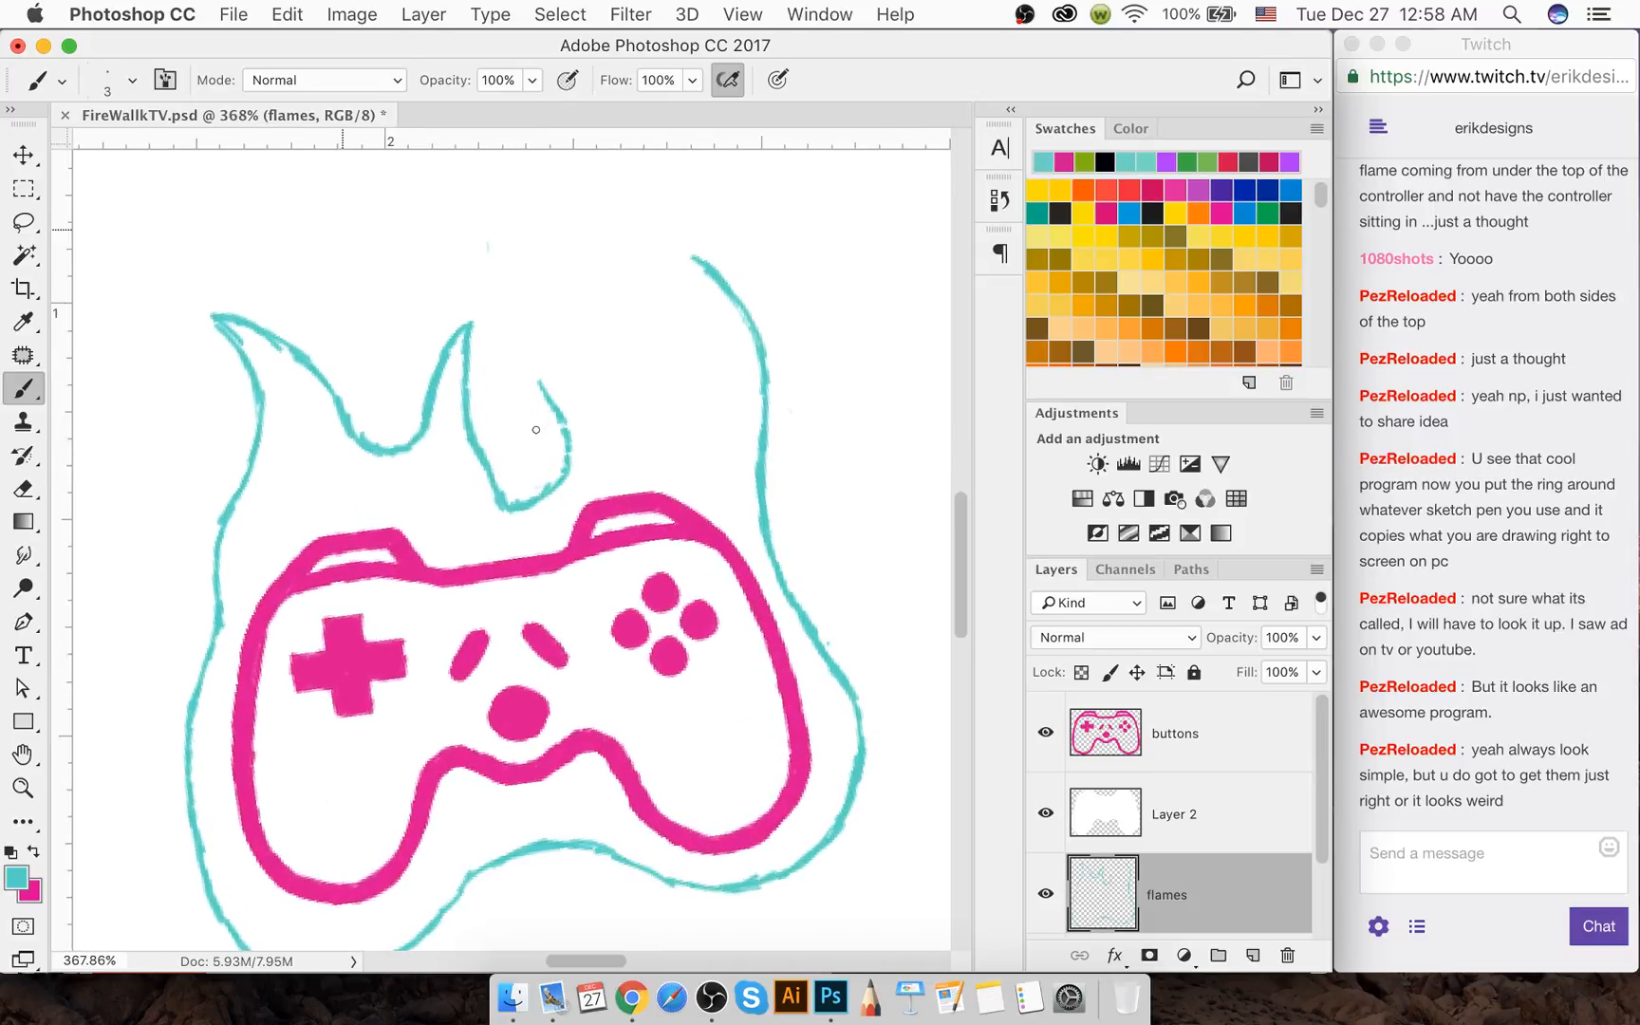
scroll(537, 430, "up", 1)
mouse_move(567, 429)
left_mouse_down()
mouse_move(555, 400)
mouse_move(566, 437)
left_mouse_up()
left_click_drag(534, 343, 557, 402)
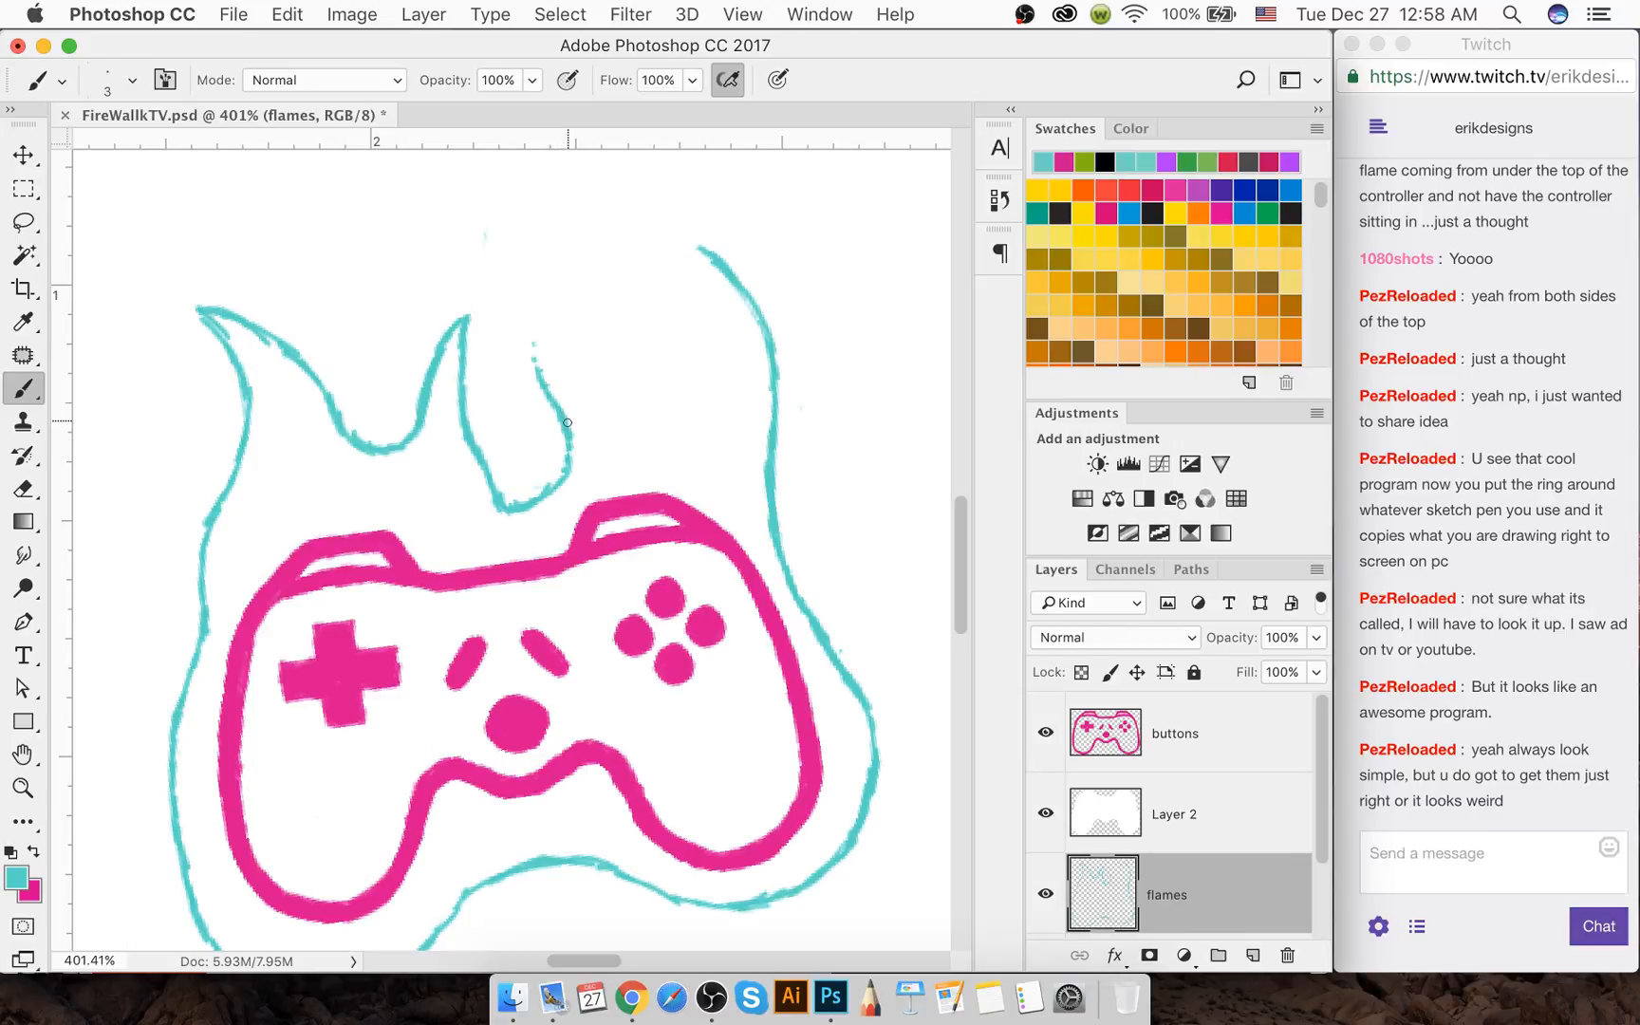
left_click_drag(550, 329, 546, 335)
left_click_drag(548, 337, 615, 434)
key("super+z")
key("super+s")
Clean up and redraw the bottom of the narrow dip, and reduce the eraser size to 10
key("e")
left_click_drag(512, 525, 516, 513)
key("b")
left_click_drag(520, 508, 545, 489)
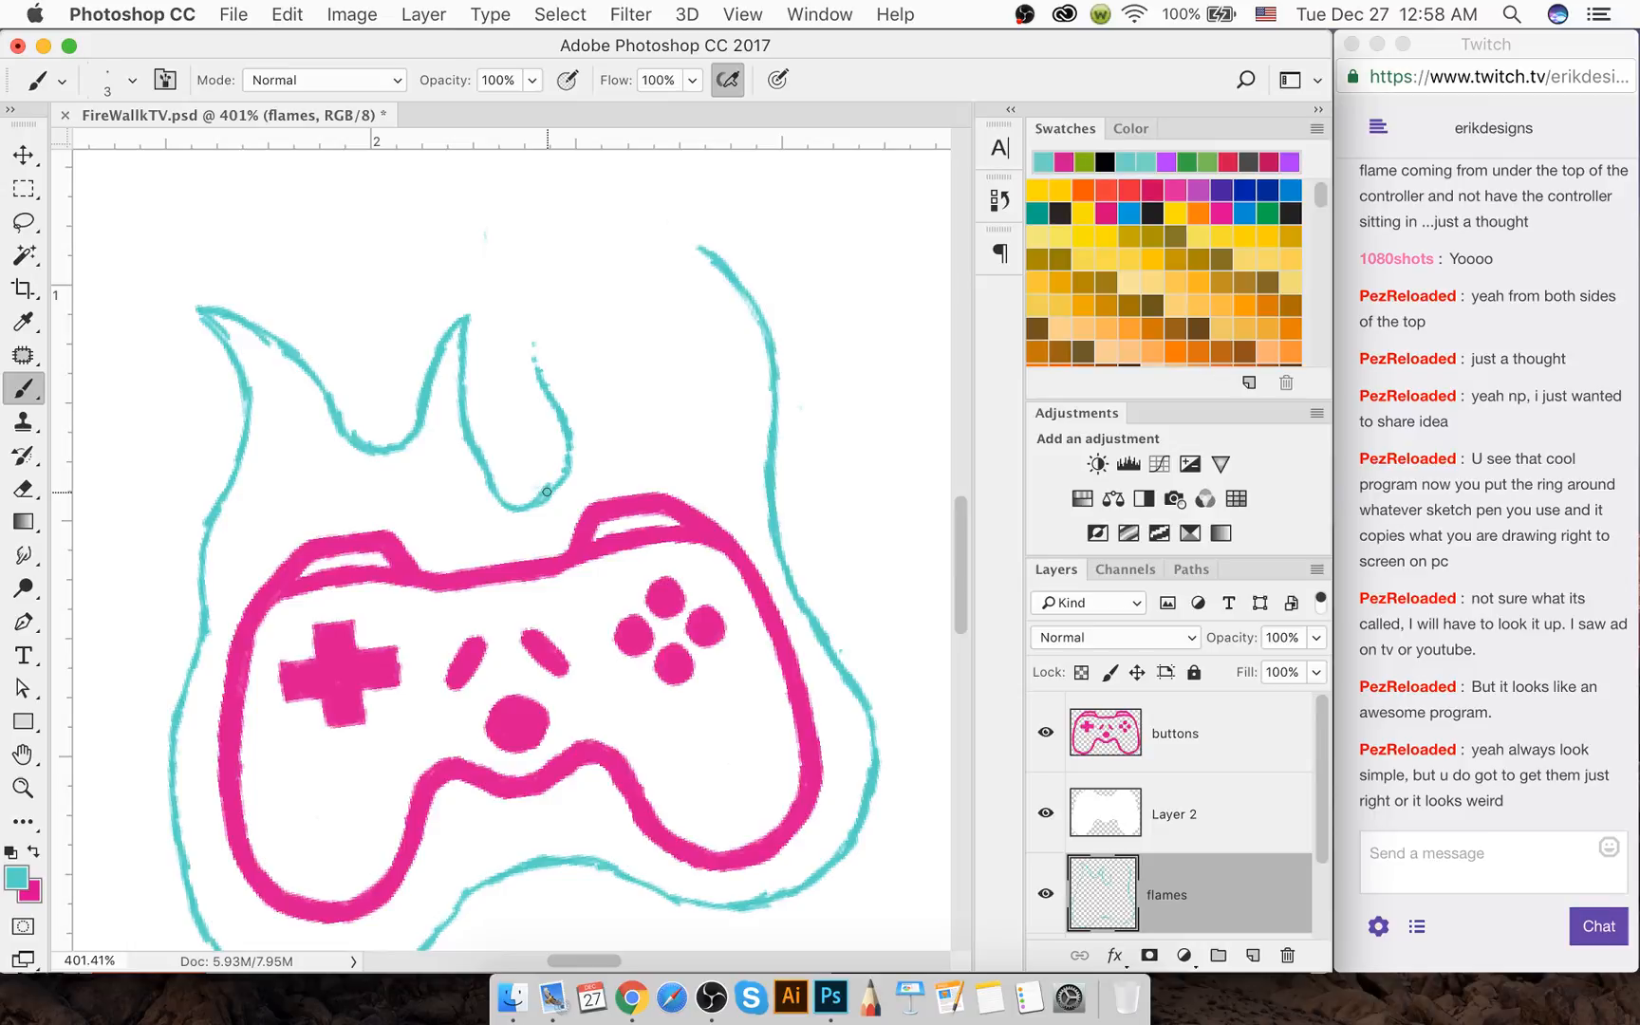
key("e")
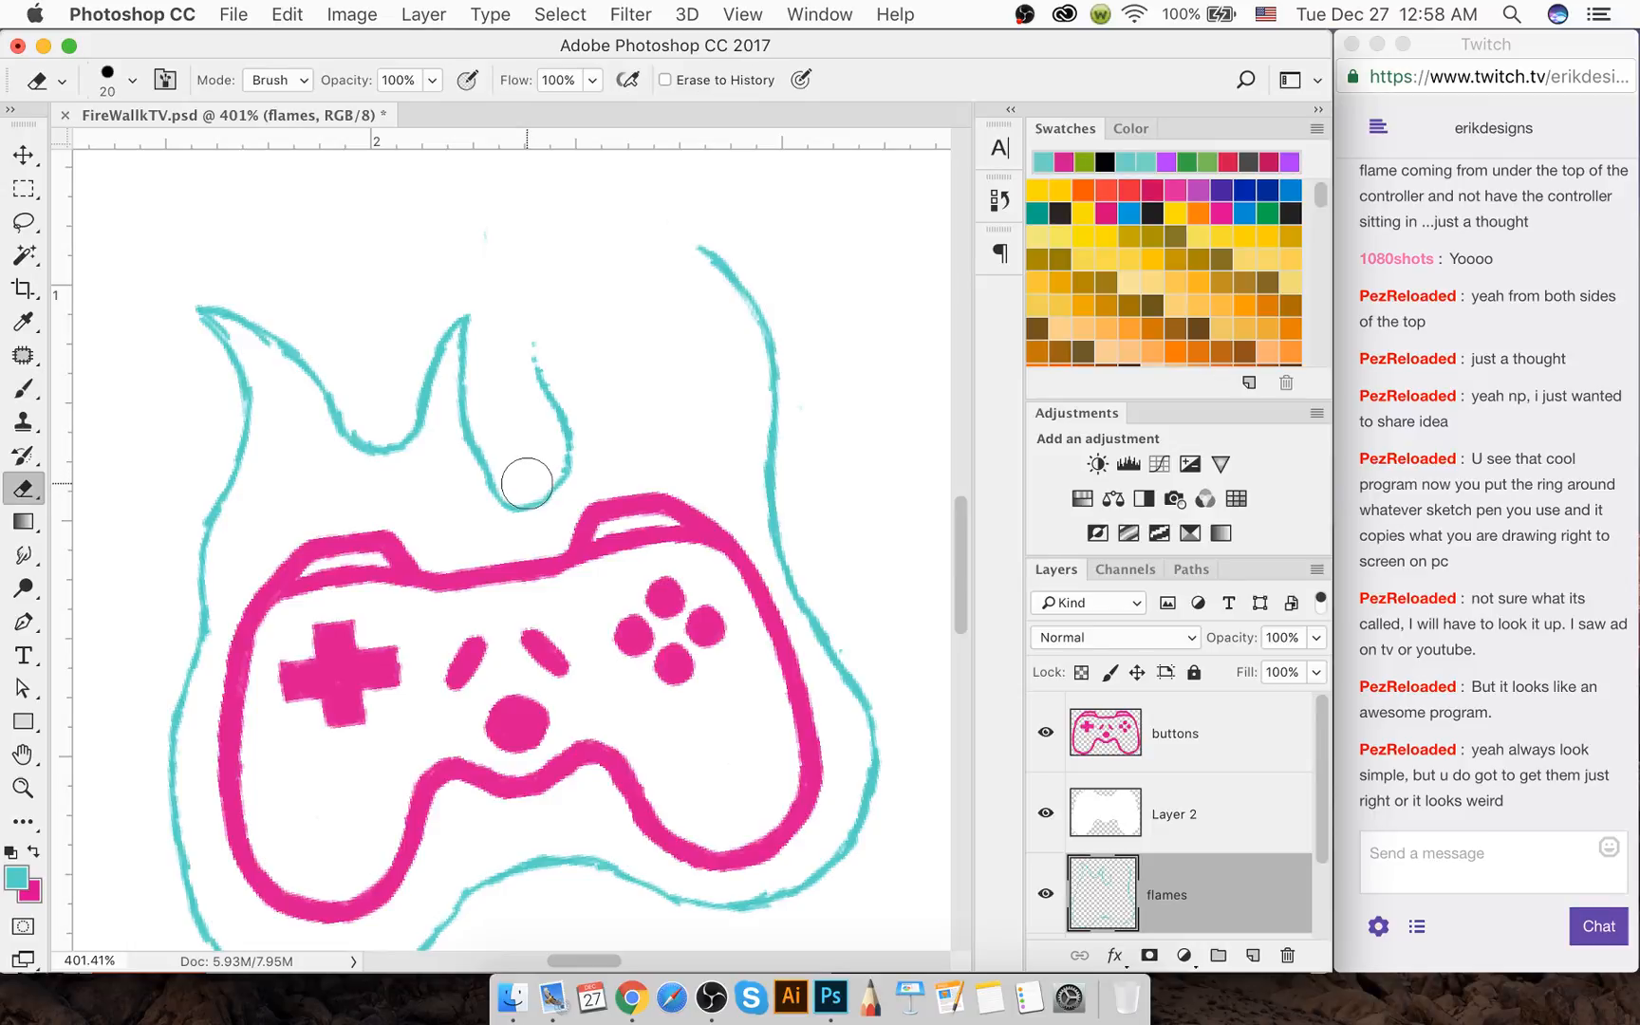
key("bracketleft")
Switch to OBS to check the stream's status and close its window
left_click(713, 1008)
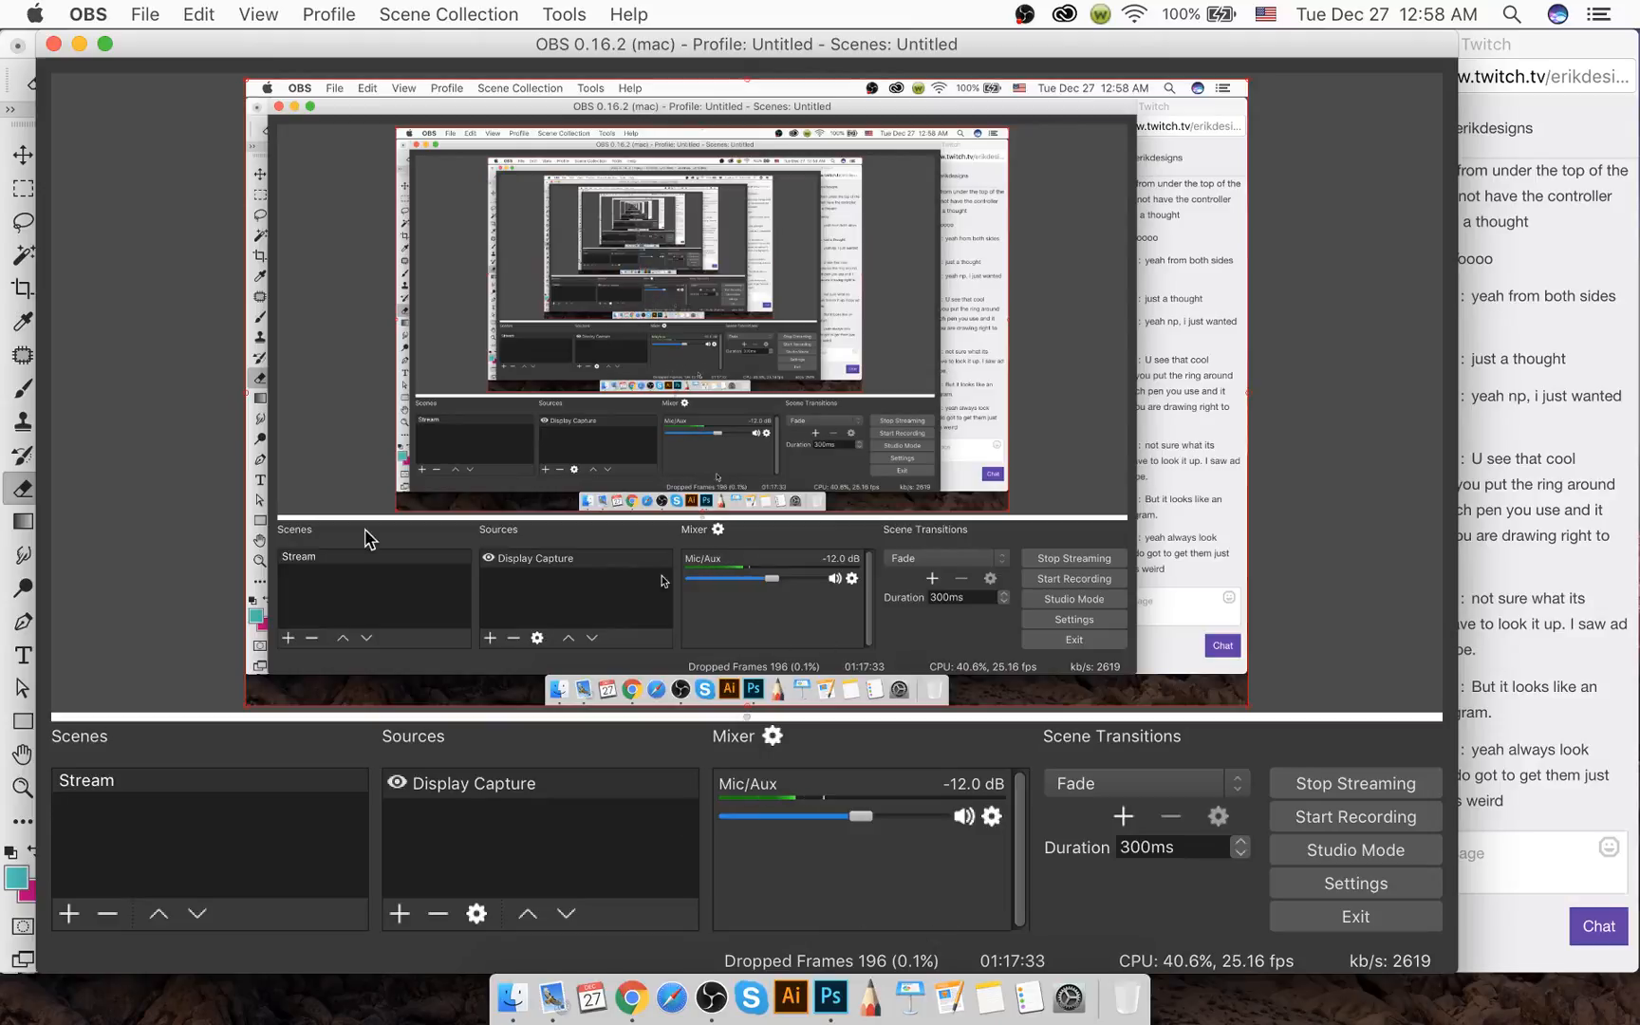
left_click(80, 45)
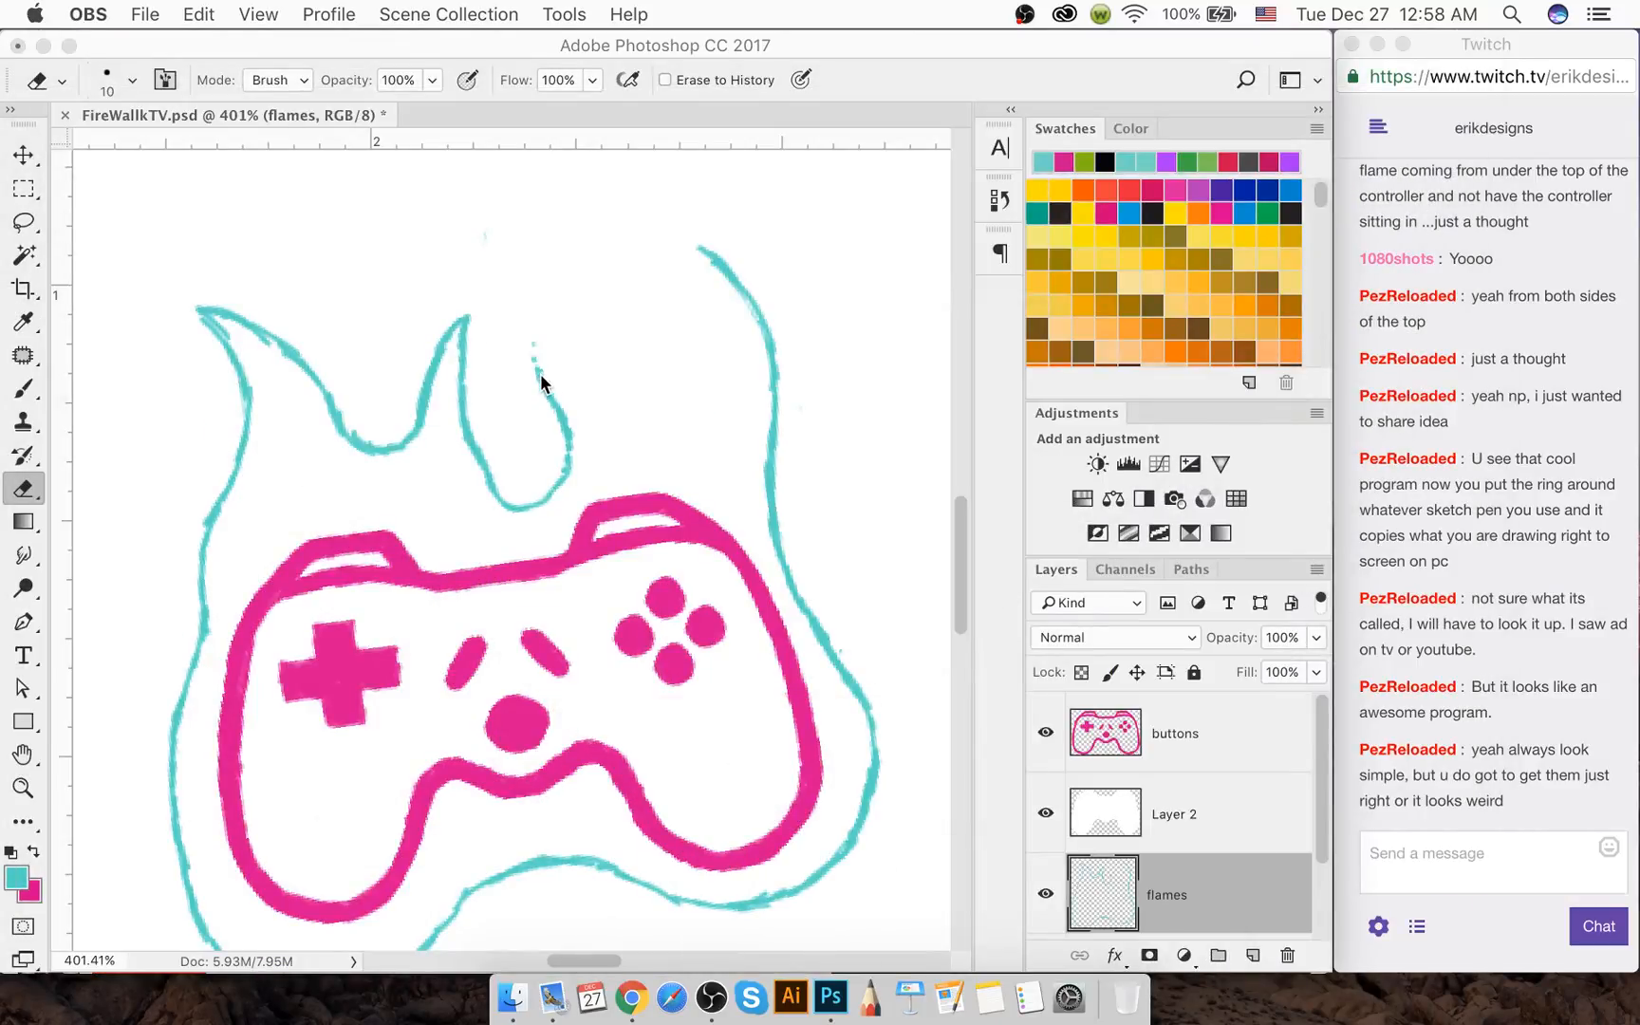
Switch back to Photoshop and draw a tall pointed middle flame, with its inner edge sweeping down into a rounded dip toward the right flame
left_click(520, 353)
key("b")
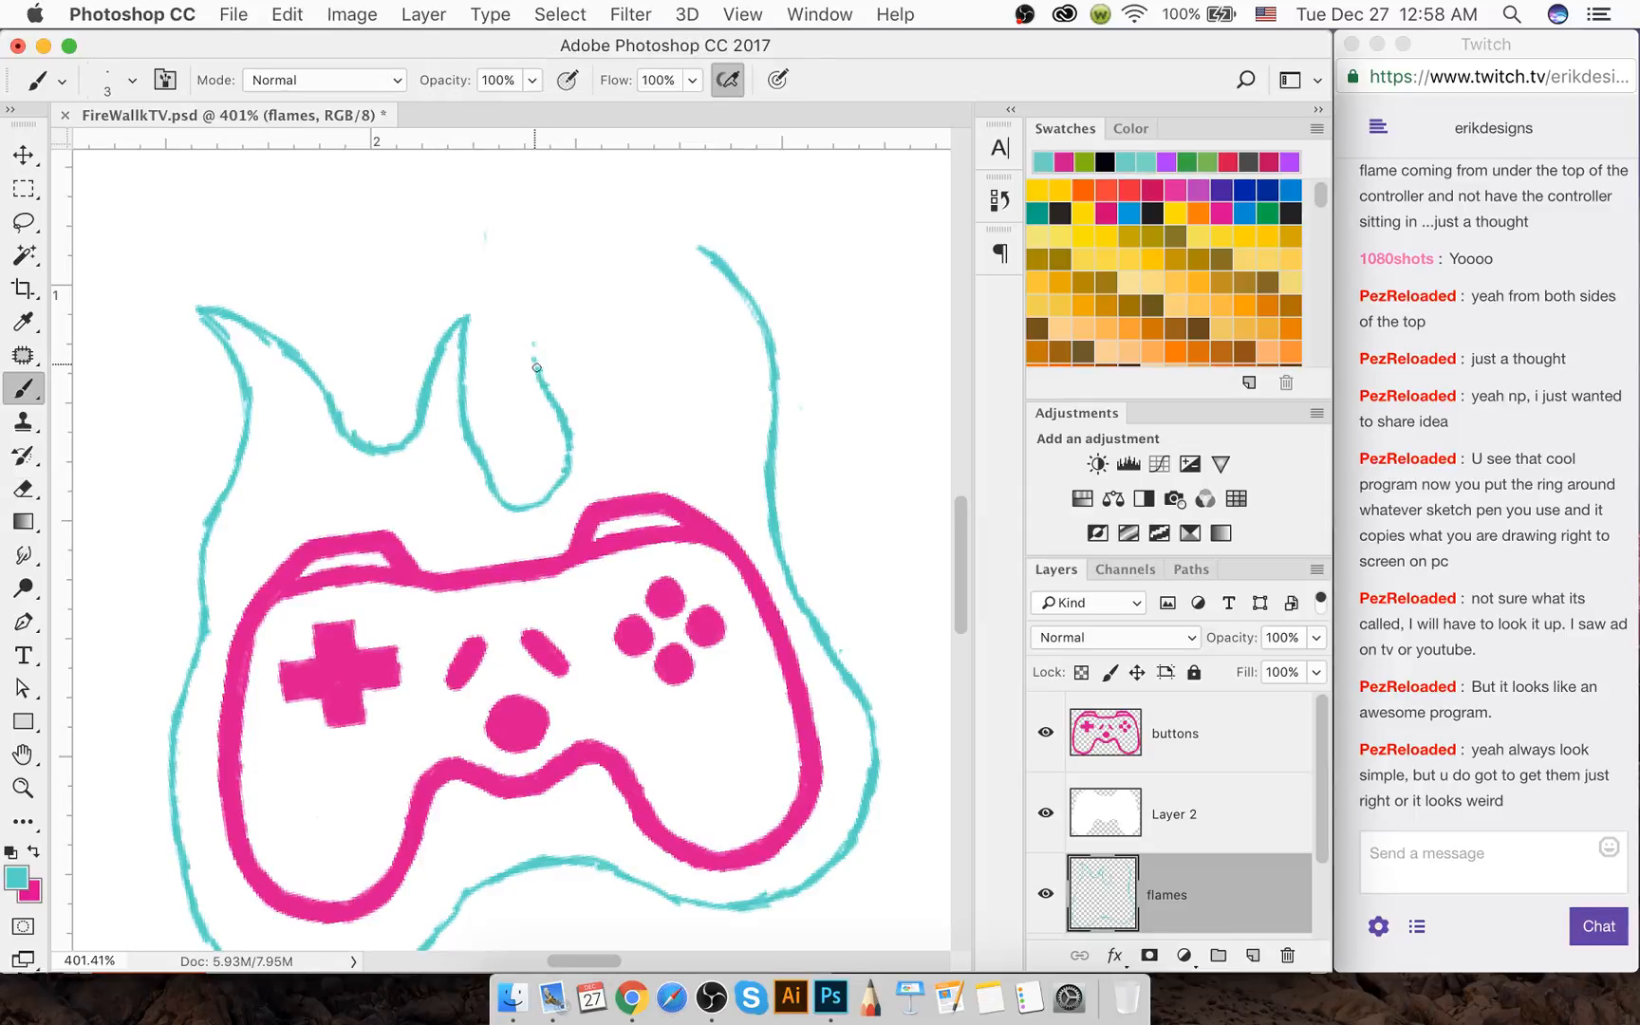
mouse_move(535, 354)
left_mouse_down()
mouse_move(545, 289)
mouse_move(538, 301)
mouse_move(582, 214)
mouse_move(579, 274)
mouse_move(616, 353)
mouse_move(685, 353)
left_mouse_up()
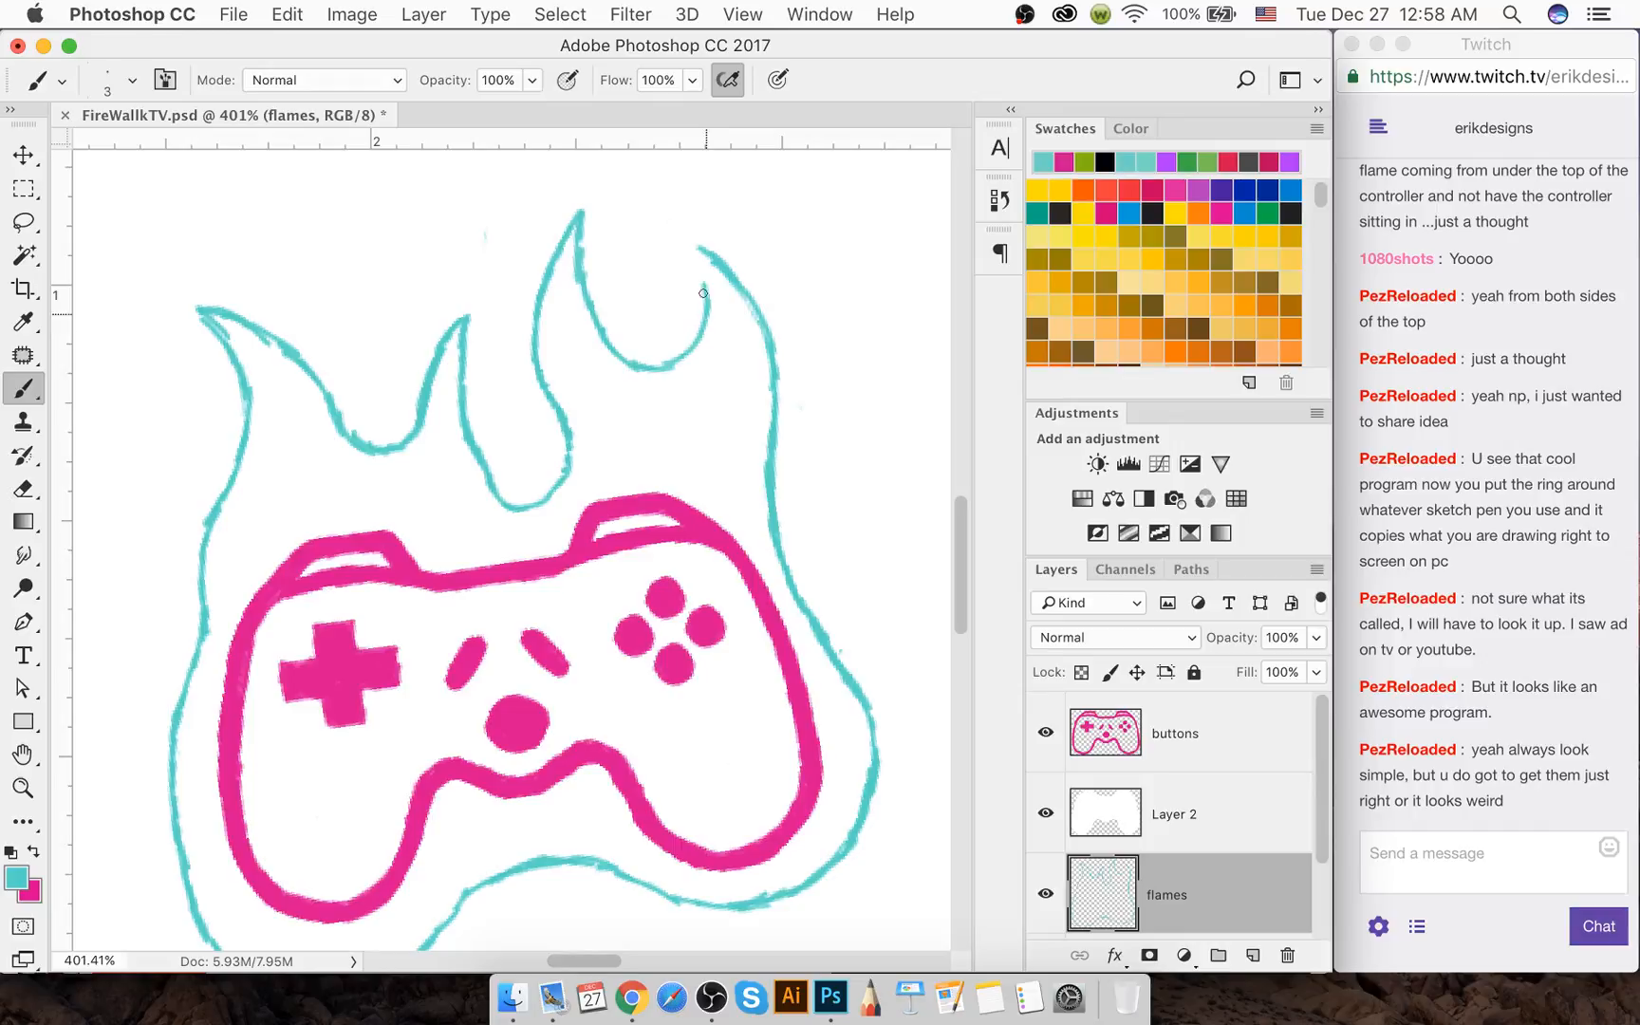
Erase the right flame's top and the dip beside it, and redraw them lower with a shorter pointed tip
key("e")
mouse_move(691, 271)
left_mouse_down()
mouse_move(681, 356)
mouse_move(695, 284)
mouse_move(724, 271)
mouse_move(718, 324)
mouse_move(658, 365)
mouse_move(731, 288)
mouse_move(772, 399)
mouse_move(769, 351)
mouse_move(768, 429)
mouse_move(735, 443)
left_mouse_up()
key("b")
key("e")
key("b")
key("e")
mouse_move(653, 384)
left_mouse_down()
mouse_move(590, 304)
mouse_move(622, 376)
mouse_move(654, 400)
mouse_move(717, 384)
mouse_move(740, 340)
mouse_move(770, 422)
left_mouse_up()
key("b")
key("e")
key("b")
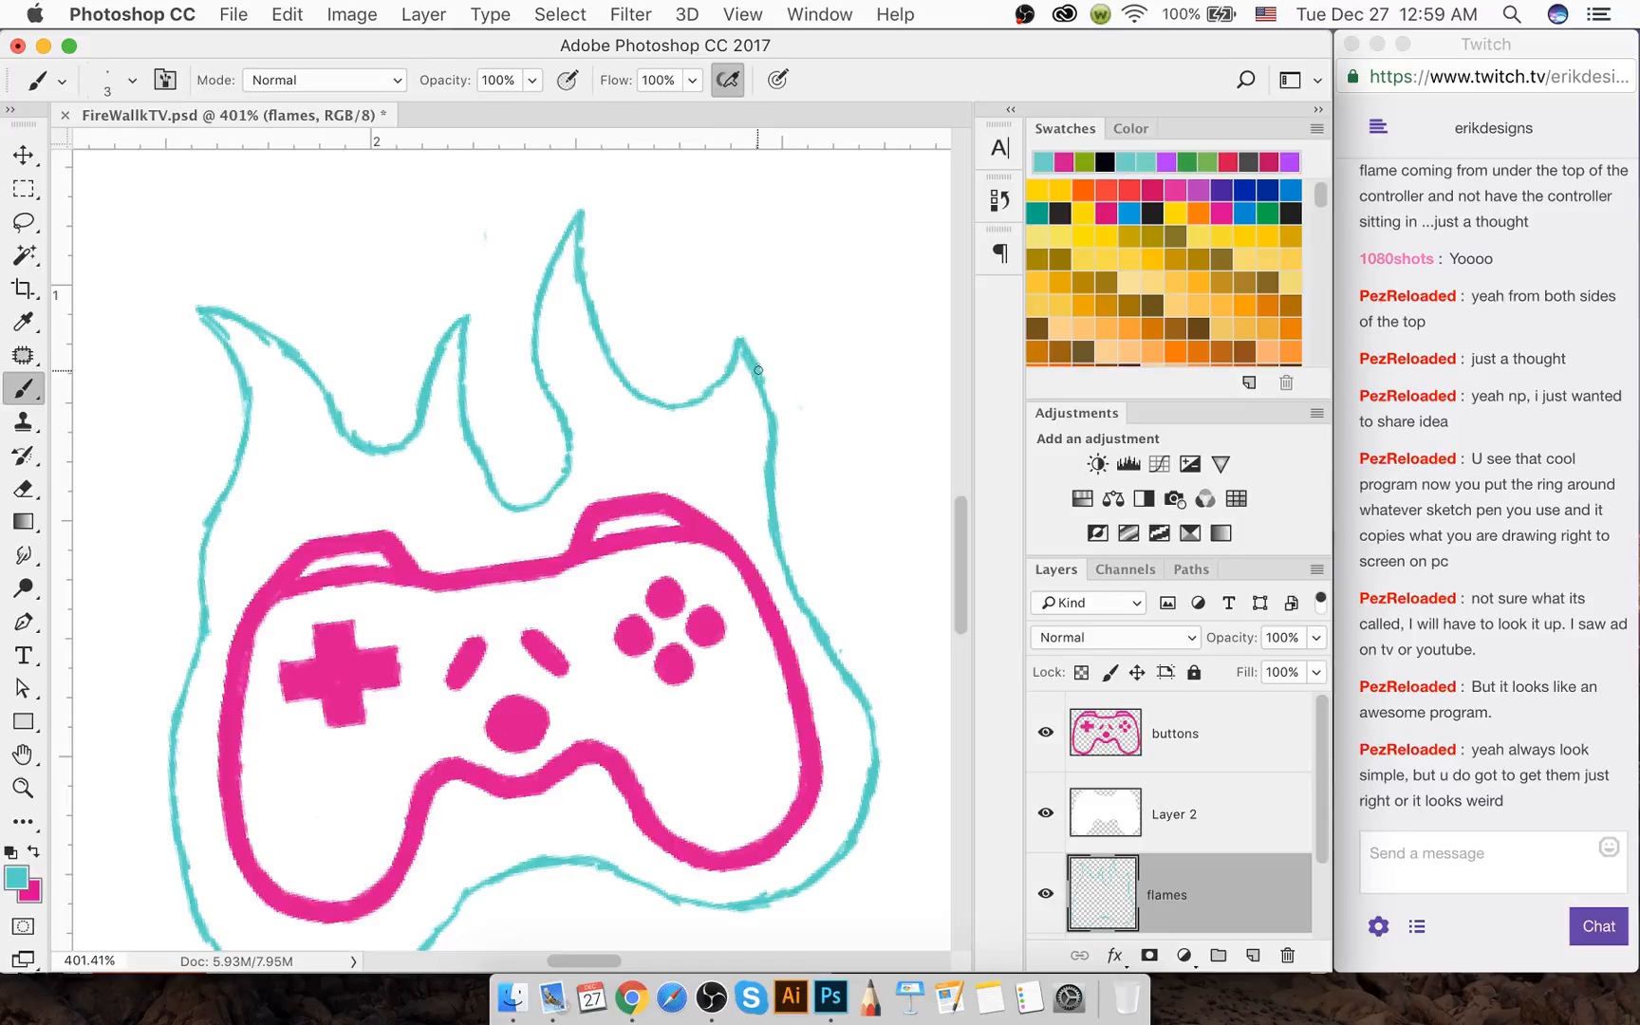
Erase the short right flame's tip and redraw it with a curved inner edge meeting the outer edge at a point
mouse_move(758, 370)
left_mouse_down()
mouse_move(772, 399)
mouse_move(736, 351)
mouse_move(753, 403)
left_mouse_up()
key("e")
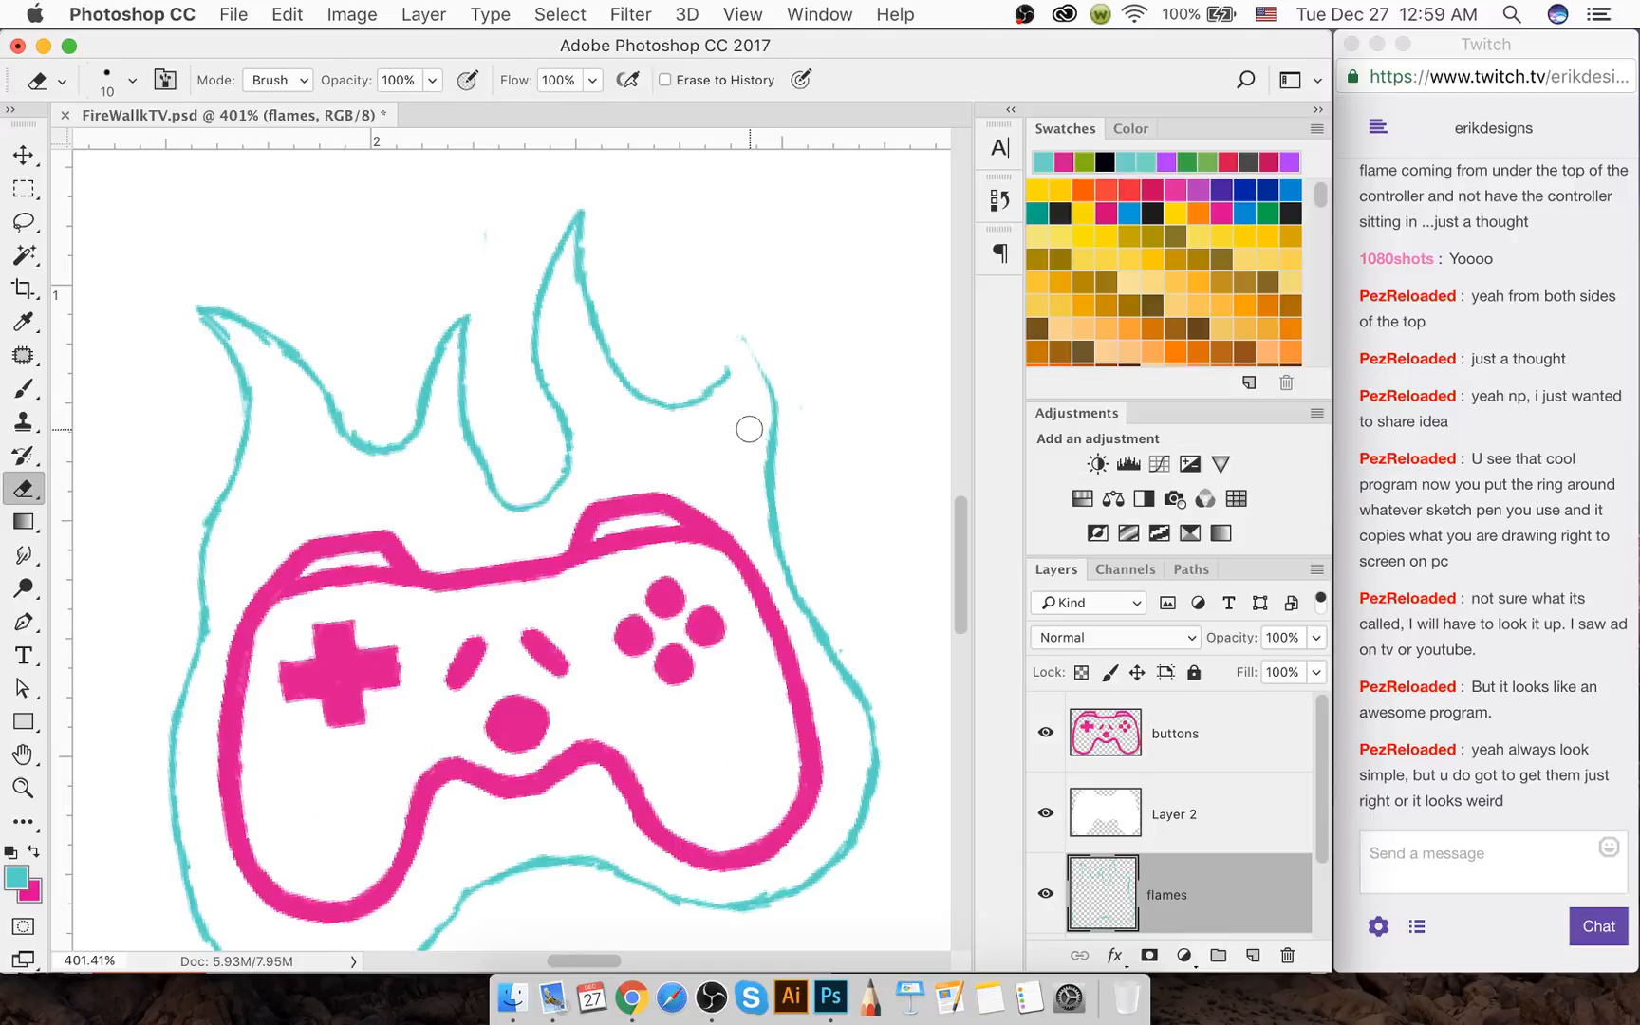
key("b")
left_click_drag(741, 335, 763, 371)
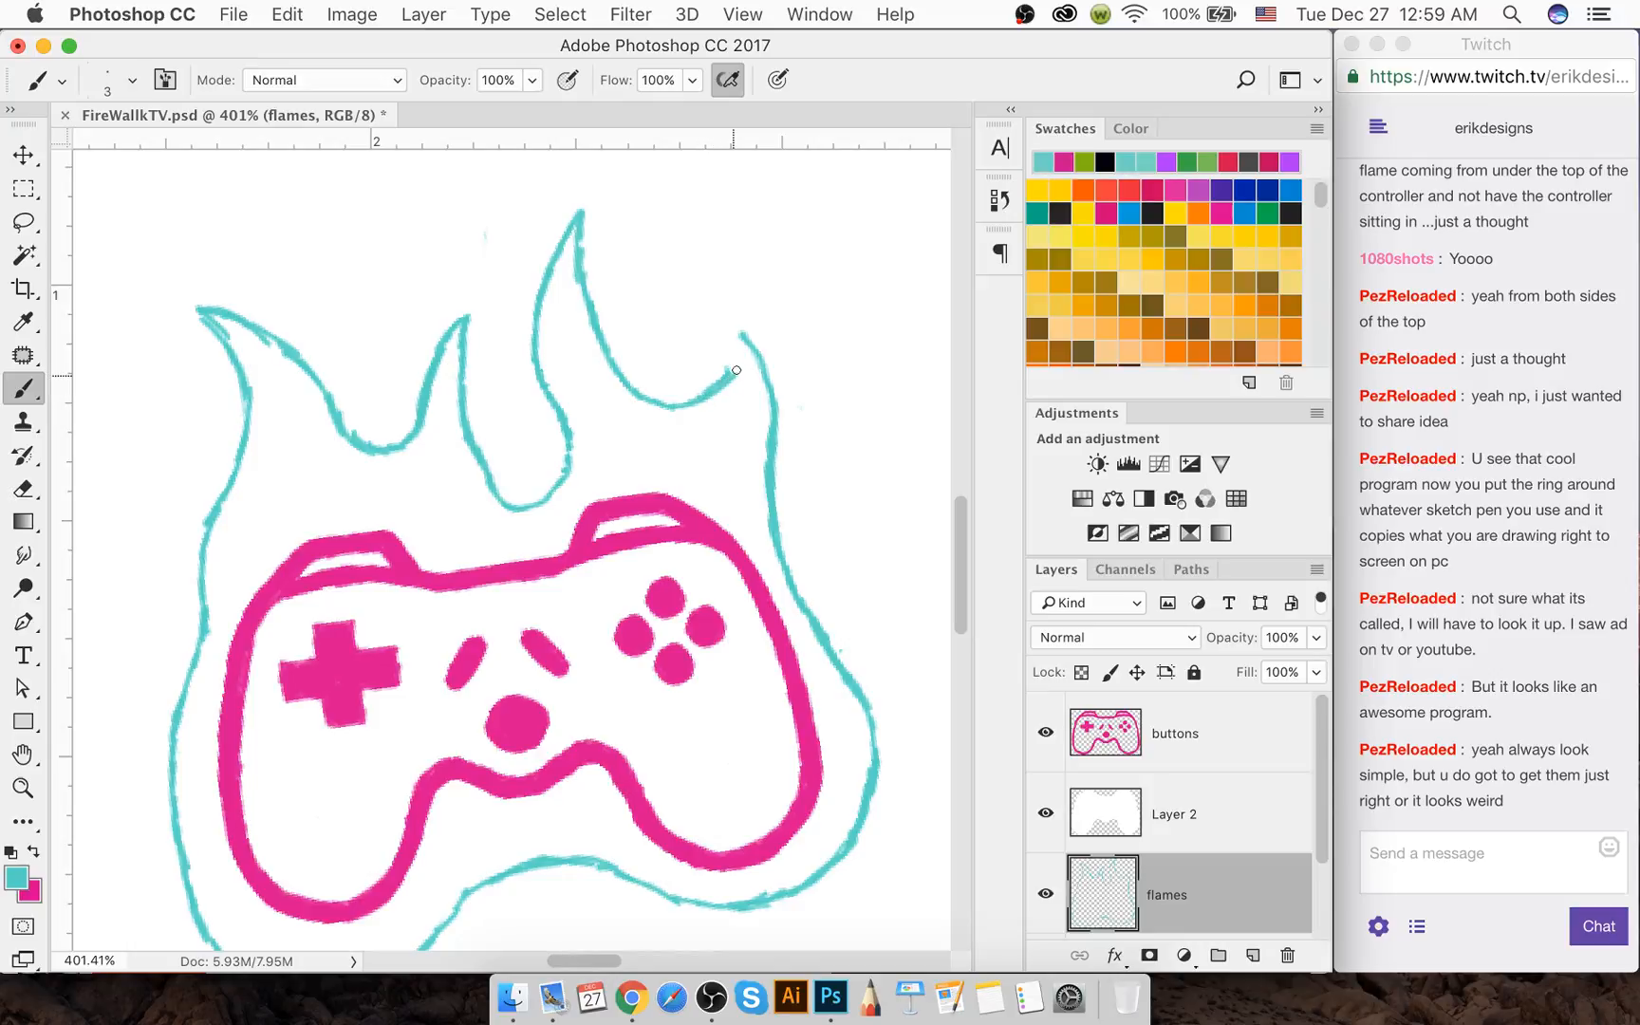
left_click_drag(737, 370, 743, 339)
Erase the middle flame's right edge and redraw it as a smooth curve from the tip down into the dip
key("e")
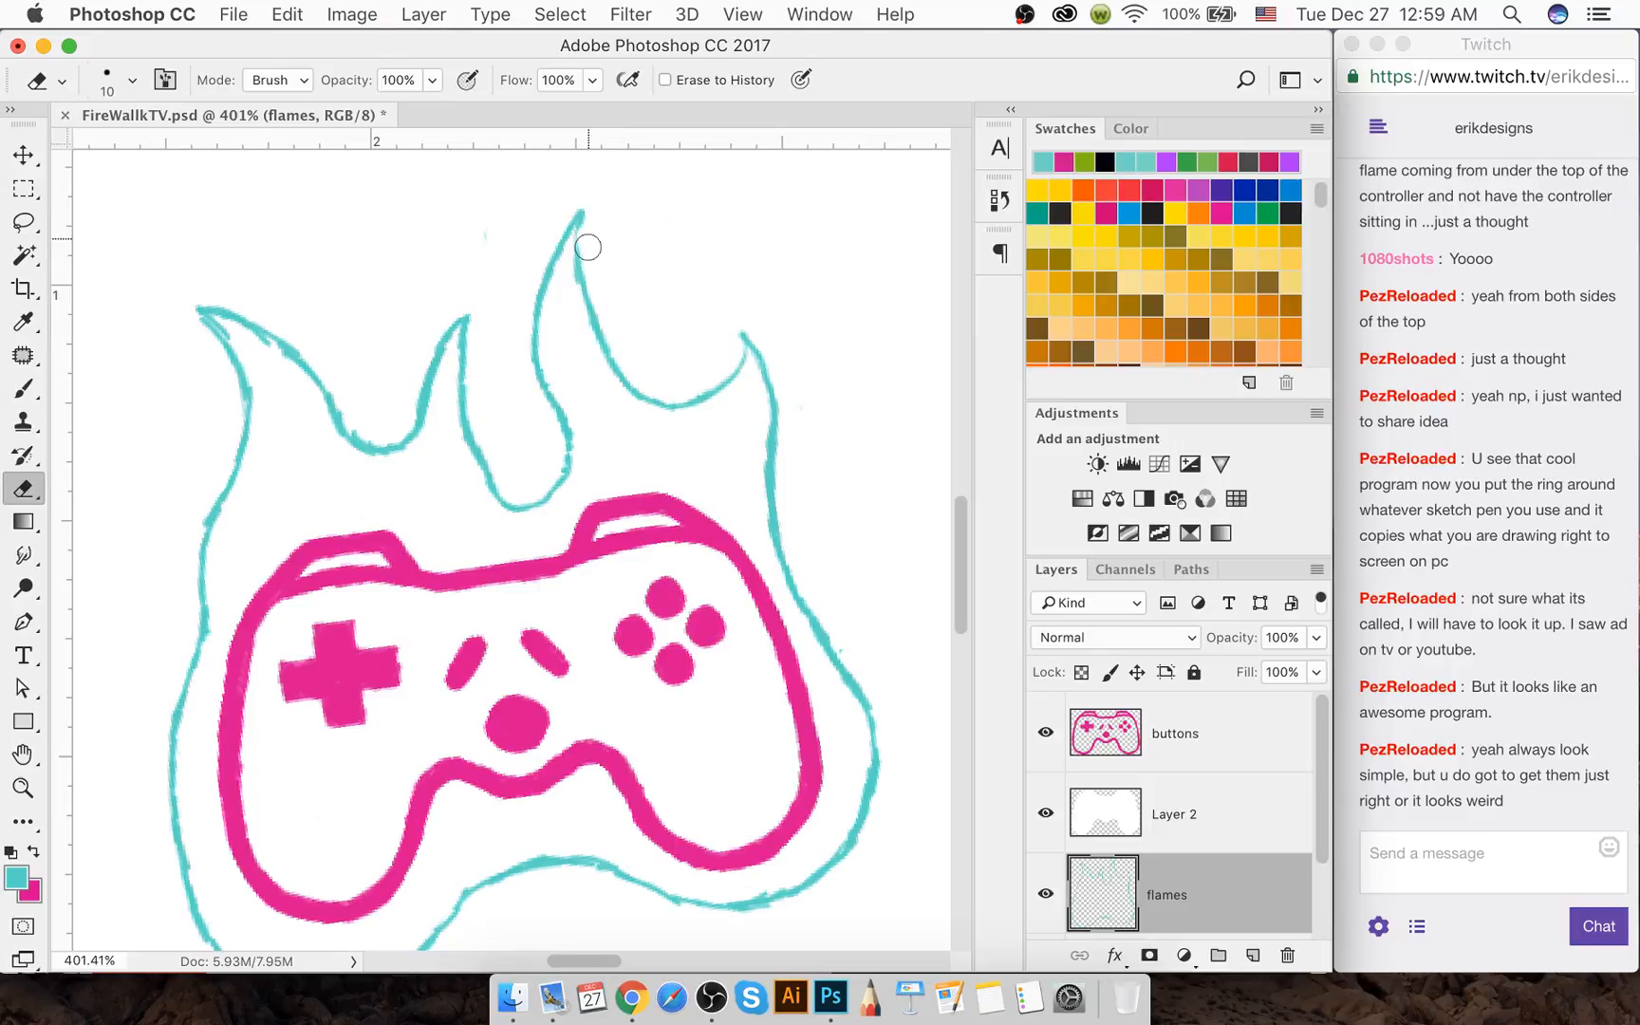
mouse_move(581, 277)
left_mouse_down()
mouse_move(629, 366)
mouse_move(595, 313)
mouse_move(626, 381)
left_mouse_up()
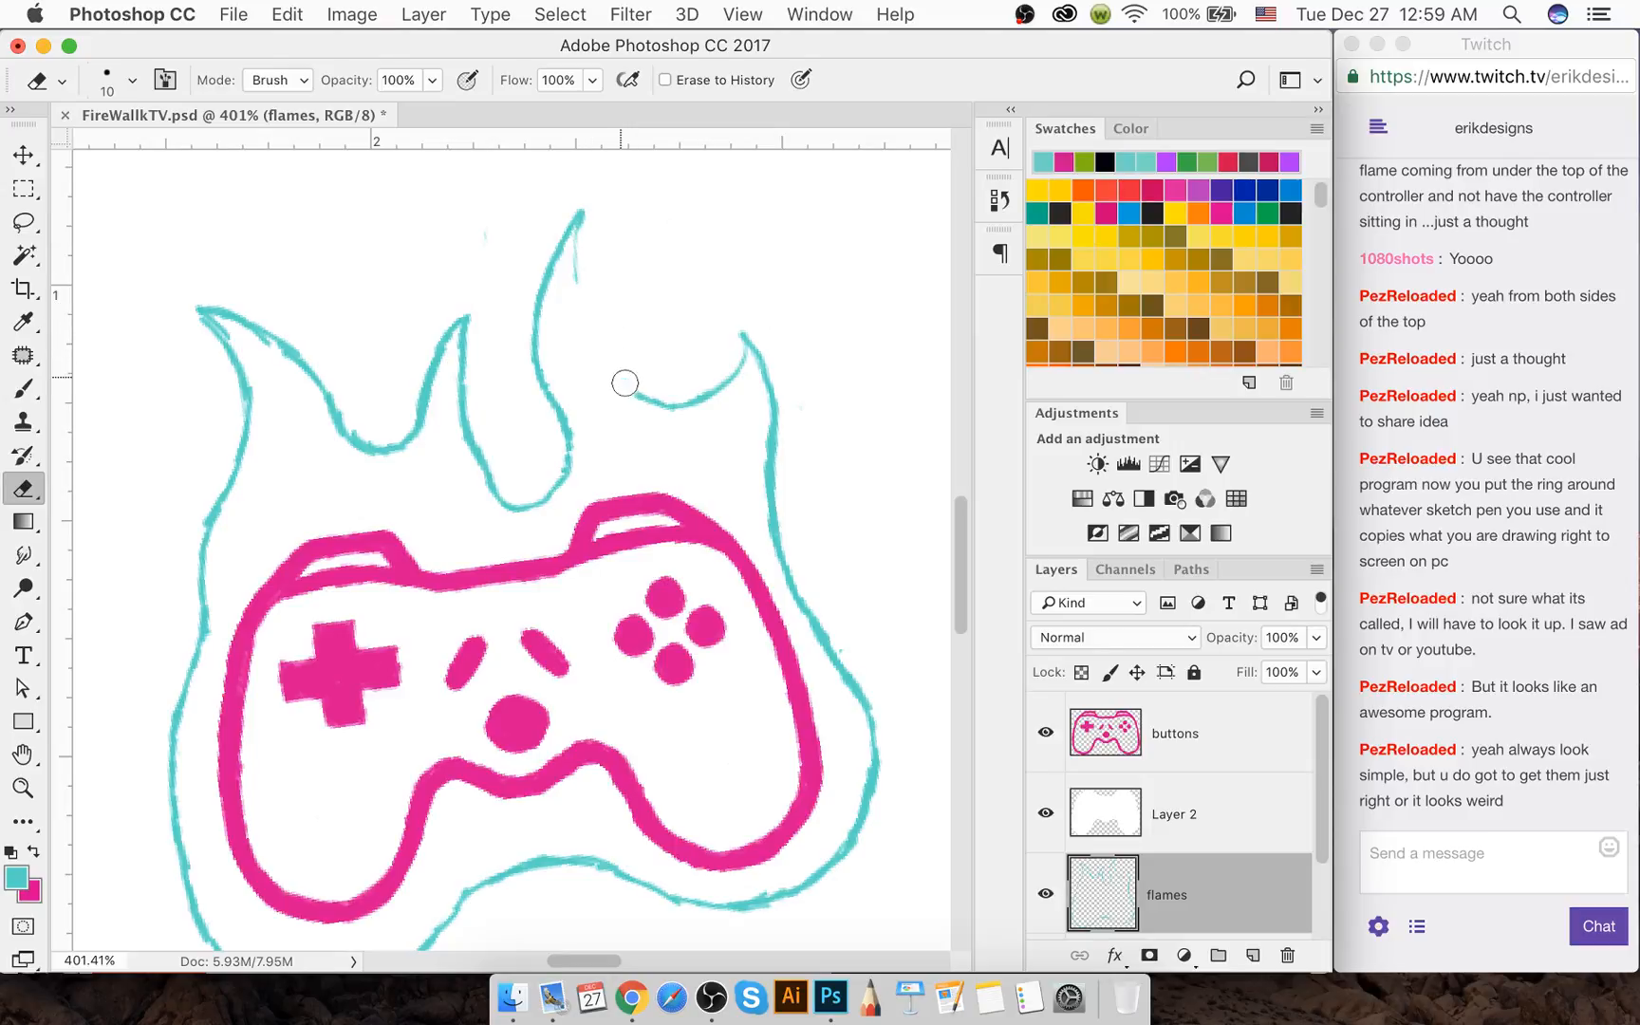
key("b")
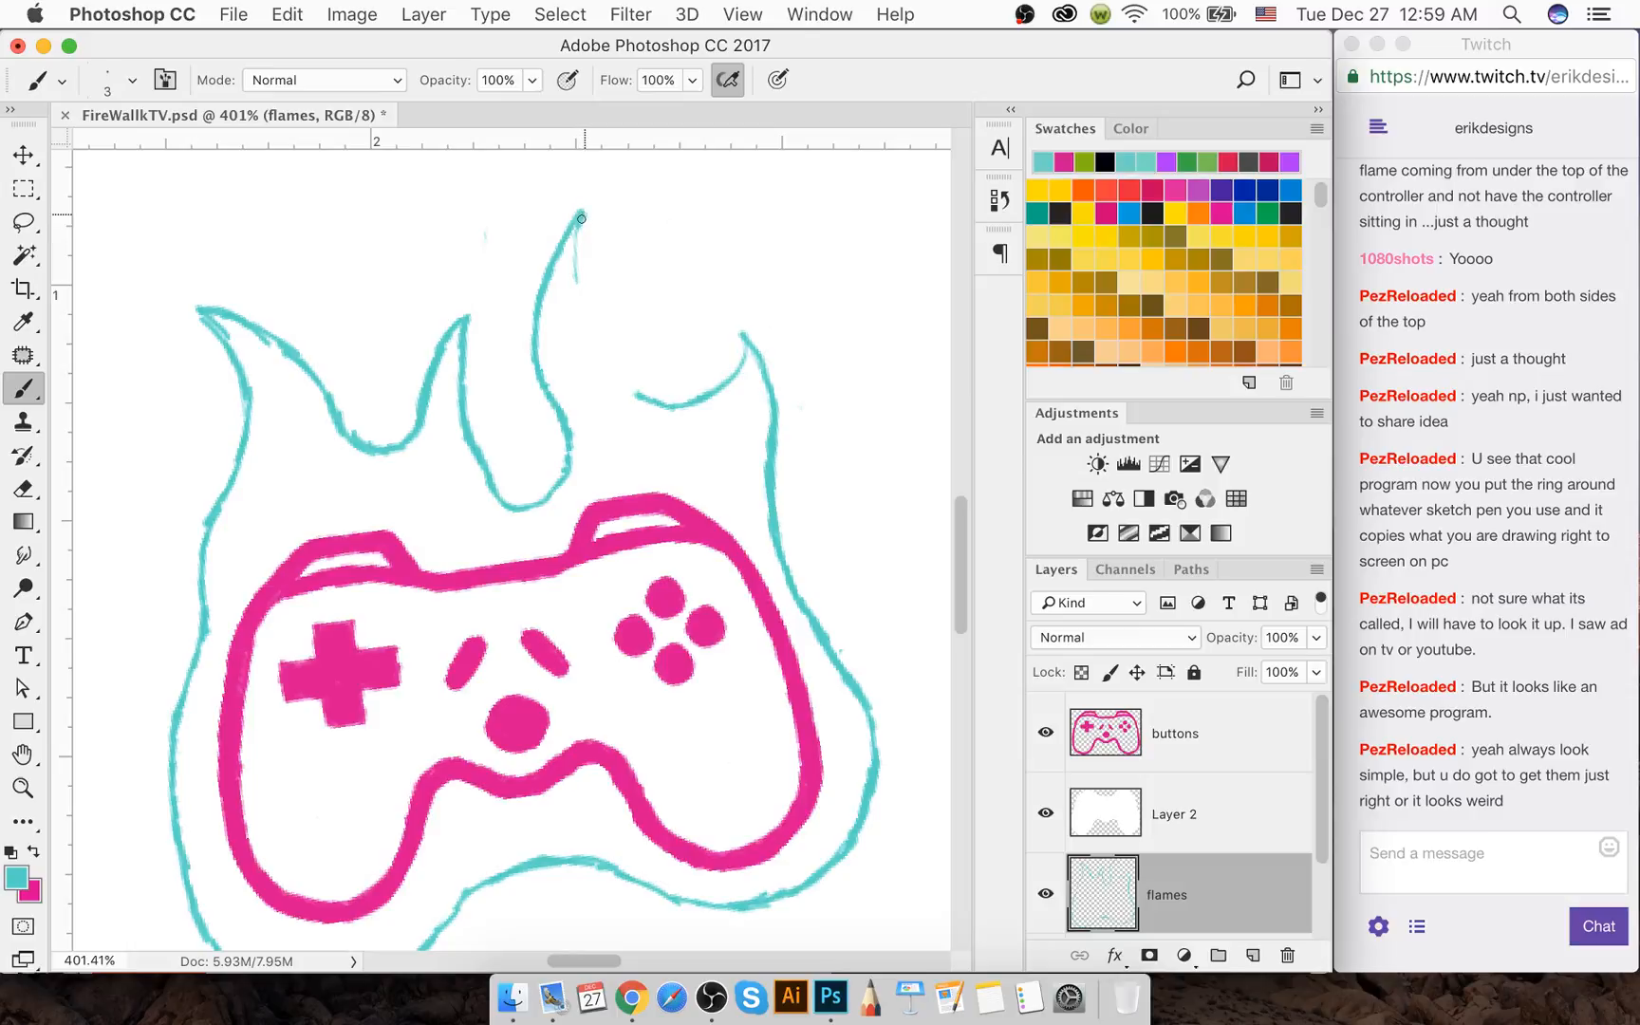
left_click_drag(576, 254, 583, 305)
left_click_drag(628, 390, 653, 404)
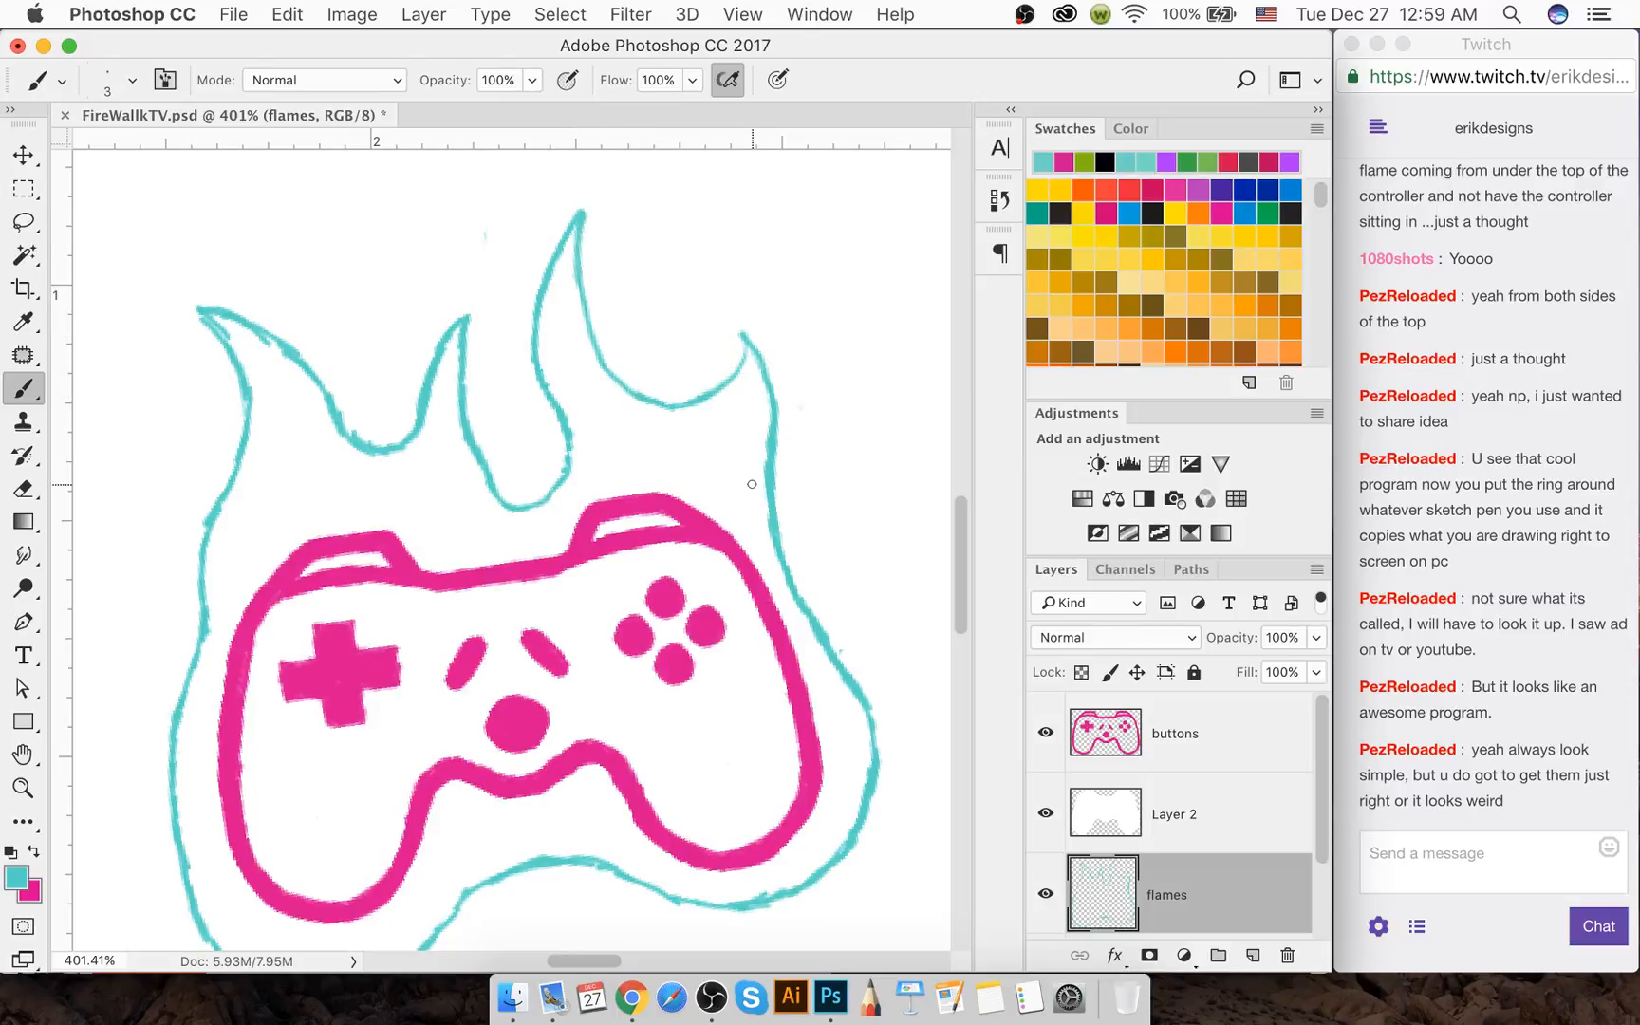
mouse_move(655, 208)
left_mouse_down()
mouse_move(657, 277)
mouse_move(680, 283)
left_mouse_up()
left_click_drag(700, 263, 718, 296)
left_click_drag(754, 252, 757, 279)
left_click_drag(778, 249, 817, 348)
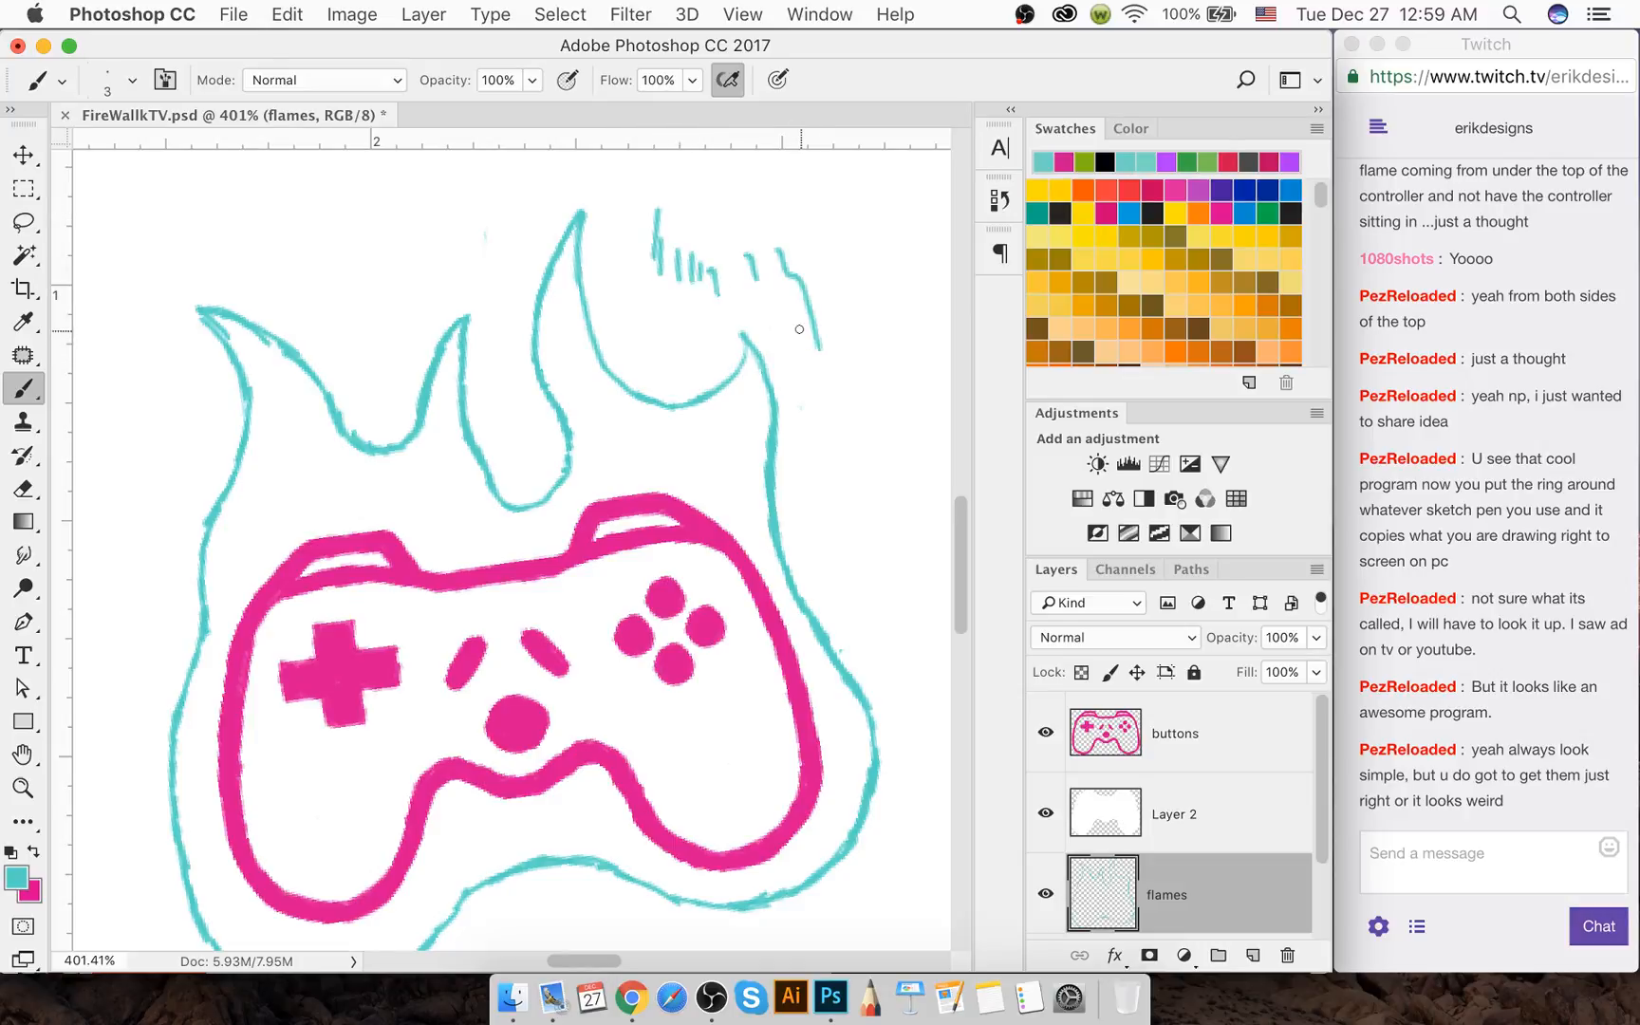
left_click_drag(825, 242, 847, 545)
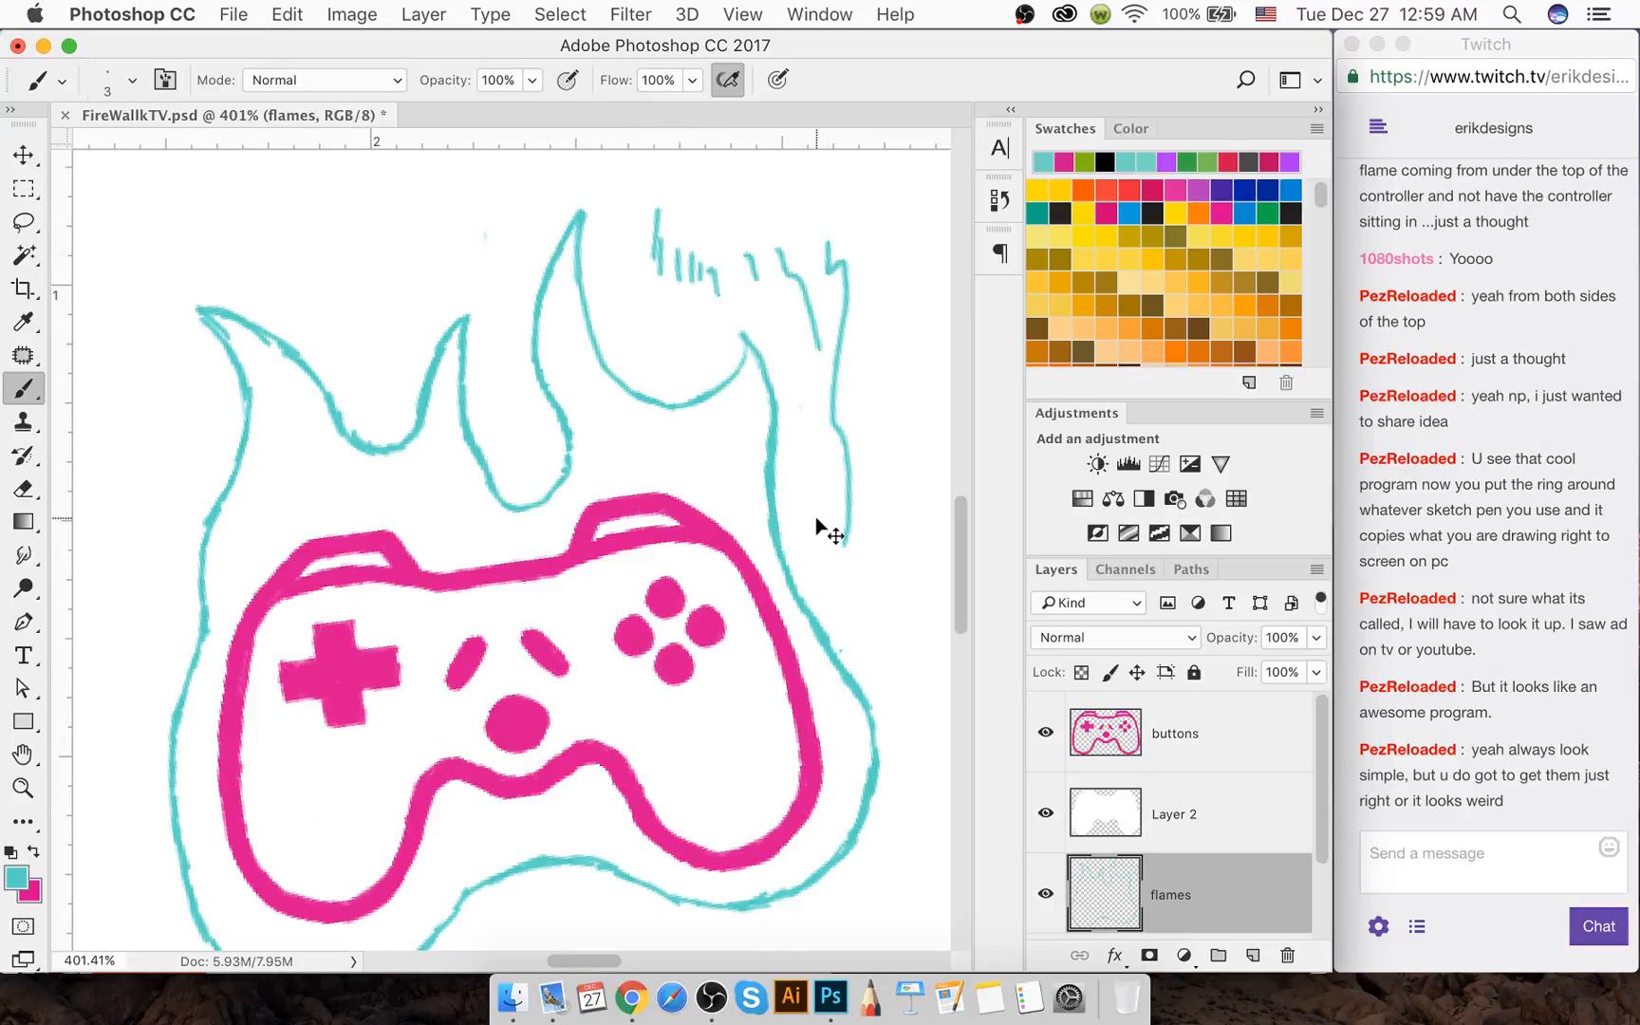
key("super+z")
key("super+z")
key("super+alt+z")
key("super+alt+z")
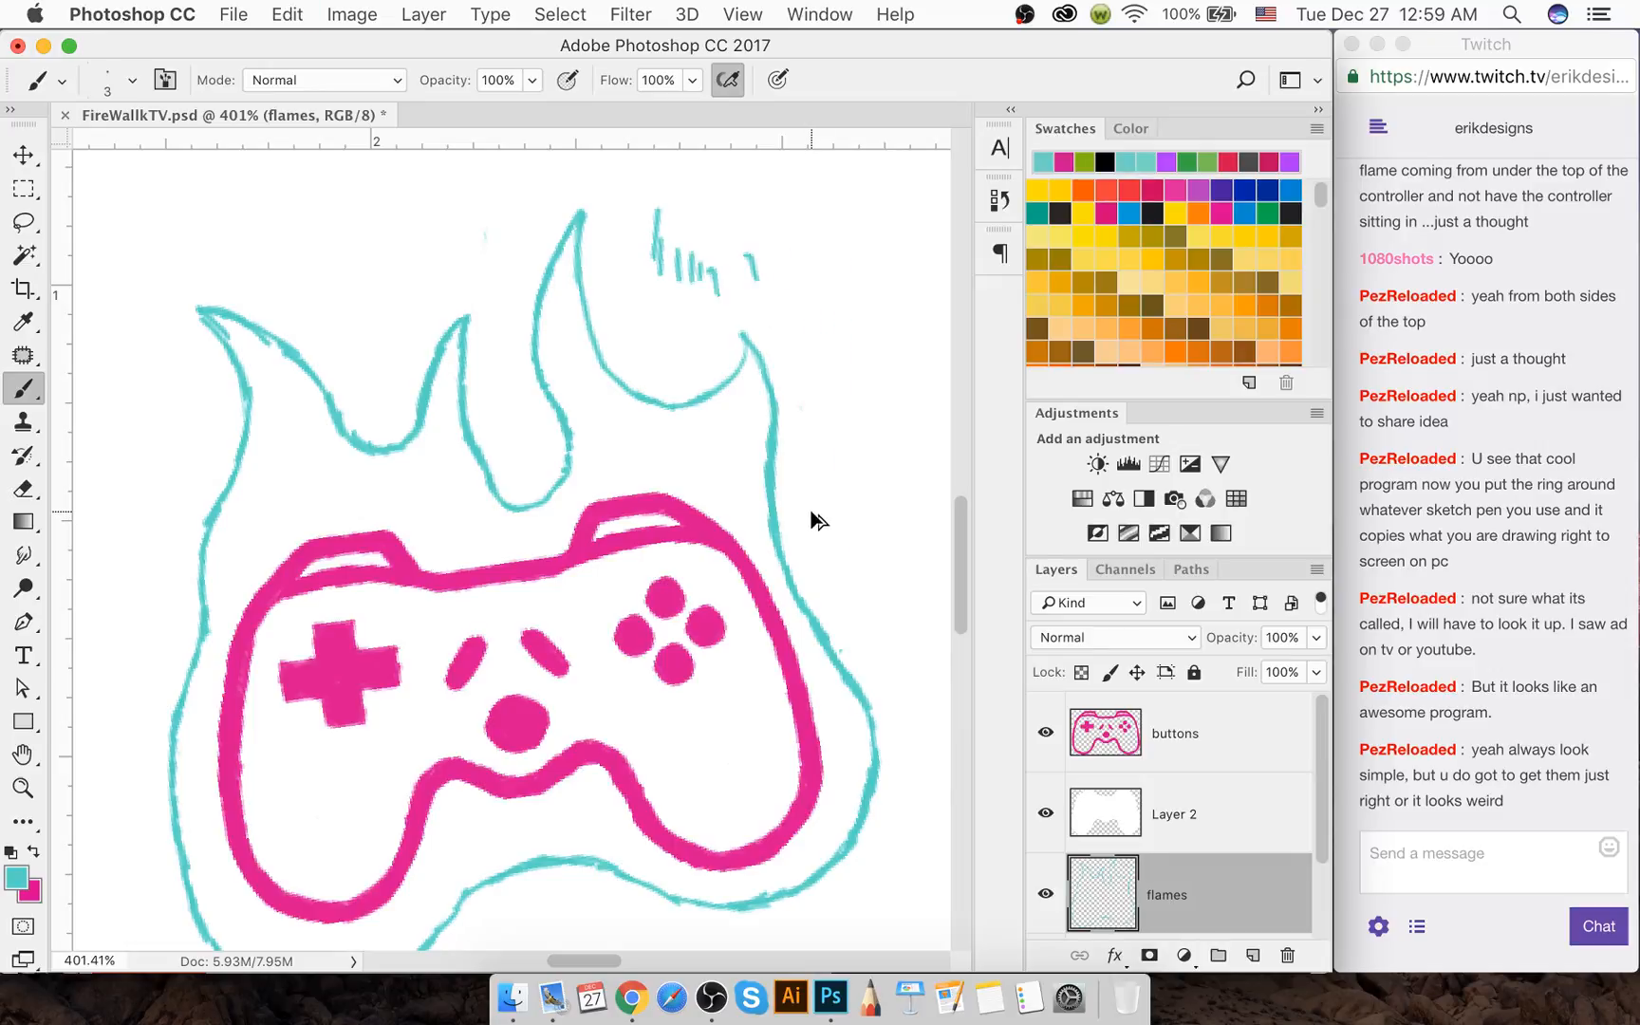
key("super+alt+z")
key("super+alt+z")
key("super+alt+z")
key("super+alt+z")
key("super+alt+z")
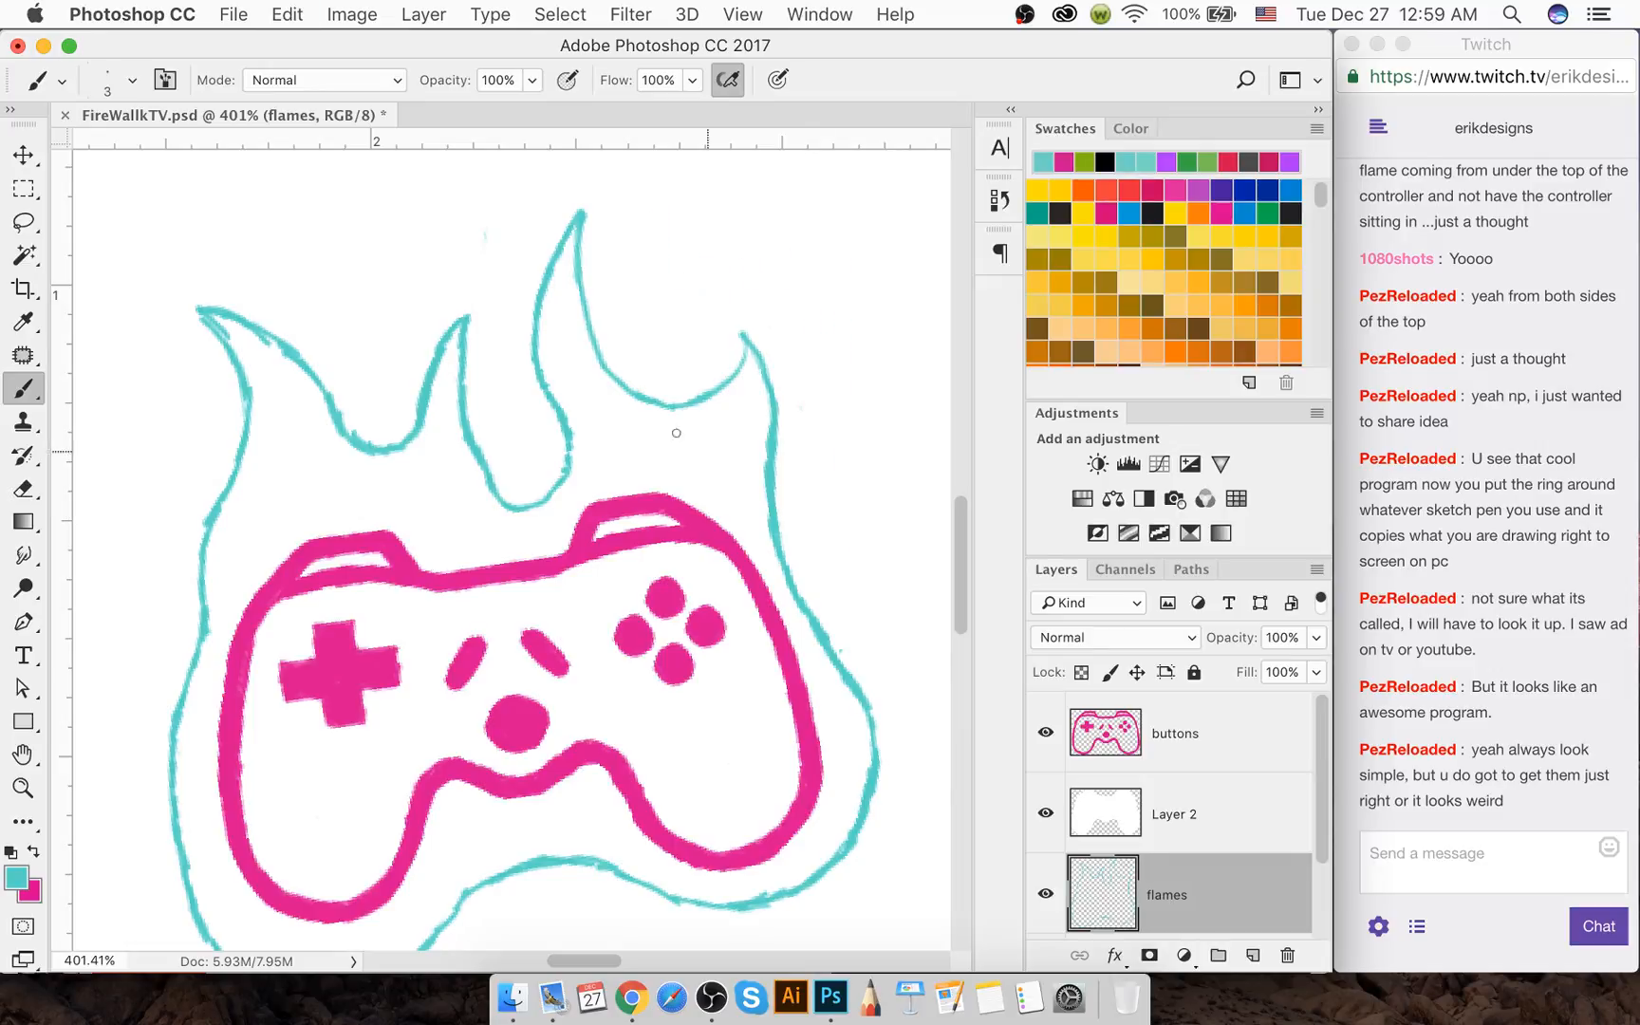
mouse_move(621, 341)
left_mouse_down()
mouse_move(694, 370)
mouse_move(618, 334)
mouse_move(635, 364)
left_mouse_up()
left_click_drag(653, 356, 668, 364)
left_click_drag(673, 359, 698, 364)
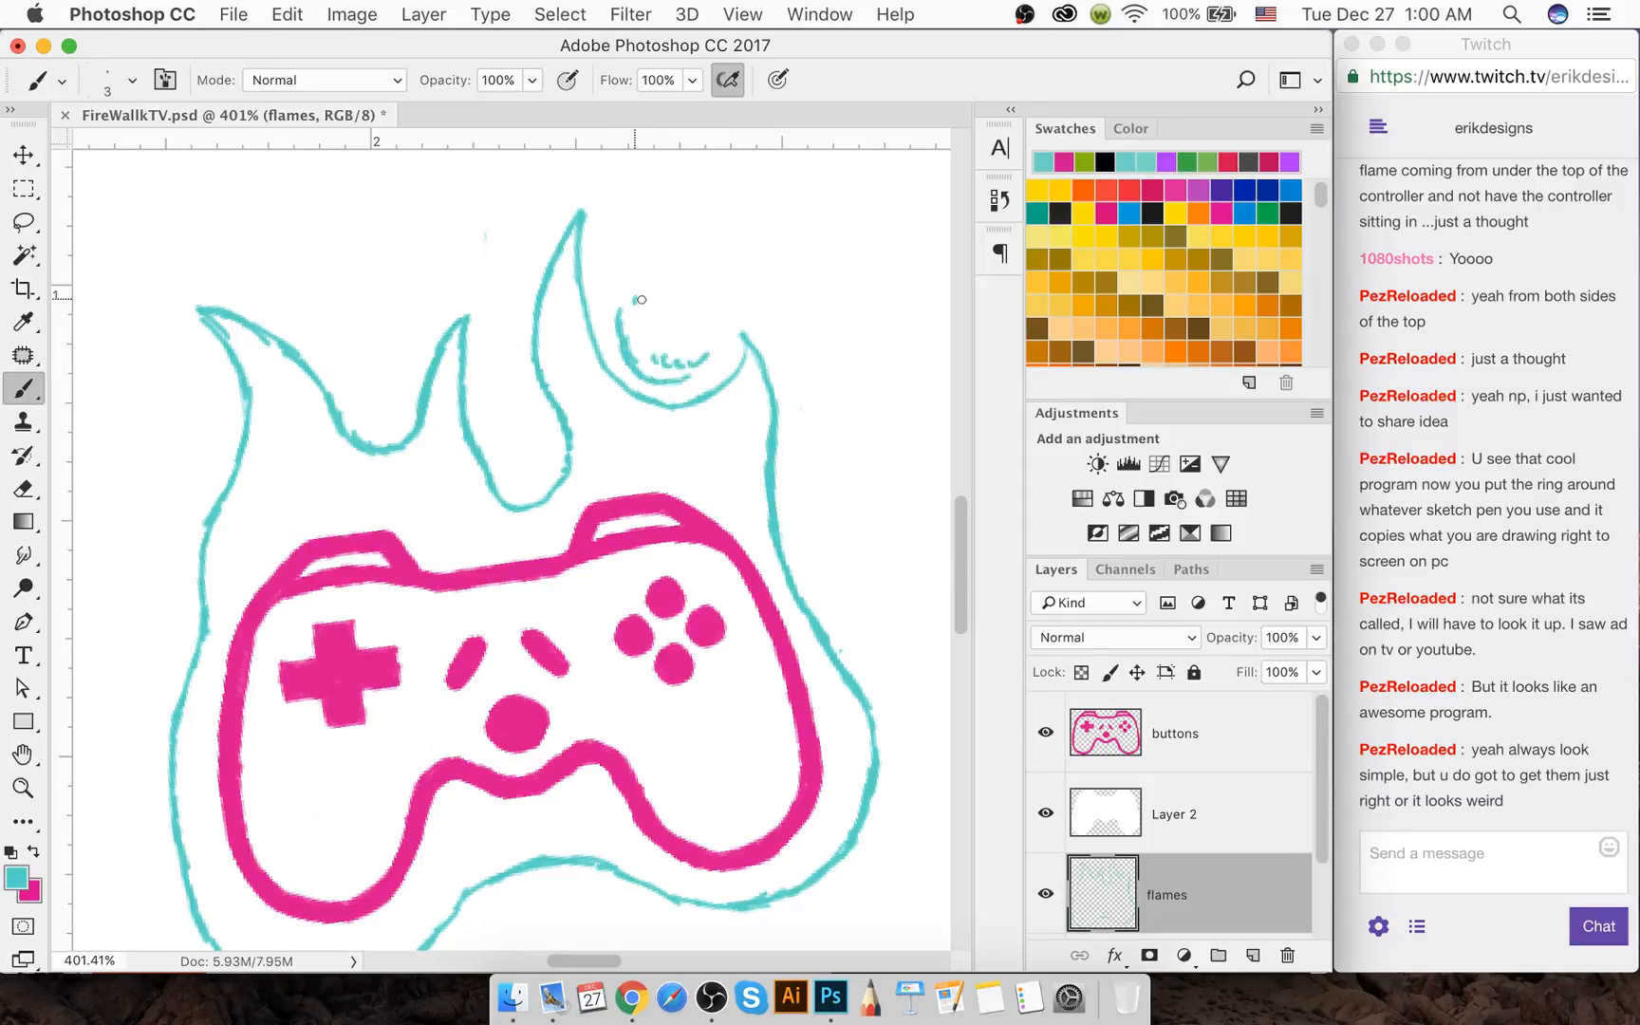
left_click_drag(640, 302, 745, 306)
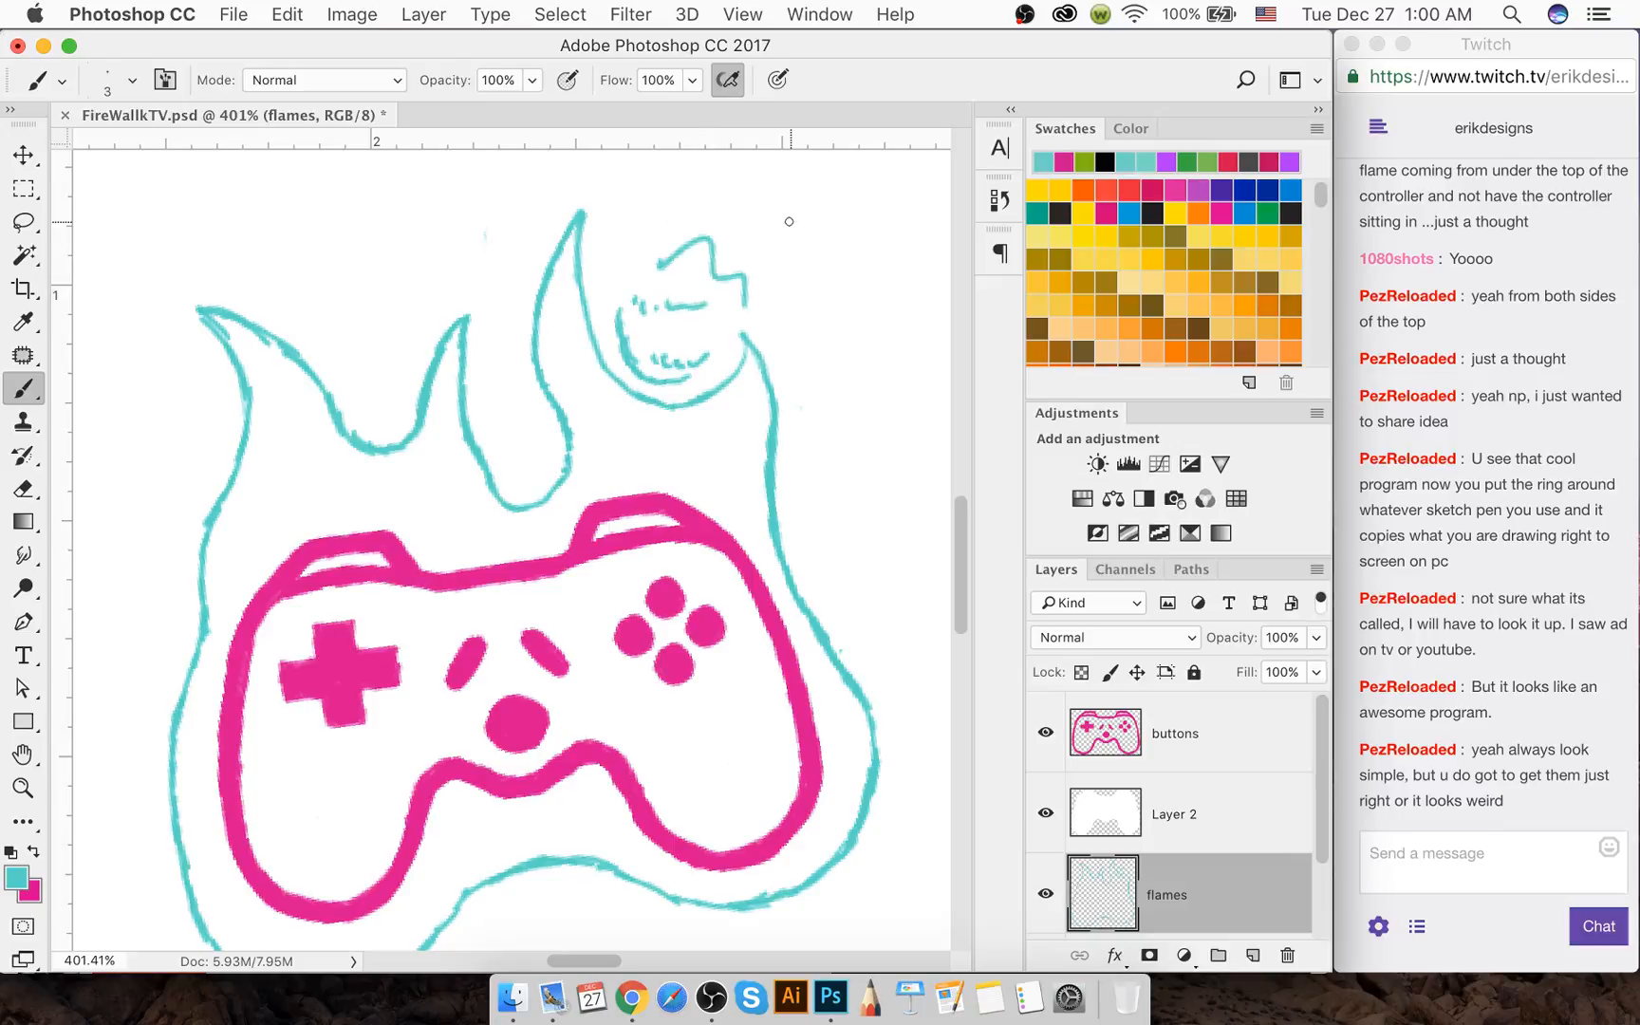
left_click_drag(627, 260, 634, 277)
key("super+z")
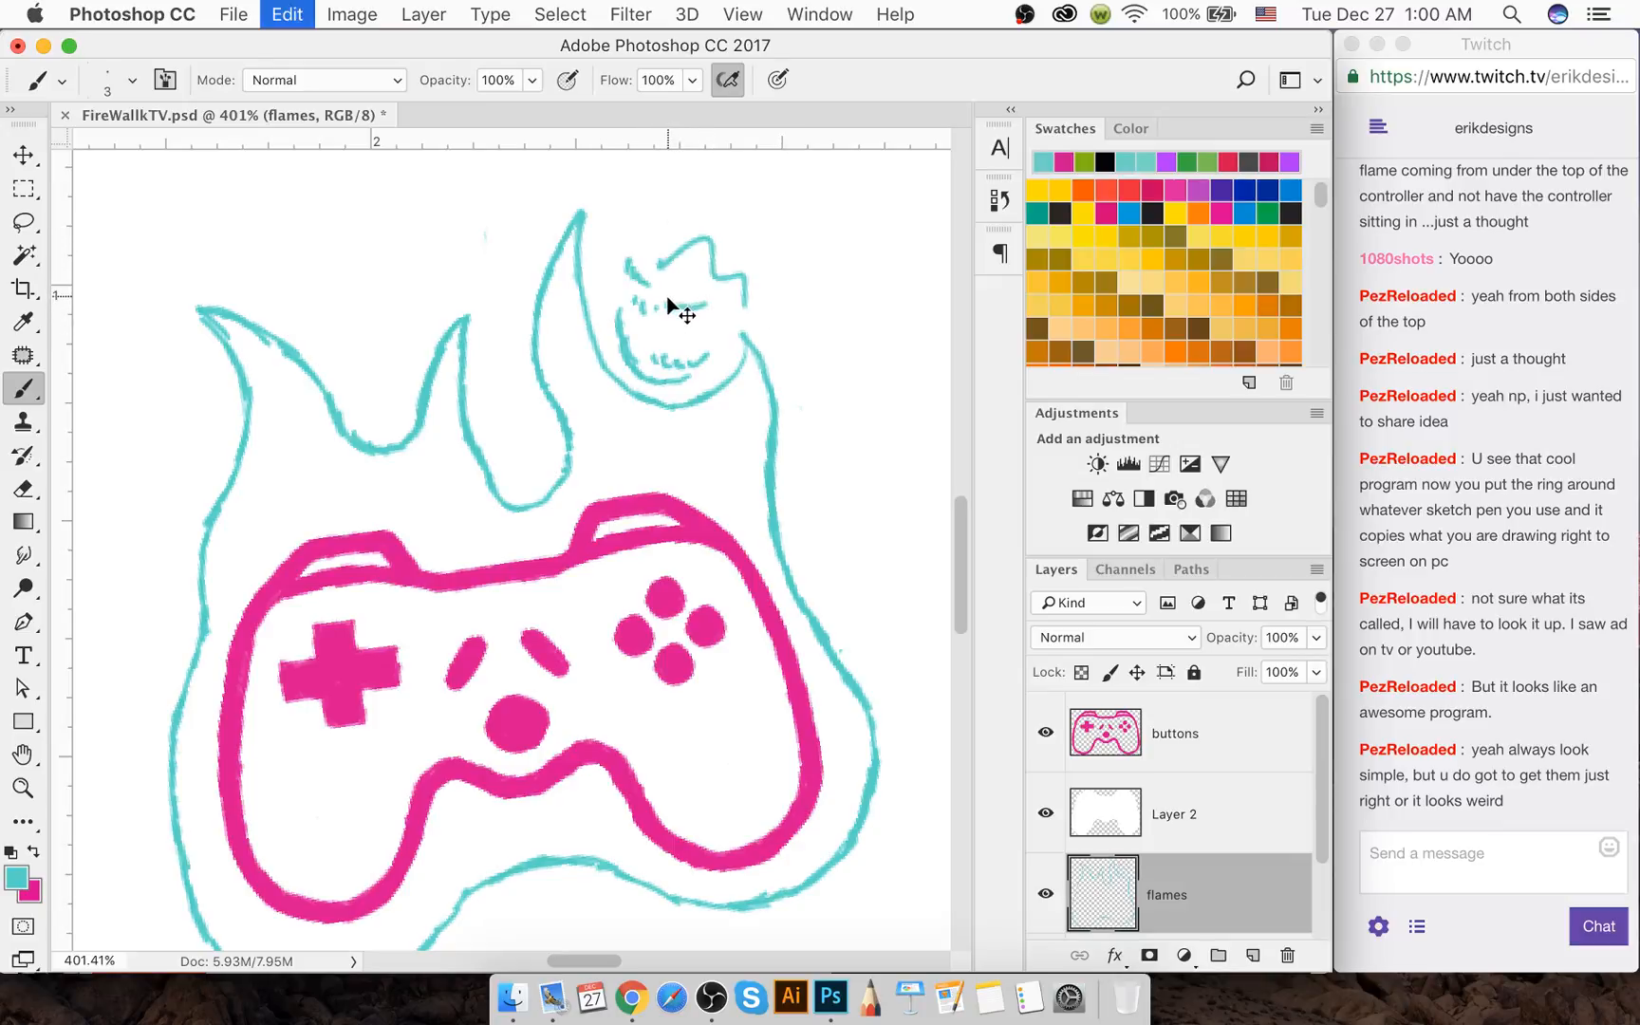
key("alt+super+z")
key("alt+super+z")
key("alt+super+z")
key("alt+super+z")
key("alt+super+z")
key("alt+super+z")
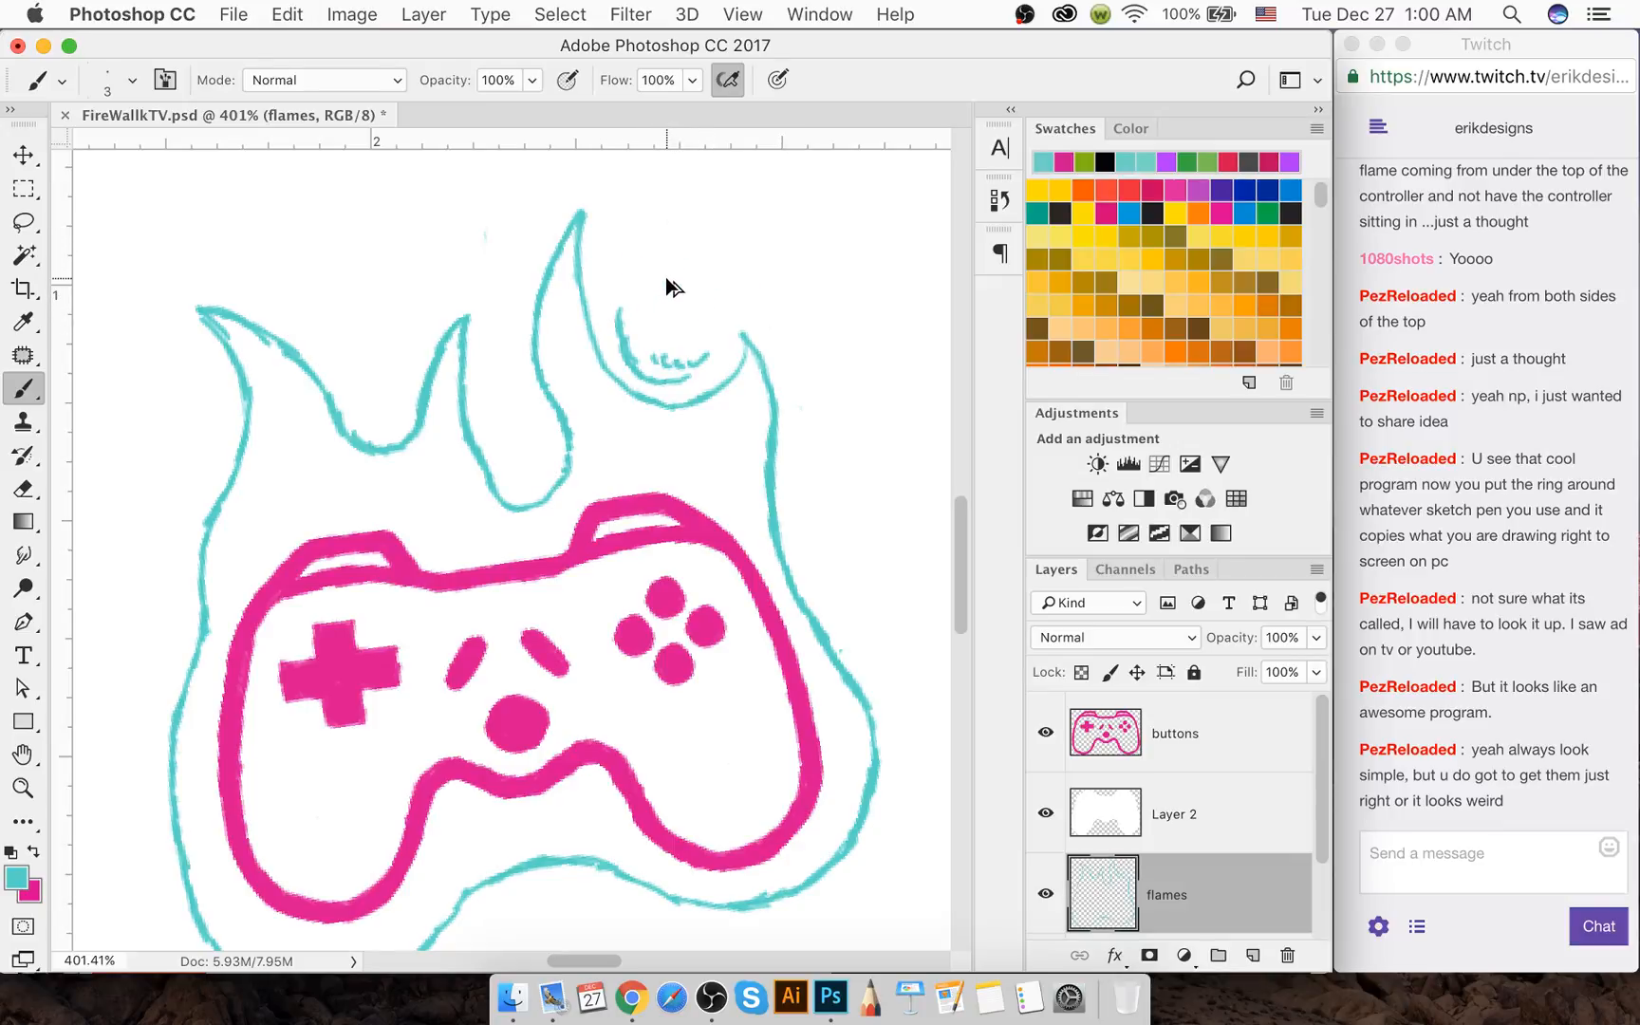
key("alt+super+z")
key("alt+super+z")
key("alt+super+z")
key("alt+super+z")
key("alt+super+z")
key("alt+super+z")
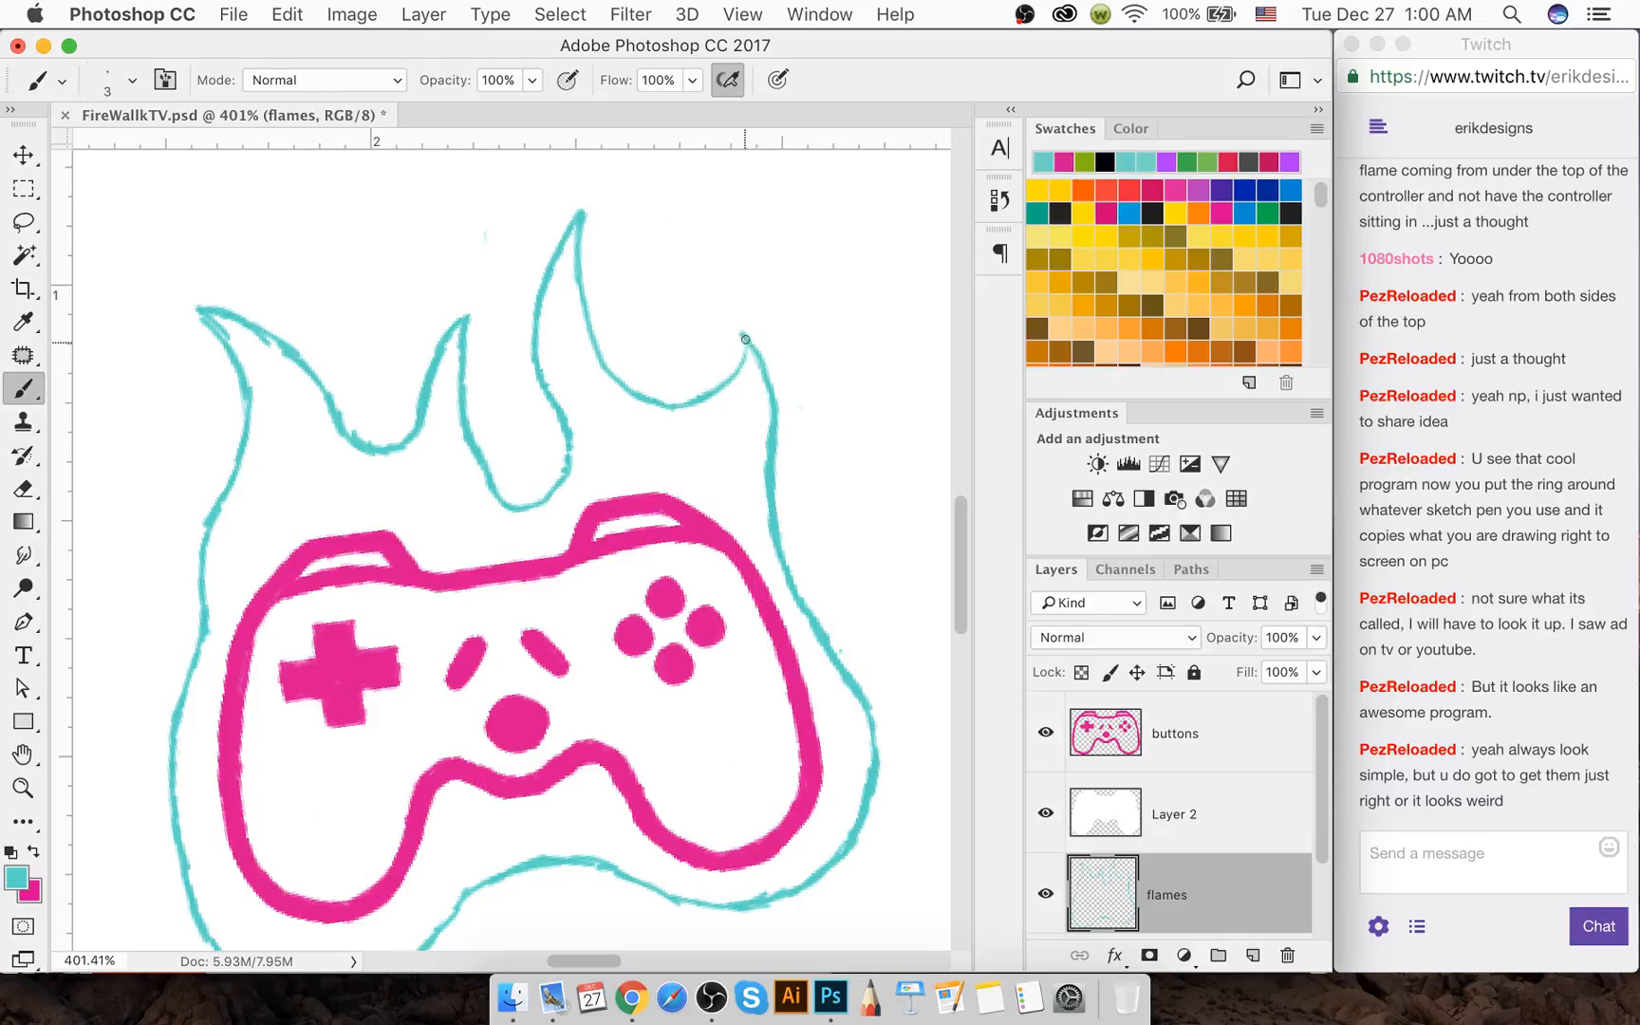
Touch up the teal line on the inner edge of the right flame's tip
left_click_drag(742, 334, 744, 360)
key("w")
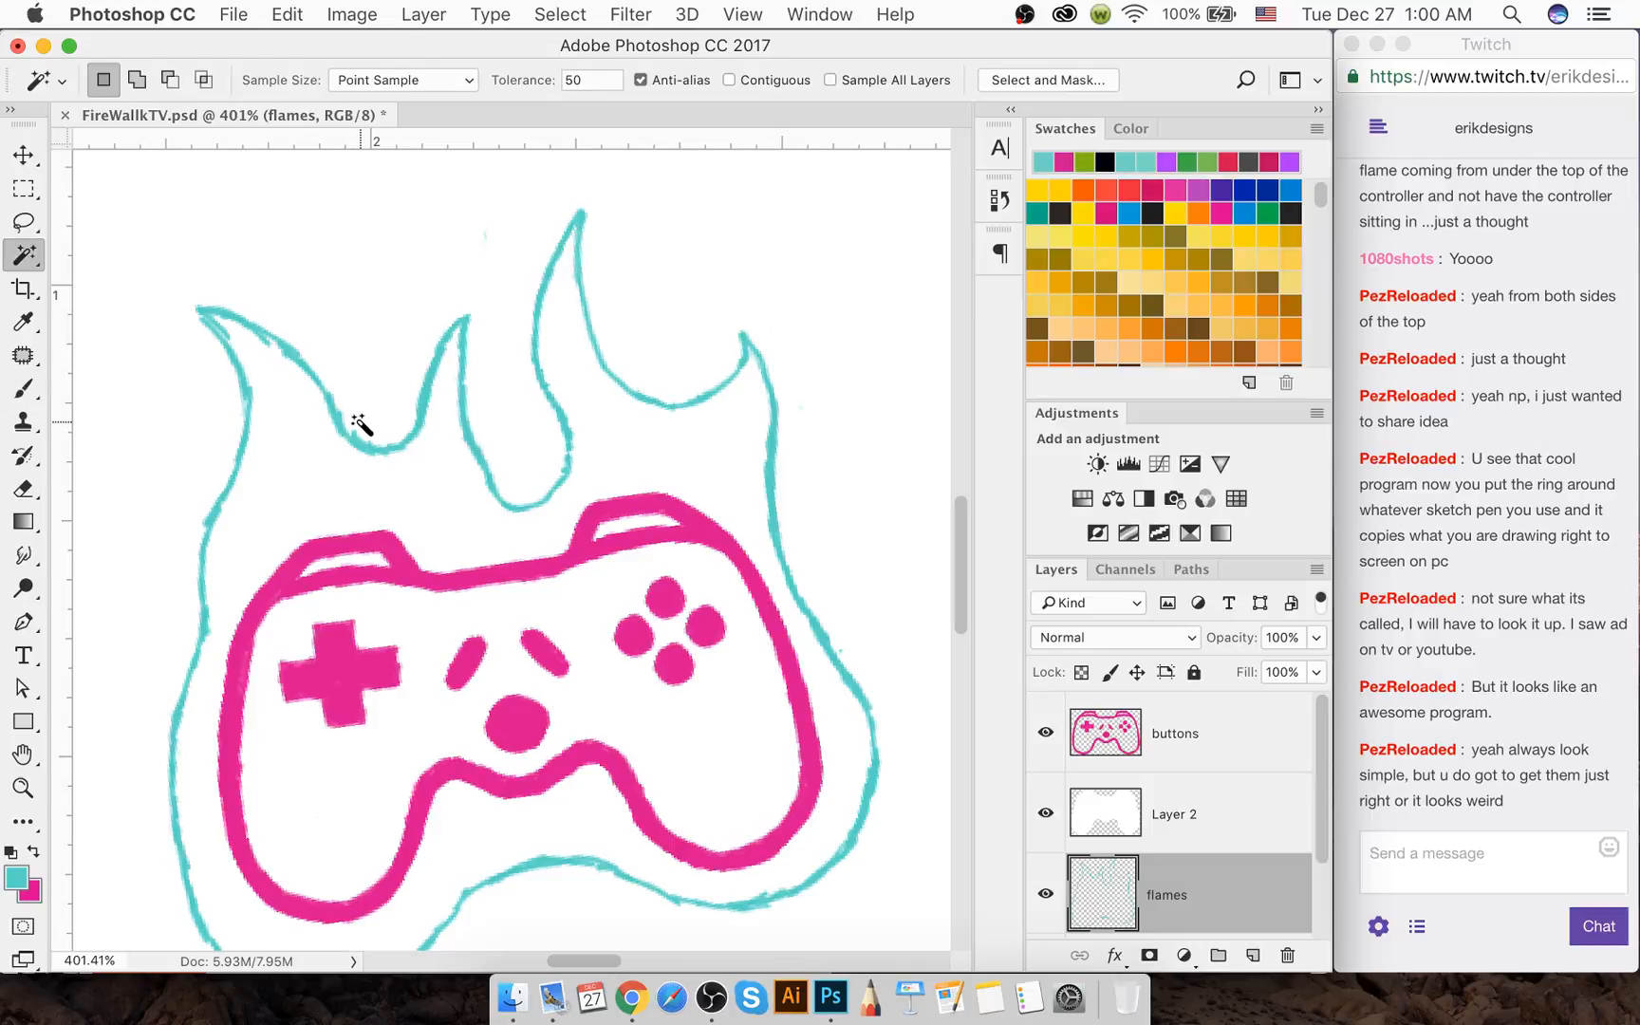
key("e")
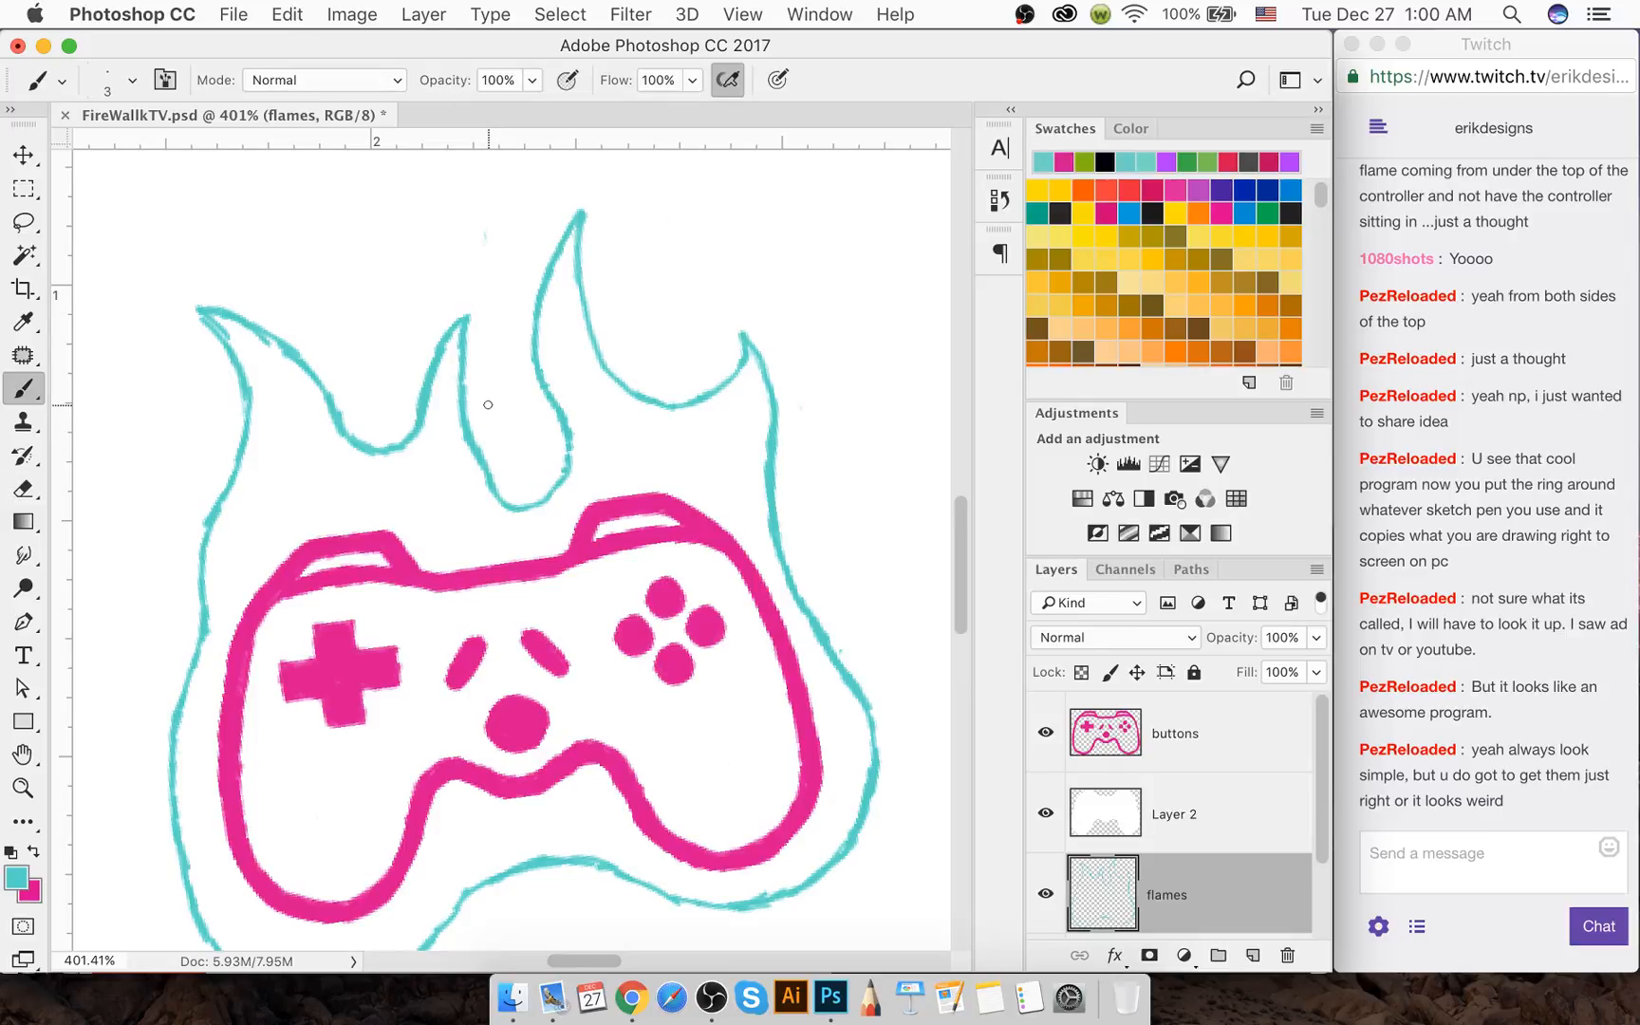
key("b")
Erase the second flame's right edge and redraw it slanting from the tip down to the bottom of the narrow dip
key("e")
mouse_move(468, 354)
left_mouse_down()
mouse_move(469, 333)
mouse_move(467, 440)
mouse_move(511, 502)
left_mouse_up()
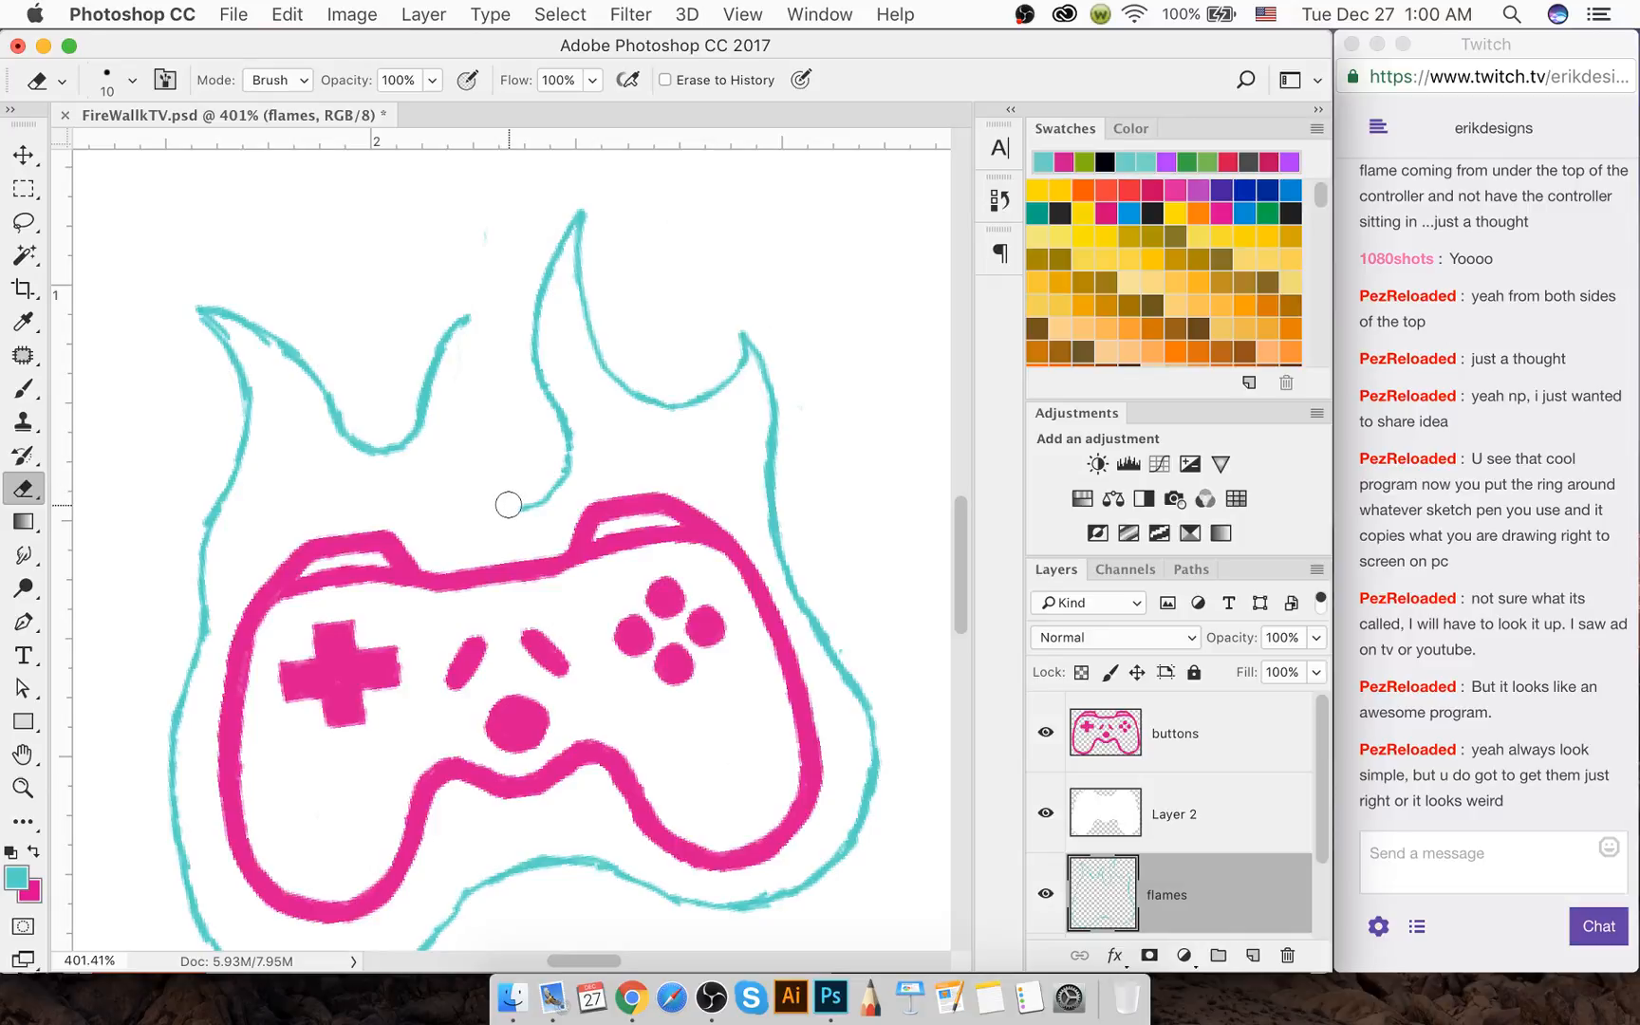
key("b")
mouse_move(472, 315)
left_mouse_down()
mouse_move(469, 406)
mouse_move(464, 376)
mouse_move(503, 475)
left_mouse_up()
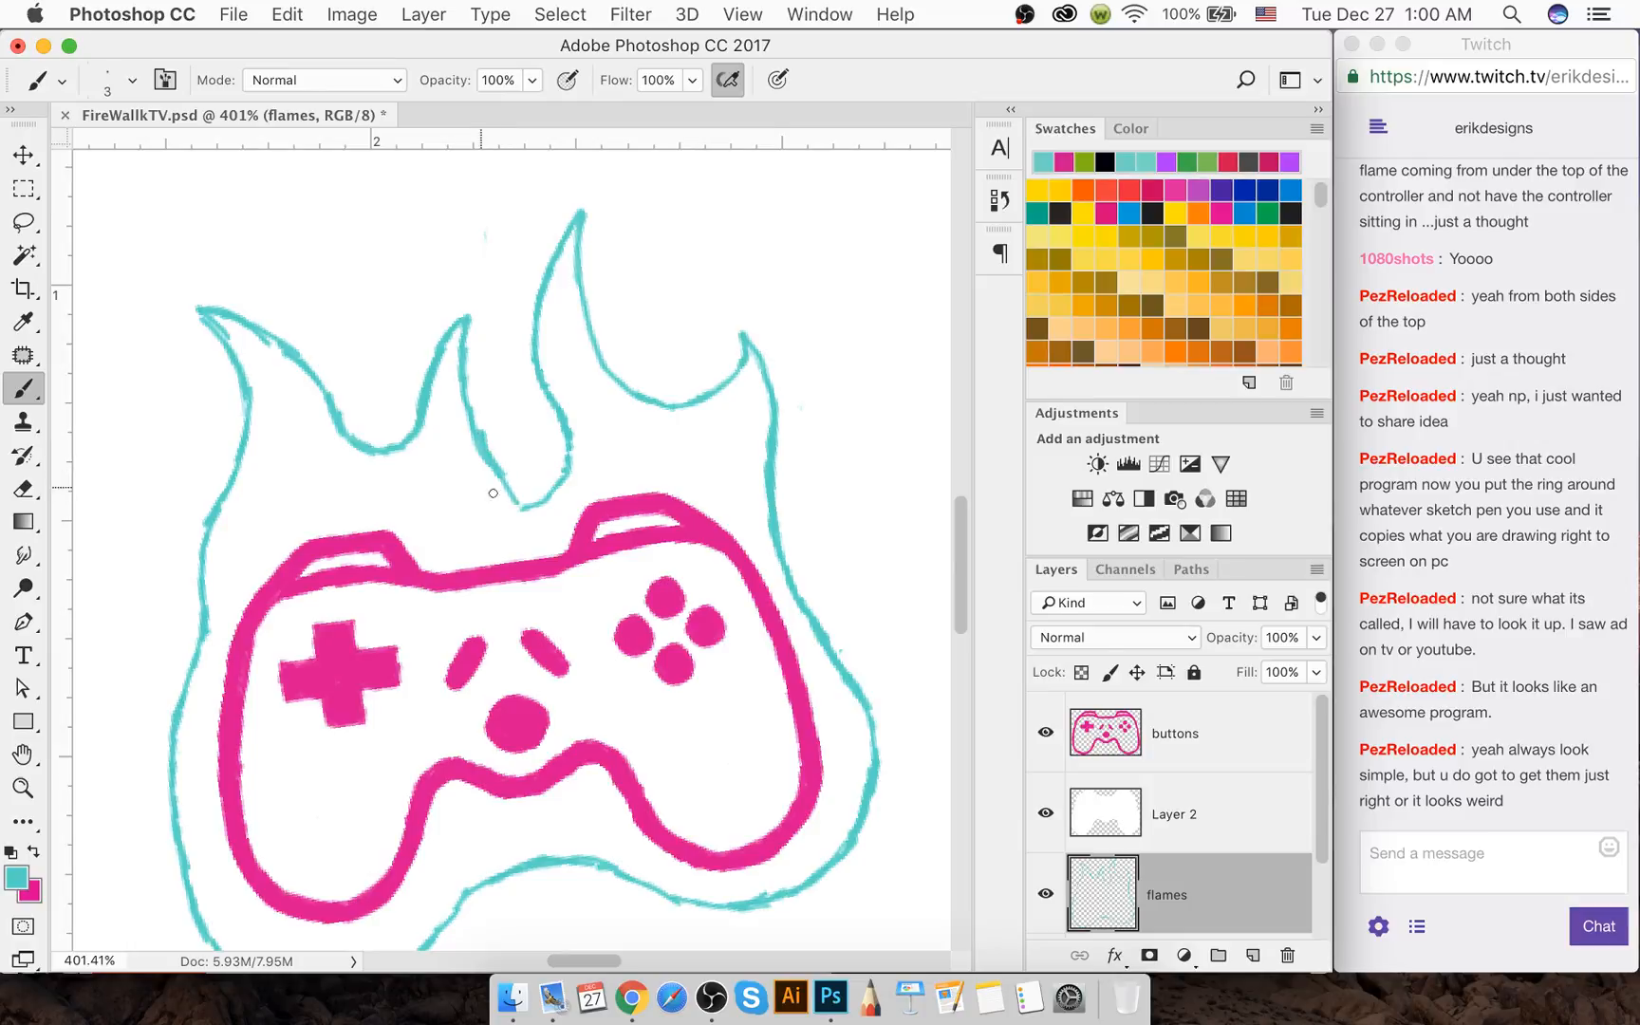
Erase the pointed bottom of the narrow dip and redraw it as a shallower, rounded curve
key("e")
mouse_move(512, 476)
left_mouse_down()
mouse_move(546, 494)
mouse_move(500, 490)
mouse_move(554, 437)
mouse_move(519, 483)
mouse_move(494, 428)
left_mouse_up()
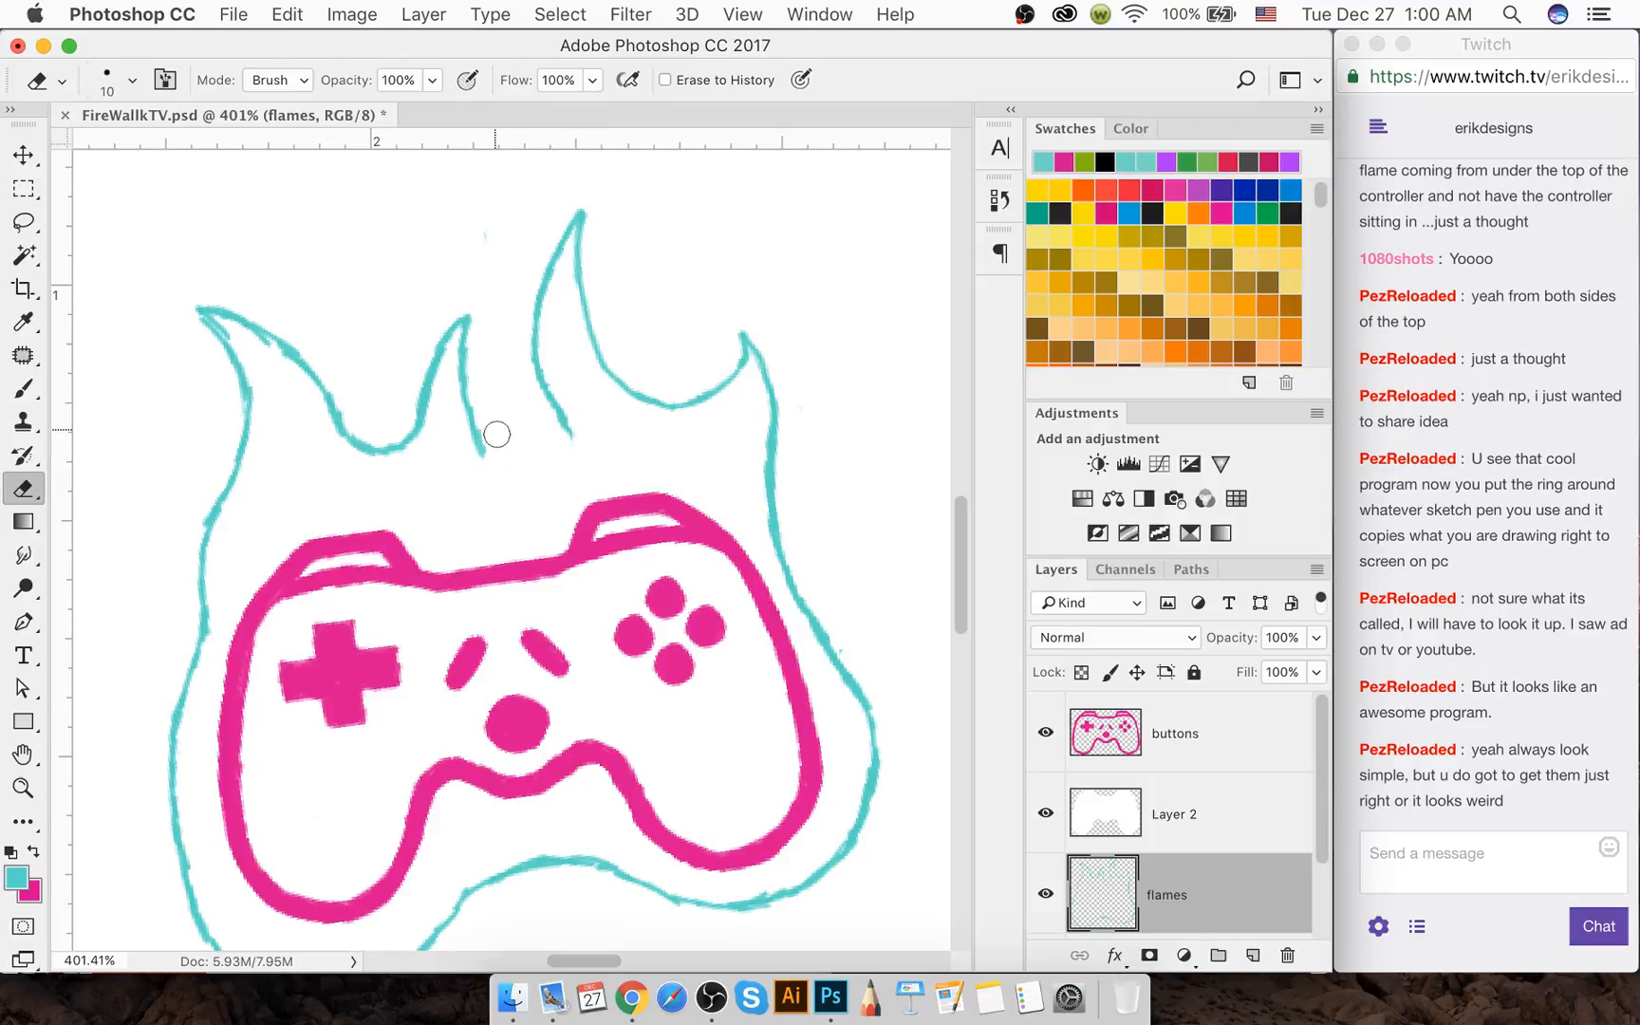
key("b")
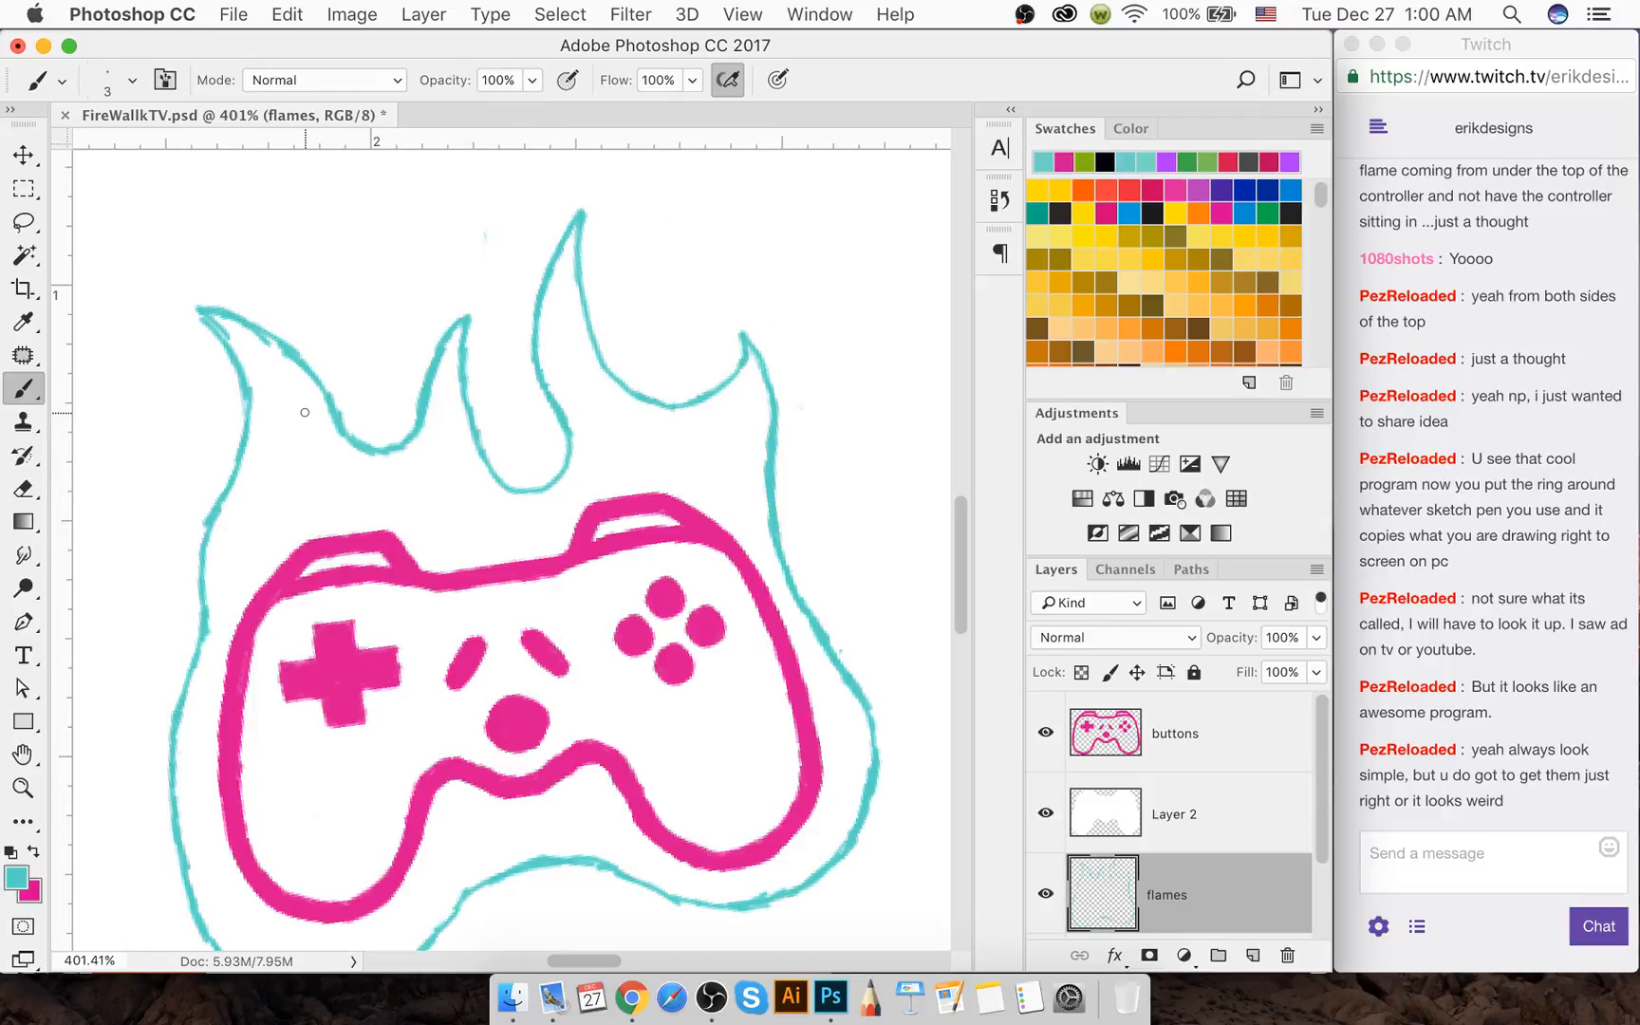
scroll(319, 412, "down", 3)
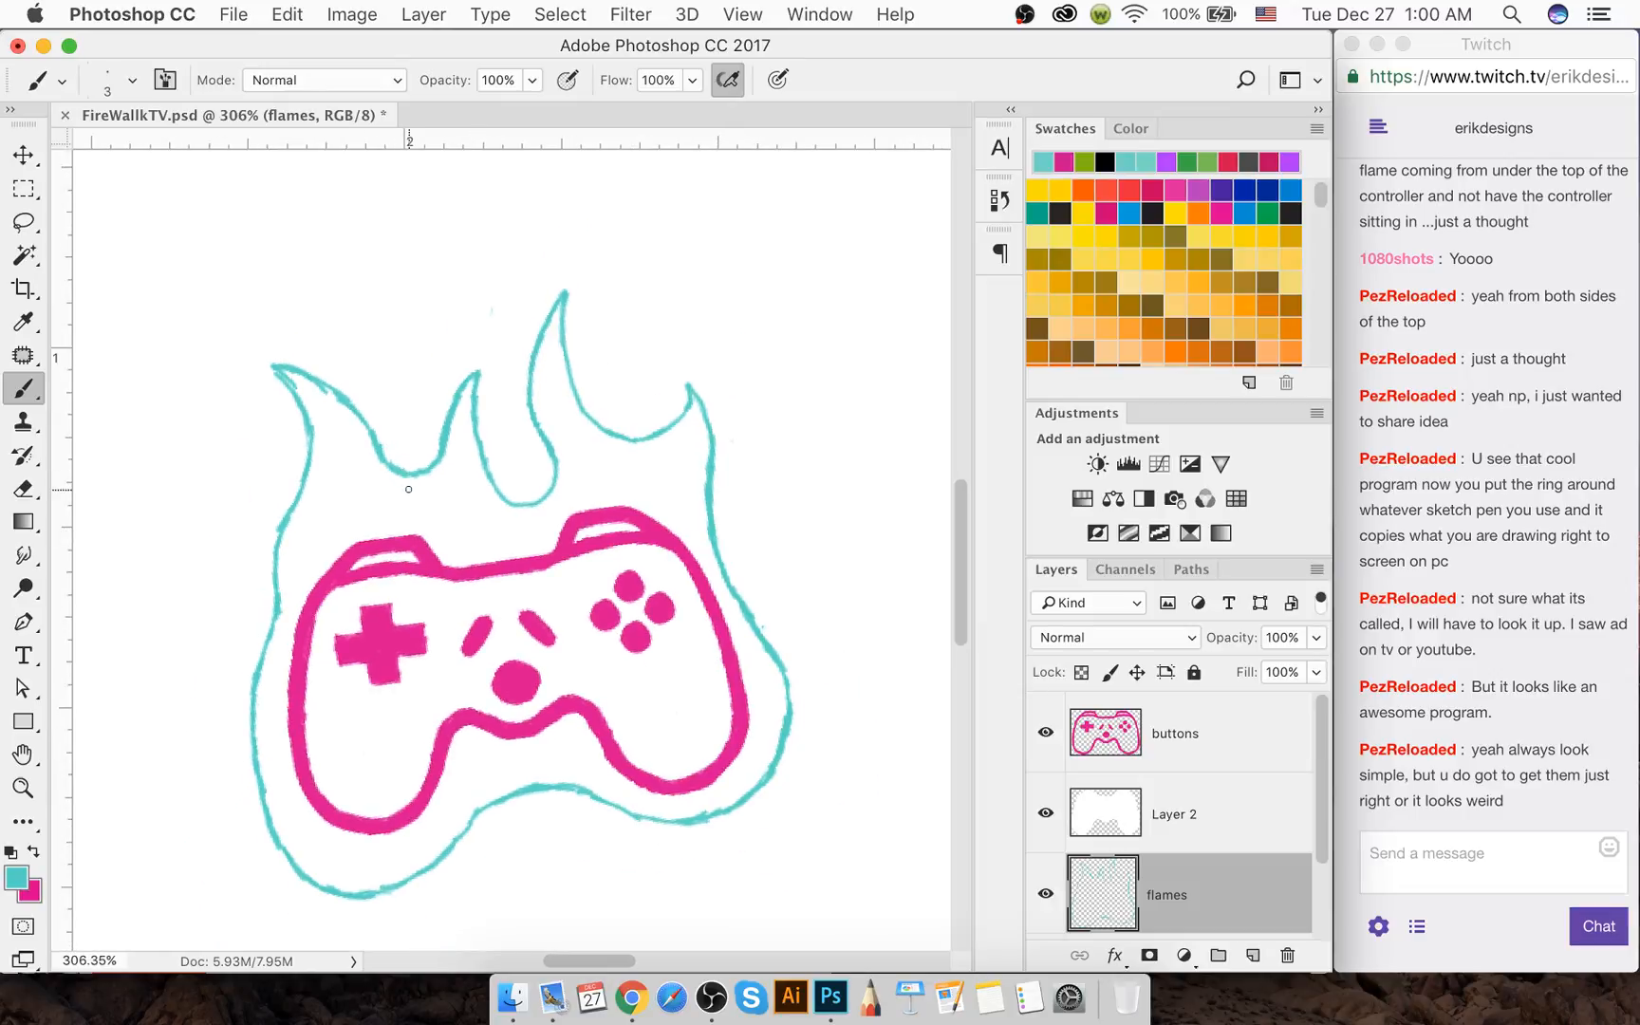
Review the refined flame outline up close and then beside the reference pictures across the whole canvas
scroll(409, 492, "down", 2)
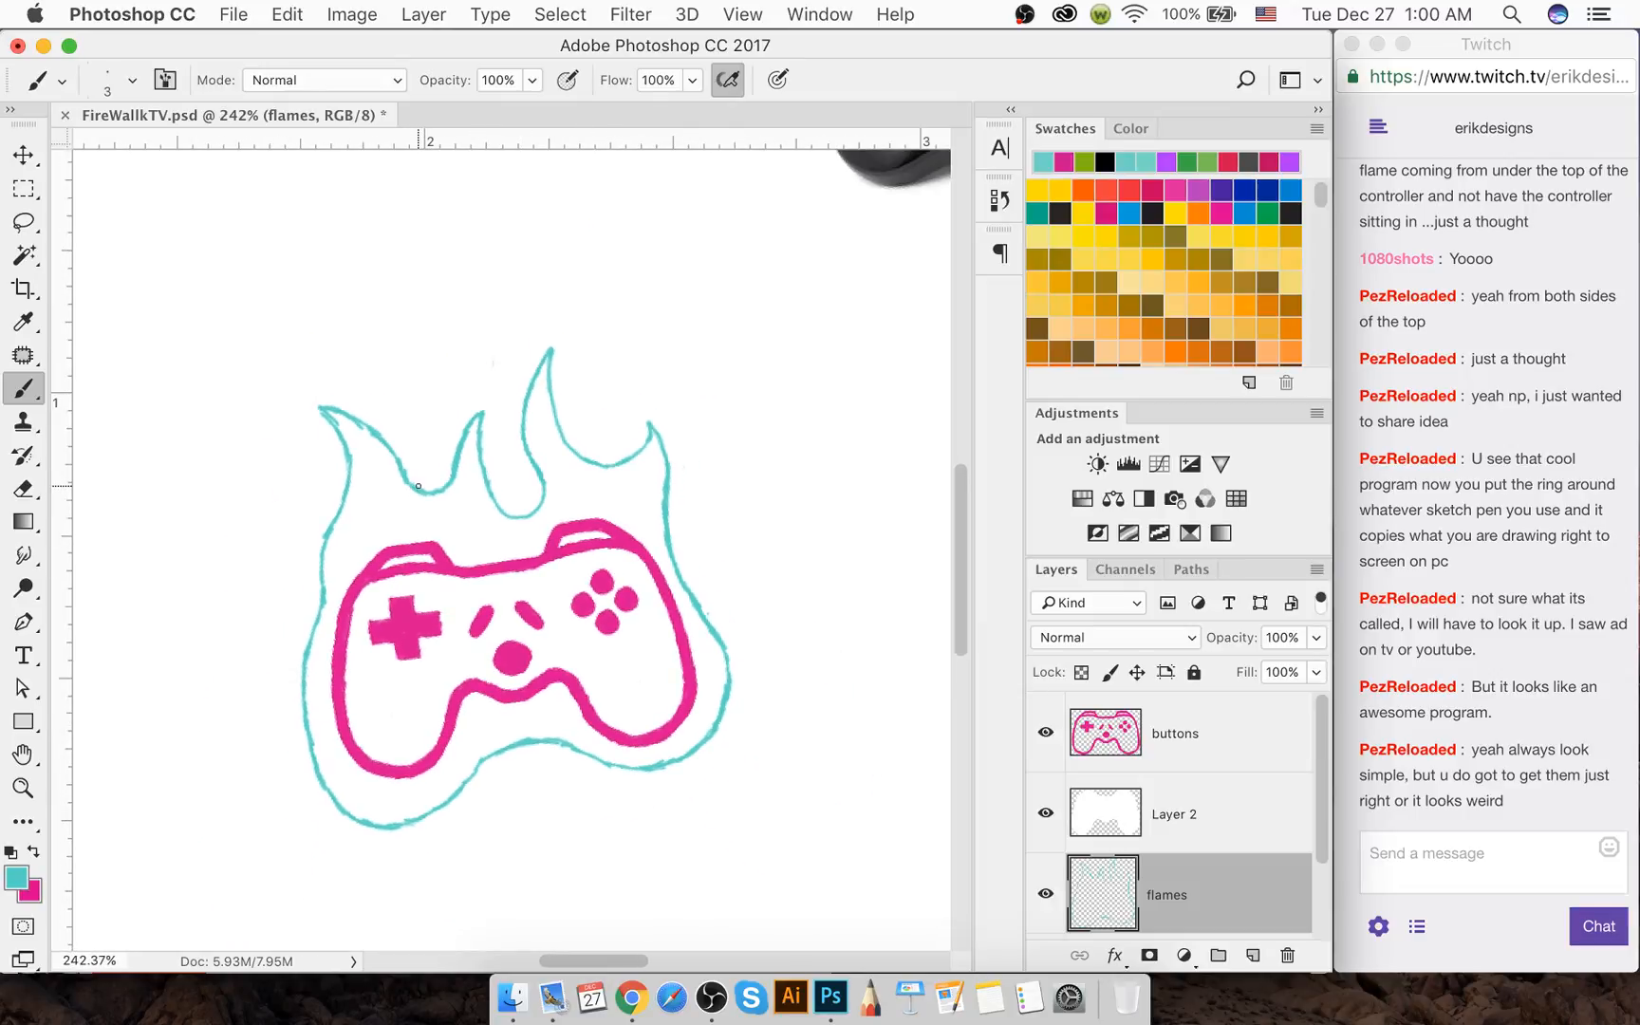
scroll(417, 486, "up", 2)
scroll(418, 486, "up", 2)
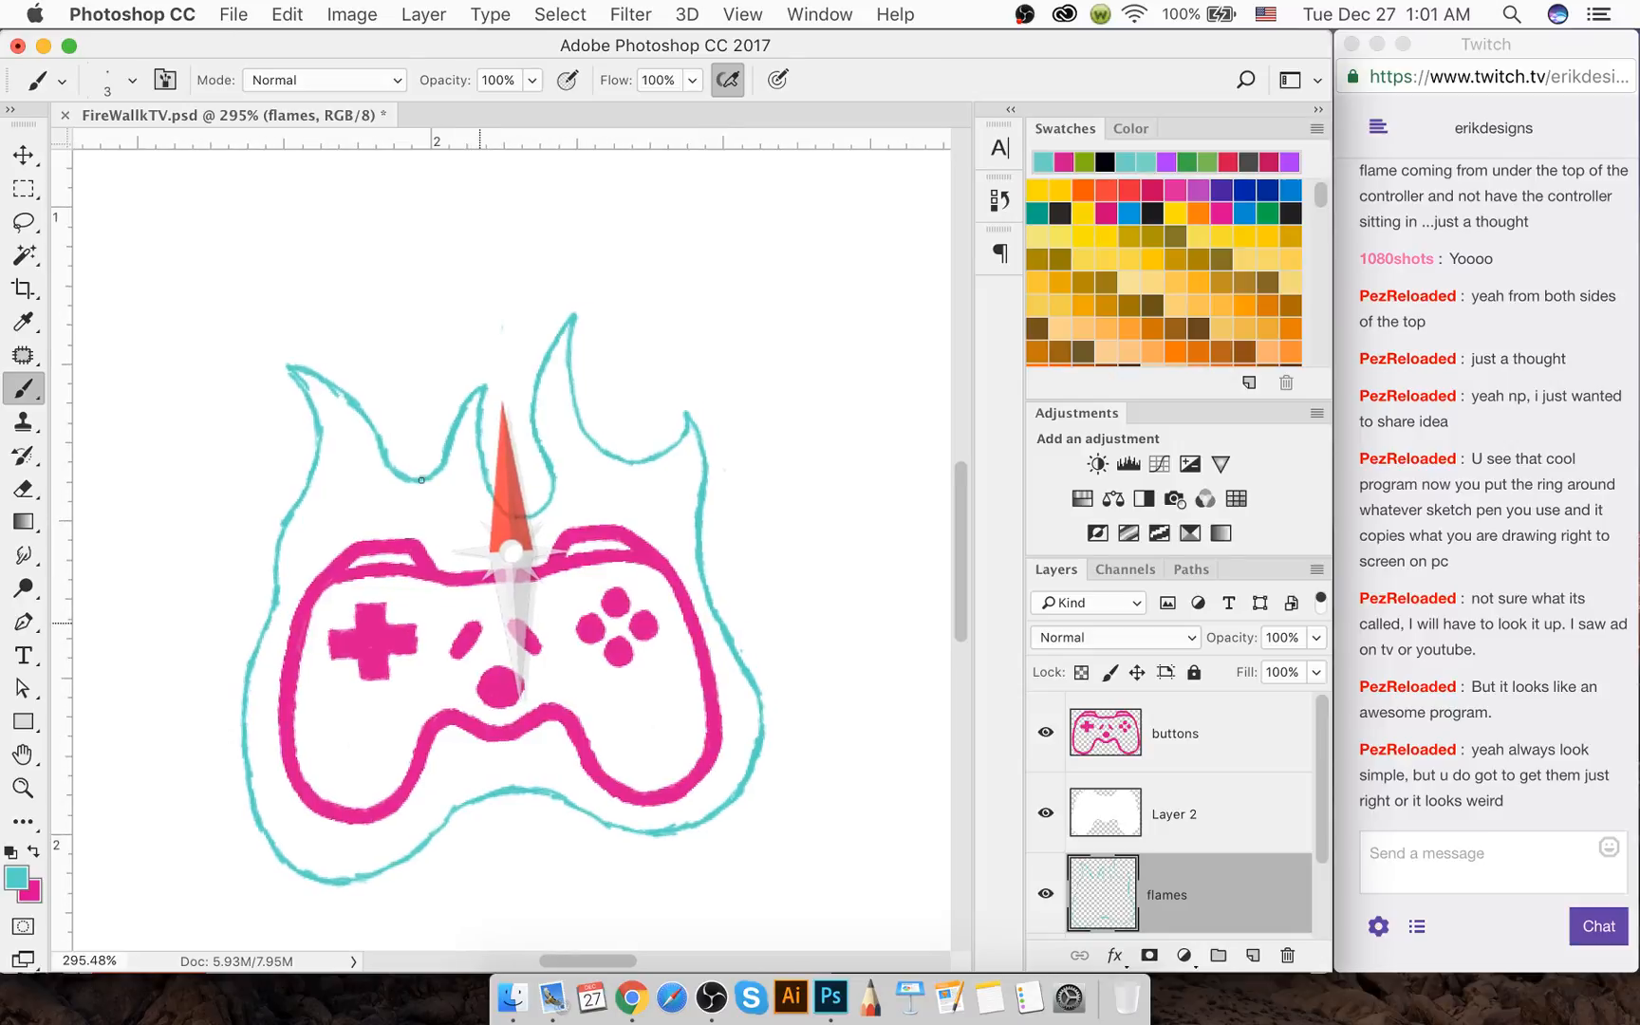
scroll(421, 484, "down", 5)
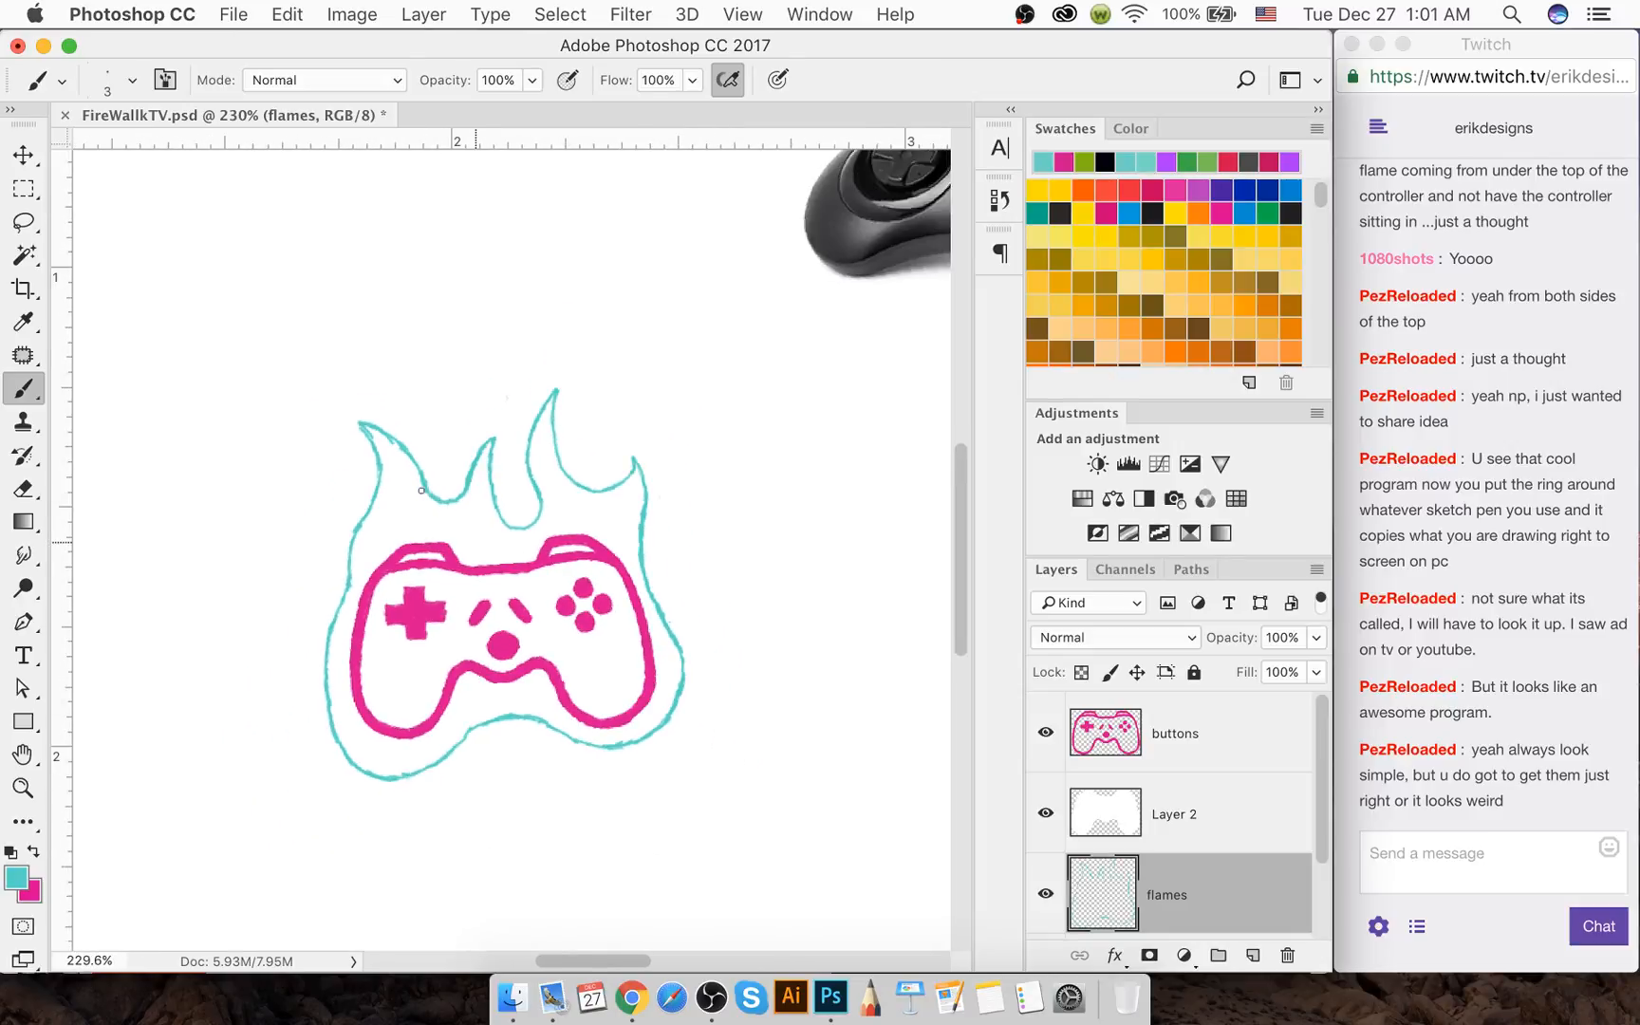
scroll(422, 490, "down", 5)
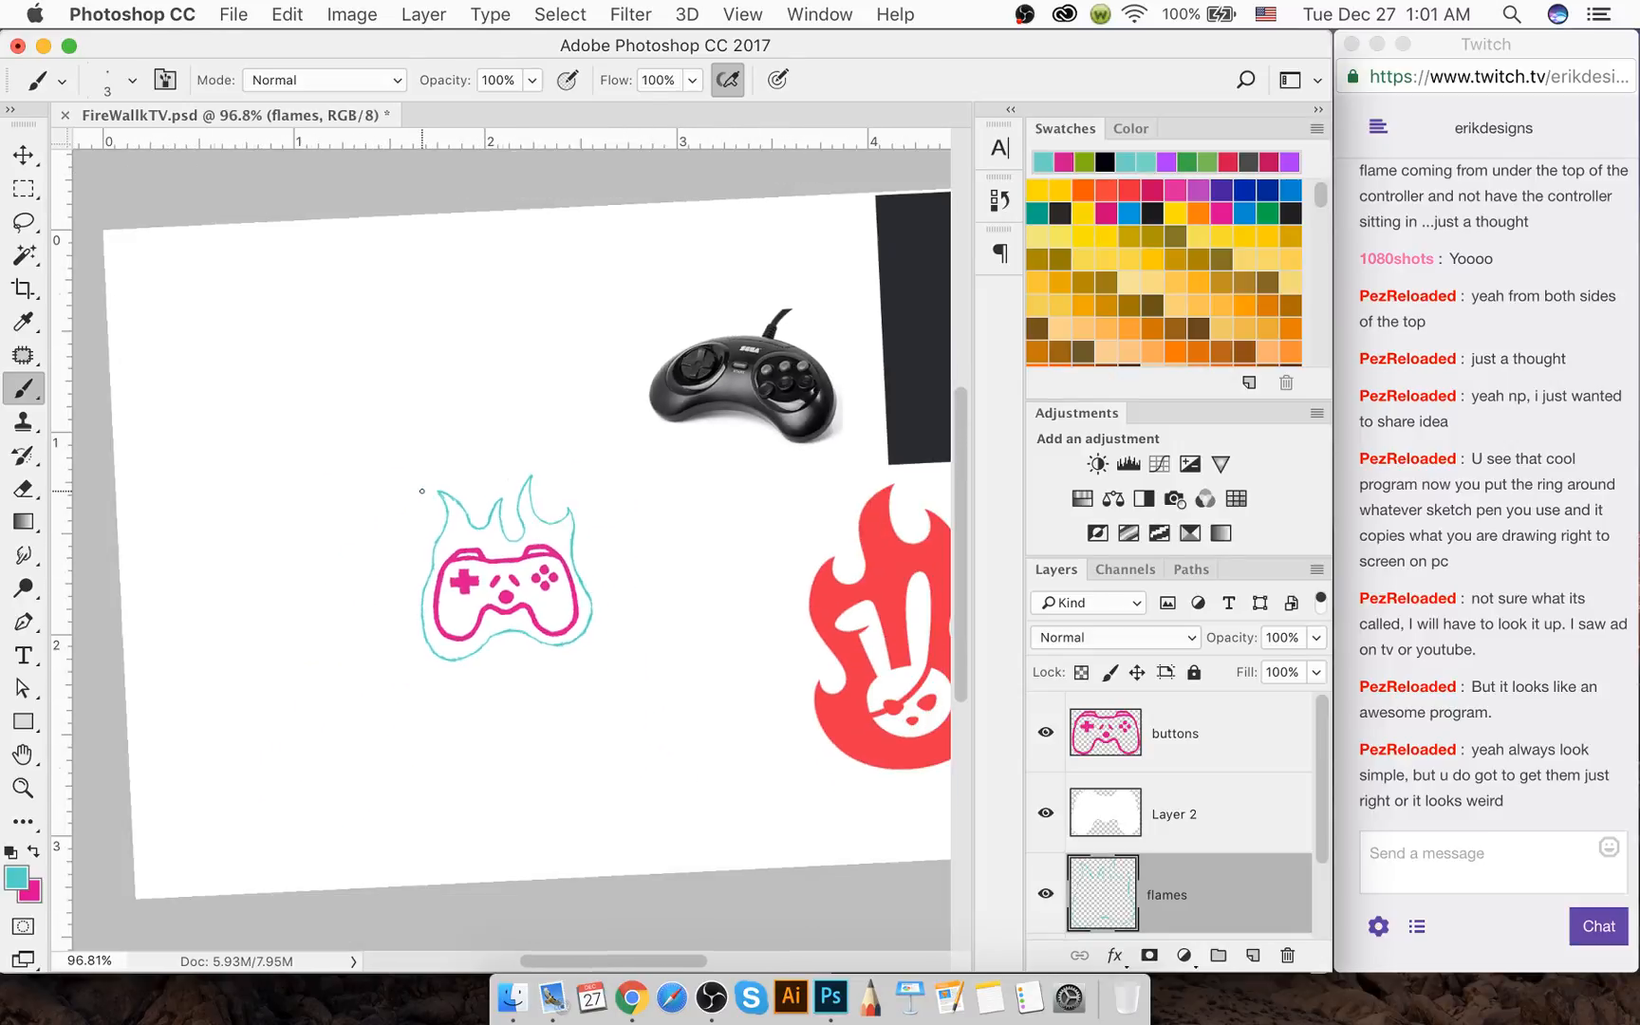
scroll(421, 491, "down", 5)
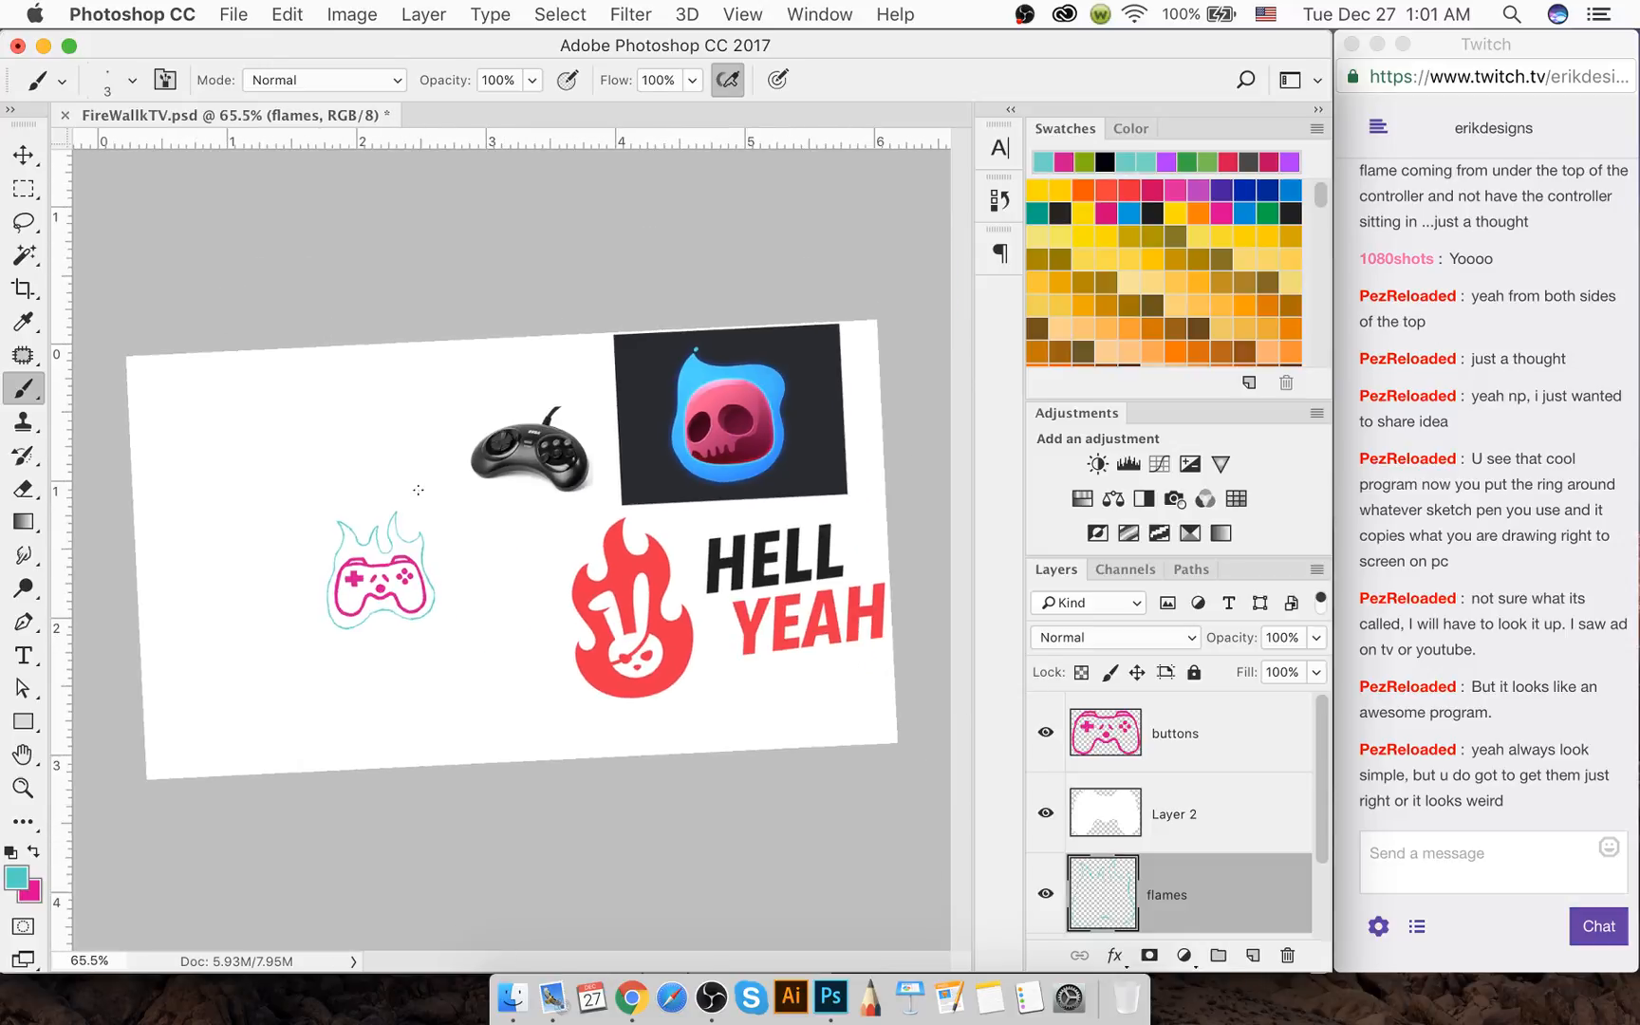
scroll(418, 490, "down", 1)
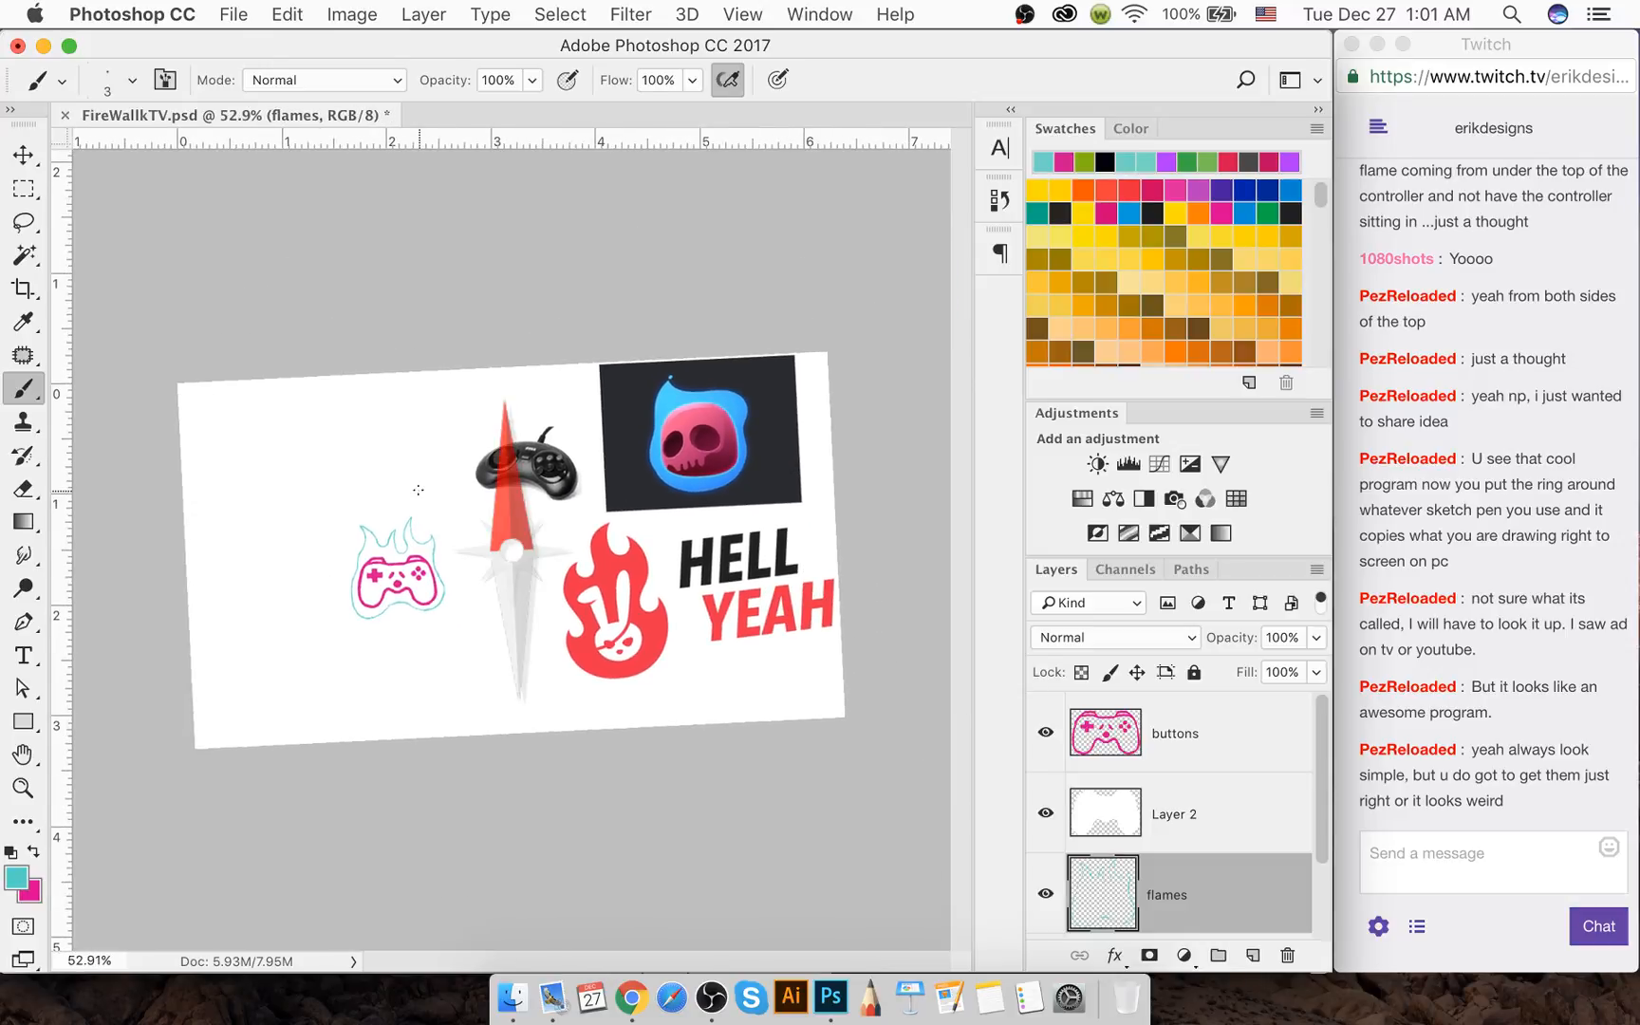
Turn the canvas view a quarter turn counterclockwise, then rotate the image 90° clockwise so the artwork stands upright
scroll(417, 489, "down", 5)
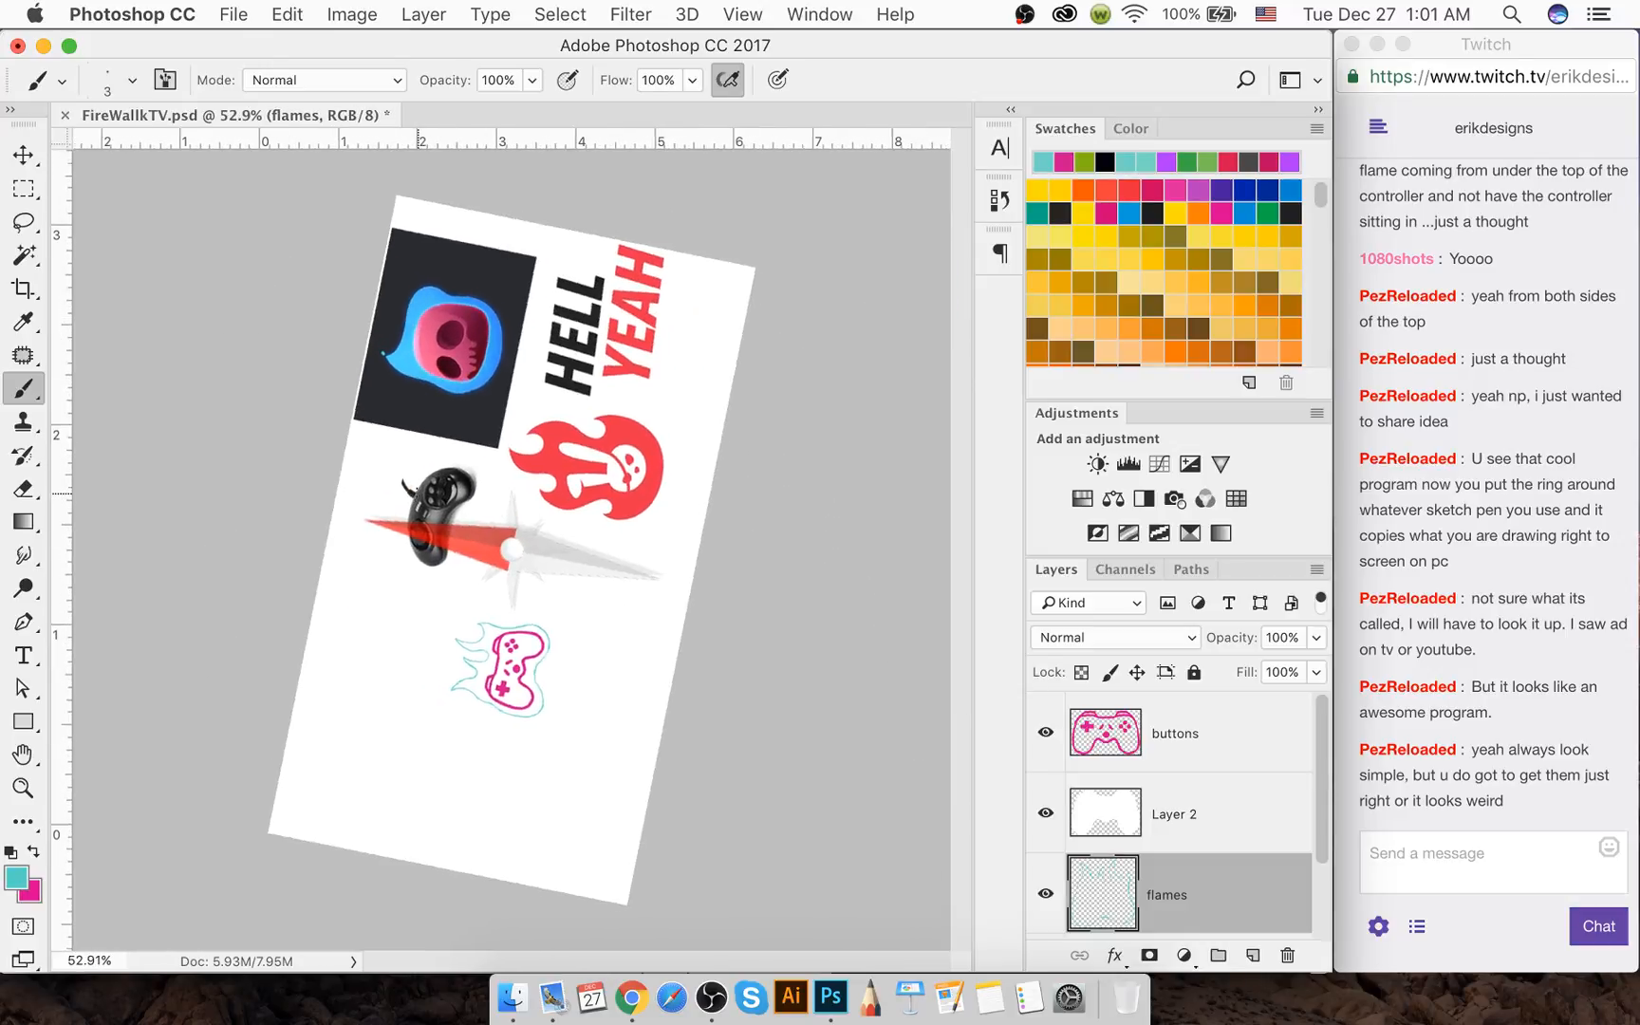
scroll(417, 493, "down", 3)
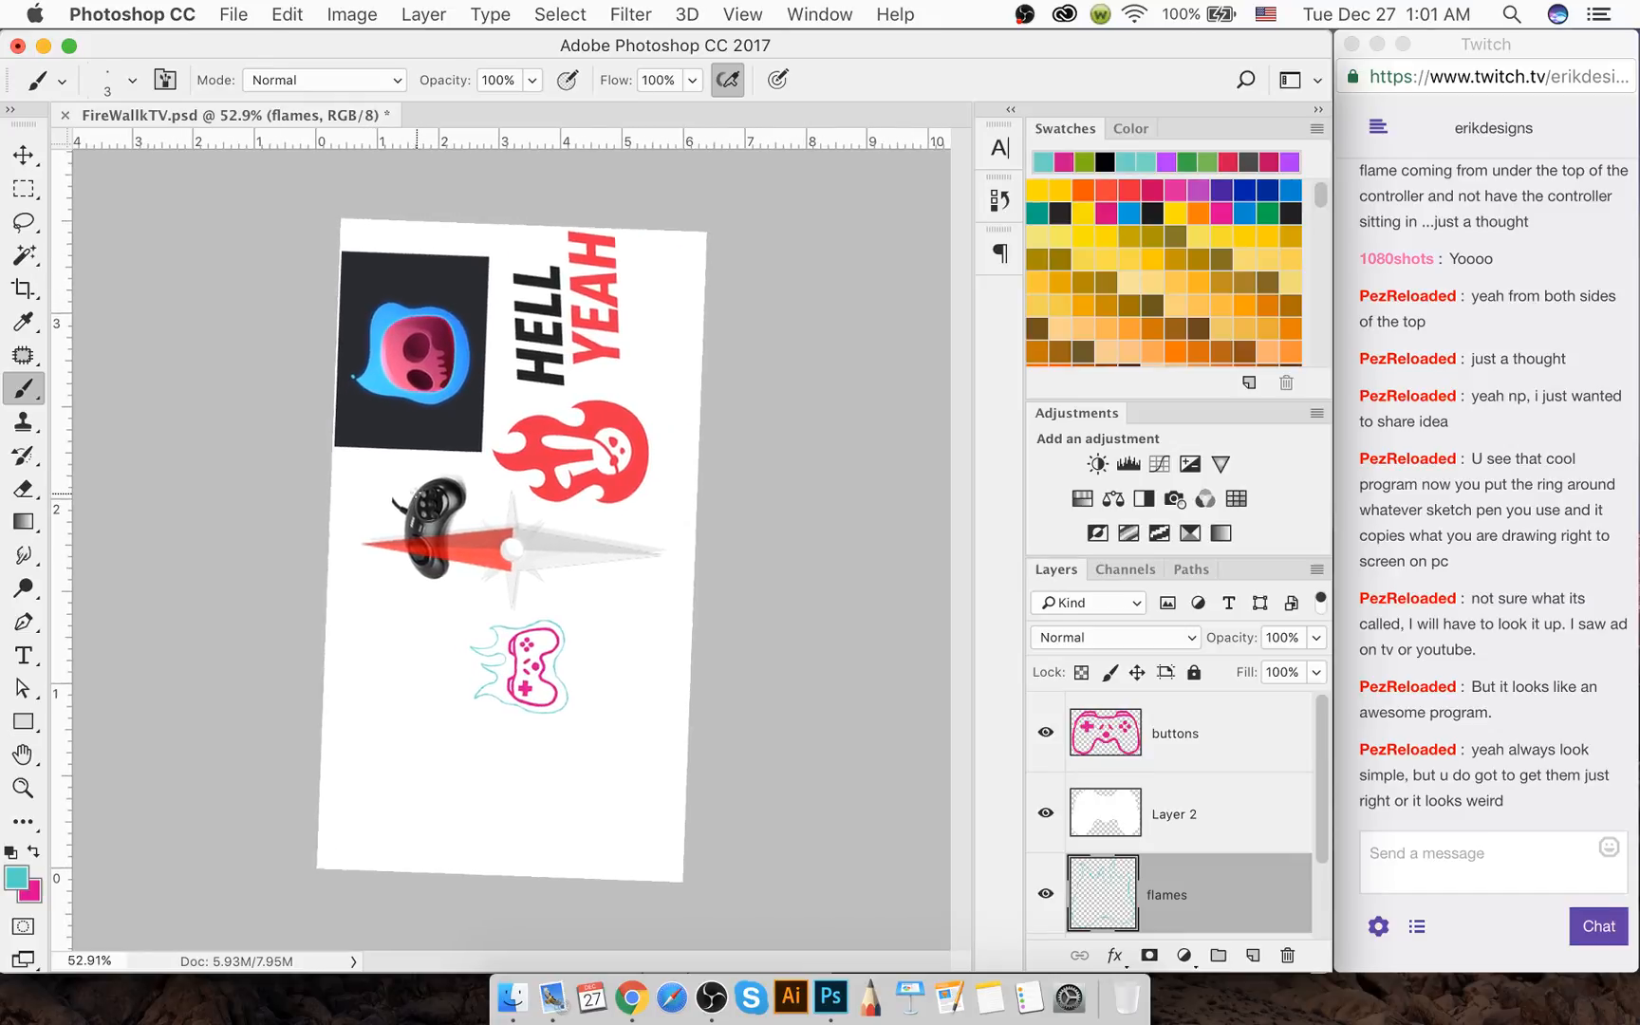
scroll(417, 493, "down", 2)
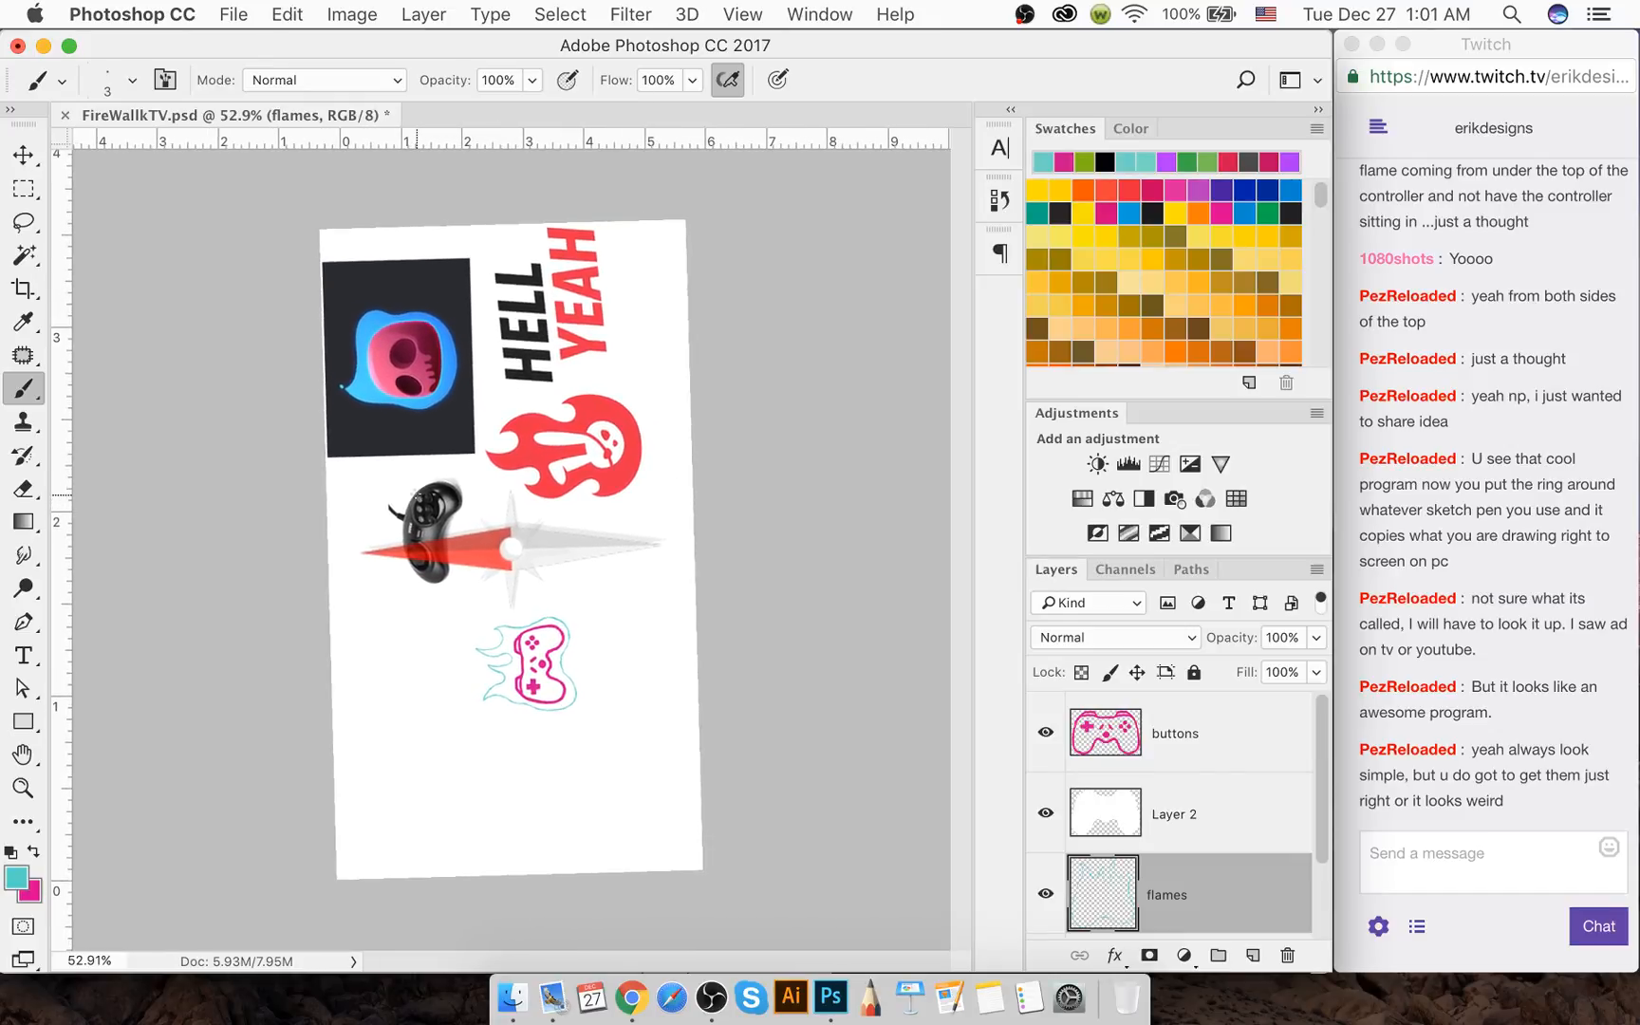
scroll(417, 493, "down", 2)
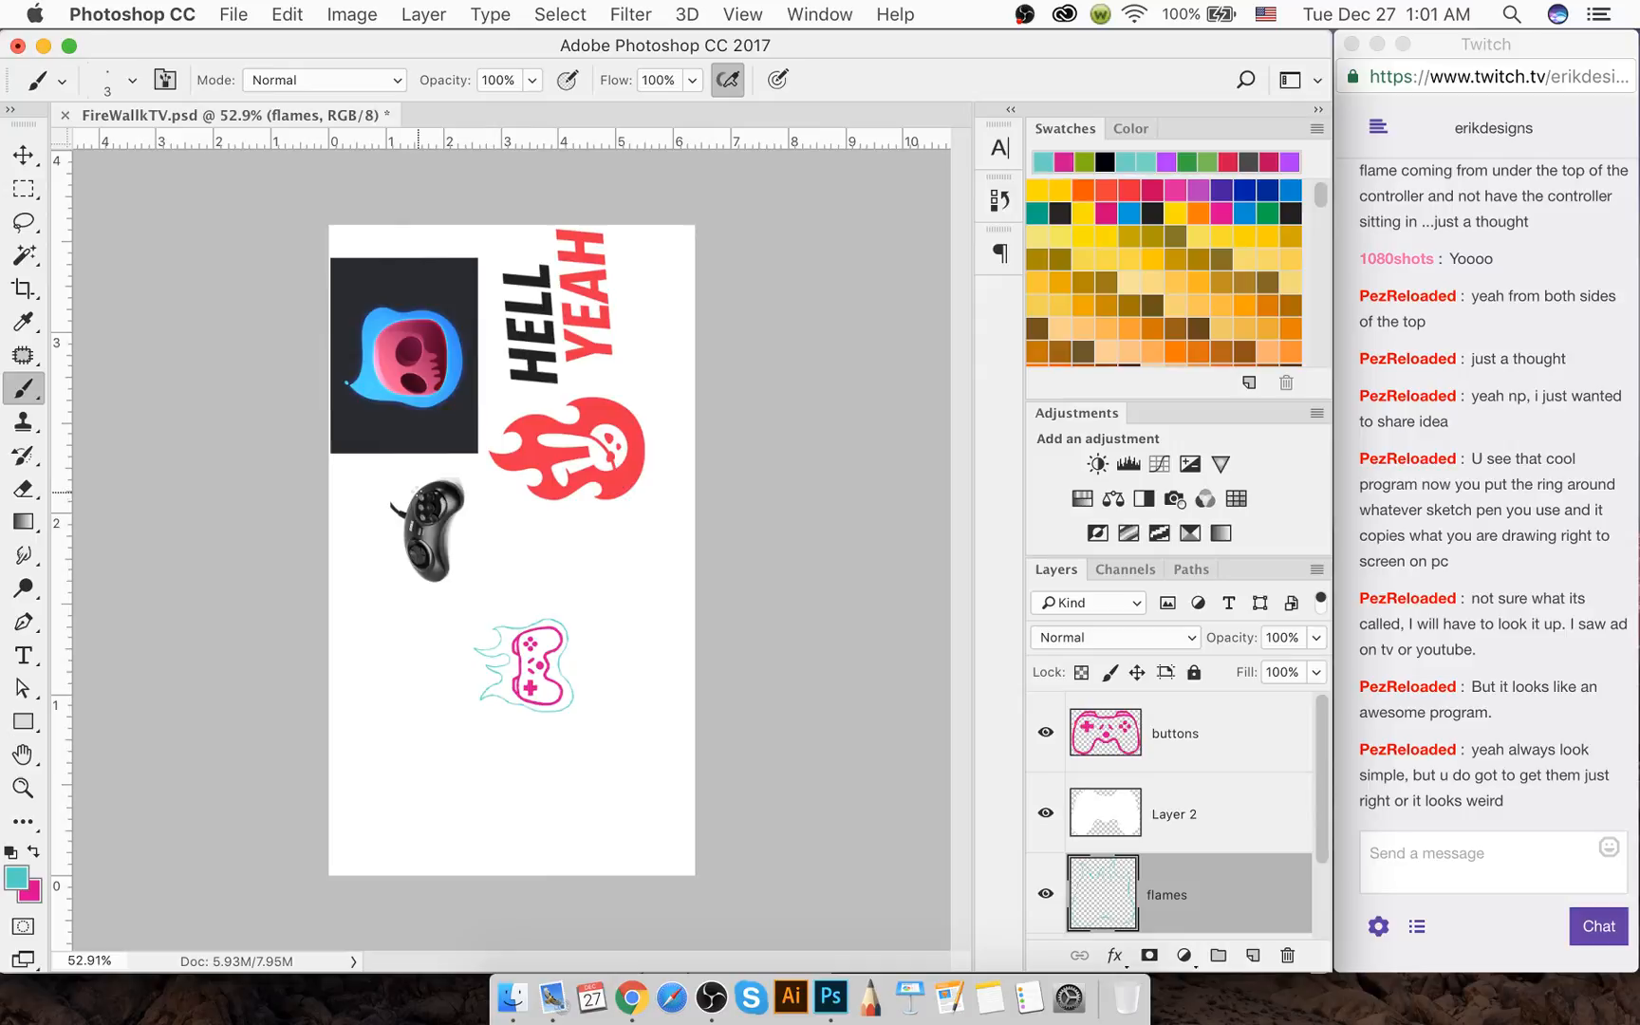
left_click(352, 14)
mouse_move(417, 264)
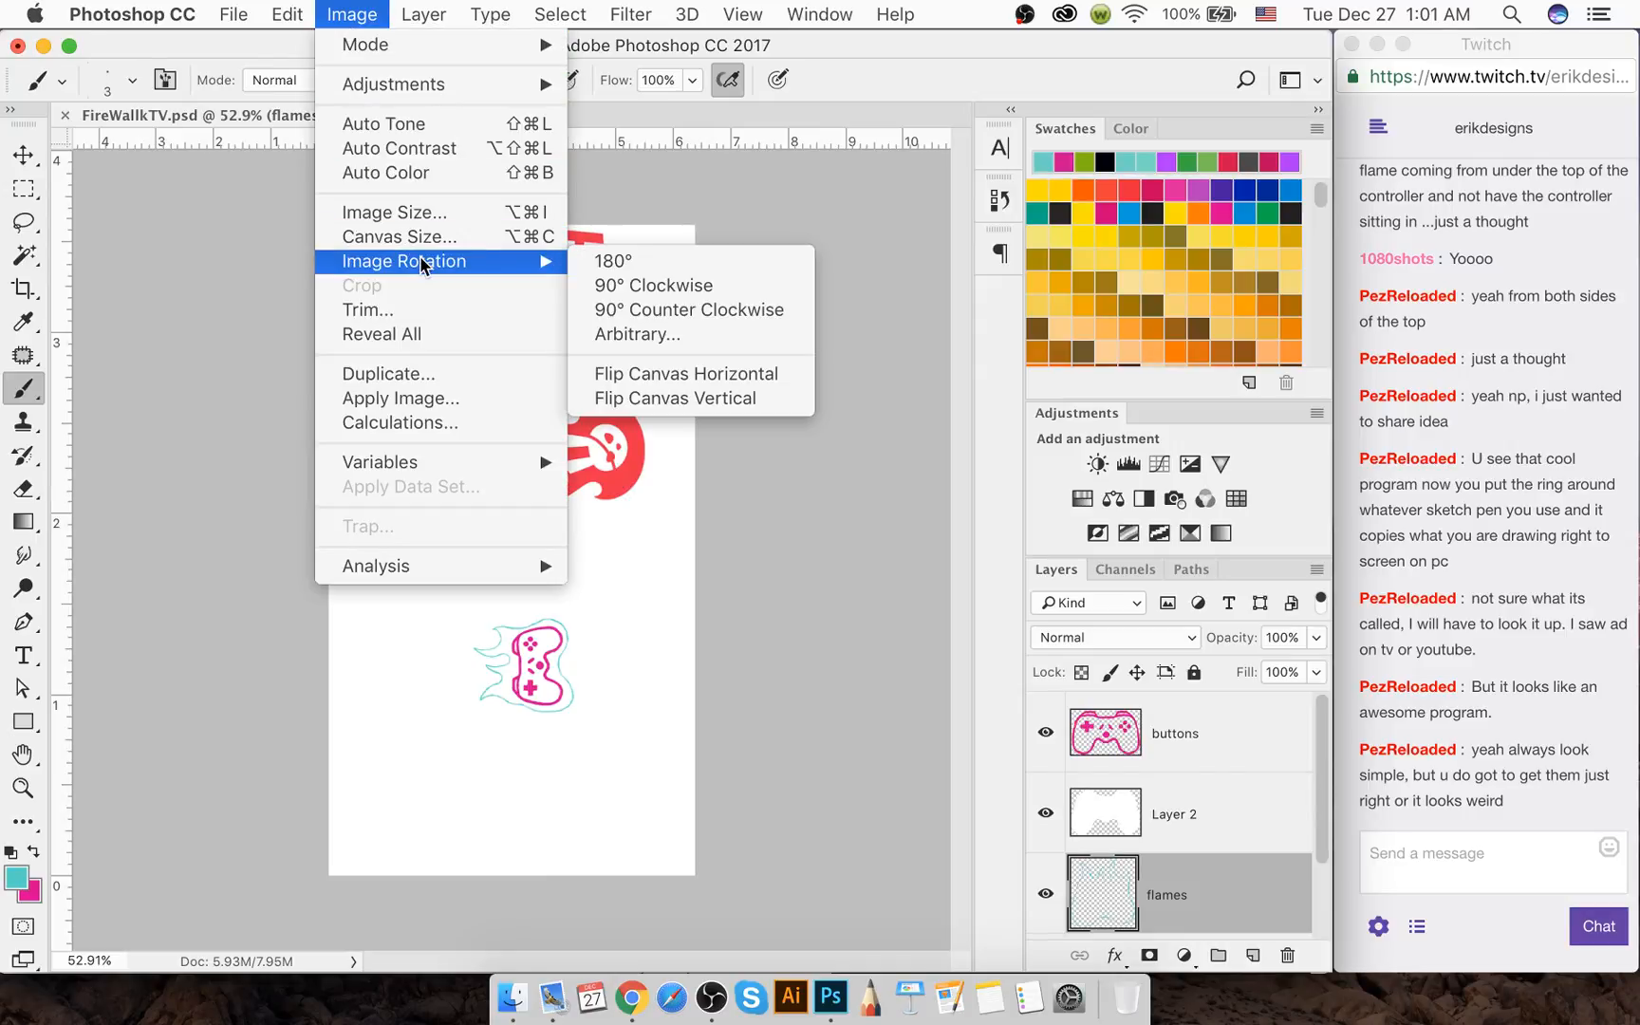
left_click(621, 286)
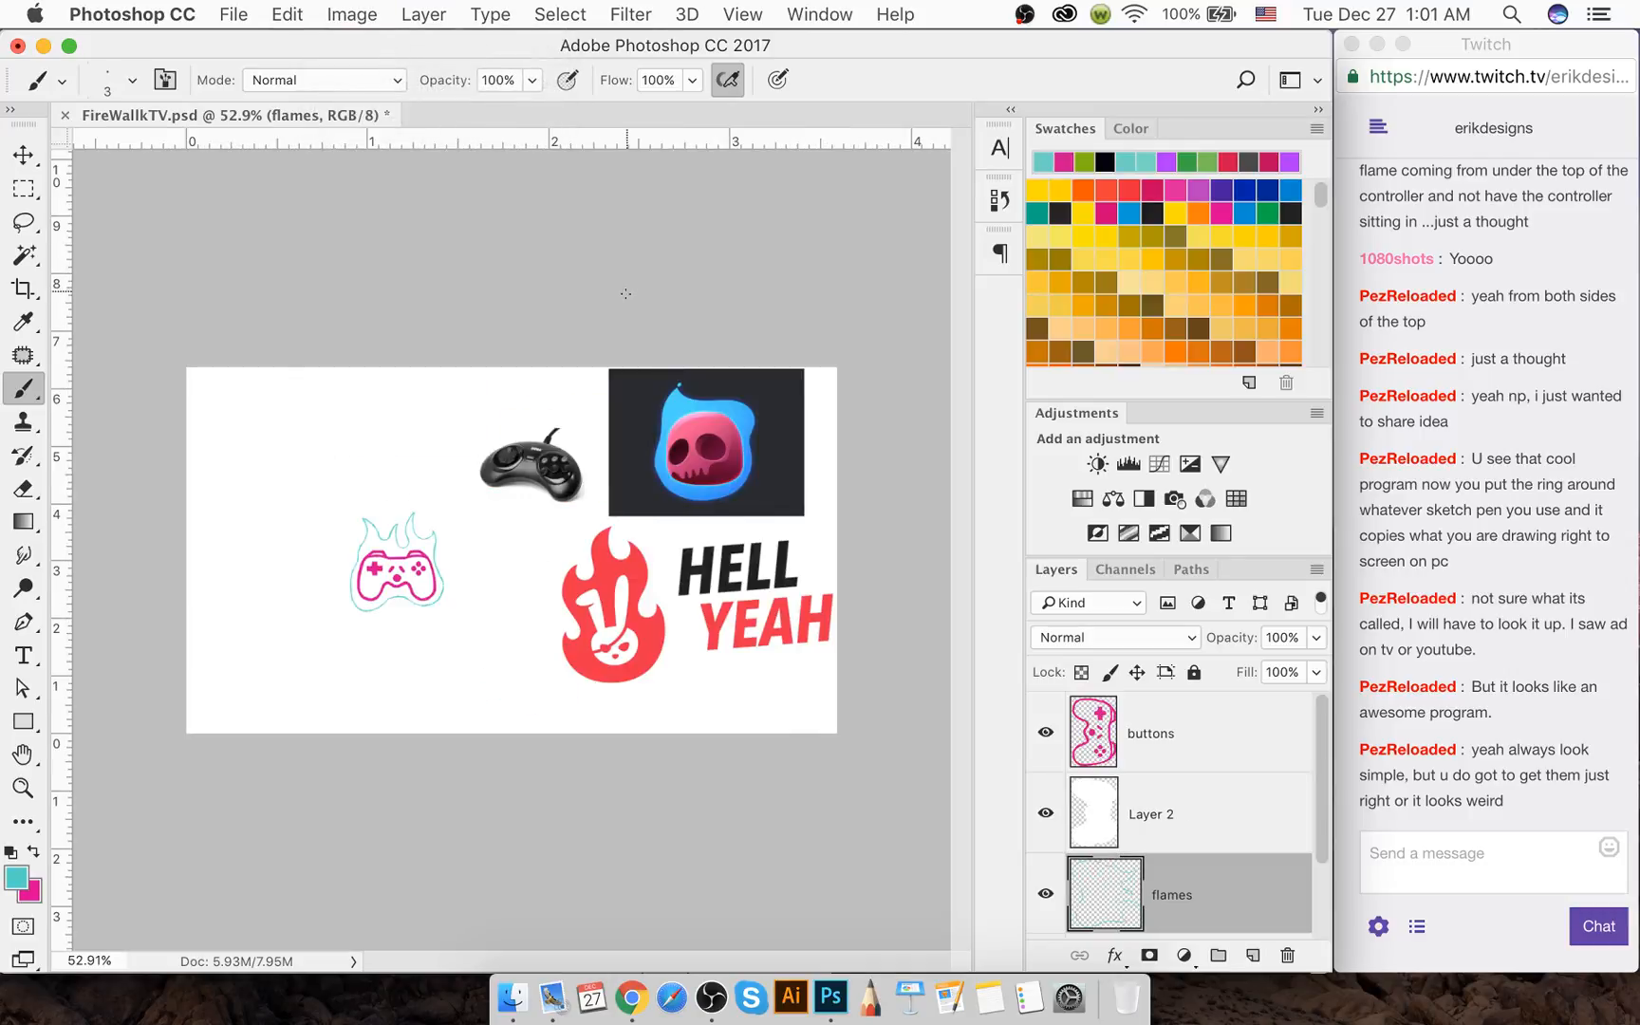
Compare the flaming controller with the red bunny flame and the other references at several magnifications, checking the flame shapes
scroll(372, 585, "up", 7)
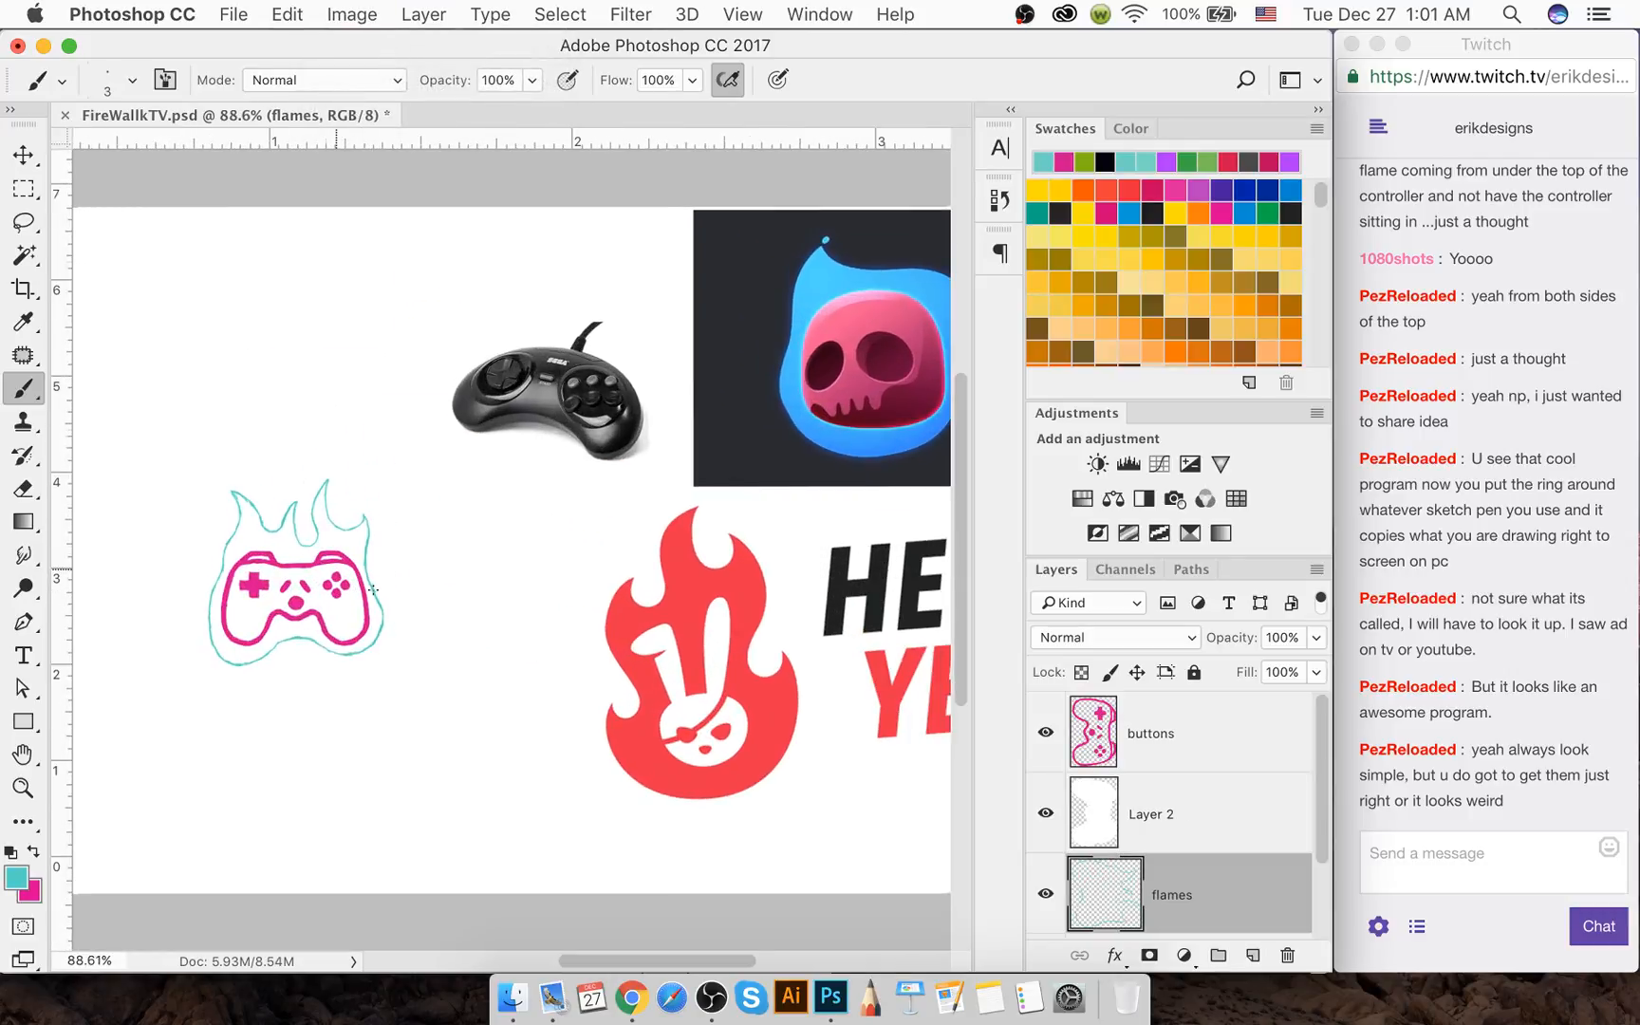
scroll(135, 581, "up", 6)
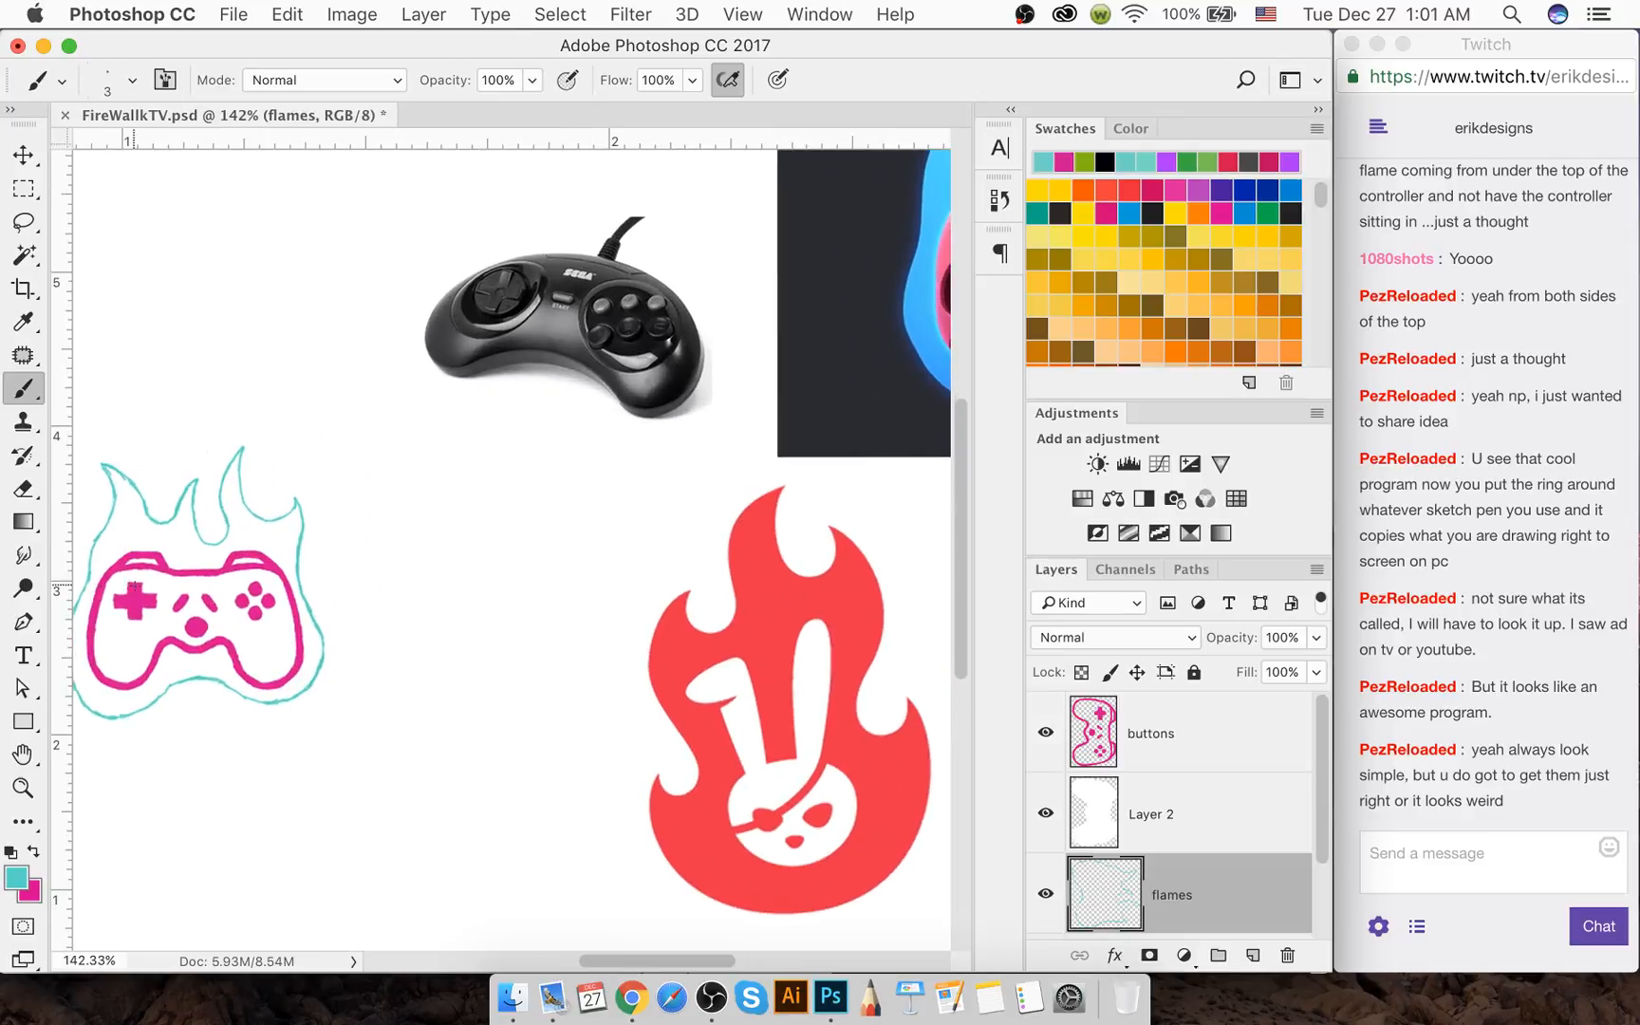
scroll(145, 580, "up", 1)
key("space")
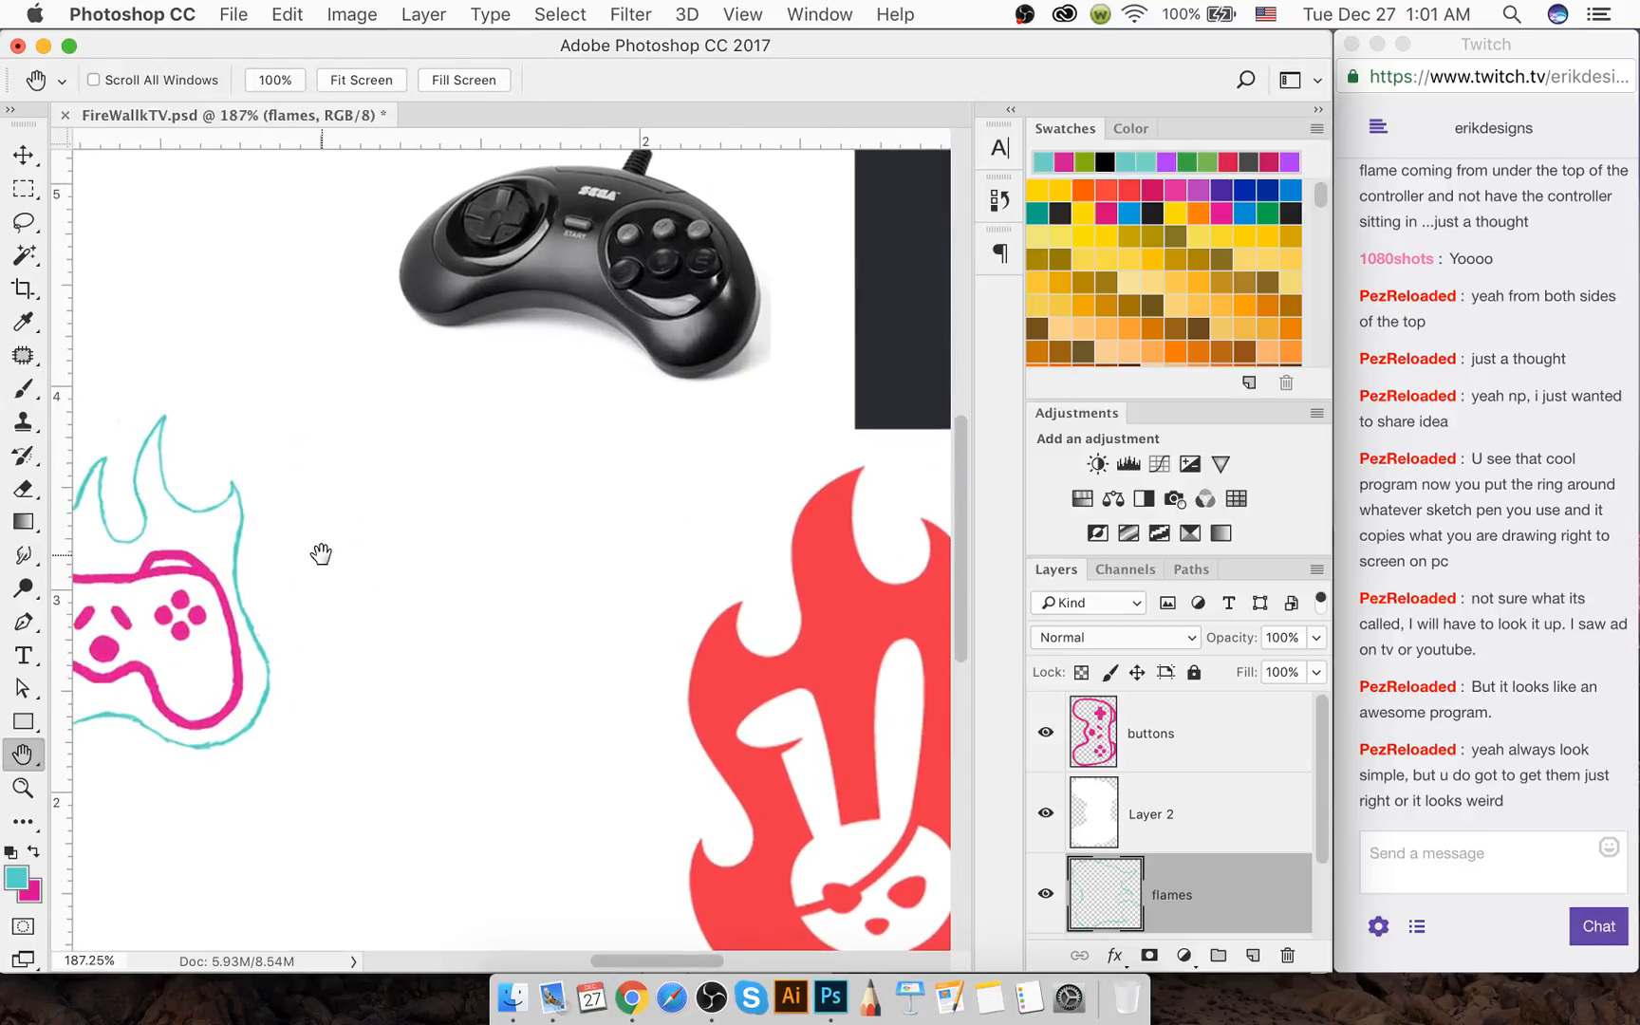
mouse_move(319, 556)
left_mouse_down()
mouse_move(469, 556)
mouse_move(430, 552)
mouse_move(475, 548)
mouse_move(507, 482)
left_mouse_up()
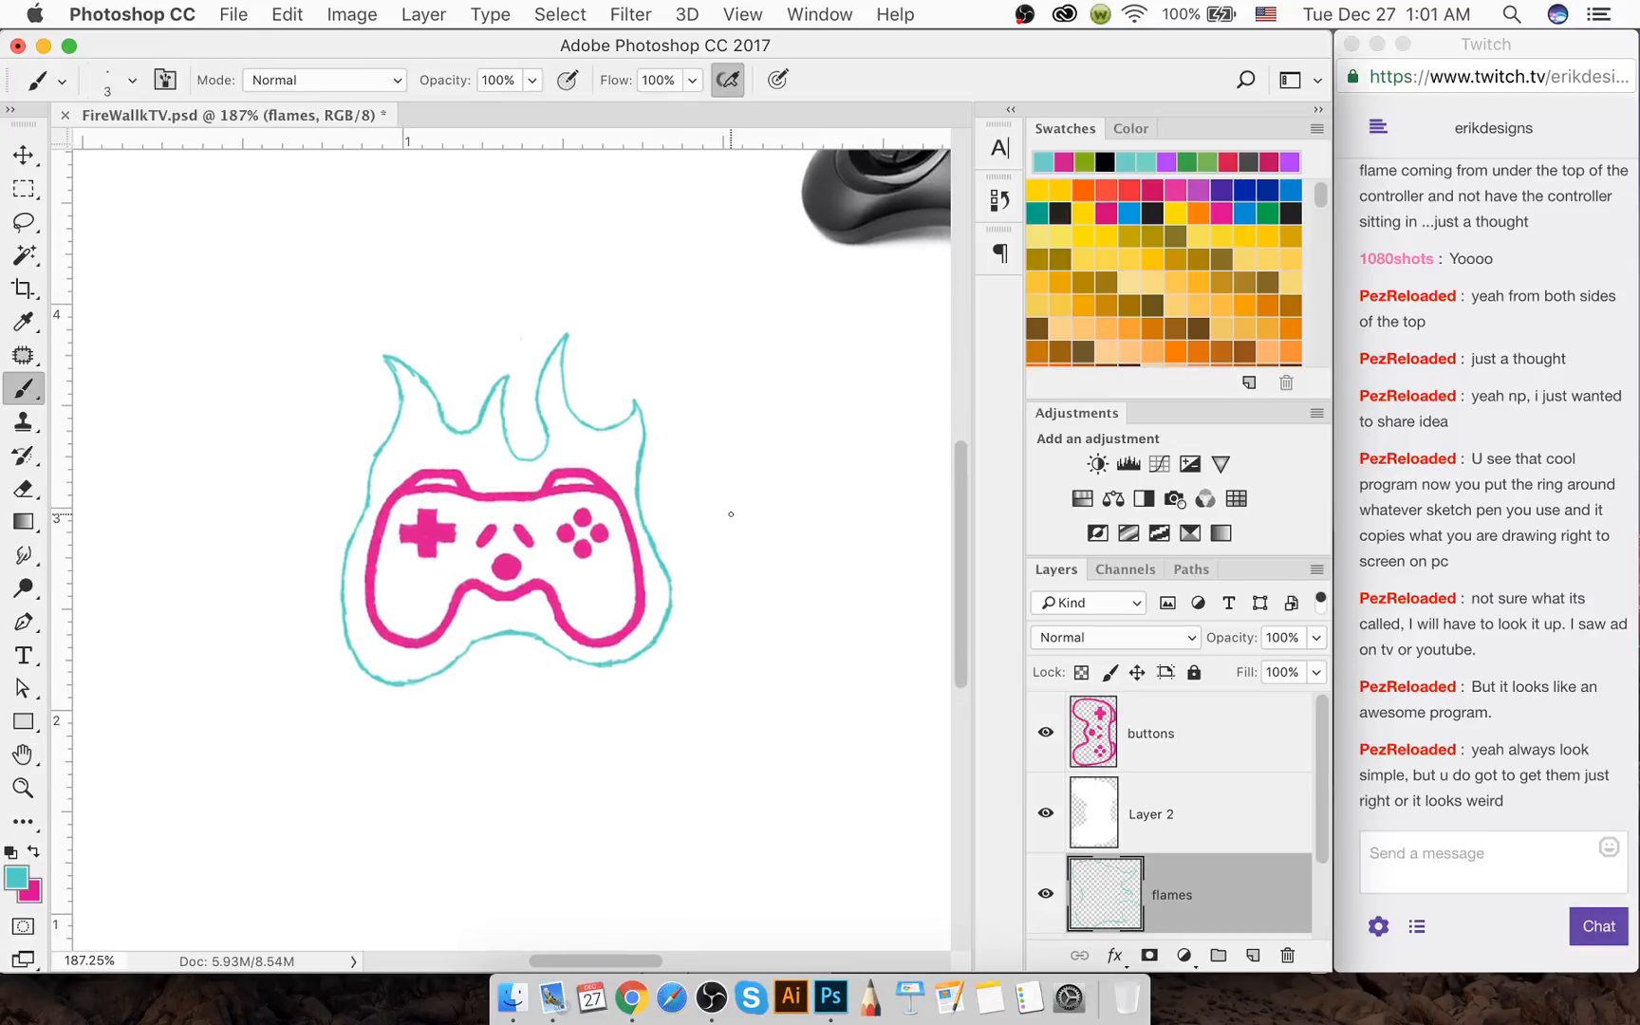
scroll(732, 518, "down", 5)
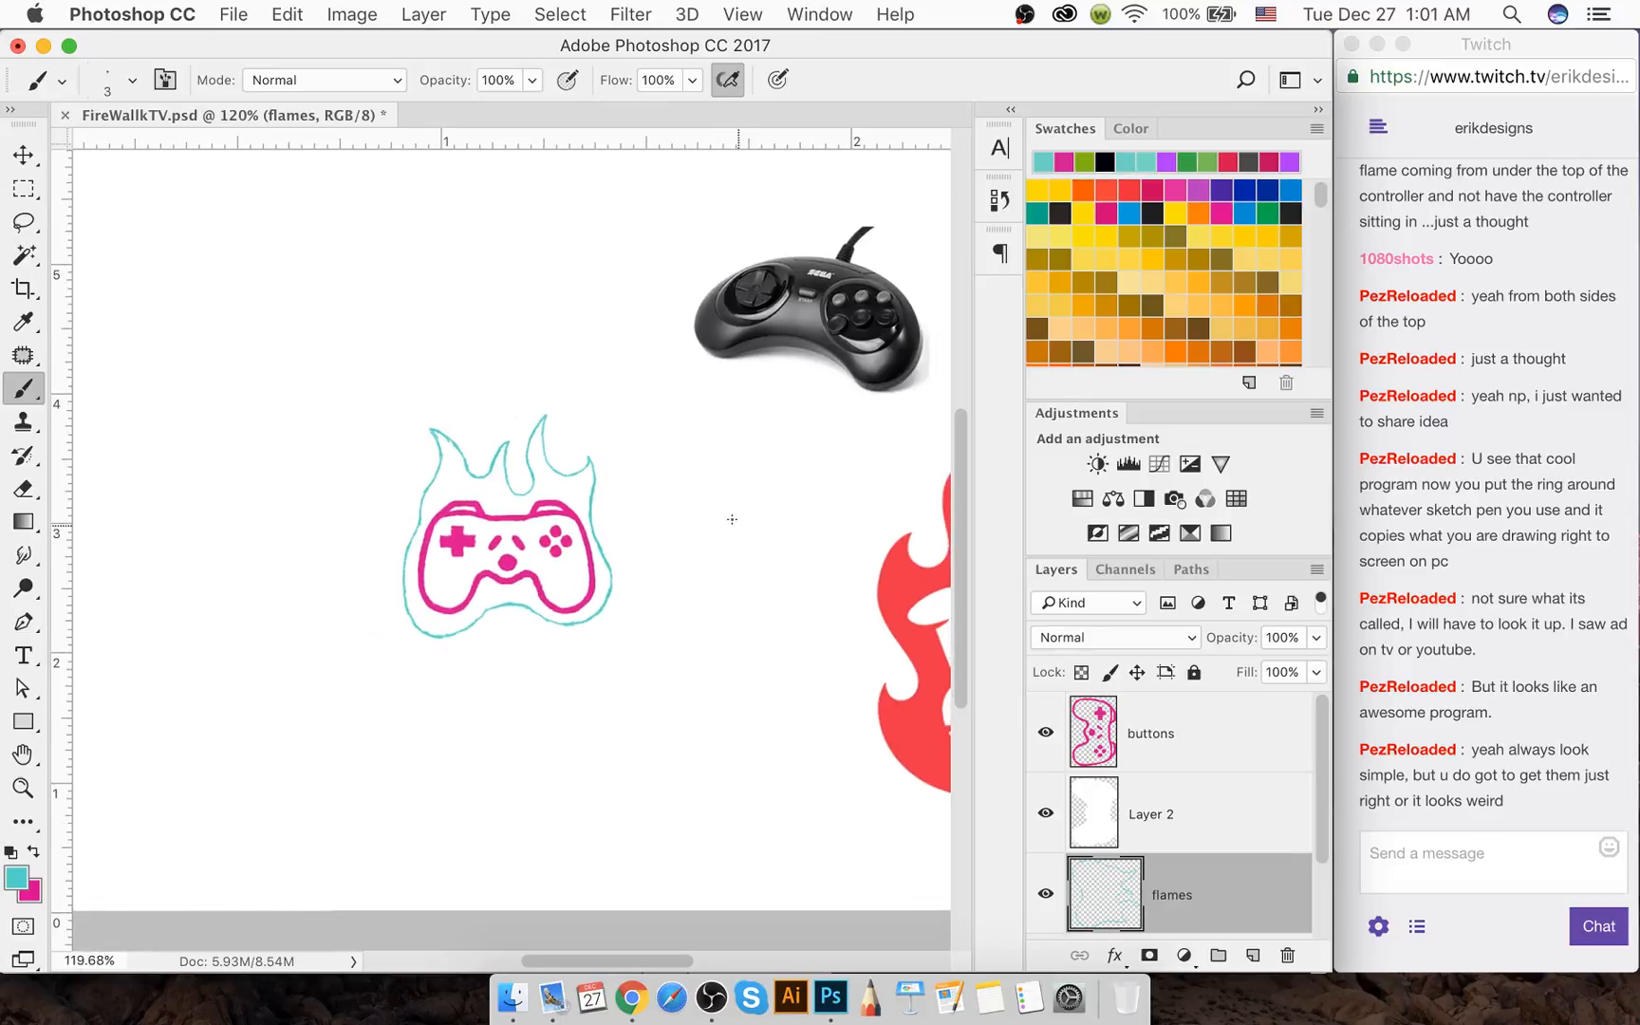
scroll(731, 519, "down", 4)
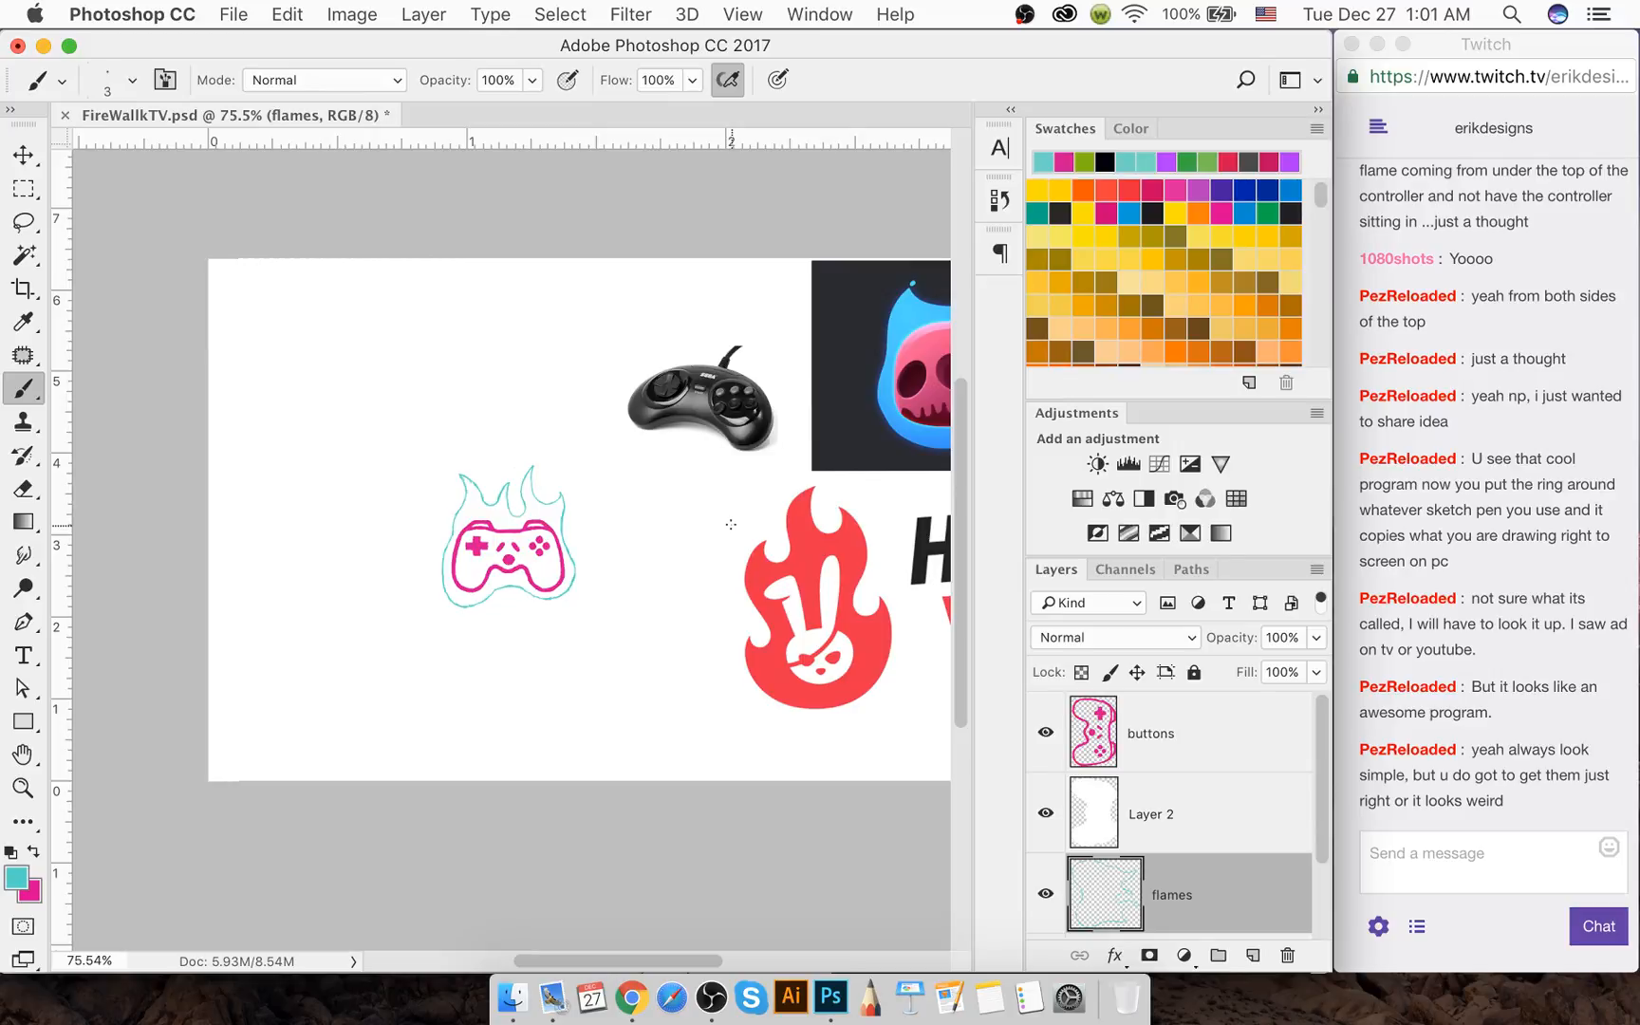
scroll(730, 524, "down", 3)
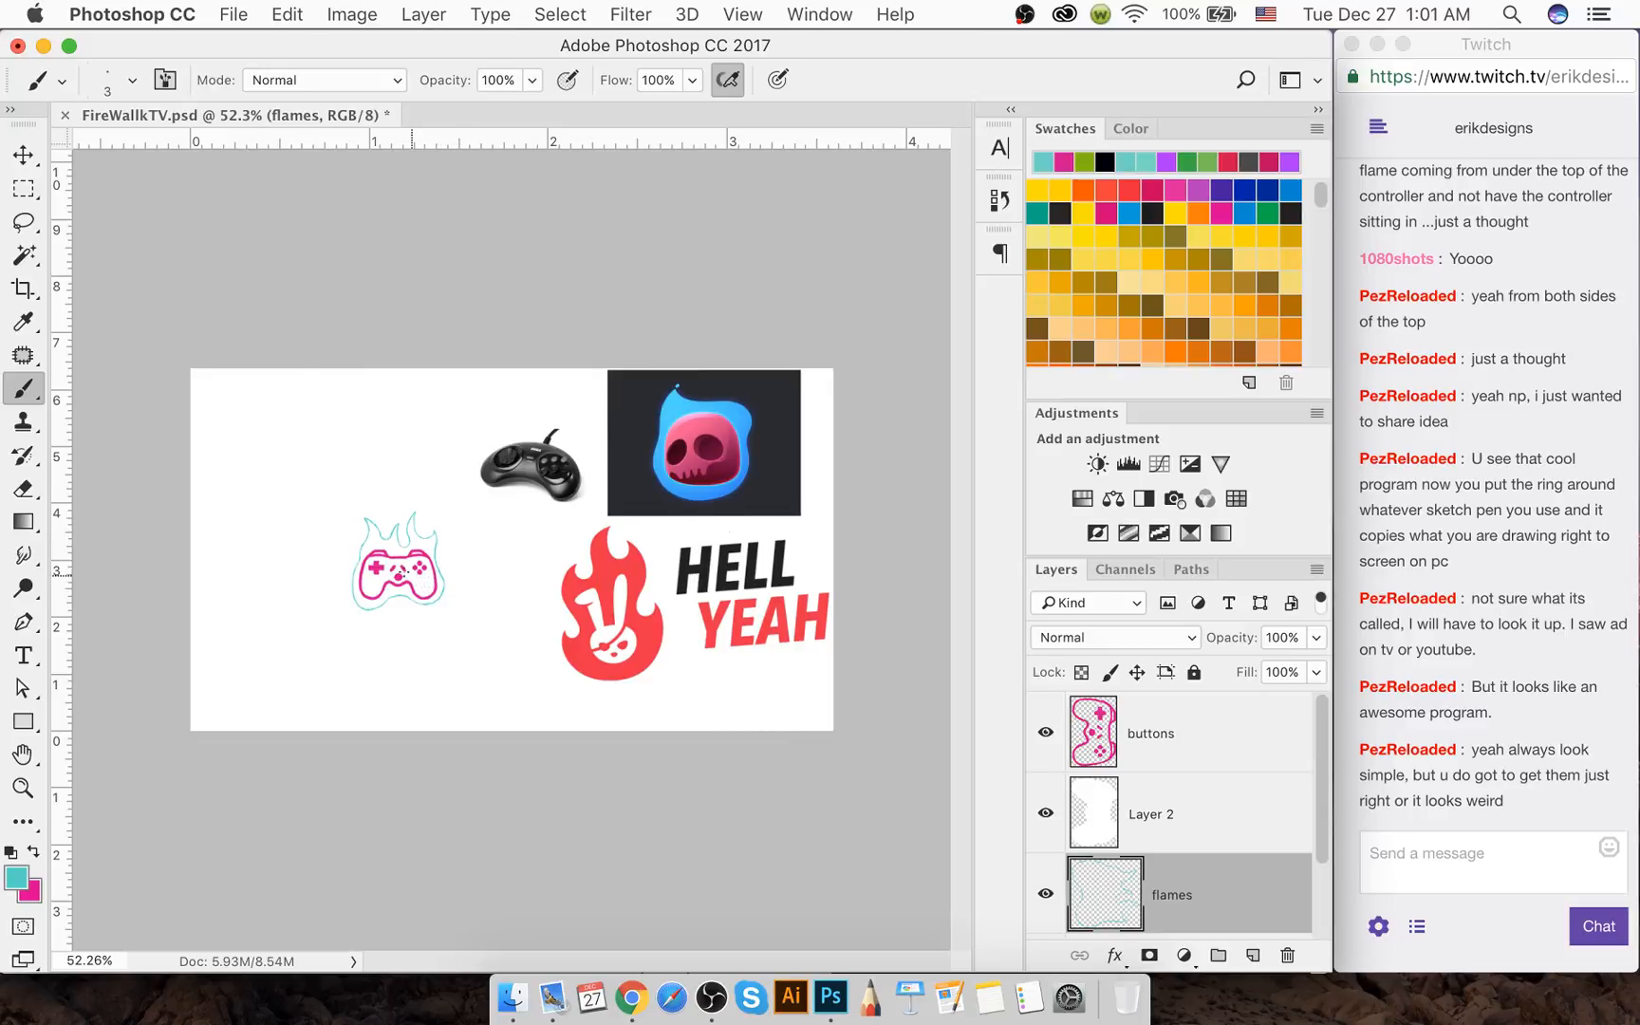
scroll(388, 579, "down", 2)
scroll(384, 569, "up", 4)
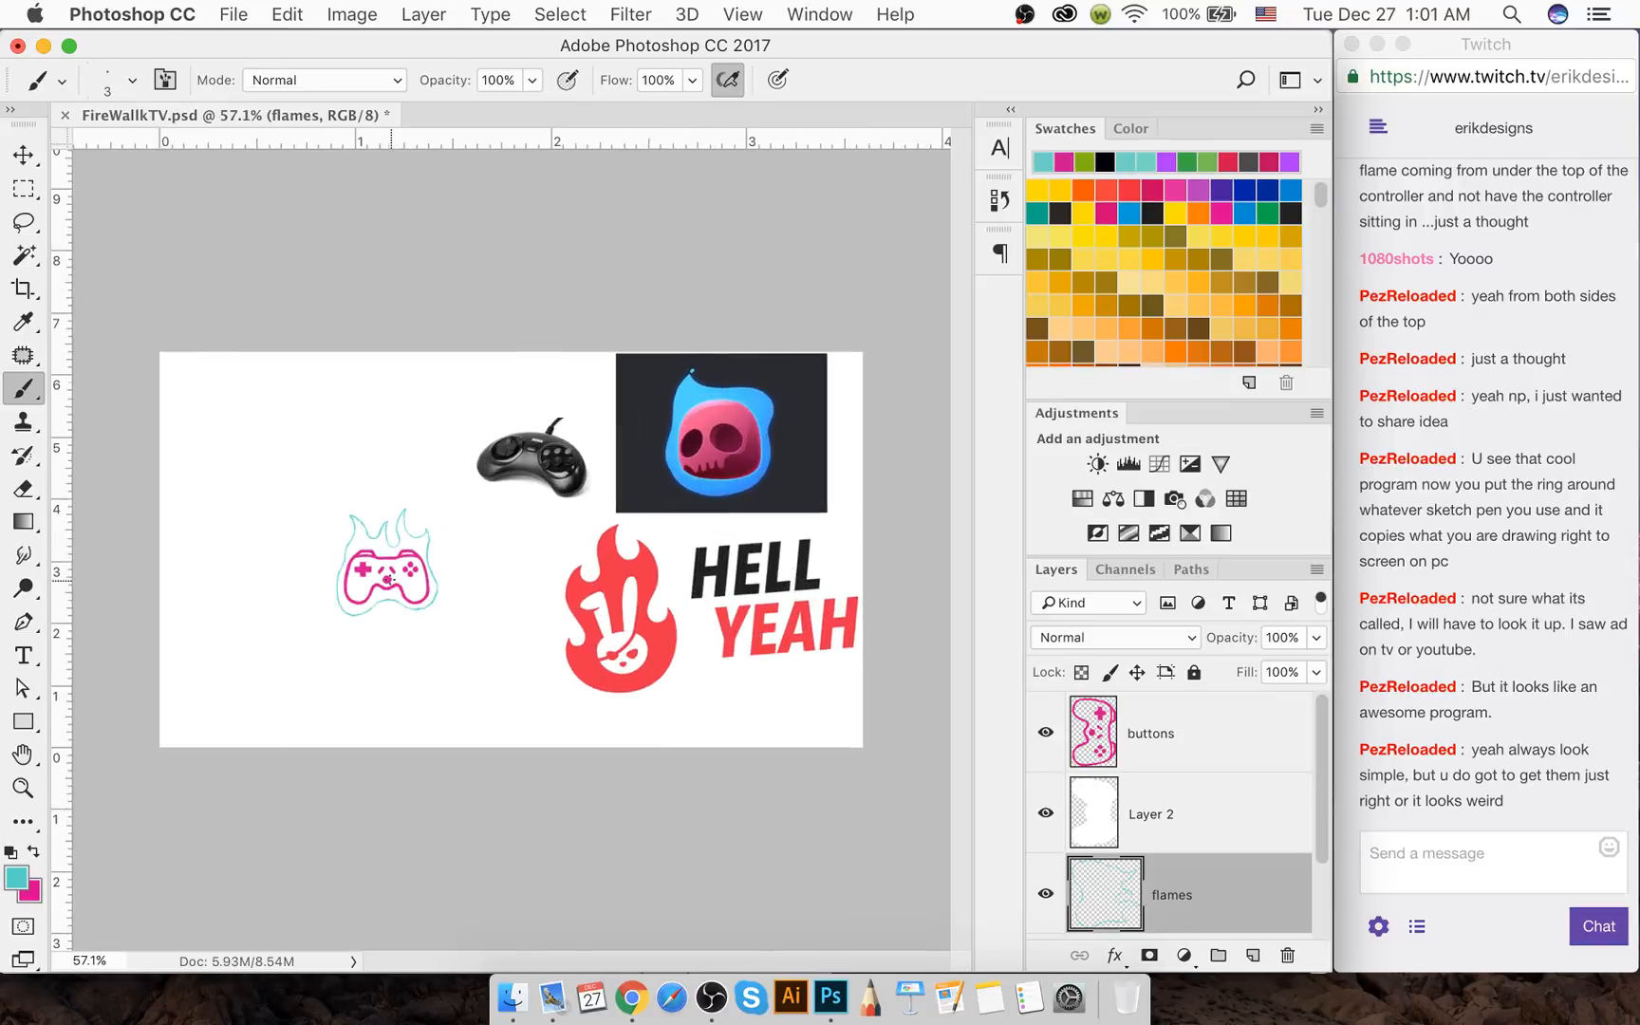
scroll(384, 564, "up", 2)
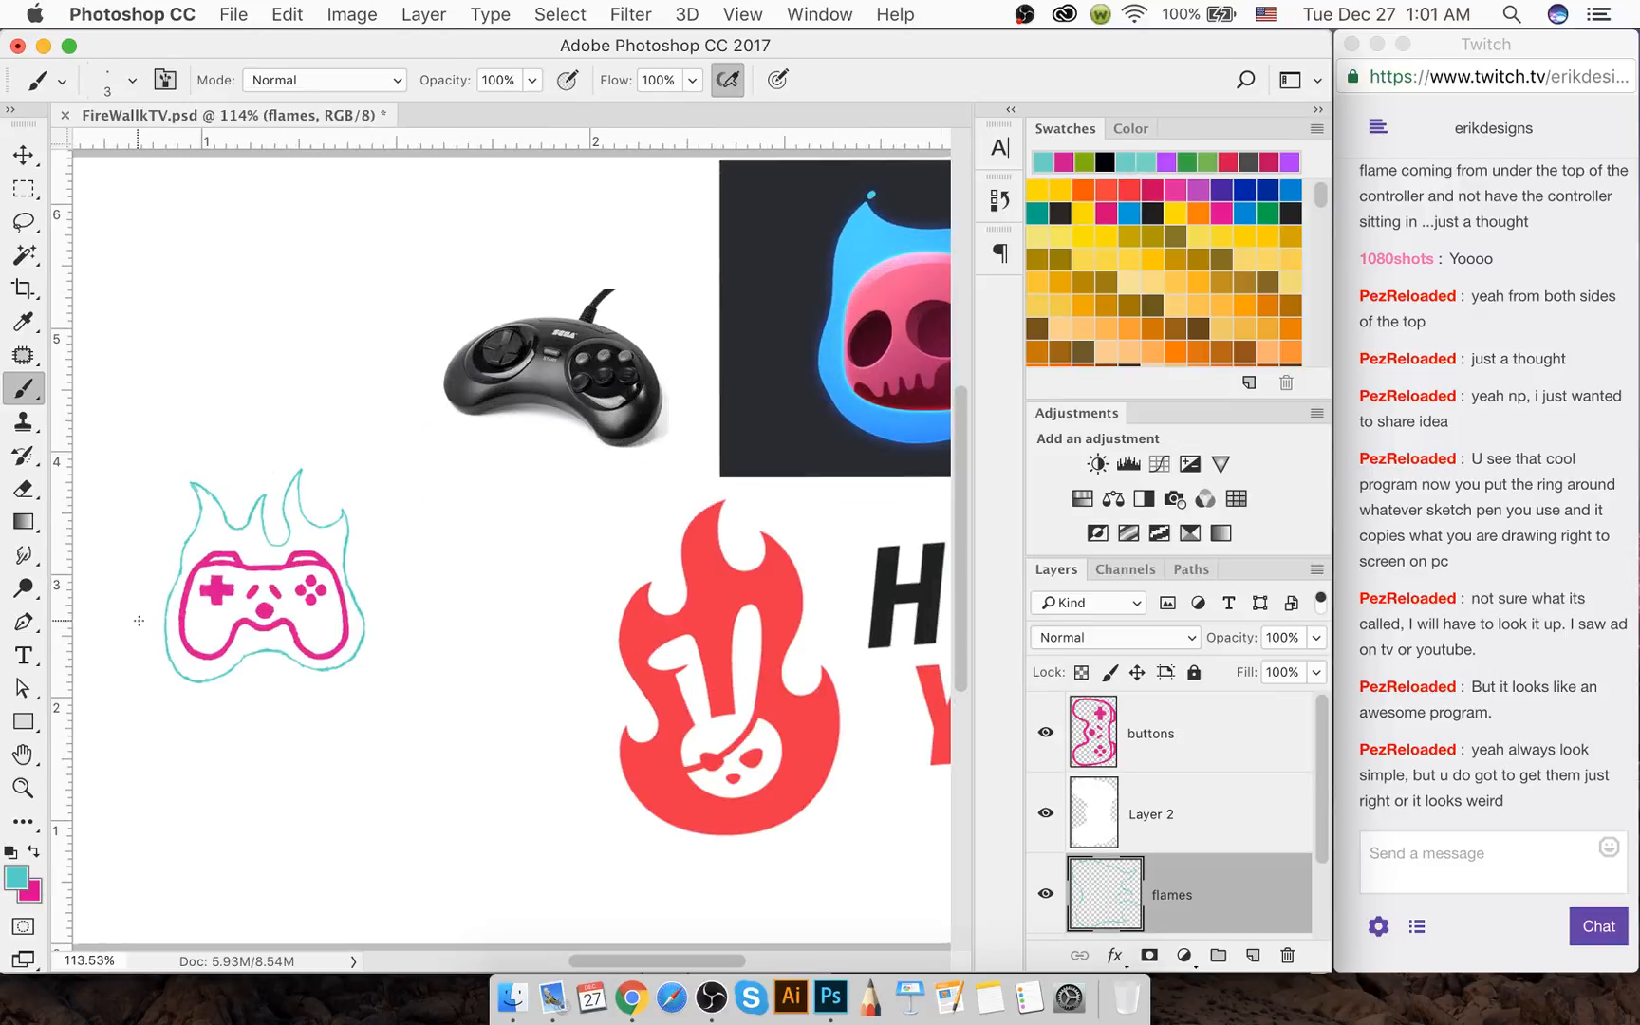
scroll(518, 555, "up", 2)
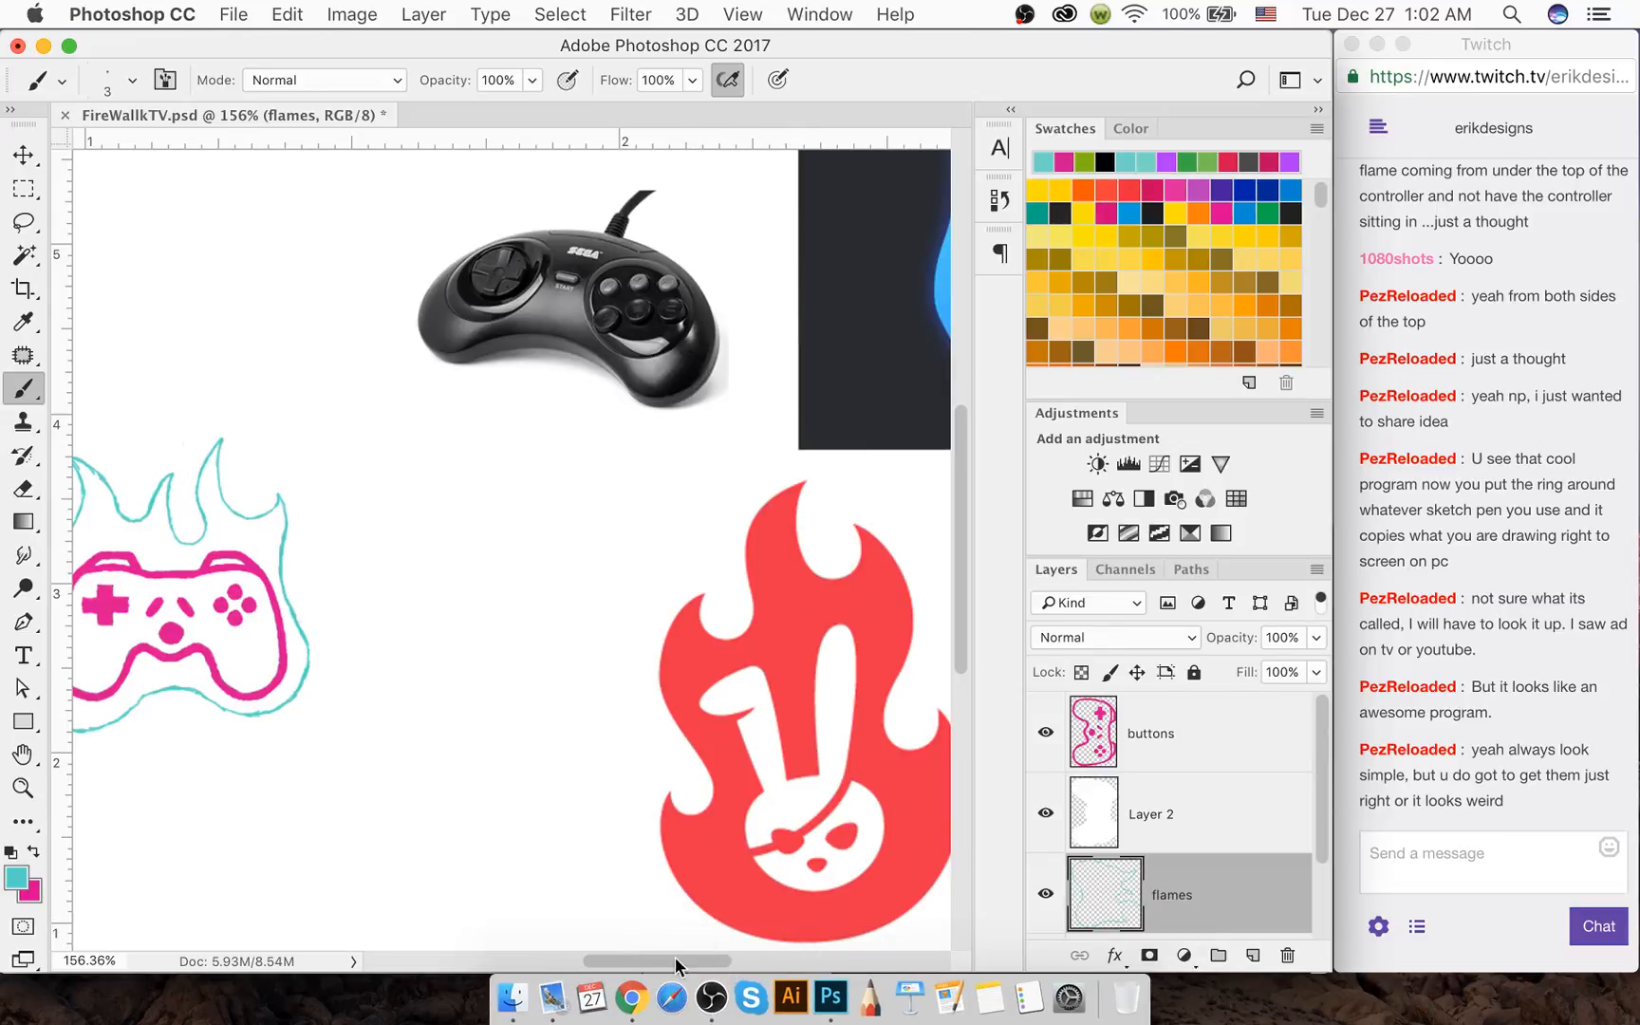
left_click_drag(674, 959, 613, 957)
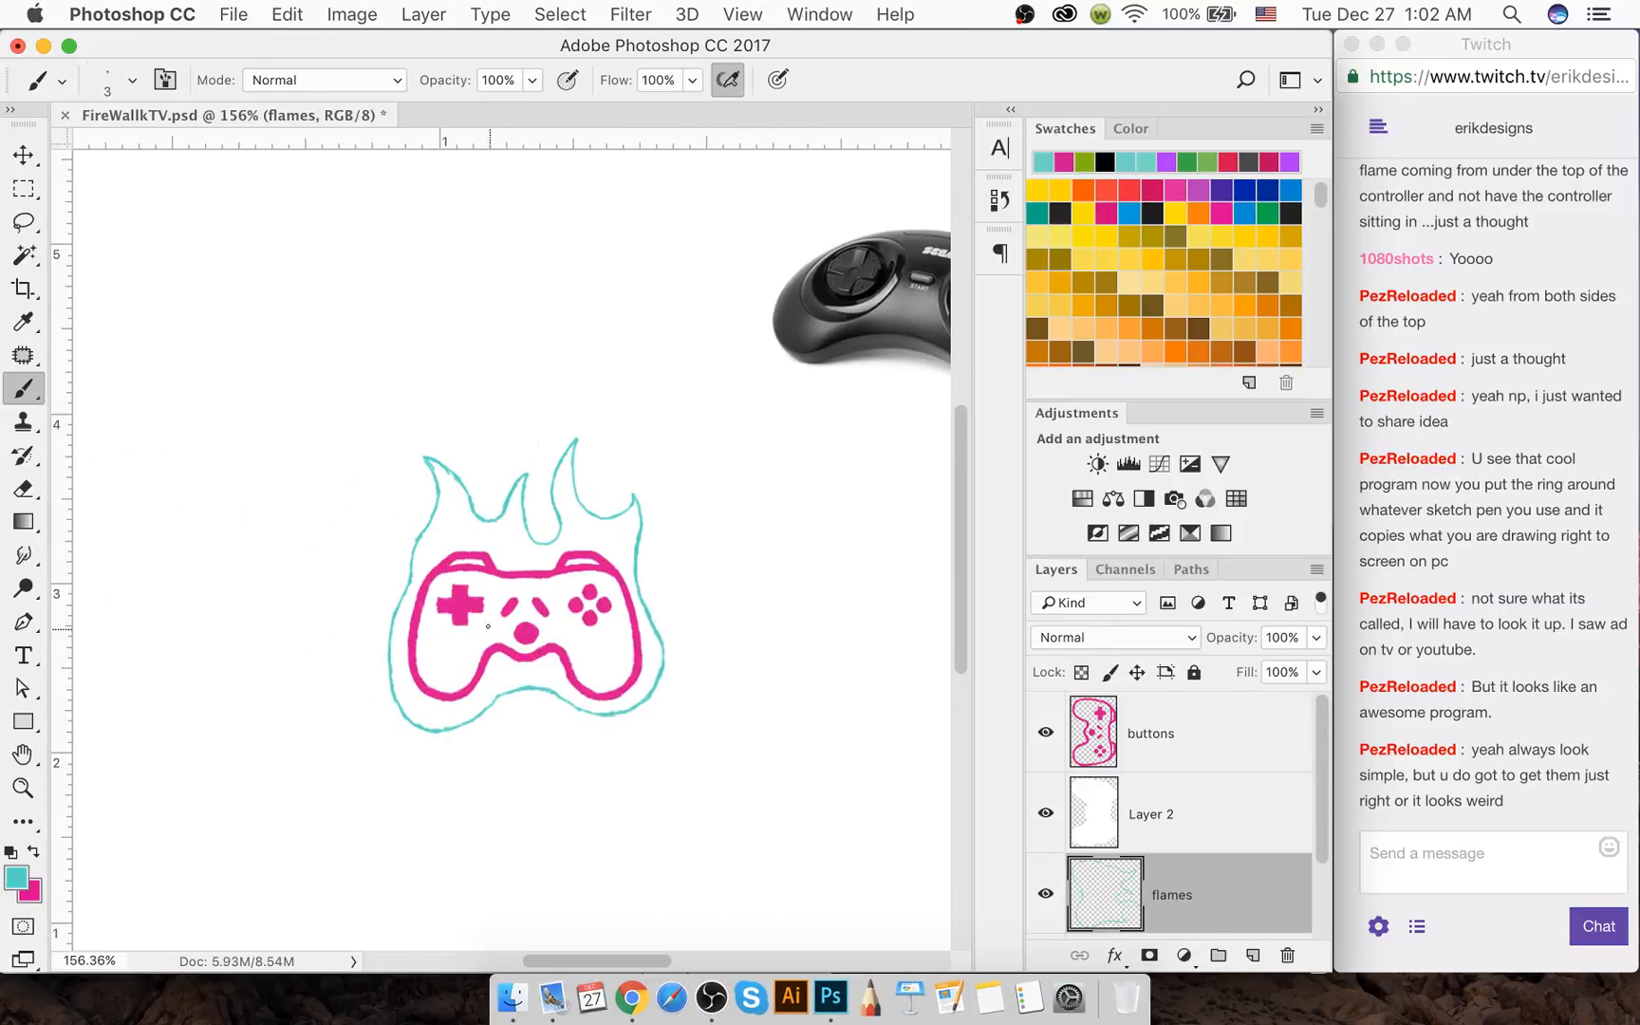
scroll(489, 622, "up", 5)
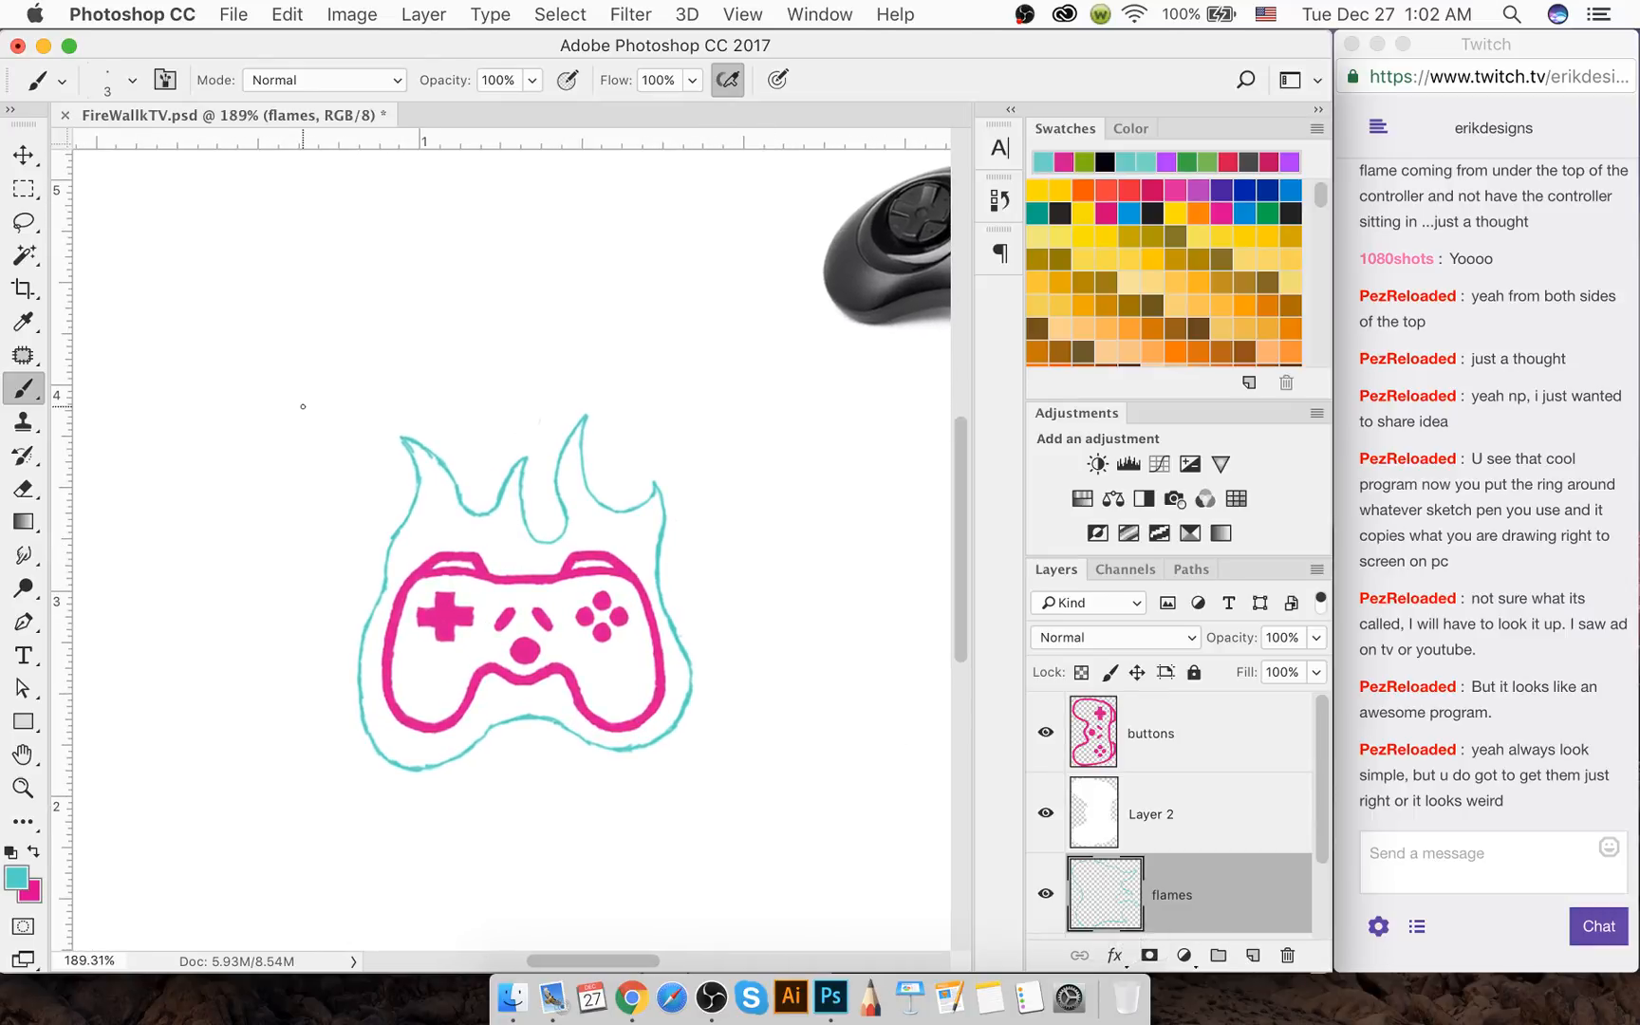
Check the buttons layer by toggling its visibility, and look through the Background and Layer 2 layers
key("v")
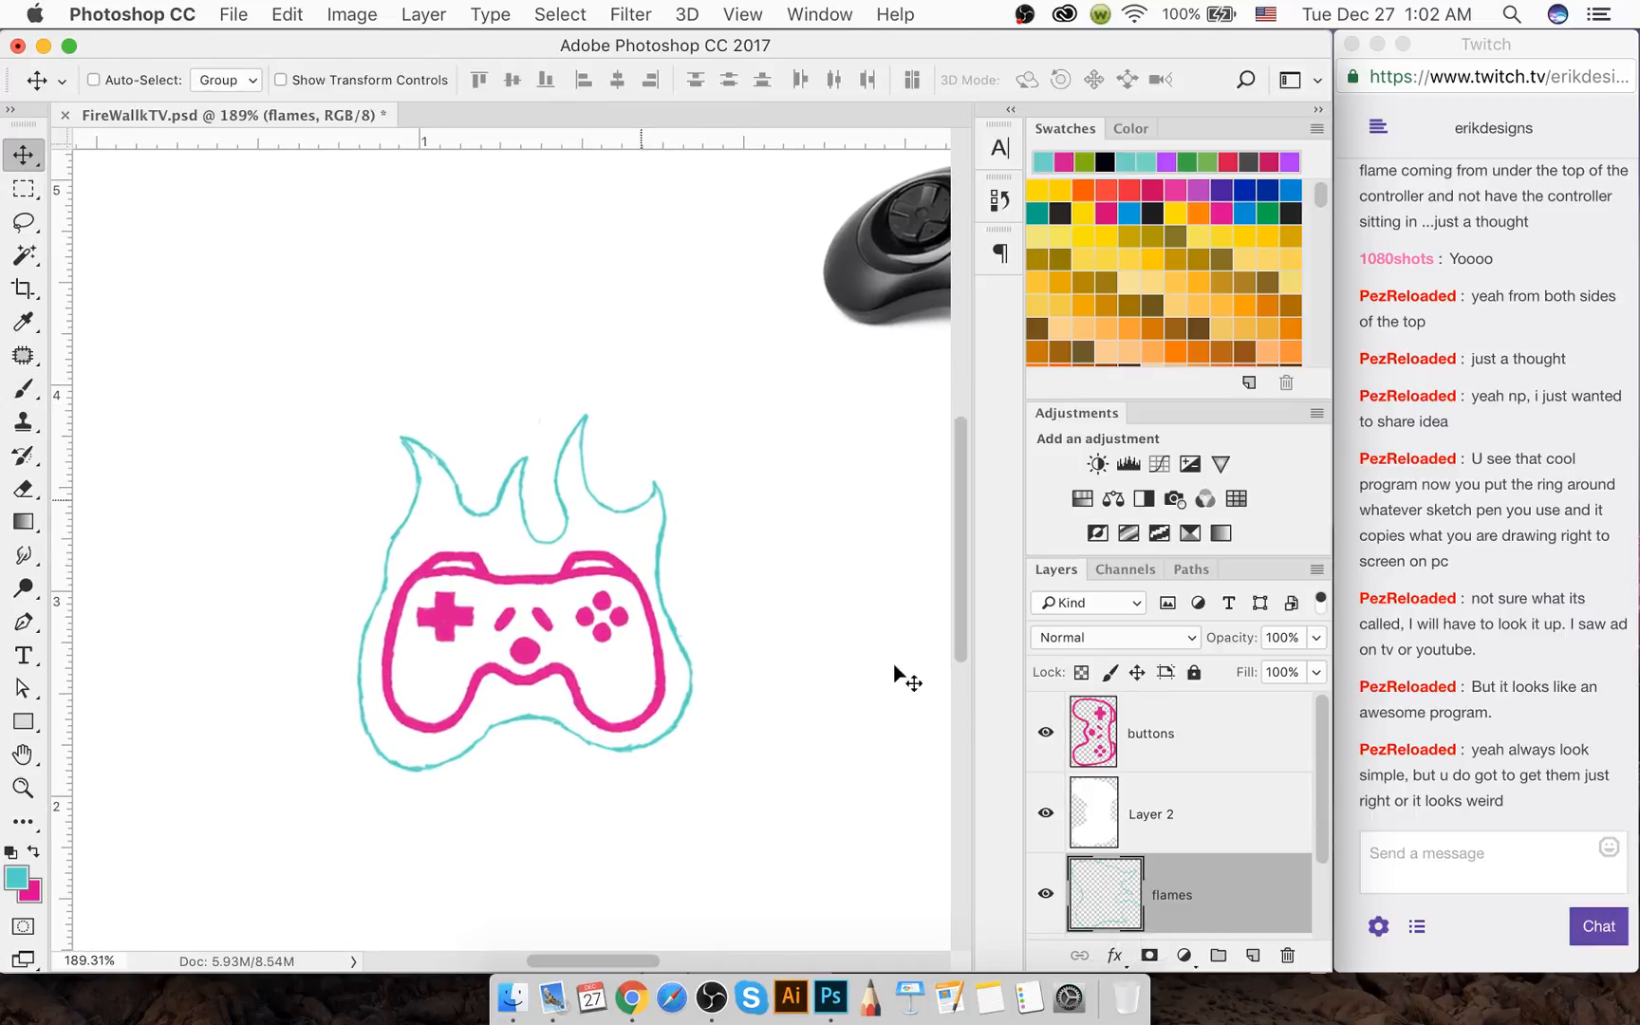
left_click(1082, 731)
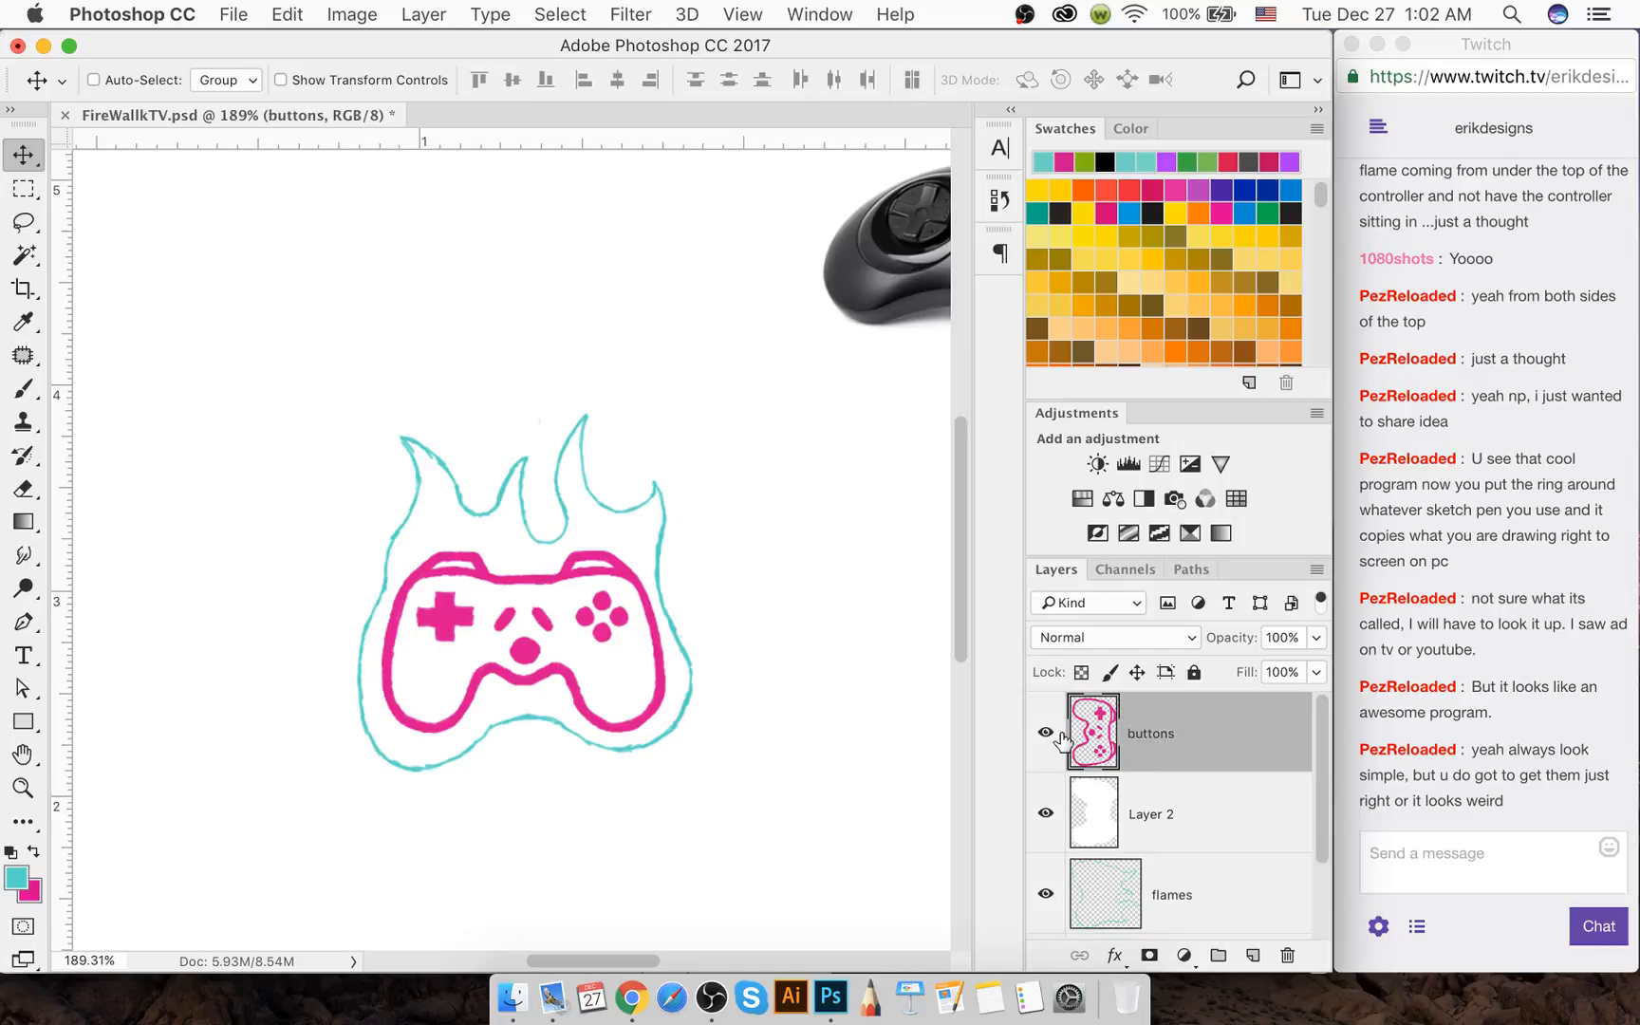
left_click(1045, 732)
left_click(1045, 732)
scroll(1145, 841, "down", 3)
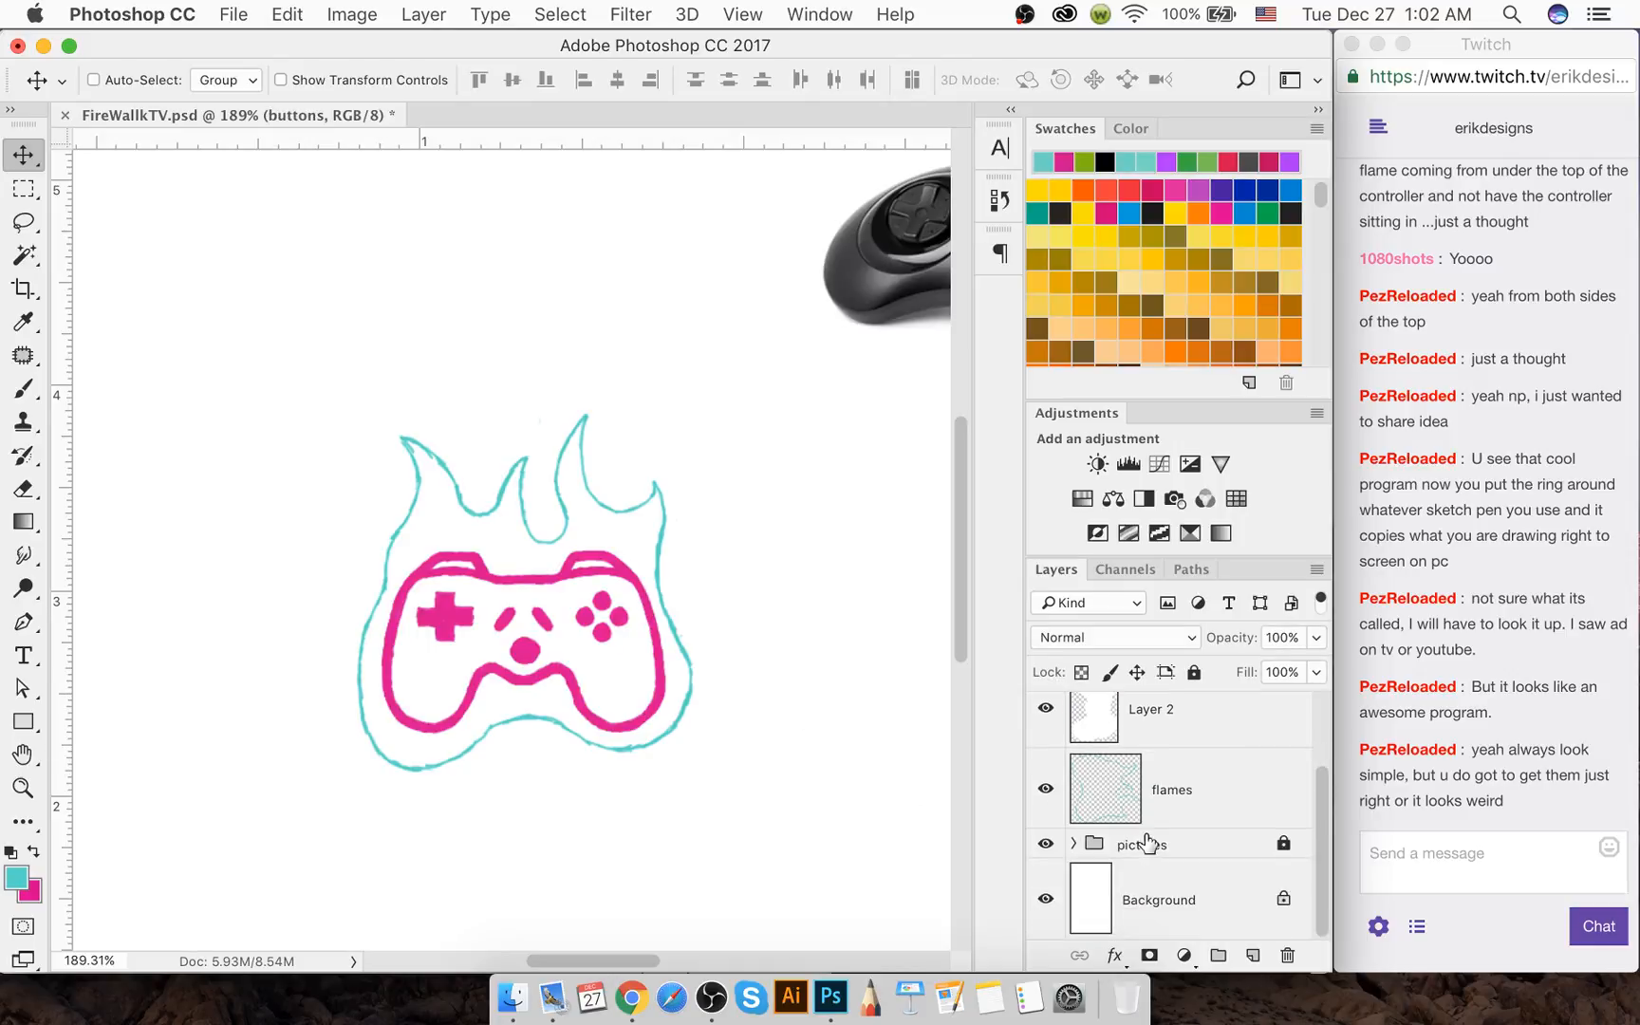
left_click(1098, 901)
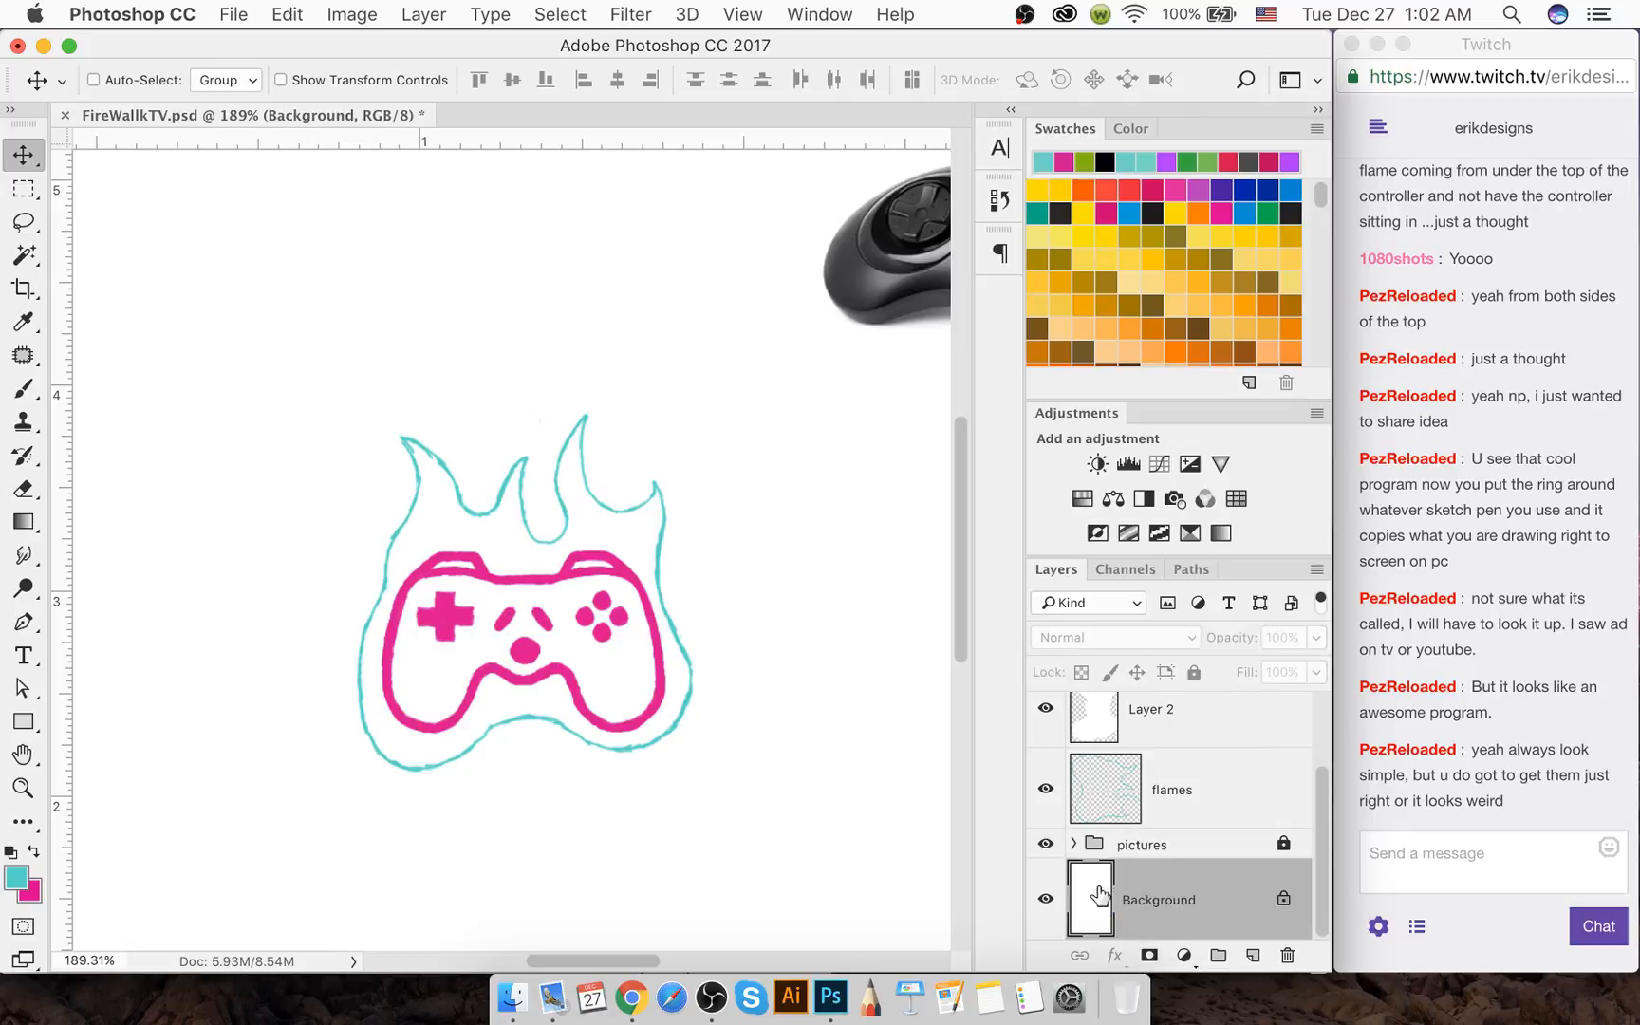
left_click_drag(1021, 875, 1082, 865)
left_click(1117, 742)
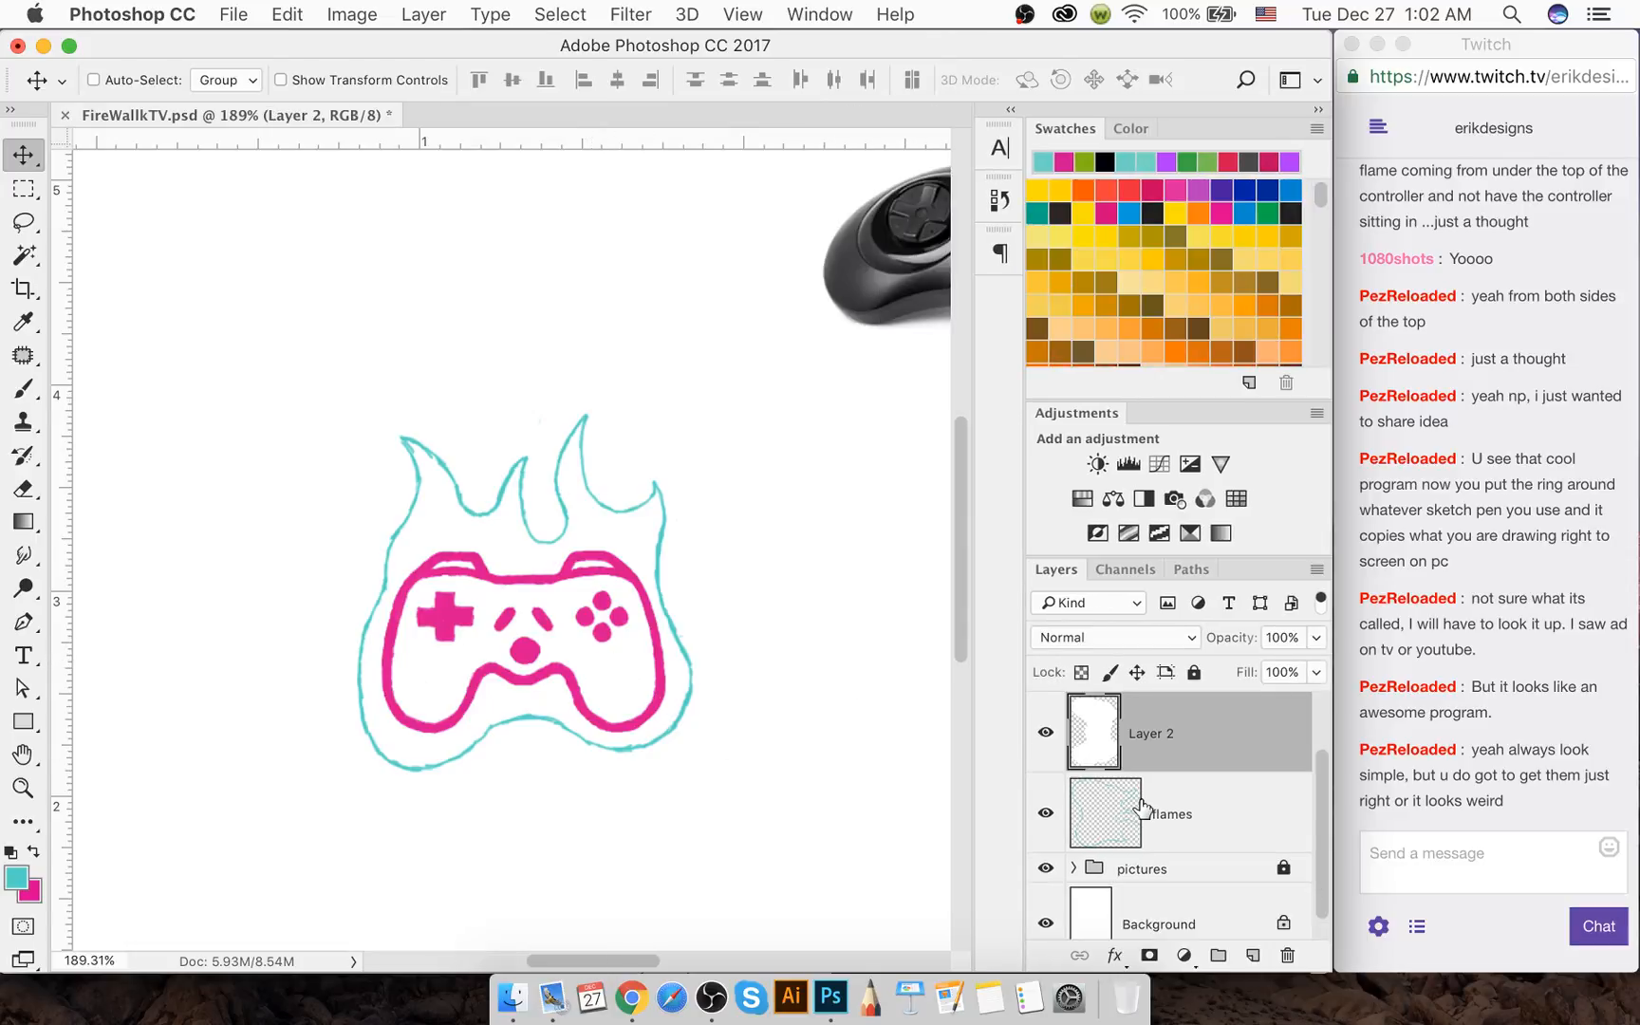
Scale the flames layer up to about 104.7% around its center, apply the transformation, and save the document
left_click(1142, 806)
key("super+t")
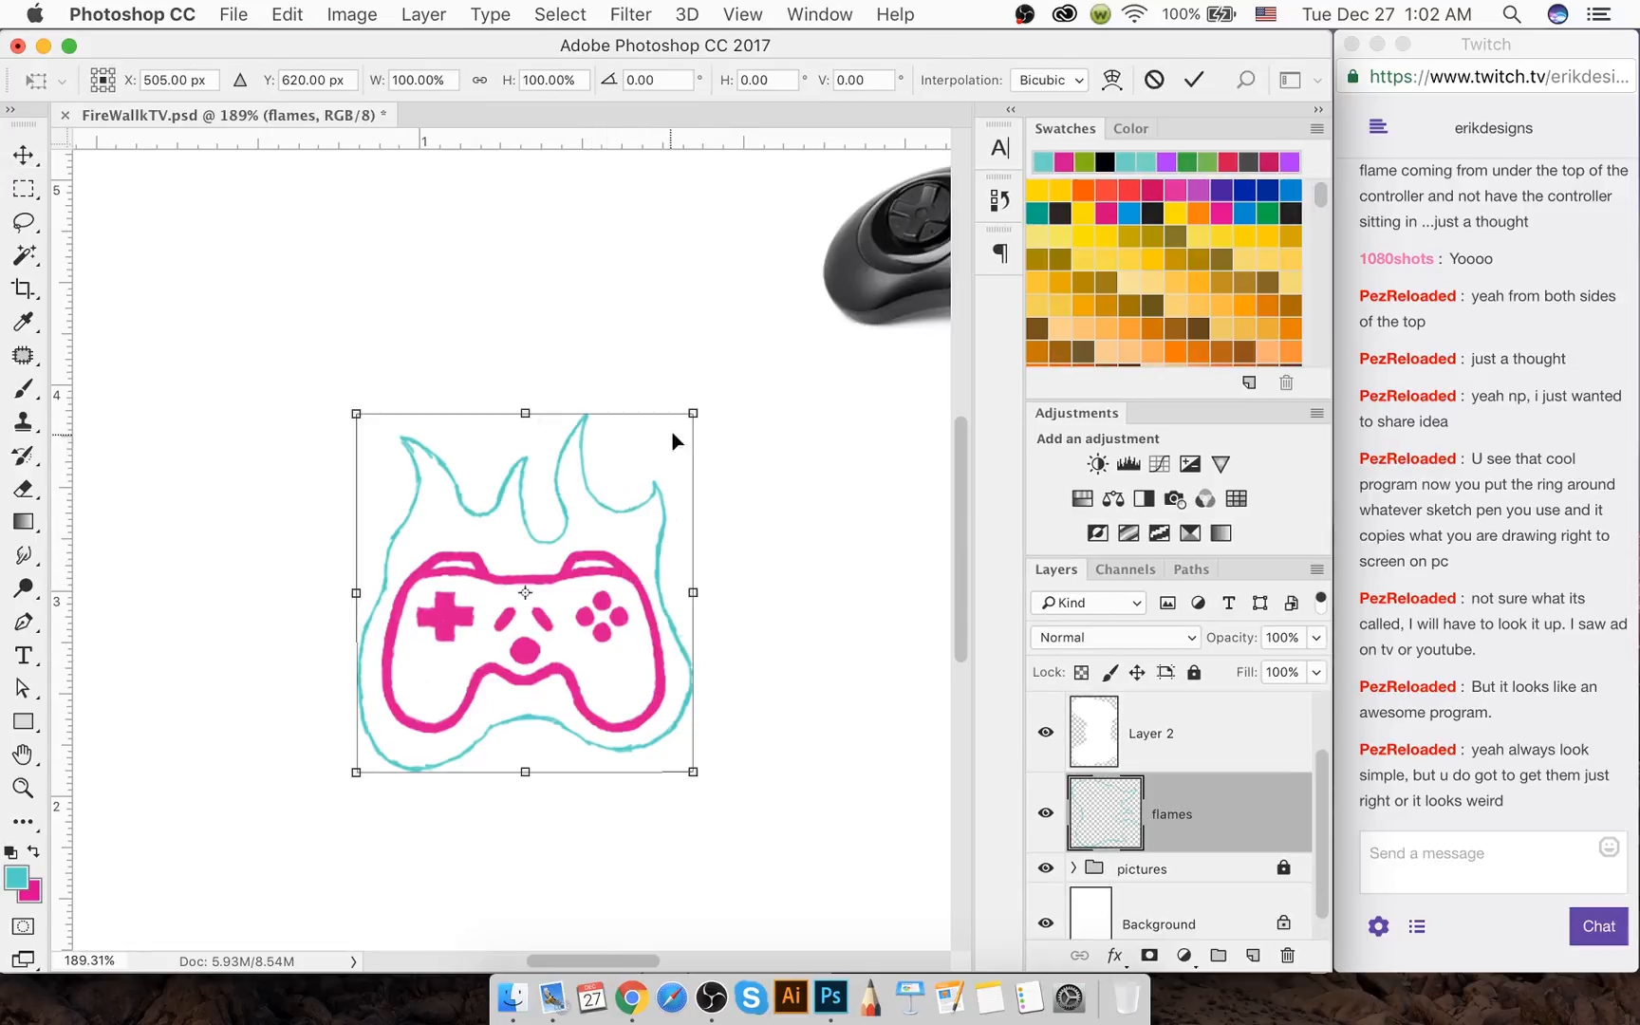
left_click_drag(693, 414, 700, 406)
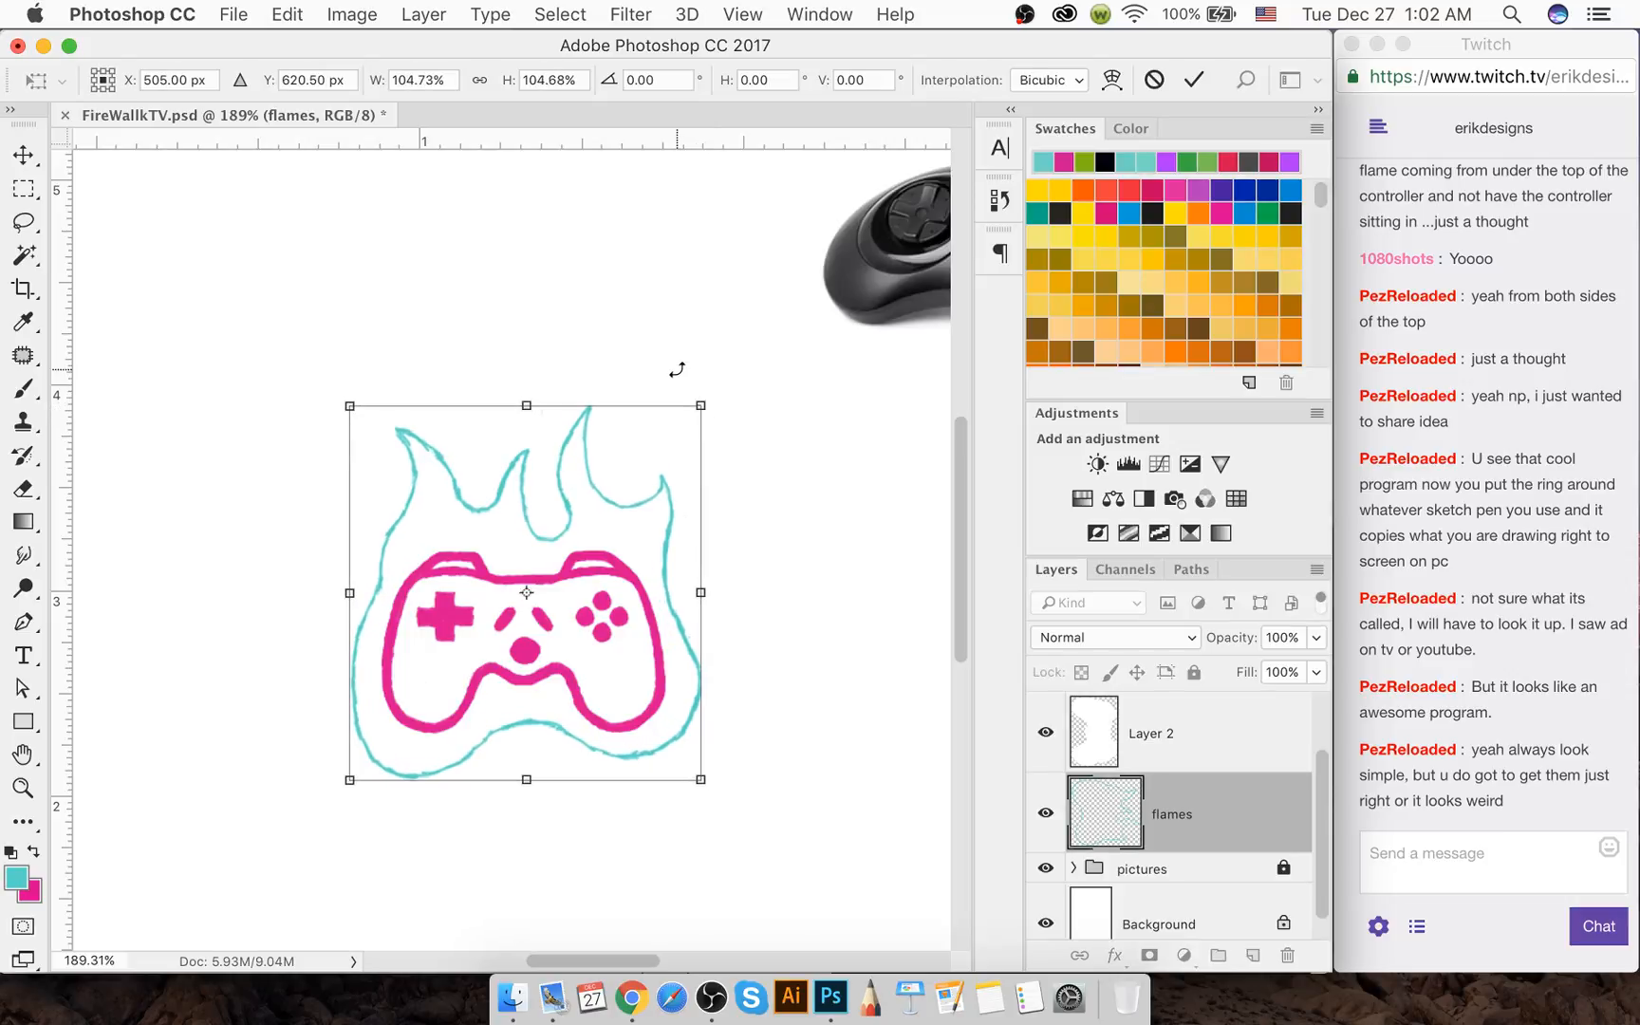
key("super+s")
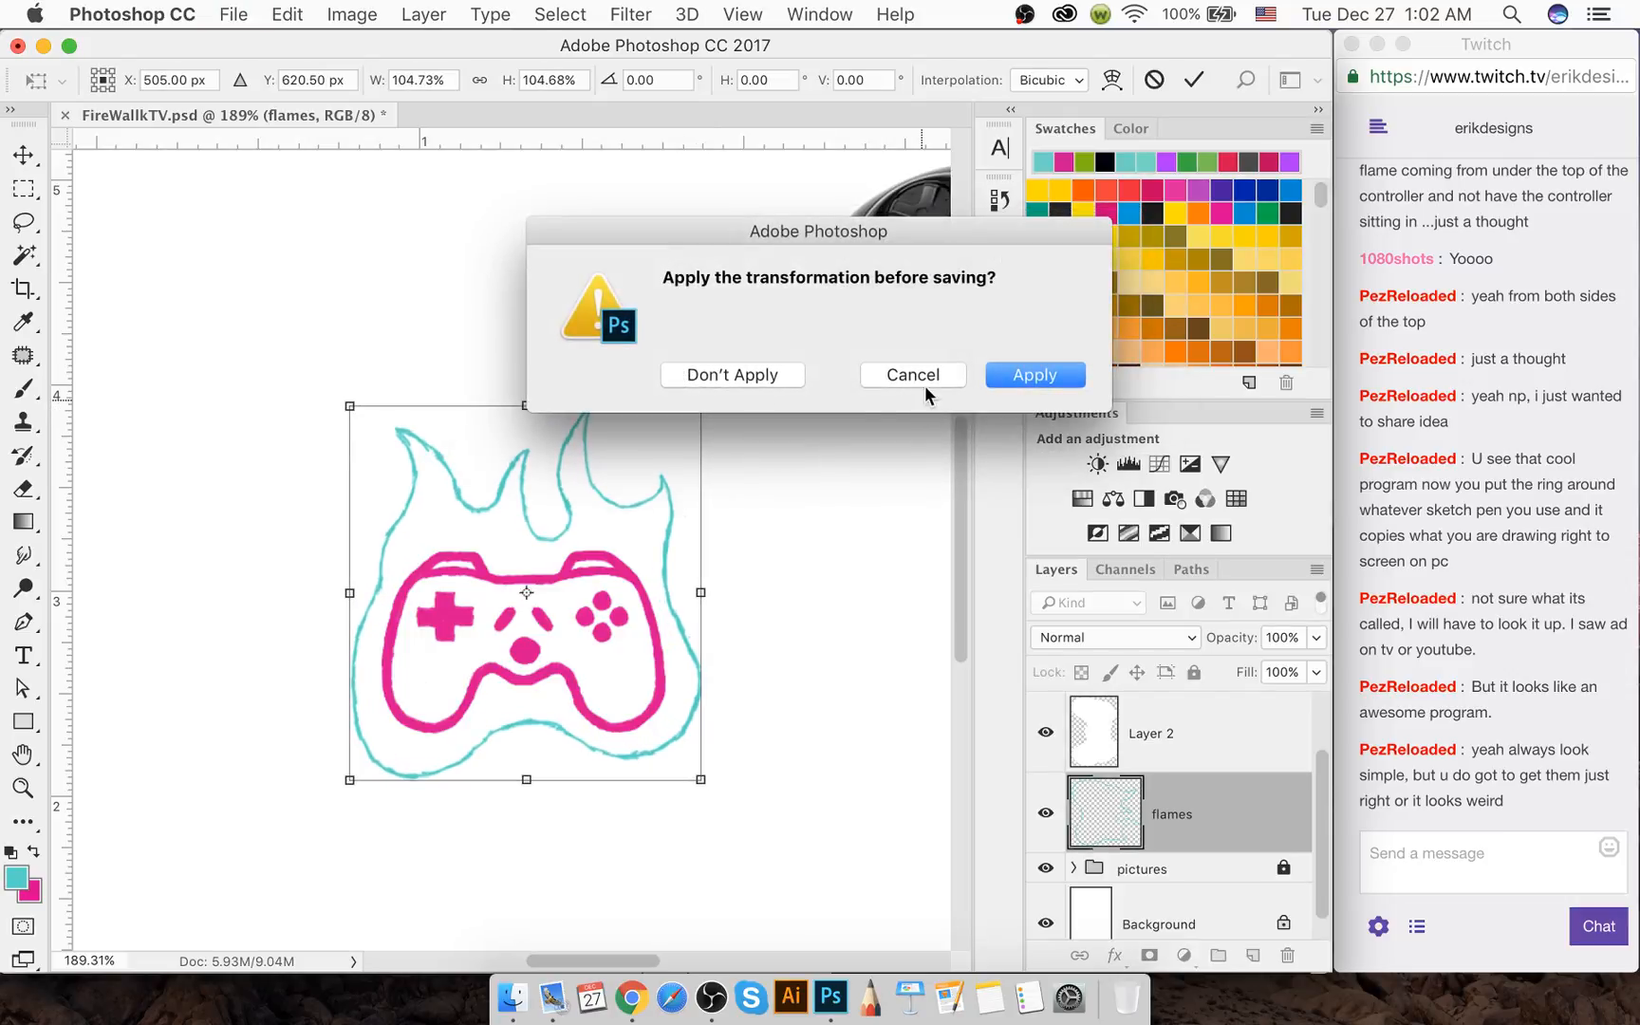
left_click(1037, 376)
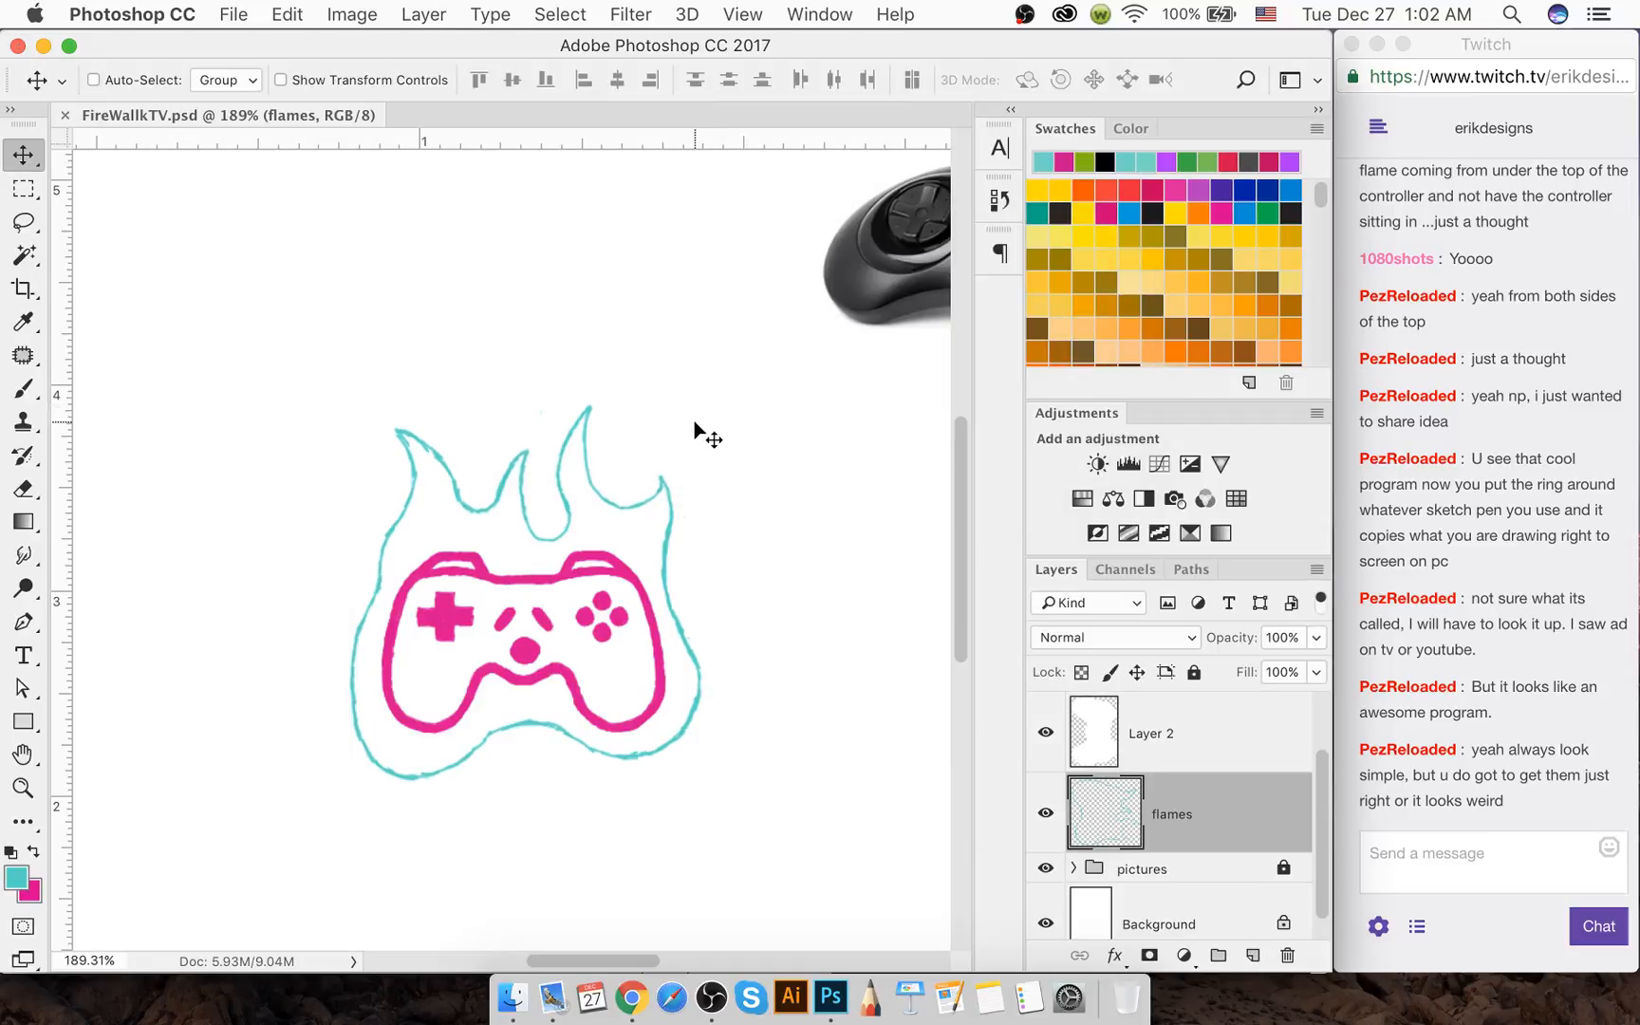
key("ctrl+t")
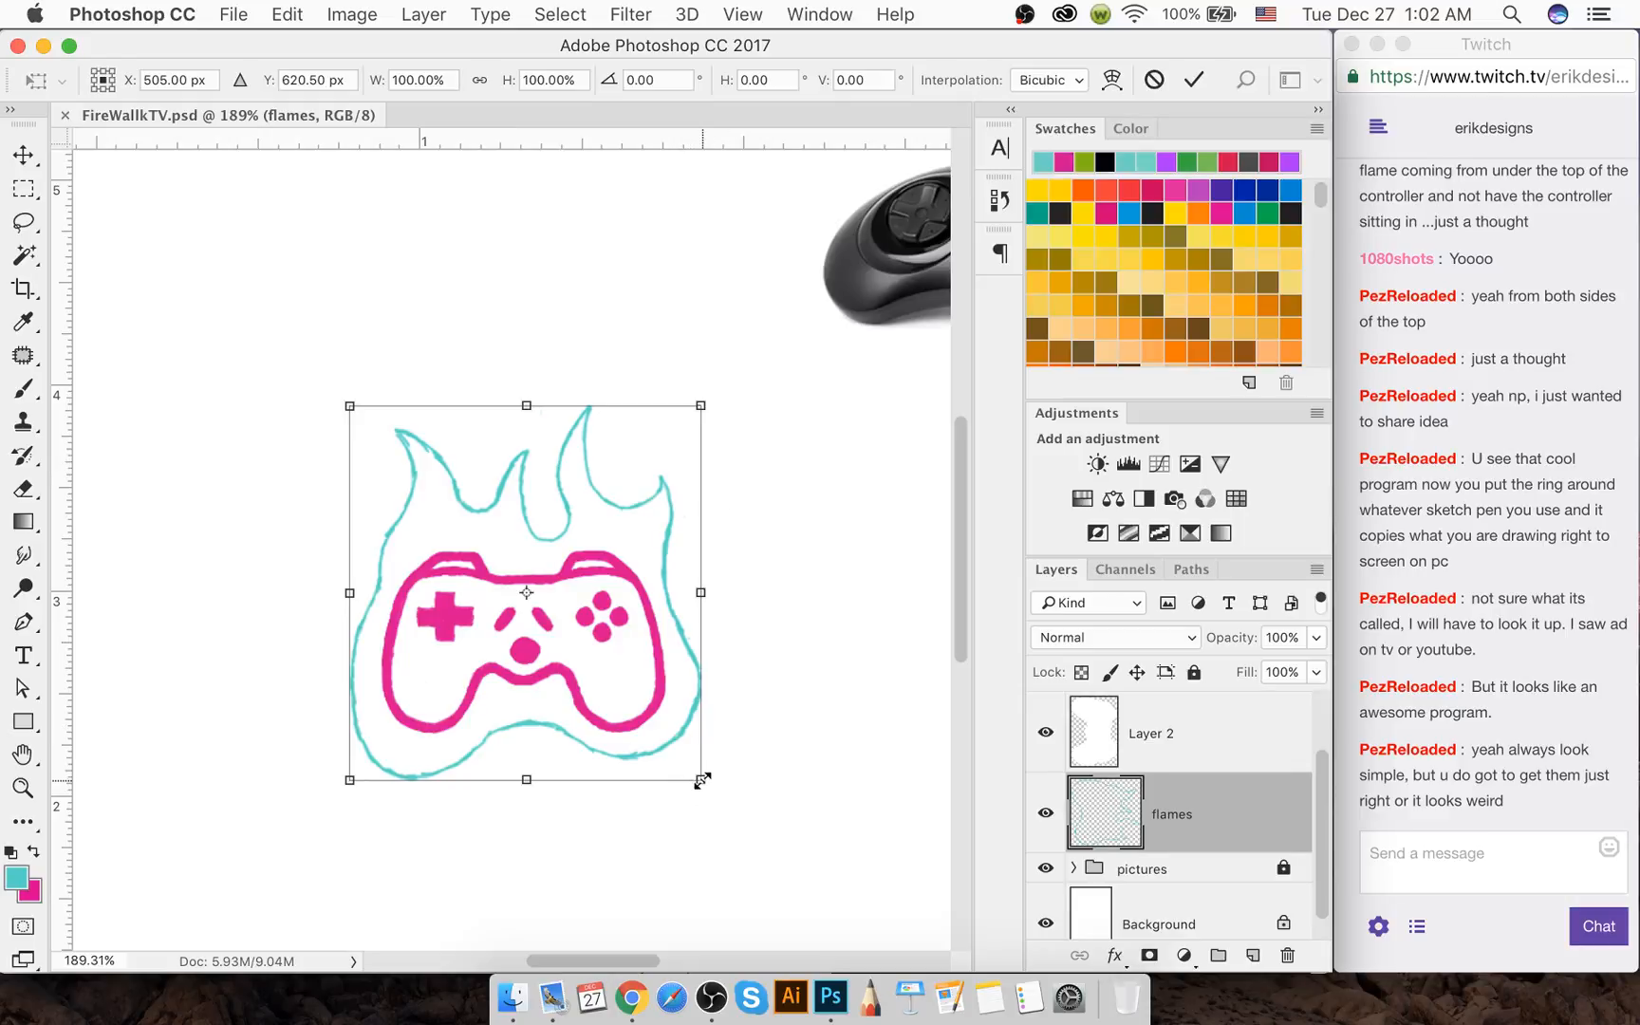
left_click(24, 153)
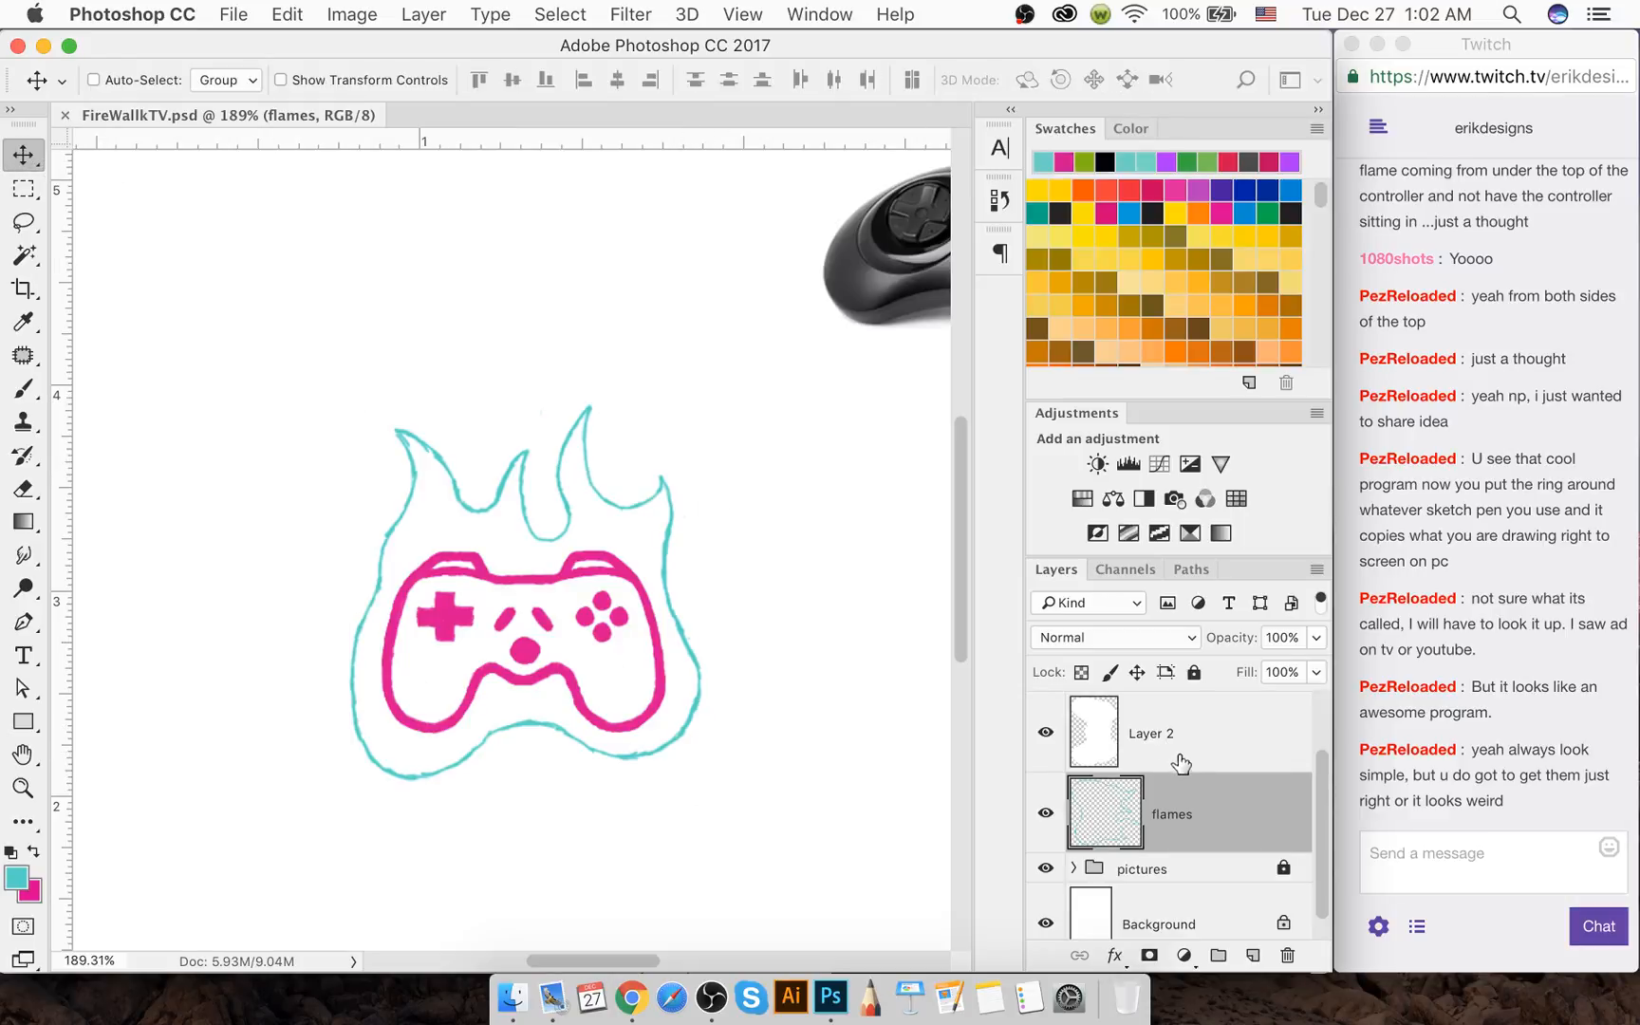
Select the buttons, Layer 2 and flames layers together
scroll(1177, 759, "up", 2)
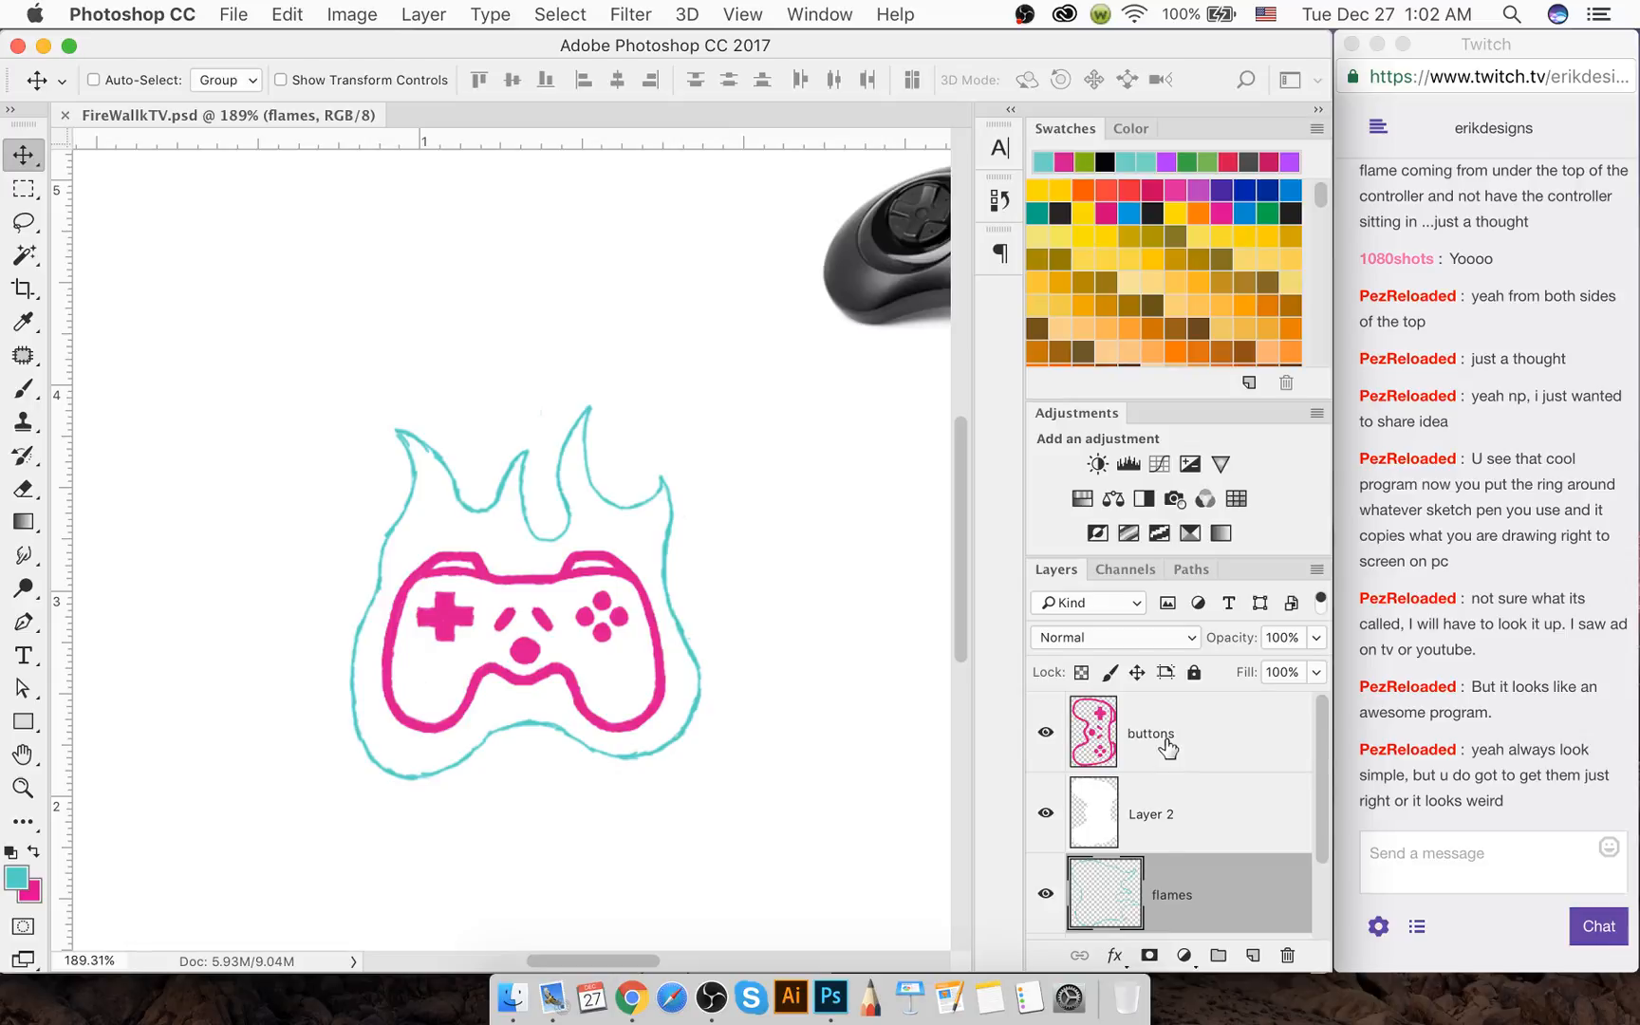
left_click(1166, 742, "shift")
right_click(1165, 738)
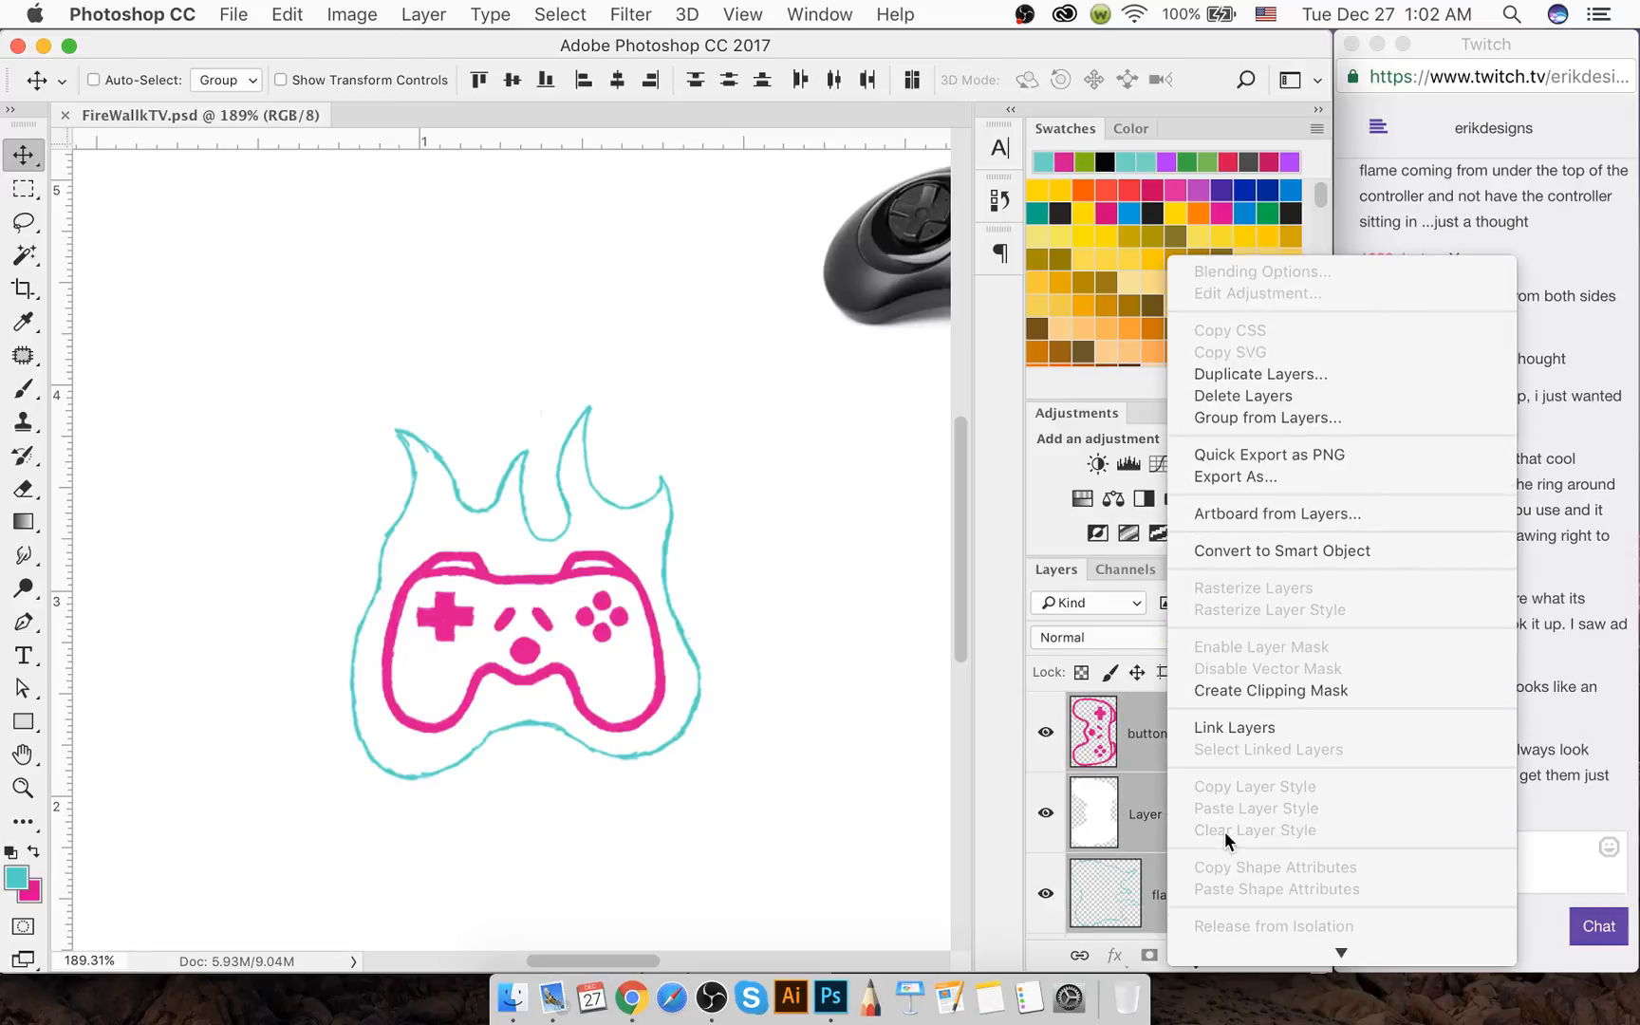
scroll(1221, 828, "down", 5)
left_click(1076, 803)
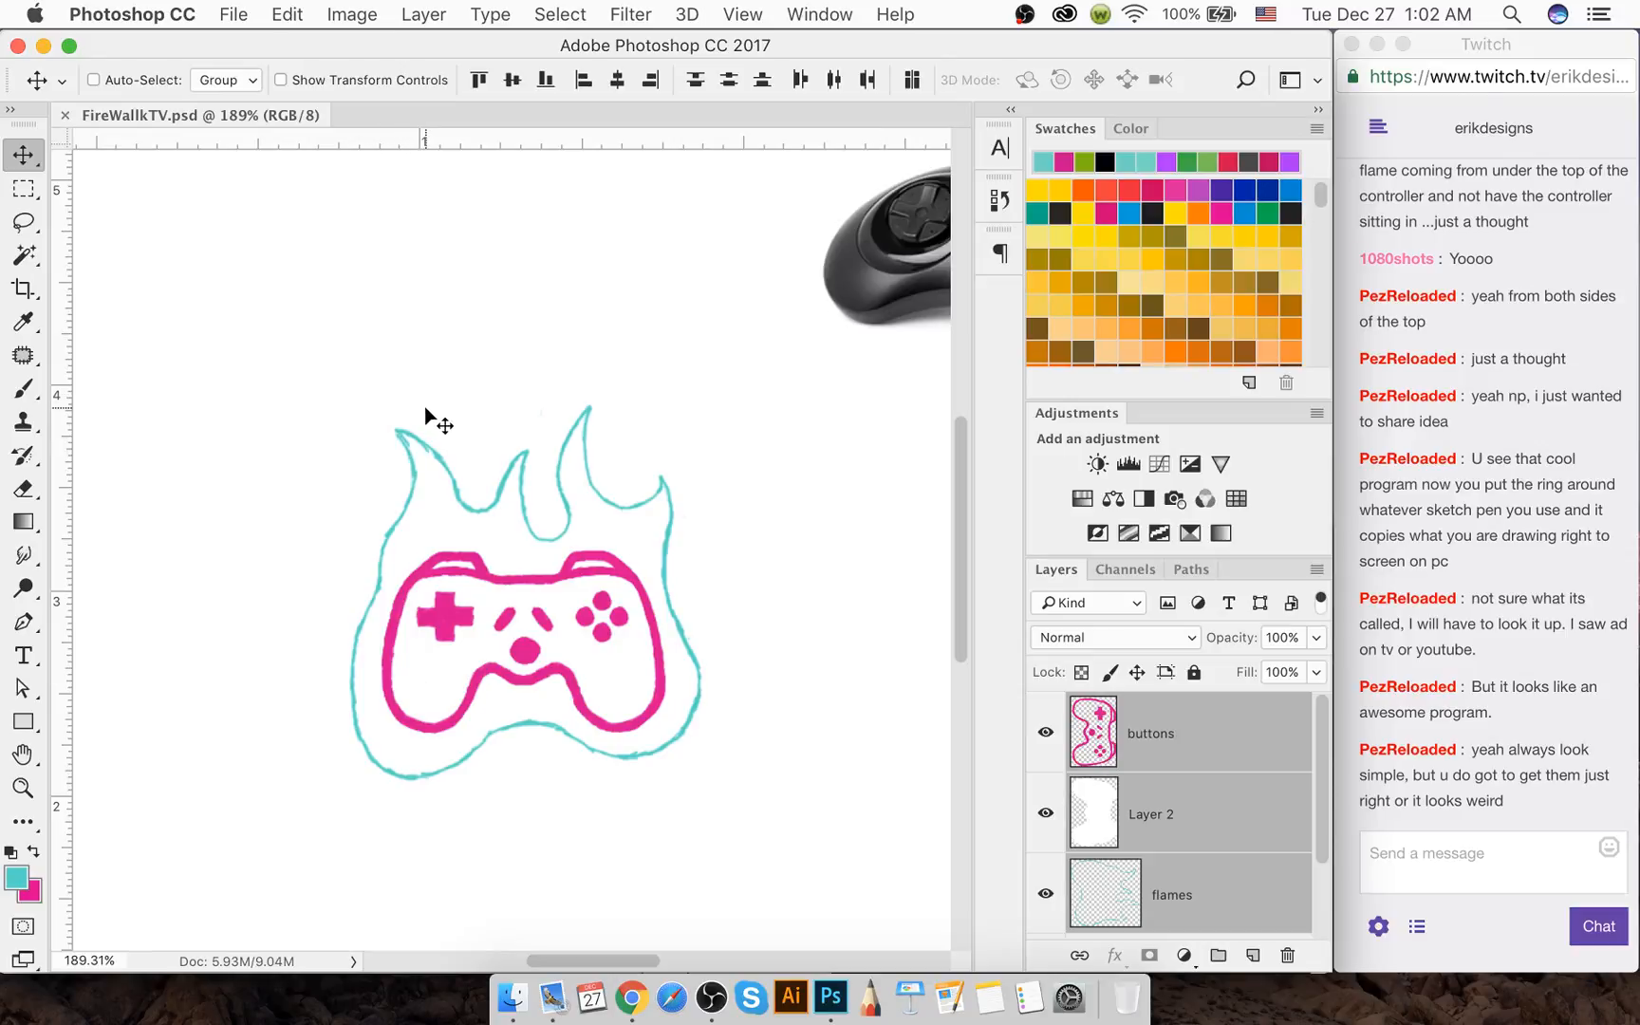
Flip the whole canvas vertically and check the bounds of the selected controller and flame layers
scroll(424, 406, "down", 5)
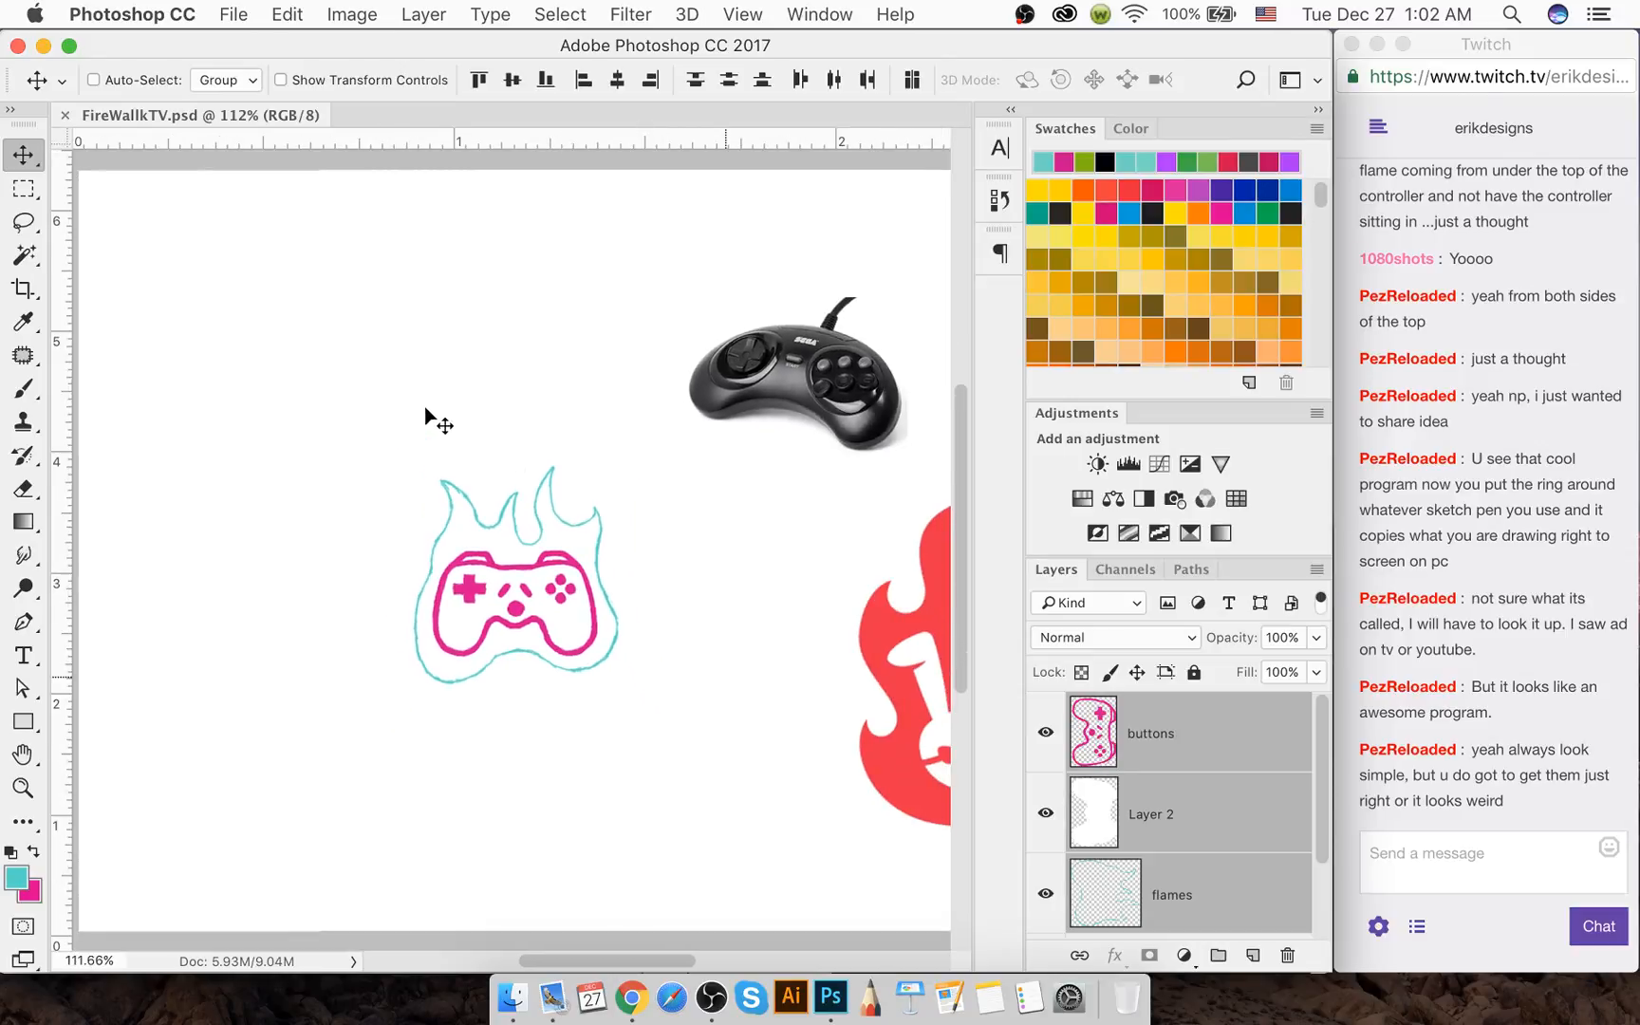
scroll(424, 406, "down", 2)
scroll(424, 406, "up", 2)
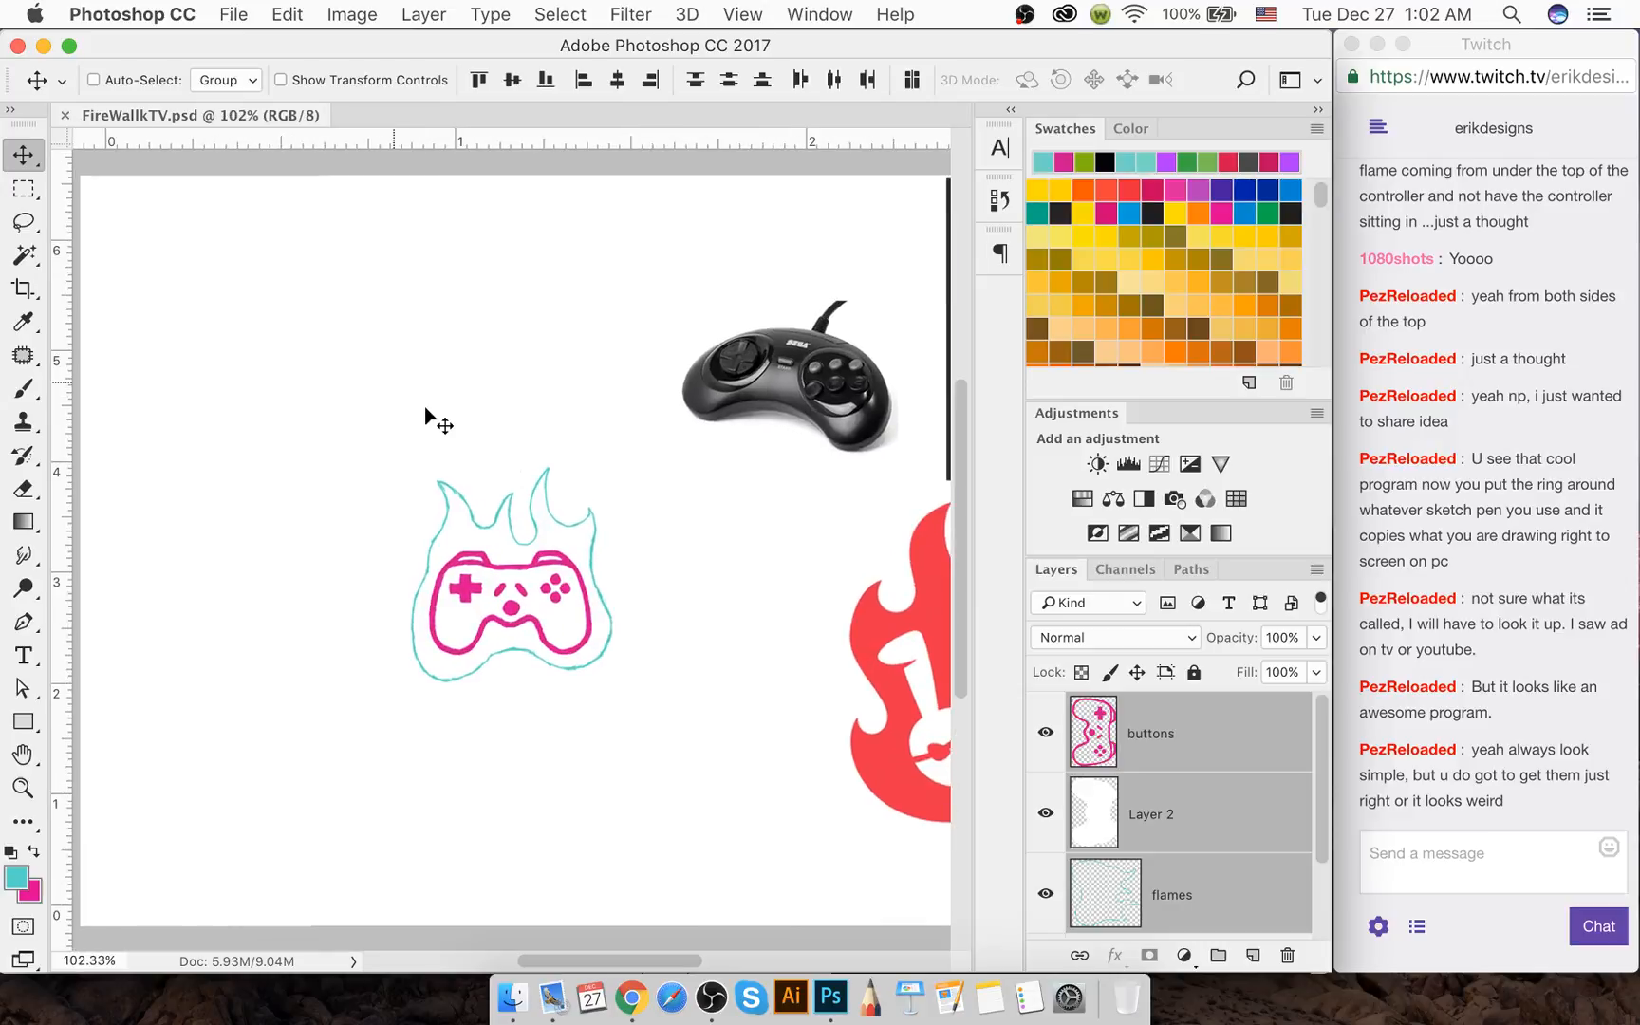
scroll(424, 407, "up", 2)
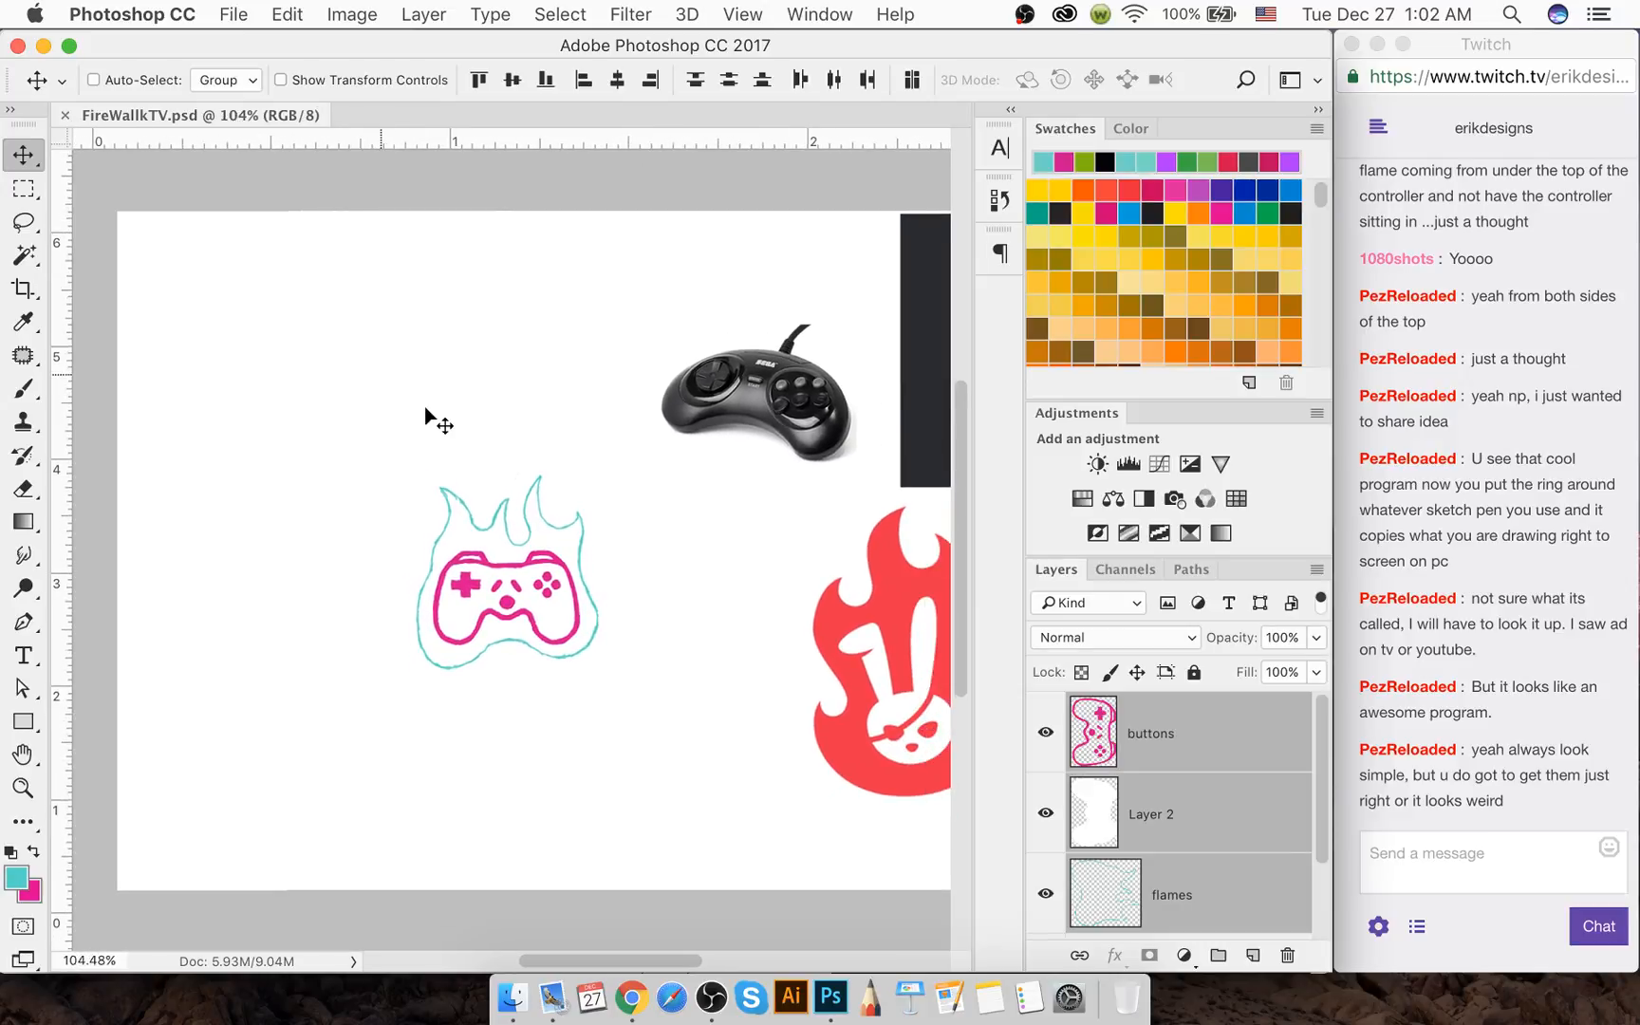
scroll(426, 408, "down", 1)
left_click(359, 15)
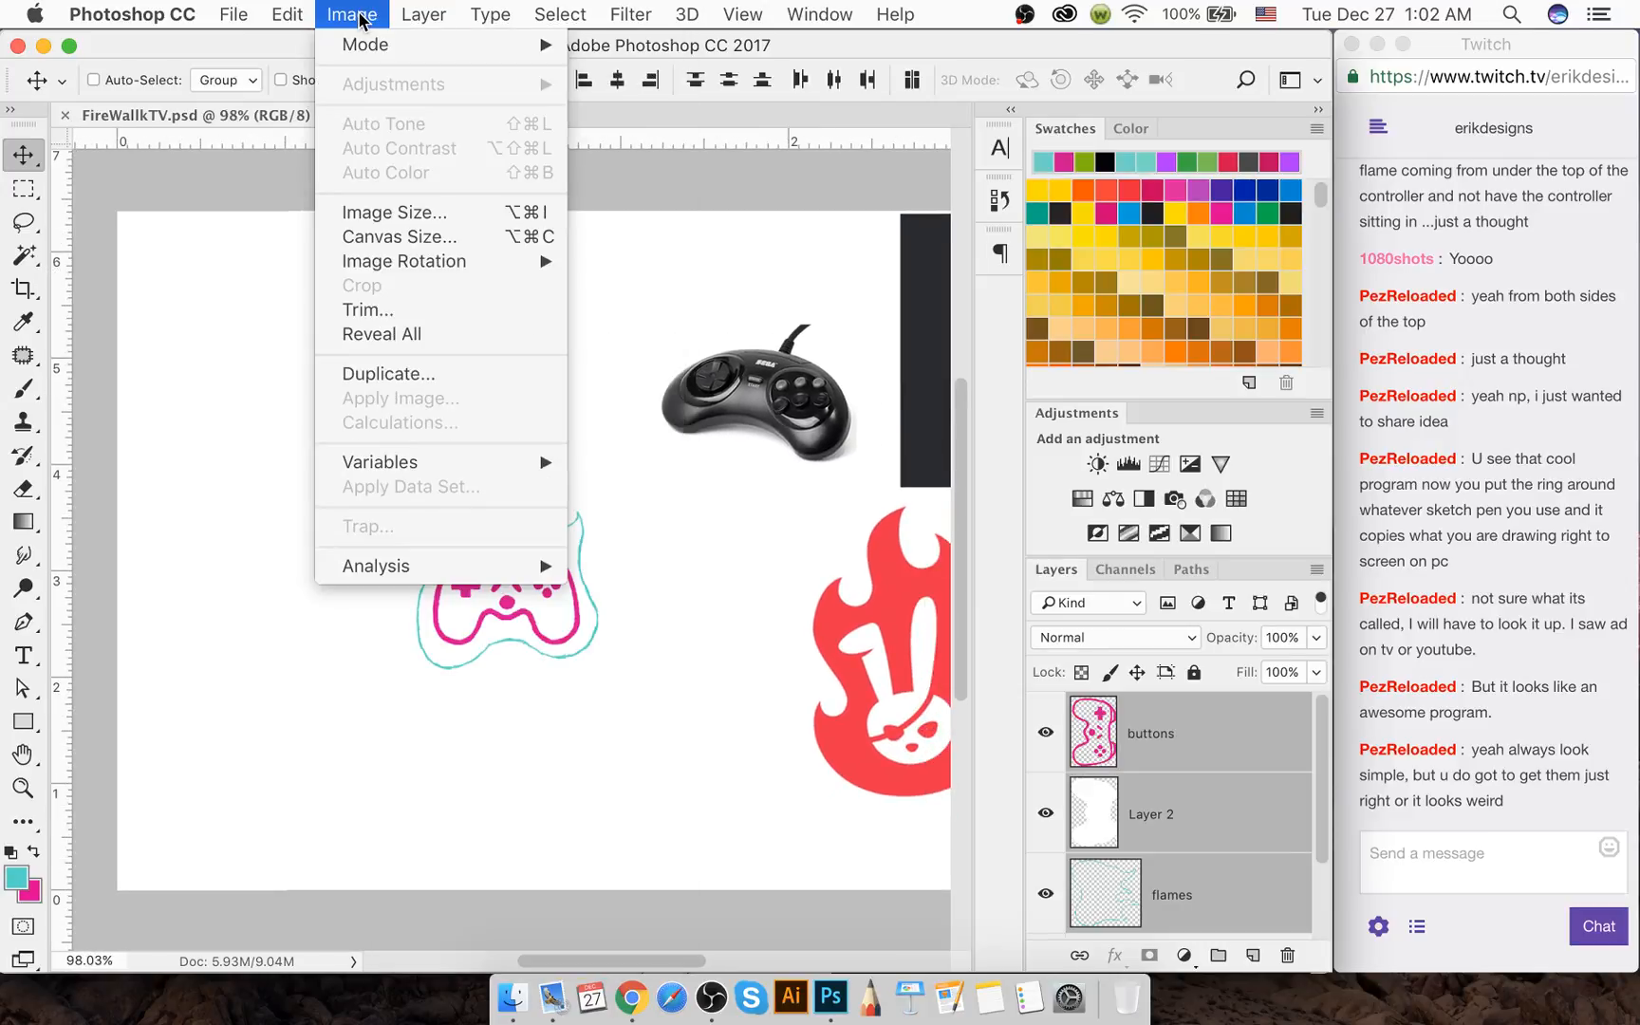
mouse_move(421, 262)
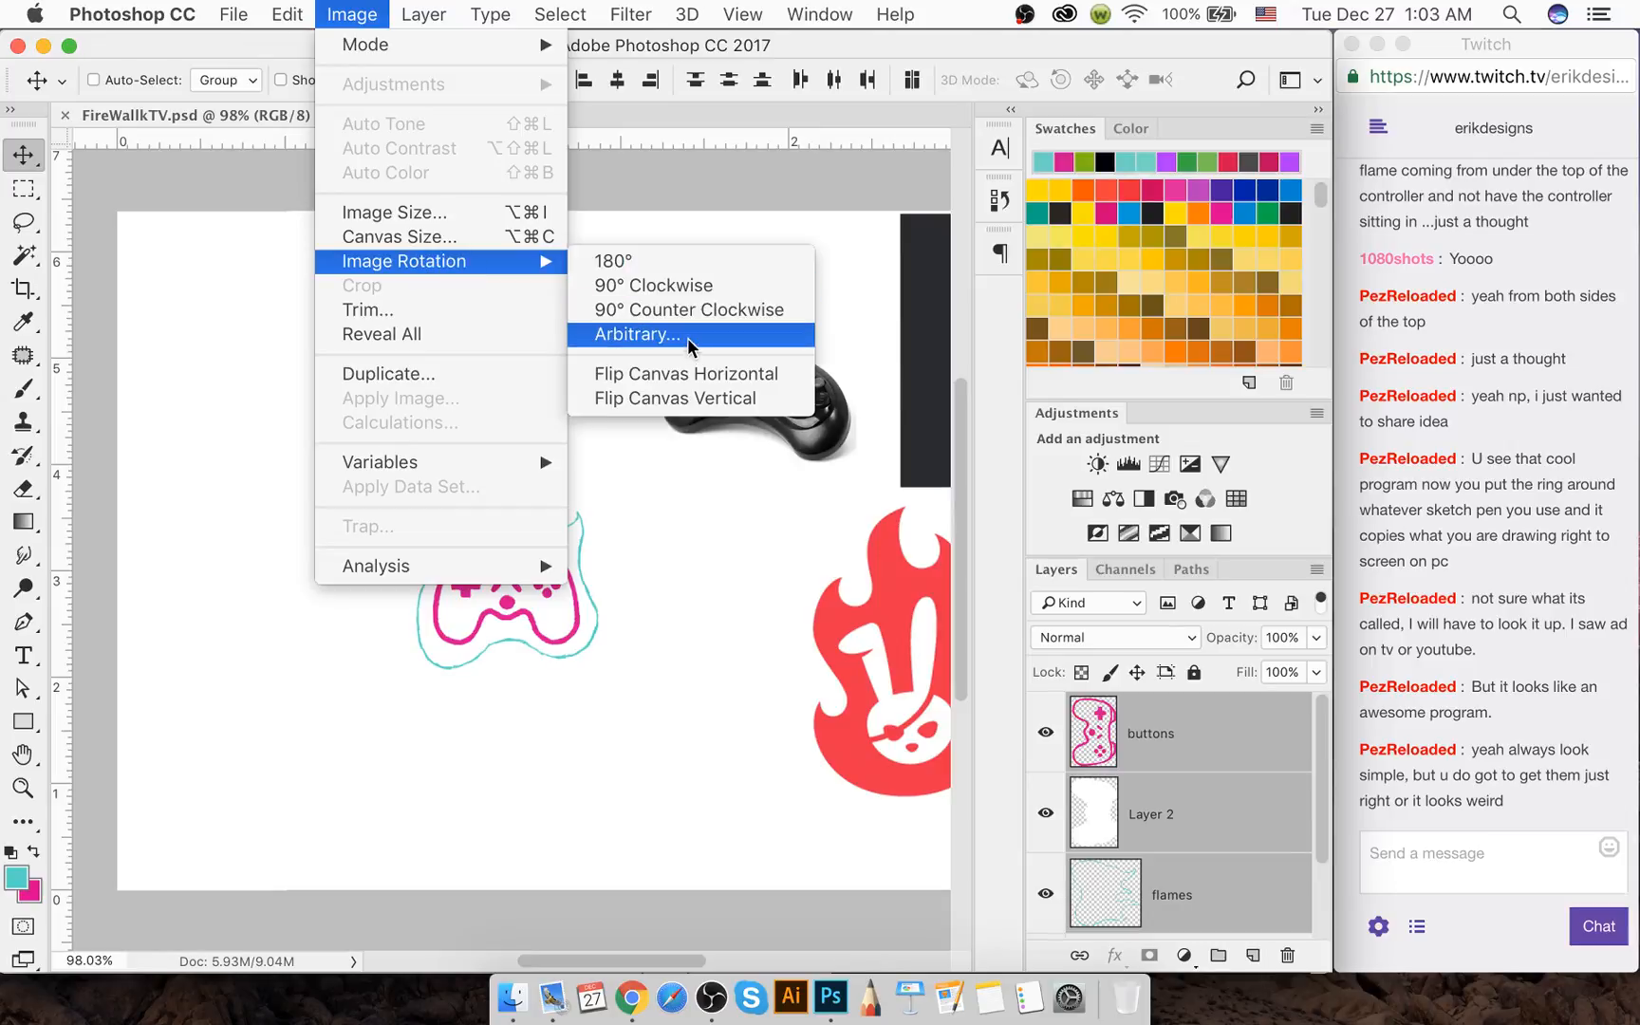
left_click(687, 398)
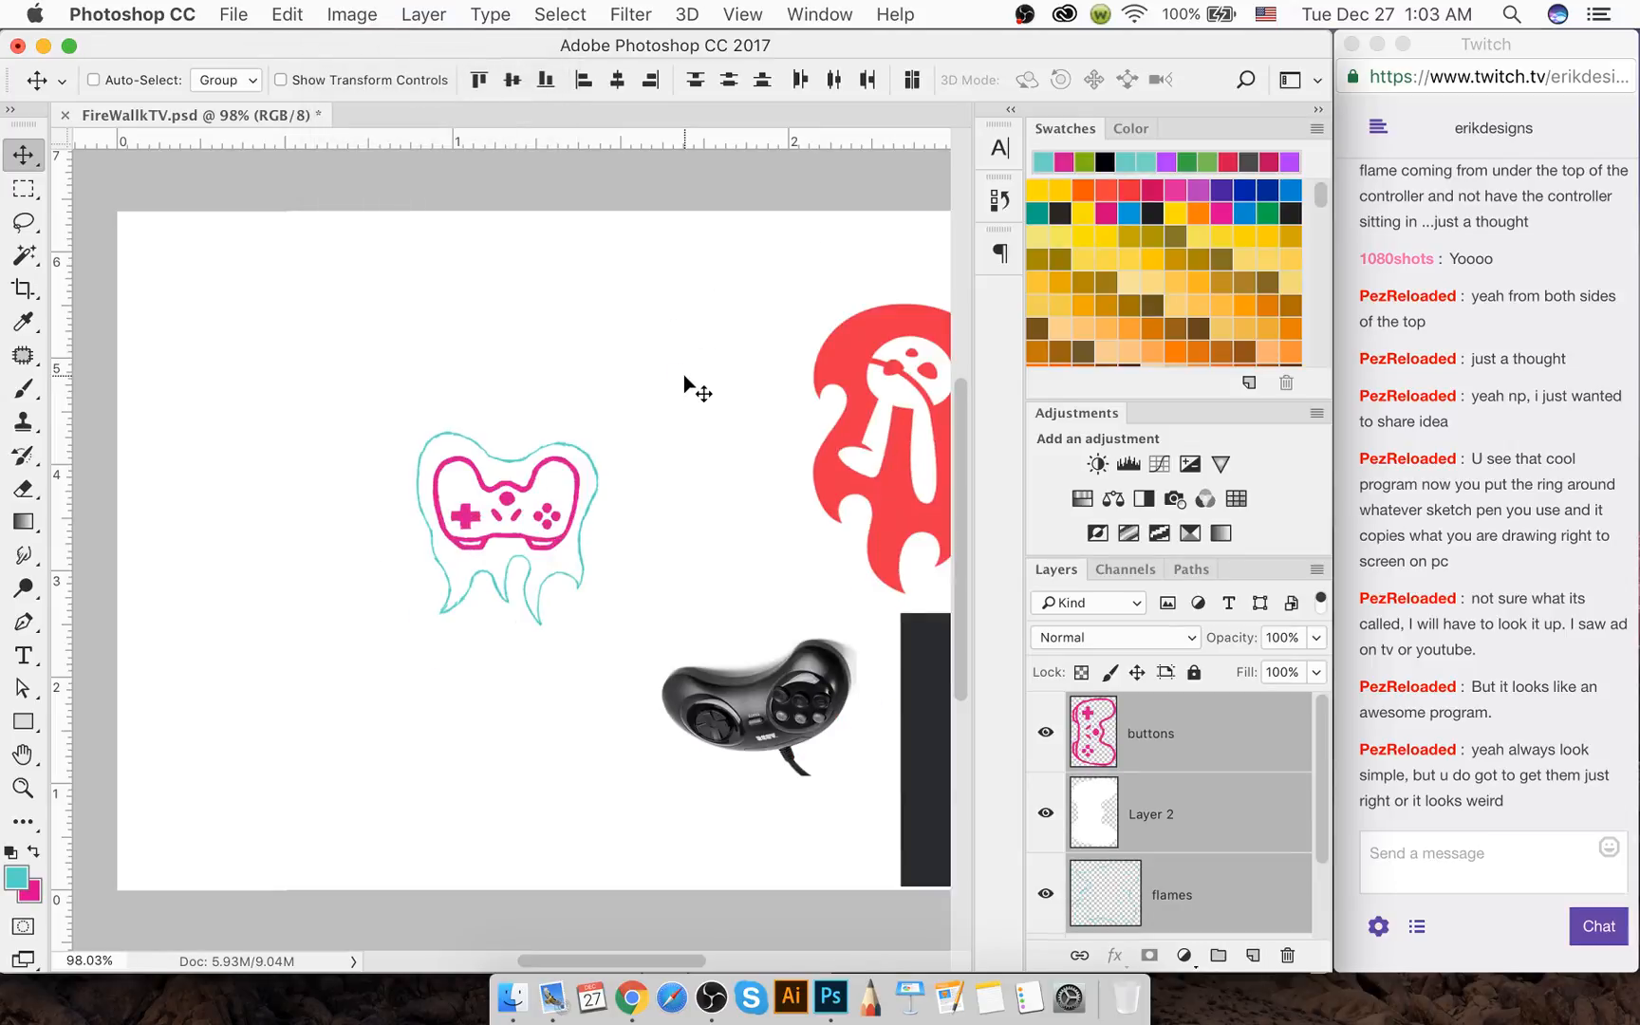
key("super+z")
key("super+t")
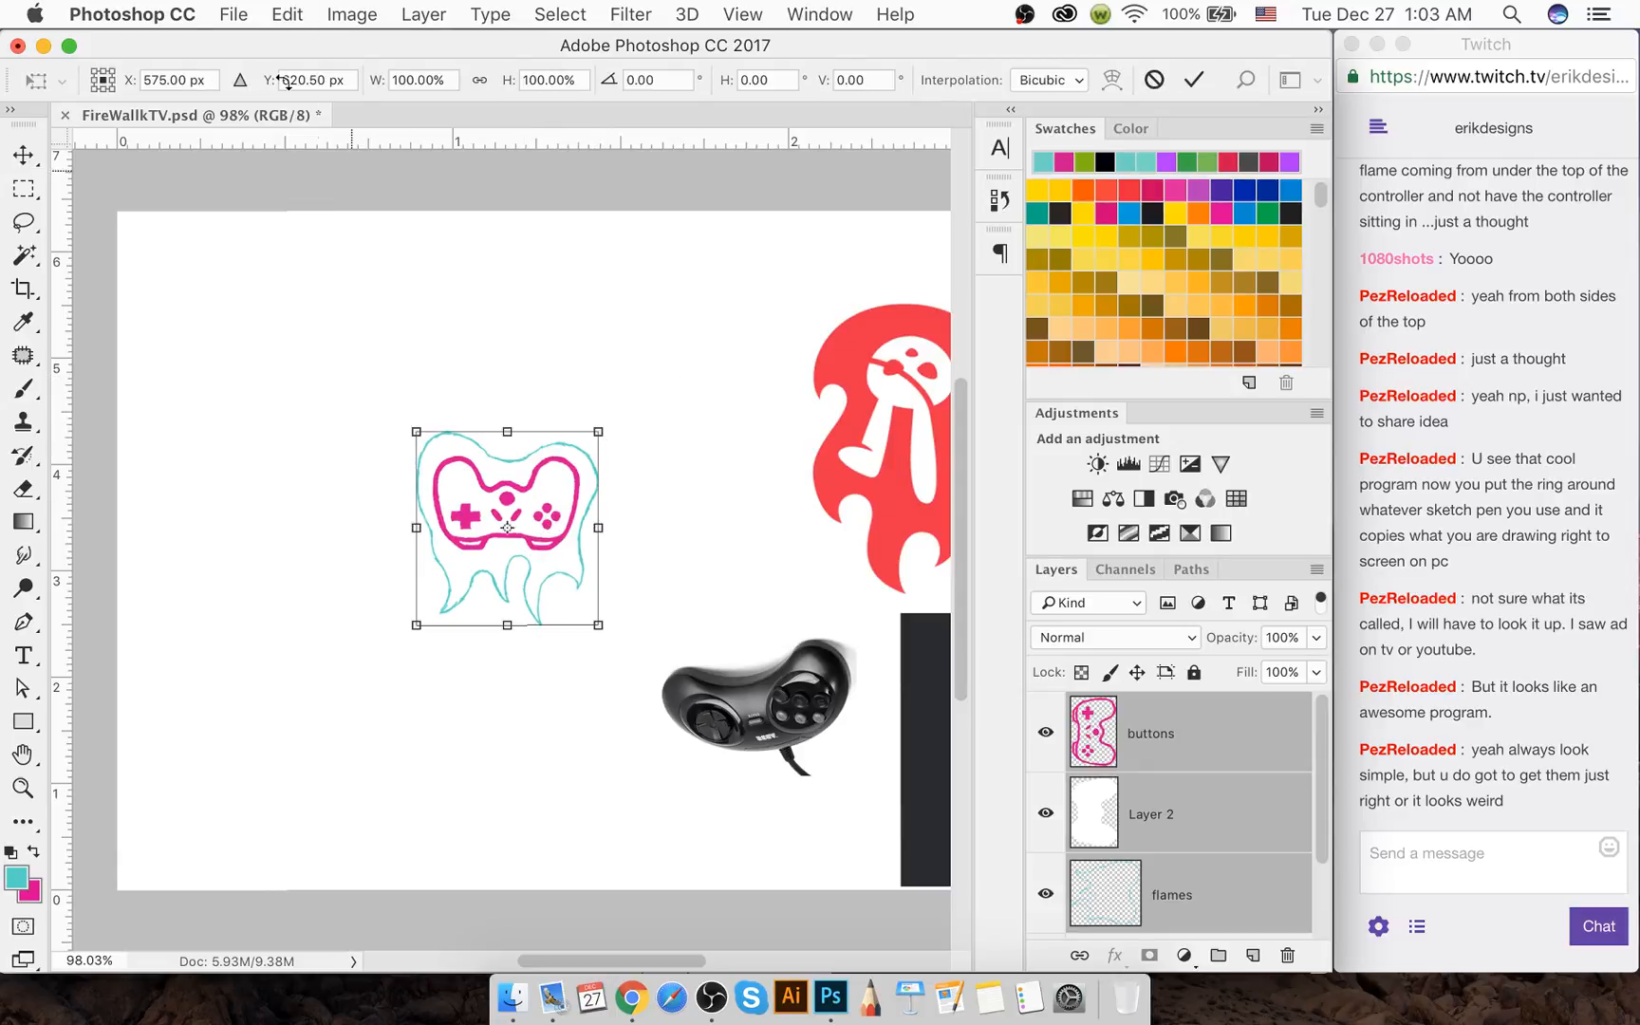
left_click(353, 13)
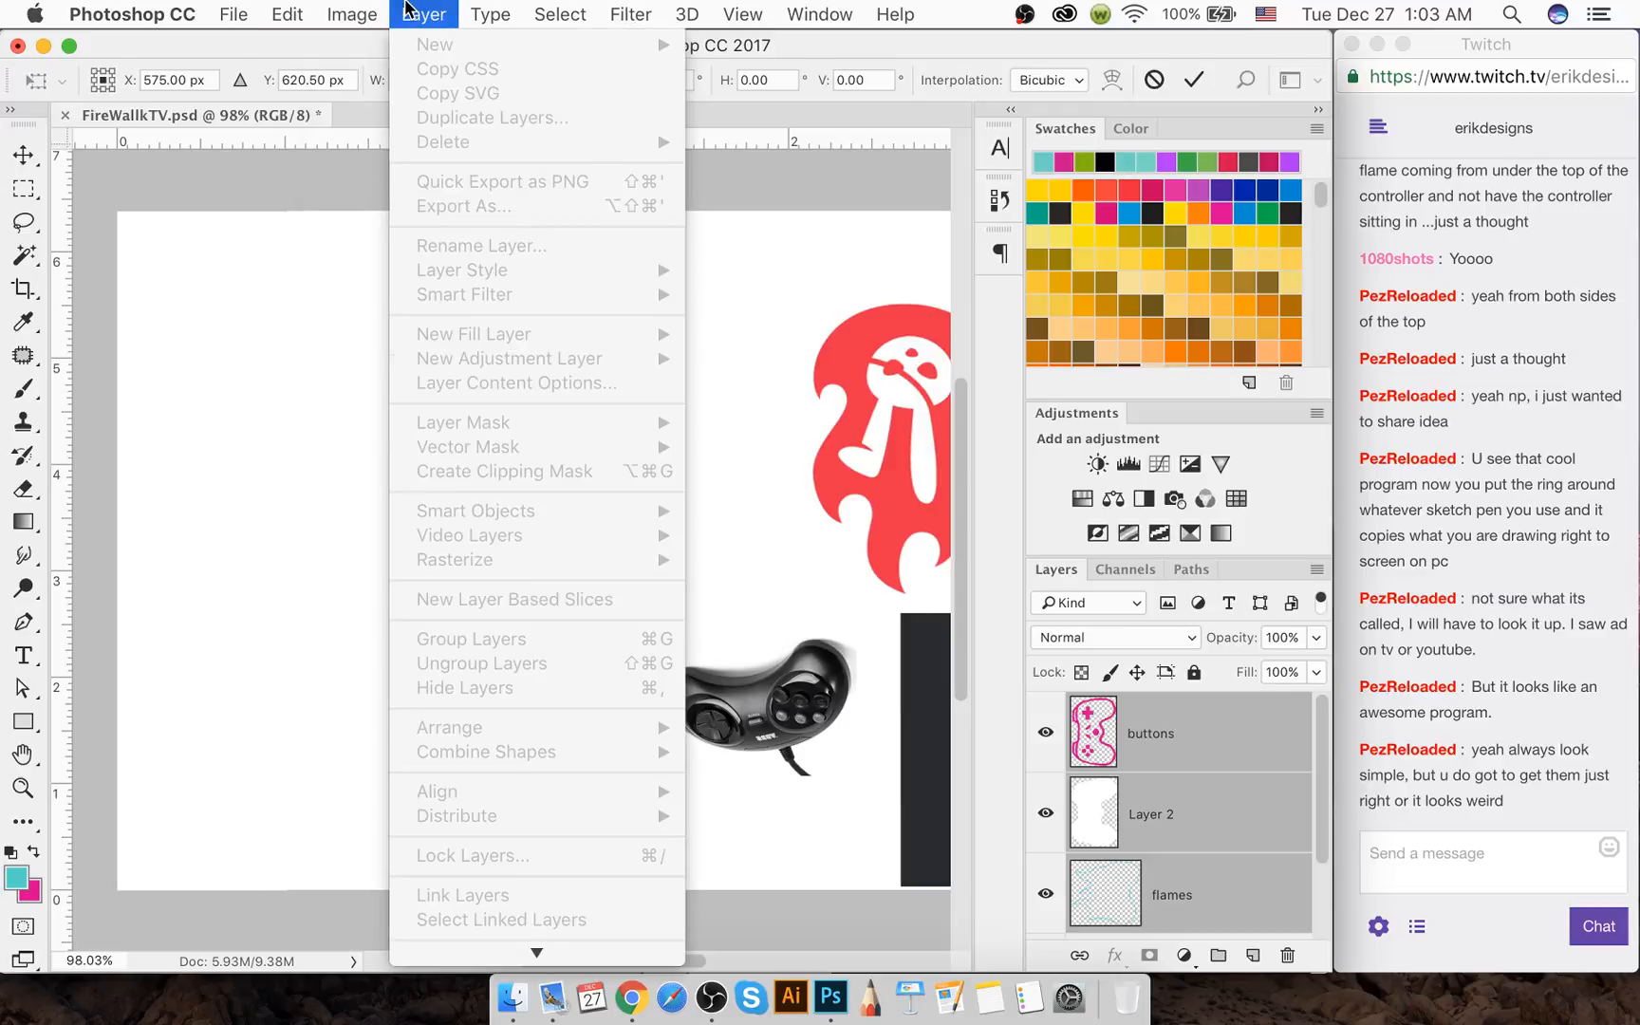
left_click(303, 334)
key("Return")
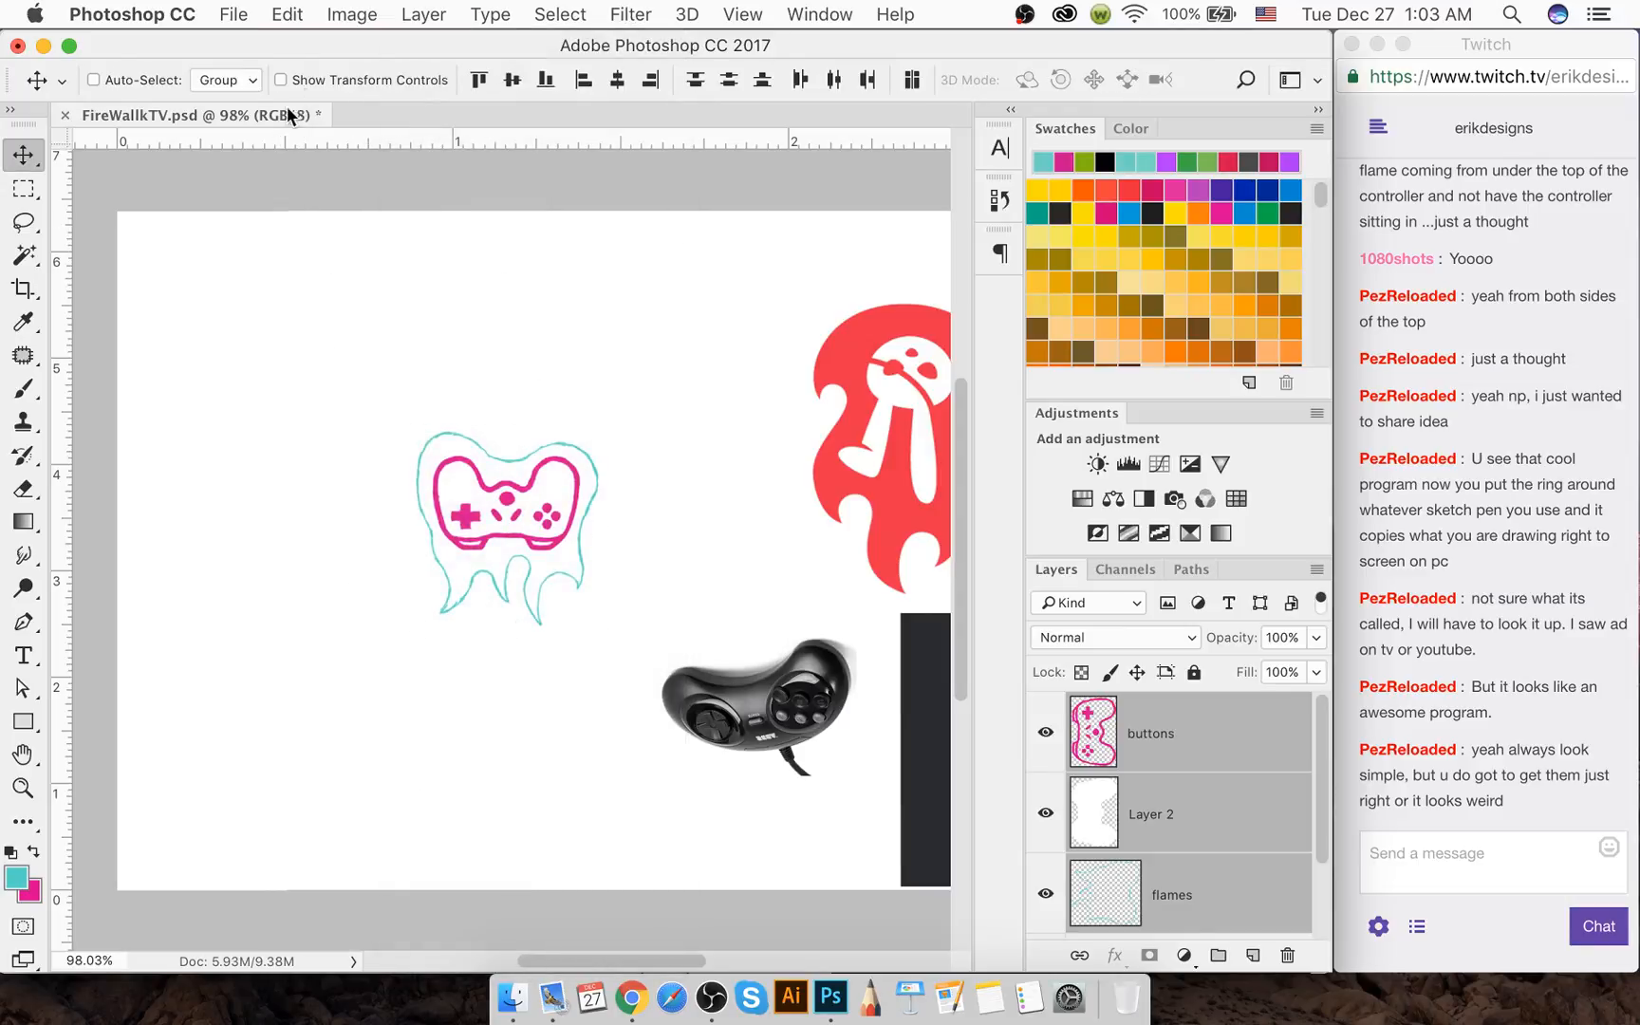
Flip the whole canvas horizontally
left_click(352, 14)
mouse_move(468, 270)
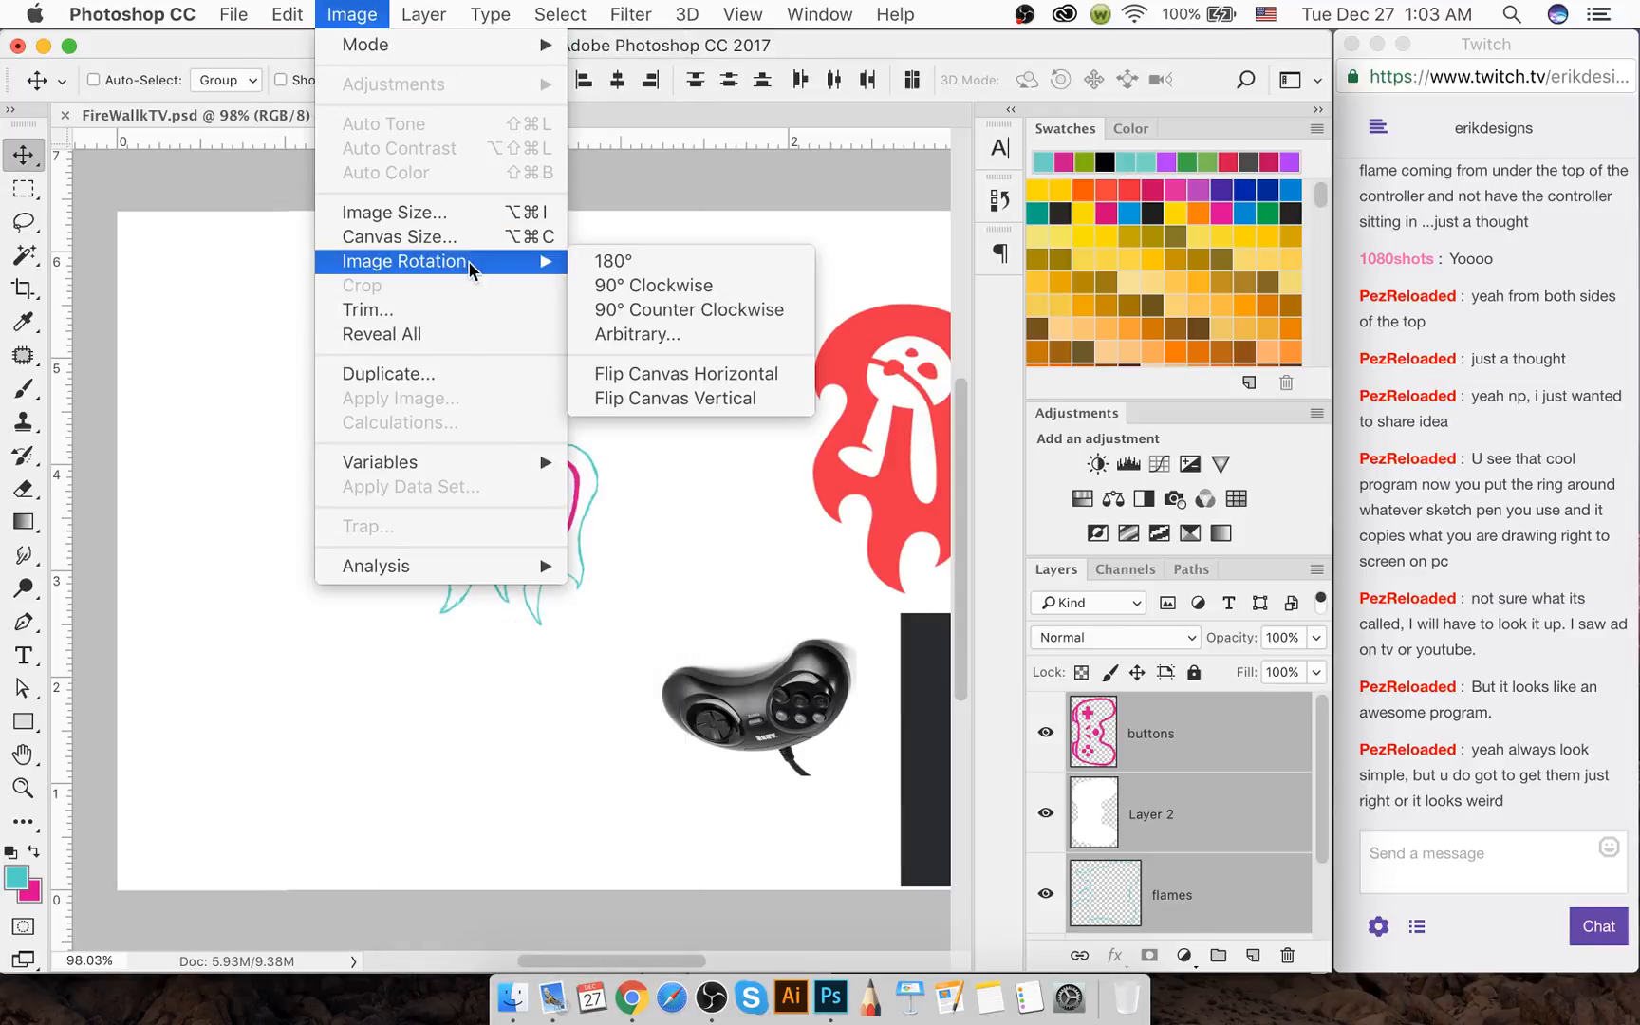
left_click(731, 375)
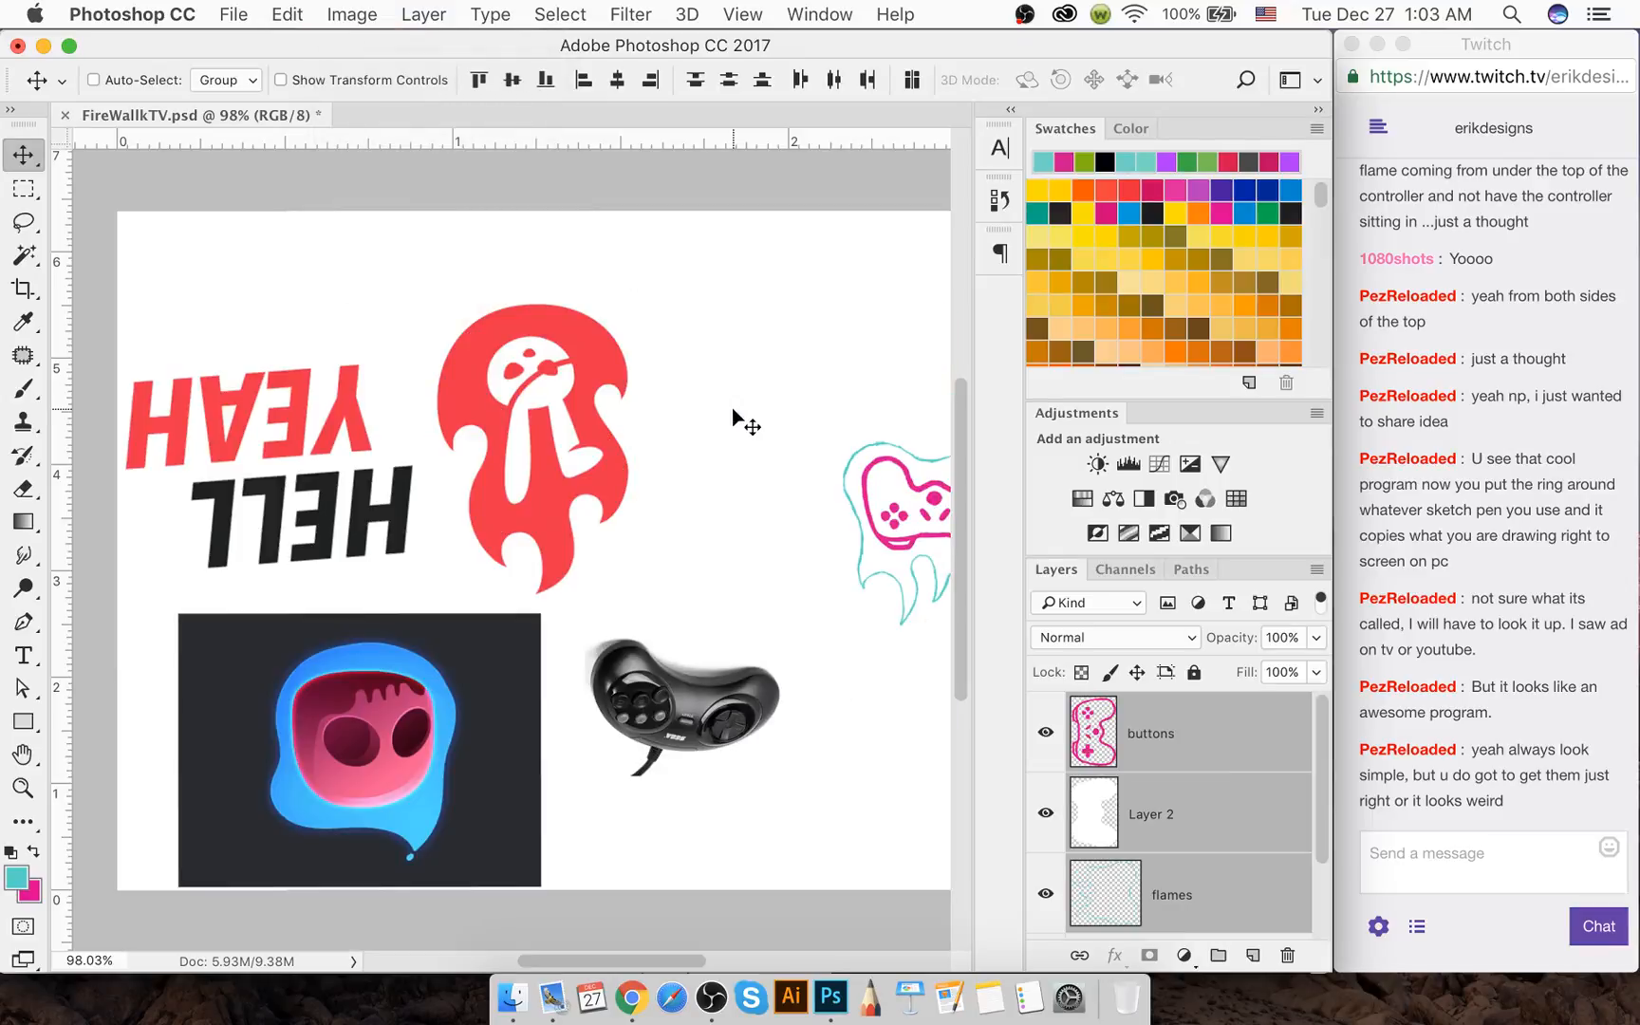
key("super+t")
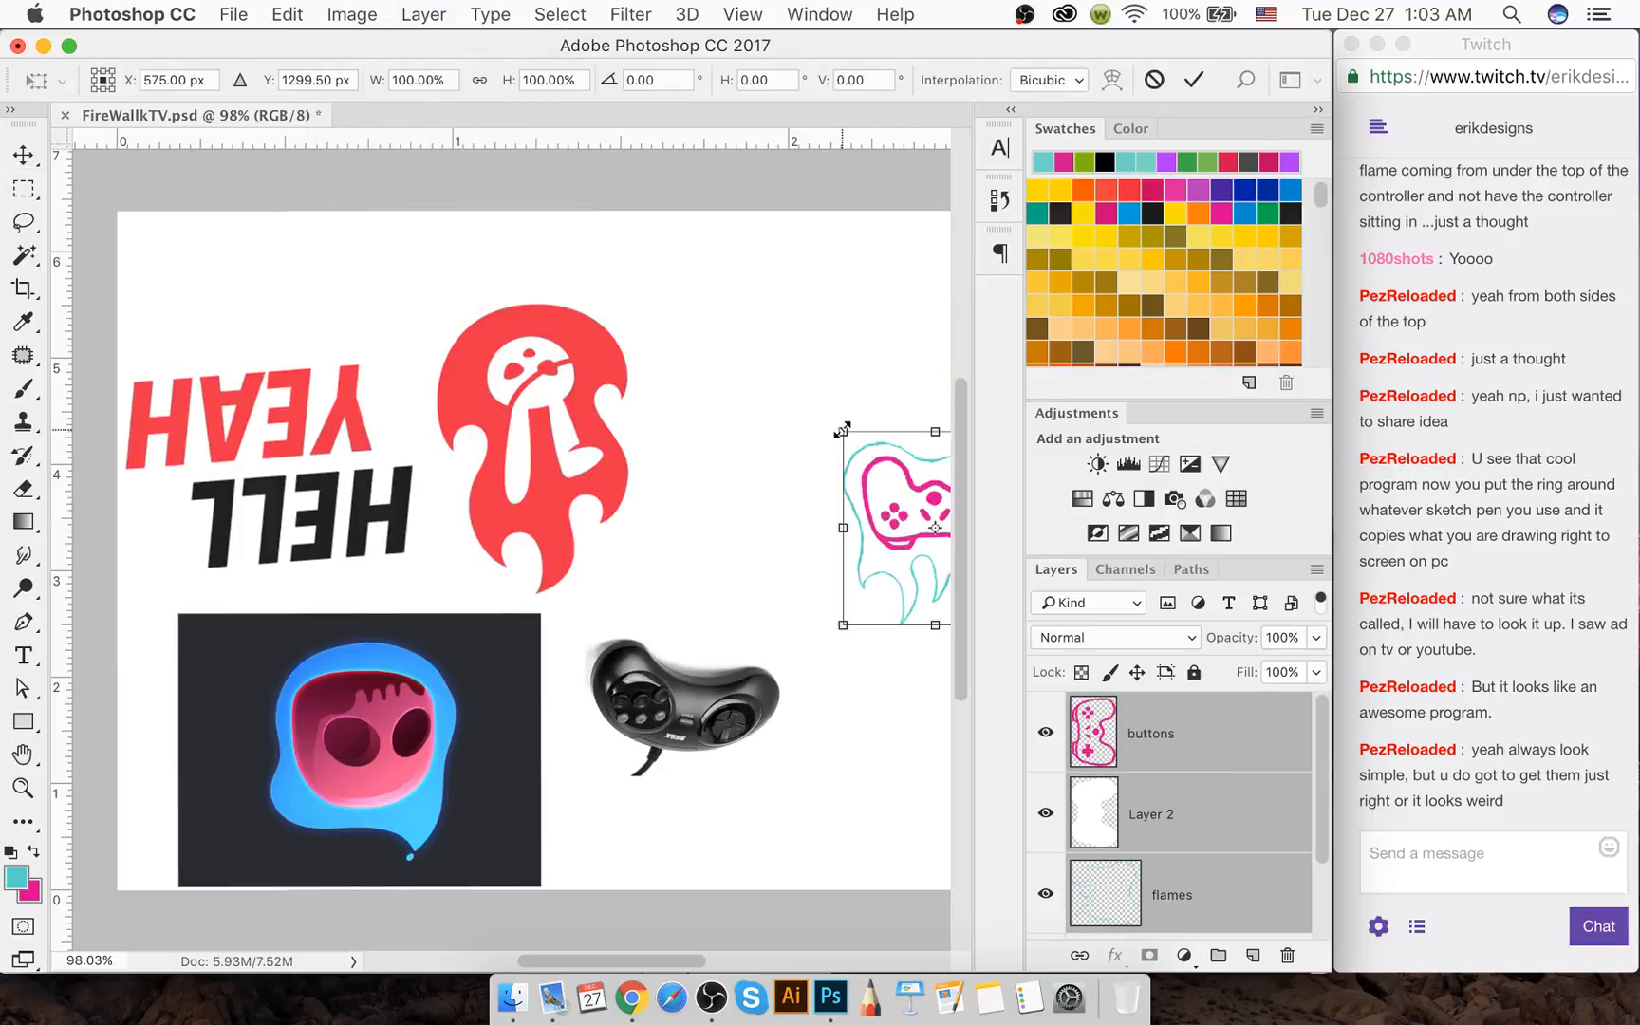
left_click(366, 12)
left_click(753, 376)
key("Escape")
Rotate the whole image by 180° so the artwork and references stand upright
left_click(352, 13)
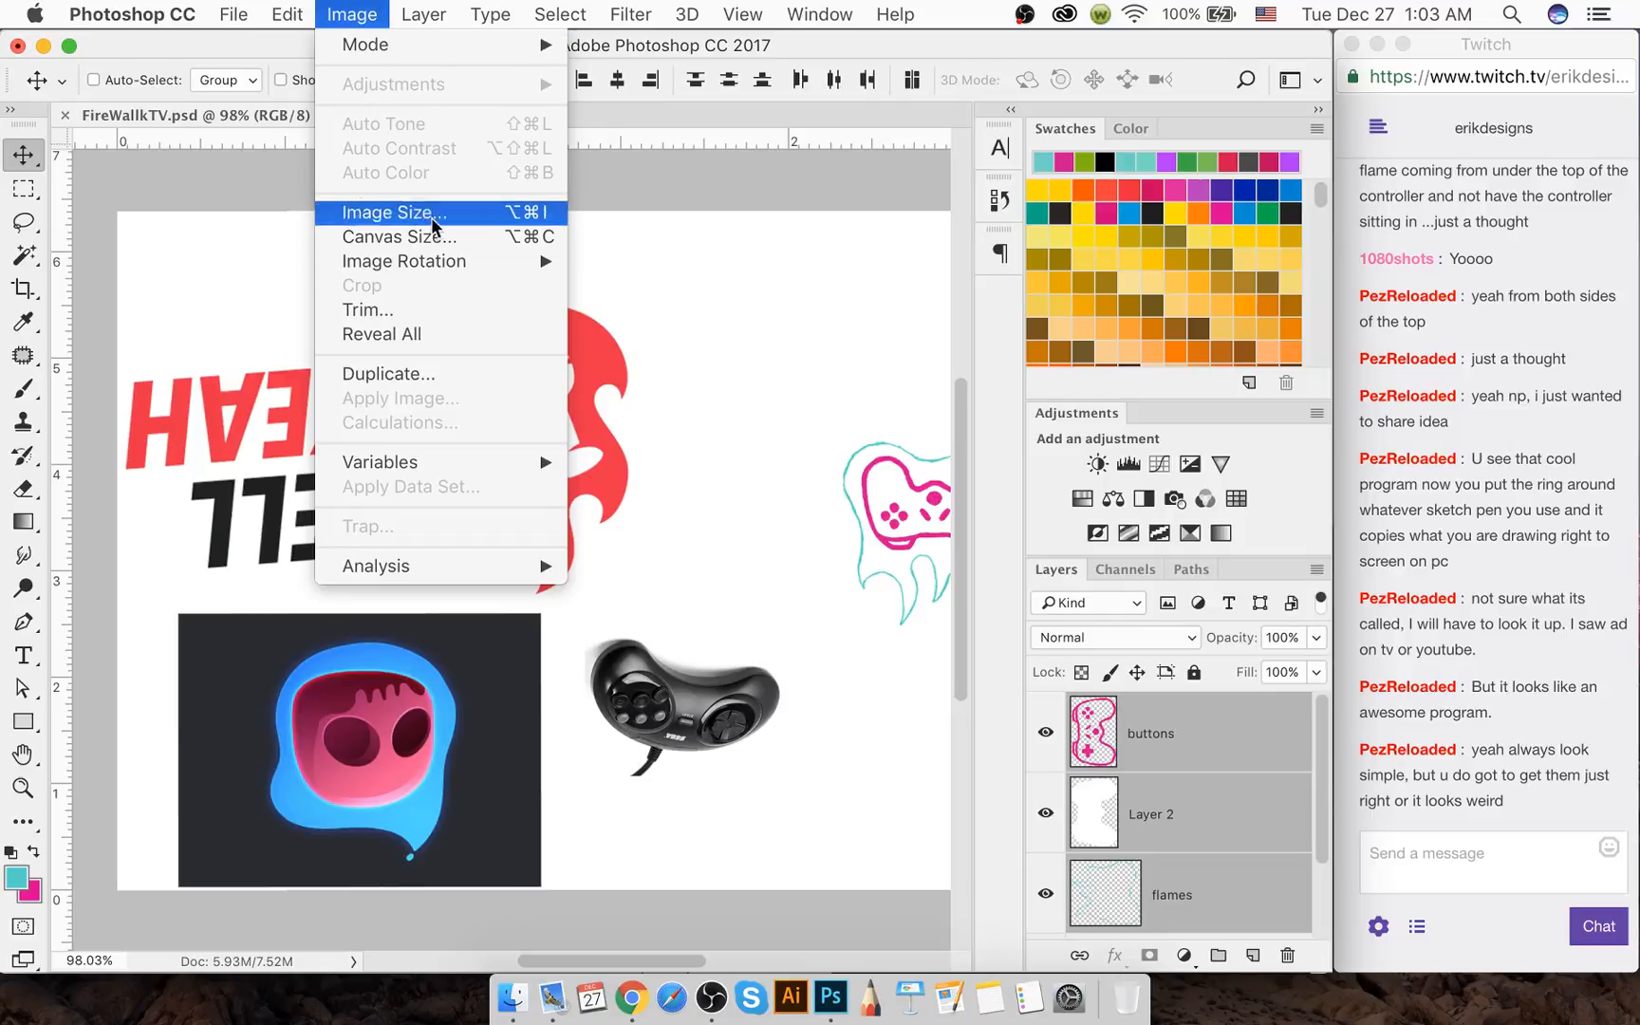
mouse_move(453, 270)
left_click(683, 265)
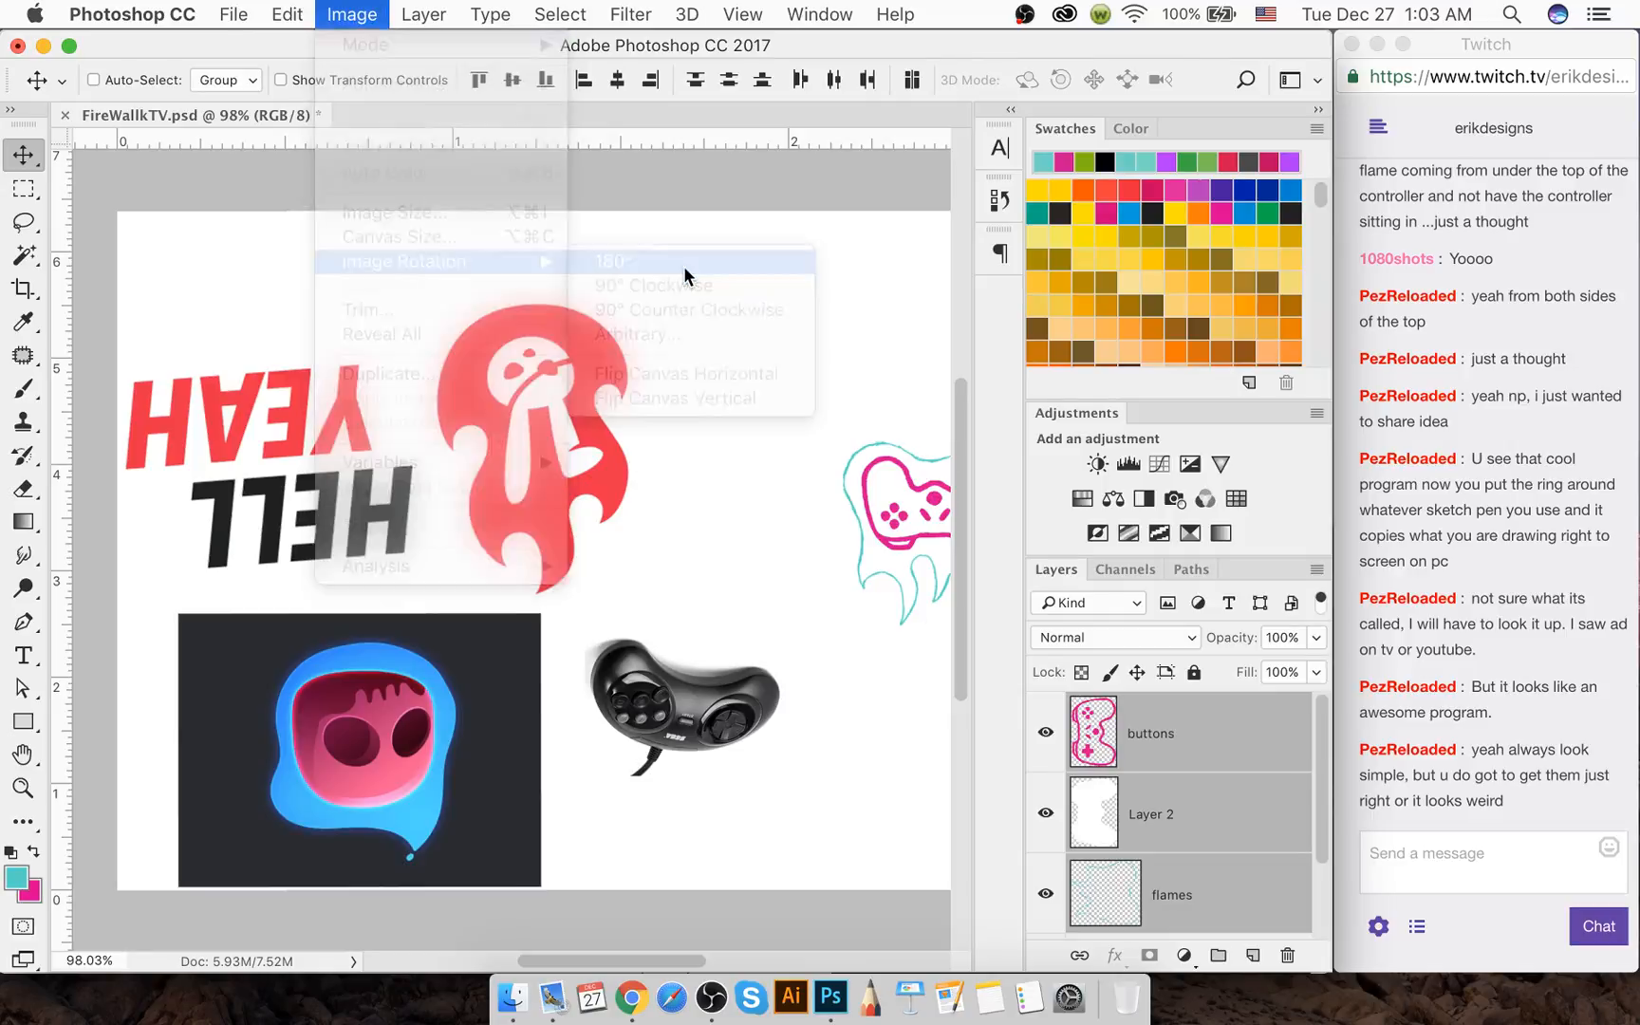
Rotate the selected controller and flame layers 90° counterclockwise around their center and apply the transformation
key("super+t")
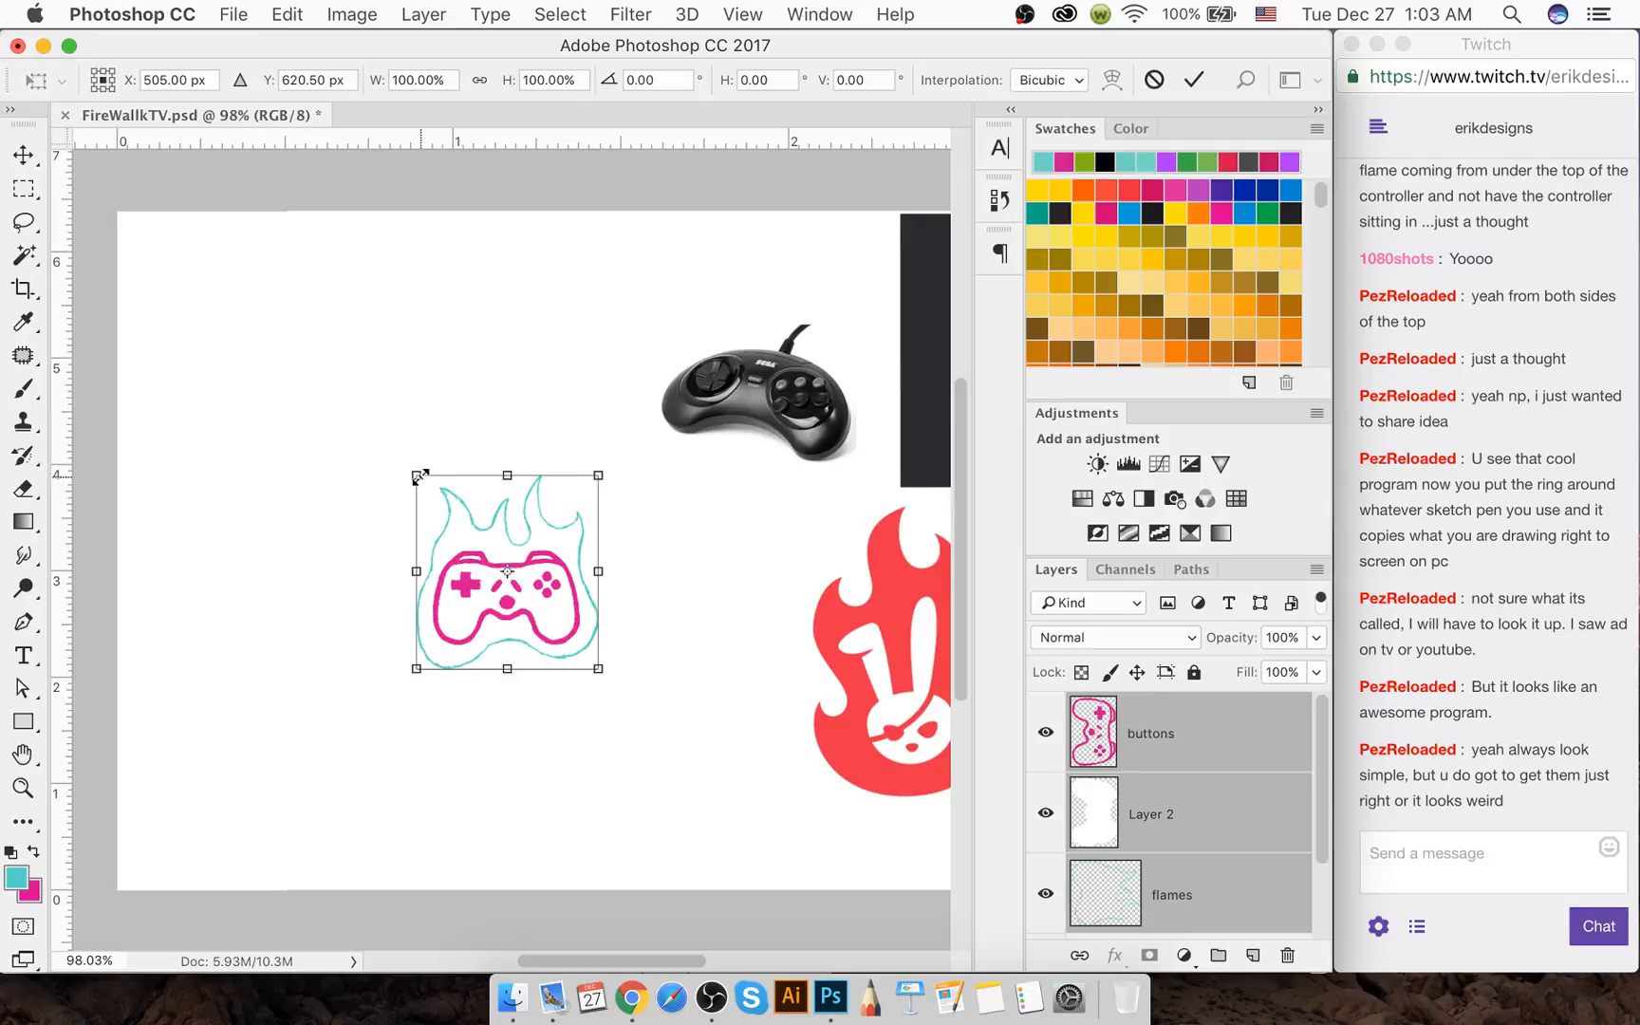
left_click_drag(431, 468, 452, 457)
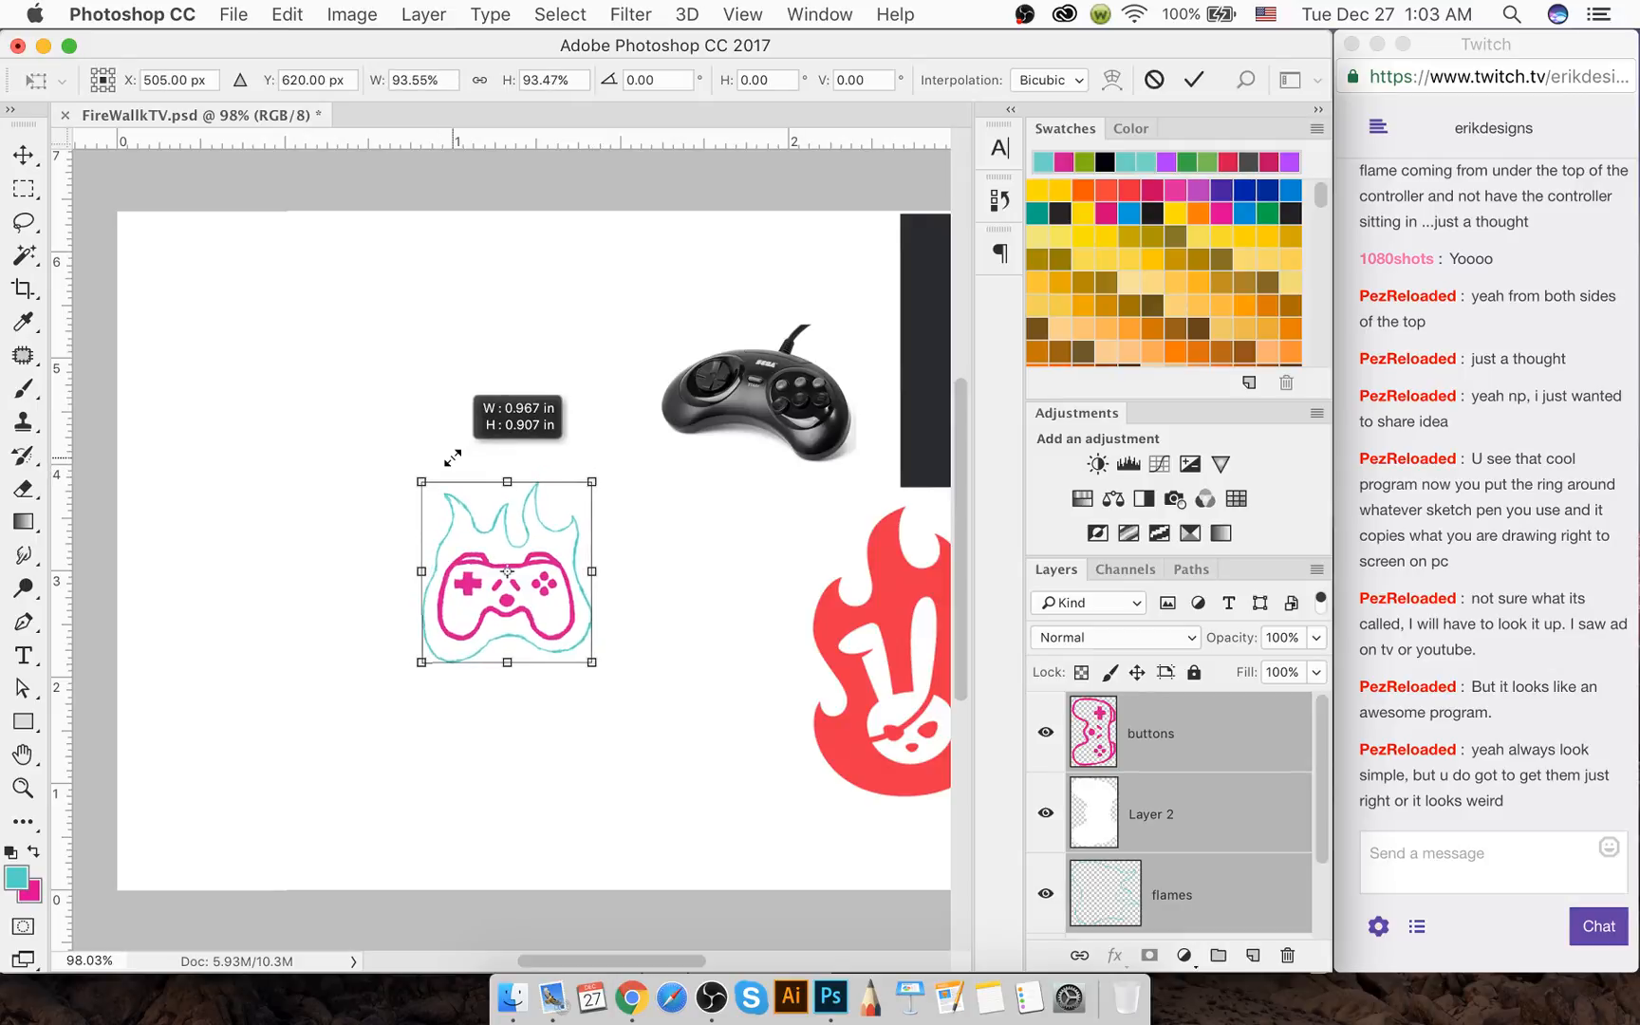
key("super+z")
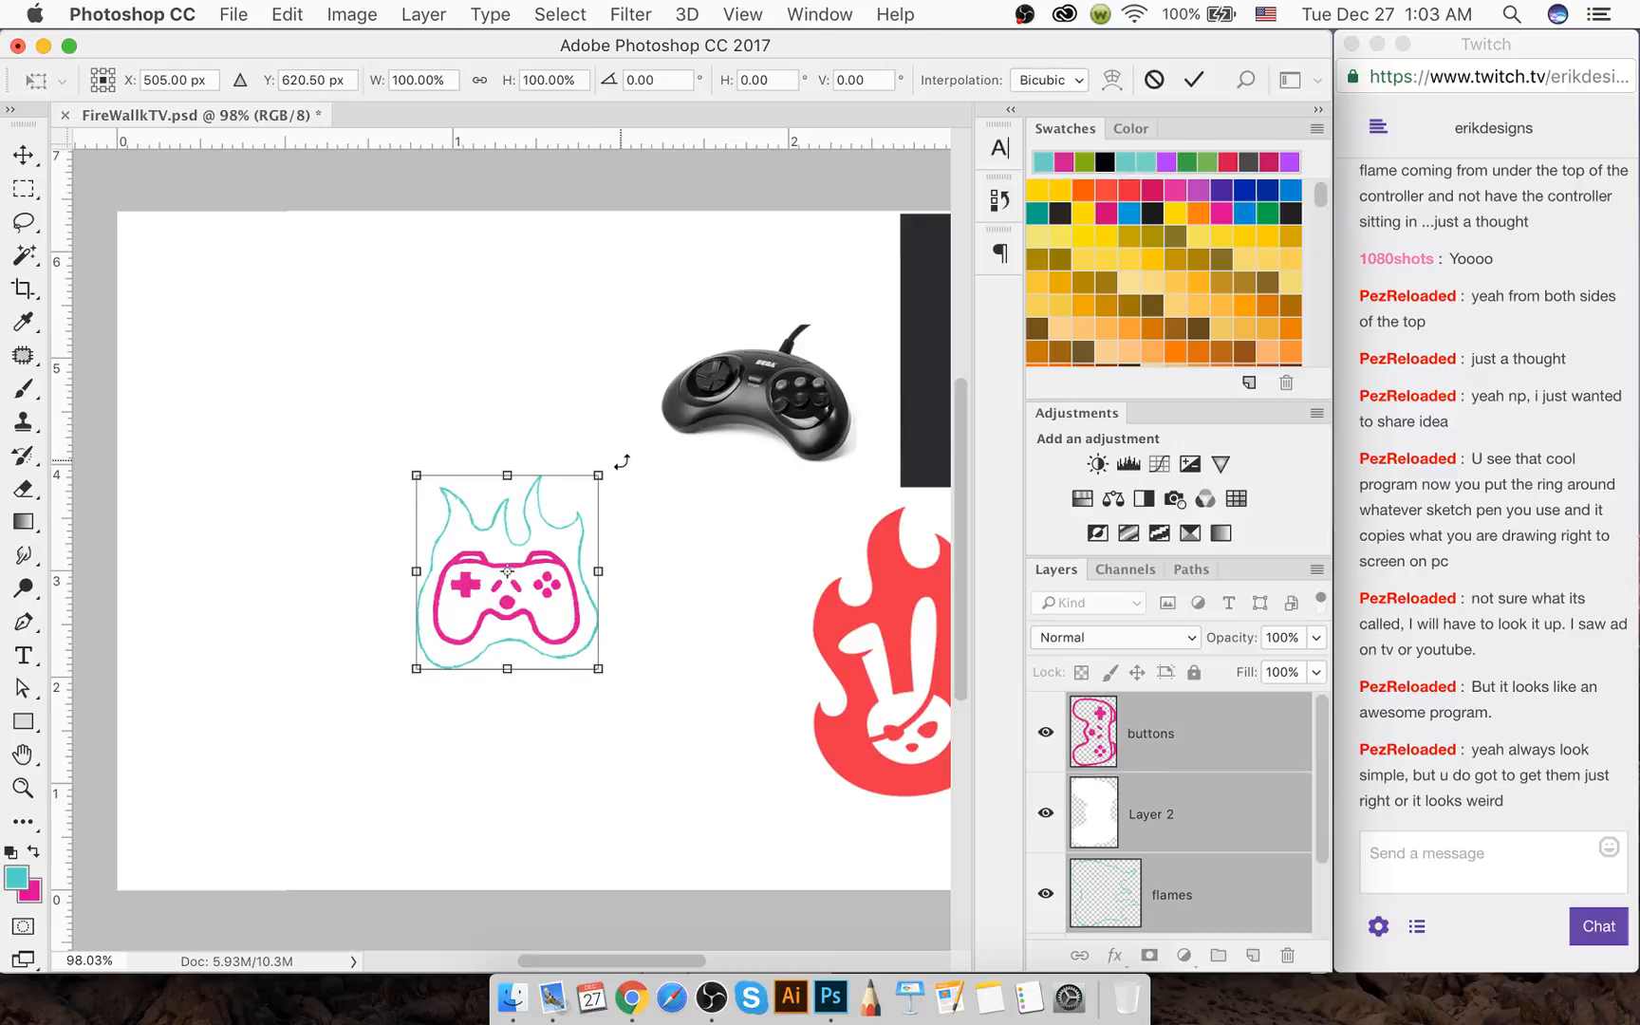
mouse_move(622, 462)
left_mouse_down()
mouse_move(481, 403)
mouse_move(399, 447)
left_mouse_up()
key("Return")
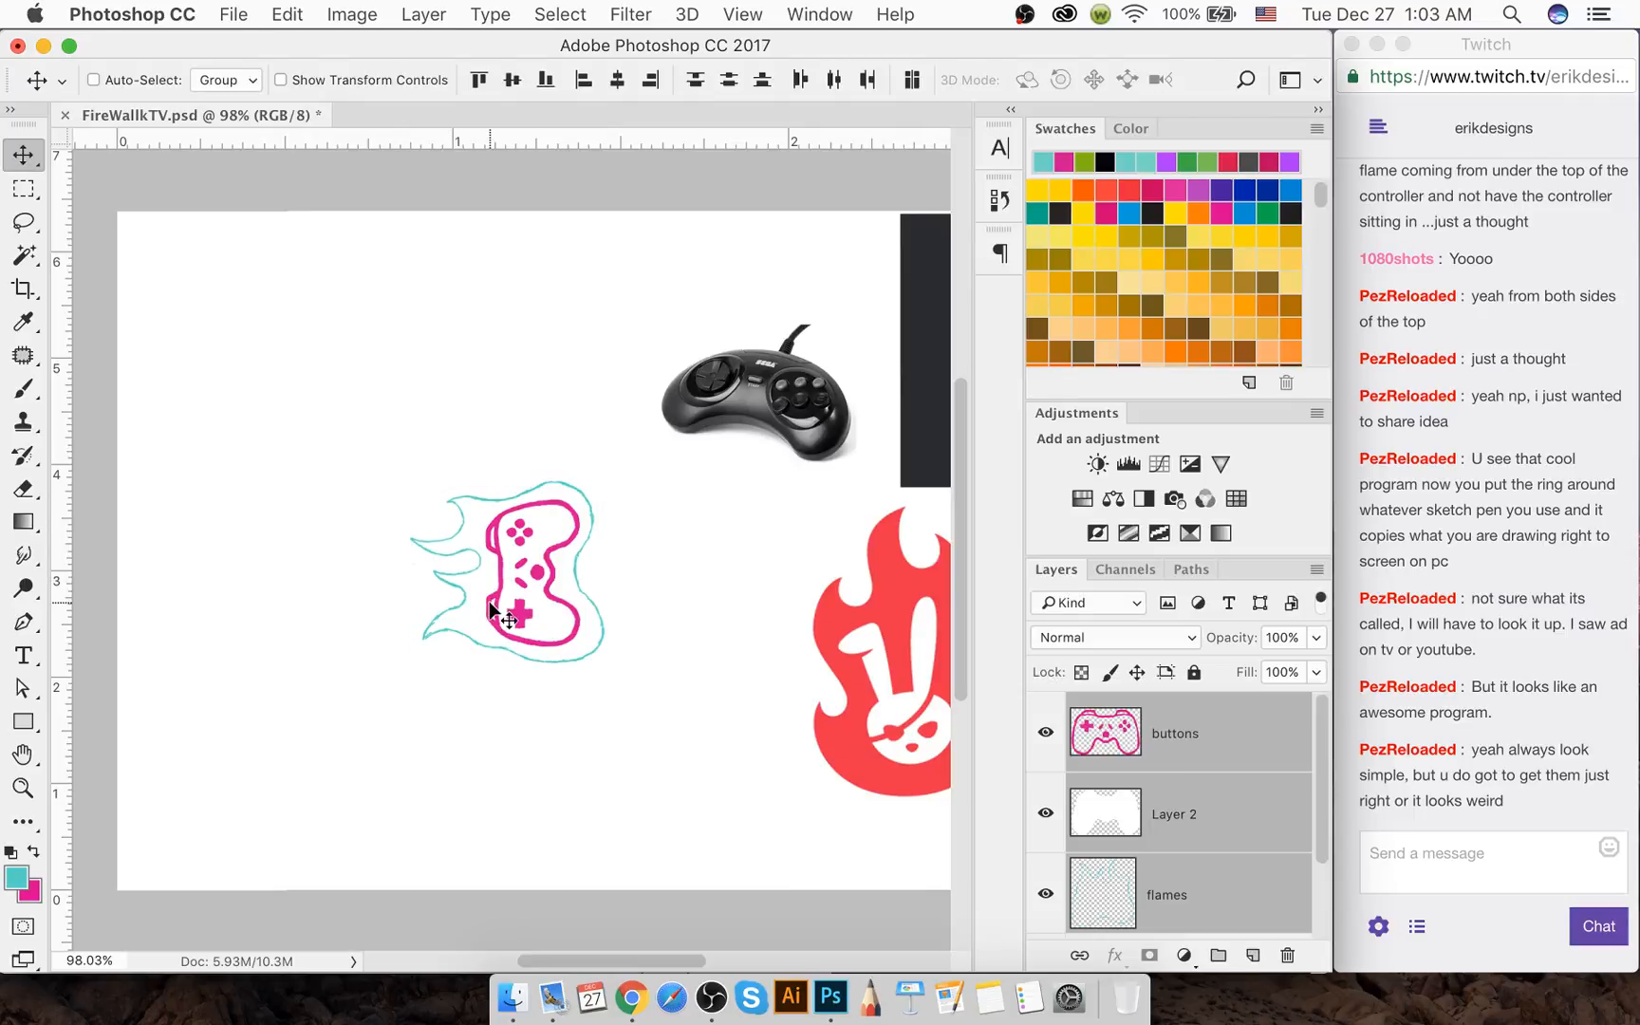
Rotate the selected controller and flame layers 90° clockwise back to upright and apply the transformation
scroll(487, 600, "up", 2)
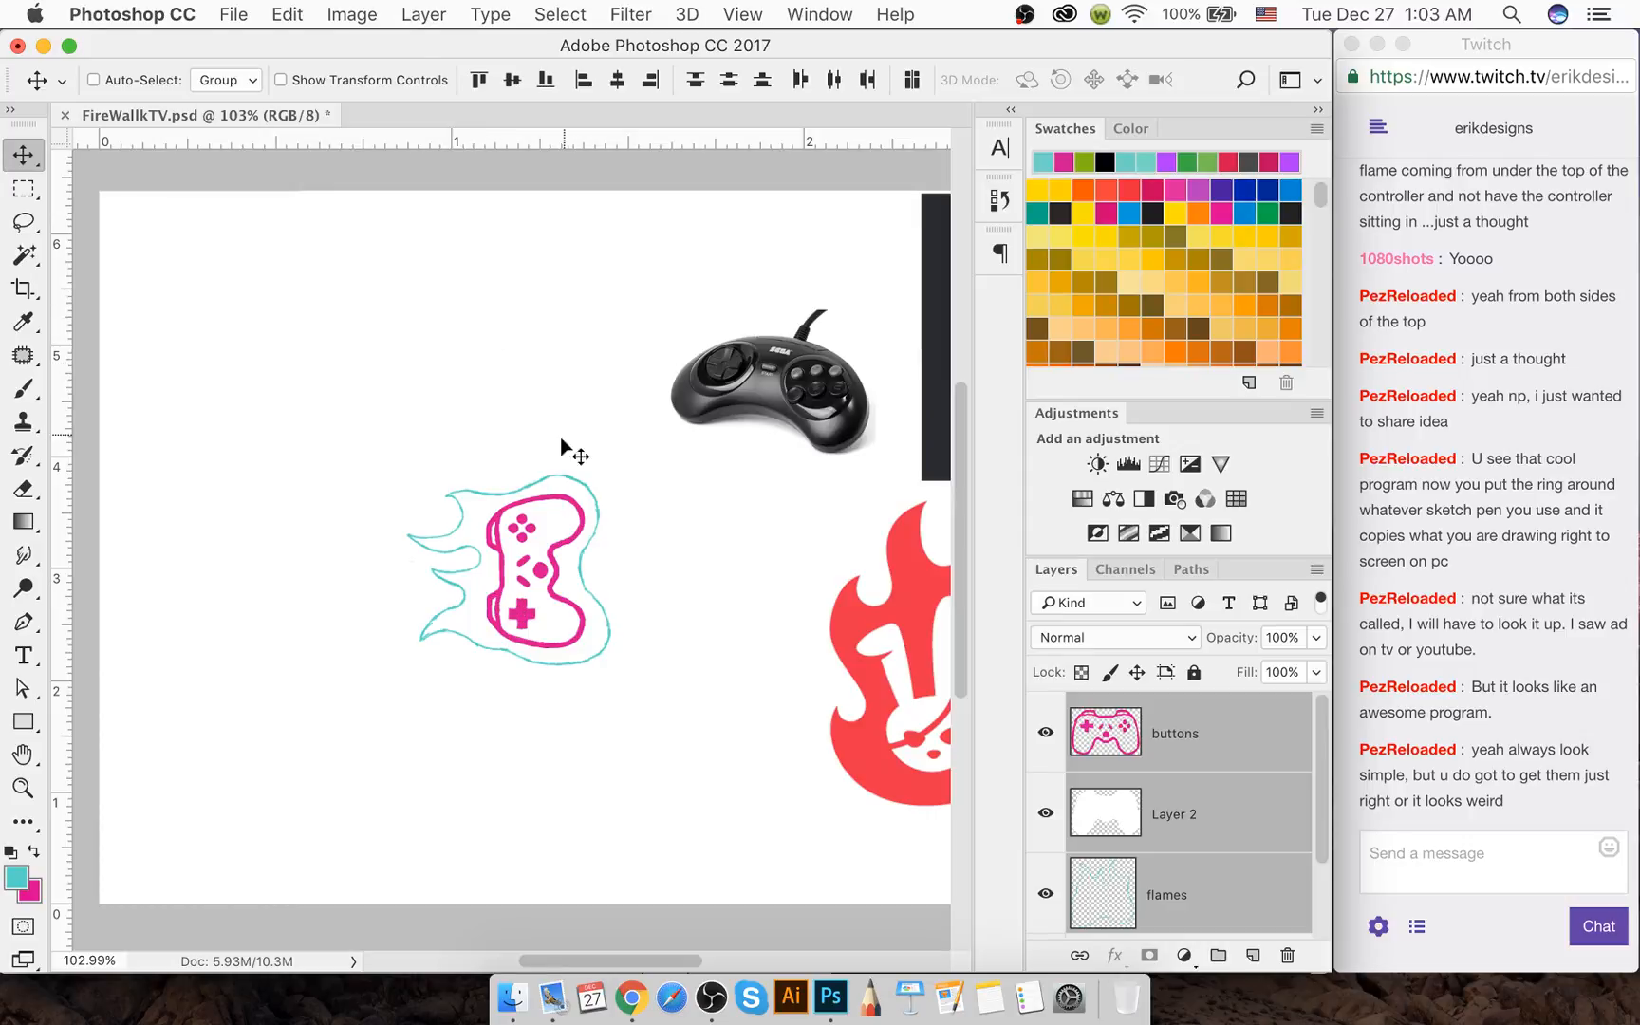
key("super+t")
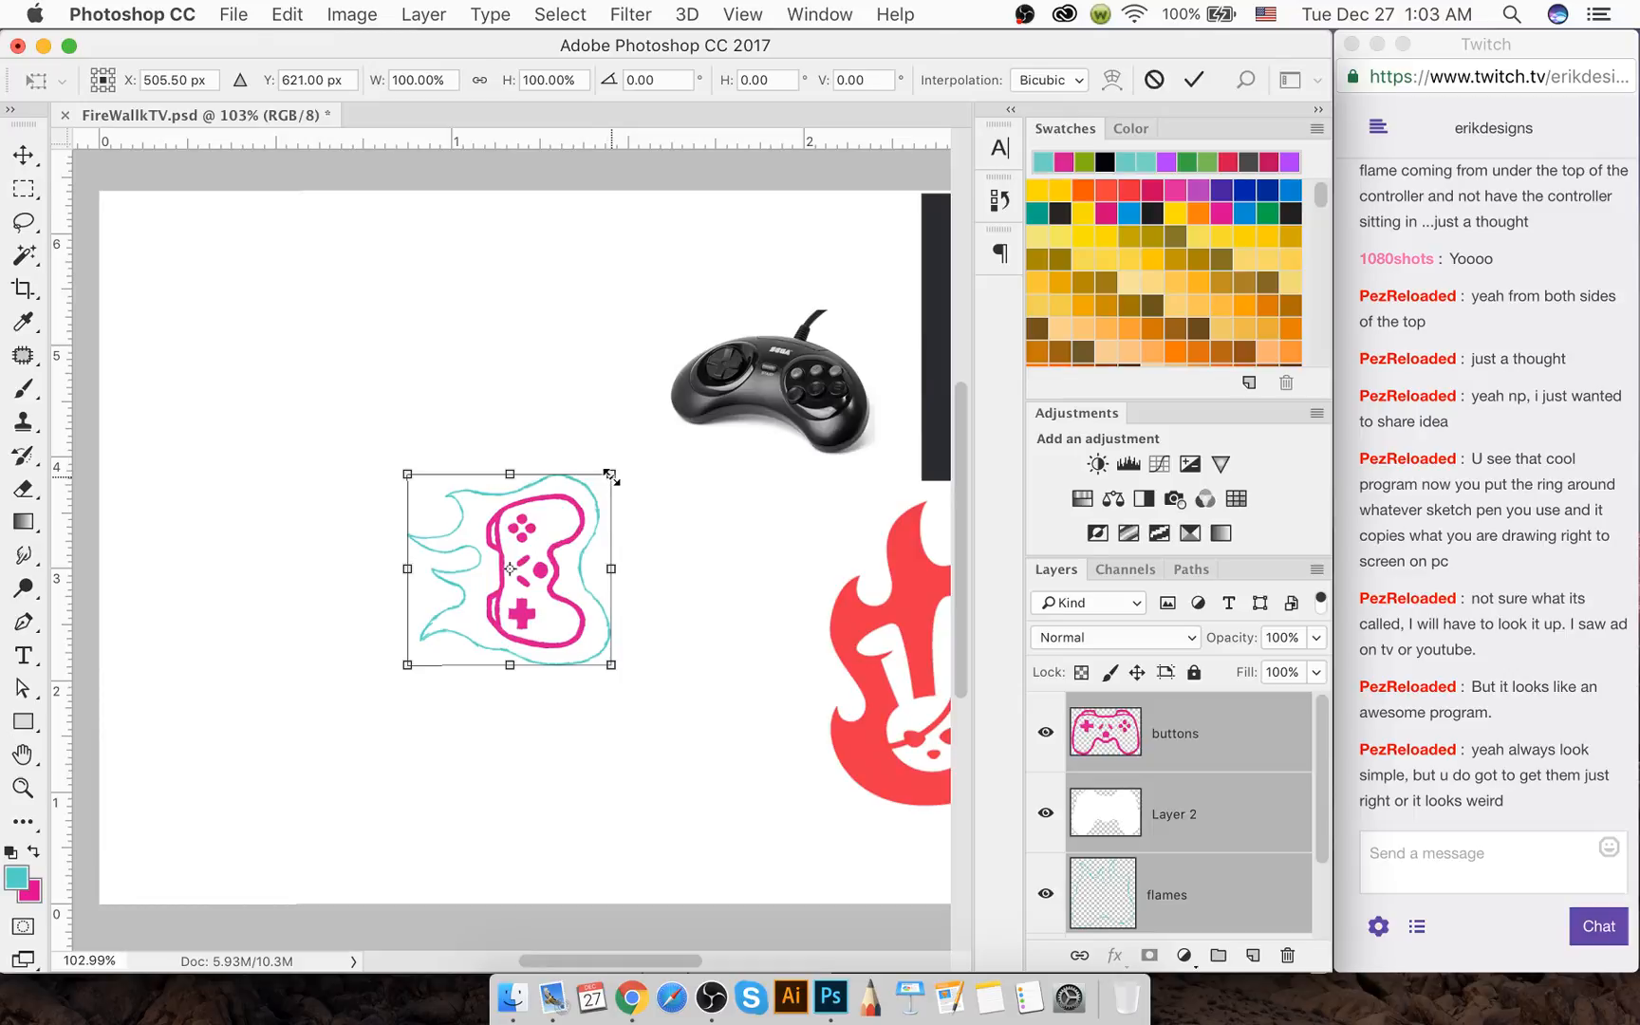
key("Return")
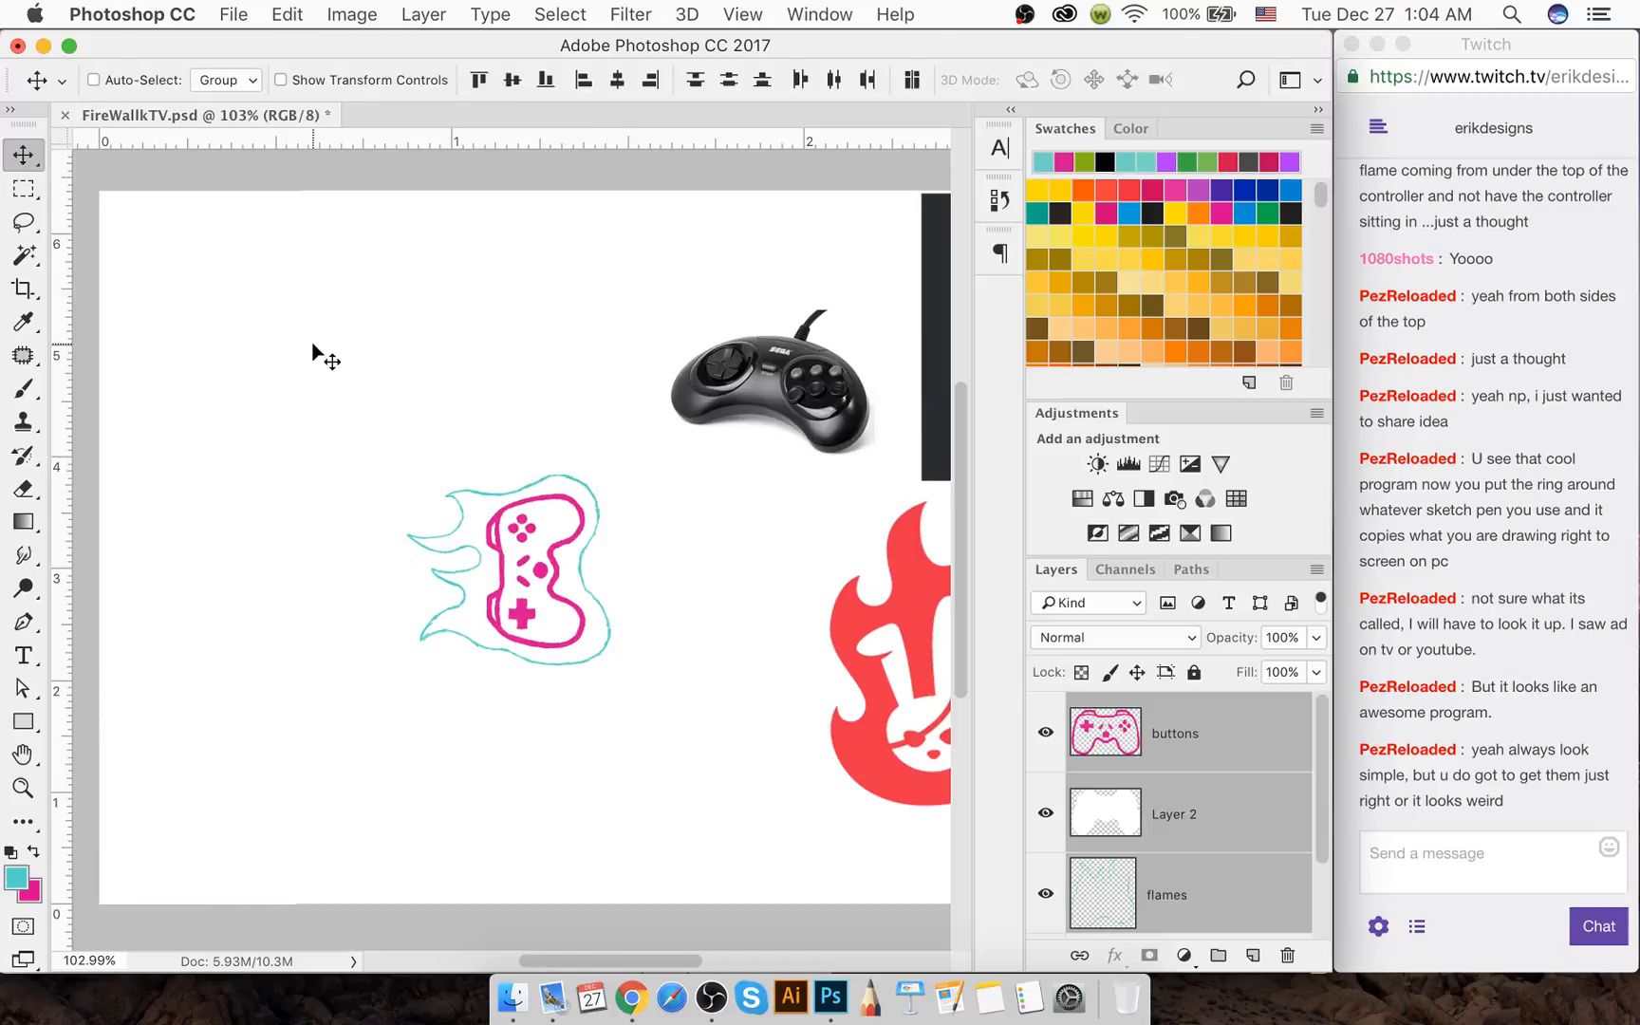
key("ctrl+t")
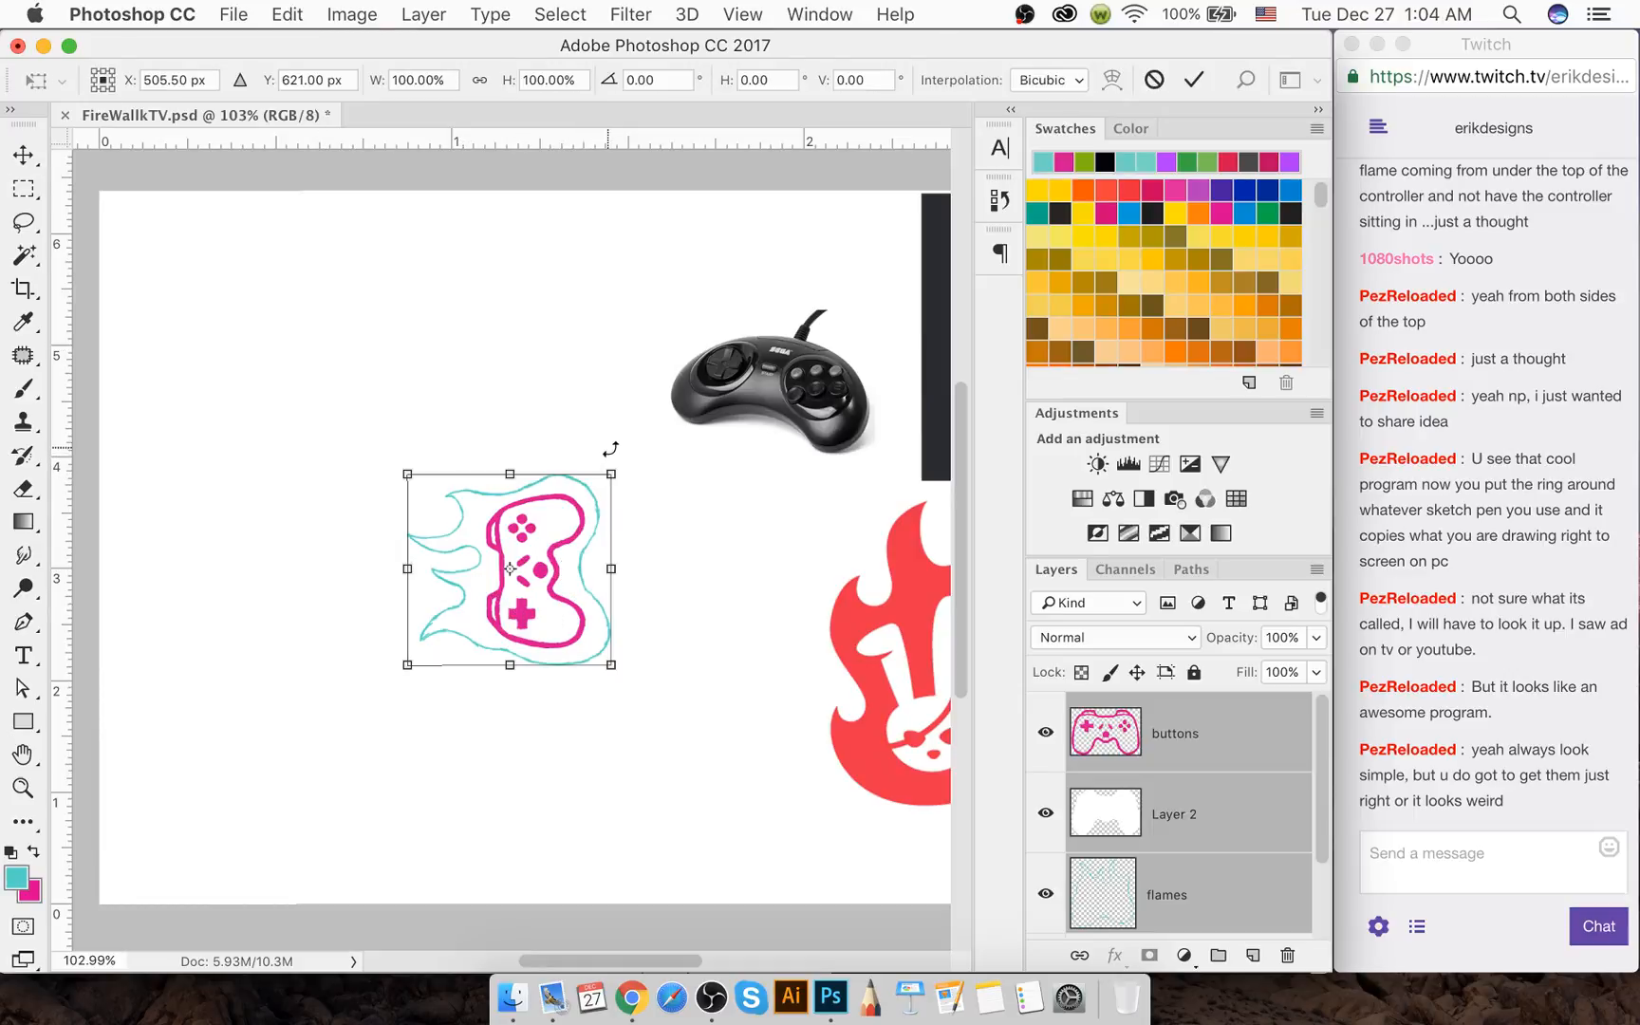
mouse_move(629, 462)
left_mouse_down()
mouse_move(509, 707)
mouse_move(602, 687)
mouse_move(579, 681)
left_mouse_up()
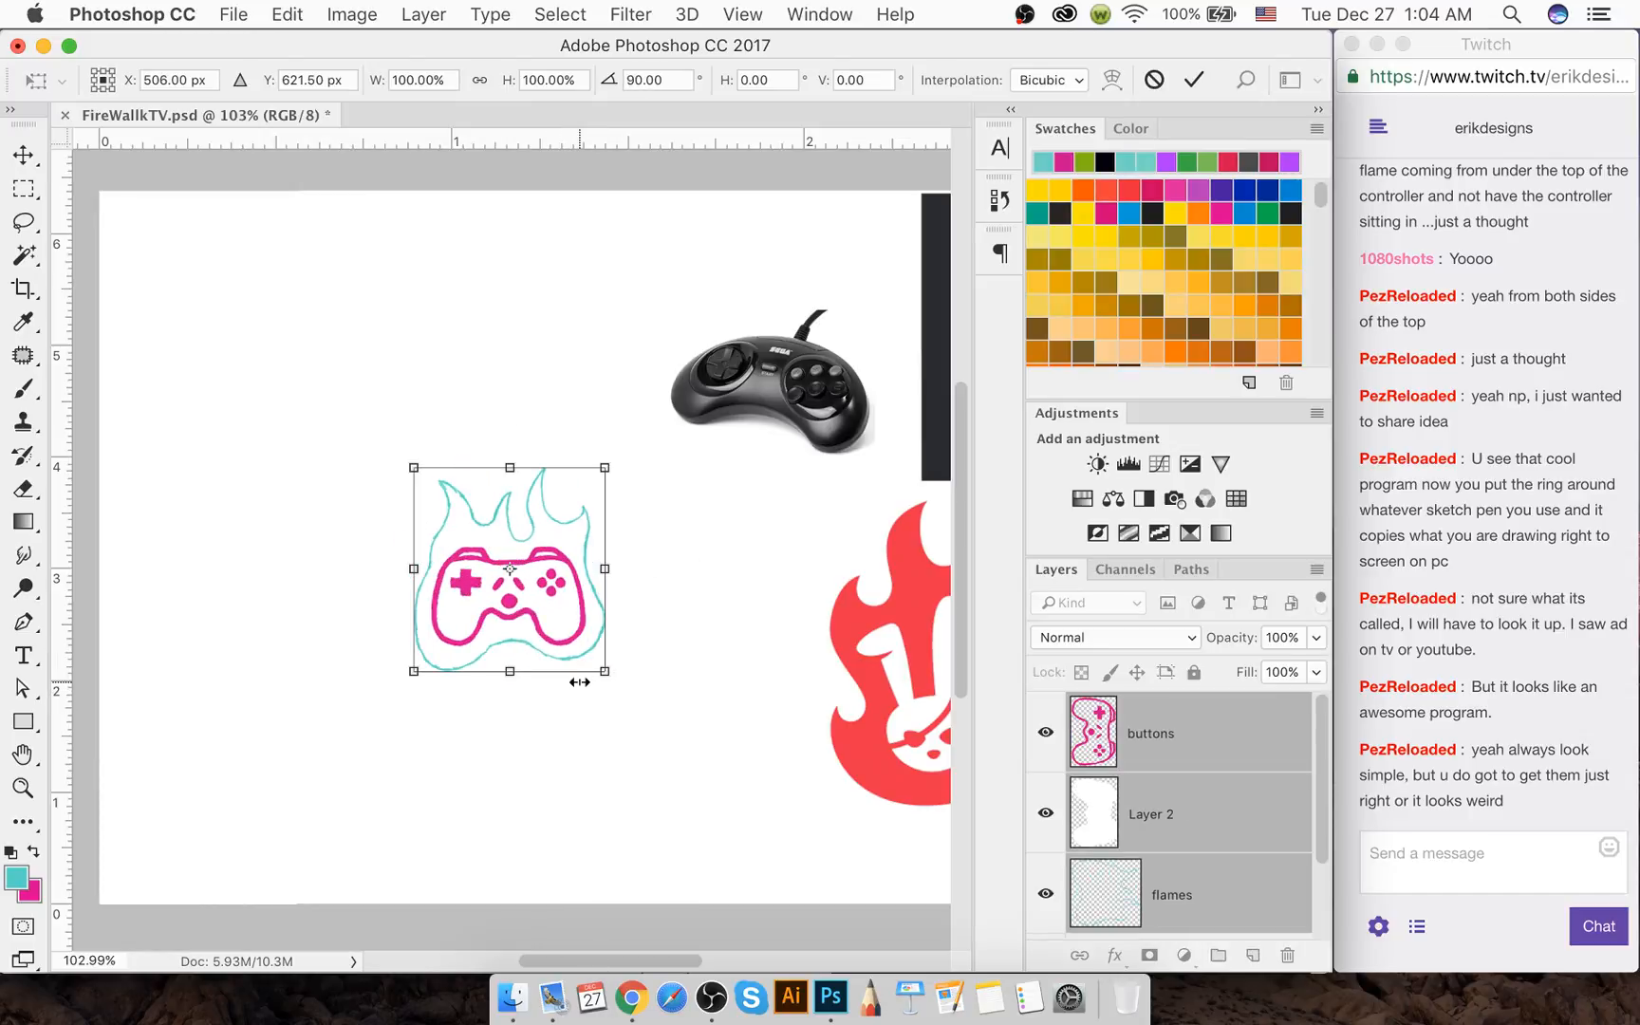
key("Return")
Hide the rulers around the canvas, leaving the controller and flame layers untransformed
scroll(590, 599, "right", 1)
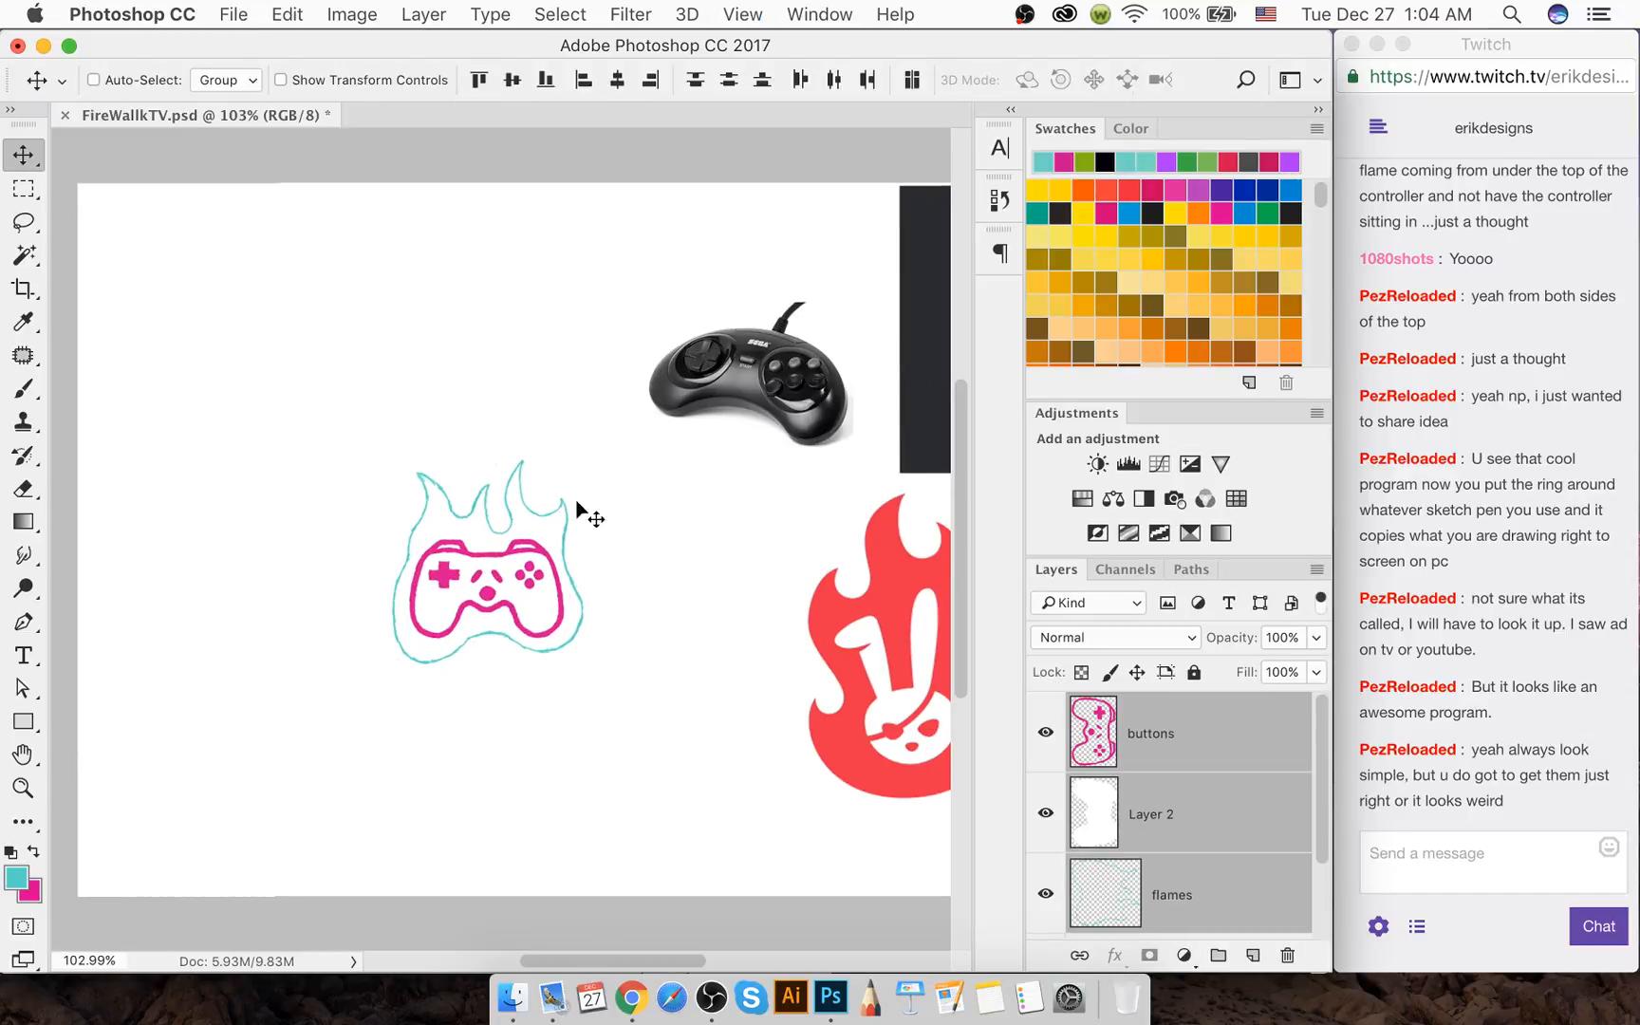
key("super+r")
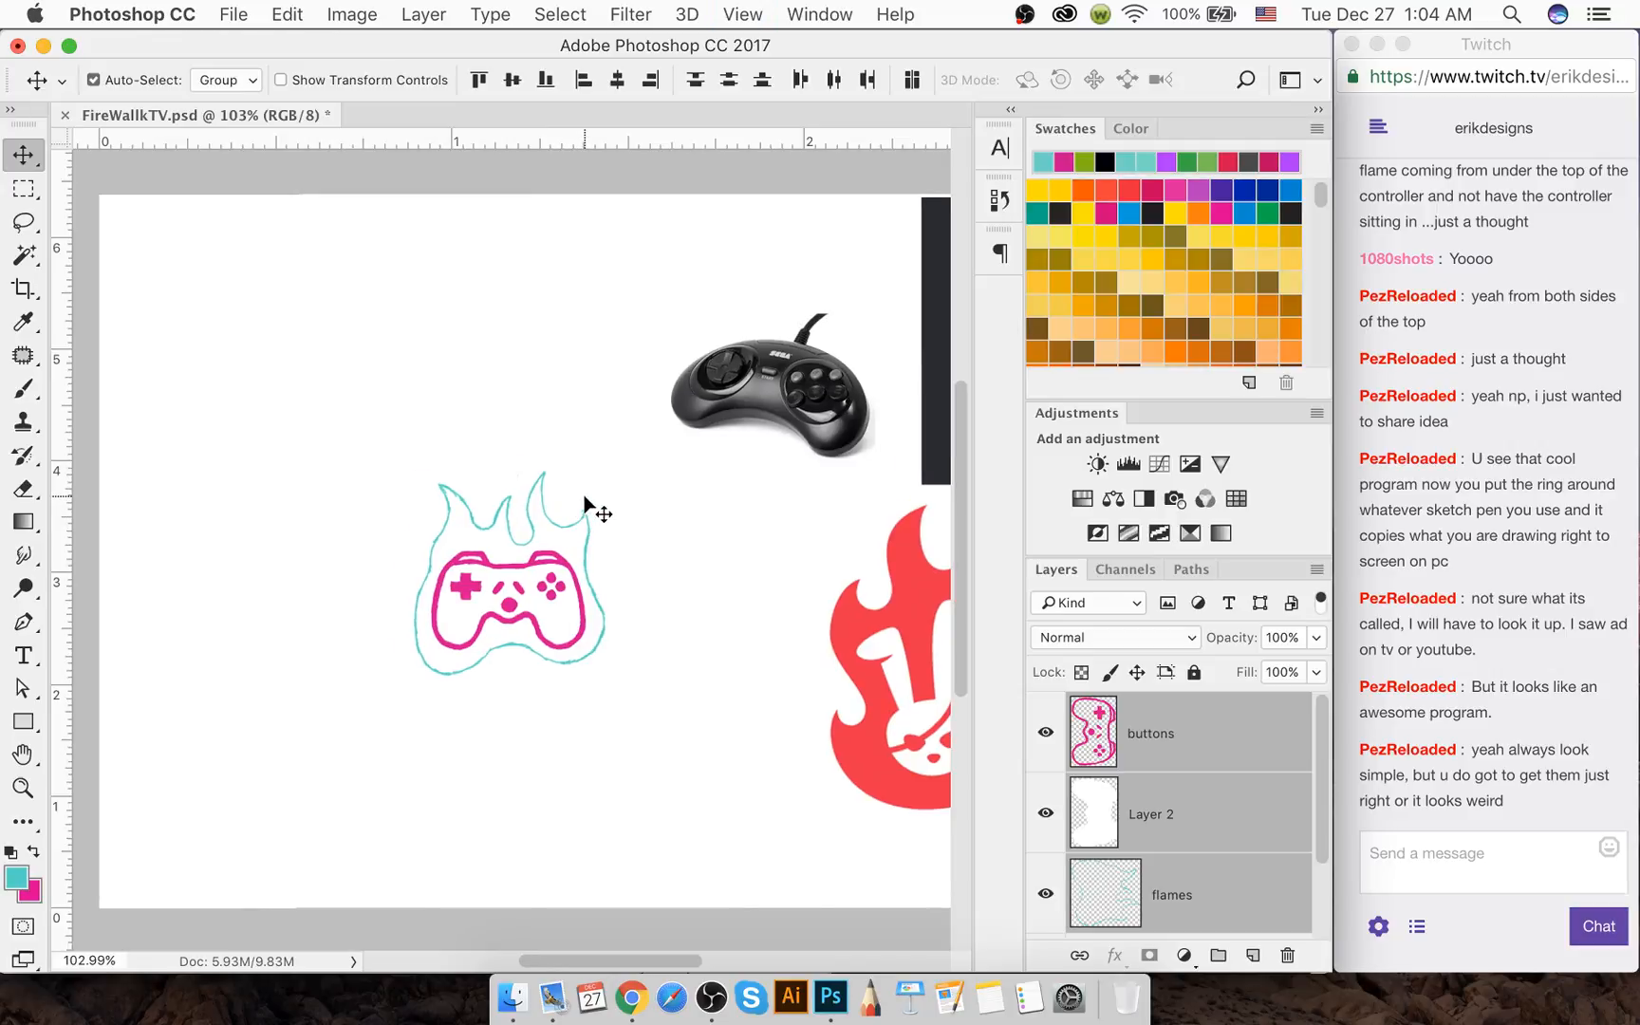
key("super+r")
key("super+r")
key("super+r")
key("super+t")
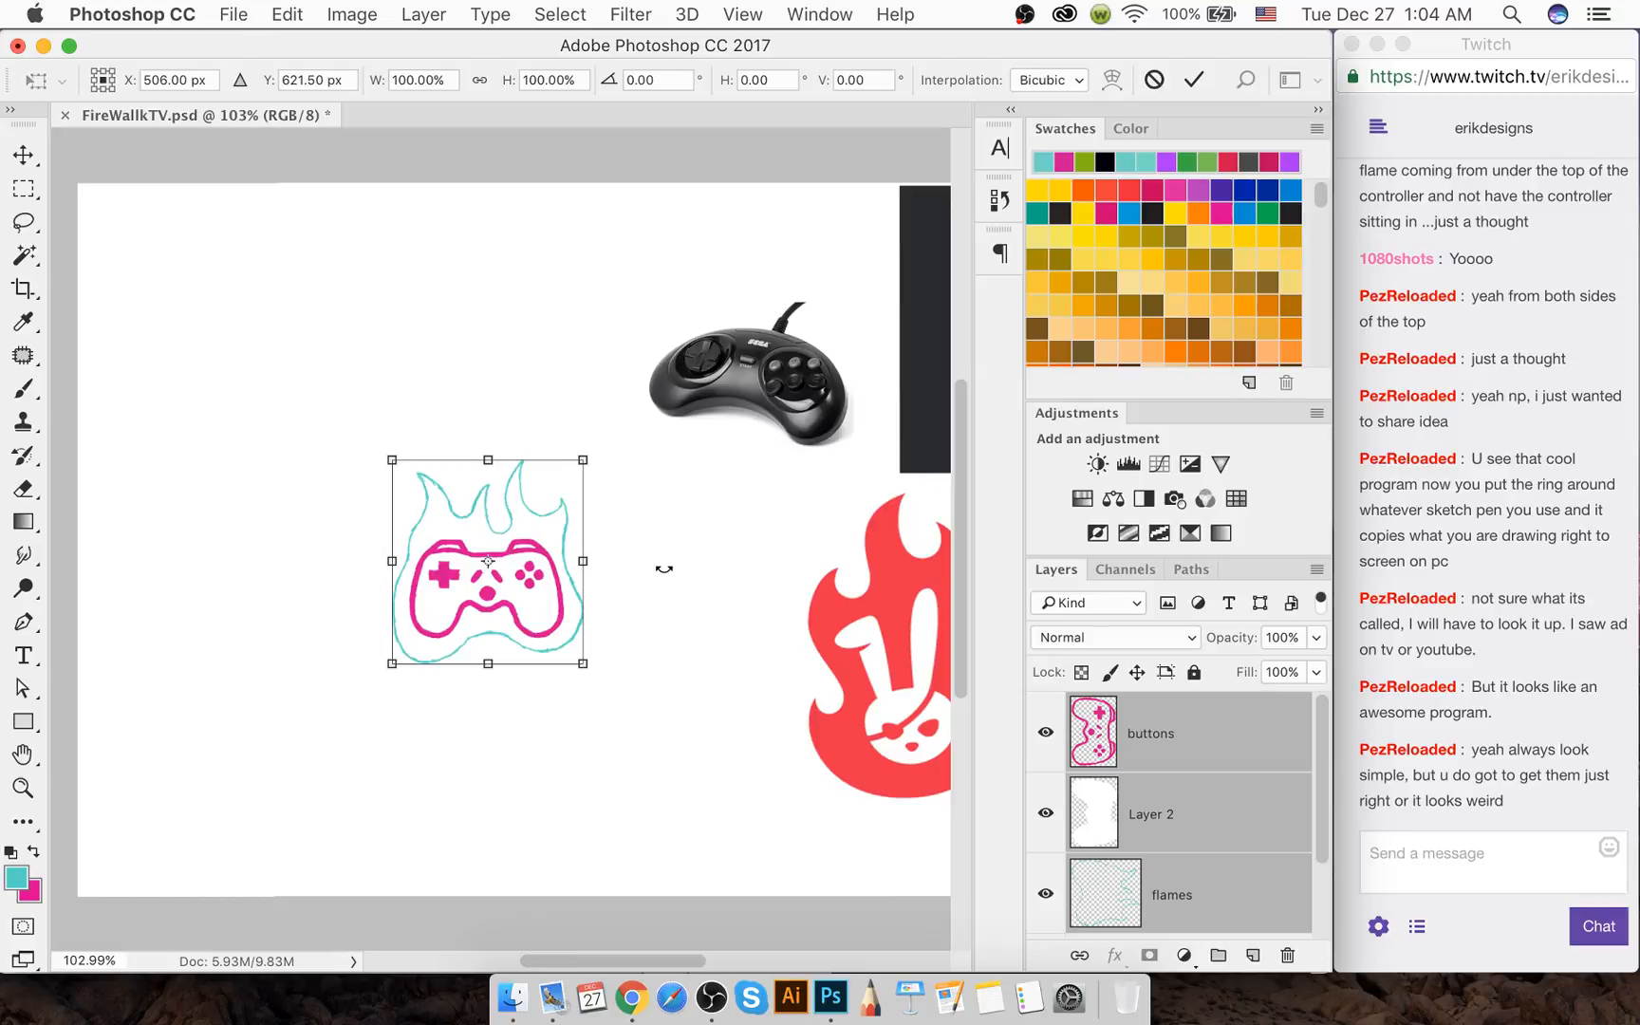
key("Return")
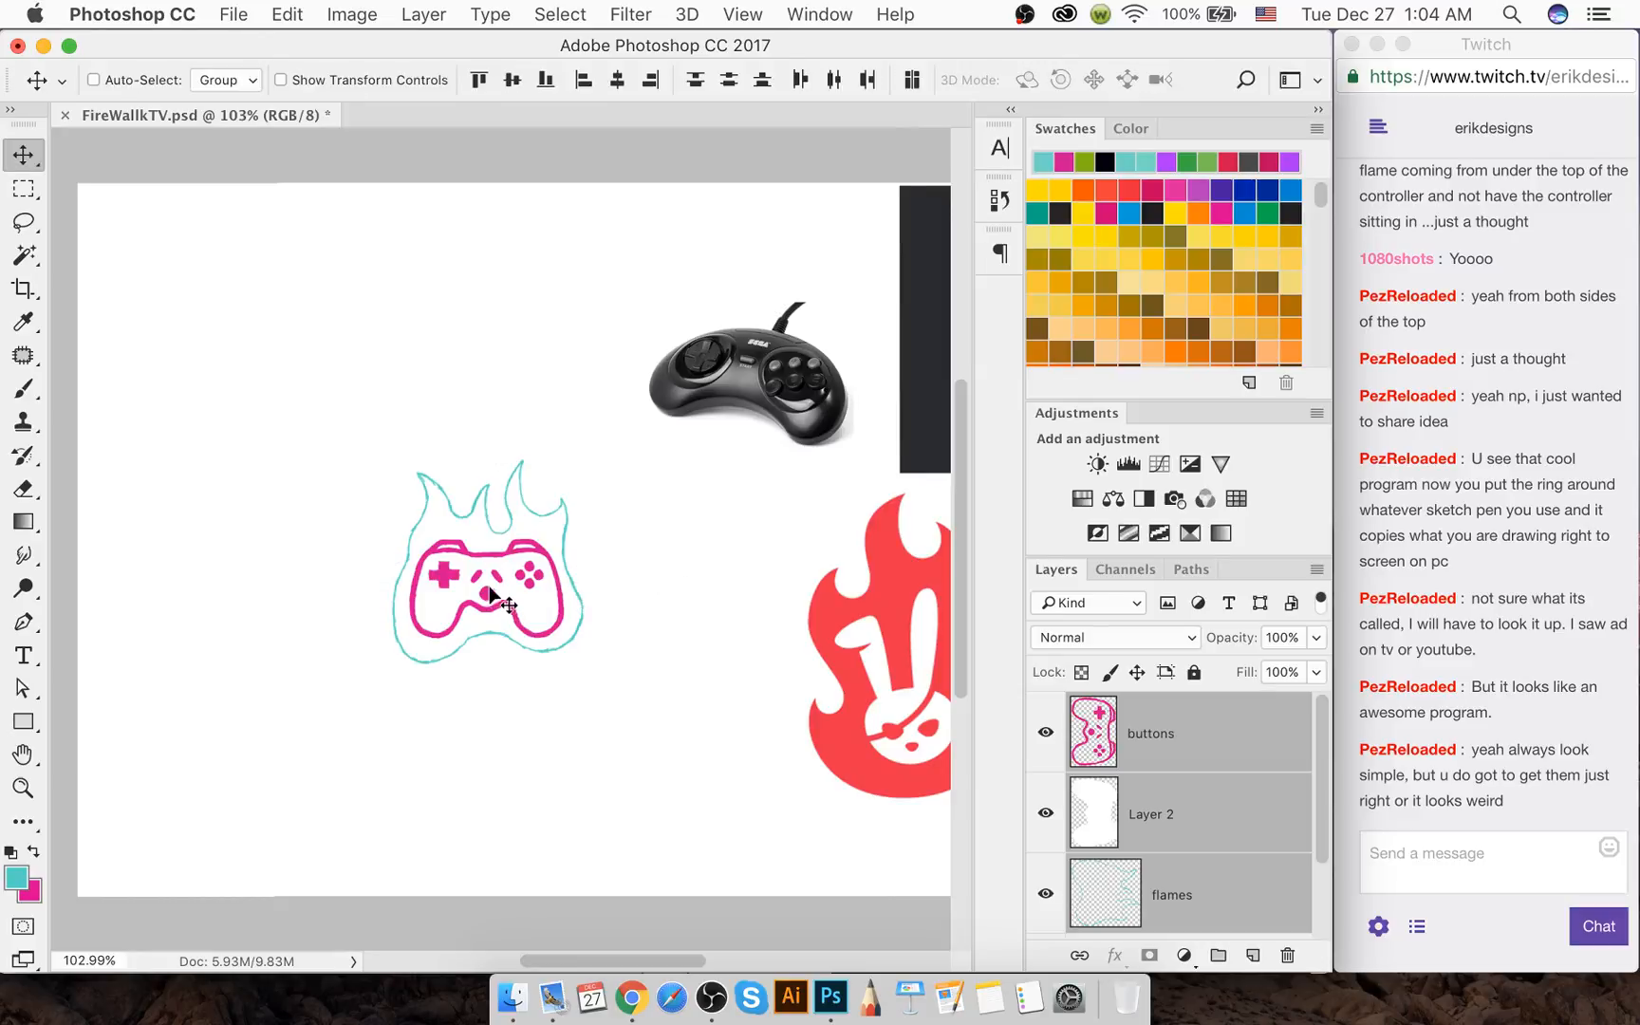
Try to fill around the flame outline with teal using a Magic Wand selection on the flames layer, then undo the fill
scroll(480, 580, "up", 2)
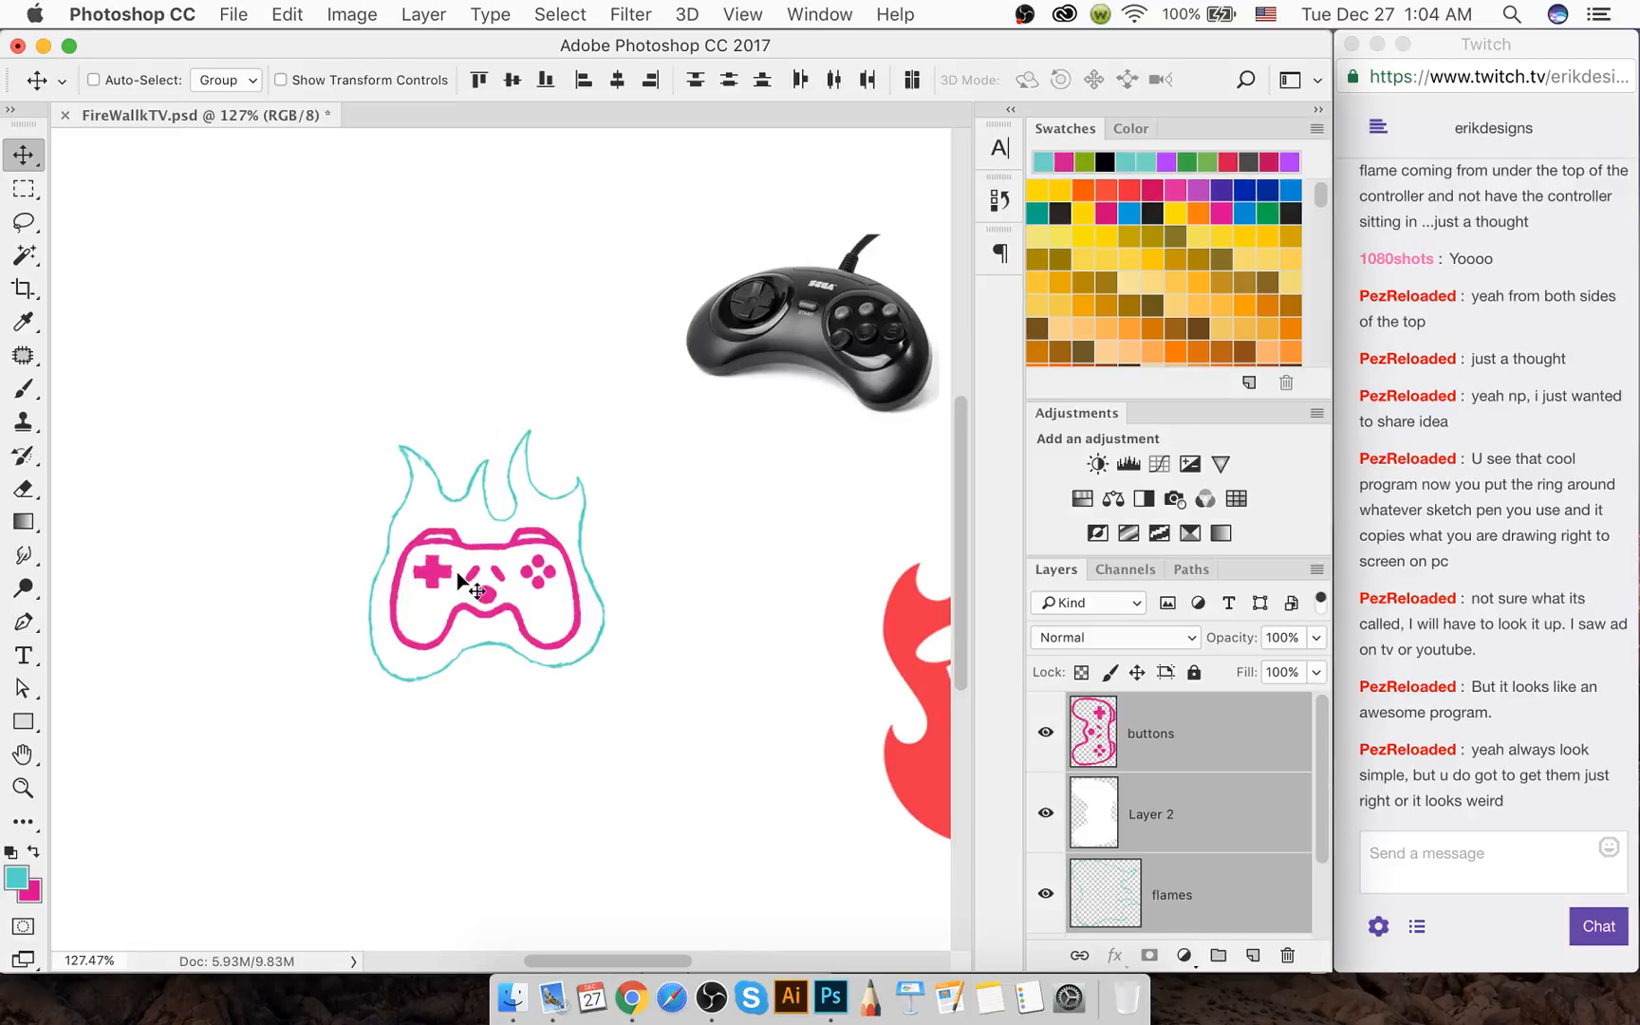
scroll(474, 588, "up", 10)
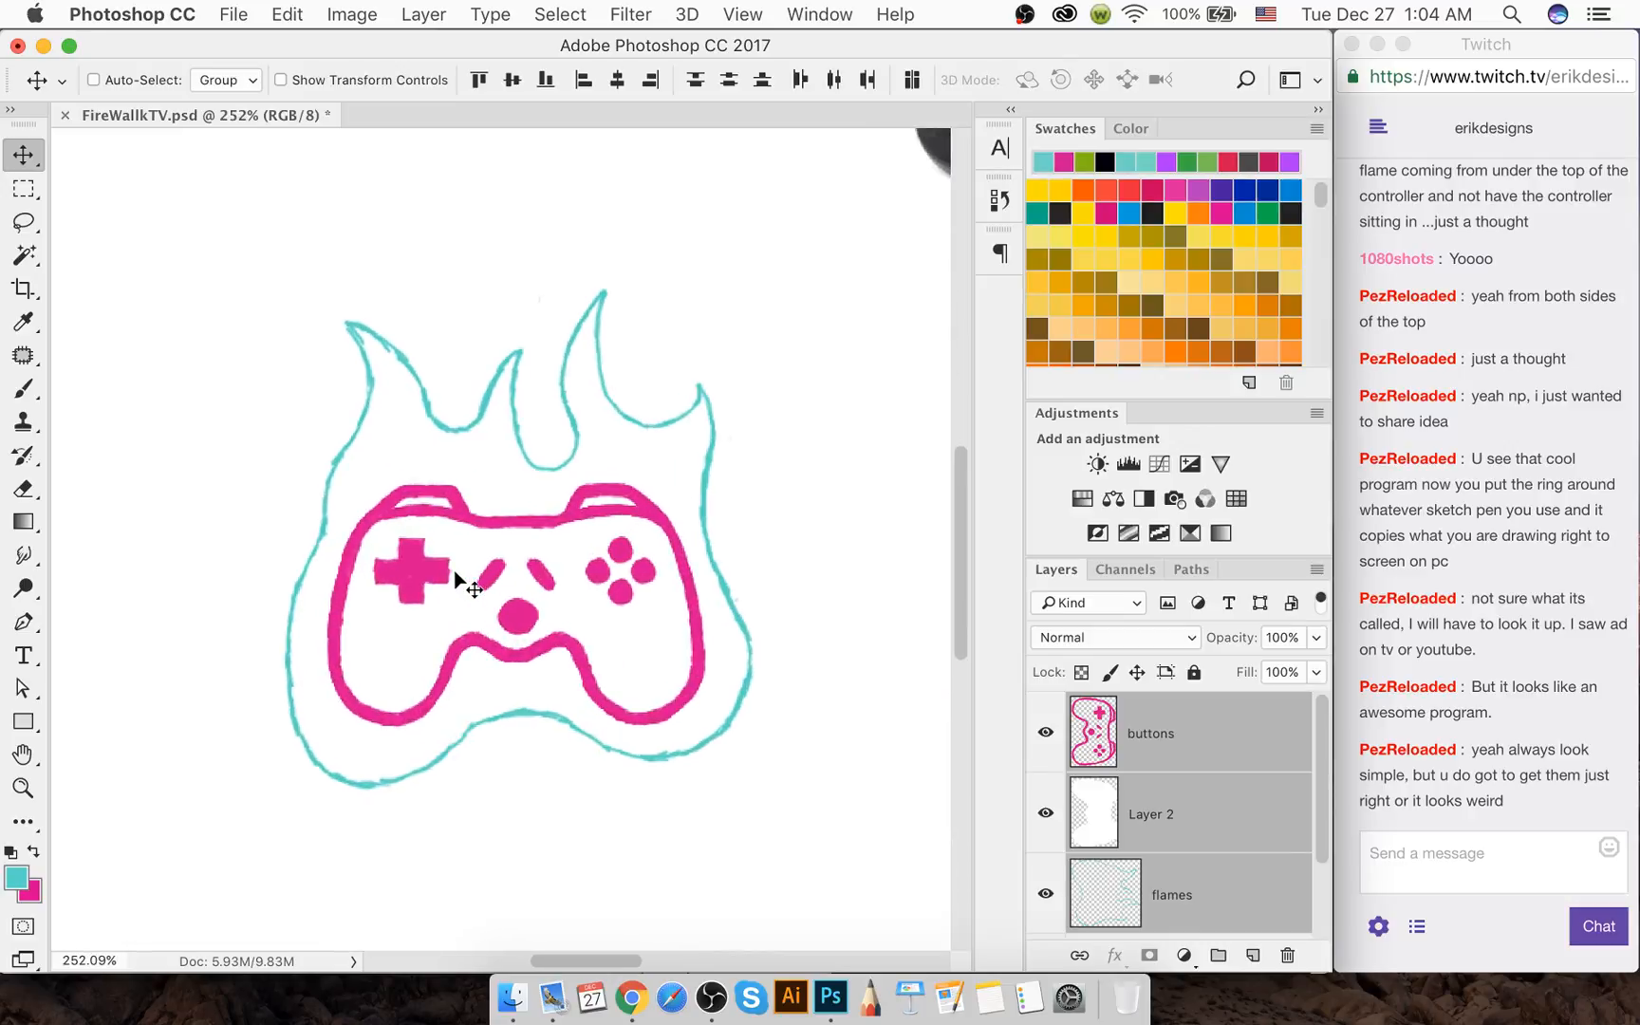
scroll(459, 581, "up", 2)
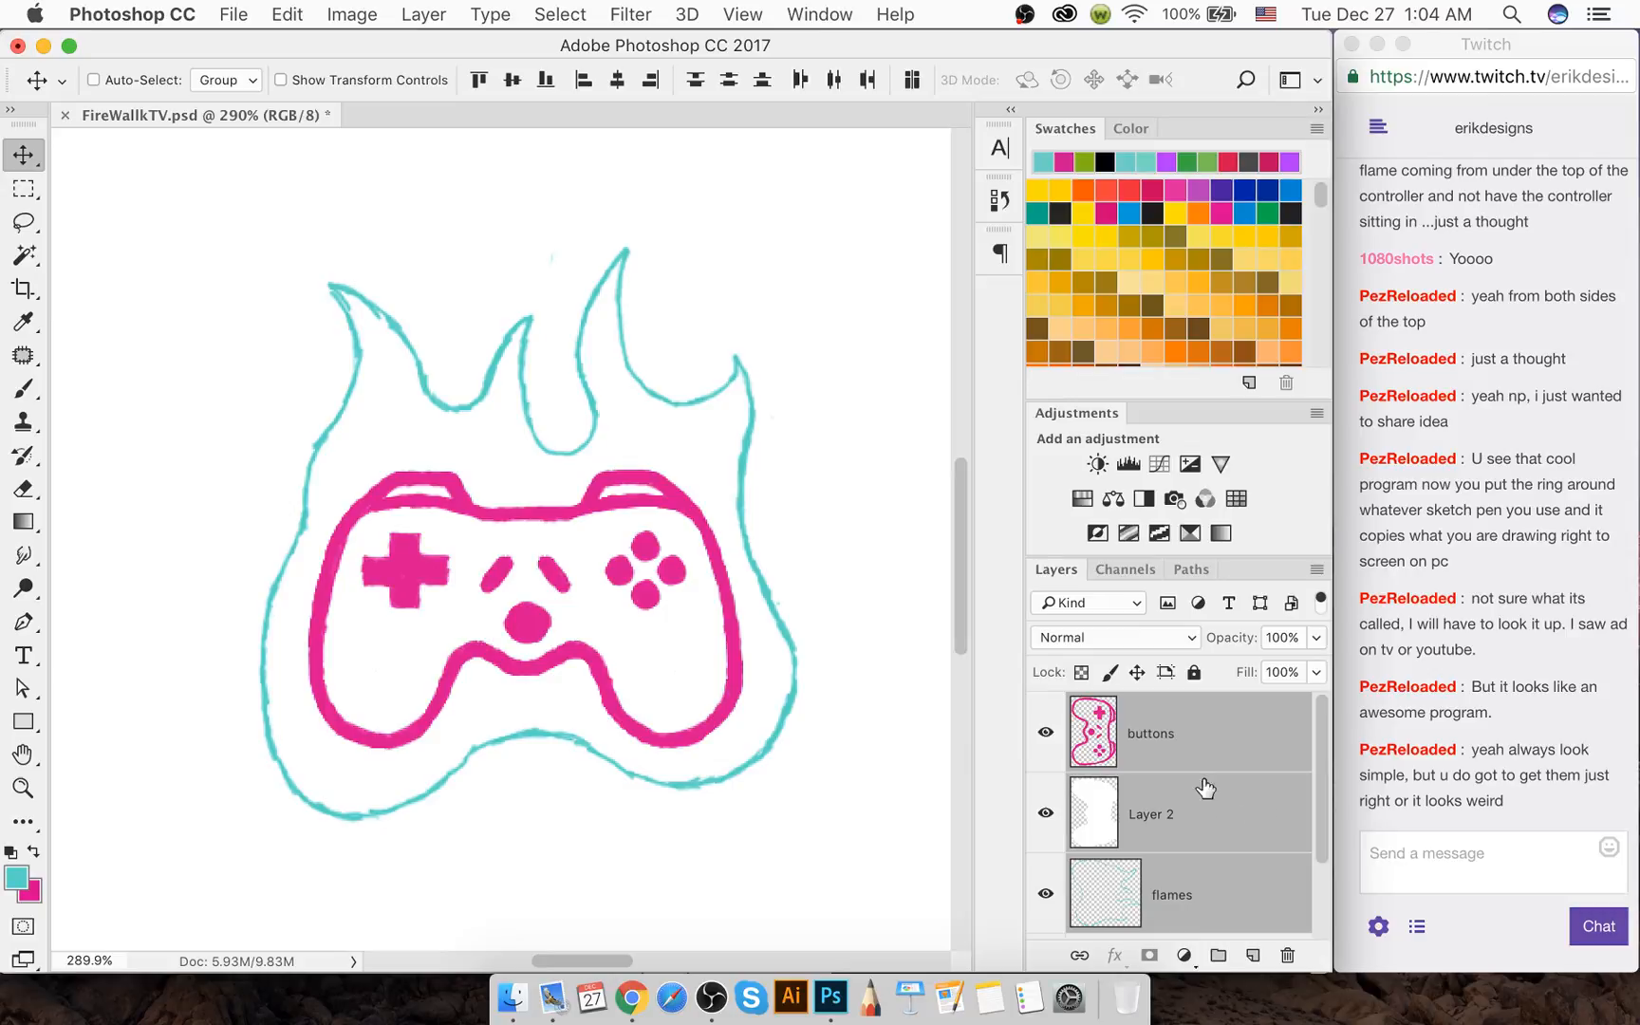
left_click(1186, 895)
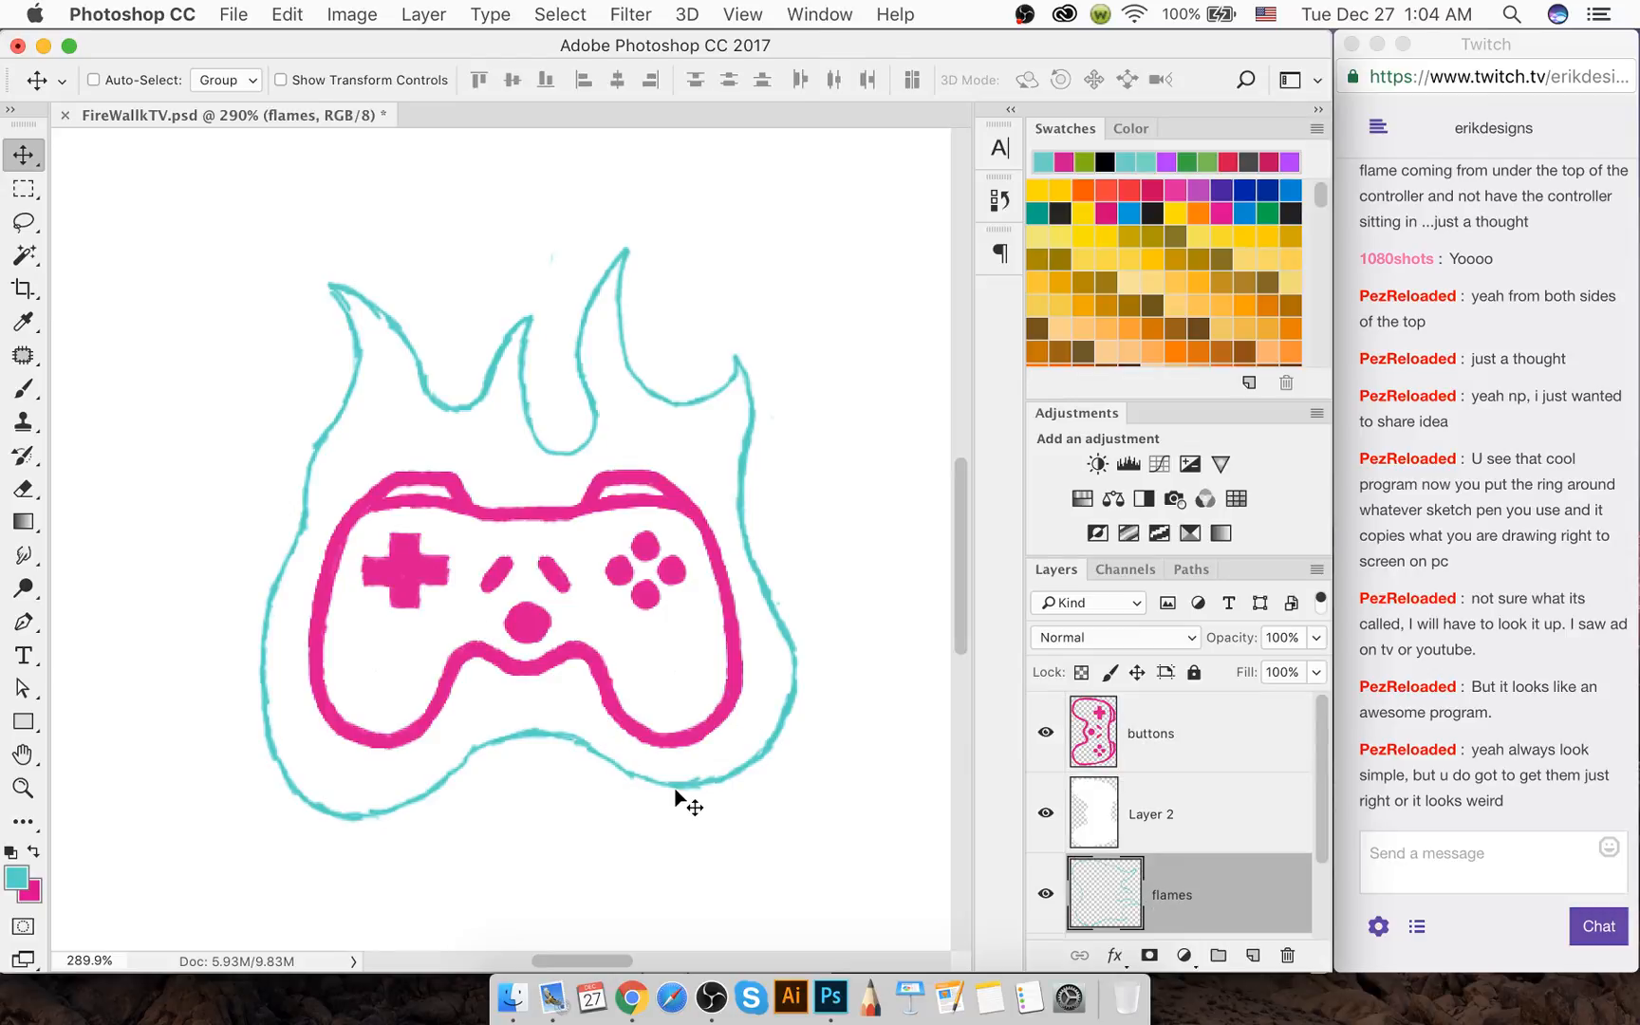
left_click(39, 269)
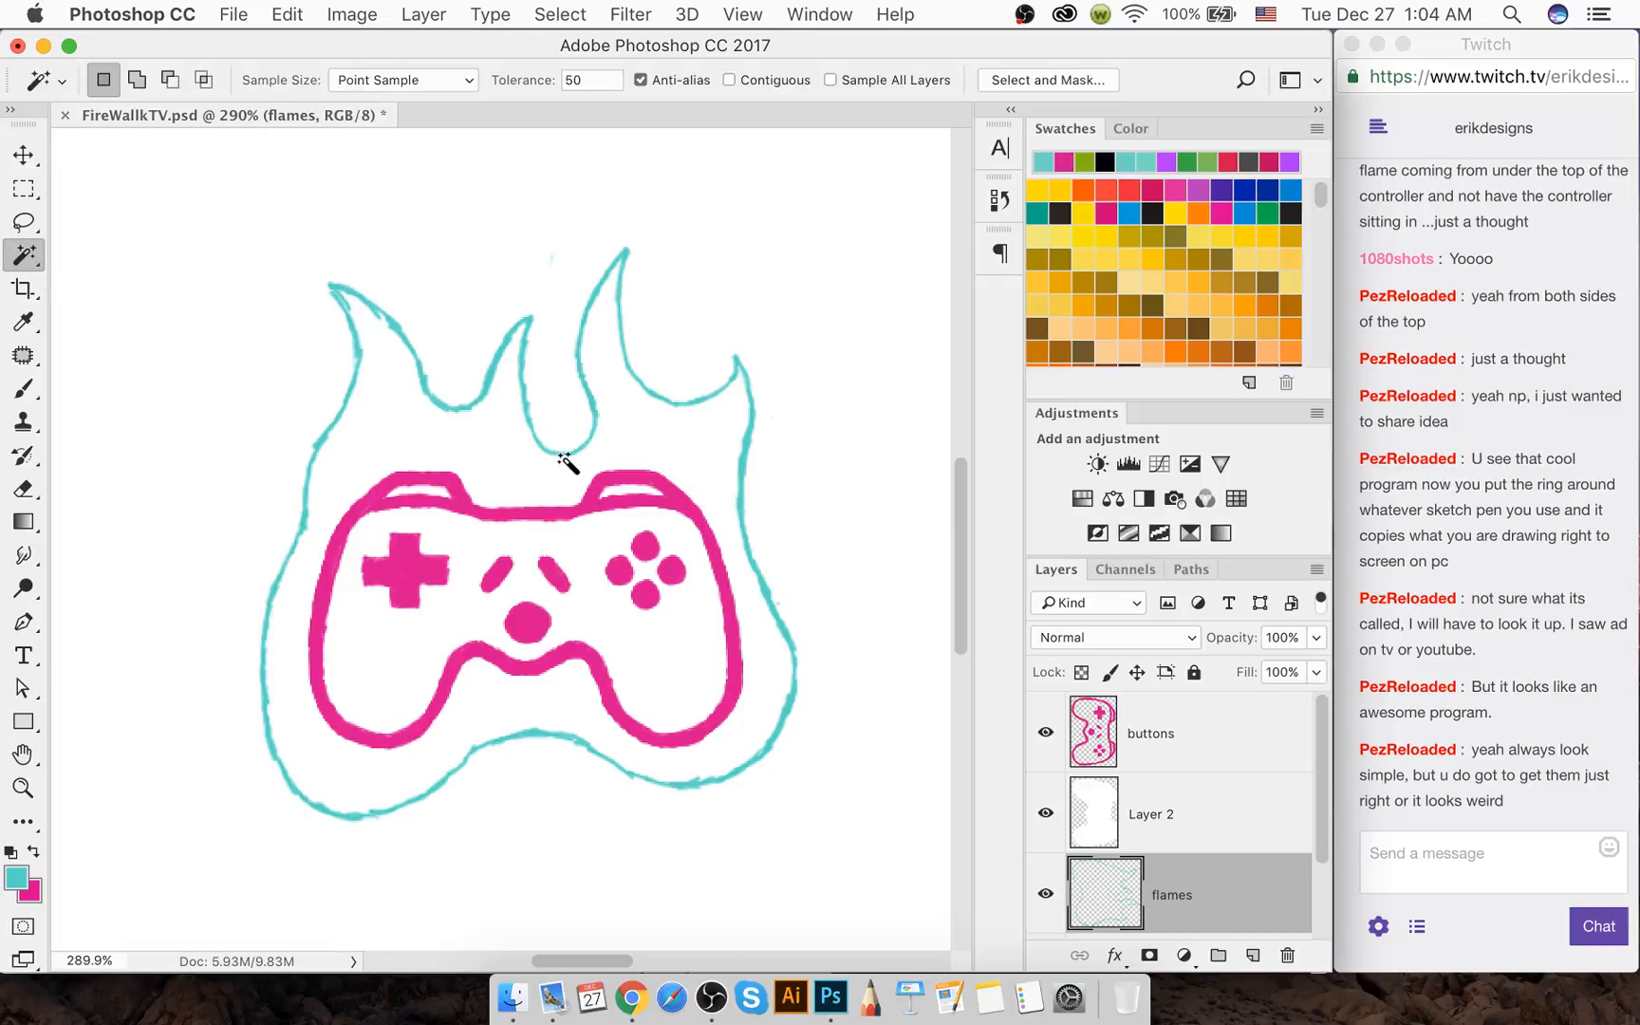
left_click(592, 568)
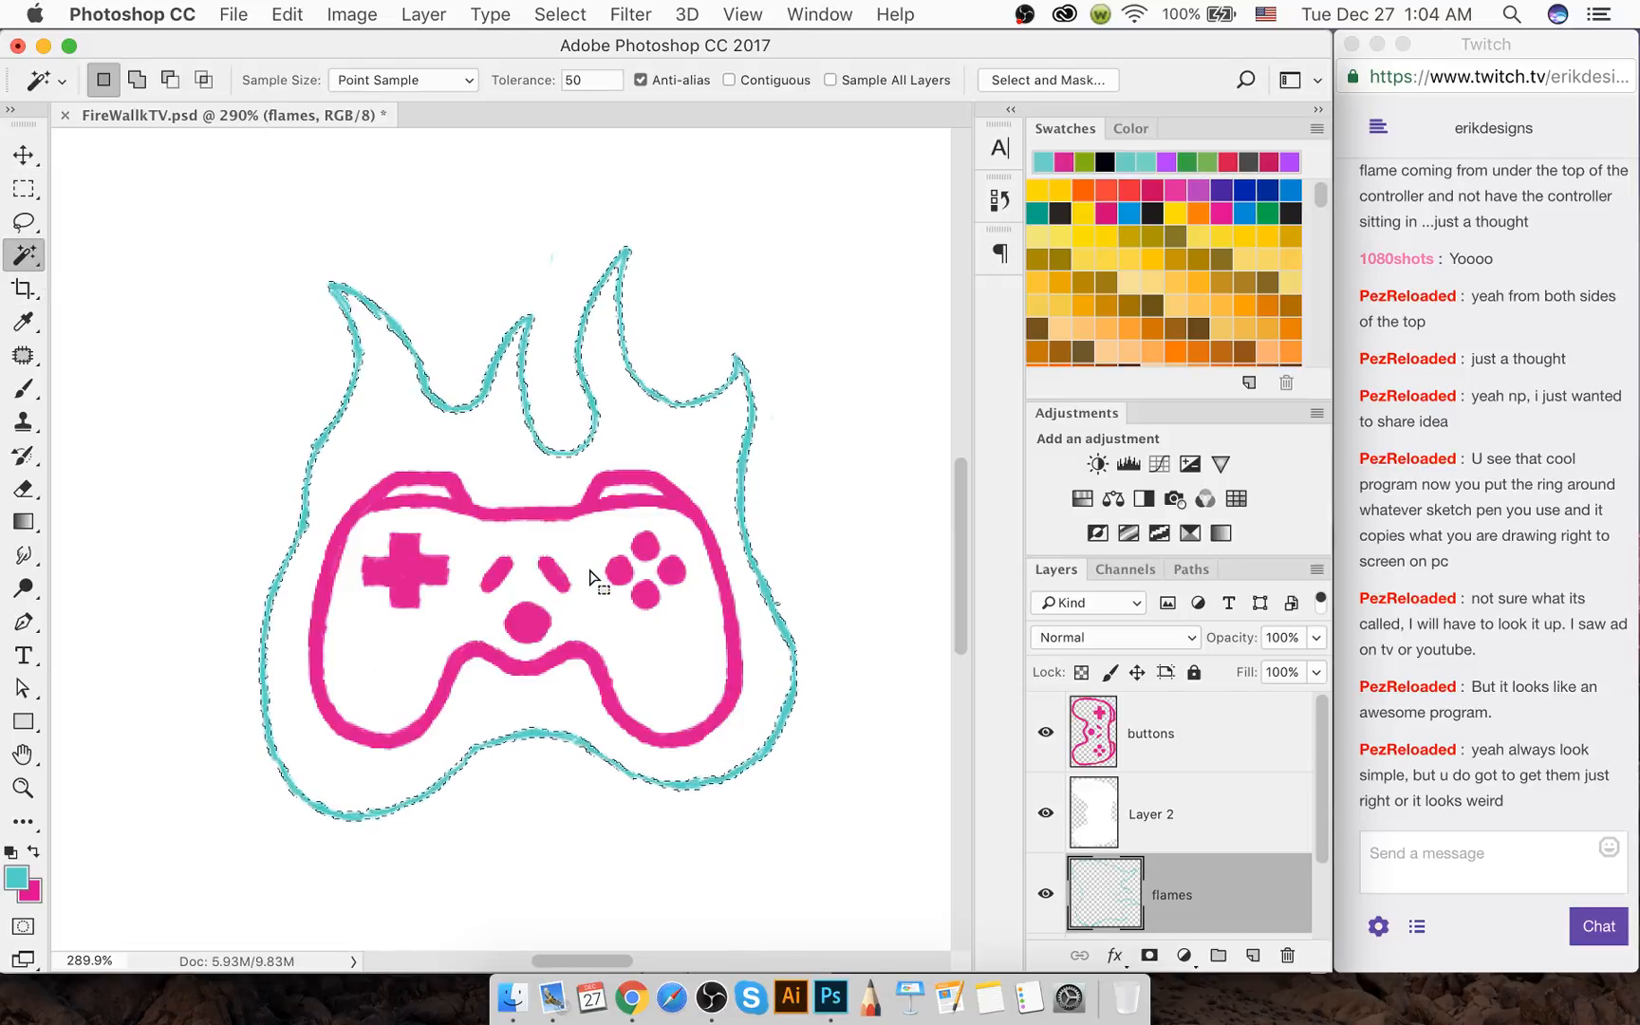
key("alt")
key("alt+BackSpace")
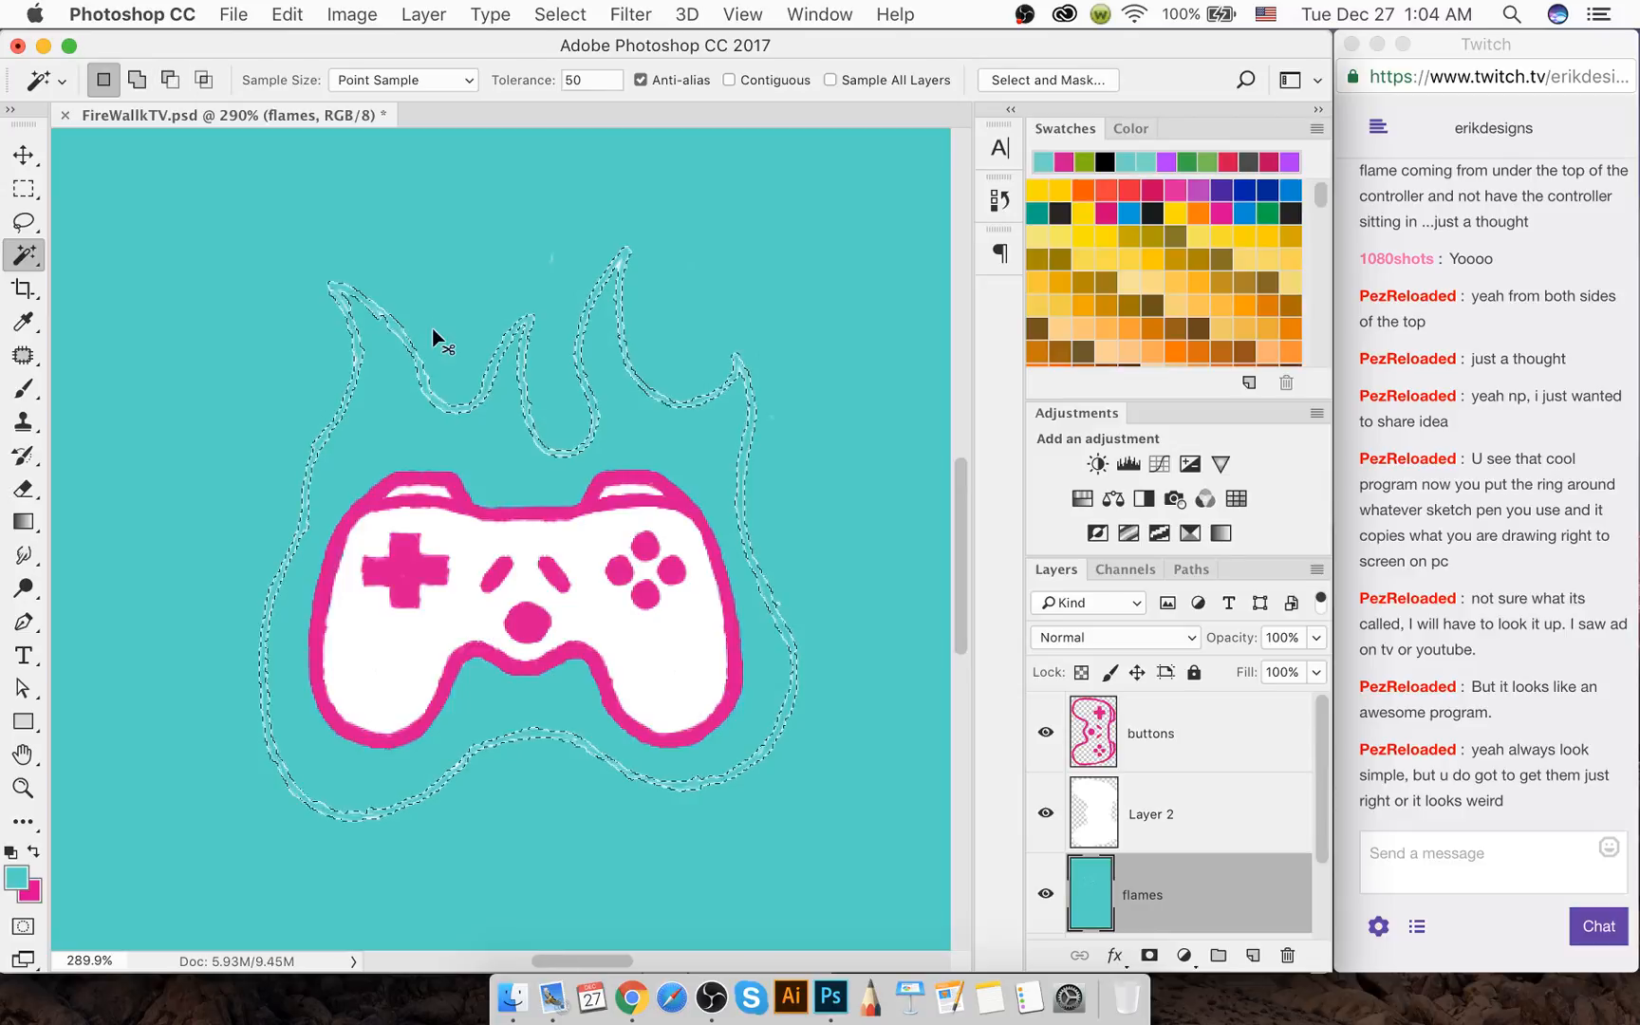
key("super+z")
Try to thicken the flame outline by inverting the selection and filling it with teal, then undo the fill and deselect
right_click(495, 436)
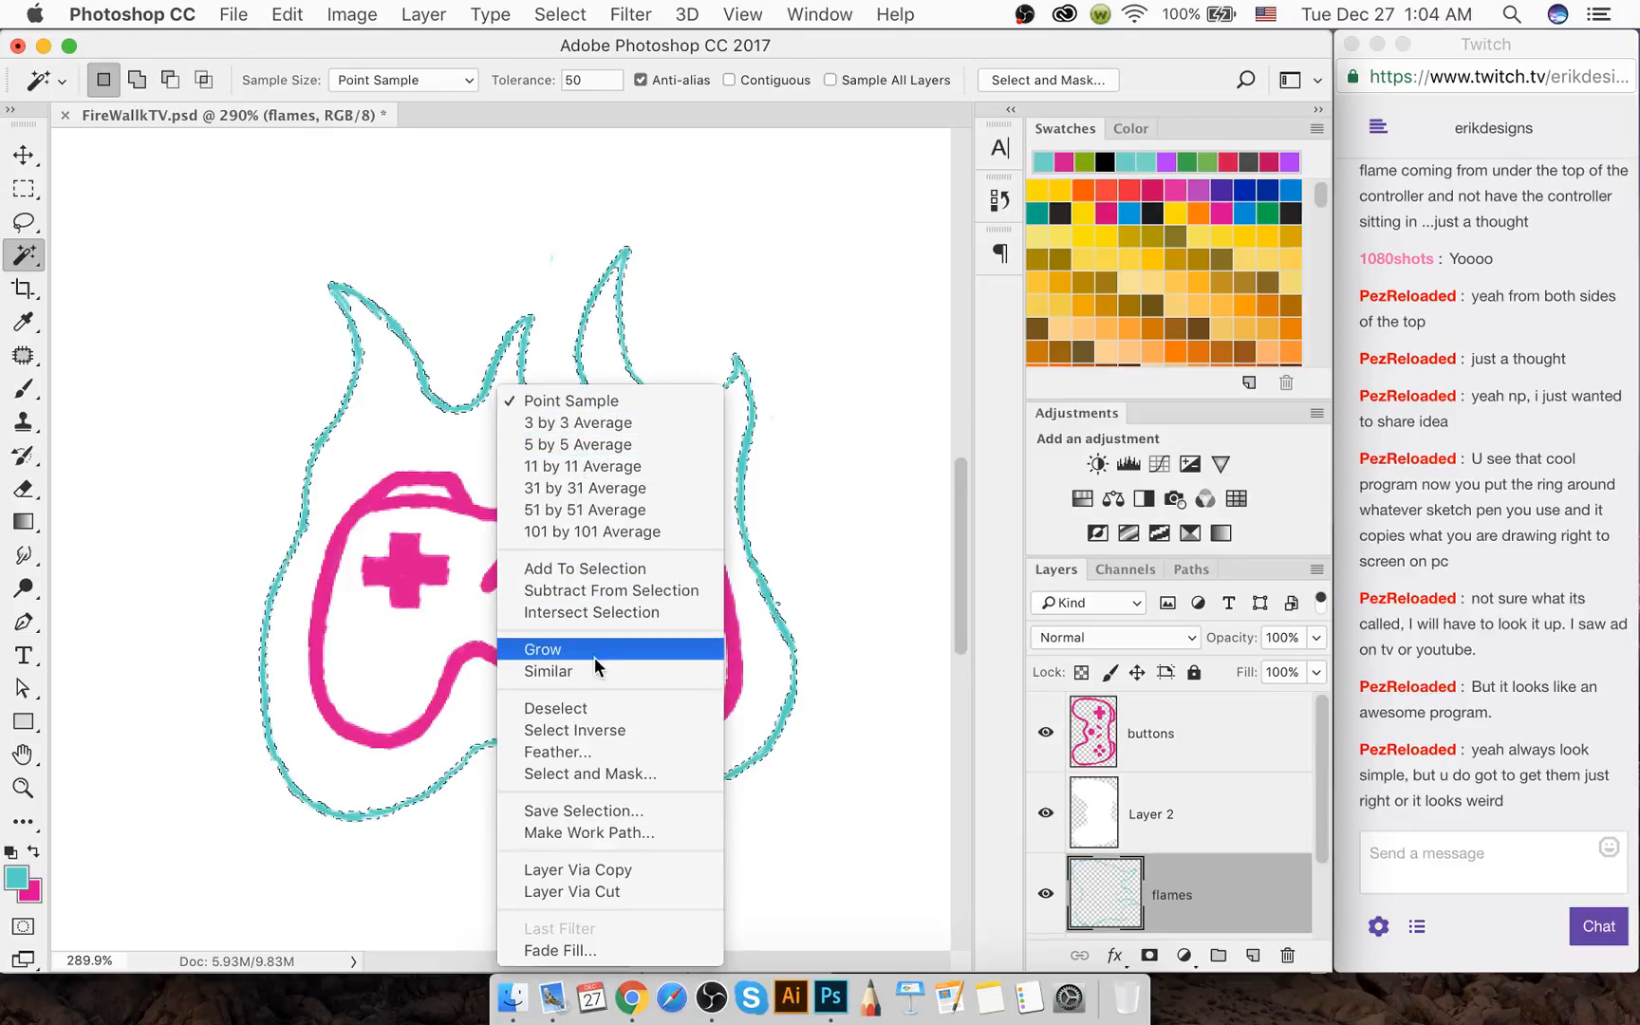
left_click(602, 726)
key("alt")
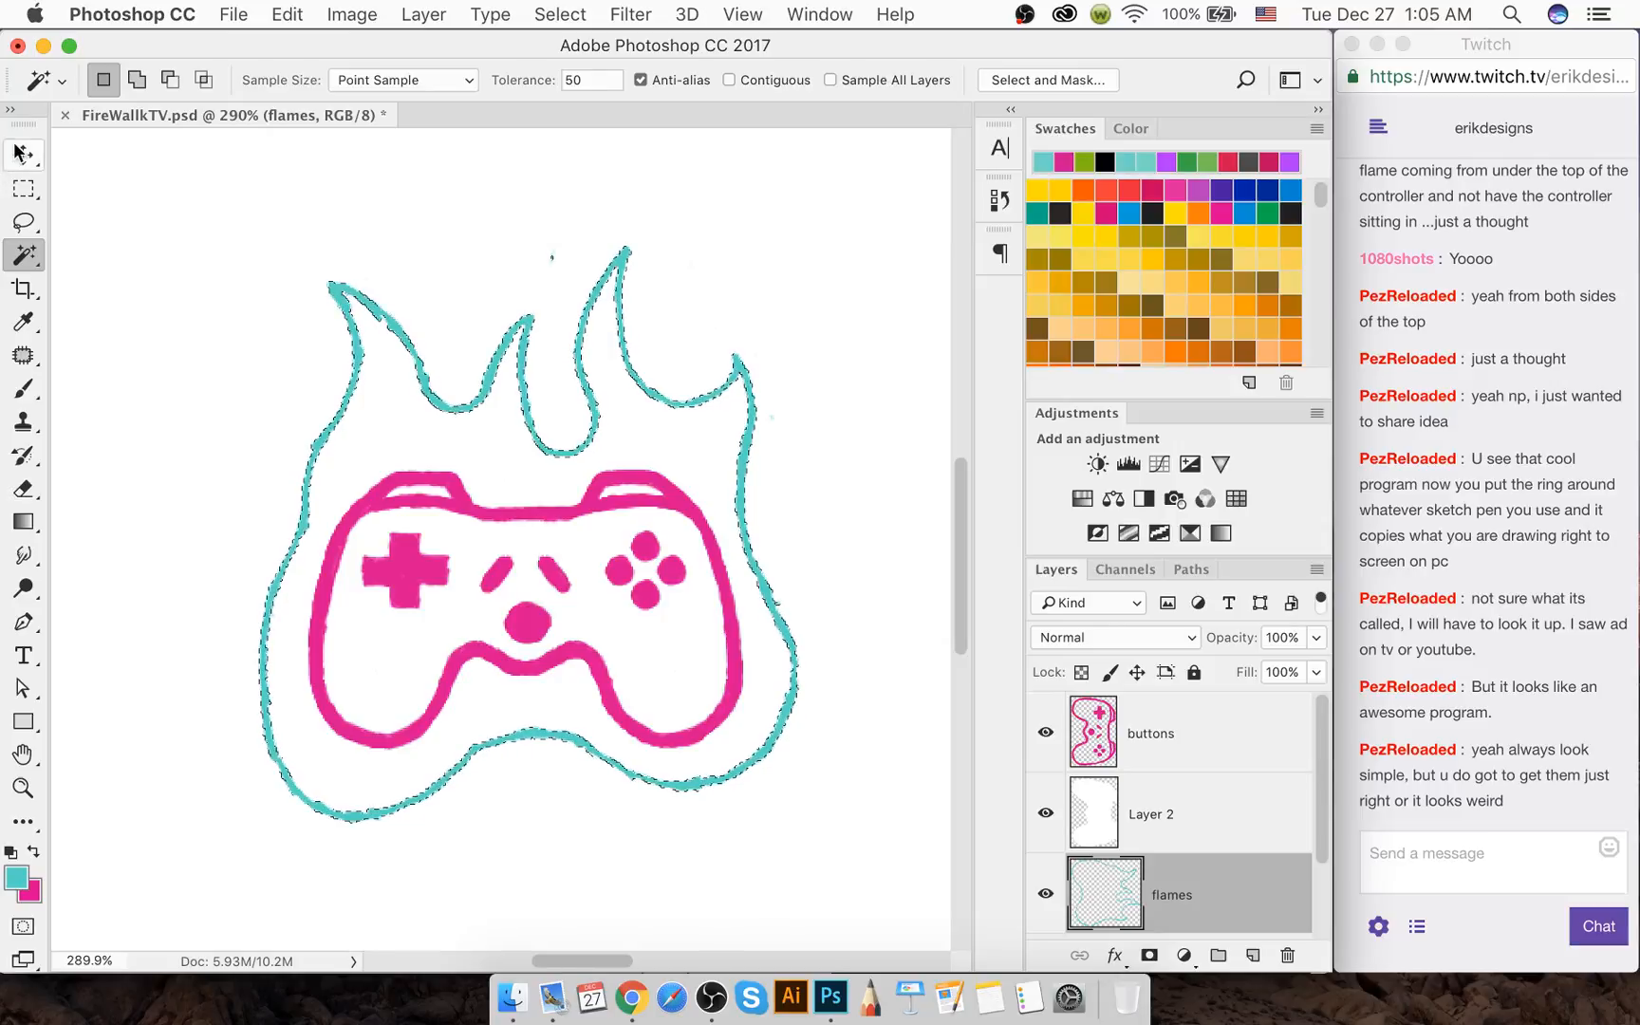
key("v")
key("super+d")
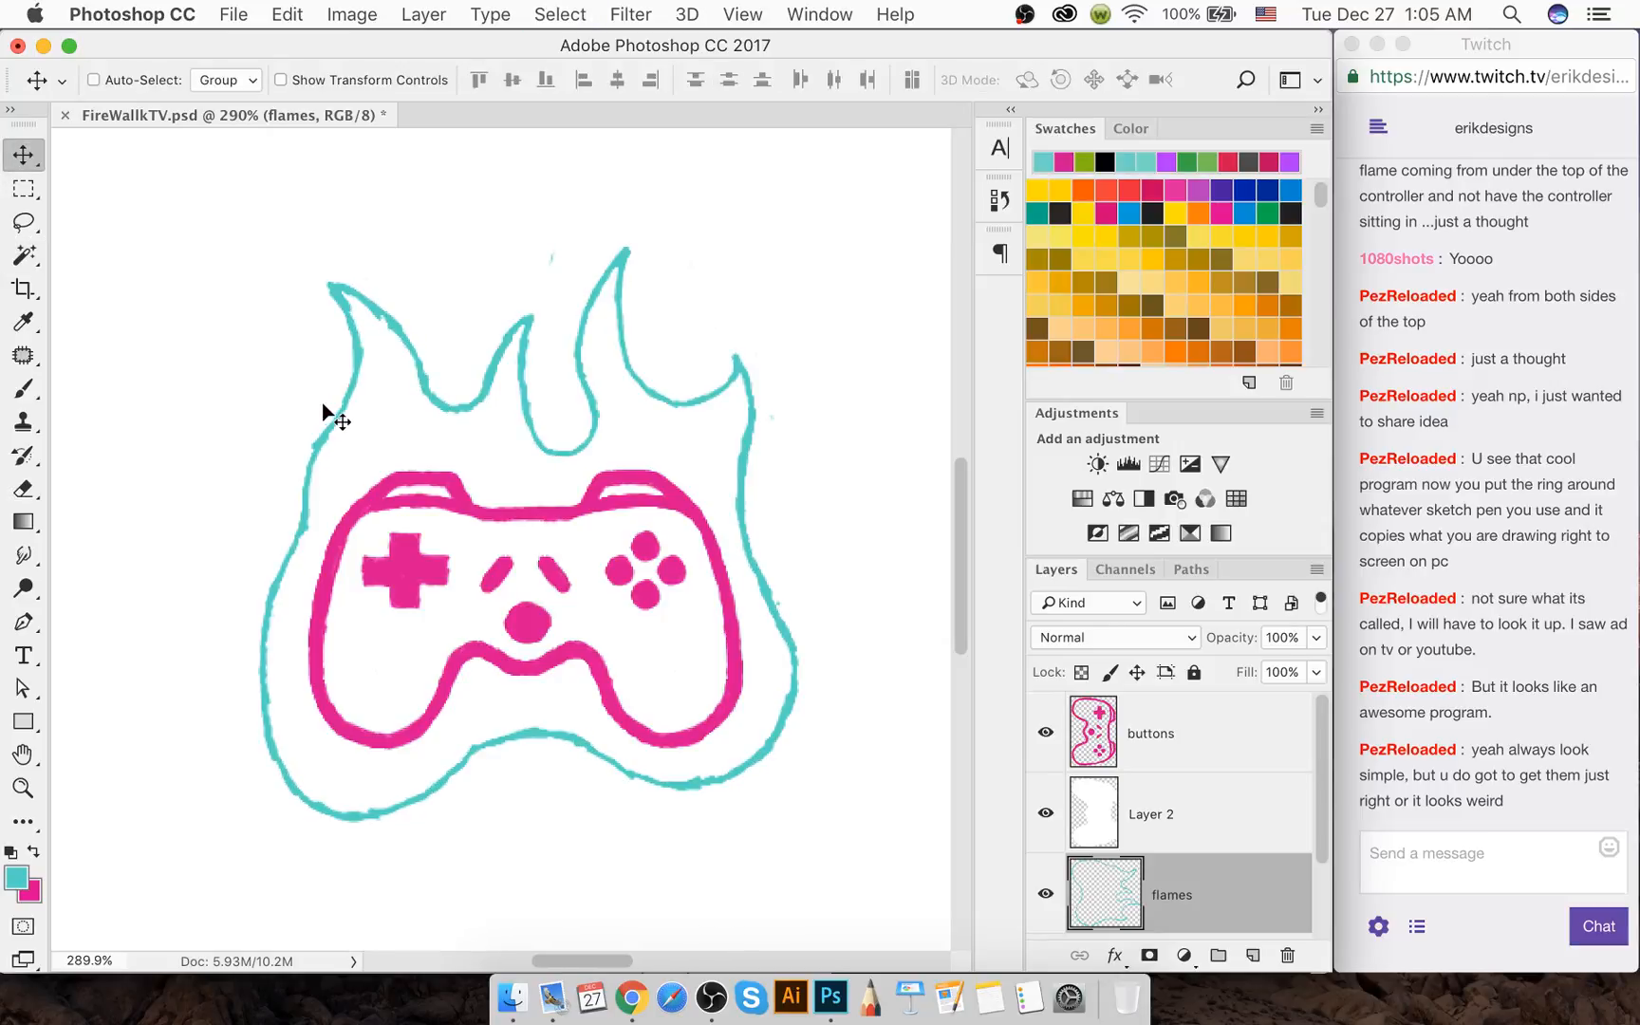
key("super+shift+d")
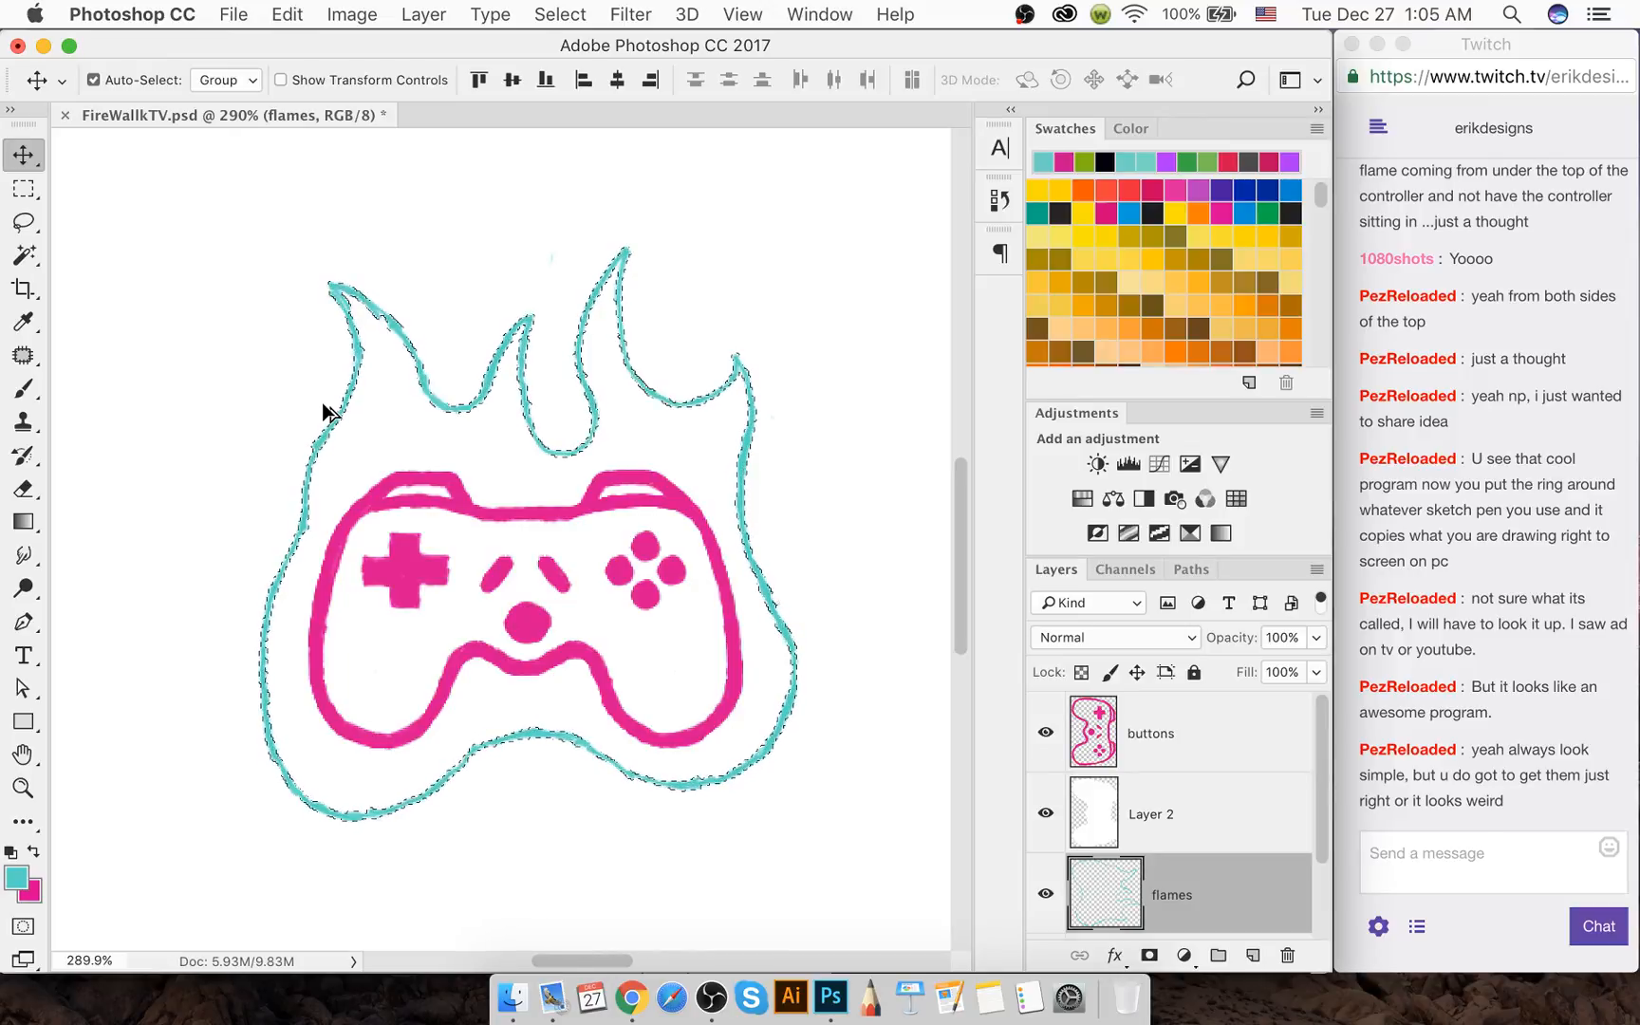
key("super+z")
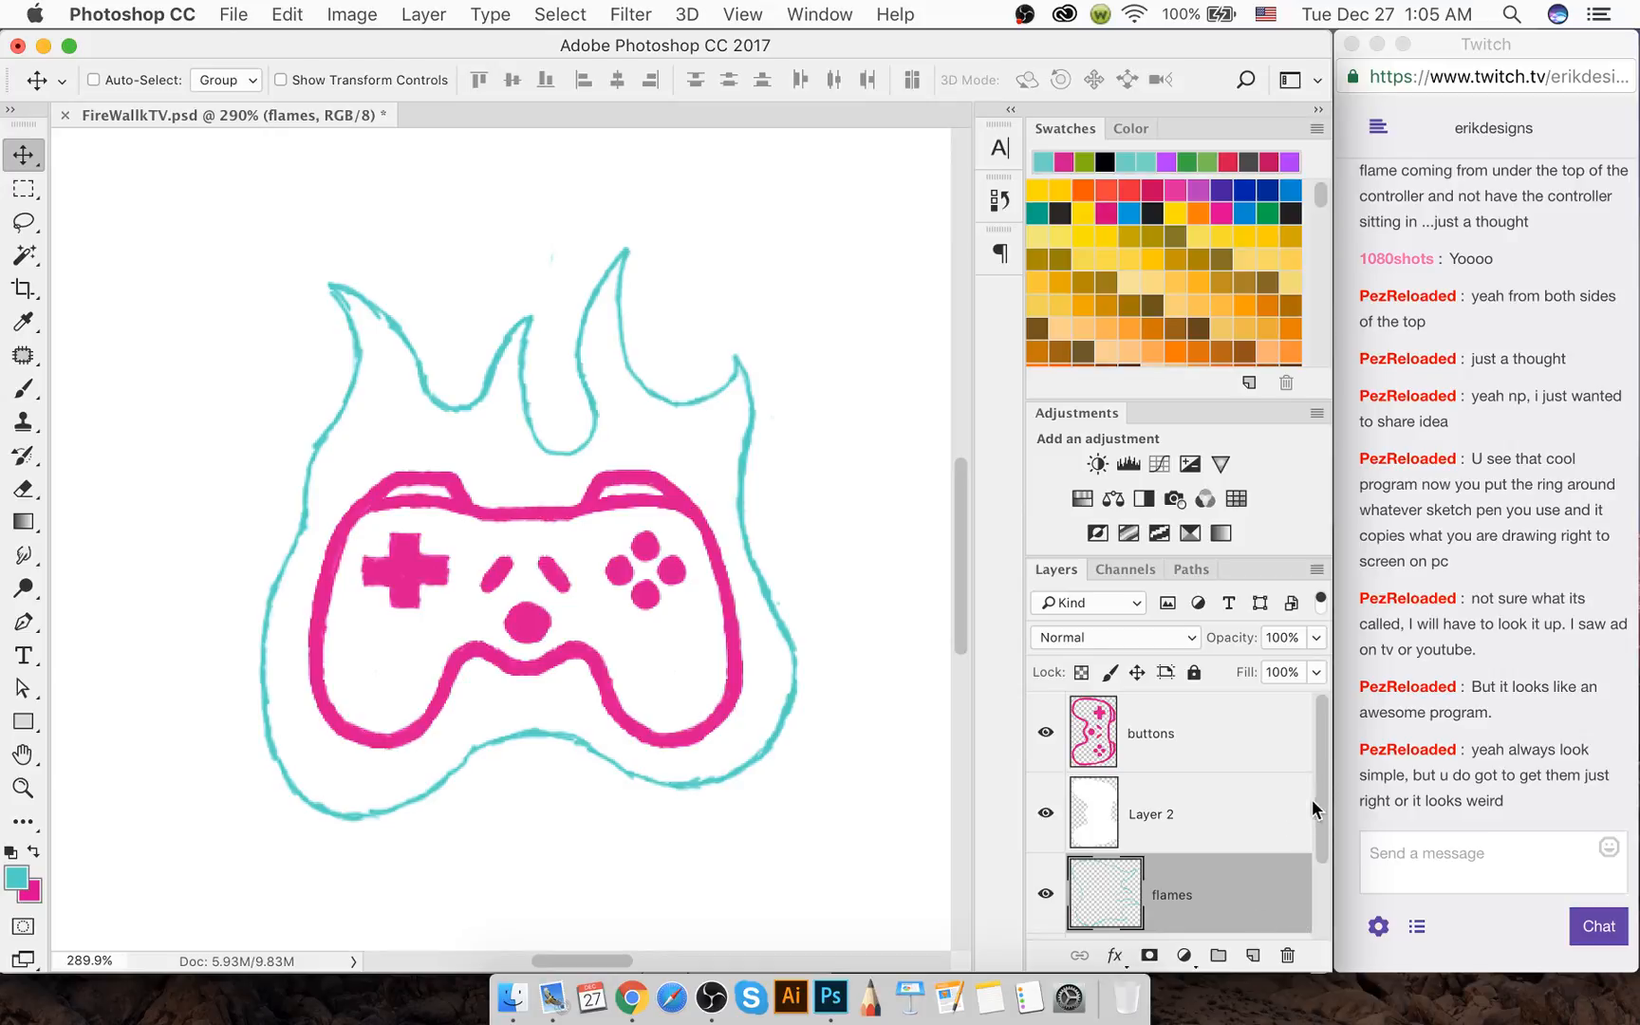
Add a new empty layer and place it directly beneath the flames layer
left_click_drag(1311, 799, 1321, 862)
left_click(1253, 955)
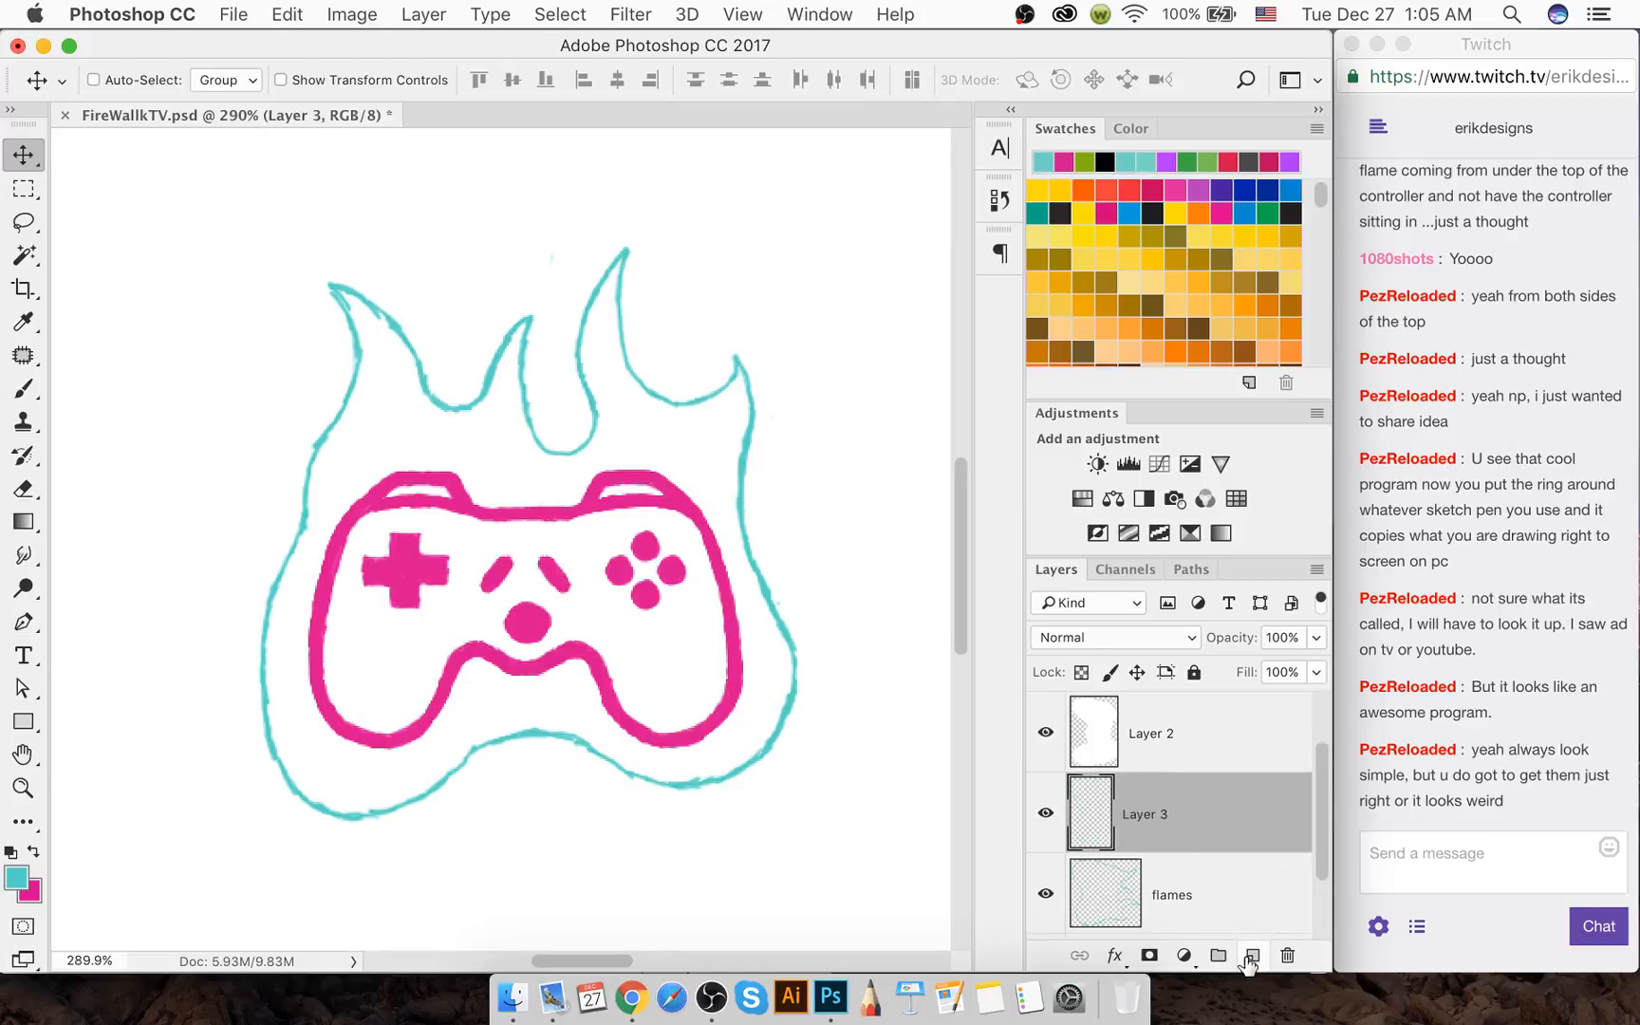
left_click_drag(1224, 845, 1192, 911)
Set the foreground color to the bluer shade #2dc3d4 by changing the hue to 186°
left_click(23, 876)
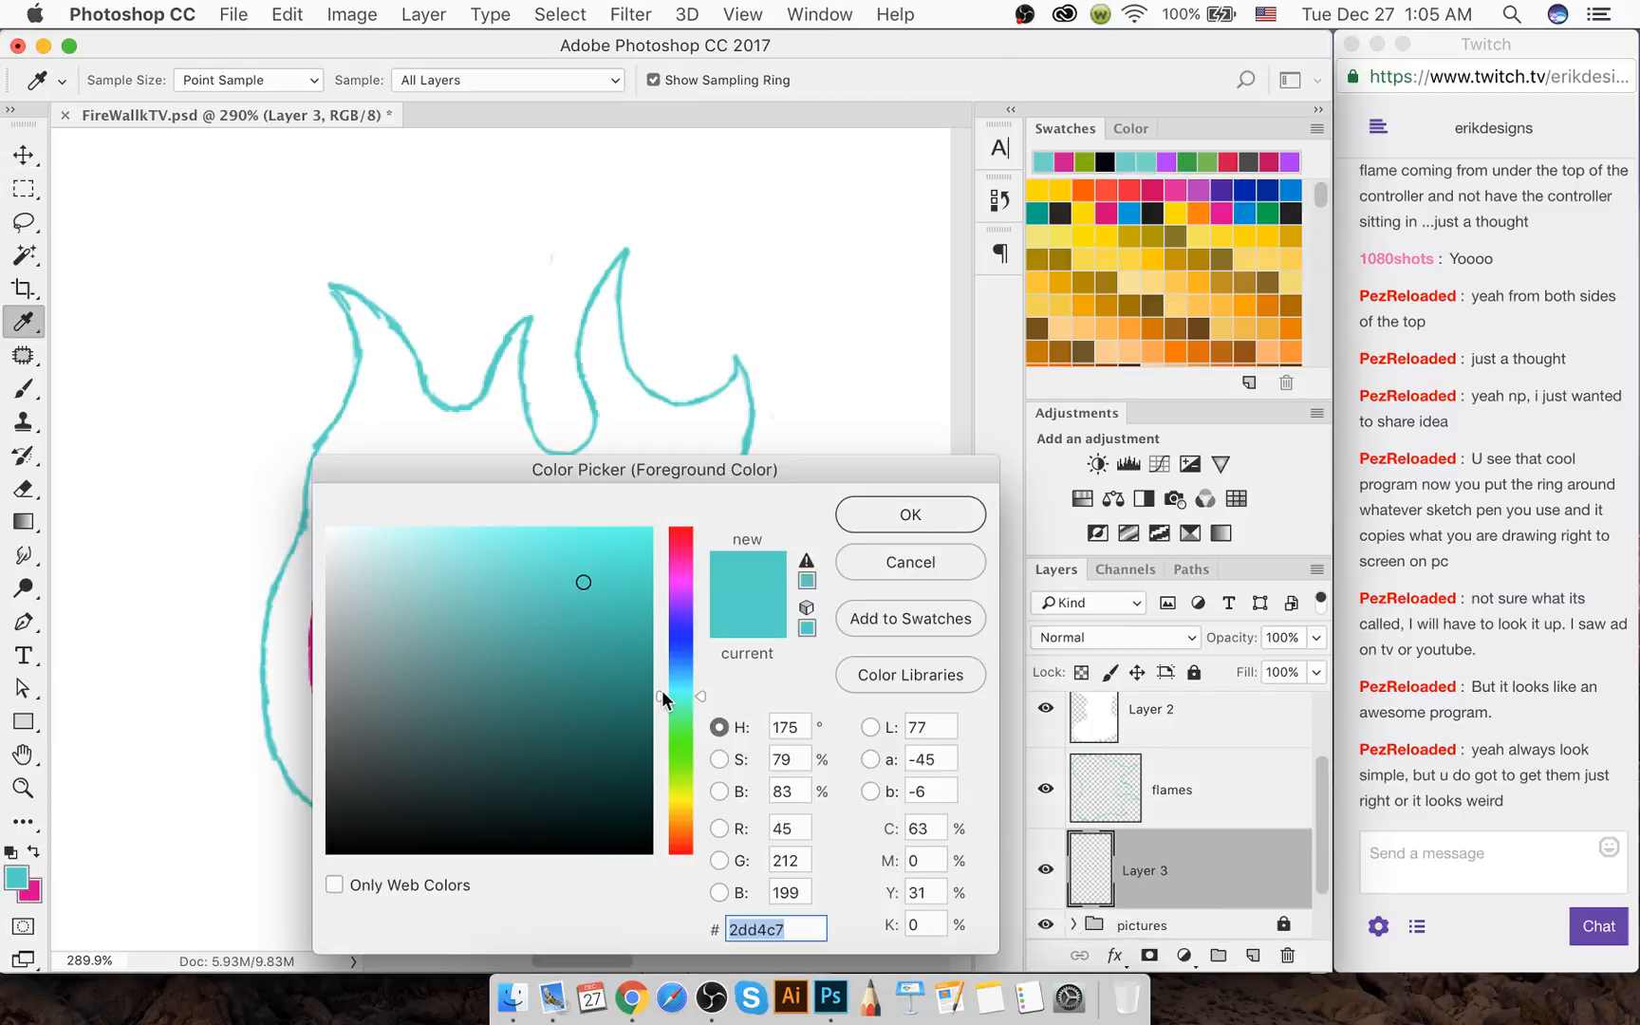
left_click_drag(662, 691, 662, 683)
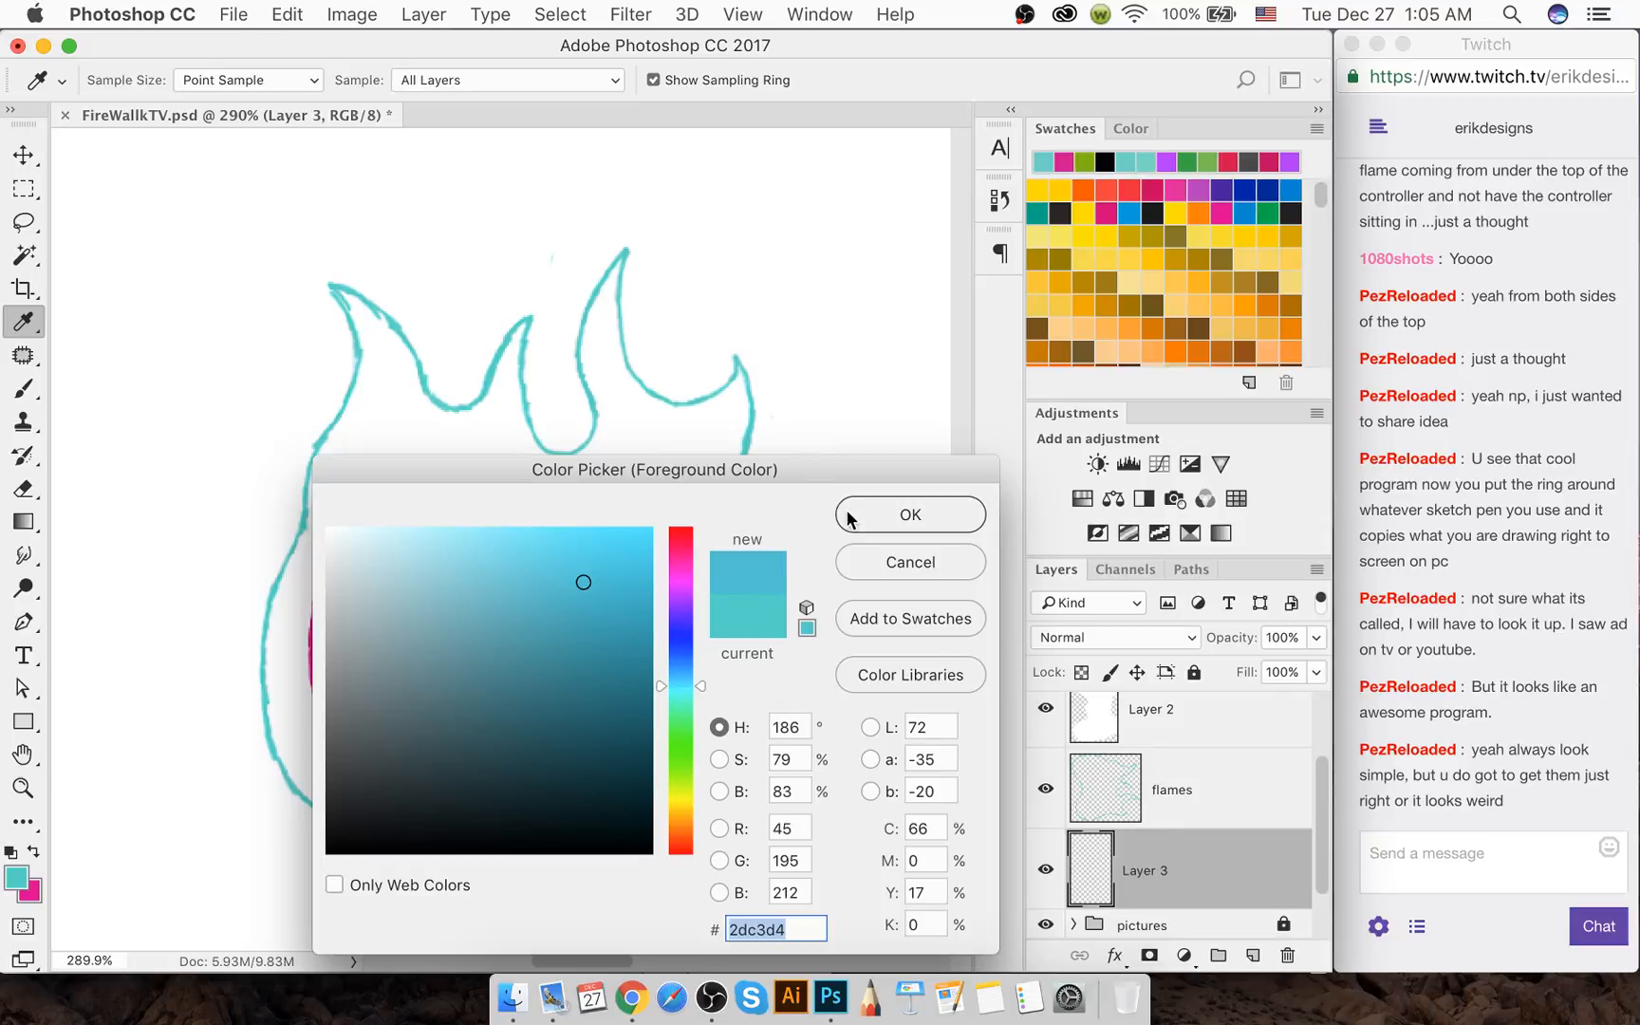
key("Return")
Paint the flame area around the controller solid blue on the new layer with a size 60 brush
key("b")
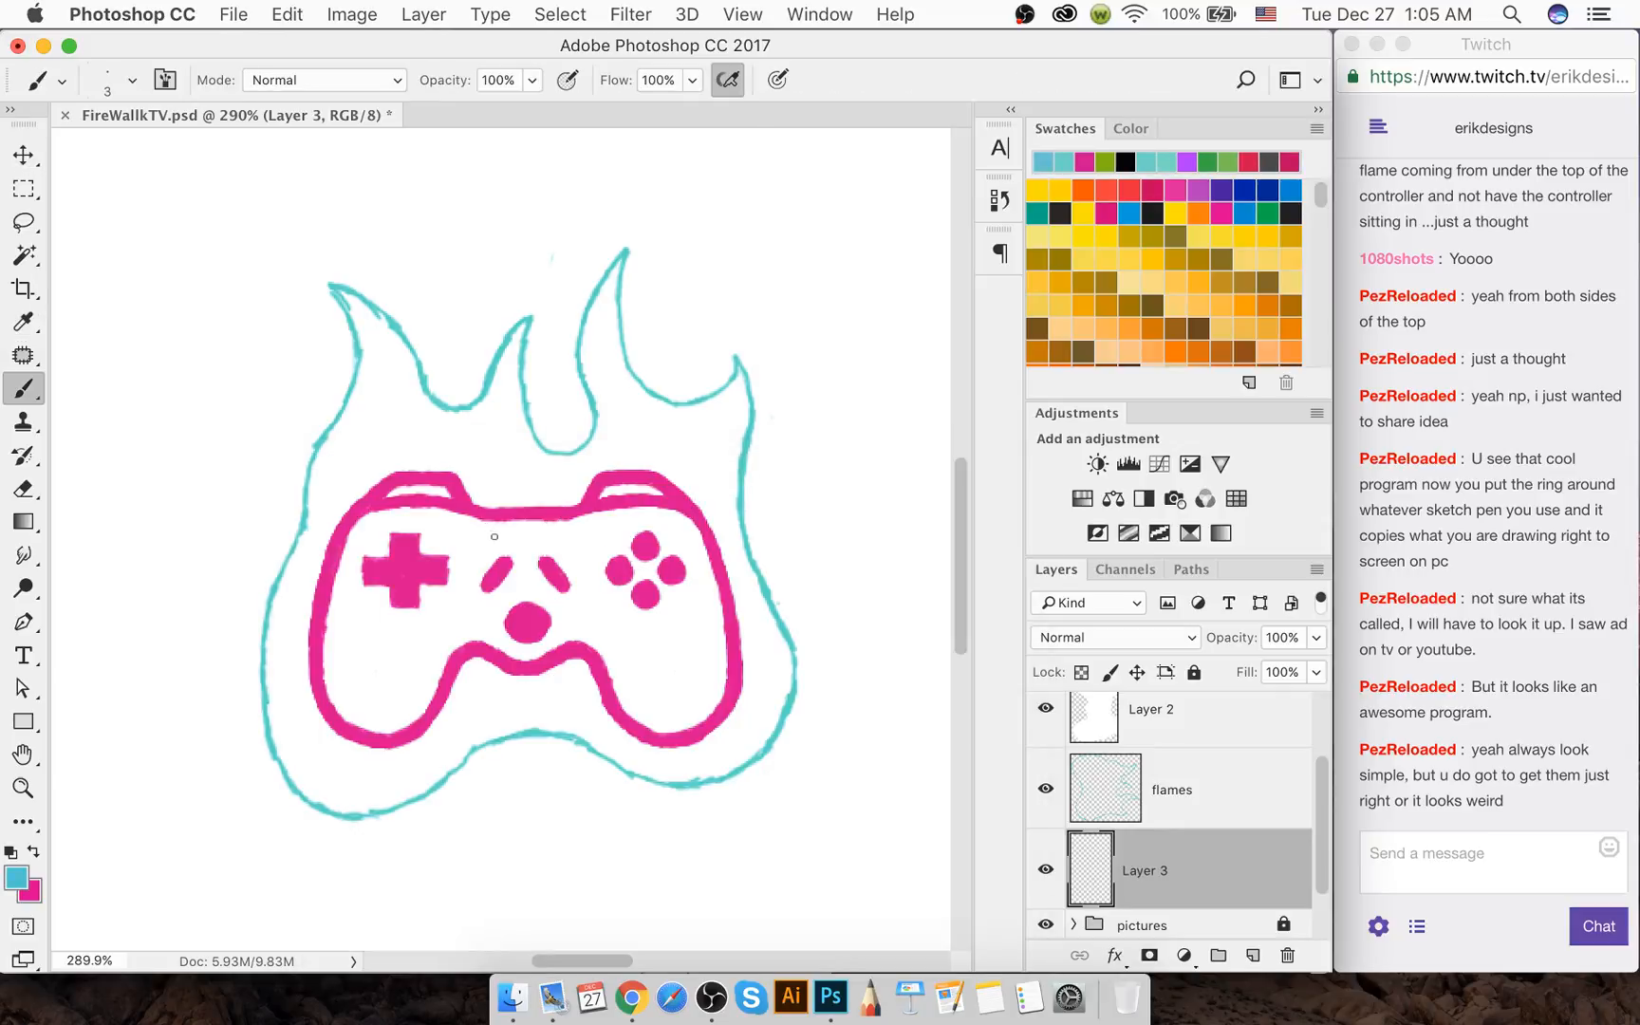
key("bracketright")
key("bracketright")
key("bracketright")
key("bracketright")
key("bracketright")
key("bracketright")
key("bracketright")
mouse_move(366, 323)
left_mouse_down()
mouse_move(383, 377)
mouse_move(311, 553)
mouse_move(294, 743)
mouse_move(296, 728)
mouse_move(311, 768)
mouse_move(347, 781)
mouse_move(448, 697)
mouse_move(510, 671)
mouse_move(393, 803)
mouse_move(455, 717)
mouse_move(597, 667)
mouse_move(616, 718)
mouse_move(678, 742)
mouse_move(747, 722)
mouse_move(772, 664)
mouse_move(699, 453)
mouse_move(723, 384)
left_mouse_up()
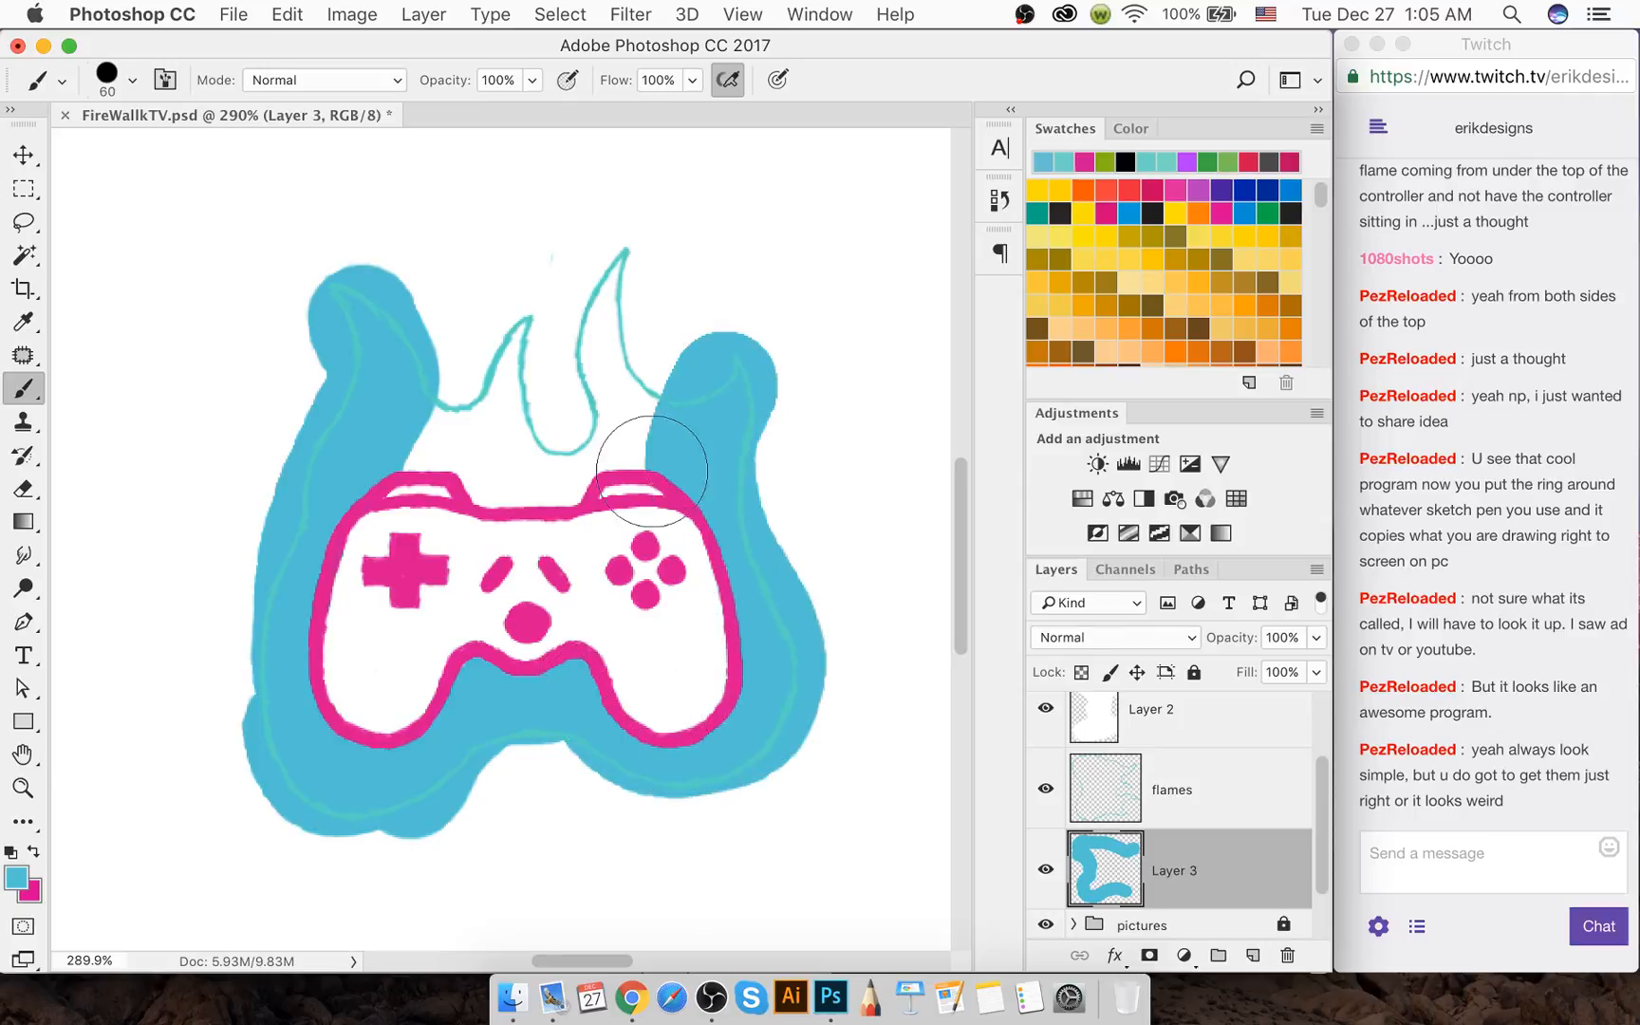
mouse_move(564, 274)
left_mouse_down()
mouse_move(579, 322)
mouse_move(542, 348)
mouse_move(601, 285)
mouse_move(446, 430)
mouse_move(547, 482)
mouse_move(576, 408)
mouse_move(629, 447)
left_mouse_up()
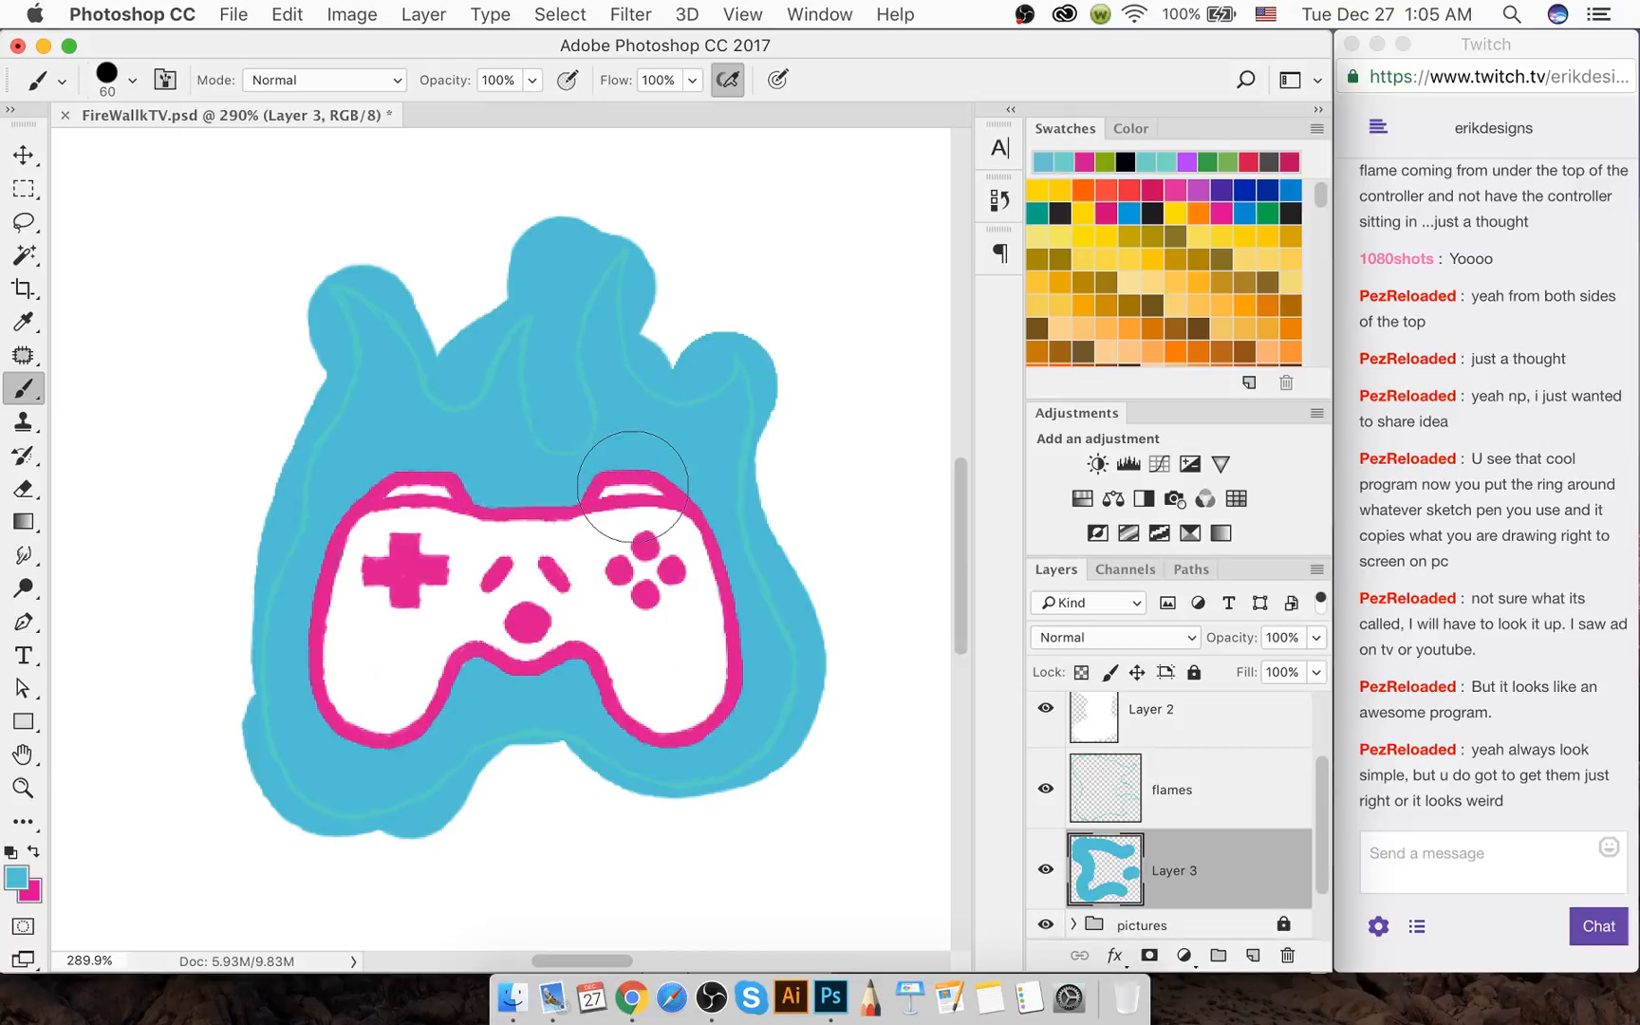
Erase the excess blue outside the flame tips along the upper outline with a size 30 eraser
key("e")
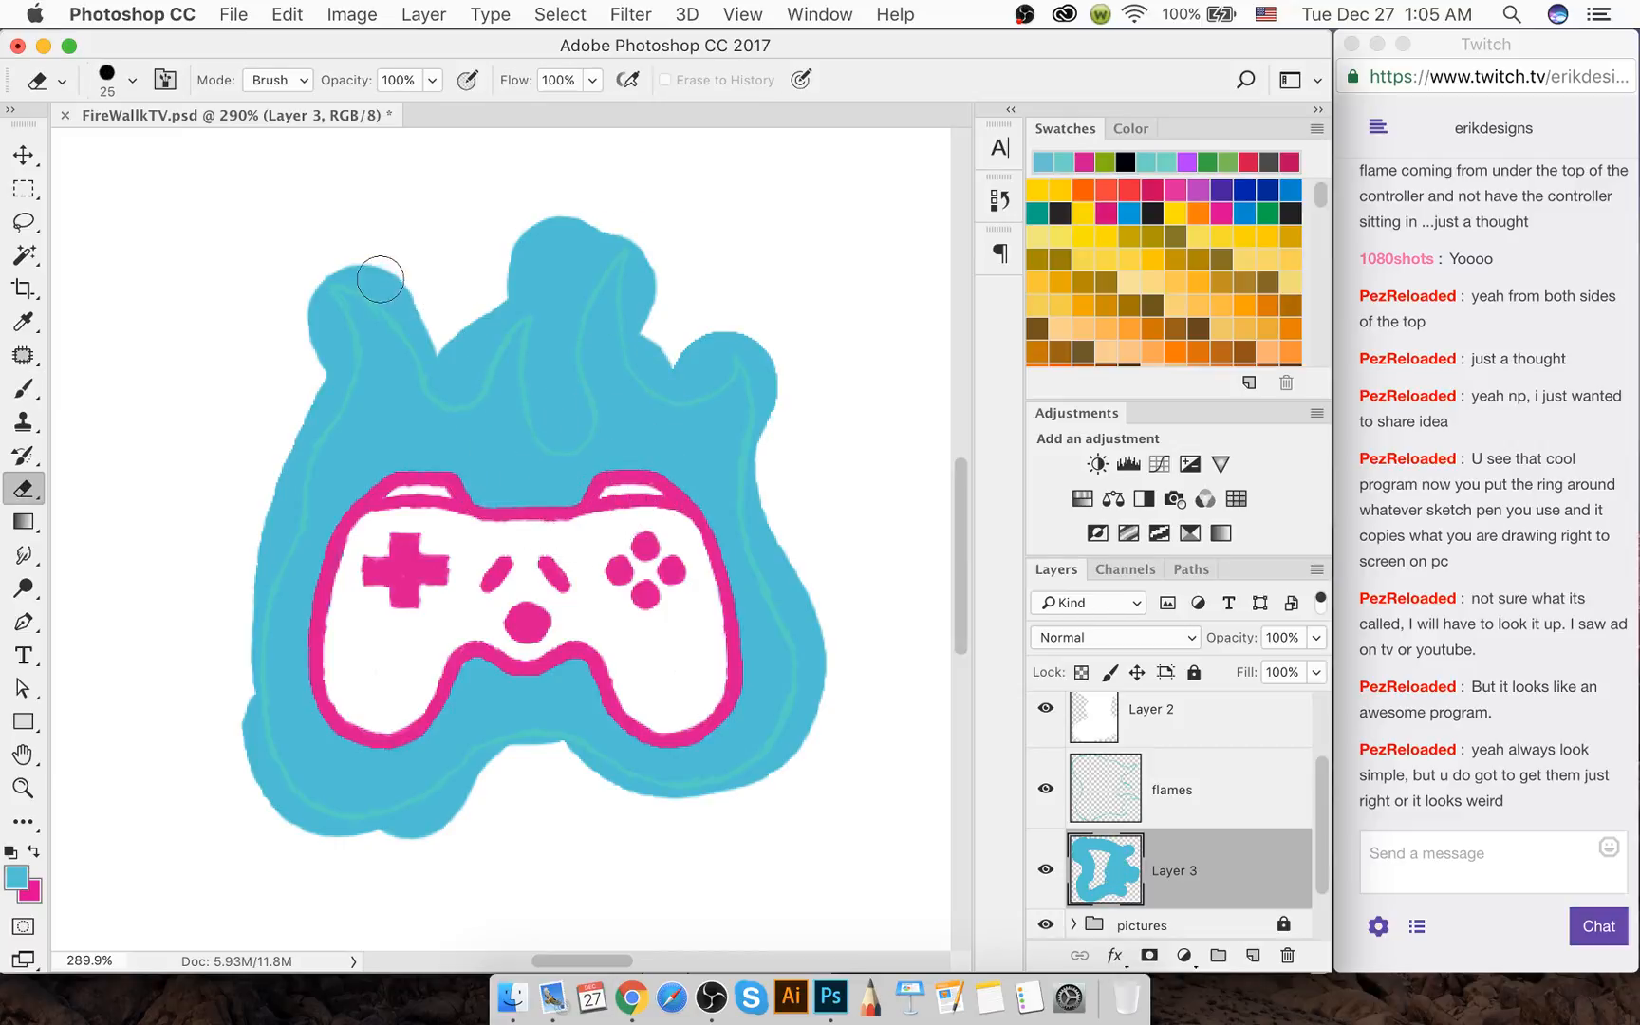
mouse_move(357, 254)
left_mouse_down()
mouse_move(423, 302)
mouse_move(404, 296)
mouse_move(458, 380)
mouse_move(508, 280)
mouse_move(541, 250)
mouse_move(522, 267)
mouse_move(555, 265)
mouse_move(529, 259)
mouse_move(565, 216)
mouse_move(558, 239)
left_mouse_up()
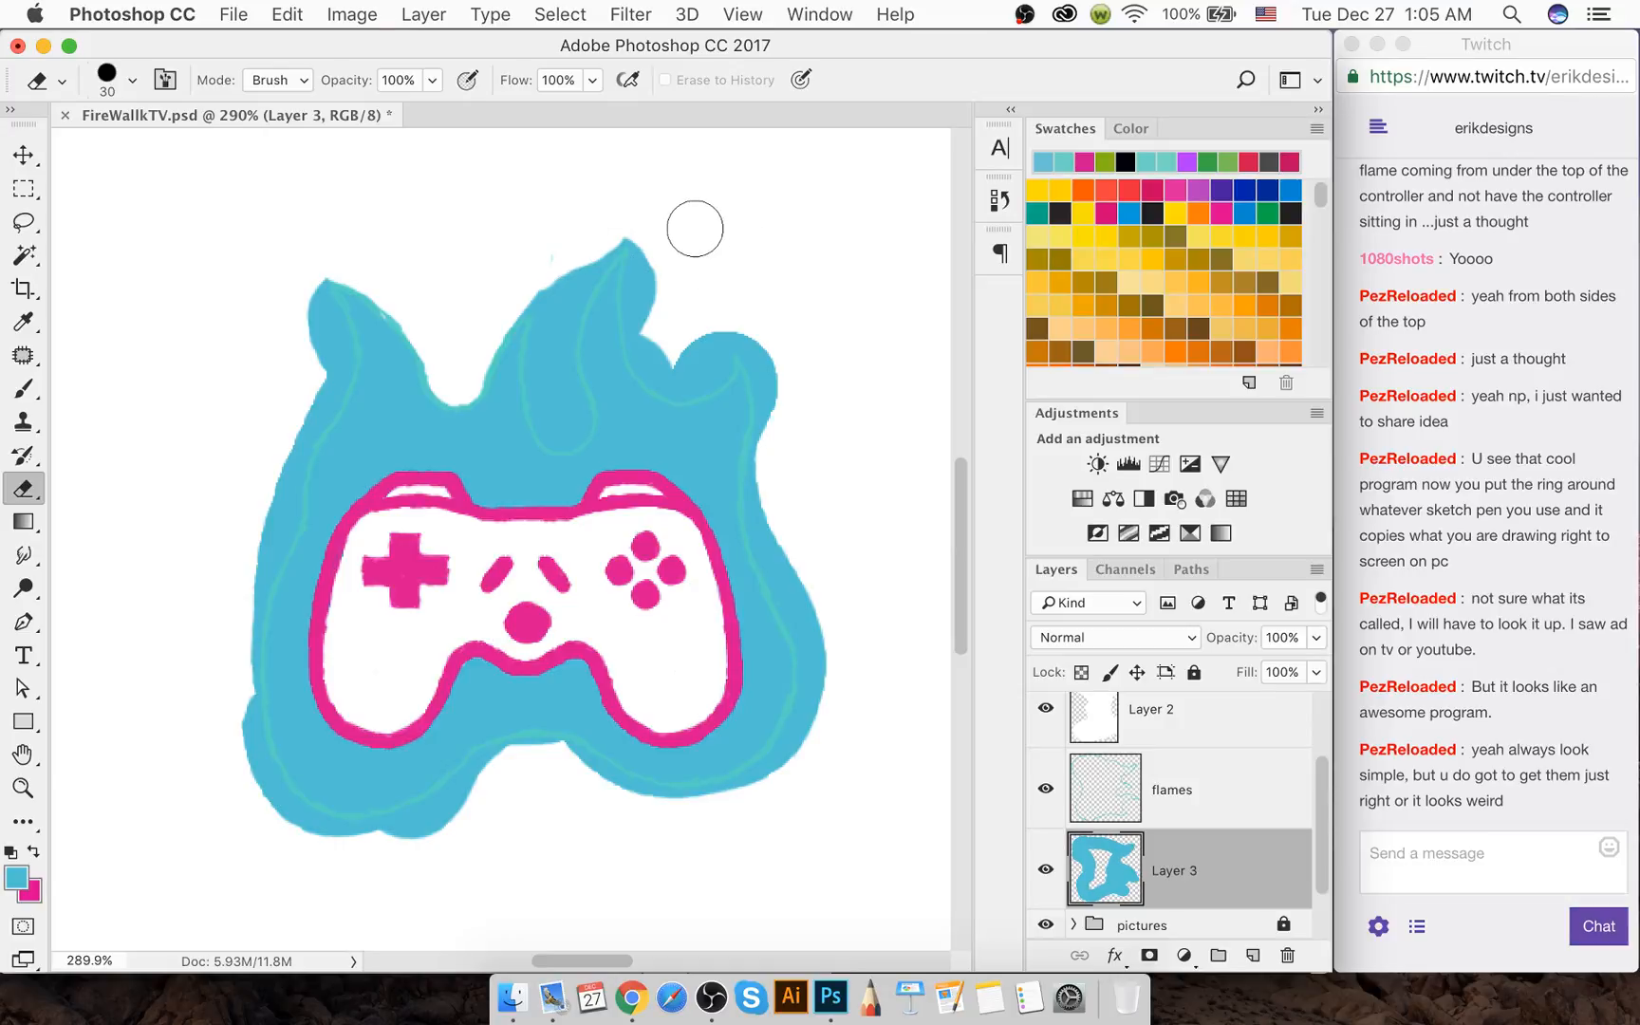
mouse_move(662, 249)
left_mouse_down()
mouse_move(658, 349)
mouse_move(700, 367)
mouse_move(707, 342)
left_mouse_up()
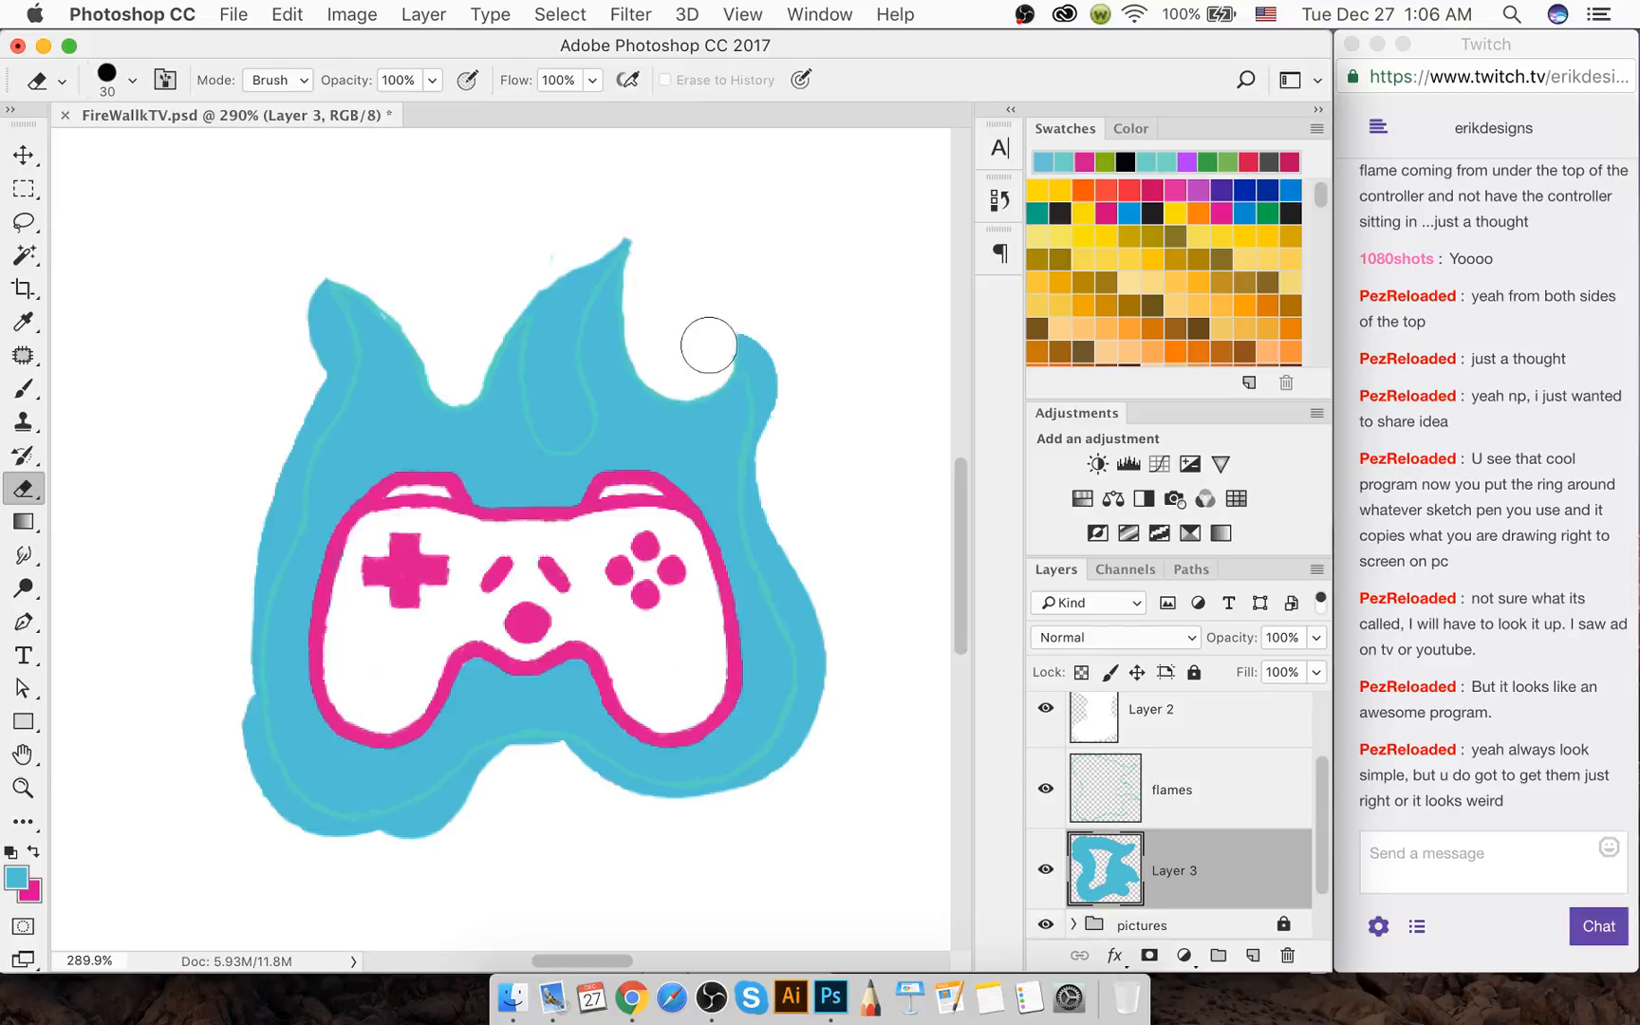
Check the stream status in OBS and return to Photoshop
left_click(726, 992)
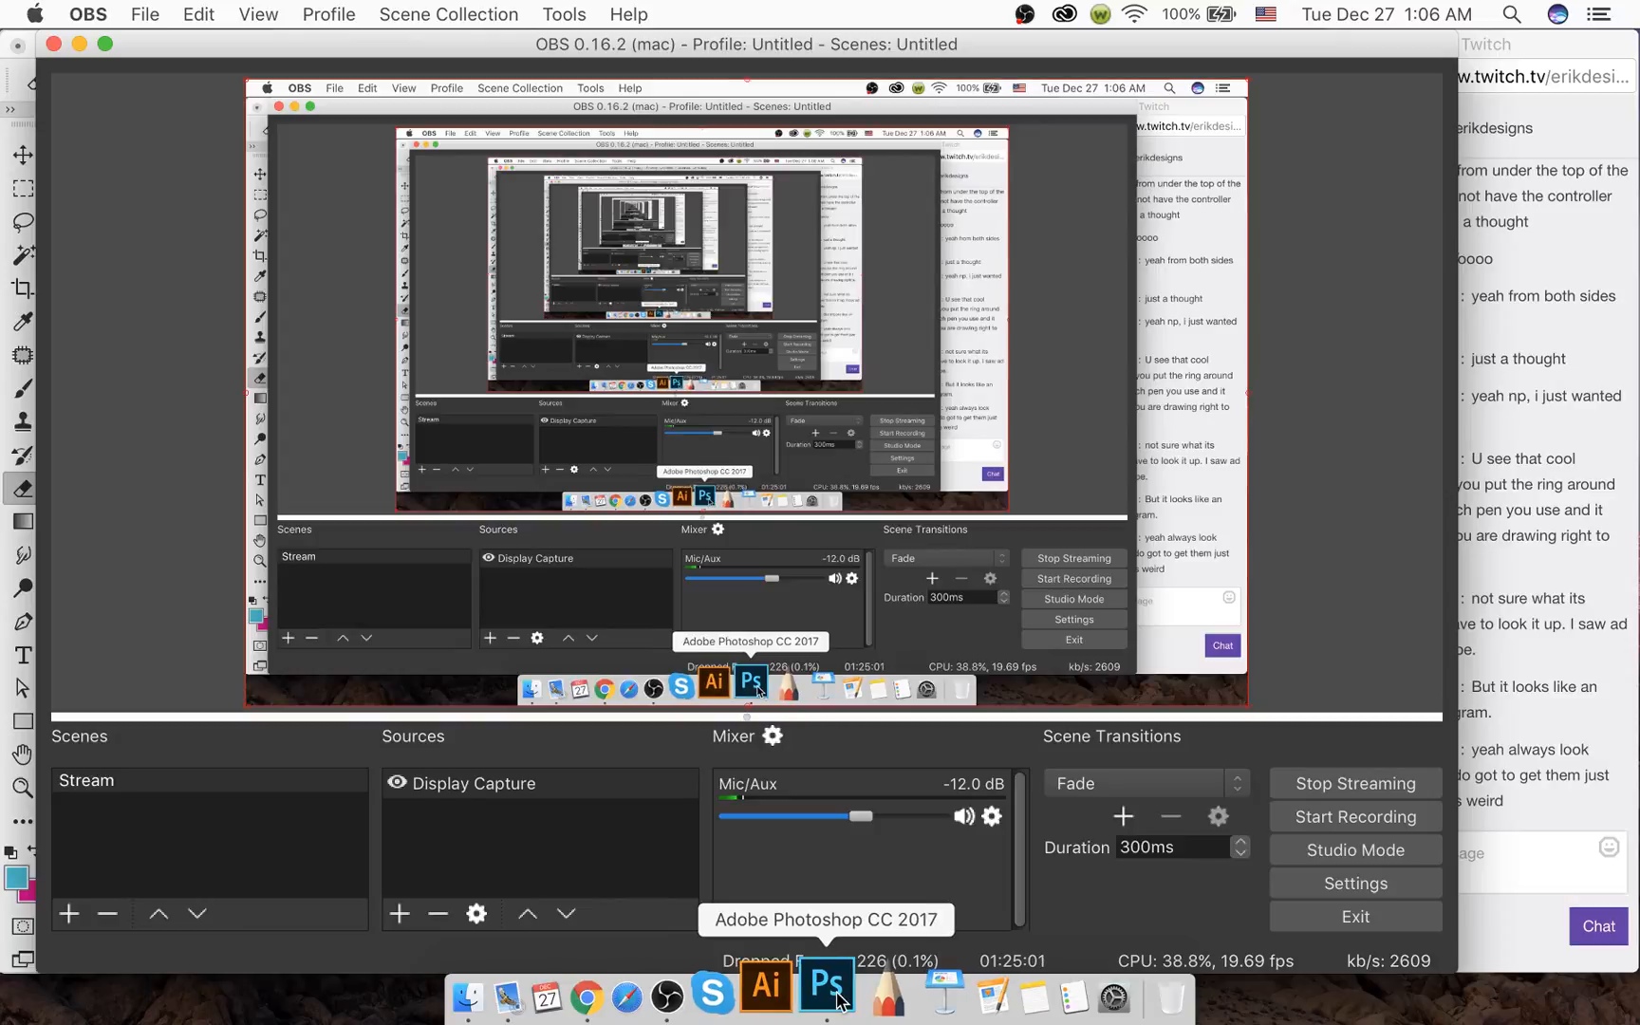
left_click(838, 996)
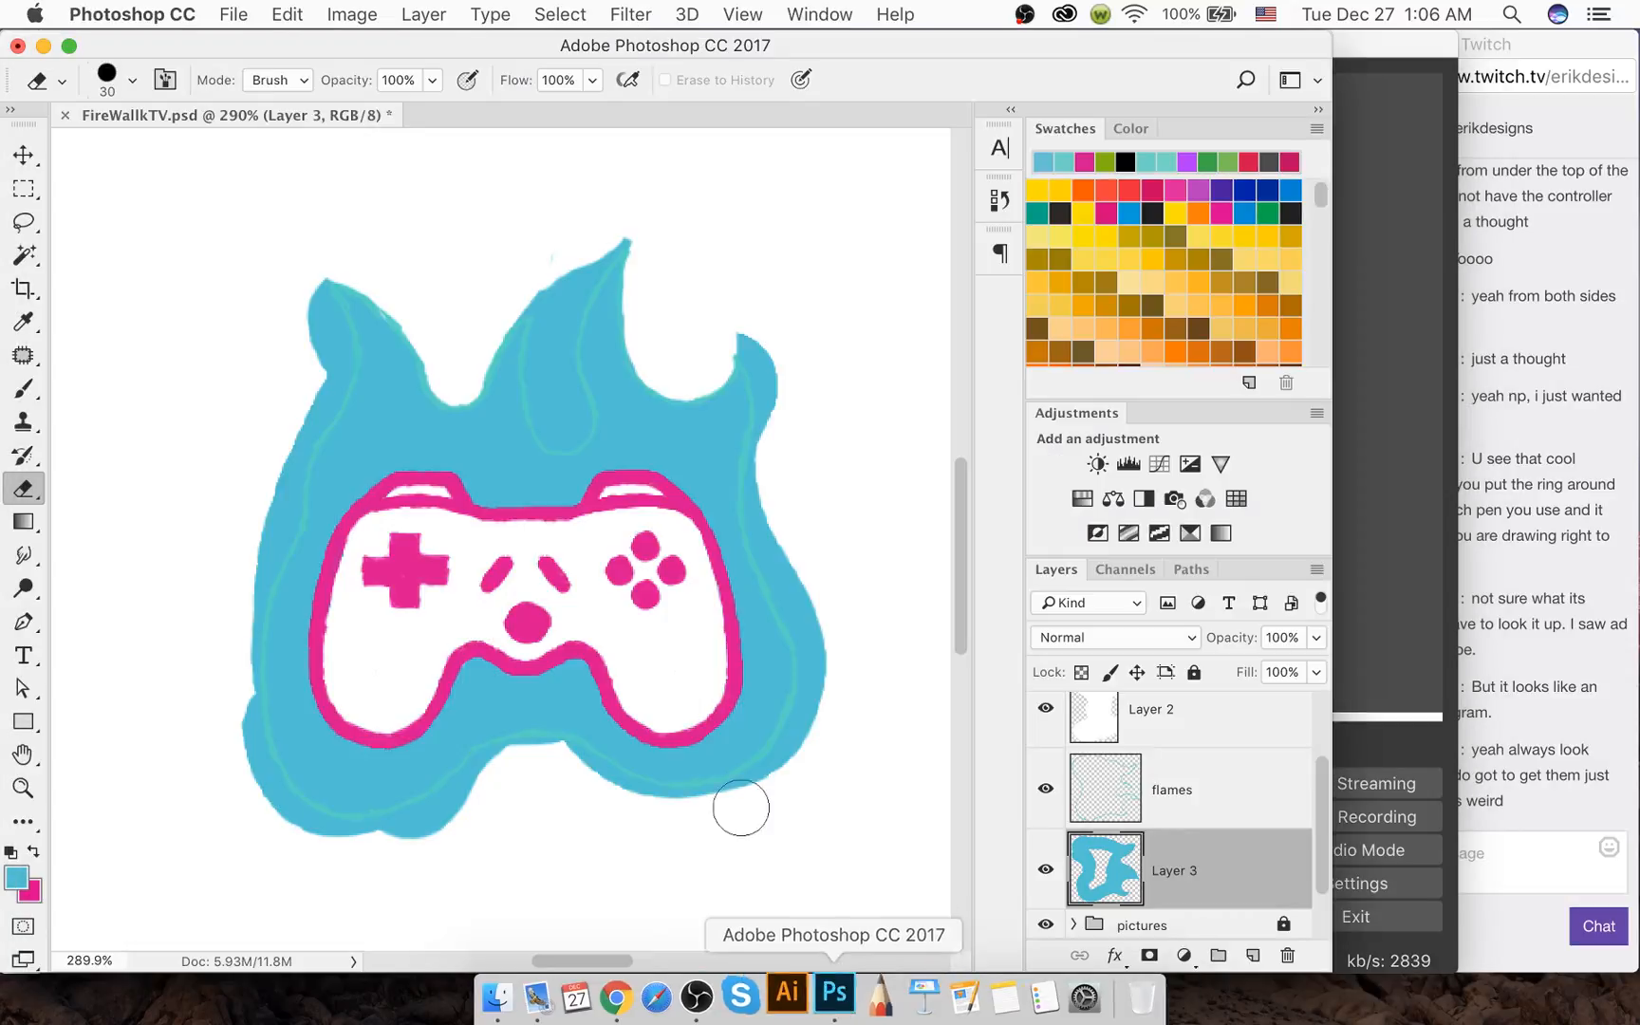
Erase a spot of excess blue at the right edge of the flame and switch to the Twitch chat window
left_click(827, 645)
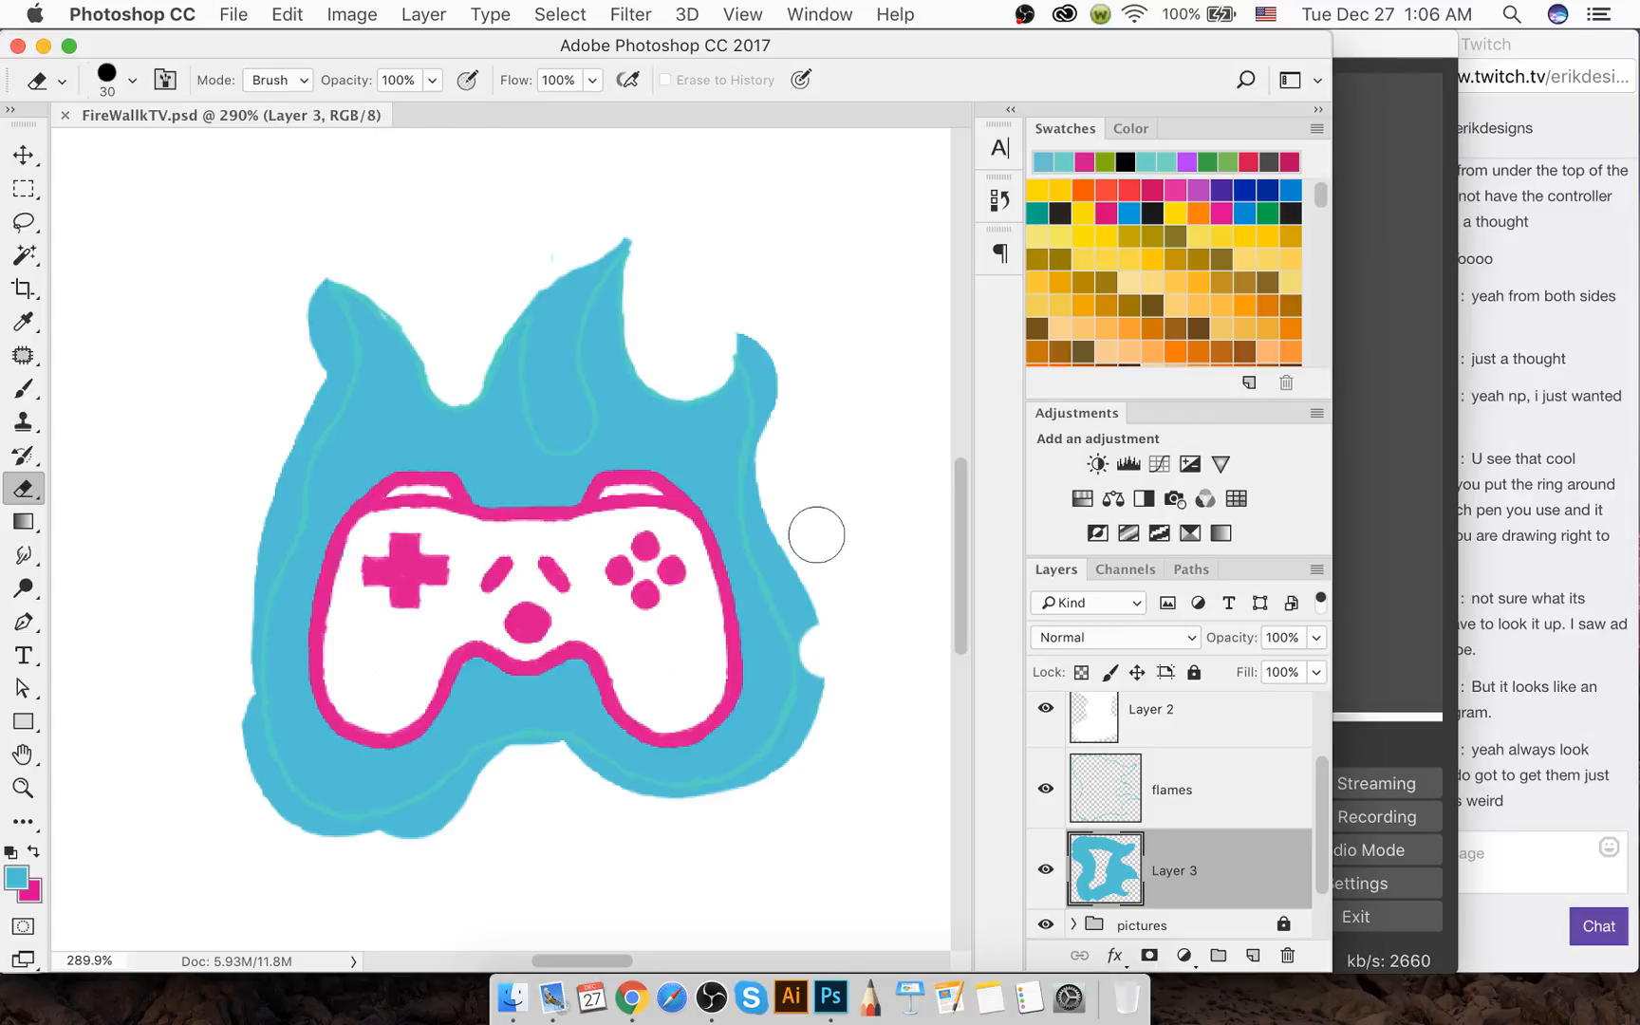
left_click(1473, 598)
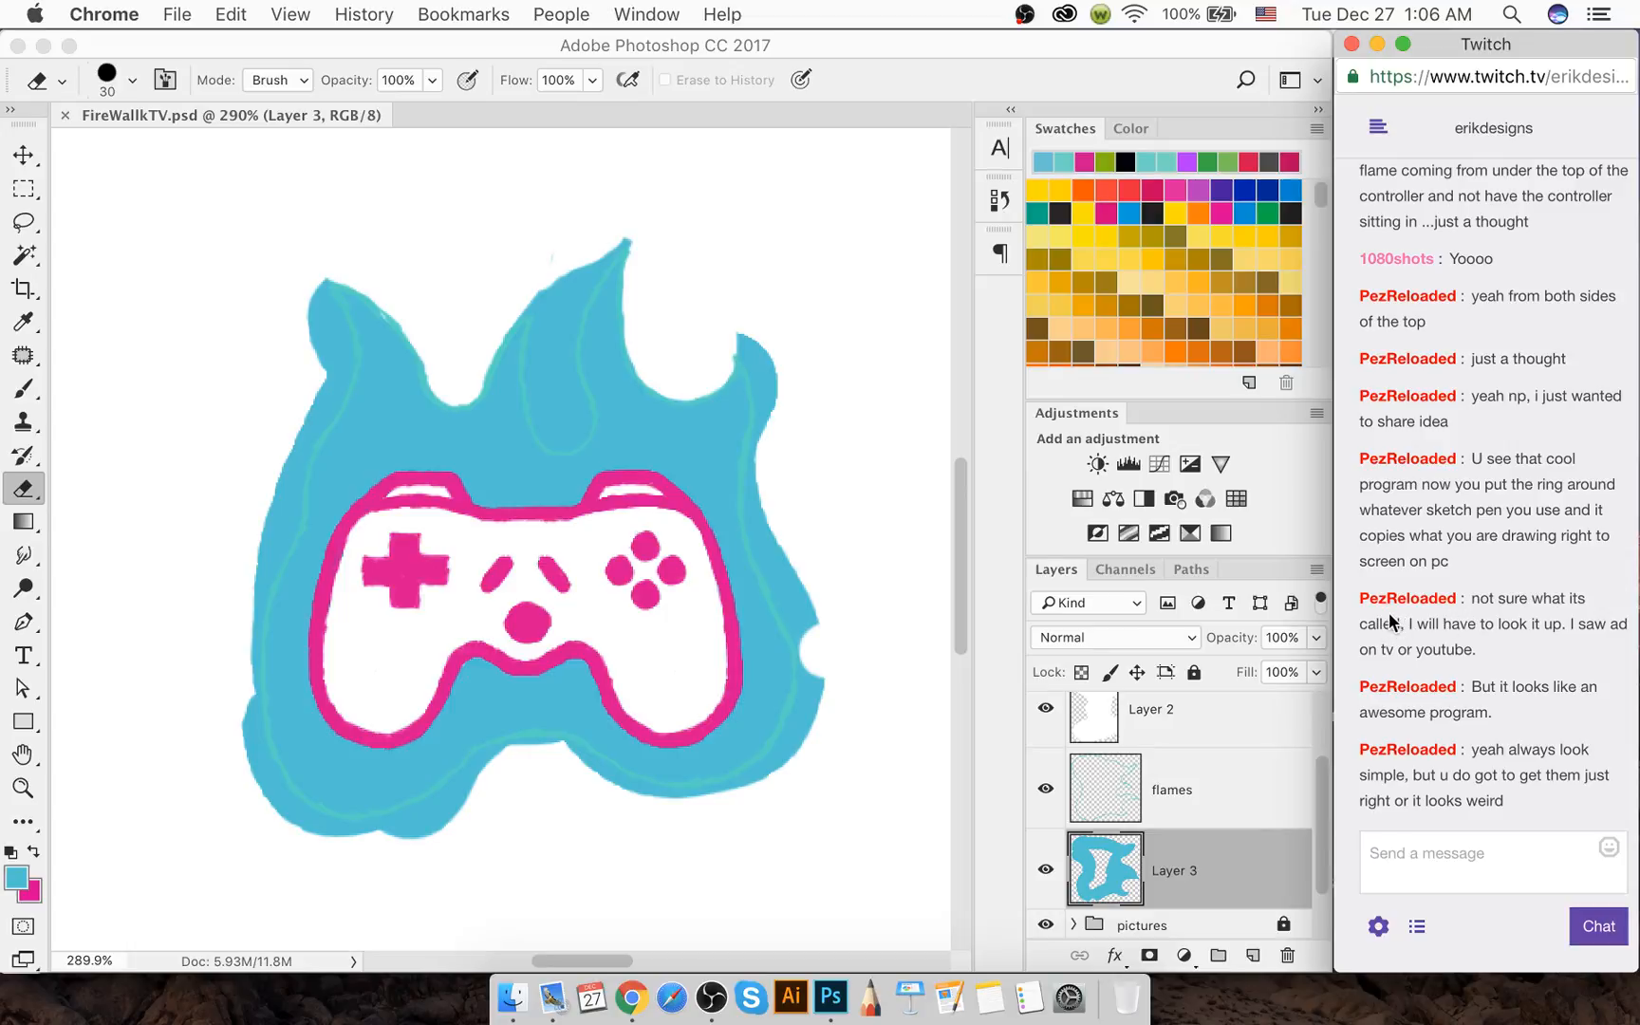